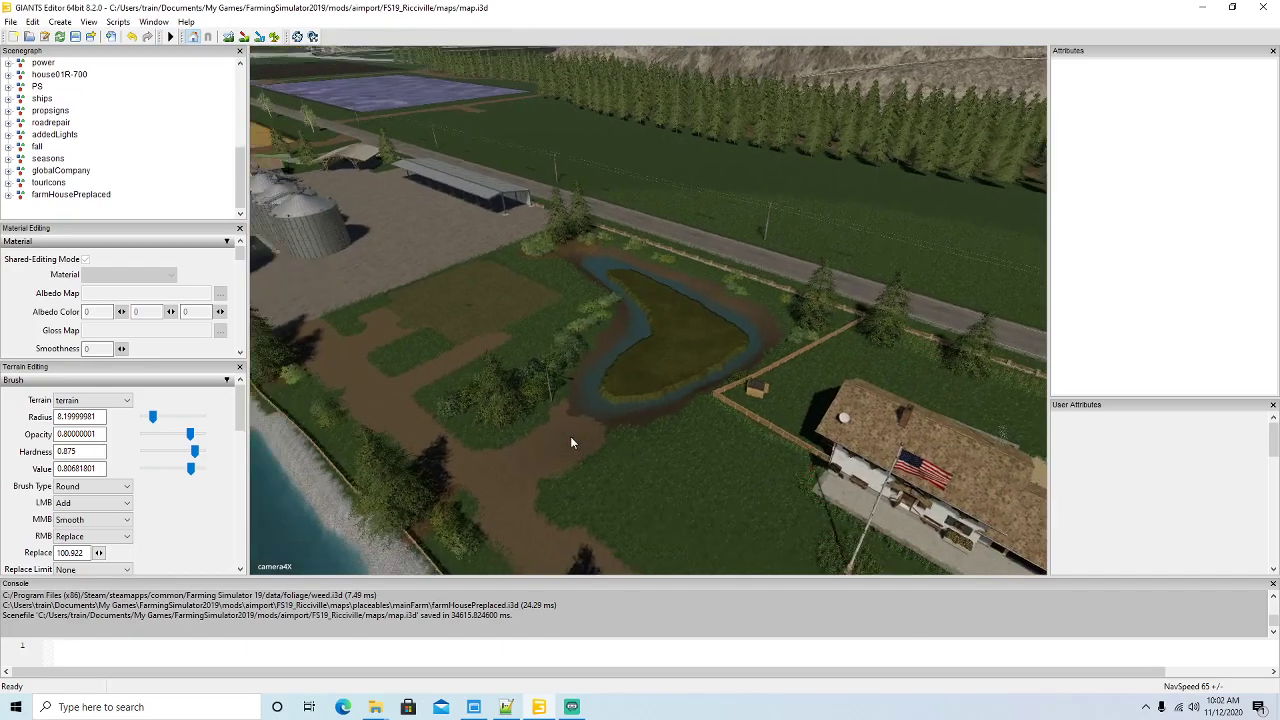
# - Reduce the camera navigation speed to 11 near the dirt lot beside the pond
pyautogui.scroll(6, 600, 453)
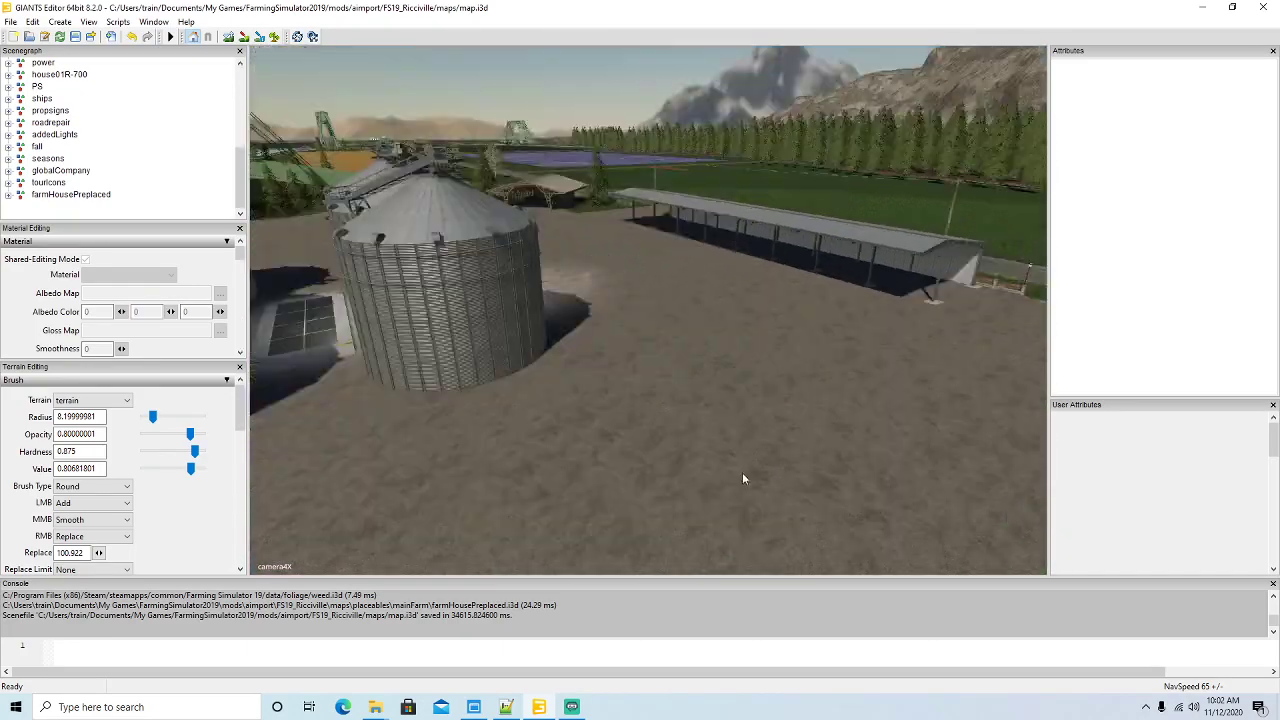
pyautogui.press('-')
pyautogui.press('-')
pyautogui.press('-')
pyautogui.press('-')
pyautogui.press('-')
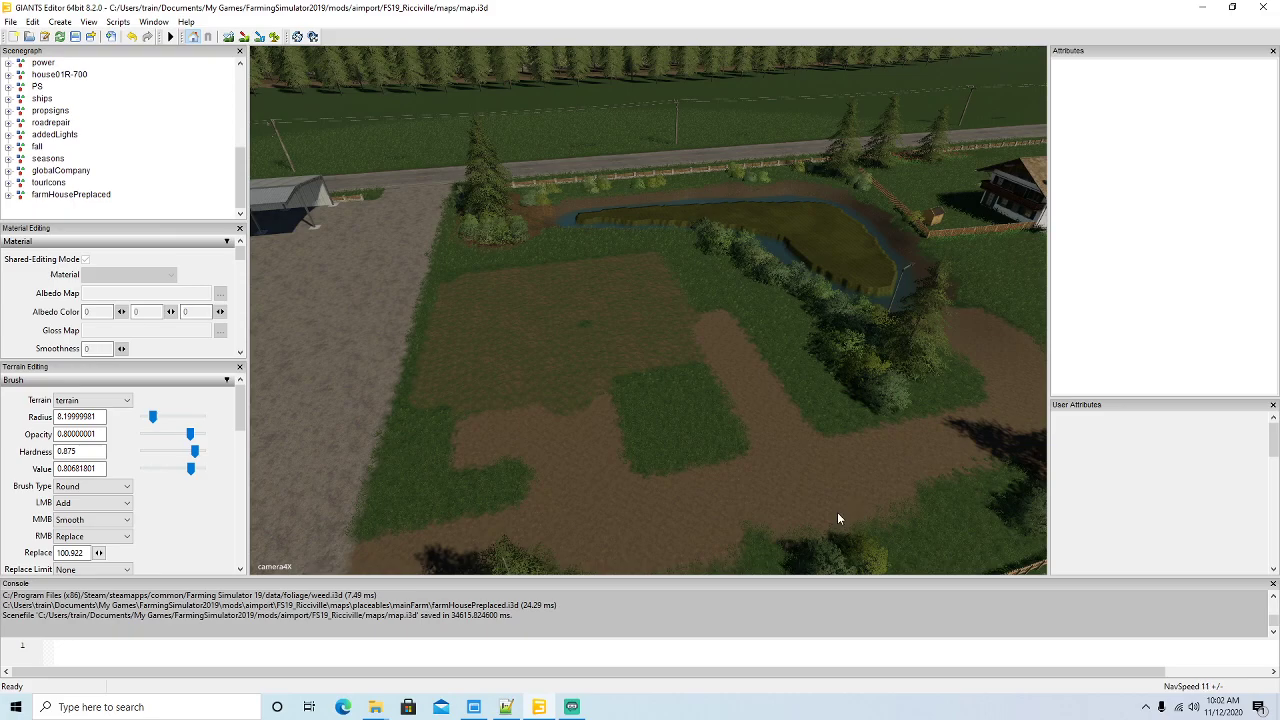
# - Paint the GRASS texture layer over the dirt lot between the pond hedge and the gravel yard, leaving the shoreline track as dirt
pyautogui.keyDown('alt'); pyautogui.moveTo(843, 482); pyautogui.dragTo(718, 481); pyautogui.keyUp('alt')
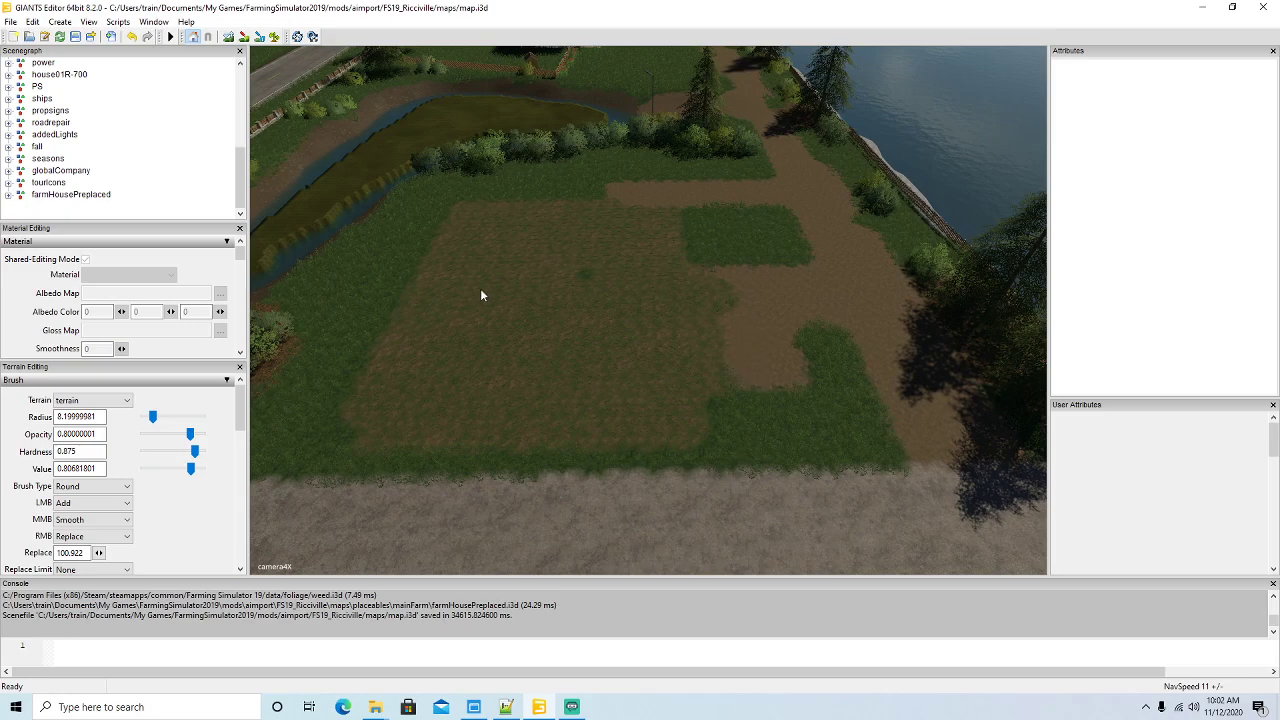
pyautogui.moveTo(240, 416); pyautogui.dragTo(238, 467)
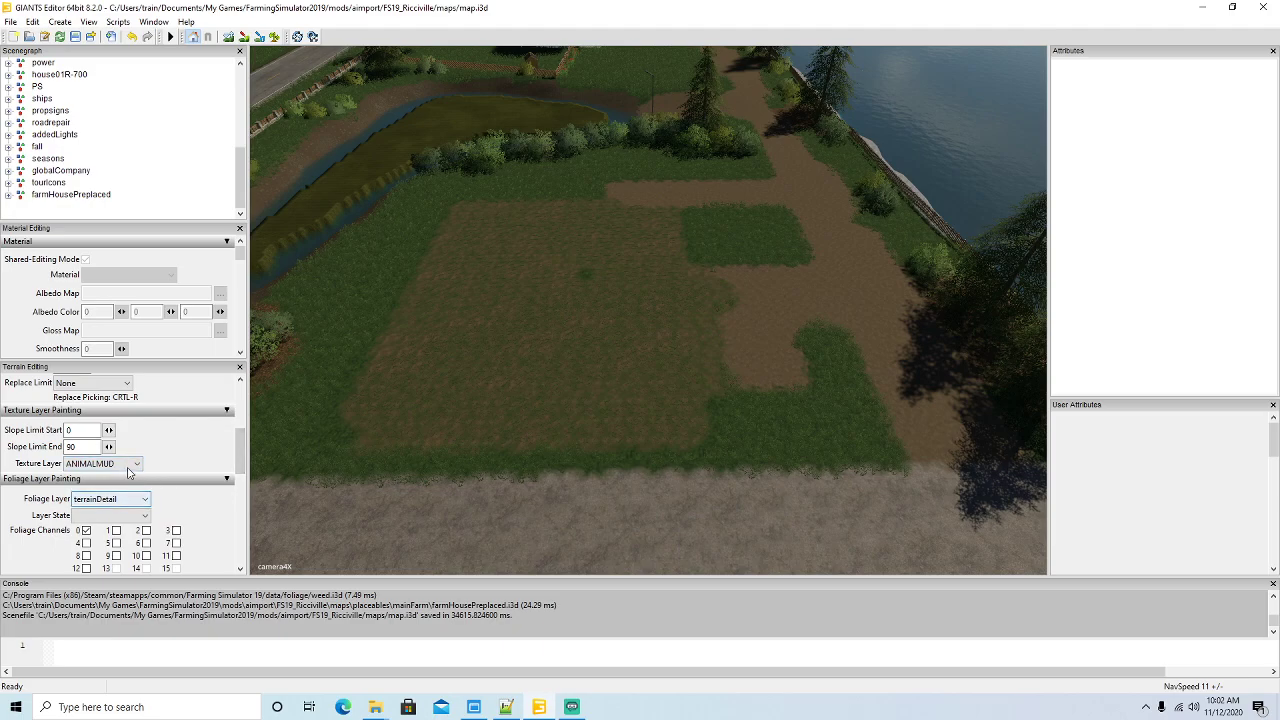
pyautogui.click(130, 465)
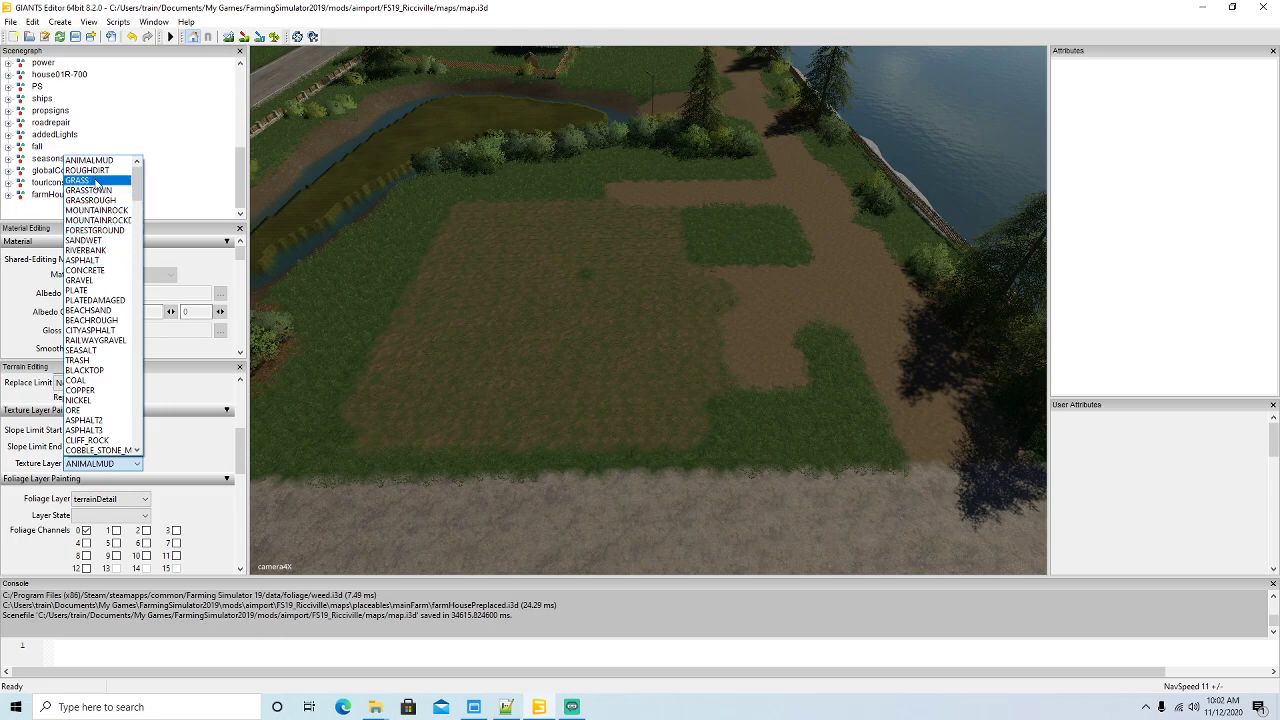
pyautogui.click(88, 180)
pyautogui.click(244, 37)
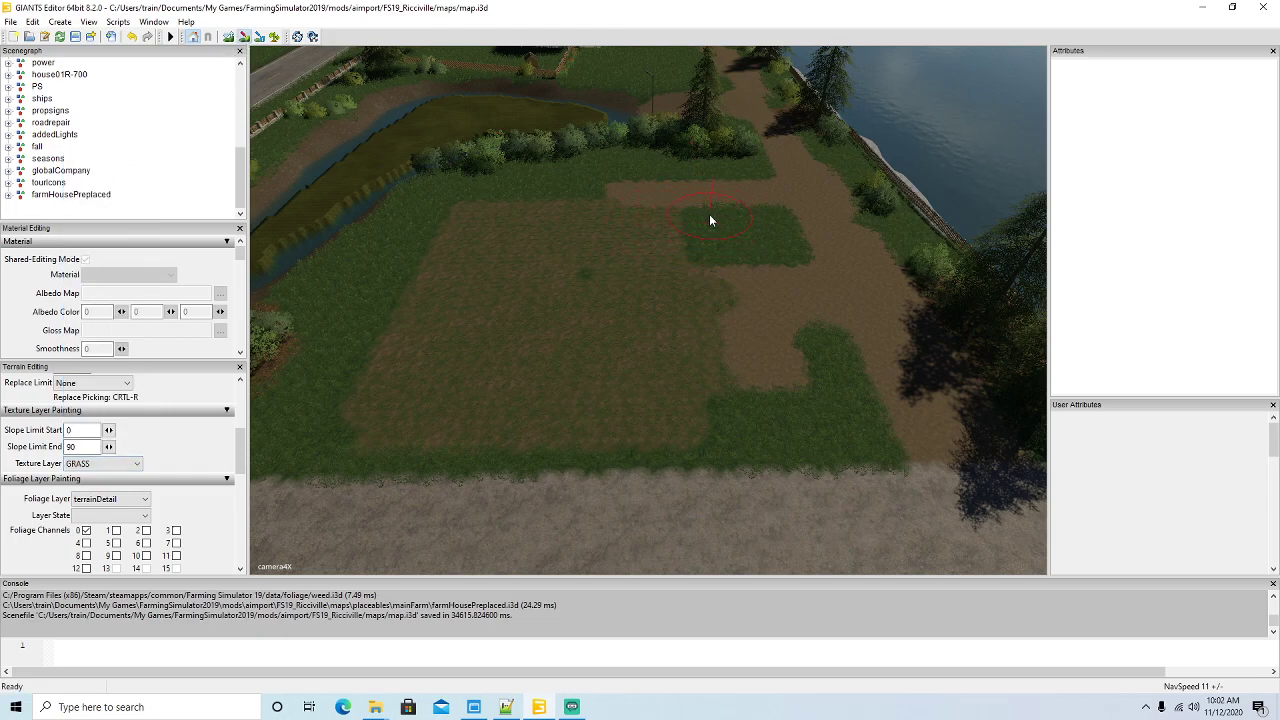
pyautogui.moveTo(714, 211)
pyautogui.mouseDown()
pyautogui.moveTo(731, 190)
pyautogui.moveTo(769, 329)
pyautogui.moveTo(704, 395)
pyautogui.moveTo(429, 397)
pyautogui.moveTo(469, 214)
pyautogui.moveTo(655, 192)
pyautogui.moveTo(506, 231)
pyautogui.moveTo(524, 287)
pyautogui.moveTo(703, 317)
pyautogui.moveTo(655, 341)
pyautogui.mouseUp()
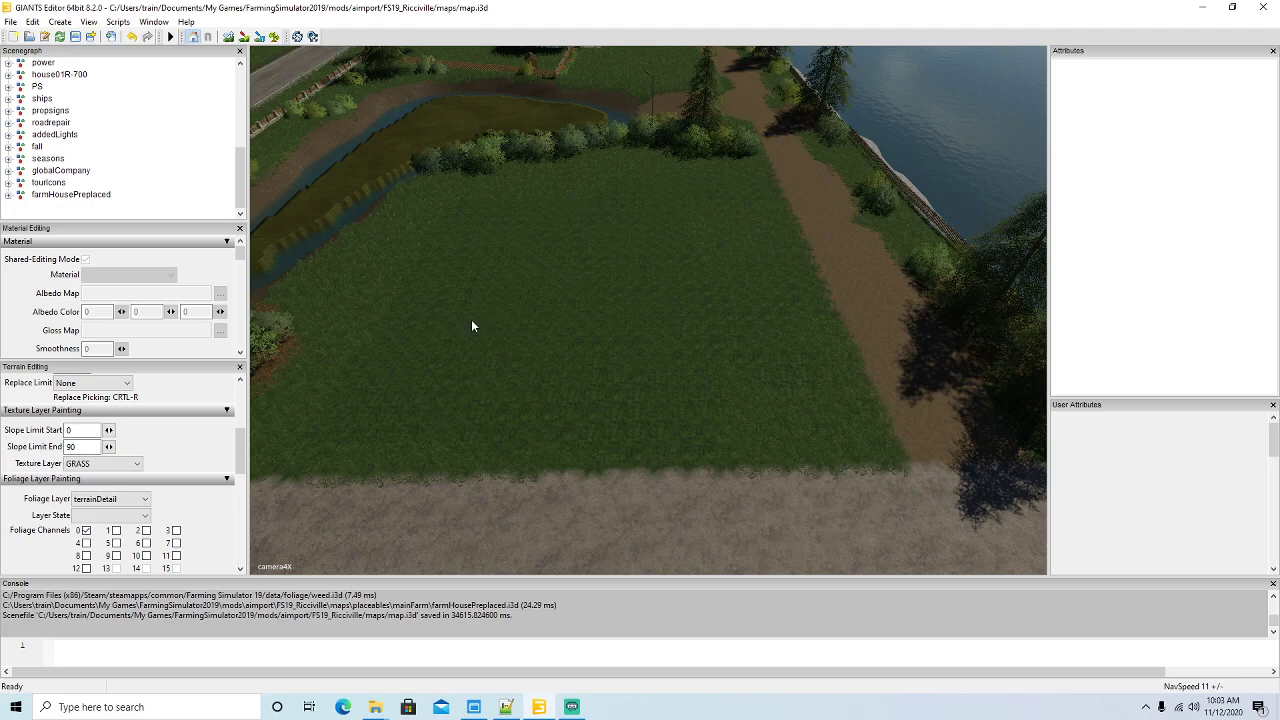
# - Paint foliage over the lot beside the pond using the grass layer in the green big state
pyautogui.click(140, 497)
pyautogui.click(96, 228)
pyautogui.click(115, 515)
pyautogui.click(104, 569)
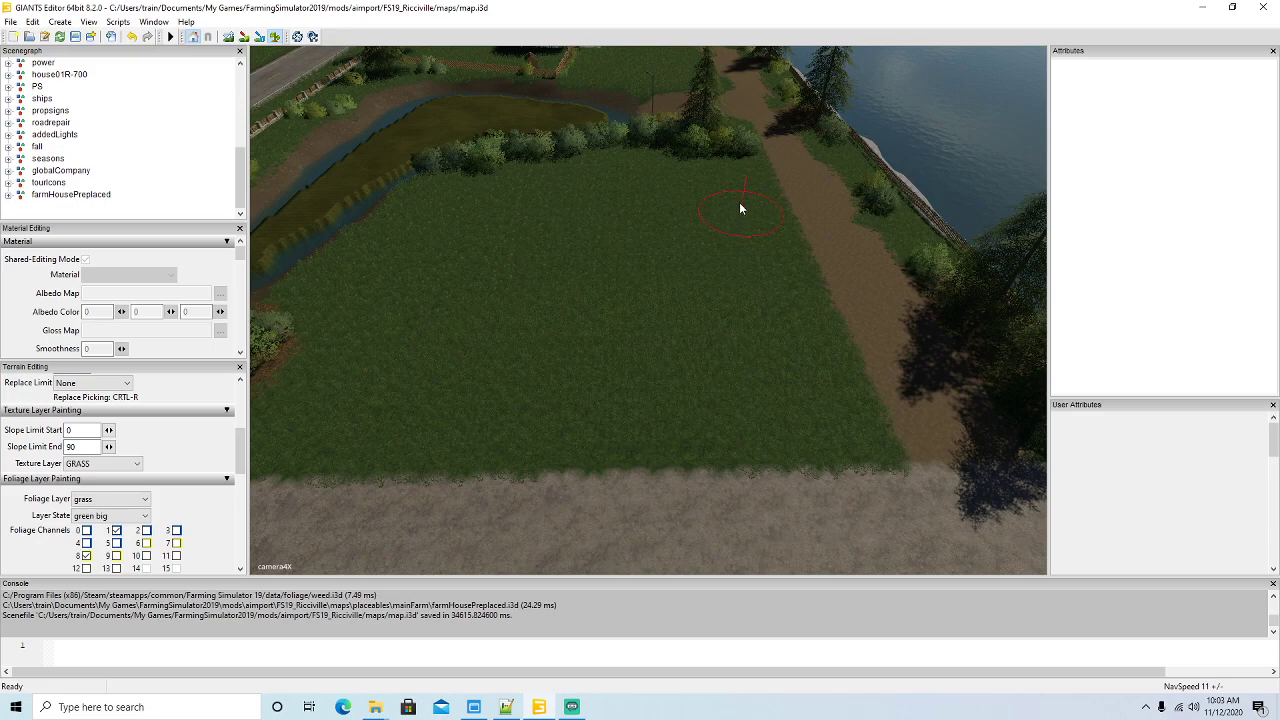
pyautogui.click(275, 36)
# - Paint the GRASS texture over the nearer dirt paths crossing the field between the road fence and the river
pyautogui.keyDown('alt'); pyautogui.moveTo(599, 403); pyautogui.dragTo(627, 307); pyautogui.keyUp('alt')
pyautogui.scroll(3, 627, 307)
pyautogui.keyDown('alt'); pyautogui.moveTo(602, 368); pyautogui.dragTo(577, 380); pyautogui.keyUp('alt')
pyautogui.scroll(-4, 590, 392)
pyautogui.scroll(3, 606, 321)
pyautogui.keyDown('alt'); pyautogui.moveTo(442, 513); pyautogui.dragTo(606, 537); pyautogui.keyUp('alt')
pyautogui.scroll(-3, 542, 510)
pyautogui.scroll(3, 542, 510)
pyautogui.scroll(2, 616, 443)
pyautogui.scroll(3, 588, 499)
pyautogui.scroll(4, 598, 468)
pyautogui.scroll(4, 598, 468)
pyautogui.scroll(4, 593, 451)
pyautogui.scroll(3, 593, 451)
pyautogui.scroll(6, 597, 456)
pyautogui.scroll(6, 597, 461)
pyautogui.scroll(2, 607, 545)
pyautogui.scroll(-2, 607, 546)
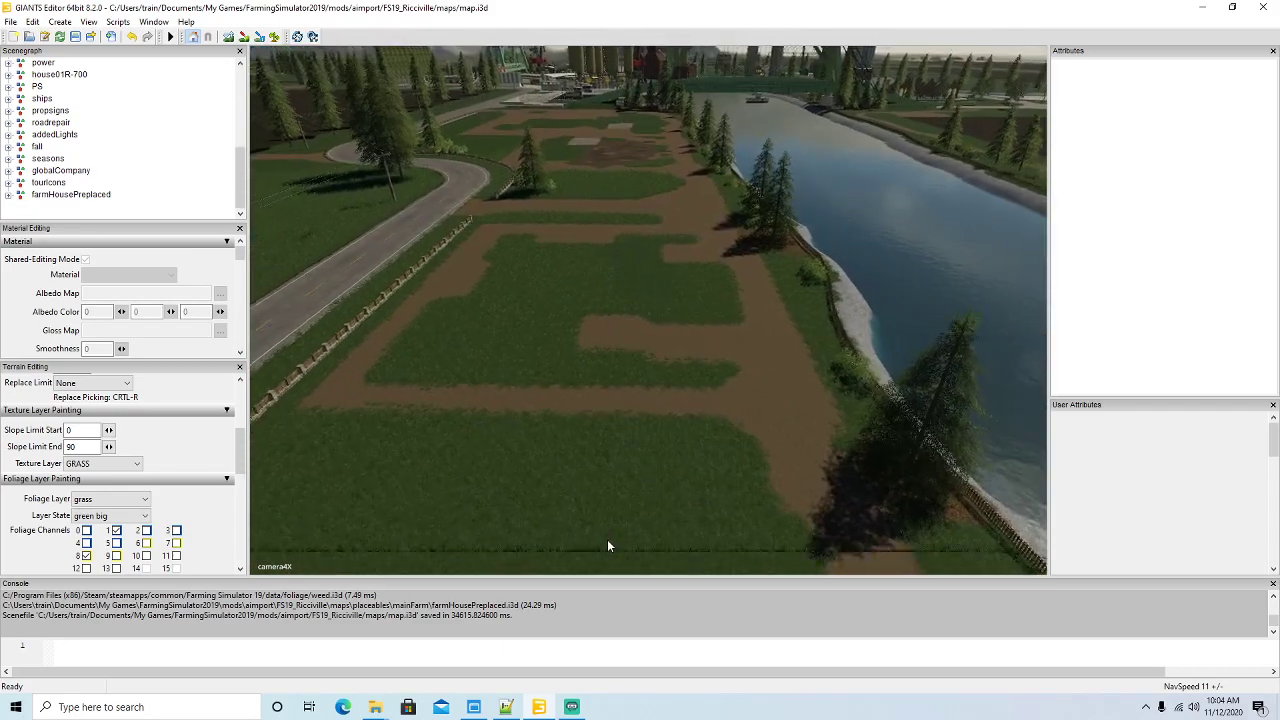
pyautogui.scroll(1, 593, 560)
pyautogui.click(244, 36)
pyautogui.moveTo(690, 345)
pyautogui.mouseDown()
pyautogui.moveTo(710, 340)
pyautogui.moveTo(718, 455)
pyautogui.moveTo(671, 416)
pyautogui.moveTo(404, 412)
pyautogui.mouseUp()
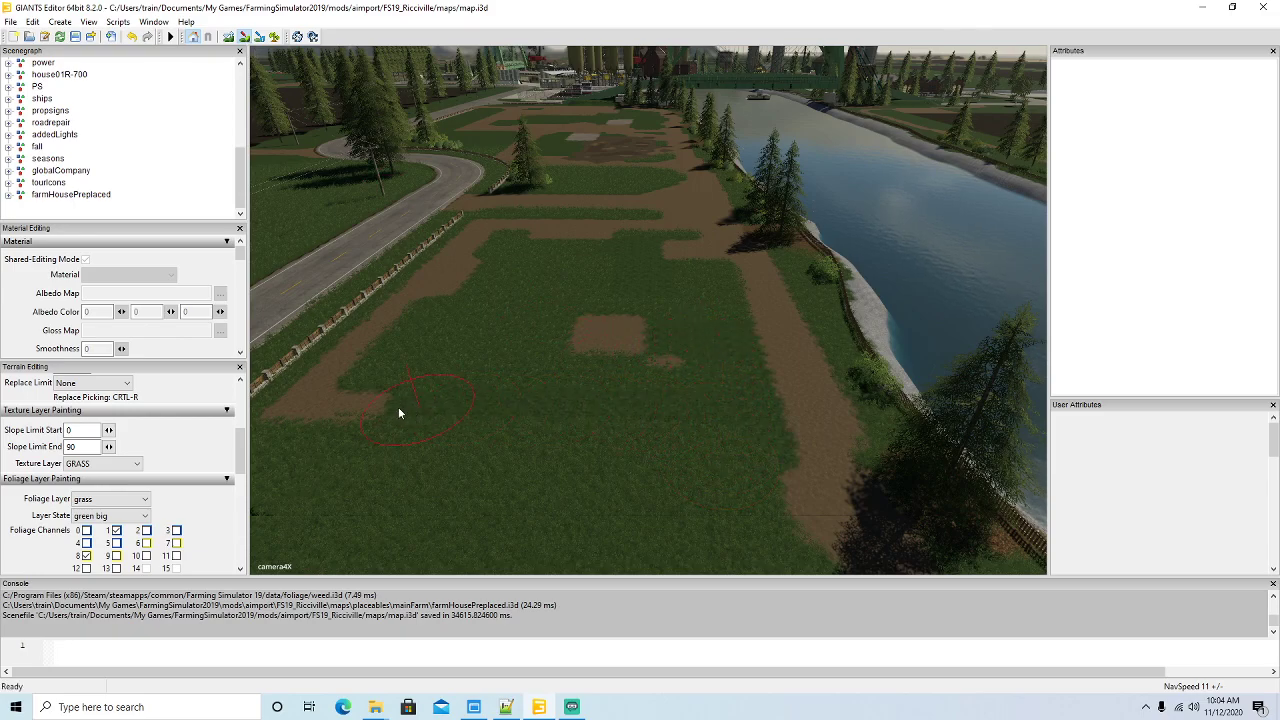
# - Texture the remaining dirt along the field's fence, centre and far edge with GRASS, and apply green big grass foliage
pyautogui.moveTo(320, 415)
pyautogui.mouseDown()
pyautogui.moveTo(314, 400)
pyautogui.moveTo(363, 355)
pyautogui.mouseUp()
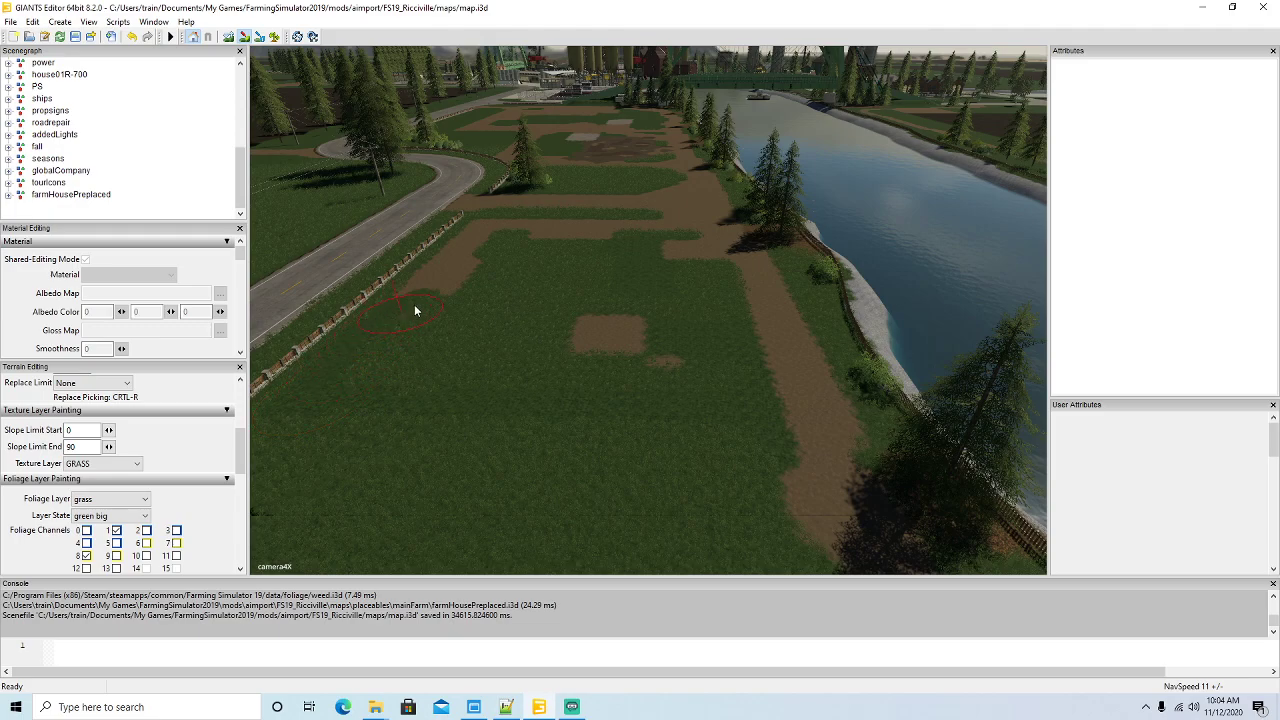
pyautogui.moveTo(457, 261); pyautogui.dragTo(510, 229)
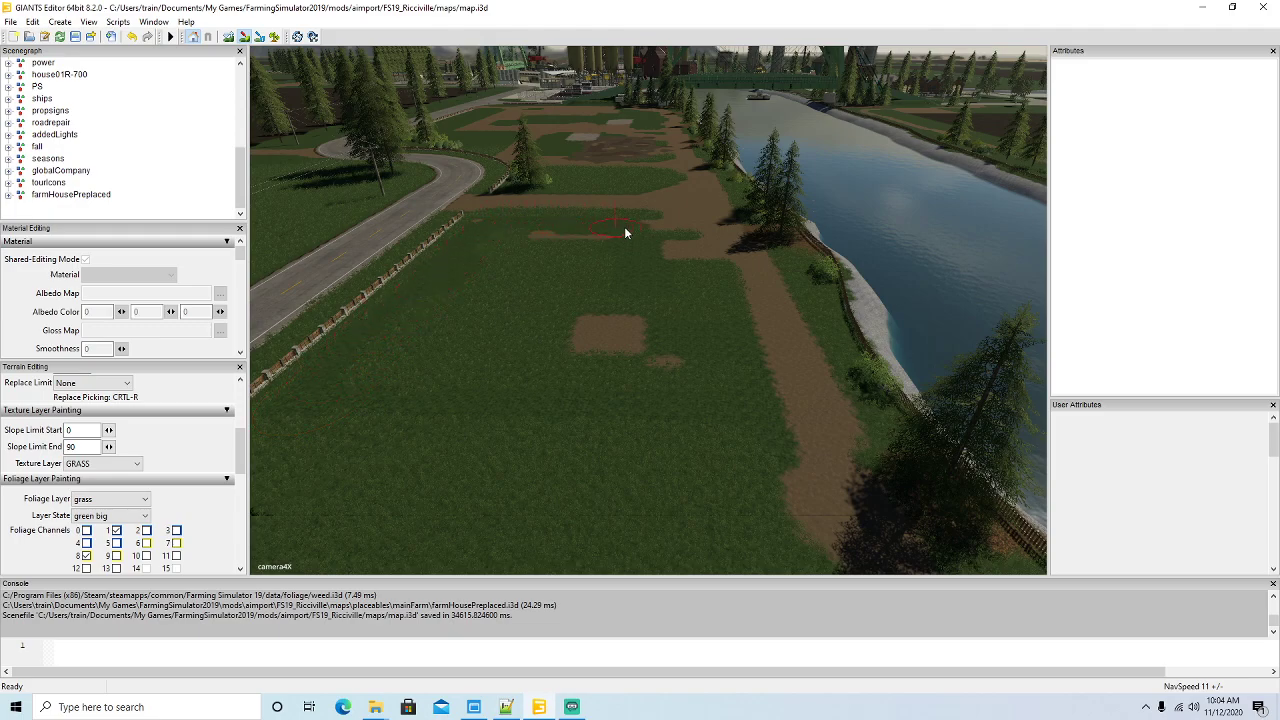
pyautogui.moveTo(696, 262)
pyautogui.mouseDown()
pyautogui.moveTo(543, 249)
pyautogui.moveTo(606, 386)
pyautogui.mouseUp()
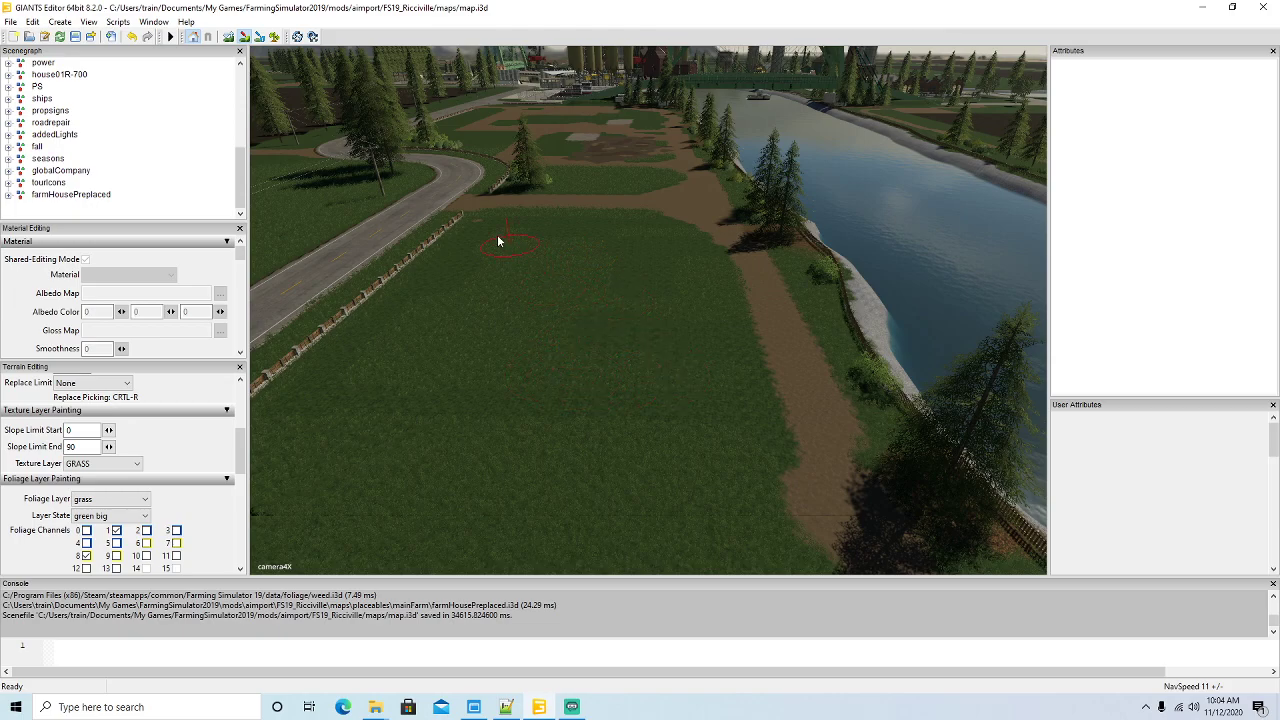
pyautogui.click(275, 36)
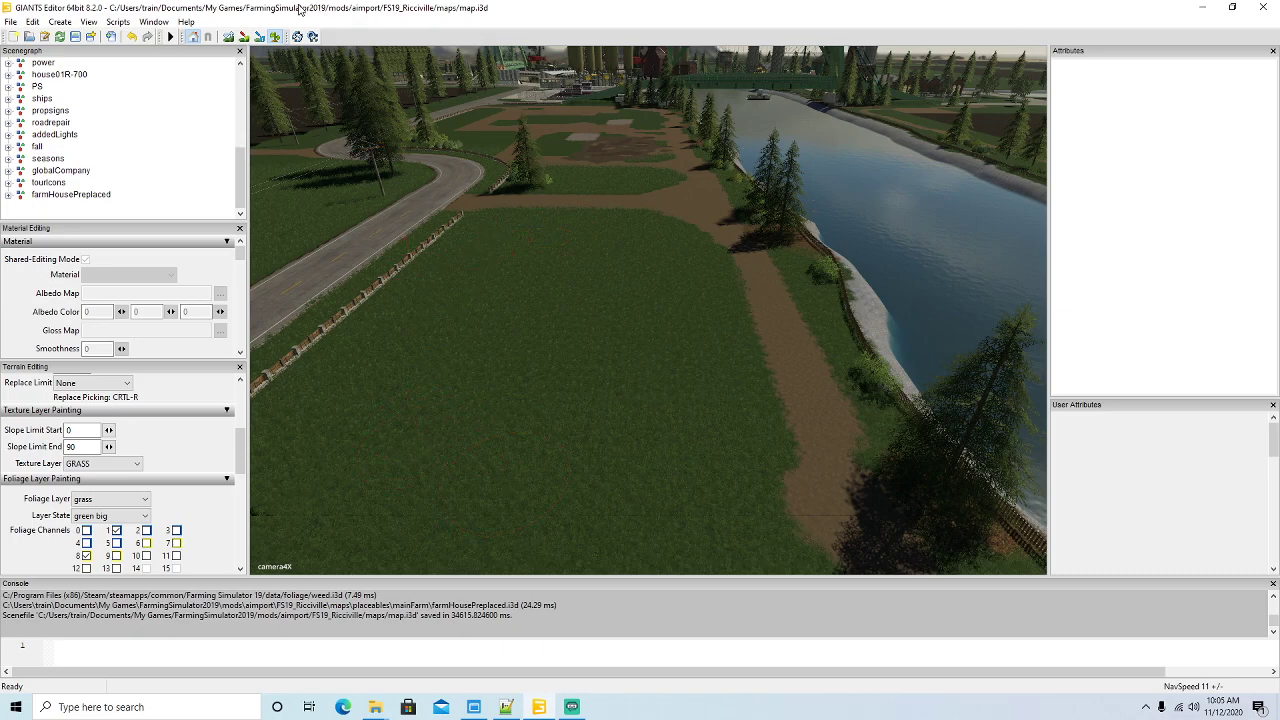
# - Paint the GRASS texture over the dirt, mud patch and nearer gravel pad in the section past the curved fence, and apply grass foliage
pyautogui.moveTo(494, 313); pyautogui.dragTo(410, 291, button='right')
pyautogui.press('w')
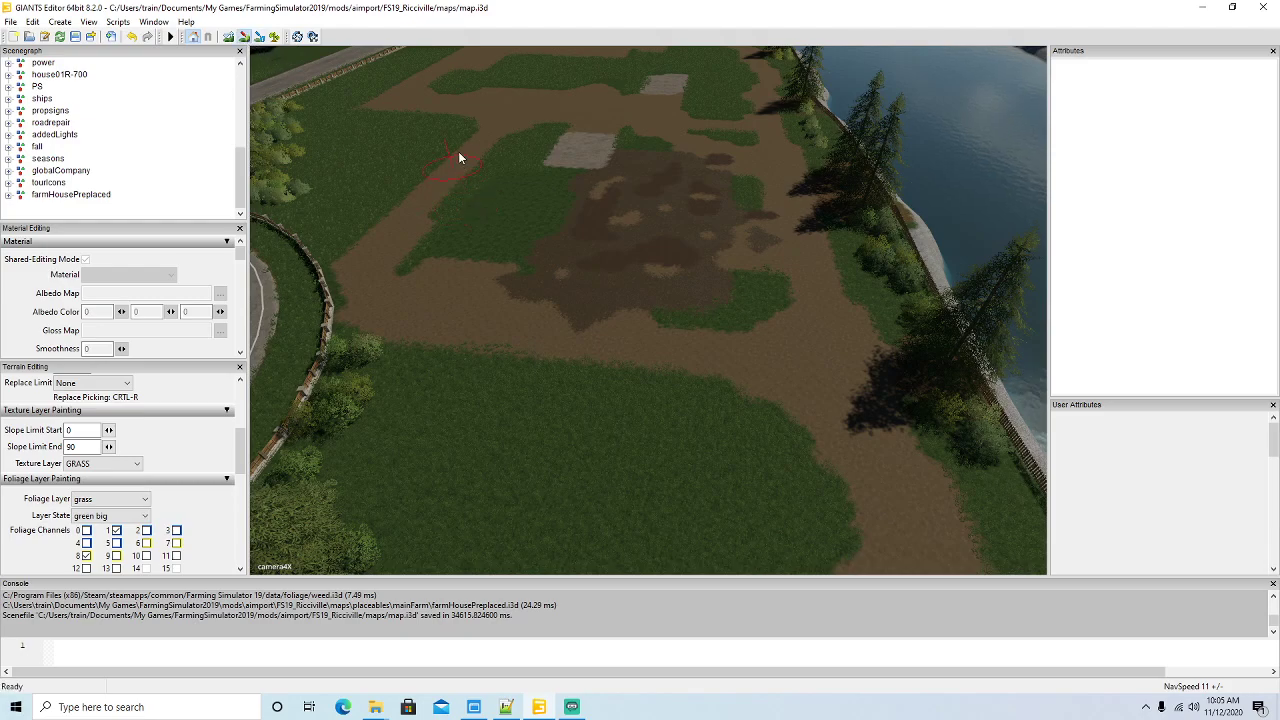
pyautogui.moveTo(368, 261)
pyautogui.mouseDown()
pyautogui.moveTo(380, 316)
pyautogui.moveTo(717, 358)
pyautogui.moveTo(729, 383)
pyautogui.moveTo(754, 306)
pyautogui.moveTo(727, 136)
pyautogui.mouseUp()
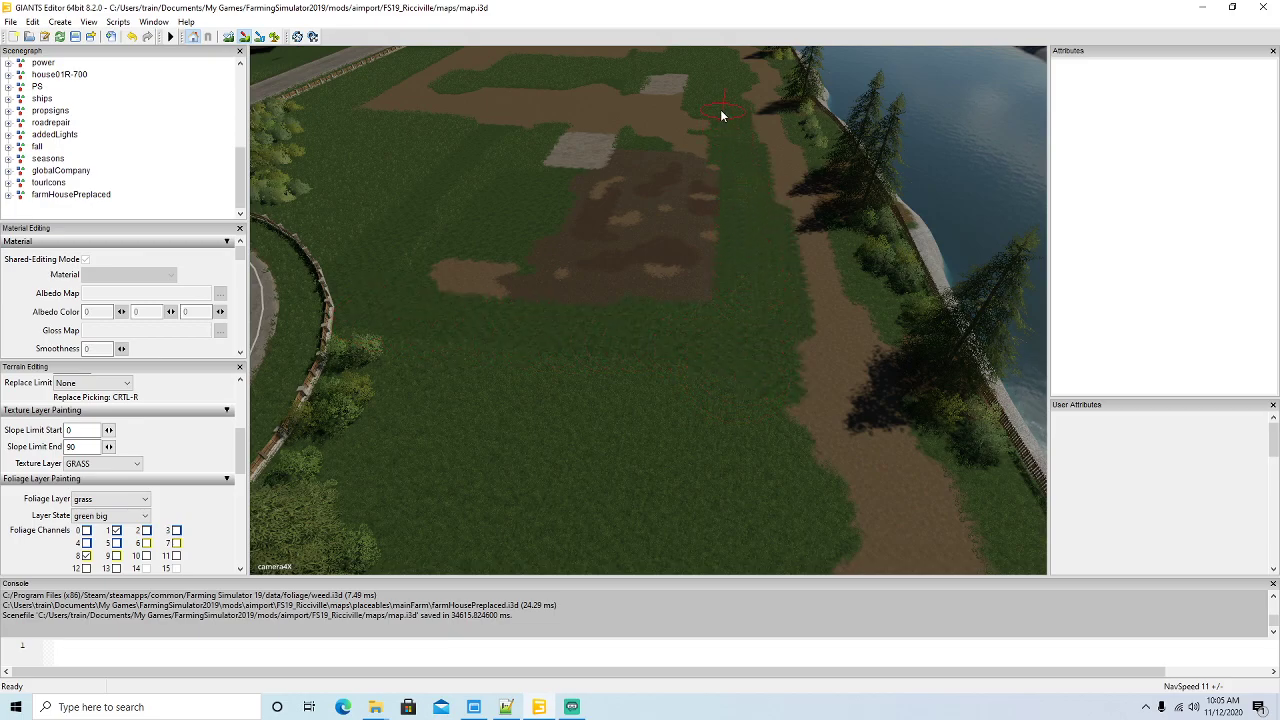
pyautogui.moveTo(673, 280)
pyautogui.mouseDown()
pyautogui.moveTo(677, 126)
pyautogui.moveTo(626, 286)
pyautogui.moveTo(617, 163)
pyautogui.moveTo(574, 232)
pyautogui.moveTo(557, 223)
pyautogui.moveTo(586, 143)
pyautogui.moveTo(492, 273)
pyautogui.mouseUp()
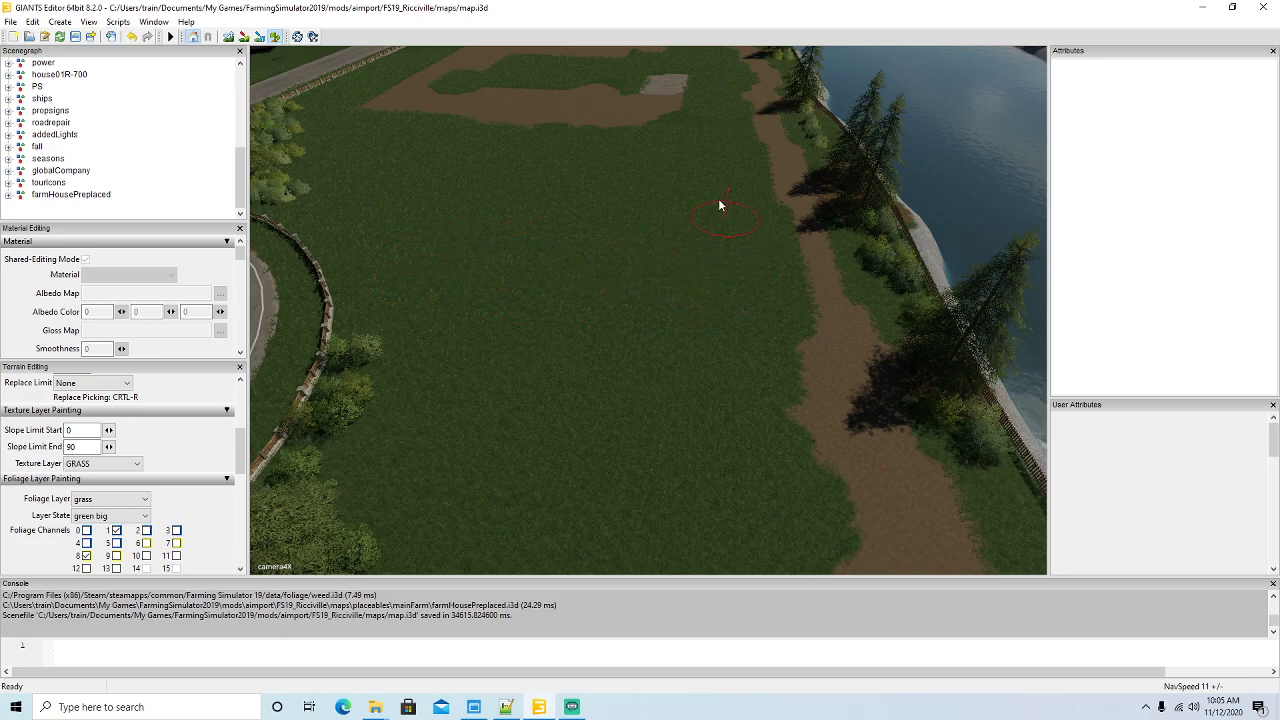
pyautogui.click(275, 38)
# - Cover the dirt and the second gravel pad farther along the riverside field with GRASS texture, and apply grass foliage
pyautogui.moveTo(507, 318)
pyautogui.keyDown('alt'); pyautogui.mouseDown()
pyautogui.moveTo(498, 207)
pyautogui.moveTo(485, 323)
pyautogui.moveTo(443, 309)
pyautogui.moveTo(505, 311)
pyautogui.mouseUp(); pyautogui.keyUp('alt')
pyautogui.scroll(8, 497, 206)
pyautogui.click(244, 37)
pyautogui.moveTo(413, 166)
pyautogui.mouseDown()
pyautogui.moveTo(378, 249)
pyautogui.moveTo(531, 178)
pyautogui.moveTo(704, 158)
pyautogui.moveTo(554, 206)
pyautogui.moveTo(626, 226)
pyautogui.moveTo(460, 267)
pyautogui.mouseUp()
pyautogui.click(274, 36)
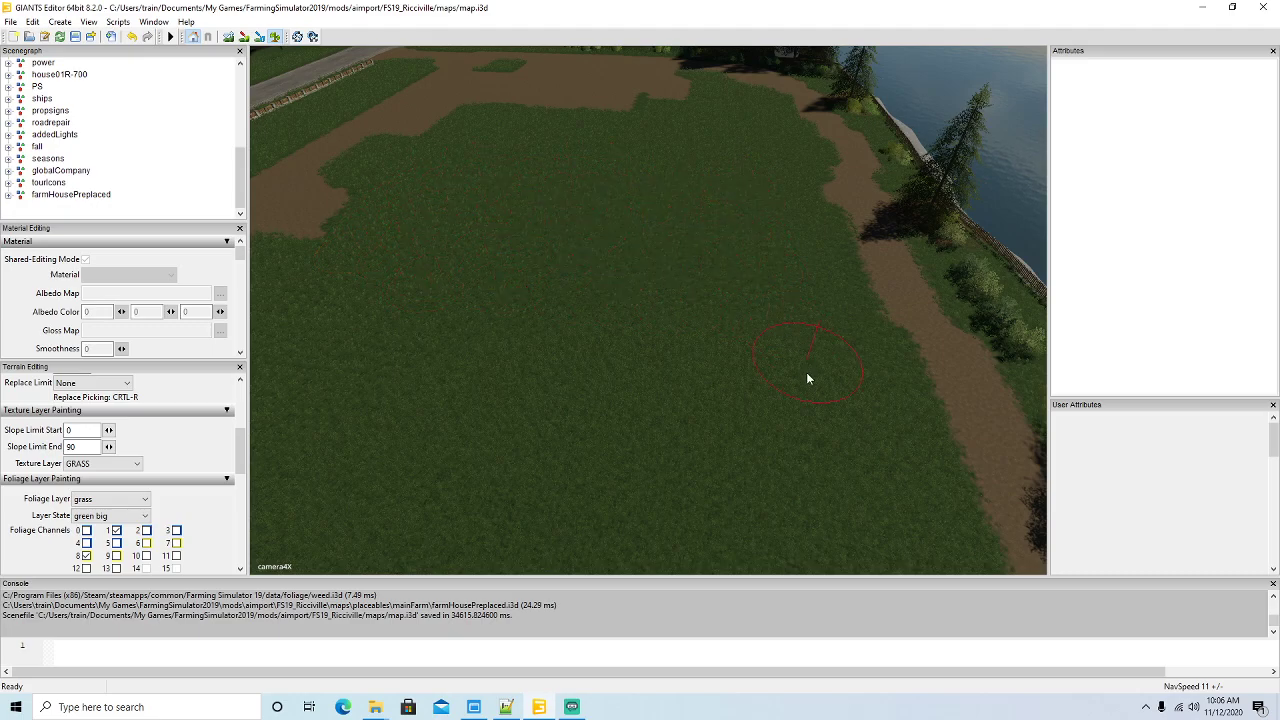
# - Paint the GRASS texture over the long dirt strip running parallel to the roadside fence, and apply grass foliage
pyautogui.moveTo(596, 303)
pyautogui.mouseDown(button='right')
pyautogui.moveTo(458, 206)
pyautogui.moveTo(474, 237)
pyautogui.moveTo(606, 334)
pyautogui.moveTo(628, 305)
pyautogui.mouseUp(button='right')
pyautogui.press('w')
pyautogui.press('s')
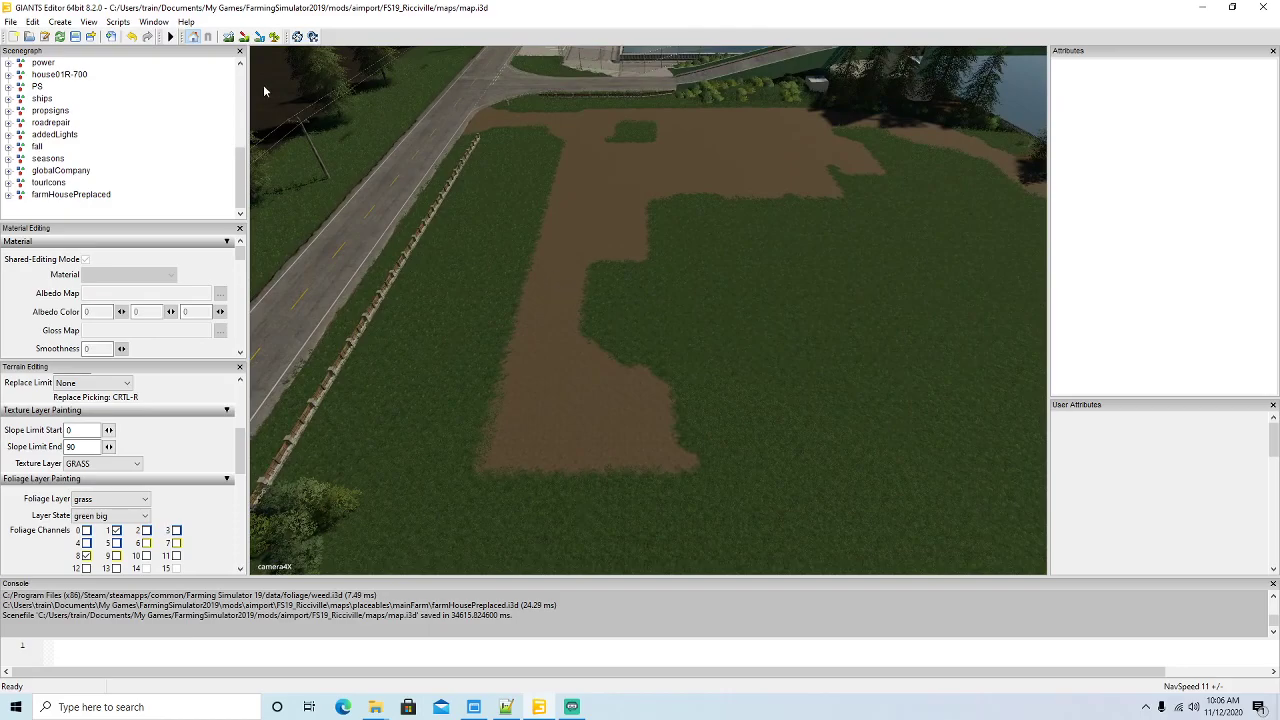
pyautogui.click(244, 37)
pyautogui.moveTo(598, 186)
pyautogui.mouseDown()
pyautogui.moveTo(637, 206)
pyautogui.moveTo(508, 283)
pyautogui.moveTo(531, 454)
pyautogui.moveTo(660, 296)
pyautogui.moveTo(534, 214)
pyautogui.moveTo(640, 371)
pyautogui.moveTo(628, 253)
pyautogui.mouseUp()
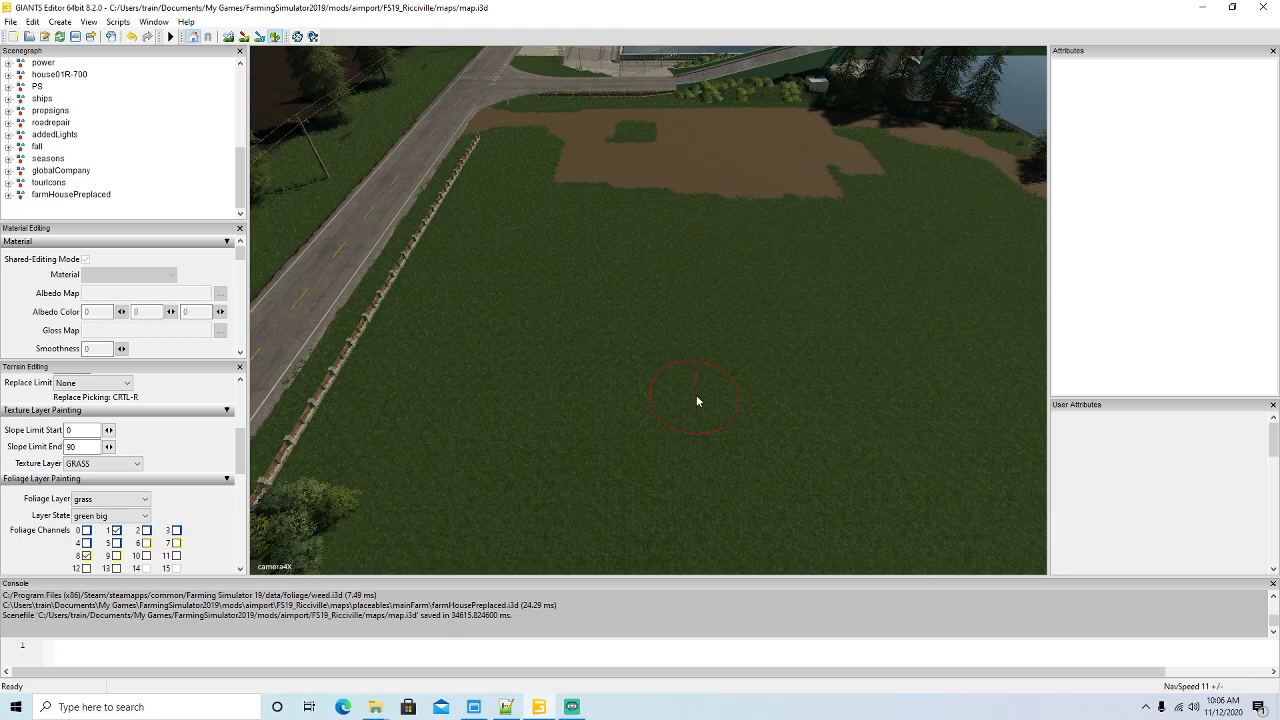
pyautogui.click(274, 38)
# - Paint the GRASS texture over the large dirt area near the bridge, leaving a dirt track along the field's edge
pyautogui.moveTo(647, 430); pyautogui.dragTo(656, 383, button='right')
pyautogui.press('w')
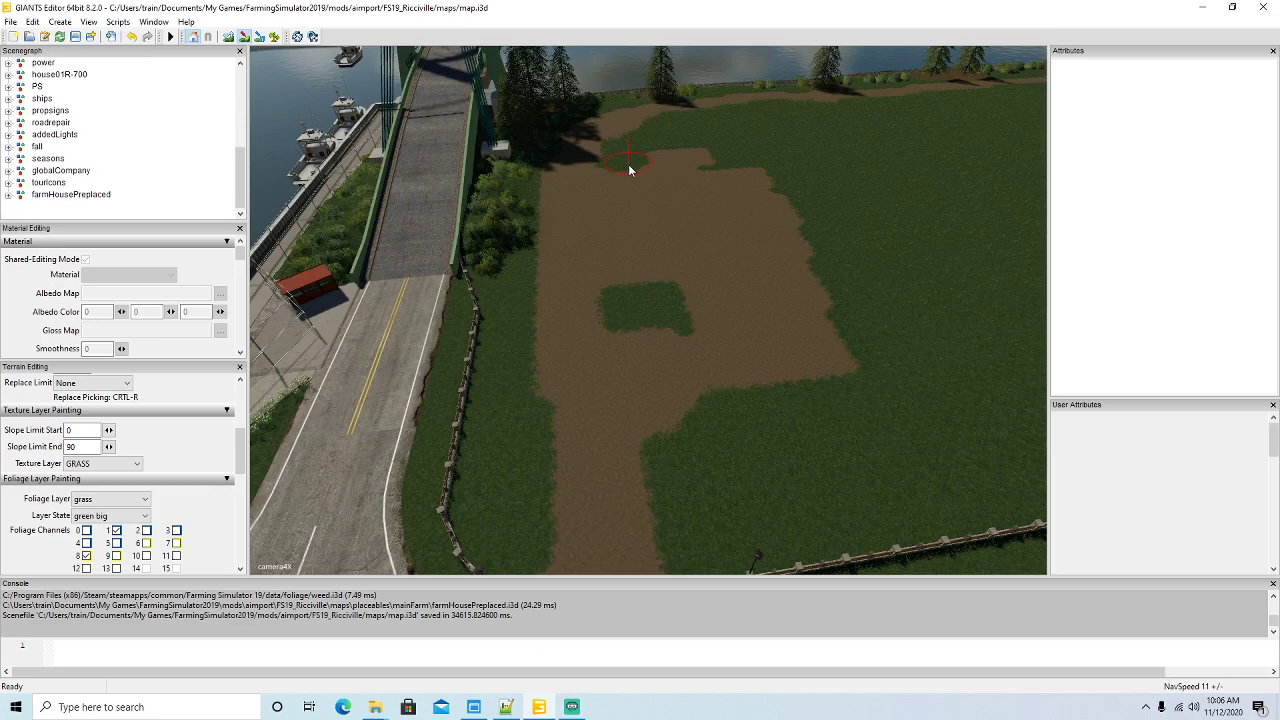
pyautogui.moveTo(630, 215)
pyautogui.mouseDown()
pyautogui.moveTo(634, 279)
pyautogui.moveTo(677, 405)
pyautogui.moveTo(676, 157)
pyautogui.mouseUp()
pyautogui.moveTo(793, 225)
pyautogui.mouseDown()
pyautogui.moveTo(824, 372)
pyautogui.moveTo(726, 209)
pyautogui.moveTo(710, 280)
pyautogui.moveTo(697, 173)
pyautogui.mouseUp()
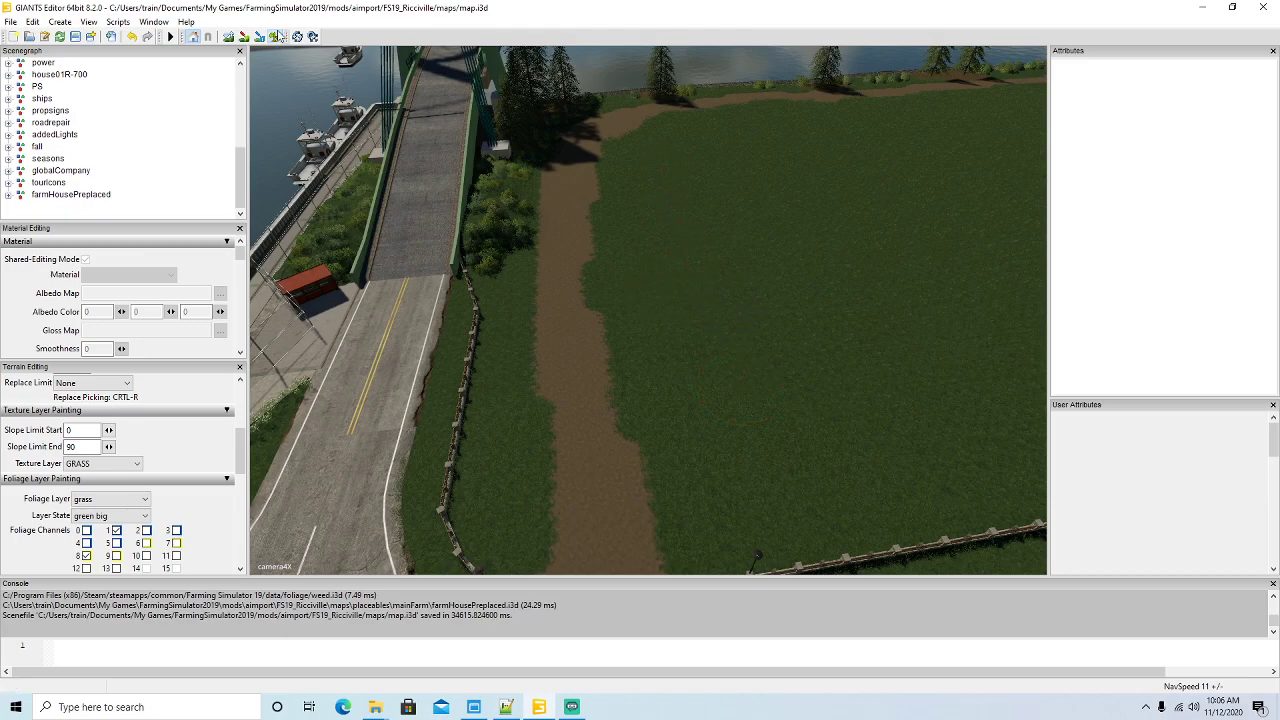
# - Clear the bushes in front of the trees at the road bend by painting green big grass foliage over them
pyautogui.keyDown('alt'); pyautogui.moveTo(657, 393); pyautogui.dragTo(388, 153); pyautogui.keyUp('alt')
pyautogui.scroll(2, 614, 435)
pyautogui.scroll(6, 764, 324)
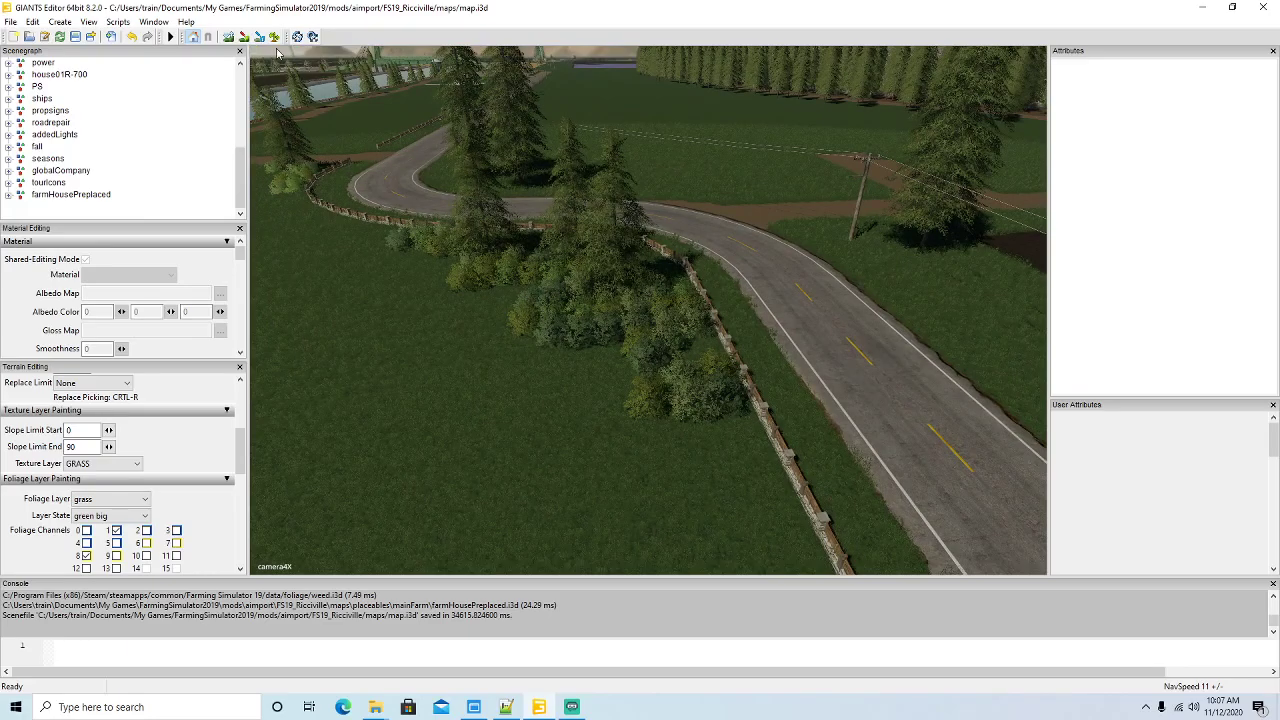
pyautogui.moveTo(625, 408)
pyautogui.mouseDown()
pyautogui.moveTo(663, 409)
pyautogui.moveTo(651, 373)
pyautogui.moveTo(594, 334)
pyautogui.moveTo(377, 259)
pyautogui.moveTo(651, 337)
pyautogui.moveTo(553, 318)
pyautogui.mouseUp()
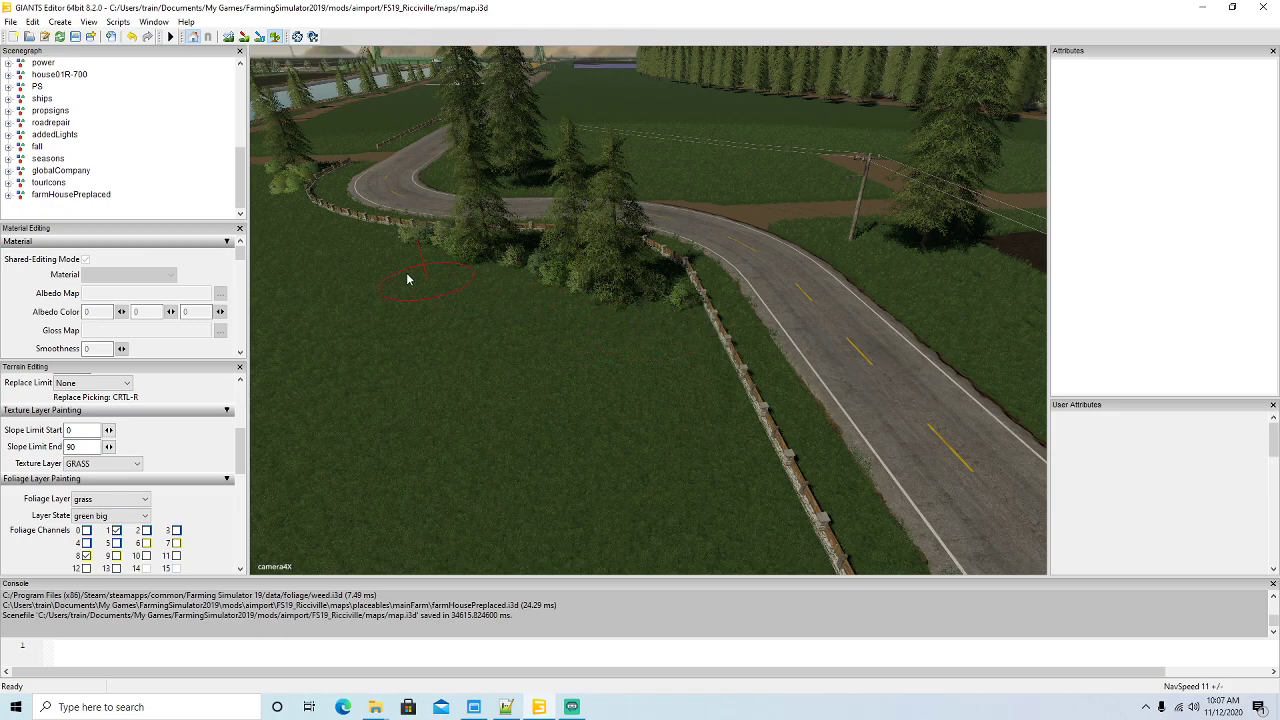
pyautogui.click(273, 38)
# - Paint grass foliage over the bushes along the curved fence near the dirt track entrance to remove them
pyautogui.moveTo(490, 382)
pyautogui.keyDown('alt'); pyautogui.mouseDown()
pyautogui.moveTo(375, 328)
pyautogui.moveTo(411, 348)
pyautogui.moveTo(365, 351)
pyautogui.moveTo(560, 503)
pyautogui.moveTo(549, 467)
pyautogui.mouseUp(); pyautogui.keyUp('alt')
pyautogui.scroll(8, 411, 348)
pyautogui.scroll(5, 365, 351)
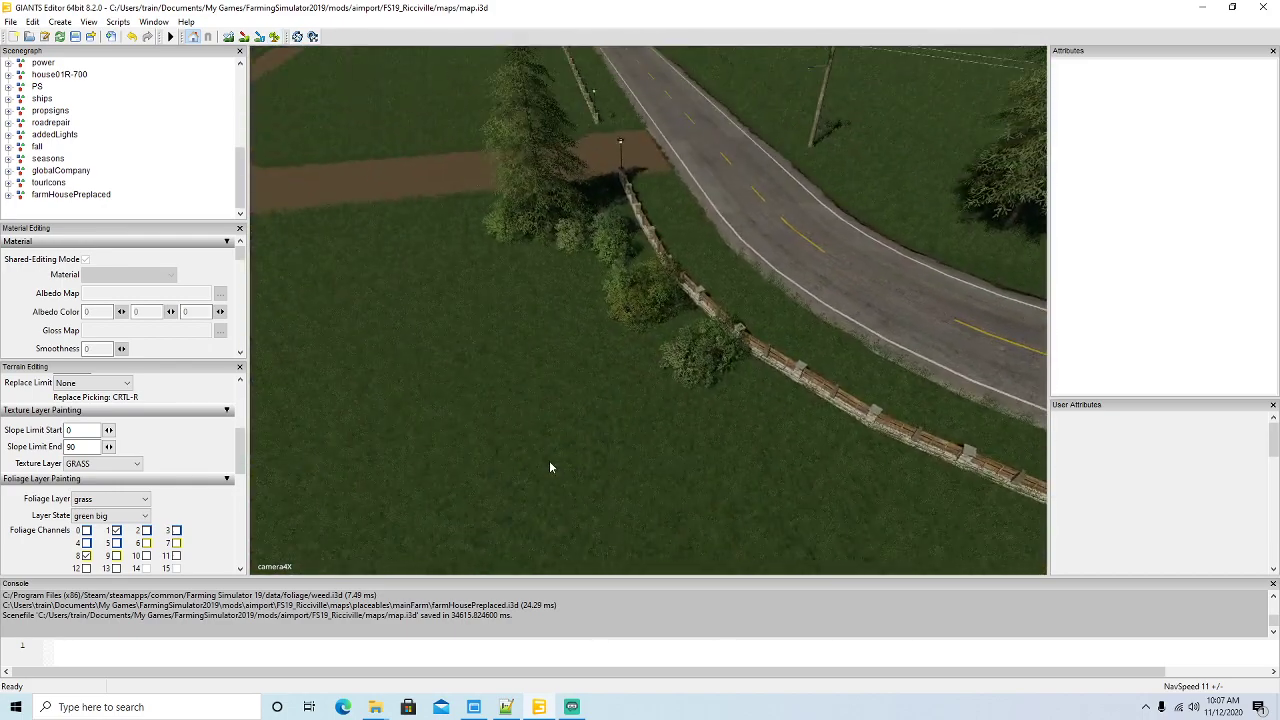
pyautogui.click(274, 37)
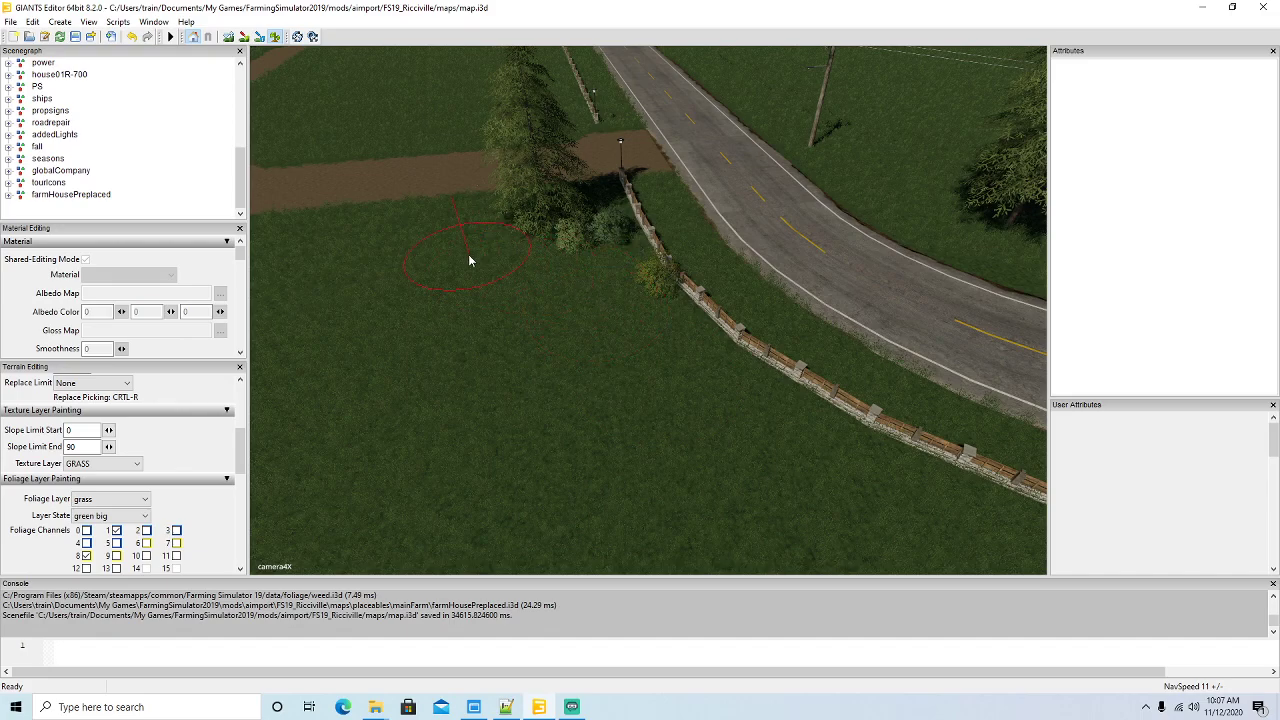
pyautogui.click(276, 39)
# - Set the foliage layer to terrainDetailHeight for editing the grass pile in the pond near the farmhouse
pyautogui.moveTo(515, 398)
pyautogui.keyDown('alt'); pyautogui.mouseDown()
pyautogui.moveTo(476, 340)
pyautogui.moveTo(262, 378)
pyautogui.mouseUp(); pyautogui.keyUp('alt')
pyautogui.moveTo(539, 484)
pyautogui.keyDown('alt'); pyautogui.mouseDown()
pyautogui.moveTo(459, 458)
pyautogui.moveTo(390, 461)
pyautogui.moveTo(728, 537)
pyautogui.moveTo(743, 454)
pyautogui.moveTo(834, 435)
pyautogui.moveTo(852, 485)
pyautogui.moveTo(814, 423)
pyautogui.moveTo(813, 437)
pyautogui.mouseUp(); pyautogui.keyUp('alt')
pyautogui.scroll(5, 459, 458)
pyautogui.scroll(5, 766, 445)
pyautogui.scroll(6, 813, 430)
pyautogui.scroll(5, 834, 435)
pyautogui.scroll(5, 852, 488)
pyautogui.scroll(2, 815, 431)
pyautogui.scroll(8, 814, 423)
pyautogui.scroll(8, 813, 437)
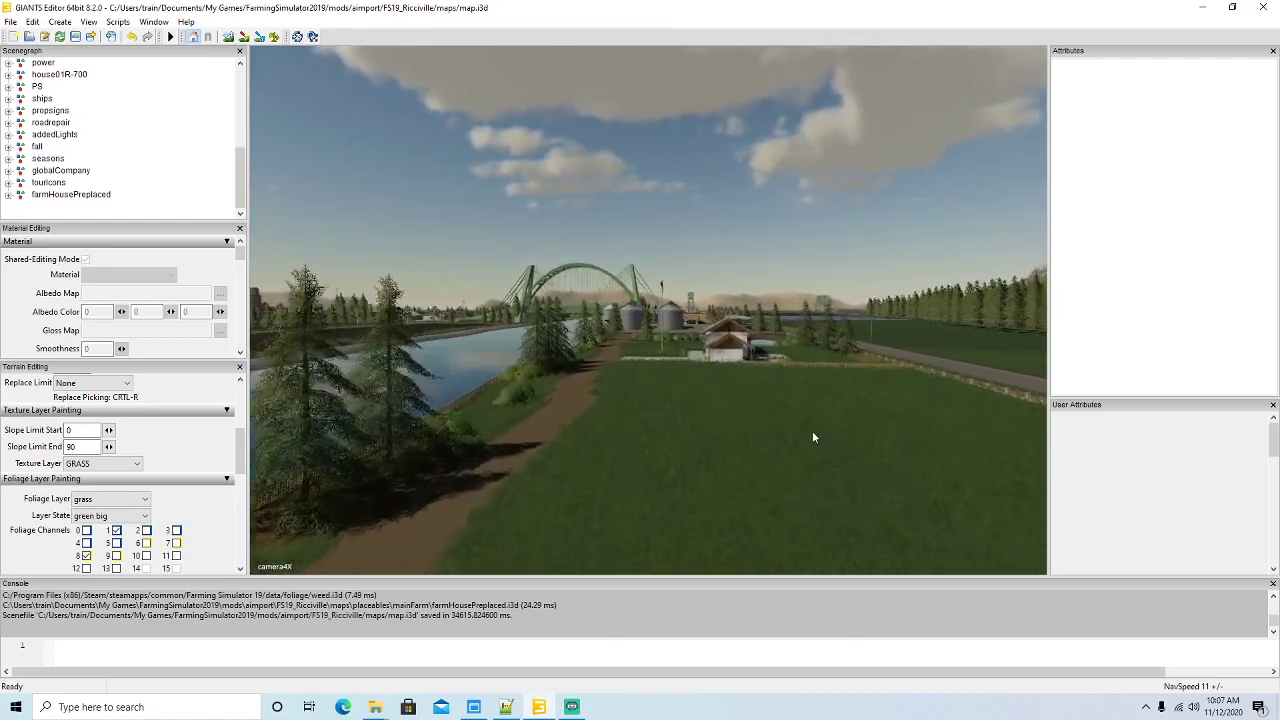
pyautogui.scroll(10, 813, 437)
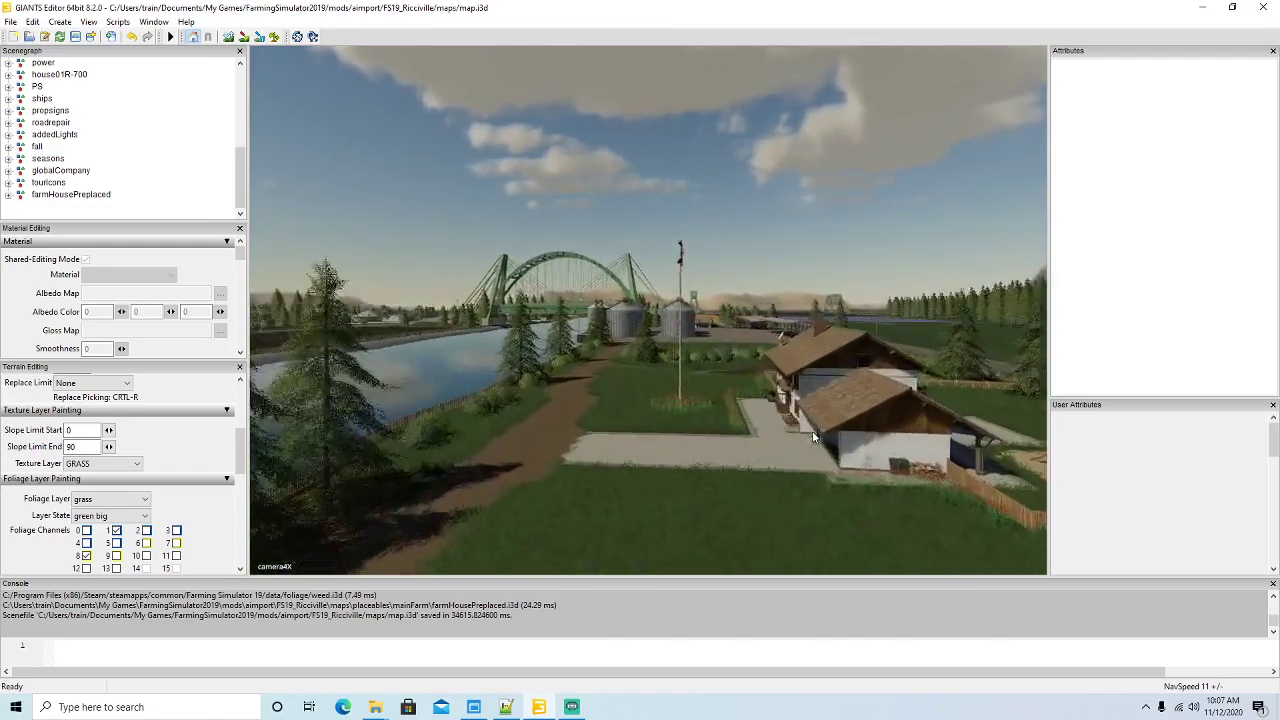
pyautogui.scroll(10, 813, 437)
pyautogui.keyDown('alt'); pyautogui.moveTo(812, 431); pyautogui.dragTo(1015, 505); pyautogui.keyUp('alt')
pyautogui.scroll(4, 792, 451)
pyautogui.keyDown('alt'); pyautogui.moveTo(784, 470); pyautogui.dragTo(807, 544); pyautogui.keyUp('alt')
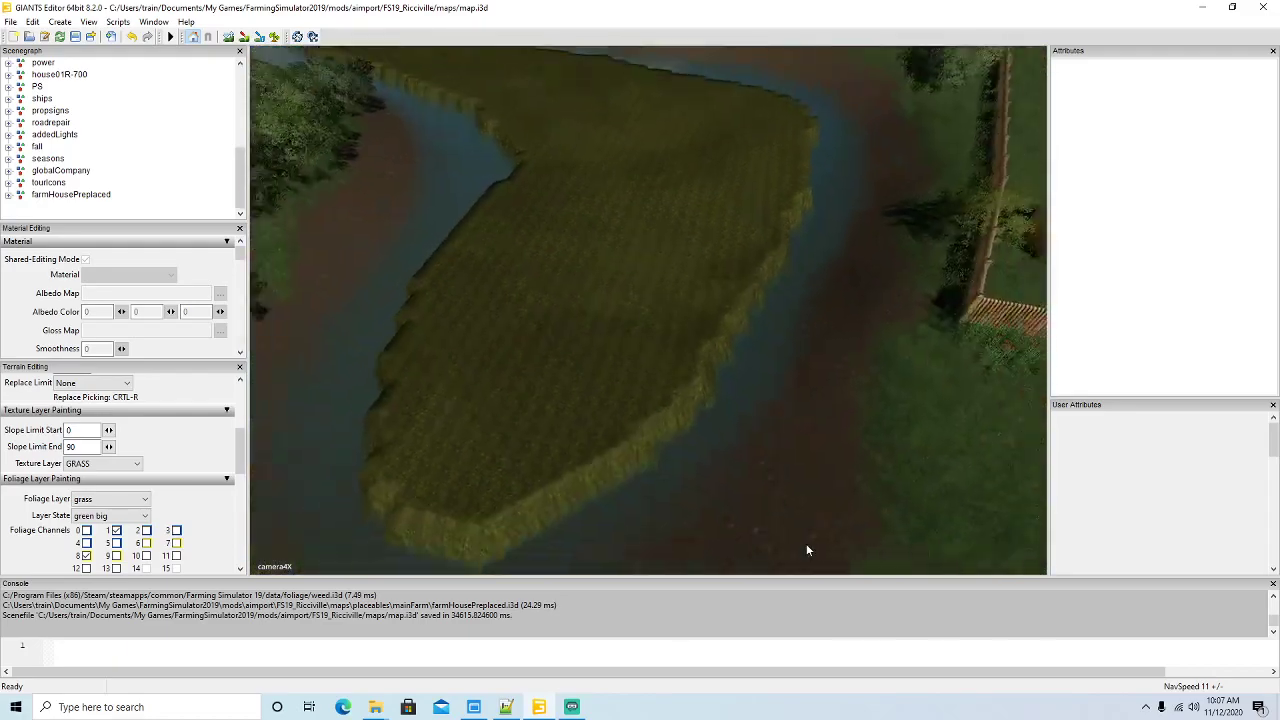
pyautogui.scroll(-5, 806, 543)
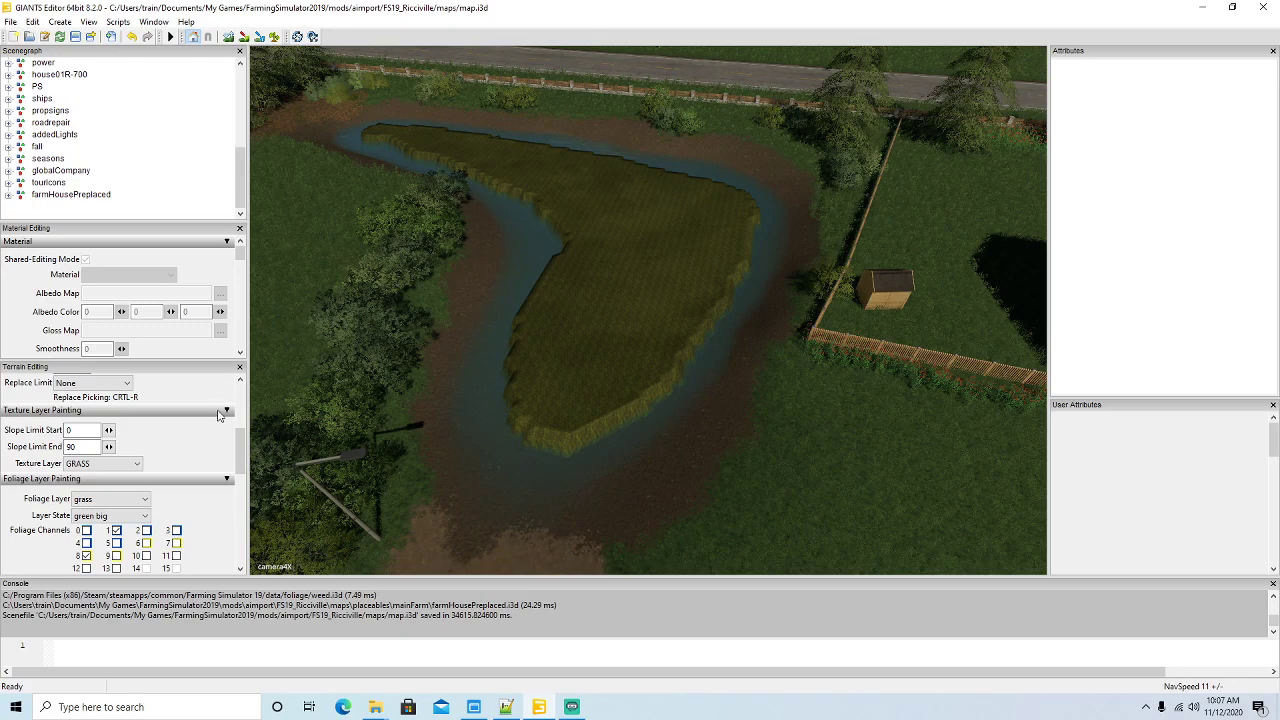
pyautogui.click(140, 499)
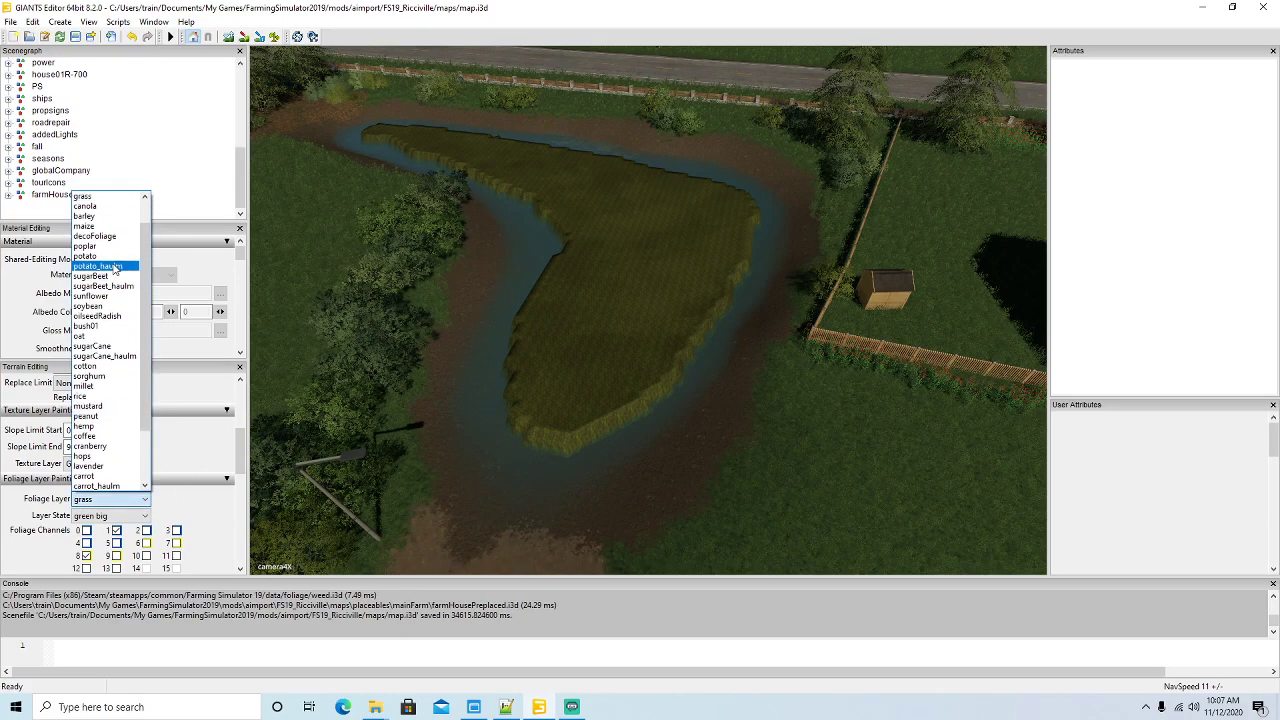
pyautogui.scroll(1, 120, 290)
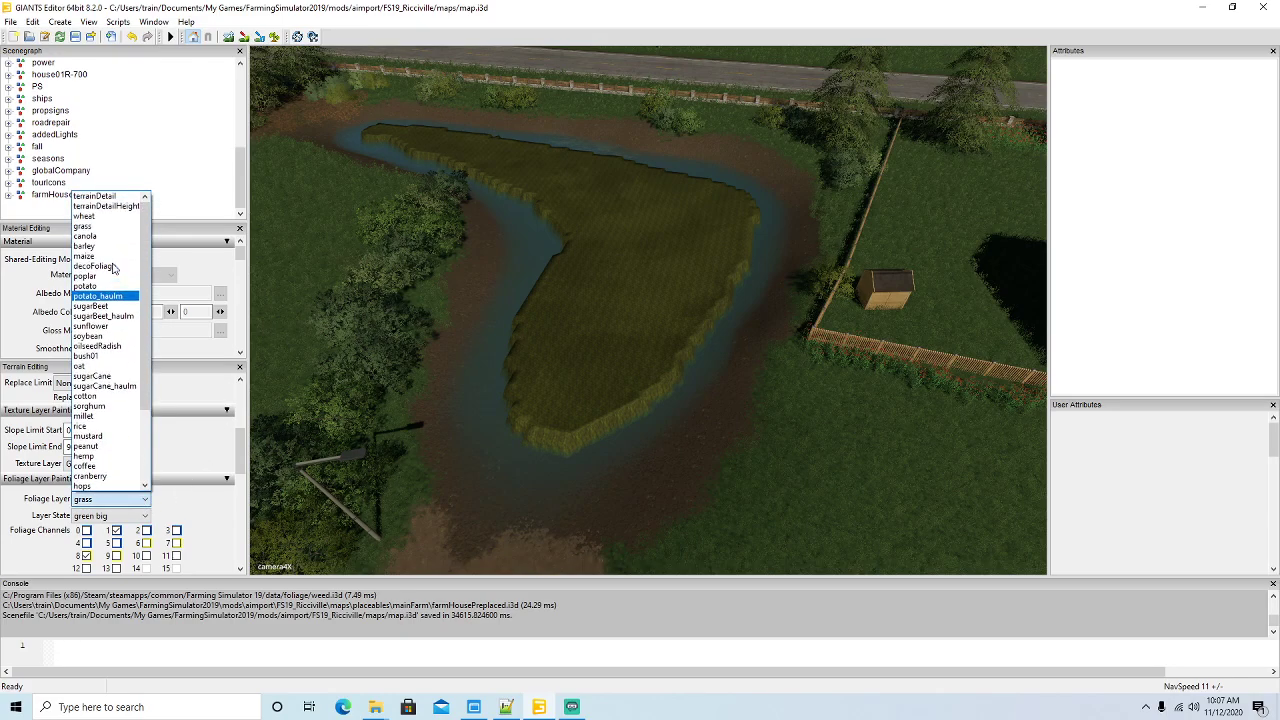
pyautogui.click(122, 206)
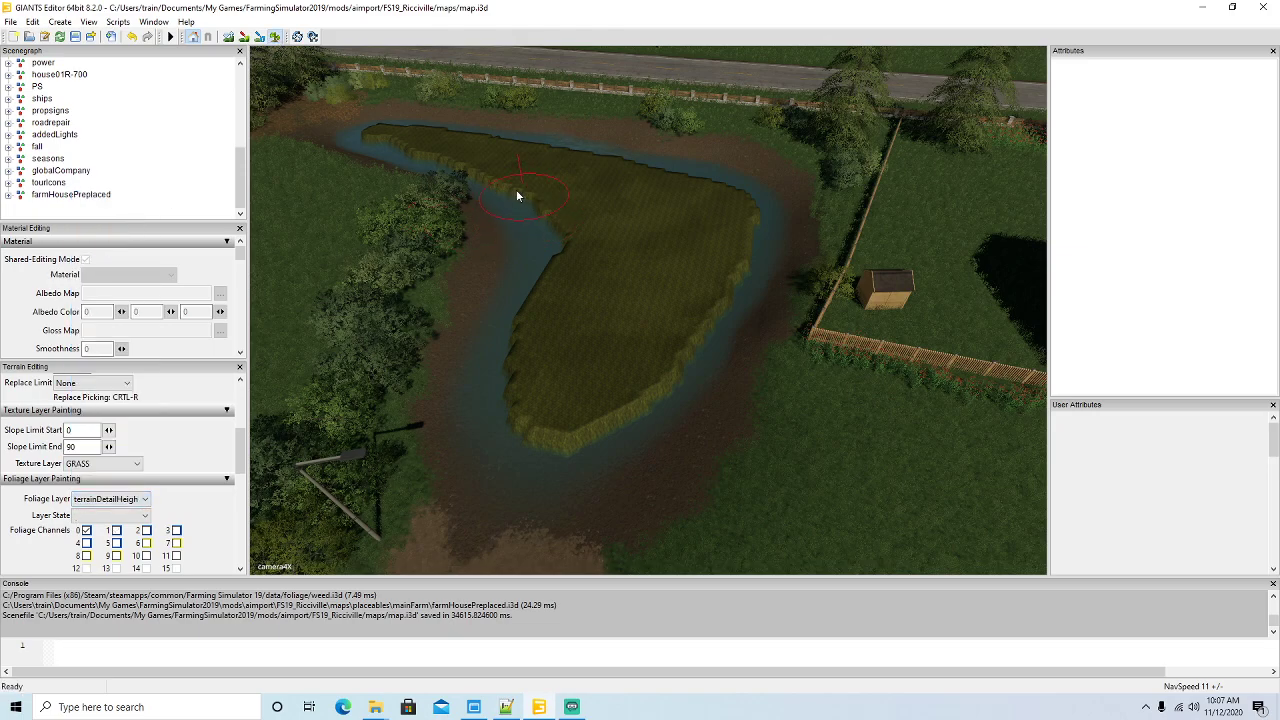
# - Set the secondary brush action to Subtract, remove the whole grass pile from the pond near the farmhouse, and leave foliage painting
pyautogui.scroll(2, 245, 455)
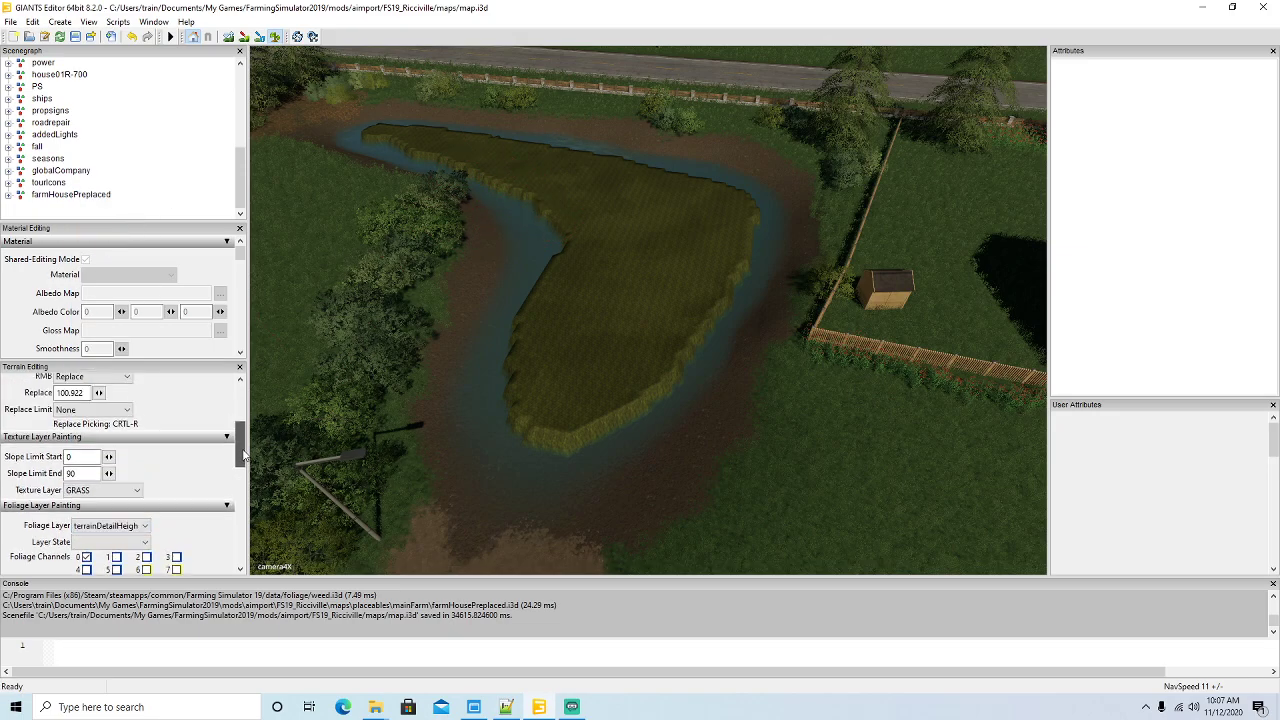
pyautogui.click(122, 407)
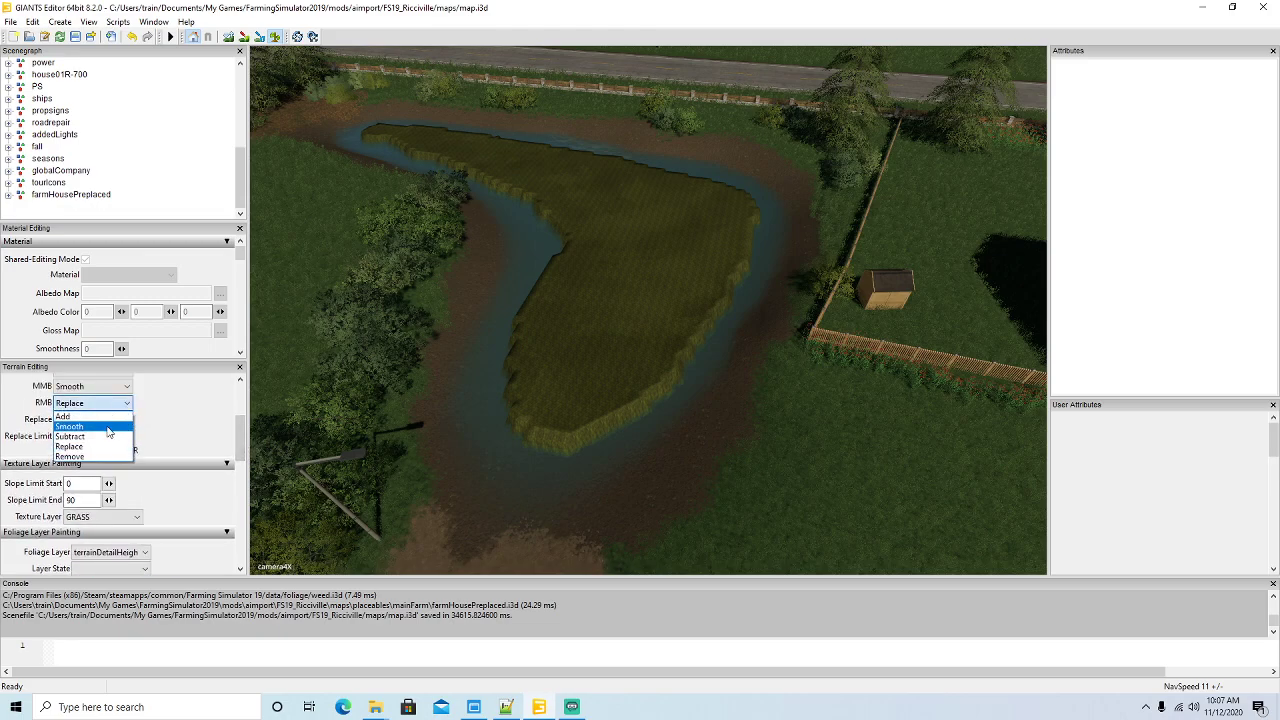
pyautogui.click(94, 437)
pyautogui.rightClick(546, 409)
pyautogui.moveTo(546, 404)
pyautogui.mouseDown(button='right')
pyautogui.moveTo(529, 219)
pyautogui.moveTo(419, 158)
pyautogui.moveTo(600, 166)
pyautogui.moveTo(734, 229)
pyautogui.moveTo(609, 406)
pyautogui.moveTo(643, 230)
pyautogui.mouseUp(button='right')
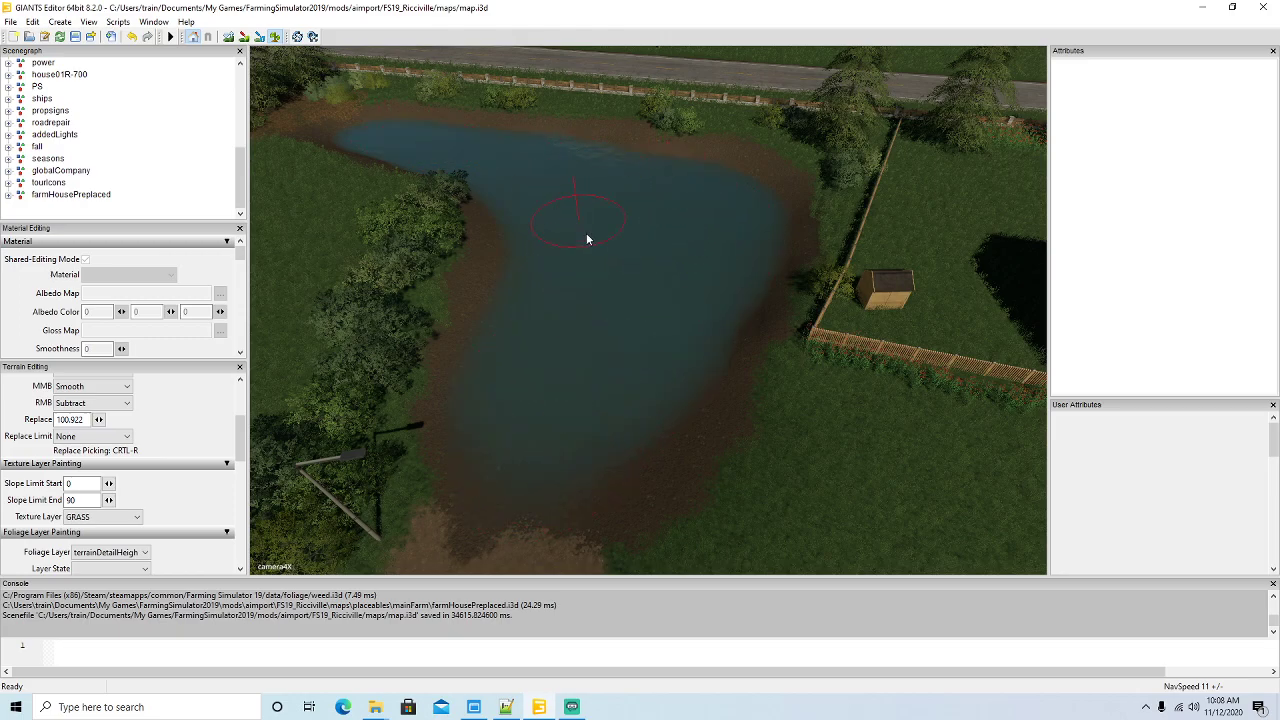
pyautogui.click(276, 37)
# - Inspect the roadside fields, the waterfront conveyors, the river bank and the cleared pond across the map
pyautogui.moveTo(562, 240)
pyautogui.keyDown('alt'); pyautogui.mouseDown()
pyautogui.moveTo(567, 333)
pyautogui.moveTo(648, 318)
pyautogui.moveTo(643, 410)
pyautogui.moveTo(672, 371)
pyautogui.moveTo(689, 371)
pyautogui.mouseUp(); pyautogui.keyUp('alt')
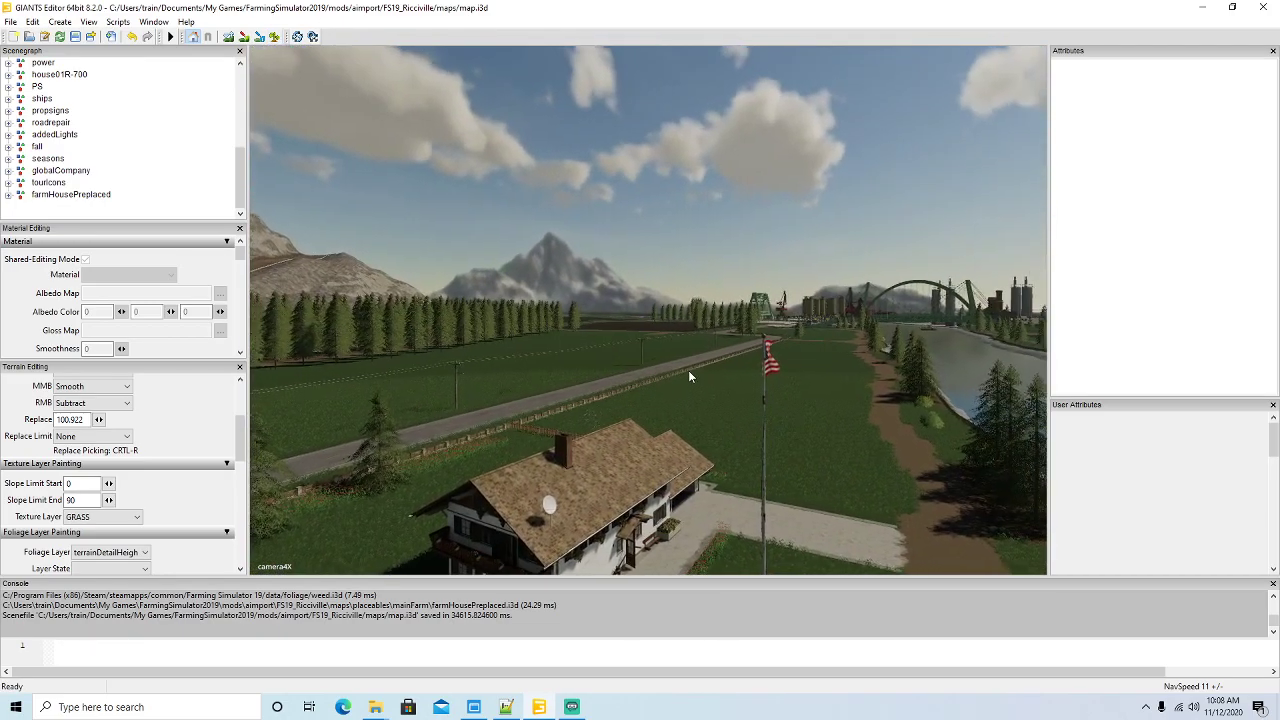
pyautogui.scroll(5, 689, 371)
pyautogui.scroll(4, 689, 371)
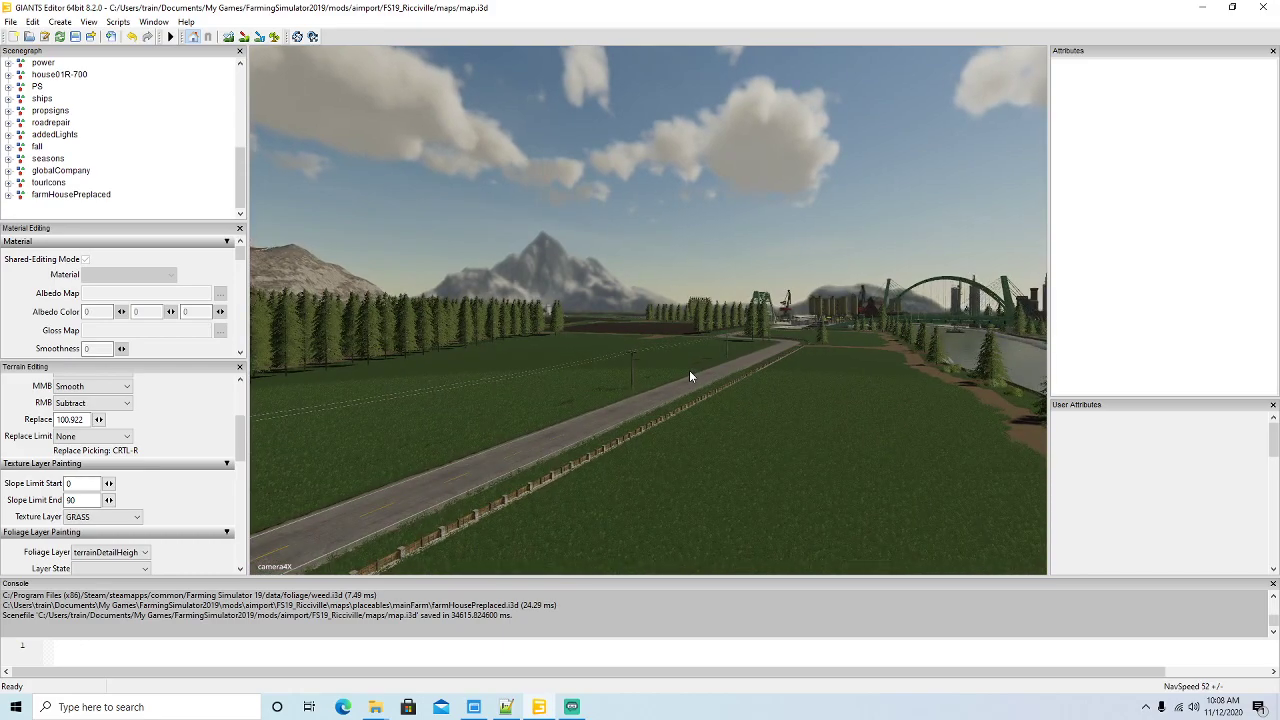
pyautogui.scroll(5, 702, 461)
pyautogui.scroll(2, 702, 461)
pyautogui.keyDown('alt'); pyautogui.moveTo(702, 461); pyautogui.dragTo(754, 491); pyautogui.keyUp('alt')
pyautogui.scroll(6, 694, 446)
pyautogui.scroll(2, 708, 446)
pyautogui.scroll(5, 708, 446)
pyautogui.scroll(3, 781, 521)
pyautogui.scroll(-3, 825, 537)
pyautogui.scroll(3, 711, 483)
pyautogui.scroll(5, 691, 483)
pyautogui.keyDown('alt'); pyautogui.moveTo(650, 478); pyautogui.dragTo(711, 463); pyautogui.keyUp('alt')
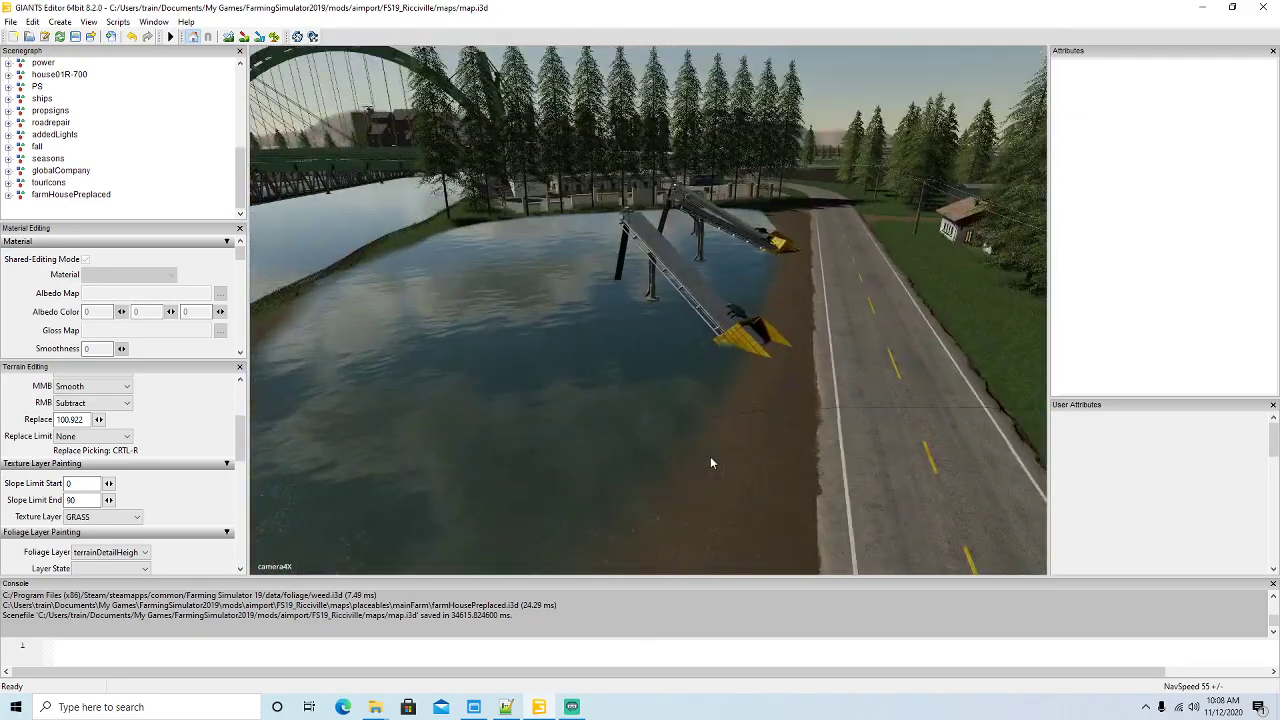
pyautogui.scroll(-3, 711, 463)
pyautogui.scroll(5, 709, 445)
pyautogui.keyDown('alt'); pyautogui.moveTo(652, 372); pyautogui.dragTo(741, 370); pyautogui.keyUp('alt')
pyautogui.scroll(4, 767, 358)
pyautogui.scroll(6, 763, 398)
pyautogui.scroll(10, 741, 370)
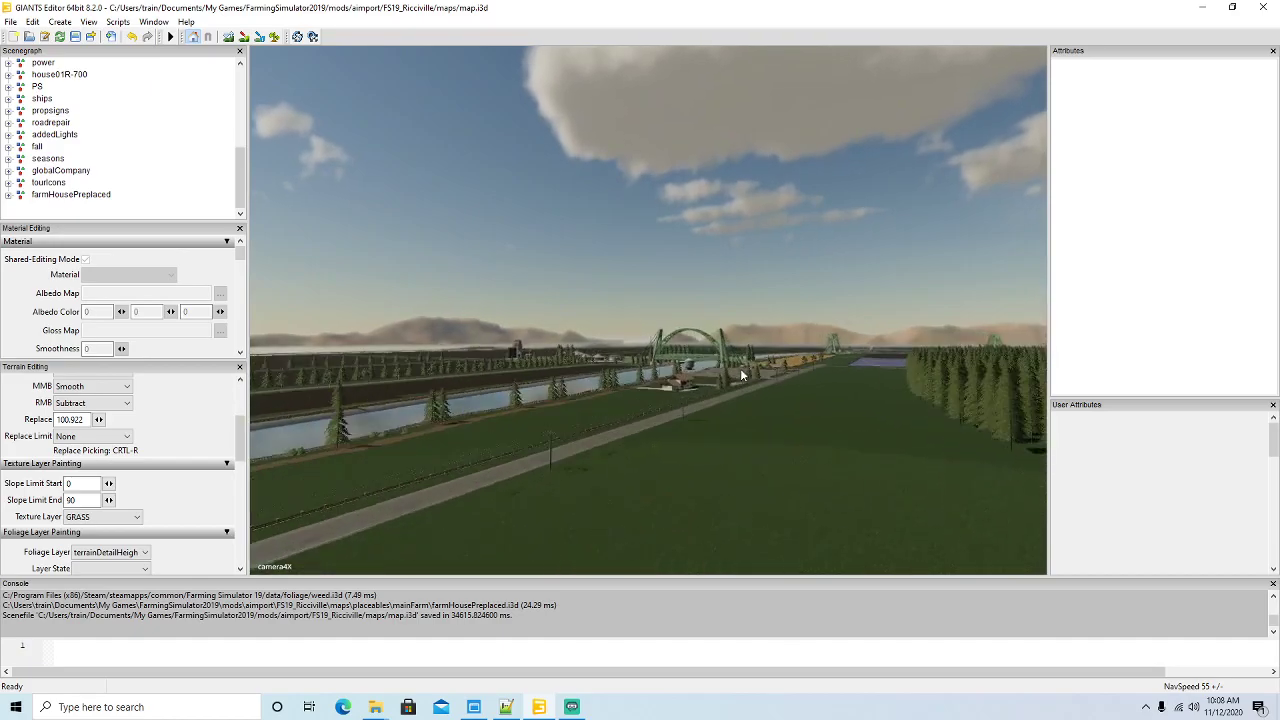
pyautogui.scroll(8, 740, 368)
pyautogui.keyDown('alt'); pyautogui.moveTo(740, 368); pyautogui.dragTo(545, 438); pyautogui.keyUp('alt')
pyautogui.scroll(8, 737, 512)
pyautogui.scroll(-8, 608, 460)
pyautogui.scroll(5, 463, 407)
pyautogui.scroll(-4, 514, 429)
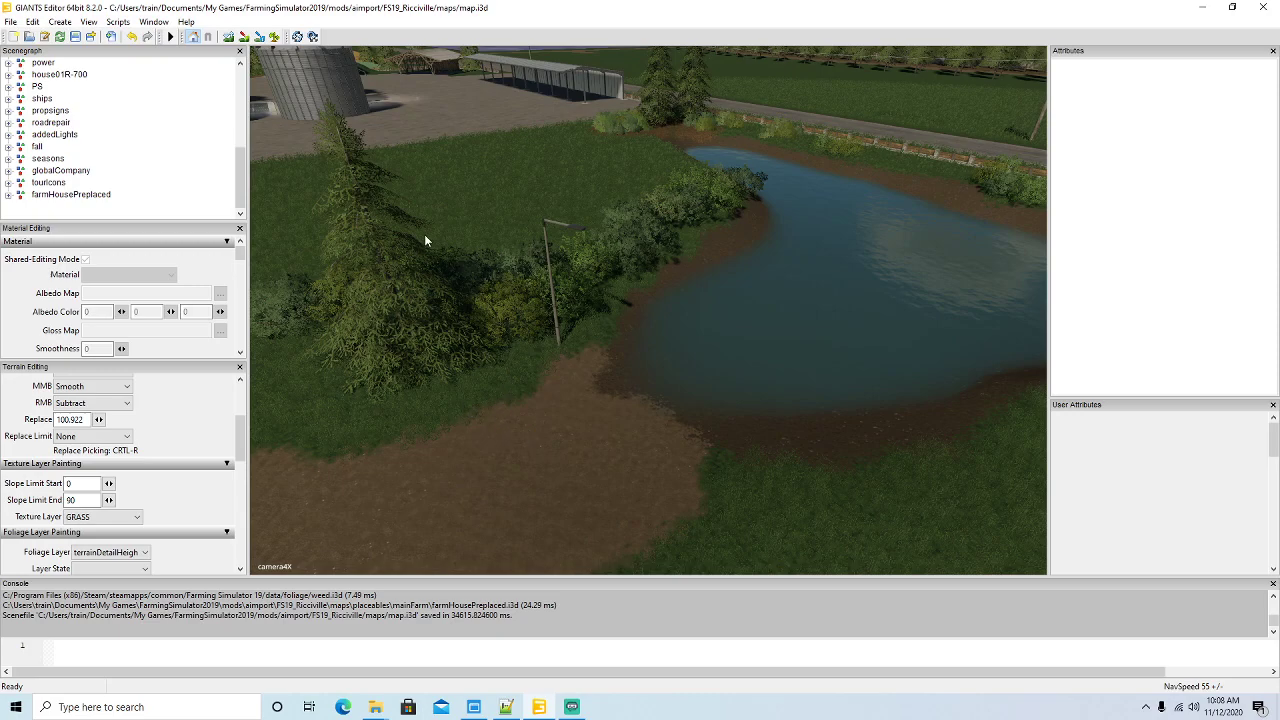
# - Look through the scene's top-level groups, from terrain down to farmHousePreplaced
pyautogui.scroll(5, 117, 142)
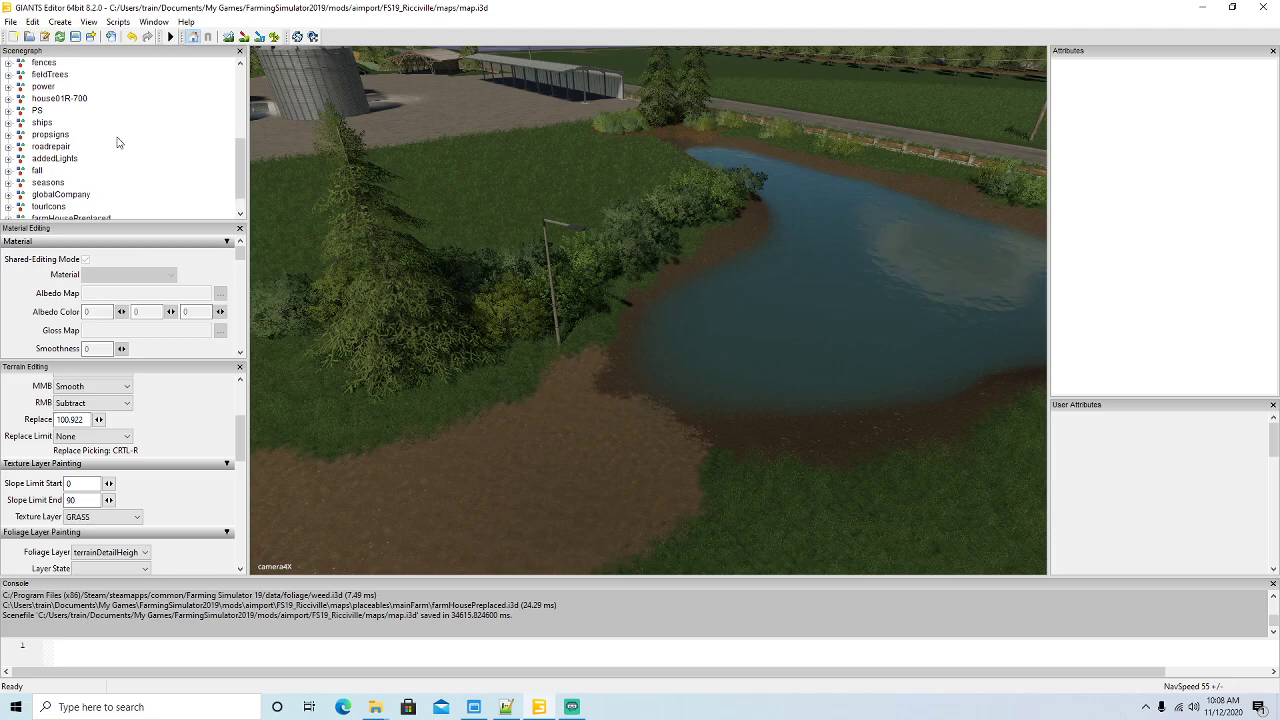
pyautogui.scroll(1, 117, 142)
pyautogui.scroll(-3, 117, 143)
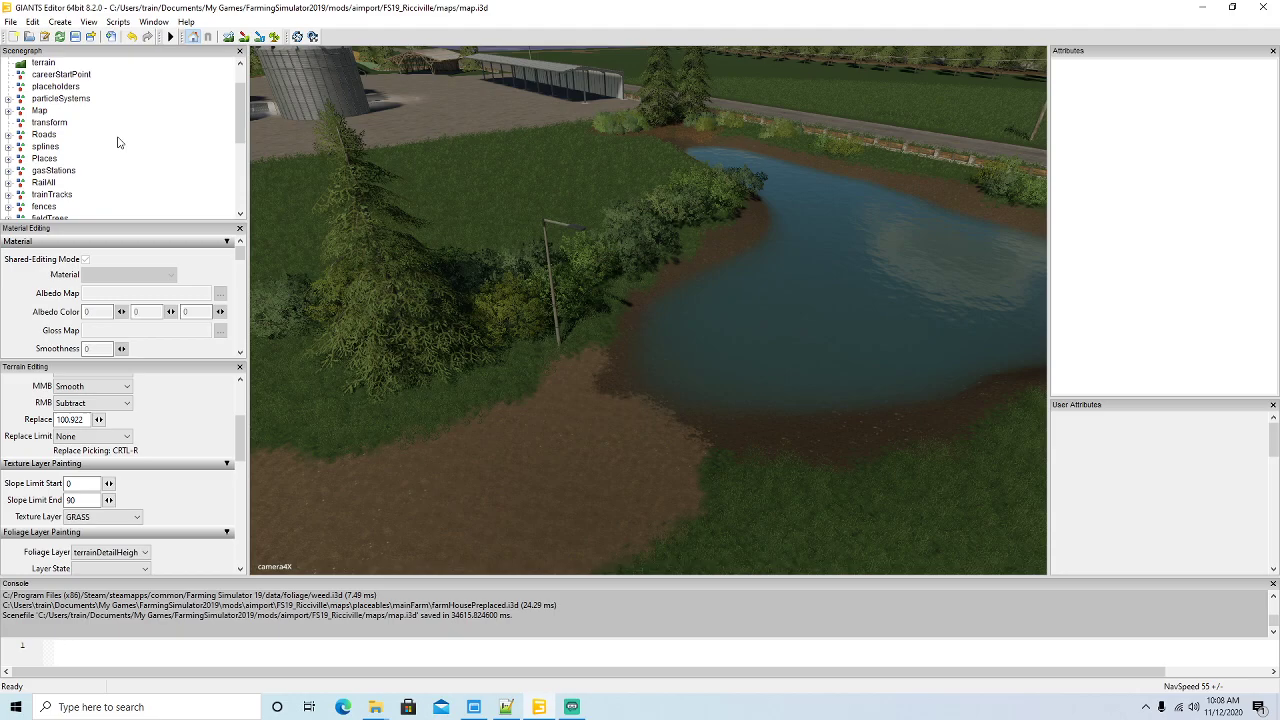
pyautogui.scroll(-2, 118, 143)
pyautogui.scroll(-2, 120, 140)
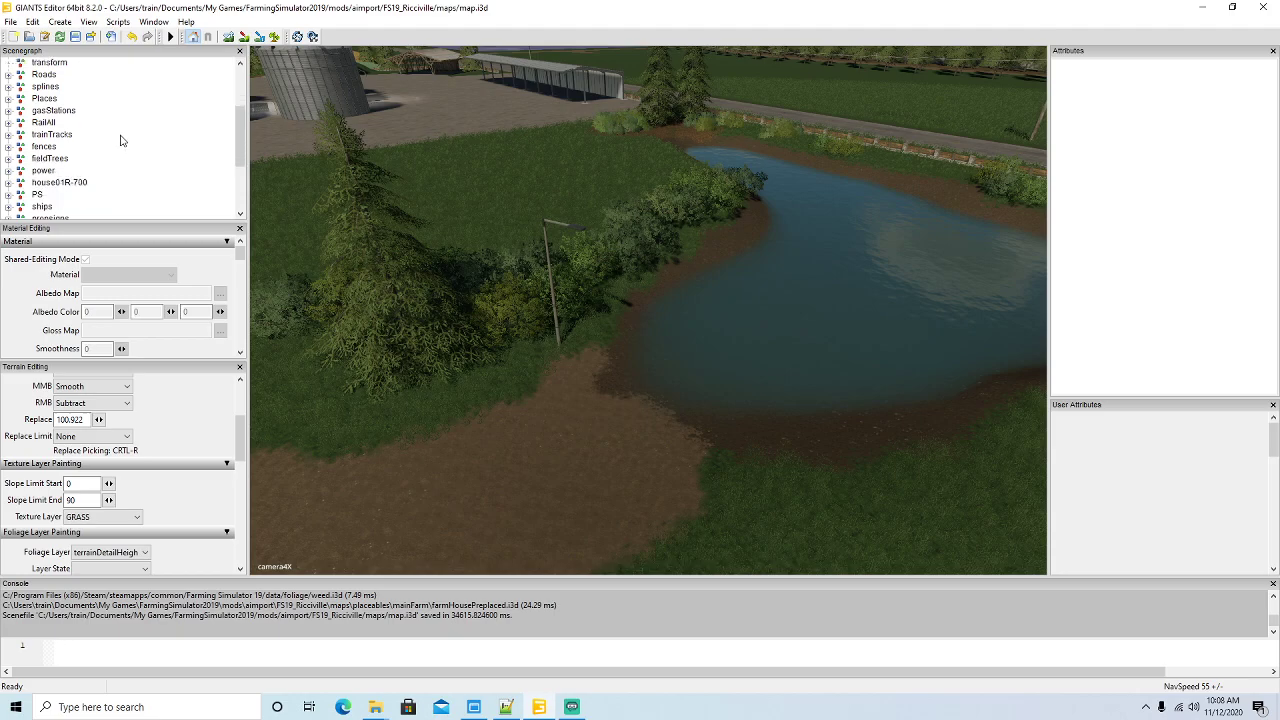
pyautogui.scroll(-2, 120, 140)
pyautogui.scroll(-2, 121, 140)
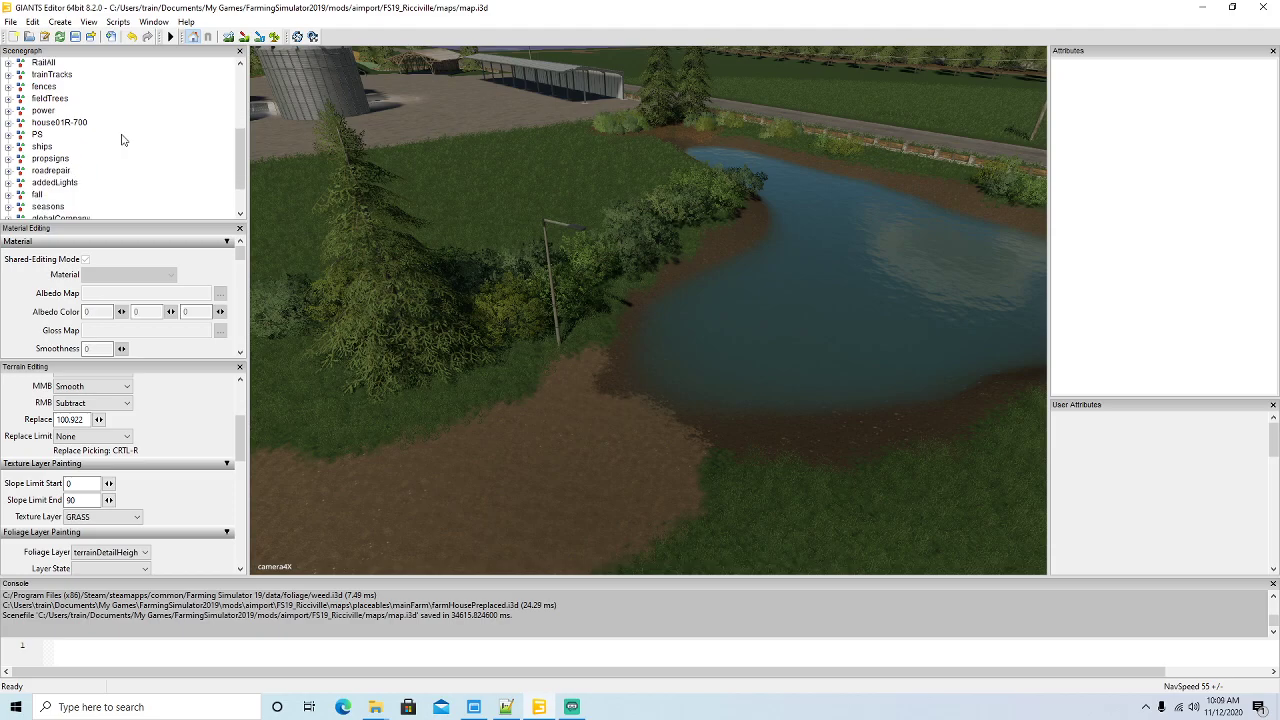
pyautogui.scroll(-2, 121, 140)
pyautogui.scroll(-2, 123, 140)
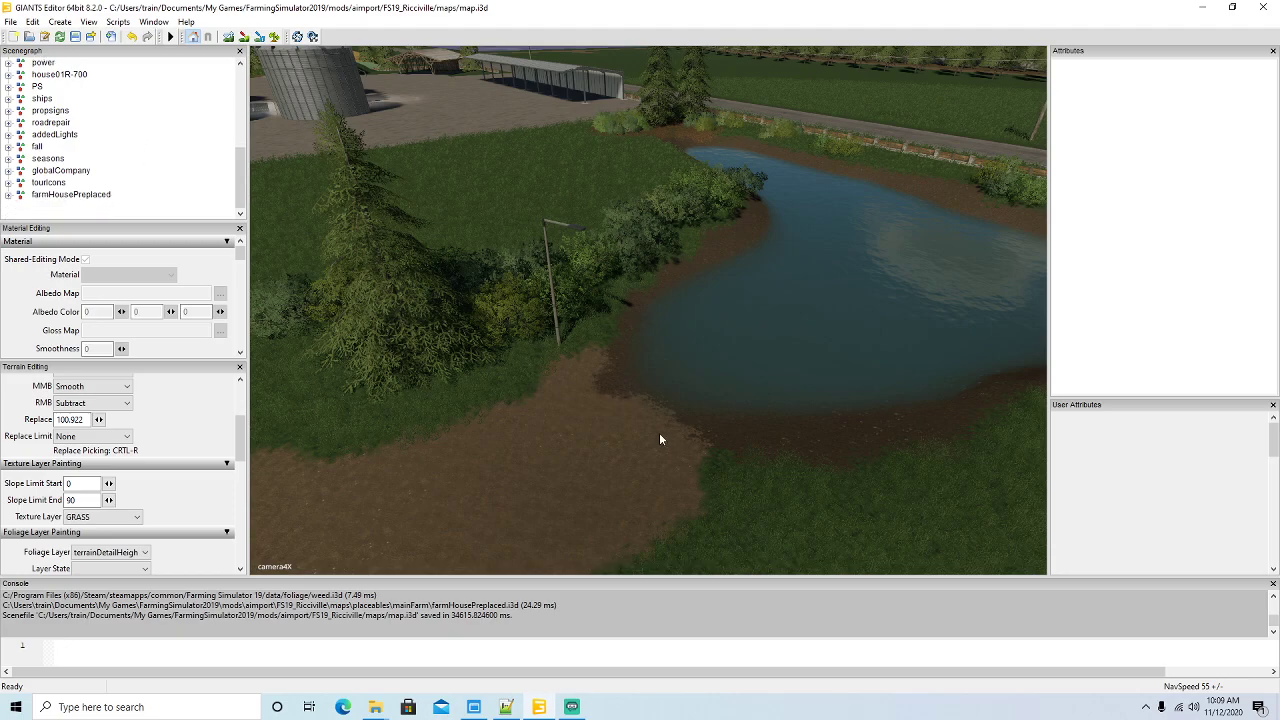
# - Survey the farm, the crop fields and the paved building yard beside the green arch bridge
pyautogui.scroll(-10, 598, 458)
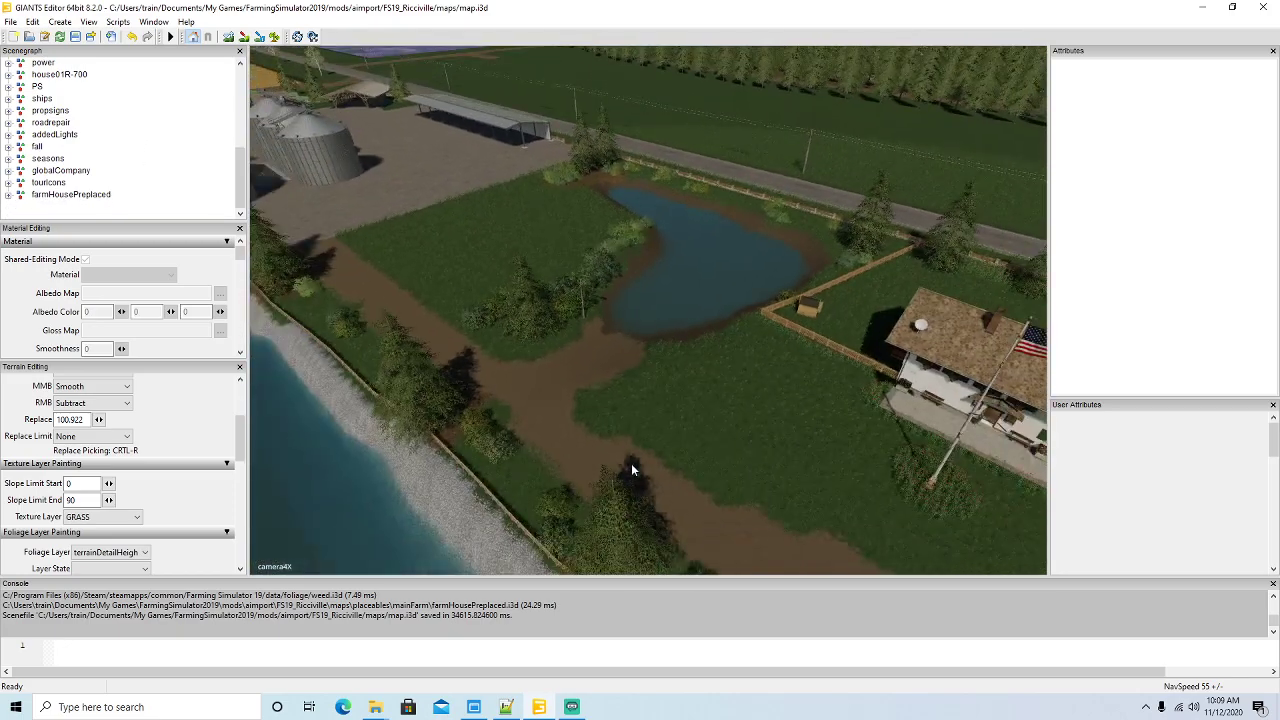
pyautogui.moveTo(638, 450); pyautogui.dragTo(644, 391, button='right')
pyautogui.scroll(10, 644, 397)
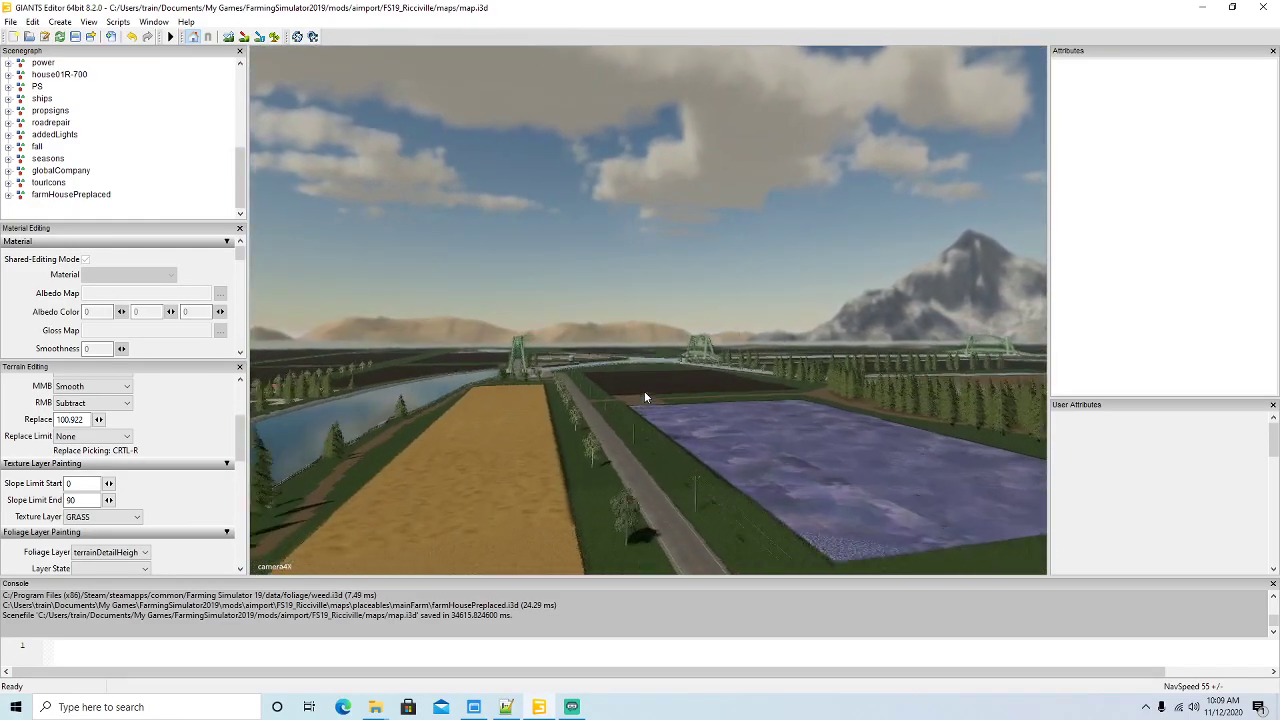
pyautogui.scroll(-10, 644, 397)
pyautogui.moveTo(644, 397); pyautogui.dragTo(687, 406, button='right')
pyautogui.scroll(10, 687, 406)
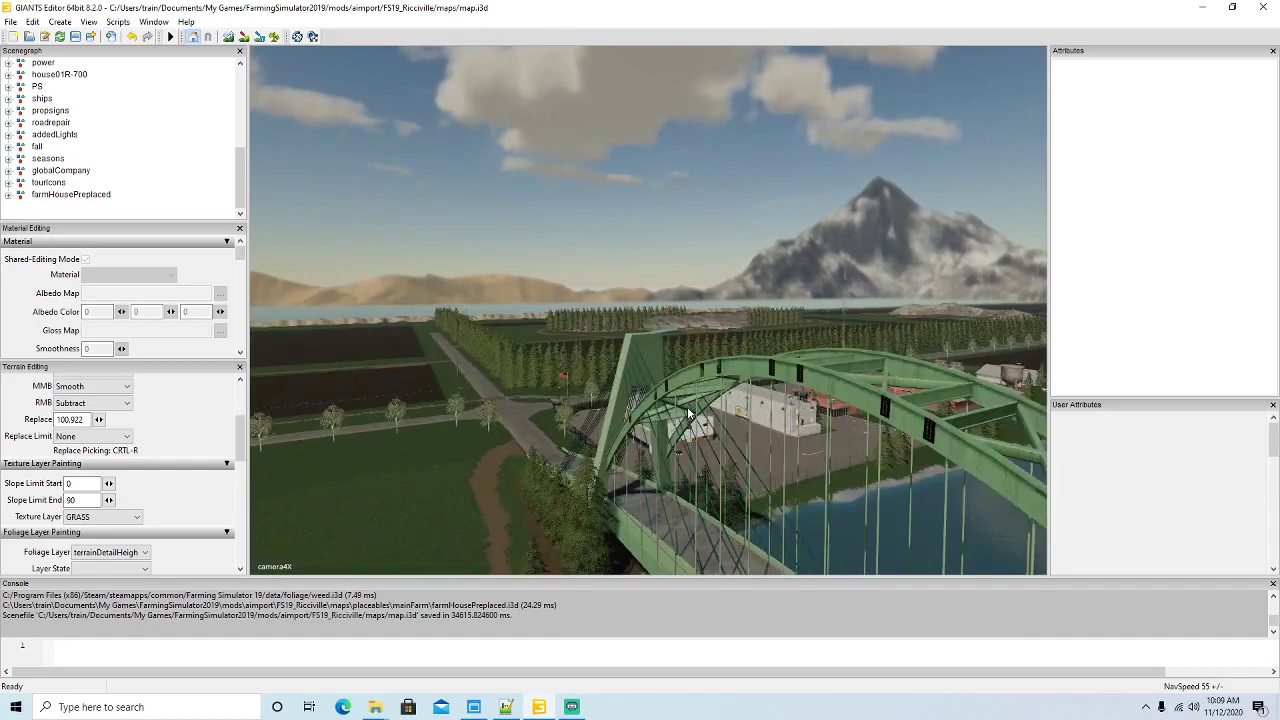
pyautogui.scroll(5, 687, 408)
pyautogui.keyDown('alt'); pyautogui.moveTo(687, 408); pyautogui.dragTo(963, 475); pyautogui.keyUp('alt')
pyautogui.keyDown('alt'); pyautogui.moveTo(420, 425); pyautogui.dragTo(506, 477); pyautogui.keyUp('alt')
pyautogui.scroll(8, 854, 396)
pyautogui.scroll(-5, 506, 477)
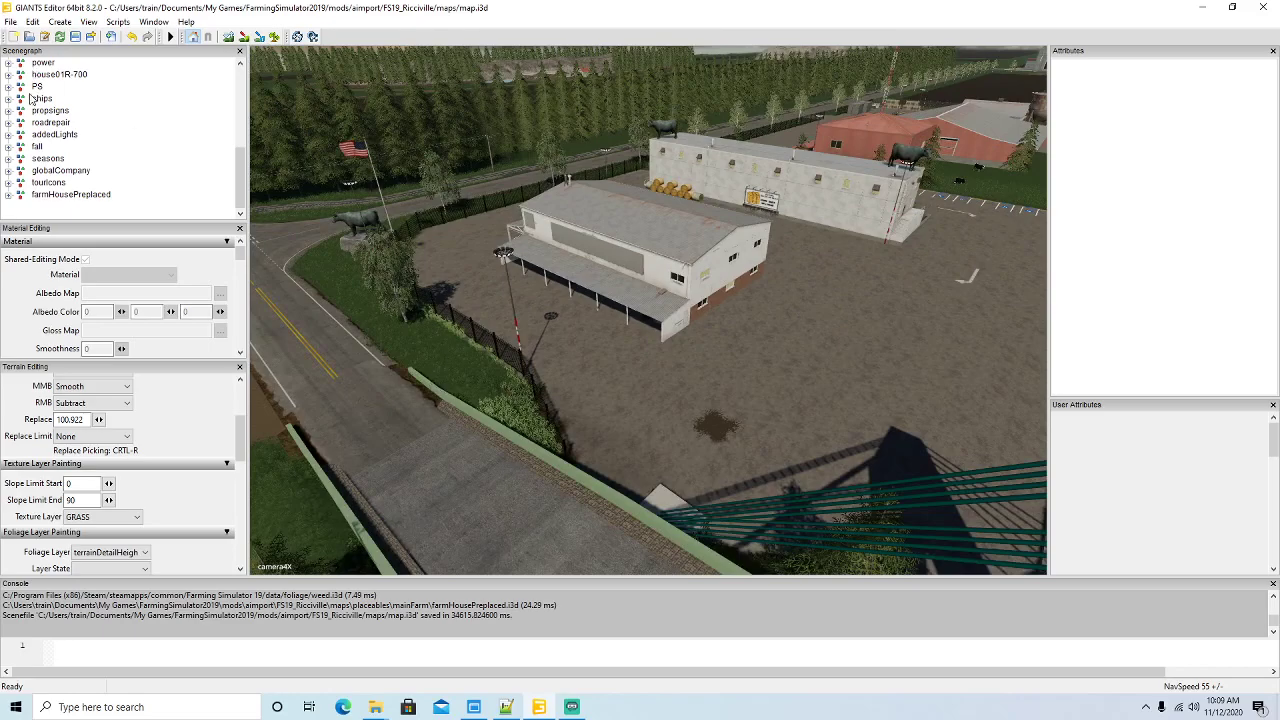
# - Create a new transform group and move it inside the globalCompany group
pyautogui.click(60, 21)
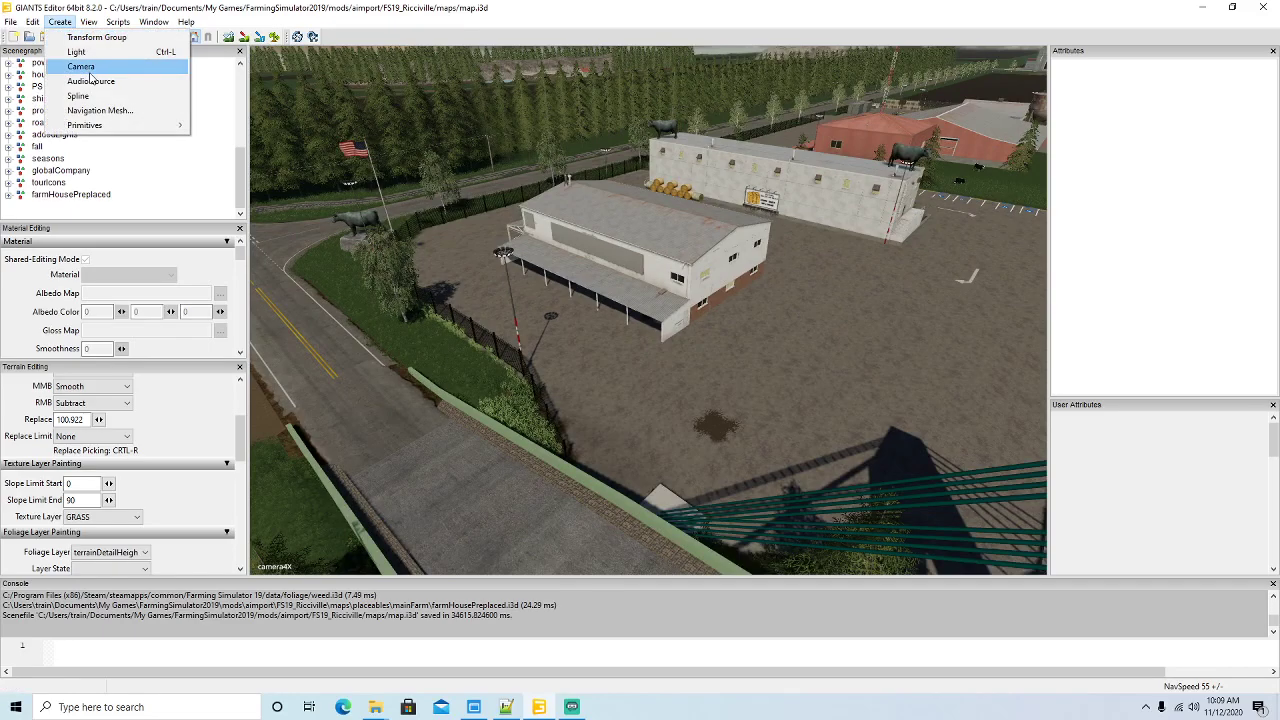
pyautogui.click(87, 38)
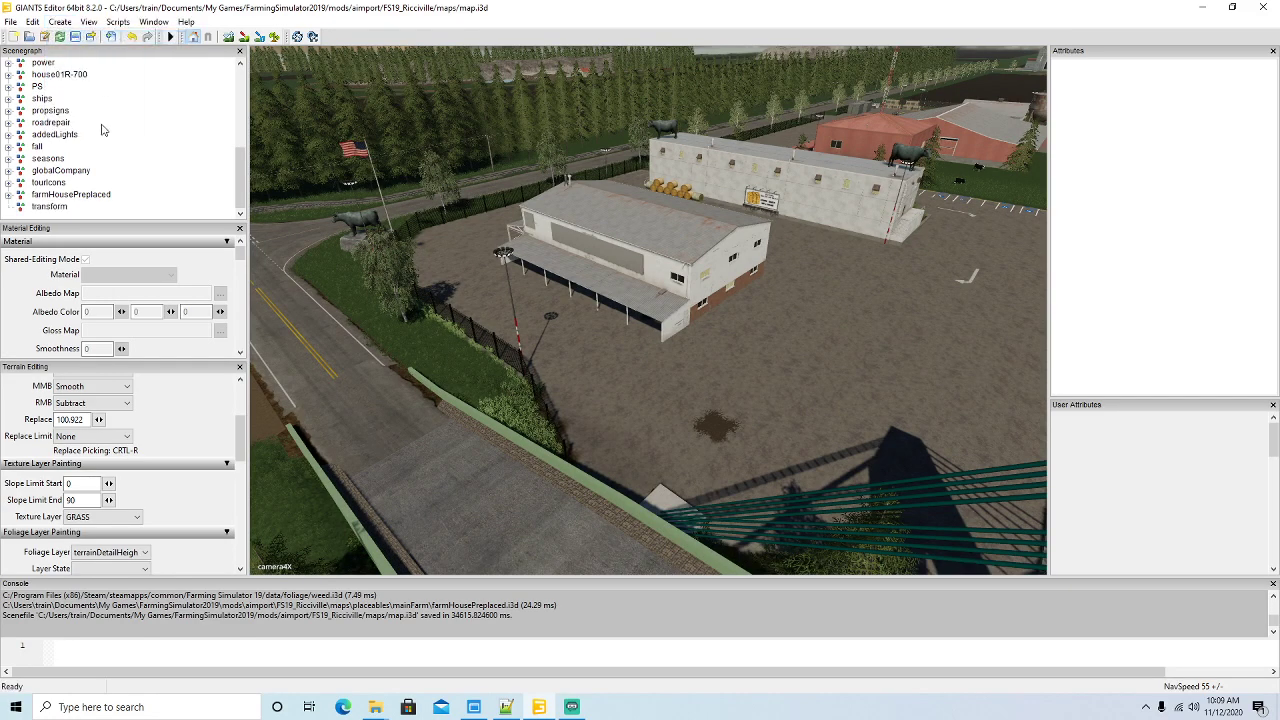
pyautogui.click(19, 209)
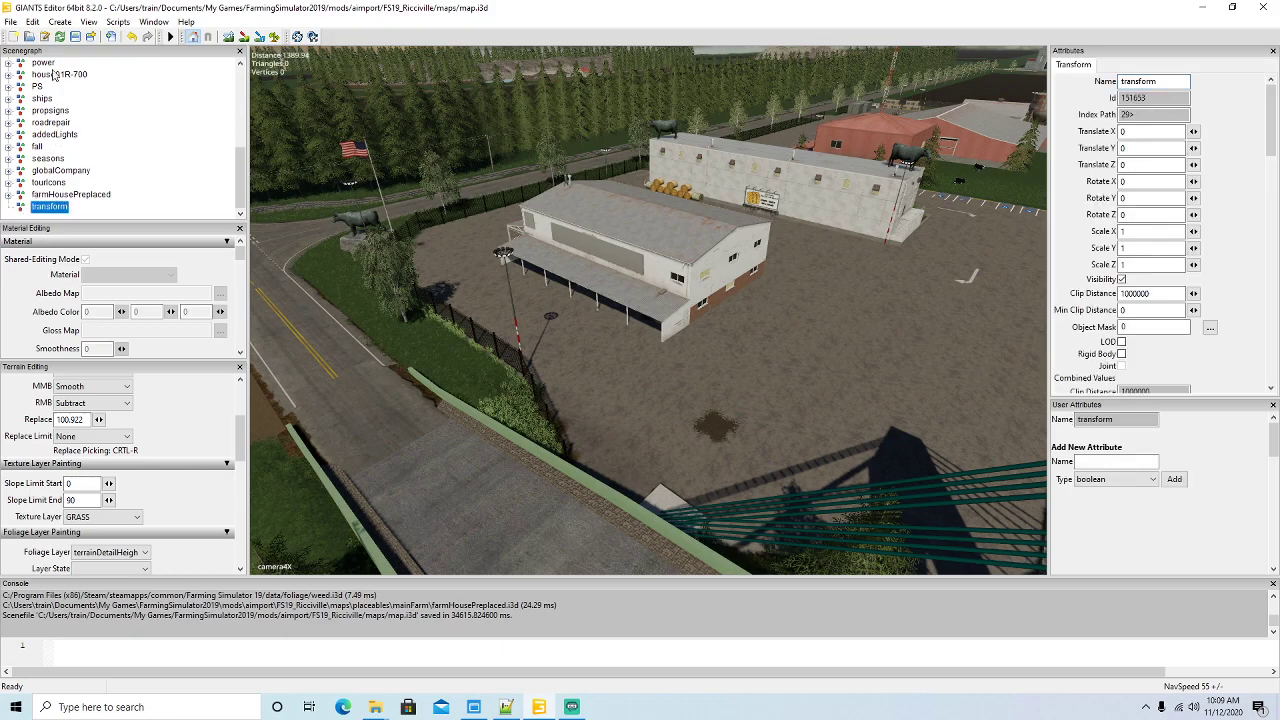
pyautogui.click(33, 21)
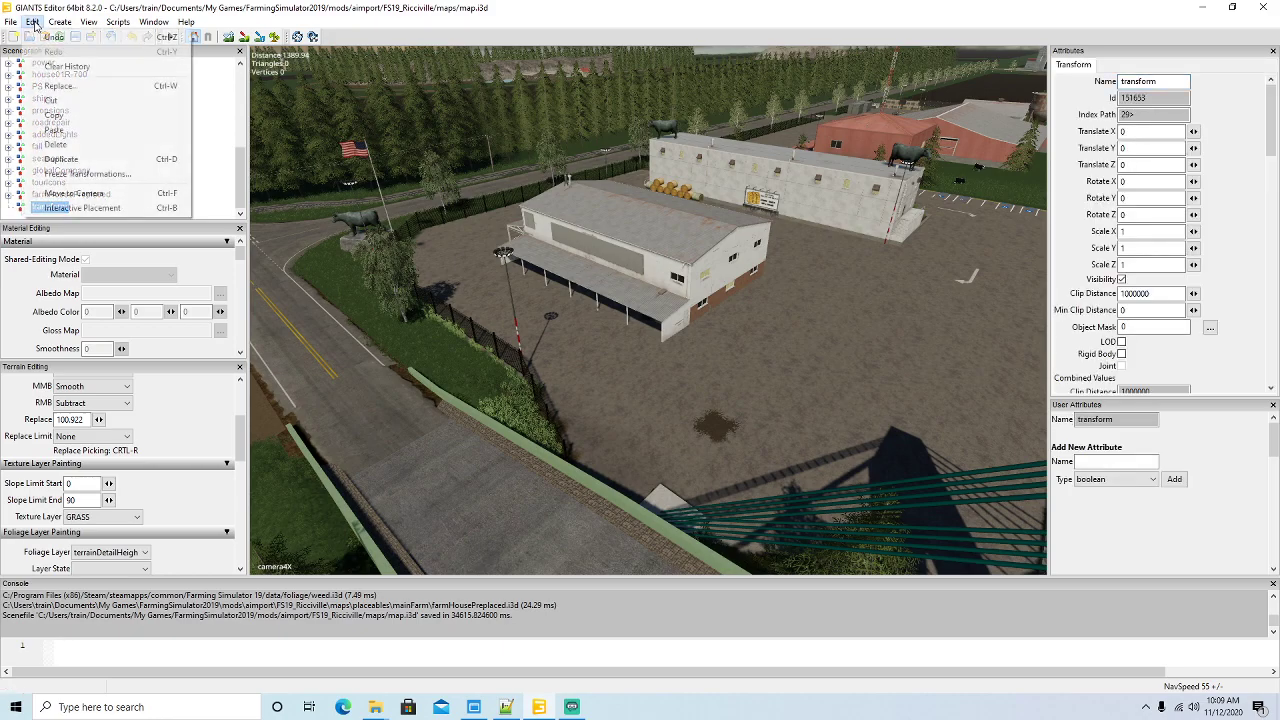
pyautogui.click(50, 100)
pyautogui.click(27, 172)
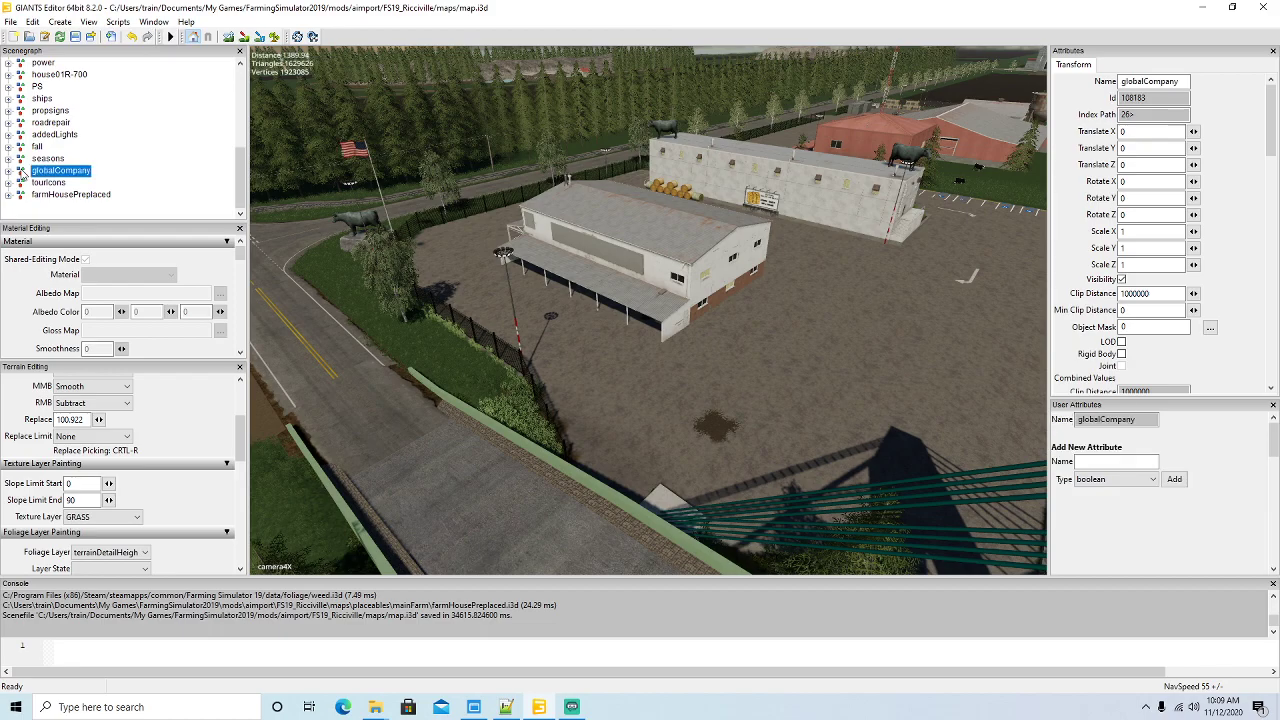
pyautogui.click(33, 21)
pyautogui.click(58, 133)
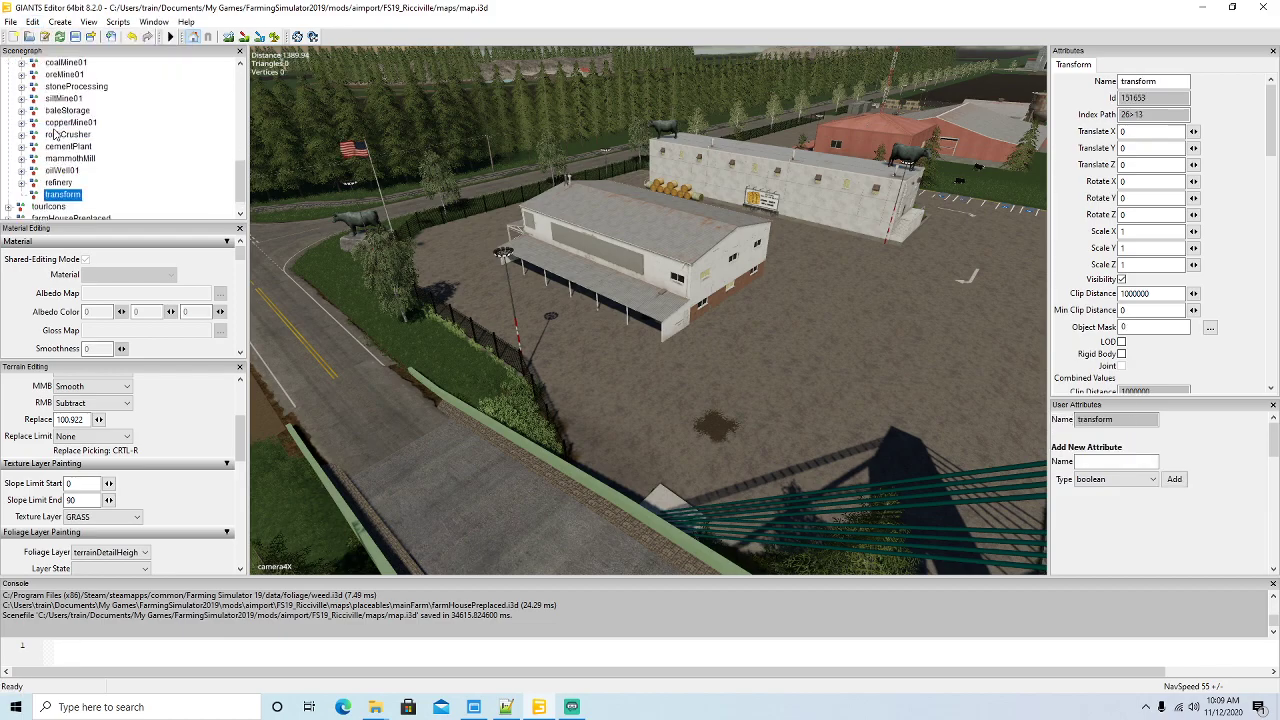
# - Rename the new transform group in globalCompany as beehivesRus
pyautogui.moveTo(1164, 82); pyautogui.dragTo(975, 74)
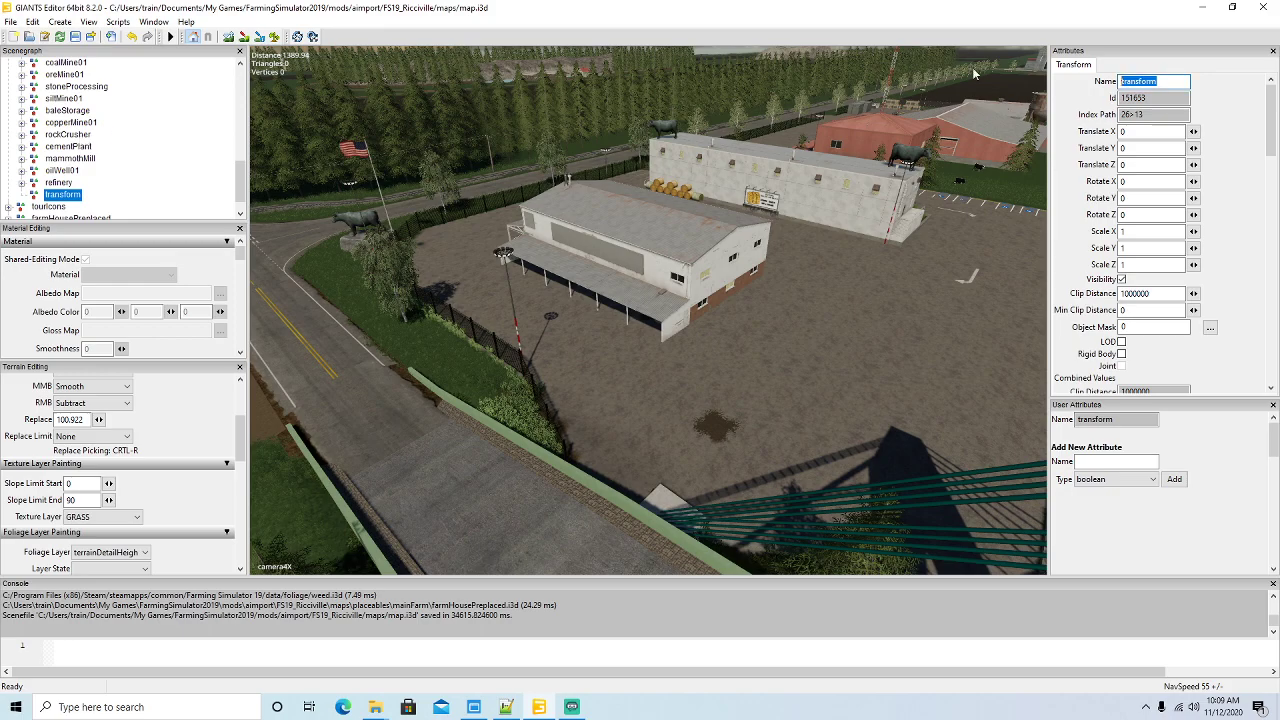
pyautogui.write('beehivesRus')
pyautogui.press('Return')
# - Import the beehivesRus i3d file from the FS19_Ricciville newBuildings folder
pyautogui.click(10, 21)
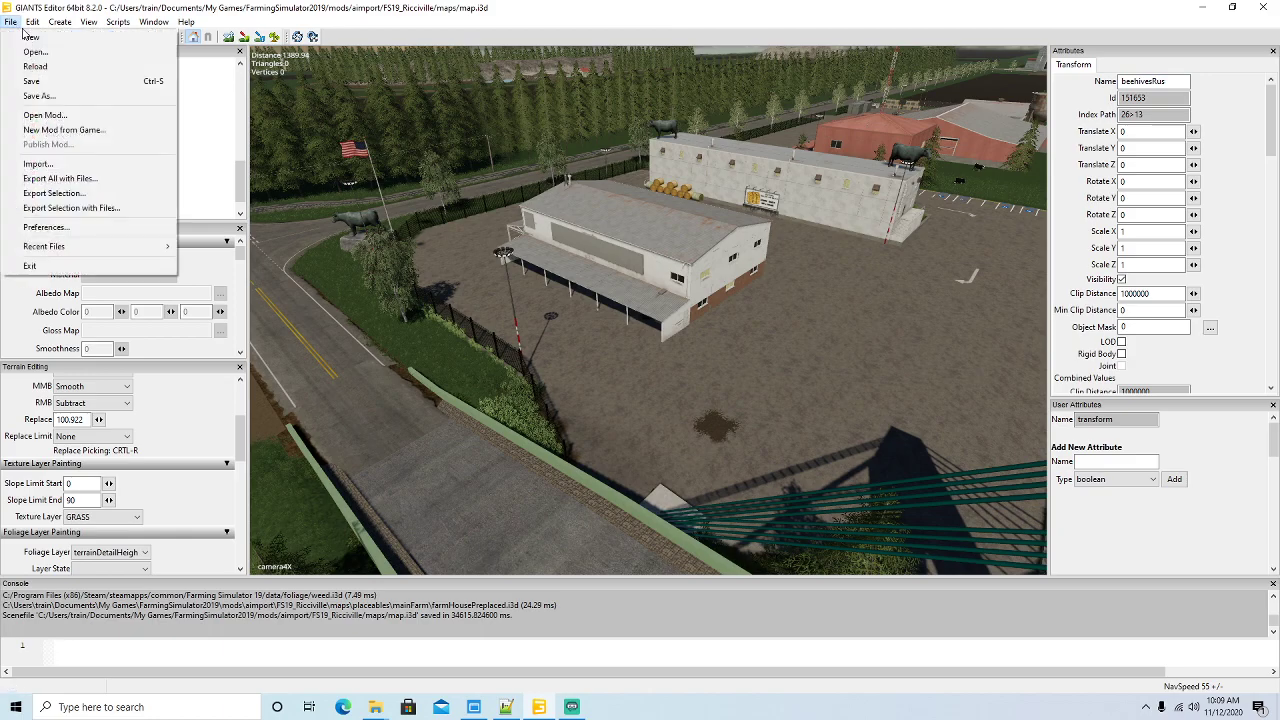
pyautogui.click(37, 165)
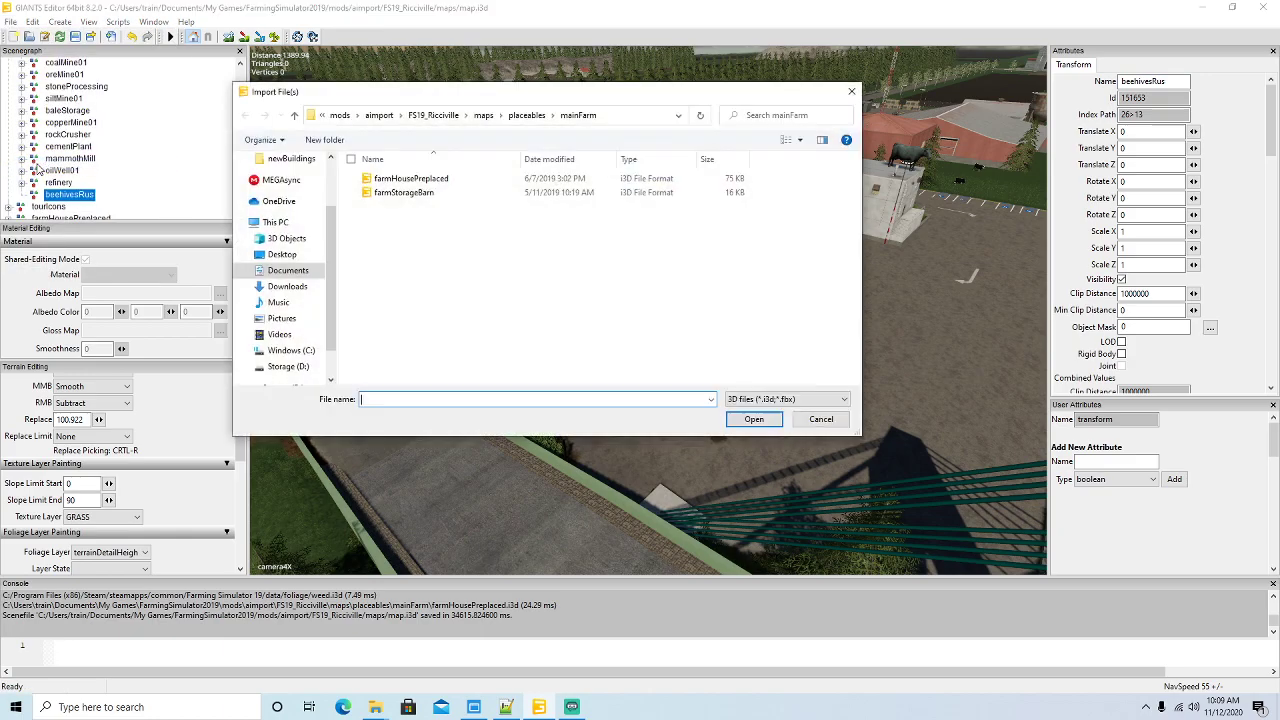
pyautogui.click(486, 116)
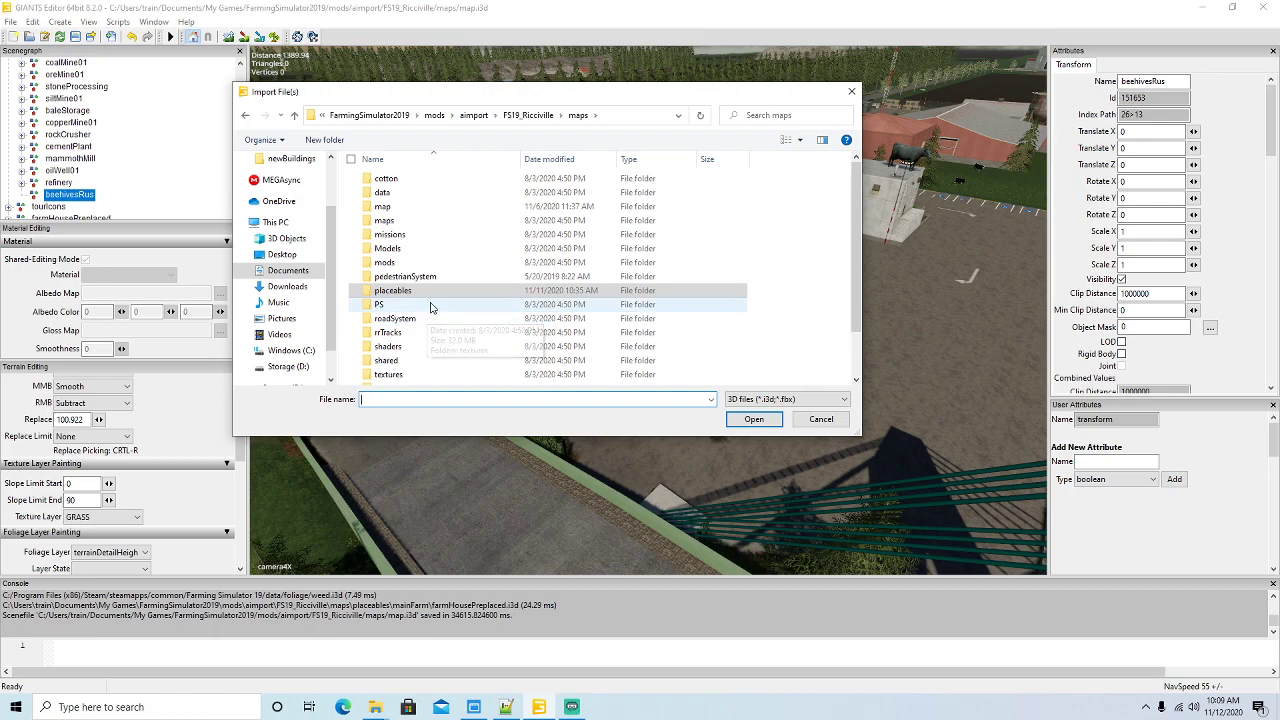
pyautogui.scroll(-2, 430, 307)
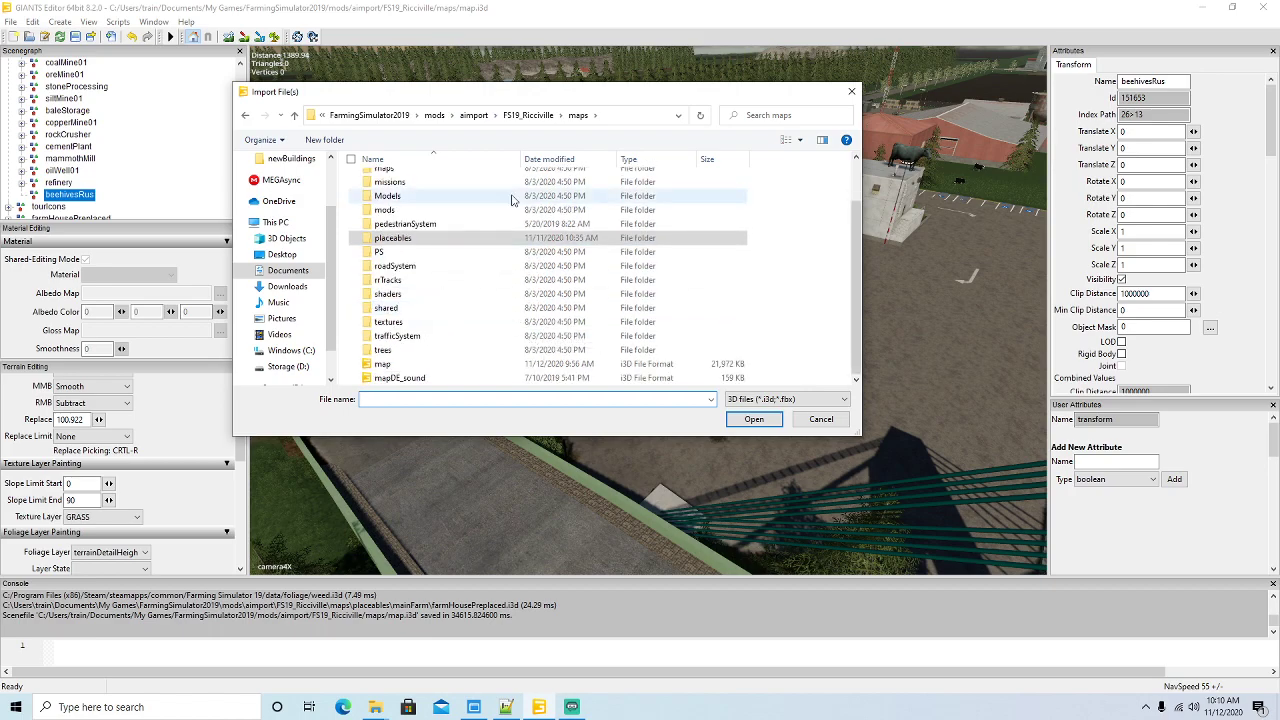
pyautogui.click(530, 115)
pyautogui.doubleClick(420, 297)
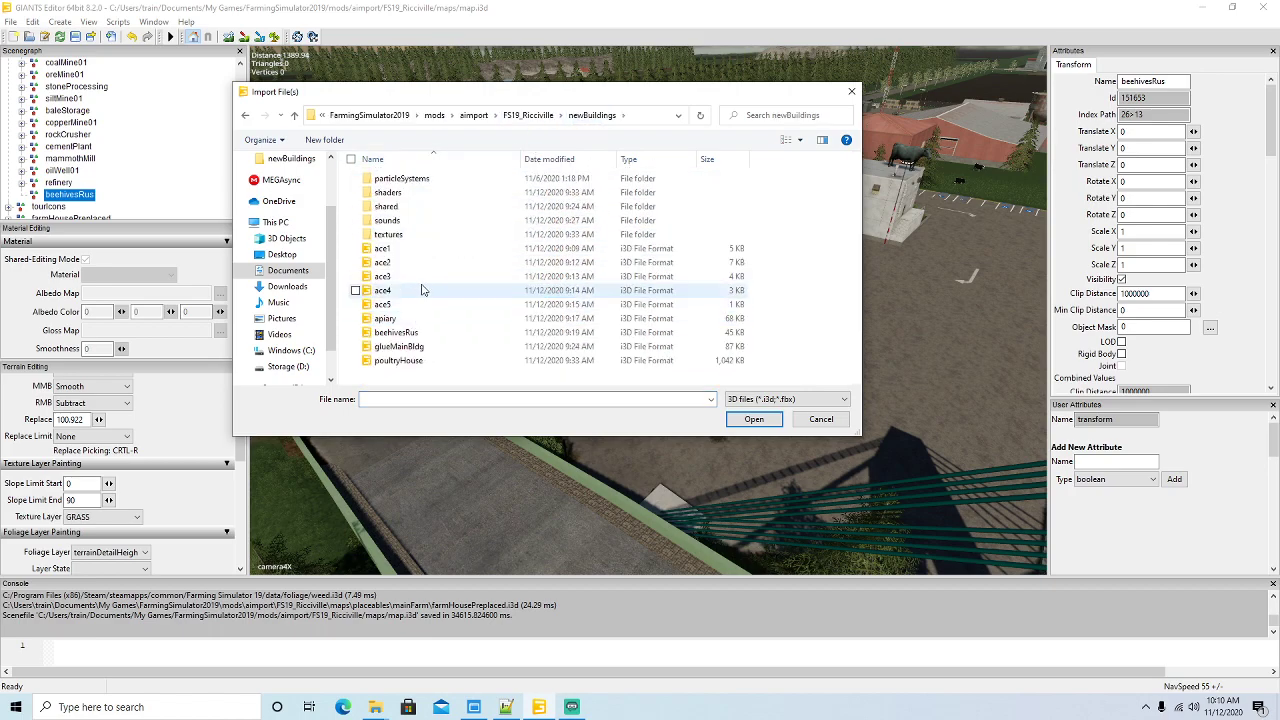
pyautogui.click(408, 334)
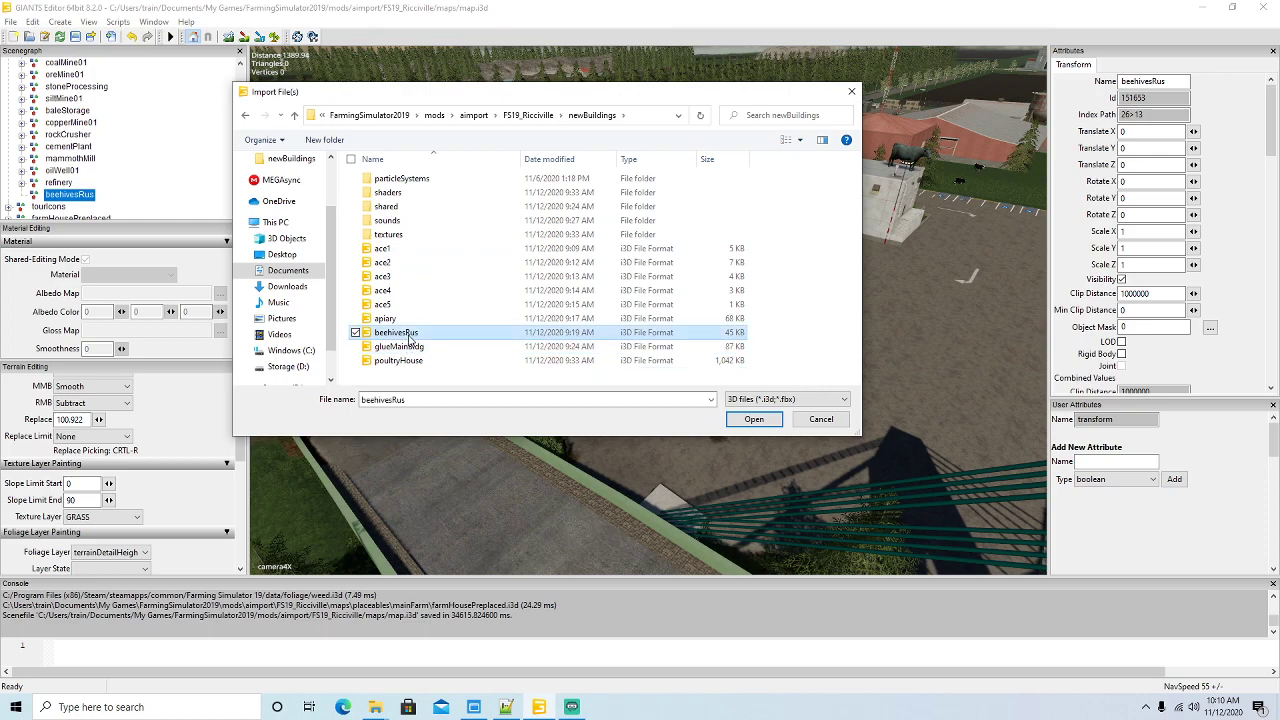
pyautogui.click(754, 419)
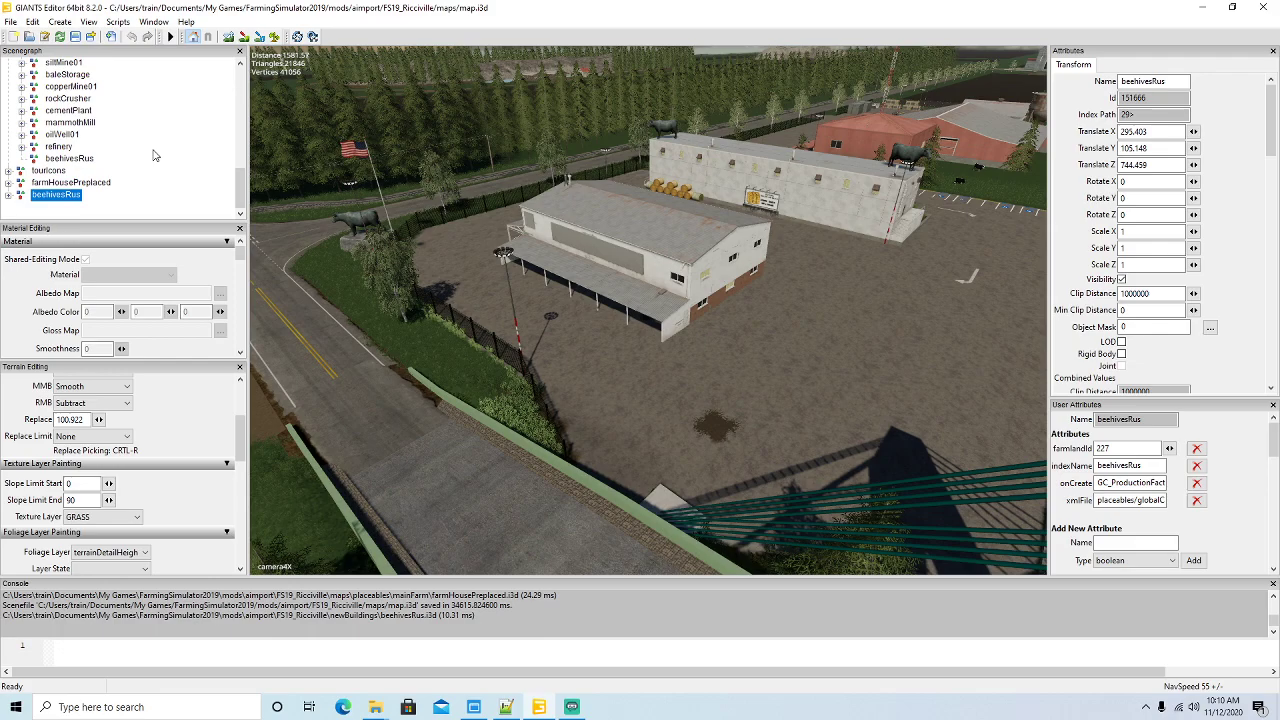
# - Move the imported beehivesRus object into the beehivesRus transform group inside globalCompany
pyautogui.click(32, 21)
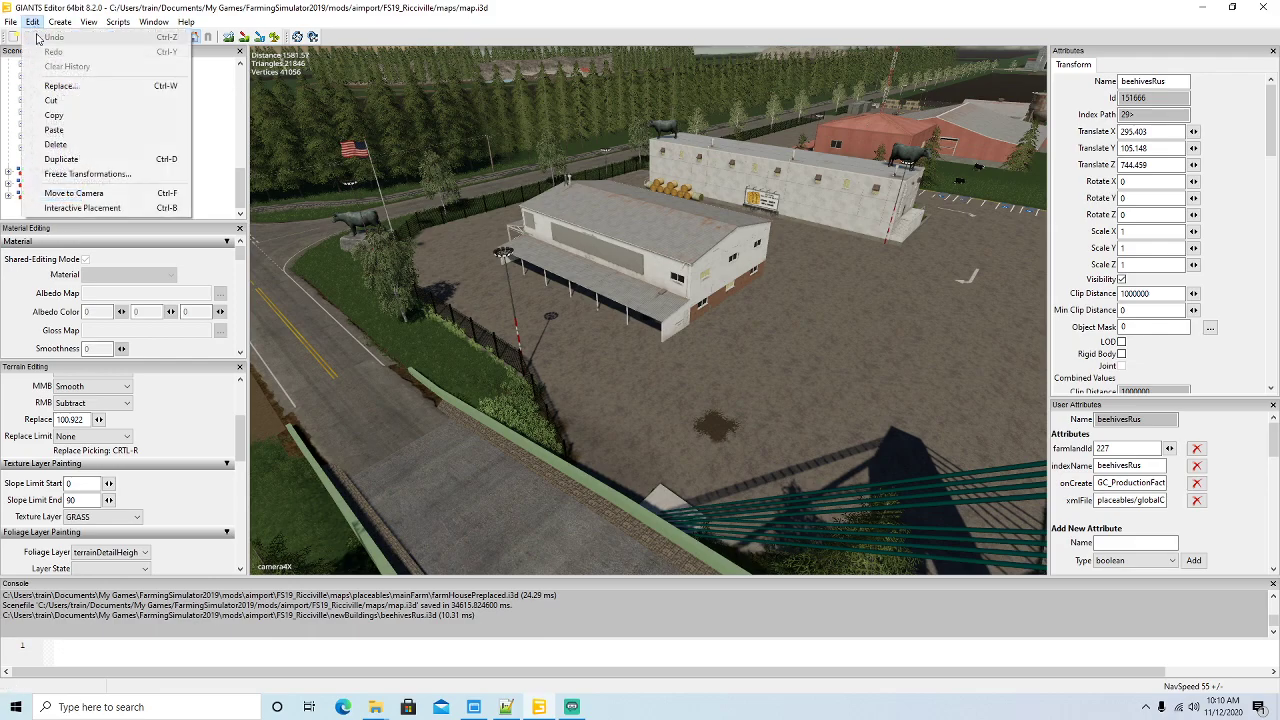
pyautogui.click(52, 104)
pyautogui.click(36, 160)
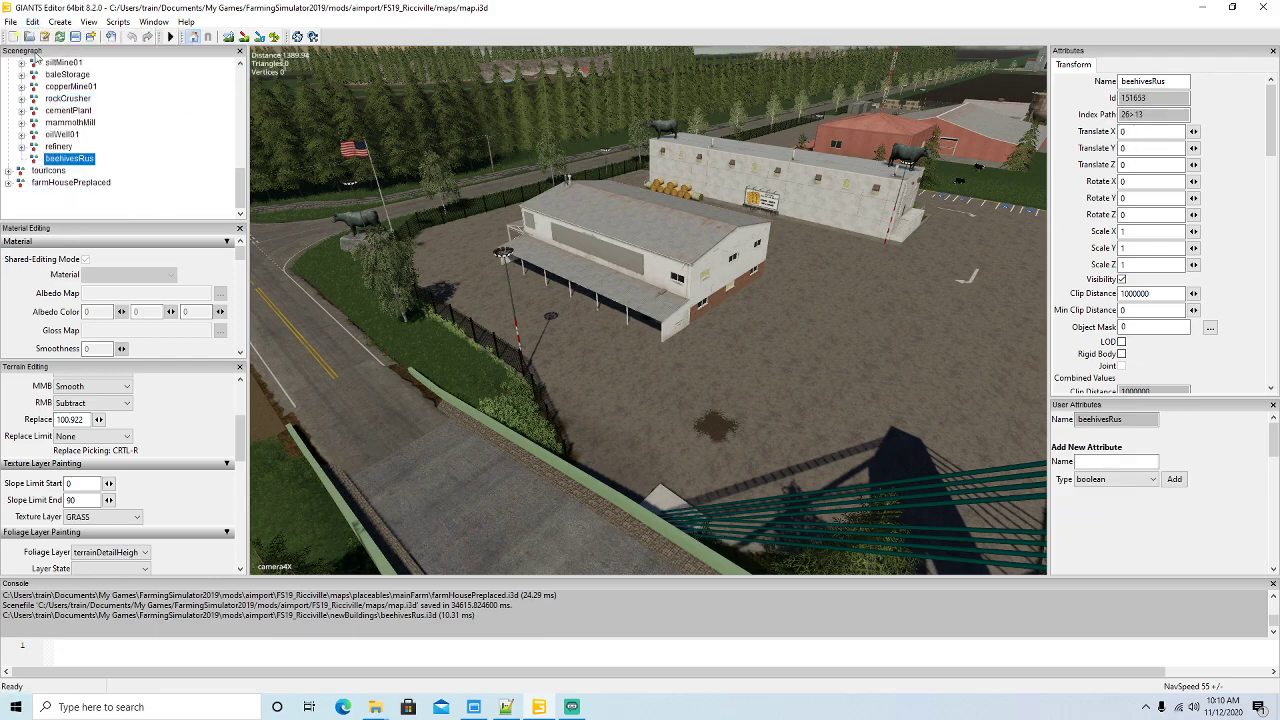
pyautogui.click(33, 22)
pyautogui.click(62, 129)
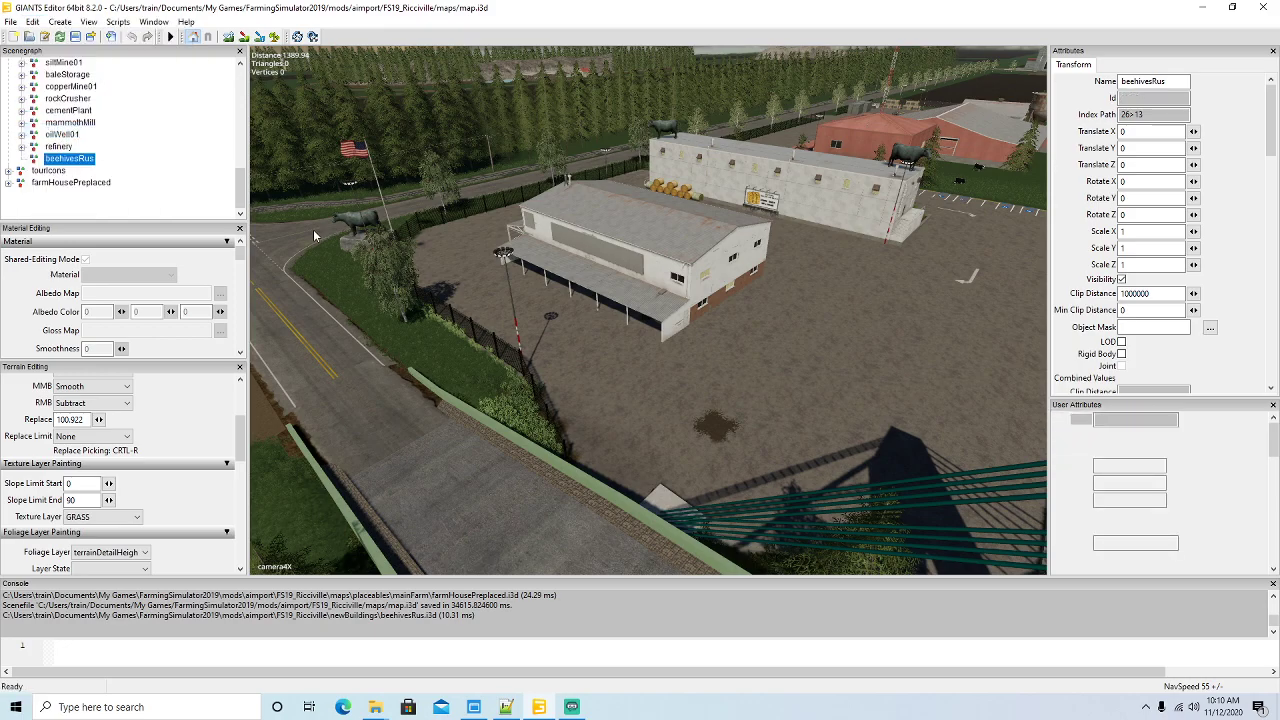
pyautogui.click(33, 22)
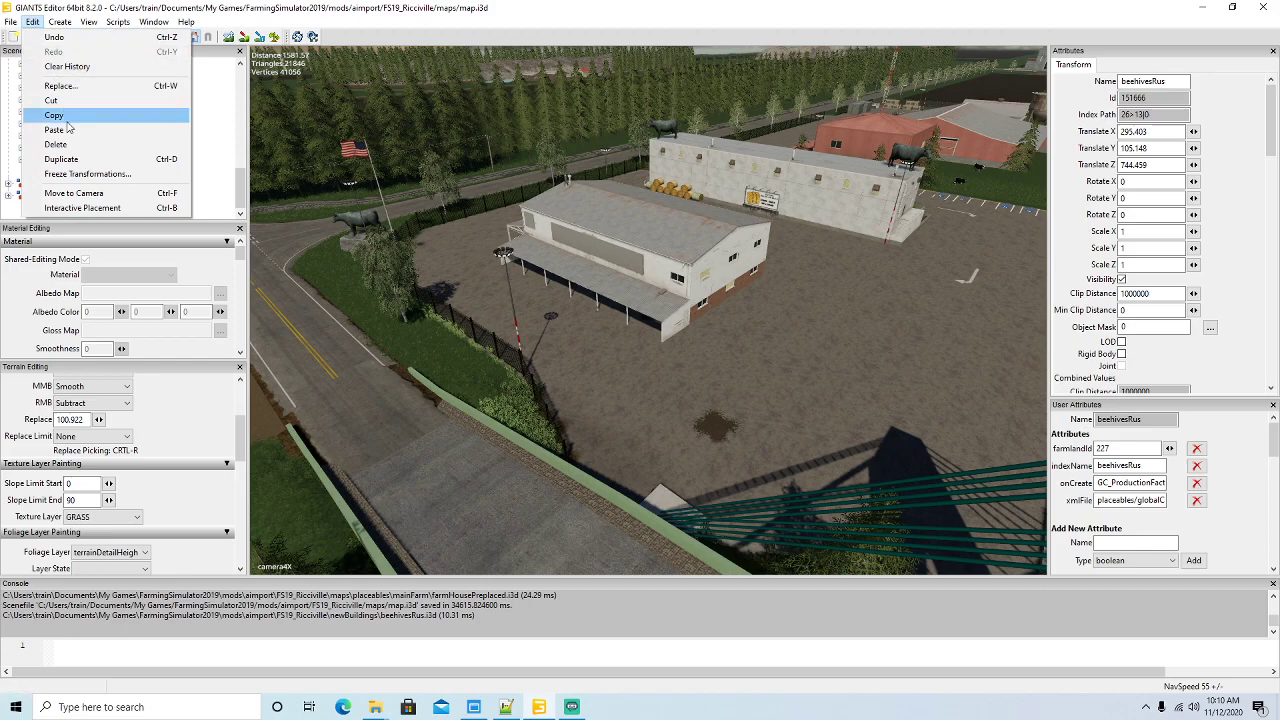
# - Place the beehivesRus object on the paved lot beside the white building and set its Y rotation to -90
pyautogui.click(82, 208)
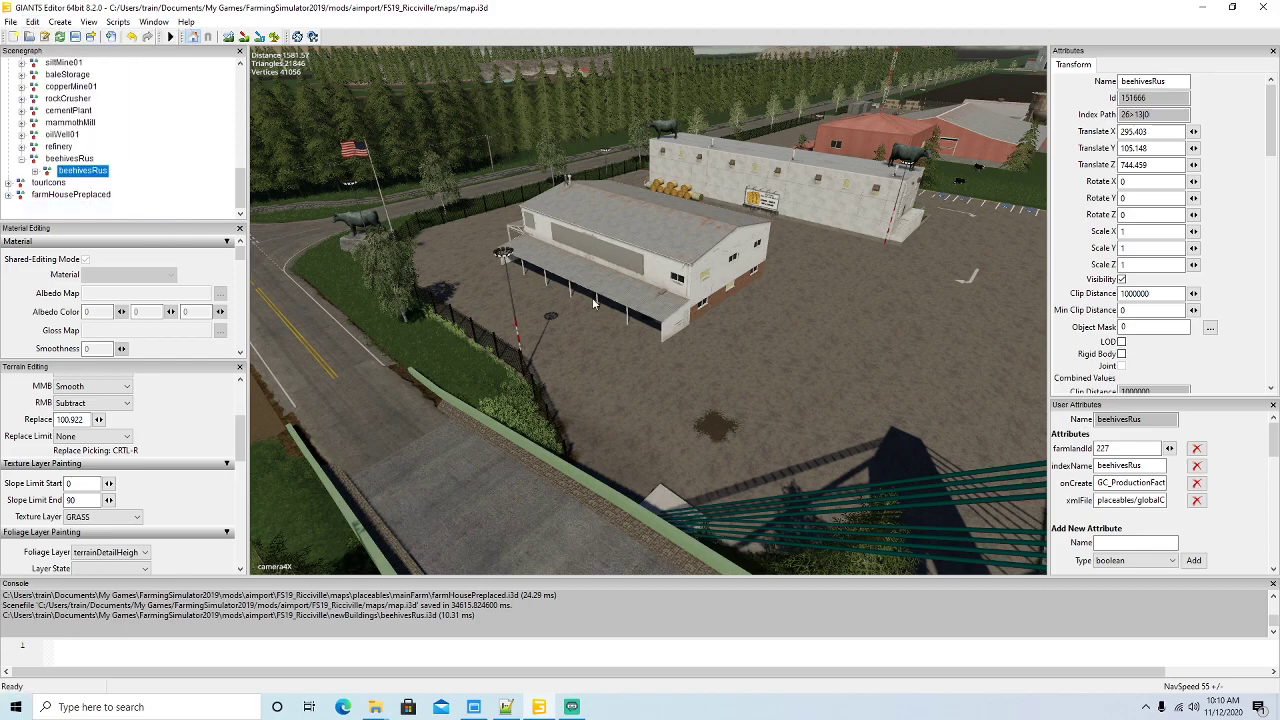
pyautogui.click(705, 351)
pyautogui.moveTo(755, 425); pyautogui.dragTo(637, 366)
pyautogui.click(1152, 198)
pyautogui.write('-90')
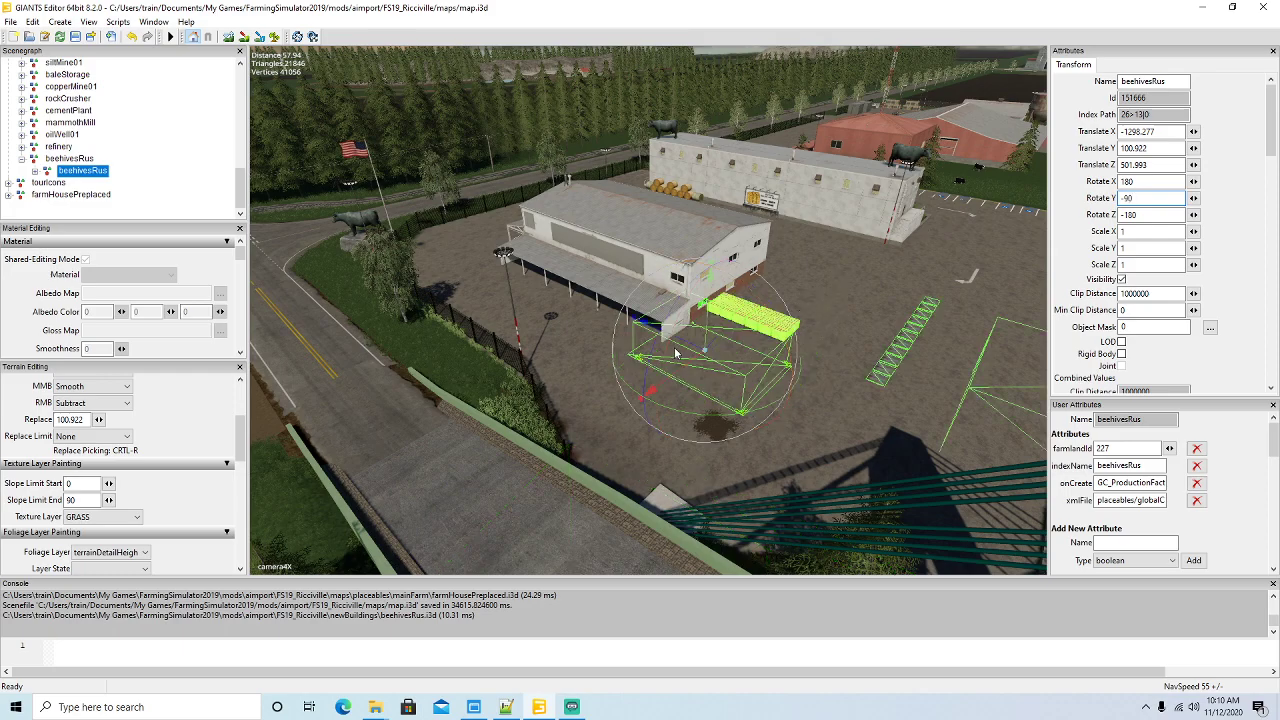
# - Move the beehivesRus object to the covered side of the white building, with the beehives under the lean-to roof
pyautogui.moveTo(686, 349); pyautogui.dragTo(515, 294)
pyautogui.moveTo(641, 388)
pyautogui.keyDown('alt'); pyautogui.mouseDown()
pyautogui.moveTo(590, 387)
pyautogui.moveTo(641, 364)
pyautogui.mouseUp(); pyautogui.keyUp('alt')
pyautogui.scroll(4, 590, 387)
pyautogui.moveTo(666, 300); pyautogui.dragTo(576, 373)
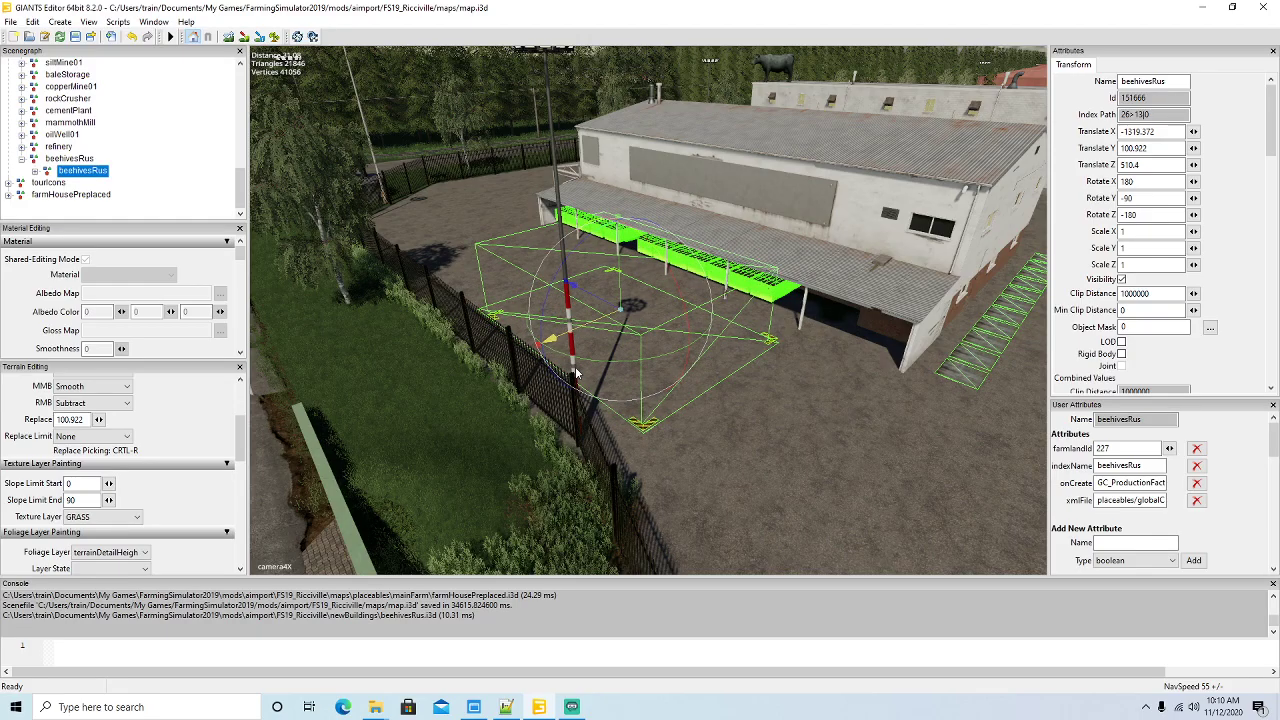
# - Fine-tune the beehivesRus object's position along the building, at about 511.4 in Z
pyautogui.keyDown('alt'); pyautogui.moveTo(716, 412); pyautogui.dragTo(915, 468); pyautogui.keyUp('alt')
pyautogui.scroll(4, 648, 362)
pyautogui.keyDown('alt'); pyautogui.moveTo(734, 458); pyautogui.dragTo(408, 344); pyautogui.keyUp('alt')
pyautogui.scroll(4, 890, 421)
pyautogui.scroll(5, 885, 225)
pyautogui.scroll(2, 548, 340)
pyautogui.keyDown('alt'); pyautogui.moveTo(548, 341); pyautogui.dragTo(534, 381); pyautogui.keyUp('alt')
pyautogui.scroll(5, 532, 309)
pyautogui.scroll(-5, 534, 381)
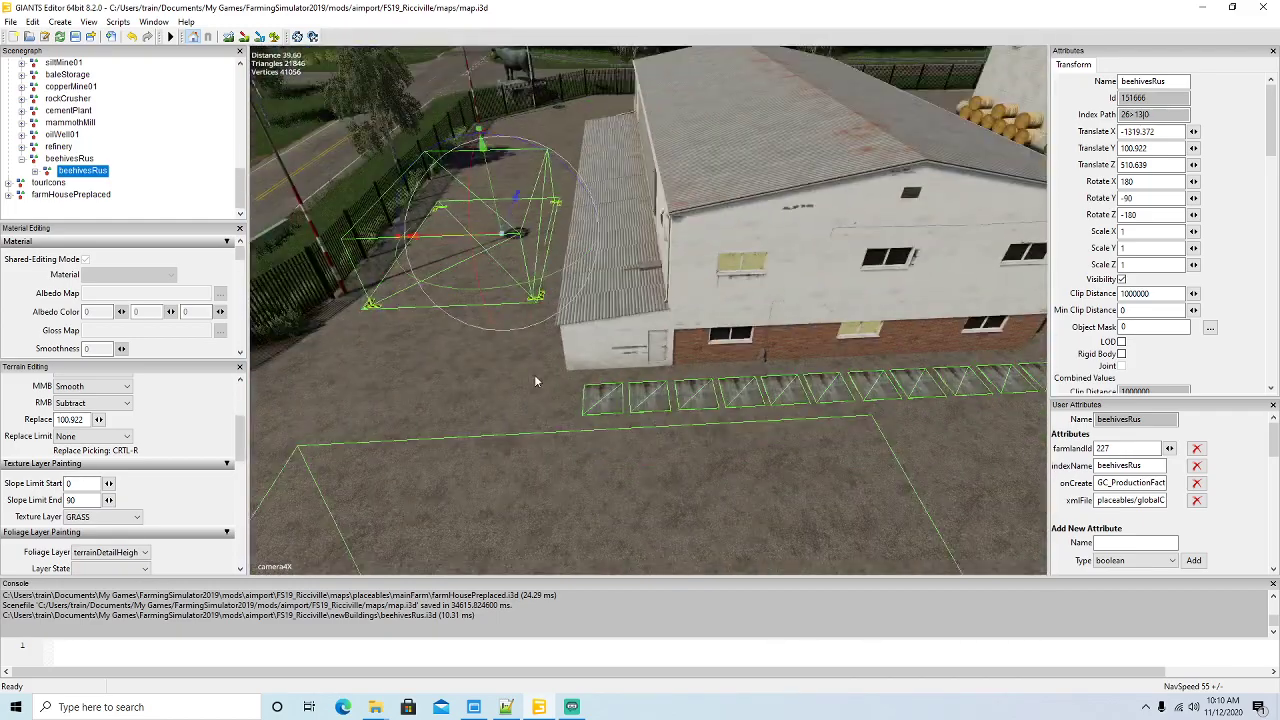
pyautogui.scroll(-5, 534, 376)
pyautogui.moveTo(506, 269); pyautogui.dragTo(498, 267)
pyautogui.scroll(-5, 796, 381)
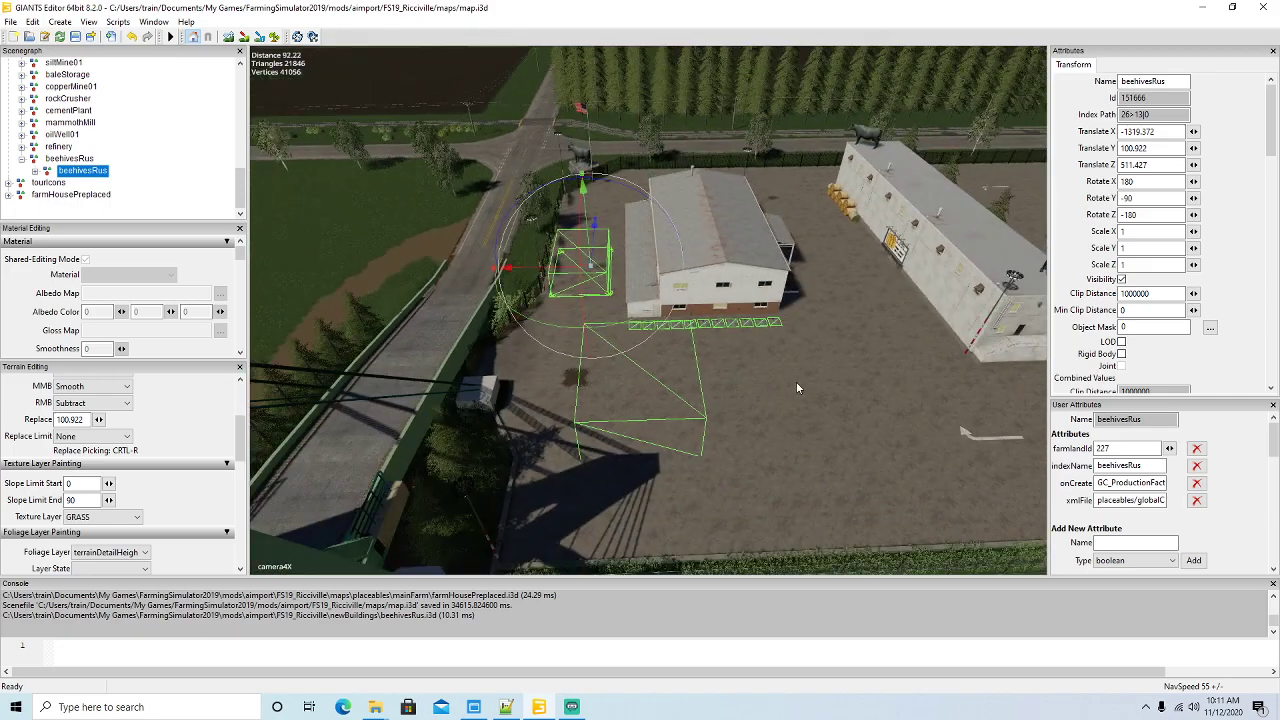
# - Duplicate the refinery icon in the tourIcons group and rename the copy beehivesRus
pyautogui.scroll(4, 794, 388)
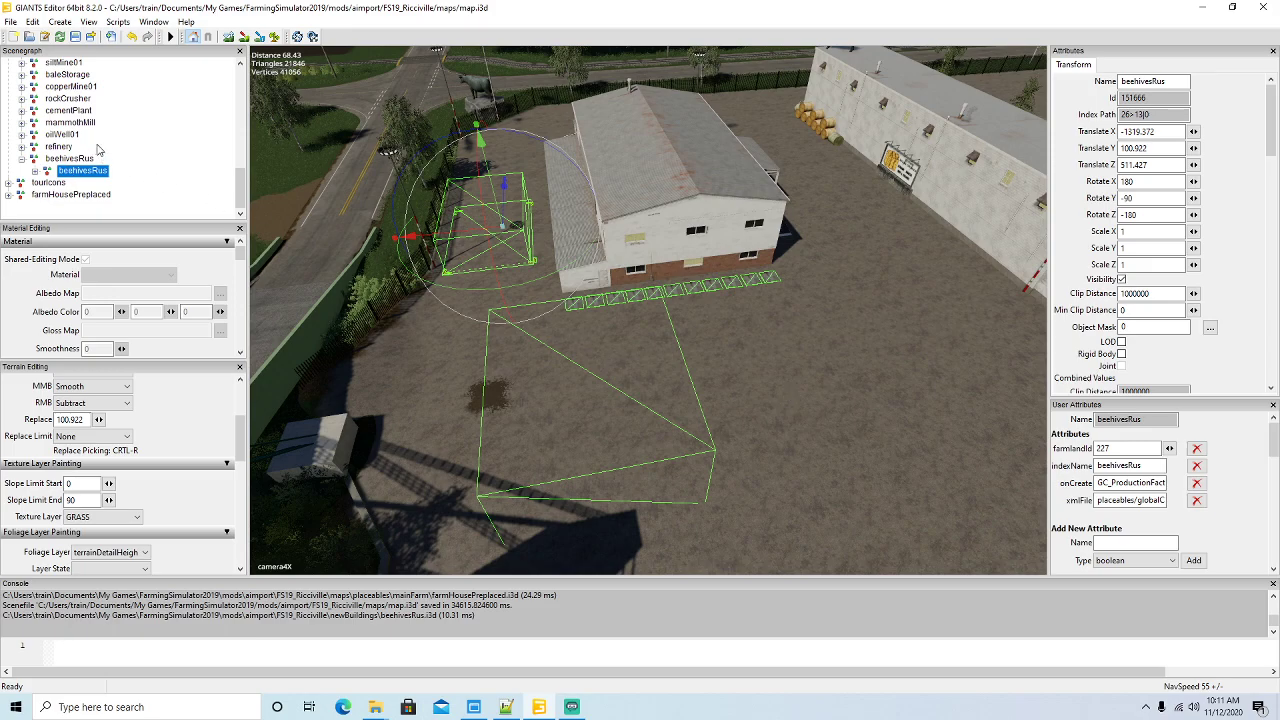
pyautogui.click(8, 184)
pyautogui.scroll(-4, 95, 181)
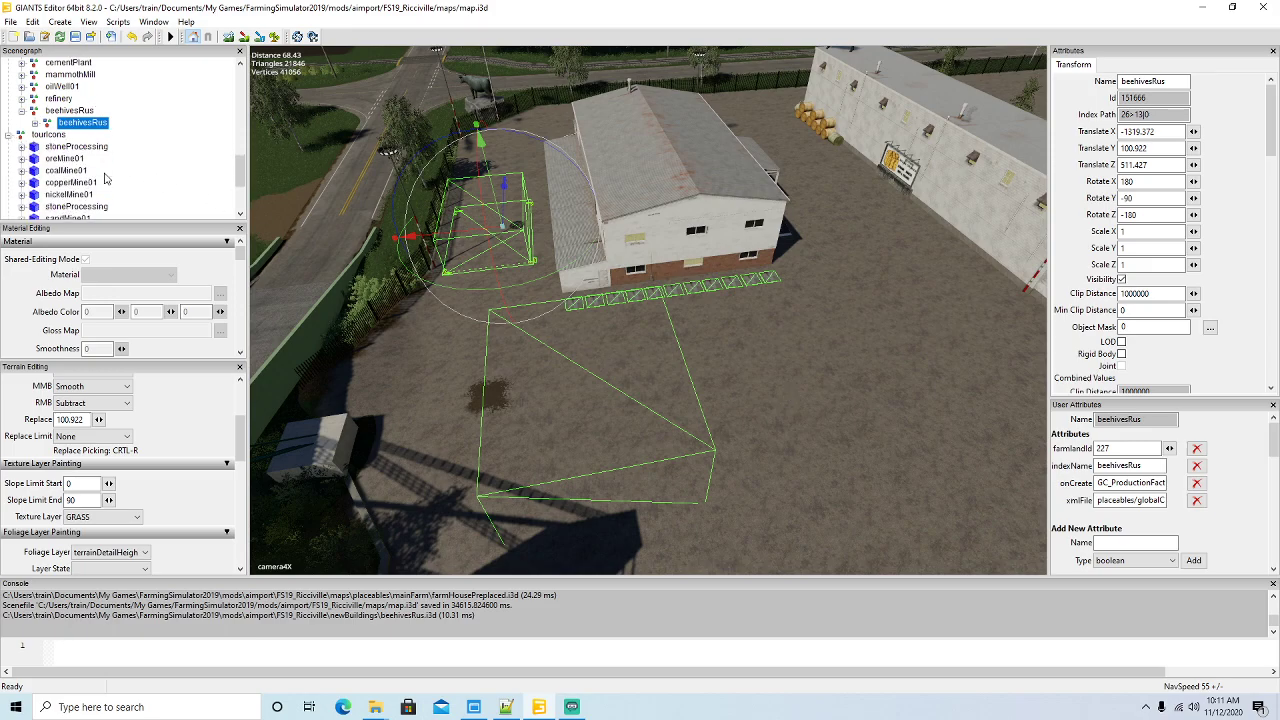
pyautogui.click(36, 184)
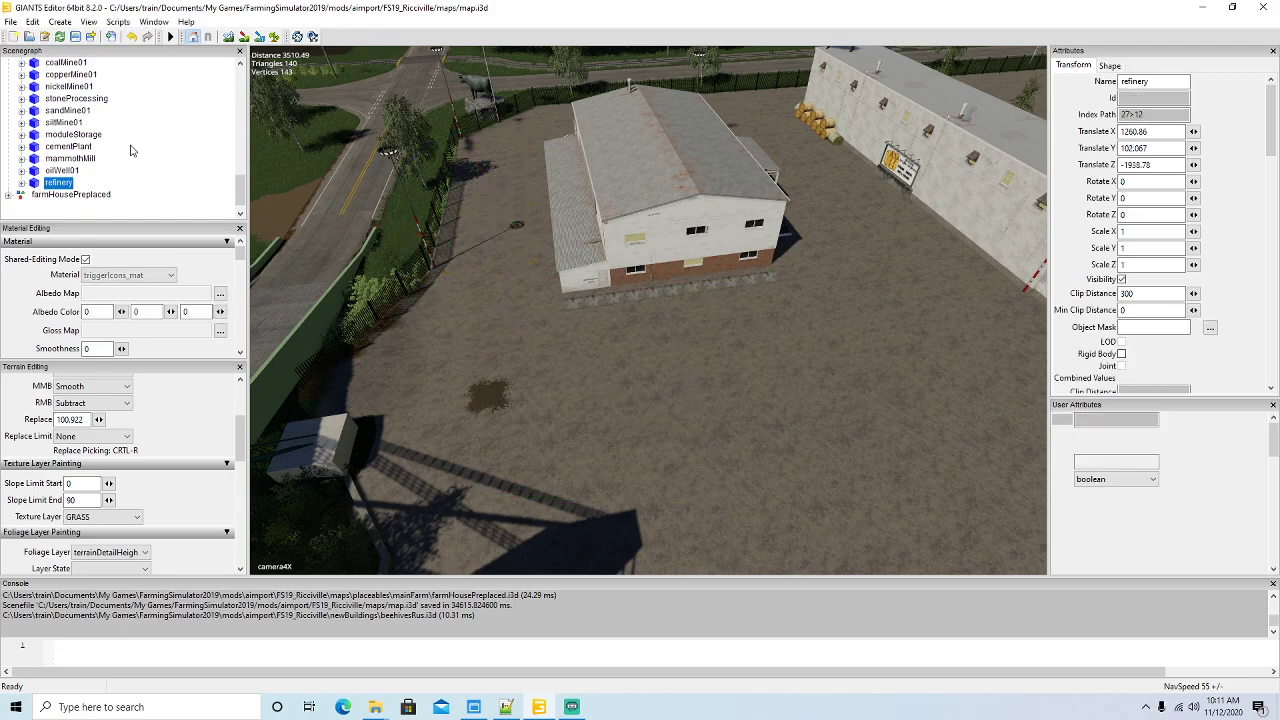
pyautogui.hotkey('ctrl', 'd')
pyautogui.doubleClick(1140, 81)
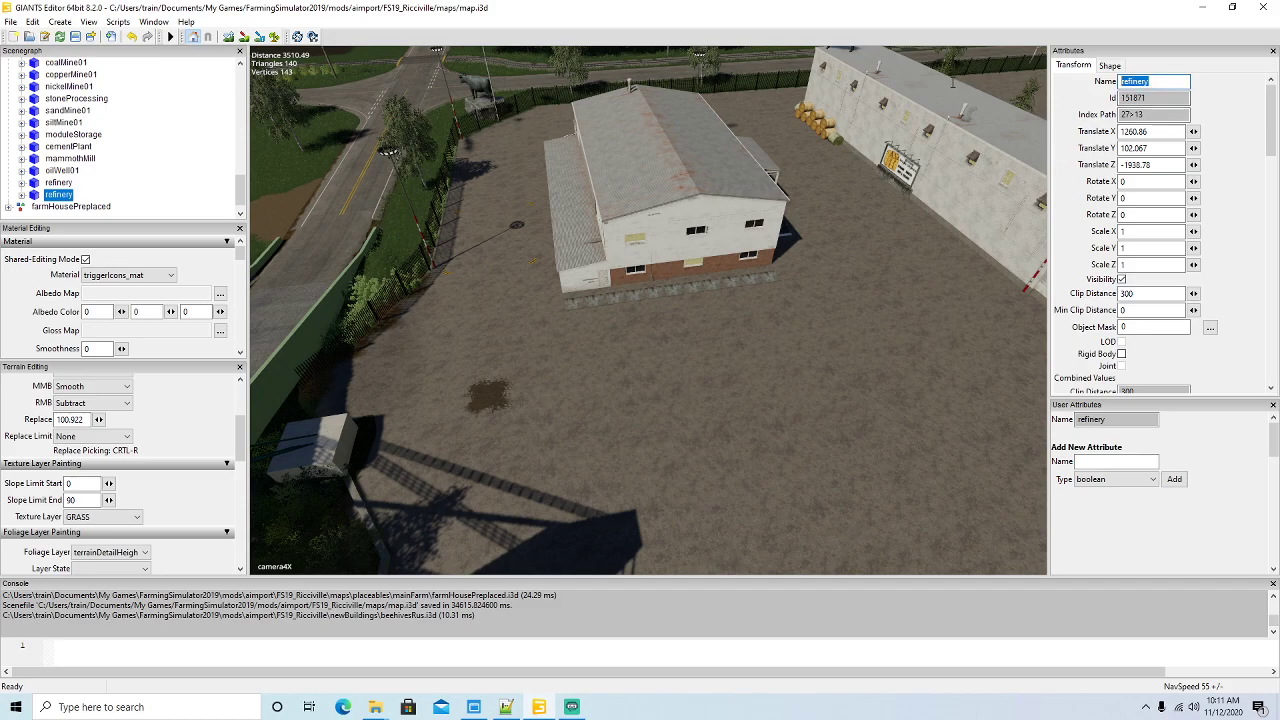
pyautogui.write('beehivesRus')
pyautogui.press('Return')
# - Place the beehivesRus tour icon on the pavement in front of the building, at about X -1287.2, Y 101.8, Z 508.5
pyautogui.click(35, 23)
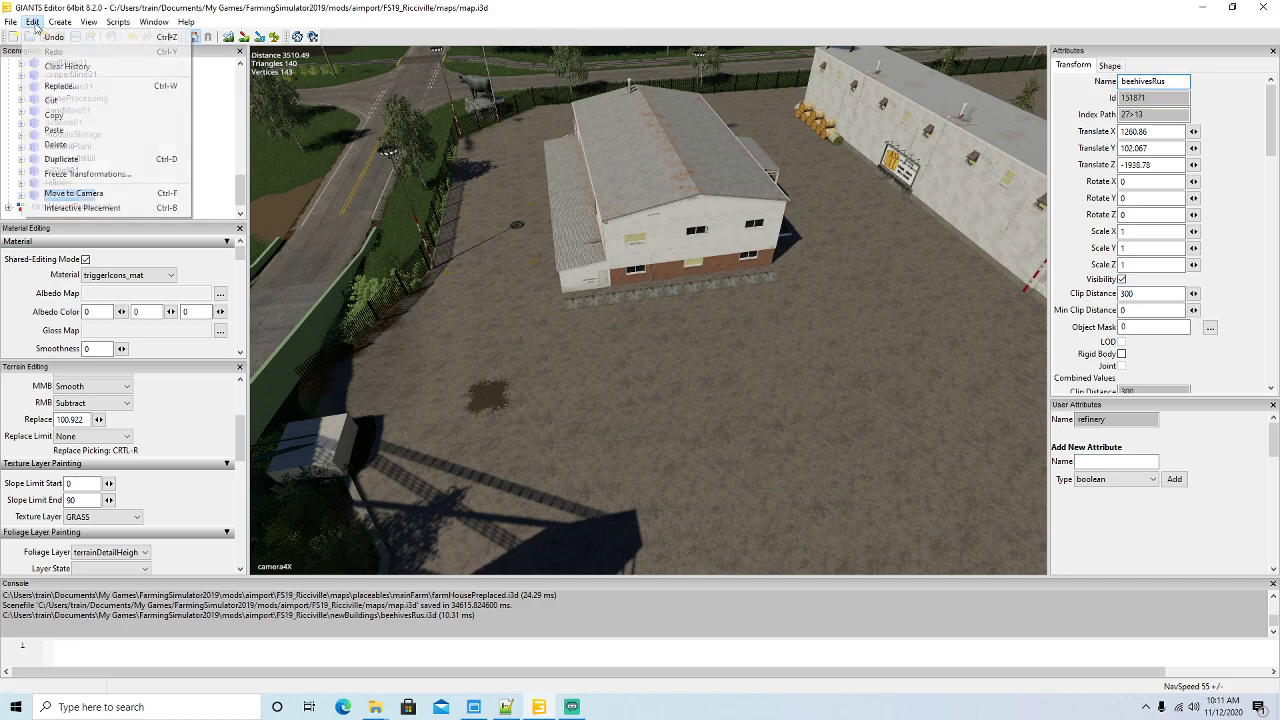
pyautogui.click(82, 208)
pyautogui.click(728, 352)
pyautogui.scroll(4, 730, 354)
pyautogui.keyDown('alt'); pyautogui.moveTo(735, 362); pyautogui.dragTo(755, 404); pyautogui.keyUp('alt')
pyautogui.moveTo(789, 231); pyautogui.dragTo(790, 212)
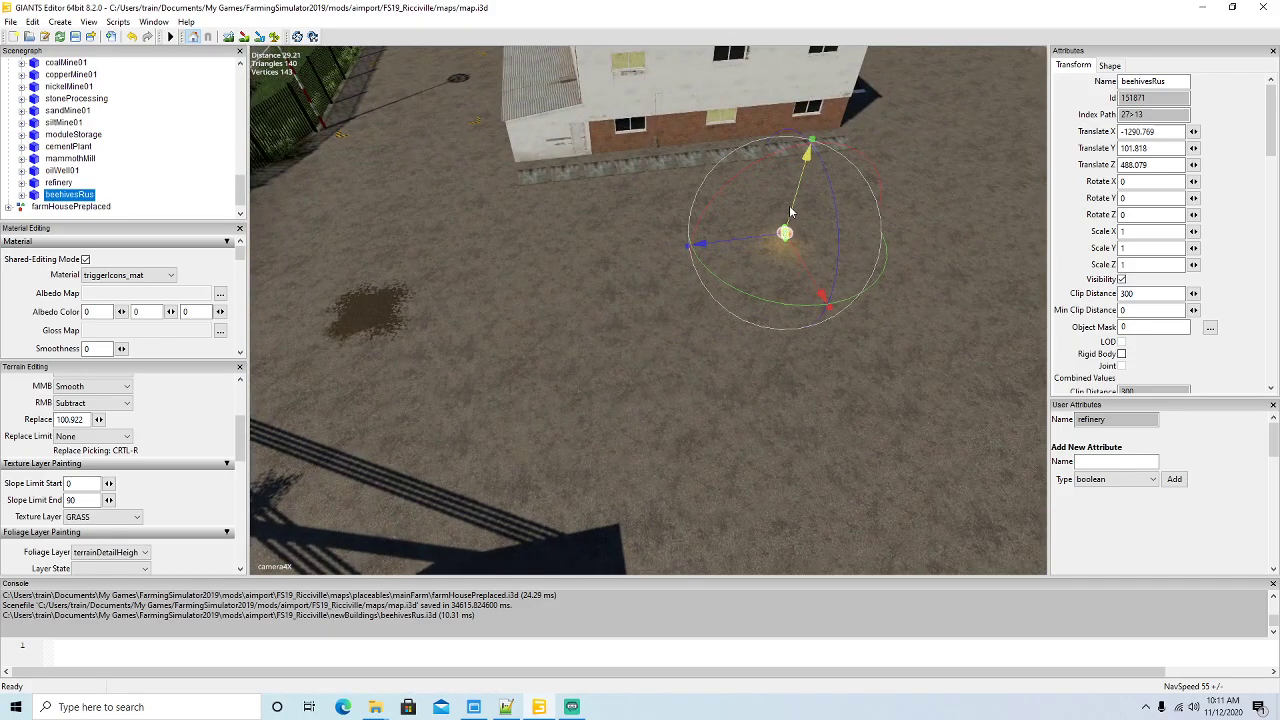
pyautogui.moveTo(732, 253); pyautogui.dragTo(421, 377)
pyautogui.keyDown('alt'); pyautogui.moveTo(620, 372); pyautogui.dragTo(774, 376); pyautogui.keyUp('alt')
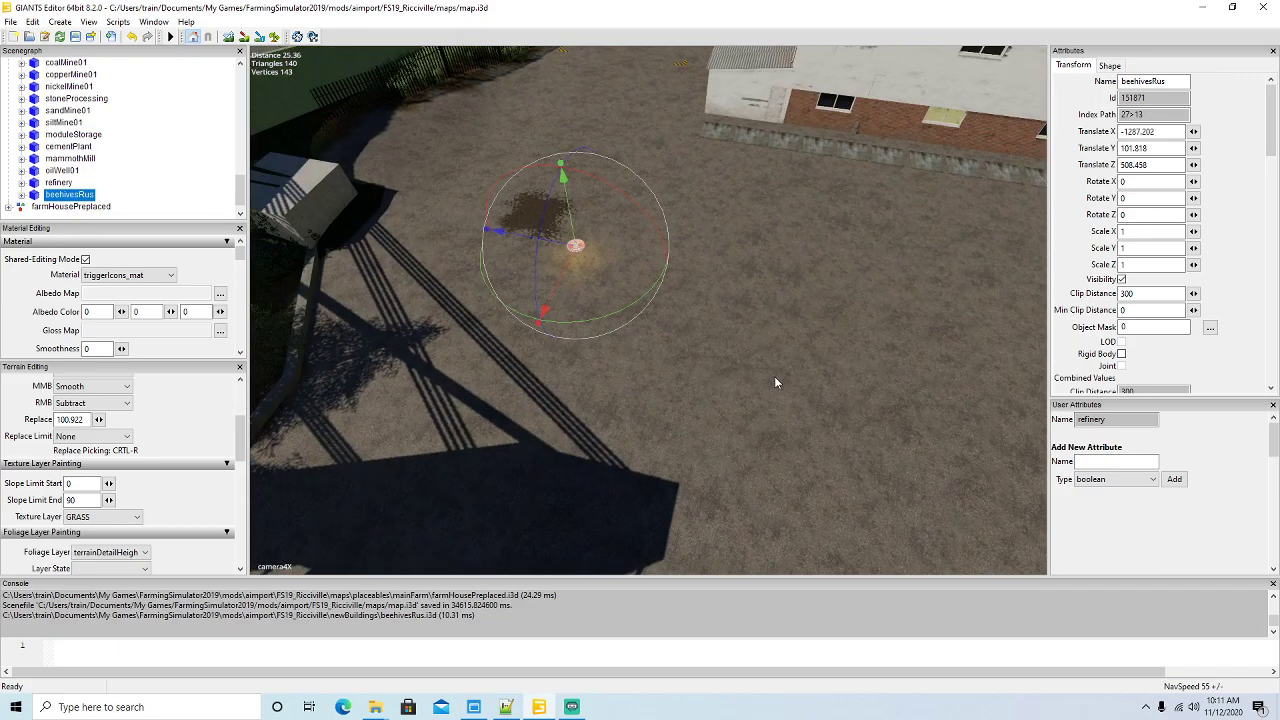
# - Shrink the beehivesRus PlayerTrigger to a scale of about 6.5 in X and 5.9 in Z and reposition it around the tour icon
pyautogui.scroll(-4, 775, 376)
pyautogui.click(576, 314)
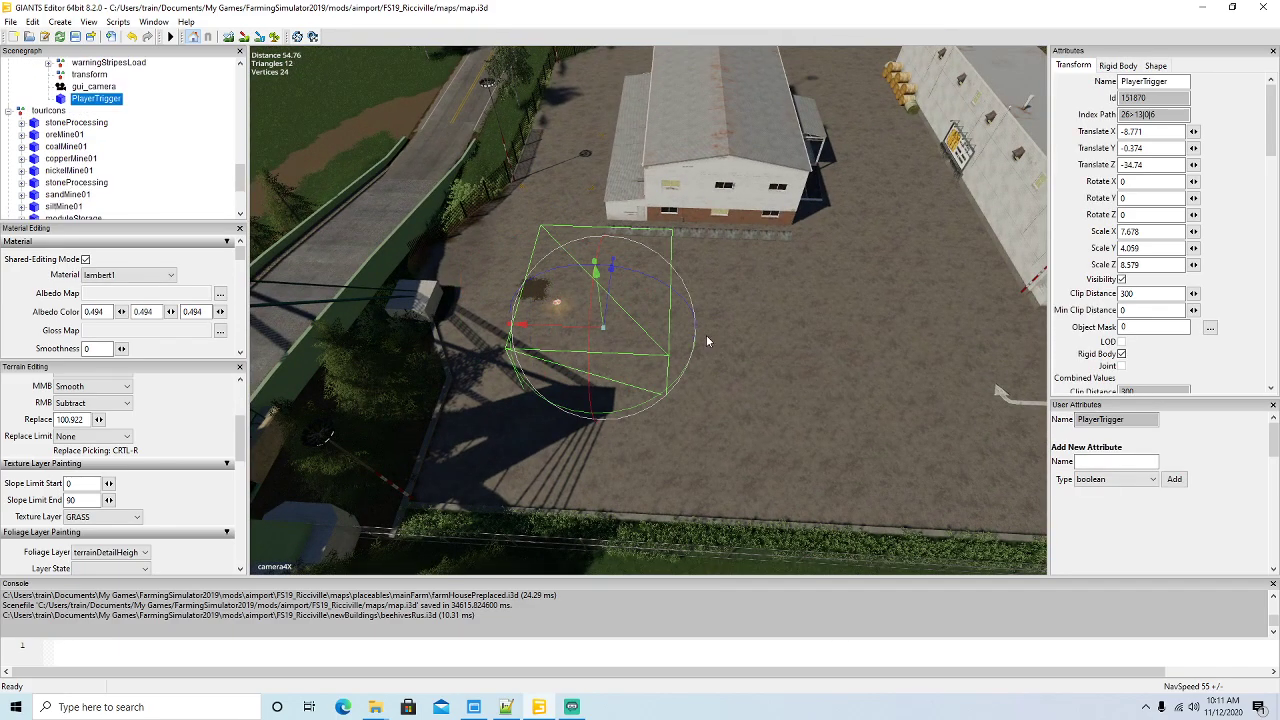
pyautogui.moveTo(569, 328); pyautogui.dragTo(578, 279)
pyautogui.moveTo(471, 335); pyautogui.dragTo(491, 333)
pyautogui.moveTo(640, 358)
pyautogui.keyDown('alt'); pyautogui.mouseDown()
pyautogui.moveTo(662, 352)
pyautogui.moveTo(644, 346)
pyautogui.mouseUp(); pyautogui.keyUp('alt')
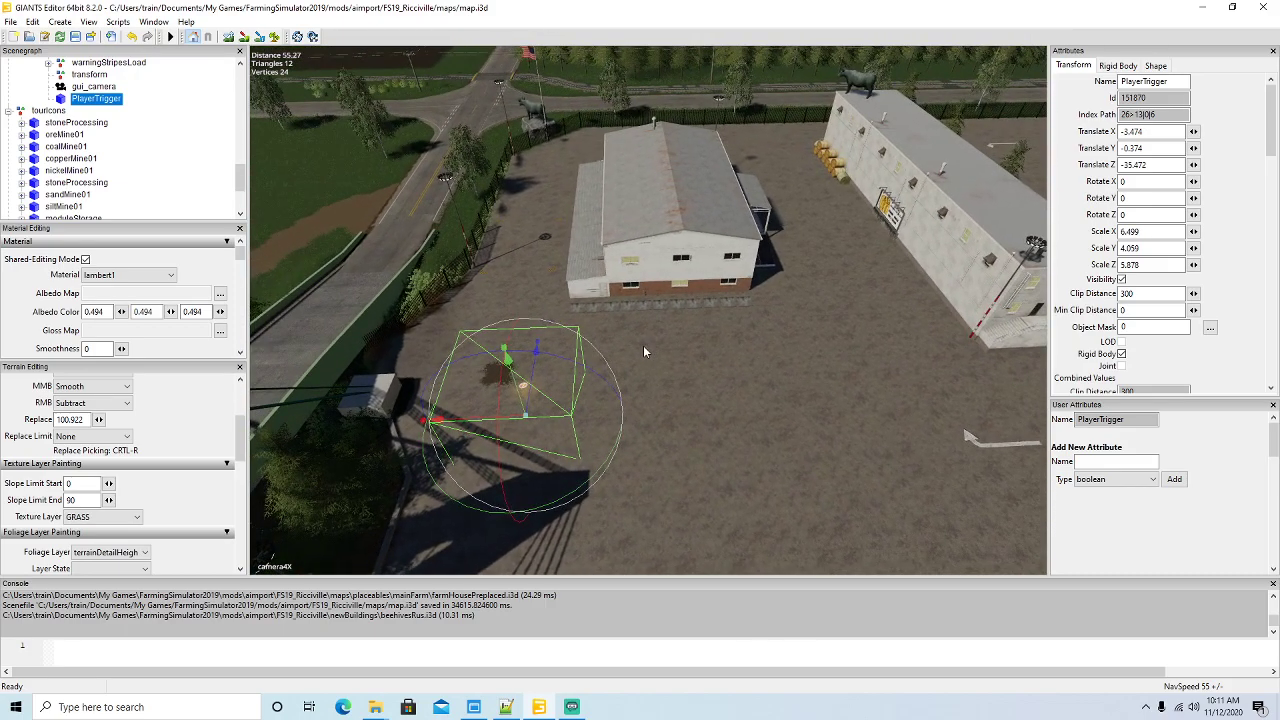
pyautogui.scroll(-5, 643, 345)
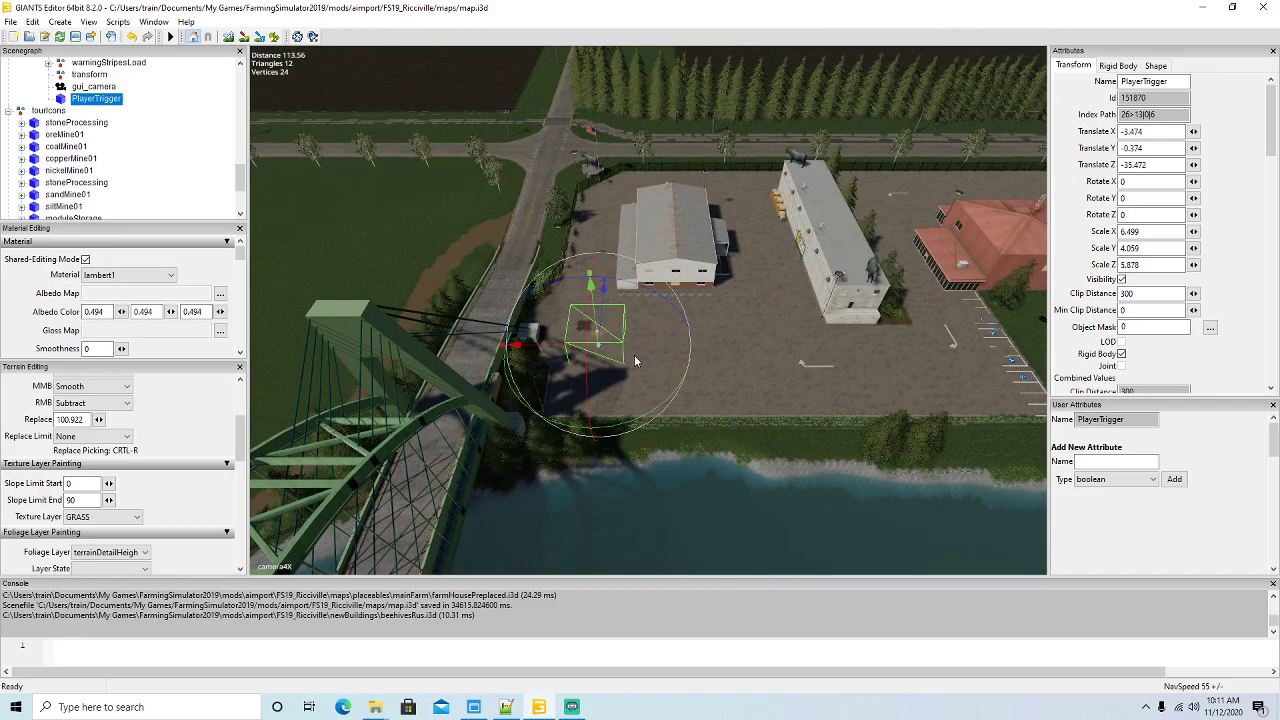
pyautogui.scroll(2, 634, 355)
pyautogui.scroll(-2, 634, 355)
pyautogui.moveTo(795, 373)
pyautogui.keyDown('alt'); pyautogui.mouseDown()
pyautogui.moveTo(843, 362)
pyautogui.moveTo(791, 386)
pyautogui.moveTo(824, 401)
pyautogui.moveTo(816, 380)
pyautogui.mouseUp(); pyautogui.keyUp('alt')
pyautogui.scroll(2, 791, 386)
pyautogui.scroll(-2, 797, 391)
pyautogui.scroll(3, 815, 380)
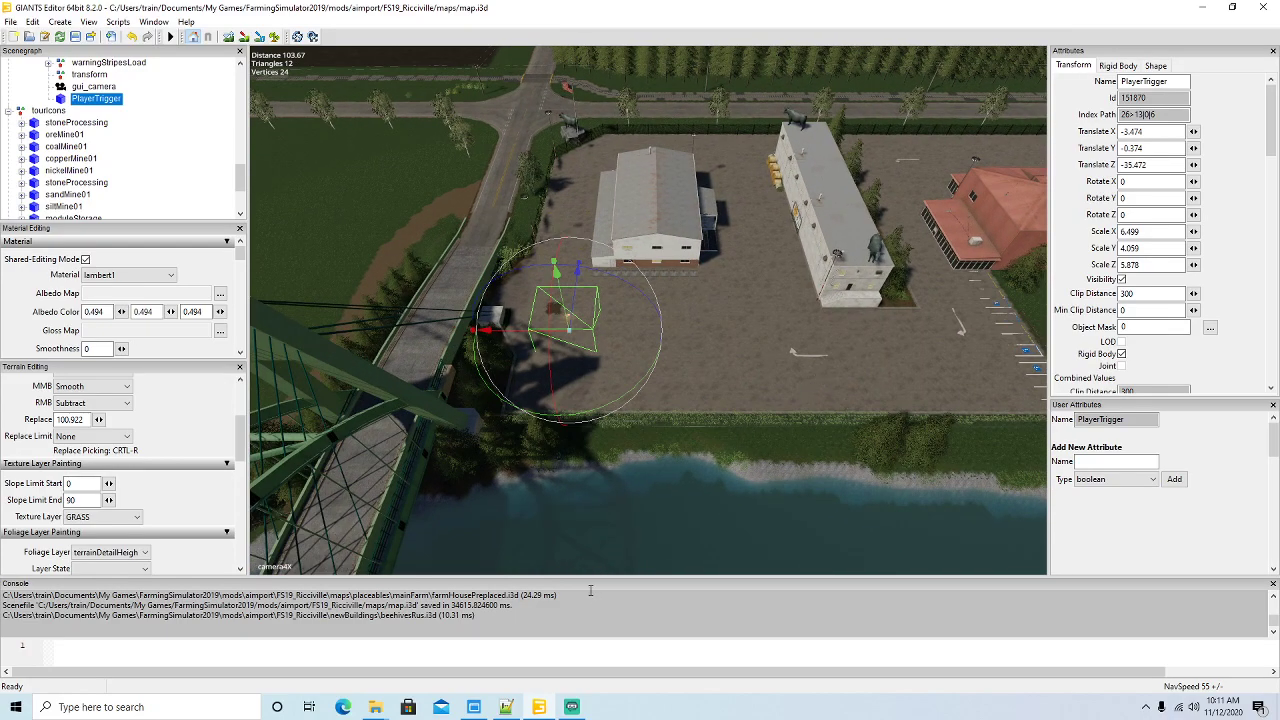
pyautogui.click(506, 707)
pyautogui.rightClick(506, 707)
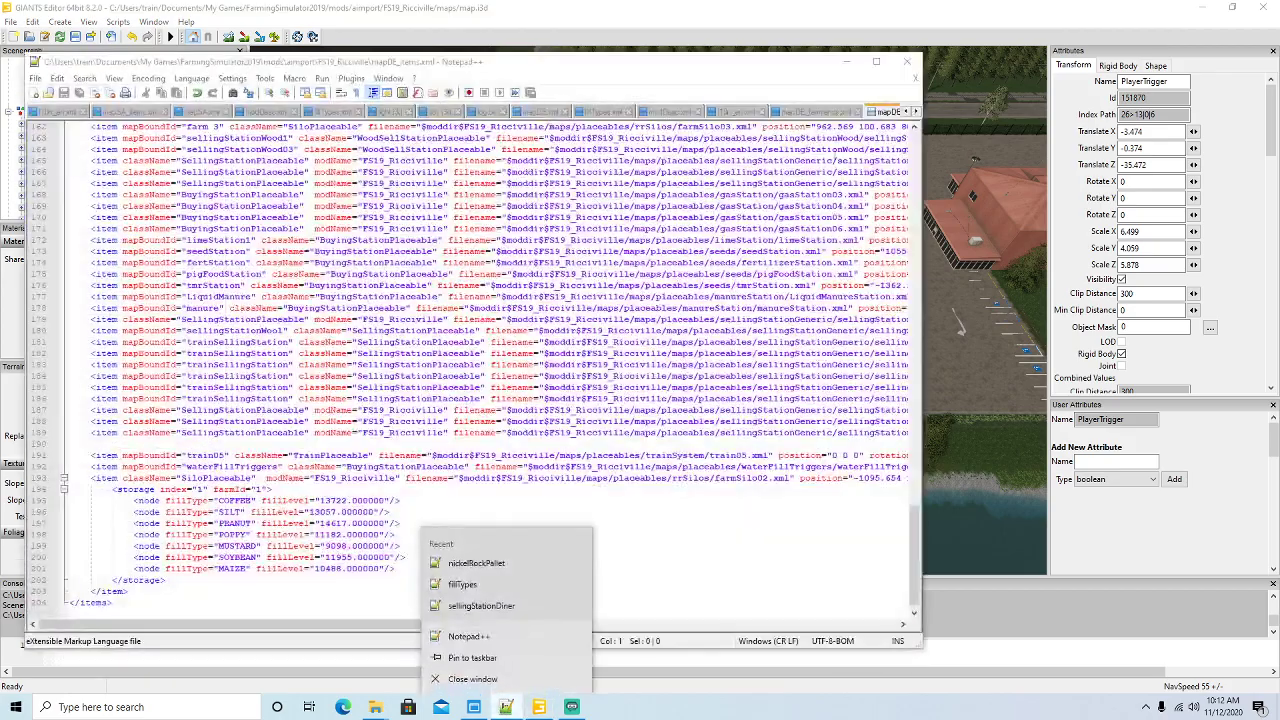
pyautogui.click(876, 61)
pyautogui.click(876, 61)
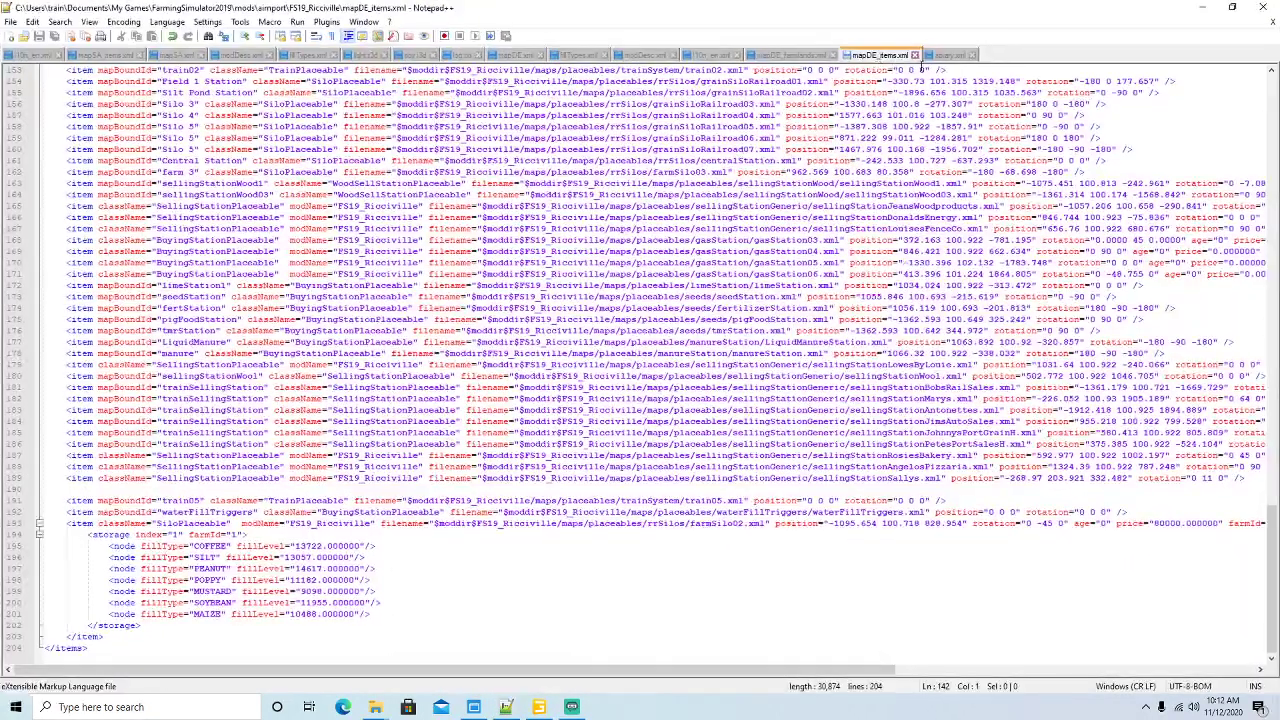
pyautogui.click(1203, 8)
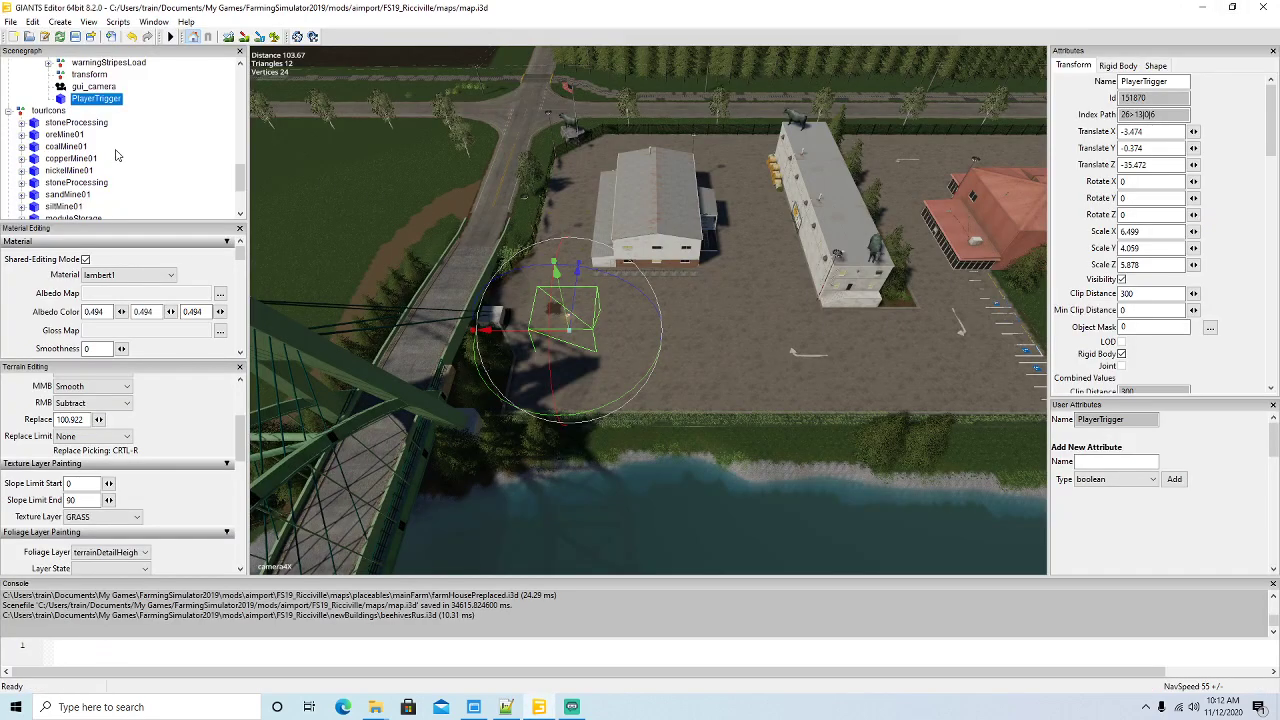
# - Select the beehivesRus tour icon, and switch to Notepad++ to bring up the hotspots section of mapDE.xml
pyautogui.scroll(-3, 113, 153)
pyautogui.click(62, 182)
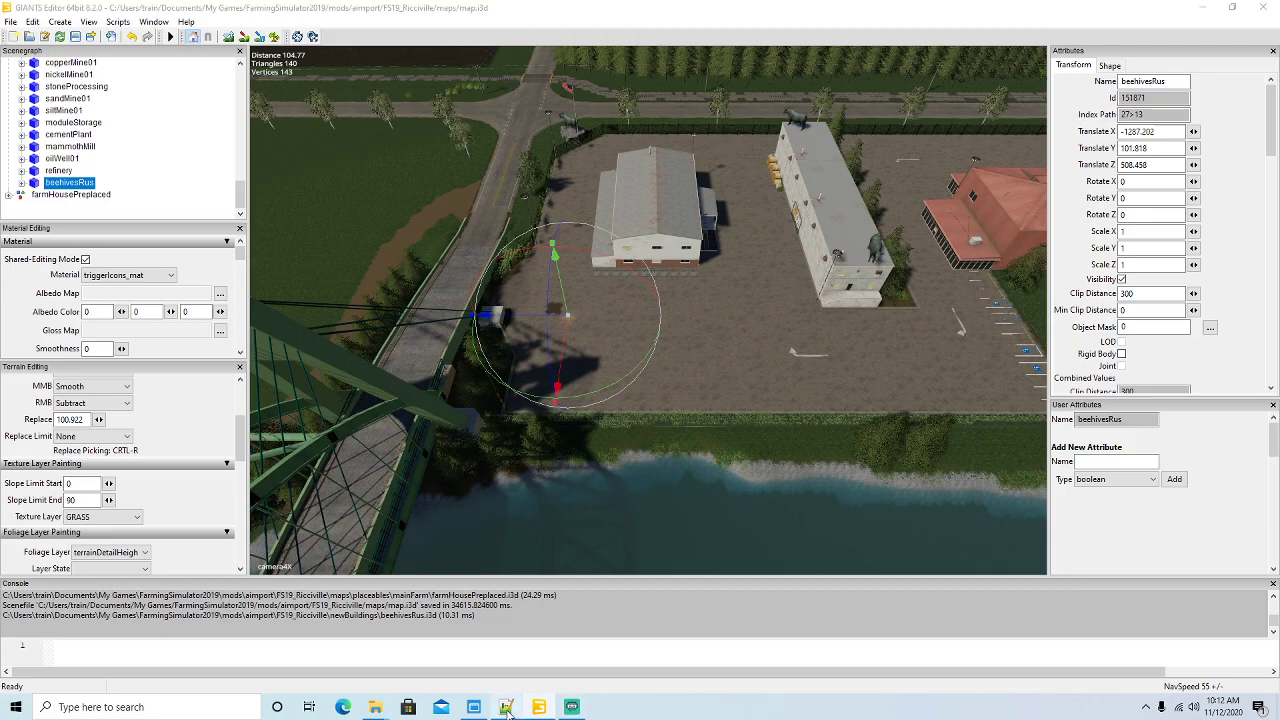
pyautogui.click(507, 707)
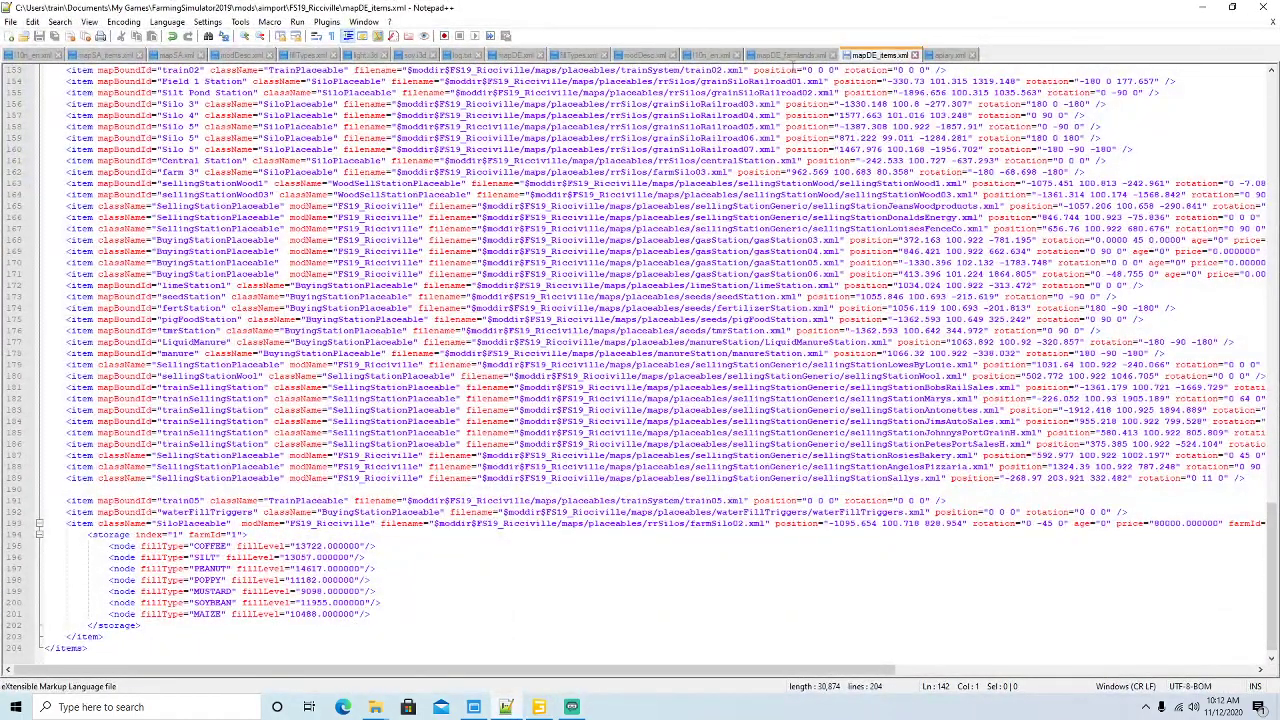
pyautogui.click(512, 55)
pyautogui.scroll(15, 430, 220)
pyautogui.scroll(20, 427, 228)
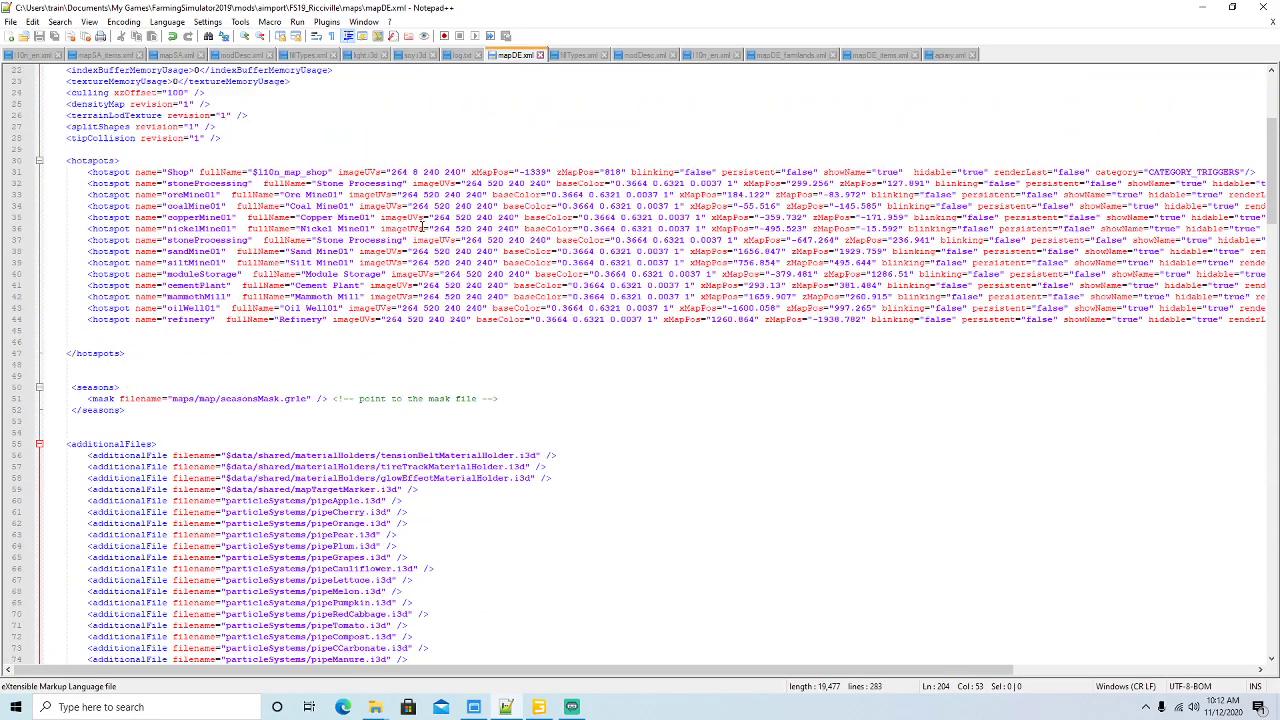
# - Copy the refinery hotspot line and paste it on the empty line directly below
pyautogui.click(17, 319)
pyautogui.hotkey('ctrl', 'c')
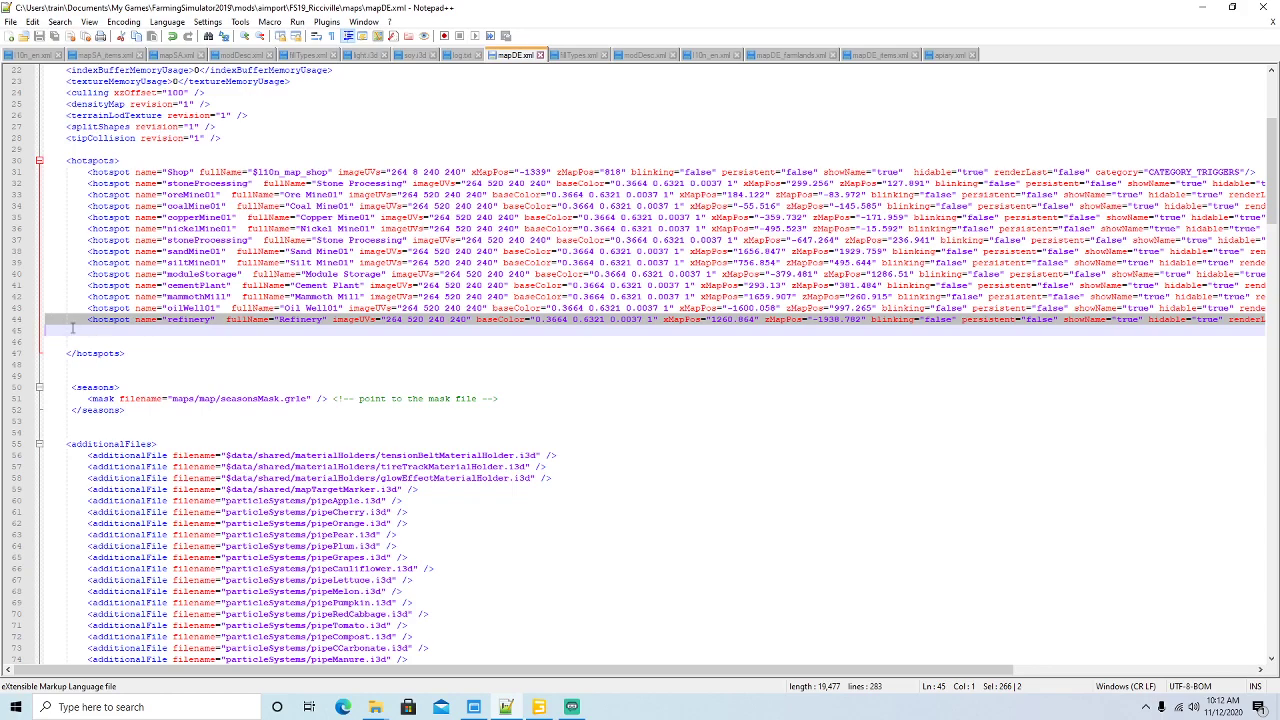
pyautogui.click(49, 330)
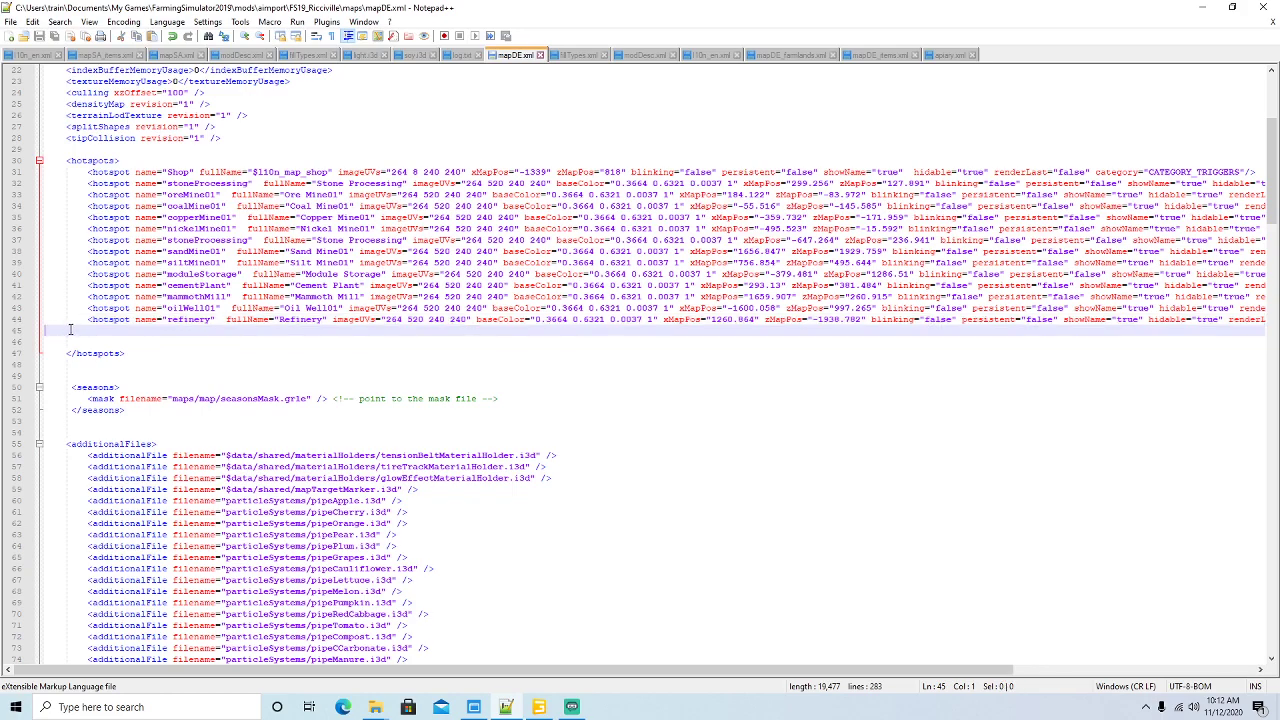
pyautogui.hotkey('ctrl', 'v')
# - Change the pasted hotspot's name to beehivesRus
pyautogui.click(210, 331)
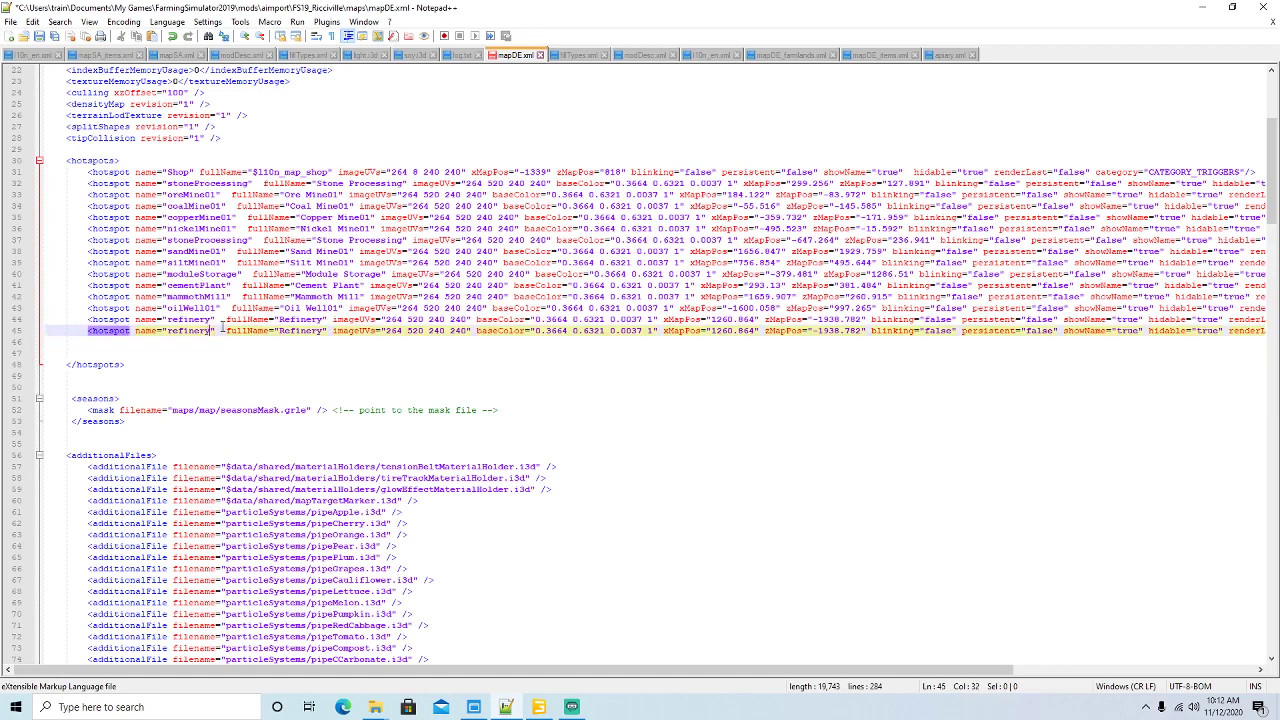
pyautogui.press('BackSpace')
pyautogui.press('BackSpace')
pyautogui.press('BackSpace')
pyautogui.press('BackSpace')
pyautogui.press('BackSpace')
pyautogui.press('BackSpace')
pyautogui.press('BackSpace')
pyautogui.press('BackSpace')
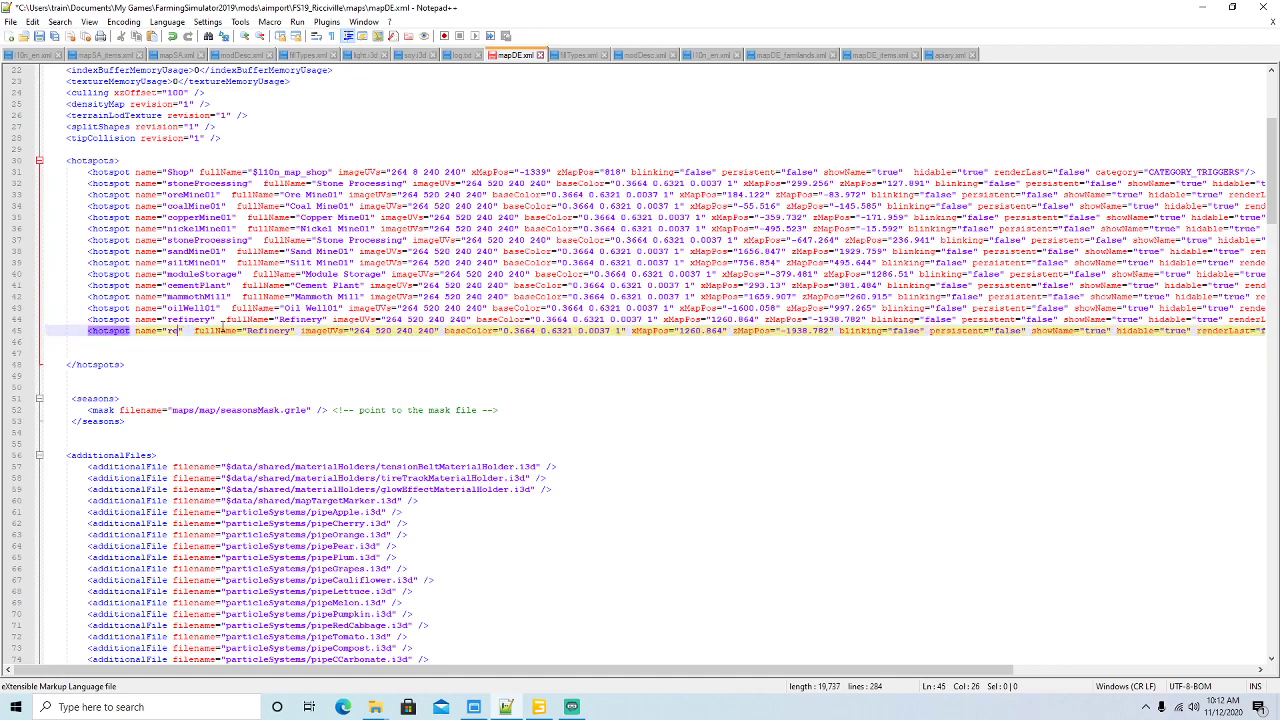
pyautogui.write('beehiv')
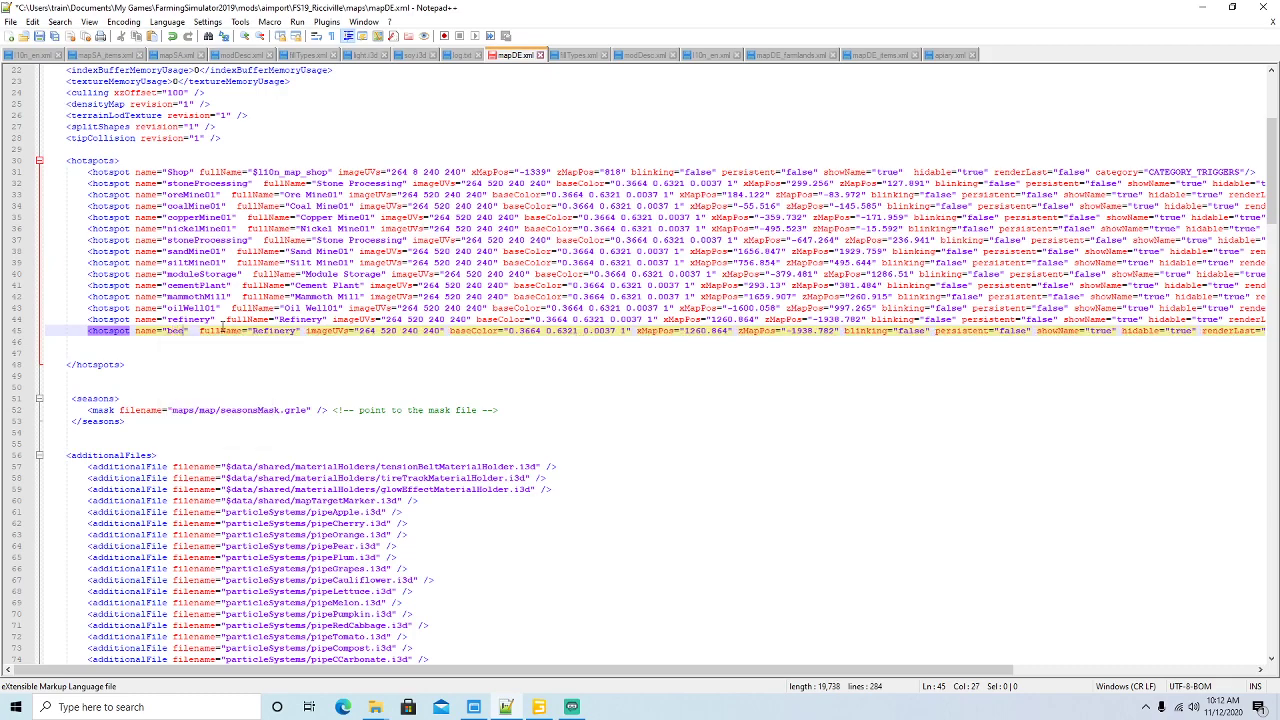
pyautogui.write('es')
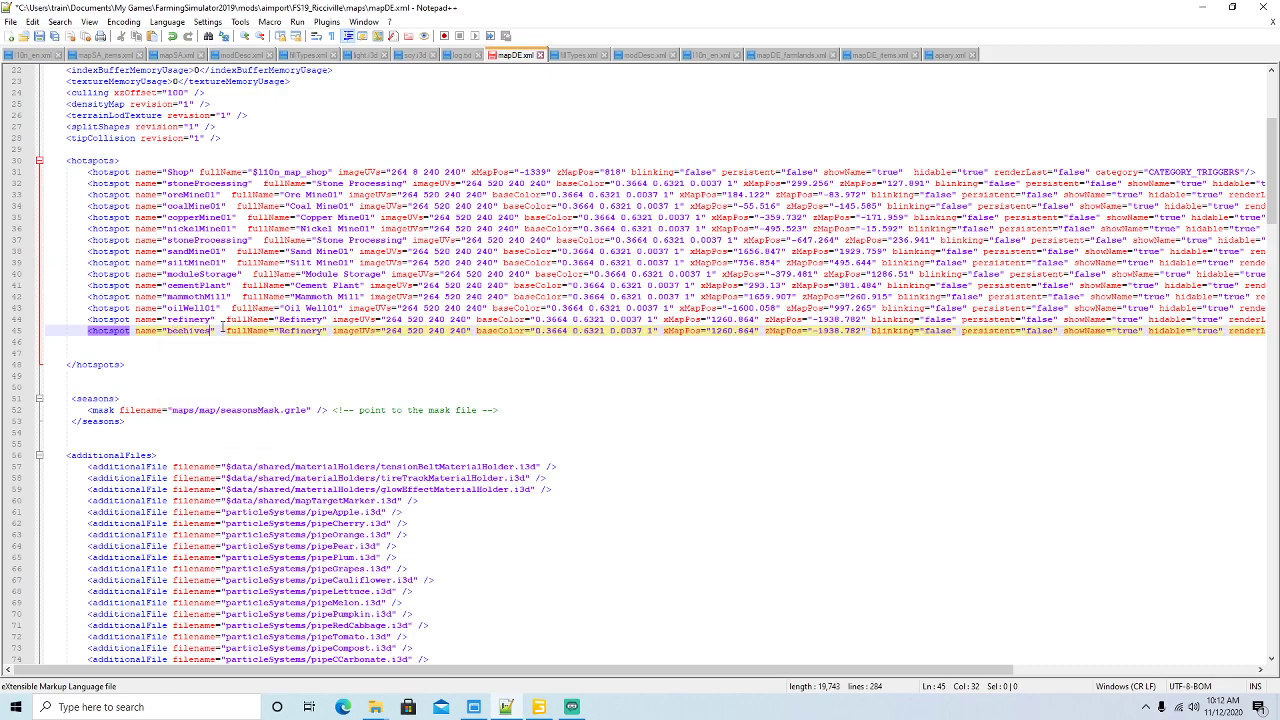
pyautogui.write('Run')
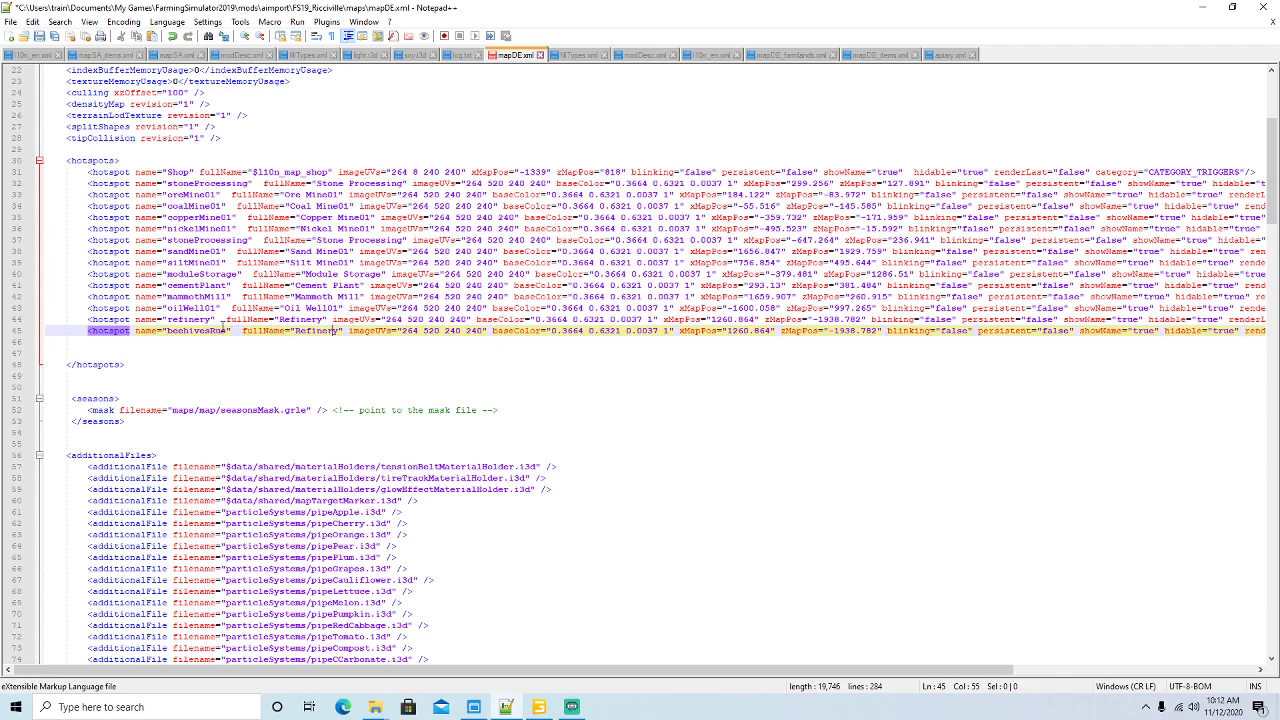
# - Change the beehivesRus hotspot's fullName to "Beehives R Us"
pyautogui.press('BackSpace')
pyautogui.press('BackSpace')
pyautogui.press('BackSpace')
pyautogui.press('BackSpace')
pyautogui.press('BackSpace')
pyautogui.press('BackSpace')
pyautogui.press('BackSpace')
pyautogui.press('BackSpace')
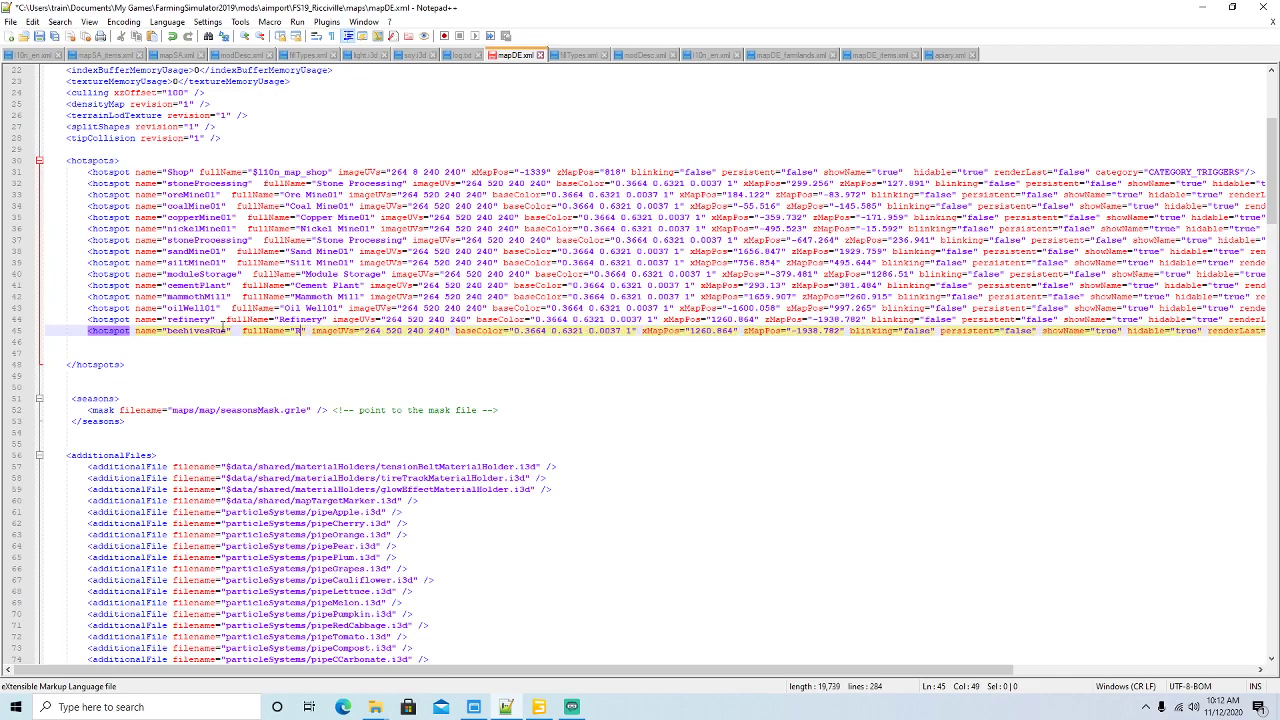
pyautogui.write('Beehive')
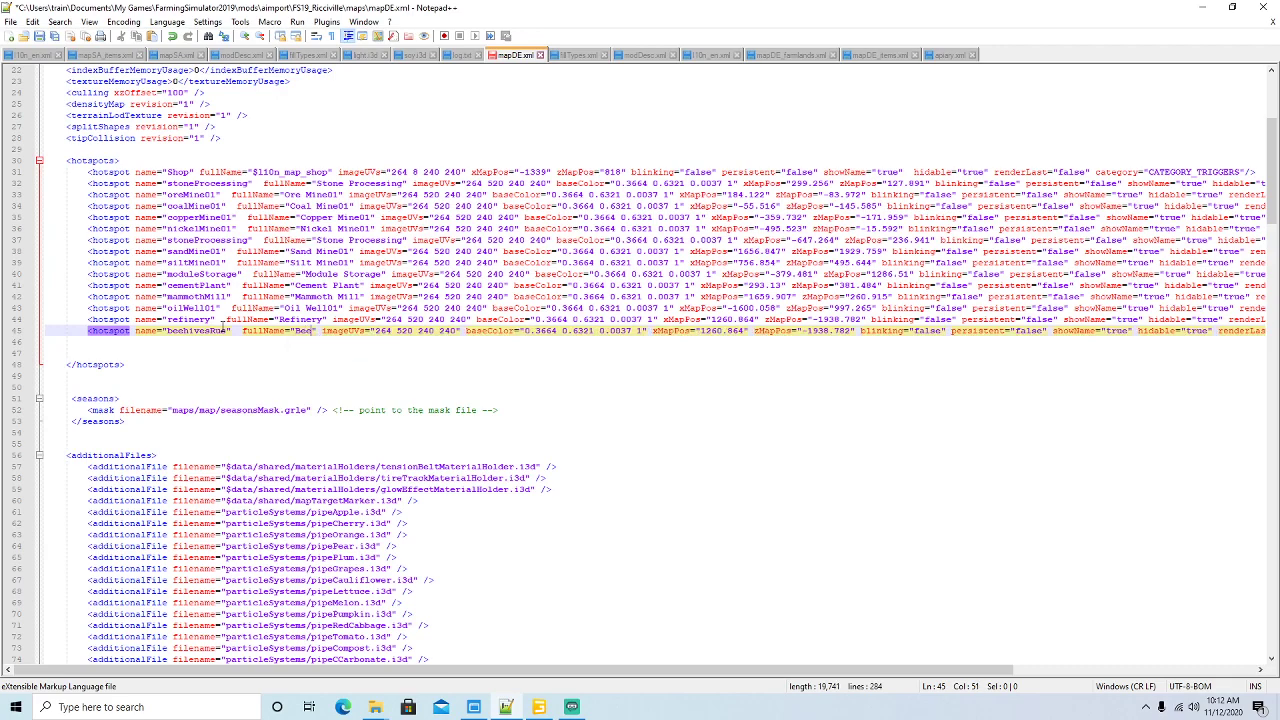
pyautogui.write('s R ')
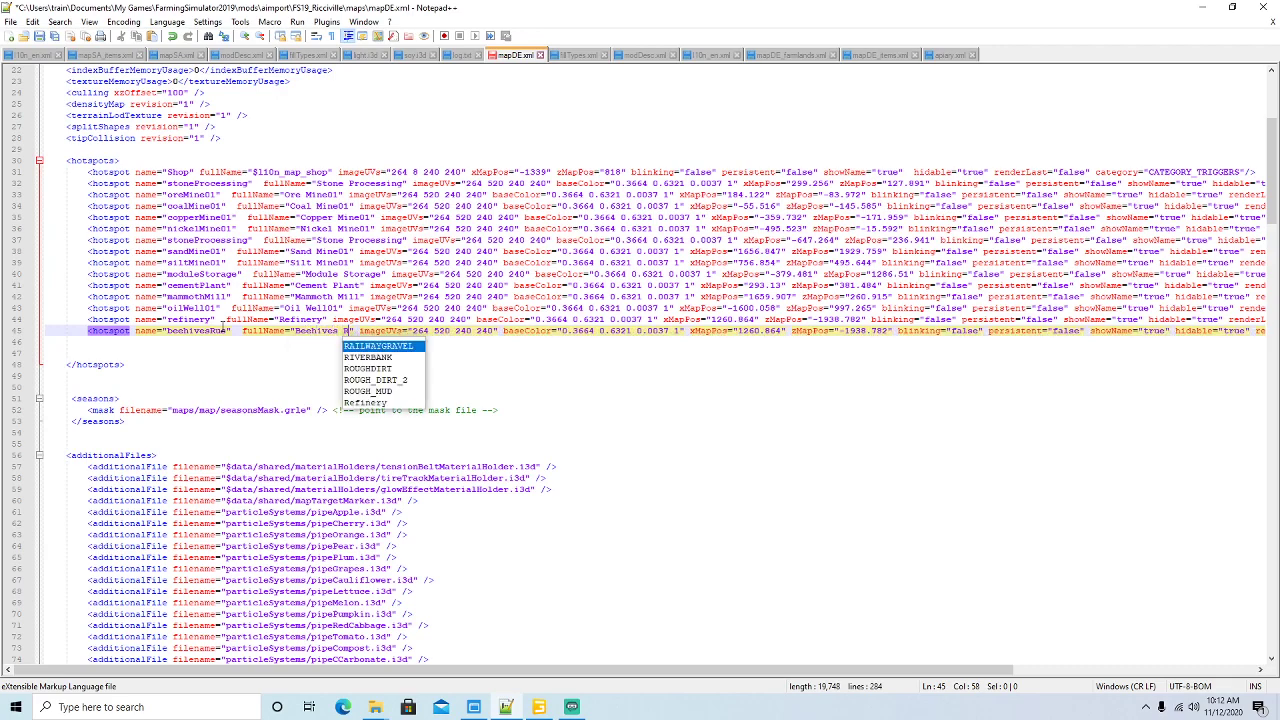
pyautogui.write('Us')
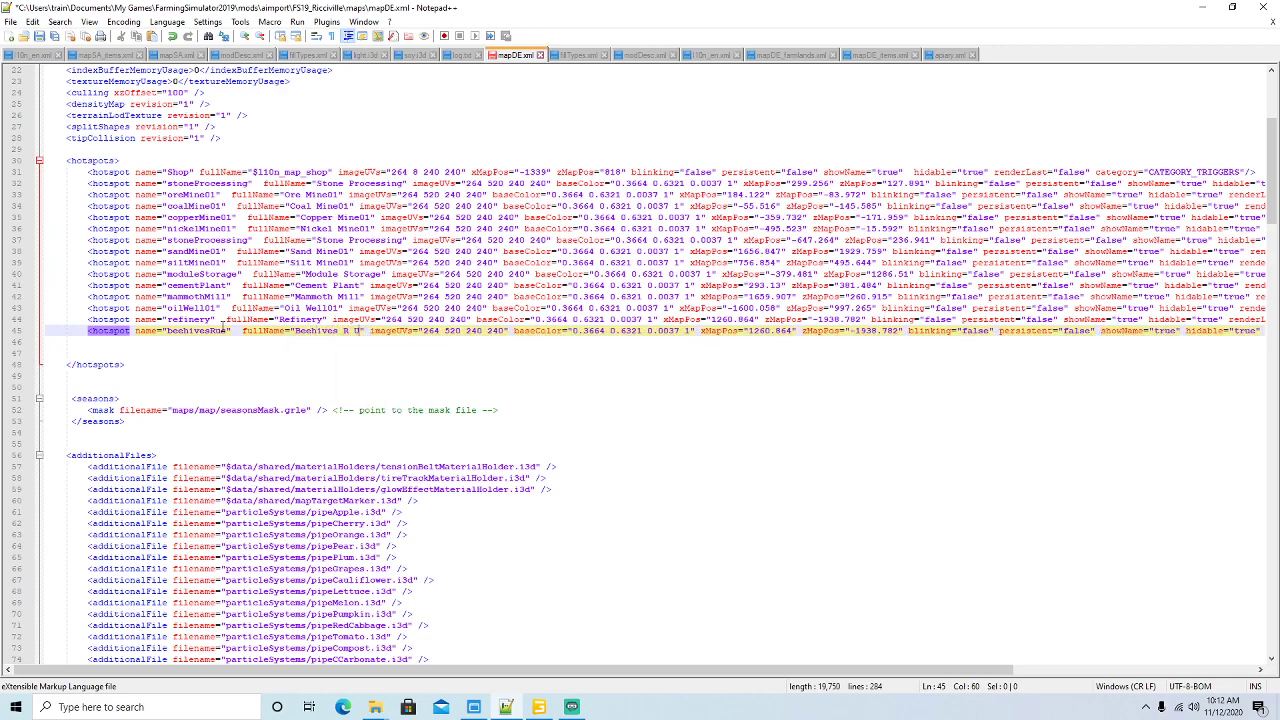
# - Set the beehivesRus hotspot's xMapPos to -1287.202, copied from the tour icon's Translate X in GIANTS Editor
pyautogui.click(1232, 8)
pyautogui.moveTo(508, 624); pyautogui.dragTo(746, 619)
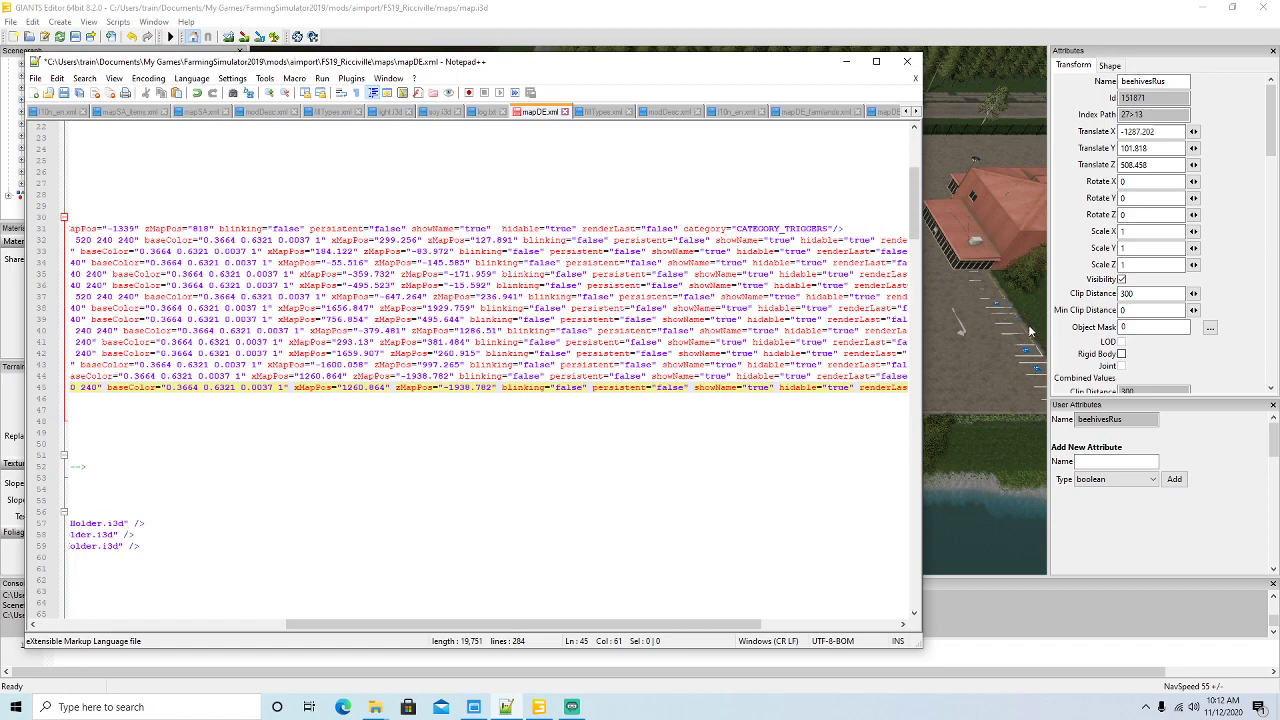
pyautogui.click(1162, 131)
pyautogui.hotkey('ctrl', 'c')
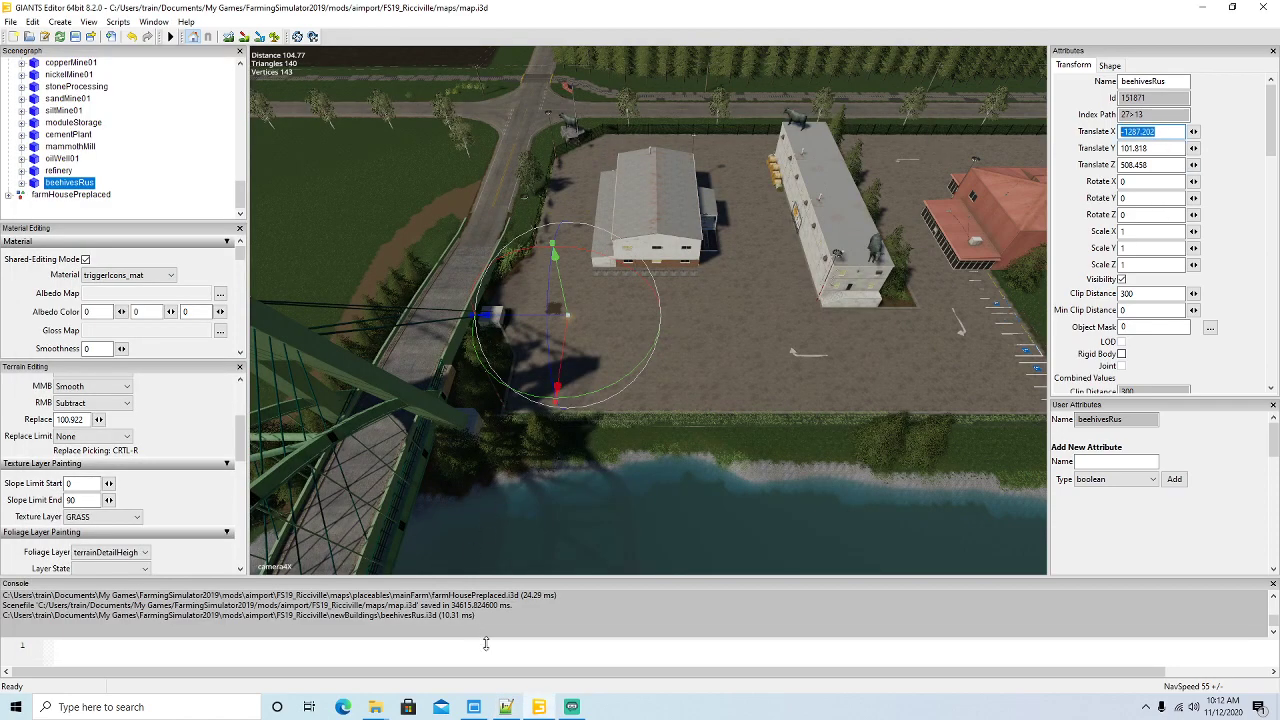
pyautogui.click(507, 707)
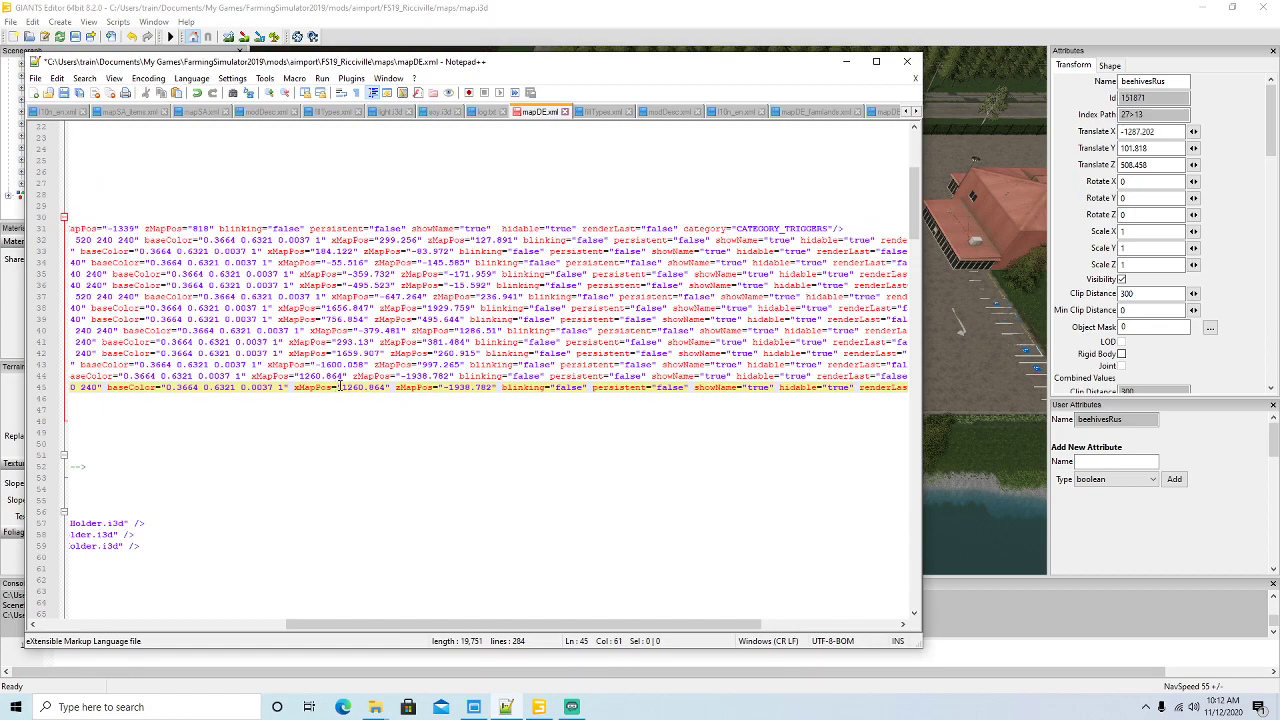
pyautogui.moveTo(341, 387); pyautogui.dragTo(388, 387)
pyautogui.hotkey('ctrl', 'v')
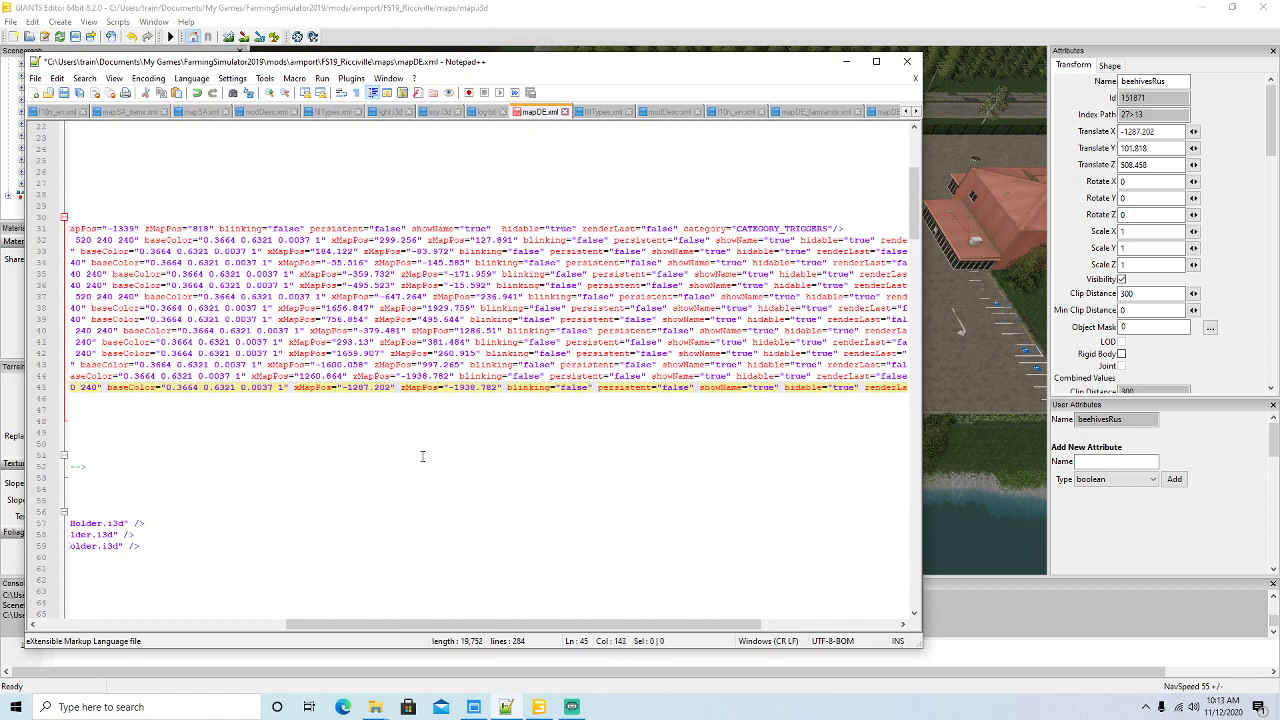
# - Set the hotspot's zMapPos to 508.458, copied from the tour icon's Translate Z in GIANTS Editor, and save mapDE.xml
pyautogui.click(1153, 165)
pyautogui.hotkey('ctrl', 'c')
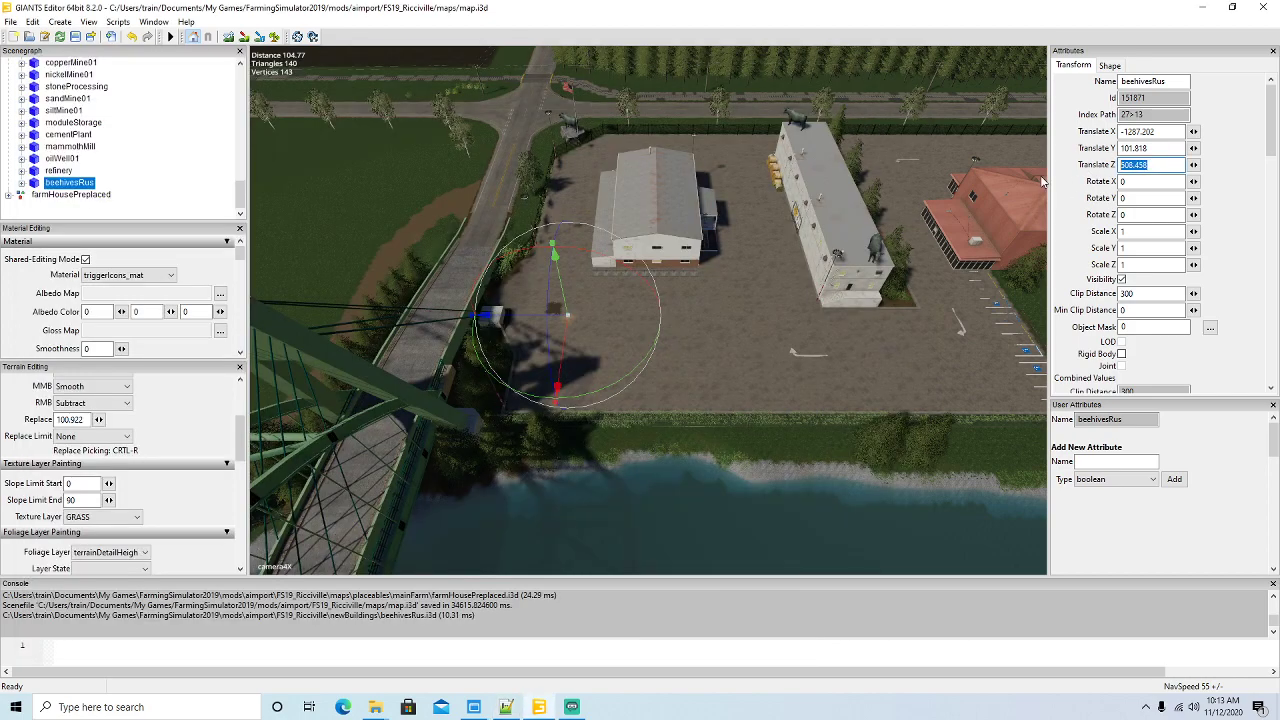
pyautogui.click(507, 707)
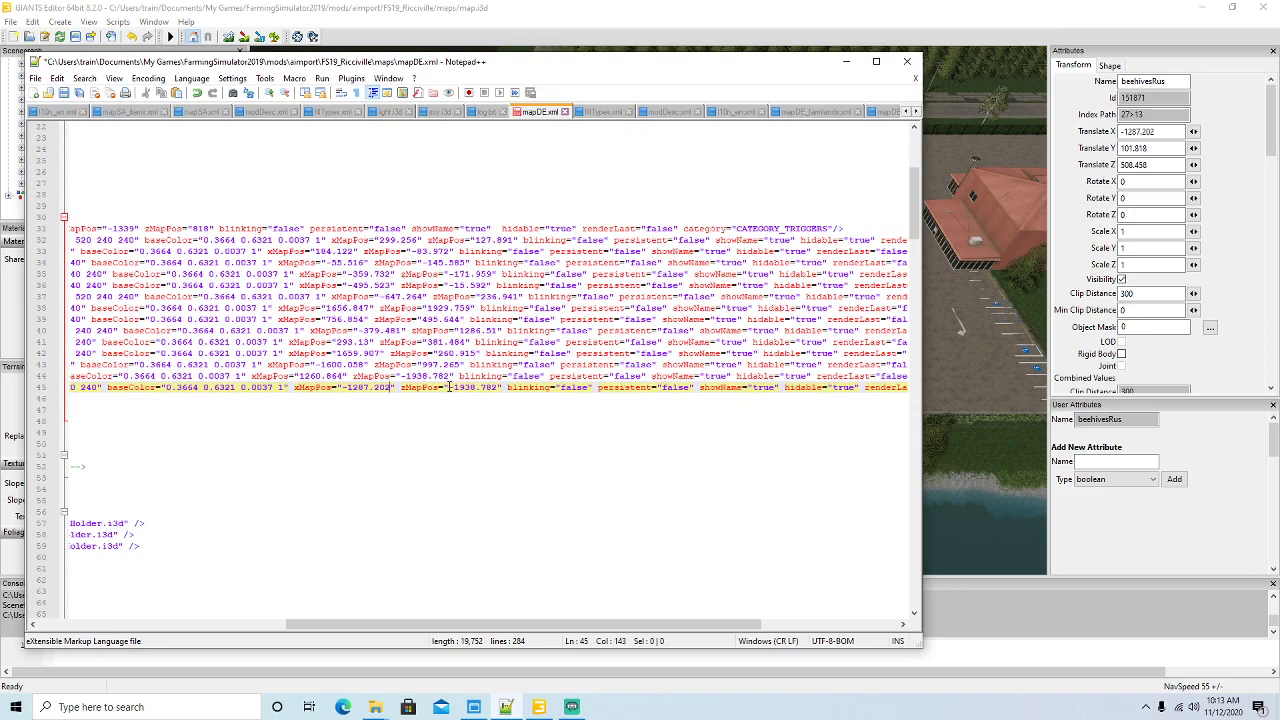
pyautogui.moveTo(448, 387); pyautogui.dragTo(495, 387)
pyautogui.hotkey('ctrl', 'v')
pyautogui.click(64, 93)
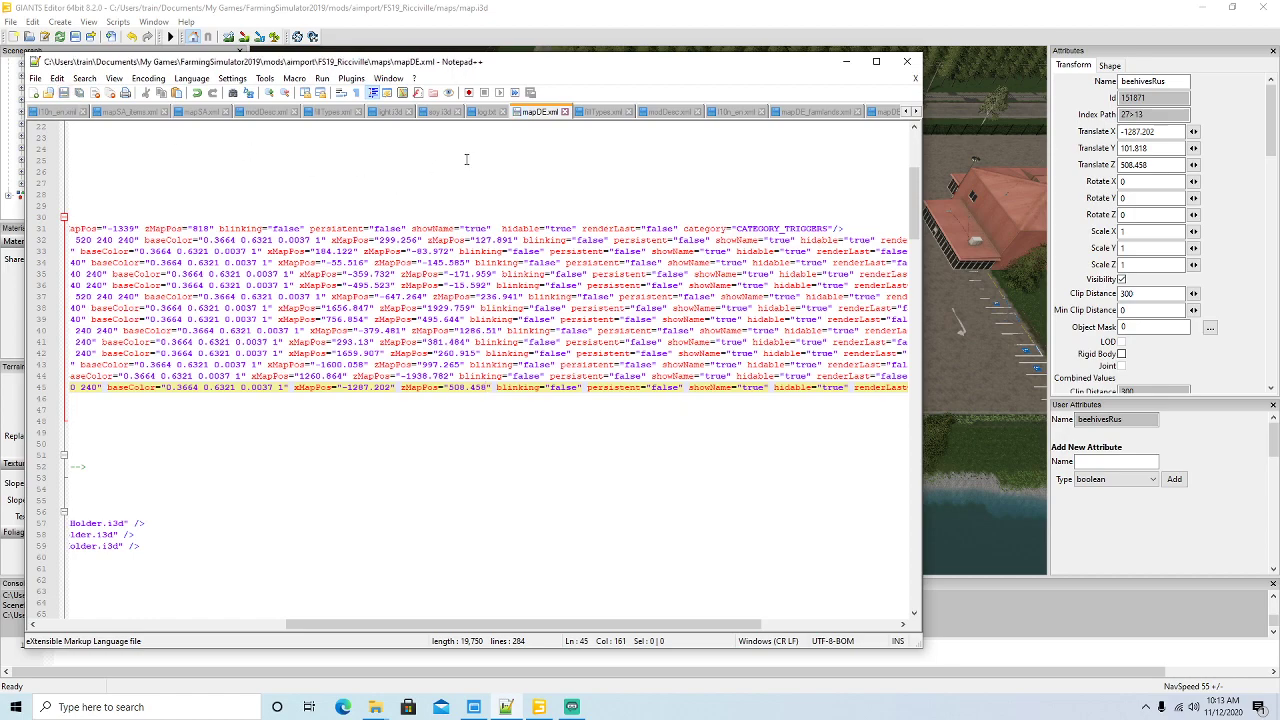
# - Bring up the end of the farmland list in mapDE_farmlands.xml in the maximized Notepad++ window
pyautogui.click(846, 61)
pyautogui.click(77, 184)
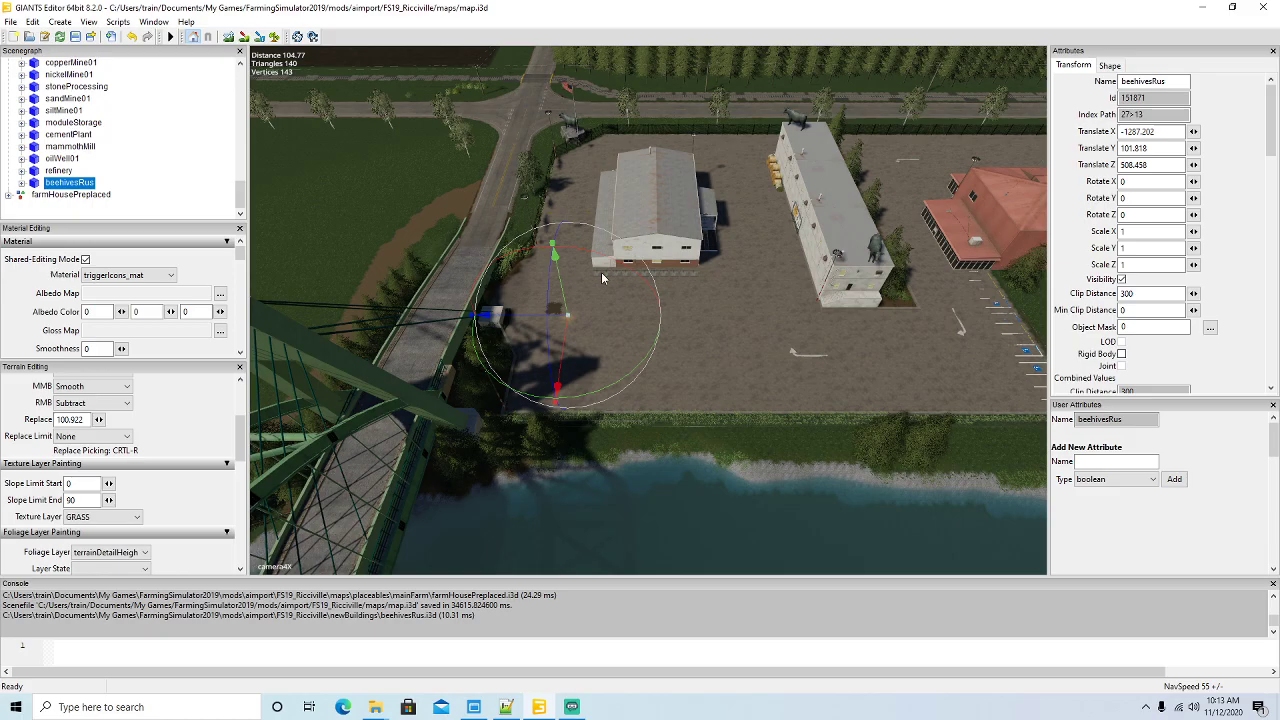
pyautogui.click(506, 707)
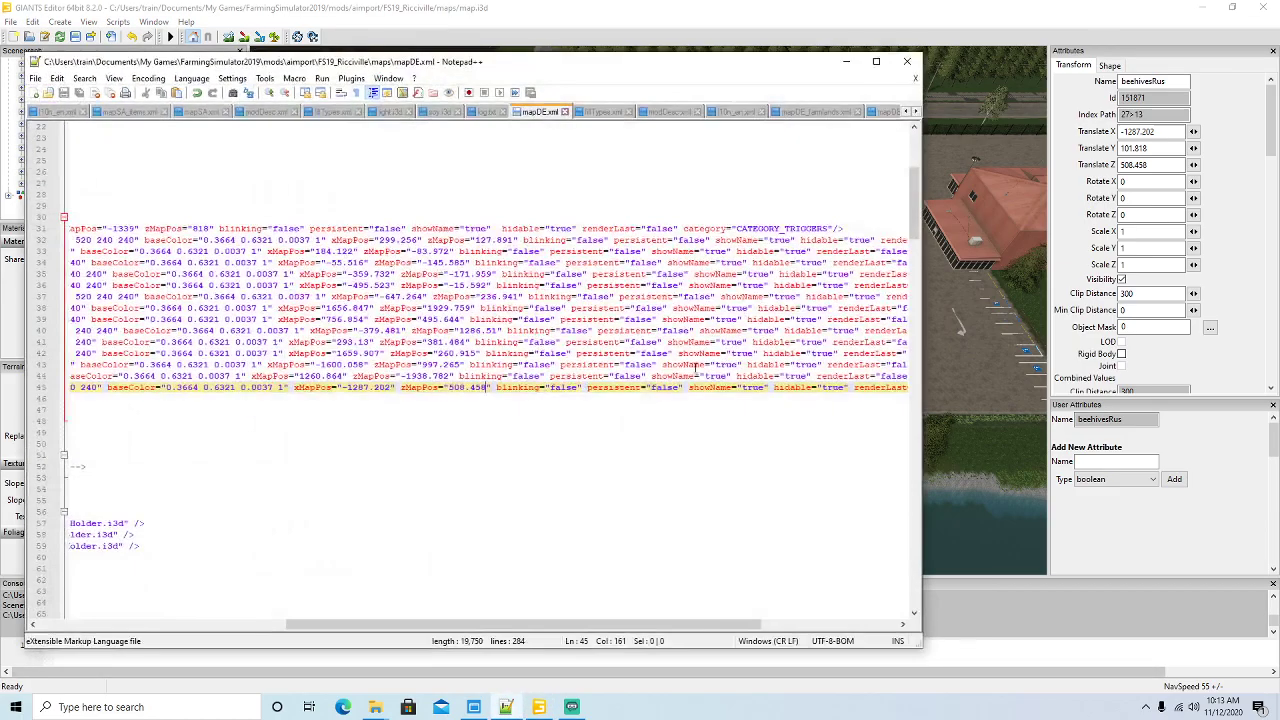
pyautogui.doubleClick(900, 58)
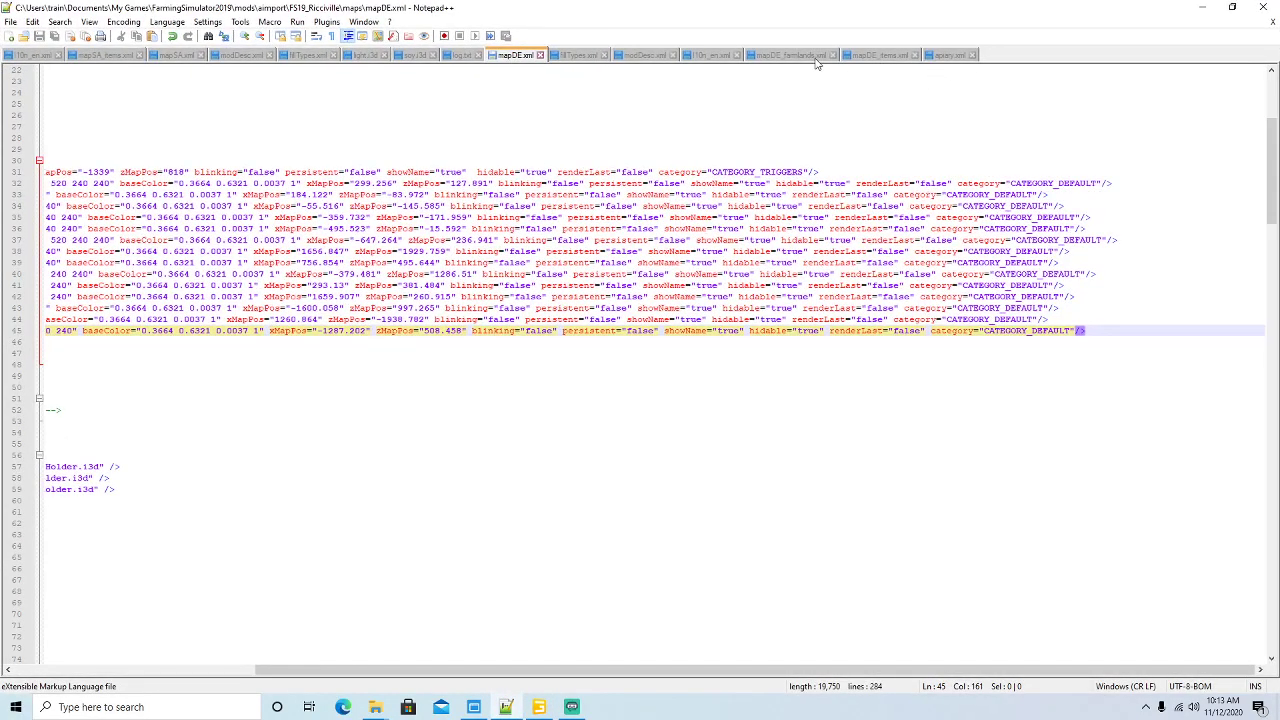
pyautogui.click(812, 58)
pyautogui.scroll(-20, 666, 311)
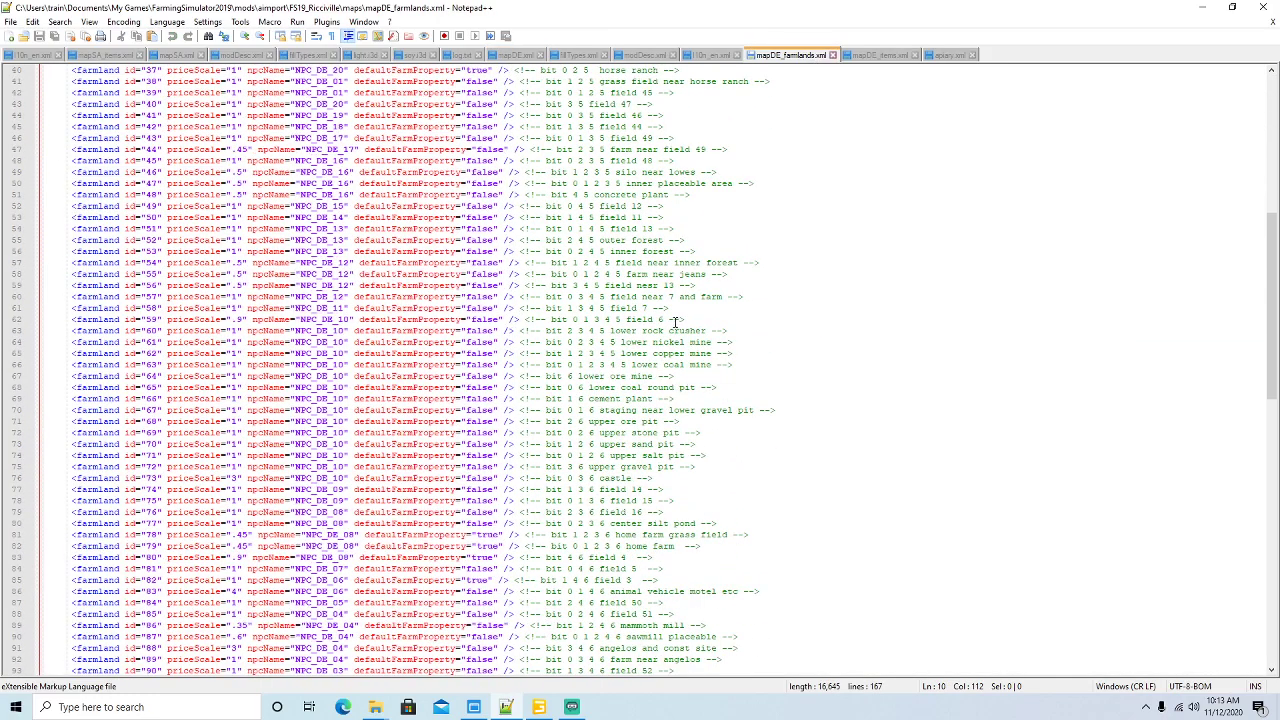
pyautogui.scroll(-5, 673, 325)
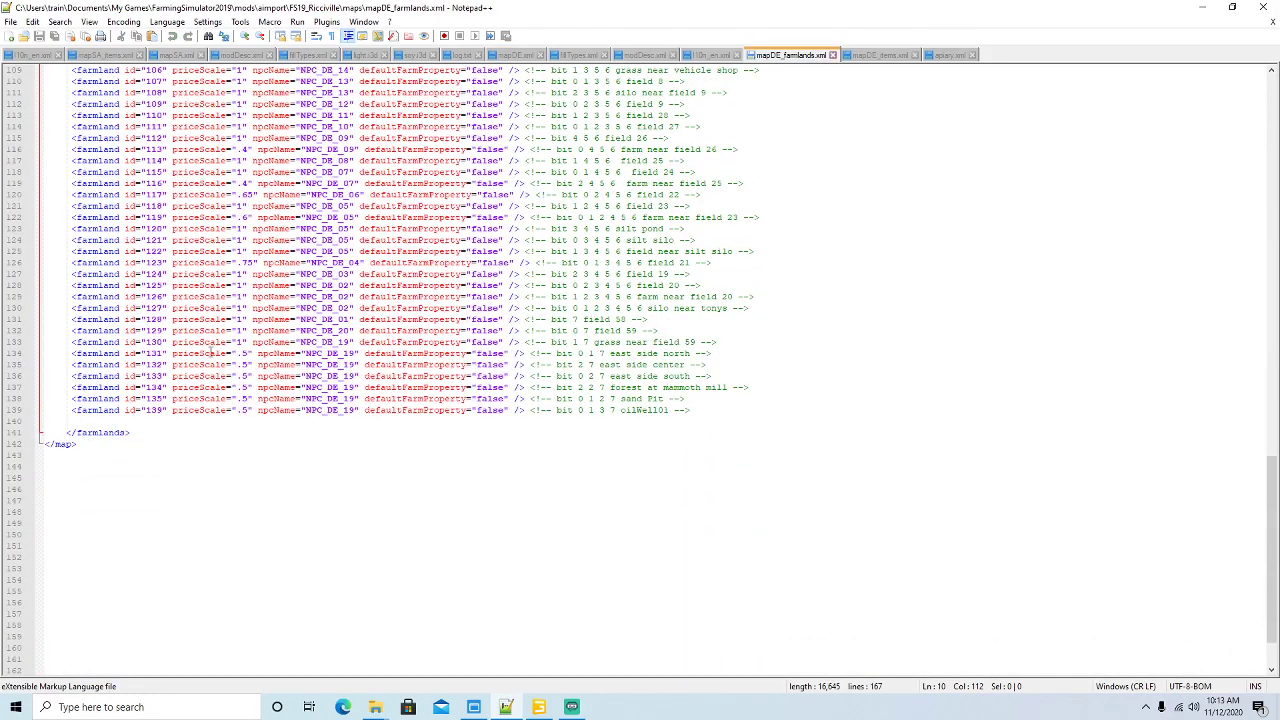
# - Correct the comment for the forest at mammoth mill to "bit 0 2 7" and save the farmlands file
pyautogui.click(591, 387)
pyautogui.press('BackSpace')
pyautogui.write('0')
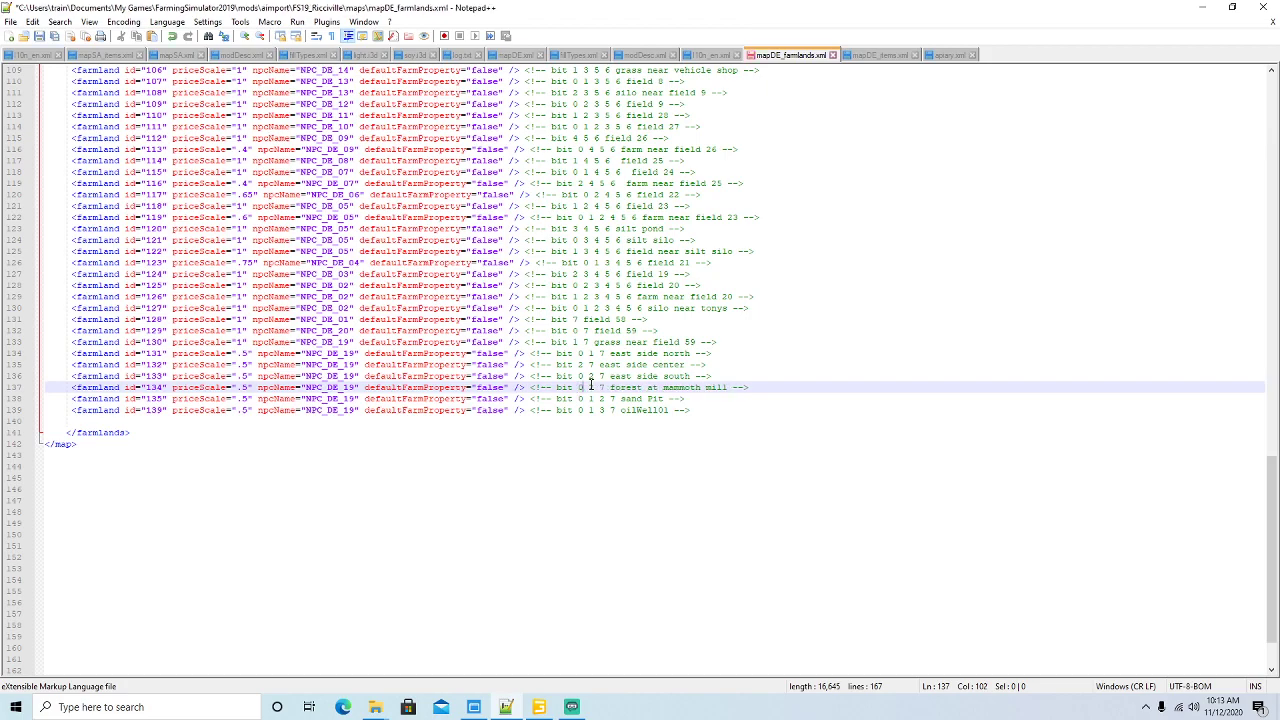
pyautogui.hotkey('ctrl', 's')
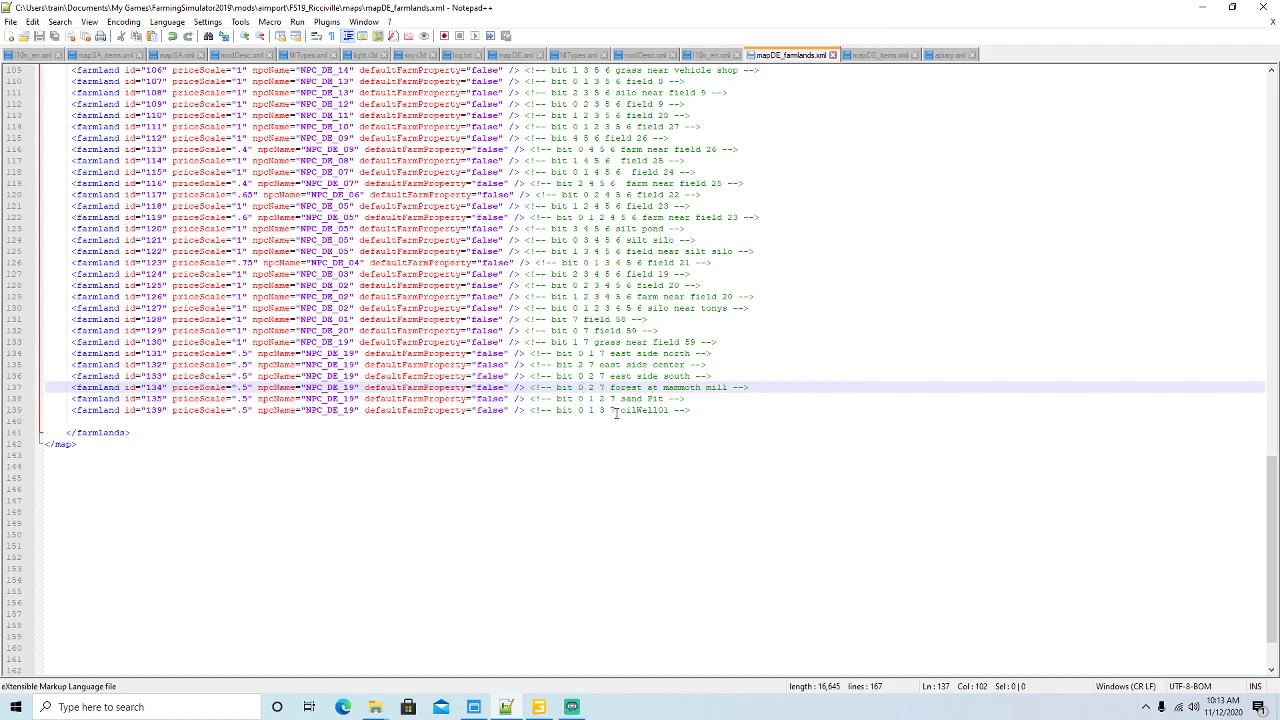
# - Switch to GIANTS Editor and set info layer painting to the farmland layer with channels 0, 1, 2, 3 and 7 enabled
pyautogui.moveTo(580, 353); pyautogui.dragTo(618, 362)
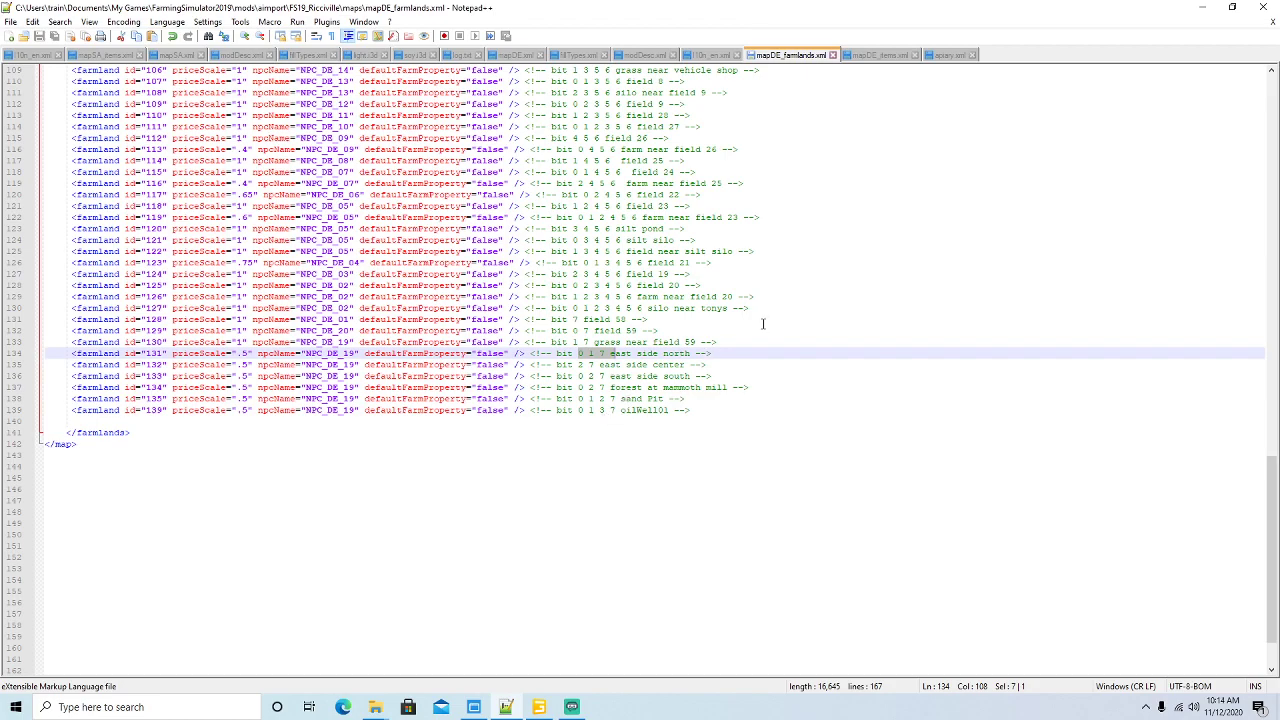
pyautogui.click(1204, 10)
pyautogui.moveTo(239, 434); pyautogui.dragTo(240, 491)
pyautogui.click(138, 467)
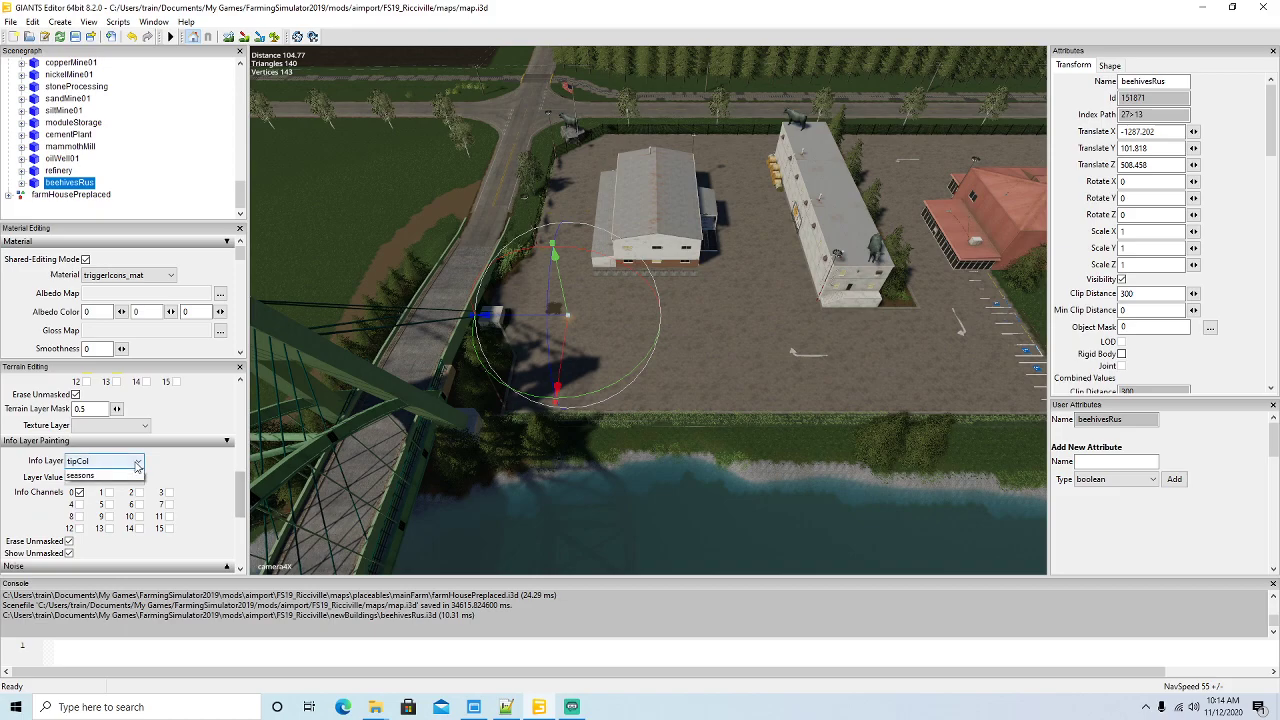
pyautogui.click(104, 492)
pyautogui.click(108, 493)
pyautogui.click(139, 493)
pyautogui.click(168, 493)
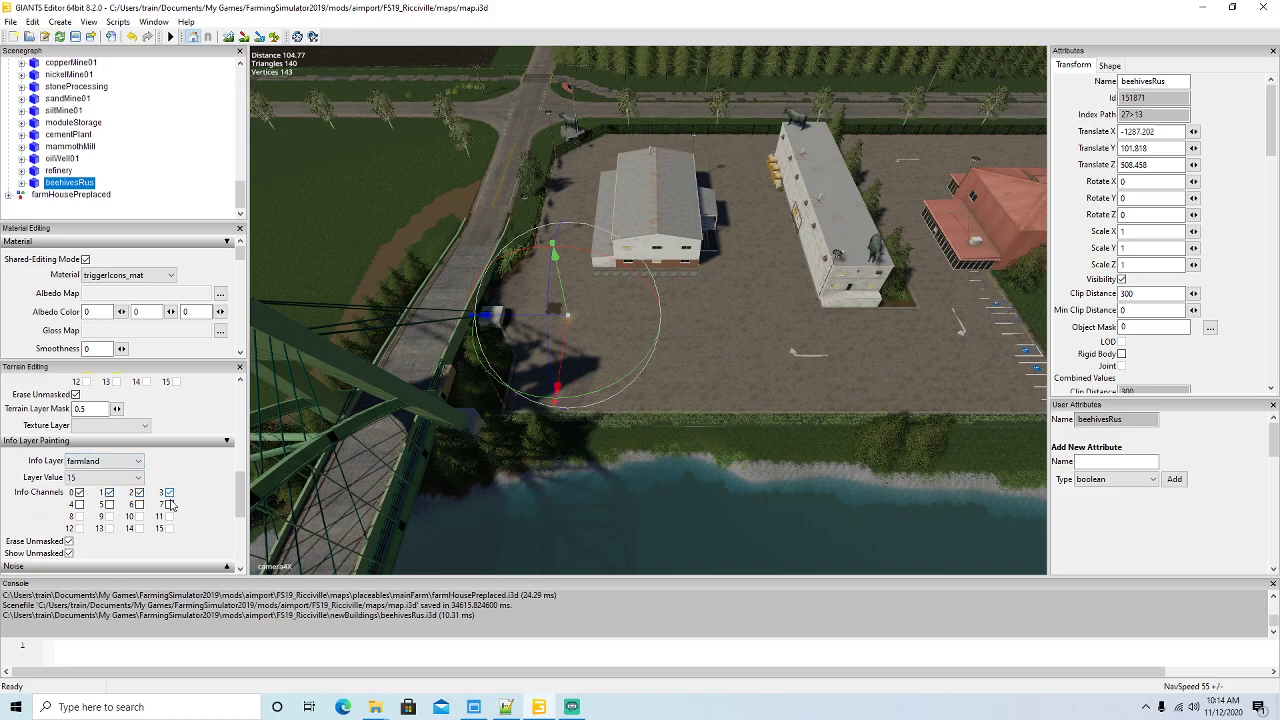
# - Switch to Notepad++ and duplicate the oilWell01 farmland line onto the line below it
pyautogui.click(506, 707)
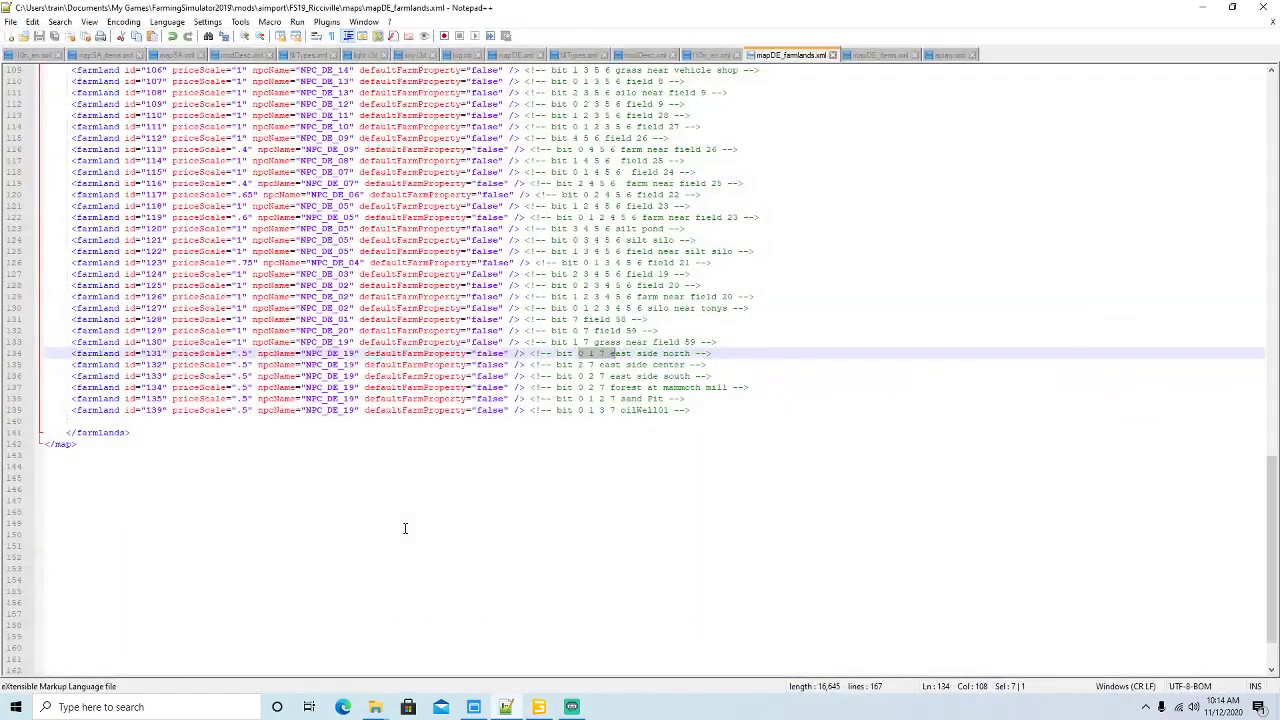
pyautogui.click(14, 412)
pyautogui.hotkey('ctrl', 'c')
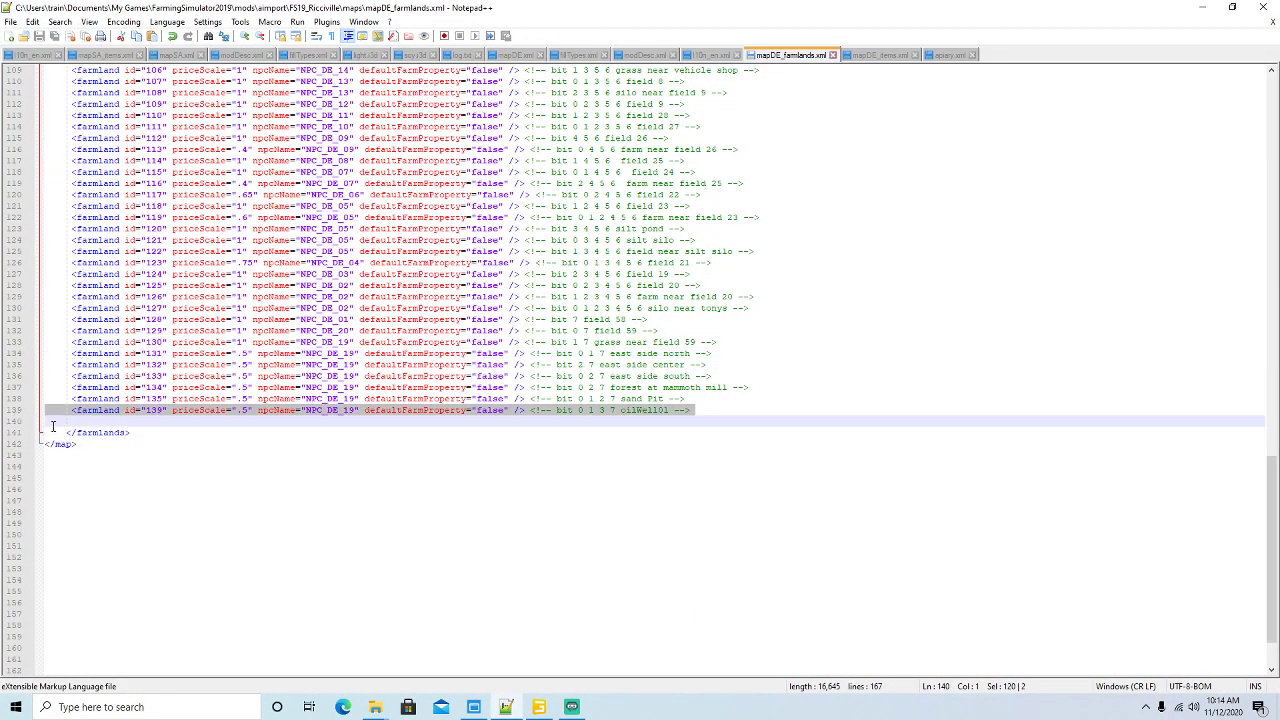
pyautogui.click(88, 425)
pyautogui.hotkey('ctrl', 'v')
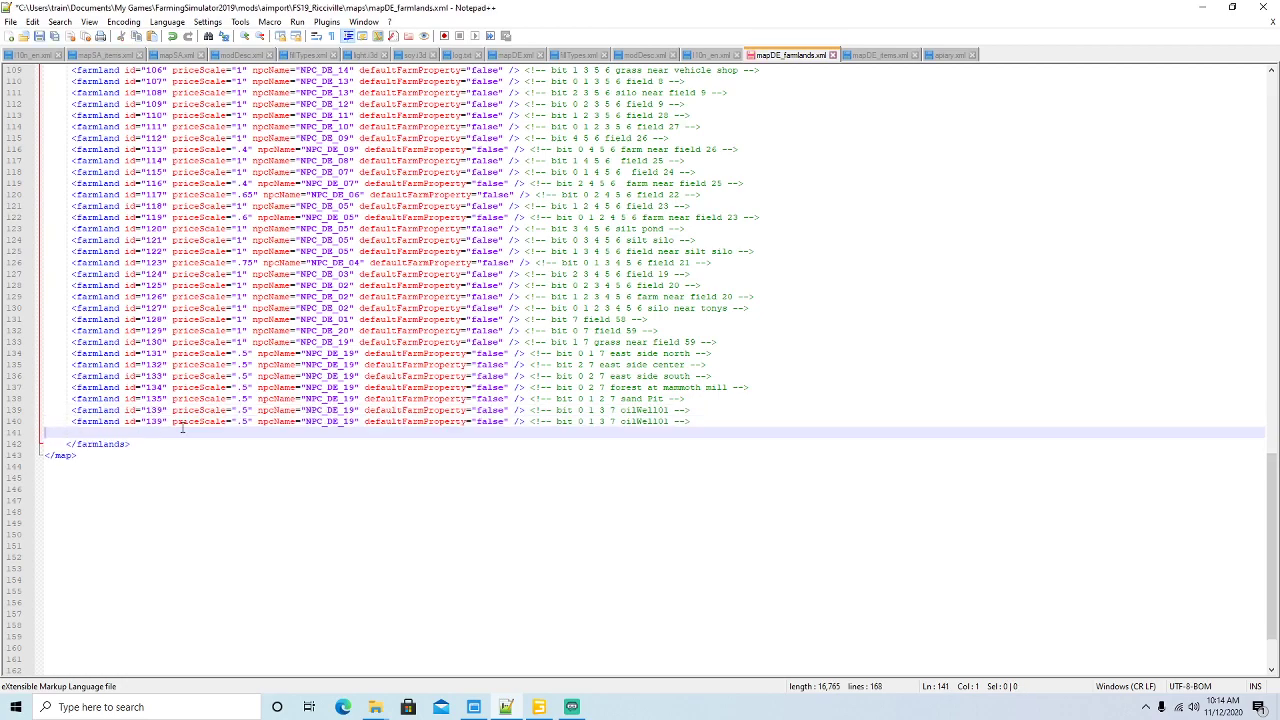
# - Change the duplicated farmland line's id to 143
pyautogui.click(165, 422)
pyautogui.press('BackSpace')
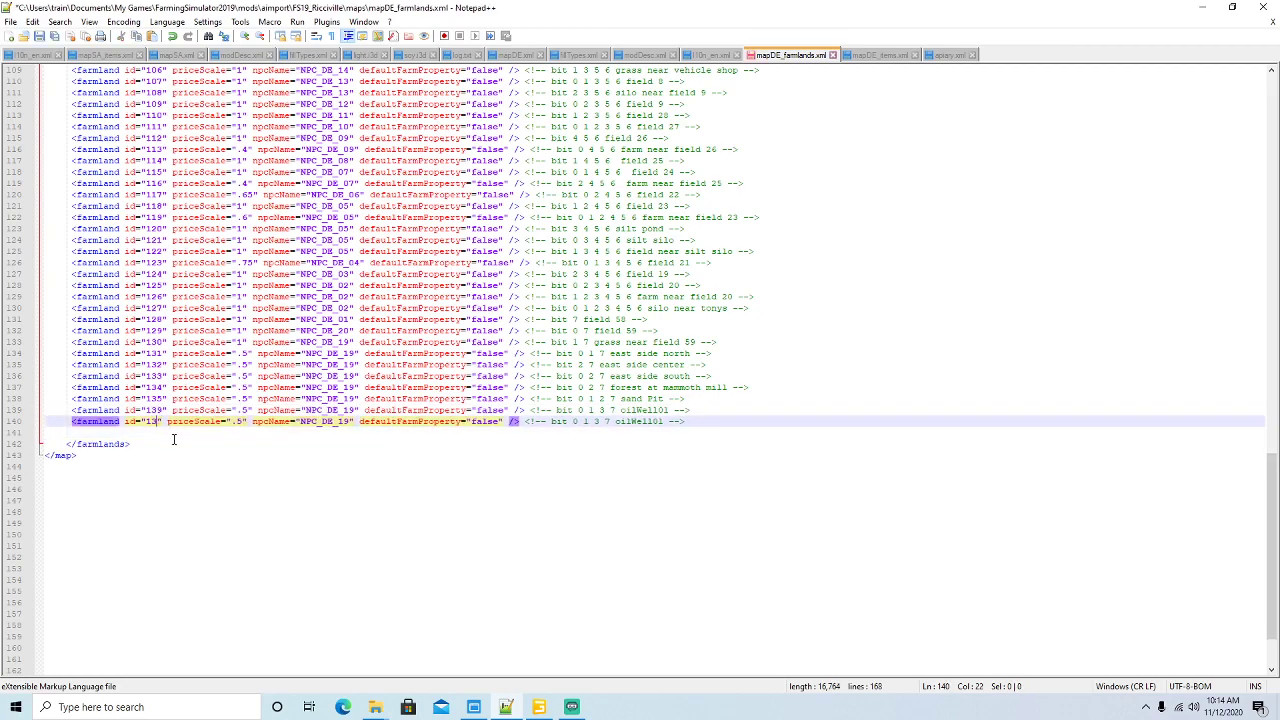
pyautogui.press('BackSpace')
pyautogui.write('40')
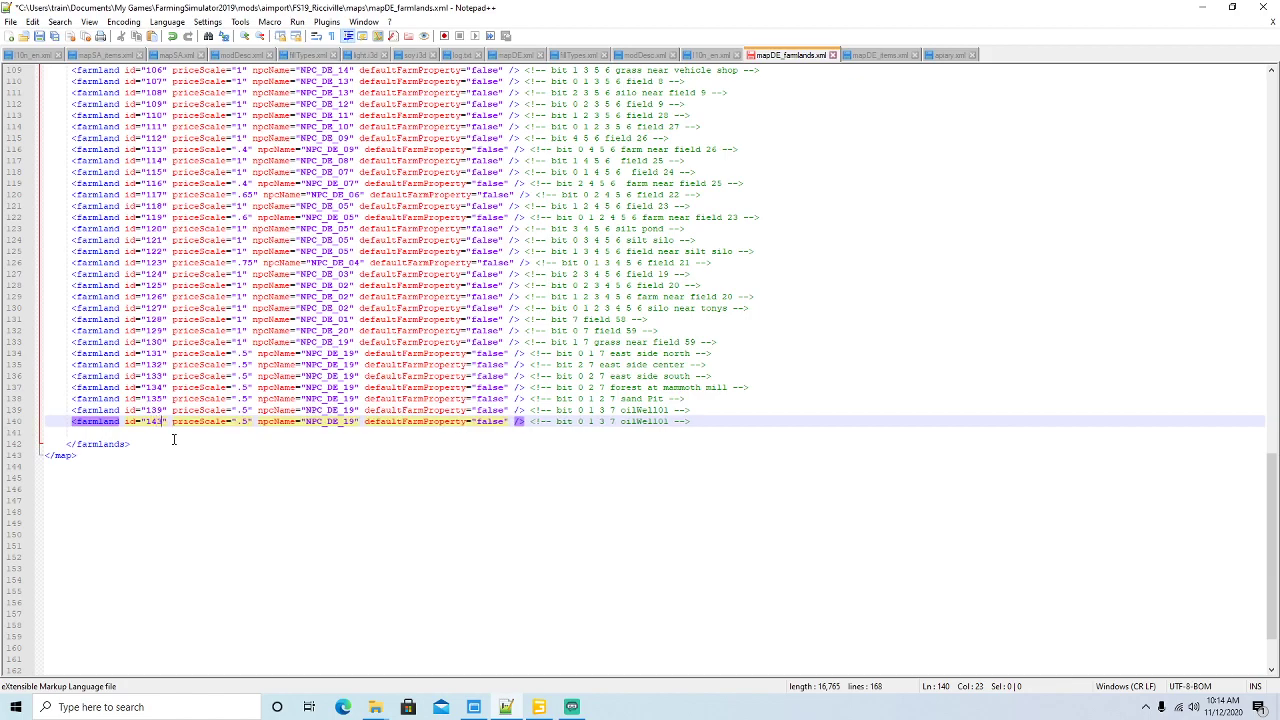
# - Change the farmland 143 comment to "bit 0 1 2 3 7 beehives" and save mapDE_farmlands.xml
pyautogui.click(593, 421)
pyautogui.write('2')
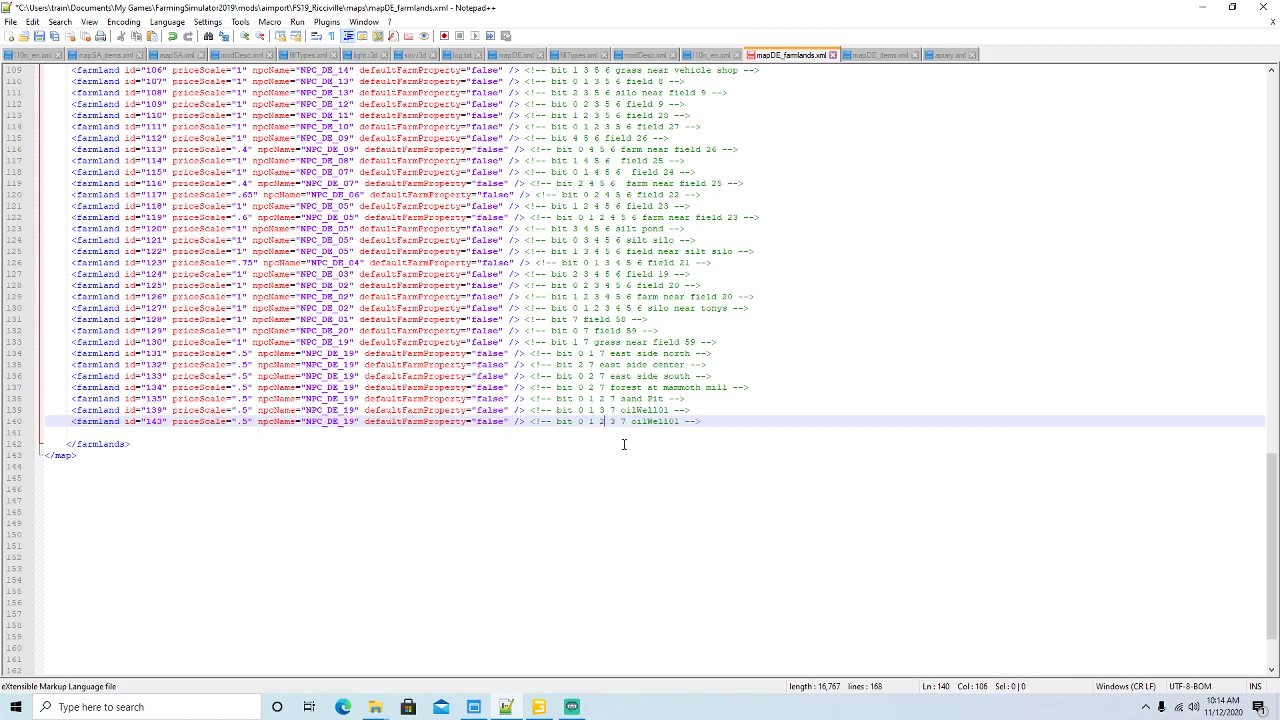
pyautogui.click(679, 421)
pyautogui.press('BackSpace')
pyautogui.press('BackSpace')
pyautogui.press('BackSpace')
pyautogui.press('BackSpace')
pyautogui.press('BackSpace')
pyautogui.press('BackSpace')
pyautogui.press('BackSpace')
pyautogui.write('beehives')
pyautogui.click(39, 36)
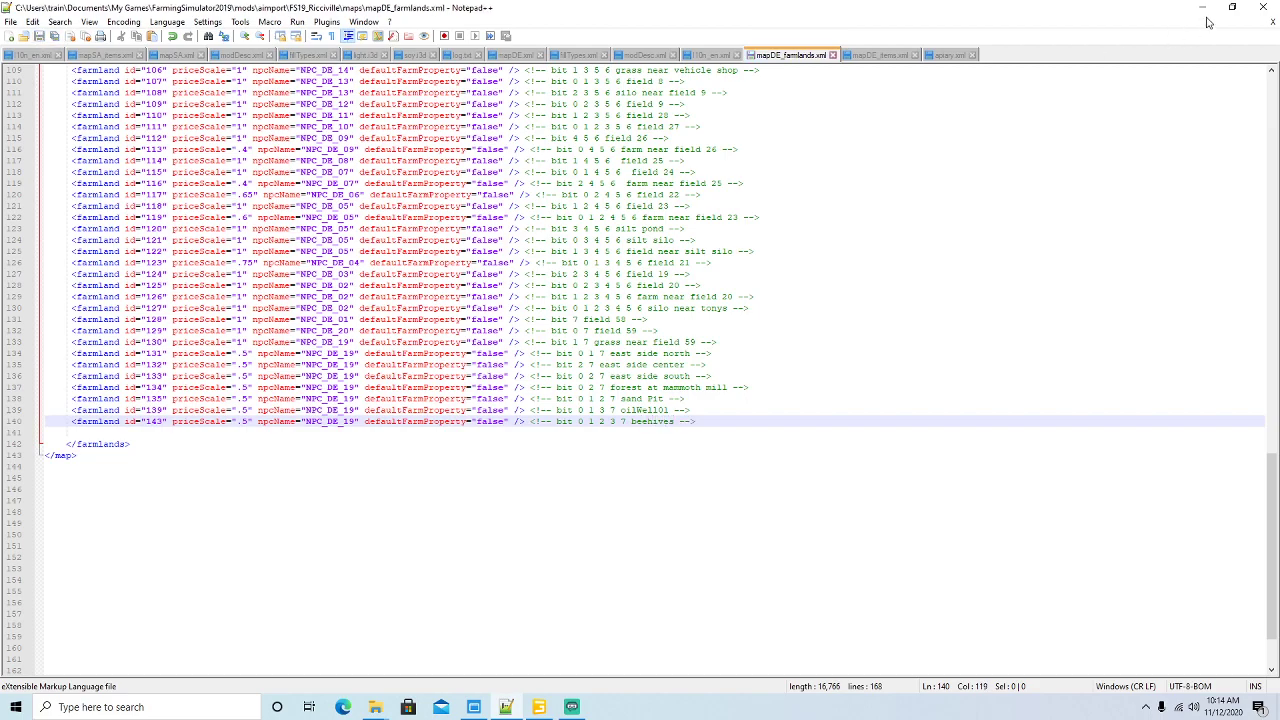
# - In GIANTS Editor, paint farmland 143 over the beehives building's lot, from the rear fence down to the shoreline
pyautogui.click(1203, 8)
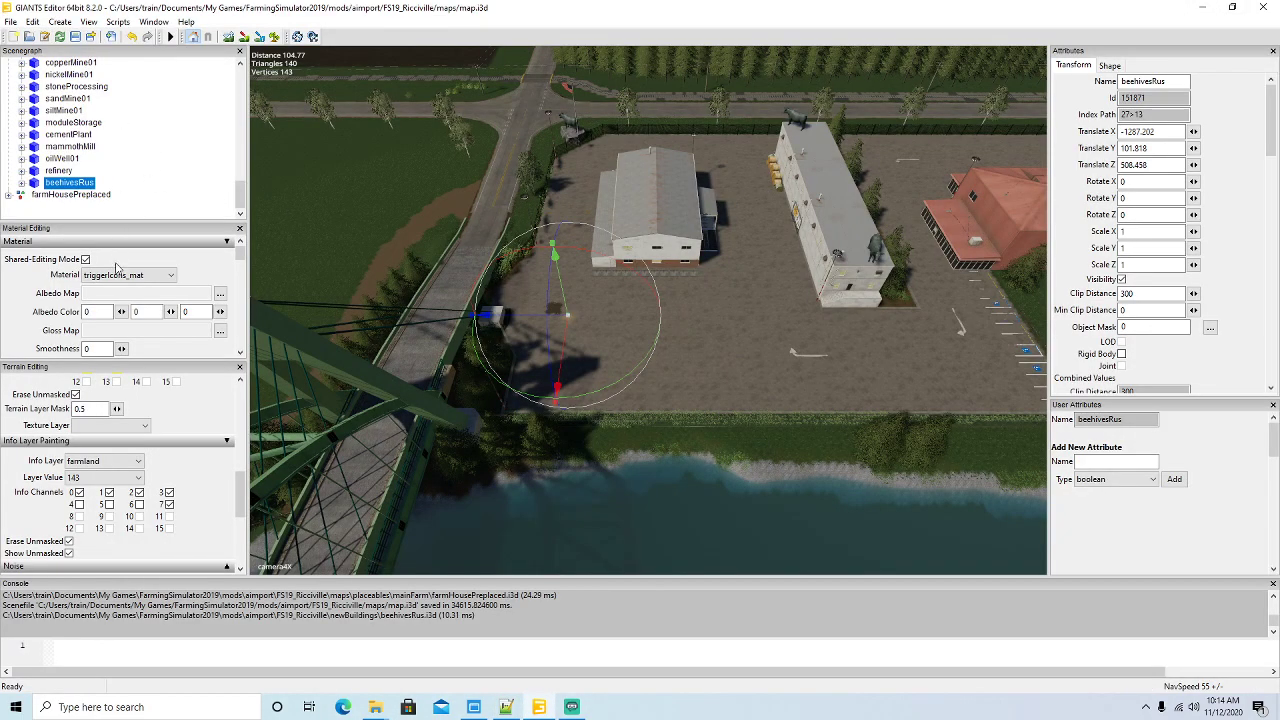
pyautogui.click(260, 36)
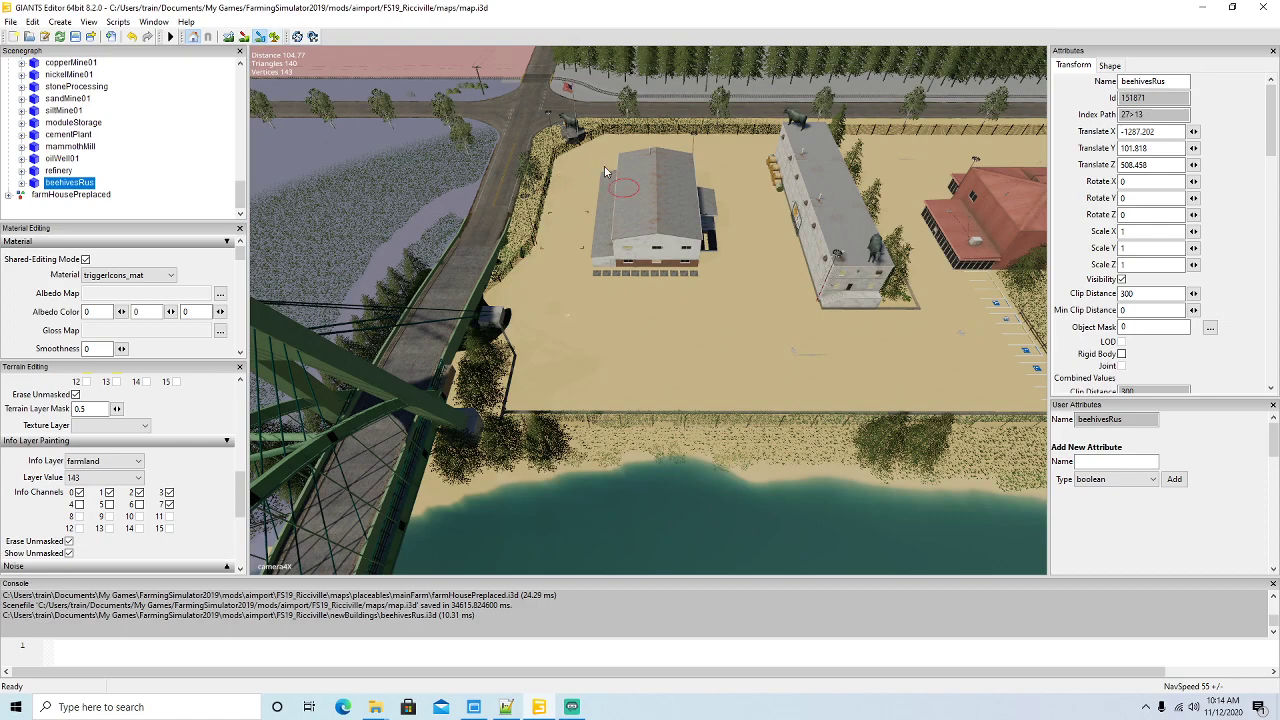
pyautogui.moveTo(668, 135); pyautogui.dragTo(765, 128)
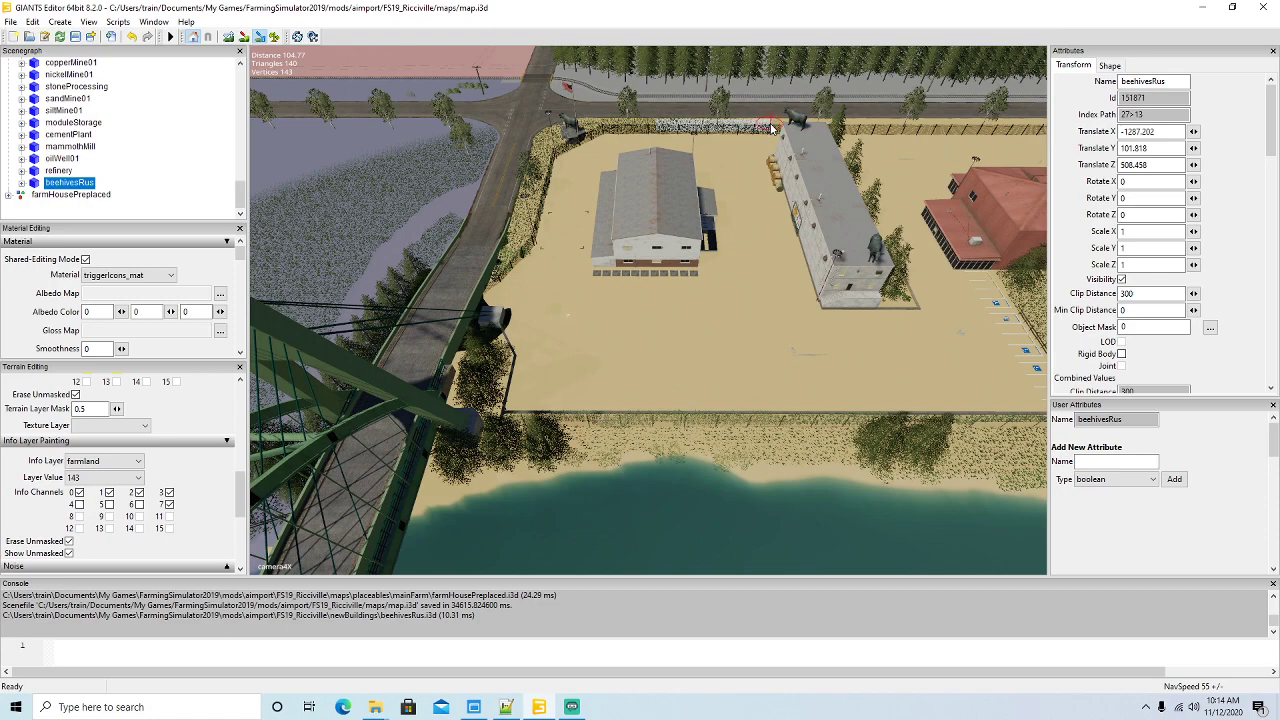
pyautogui.moveTo(772, 128)
pyautogui.mouseDown()
pyautogui.moveTo(843, 455)
pyautogui.moveTo(600, 448)
pyautogui.moveTo(440, 480)
pyautogui.moveTo(546, 140)
pyautogui.moveTo(585, 126)
pyautogui.moveTo(730, 130)
pyautogui.moveTo(556, 142)
pyautogui.moveTo(750, 142)
pyautogui.moveTo(705, 162)
pyautogui.moveTo(565, 160)
pyautogui.moveTo(525, 265)
pyautogui.moveTo(519, 375)
pyautogui.moveTo(575, 398)
pyautogui.moveTo(645, 402)
pyautogui.moveTo(495, 438)
pyautogui.moveTo(786, 418)
pyautogui.moveTo(752, 212)
pyautogui.moveTo(760, 300)
pyautogui.moveTo(703, 225)
pyautogui.moveTo(690, 290)
pyautogui.moveTo(615, 175)
pyautogui.moveTo(606, 285)
pyautogui.moveTo(575, 180)
pyautogui.moveTo(550, 370)
pyautogui.moveTo(746, 366)
pyautogui.moveTo(569, 333)
pyautogui.moveTo(650, 312)
pyautogui.moveTo(545, 292)
pyautogui.moveTo(728, 298)
pyautogui.mouseUp()
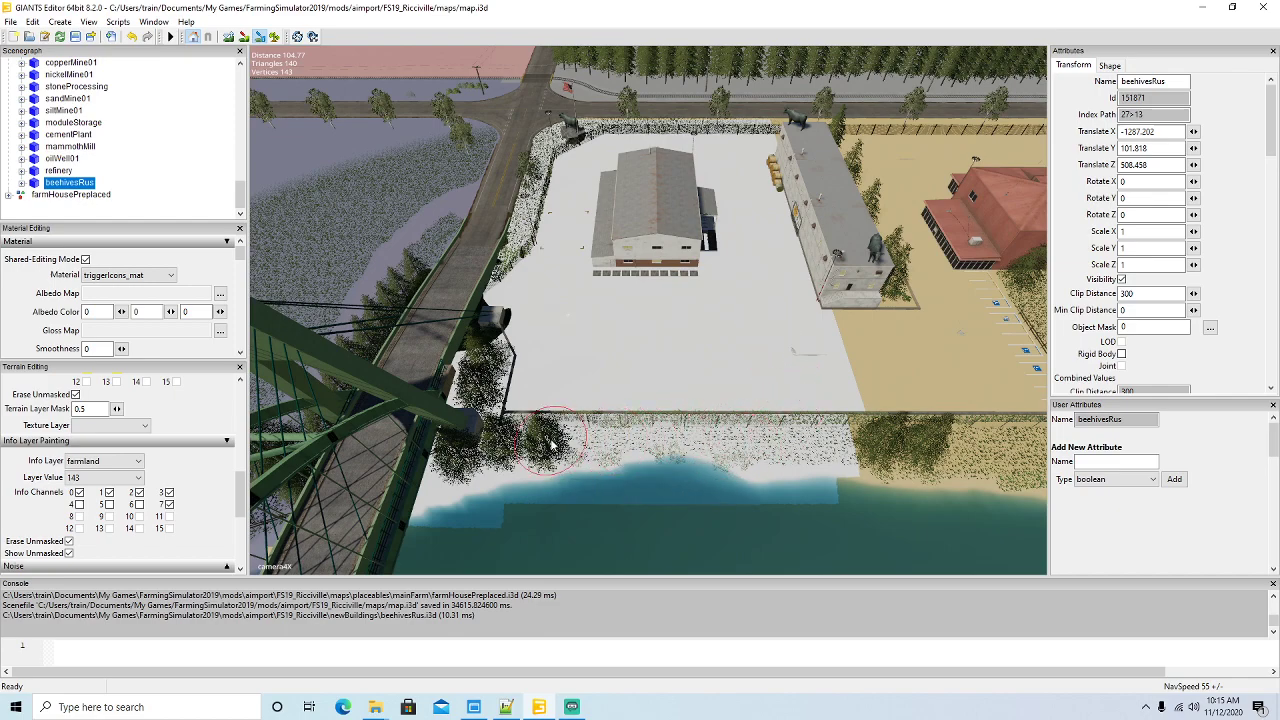
pyautogui.click(259, 38)
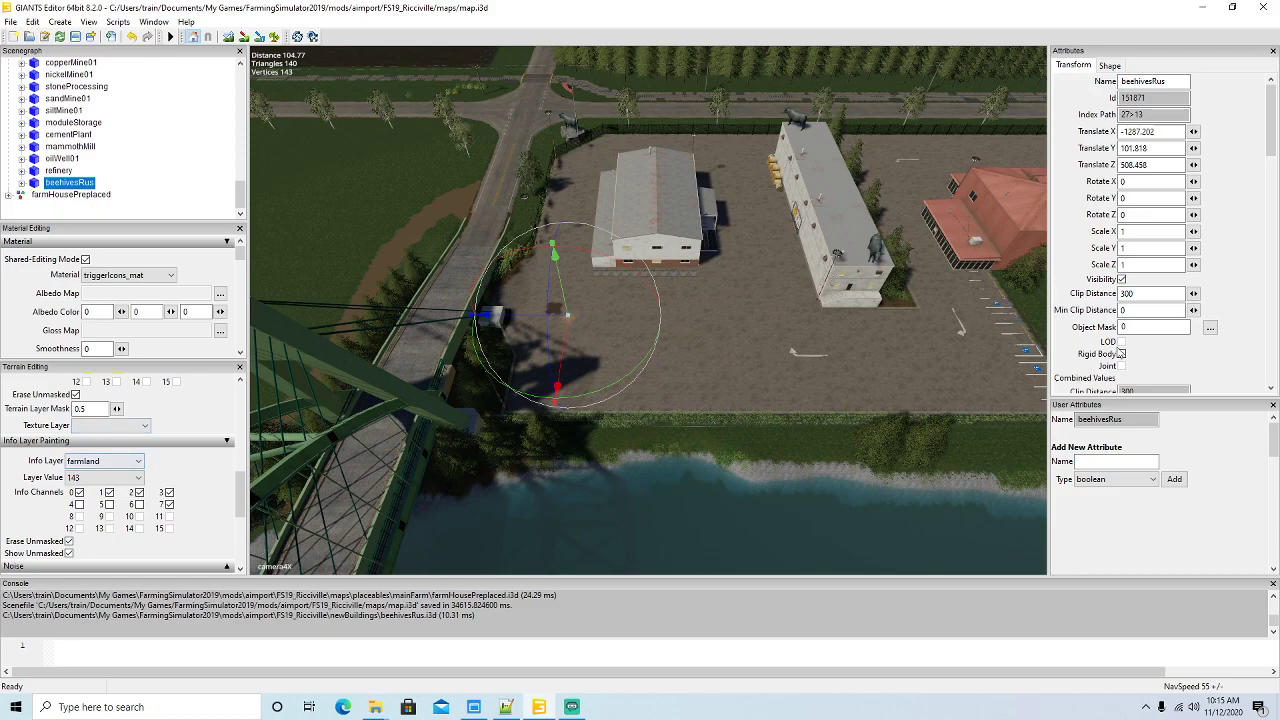
# - Set the beehivesRus building's farmlandId attribute to 143 and save the map
pyautogui.doubleClick(69, 182)
pyautogui.scroll(2, 73, 127)
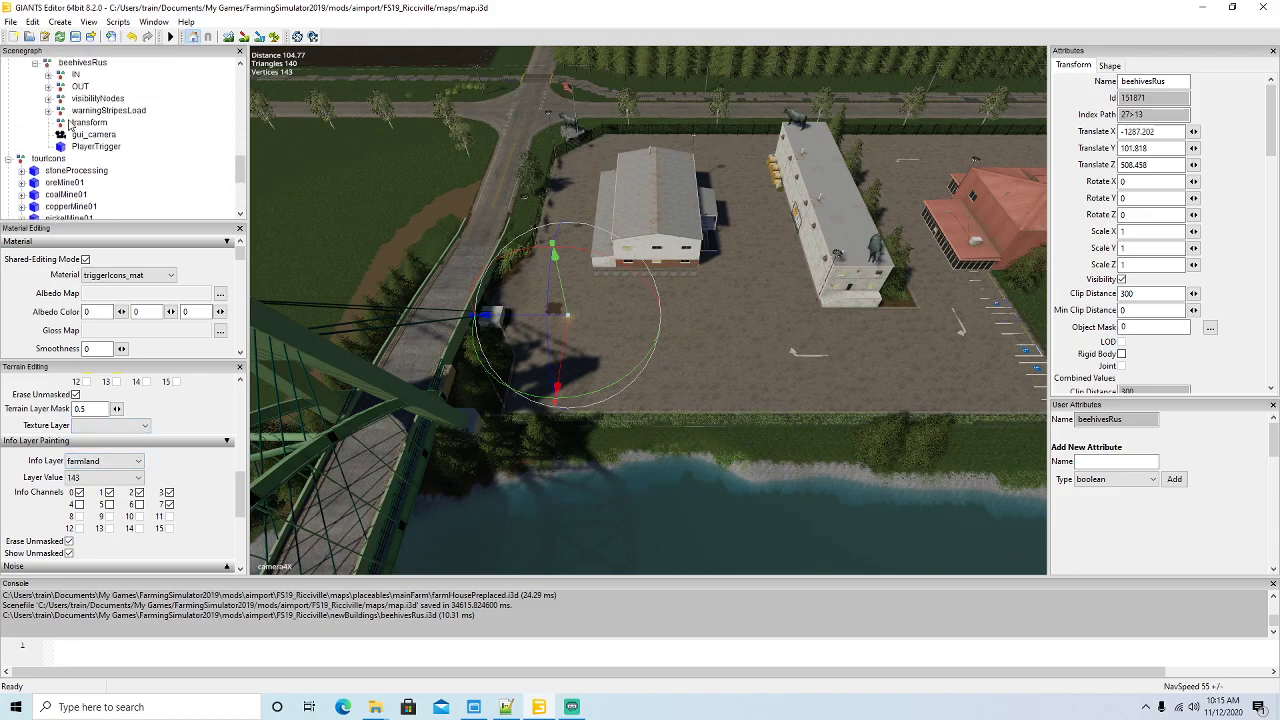
pyautogui.scroll(2, 73, 127)
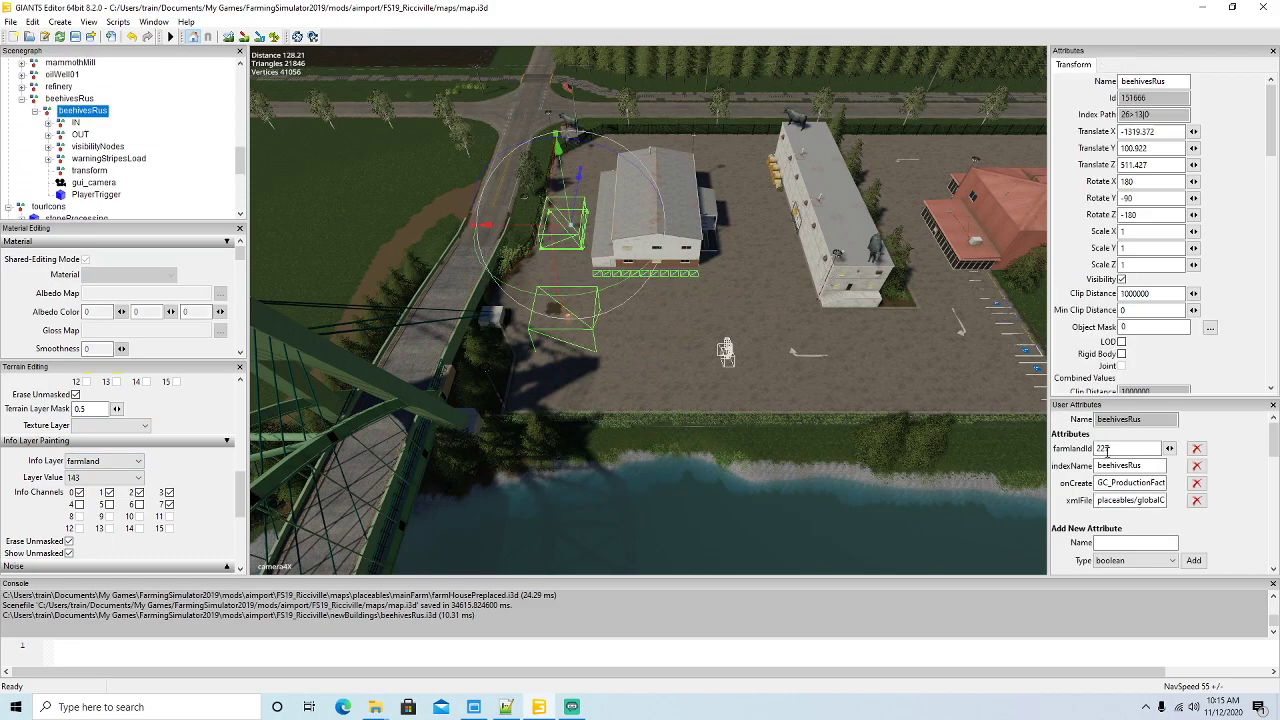
pyautogui.doubleClick(1115, 449)
pyautogui.write('143')
pyautogui.scroll(-2, 163, 148)
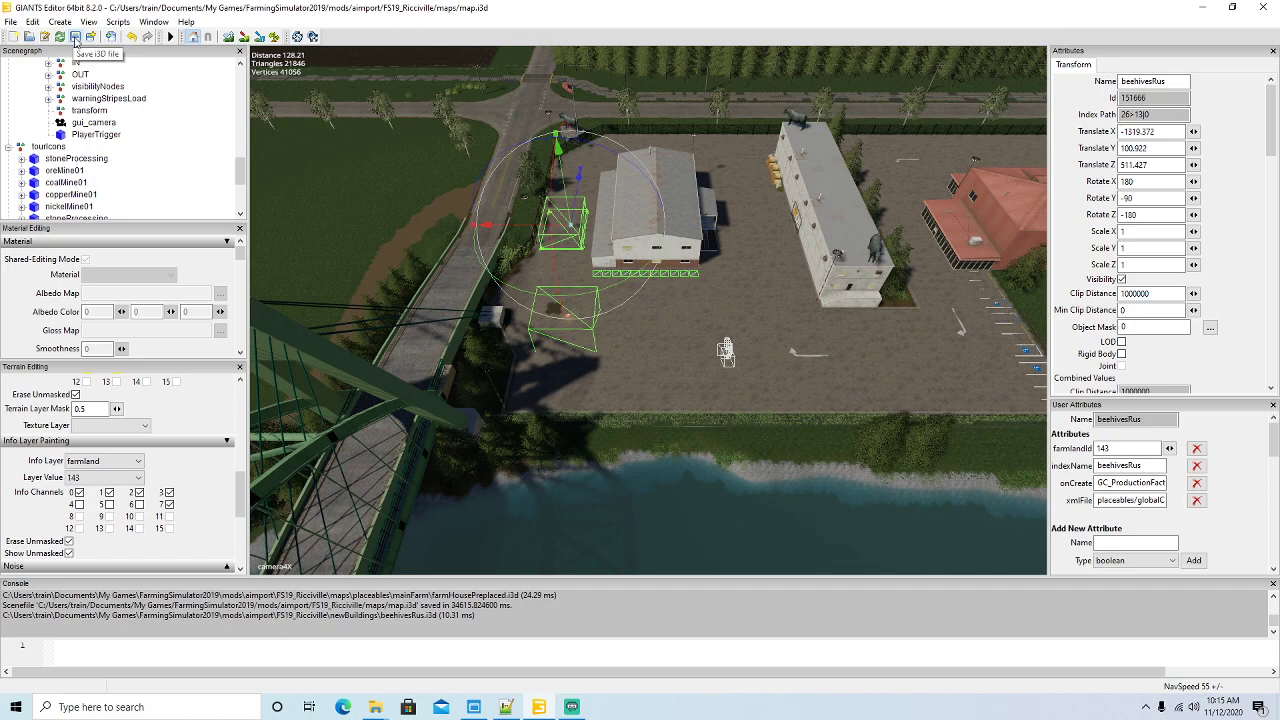
pyautogui.click(76, 39)
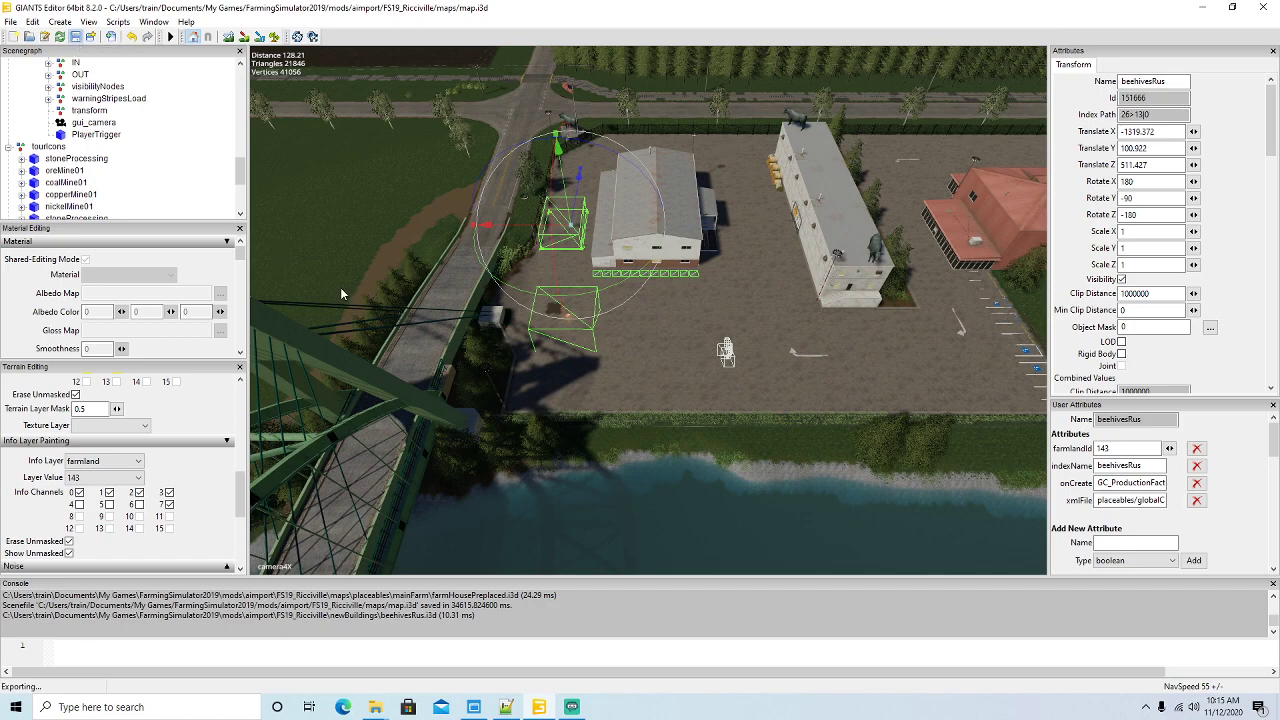
# - Switch to Notepad++ and search the Ricci_Islands l10n_en.xml for "beehiv" until reaching the beehivesRus entries
pyautogui.click(506, 707)
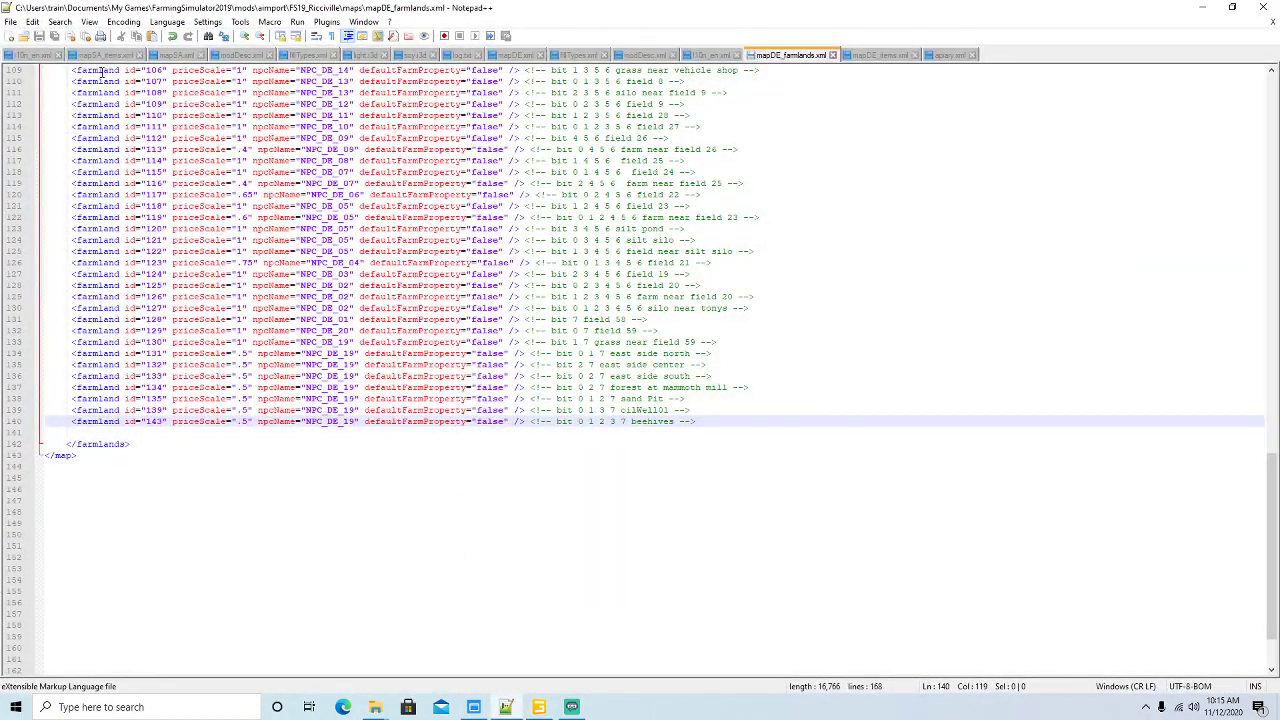
pyautogui.click(36, 57)
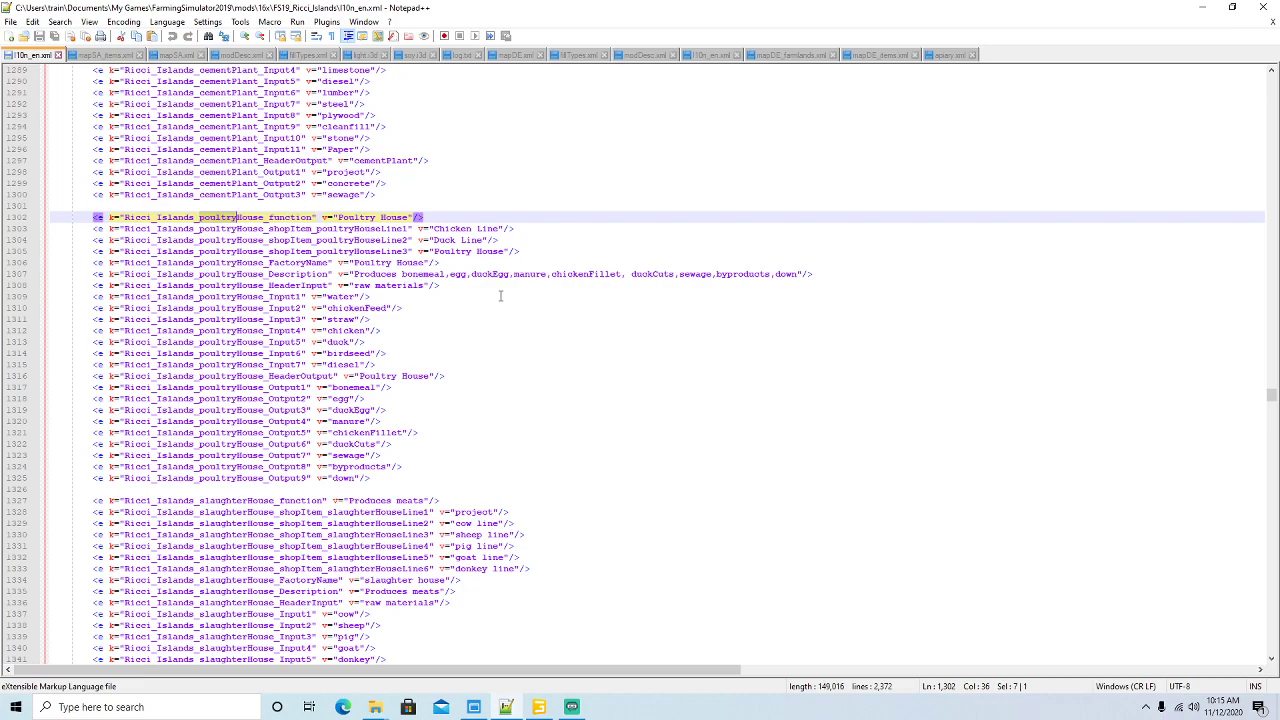
pyautogui.hotkey('ctrl', 'f')
pyautogui.write('b')
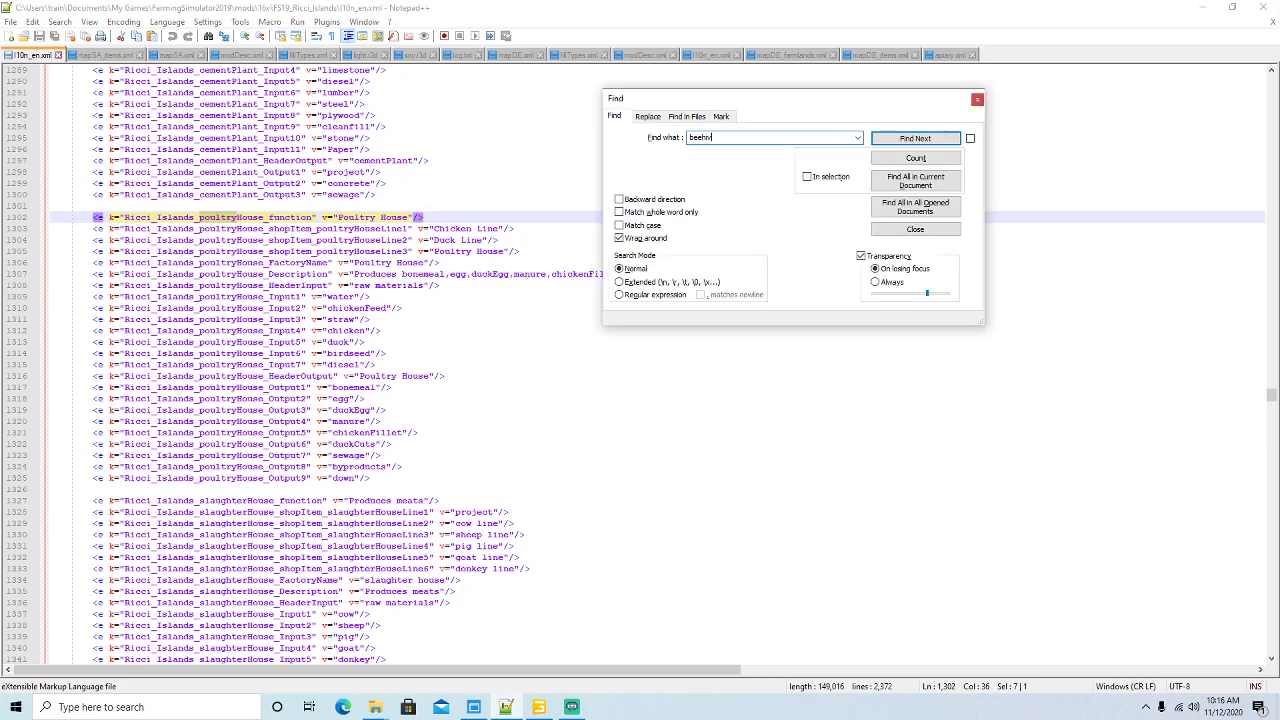
pyautogui.write('eehiv')
pyautogui.press('Return')
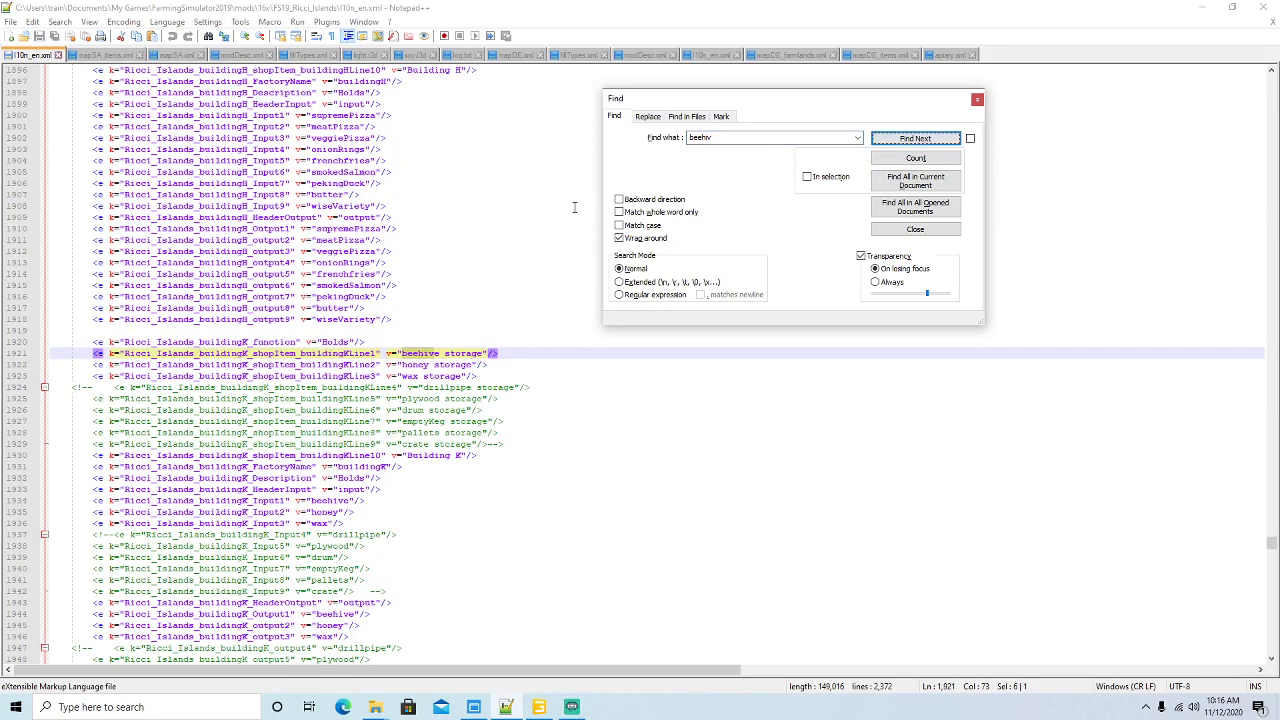
pyautogui.click(893, 141)
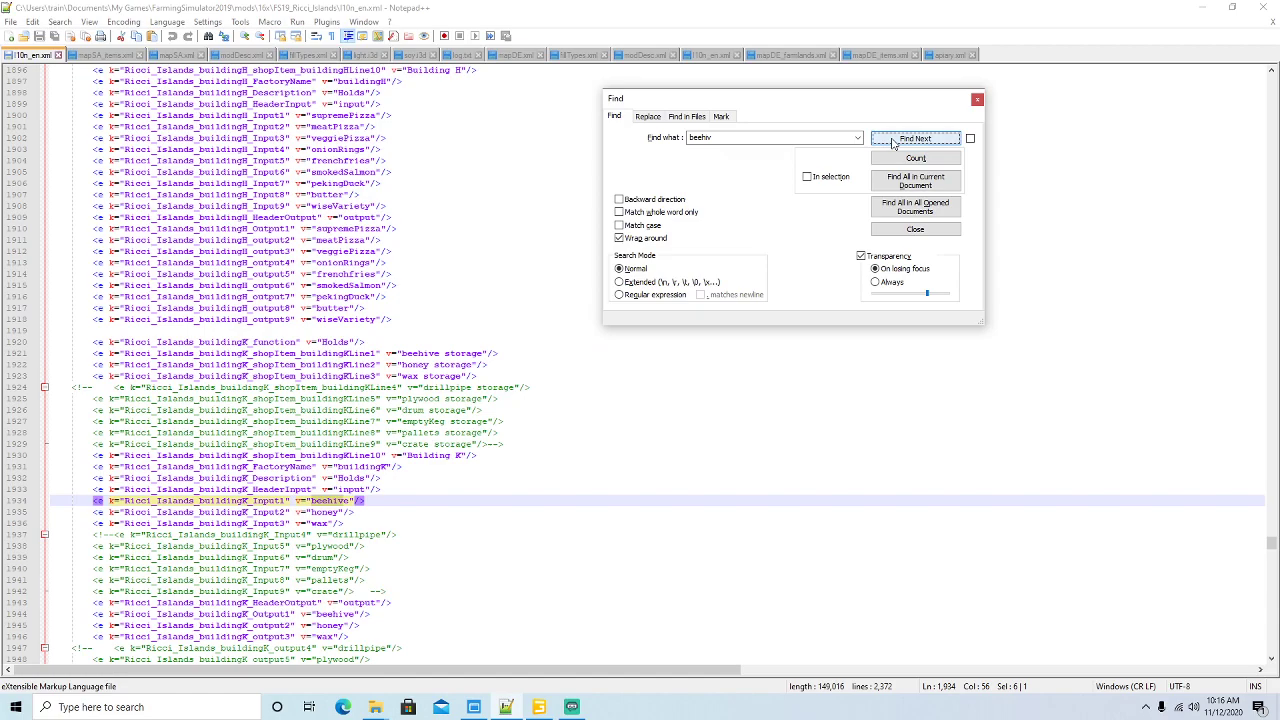
pyautogui.click(893, 141)
pyautogui.click(893, 141)
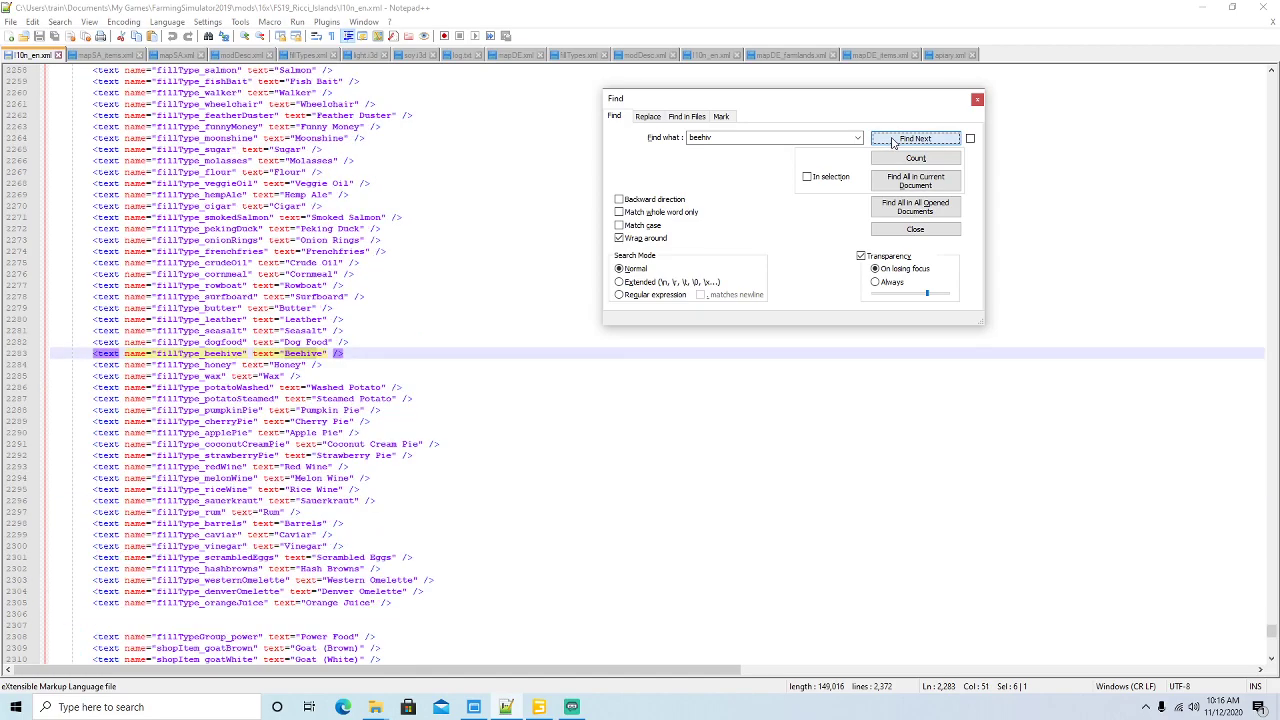
pyautogui.click(893, 141)
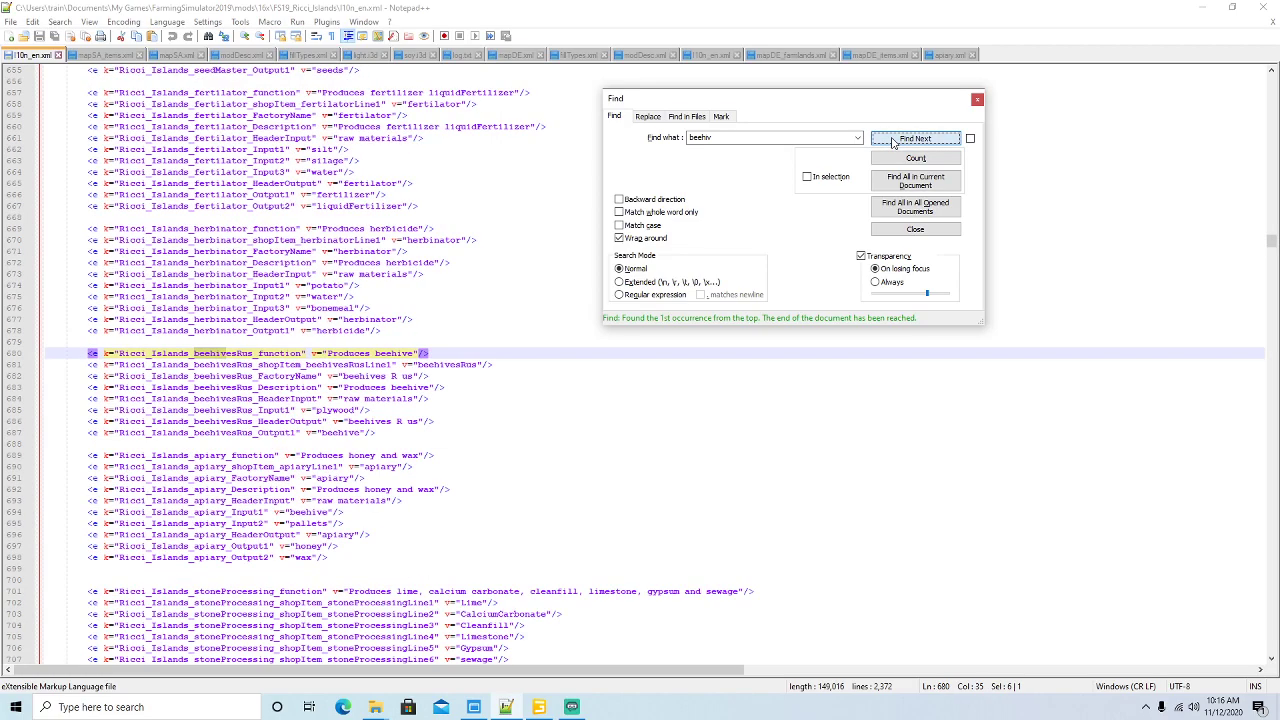
# - Copy the beehivesRus block, from its function line through its Output1 line, and close the search
pyautogui.click(376, 434)
pyautogui.moveTo(376, 434); pyautogui.dragTo(40, 356)
pyautogui.hotkey('ctrl', 'c')
pyautogui.click(829, 100)
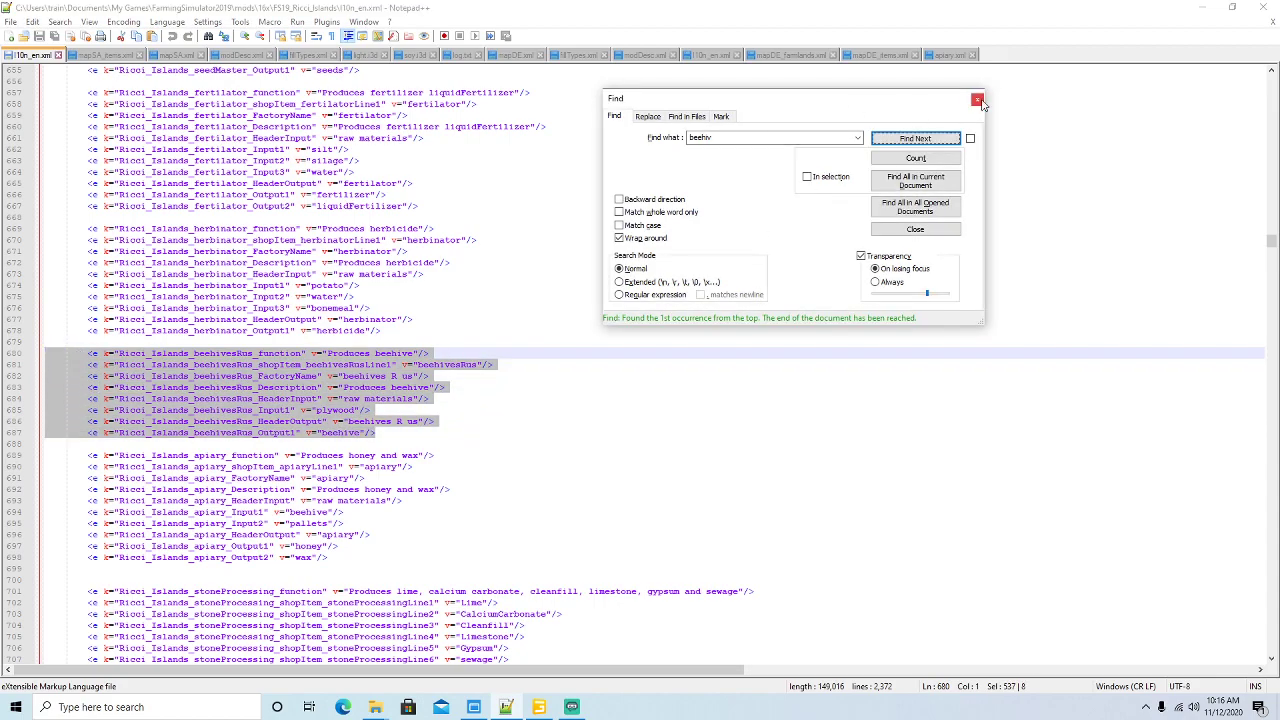
pyautogui.click(980, 99)
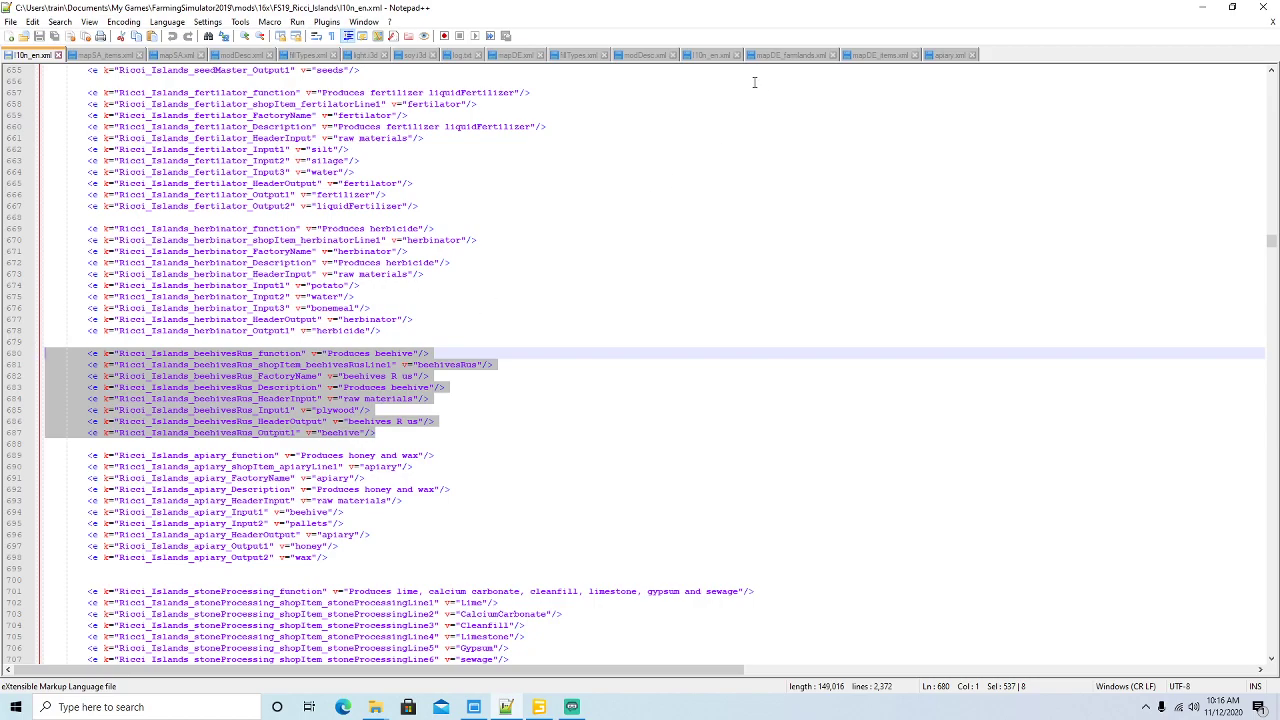
# - Paste the beehivesRus block after the refinery entries in the Ricciville l10n_en.xml, separated by a blank line
pyautogui.click(708, 55)
pyautogui.scroll(9, 418, 251)
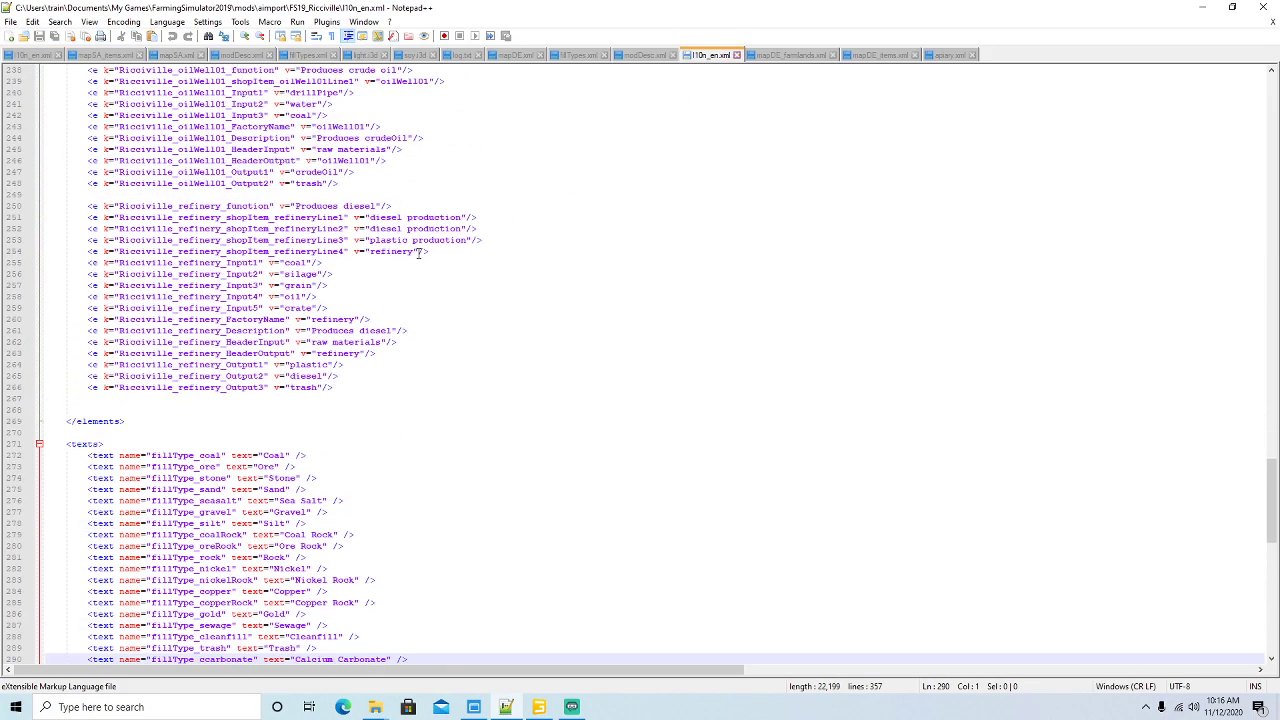
pyautogui.click(345, 388)
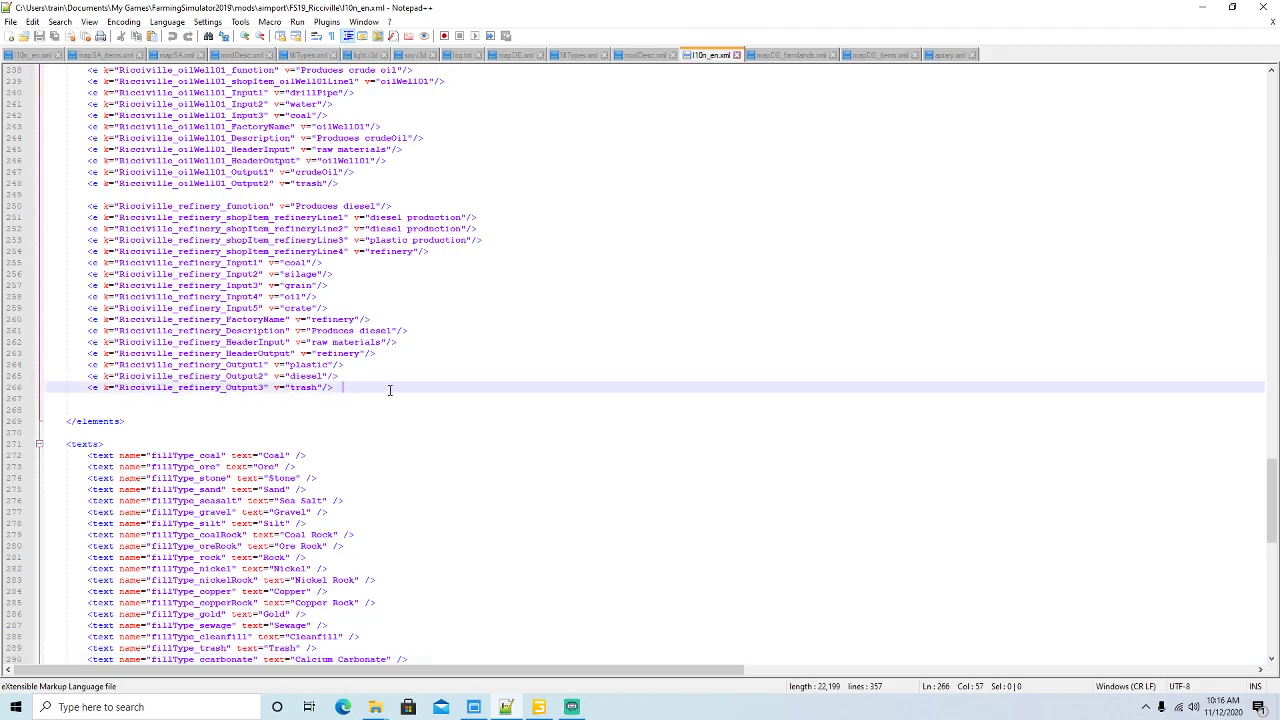
pyautogui.press('Return')
pyautogui.press('Return')
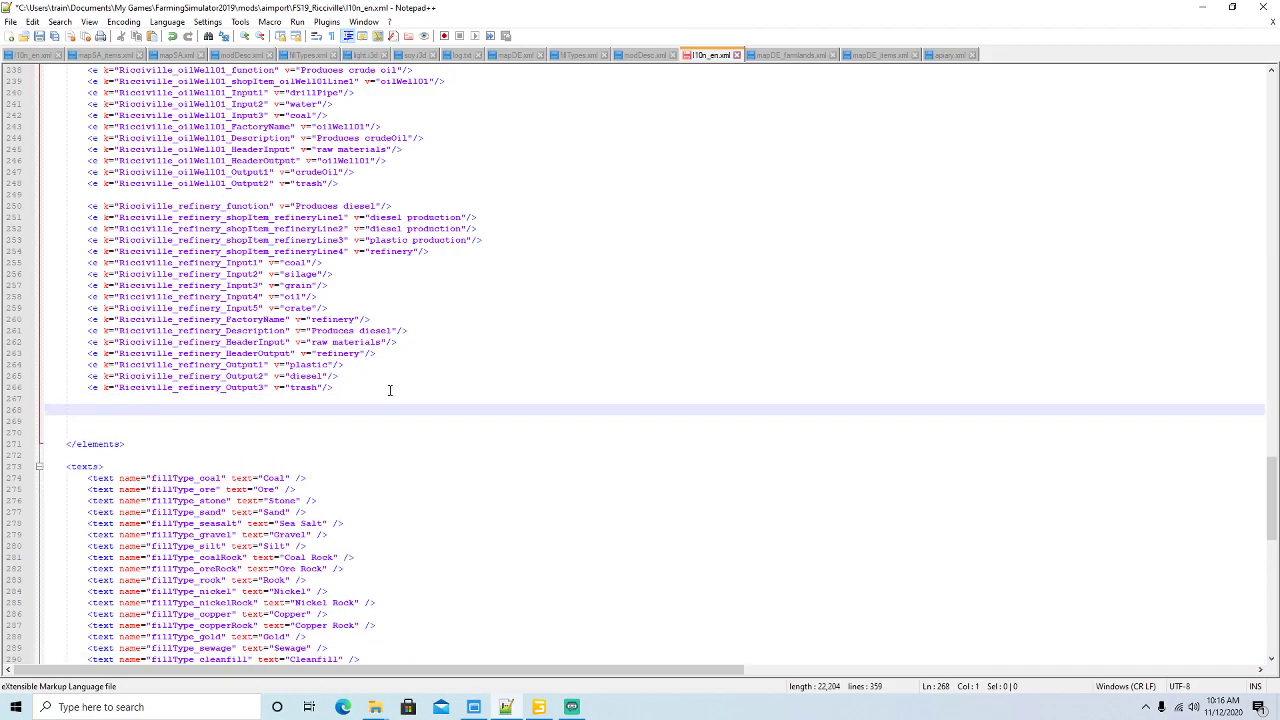
pyautogui.hotkey('ctrl', 'v')
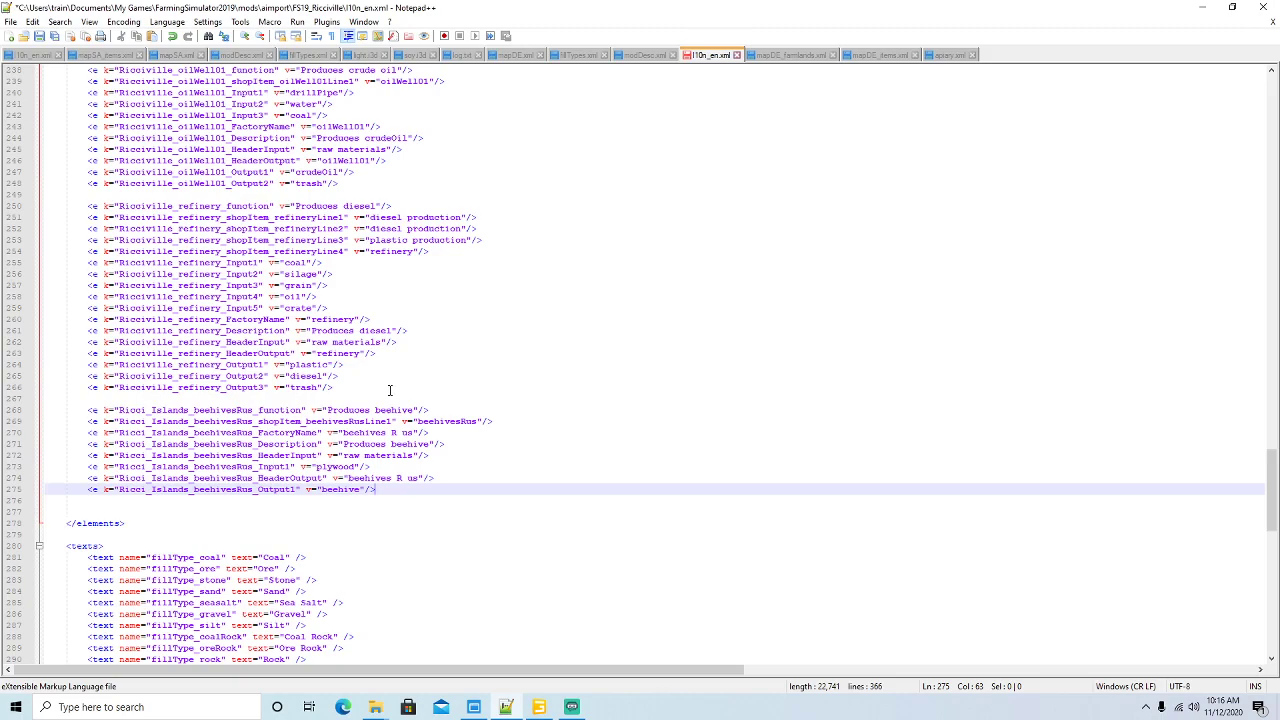
pyautogui.scroll(-3, 474, 346)
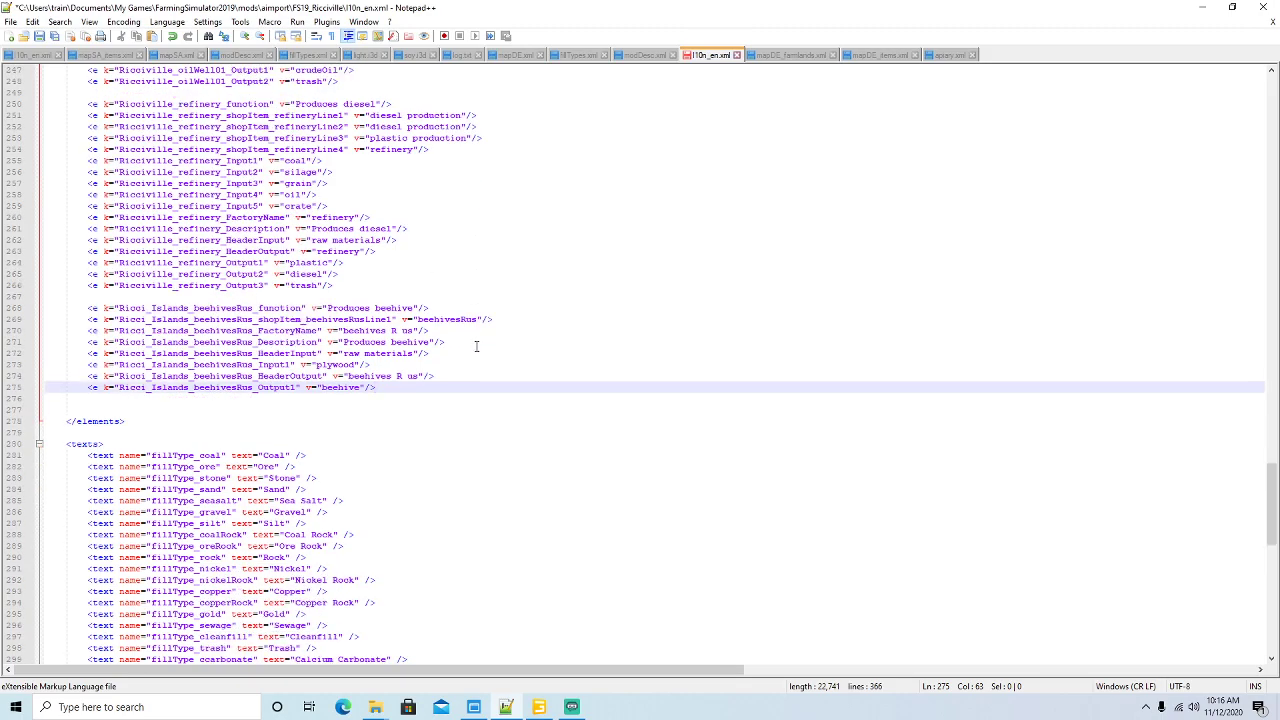
# - Replace "Ricci_Islands" with "Ricciville" in every pasted beehivesRus line and save l10n_en.xml
pyautogui.moveTo(118, 308); pyautogui.dragTo(190, 312)
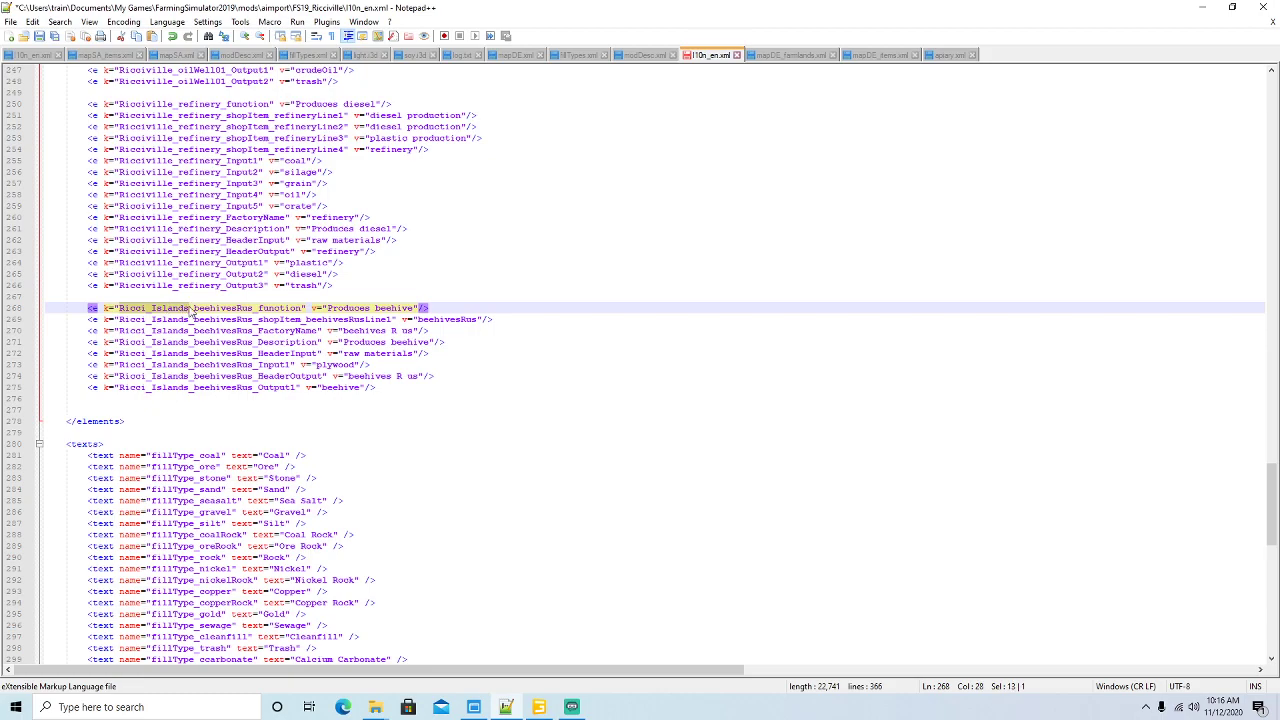
pyautogui.click(59, 22)
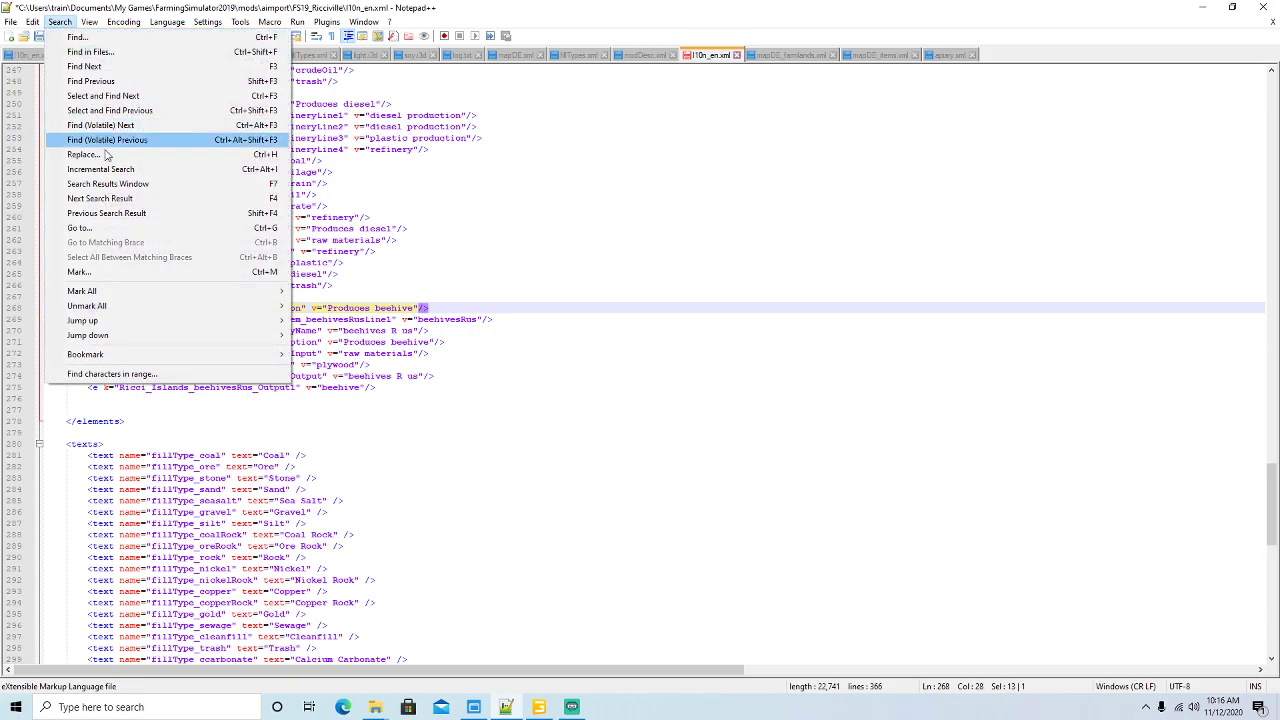
pyautogui.click(88, 155)
pyautogui.press('Tab')
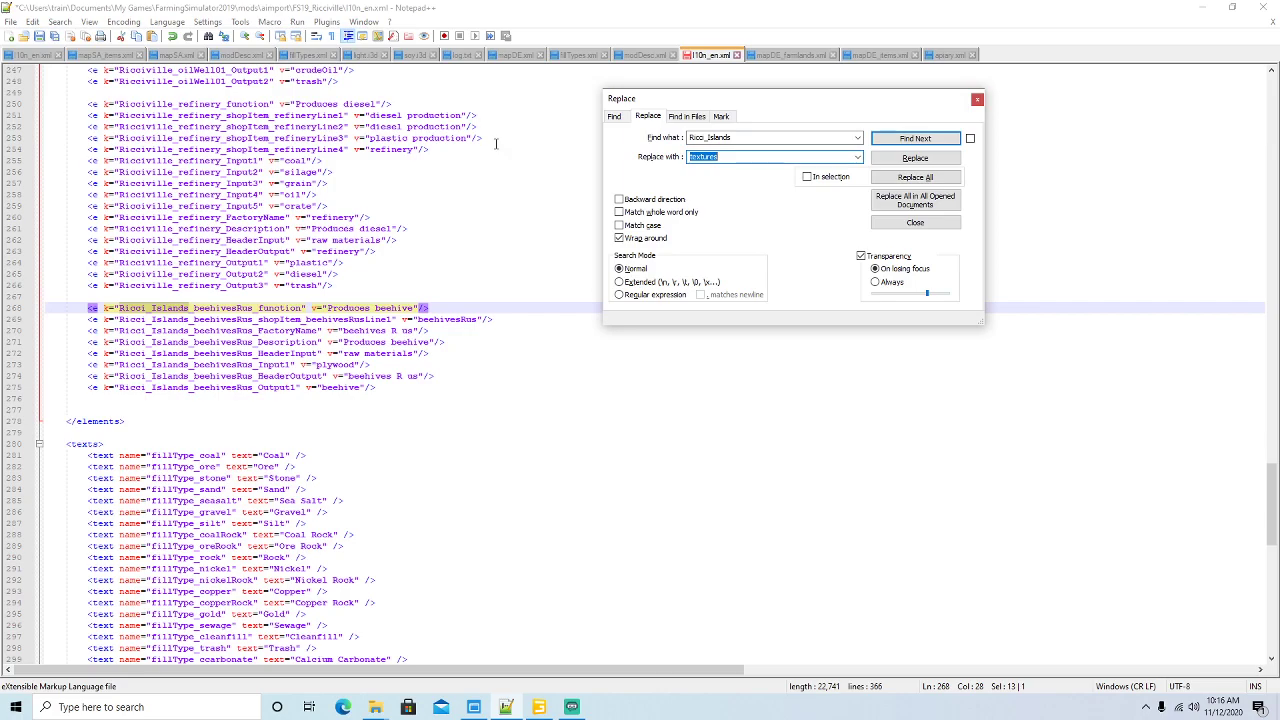
pyautogui.write('Ricciville')
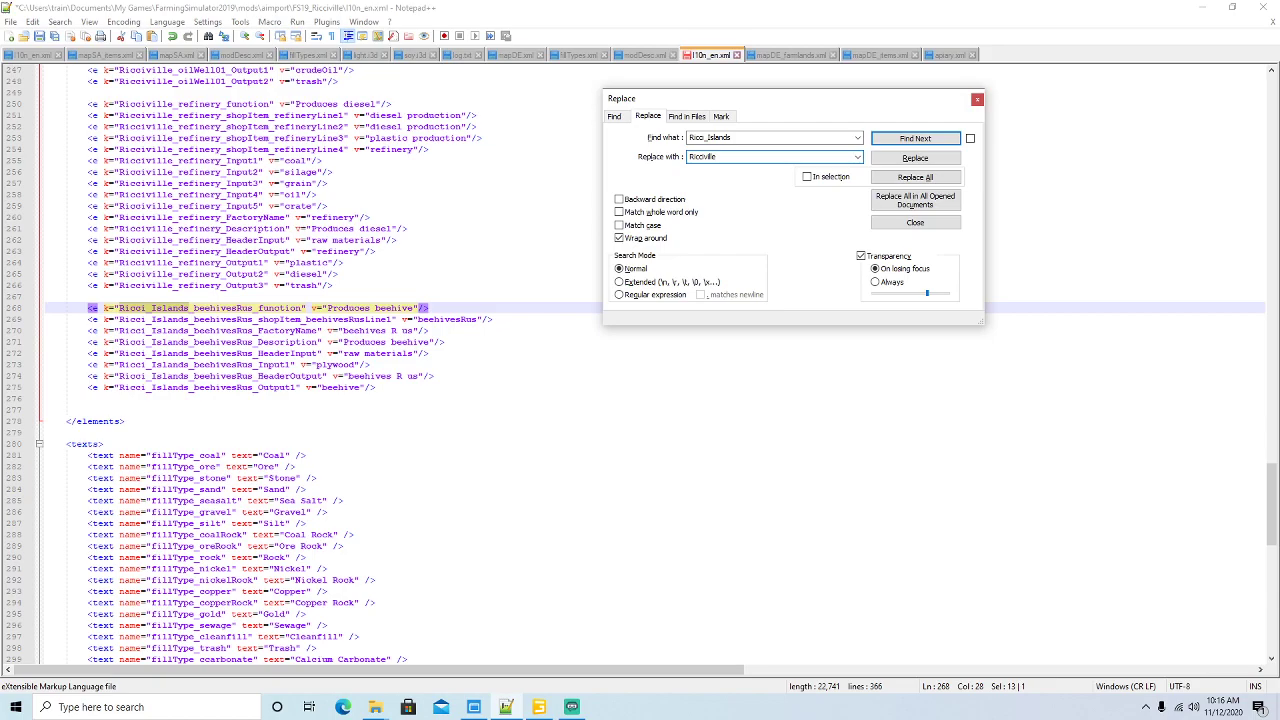
pyautogui.click(894, 162)
pyautogui.click(896, 162)
pyautogui.click(896, 162)
pyautogui.click(896, 162)
pyautogui.click(896, 162)
pyautogui.click(896, 162)
pyautogui.click(896, 162)
pyautogui.click(896, 162)
pyautogui.click(977, 99)
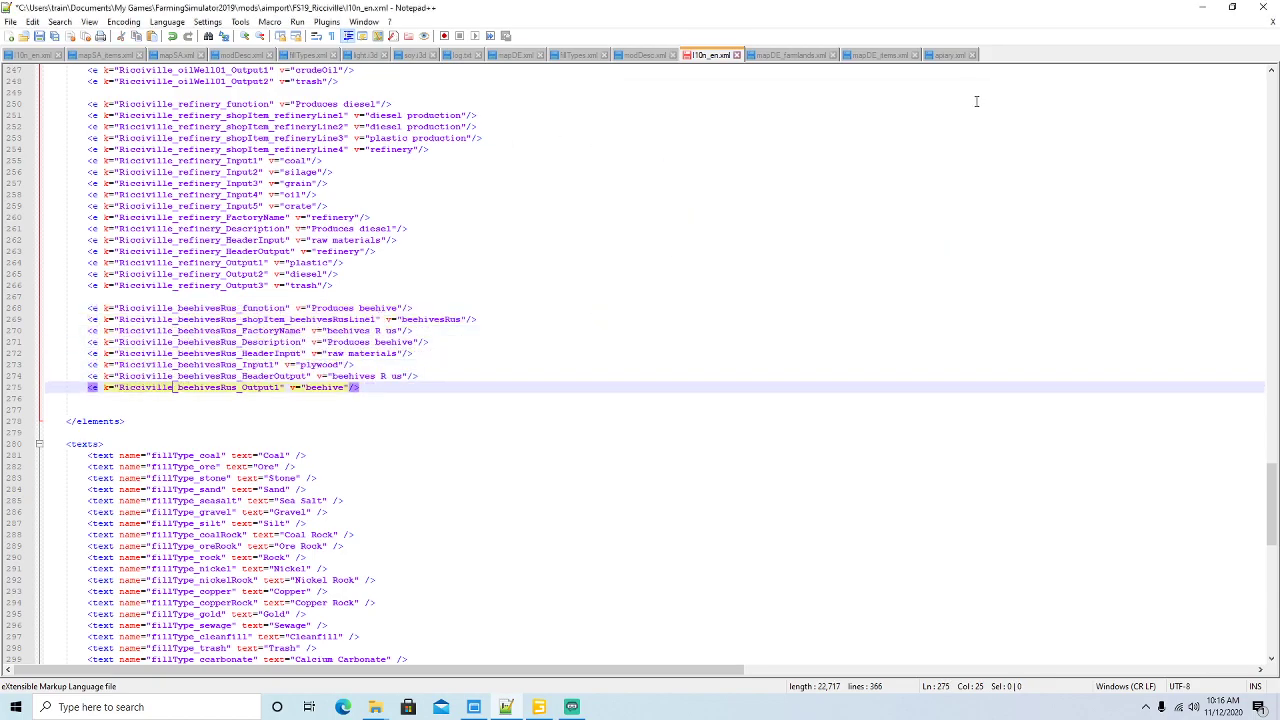
pyautogui.click(39, 36)
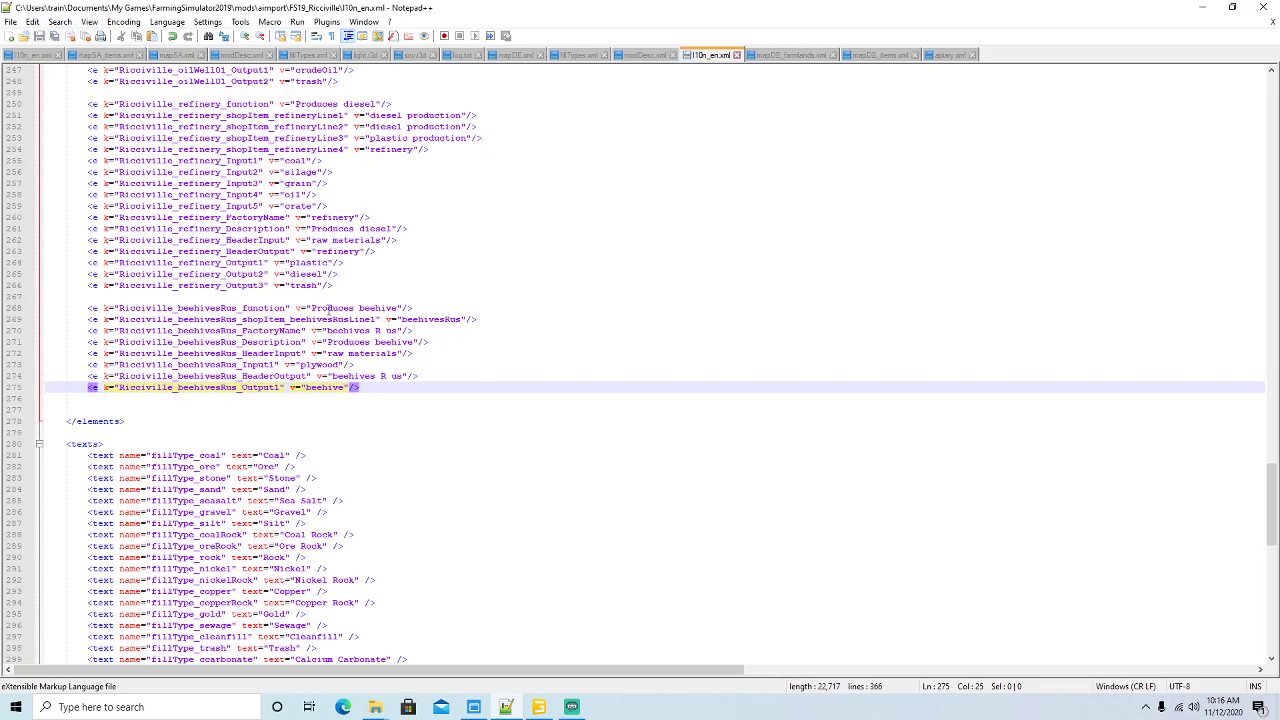
# - Check the fill type texts for plywood and beehive, and duplicate the fillType_dogfood line directly below itself
pyautogui.scroll(-2, 451, 302)
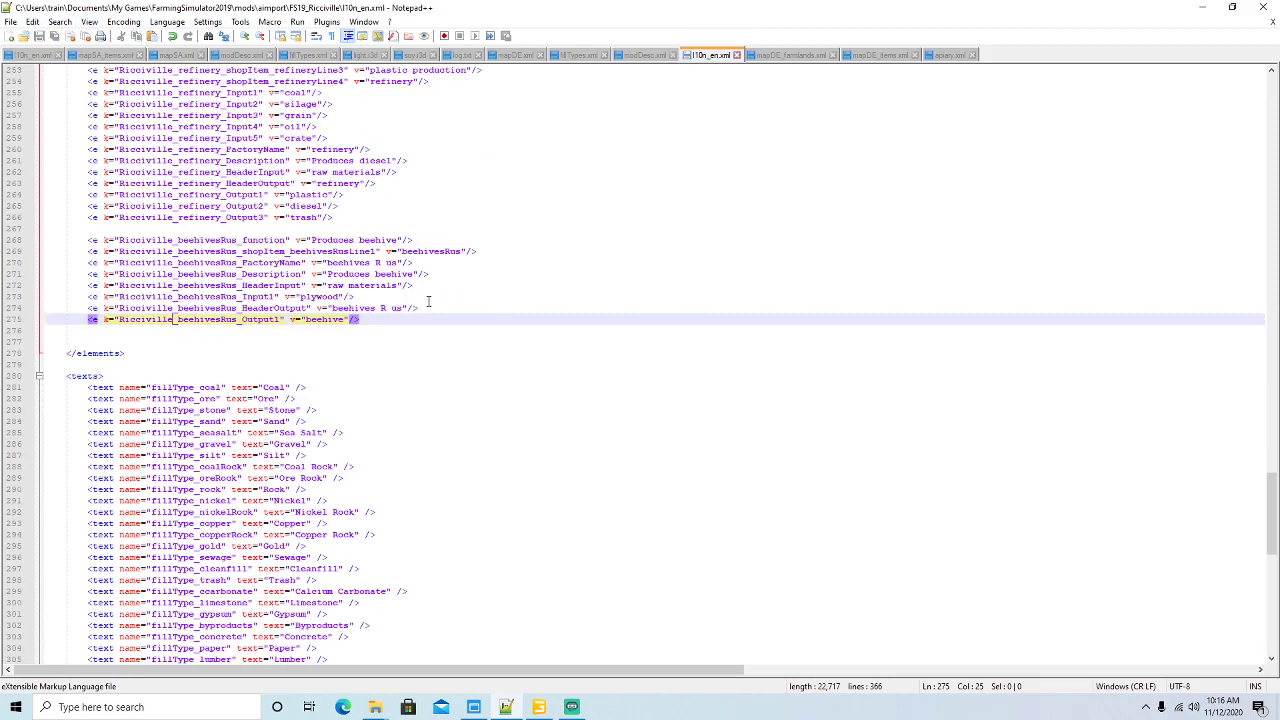
pyautogui.scroll(-3, 429, 302)
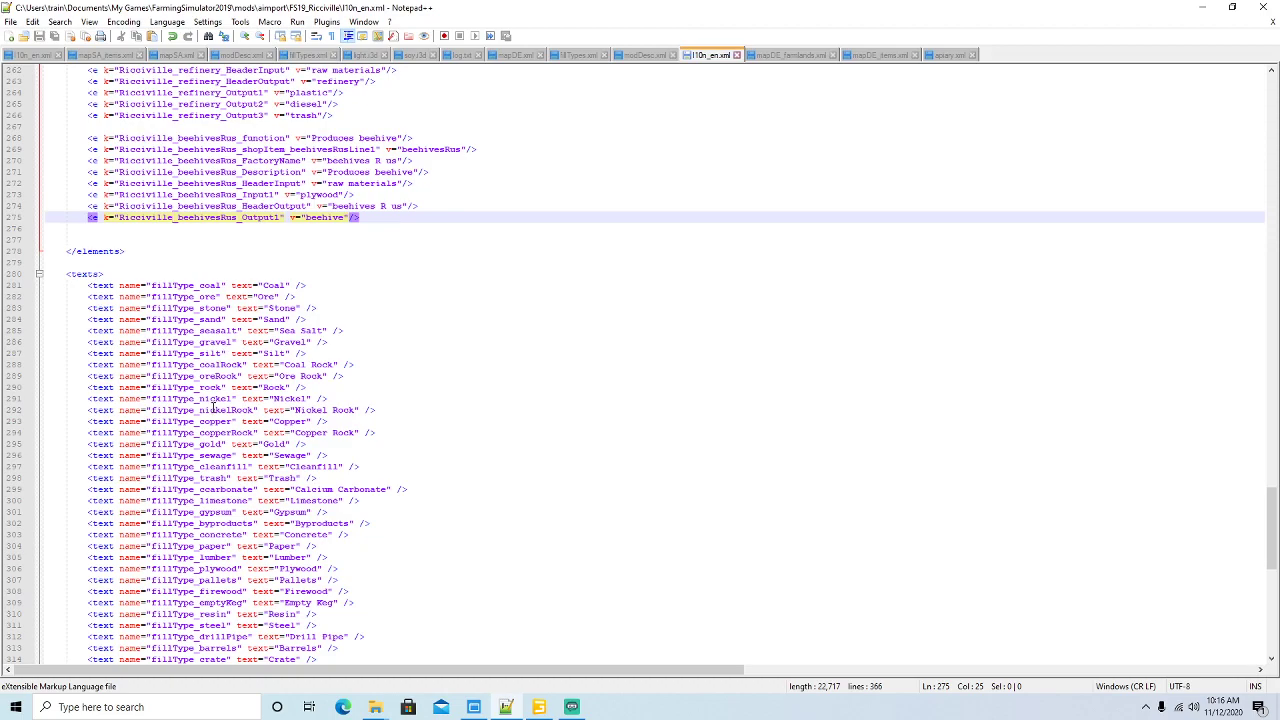
pyautogui.scroll(-3, 210, 425)
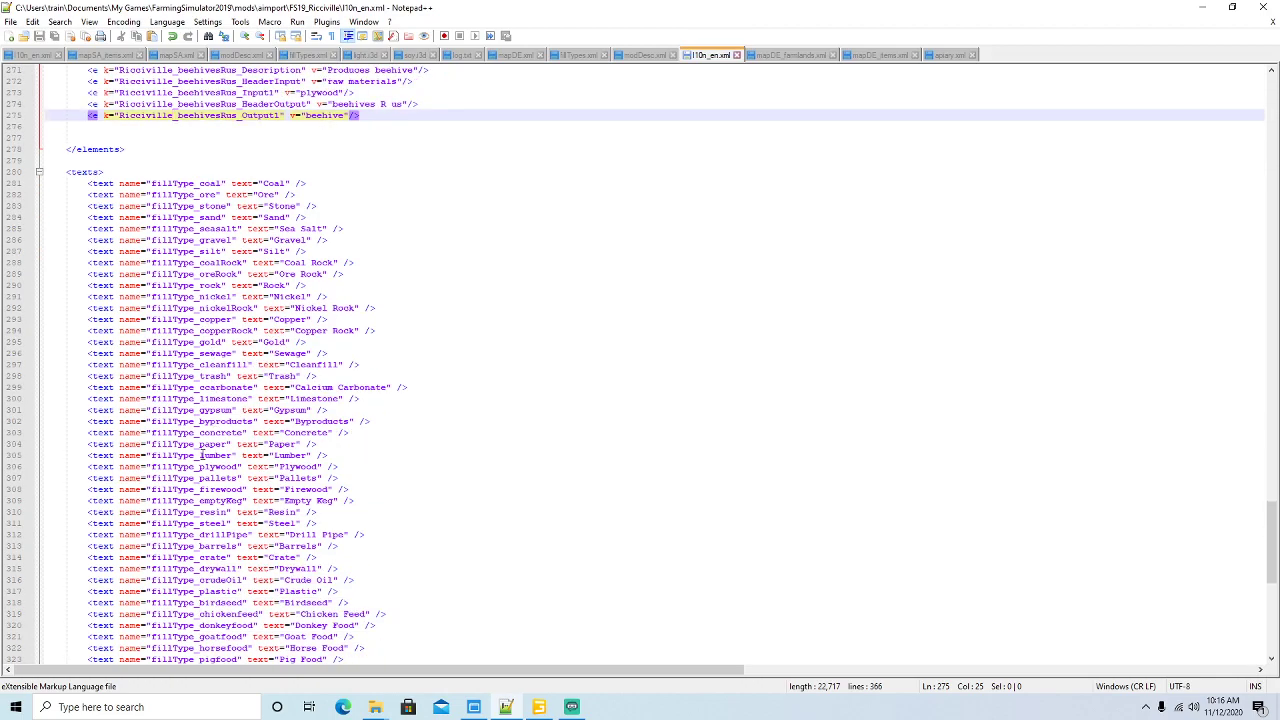
pyautogui.click(204, 466)
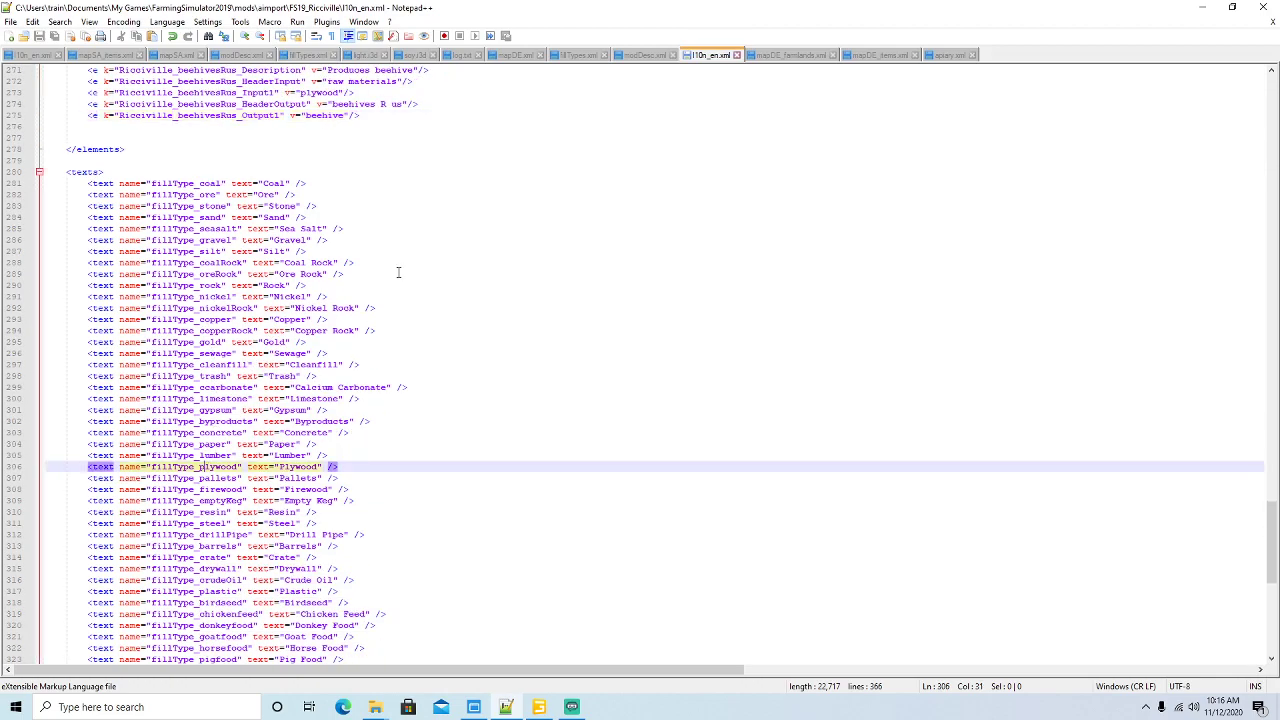
pyautogui.scroll(-3, 398, 272)
pyautogui.scroll(-2, 398, 272)
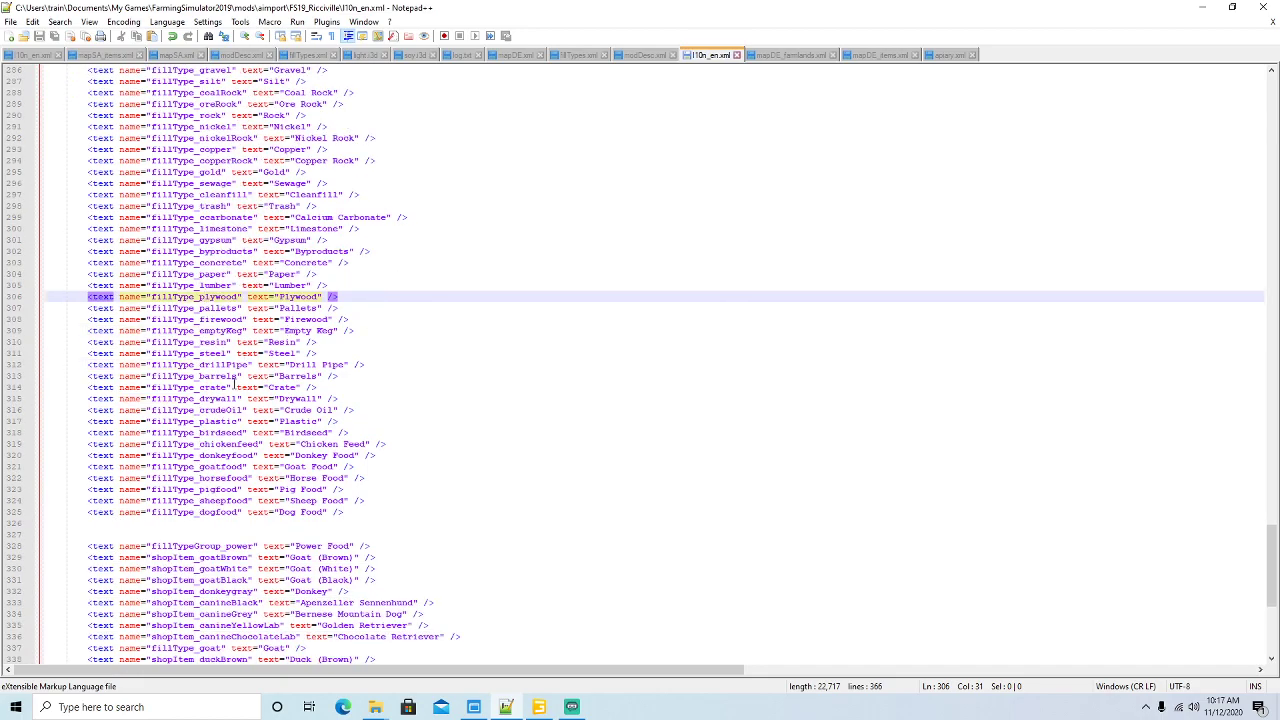
pyautogui.scroll(7, 402, 357)
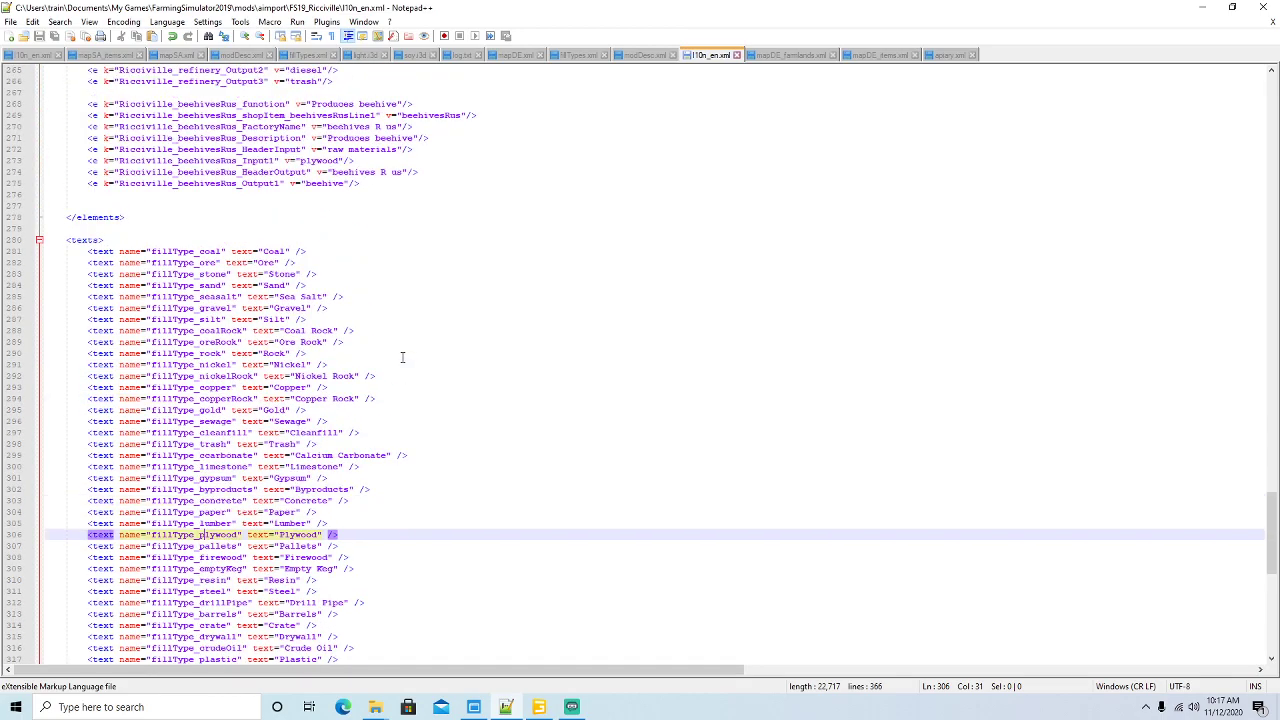
pyautogui.scroll(-10, 401, 357)
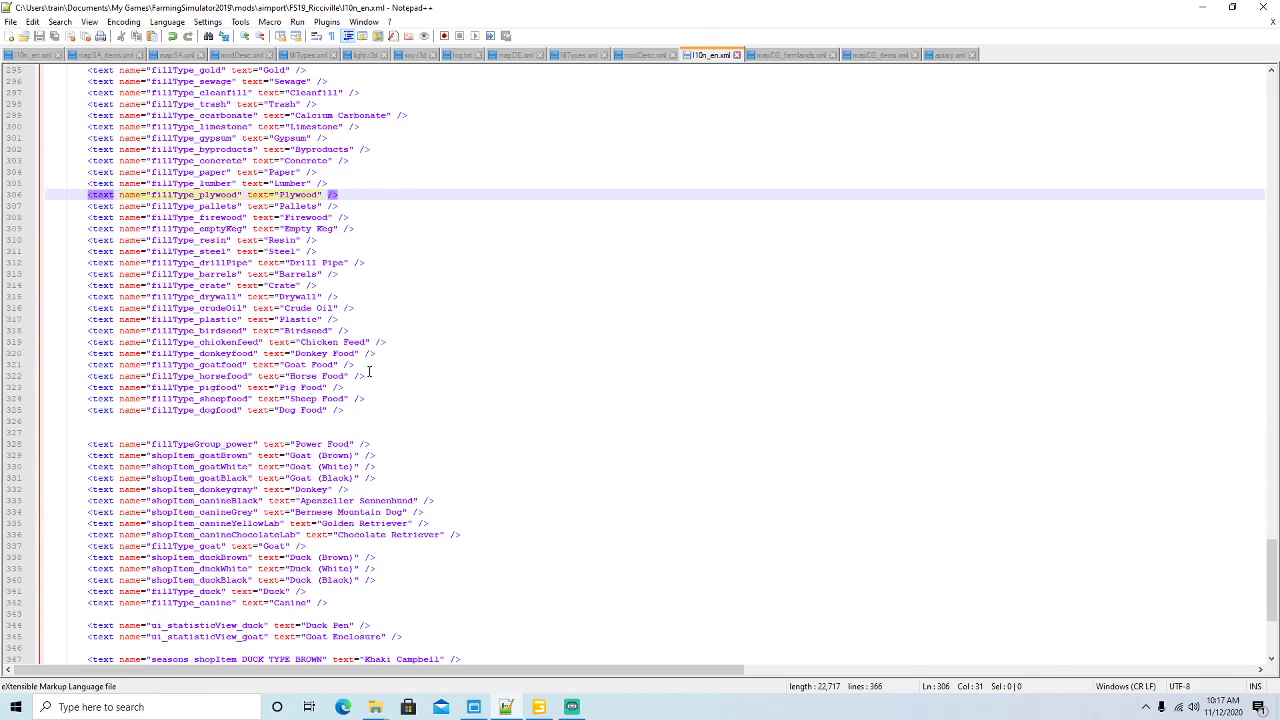
pyautogui.click(14, 412)
pyautogui.hotkey('ctrl', 'c')
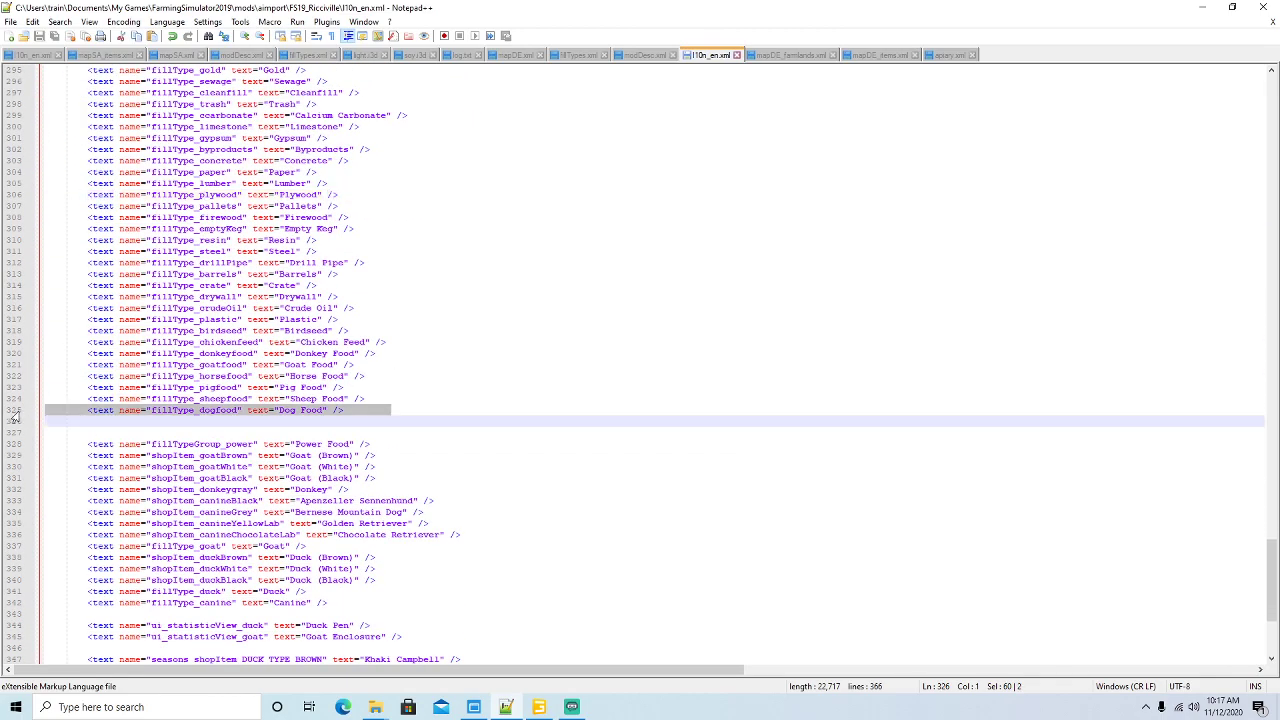
pyautogui.click(86, 422)
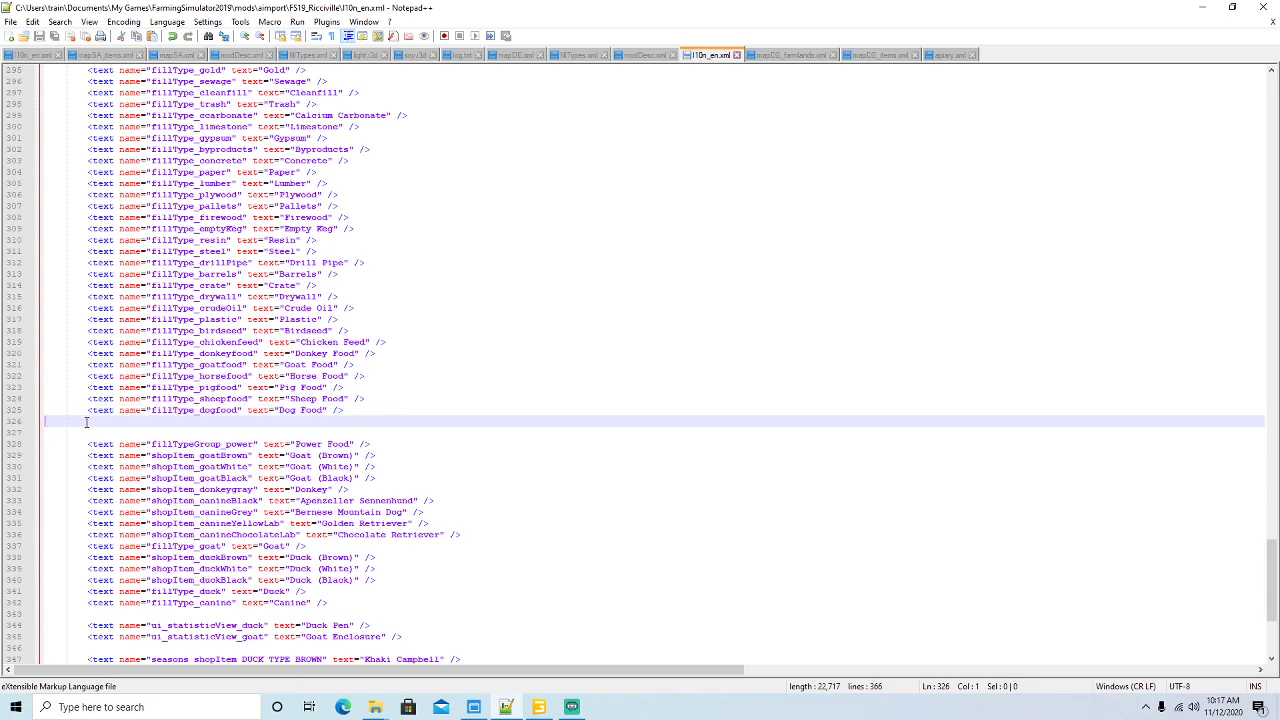
pyautogui.hotkey('ctrl', 'v')
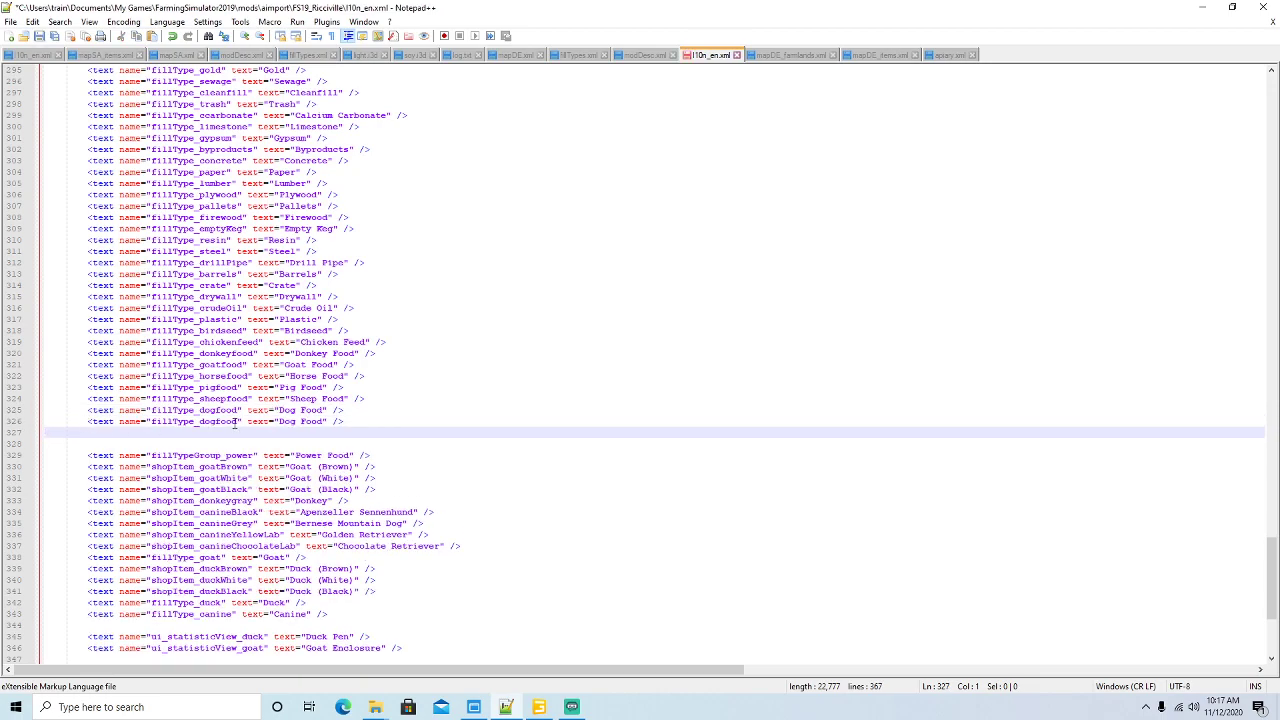
# - Change the duplicated line's name to fillType_beehive and its text to "Beehive", and save l10n_en.xml
pyautogui.click(240, 421)
pyautogui.press('BackSpace')
pyautogui.press('BackSpace')
pyautogui.press('BackSpace')
pyautogui.press('BackSpace')
pyautogui.press('BackSpace')
pyautogui.press('BackSpace')
pyautogui.press('BackSpace')
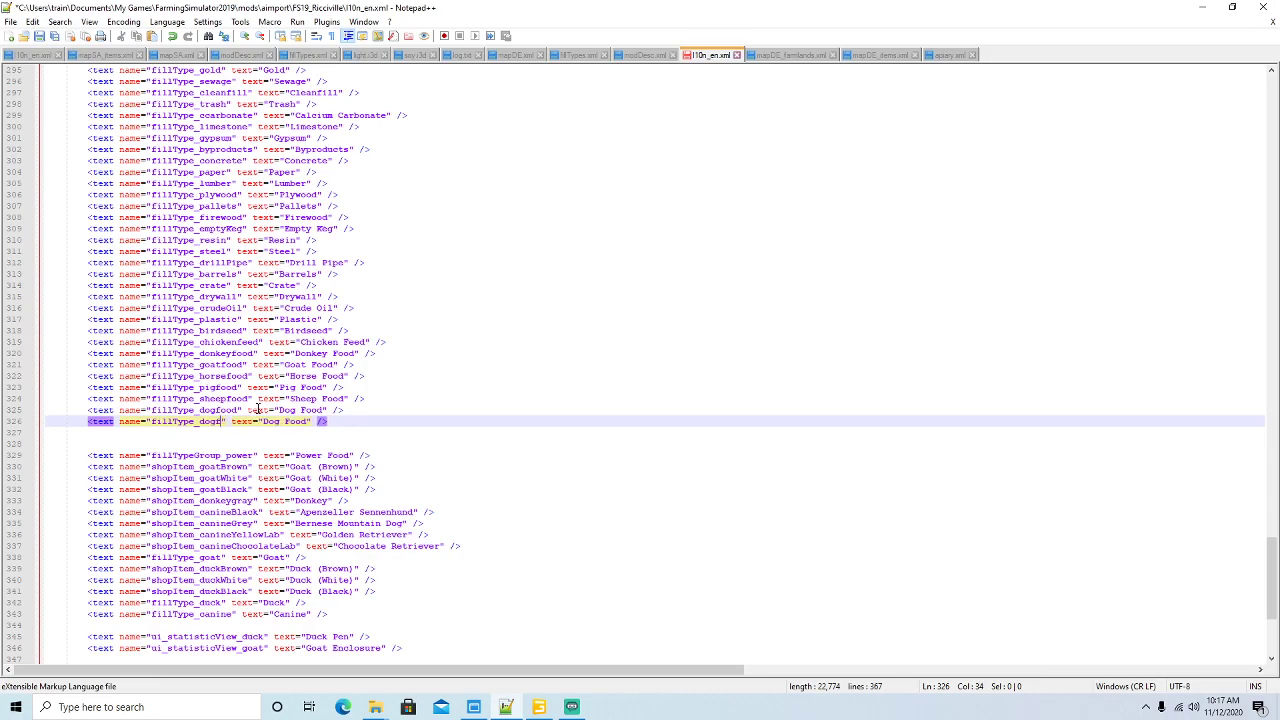
pyautogui.write('beehive')
pyautogui.press('BackSpace')
pyautogui.press('BackSpace')
pyautogui.press('BackSpace')
pyautogui.press('BackSpace')
pyautogui.press('BackSpace')
pyautogui.press('BackSpace')
pyautogui.press('BackSpace')
pyautogui.press('BackSpace')
pyautogui.write('Beehive')
pyautogui.click(40, 36)
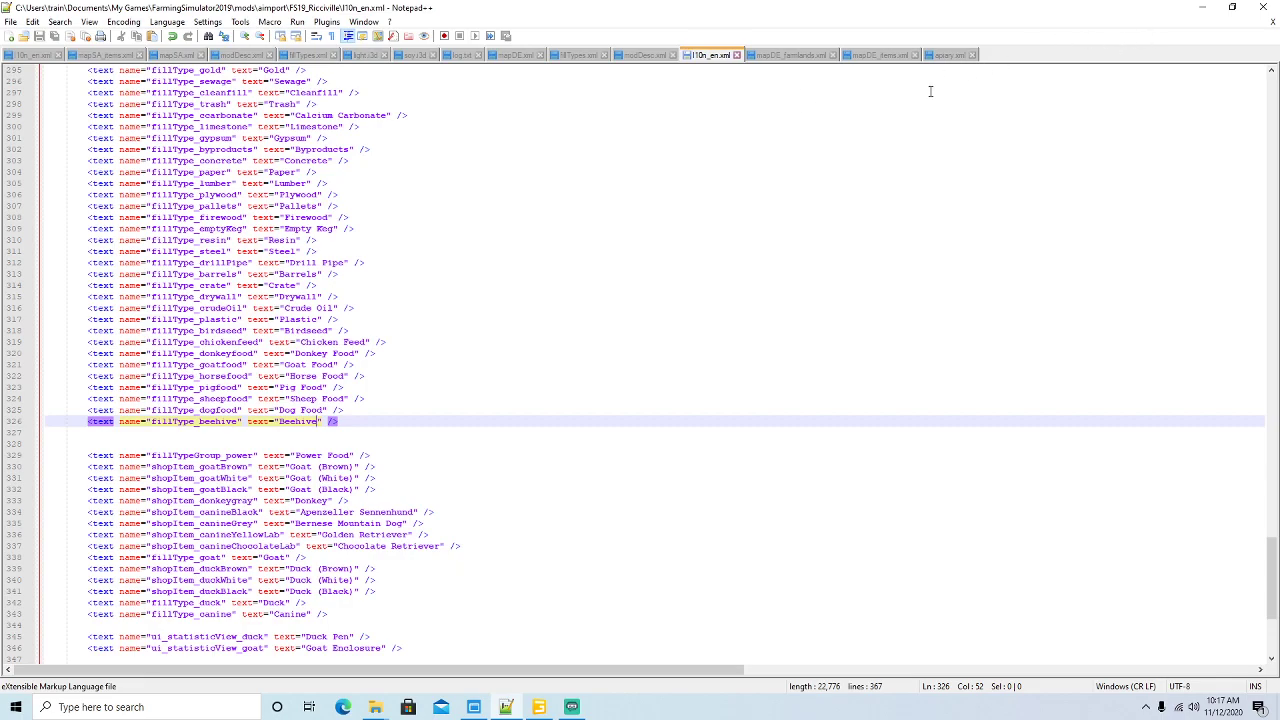
# - Minimize the text editor and bring up the FS19_Ricciville maps folder in File Explorer
pyautogui.scroll(15, 573, 218)
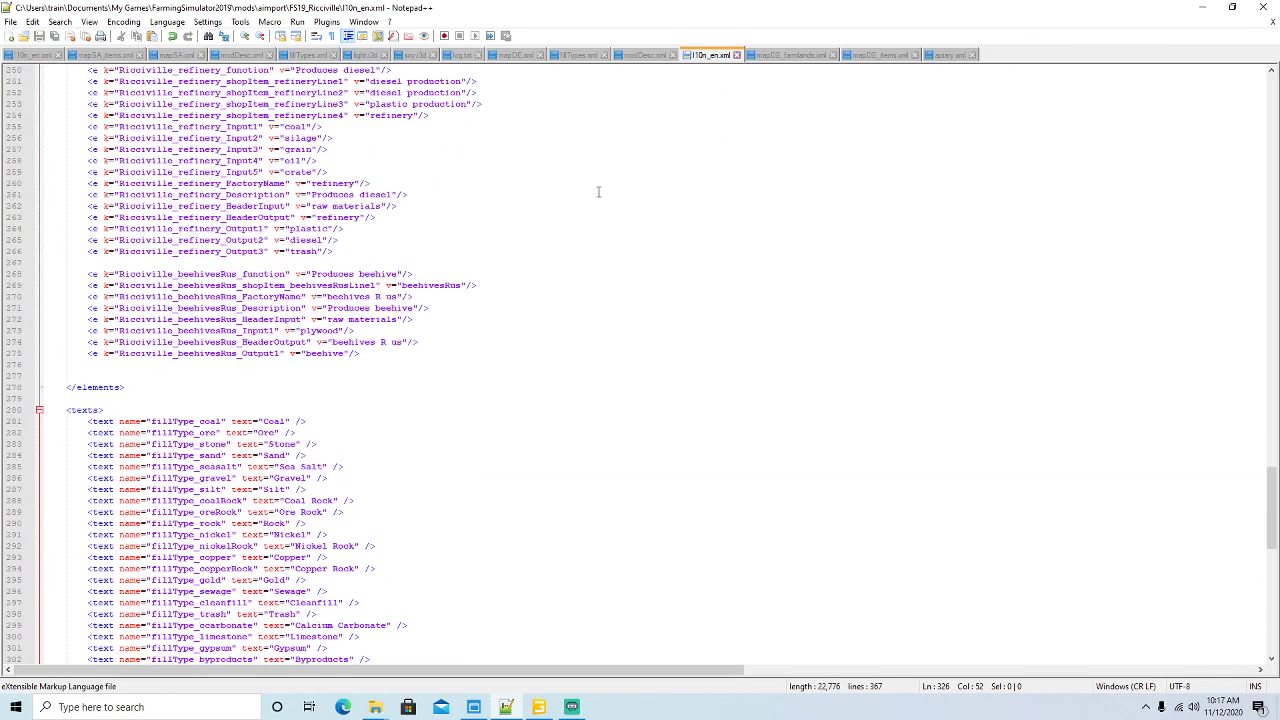
pyautogui.click(1201, 8)
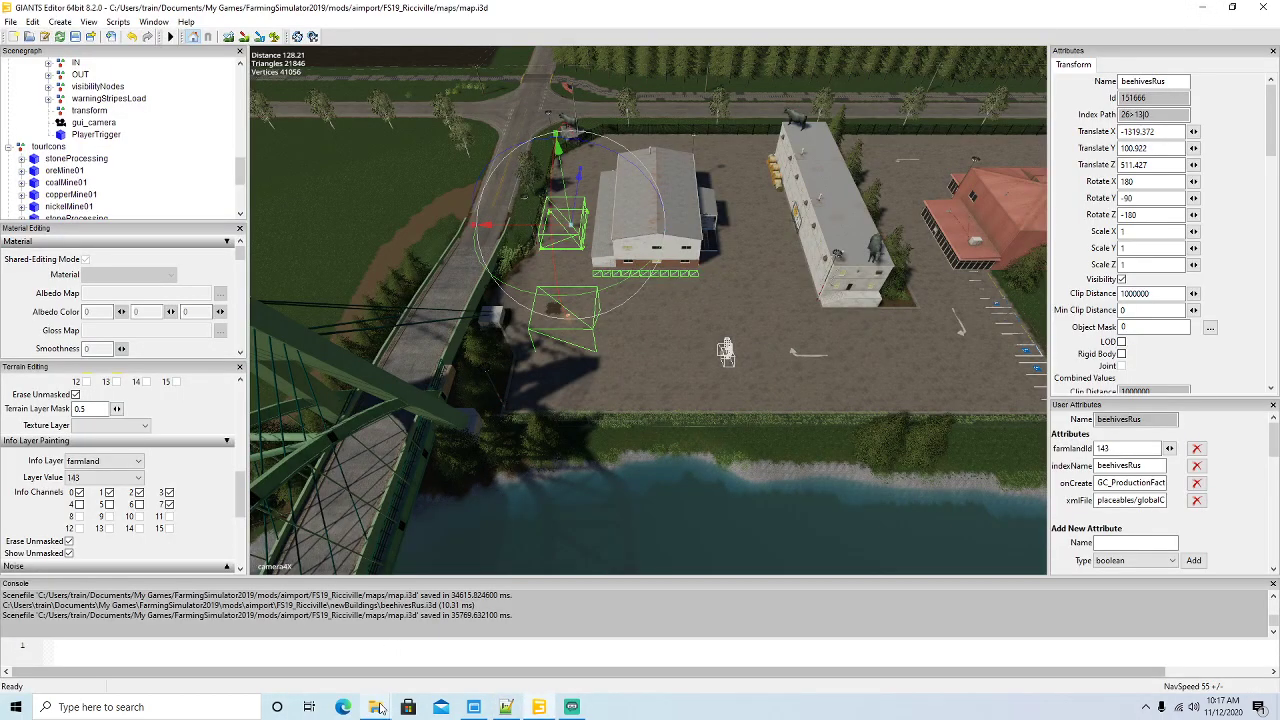
pyautogui.moveTo(375, 707)
pyautogui.click(321, 628)
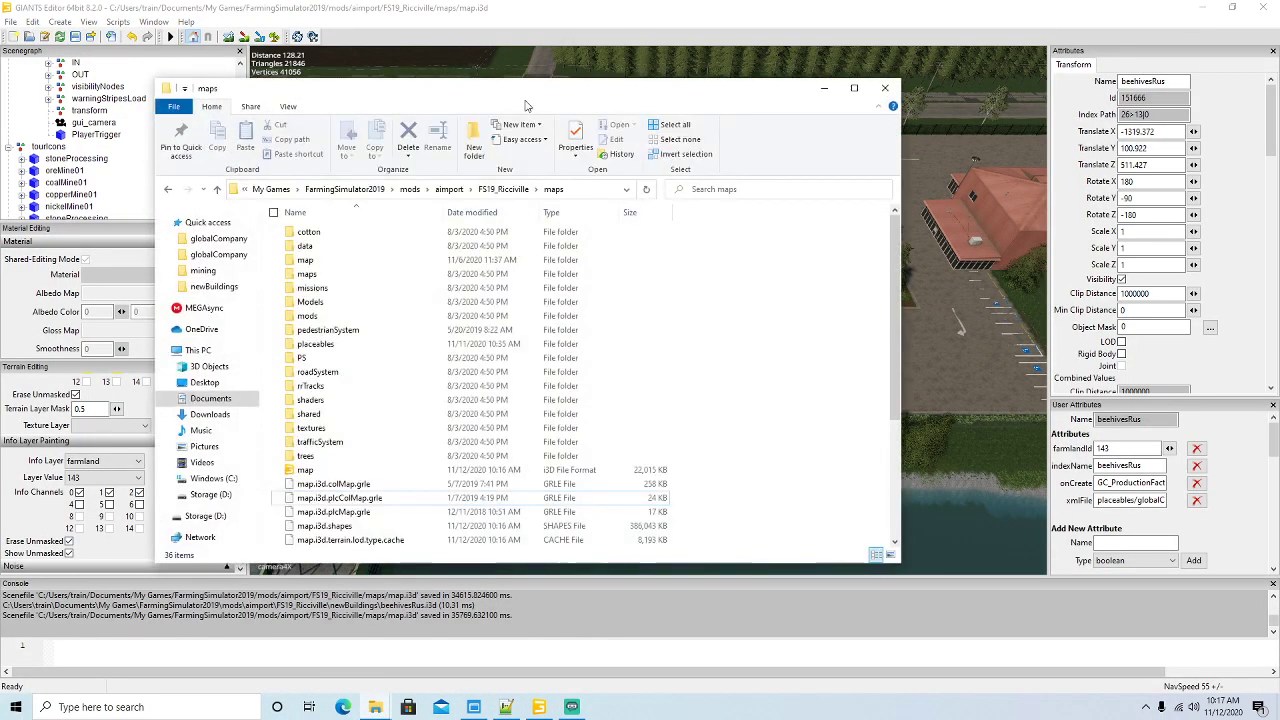
# - Open the placeables\globalCompany folder of the FS19_Ricciville mod
pyautogui.moveTo(512, 103); pyautogui.dragTo(446, 36)
pyautogui.click(437, 148)
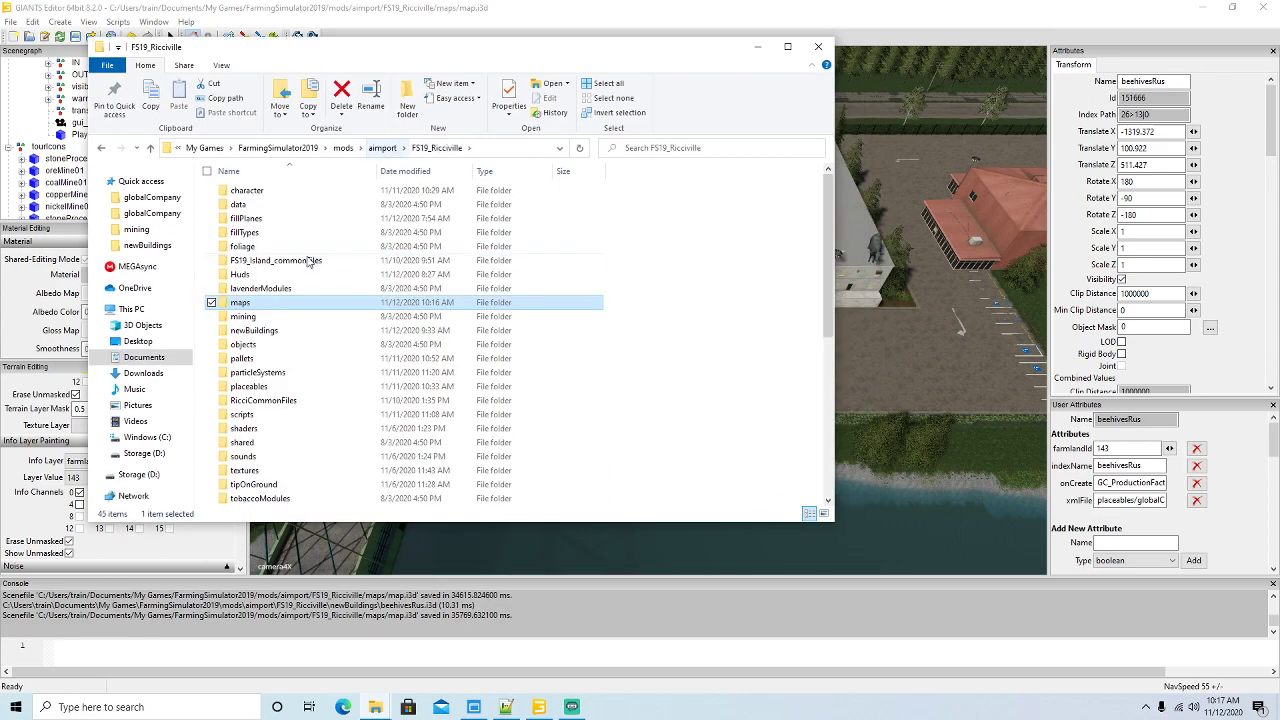
pyautogui.doubleClick(258, 388)
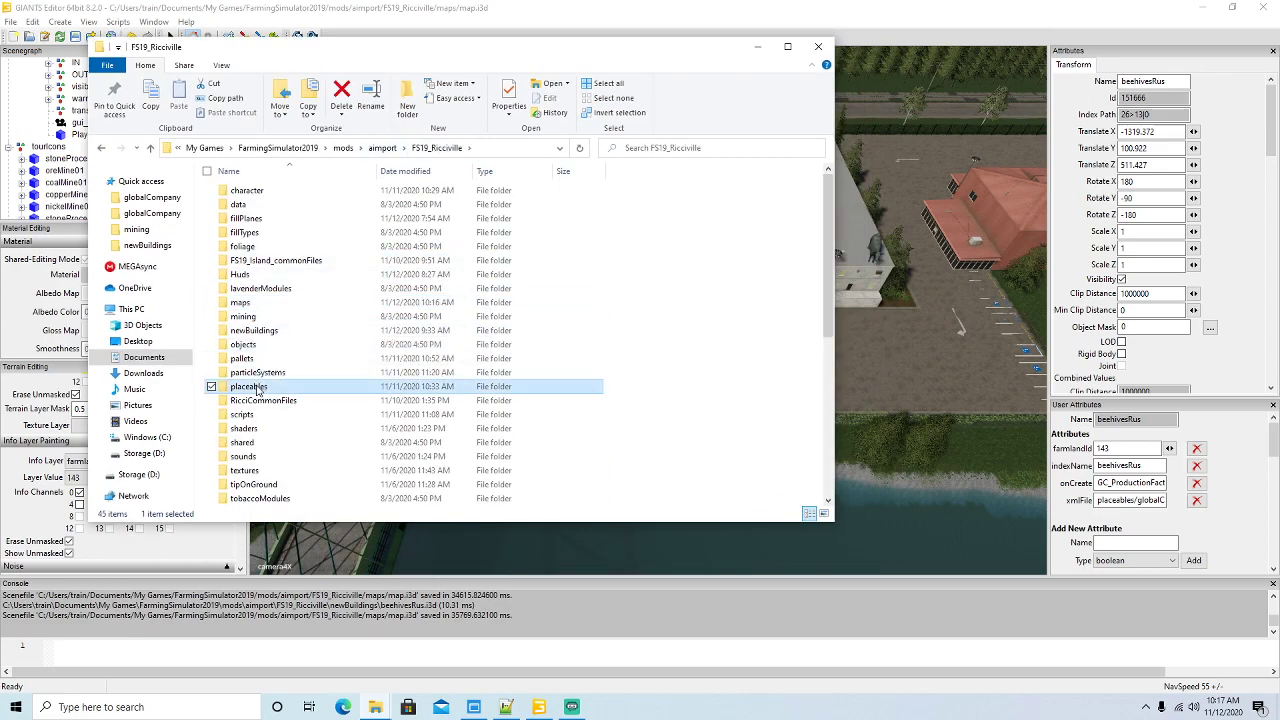
pyautogui.doubleClick(276, 210)
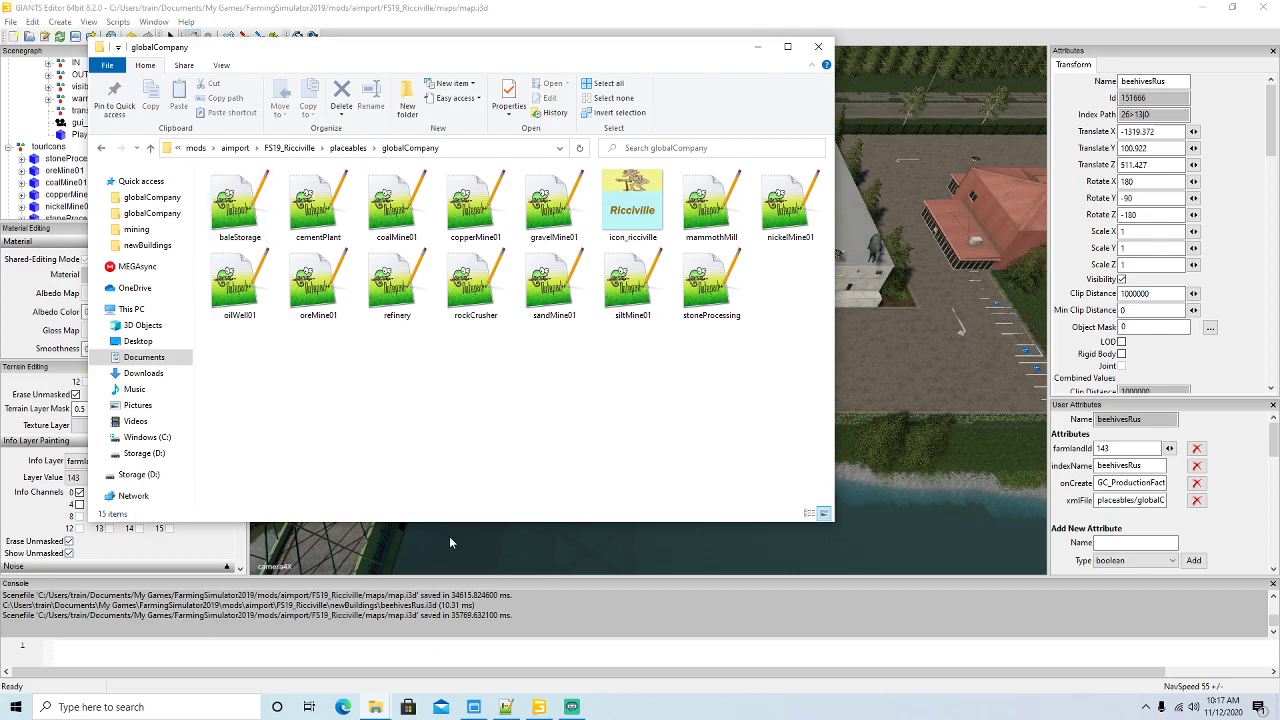
# - Bring up the other globalCompany folder window and open placeables\globalCompany inside FS19_Ricci_Islands
pyautogui.moveTo(383, 707)
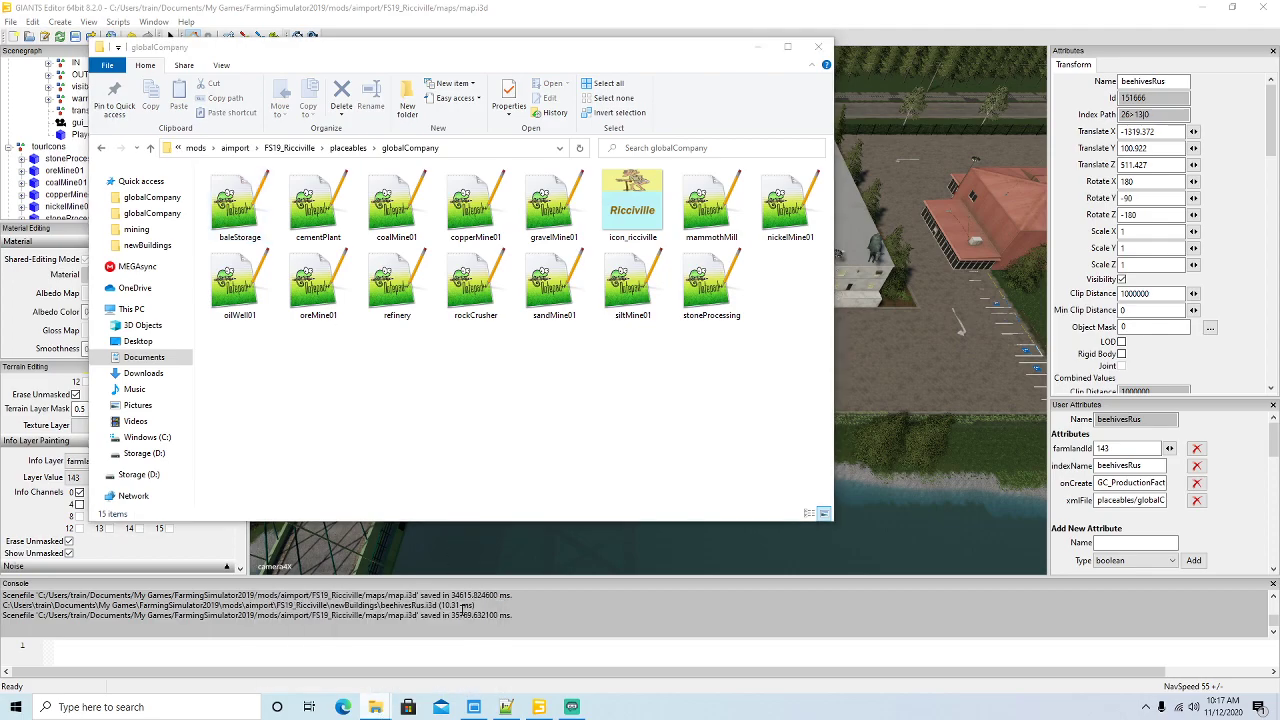
pyautogui.click(460, 625)
pyautogui.moveTo(715, 100); pyautogui.dragTo(738, 52)
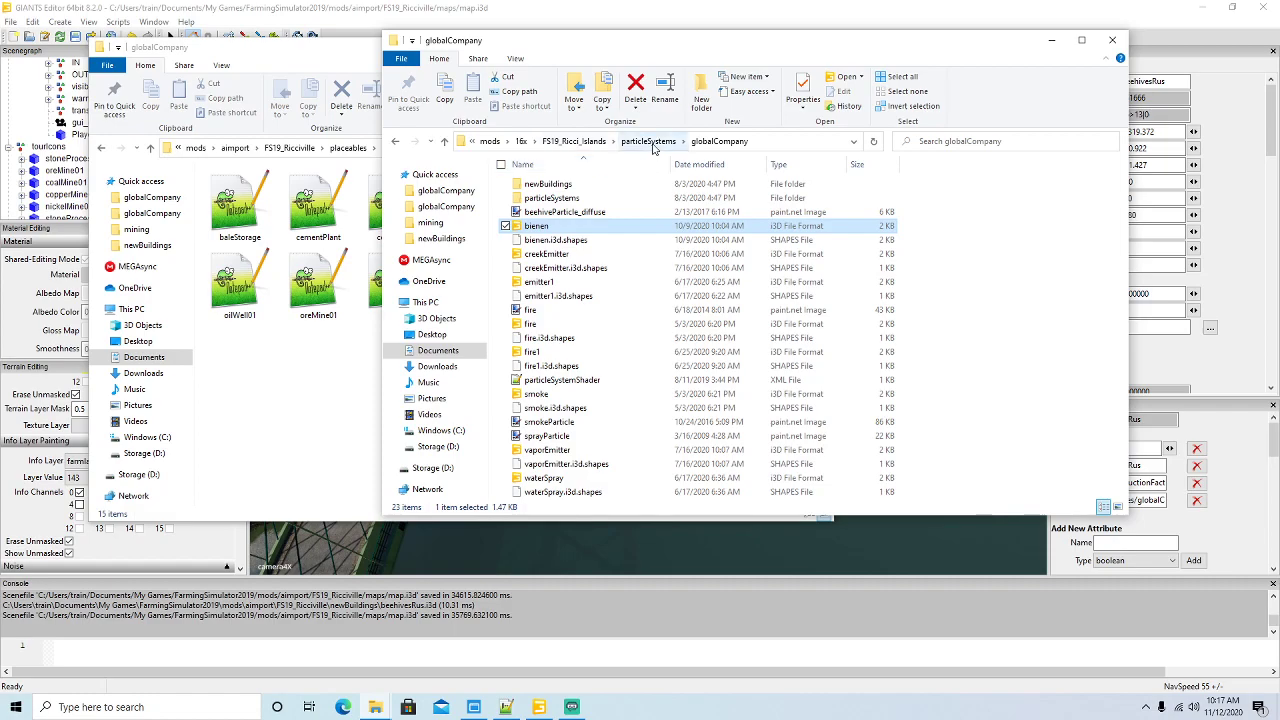
pyautogui.click(574, 141)
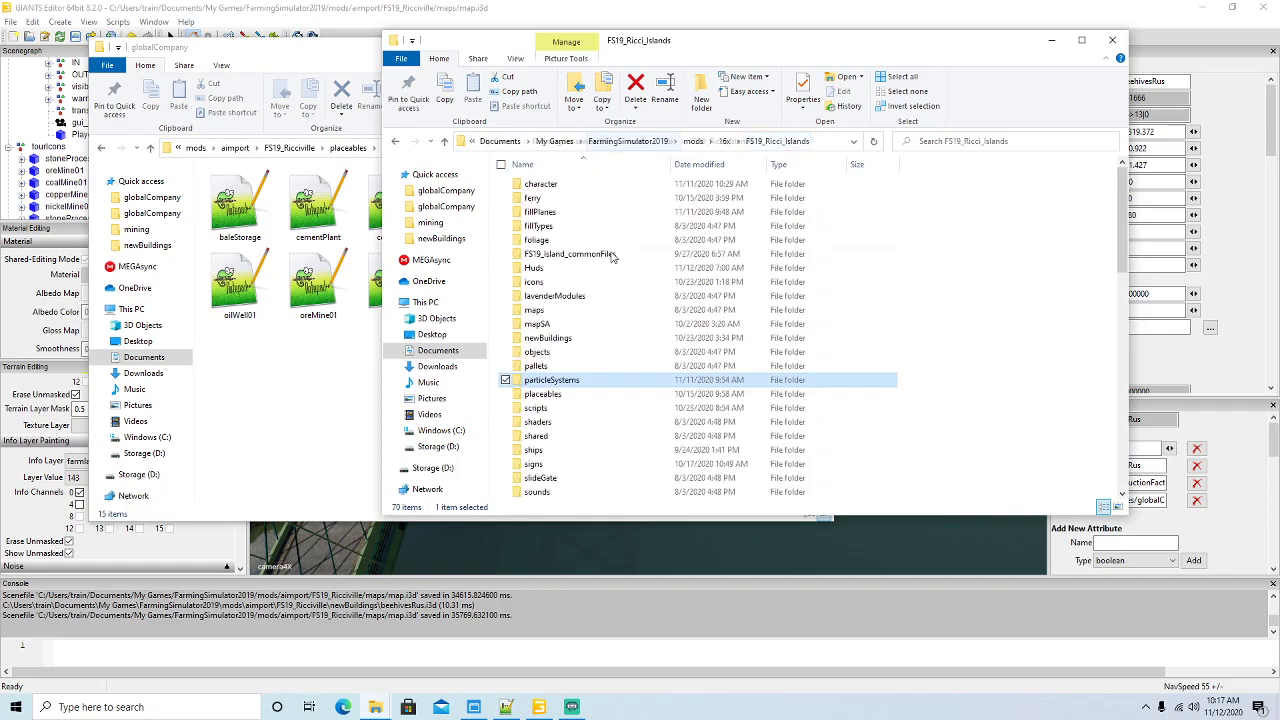
pyautogui.doubleClick(550, 394)
pyautogui.doubleClick(553, 240)
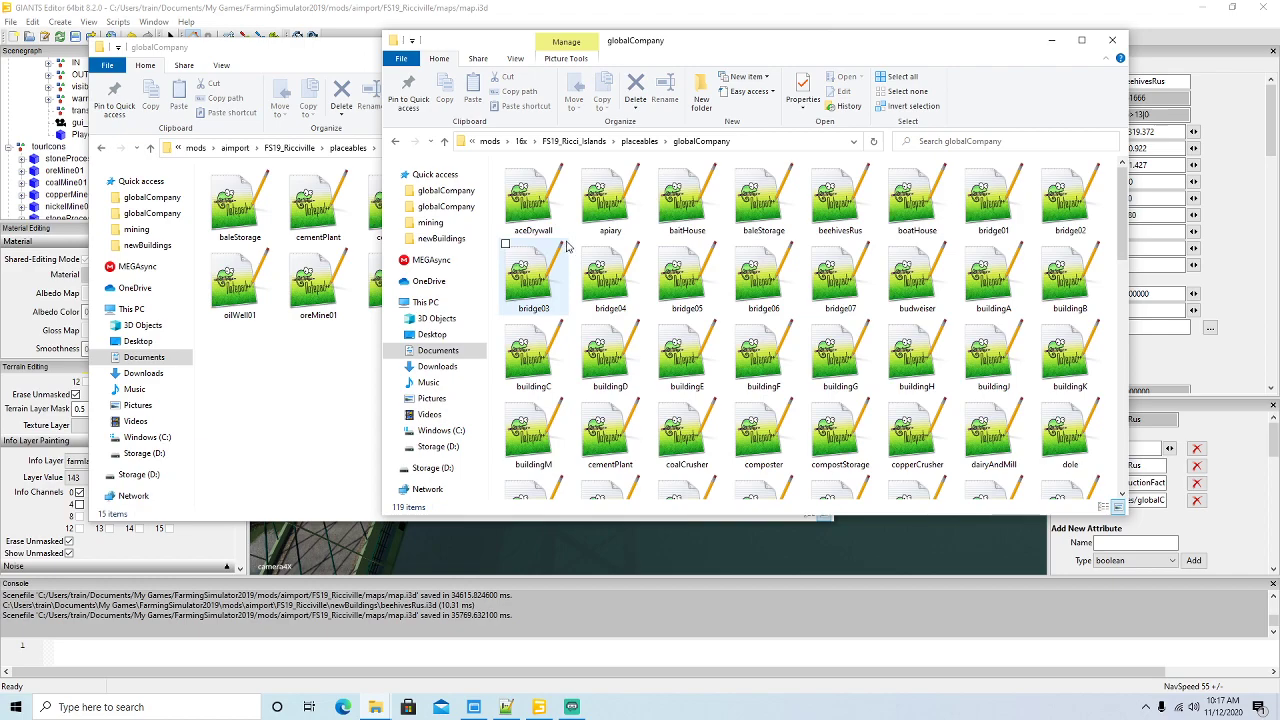
# - Copy the beehivesRus file from the FS19_Ricci_Islands globalCompany folder into the FS19_Ricciville one
pyautogui.rightClick(848, 210)
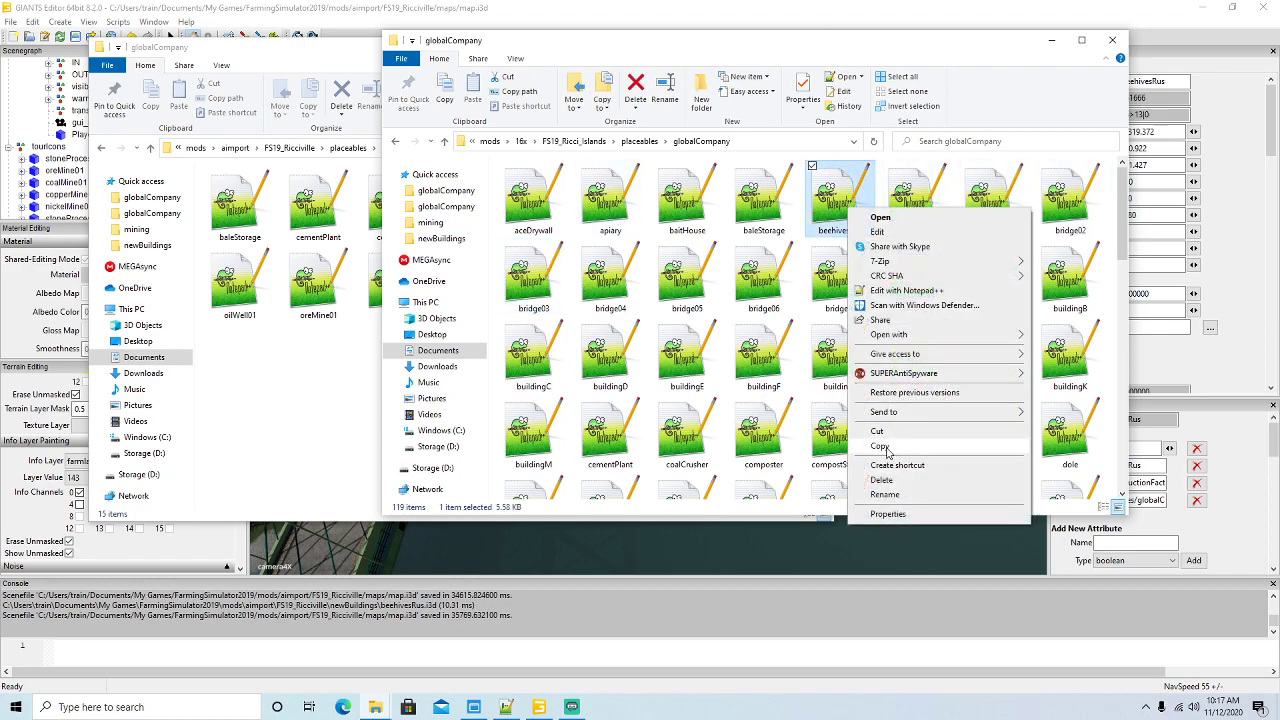
pyautogui.click(890, 447)
pyautogui.click(333, 404)
pyautogui.rightClick(333, 404)
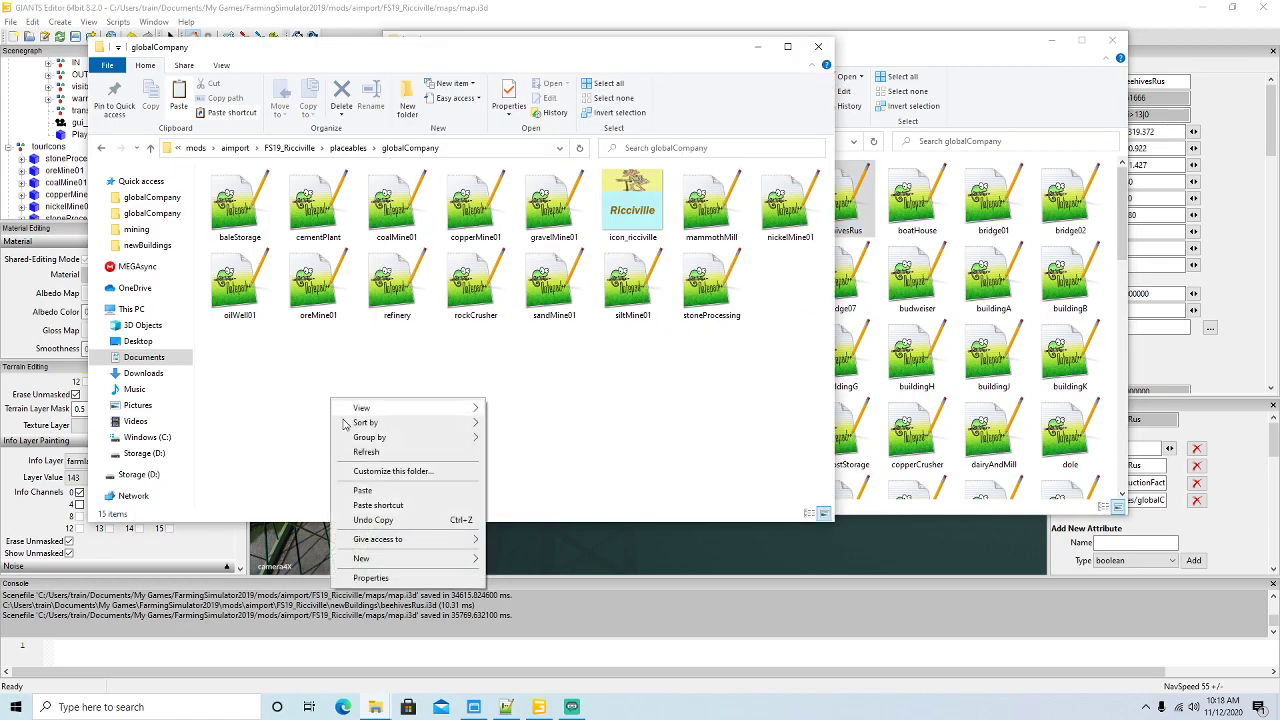
pyautogui.click(366, 493)
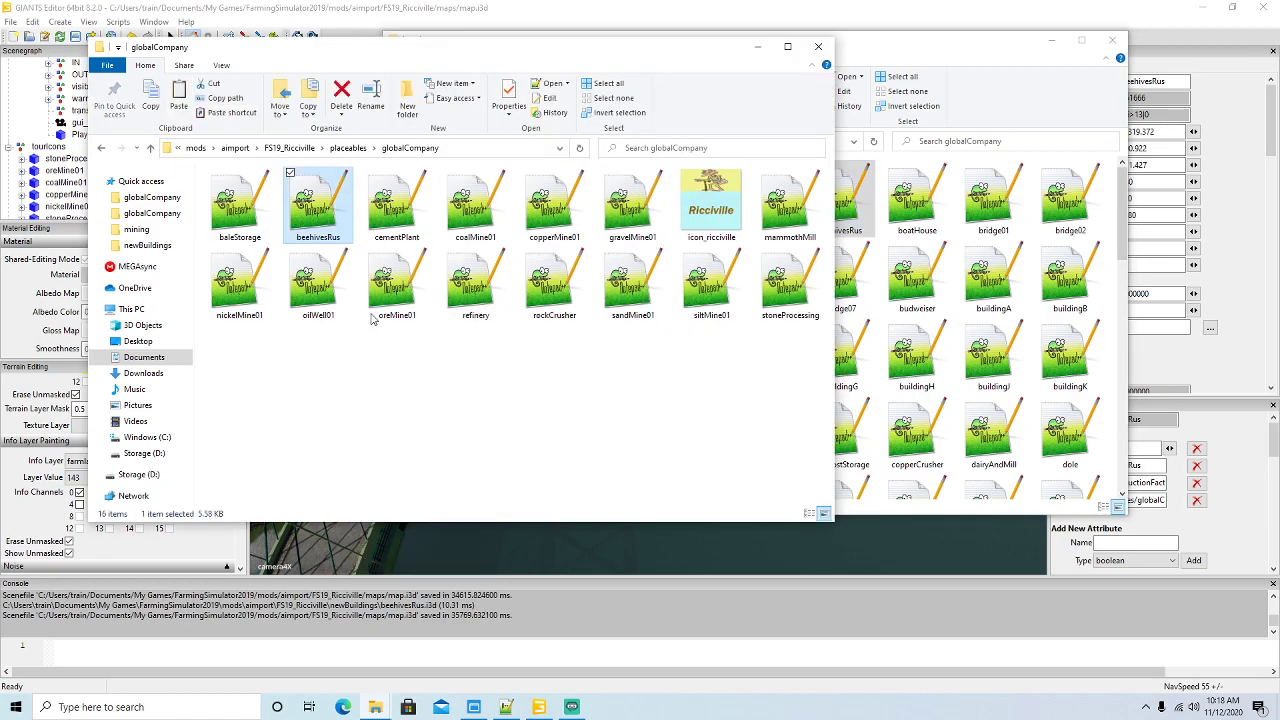
# - Open the copied beehivesRus.xml in Notepad++, change its image file name to icon_ricciville.dds and save
pyautogui.rightClick(307, 207)
pyautogui.click(360, 291)
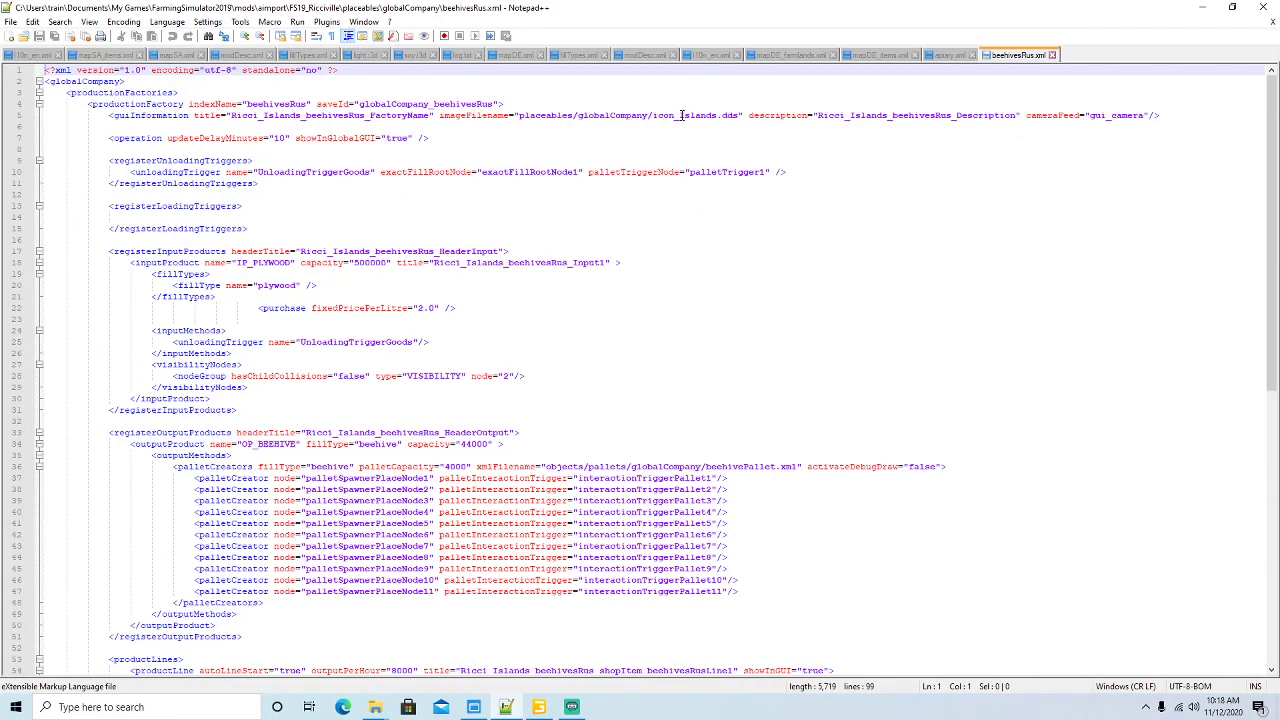
pyautogui.moveTo(679, 115); pyautogui.dragTo(716, 115)
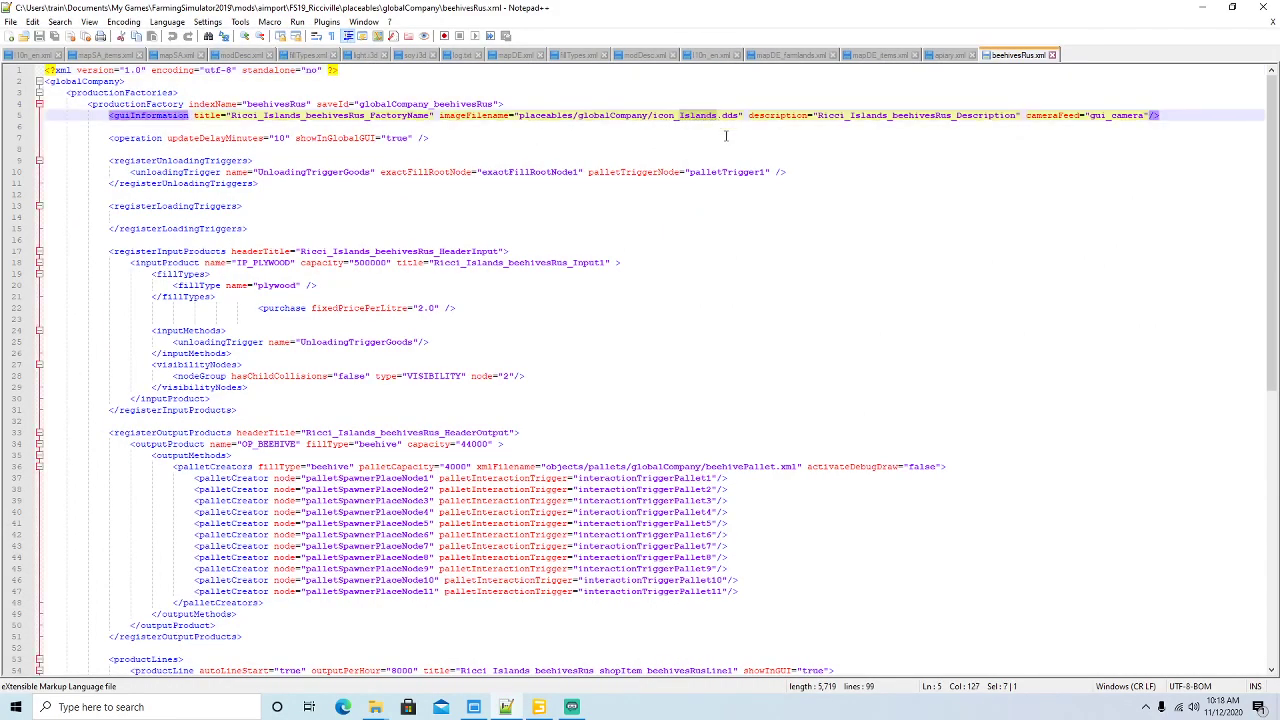
pyautogui.write('riccivi')
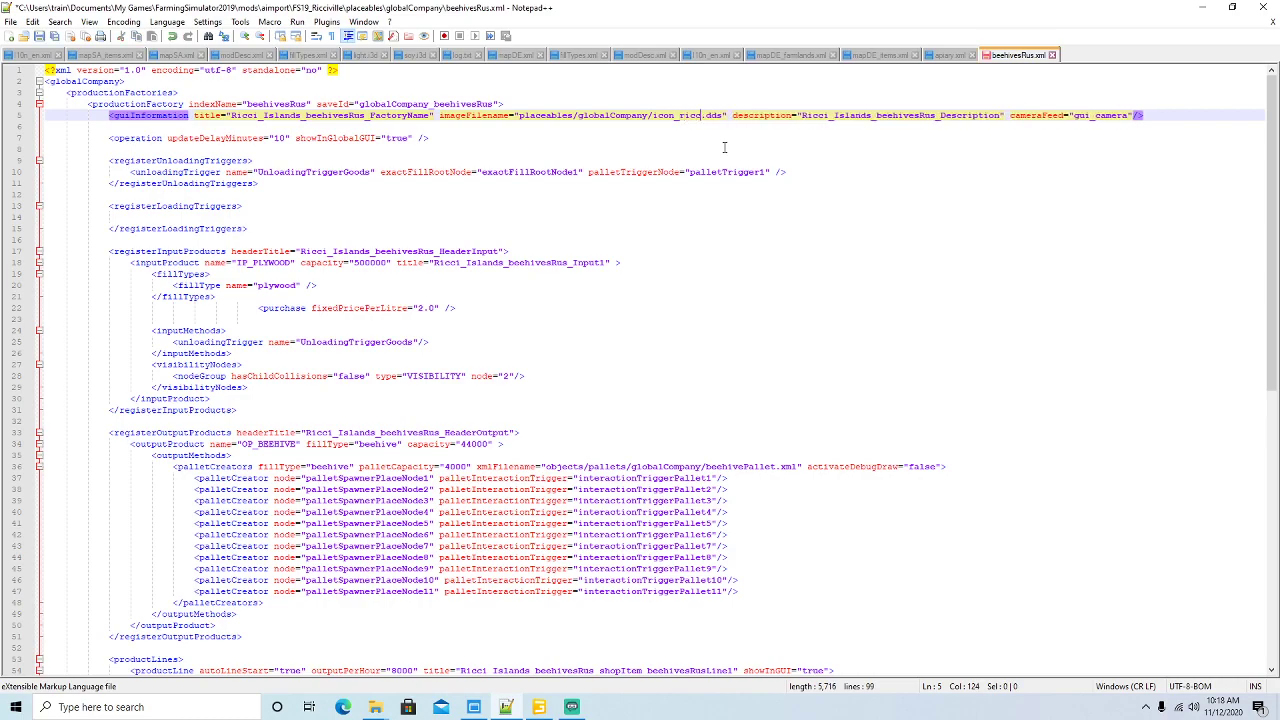
pyautogui.write('lle')
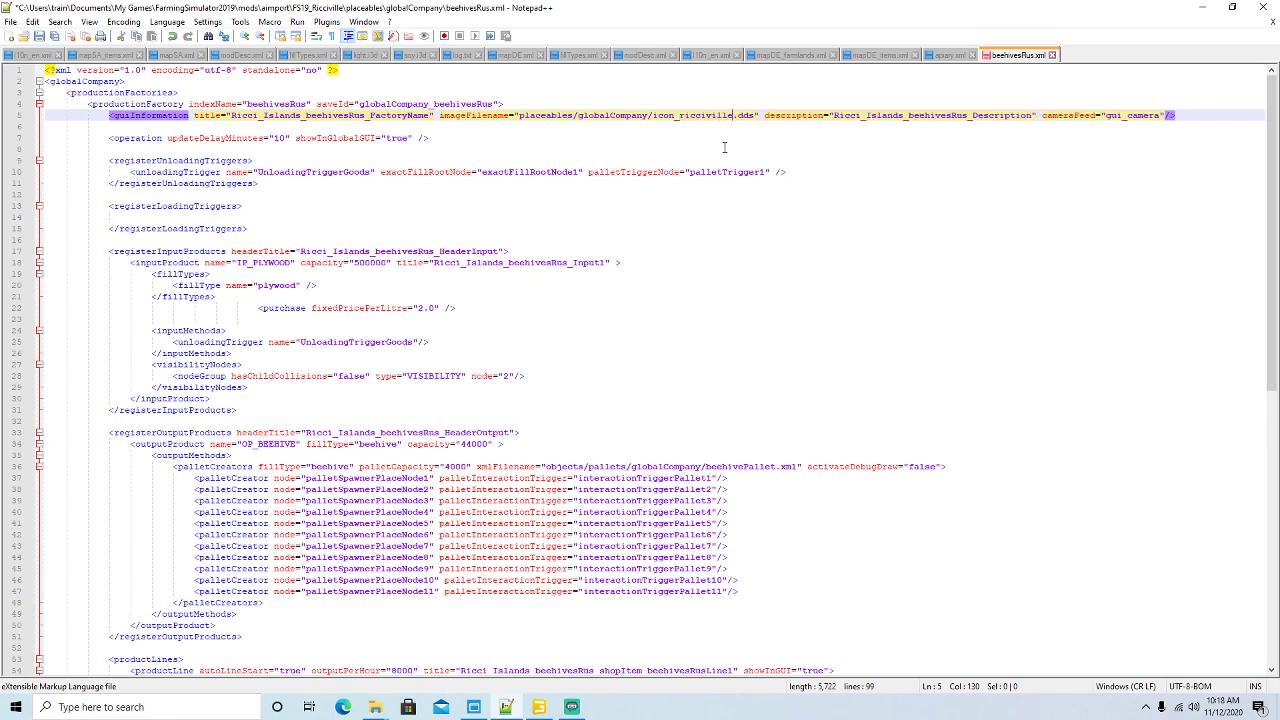
pyautogui.click(39, 36)
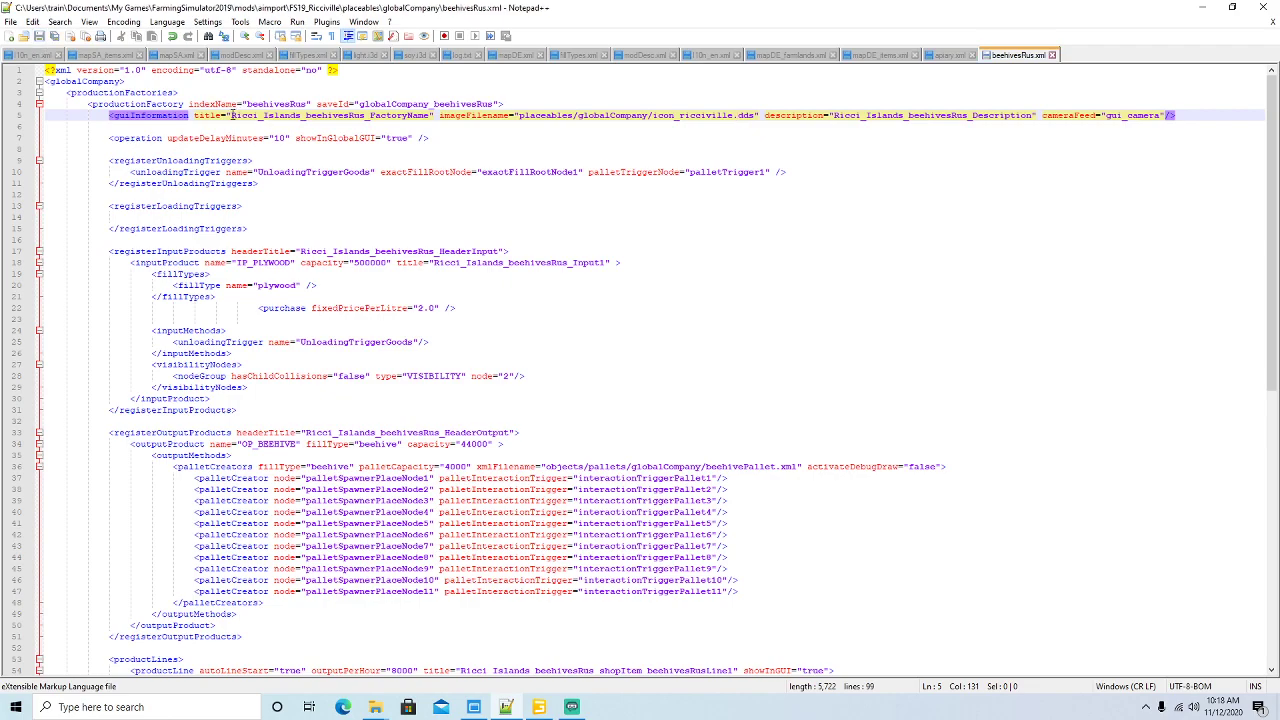
# - Replace every "Ricci_Islands" in beehivesRus.xml with "Ricciville" and save the file
pyautogui.click(229, 116)
pyautogui.moveTo(229, 116); pyautogui.dragTo(303, 116)
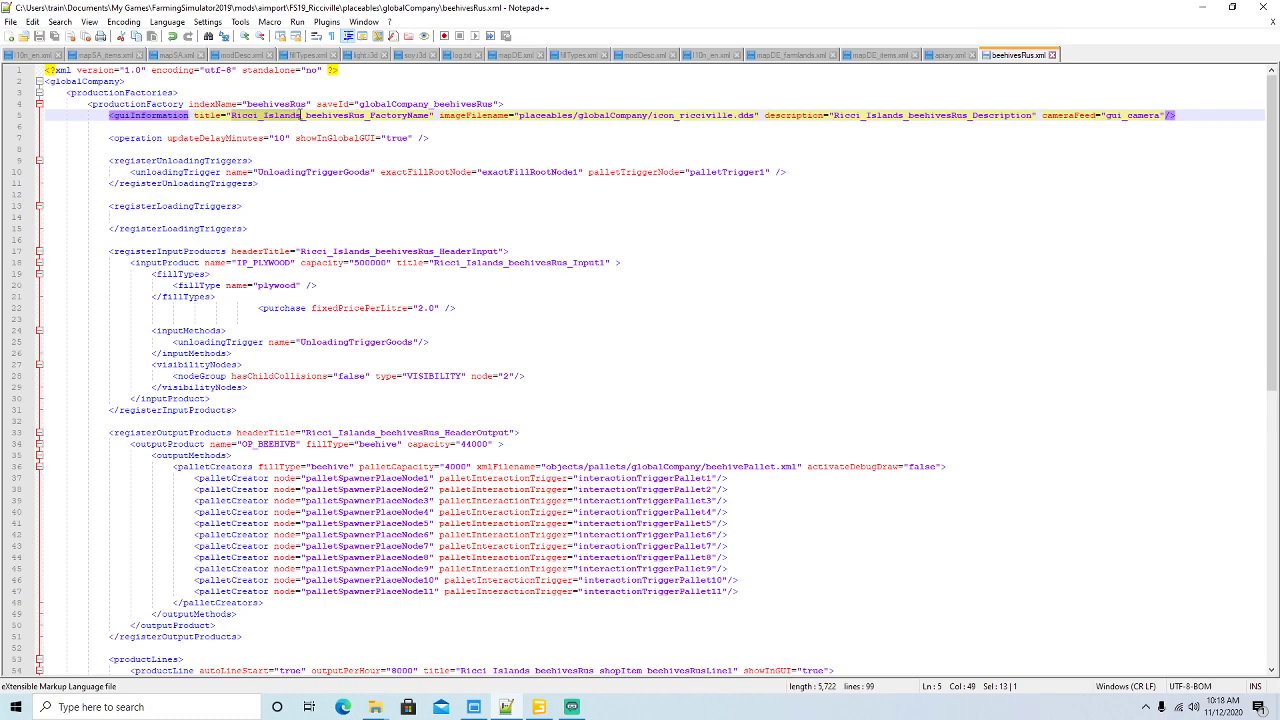
pyautogui.click(59, 22)
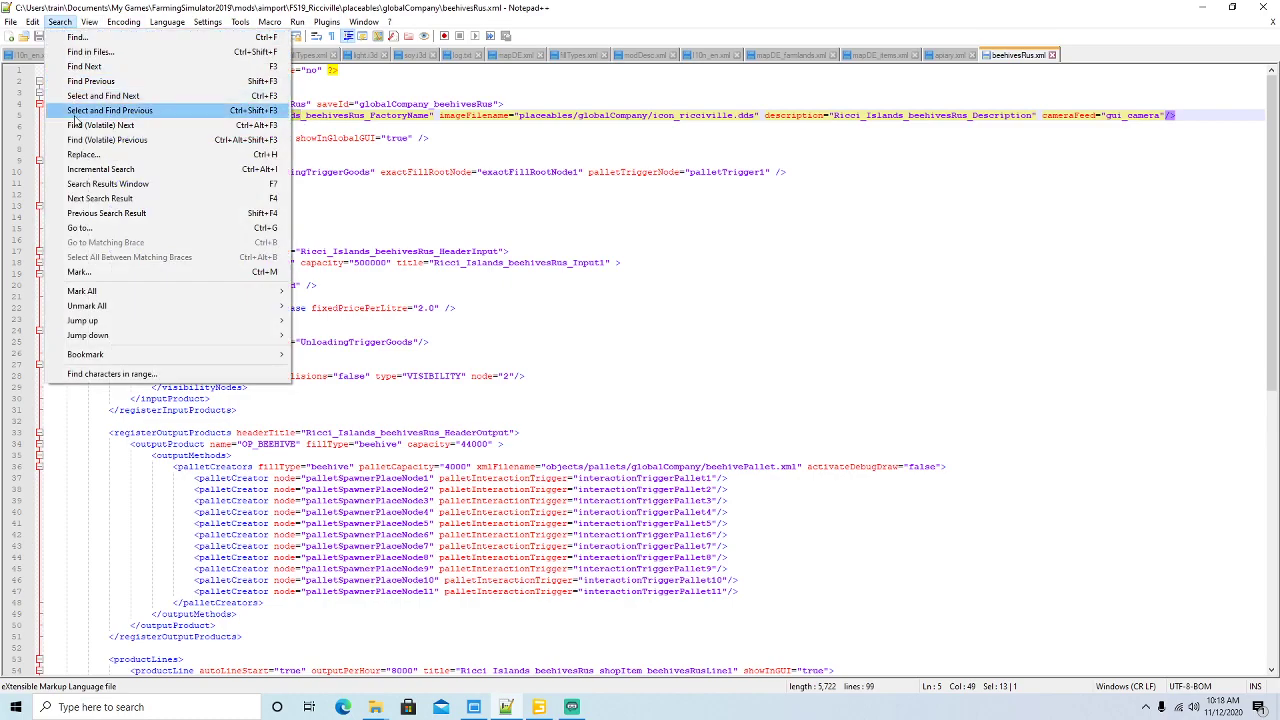
pyautogui.click(79, 157)
pyautogui.doubleClick(722, 157)
pyautogui.click(930, 168)
pyautogui.click(928, 166)
pyautogui.click(924, 164)
pyautogui.click(922, 163)
pyautogui.click(921, 162)
pyautogui.click(920, 161)
pyautogui.click(920, 161)
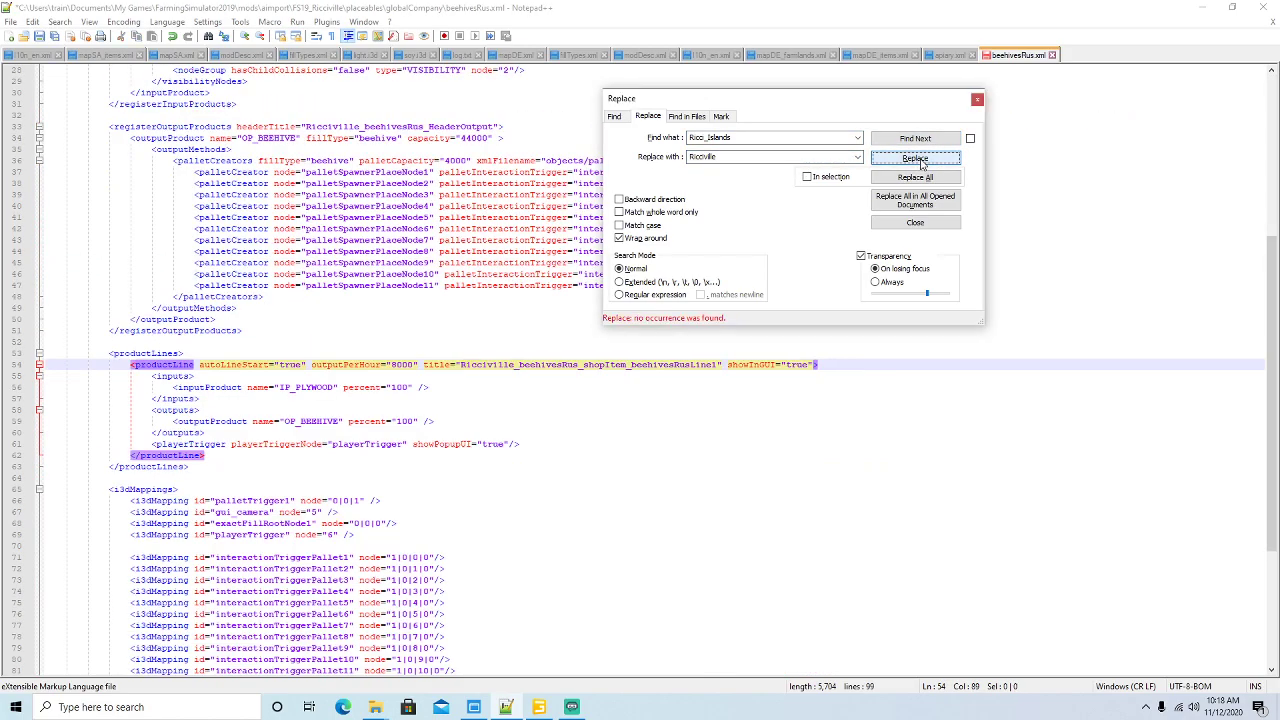
pyautogui.click(977, 100)
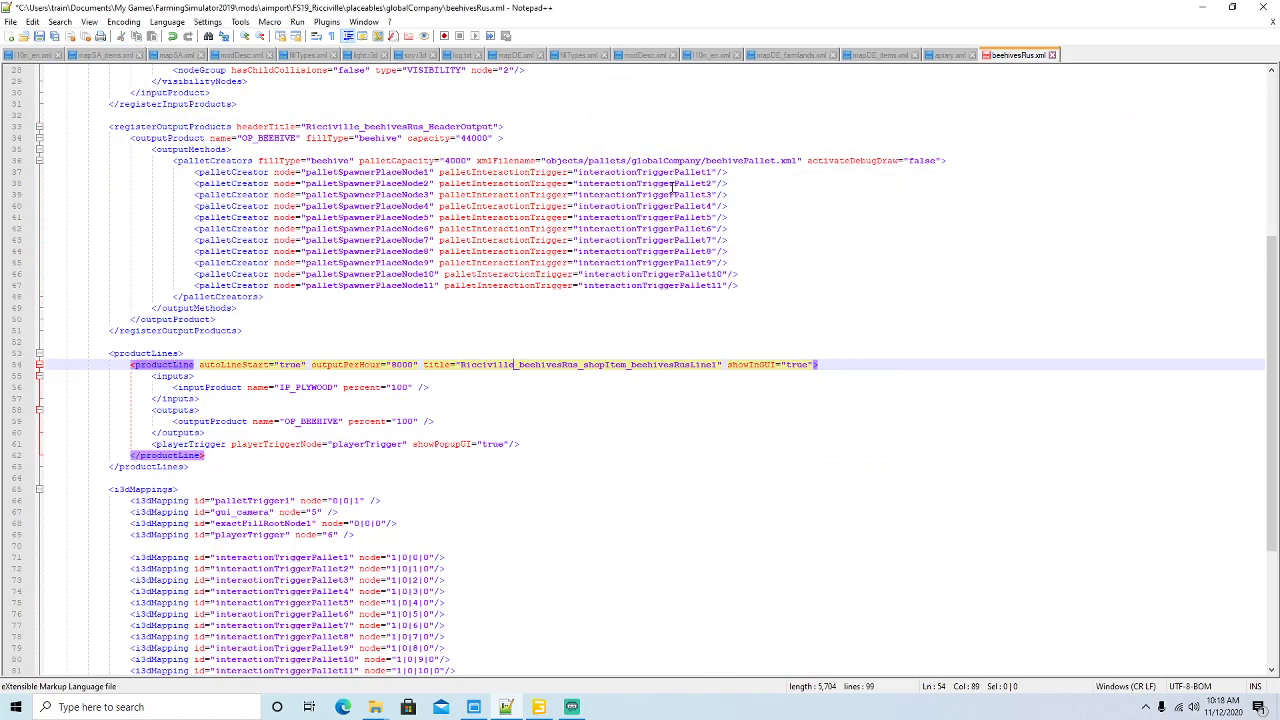
pyautogui.click(39, 37)
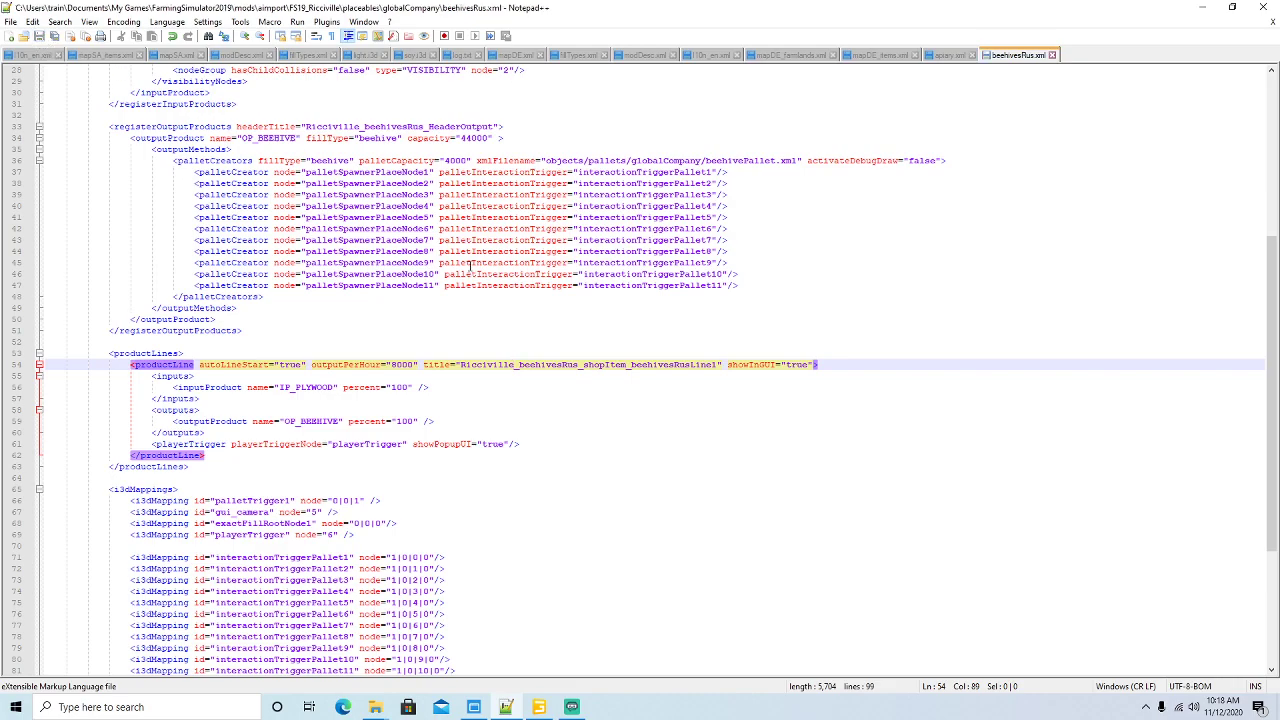
# - Review the GUI information, input product, output product, product line and i3dMappings sections of beehivesRus.xml
pyautogui.scroll(9, 473, 263)
pyautogui.click(180, 104)
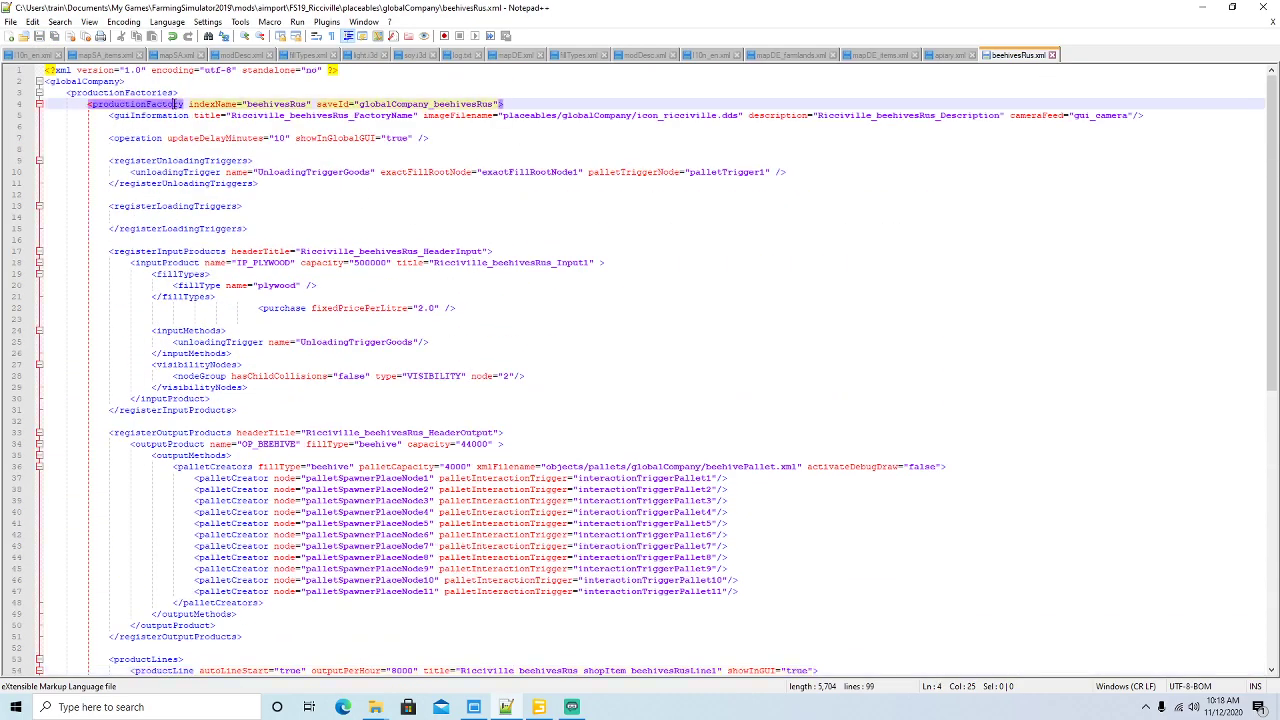
pyautogui.click(187, 116)
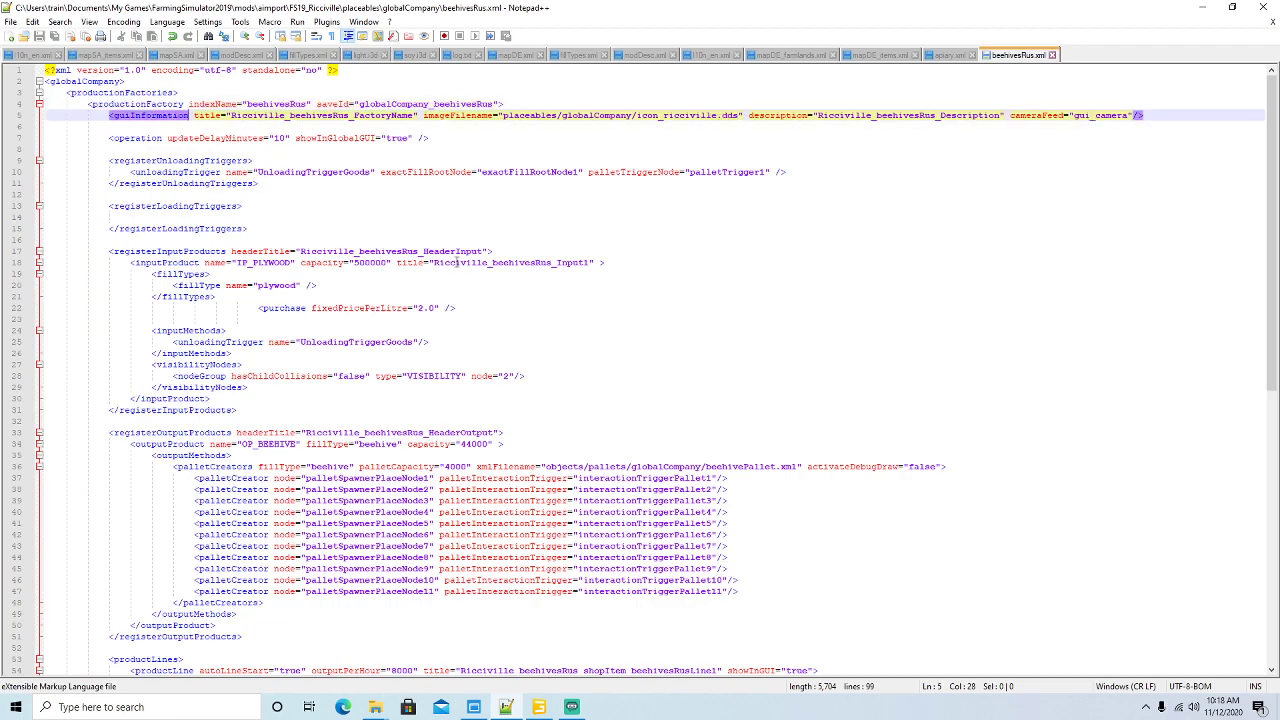
pyautogui.scroll(-2, 460, 252)
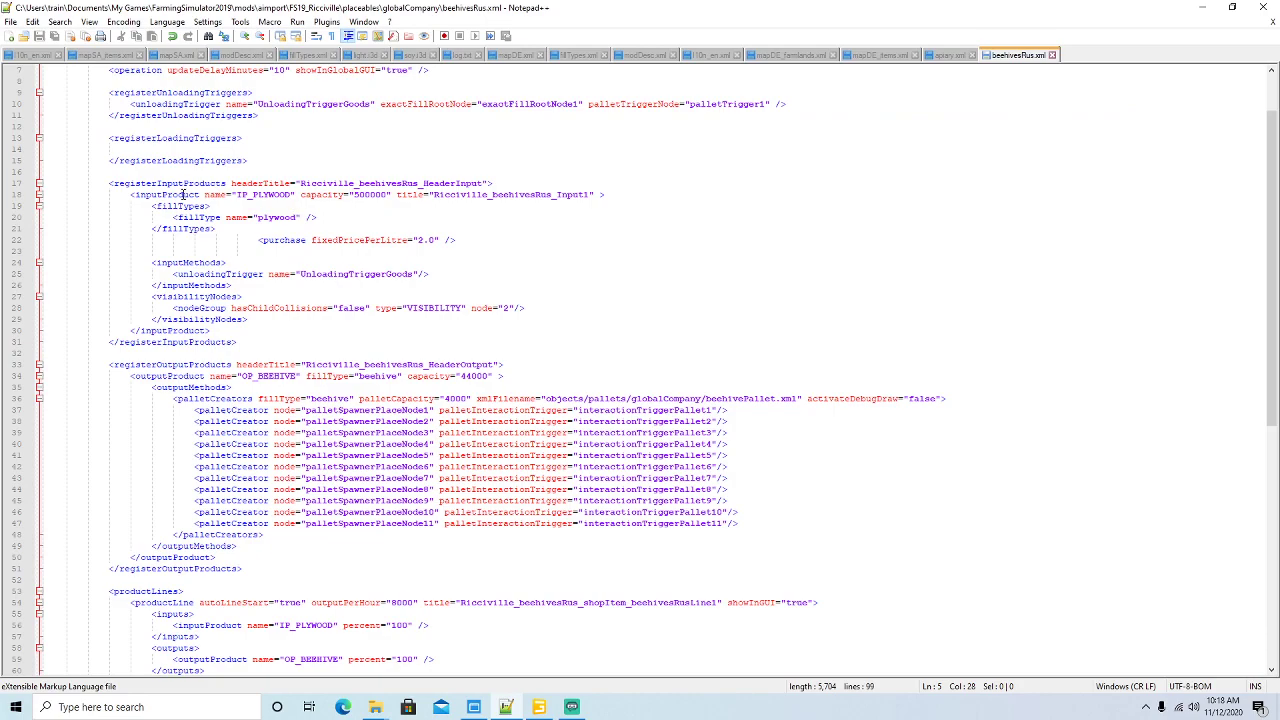
pyautogui.click(185, 194)
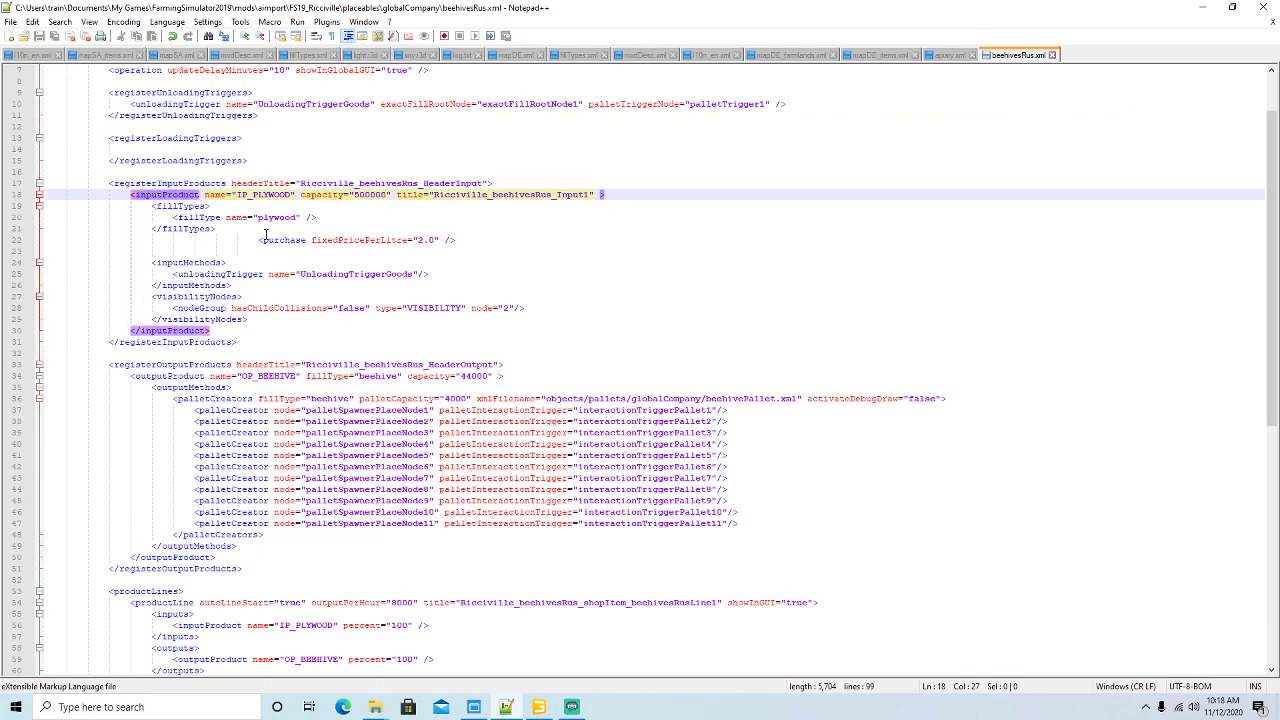
pyautogui.scroll(-6, 265, 234)
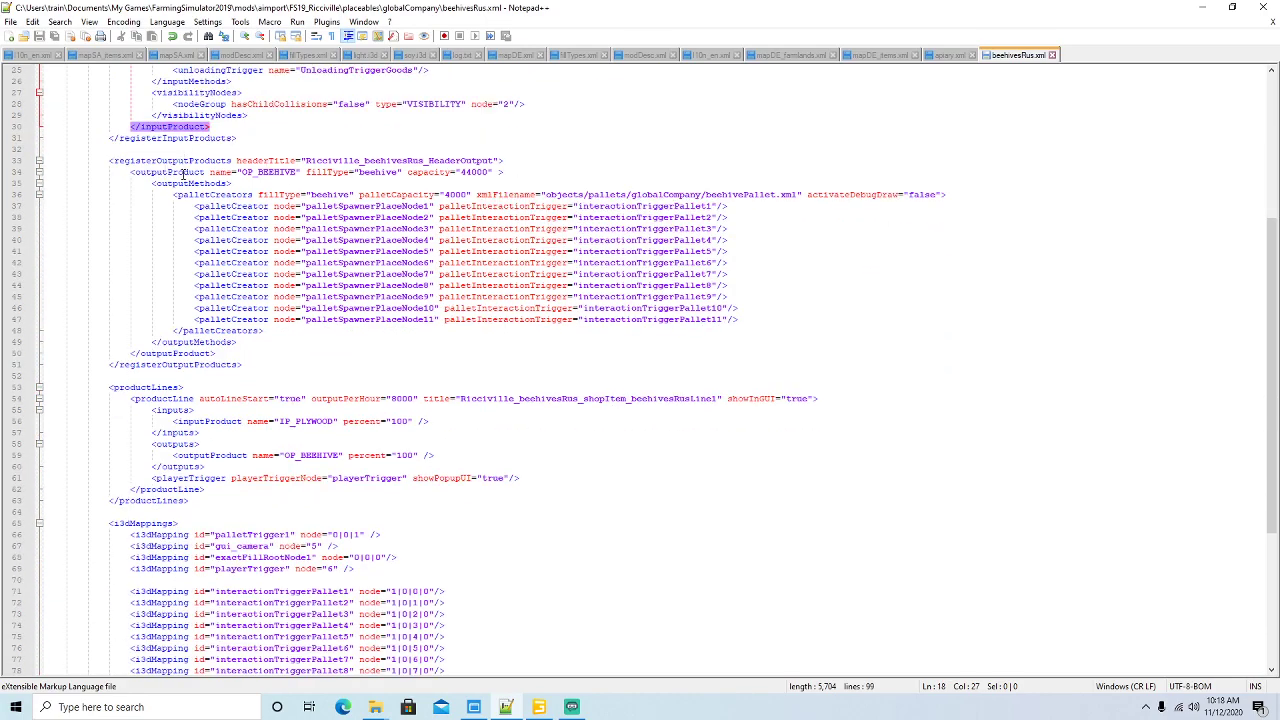
pyautogui.click(183, 173)
pyautogui.scroll(-6, 327, 246)
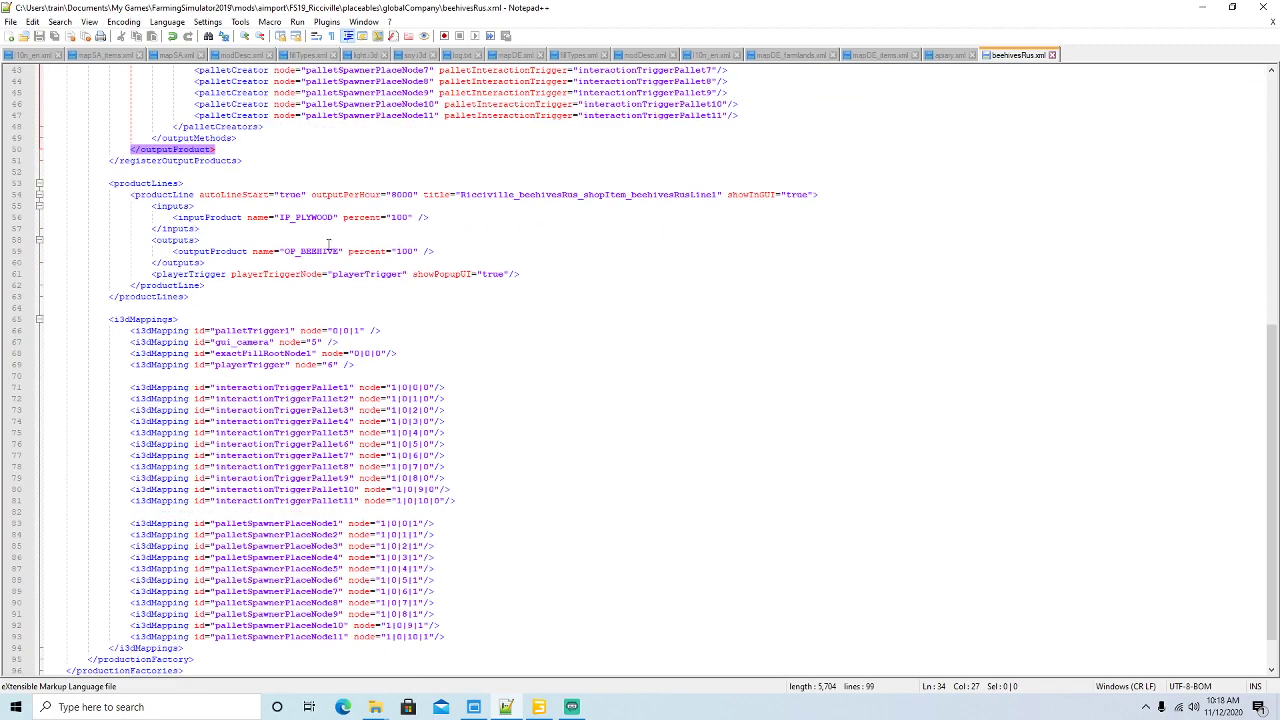
pyautogui.scroll(-2, 339, 242)
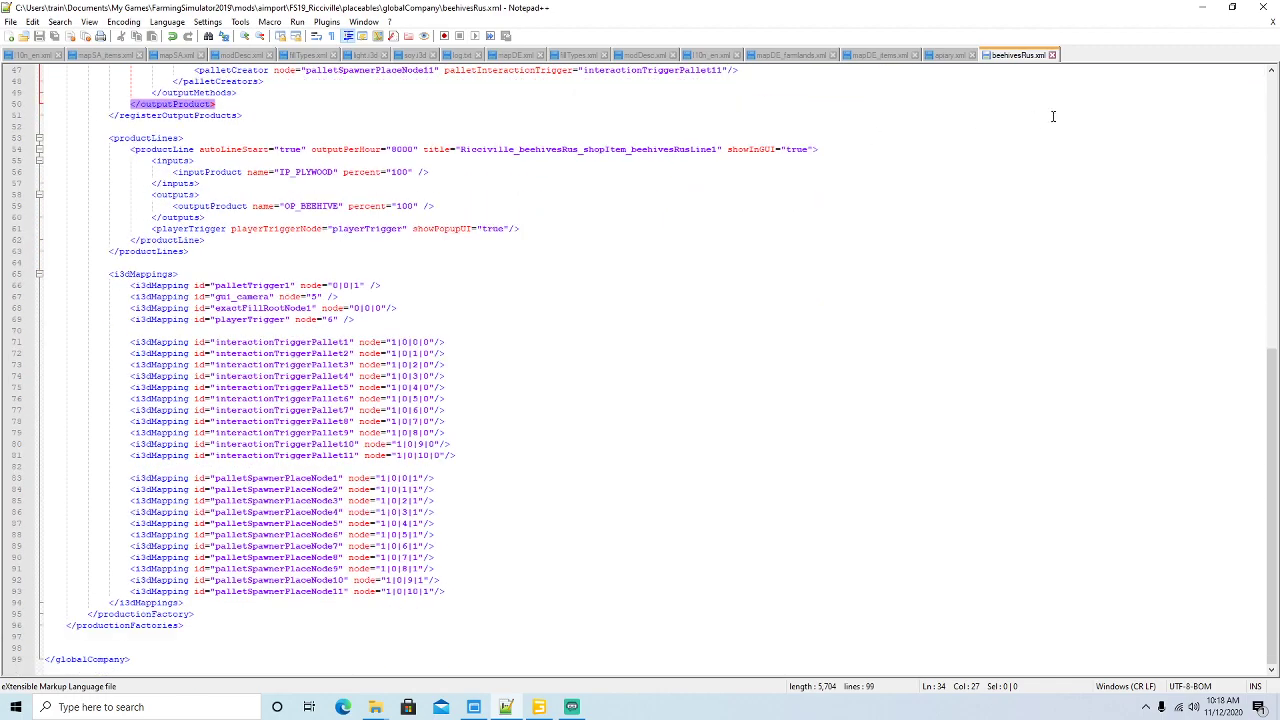
# - Minimize the text editor and both globalCompany folder windows to return to GIANTS Editor
pyautogui.click(1201, 7)
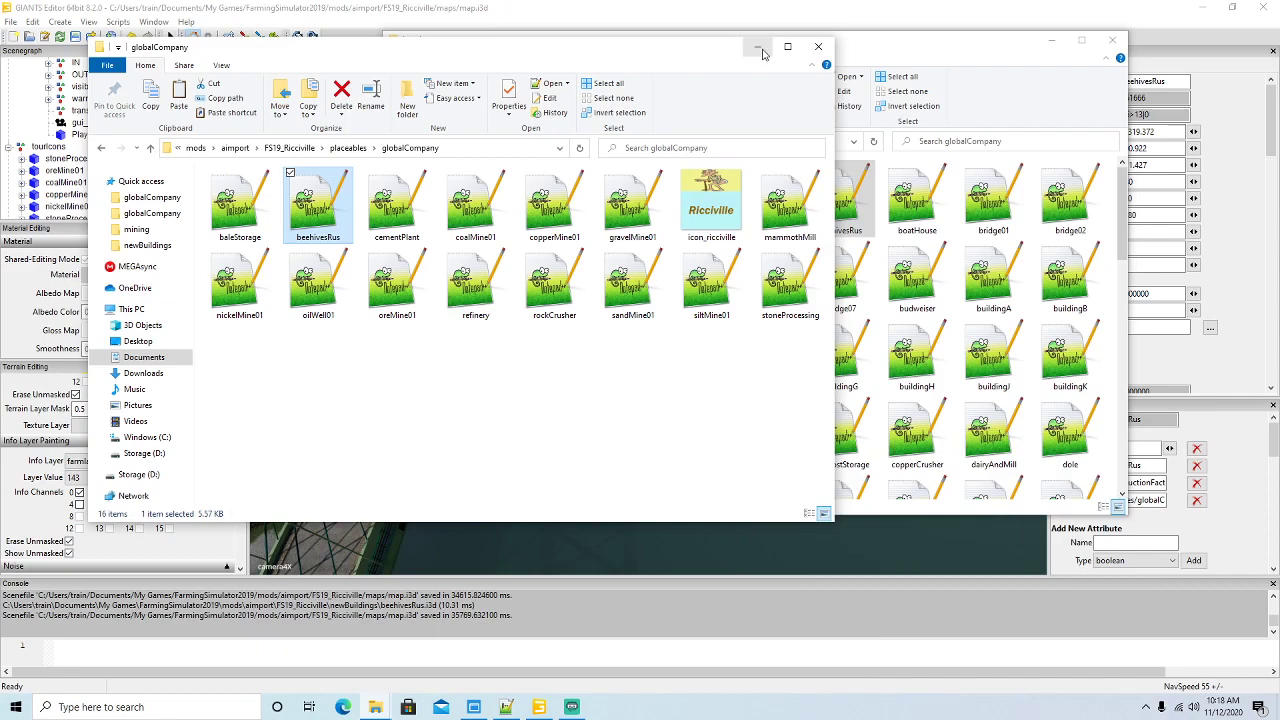
pyautogui.click(759, 48)
pyautogui.click(1051, 40)
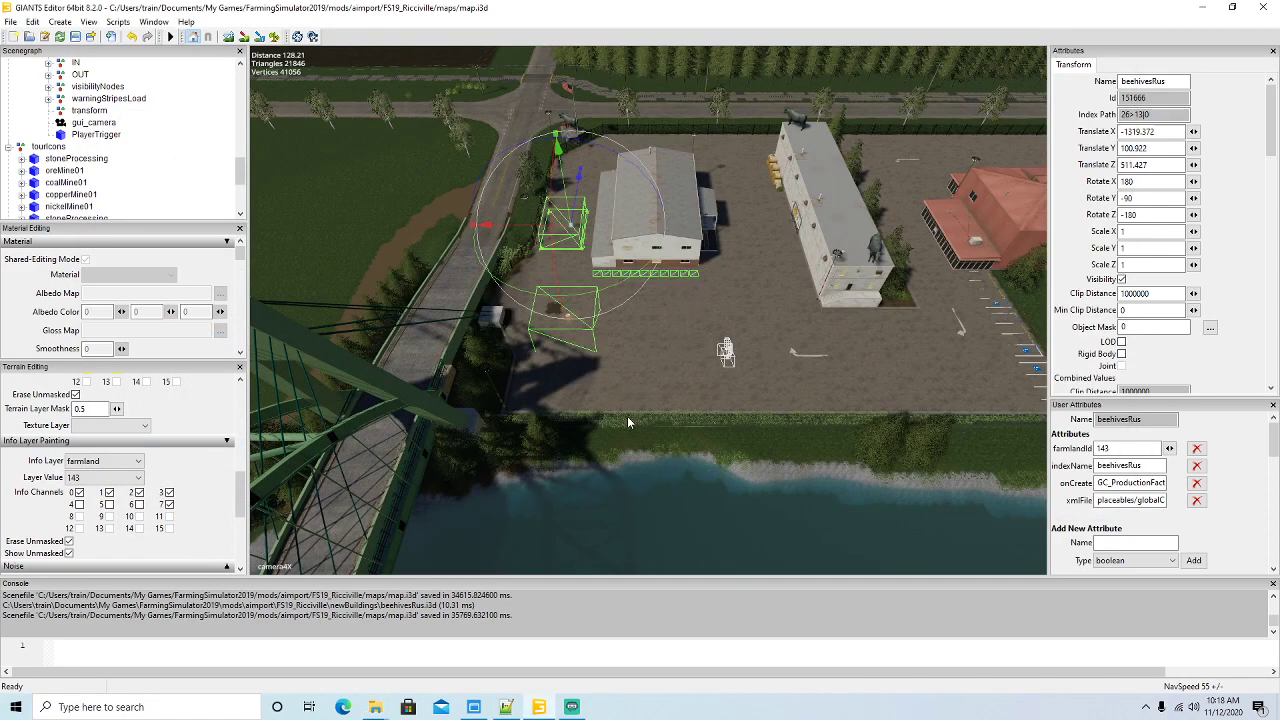
# - Survey the land around the beehivesRus yard and across the river for open building ground
pyautogui.scroll(-3, 646, 424)
pyautogui.keyDown('alt'); pyautogui.moveTo(646, 424); pyautogui.dragTo(560, 377); pyautogui.keyUp('alt')
pyautogui.scroll(2, 644, 405)
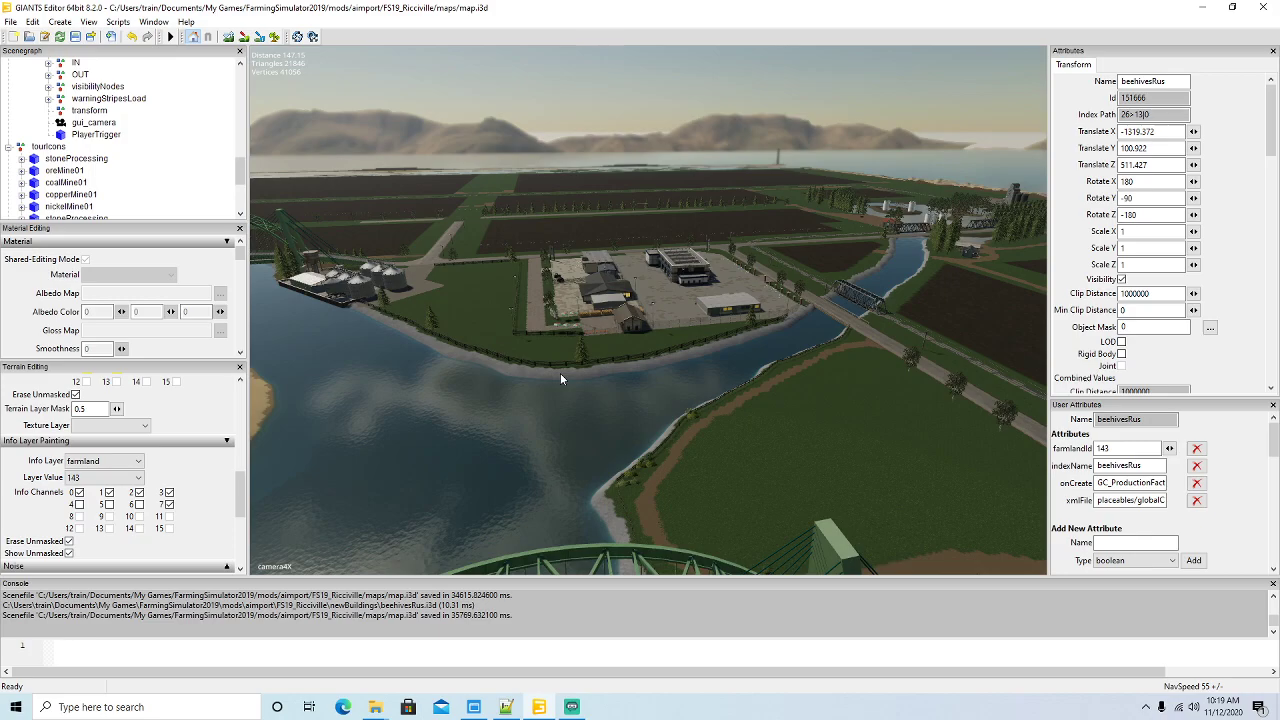
pyautogui.keyDown('alt'); pyautogui.moveTo(560, 389); pyautogui.dragTo(840, 408); pyautogui.keyUp('alt')
pyautogui.keyDown('alt'); pyautogui.moveTo(617, 417); pyautogui.dragTo(553, 395); pyautogui.keyUp('alt')
pyautogui.scroll(4, 687, 383)
pyautogui.scroll(8, 726, 366)
pyautogui.scroll(12, 722, 349)
pyautogui.scroll(5, 553, 395)
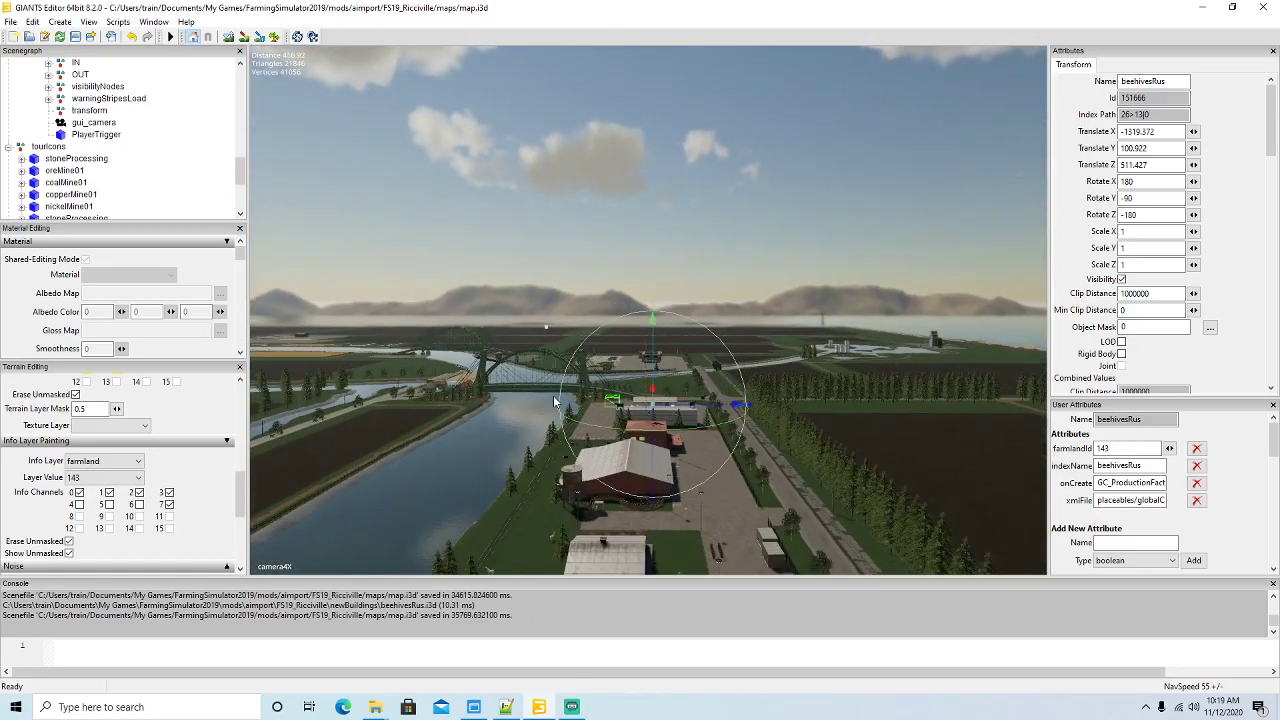
pyautogui.scroll(12, 553, 395)
pyautogui.keyDown('alt'); pyautogui.moveTo(553, 395); pyautogui.dragTo(739, 429); pyautogui.keyUp('alt')
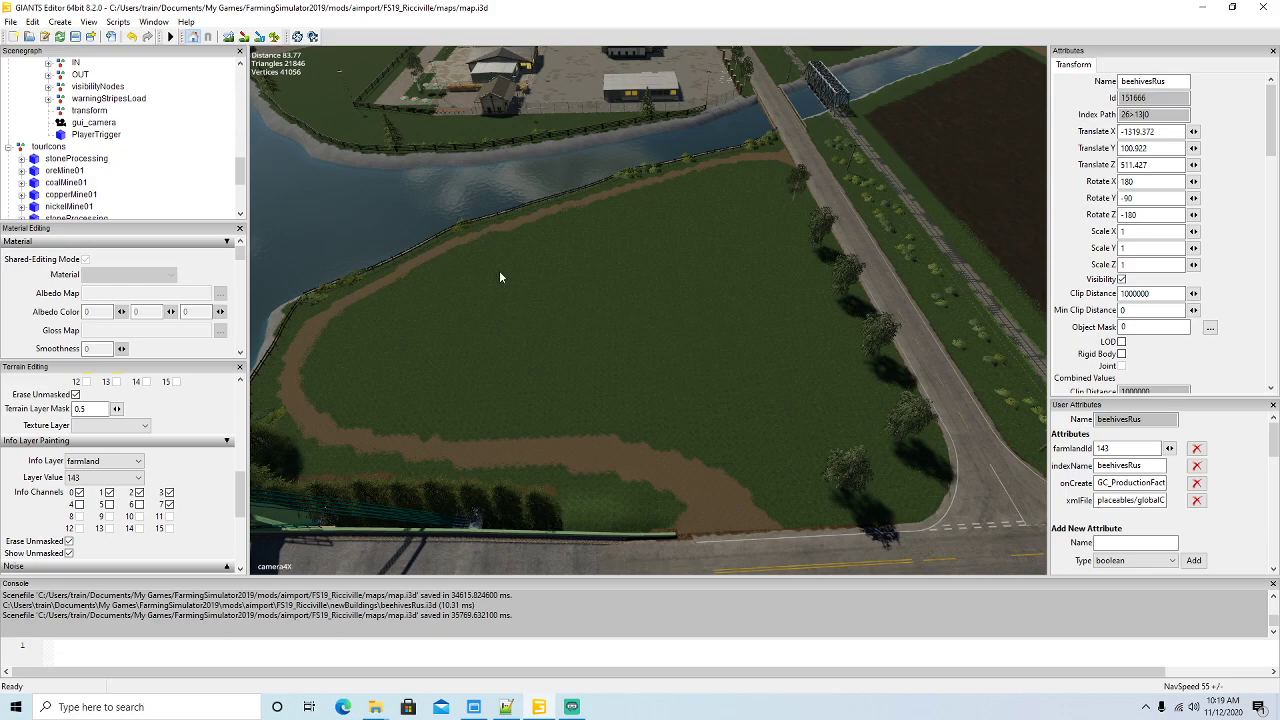
# - Examine the open grass plot between the fenced yard and the grain silos by the river
pyautogui.keyDown('alt'); pyautogui.moveTo(667, 371); pyautogui.dragTo(440, 363); pyautogui.keyUp('alt')
pyautogui.scroll(5, 606, 260)
pyautogui.scroll(3, 655, 245)
pyautogui.scroll(5, 656, 291)
pyautogui.scroll(3, 436, 363)
pyautogui.scroll(-5, 438, 363)
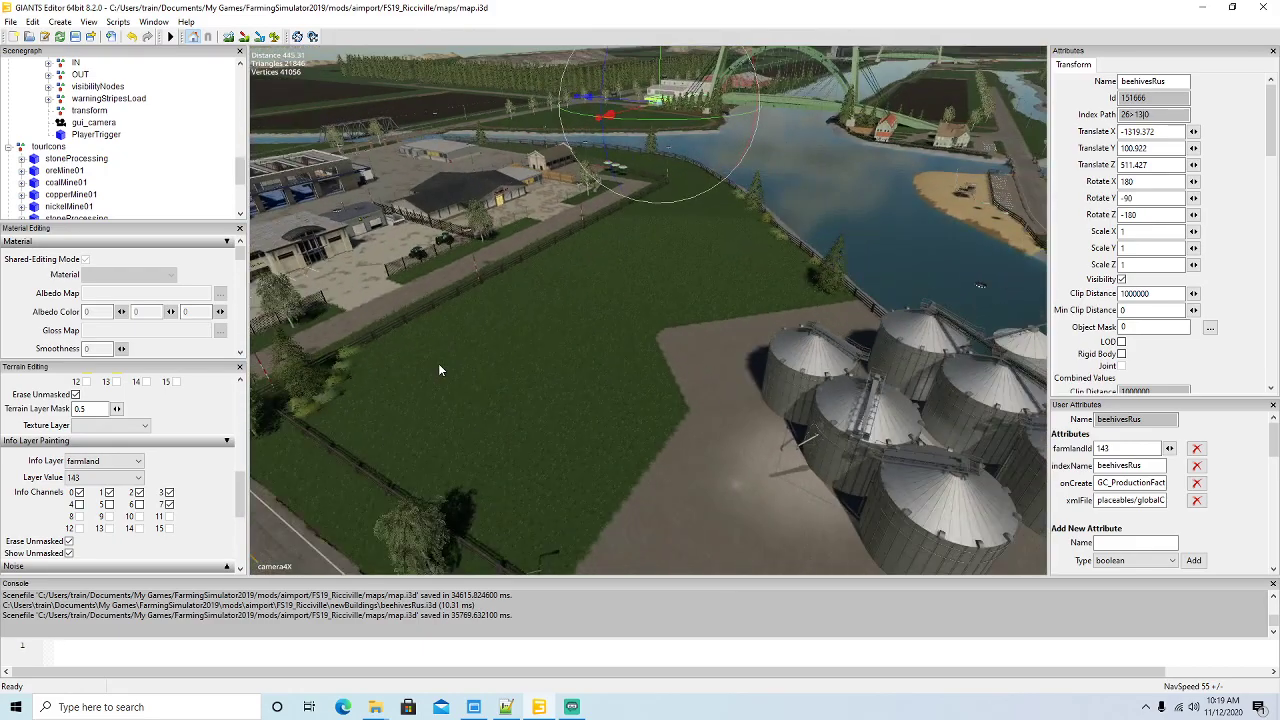
pyautogui.scroll(4, 438, 363)
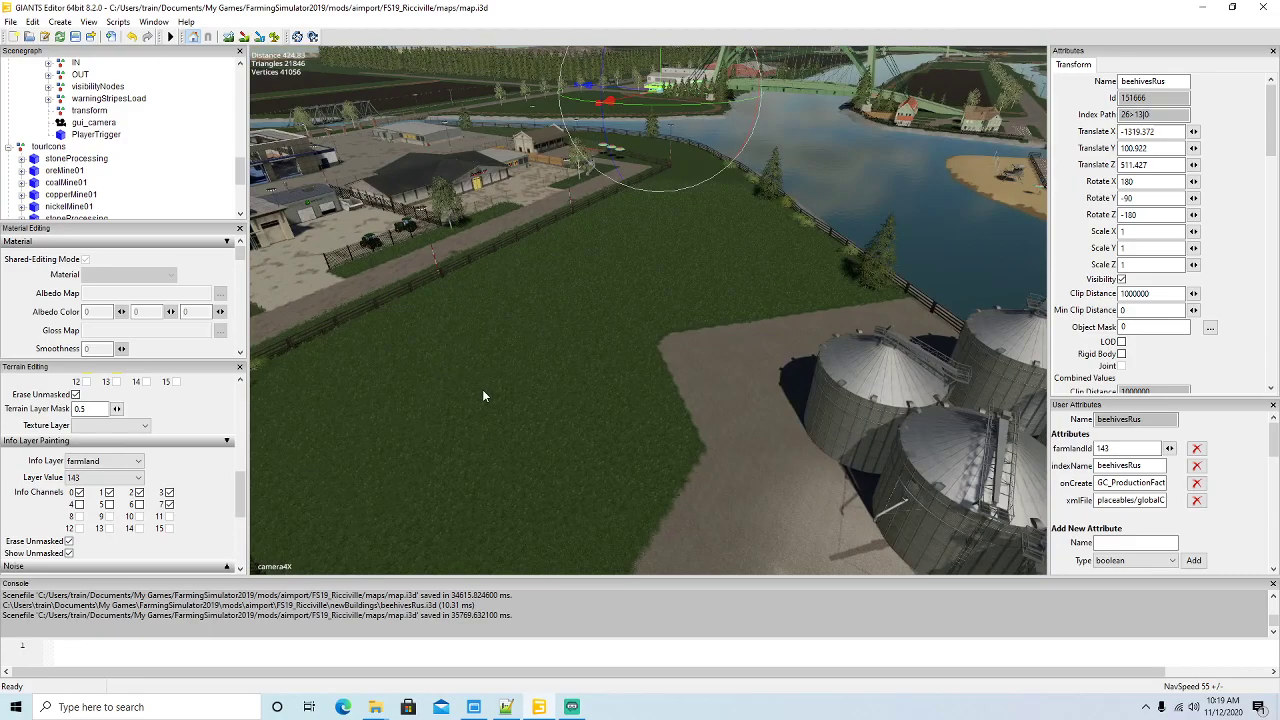
pyautogui.keyDown('alt'); pyautogui.moveTo(578, 433); pyautogui.dragTo(698, 460); pyautogui.keyUp('alt')
pyautogui.scroll(5, 556, 380)
pyautogui.scroll(-4, 641, 422)
pyautogui.scroll(-4, 667, 451)
pyautogui.scroll(4, 646, 452)
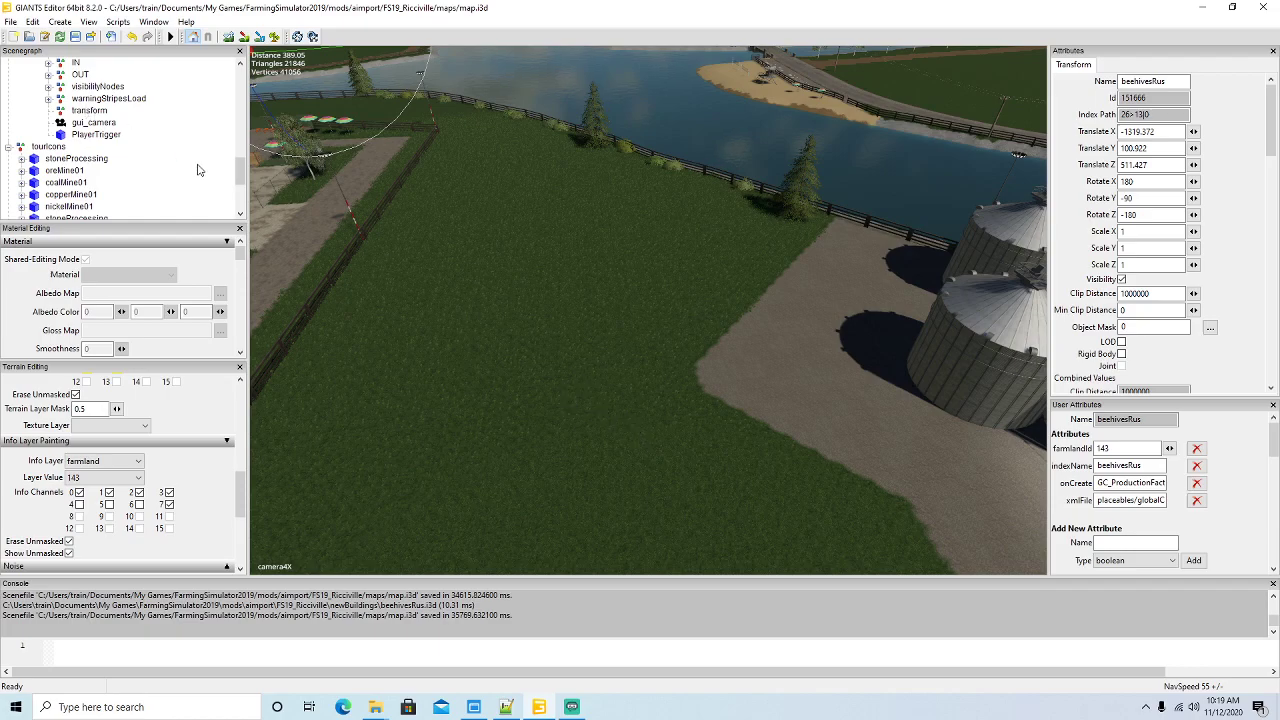
# - Collapse the beehivesRus group and create a new transform group in the scene
pyautogui.scroll(2, 185, 160)
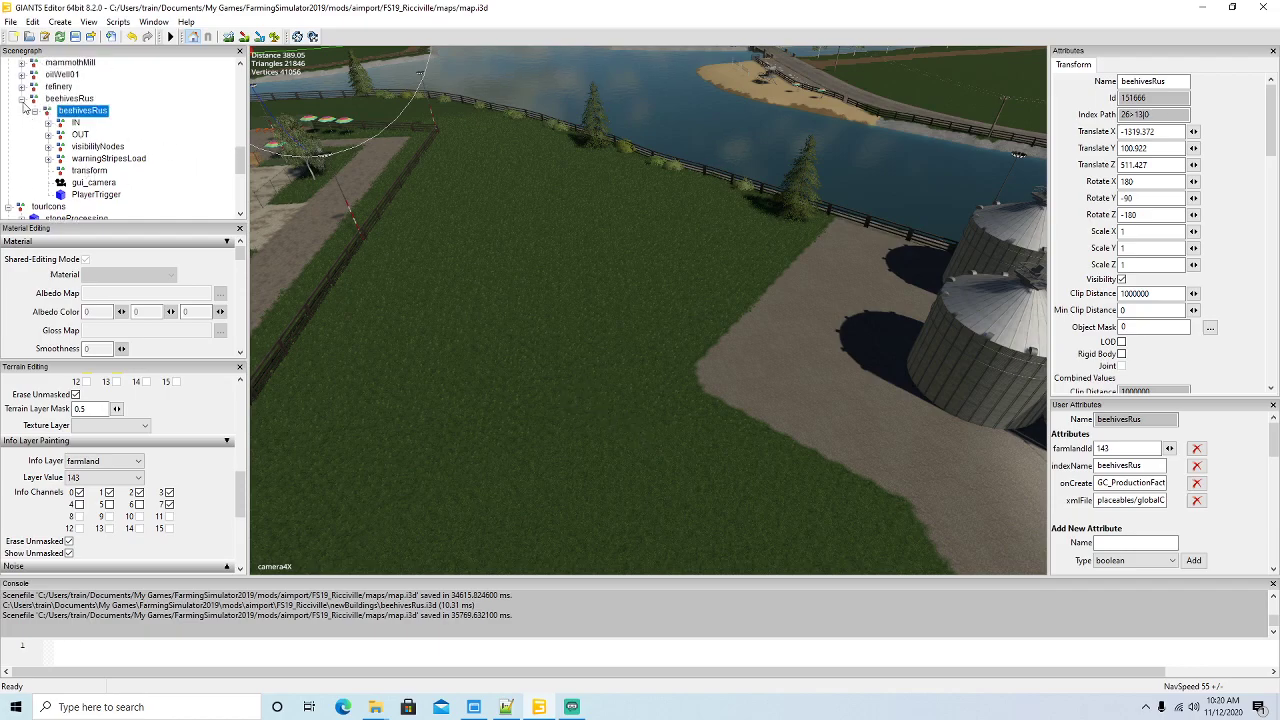
pyautogui.click(21, 99)
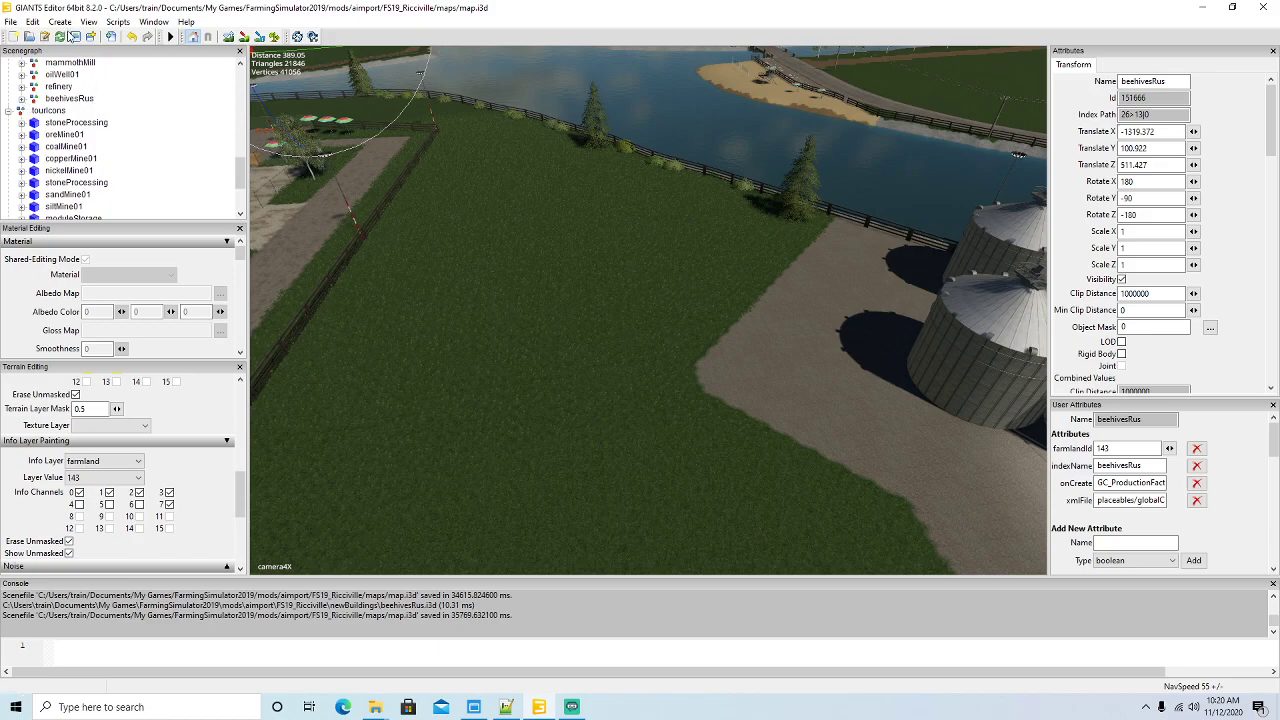
pyautogui.click(60, 22)
pyautogui.click(75, 40)
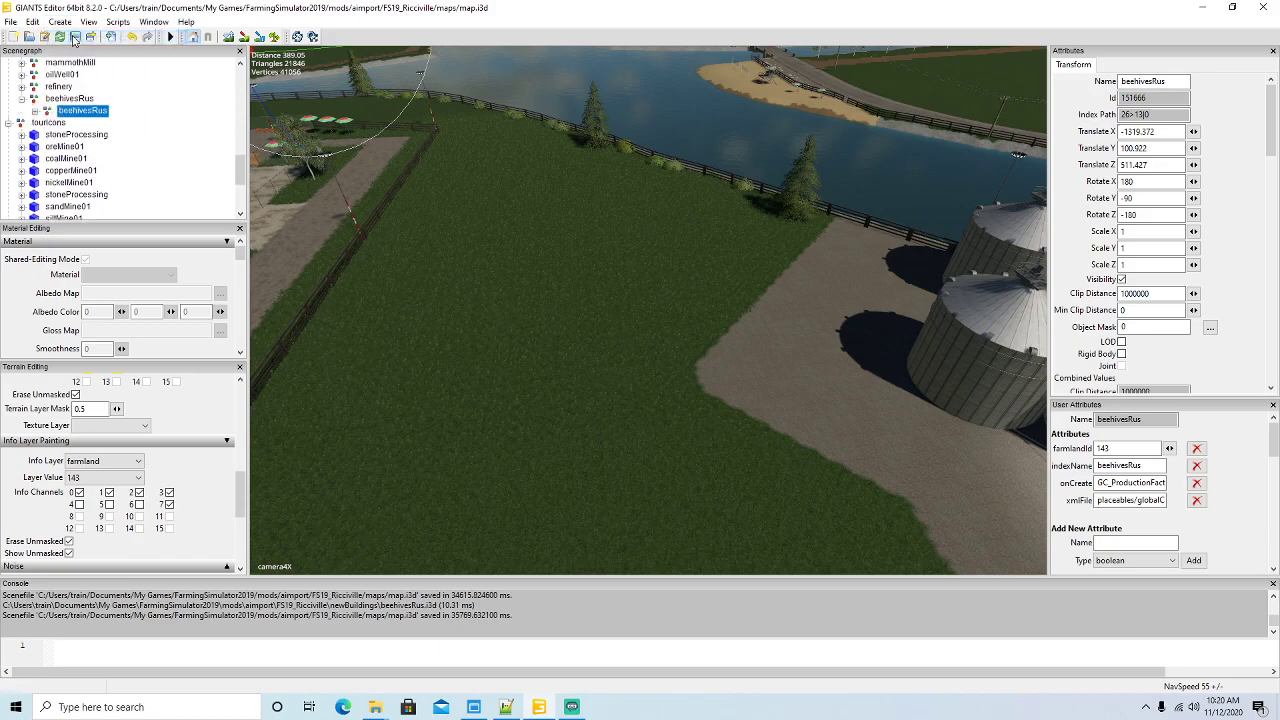
# - Move the new transform group into globalCompany and name it apiary
pyautogui.moveTo(241, 175); pyautogui.dragTo(240, 210)
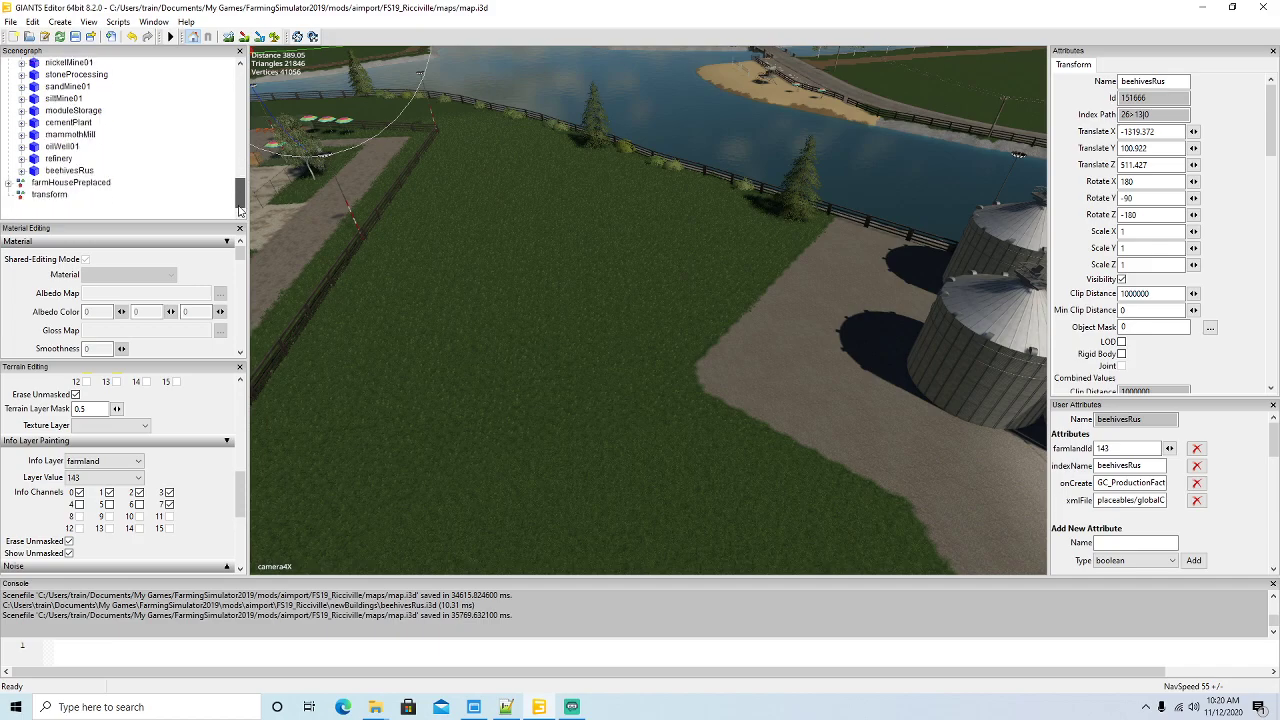
pyautogui.click(22, 197)
pyautogui.scroll(6, 140, 148)
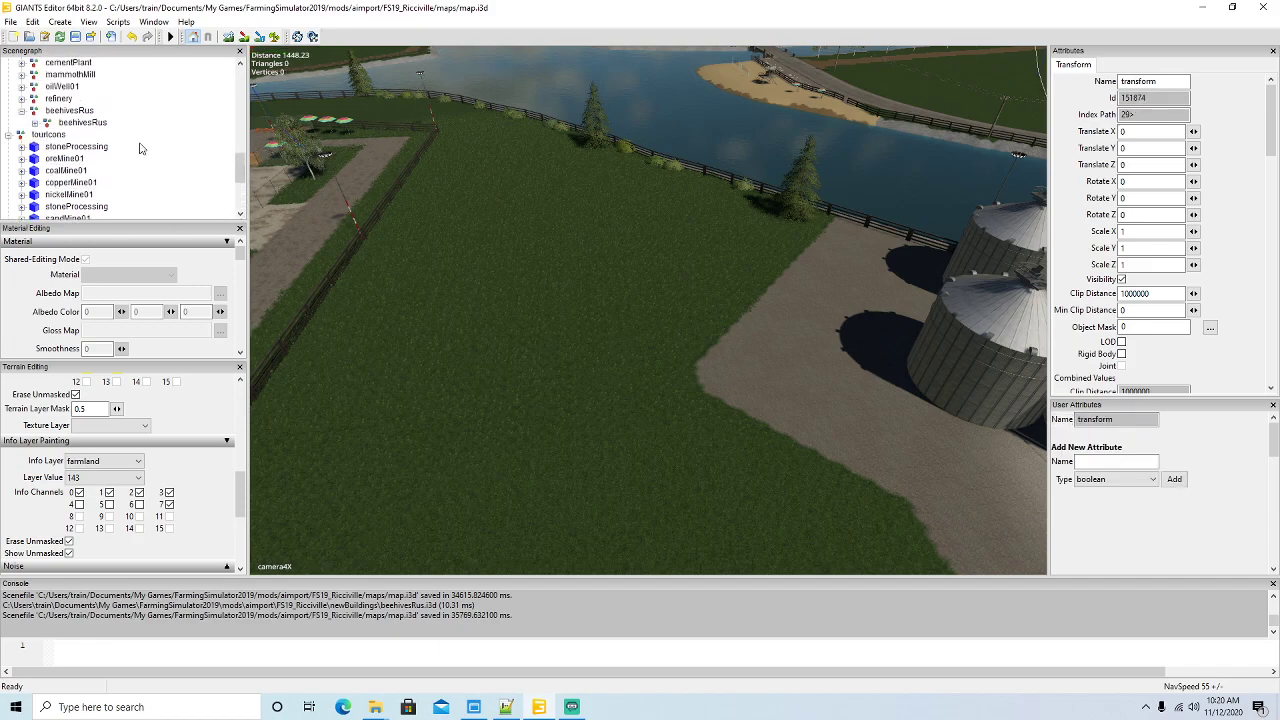
pyautogui.scroll(4, 140, 148)
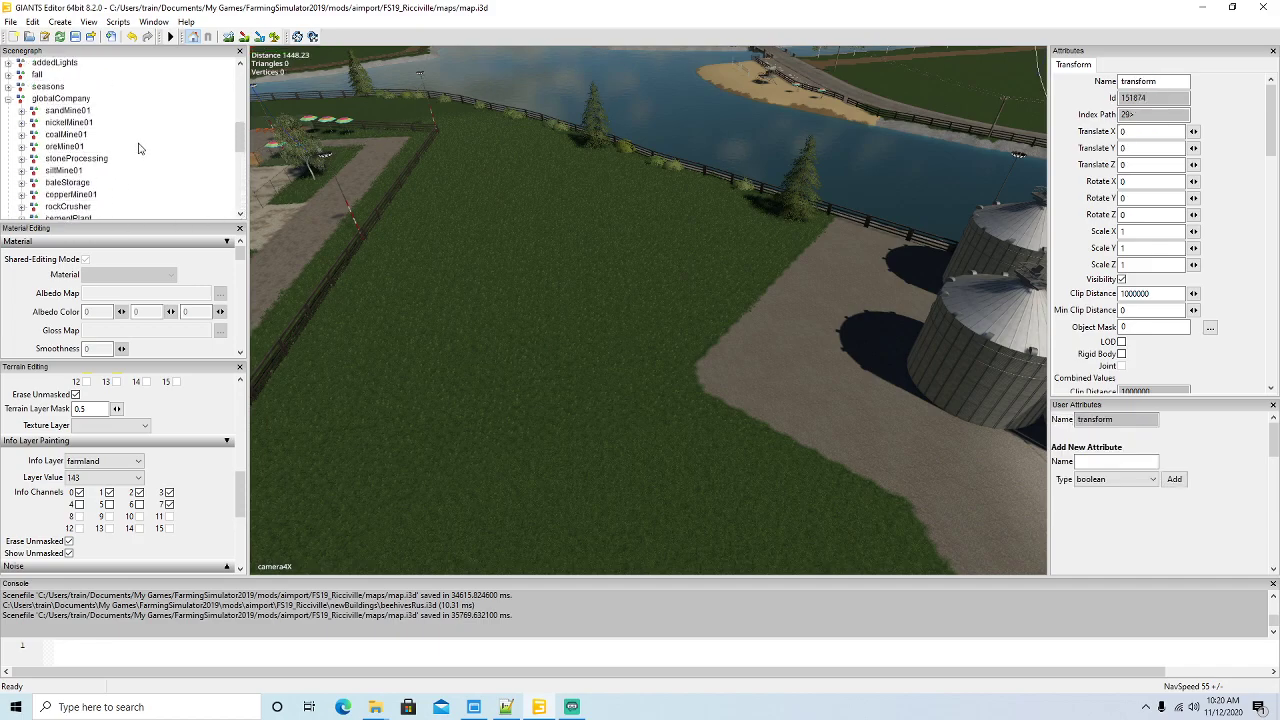
pyautogui.click(33, 21)
pyautogui.click(37, 124)
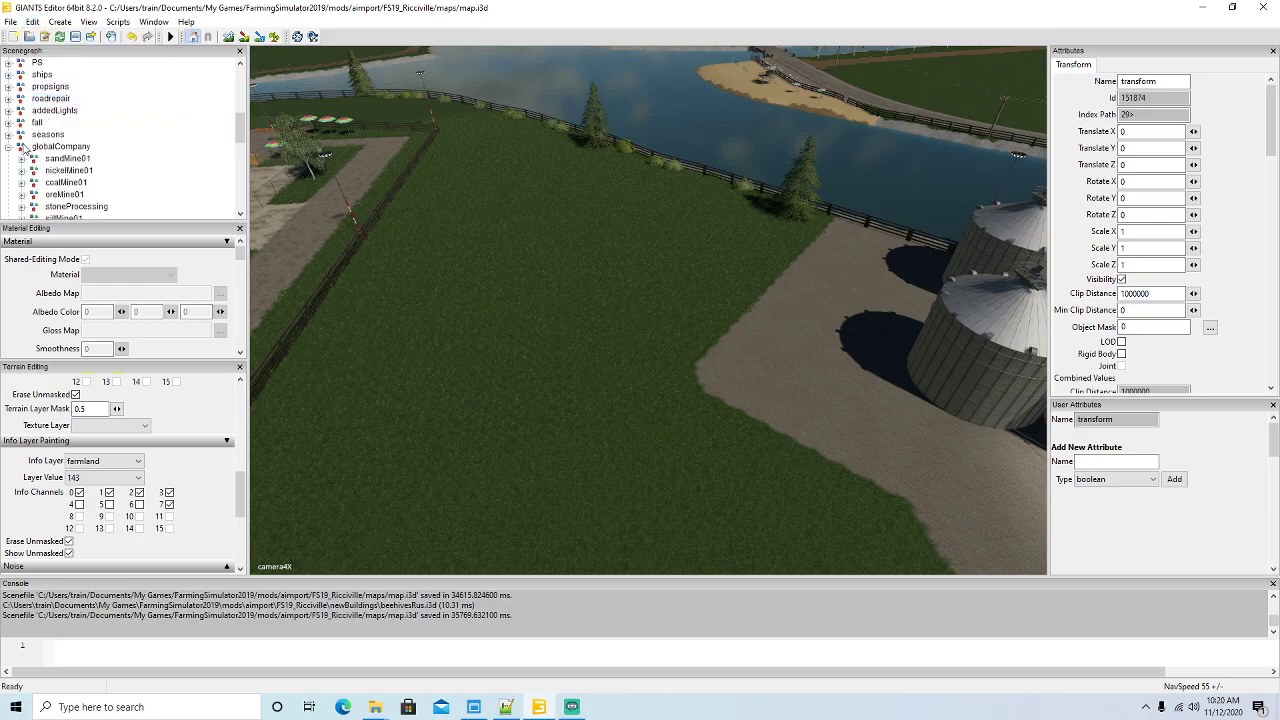
pyautogui.click(24, 148)
pyautogui.click(33, 21)
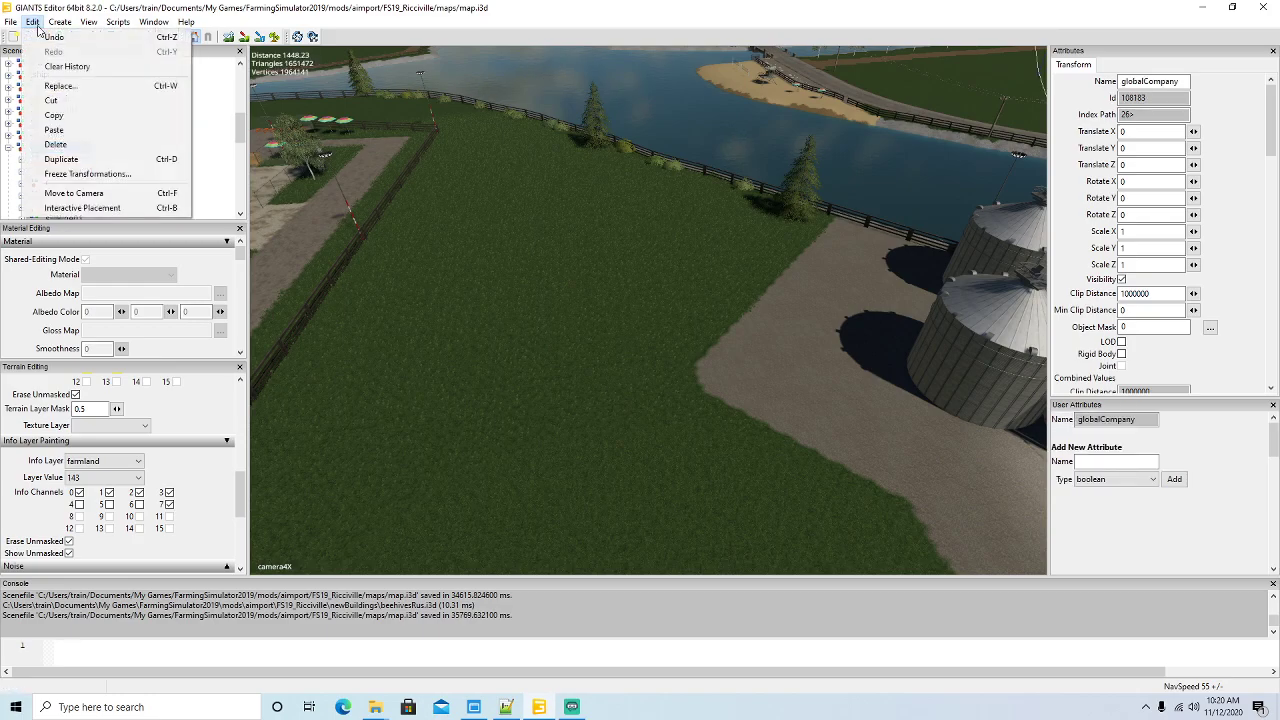
pyautogui.click(57, 134)
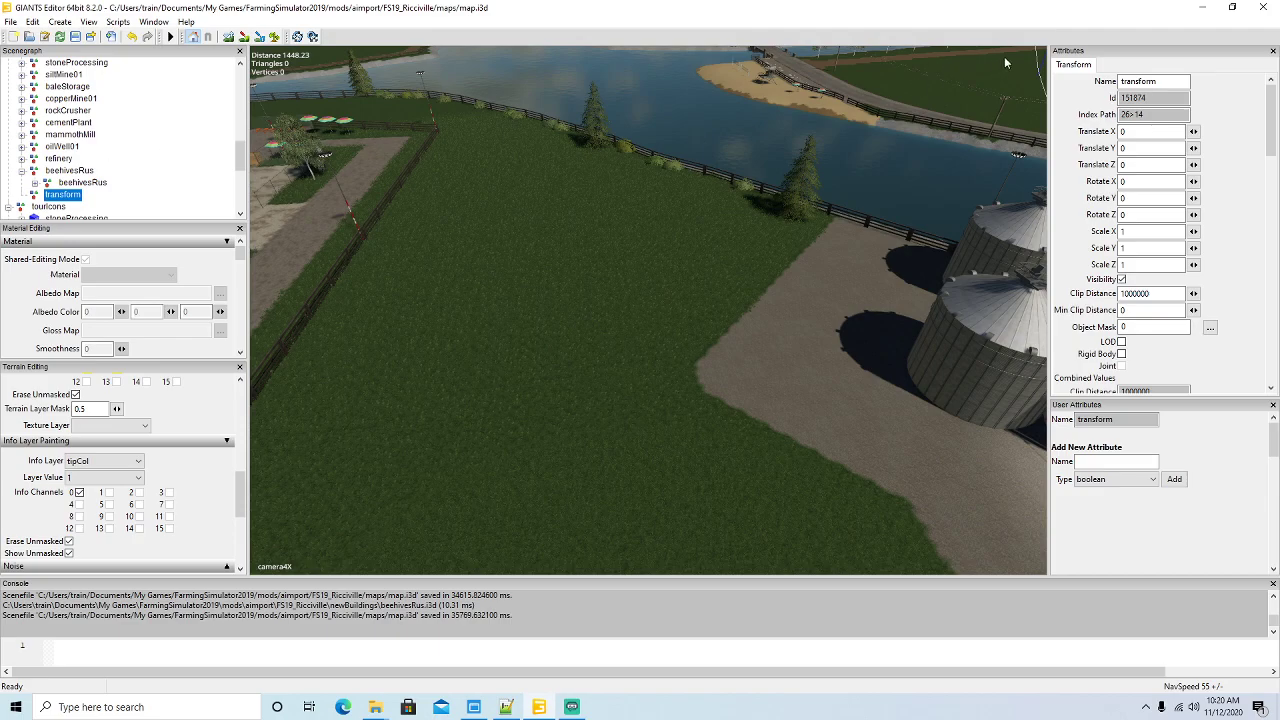
pyautogui.doubleClick(1171, 82)
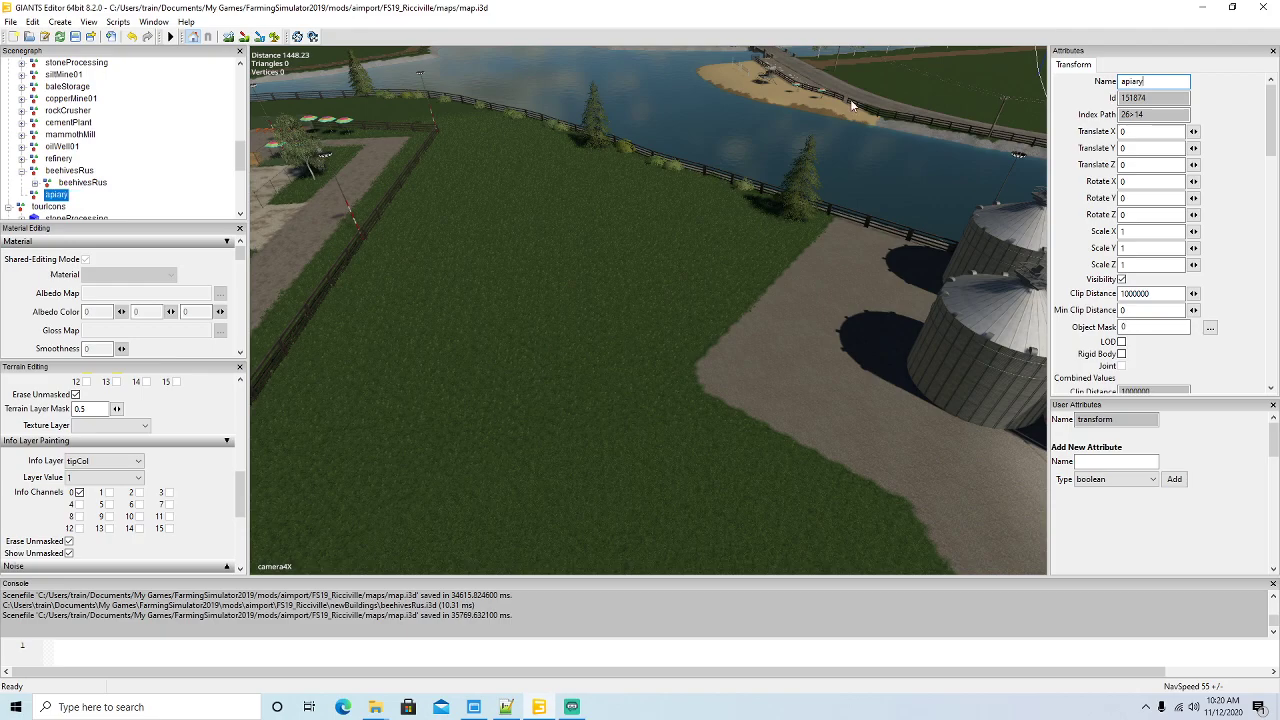
# - Import apiary.i3d from the newBuildings folder
pyautogui.click(12, 23)
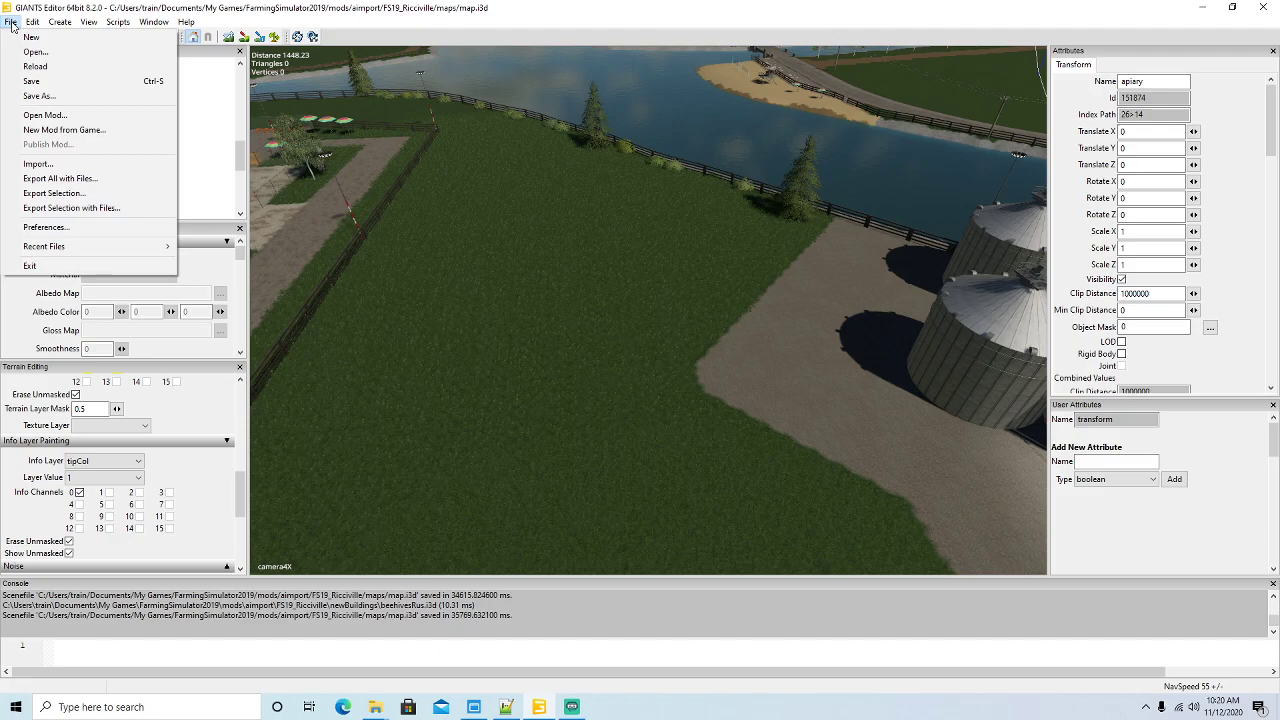
pyautogui.click(42, 164)
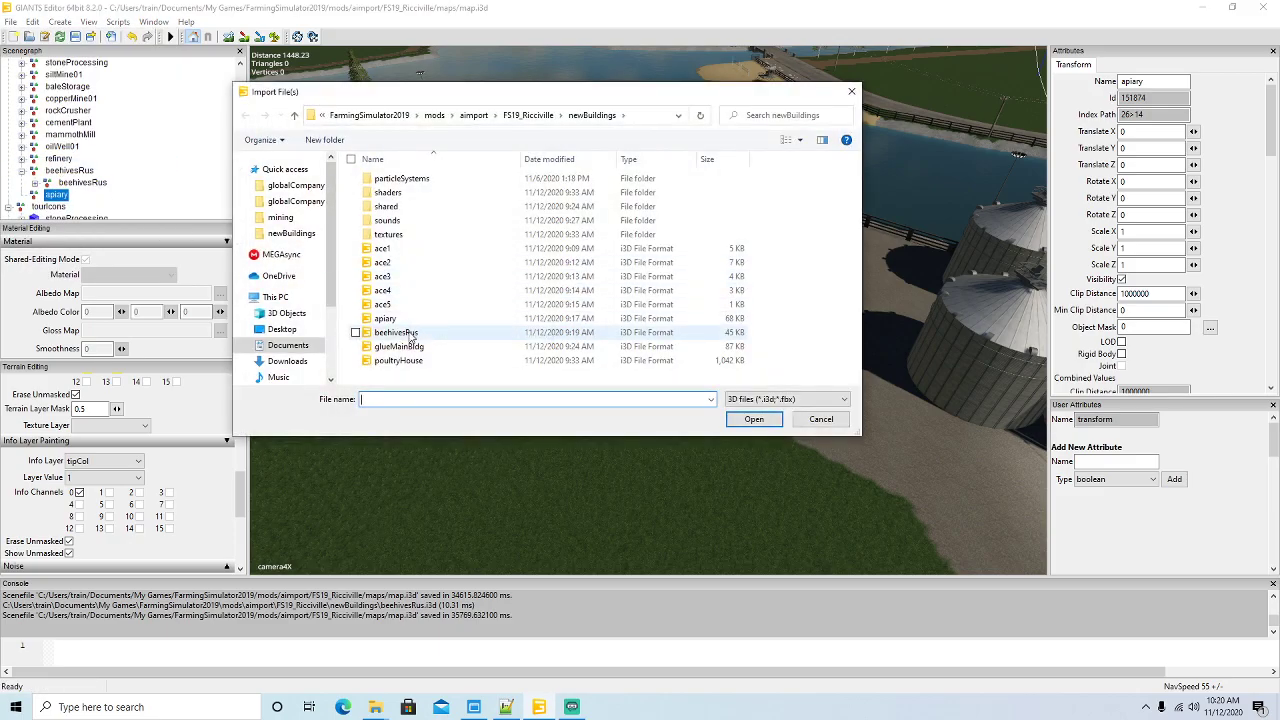
pyautogui.click(388, 319)
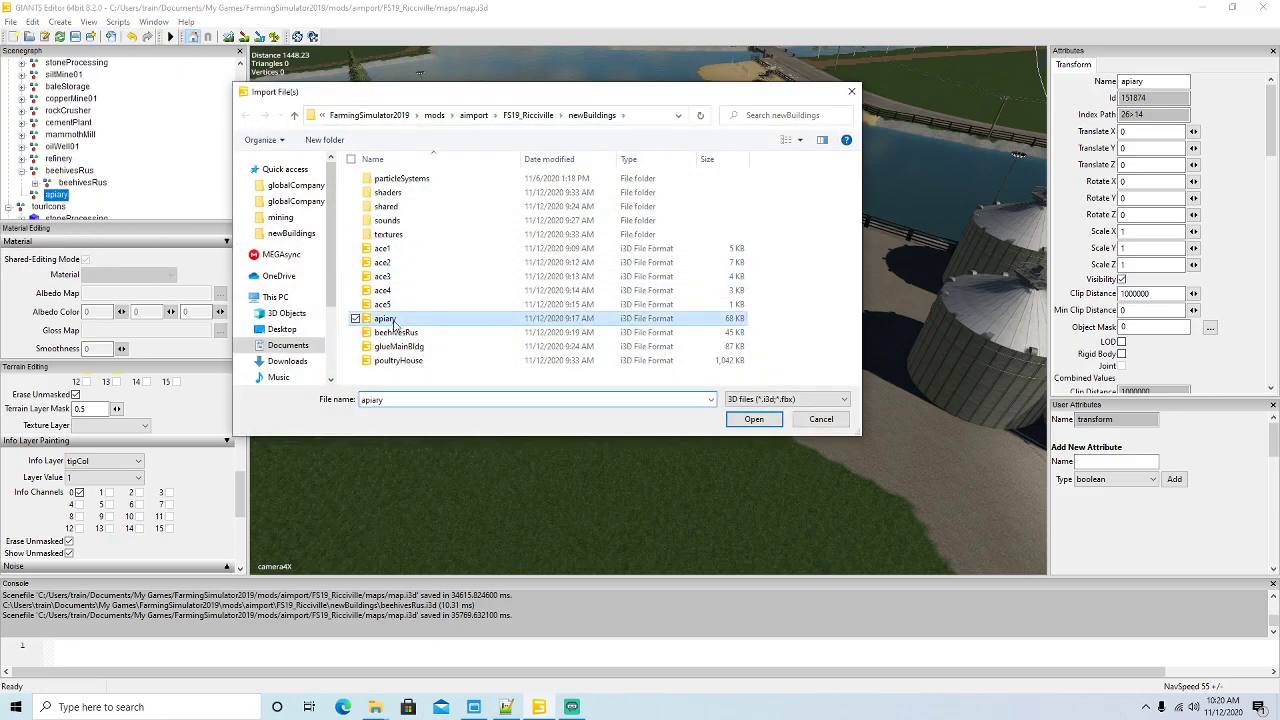
pyautogui.click(755, 420)
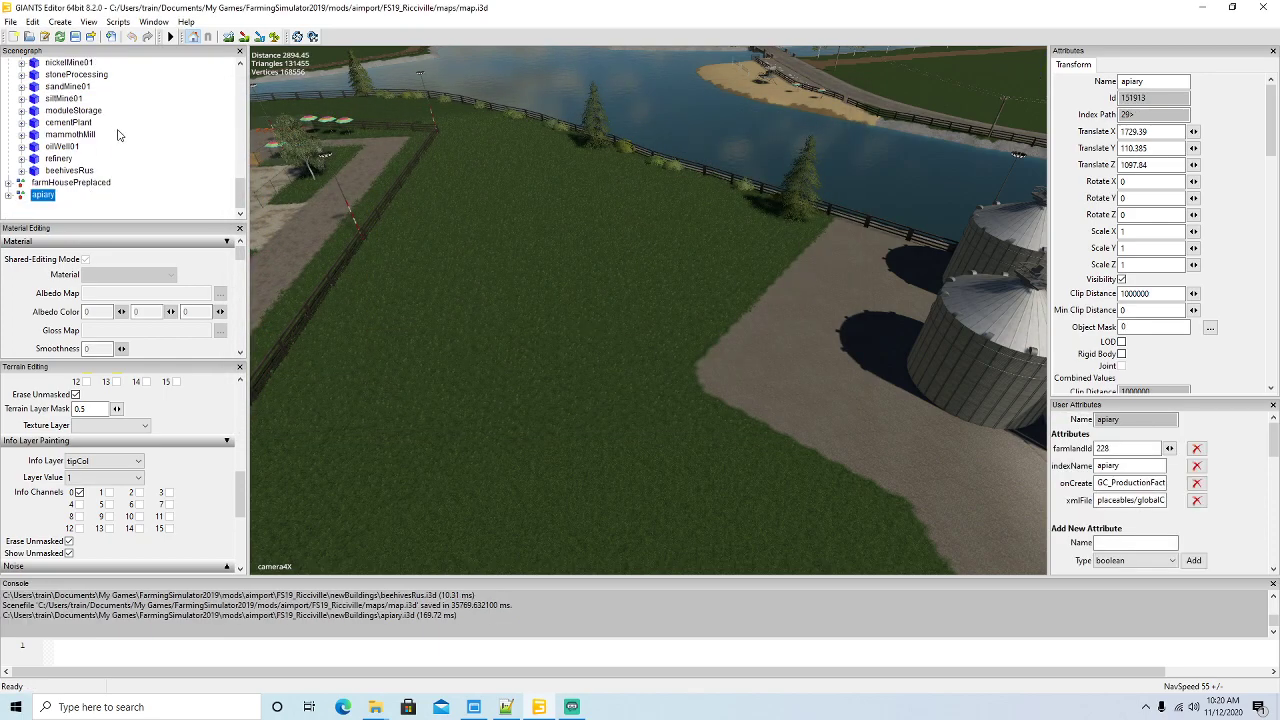
# - Move the imported apiary object into the apiary group under globalCompany
pyautogui.scroll(4, 140, 149)
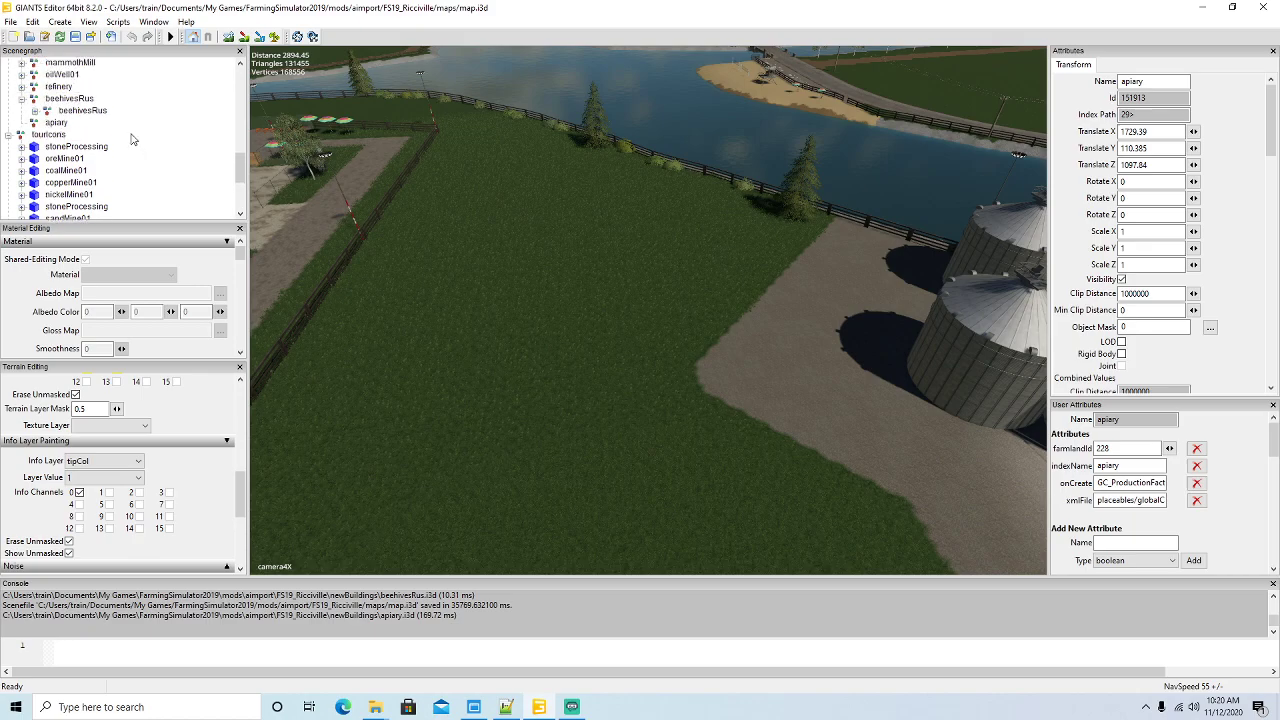
pyautogui.click(36, 26)
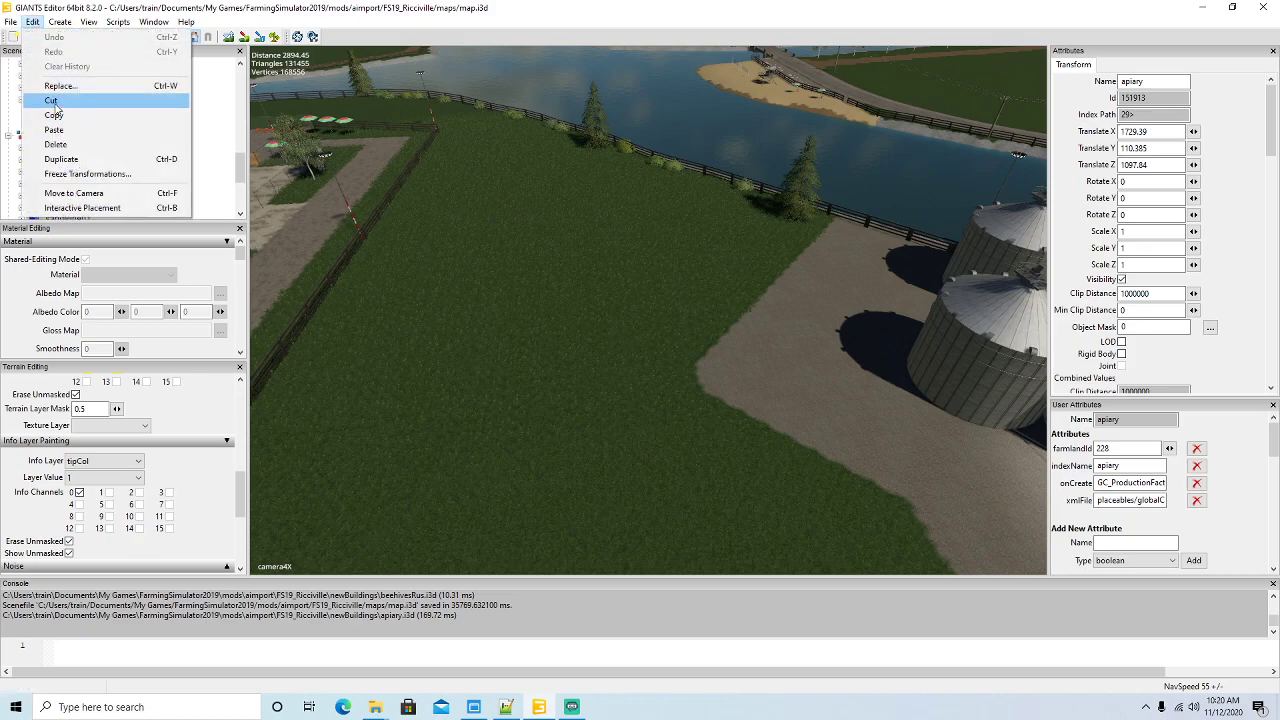
pyautogui.click(56, 104)
pyautogui.click(36, 123)
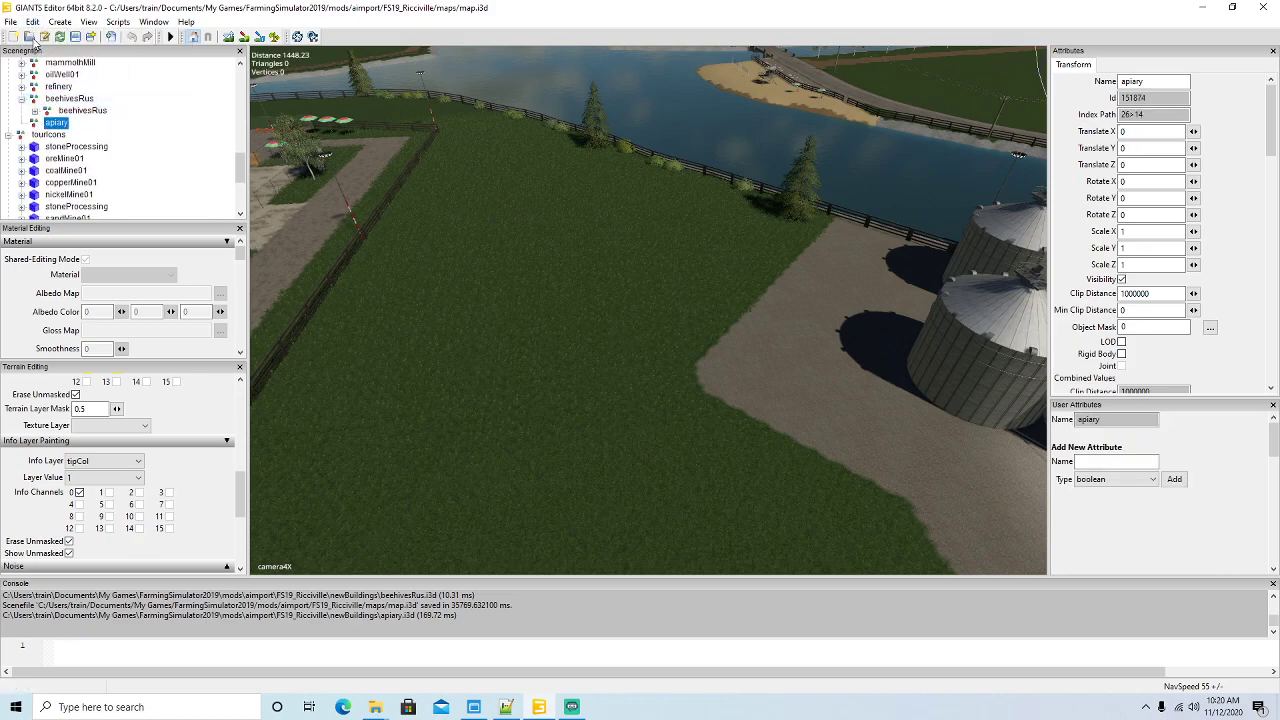
pyautogui.click(33, 24)
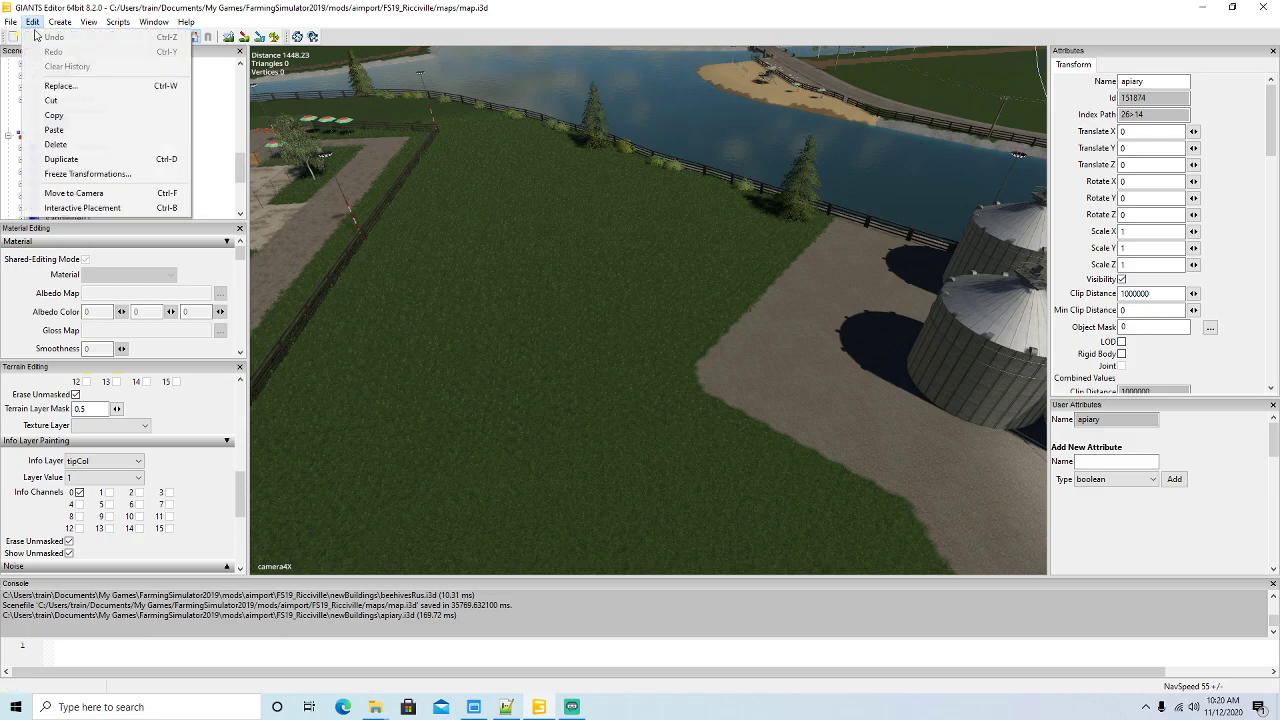
pyautogui.click(54, 130)
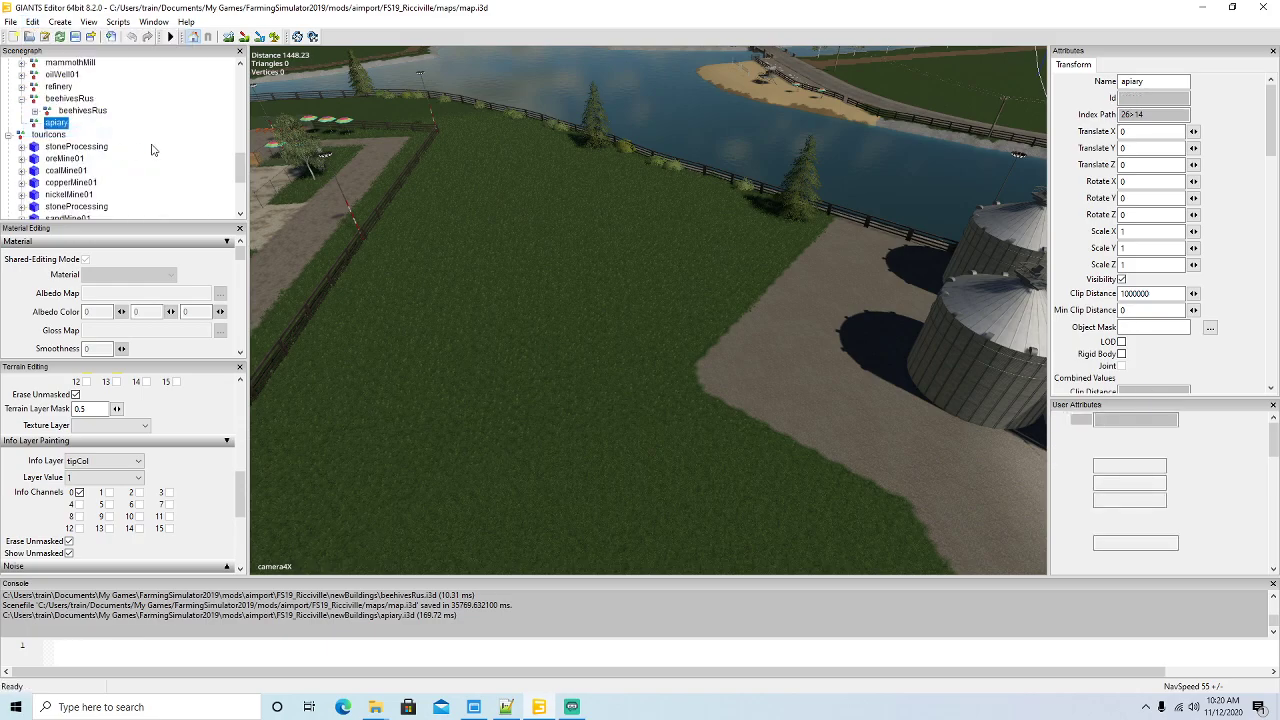
# - Place the apiary on the grass plot beside the grain silos using Interactive Placement and shift it away from the road
pyautogui.click(33, 24)
pyautogui.click(60, 208)
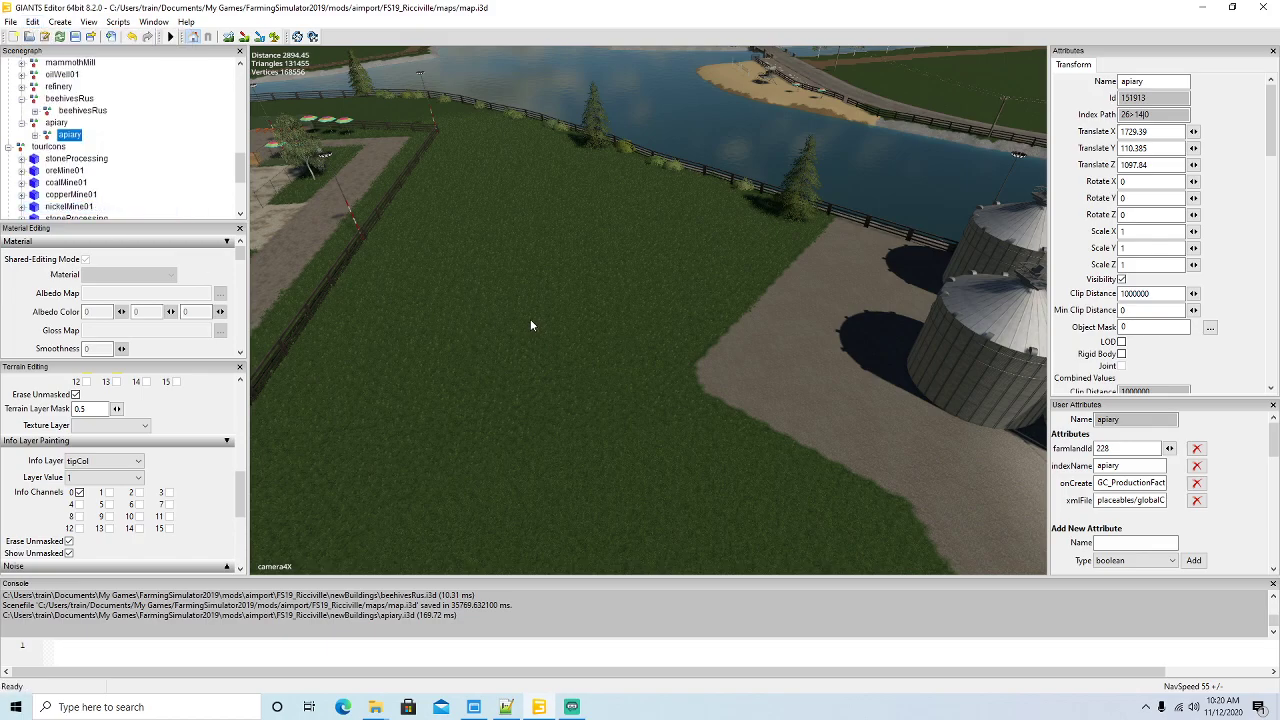
pyautogui.click(530, 320)
pyautogui.keyDown('alt'); pyautogui.moveTo(530, 320); pyautogui.dragTo(517, 350); pyautogui.keyUp('alt')
pyautogui.scroll(-10, 608, 363)
pyautogui.scroll(5, 694, 375)
pyautogui.scroll(-5, 517, 352)
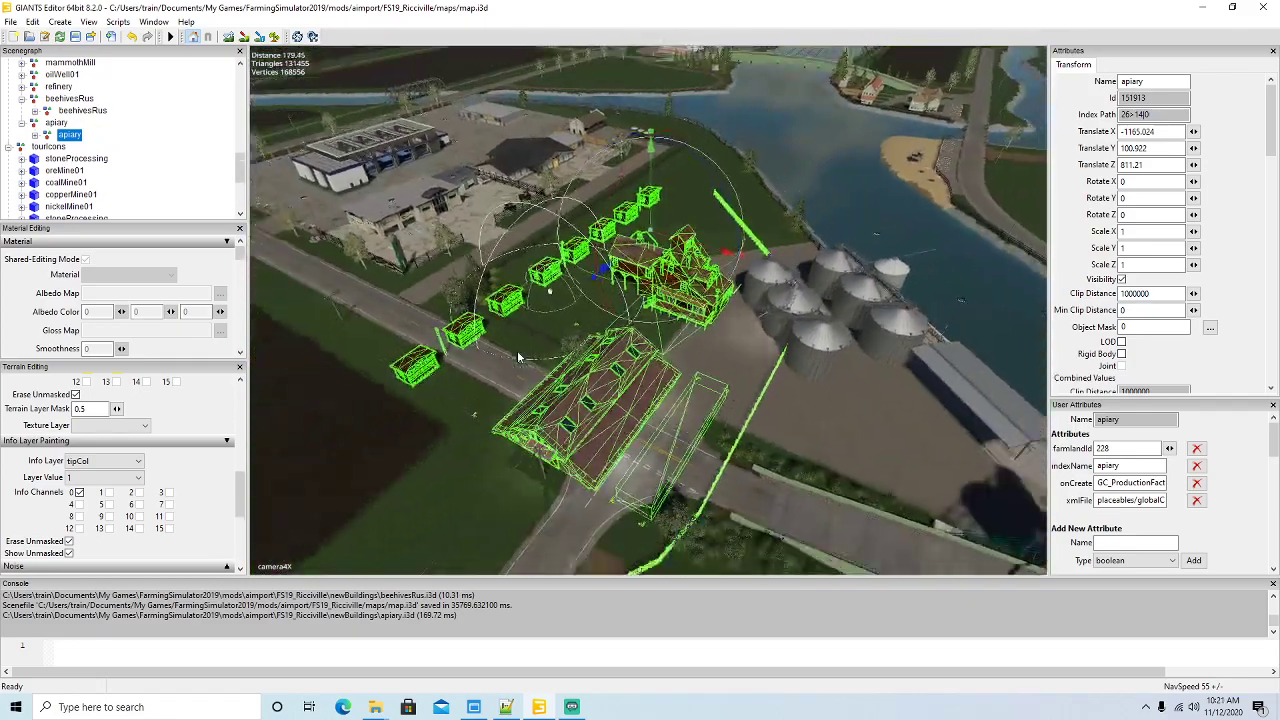
pyautogui.moveTo(620, 283); pyautogui.dragTo(688, 232)
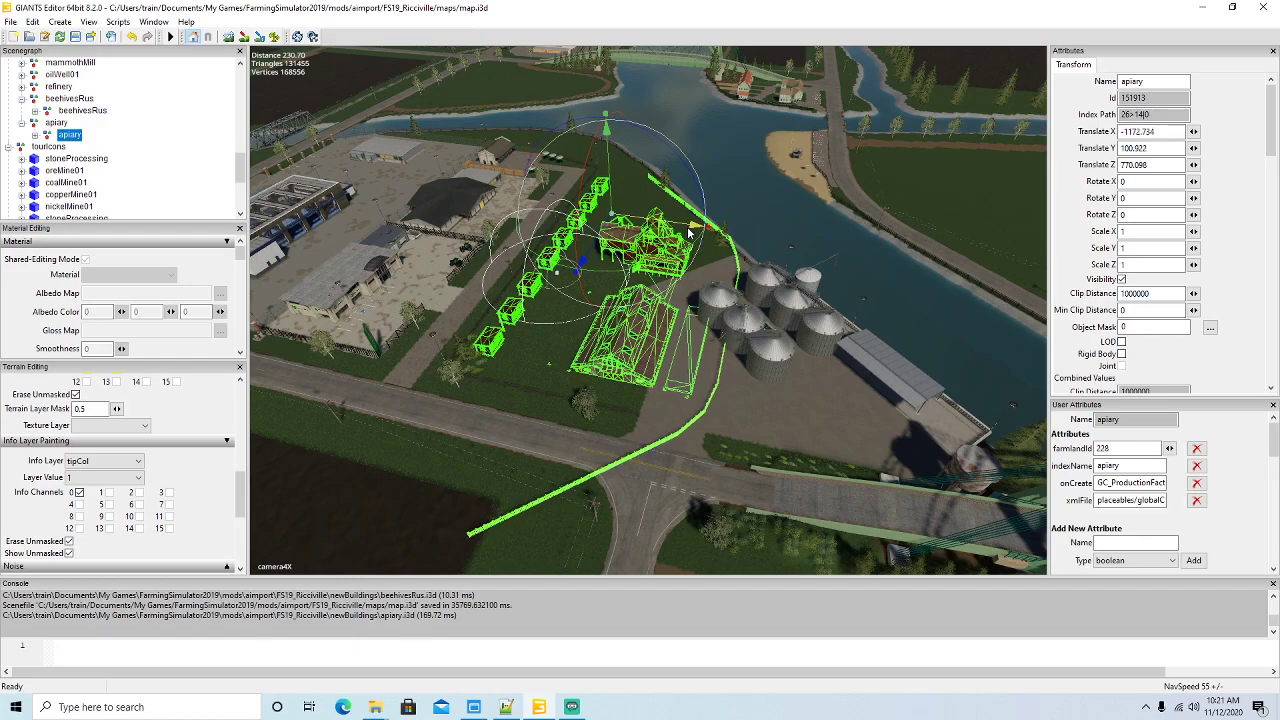
# - Relocate the apiary with Interactive Placement to the large open field beside the tree-lined road
pyautogui.scroll(-5, 686, 322)
pyautogui.keyDown('alt'); pyautogui.moveTo(686, 322); pyautogui.dragTo(612, 336); pyautogui.keyUp('alt')
pyautogui.press('w')
pyautogui.press('w')
pyautogui.press('w')
pyautogui.scroll(-5, 612, 336)
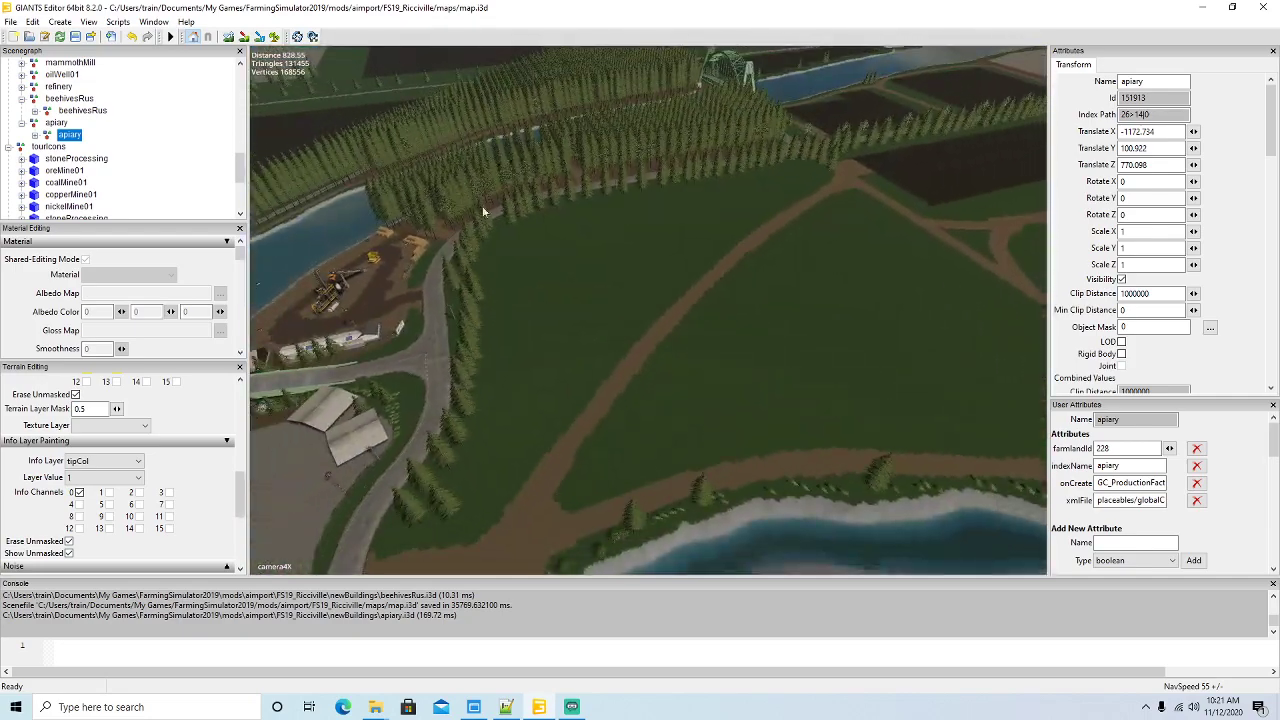
pyautogui.click(35, 24)
pyautogui.click(112, 208)
pyautogui.click(607, 300)
pyautogui.keyDown('alt'); pyautogui.moveTo(826, 414); pyautogui.dragTo(790, 424); pyautogui.keyUp('alt')
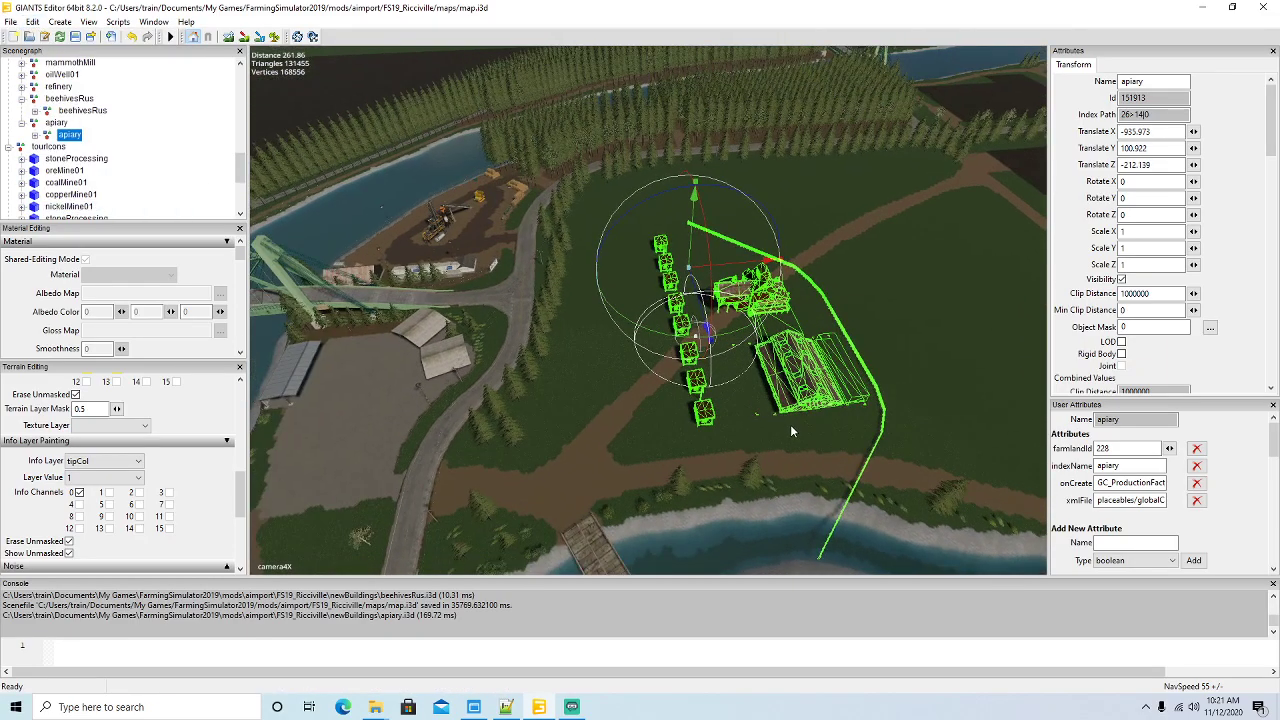
# - Rotate the apiary about -44° around Y and shift it into the field corner between the trees and the dirt track
pyautogui.scroll(-3, 790, 424)
pyautogui.moveTo(730, 338); pyautogui.dragTo(704, 360)
pyautogui.moveTo(651, 308); pyautogui.dragTo(735, 226)
pyautogui.moveTo(792, 255); pyautogui.dragTo(740, 241)
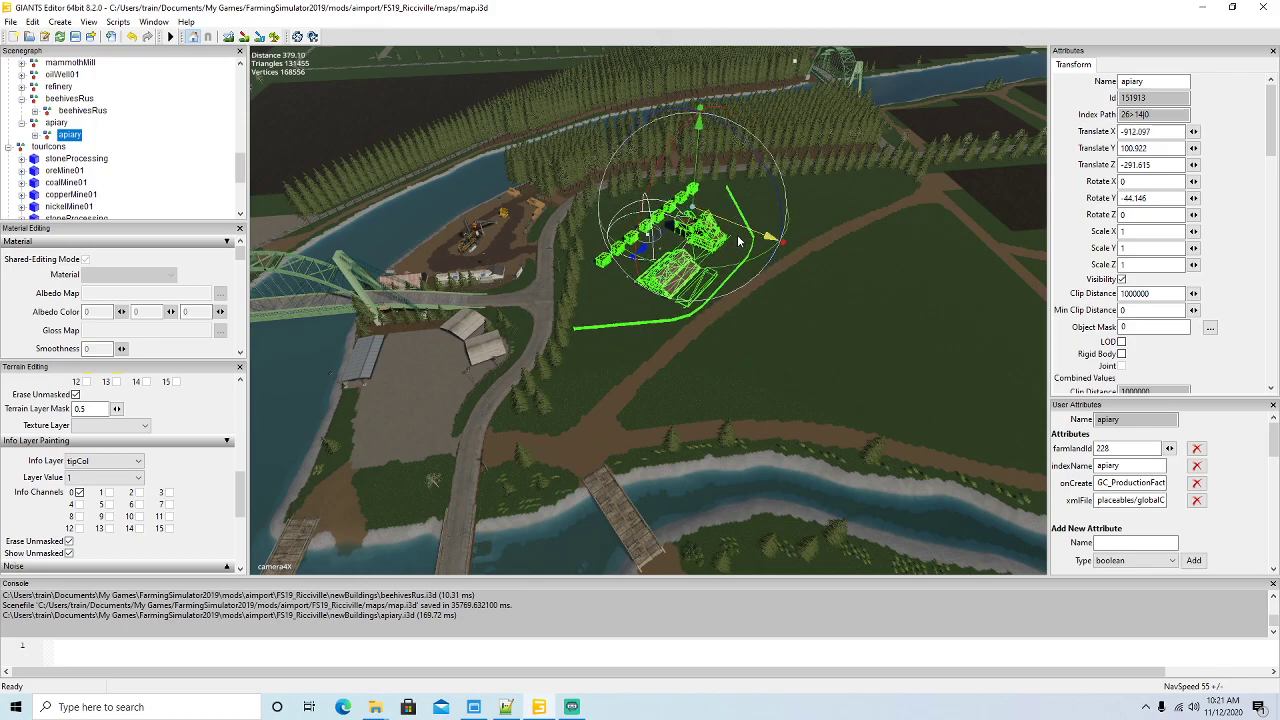
# - Check how the apiary sits in the field and delete the imported apiary object from its group
pyautogui.scroll(8, 770, 340)
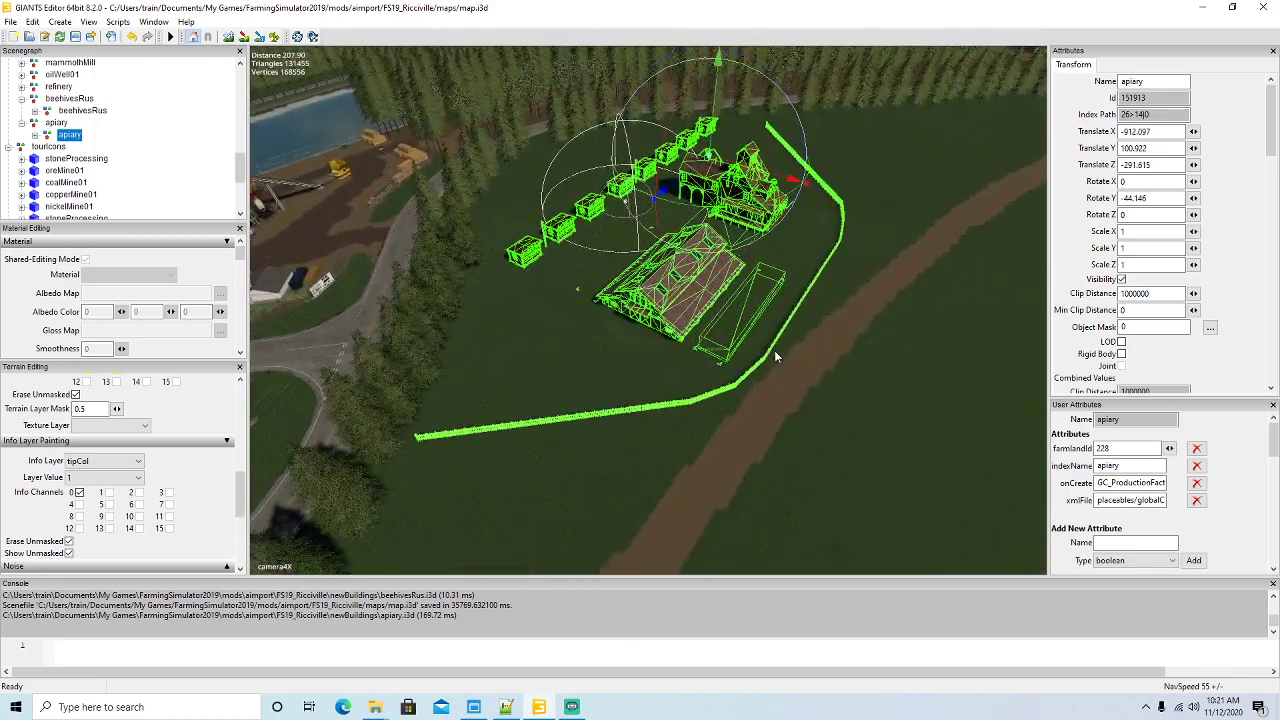
pyautogui.scroll(2, 774, 352)
pyautogui.scroll(-7, 773, 354)
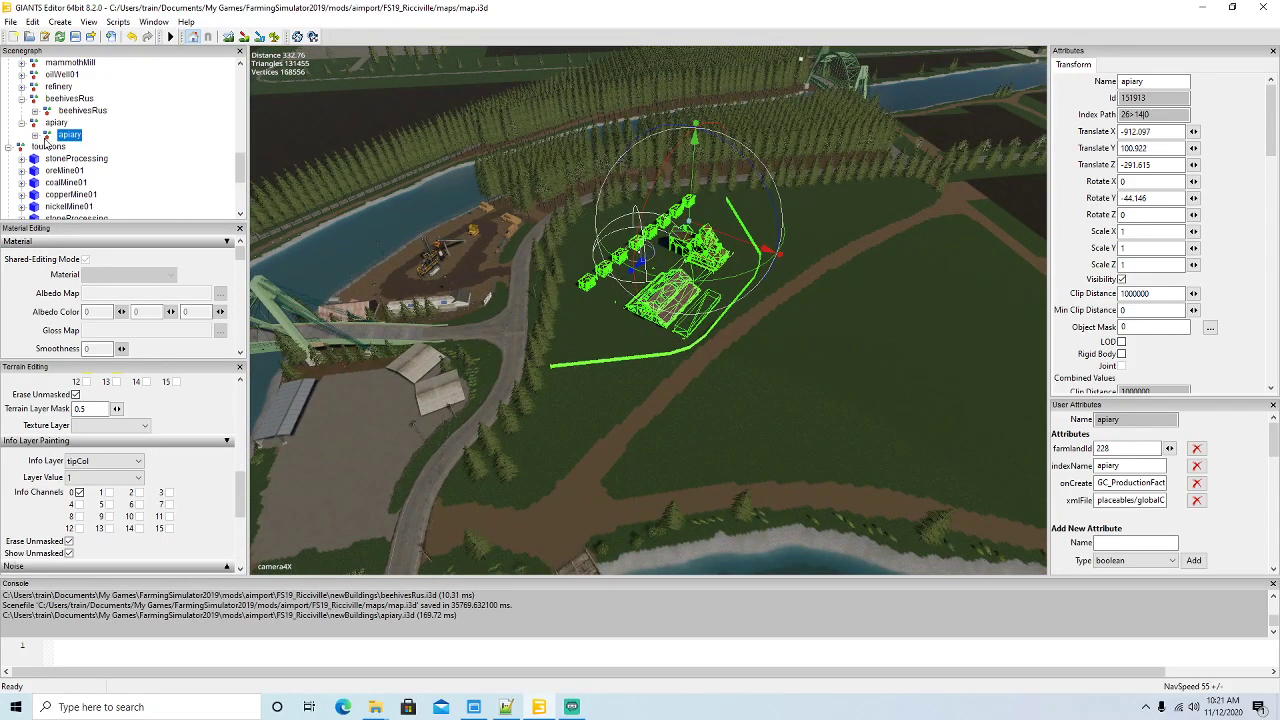
pyautogui.press('Delete')
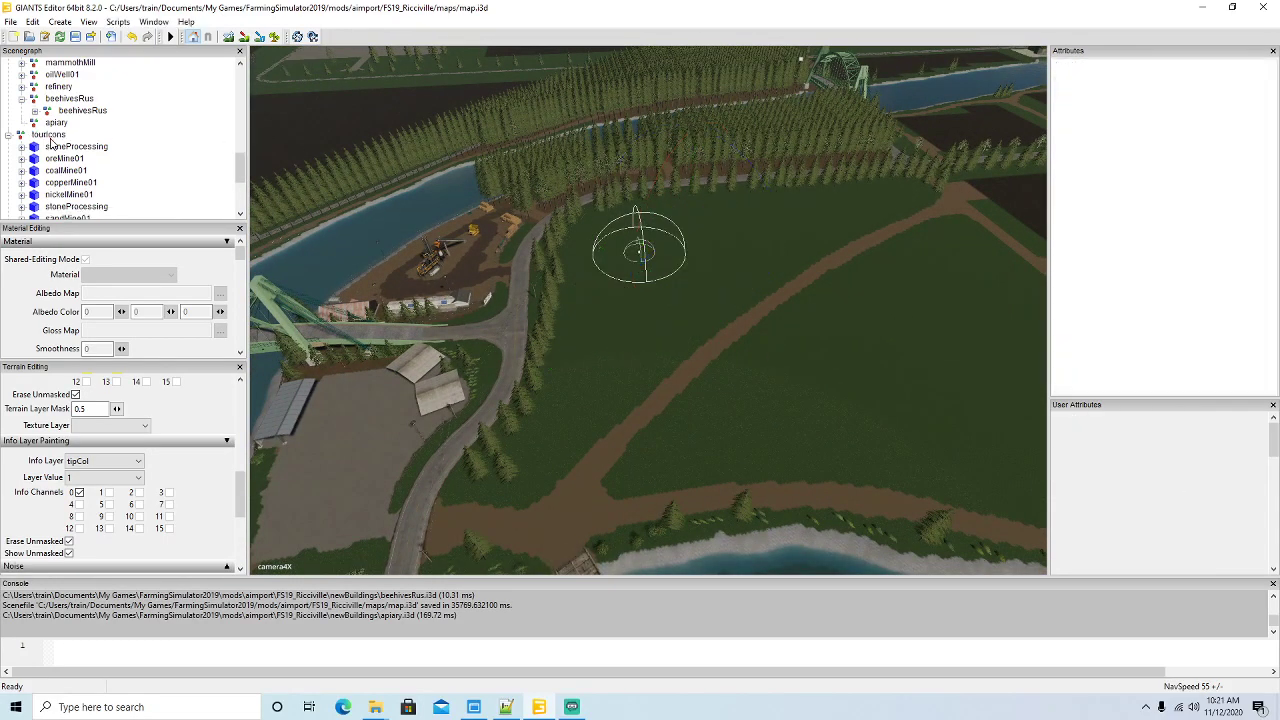
# - Survey the river banks and farm fields toward the mountain for another building site
pyautogui.keyDown('alt'); pyautogui.moveTo(685, 393); pyautogui.dragTo(740, 322); pyautogui.keyUp('alt')
pyautogui.scroll(2, 591, 412)
pyautogui.scroll(-2, 591, 412)
pyautogui.scroll(5, 740, 322)
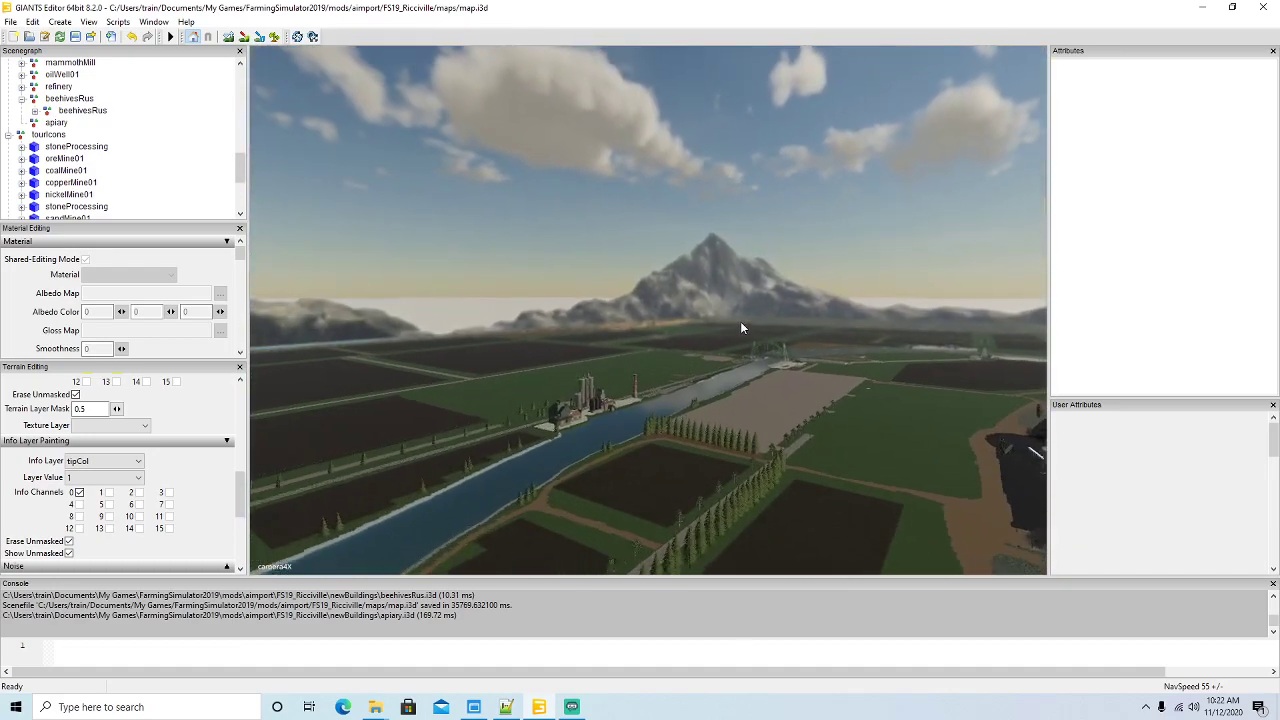
pyautogui.scroll(5, 740, 321)
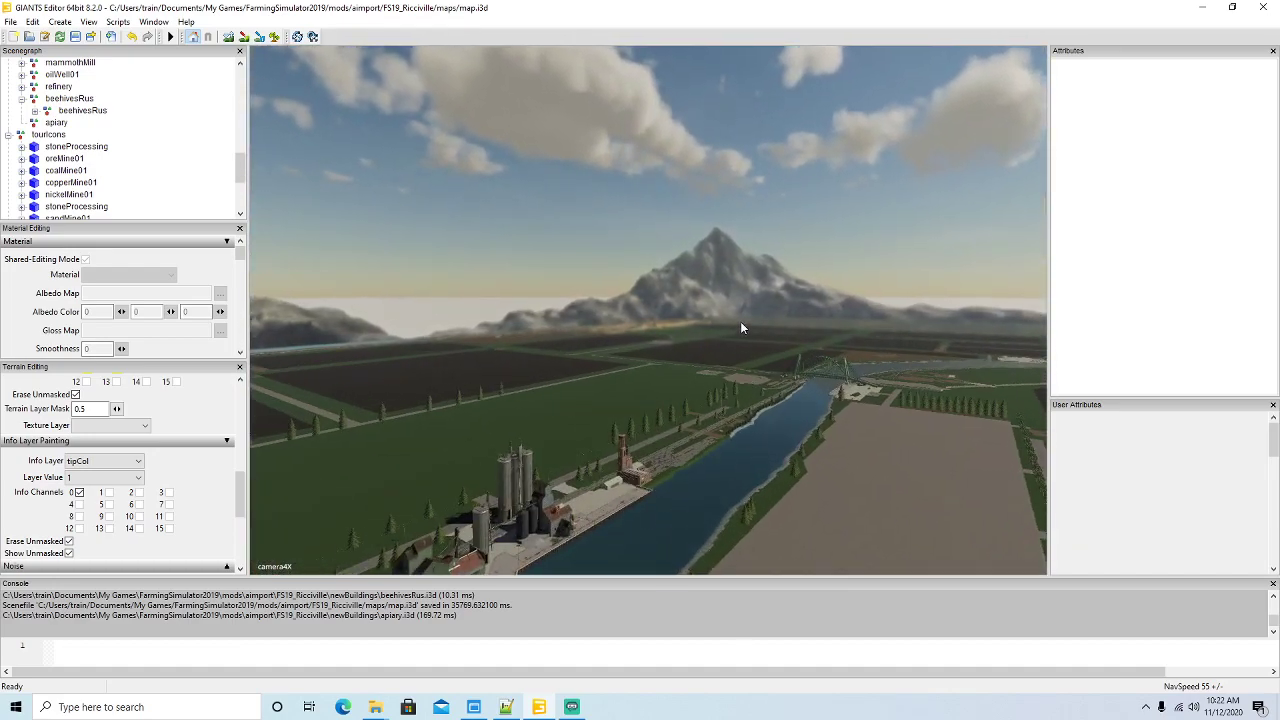
pyautogui.moveTo(740, 321)
pyautogui.keyDown('alt'); pyautogui.mouseDown()
pyautogui.moveTo(752, 322)
pyautogui.moveTo(746, 402)
pyautogui.moveTo(752, 333)
pyautogui.mouseUp(); pyautogui.keyUp('alt')
pyautogui.scroll(3, 754, 329)
pyautogui.scroll(3, 752, 333)
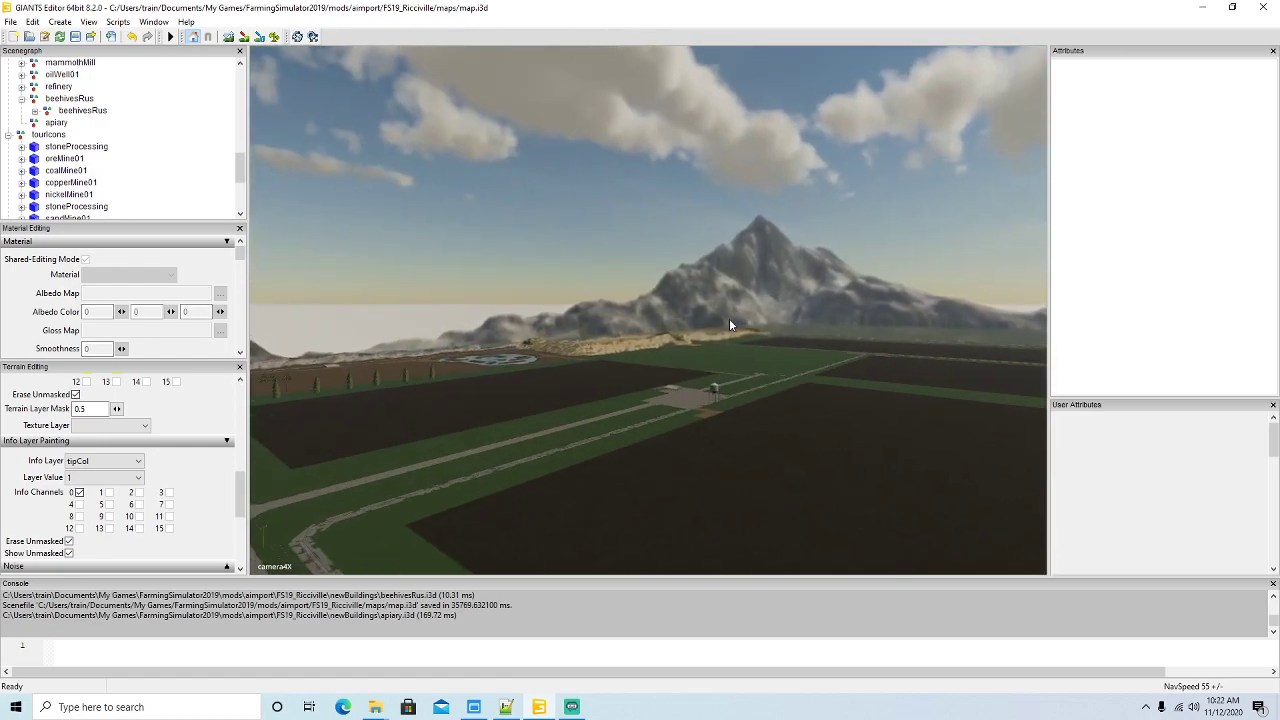
# - Examine the flat sandy ground with the silos between the rocky ridges beside the water
pyautogui.scroll(10, 729, 325)
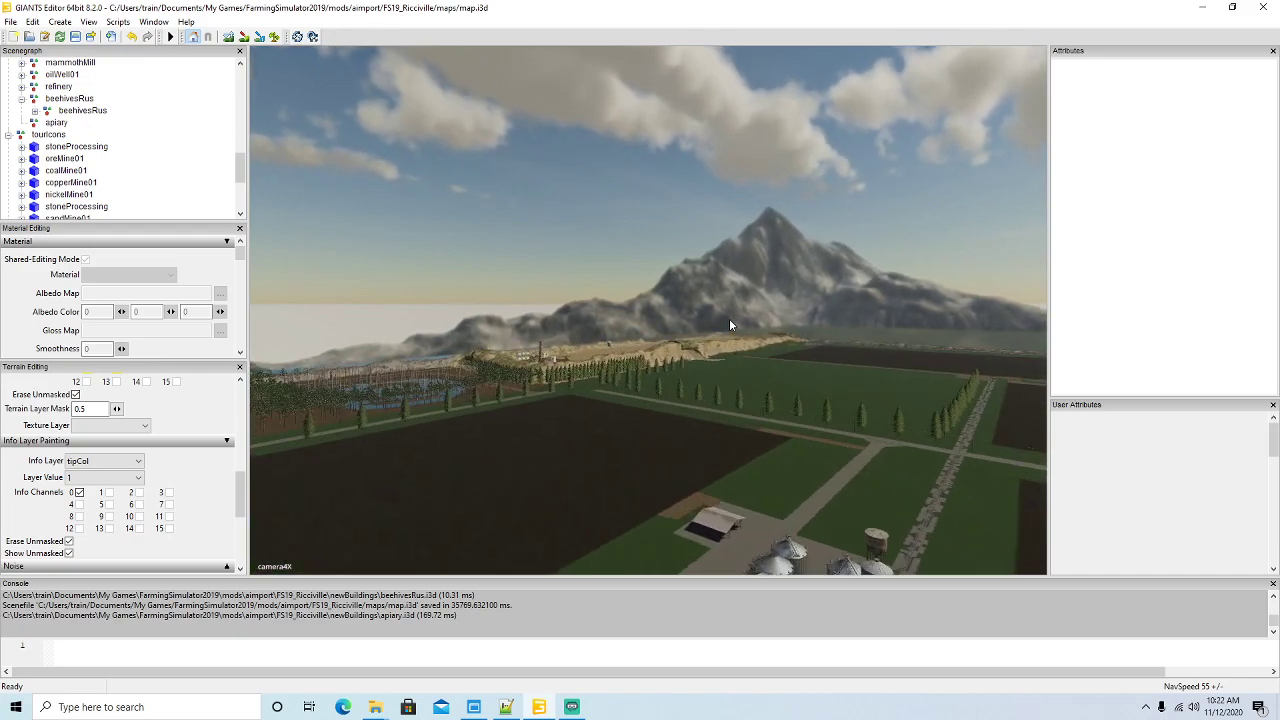
pyautogui.scroll(10, 729, 325)
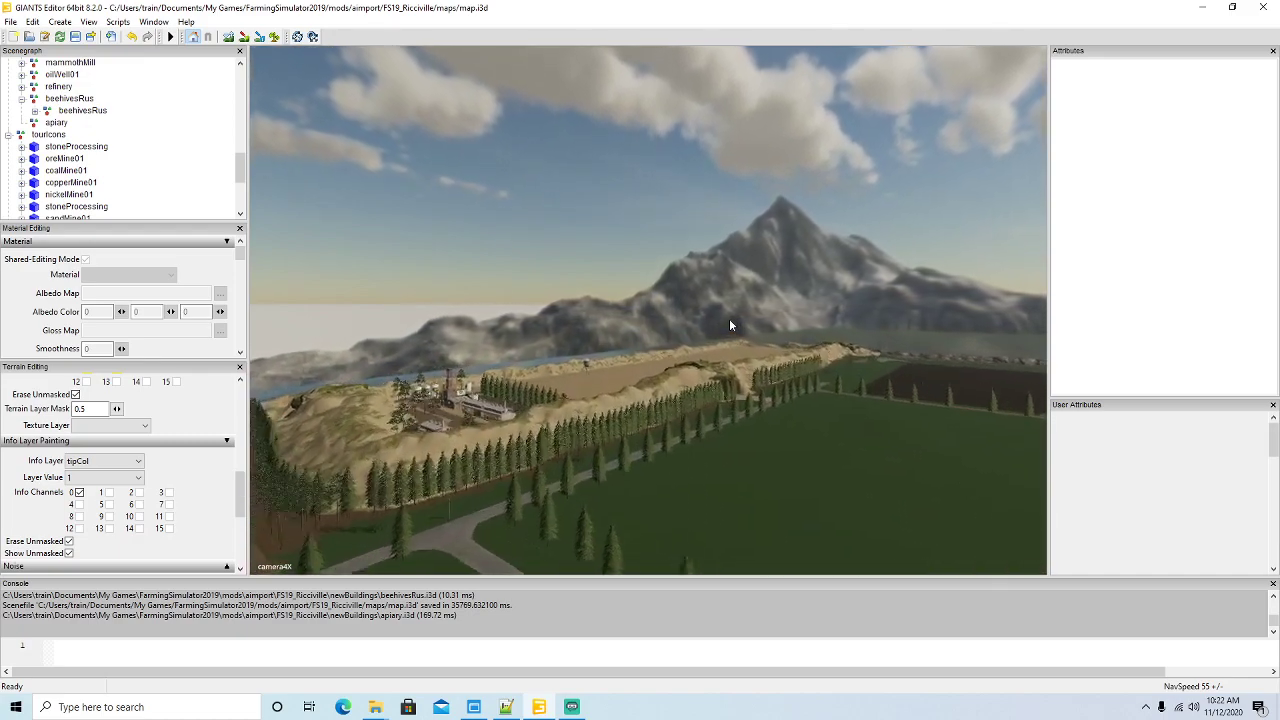
pyautogui.scroll(10, 729, 325)
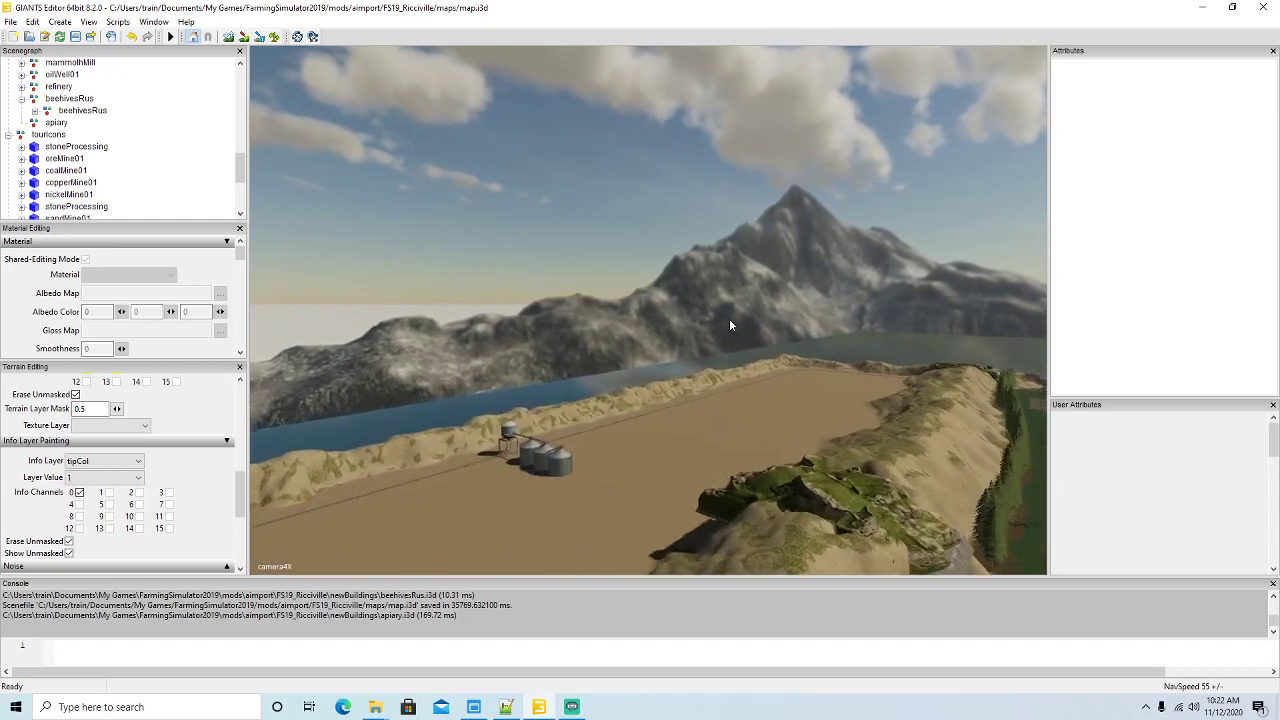
pyautogui.keyDown('alt'); pyautogui.moveTo(729, 325); pyautogui.dragTo(592, 417); pyautogui.keyUp('alt')
pyautogui.scroll(-10, 592, 417)
pyautogui.scroll(10, 592, 413)
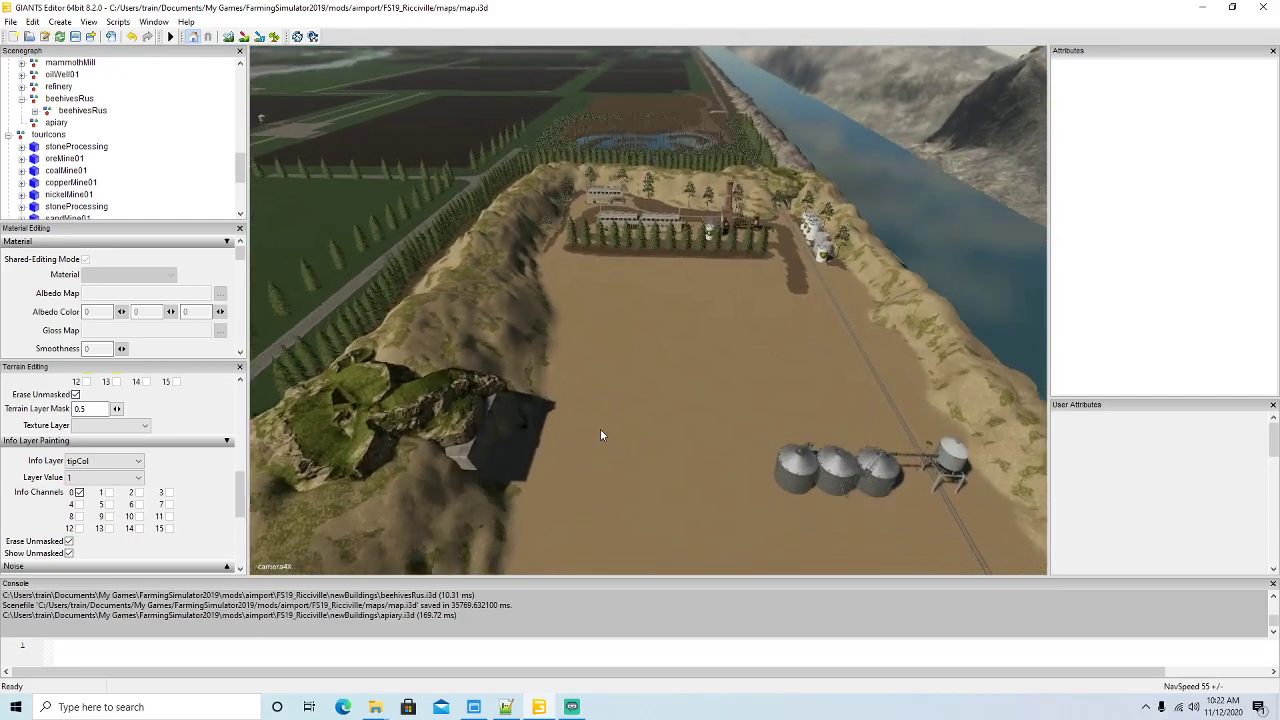
# - Examine the flat sandy ground between the tree row, the railway track and the silos as a building site
pyautogui.scroll(-5, 652, 432)
pyautogui.moveTo(608, 443)
pyautogui.keyDown('alt'); pyautogui.mouseDown()
pyautogui.moveTo(652, 432)
pyautogui.moveTo(612, 450)
pyautogui.mouseUp(); pyautogui.keyUp('alt')
pyautogui.scroll(6, 654, 432)
pyautogui.scroll(-3, 608, 450)
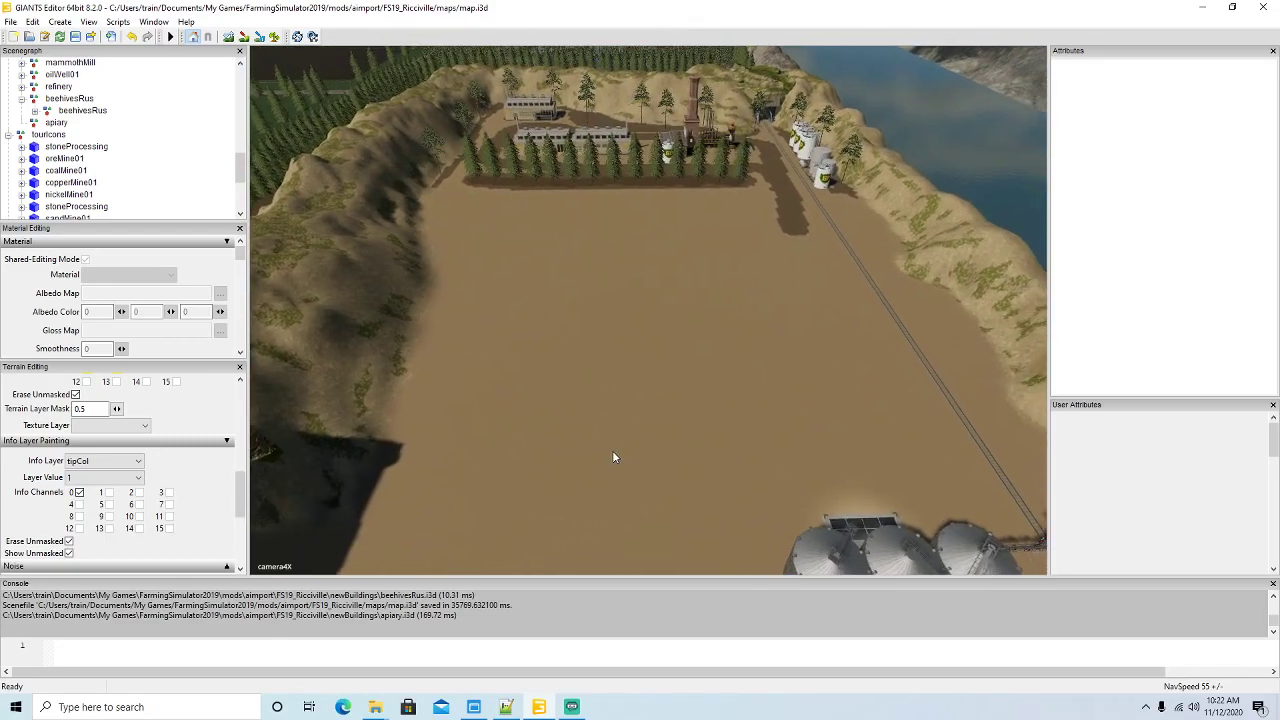
pyautogui.keyDown('alt'); pyautogui.moveTo(654, 407); pyautogui.dragTo(682, 398); pyautogui.keyUp('alt')
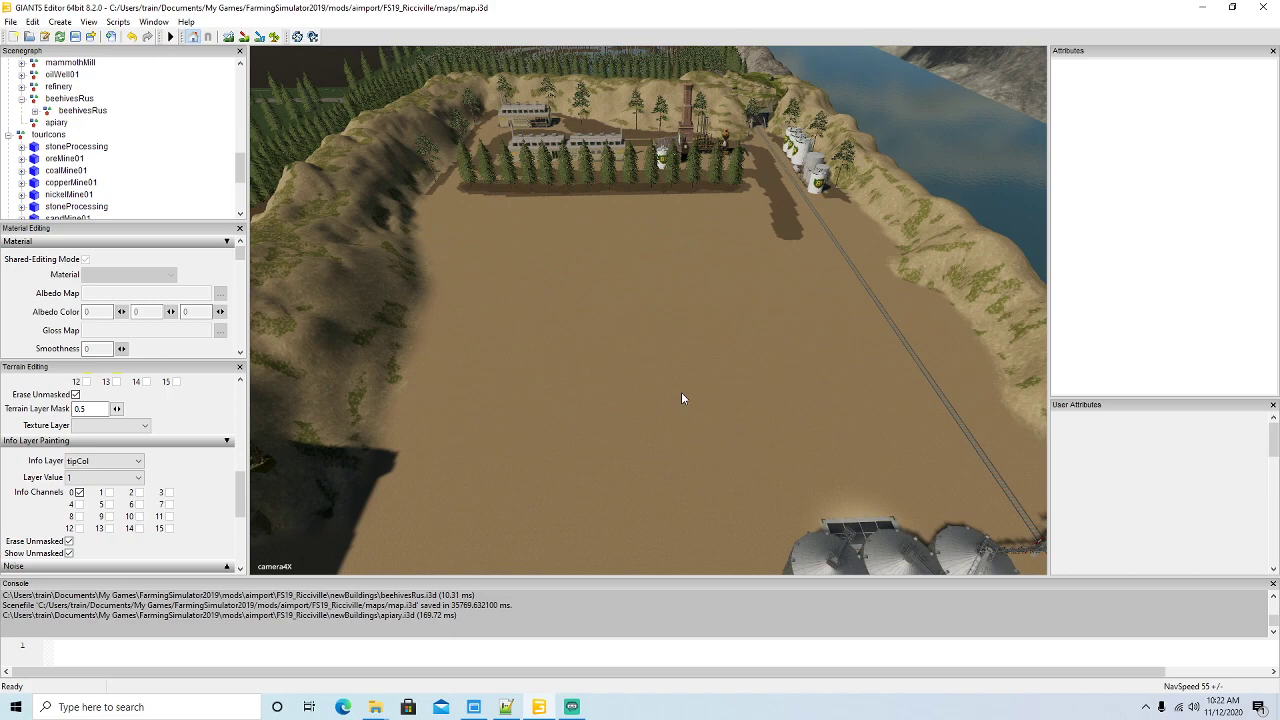
pyautogui.scroll(10, 690, 374)
pyautogui.keyDown('alt'); pyautogui.moveTo(667, 418); pyautogui.dragTo(716, 335); pyautogui.keyUp('alt')
pyautogui.keyDown('alt'); pyautogui.moveTo(651, 388); pyautogui.dragTo(660, 431); pyautogui.keyUp('alt')
pyautogui.scroll(-10, 636, 396)
pyautogui.scroll(5, 394, 418)
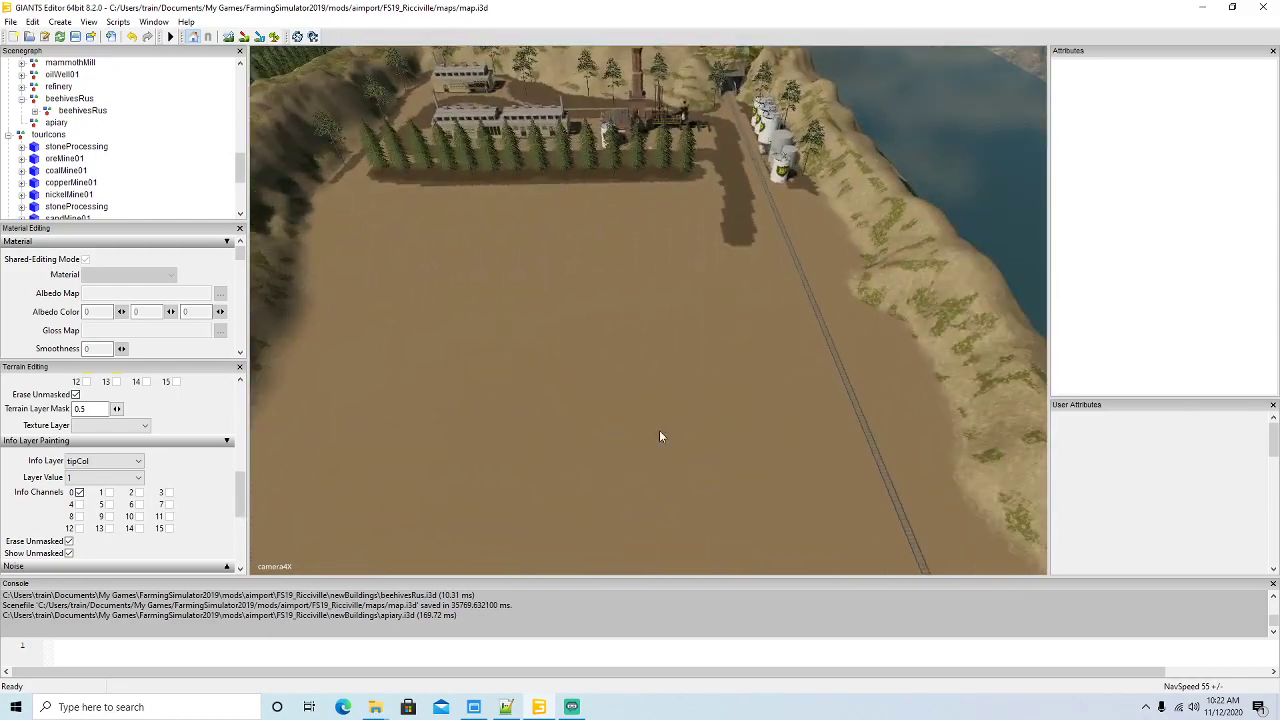
pyautogui.scroll(3, 659, 436)
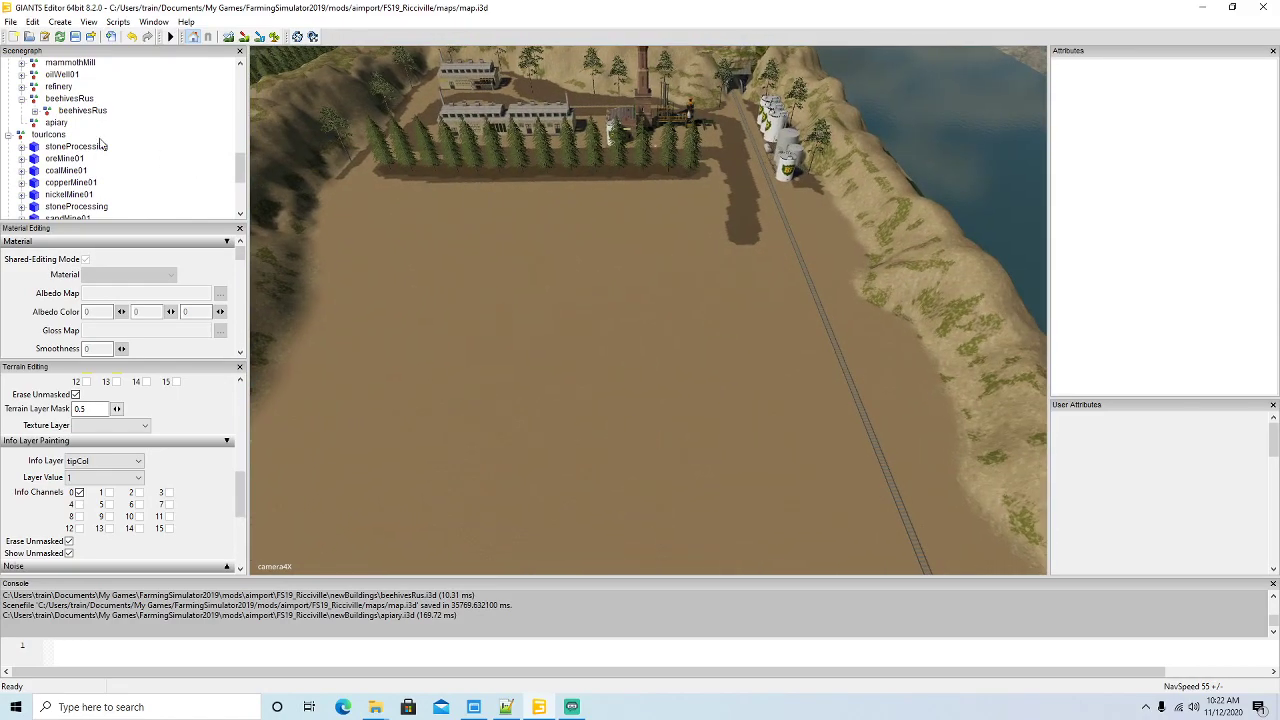
# - Rename the empty apiary group as aceDrywall
pyautogui.click(34, 124)
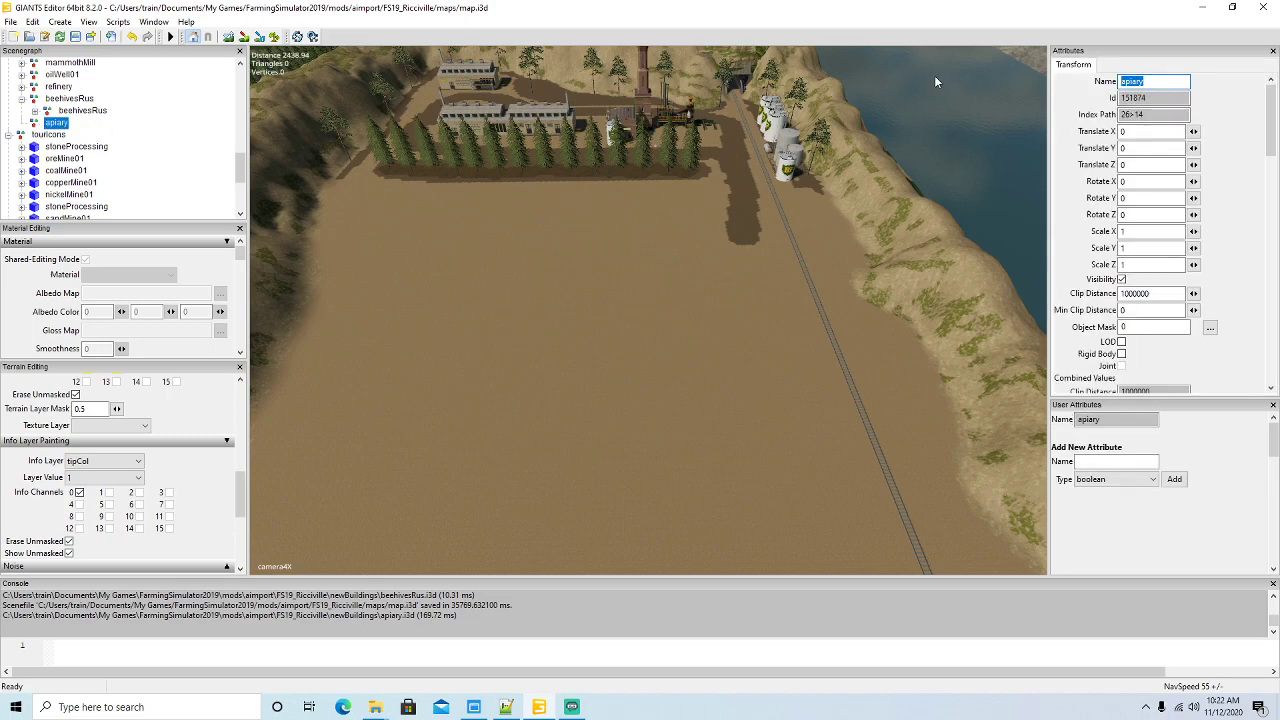
pyautogui.write('ac')
pyautogui.press('Return')
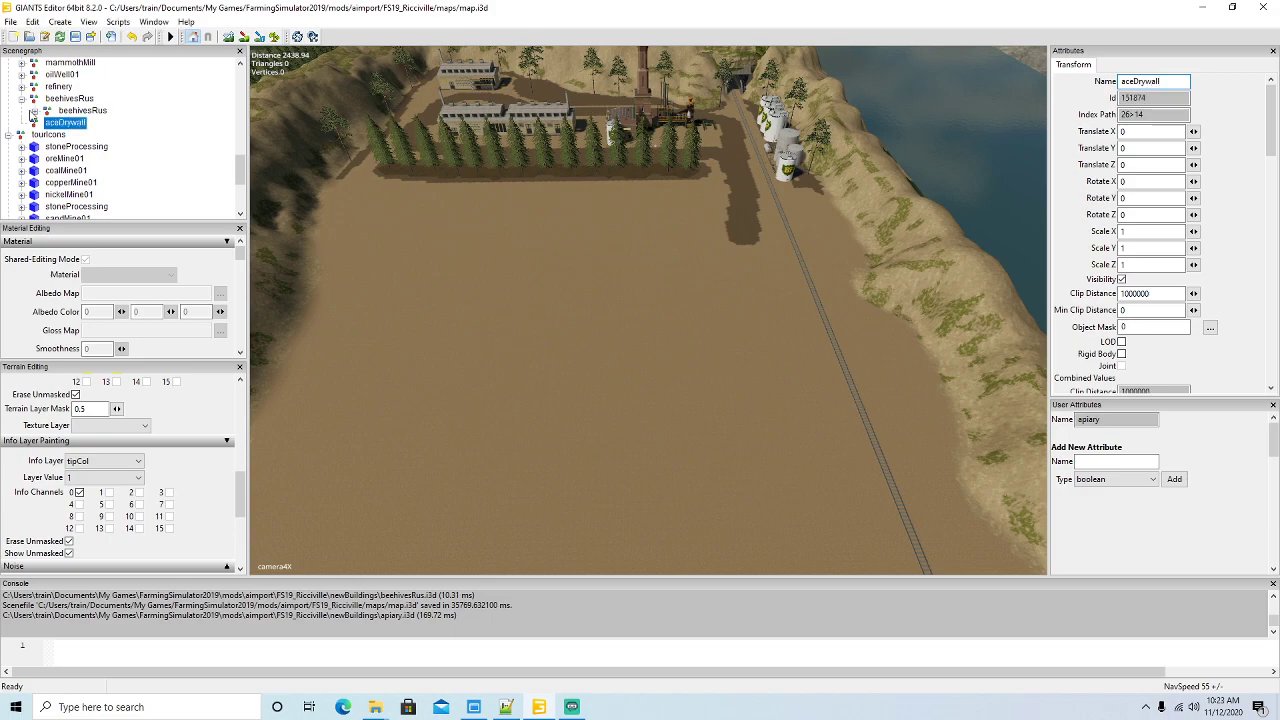
# - Create a new transform group and move it inside the aceDrywall group
pyautogui.click(60, 22)
pyautogui.click(75, 38)
pyautogui.scroll(-4, 40, 200)
pyautogui.click(47, 195)
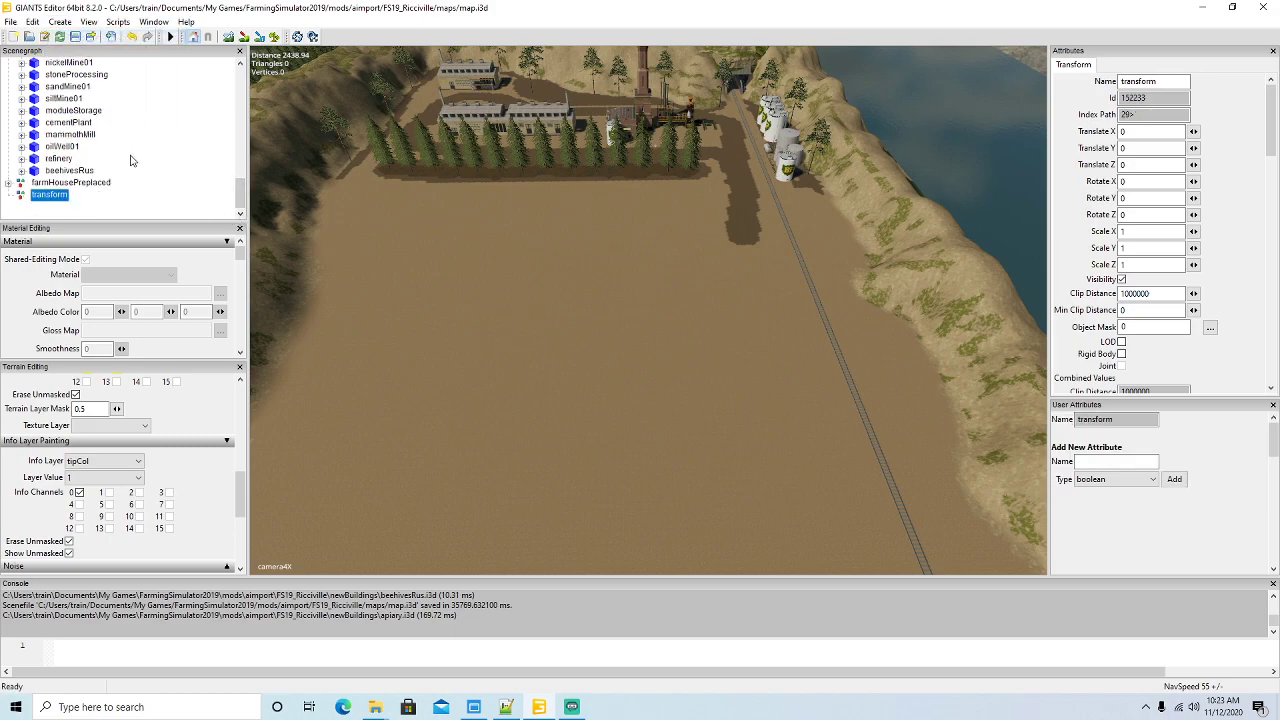
pyautogui.scroll(4, 132, 160)
pyautogui.click(32, 22)
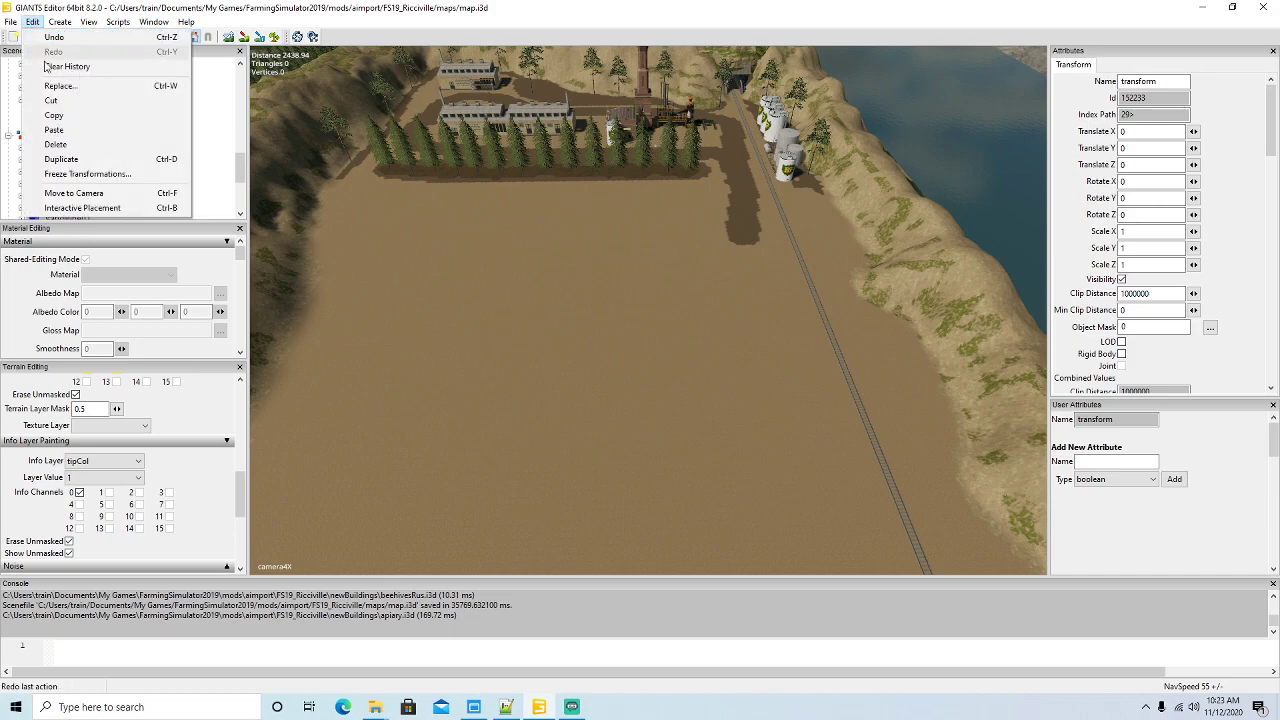
pyautogui.click(51, 100)
pyautogui.click(36, 123)
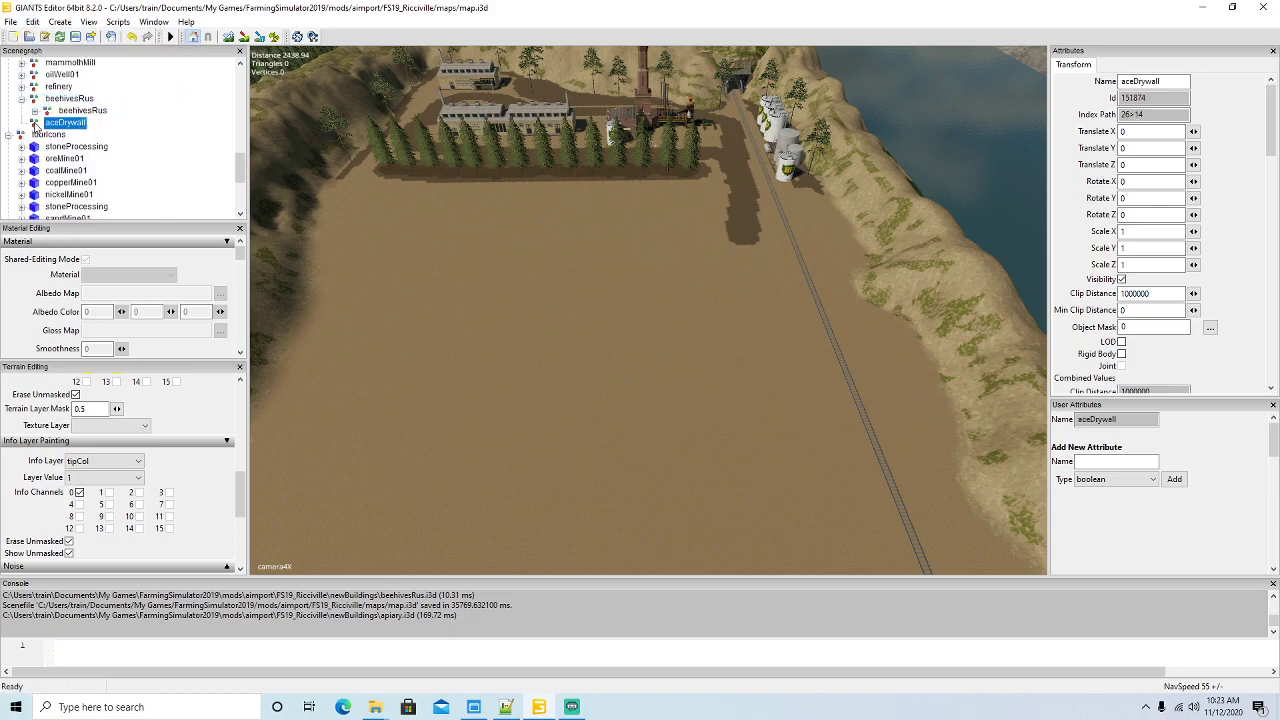
pyautogui.click(33, 22)
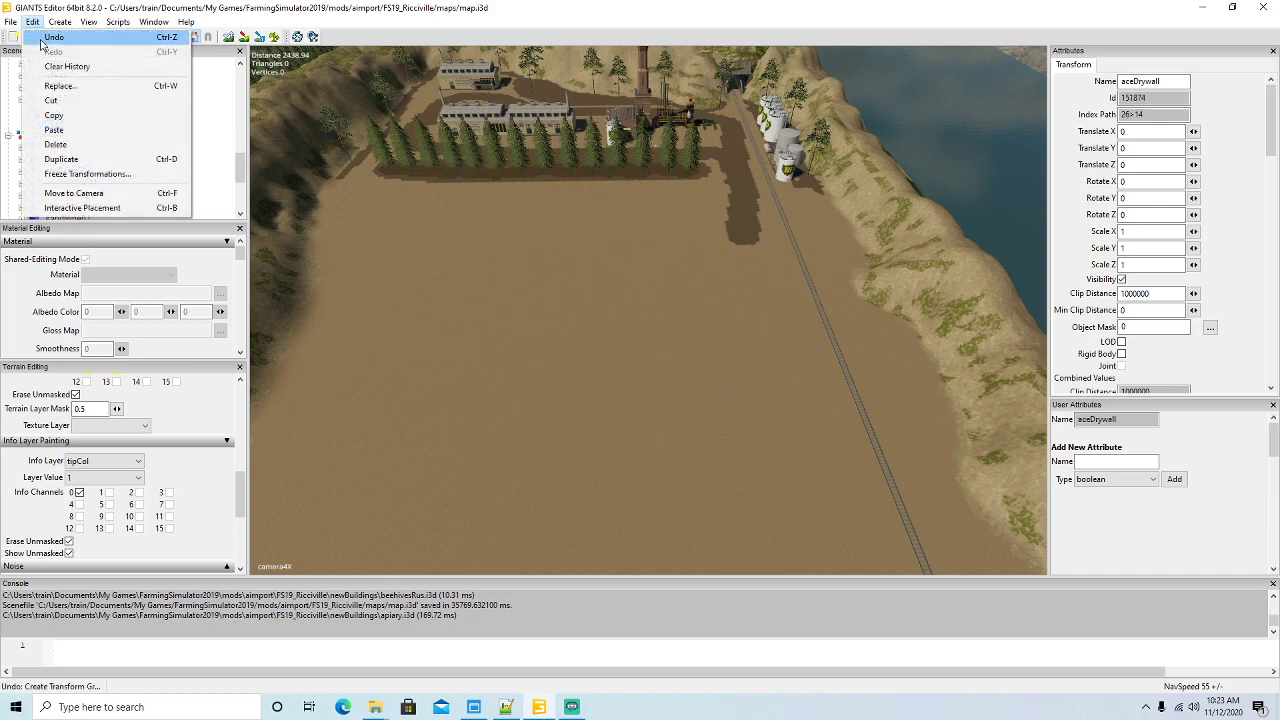
pyautogui.click(55, 130)
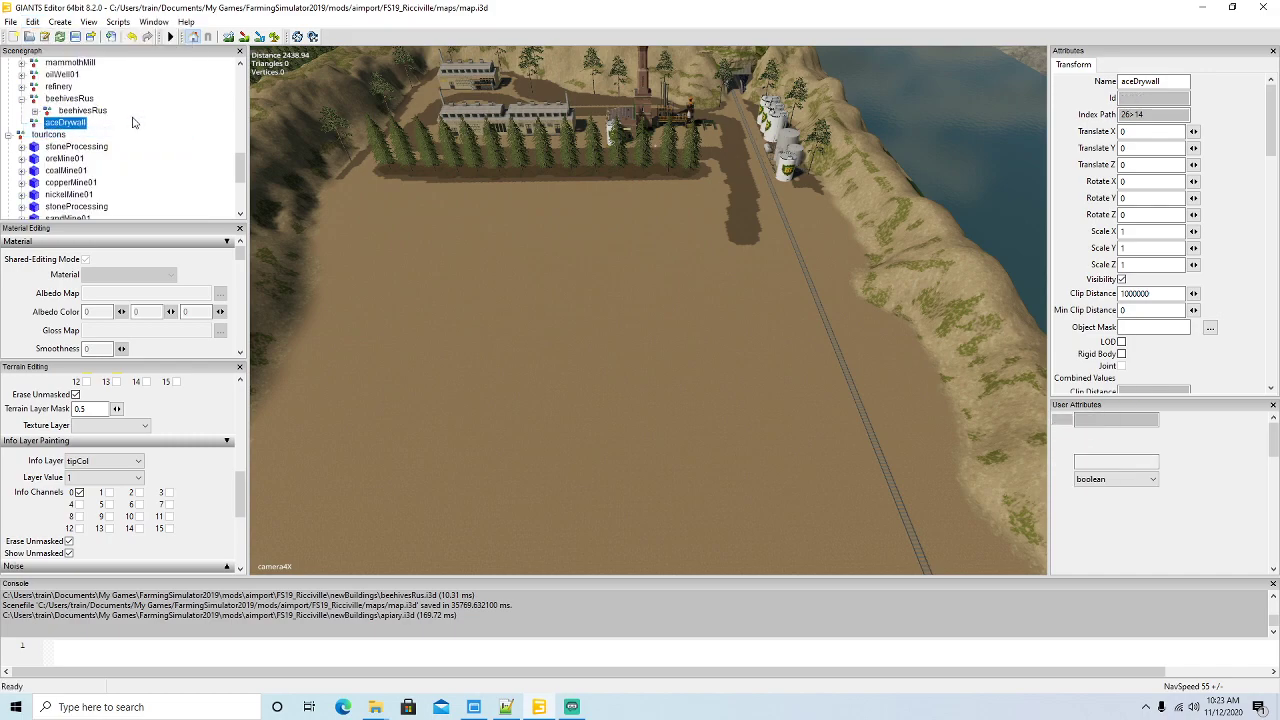
# - Rename the nested transform group as aceDrywall
pyautogui.hotkey('ctrl', 't')
pyautogui.moveTo(1166, 81); pyautogui.dragTo(961, 87)
pyautogui.write('ace')
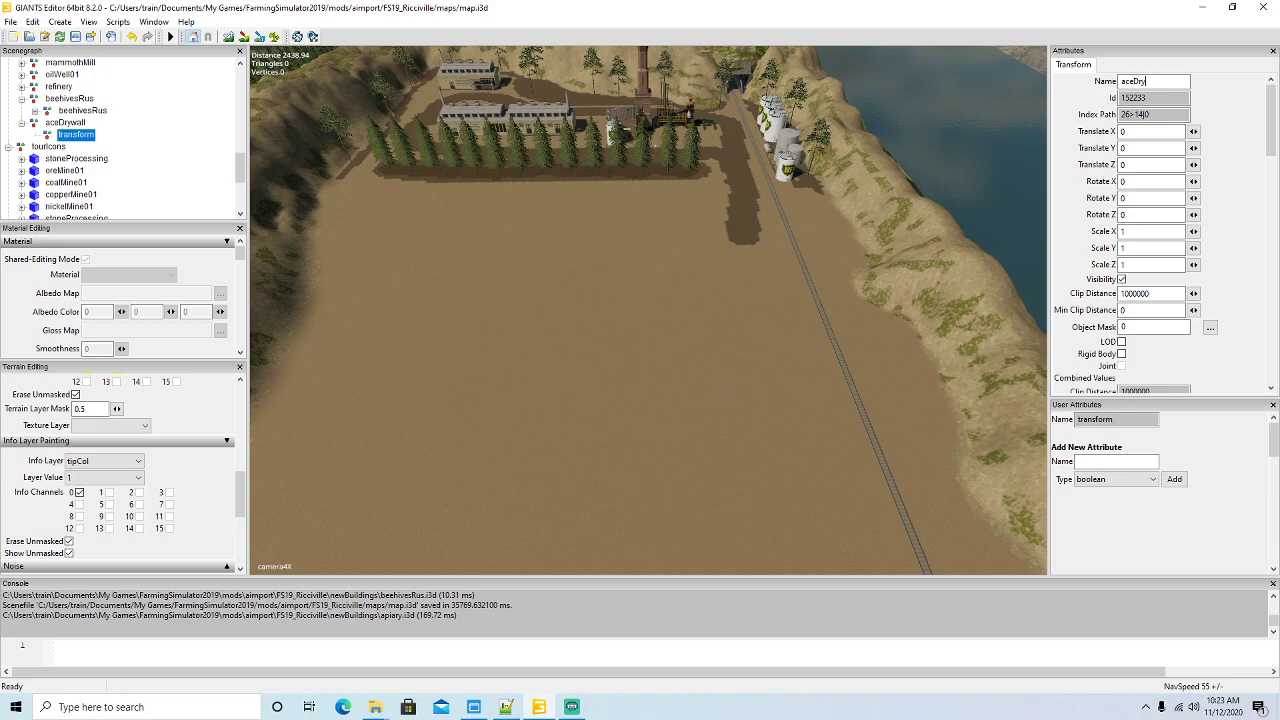
pyautogui.press('Return')
# - Place the nested aceDrywall group on the sand in front of the tree row, at about X 1319, Y 101, Z -1887
pyautogui.click(32, 21)
pyautogui.click(90, 207)
pyautogui.click(555, 258)
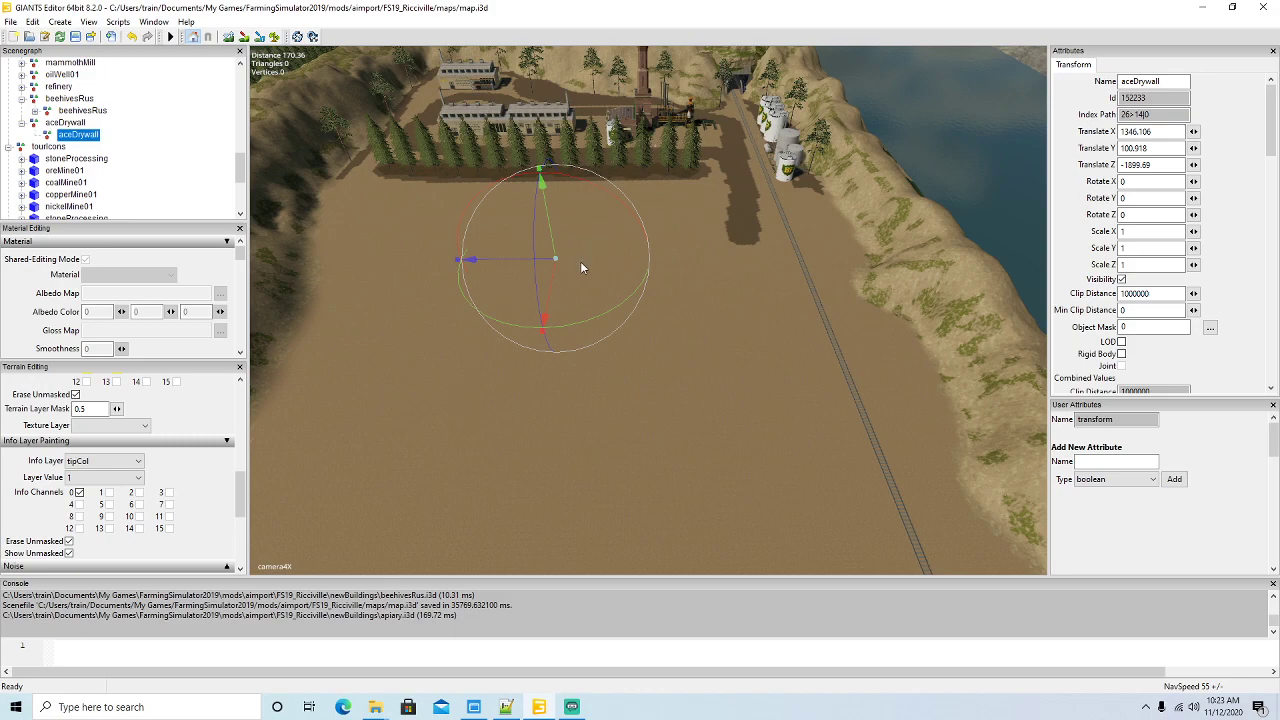
pyautogui.moveTo(555, 281); pyautogui.dragTo(526, 248)
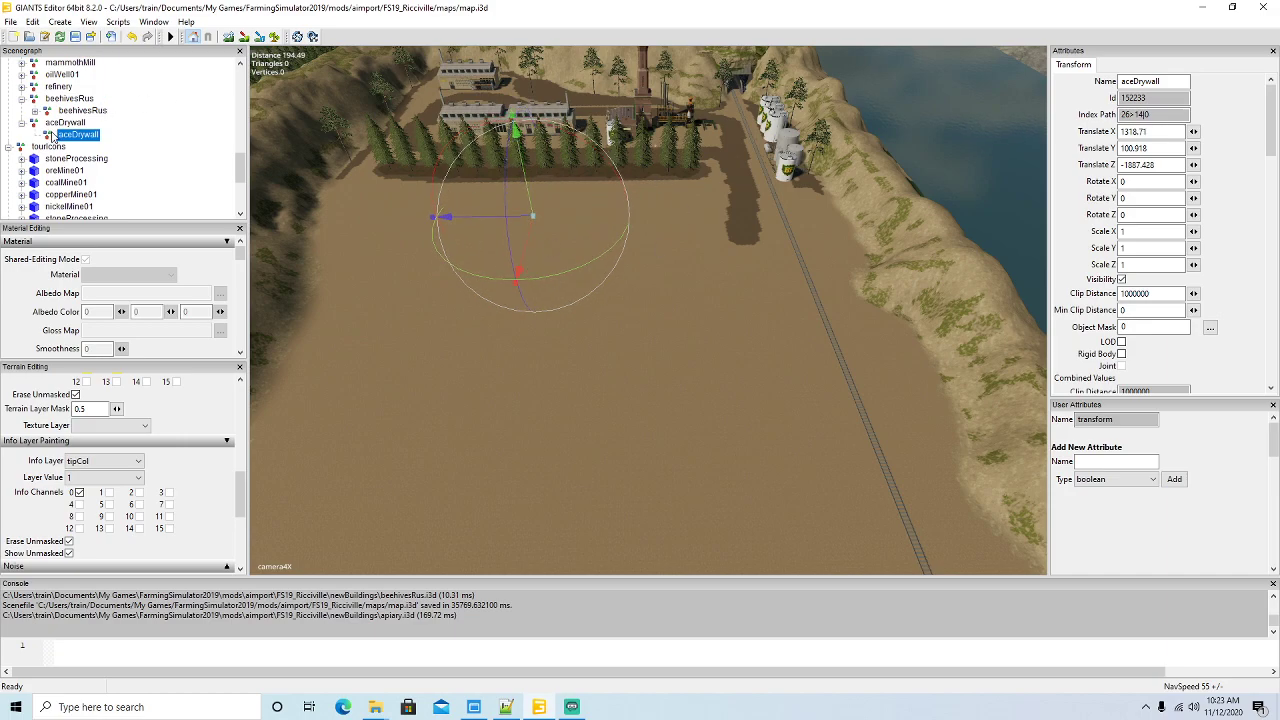
# - Create another transform group and paste it four times inside the nested aceDrywall group
pyautogui.click(60, 21)
pyautogui.click(67, 40)
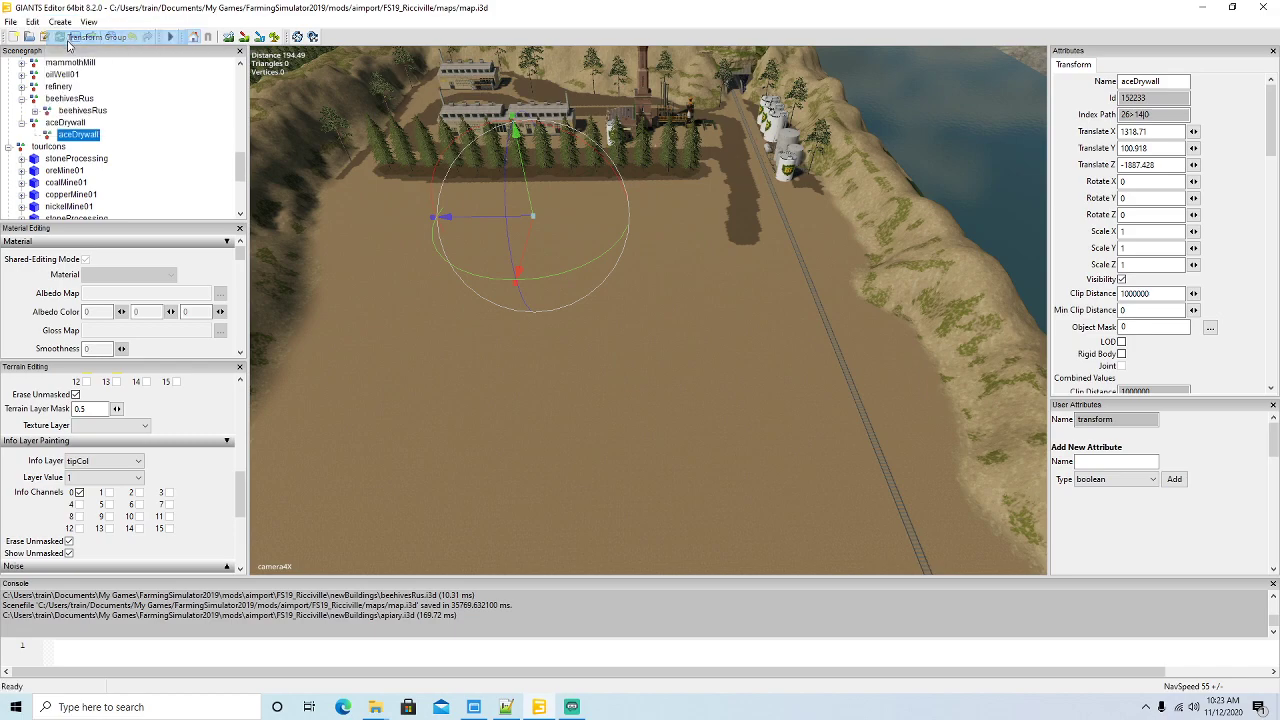
pyautogui.scroll(5, 143, 140)
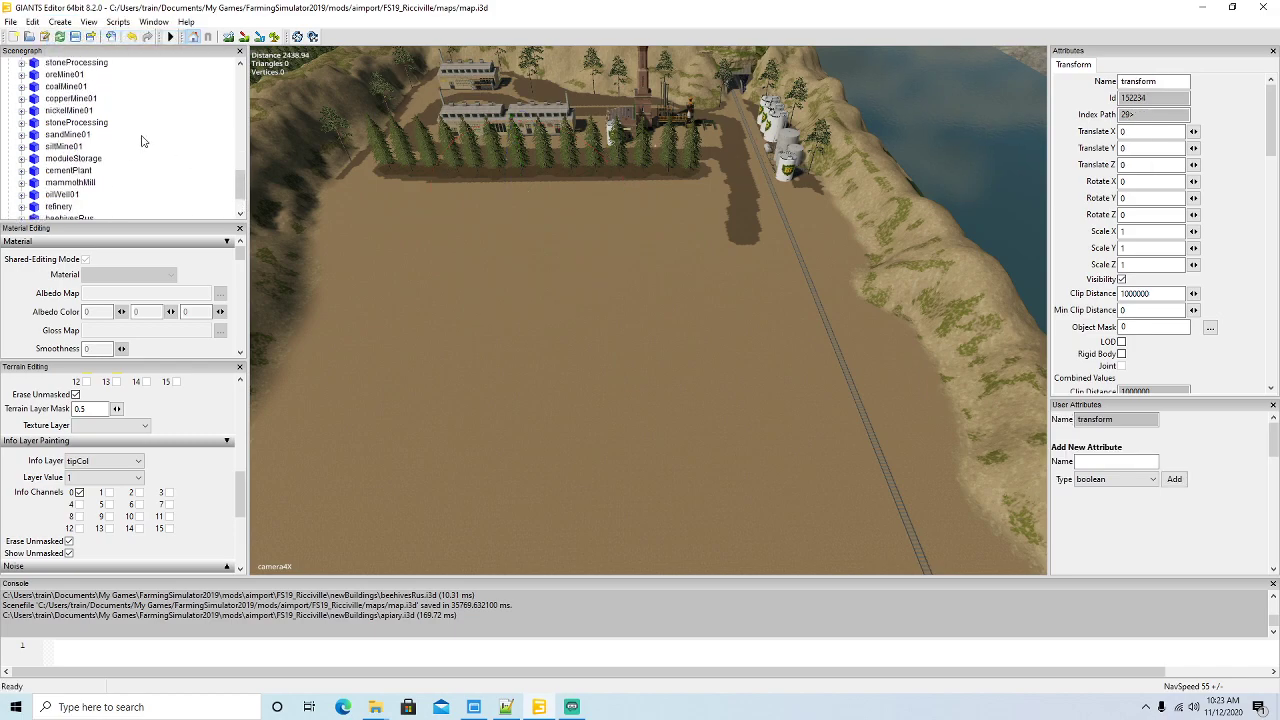
pyautogui.click(33, 21)
pyautogui.click(50, 100)
pyautogui.click(58, 148)
pyautogui.click(33, 21)
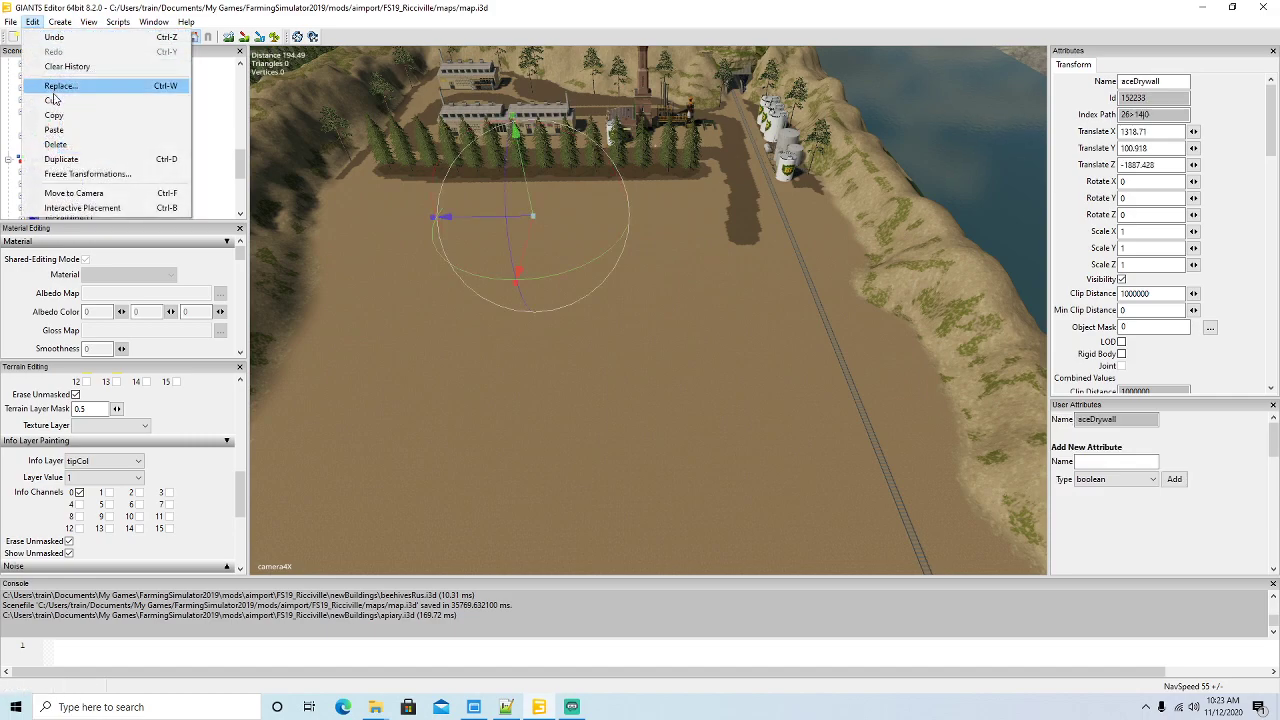
pyautogui.click(54, 130)
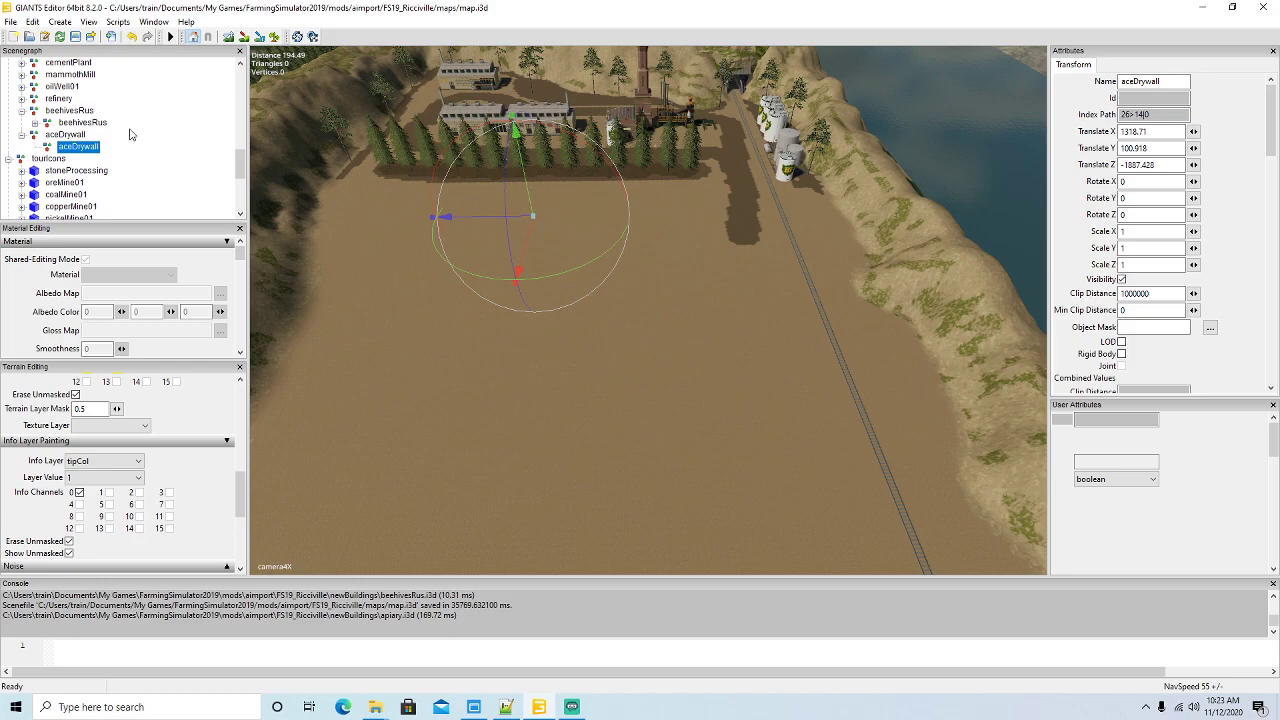
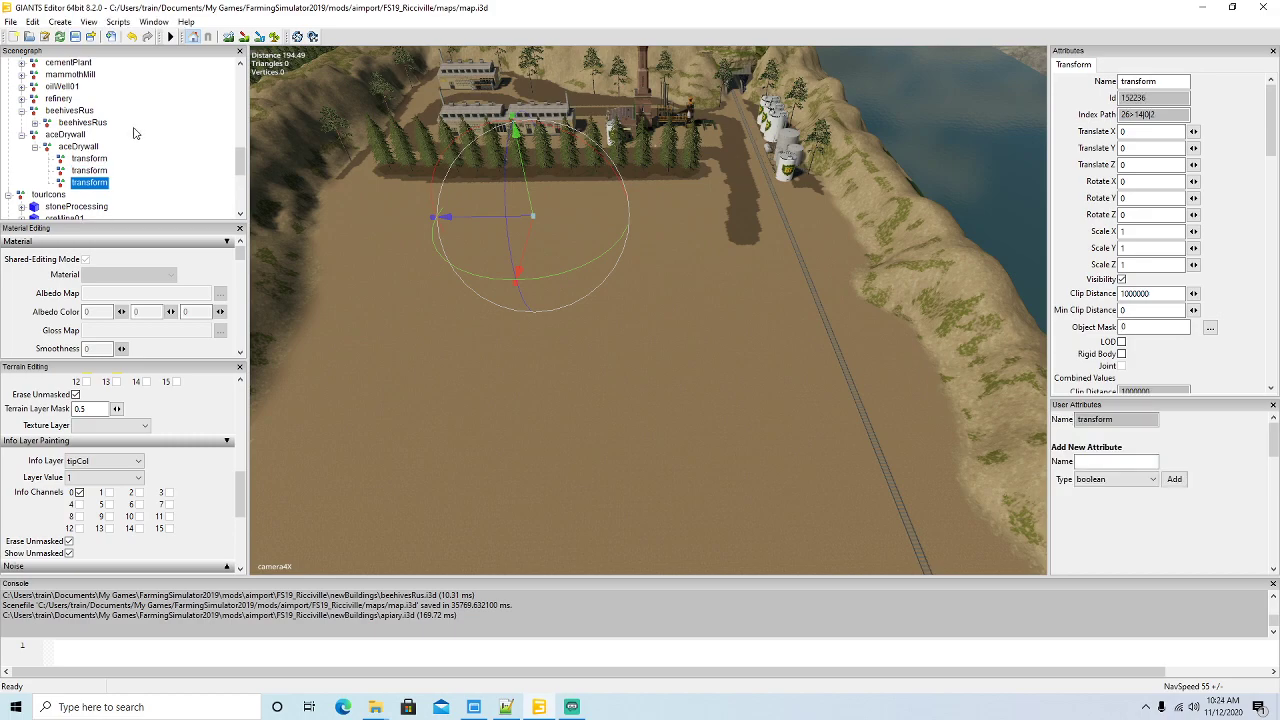
# - Rename the first three child groups of the nested aceDrywall group as IN, OUT and main
pyautogui.click(65, 160)
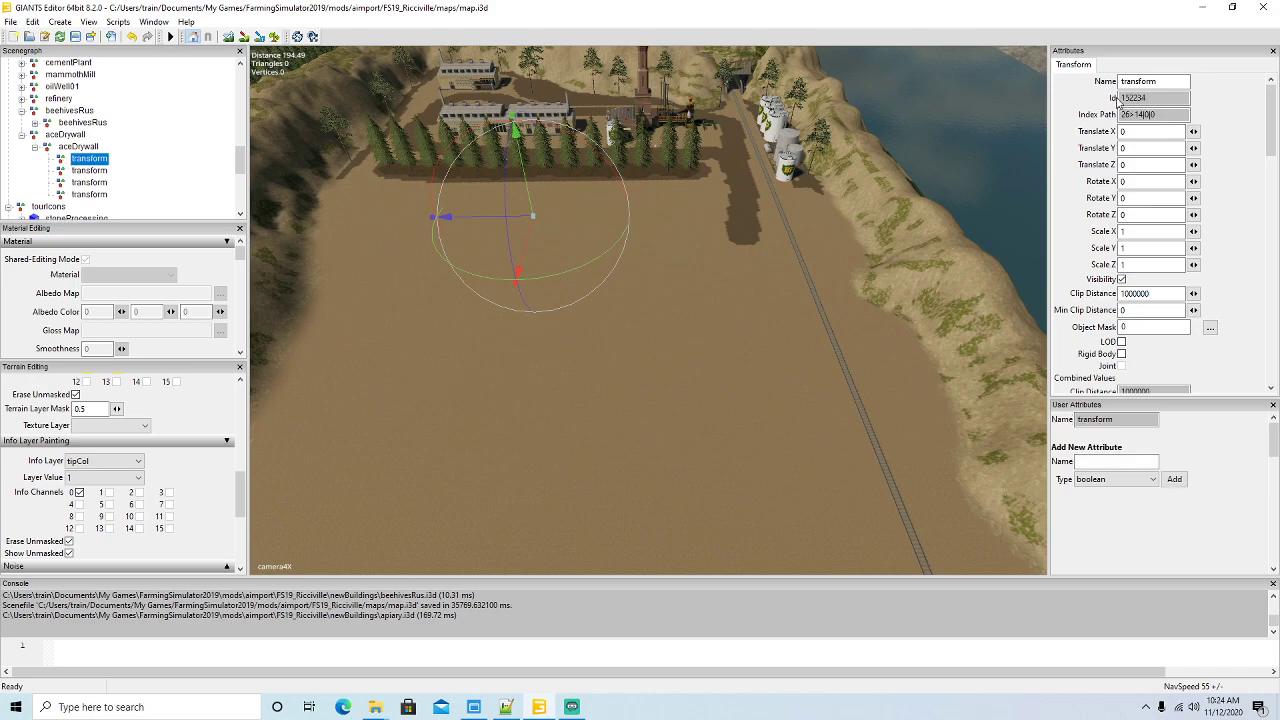
pyautogui.write('IN')
pyautogui.press('Return')
pyautogui.click(62, 172)
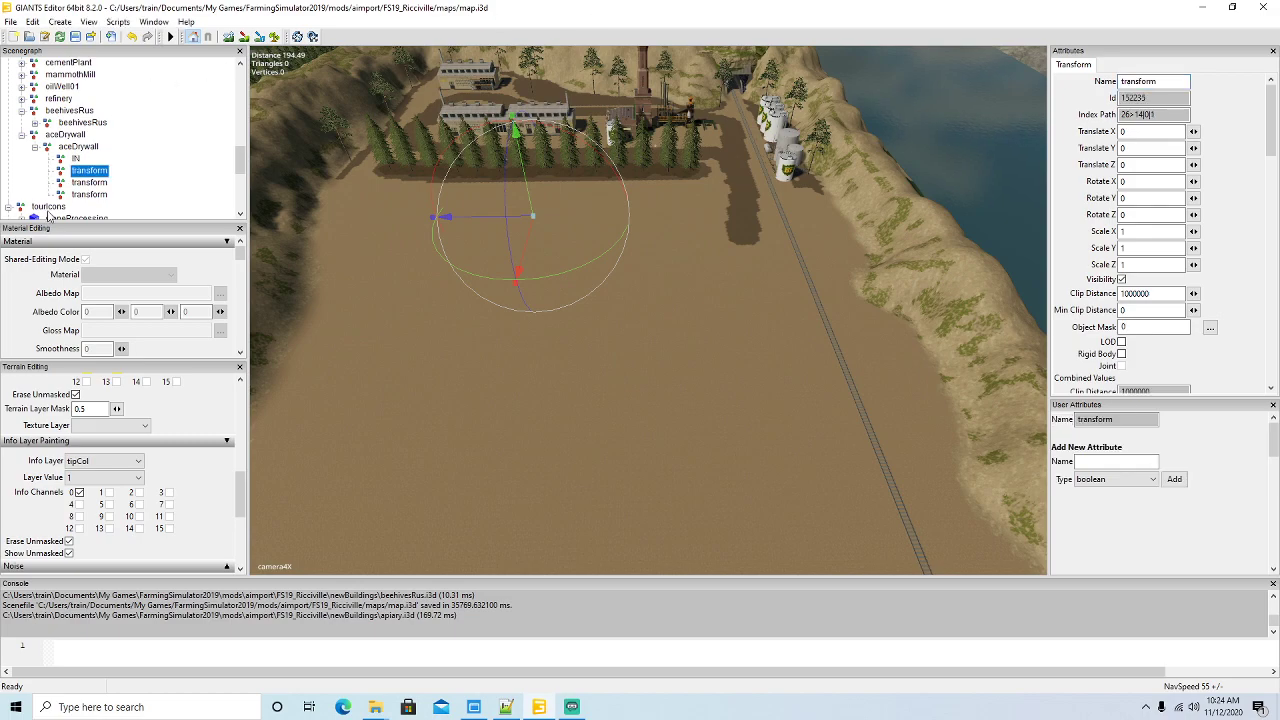
pyautogui.doubleClick(1150, 81)
pyautogui.write('OUT')
pyautogui.press('Return')
pyautogui.click(62, 185)
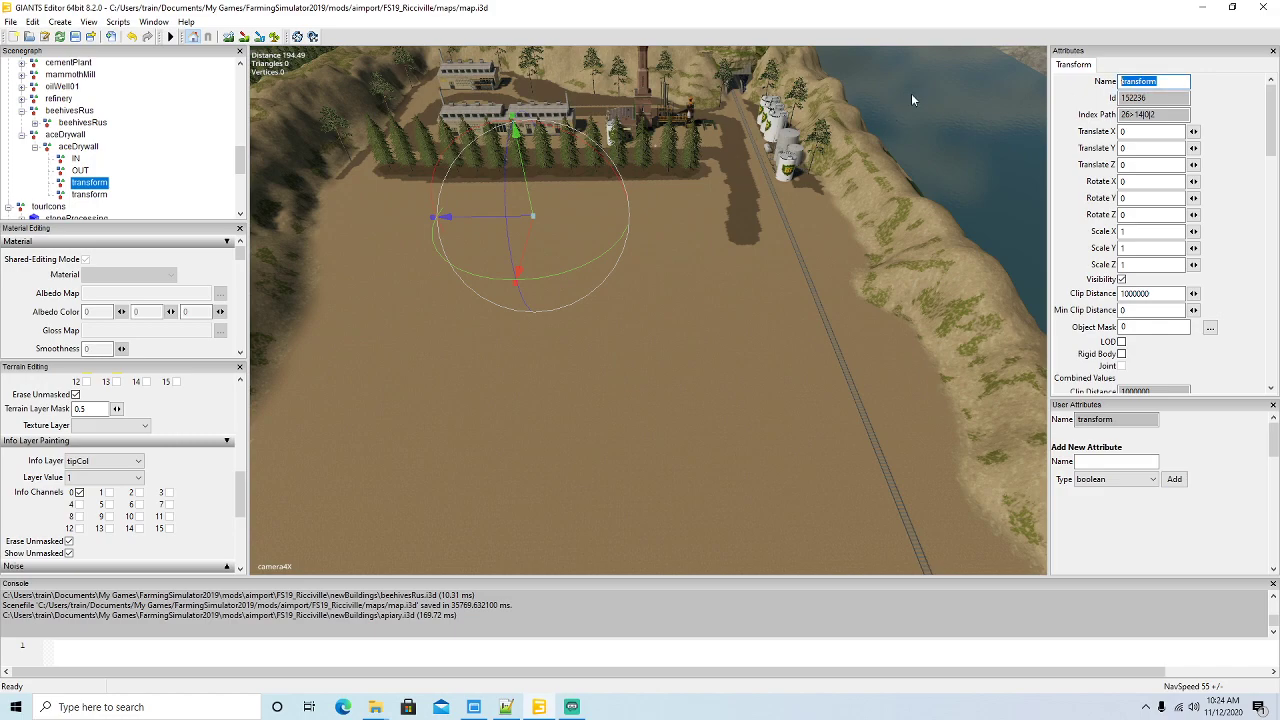
pyautogui.write('main')
pyautogui.press('Return')
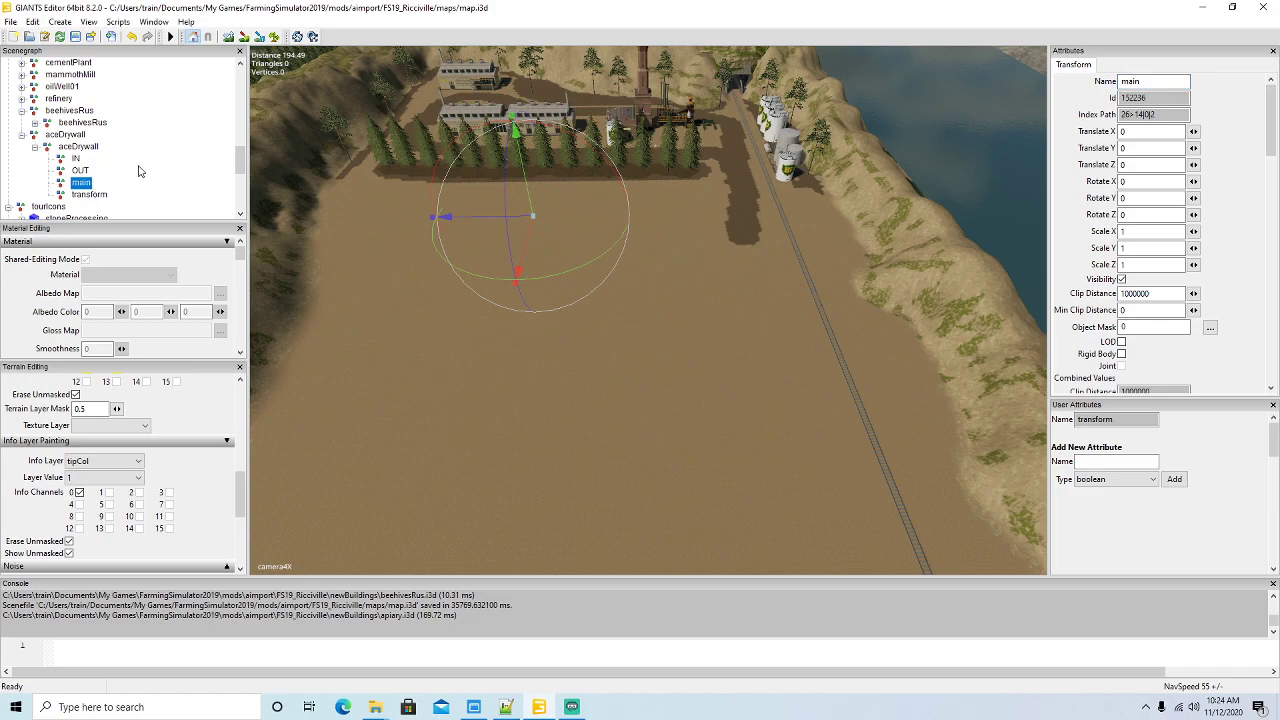
# - Import the ace1 i3D file from the newBuildings folder
pyautogui.click(12, 21)
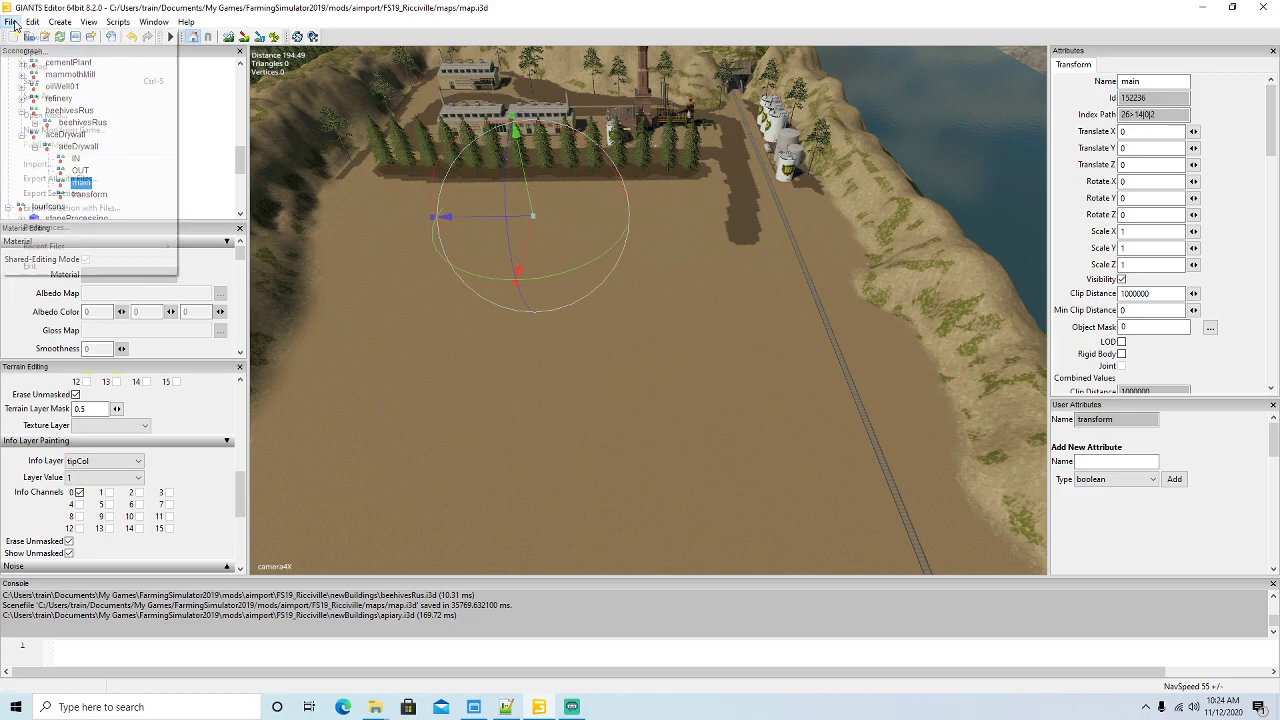
pyautogui.click(44, 166)
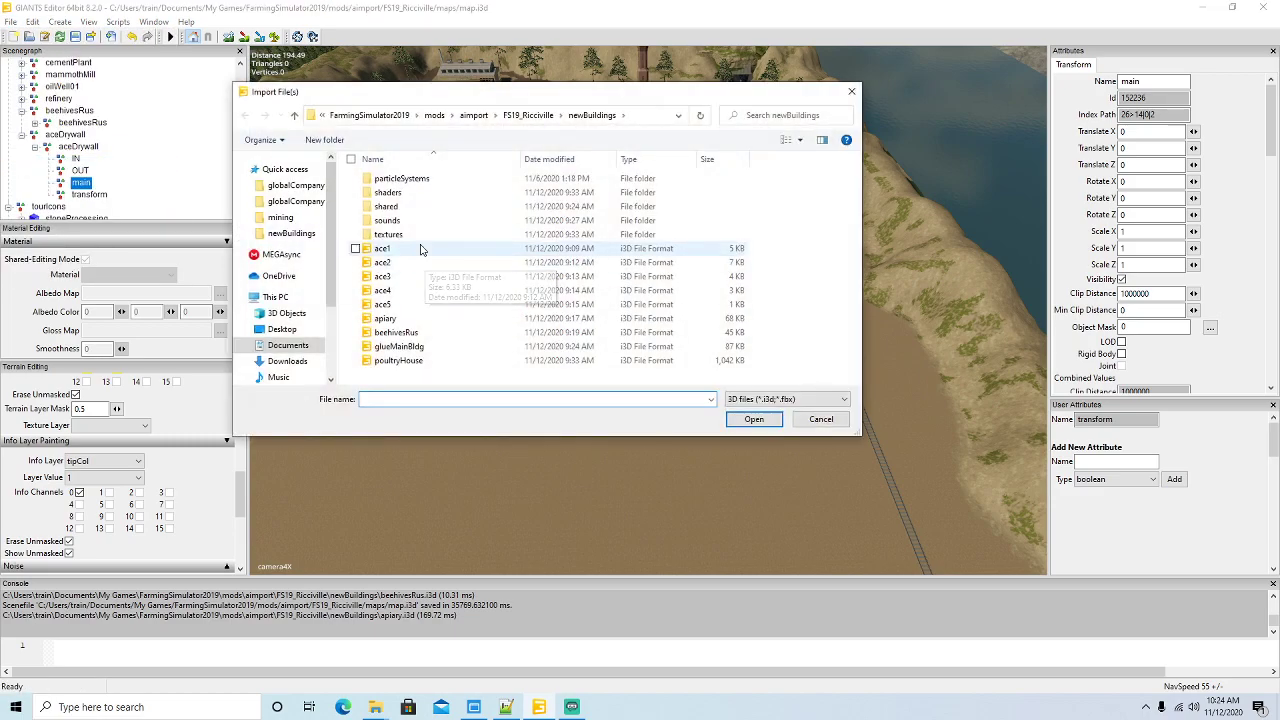
pyautogui.click(386, 250)
pyautogui.click(754, 419)
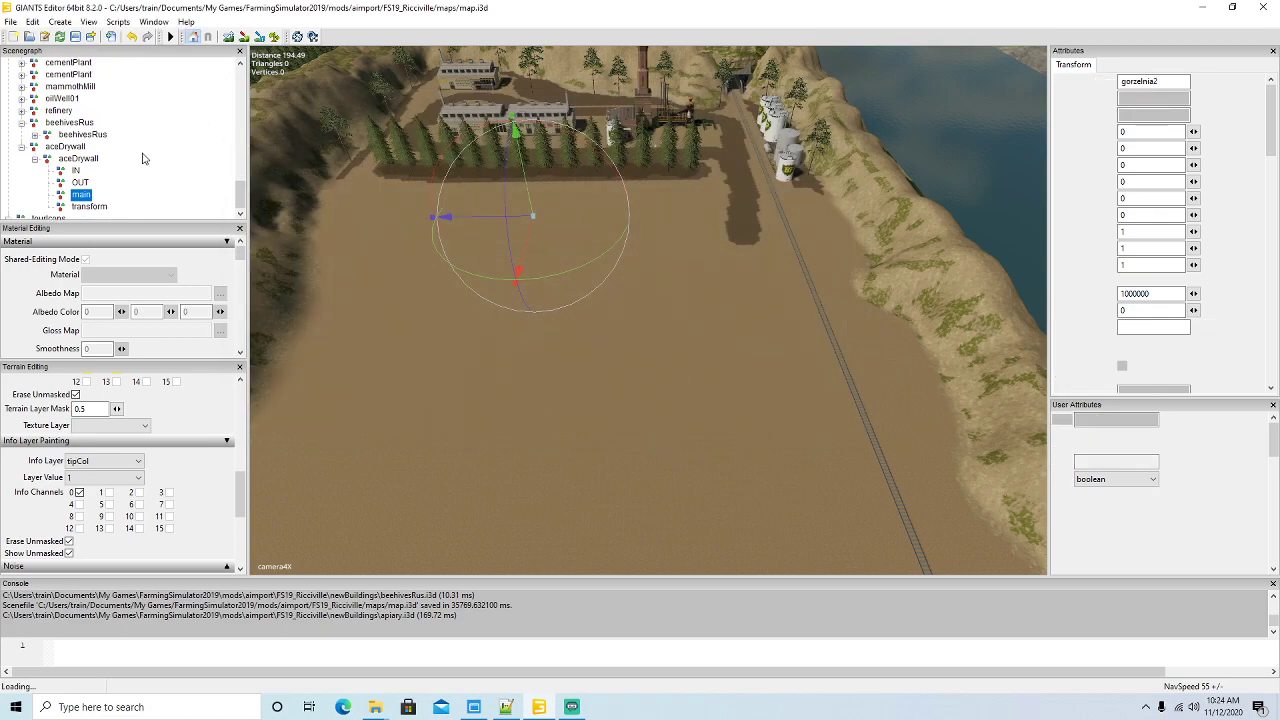
# - Move the imported gorzelnia2 building into the main group under aceDrywall
pyautogui.scroll(4, 120, 130)
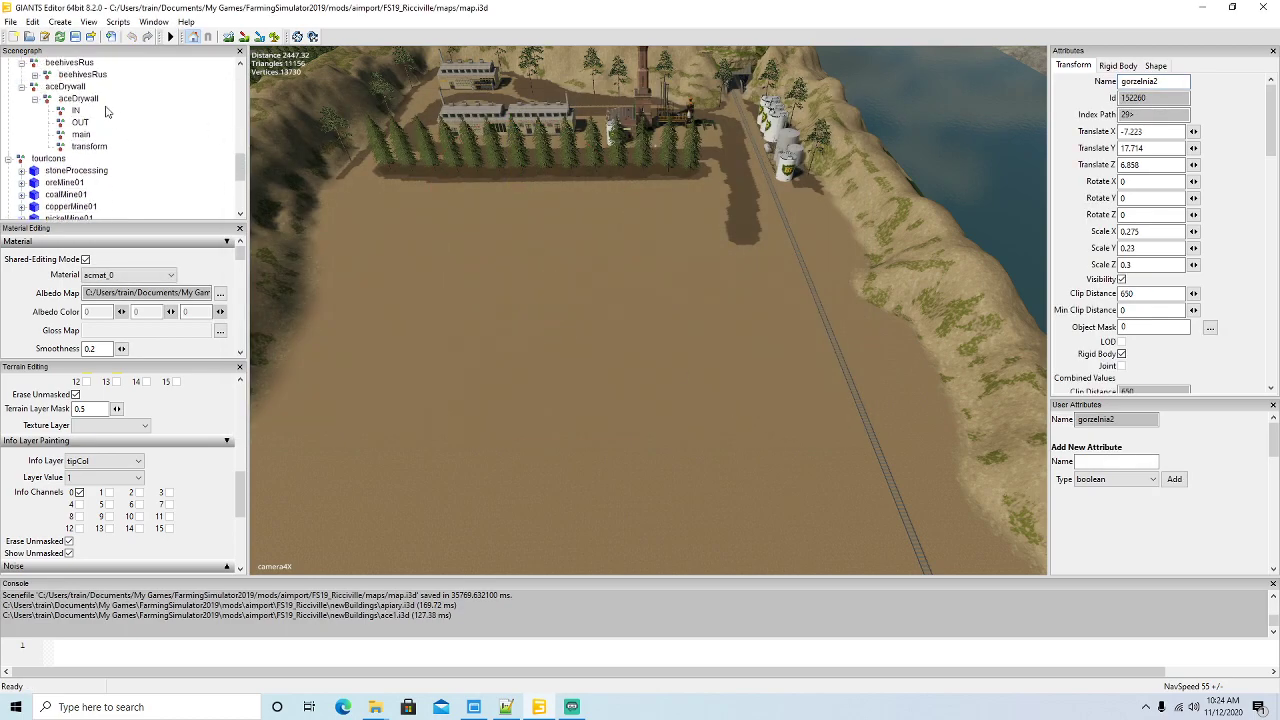
pyautogui.click(34, 23)
pyautogui.click(52, 102)
pyautogui.click(79, 134)
pyautogui.click(32, 21)
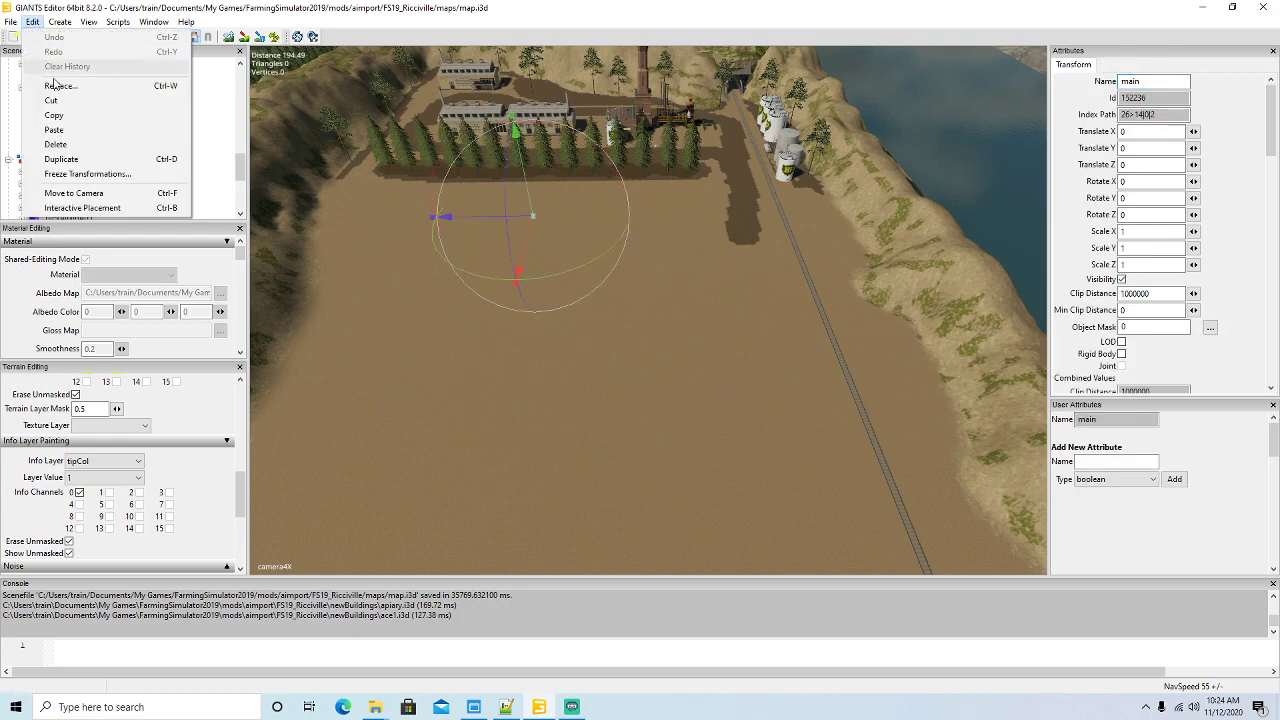
pyautogui.click(55, 131)
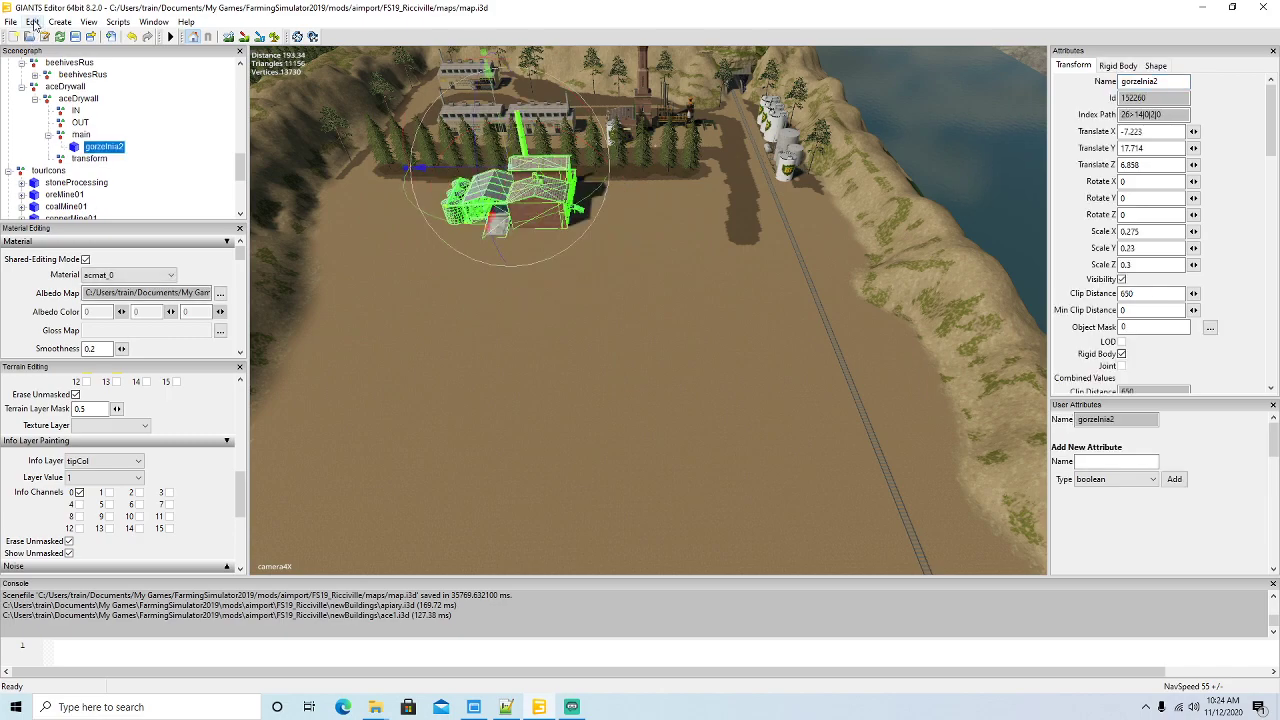
# - Shift the gorzelnia2 building away from the tree row to about Translate X 27
pyautogui.moveTo(662, 372)
pyautogui.keyDown('alt'); pyautogui.mouseDown()
pyautogui.moveTo(629, 304)
pyautogui.moveTo(654, 388)
pyautogui.mouseUp(); pyautogui.keyUp('alt')
pyautogui.scroll(3, 630, 303)
pyautogui.scroll(-2, 654, 388)
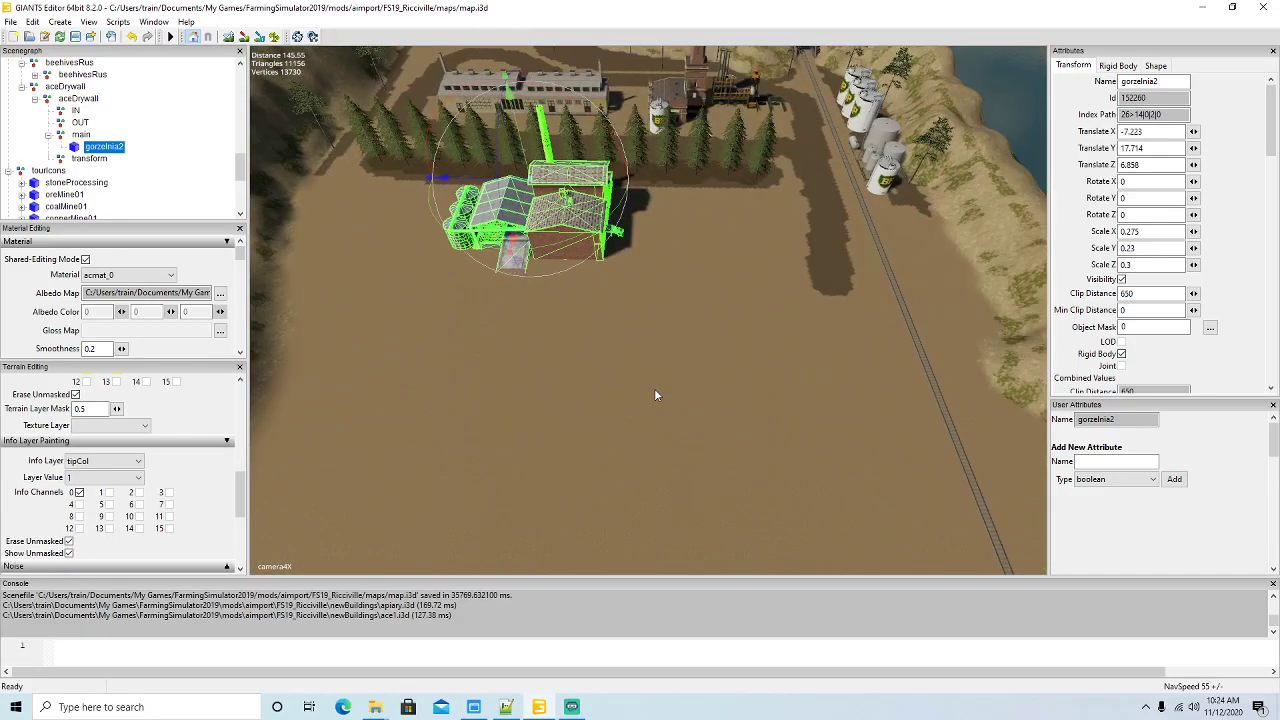
pyautogui.moveTo(527, 207); pyautogui.dragTo(487, 340)
# - Inspect the gorzelnia2 building from several sides and check its position relative to the trees and the ridge
pyautogui.keyDown('alt'); pyautogui.moveTo(705, 418); pyautogui.dragTo(541, 352); pyautogui.keyUp('alt')
pyautogui.scroll(5, 749, 332)
pyautogui.scroll(5, 669, 290)
pyautogui.scroll(-4, 485, 378)
pyautogui.scroll(5, 408, 444)
pyautogui.scroll(-8, 542, 352)
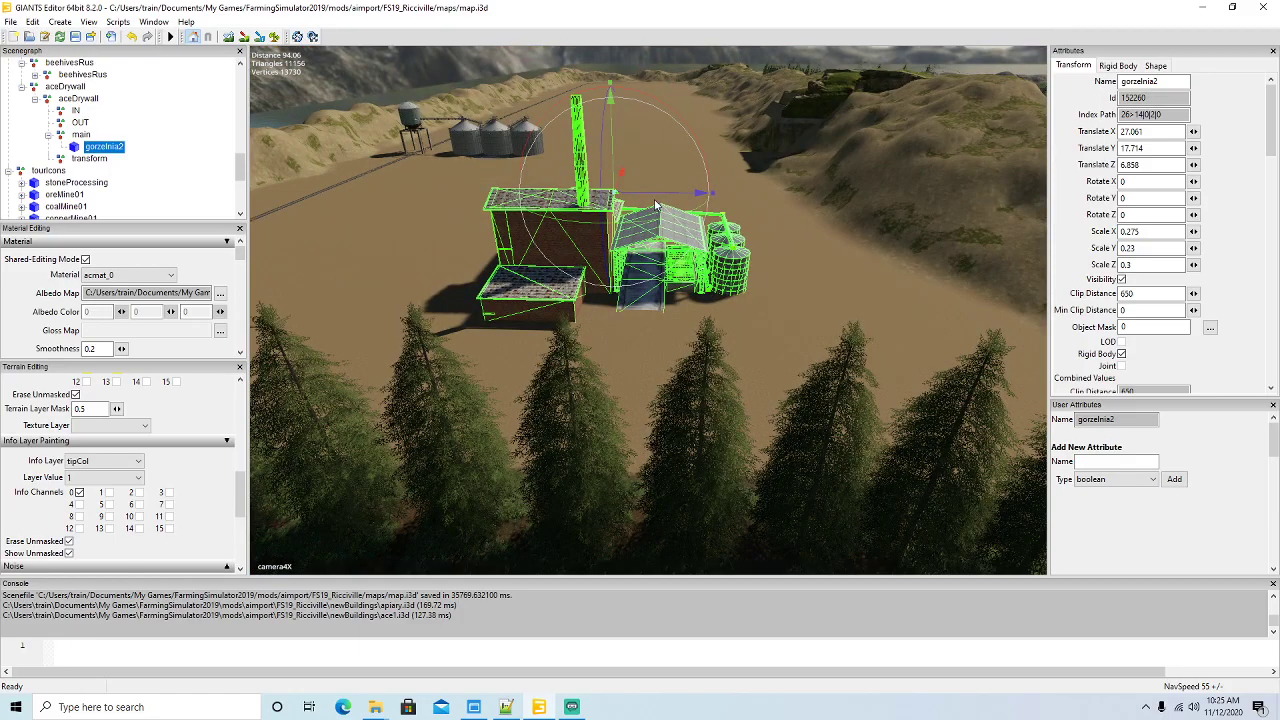
pyautogui.scroll(8, 616, 236)
pyautogui.keyDown('alt'); pyautogui.moveTo(624, 296); pyautogui.dragTo(549, 420); pyautogui.keyUp('alt')
pyautogui.scroll(-6, 563, 354)
pyautogui.scroll(-3, 563, 352)
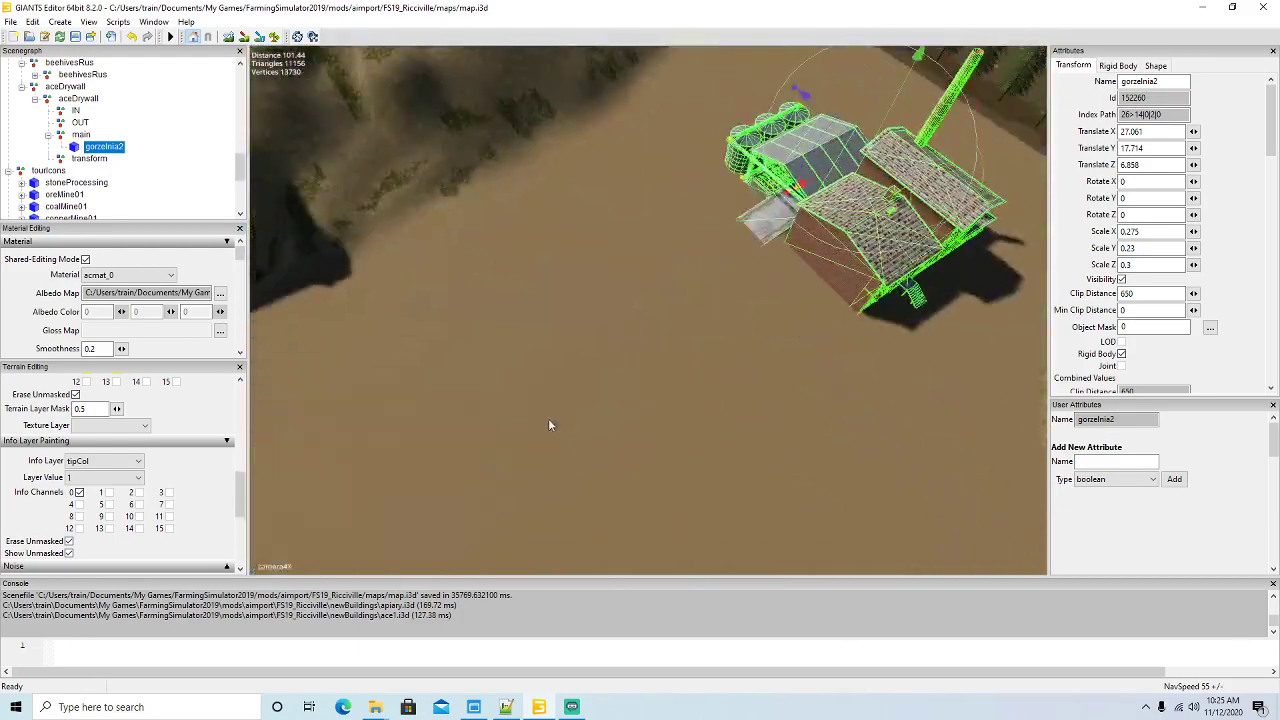
# - Shift the gorzelnia2 building farther across the sand to about Translate X 35.4 and Translate Z 18.6
pyautogui.scroll(-4, 570, 441)
pyautogui.moveTo(785, 215); pyautogui.dragTo(737, 158)
pyautogui.keyDown('alt'); pyautogui.moveTo(420, 291); pyautogui.dragTo(549, 299); pyautogui.keyUp('alt')
# - Import the ace2 i3D file from the newBuildings folder
pyautogui.click(10, 21)
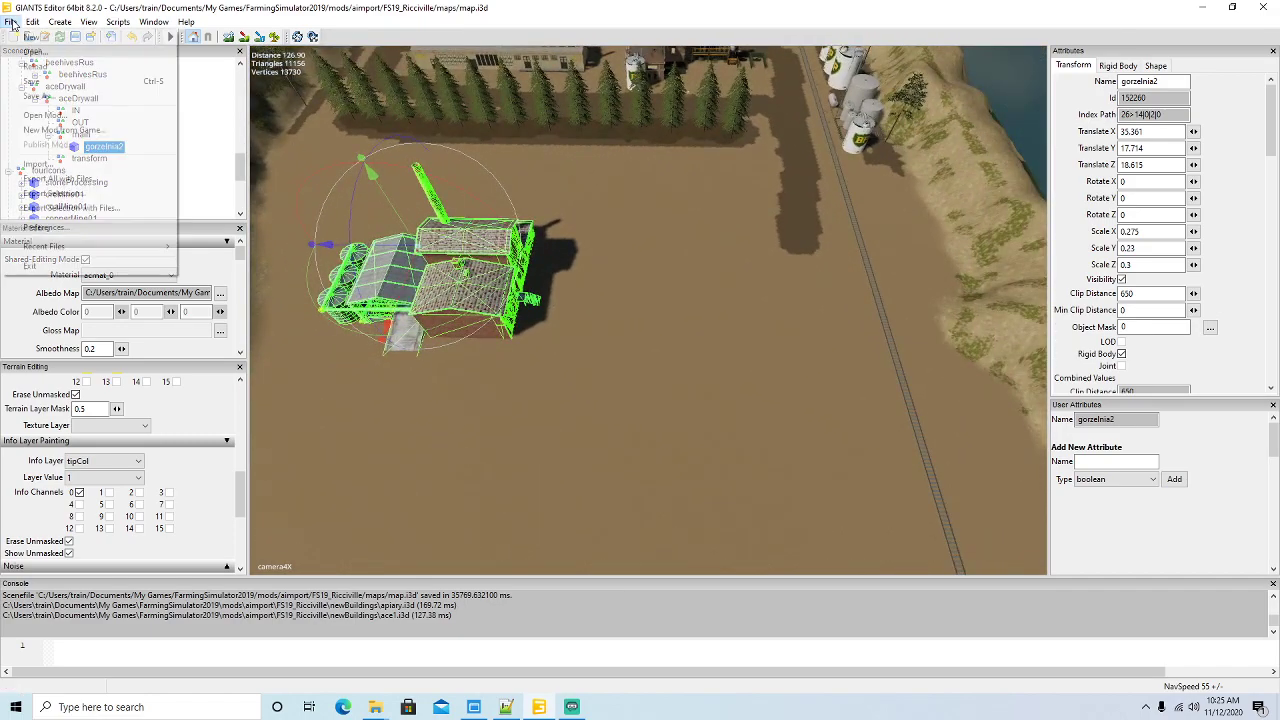
pyautogui.click(30, 165)
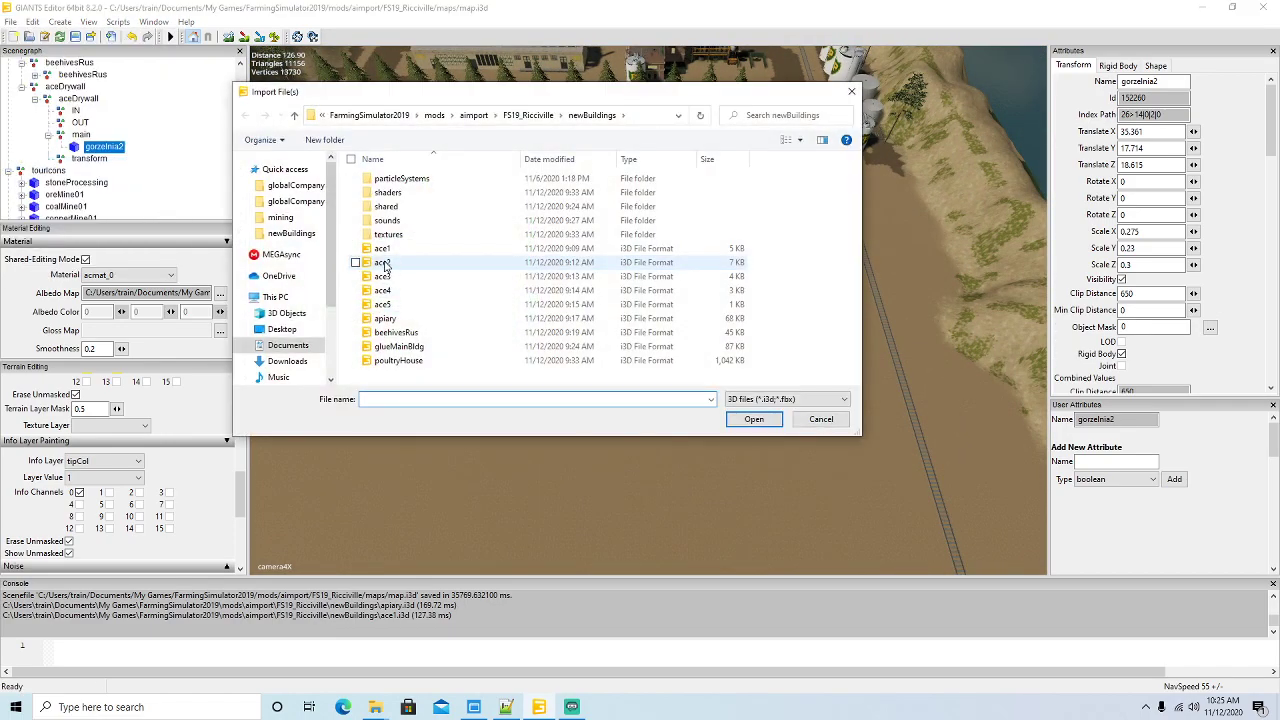
pyautogui.click(383, 263)
pyautogui.click(753, 419)
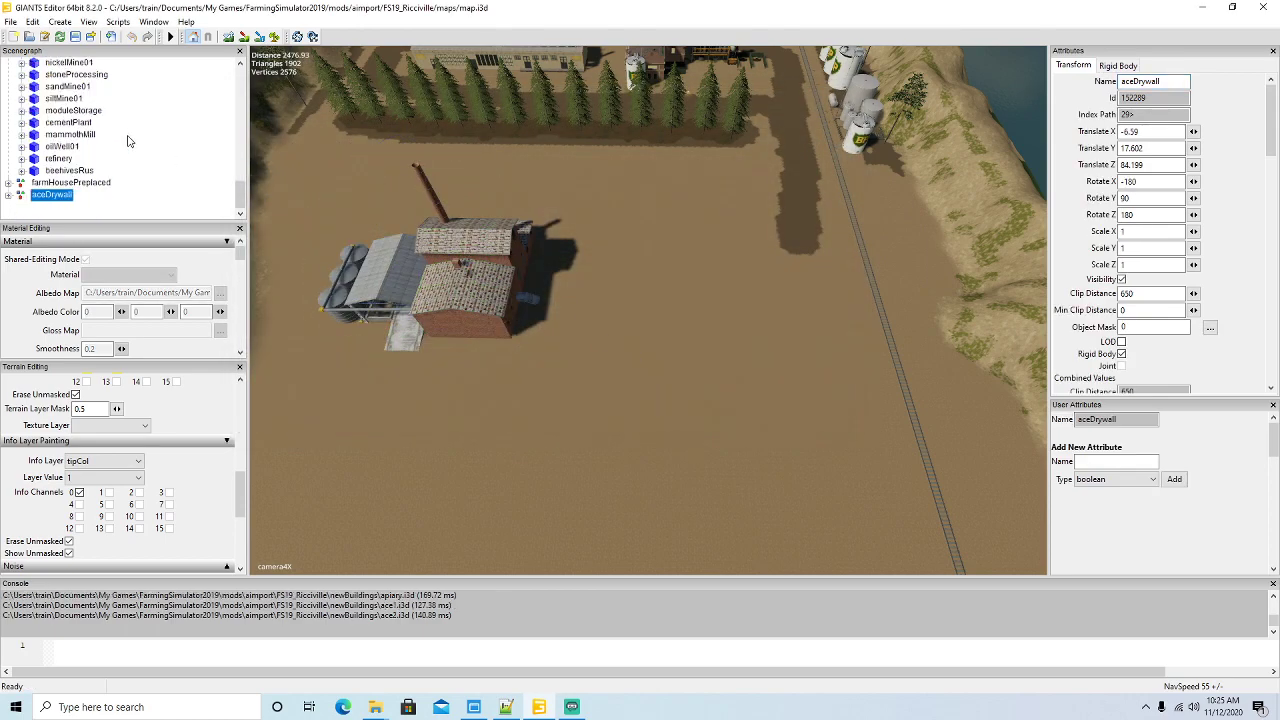
# - Move the imported aceDrywall building into the main group of the aceDrywall factory
pyautogui.scroll(4, 120, 130)
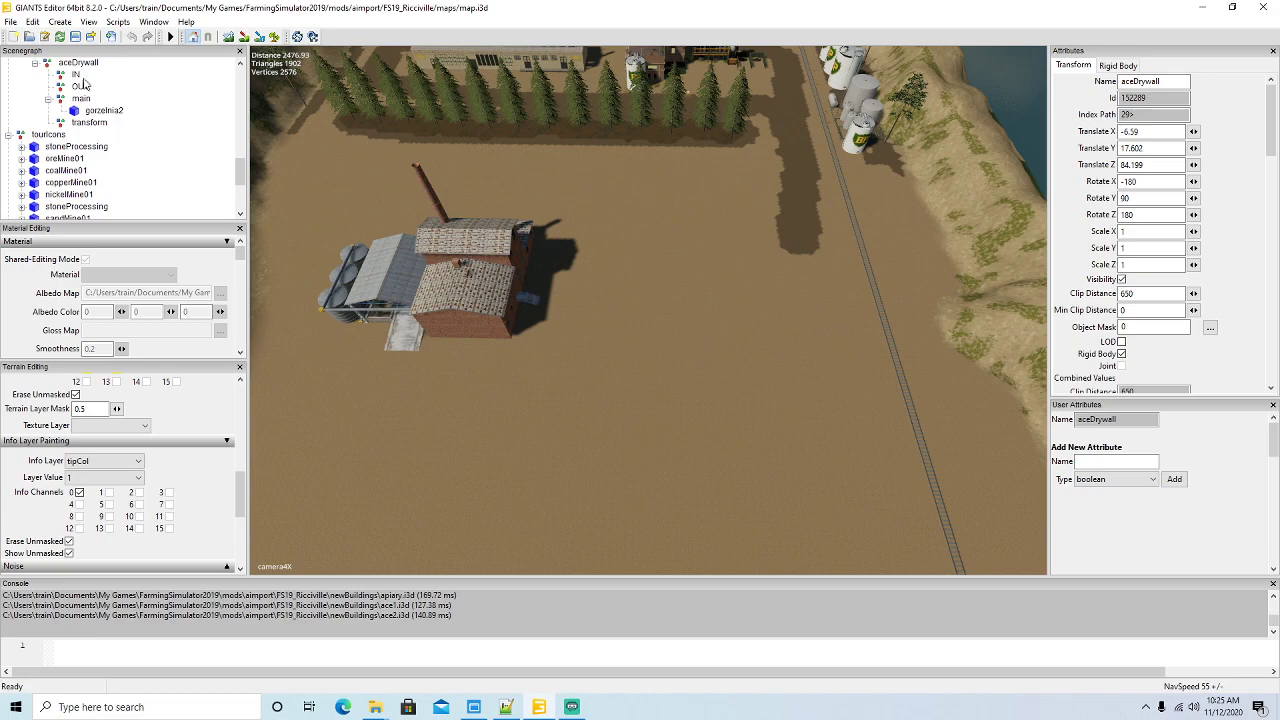
pyautogui.click(34, 22)
pyautogui.click(48, 102)
pyautogui.click(80, 99)
pyautogui.click(33, 22)
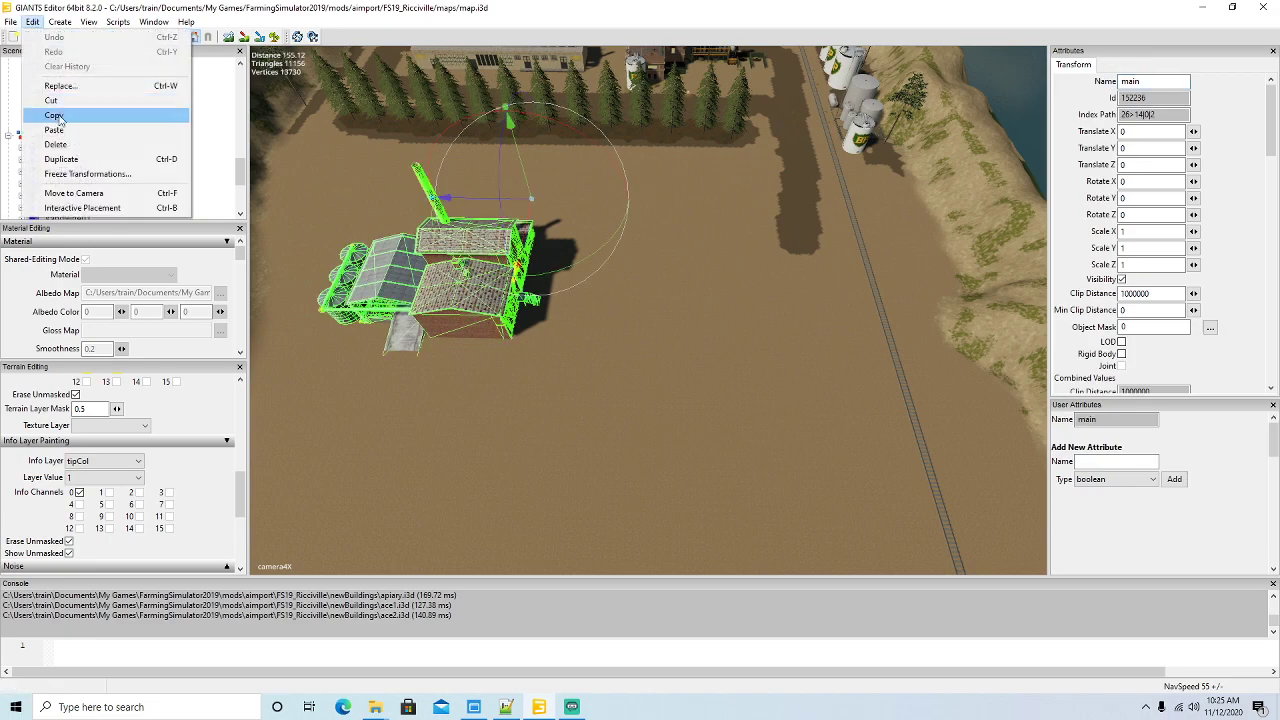
pyautogui.click(54, 130)
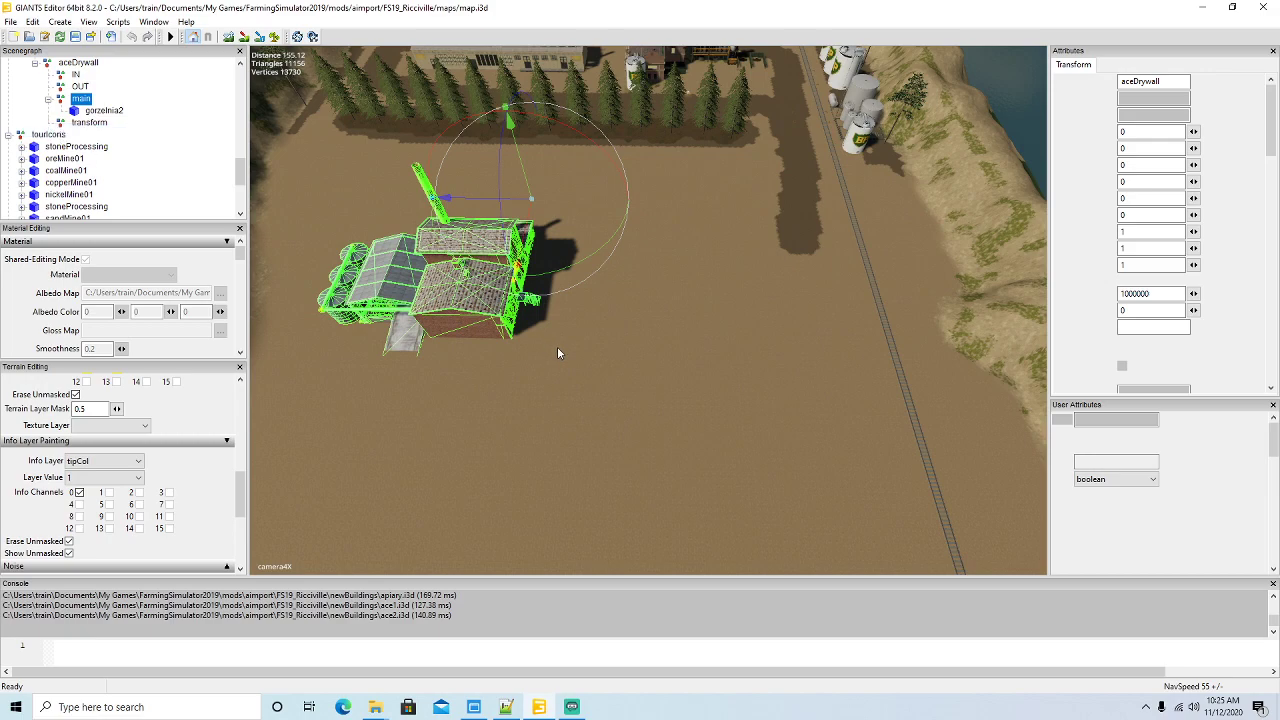
# - Move the imported aceDrywall building onto the sand beside gorzelnia2, at about Translate X 30.8 and Translate Z -32.4
pyautogui.moveTo(540, 333); pyautogui.dragTo(544, 323, button='middle')
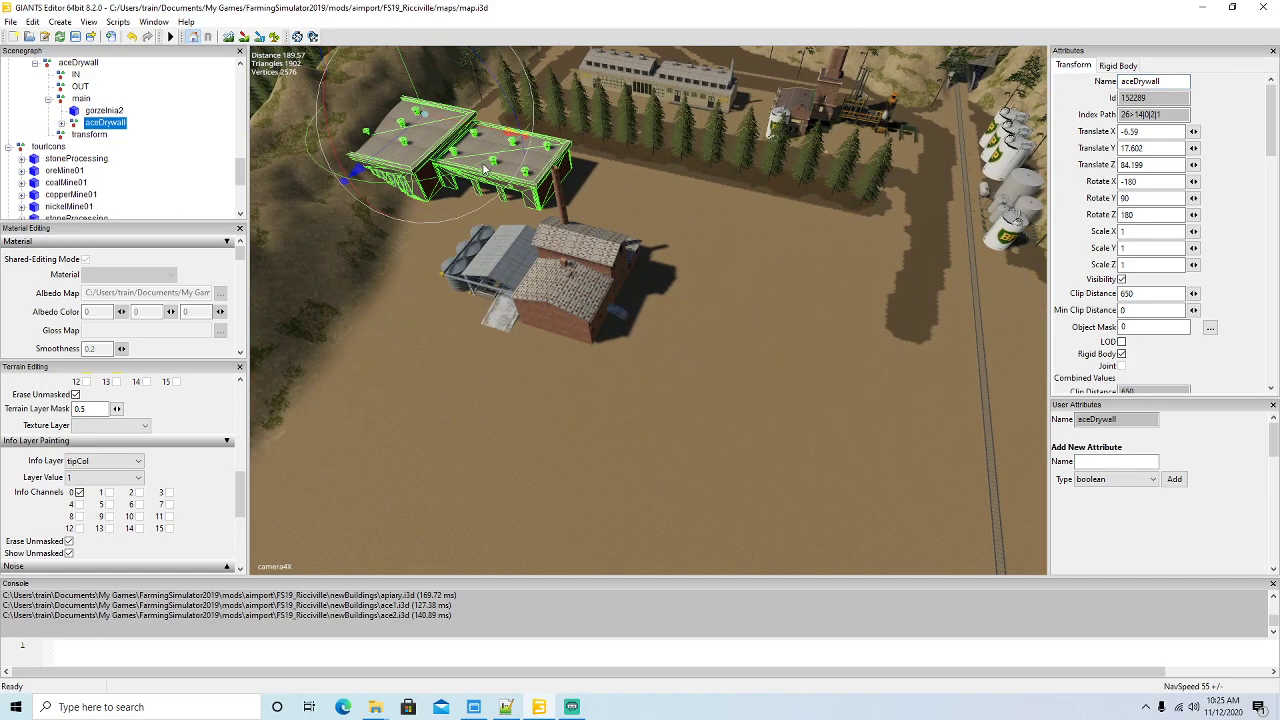
pyautogui.moveTo(490, 140); pyautogui.dragTo(788, 256)
pyautogui.moveTo(740, 238); pyautogui.dragTo(709, 360)
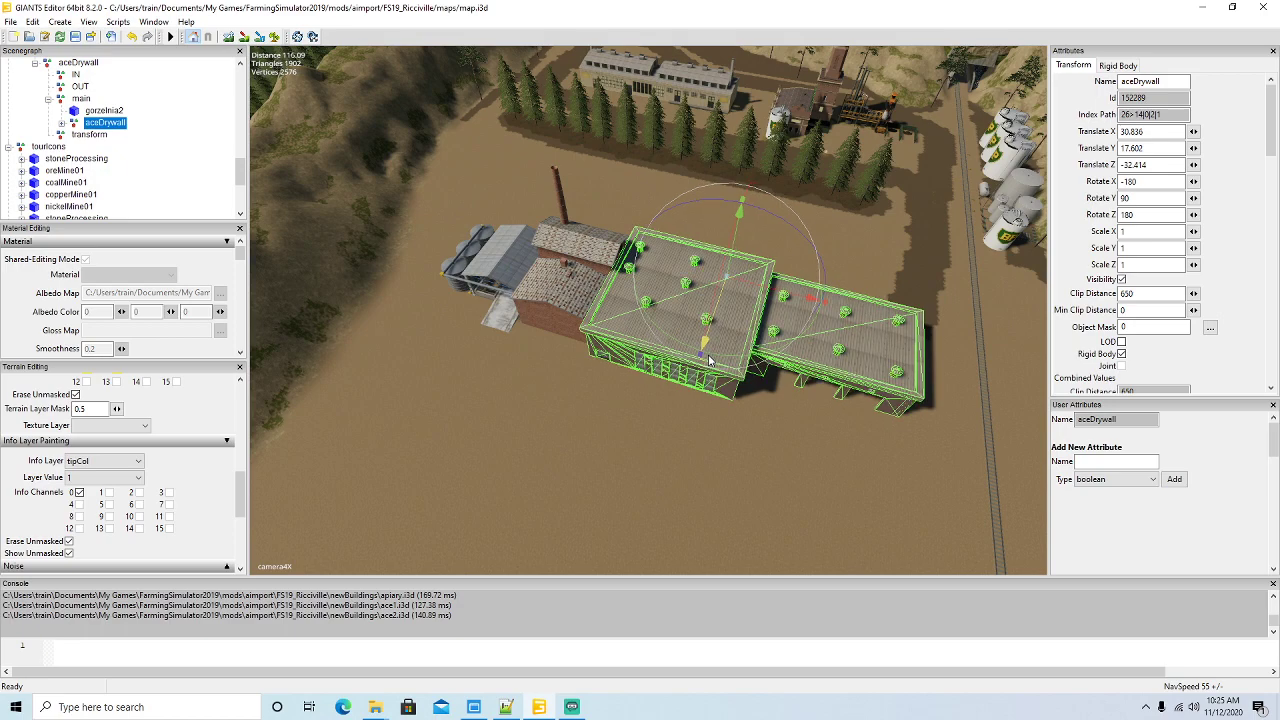
# - Turn the aceDrywall building to Rotate Y -90 and shift it sideways to about Translate Z 5
pyautogui.keyDown('alt'); pyautogui.moveTo(528, 488); pyautogui.dragTo(575, 505); pyautogui.keyUp('alt')
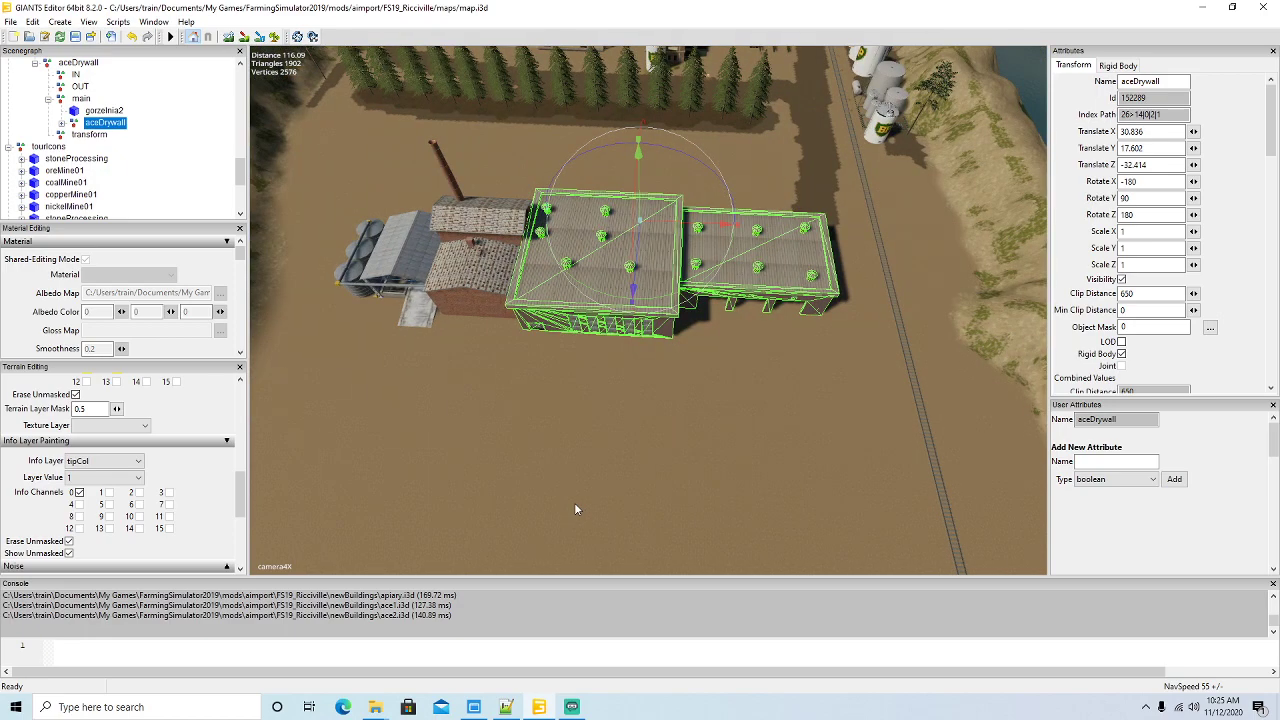
pyautogui.keyDown('alt'); pyautogui.moveTo(575, 504); pyautogui.dragTo(588, 503); pyautogui.keyUp('alt')
pyautogui.scroll(-3, 606, 487)
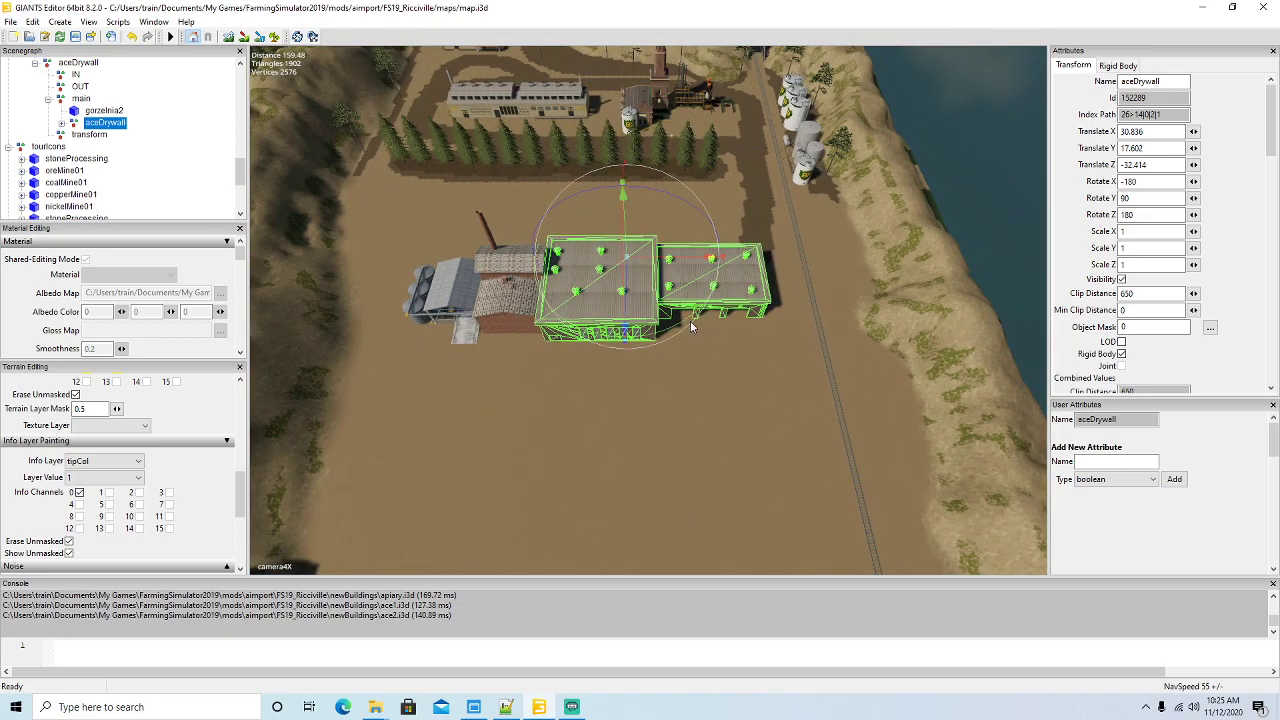
pyautogui.moveTo(677, 328); pyautogui.dragTo(599, 218)
pyautogui.tripleClick(1156, 198)
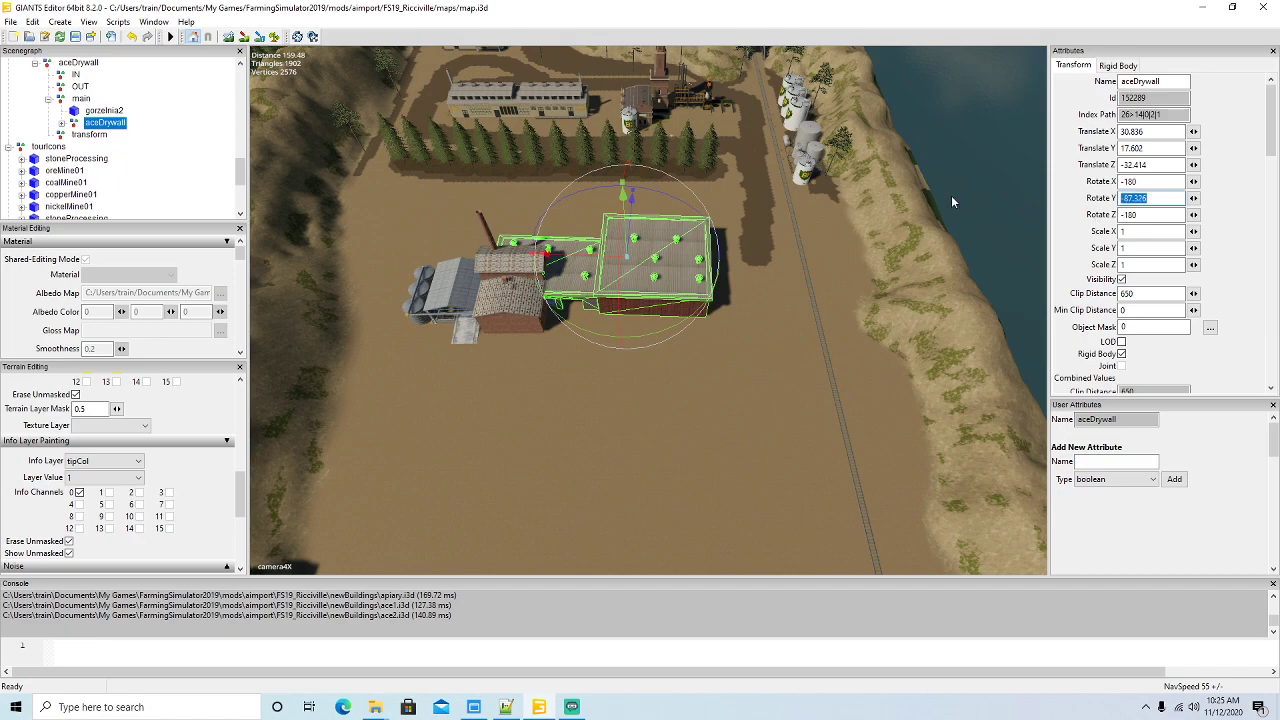
pyautogui.write('-90')
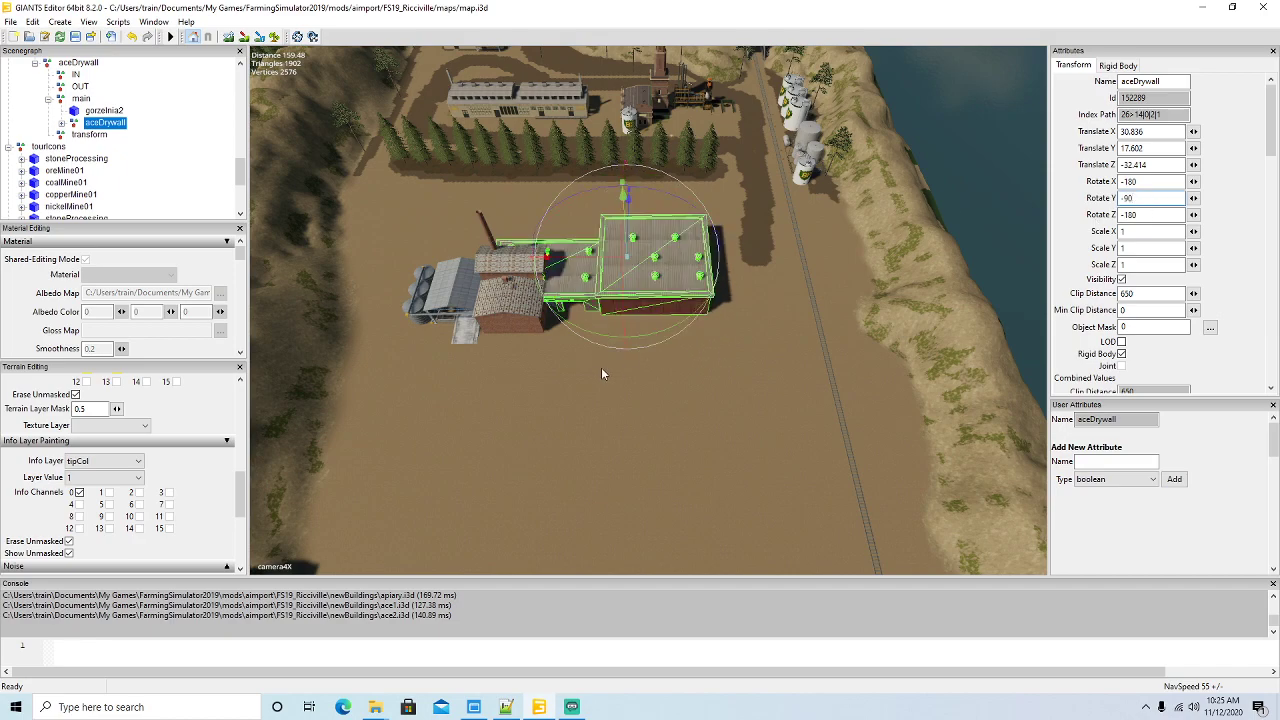
pyautogui.moveTo(577, 254); pyautogui.dragTo(460, 268)
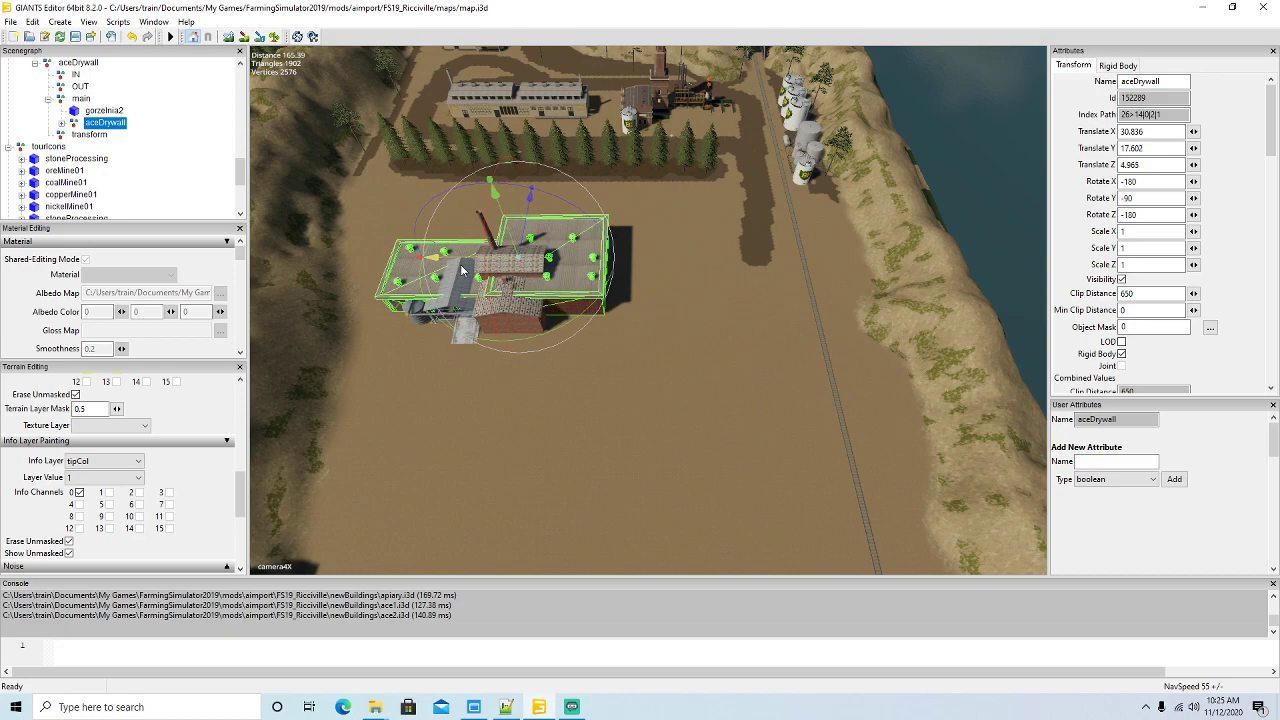
# - Move gorzelnia2 to the railway side of the flat-roofed building, at about Translate Z -51.2, and set its Rotate Y to 0
pyautogui.click(82, 112)
pyautogui.moveTo(450, 286); pyautogui.dragTo(670, 237)
pyautogui.moveTo(1147, 199); pyautogui.dragTo(985, 188)
pyautogui.write('0')
# - Shift gorzelnia2 into line with the flat-roofed building, at about Translate X 25.1 and Translate Z -52
pyautogui.keyDown('alt'); pyautogui.moveTo(740, 402); pyautogui.dragTo(715, 368); pyautogui.keyUp('alt')
pyautogui.scroll(3, 838, 356)
pyautogui.scroll(3, 837, 353)
pyautogui.scroll(-5, 626, 407)
pyautogui.scroll(4, 446, 377)
pyautogui.scroll(-4, 715, 368)
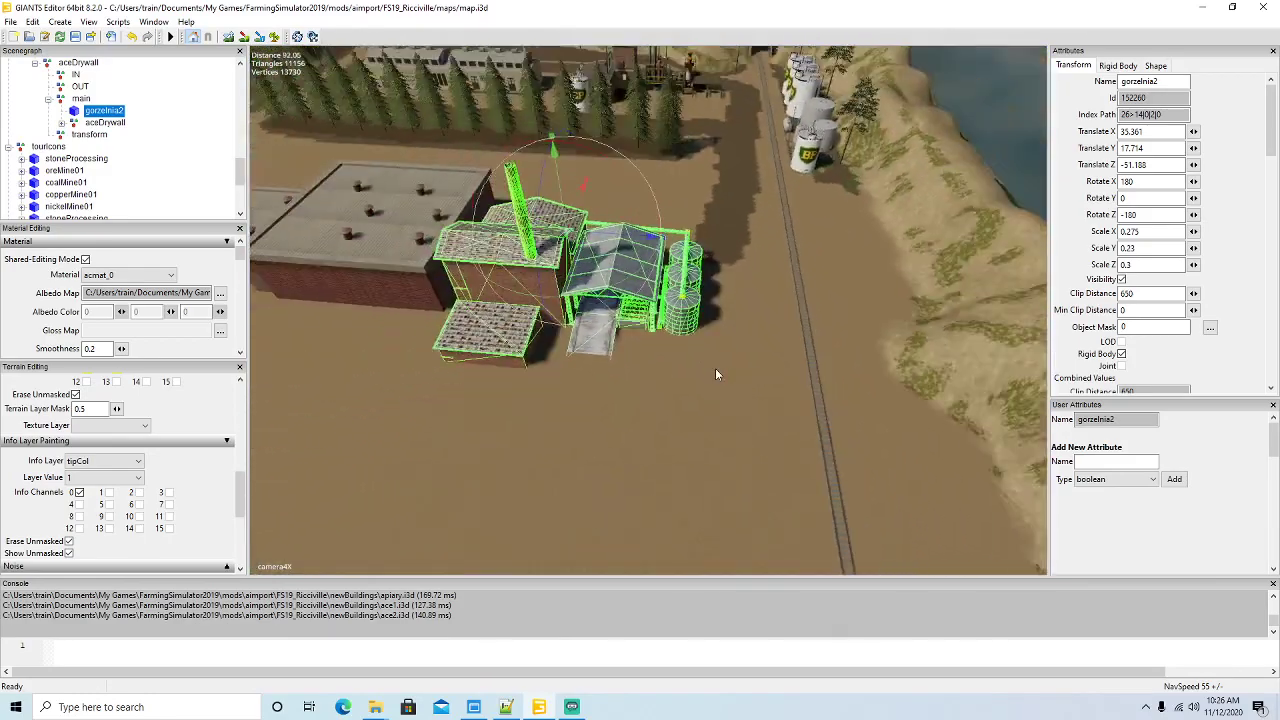
pyautogui.moveTo(626, 238)
pyautogui.mouseDown()
pyautogui.moveTo(652, 246)
pyautogui.moveTo(630, 245)
pyautogui.mouseUp()
pyautogui.keyDown('alt'); pyautogui.moveTo(731, 305); pyautogui.dragTo(477, 356); pyautogui.keyUp('alt')
pyautogui.scroll(4, 780, 229)
pyautogui.scroll(-4, 477, 356)
pyautogui.moveTo(722, 236); pyautogui.dragTo(768, 230)
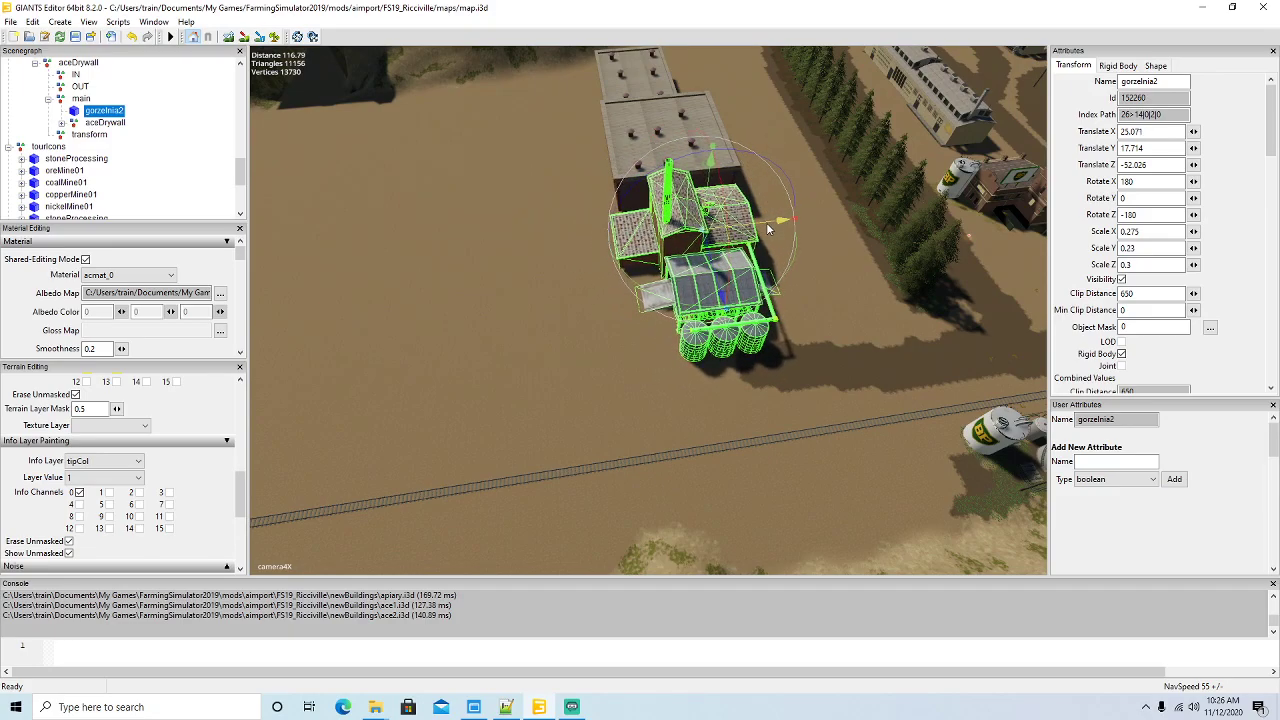
# - Select the whole inner aceDrywall building and slide it toward gorzelnia2 to about Translate Z -1.2
pyautogui.keyDown('alt'); pyautogui.moveTo(517, 310); pyautogui.dragTo(728, 336); pyautogui.keyUp('alt')
pyautogui.scroll(5, 495, 259)
pyautogui.scroll(-5, 728, 337)
pyautogui.click(636, 294)
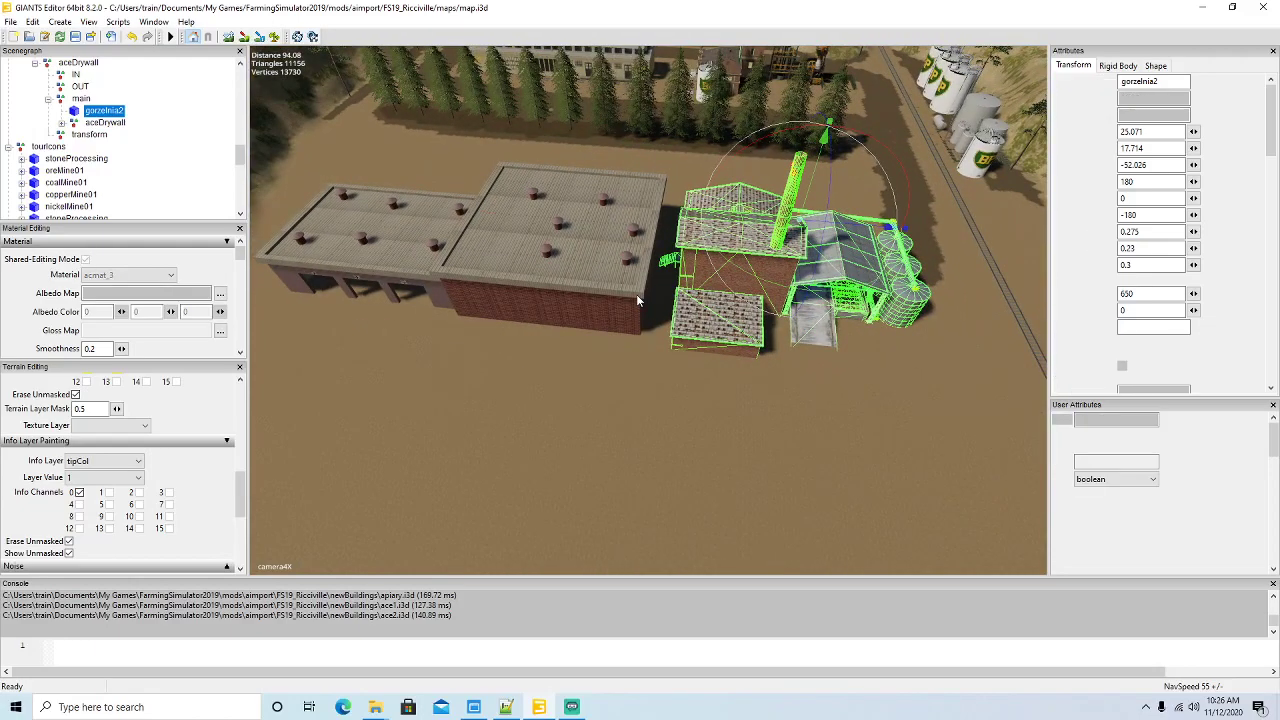
pyautogui.scroll(3, 55, 157)
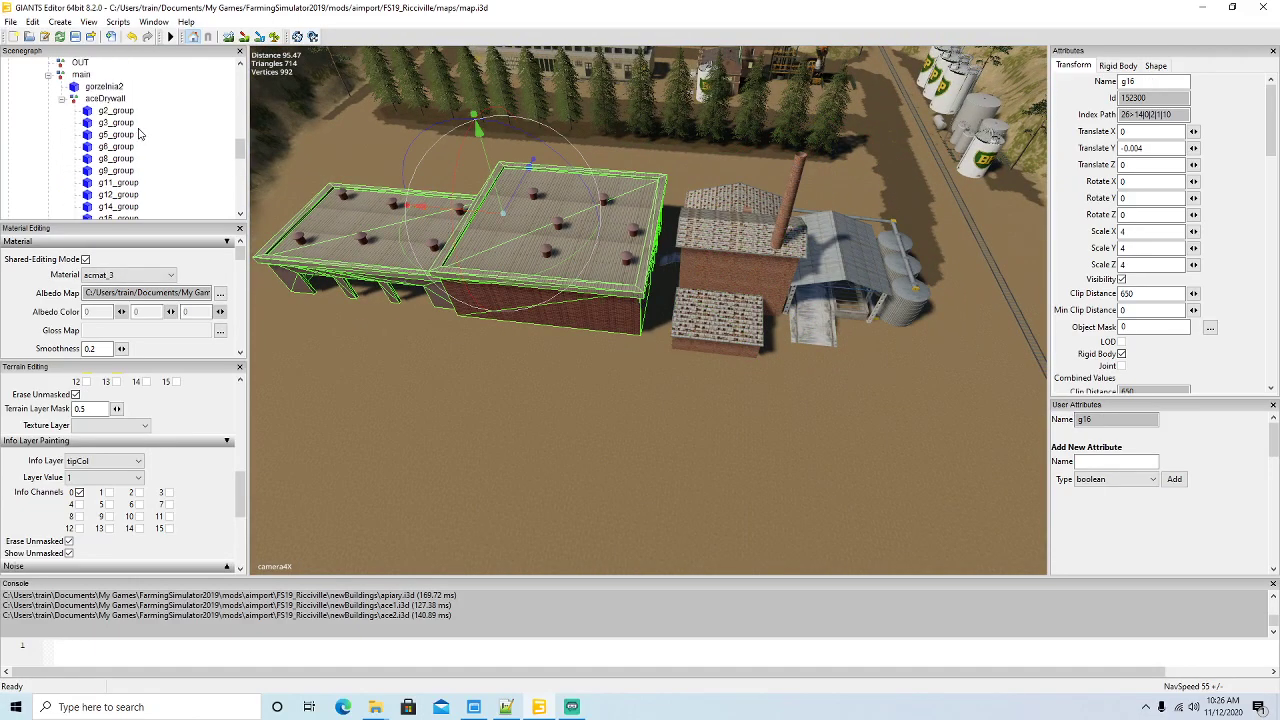
pyautogui.click(75, 147)
pyautogui.click(61, 147)
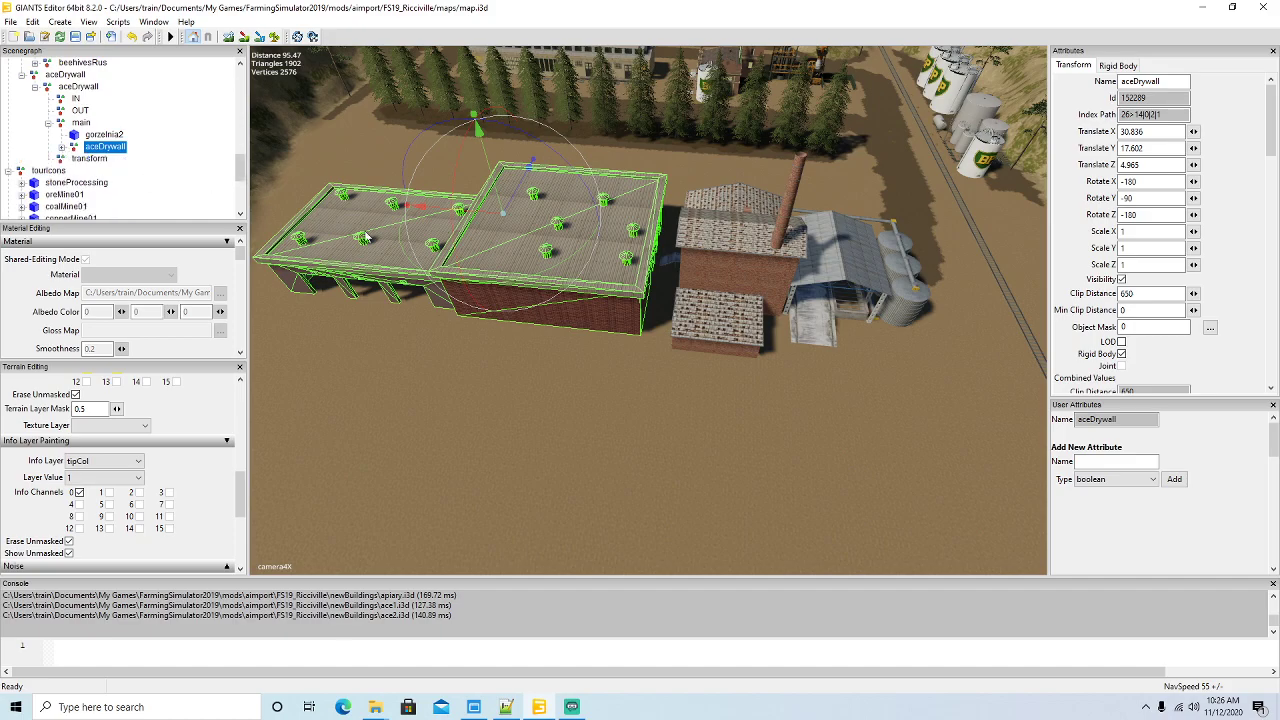
pyautogui.moveTo(487, 218); pyautogui.dragTo(519, 219)
# - Close the gap at the brick walls by nudging the aceDrywall building to about Translate Z -1.5
pyautogui.keyDown('alt'); pyautogui.moveTo(532, 305); pyautogui.dragTo(510, 267); pyautogui.keyUp('alt')
pyautogui.scroll(3, 458, 338)
pyautogui.scroll(3, 459, 338)
pyautogui.scroll(3, 642, 288)
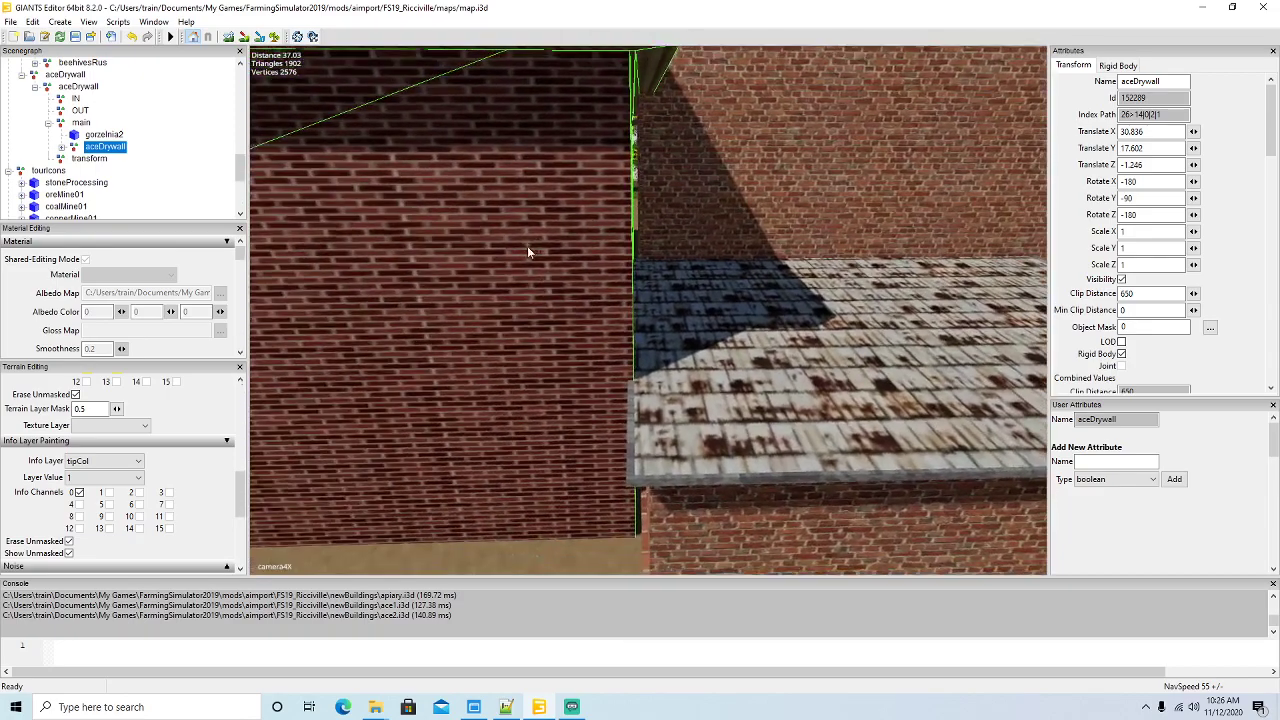
pyautogui.scroll(-4, 523, 248)
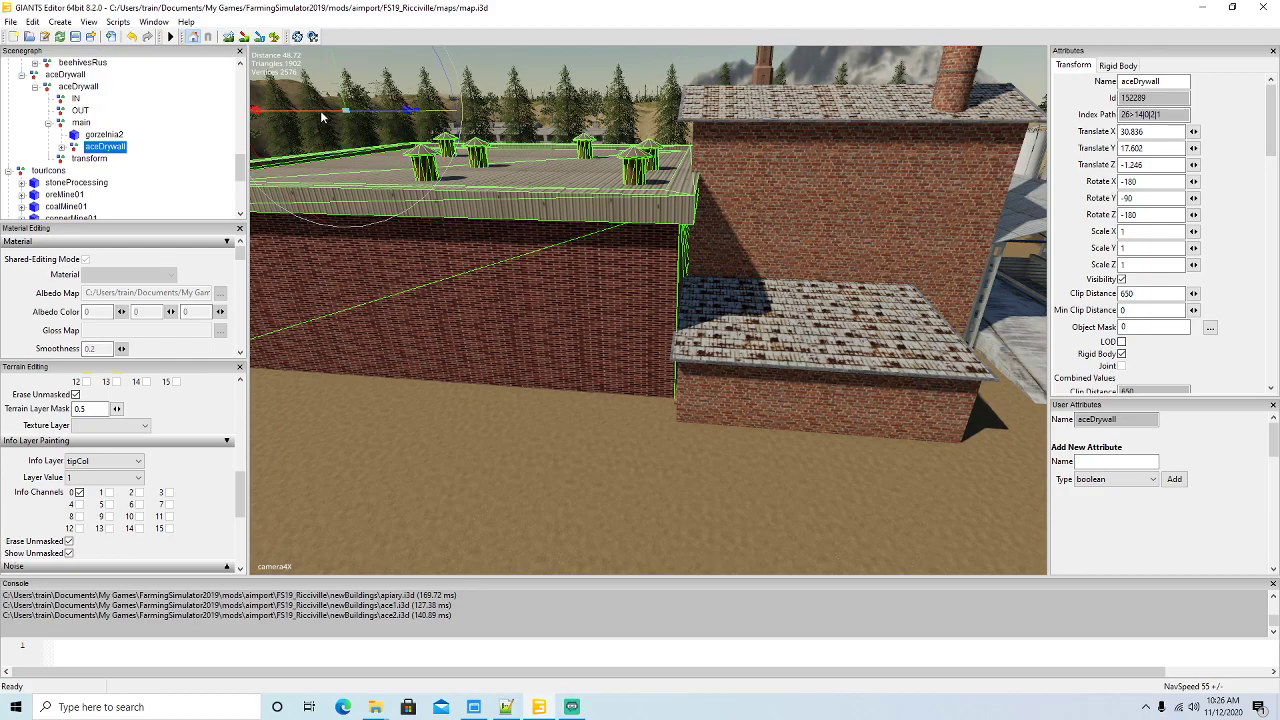
pyautogui.moveTo(441, 275)
pyautogui.keyDown('alt'); pyautogui.mouseDown()
pyautogui.moveTo(438, 299)
pyautogui.moveTo(435, 282)
pyautogui.mouseUp(); pyautogui.keyUp('alt')
pyautogui.scroll(-5, 435, 282)
pyautogui.scroll(4, 435, 282)
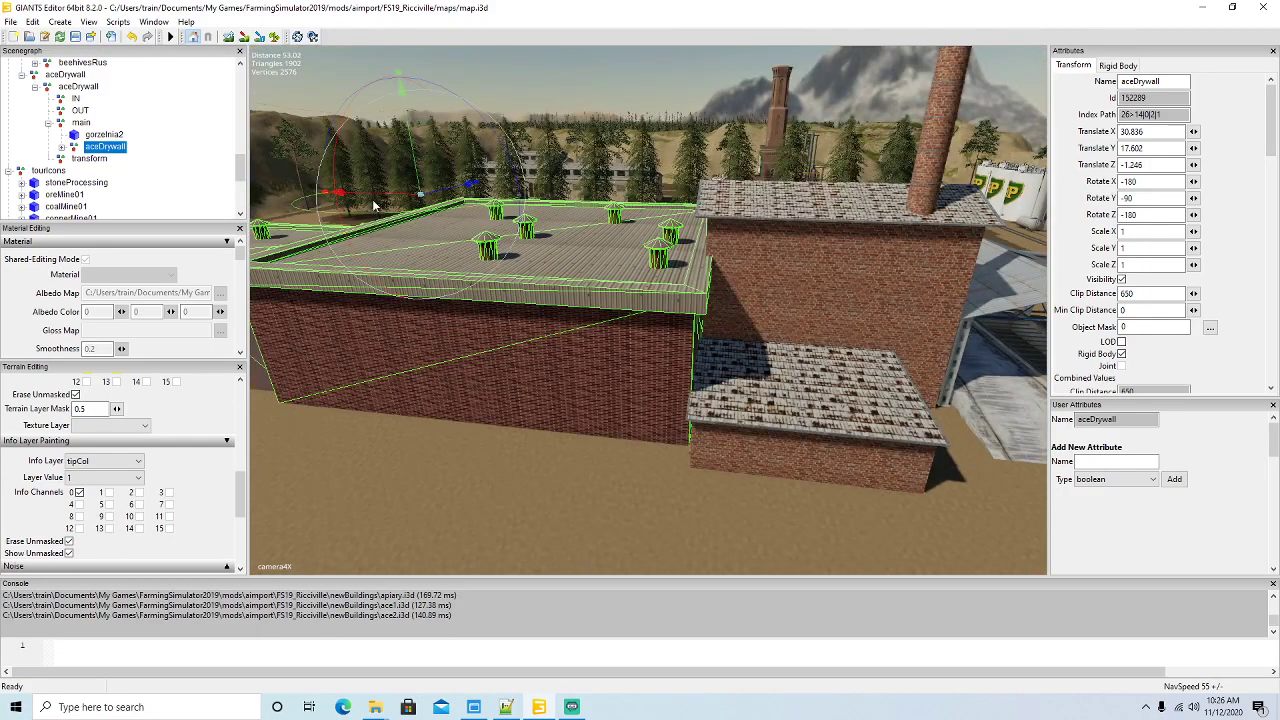
pyautogui.moveTo(373, 200); pyautogui.dragTo(717, 336)
# - Inspect the joined factory buildings from several sides and check the space around them toward the trees and the railway
pyautogui.scroll(-5, 451, 305)
pyautogui.scroll(7, 405, 273)
pyautogui.scroll(5, 374, 248)
pyautogui.scroll(-5, 541, 302)
pyautogui.scroll(5, 409, 267)
pyautogui.scroll(-5, 686, 375)
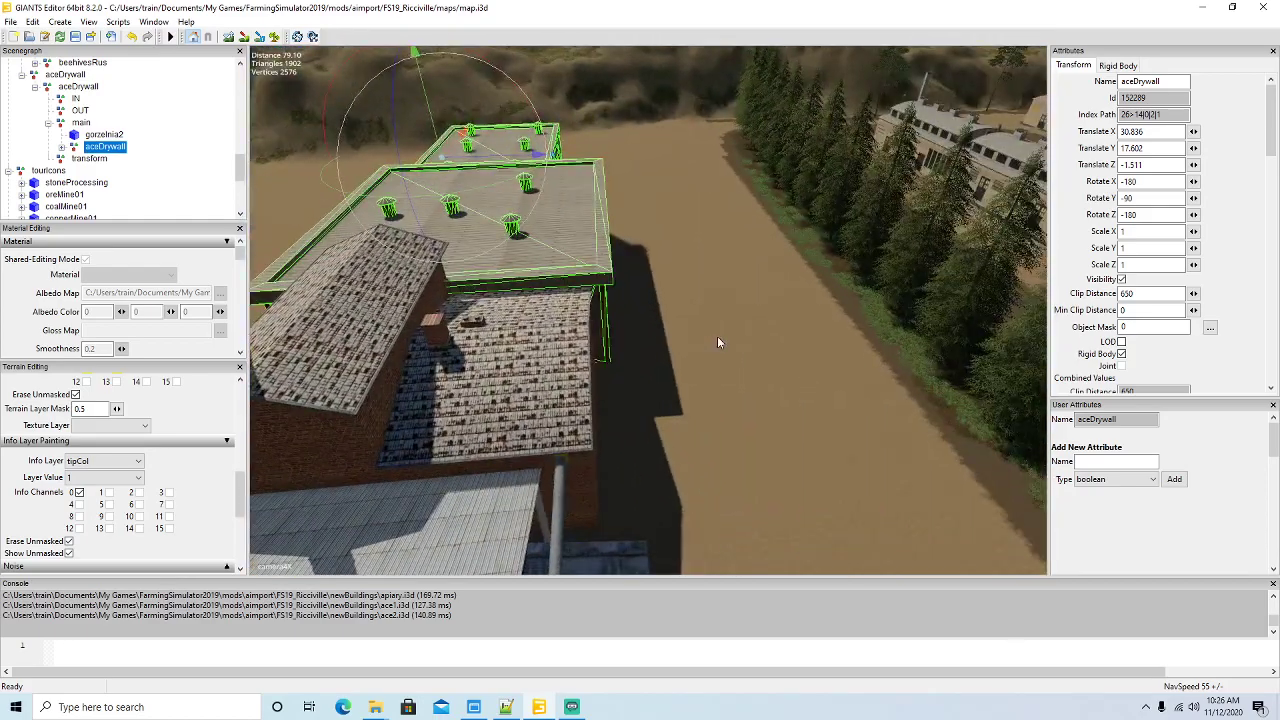
pyautogui.scroll(-5, 717, 336)
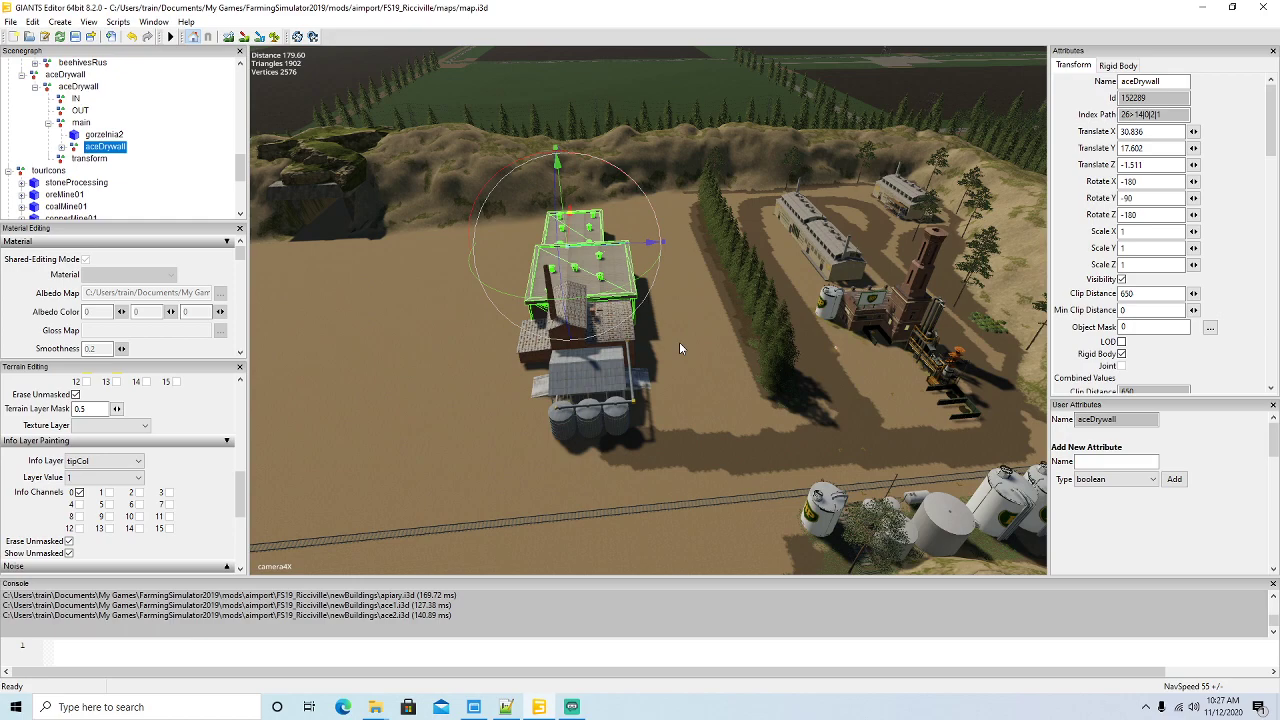
pyautogui.moveTo(624, 487)
pyautogui.keyDown('alt'); pyautogui.mouseDown()
pyautogui.moveTo(607, 488)
pyautogui.moveTo(611, 507)
pyautogui.mouseUp(); pyautogui.keyUp('alt')
pyautogui.scroll(-1, 609, 499)
pyautogui.scroll(1, 609, 499)
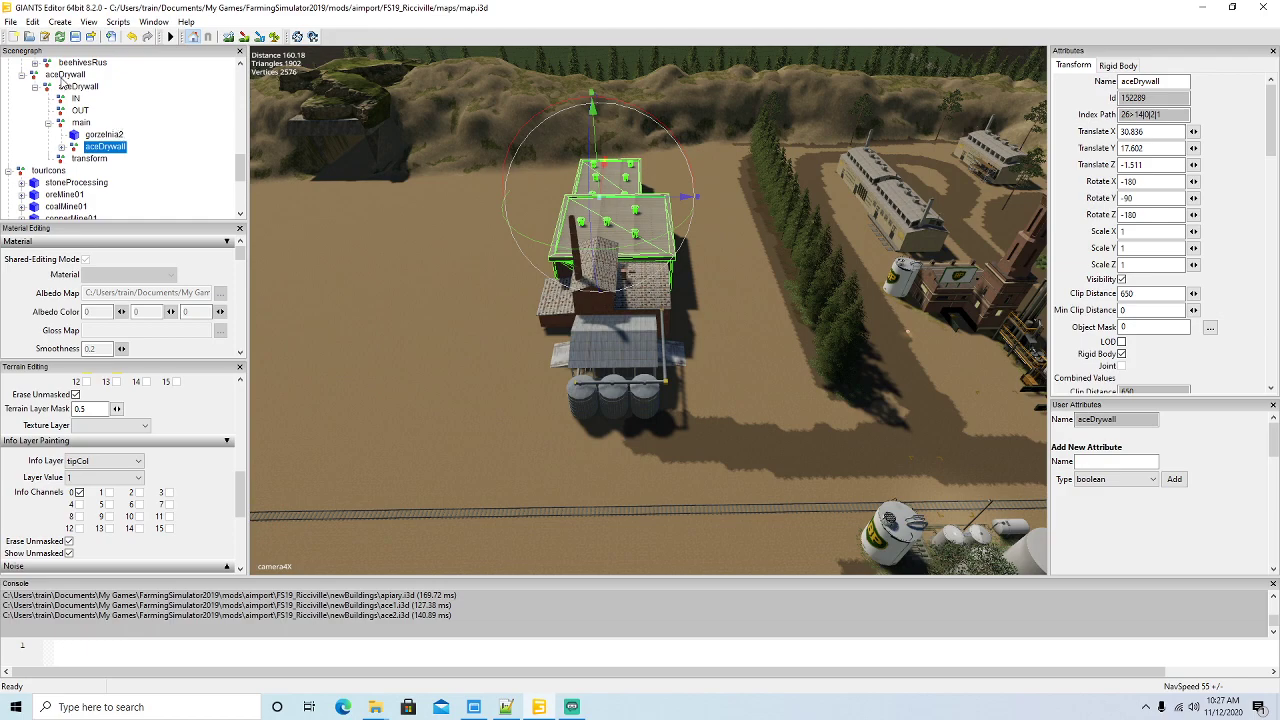
# - Import the ace3 i3D file from the newBuildings folder
pyautogui.click(11, 23)
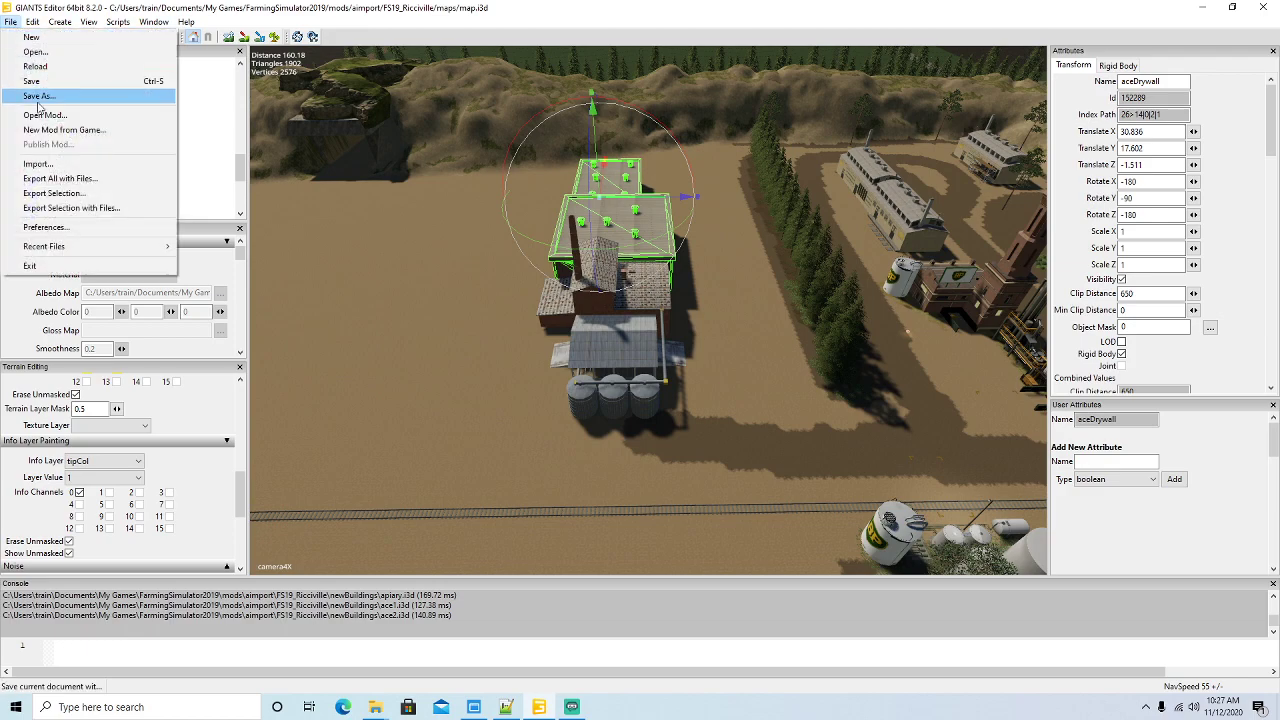
pyautogui.click(40, 163)
pyautogui.click(389, 279)
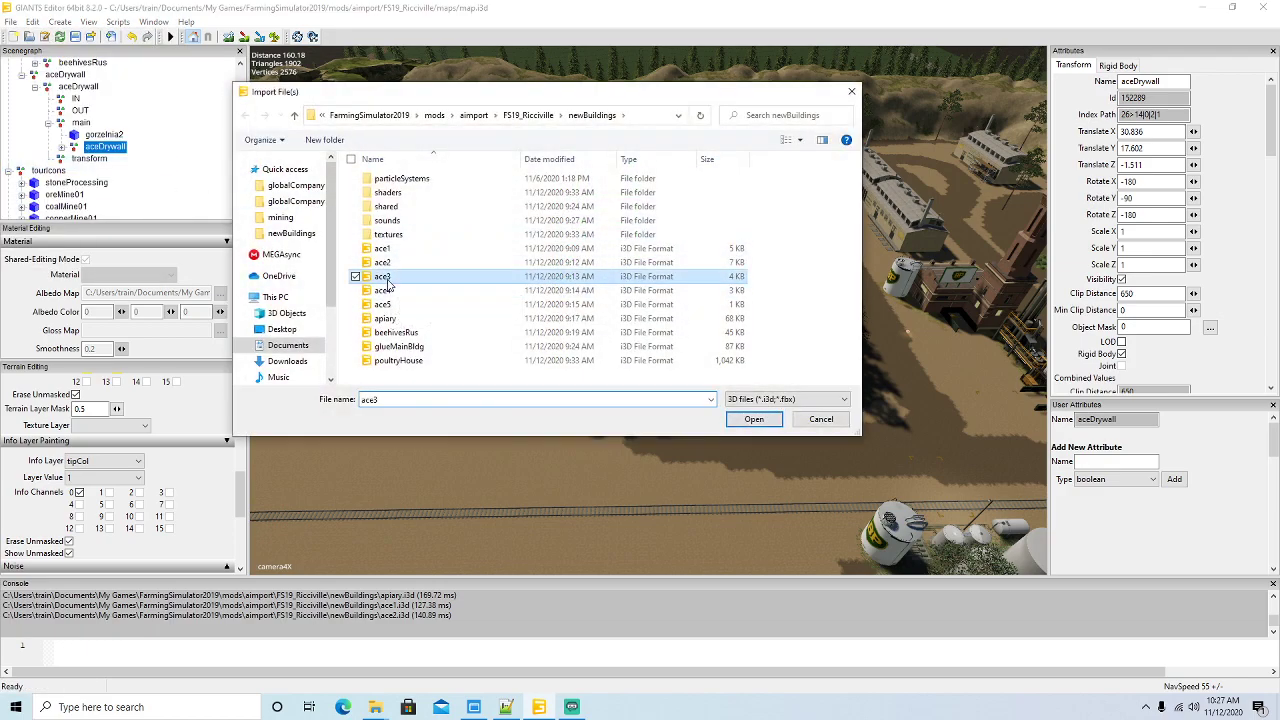
pyautogui.click(754, 420)
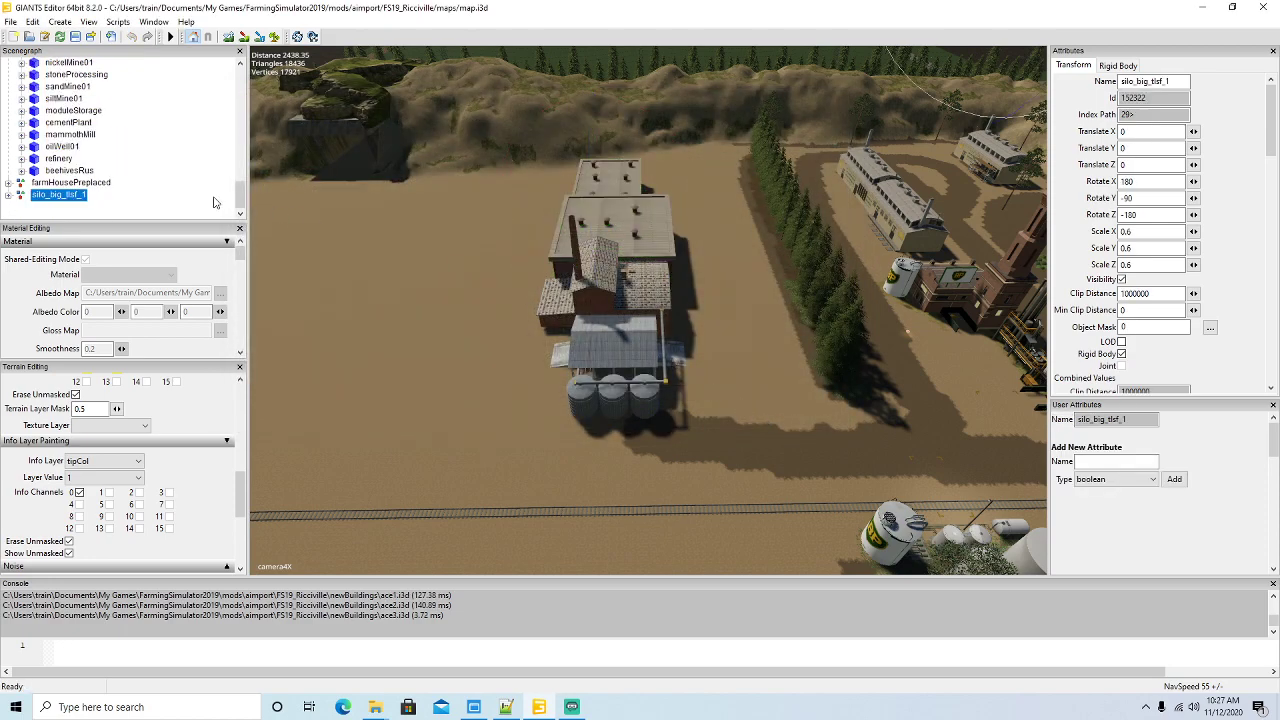
# - Move the imported silo_big_tlsf_1 object into the main group of the aceDrywall factory
pyautogui.scroll(5, 155, 155)
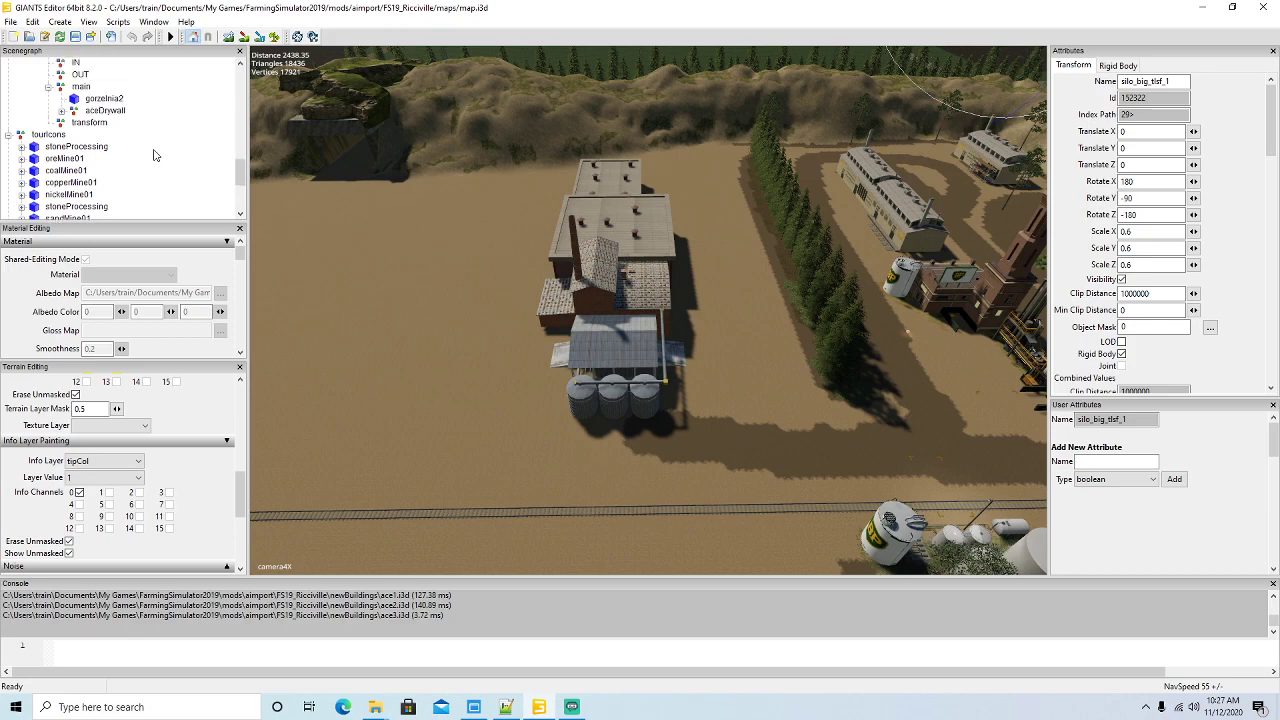
pyautogui.scroll(3, 155, 155)
pyautogui.click(32, 21)
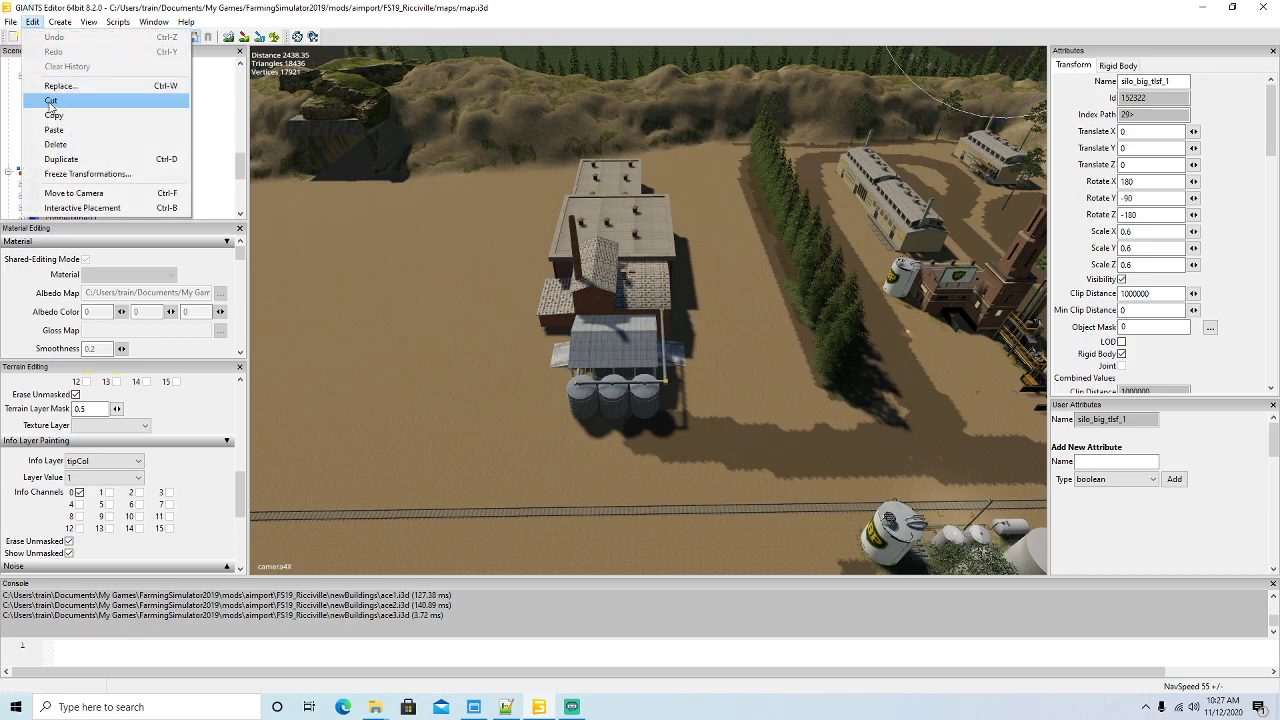
pyautogui.click(51, 101)
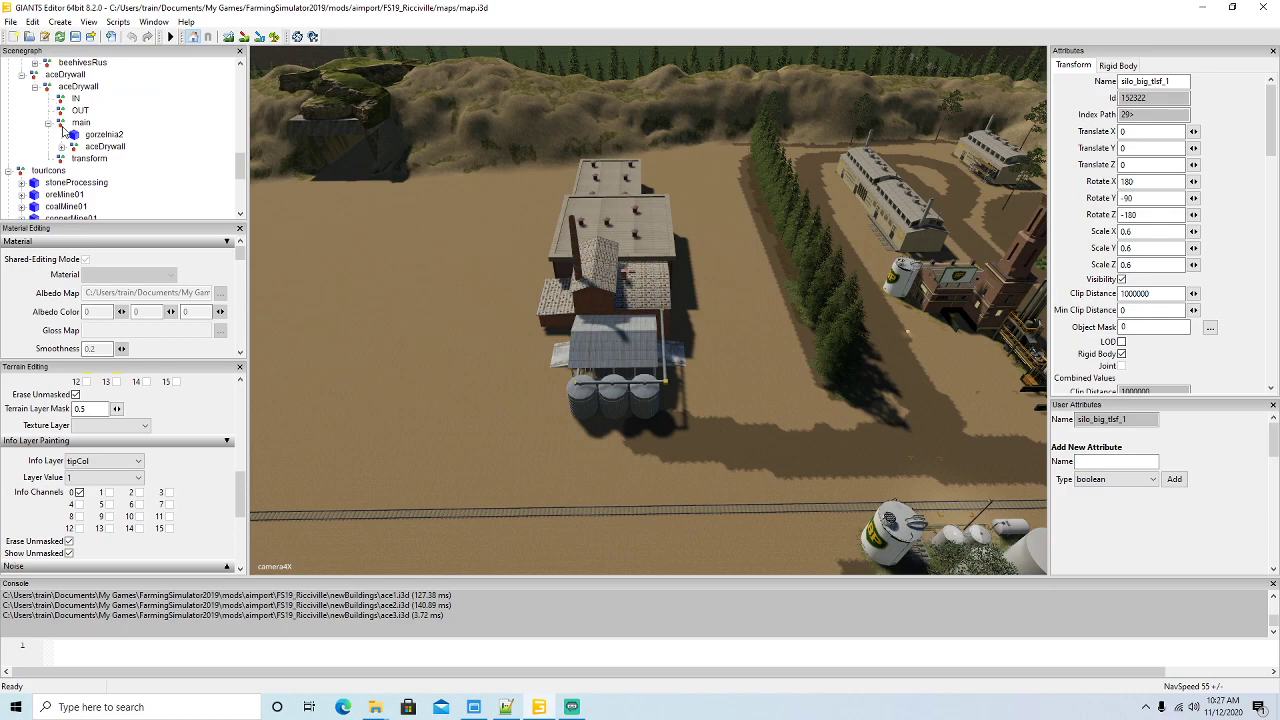
pyautogui.click(63, 126)
pyautogui.click(32, 21)
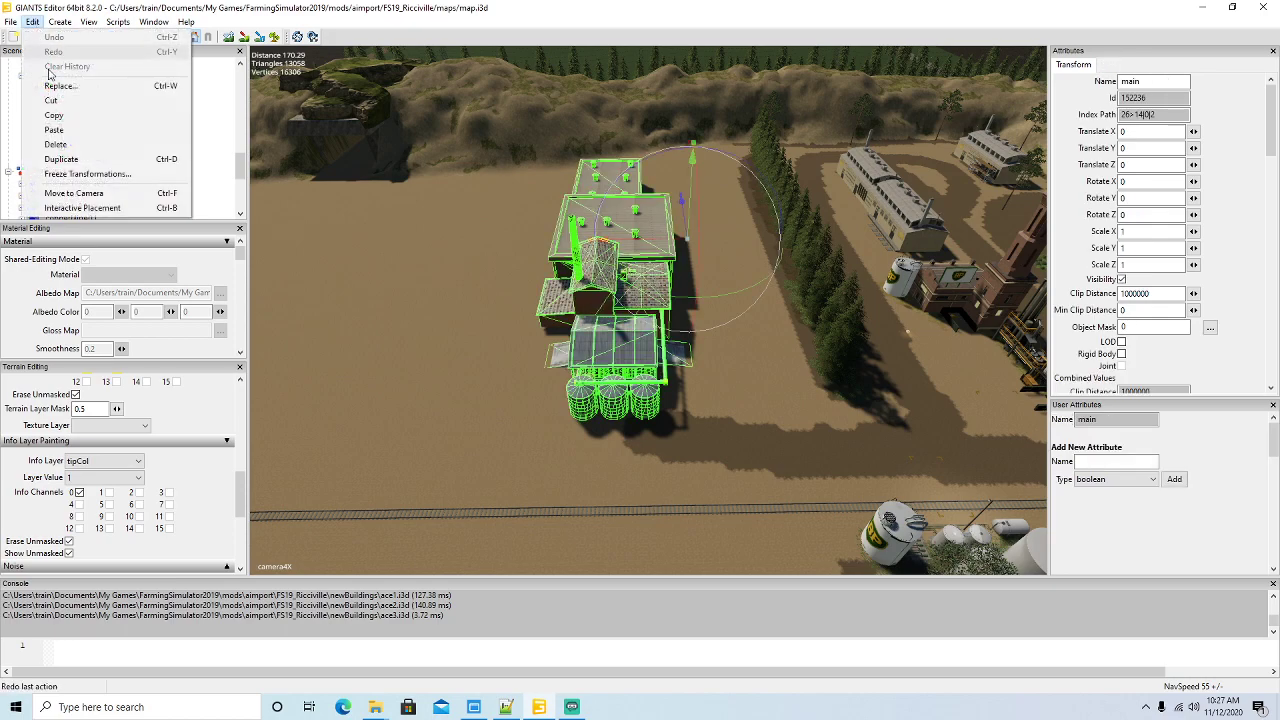
pyautogui.click(55, 131)
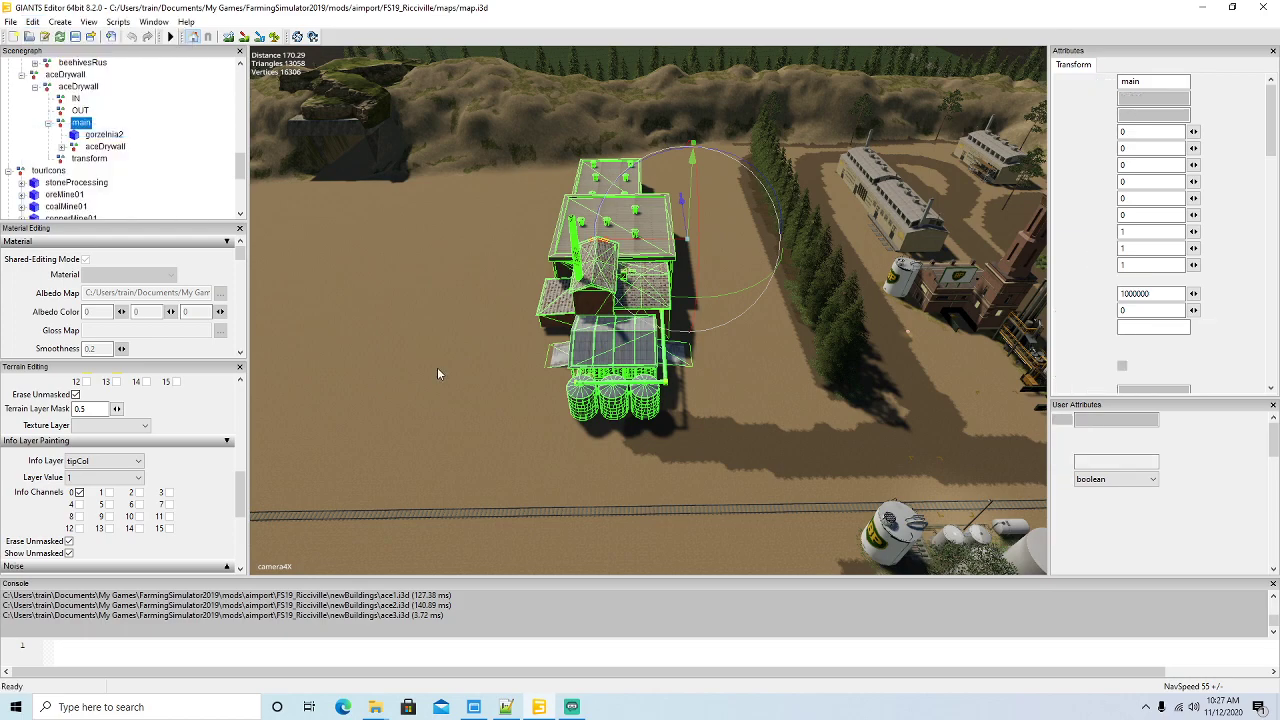
# - Turn the silo_big_tlsf_1 silos to Rotate Y 0
pyautogui.keyDown('alt'); pyautogui.moveTo(469, 393); pyautogui.dragTo(474, 394); pyautogui.keyUp('alt')
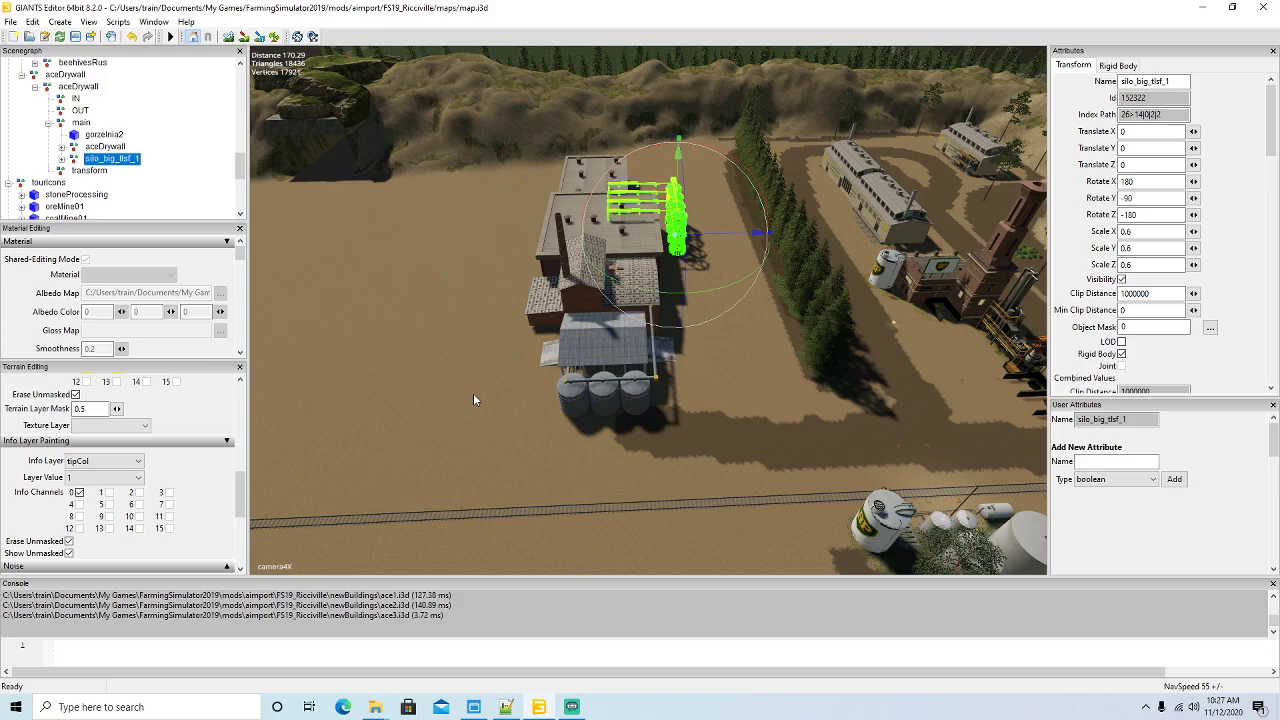
pyautogui.keyDown('alt'); pyautogui.moveTo(473, 394); pyautogui.dragTo(700, 368); pyautogui.keyUp('alt')
pyautogui.scroll(5, 332, 346)
pyautogui.scroll(-5, 700, 367)
pyautogui.keyDown('alt'); pyautogui.moveTo(563, 328); pyautogui.dragTo(537, 299); pyautogui.keyUp('alt')
pyautogui.scroll(4, 642, 378)
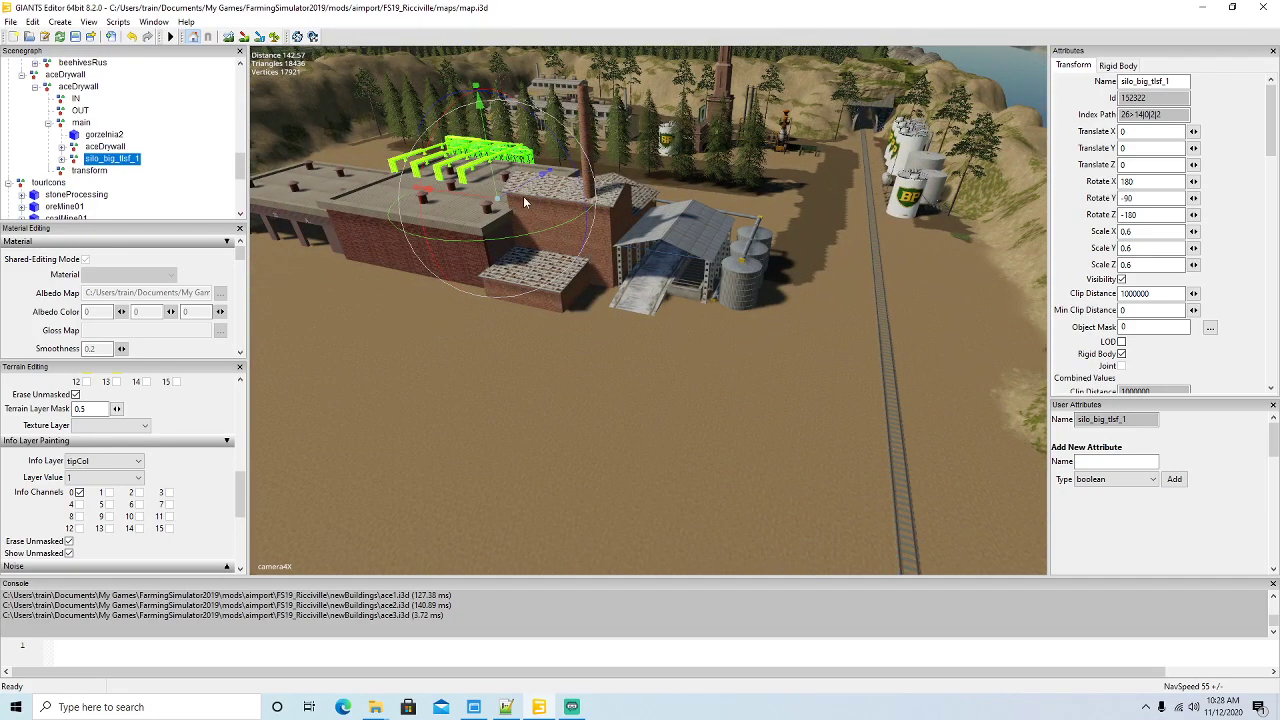
pyautogui.moveTo(530, 232); pyautogui.dragTo(346, 233)
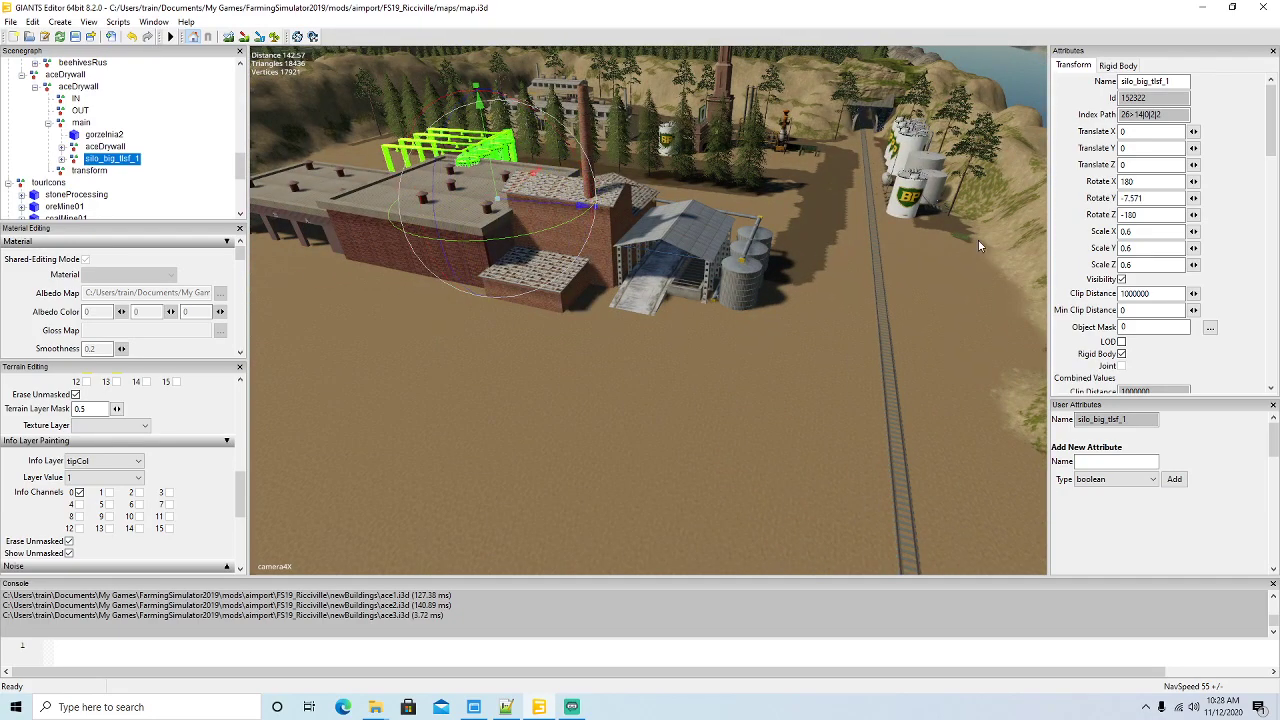
pyautogui.moveTo(1158, 199); pyautogui.dragTo(919, 202)
pyautogui.write('0')
pyautogui.press('Return')
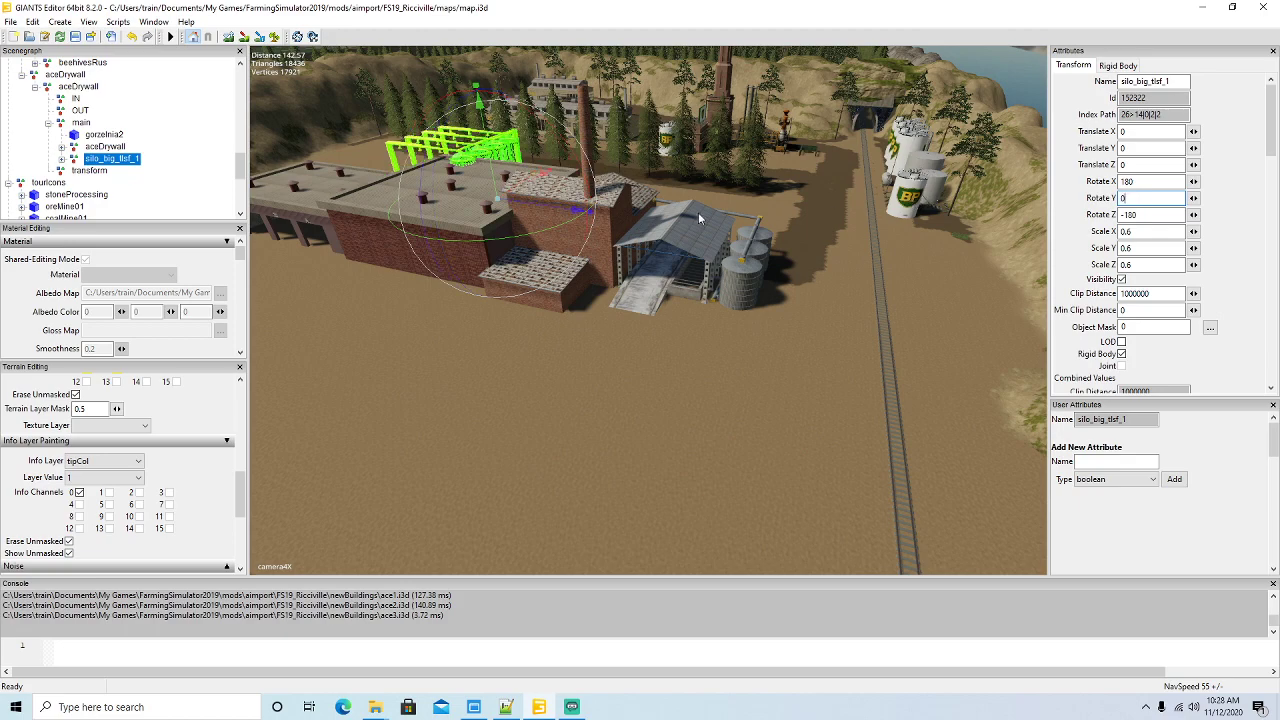
# - Move silo_big_tlsf_1 so that it spans the railway track, at about Translate X 16.7 and Translate Z -111.6, and check its bases
pyautogui.moveTo(534, 206); pyautogui.dragTo(1004, 363)
pyautogui.scroll(5, 801, 392)
pyautogui.keyDown('alt'); pyautogui.moveTo(801, 392); pyautogui.dragTo(942, 434); pyautogui.keyUp('alt')
pyautogui.scroll(-3, 942, 438)
pyautogui.moveTo(772, 283); pyautogui.dragTo(871, 442)
pyautogui.scroll(2, 837, 373)
pyautogui.scroll(3, 878, 431)
pyautogui.scroll(3, 869, 459)
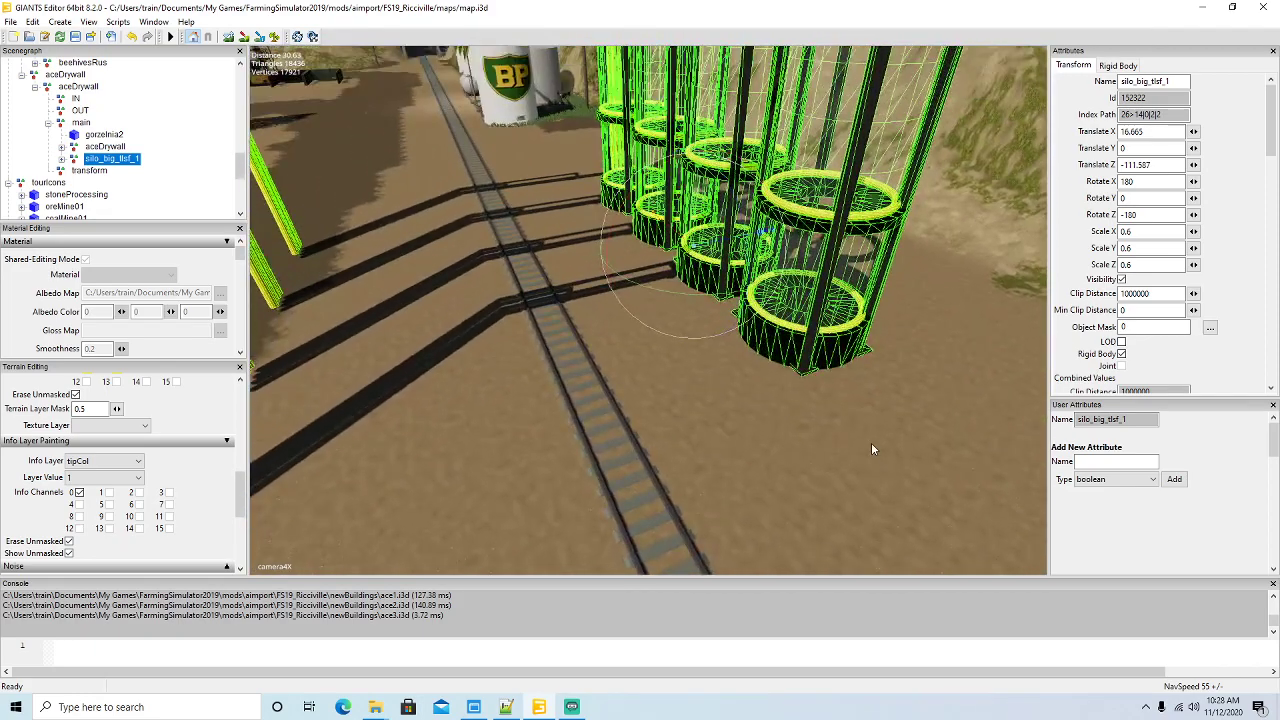
pyautogui.scroll(-3, 871, 442)
pyautogui.scroll(2, 863, 434)
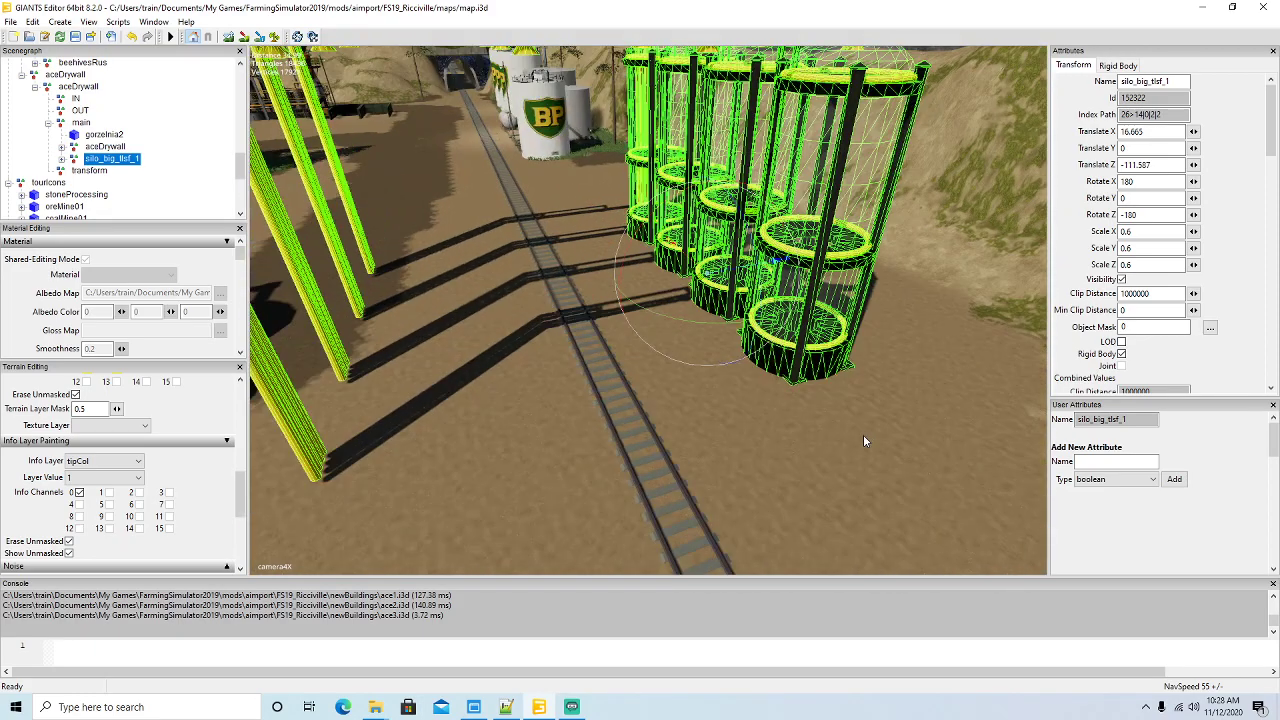
# - Lower silo_big_tlsf_1 to about Translate Y -1.5 so that its silo bases sit in the ground
pyautogui.keyDown('alt'); pyautogui.moveTo(863, 434); pyautogui.dragTo(809, 362); pyautogui.keyUp('alt')
pyautogui.scroll(-3, 792, 358)
pyautogui.scroll(3, 792, 358)
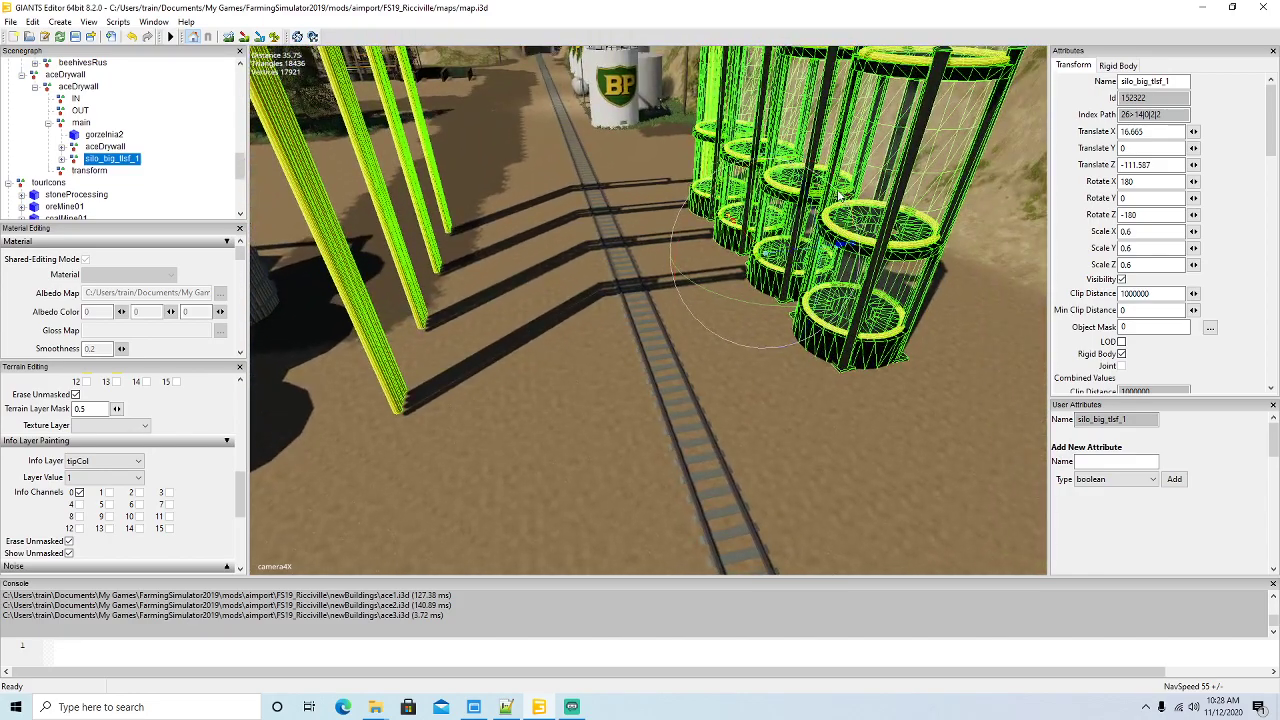
pyautogui.moveTo(774, 207); pyautogui.dragTo(781, 298)
pyautogui.scroll(-6, 749, 296)
pyautogui.scroll(2, 680, 283)
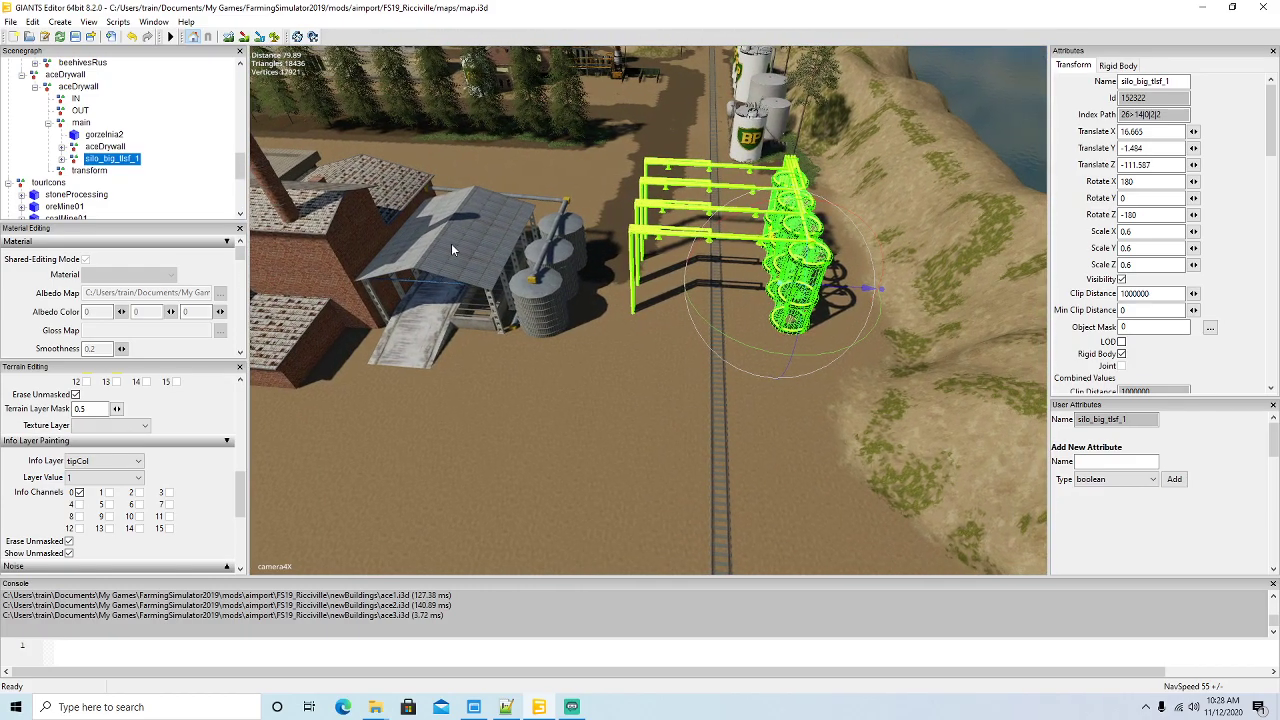
# - Move the gorzelnia2 building closer to the railway track, to about Translate Z -64.6
pyautogui.click(92, 134)
pyautogui.moveTo(406, 197); pyautogui.dragTo(503, 210)
pyautogui.moveTo(503, 210); pyautogui.dragTo(641, 234, button='right')
pyautogui.keyDown('alt'); pyautogui.moveTo(588, 268); pyautogui.dragTo(514, 339); pyautogui.keyUp('alt')
pyautogui.scroll(-3, 420, 337)
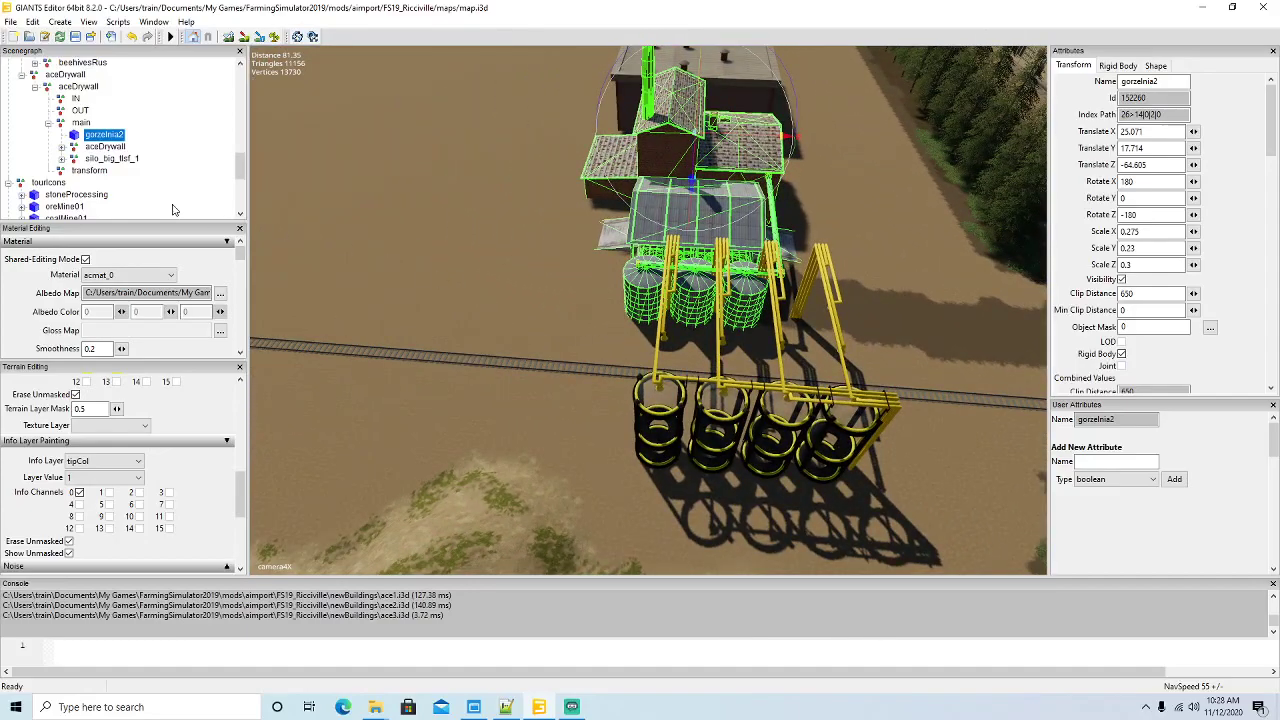
# - Shift silo_big_tlsf_1 along the railway track to about Translate X 23.1 so that its pipes meet the factory's grey silos
pyautogui.click(110, 158)
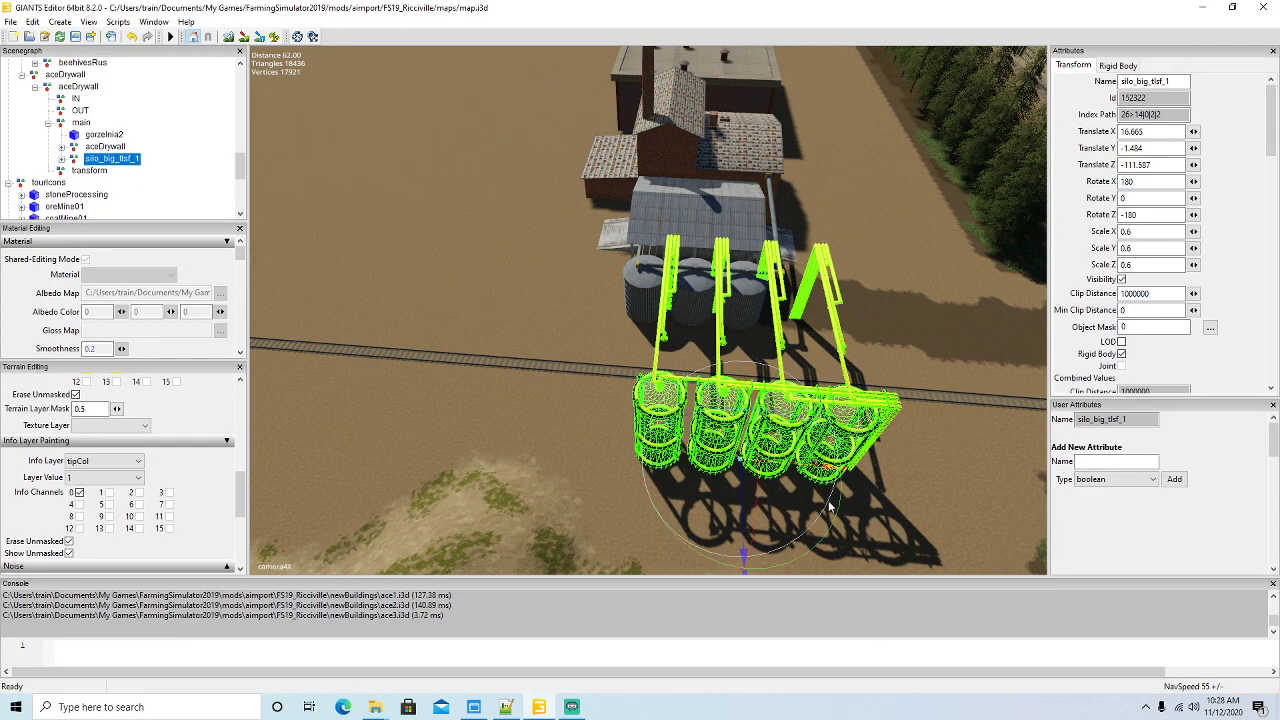
pyautogui.moveTo(820, 472); pyautogui.dragTo(771, 467)
pyautogui.keyDown('alt'); pyautogui.moveTo(683, 466); pyautogui.dragTo(1047, 441); pyautogui.keyUp('alt')
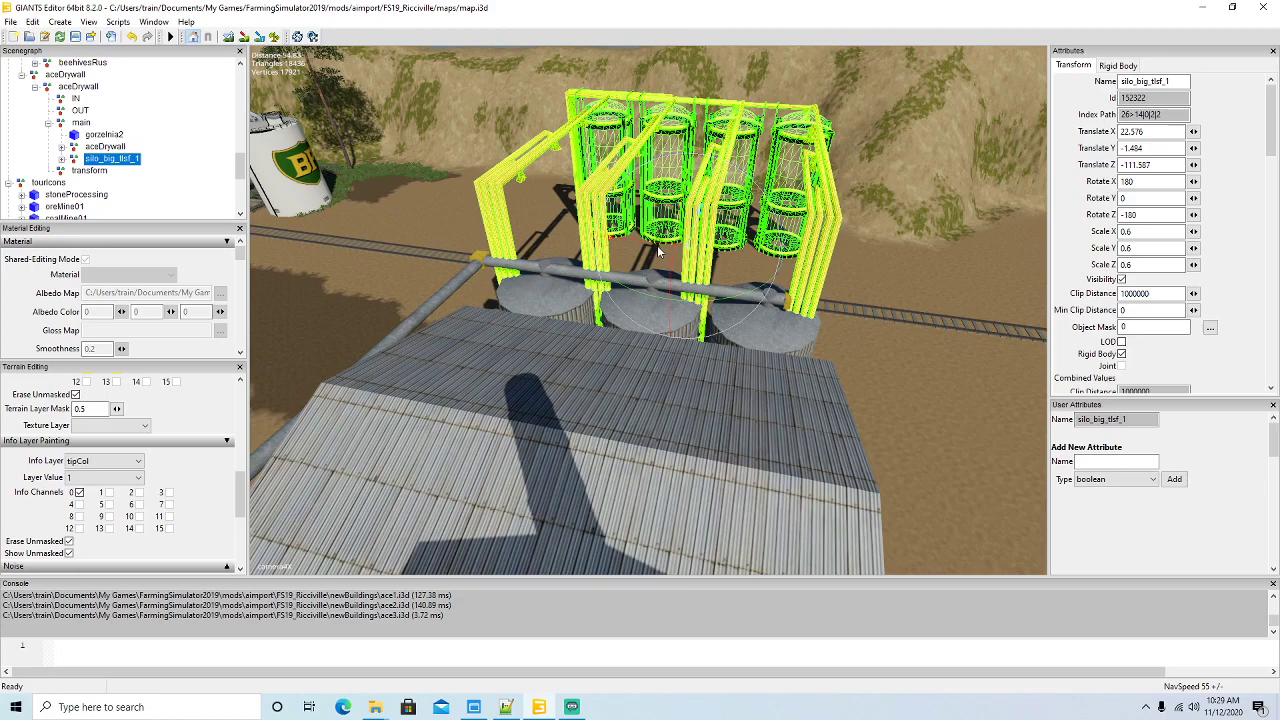
pyautogui.moveTo(657, 248); pyautogui.dragTo(480, 302)
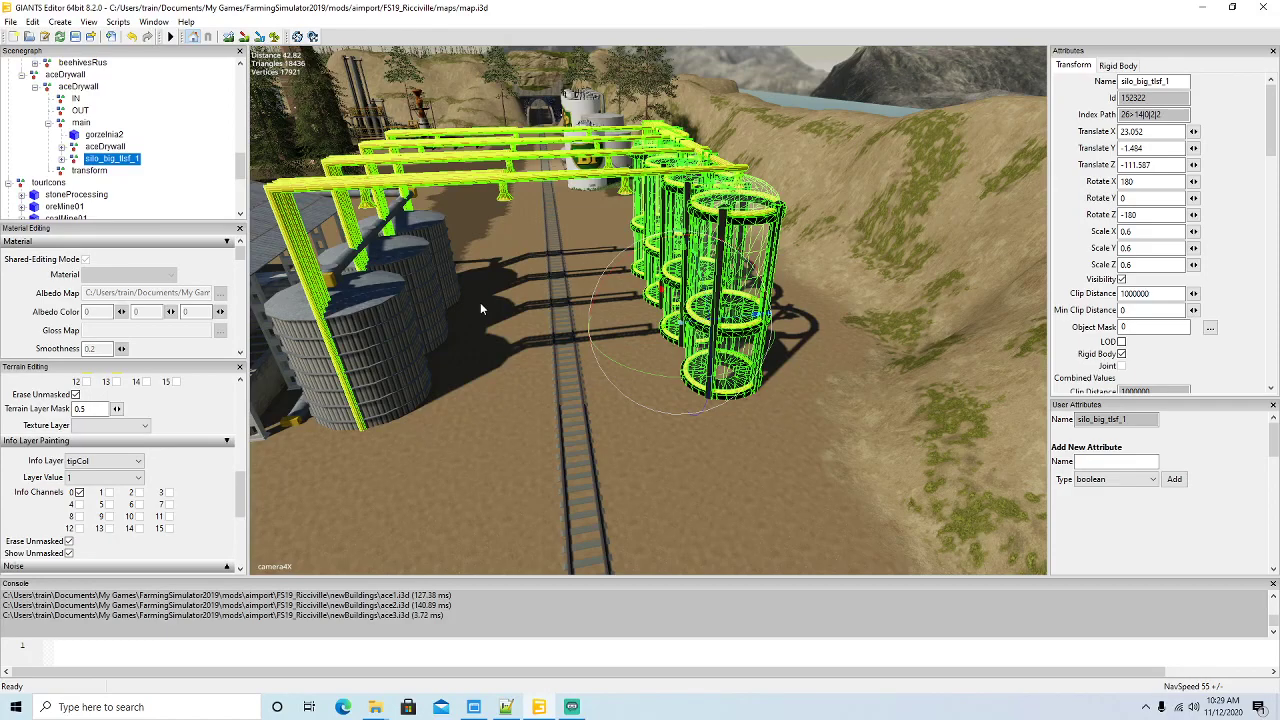
pyautogui.press('f')
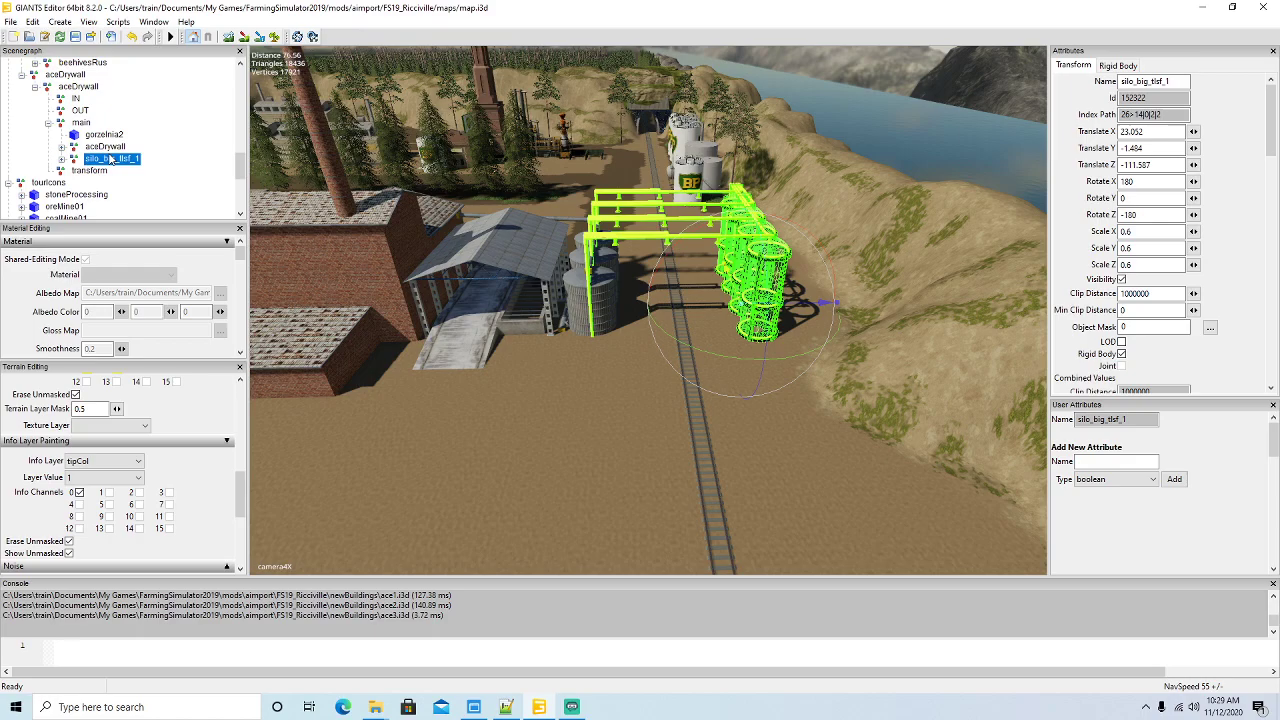
# - Import the ace4 i3D file from the newBuildings folder
pyautogui.click(11, 22)
pyautogui.click(40, 163)
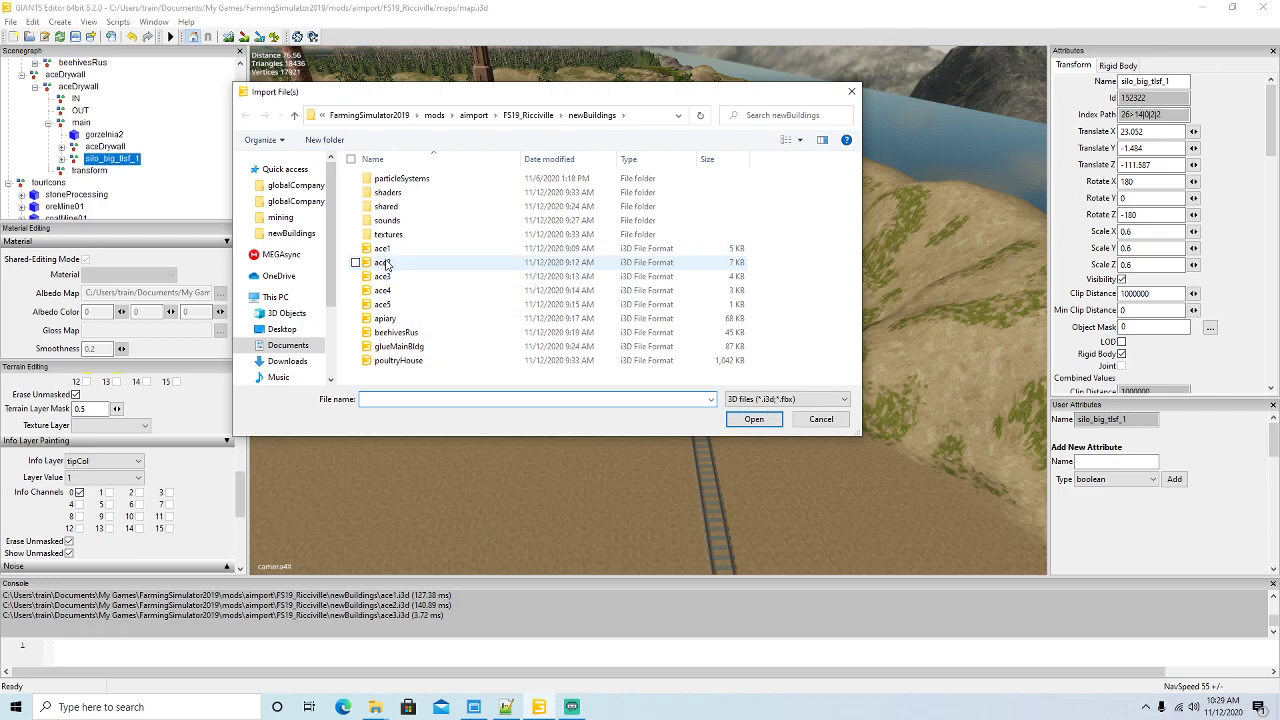
pyautogui.click(386, 291)
pyautogui.click(754, 419)
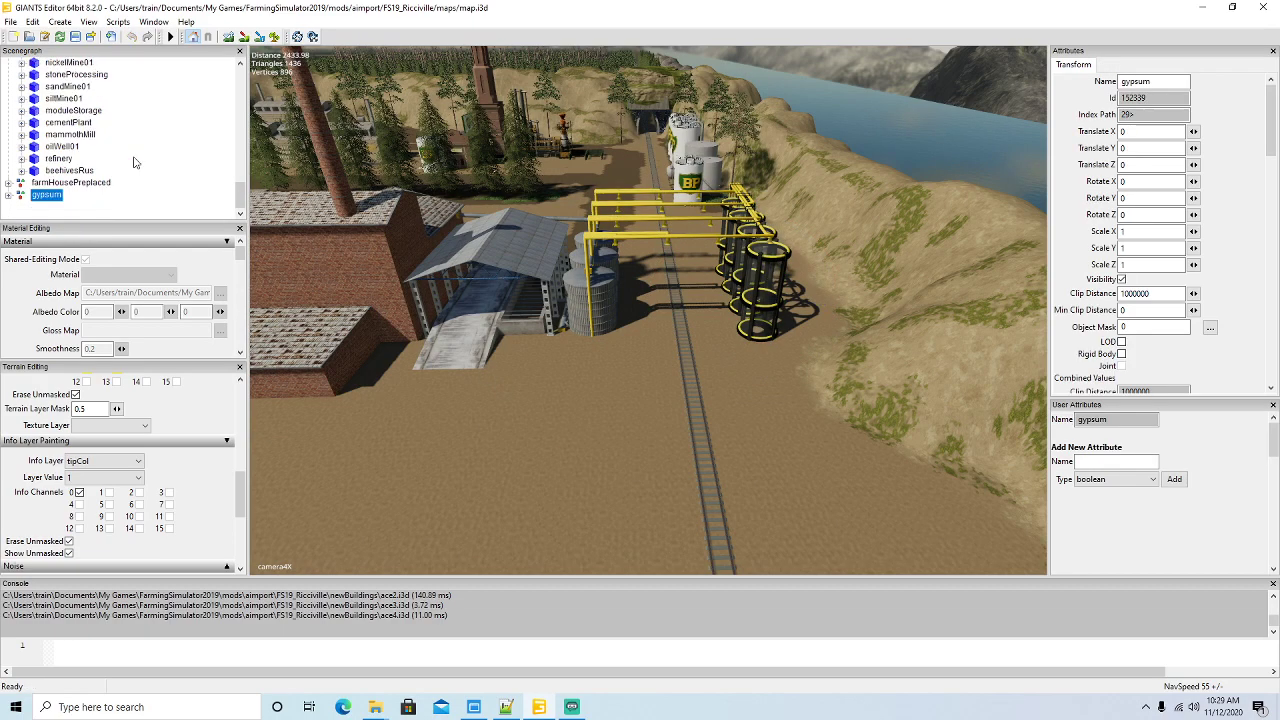
# - Move the imported gypsum object into the main group of the aceDrywall factory
pyautogui.scroll(10, 135, 150)
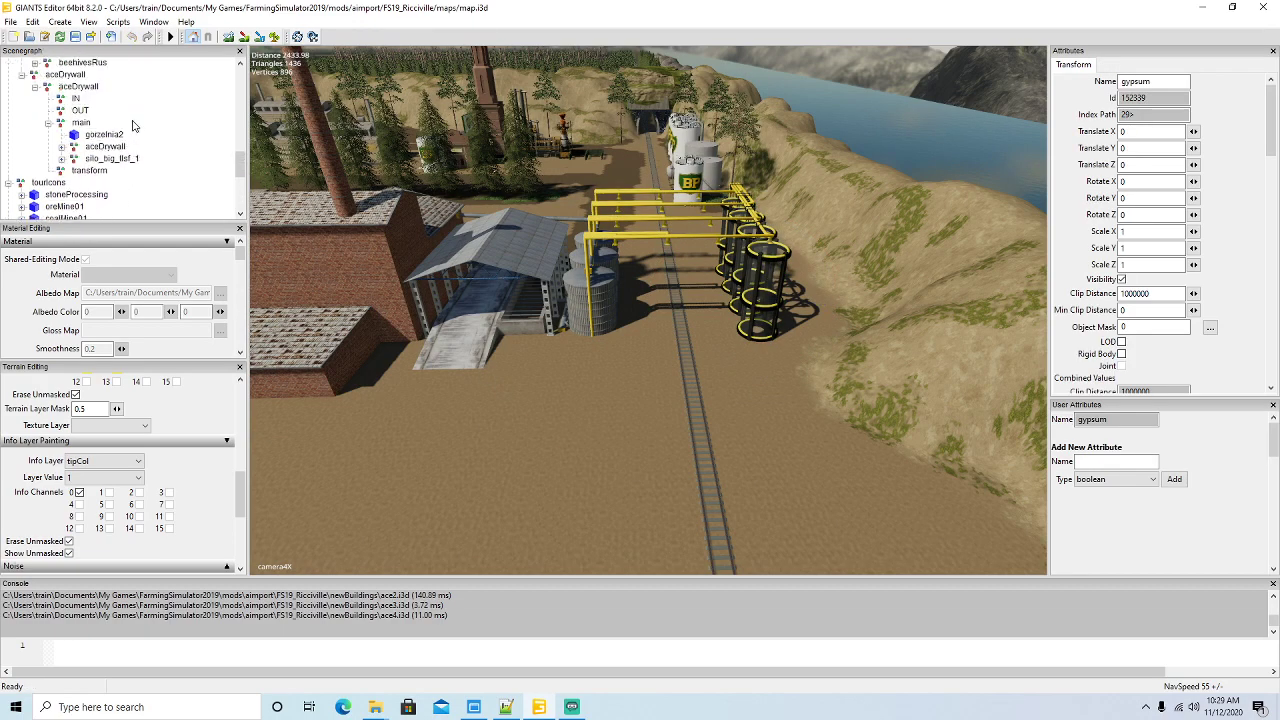
pyautogui.click(32, 21)
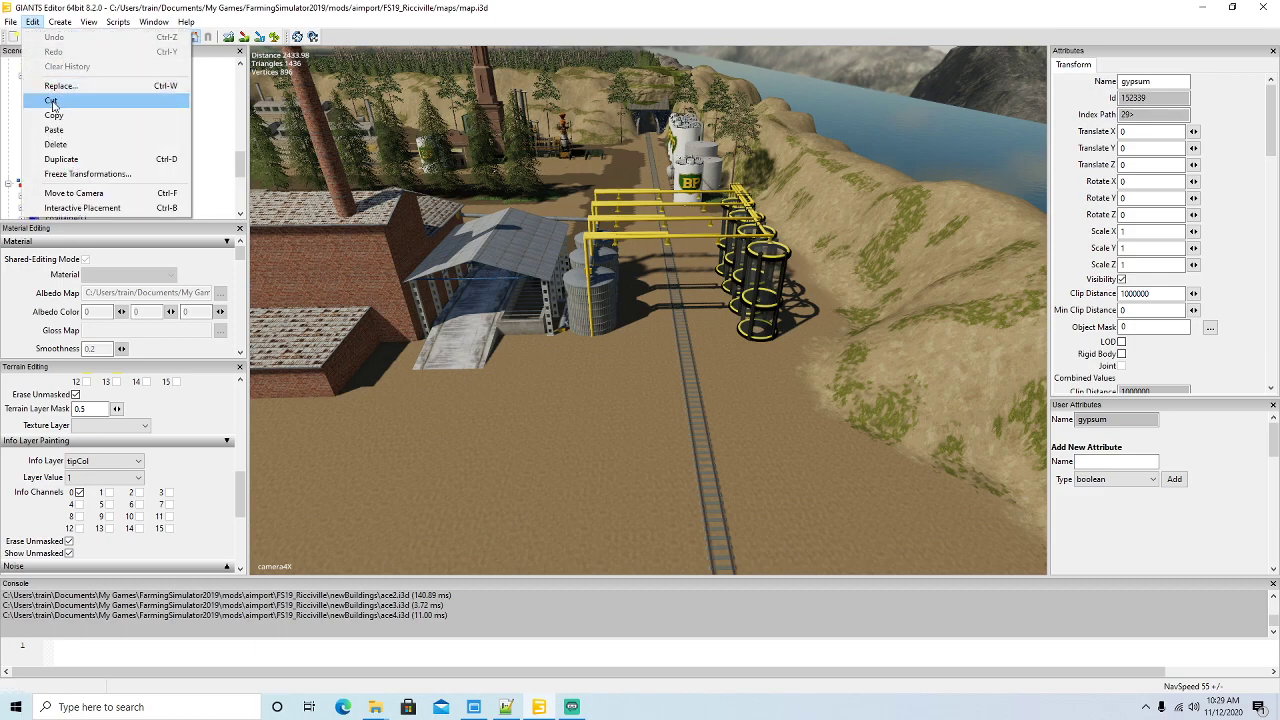
pyautogui.click(51, 102)
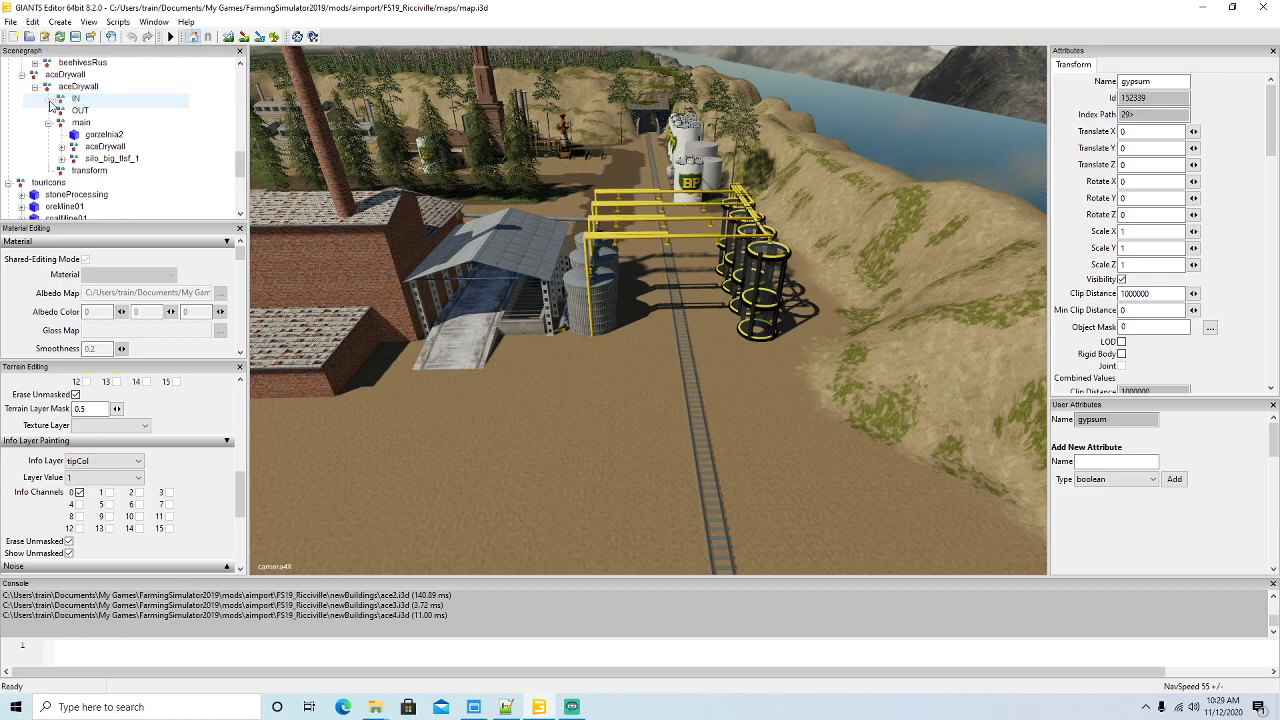
pyautogui.click(63, 123)
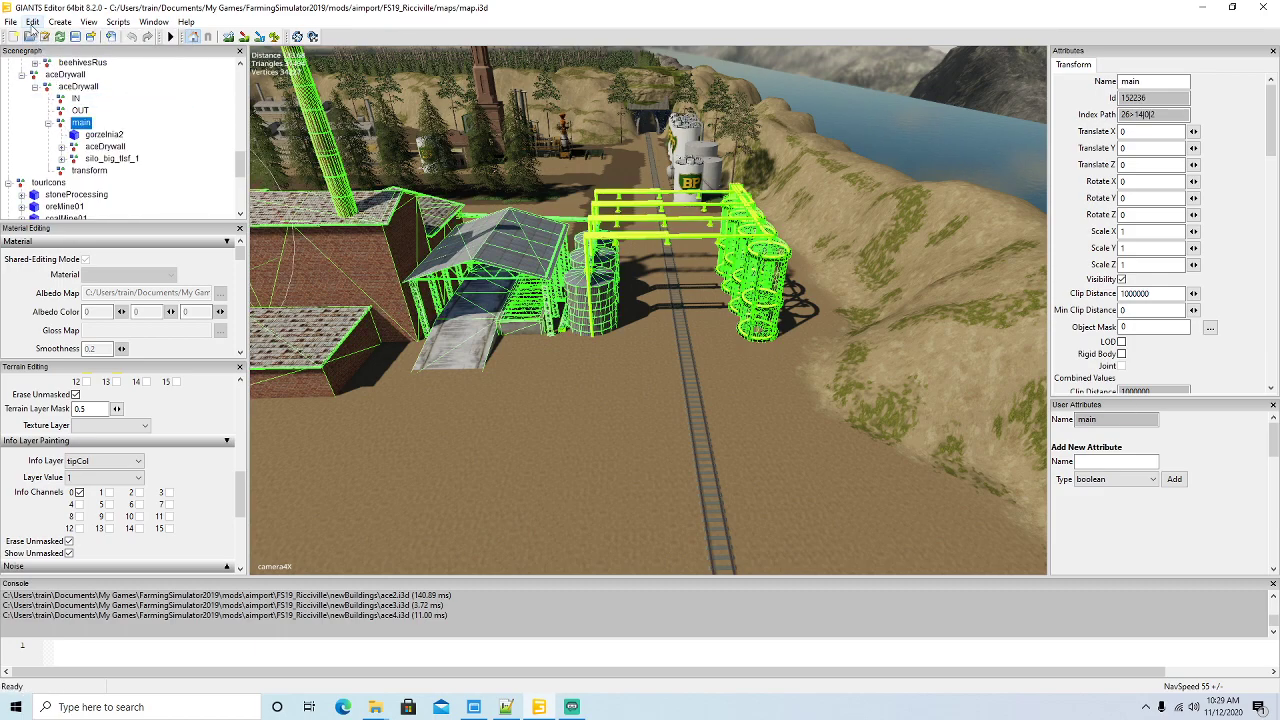
pyautogui.click(32, 21)
pyautogui.click(54, 131)
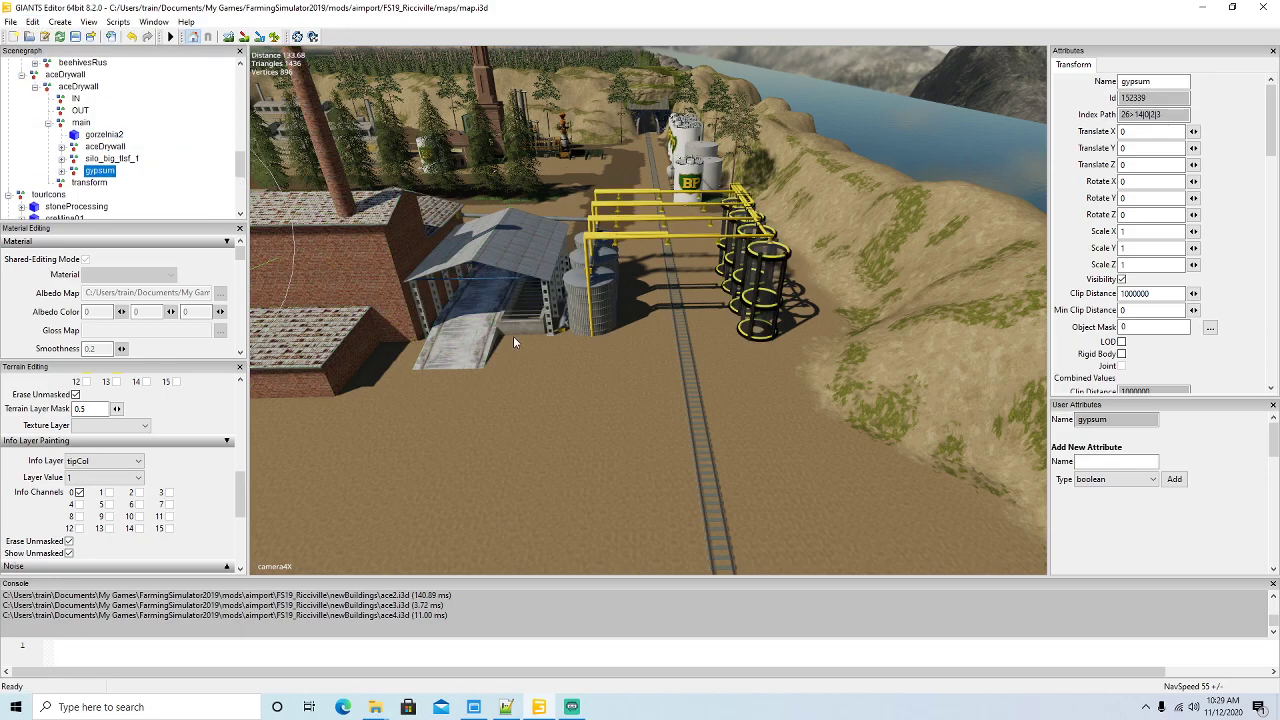
# - Move the gypsum tanks toward the factory, to about Translate Z -133.4
pyautogui.keyDown('alt'); pyautogui.moveTo(521, 338); pyautogui.dragTo(454, 335); pyautogui.keyUp('alt')
pyautogui.scroll(2, 454, 335)
pyautogui.moveTo(448, 205); pyautogui.dragTo(962, 375)
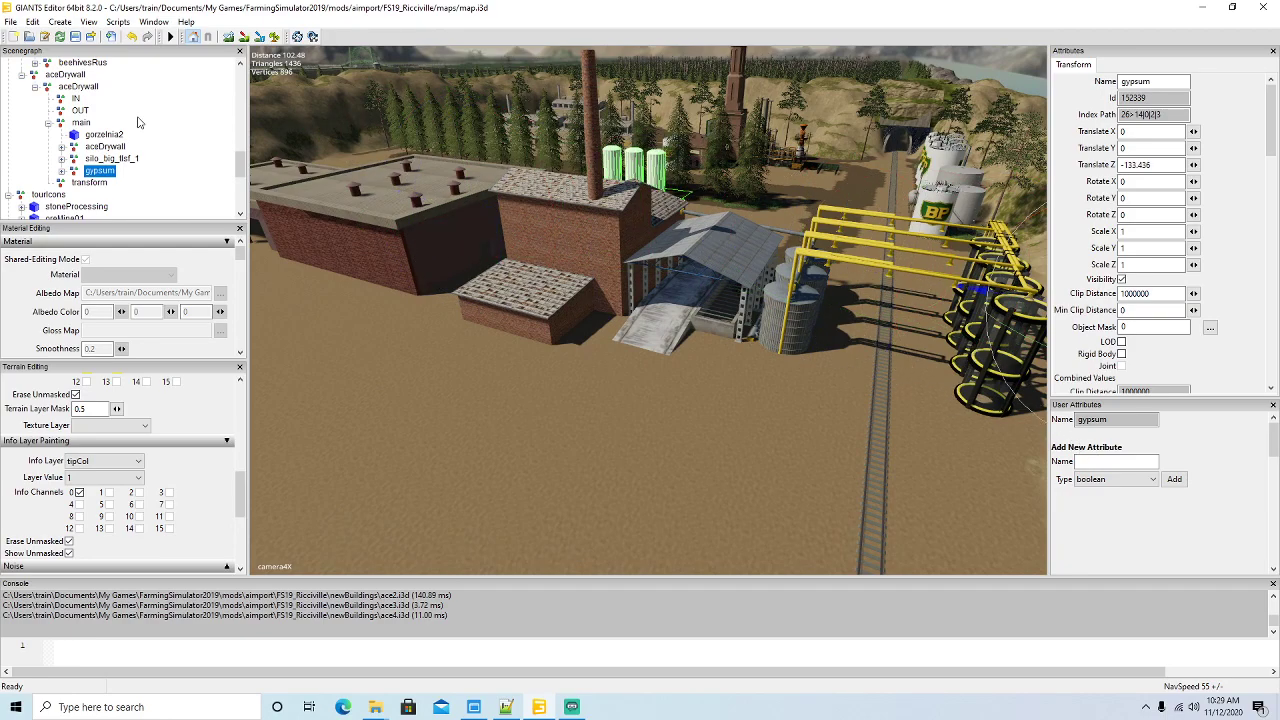
# - Transfer the gypsum object from the main group to the IN group of the aceDrywall factory
pyautogui.click(32, 21)
pyautogui.click(53, 102)
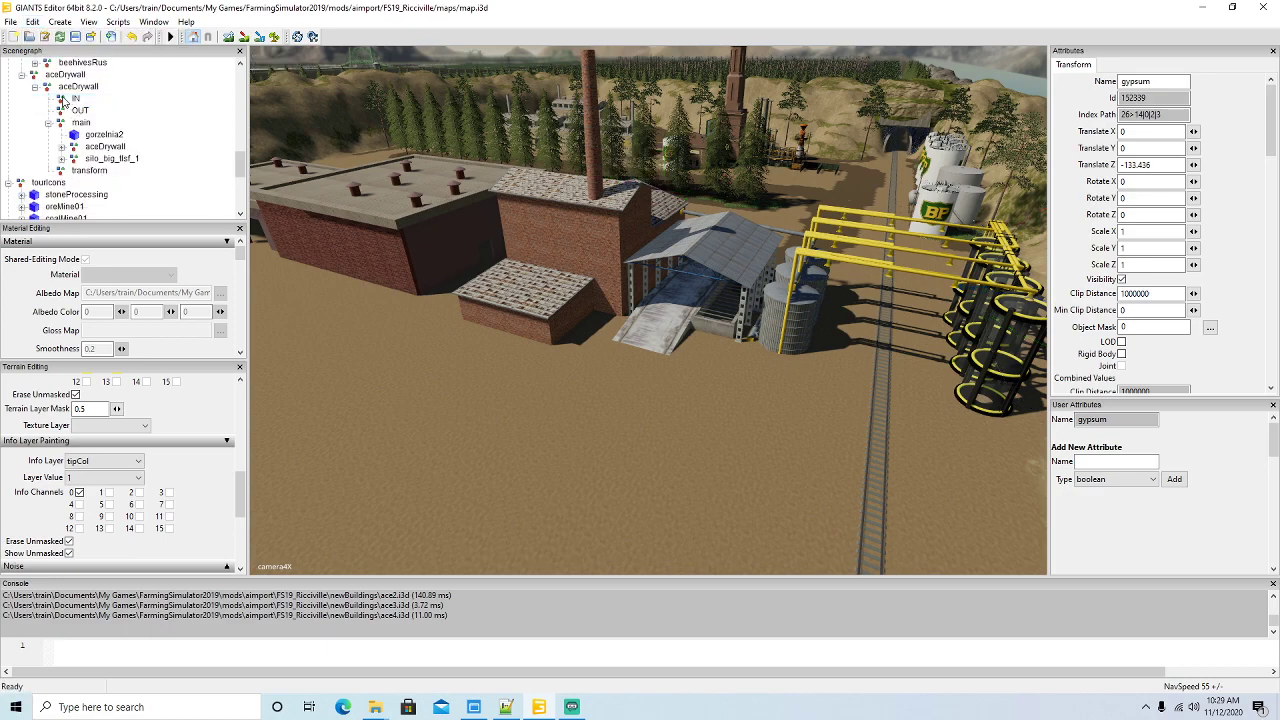
pyautogui.click(72, 99)
pyautogui.click(33, 21)
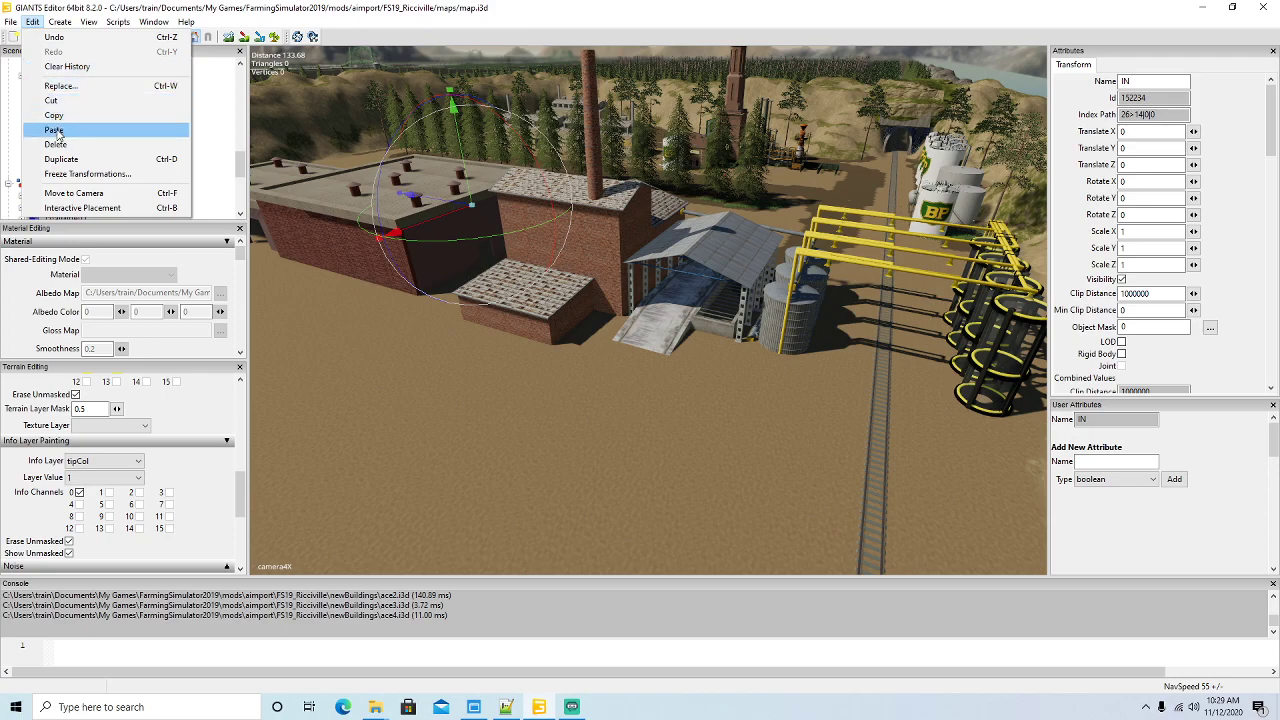
pyautogui.click(58, 134)
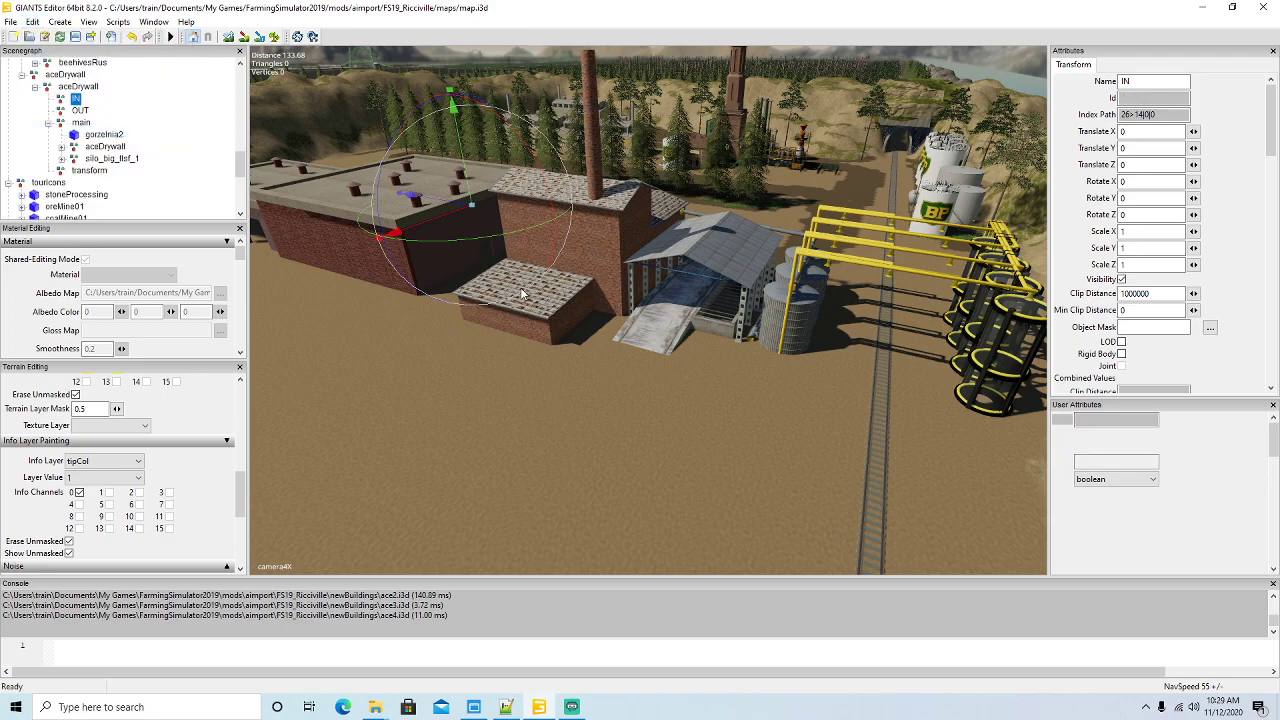
# - Set gypsum's Rotate Y to 90 and fit its tanks into the silo frames, at about Translate X -70.7 and Translate Z -136.3
pyautogui.keyDown('alt'); pyautogui.moveTo(522, 301); pyautogui.dragTo(576, 314); pyautogui.keyUp('alt')
pyautogui.scroll(-3, 576, 314)
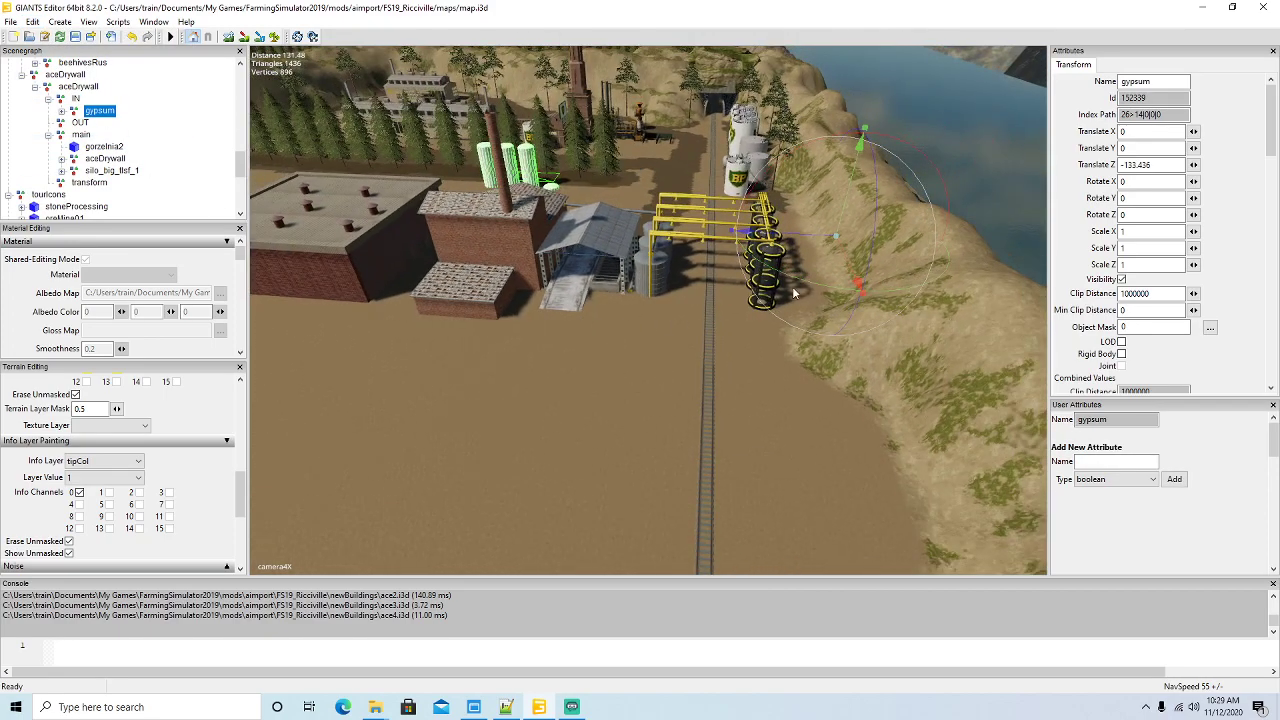
pyautogui.moveTo(815, 286); pyautogui.dragTo(879, 144)
pyautogui.doubleClick(1132, 197)
pyautogui.write('90')
pyautogui.press('Return')
pyautogui.keyDown('alt'); pyautogui.moveTo(591, 426); pyautogui.dragTo(724, 448); pyautogui.keyUp('alt')
pyautogui.scroll(5, 593, 370)
pyautogui.moveTo(533, 191); pyautogui.dragTo(496, 161)
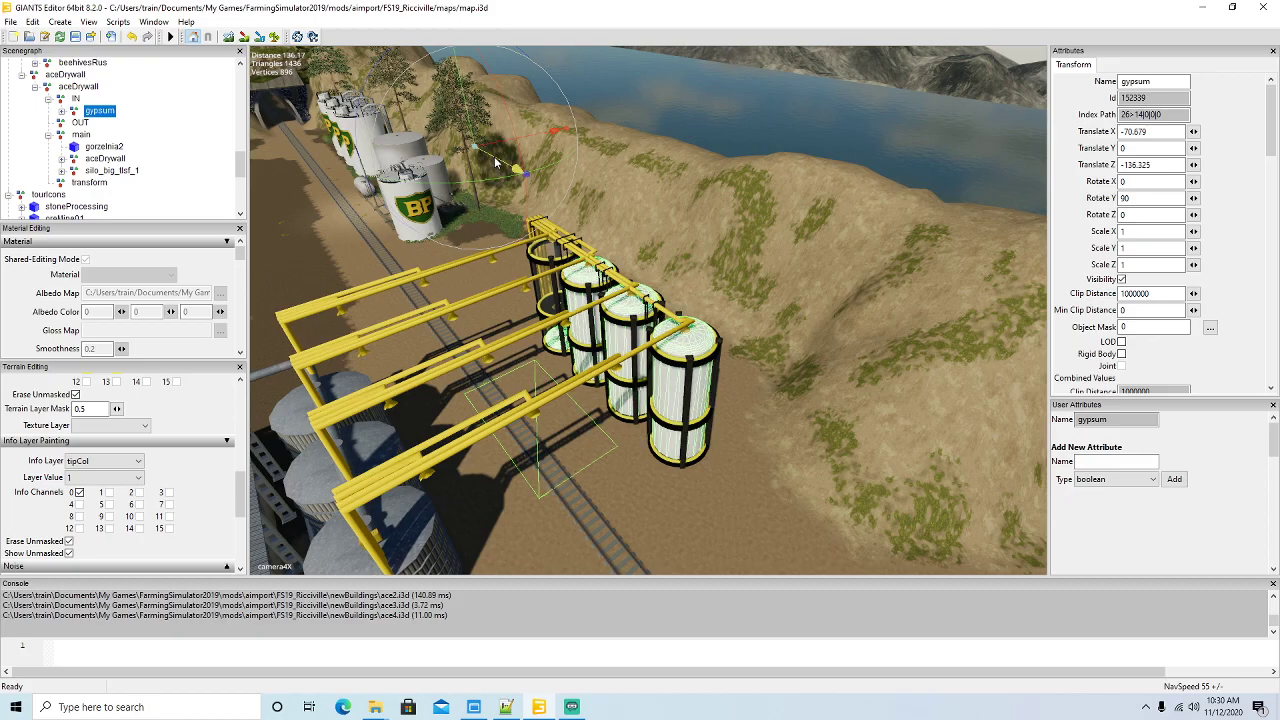
# - Lower gypsum to about Translate Y -0.67 and check from above and the side how its tanks sit in the frames
pyautogui.keyDown('alt'); pyautogui.moveTo(513, 221); pyautogui.dragTo(424, 182); pyautogui.keyUp('alt')
pyautogui.scroll(4, 539, 304)
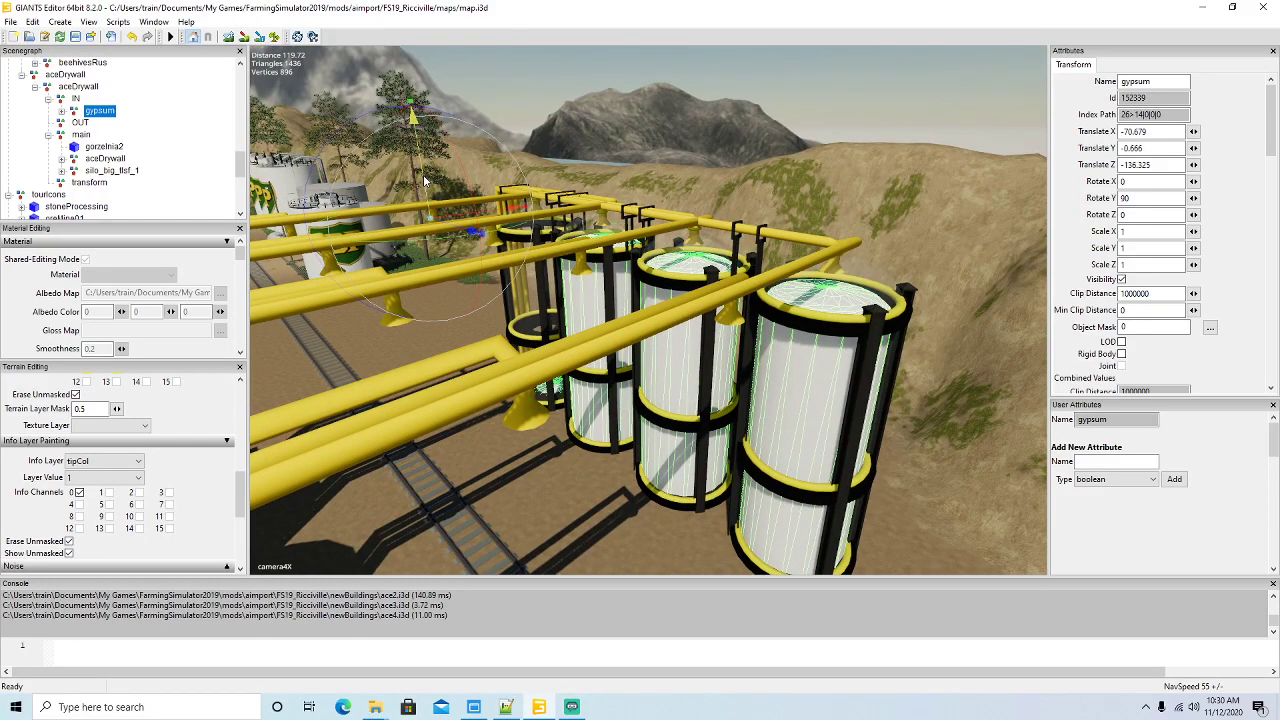
pyautogui.keyDown('alt'); pyautogui.moveTo(558, 297); pyautogui.dragTo(449, 453); pyautogui.keyUp('alt')
pyautogui.scroll(3, 451, 266)
pyautogui.keyDown('alt'); pyautogui.moveTo(688, 383); pyautogui.dragTo(684, 446); pyautogui.keyUp('alt')
pyautogui.scroll(-5, 683, 447)
pyautogui.keyDown('alt'); pyautogui.moveTo(703, 322); pyautogui.dragTo(446, 310); pyautogui.keyUp('alt')
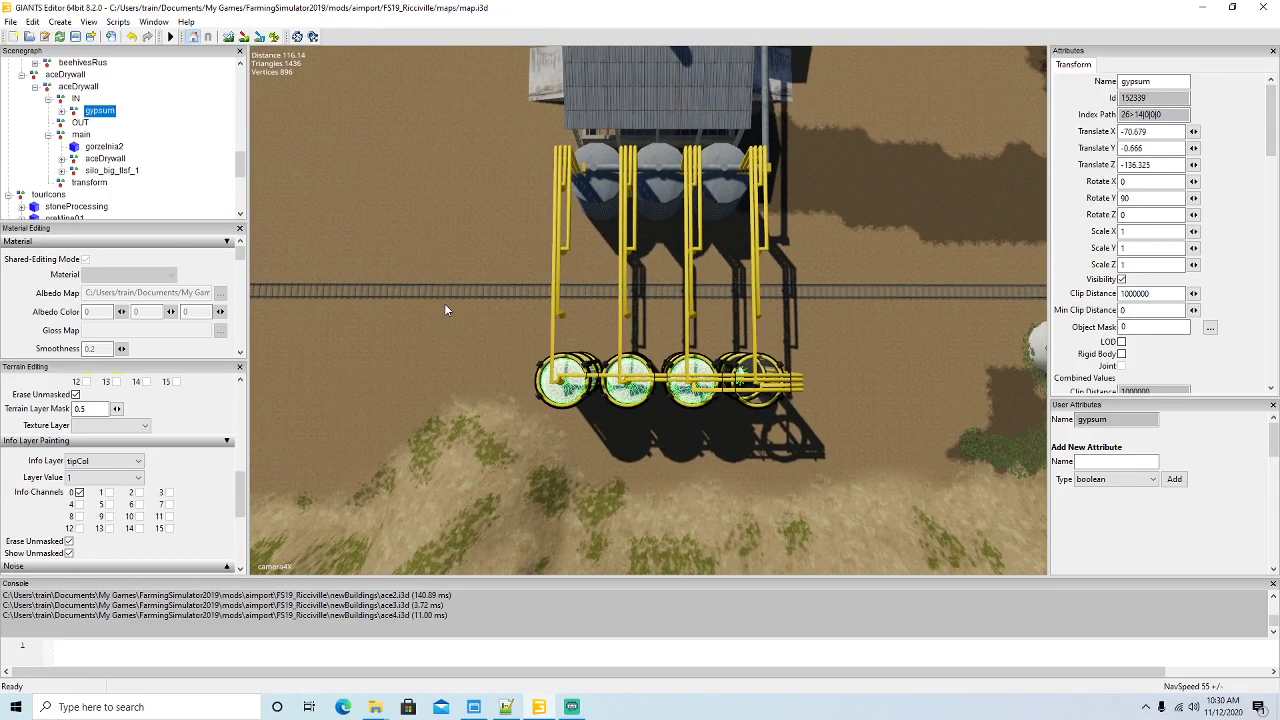
pyautogui.scroll(2, 446, 310)
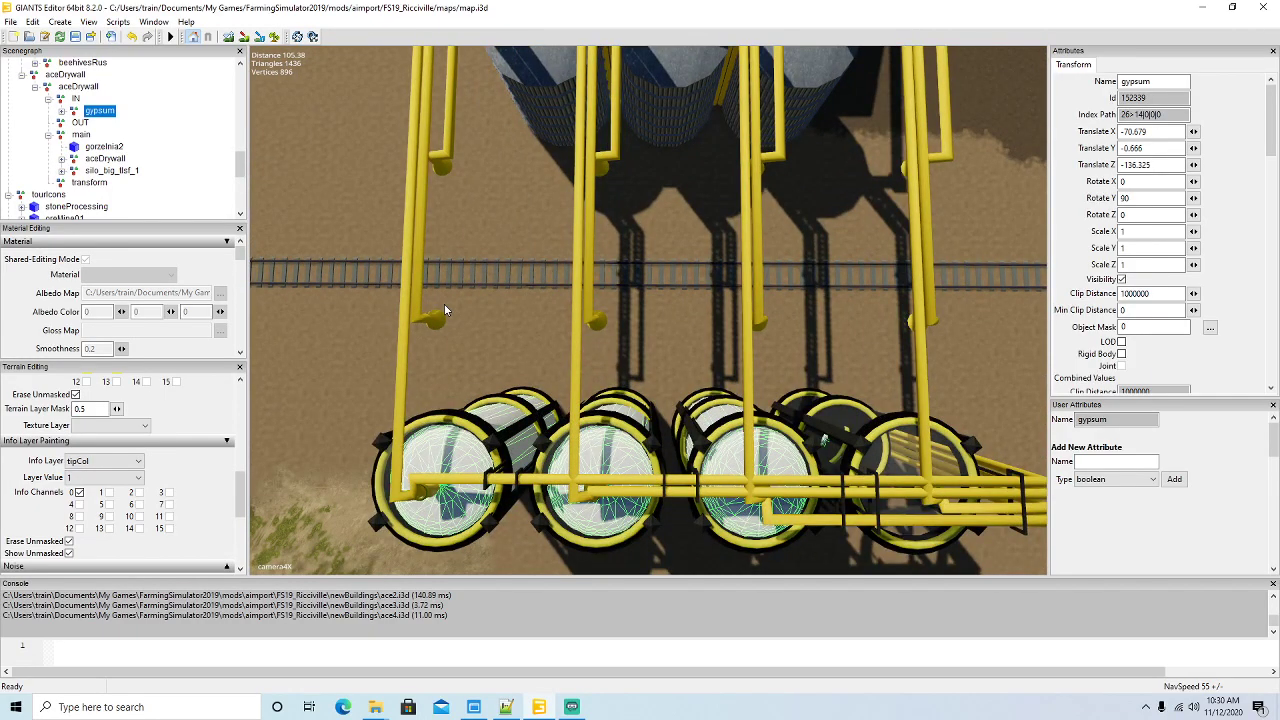
pyautogui.scroll(-3, 446, 308)
pyautogui.keyDown('alt'); pyautogui.moveTo(446, 306); pyautogui.dragTo(594, 237); pyautogui.keyUp('alt')
pyautogui.scroll(2, 594, 232)
pyautogui.scroll(-6, 594, 232)
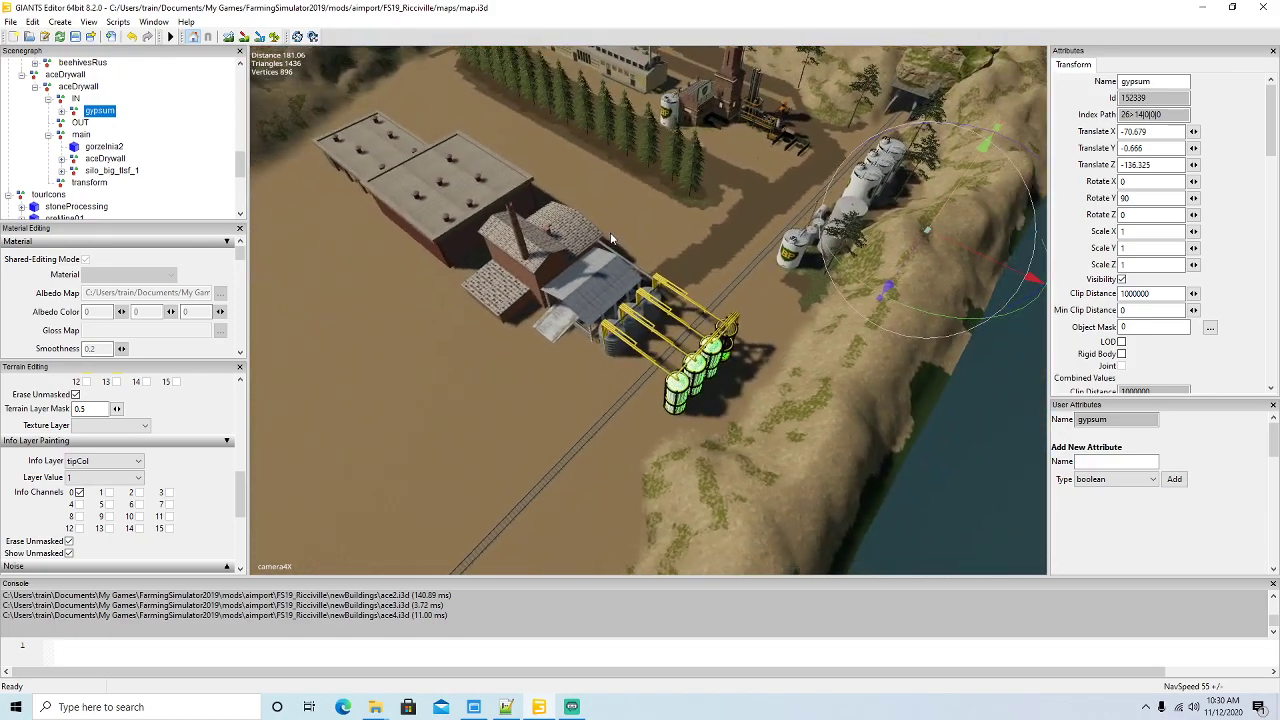
# - Nudge gypsum to about Translate X -70.4 and Translate Z -136.2 to center its tanks in the silo frames
pyautogui.keyDown('alt'); pyautogui.moveTo(918, 312); pyautogui.dragTo(805, 247); pyautogui.keyUp('alt')
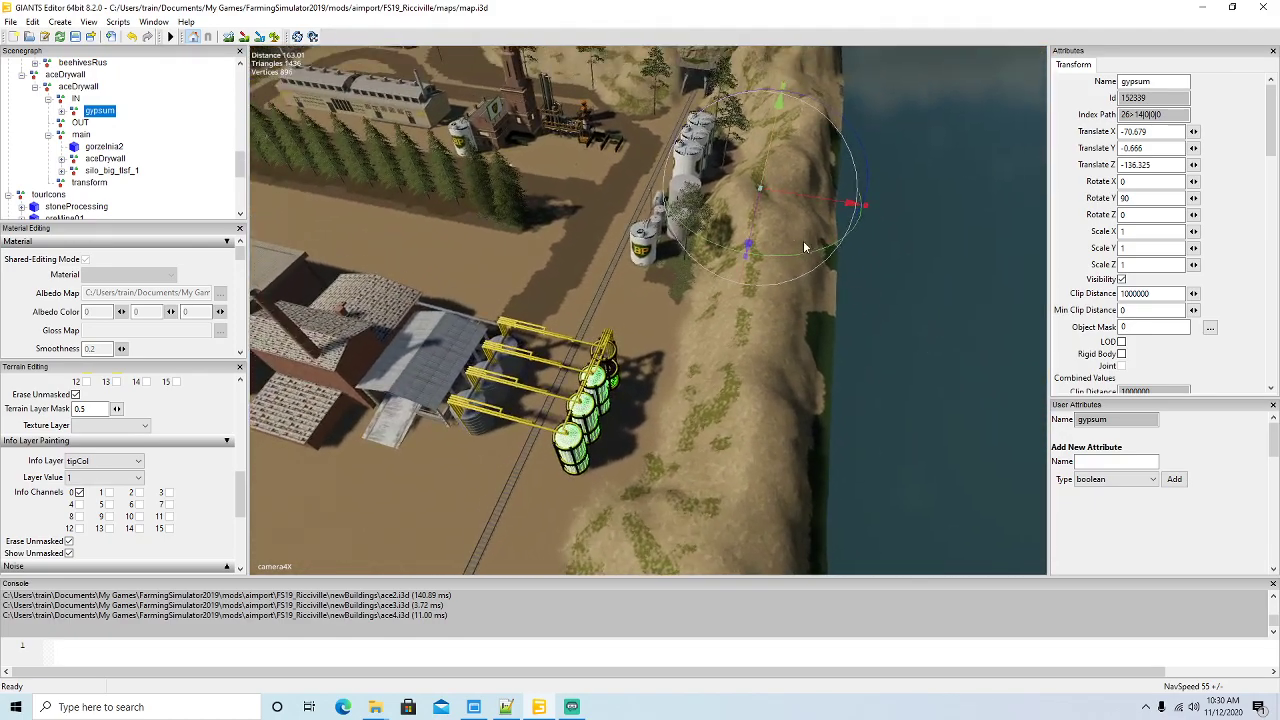
pyautogui.keyDown('alt'); pyautogui.moveTo(763, 299); pyautogui.dragTo(599, 267); pyautogui.keyUp('alt')
pyautogui.scroll(-3, 662, 279)
pyautogui.moveTo(418, 254); pyautogui.dragTo(421, 258)
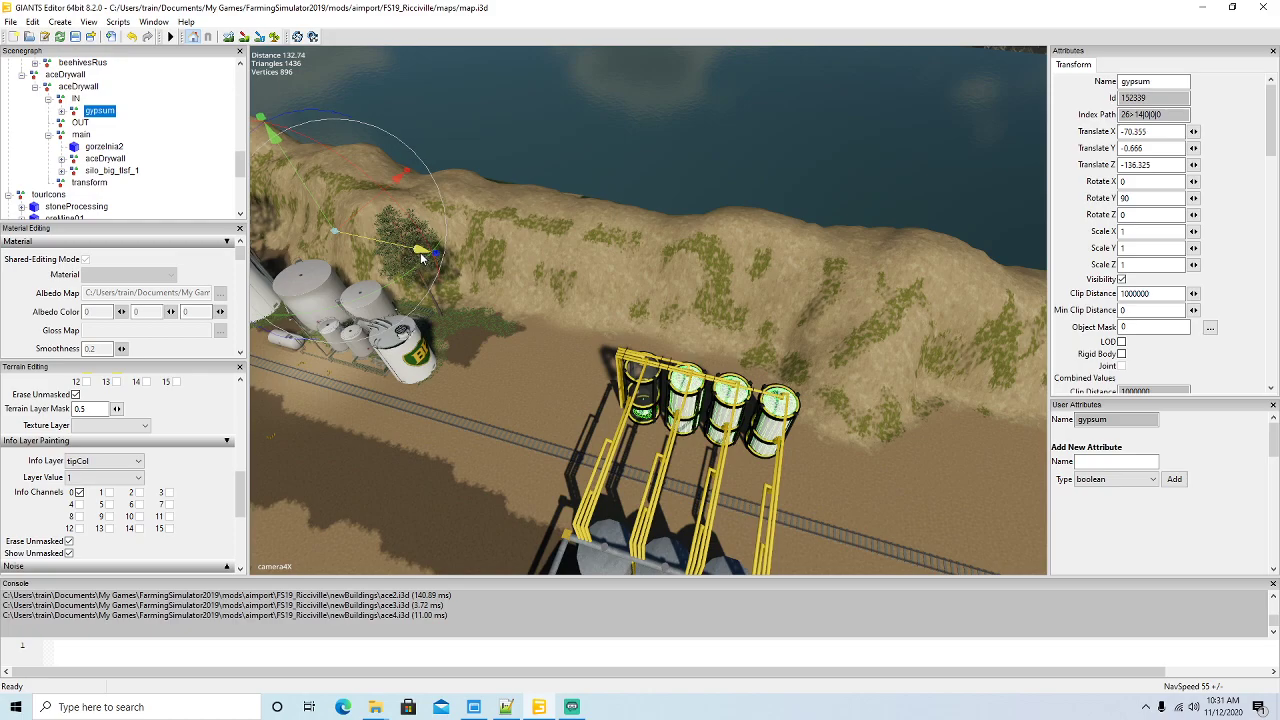
pyautogui.scroll(4, 588, 340)
pyautogui.keyDown('alt'); pyautogui.moveTo(475, 329); pyautogui.dragTo(586, 260); pyautogui.keyUp('alt')
pyautogui.scroll(1, 553, 370)
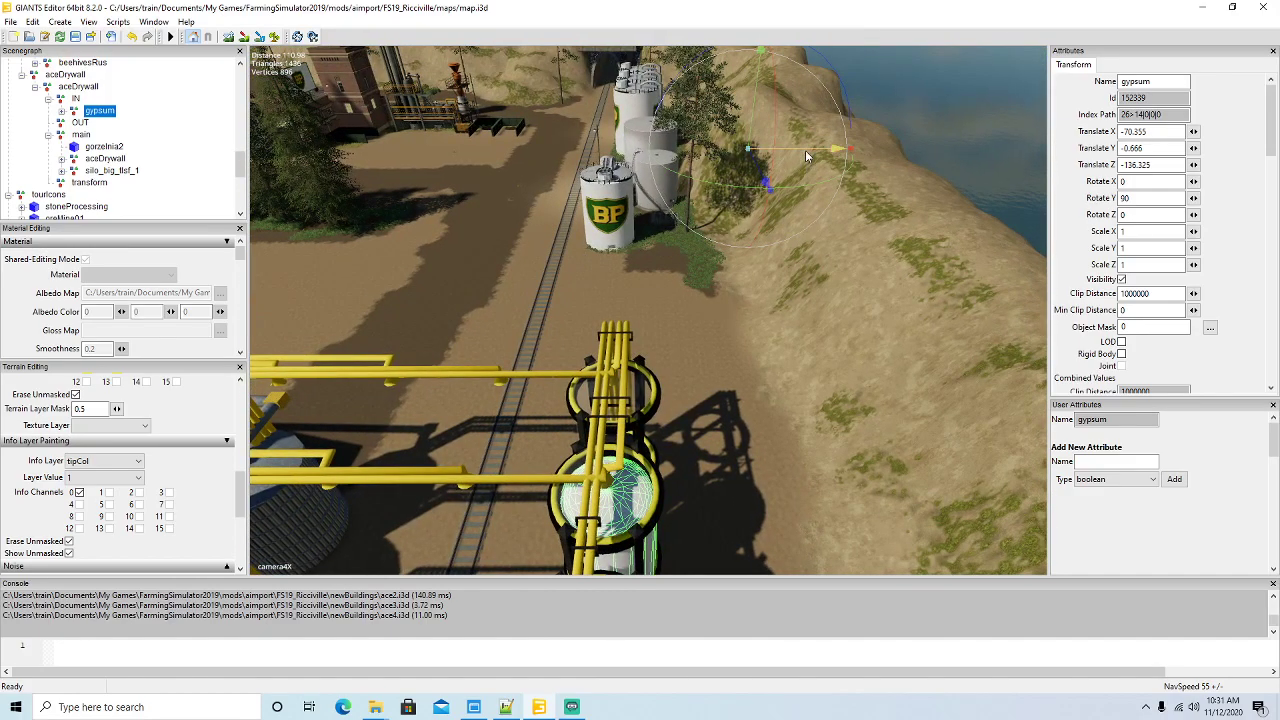
pyautogui.moveTo(806, 156); pyautogui.dragTo(807, 156)
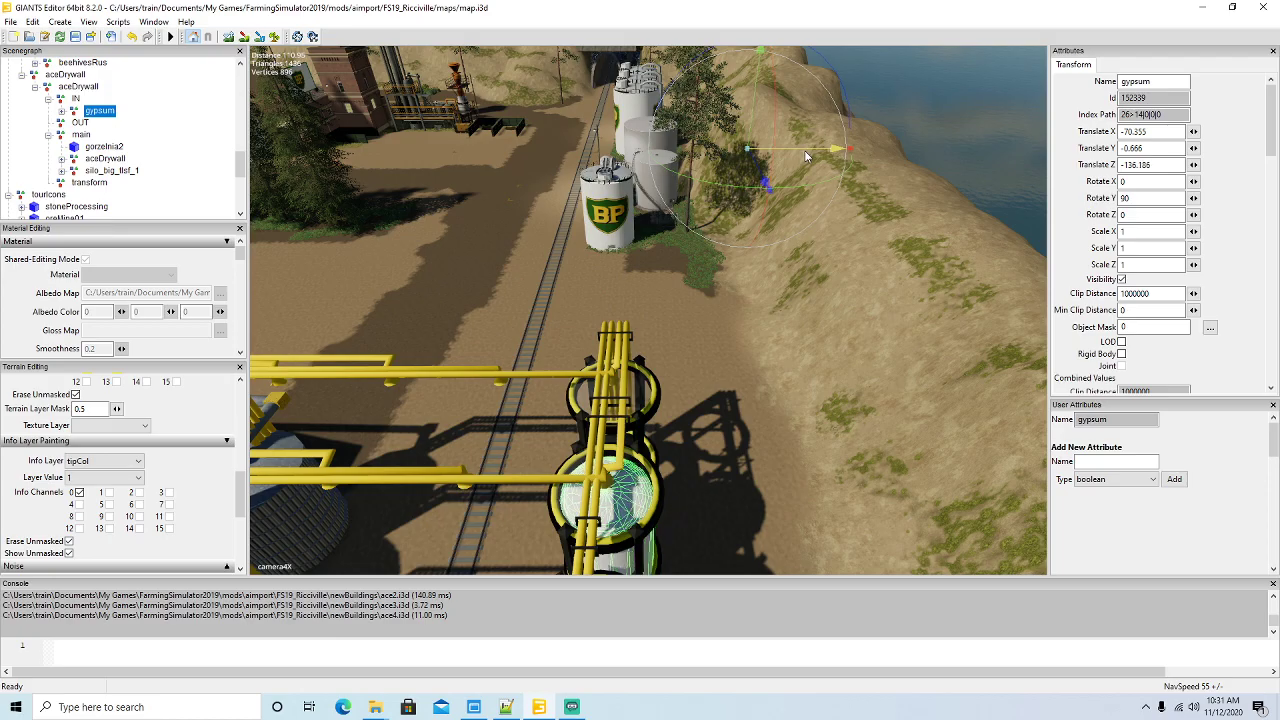
# - Examine the fit of the gypsum tanks in their frames close up and from a distance
pyautogui.scroll(-5, 761, 302)
pyautogui.keyDown('alt'); pyautogui.moveTo(753, 272); pyautogui.dragTo(567, 198); pyautogui.keyUp('alt')
pyautogui.scroll(8, 756, 328)
pyautogui.scroll(-2, 731, 396)
pyautogui.scroll(-5, 731, 396)
pyautogui.scroll(5, 567, 199)
pyautogui.scroll(6, 567, 198)
pyautogui.scroll(-10, 785, 278)
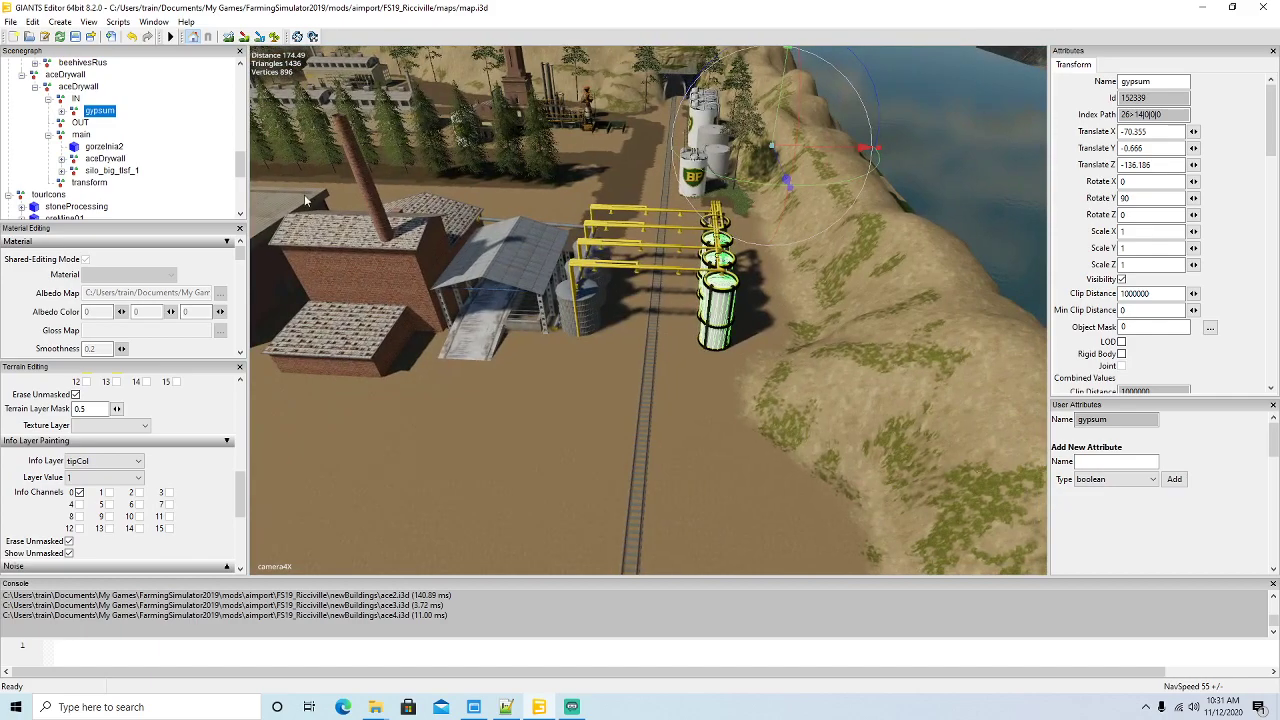
# - Import the ace5 i3D file from the newBuildings folder
pyautogui.click(10, 22)
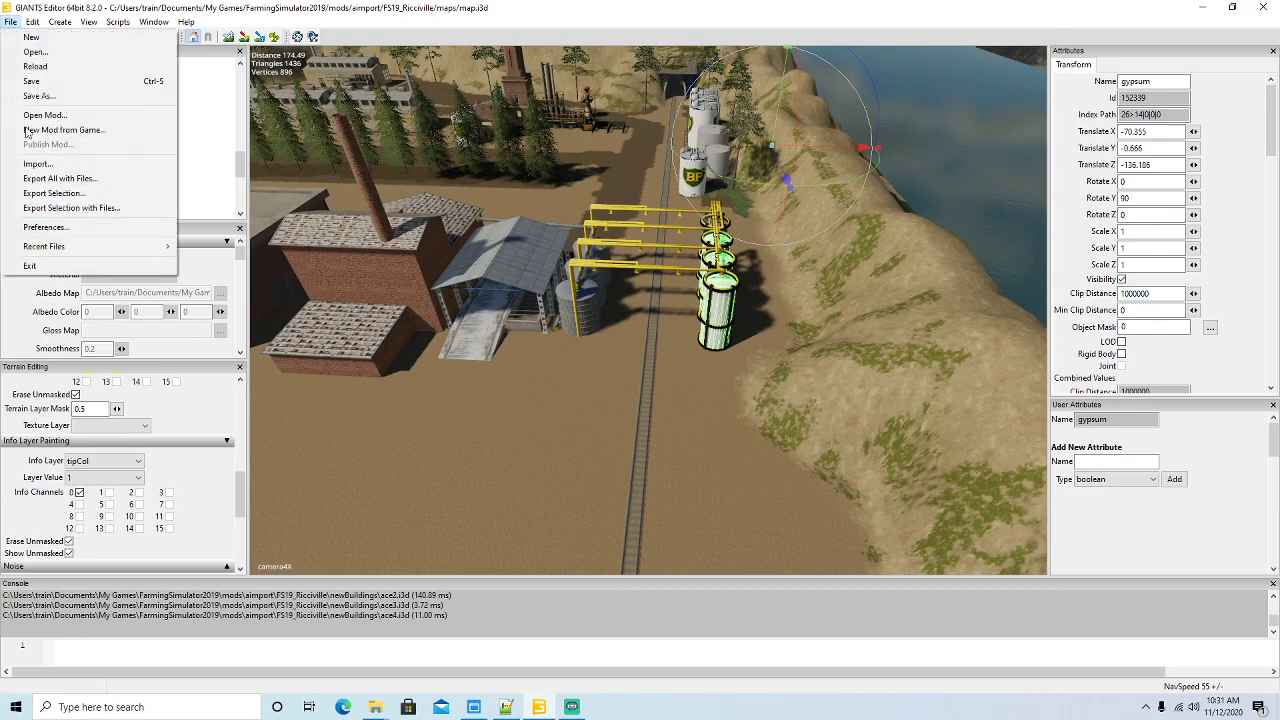
pyautogui.click(40, 172)
pyautogui.click(385, 304)
pyautogui.click(752, 419)
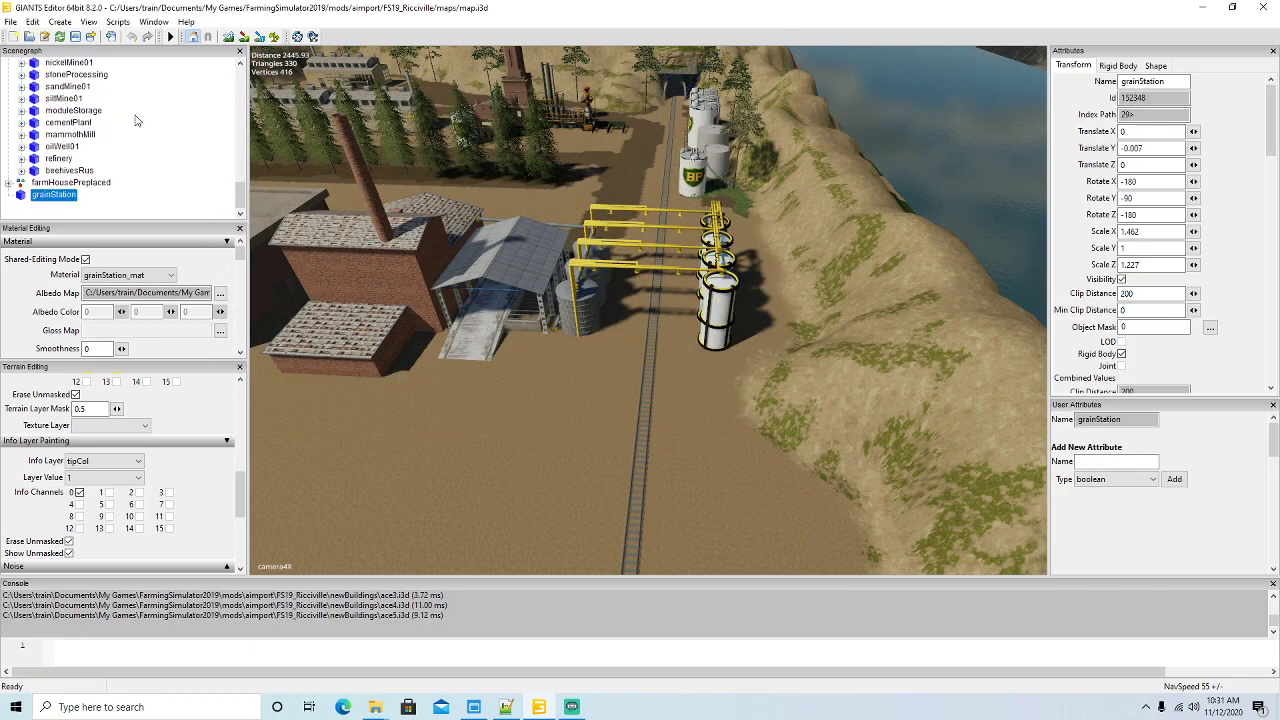
# - Move the imported grainStation object into the main group of the aceDrywall factory
pyautogui.moveTo(505, 327)
pyautogui.keyDown('alt'); pyautogui.mouseDown()
pyautogui.moveTo(484, 315)
pyautogui.moveTo(504, 325)
pyautogui.mouseUp(); pyautogui.keyUp('alt')
pyautogui.scroll(3, 112, 133)
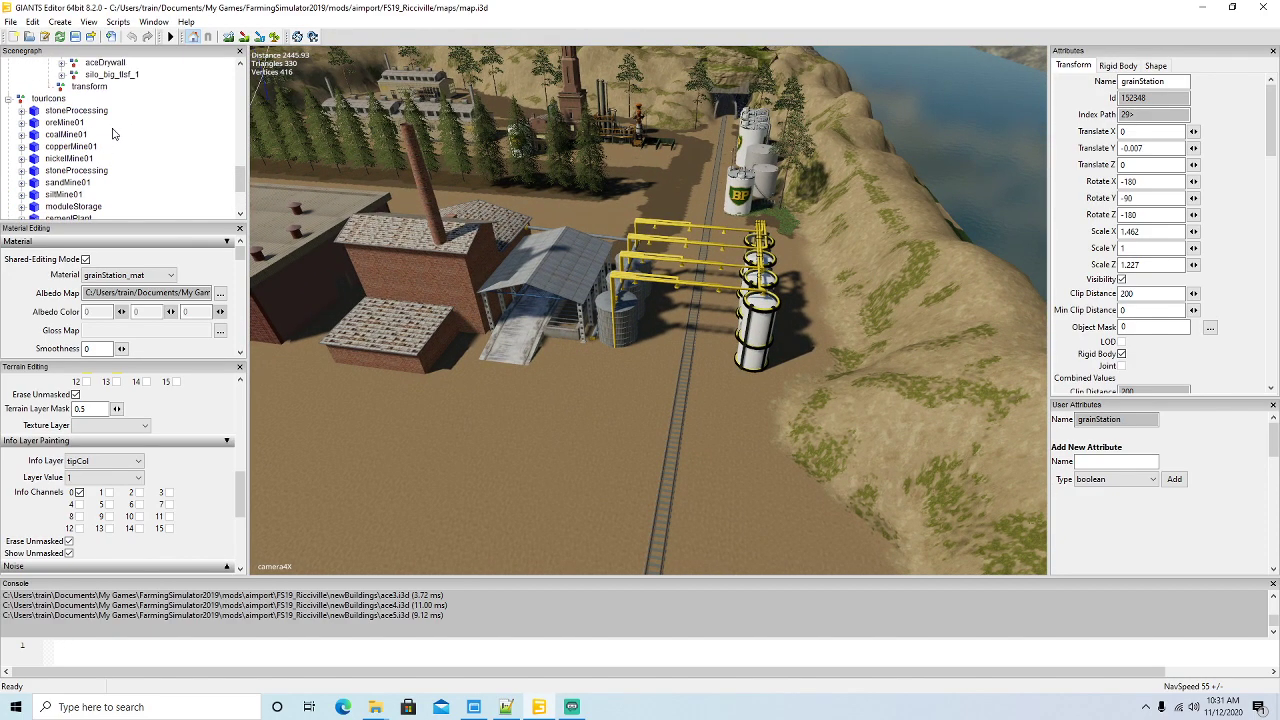
pyautogui.scroll(3, 126, 138)
pyautogui.click(34, 22)
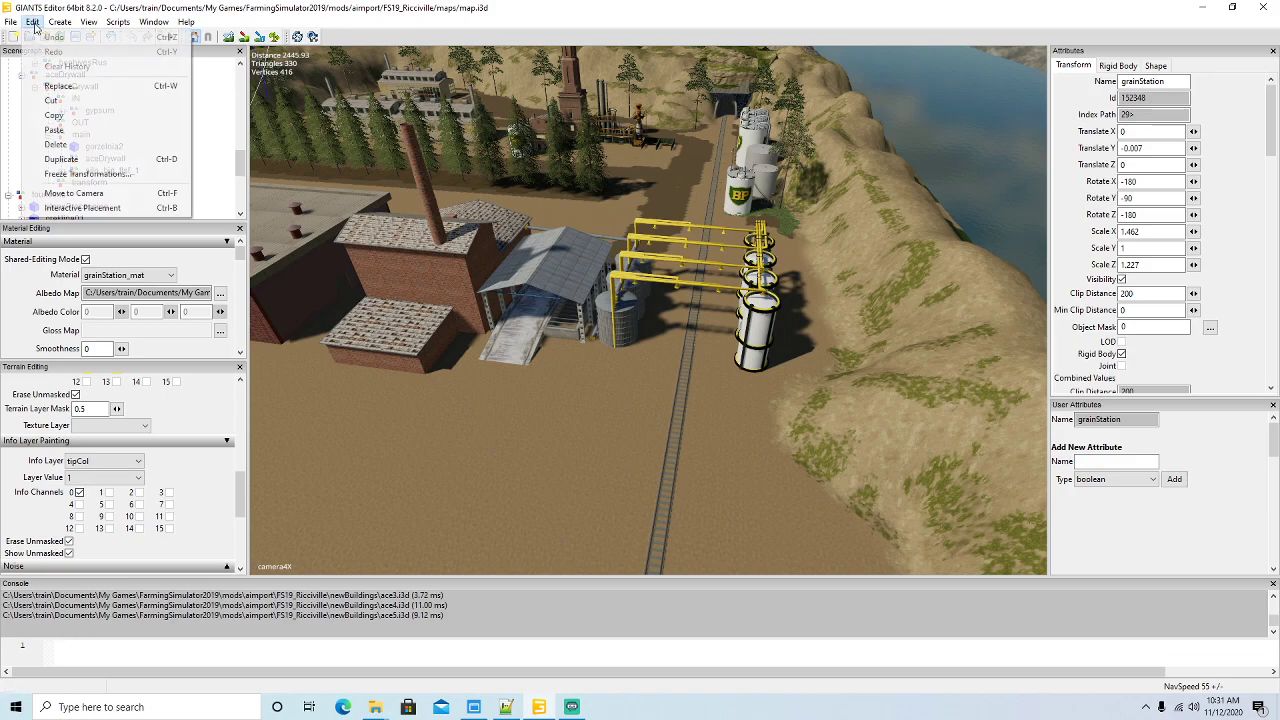
pyautogui.click(51, 103)
pyautogui.click(78, 134)
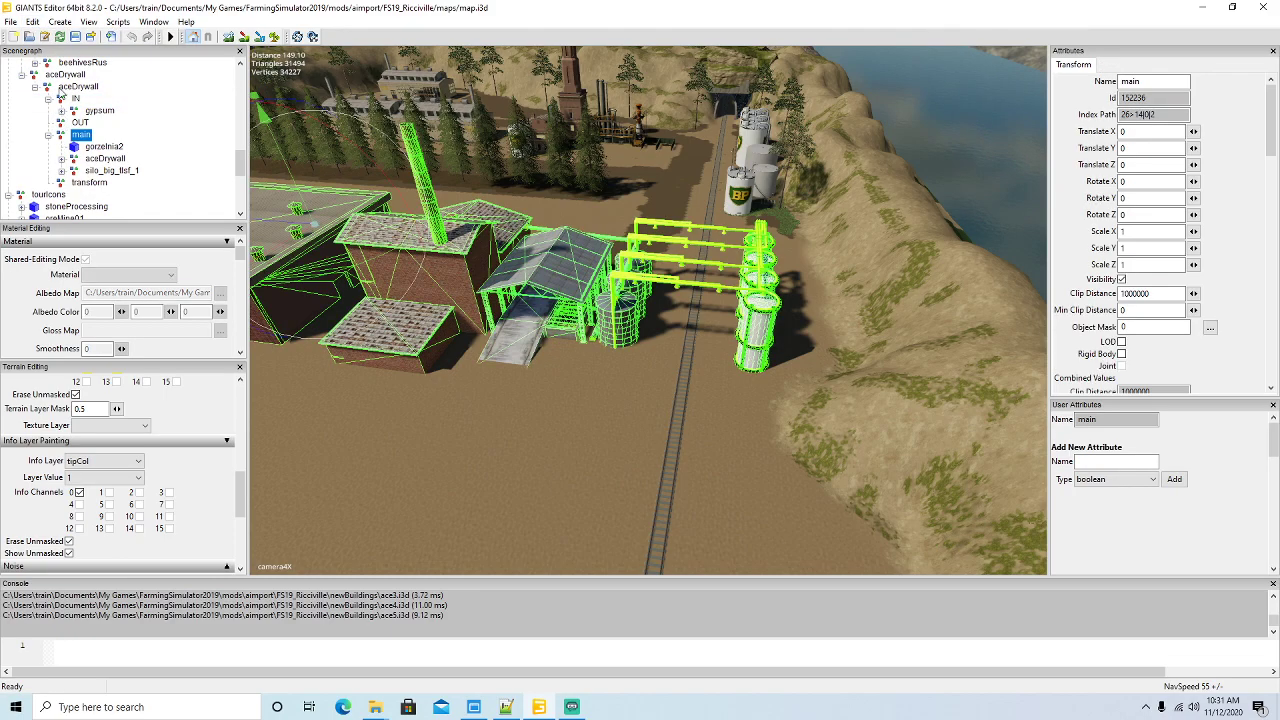
pyautogui.click(32, 22)
pyautogui.click(55, 130)
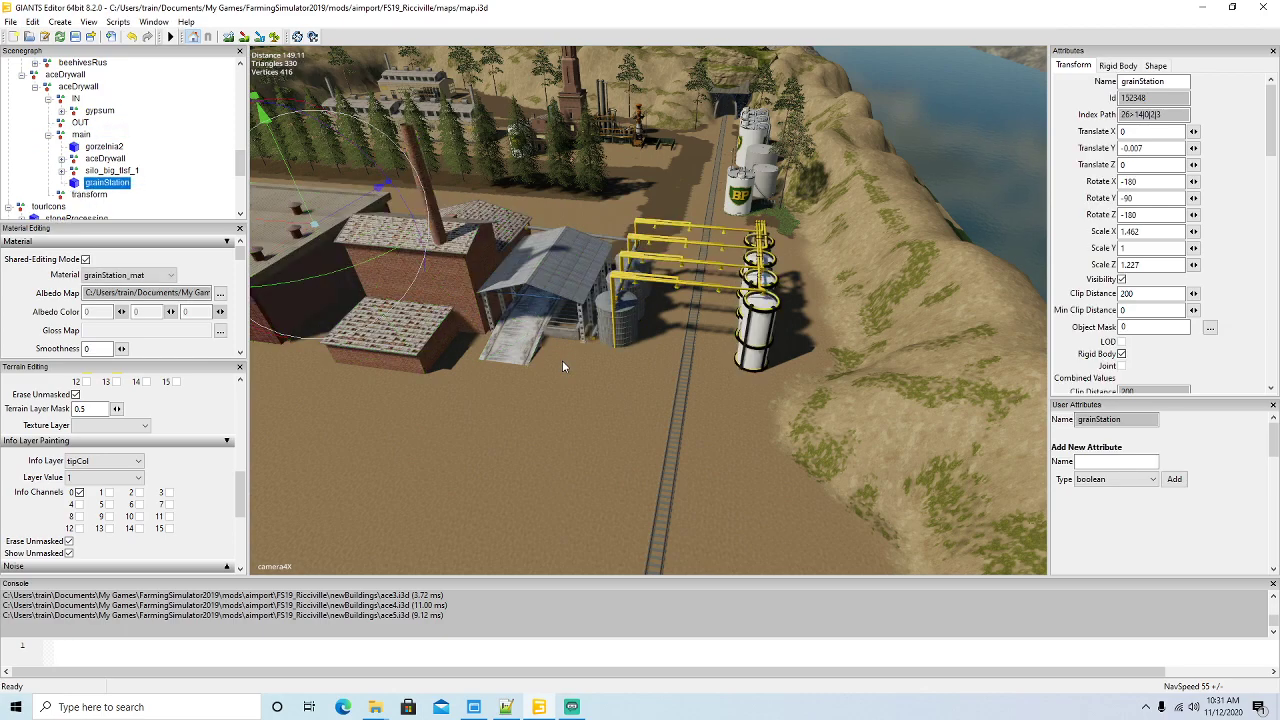
# - Move grainStation between the silos to about Translate Z -91 and set its Rotate Y to 0
pyautogui.keyDown('alt'); pyautogui.moveTo(548, 339); pyautogui.dragTo(514, 334); pyautogui.keyUp('alt')
pyautogui.moveTo(390, 210); pyautogui.dragTo(752, 380)
pyautogui.scroll(5, 752, 442)
pyautogui.keyDown('alt'); pyautogui.moveTo(752, 442); pyautogui.dragTo(736, 391); pyautogui.keyUp('alt')
pyautogui.moveTo(671, 254); pyautogui.dragTo(517, 216)
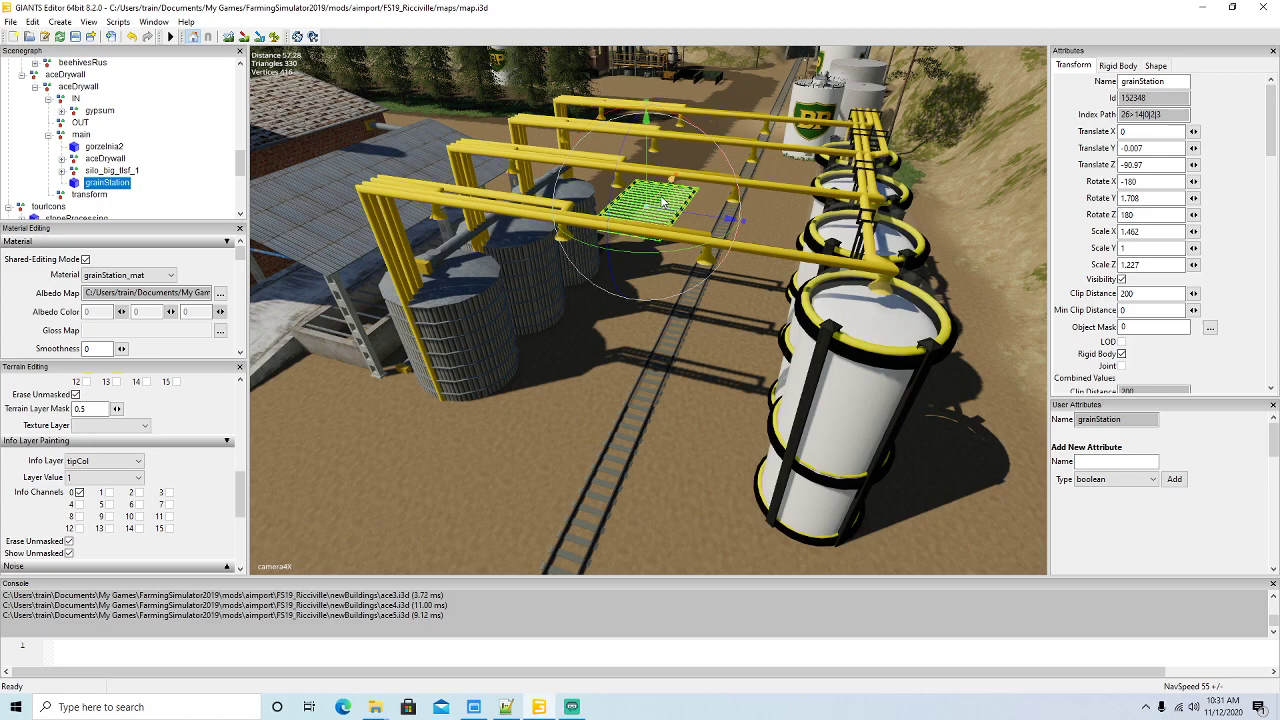
pyautogui.doubleClick(1153, 197)
pyautogui.write('0')
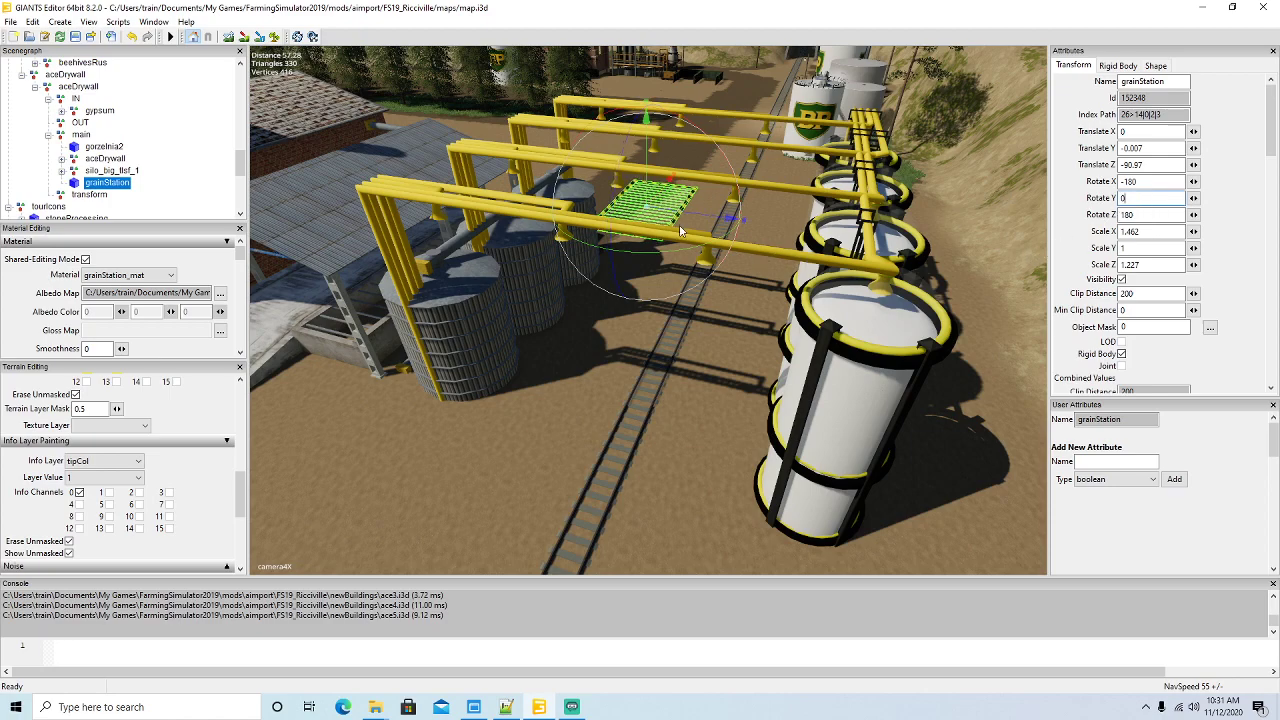
# - Place grainStation flat over the railway track under the yellow pipes at about Translate X 20.3, Y -0.009 and Z -98.6
pyautogui.moveTo(662, 197); pyautogui.dragTo(625, 368)
pyautogui.moveTo(641, 309); pyautogui.dragTo(741, 347)
pyautogui.scroll(5, 693, 431)
pyautogui.scroll(-3, 720, 390)
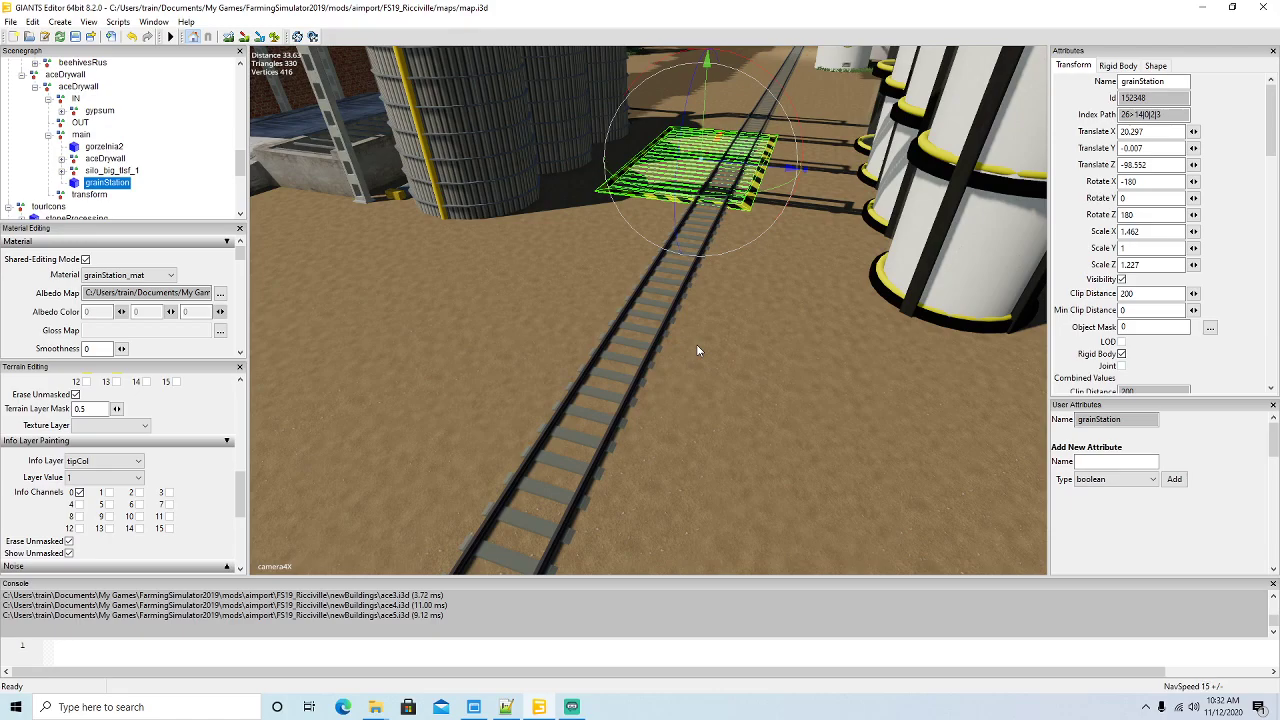
pyautogui.moveTo(696, 344); pyautogui.dragTo(725, 296, button='right')
pyautogui.scroll(2, 733, 319)
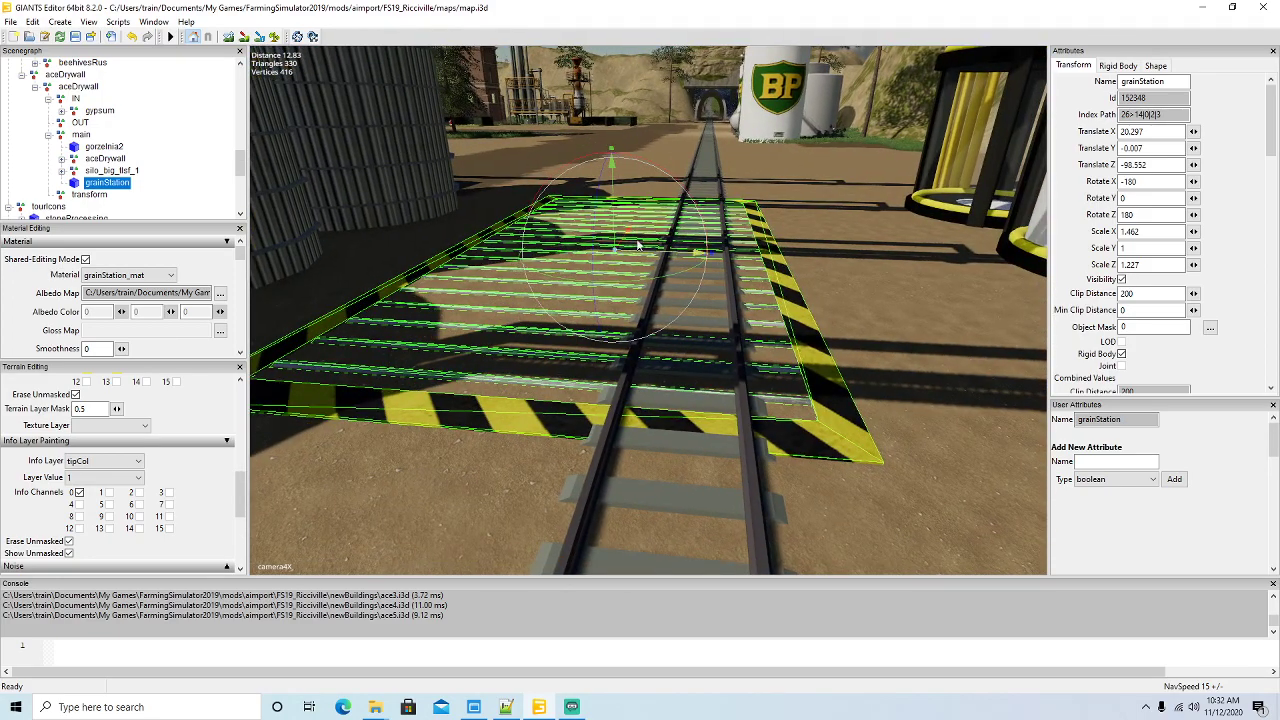
pyautogui.moveTo(614, 218); pyautogui.dragTo(591, 328)
pyautogui.scroll(-5, 602, 319)
pyautogui.scroll(-2, 589, 326)
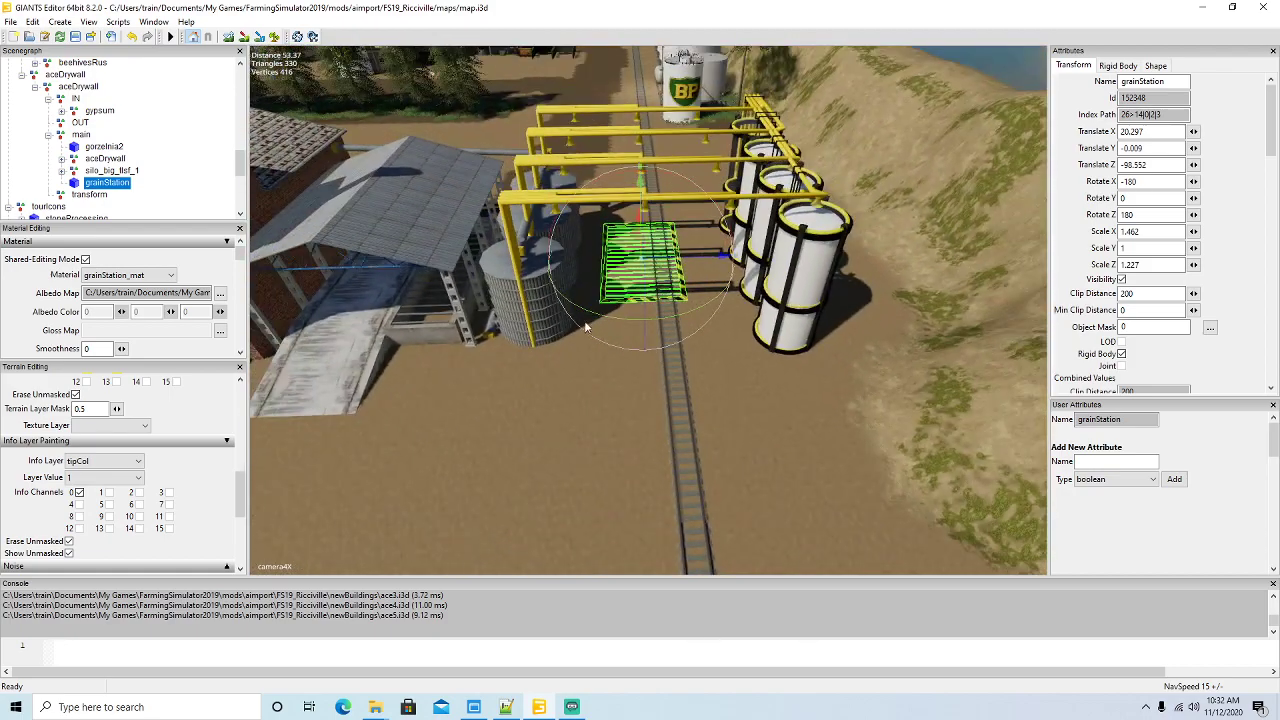
# - Move exactFillRouteNode2 from the gypsum group onto the grainStation grate, at about Translate X -37.6 and Z 90.0
pyautogui.click(61, 112)
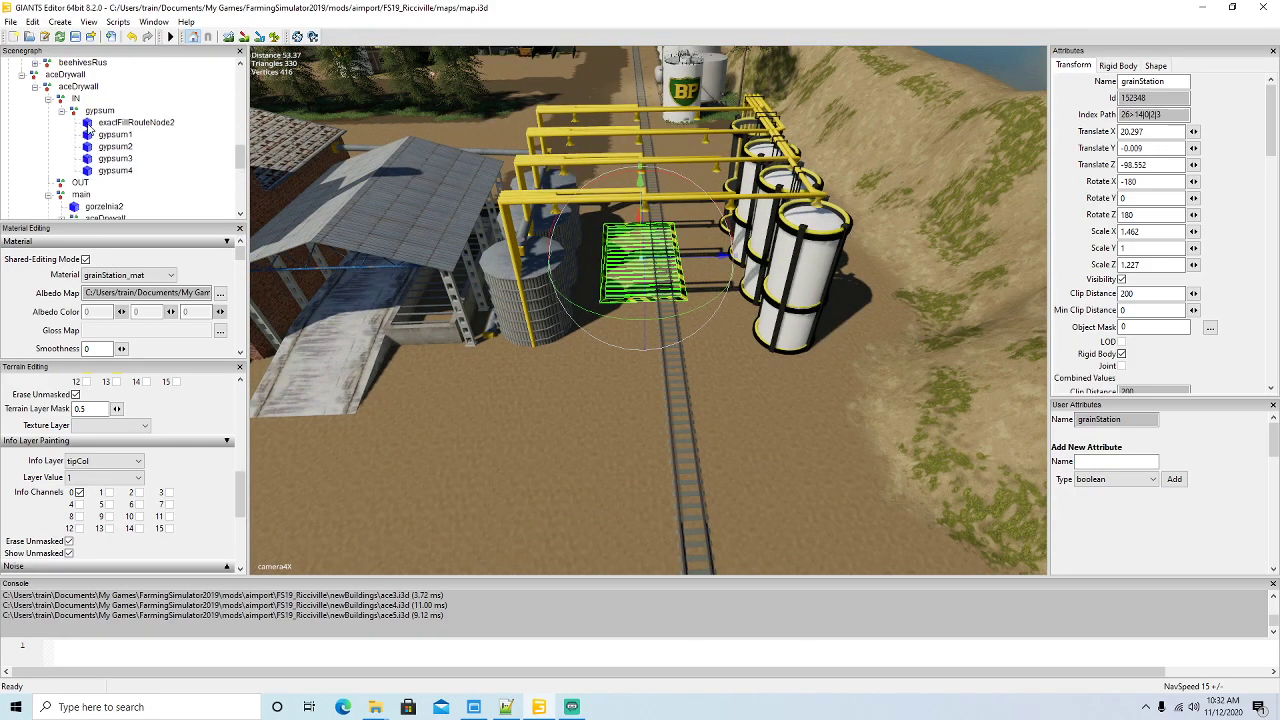
pyautogui.click(90, 124)
pyautogui.keyDown('alt'); pyautogui.moveTo(647, 303); pyautogui.dragTo(738, 310); pyautogui.keyUp('alt')
pyautogui.scroll(4, 617, 310)
pyautogui.scroll(4, 634, 318)
pyautogui.moveTo(746, 211); pyautogui.dragTo(536, 257)
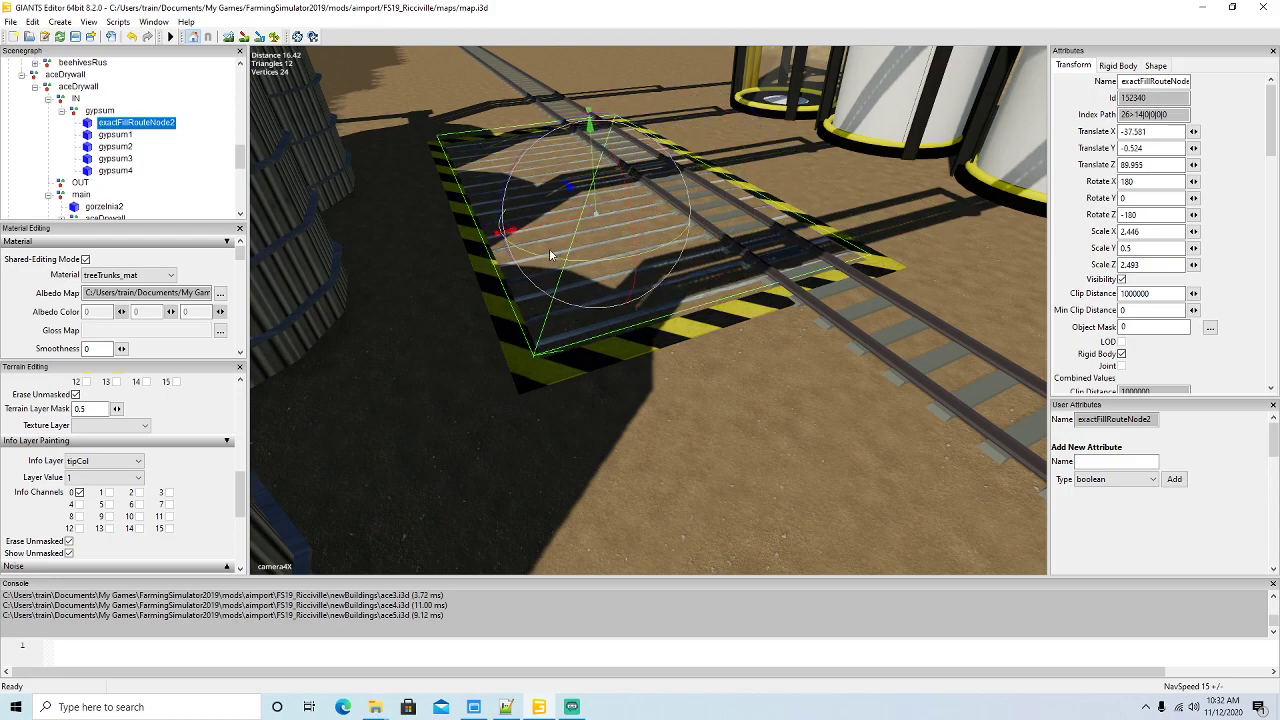
# - Fine-tune exactFillRouteNode2 within the striped grate border to about Translate X -37.42 and Translate Z 90.3
pyautogui.moveTo(578, 196); pyautogui.dragTo(562, 226)
pyautogui.moveTo(665, 328); pyautogui.dragTo(665, 328, button='right')
pyautogui.scroll(-5, 665, 326)
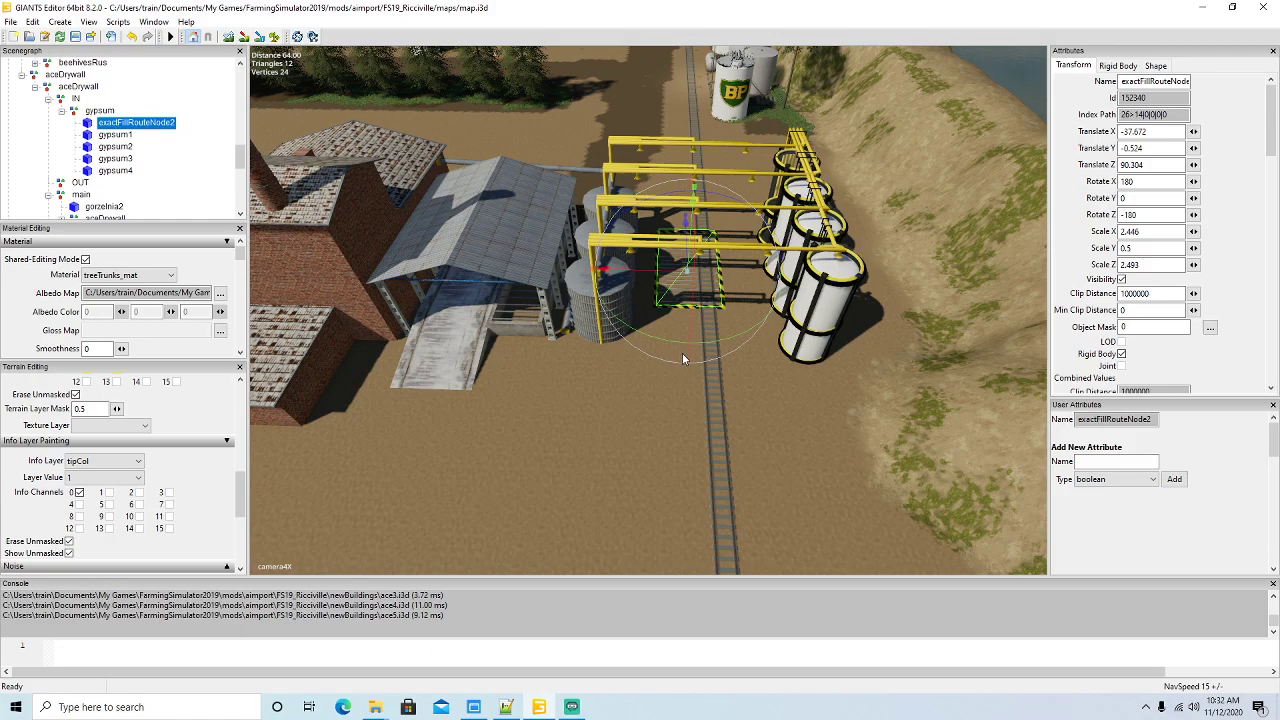
pyautogui.moveTo(692, 364); pyautogui.dragTo(724, 353, button='right')
pyautogui.scroll(4, 724, 353)
pyautogui.moveTo(553, 310); pyautogui.dragTo(560, 312)
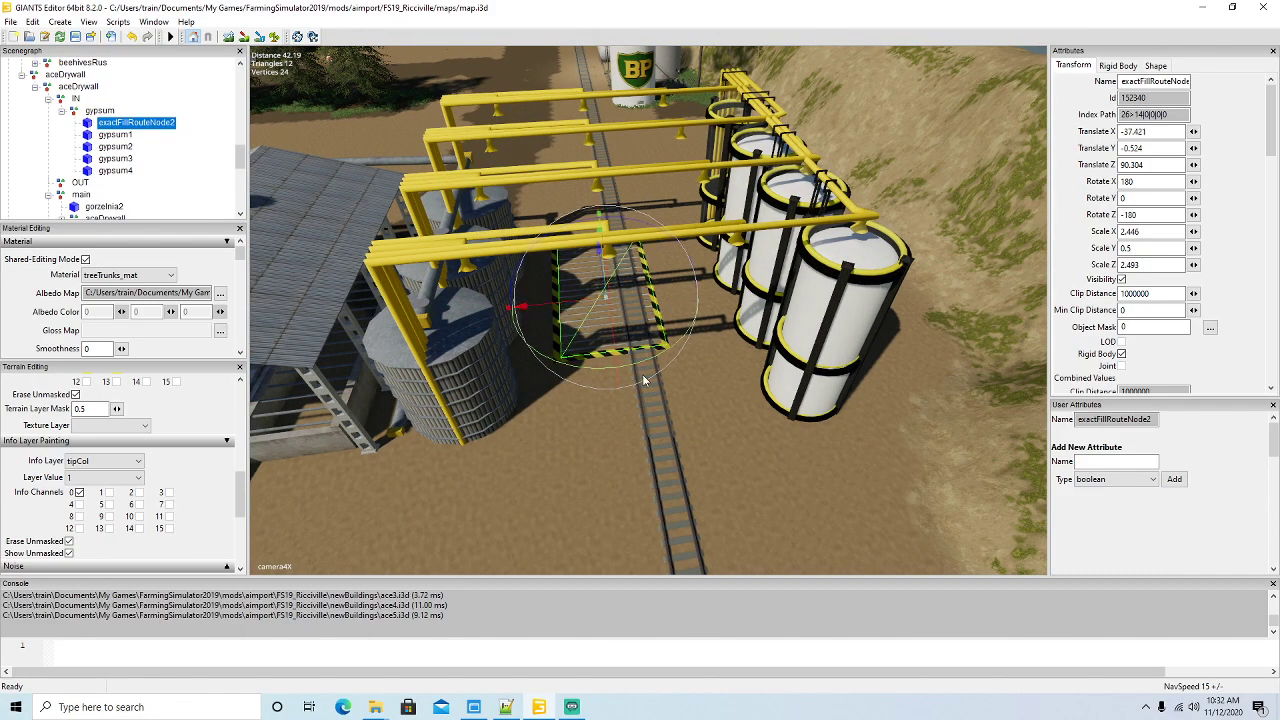
# - Collapse the gypsum group under IN in the aceDrywall scenegraph
pyautogui.scroll(-4, 643, 375)
pyautogui.keyDown('alt'); pyautogui.moveTo(643, 375); pyautogui.dragTo(617, 379); pyautogui.keyUp('alt')
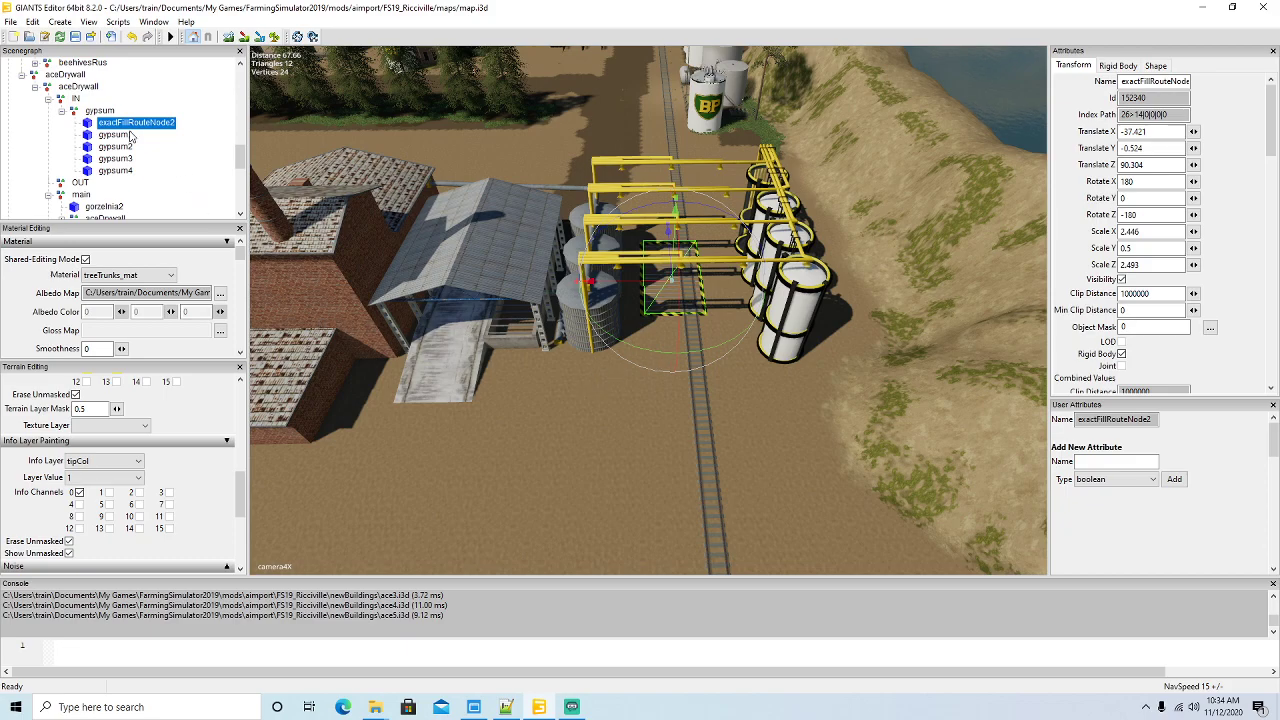
pyautogui.click(61, 111)
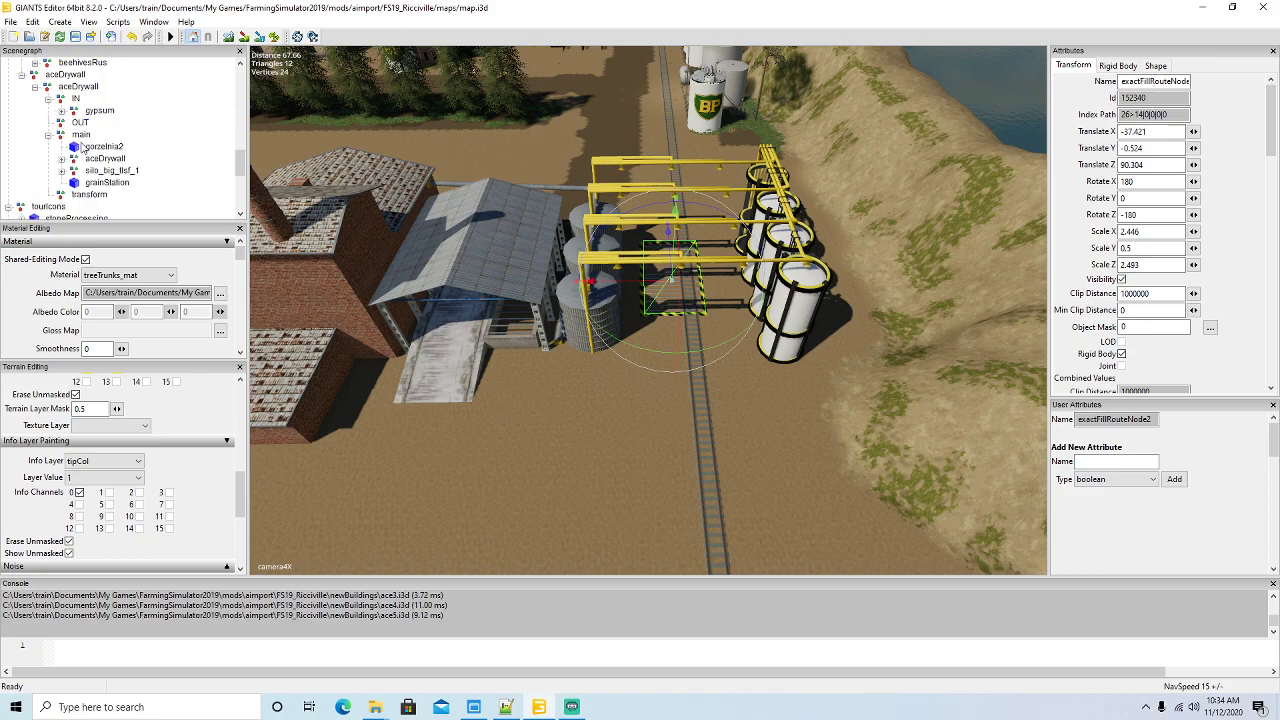
# - Examine the drywall factory's garage bays, their interior and the surrounding site from several distances
pyautogui.scroll(1, 483, 378)
pyautogui.keyDown('alt'); pyautogui.moveTo(483, 378); pyautogui.dragTo(661, 386); pyautogui.keyUp('alt')
pyautogui.scroll(1, 390, 328)
pyautogui.scroll(3, 394, 353)
pyautogui.scroll(5, 418, 382)
pyautogui.scroll(-5, 649, 378)
pyautogui.scroll(-3, 649, 384)
pyautogui.scroll(-4, 711, 402)
pyautogui.scroll(5, 661, 386)
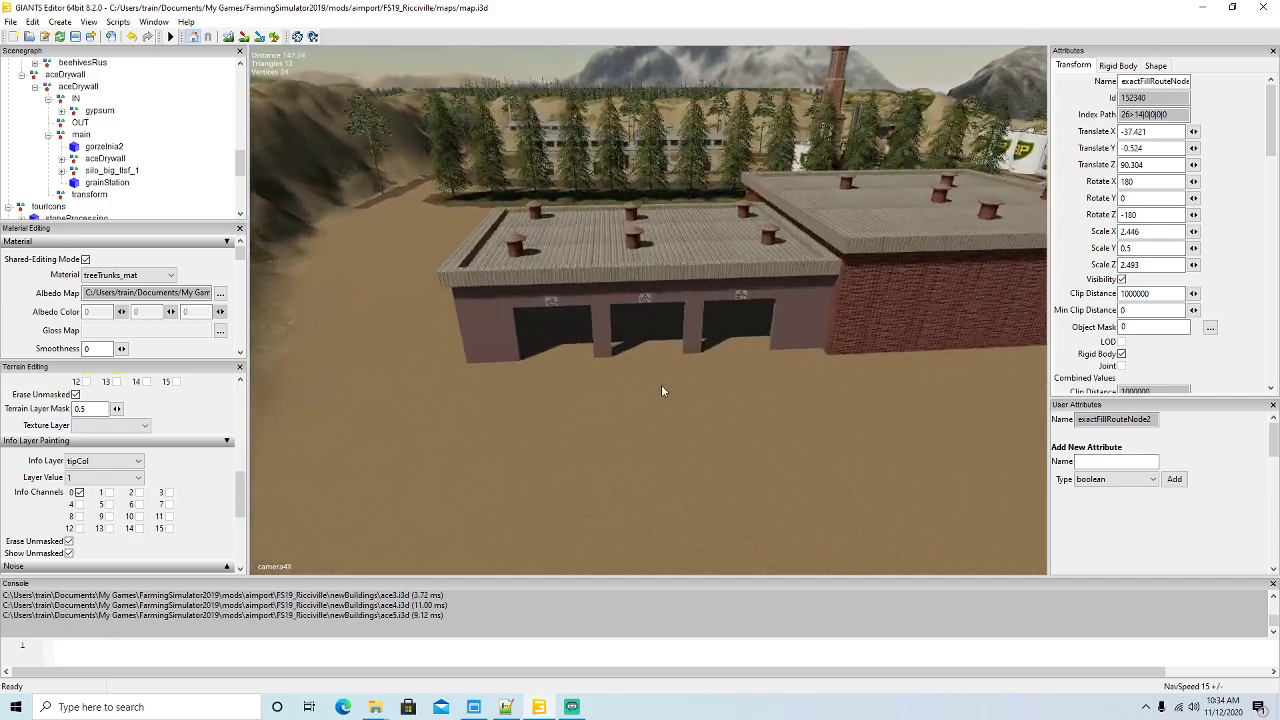
pyautogui.scroll(8, 661, 391)
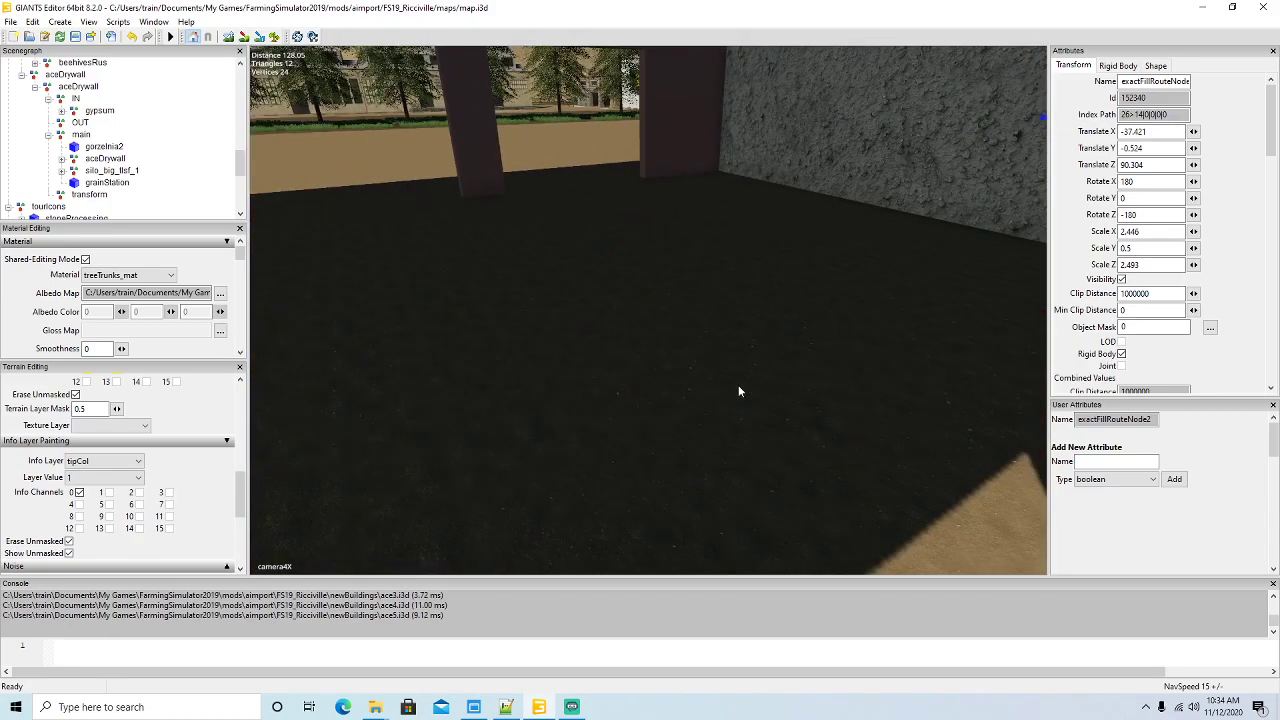
pyautogui.scroll(-10, 632, 390)
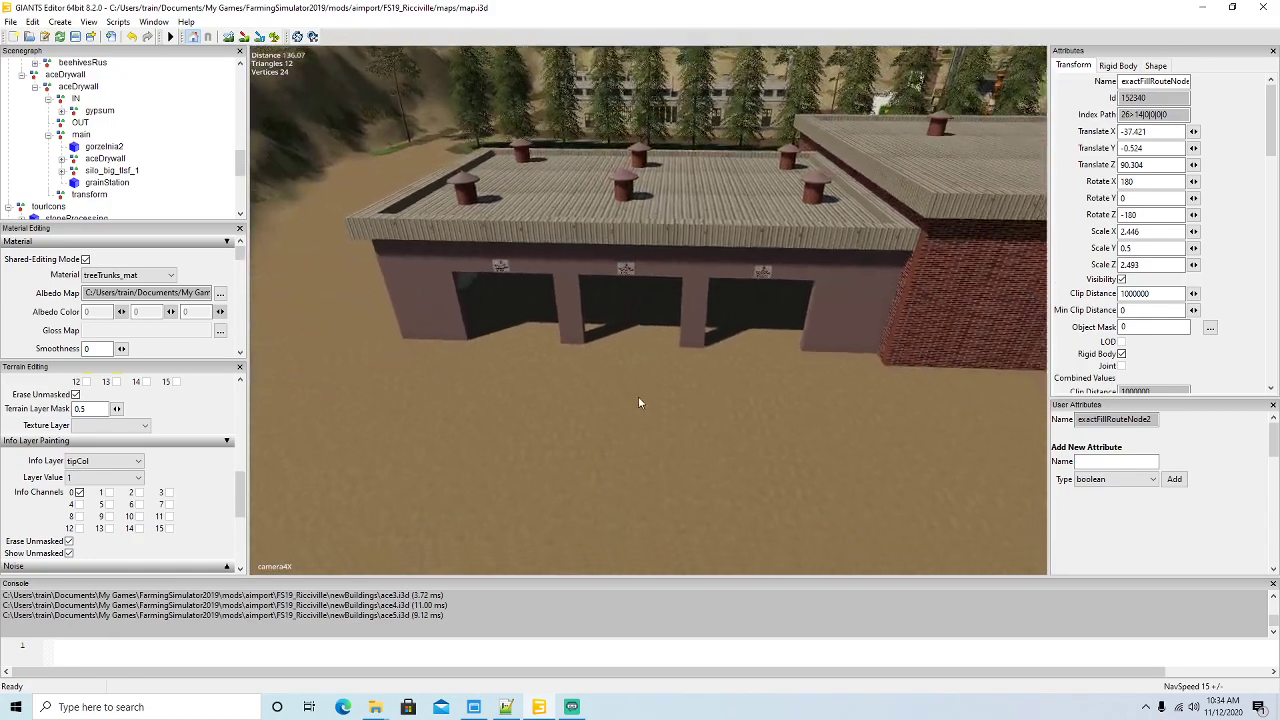
pyautogui.scroll(-5, 638, 403)
pyautogui.keyDown('alt'); pyautogui.moveTo(638, 403); pyautogui.dragTo(589, 421); pyautogui.keyUp('alt')
pyautogui.scroll(8, 858, 335)
pyautogui.scroll(-4, 602, 419)
pyautogui.scroll(-8, 616, 420)
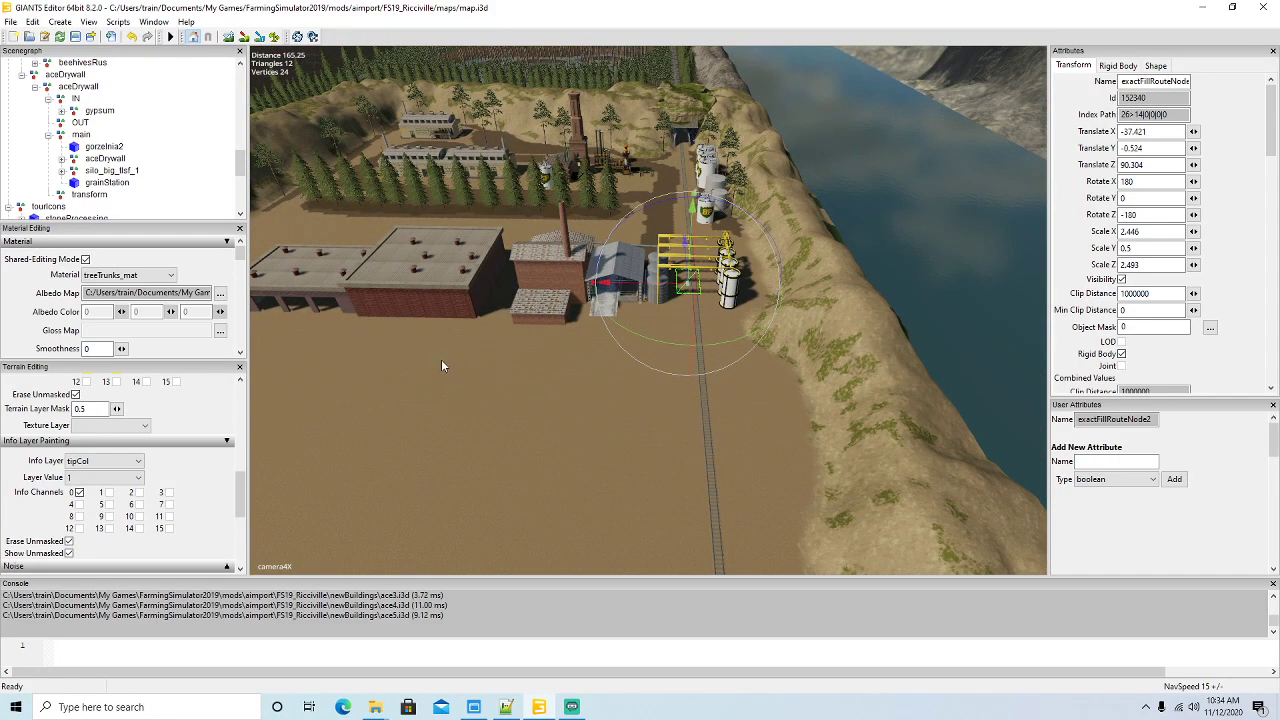
pyautogui.keyDown('alt'); pyautogui.moveTo(522, 366); pyautogui.dragTo(500, 365); pyautogui.keyUp('alt')
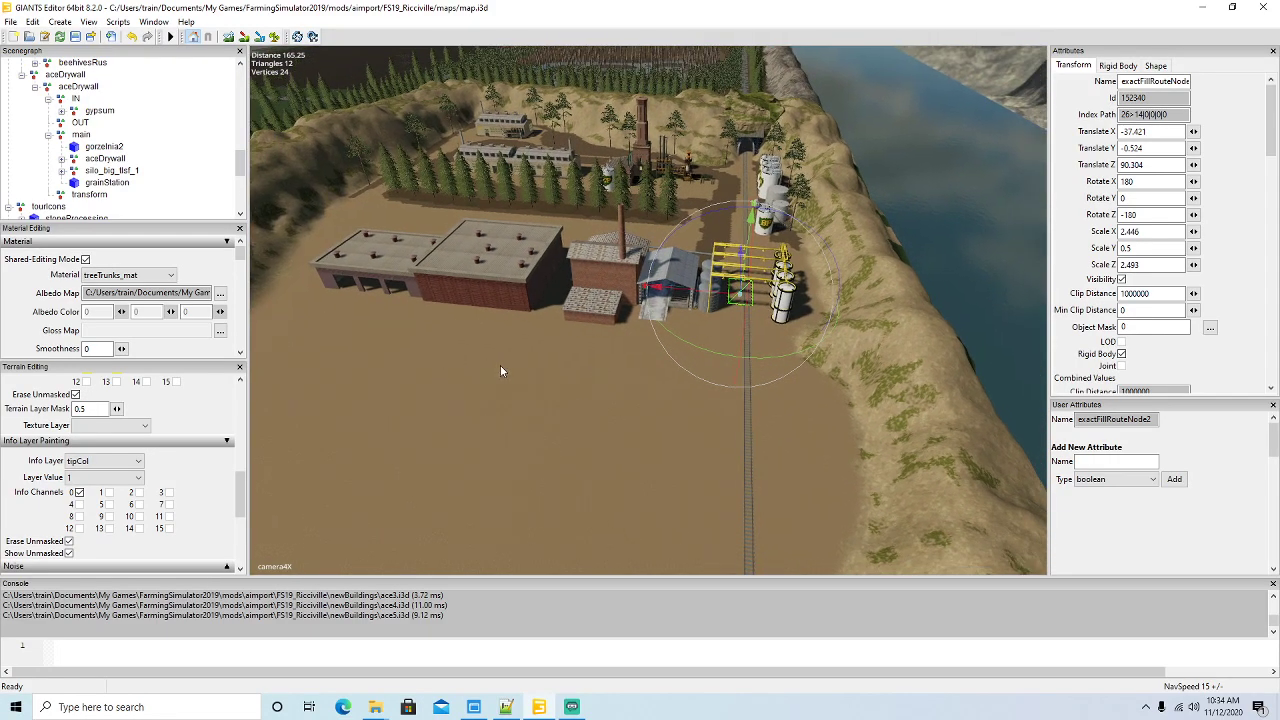
# - Switch to Notepad++, search the Ricci_Islands l10n_en.xml for "aced" and review the aceDrywall input entries
pyautogui.click(496, 714)
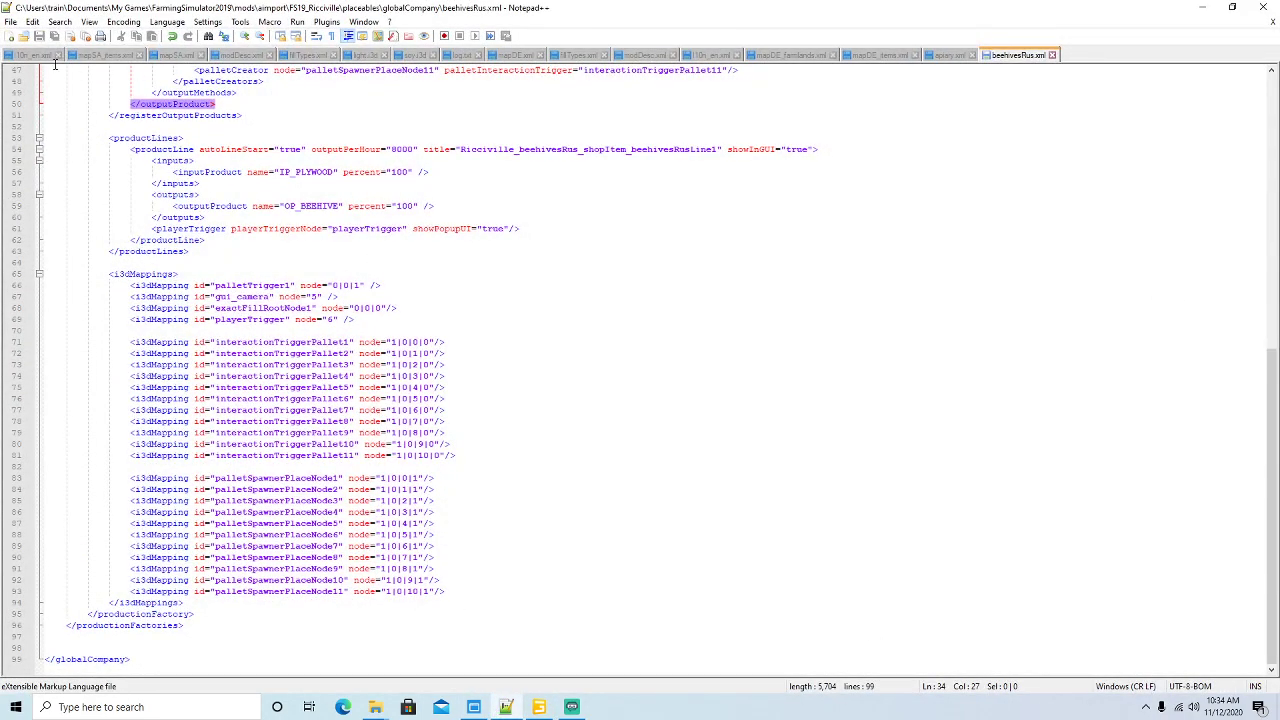
pyautogui.click(40, 56)
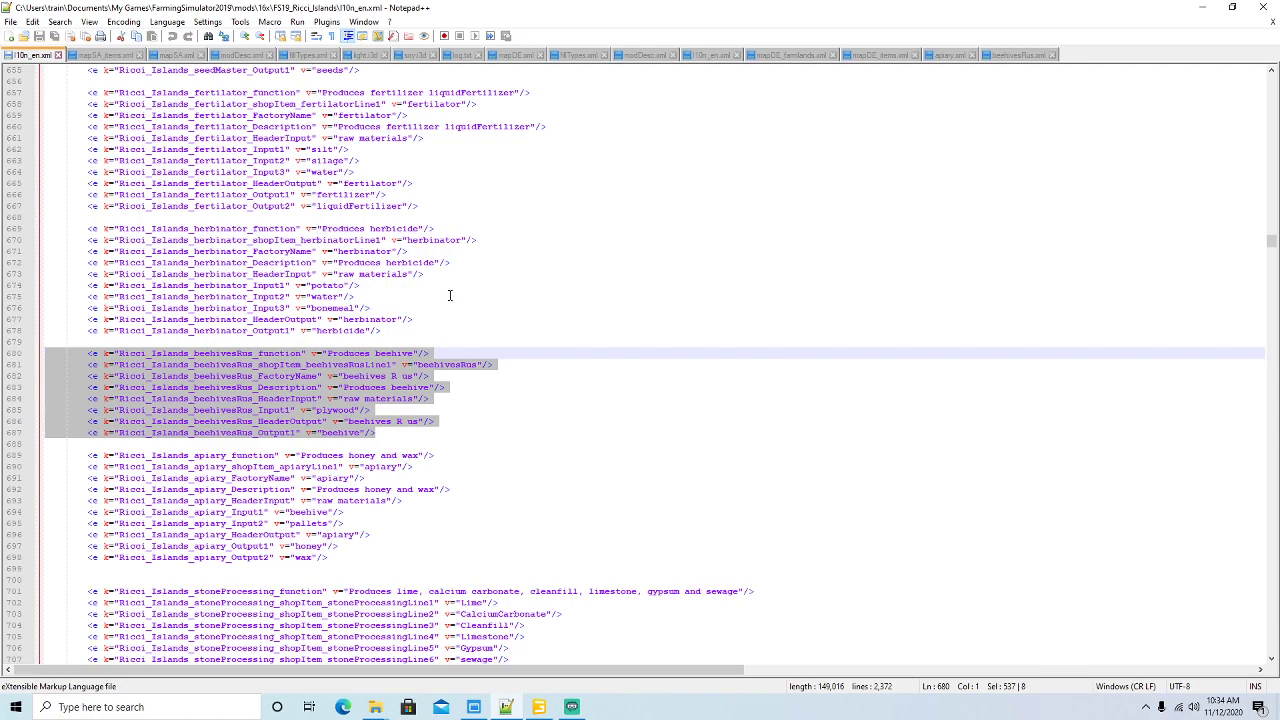
pyautogui.hotkey('ctrl', 'f')
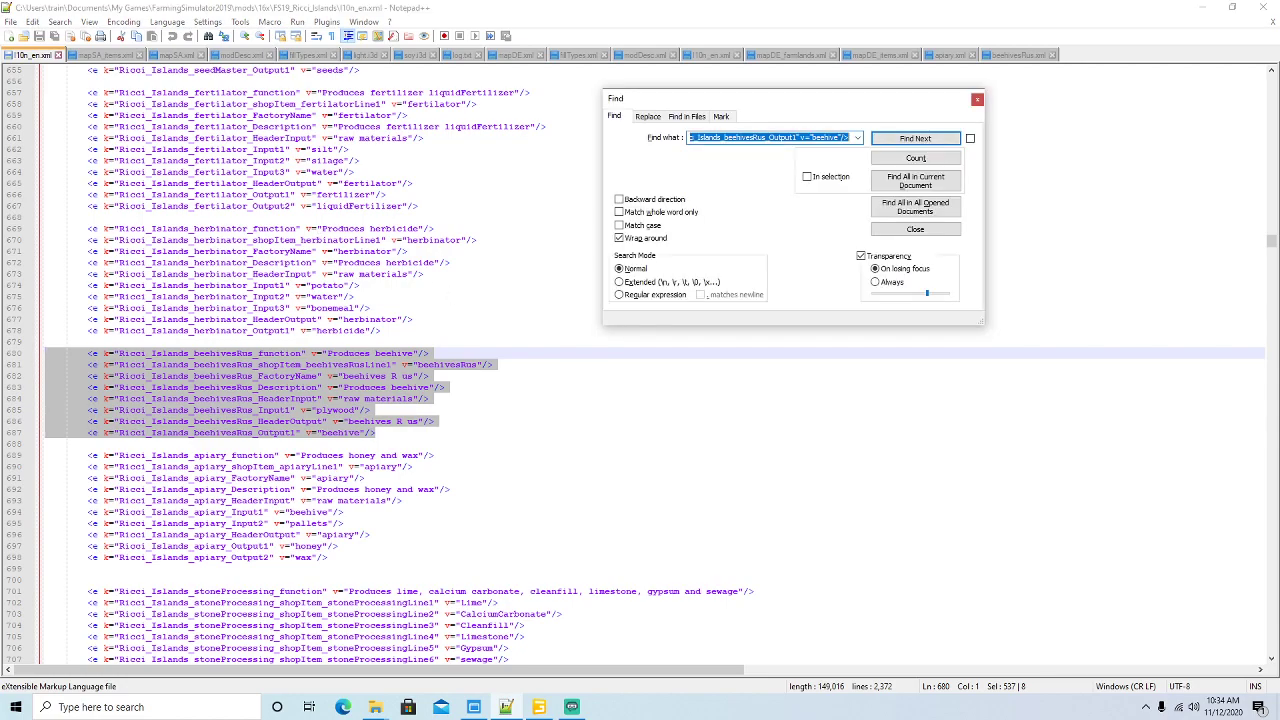
pyautogui.write('ace')
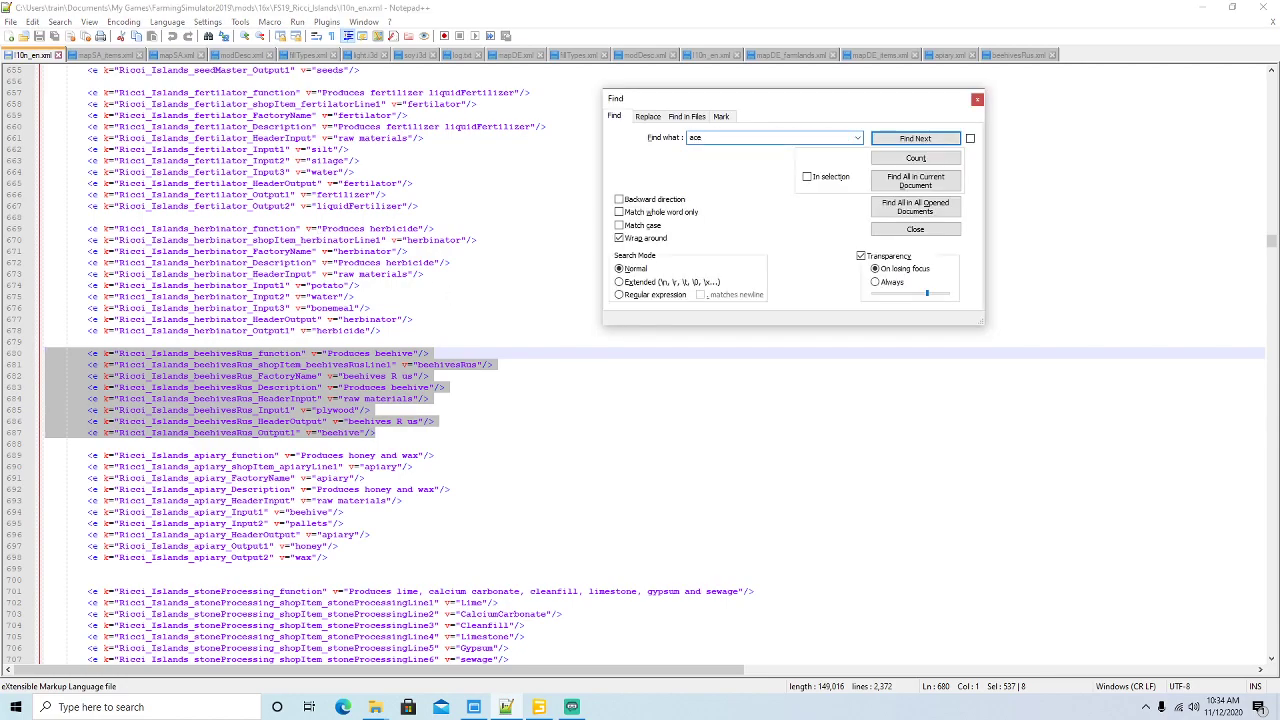
pyautogui.write('d')
pyautogui.click(910, 139)
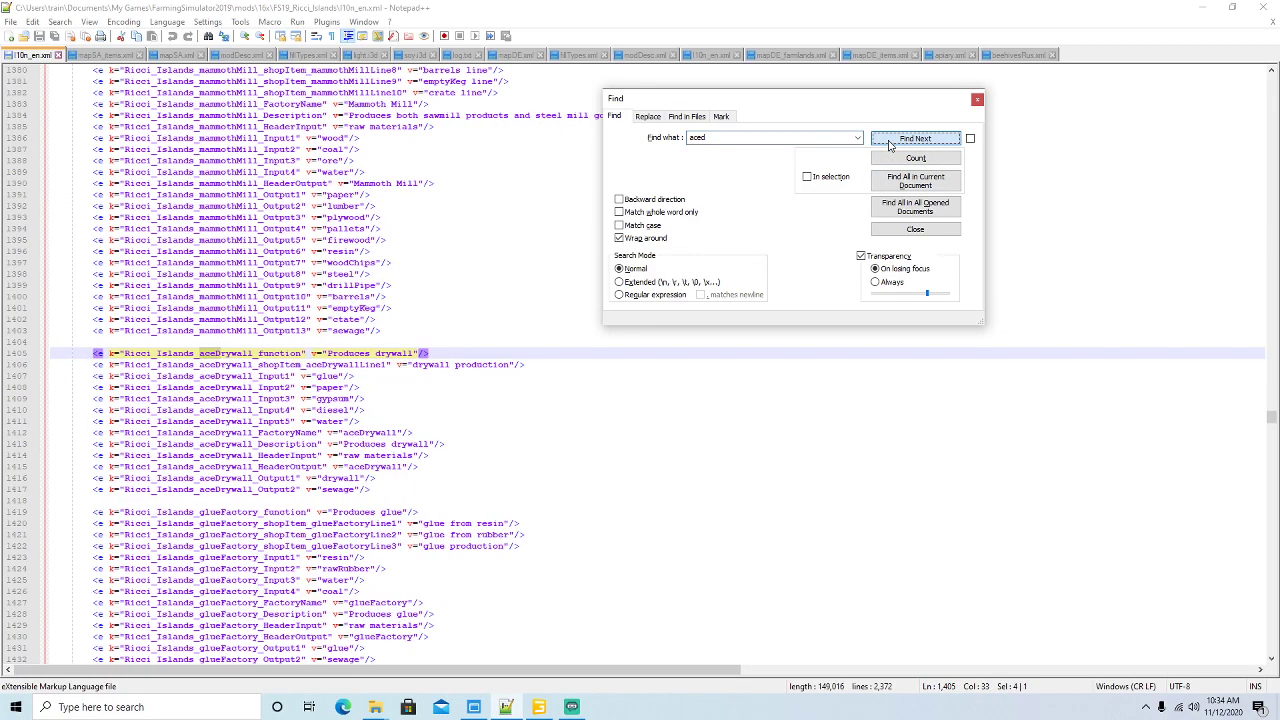
pyautogui.click(977, 99)
pyautogui.click(288, 375)
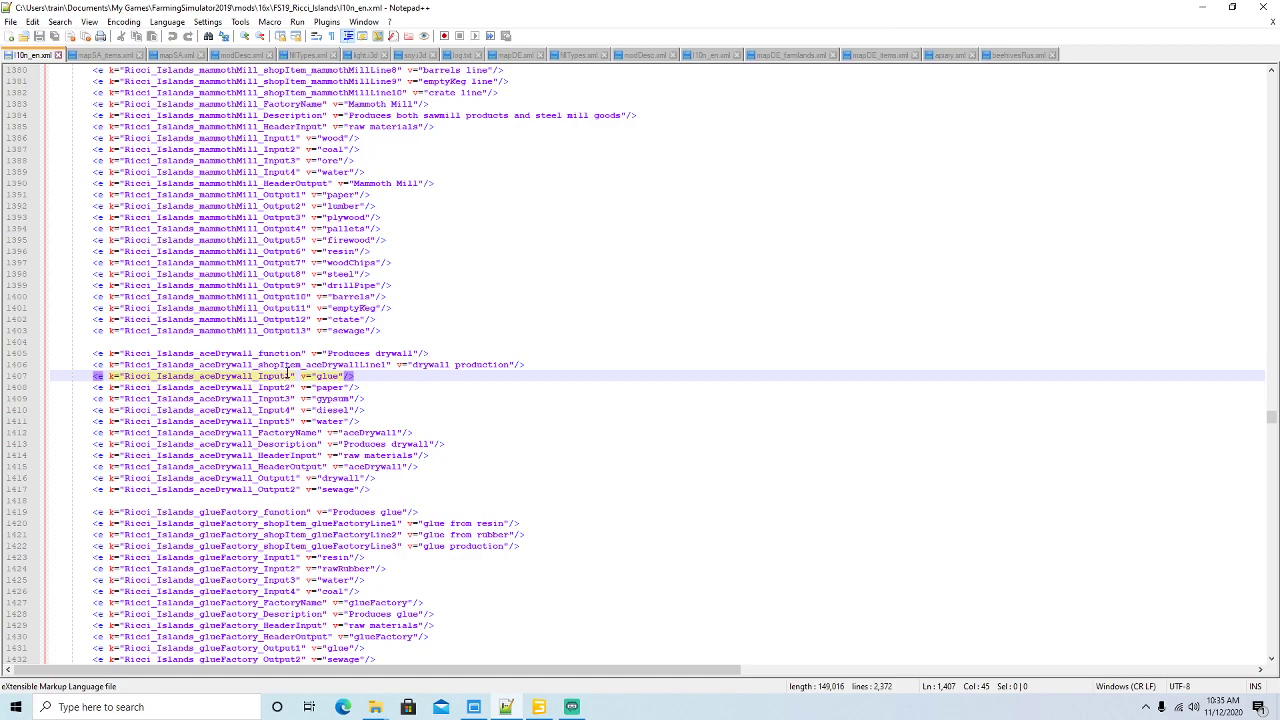
pyautogui.click(272, 387)
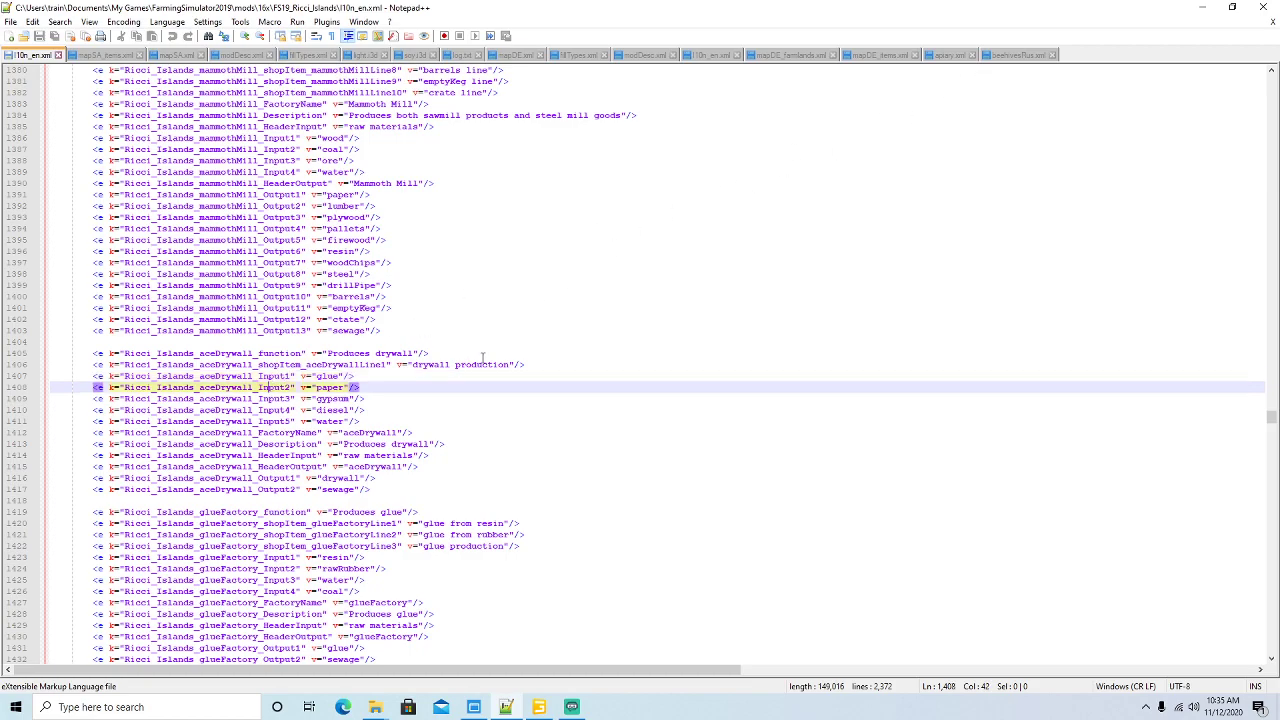
# - Return to GIANTS Editor and move the aceDrywall building toward the brick building, to about Translate Z -13.68
pyautogui.click(1202, 7)
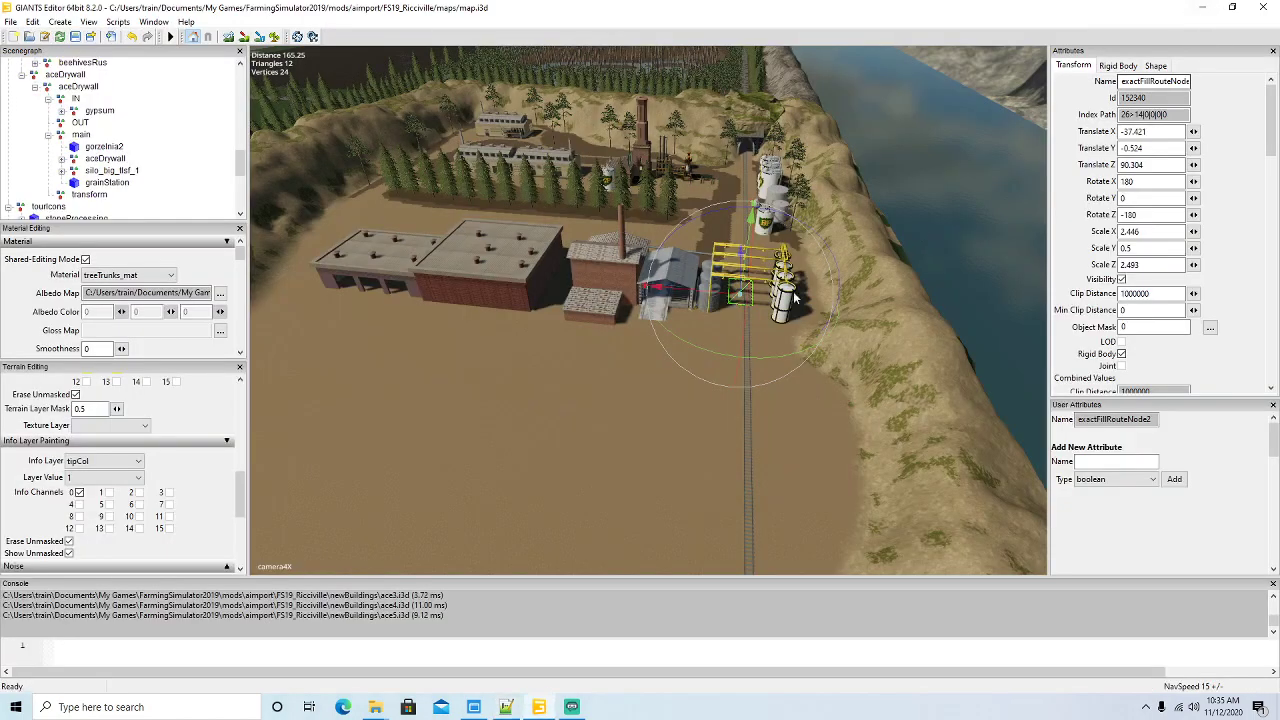
pyautogui.moveTo(624, 380); pyautogui.dragTo(568, 378, button='right')
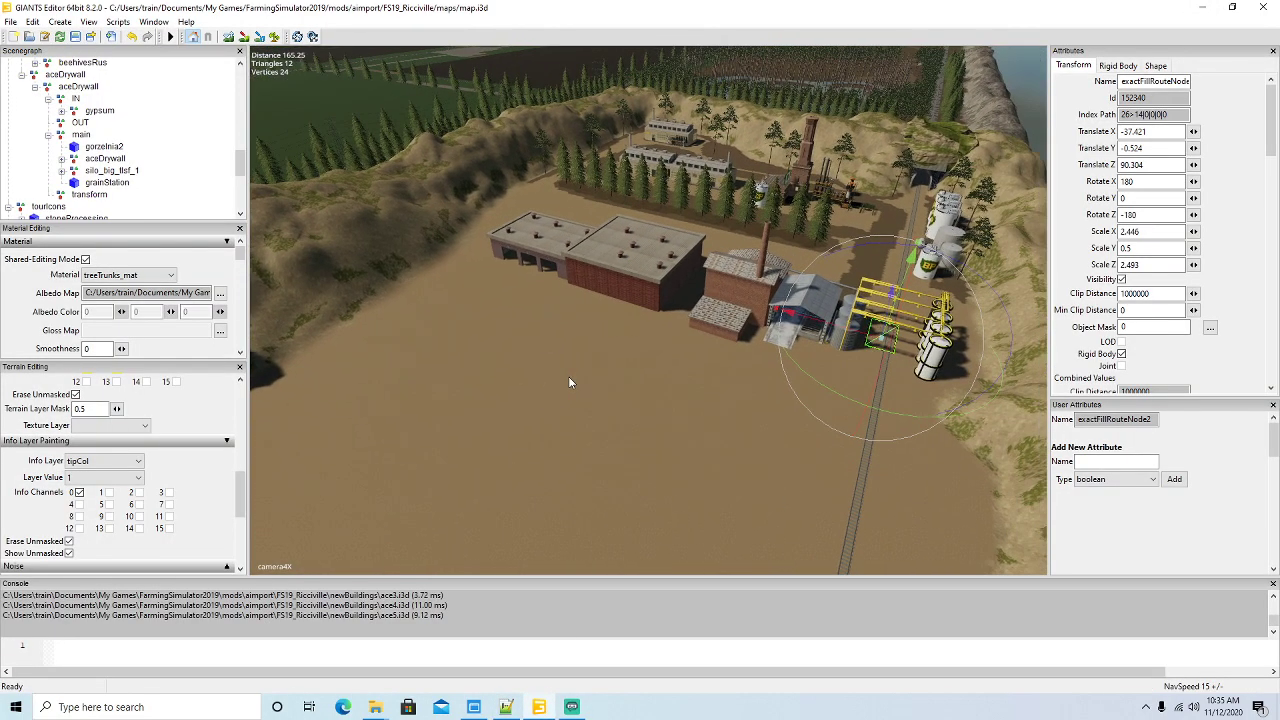
pyautogui.moveTo(568, 382); pyautogui.dragTo(478, 510, button='right')
pyautogui.press('w')
pyautogui.press('s')
pyautogui.press('s')
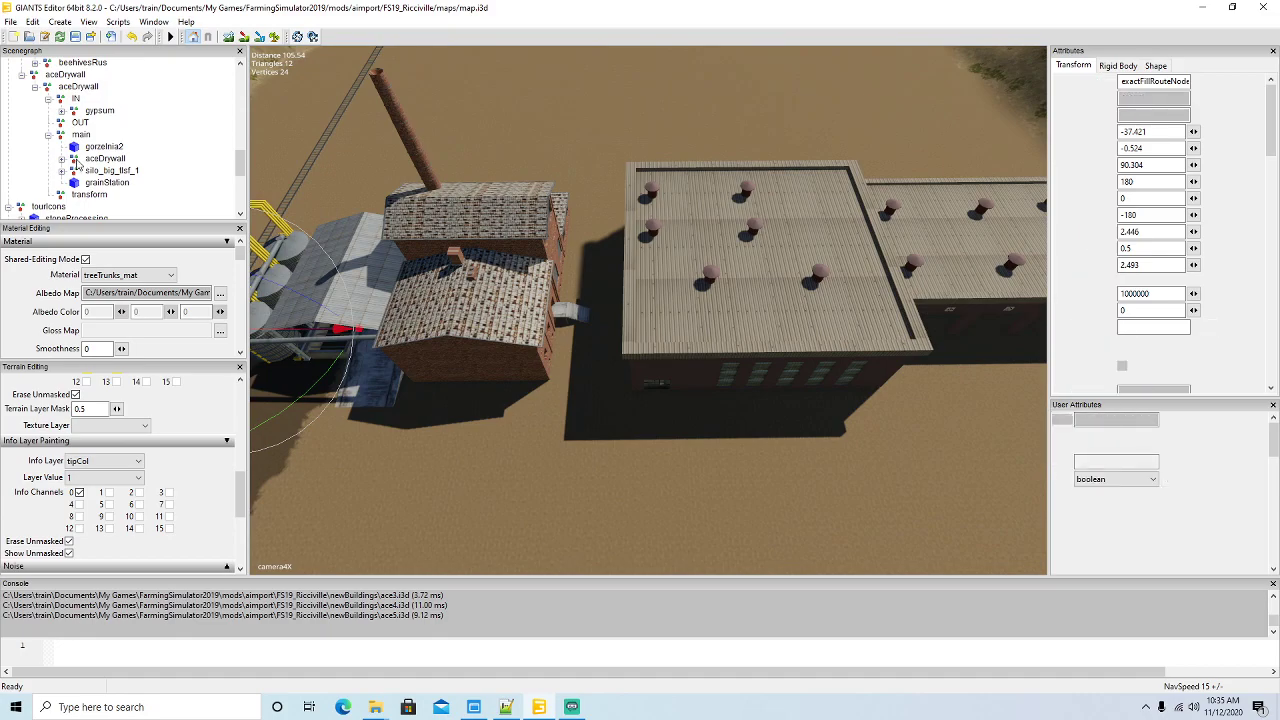
pyautogui.click(104, 158)
pyautogui.moveTo(690, 450); pyautogui.dragTo(733, 440, button='right')
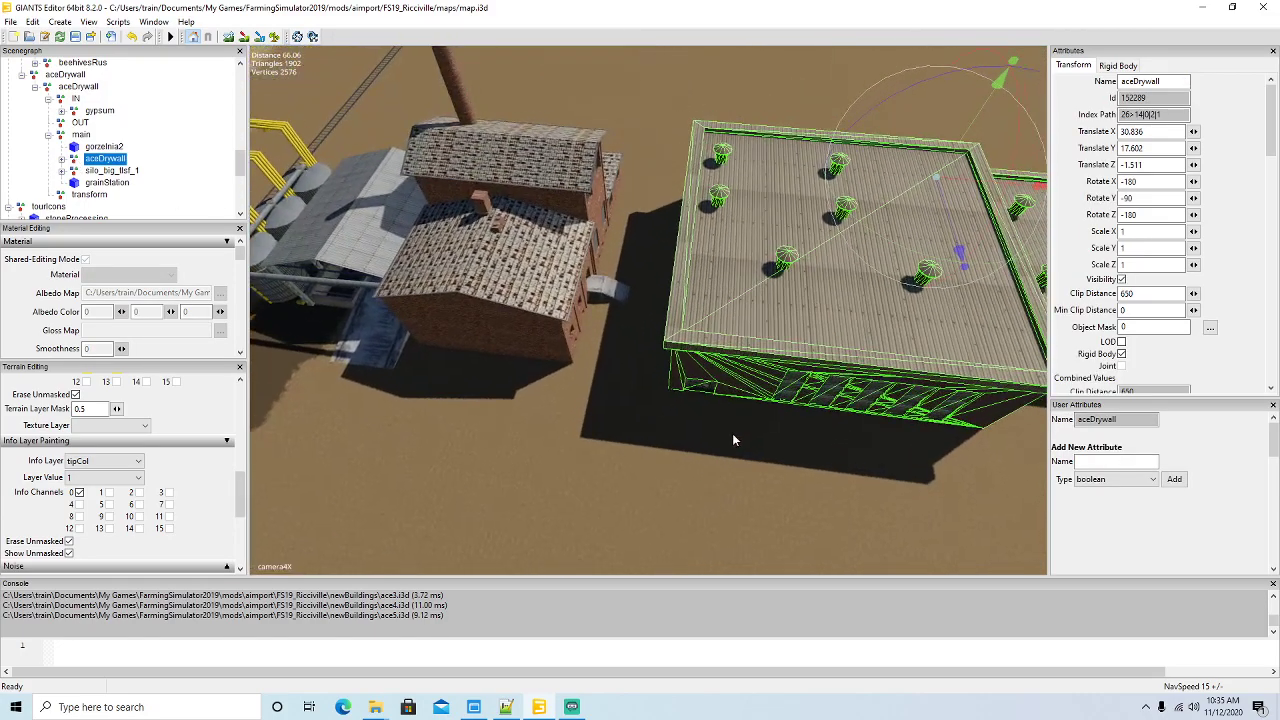
pyautogui.moveTo(924, 185); pyautogui.dragTo(866, 185)
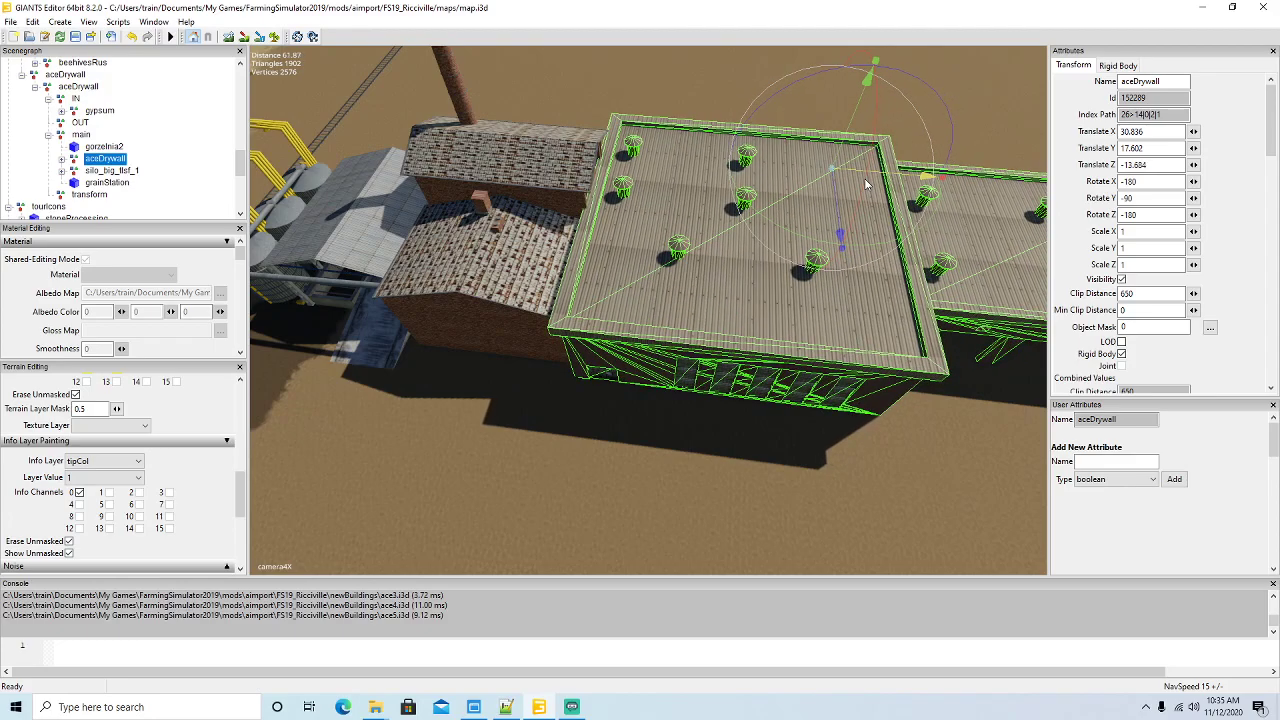
# - Nudge the aceDrywall building closer against the brick wall, to about Translate Z -14.45
pyautogui.keyDown('alt'); pyautogui.moveTo(790, 245); pyautogui.dragTo(827, 241); pyautogui.keyUp('alt')
pyautogui.scroll(3, 564, 406)
pyautogui.scroll(3, 692, 321)
pyautogui.moveTo(840, 104); pyautogui.dragTo(828, 105)
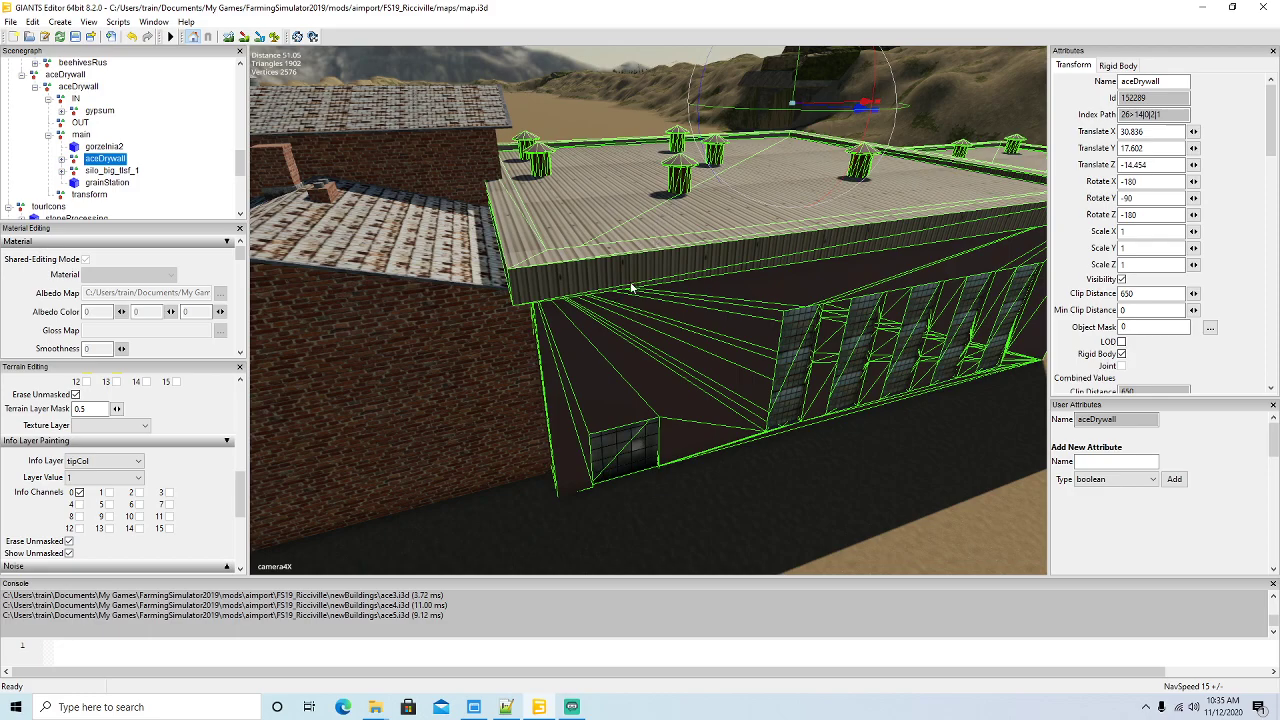
# - Examine the joined factory buildings and garage bays, rechecking the aceDrywall entries in Notepad++
pyautogui.scroll(-10, 646, 283)
pyautogui.keyDown('alt'); pyautogui.moveTo(646, 283); pyautogui.dragTo(572, 297); pyautogui.keyUp('alt')
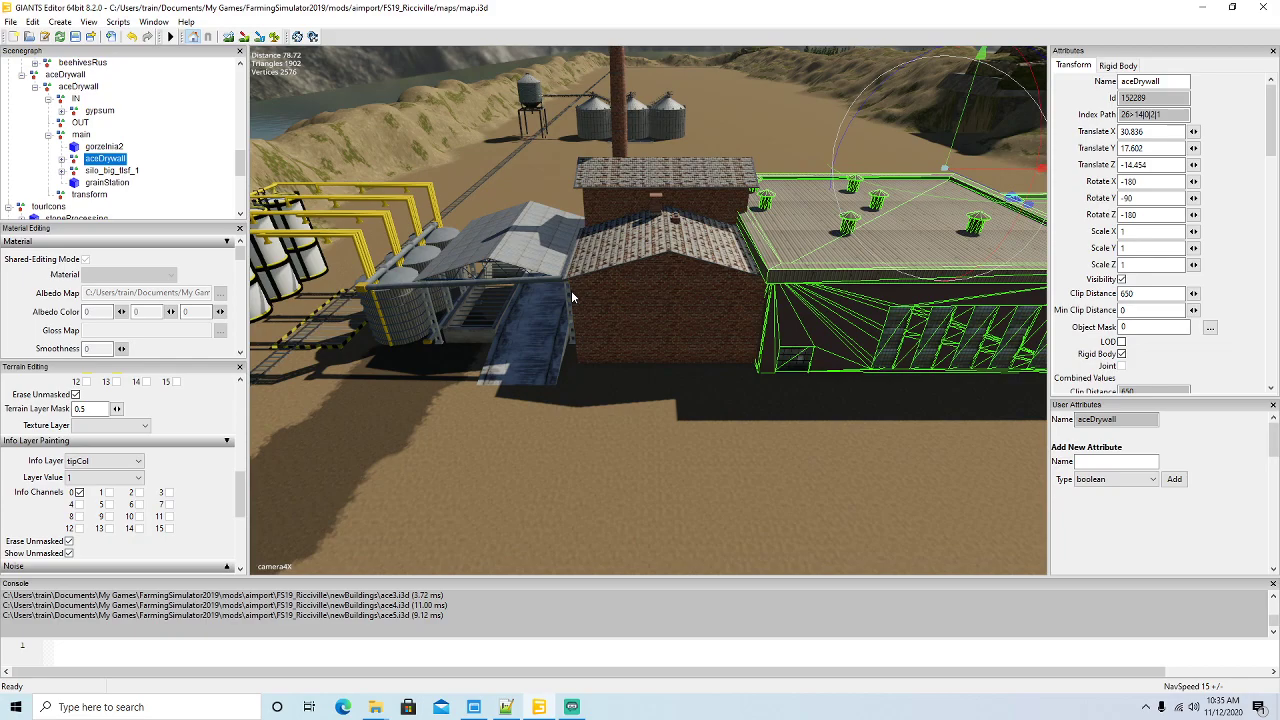
pyautogui.keyDown('alt'); pyautogui.moveTo(572, 297); pyautogui.dragTo(615, 322); pyautogui.keyUp('alt')
pyautogui.scroll(5, 785, 234)
pyautogui.scroll(-4, 559, 280)
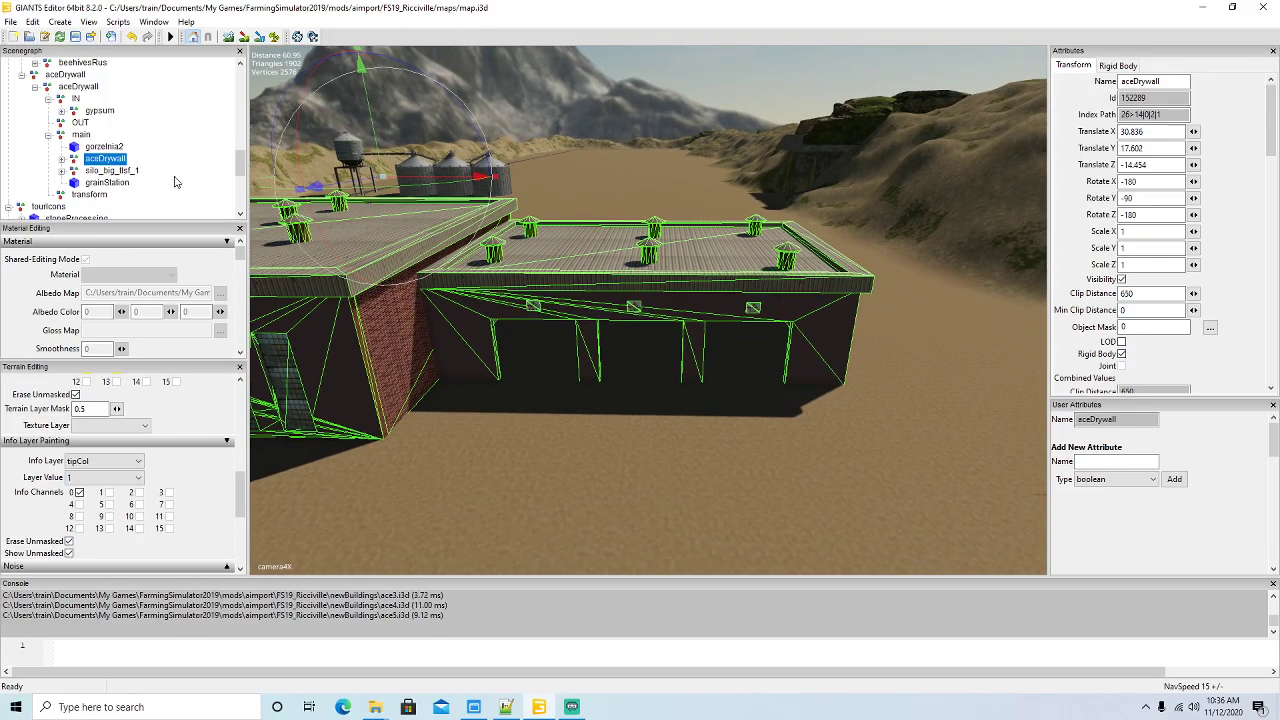
pyautogui.click(507, 708)
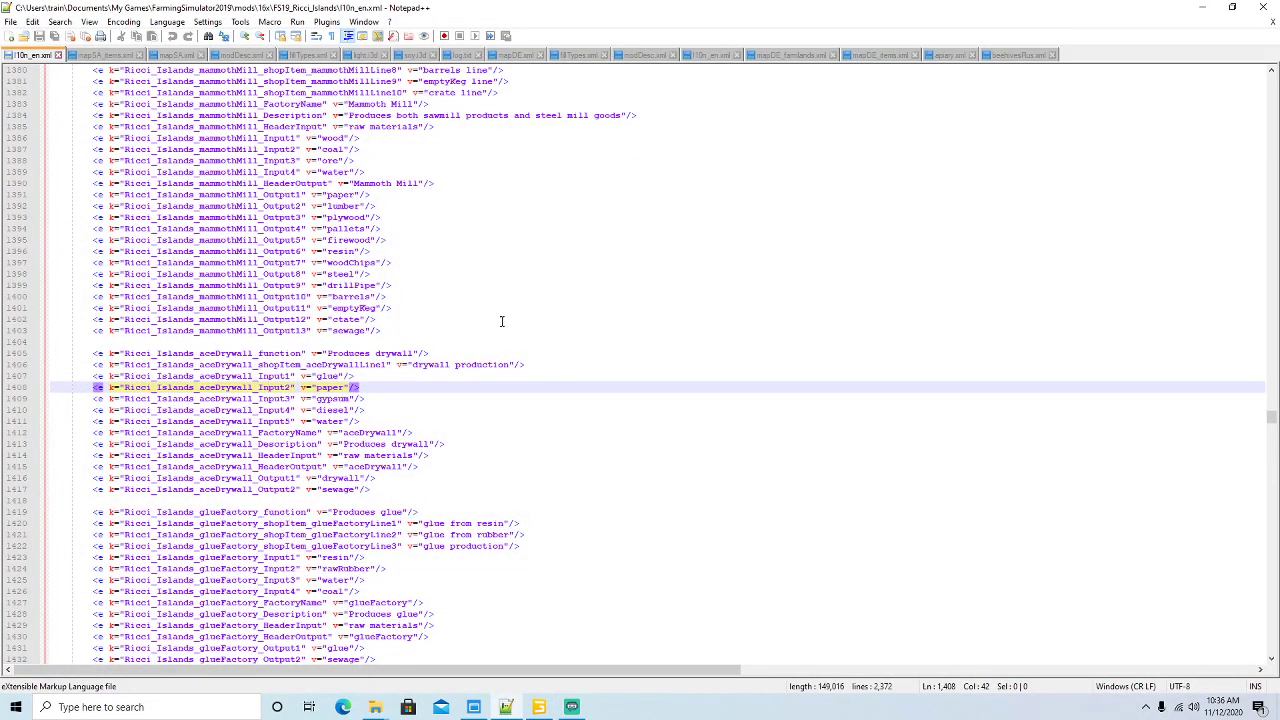
pyautogui.click(1202, 8)
pyautogui.keyDown('alt'); pyautogui.moveTo(708, 326); pyautogui.dragTo(725, 363); pyautogui.keyUp('alt')
pyautogui.scroll(5, 709, 336)
pyautogui.scroll(2, 697, 292)
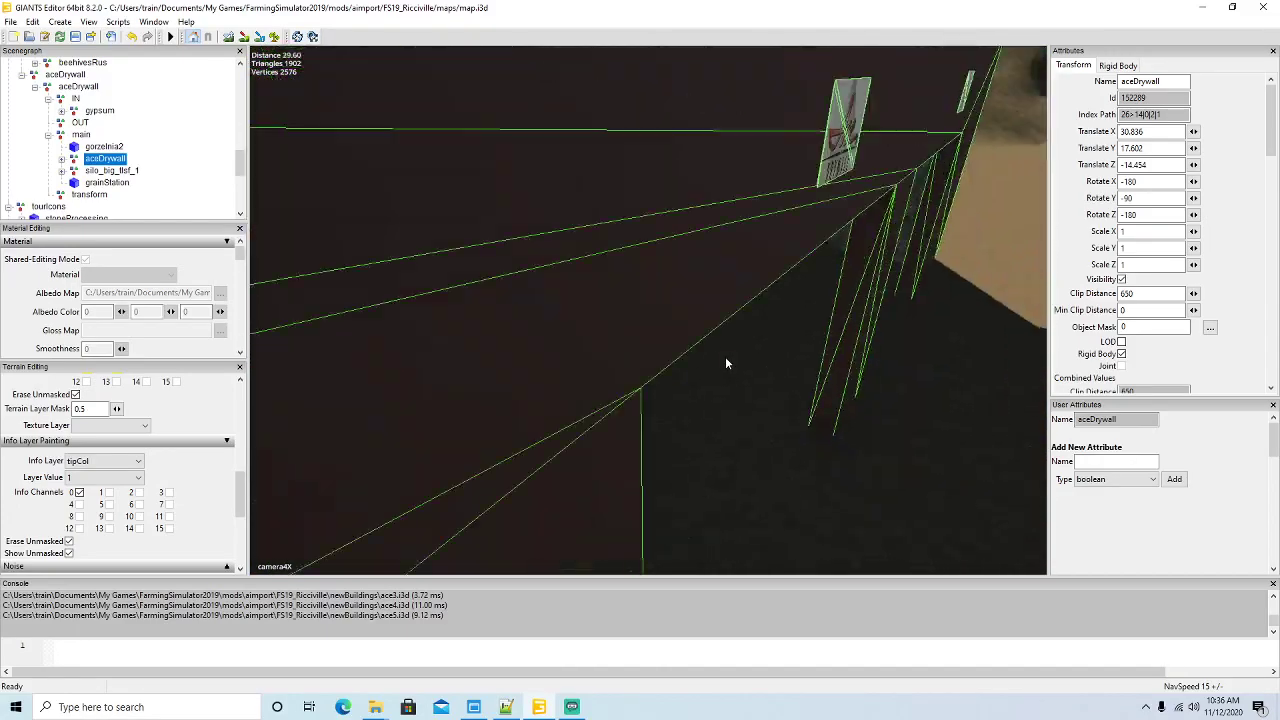
pyautogui.scroll(-10, 725, 363)
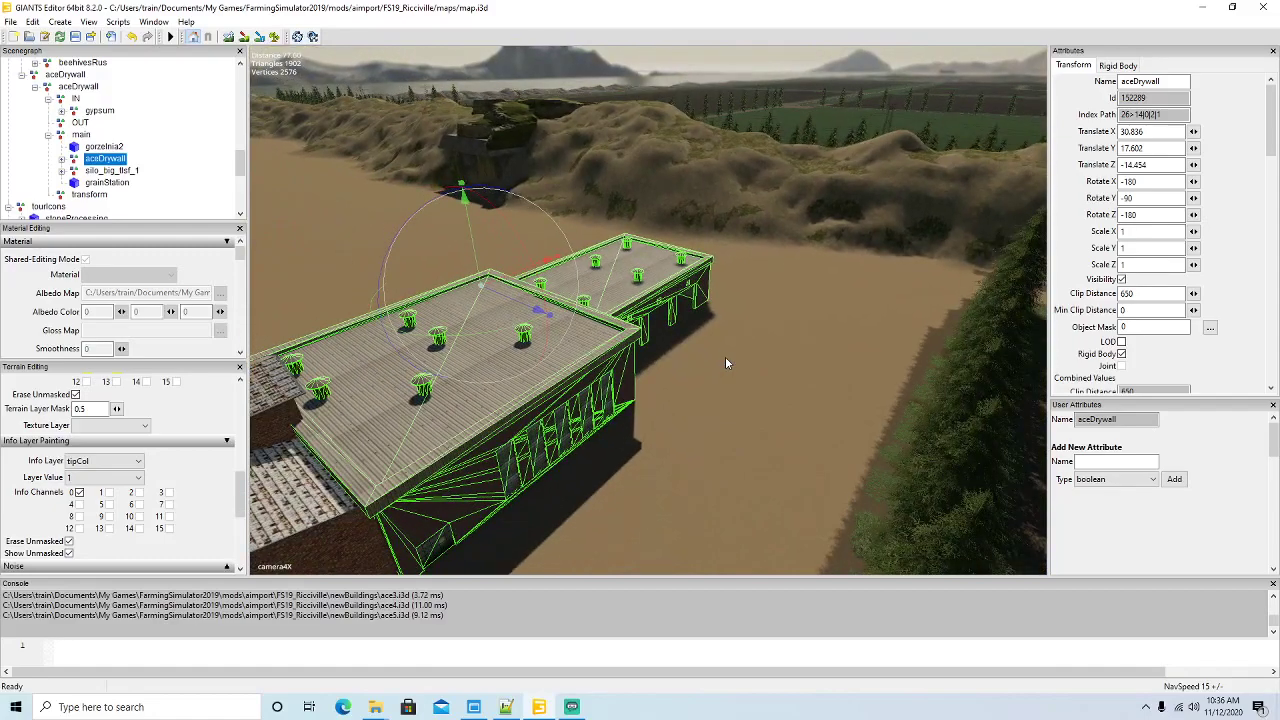
# - Save the Ricciville map and minimize the editor
pyautogui.click(76, 37)
pyautogui.click(1203, 9)
# - Open mapSA.i3d from the FS19_Ricci_Islands mod folder in GIANTS Editor
pyautogui.moveTo(375, 707)
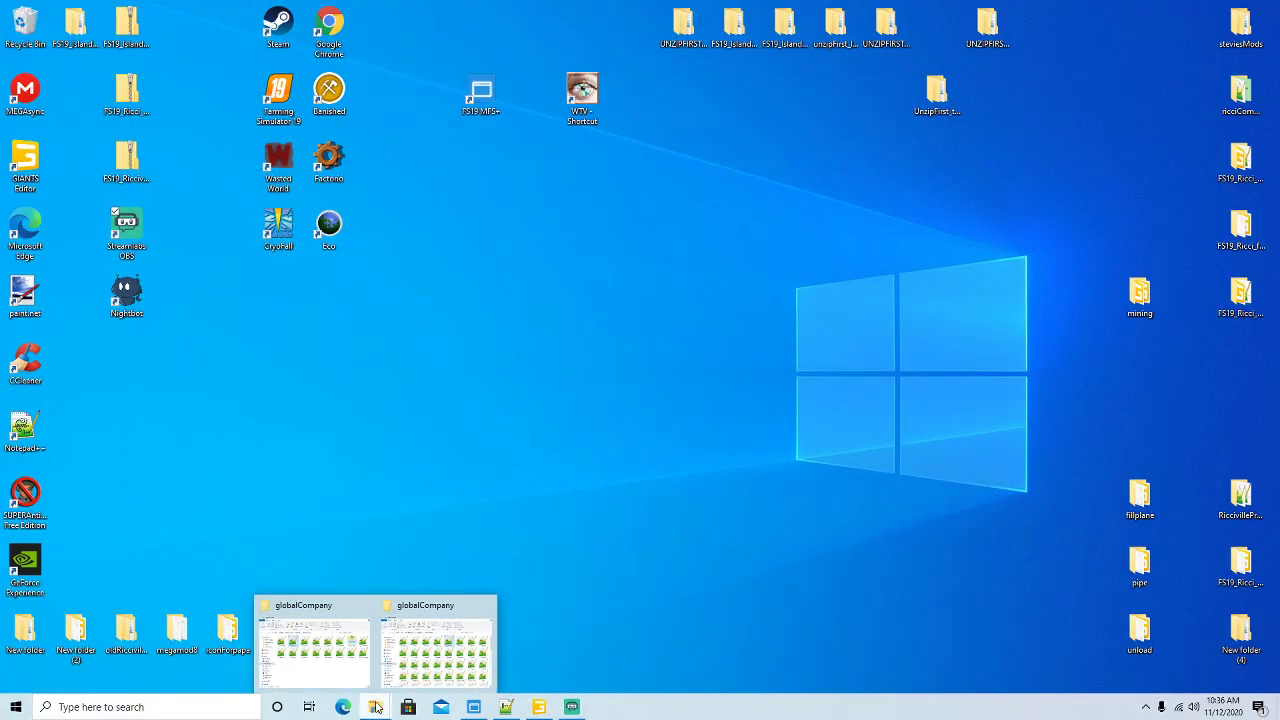
pyautogui.click(474, 605)
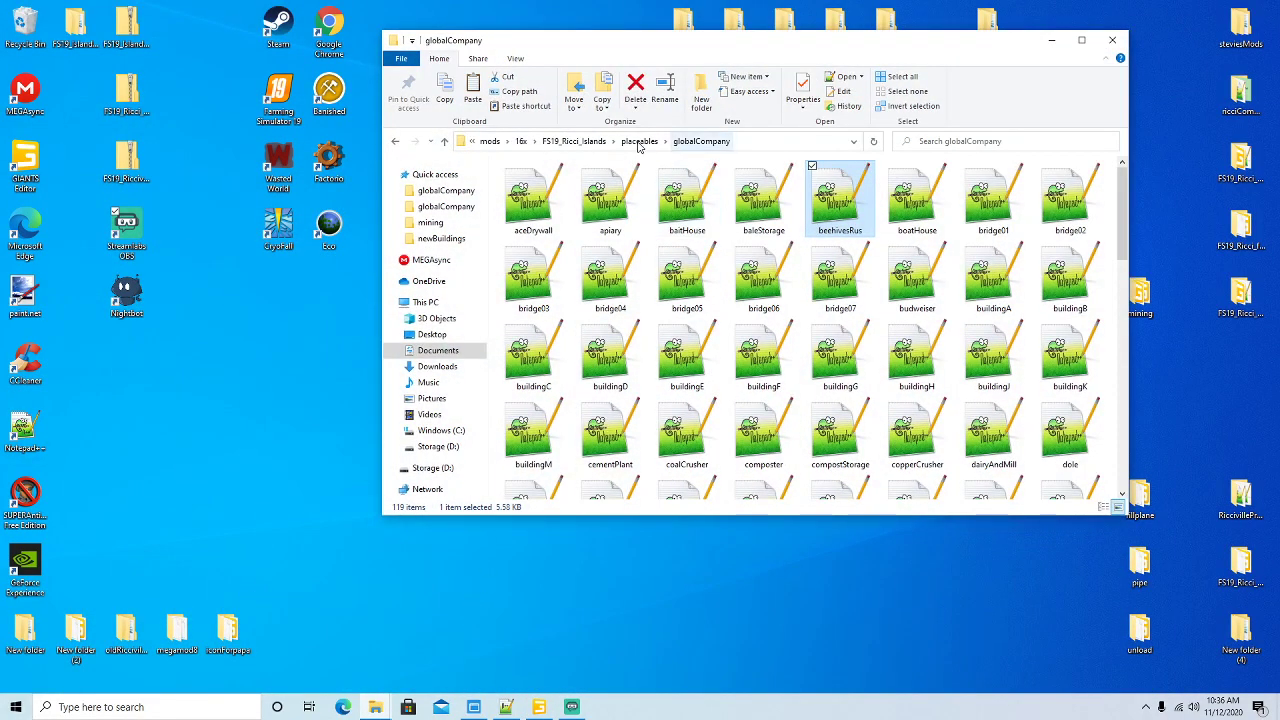
pyautogui.click(580, 141)
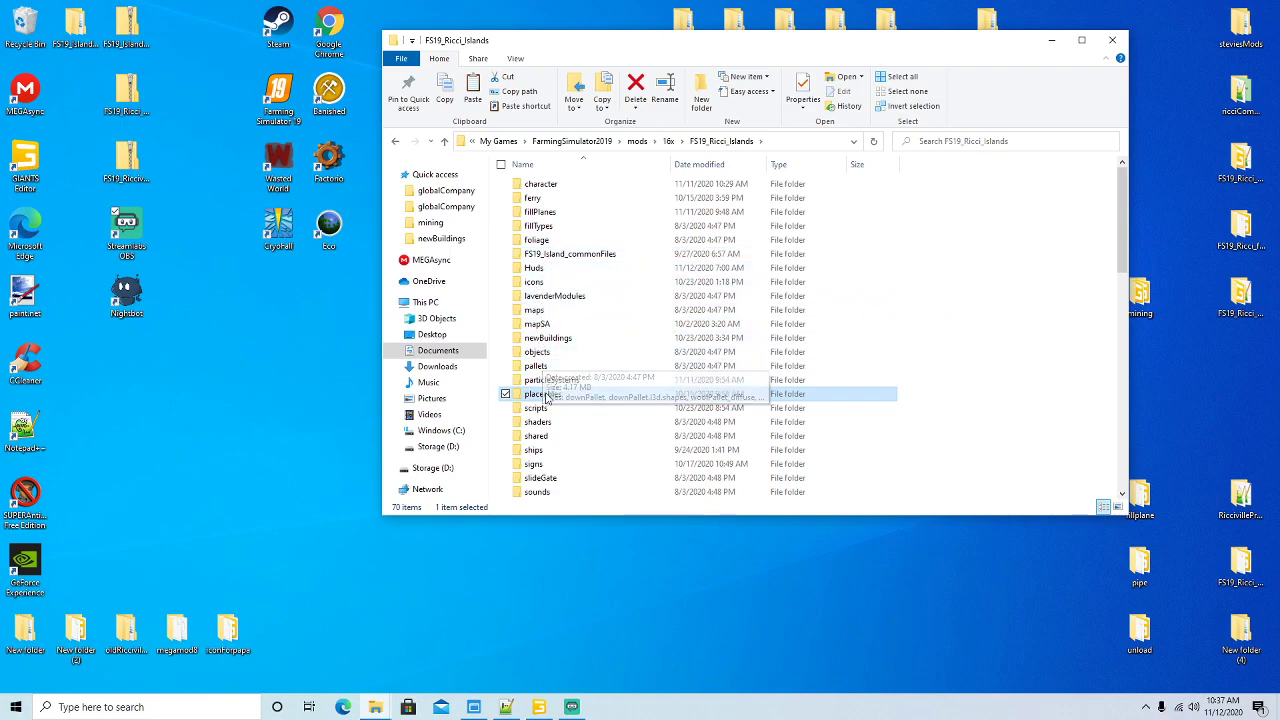
pyautogui.scroll(-7, 608, 320)
pyautogui.scroll(-2, 613, 323)
pyautogui.click(540, 465)
pyautogui.doubleClick(538, 464)
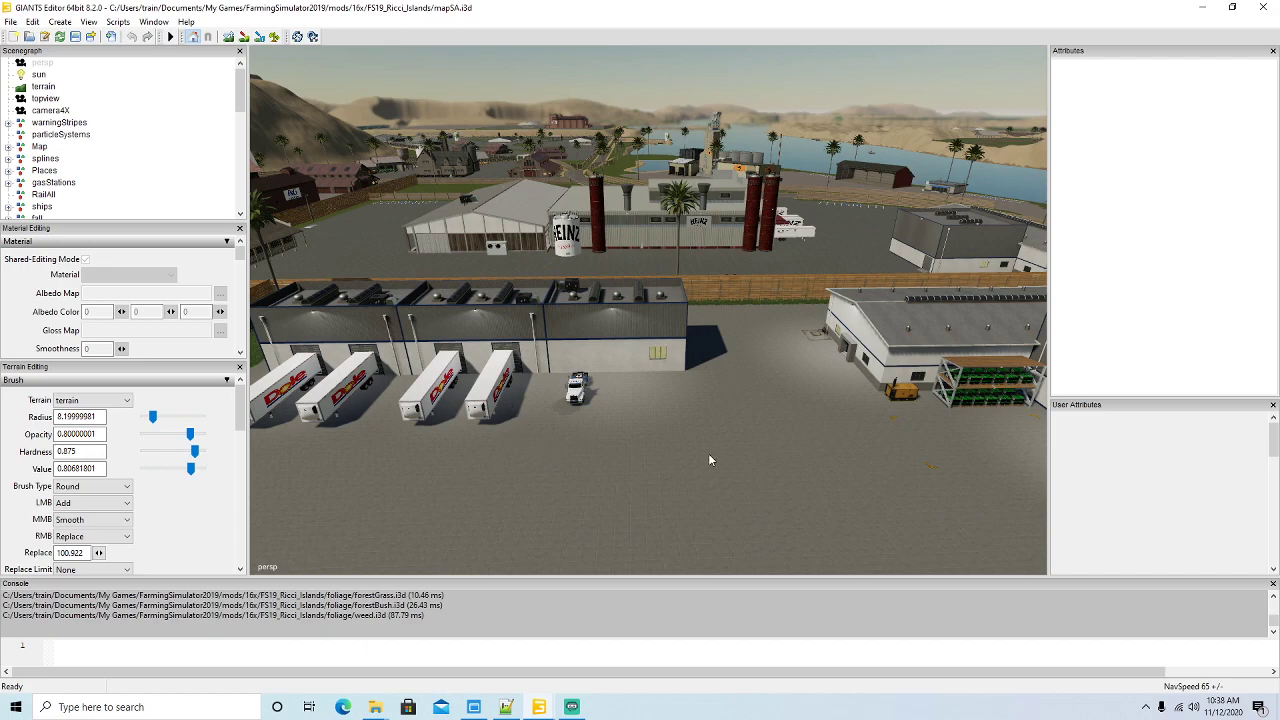
# - Select the RegalMain group of the barrel shelving inside the drywall warehouse and collapse its children
pyautogui.keyDown('alt'); pyautogui.moveTo(610, 450); pyautogui.dragTo(380, 457); pyautogui.keyUp('alt')
pyautogui.keyDown('alt'); pyautogui.moveTo(713, 458); pyautogui.dragTo(535, 392); pyautogui.keyUp('alt')
pyautogui.scroll(10, 535, 392)
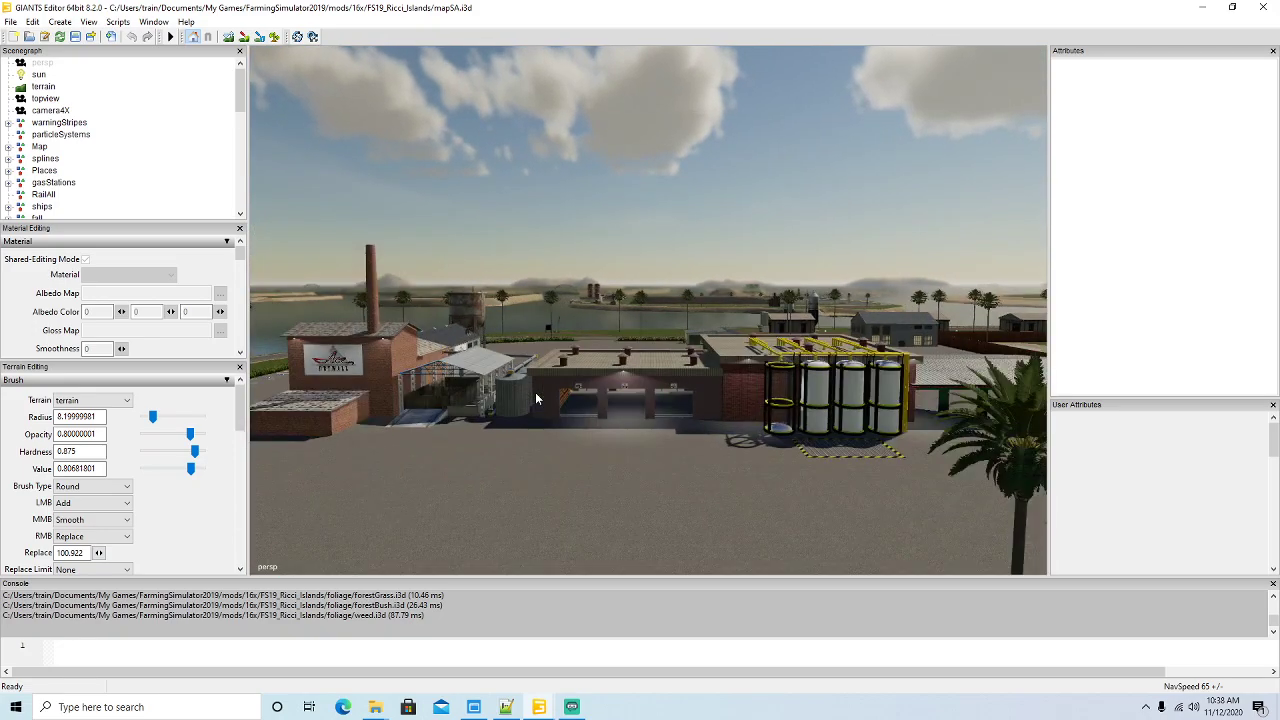
pyautogui.scroll(10, 535, 398)
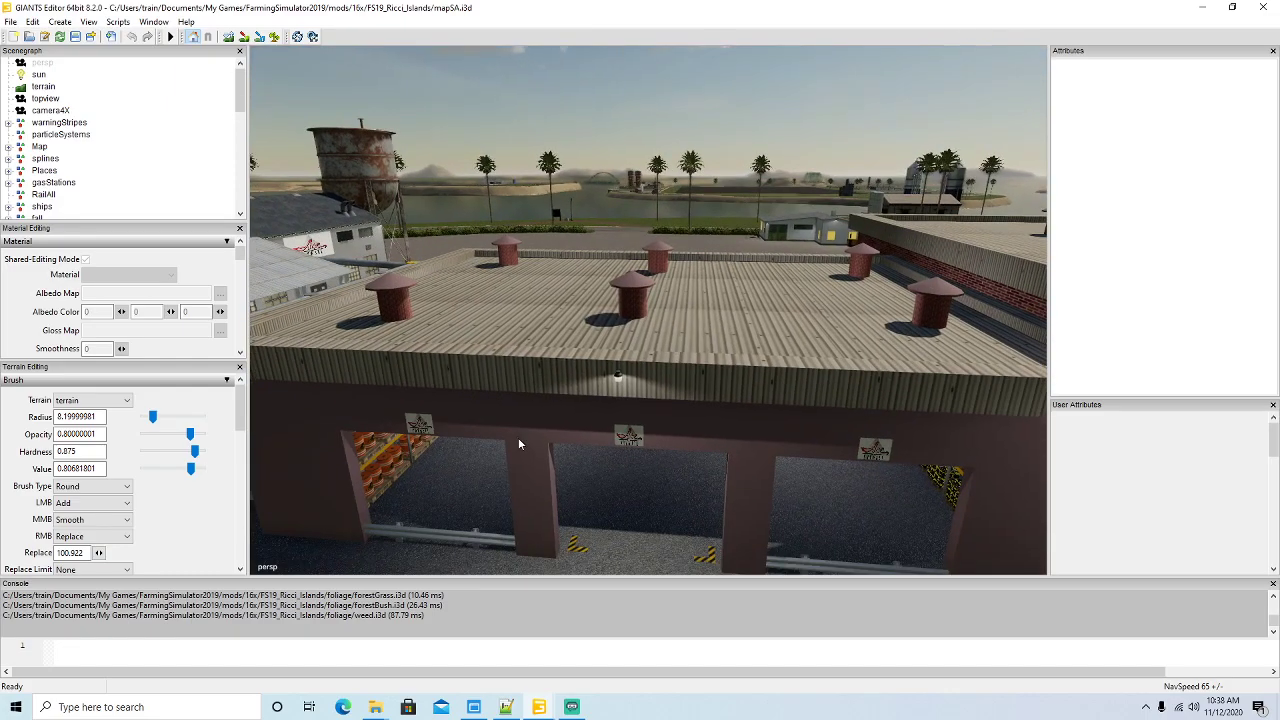
pyautogui.keyDown('alt'); pyautogui.moveTo(519, 439); pyautogui.dragTo(369, 428); pyautogui.keyUp('alt')
pyautogui.scroll(8, 527, 449)
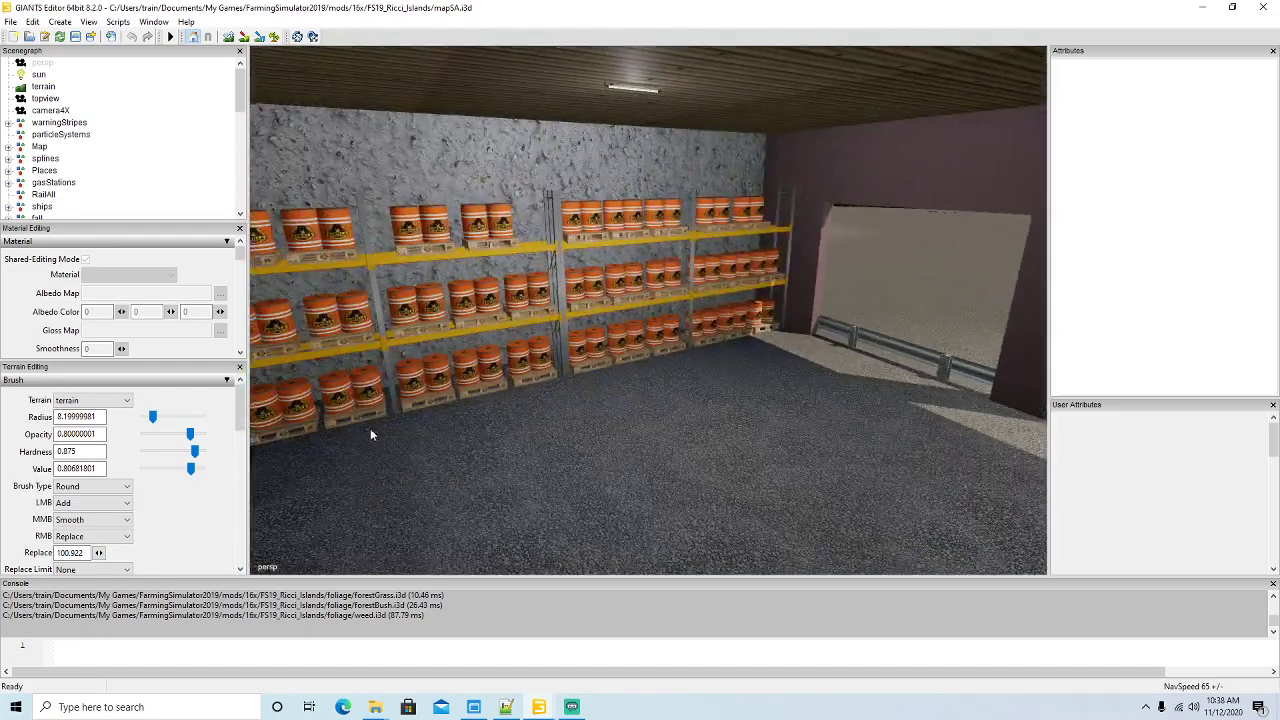
pyautogui.click(565, 305)
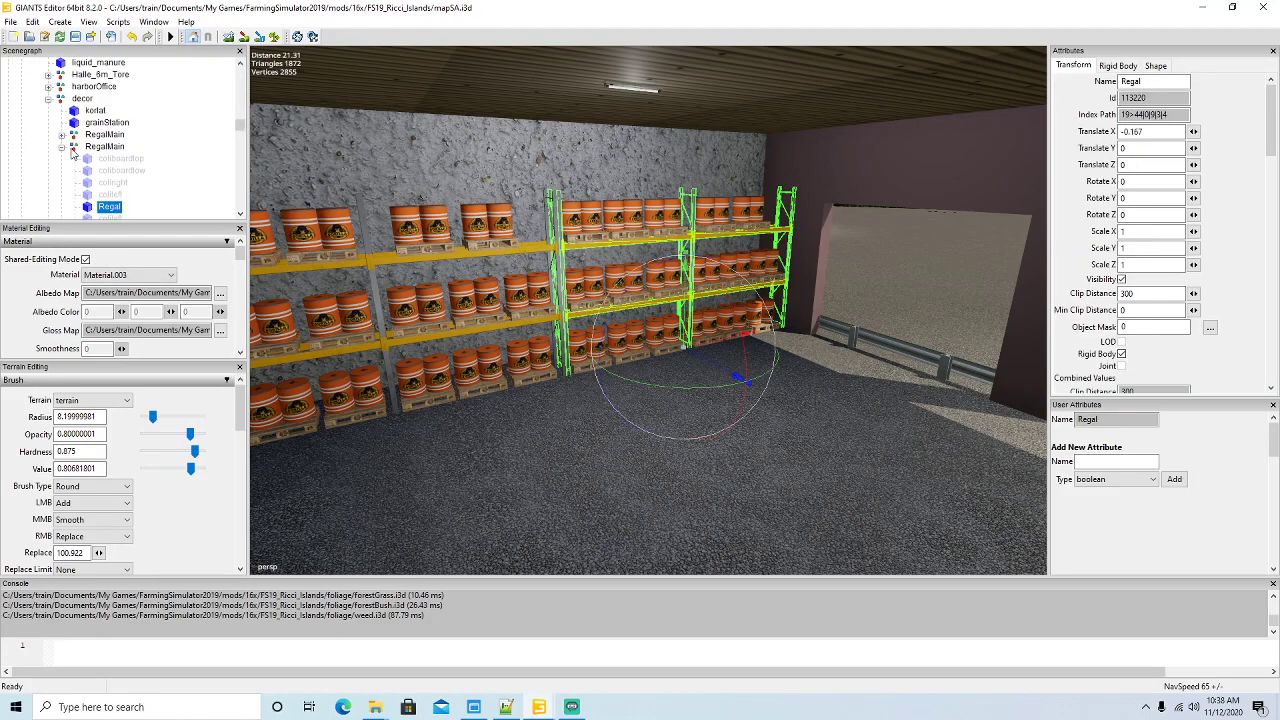
pyautogui.click(73, 150)
pyautogui.click(62, 148)
# - Export the selected RegalMain shelving with files to the newBuildings folder as rack, keeping the parent directory structure and game relative paths
pyautogui.click(14, 24)
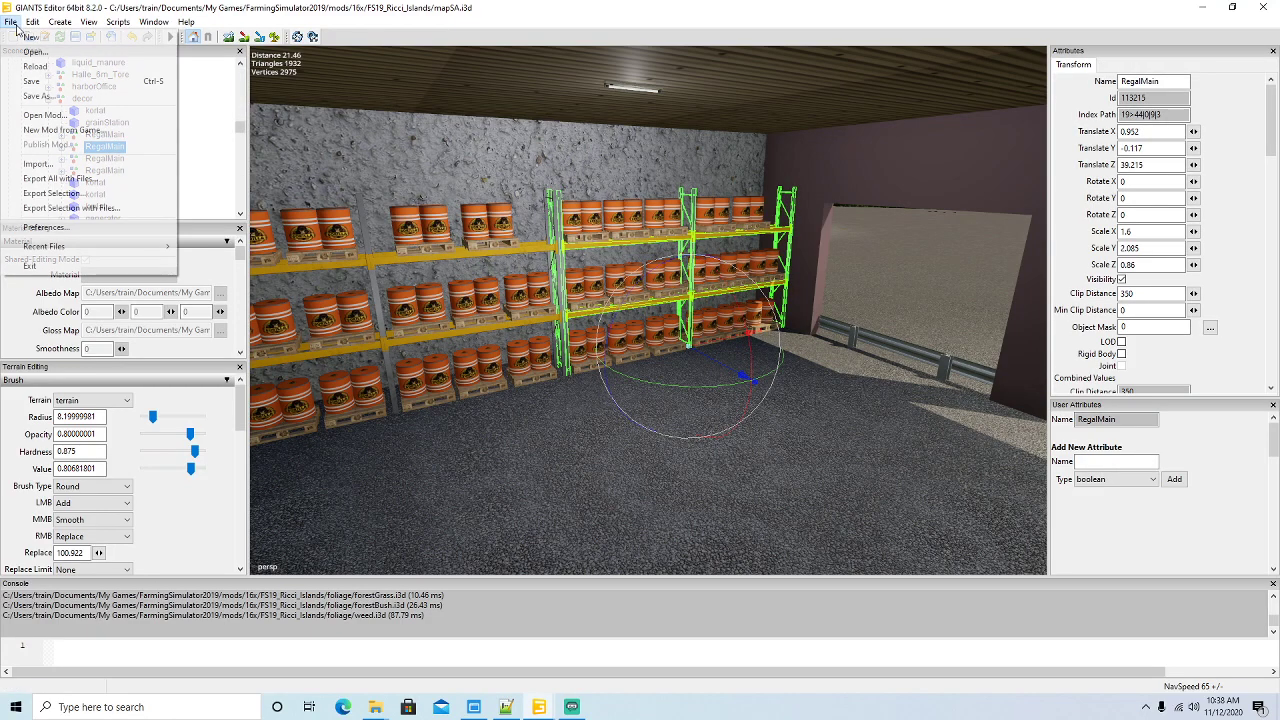
pyautogui.click(50, 208)
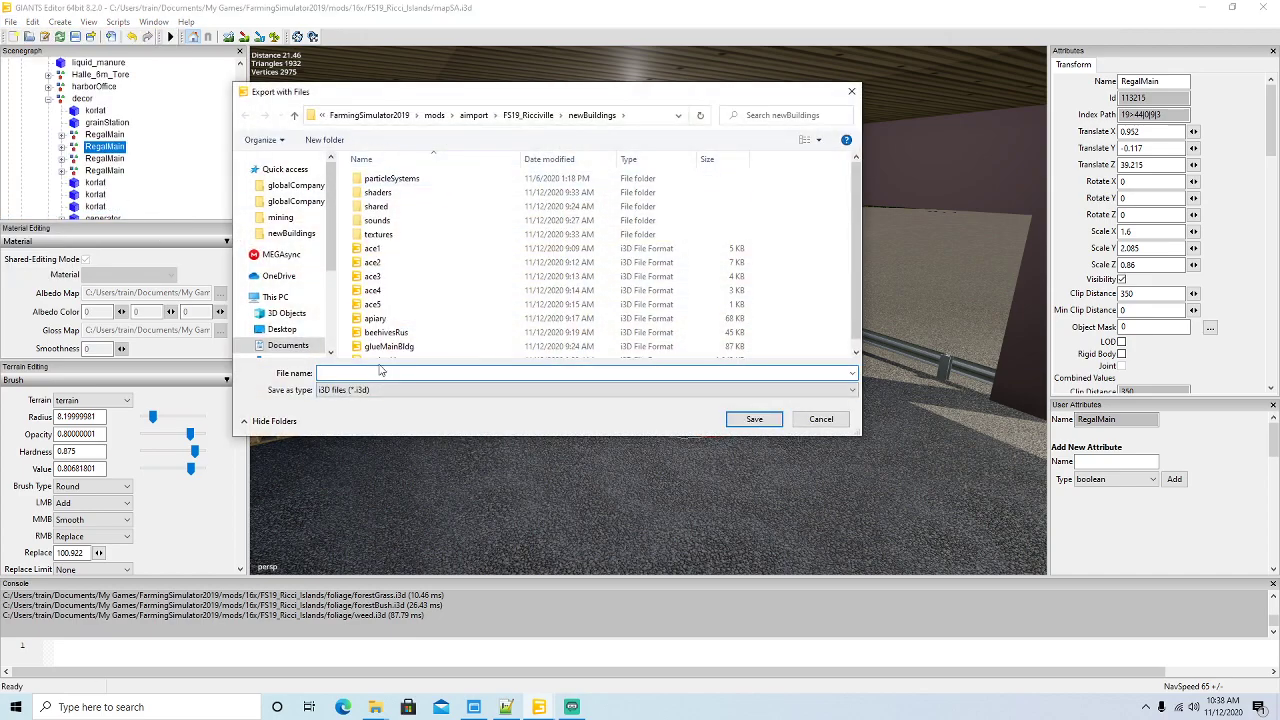
pyautogui.write('rack')
pyautogui.click(754, 419)
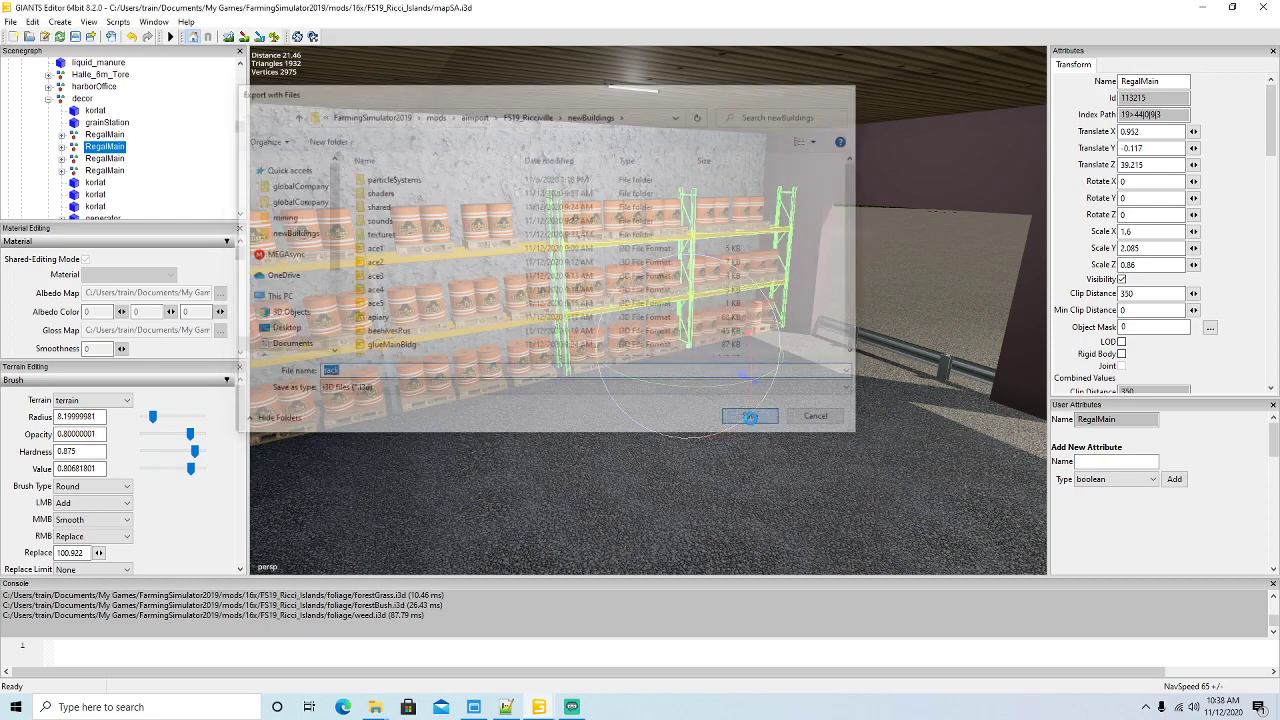
pyautogui.click(672, 348)
pyautogui.click(672, 348)
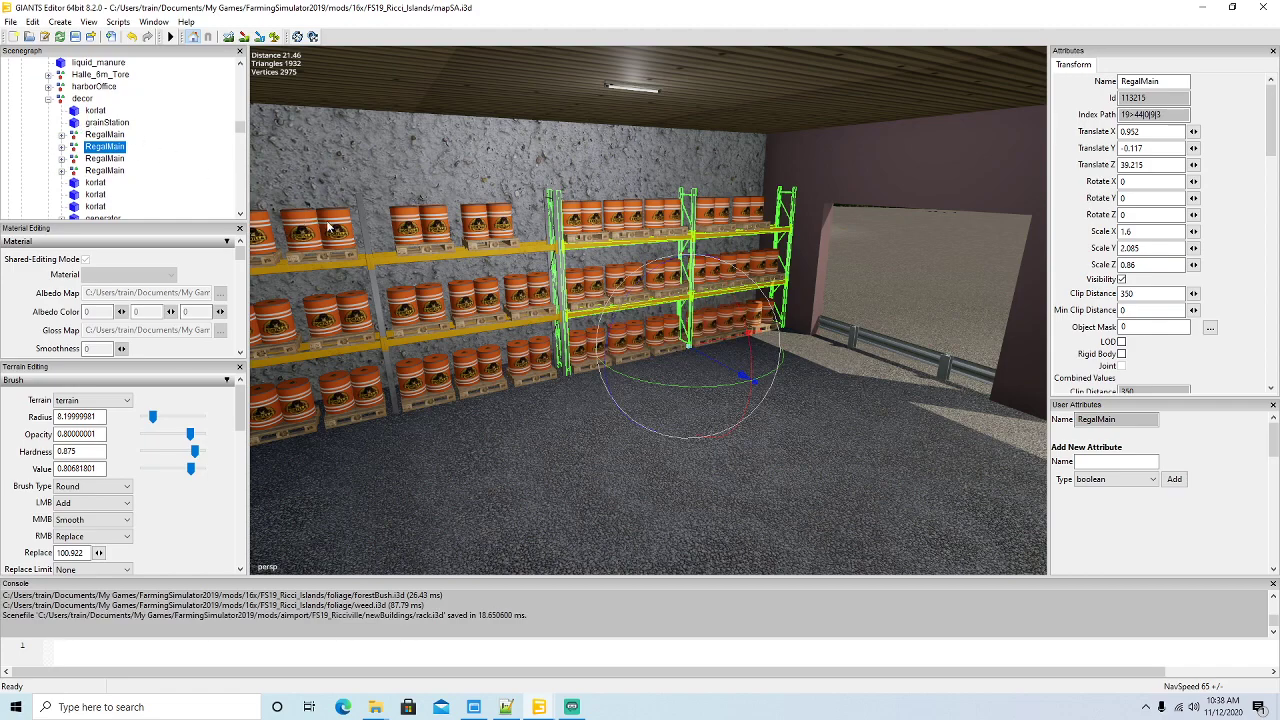
# - Export the glue group under aceDrywall's IN group with files to newBuildings as glue, keeping the parent directory structure
pyautogui.click(400, 256)
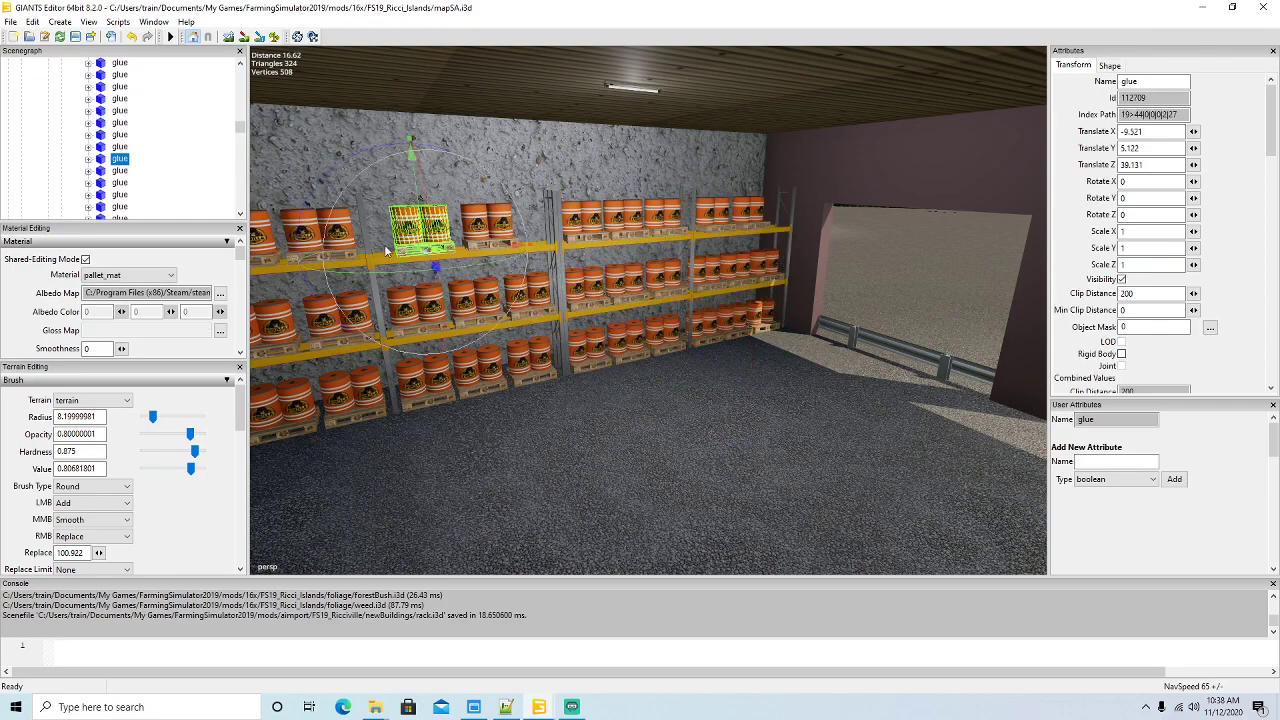
pyautogui.scroll(2, 150, 140)
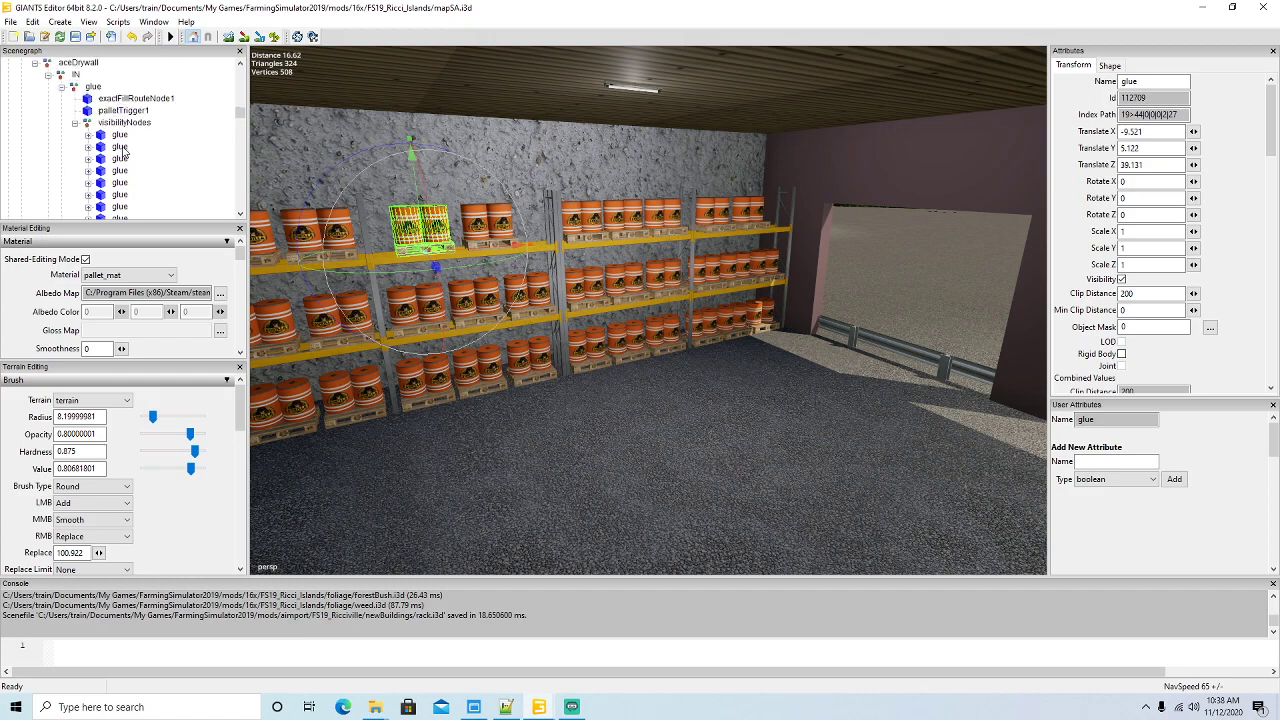
pyautogui.click(74, 123)
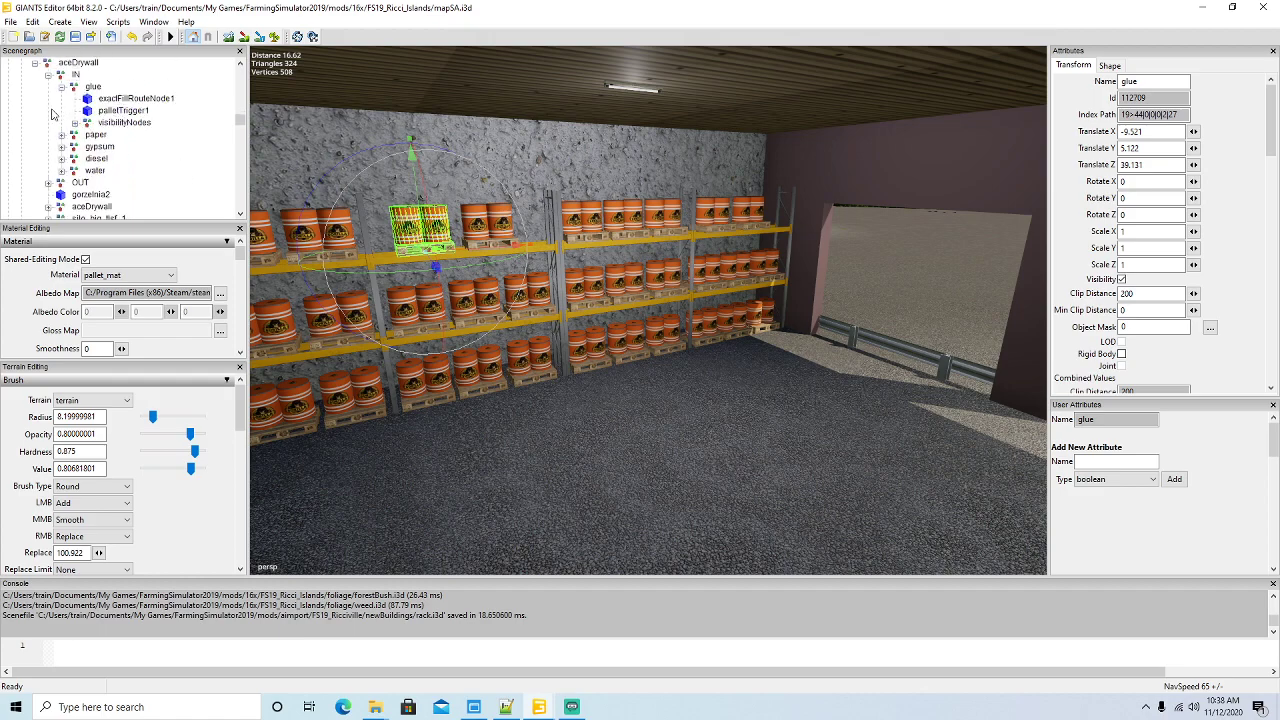
pyautogui.scroll(1, 62, 112)
pyautogui.click(61, 111)
pyautogui.click(78, 112)
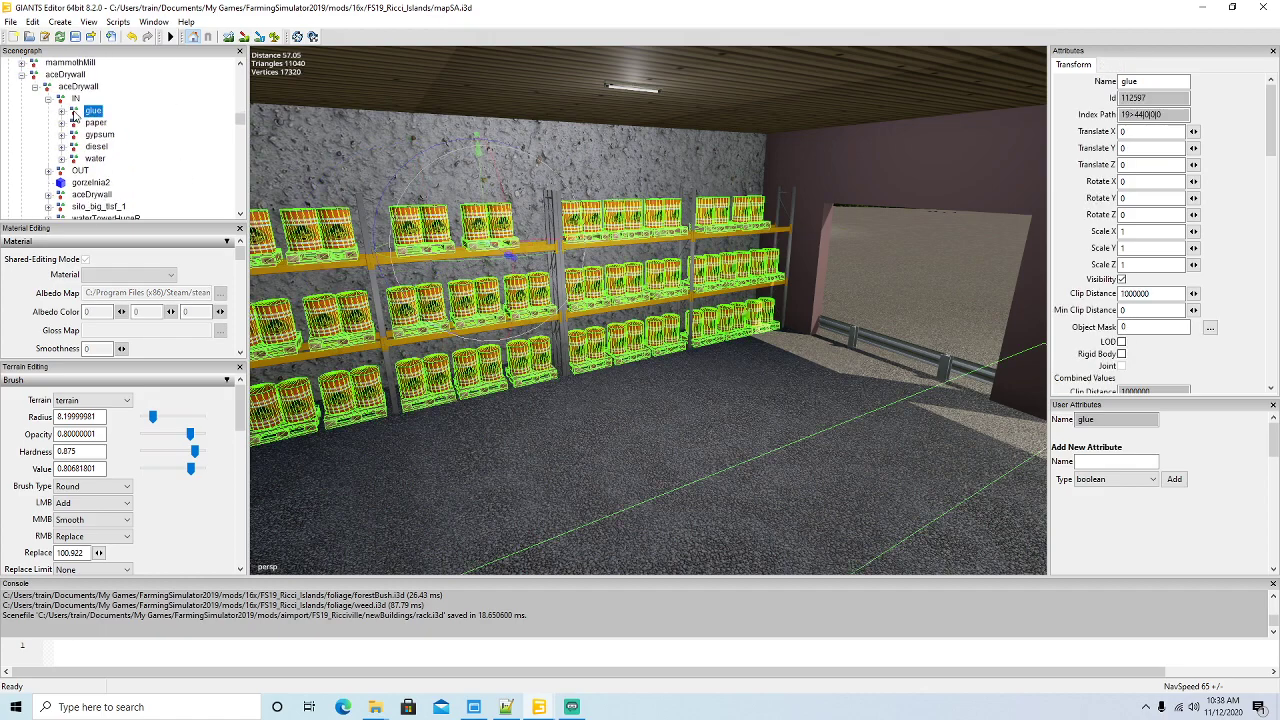
pyautogui.click(12, 24)
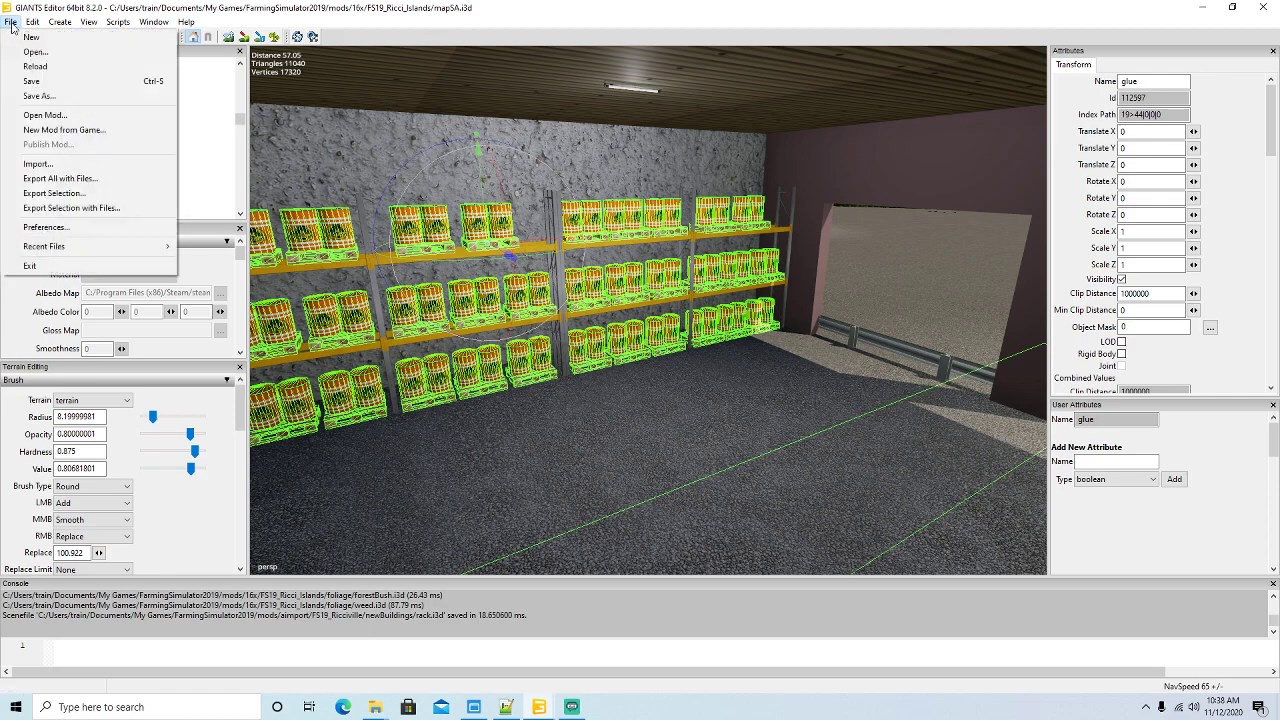
pyautogui.click(58, 208)
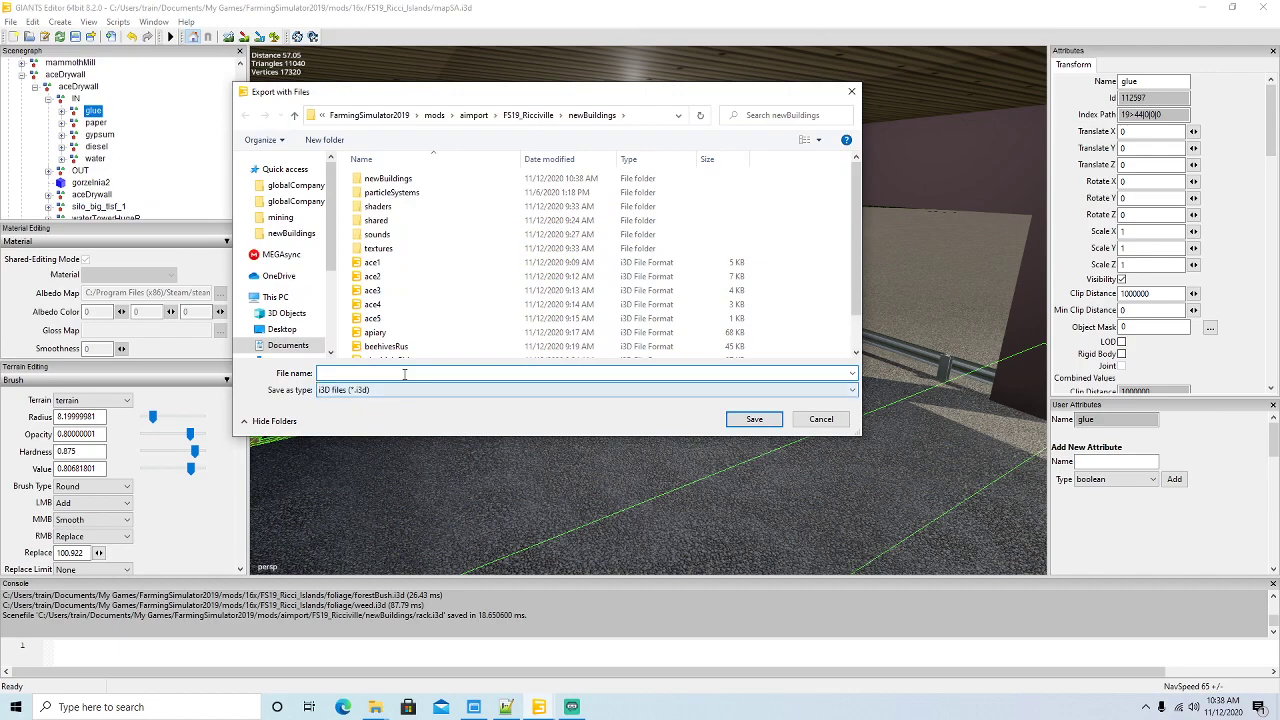
pyautogui.write('glue')
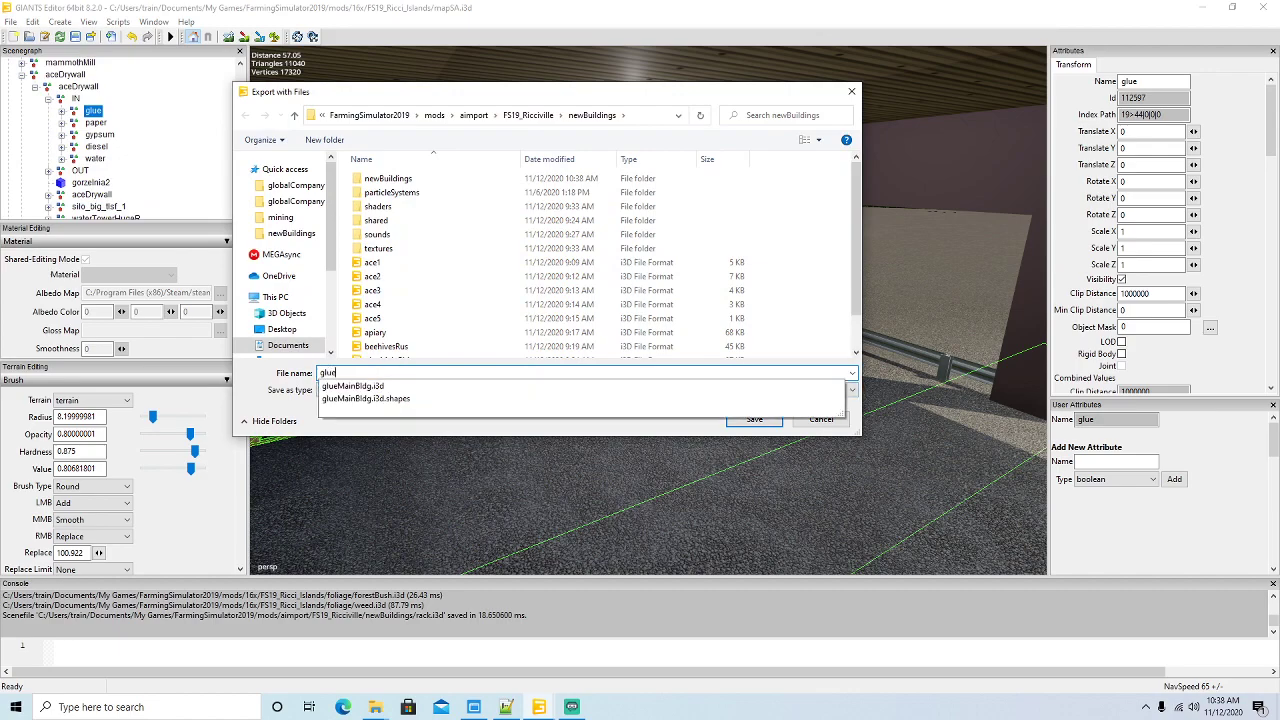
pyautogui.click(753, 427)
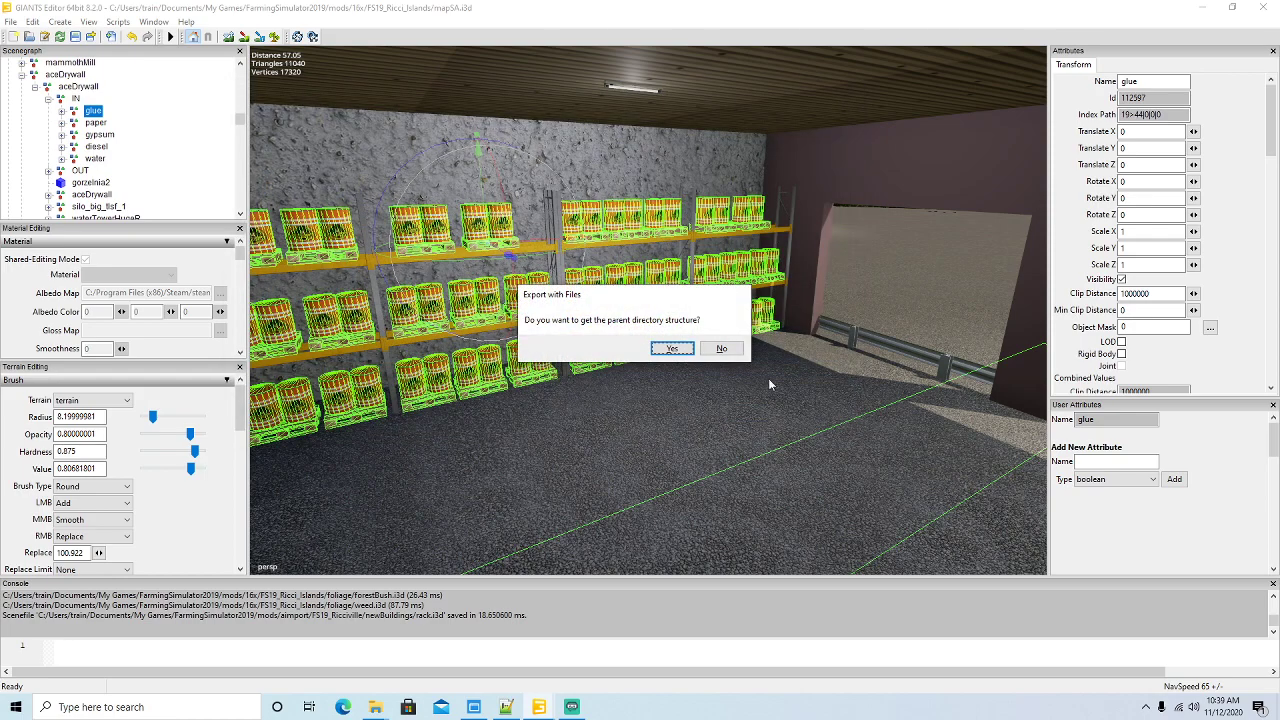
pyautogui.click(672, 348)
pyautogui.click(715, 347)
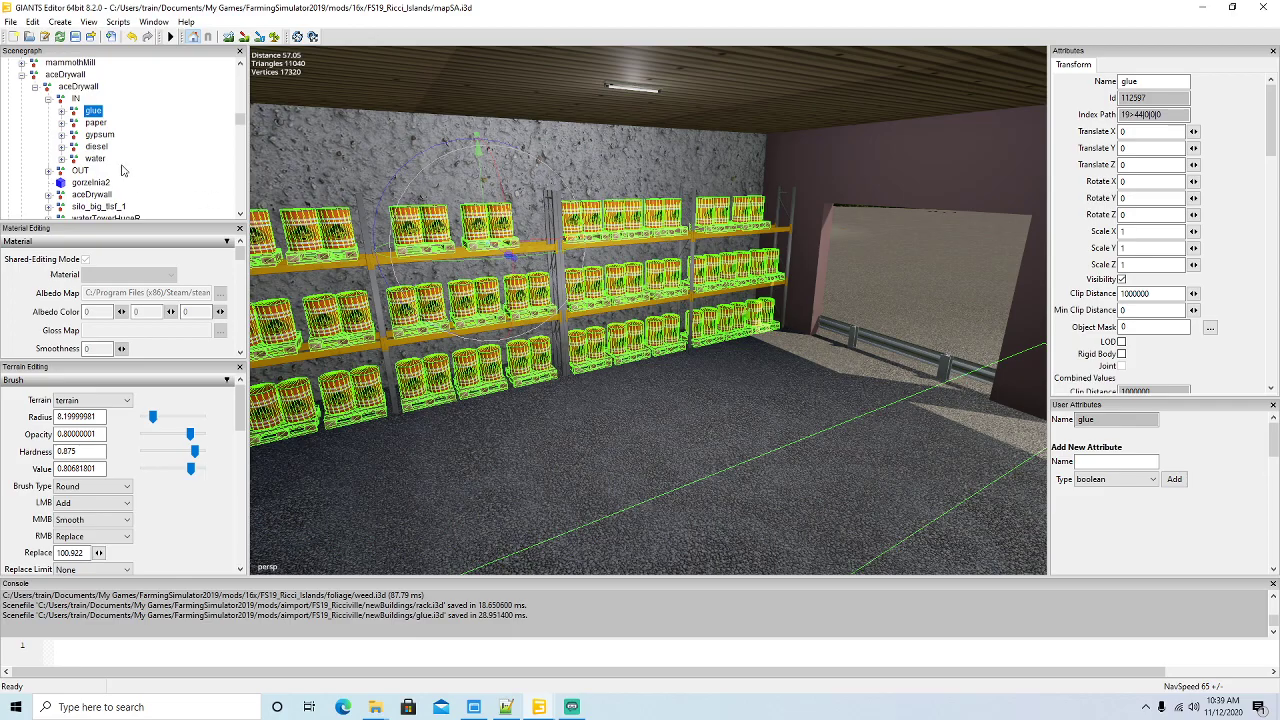
# - Export the paper group under aceDrywall's IN group with files as paper, keeping the parent directory structure and game relative paths
pyautogui.click(76, 126)
pyautogui.keyDown('alt'); pyautogui.moveTo(360, 358); pyautogui.dragTo(800, 378); pyautogui.keyUp('alt')
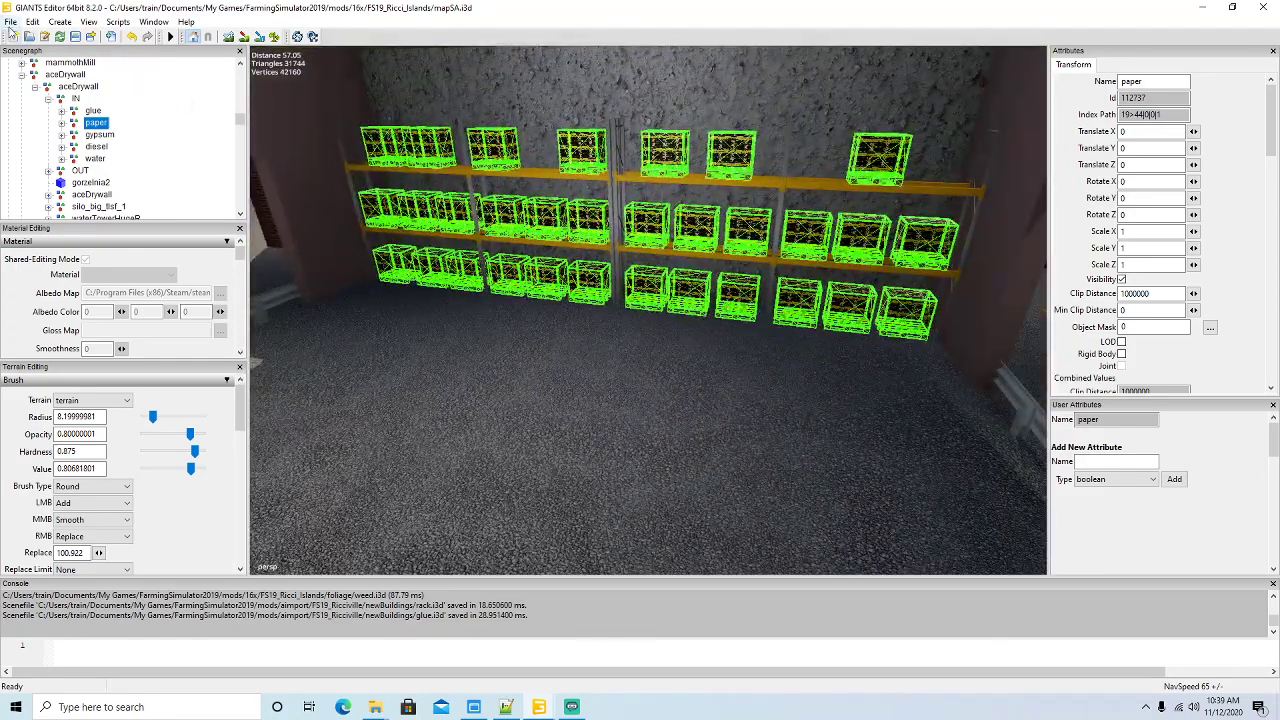
pyautogui.click(11, 22)
pyautogui.click(70, 208)
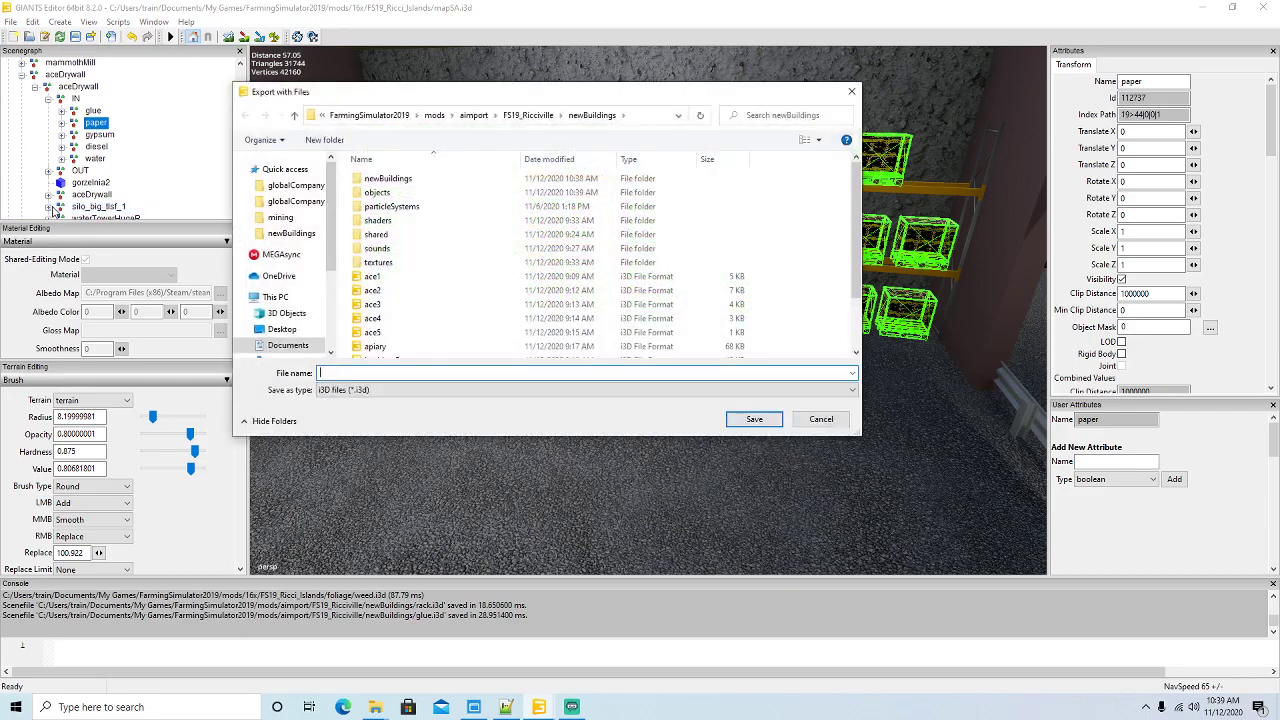
pyautogui.write('paper')
pyautogui.click(754, 419)
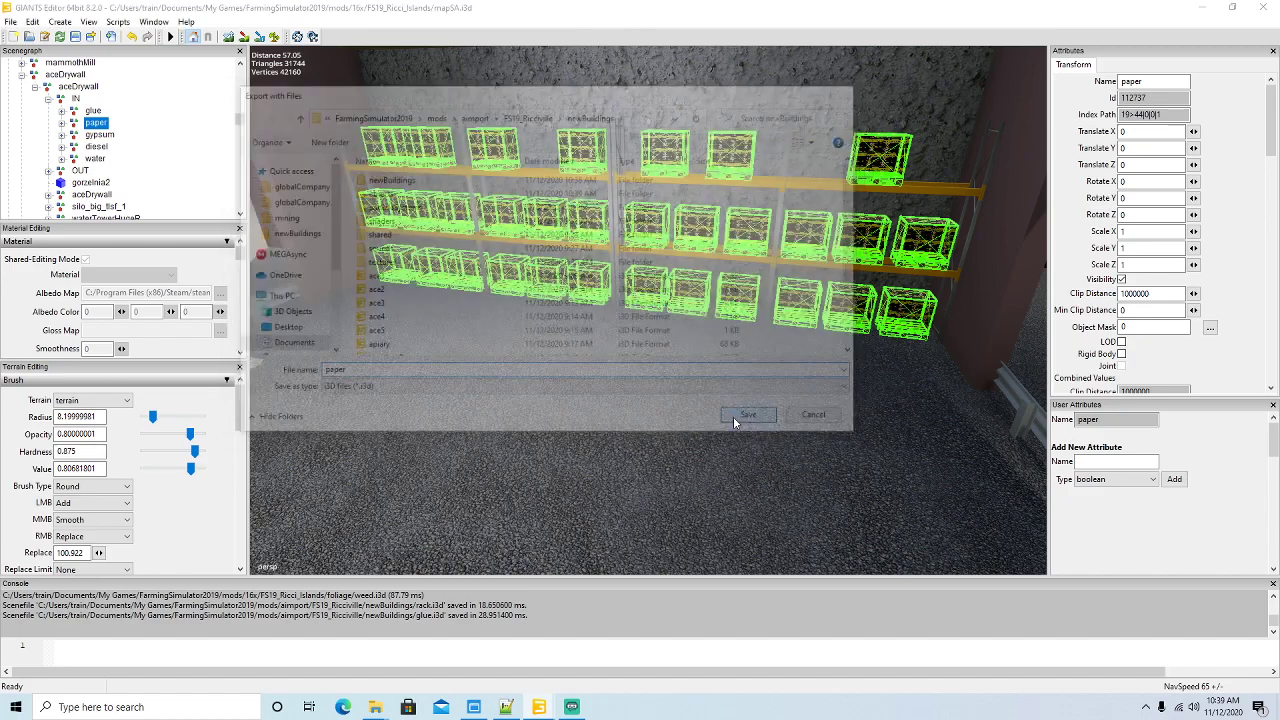
pyautogui.click(680, 350)
pyautogui.click(672, 348)
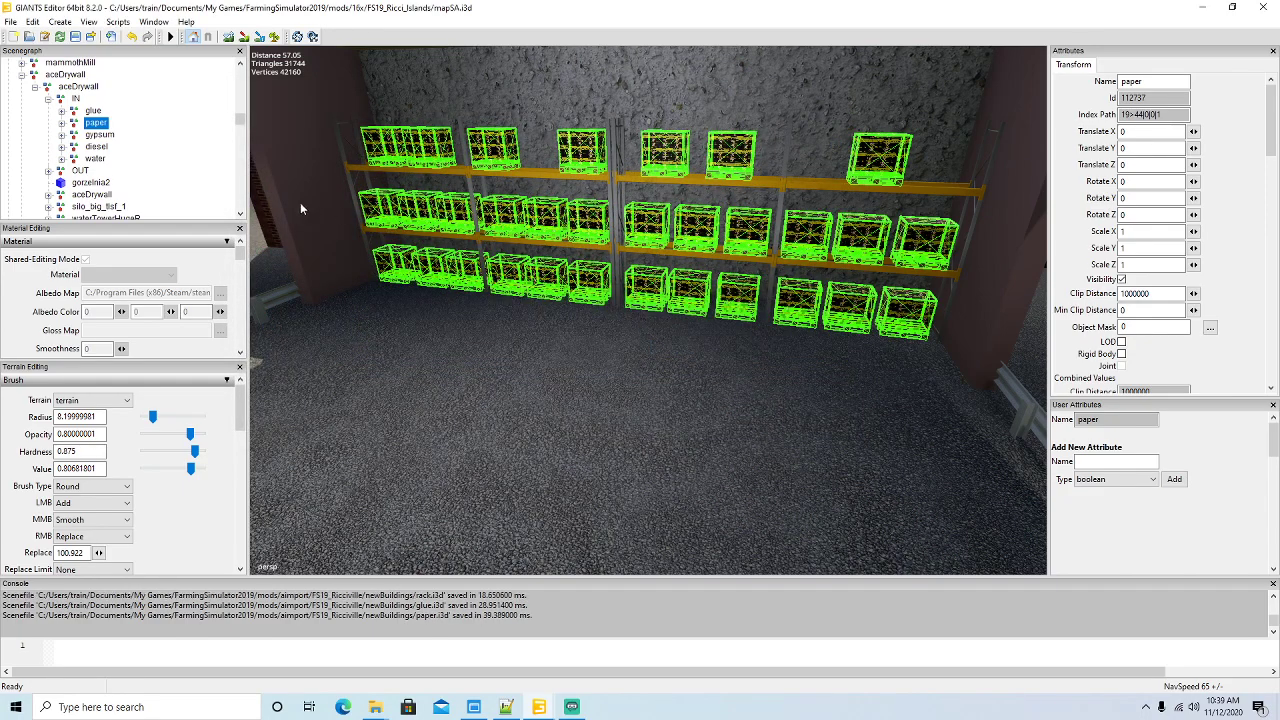
# - Export the Display group of the Ace sign on the warehouse's outer wall with files as display, keeping parent directories and game relative paths
pyautogui.keyDown('alt'); pyautogui.moveTo(643, 385); pyautogui.dragTo(182, 342); pyautogui.keyUp('alt')
pyautogui.scroll(5, 467, 307)
pyautogui.keyDown('alt'); pyautogui.moveTo(470, 375); pyautogui.dragTo(130, 384); pyautogui.keyUp('alt')
pyautogui.keyDown('alt'); pyautogui.moveTo(303, 375); pyautogui.dragTo(299, 375); pyautogui.keyUp('alt')
pyautogui.scroll(2, 400, 389)
pyautogui.moveTo(518, 452)
pyautogui.keyDown('alt'); pyautogui.mouseDown()
pyautogui.moveTo(498, 431)
pyautogui.moveTo(521, 445)
pyautogui.mouseUp(); pyautogui.keyUp('alt')
pyautogui.scroll(5, 498, 431)
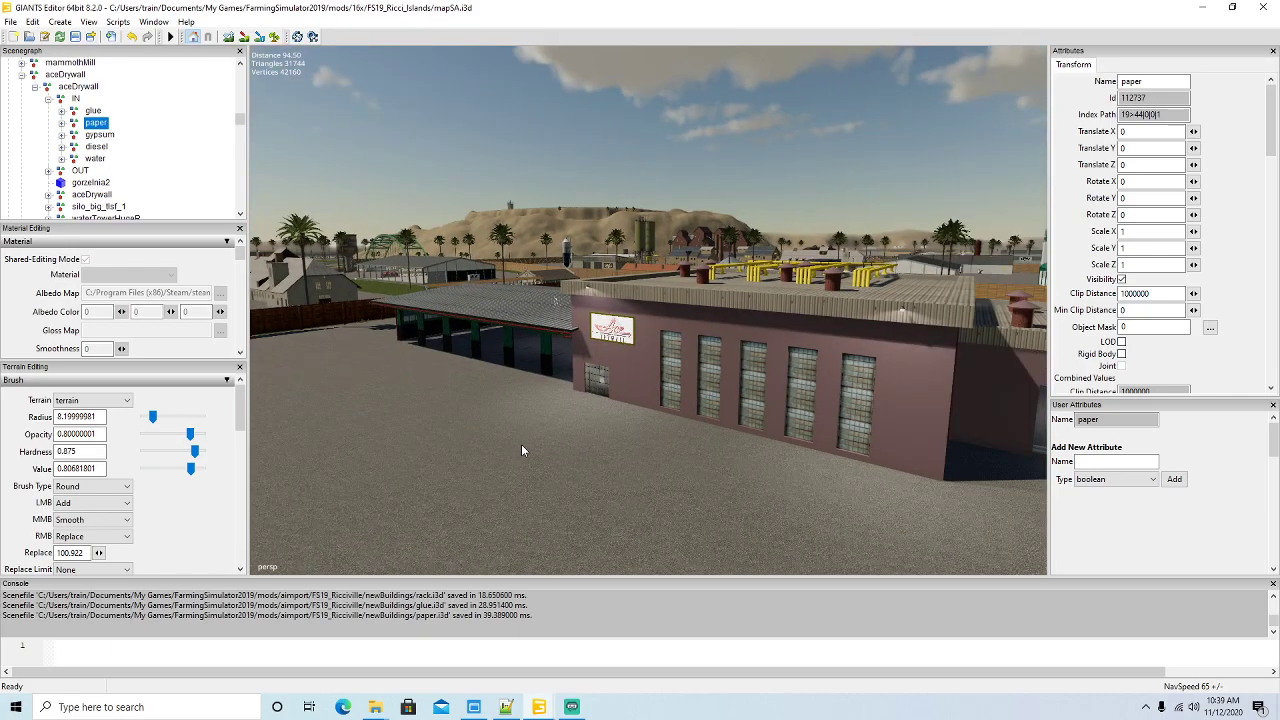
pyautogui.click(631, 337)
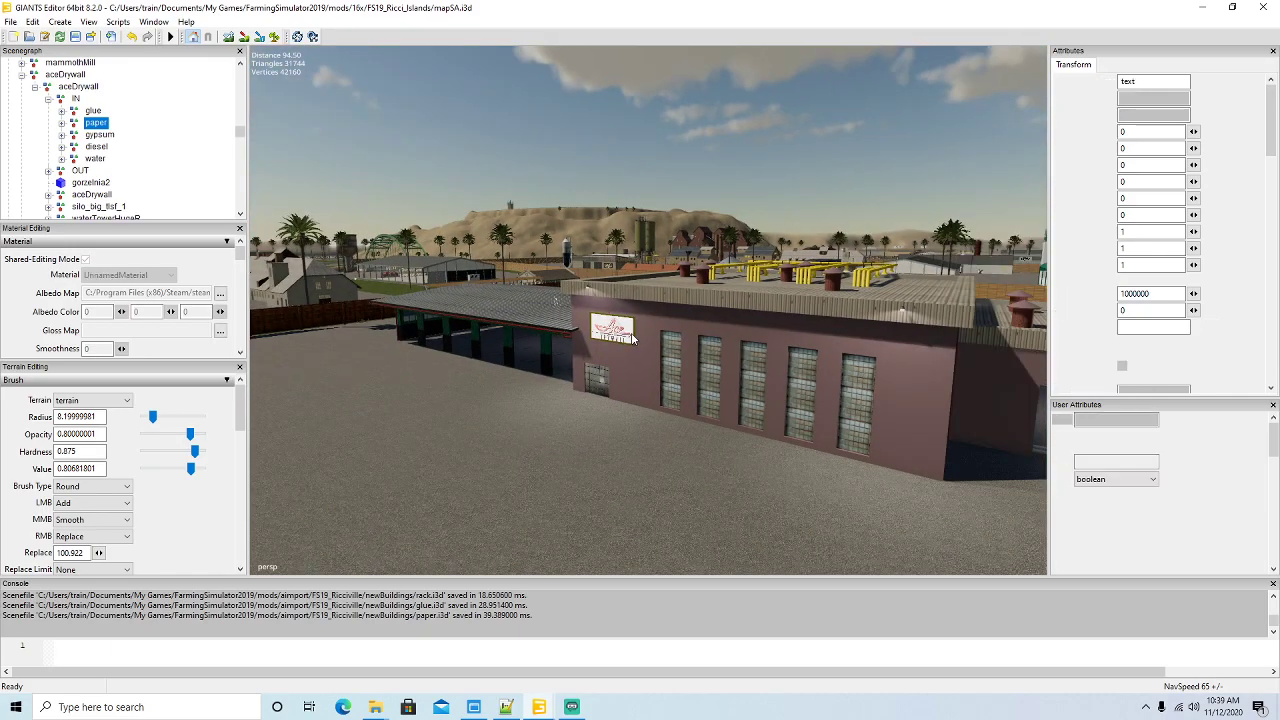
pyautogui.click(62, 159)
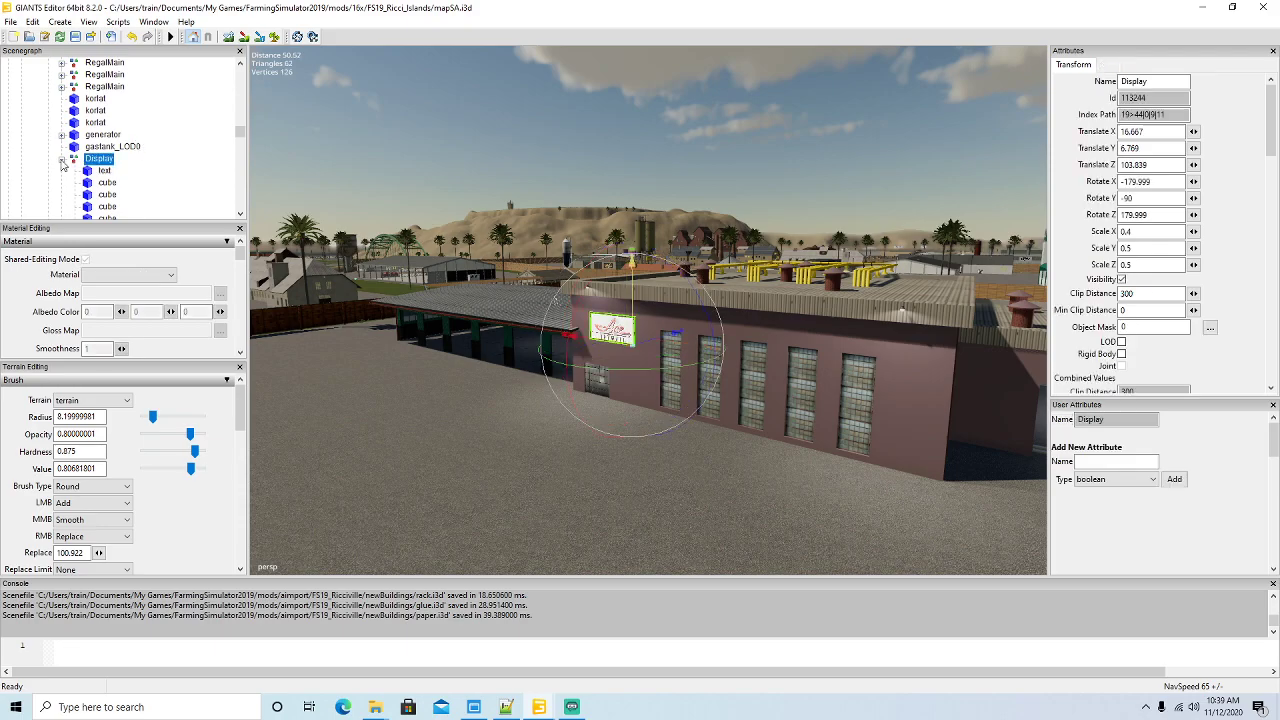
pyautogui.click(10, 22)
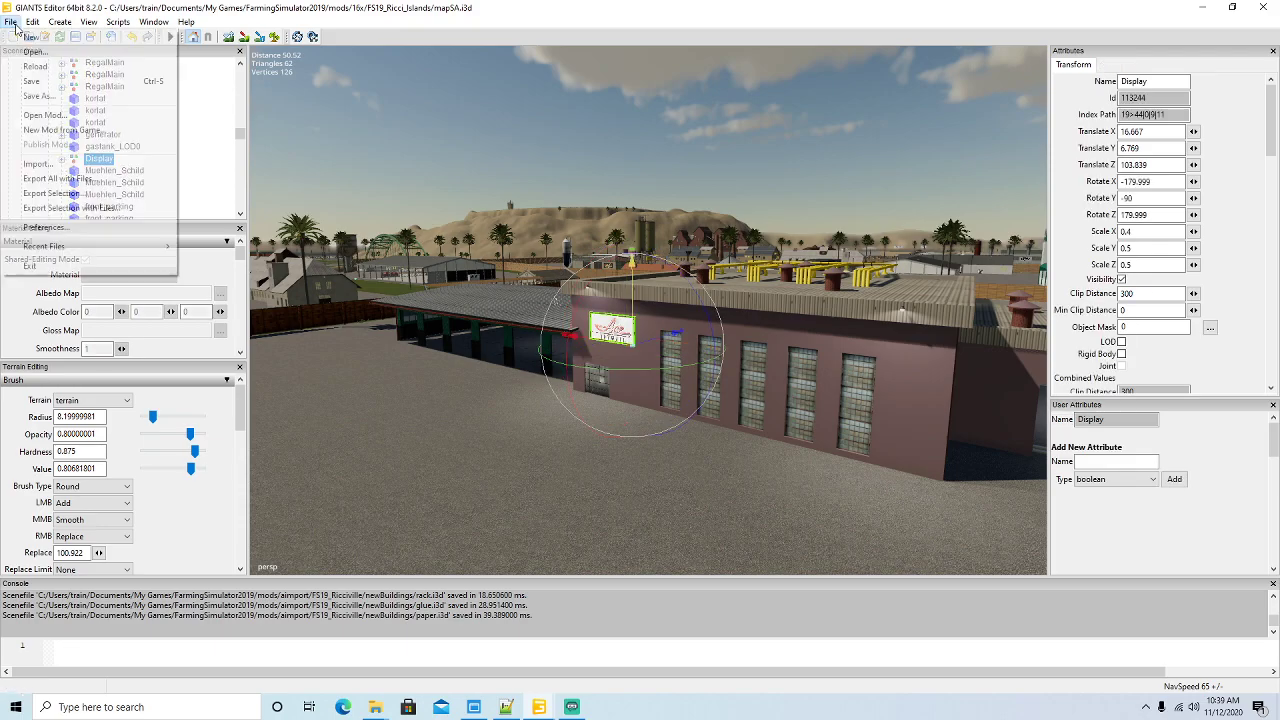
pyautogui.click(50, 210)
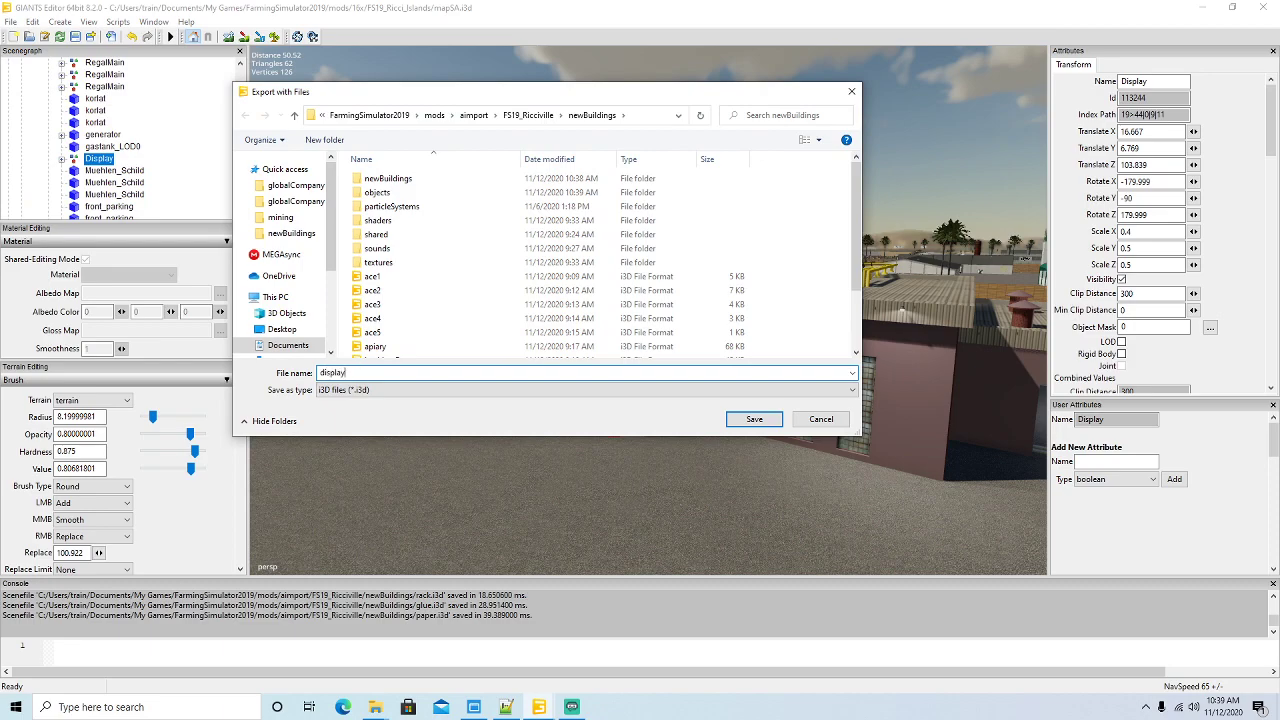
pyautogui.click(754, 419)
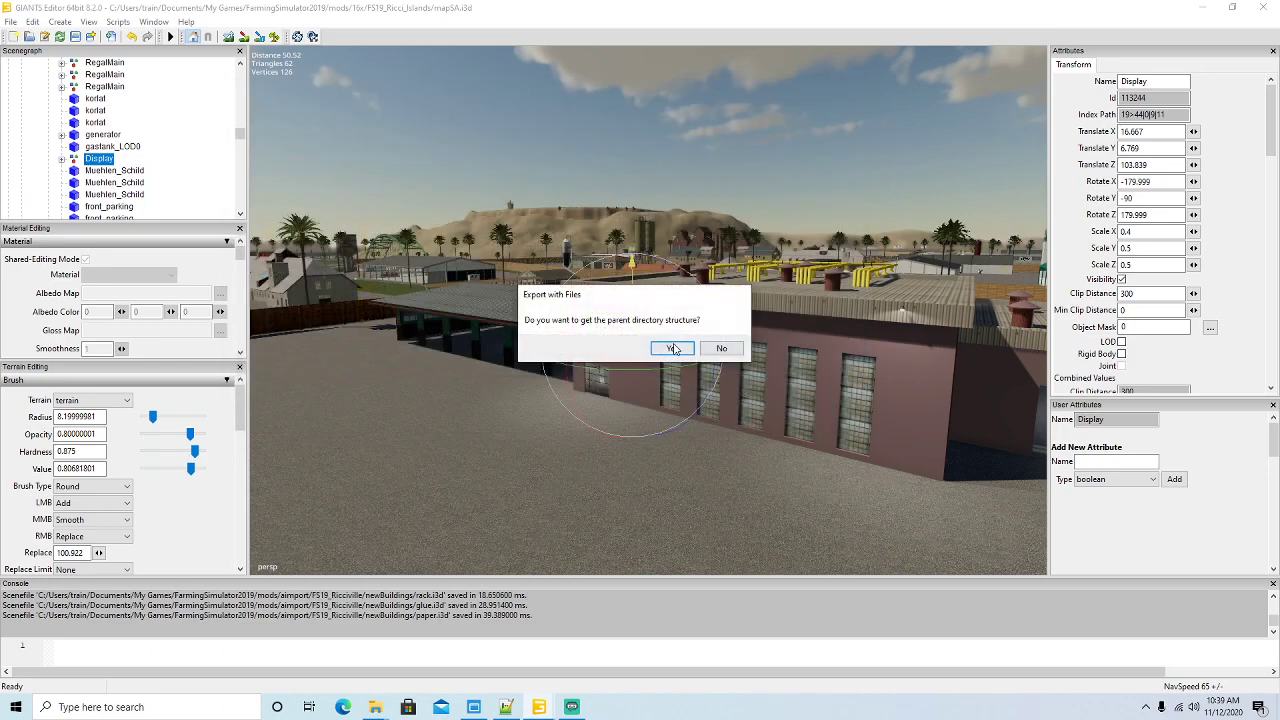
pyautogui.click(674, 349)
pyautogui.click(674, 349)
# - Export the Muehlen_Schild Ace Drywall sign on the grey building with files as acesign, keeping the parent directory structure
pyautogui.keyDown('alt'); pyautogui.moveTo(582, 432); pyautogui.dragTo(828, 420); pyautogui.keyUp('alt')
pyautogui.scroll(5, 830, 426)
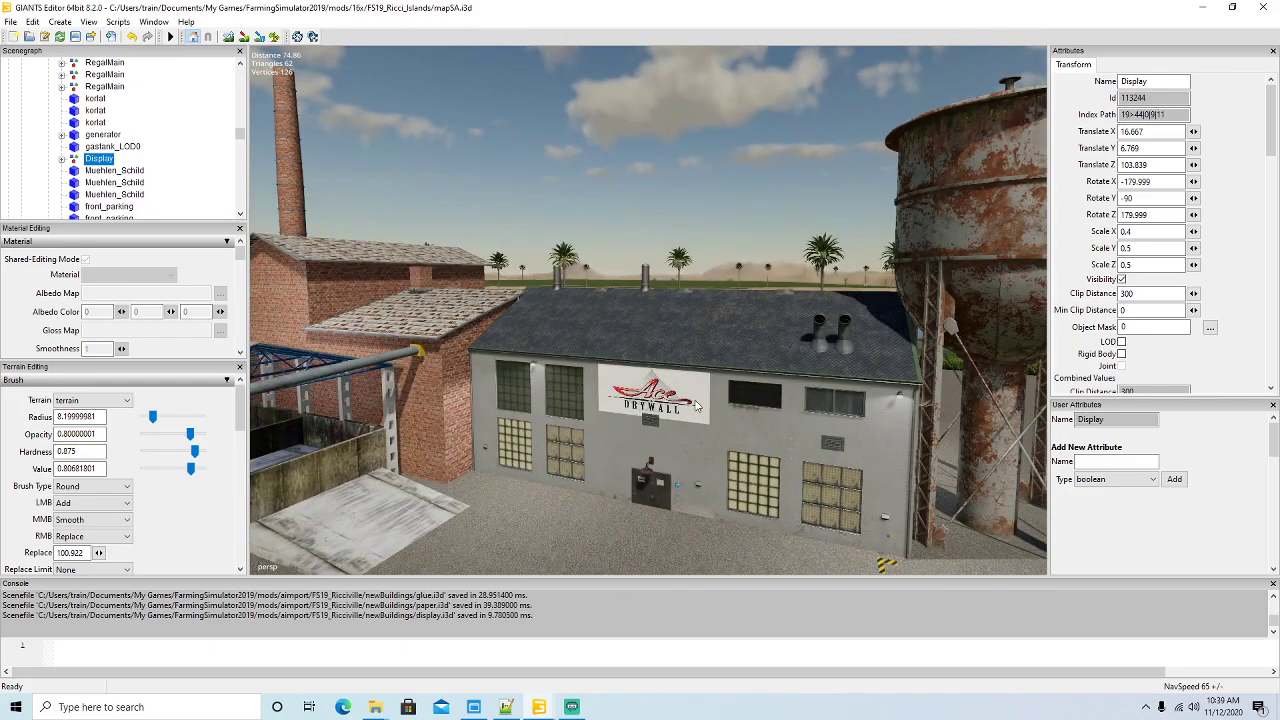
pyautogui.click(697, 405)
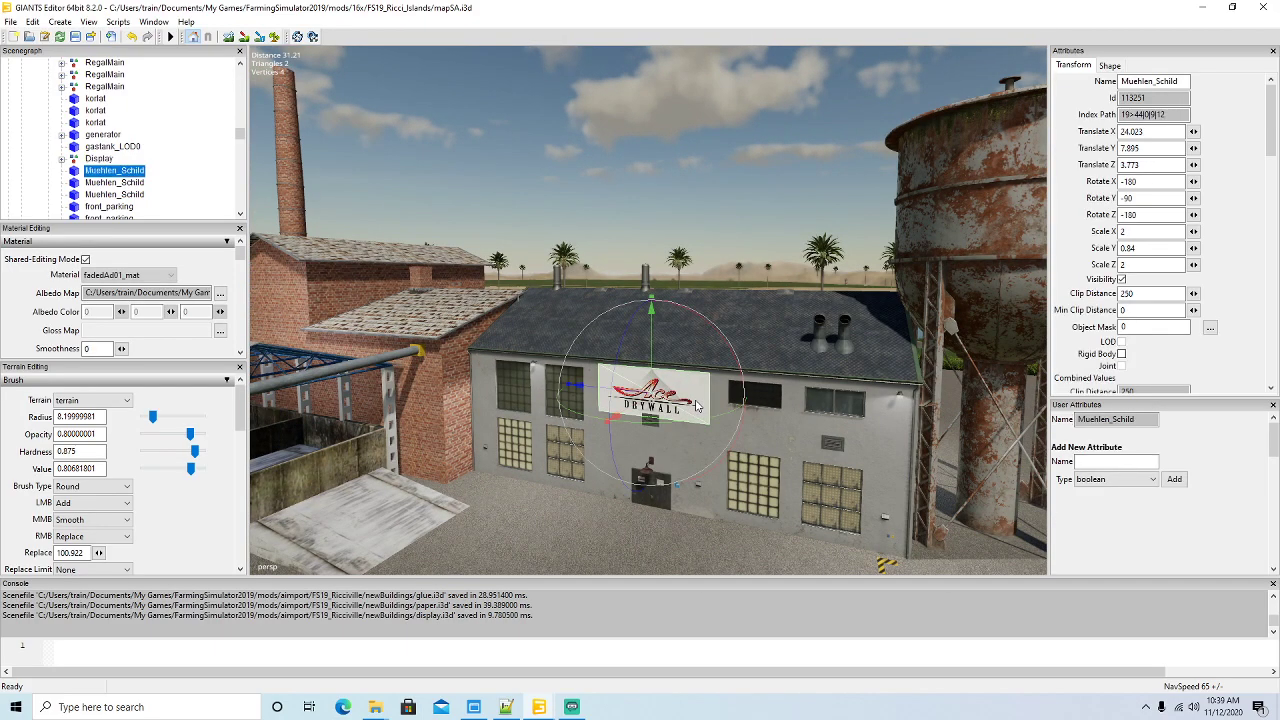
pyautogui.click(11, 22)
pyautogui.click(47, 208)
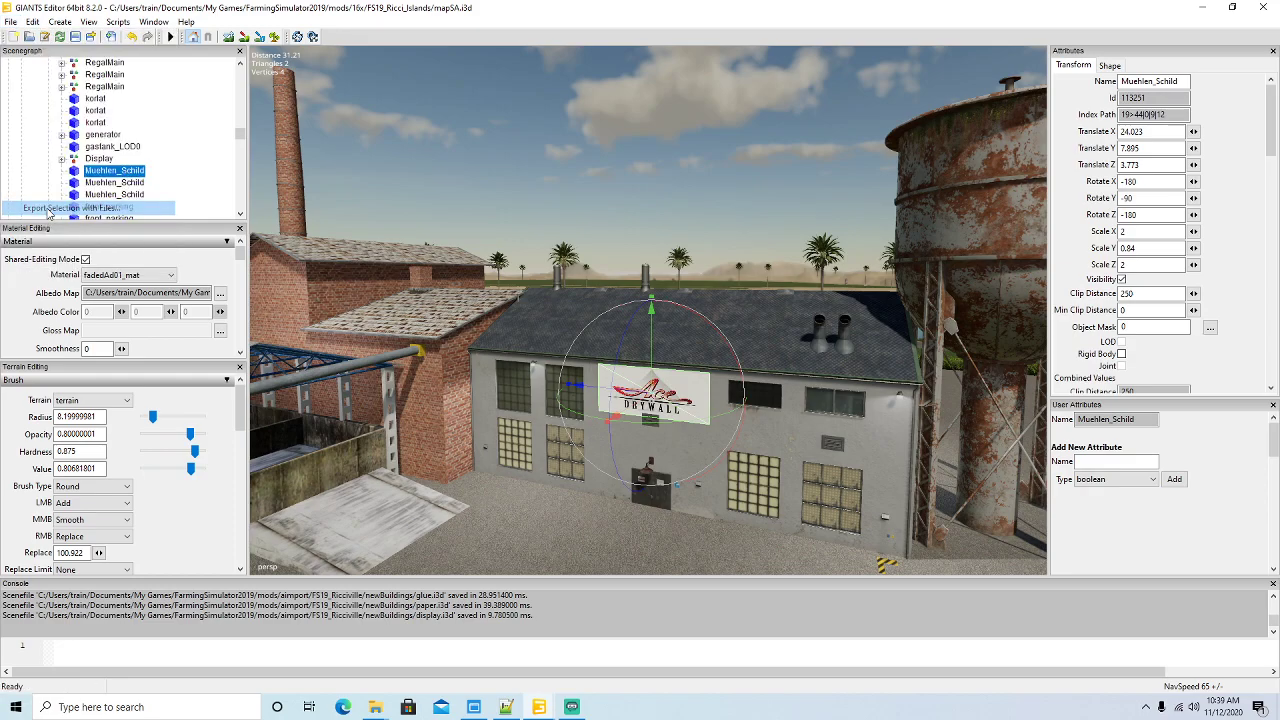
pyautogui.write('acesign')
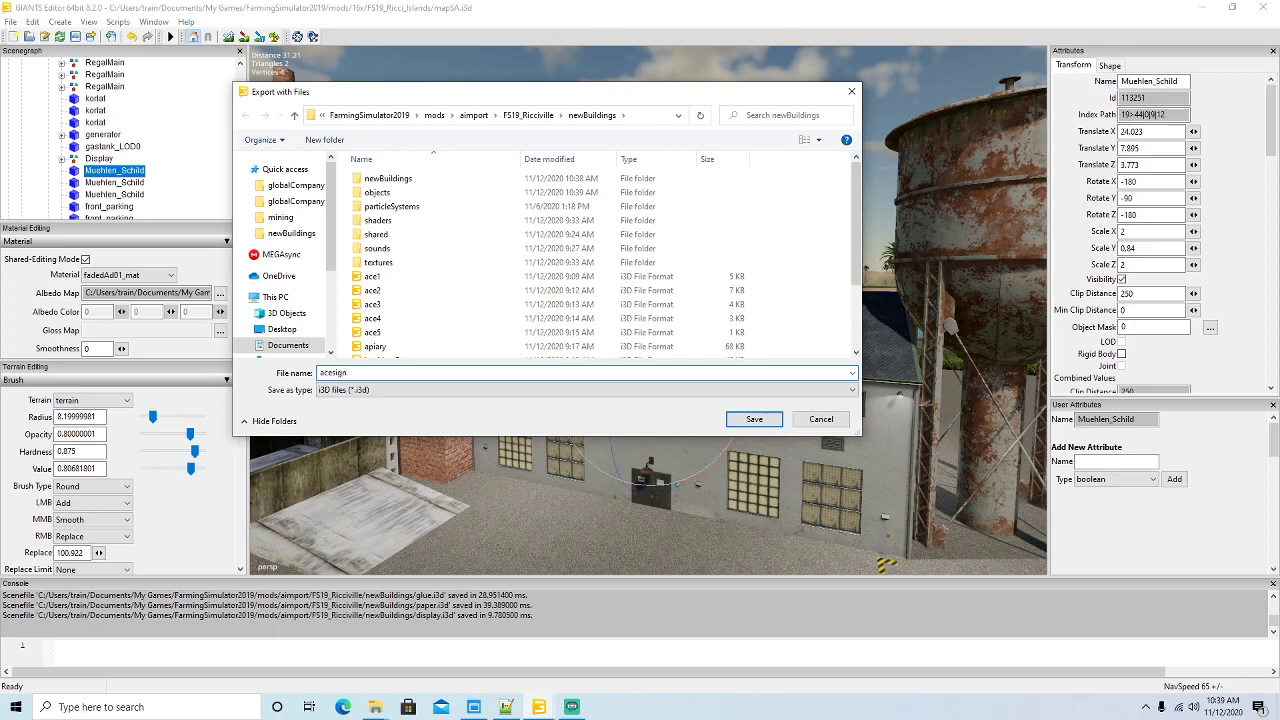
pyautogui.click(752, 419)
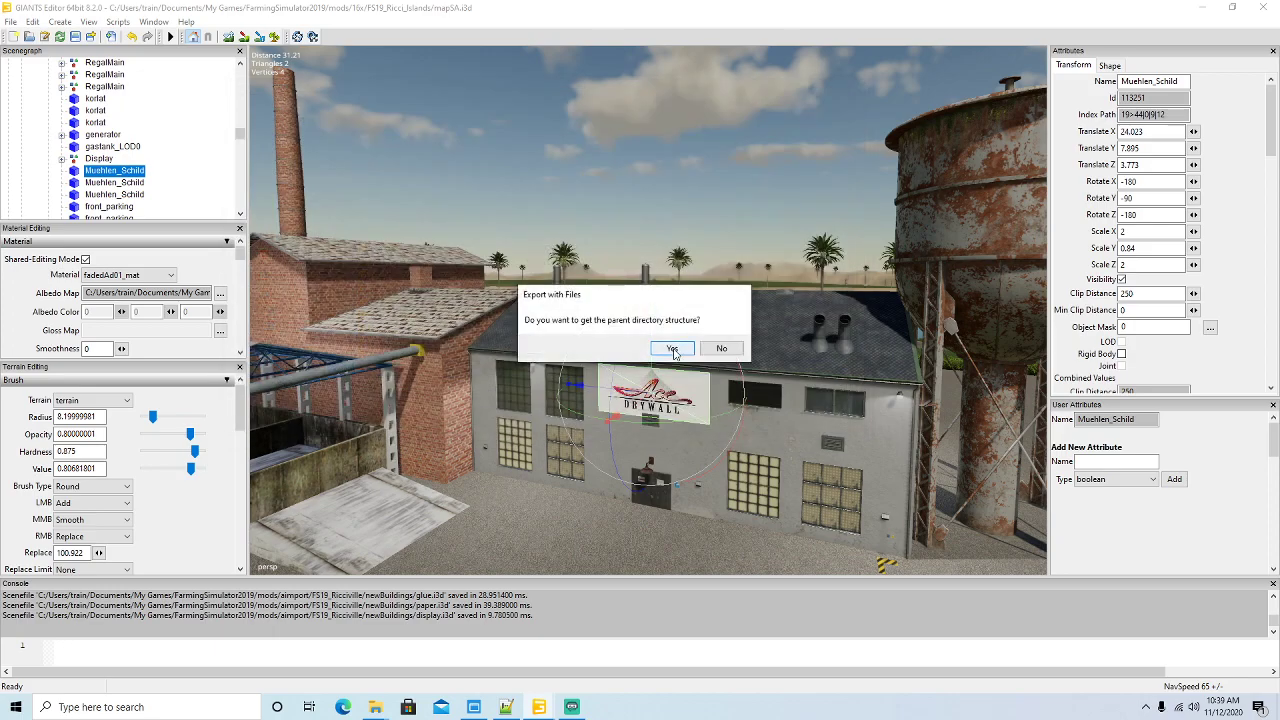
pyautogui.click(674, 350)
# - Export the liquid_manure pit under the open shed roof with files as waterpit, keeping game relative paths
pyautogui.keyDown('alt'); pyautogui.moveTo(685, 364); pyautogui.dragTo(623, 392); pyautogui.keyUp('alt')
pyautogui.scroll(-5, 678, 404)
pyautogui.scroll(10, 622, 396)
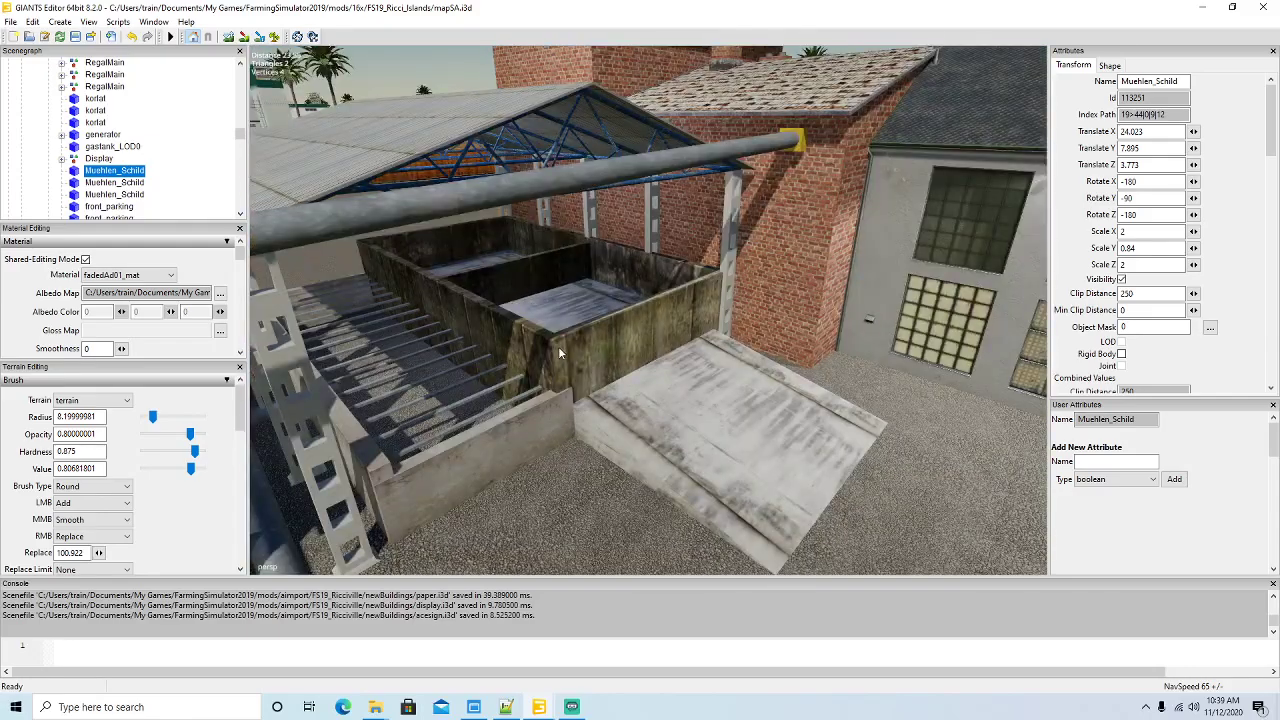
pyautogui.click(555, 351)
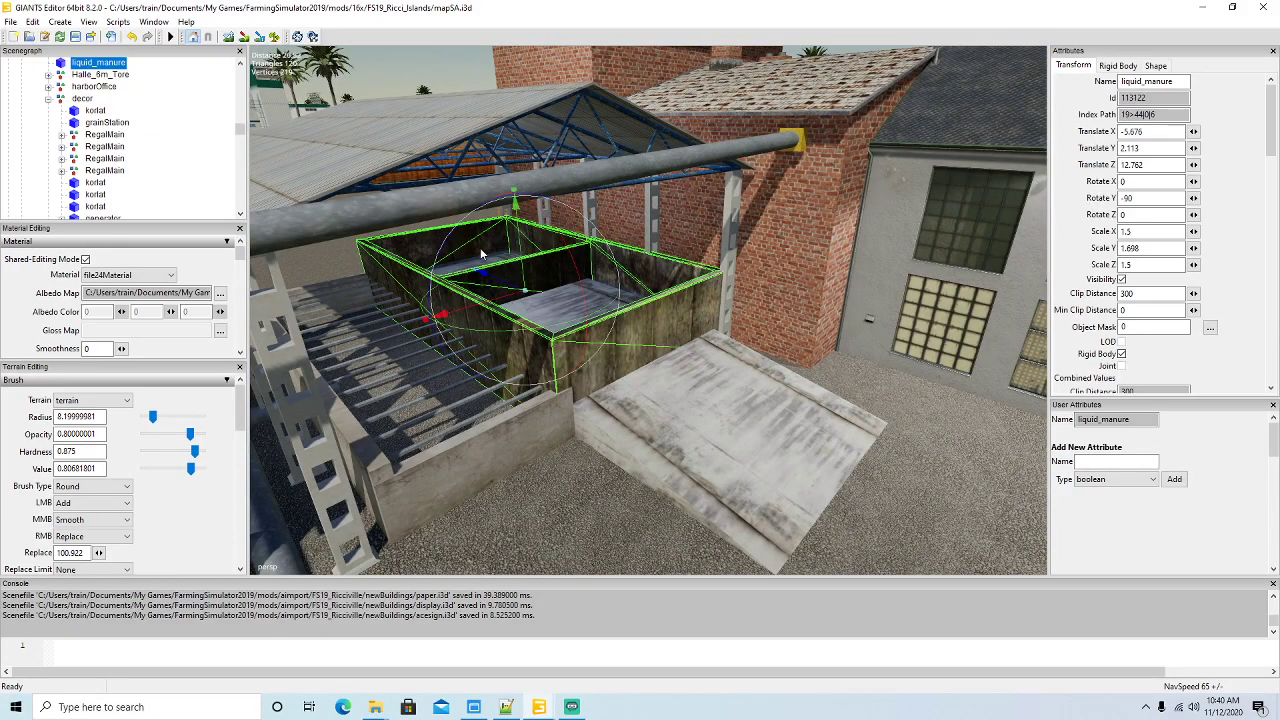
pyautogui.scroll(1, 104, 112)
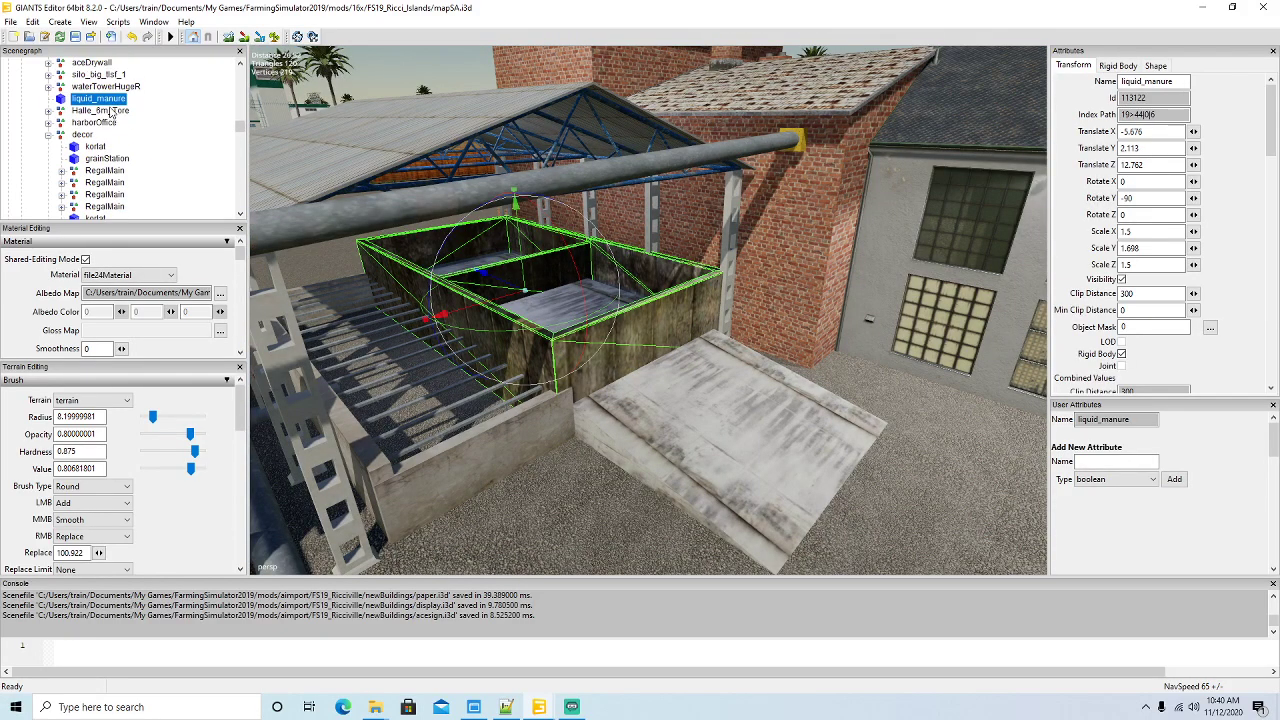
pyautogui.click(10, 21)
pyautogui.click(60, 209)
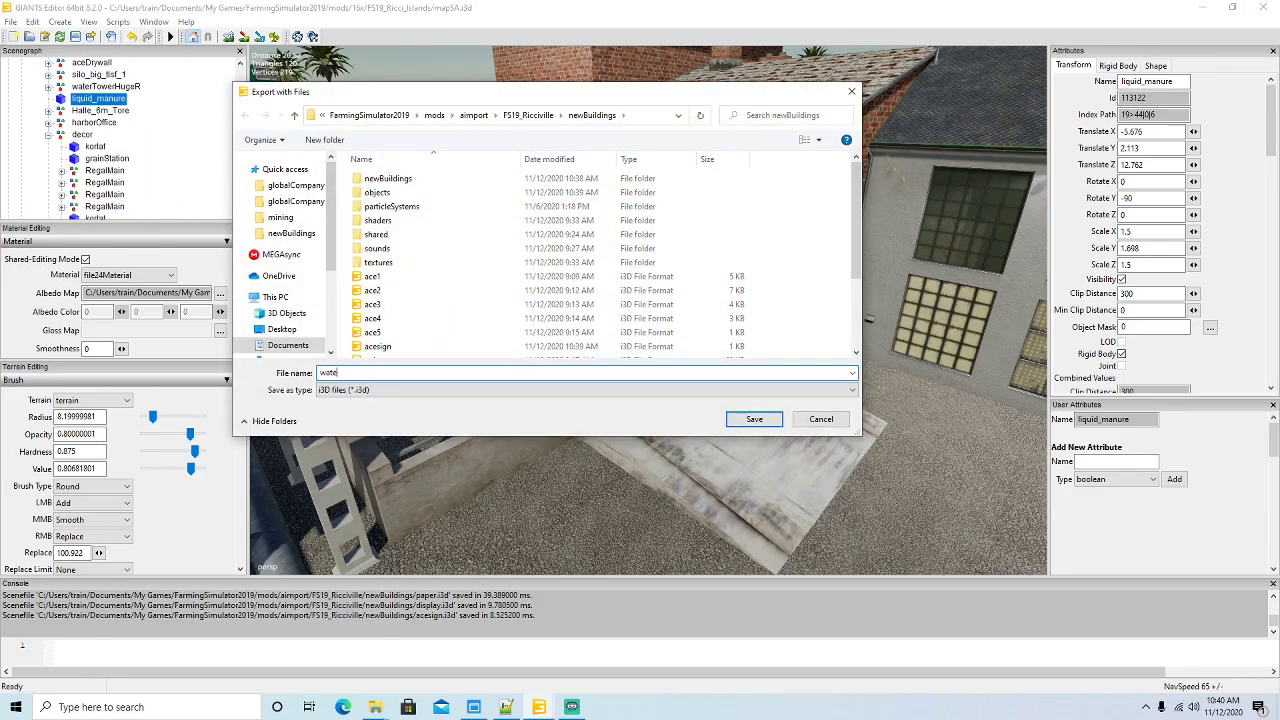
pyautogui.click(754, 419)
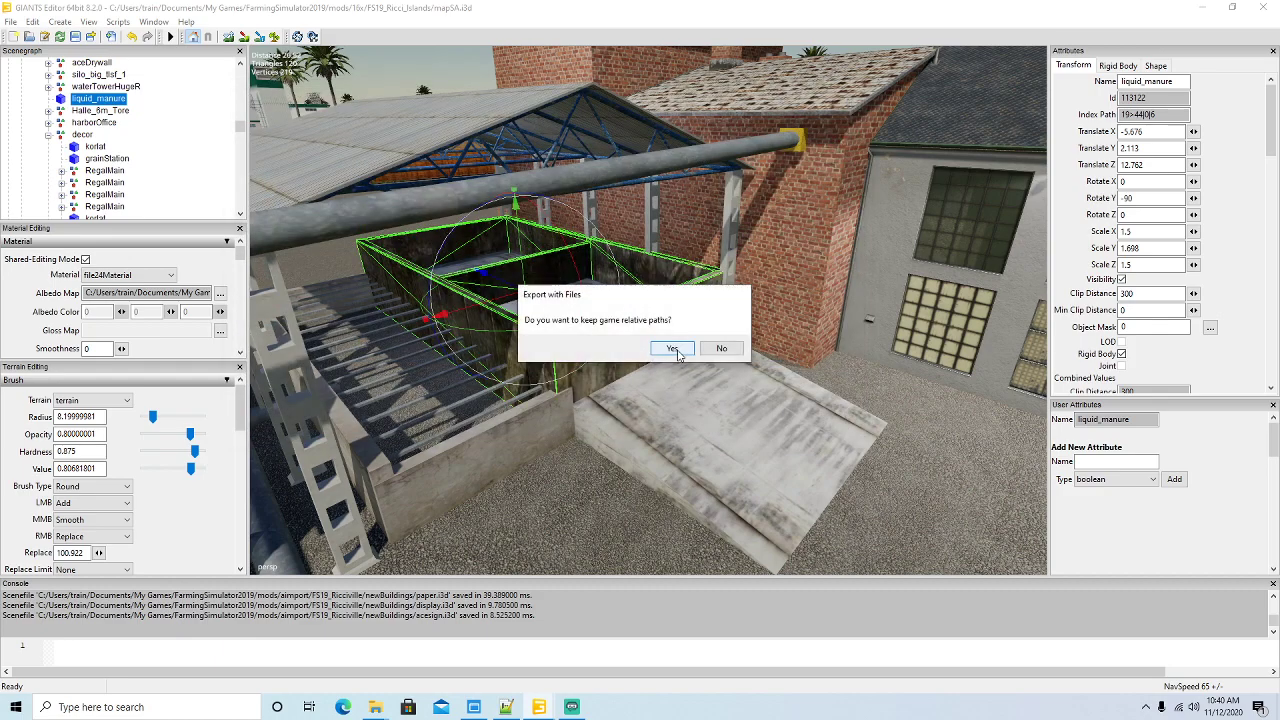
pyautogui.click(676, 352)
# - Export the water group under aceDrywall's IN group with files as water, keeping the parent directory structure and game relative paths
pyautogui.click(562, 303)
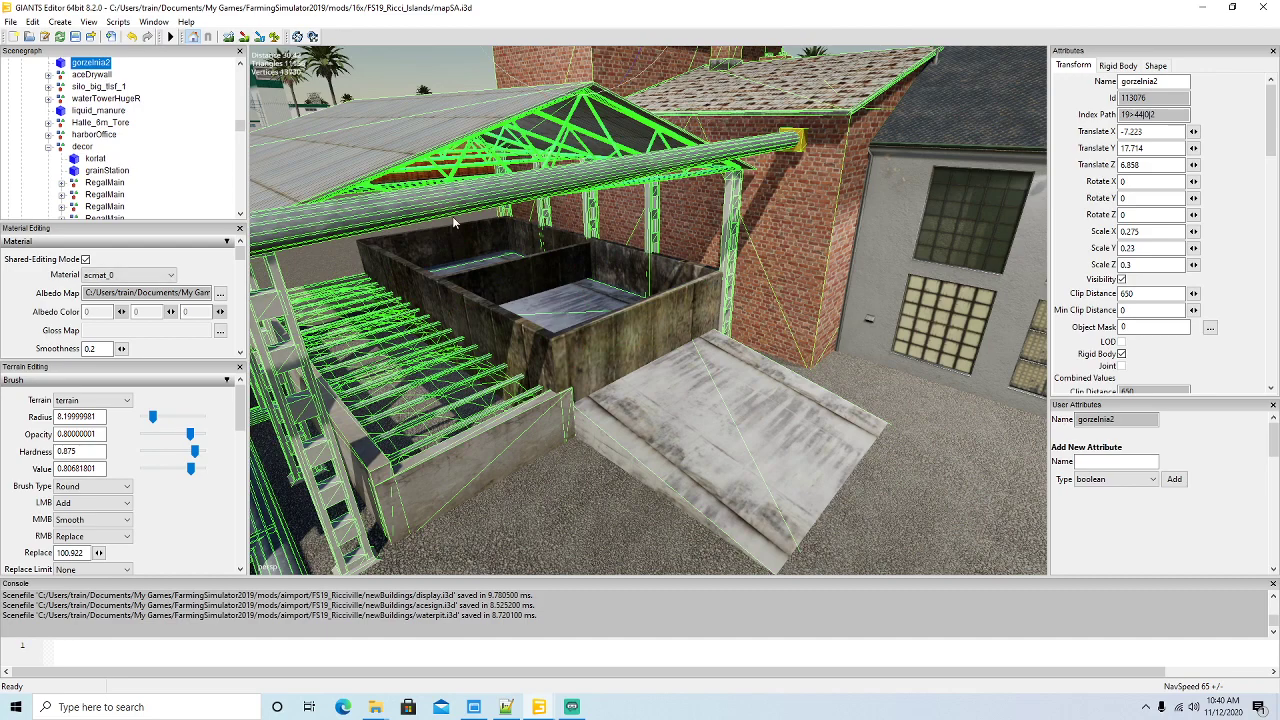
pyautogui.scroll(4, 130, 128)
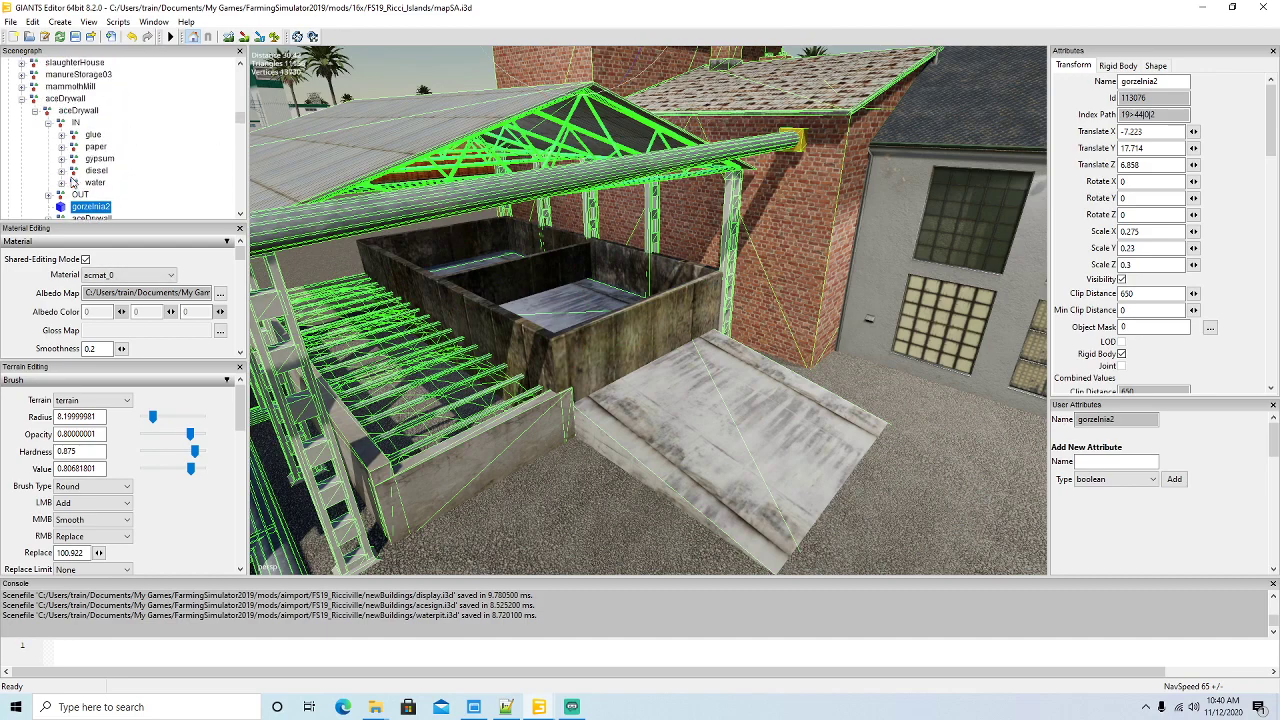
pyautogui.click(88, 182)
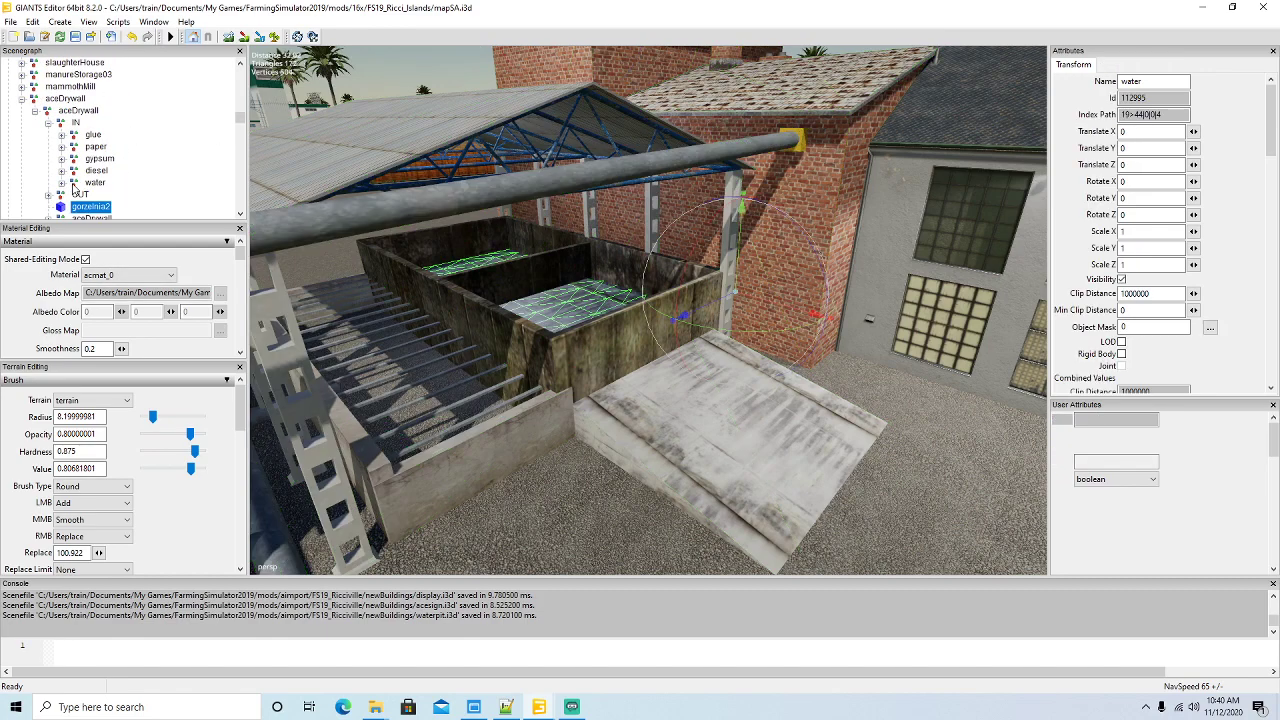
pyautogui.click(11, 22)
pyautogui.click(58, 212)
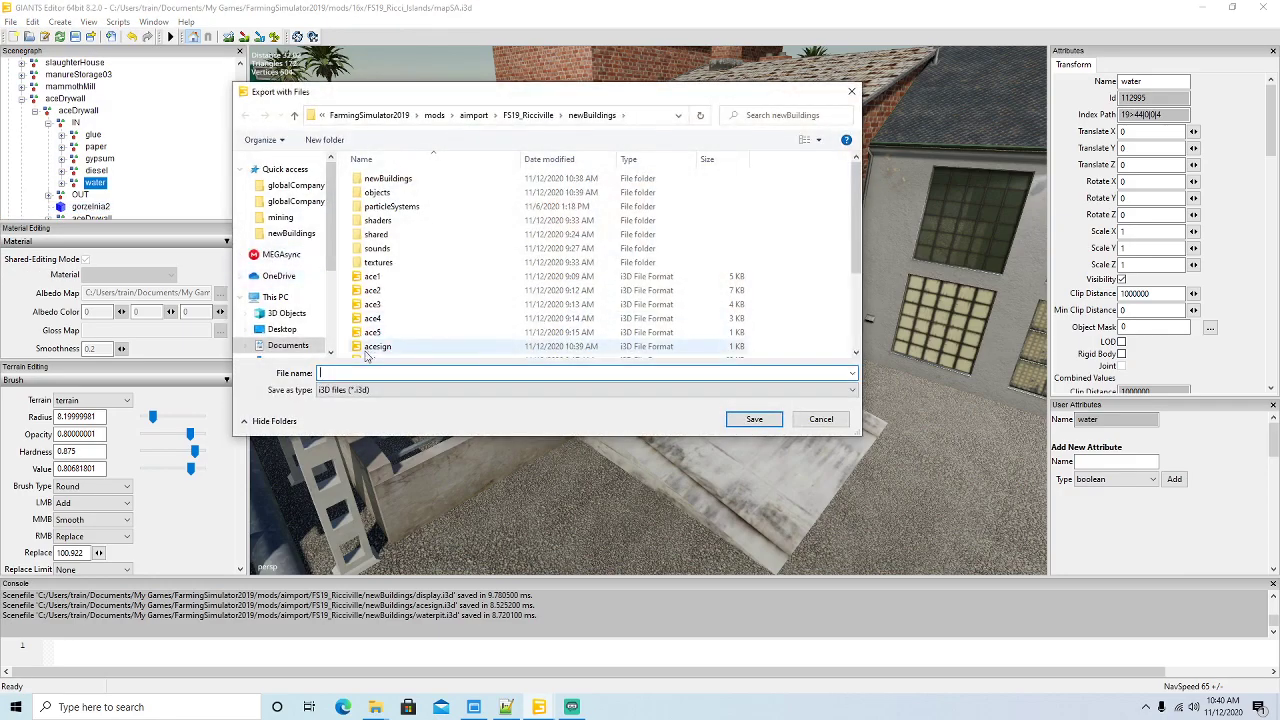
pyautogui.write('water')
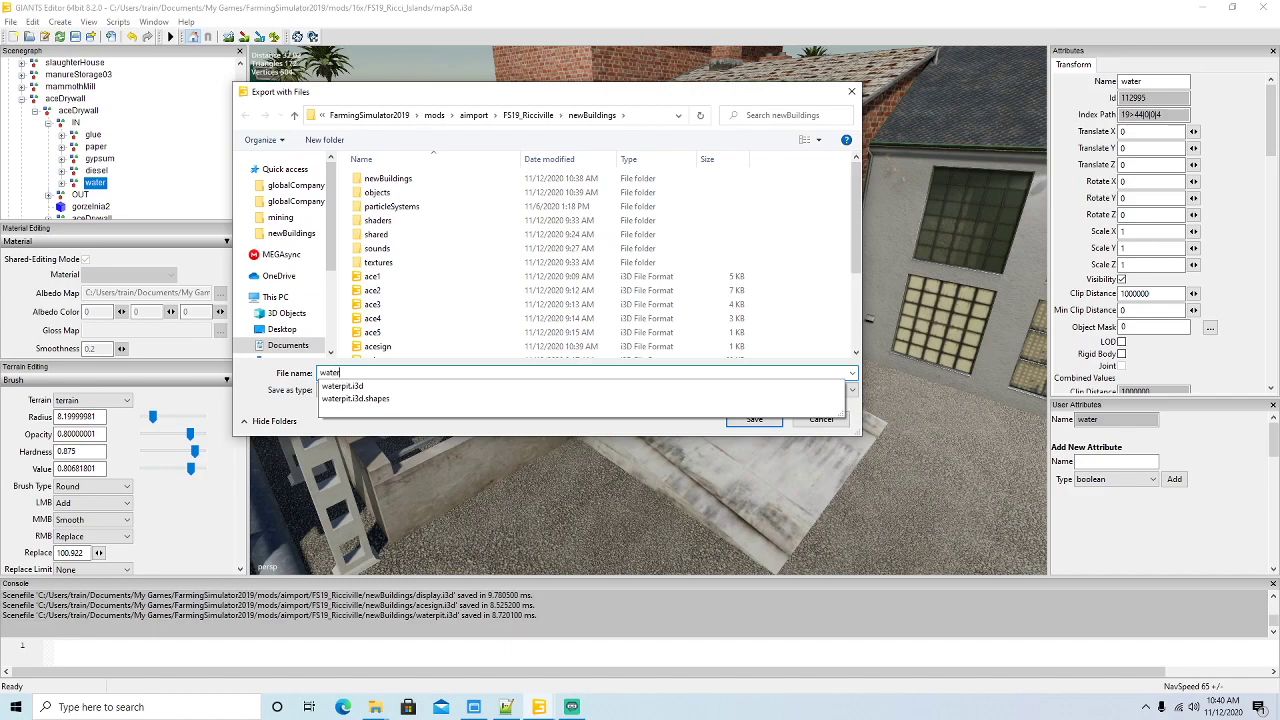
pyautogui.press('Return')
pyautogui.click(672, 348)
pyautogui.click(672, 348)
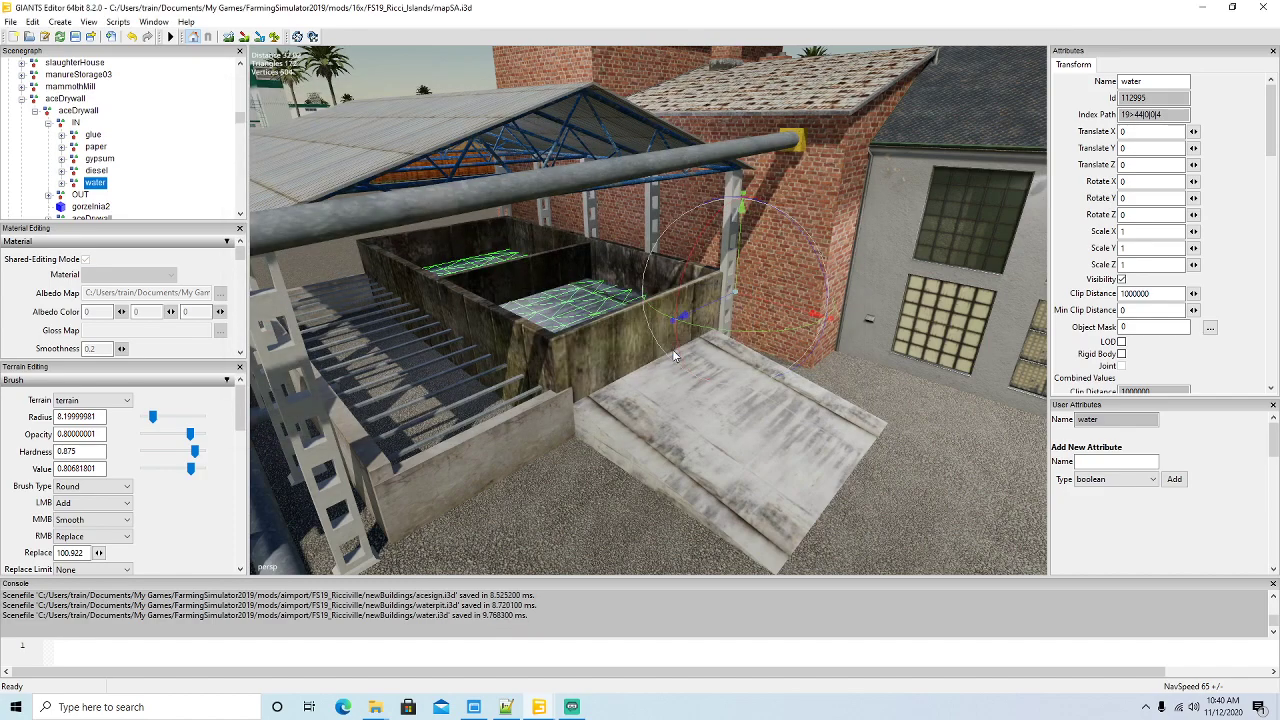
# - Switch to File Explorer and open the newBuildings folder inside aimport's FS19_Ricciville
pyautogui.click(1204, 10)
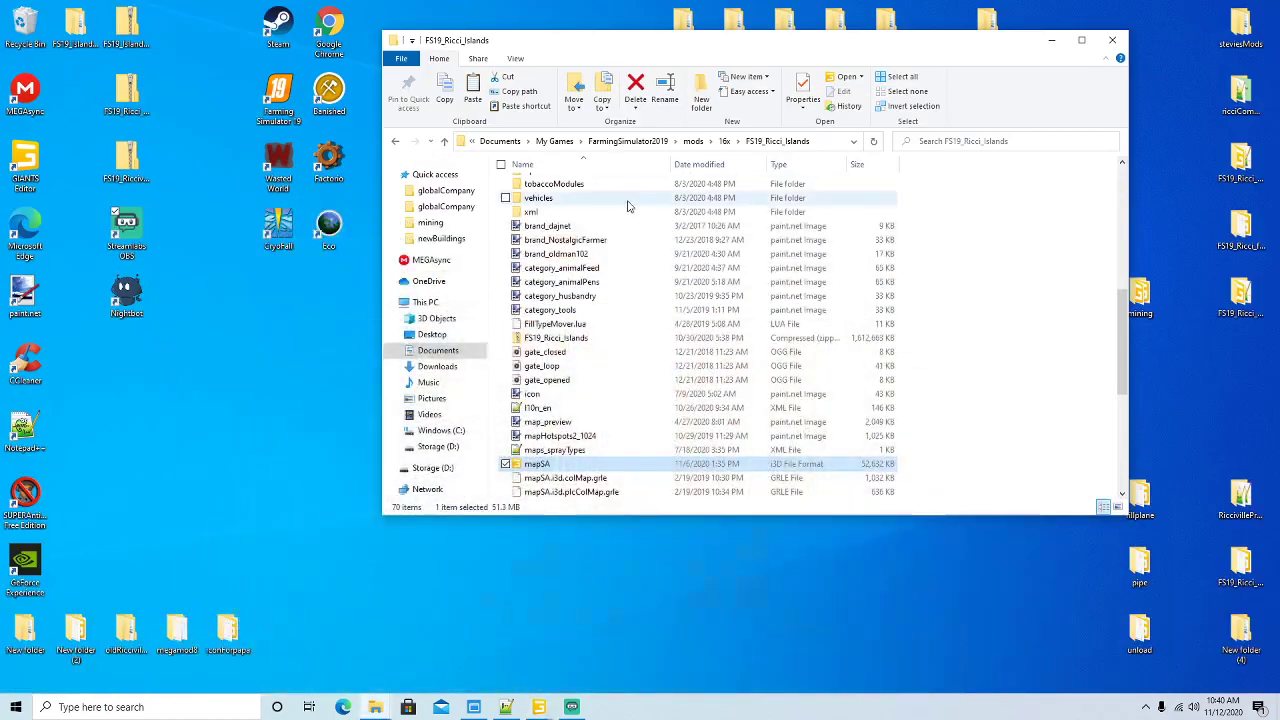
pyautogui.click(1051, 45)
pyautogui.moveTo(379, 707)
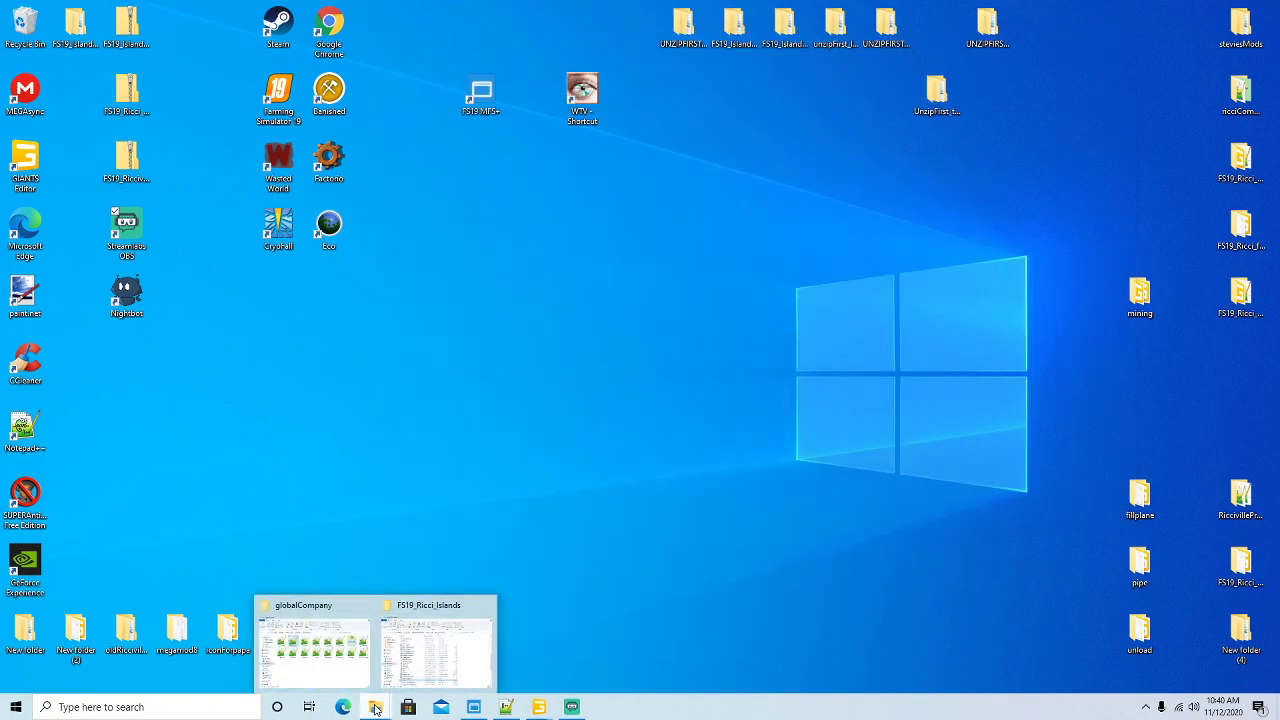
pyautogui.click(343, 611)
pyautogui.click(289, 148)
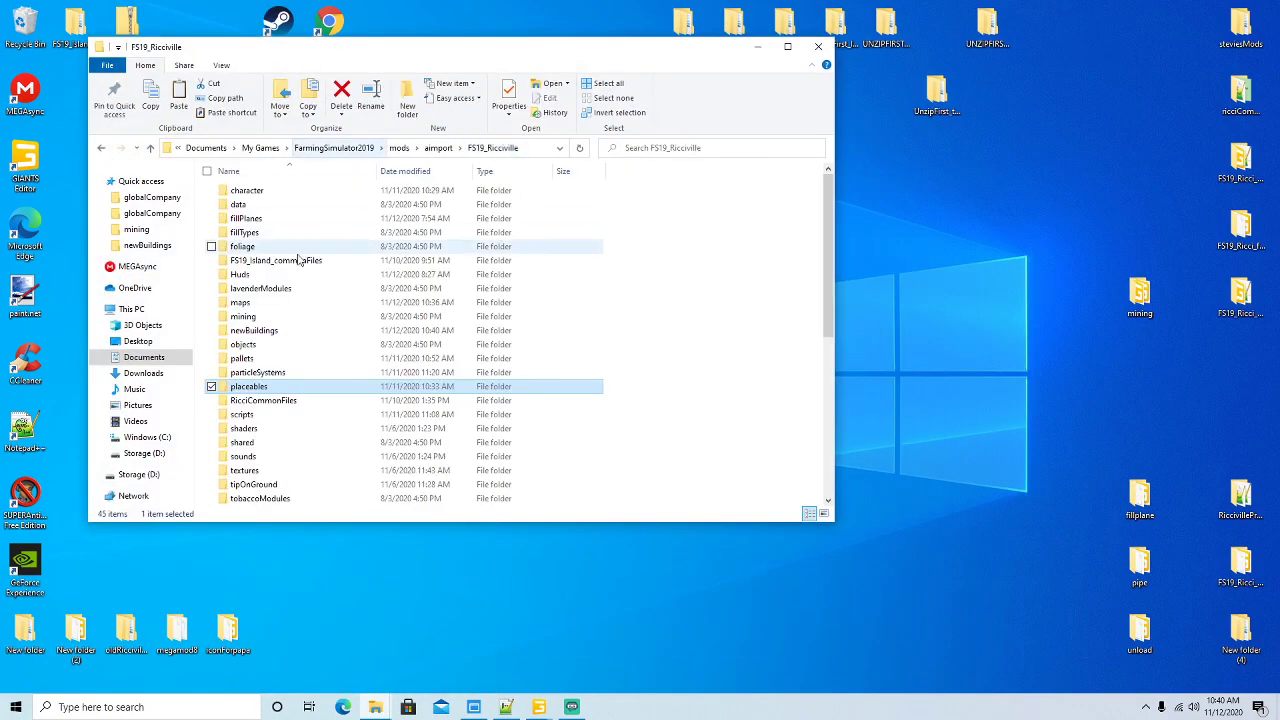
pyautogui.doubleClick(255, 331)
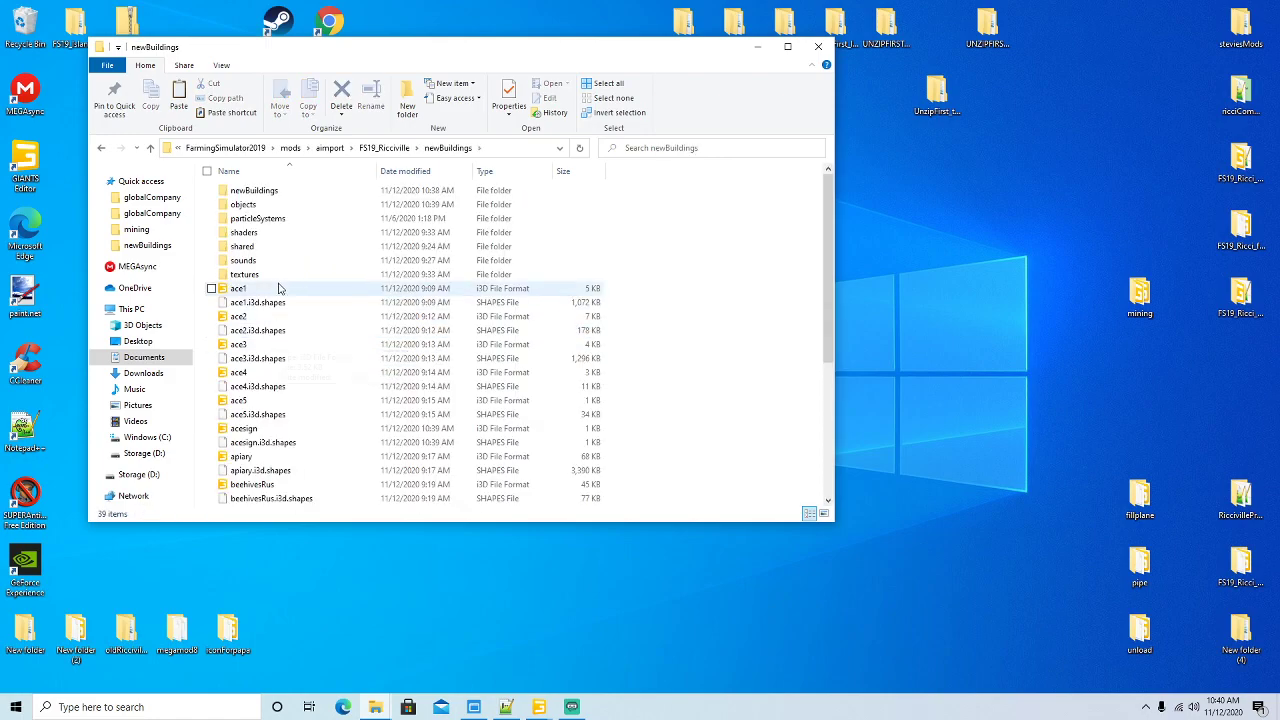
# - Delete the i3d and shapes files of ace1 through ace4, together with the ace5 i3d file
pyautogui.scroll(-1, 284, 290)
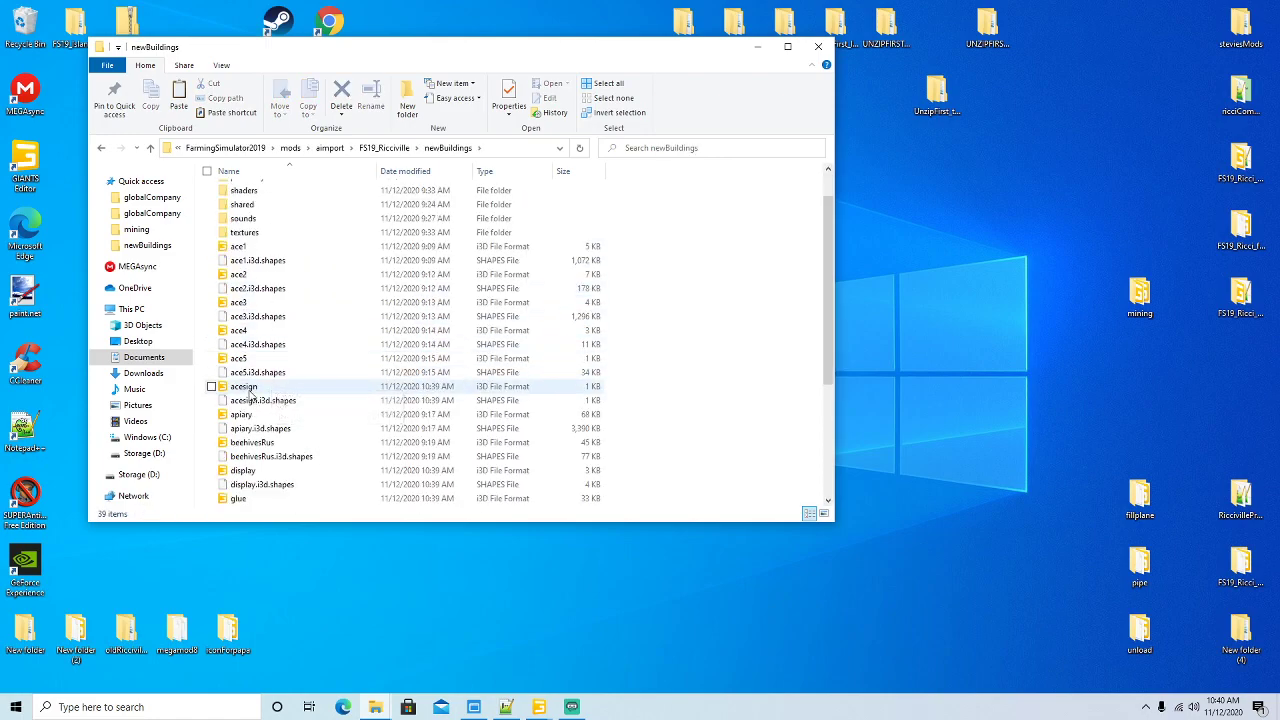
pyautogui.rightClick(248, 387)
pyautogui.click(238, 247)
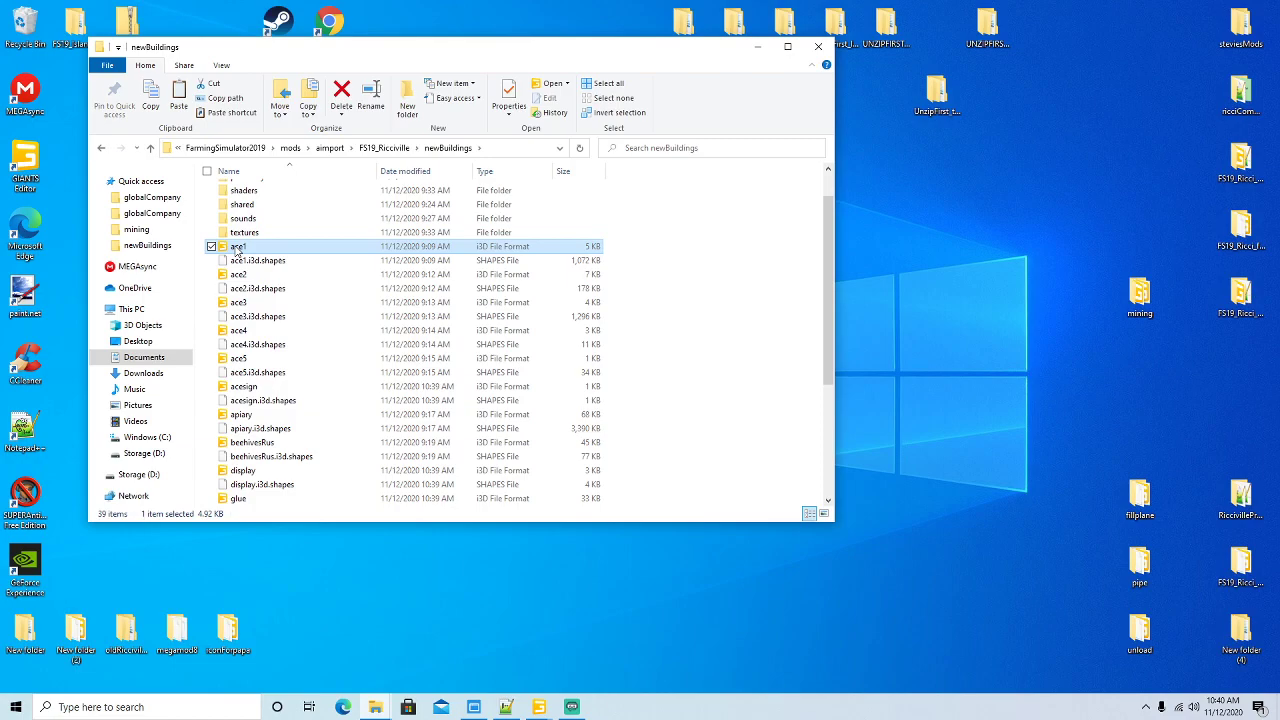
pyautogui.keyDown('ctrl'); pyautogui.click(240, 260); pyautogui.keyUp('ctrl')
pyautogui.keyDown('ctrl'); pyautogui.click(238, 274); pyautogui.keyUp('ctrl')
pyautogui.keyDown('ctrl'); pyautogui.click(239, 288); pyautogui.keyUp('ctrl')
pyautogui.keyDown('ctrl'); pyautogui.click(239, 302); pyautogui.keyUp('ctrl')
pyautogui.keyDown('ctrl'); pyautogui.click(239, 316); pyautogui.keyUp('ctrl')
pyautogui.keyDown('ctrl'); pyautogui.click(239, 330); pyautogui.keyUp('ctrl')
pyautogui.keyDown('ctrl'); pyautogui.click(239, 345); pyautogui.keyUp('ctrl')
pyautogui.keyDown('ctrl'); pyautogui.click(239, 358); pyautogui.keyUp('ctrl')
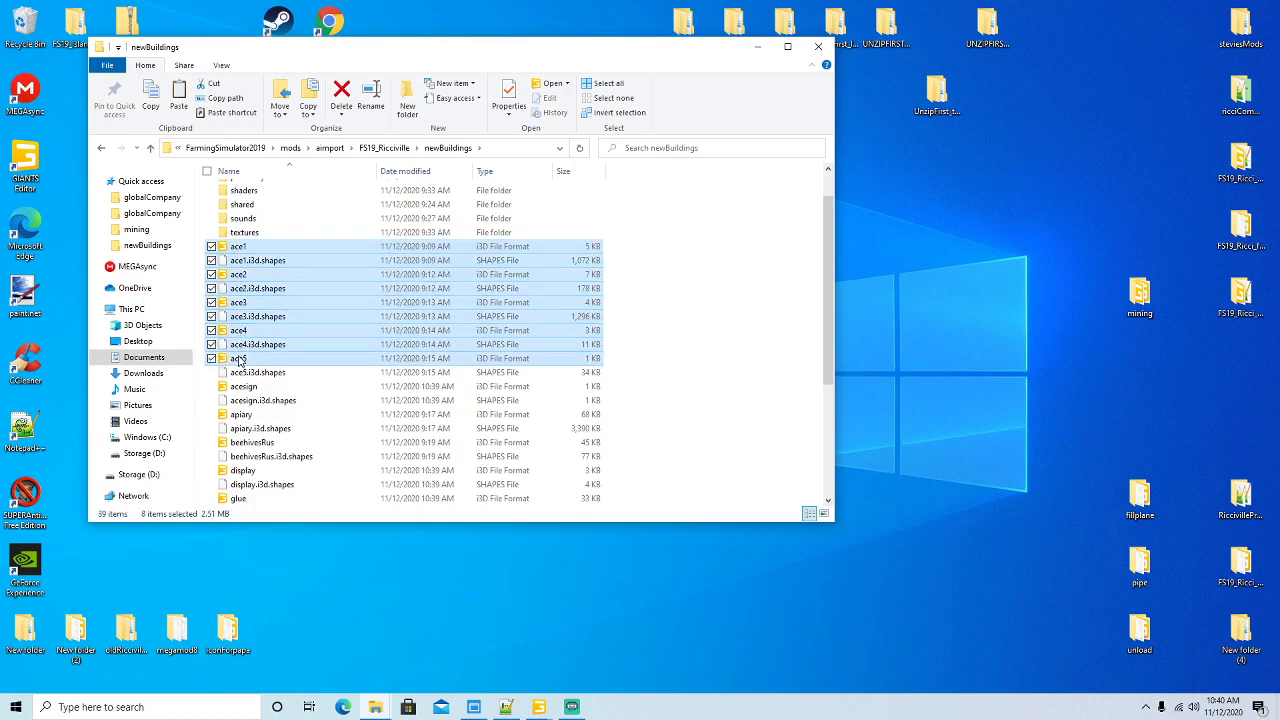
pyautogui.rightClick(254, 316)
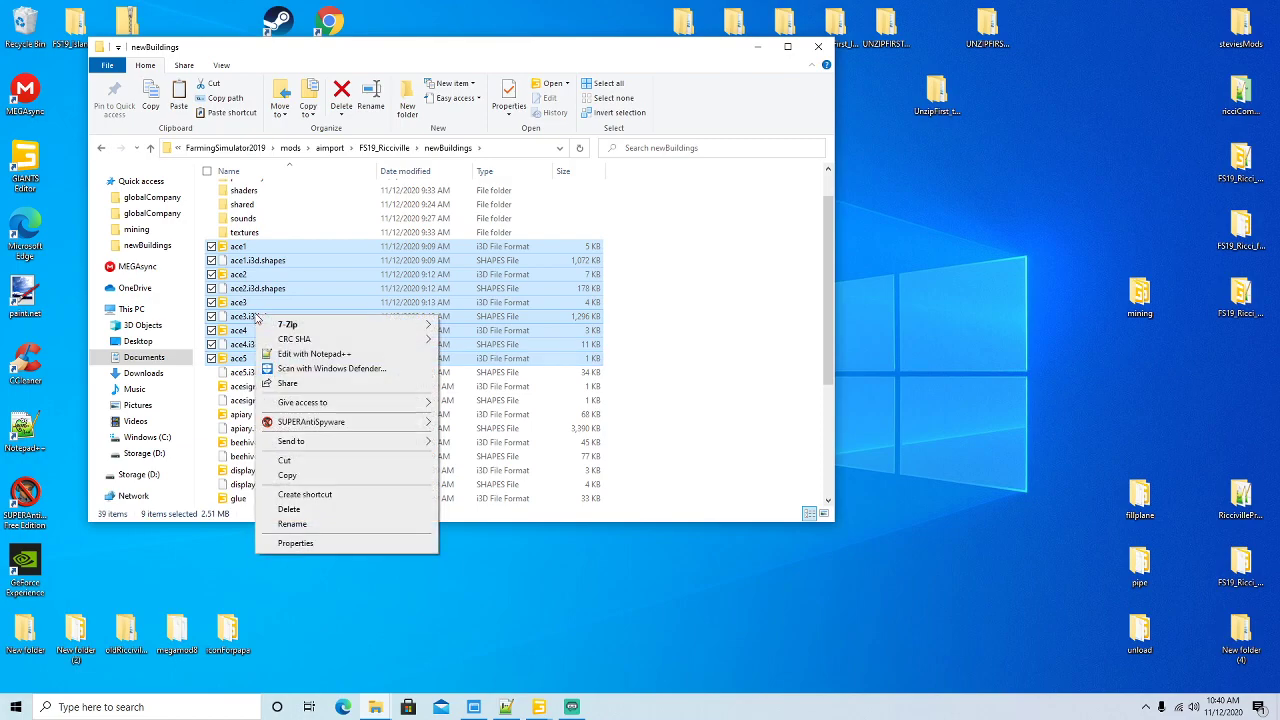
pyautogui.click(289, 510)
# - Delete the leftover ace5.i3d.shapes file from newBuildings
pyautogui.click(243, 262)
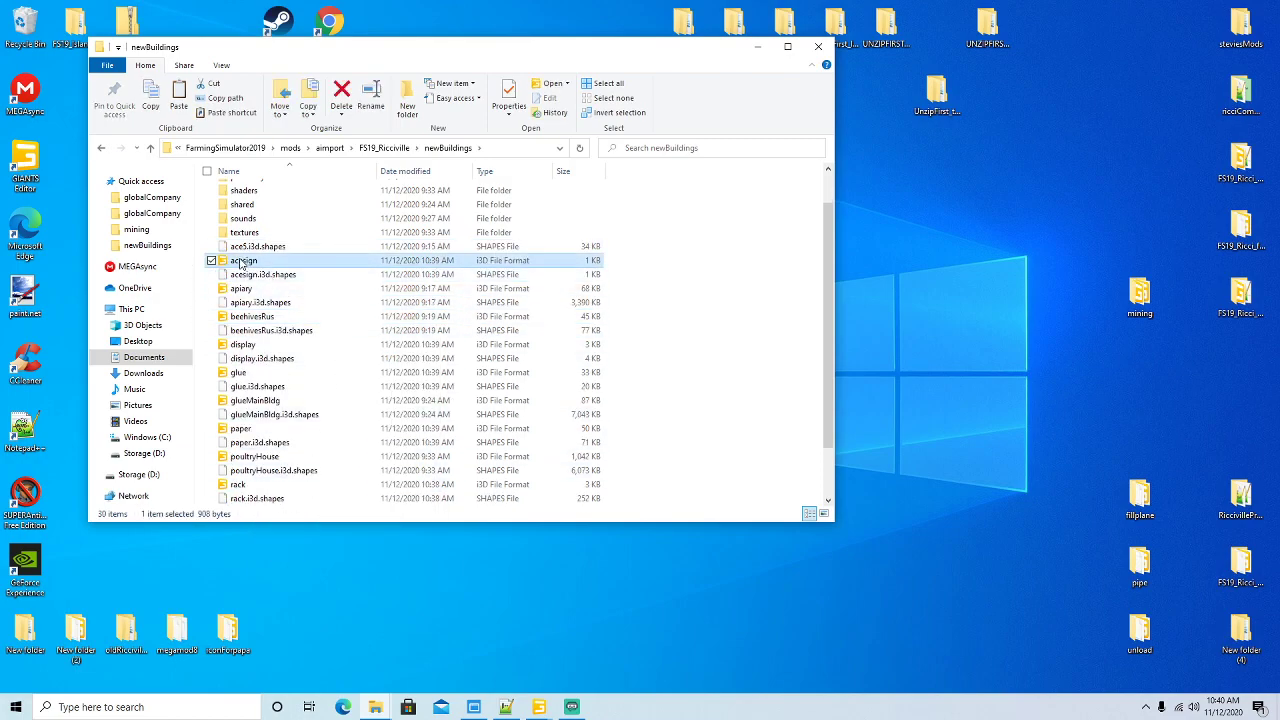
pyautogui.rightClick(240, 262)
pyautogui.click(240, 246)
pyautogui.rightClick(240, 247)
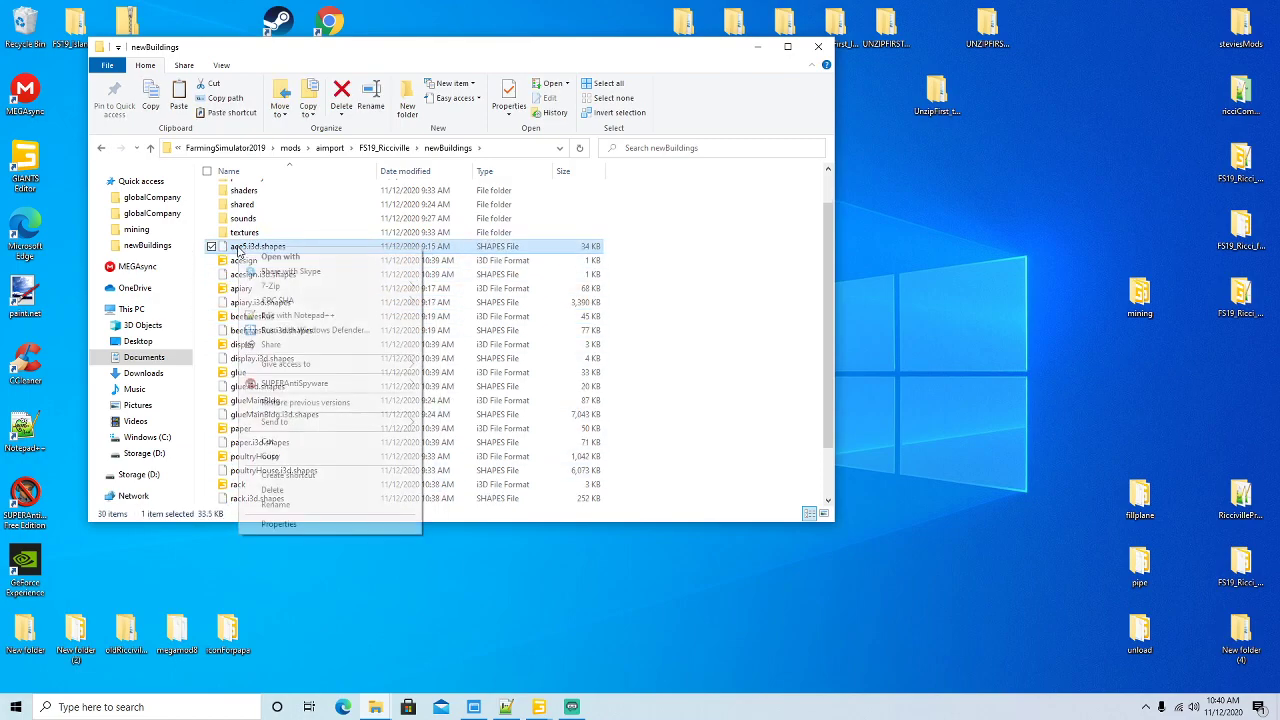
pyautogui.click(272, 490)
# - Open acesign.i3d in Notepad++ and shrink its window so the folder windows can be reached beside it
pyautogui.rightClick(250, 249)
pyautogui.click(305, 318)
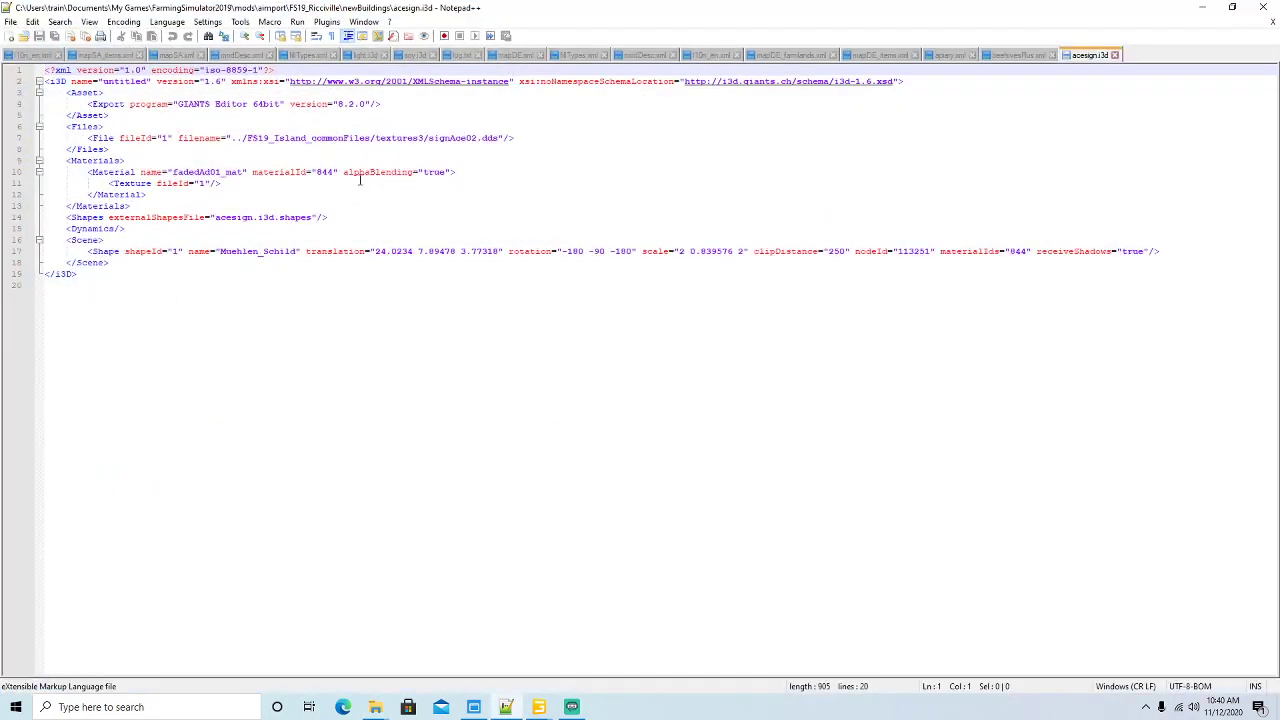
pyautogui.click(1232, 7)
pyautogui.moveTo(720, 69); pyautogui.dragTo(858, 173)
pyautogui.click(397, 131)
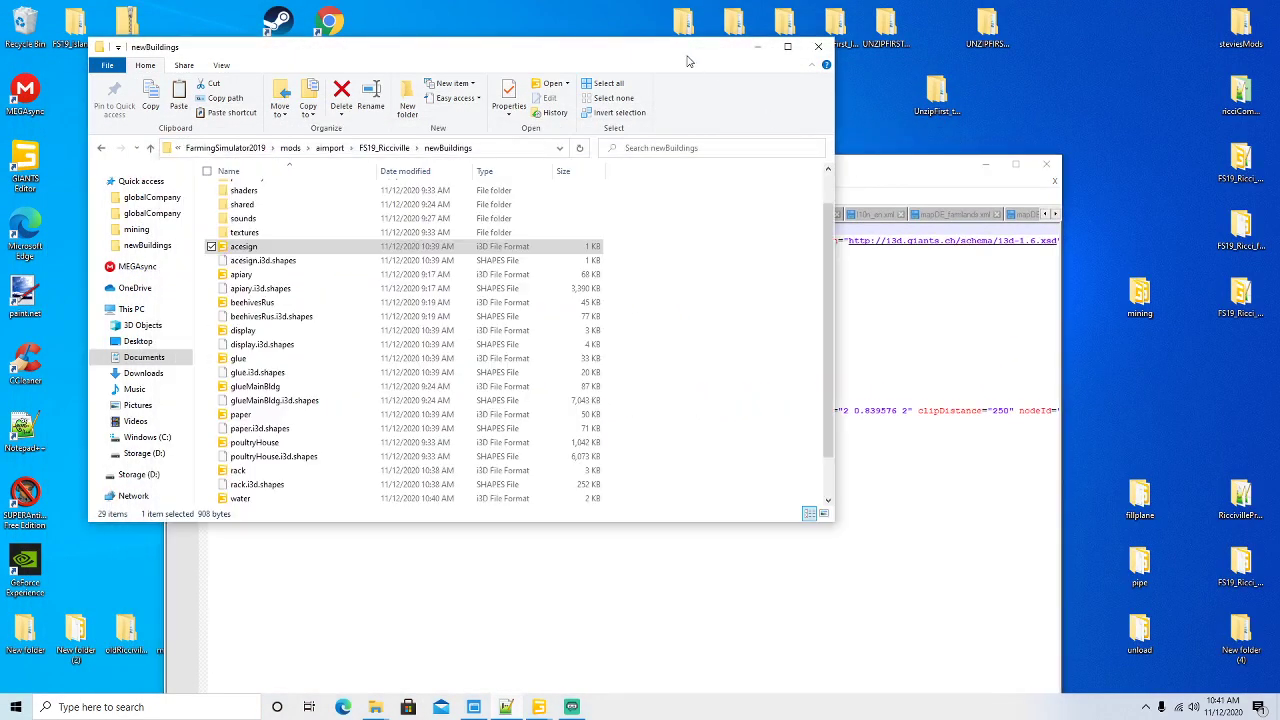
pyautogui.click(878, 189)
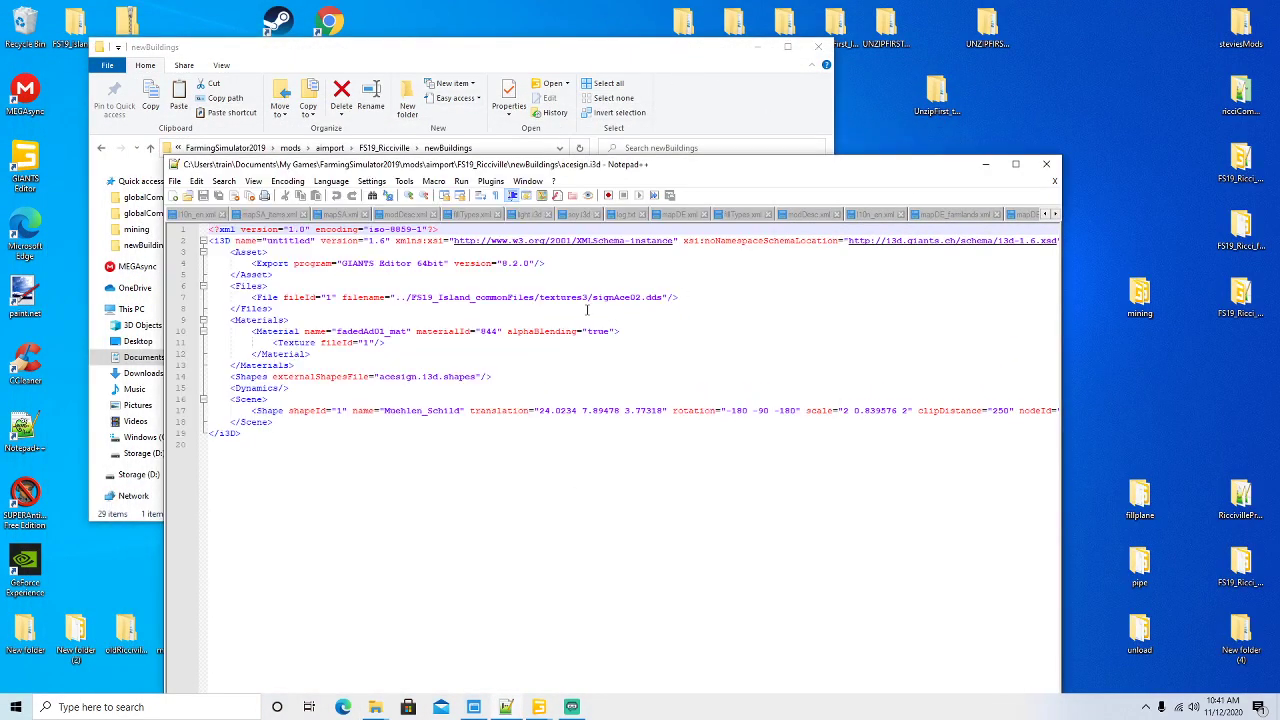
# - Move the newBuildings folder window aside and open its textures subfolder
pyautogui.click(527, 56)
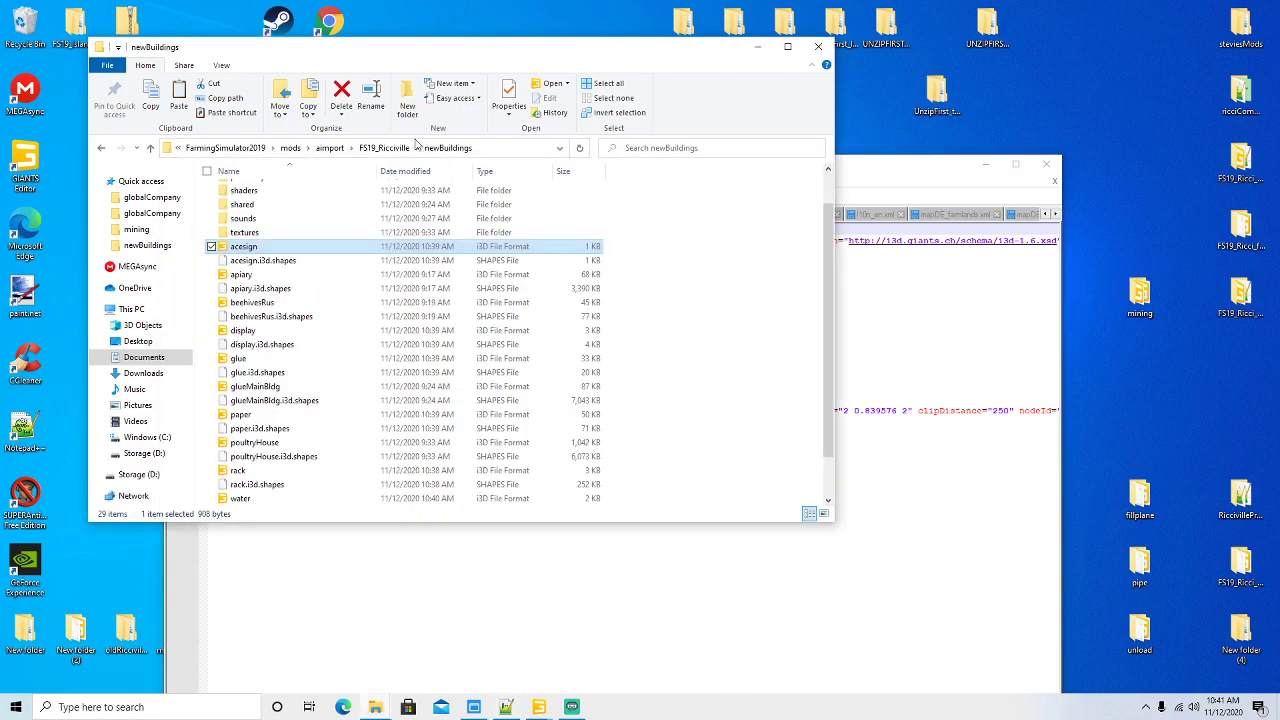
pyautogui.moveTo(524, 56); pyautogui.dragTo(453, 49)
pyautogui.doubleClick(173, 226)
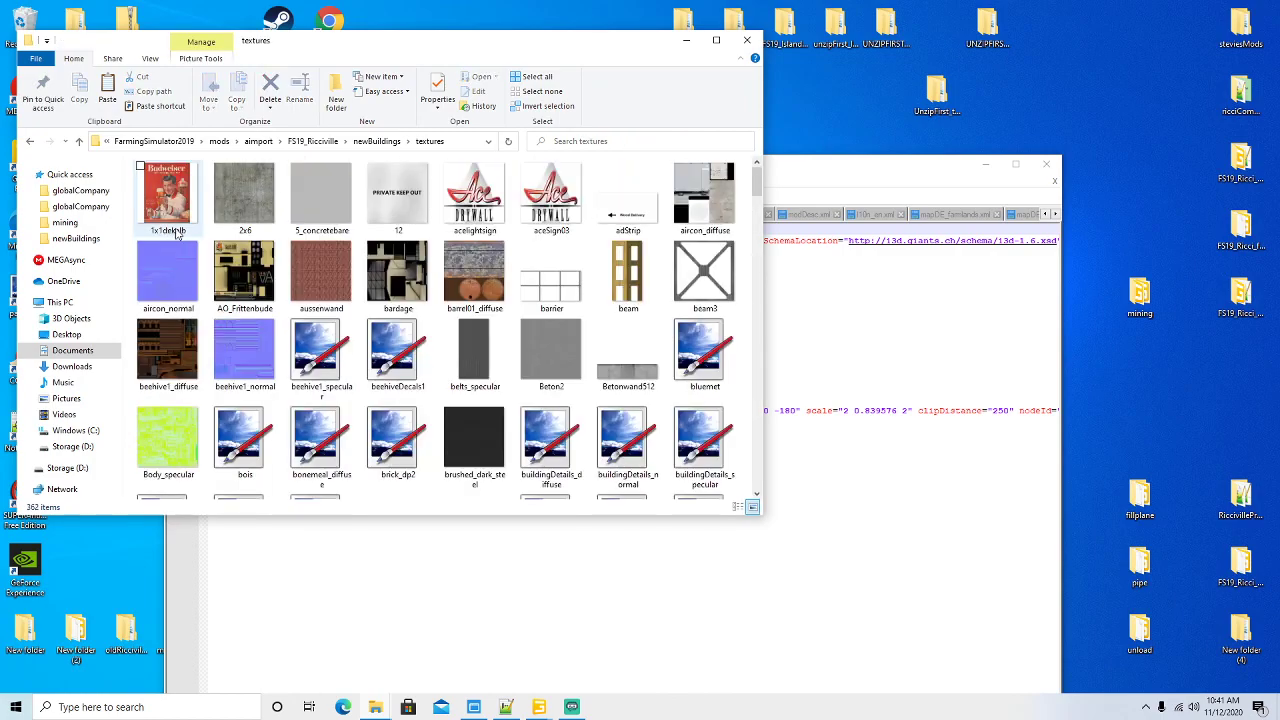
# - In the Ricci Islands folder window, open textures3 inside 16x's FS19_Island_commonFiles, checking the folder against the texture path in acesign.i3d
pyautogui.click(375, 707)
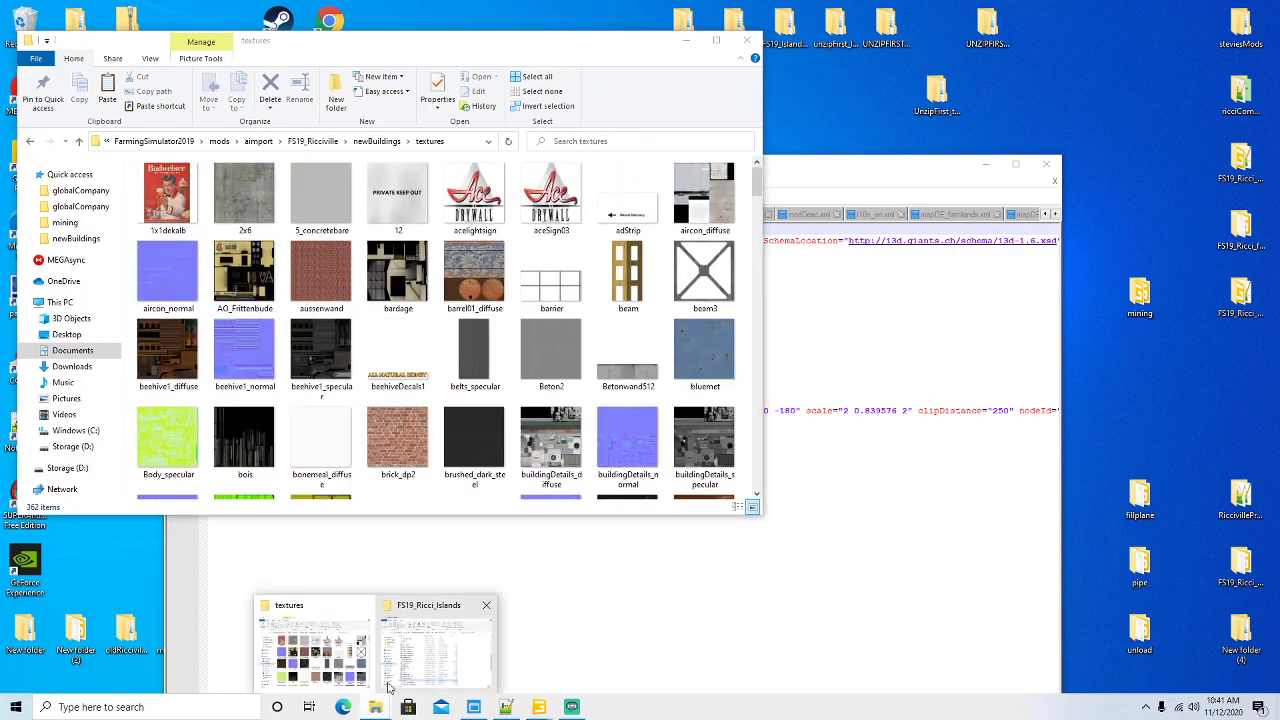
pyautogui.click(465, 621)
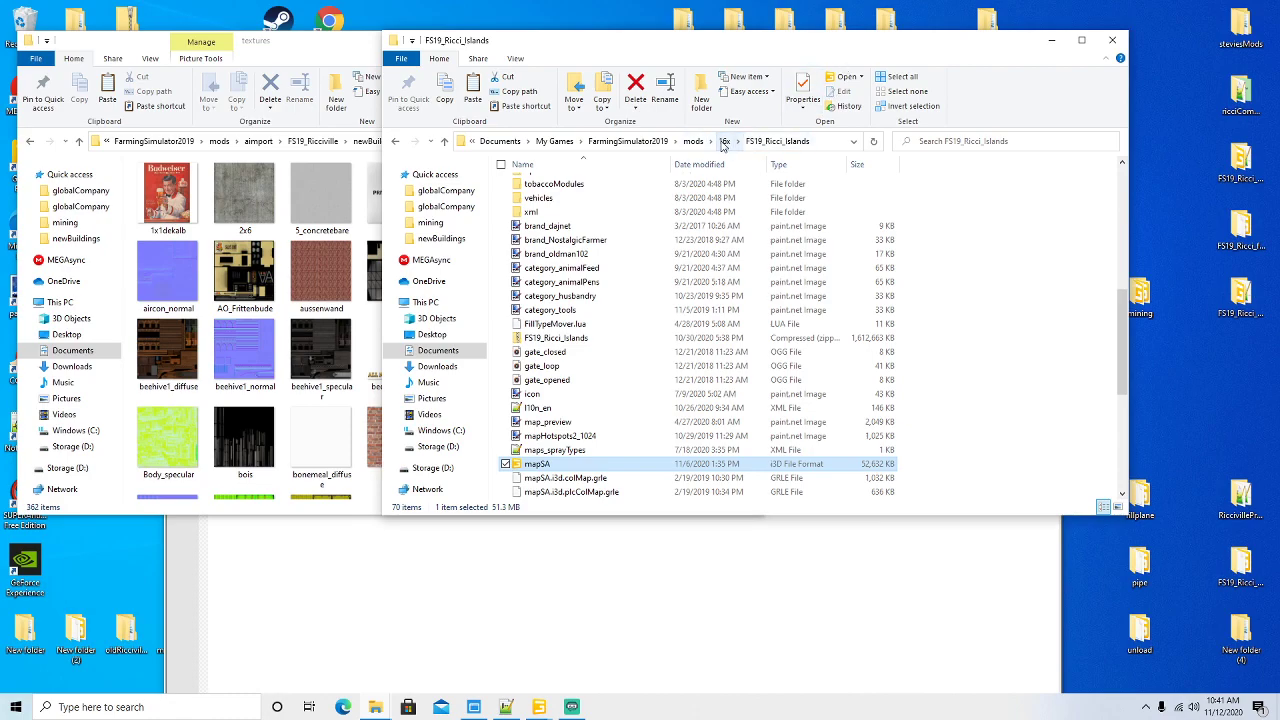
pyautogui.click(725, 142)
pyautogui.doubleClick(566, 186)
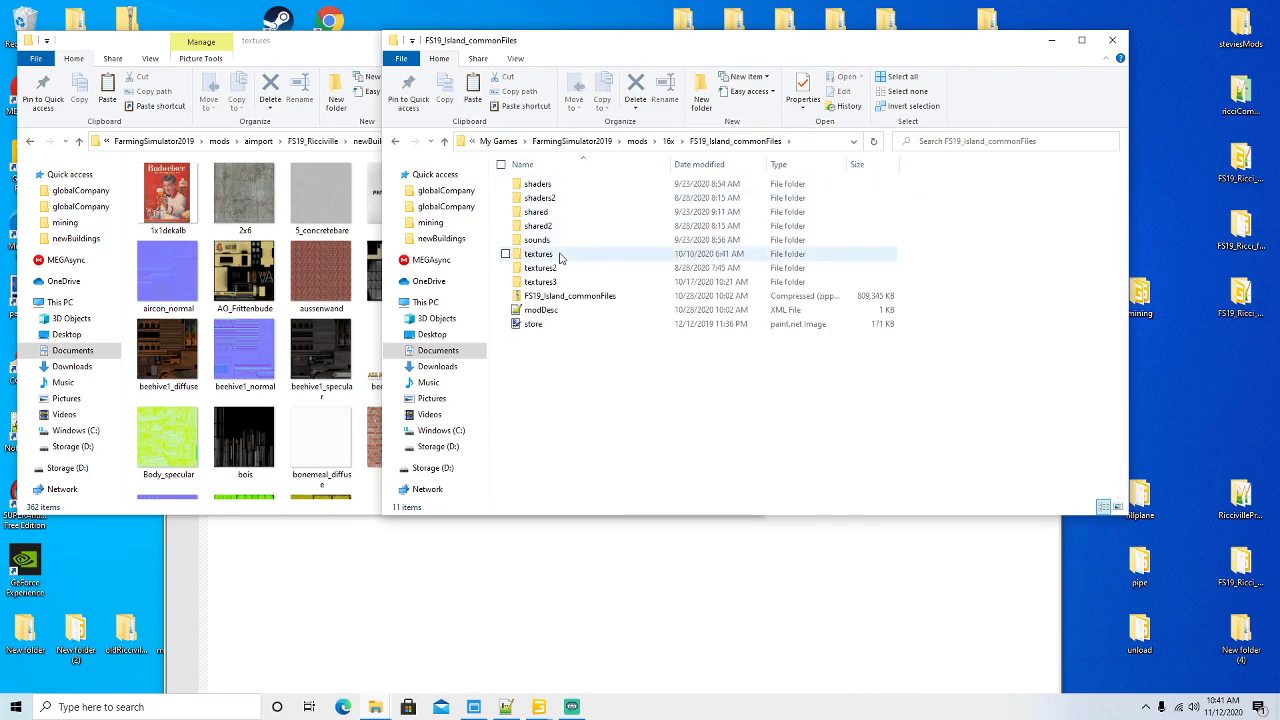
pyautogui.click(634, 543)
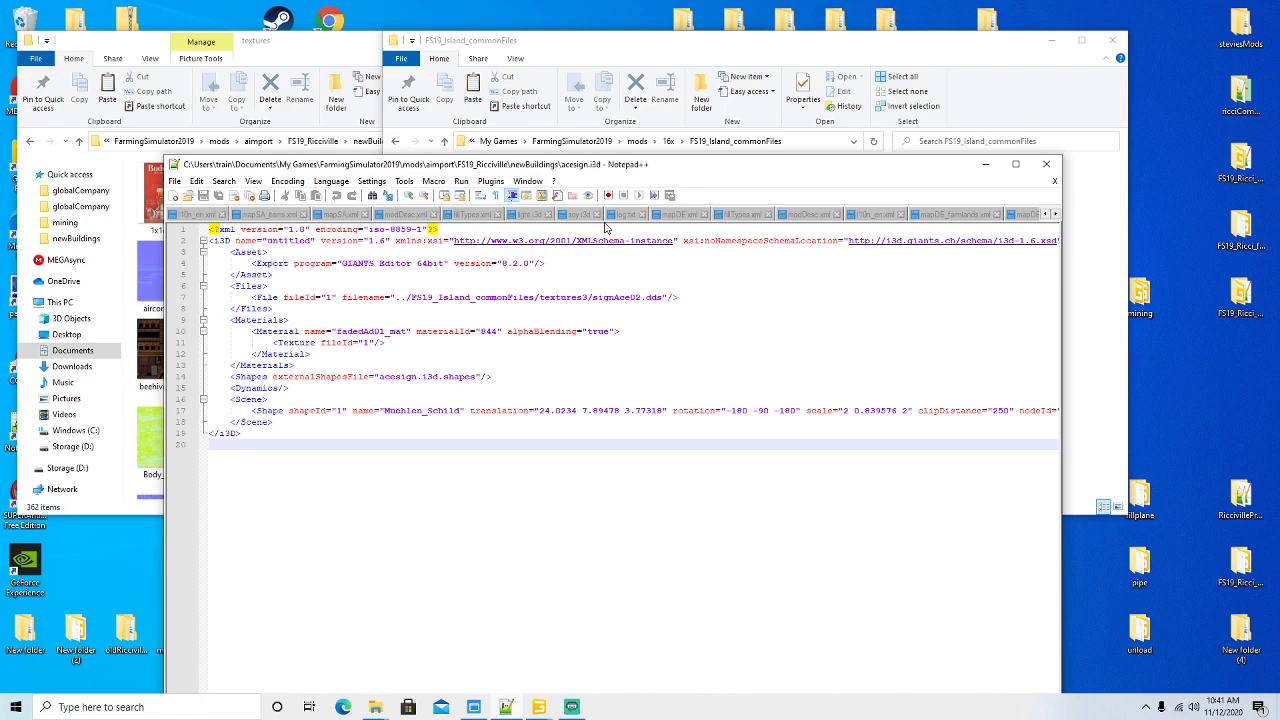
pyautogui.click(637, 45)
pyautogui.doubleClick(547, 286)
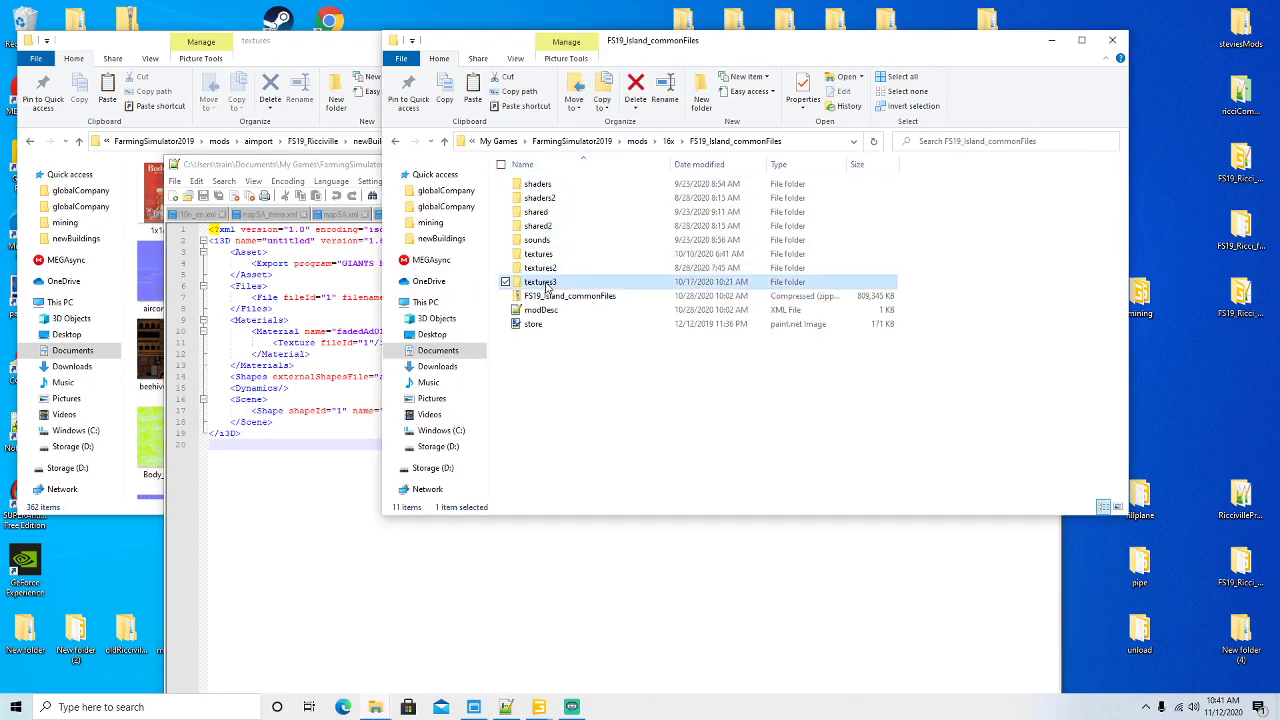
pyautogui.click(702, 613)
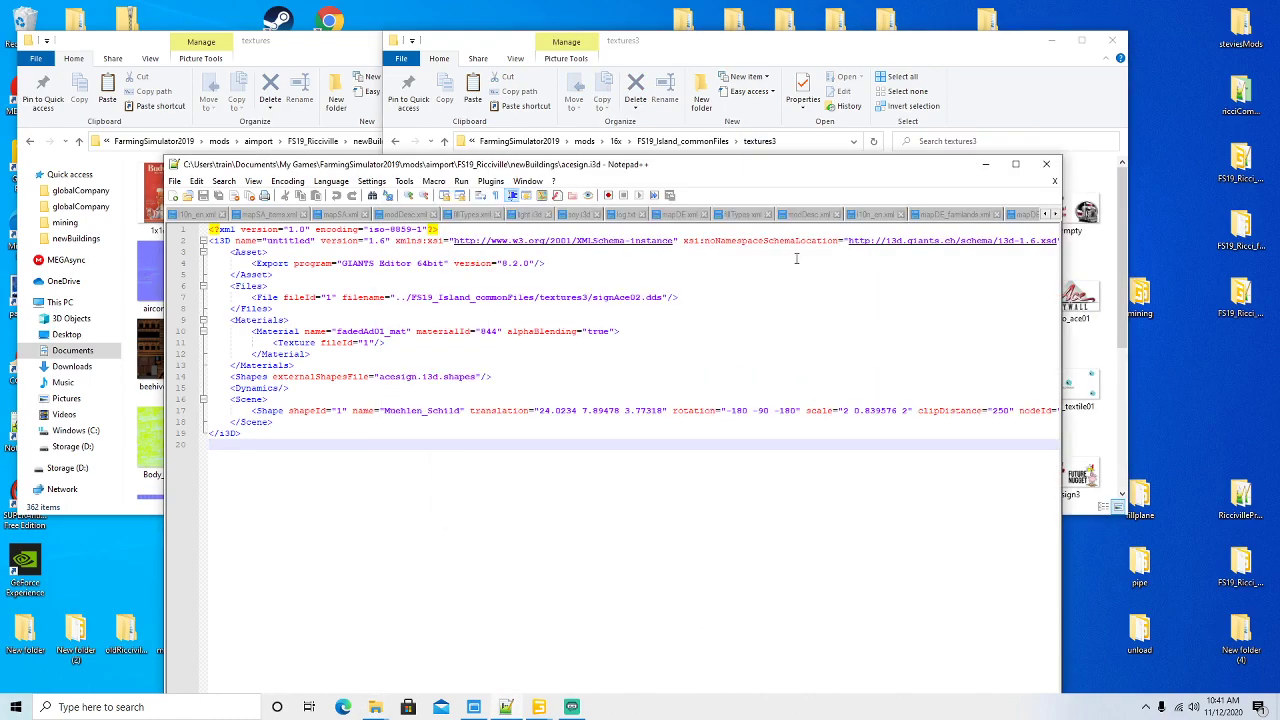
pyautogui.click(868, 52)
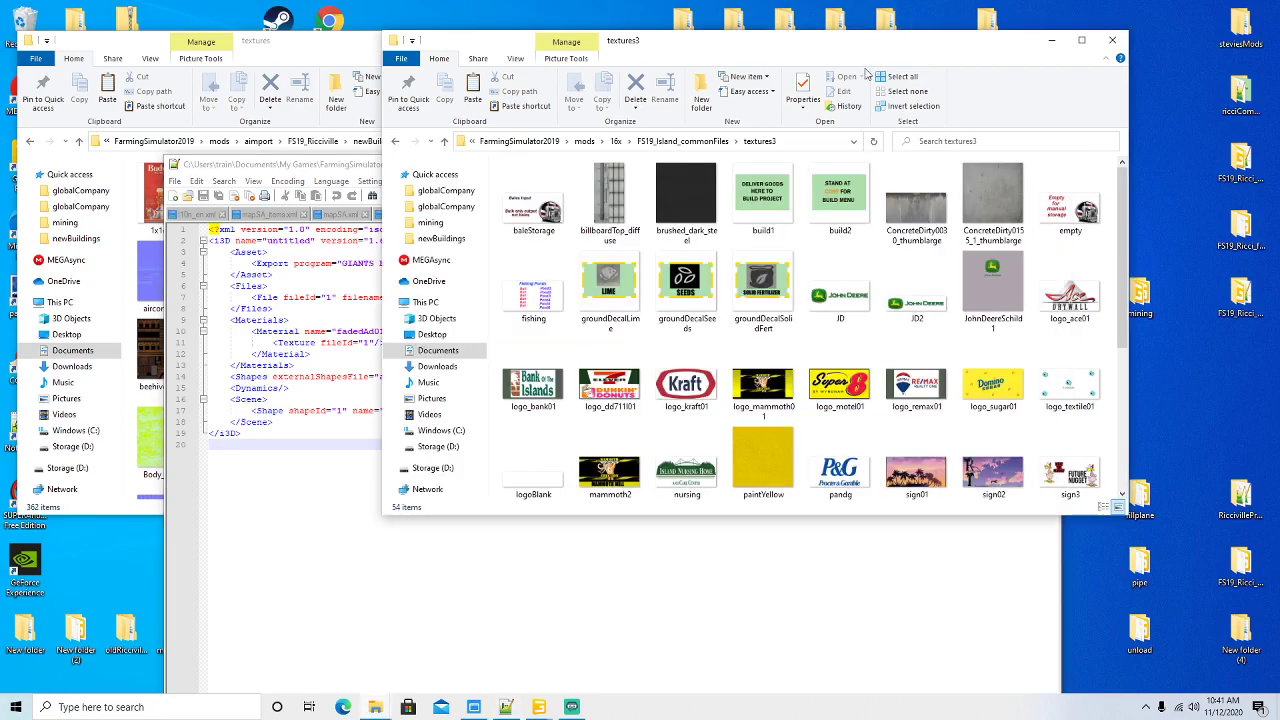
# - Copy the signAce02 texture from textures3 into the newBuildings textures folder
pyautogui.moveTo(1117, 318); pyautogui.dragTo(1130, 452)
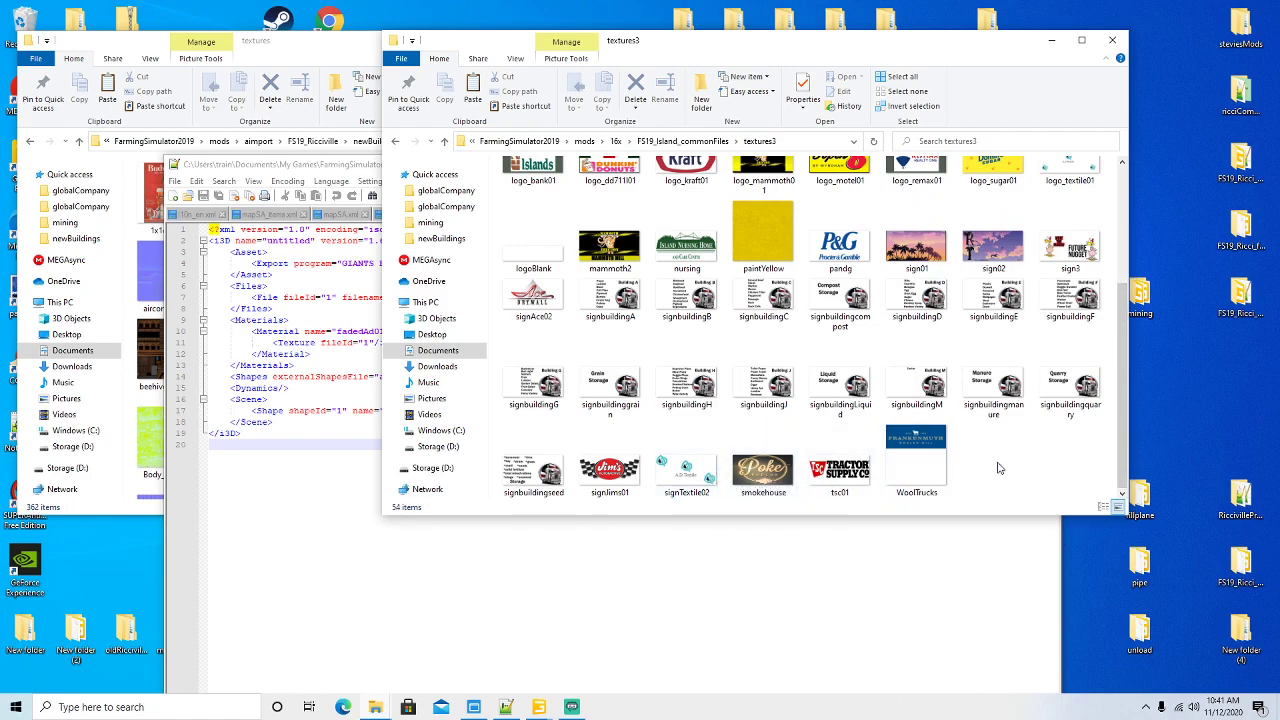
pyautogui.click(535, 302)
pyautogui.rightClick(536, 304)
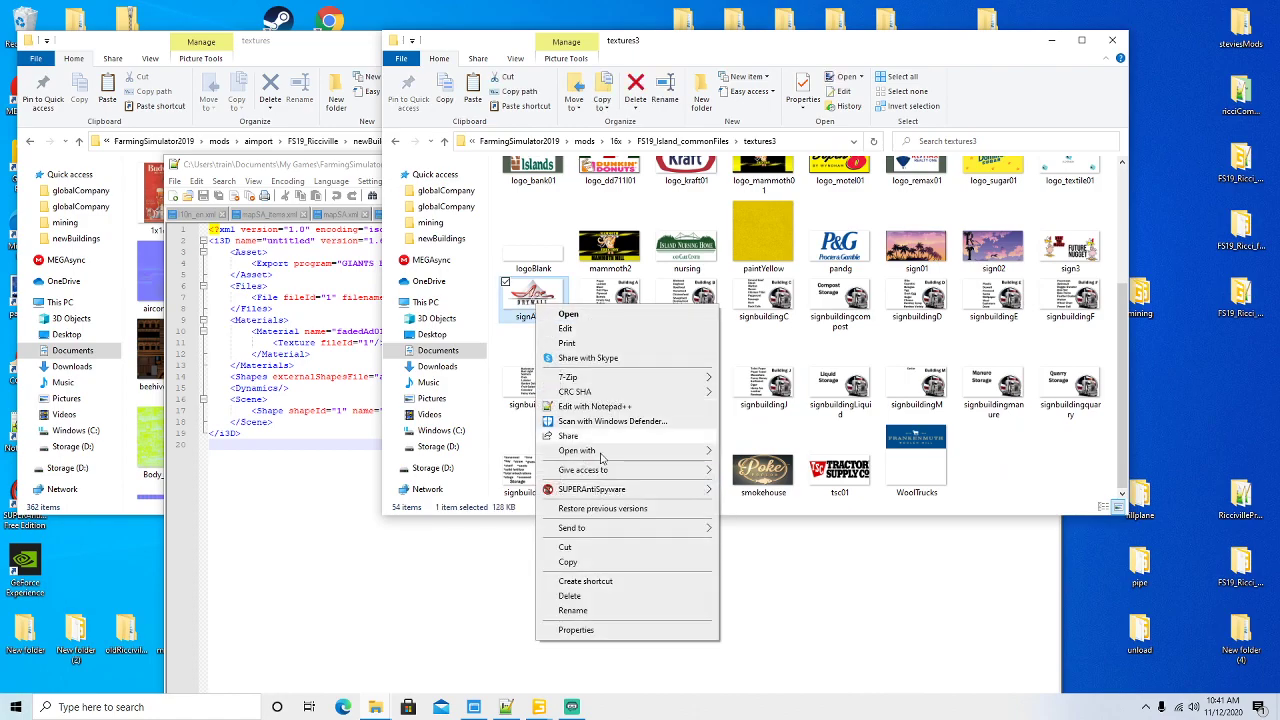
pyautogui.click(575, 560)
pyautogui.click(295, 44)
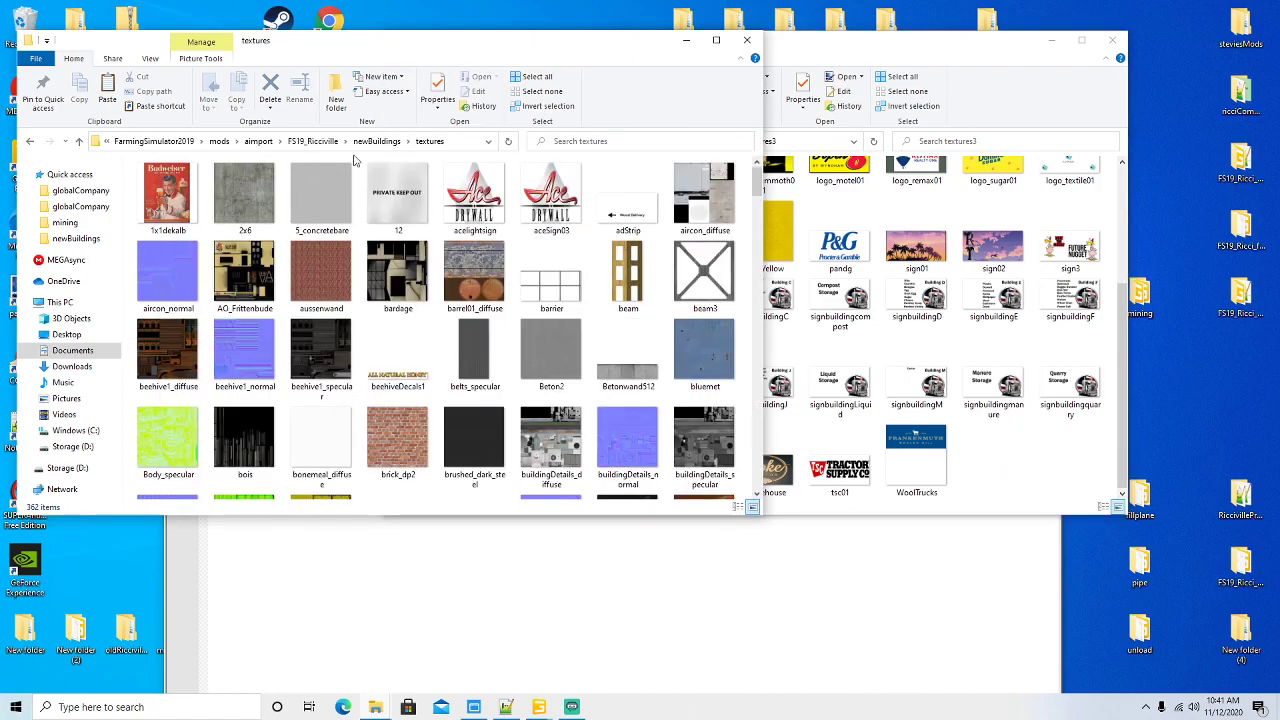
pyautogui.rightClick(516, 239)
pyautogui.click(543, 330)
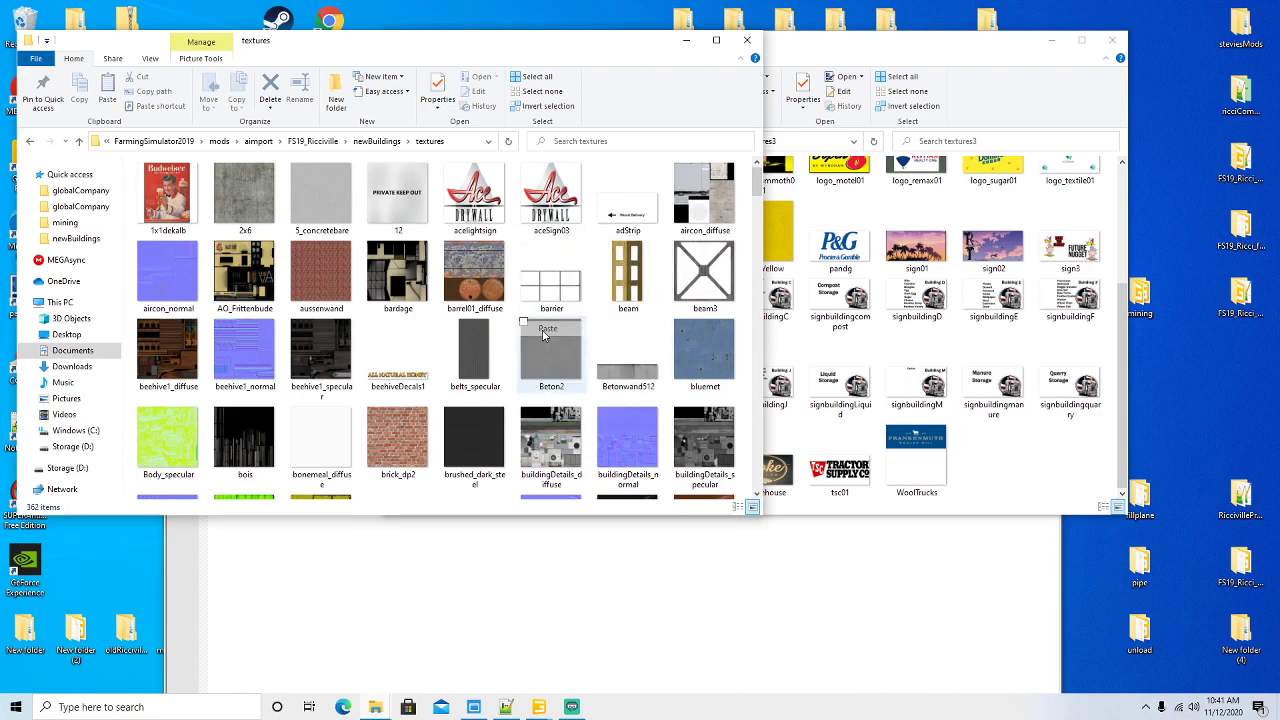
# - Shorten the texture path in acesign.i3d to textures/signAce02.dds, then save and close the file
pyautogui.click(502, 537)
pyautogui.click(539, 297)
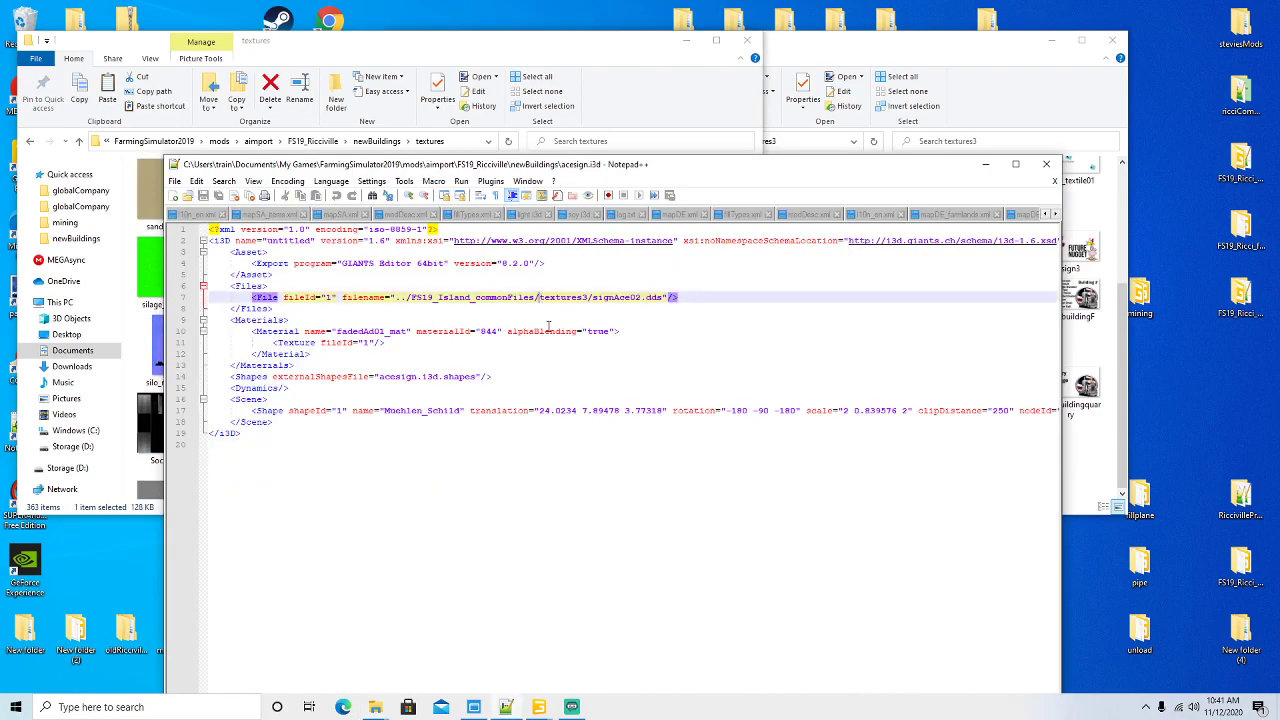
pyautogui.press('BackSpace')
pyautogui.press('BackSpace')
pyautogui.press('BackSpace')
pyautogui.press('BackSpace')
pyautogui.press('BackSpace')
pyautogui.press('BackSpace')
pyautogui.press('BackSpace')
pyautogui.press('BackSpace')
pyautogui.press('BackSpace')
pyautogui.press('BackSpace')
pyautogui.press('BackSpace')
pyautogui.press('BackSpace')
pyautogui.press('BackSpace')
pyautogui.press('BackSpace')
pyautogui.press('BackSpace')
pyautogui.press('BackSpace')
pyautogui.press('BackSpace')
pyautogui.press('BackSpace')
pyautogui.press('BackSpace')
pyautogui.press('BackSpace')
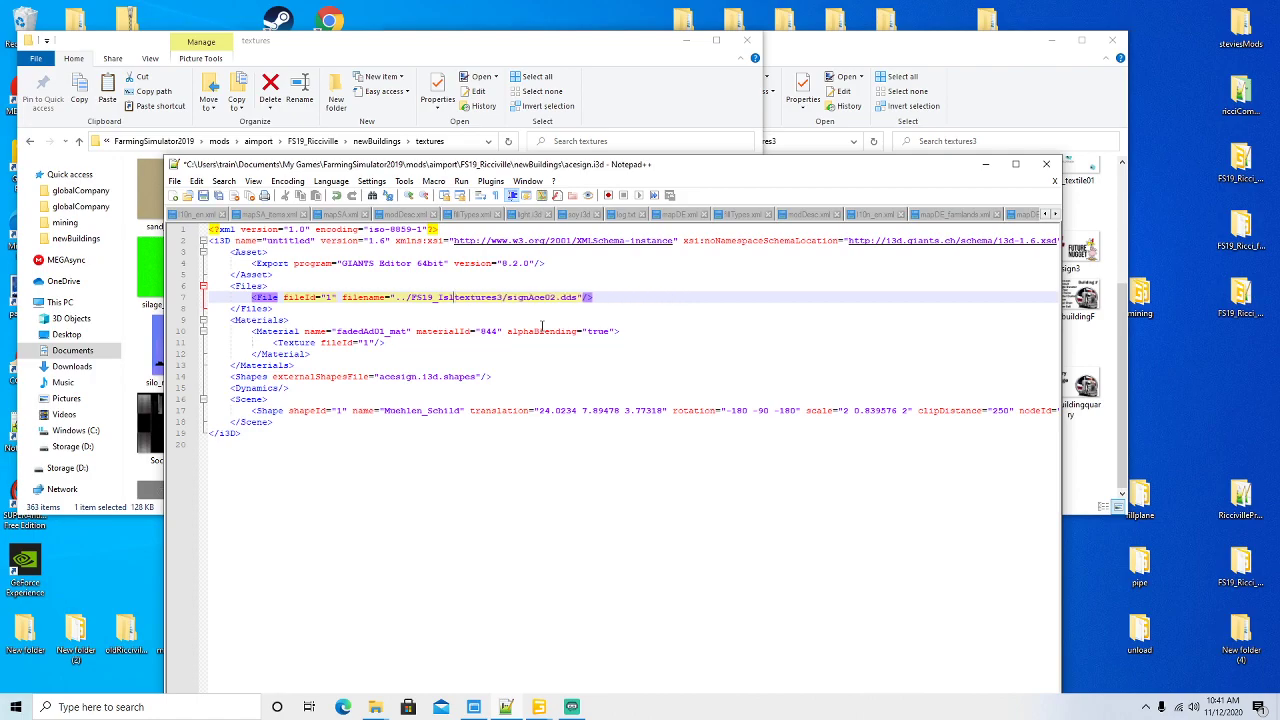
pyautogui.press('BackSpace')
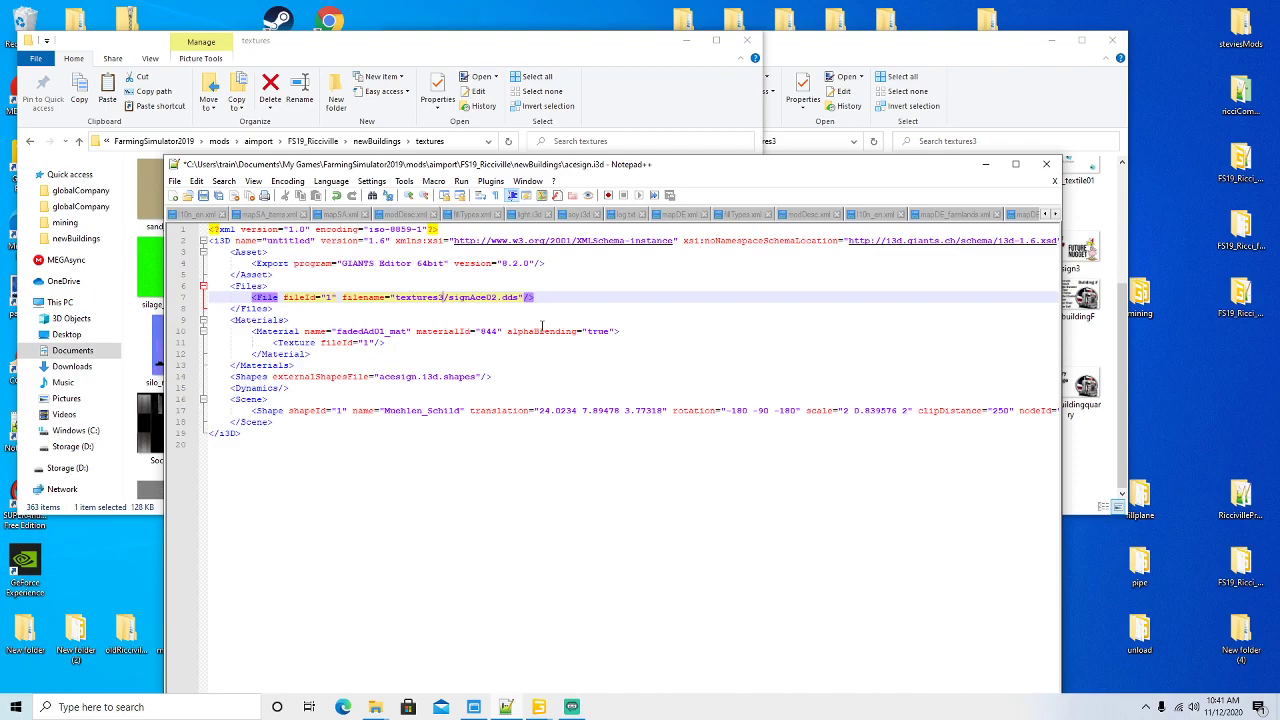
pyautogui.press('BackSpace')
pyautogui.click(203, 197)
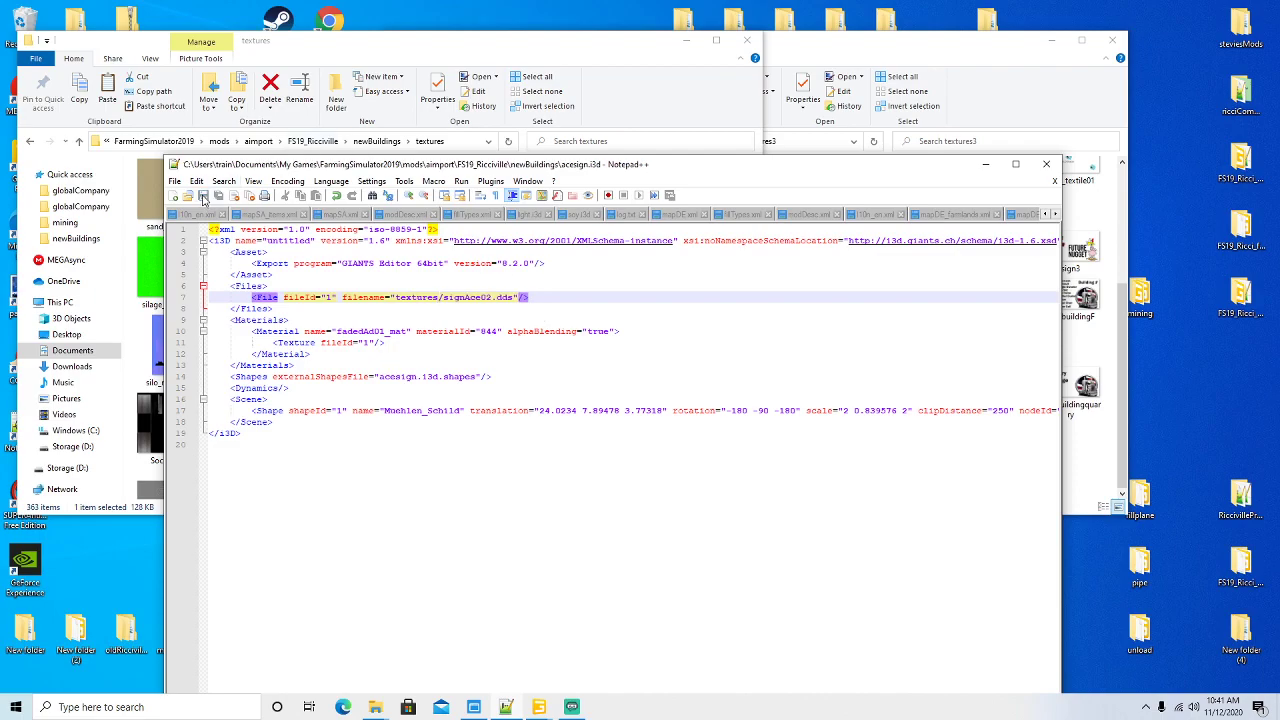
pyautogui.click(1015, 164)
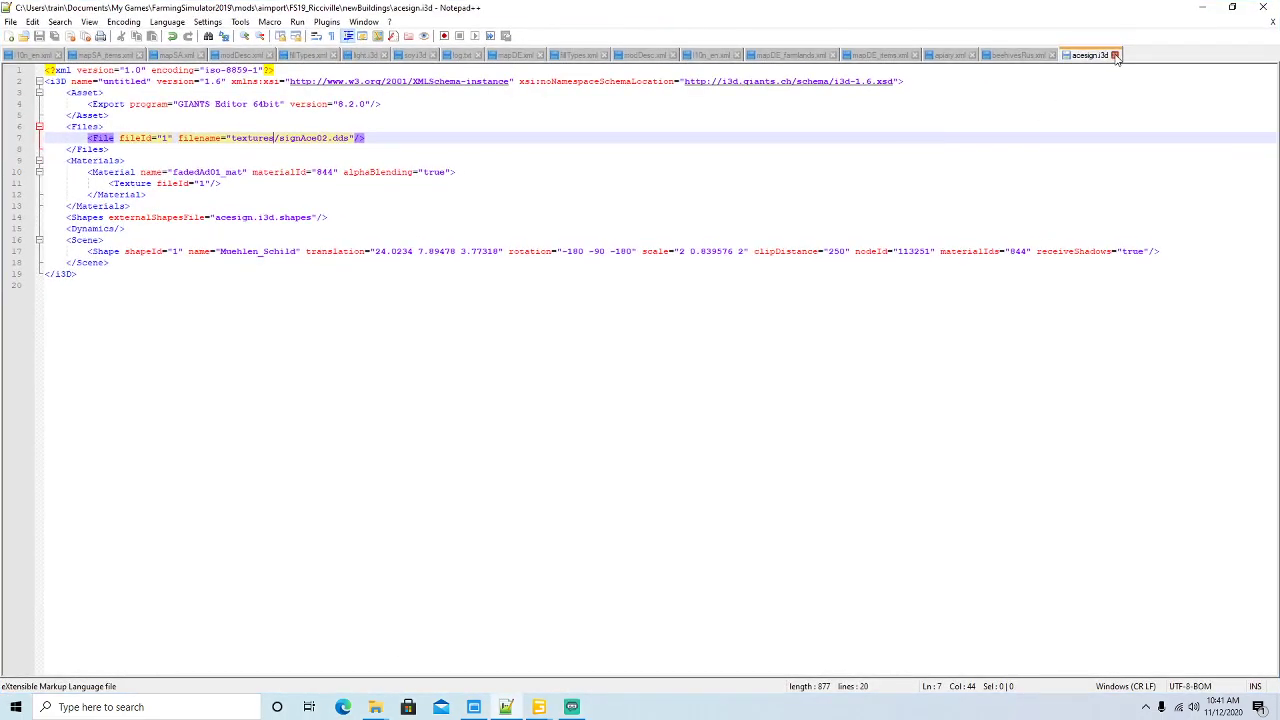
pyautogui.click(1115, 55)
pyautogui.click(1202, 7)
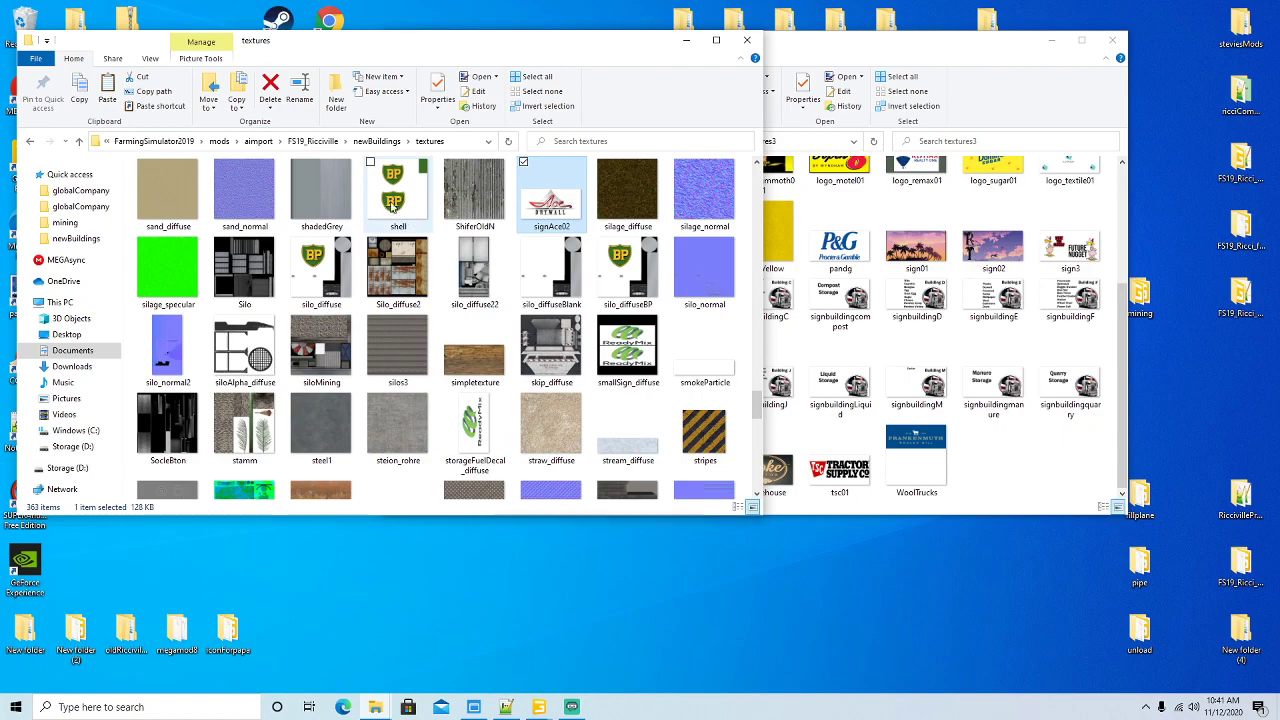
# - Return to the newBuildings folder and open glue.i3d in Notepad++
pyautogui.click(374, 141)
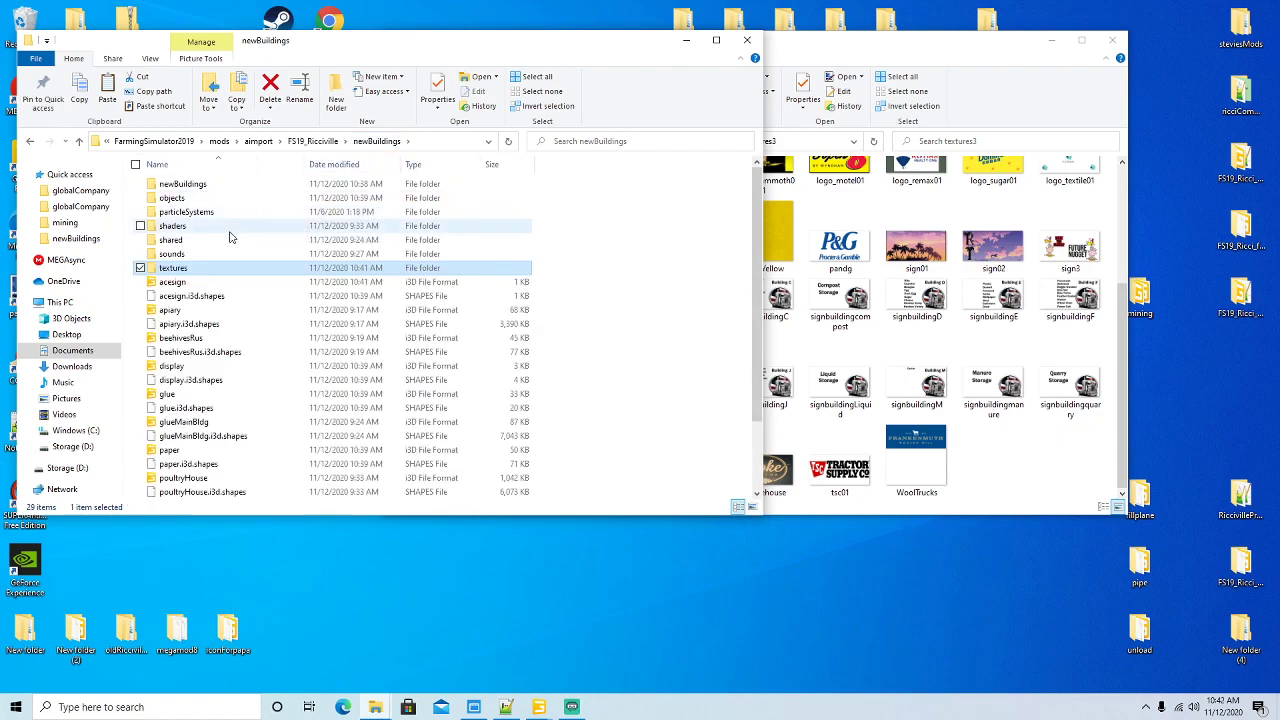
pyautogui.click(178, 283)
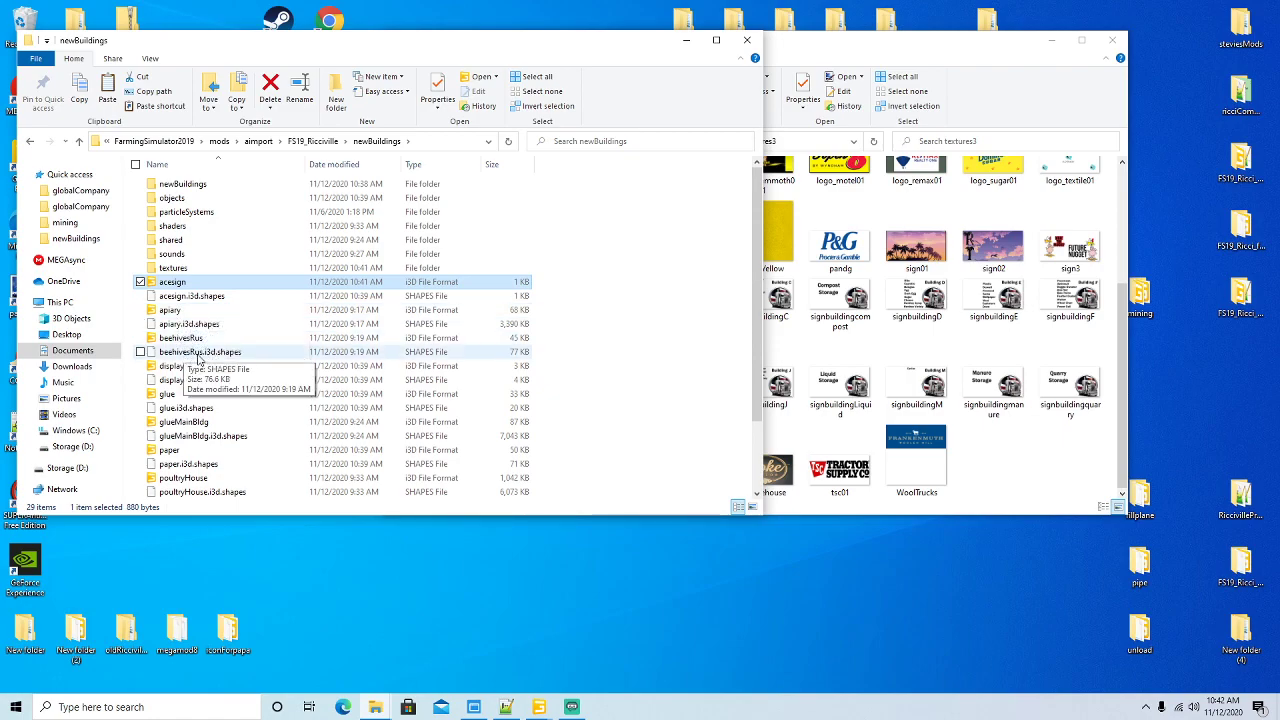
pyautogui.scroll(-1, 199, 358)
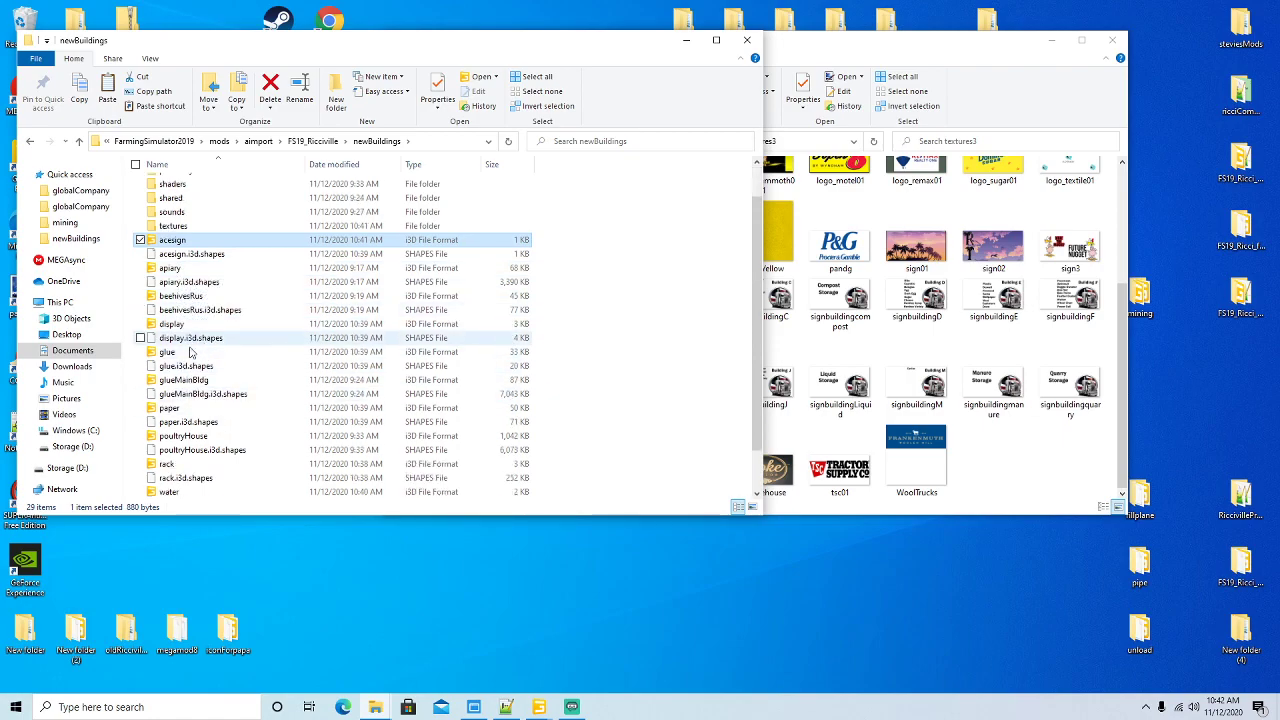
pyautogui.click(168, 354)
pyautogui.rightClick(168, 355)
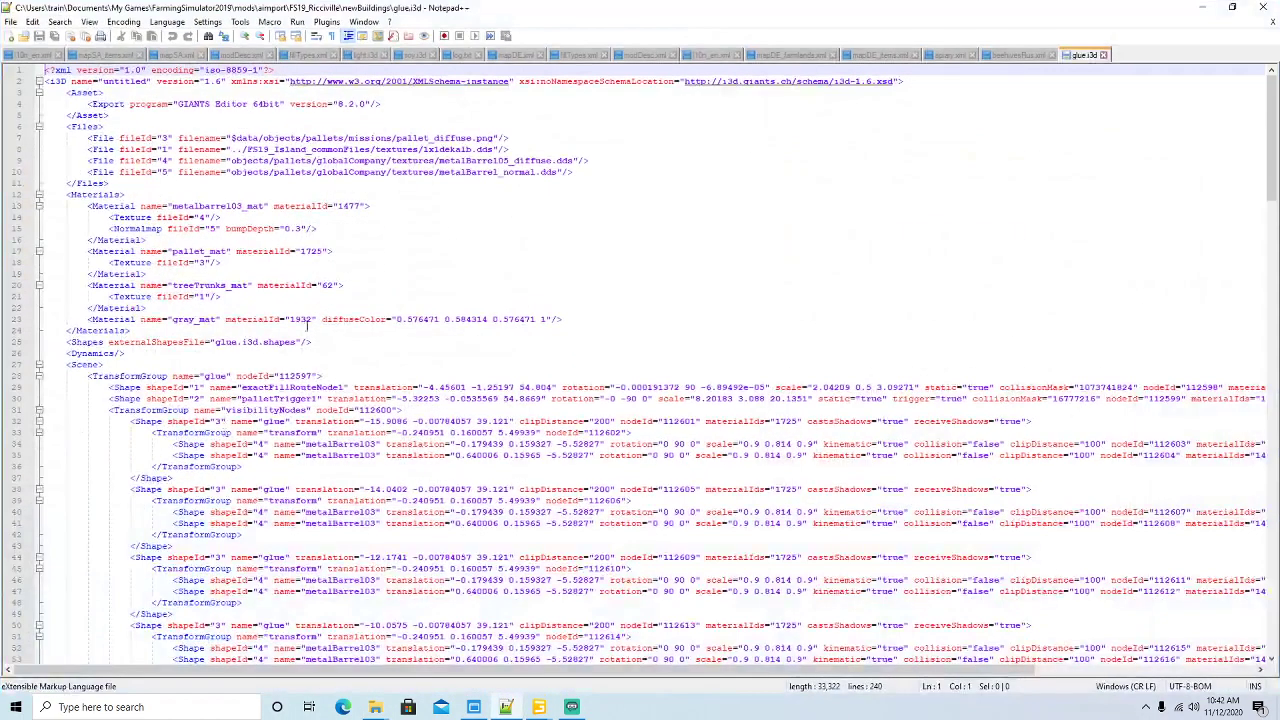
# - Shorten the fileId 1 path in glue.i3d to textures/1x1dekalb.dds and save the file
pyautogui.click(375, 148)
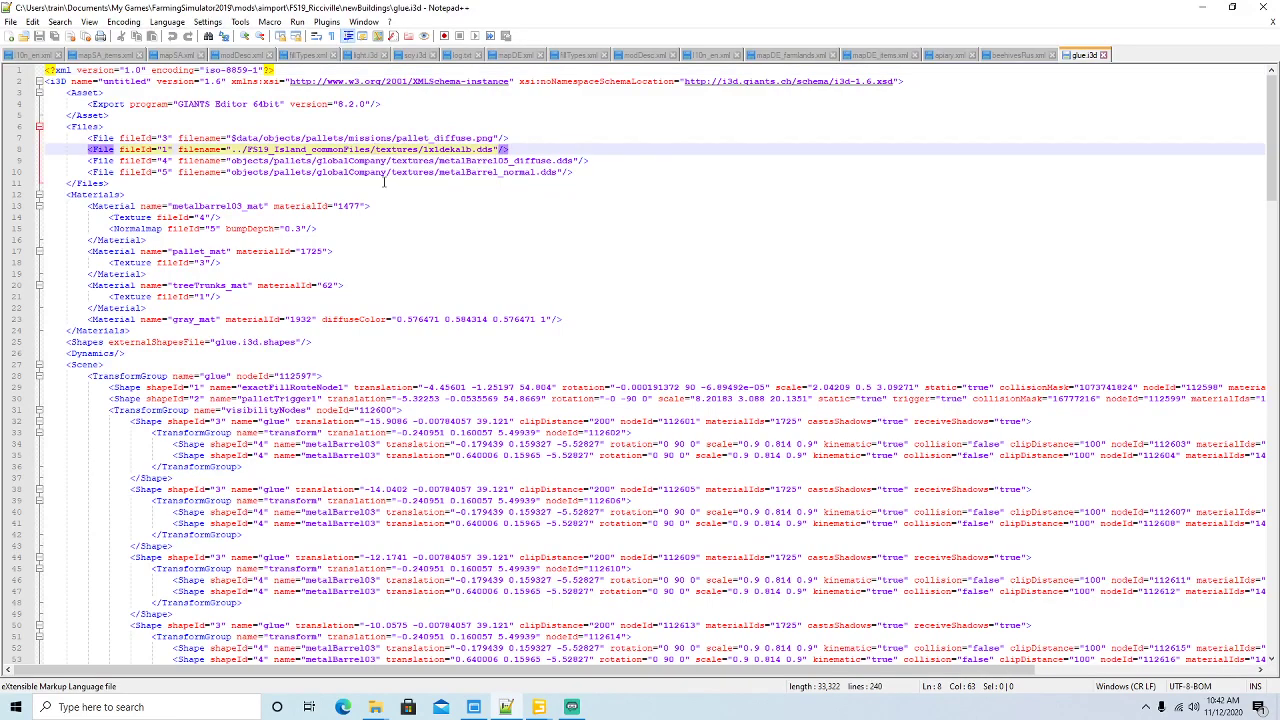
pyautogui.press('BackSpace')
pyautogui.press('BackSpace')
pyautogui.press('BackSpace')
pyautogui.press('BackSpace')
pyautogui.press('BackSpace')
pyautogui.press('BackSpace')
pyautogui.press('BackSpace')
pyautogui.press('BackSpace')
pyautogui.press('BackSpace')
pyautogui.press('BackSpace')
pyautogui.press('BackSpace')
pyautogui.press('BackSpace')
pyautogui.press('BackSpace')
pyautogui.press('BackSpace')
pyautogui.press('BackSpace')
pyautogui.press('BackSpace')
pyautogui.press('BackSpace')
pyautogui.press('BackSpace')
pyautogui.press('BackSpace')
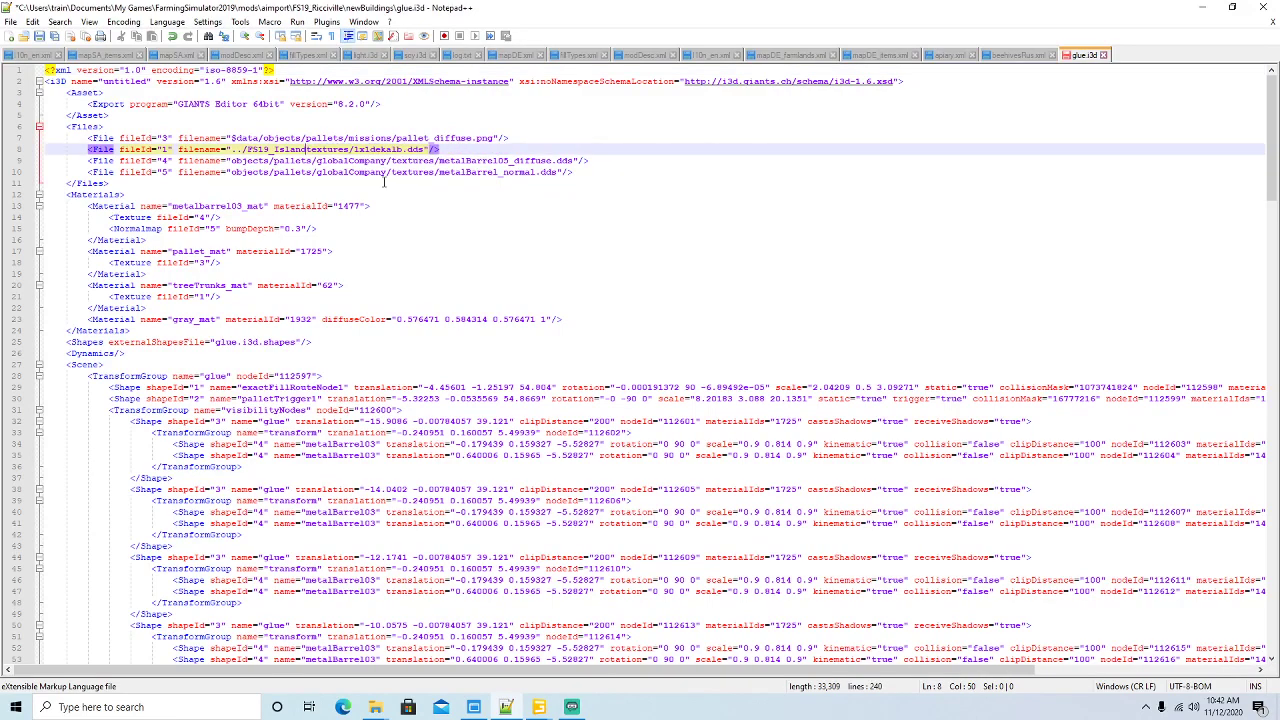
pyautogui.press('BackSpace')
pyautogui.press('BackSpace')
pyautogui.press('BackSpace')
pyautogui.press('BackSpace')
pyautogui.press('BackSpace')
pyautogui.press('BackSpace')
pyautogui.press('BackSpace')
pyautogui.press('BackSpace')
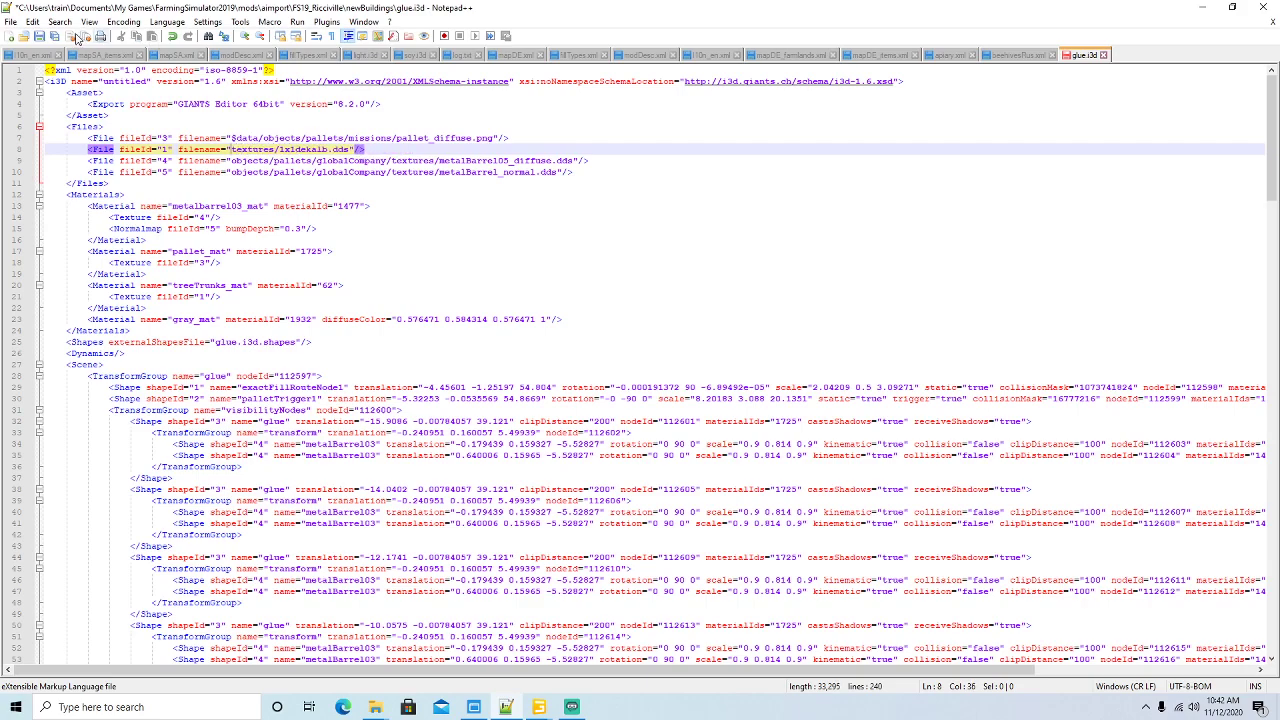
pyautogui.click(40, 36)
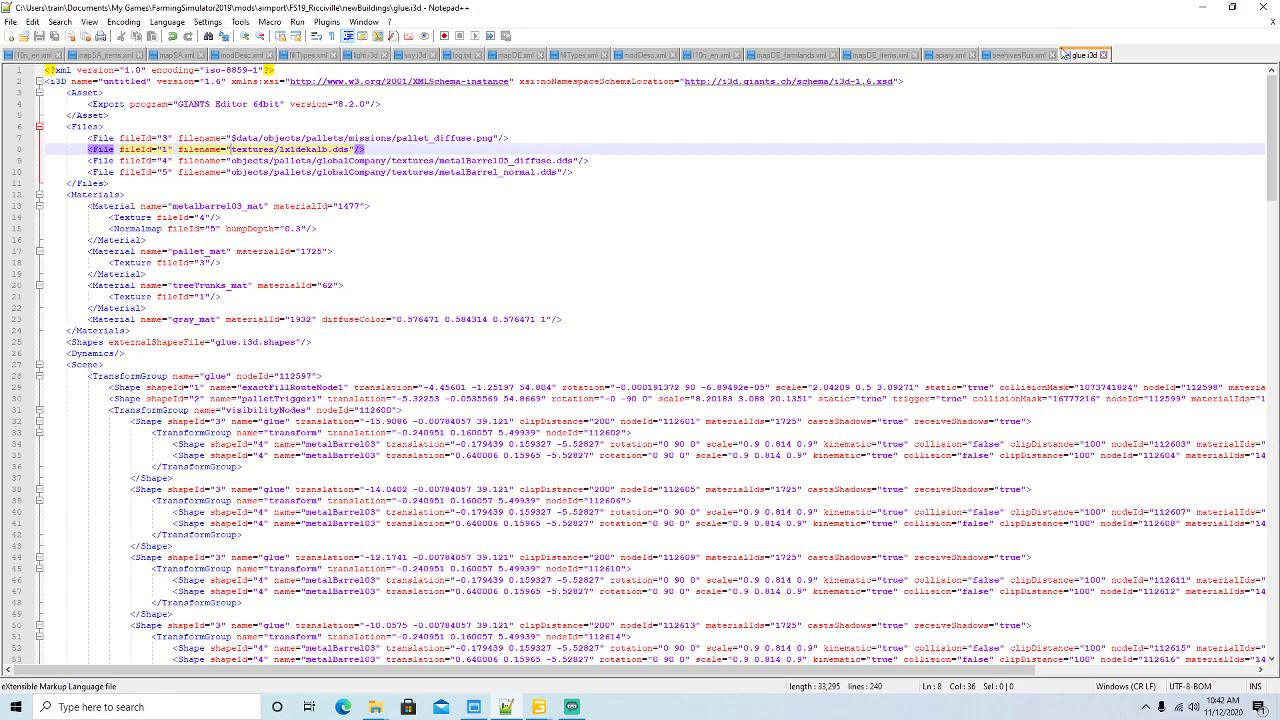
pyautogui.click(1202, 7)
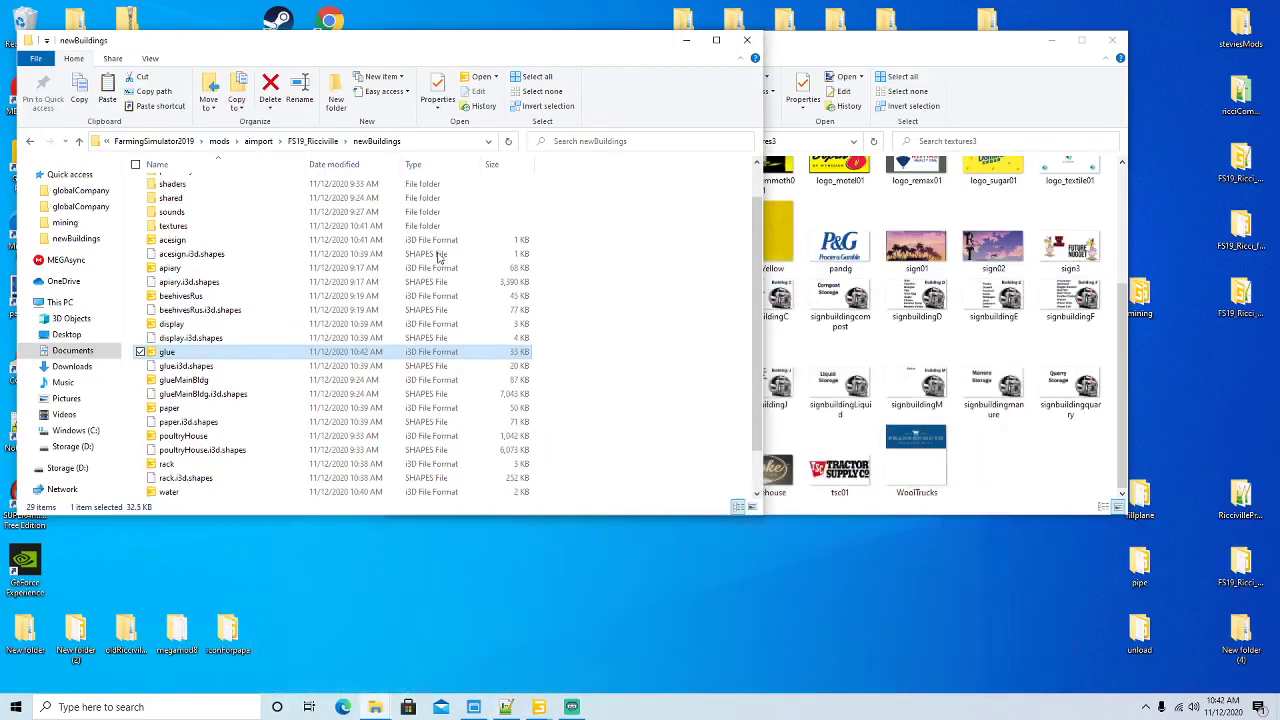
# - Open paper.i3d from newBuildings in Notepad++ and shrink its window so the folder windows can be reached
pyautogui.rightClick(168, 407)
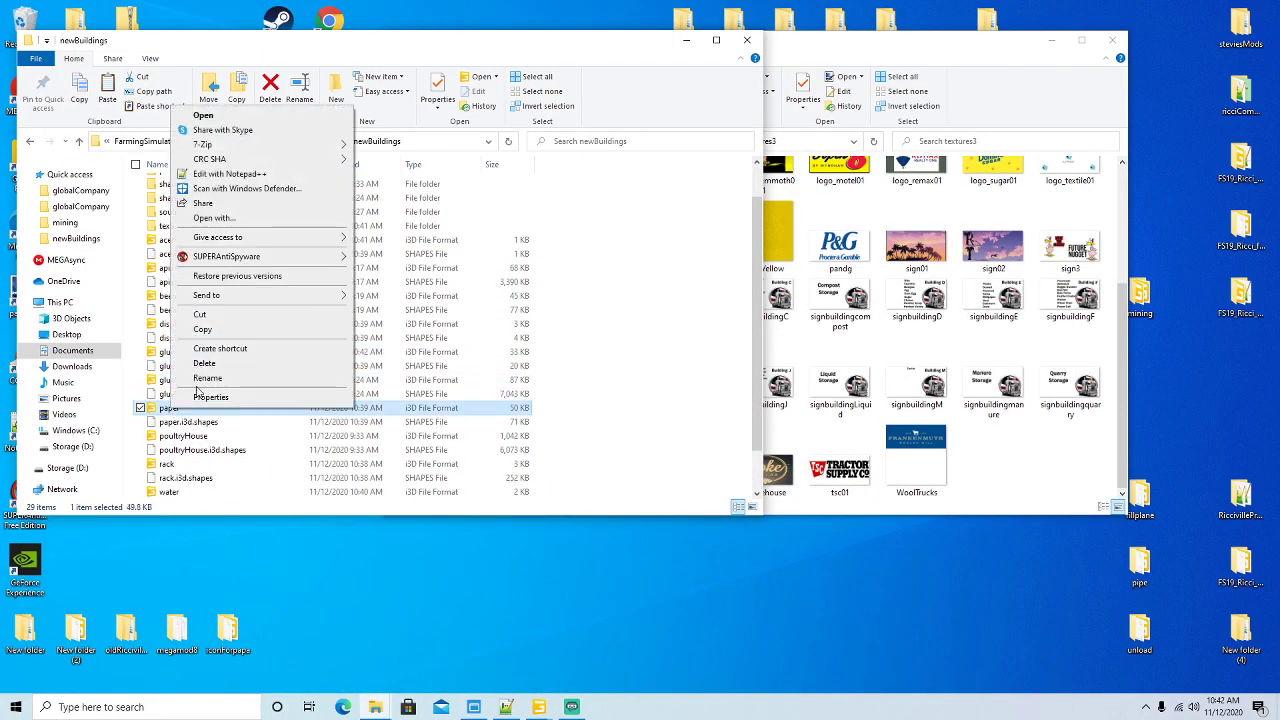
pyautogui.click(230, 174)
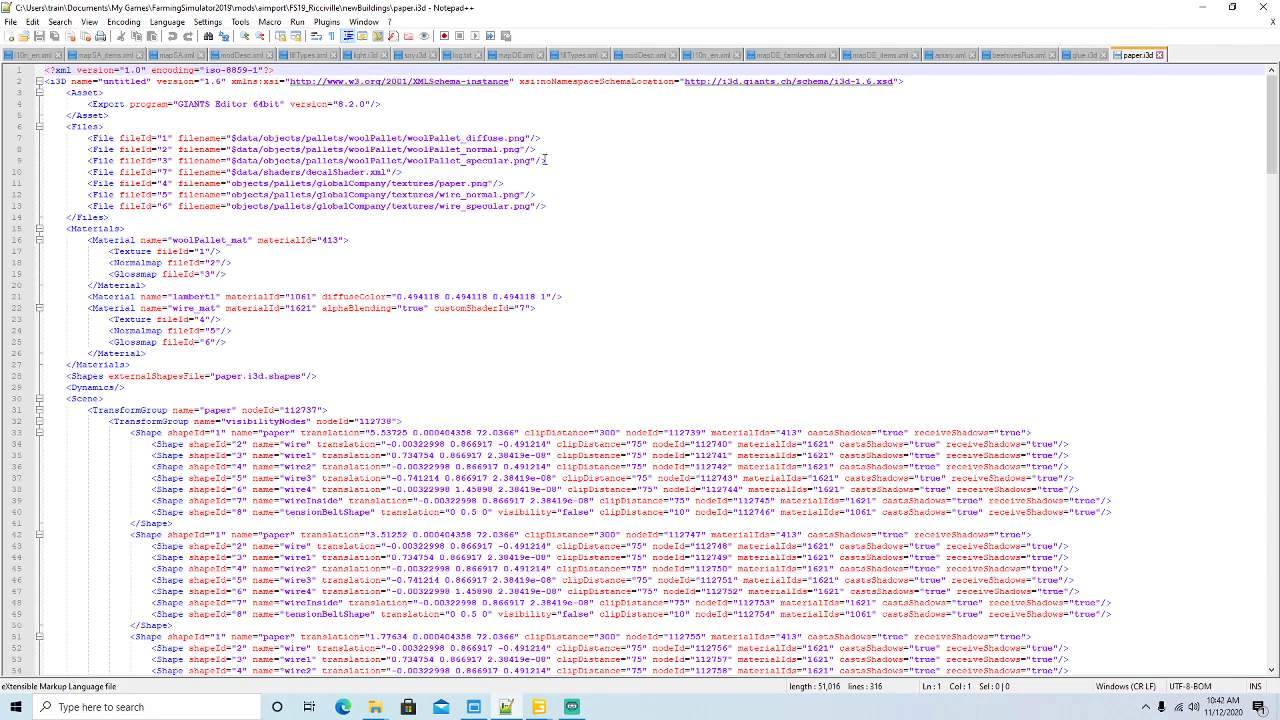
pyautogui.click(1233, 7)
pyautogui.click(633, 57)
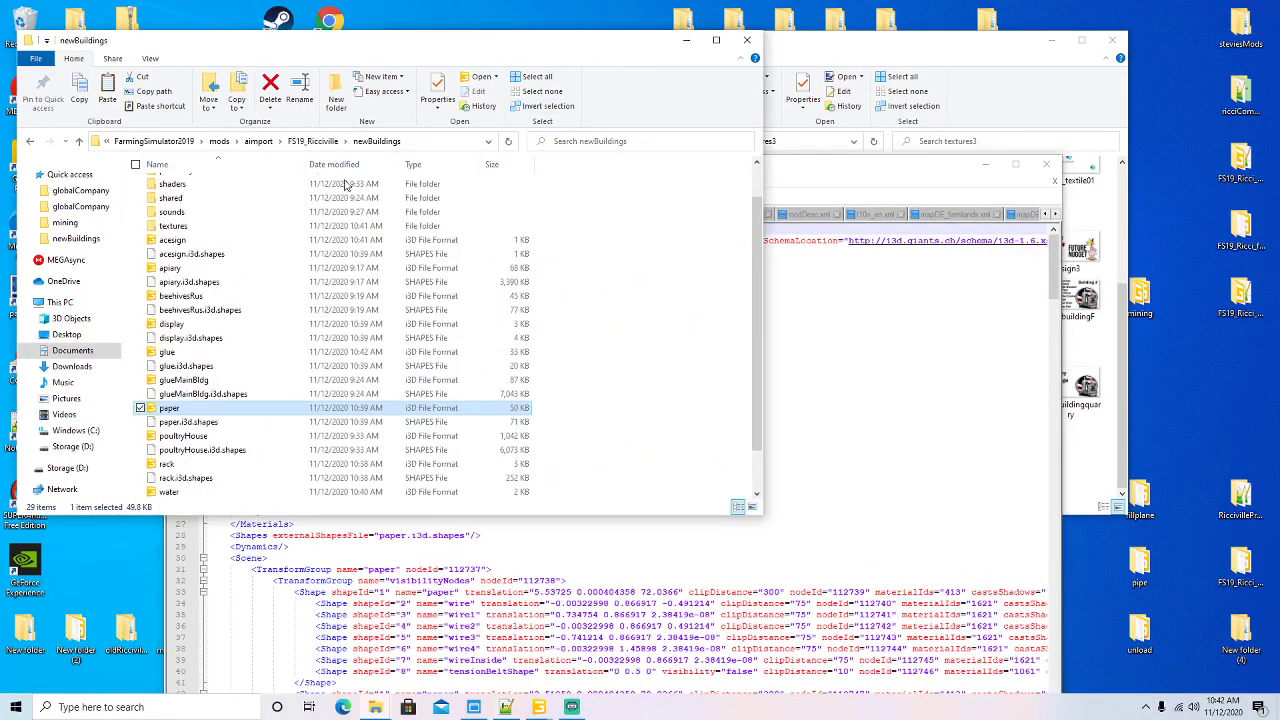
# - Copy all five textures from the objects/pallets/globalCompany/textures folder inside newBuildings
pyautogui.scroll(1, 268, 239)
pyautogui.doubleClick(175, 197)
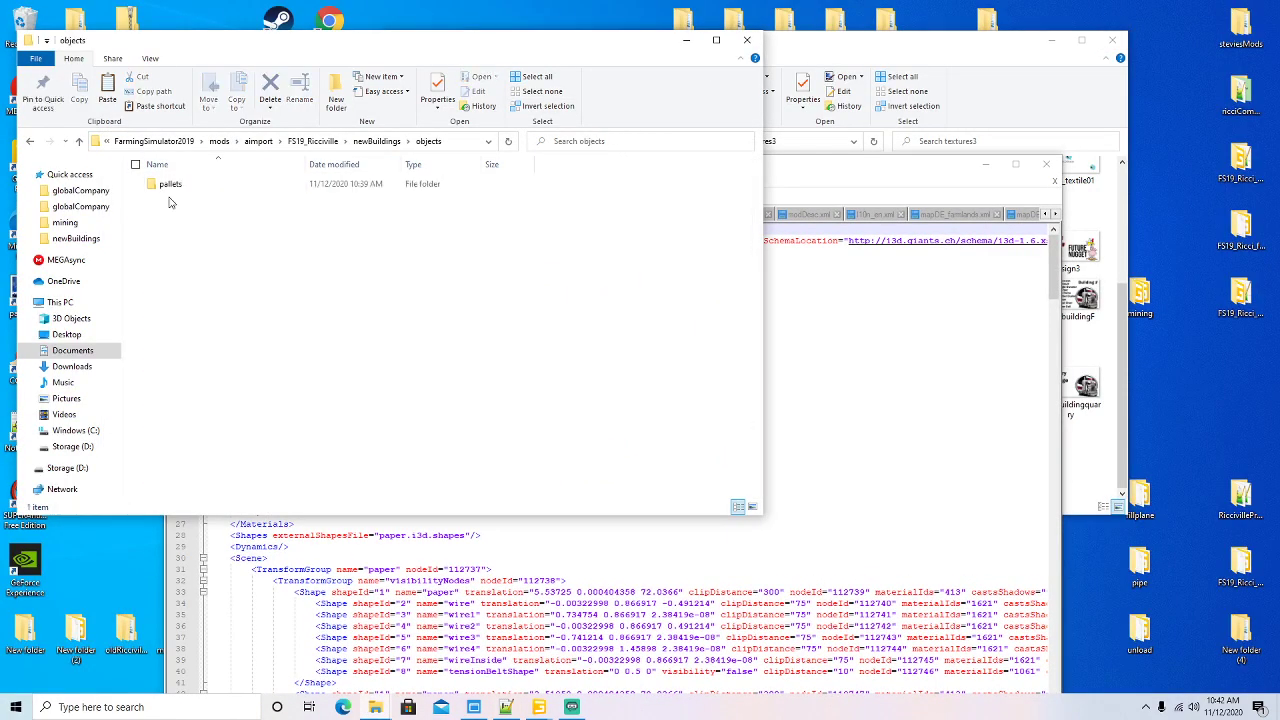
pyautogui.doubleClick(170, 185)
pyautogui.doubleClick(175, 188)
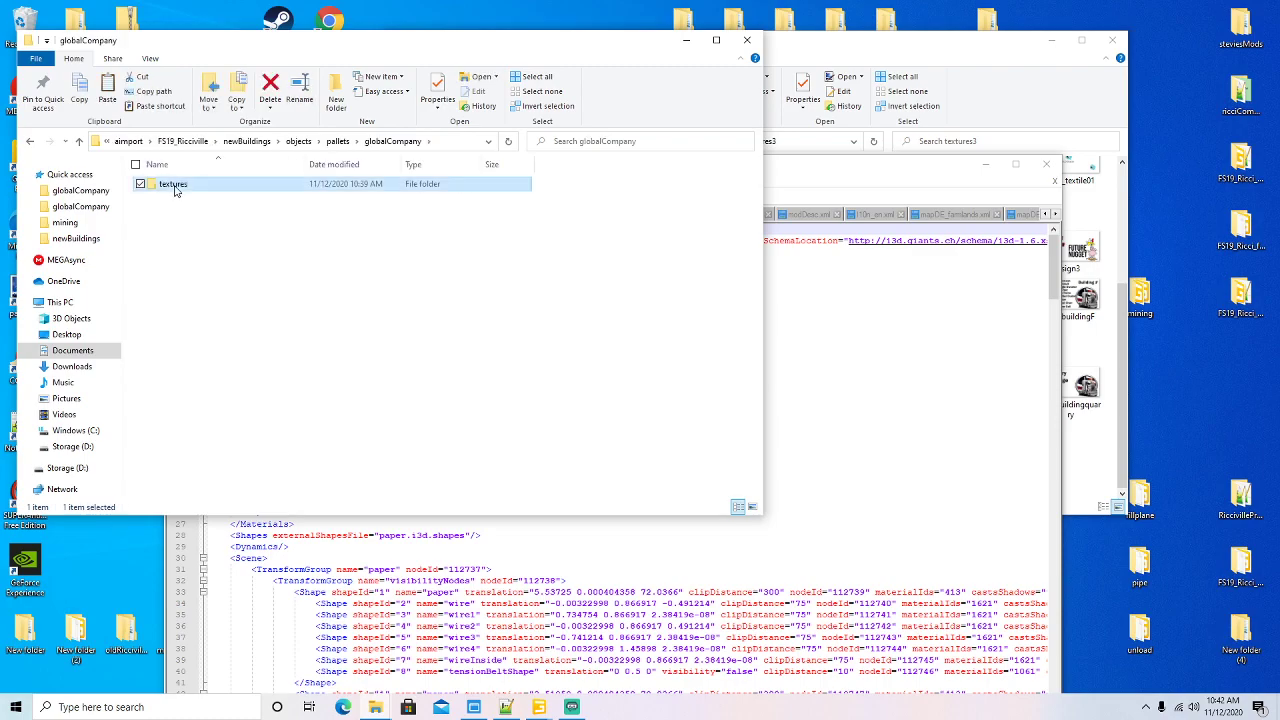
pyautogui.doubleClick(175, 188)
pyautogui.keyDown('ctrl'); pyautogui.click(175, 195); pyautogui.keyUp('ctrl')
pyautogui.keyDown('ctrl'); pyautogui.click(246, 195); pyautogui.keyUp('ctrl')
pyautogui.keyDown('ctrl'); pyautogui.click(325, 195); pyautogui.keyUp('ctrl')
pyautogui.keyDown('ctrl'); pyautogui.click(404, 198); pyautogui.keyUp('ctrl')
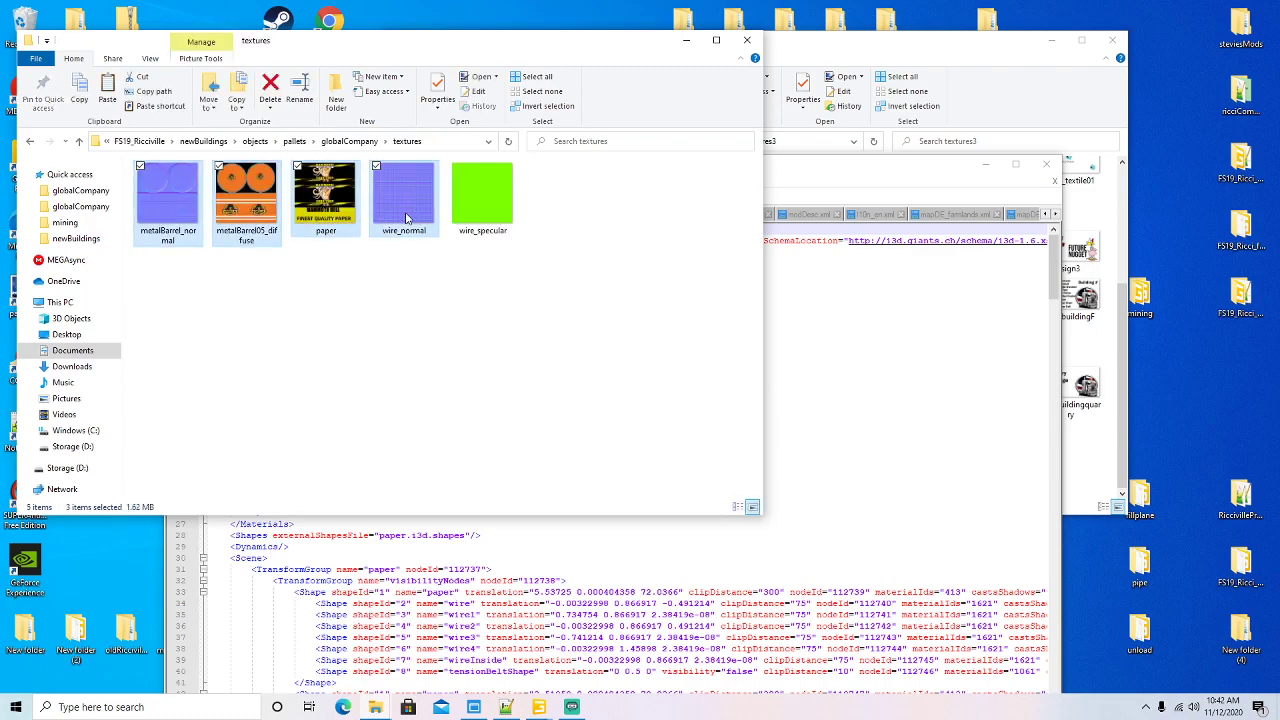
pyautogui.keyDown('ctrl'); pyautogui.click(497, 213); pyautogui.keyUp('ctrl')
pyautogui.rightClick(497, 213)
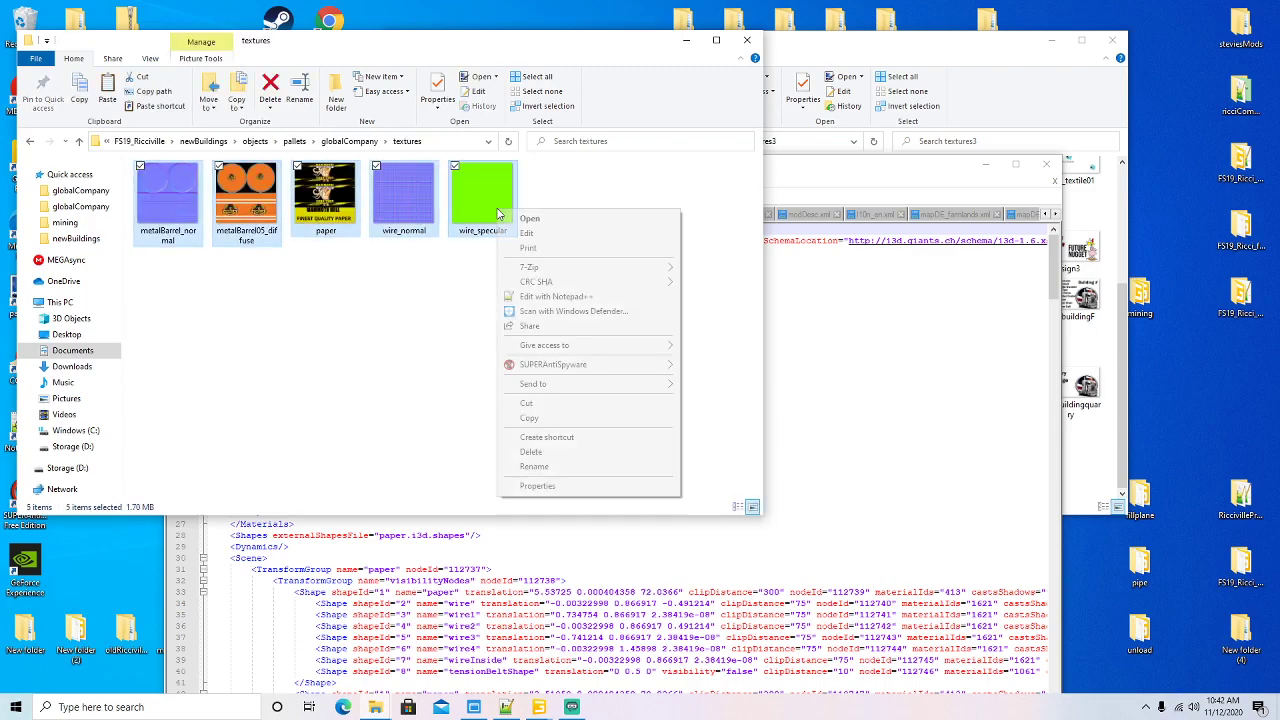
pyautogui.click(530, 420)
# - Paste the copied textures into the newBuildings textures folder, keeping the existing wire_specular.dds and wire_normal.dds files
pyautogui.click(203, 141)
pyautogui.click(180, 270)
pyautogui.doubleClick(180, 270)
pyautogui.rightClick(284, 240)
pyautogui.click(305, 327)
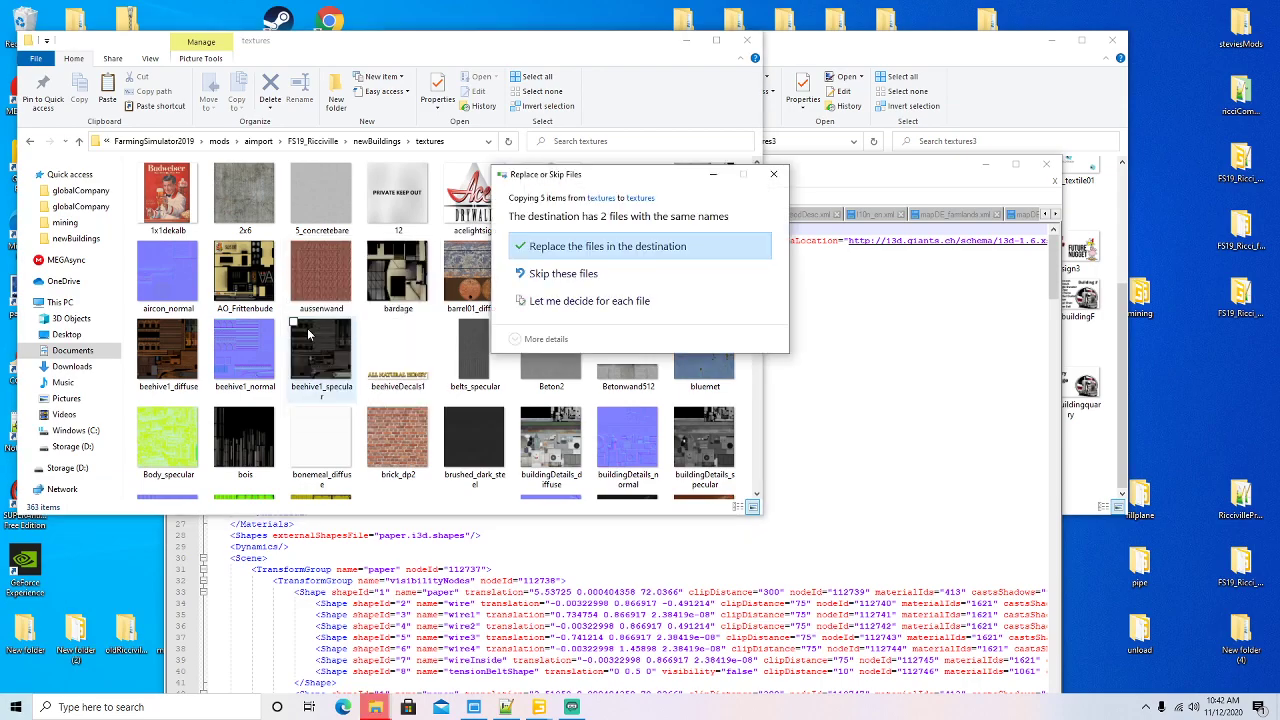
pyautogui.click(538, 310)
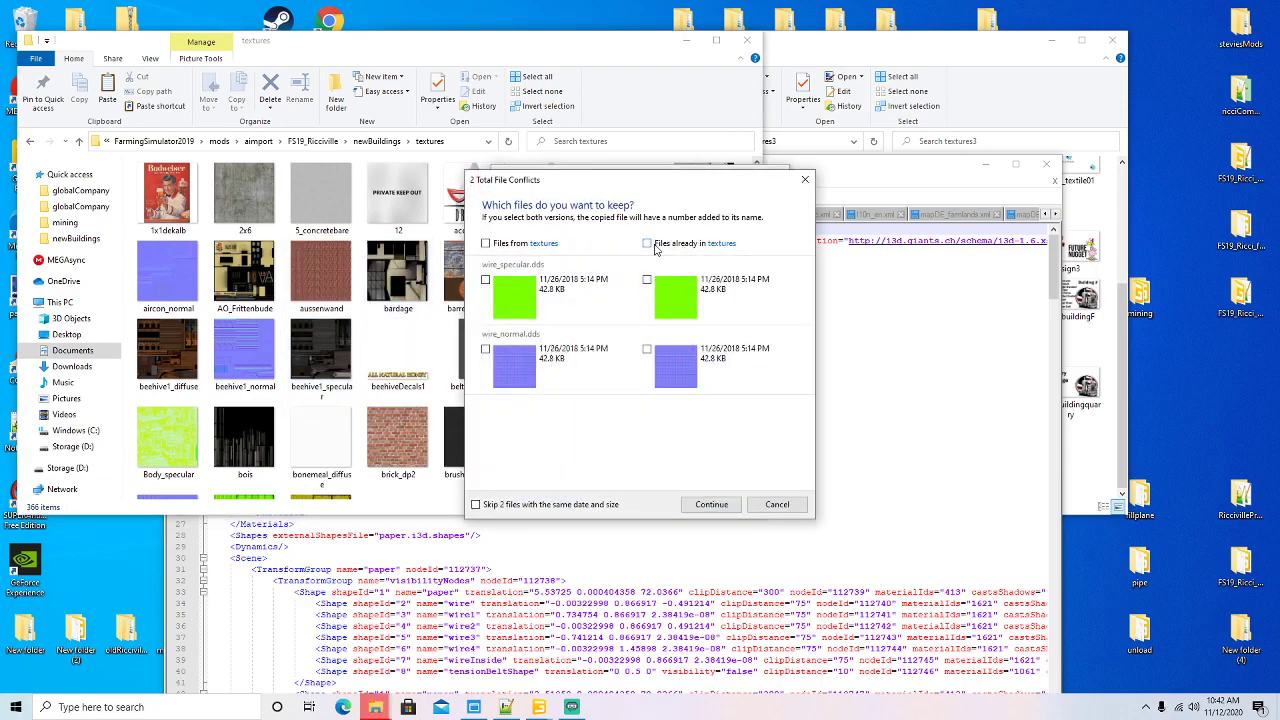
pyautogui.click(711, 504)
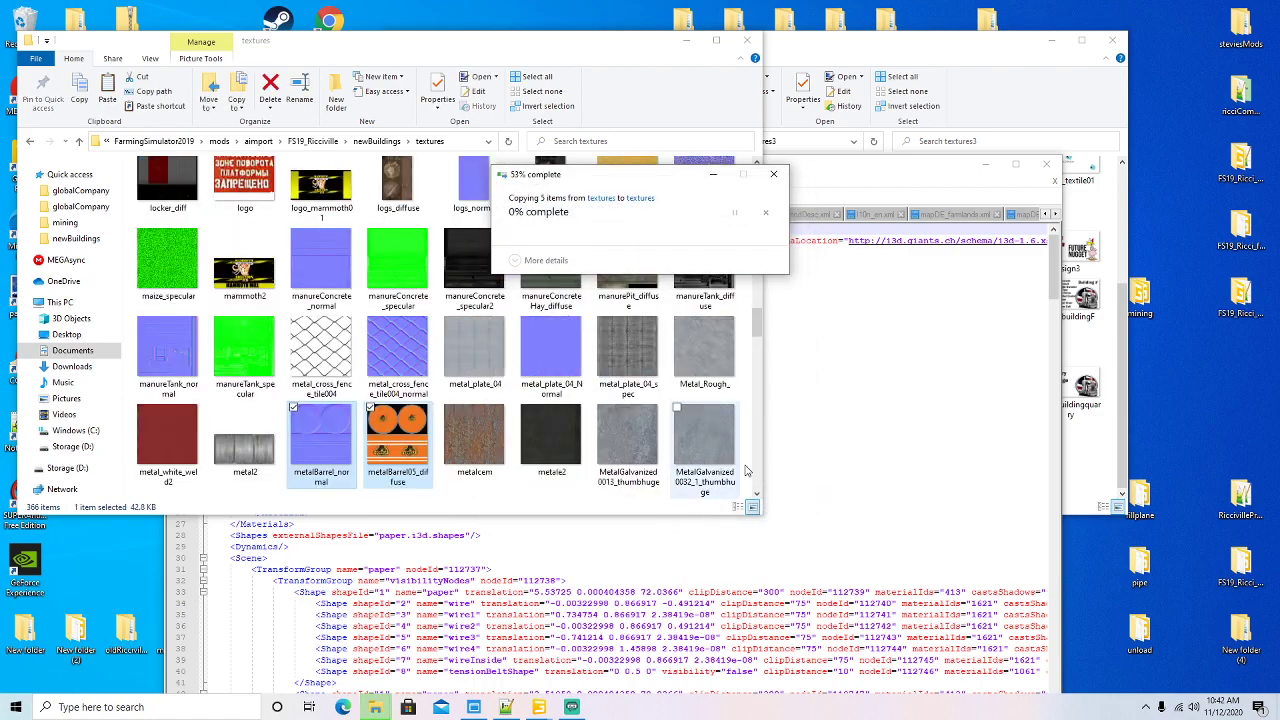
# - In paper.i3d, shorten the fileId 4 path to textures/paper.png
pyautogui.click(862, 177)
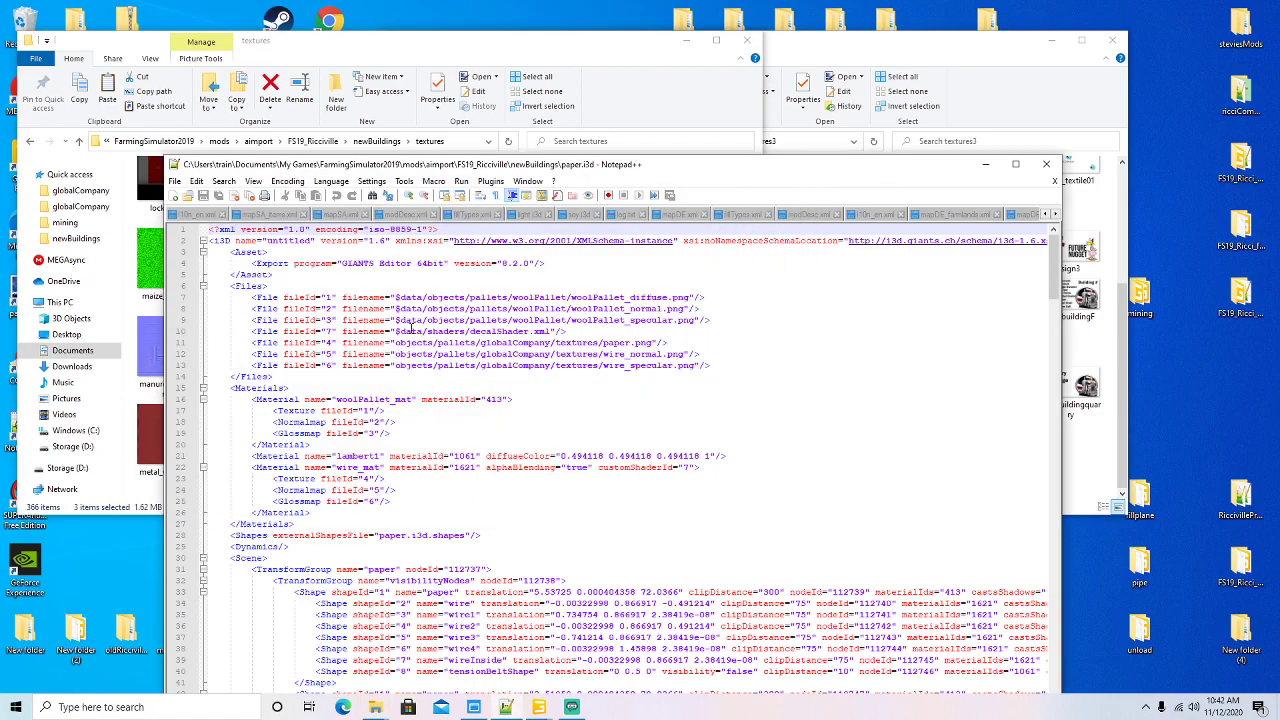
pyautogui.moveTo(396, 343); pyautogui.dragTo(551, 343)
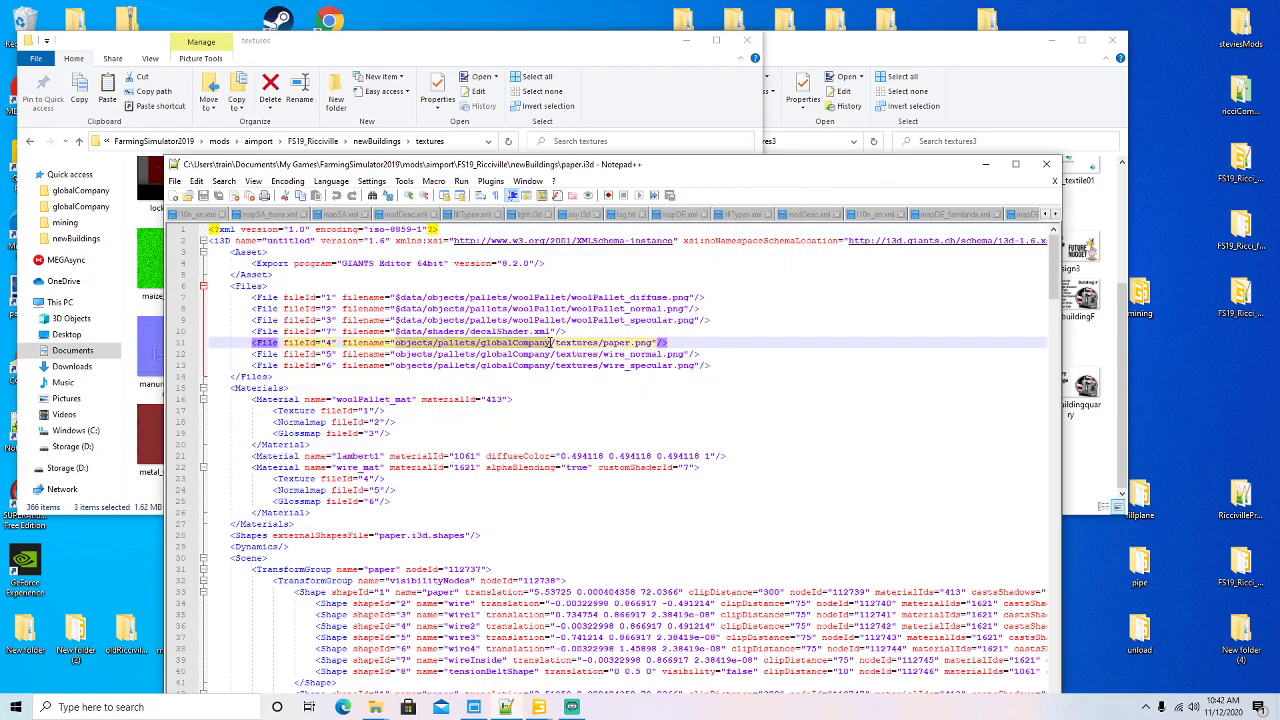
pyautogui.click(557, 343)
pyautogui.press('BackSpace')
pyautogui.press('BackSpace')
pyautogui.press('BackSpace')
pyautogui.press('BackSpace')
pyautogui.press('BackSpace')
pyautogui.press('BackSpace')
pyautogui.press('BackSpace')
pyautogui.press('BackSpace')
pyautogui.press('BackSpace')
pyautogui.press('BackSpace')
pyautogui.press('BackSpace')
pyautogui.press('BackSpace')
pyautogui.press('BackSpace')
pyautogui.press('BackSpace')
pyautogui.press('BackSpace')
pyautogui.press('BackSpace')
pyautogui.press('BackSpace')
pyautogui.press('BackSpace')
pyautogui.press('BackSpace')
pyautogui.press('BackSpace')
pyautogui.press('BackSpace')
pyautogui.press('BackSpace')
pyautogui.press('BackSpace')
pyautogui.press('BackSpace')
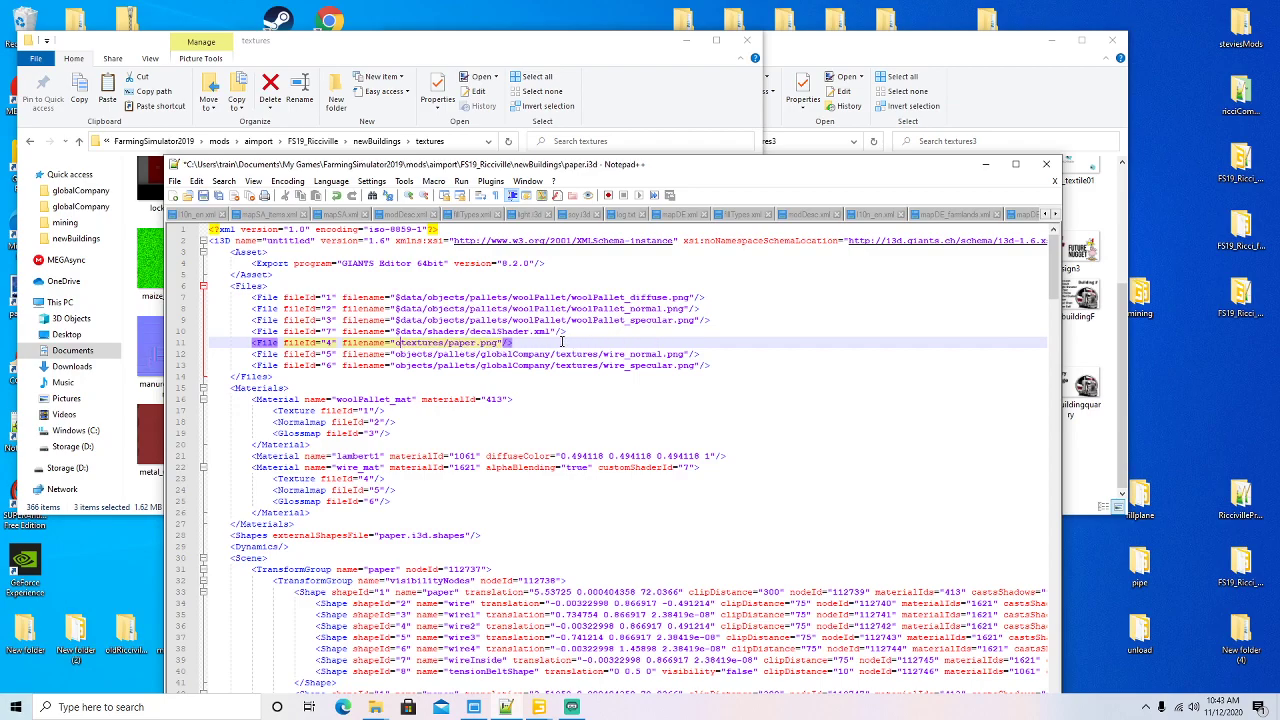
# - Shorten the fileId 5 path in paper.i3d to textures/wire_normal.png
pyautogui.press('Down')
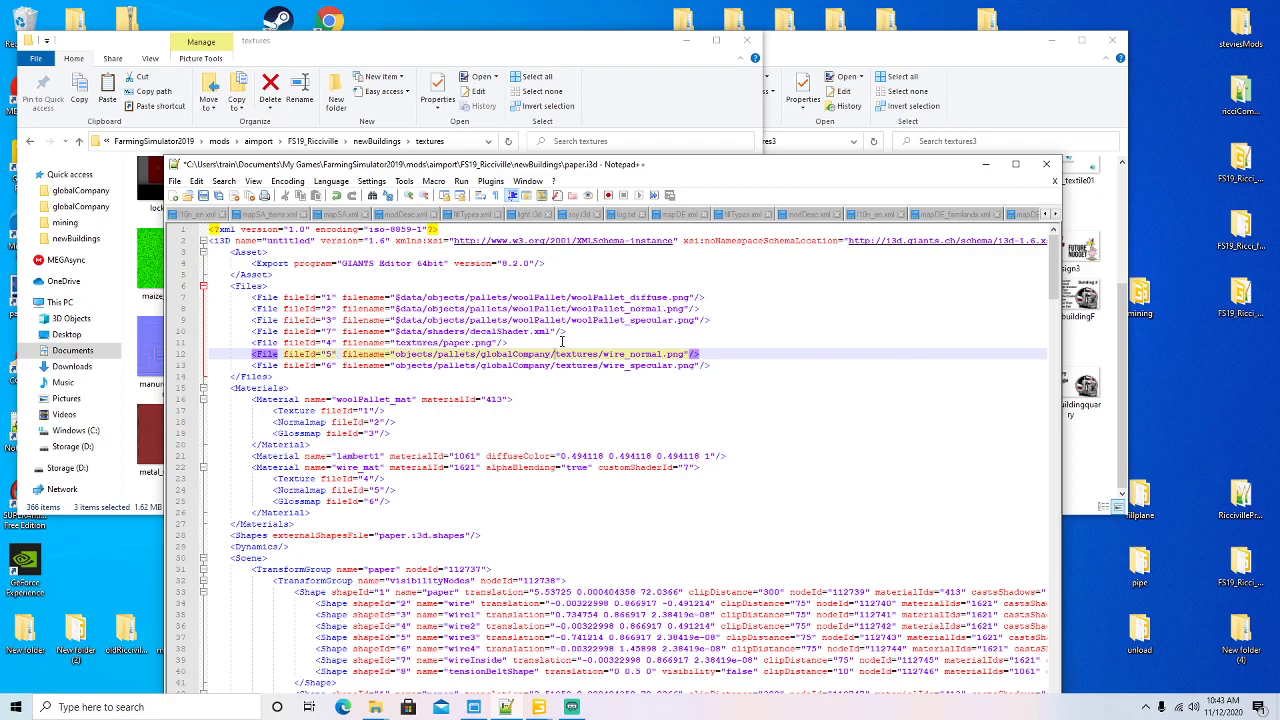
pyautogui.press('BackSpace')
pyautogui.press('BackSpace')
pyautogui.press('BackSpace')
pyautogui.press('BackSpace')
pyautogui.press('BackSpace')
pyautogui.press('BackSpace')
pyautogui.press('BackSpace')
pyautogui.press('BackSpace')
pyautogui.press('BackSpace')
pyautogui.press('BackSpace')
pyautogui.press('BackSpace')
pyautogui.press('BackSpace')
pyautogui.press('BackSpace')
pyautogui.press('BackSpace')
pyautogui.press('BackSpace')
pyautogui.press('BackSpace')
pyautogui.press('BackSpace')
pyautogui.press('BackSpace')
pyautogui.press('BackSpace')
pyautogui.press('BackSpace')
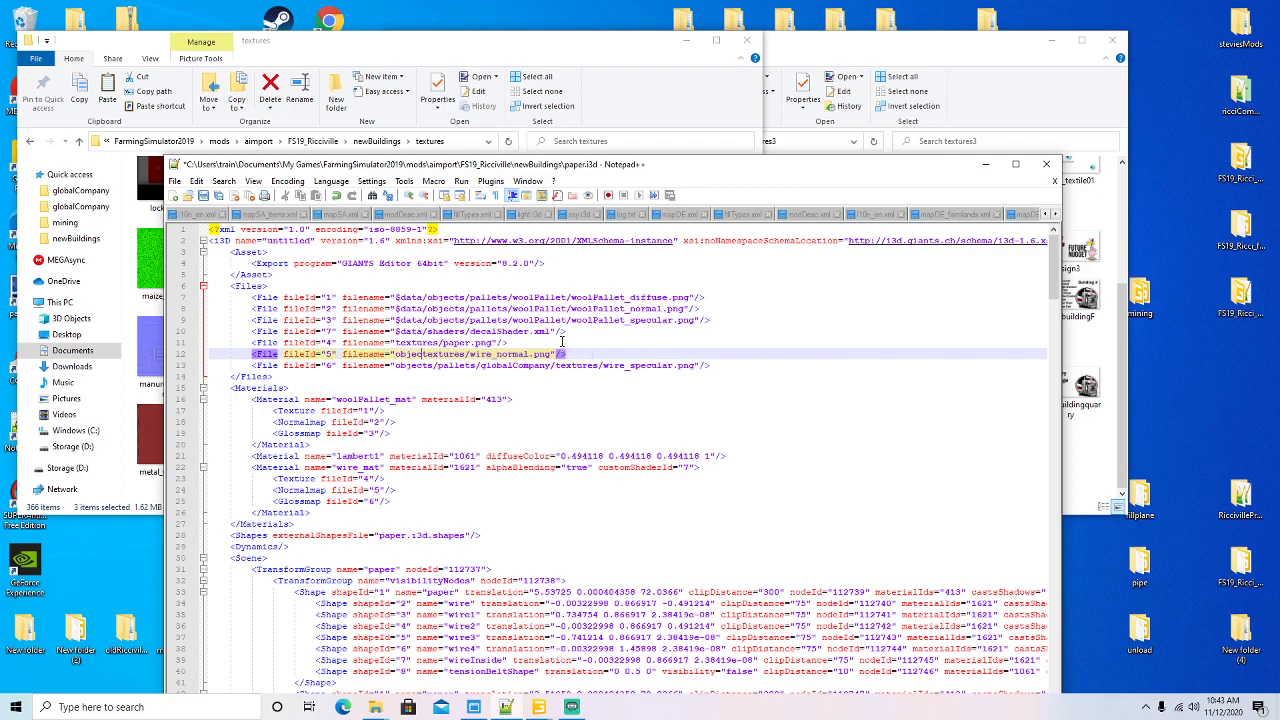
pyautogui.press('BackSpace')
pyautogui.press('BackSpace')
pyautogui.press('BackSpace')
pyautogui.press('BackSpace')
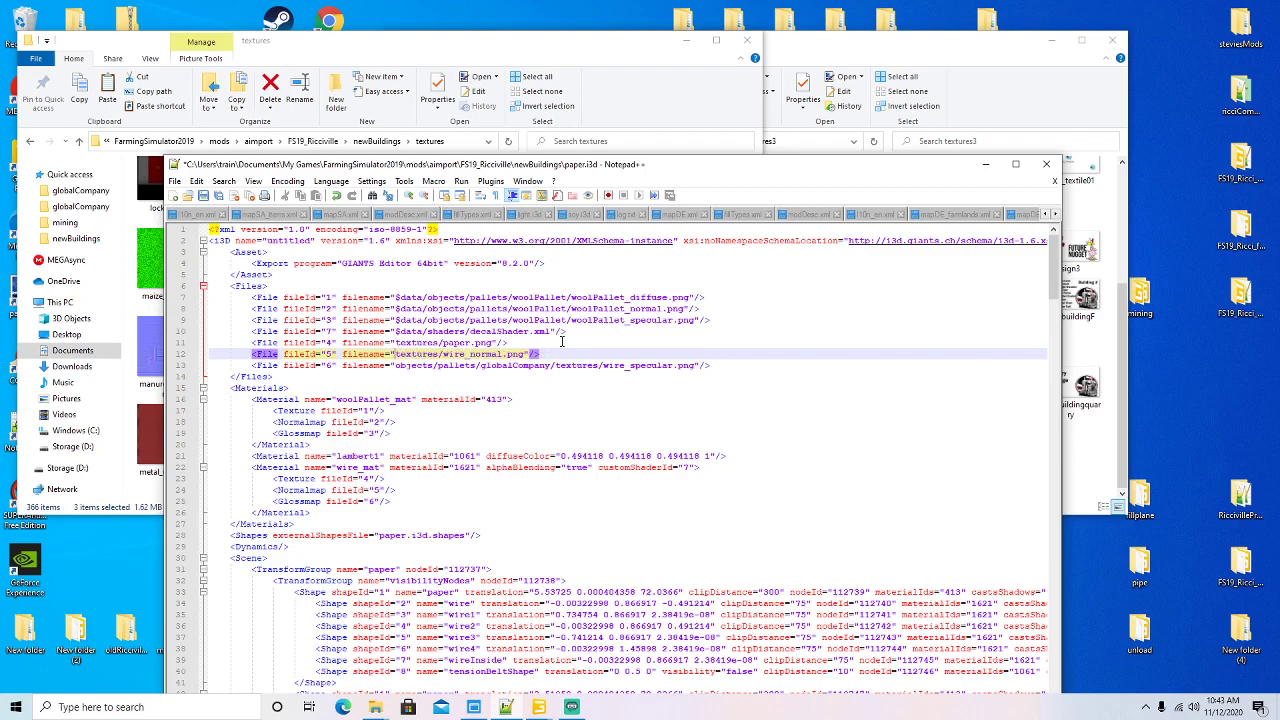
# - Shorten the fileId 6 path in paper.i3d to textures/wire_specular.png, then save and close the file
pyautogui.press('Down')
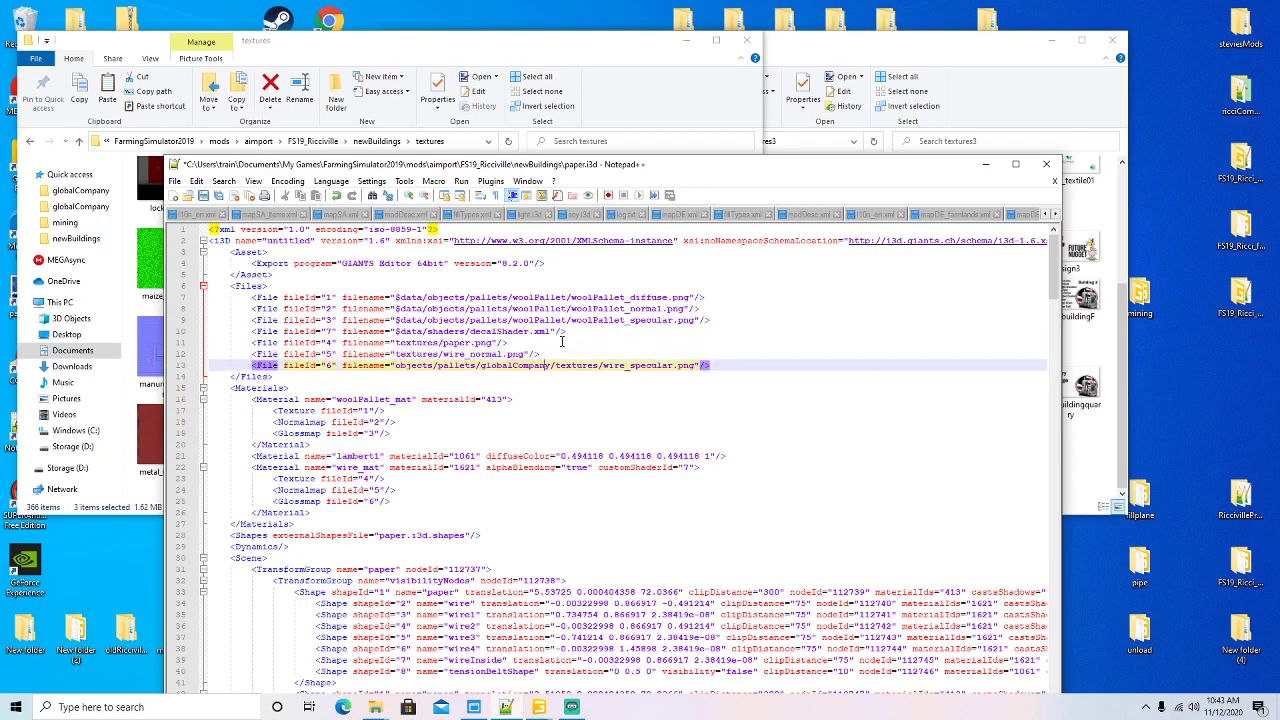
pyautogui.press('BackSpace')
pyautogui.press('BackSpace')
pyautogui.press('BackSpace')
pyautogui.press('BackSpace')
pyautogui.press('BackSpace')
pyautogui.press('BackSpace')
pyautogui.press('BackSpace')
pyautogui.press('BackSpace')
pyautogui.press('BackSpace')
pyautogui.press('BackSpace')
pyautogui.press('BackSpace')
pyautogui.press('BackSpace')
pyautogui.press('BackSpace')
pyautogui.press('BackSpace')
pyautogui.press('BackSpace')
pyautogui.press('BackSpace')
pyautogui.press('BackSpace')
pyautogui.press('BackSpace')
pyautogui.press('BackSpace')
pyautogui.press('BackSpace')
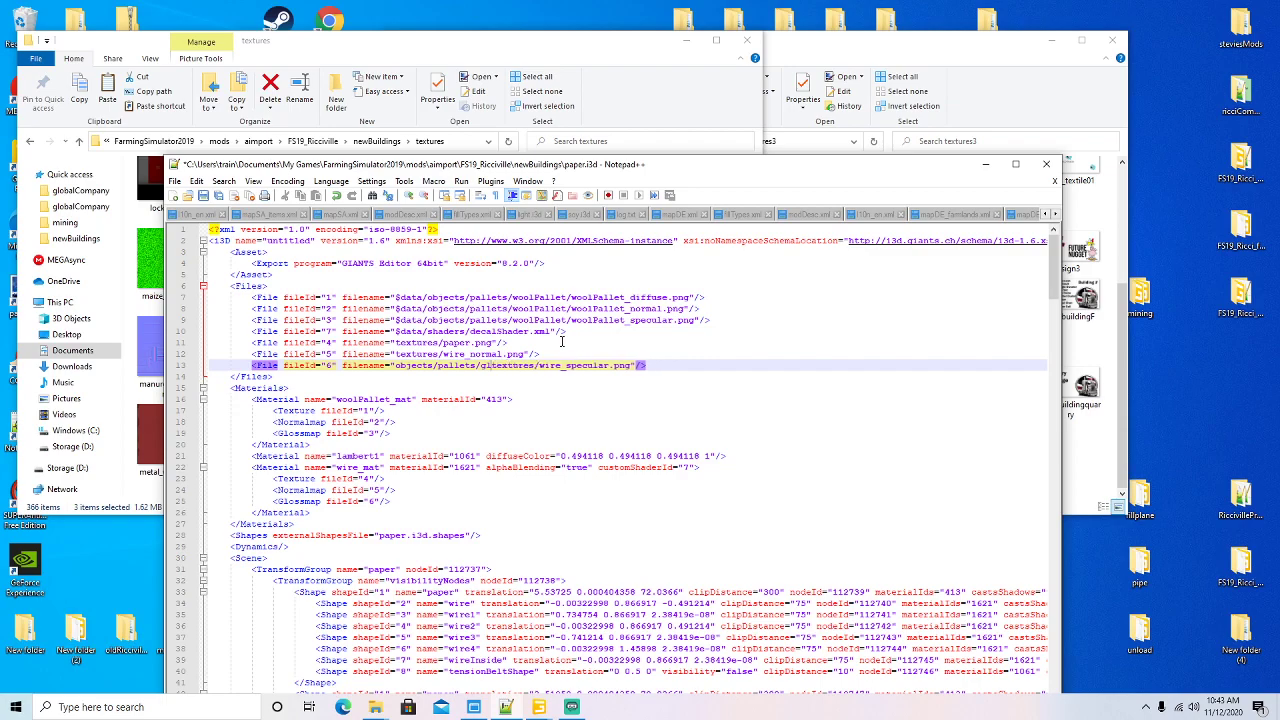
pyautogui.press('BackSpace')
pyautogui.press('BackSpace')
pyautogui.press('BackSpace')
pyautogui.press('BackSpace')
pyautogui.press('BackSpace')
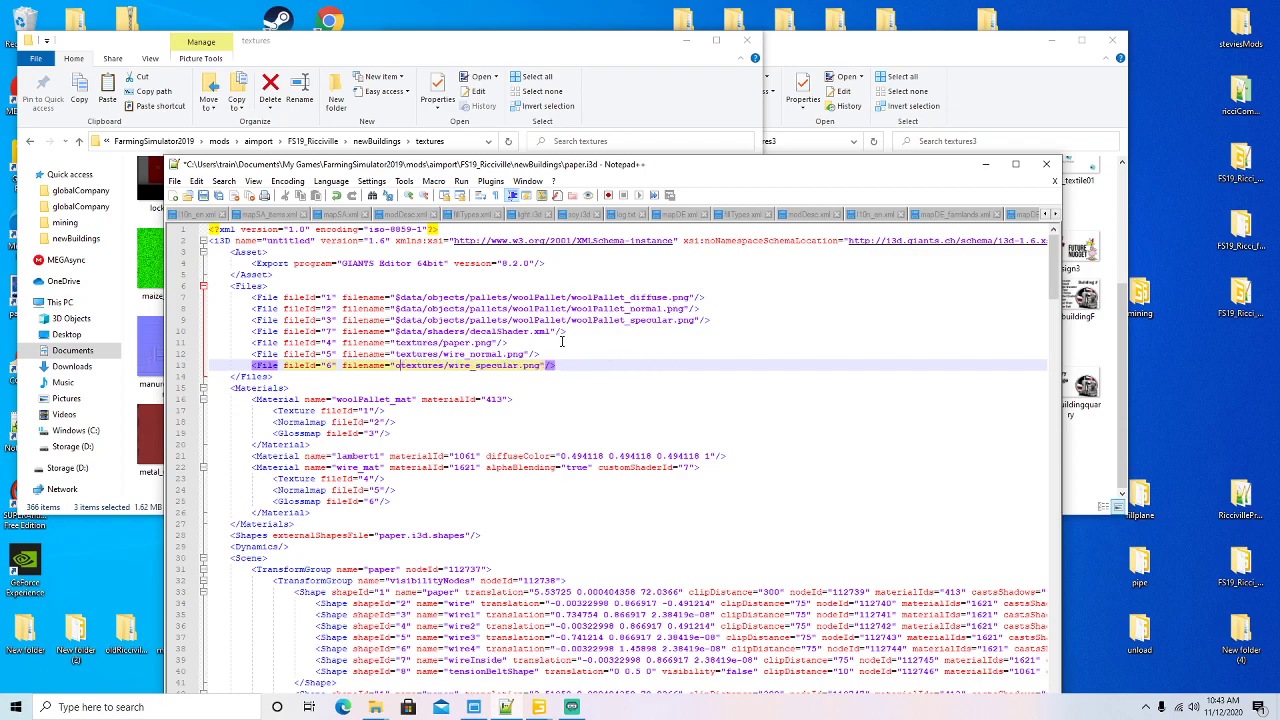
pyautogui.hotkey('ctrl', 's')
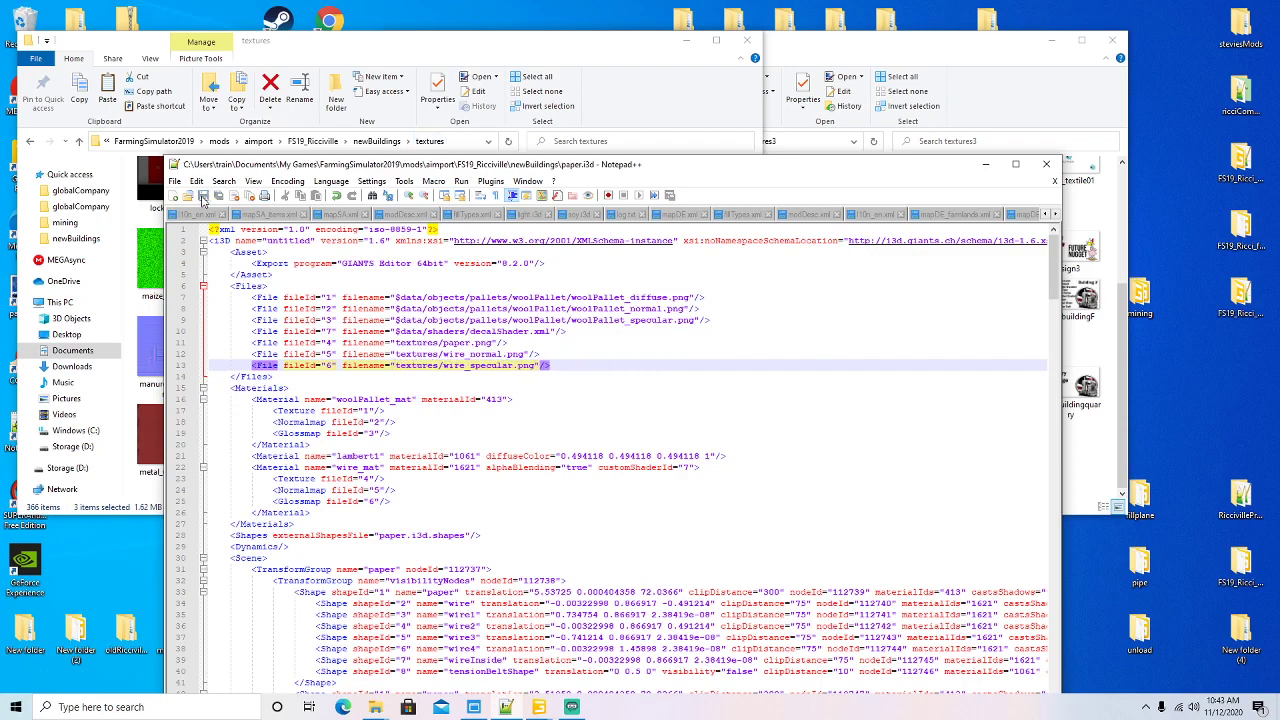
pyautogui.click(1016, 165)
pyautogui.click(1166, 55)
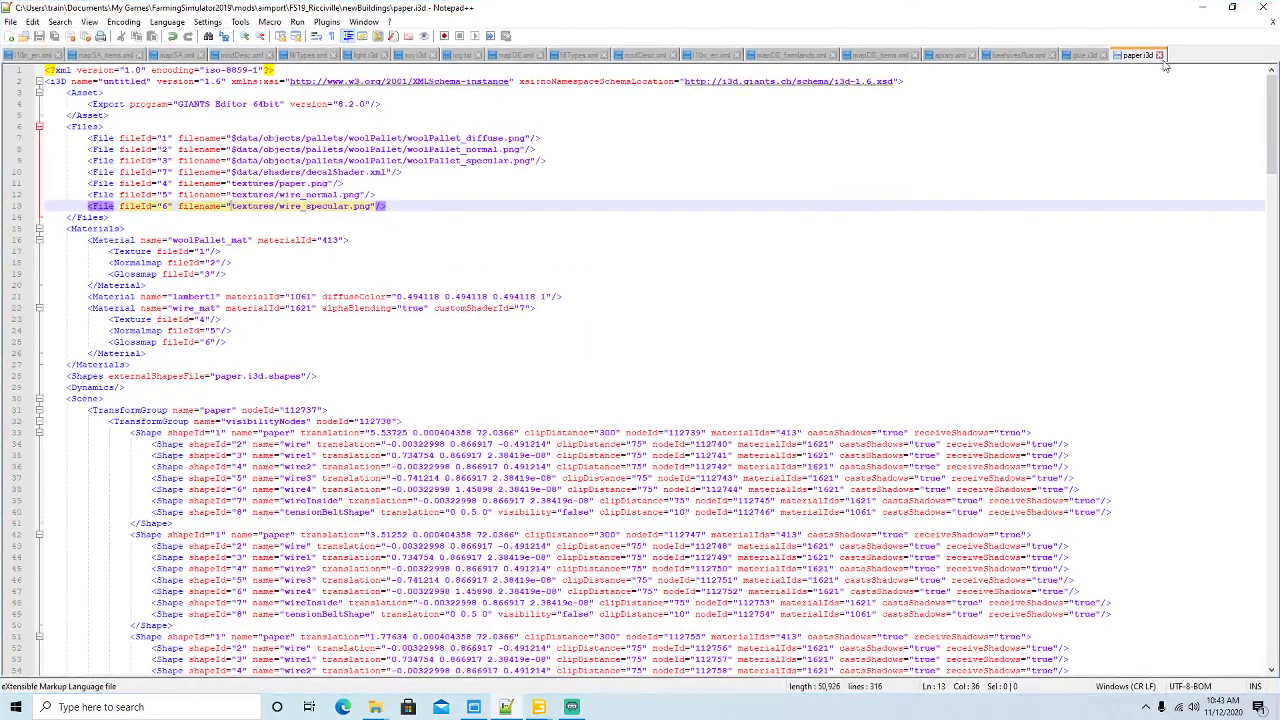
pyautogui.click(1201, 13)
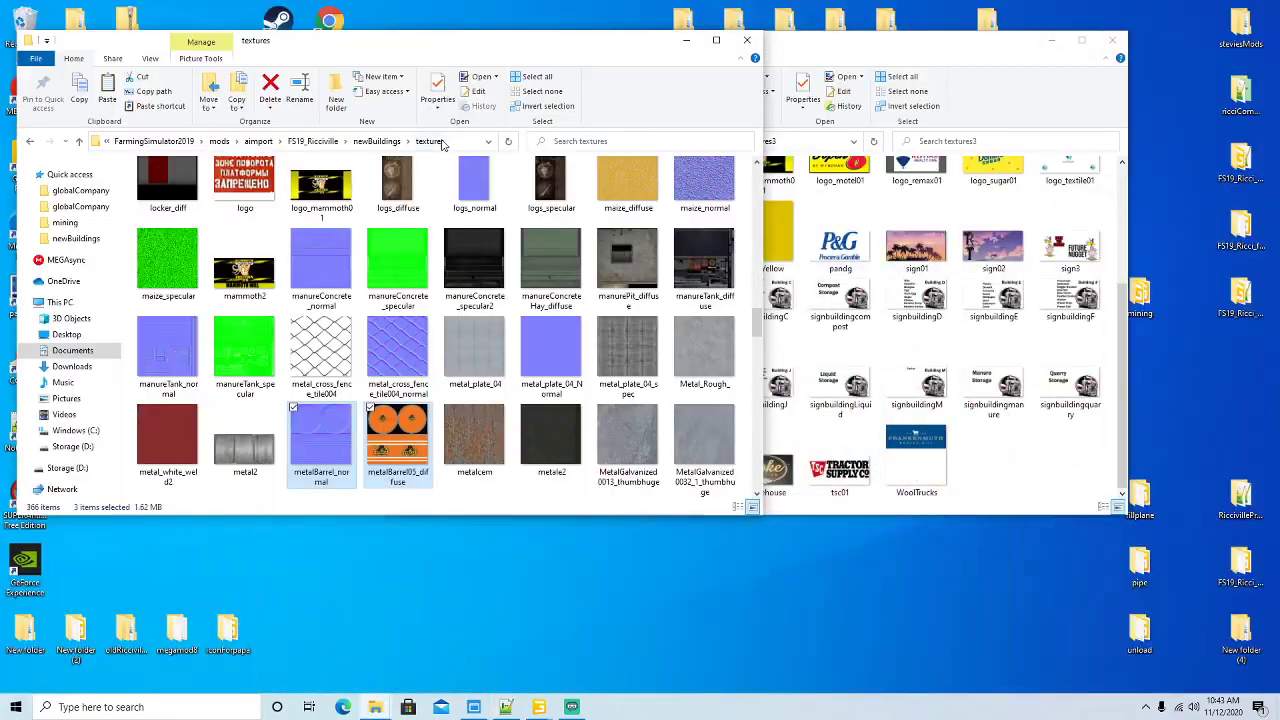
# - Open rack.i3d from the newBuildings folder for editing in Notepad++
pyautogui.click(382, 141)
pyautogui.scroll(-2, 277, 303)
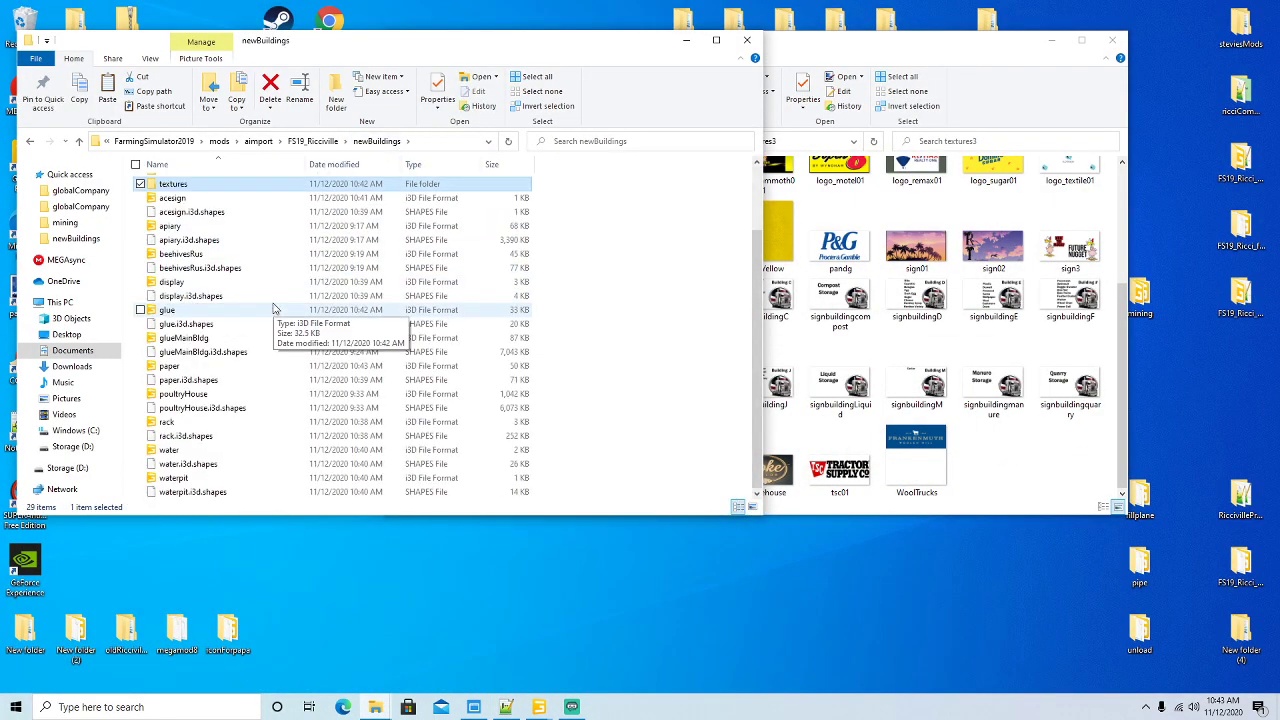
pyautogui.click(170, 422)
pyautogui.rightClick(170, 422)
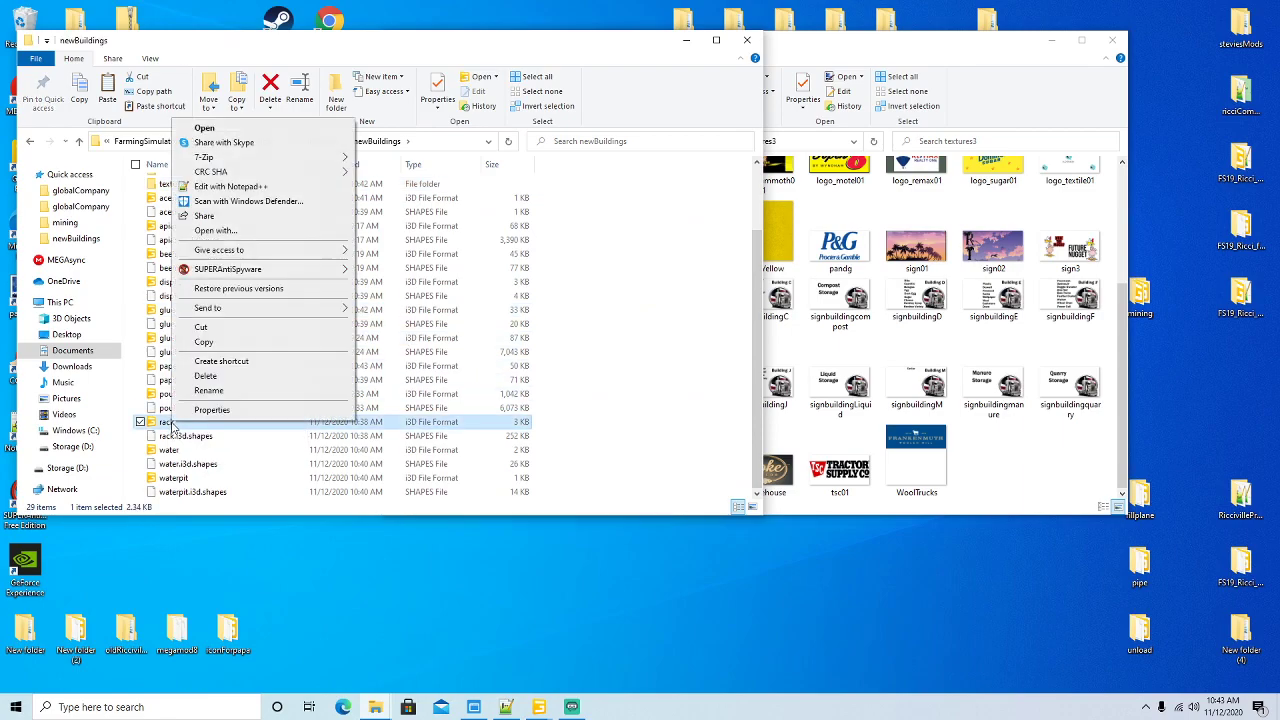
pyautogui.click(256, 188)
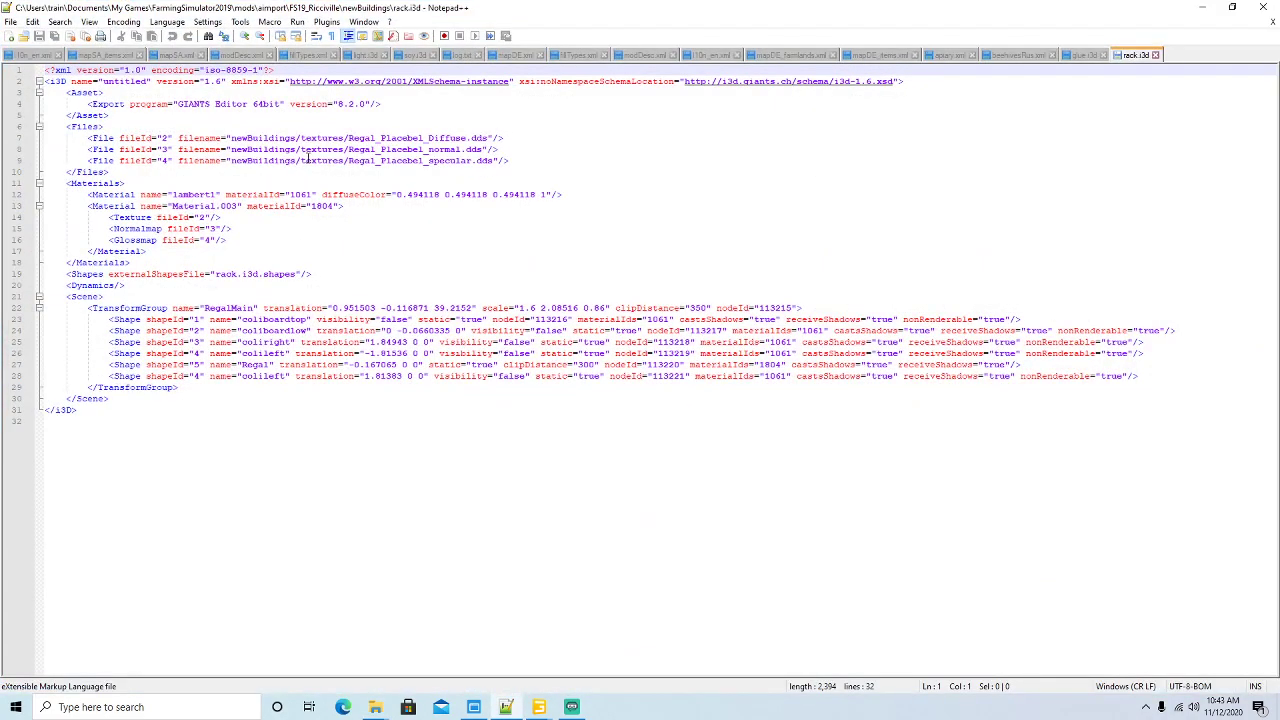
pyautogui.click(1231, 10)
# - Copy all six textures from the textures folder of the nested newBuildings folder
pyautogui.click(464, 55)
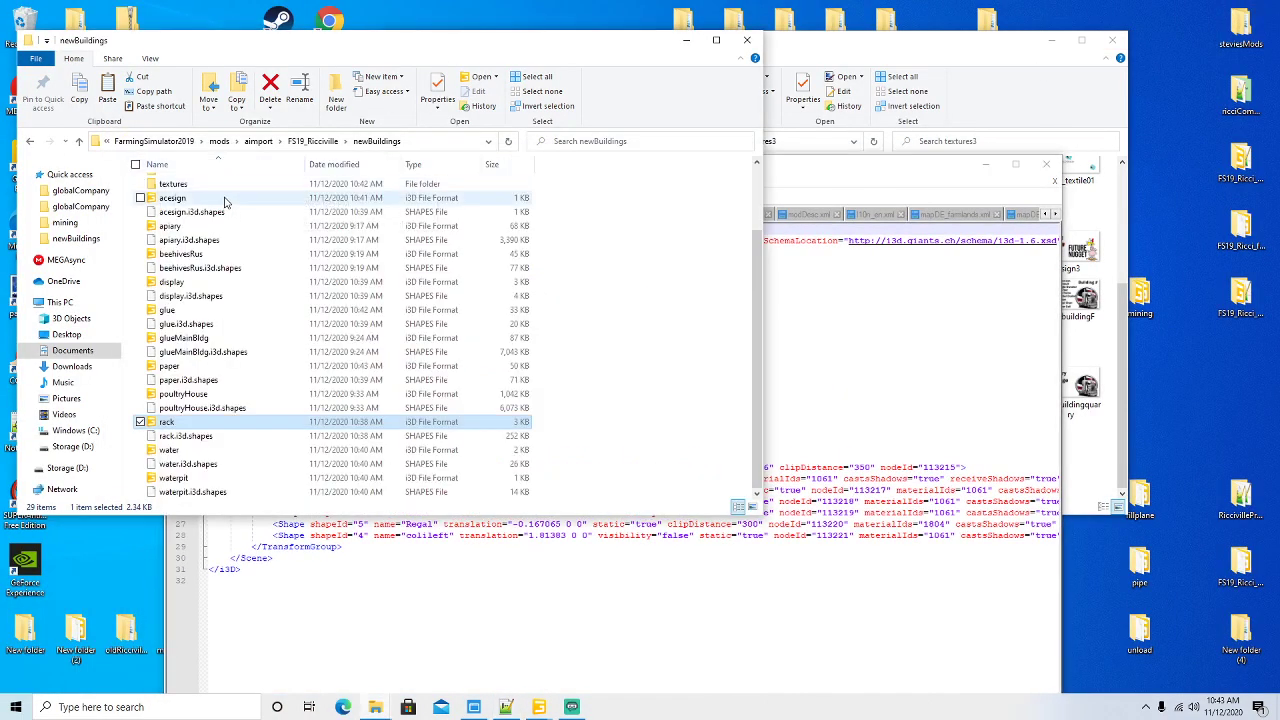
pyautogui.click(180, 186)
pyautogui.doubleClick(178, 188)
pyautogui.doubleClick(178, 186)
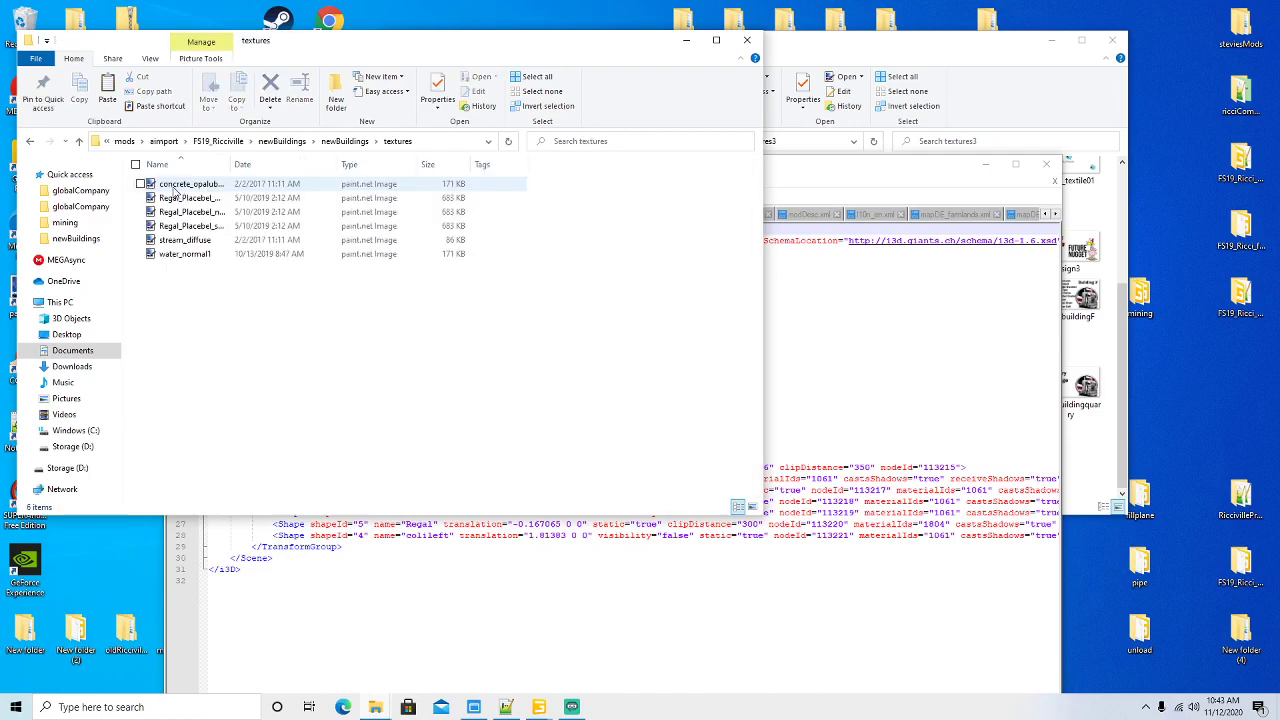
pyautogui.click(176, 200)
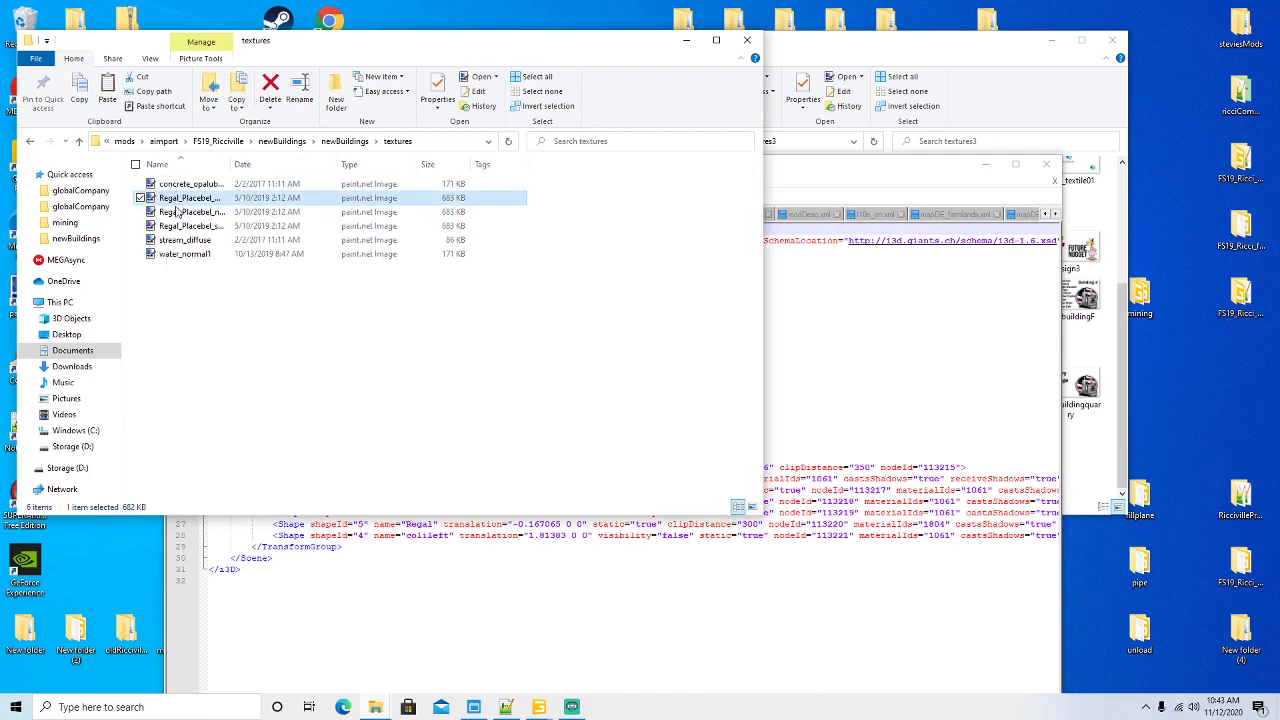
pyautogui.keyDown('ctrl'); pyautogui.click(177, 212); pyautogui.keyUp('ctrl')
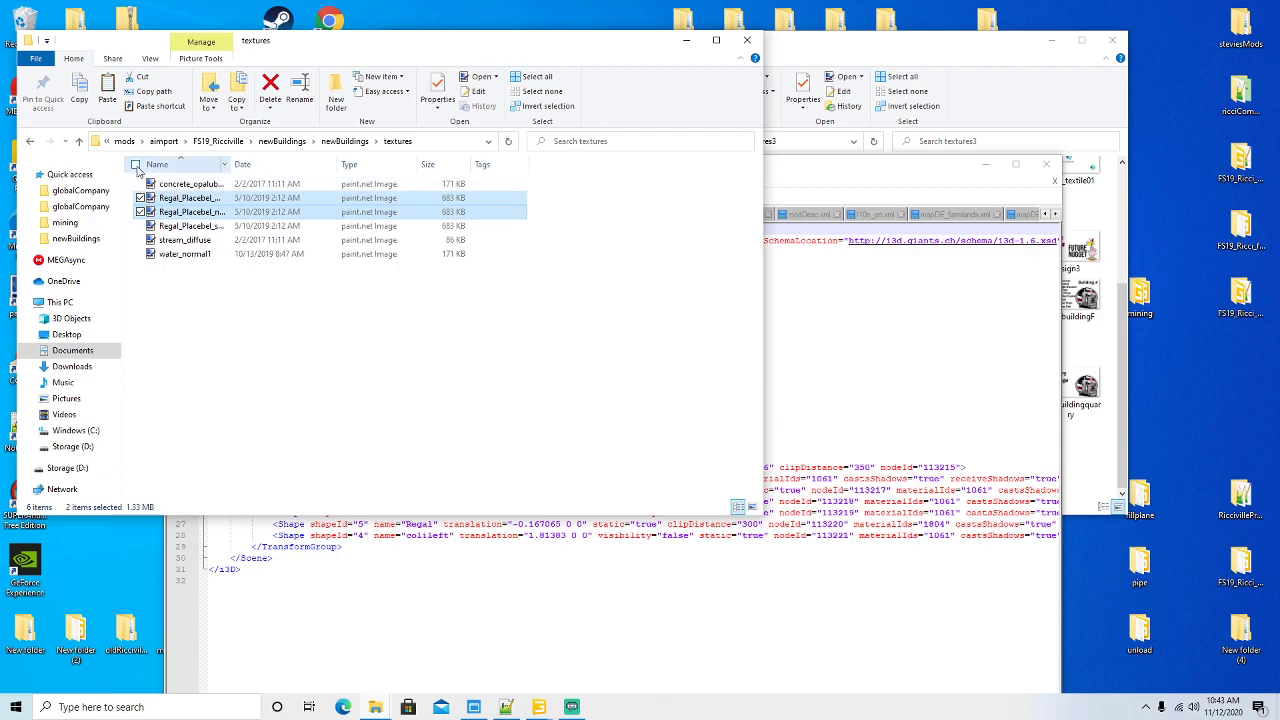
pyautogui.click(136, 164)
pyautogui.rightClick(184, 202)
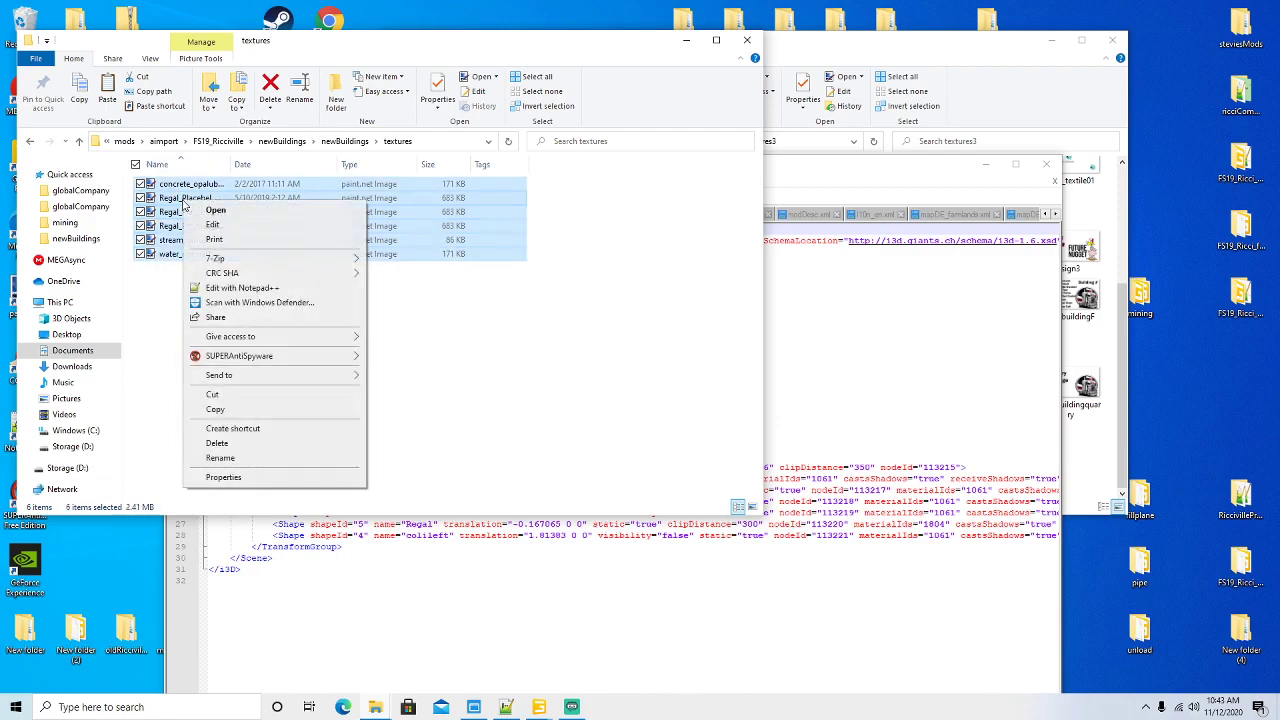
pyautogui.click(216, 409)
# - Paste the six copied textures into the main newBuildings textures folder, keeping the files already there
pyautogui.click(266, 146)
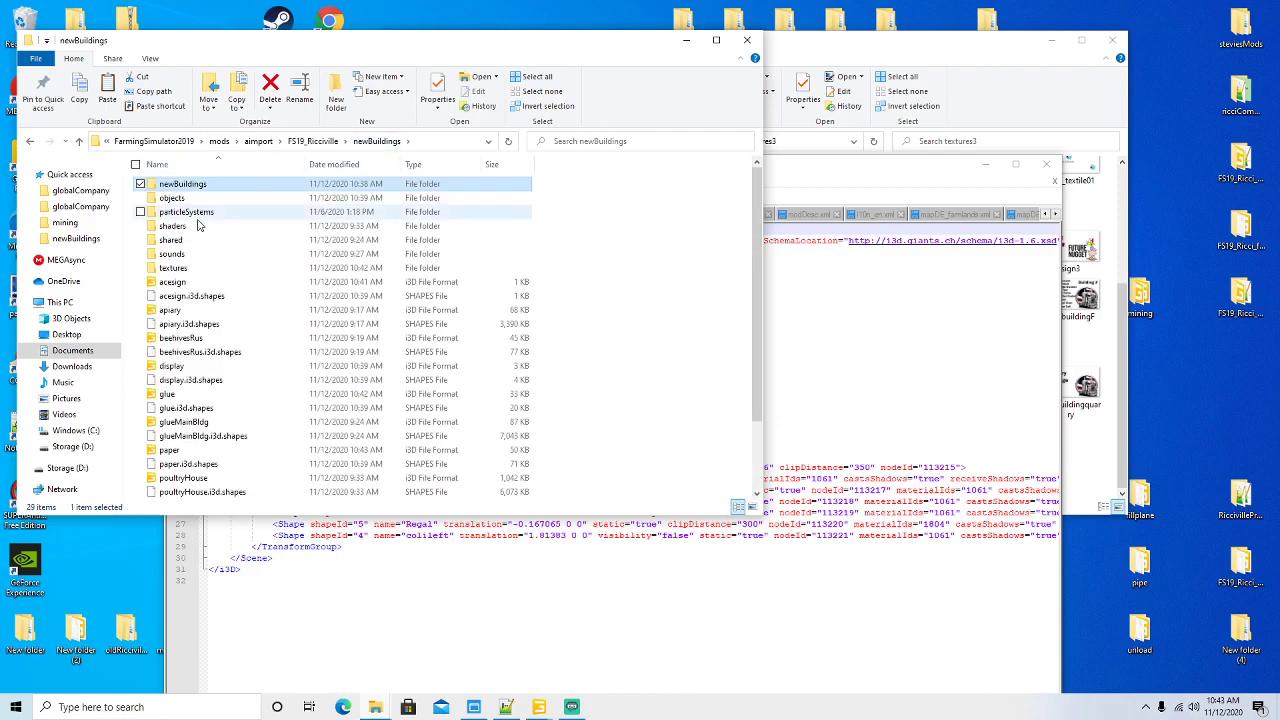
pyautogui.doubleClick(270, 262)
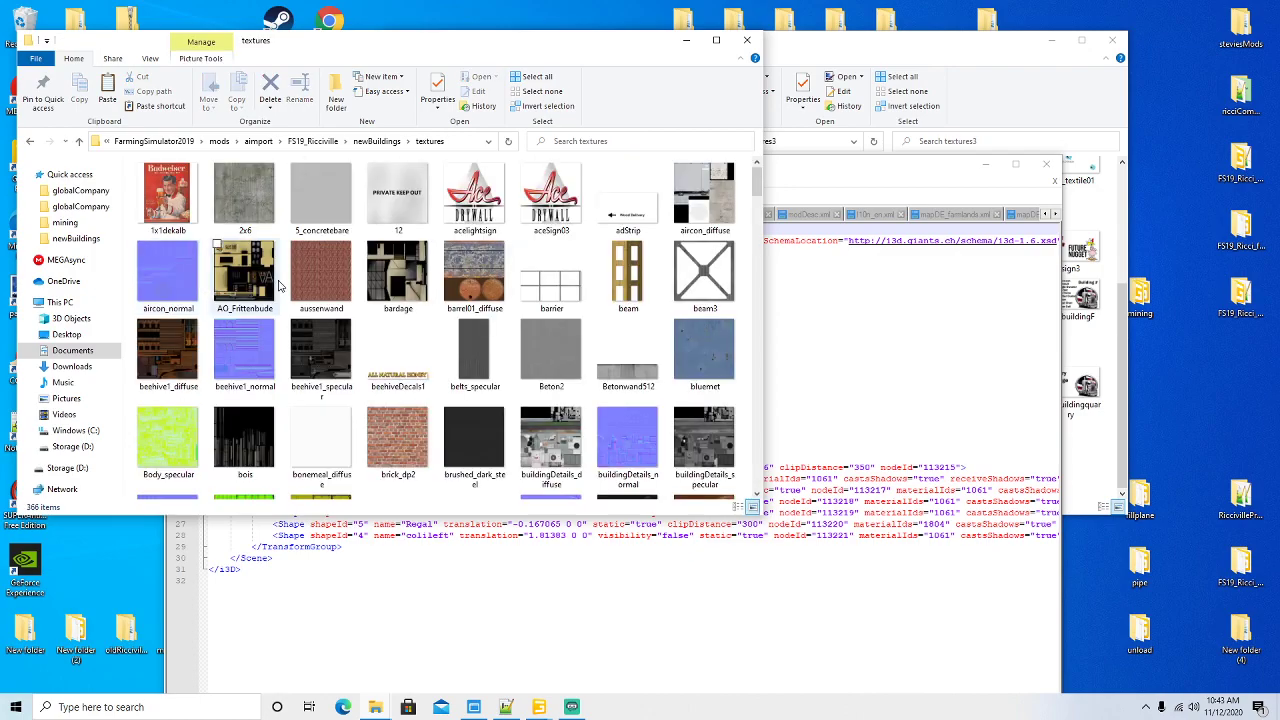
pyautogui.rightClick(365, 238)
pyautogui.click(388, 331)
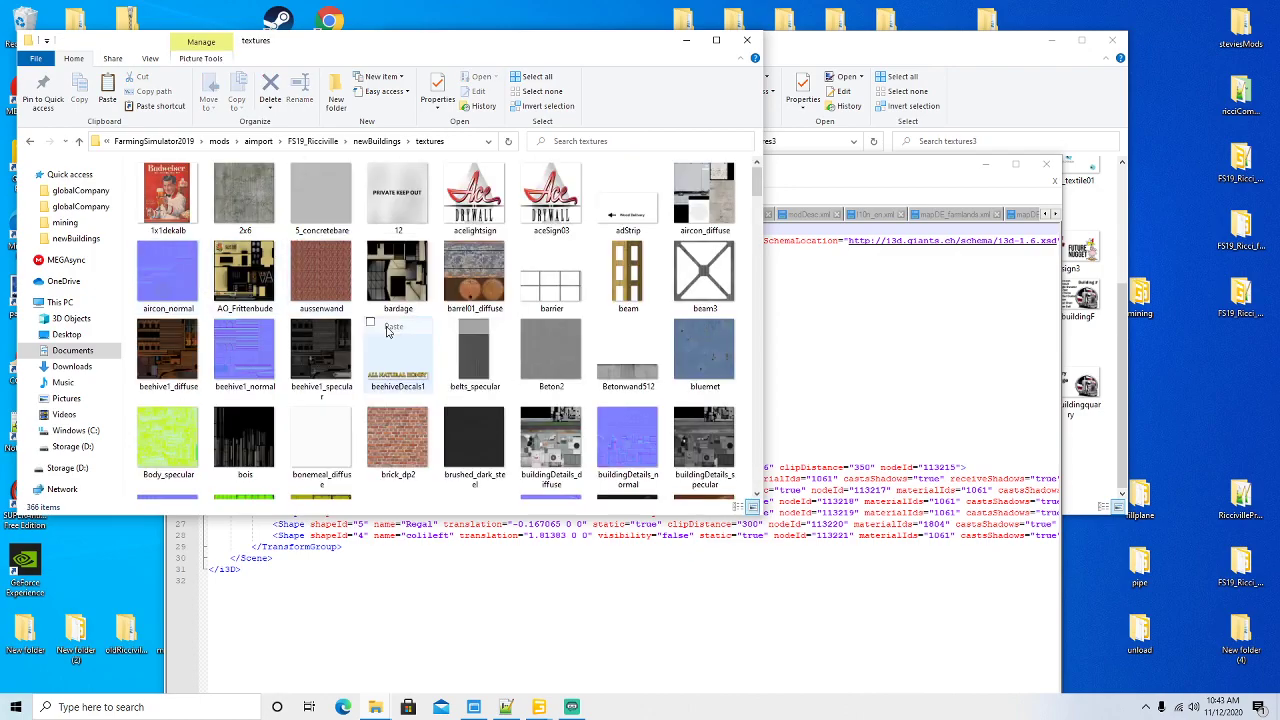
pyautogui.click(576, 306)
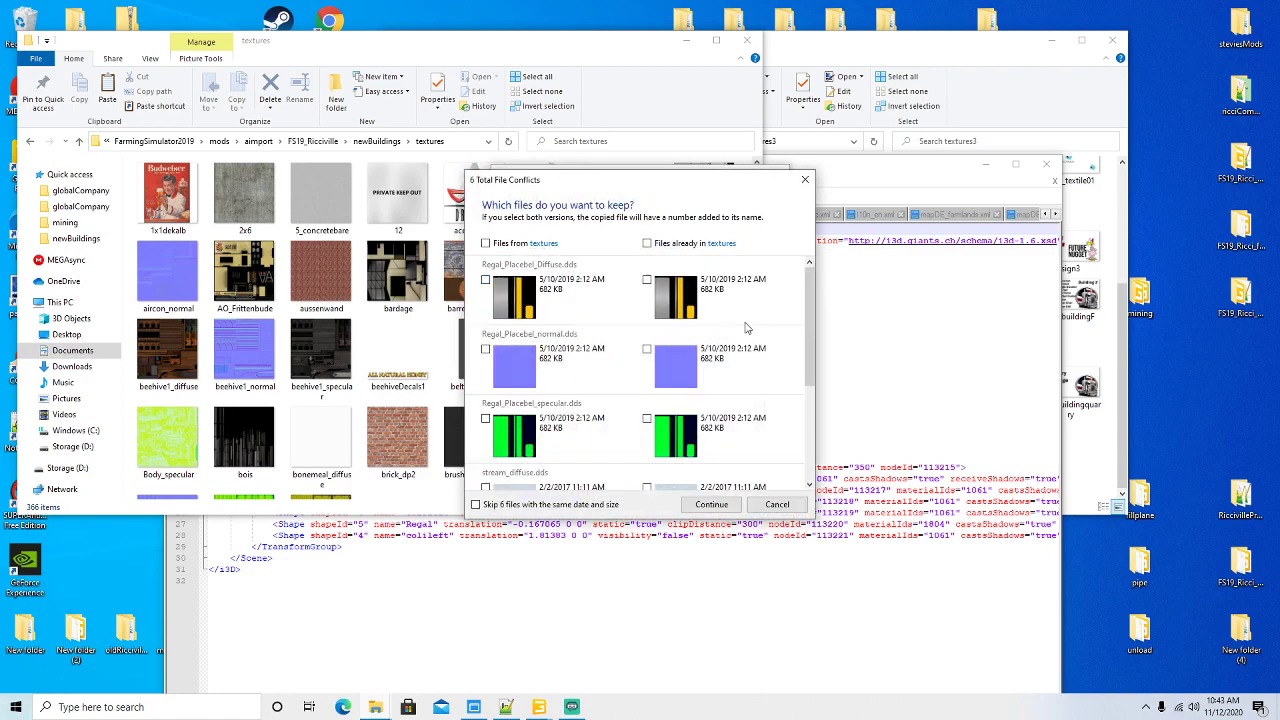
pyautogui.moveTo(812, 326); pyautogui.dragTo(813, 347)
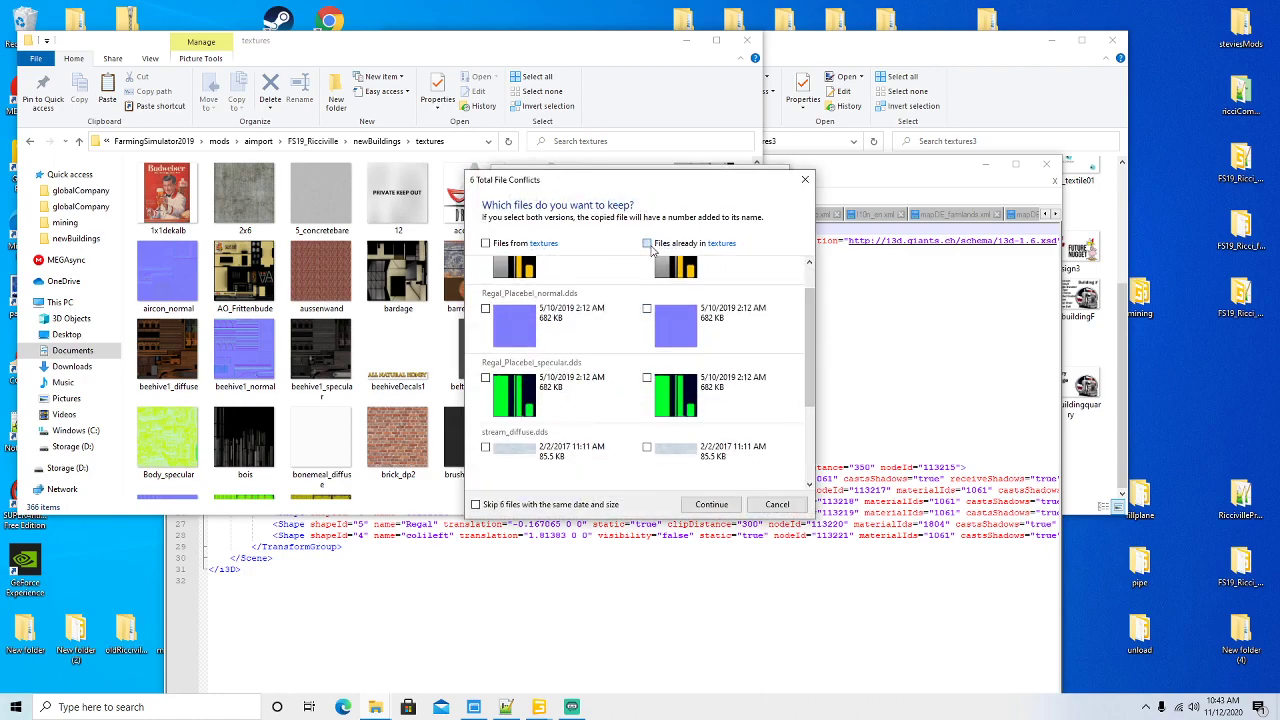
pyautogui.click(711, 504)
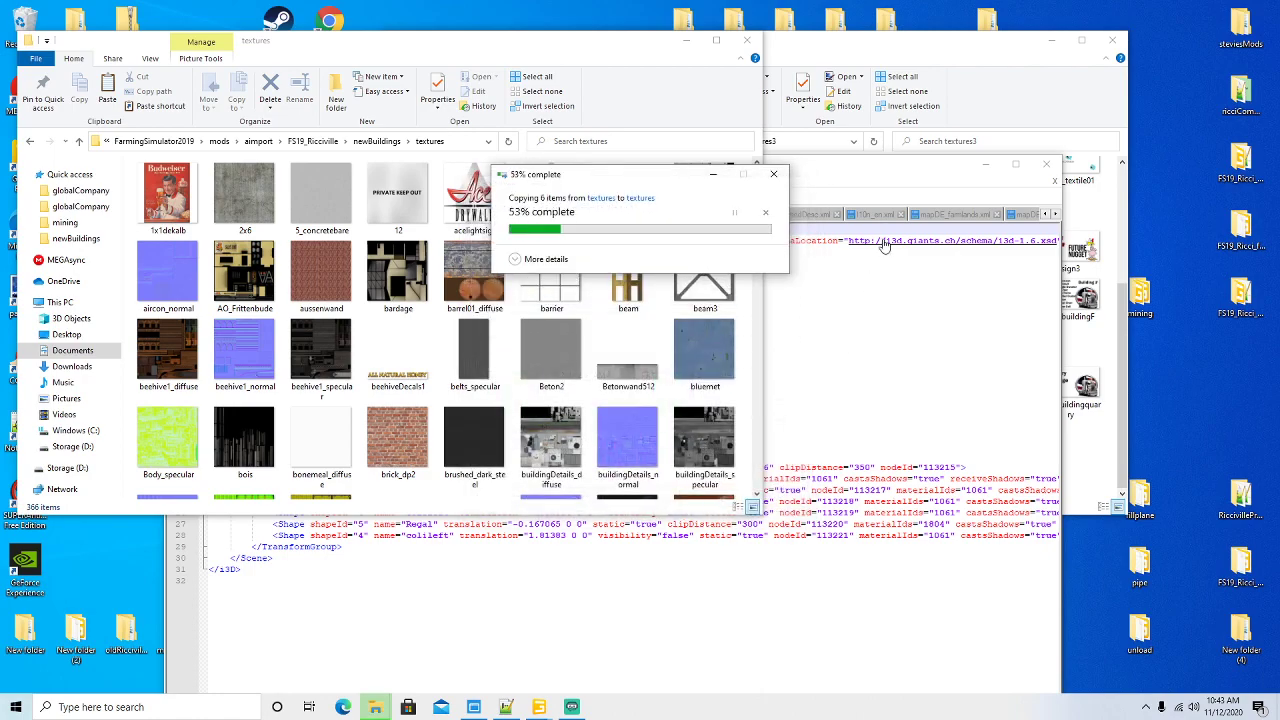
# - In rack.i3d, shorten the fileId 2 path to textures/Regal_Placebel_Diffuse.dds
pyautogui.click(865, 179)
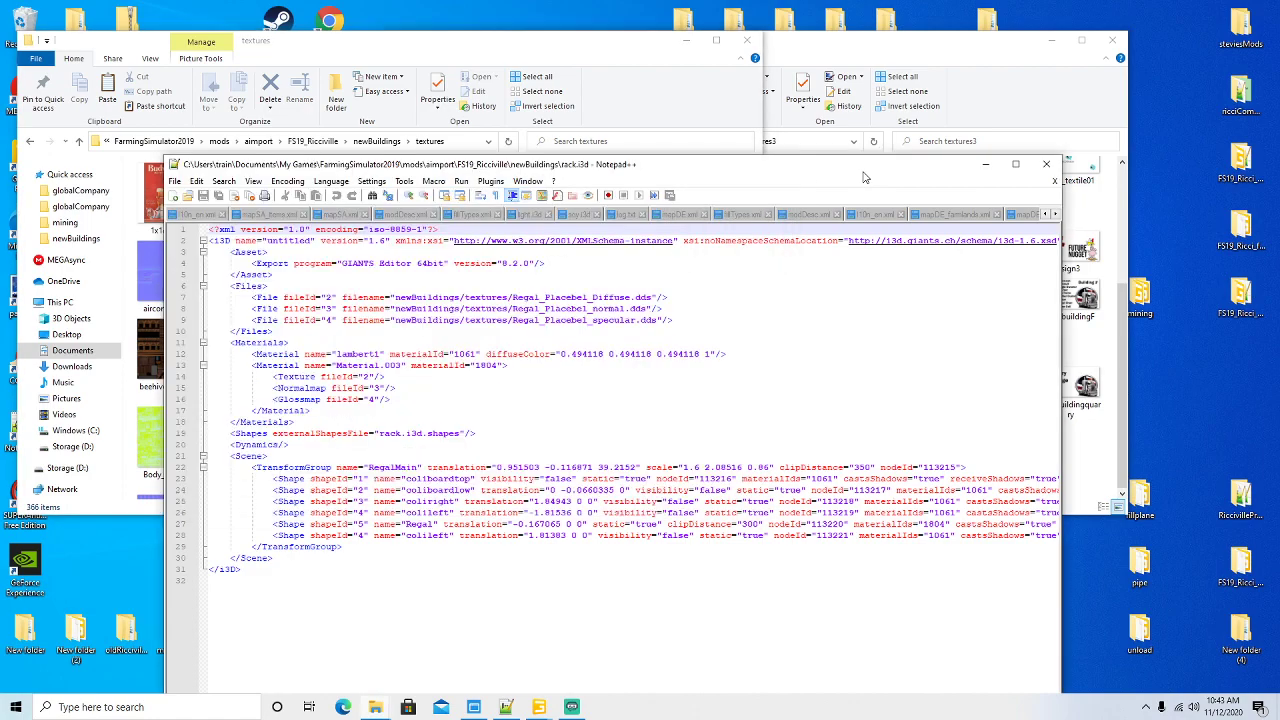
pyautogui.click(465, 297)
pyautogui.press('BackSpace')
pyautogui.press('BackSpace')
pyautogui.press('BackSpace')
pyautogui.press('BackSpace')
pyautogui.press('BackSpace')
pyautogui.press('BackSpace')
pyautogui.press('BackSpace')
pyautogui.press('BackSpace')
pyautogui.press('BackSpace')
pyautogui.press('BackSpace')
pyautogui.press('BackSpace')
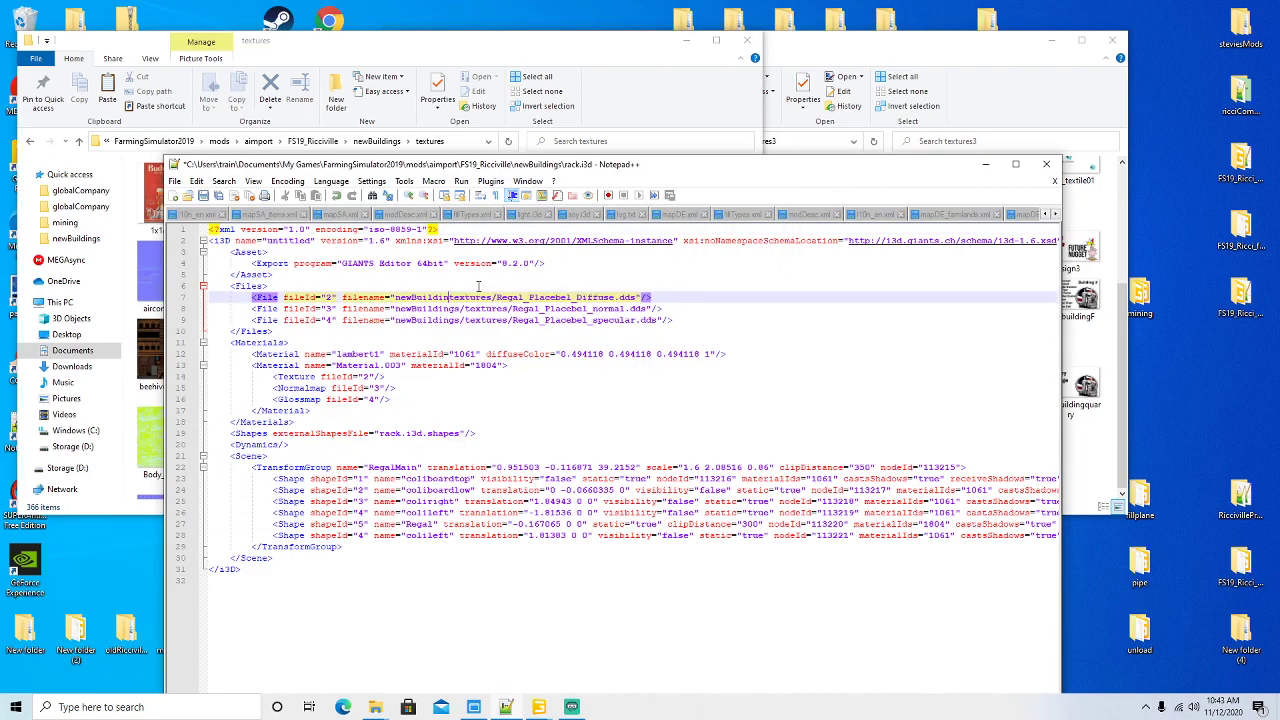
pyautogui.press('BackSpace')
pyautogui.press('BackSpace')
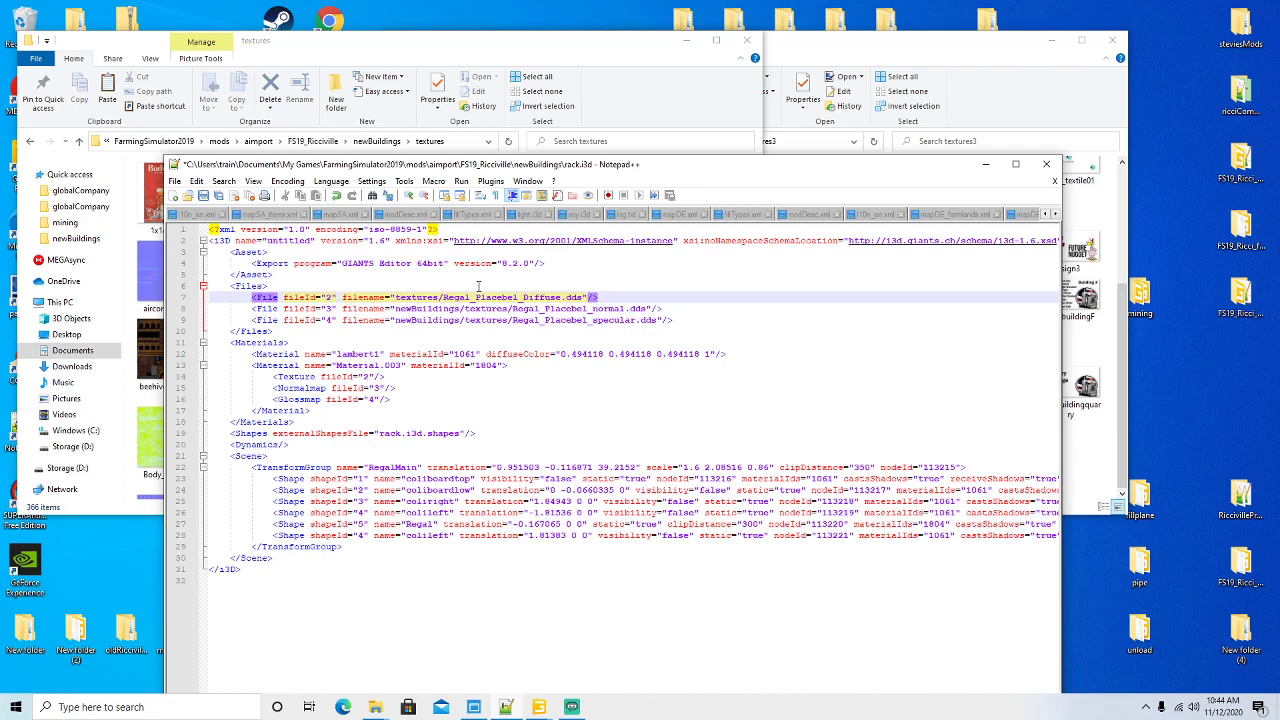
# - Shorten the fileId 3 path in rack.i3d to textures/Regal_Placebel_normal.dds
pyautogui.press('Down')
pyautogui.press('BackSpace')
pyautogui.press('BackSpace')
pyautogui.press('BackSpace')
pyautogui.press('BackSpace')
pyautogui.press('BackSpace')
pyautogui.press('BackSpace')
pyautogui.press('BackSpace')
pyautogui.press('BackSpace')
pyautogui.press('BackSpace')
pyautogui.press('BackSpace')
pyautogui.press('BackSpace')
pyautogui.press('BackSpace')
pyautogui.press('BackSpace')
# - Shorten the fileId 4 path in rack.i3d to textures/Regal_Placebel_specular.dds, then save and close the file
pyautogui.press('Down')
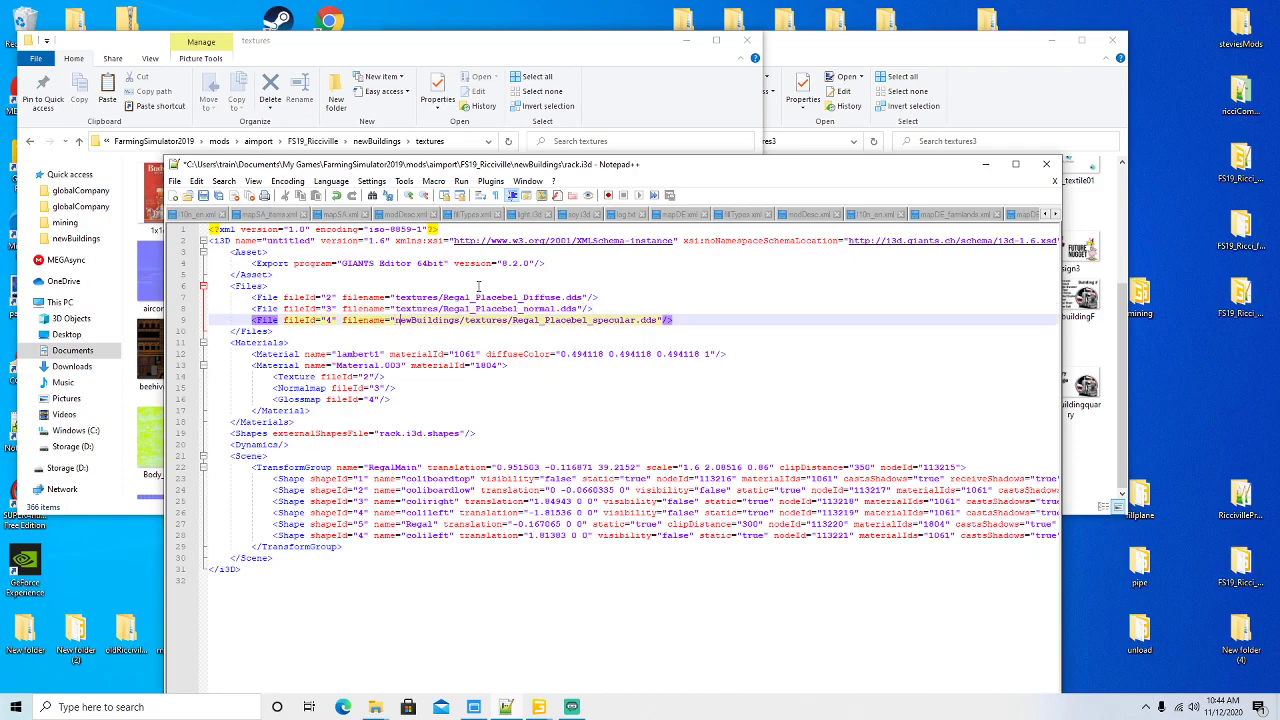
pyautogui.press('Delete')
pyautogui.press('Delete')
pyautogui.press('Delete')
pyautogui.press('Delete')
pyautogui.press('Delete')
pyautogui.press('Delete')
pyautogui.press('Delete')
pyautogui.press('Delete')
pyautogui.press('Delete')
pyautogui.press('Delete')
pyautogui.press('Delete')
pyautogui.press('Delete')
pyautogui.press('Delete')
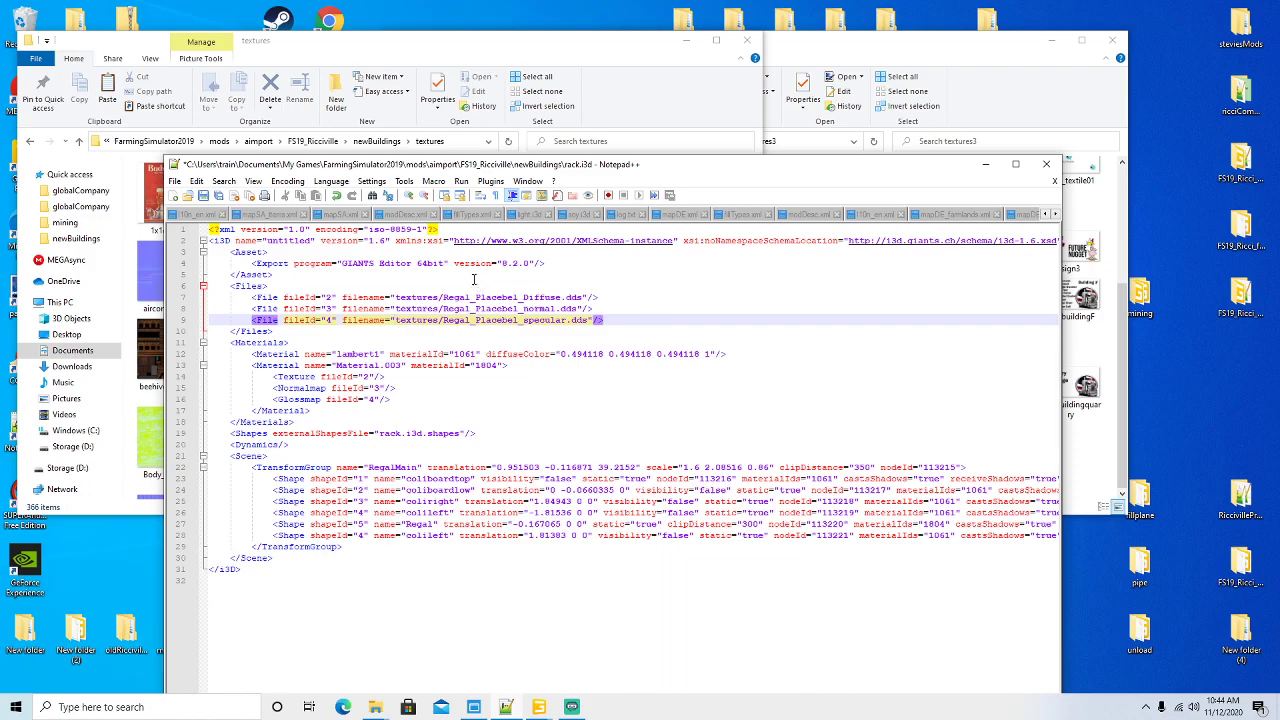
pyautogui.click(203, 196)
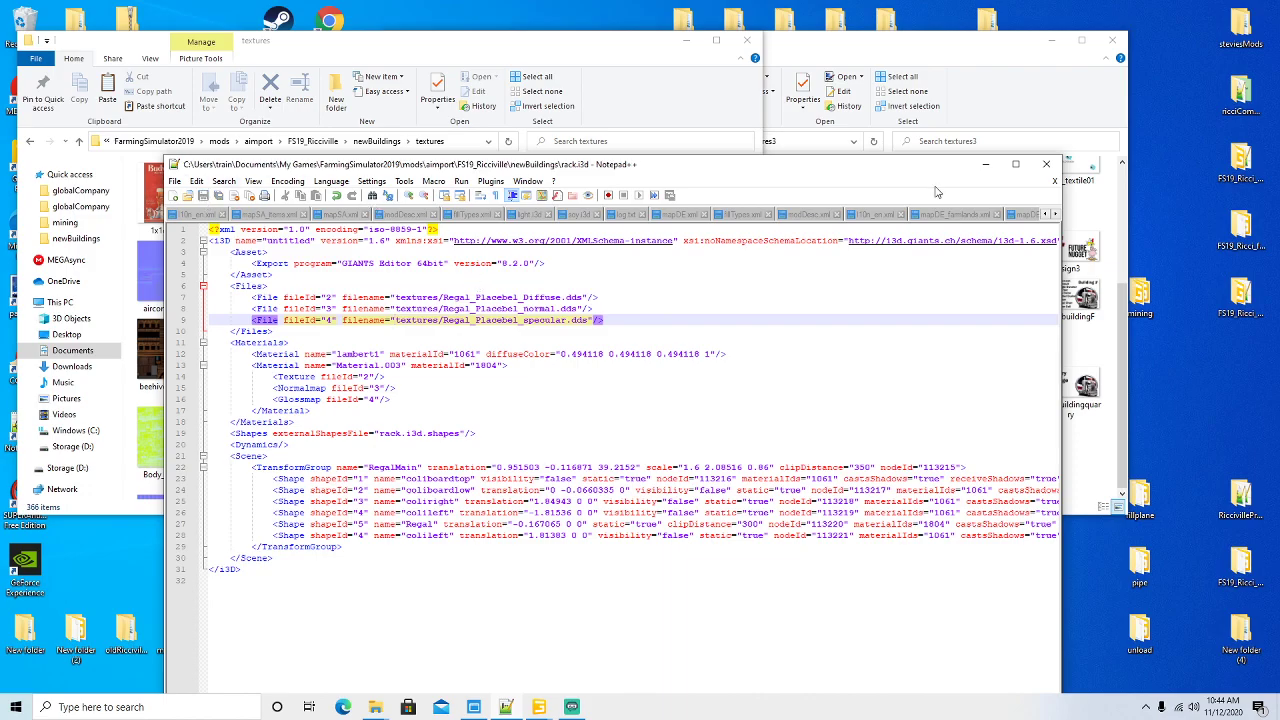
pyautogui.click(1015, 164)
pyautogui.click(1155, 57)
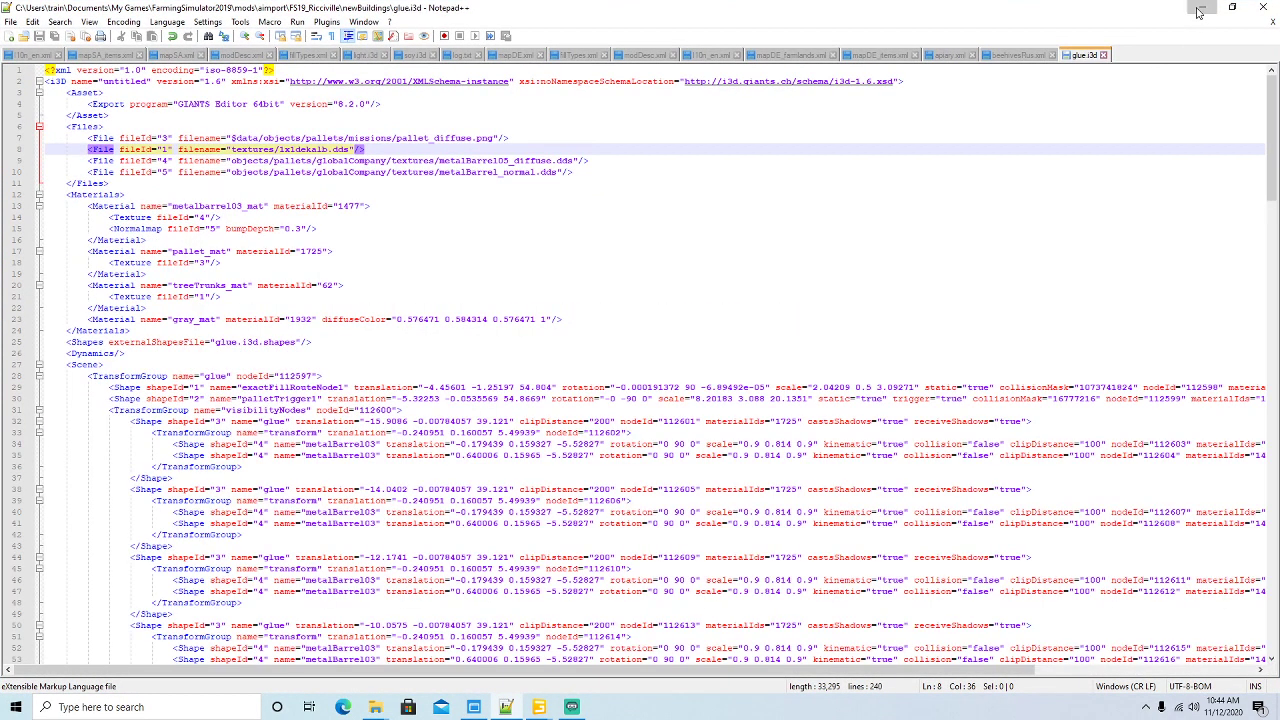
pyautogui.click(1202, 7)
# - Open water.i3d from the newBuildings folder for editing in Notepad++
pyautogui.click(371, 146)
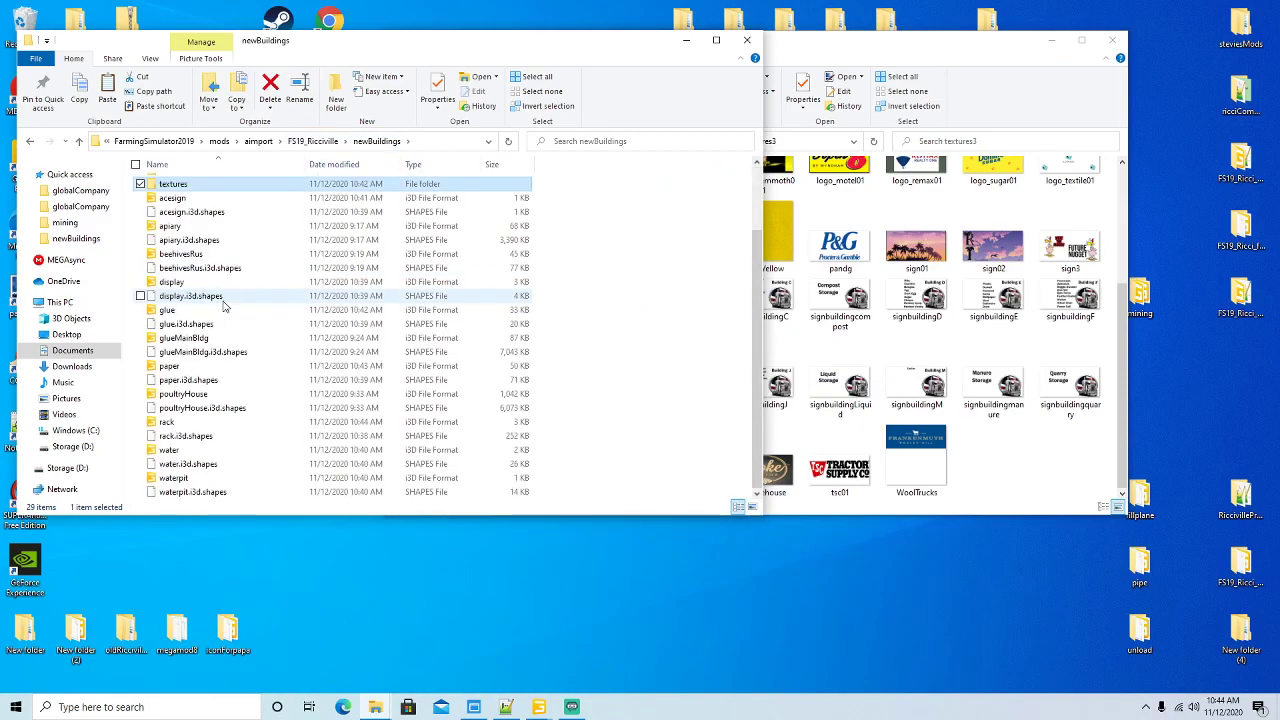
pyautogui.rightClick(180, 450)
pyautogui.click(262, 218)
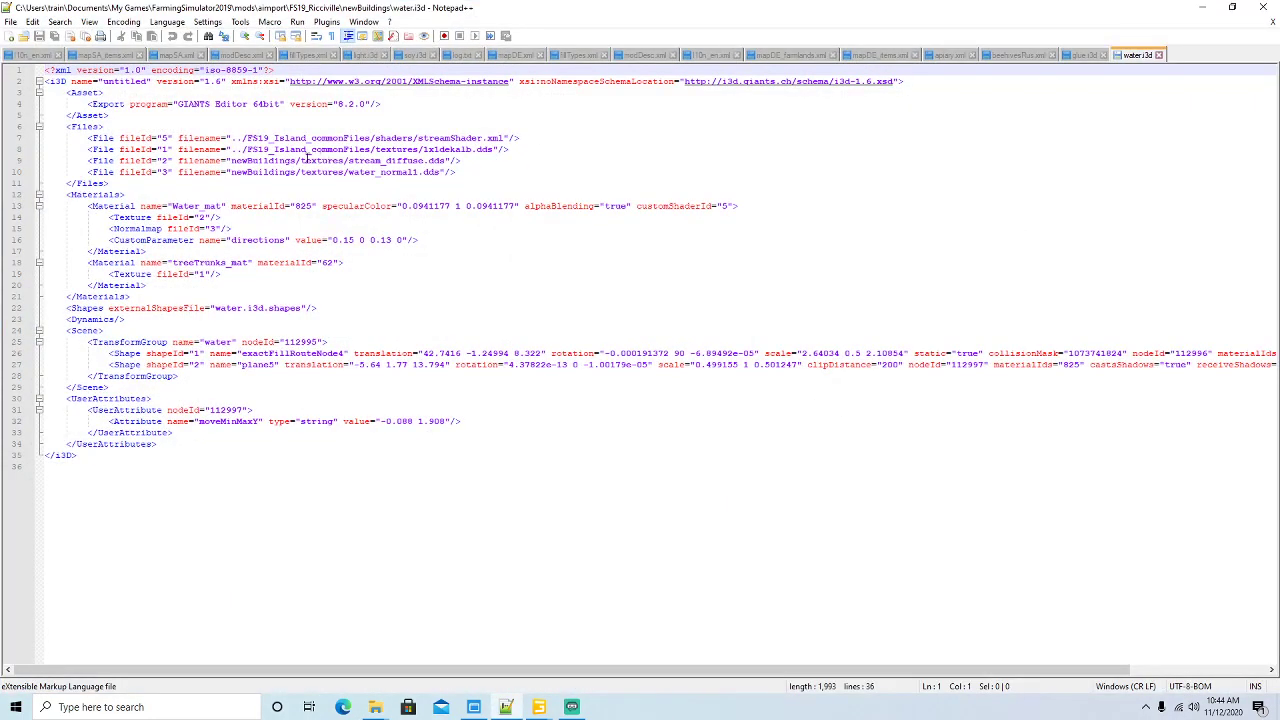
# - In water.i3d, shorten the fileId 2 path to textures/stream_diffuse.dds
pyautogui.click(300, 160)
pyautogui.press('BackSpace')
pyautogui.press('BackSpace')
pyautogui.press('BackSpace')
pyautogui.press('BackSpace')
pyautogui.press('BackSpace')
pyautogui.press('BackSpace')
pyautogui.press('BackSpace')
pyautogui.press('BackSpace')
pyautogui.press('BackSpace')
pyautogui.press('BackSpace')
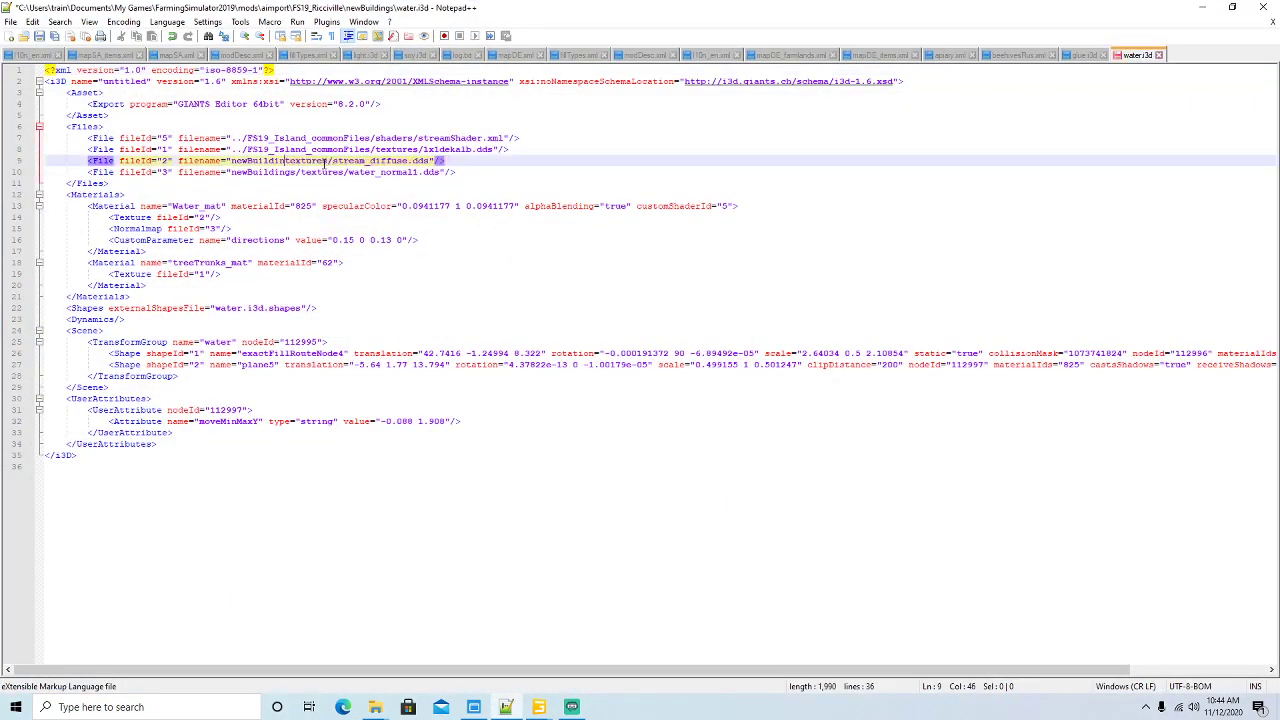
pyautogui.press('BackSpace')
pyautogui.press('BackSpace')
pyautogui.press('BackSpace')
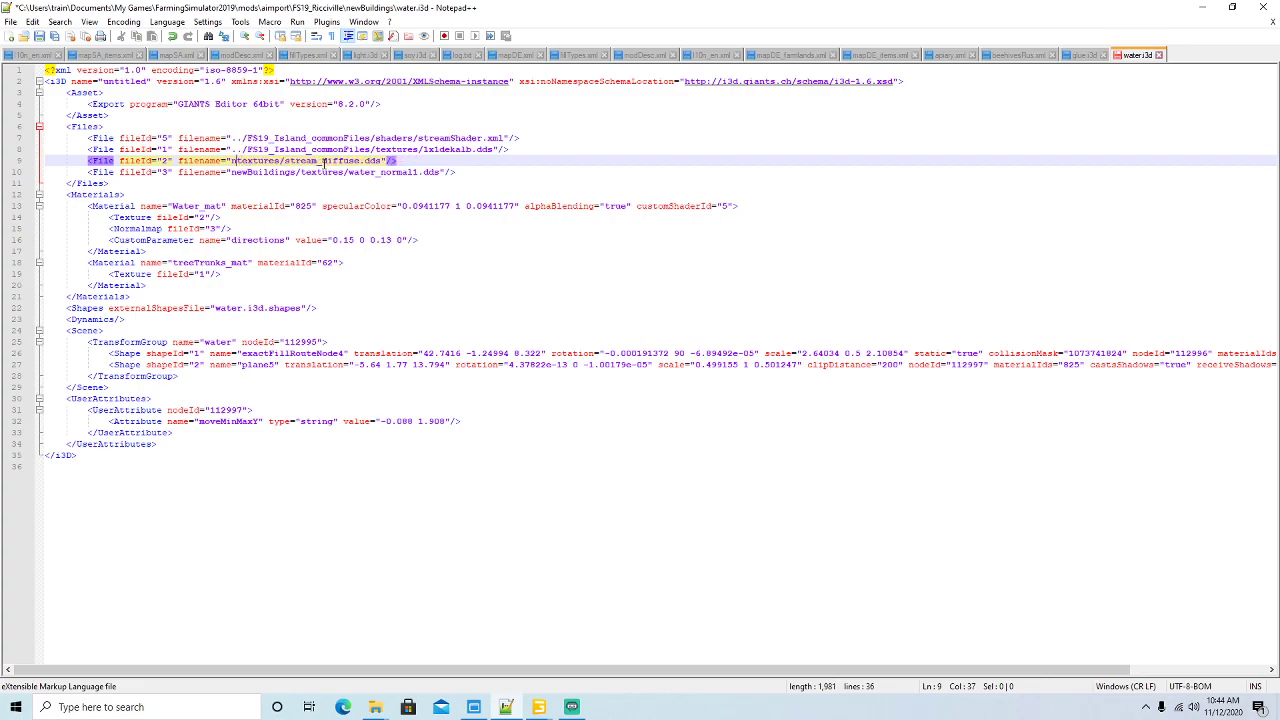
# - Shorten the fileId 3 path in water.i3d to textures/water_normal1.dds and save the file
pyautogui.press('Down')
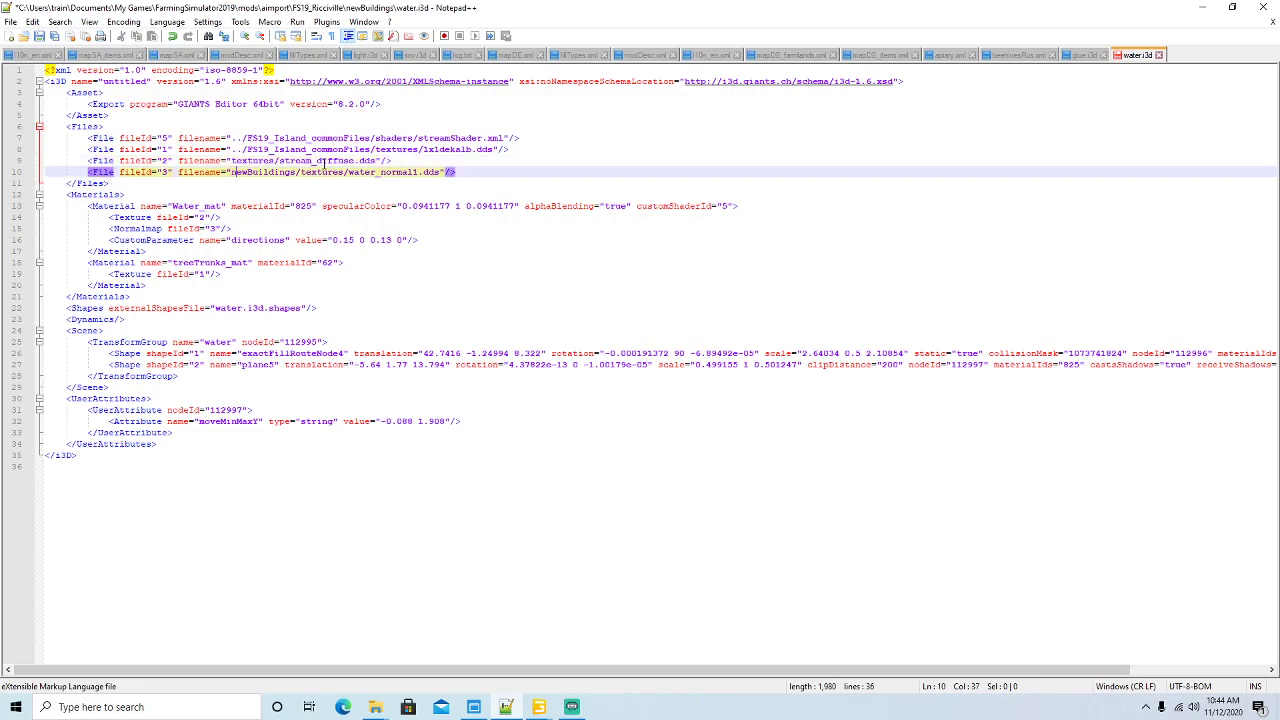
pyautogui.press('BackSpace')
pyautogui.press('BackSpace')
pyautogui.press('BackSpace')
pyautogui.press('BackSpace')
pyautogui.press('BackSpace')
pyautogui.press('BackSpace')
pyautogui.press('BackSpace')
pyautogui.press('BackSpace')
pyautogui.press('BackSpace')
pyautogui.press('BackSpace')
pyautogui.press('BackSpace')
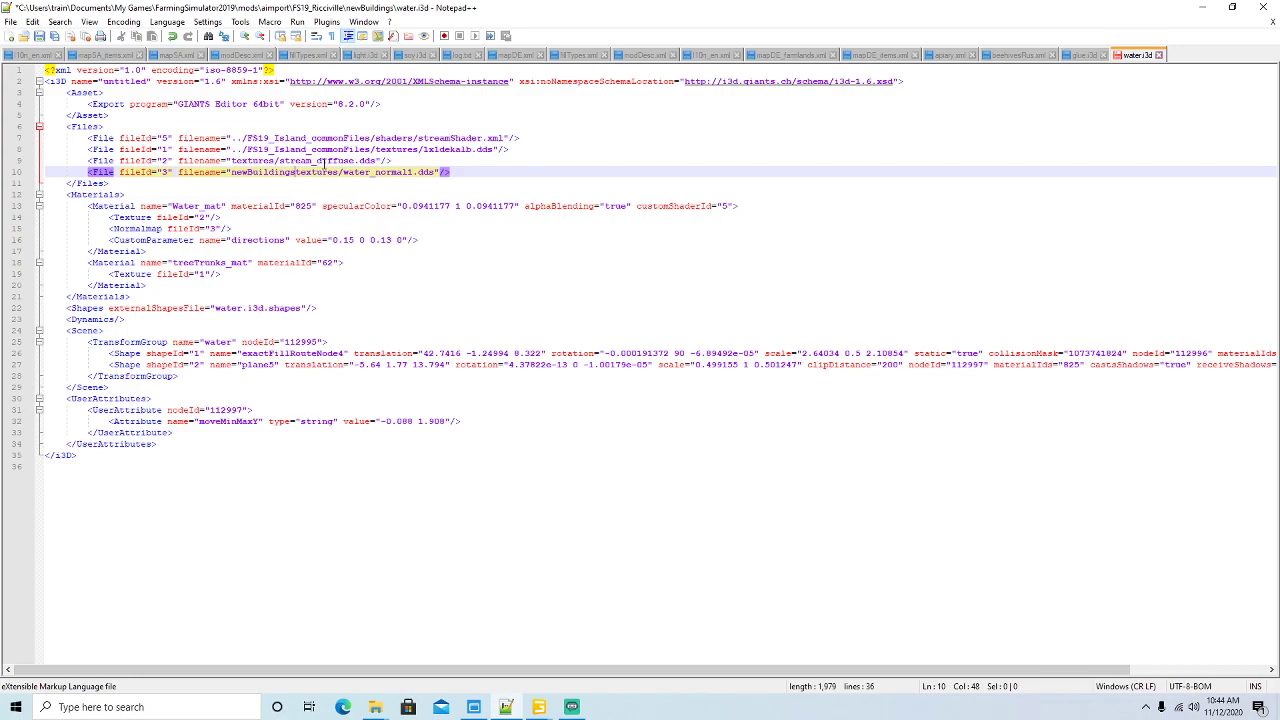
pyautogui.press('BackSpace')
pyautogui.press('BackSpace')
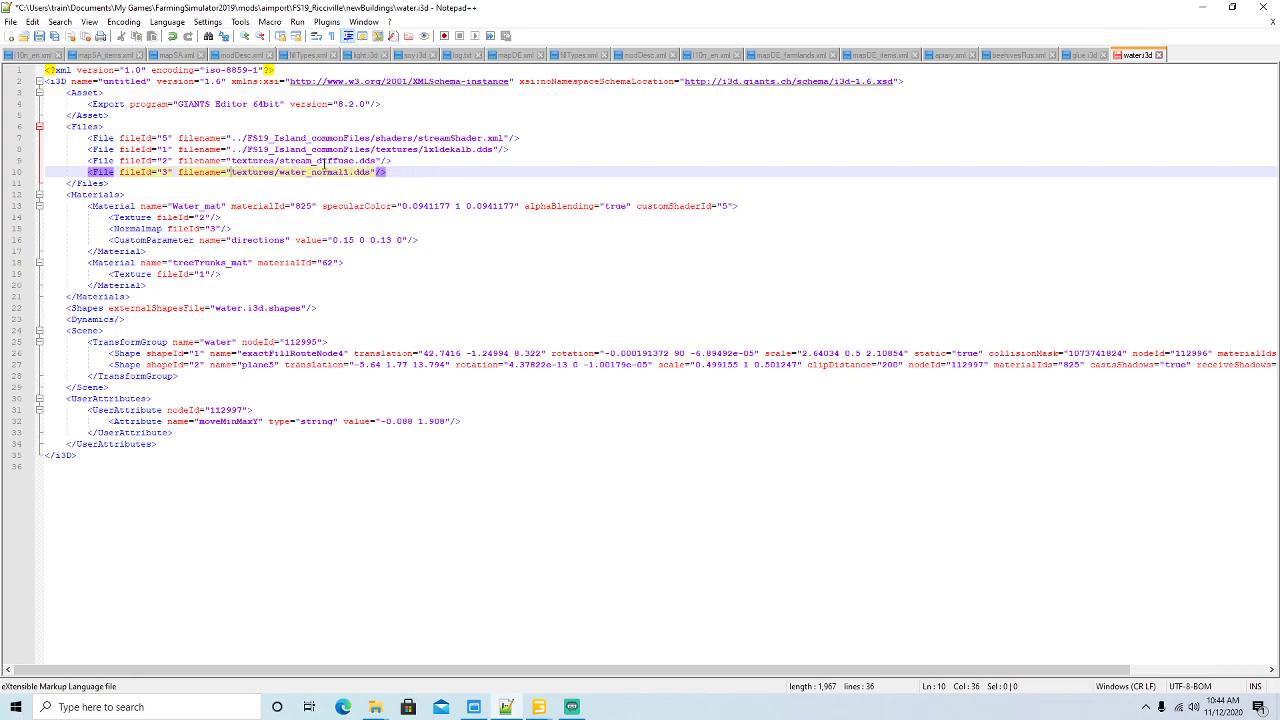
pyautogui.click(40, 37)
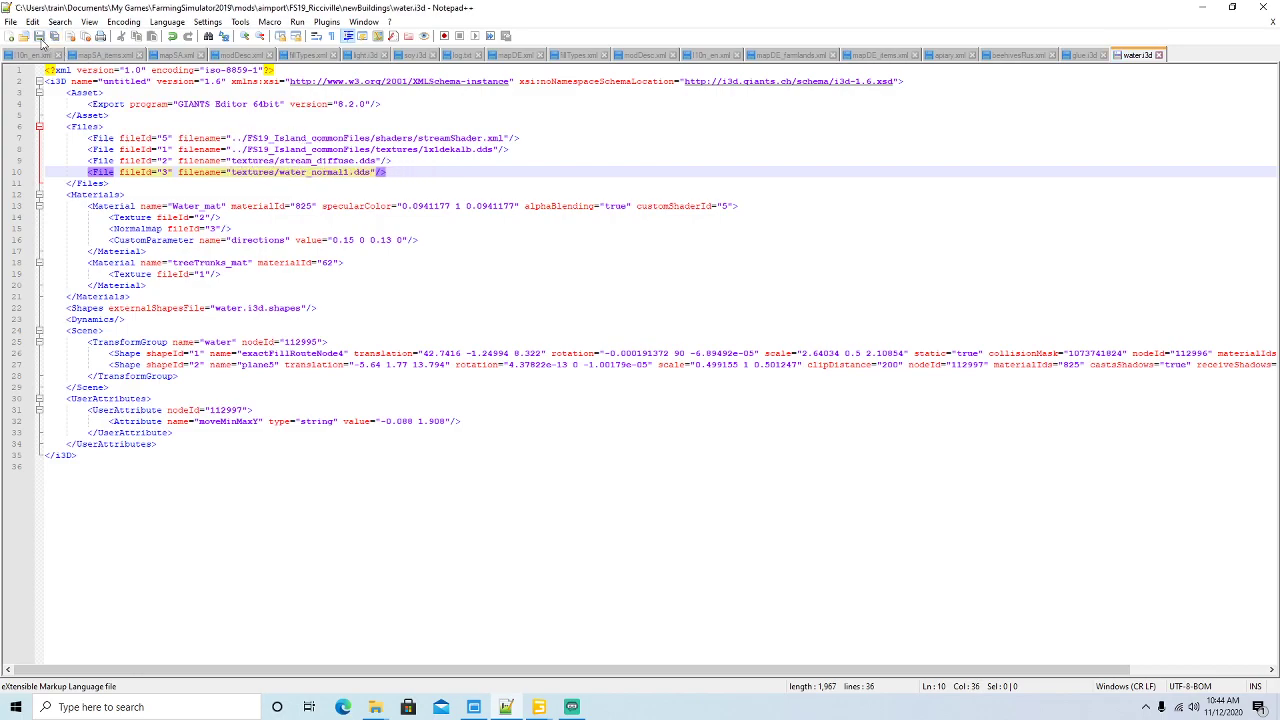
# - Close water.i3d and look through newBuildings/objects/pallets/globalCompany/textures for the barrel textures referenced in glue.i3d
pyautogui.click(1157, 56)
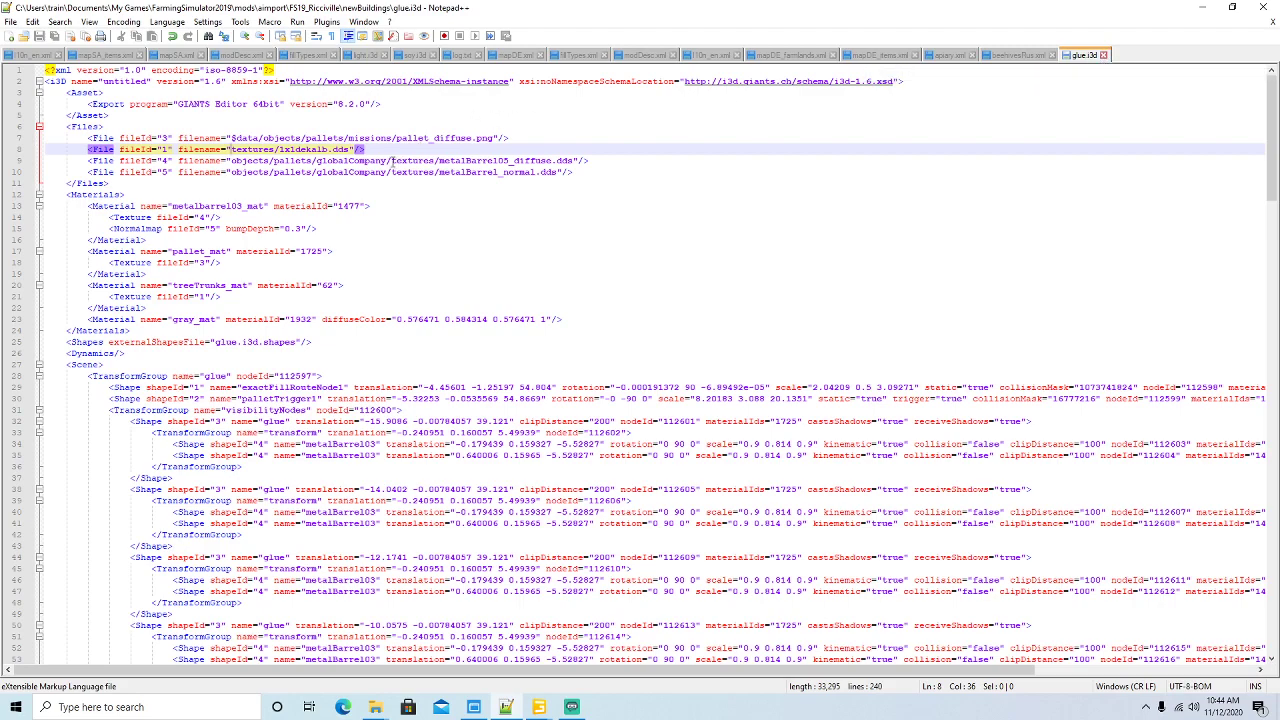
pyautogui.click(1233, 8)
pyautogui.click(508, 44)
pyautogui.scroll(2, 235, 249)
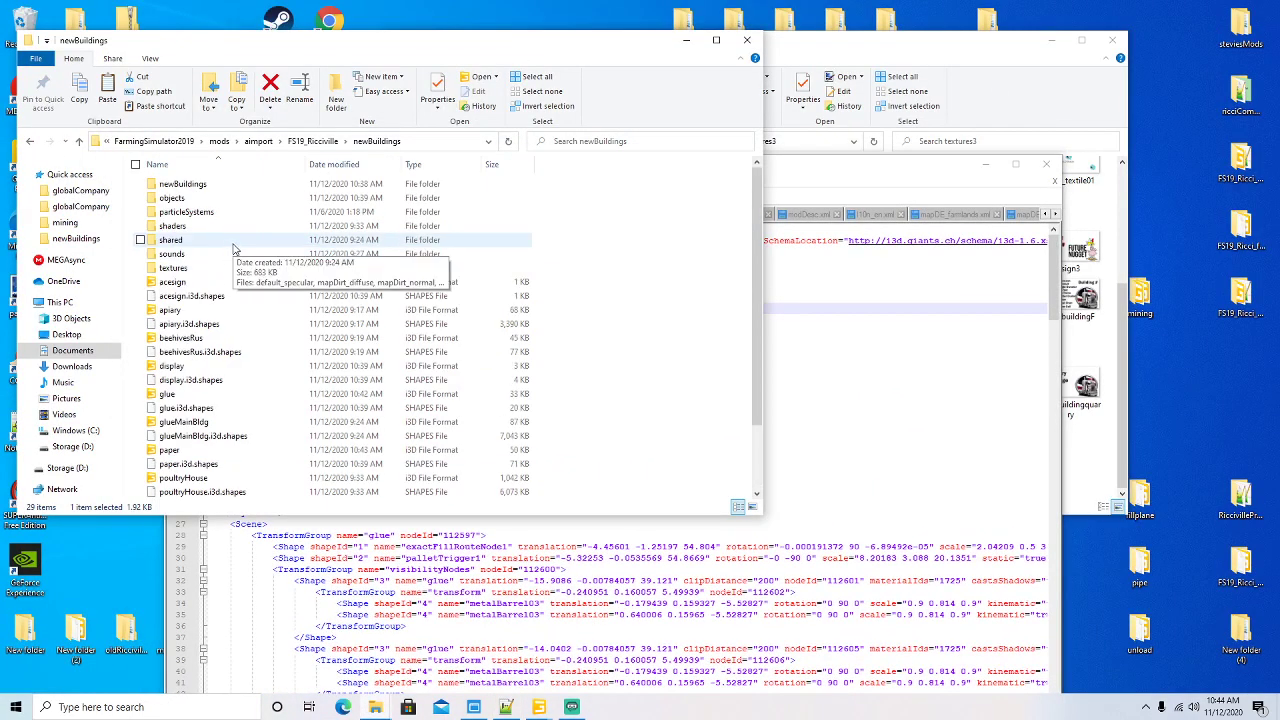
pyautogui.doubleClick(174, 198)
pyautogui.doubleClick(176, 186)
pyautogui.doubleClick(175, 192)
pyautogui.doubleClick(175, 186)
pyautogui.click(174, 189)
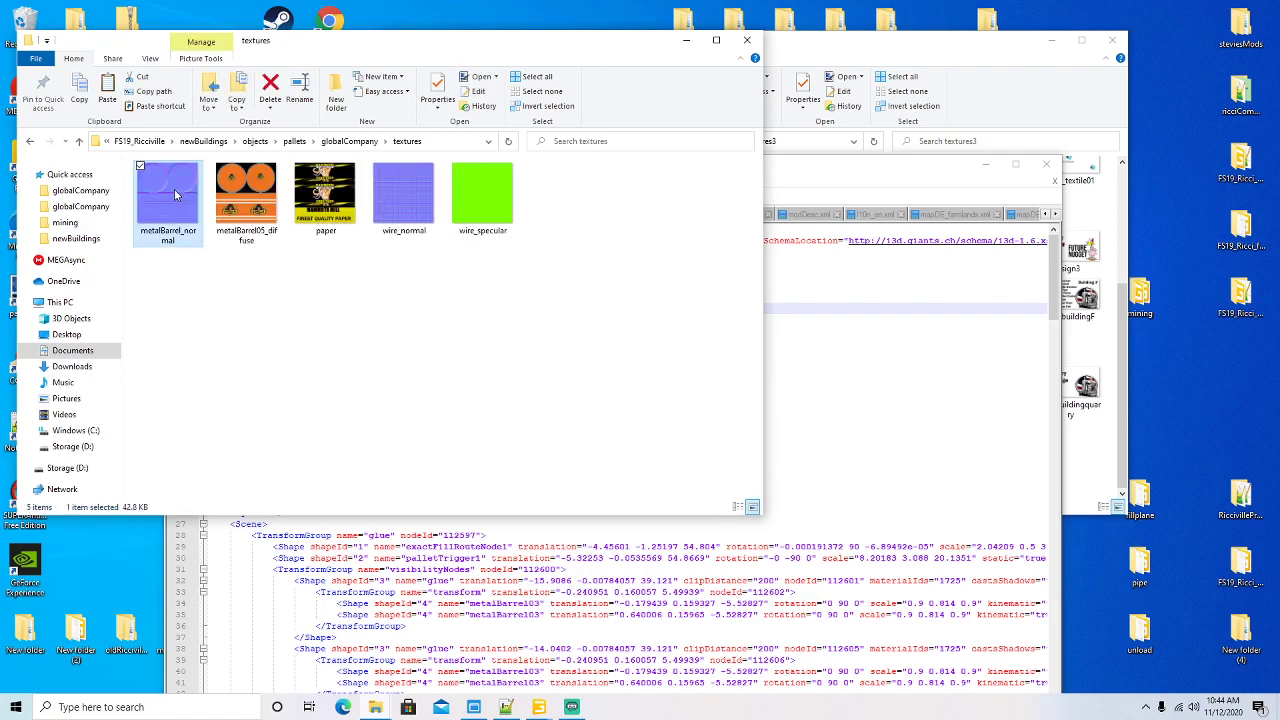
# - In glue.i3d, shorten the fileId 4 path to textures/metalBarrel05_diffuse.dds
pyautogui.click(870, 183)
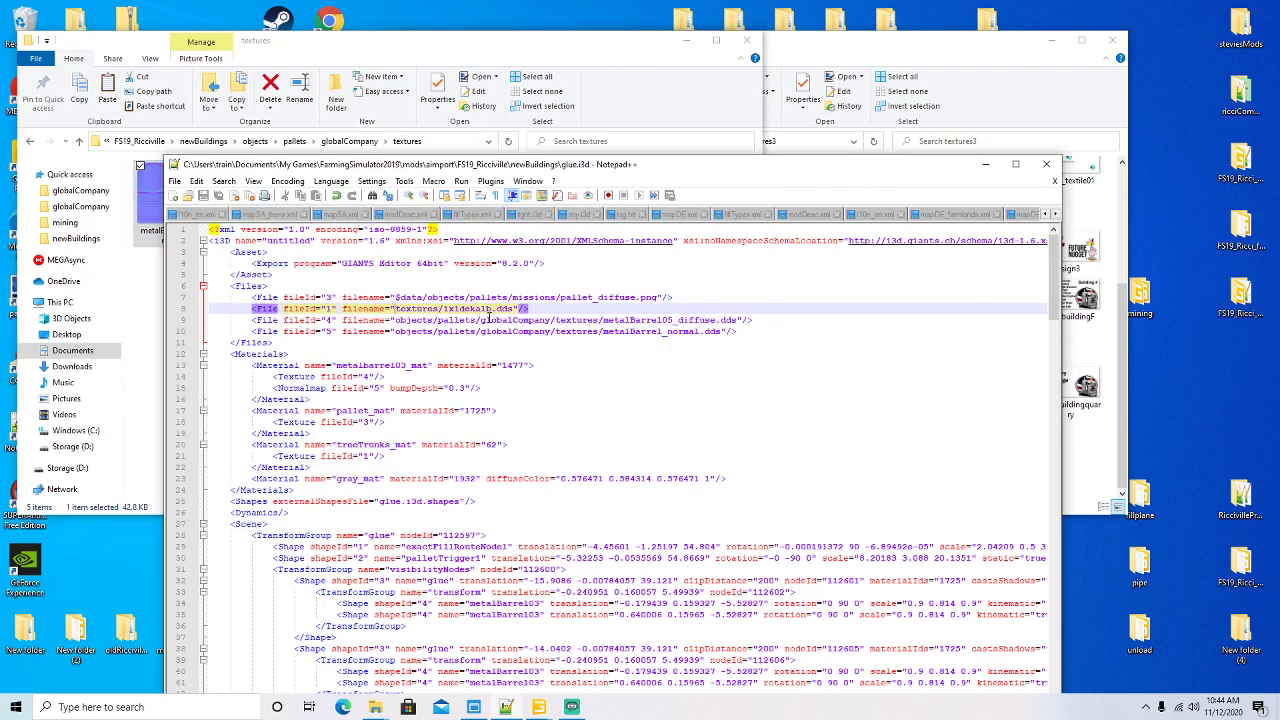
pyautogui.click(553, 320)
pyautogui.press('BackSpace')
pyautogui.press('BackSpace')
pyautogui.press('BackSpace')
pyautogui.press('BackSpace')
pyautogui.press('BackSpace')
pyautogui.press('BackSpace')
pyautogui.press('BackSpace')
pyautogui.press('BackSpace')
pyautogui.press('BackSpace')
pyautogui.press('BackSpace')
pyautogui.press('BackSpace')
pyautogui.press('BackSpace')
pyautogui.press('BackSpace')
pyautogui.press('BackSpace')
pyautogui.press('BackSpace')
pyautogui.press('BackSpace')
pyautogui.press('BackSpace')
pyautogui.press('BackSpace')
pyautogui.press('BackSpace')
pyautogui.press('BackSpace')
pyautogui.press('BackSpace')
pyautogui.press('BackSpace')
pyautogui.press('BackSpace')
pyautogui.press('BackSpace')
pyautogui.press('BackSpace')
pyautogui.press('BackSpace')
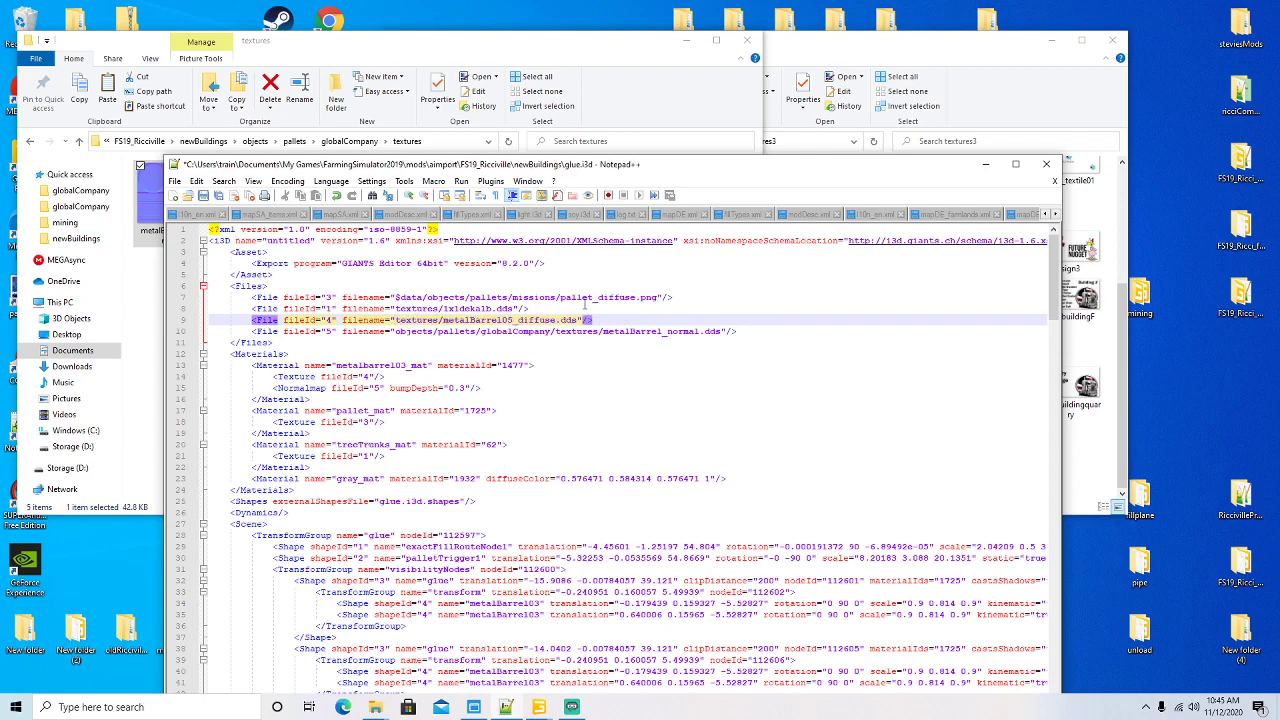
# - Shorten the fileId 5 path in glue.i3d to textures/metalBarrel_normal.dds, then save and close the file
pyautogui.press('Down')
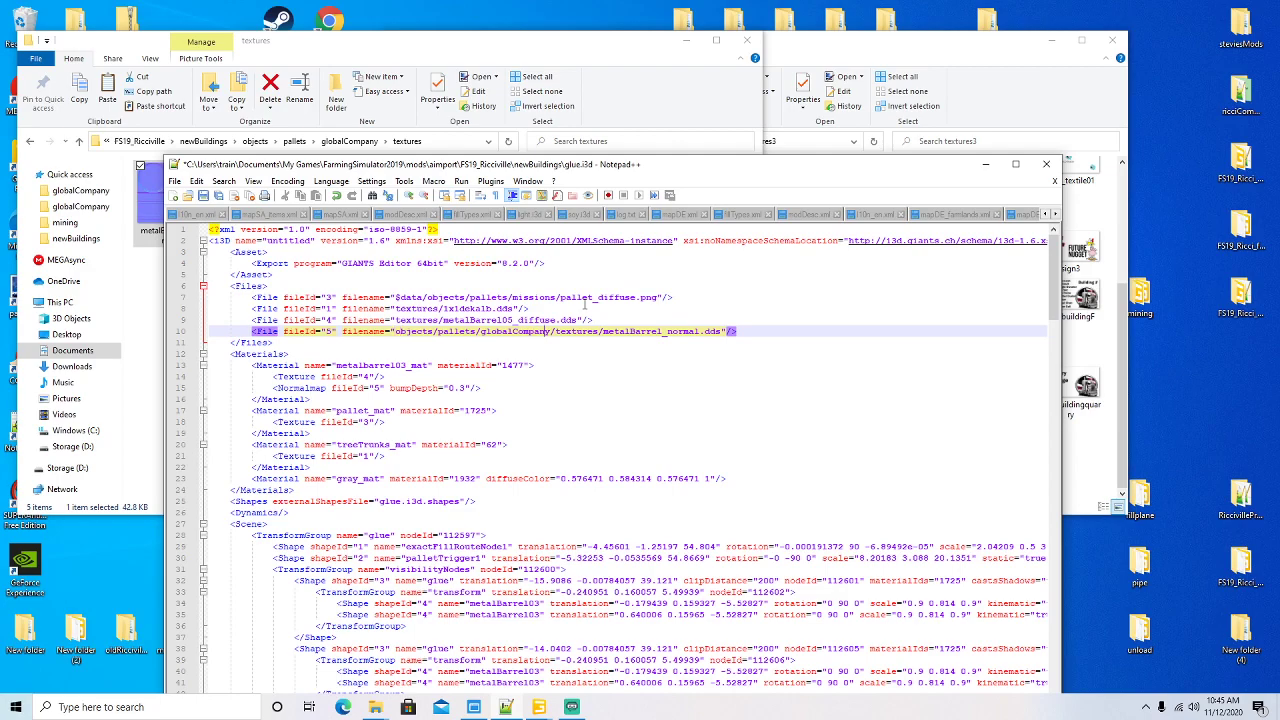
pyautogui.press('BackSpace')
pyautogui.press('BackSpace')
pyautogui.press('BackSpace')
pyautogui.press('BackSpace')
pyautogui.press('BackSpace')
pyautogui.press('BackSpace')
pyautogui.press('BackSpace')
pyautogui.press('BackSpace')
pyautogui.press('BackSpace')
pyautogui.press('BackSpace')
pyautogui.press('BackSpace')
pyautogui.press('BackSpace')
pyautogui.press('BackSpace')
pyautogui.press('BackSpace')
pyautogui.press('BackSpace')
pyautogui.press('BackSpace')
pyautogui.press('BackSpace')
pyautogui.press('BackSpace')
pyautogui.press('BackSpace')
pyautogui.press('BackSpace')
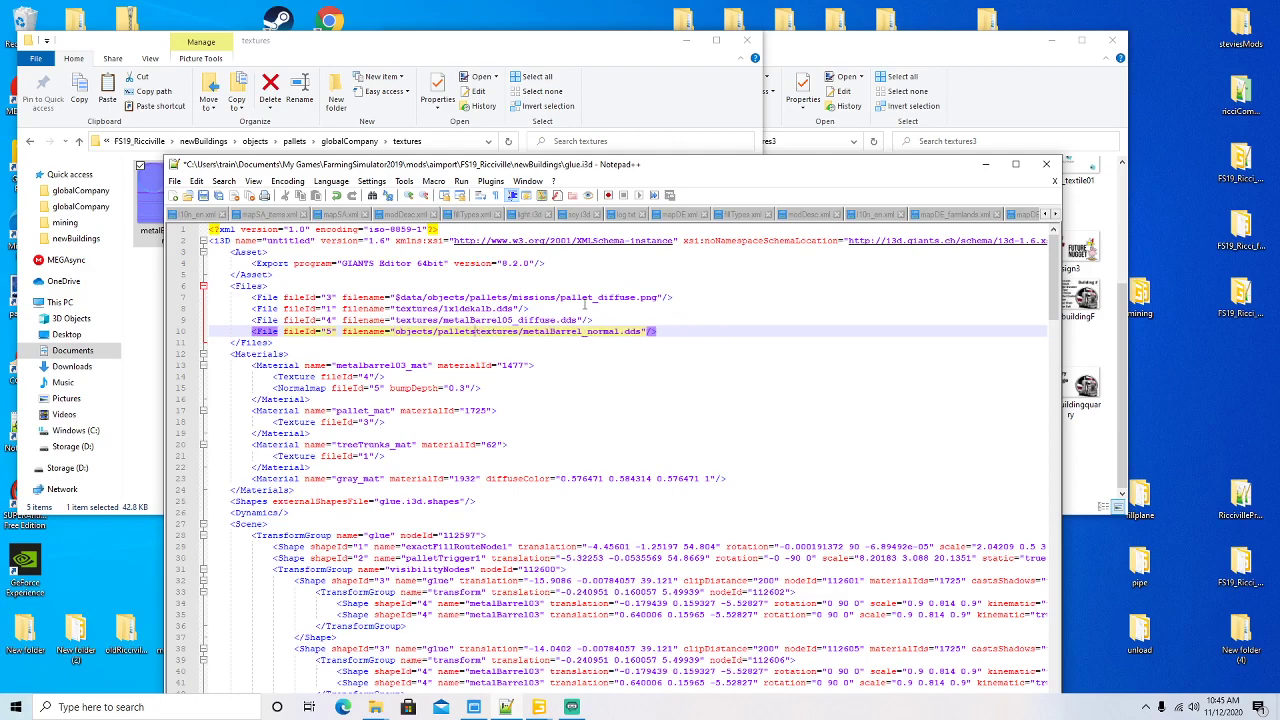
pyautogui.press('BackSpace')
pyautogui.press('BackSpace')
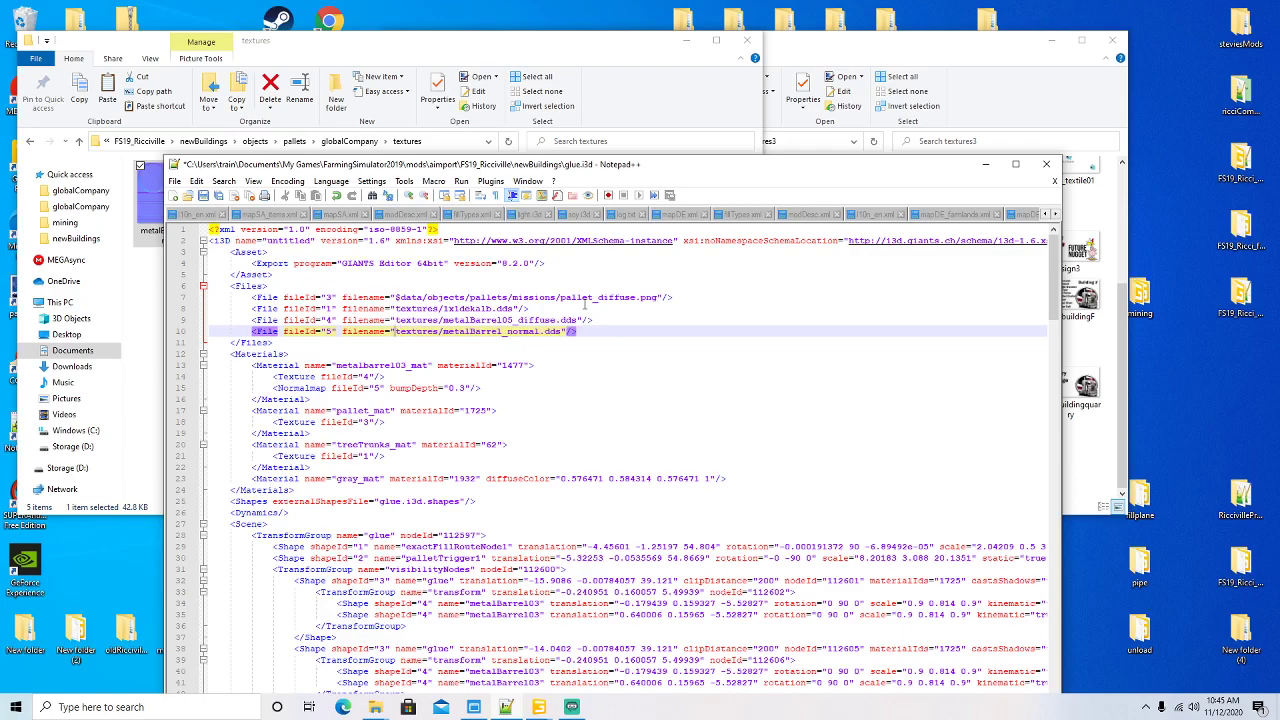
pyautogui.click(203, 196)
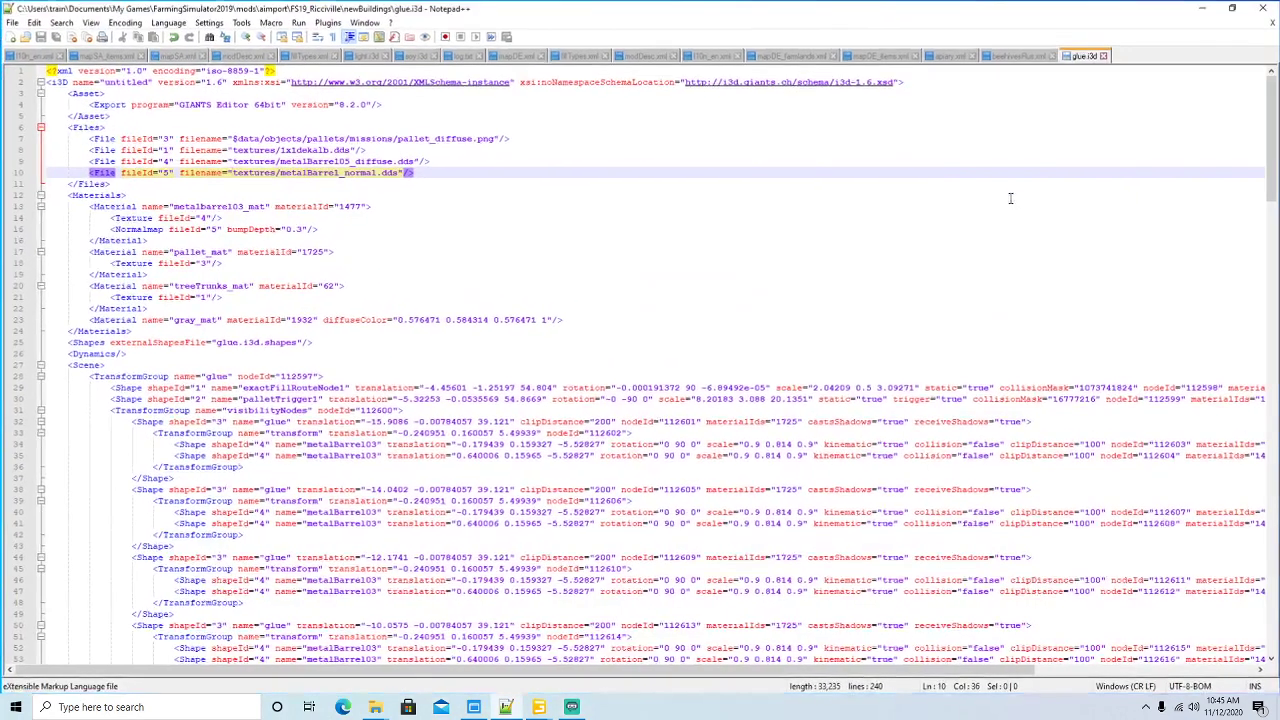
pyautogui.click(1015, 163)
pyautogui.click(1104, 55)
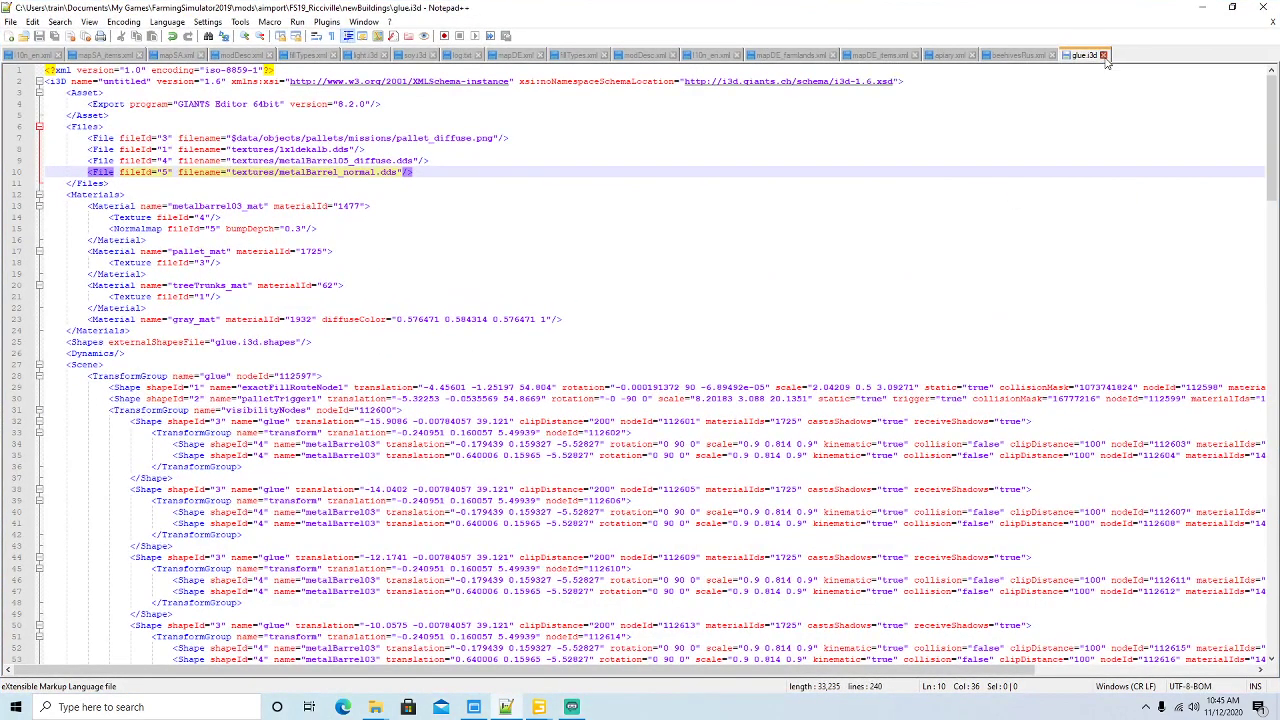
# - Close the open beehivesRus.xml and apiary.xml files
pyautogui.click(1020, 56)
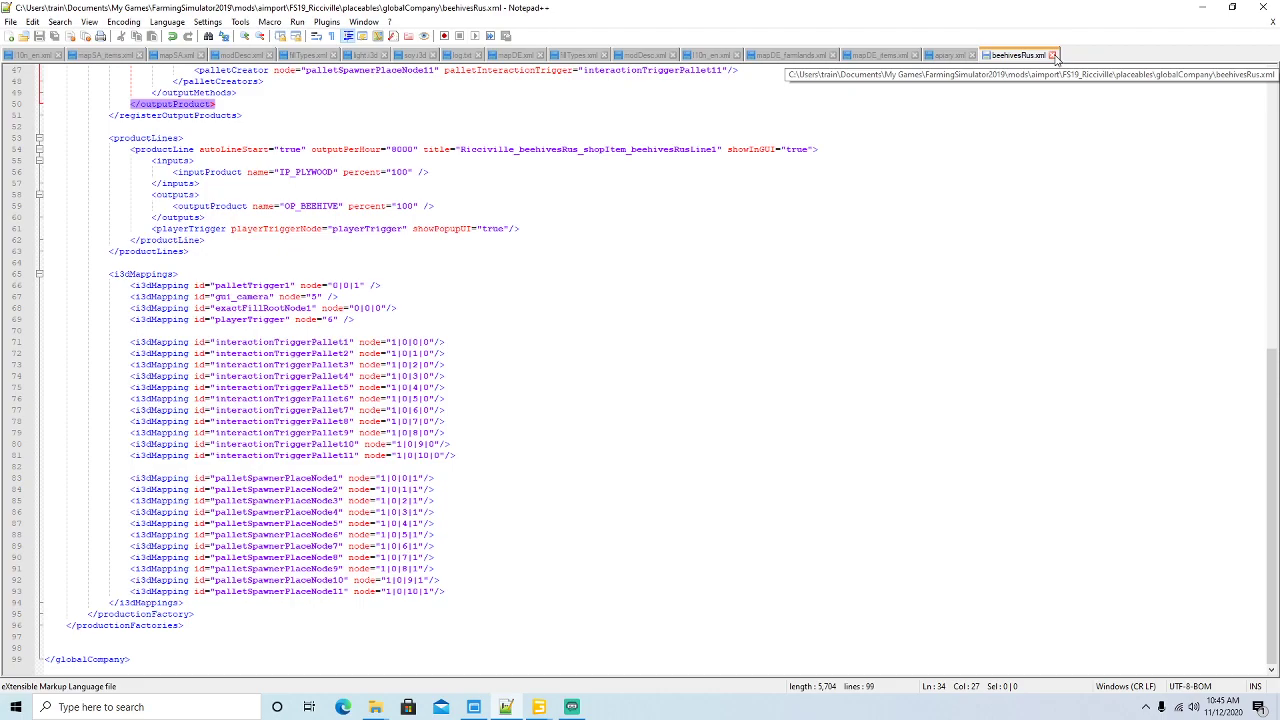
pyautogui.click(1052, 55)
pyautogui.click(955, 58)
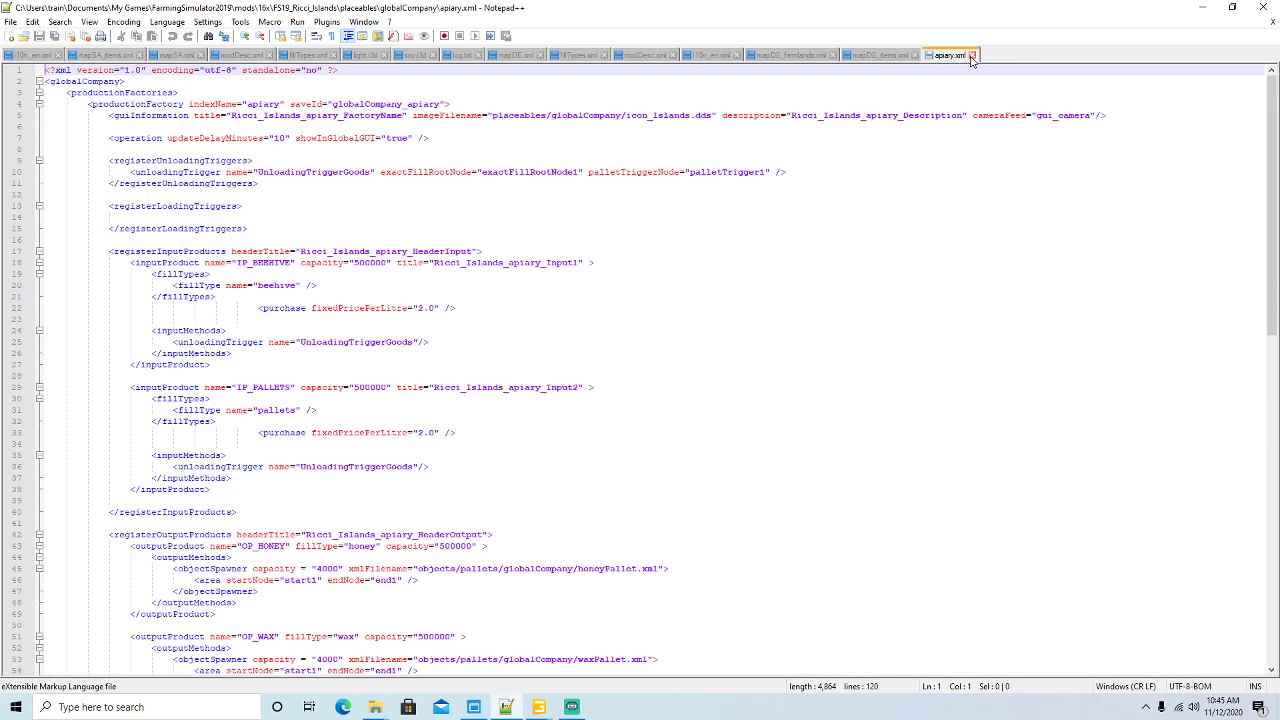
pyautogui.click(972, 55)
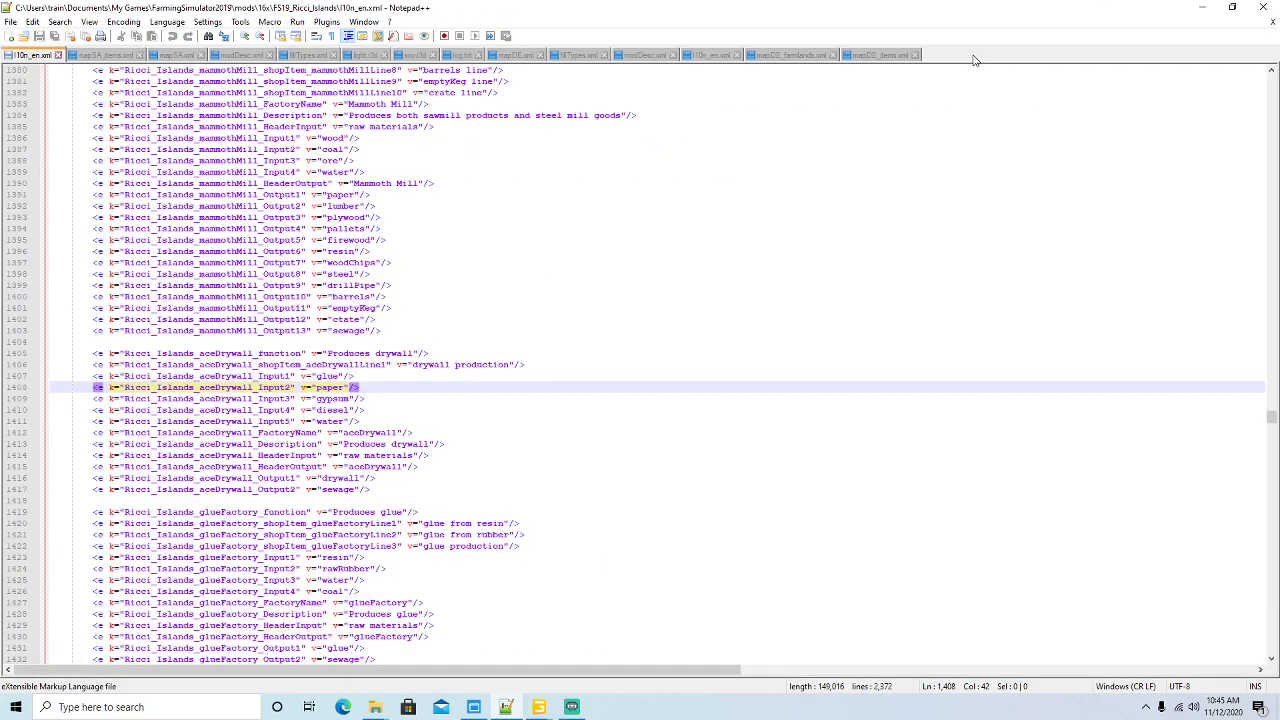
# - Return to the FS19_Ricciville newBuildings folder and open waterpit.i3d for editing in Notepad++
pyautogui.click(1201, 7)
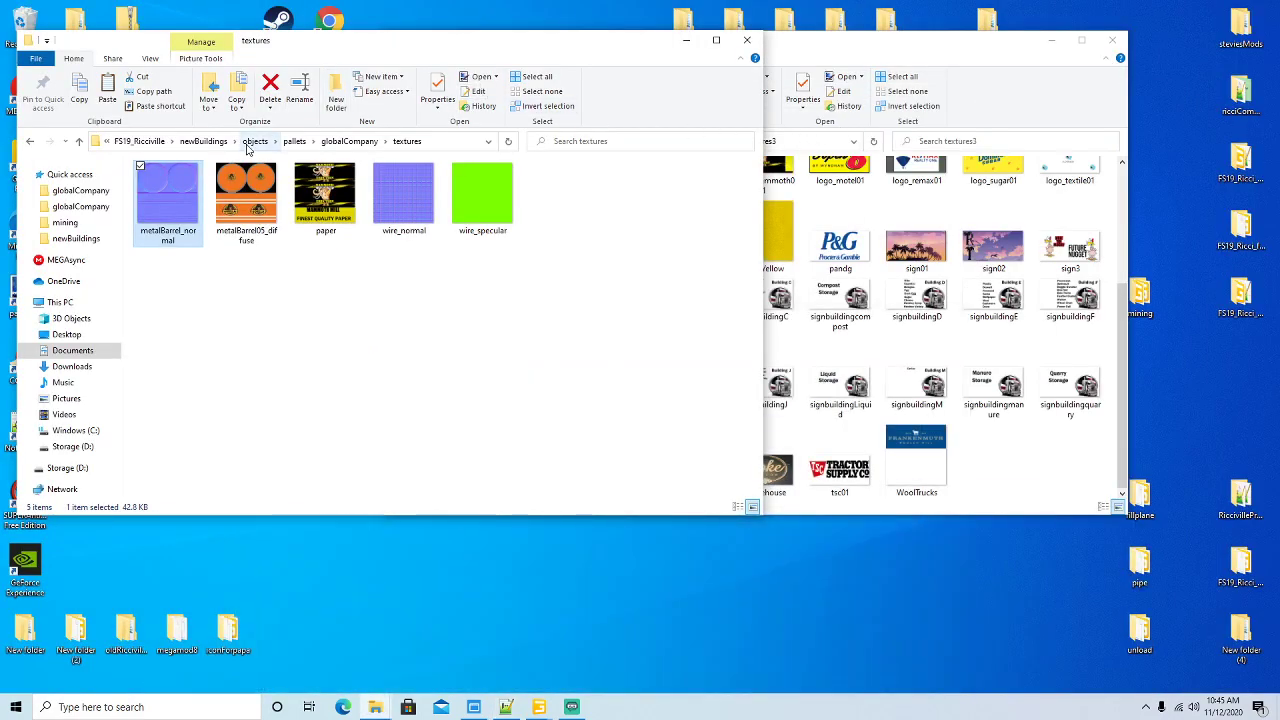
pyautogui.click(203, 141)
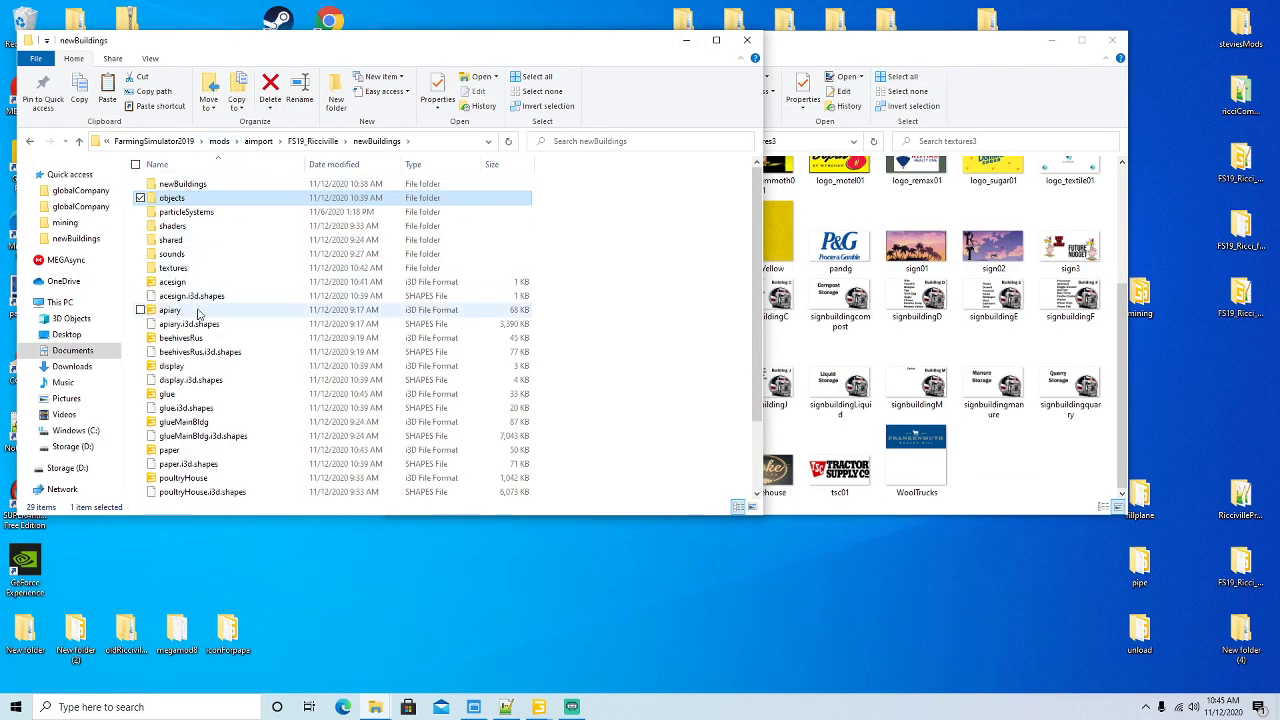
pyautogui.scroll(-1, 226, 335)
pyautogui.click(174, 480)
pyautogui.rightClick(174, 485)
pyautogui.click(265, 253)
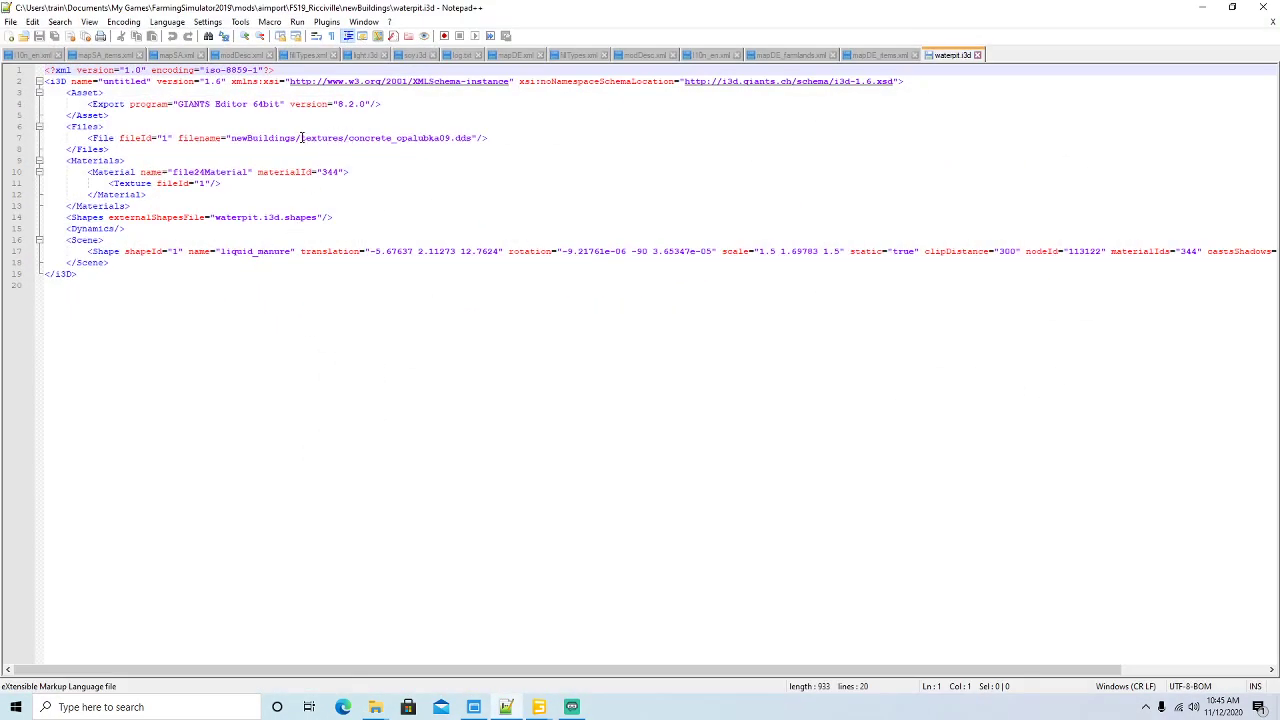
# - Shorten the fileId 1 path in waterpit.i3d to textures/concrete_opalubka09.dds, then save and close the file
pyautogui.click(301, 138)
pyautogui.press('BackSpace')
pyautogui.press('BackSpace')
pyautogui.press('BackSpace')
pyautogui.press('BackSpace')
pyautogui.press('BackSpace')
pyautogui.press('BackSpace')
pyautogui.press('BackSpace')
pyautogui.press('BackSpace')
pyautogui.press('BackSpace')
pyautogui.press('BackSpace')
pyautogui.press('BackSpace')
pyautogui.press('BackSpace')
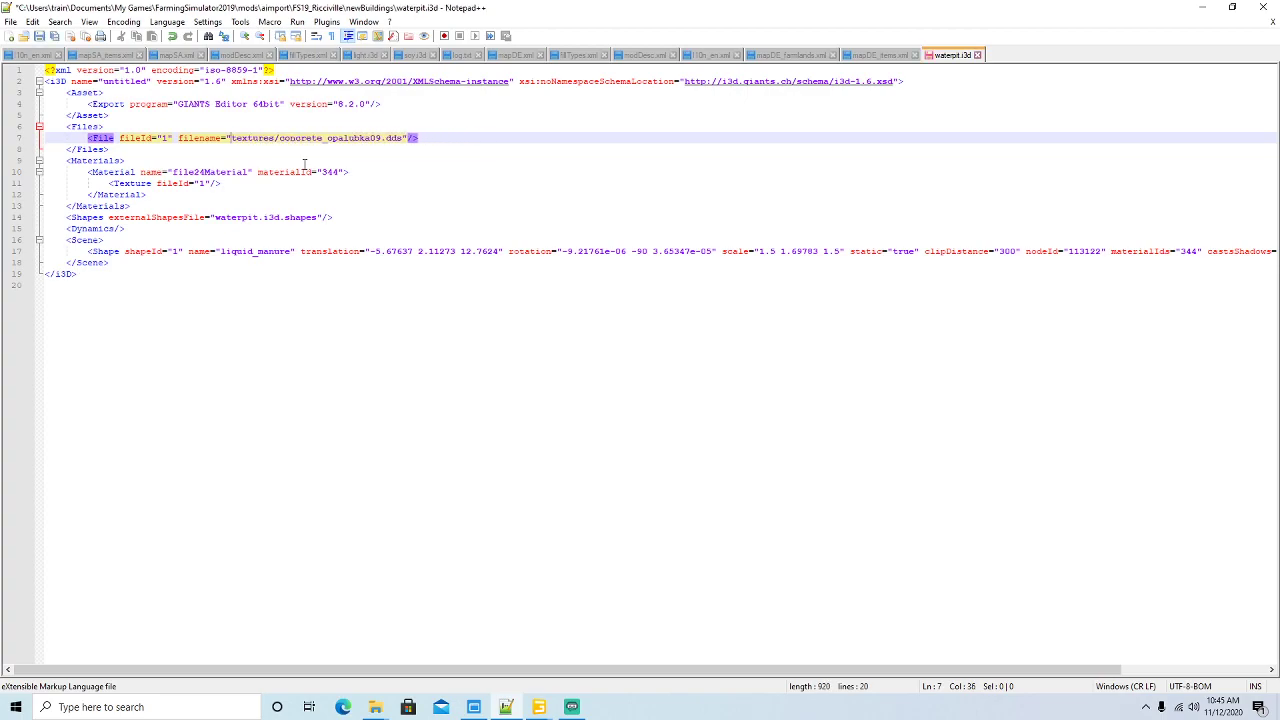
pyautogui.click(39, 37)
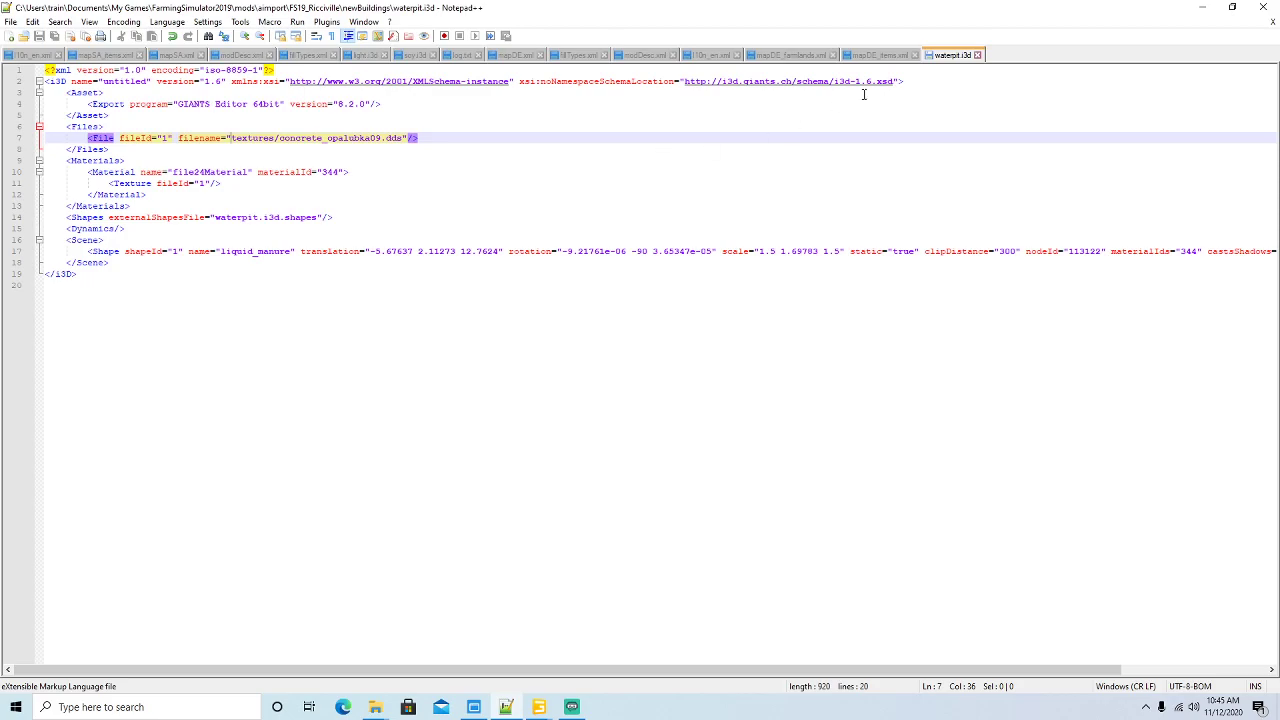
pyautogui.click(978, 55)
pyautogui.click(1201, 7)
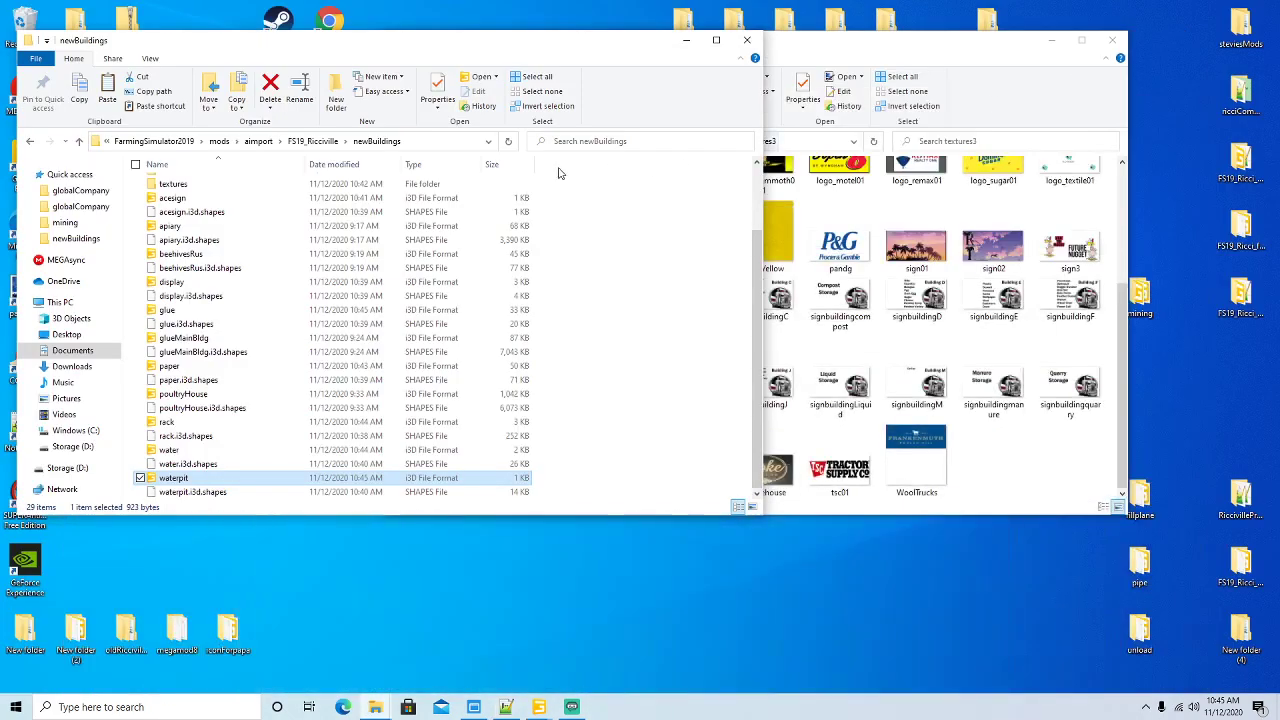
# - Check the textures inside the nested newBuildings folder, then delete that nested folder
pyautogui.scroll(2, 293, 225)
pyautogui.doubleClick(190, 184)
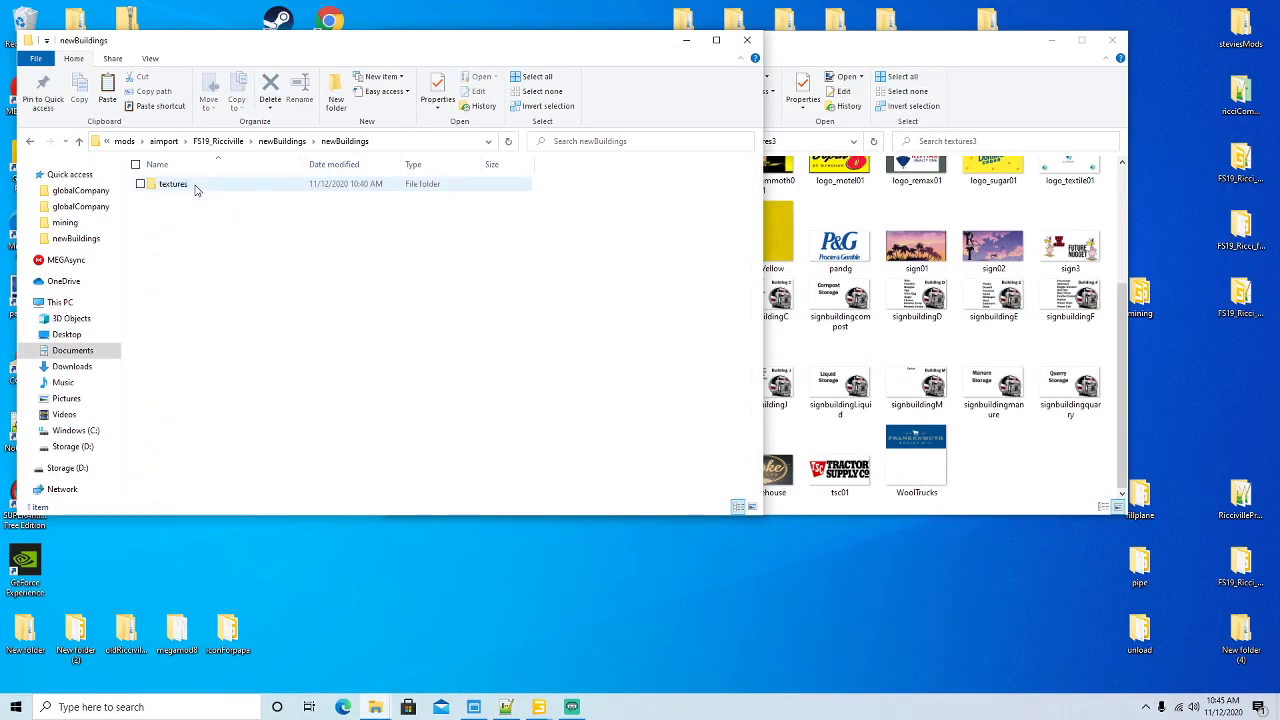
pyautogui.doubleClick(189, 190)
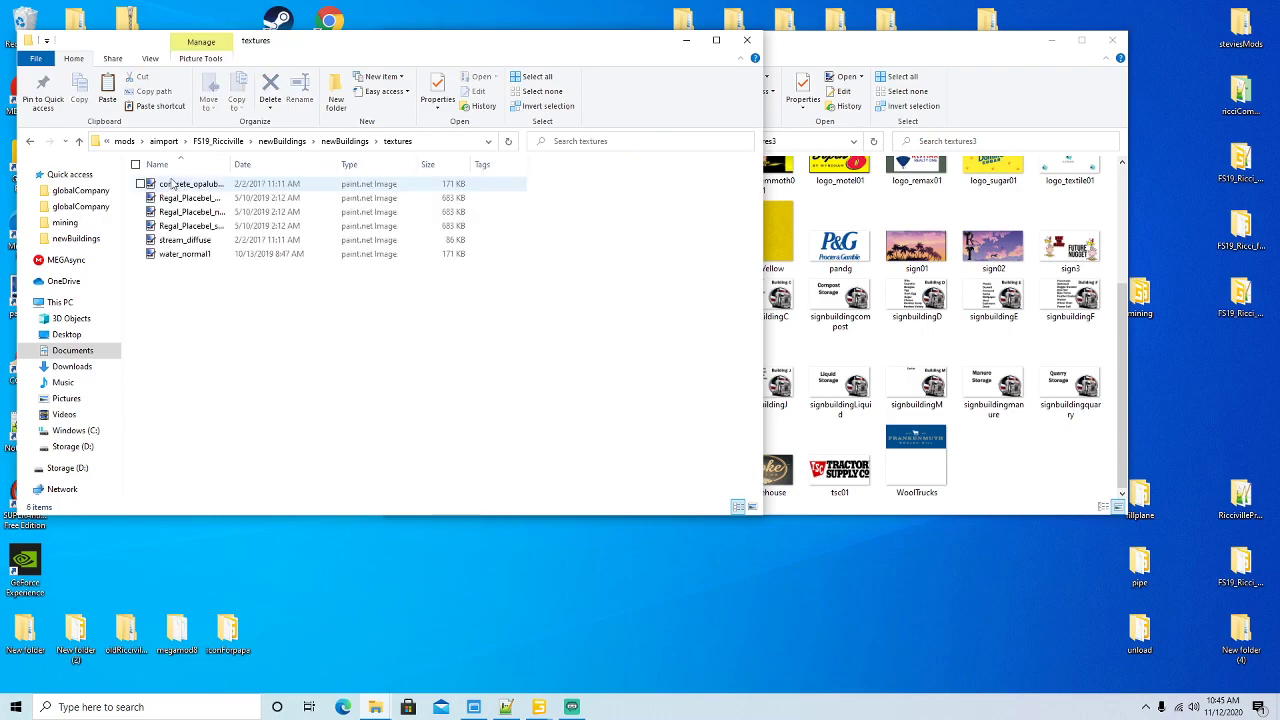
pyautogui.click(30, 143)
pyautogui.click(30, 143)
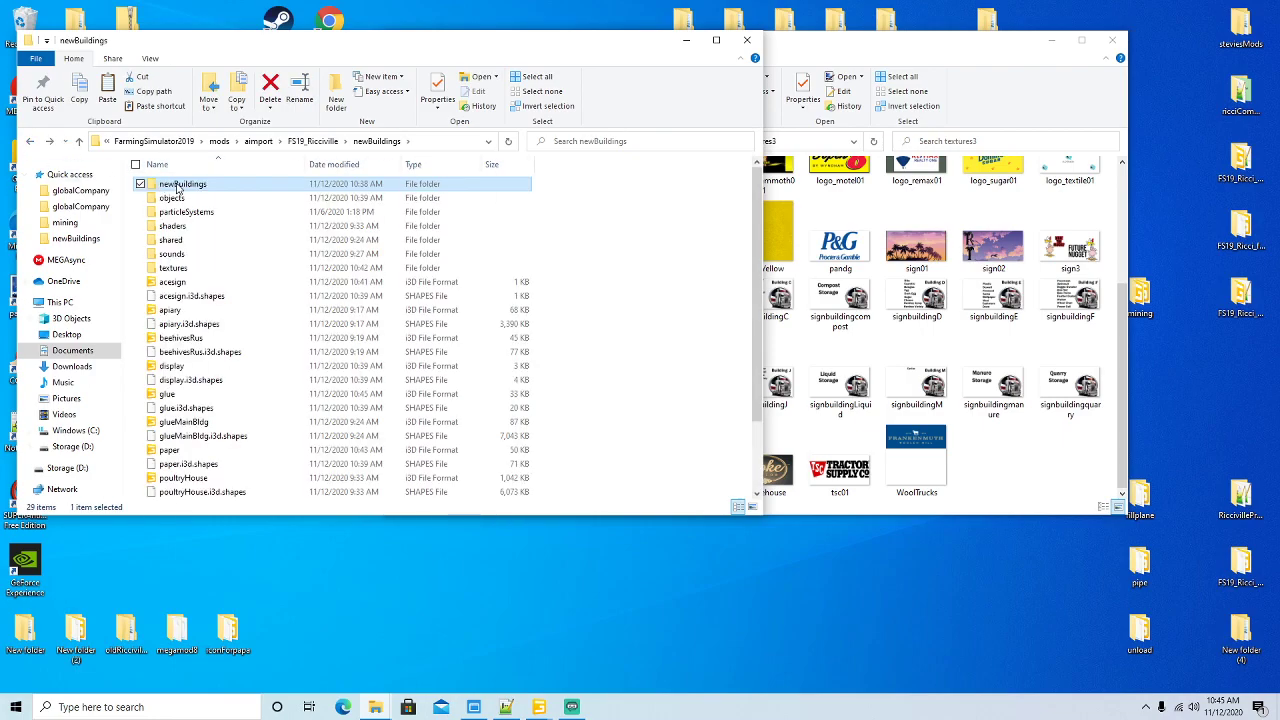
pyautogui.rightClick(178, 189)
pyautogui.click(212, 457)
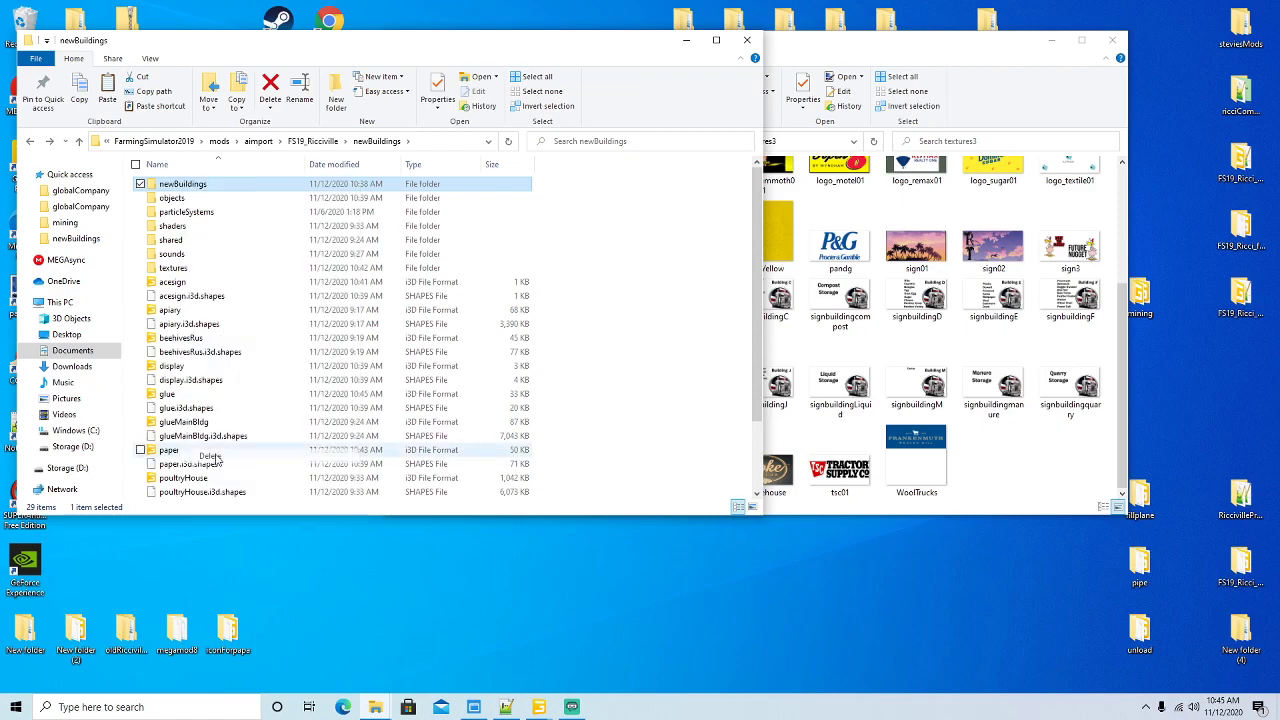
# - Check the textures under objects/pallets/globalCompany, then delete the objects folder from newBuildings
pyautogui.doubleClick(168, 188)
pyautogui.doubleClick(168, 188)
pyautogui.click(169, 188)
pyautogui.doubleClick(169, 188)
pyautogui.doubleClick(168, 188)
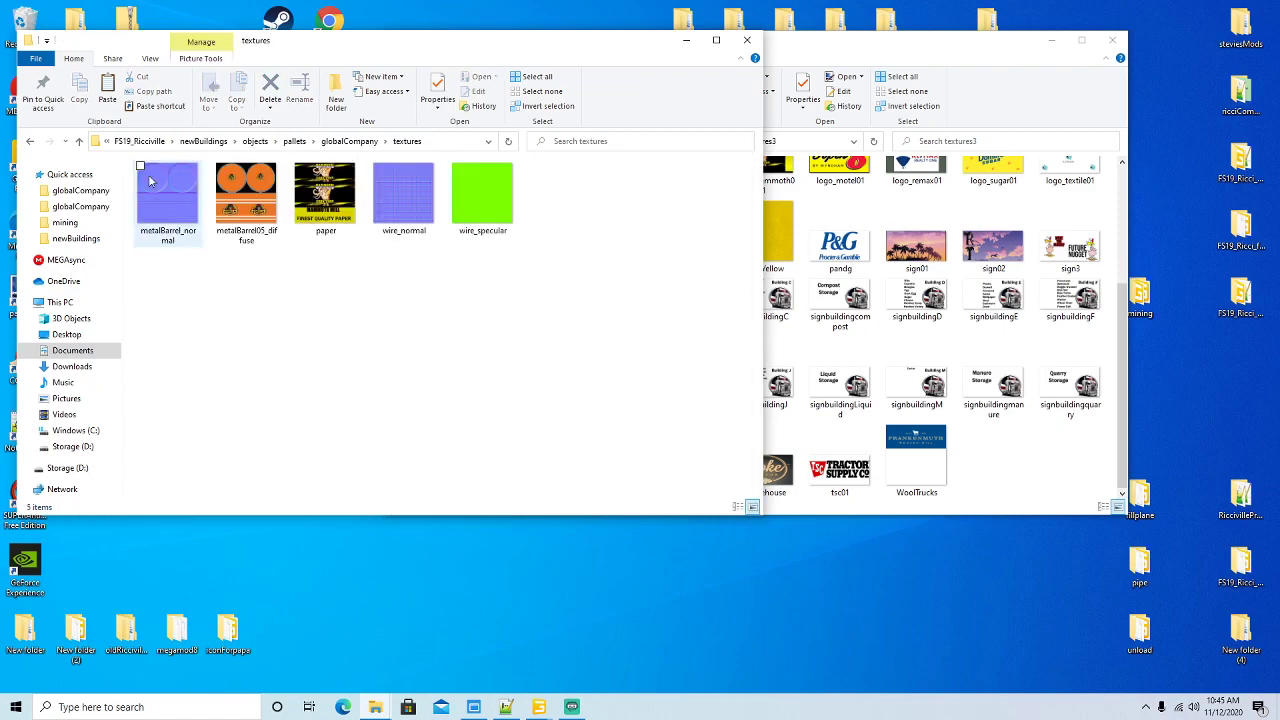
pyautogui.click(203, 141)
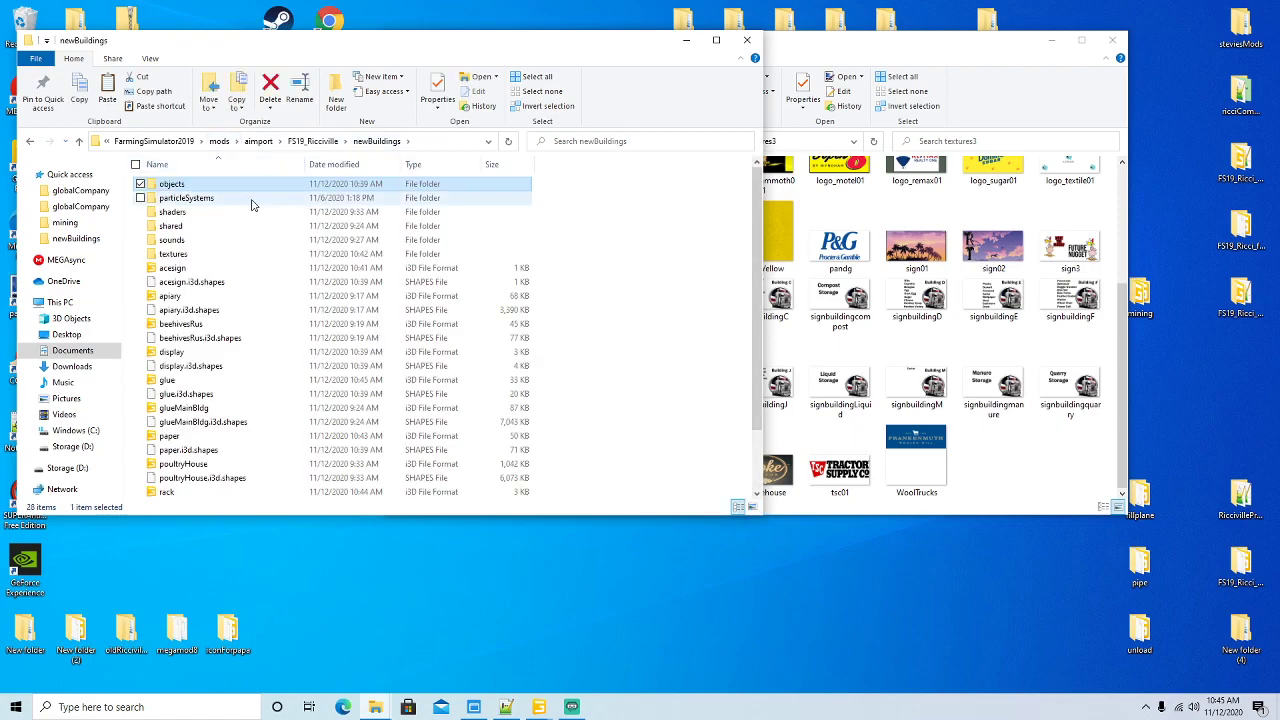
pyautogui.rightClick(175, 188)
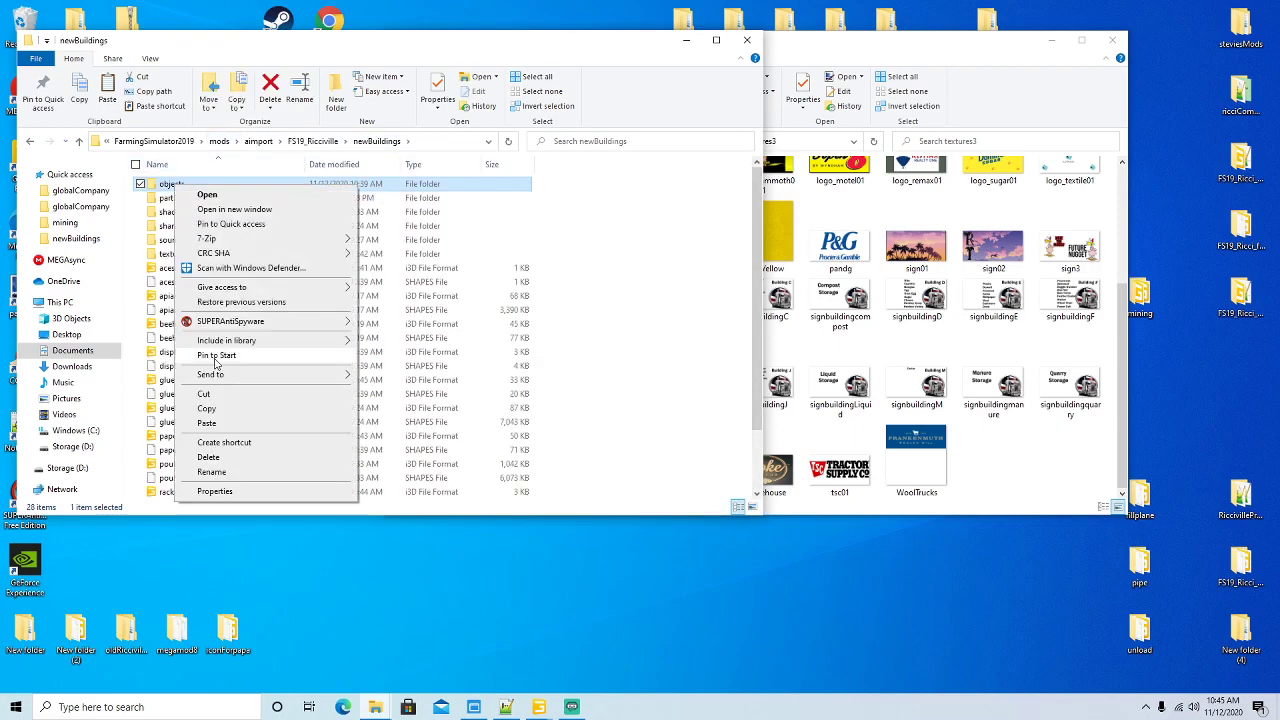
pyautogui.click(190, 458)
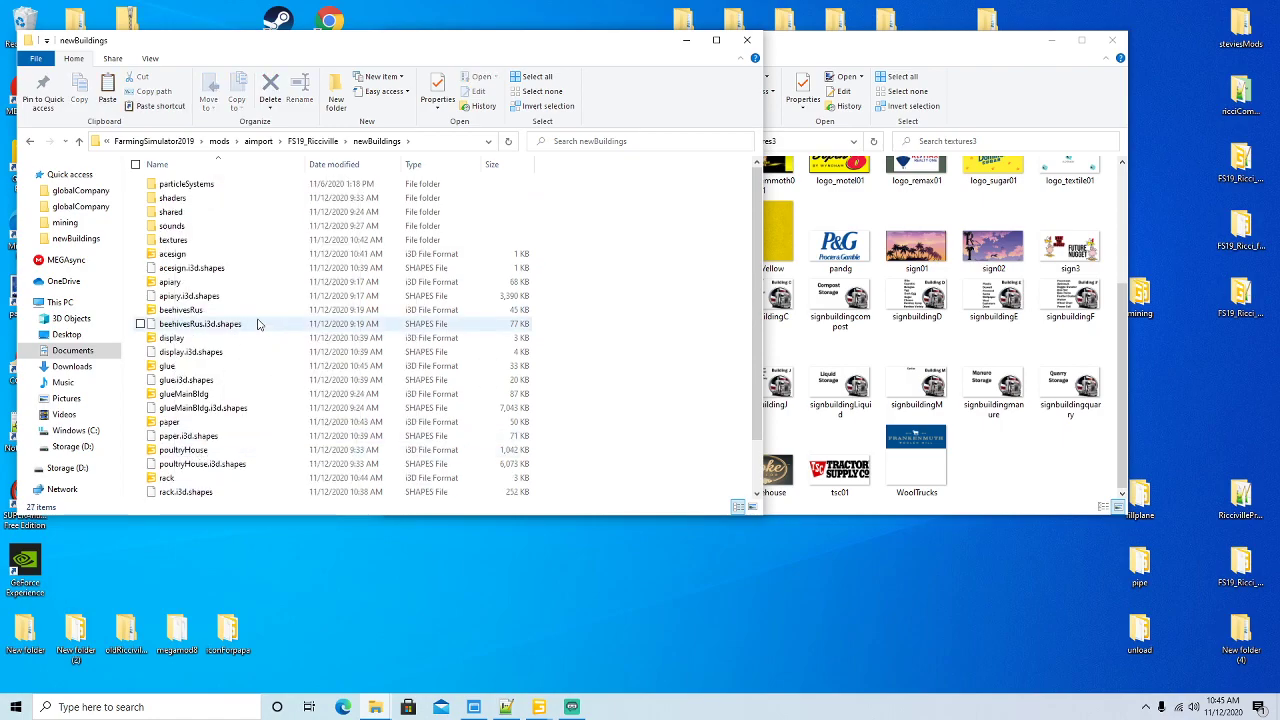
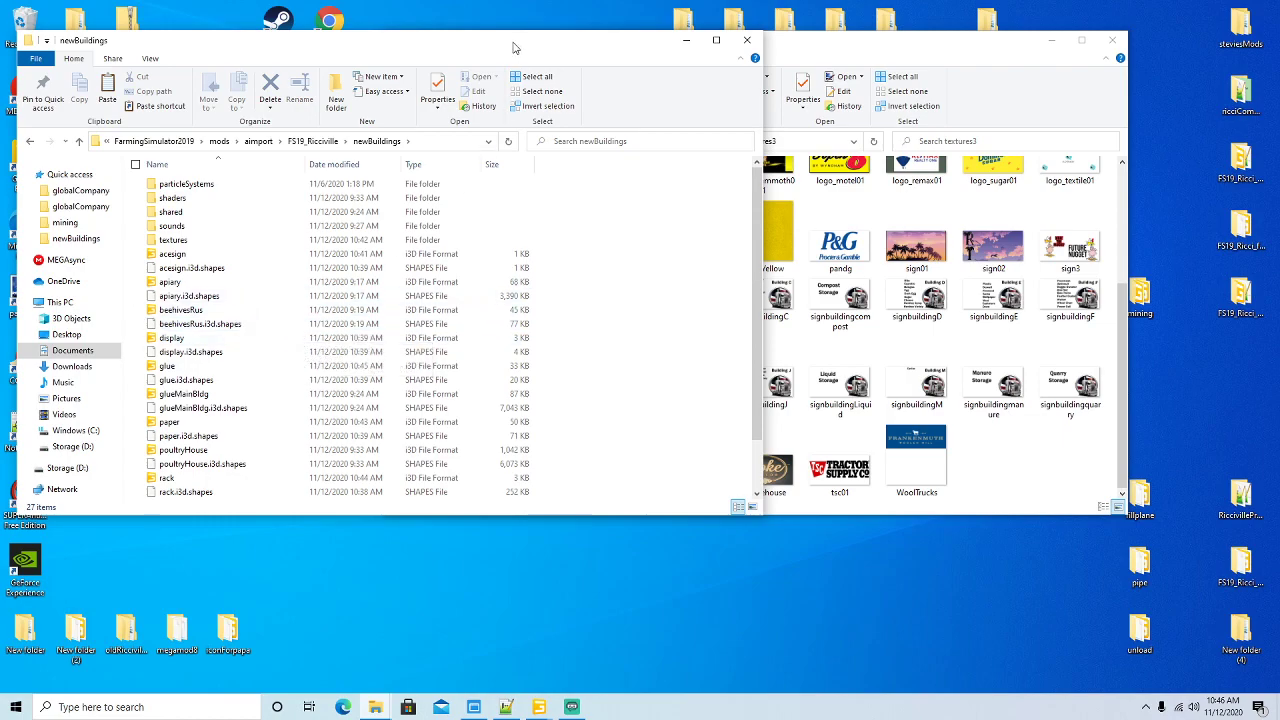
# - Minimize both File Explorer windows and open the FS19_Islands_requiredMods_UnzipFirst folder on the desktop
pyautogui.moveTo(505, 47); pyautogui.dragTo(523, 49)
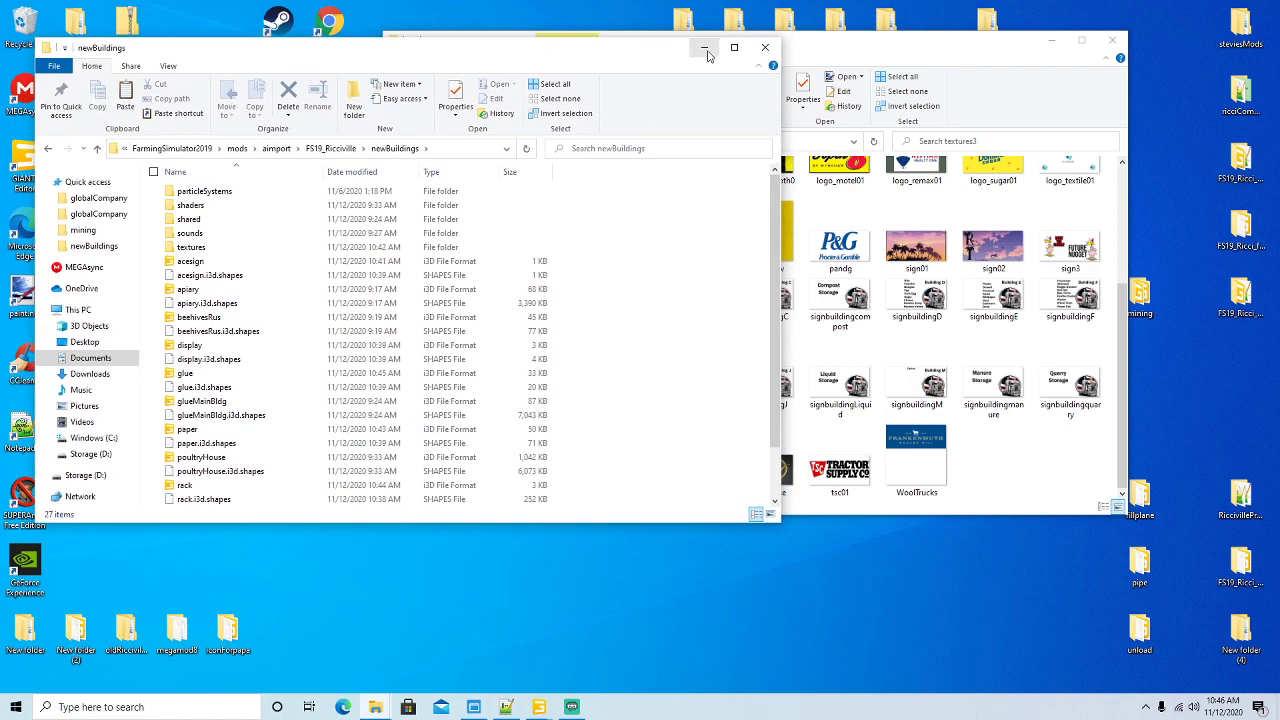
pyautogui.click(704, 45)
pyautogui.click(1051, 40)
pyautogui.click(777, 33)
pyautogui.click(733, 30)
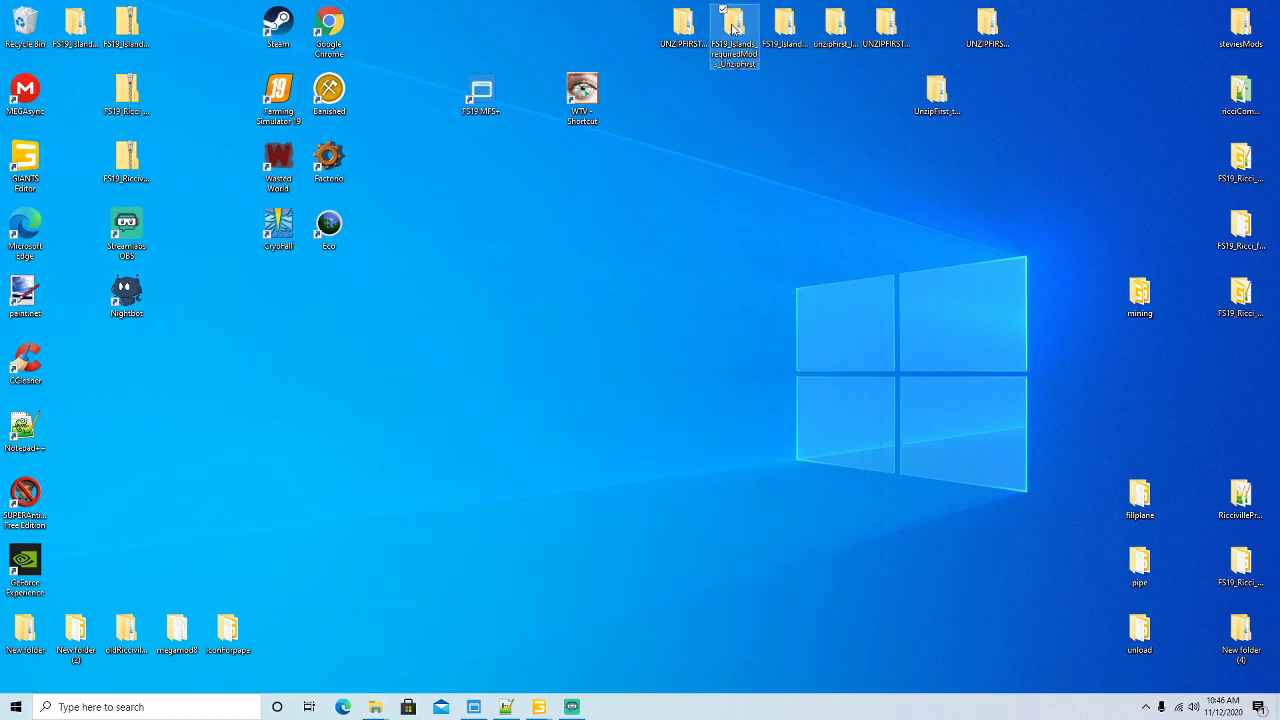
pyautogui.doubleClick(733, 30)
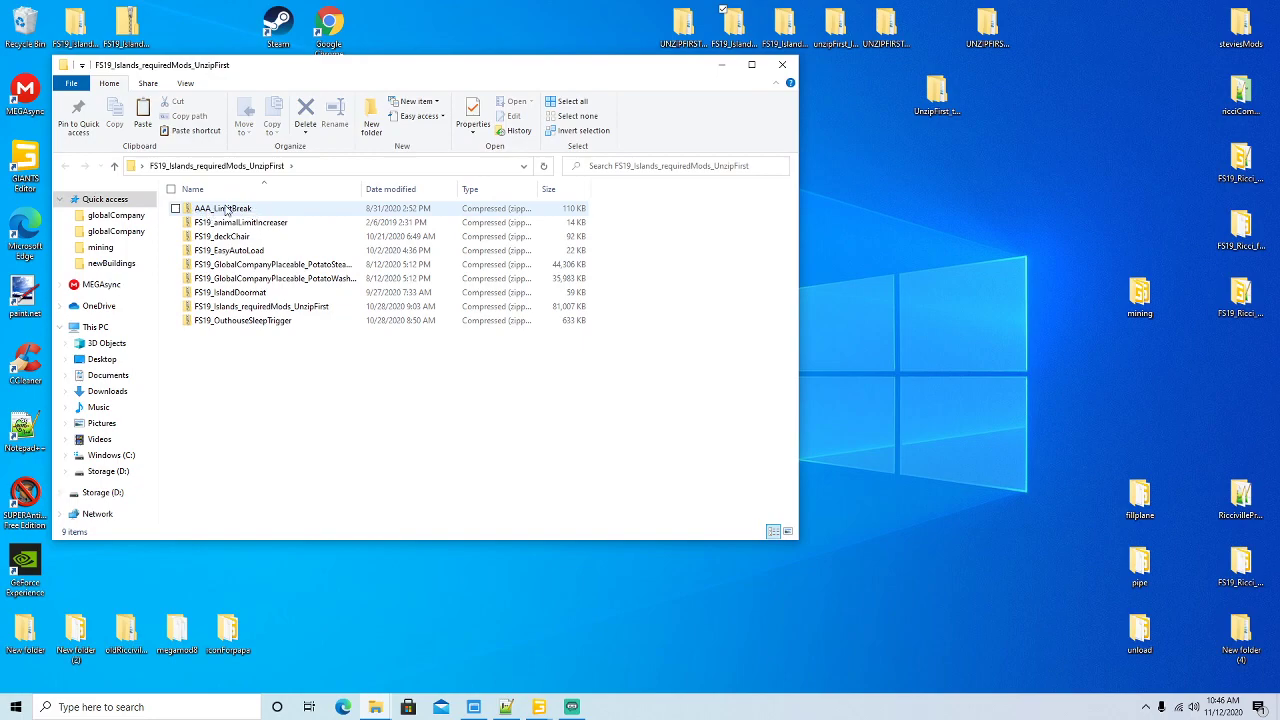
# - Review the required mod archives, widening the Name column to read their full names
pyautogui.moveTo(170, 201); pyautogui.dragTo(386, 340)
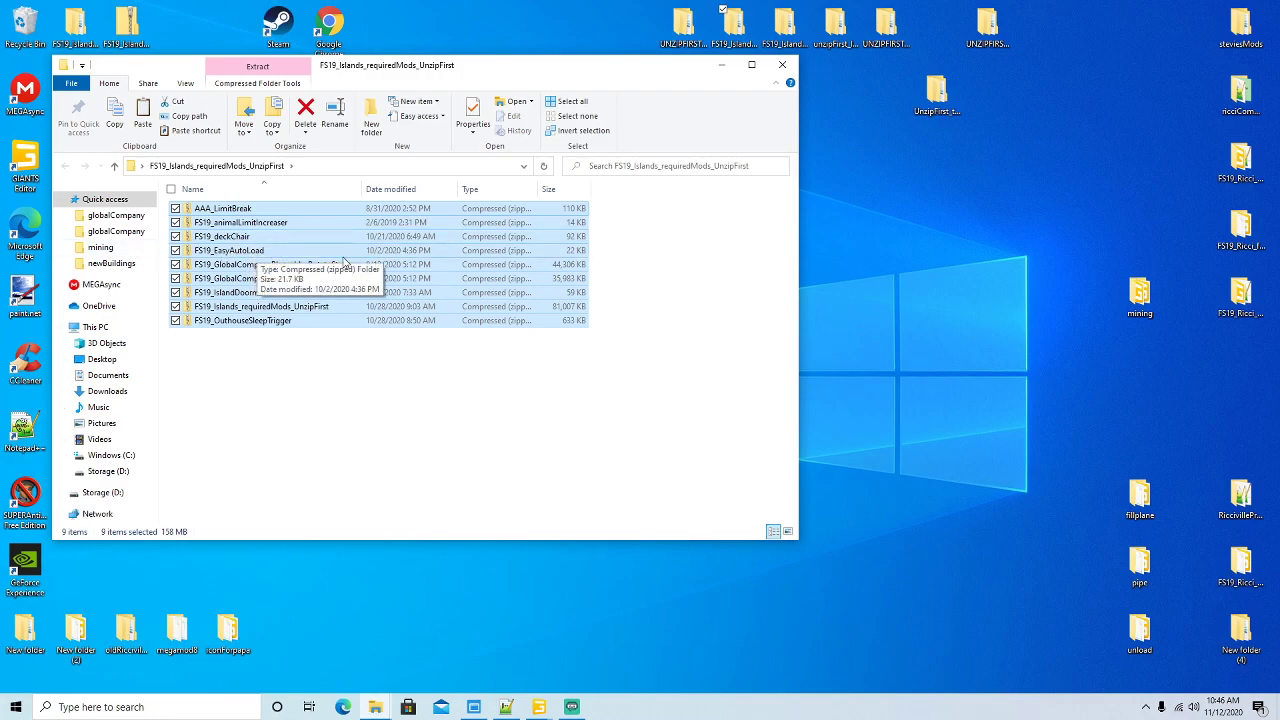
pyautogui.moveTo(362, 194); pyautogui.dragTo(382, 194)
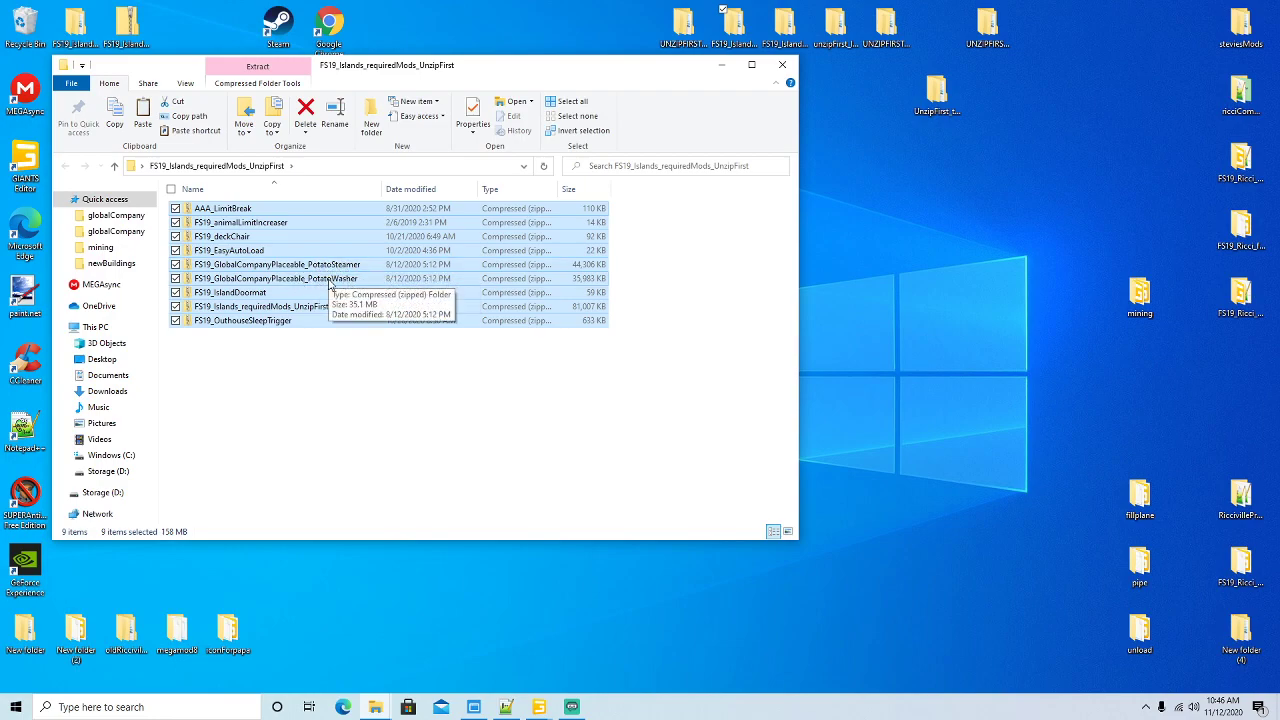
pyautogui.click(259, 295)
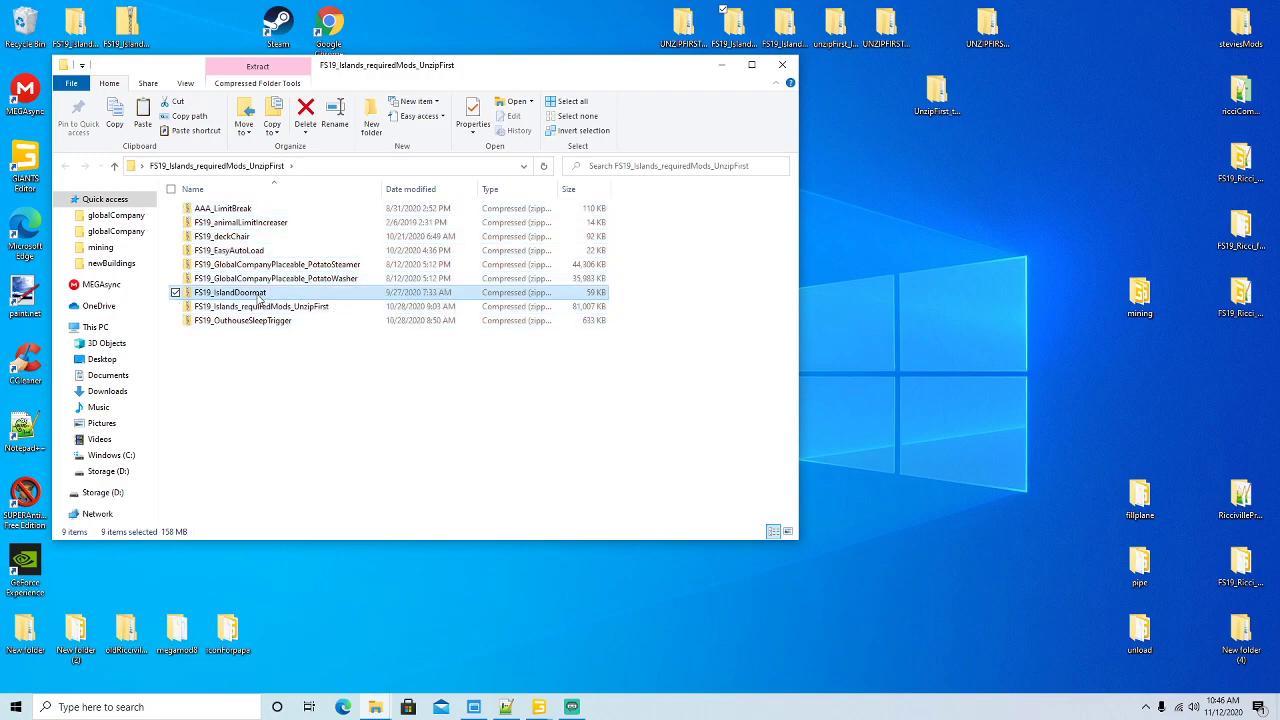
pyautogui.click(268, 325)
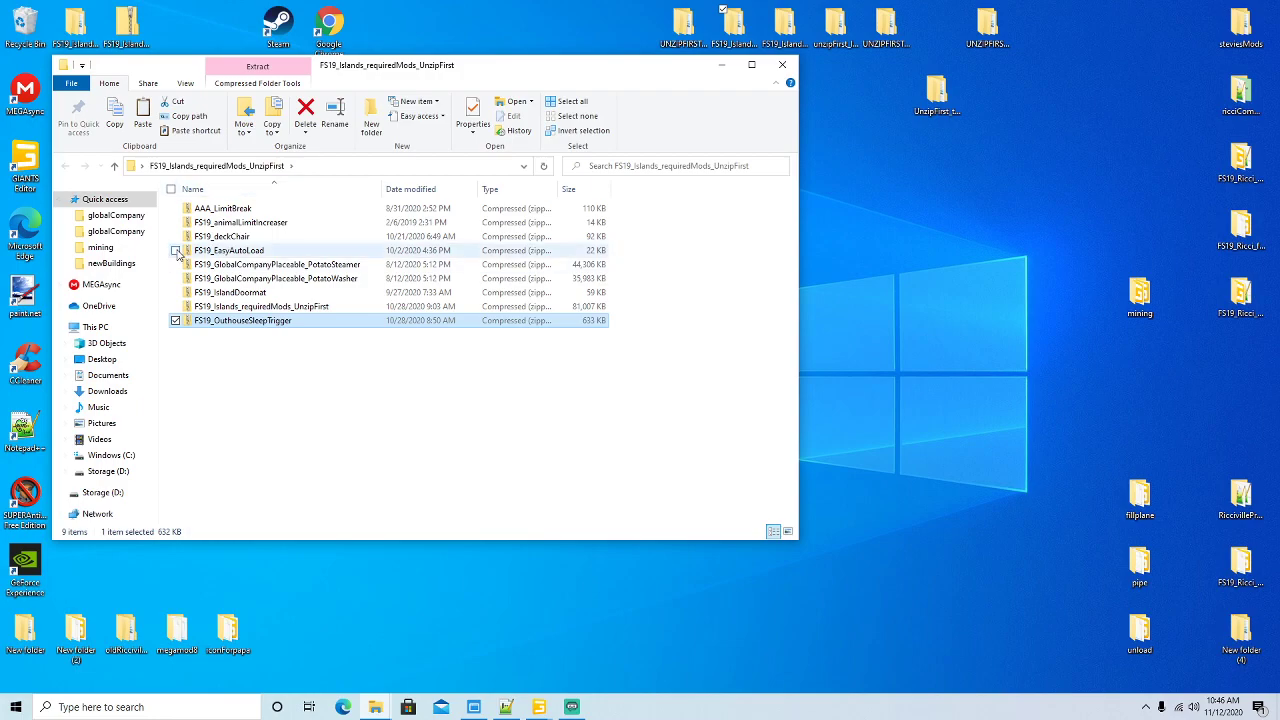
# - Go through the required mods from AAA_LimitBreak to FS19_GlobalCompanyPlaceable_PotatoWasher, then close the FS19_Islands_requiredMods_UnzipFirst window
pyautogui.click(229, 210)
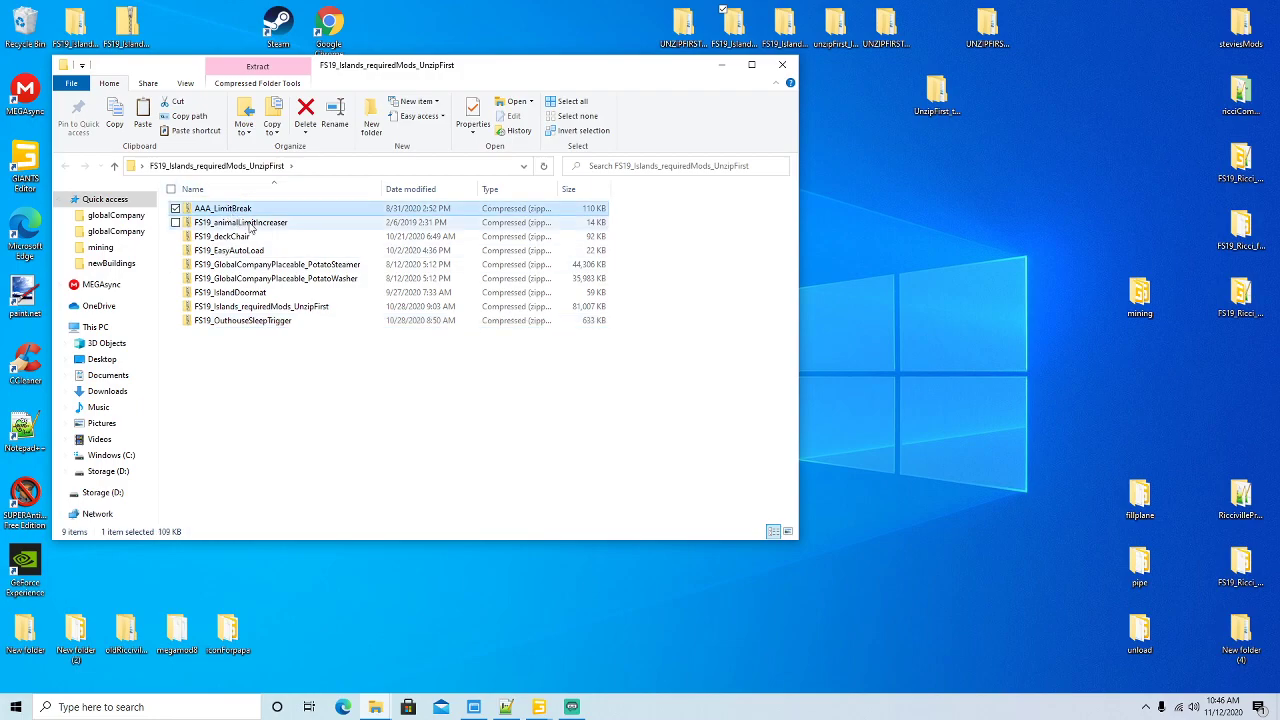
pyautogui.click(250, 226)
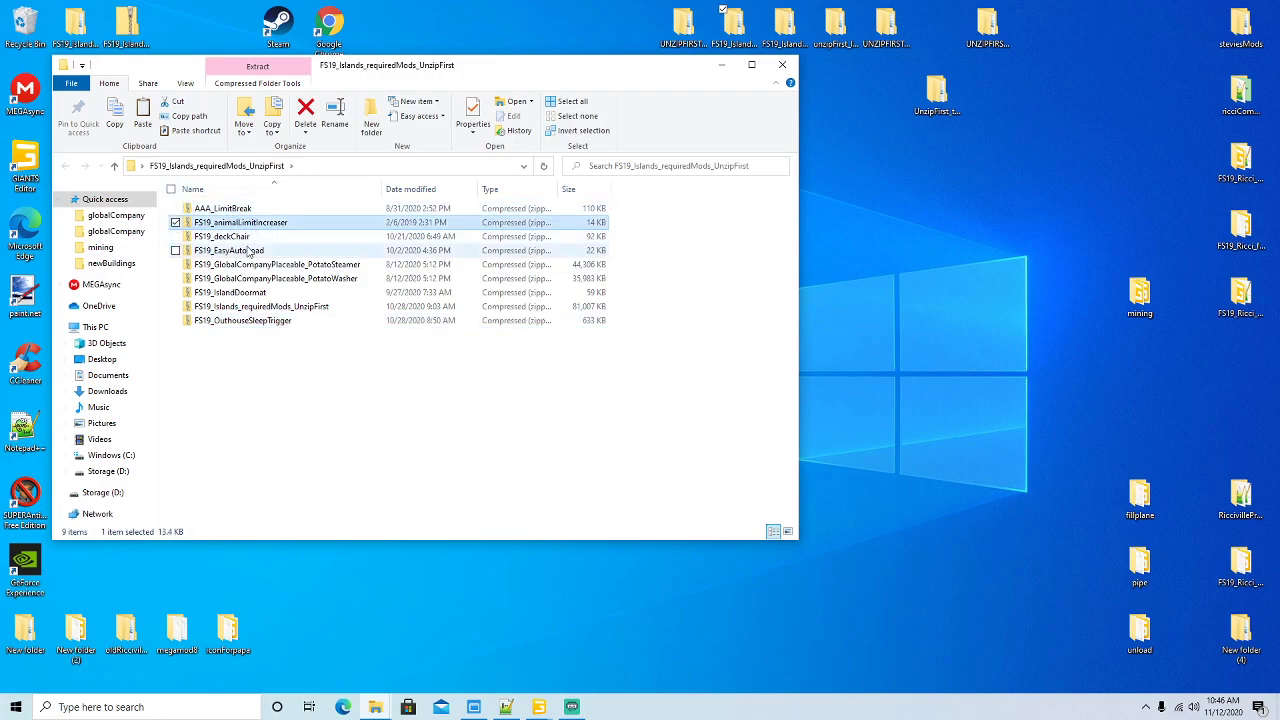
pyautogui.click(250, 251)
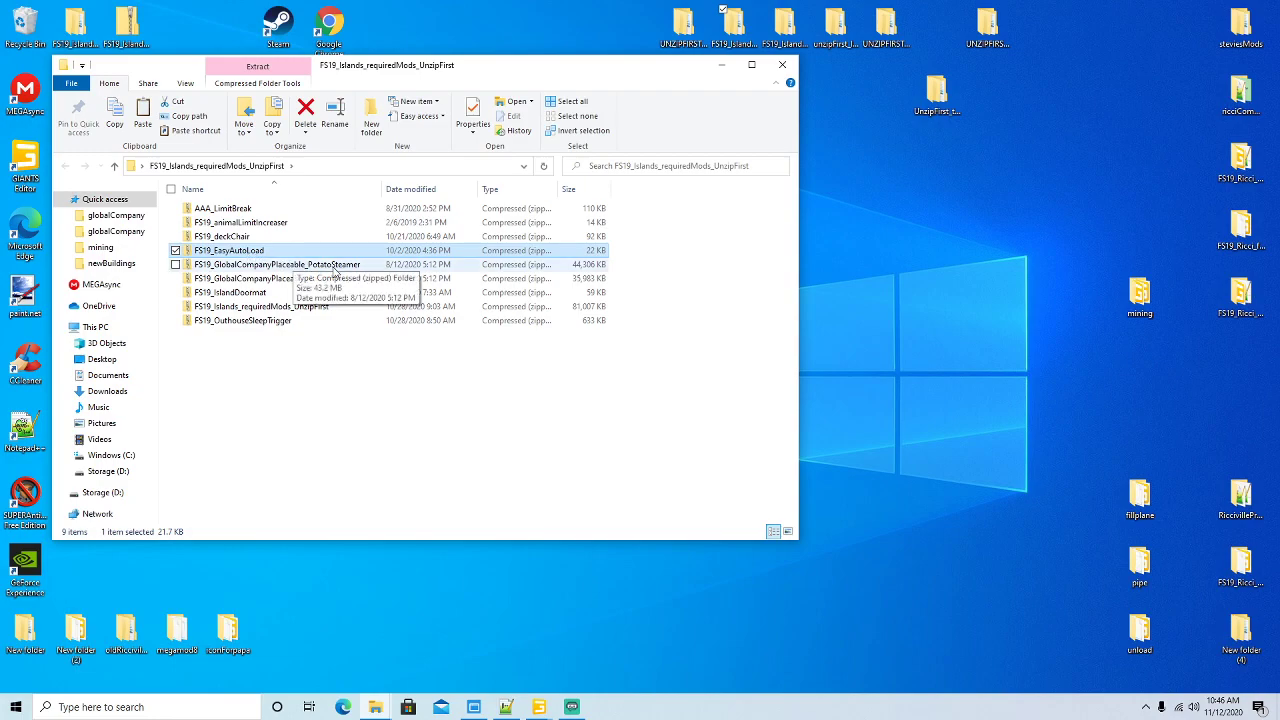
pyautogui.click(320, 265)
pyautogui.click(336, 280)
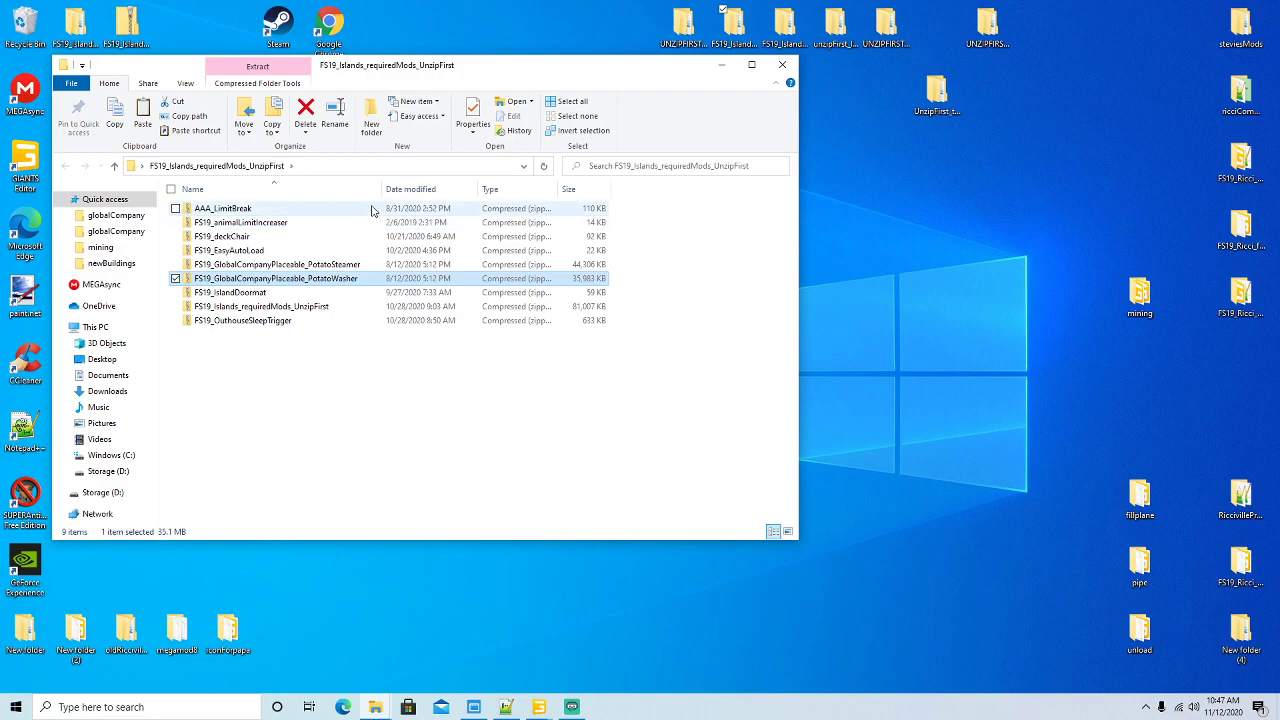
pyautogui.click(782, 66)
# - Switch to the GIANTS Editor window with the Ricciville map.i3d and import the rack file from newBuildings
pyautogui.moveTo(539, 706)
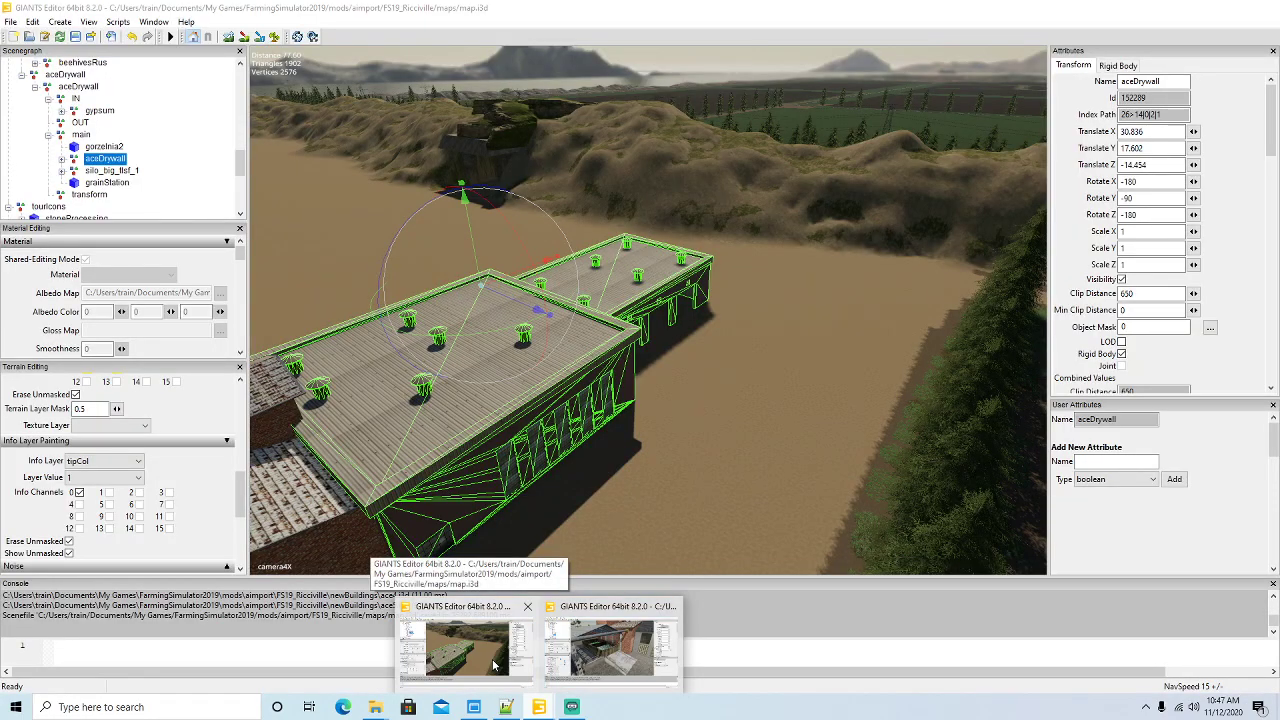
pyautogui.click(493, 665)
pyautogui.moveTo(702, 440); pyautogui.dragTo(620, 453, button='middle')
pyautogui.press('w')
pyautogui.moveTo(620, 447); pyautogui.dragTo(699, 451, button='right')
pyautogui.click(11, 24)
pyautogui.click(45, 164)
pyautogui.click(385, 360)
pyautogui.click(748, 420)
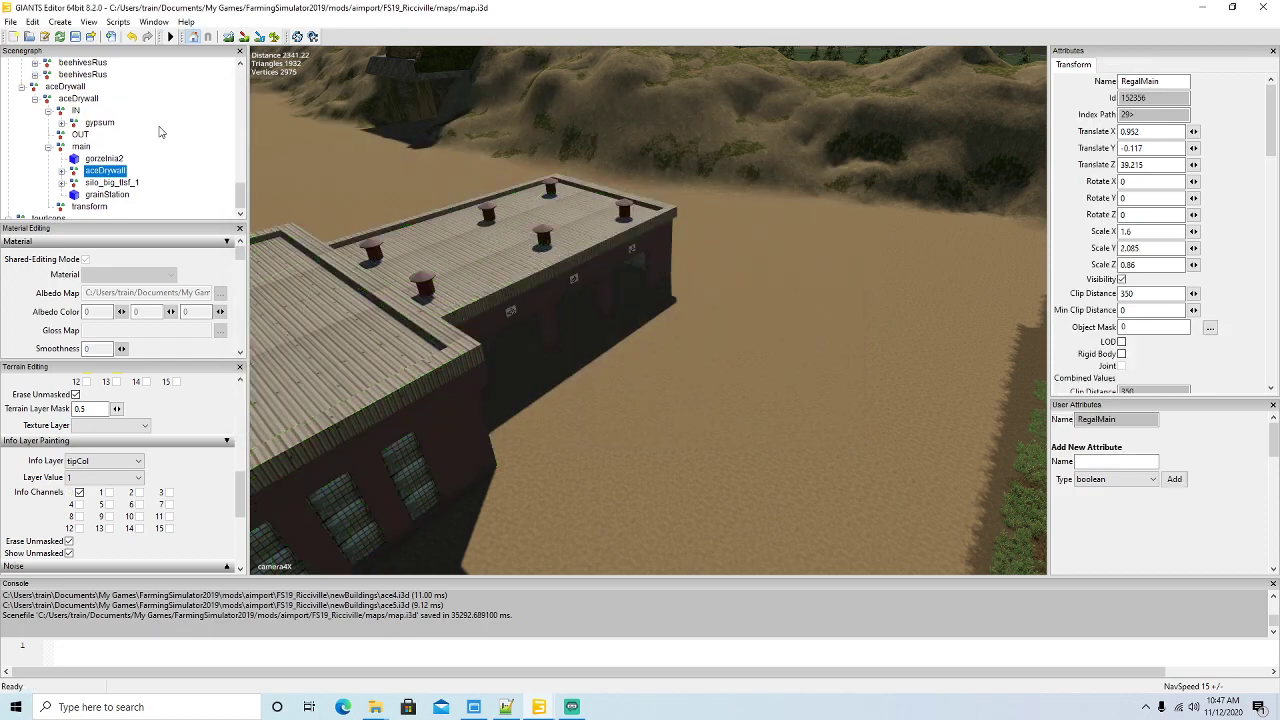
# - Cut the imported RegalMain rack from the scene root and paste it into aceDrywall's main group
pyautogui.scroll(6, 124, 119)
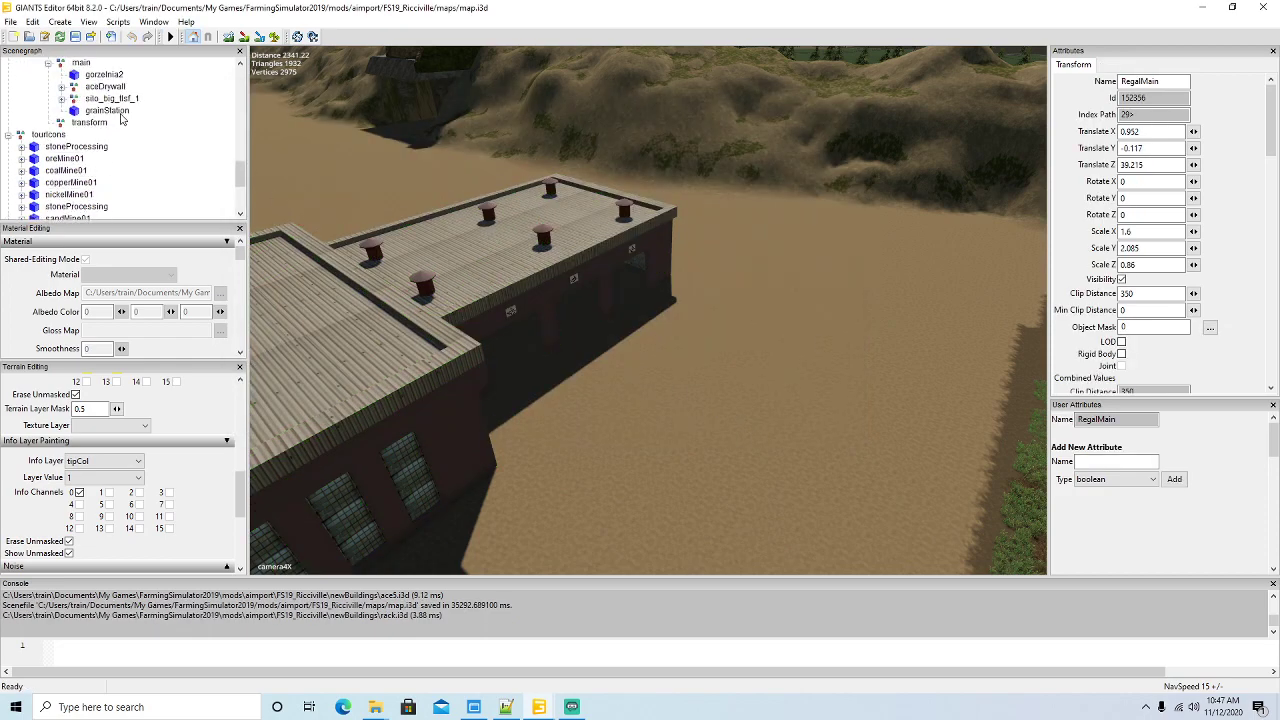
pyautogui.click(9, 195)
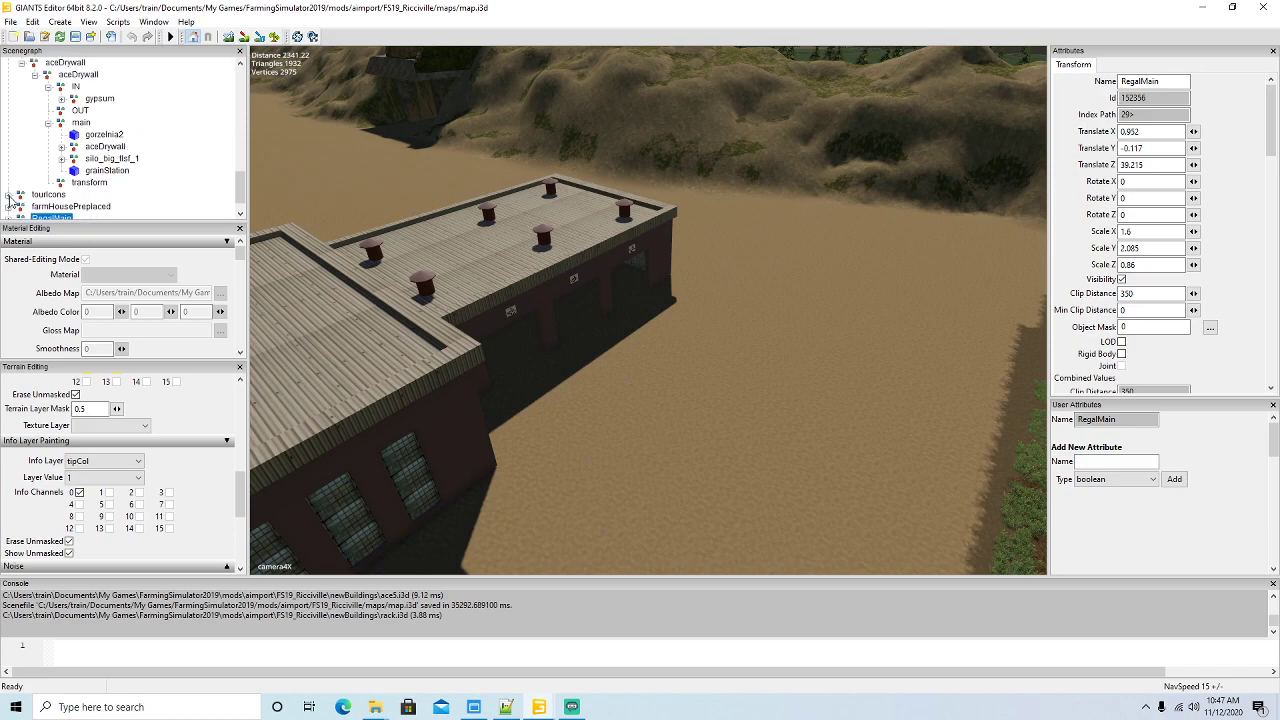
pyautogui.click(36, 24)
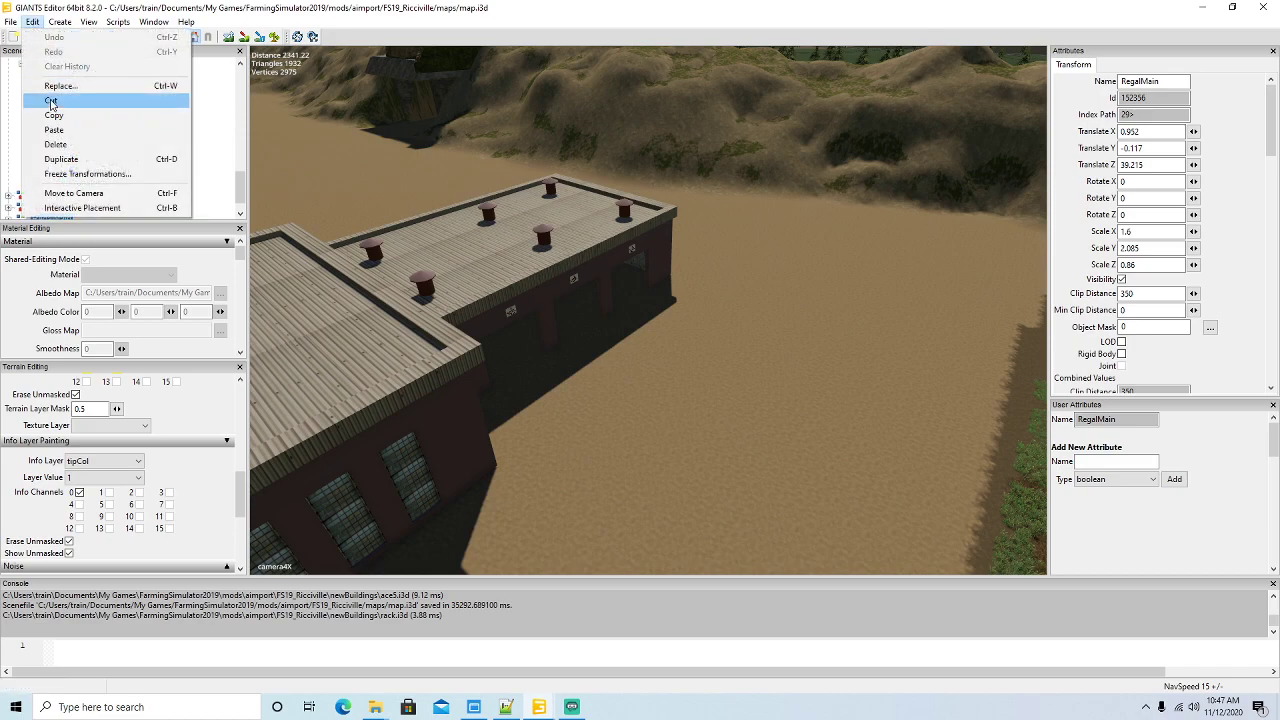
pyautogui.click(51, 101)
pyautogui.click(80, 122)
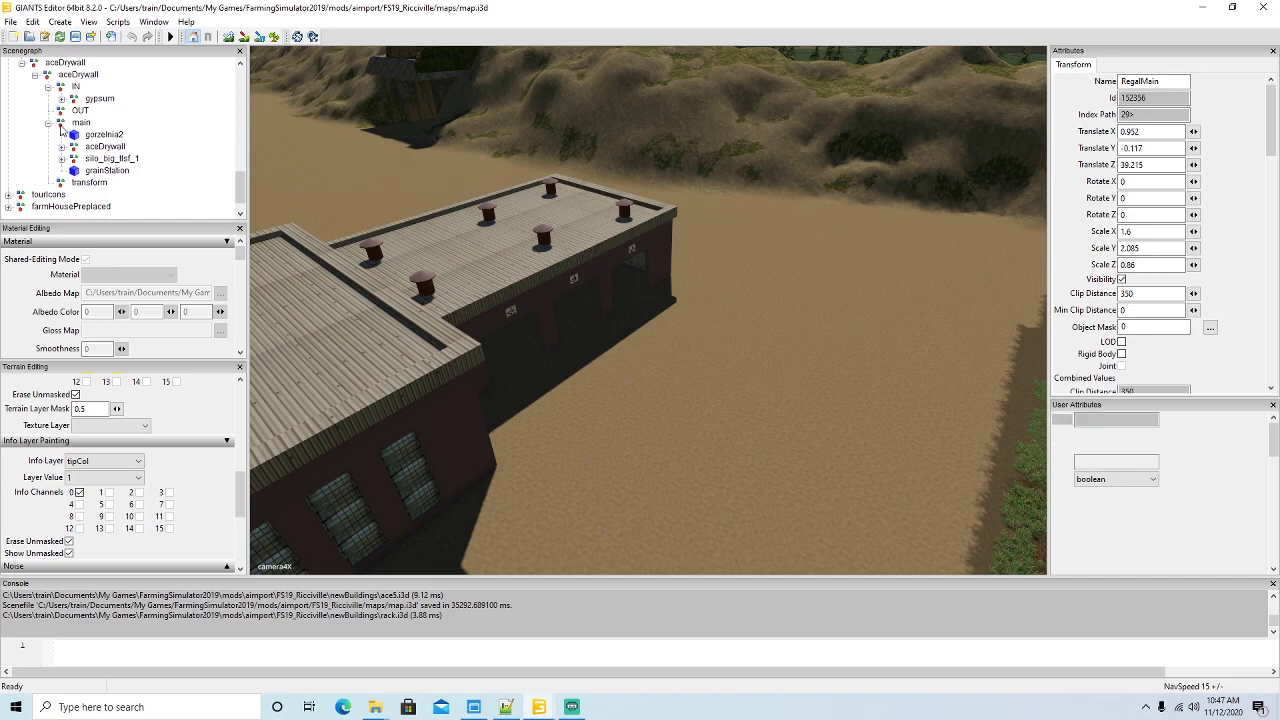
pyautogui.click(36, 24)
pyautogui.click(50, 160)
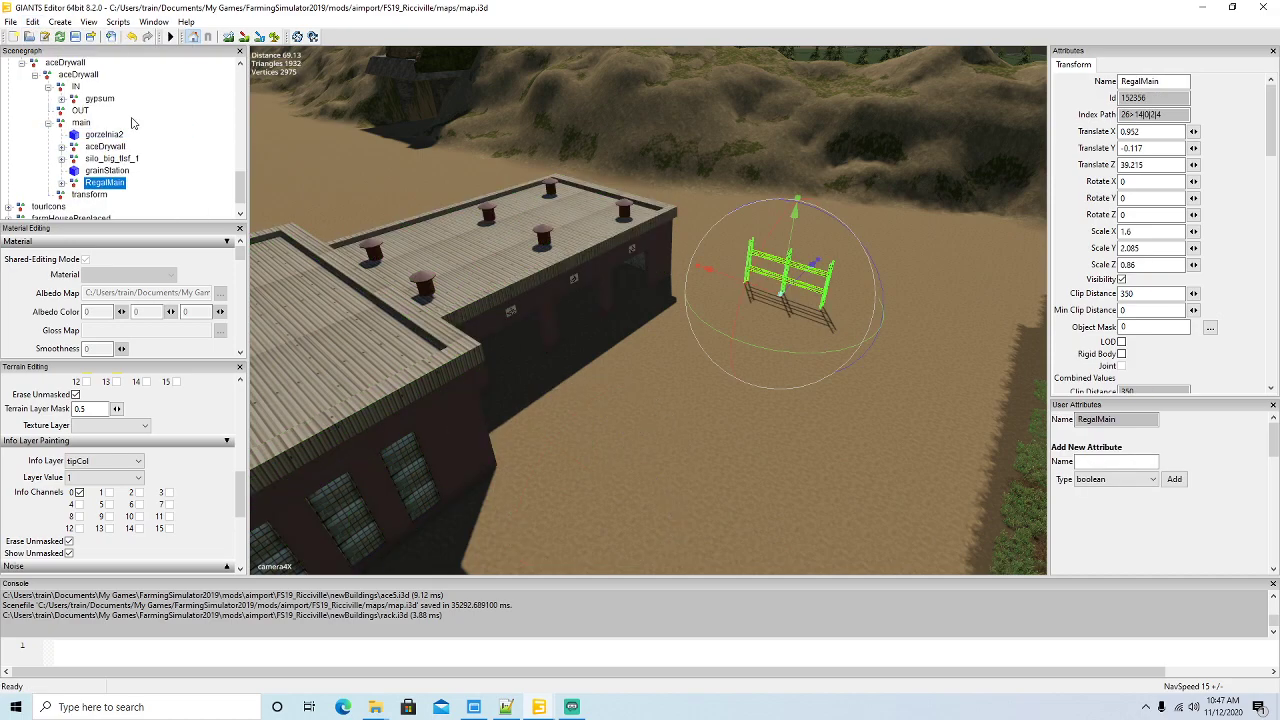
# - Move the RegalMain rack inside the building against the back wall, at about X 35.519 and Z 30.657
pyautogui.keyDown('alt'); pyautogui.moveTo(599, 363); pyautogui.dragTo(728, 366); pyautogui.keyUp('alt')
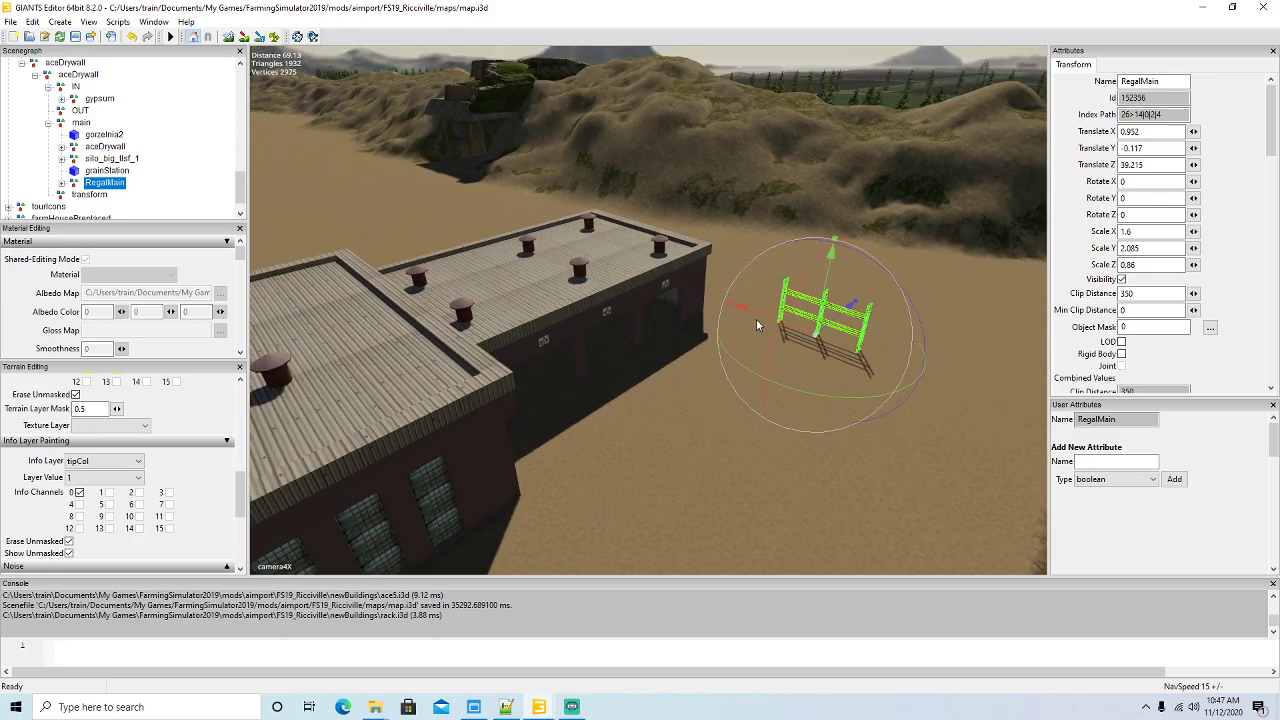
pyautogui.moveTo(742, 307); pyautogui.dragTo(576, 276)
pyautogui.keyDown('alt'); pyautogui.moveTo(580, 330); pyautogui.dragTo(676, 341); pyautogui.keyUp('alt')
pyautogui.scroll(8, 614, 375)
pyautogui.moveTo(805, 266); pyautogui.dragTo(679, 404)
pyautogui.moveTo(690, 308); pyautogui.dragTo(535, 294)
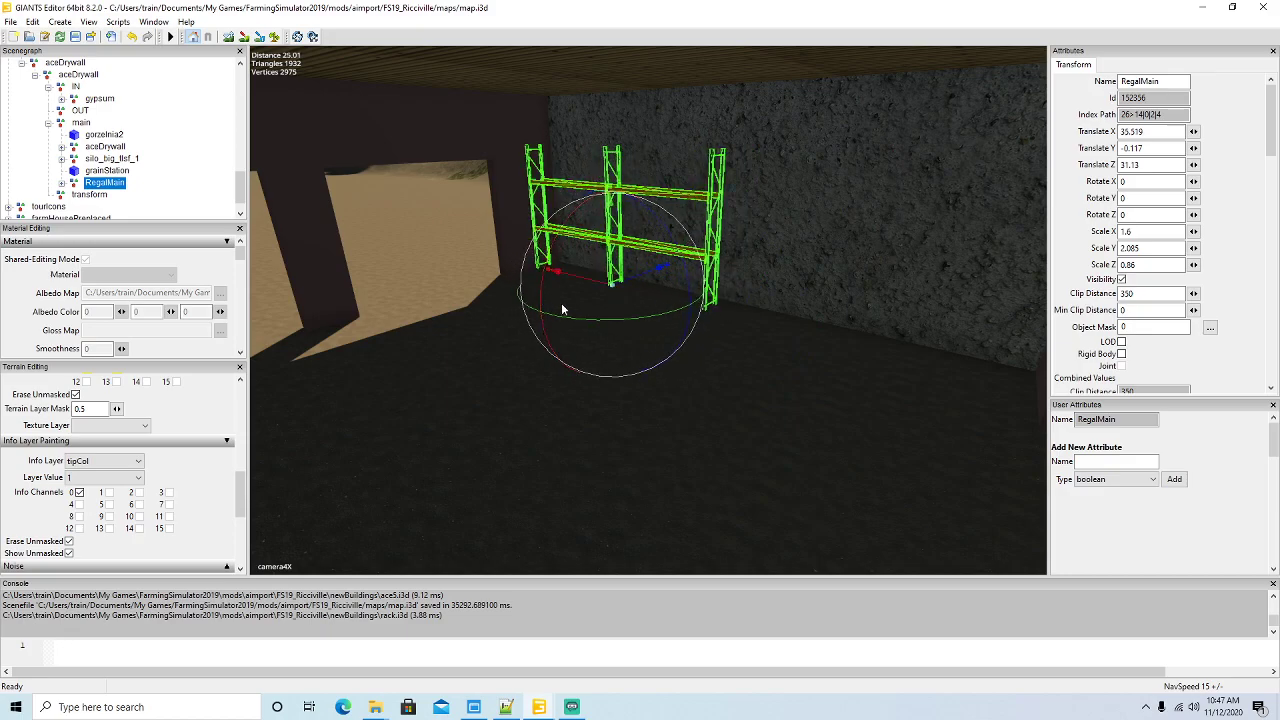
pyautogui.moveTo(628, 281); pyautogui.dragTo(754, 377)
pyautogui.scroll(3, 533, 325)
pyautogui.scroll(3, 655, 364)
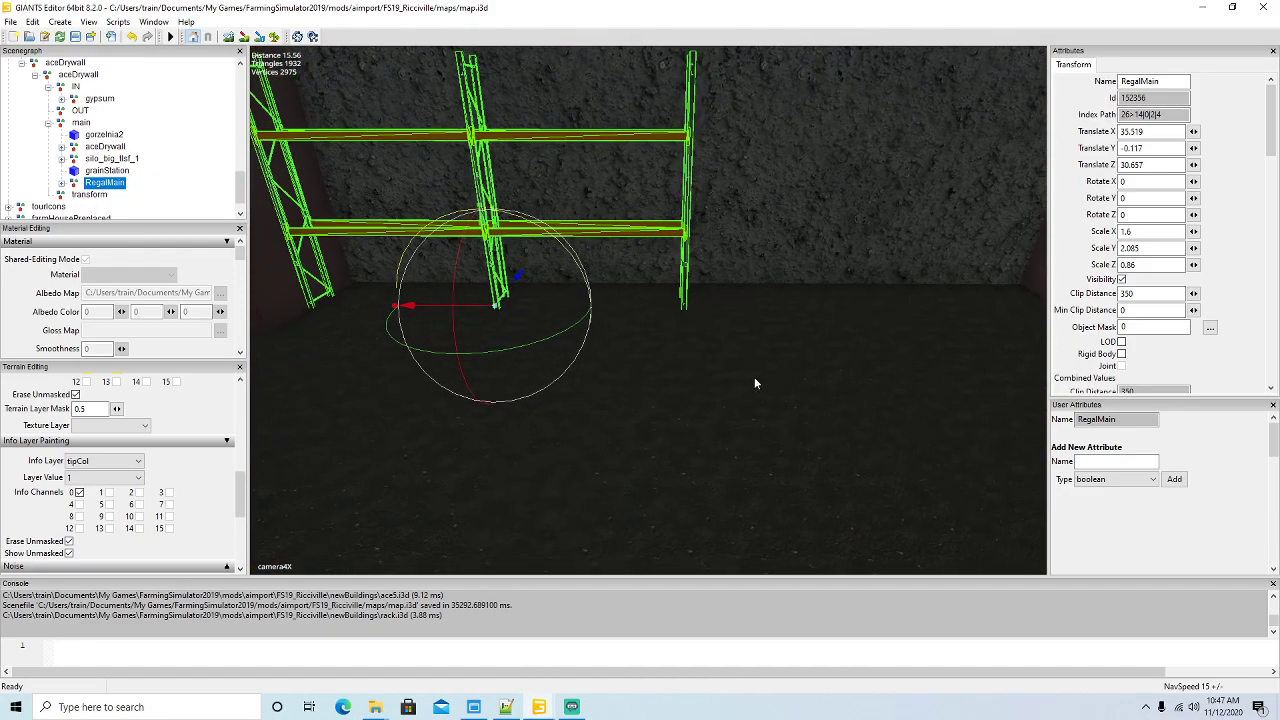
# - Duplicate the rack and place the copy end to end with it along the same wall, at about X 23.796
pyautogui.hotkey('ctrl', 'd')
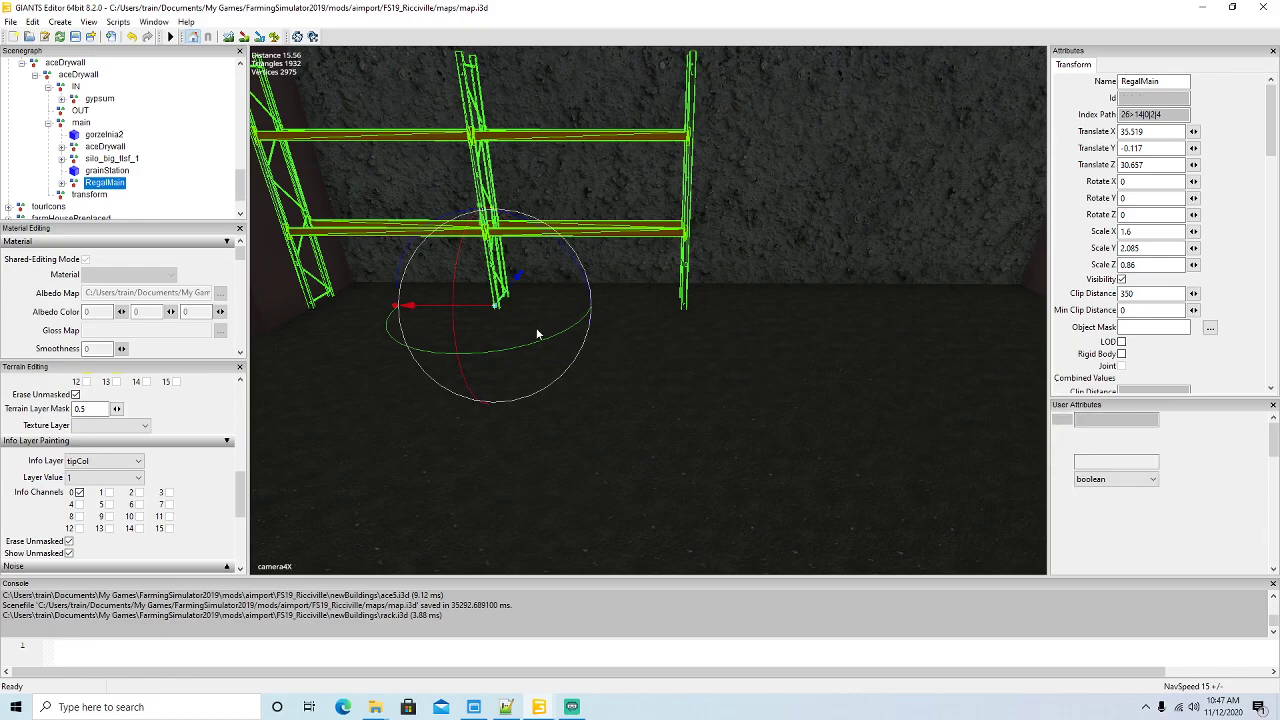
pyautogui.moveTo(474, 314); pyautogui.dragTo(887, 356)
pyautogui.moveTo(793, 421)
pyautogui.keyDown('alt'); pyautogui.mouseDown()
pyautogui.moveTo(863, 416)
pyautogui.moveTo(770, 416)
pyautogui.mouseUp(); pyautogui.keyUp('alt')
pyautogui.keyDown('alt'); pyautogui.moveTo(547, 370); pyautogui.dragTo(612, 393); pyautogui.keyUp('alt')
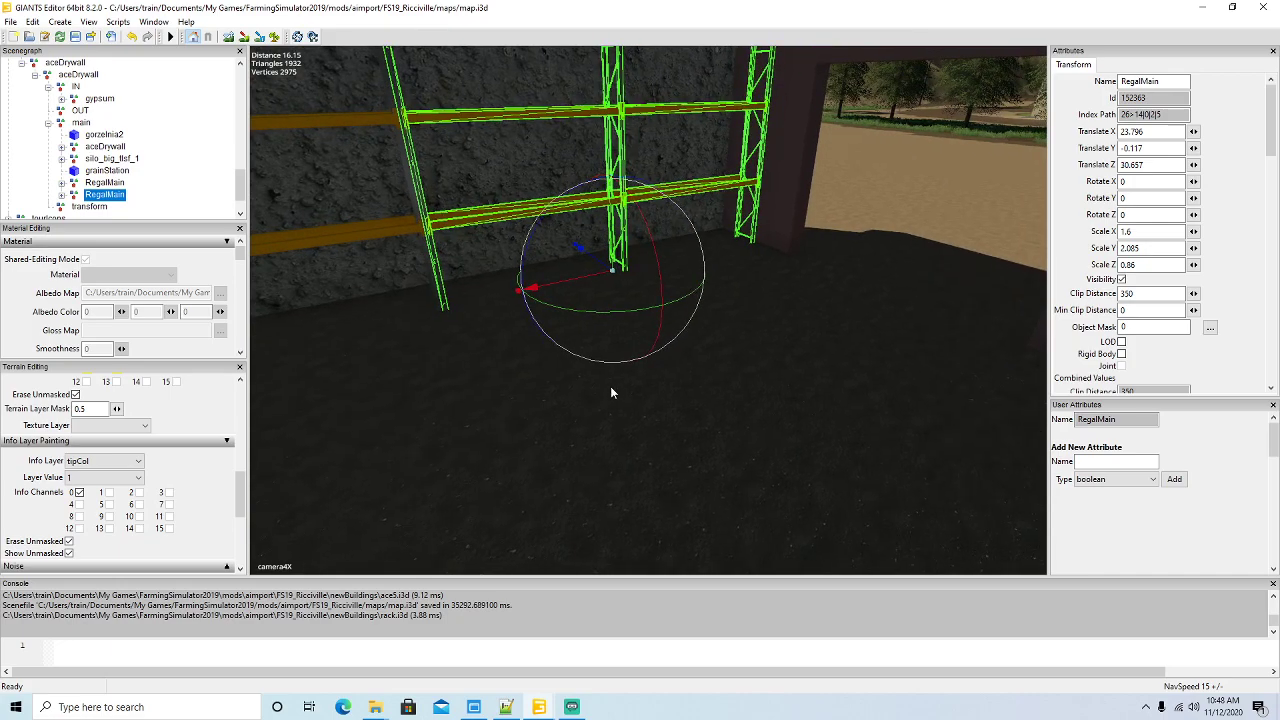
# - Duplicate the second rack and move the copy across to the opposite wall, at about Z -1.812
pyautogui.hotkey('ctrl', 'd')
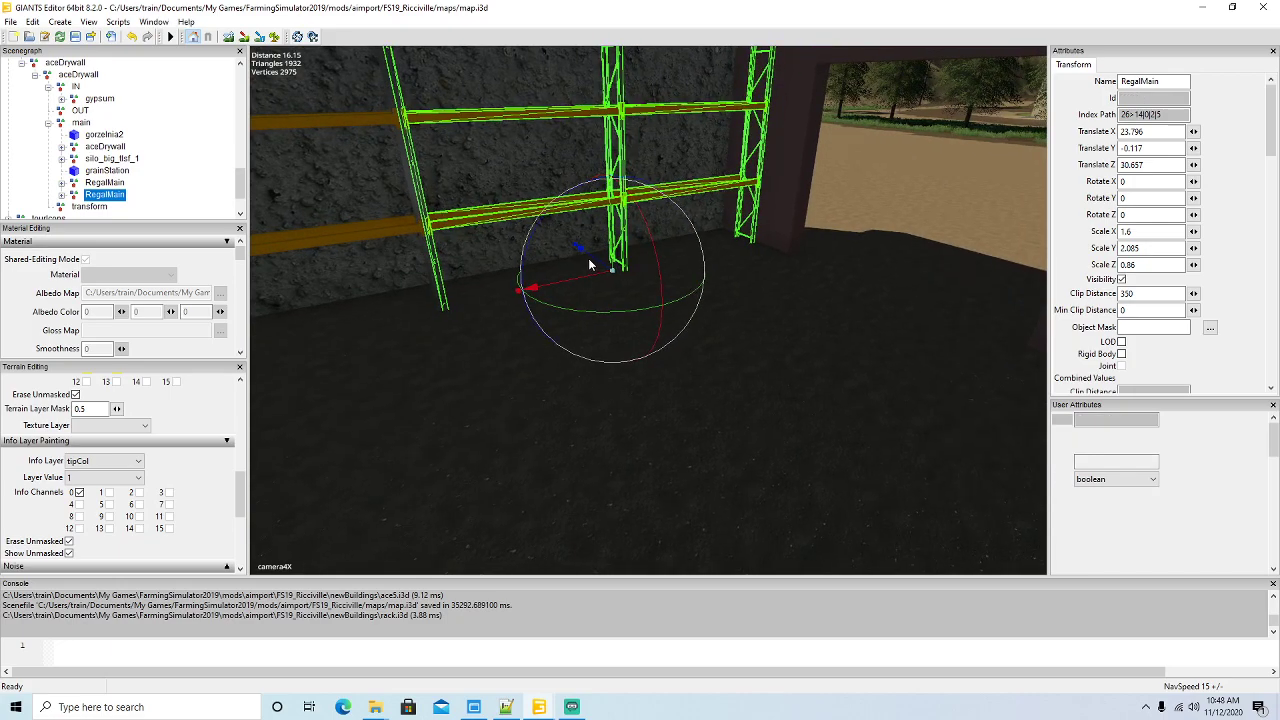
pyautogui.moveTo(593, 262); pyautogui.dragTo(1137, 568)
pyautogui.keyDown('alt'); pyautogui.moveTo(565, 408); pyautogui.dragTo(660, 408); pyautogui.keyUp('alt')
pyautogui.moveTo(560, 443); pyautogui.dragTo(1058, 386)
pyautogui.keyDown('alt'); pyautogui.moveTo(717, 418); pyautogui.dragTo(962, 334); pyautogui.keyUp('alt')
pyautogui.keyDown('alt'); pyautogui.moveTo(703, 369); pyautogui.dragTo(750, 367); pyautogui.keyUp('alt')
pyautogui.moveTo(588, 305); pyautogui.dragTo(644, 278)
# - Duplicate the rack on the opposite wall and place the copy beside it, at about X 35.506
pyautogui.keyDown('alt'); pyautogui.moveTo(546, 346); pyautogui.dragTo(610, 346); pyautogui.keyUp('alt')
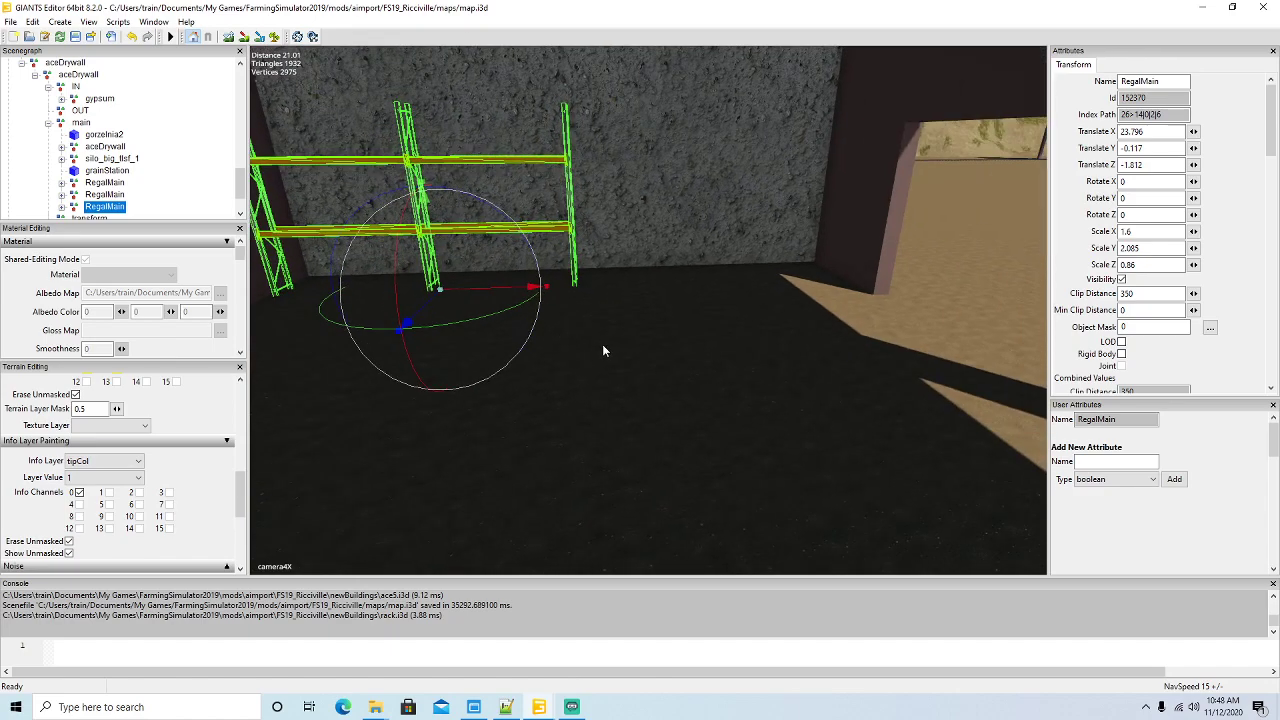
pyautogui.hotkey('ctrl', 'd')
pyautogui.moveTo(479, 297); pyautogui.dragTo(788, 307)
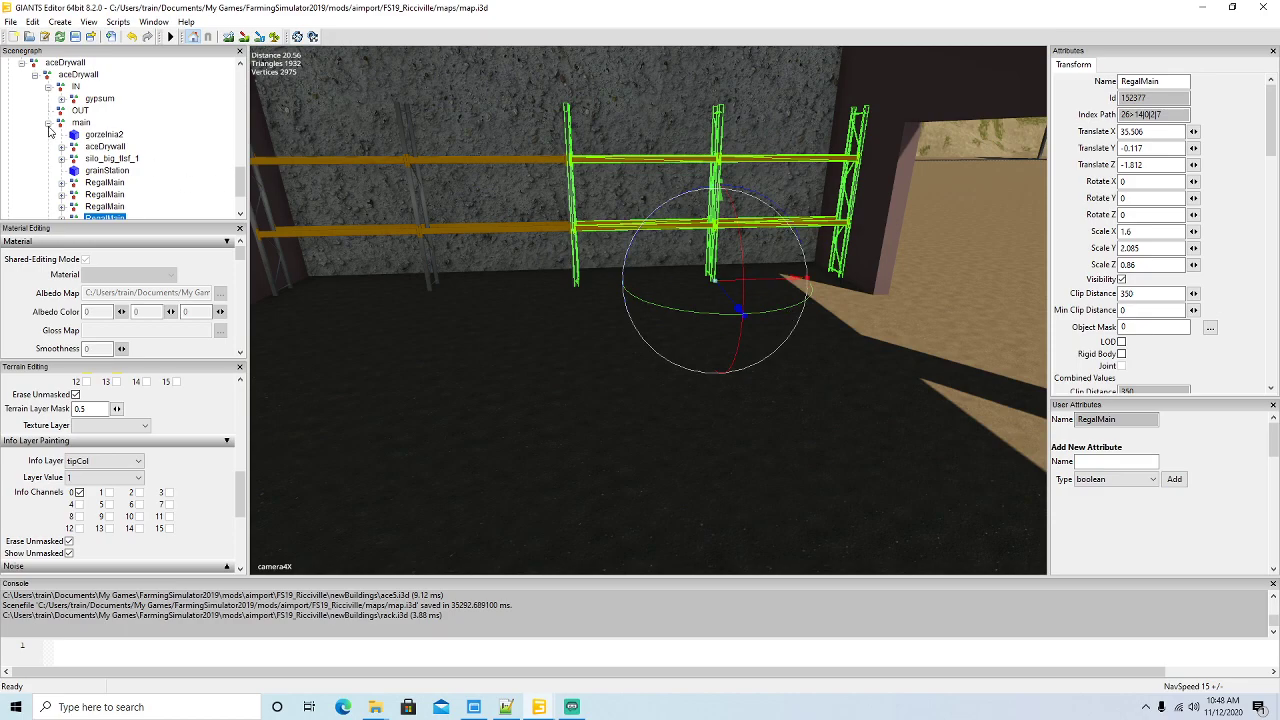
# - Import the glue i3D file from the newBuildings folder into the map
pyautogui.click(10, 21)
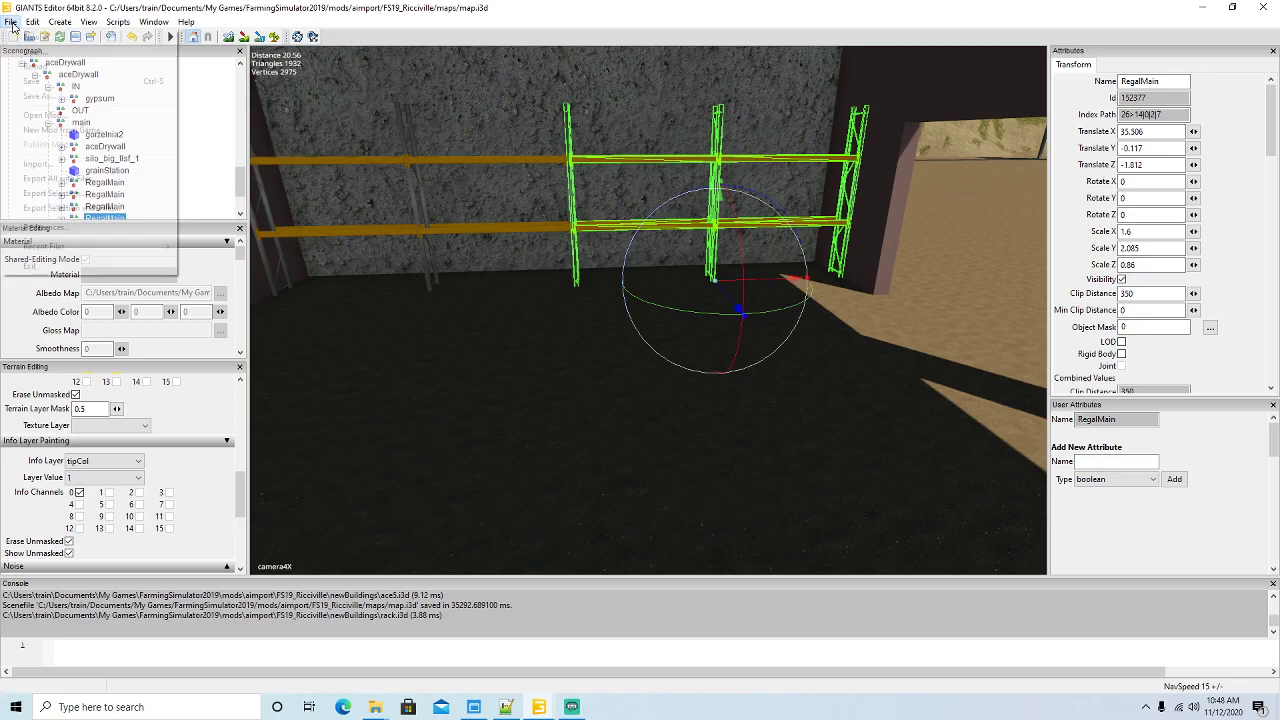
pyautogui.click(35, 165)
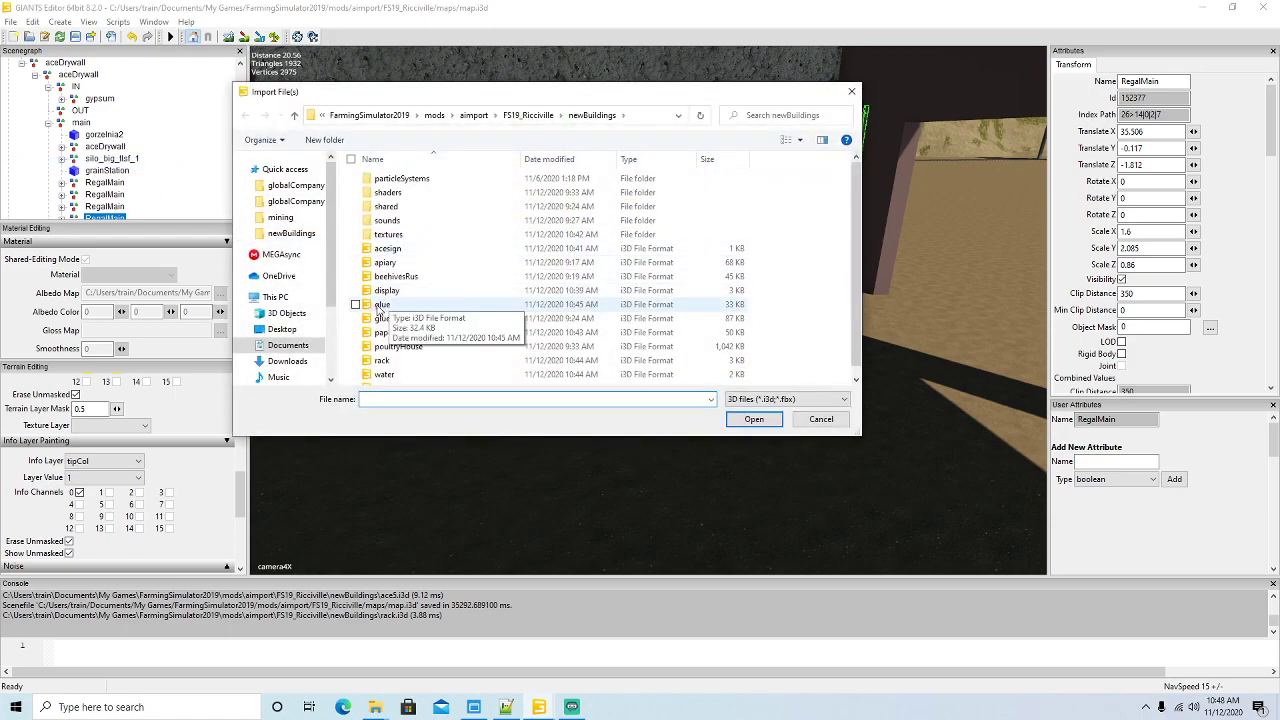
pyautogui.click(380, 305)
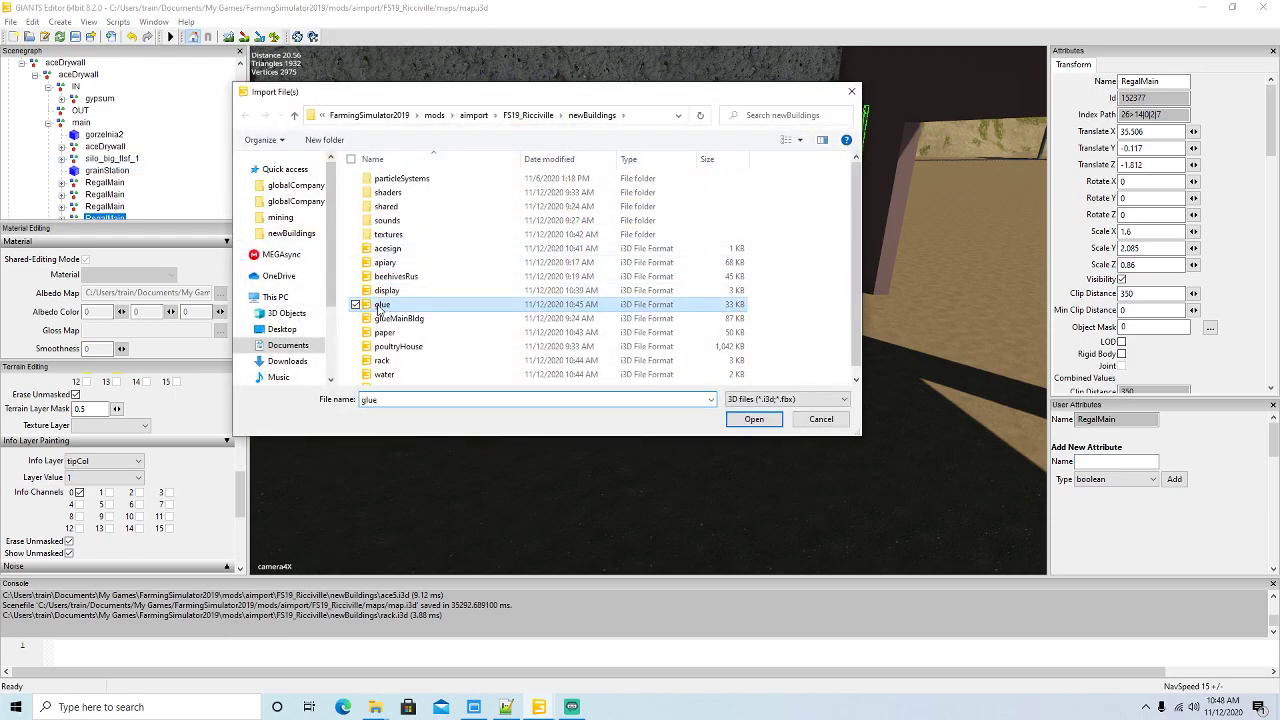
pyautogui.click(752, 419)
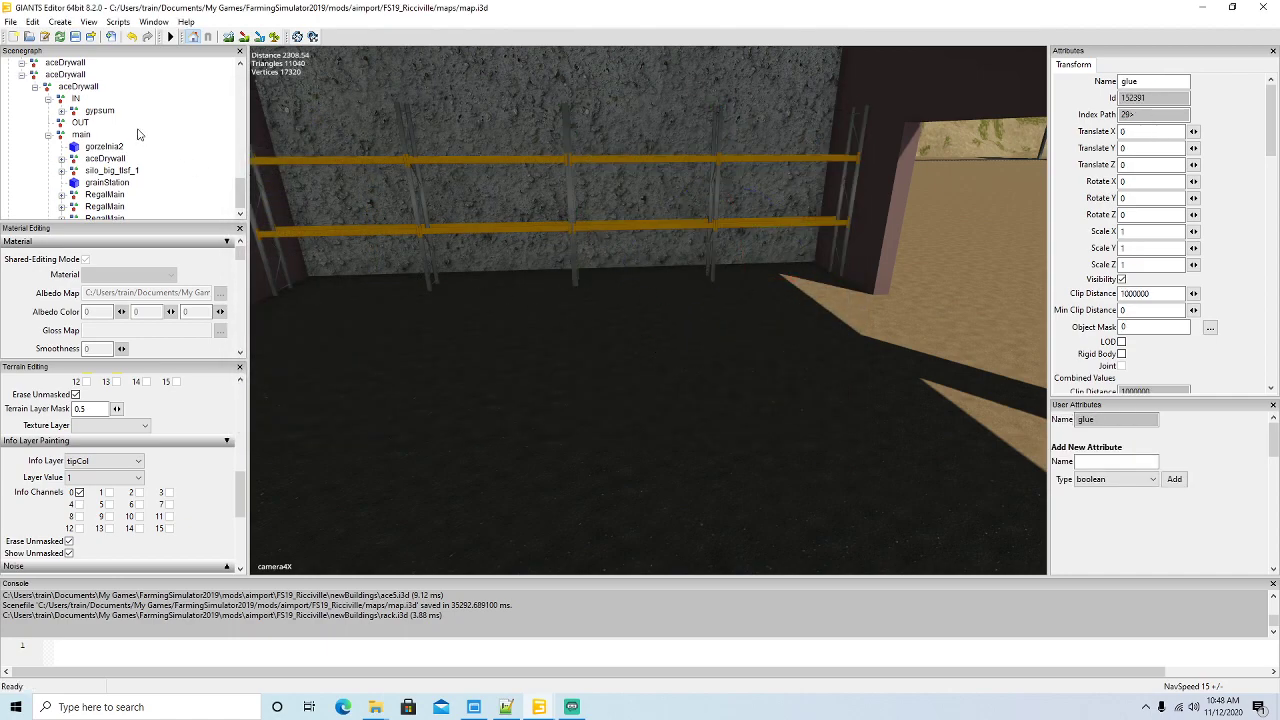
# - Cut the imported glue group from the scene root and paste it into aceDrywall's IN group
pyautogui.scroll(4, 130, 122)
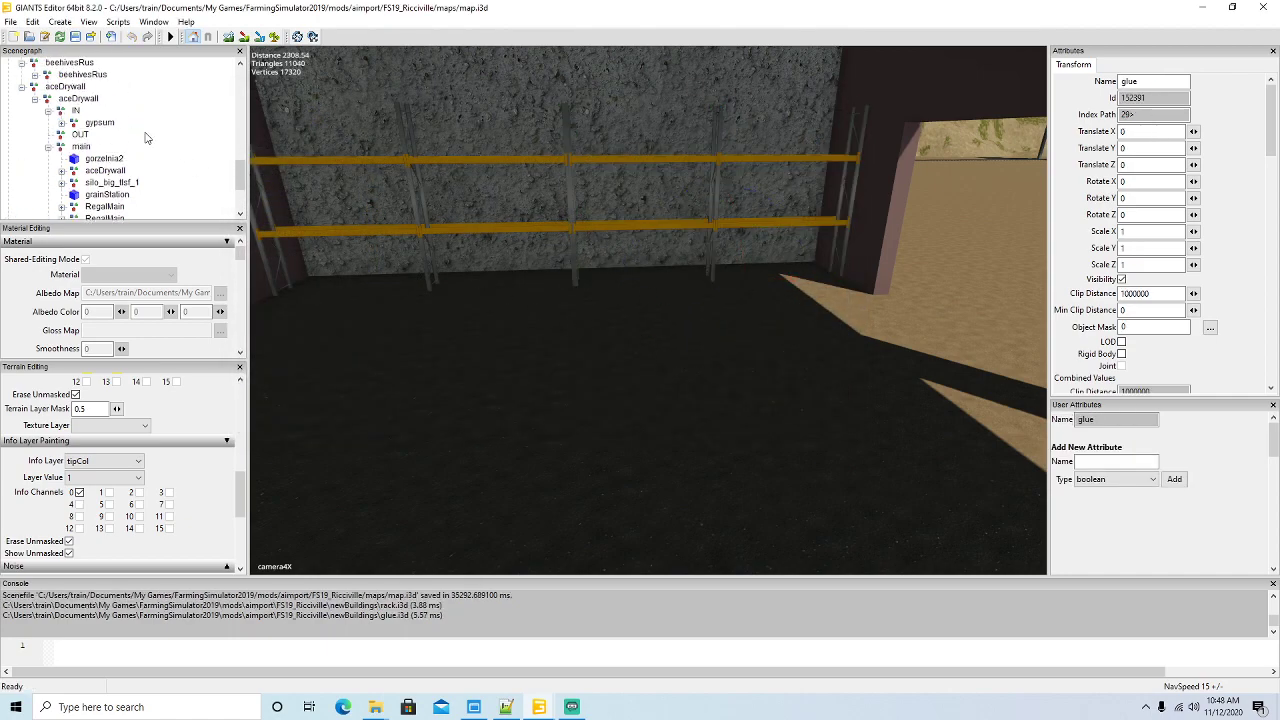
pyautogui.click(32, 21)
pyautogui.click(55, 103)
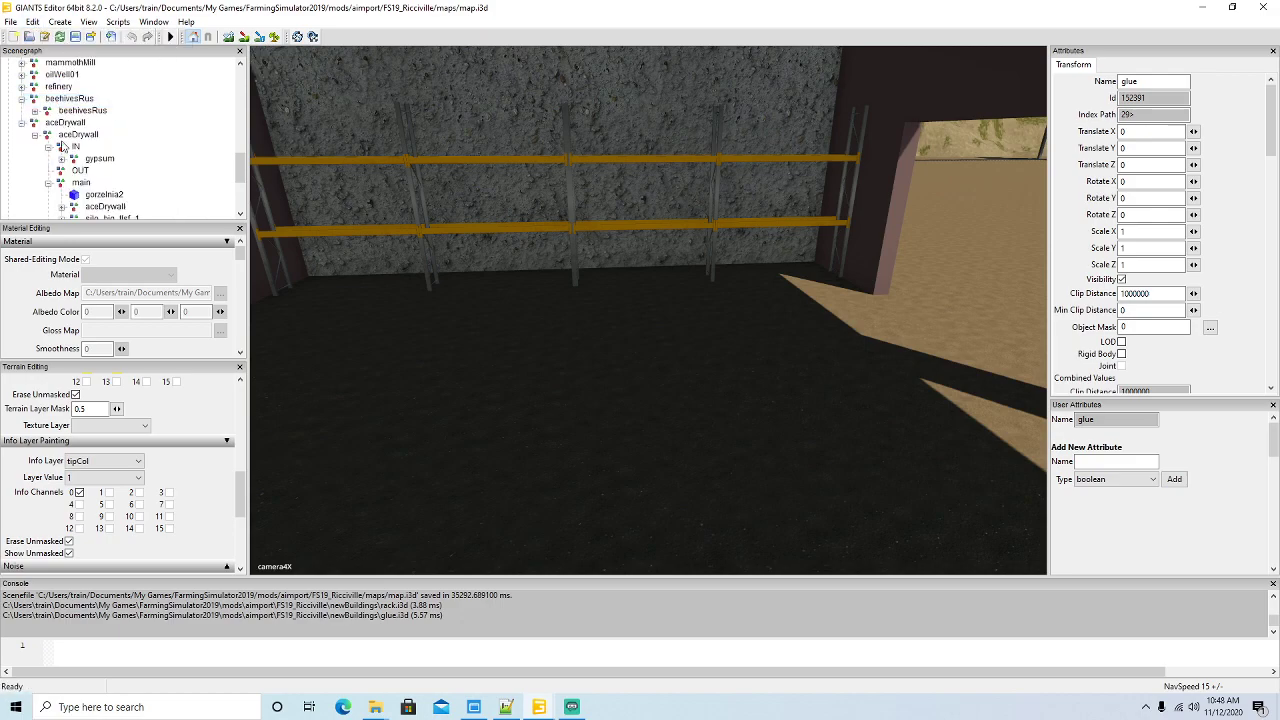
pyautogui.click(74, 147)
pyautogui.click(32, 22)
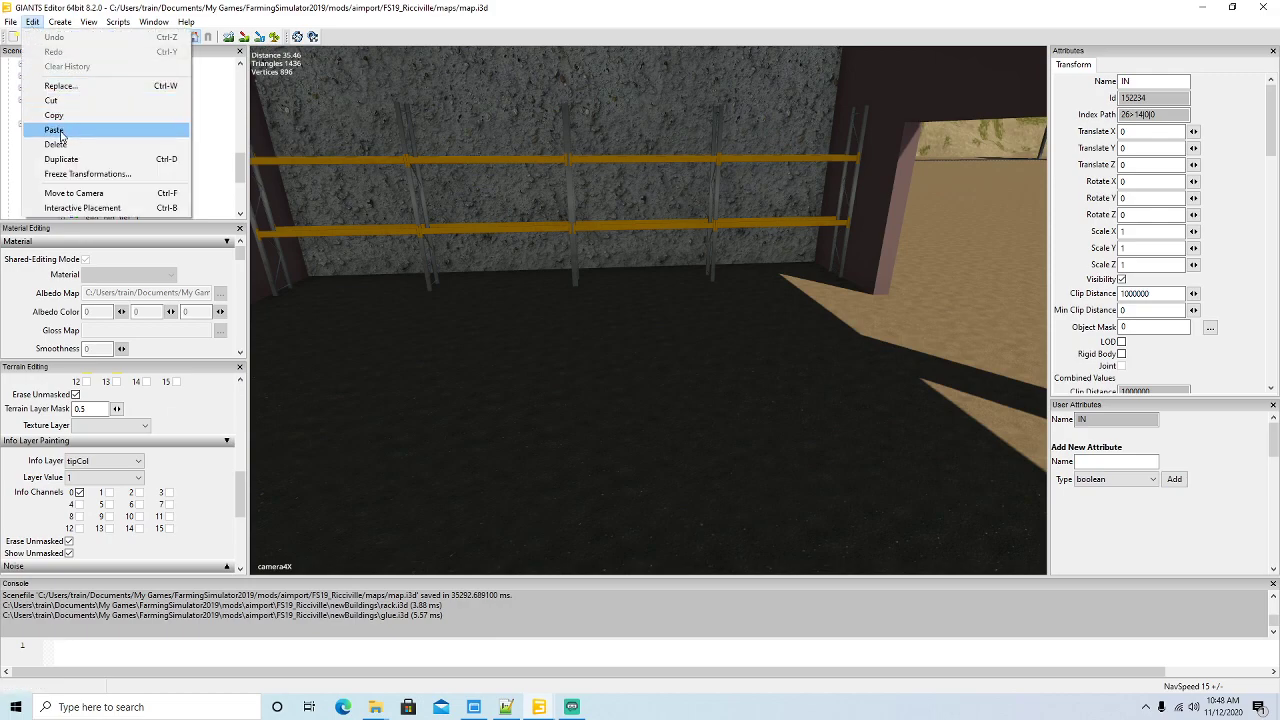
pyautogui.click(55, 131)
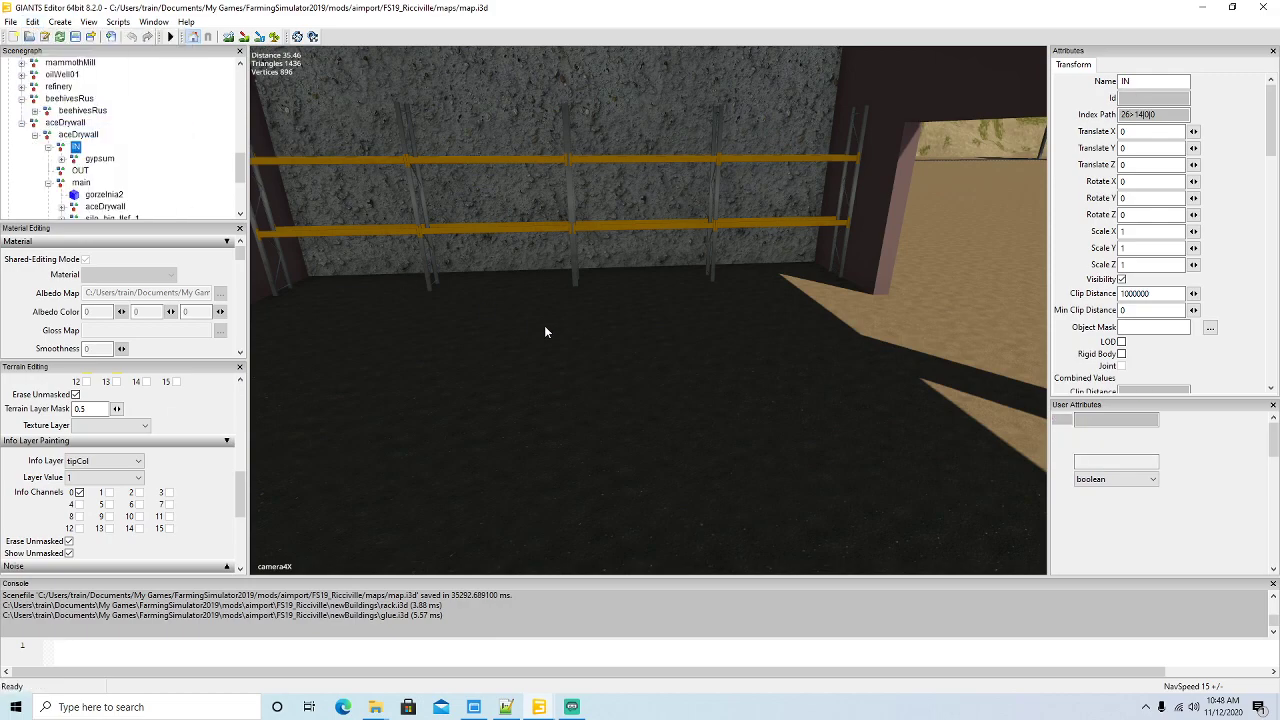
# - Move the glue pallets inside the building onto the wall racks, at about X 34.45 and Z -41.128
pyautogui.press('f')
pyautogui.keyDown('alt'); pyautogui.moveTo(581, 368); pyautogui.dragTo(457, 372); pyautogui.keyUp('alt')
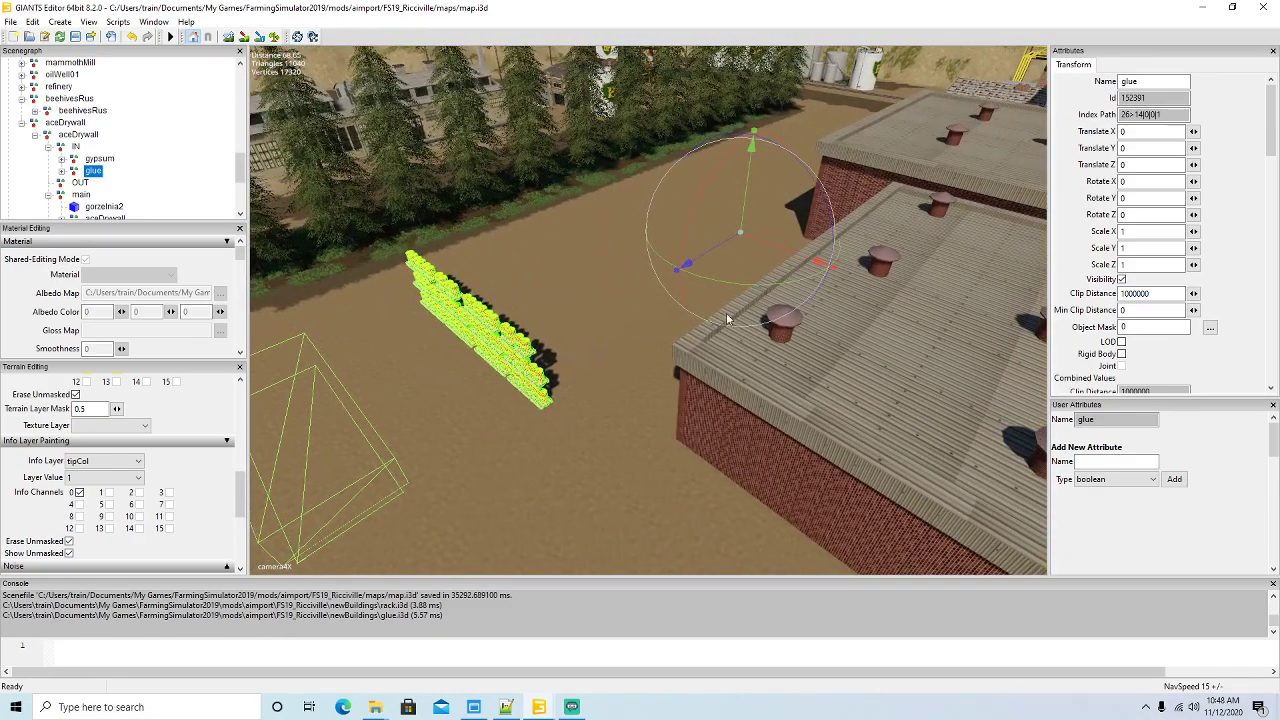
pyautogui.moveTo(703, 262); pyautogui.dragTo(1030, 310)
pyautogui.press('f')
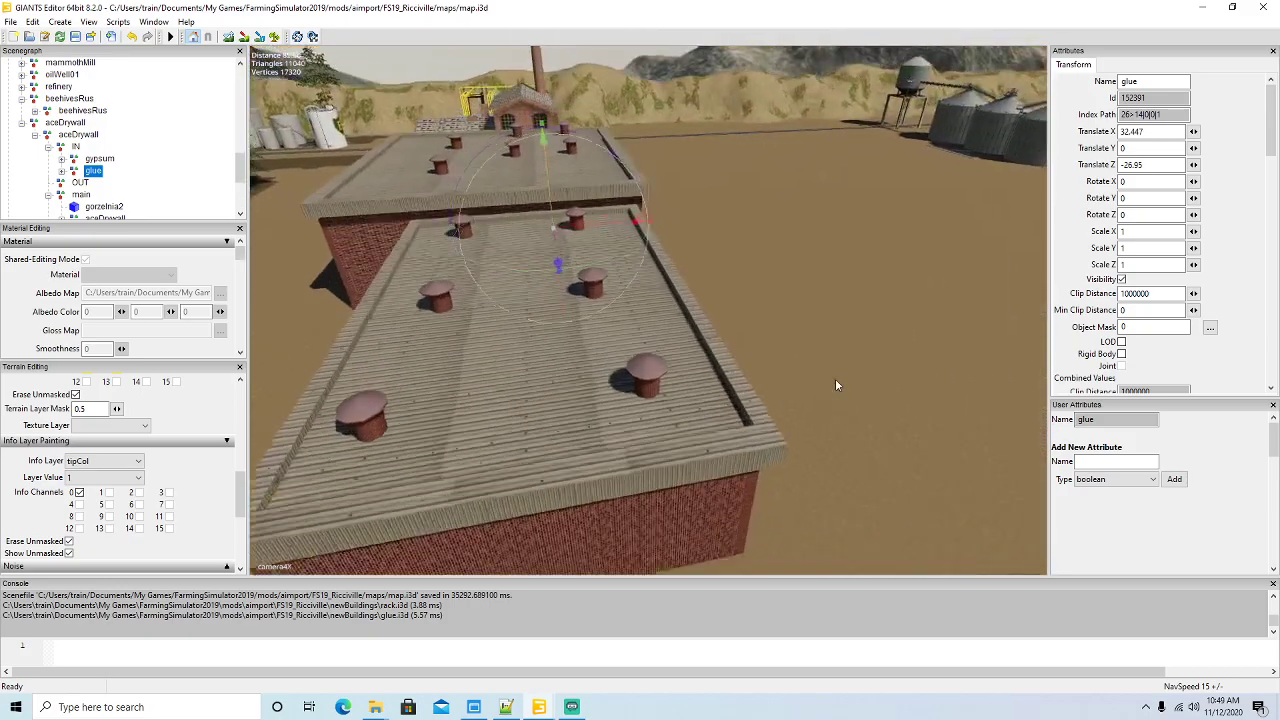
pyautogui.scroll(3, 774, 396)
pyautogui.keyDown('alt'); pyautogui.moveTo(774, 396); pyautogui.dragTo(794, 368); pyautogui.keyUp('alt')
pyautogui.keyDown('alt'); pyautogui.moveTo(724, 302); pyautogui.dragTo(831, 200); pyautogui.keyUp('alt')
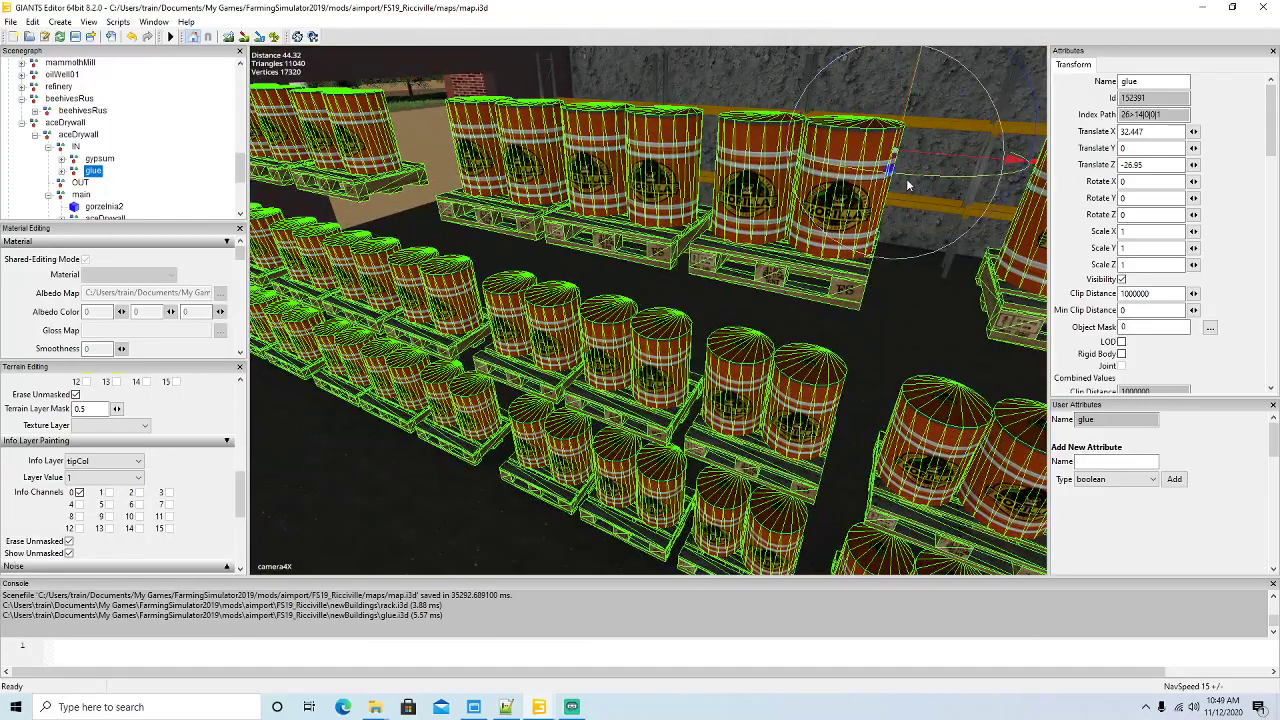
pyautogui.moveTo(923, 158); pyautogui.dragTo(887, 153)
pyautogui.keyDown('alt'); pyautogui.moveTo(833, 239); pyautogui.dragTo(1071, 79); pyautogui.keyUp('alt')
pyautogui.keyDown('alt'); pyautogui.moveTo(1010, 118); pyautogui.dragTo(758, 228); pyautogui.keyUp('alt')
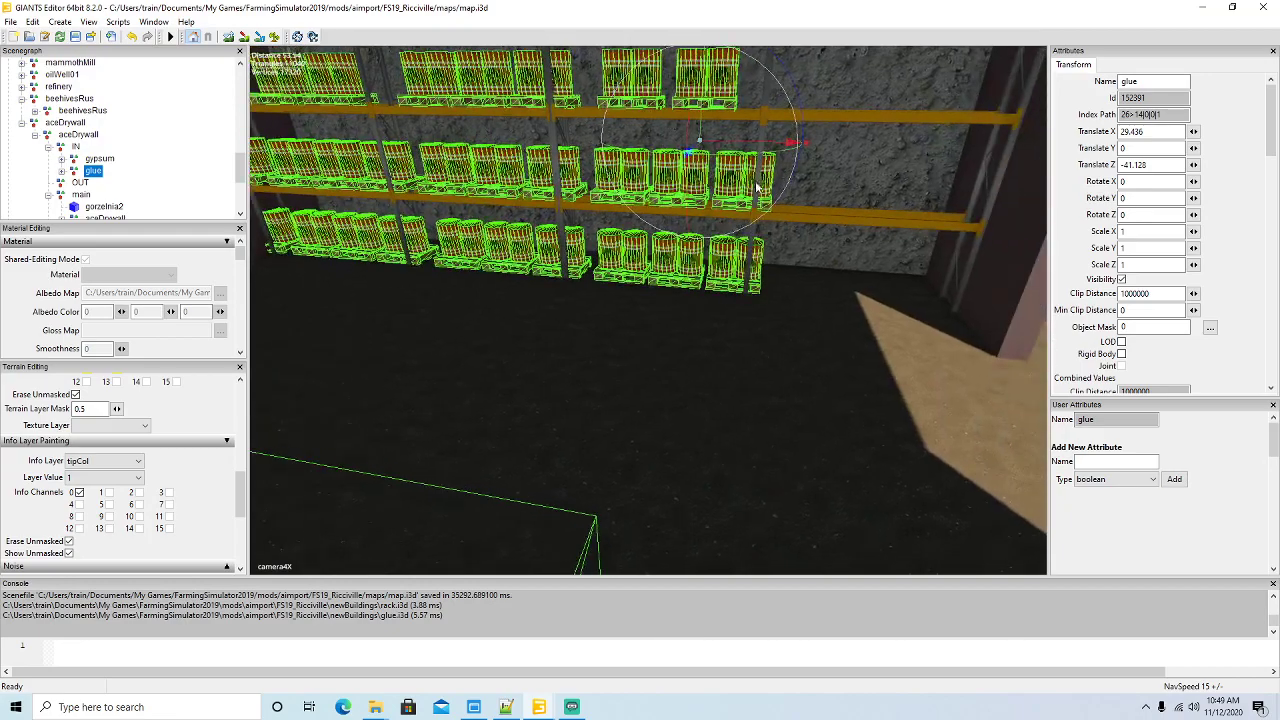
pyautogui.moveTo(758, 145); pyautogui.dragTo(808, 150)
# - Examine the stocked racks, the trigger box and the three open bays from inside and outside the building
pyautogui.keyDown('alt'); pyautogui.moveTo(790, 208); pyautogui.dragTo(548, 279); pyautogui.keyUp('alt')
pyautogui.scroll(5, 850, 194)
pyautogui.scroll(5, 794, 190)
pyautogui.scroll(-5, 769, 259)
pyautogui.scroll(-5, 769, 259)
pyautogui.scroll(5, 802, 245)
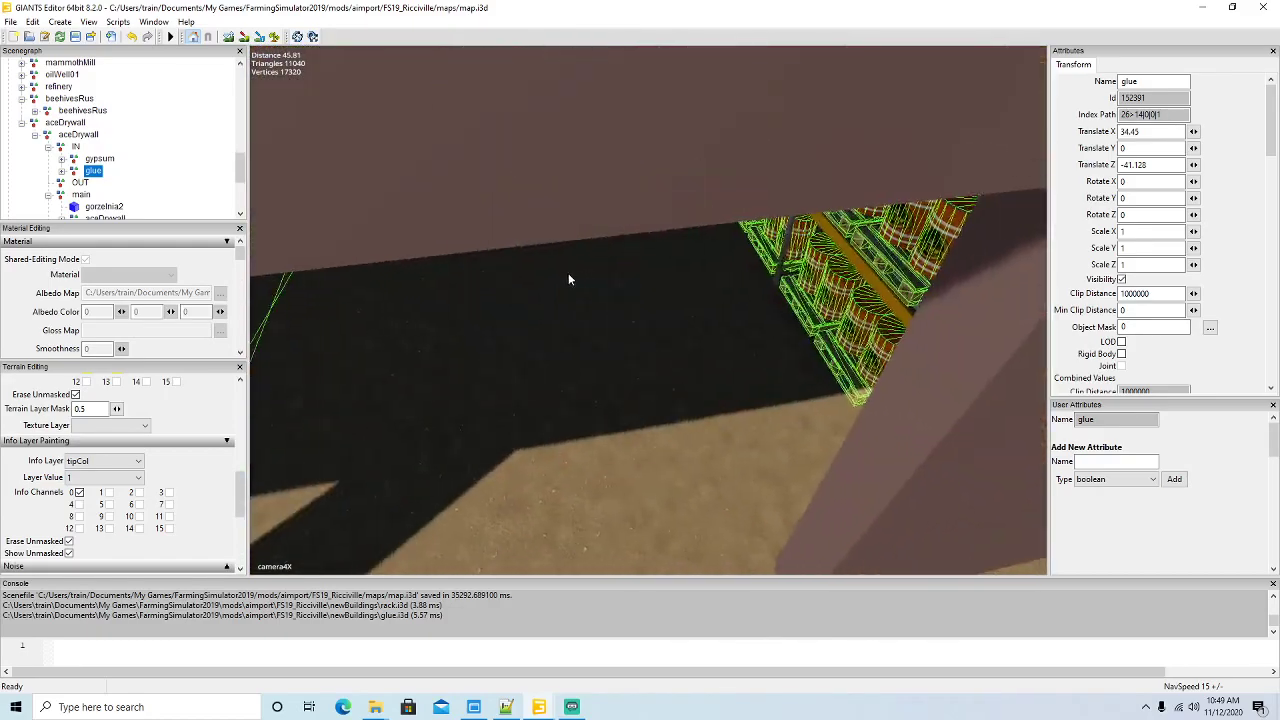
pyautogui.scroll(-5, 568, 275)
pyautogui.scroll(5, 366, 283)
pyautogui.scroll(4, 541, 244)
pyautogui.scroll(-4, 539, 212)
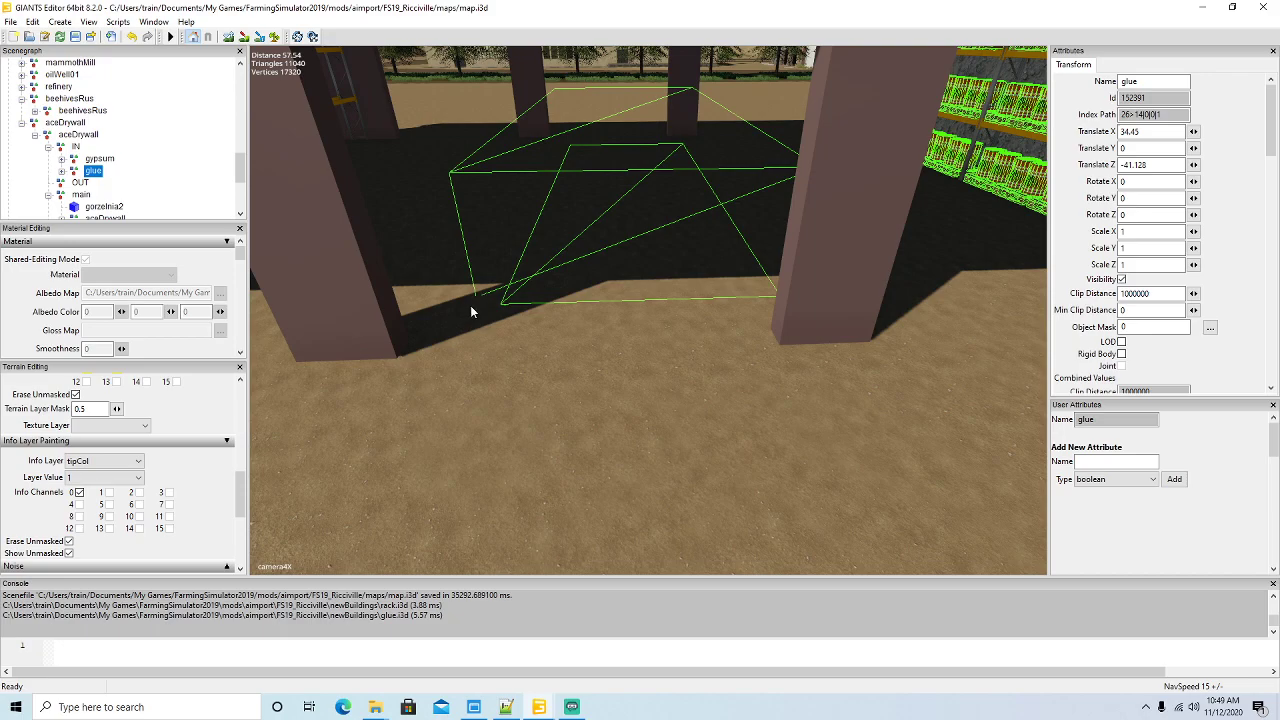
pyautogui.keyDown('alt'); pyautogui.moveTo(482, 303); pyautogui.dragTo(487, 320); pyautogui.keyUp('alt')
pyautogui.scroll(-5, 487, 320)
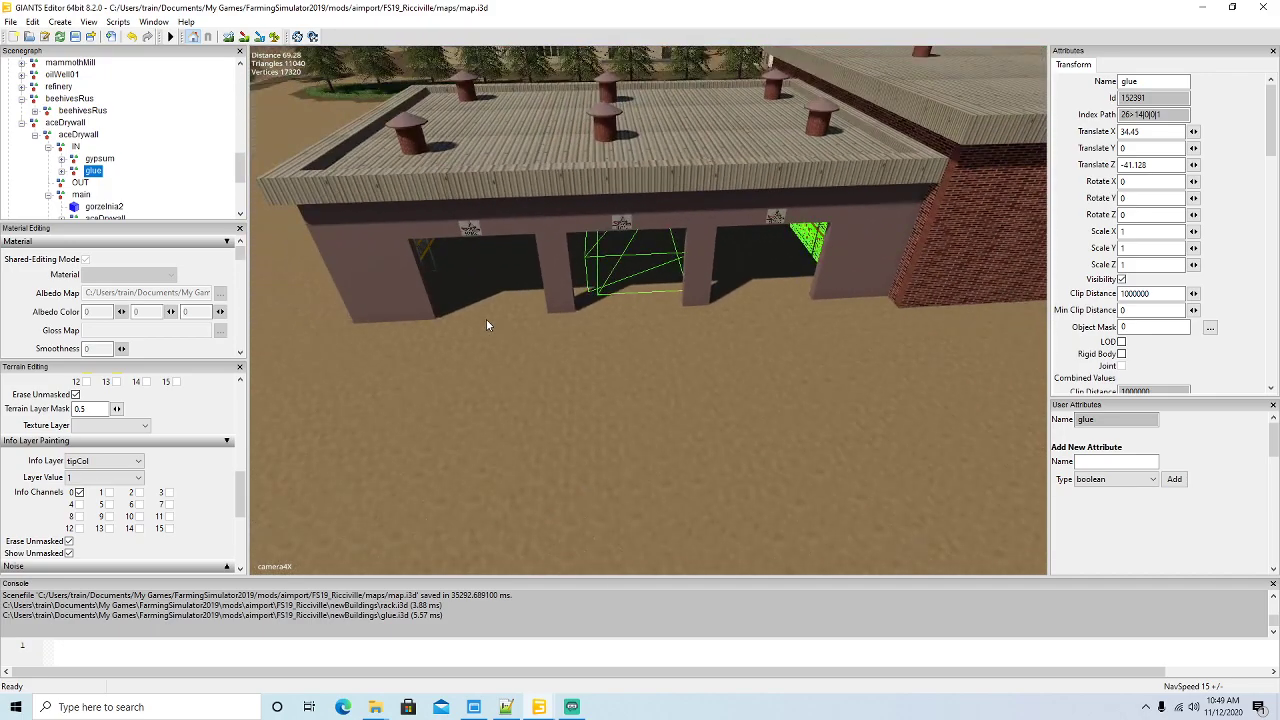
pyautogui.scroll(-10, 486, 325)
# - Examine the refinery's crate pallet trigger and the warning stripes marking the area in front of its rack
pyautogui.moveTo(505, 354)
pyautogui.keyDown('alt'); pyautogui.mouseDown()
pyautogui.moveTo(563, 267)
pyautogui.moveTo(605, 264)
pyautogui.moveTo(416, 262)
pyautogui.moveTo(537, 300)
pyautogui.moveTo(502, 279)
pyautogui.moveTo(374, 296)
pyautogui.moveTo(398, 267)
pyautogui.moveTo(279, 258)
pyautogui.moveTo(479, 378)
pyautogui.moveTo(393, 265)
pyautogui.mouseUp(); pyautogui.keyUp('alt')
pyautogui.scroll(10, 605, 264)
pyautogui.scroll(5, 416, 262)
pyautogui.scroll(4, 537, 300)
pyautogui.scroll(6, 502, 280)
pyautogui.scroll(4, 502, 280)
pyautogui.scroll(6, 399, 268)
pyautogui.scroll(5, 399, 268)
pyautogui.scroll(8, 279, 258)
pyautogui.click(396, 239)
pyautogui.keyDown('alt'); pyautogui.moveTo(486, 269); pyautogui.dragTo(436, 239); pyautogui.keyUp('alt')
pyautogui.scroll(6, 369, 192)
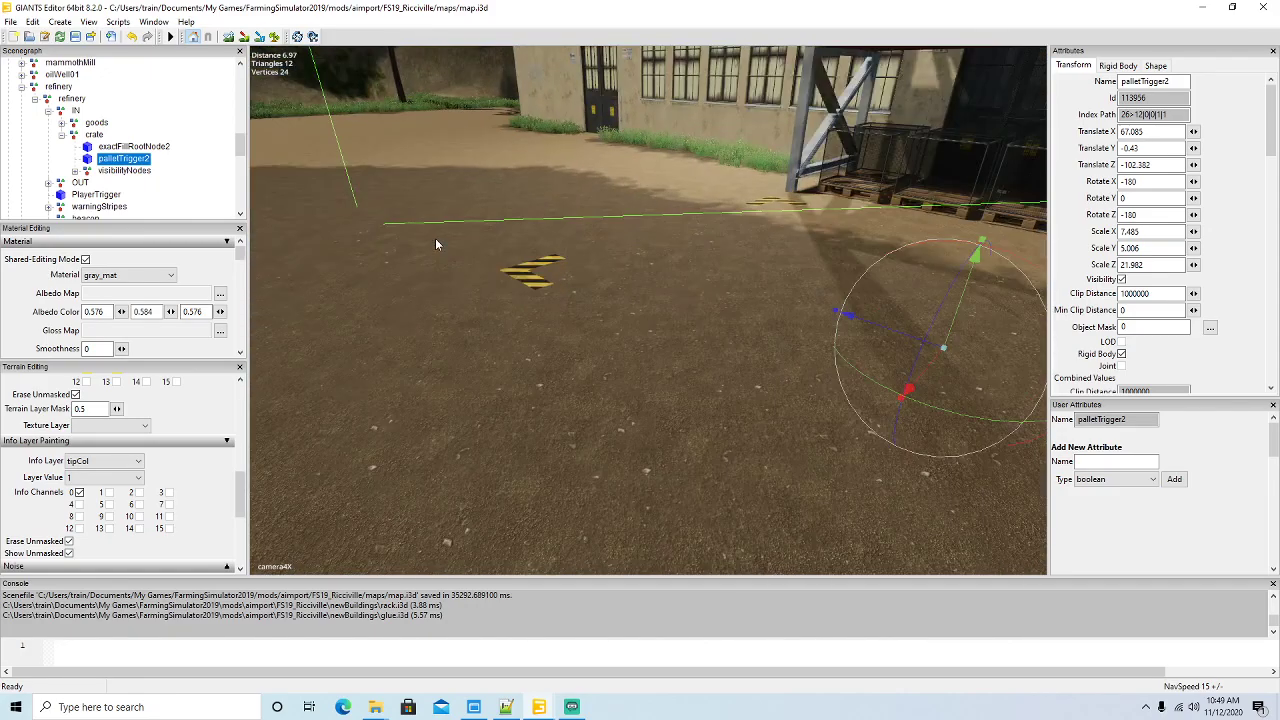
pyautogui.scroll(2, 494, 327)
pyautogui.moveTo(544, 342)
pyautogui.keyDown('alt'); pyautogui.mouseDown()
pyautogui.moveTo(494, 327)
pyautogui.moveTo(570, 323)
pyautogui.moveTo(566, 361)
pyautogui.mouseUp(); pyautogui.keyUp('alt')
pyautogui.keyDown('alt'); pyautogui.moveTo(566, 361); pyautogui.dragTo(308, 198, button='right'); pyautogui.keyUp('alt')
pyautogui.scroll(-4, 147, 143)
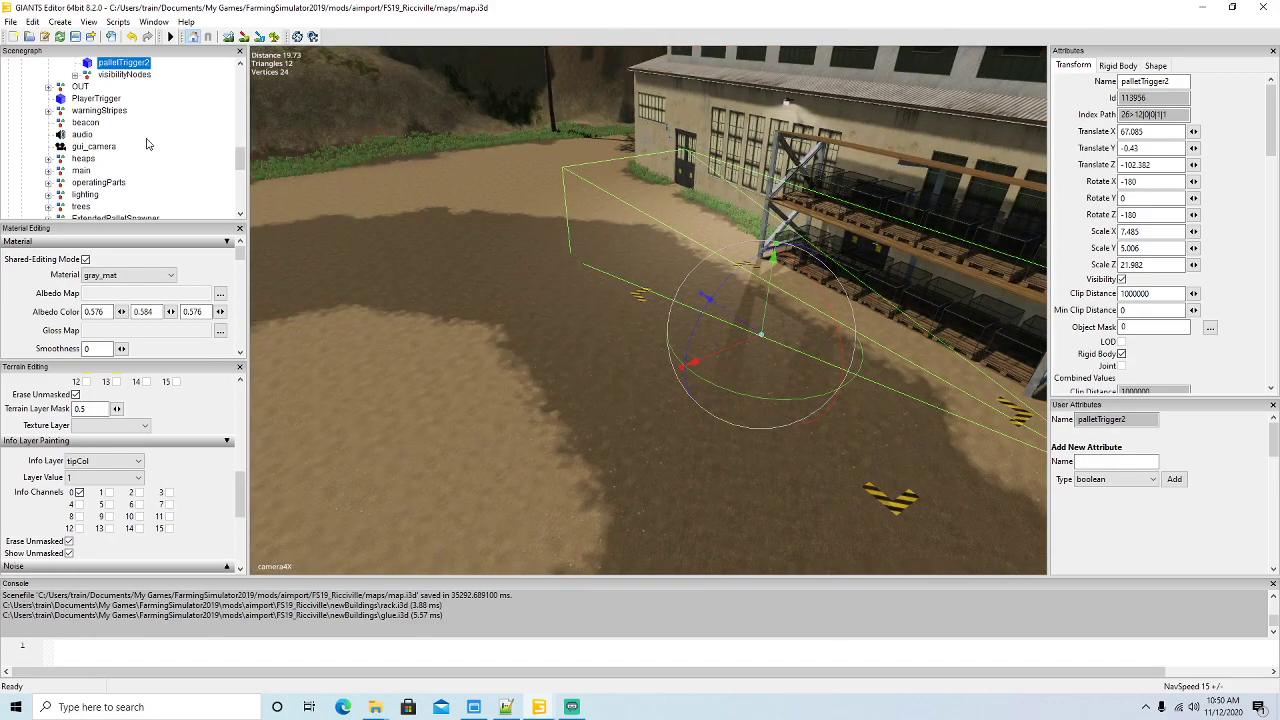
# - Search the refinery's subgroups, including main, for the group that holds the warning stripes
pyautogui.scroll(1, 125, 136)
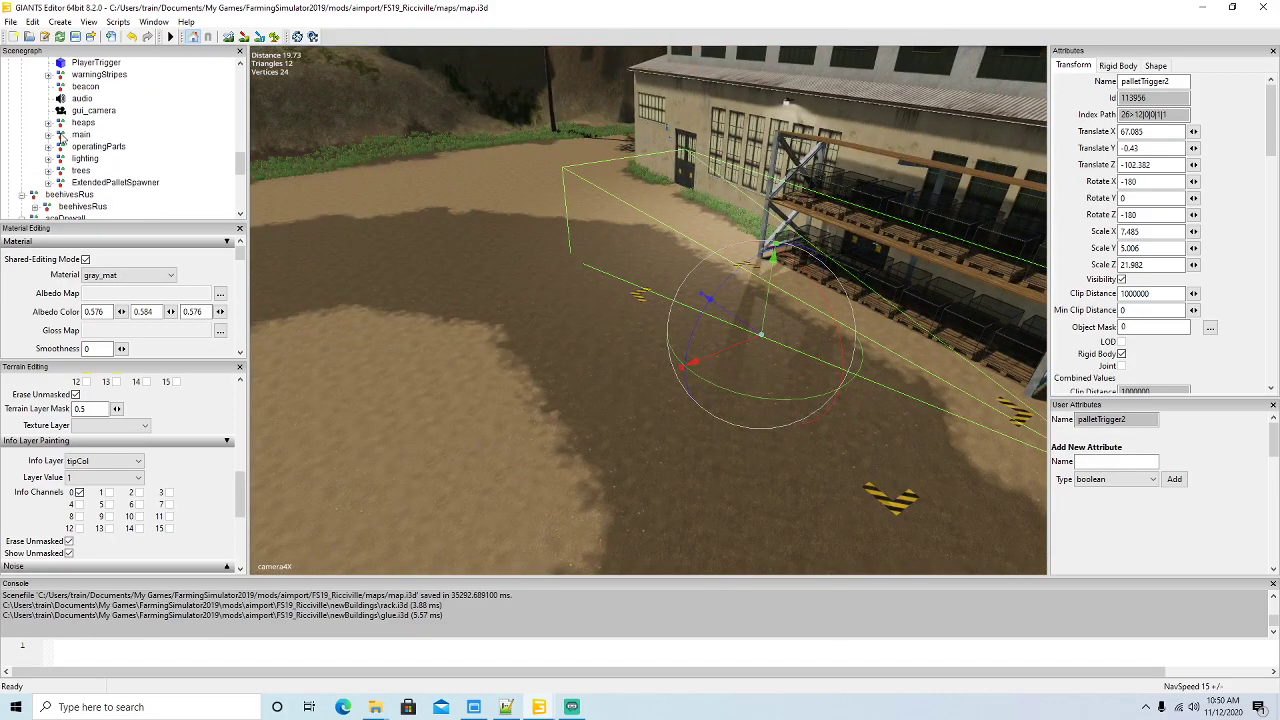
pyautogui.click(49, 136)
pyautogui.scroll(-4, 134, 143)
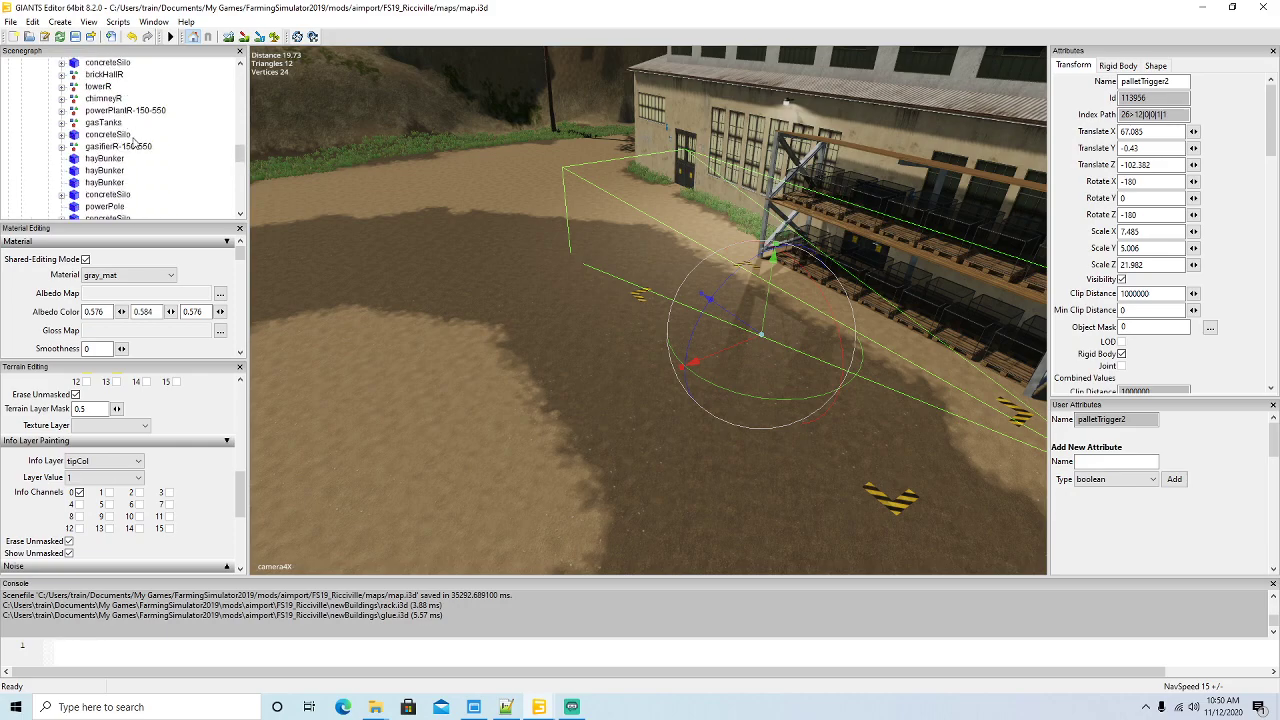
pyautogui.scroll(-3, 134, 143)
pyautogui.scroll(6, 134, 143)
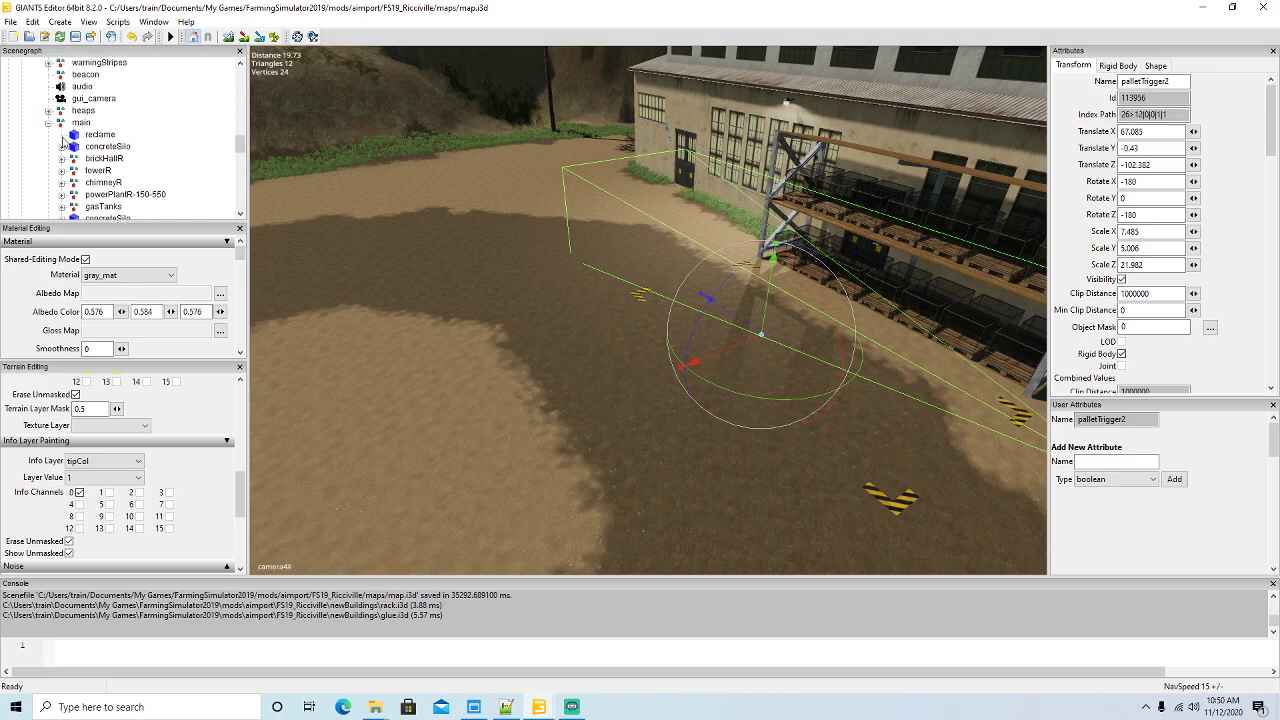
pyautogui.click(49, 123)
pyautogui.scroll(3, 90, 125)
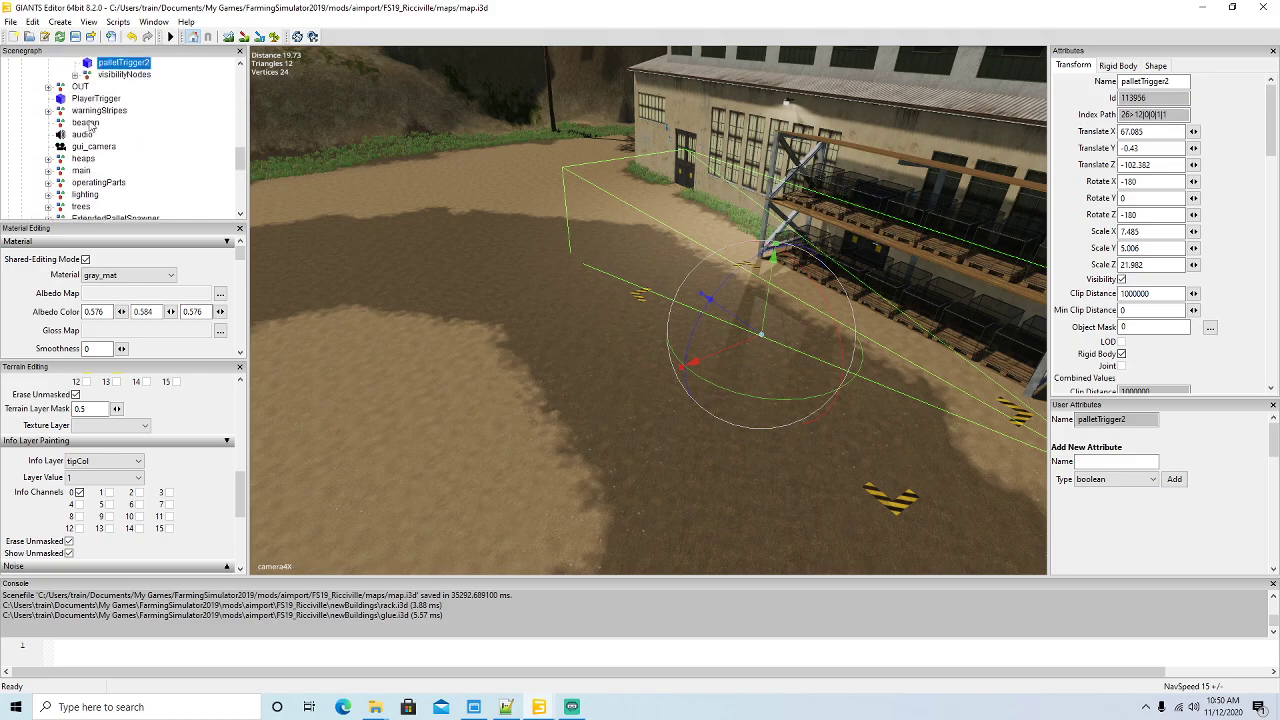
pyautogui.scroll(2, 90, 125)
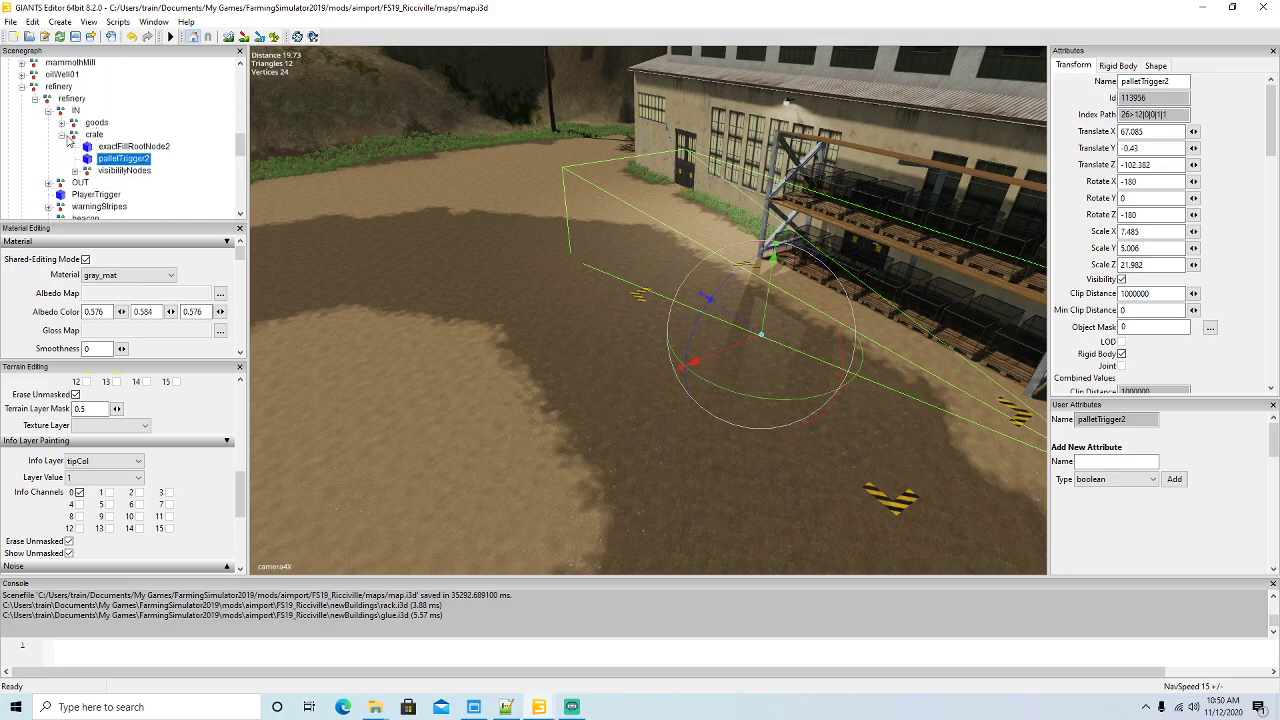
pyautogui.click(61, 135)
pyautogui.scroll(-2, 108, 147)
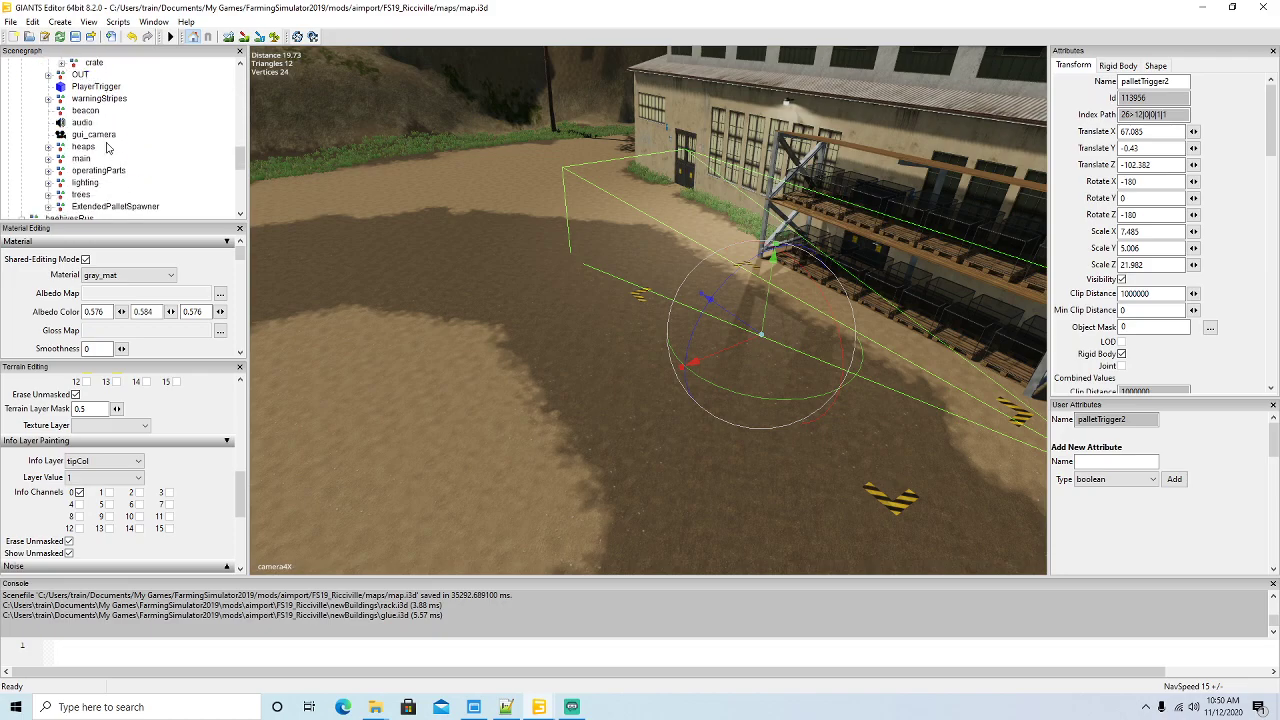
# - Duplicate the third warningStripesLoad group, which marks the refinery's rack area
pyautogui.click(48, 99)
pyautogui.click(120, 110)
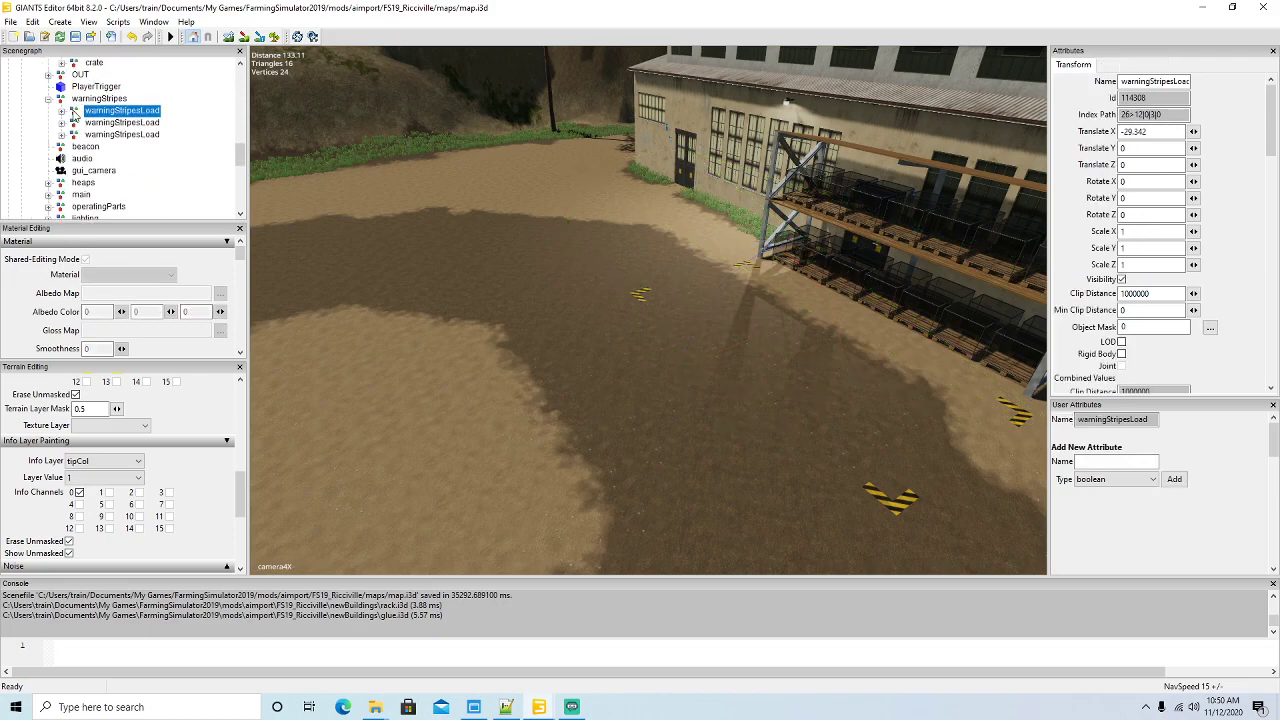
pyautogui.press('Down')
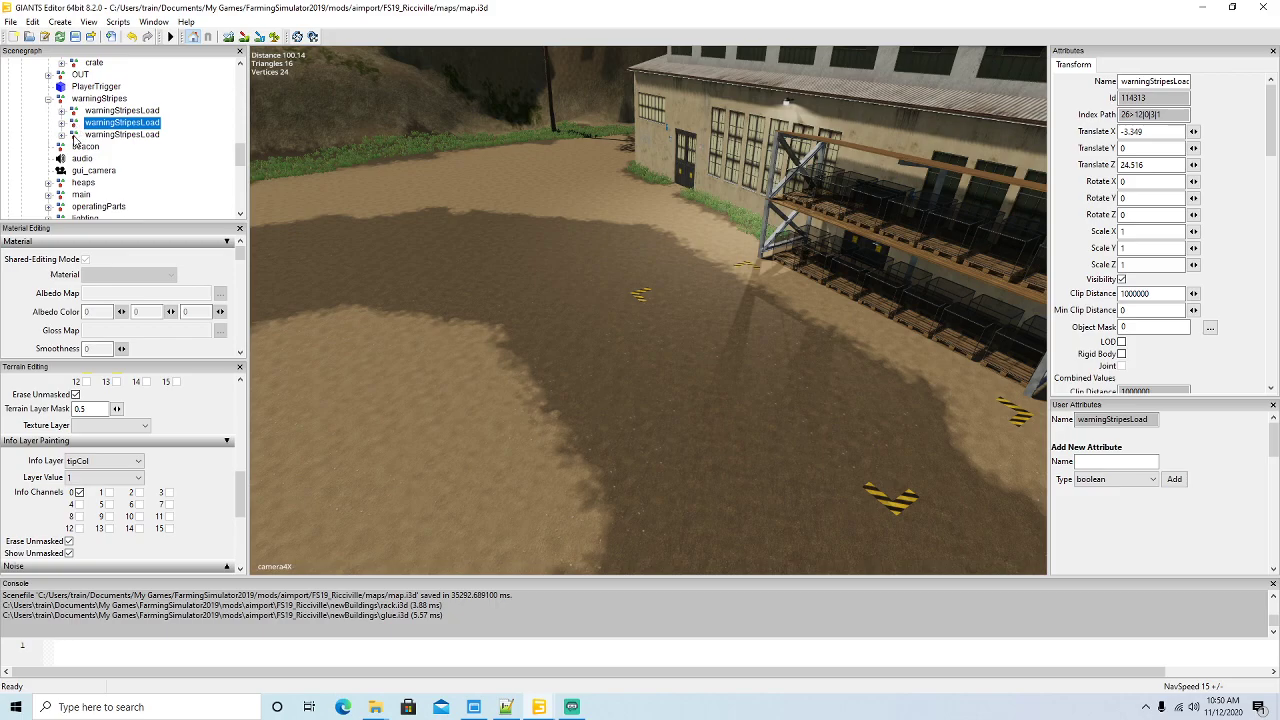
pyautogui.press('Down')
pyautogui.press('f')
pyautogui.scroll(-5, 484, 342)
pyautogui.keyDown('alt'); pyautogui.moveTo(484, 342); pyautogui.dragTo(375, 335); pyautogui.keyUp('alt')
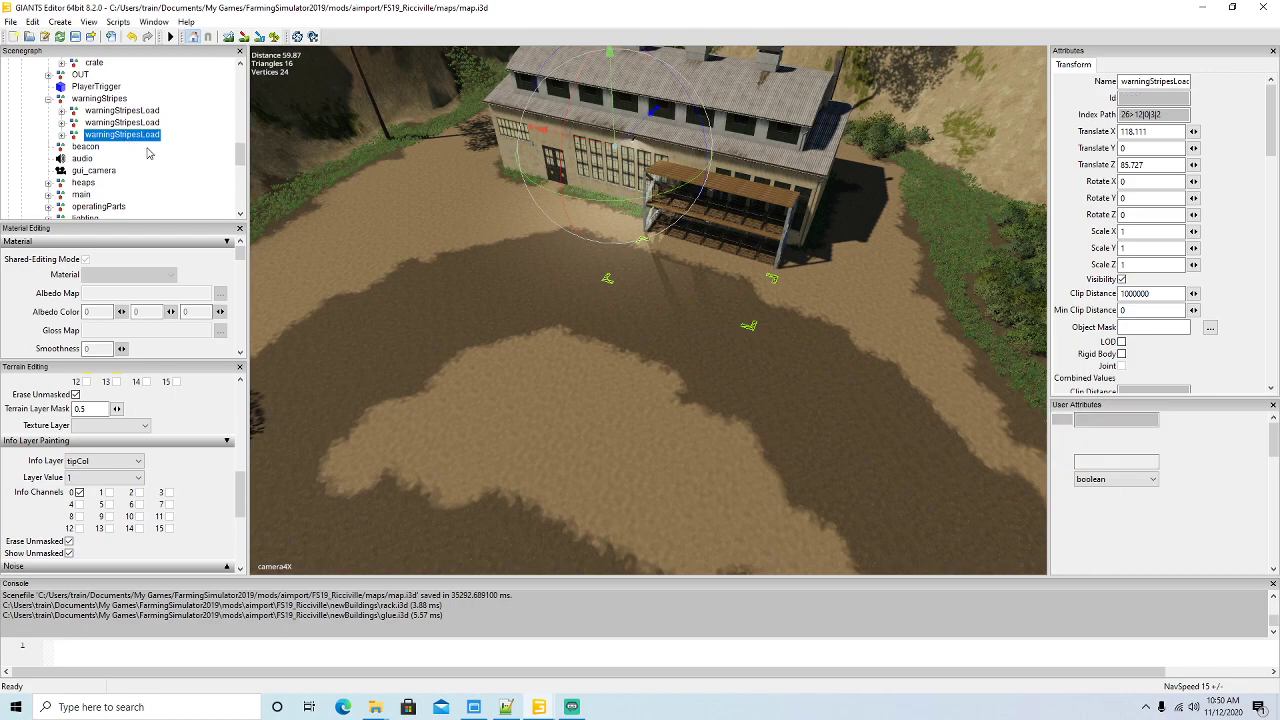
# - Cut the duplicated warningStripesLoad group from the refinery and paste it into aceDrywall's main group
pyautogui.scroll(-6, 150, 150)
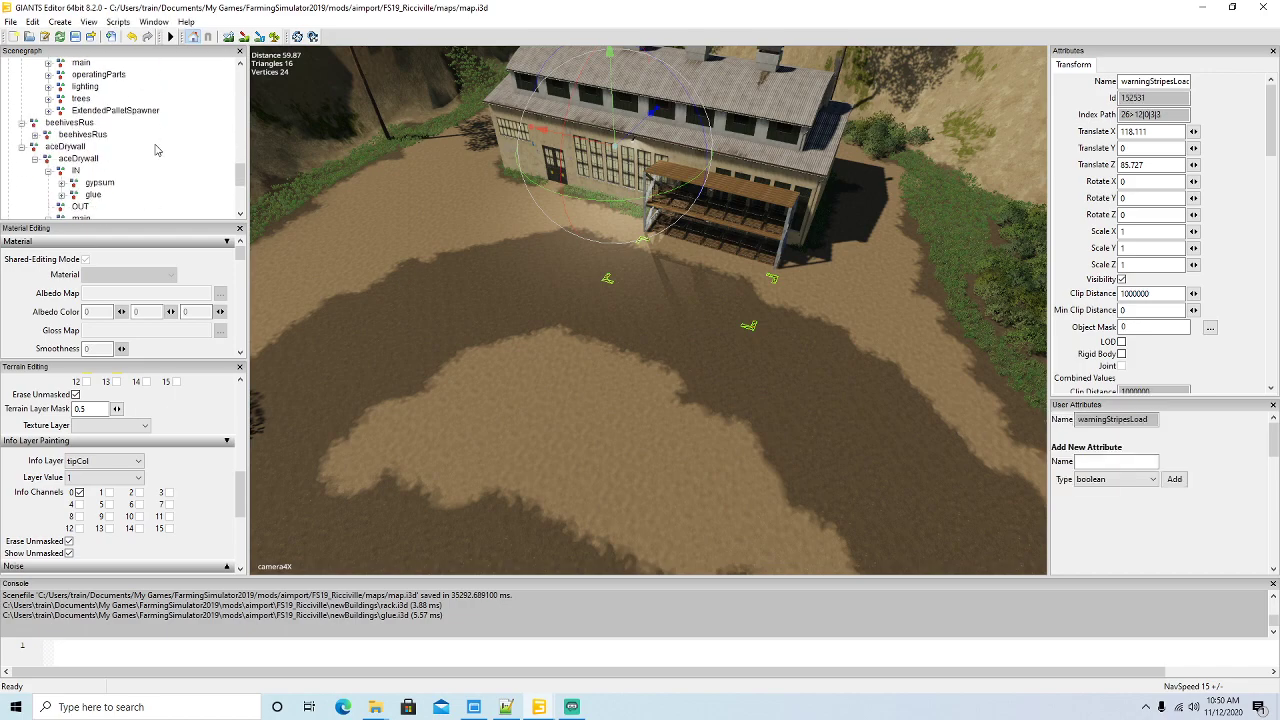
pyautogui.scroll(-2, 155, 149)
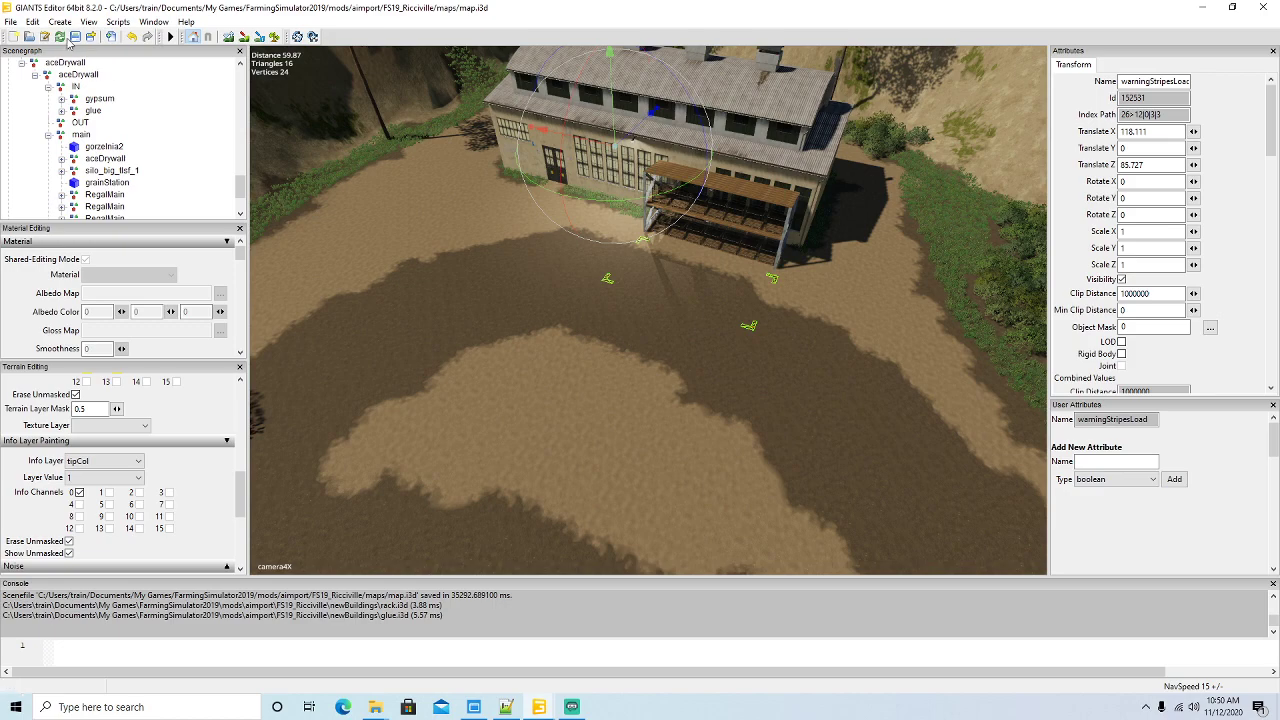
pyautogui.click(36, 25)
pyautogui.click(60, 101)
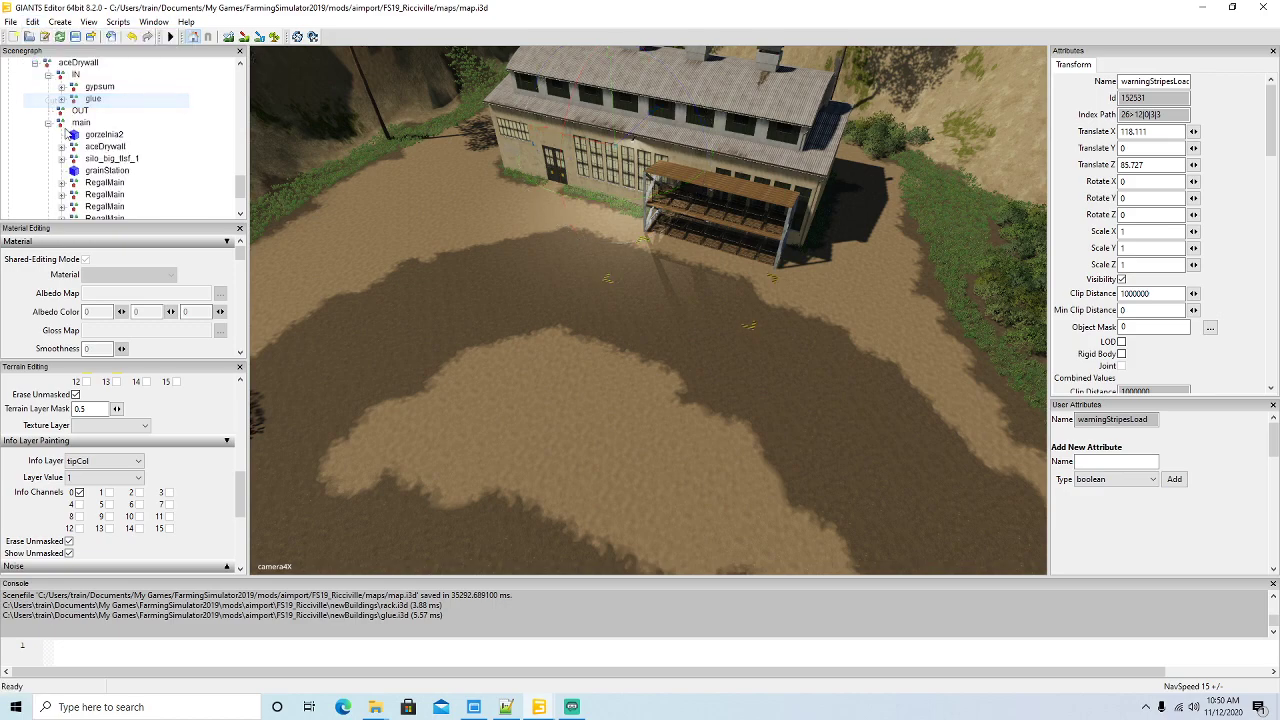
pyautogui.click(65, 122)
pyautogui.click(36, 25)
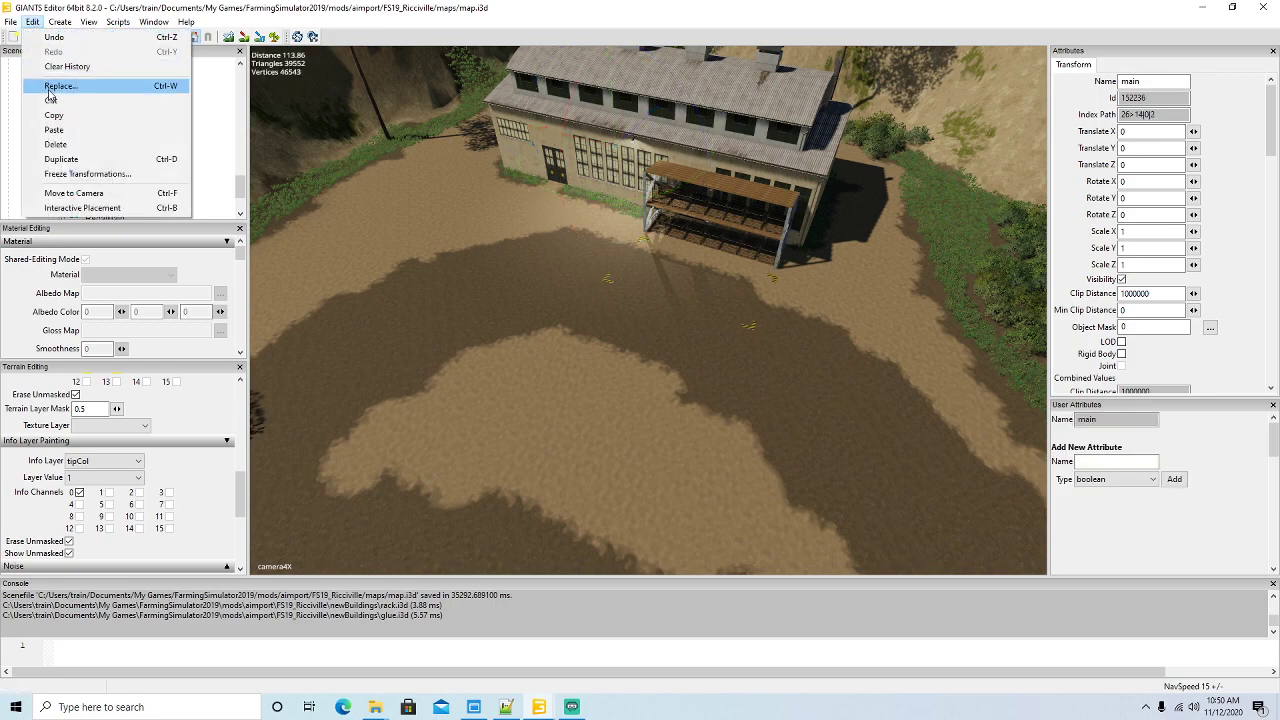
pyautogui.click(60, 135)
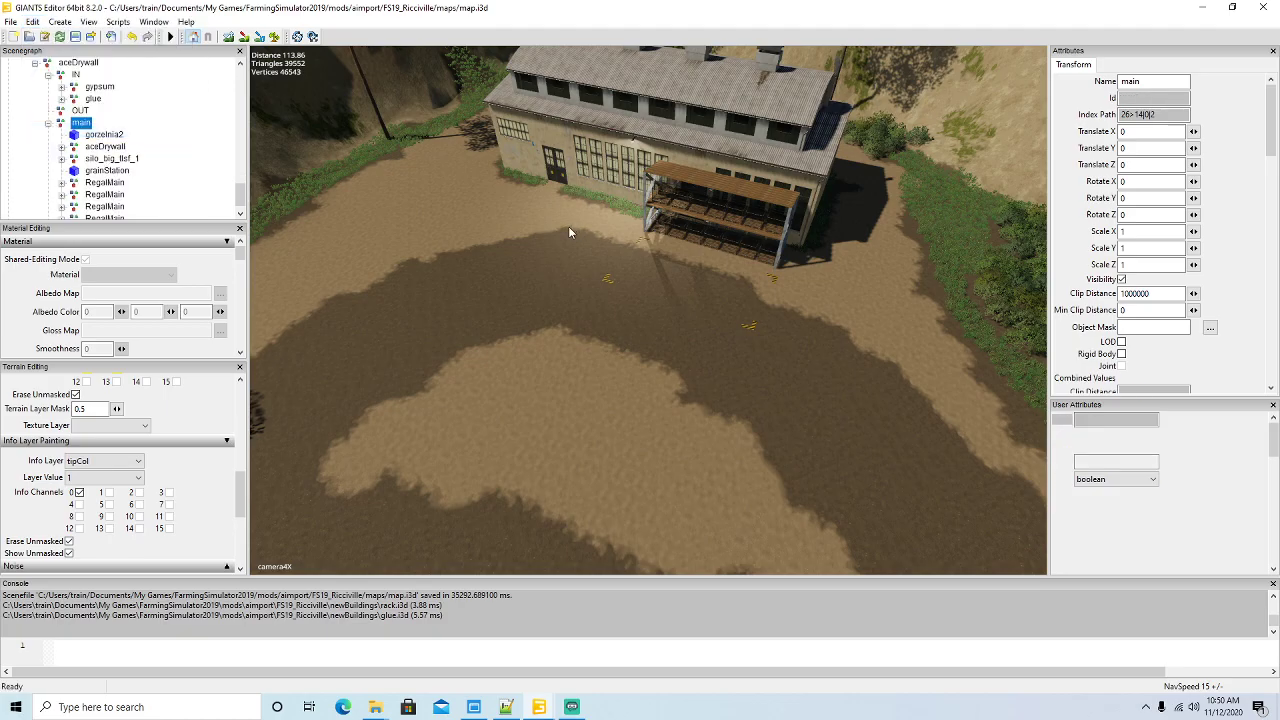
# - Move the pasted warning stripes across the map to the drywall building, at about X 33.864 and Z 26.593
pyautogui.keyDown('alt'); pyautogui.moveTo(777, 300); pyautogui.dragTo(852, 291); pyautogui.keyUp('alt')
pyautogui.scroll(6, 727, 257)
pyautogui.scroll(3, 737, 276)
pyautogui.scroll(-6, 727, 430)
pyautogui.scroll(-2, 727, 430)
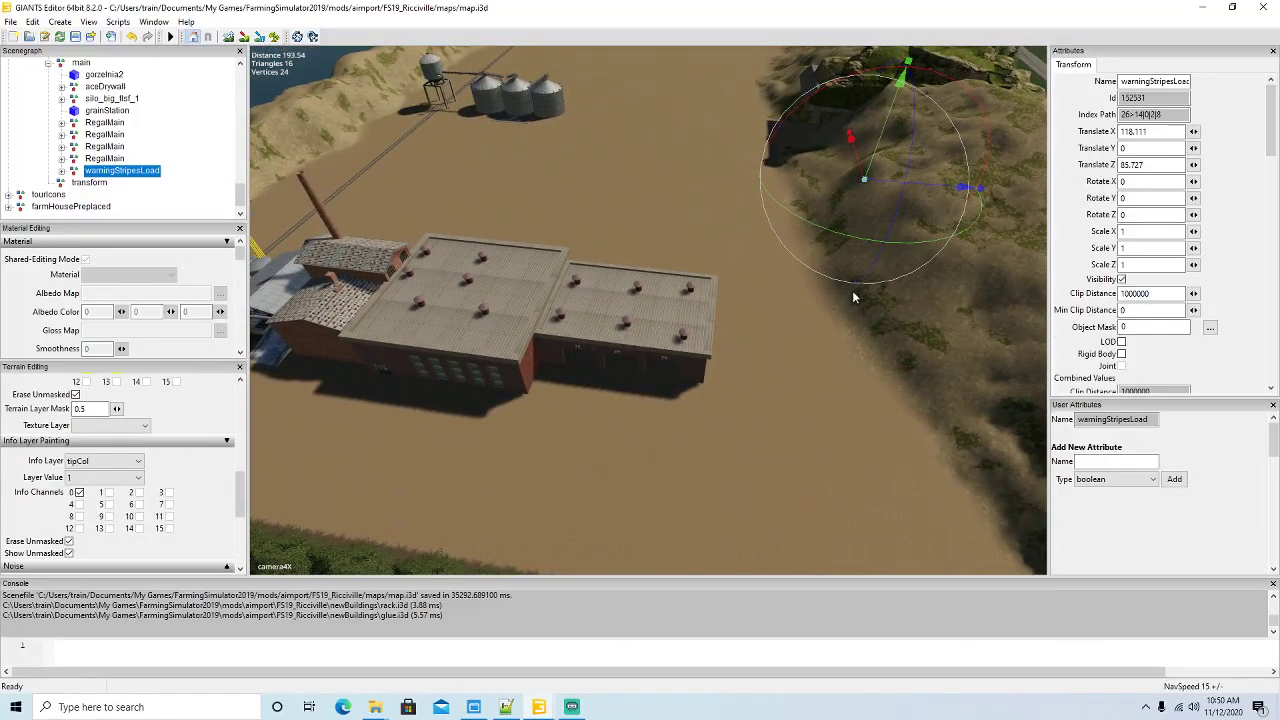
pyautogui.moveTo(929, 190); pyautogui.dragTo(758, 208)
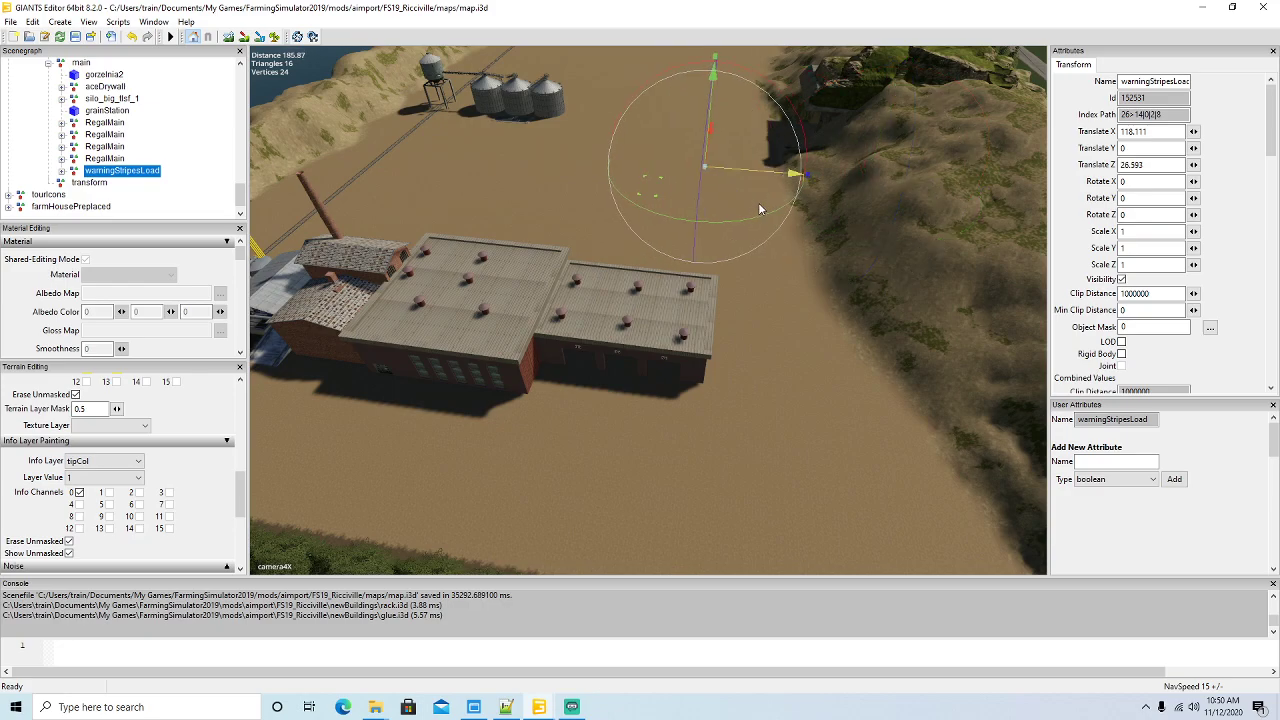
pyautogui.keyDown('alt'); pyautogui.moveTo(701, 303); pyautogui.dragTo(691, 197); pyautogui.keyUp('alt')
pyautogui.moveTo(648, 147); pyautogui.dragTo(723, 456)
pyautogui.scroll(8, 741, 516)
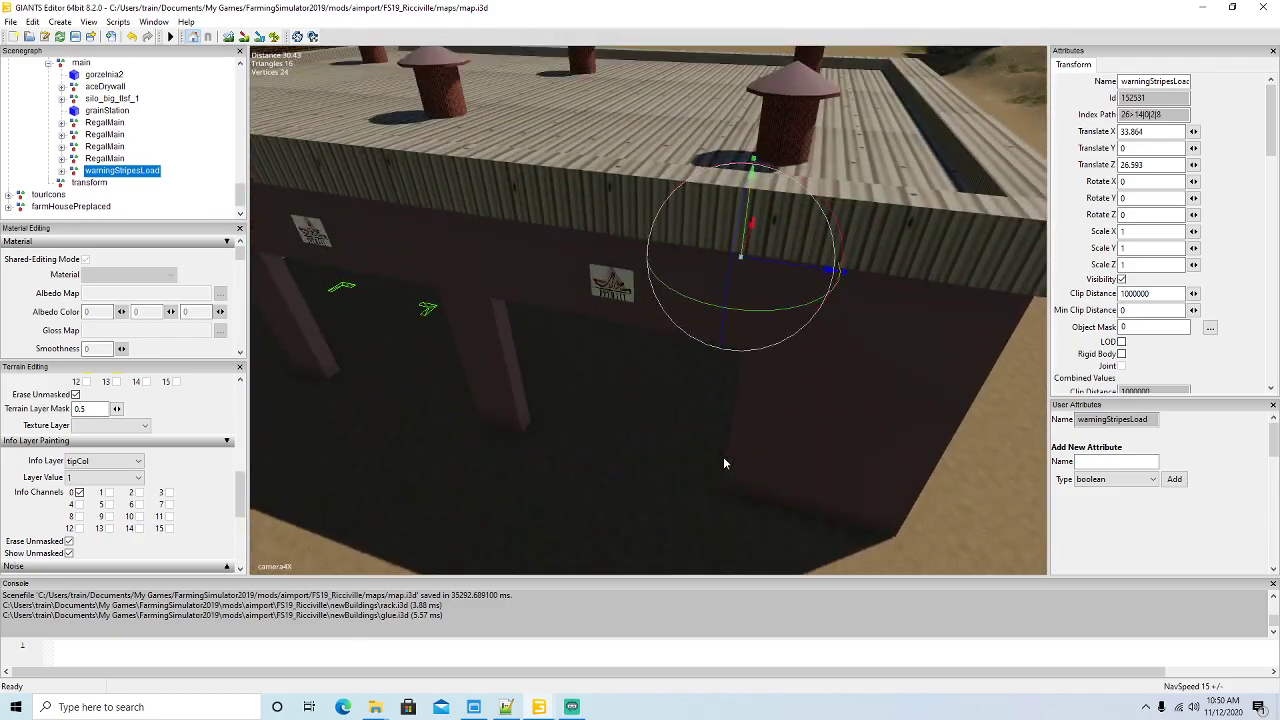
# - Reselect the warningStripesLoad group and shift it inside the bays to about X 42.705 and Z 32.423
pyautogui.click(737, 263)
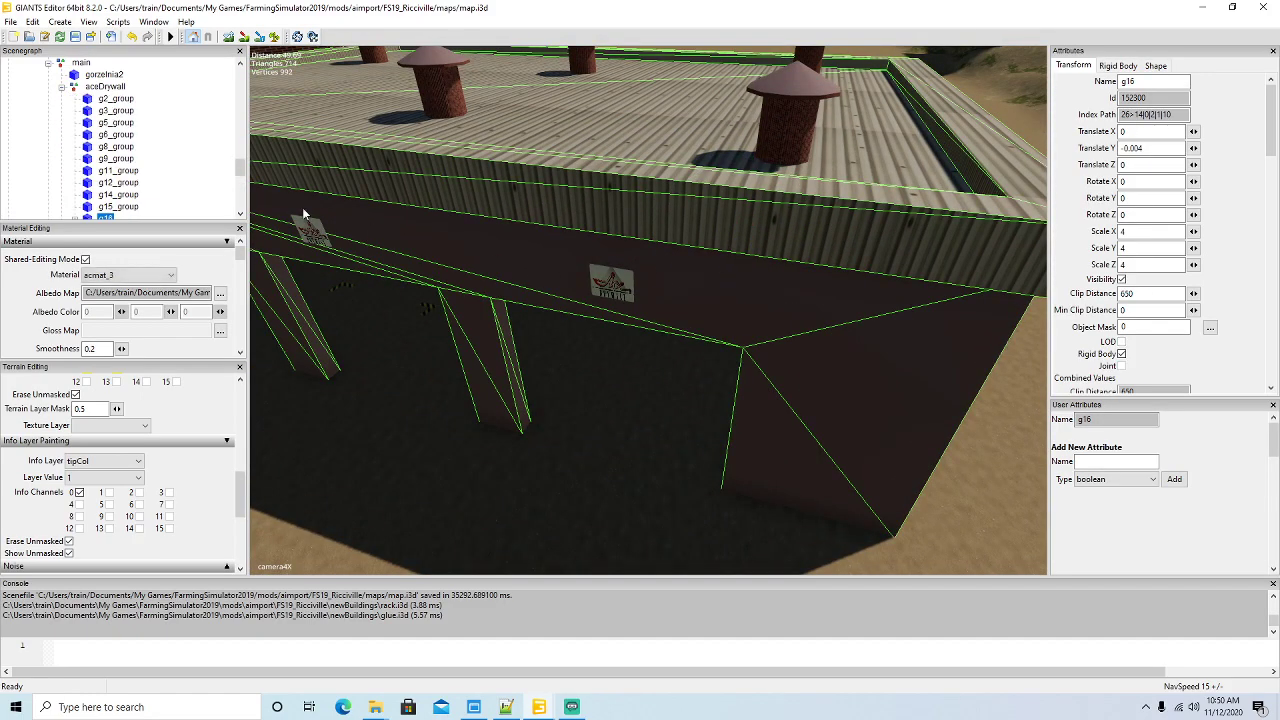
pyautogui.click(61, 88)
pyautogui.click(73, 173)
pyautogui.moveTo(792, 268); pyautogui.dragTo(936, 119)
pyautogui.moveTo(890, 220); pyautogui.dragTo(904, 228)
pyautogui.scroll(5, 815, 330)
pyautogui.keyDown('alt'); pyautogui.moveTo(796, 364); pyautogui.dragTo(660, 377); pyautogui.keyUp('alt')
pyautogui.scroll(-1, 617, 374)
pyautogui.scroll(1, 617, 374)
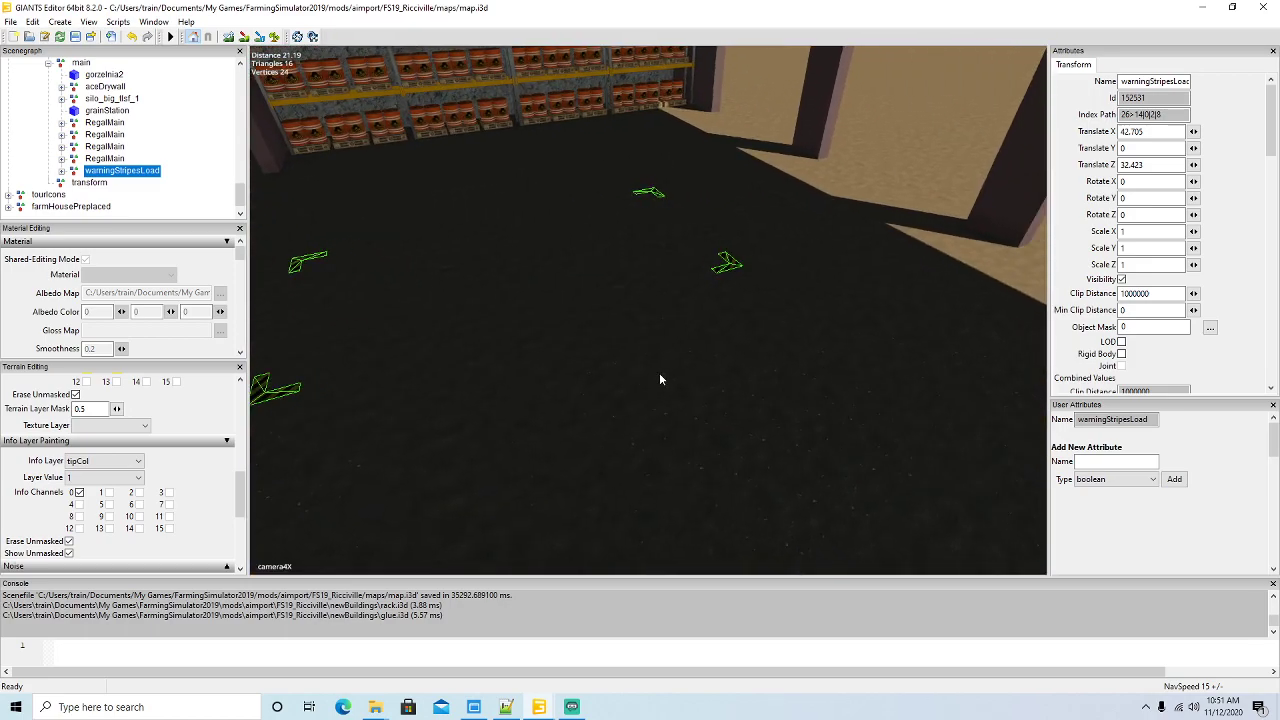
# - Spread the stripes toward the open bays by moving warningStripesCorner2 to about X -2.988 and warningStripesCorner3 to about X -3.39
pyautogui.click(62, 171)
pyautogui.click(92, 183)
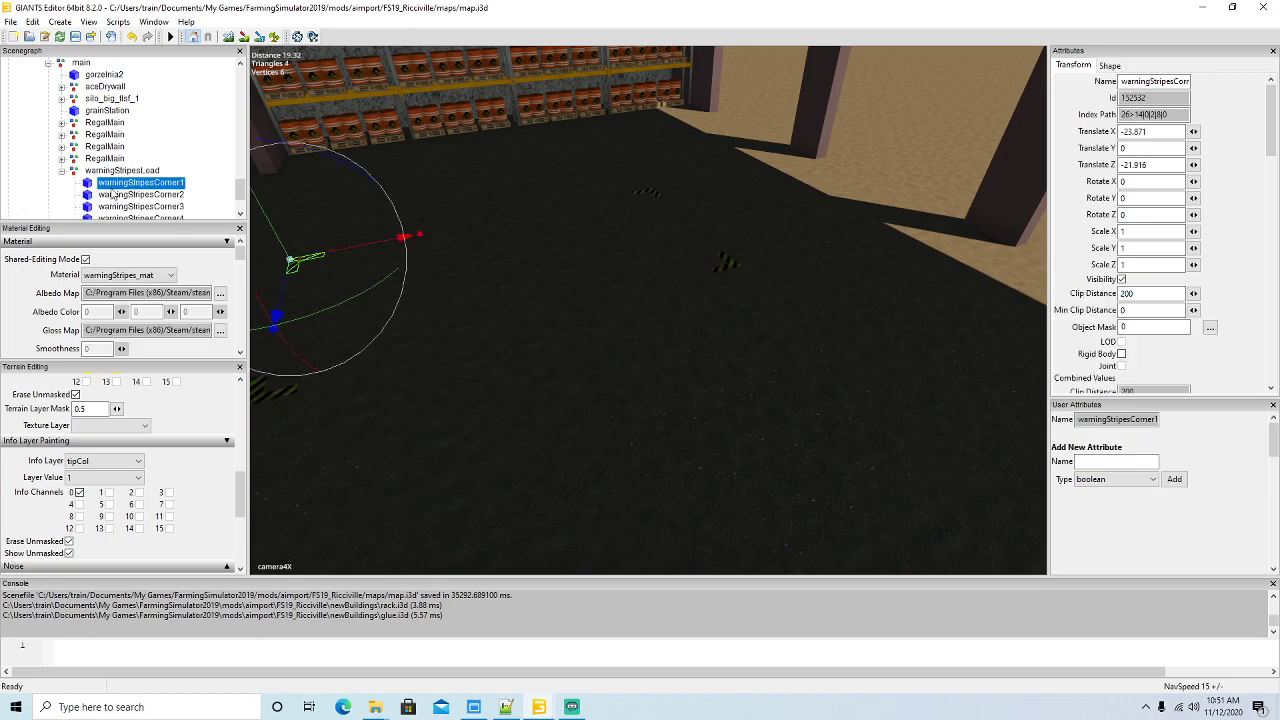
pyautogui.click(92, 195)
pyautogui.moveTo(713, 184); pyautogui.dragTo(894, 177)
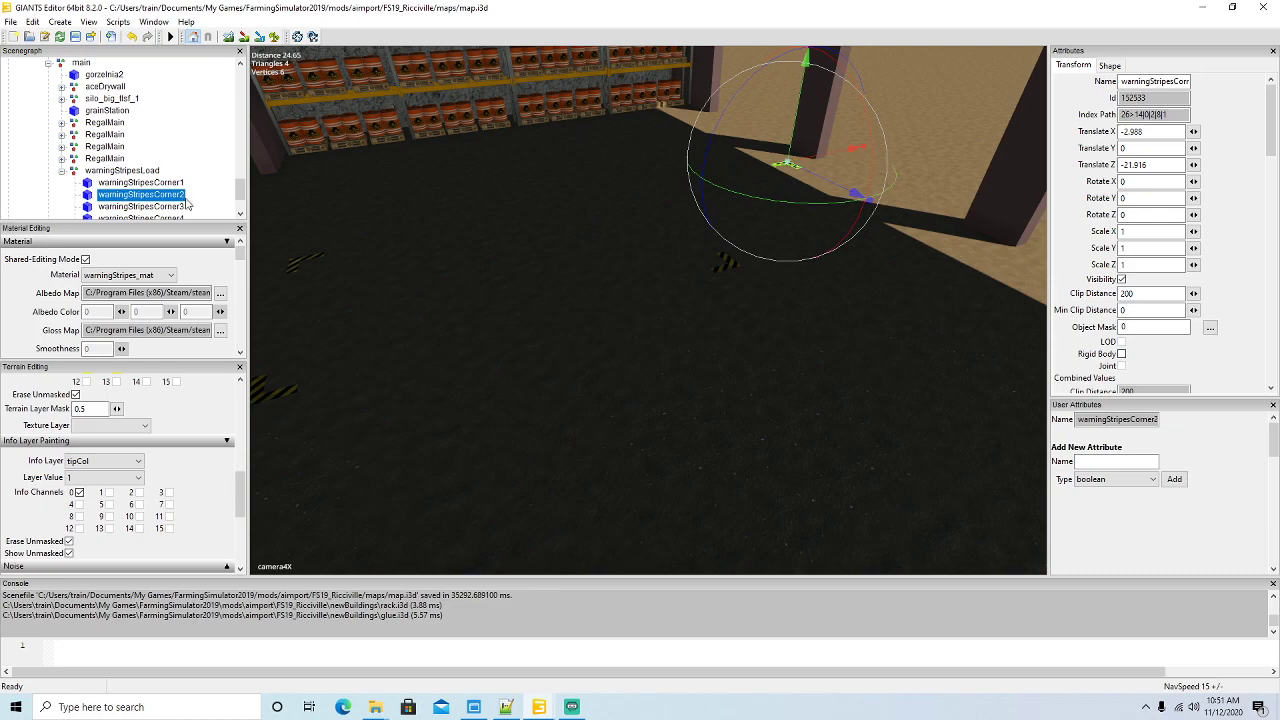
pyautogui.click(89, 207)
pyautogui.moveTo(691, 284); pyautogui.dragTo(916, 248)
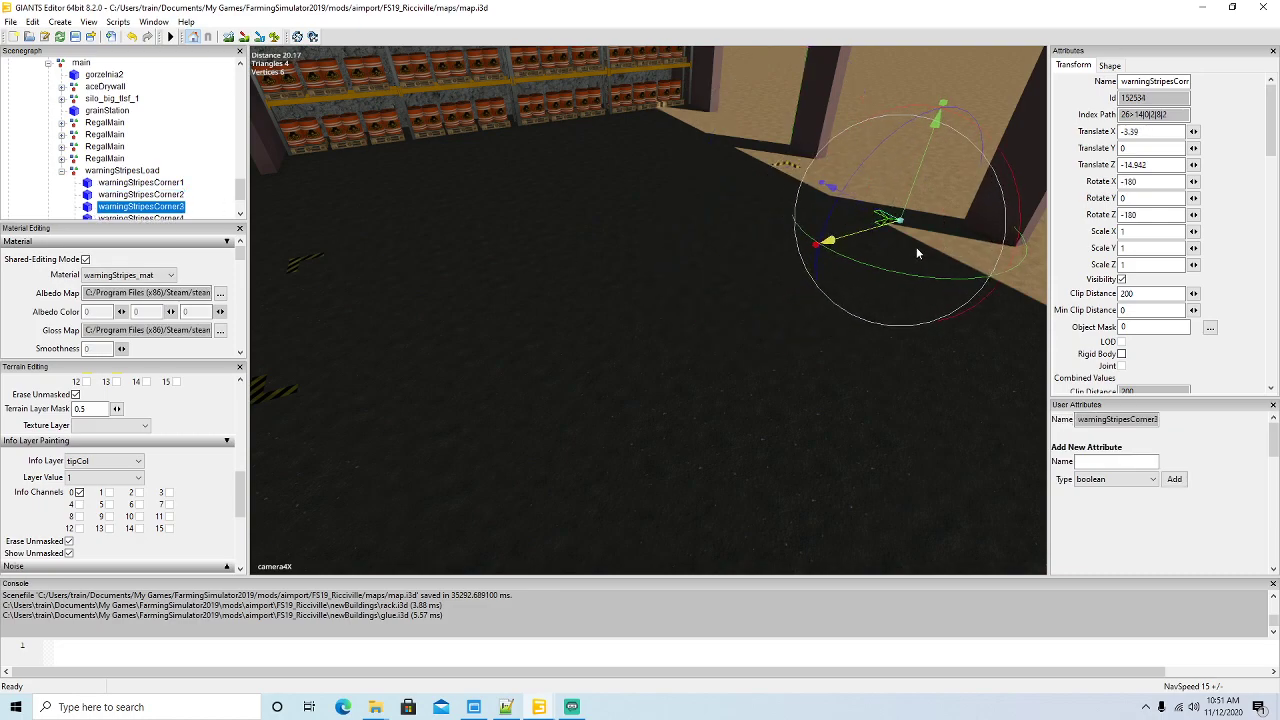
# - Adjust the heights of the glue group's exactFillRouteNode1 and palletTrigger1, placing the trigger at about Y -0.031
pyautogui.keyDown('alt'); pyautogui.moveTo(790, 277); pyautogui.dragTo(603, 271); pyautogui.keyUp('alt')
pyautogui.click(604, 262)
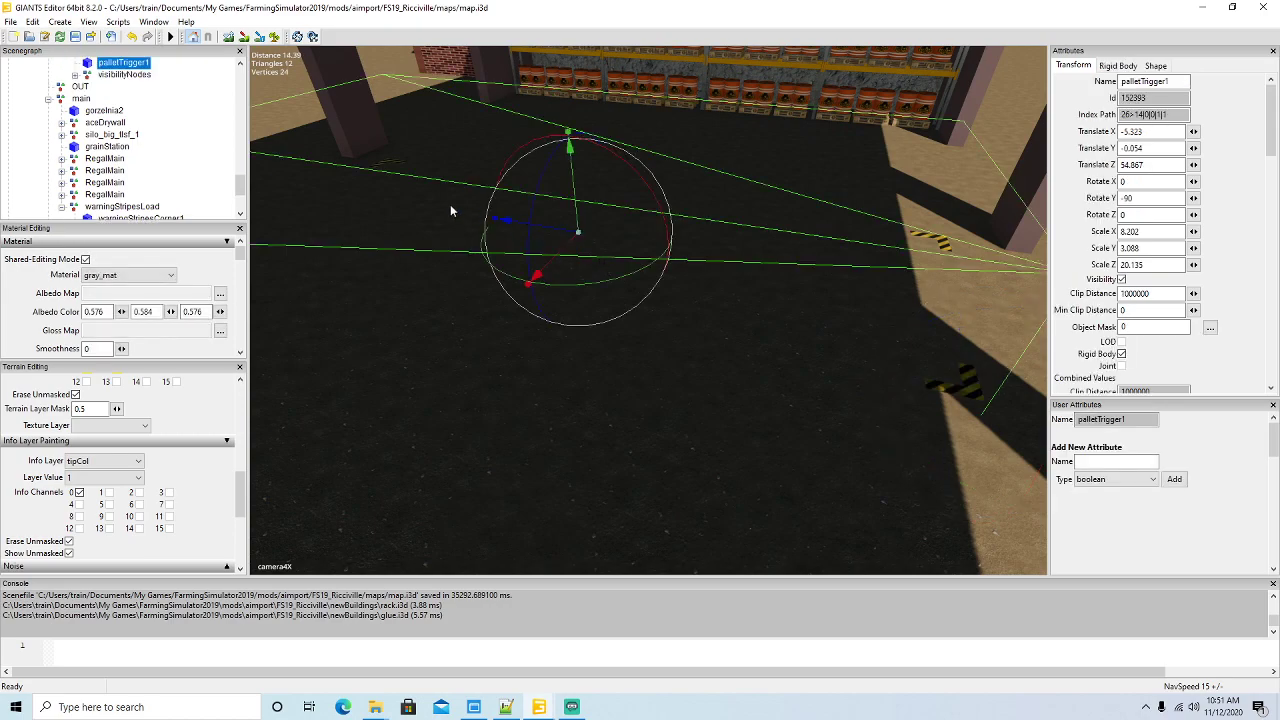
pyautogui.scroll(1, 118, 110)
pyautogui.click(92, 87)
pyautogui.keyDown('alt'); pyautogui.moveTo(398, 238); pyautogui.dragTo(456, 216); pyautogui.keyUp('alt')
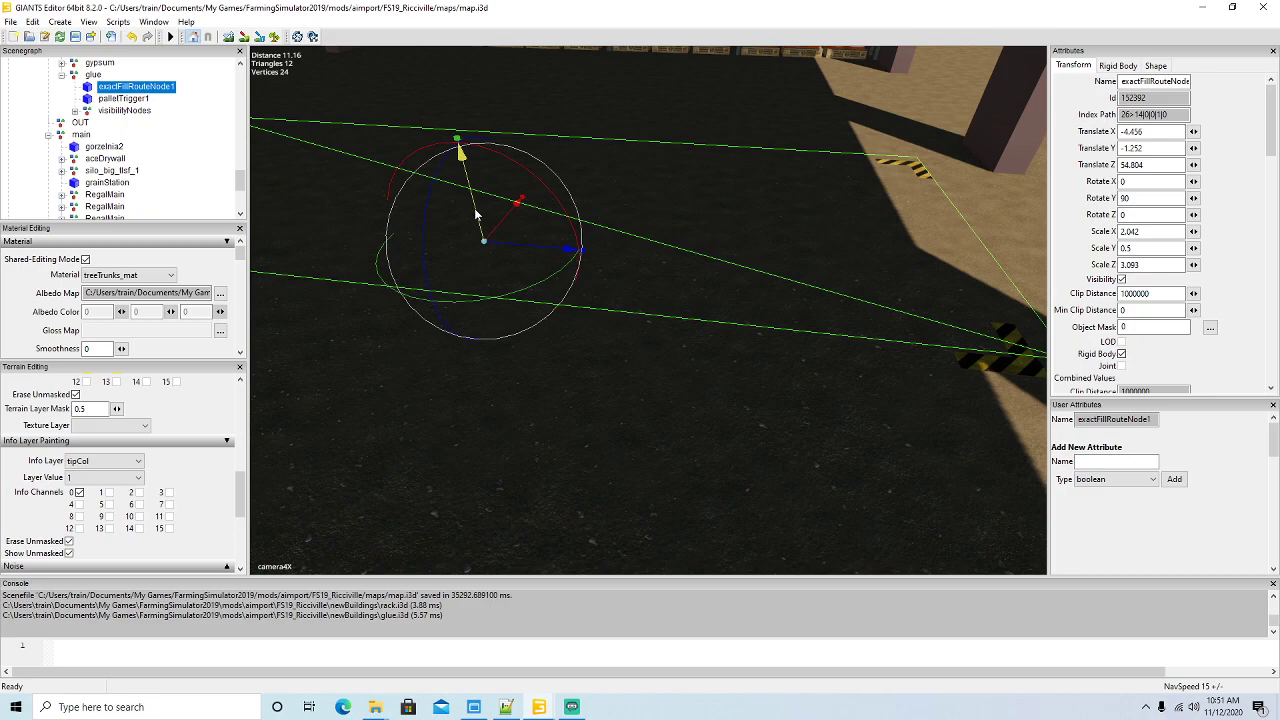
pyautogui.moveTo(476, 214); pyautogui.dragTo(487, 243)
pyautogui.click(90, 99)
pyautogui.scroll(-5, 502, 283)
pyautogui.keyDown('alt'); pyautogui.moveTo(513, 306); pyautogui.dragTo(512, 314); pyautogui.keyUp('alt')
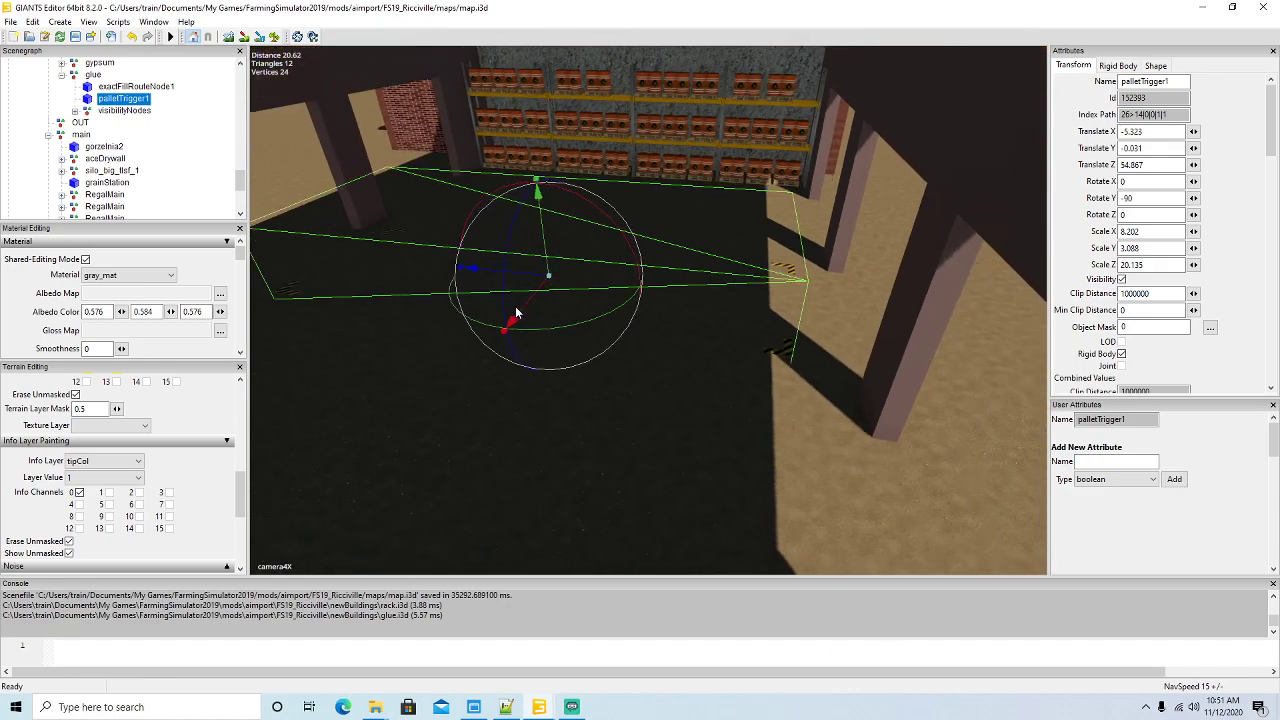
# - Move the glue group above gypsum in aceDrywall's IN group and check the gypsum group's contents
pyautogui.scroll(1, 136, 116)
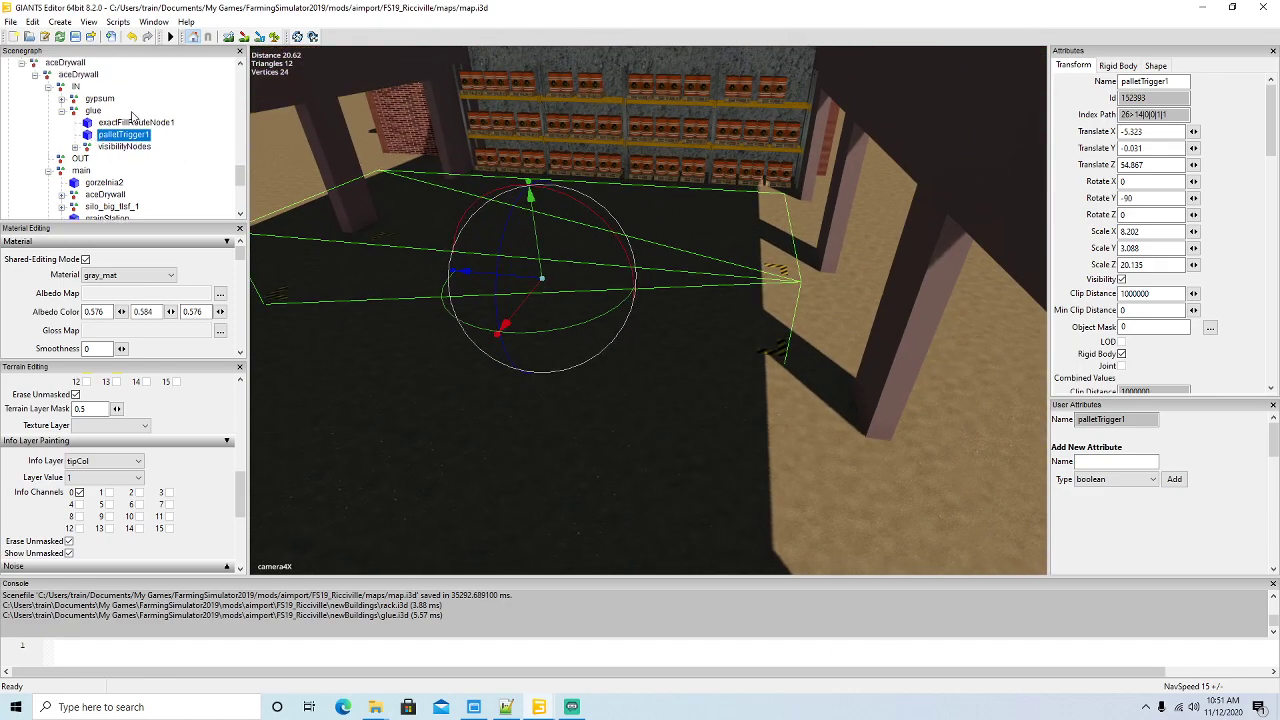
pyautogui.click(63, 113)
pyautogui.rightClick(95, 111)
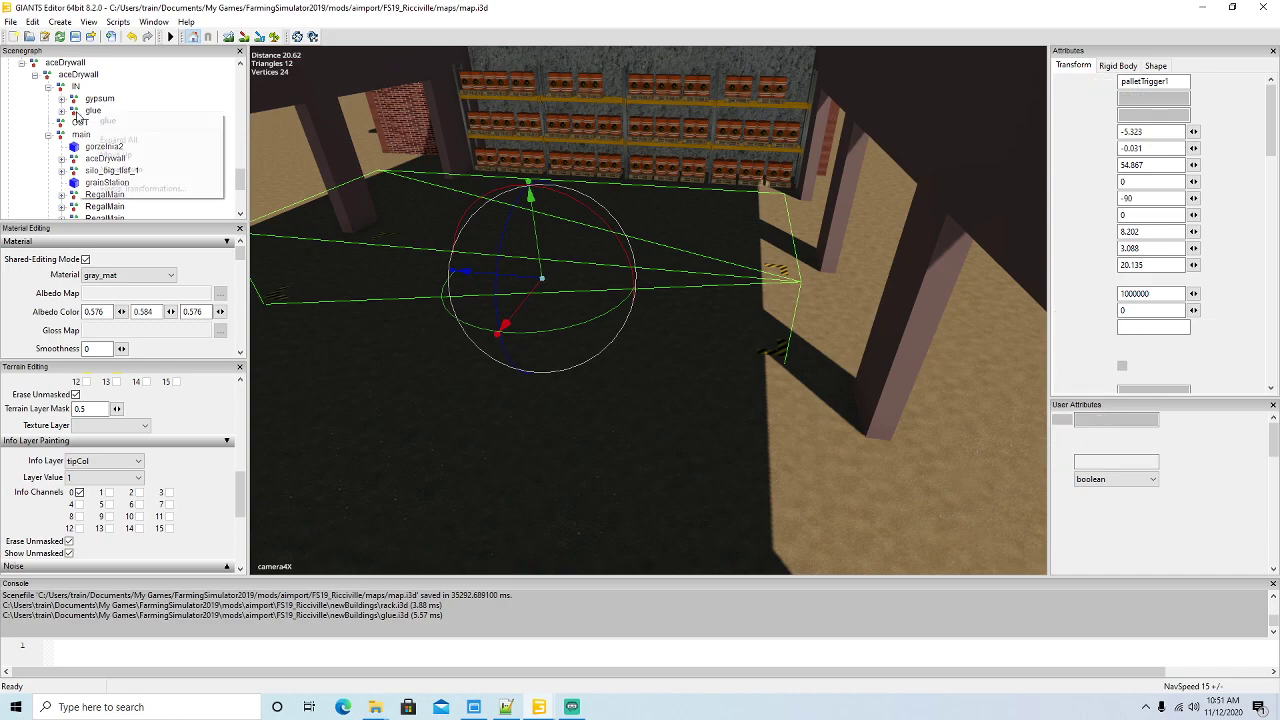
pyautogui.click(115, 155)
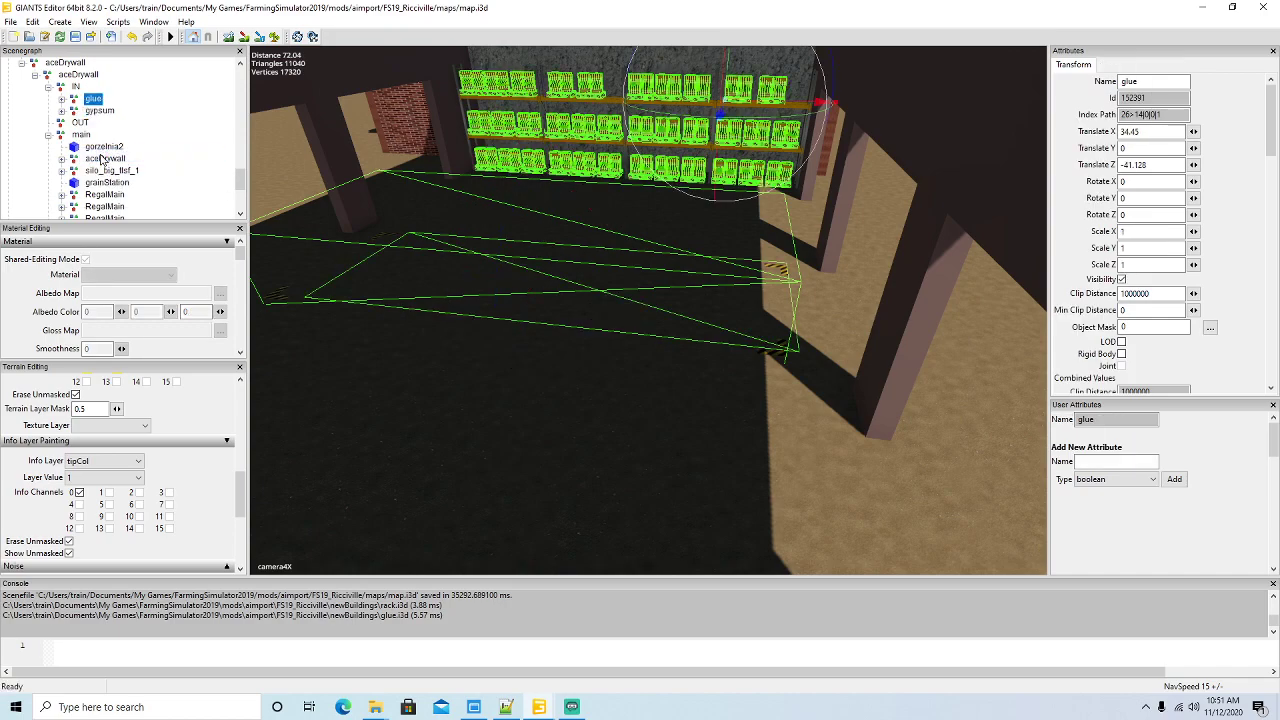
pyautogui.click(62, 111)
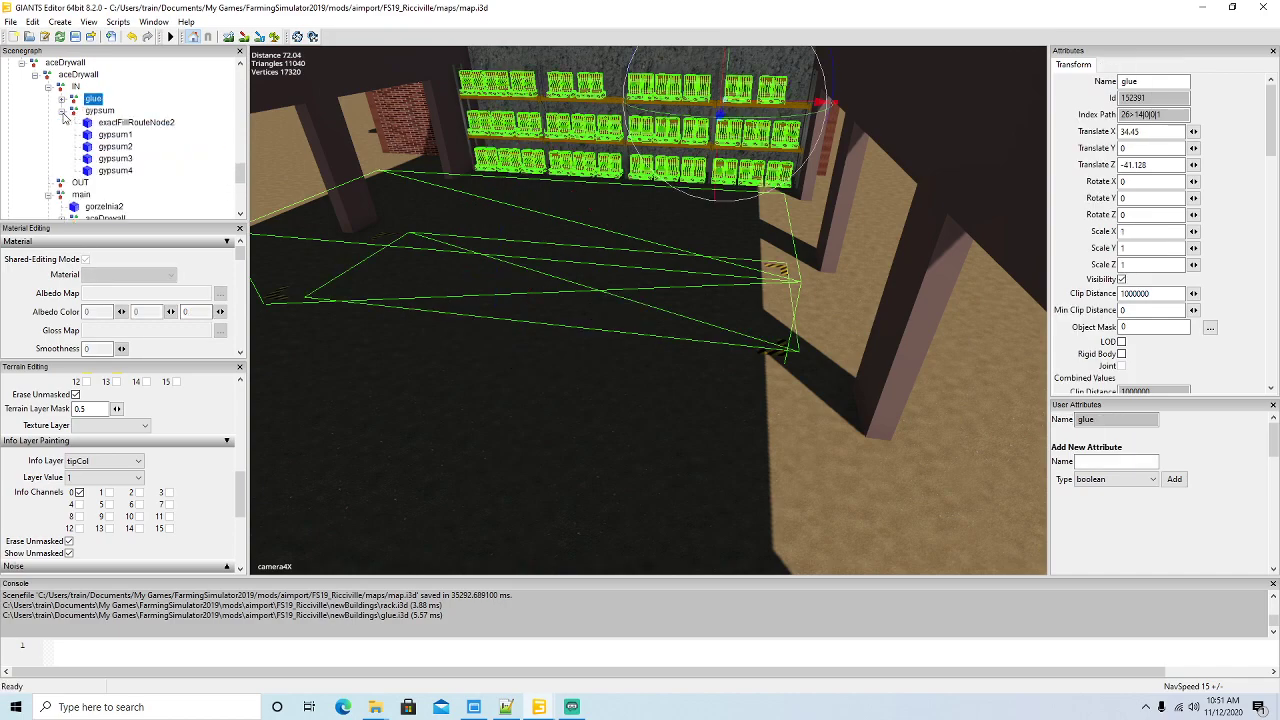
pyautogui.click(62, 111)
# - Import the paper i3D file from the newBuildings folder into the map
pyautogui.keyDown('alt'); pyautogui.moveTo(321, 234); pyautogui.dragTo(337, 281); pyautogui.keyUp('alt')
pyautogui.scroll(5, 346, 235)
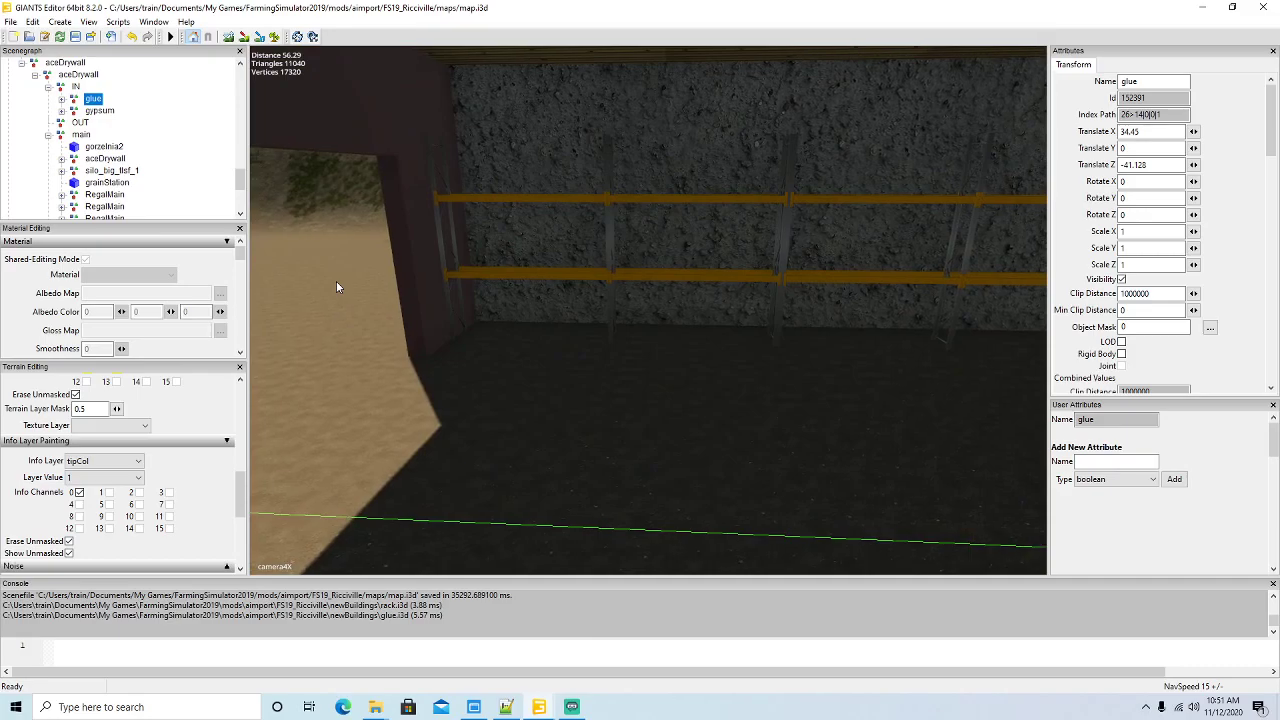
pyautogui.click(10, 22)
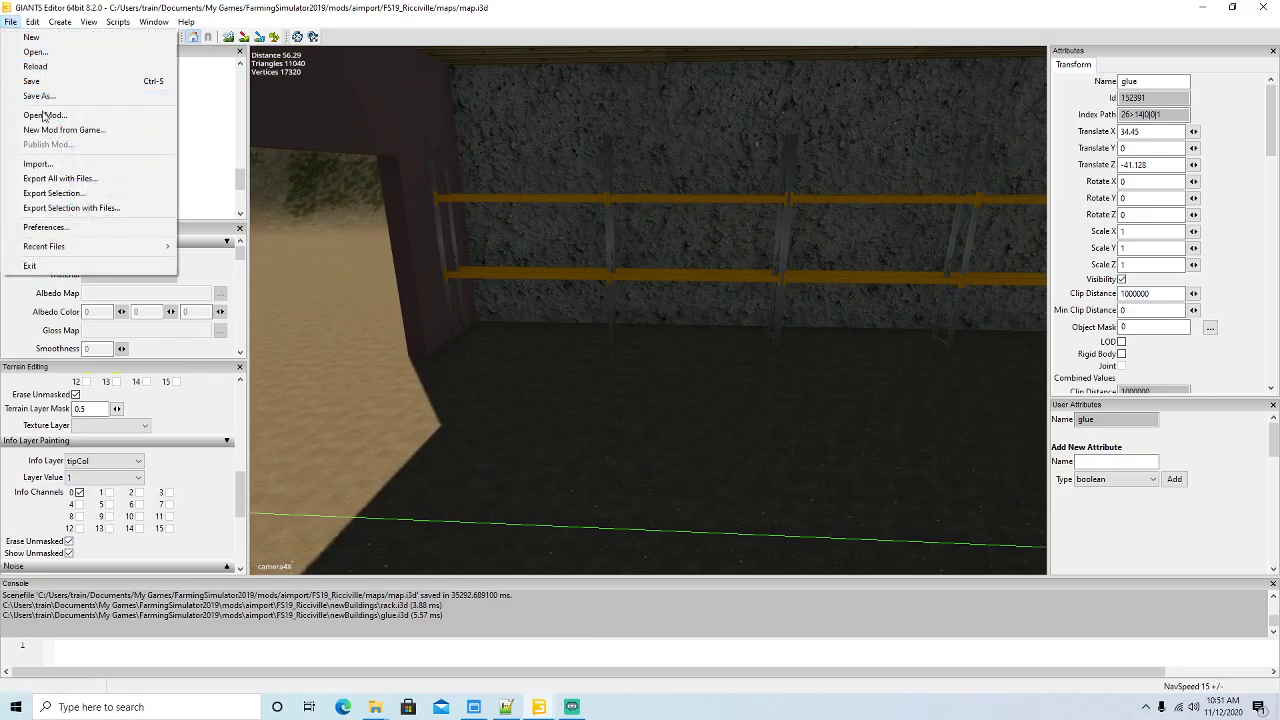
pyautogui.click(35, 163)
pyautogui.click(387, 335)
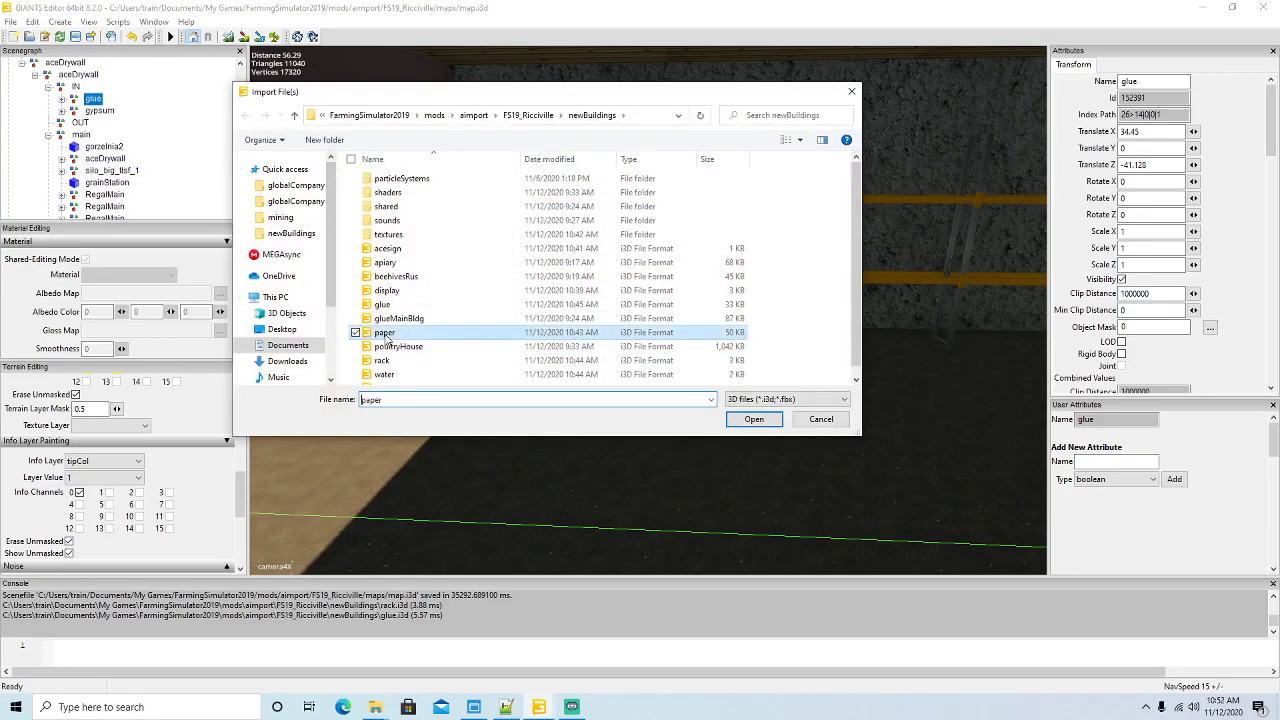
pyautogui.click(752, 419)
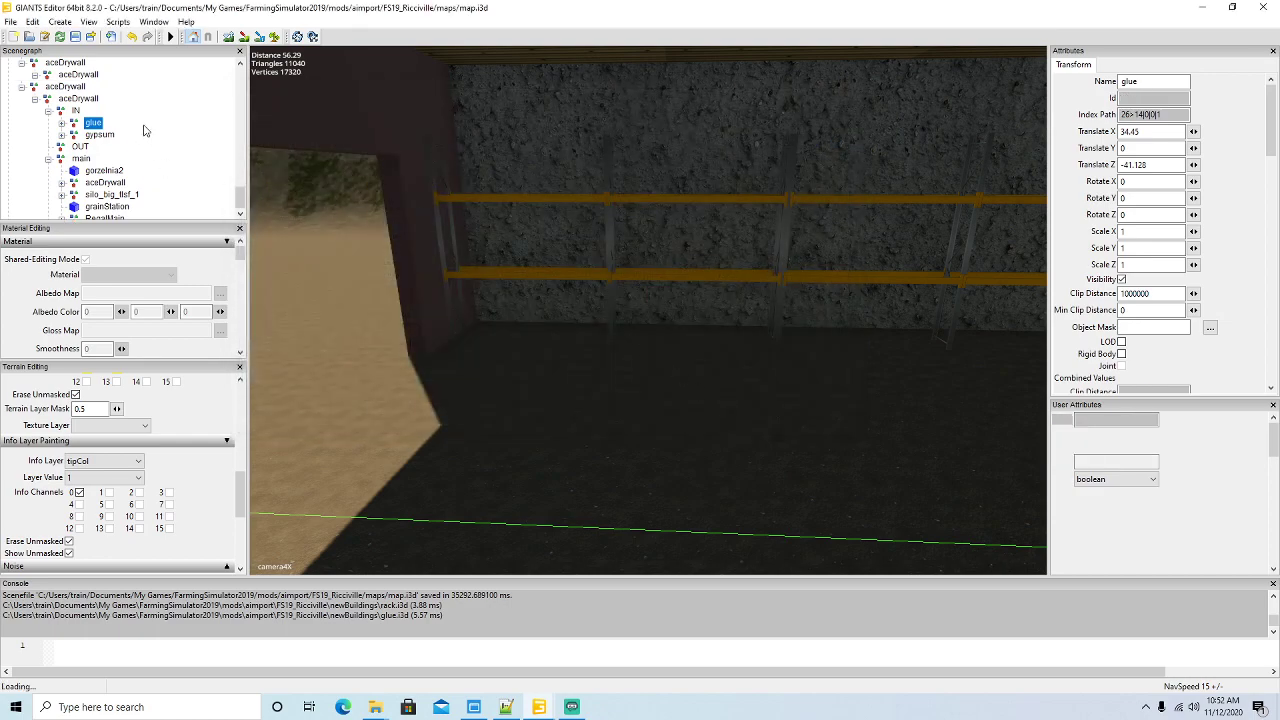
# - Move the imported paper group into the IN group of aceDrywall
pyautogui.scroll(5, 147, 132)
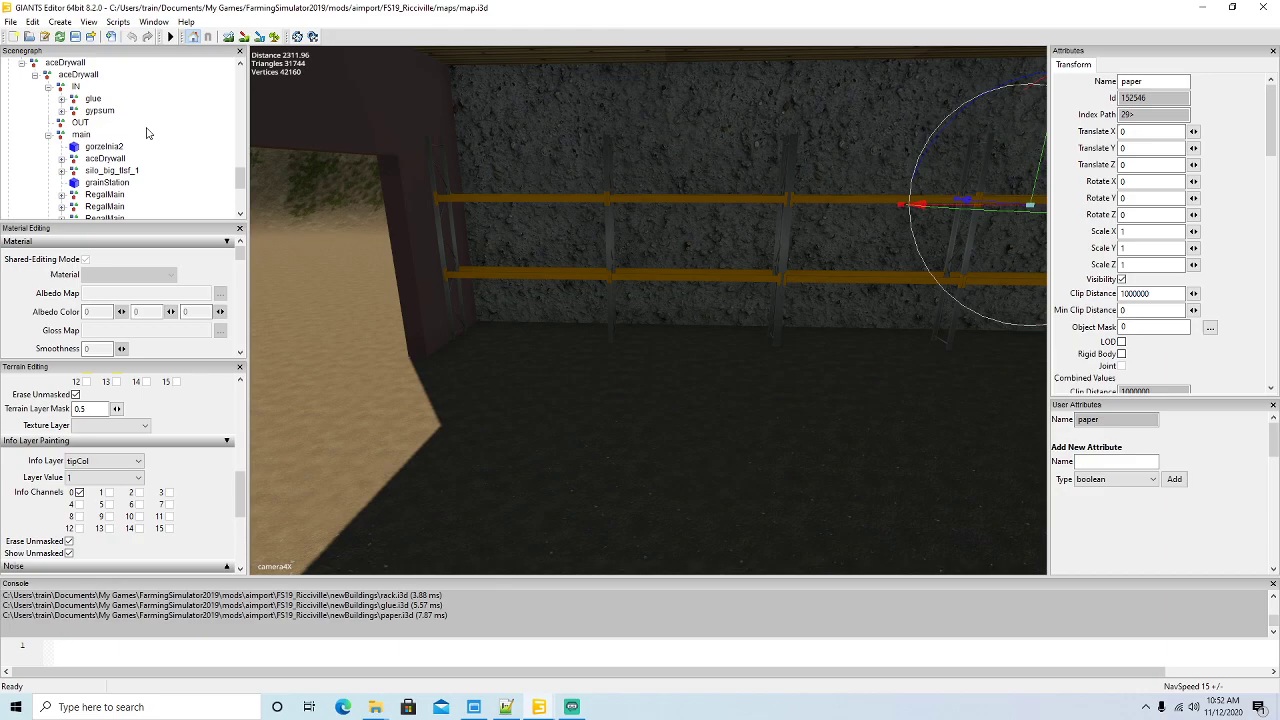
pyautogui.click(33, 22)
pyautogui.click(60, 103)
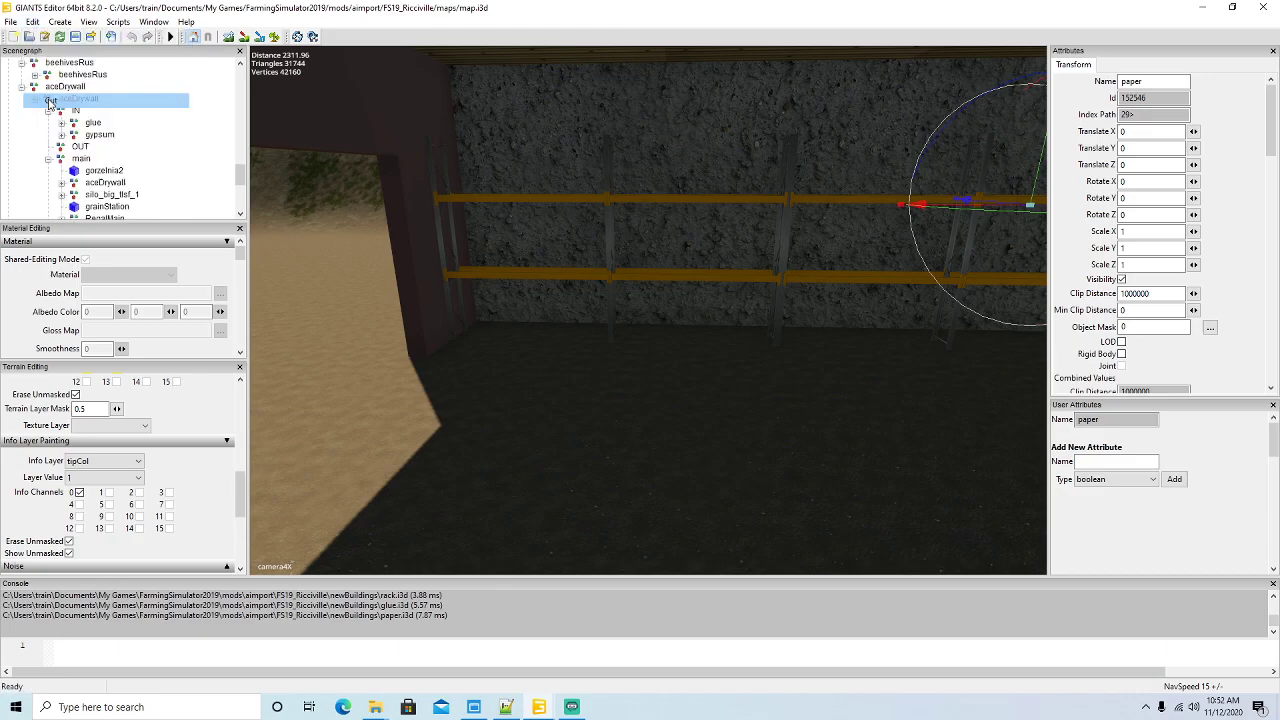
pyautogui.click(61, 111)
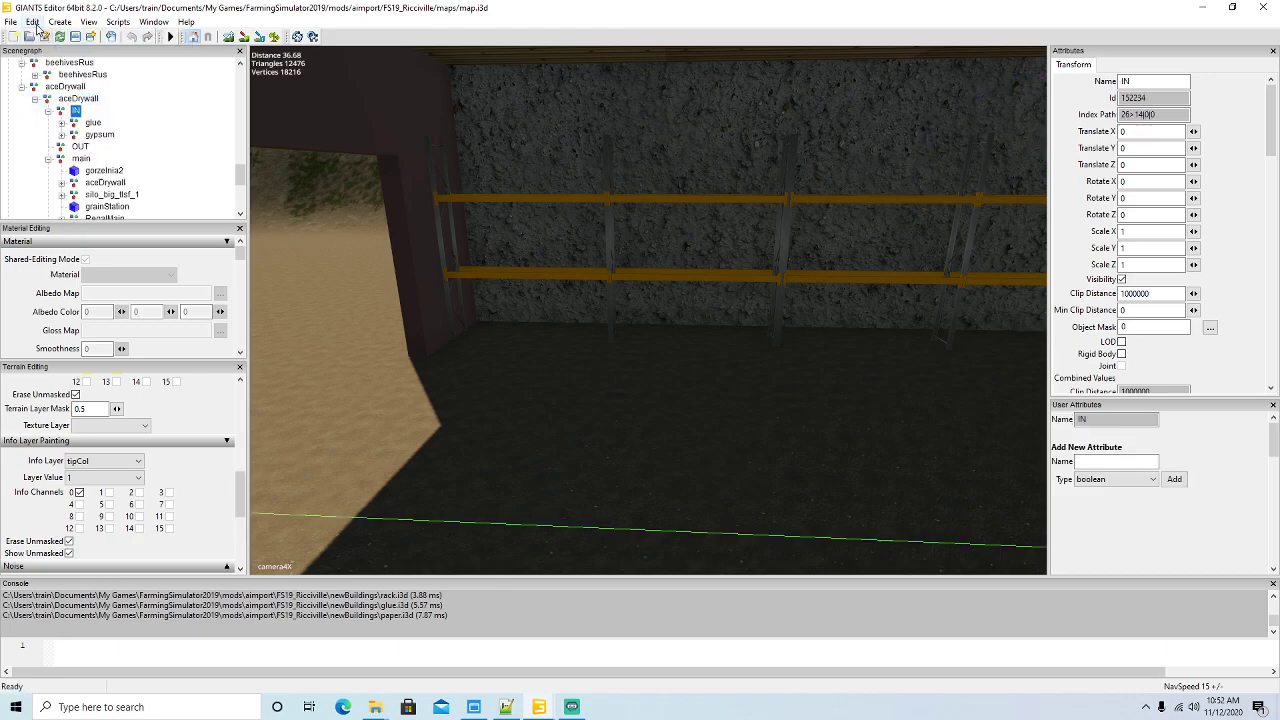
pyautogui.click(33, 22)
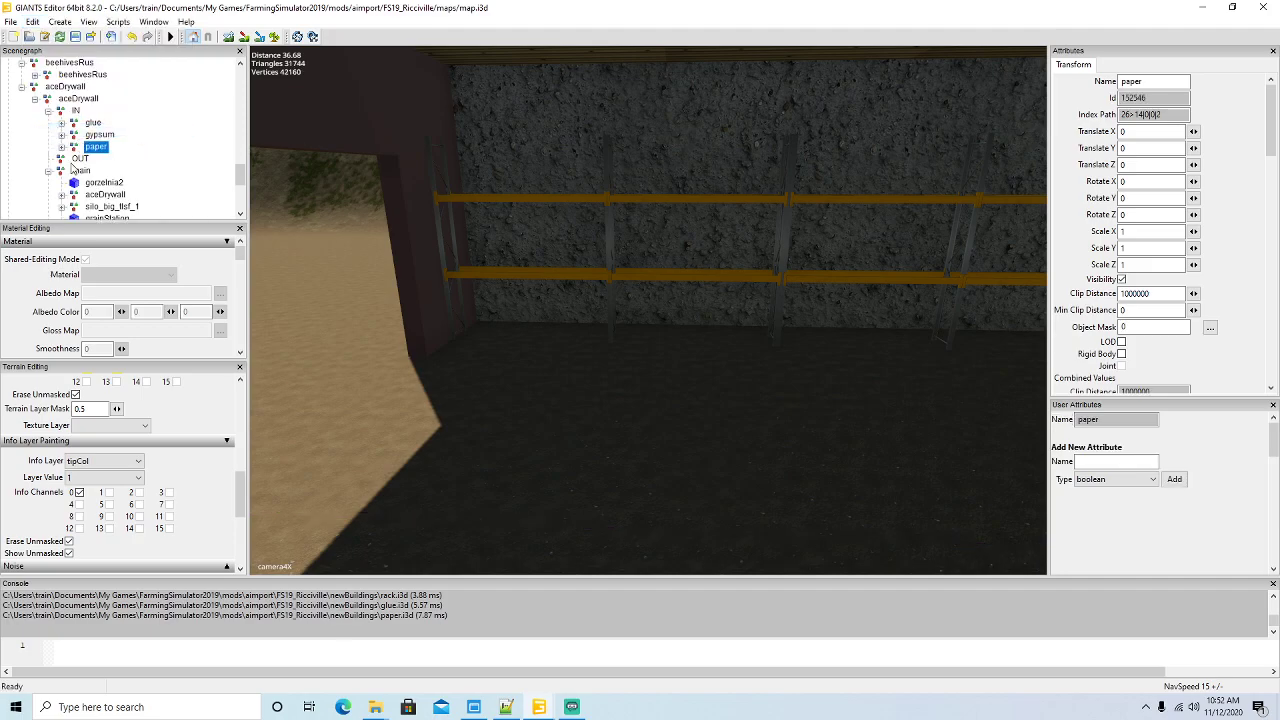
# - Select the paper group's visibilityNodes and move them toward the factory, to about X 22.676 and Z -24.821
pyautogui.click(61, 147)
pyautogui.click(61, 147)
pyautogui.click(61, 147)
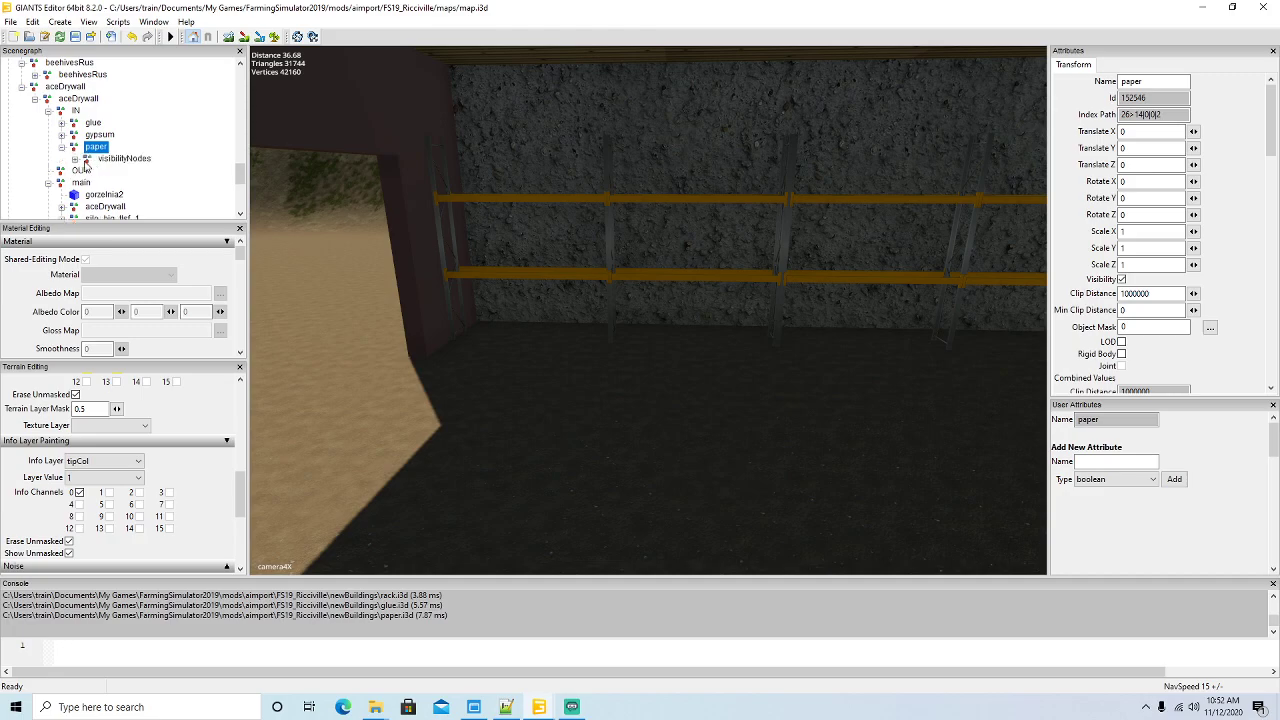
pyautogui.click(112, 158)
pyautogui.press('f')
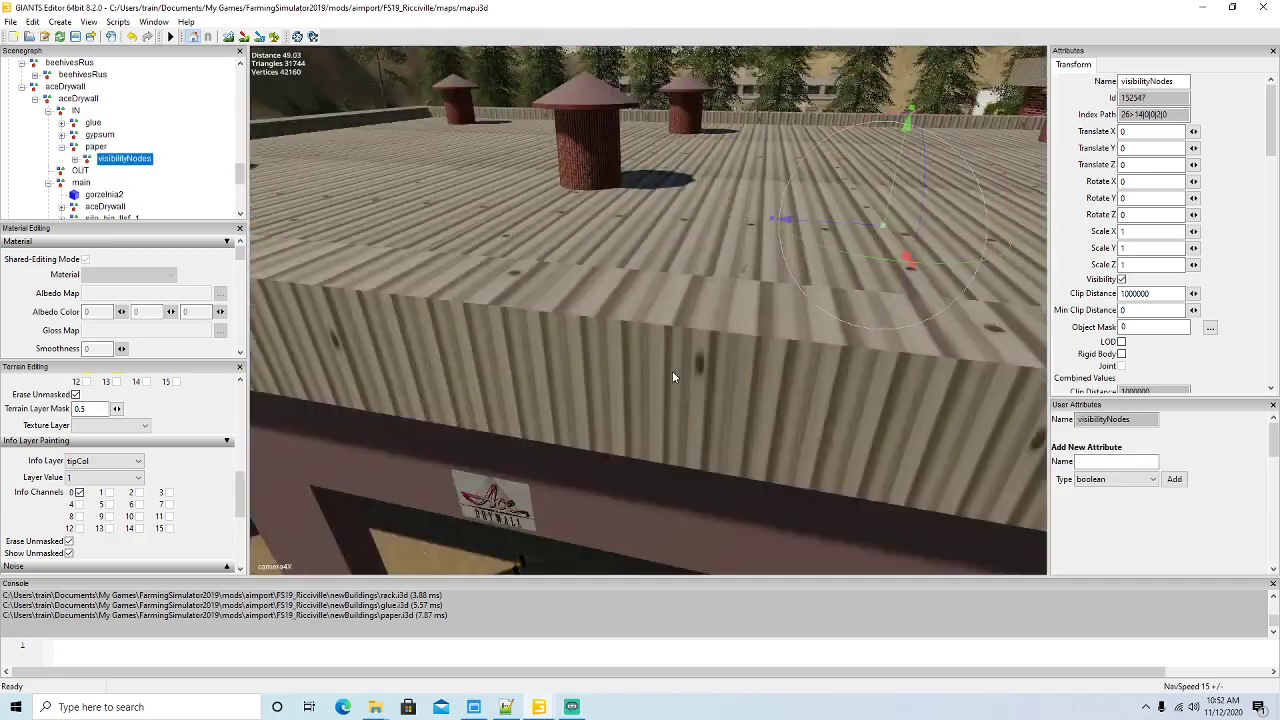
pyautogui.scroll(2, 674, 378)
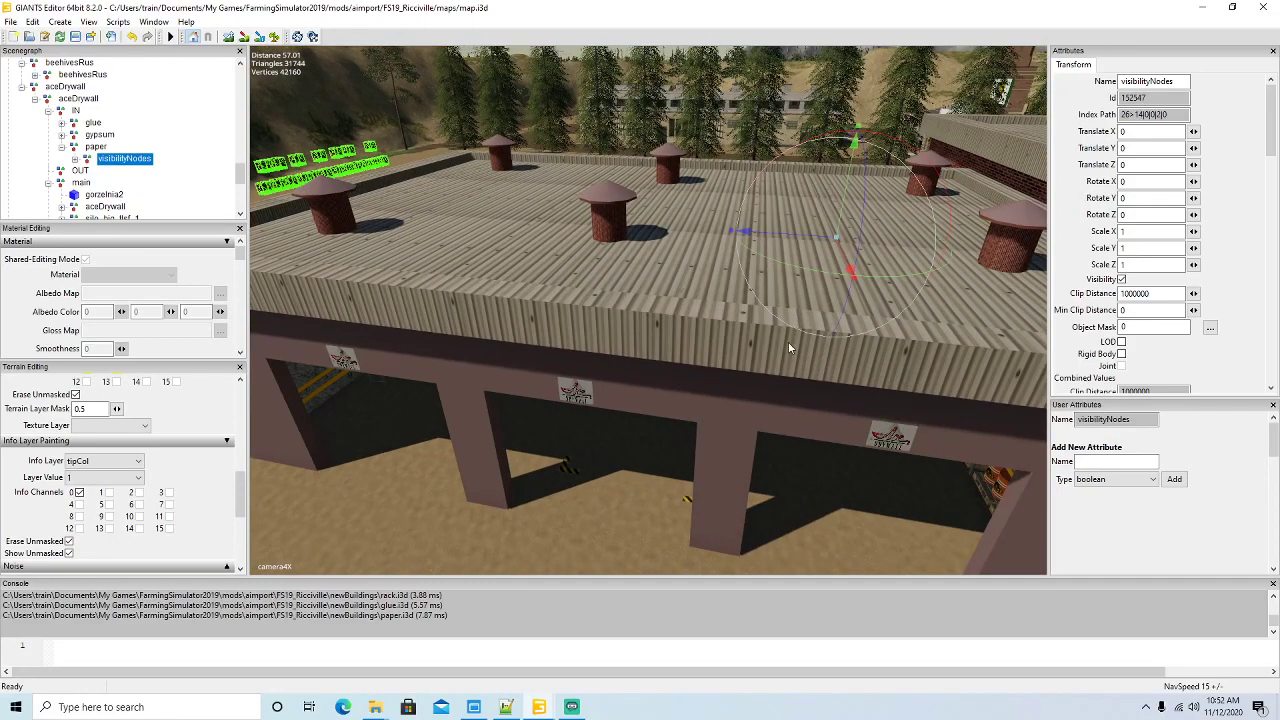
pyautogui.moveTo(770, 240); pyautogui.dragTo(1040, 250)
pyautogui.scroll(5, 776, 422)
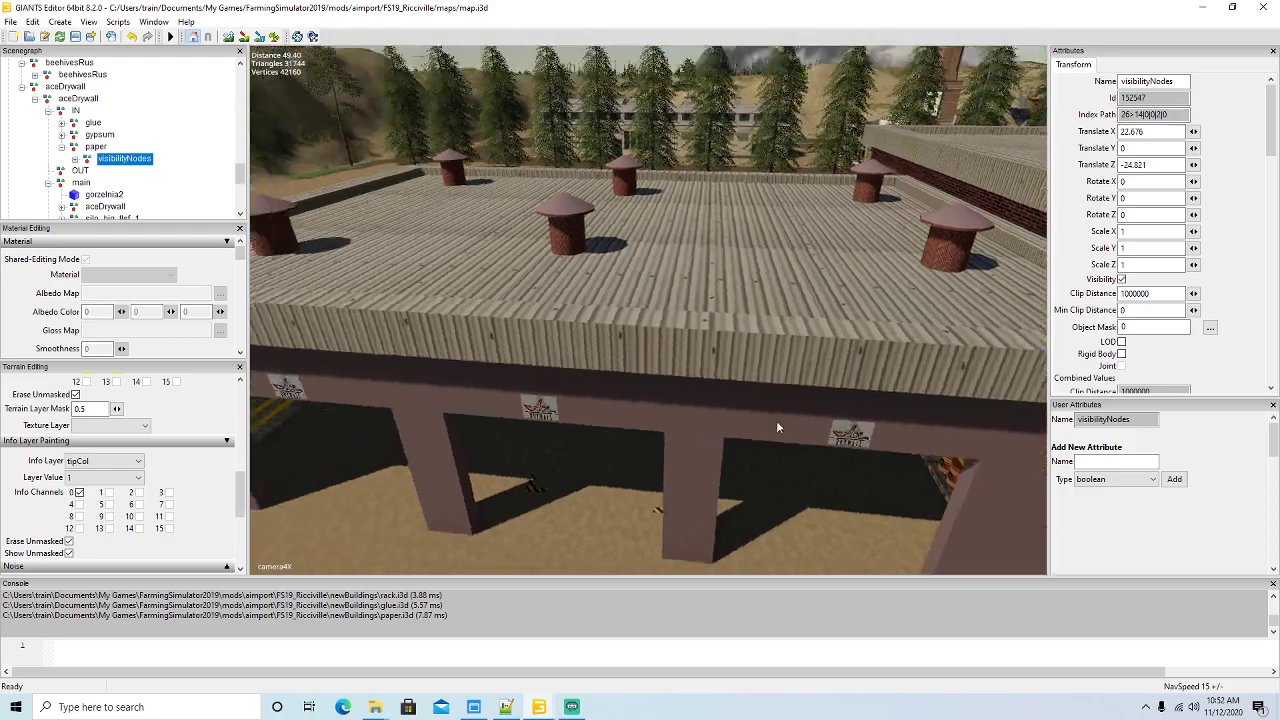
# - Shift the paper visibilityNodes along Z toward the factory's far end, to about -40.22
pyautogui.scroll(3, 777, 421)
pyautogui.keyDown('alt'); pyautogui.moveTo(777, 421); pyautogui.dragTo(479, 385); pyautogui.keyUp('alt')
pyautogui.scroll(3, 733, 383)
pyautogui.scroll(3, 772, 333)
pyautogui.scroll(-3, 524, 385)
pyautogui.scroll(-5, 479, 385)
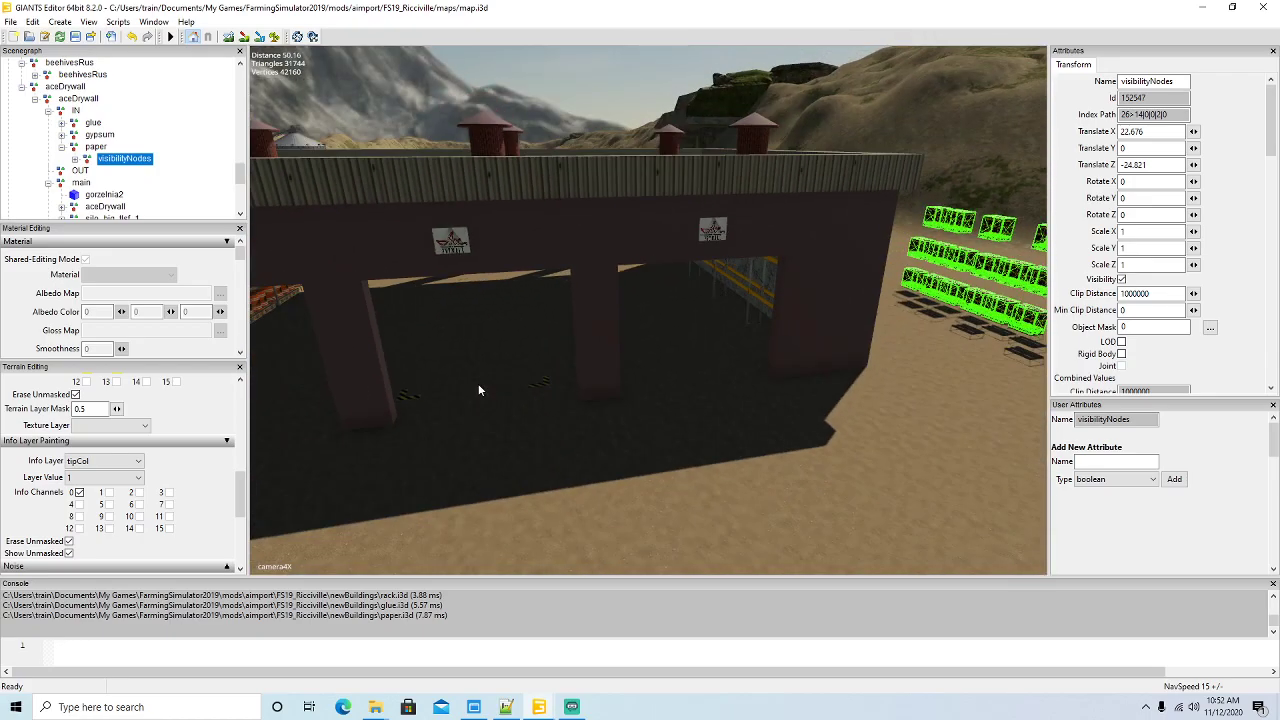
pyautogui.scroll(-7, 478, 387)
pyautogui.scroll(4, 470, 386)
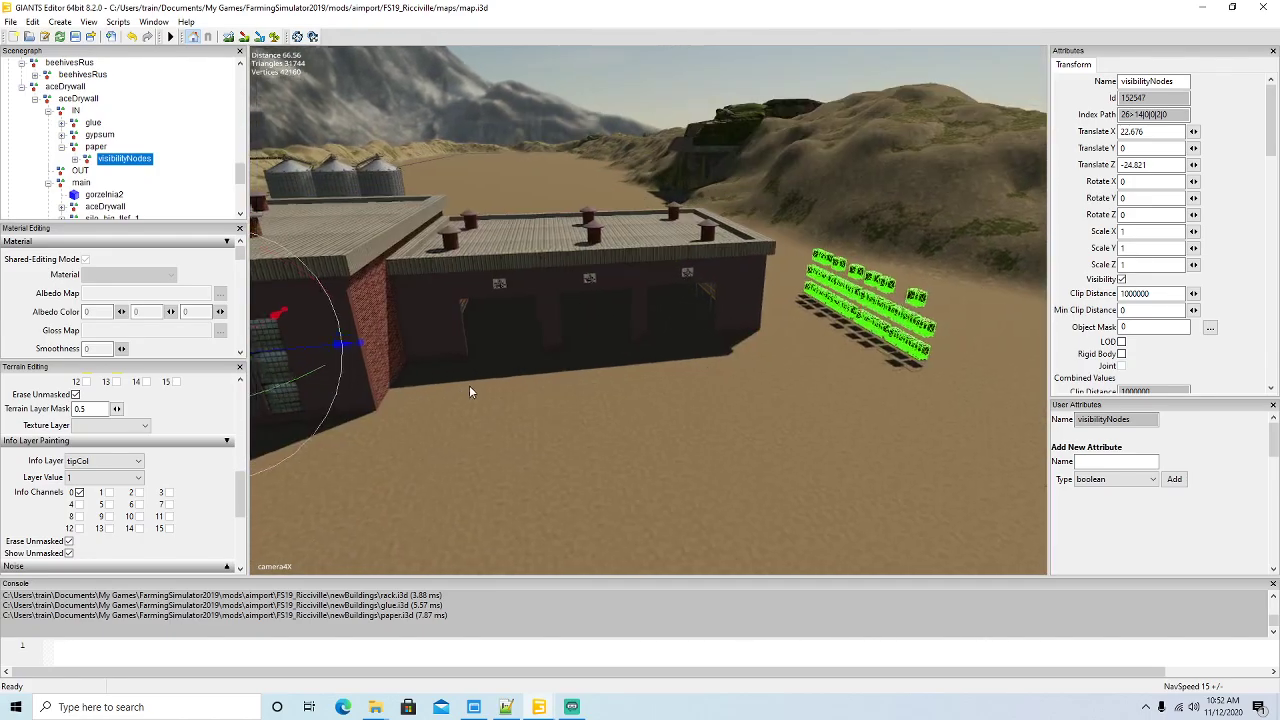
pyautogui.moveTo(418, 340); pyautogui.dragTo(328, 388)
# - Fine-tune the paper visibilityNodes along Z against the empty racks, to about -41.509
pyautogui.scroll(3, 394, 341)
pyautogui.scroll(2, 428, 318)
pyautogui.scroll(7, 428, 318)
pyautogui.scroll(3, 426, 360)
pyautogui.scroll(3, 423, 360)
pyautogui.keyDown('alt'); pyautogui.moveTo(592, 343); pyautogui.dragTo(484, 349); pyautogui.keyUp('alt')
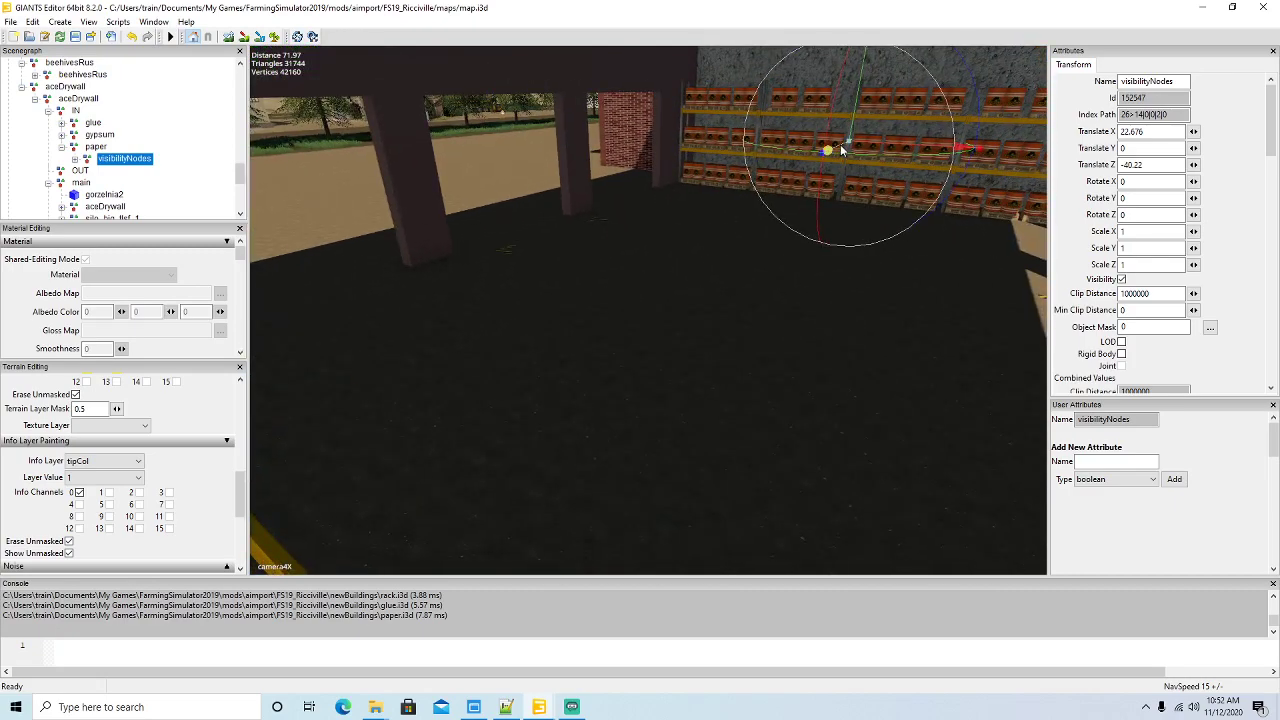
pyautogui.keyDown('alt'); pyautogui.moveTo(845, 148); pyautogui.dragTo(1010, 143); pyautogui.keyUp('alt')
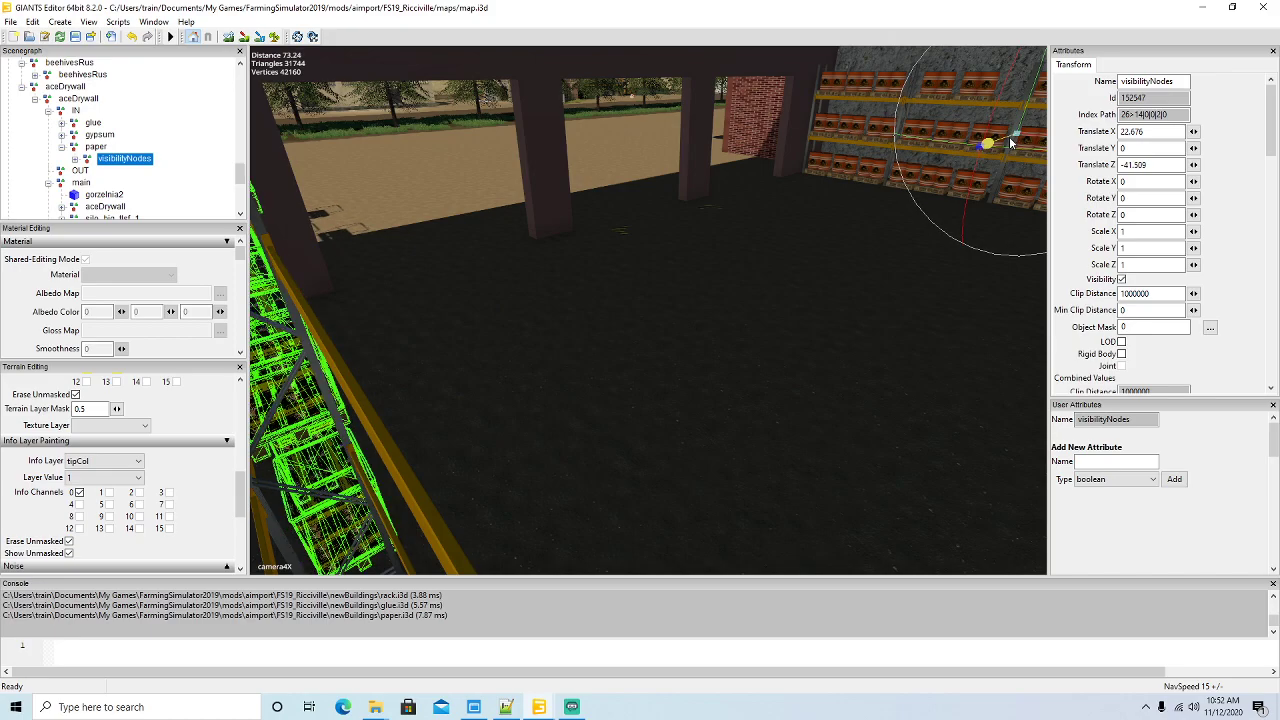
# - Slide the paper visibilityNodes along X to line the pallets up with the rack bays, to about 34.639
pyautogui.keyDown('alt'); pyautogui.moveTo(884, 215); pyautogui.dragTo(831, 263); pyautogui.keyUp('alt')
pyautogui.scroll(4, 781, 190)
pyautogui.scroll(-3, 441, 285)
pyautogui.scroll(3, 441, 285)
pyautogui.scroll(-4, 446, 261)
pyautogui.scroll(4, 284, 258)
pyautogui.moveTo(505, 195); pyautogui.dragTo(583, 192)
pyautogui.keyDown('alt'); pyautogui.moveTo(583, 192); pyautogui.dragTo(775, 130); pyautogui.keyUp('alt')
pyautogui.keyDown('alt'); pyautogui.moveTo(700, 187); pyautogui.dragTo(875, 238); pyautogui.keyUp('alt')
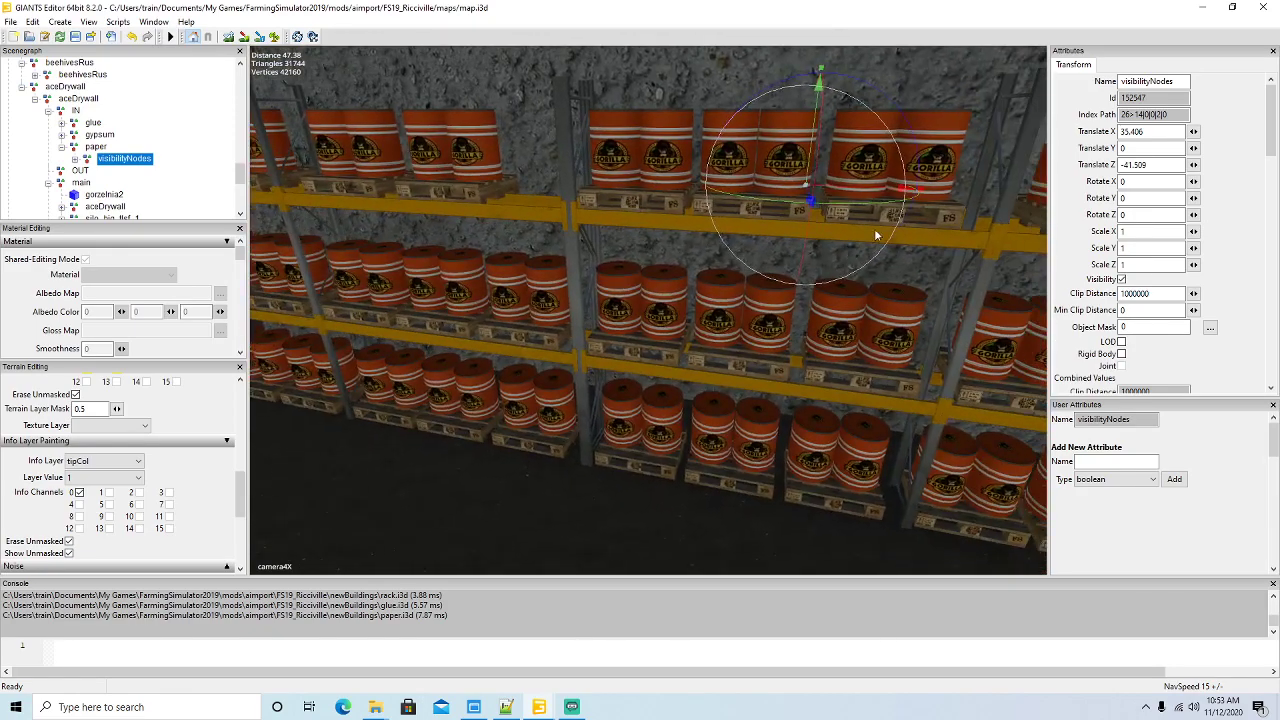
pyautogui.moveTo(880, 191); pyautogui.dragTo(840, 240)
pyautogui.moveTo(843, 160); pyautogui.dragTo(449, 276)
# - Check the paper pallets at the rack ends and nudge their visibilityNodes to about X 34.504
pyautogui.scroll(8, 502, 251)
pyautogui.press('Left')
pyautogui.press('Left')
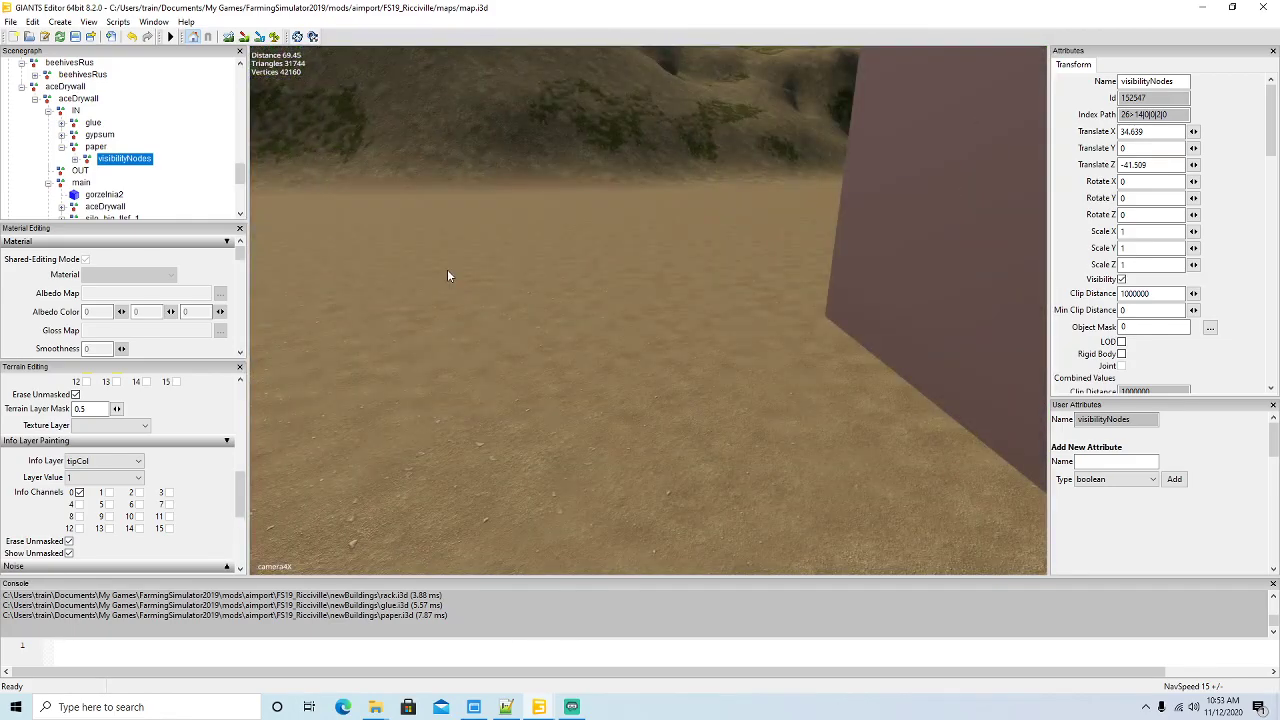
pyautogui.press('Right')
pyautogui.press('Right')
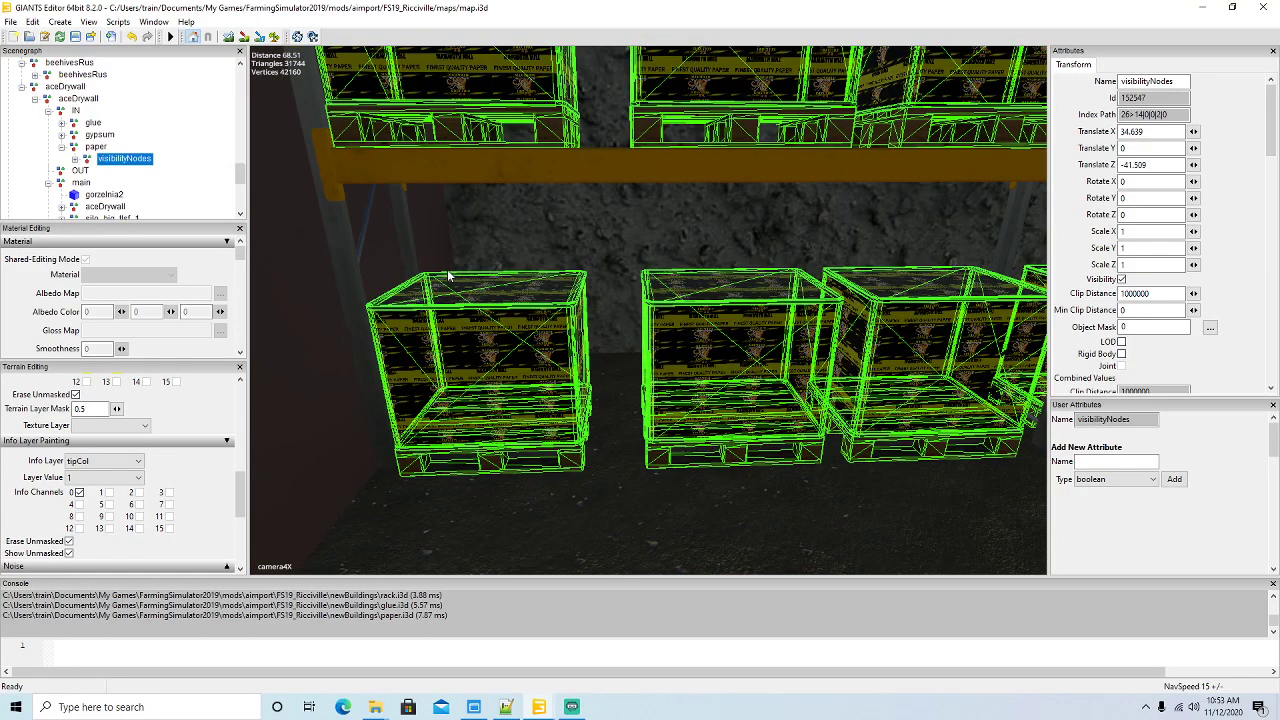
pyautogui.keyDown('alt'); pyautogui.moveTo(449, 276); pyautogui.dragTo(820, 234); pyautogui.keyUp('alt')
pyautogui.scroll(3, 822, 230)
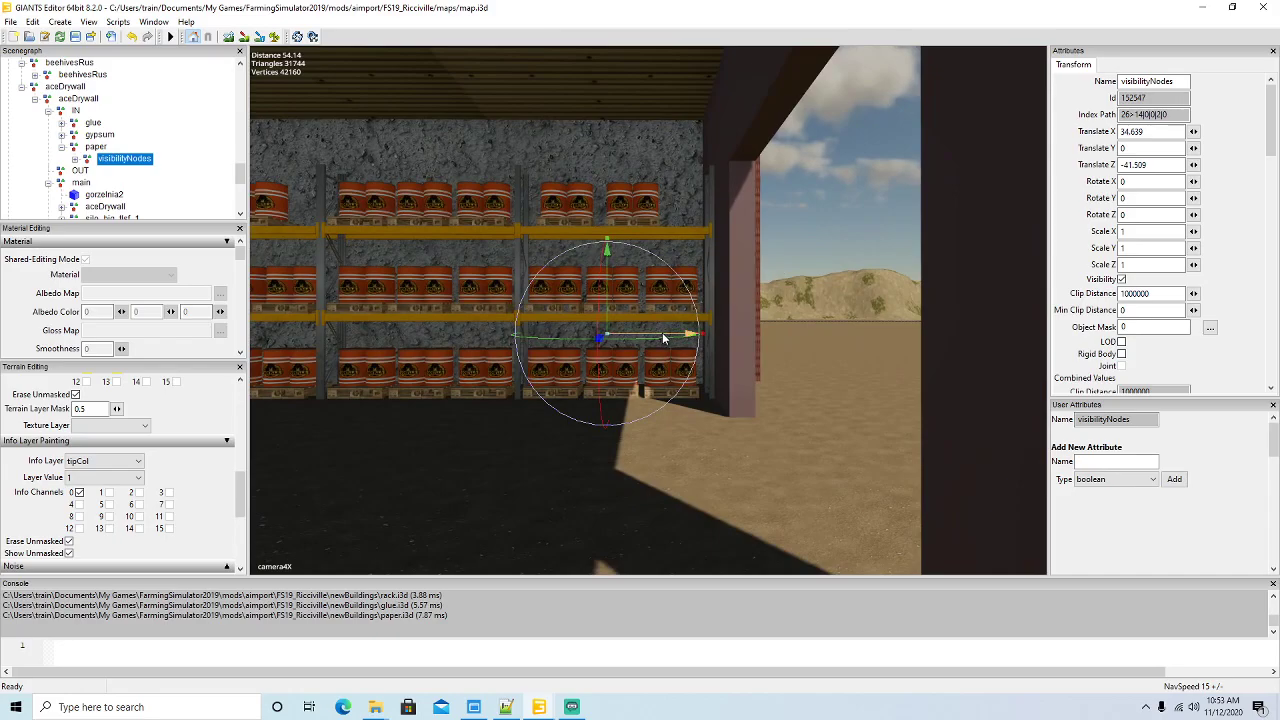
pyautogui.moveTo(662, 333); pyautogui.dragTo(582, 455)
pyautogui.scroll(6, 711, 377)
pyautogui.scroll(-5, 492, 403)
pyautogui.scroll(-6, 581, 455)
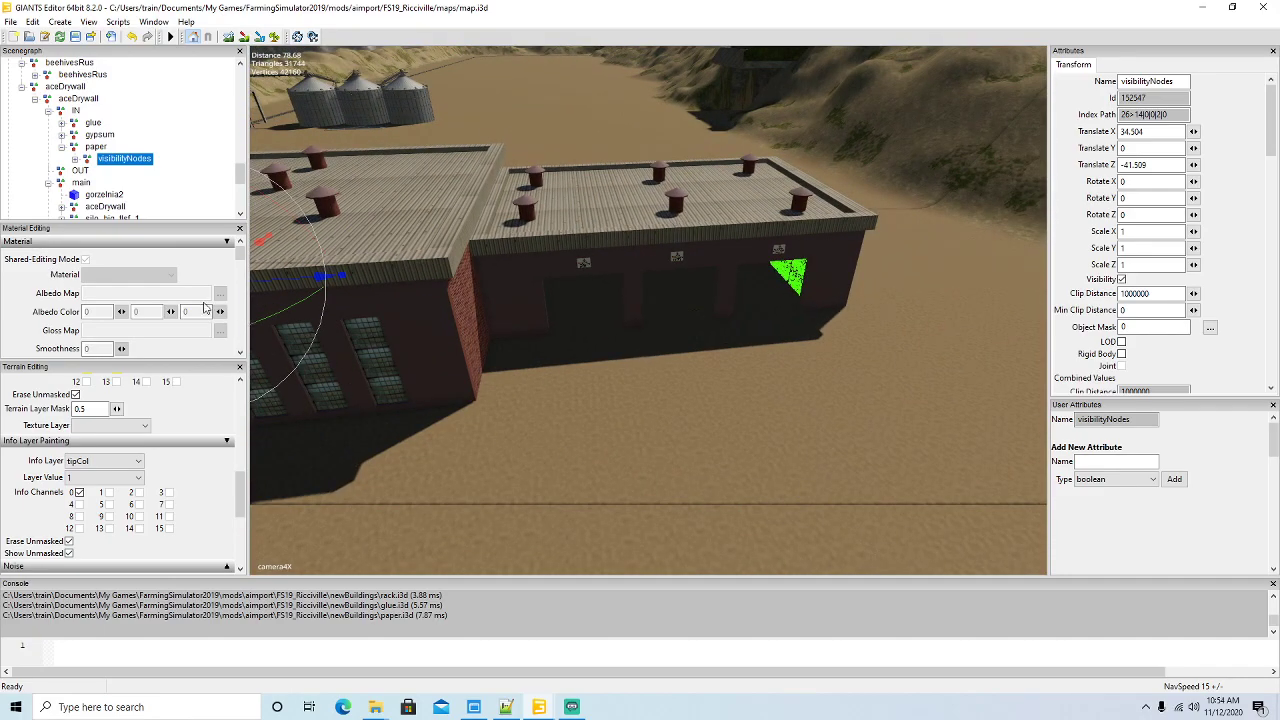
# - Check the aceDrywall input order in l10n_en.xml and move the paper group above gypsum in IN
pyautogui.click(506, 707)
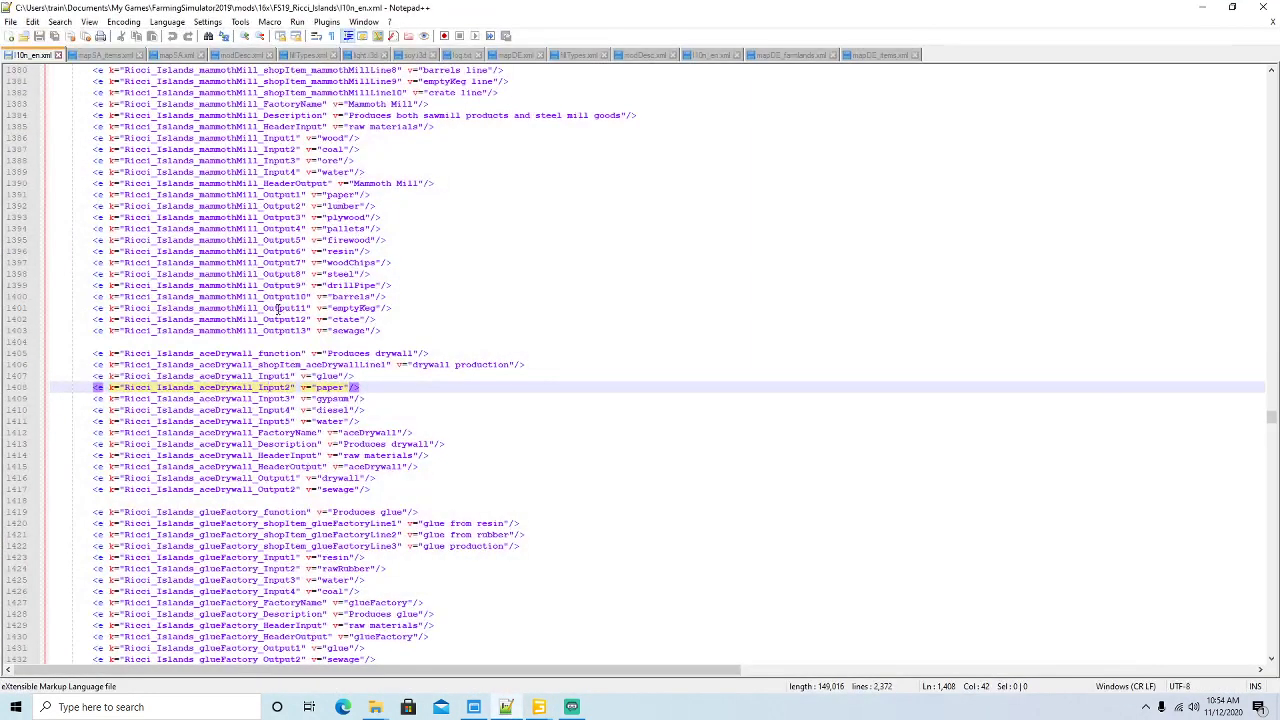
pyautogui.click(316, 376)
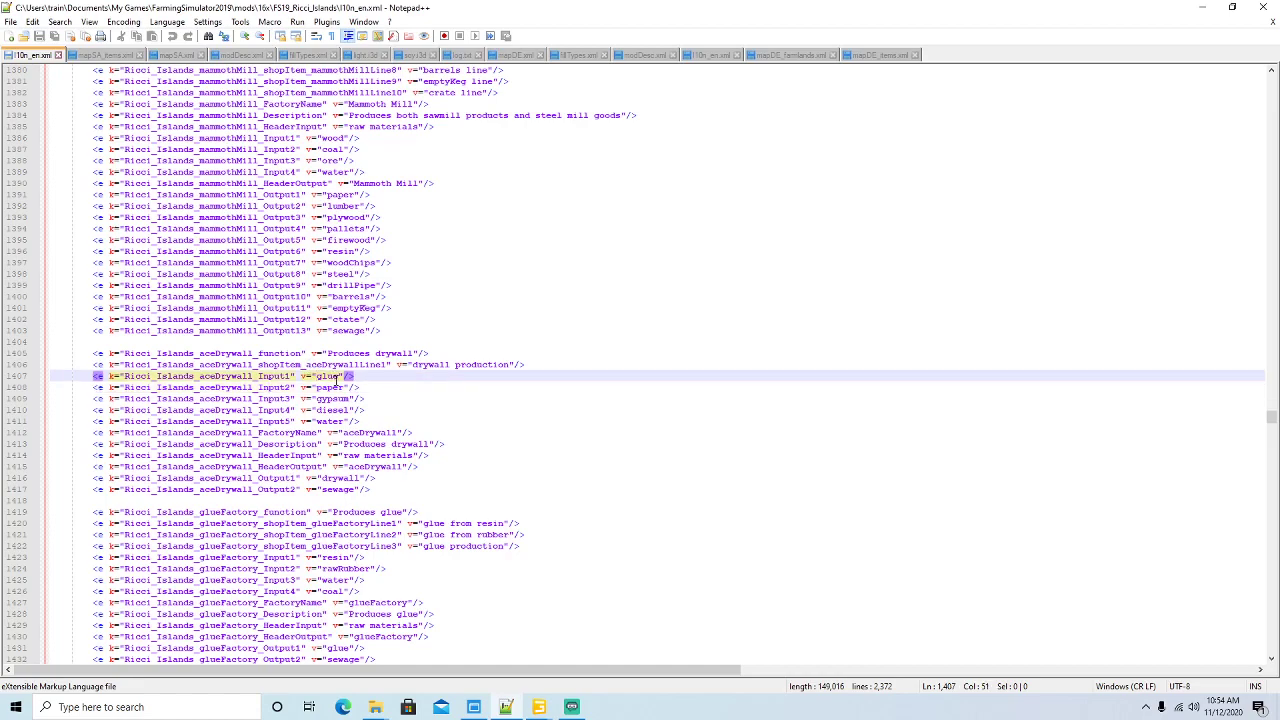
pyautogui.click(1203, 8)
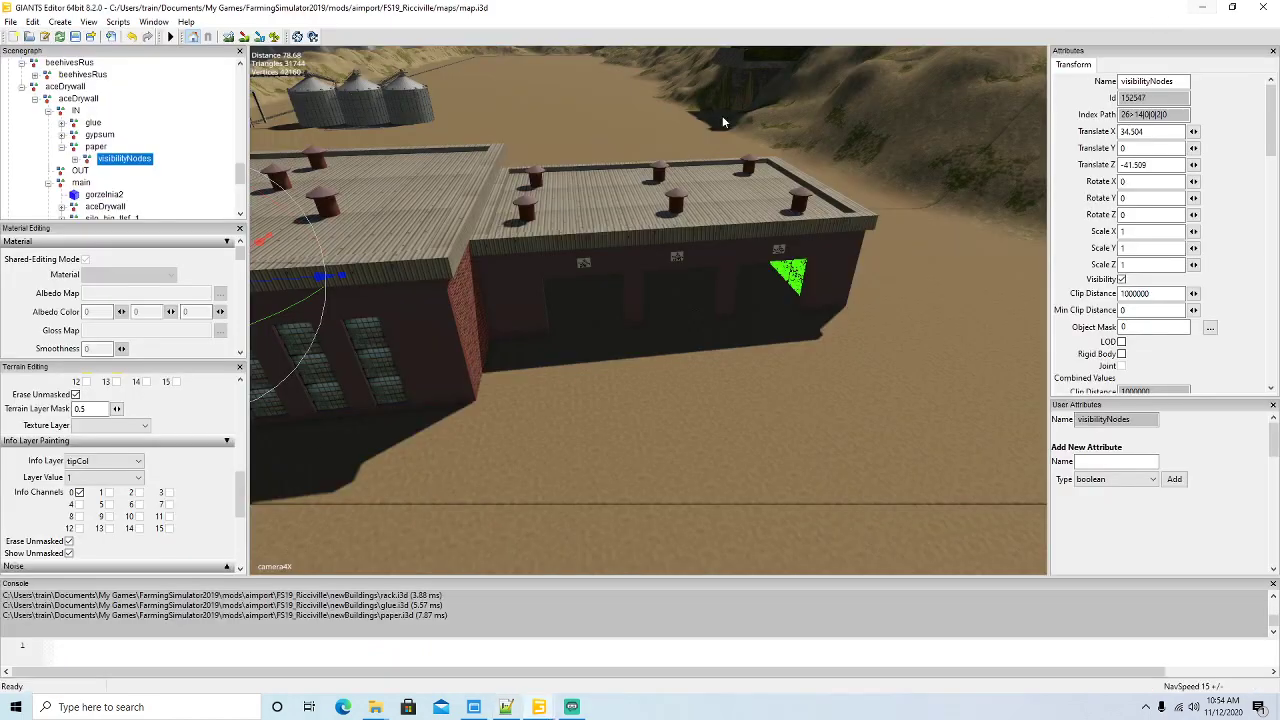
pyautogui.click(61, 148)
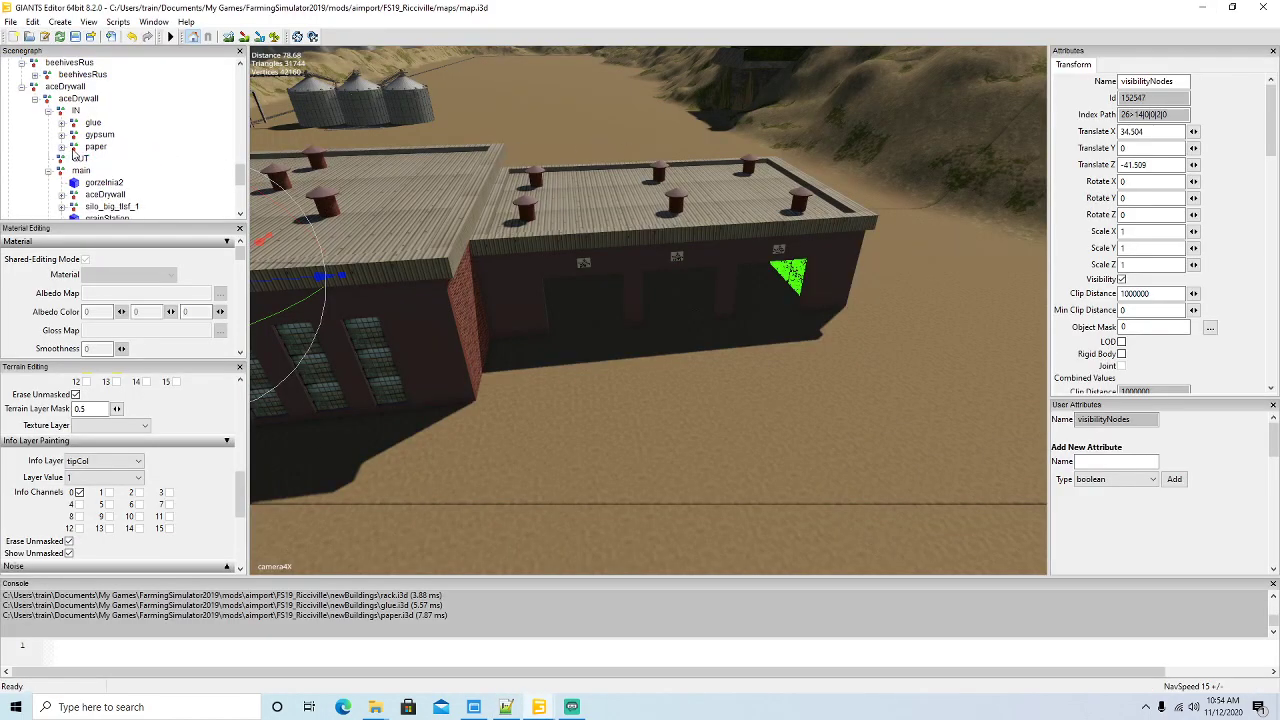
pyautogui.rightClick(73, 150)
pyautogui.click(110, 188)
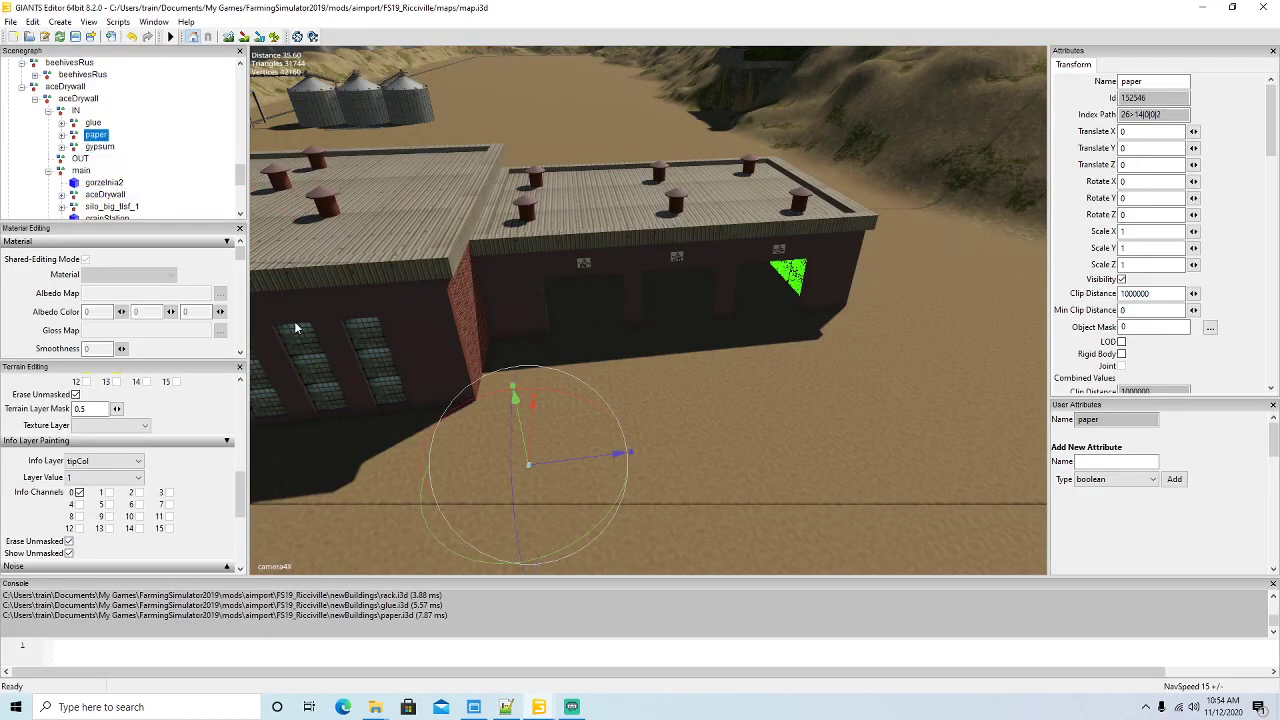
# - Review the remaining aceDrywall inputs in l10n_en.xml, and examine the silos, rail loading area and open ground beside the factory
pyautogui.click(506, 707)
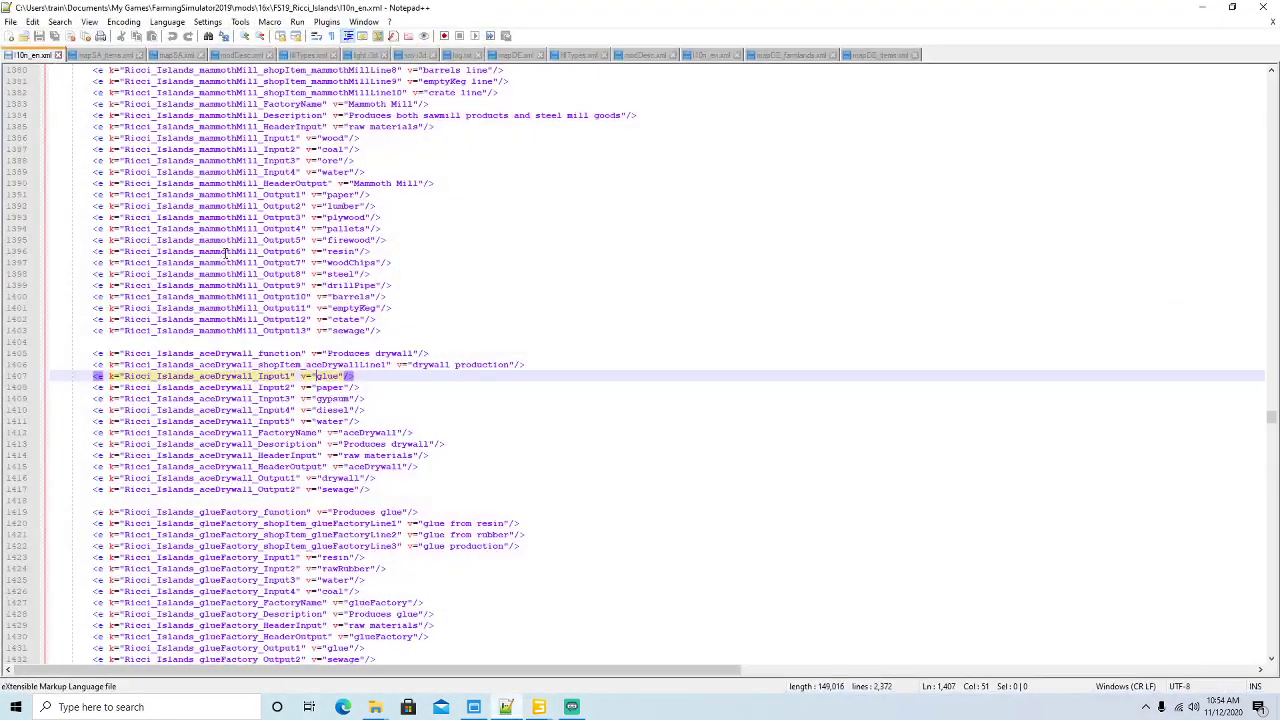
pyautogui.click(320, 399)
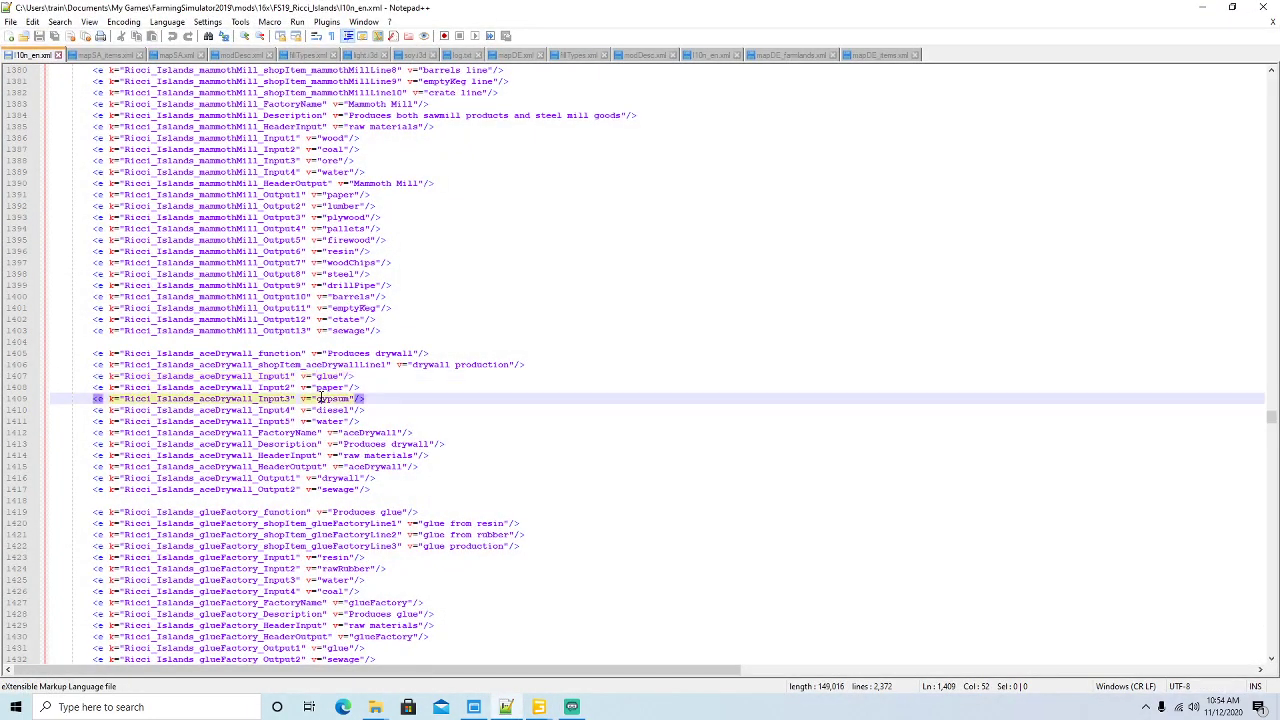
pyautogui.click(1201, 11)
pyautogui.keyDown('alt'); pyautogui.moveTo(705, 370); pyautogui.dragTo(720, 410); pyautogui.keyUp('alt')
pyautogui.scroll(12, 521, 313)
pyautogui.scroll(-10, 748, 406)
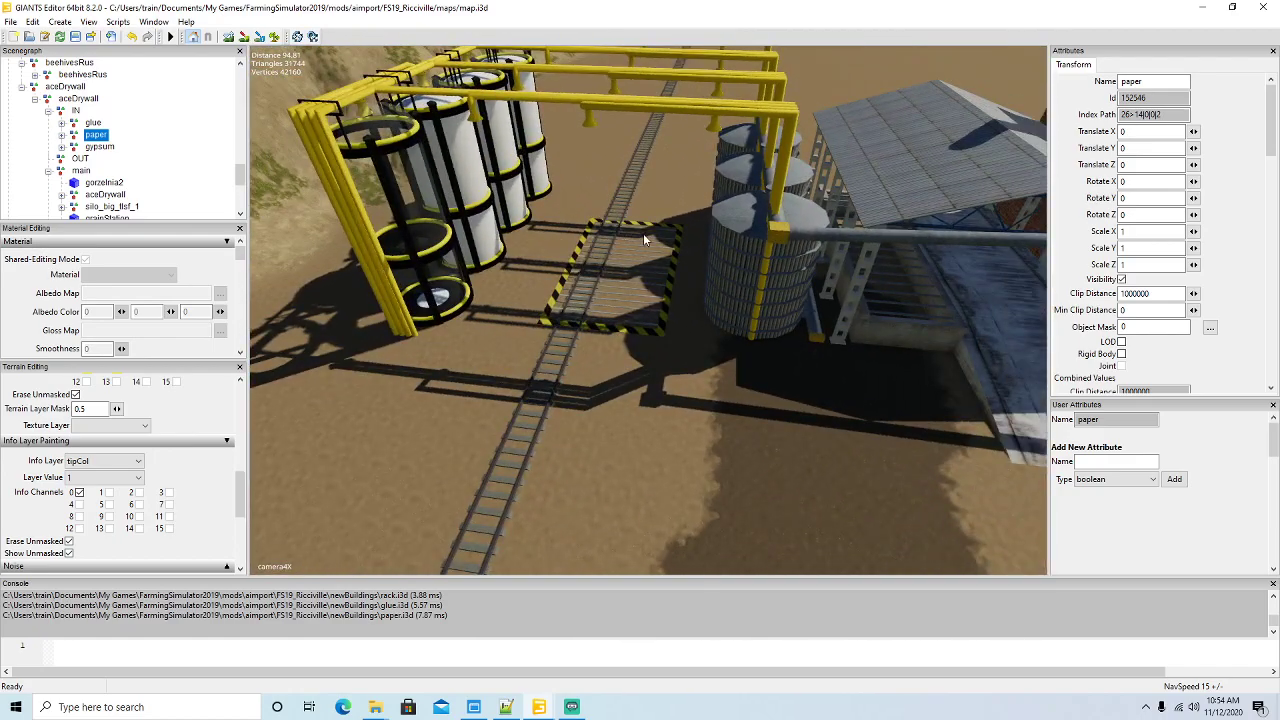
pyautogui.keyDown('alt'); pyautogui.moveTo(628, 279); pyautogui.dragTo(653, 389); pyautogui.keyUp('alt')
pyautogui.scroll(-3, 652, 392)
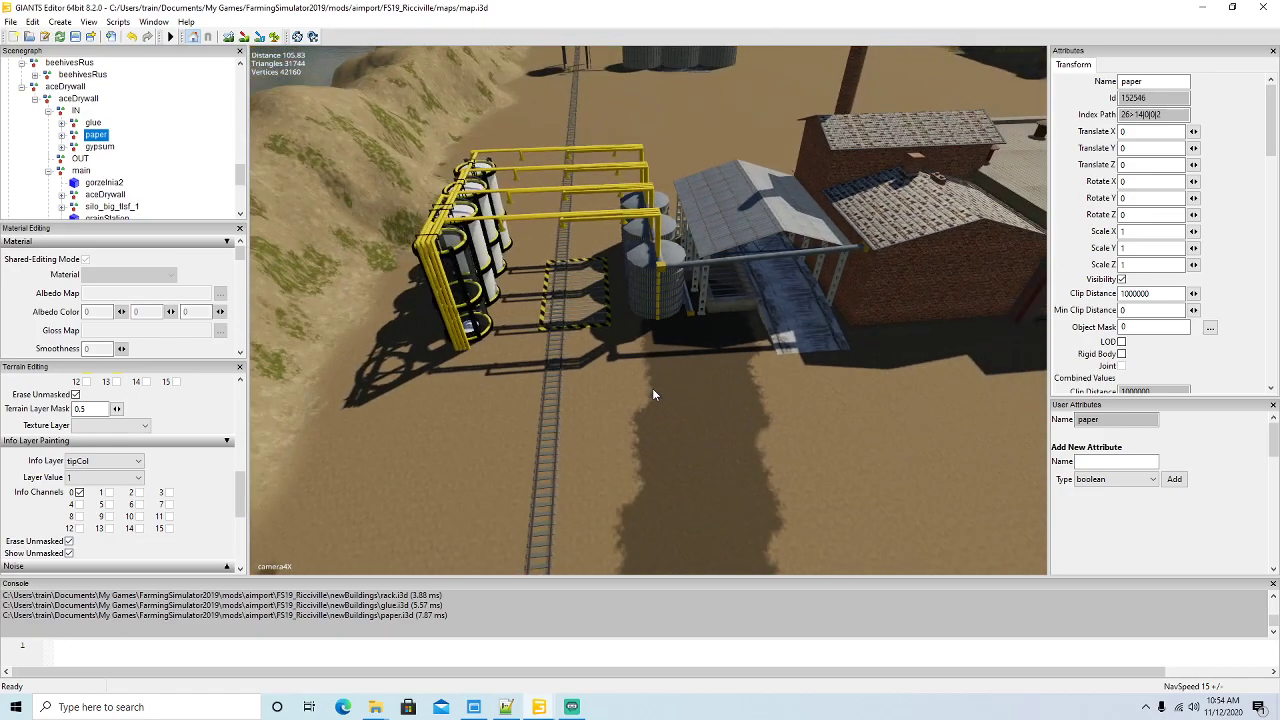
pyautogui.keyDown('alt'); pyautogui.moveTo(652, 394); pyautogui.dragTo(704, 404); pyautogui.keyUp('alt')
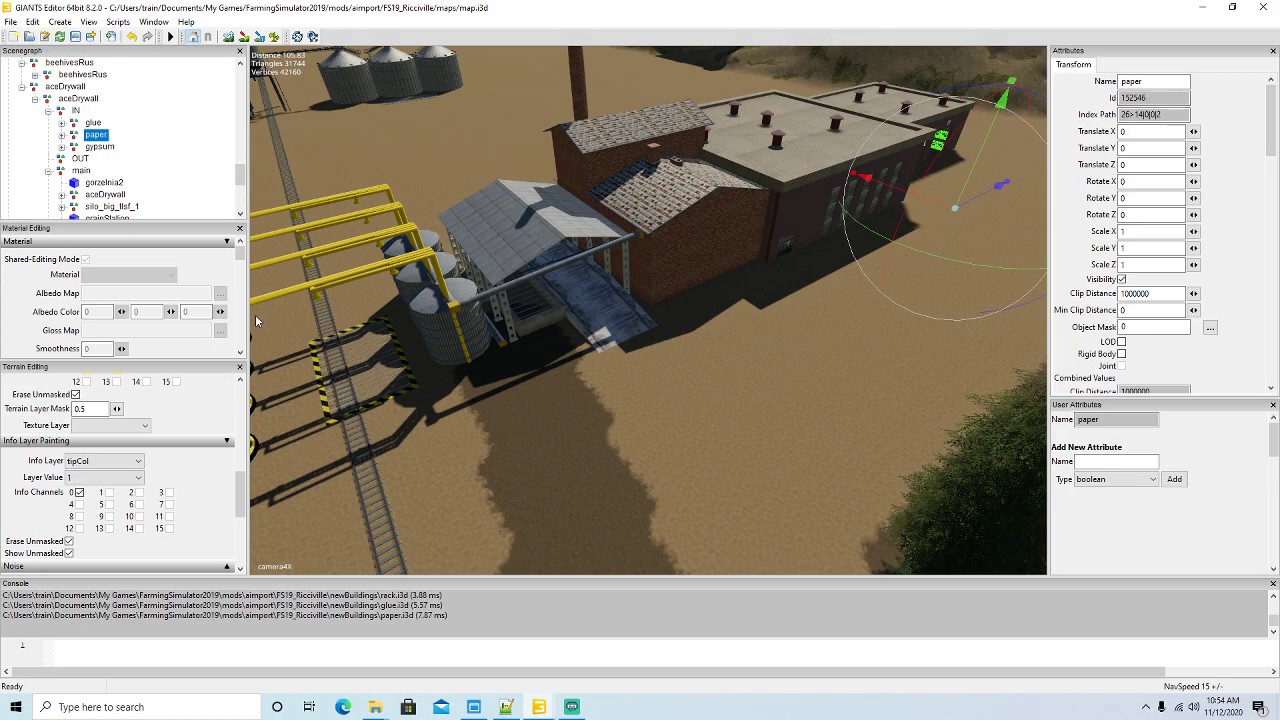
# - Switch to the editor window with mapSA.i3d and look over the scene there
pyautogui.click(572, 707)
pyautogui.click(620, 685)
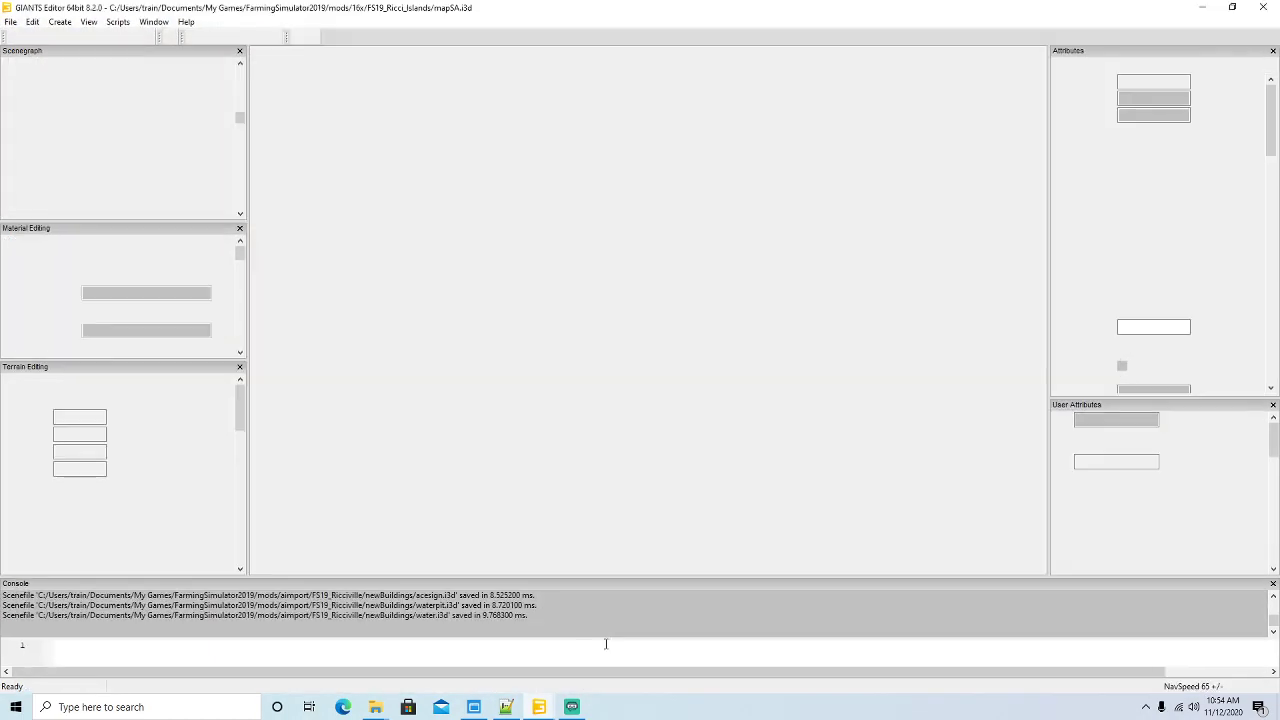
pyautogui.keyDown('alt'); pyautogui.moveTo(756, 428); pyautogui.dragTo(443, 403); pyautogui.keyUp('alt')
pyautogui.scroll(-5, 697, 447)
pyautogui.scroll(6, 541, 463)
pyautogui.scroll(-6, 484, 438)
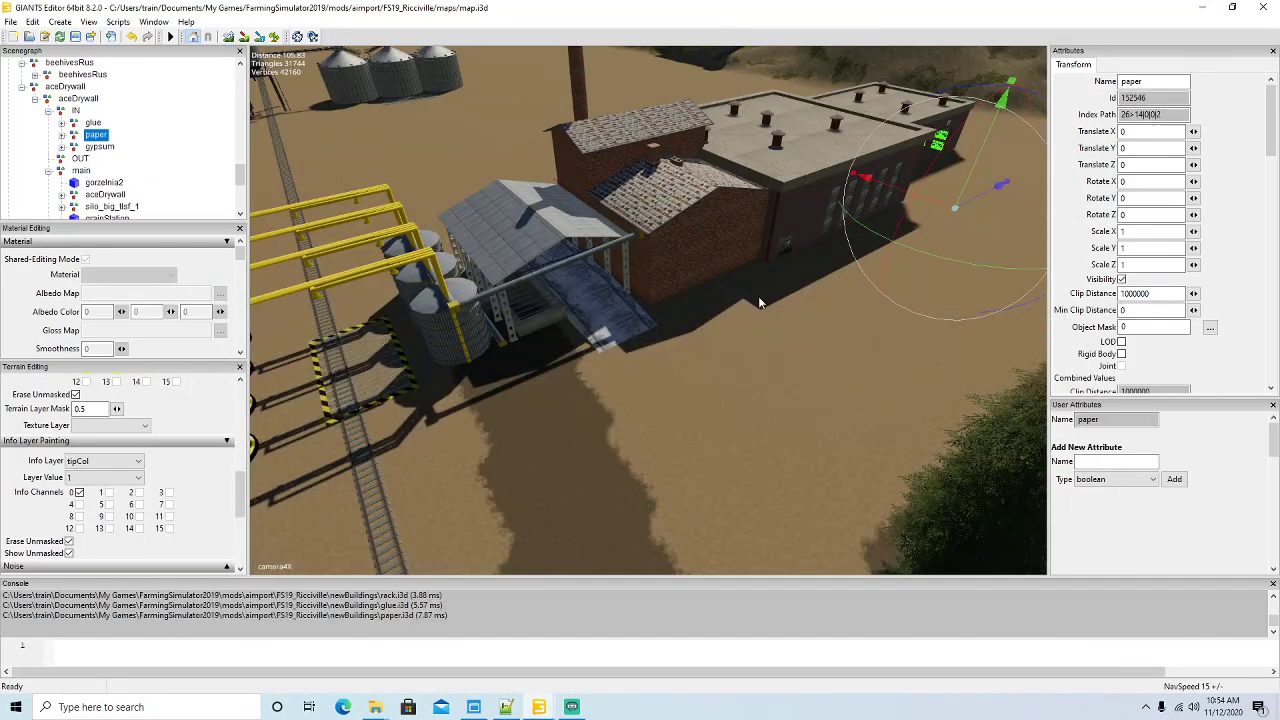
# - In the Ricciville map, collapse the refinery group and select Hoftankstelle in coalMine01's main group
pyautogui.keyDown('alt'); pyautogui.moveTo(758, 296); pyautogui.dragTo(810, 295); pyautogui.keyUp('alt')
pyautogui.scroll(1, 167, 139)
pyautogui.scroll(5, 167, 139)
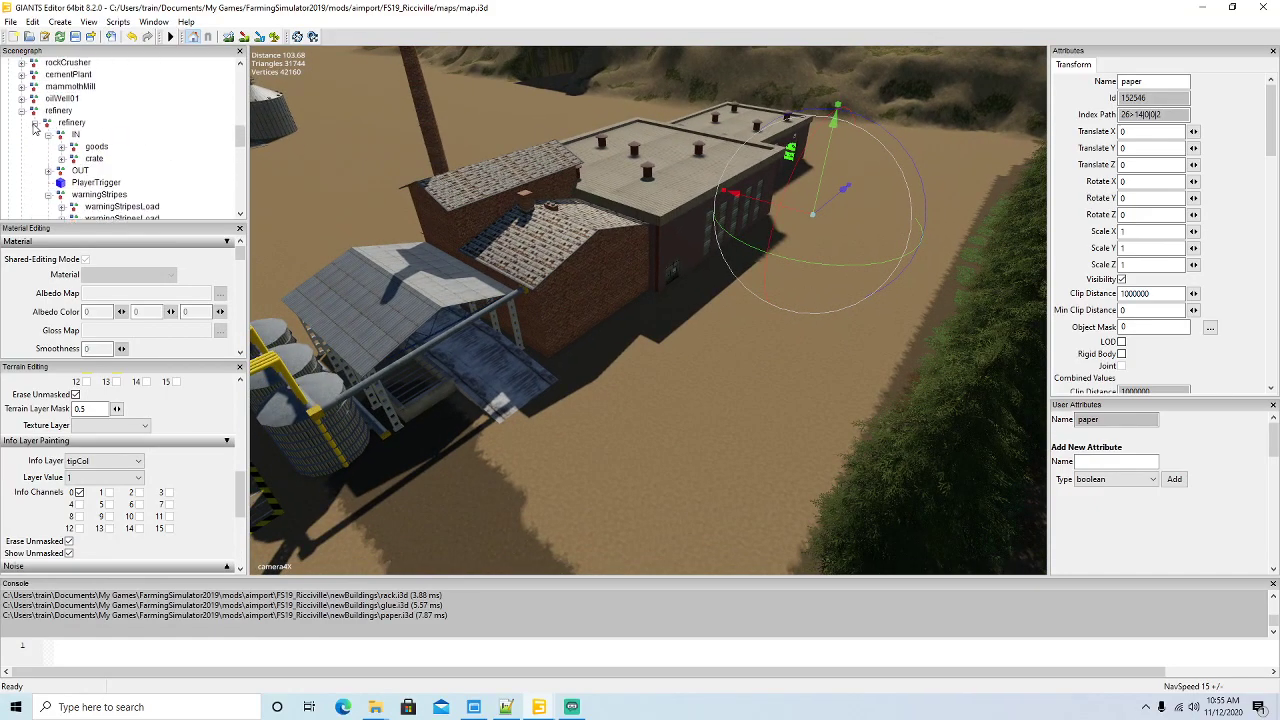
pyautogui.click(34, 122)
pyautogui.scroll(3, 66, 121)
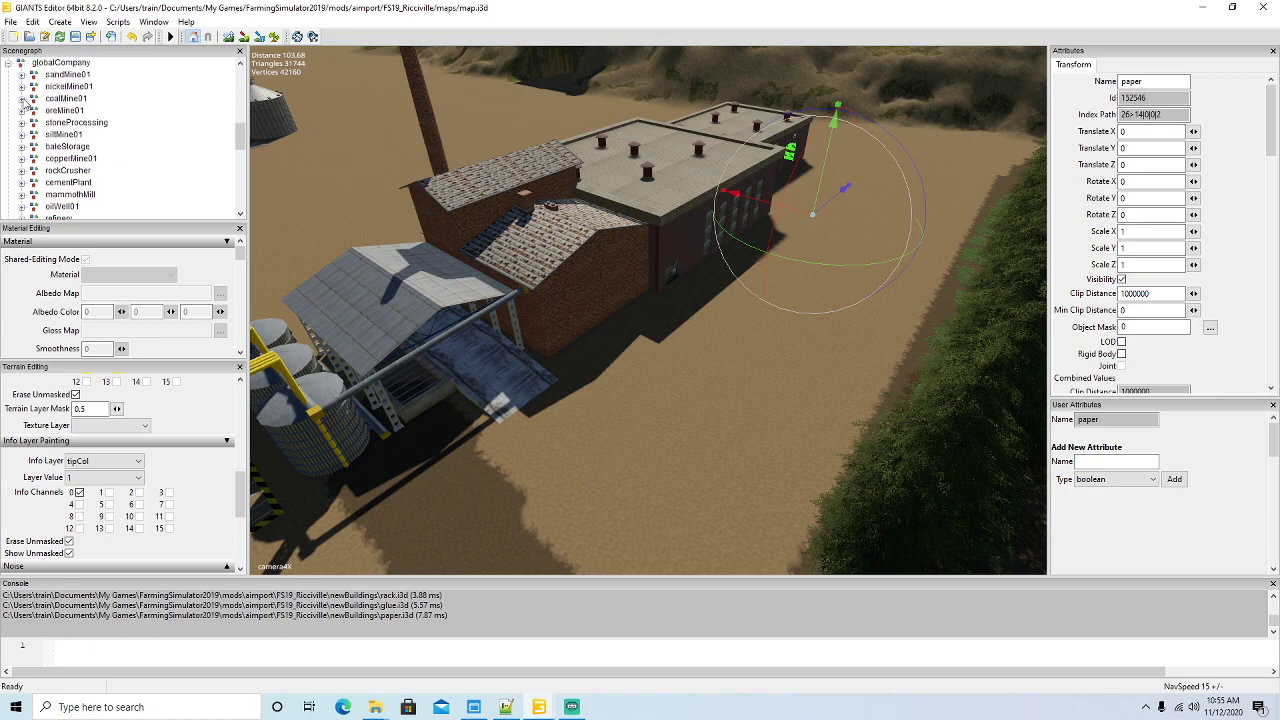
pyautogui.click(22, 99)
pyautogui.scroll(-1, 33, 101)
pyautogui.click(34, 99)
pyautogui.scroll(-2, 90, 122)
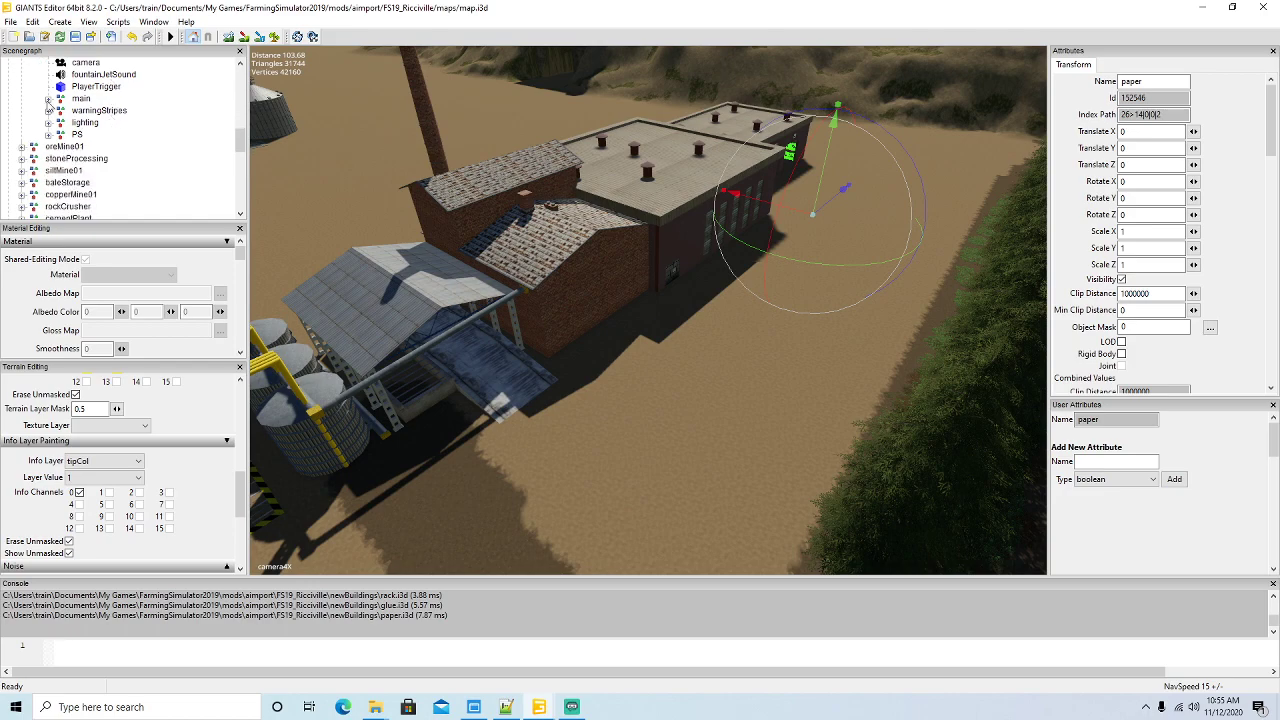
pyautogui.click(48, 99)
pyautogui.scroll(-1, 127, 122)
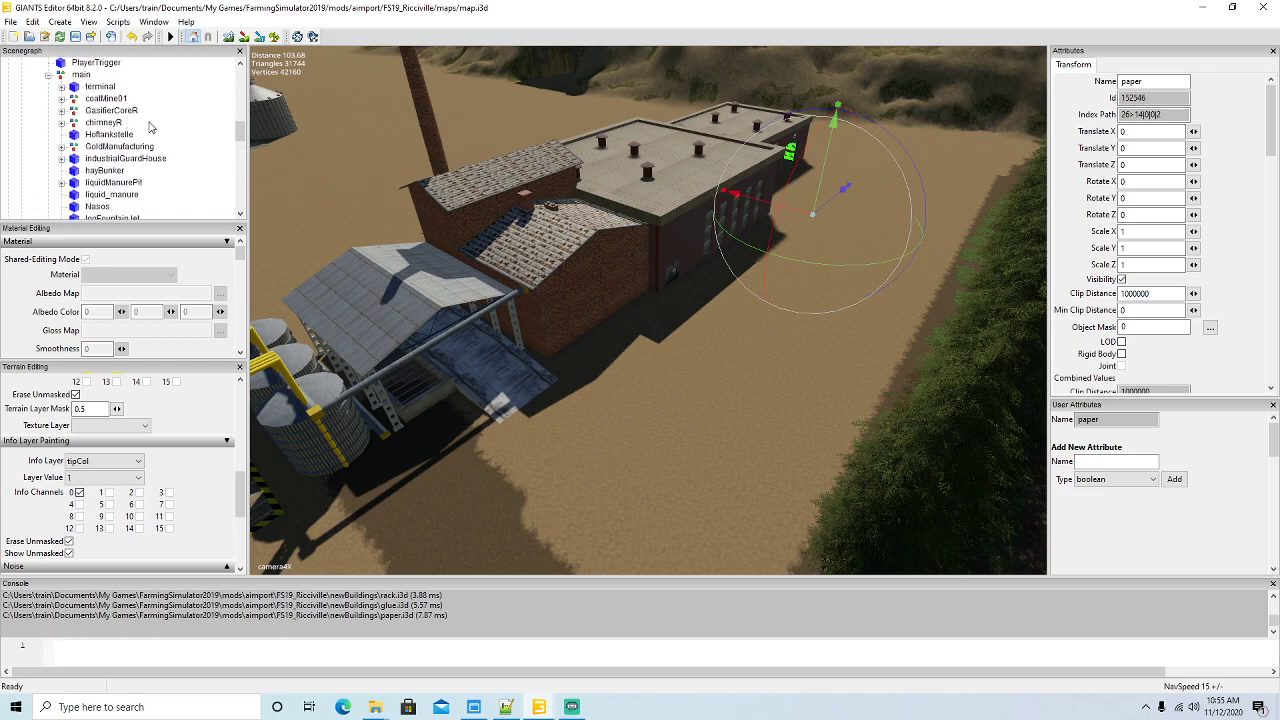
pyautogui.scroll(-1, 150, 127)
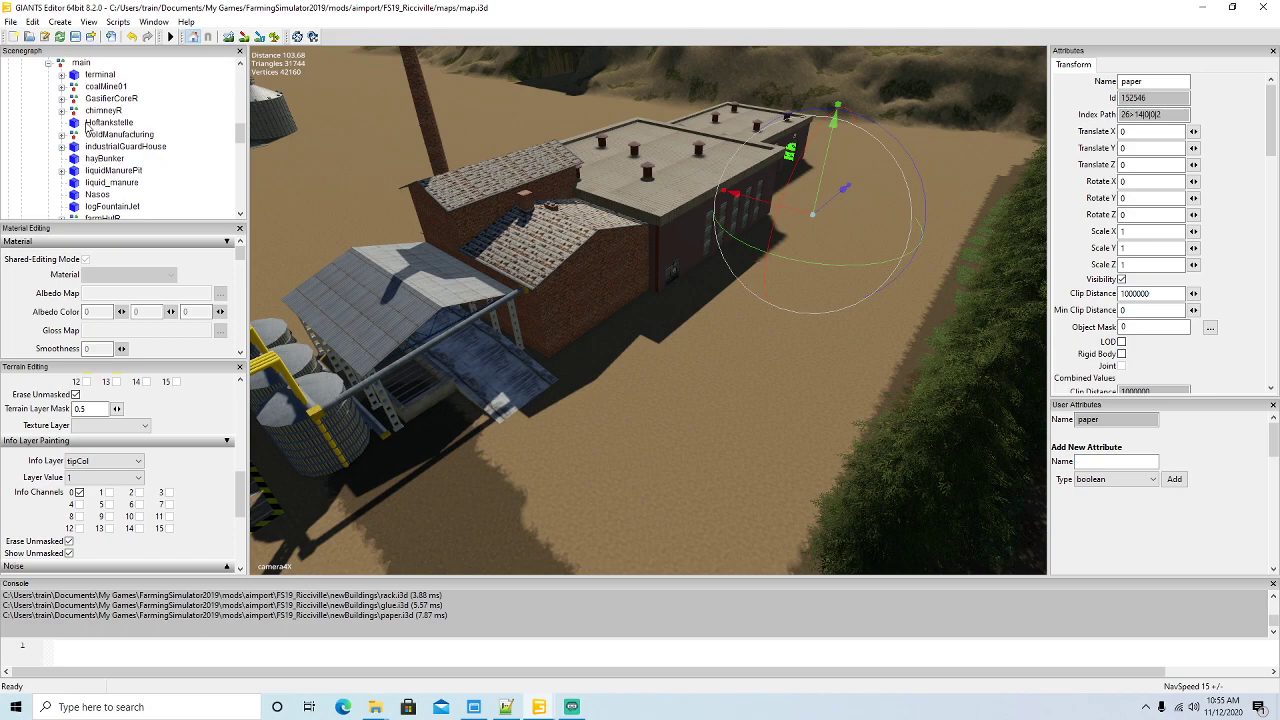
pyautogui.click(110, 122)
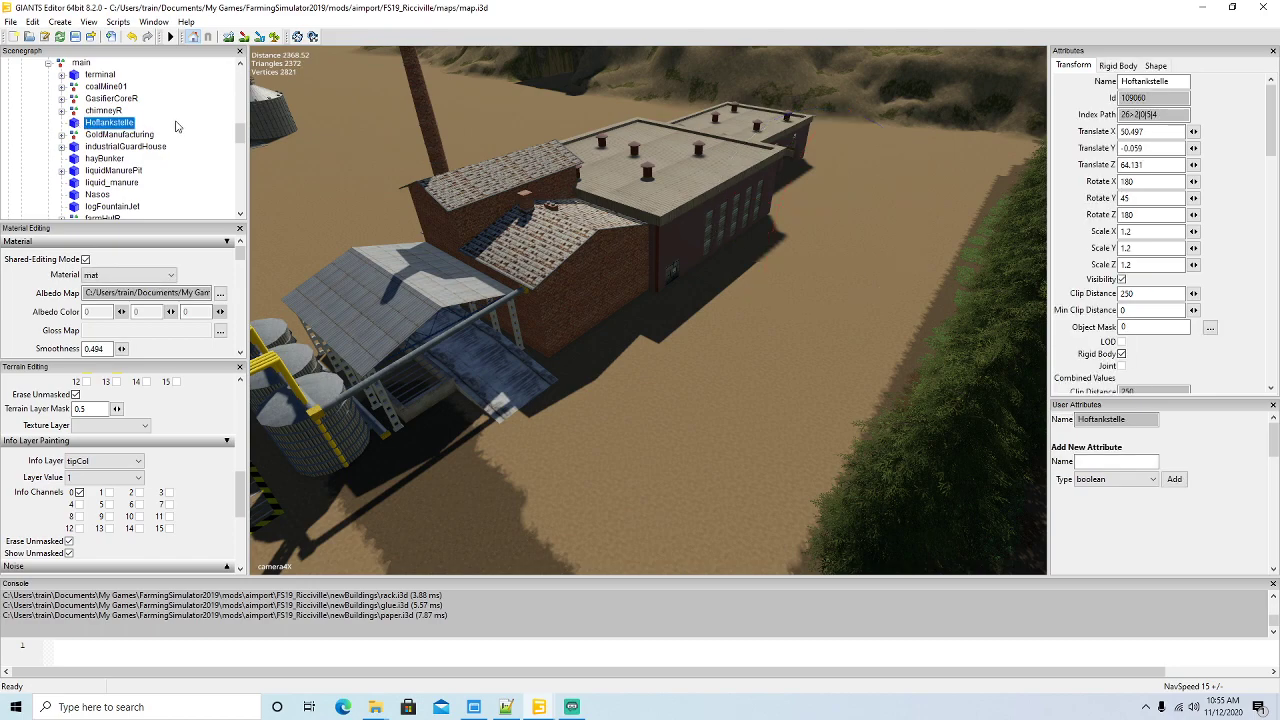
# - Duplicate the coalMine01 Hoftankstelle object and move the copy into the main group of aceDrywall
pyautogui.click(120, 123)
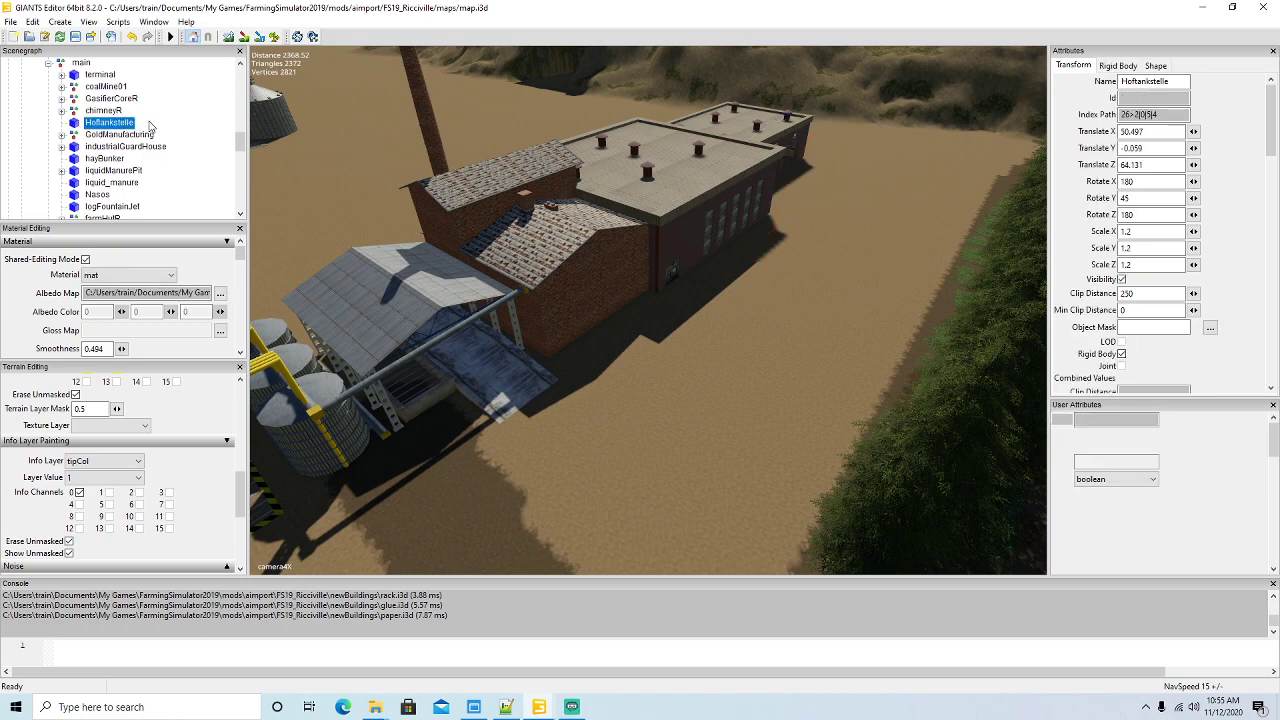
pyautogui.scroll(-8, 157, 122)
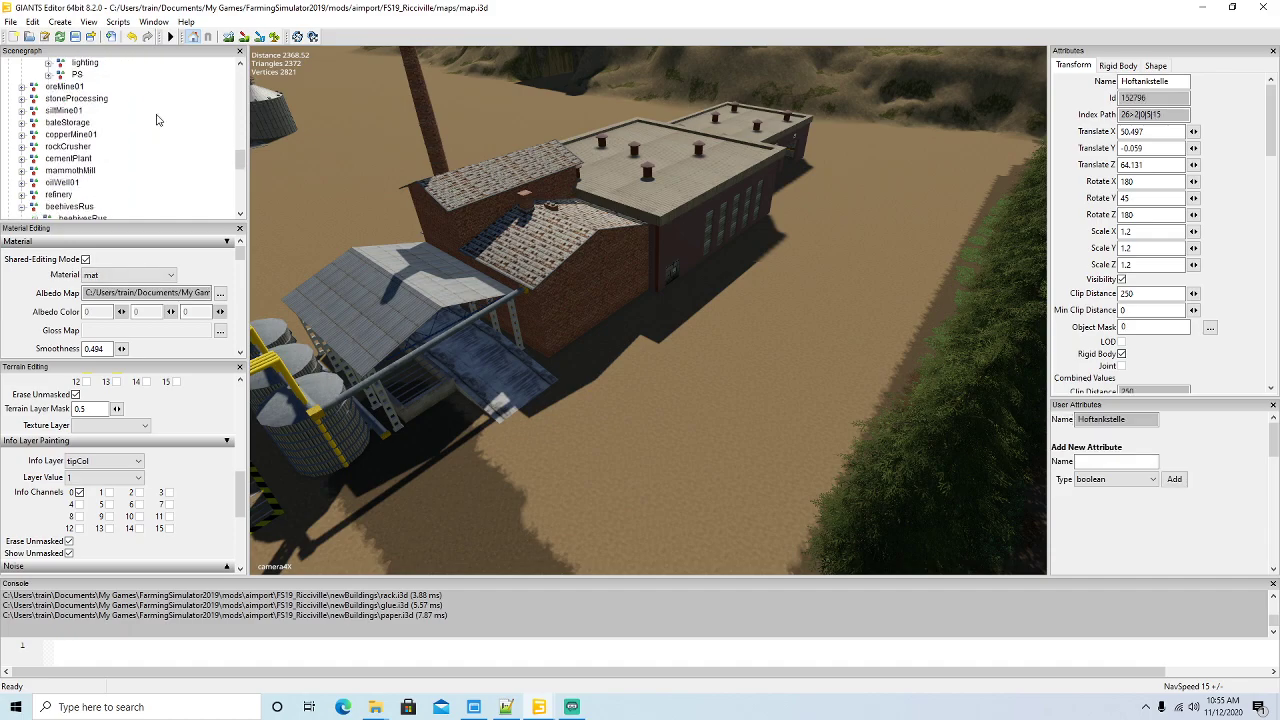
pyautogui.scroll(-3, 157, 119)
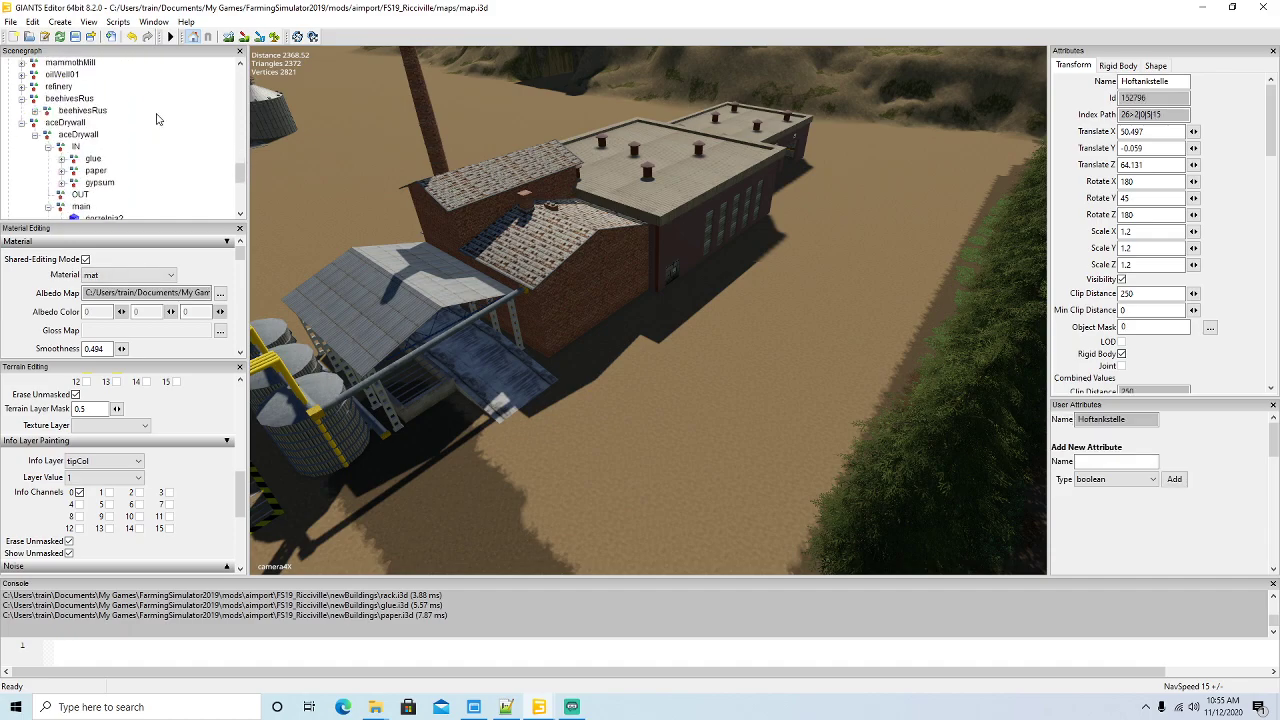
pyautogui.click(33, 21)
pyautogui.click(54, 101)
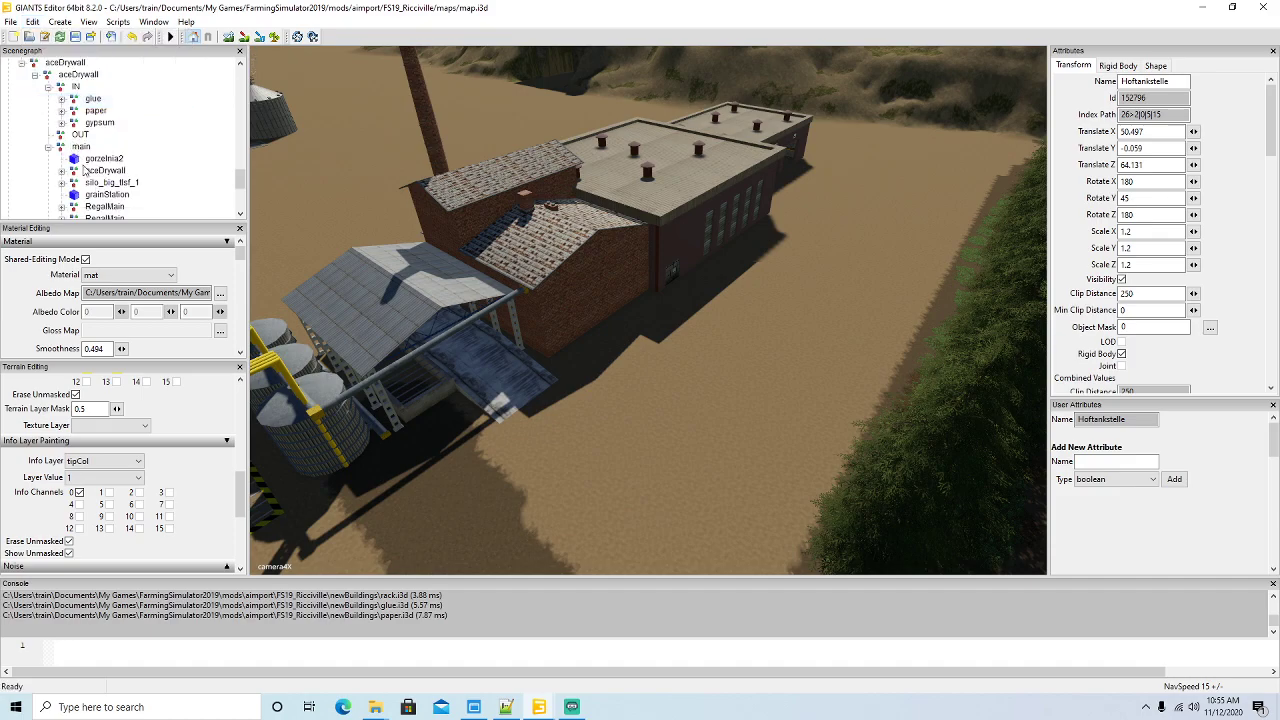
pyautogui.click(66, 147)
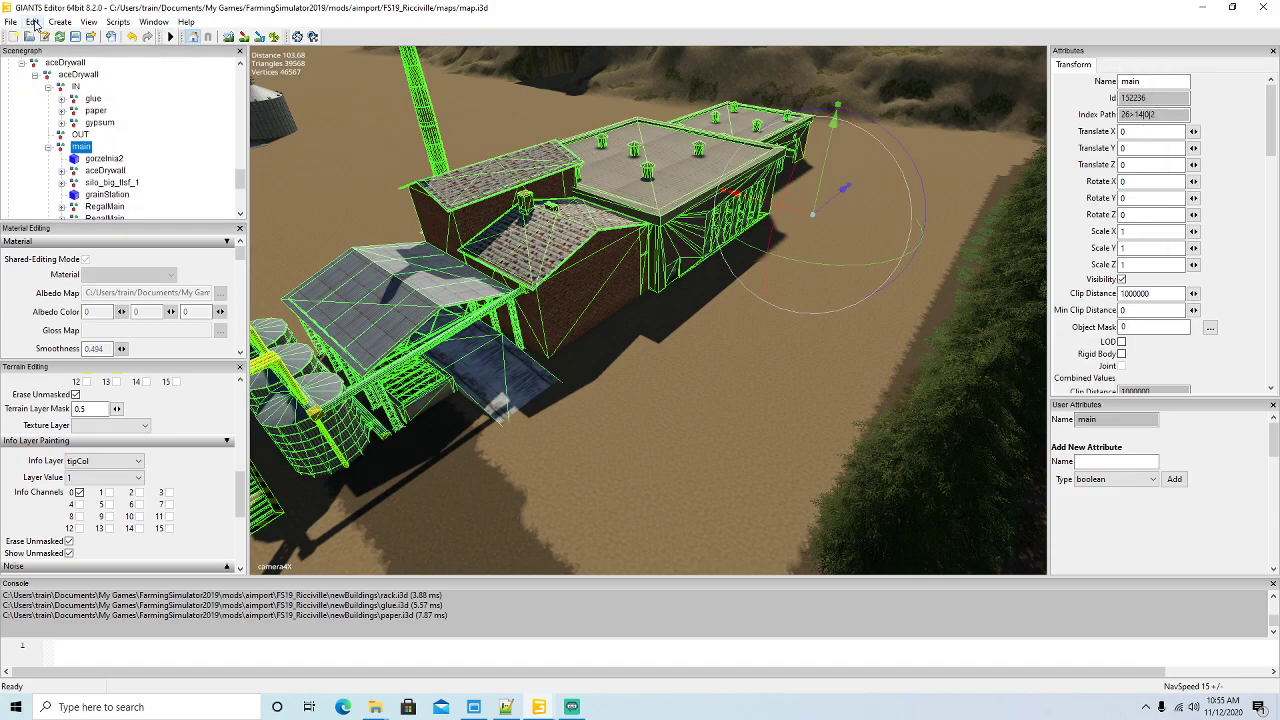
pyautogui.click(35, 22)
pyautogui.click(63, 140)
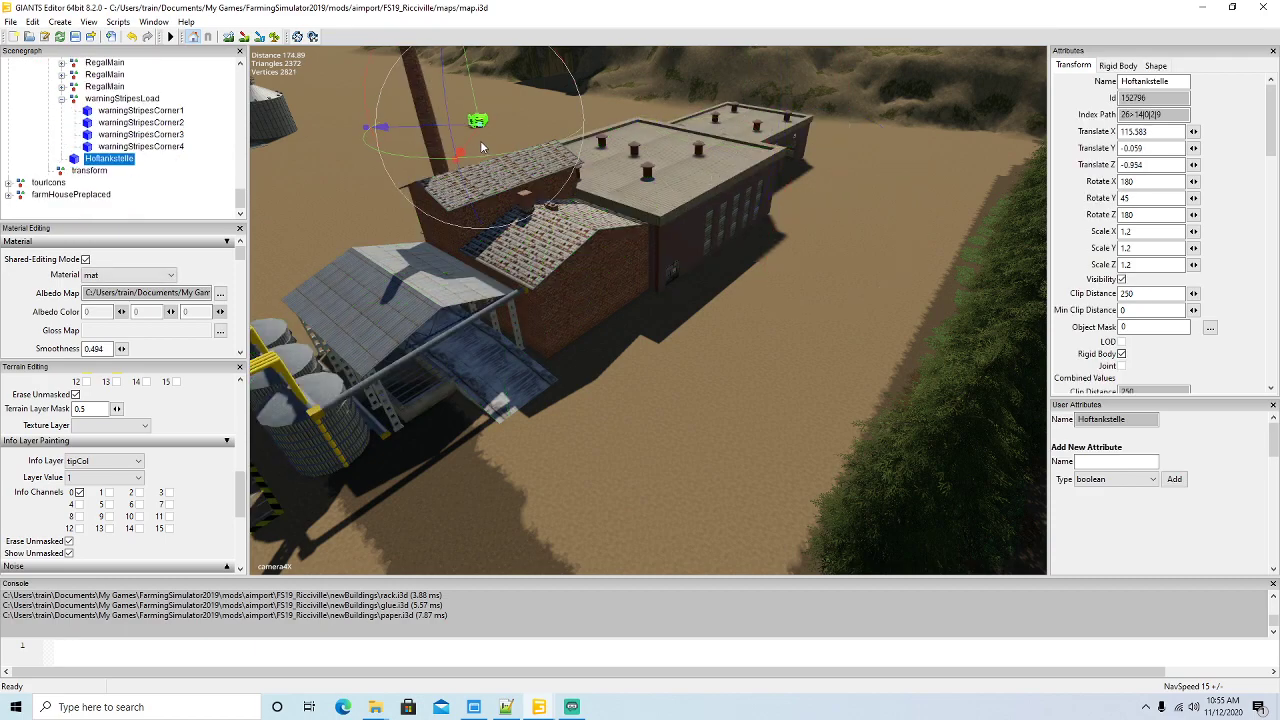
# - Place the Hoftankstelle copy against the factory's brick end wall beside the ramp, at about X 7.1, Z -59.4, with Rotate Y set to -90
pyautogui.moveTo(473, 134); pyautogui.dragTo(628, 343)
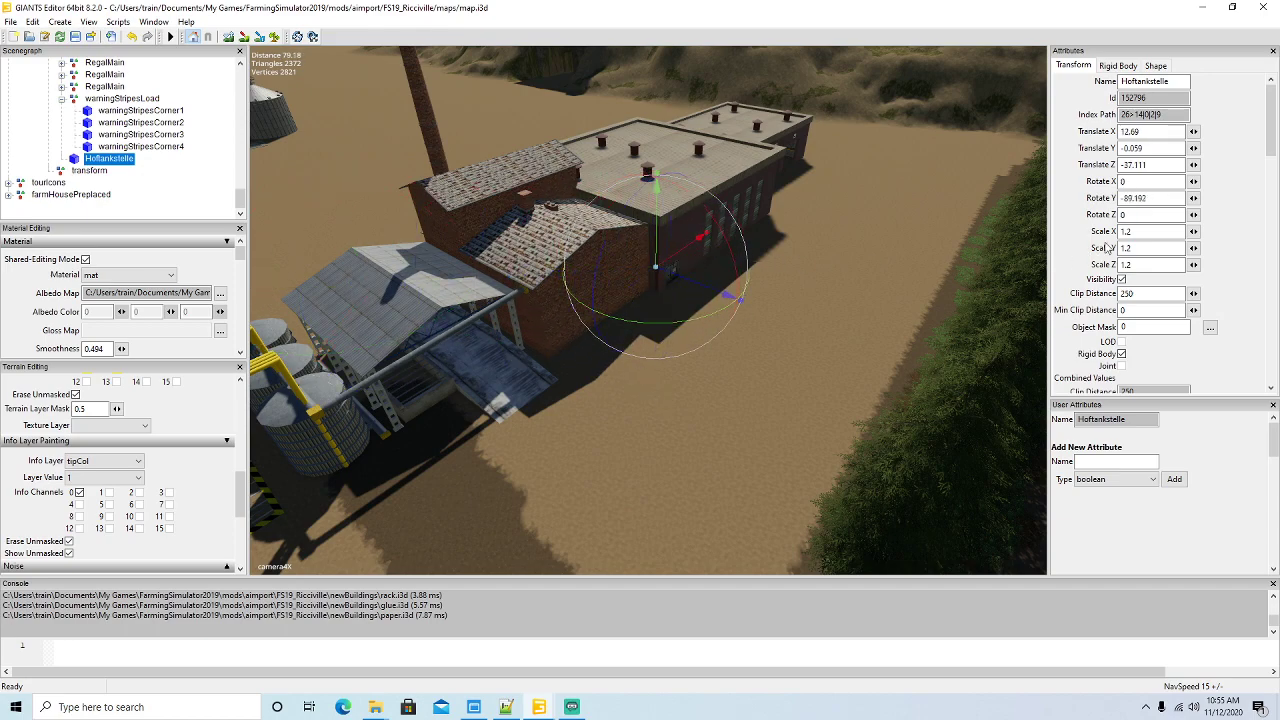
pyautogui.write('-90')
pyautogui.moveTo(683, 263); pyautogui.dragTo(652, 382)
pyautogui.keyDown('alt'); pyautogui.moveTo(652, 382); pyautogui.dragTo(598, 465); pyautogui.keyUp('alt')
pyautogui.scroll(3, 597, 461)
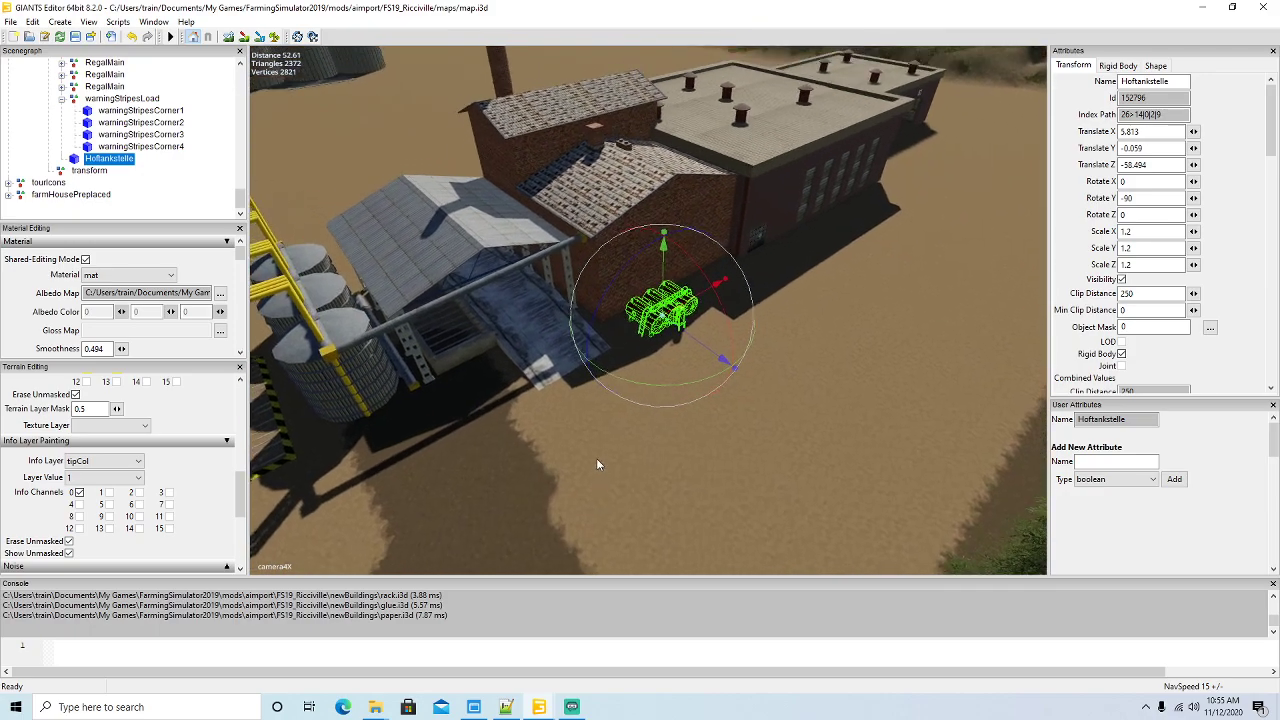
pyautogui.scroll(5, 597, 463)
pyautogui.moveTo(733, 363)
pyautogui.mouseDown()
pyautogui.moveTo(680, 344)
pyautogui.moveTo(718, 357)
pyautogui.mouseUp()
pyautogui.moveTo(688, 301); pyautogui.dragTo(731, 403)
pyautogui.scroll(-5, 730, 405)
pyautogui.scroll(2, 163, 147)
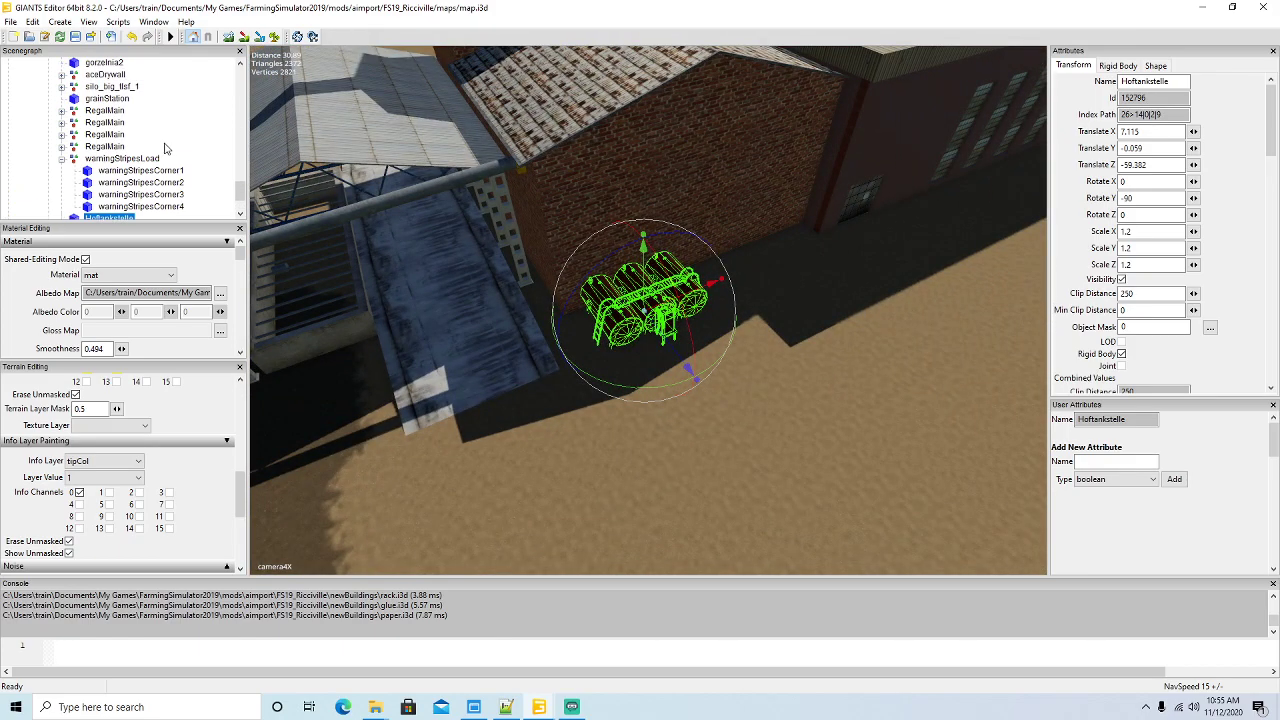
# - Find the generator in coalMine01's main group and duplicate it
pyautogui.scroll(13, 147, 138)
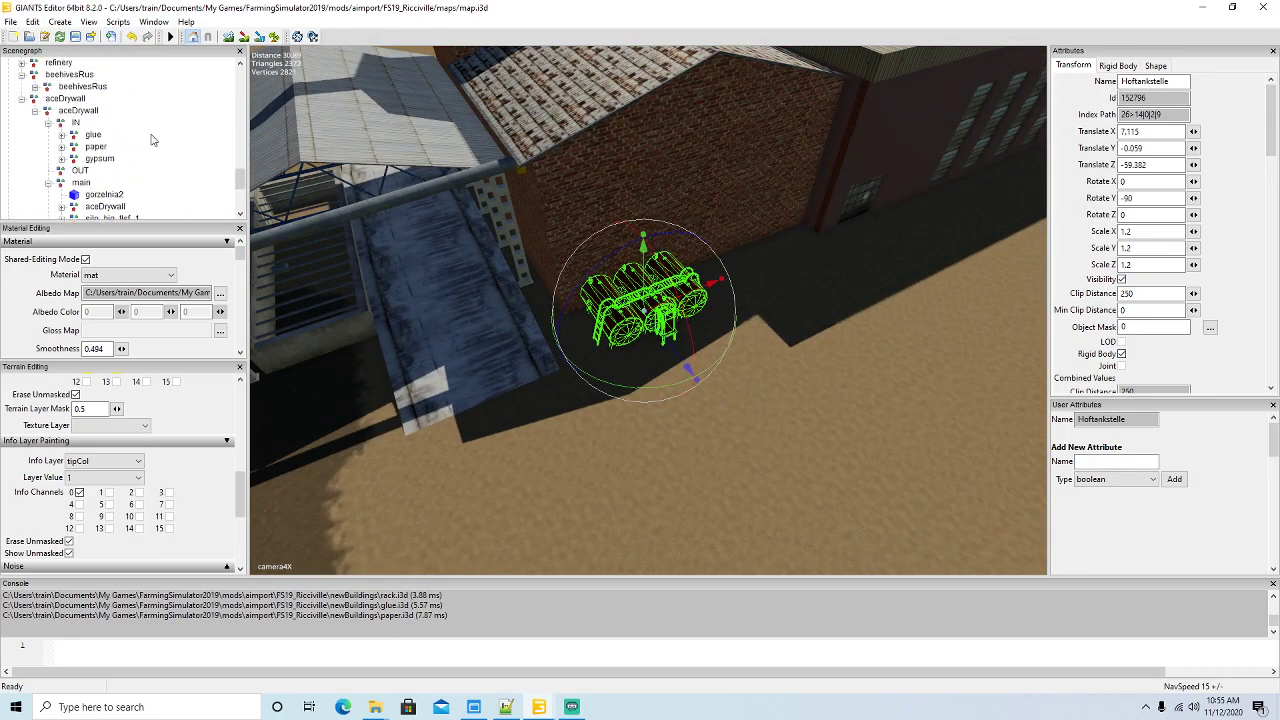
pyautogui.scroll(4, 147, 138)
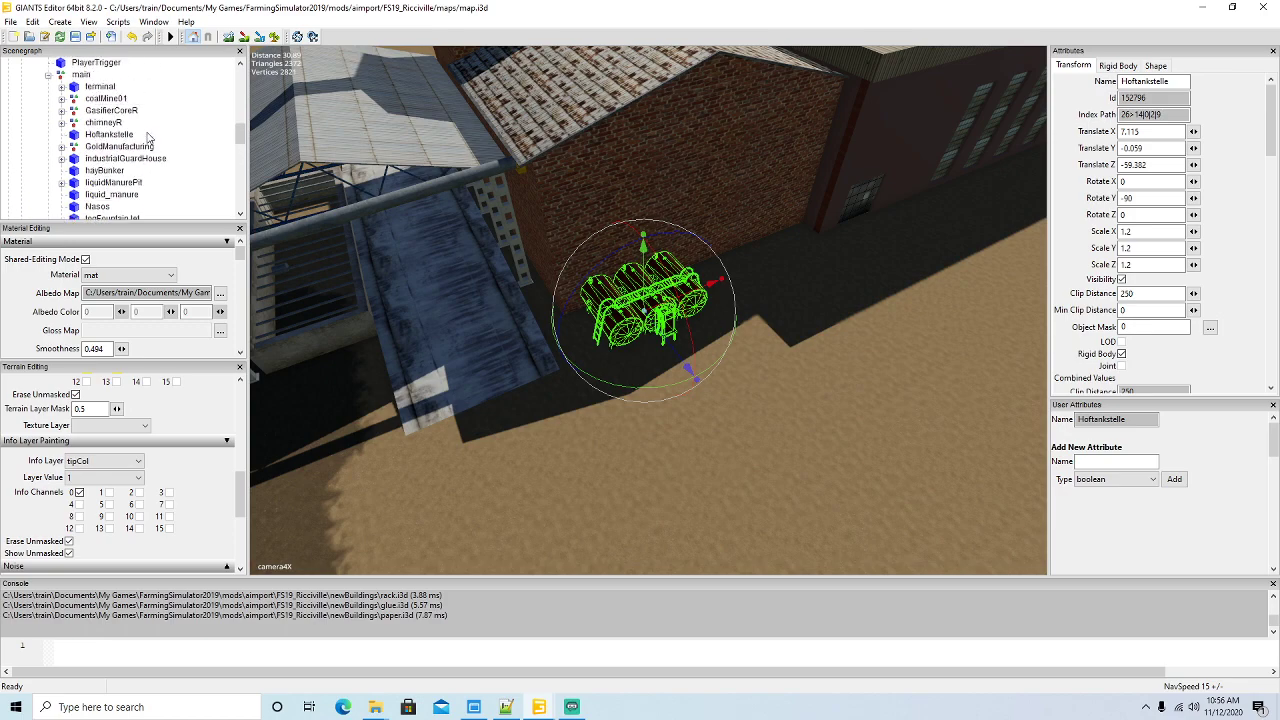
pyautogui.scroll(-1, 107, 112)
pyautogui.scroll(-4, 107, 112)
pyautogui.scroll(-1, 100, 130)
pyautogui.click(73, 185)
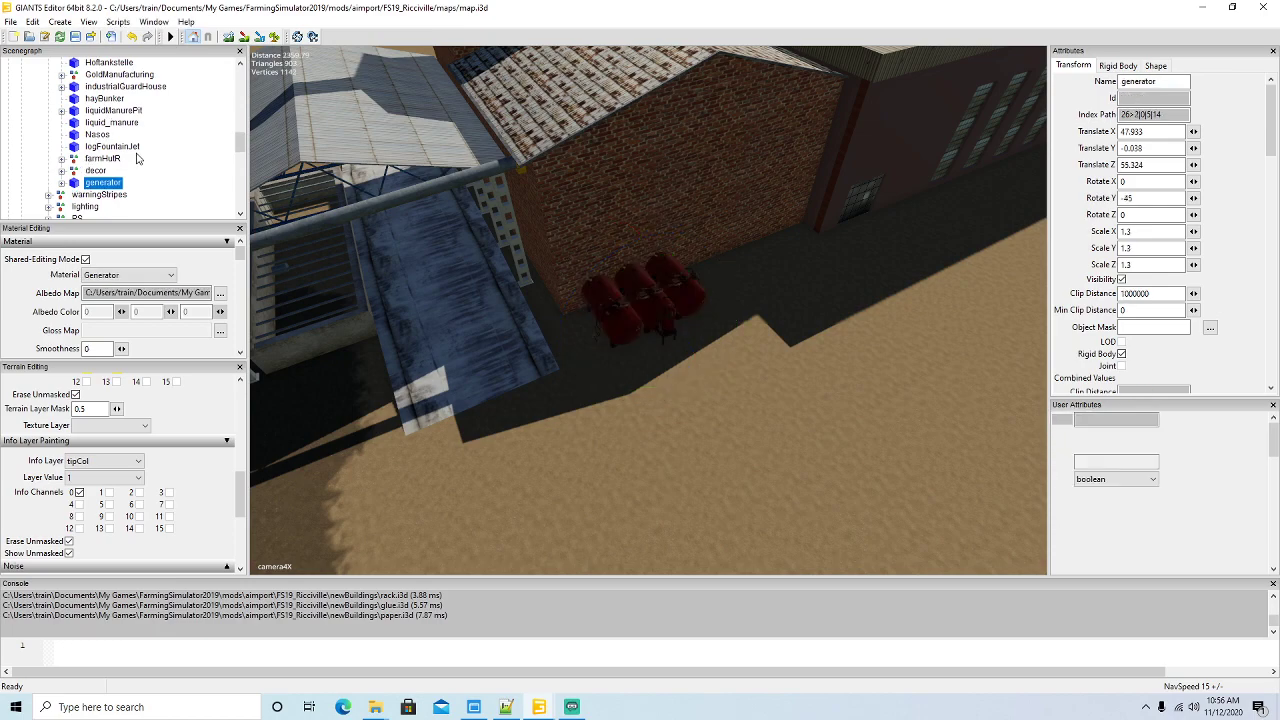
pyautogui.hotkey('ctrl', 'd')
# - Move the duplicated generator from coalMine01 into the main group of aceDrywall
pyautogui.scroll(-3, 148, 152)
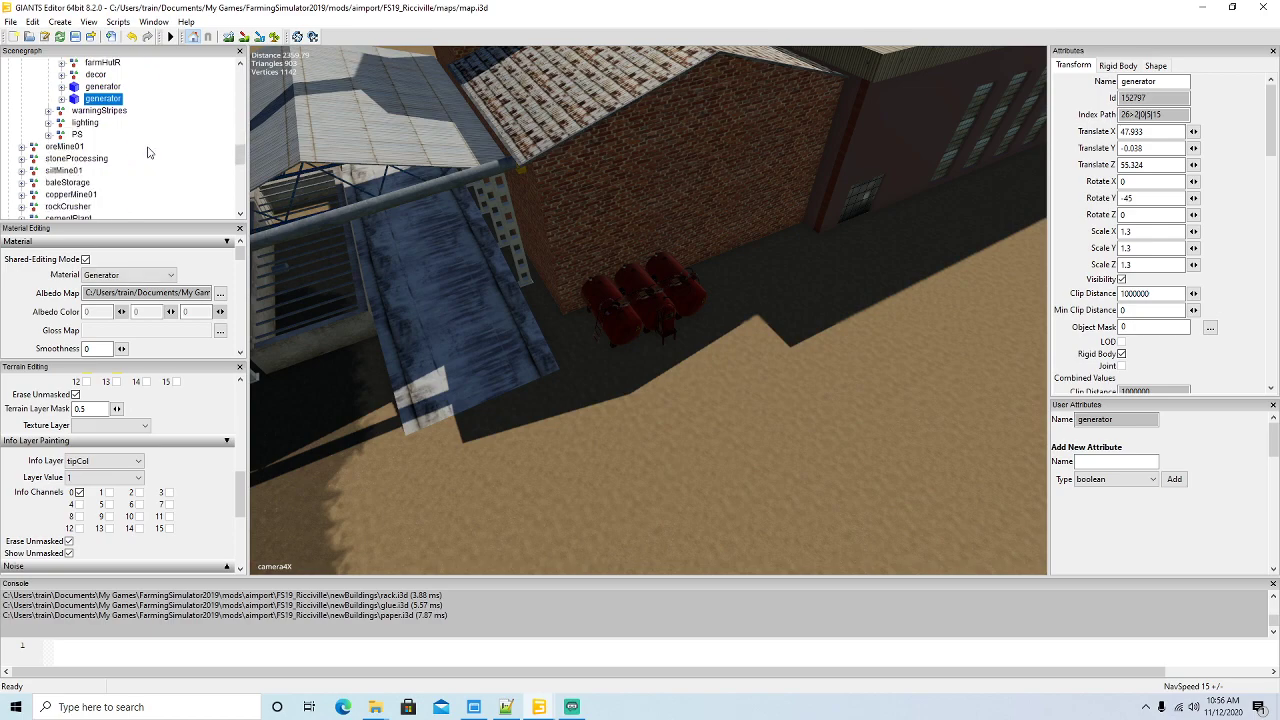
pyautogui.scroll(-8, 148, 152)
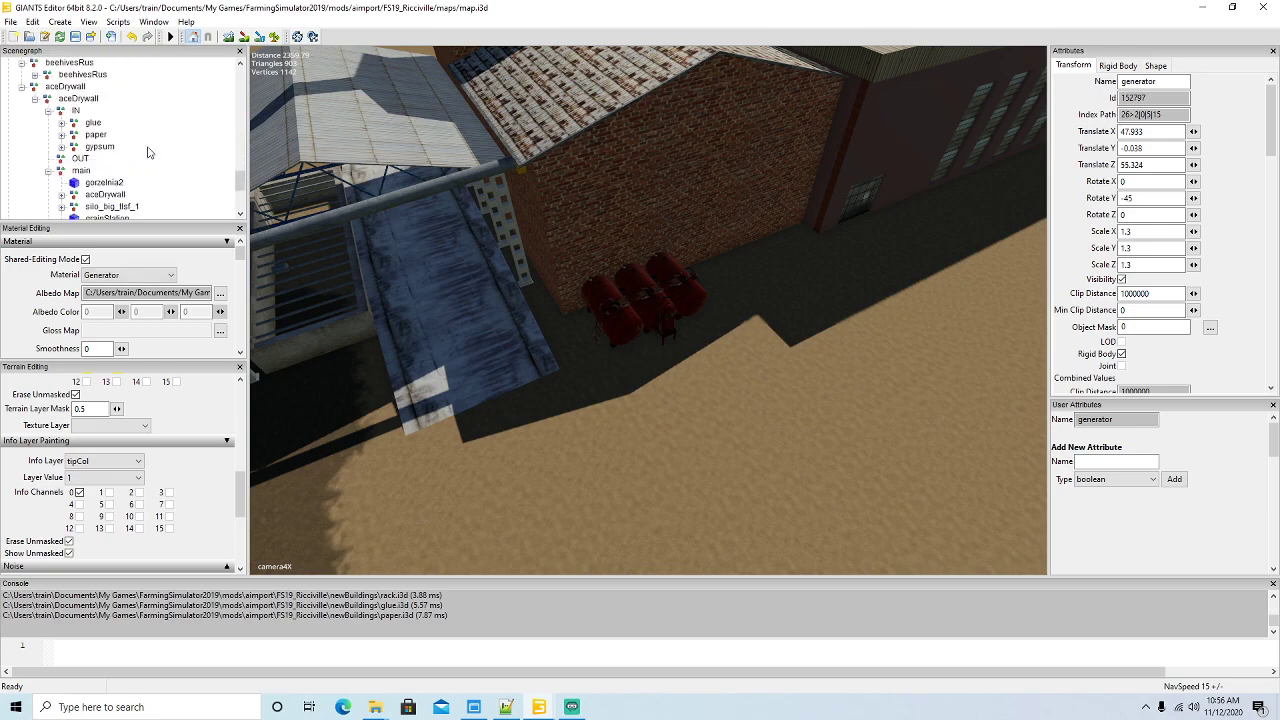
pyautogui.scroll(-1, 148, 152)
pyautogui.click(32, 22)
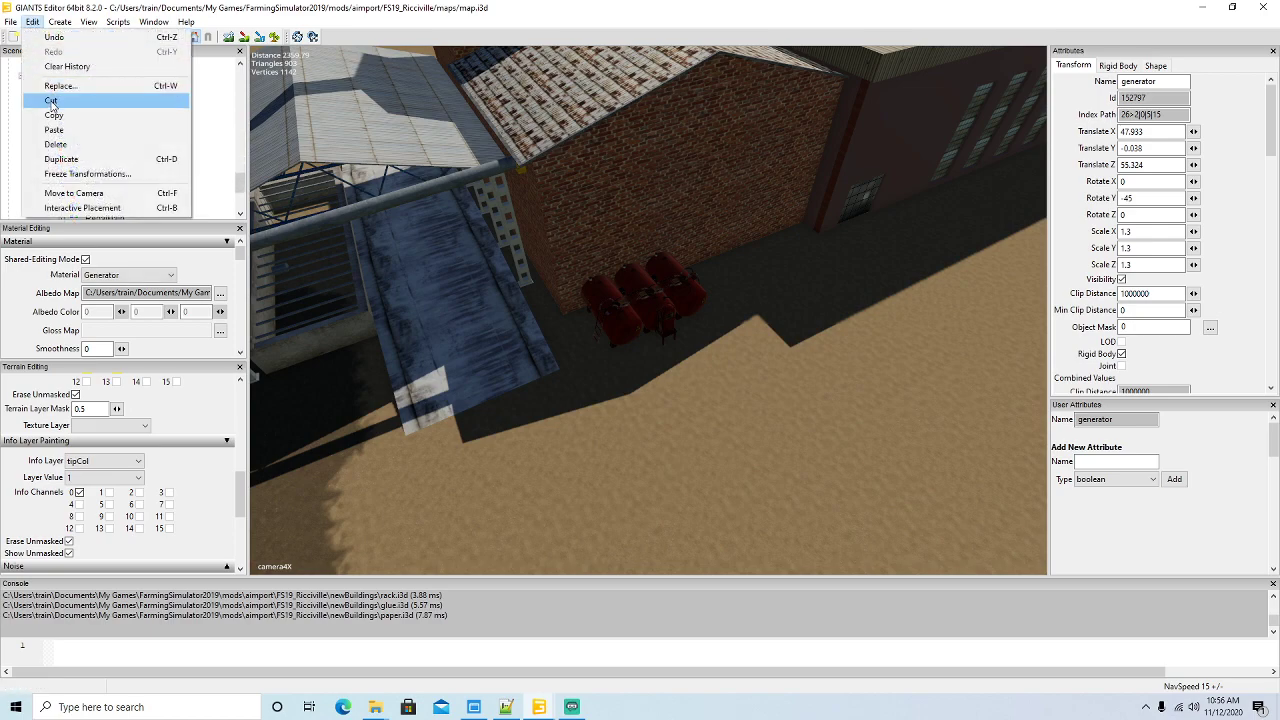
pyautogui.click(50, 106)
pyautogui.click(62, 148)
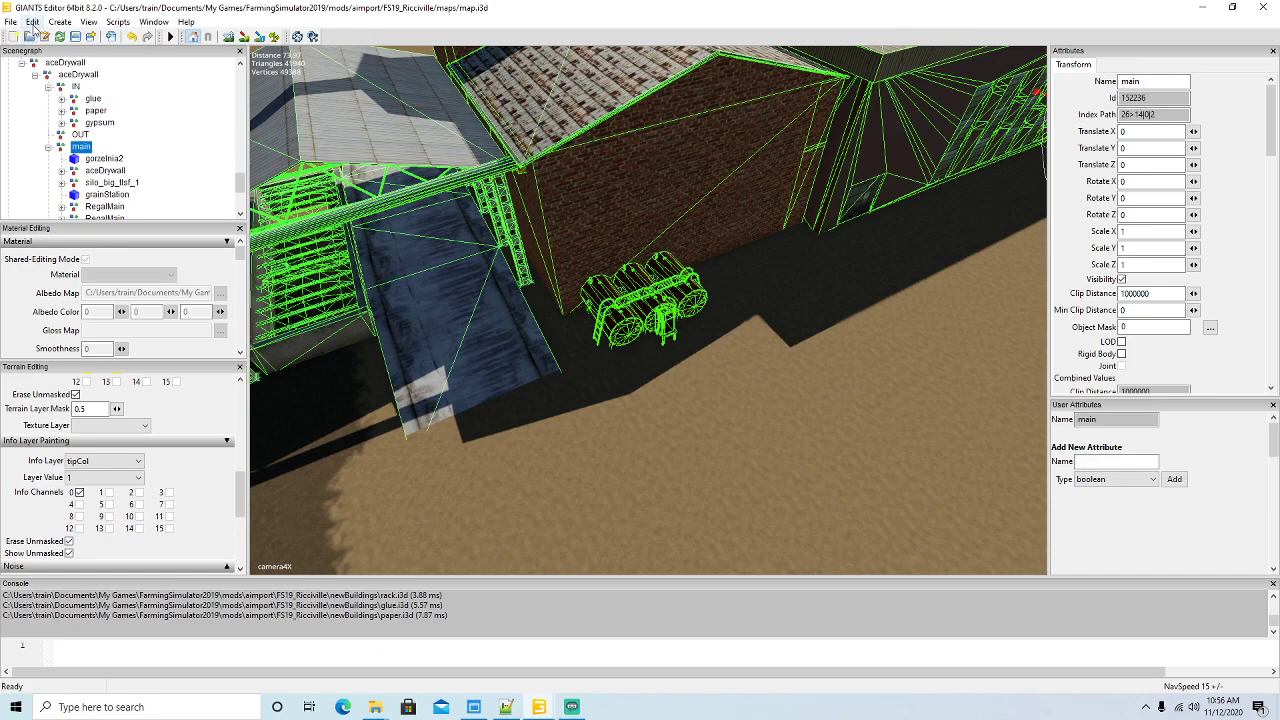
pyautogui.click(32, 22)
pyautogui.click(60, 138)
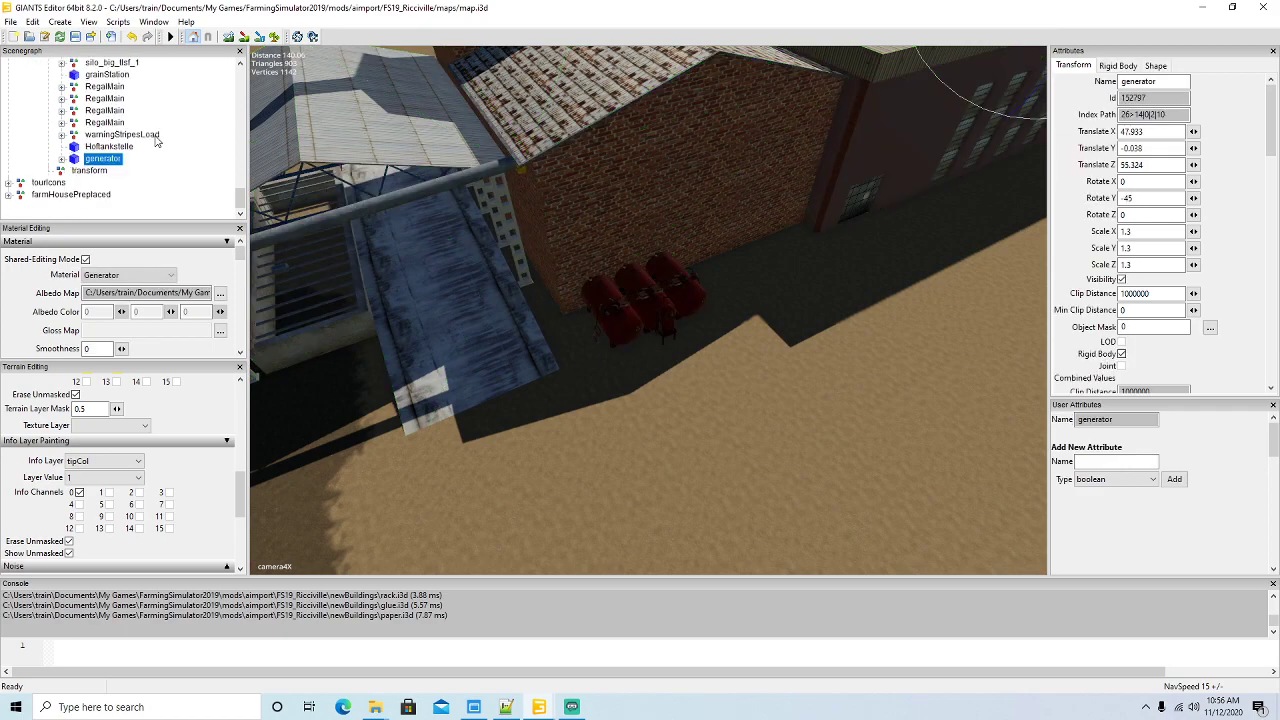
# - Place the generator along the brick wall beside the red tanks, at about X 7.7, Z -47.3, with Rotate Y set to 90
pyautogui.scroll(-3, 546, 323)
pyautogui.keyDown('alt'); pyautogui.moveTo(548, 325); pyautogui.dragTo(580, 258); pyautogui.keyUp('alt')
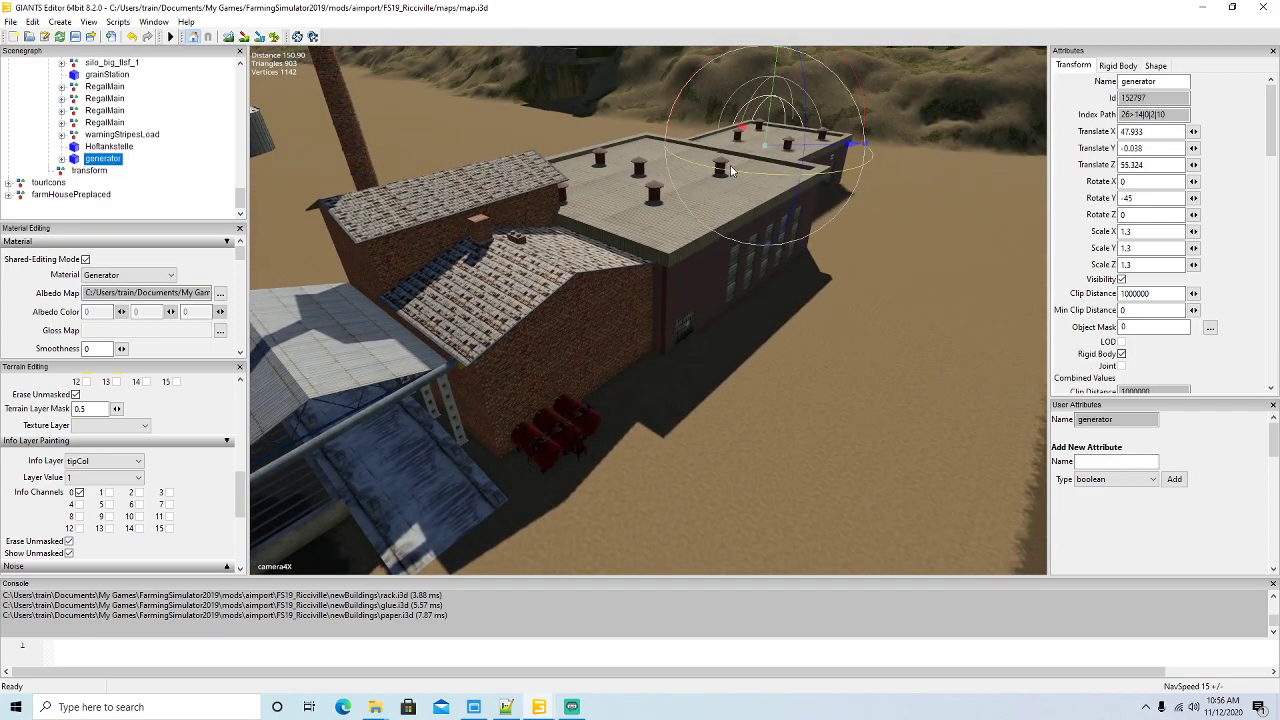
pyautogui.moveTo(751, 136); pyautogui.dragTo(933, 405)
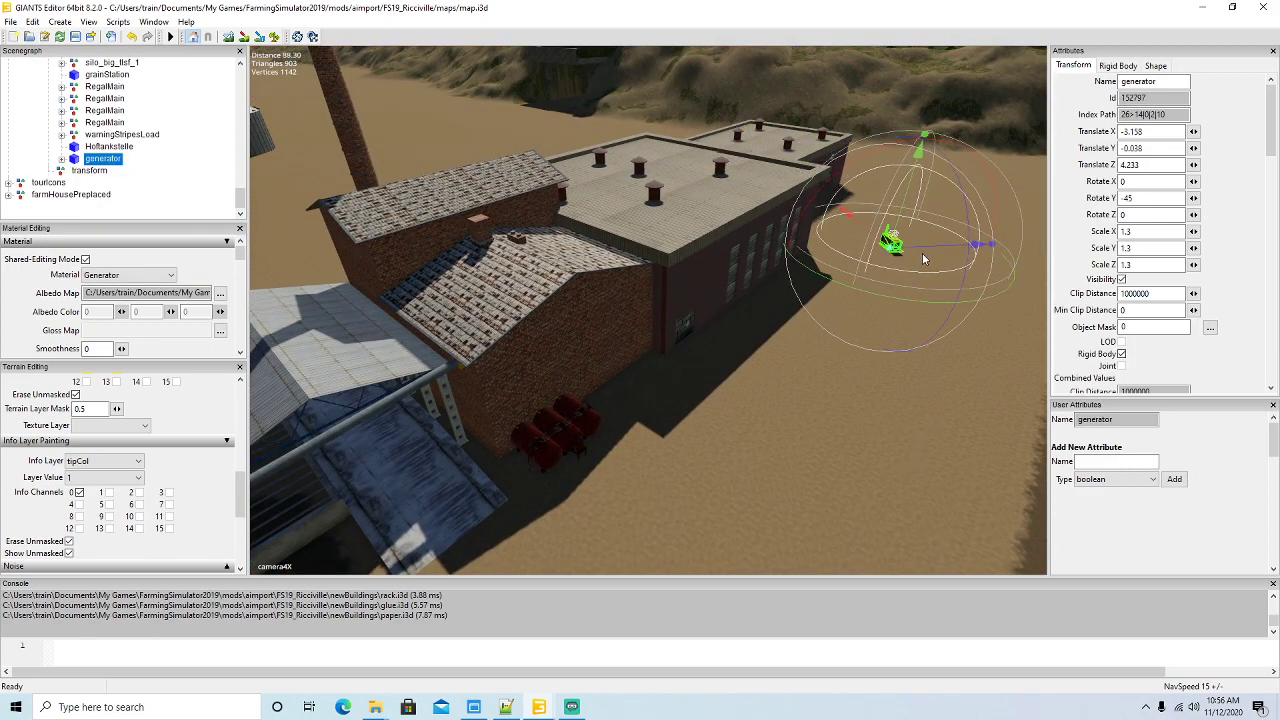
pyautogui.moveTo(927, 244); pyautogui.dragTo(704, 540)
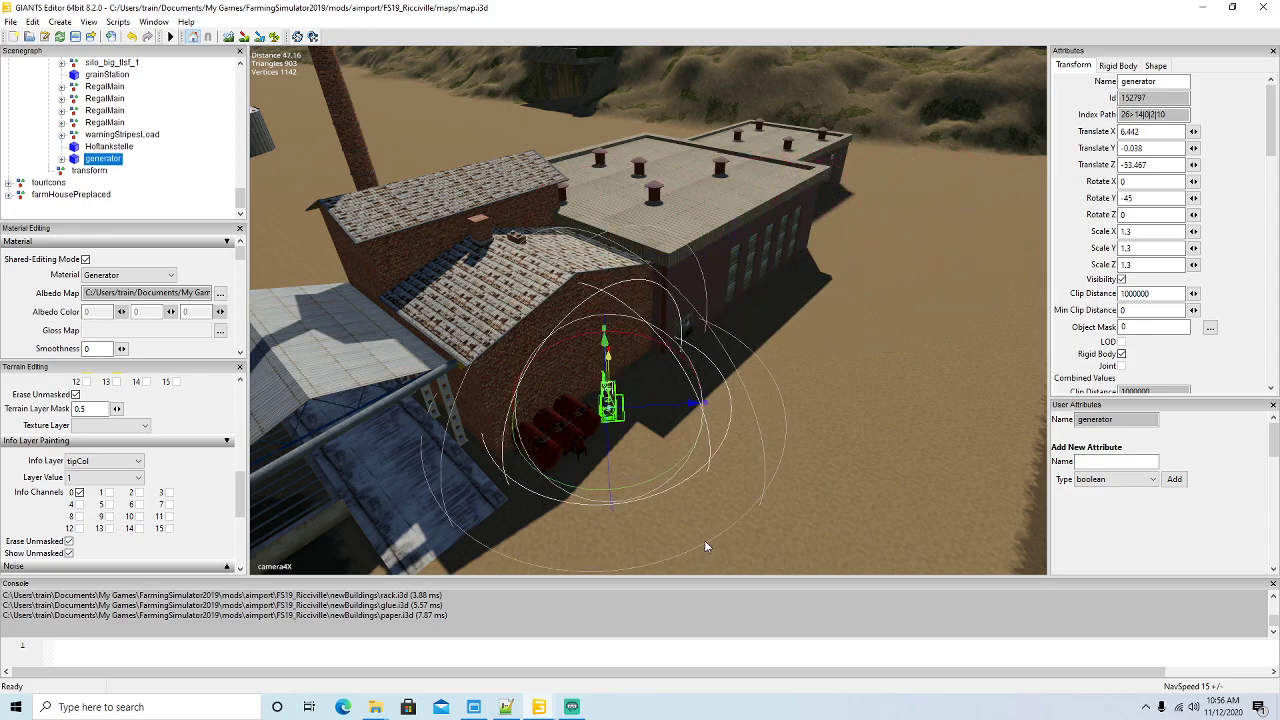
pyautogui.scroll(5, 744, 531)
pyautogui.scroll(3, 615, 423)
pyautogui.moveTo(617, 425); pyautogui.dragTo(657, 270)
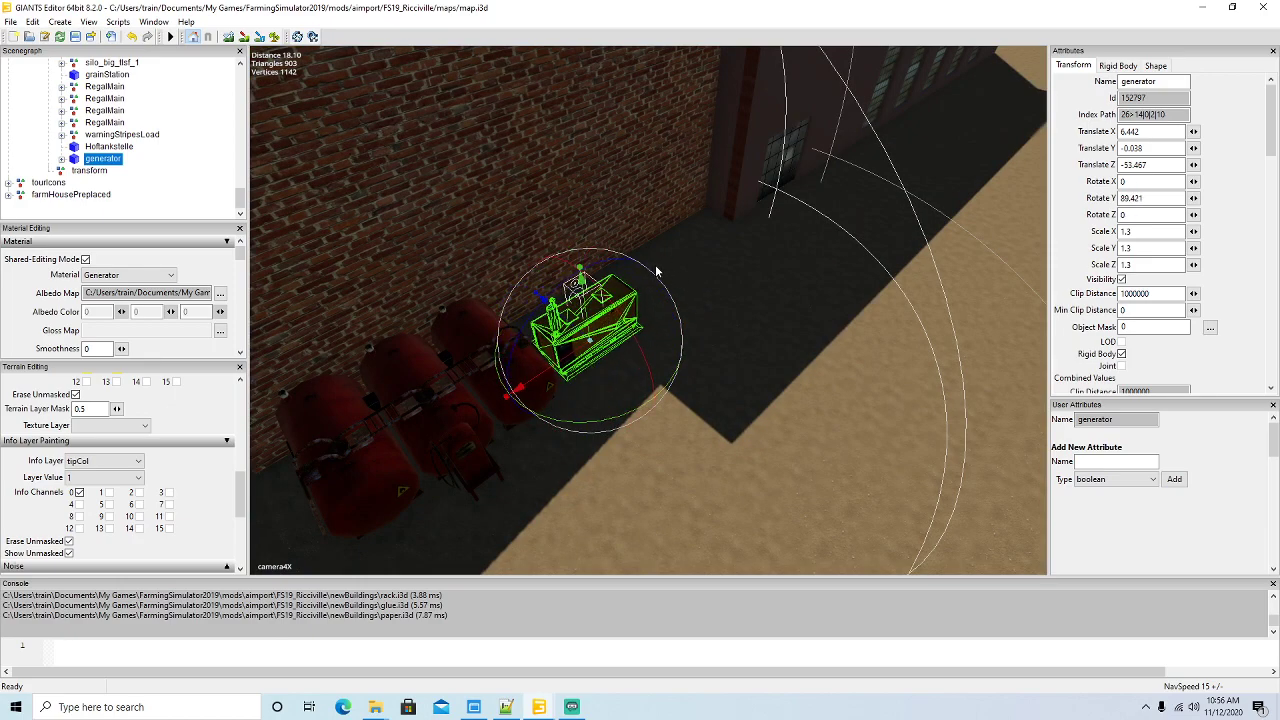
pyautogui.write('90')
pyautogui.moveTo(567, 368); pyautogui.dragTo(592, 284)
# - Check the open area around the unloading ramp and import waterpit.i3d from the newBuildings folder
pyautogui.scroll(-5, 689, 314)
pyautogui.scroll(4, 598, 324)
pyautogui.scroll(5, 592, 284)
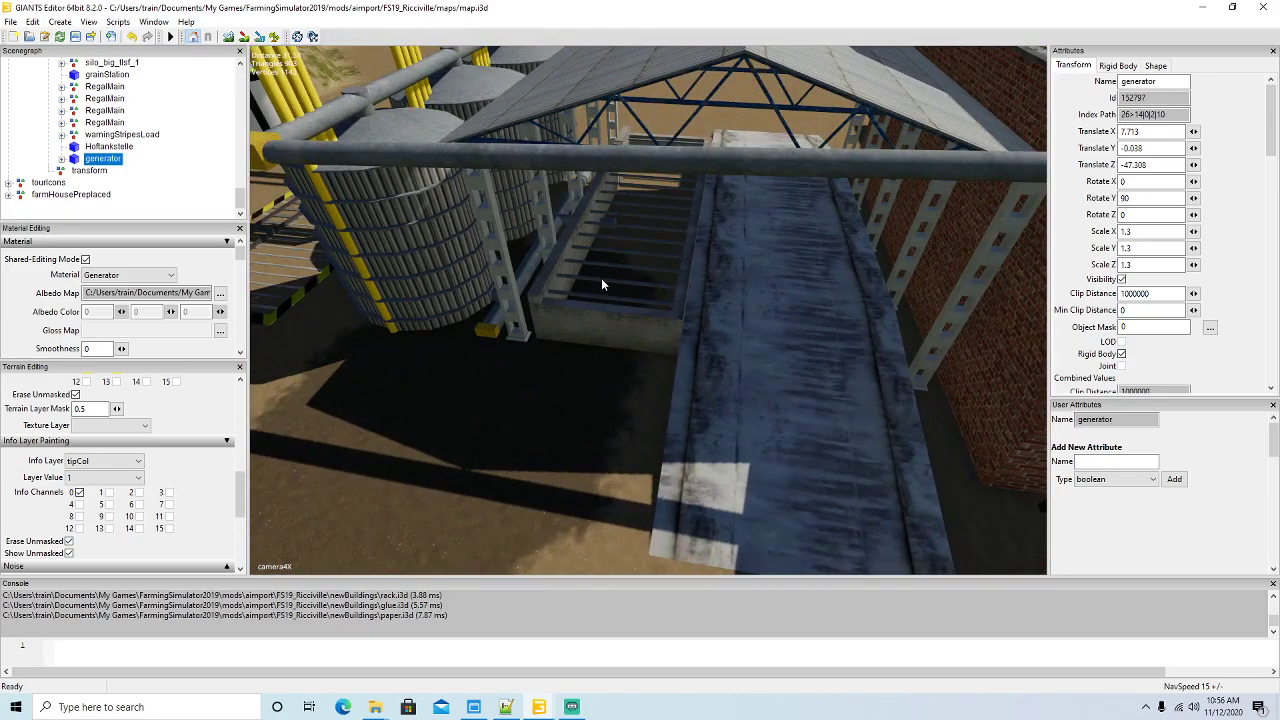
pyautogui.scroll(-4, 601, 285)
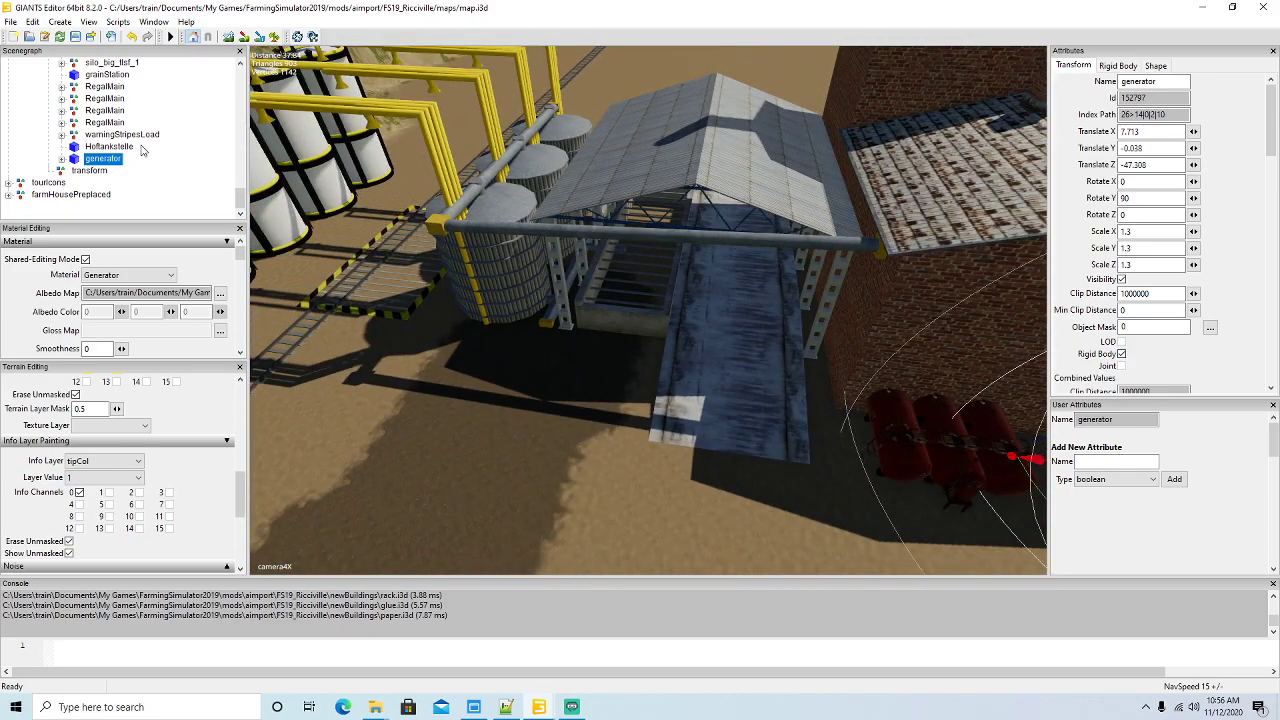
pyautogui.click(10, 22)
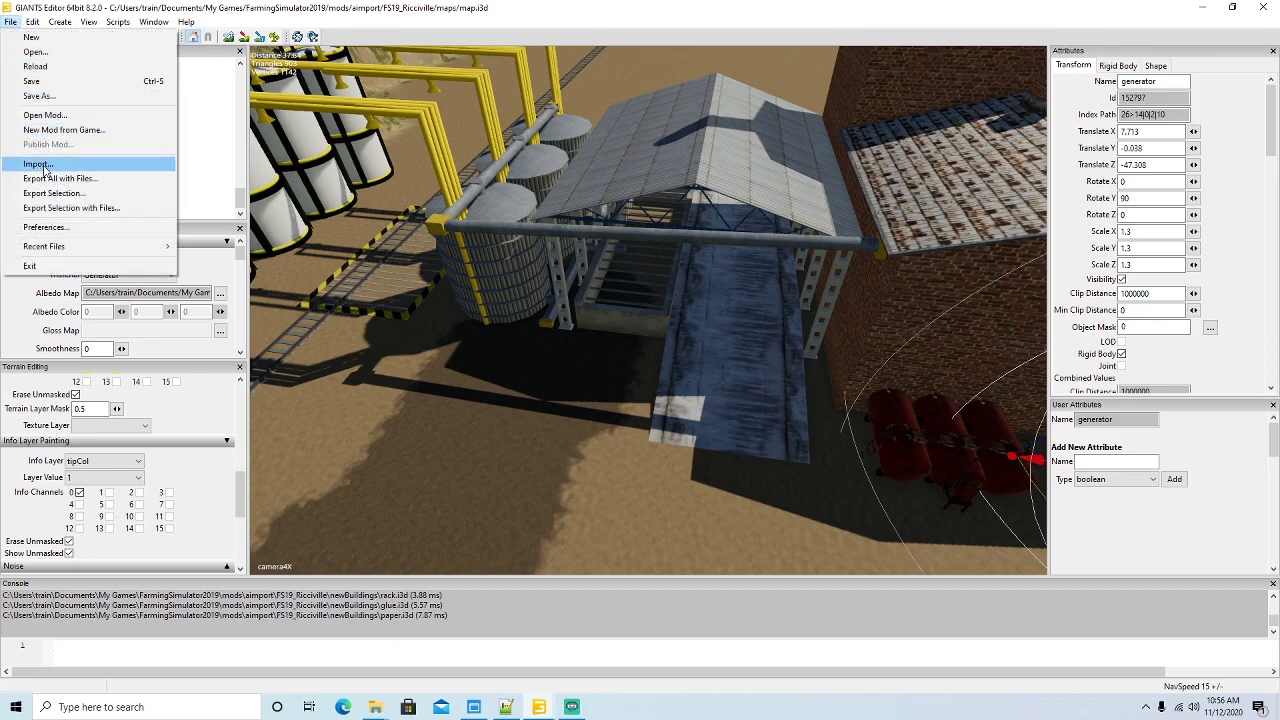
pyautogui.click(45, 165)
pyautogui.scroll(-1, 445, 285)
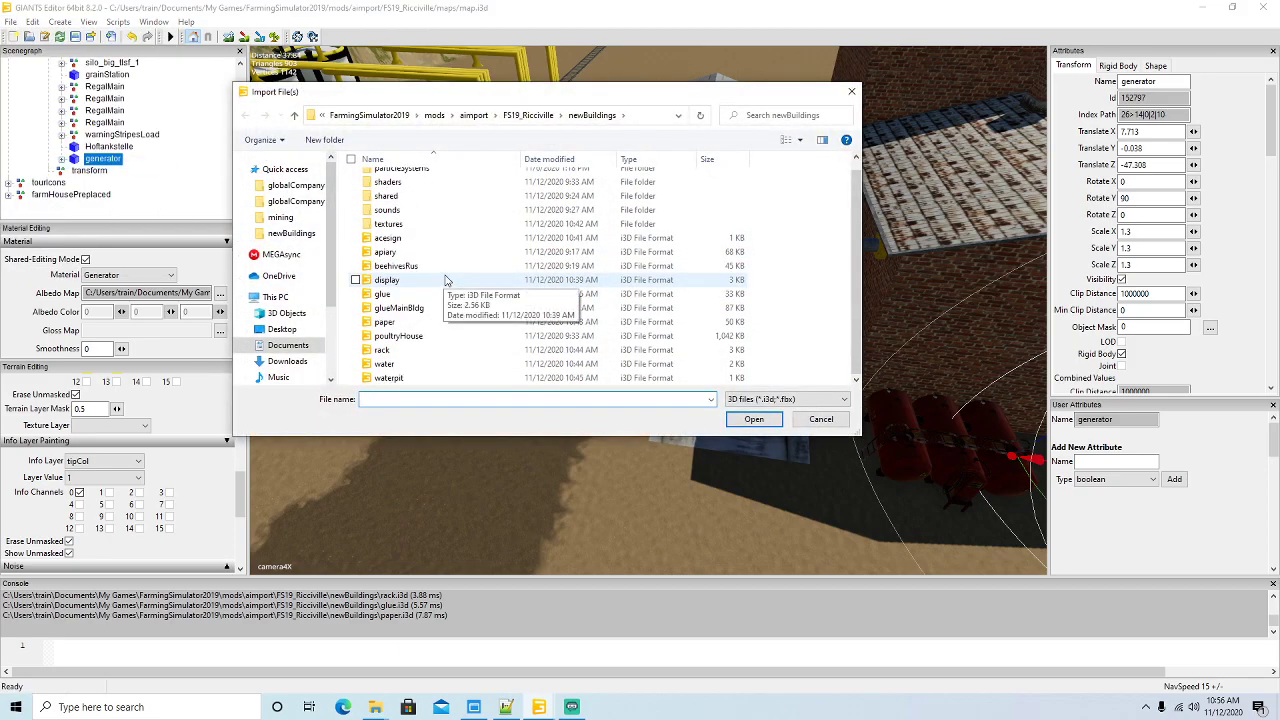
pyautogui.click(404, 378)
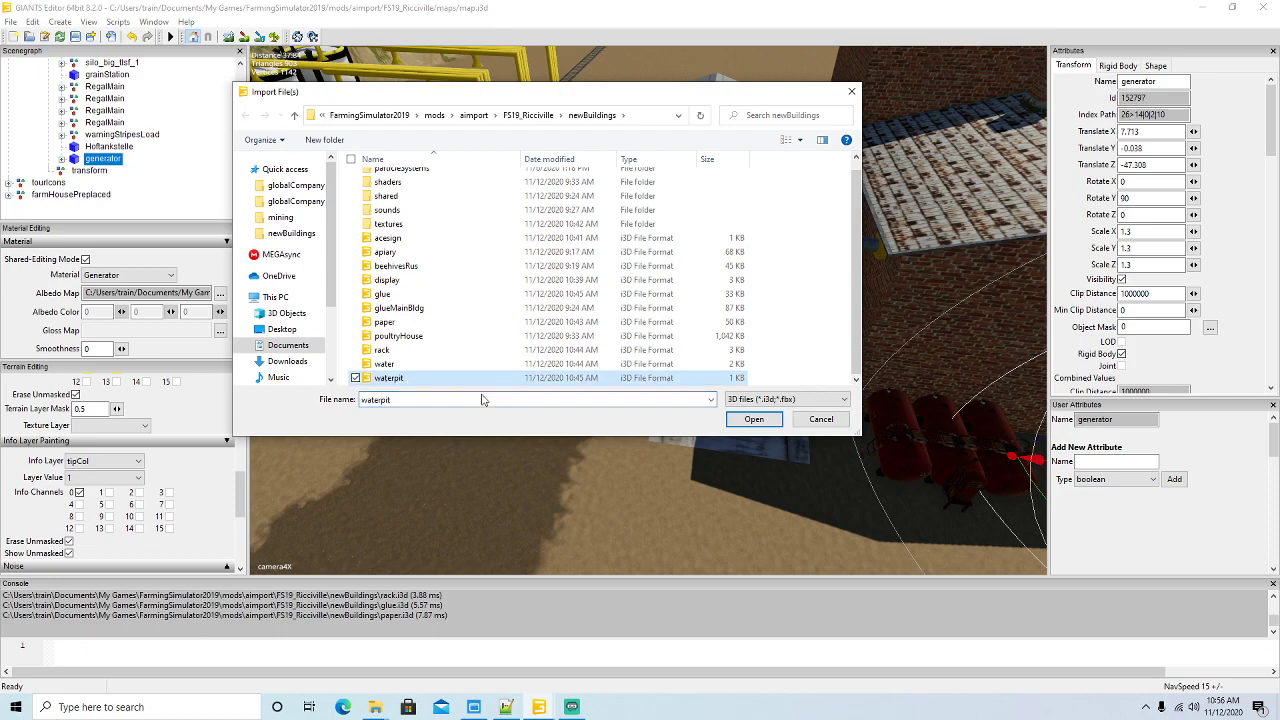
pyautogui.click(752, 420)
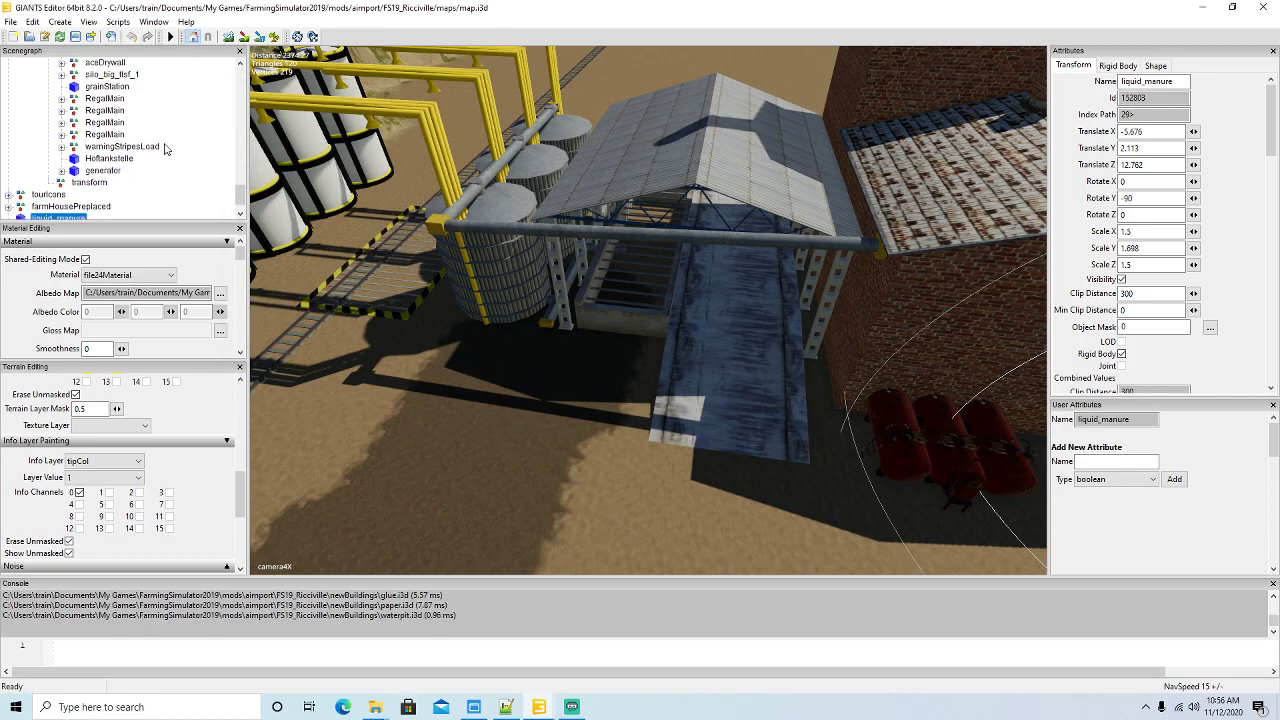
# - Move the imported liquid_manure pit into the main group of aceDrywall
pyautogui.scroll(1, 151, 132)
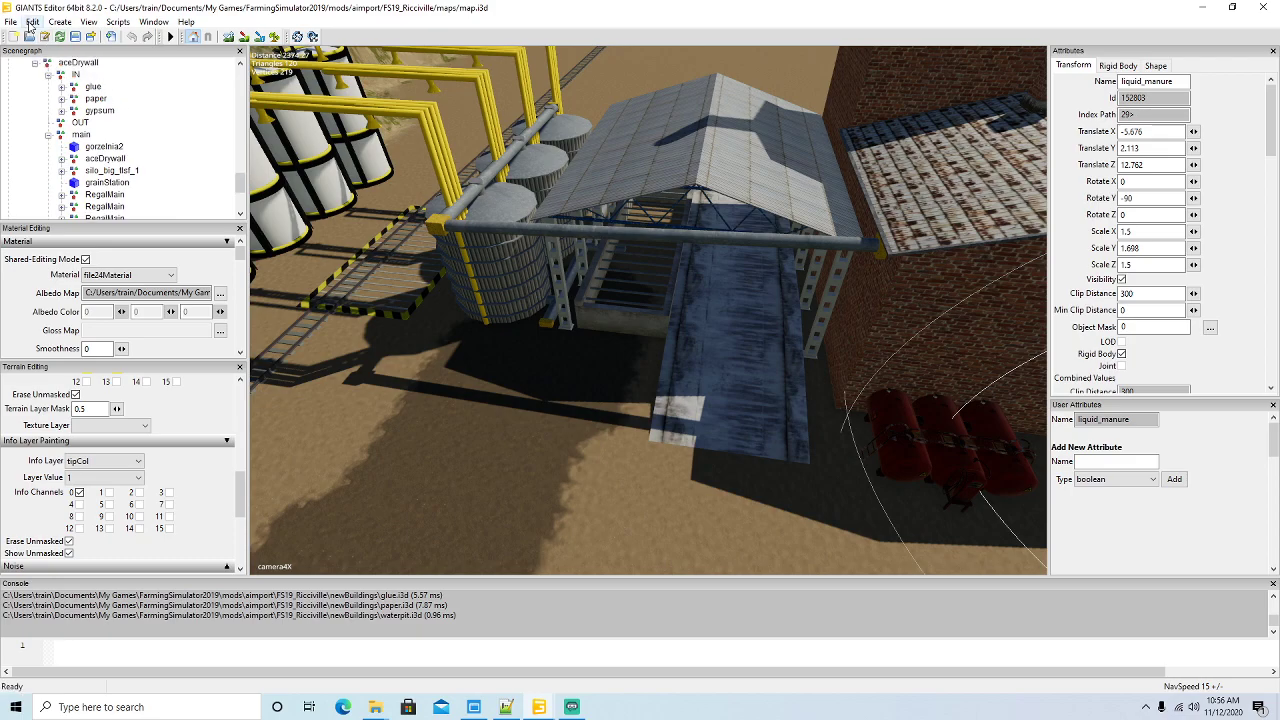
pyautogui.click(32, 22)
pyautogui.click(52, 104)
pyautogui.click(58, 140)
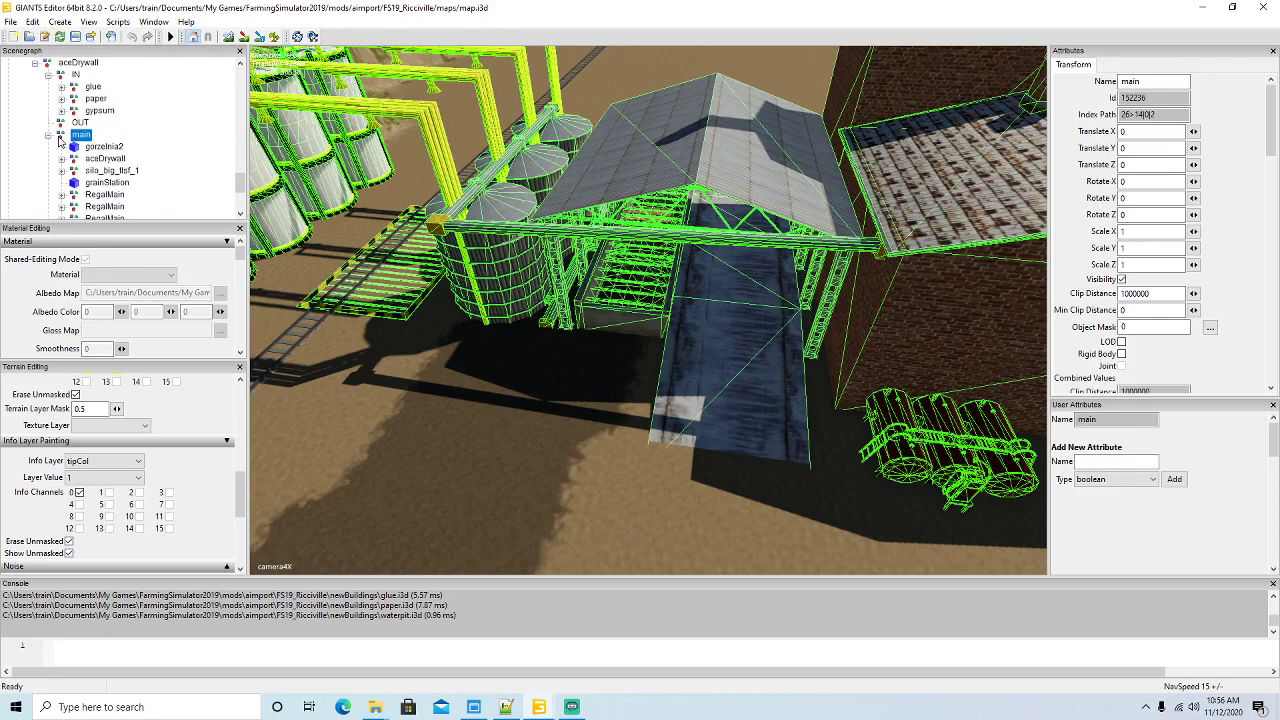
pyautogui.click(33, 22)
pyautogui.click(61, 134)
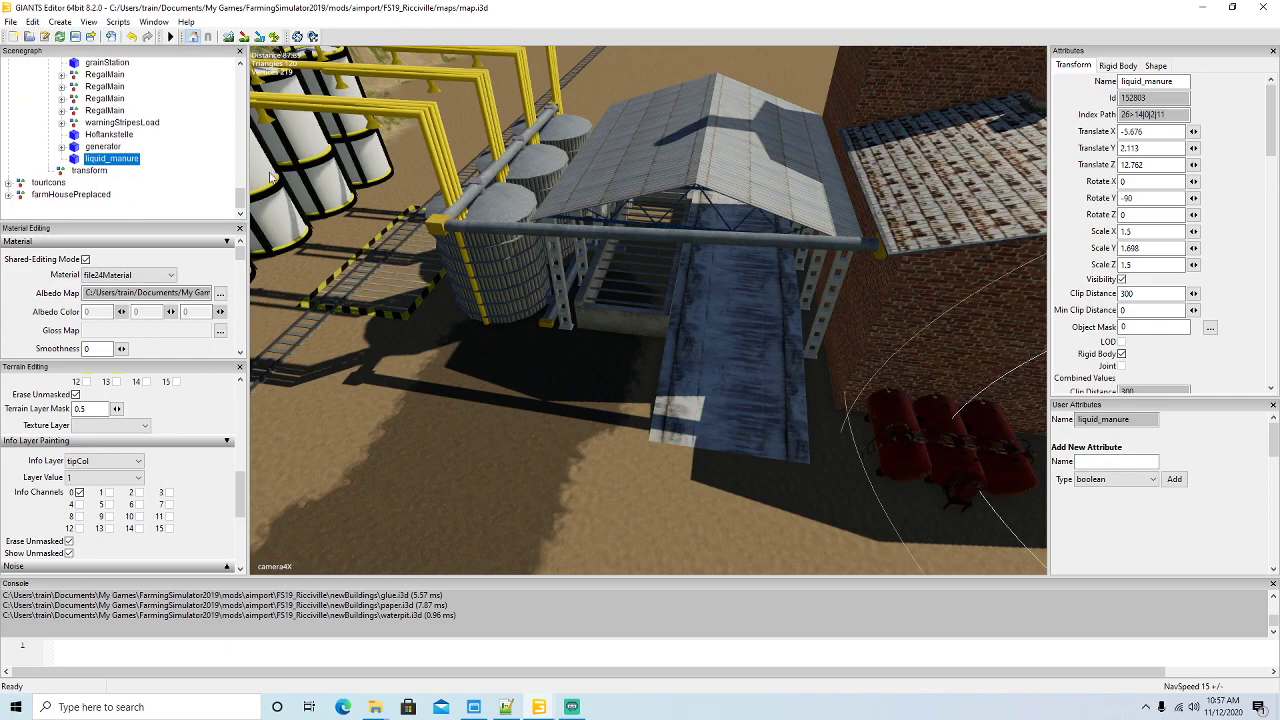
# - Move the liquid_manure pit from the open ground to beneath the canopy beside the ramp, at about X 22.1, Z -79.5
pyautogui.scroll(-5, 589, 306)
pyautogui.keyDown('alt'); pyautogui.moveTo(589, 306); pyautogui.dragTo(715, 284); pyautogui.keyUp('alt')
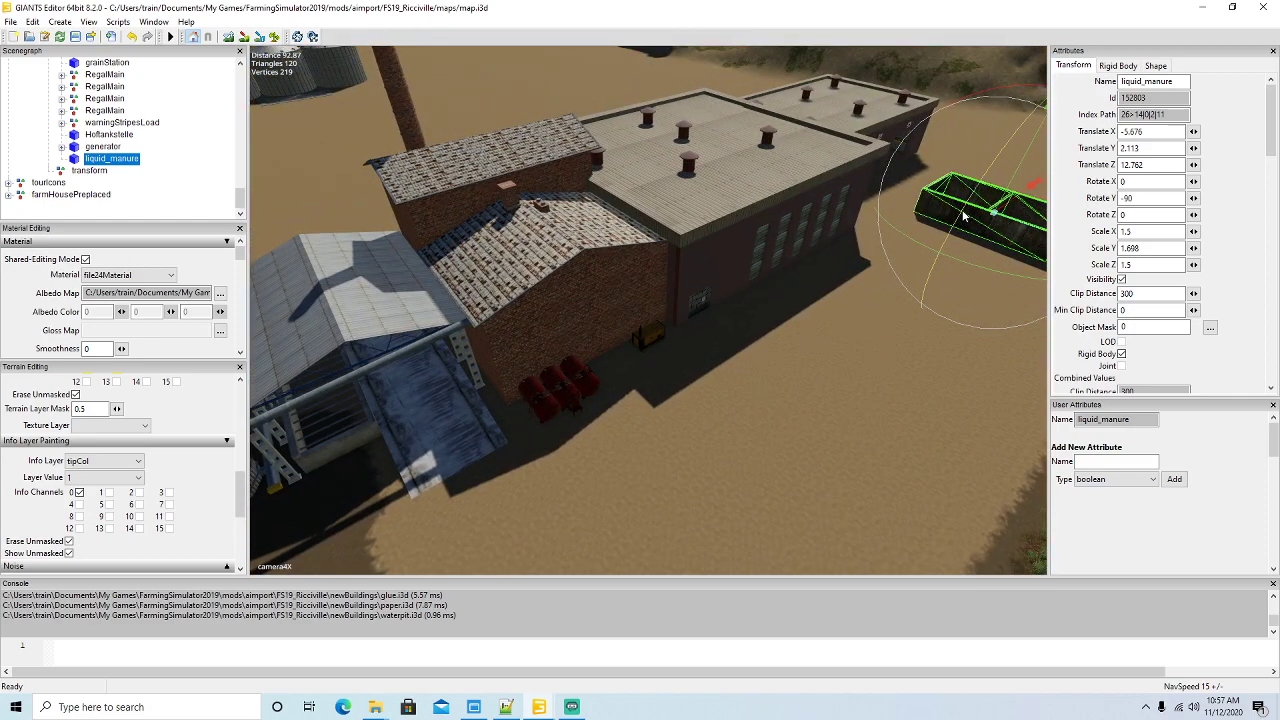
pyautogui.moveTo(1012, 208); pyautogui.dragTo(630, 478)
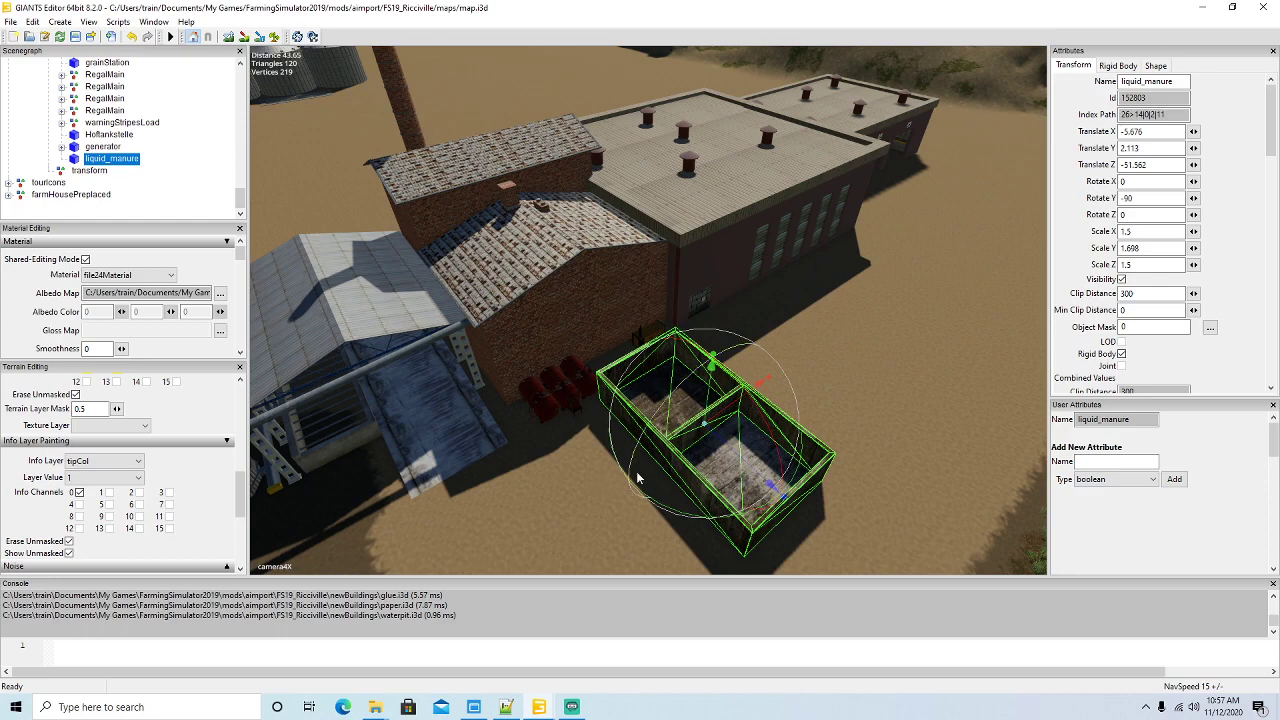
pyautogui.moveTo(730, 453); pyautogui.dragTo(457, 308)
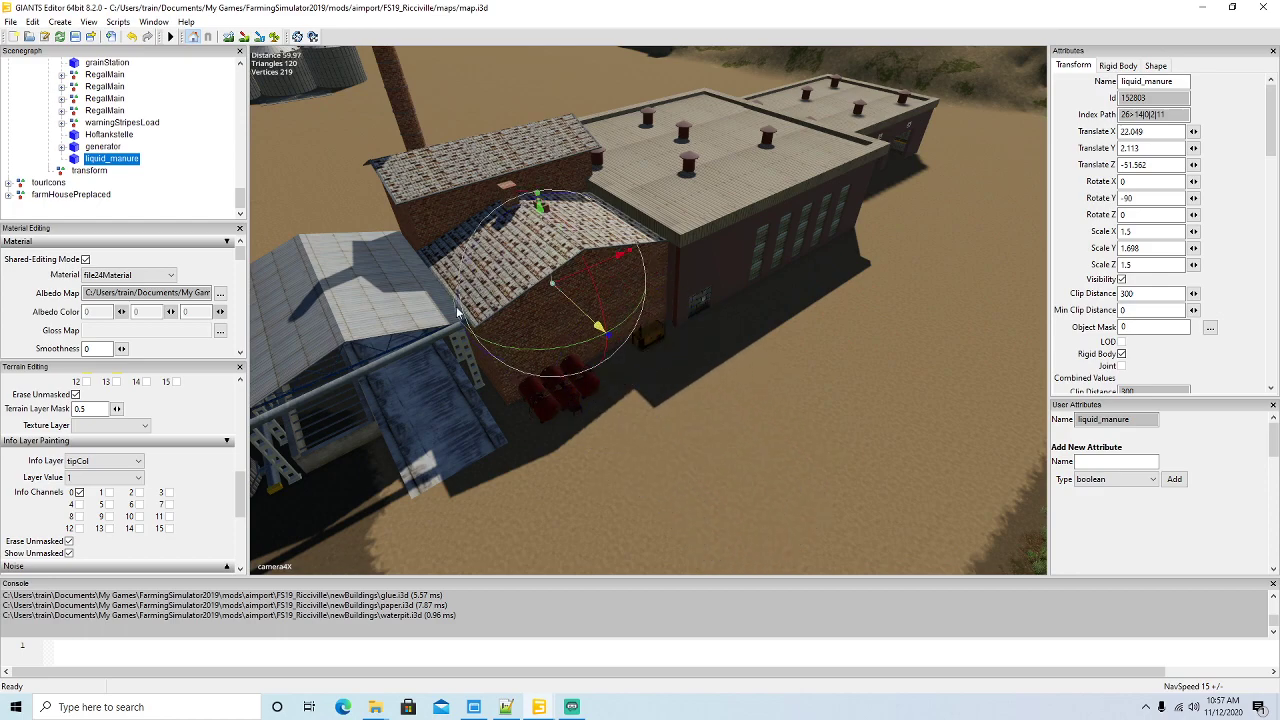
pyautogui.keyDown('alt'); pyautogui.moveTo(554, 342); pyautogui.dragTo(651, 377); pyautogui.keyUp('alt')
pyautogui.moveTo(705, 260); pyautogui.dragTo(467, 364)
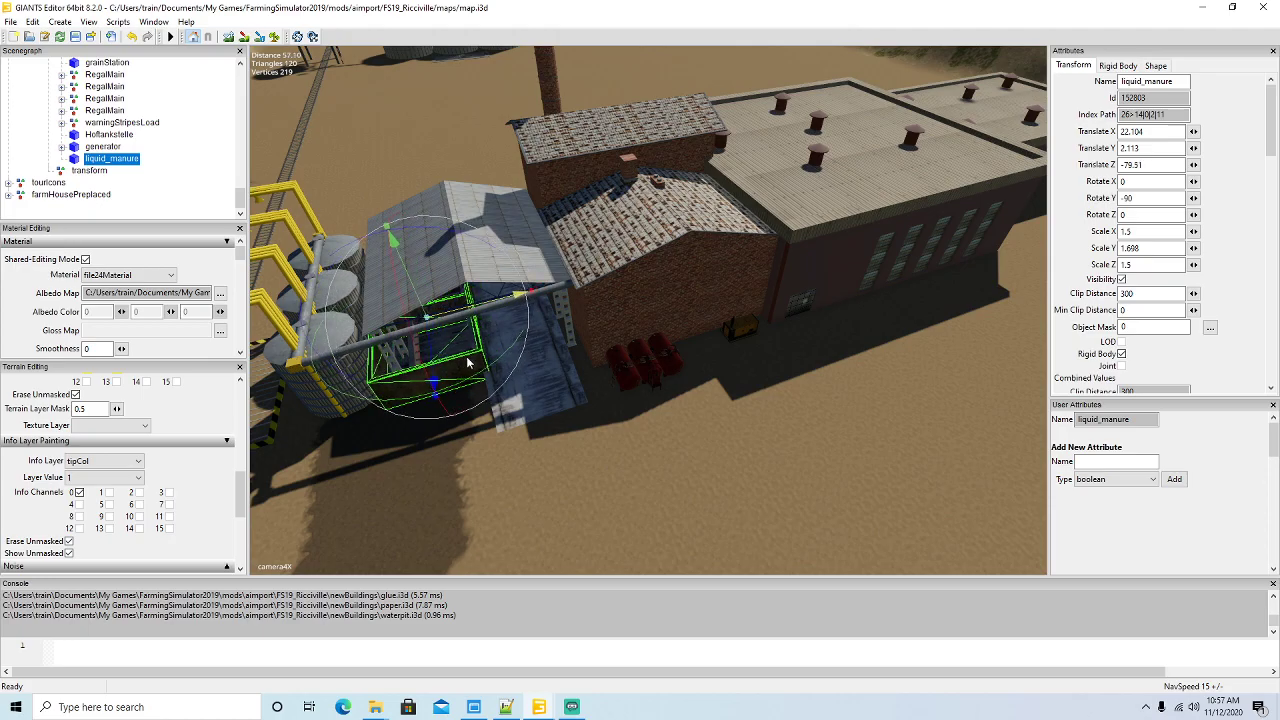
# - Check the pit's fit under the canopy and shift it sideways onto the blue ramp, at about Z -70.85
pyautogui.keyDown('alt'); pyautogui.moveTo(560, 415); pyautogui.dragTo(455, 368); pyautogui.keyUp('alt')
pyautogui.scroll(4, 536, 418)
pyautogui.scroll(6, 455, 368)
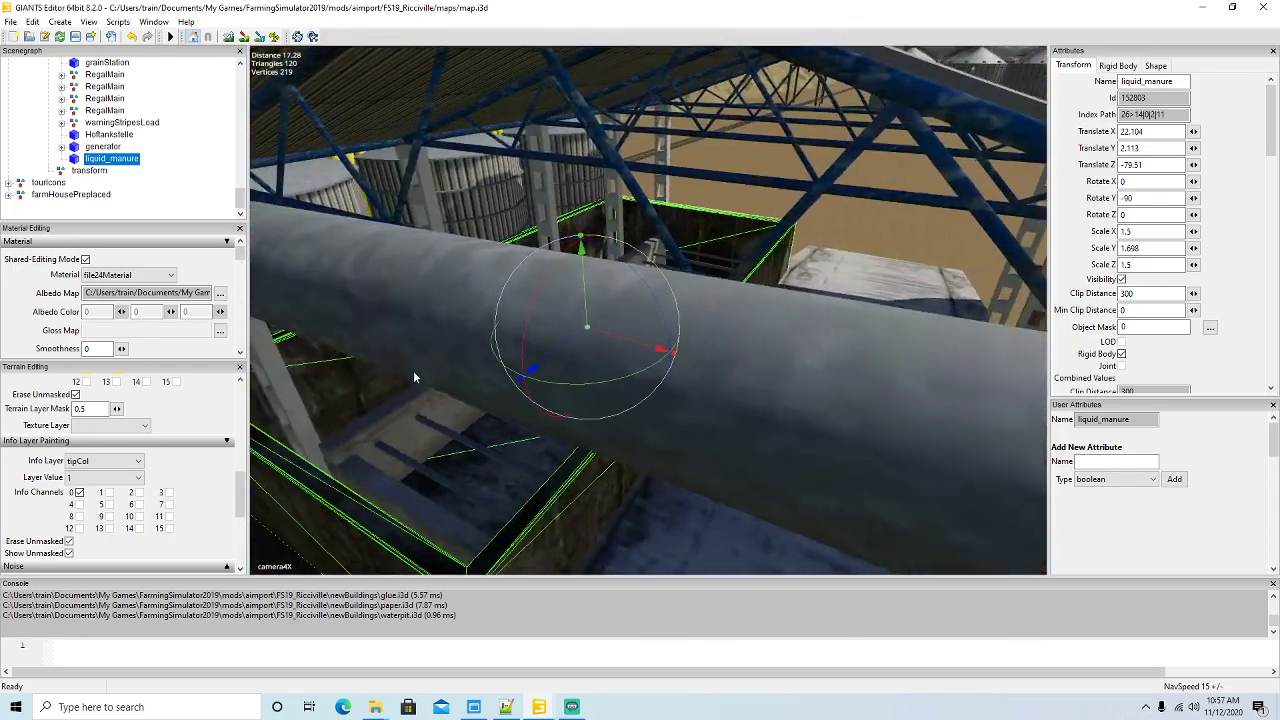
pyautogui.scroll(-5, 462, 387)
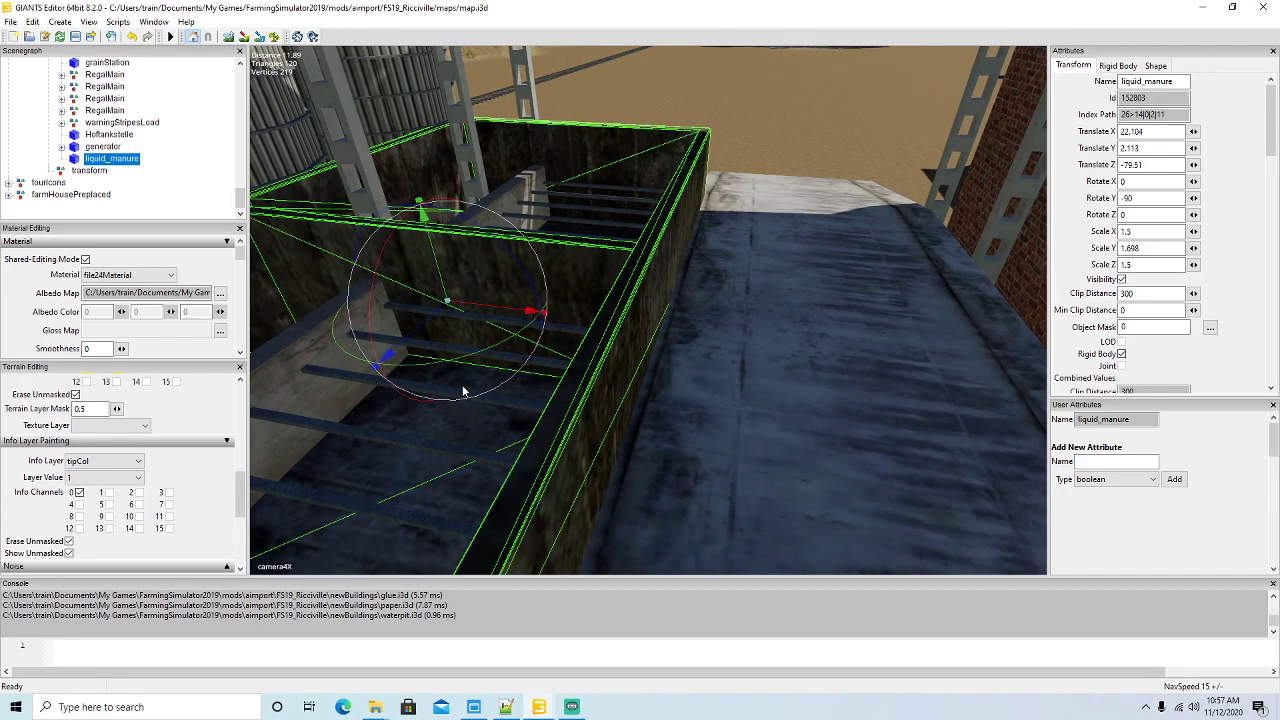
pyautogui.keyDown('alt'); pyautogui.moveTo(462, 387); pyautogui.dragTo(519, 394); pyautogui.keyUp('alt')
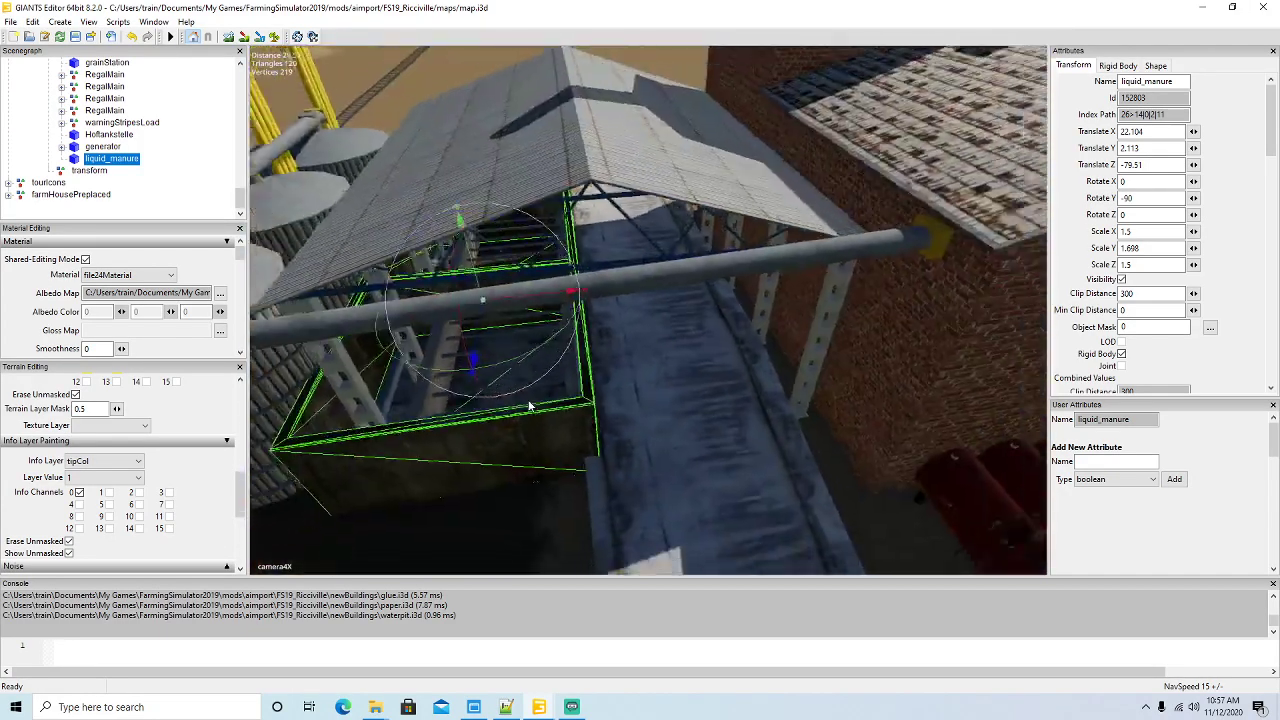
pyautogui.moveTo(660, 296); pyautogui.dragTo(819, 344)
pyautogui.scroll(4, 698, 337)
pyautogui.scroll(-5, 822, 360)
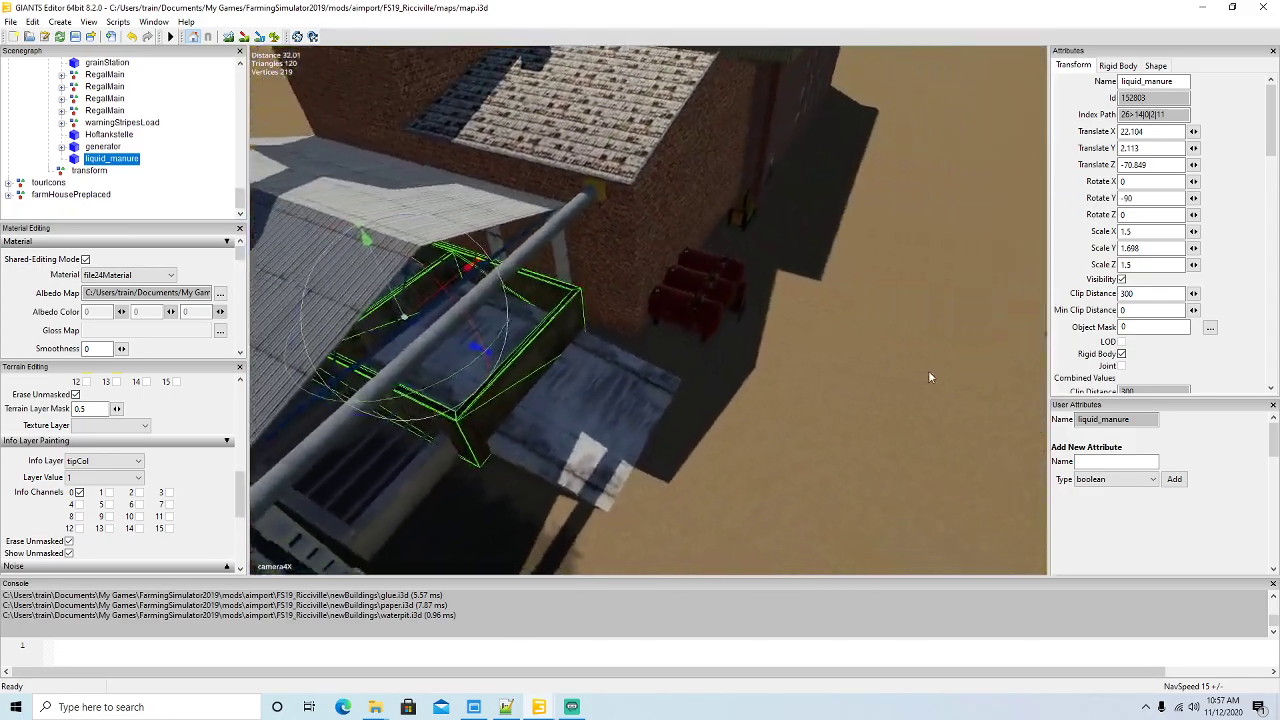
pyautogui.scroll(4, 930, 377)
pyautogui.scroll(-1, 768, 366)
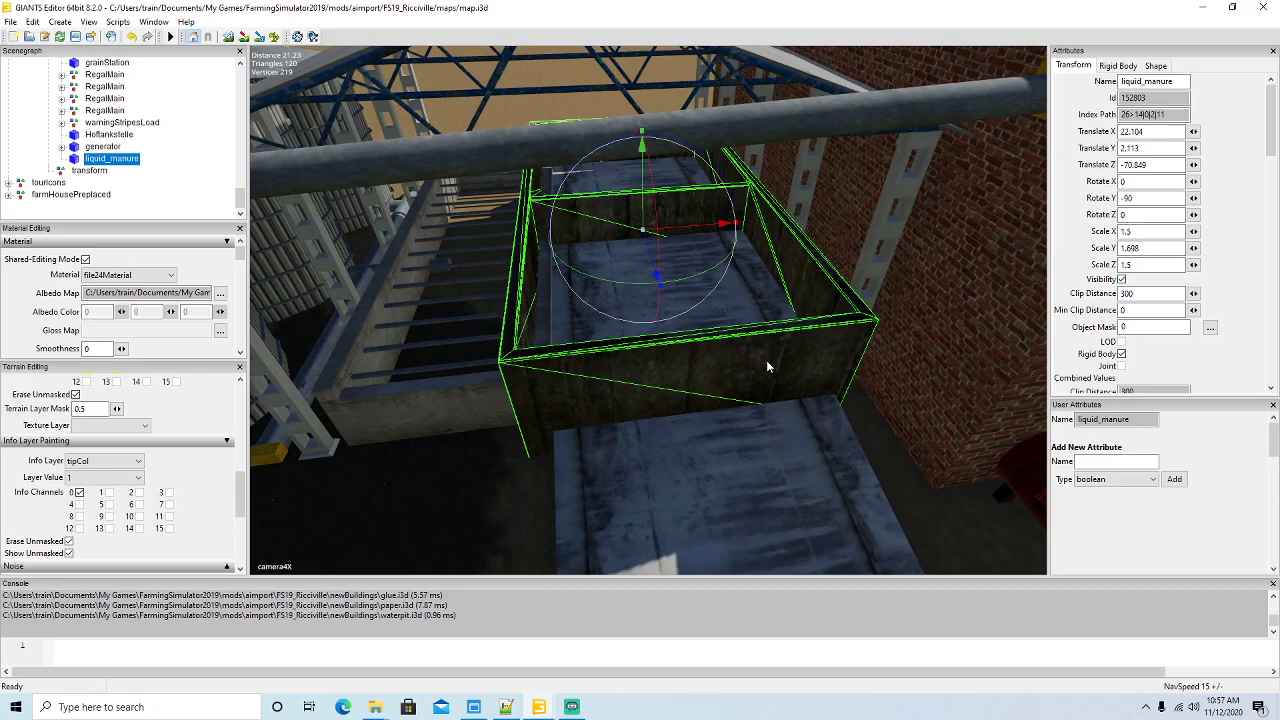
# - Fine-tune the pit on the ramp by raising it to about Y 2.28 and nudging it to about Z -70.9
pyautogui.scroll(3, 915, 325)
pyautogui.scroll(1, 819, 344)
pyautogui.moveTo(558, 305)
pyautogui.mouseDown()
pyautogui.moveTo(574, 331)
pyautogui.moveTo(570, 312)
pyautogui.mouseUp()
pyautogui.scroll(-4, 574, 331)
pyautogui.scroll(4, 574, 331)
pyautogui.moveTo(538, 258); pyautogui.dragTo(609, 242)
pyautogui.scroll(3, 362, 226)
pyautogui.scroll(-3, 566, 294)
pyautogui.scroll(-3, 567, 288)
pyautogui.scroll(3, 655, 286)
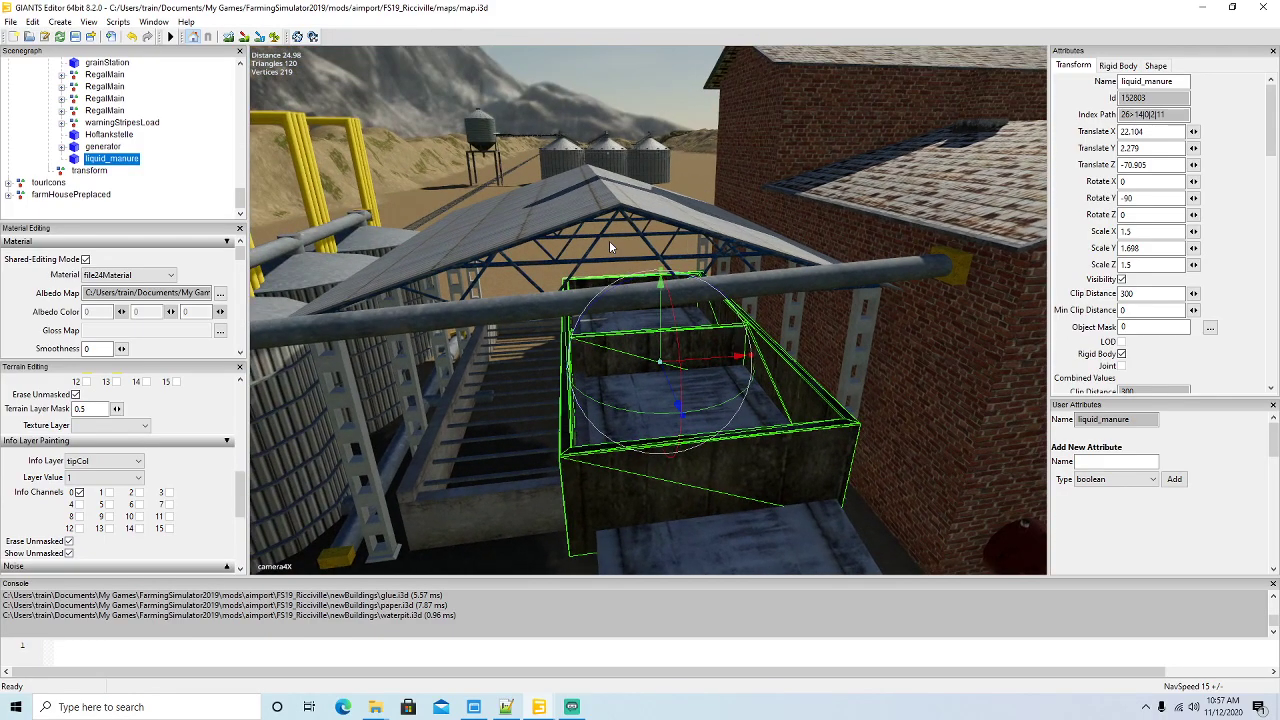
# - Import water.i3d from the newBuildings folder
pyautogui.click(12, 22)
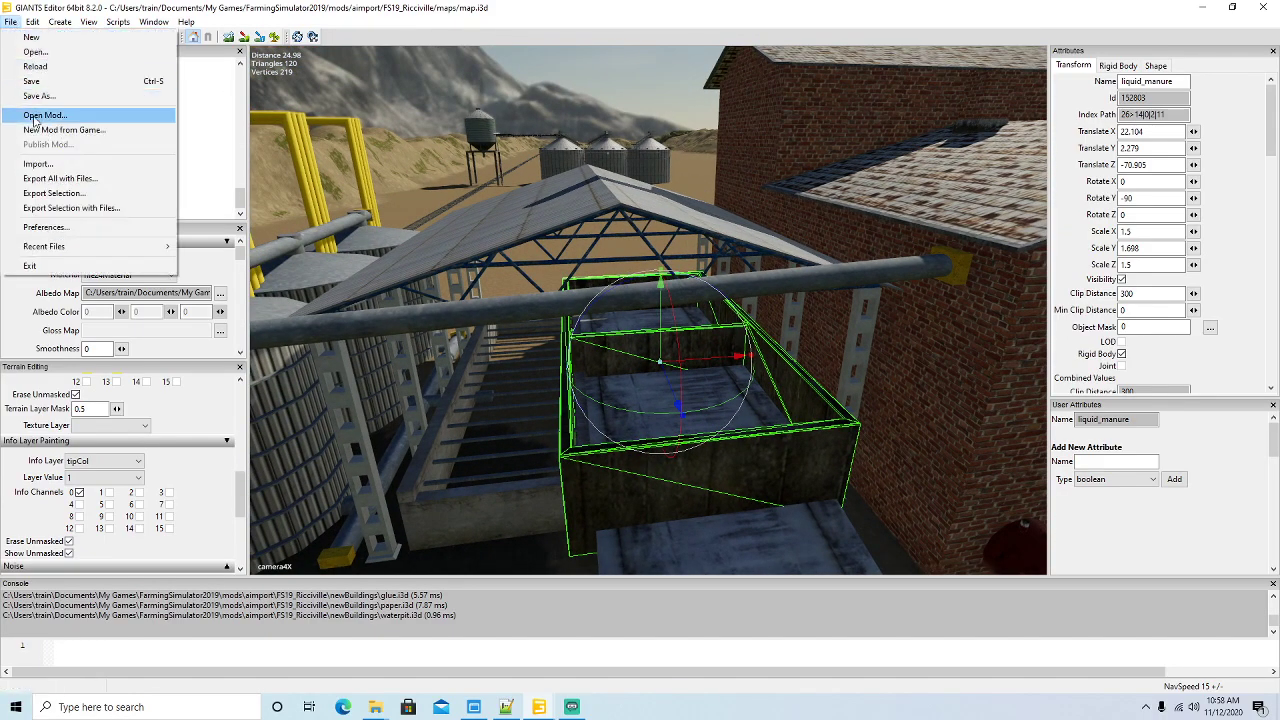
pyautogui.click(40, 165)
pyautogui.click(385, 375)
pyautogui.click(756, 420)
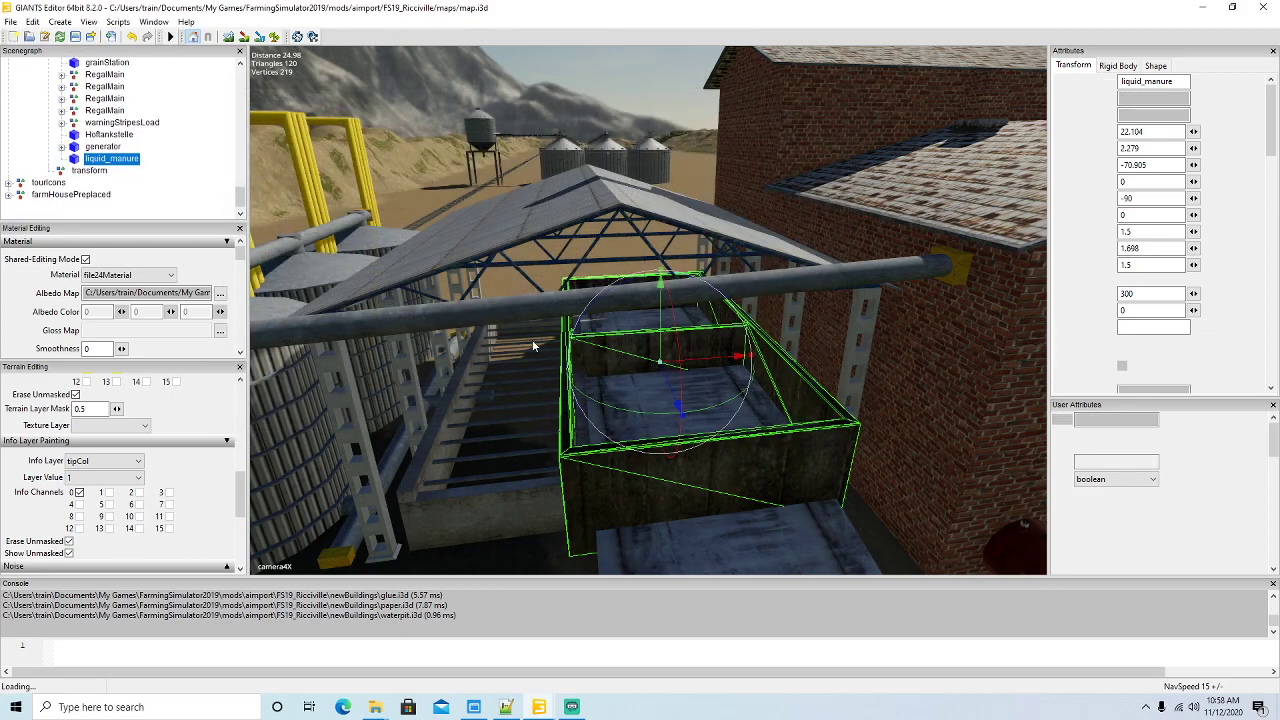
# - Move the imported water group into the IN group of aceDrywall
pyautogui.scroll(5, 157, 160)
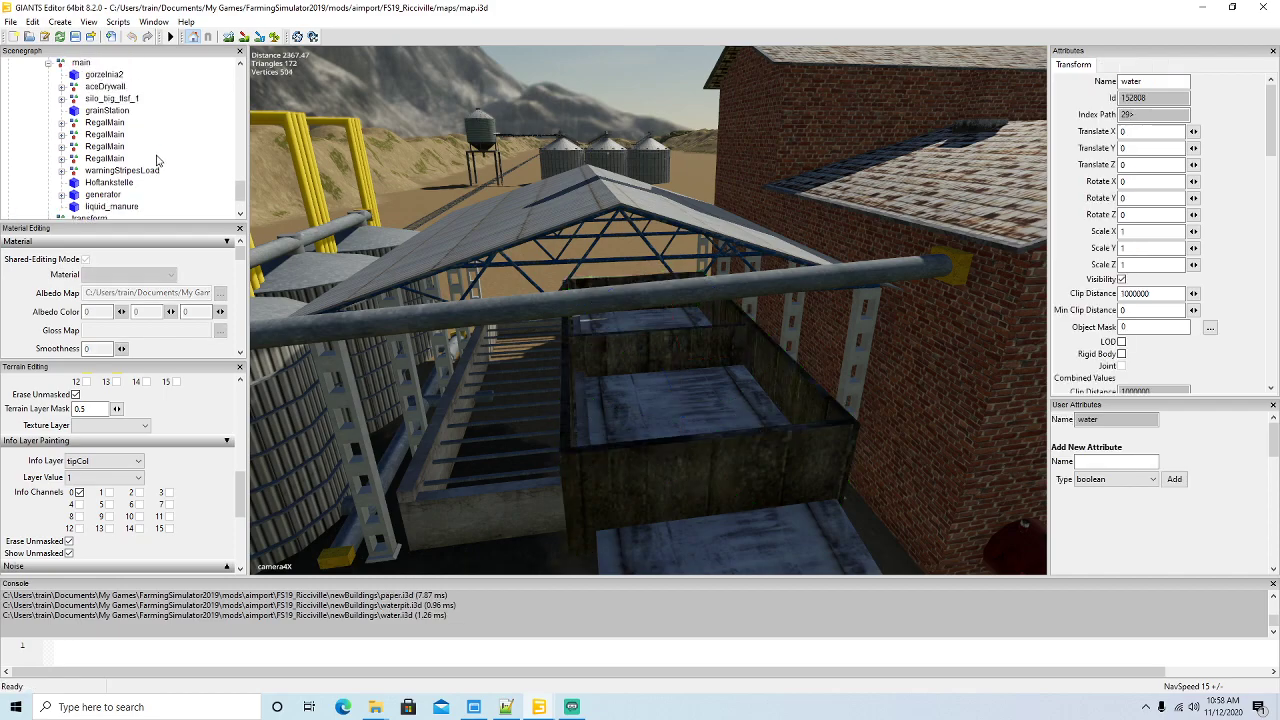
pyautogui.click(32, 24)
pyautogui.click(50, 100)
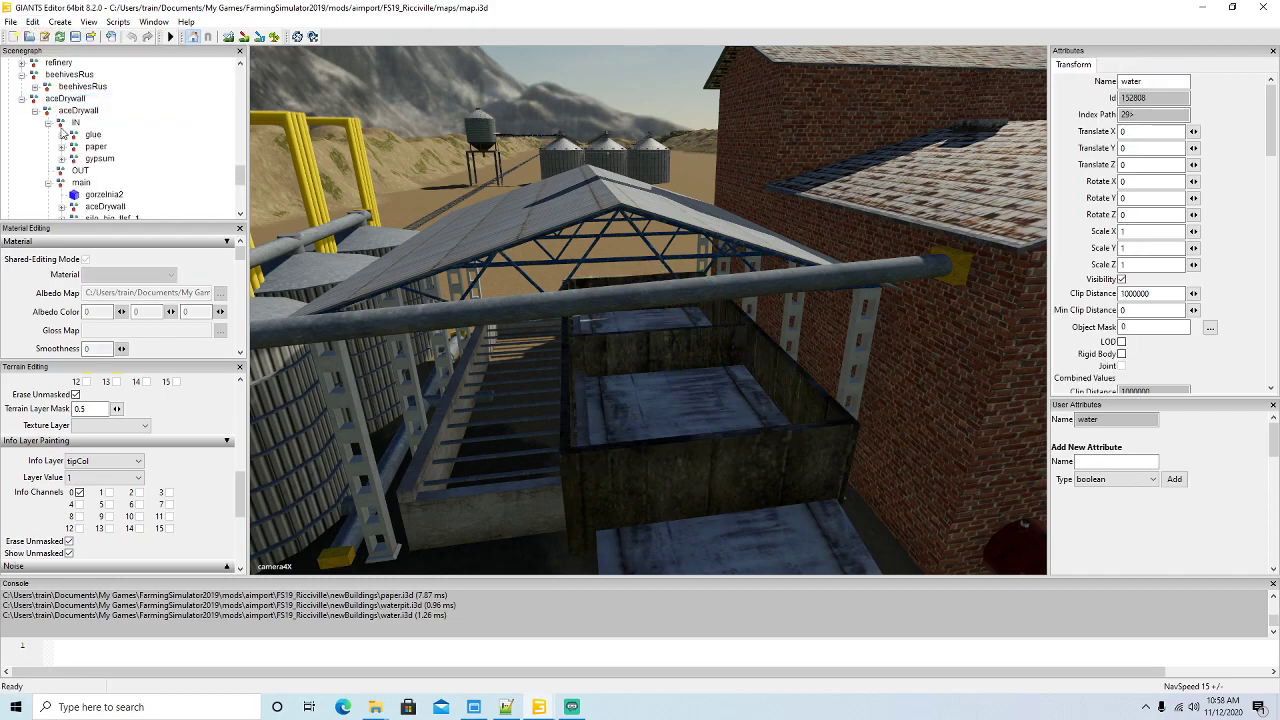
pyautogui.click(33, 22)
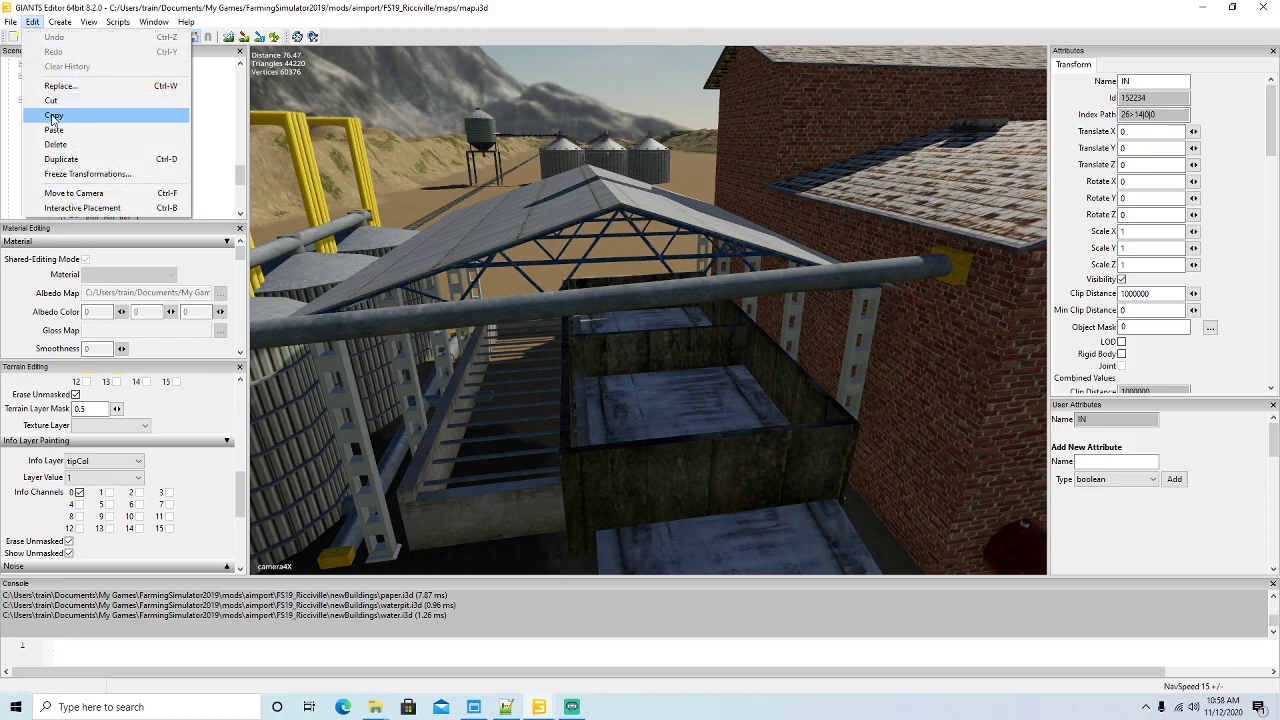
pyautogui.click(168, 130)
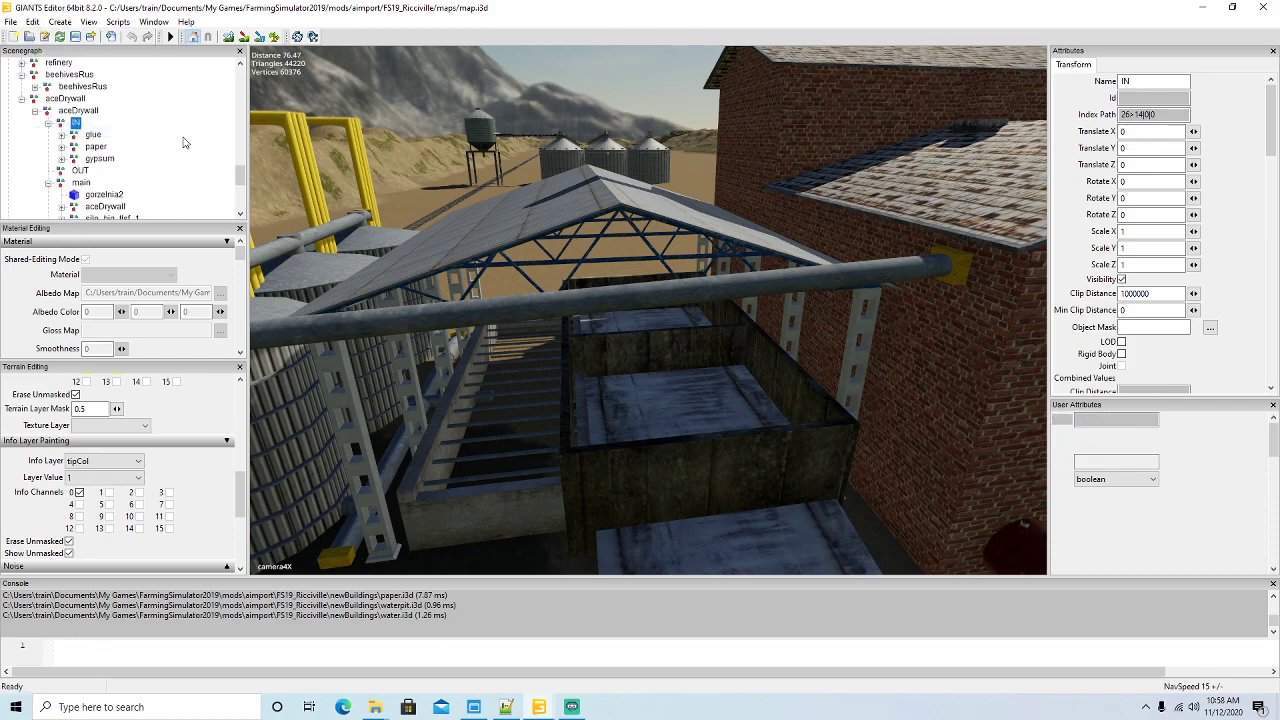
# - Move the water group to the pit under the canopy, at about X 25.2, Z -82.5, and check its planes against the pit
pyautogui.keyDown('alt'); pyautogui.moveTo(700, 330); pyautogui.dragTo(816, 397); pyautogui.keyUp('alt')
pyautogui.scroll(-5, 668, 408)
pyautogui.moveTo(819, 254); pyautogui.dragTo(278, 198)
pyautogui.scroll(3, 412, 467)
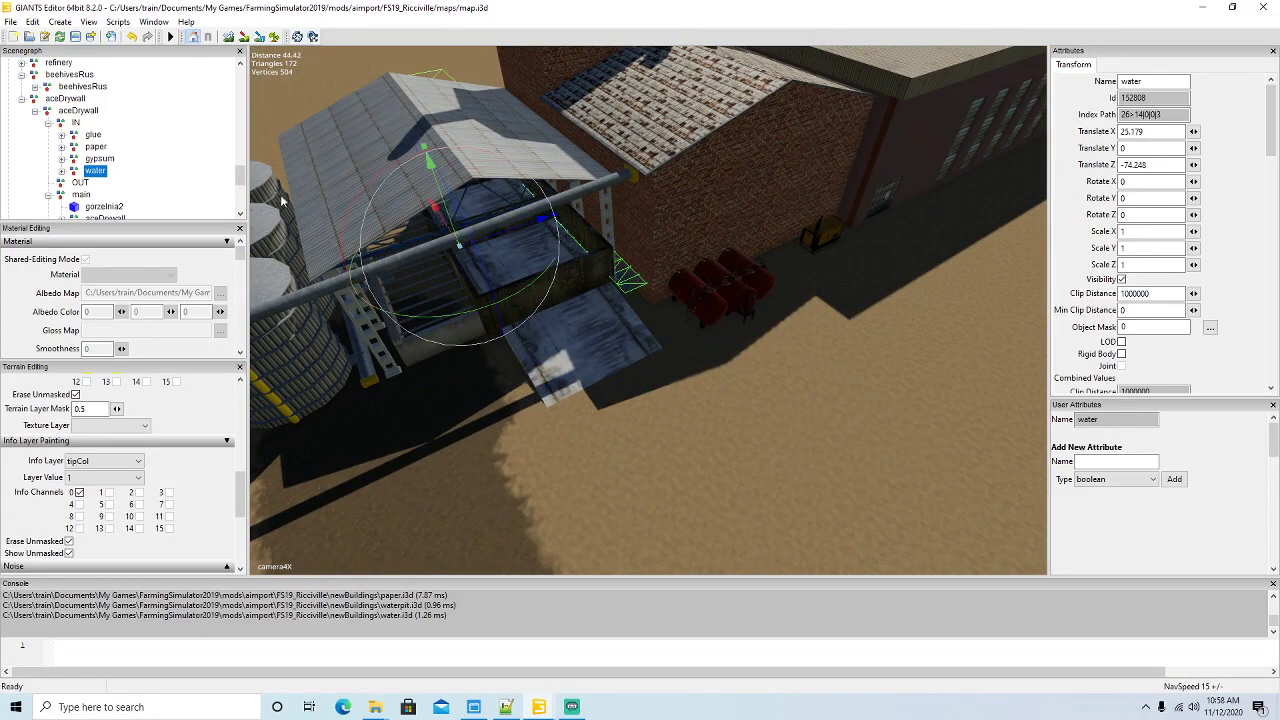
pyautogui.moveTo(484, 235); pyautogui.dragTo(395, 258)
pyautogui.keyDown('alt'); pyautogui.moveTo(528, 366); pyautogui.dragTo(514, 353); pyautogui.keyUp('alt')
pyautogui.scroll(5, 513, 352)
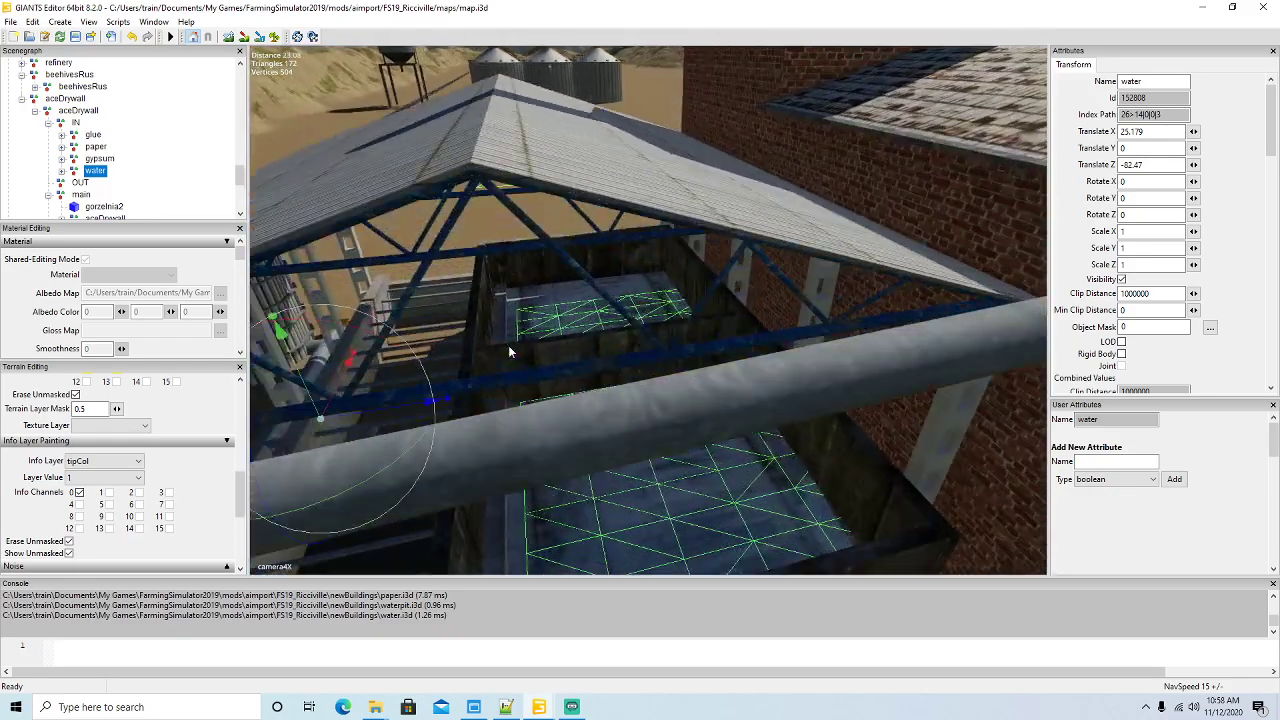
# - Reset the water group's Translate X to 0
pyautogui.scroll(-10, 479, 365)
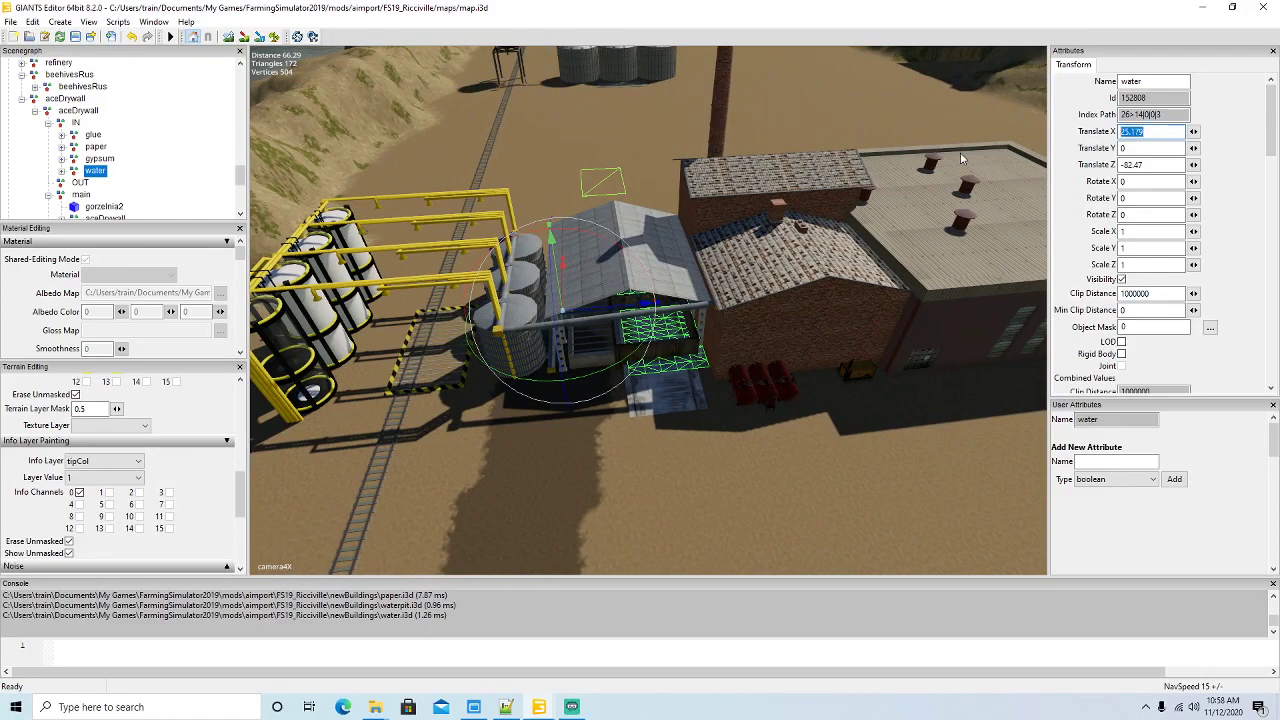
pyautogui.write('0')
pyautogui.press('Return')
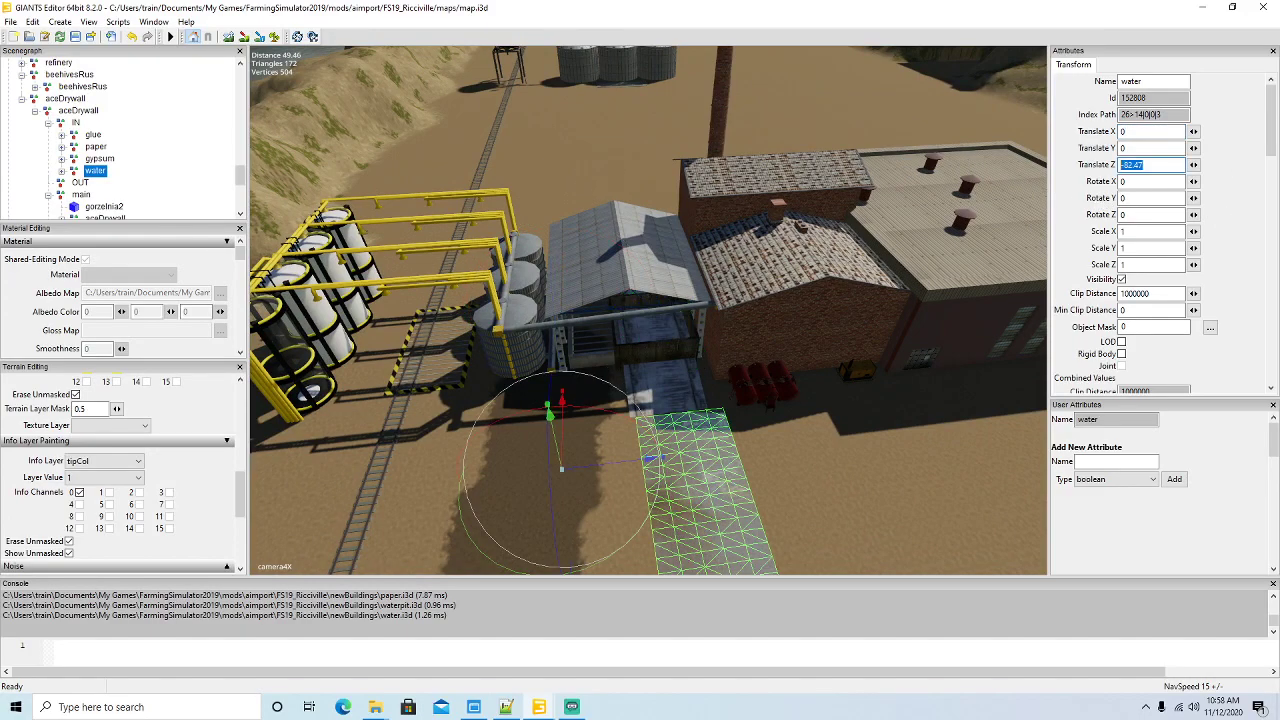
# - Set the water group's Translate Z to 0
pyautogui.write('0')
pyautogui.press('Return')
# - Move the water group's plane5 into the pit under the metal-roofed shed, to about X 25.03, Y 3.87, Z -69.56
pyautogui.click(92, 194)
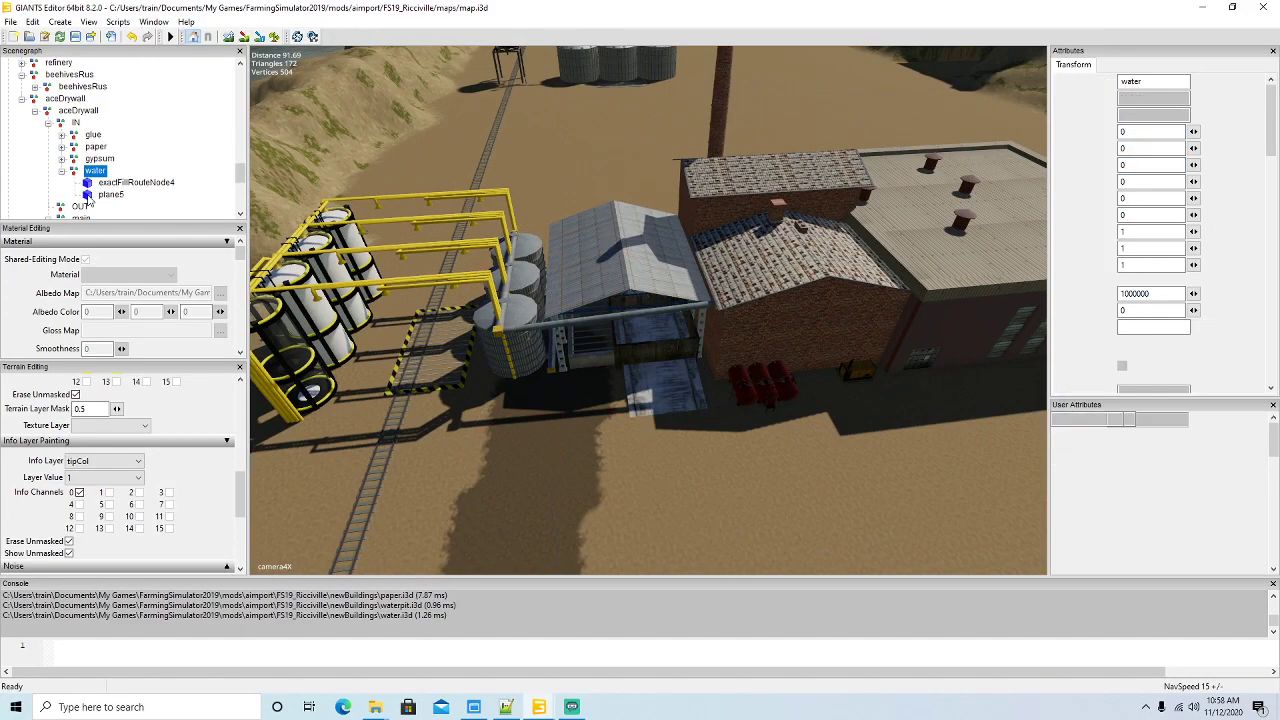
pyautogui.moveTo(566, 372); pyautogui.dragTo(690, 344, button='right')
pyautogui.moveTo(880, 290); pyautogui.dragTo(406, 489)
pyautogui.scroll(5, 404, 499)
pyautogui.scroll(10, 403, 498)
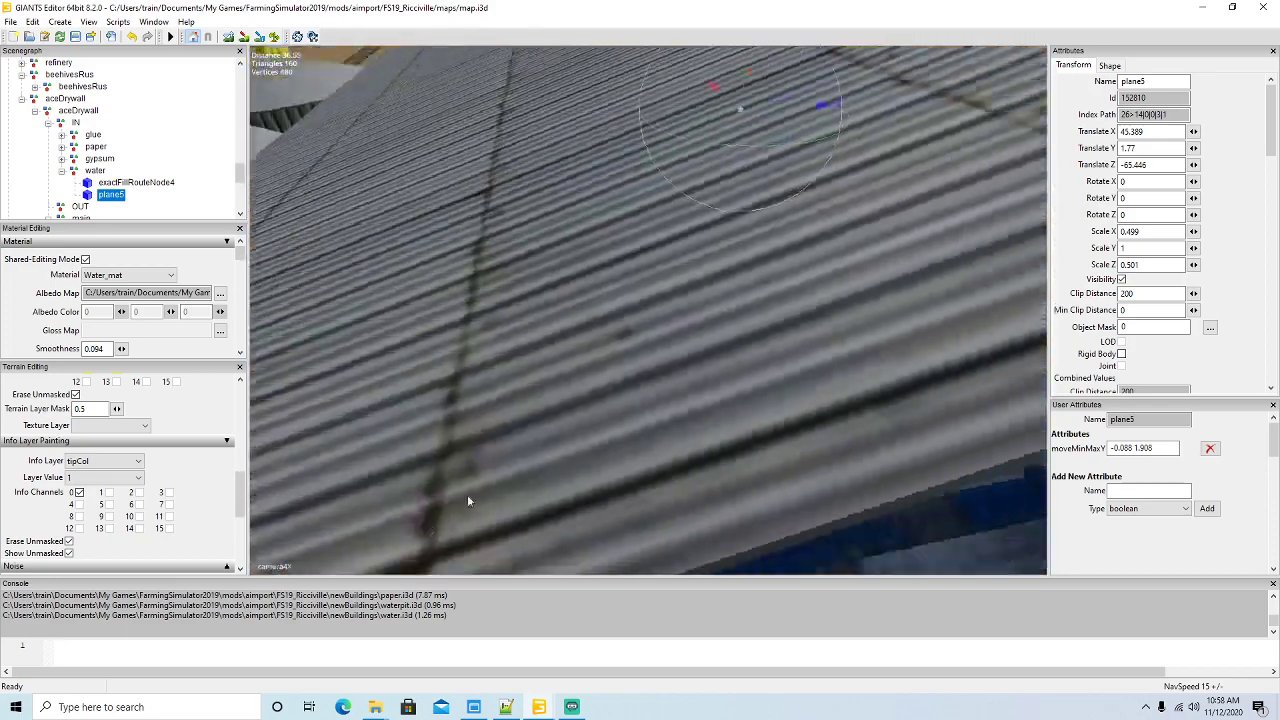
pyautogui.moveTo(455, 165); pyautogui.dragTo(812, 582)
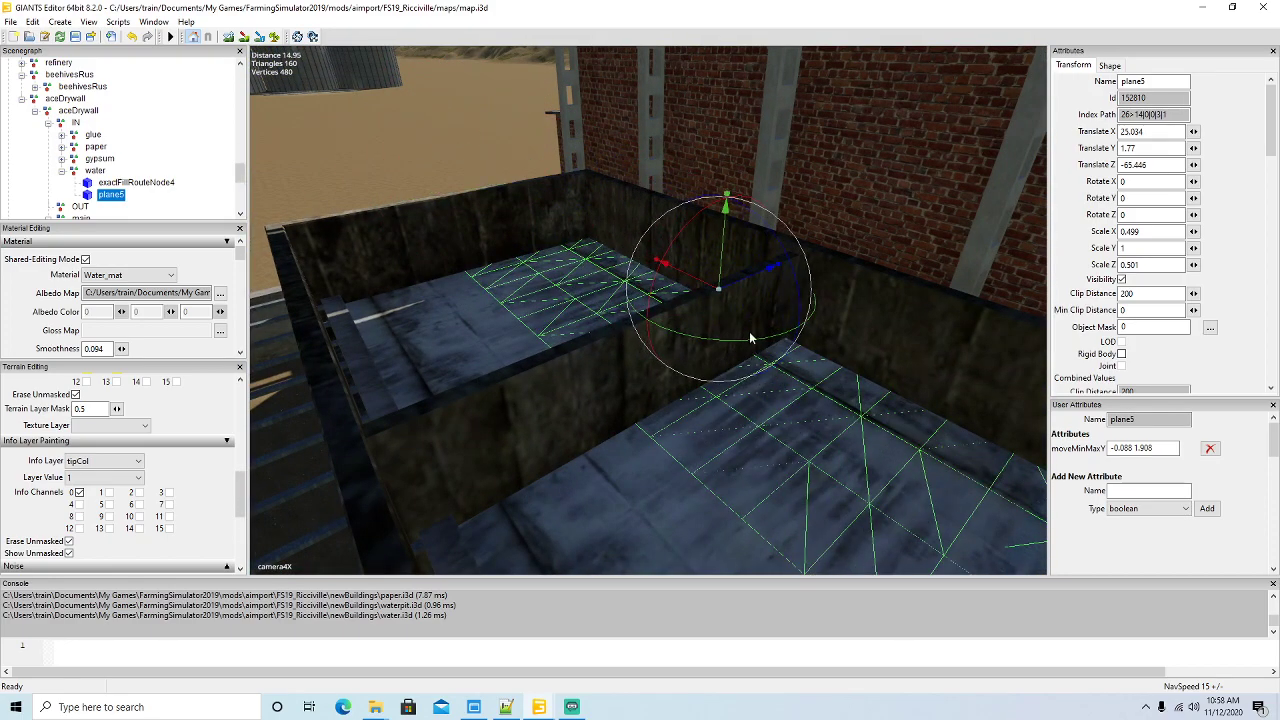
pyautogui.moveTo(747, 286); pyautogui.dragTo(586, 265)
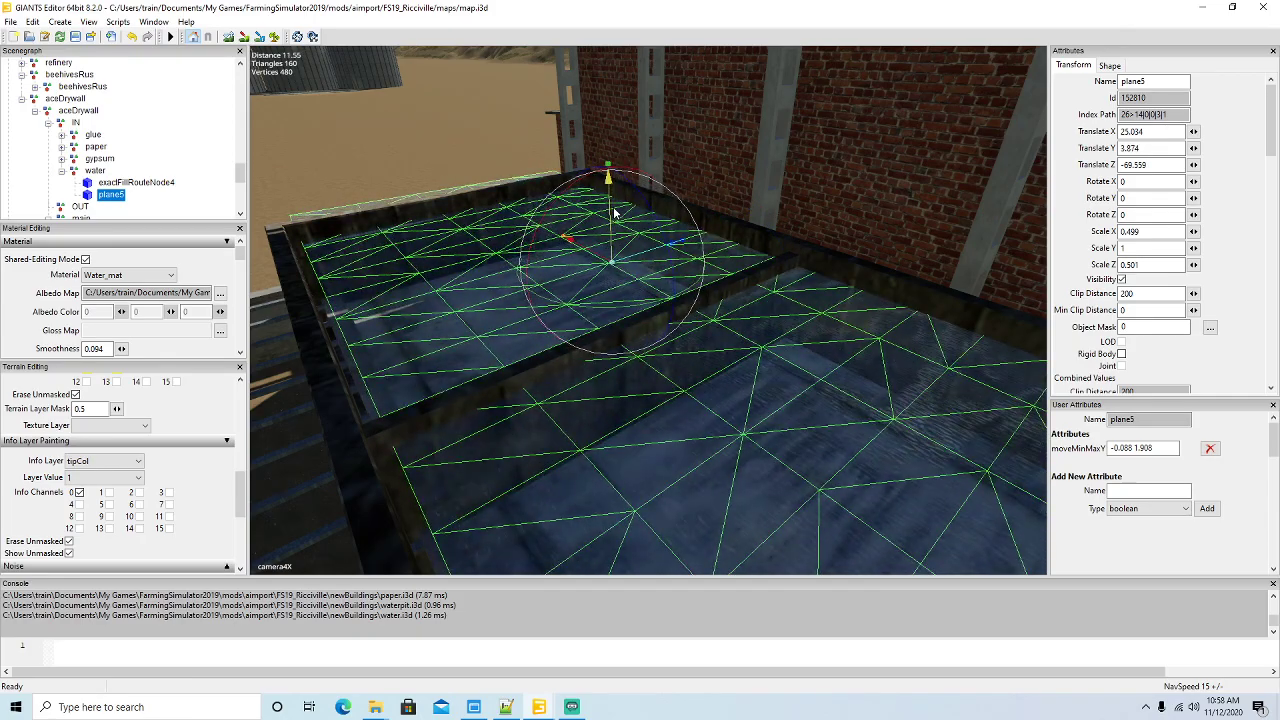
# - Fine-tune plane5 to fit inside the water pit, at about X 22.08, Y 4.05, Z -69.85
pyautogui.moveTo(601, 278); pyautogui.dragTo(696, 312)
pyautogui.moveTo(610, 363)
pyautogui.keyDown('alt'); pyautogui.mouseDown()
pyautogui.moveTo(784, 363)
pyautogui.moveTo(628, 362)
pyautogui.mouseUp(); pyautogui.keyUp('alt')
pyautogui.moveTo(568, 280); pyautogui.dragTo(567, 266)
pyautogui.keyDown('alt'); pyautogui.moveTo(530, 350); pyautogui.dragTo(468, 350); pyautogui.keyUp('alt')
pyautogui.scroll(-10, 566, 398)
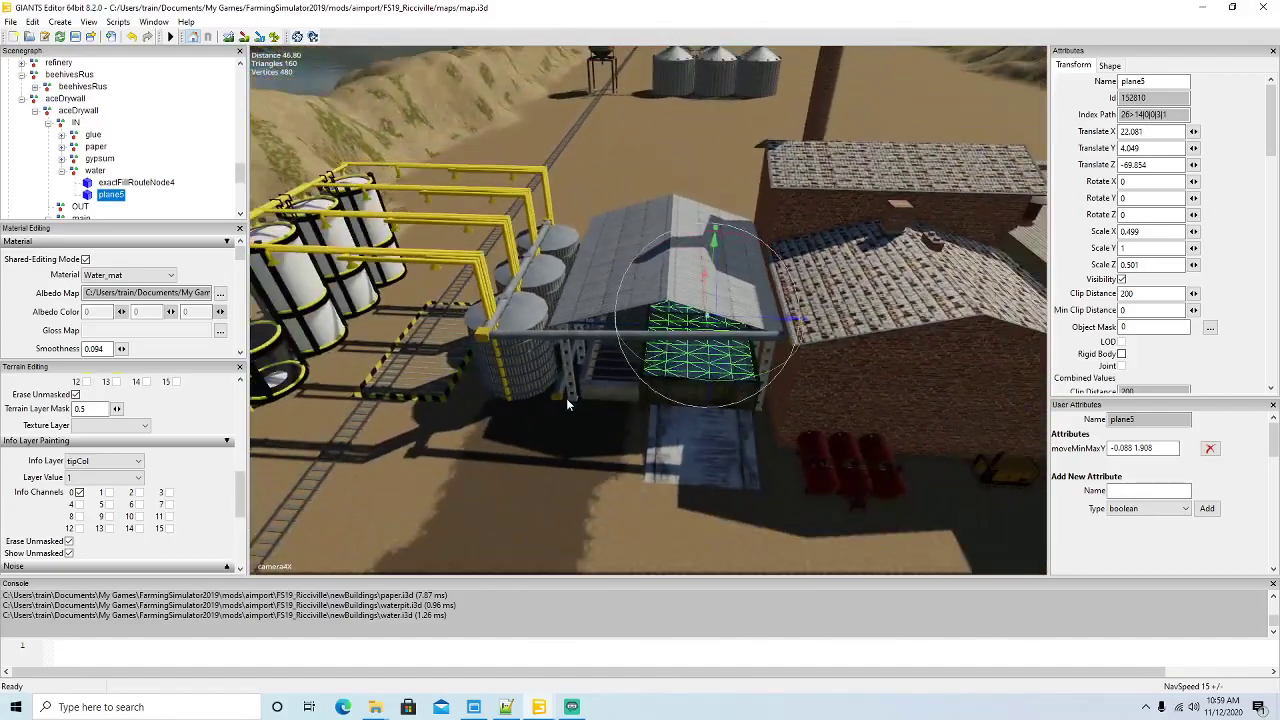
# - Delete exactFillRouteNode4 from the aceDrywall water group
pyautogui.click(120, 183)
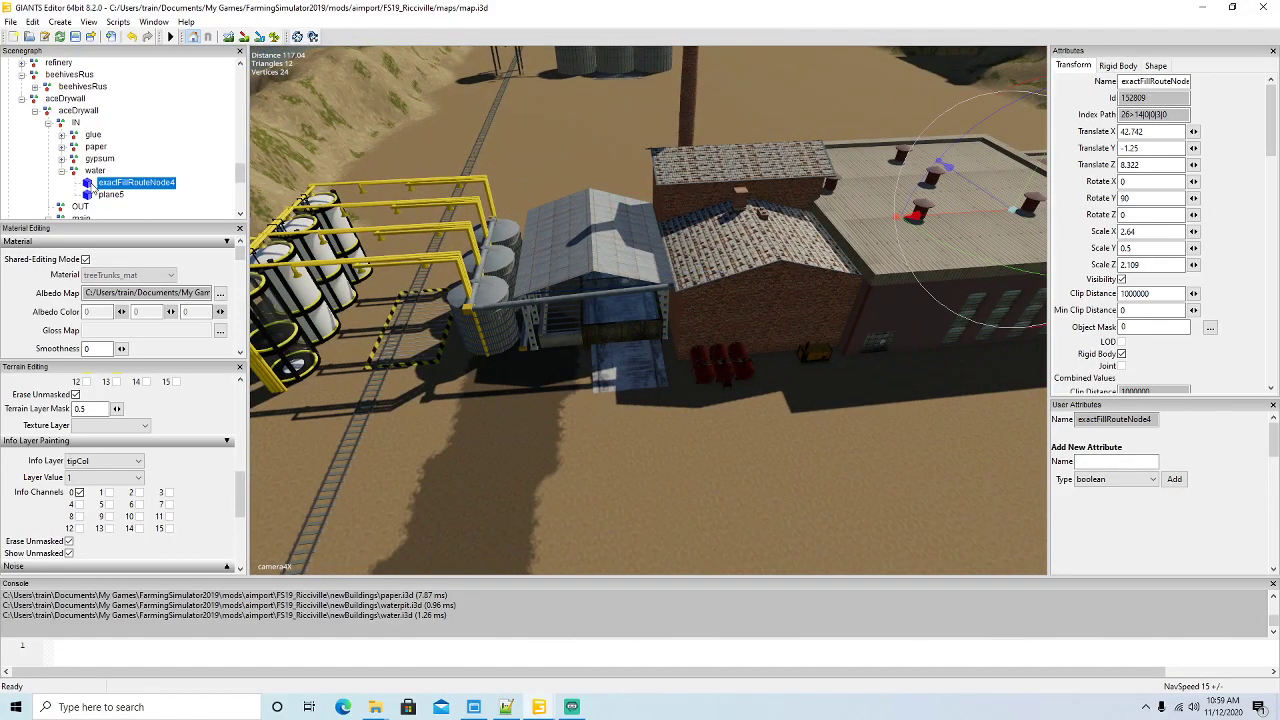
pyautogui.keyDown('alt'); pyautogui.moveTo(533, 345); pyautogui.dragTo(550, 343); pyautogui.keyUp('alt')
pyautogui.moveTo(884, 206); pyautogui.dragTo(404, 290)
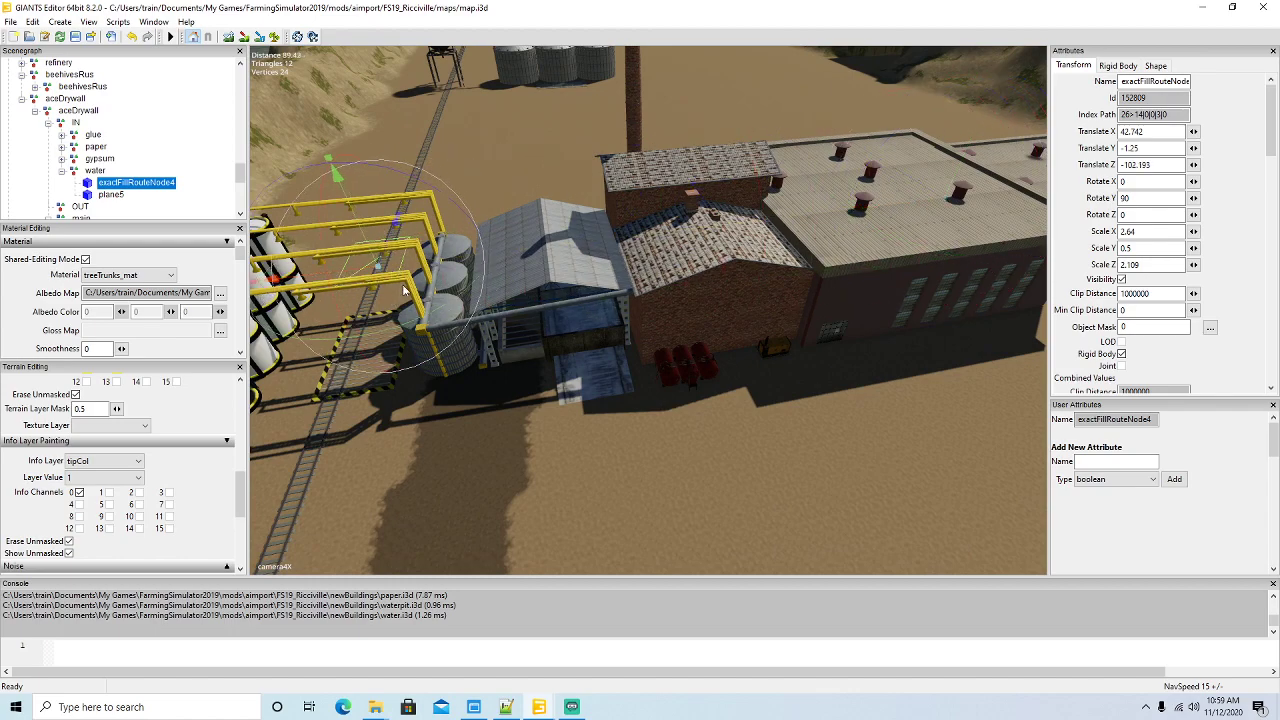
pyautogui.press('Delete')
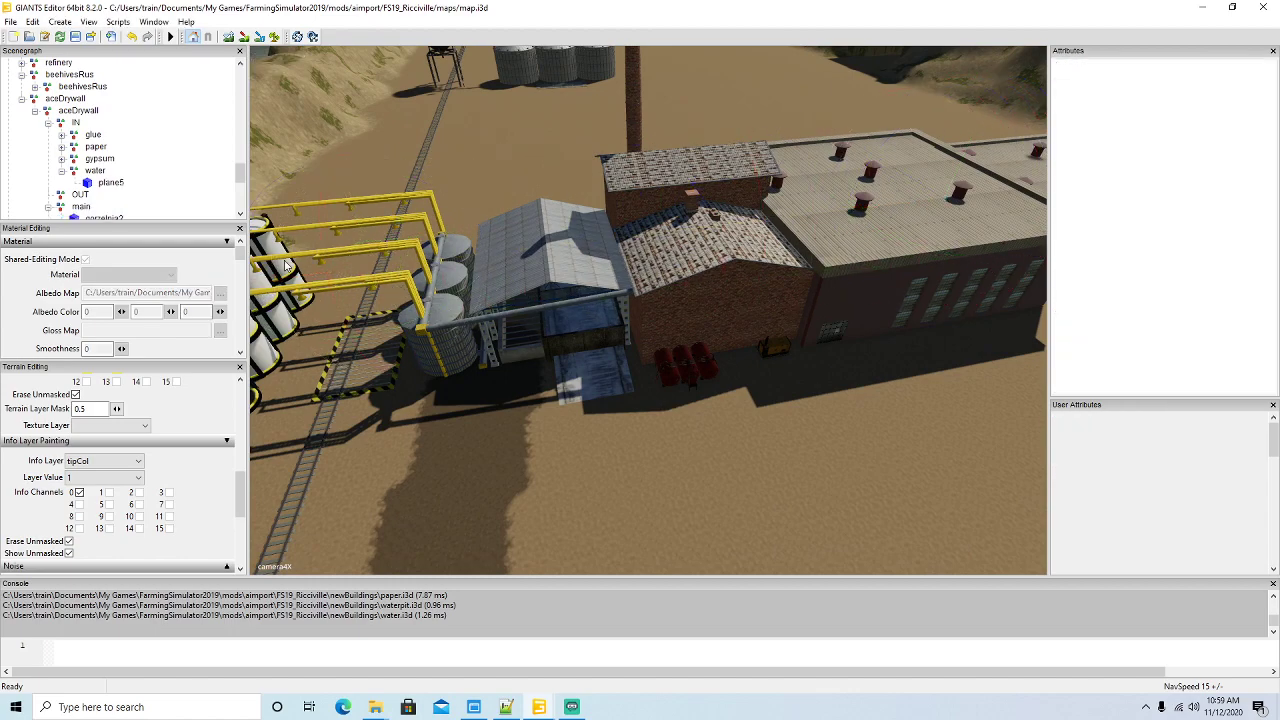
# - Review the nodes inside the glue, paper and gypsum input groups and locate the glue group's exactFillRouteNode1
pyautogui.click(62, 134)
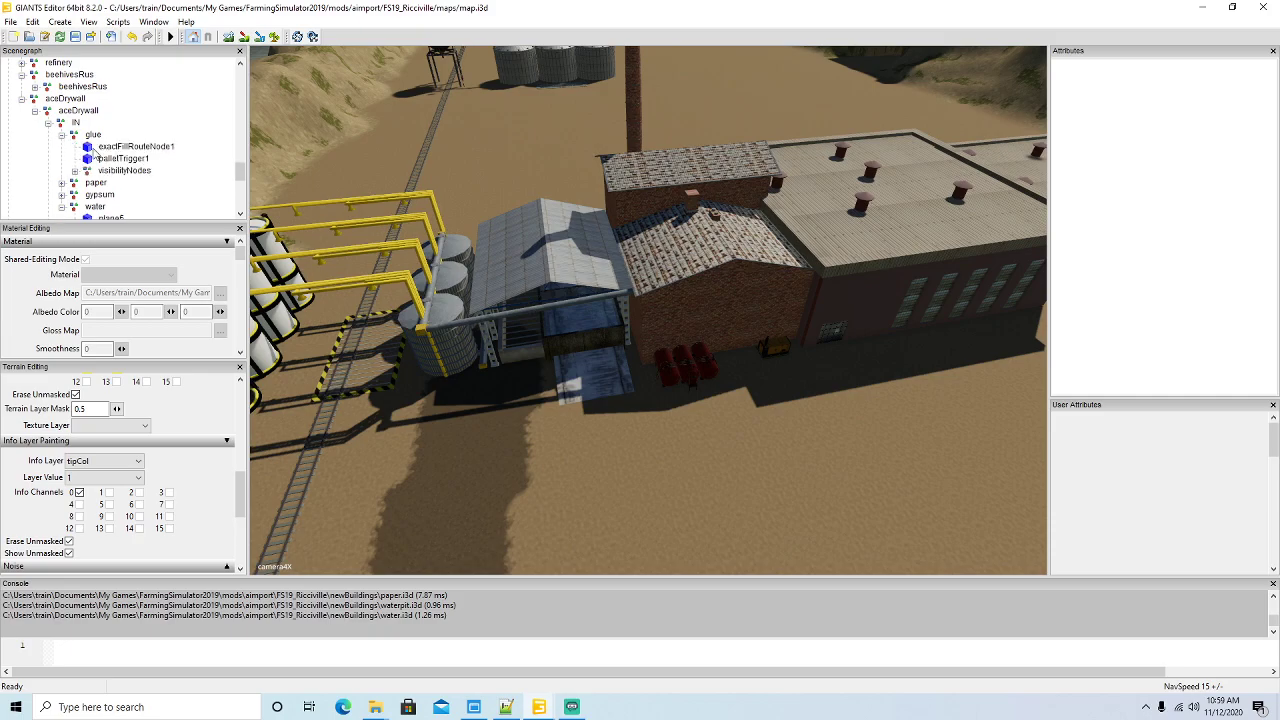
pyautogui.click(136, 146)
pyautogui.keyDown('alt'); pyautogui.moveTo(578, 401); pyautogui.dragTo(662, 402); pyautogui.keyUp('alt')
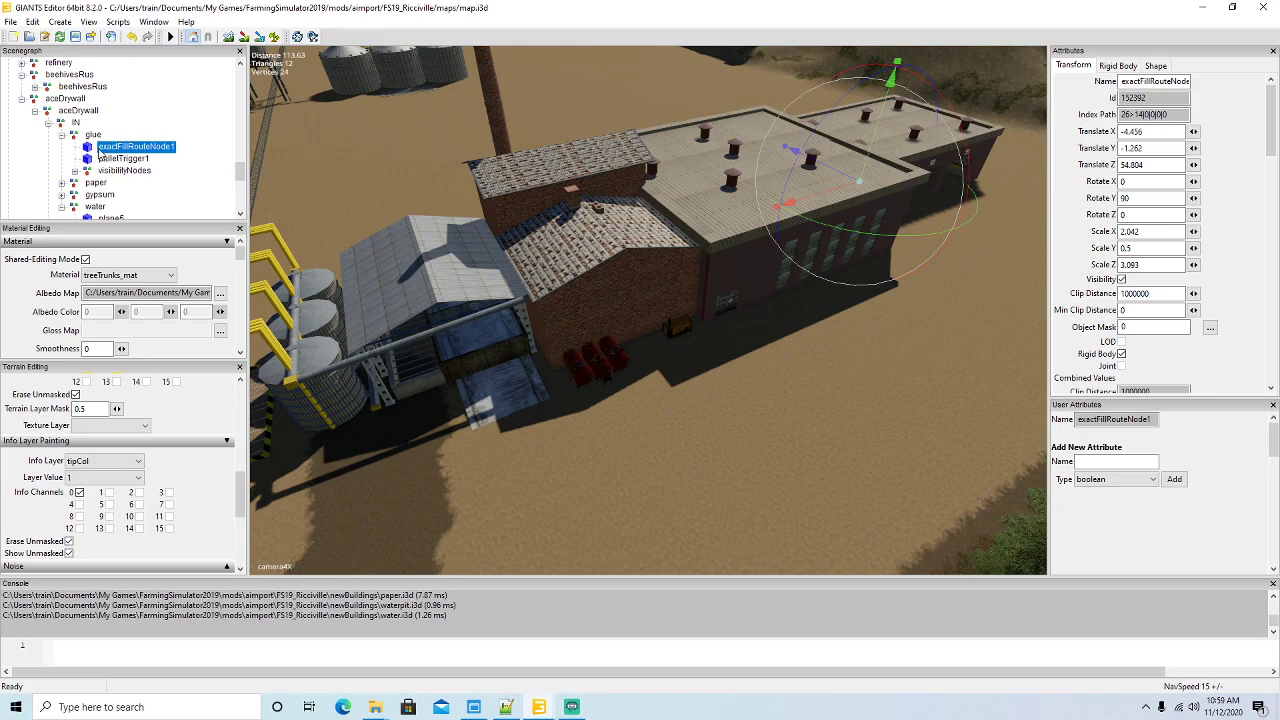
pyautogui.click(62, 183)
pyautogui.scroll(-2, 62, 170)
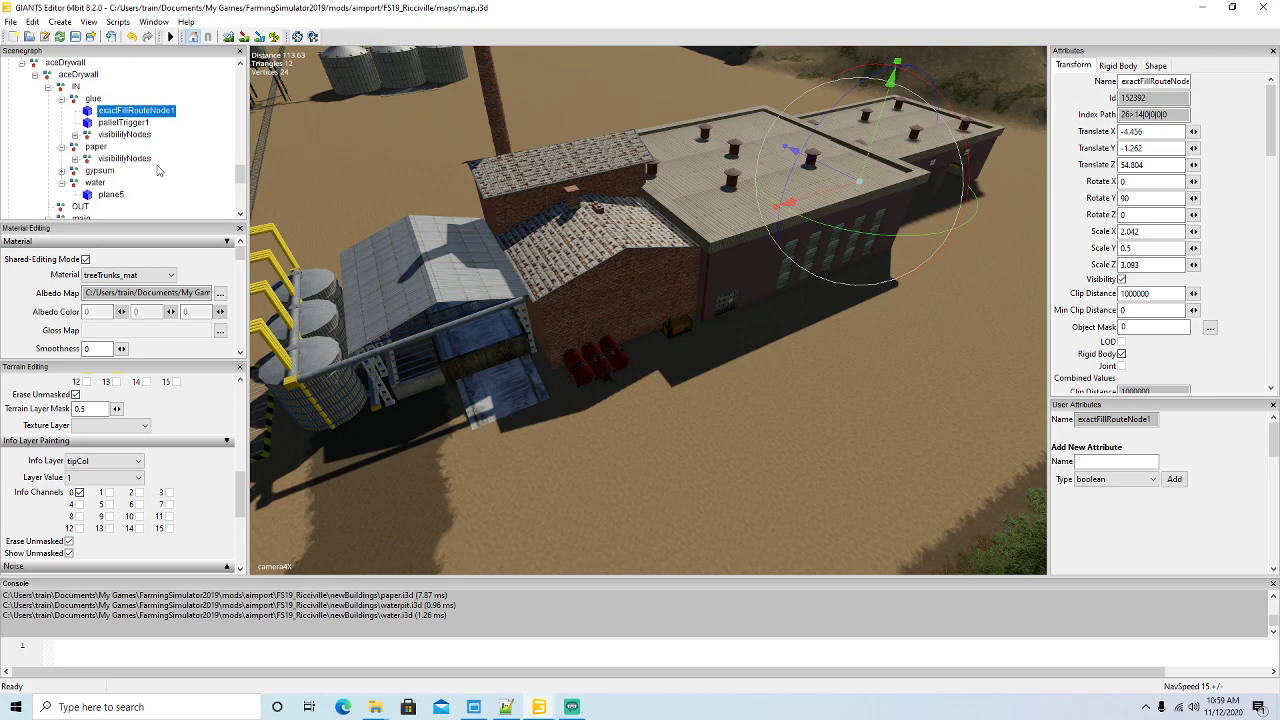
pyautogui.click(61, 147)
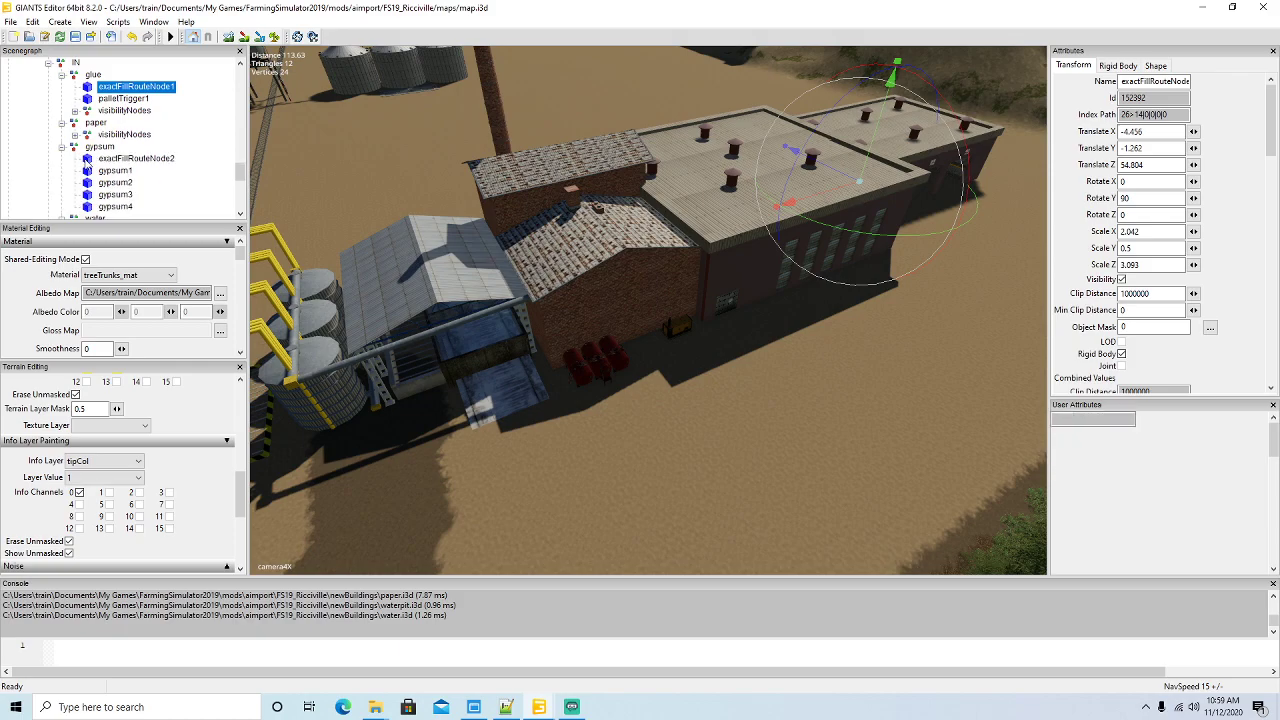
# - Locate the gypsum group's exactFillRouteNode2 and examine its placement between the silos and the tanks
pyautogui.click(135, 158)
pyautogui.press('f')
pyautogui.keyDown('alt'); pyautogui.moveTo(635, 457); pyautogui.dragTo(674, 446); pyautogui.keyUp('alt')
pyautogui.scroll(4, 594, 422)
pyautogui.scroll(2, 669, 439)
pyautogui.keyDown('alt'); pyautogui.moveTo(557, 376); pyautogui.dragTo(611, 395); pyautogui.keyUp('alt')
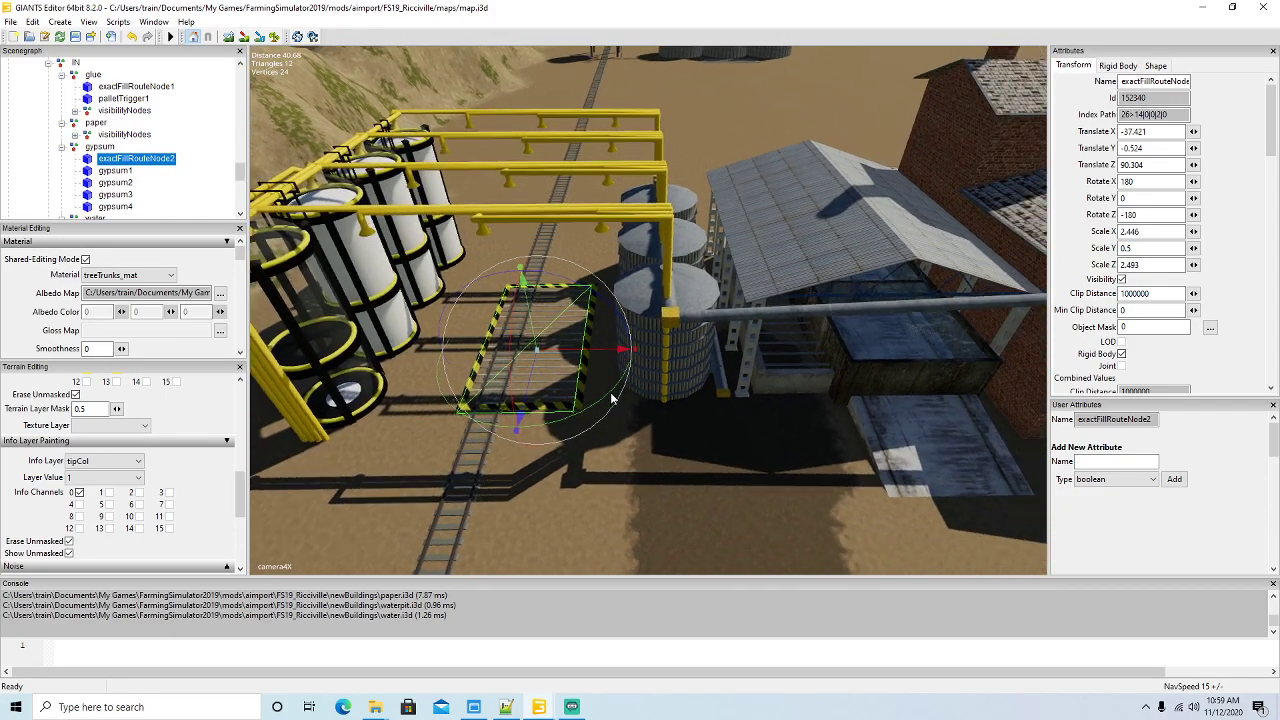
# - Switch to Notepad++ and check the aceDrywall input and output entries in l10n_en.xml, then return to the map
pyautogui.click(510, 711)
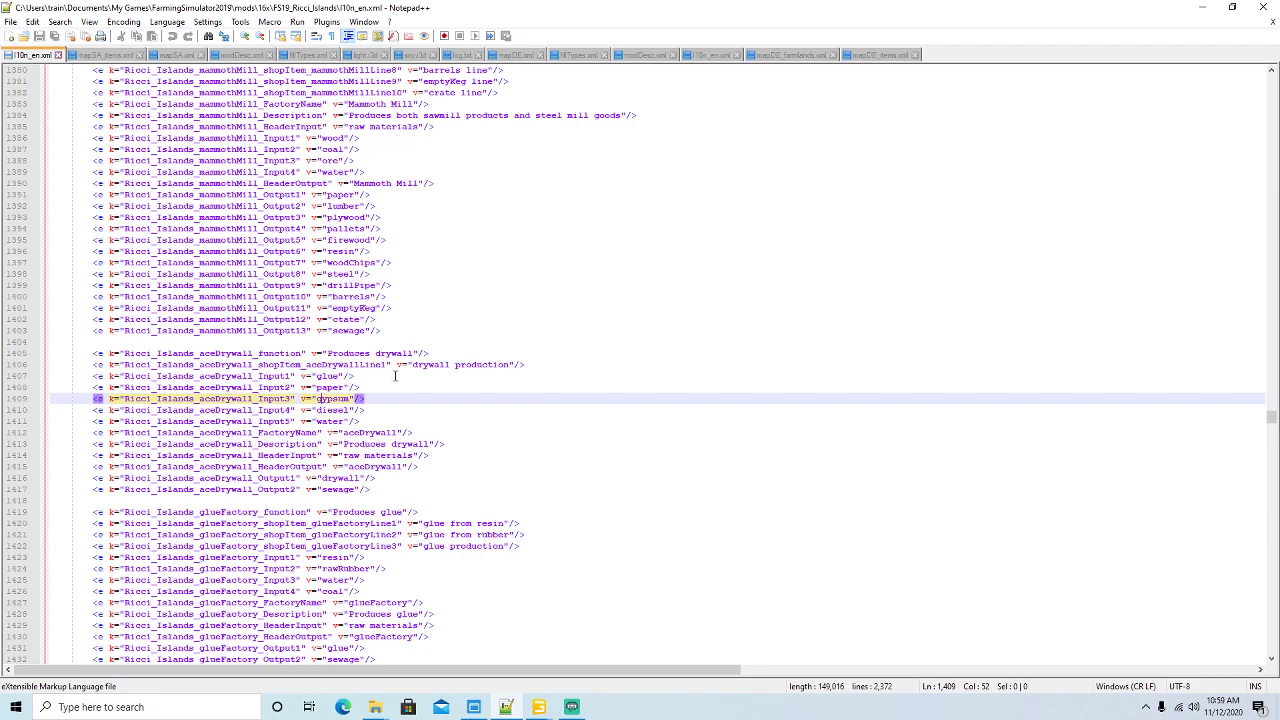
pyautogui.scroll(-1, 396, 375)
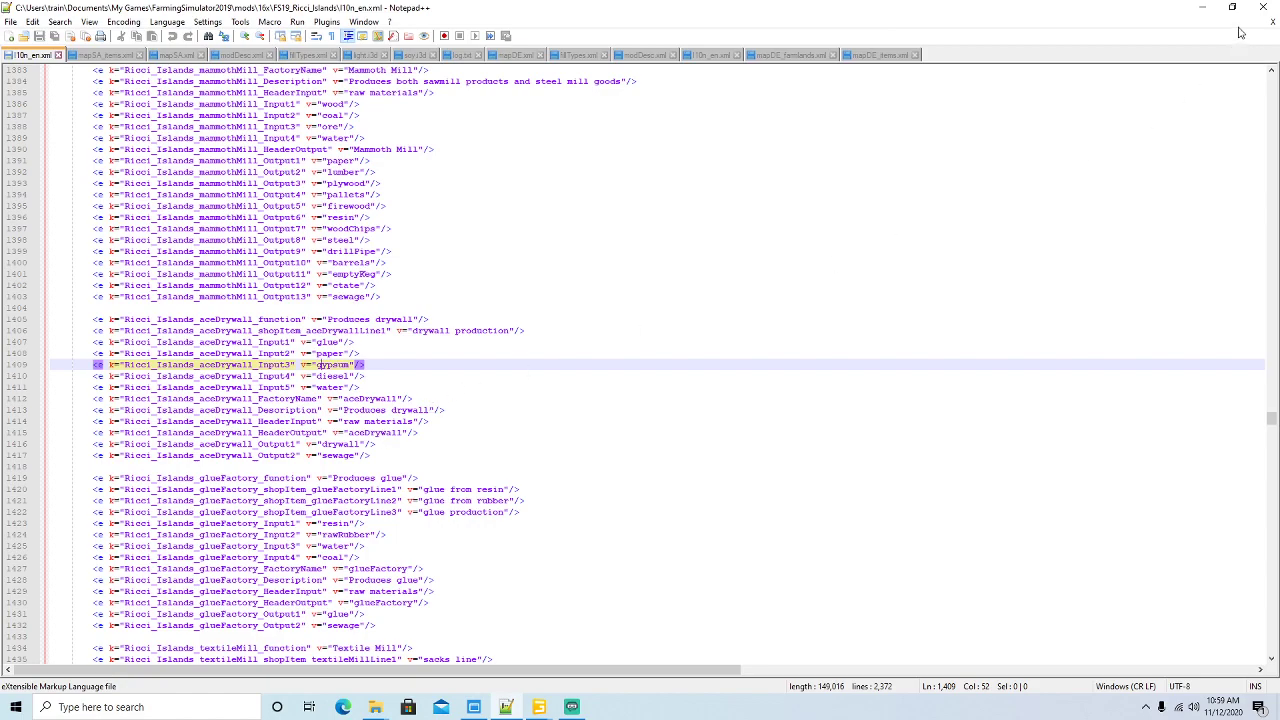
pyautogui.click(1203, 8)
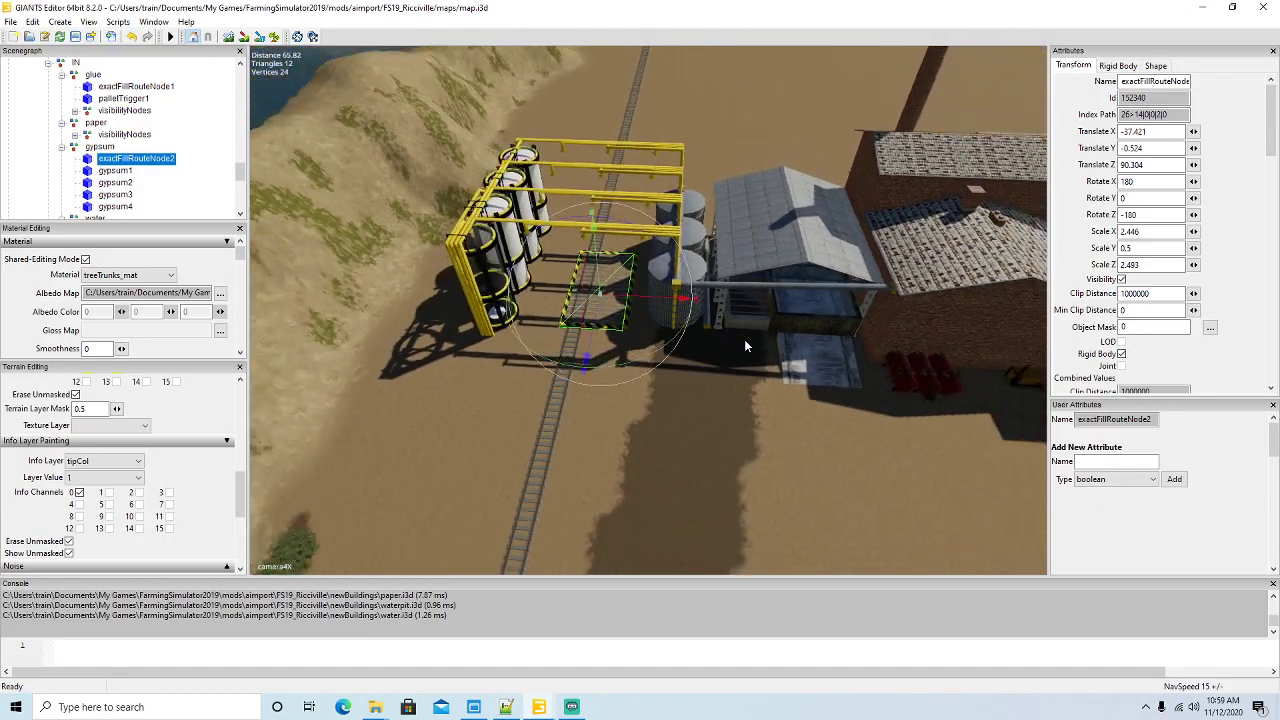
# - Examine the drywall factory and the open yard around it from several sides
pyautogui.keyDown('alt'); pyautogui.moveTo(744, 339); pyautogui.dragTo(900, 338); pyautogui.keyUp('alt')
pyautogui.scroll(-4, 670, 356)
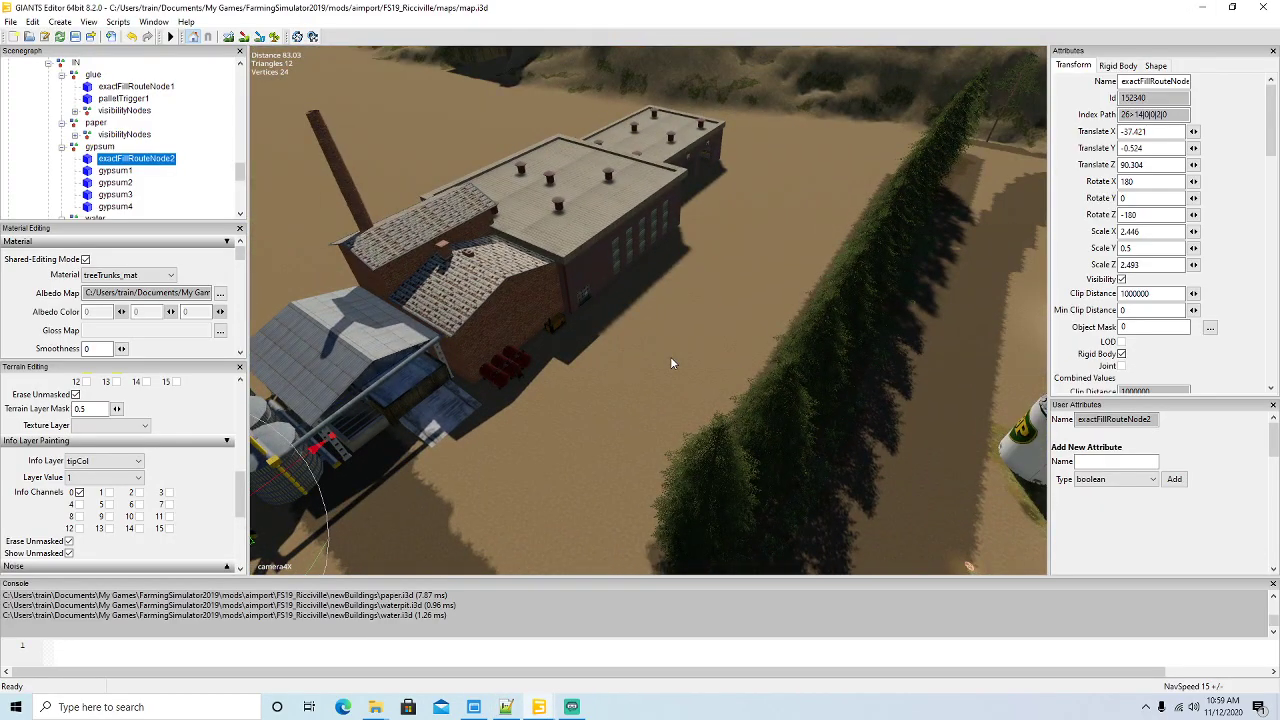
pyautogui.keyDown('alt'); pyautogui.moveTo(670, 356); pyautogui.dragTo(905, 396); pyautogui.keyUp('alt')
pyautogui.scroll(8, 617, 342)
pyautogui.keyDown('alt'); pyautogui.moveTo(500, 394); pyautogui.dragTo(675, 414); pyautogui.keyUp('alt')
pyautogui.scroll(-5, 672, 417)
pyautogui.scroll(-5, 671, 417)
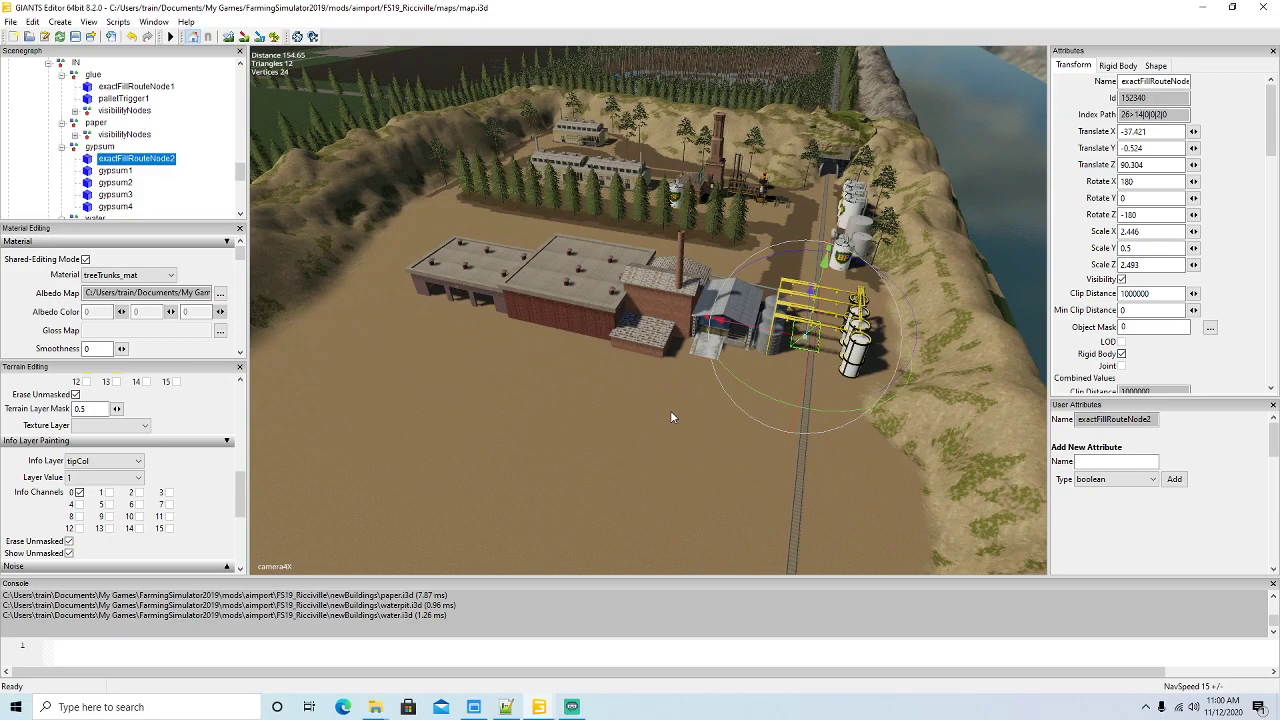
pyautogui.keyDown('alt'); pyautogui.moveTo(671, 412); pyautogui.dragTo(734, 441); pyautogui.keyUp('alt')
pyautogui.scroll(5, 567, 398)
pyautogui.scroll(4, 567, 398)
pyautogui.scroll(-5, 734, 446)
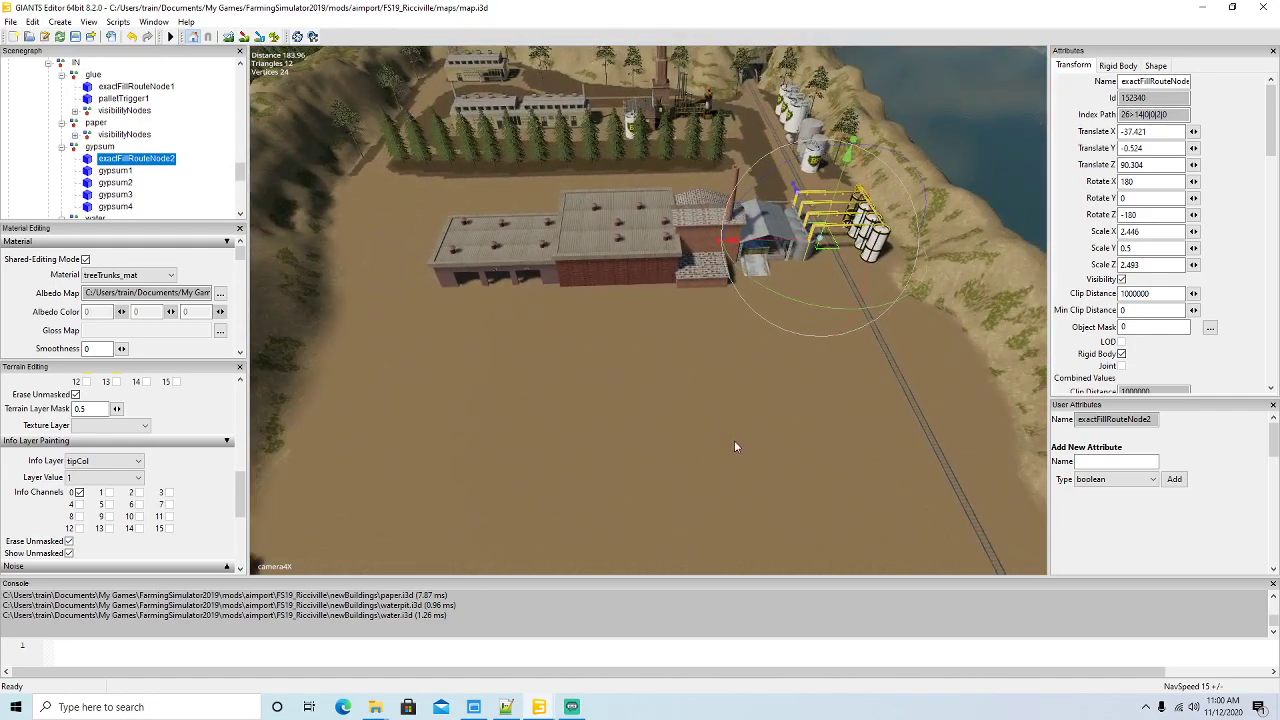
pyautogui.keyDown('alt'); pyautogui.moveTo(733, 441); pyautogui.dragTo(733, 438); pyautogui.keyUp('alt')
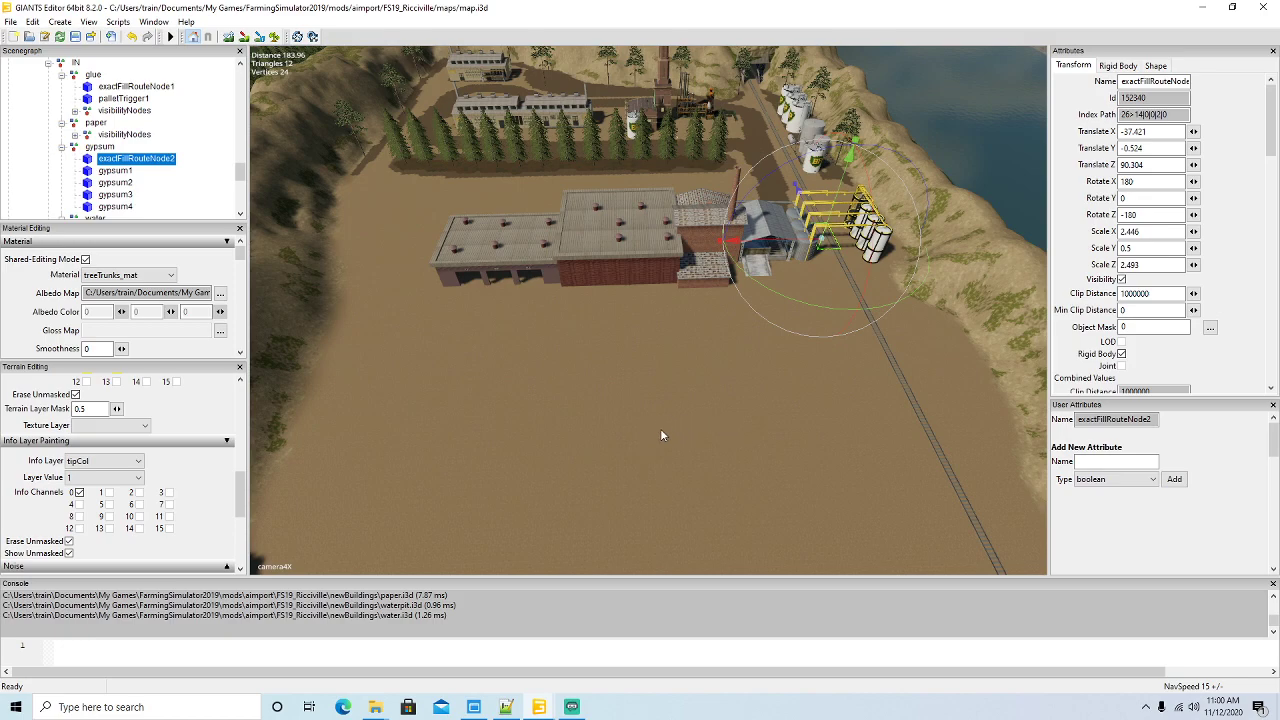
pyautogui.scroll(-3, 679, 438)
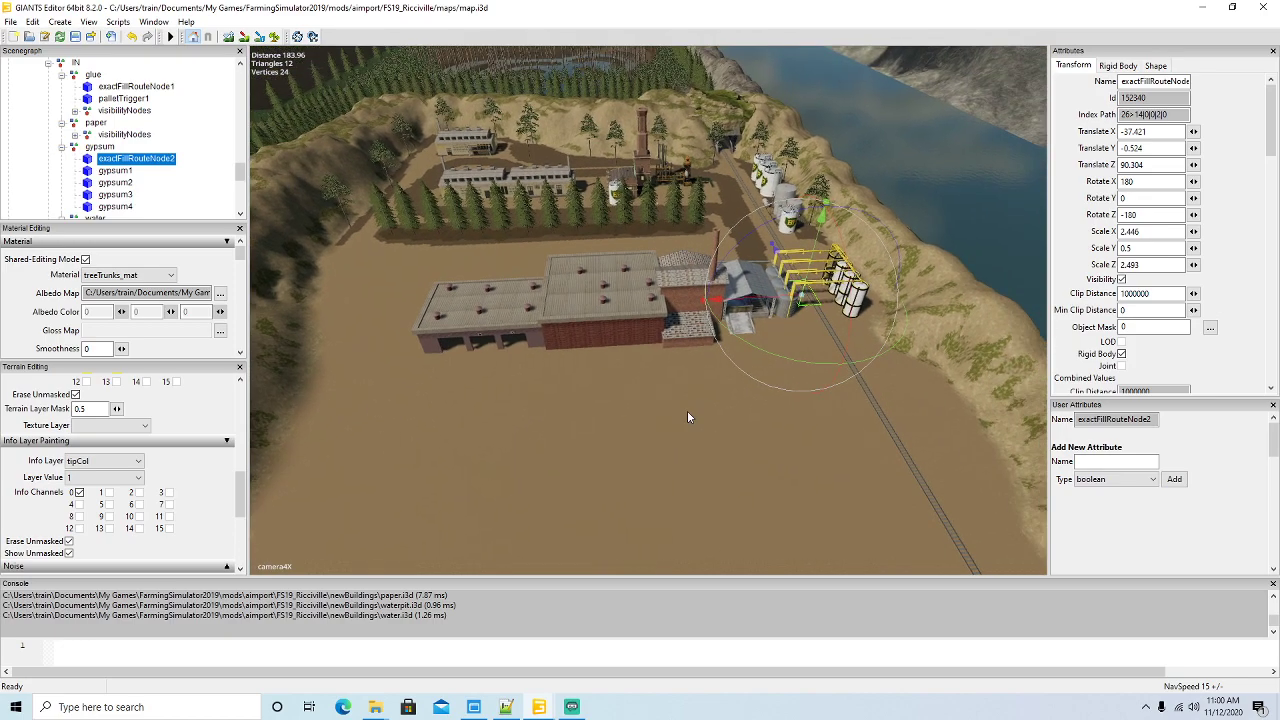
pyautogui.scroll(3, 687, 416)
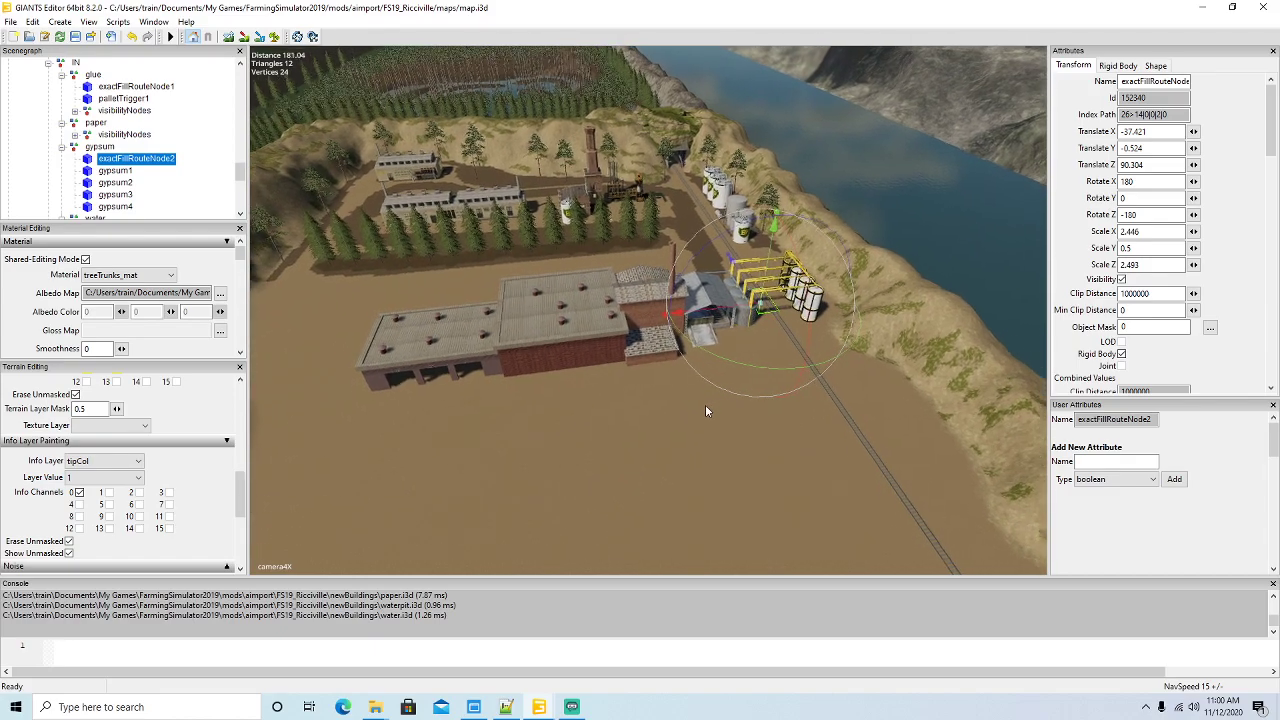
# - Examine the gypsum unloading area over the railway track and its surroundings next to the factory
pyautogui.keyDown('alt'); pyautogui.moveTo(705, 405); pyautogui.dragTo(639, 421); pyautogui.keyUp('alt')
pyautogui.scroll(5, 703, 338)
pyautogui.scroll(-5, 677, 368)
pyautogui.scroll(5, 790, 405)
pyautogui.scroll(4, 791, 405)
pyautogui.scroll(-3, 663, 415)
pyautogui.scroll(3, 638, 421)
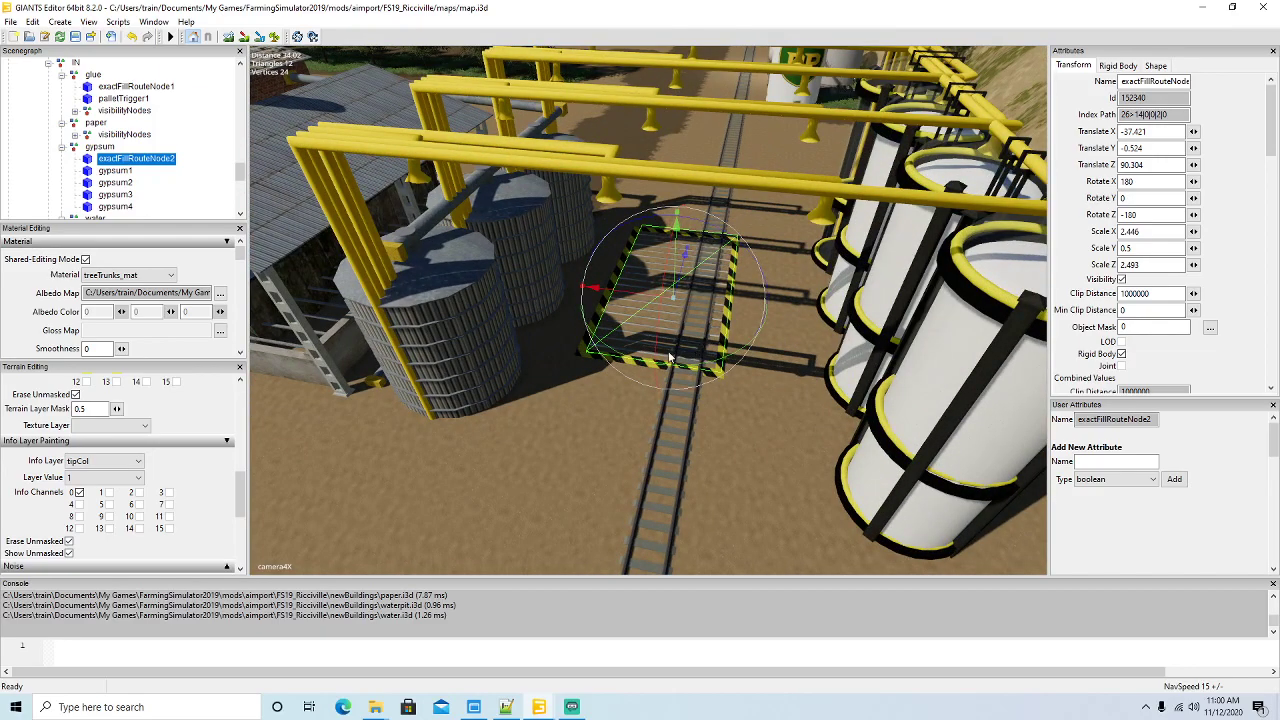
pyautogui.keyDown('alt'); pyautogui.moveTo(671, 443); pyautogui.dragTo(701, 402); pyautogui.keyUp('alt')
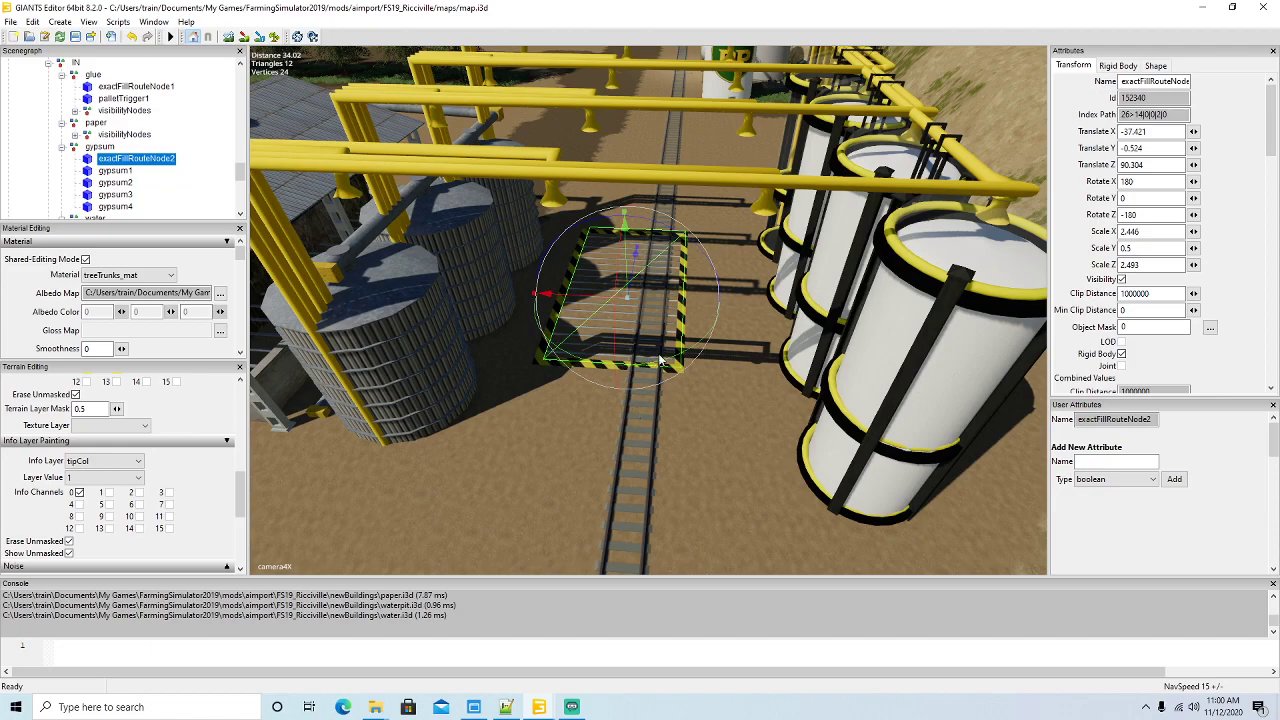
pyautogui.scroll(-10, 488, 476)
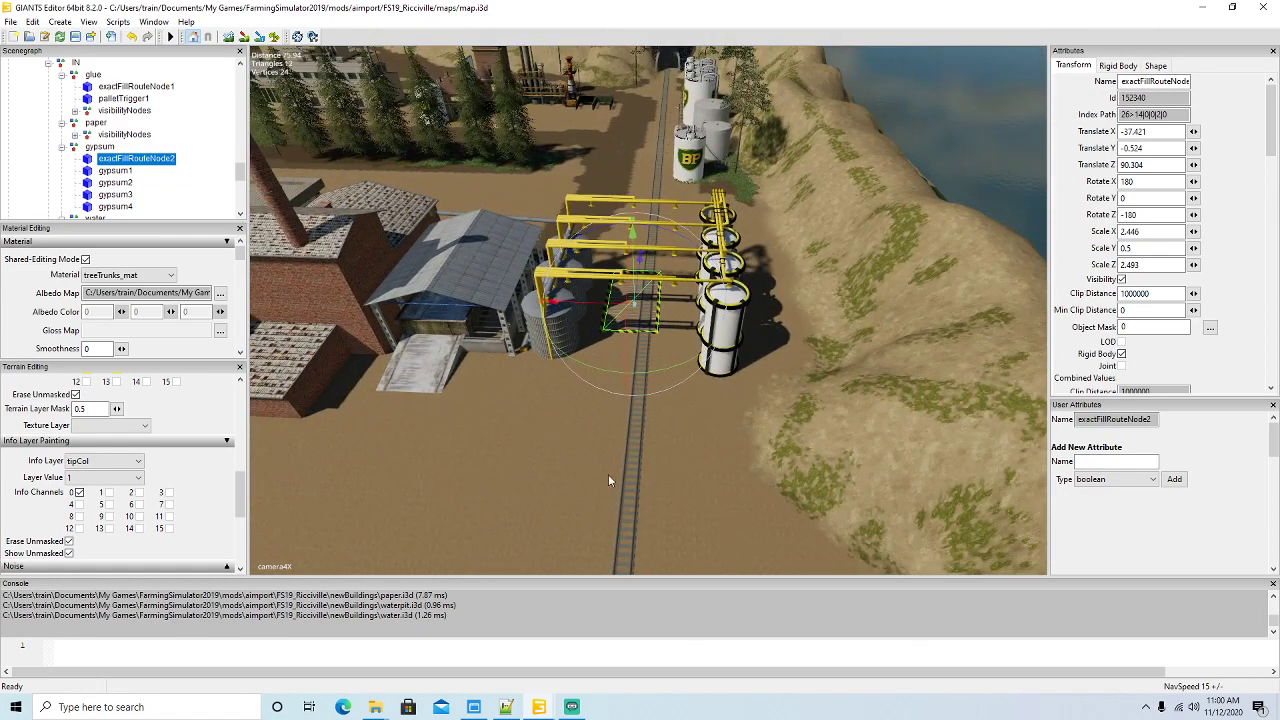
pyautogui.scroll(2, 642, 377)
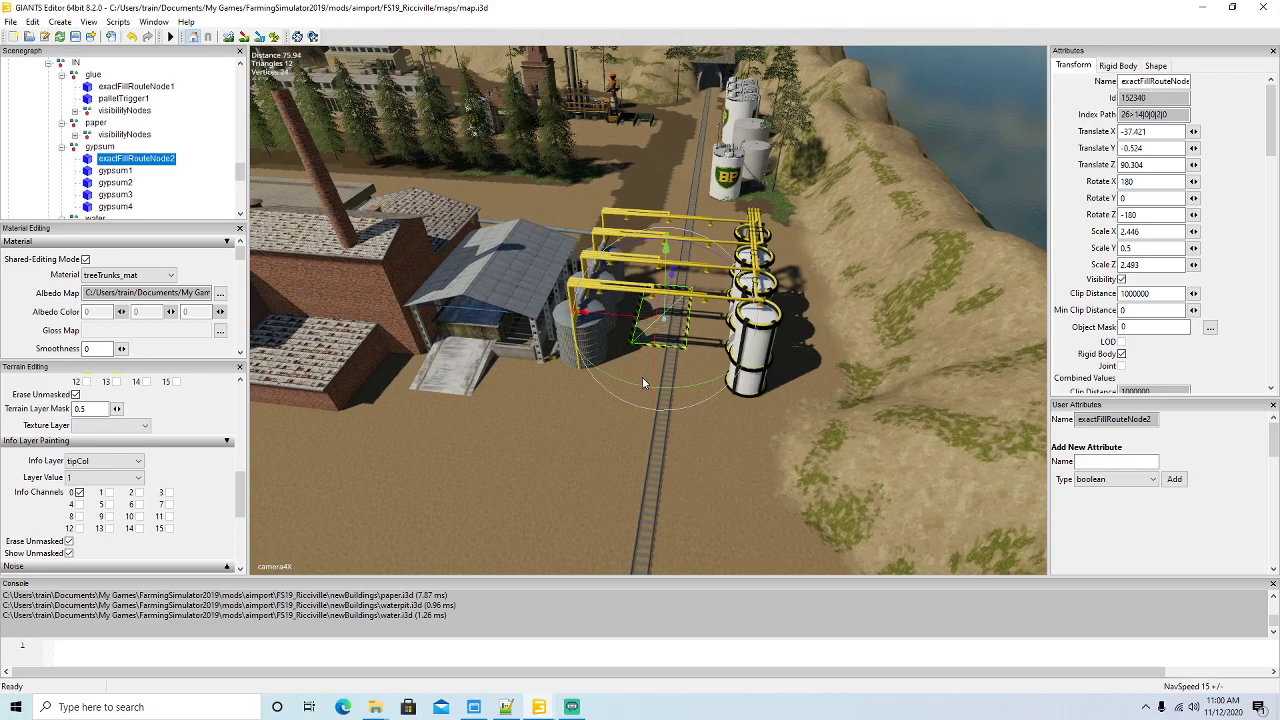
pyautogui.keyDown('alt'); pyautogui.moveTo(647, 377); pyautogui.dragTo(651, 368); pyautogui.keyUp('alt')
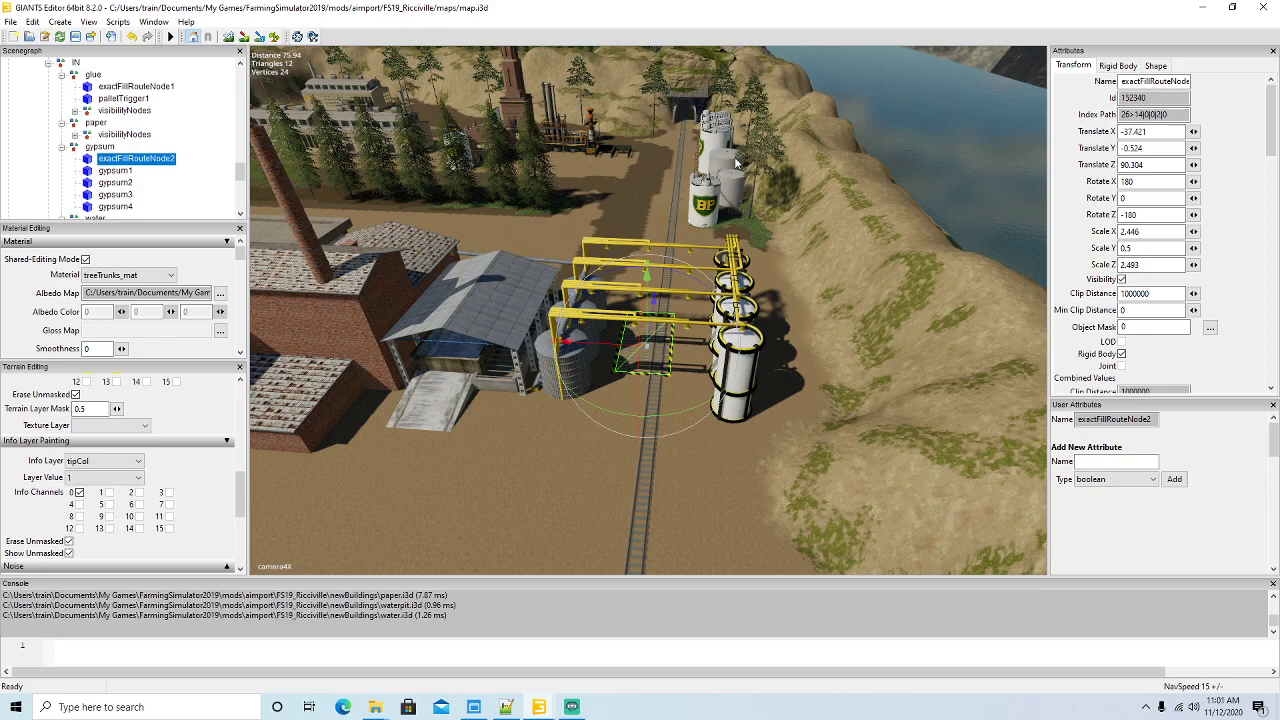
pyautogui.keyDown('alt'); pyautogui.moveTo(861, 450); pyautogui.dragTo(810, 442); pyautogui.keyUp('alt')
pyautogui.press('a')
pyautogui.scroll(-8, 830, 448)
# - Switch to the mapSA.i3d editor window and inspect the aceDrywall OUT group's ExtendedPalletSpawner at the original factory
pyautogui.moveTo(571, 707)
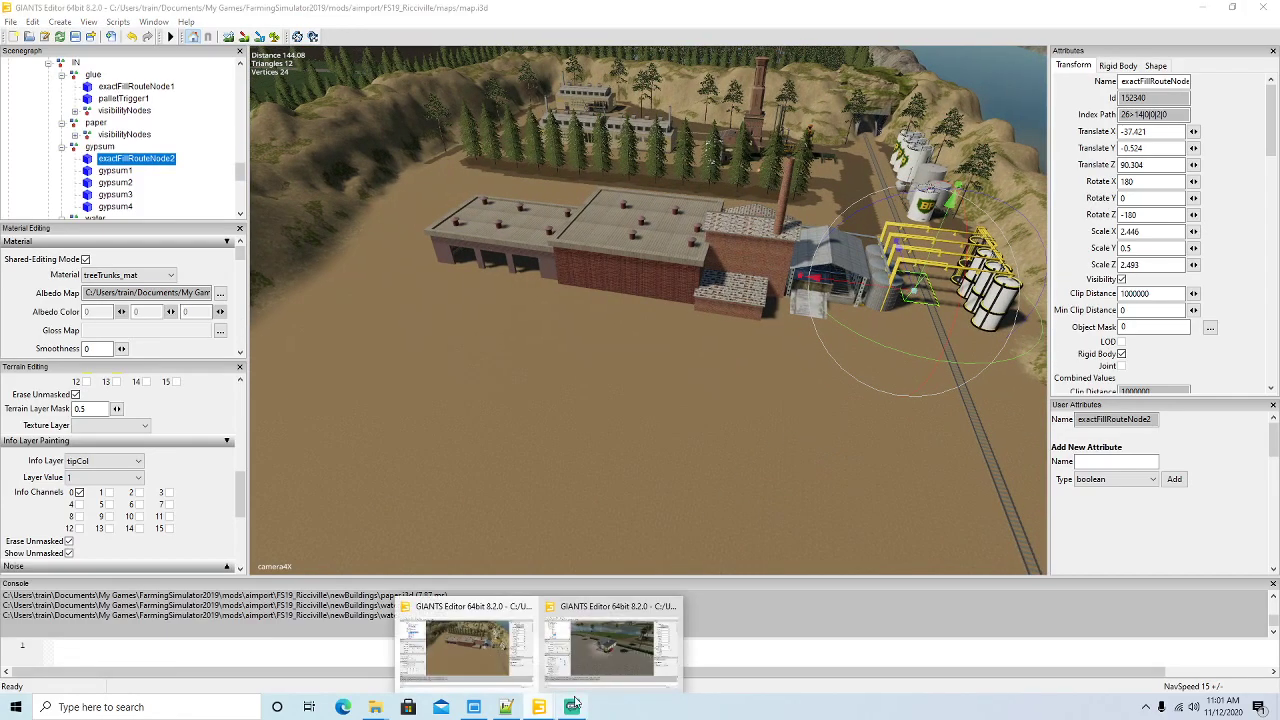
pyautogui.click(616, 640)
pyautogui.scroll(-3, 163, 183)
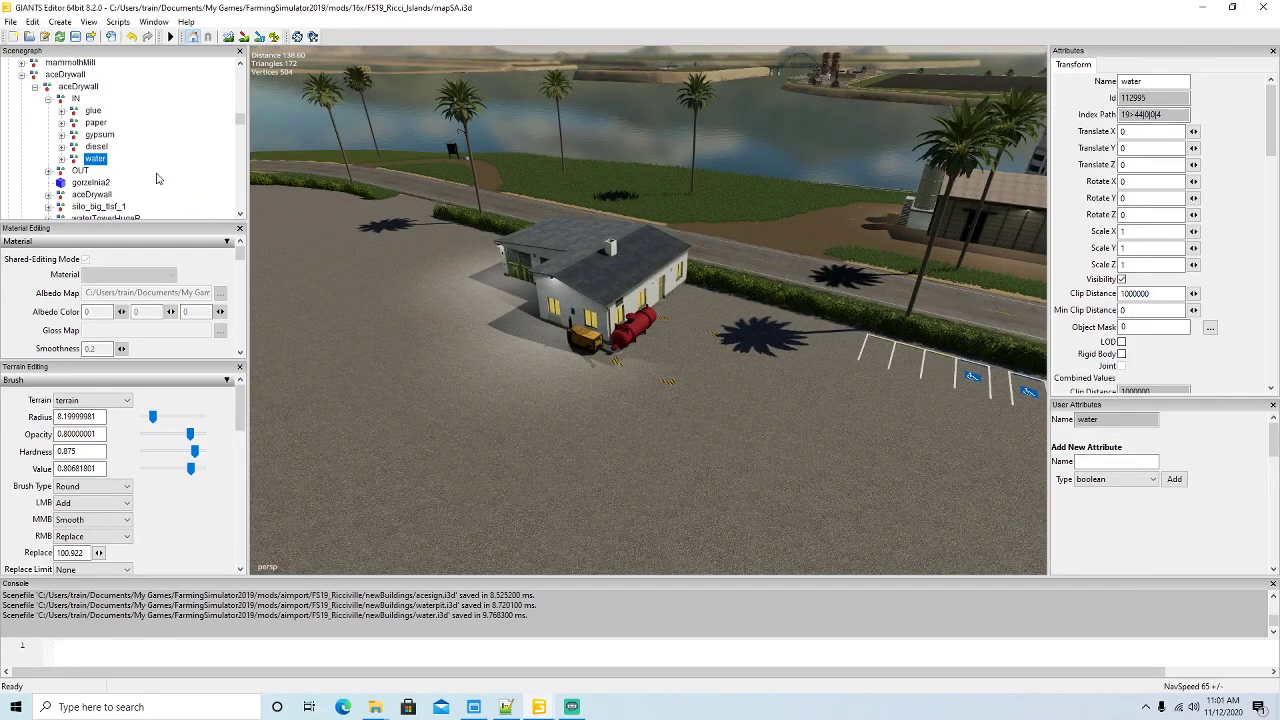
pyautogui.click(48, 111)
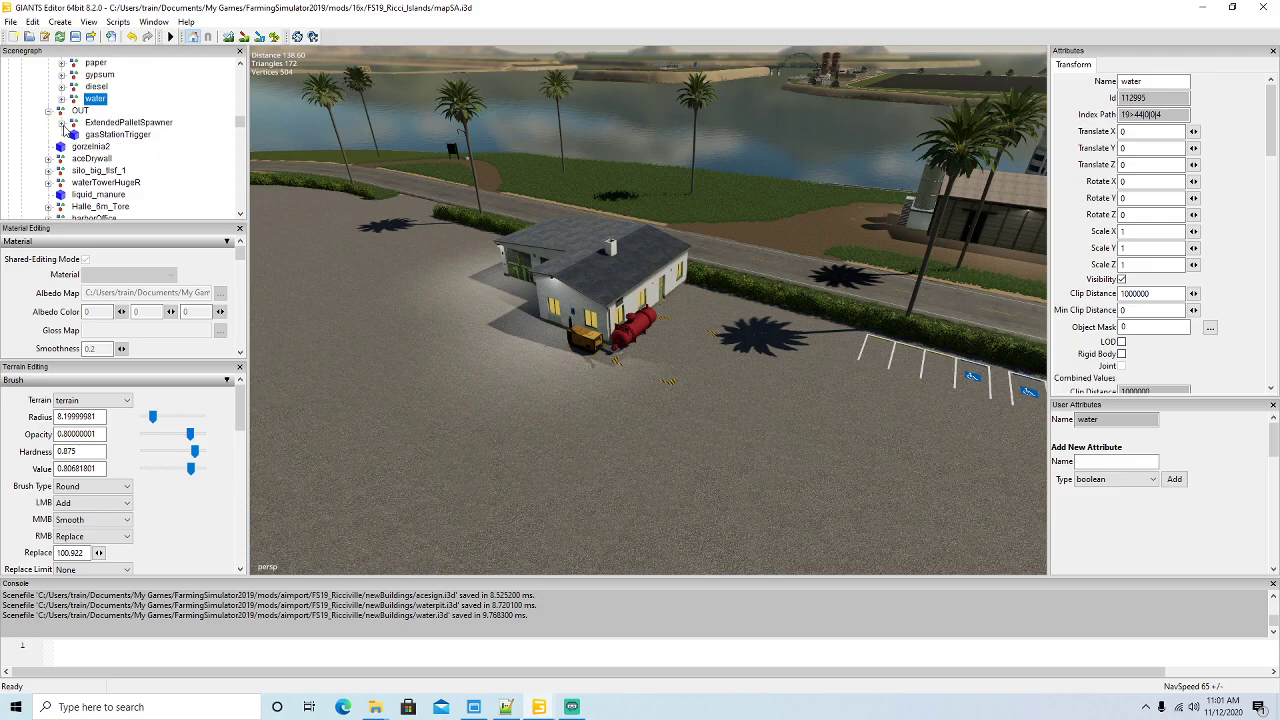
pyautogui.click(73, 125)
pyautogui.keyDown('alt'); pyautogui.moveTo(713, 322); pyautogui.dragTo(344, 316); pyautogui.keyUp('alt')
pyautogui.scroll(-10, 579, 333)
pyautogui.scroll(-4, 488, 364)
pyautogui.scroll(6, 622, 314)
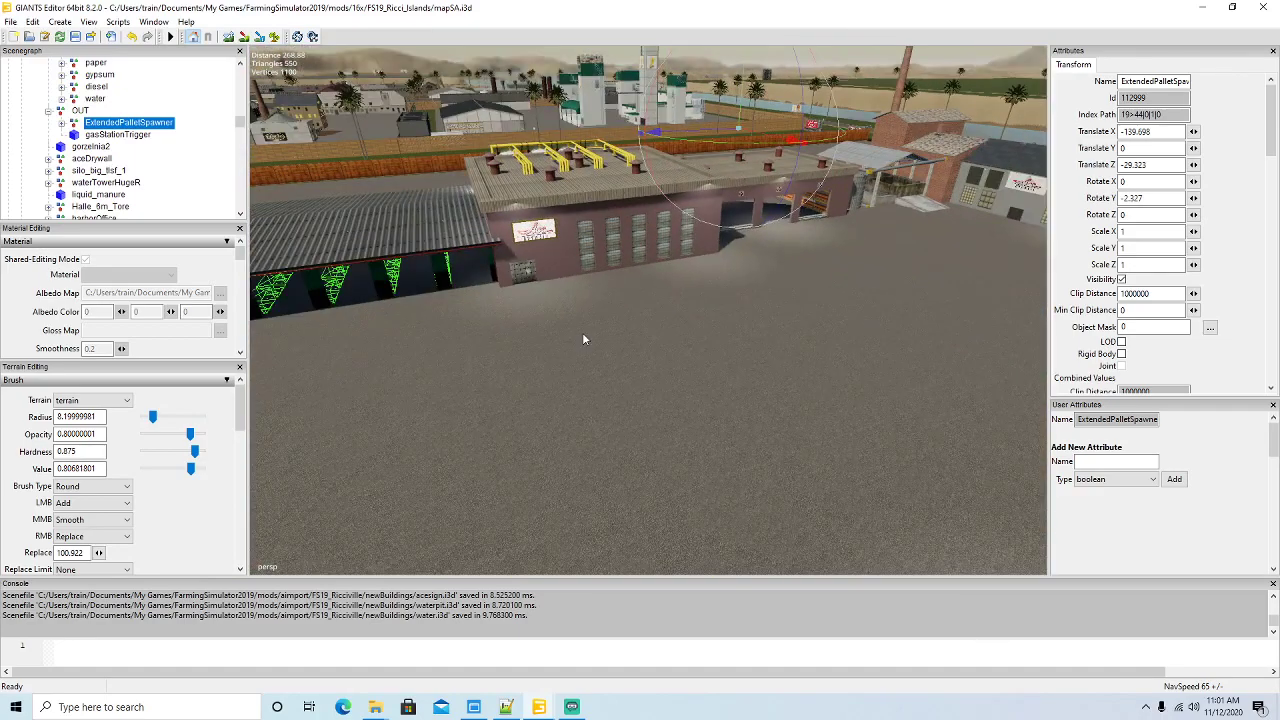
pyautogui.moveTo(514, 333)
pyautogui.keyDown('alt'); pyautogui.mouseDown()
pyautogui.moveTo(448, 313)
pyautogui.moveTo(517, 349)
pyautogui.mouseUp(); pyautogui.keyUp('alt')
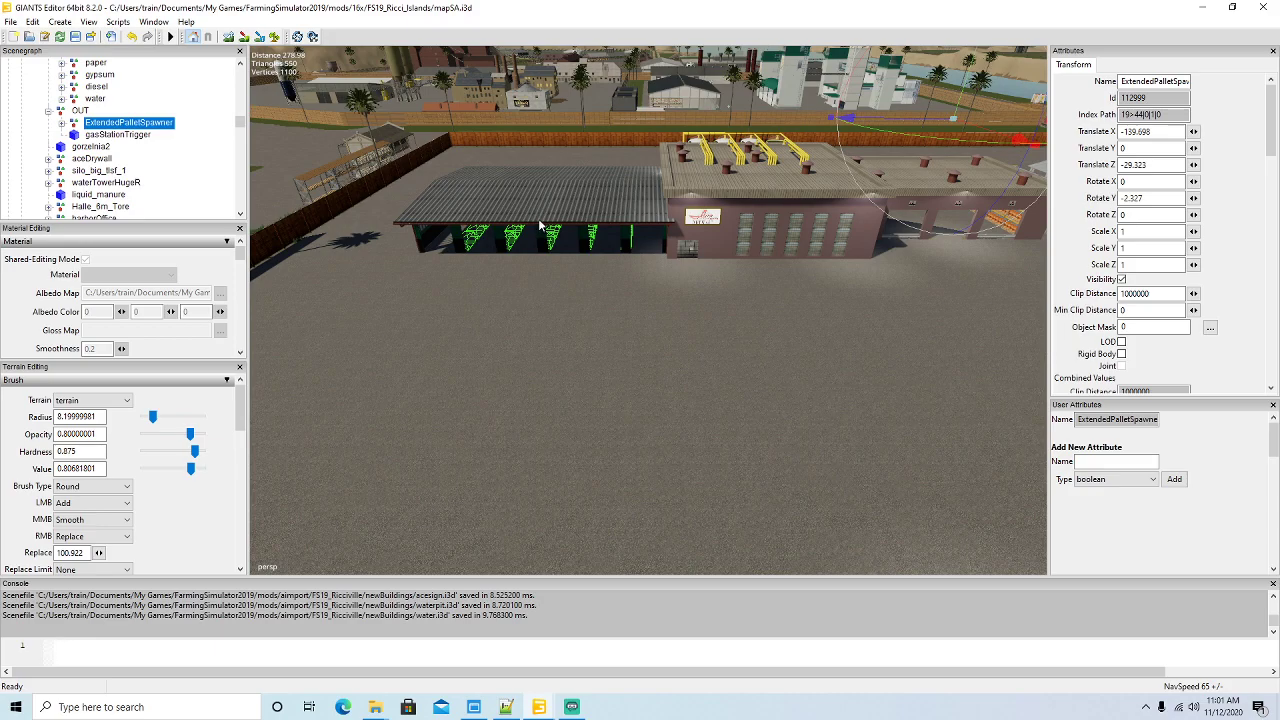
# - Export the Halle_6m_Tore hall with its files into newBuildings as hall, including the parent directory structure
pyautogui.click(540, 226)
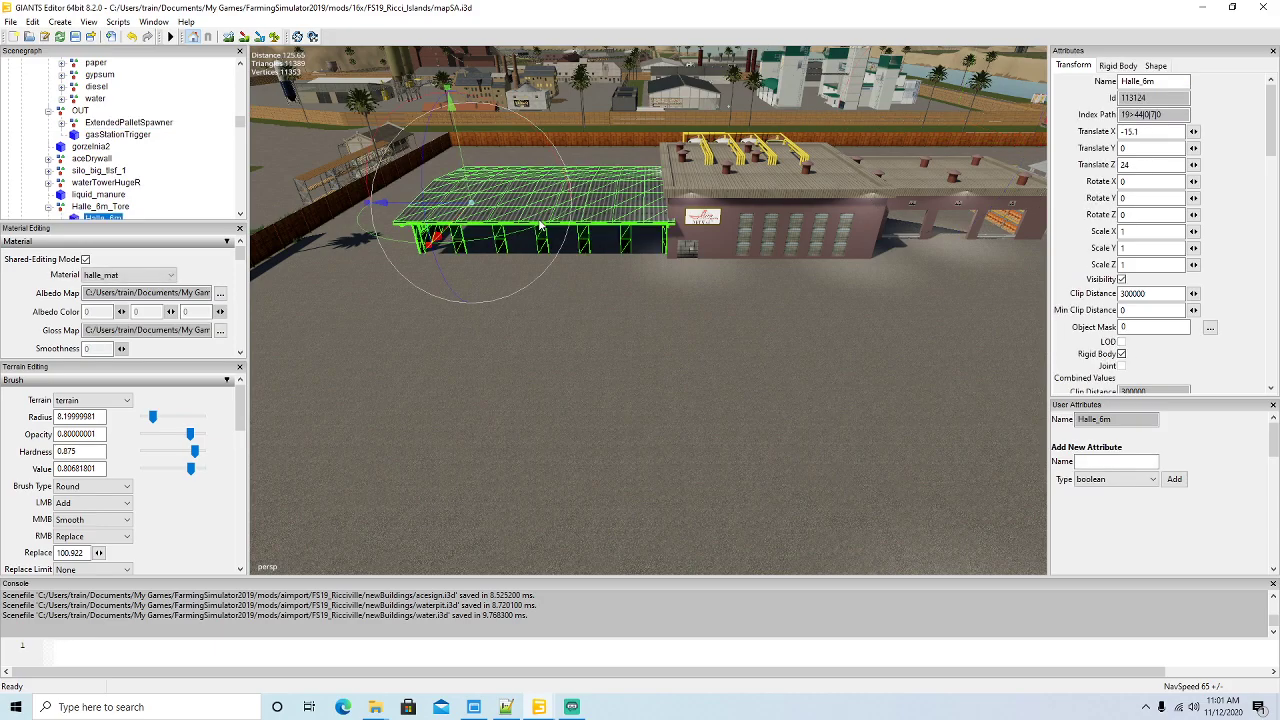
pyautogui.scroll(-1, 124, 153)
pyautogui.click(56, 186)
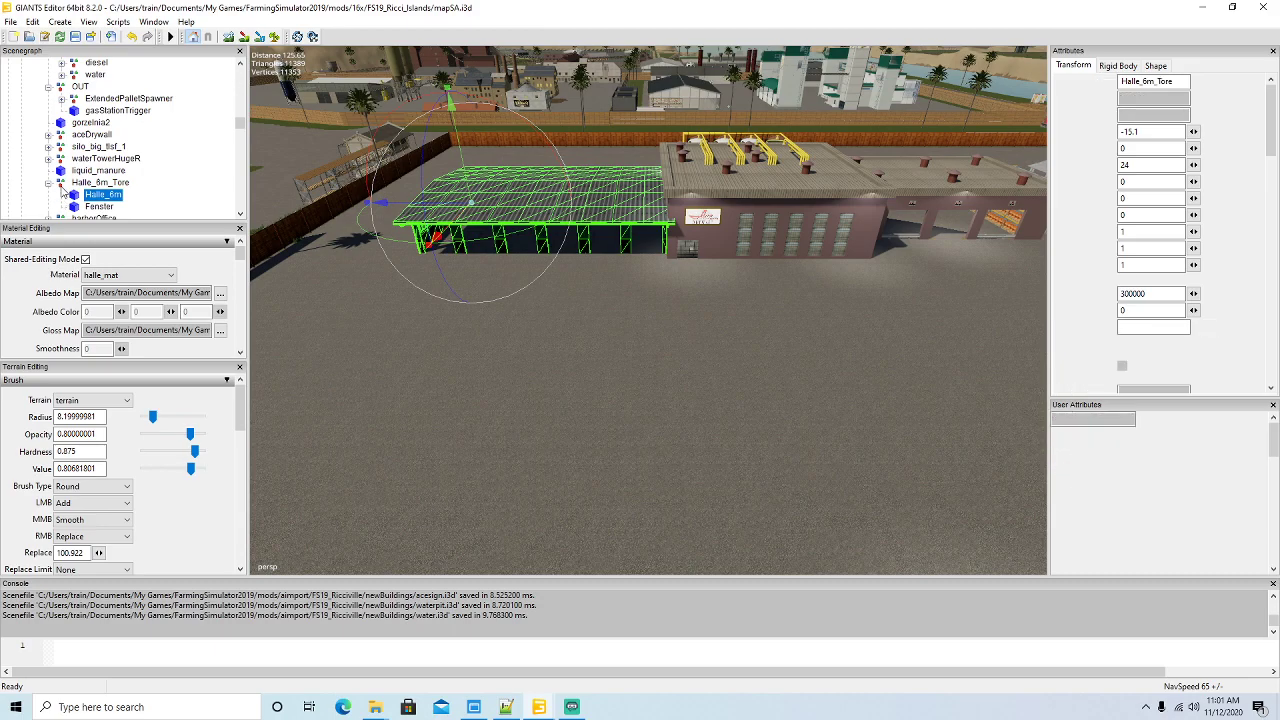
pyautogui.click(48, 184)
pyautogui.click(10, 21)
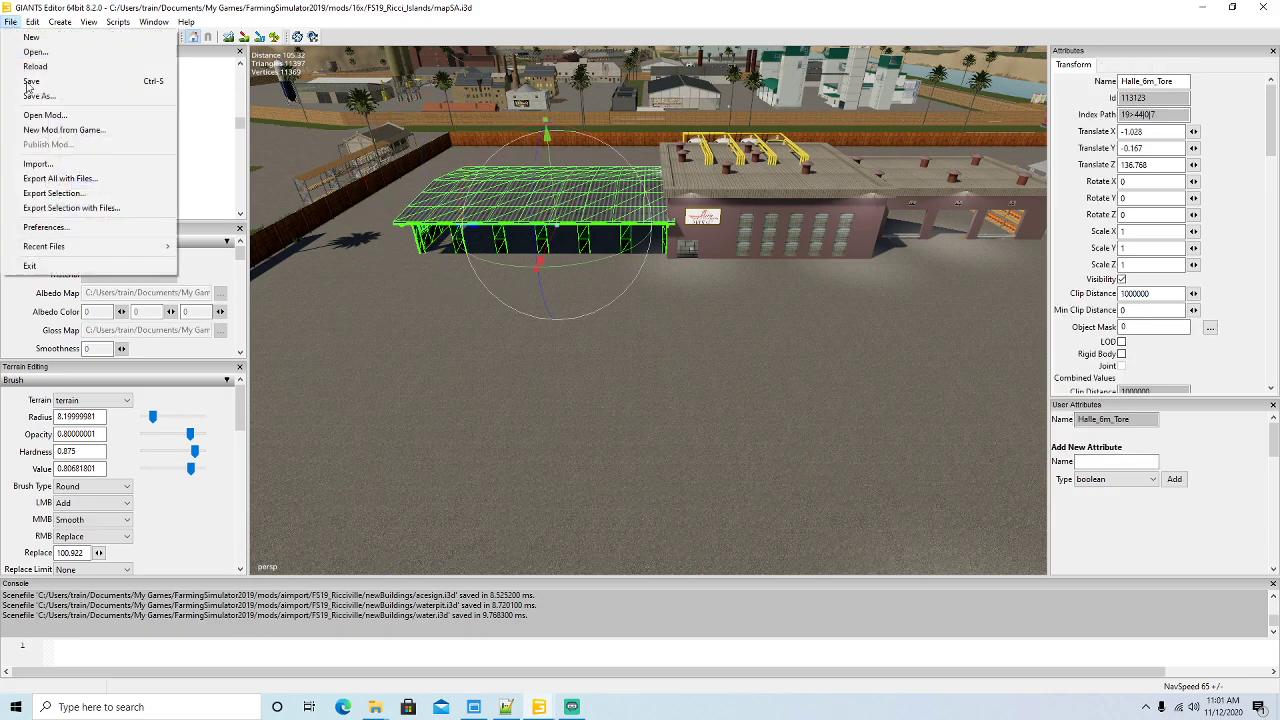
pyautogui.click(50, 208)
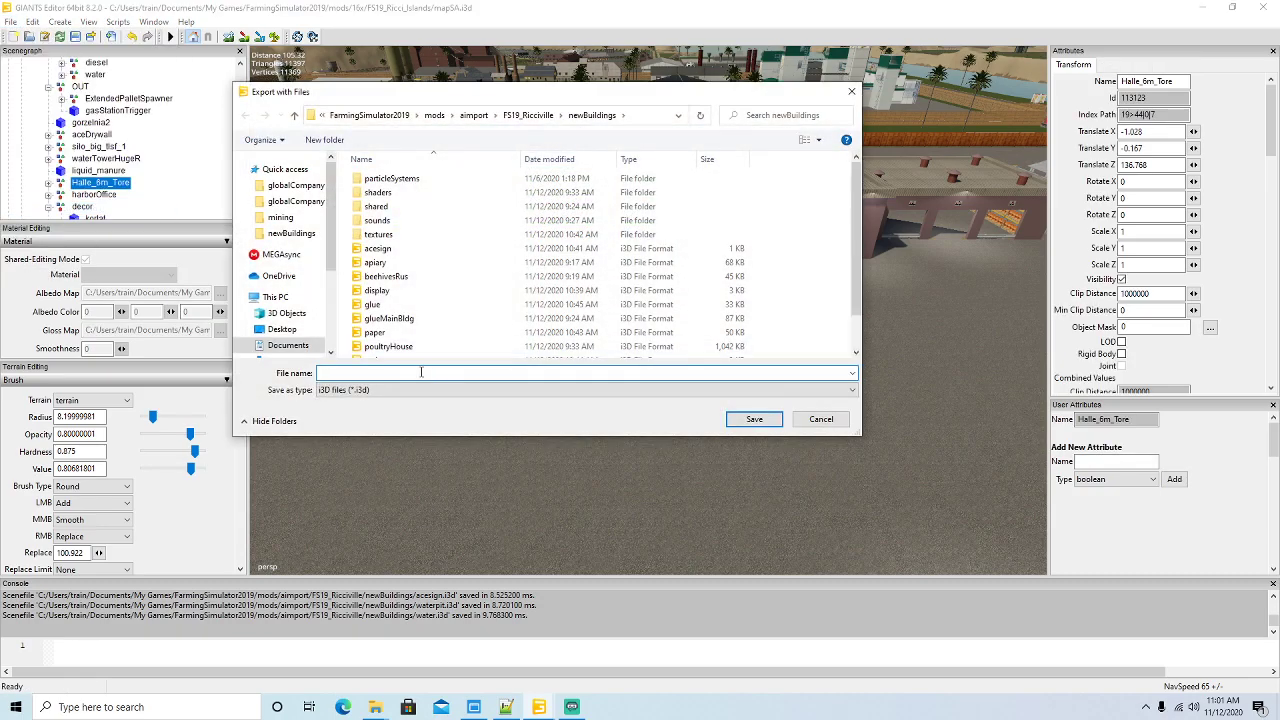
pyautogui.write('hall')
pyautogui.click(754, 419)
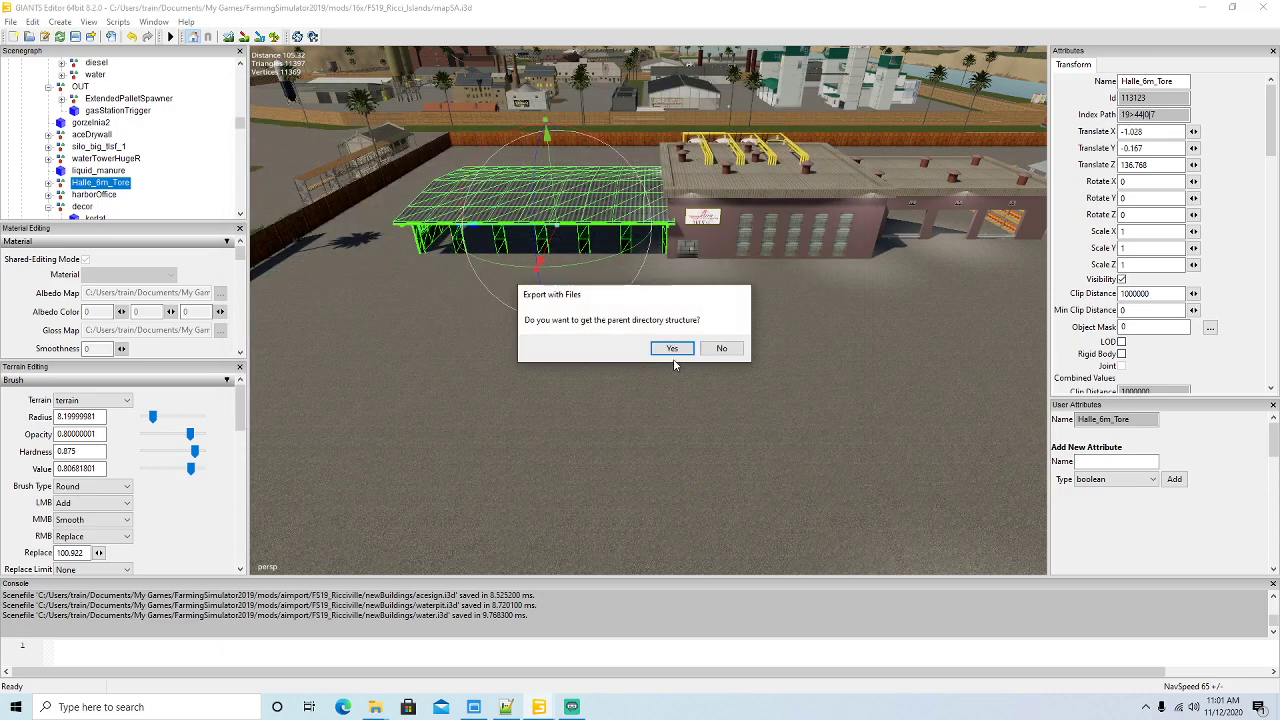
pyautogui.click(672, 349)
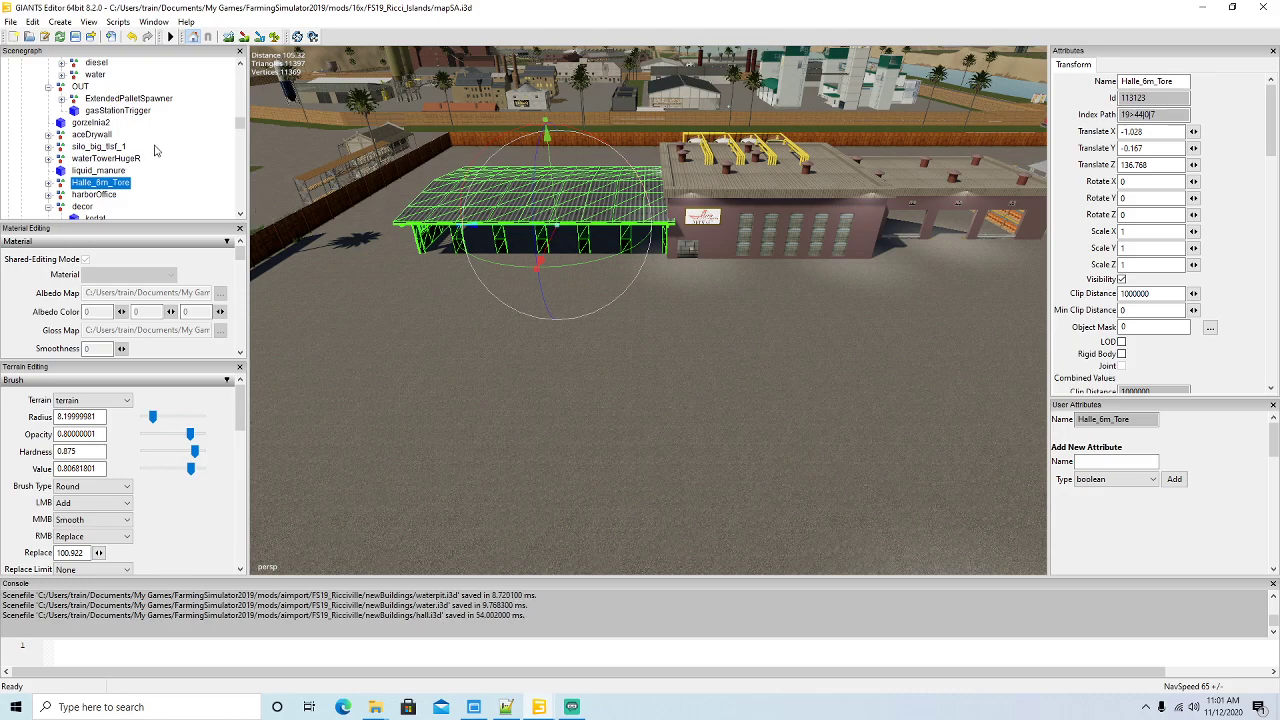
# - Export the OUT group's ExtendedPalletSpawner with its files into newBuildings as ExtendedPalletSpawner, keeping game relative paths
pyautogui.scroll(1, 155, 149)
pyautogui.click(75, 142)
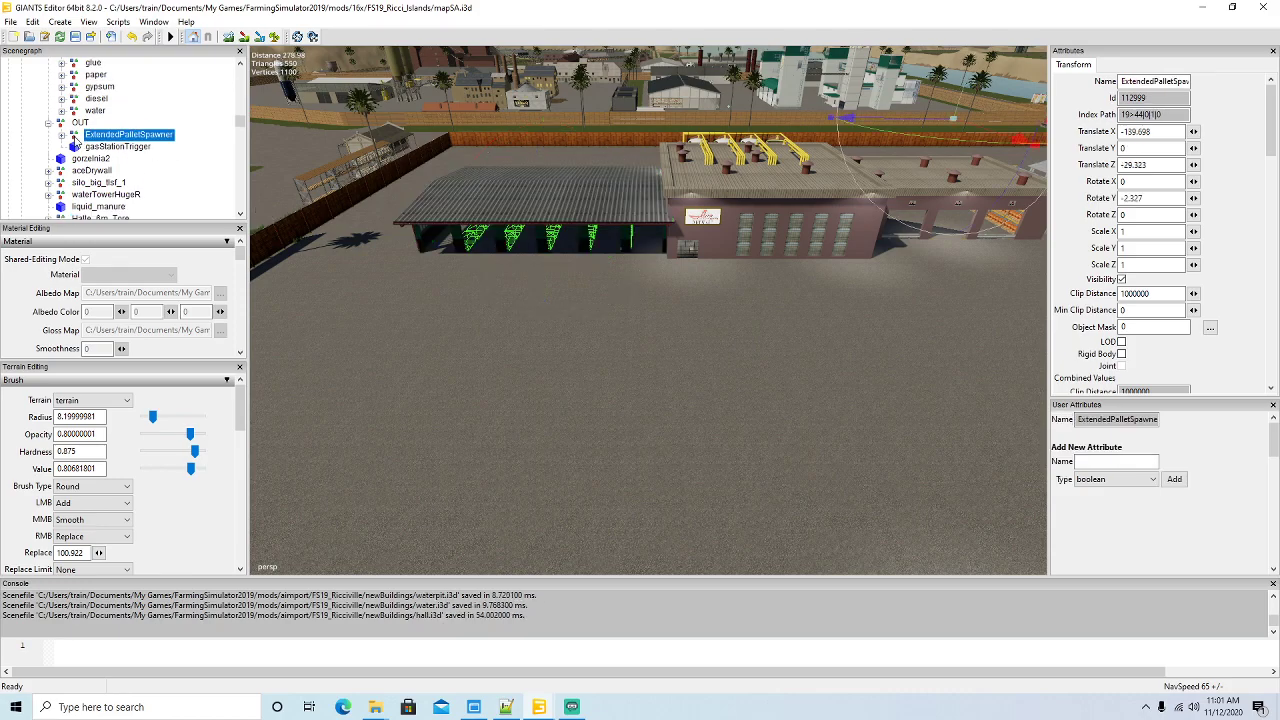
pyautogui.click(12, 22)
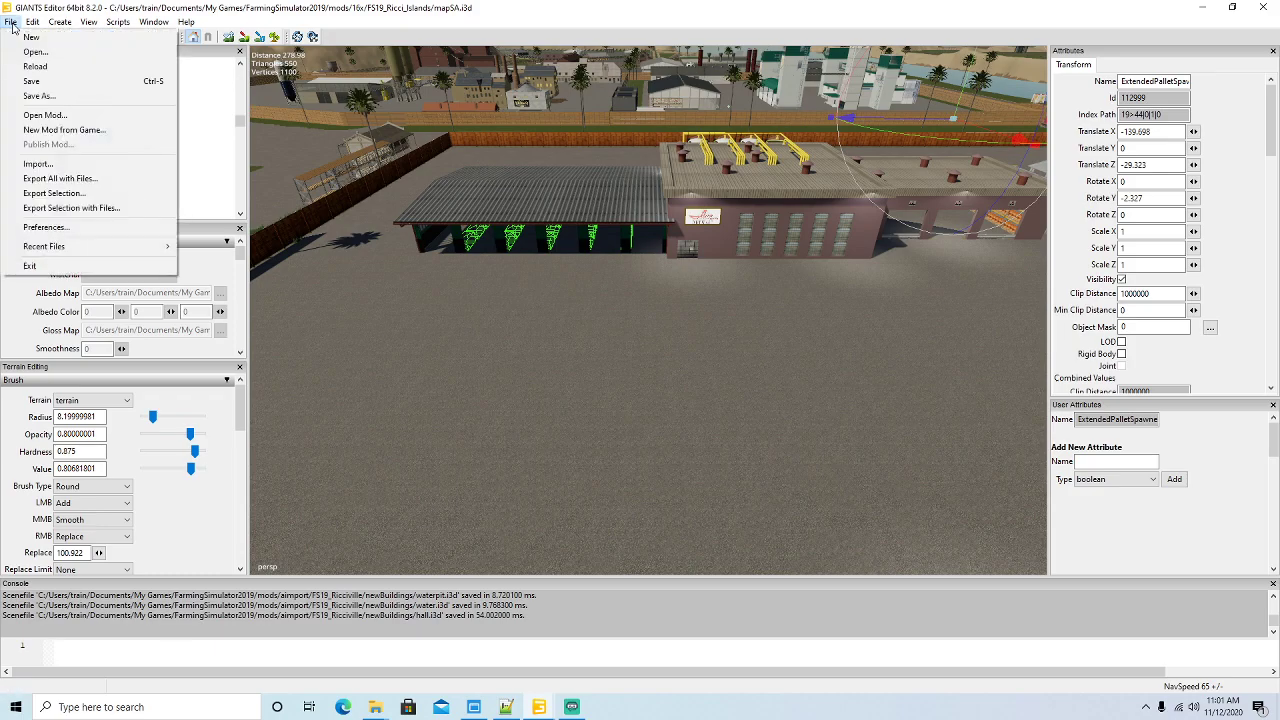
pyautogui.click(92, 208)
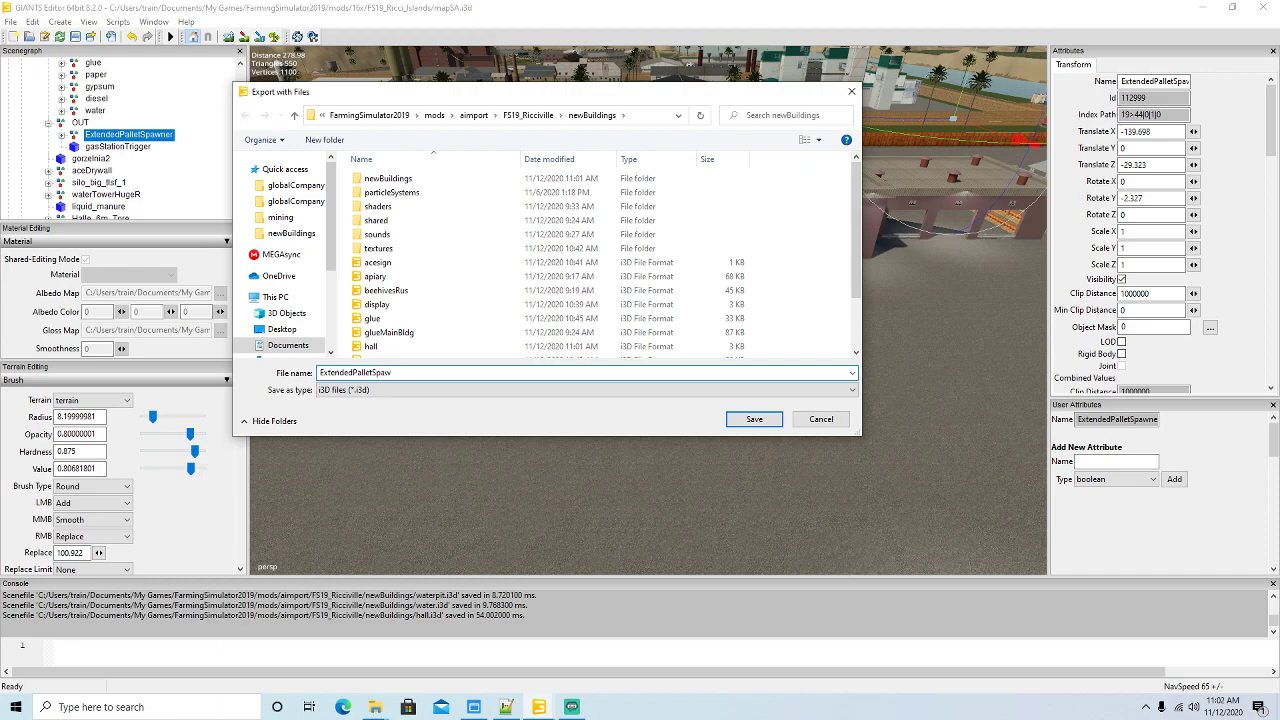
pyautogui.click(753, 420)
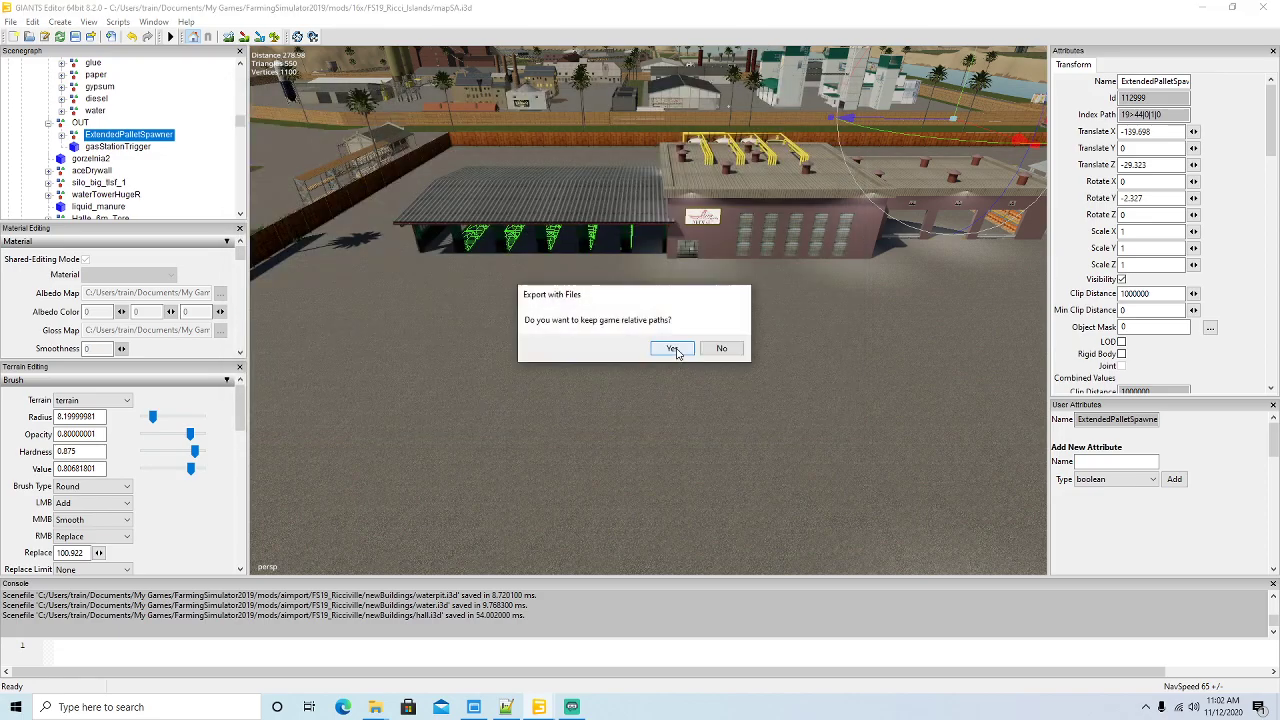
pyautogui.click(673, 349)
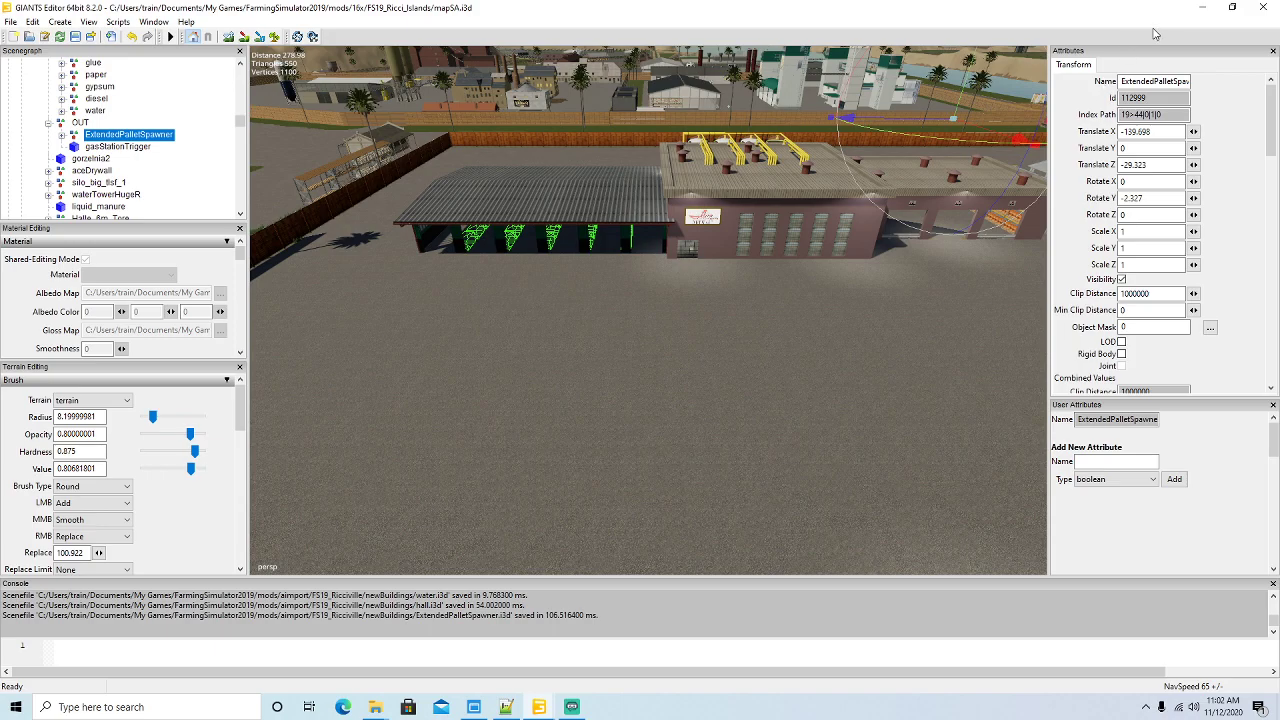
# - Switch to the newBuildings folder in File Explorer and open hall.i3d in Notepad++
pyautogui.moveTo(640, 380); pyautogui.dragTo(316, 233, button='right')
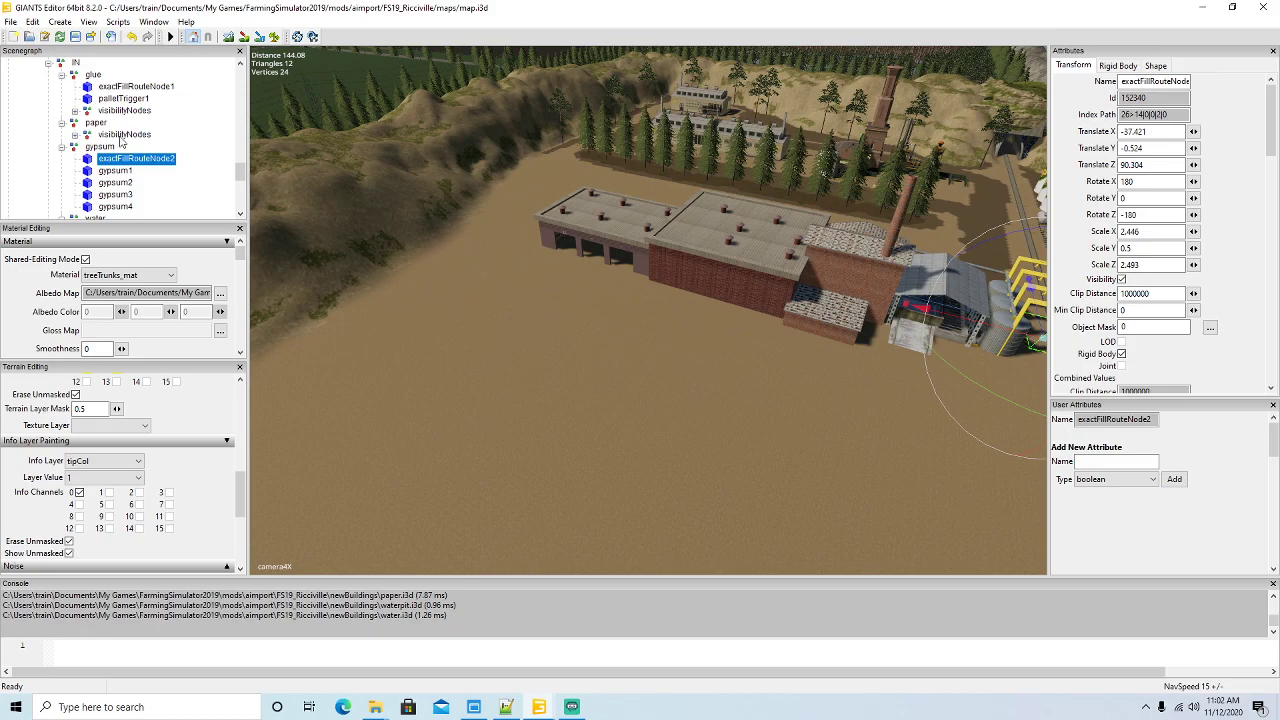
pyautogui.click(1203, 9)
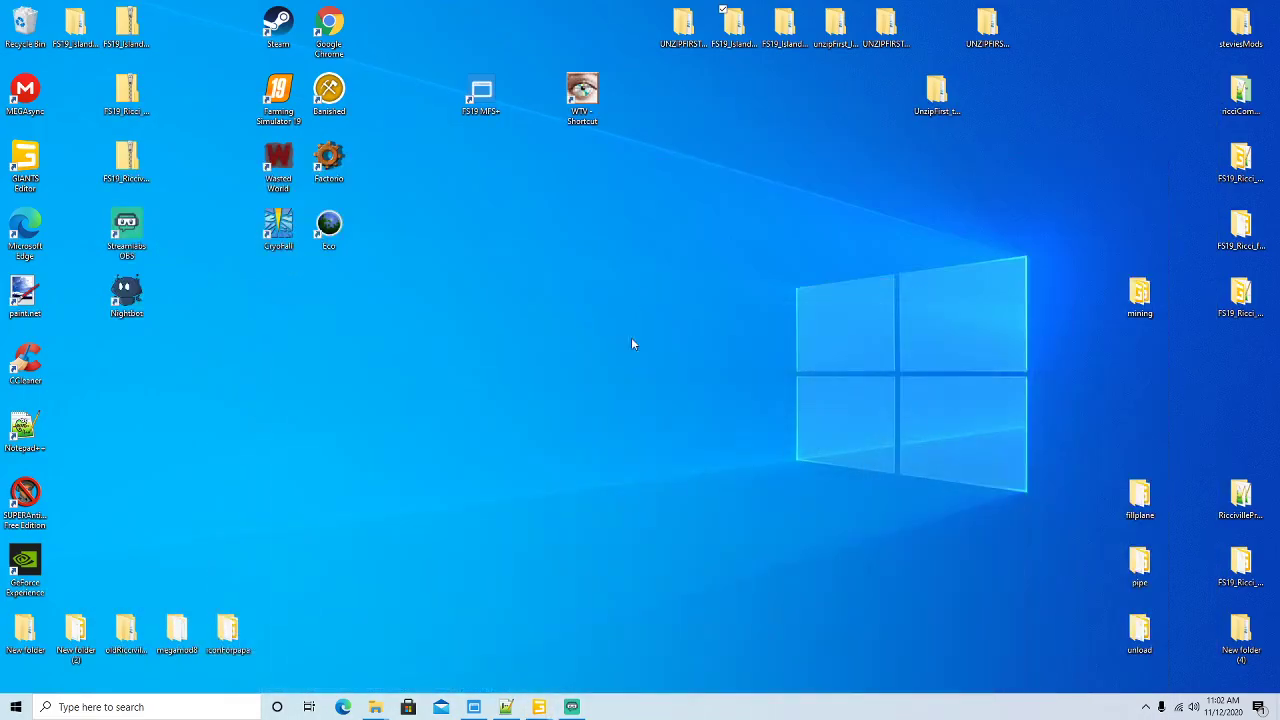
pyautogui.moveTo(374, 708)
pyautogui.click(340, 645)
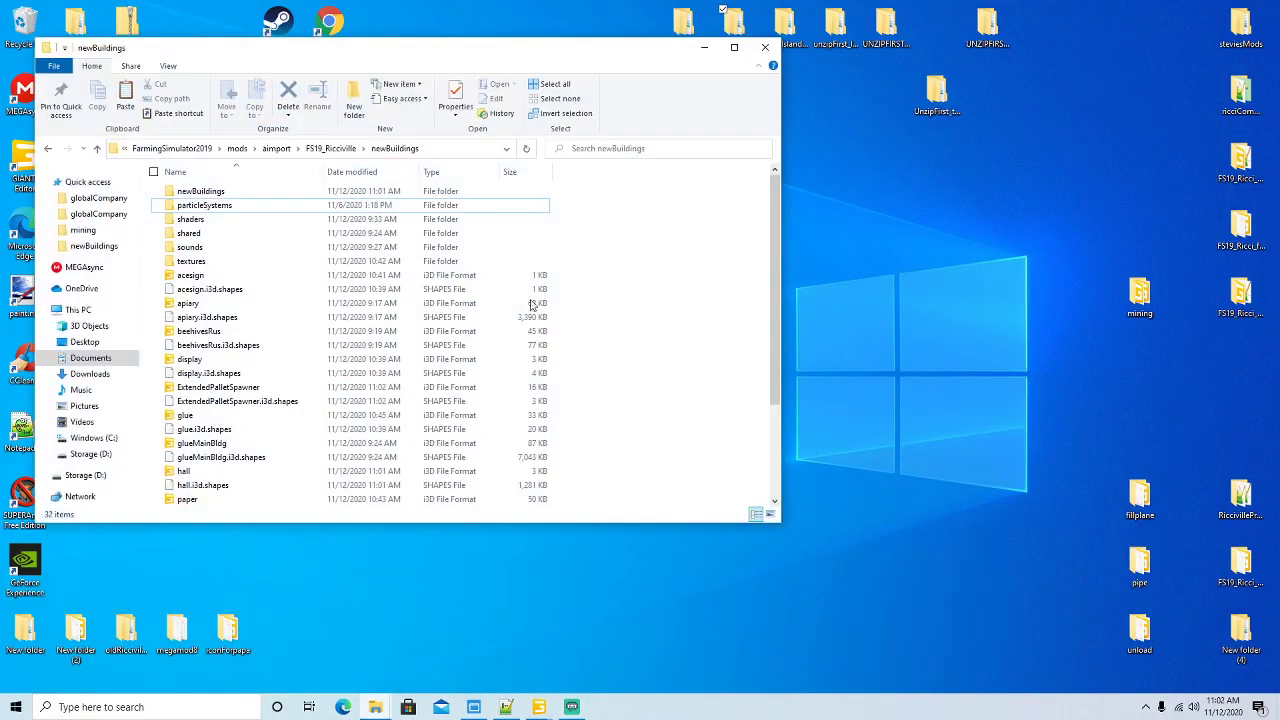
pyautogui.moveTo(428, 52); pyautogui.dragTo(521, 52)
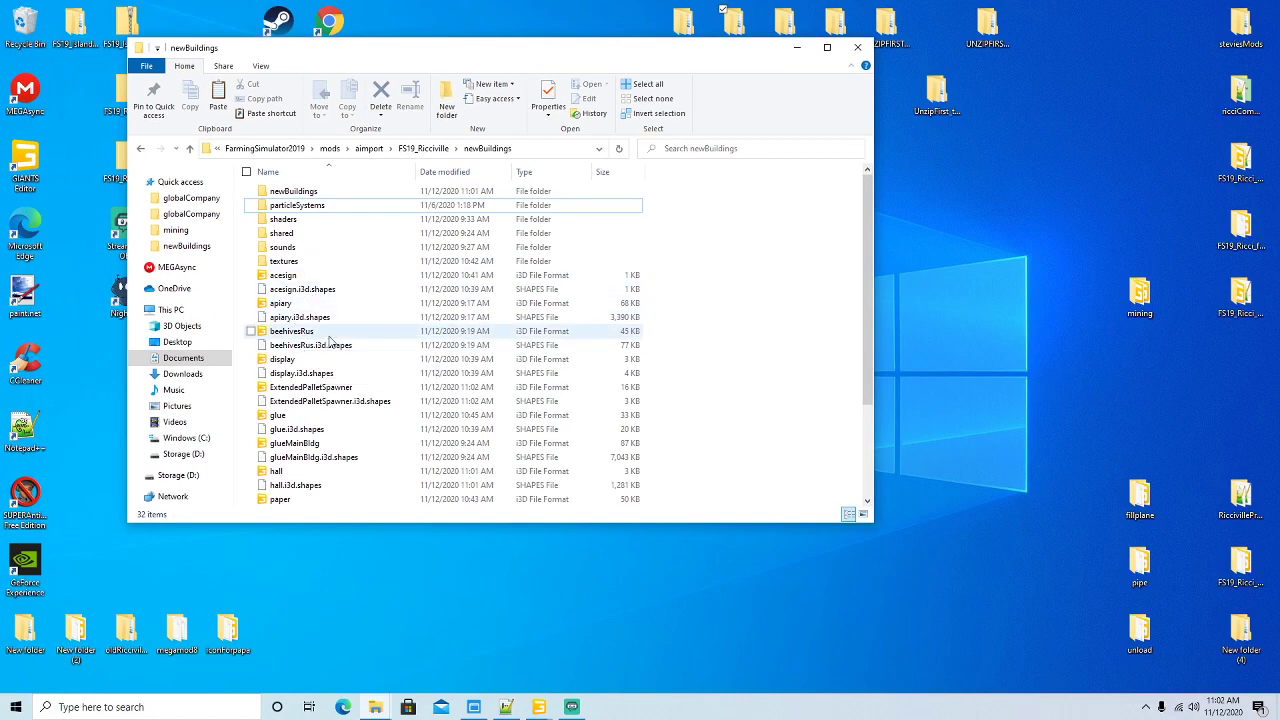
pyautogui.scroll(-2, 330, 345)
pyautogui.click(278, 388)
pyautogui.rightClick(281, 391)
pyautogui.click(350, 460)
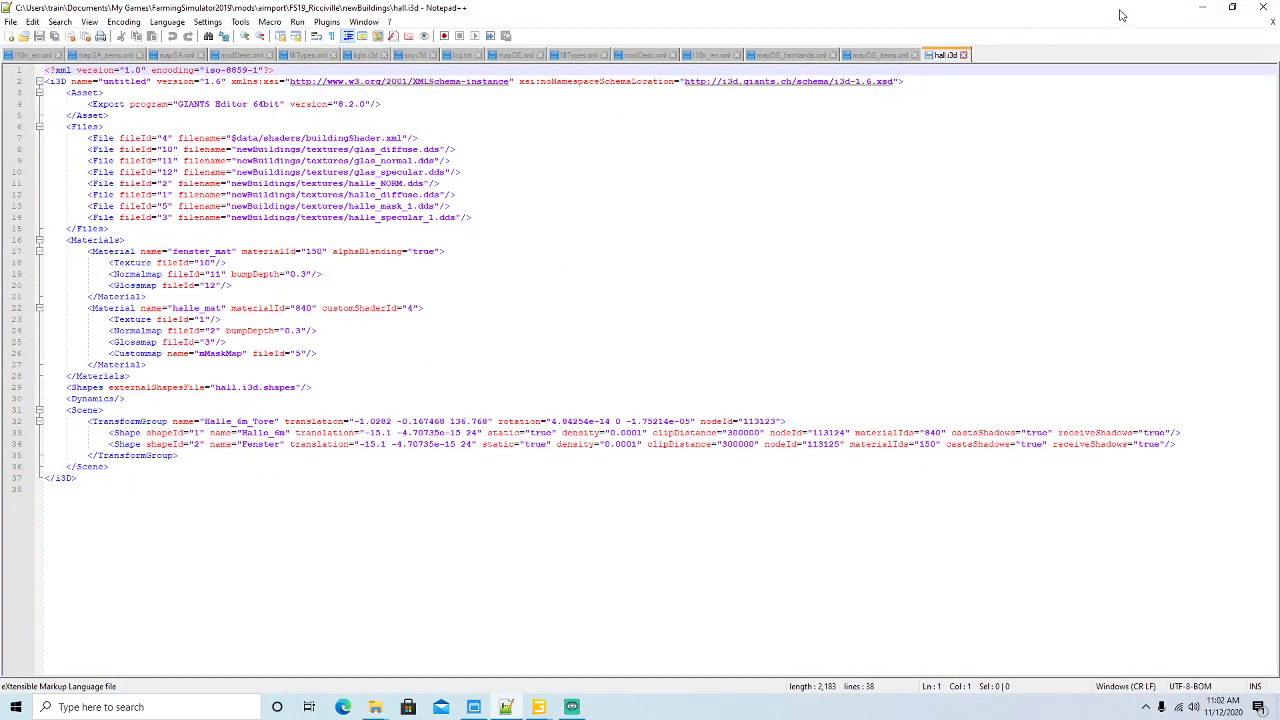
# - Return to File Explorer and copy all the texture files from the nested newBuildings/textures folder
pyautogui.click(1232, 7)
pyautogui.click(480, 47)
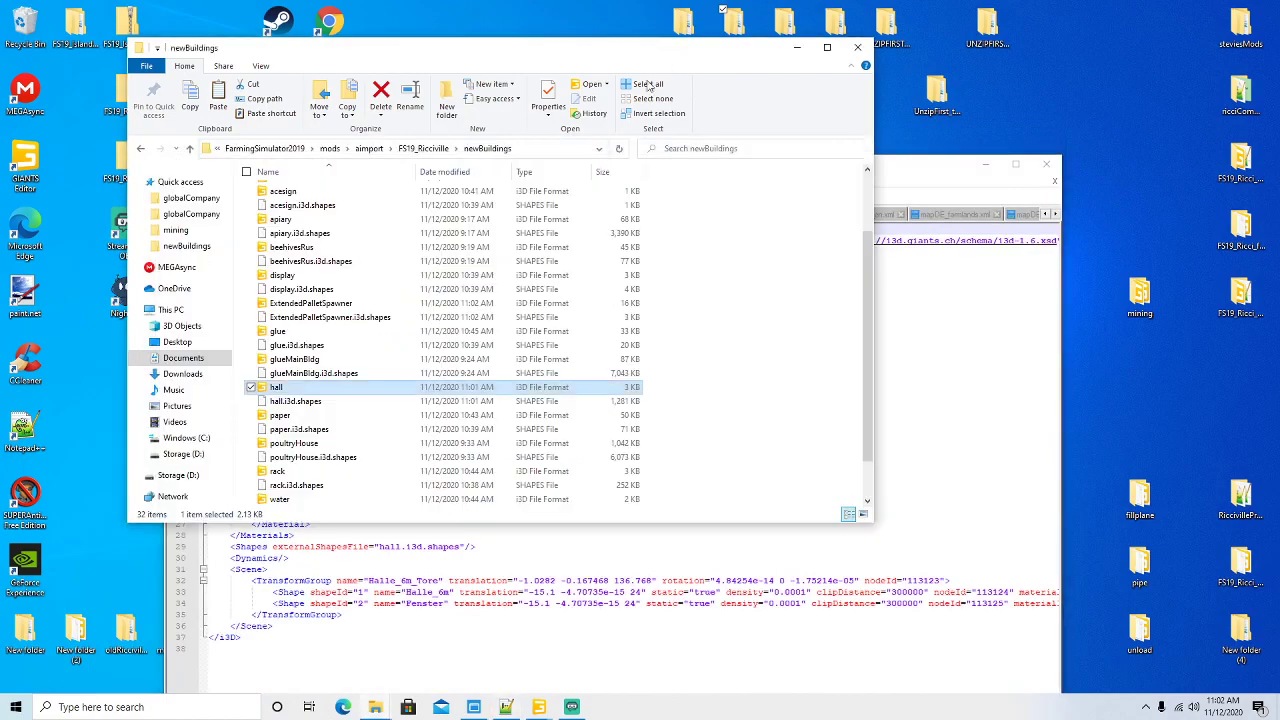
pyautogui.doubleClick(310, 193)
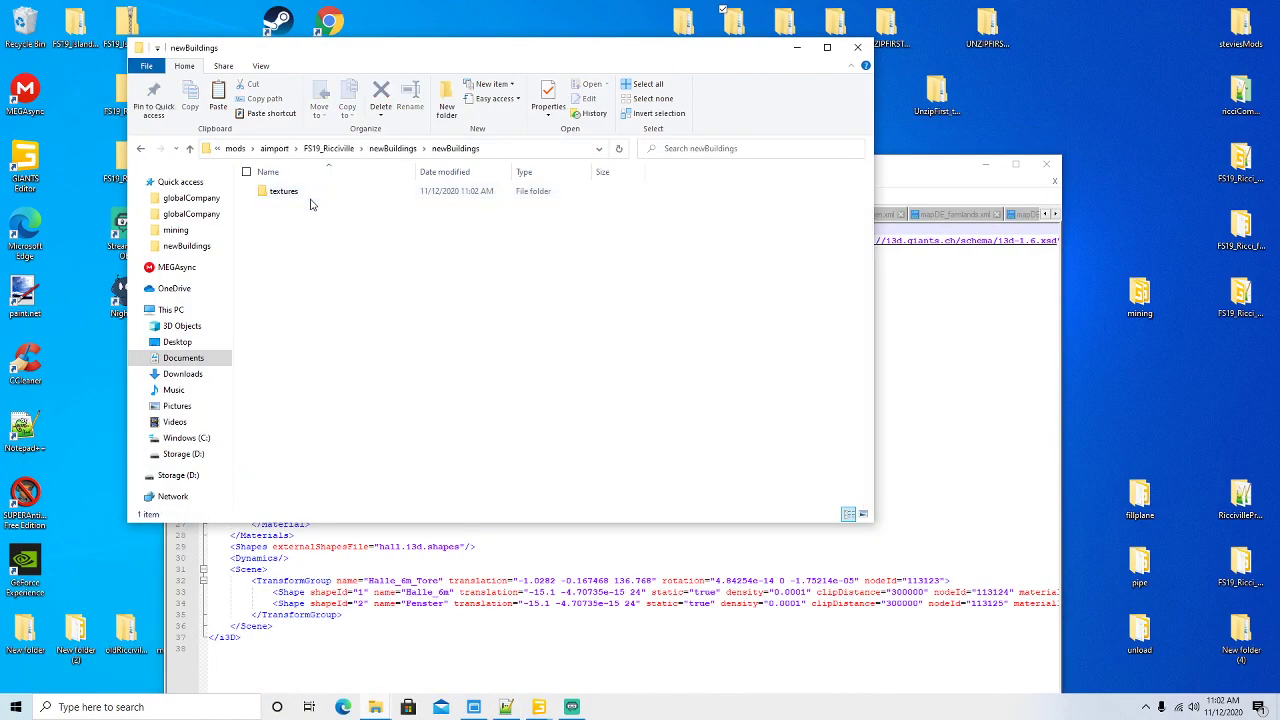
pyautogui.doubleClick(285, 192)
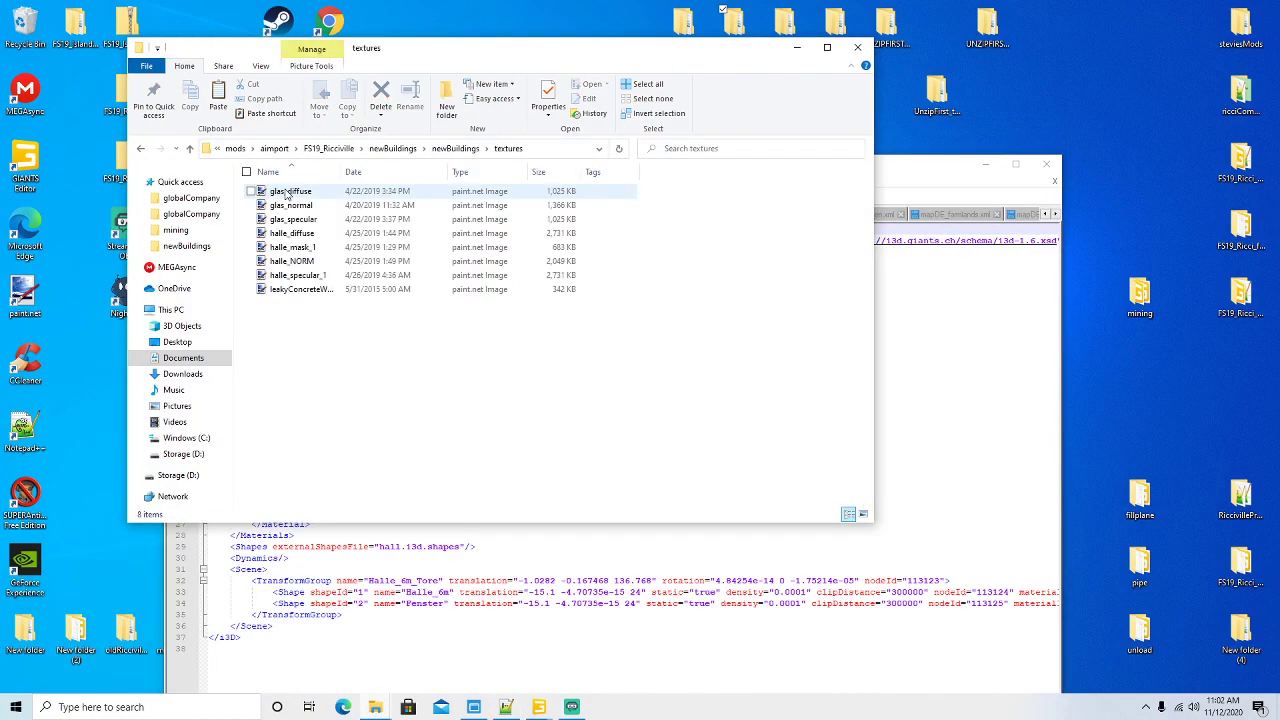
pyautogui.click(246, 172)
pyautogui.rightClick(284, 206)
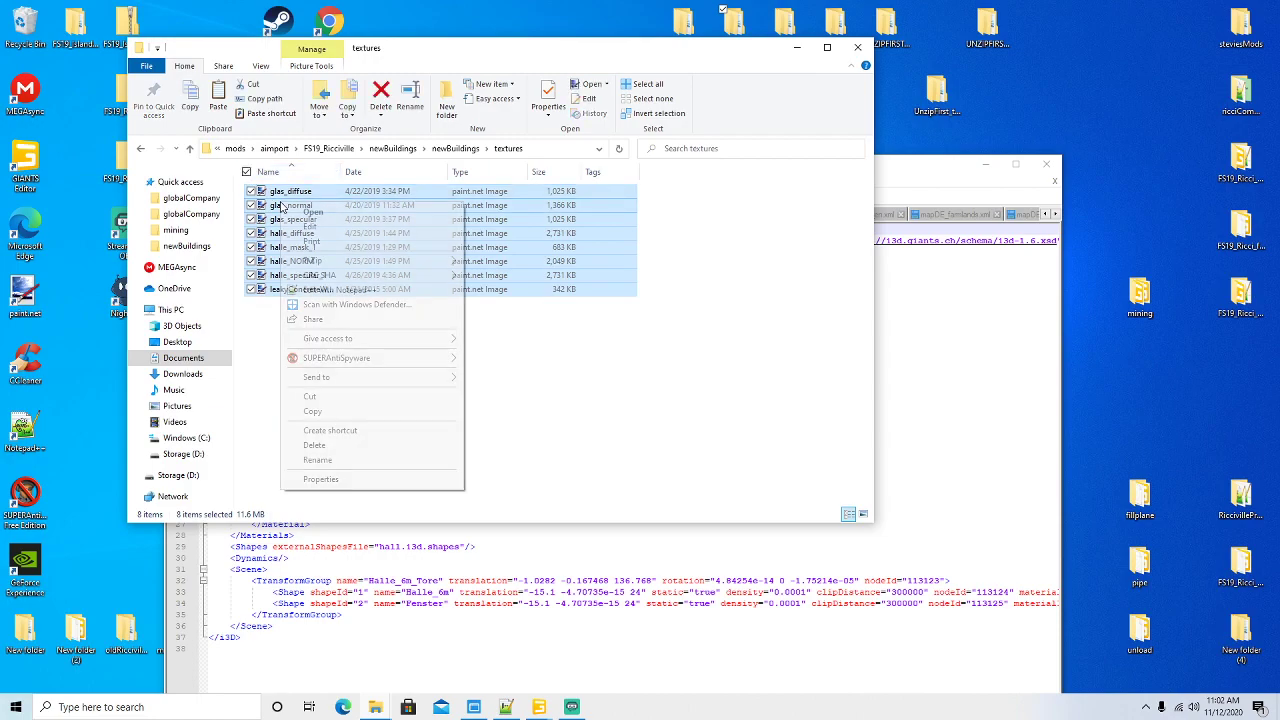
pyautogui.click(313, 411)
# - Paste the textures into the main newBuildings textures folder, keeping the existing leakyConcreteWall_diffuse.dds
pyautogui.click(386, 155)
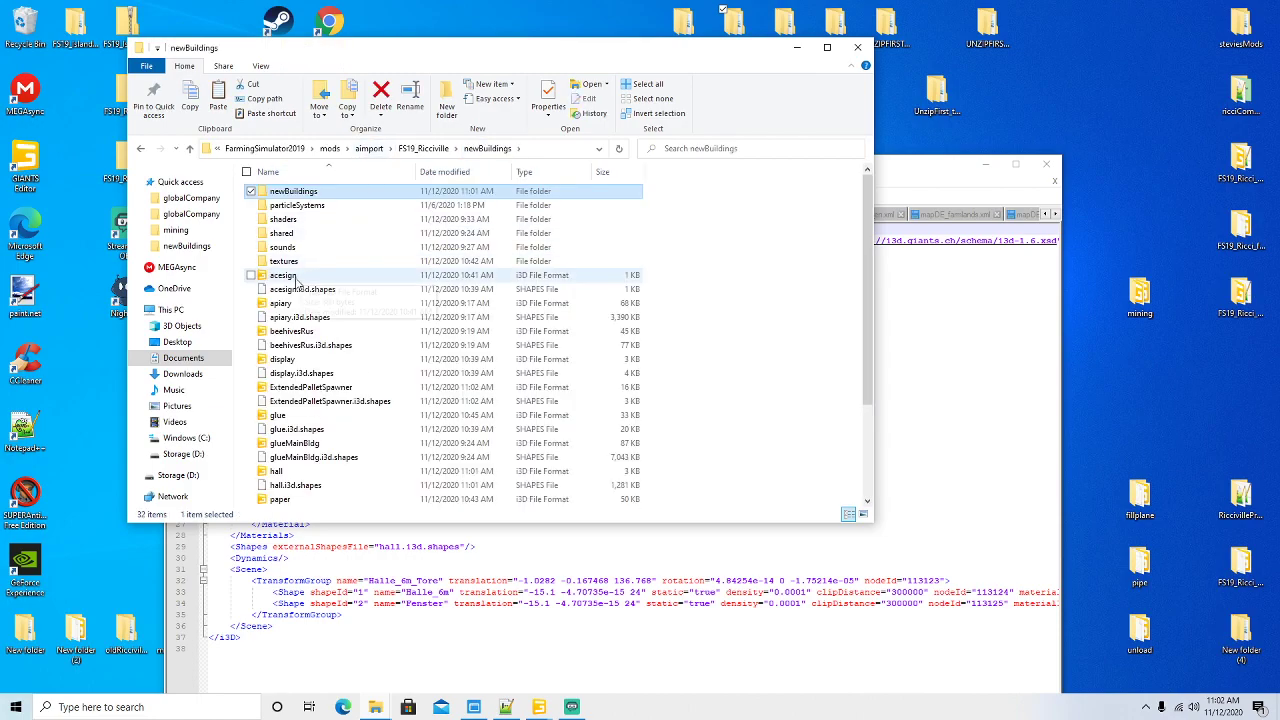
pyautogui.doubleClick(335, 262)
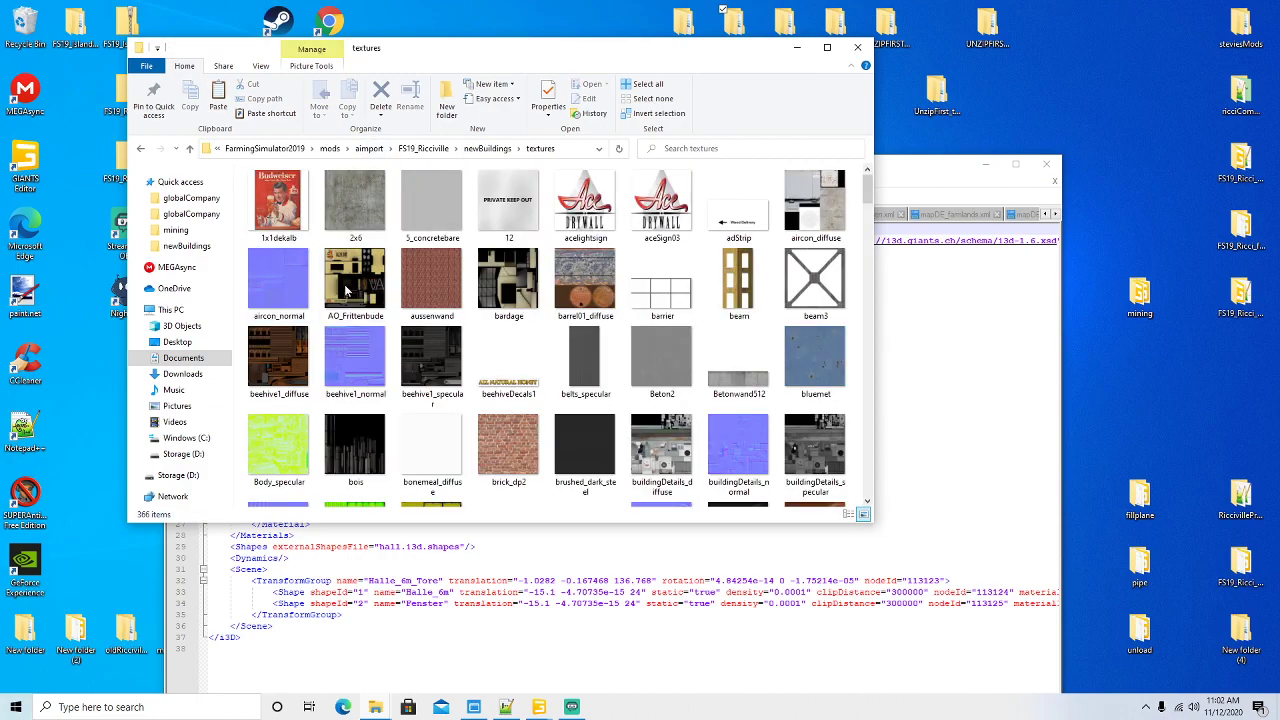
pyautogui.rightClick(395, 250)
pyautogui.click(419, 338)
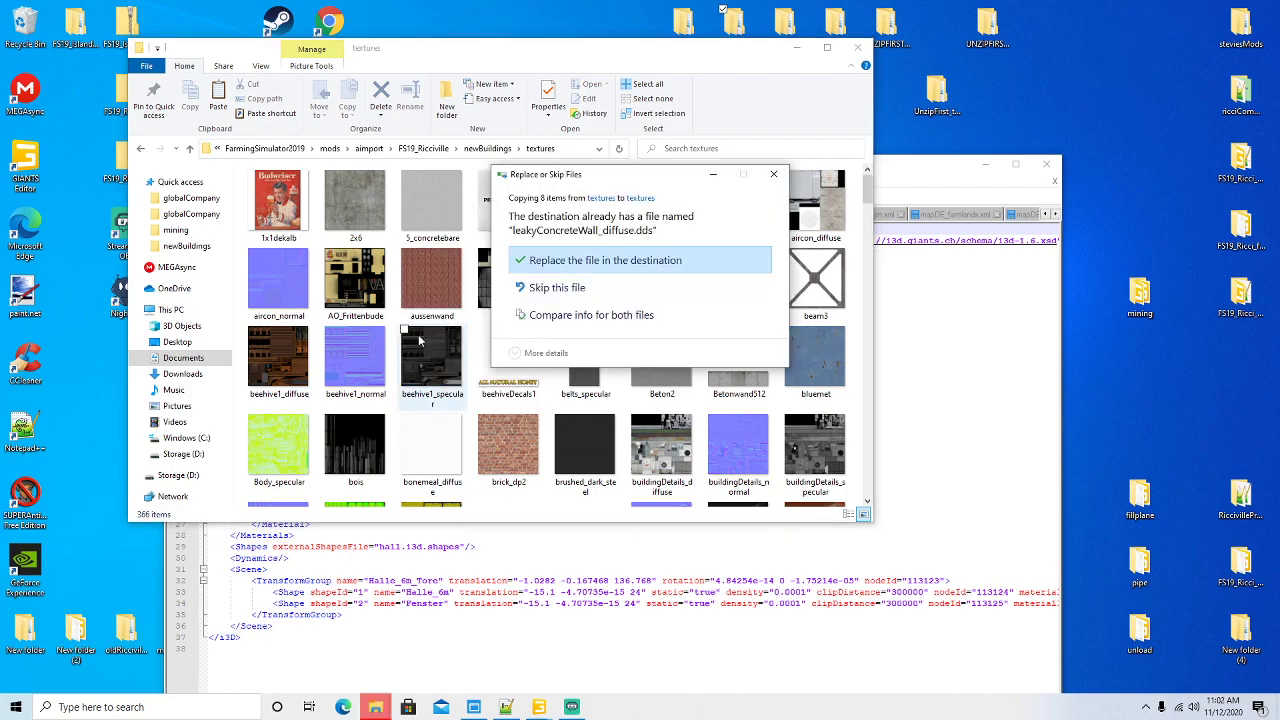
pyautogui.click(590, 316)
pyautogui.click(706, 288)
pyautogui.click(711, 504)
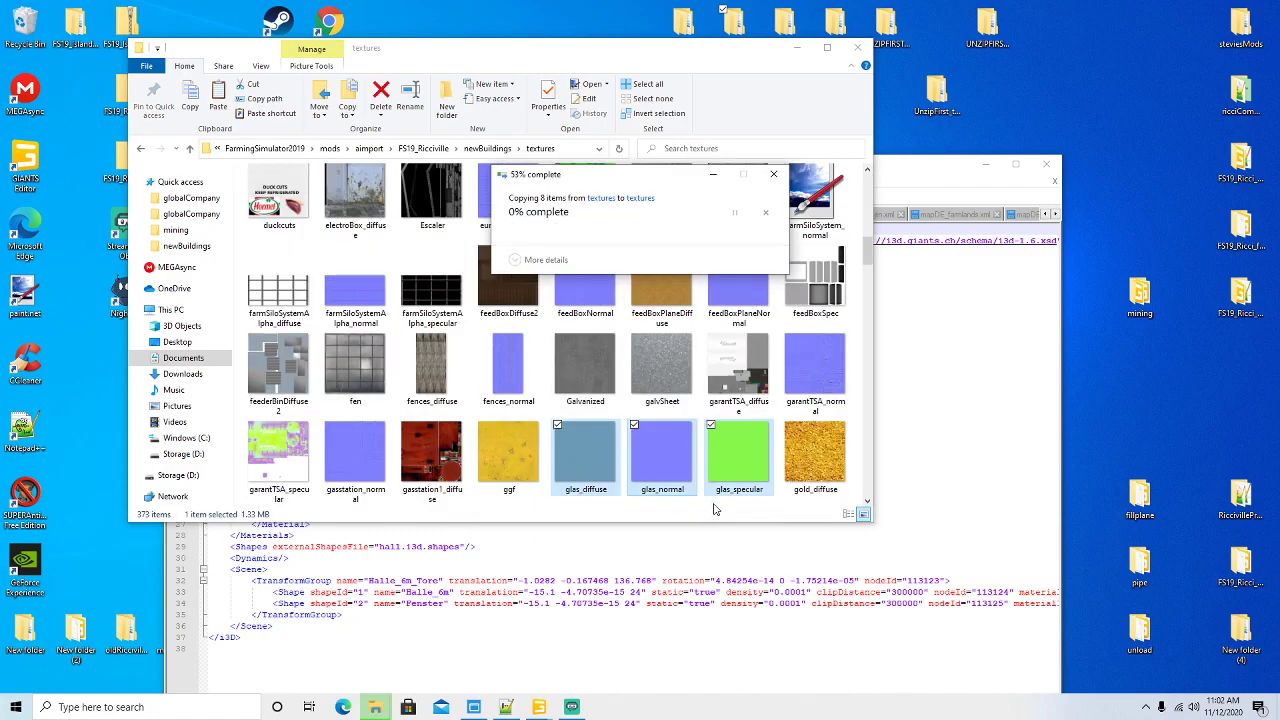
# - Return to hall.i3d in Notepad++ and replace every "newBuildings/textures" path with "textures"
pyautogui.click(797, 47)
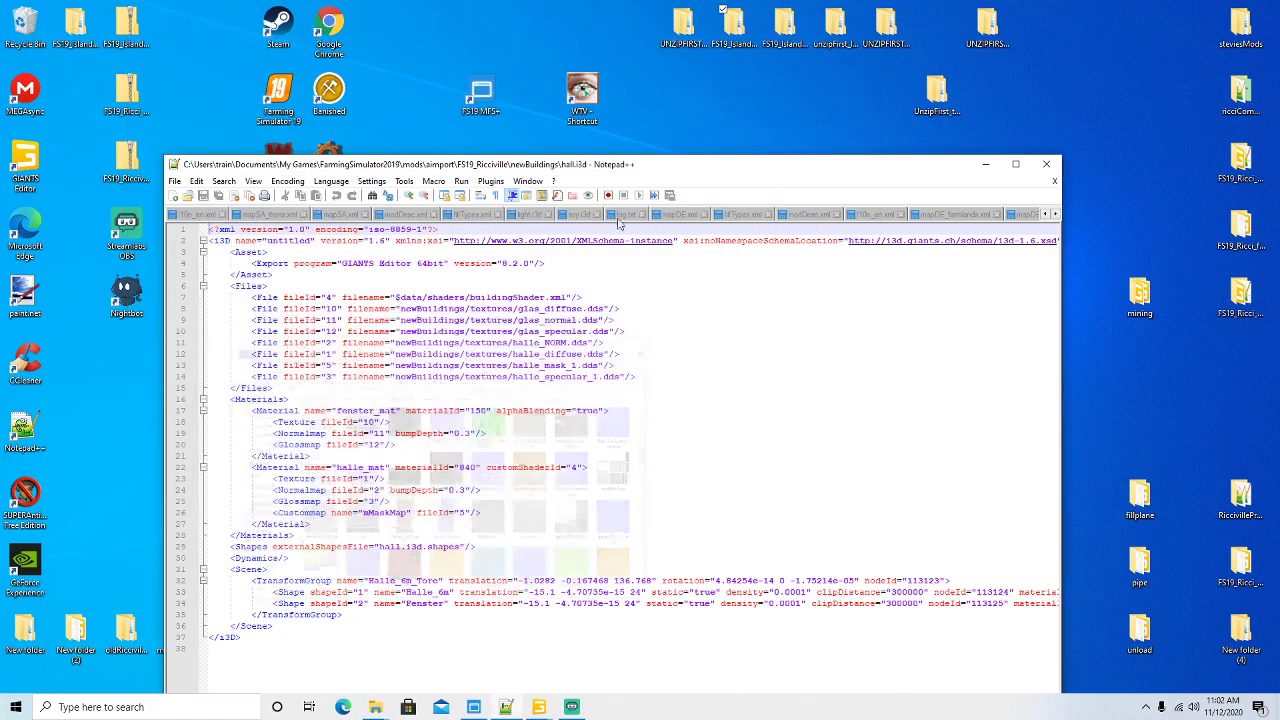
pyautogui.click(401, 309)
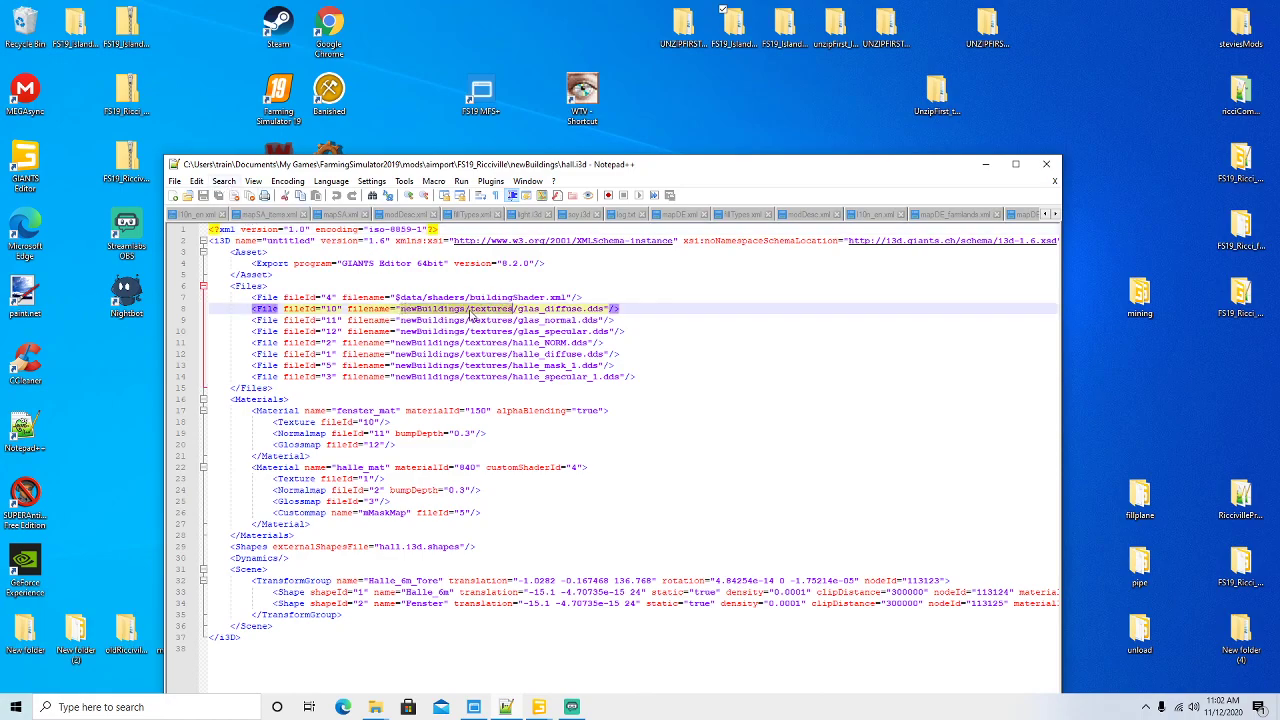
pyautogui.click(225, 182)
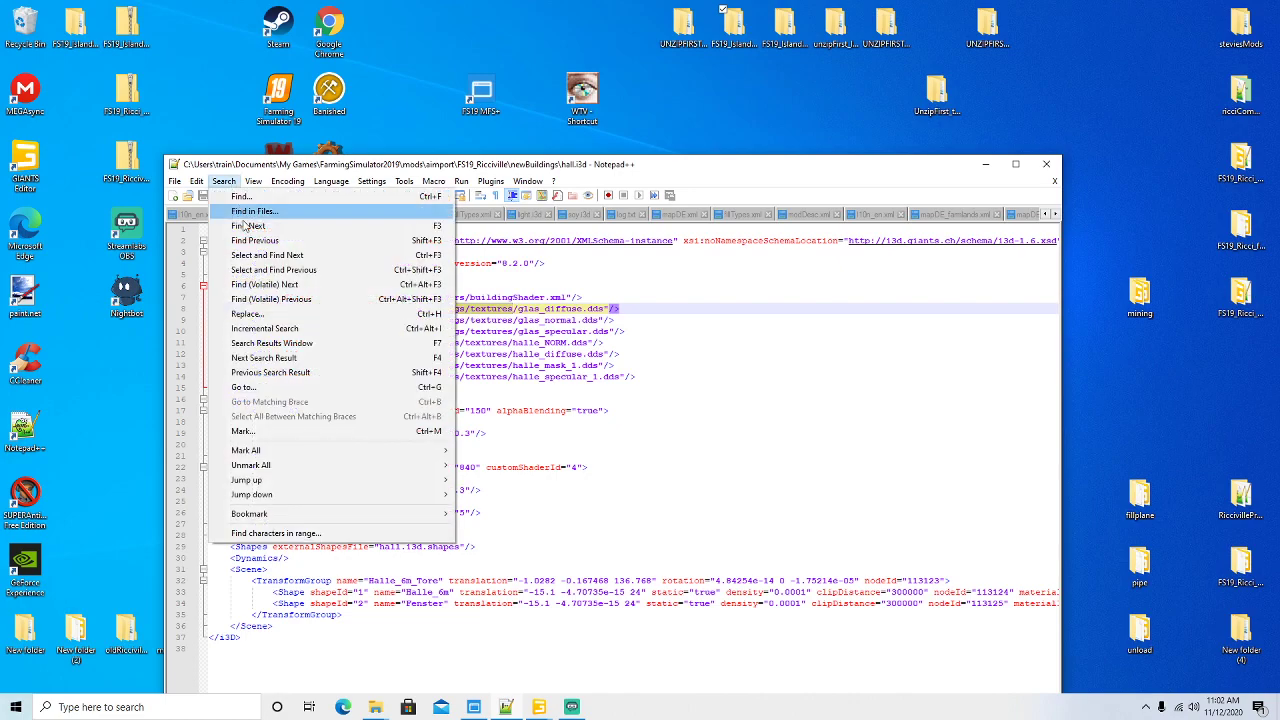
pyautogui.click(247, 314)
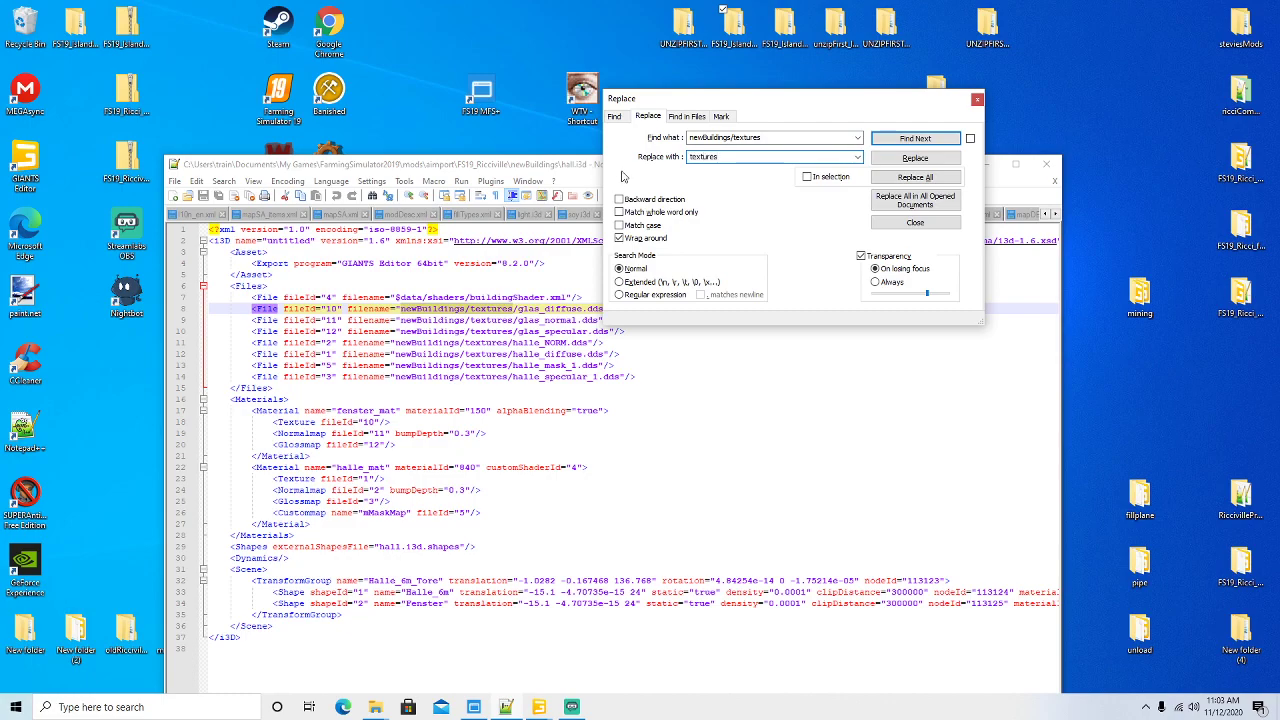
pyautogui.click(893, 161)
pyautogui.click(893, 161)
pyautogui.click(893, 161)
pyautogui.click(893, 161)
pyautogui.click(893, 161)
pyautogui.click(893, 161)
pyautogui.click(893, 161)
pyautogui.click(893, 161)
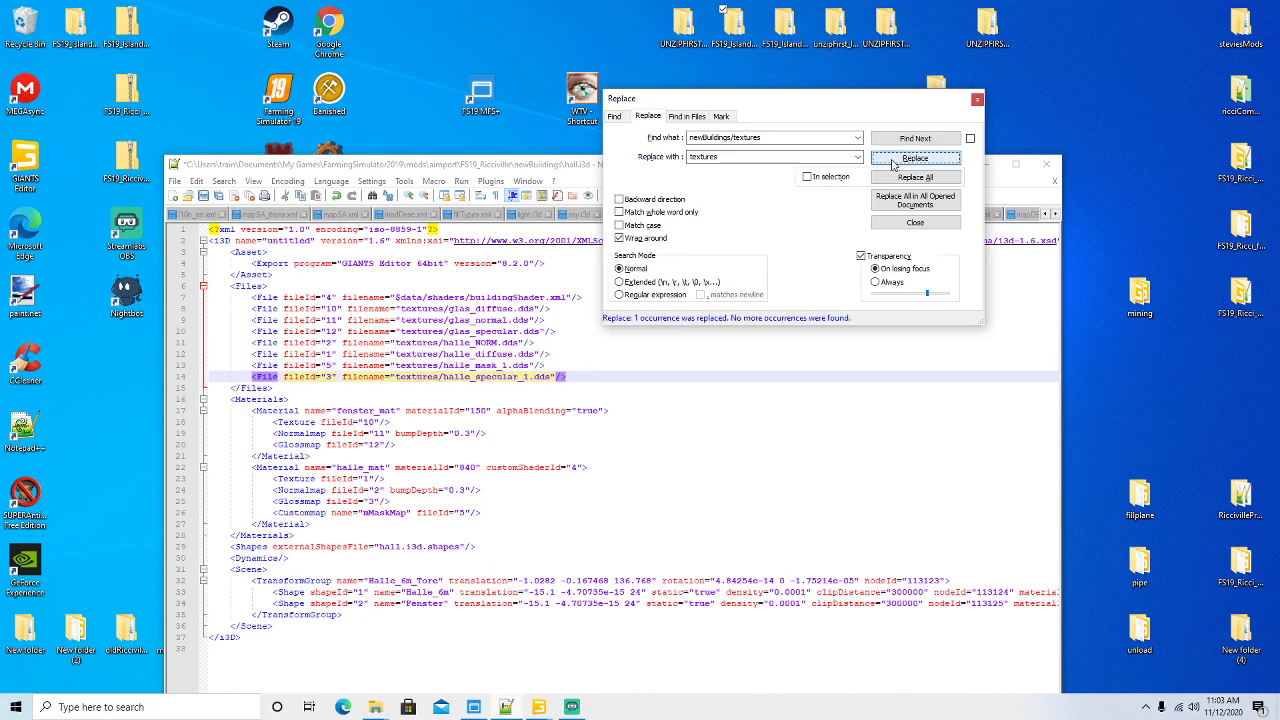
pyautogui.click(977, 101)
# - Save and close hall.i3d, and minimize Notepad++
pyautogui.click(203, 196)
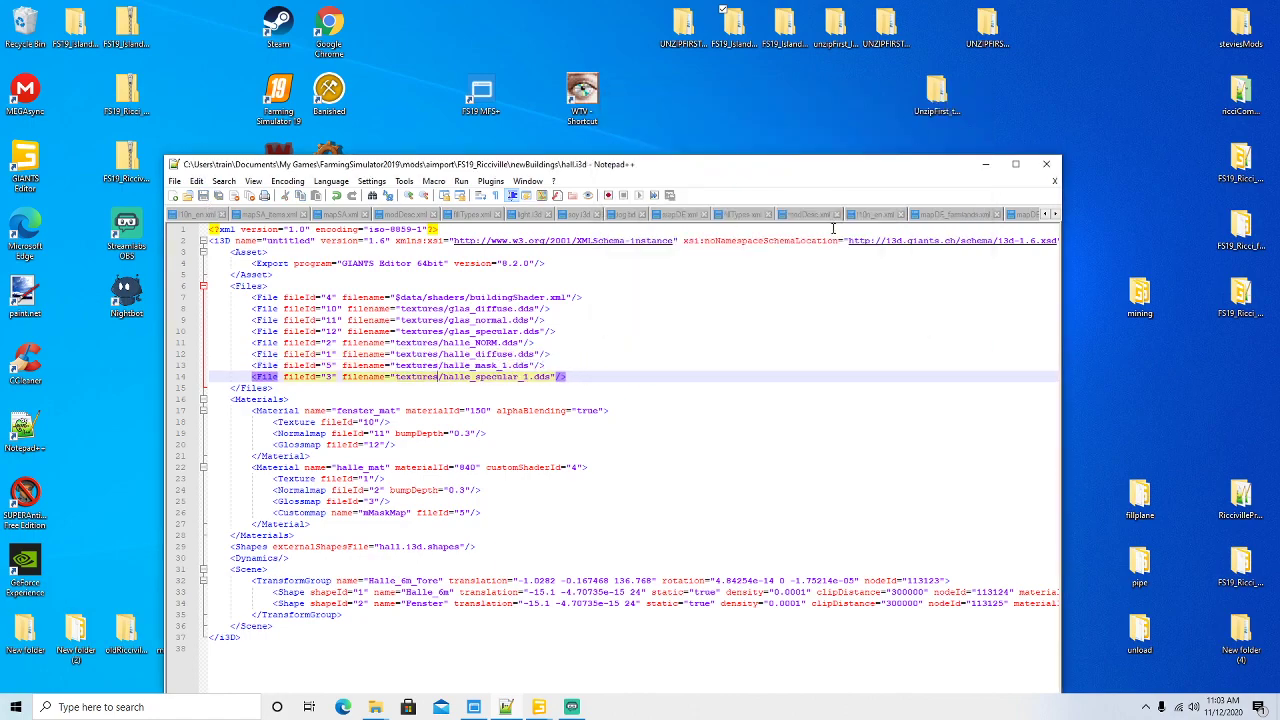
pyautogui.click(1015, 164)
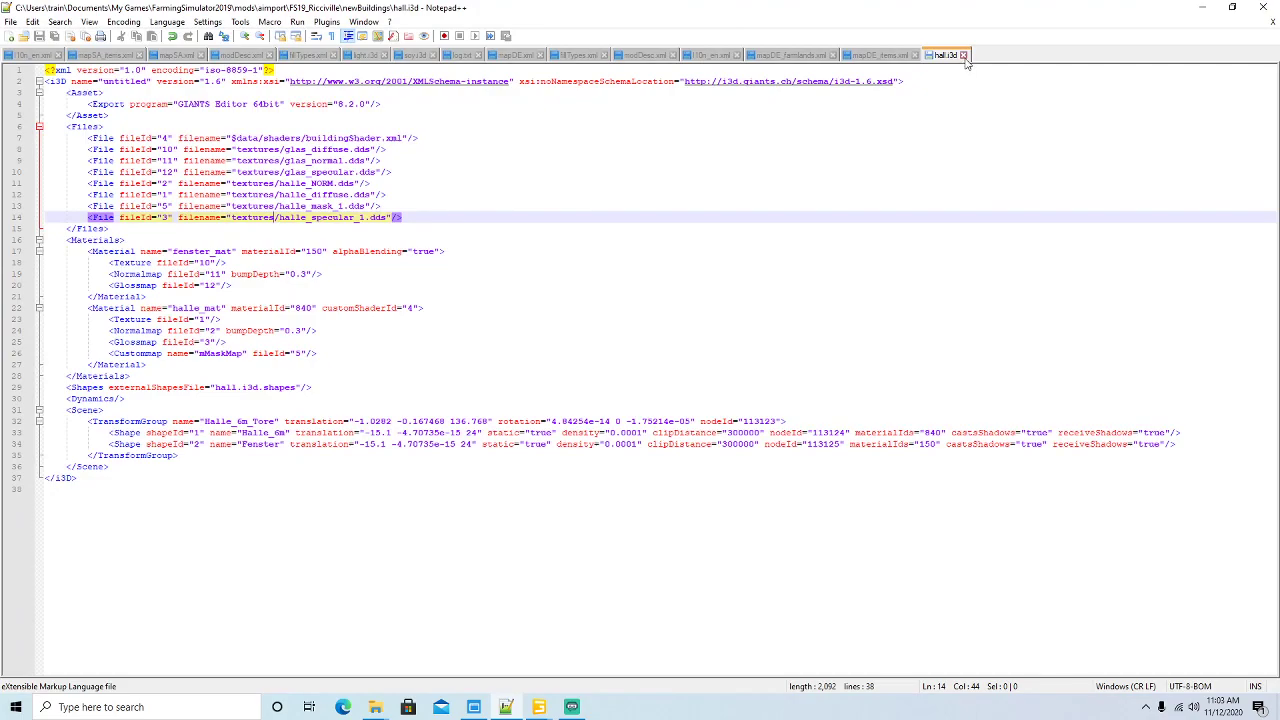
pyautogui.click(964, 55)
pyautogui.click(1201, 8)
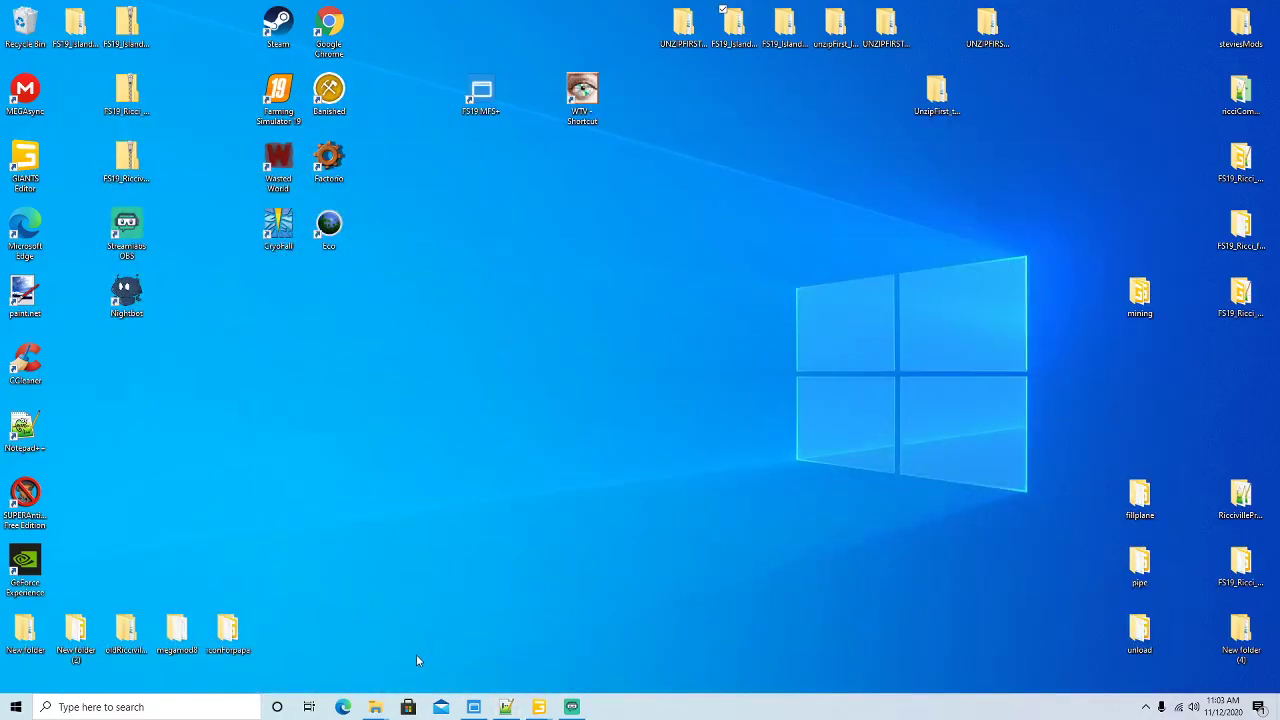
# - Open ExtendedPalletSpawner.i3d from the FS19_Ricciville newBuildings folder in Notepad++
pyautogui.click(375, 707)
pyautogui.click(315, 640)
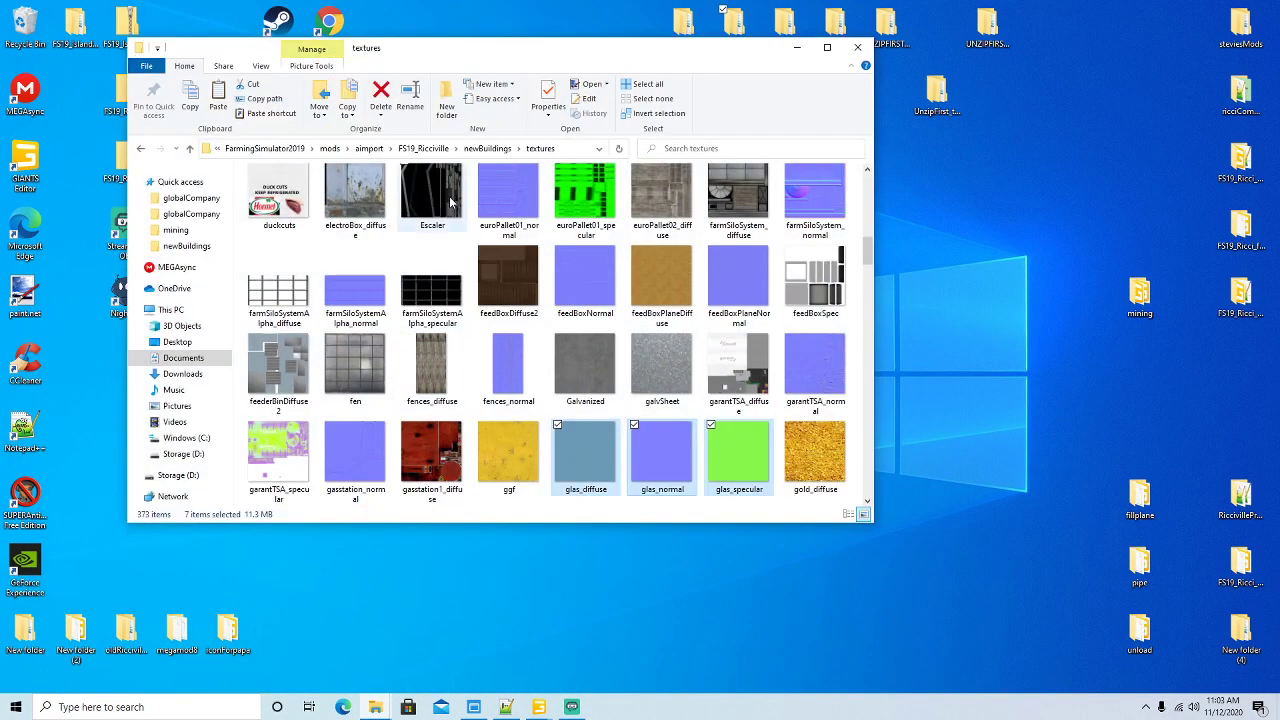
pyautogui.click(490, 149)
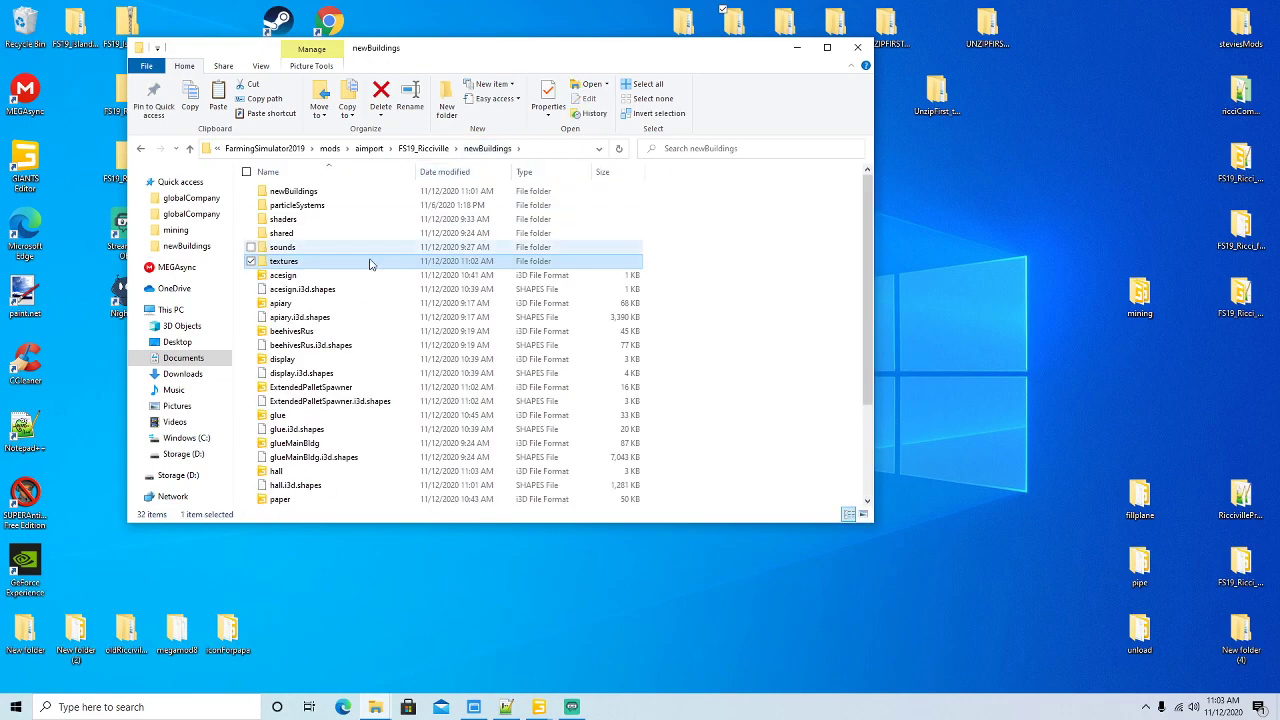
pyautogui.scroll(-3, 313, 292)
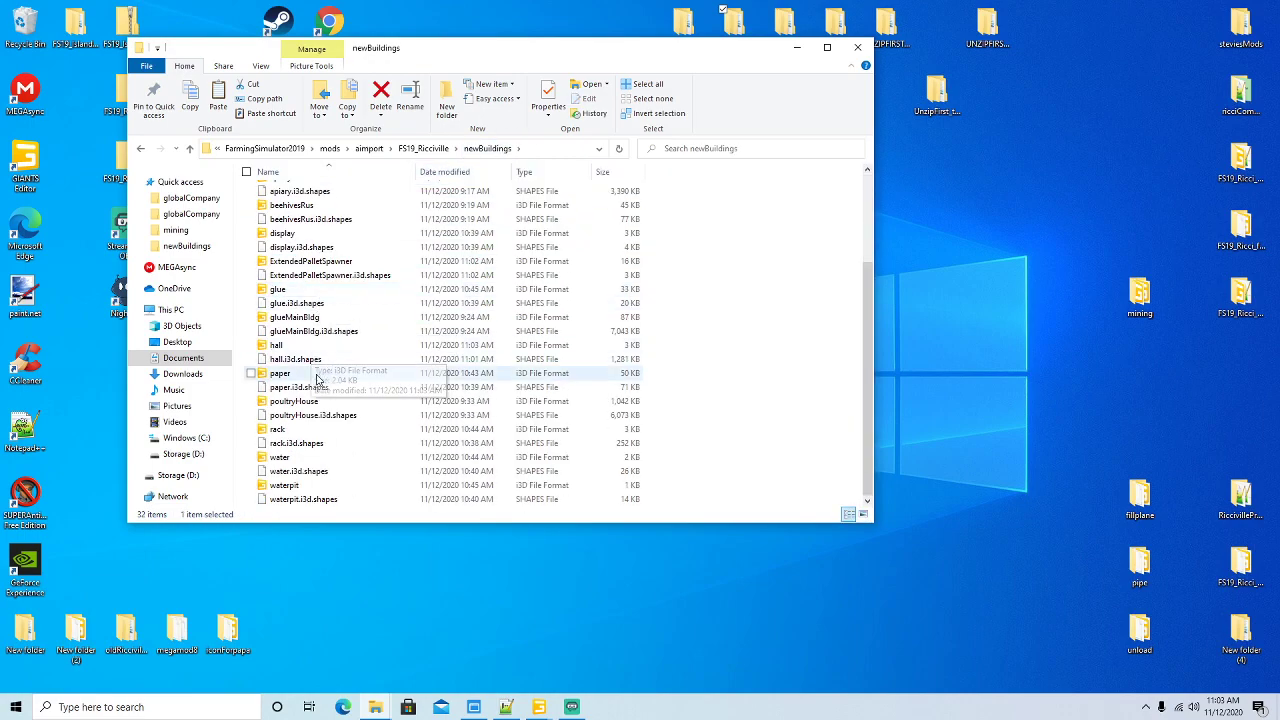
pyautogui.rightClick(308, 263)
pyautogui.click(357, 333)
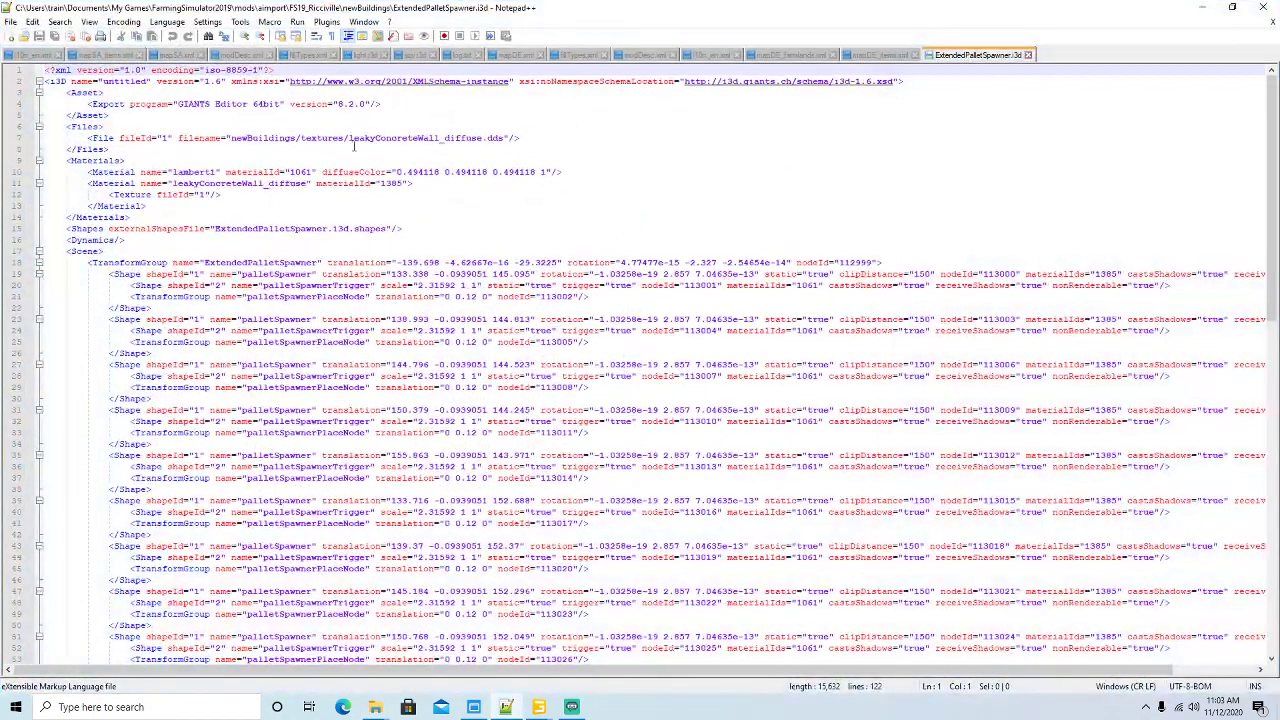
# - Change the leakyConcreteWall_diffuse.dds path to start at "textures/", save and close the file, and minimize Notepad++
pyautogui.click(300, 138)
pyautogui.press('BackSpace')
pyautogui.press('BackSpace')
pyautogui.press('BackSpace')
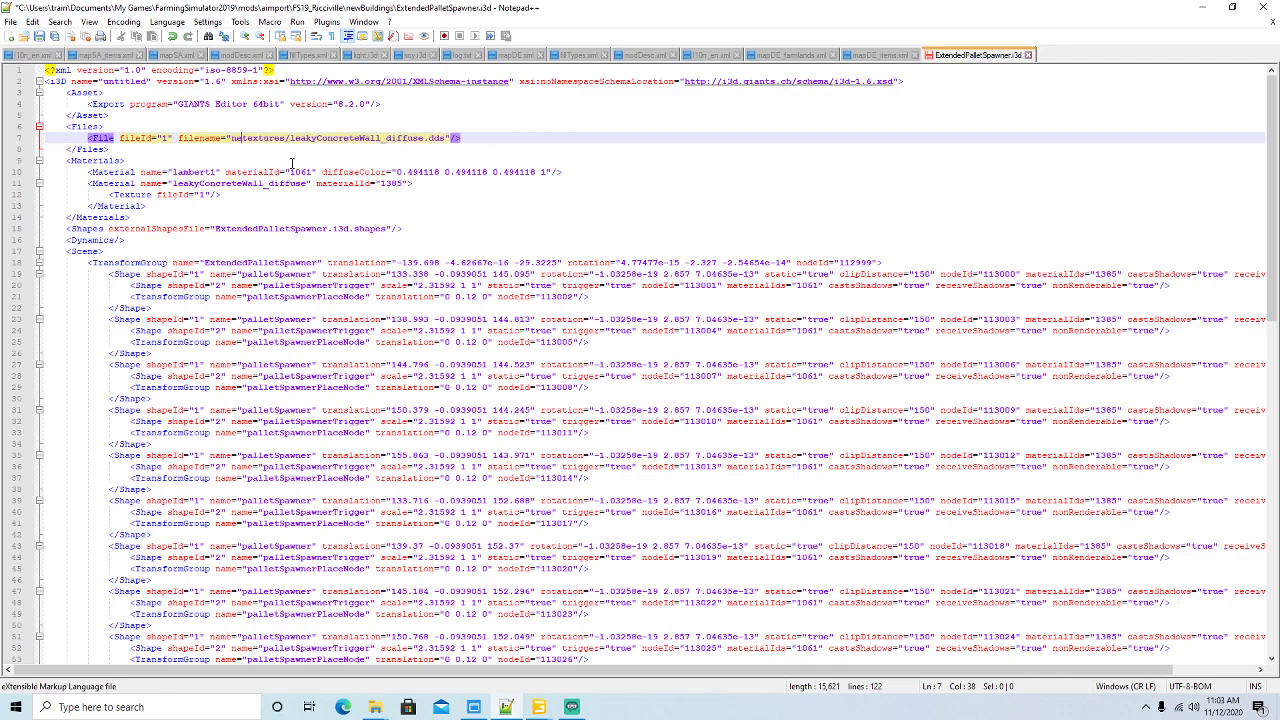
pyautogui.click(41, 37)
pyautogui.click(1028, 55)
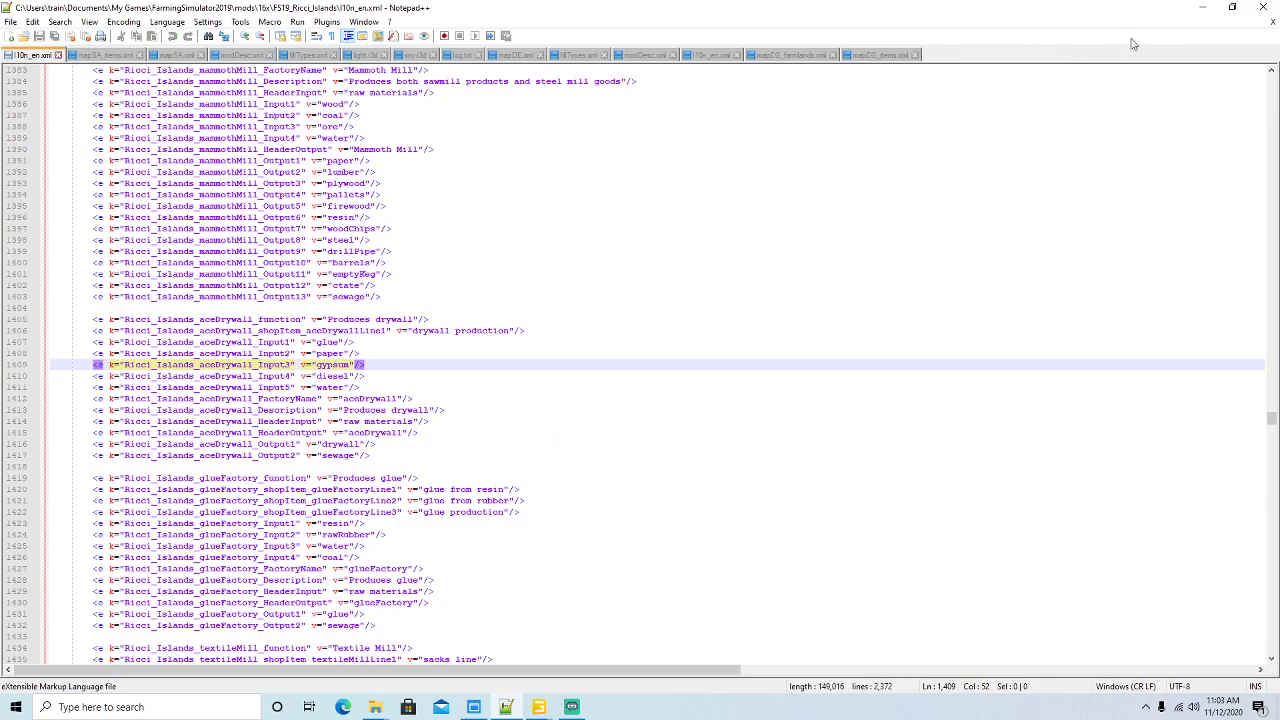
pyautogui.click(1202, 7)
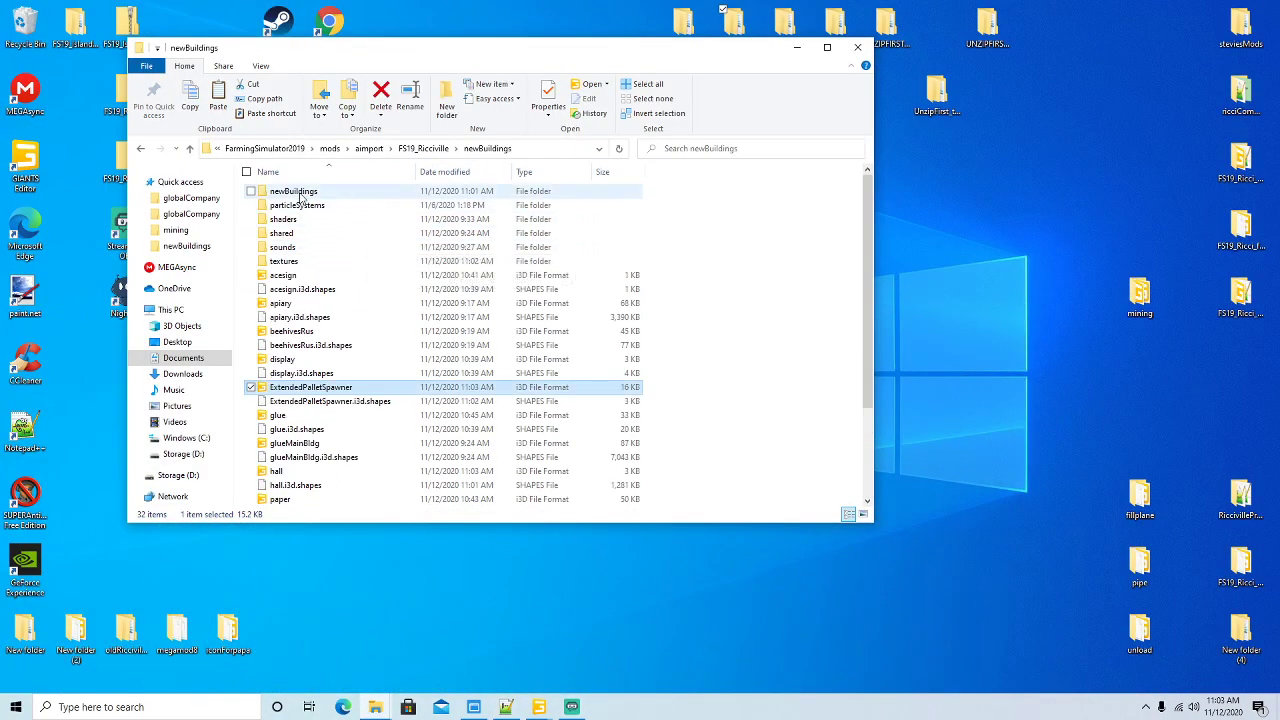
# - Delete the nested newBuildings folder and minimize File Explorer
pyautogui.click(297, 190)
pyautogui.rightClick(298, 191)
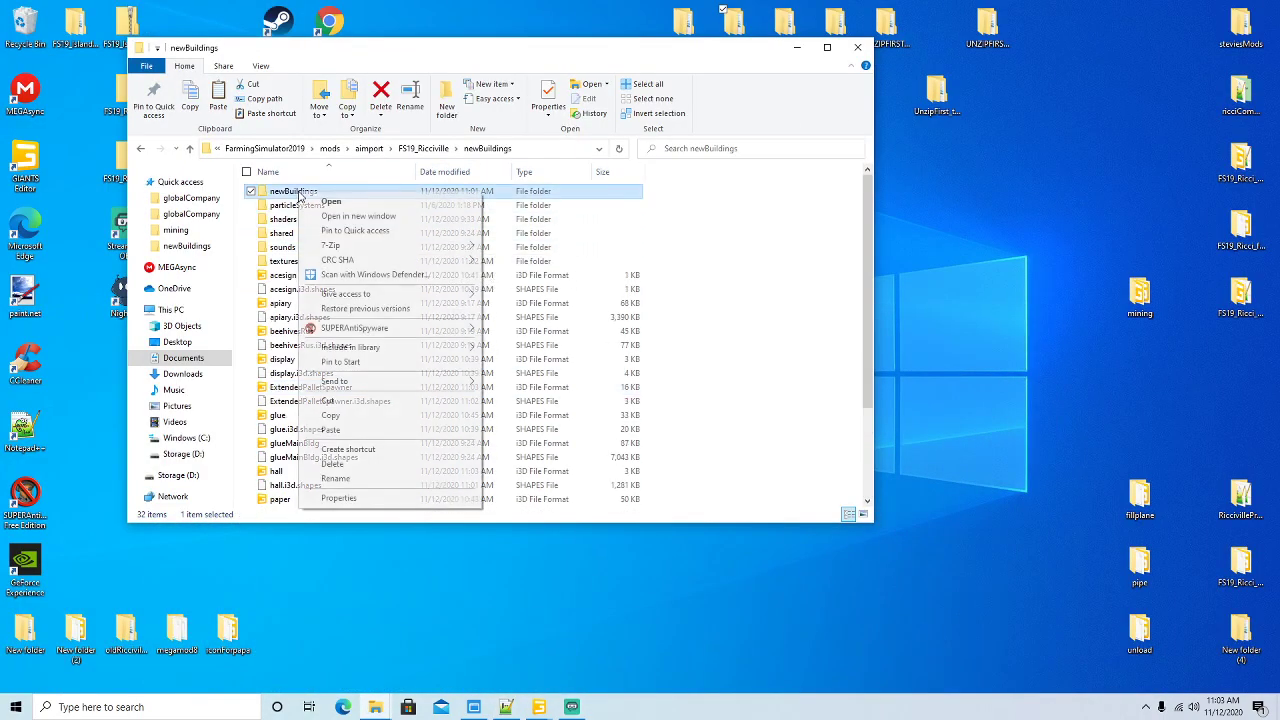
pyautogui.click(332, 463)
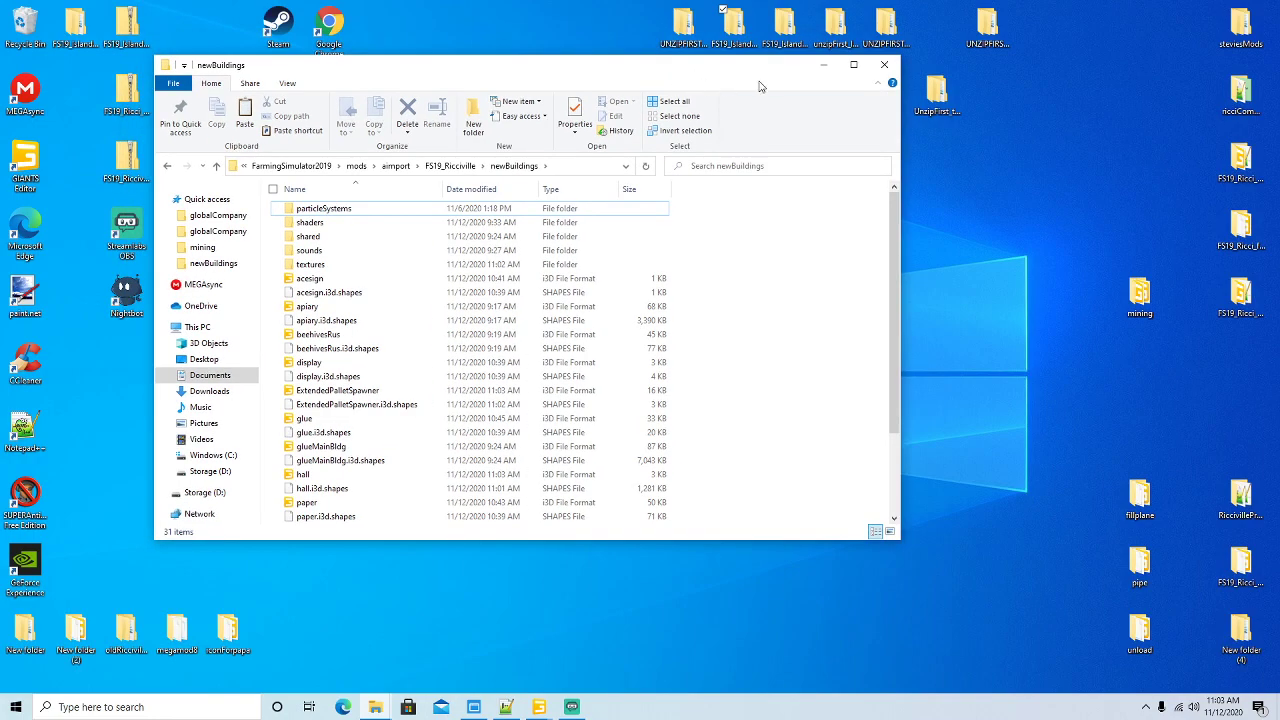
pyautogui.click(796, 47)
# - Switch to GIANTS Editor and import hall.i3d from the newBuildings folder into the map
pyautogui.moveTo(539, 707)
pyautogui.click(485, 657)
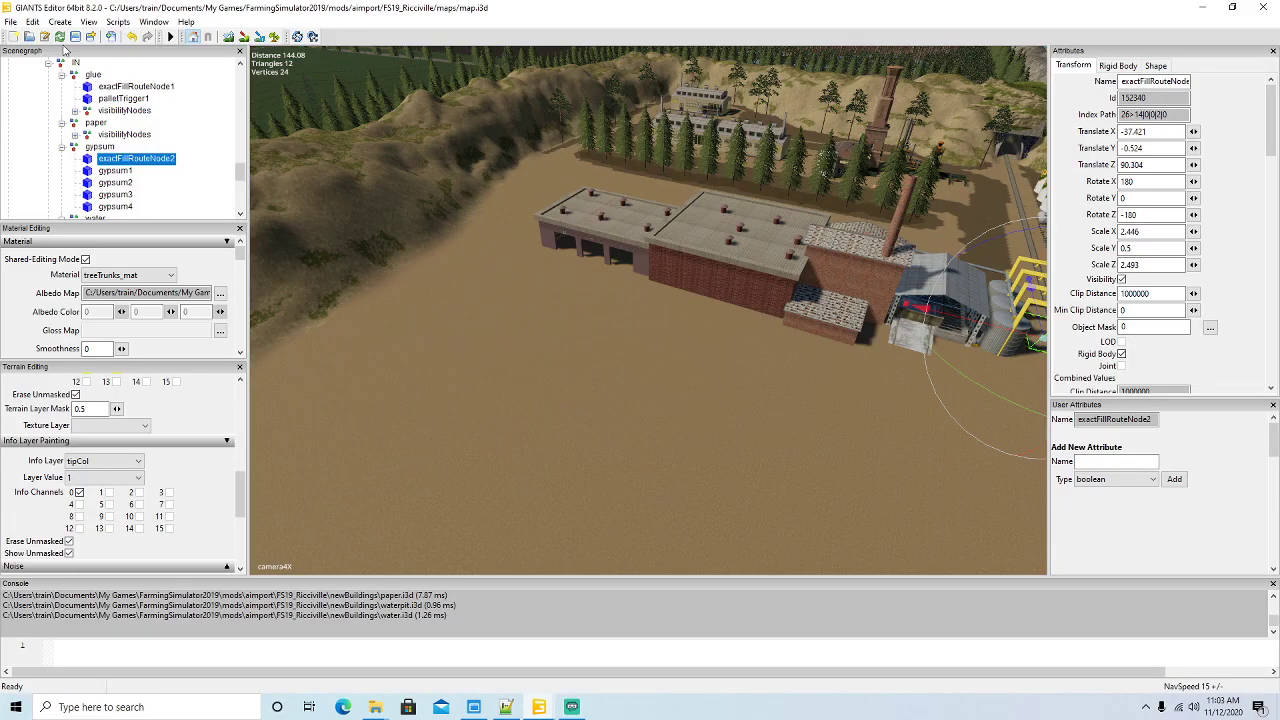
pyautogui.click(32, 22)
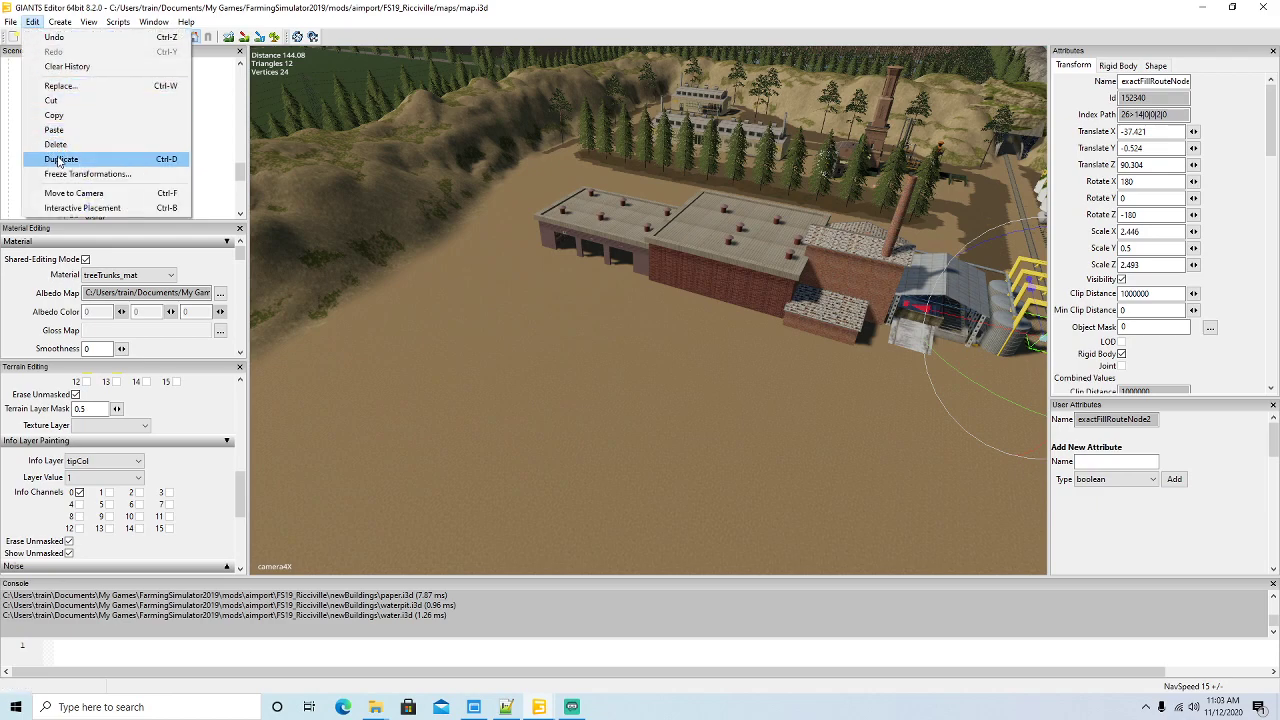
pyautogui.moveTo(10, 24)
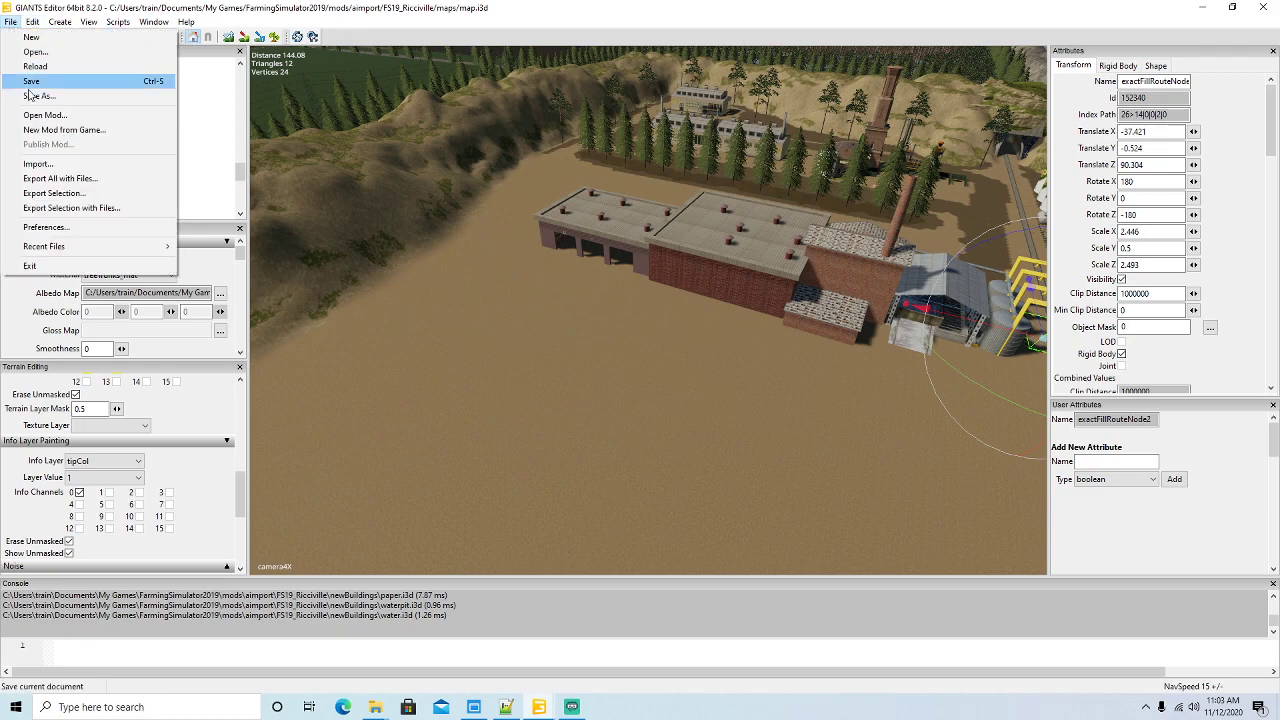
pyautogui.click(36, 164)
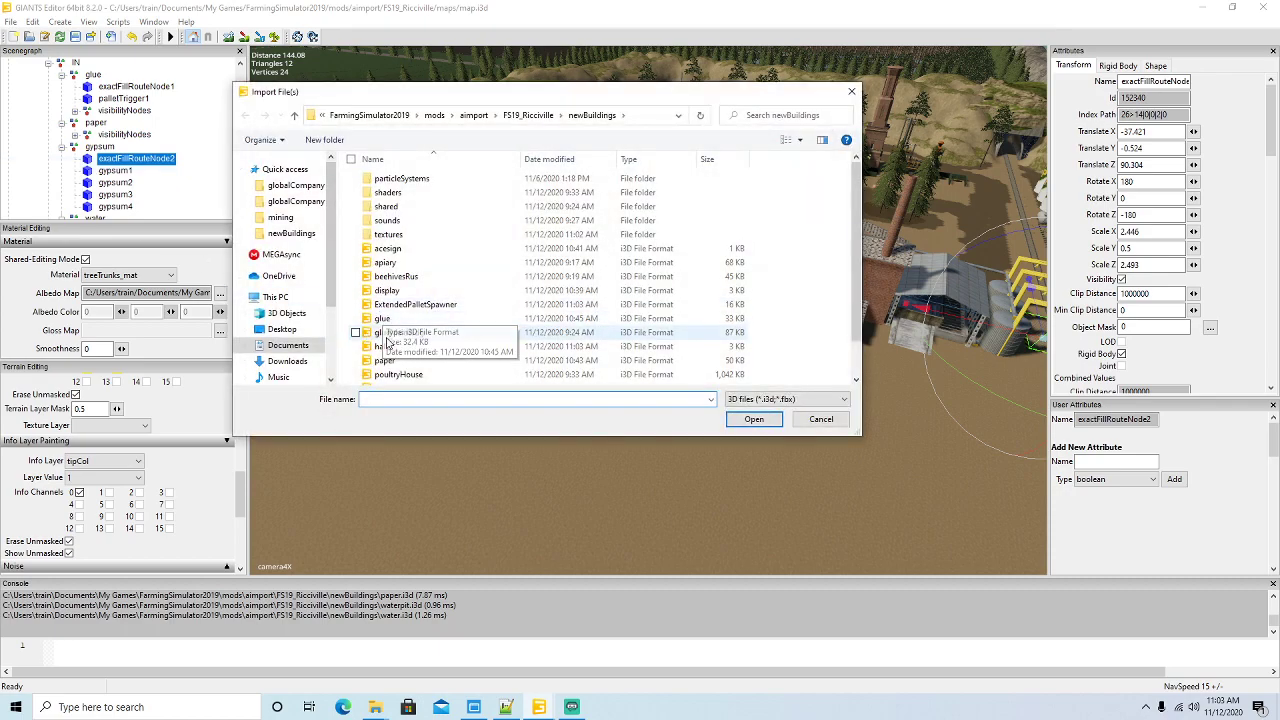
pyautogui.click(381, 347)
pyautogui.click(766, 424)
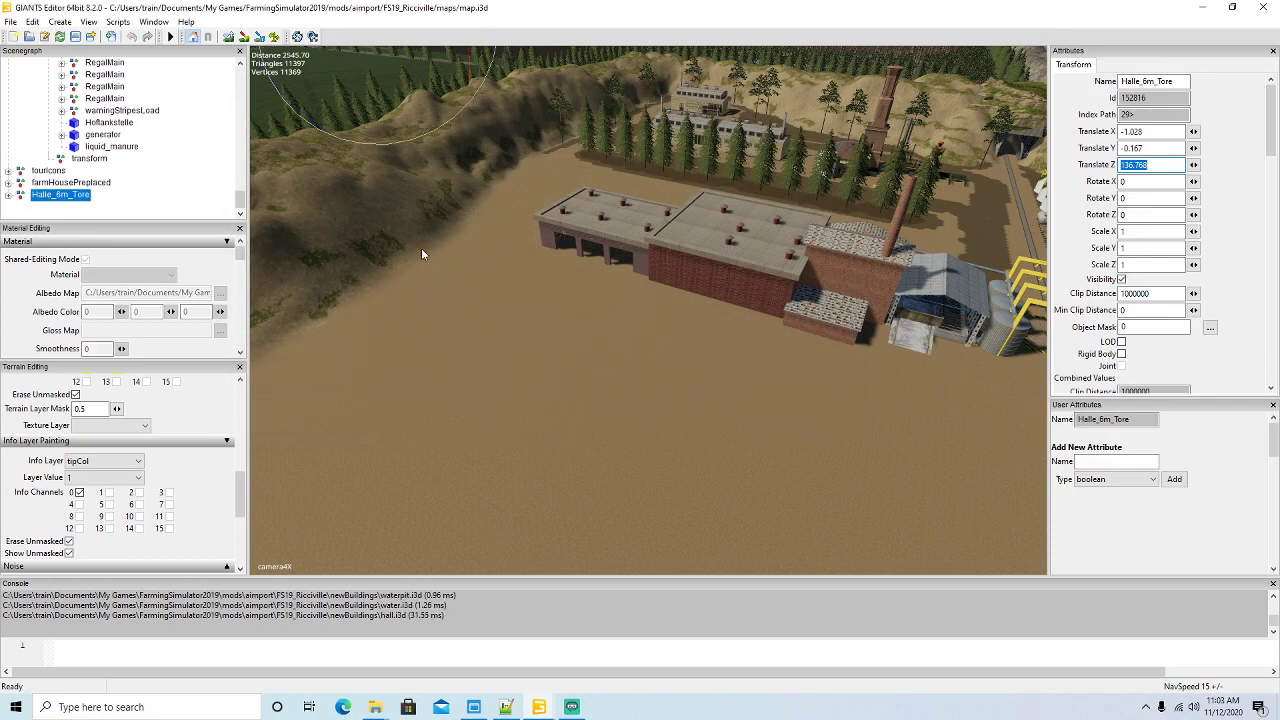
# - Place the imported Halle_6m_Tore on the open ground in front of the brick factory using Interactive Placement
pyautogui.click(33, 22)
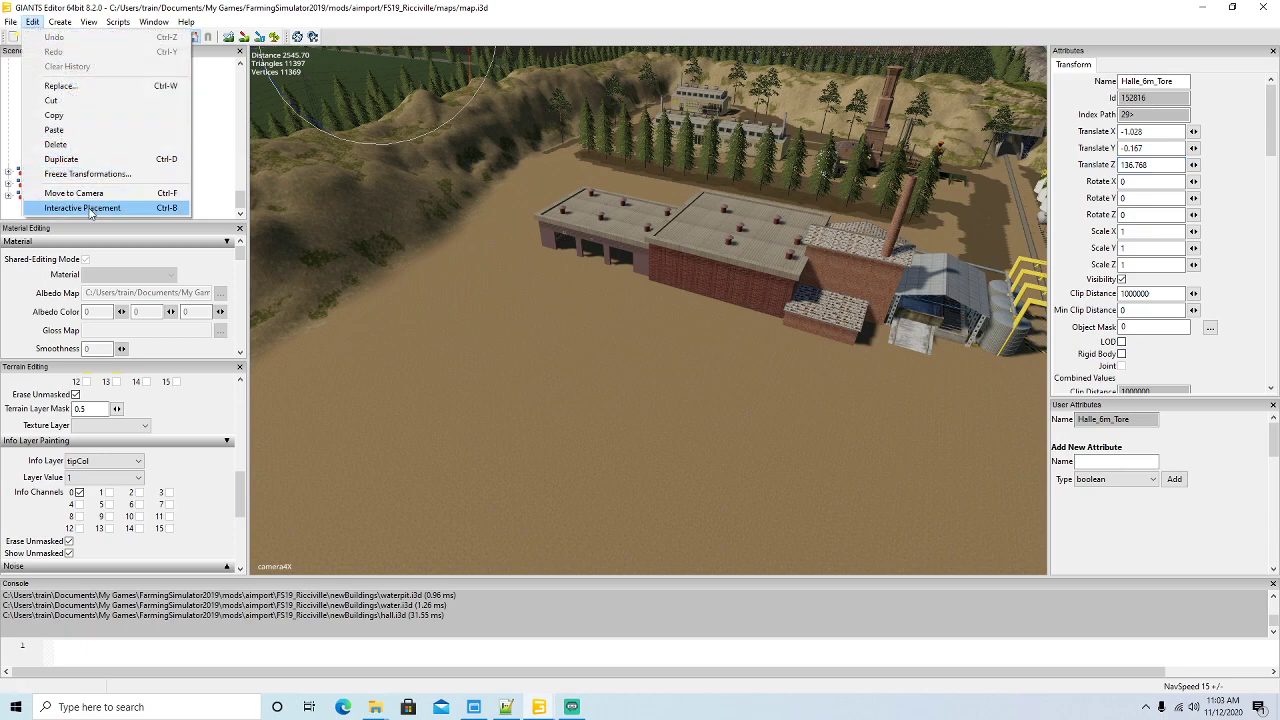
pyautogui.click(82, 208)
pyautogui.click(669, 402)
# - Cut Halle_6m_Tore from the scene root and paste it into the factory's main group
pyautogui.scroll(3, 147, 163)
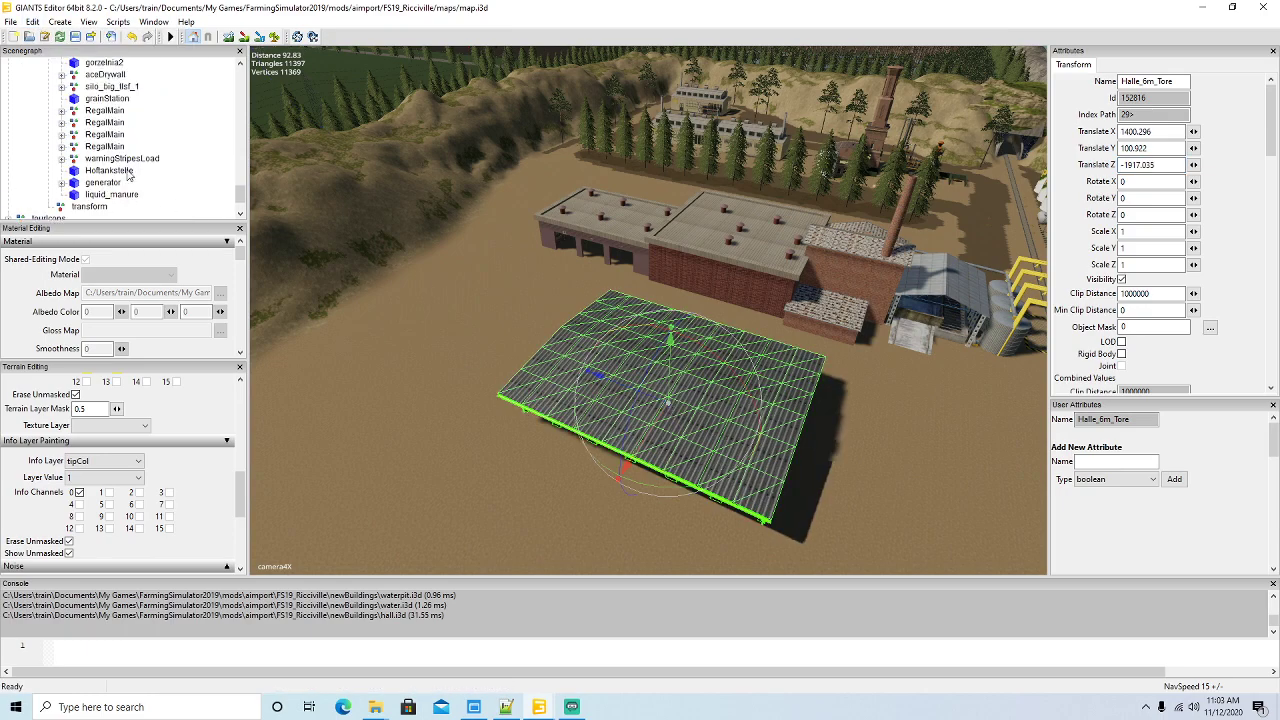
pyautogui.click(33, 22)
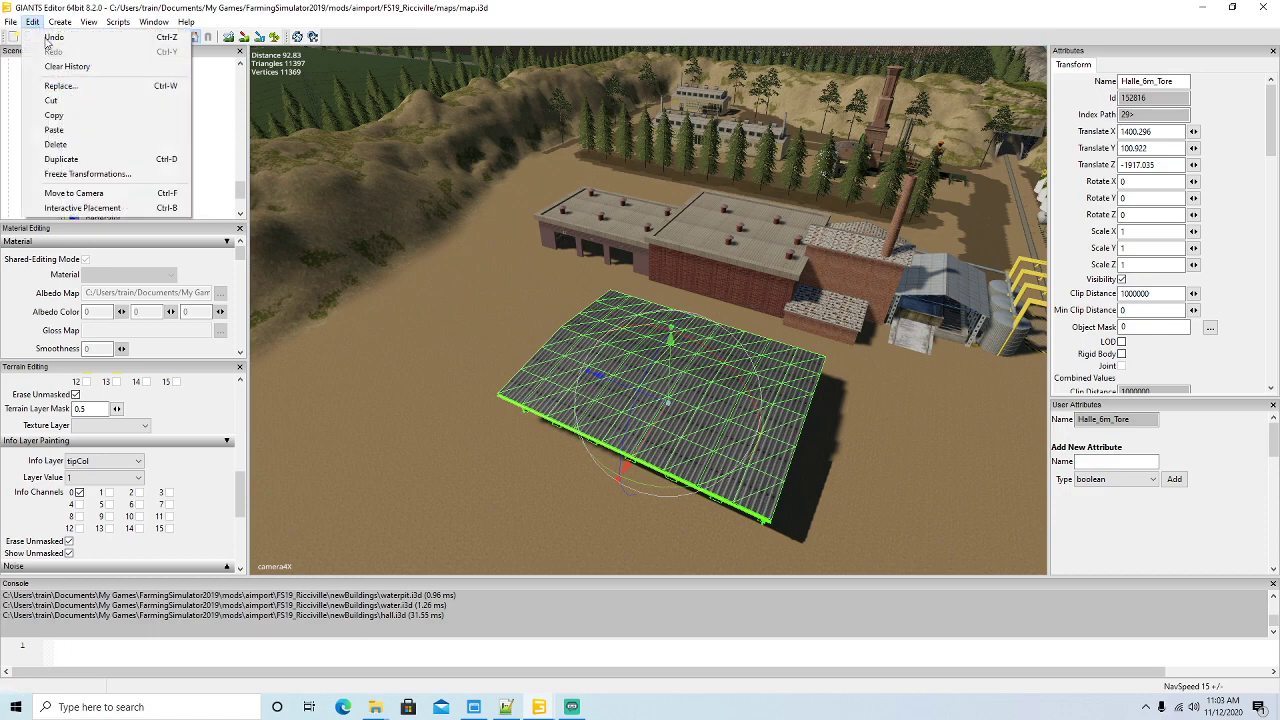
pyautogui.click(55, 96)
pyautogui.click(62, 86)
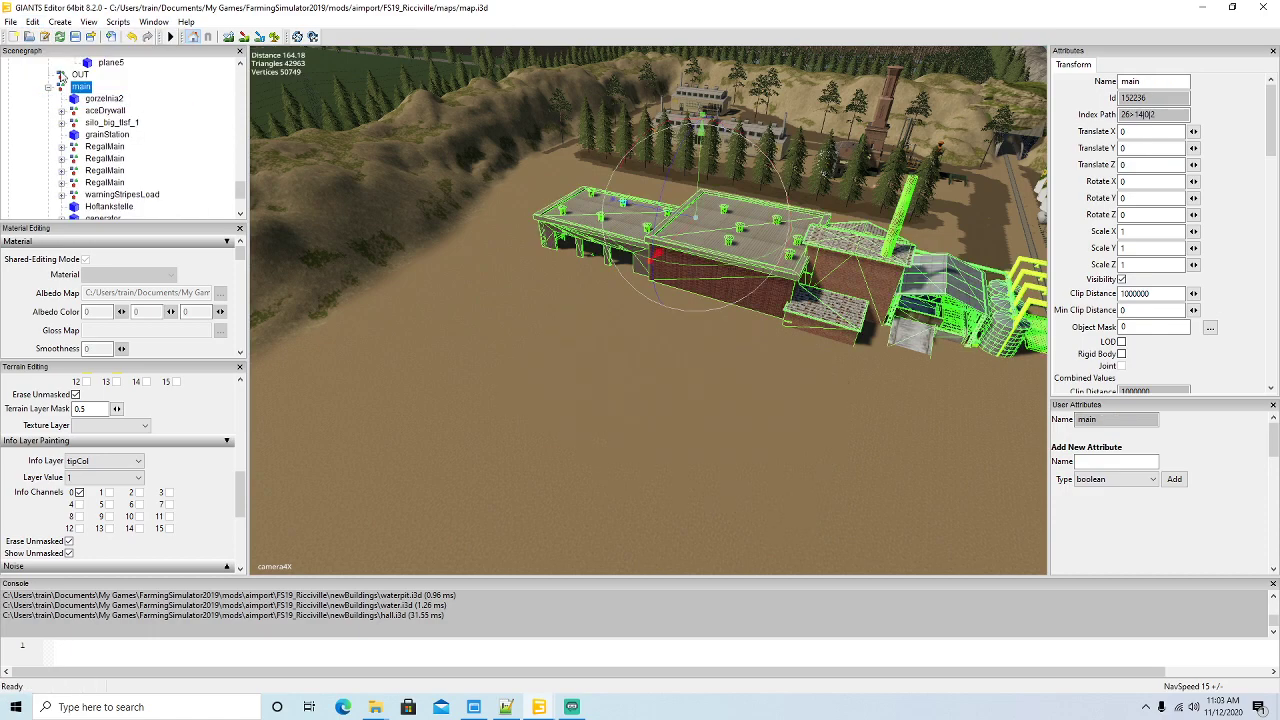
pyautogui.click(33, 22)
pyautogui.click(60, 208)
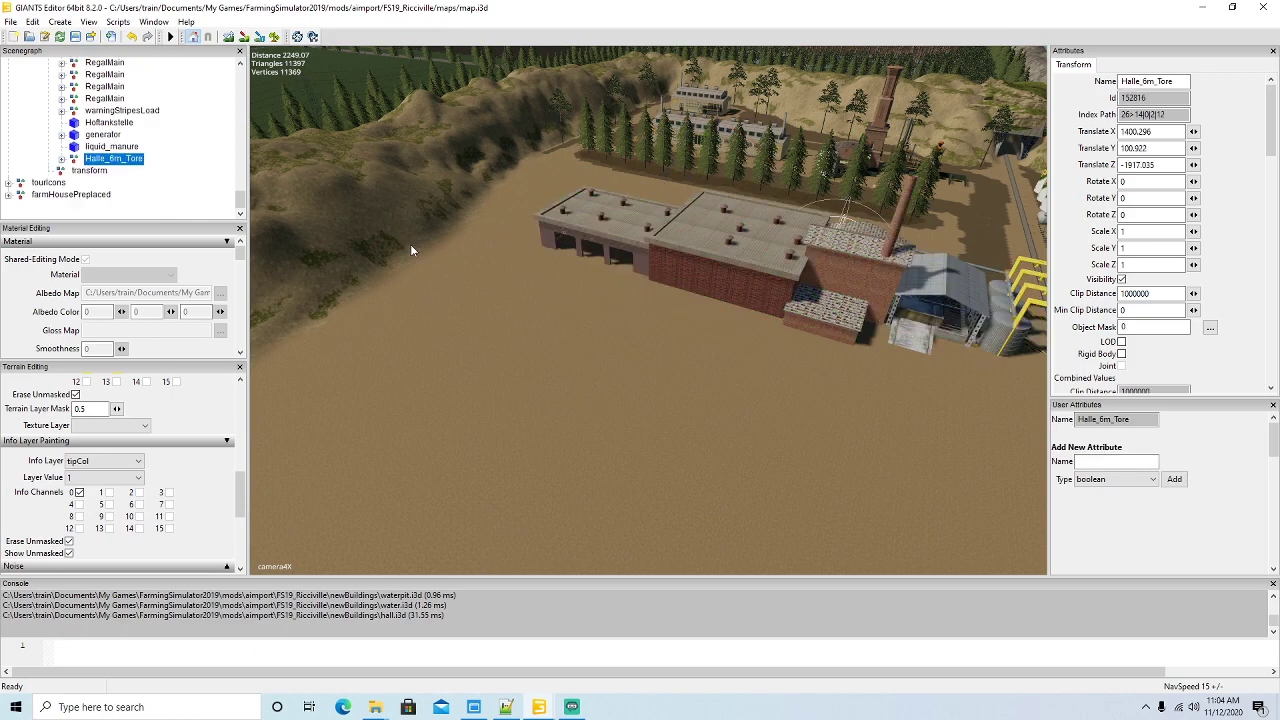
# - Place Halle_6m_Tore on the ground in front of the brick factory again with Interactive Placement
pyautogui.click(33, 22)
pyautogui.click(60, 206)
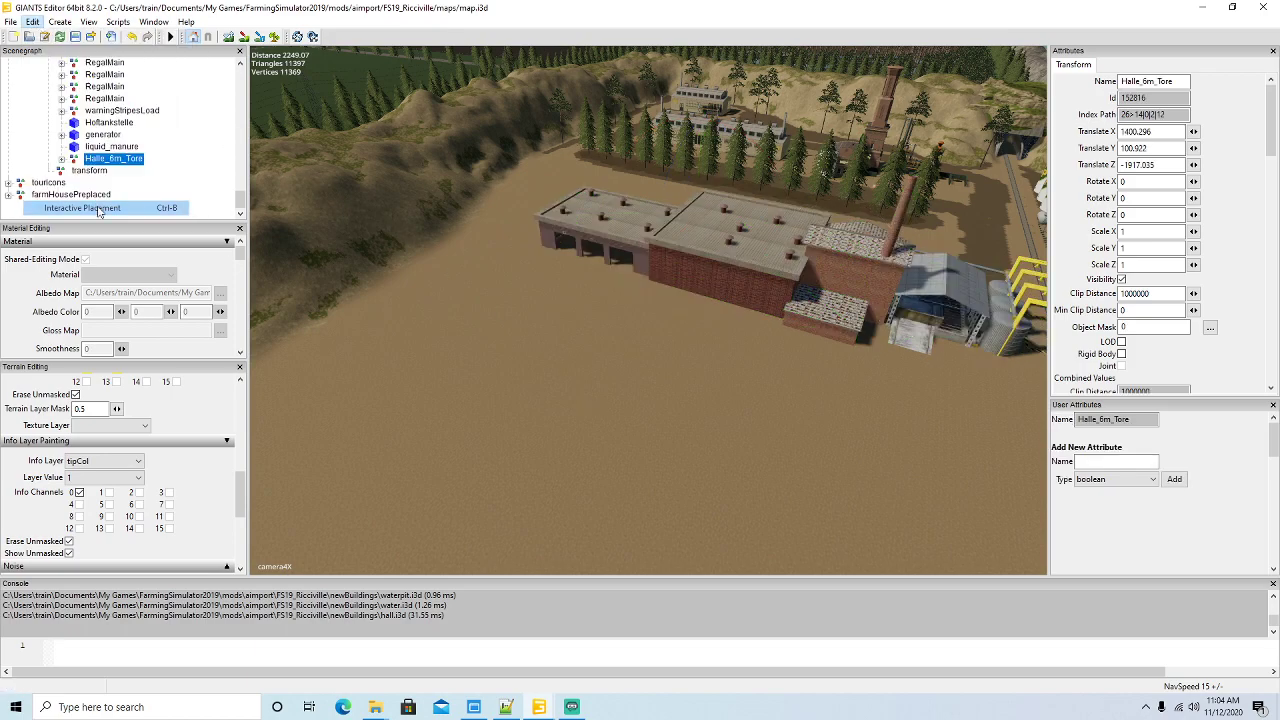
pyautogui.keyDown('alt'); pyautogui.moveTo(733, 427); pyautogui.dragTo(608, 369); pyautogui.keyUp('alt')
pyautogui.scroll(8, 861, 452)
pyautogui.scroll(5, 852, 432)
pyautogui.scroll(-8, 600, 400)
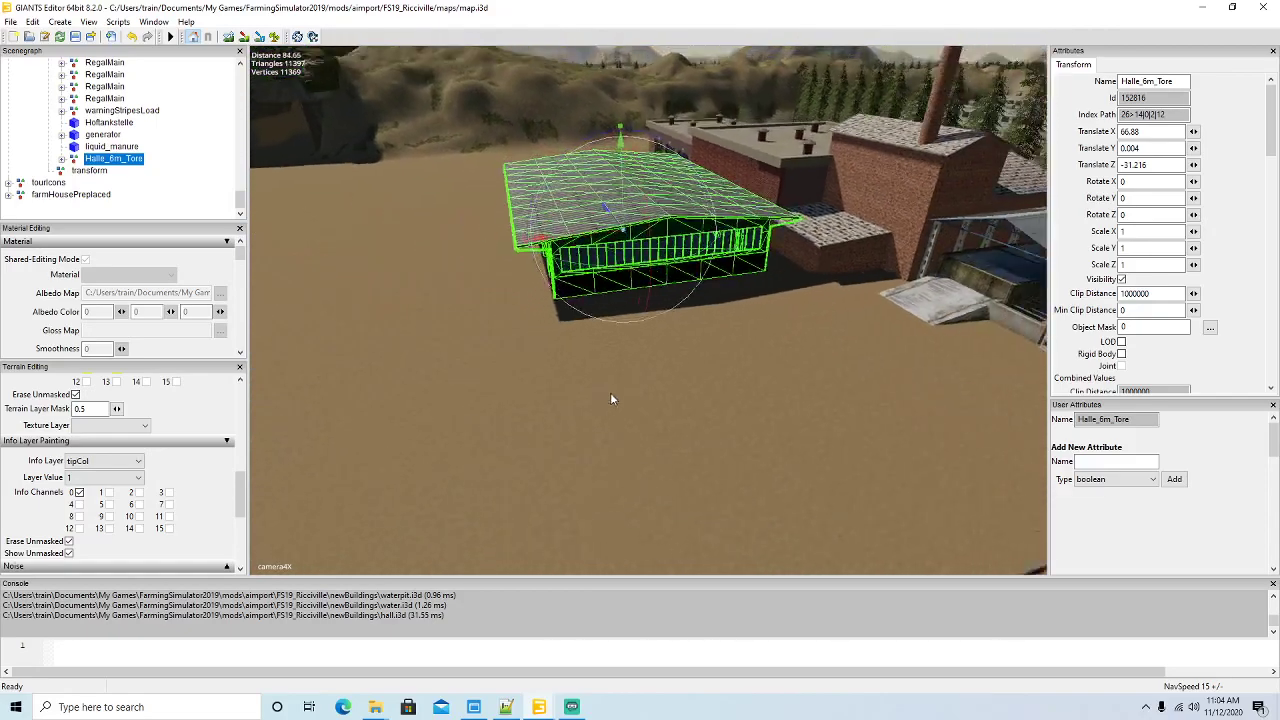
# - Rotate the hall to 90 degrees about Y and move it to about X 72.8, Z -23.9 beside the factory
pyautogui.moveTo(585, 270); pyautogui.dragTo(826, 258)
pyautogui.moveTo(597, 240); pyautogui.dragTo(553, 244)
pyautogui.scroll(3, 487, 247)
pyautogui.keyDown('alt'); pyautogui.moveTo(544, 312); pyautogui.dragTo(787, 360); pyautogui.keyUp('alt')
pyautogui.scroll(6, 487, 247)
pyautogui.scroll(-5, 786, 360)
pyautogui.moveTo(674, 334); pyautogui.dragTo(925, 346)
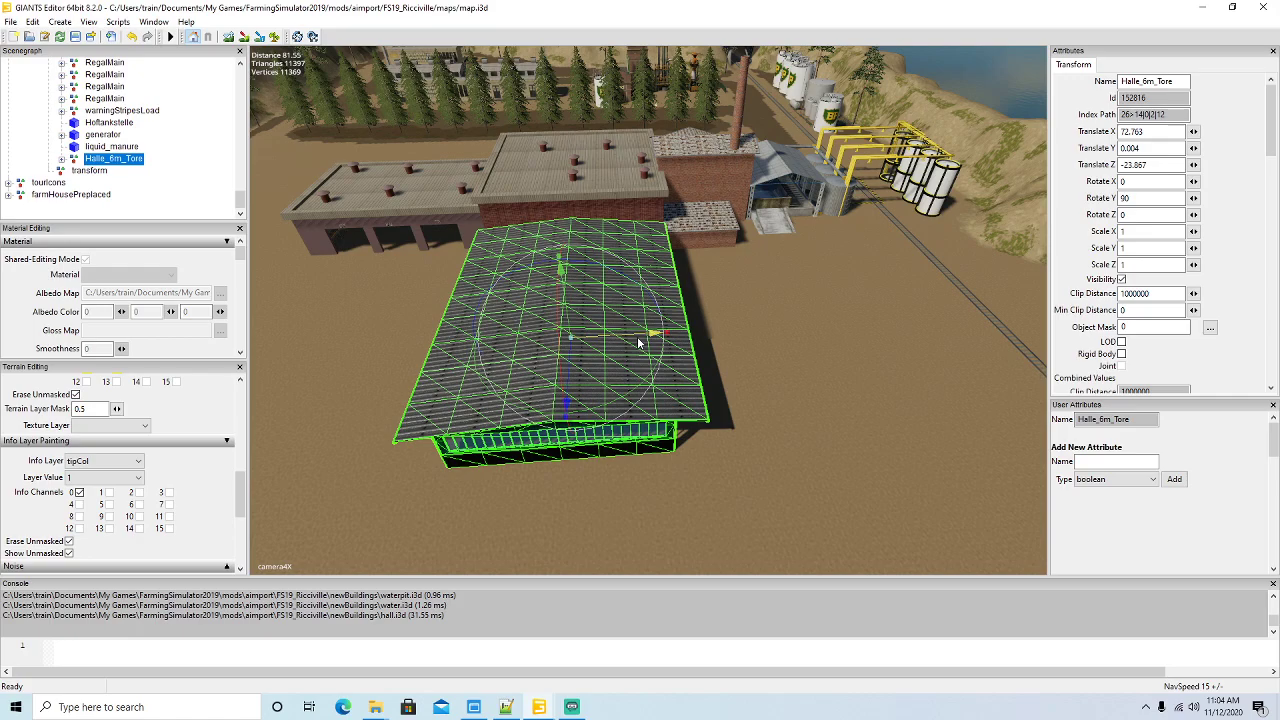
# - Slide the hall closer to the brick factory wall, to about X 68.4 and Z -23.7, and check its fit
pyautogui.scroll(5, 505, 327)
pyautogui.scroll(6, 564, 312)
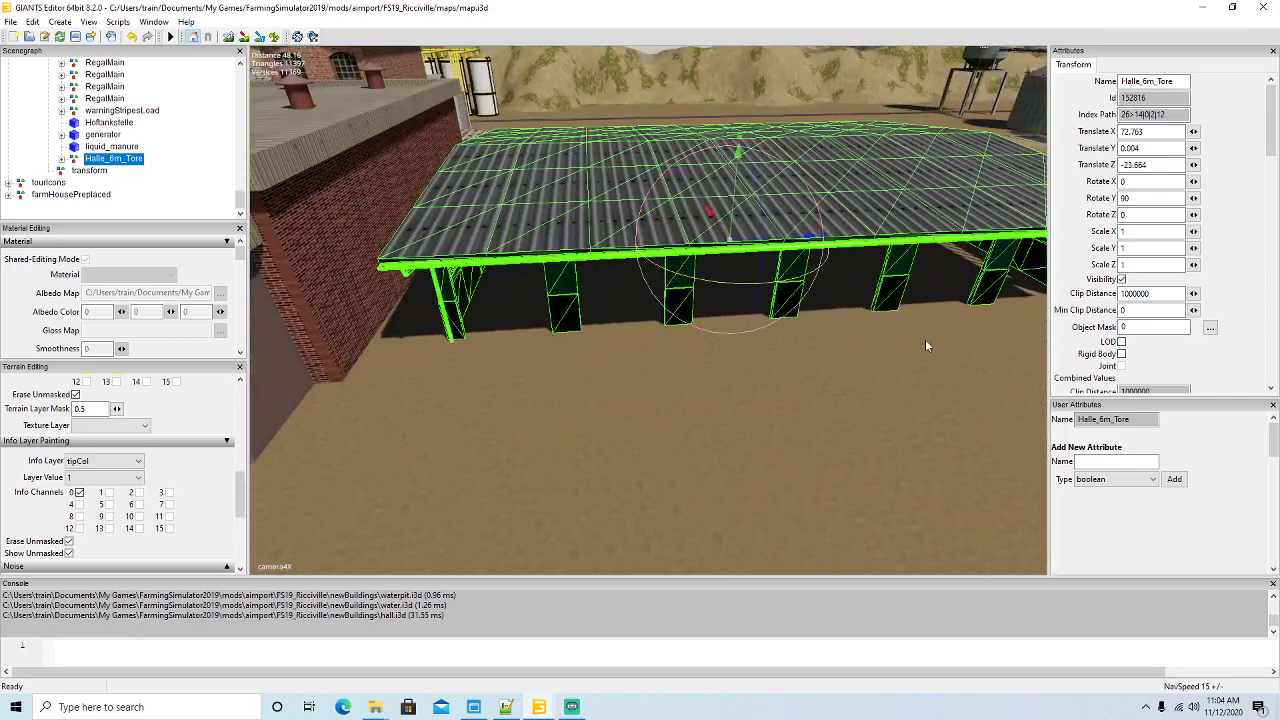
pyautogui.moveTo(789, 244); pyautogui.dragTo(736, 243)
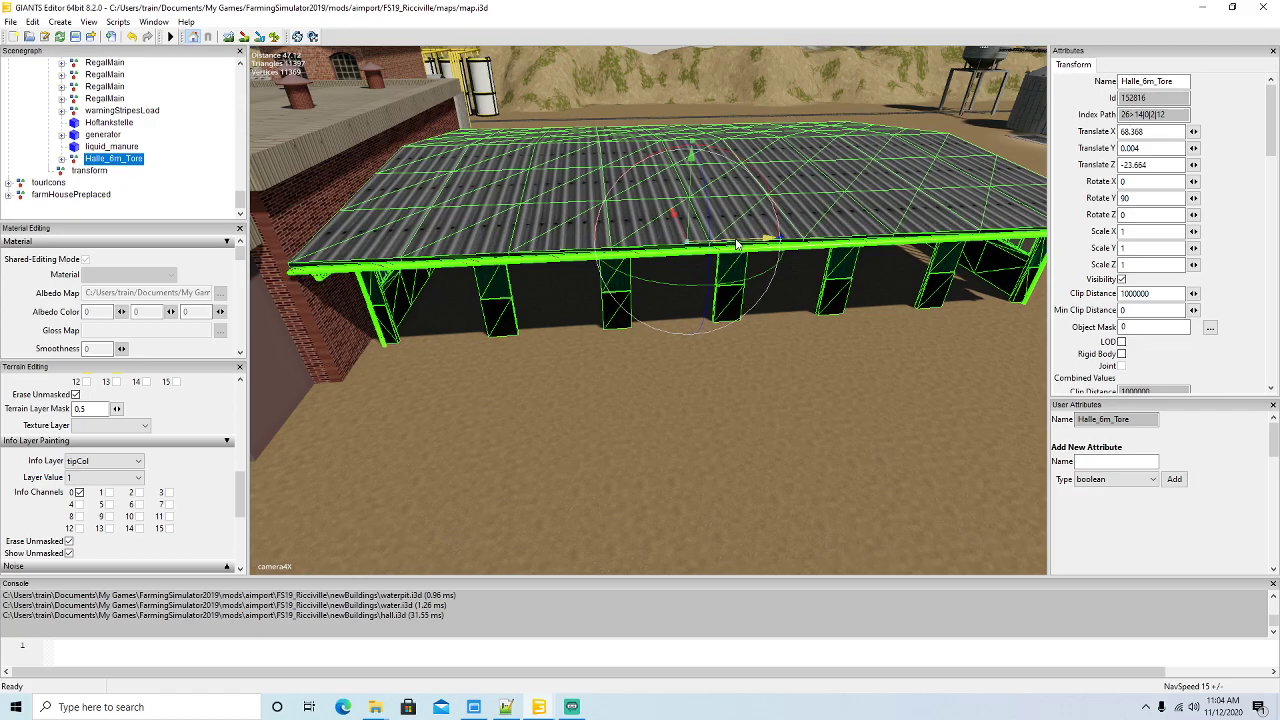
pyautogui.keyDown('alt'); pyautogui.moveTo(738, 384); pyautogui.dragTo(451, 460); pyautogui.keyUp('alt')
pyautogui.scroll(7, 616, 389)
pyautogui.scroll(-8, 744, 392)
pyautogui.scroll(3, 874, 347)
pyautogui.scroll(10, 848, 305)
pyautogui.scroll(-5, 413, 468)
pyautogui.scroll(-10, 451, 460)
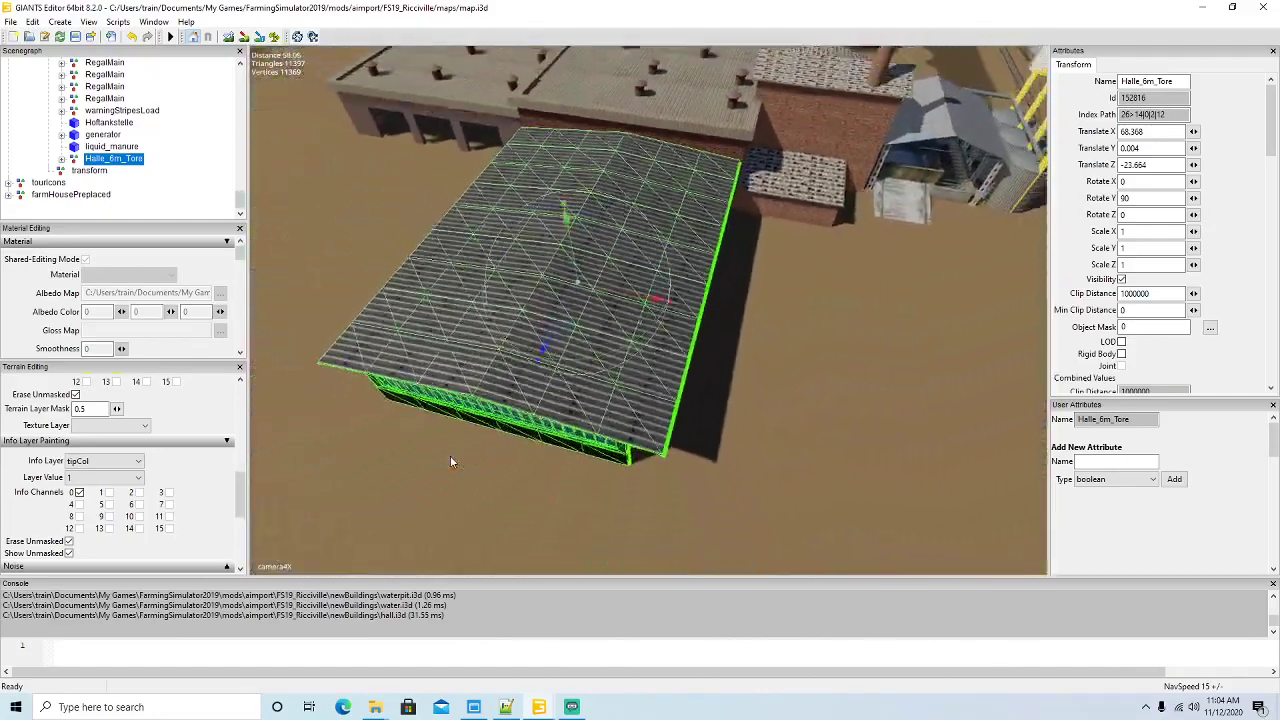
# - Import ExtendedPalletSpawner.i3d from the newBuildings folder into the map
pyautogui.click(10, 22)
pyautogui.click(36, 164)
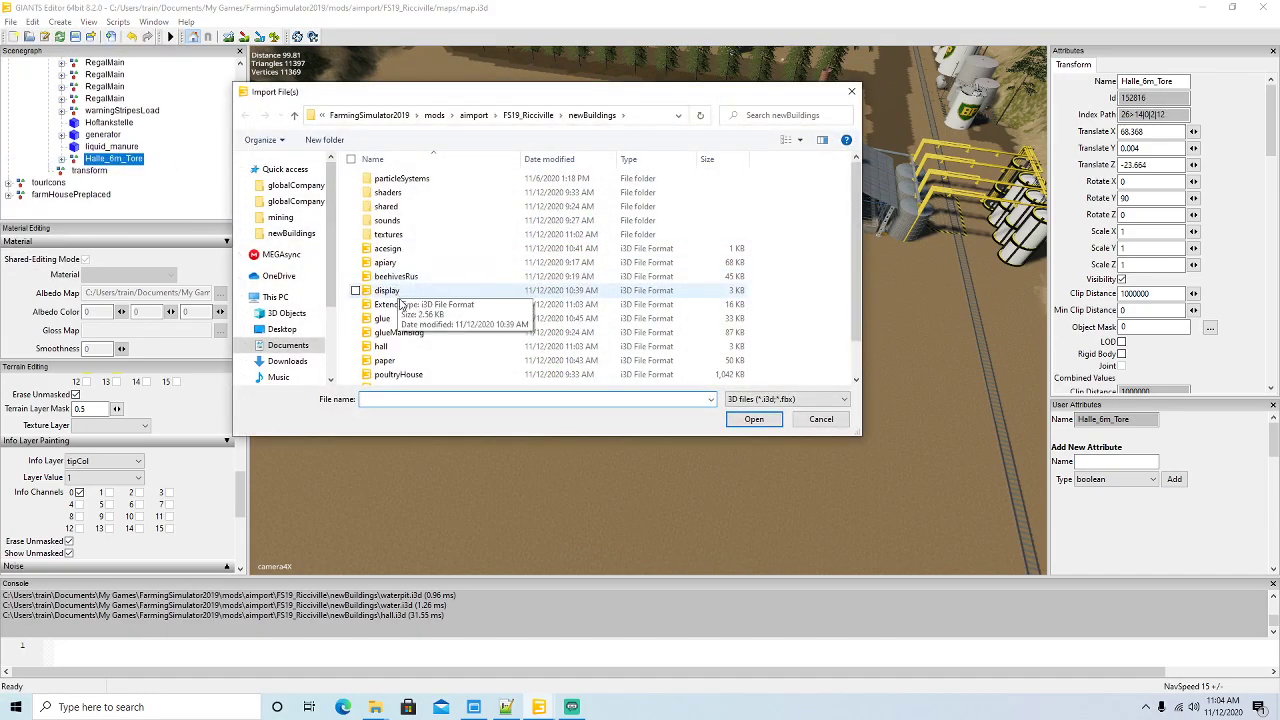
pyautogui.click(400, 304)
pyautogui.click(753, 419)
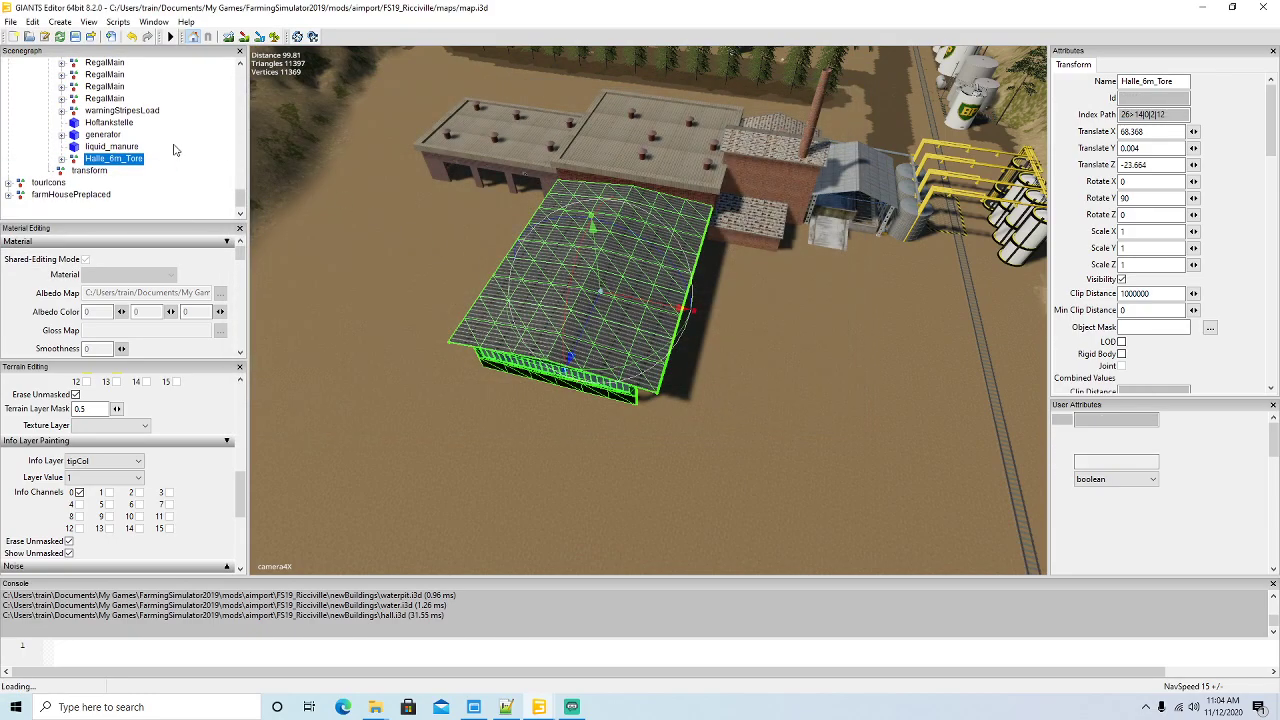
# - Cut the imported ExtendedPalletSpawner from the scene root and paste it into the factory's OUT group
pyautogui.scroll(5, 176, 146)
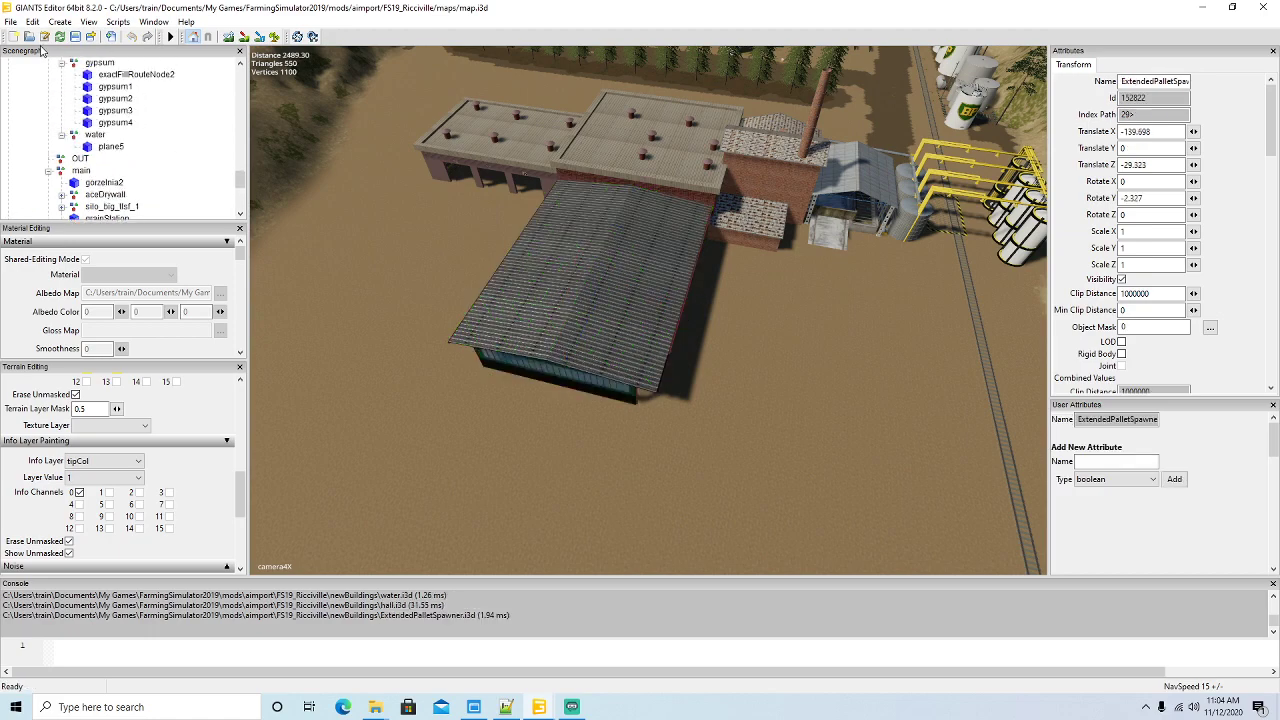
pyautogui.click(33, 22)
pyautogui.click(58, 107)
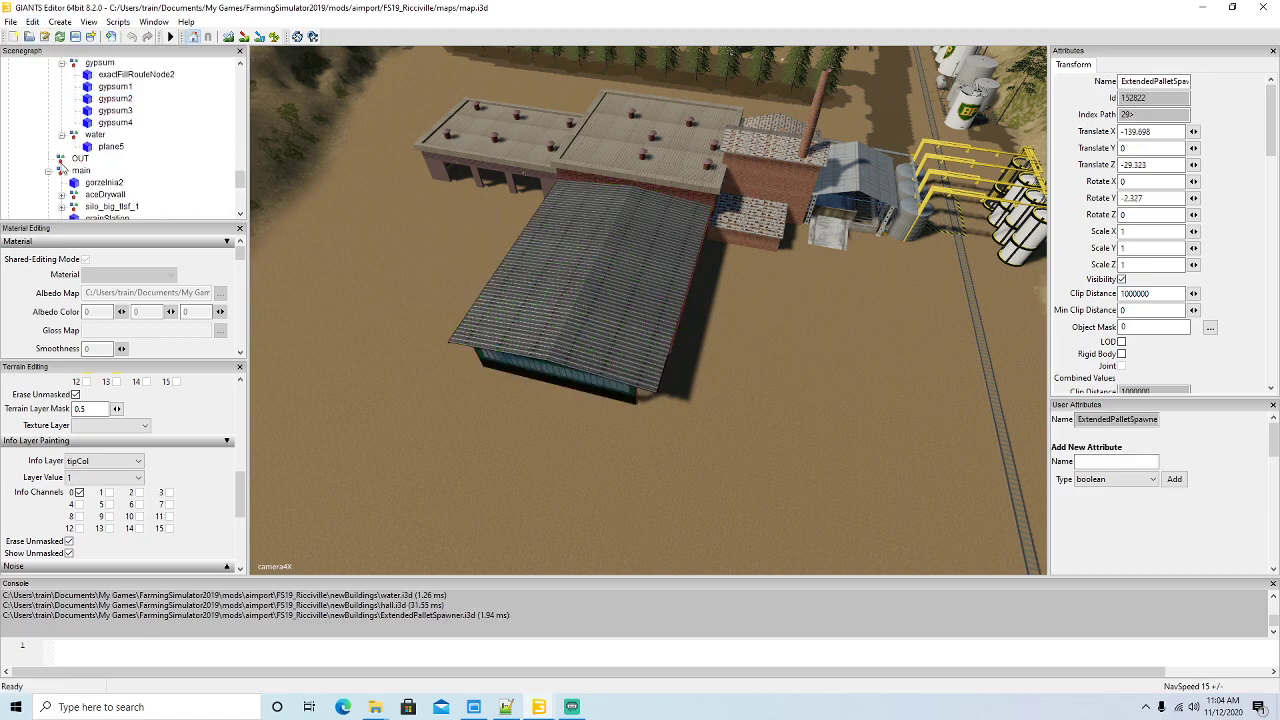
pyautogui.click(66, 158)
pyautogui.click(33, 22)
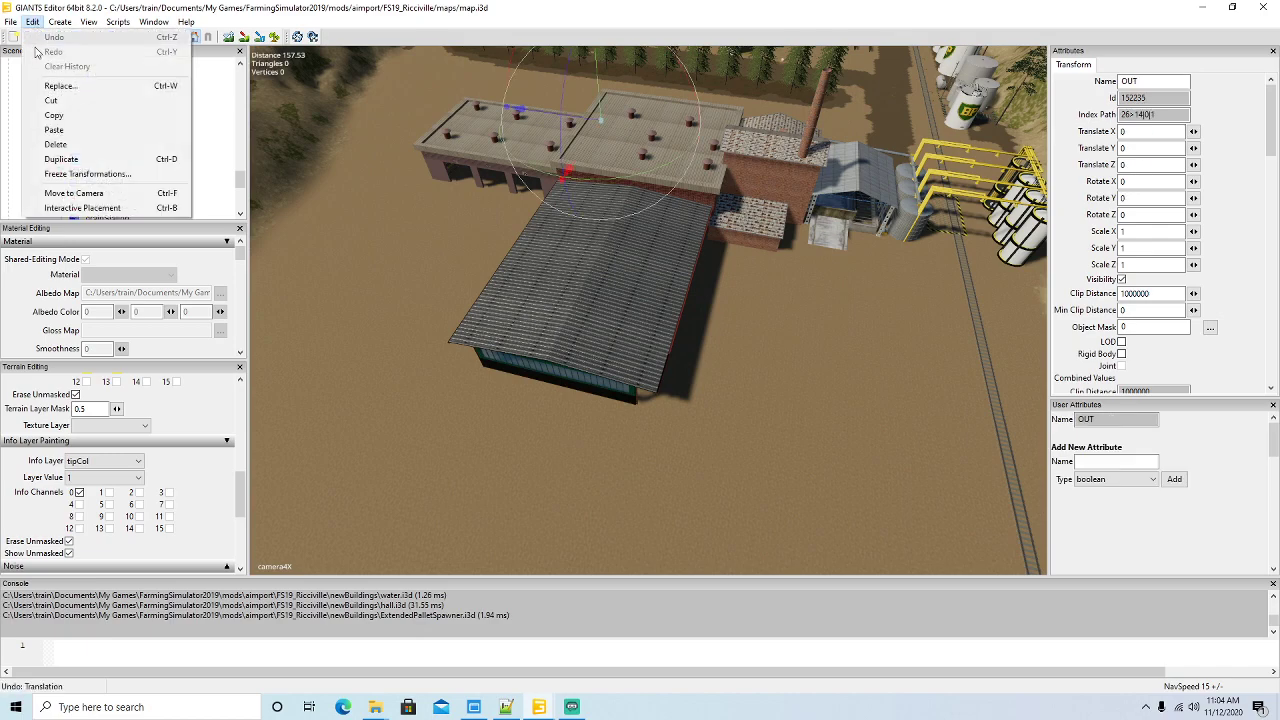
pyautogui.click(57, 126)
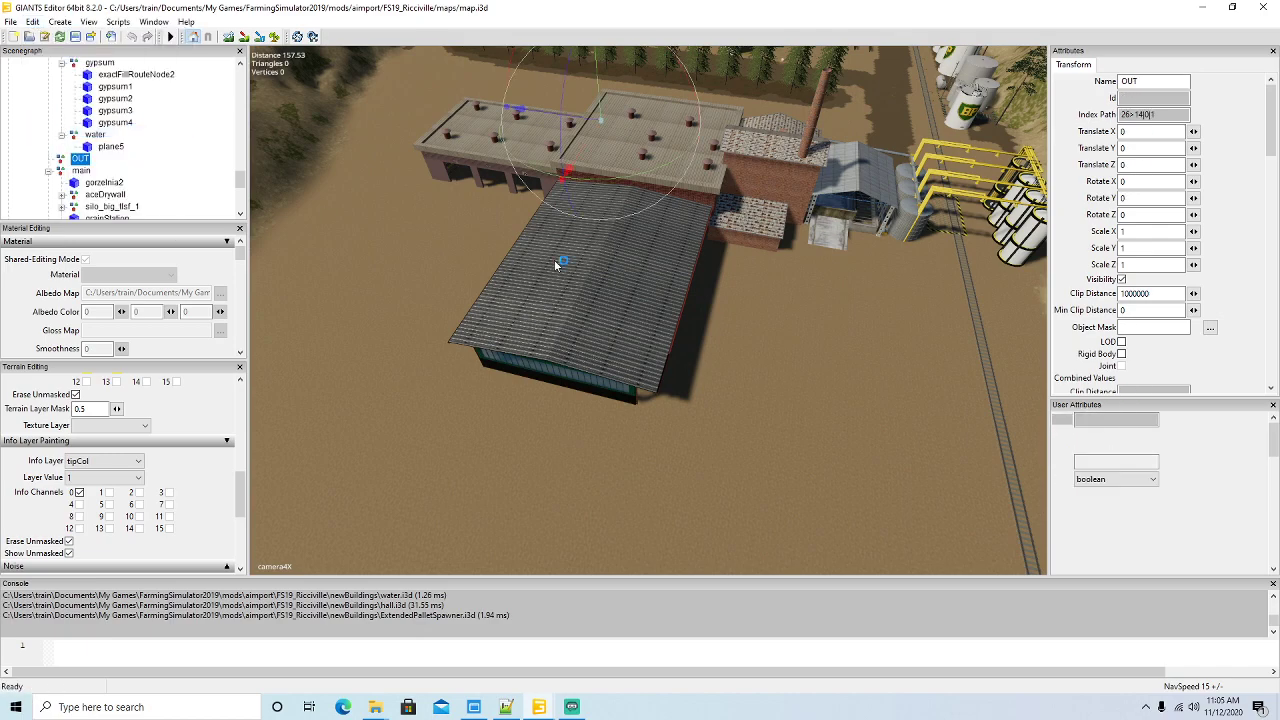
# - Move the ExtendedPalletSpawner across the factory site to about X 25.8, Z -116.6
pyautogui.scroll(-6, 613, 256)
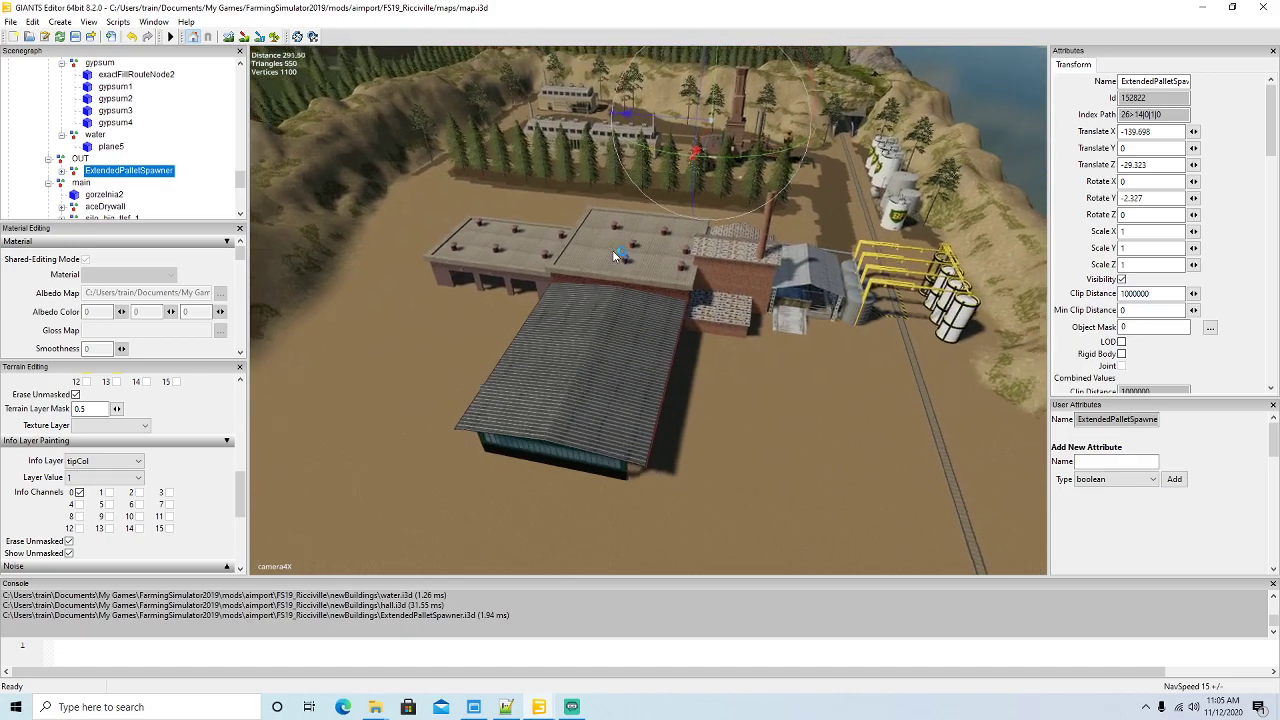
pyautogui.keyDown('alt'); pyautogui.moveTo(613, 256); pyautogui.dragTo(856, 231); pyautogui.keyUp('alt')
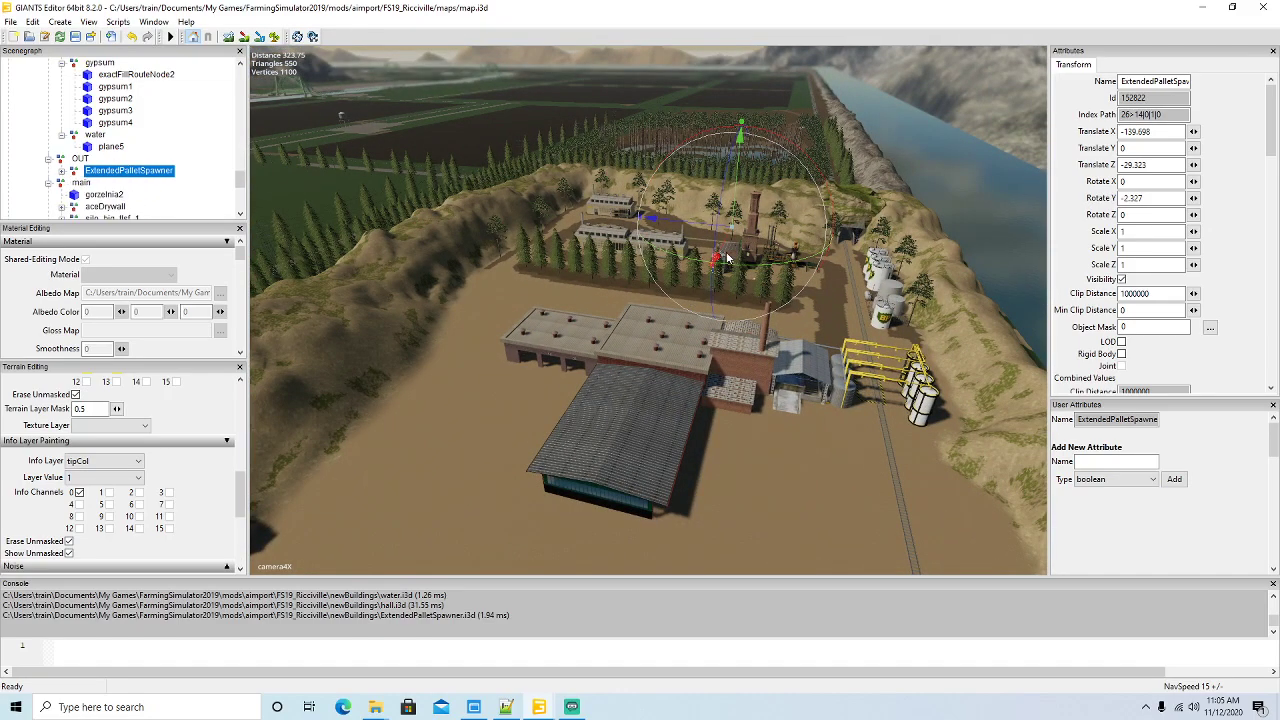
pyautogui.moveTo(725, 247); pyautogui.dragTo(512, 528)
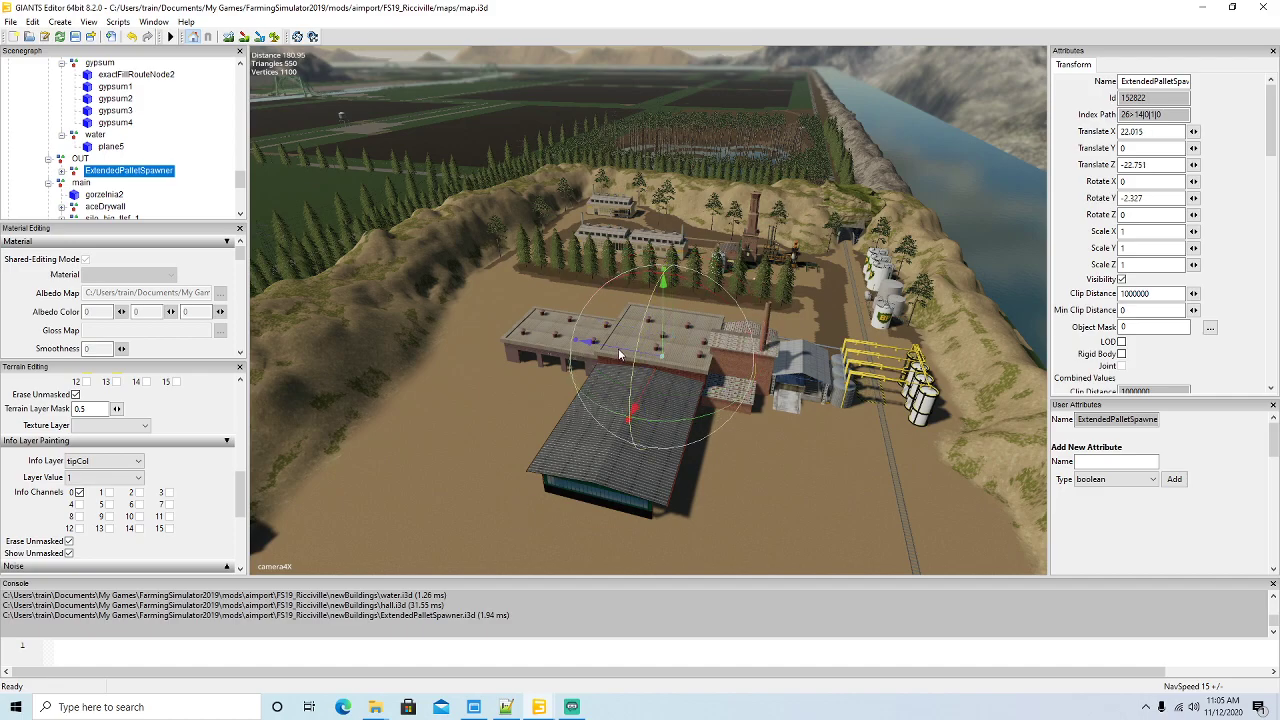
pyautogui.moveTo(604, 345); pyautogui.dragTo(350, 312)
pyautogui.keyDown('alt'); pyautogui.moveTo(689, 385); pyautogui.dragTo(594, 312); pyautogui.keyUp('alt')
pyautogui.moveTo(521, 250); pyautogui.dragTo(1024, 440)
pyautogui.keyDown('alt'); pyautogui.moveTo(686, 439); pyautogui.dragTo(763, 383); pyautogui.keyUp('alt')
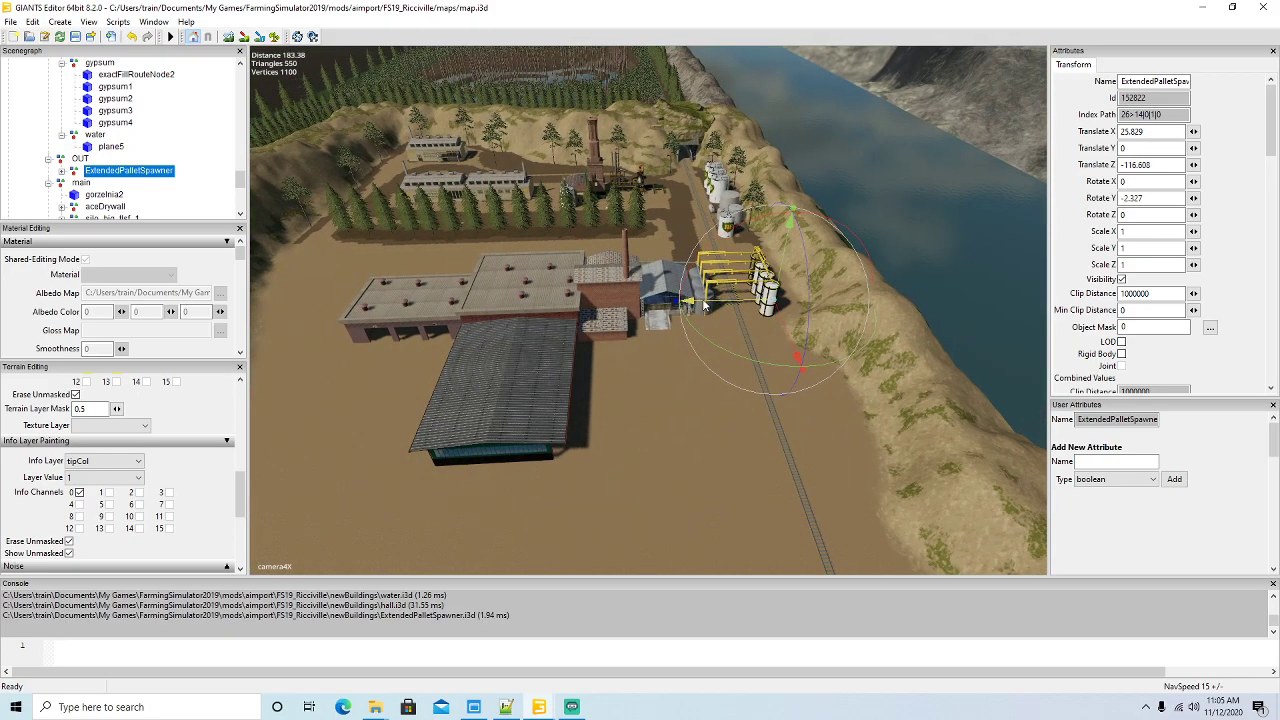
# - Slide the pallet spawner along X to about -73.4, bringing its pallet areas closer to the hall
pyautogui.keyDown('alt'); pyautogui.moveTo(707, 310); pyautogui.dragTo(589, 422); pyautogui.keyUp('alt')
pyautogui.scroll(5, 888, 330)
pyautogui.scroll(-6, 589, 422)
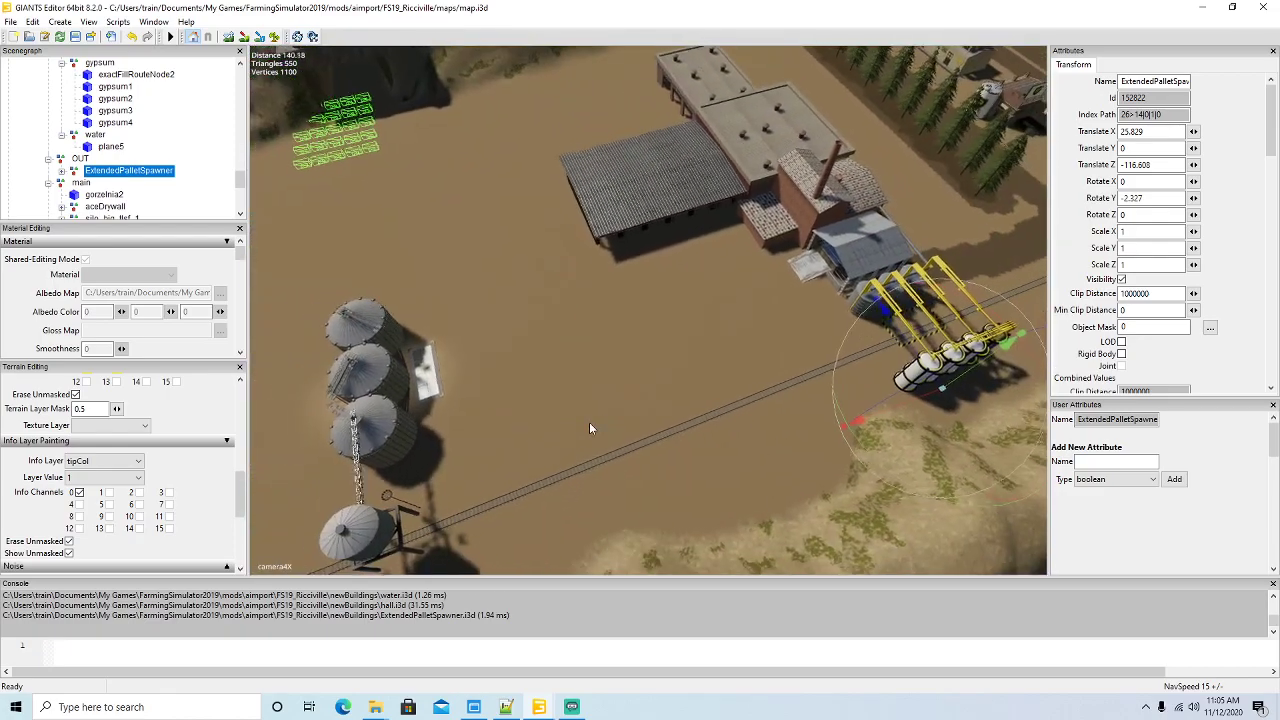
pyautogui.moveTo(878, 419); pyautogui.dragTo(1180, 350)
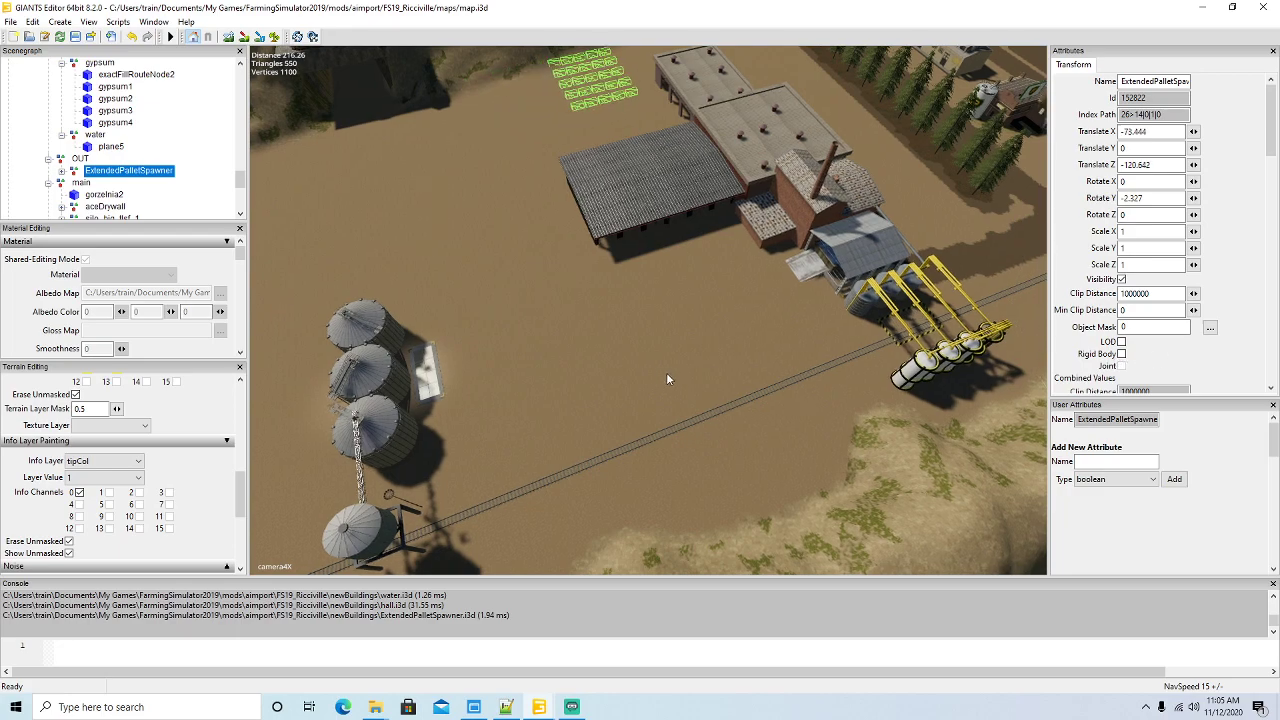
# - Shift the pallet spawner to about X -71.7, Z -163.6 and set its Y rotation to 0
pyautogui.keyDown('alt'); pyautogui.moveTo(657, 378); pyautogui.dragTo(755, 378); pyautogui.keyUp('alt')
pyautogui.moveTo(813, 108); pyautogui.dragTo(907, 158)
pyautogui.moveTo(1162, 198); pyautogui.dragTo(956, 200)
pyautogui.write('0')
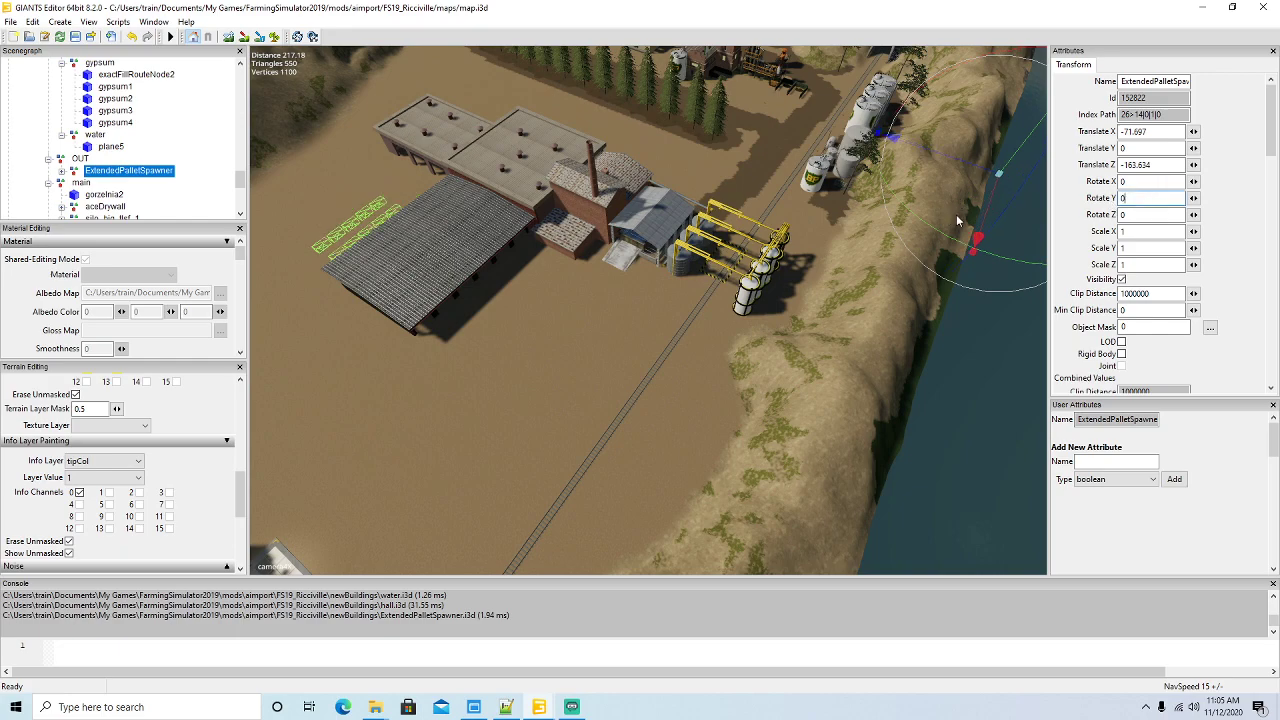
# - Move the pallet spawner to about Z -130 and set its Y rotation to 90
pyautogui.moveTo(946, 157); pyautogui.dragTo(860, 178)
pyautogui.scroll(-8, 802, 188)
pyautogui.moveTo(846, 342); pyautogui.dragTo(1020, 350)
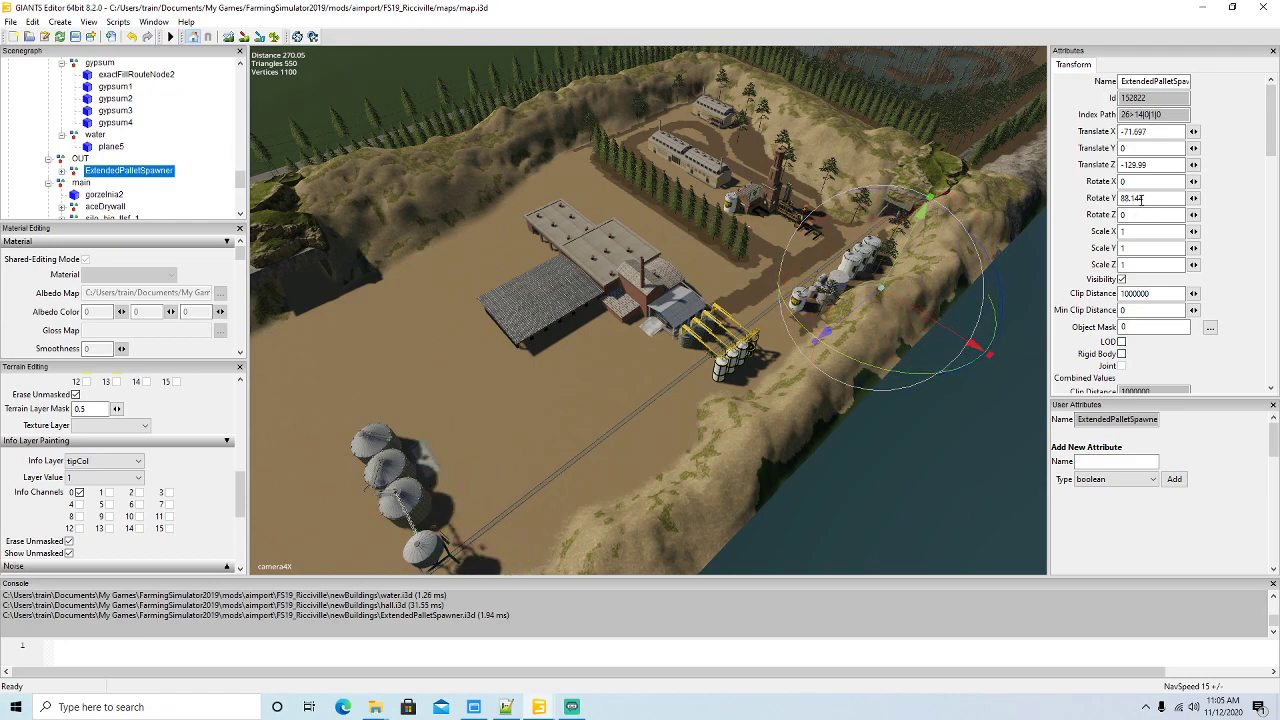
pyautogui.write('90')
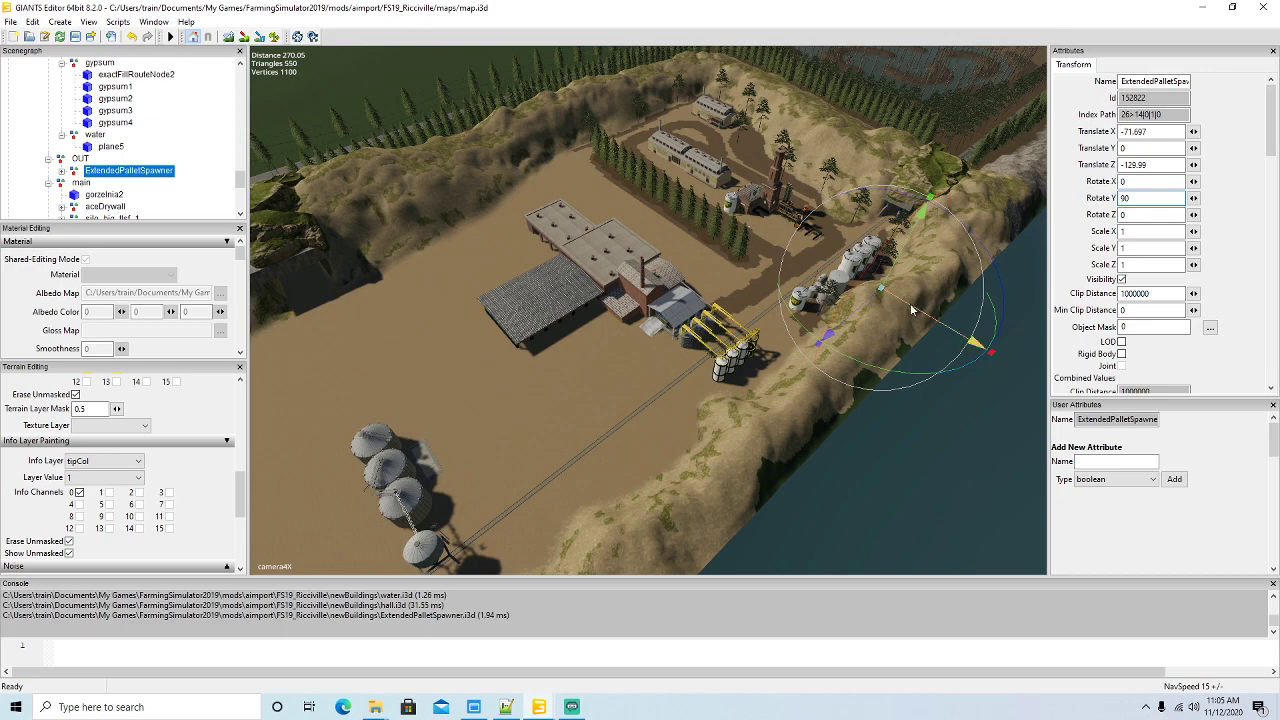
pyautogui.press('Return')
# - Move the pallet spawner to about X -93.1, Z 121.1 so its pallet areas sit inside the hall
pyautogui.moveTo(820, 258); pyautogui.dragTo(584, 45)
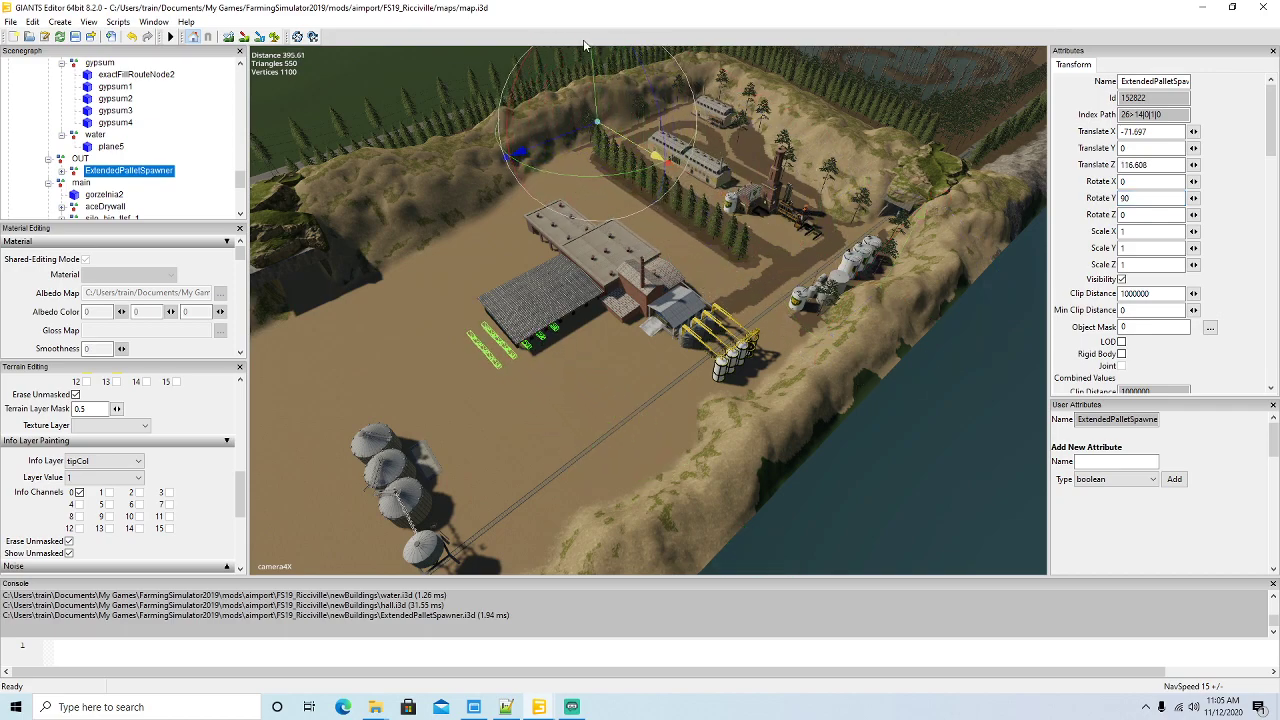
pyautogui.moveTo(571, 133); pyautogui.dragTo(588, 127)
pyautogui.keyDown('alt'); pyautogui.moveTo(661, 257); pyautogui.dragTo(290, 194); pyautogui.keyUp('alt')
pyautogui.scroll(5, 550, 262)
pyautogui.scroll(2, 537, 265)
pyautogui.scroll(5, 545, 235)
pyautogui.scroll(6, 545, 240)
pyautogui.scroll(-1, 830, 217)
pyautogui.keyDown('alt'); pyautogui.moveTo(309, 269); pyautogui.dragTo(484, 232); pyautogui.keyUp('alt')
pyautogui.scroll(5, 474, 274)
pyautogui.scroll(6, 454, 283)
pyautogui.keyDown('alt'); pyautogui.moveTo(517, 124); pyautogui.dragTo(797, 116); pyautogui.keyUp('alt')
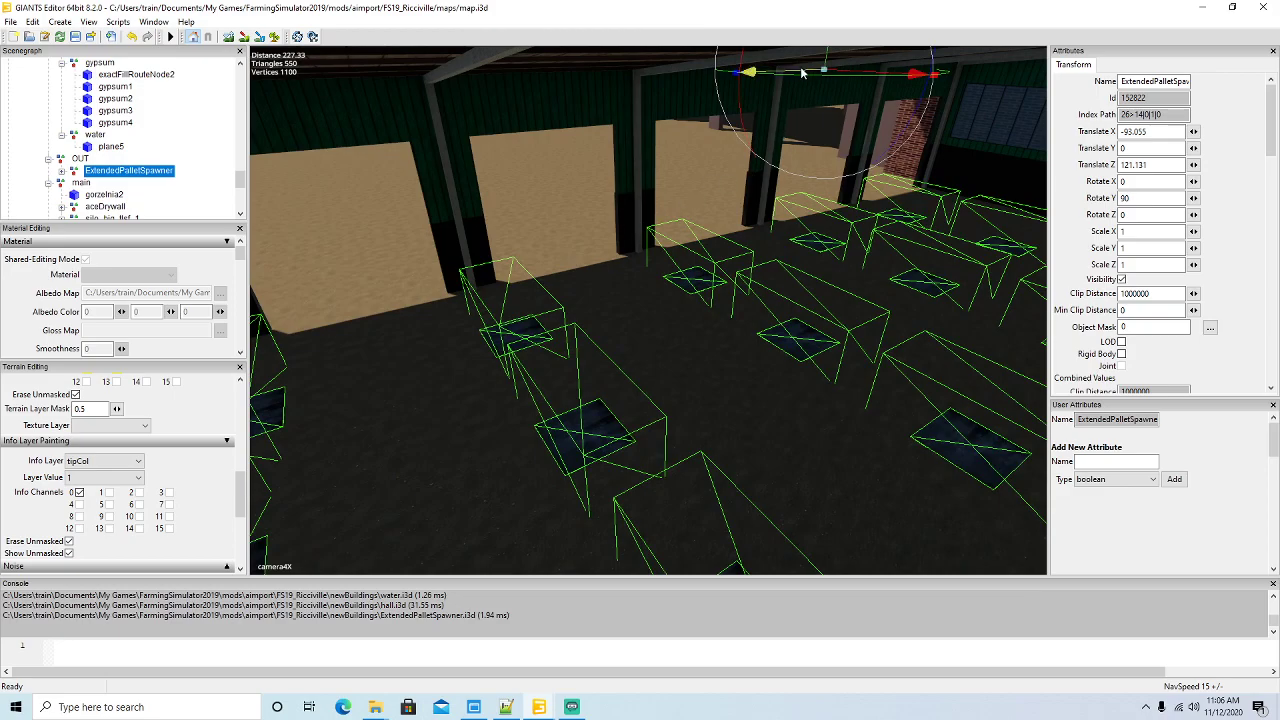
# - Nudge the pallet spawner along X to about -92.2 inside the hall
pyautogui.moveTo(801, 72); pyautogui.dragTo(799, 74)
pyautogui.keyDown('alt'); pyautogui.moveTo(799, 74); pyautogui.dragTo(743, 240); pyautogui.keyUp('alt')
pyautogui.moveTo(520, 87); pyautogui.dragTo(530, 88)
pyautogui.keyDown('alt'); pyautogui.moveTo(610, 210); pyautogui.dragTo(594, 281); pyautogui.keyUp('alt')
pyautogui.scroll(-5, 594, 277)
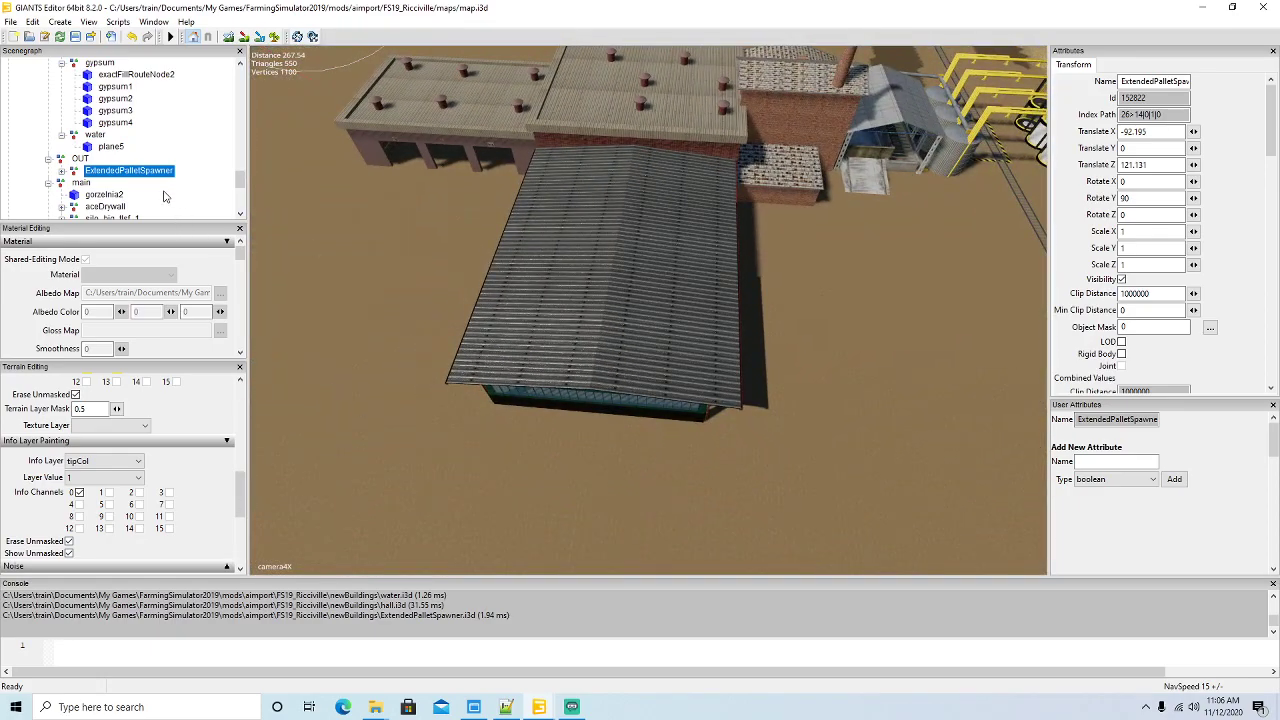
# - Select the Halle_6m_Tore group to inspect the hall's placement
pyautogui.scroll(-8, 160, 185)
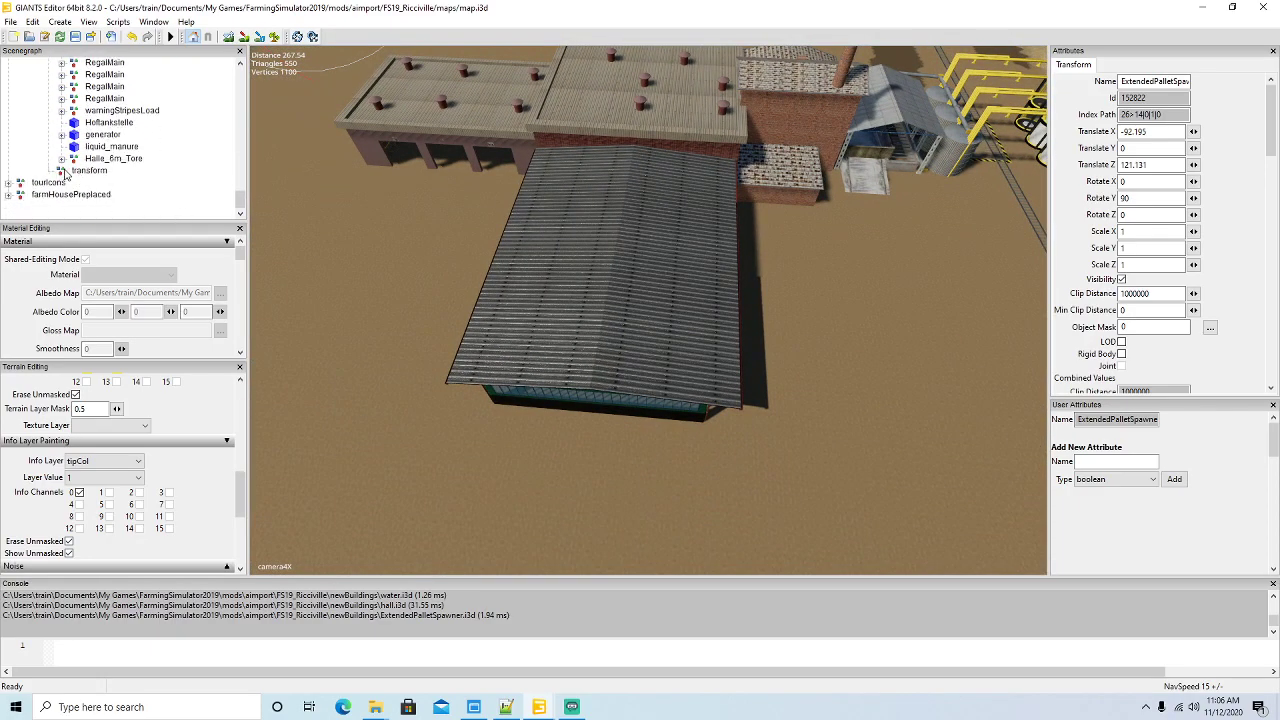
pyautogui.click(110, 158)
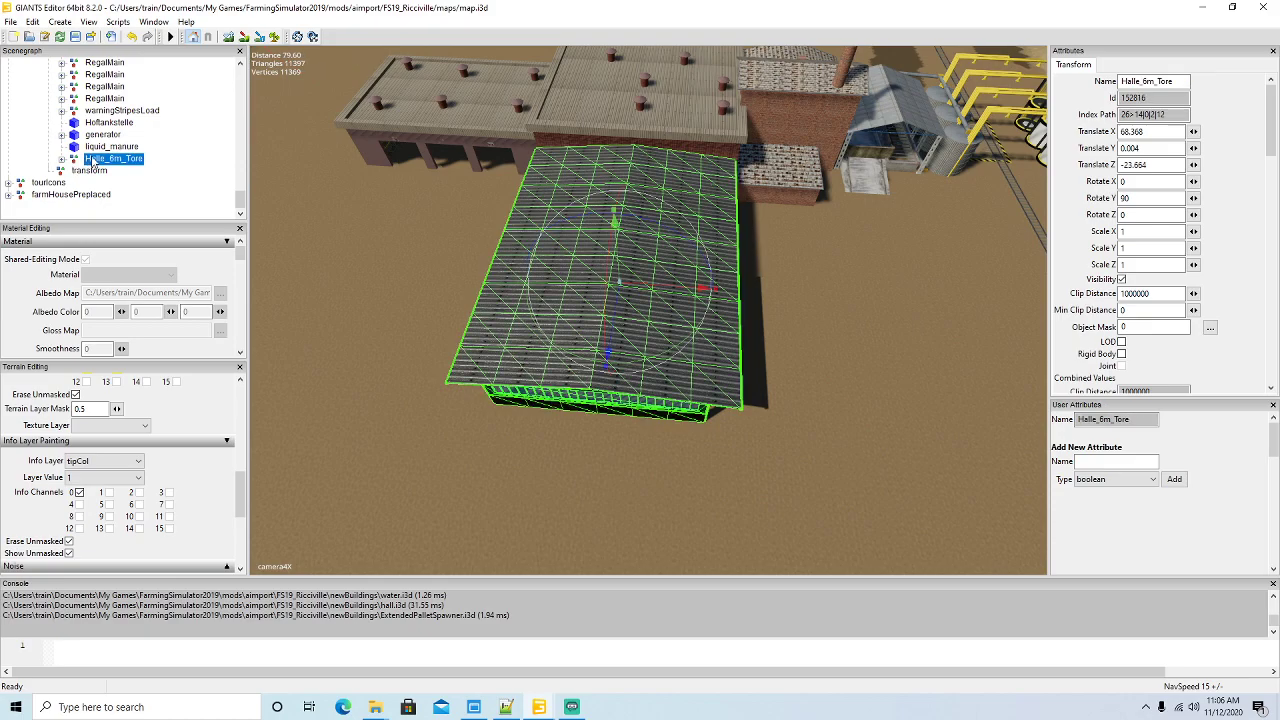
pyautogui.scroll(8, 150, 138)
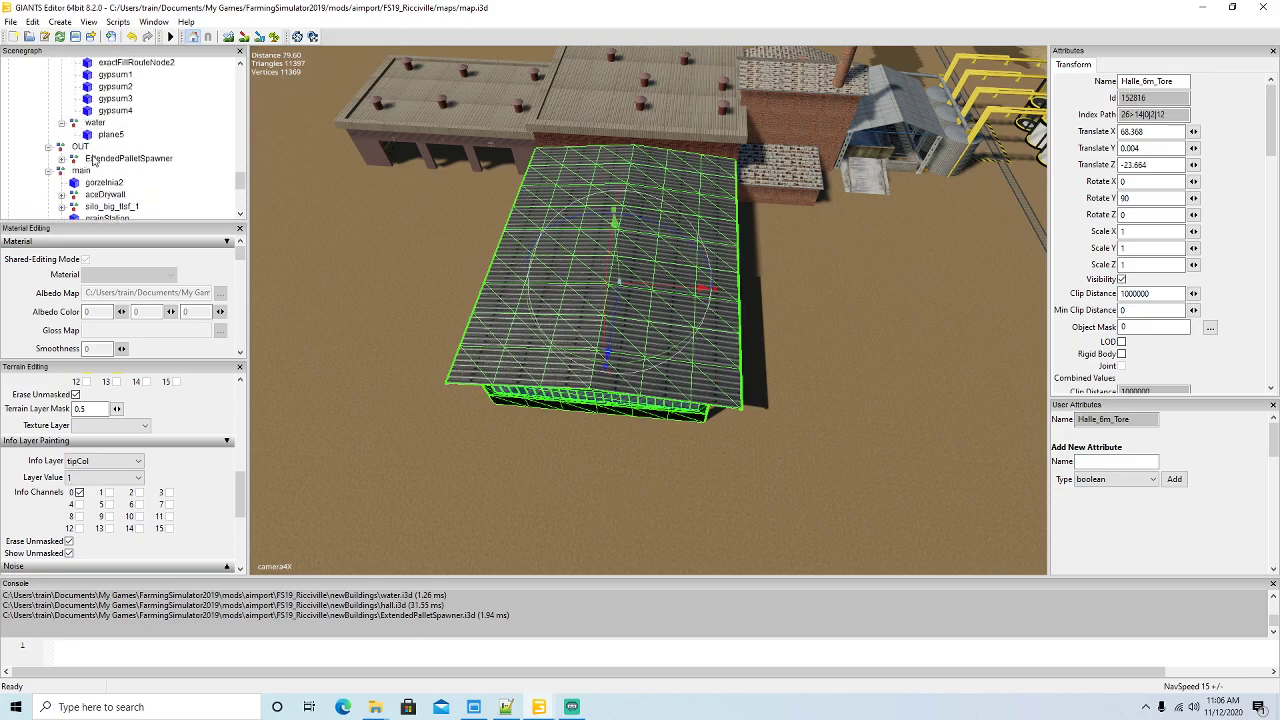
# - Reselect the ExtendedPalletSpawner and fine-tune its position in the hall to about X -91.9, Z 121.4
pyautogui.click(112, 159)
pyautogui.scroll(4, 353, 314)
pyautogui.keyDown('alt'); pyautogui.moveTo(353, 314); pyautogui.dragTo(895, 232); pyautogui.keyUp('alt')
pyautogui.scroll(3, 389, 318)
pyautogui.scroll(8, 390, 323)
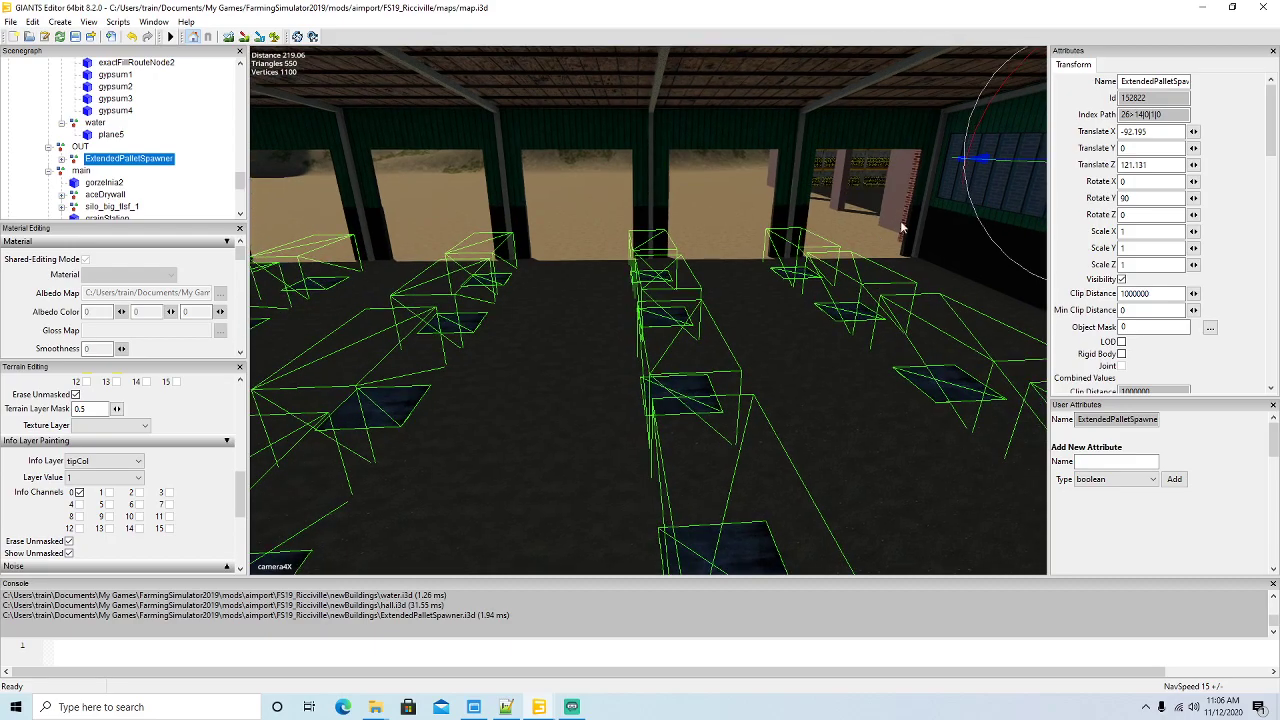
pyautogui.moveTo(1001, 159); pyautogui.dragTo(1000, 160)
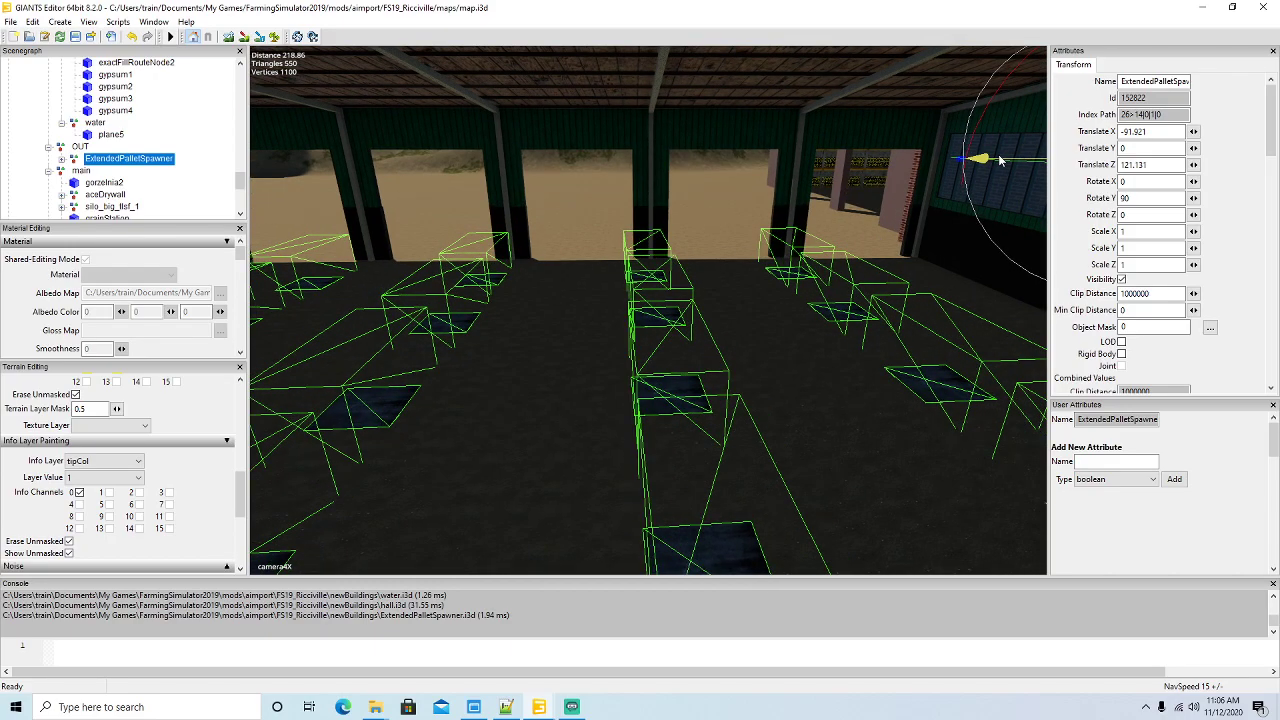
pyautogui.keyDown('alt'); pyautogui.moveTo(862, 291); pyautogui.dragTo(567, 167); pyautogui.keyUp('alt')
pyautogui.scroll(-4, 567, 167)
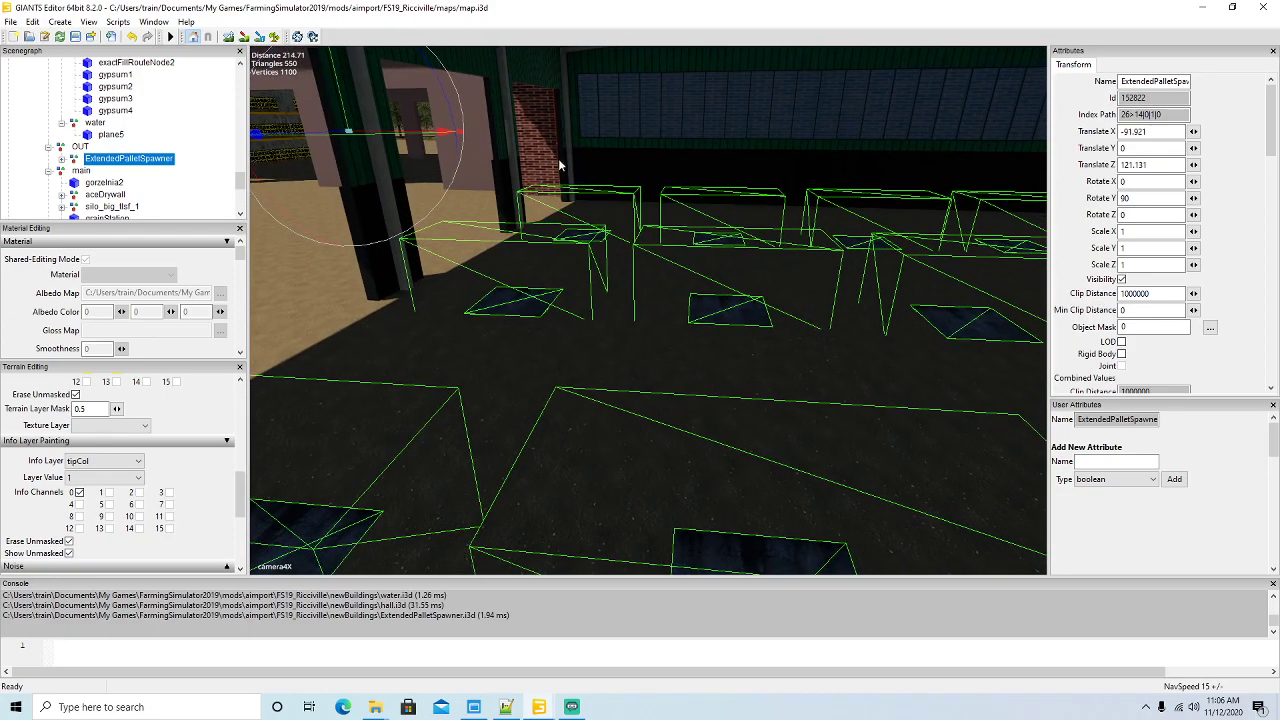
pyautogui.moveTo(437, 133); pyautogui.dragTo(437, 133)
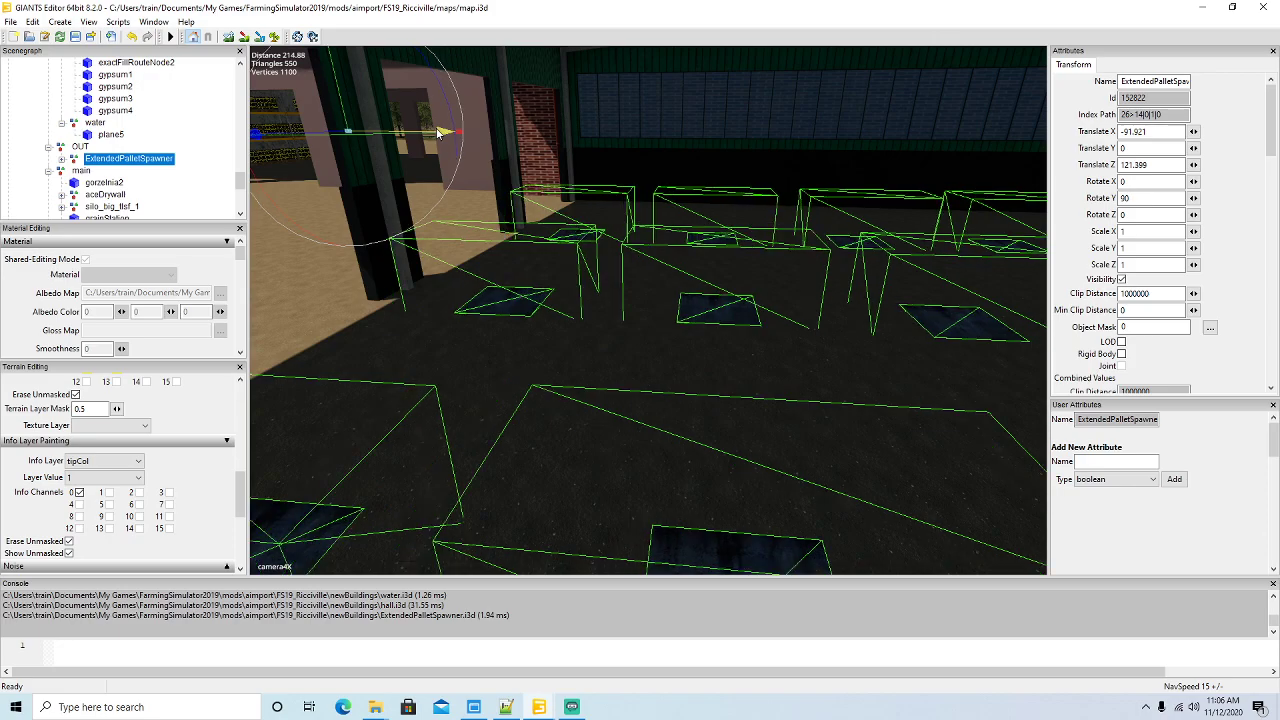
# - Nudge the pallet spawner along X to about -91.7 and check its rows against the hall's pillars and side wall
pyautogui.keyDown('alt'); pyautogui.moveTo(464, 200); pyautogui.dragTo(679, 323); pyautogui.keyUp('alt')
pyautogui.scroll(5, 545, 194)
pyautogui.scroll(6, 918, 268)
pyautogui.scroll(5, 919, 268)
pyautogui.scroll(-6, 679, 327)
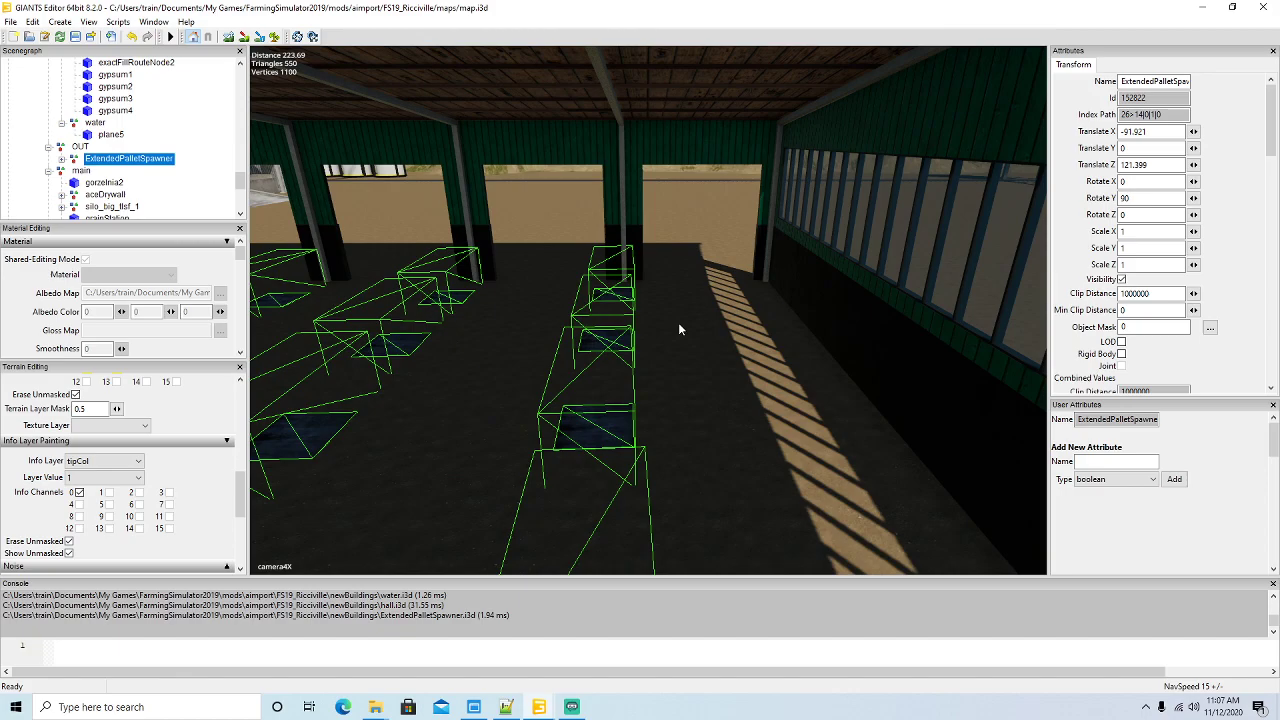
pyautogui.scroll(-10, 679, 327)
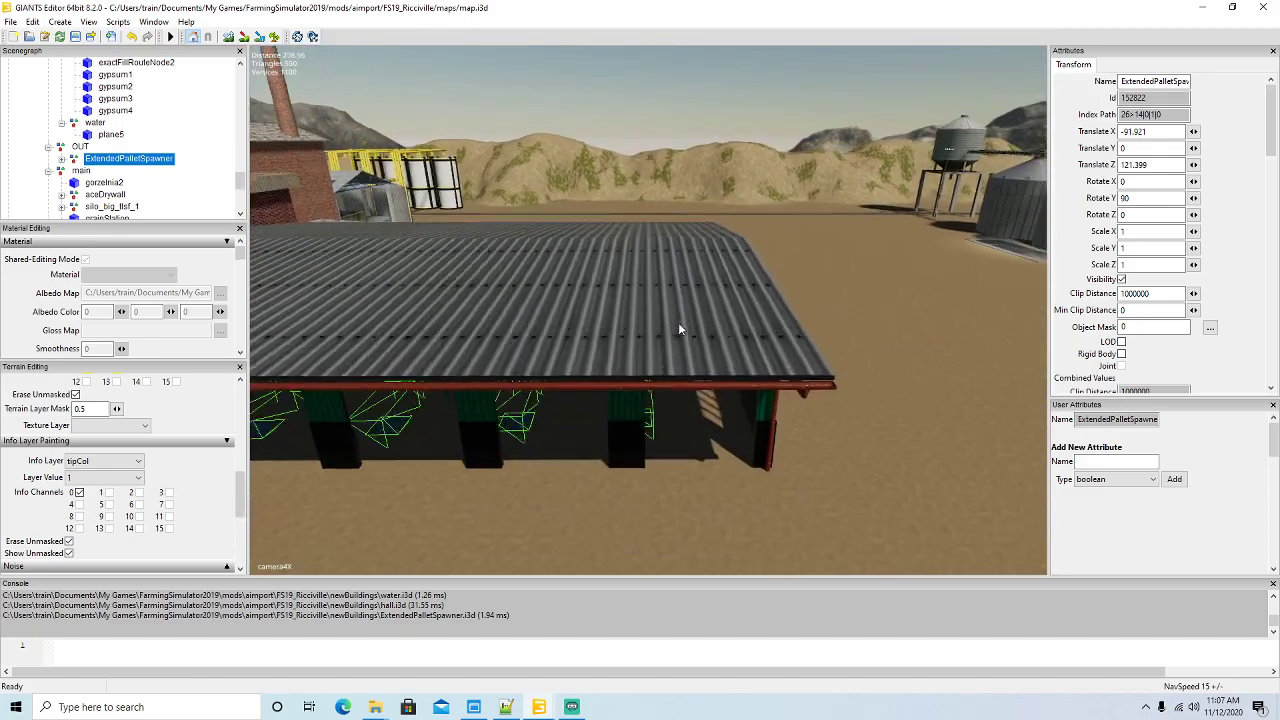
pyautogui.scroll(-1, 679, 328)
pyautogui.keyDown('alt'); pyautogui.moveTo(679, 328); pyautogui.dragTo(410, 322); pyautogui.keyUp('alt')
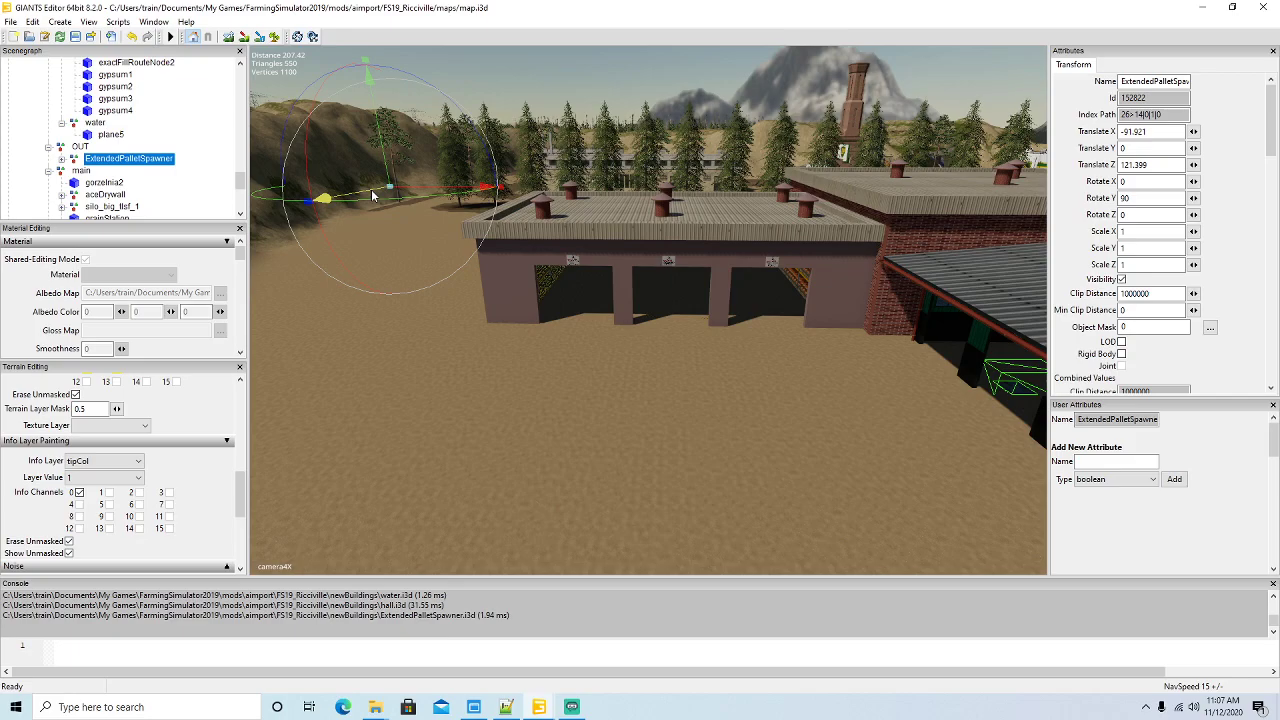
pyautogui.moveTo(371, 190); pyautogui.dragTo(373, 190)
pyautogui.keyDown('alt'); pyautogui.moveTo(501, 325); pyautogui.dragTo(704, 335); pyautogui.keyUp('alt')
pyautogui.scroll(2, 678, 357)
pyautogui.scroll(2, 679, 357)
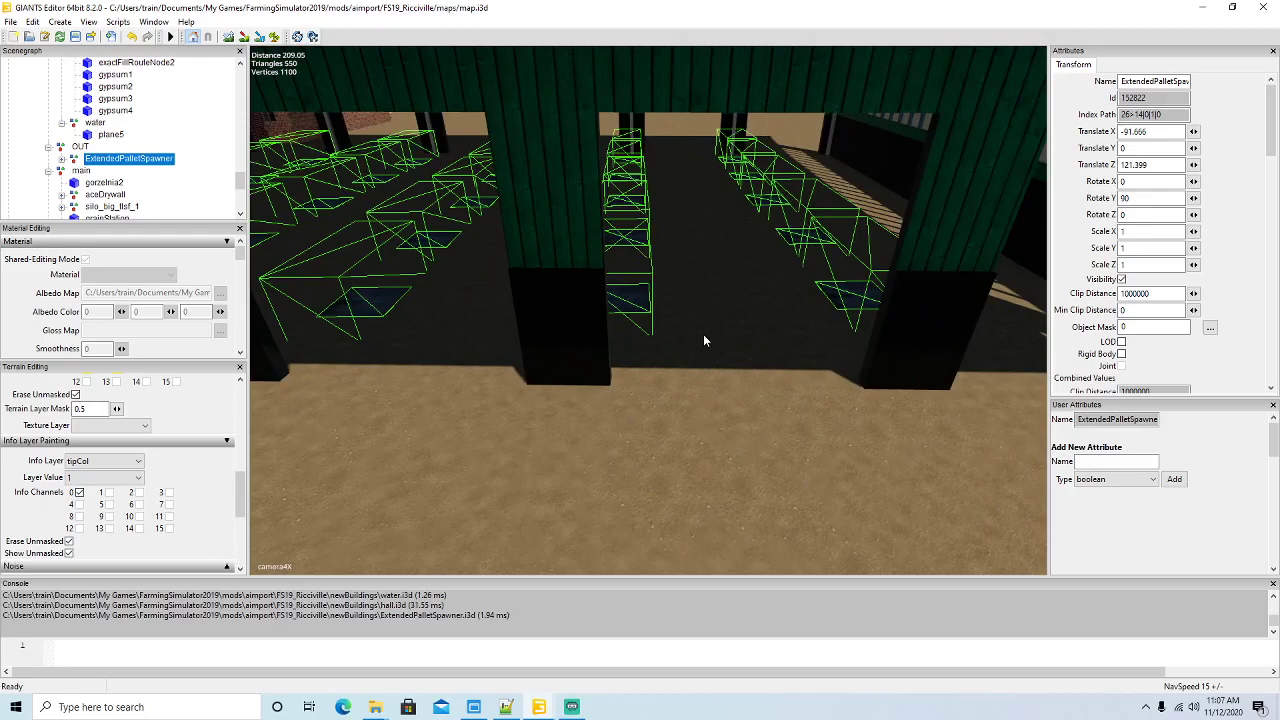
pyautogui.scroll(-5, 704, 335)
pyautogui.scroll(-3, 703, 334)
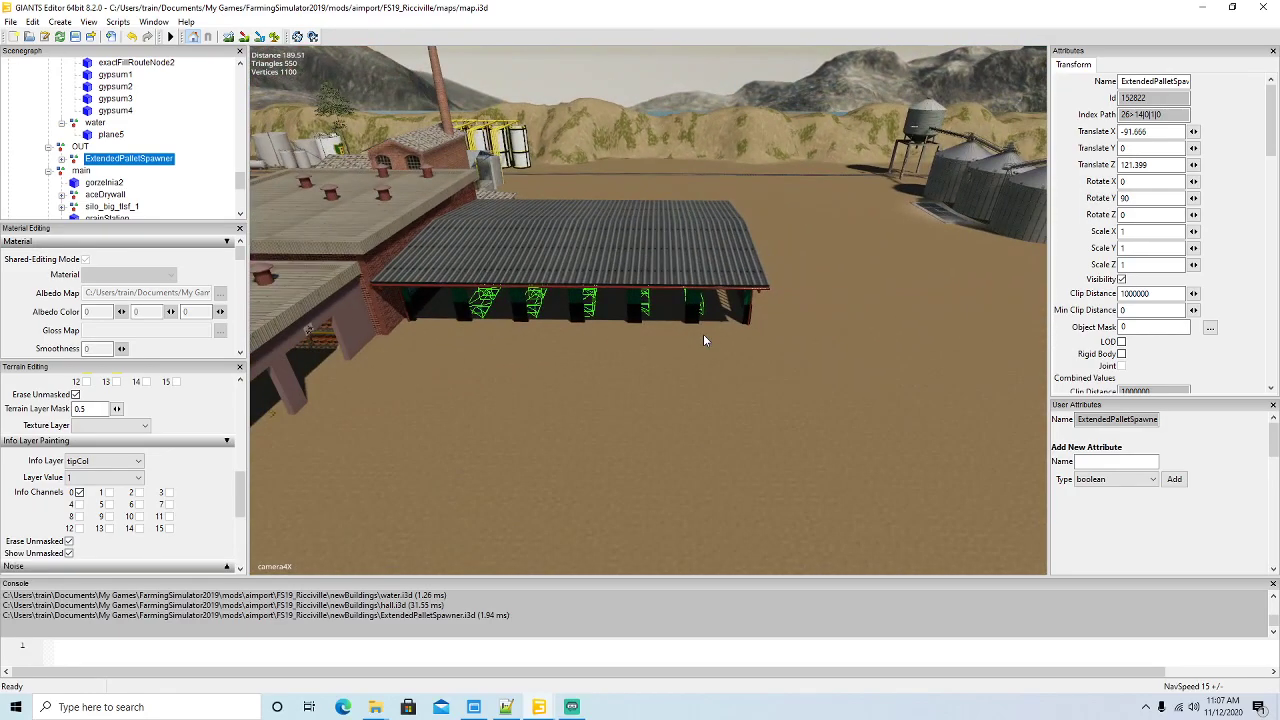
# - Shift the pallet spawner along X to about -92.7 and check the spacing of its rows under the roof
pyautogui.keyDown('alt'); pyautogui.moveTo(553, 394); pyautogui.dragTo(459, 394); pyautogui.keyUp('alt')
pyautogui.scroll(1, 768, 427)
pyautogui.scroll(4, 822, 380)
pyautogui.keyDown('alt'); pyautogui.moveTo(768, 427); pyautogui.dragTo(615, 400); pyautogui.keyUp('alt')
pyautogui.scroll(5, 848, 407)
pyautogui.scroll(3, 788, 426)
pyautogui.scroll(5, 615, 400)
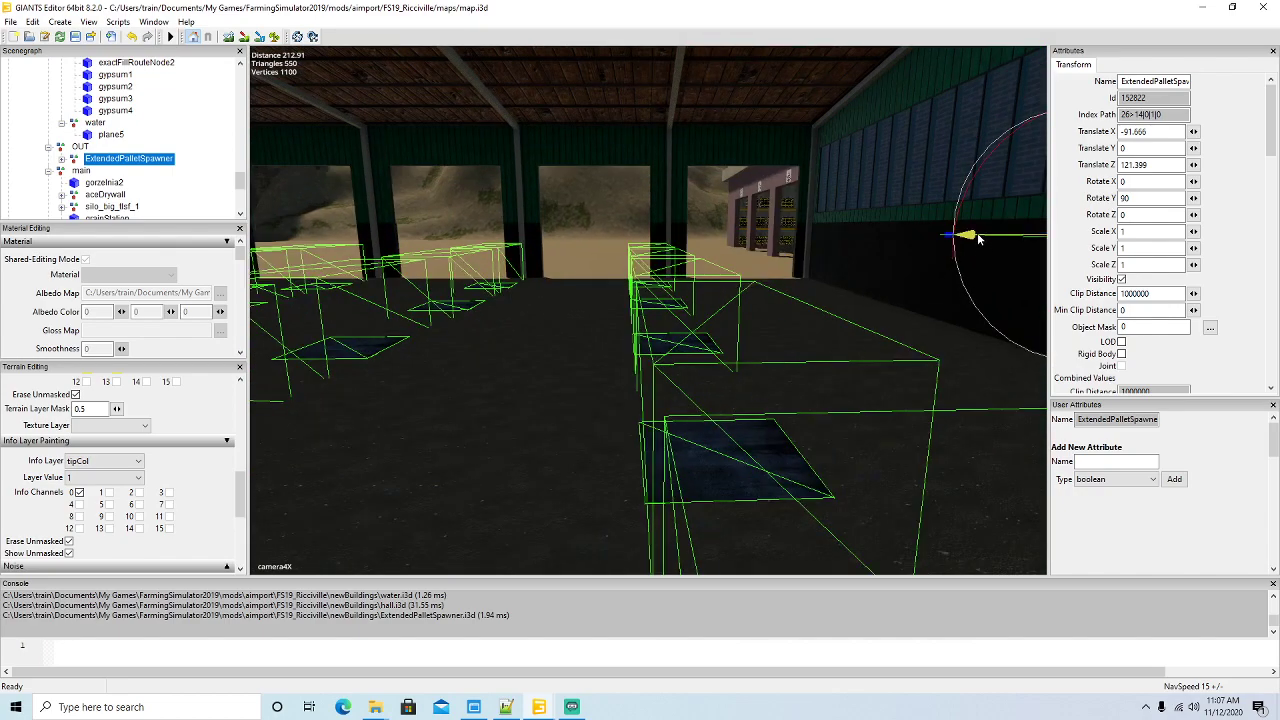
pyautogui.moveTo(978, 237); pyautogui.dragTo(980, 238)
pyautogui.keyDown('alt'); pyautogui.moveTo(722, 318); pyautogui.dragTo(757, 390); pyautogui.keyUp('alt')
pyautogui.scroll(8, 571, 293)
pyautogui.scroll(-5, 790, 380)
pyautogui.scroll(10, 772, 350)
pyautogui.scroll(-10, 757, 390)
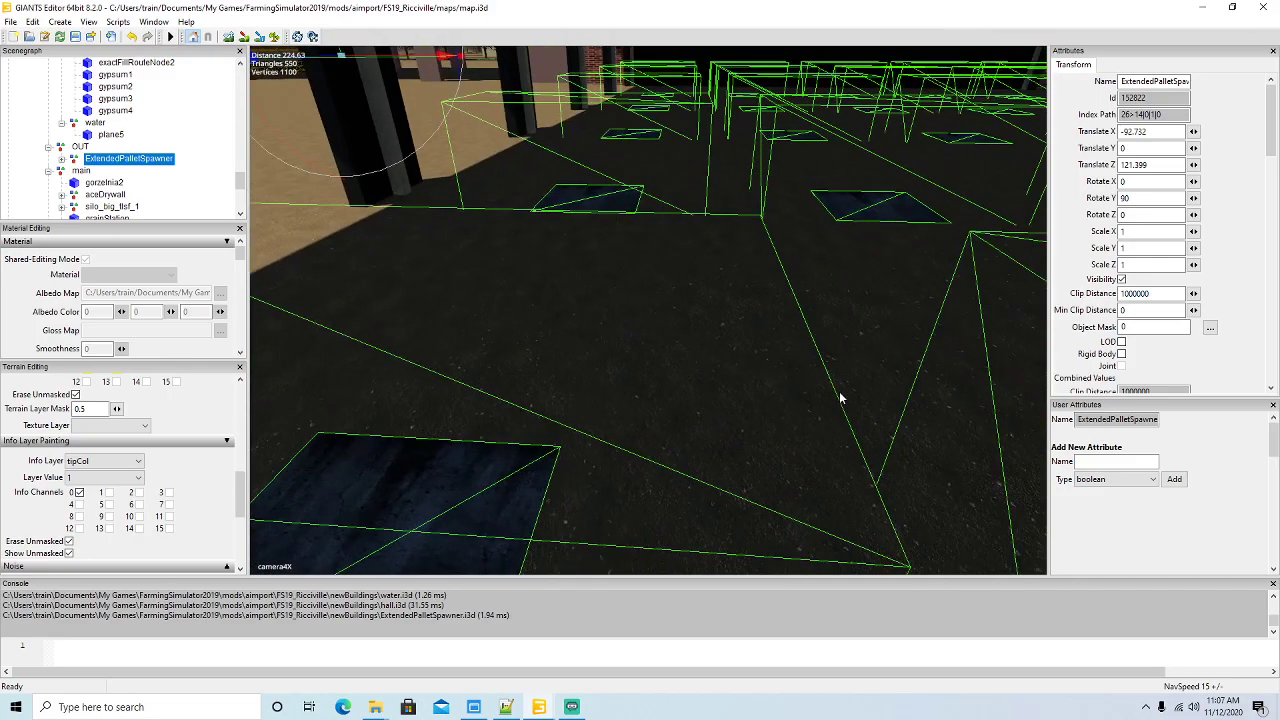
pyautogui.scroll(-15, 846, 403)
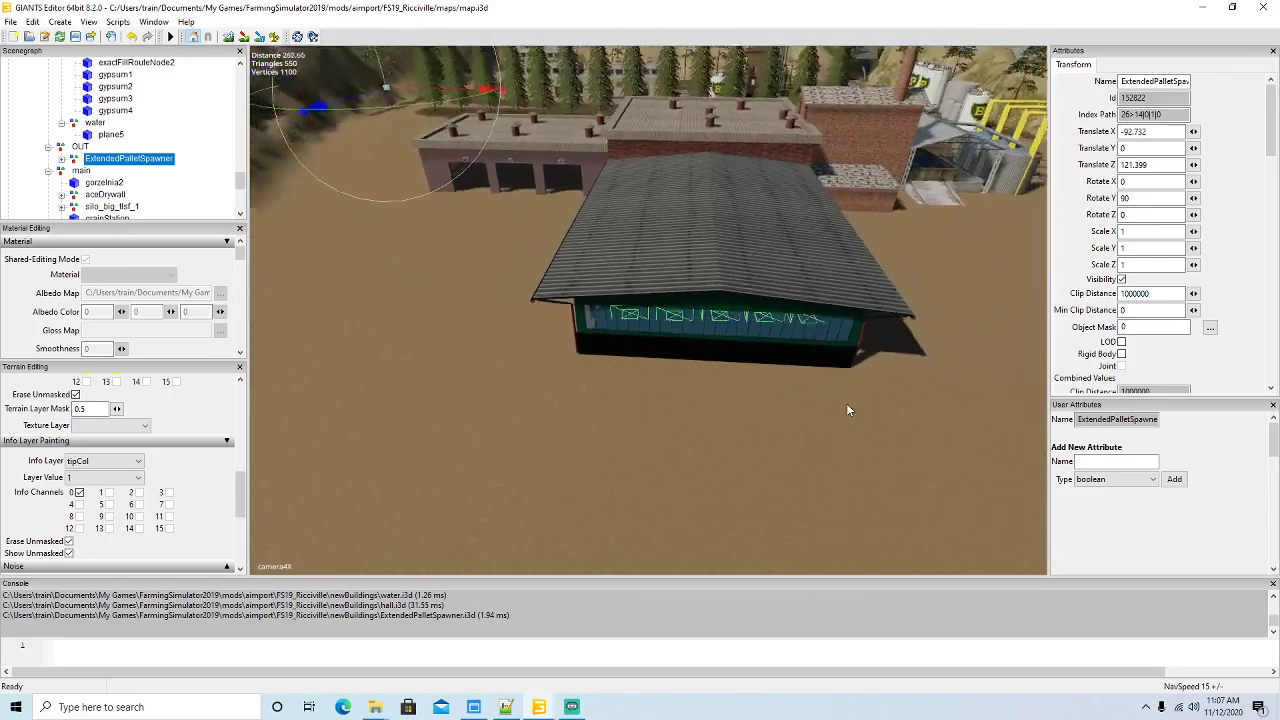
# - Examine from the hall's open side how the pallet rows line up with its pillars
pyautogui.scroll(2, 873, 398)
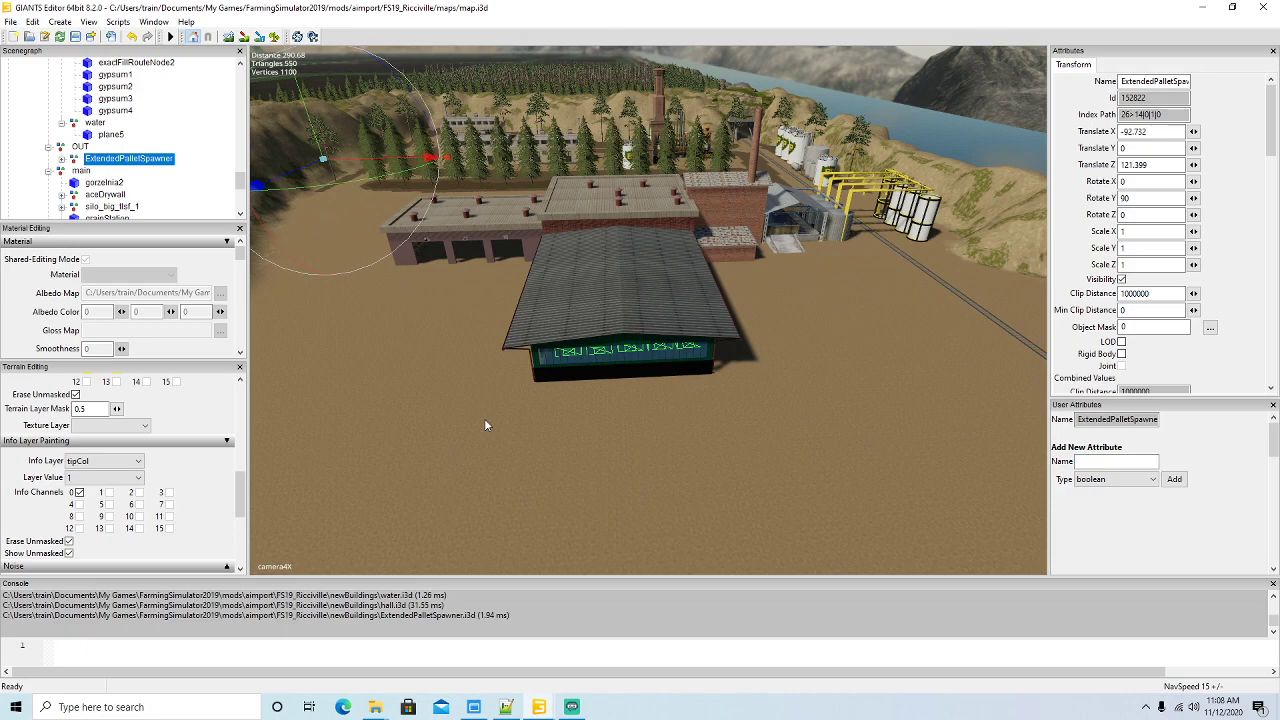
pyautogui.keyDown('alt'); pyautogui.moveTo(705, 489); pyautogui.dragTo(434, 486); pyautogui.keyUp('alt')
pyautogui.scroll(10, 775, 461)
pyautogui.scroll(8, 489, 543)
pyautogui.scroll(5, 602, 449)
pyautogui.scroll(-4, 430, 454)
pyautogui.scroll(-8, 431, 459)
pyautogui.scroll(3, 434, 486)
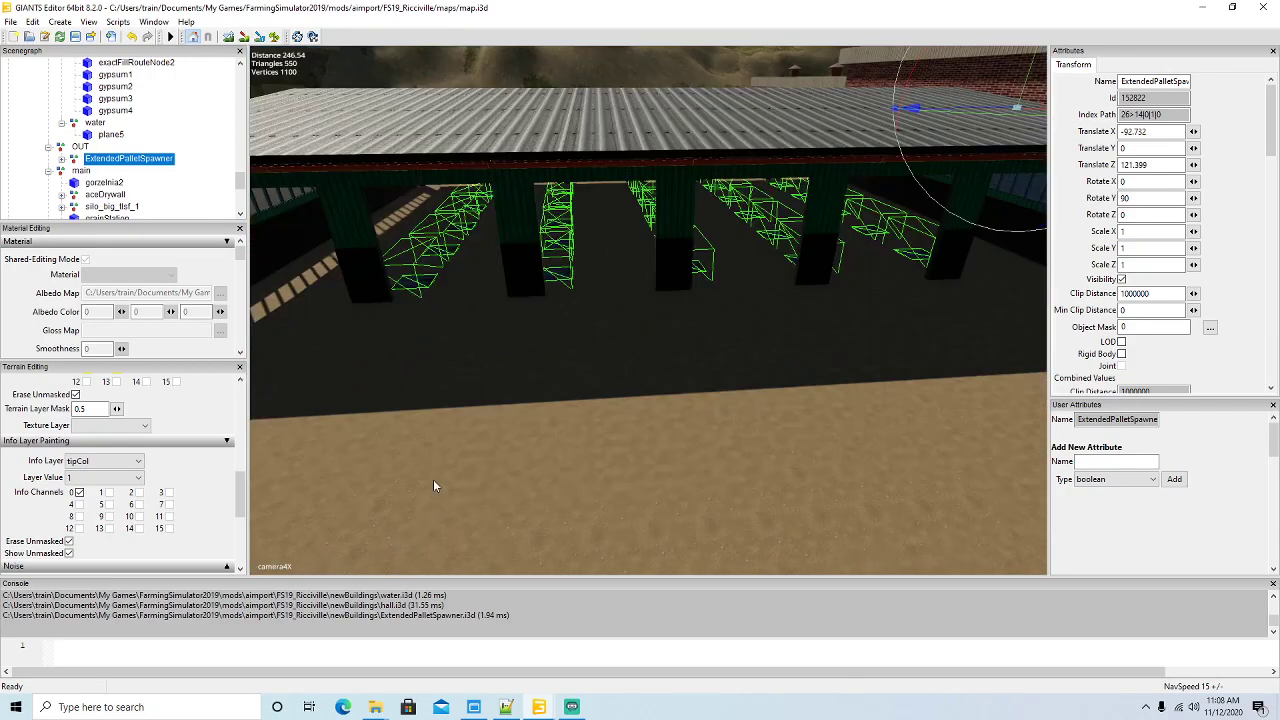
pyautogui.scroll(-6, 433, 486)
pyautogui.keyDown('alt'); pyautogui.moveTo(654, 440); pyautogui.dragTo(647, 437); pyautogui.keyUp('alt')
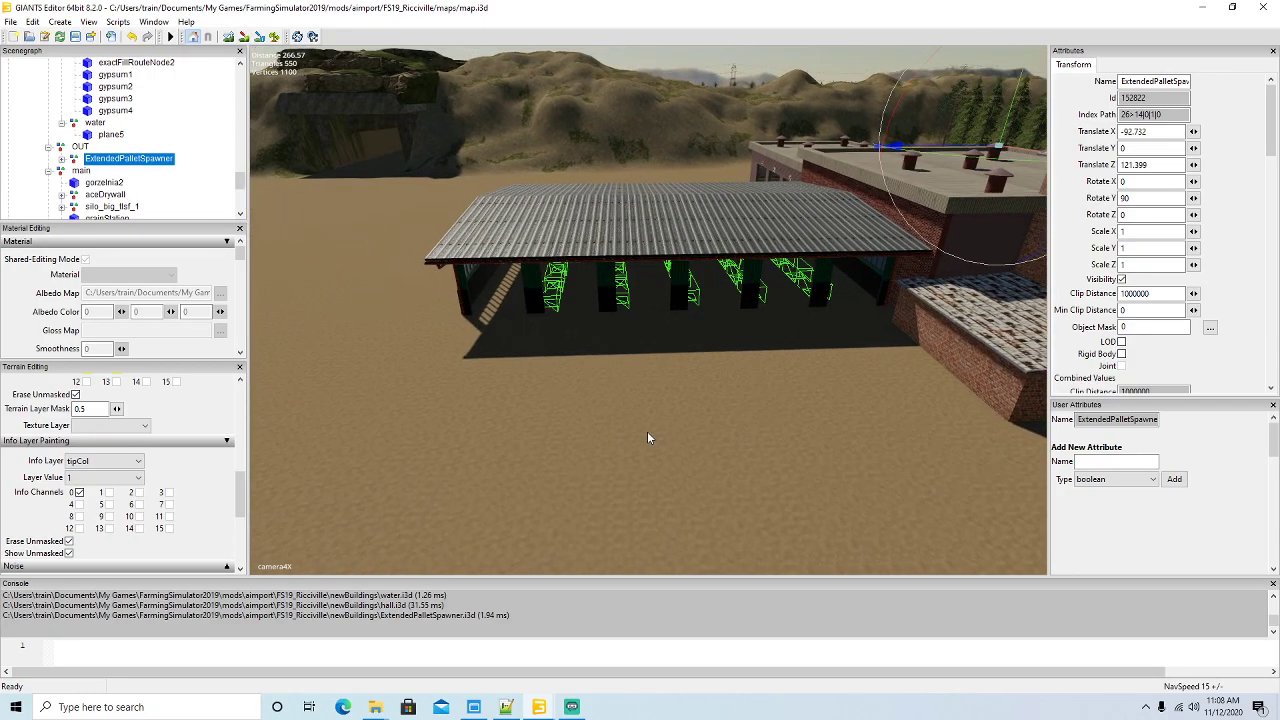
pyautogui.scroll(8, 647, 437)
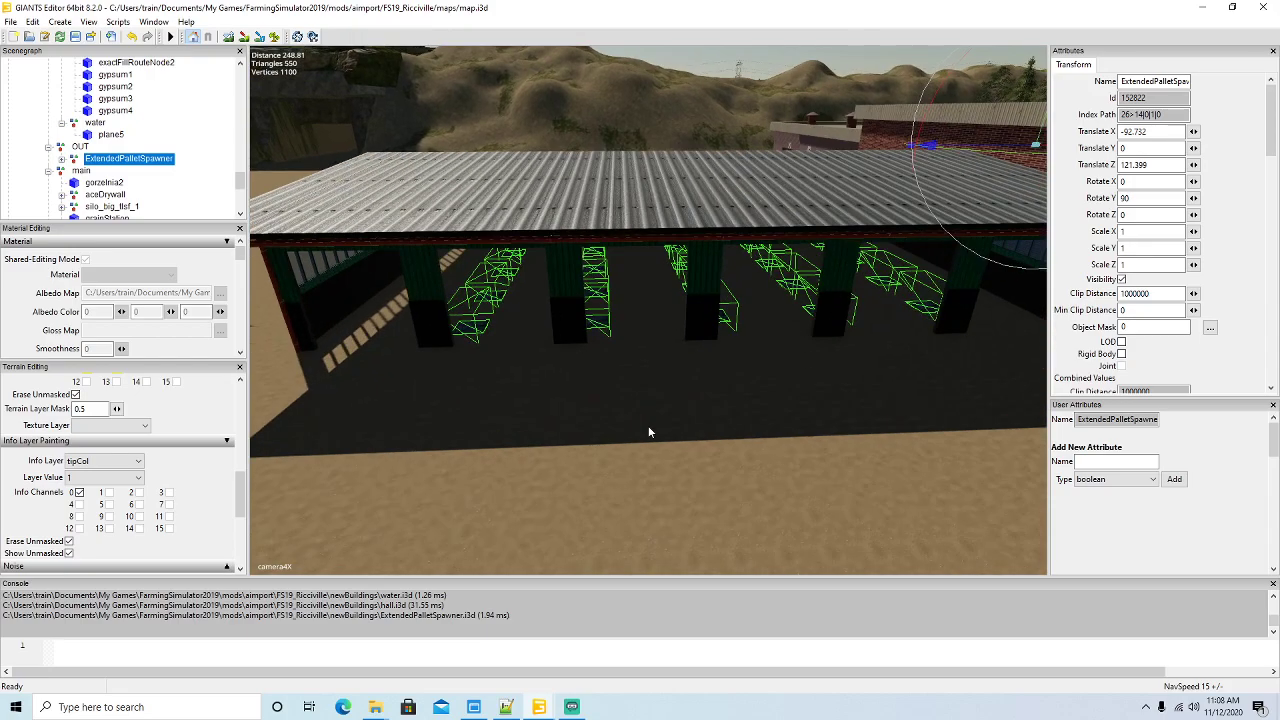
pyautogui.scroll(-2, 648, 432)
pyautogui.moveTo(652, 438)
pyautogui.keyDown('alt'); pyautogui.mouseDown()
pyautogui.moveTo(754, 434)
pyautogui.moveTo(750, 409)
pyautogui.moveTo(651, 443)
pyautogui.mouseUp(); pyautogui.keyUp('alt')
pyautogui.scroll(9, 750, 409)
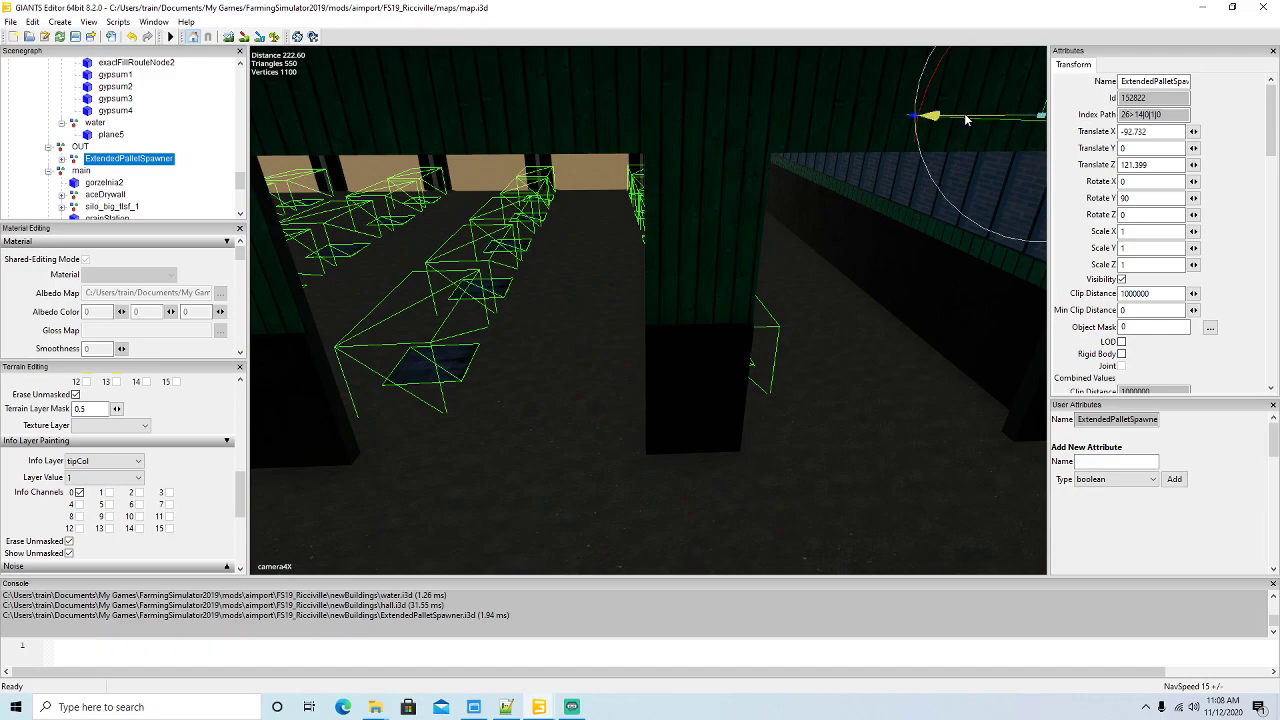
pyautogui.scroll(-4, 817, 246)
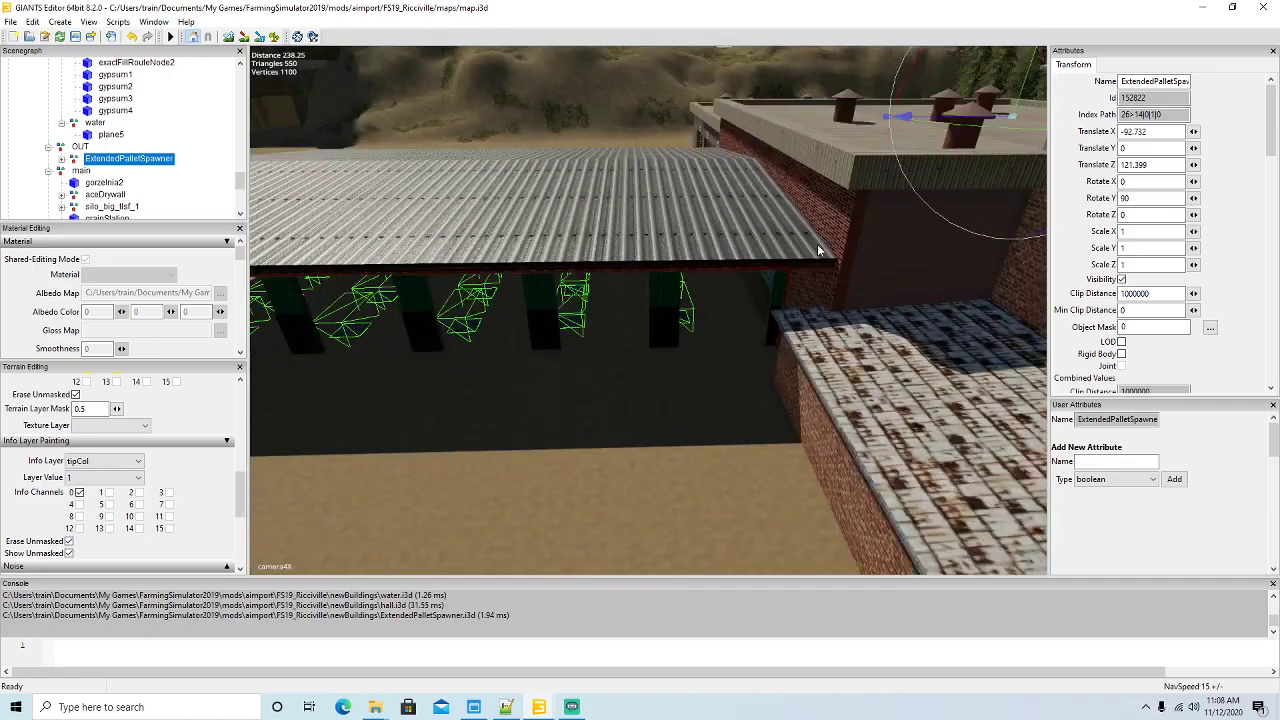
# - Readjust the pallet spawner along X to about -92.1 and check its rows against the pillars near the brick building
pyautogui.keyDown('alt'); pyautogui.moveTo(817, 246); pyautogui.dragTo(808, 320); pyautogui.keyUp('alt')
pyautogui.scroll(6, 645, 213)
pyautogui.scroll(-3, 808, 282)
pyautogui.scroll(4, 888, 298)
pyautogui.scroll(-5, 812, 302)
pyautogui.scroll(-4, 970, 238)
pyautogui.scroll(-5, 807, 316)
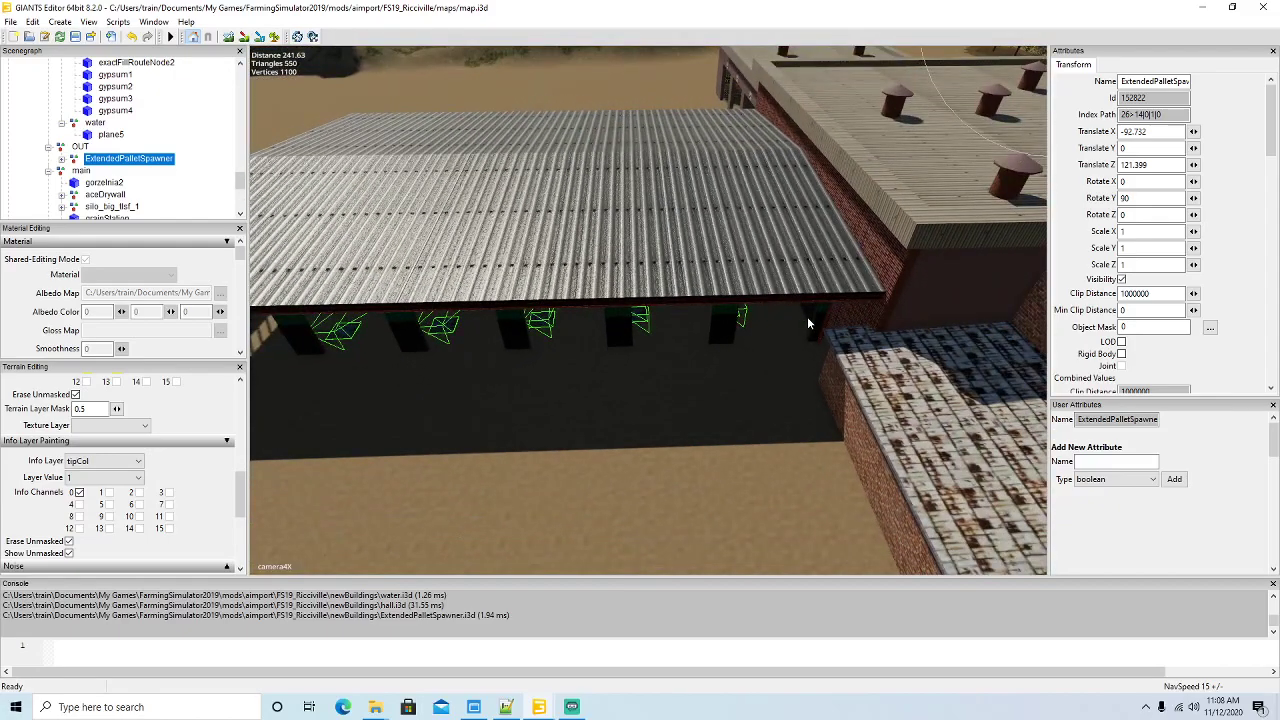
pyautogui.keyDown('alt'); pyautogui.moveTo(905, 157); pyautogui.dragTo(908, 158); pyautogui.keyUp('alt')
pyautogui.moveTo(960, 86); pyautogui.dragTo(960, 87)
pyautogui.keyDown('alt'); pyautogui.moveTo(820, 287); pyautogui.dragTo(867, 277); pyautogui.keyUp('alt')
pyautogui.scroll(8, 631, 288)
pyautogui.scroll(-8, 790, 287)
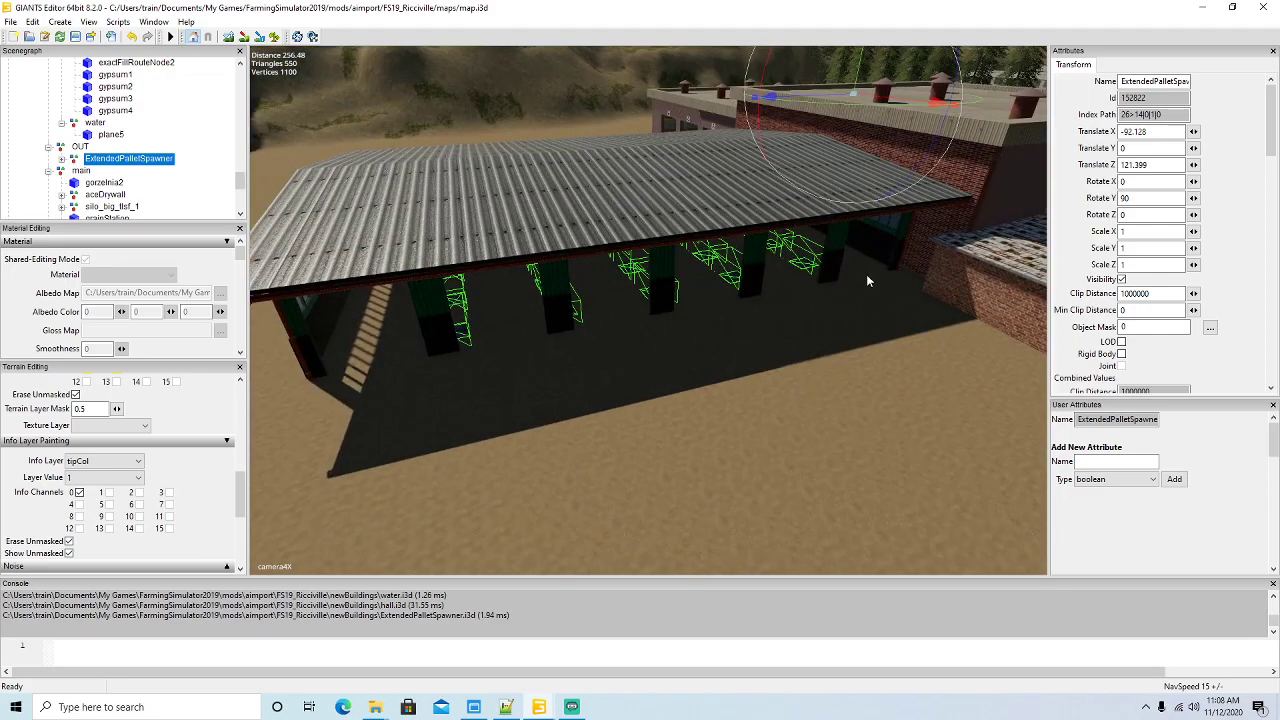
# - Nudge the pallet spawner along X to about -91.5 and check its rows against the pillars inside the hall
pyautogui.moveTo(831, 96); pyautogui.dragTo(829, 96)
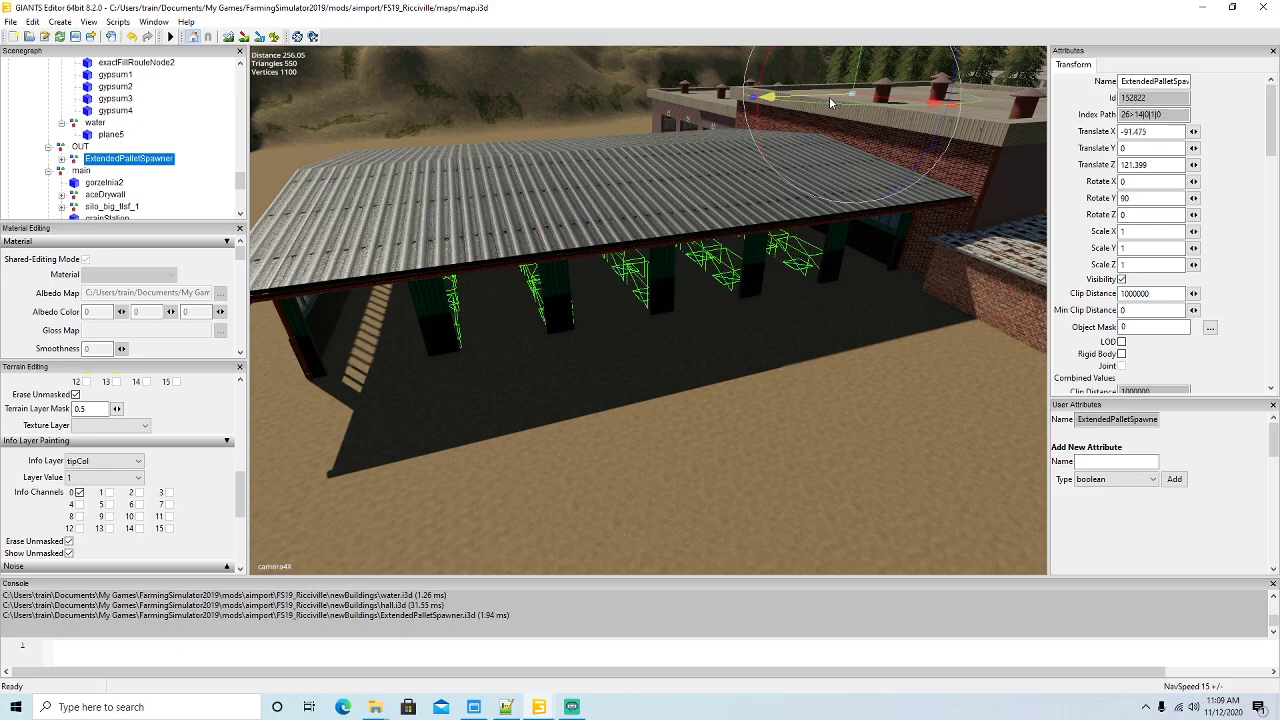
pyautogui.keyDown('alt'); pyautogui.moveTo(745, 300); pyautogui.dragTo(671, 343); pyautogui.keyUp('alt')
pyautogui.scroll(6, 838, 269)
pyautogui.scroll(5, 702, 350)
pyautogui.scroll(3, 655, 293)
pyautogui.scroll(-10, 670, 347)
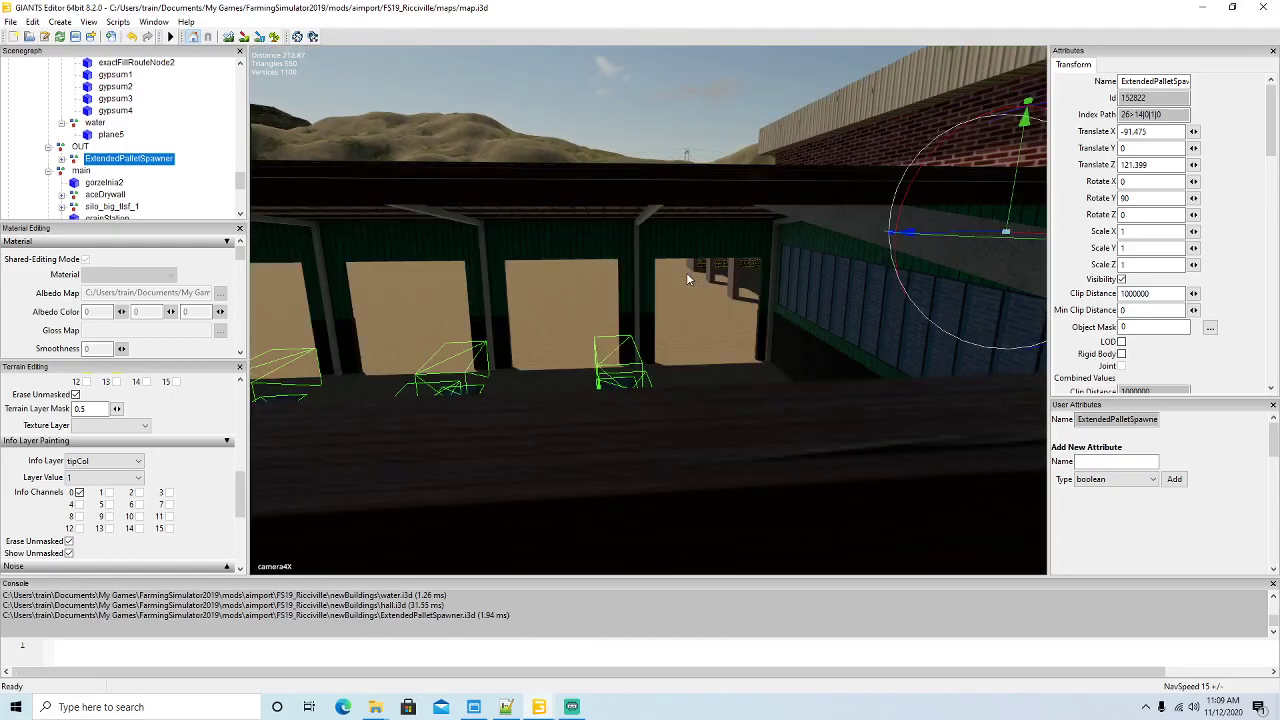
pyautogui.keyDown('alt'); pyautogui.moveTo(687, 278); pyautogui.dragTo(670, 405); pyautogui.keyUp('alt')
pyautogui.scroll(-5, 660, 398)
pyautogui.scroll(-5, 661, 405)
pyautogui.scroll(1, 670, 405)
pyautogui.scroll(8, 669, 404)
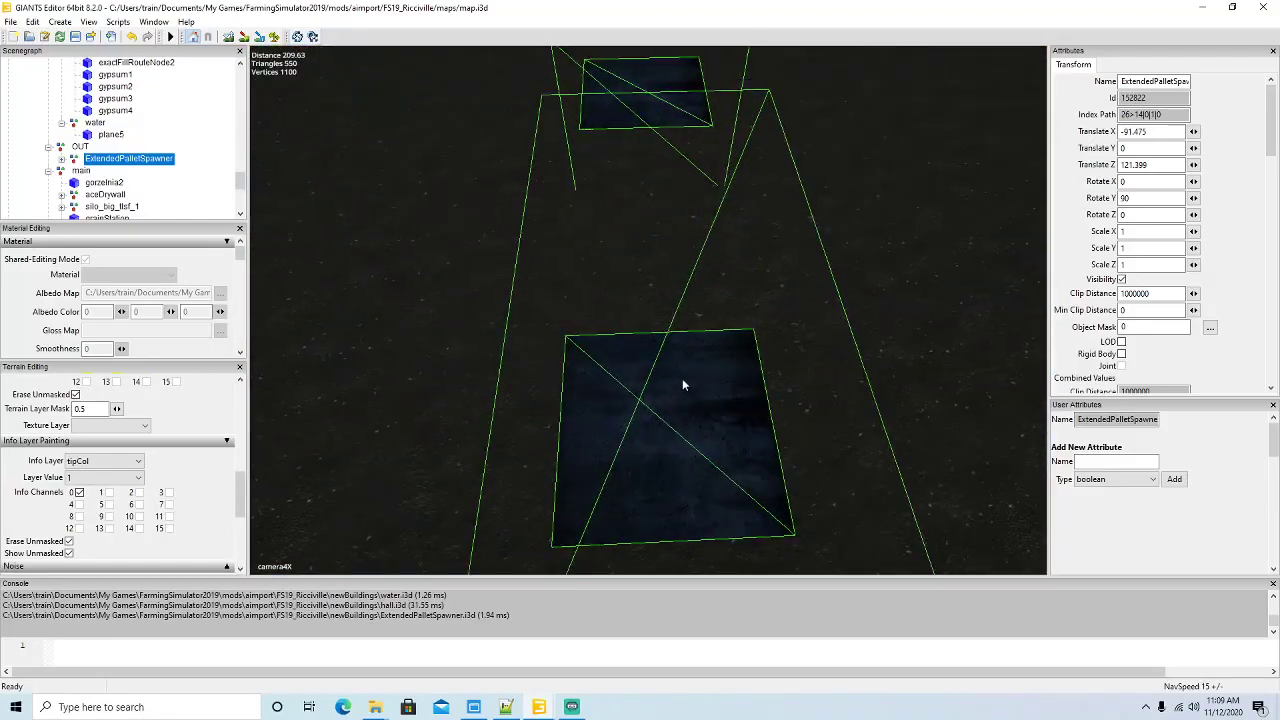
pyautogui.keyDown('alt'); pyautogui.moveTo(682, 384); pyautogui.dragTo(799, 283); pyautogui.keyUp('alt')
pyautogui.scroll(3, 779, 271)
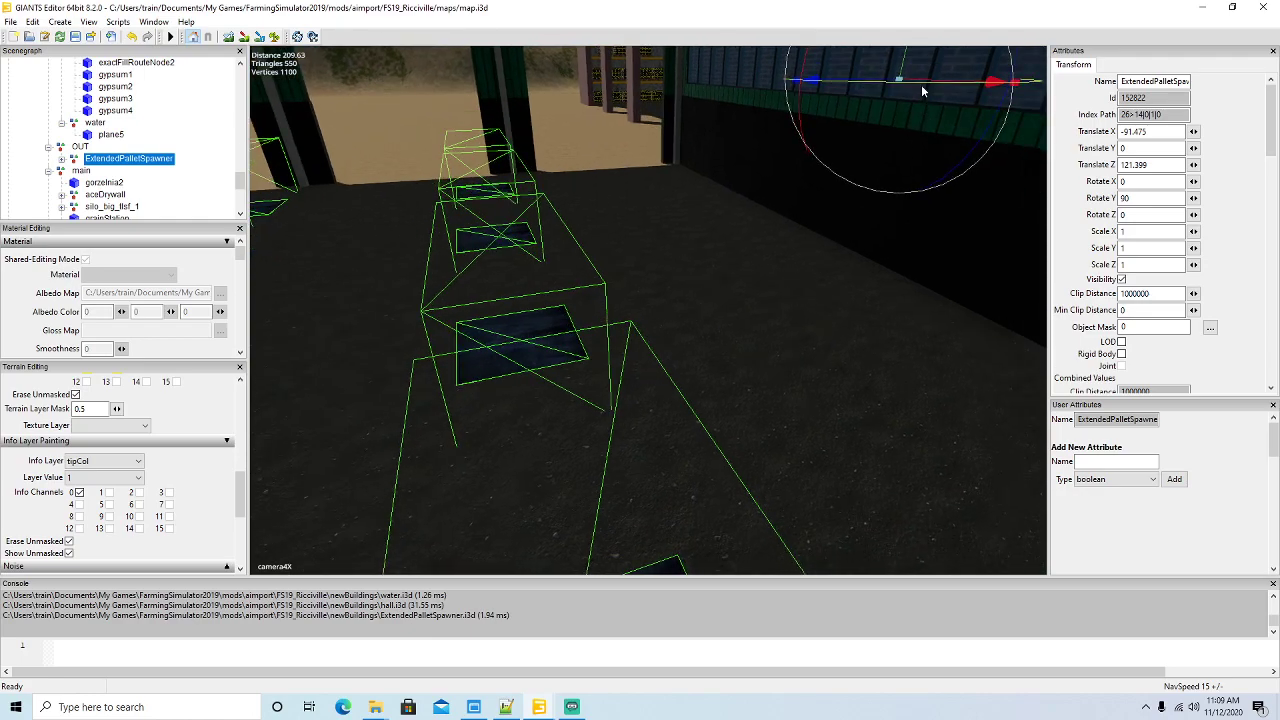
# - Try rotating the pallet spawner to about 89.4 degrees around Y and shifting it to about X -93.9, and undo both changes
pyautogui.moveTo(921, 84); pyautogui.dragTo(920, 85)
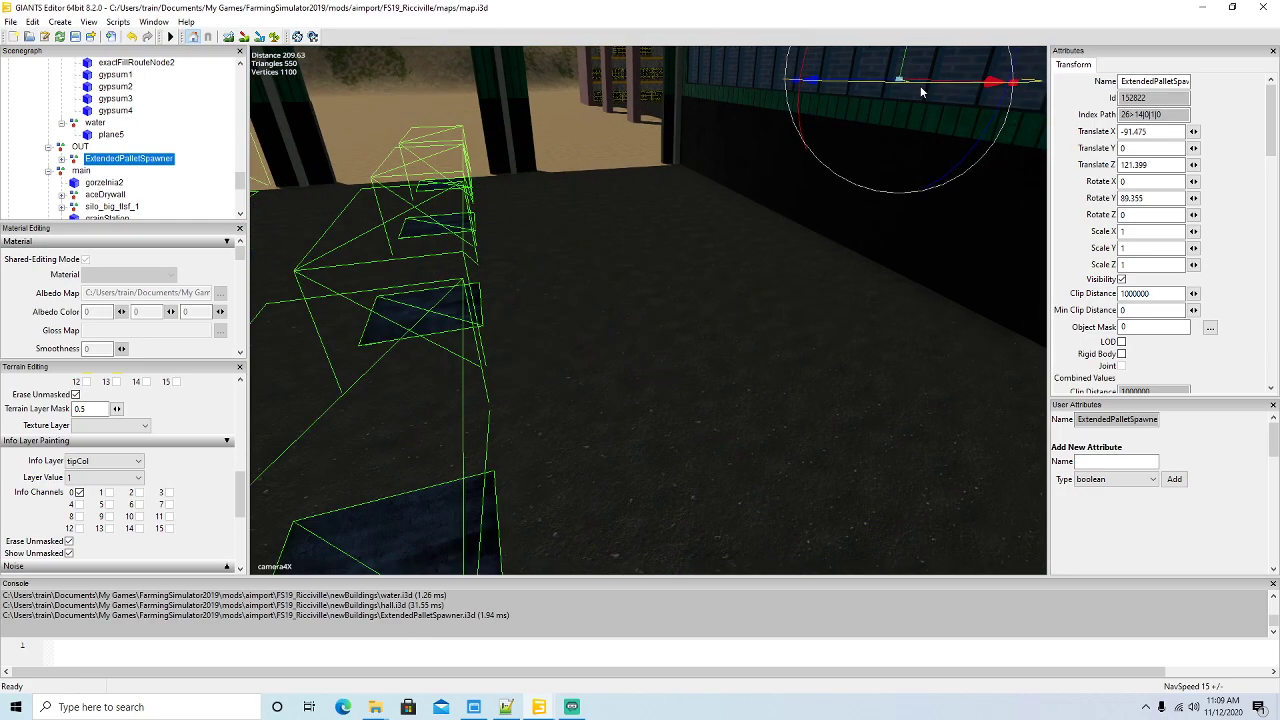
pyautogui.moveTo(940, 84); pyautogui.dragTo(868, 79)
pyautogui.scroll(-3, 822, 164)
pyautogui.scroll(-5, 821, 163)
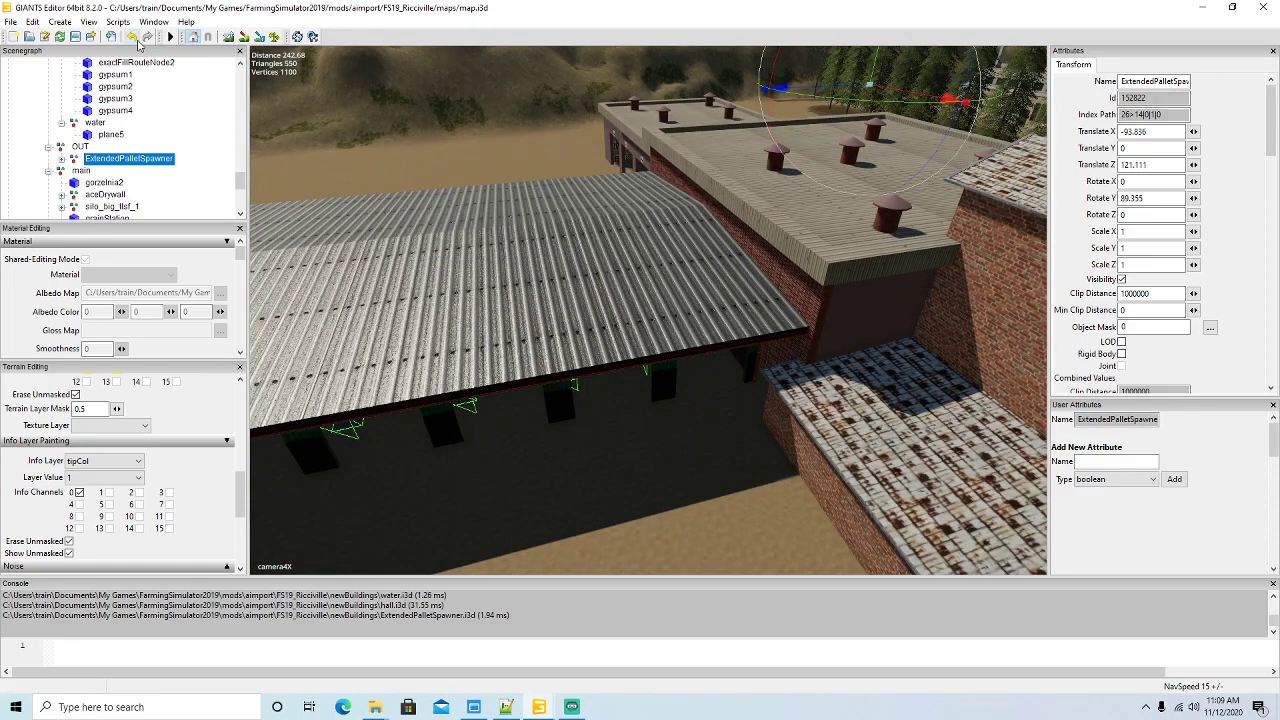
pyautogui.click(136, 39)
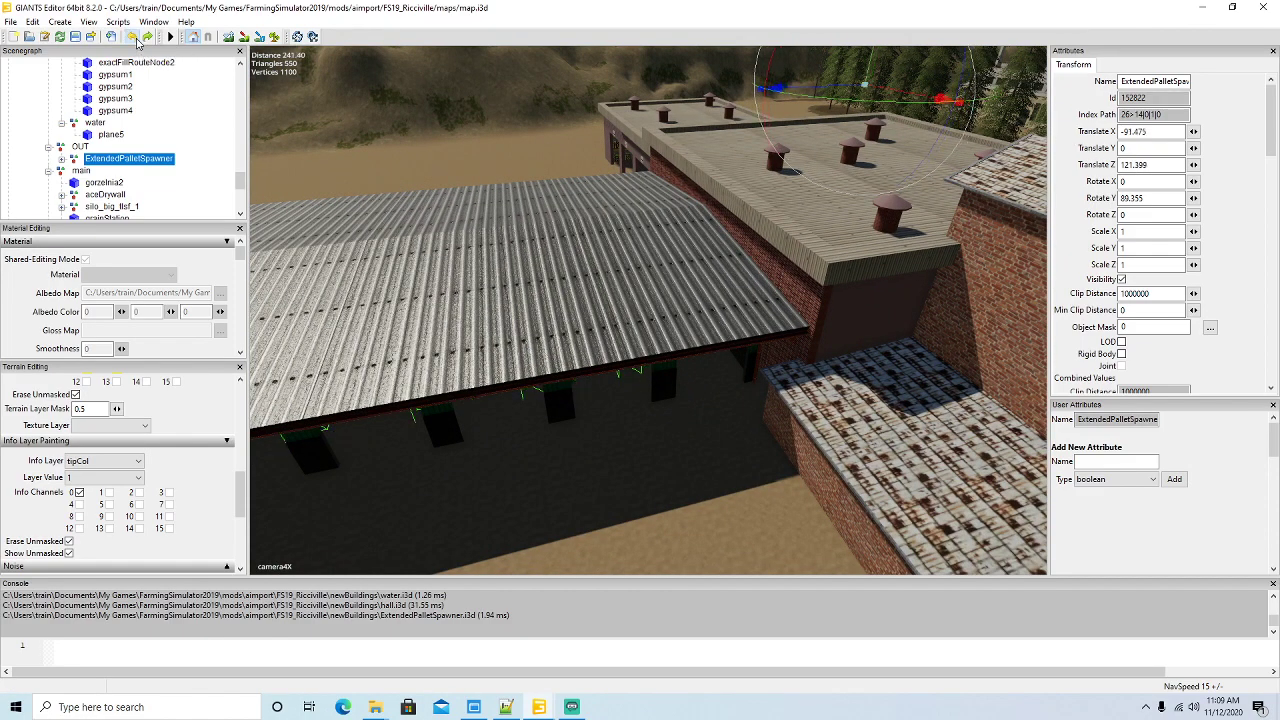
# - Examine how the pallet rows line up with the hall's pillars along the open side up to the brick wall
pyautogui.keyDown('alt'); pyautogui.moveTo(610, 360); pyautogui.dragTo(567, 389); pyautogui.keyUp('alt')
pyautogui.scroll(6, 428, 412)
pyautogui.scroll(3, 301, 360)
pyautogui.scroll(-4, 486, 384)
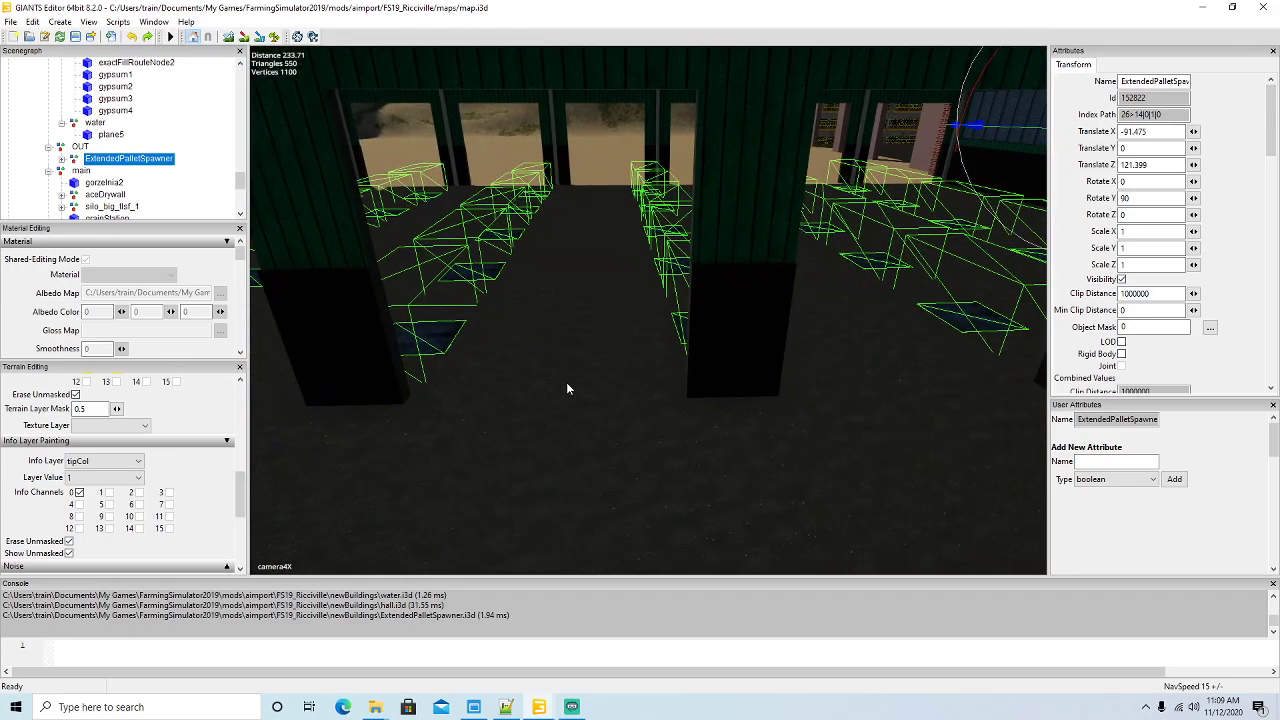
pyautogui.press('Right')
pyautogui.press('Right')
pyautogui.press('Right')
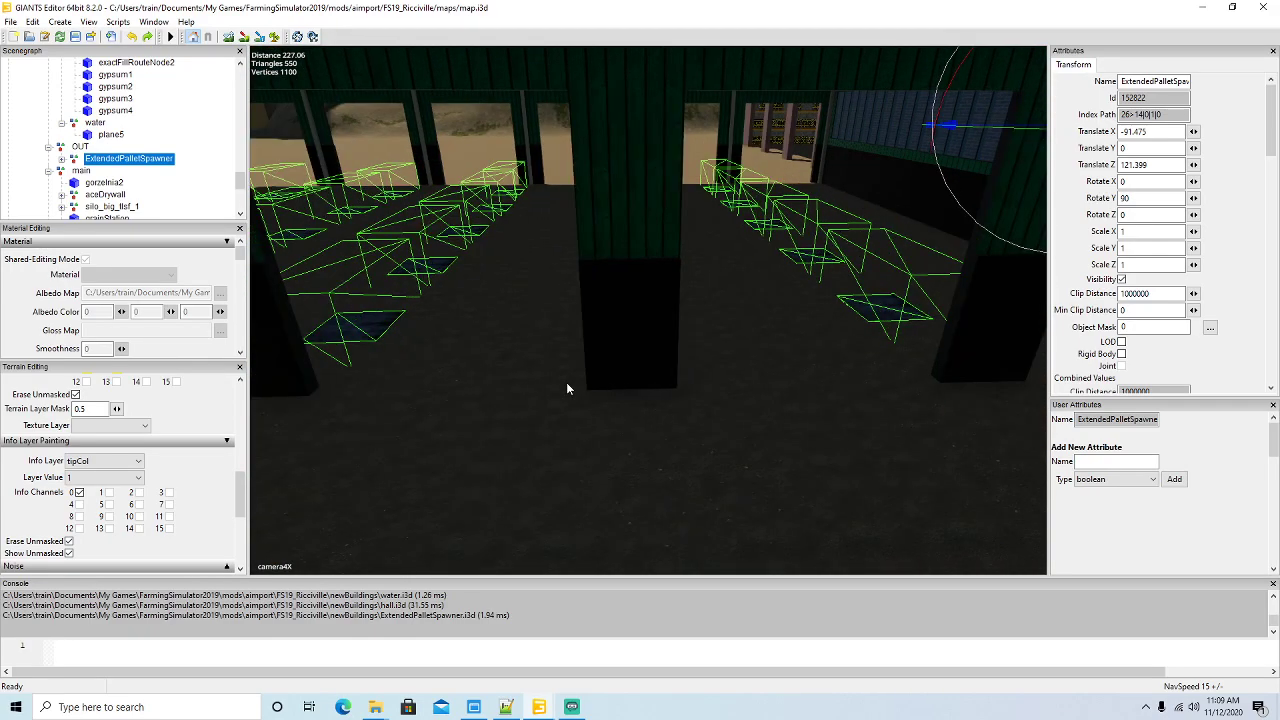
pyautogui.press('Right')
pyautogui.press('Right')
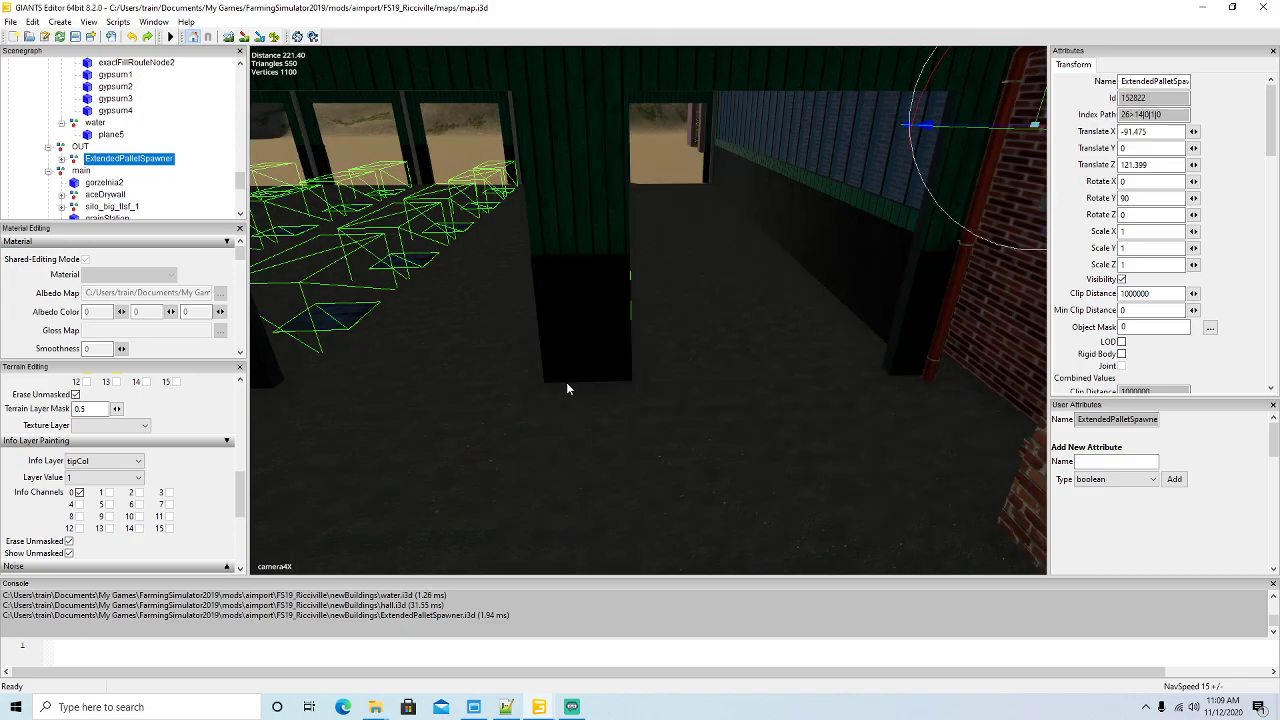
# - Inspect the spacing of the pallet rows from inside the hall under the roof
pyautogui.press('Left')
pyautogui.press('Left')
pyautogui.press('Up')
pyautogui.press('Up')
pyautogui.press('Up')
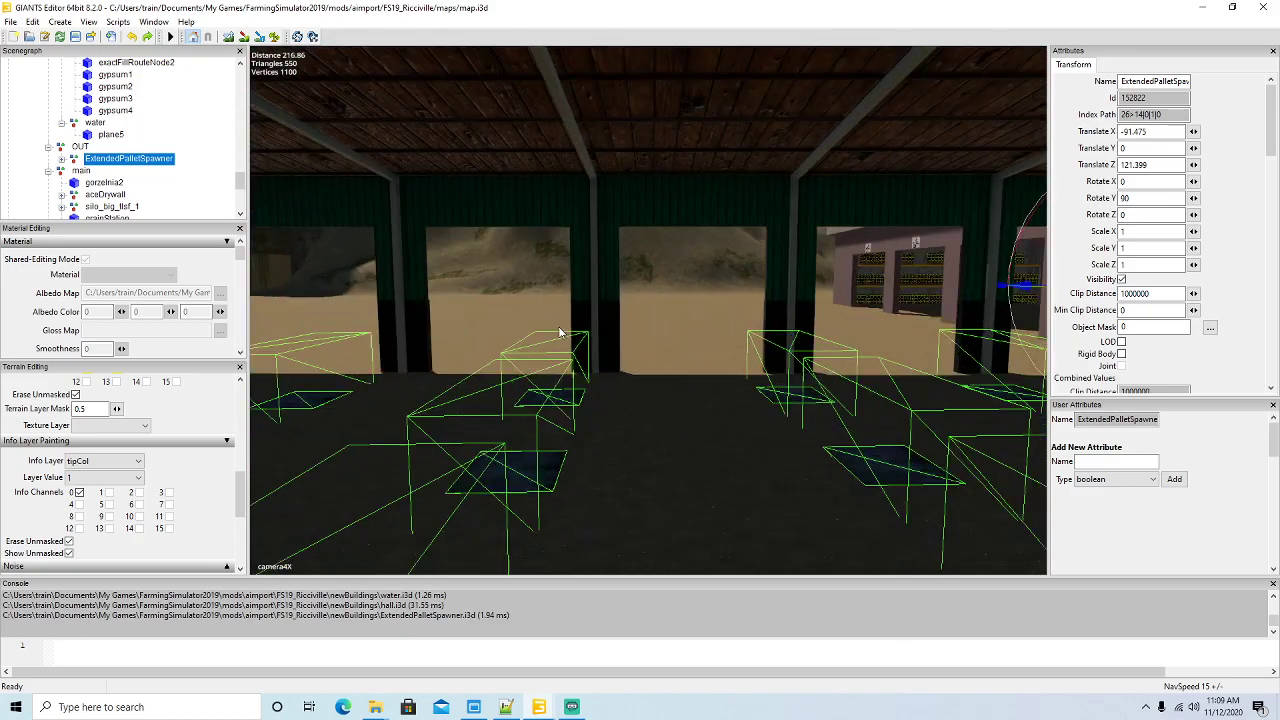
pyautogui.press('Down')
pyautogui.press('Down')
pyautogui.press('Down')
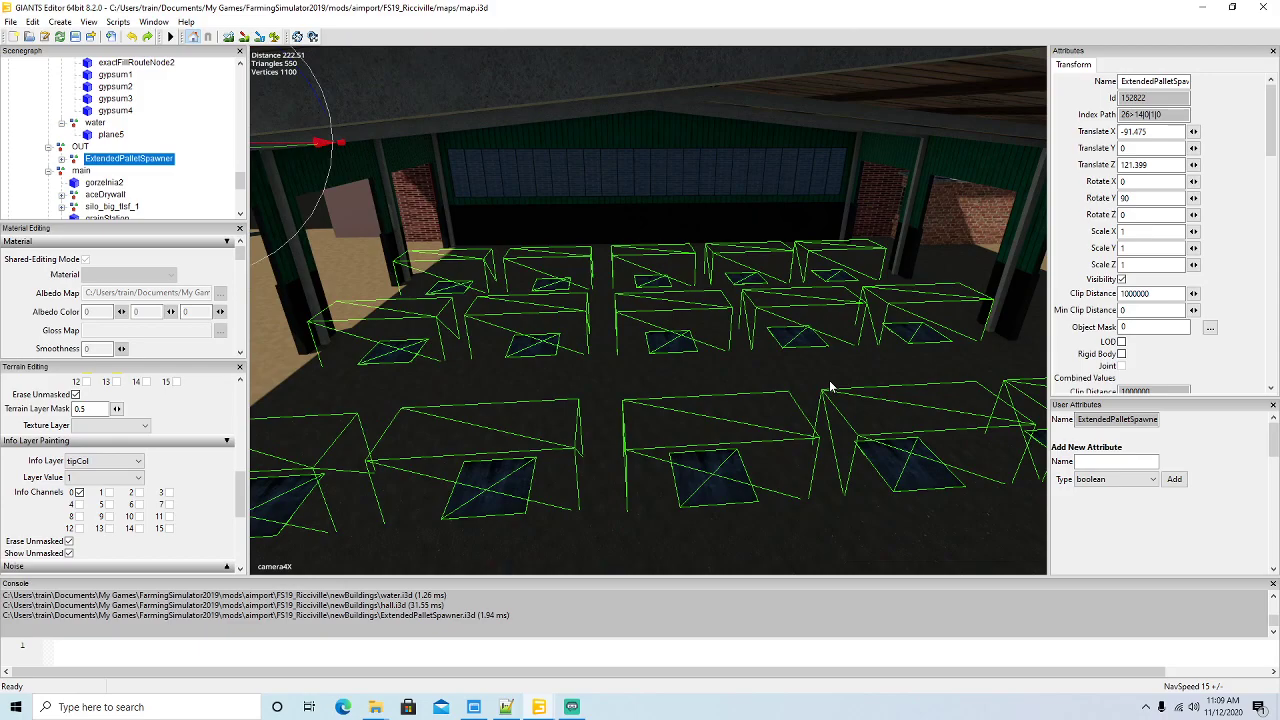
pyautogui.keyDown('alt'); pyautogui.moveTo(830, 387); pyautogui.dragTo(612, 338); pyautogui.keyUp('alt')
pyautogui.press('Up')
pyautogui.press('Up')
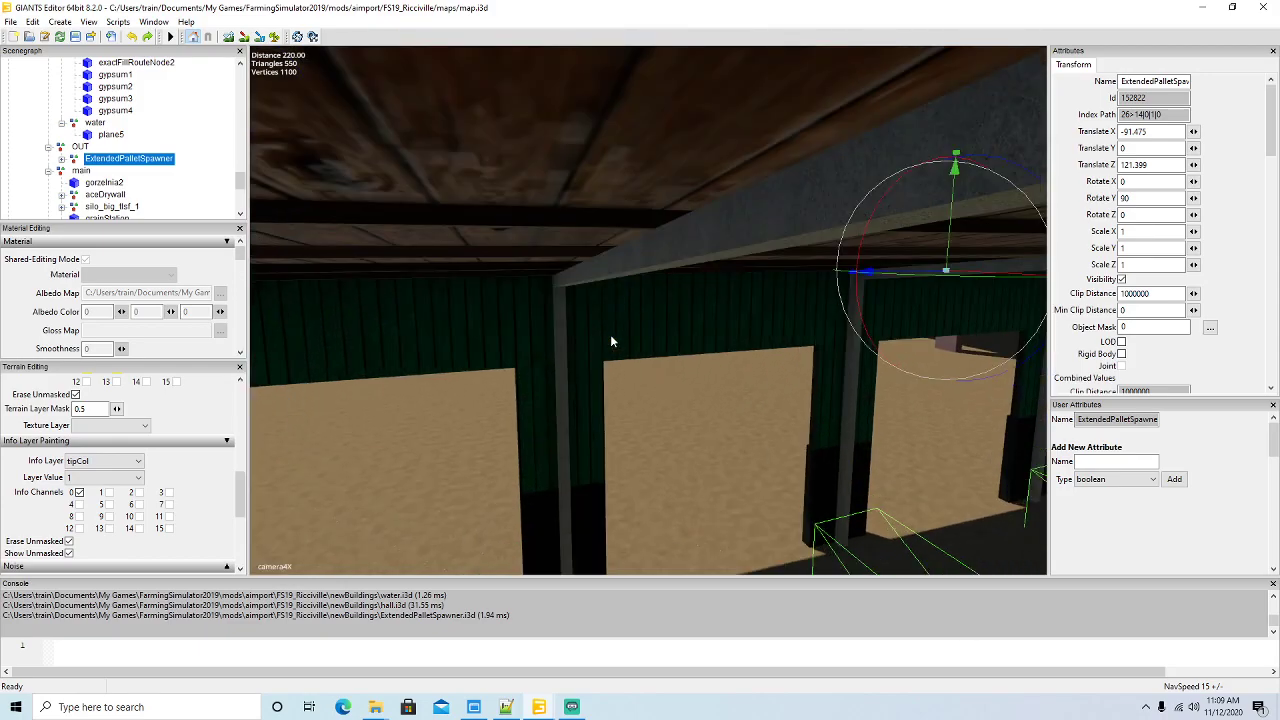
# - Shift the last palletSpawner in the group along X to about 157.1, away from the nearby pillar
pyautogui.keyDown('alt'); pyautogui.moveTo(728, 383); pyautogui.dragTo(1060, 345); pyautogui.keyUp('alt')
pyautogui.keyDown('alt'); pyautogui.moveTo(711, 449); pyautogui.dragTo(993, 525); pyautogui.keyUp('alt')
pyautogui.scroll(4, 702, 421)
pyautogui.scroll(3, 1000, 505)
pyautogui.scroll(2, 980, 515)
pyautogui.scroll(-3, 978, 525)
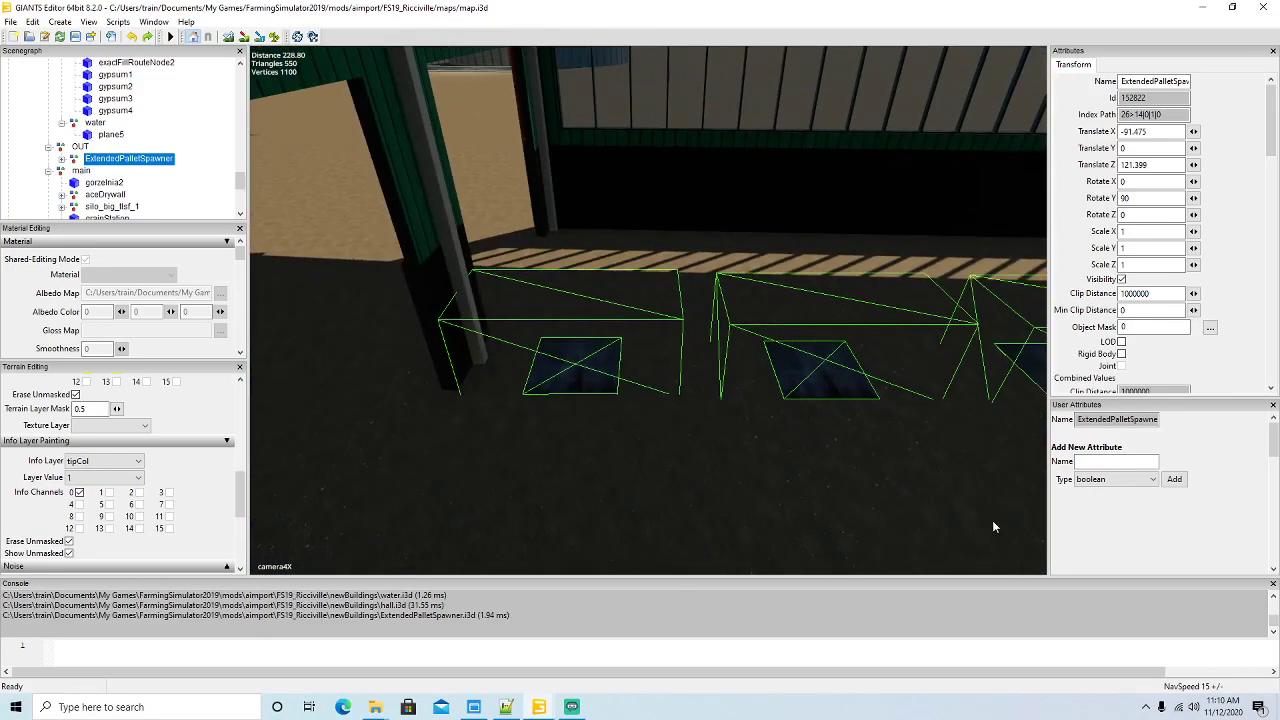
pyautogui.click(572, 363)
pyautogui.click(124, 147)
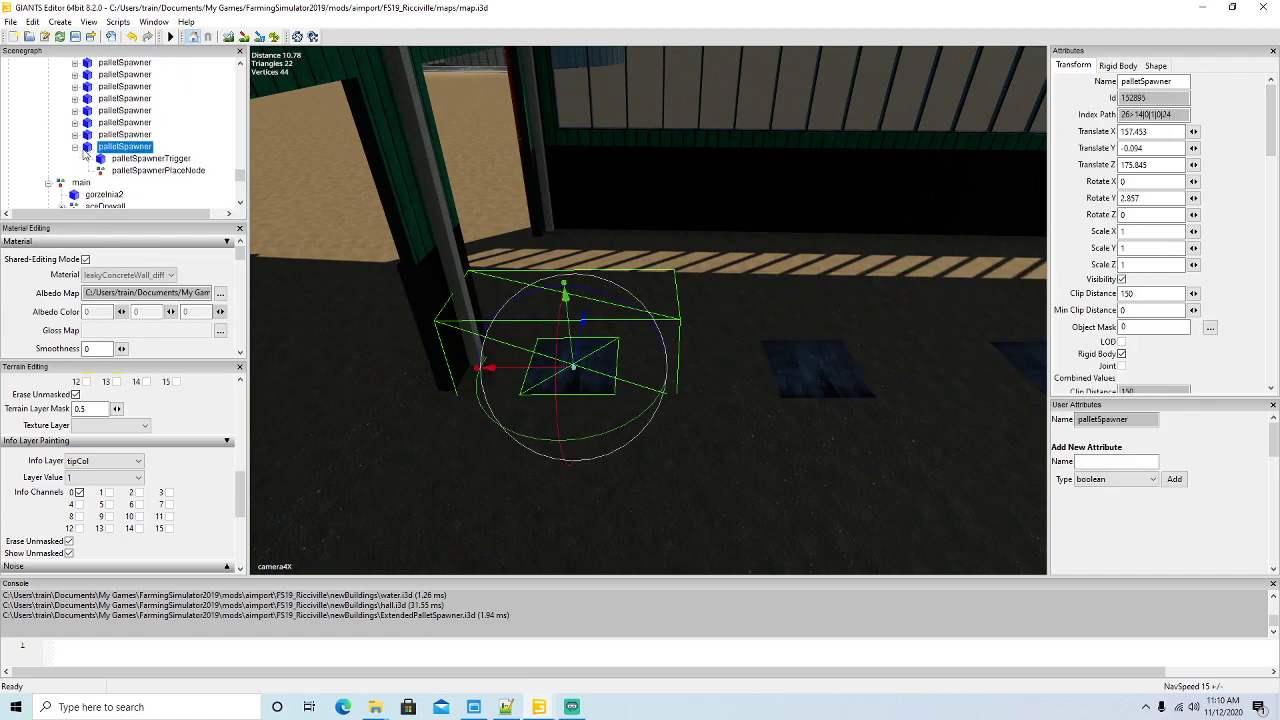
pyautogui.click(75, 148)
pyautogui.moveTo(520, 377); pyautogui.dragTo(538, 376)
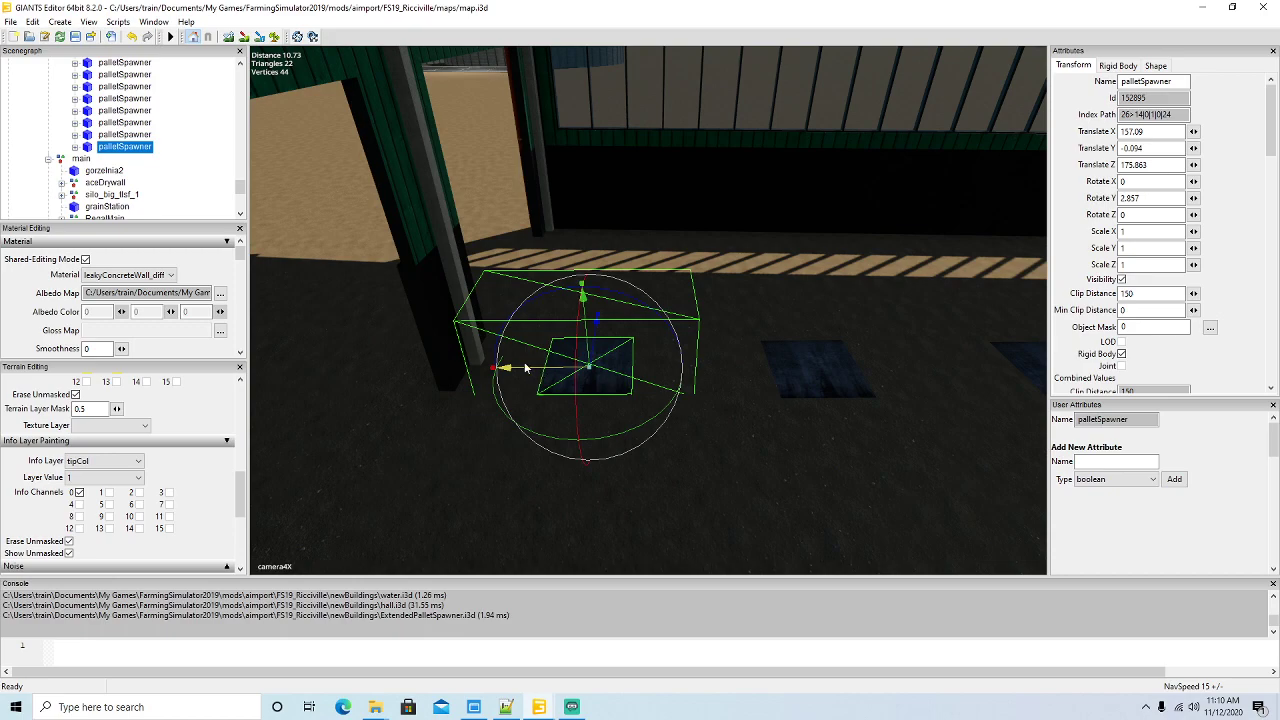
# - Reselect the whole ExtendedPalletSpawner group and examine its rows from outside the hall
pyautogui.click(88, 136)
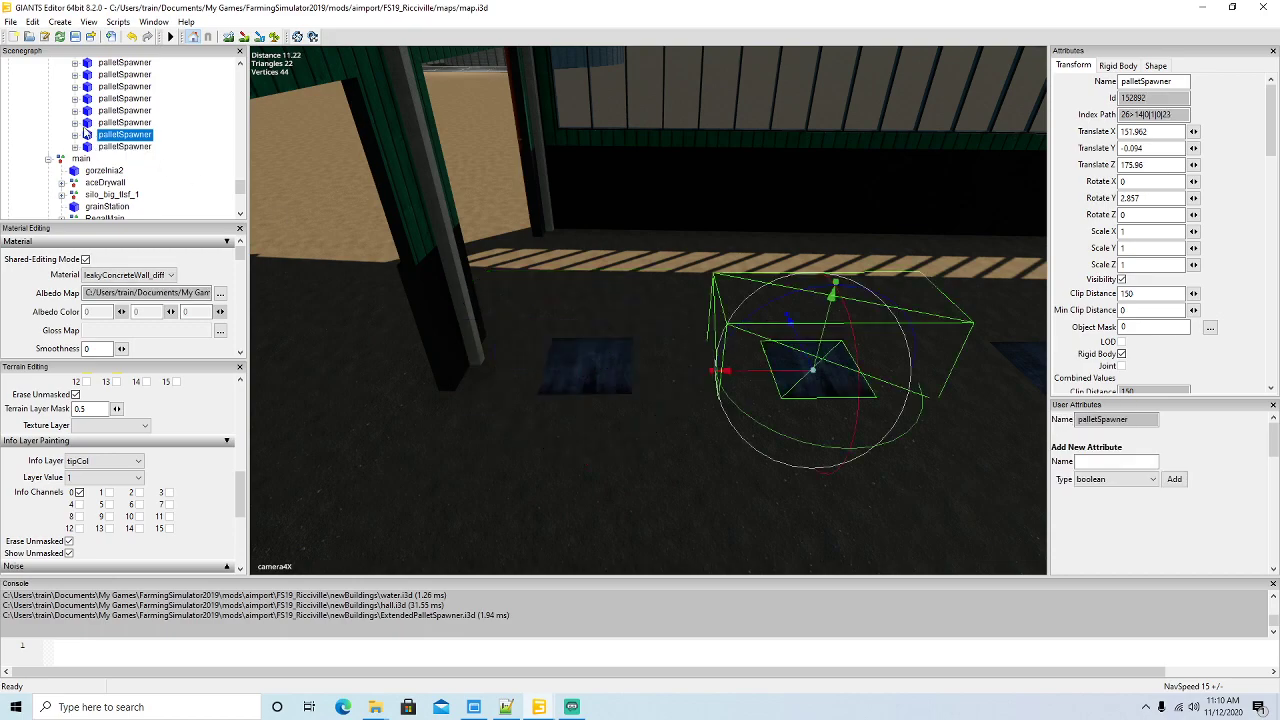
pyautogui.scroll(3, 96, 125)
pyautogui.scroll(2, 102, 116)
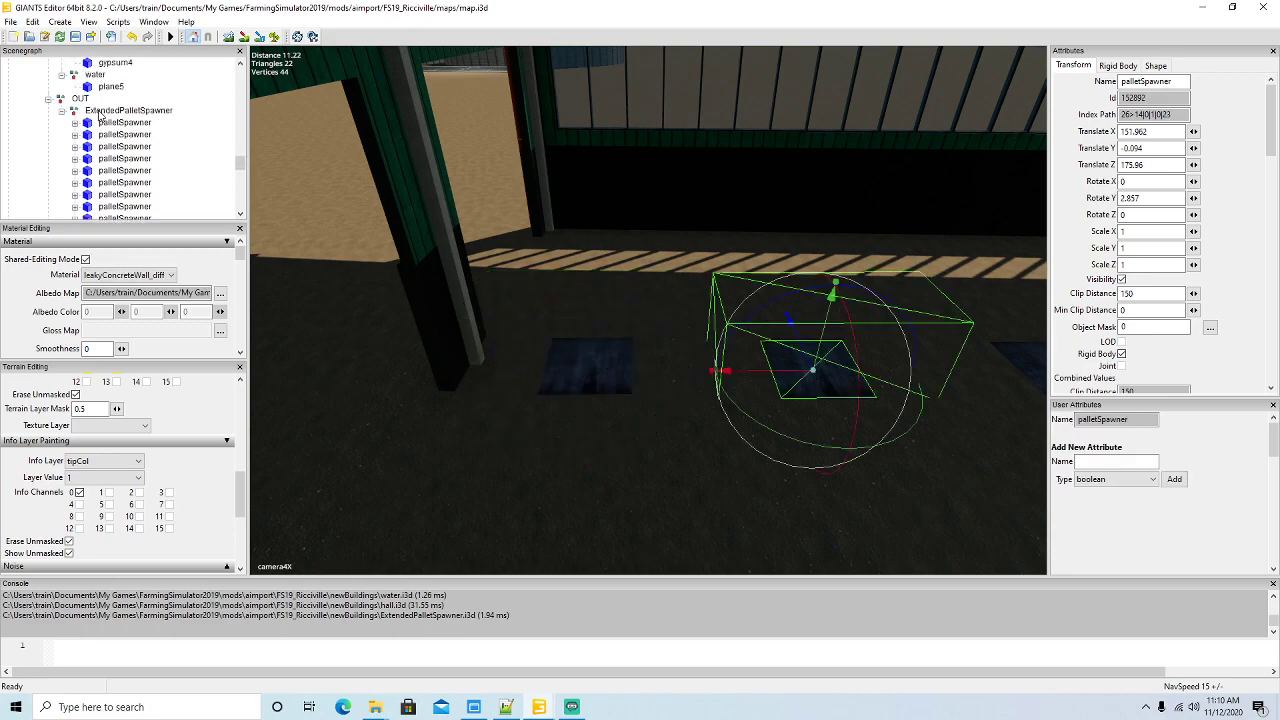
pyautogui.click(76, 112)
pyautogui.keyDown('alt'); pyautogui.moveTo(416, 362); pyautogui.dragTo(483, 405); pyautogui.keyUp('alt')
pyautogui.scroll(4, 729, 320)
pyautogui.scroll(5, 741, 323)
pyautogui.scroll(3, 527, 359)
pyautogui.scroll(7, 483, 405)
pyautogui.keyDown('alt'); pyautogui.moveTo(544, 468); pyautogui.dragTo(675, 471); pyautogui.keyUp('alt')
pyautogui.scroll(4, 509, 434)
pyautogui.scroll(-4, 675, 471)
pyautogui.scroll(-4, 675, 472)
pyautogui.scroll(-1, 674, 472)
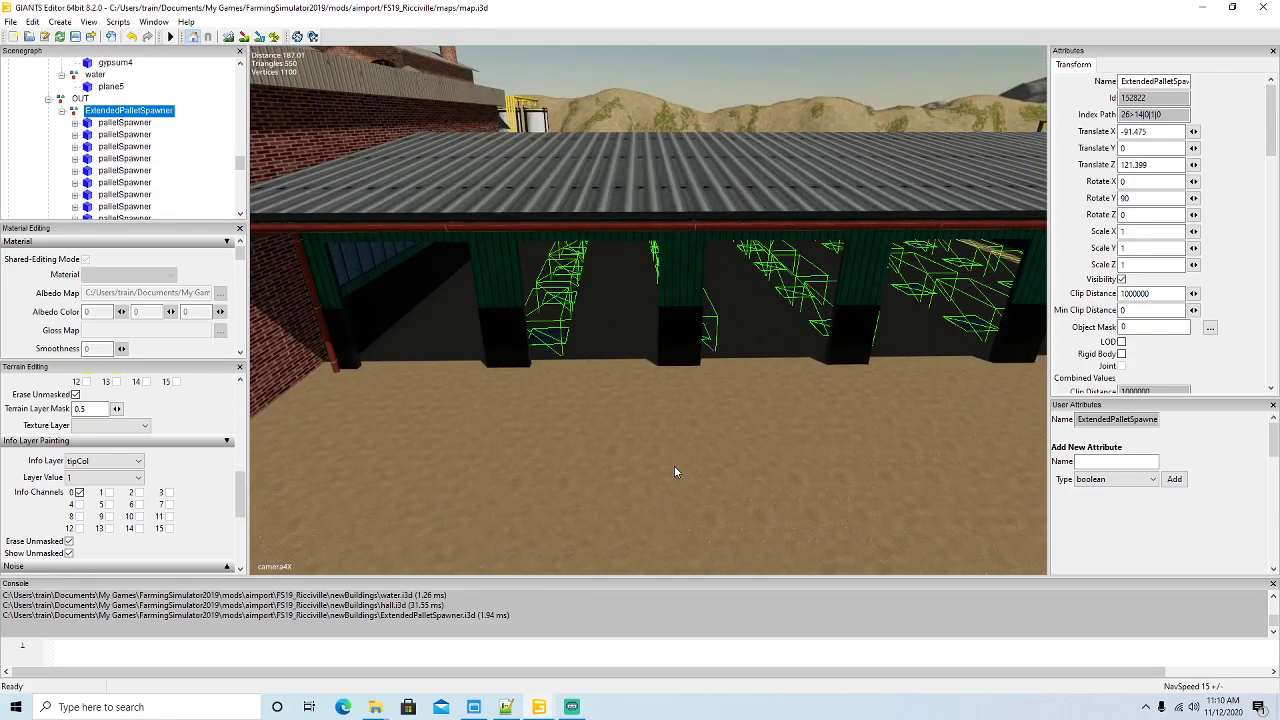
pyautogui.scroll(-4, 675, 472)
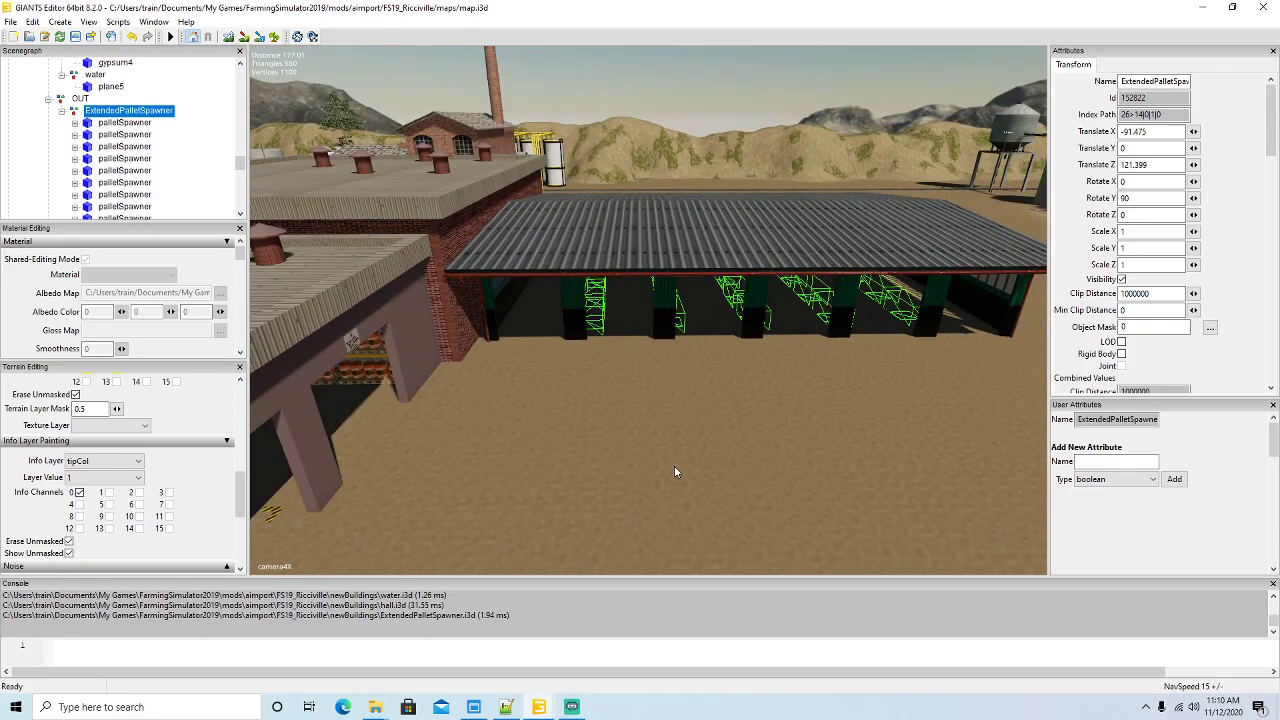
# - Shift the first palletSpawner of the group along Z to about 143.8, towards the hall's side wall
pyautogui.scroll(12, 675, 472)
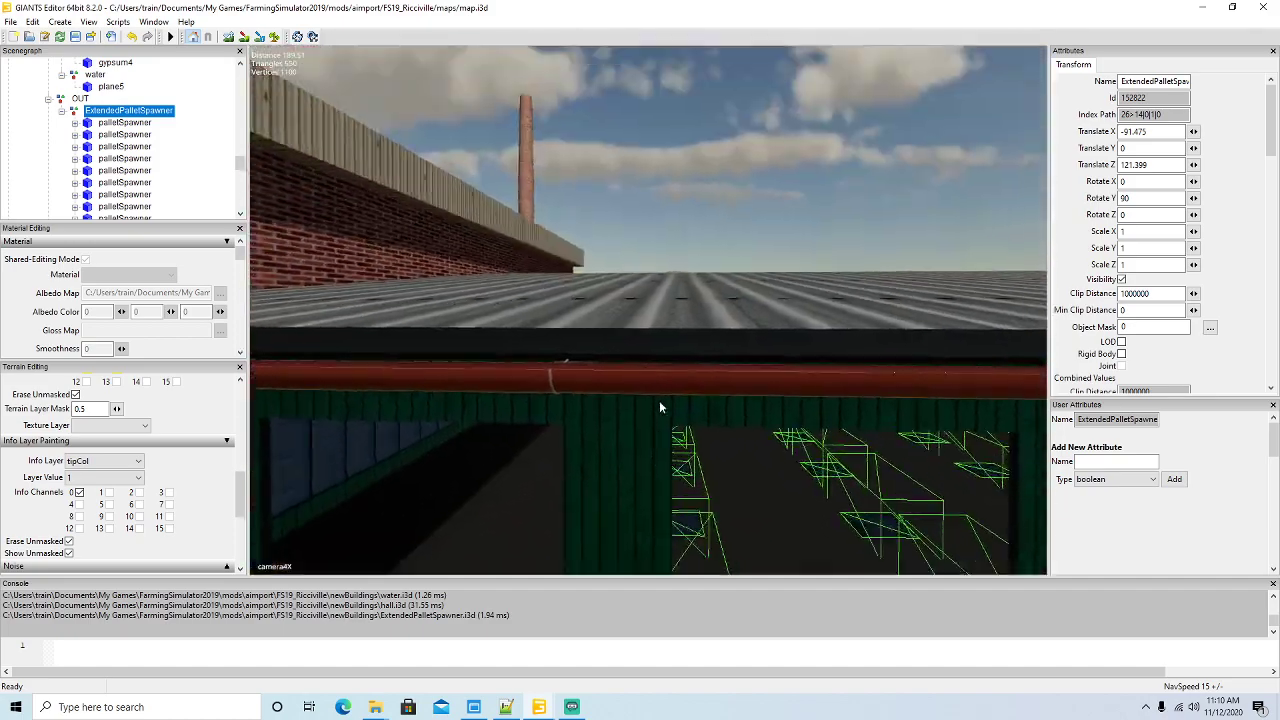
pyautogui.scroll(4, 659, 401)
pyautogui.keyDown('alt'); pyautogui.moveTo(659, 401); pyautogui.dragTo(576, 496); pyautogui.keyUp('alt')
pyautogui.scroll(7, 678, 421)
pyautogui.scroll(-3, 587, 470)
pyautogui.scroll(2, 587, 470)
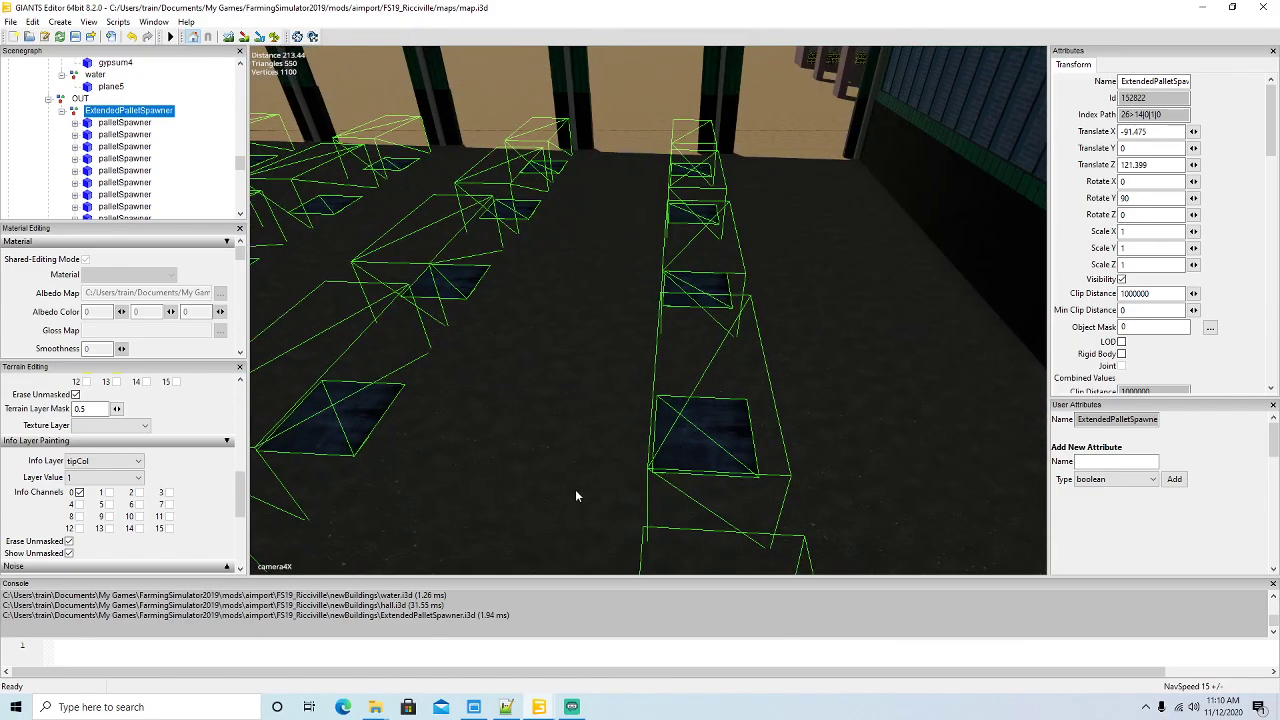
pyautogui.click(89, 123)
pyautogui.moveTo(639, 169); pyautogui.dragTo(668, 172)
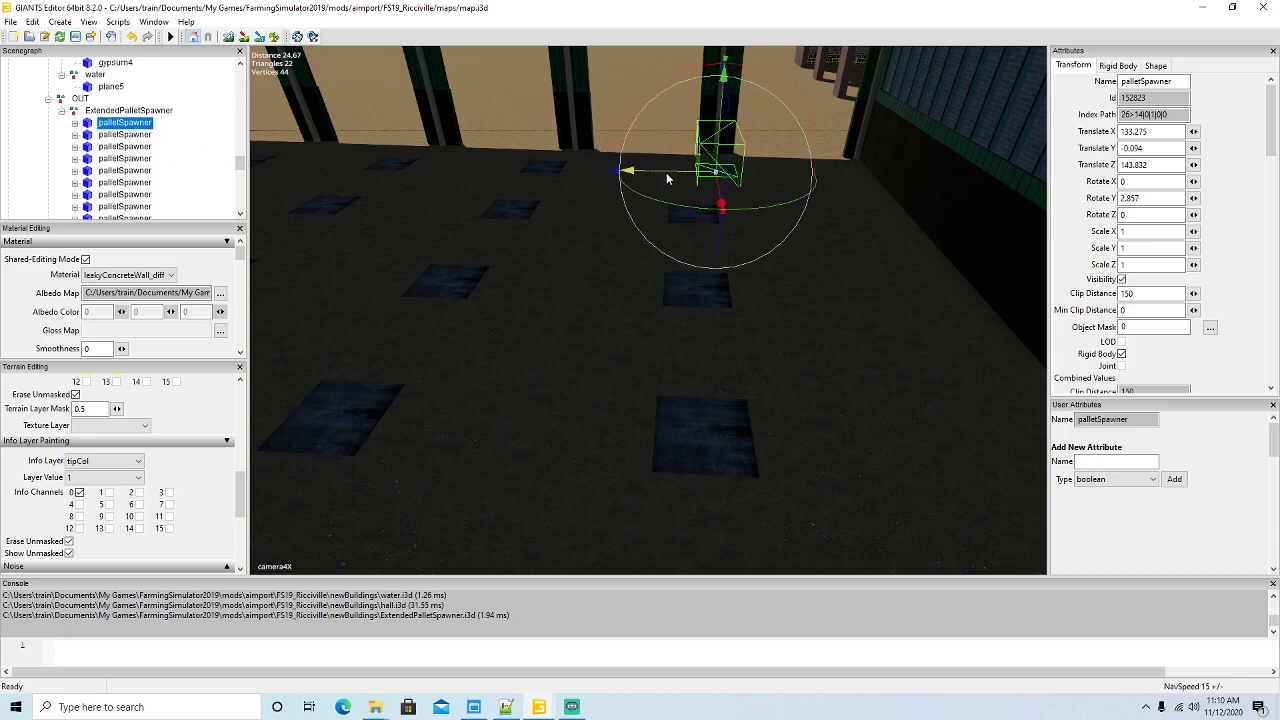
# - Shift the second palletSpawner along Z in line with the first, the third to about 143.8 and the fourth to about 143.5
pyautogui.click(89, 136)
pyautogui.moveTo(648, 226); pyautogui.dragTo(670, 225)
pyautogui.click(101, 147)
pyautogui.moveTo(634, 291); pyautogui.dragTo(663, 297)
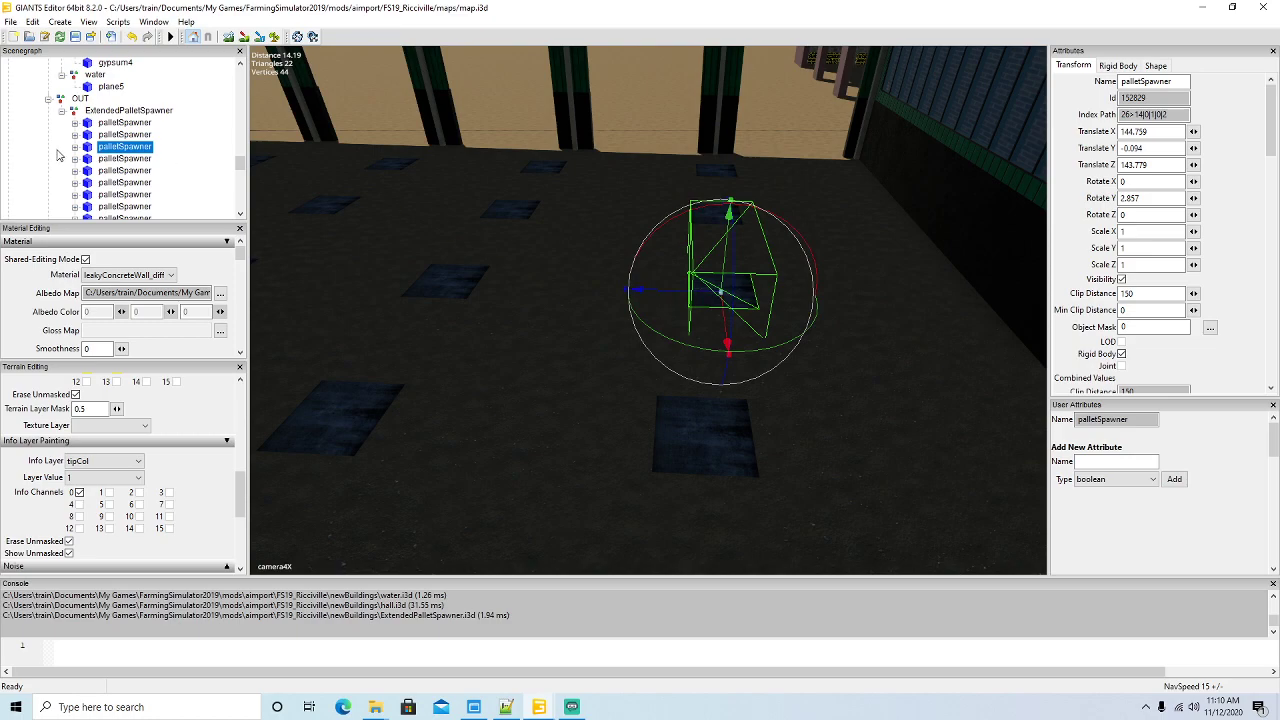
pyautogui.click(95, 159)
pyautogui.moveTo(646, 440); pyautogui.dragTo(686, 440)
# - Check the fifth palletSpawner at the end of its row and align the sixth along Z at about 152.0
pyautogui.keyDown('alt'); pyautogui.moveTo(461, 354); pyautogui.dragTo(388, 367); pyautogui.keyUp('alt')
pyautogui.scroll(4, 518, 308)
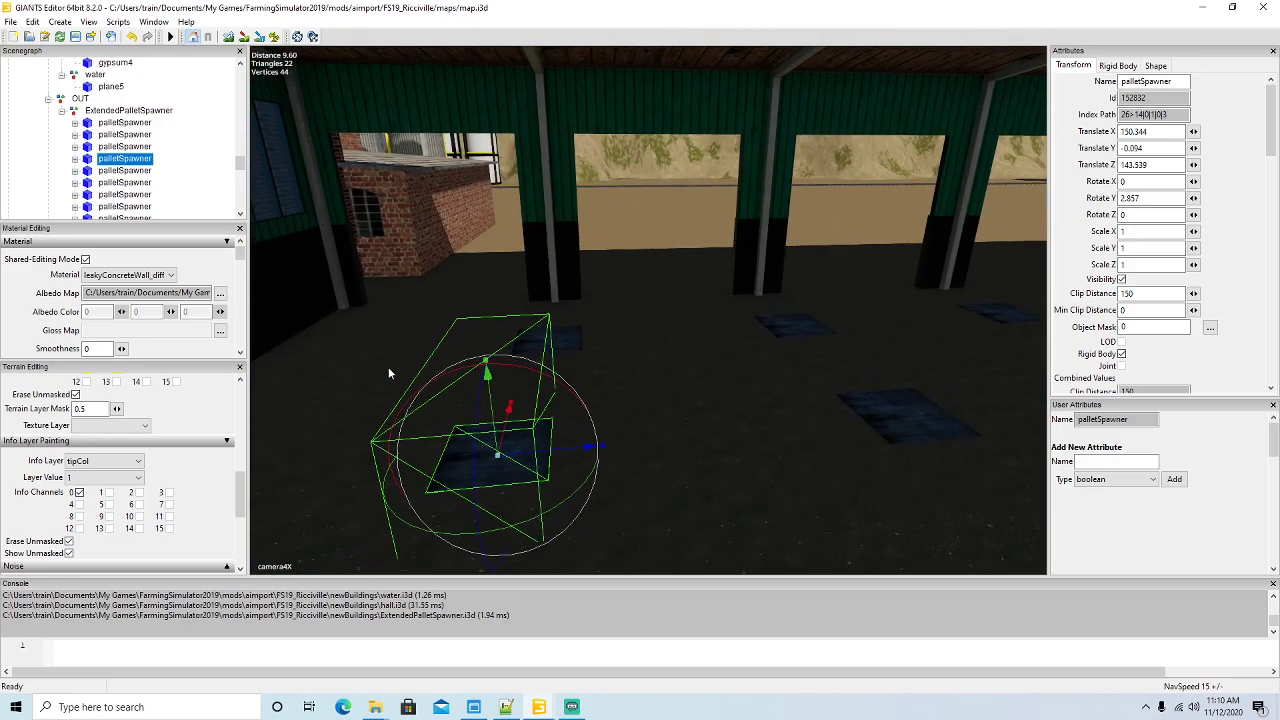
pyautogui.click(92, 171)
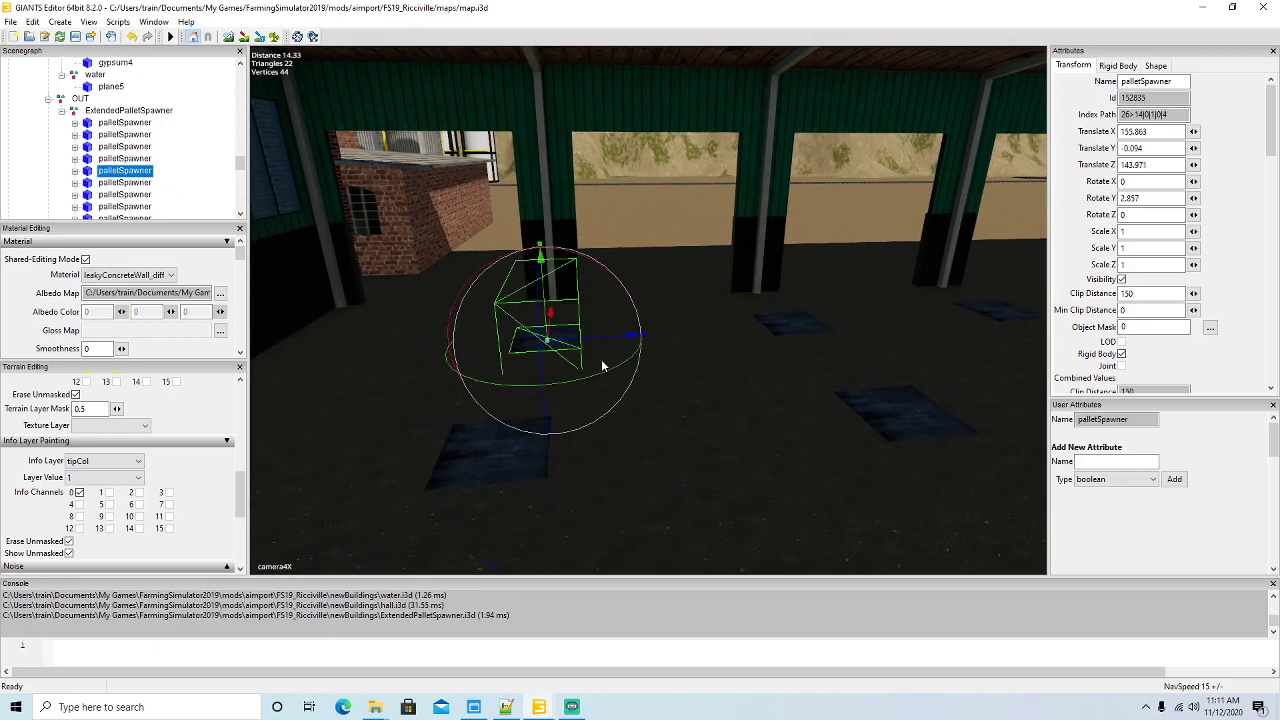
pyautogui.click(87, 185)
pyautogui.keyDown('alt'); pyautogui.moveTo(410, 378); pyautogui.dragTo(758, 317); pyautogui.keyUp('alt')
pyautogui.scroll(-5, 777, 426)
pyautogui.scroll(3, 767, 429)
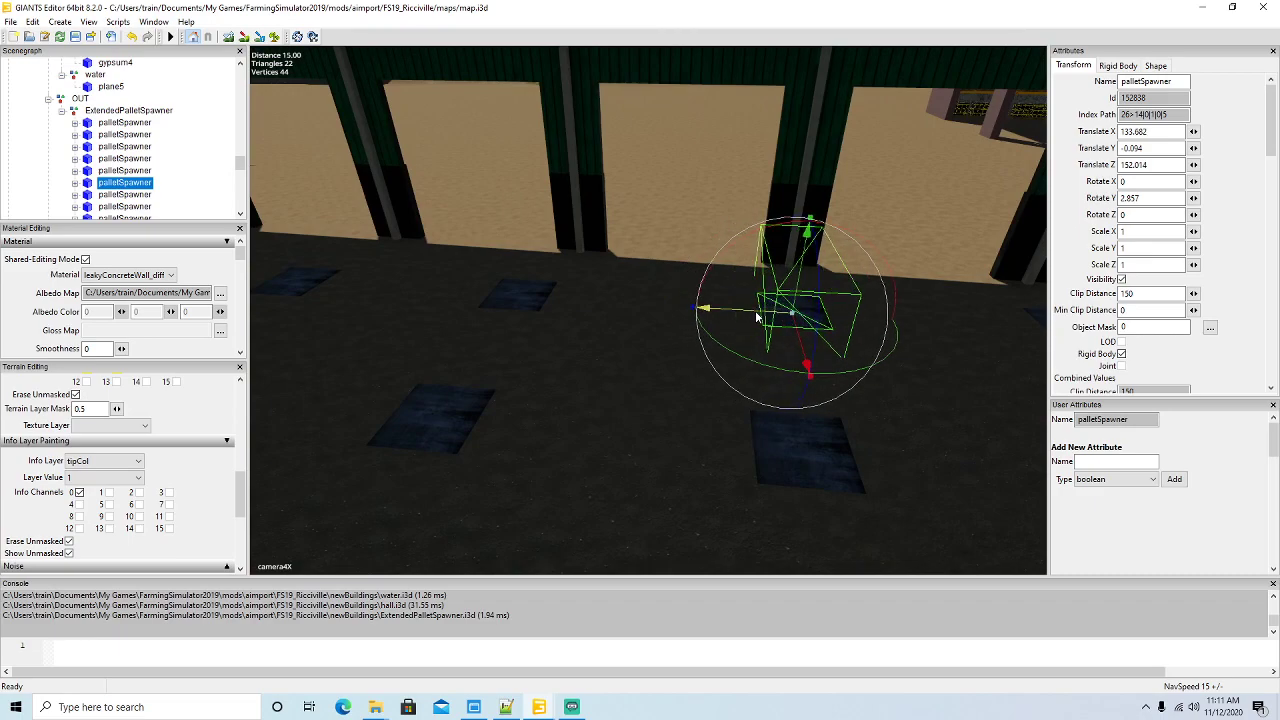
# - Shift the seventh palletSpawner along Z to about 151.9 and the eighth to about 152.4
pyautogui.click(89, 196)
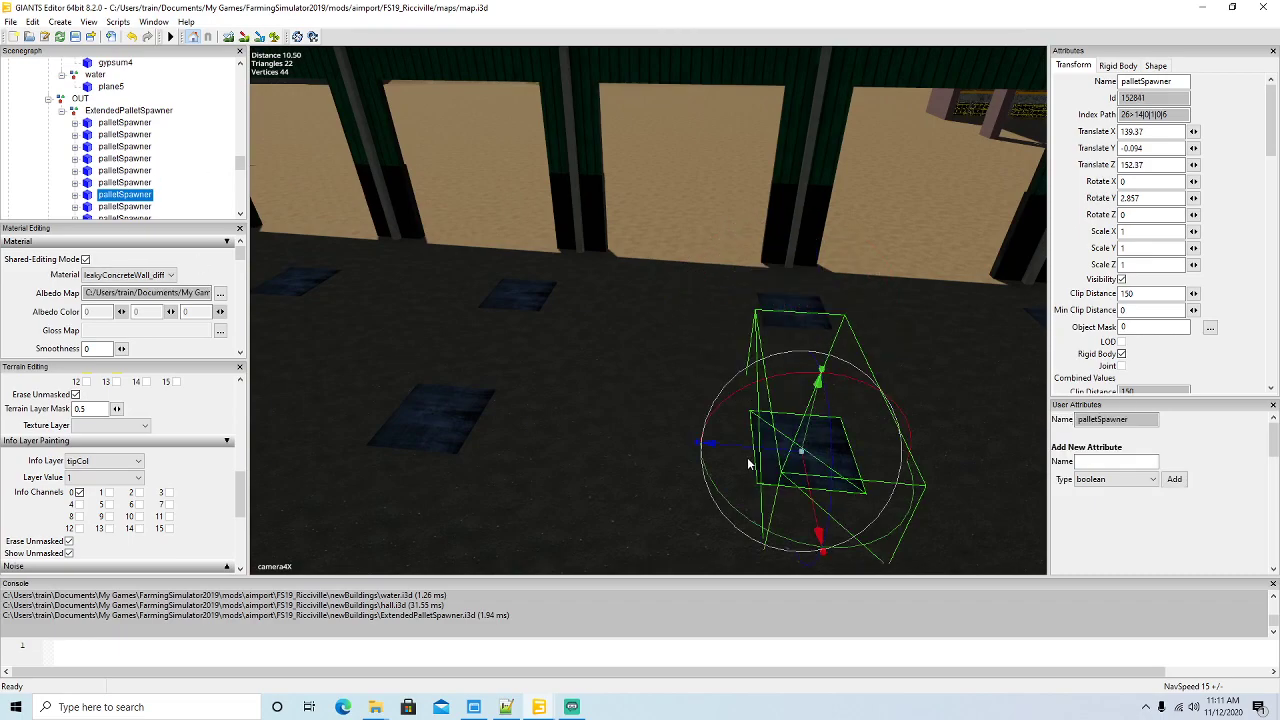
pyautogui.moveTo(749, 453); pyautogui.dragTo(266, 481)
pyautogui.scroll(-3, 280, 458)
pyautogui.scroll(3, 280, 458)
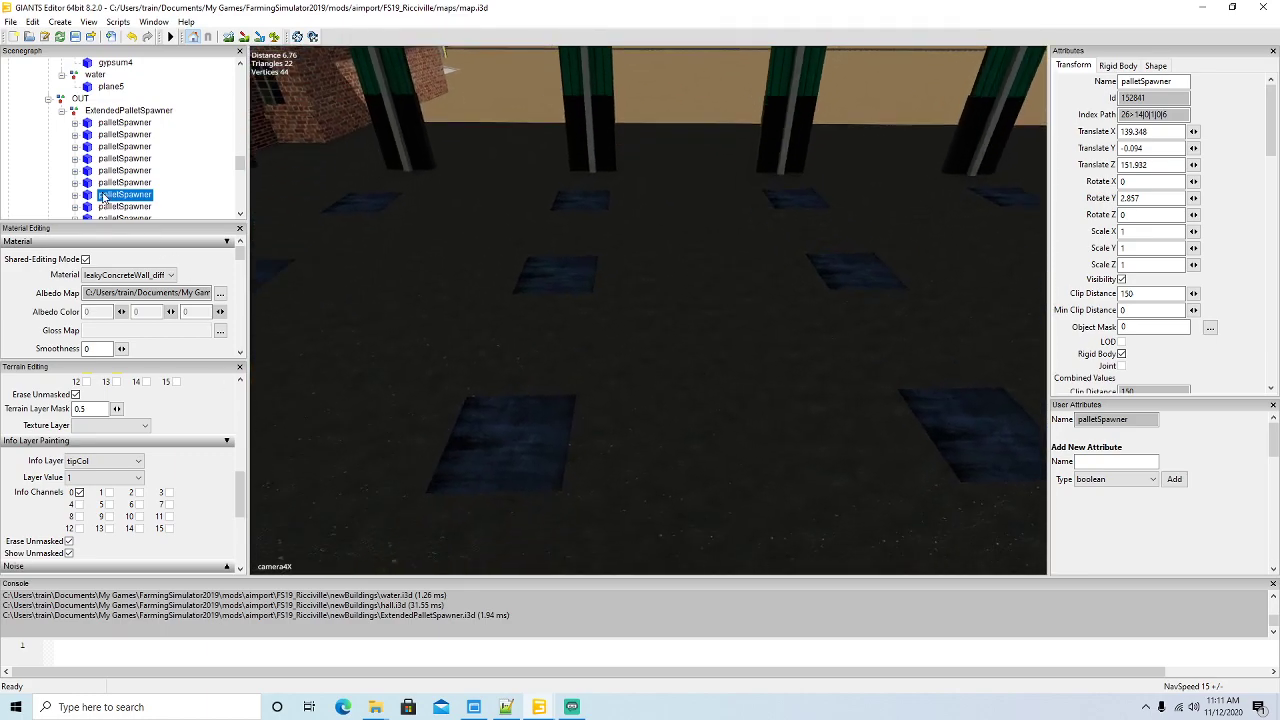
pyautogui.click(104, 206)
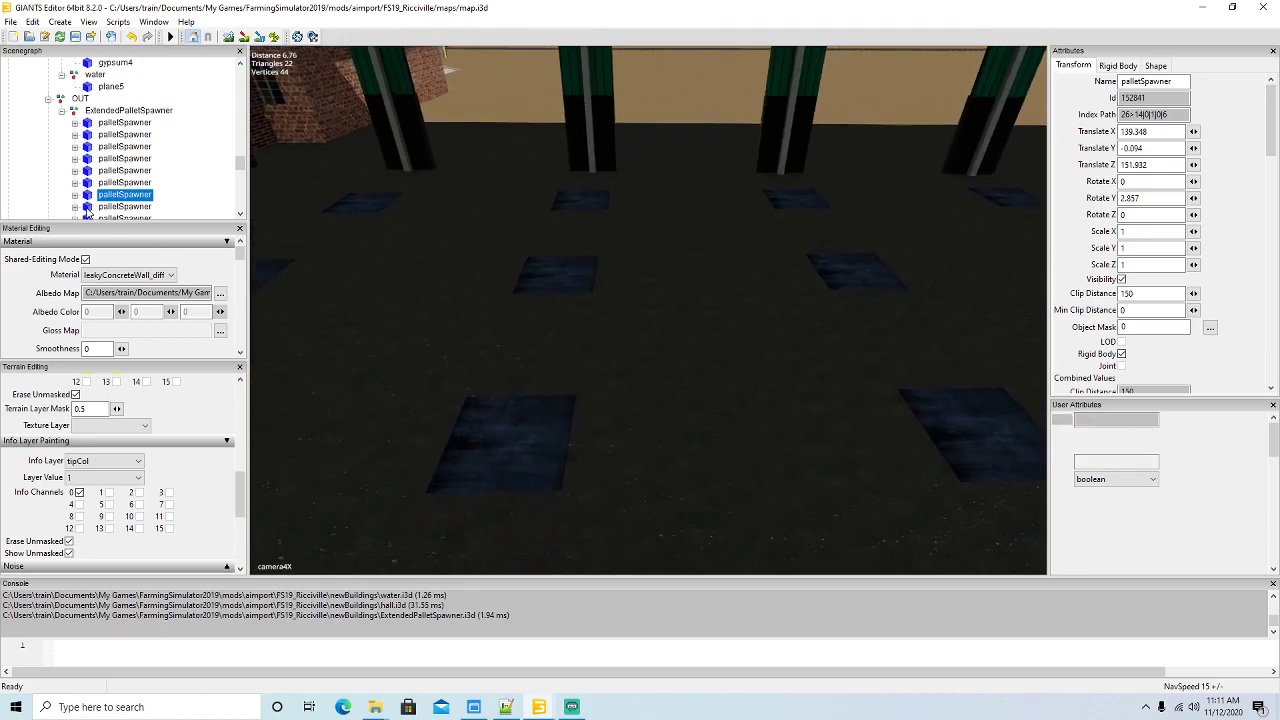
pyautogui.moveTo(567, 445); pyautogui.dragTo(577, 441)
pyautogui.scroll(-1, 179, 160)
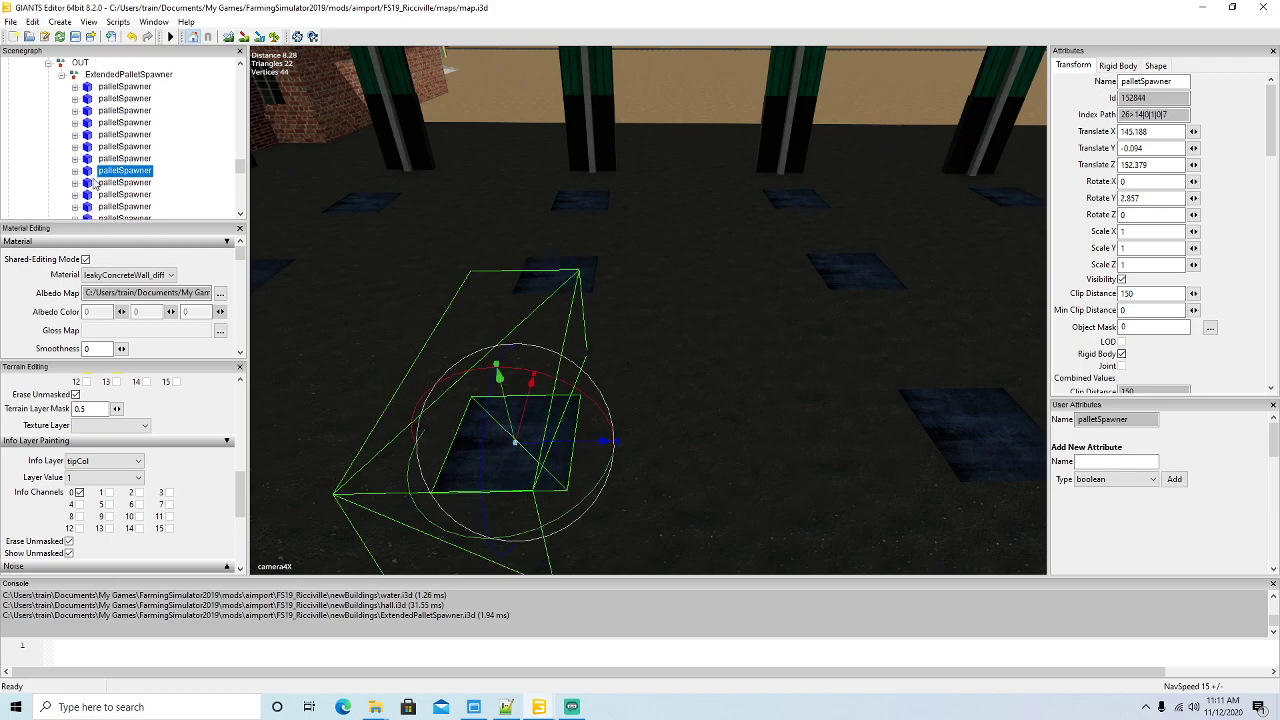
# - Check the ninth and tenth palletSpawners against their row and shift the eleventh along Z to about 159.8
pyautogui.click(90, 184)
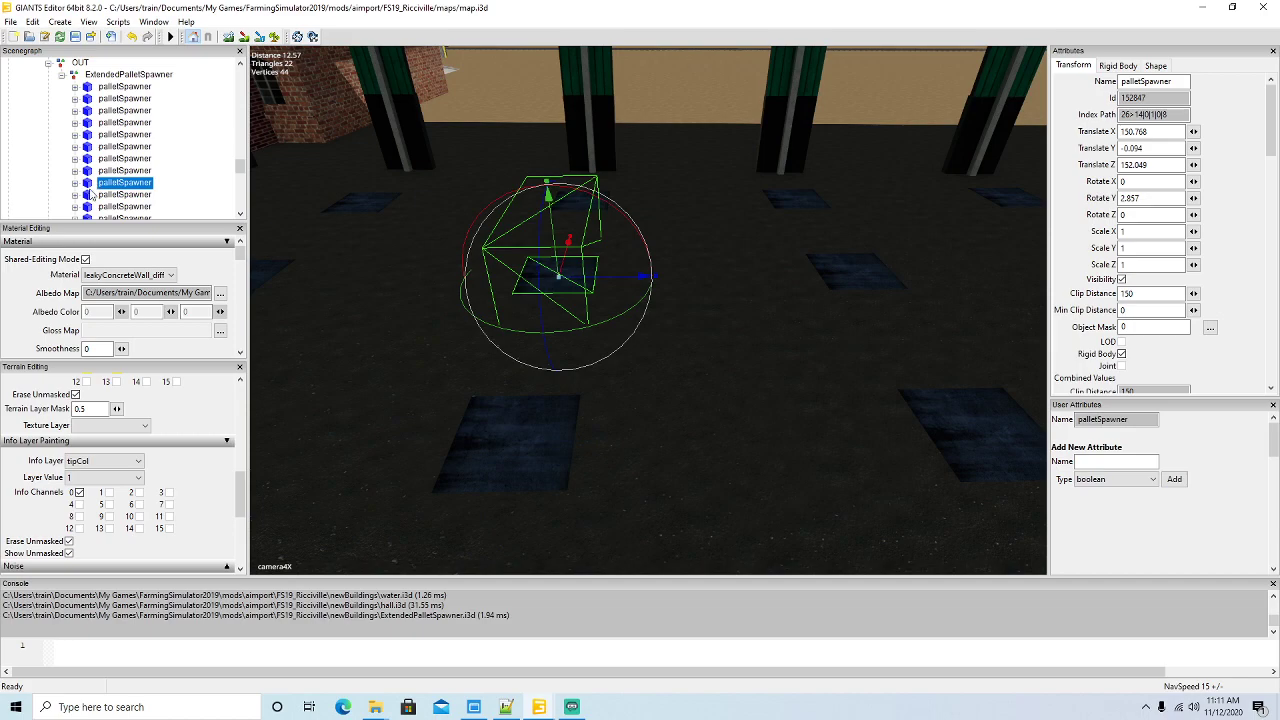
pyautogui.click(89, 196)
pyautogui.keyDown('alt'); pyautogui.moveTo(652, 414); pyautogui.dragTo(953, 408); pyautogui.keyUp('alt')
pyautogui.scroll(3, 564, 328)
pyautogui.scroll(-4, 953, 408)
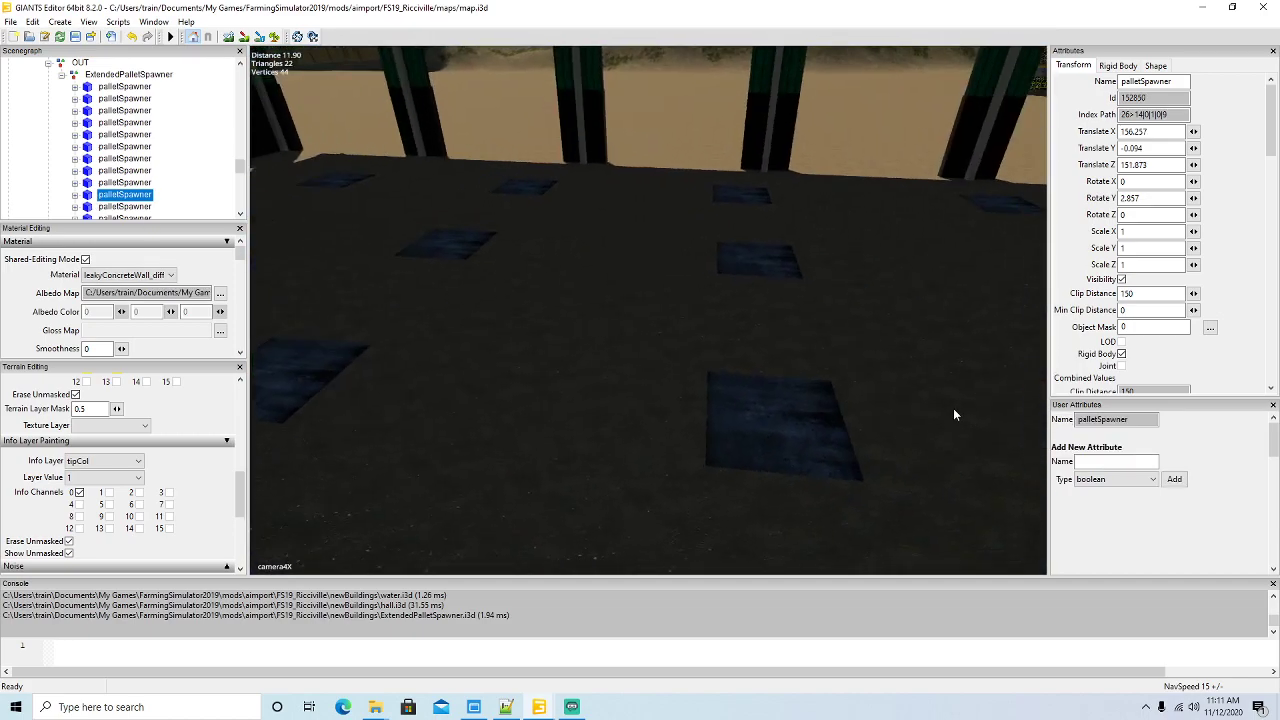
pyautogui.scroll(-1, 132, 195)
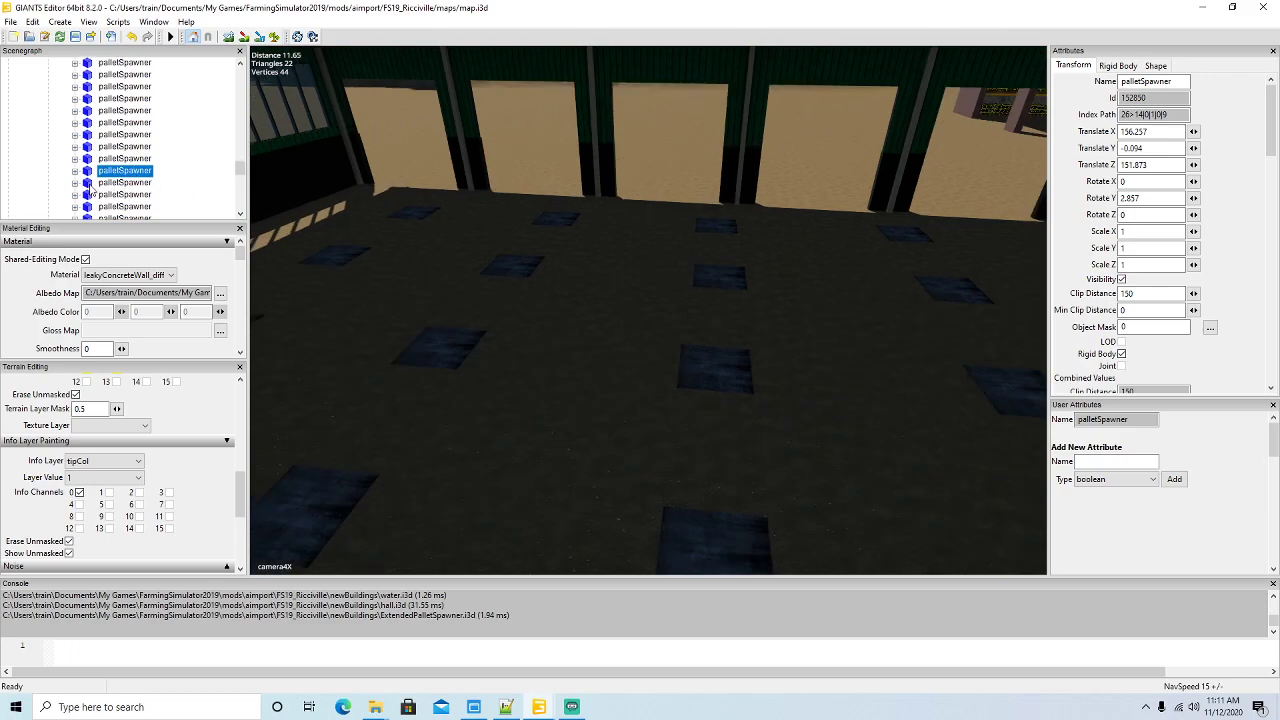
pyautogui.click(92, 183)
pyautogui.moveTo(671, 225); pyautogui.dragTo(695, 230)
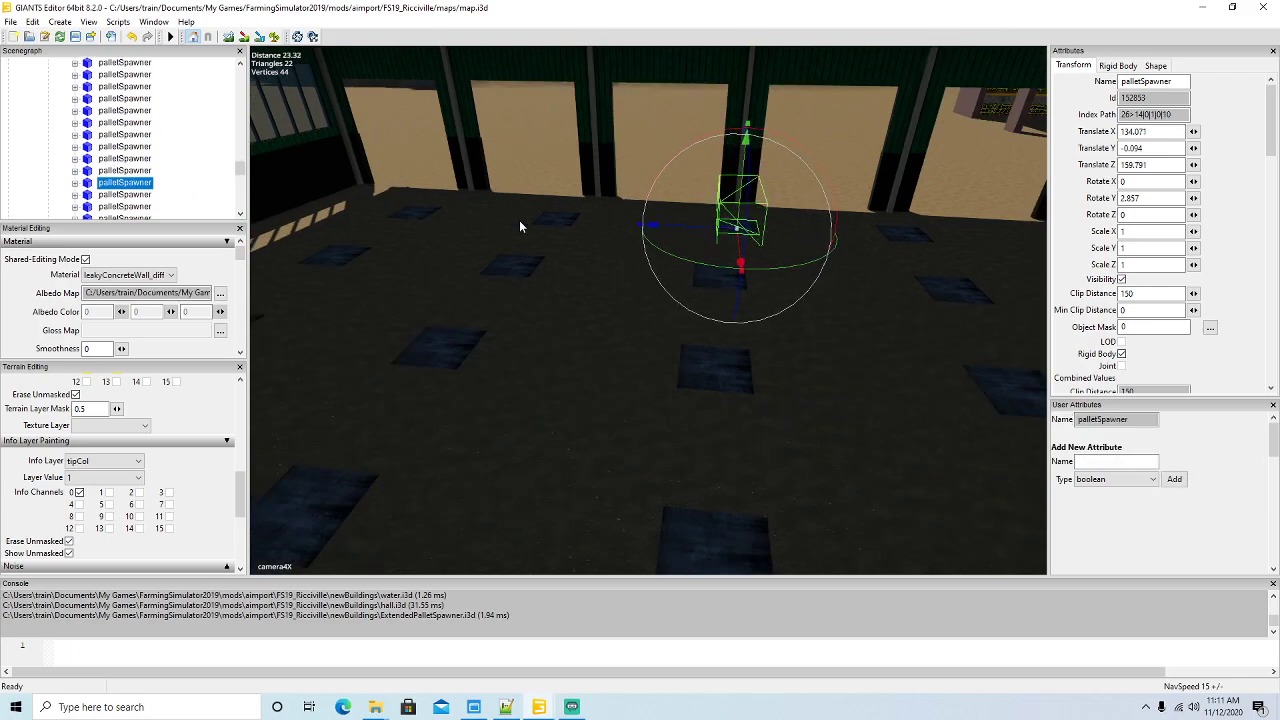
# - Shift the twelfth palletSpawner along Z to about 159.5 and the thirteenth to about 159.3
pyautogui.click(88, 194)
pyautogui.moveTo(676, 277); pyautogui.dragTo(703, 289)
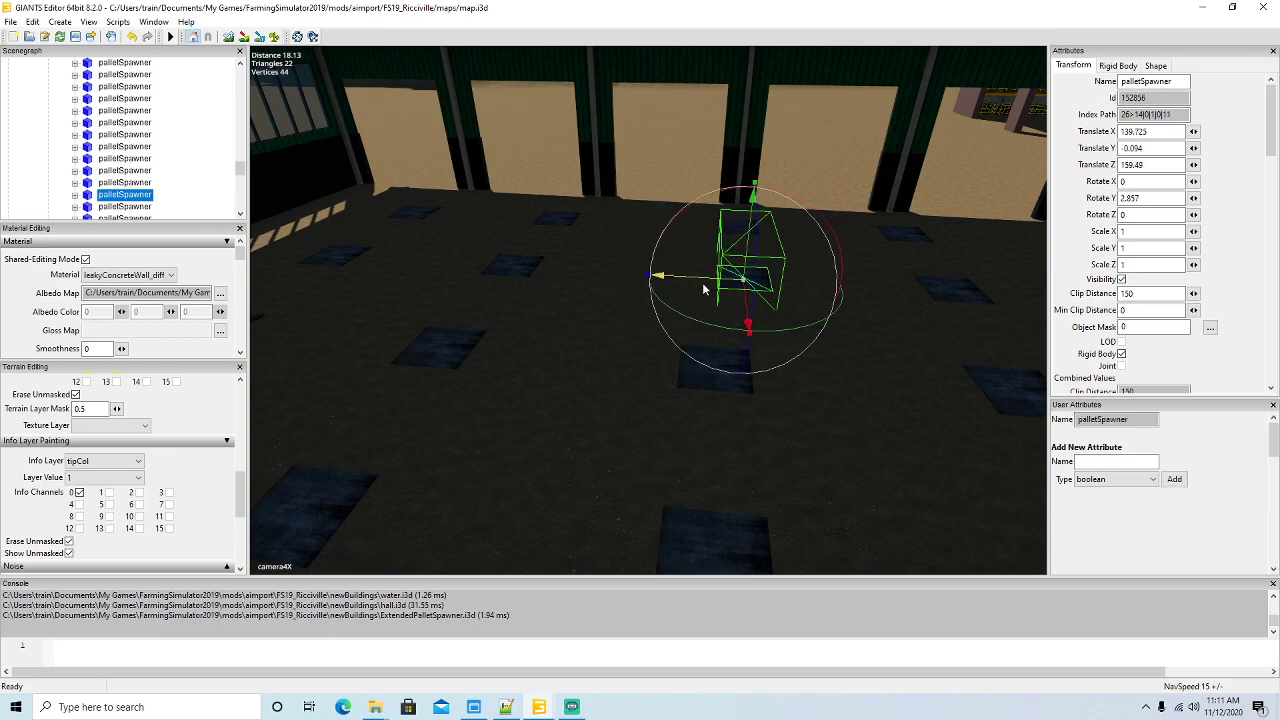
pyautogui.click(88, 206)
pyautogui.moveTo(657, 369); pyautogui.dragTo(701, 375)
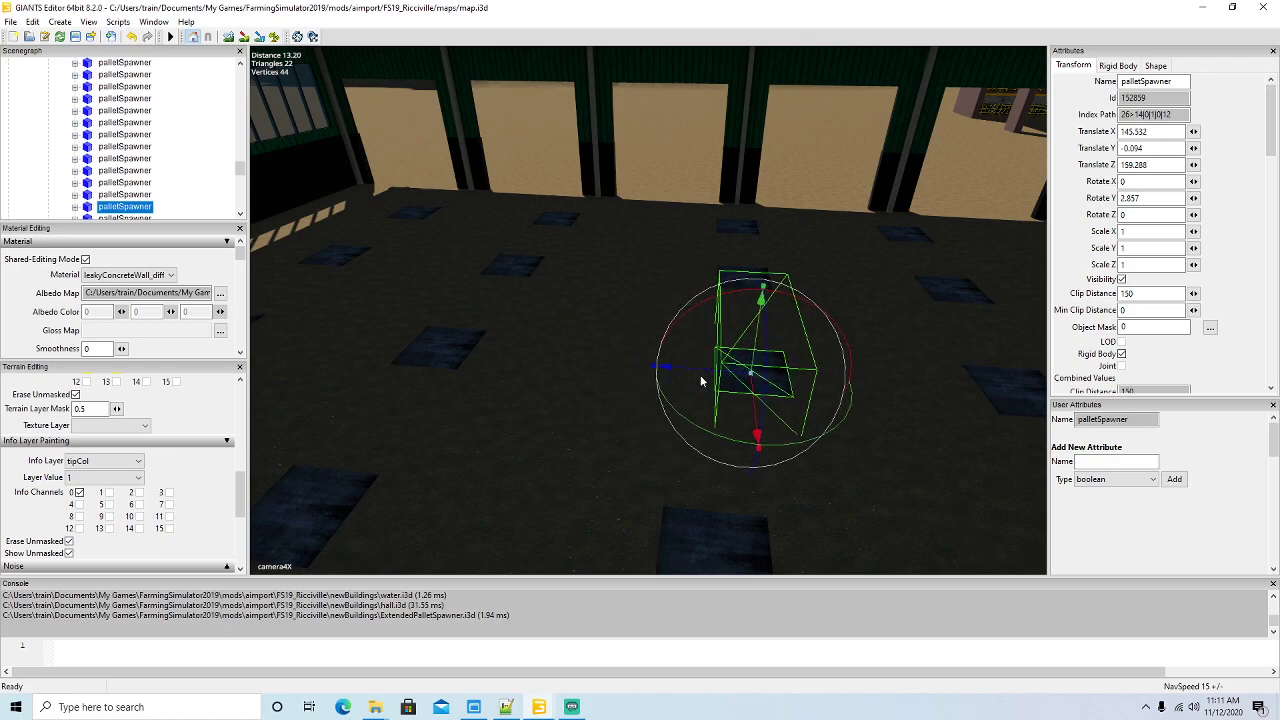
# - Check the fourteenth palletSpawner against its row and shift the fifteenth along Z to about 159.7
pyautogui.keyDown('alt'); pyautogui.moveTo(427, 360); pyautogui.dragTo(393, 407); pyautogui.keyUp('alt')
pyautogui.scroll(4, 484, 304)
pyautogui.scroll(-4, 391, 408)
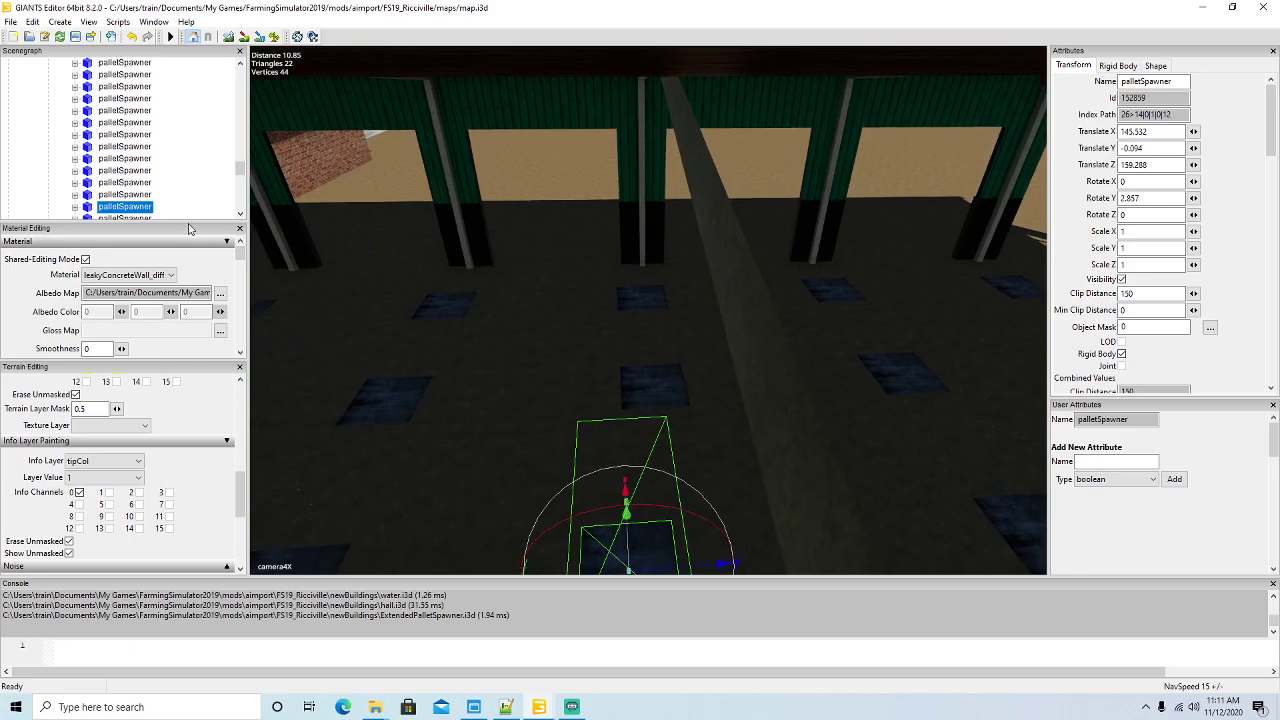
pyautogui.click(131, 171)
pyautogui.click(88, 184)
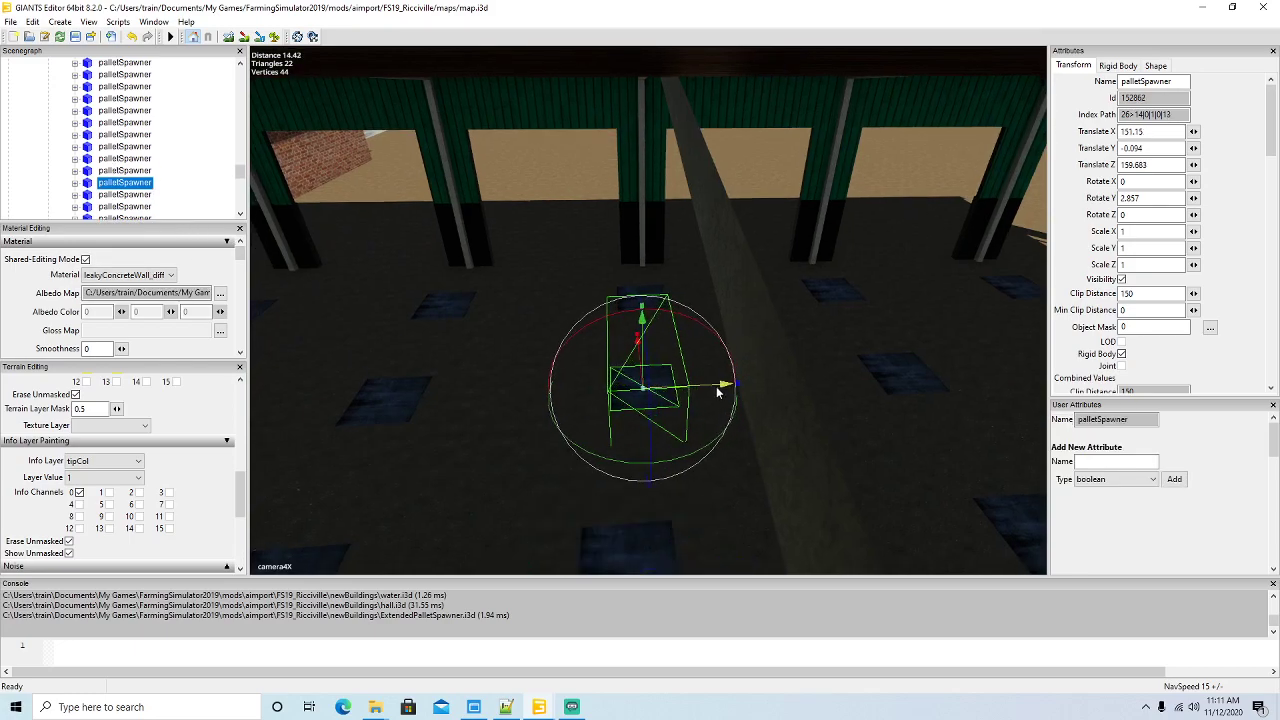
pyautogui.click(91, 196)
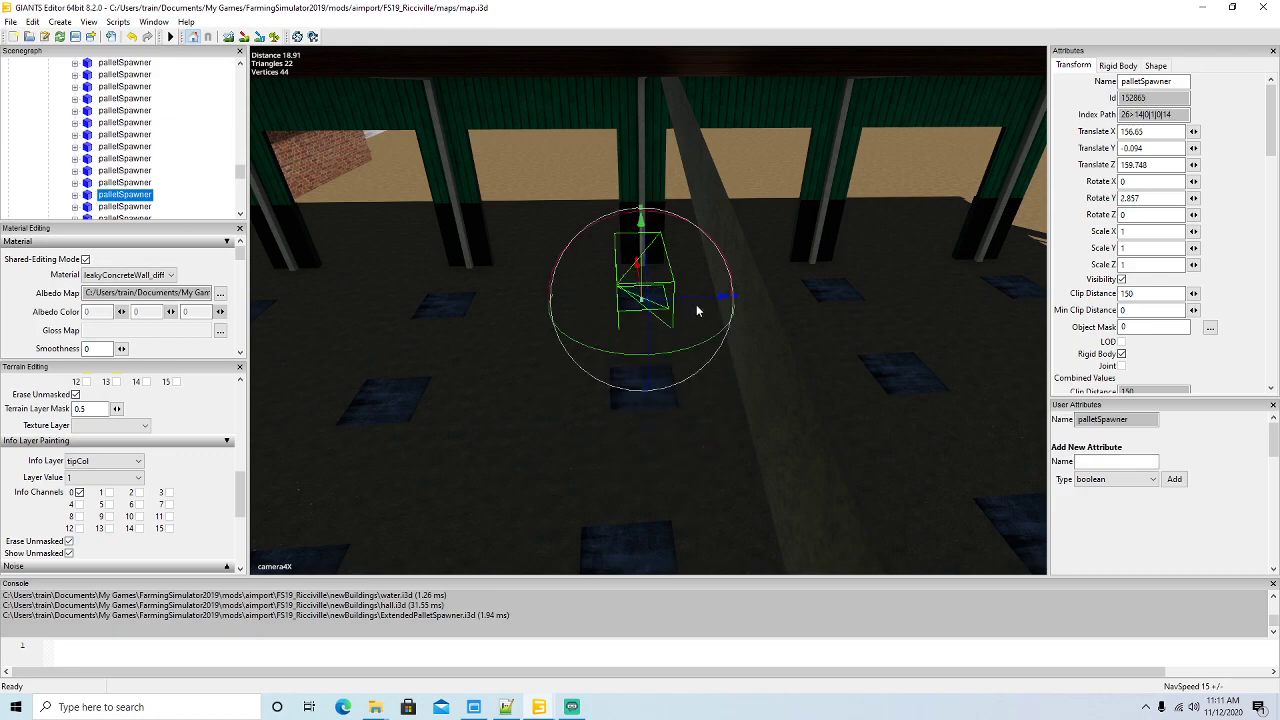
pyautogui.moveTo(696, 298); pyautogui.dragTo(694, 296)
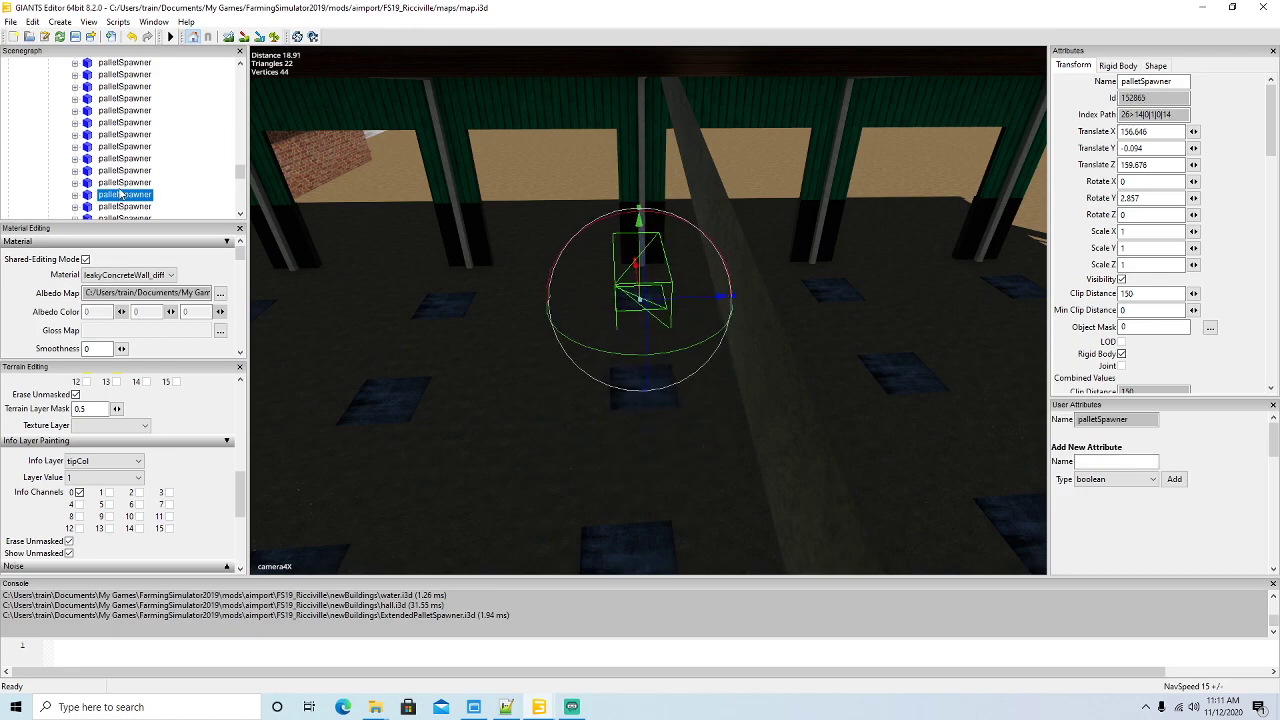
# - Shift the sixteenth palletSpawner along Z in line with its row and the seventeenth to about 168.0
pyautogui.scroll(-2, 103, 182)
pyautogui.click(87, 160)
pyautogui.keyDown('alt'); pyautogui.moveTo(408, 381); pyautogui.dragTo(656, 426); pyautogui.keyUp('alt')
pyautogui.scroll(3, 443, 350)
pyautogui.scroll(-3, 657, 426)
pyautogui.scroll(3, 642, 422)
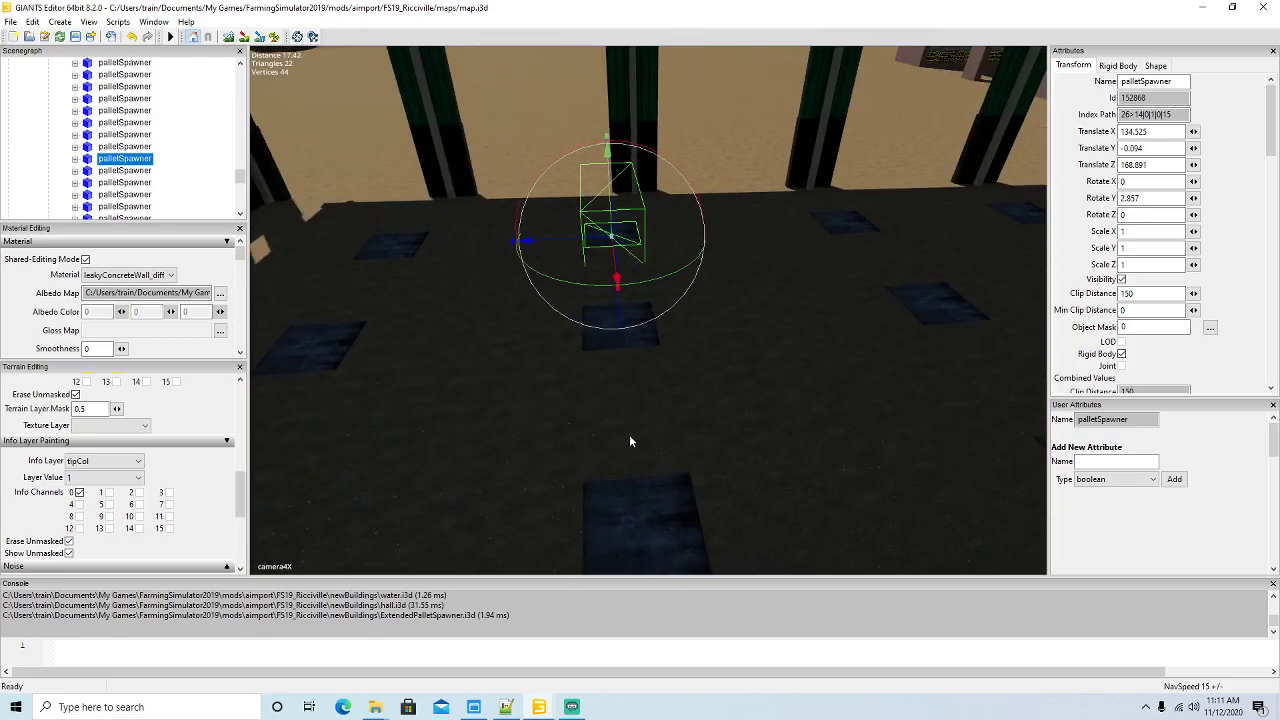
pyautogui.moveTo(551, 251); pyautogui.dragTo(577, 243)
pyautogui.click(97, 171)
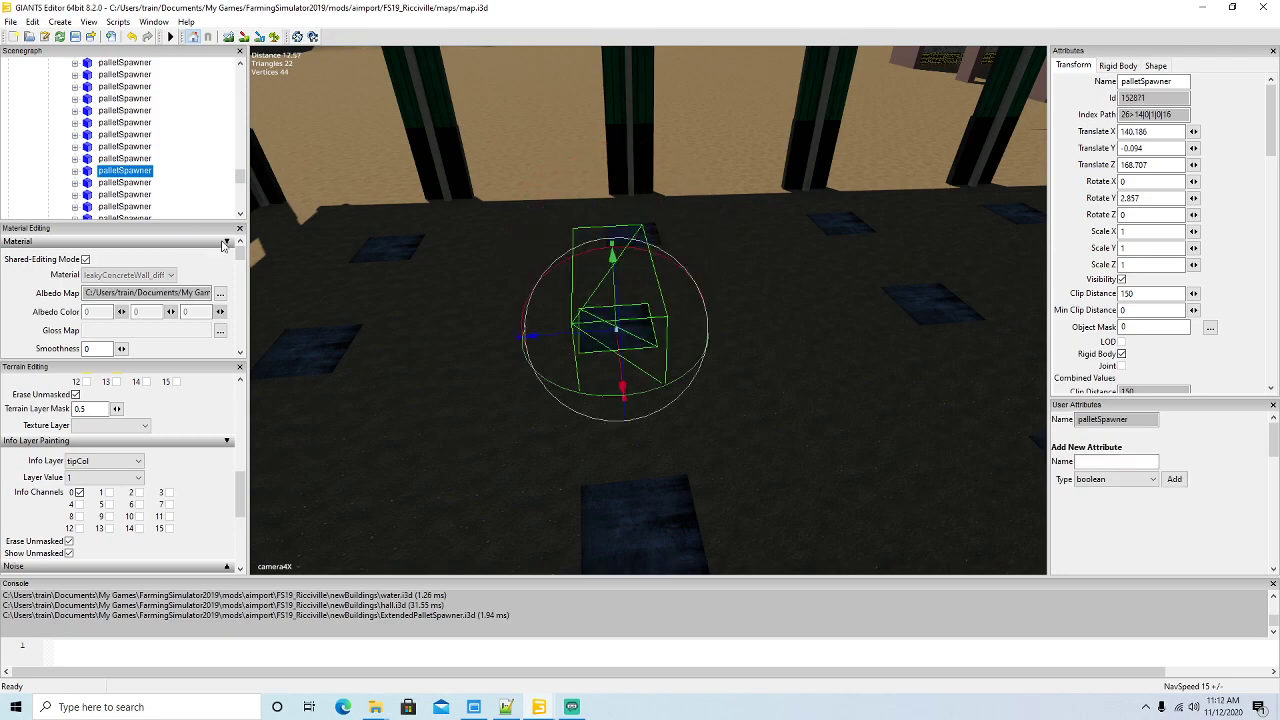
pyautogui.moveTo(550, 336); pyautogui.dragTo(584, 347)
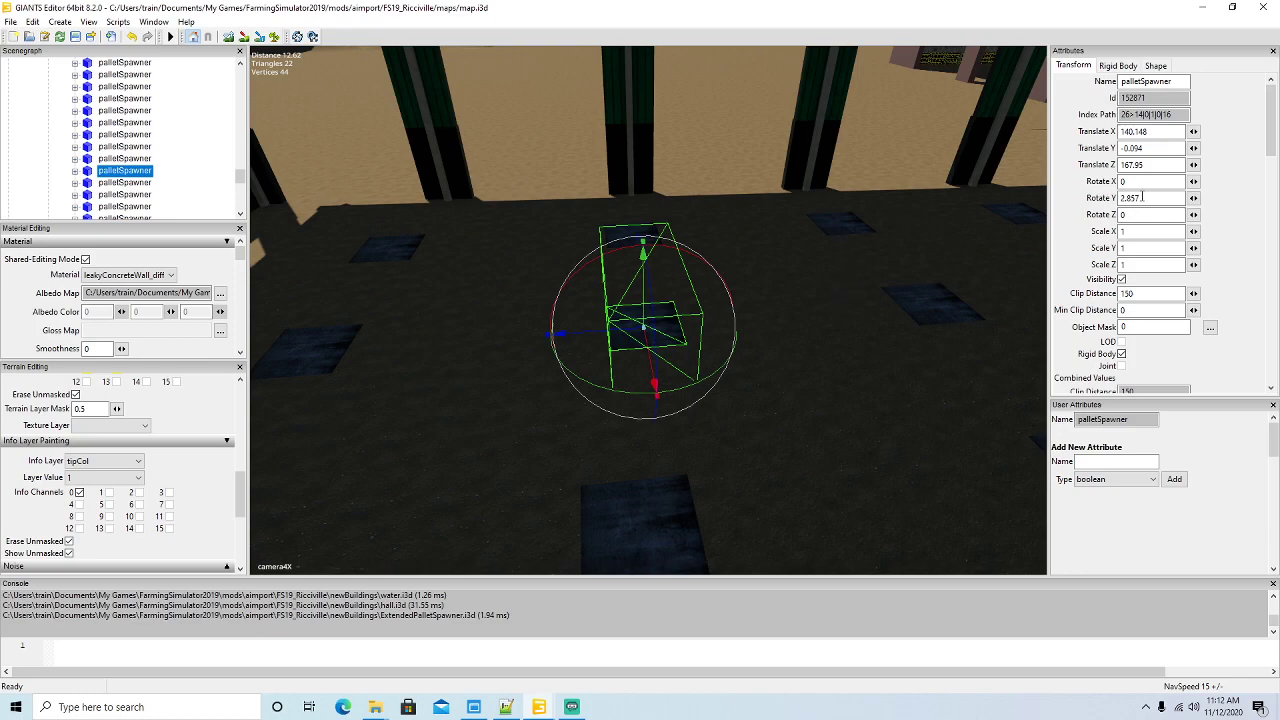
# - Shift the eighteenth palletSpawner along Z to about 168.2
pyautogui.scroll(-2, 118, 162)
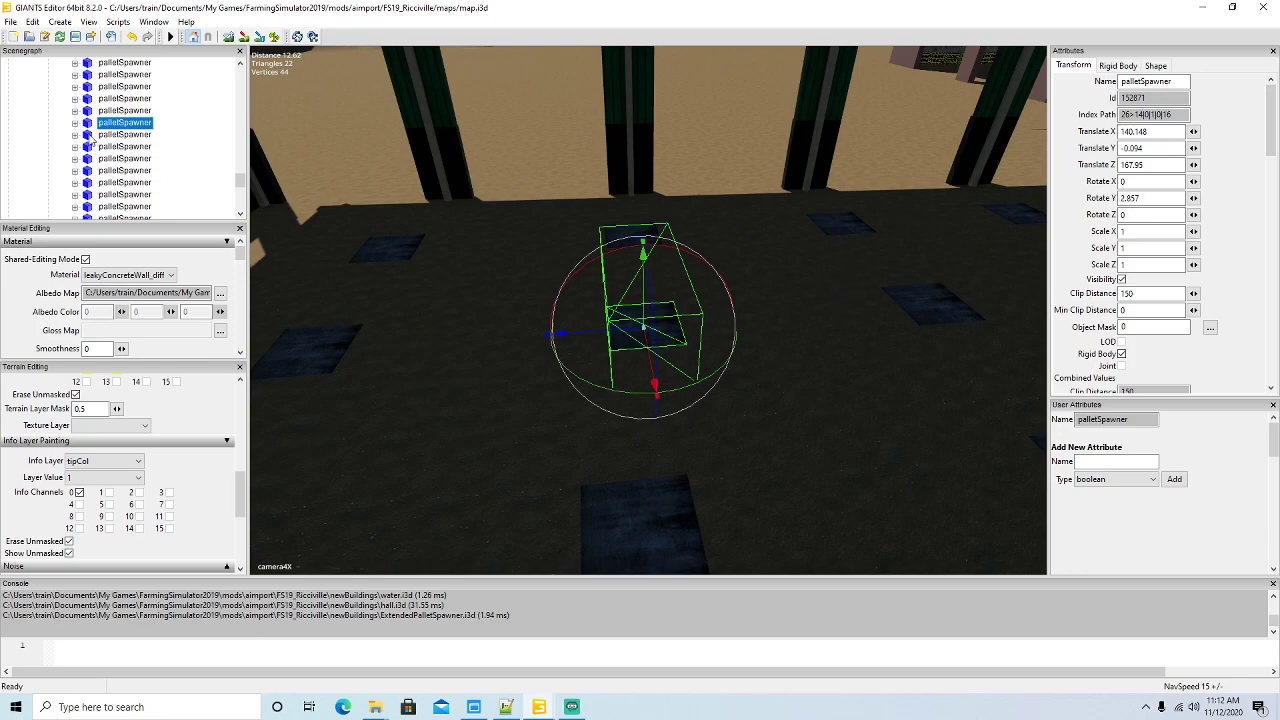
pyautogui.click(88, 138)
pyautogui.scroll(3, 722, 332)
pyautogui.keyDown('alt'); pyautogui.moveTo(722, 332); pyautogui.dragTo(449, 397); pyautogui.keyUp('alt')
pyautogui.moveTo(645, 363); pyautogui.dragTo(623, 351)
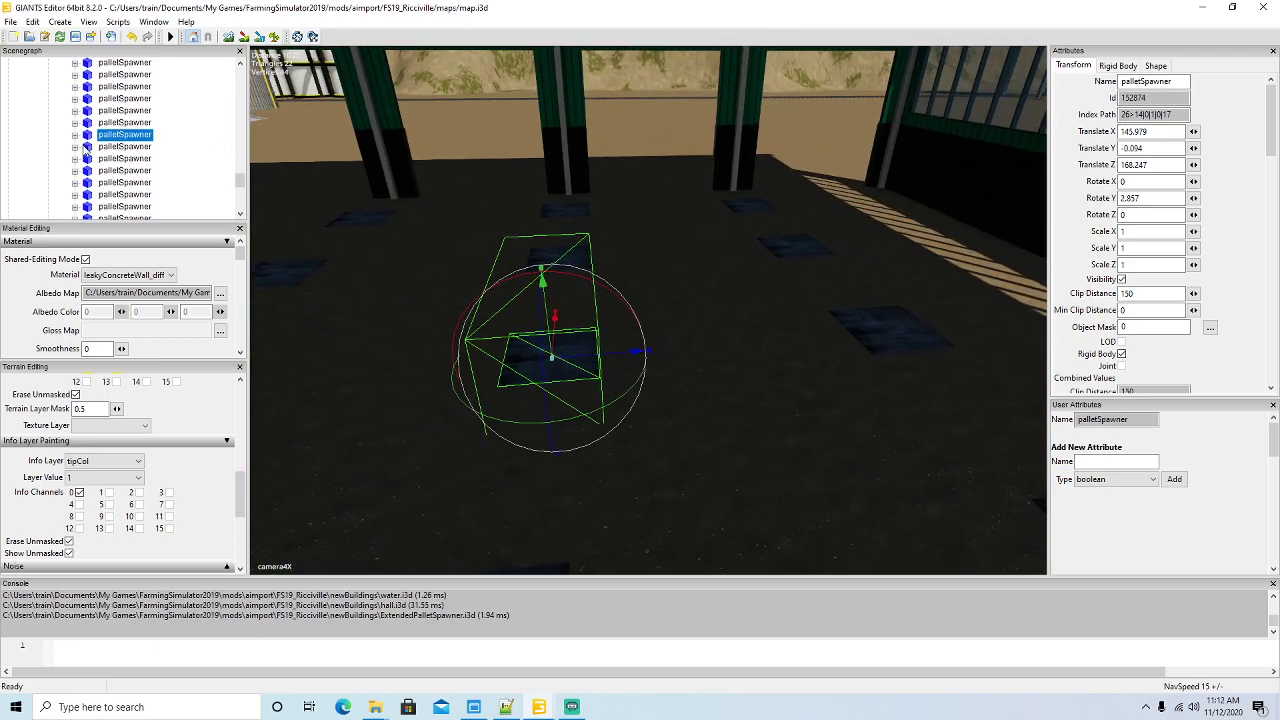
# - Move on to the last row and shift the twenty-first palletSpawner along Z to about 176.2
pyautogui.scroll(-1, 89, 140)
pyautogui.keyDown('alt'); pyautogui.moveTo(406, 336); pyautogui.dragTo(624, 339); pyautogui.keyUp('alt')
pyautogui.scroll(3, 397, 285)
pyautogui.scroll(3, 336, 339)
pyautogui.scroll(-2, 624, 339)
pyautogui.scroll(-1, 90, 145)
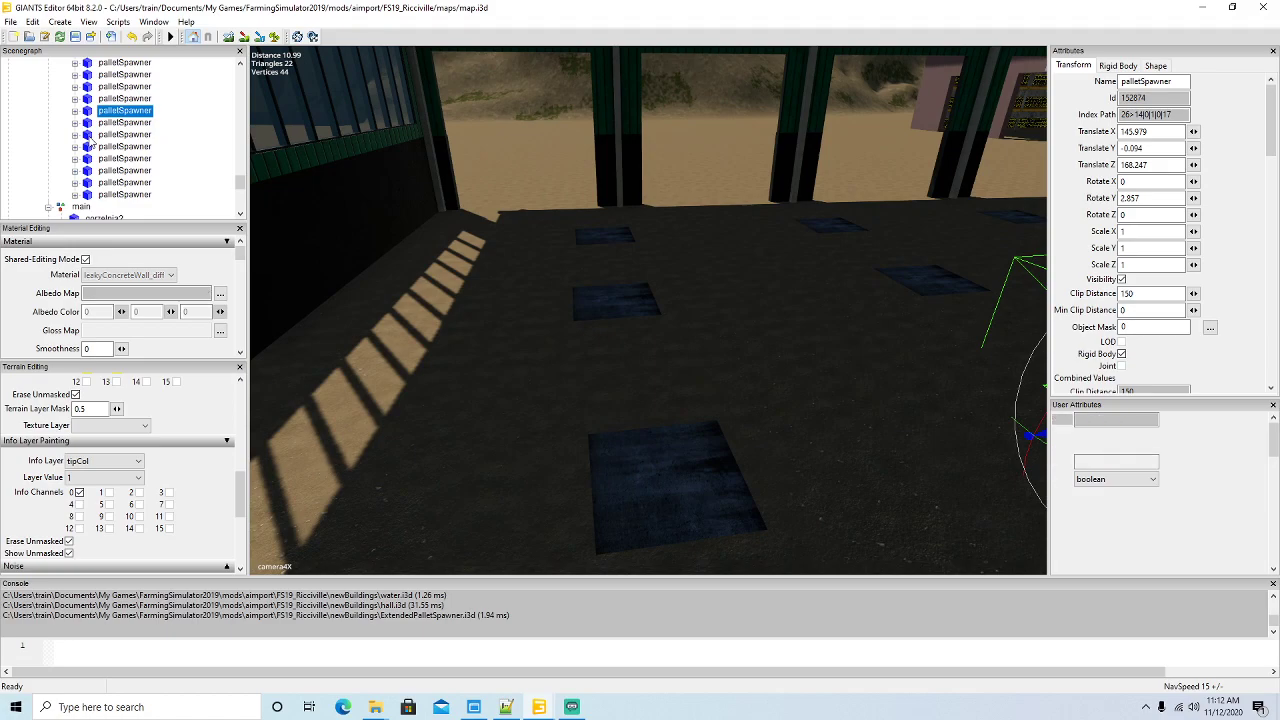
pyautogui.click(88, 140)
pyautogui.click(88, 147)
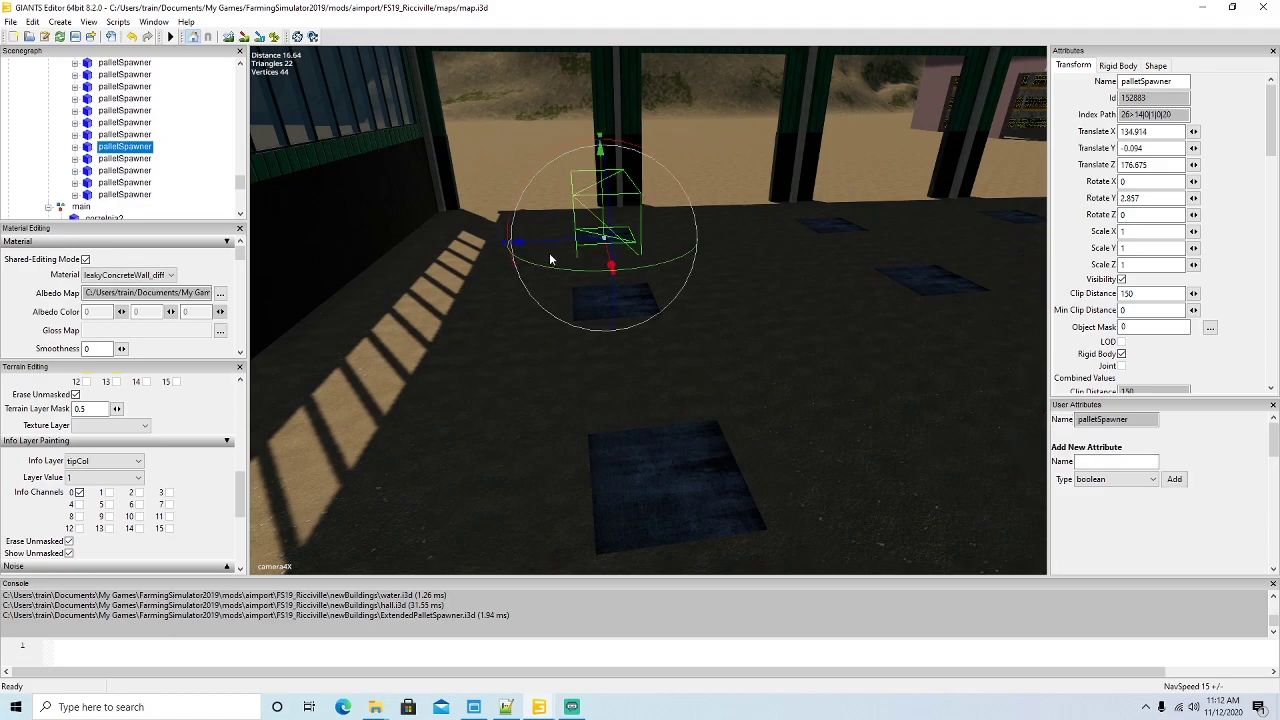
pyautogui.moveTo(551, 242); pyautogui.dragTo(567, 242)
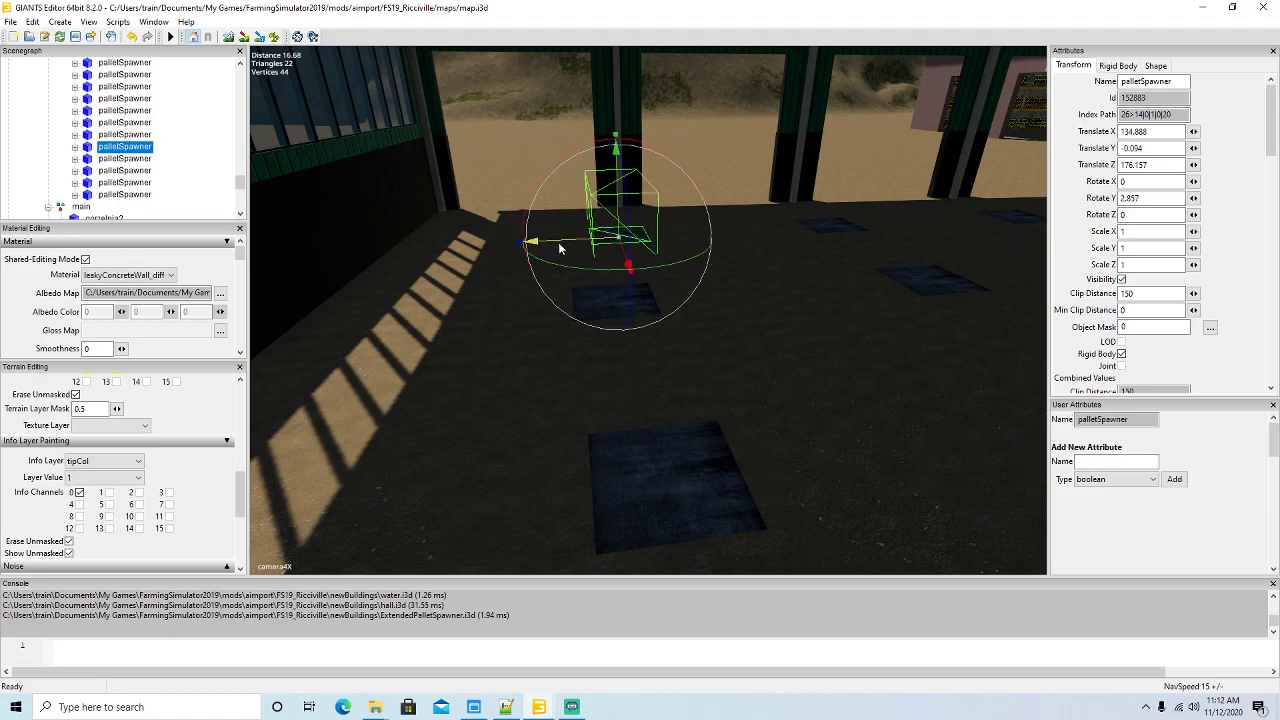
# - Shift the twenty-second palletSpawner along Z in line with its row and the twenty-third to about 176.0
pyautogui.click(97, 159)
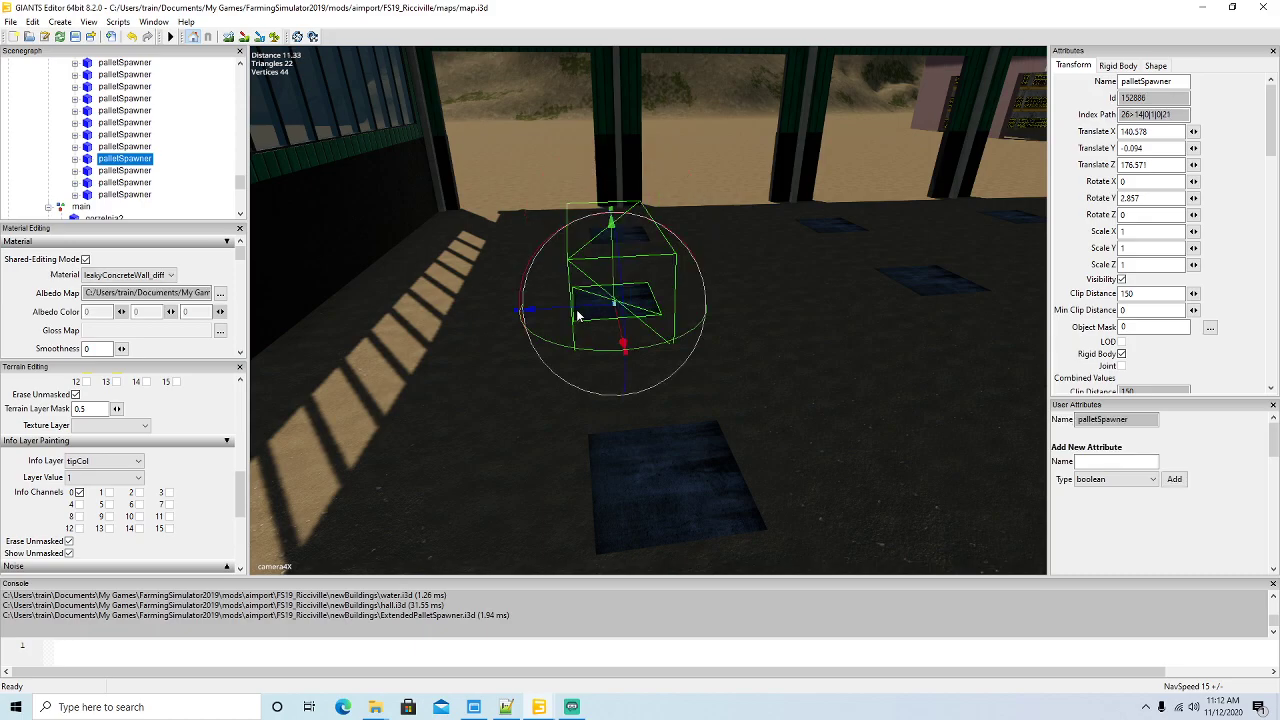
pyautogui.moveTo(577, 310); pyautogui.dragTo(460, 408)
pyautogui.scroll(5, 629, 305)
pyautogui.scroll(3, 476, 303)
pyautogui.scroll(-5, 449, 381)
pyautogui.click(92, 171)
pyautogui.moveTo(757, 272); pyautogui.dragTo(752, 269)
# - Collapse the OUT, main and IN groups of aceDrywall in the scenegraph and bring the whole factory into view
pyautogui.keyDown('alt'); pyautogui.moveTo(690, 325); pyautogui.dragTo(400, 303); pyautogui.keyUp('alt')
pyautogui.scroll(5, 648, 241)
pyautogui.scroll(5, 660, 267)
pyautogui.keyDown('alt'); pyautogui.moveTo(710, 300); pyautogui.dragTo(457, 449); pyautogui.keyUp('alt')
pyautogui.scroll(-10, 618, 386)
pyautogui.scroll(10, 819, 319)
pyautogui.scroll(-10, 496, 453)
pyautogui.scroll(-10, 504, 448)
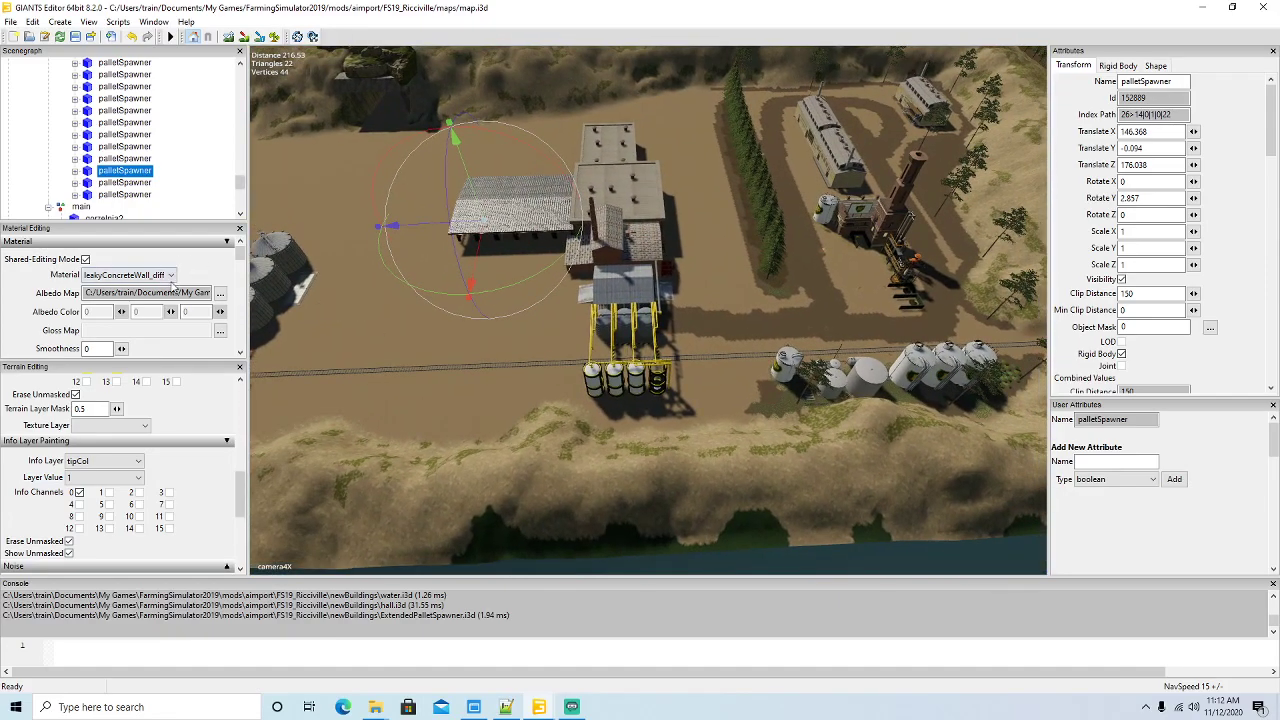
pyautogui.scroll(3, 176, 118)
pyautogui.scroll(1, 174, 118)
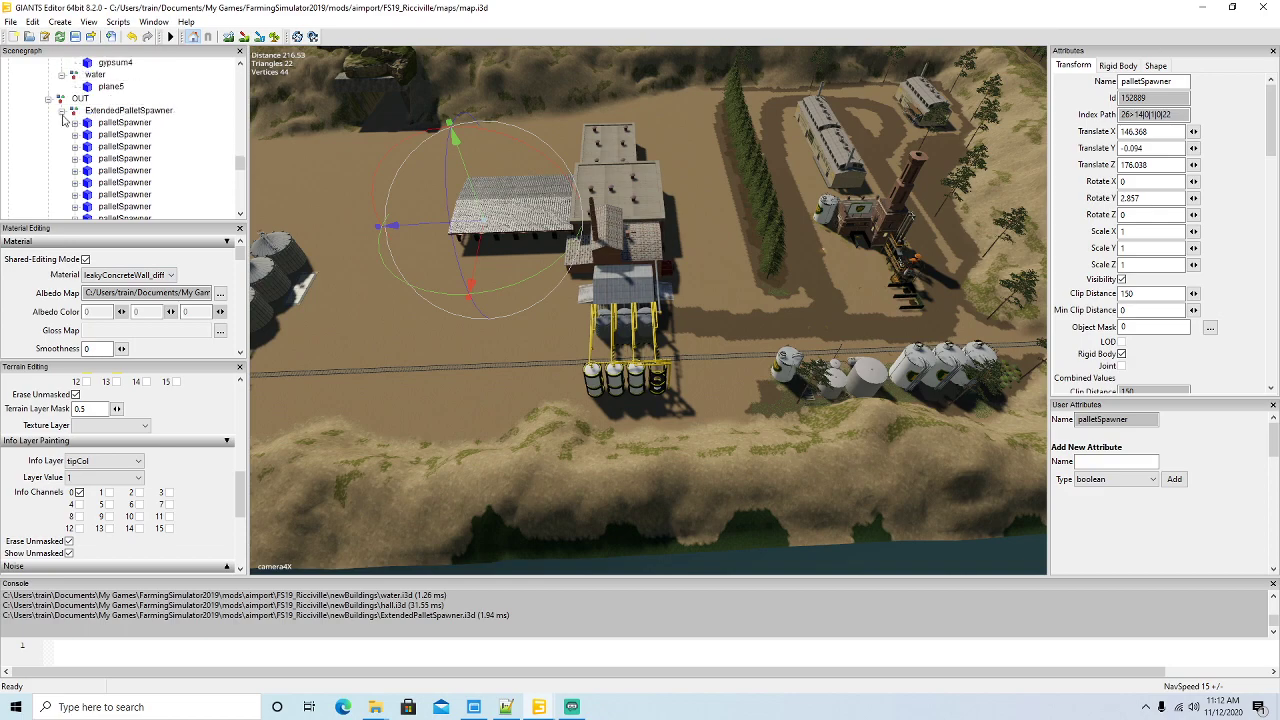
pyautogui.click(48, 100)
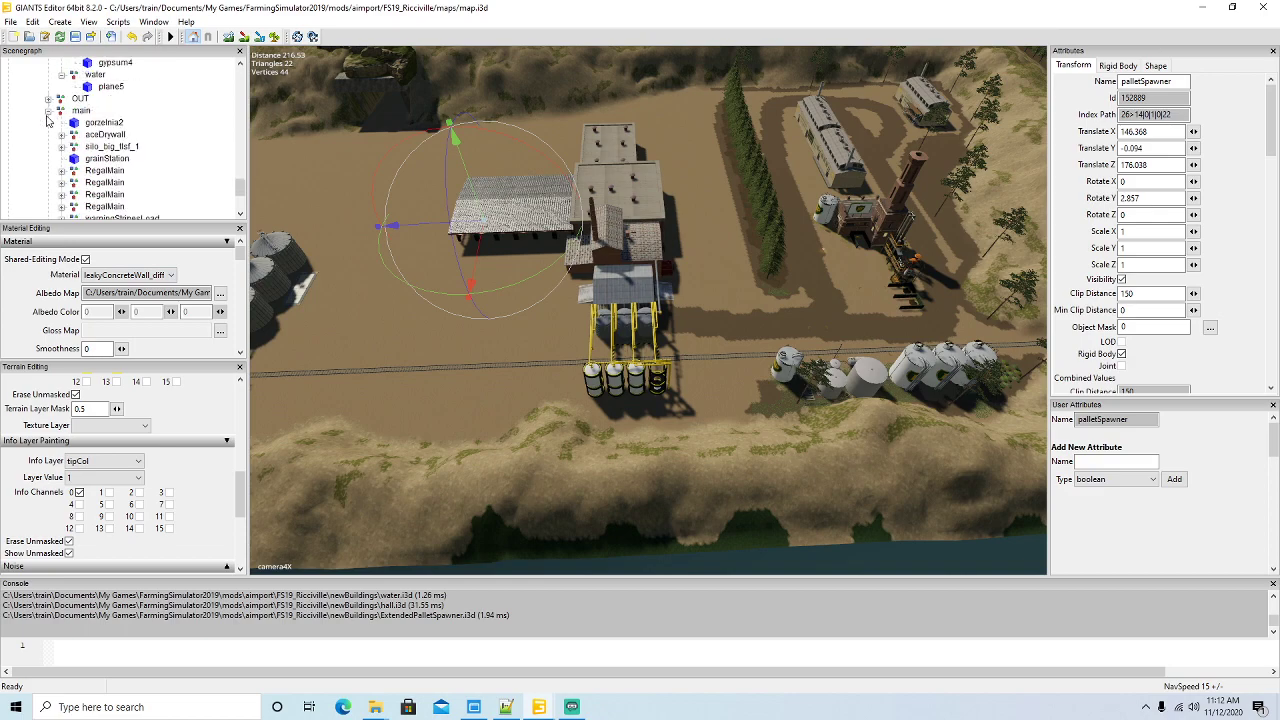
pyautogui.click(48, 112)
pyautogui.scroll(1, 98, 150)
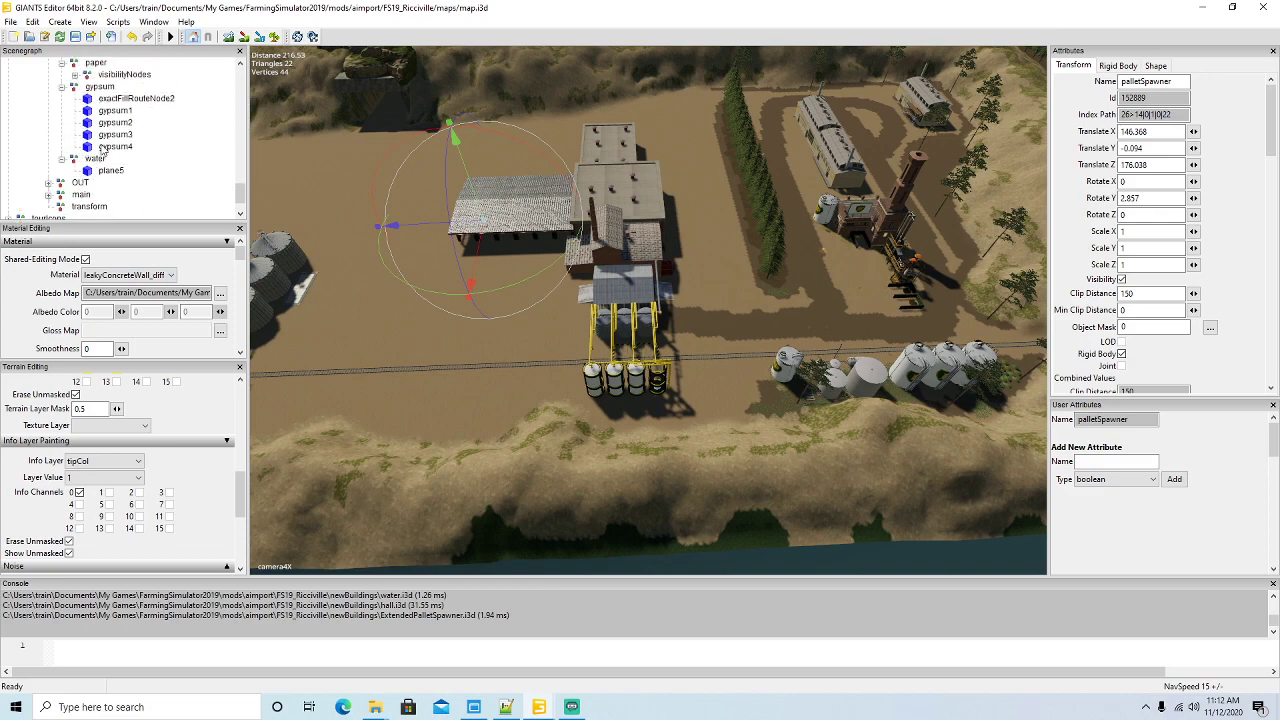
pyautogui.keyDown('alt'); pyautogui.moveTo(442, 308); pyautogui.dragTo(420, 299); pyautogui.keyUp('alt')
pyautogui.scroll(-1, 135, 147)
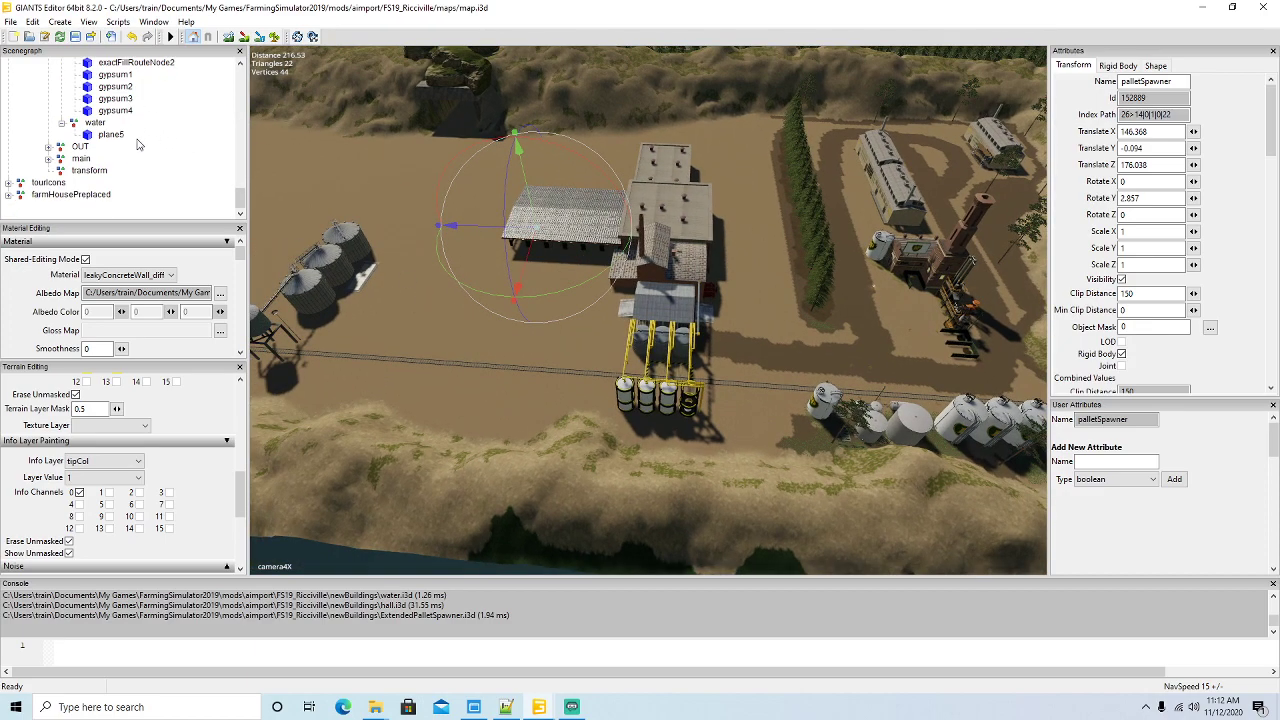
pyautogui.scroll(5, 136, 148)
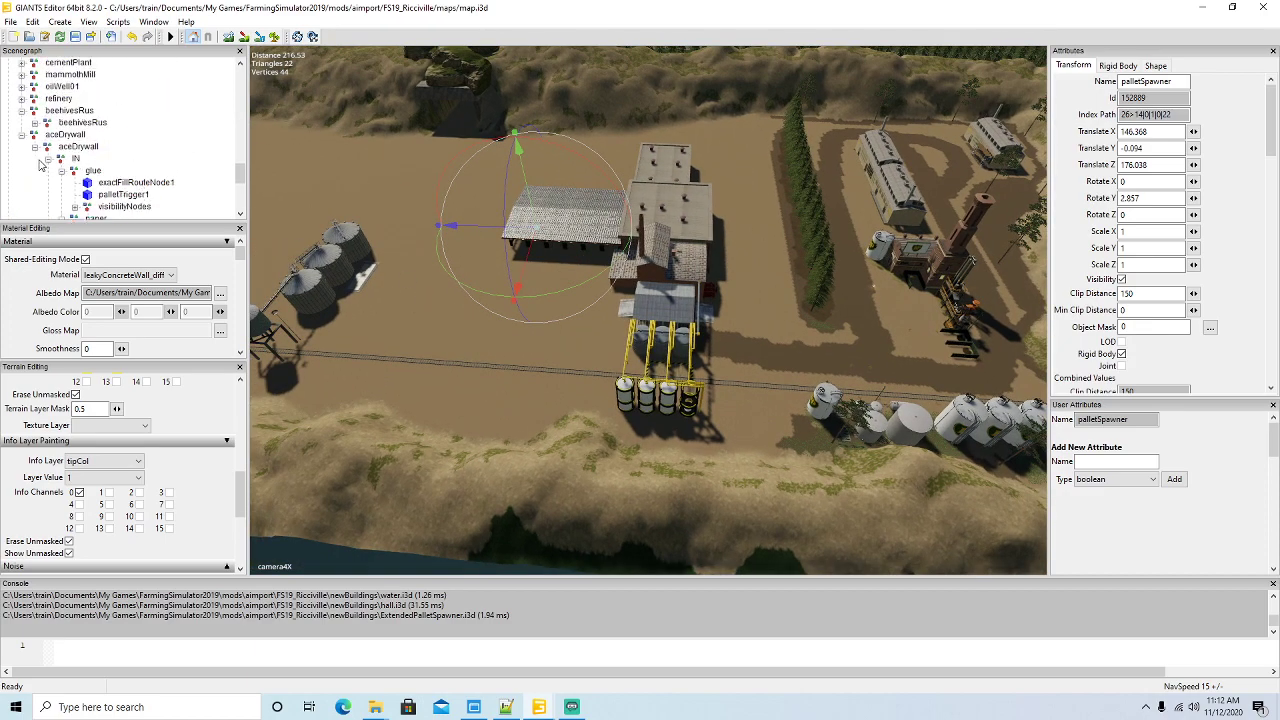
pyautogui.click(48, 159)
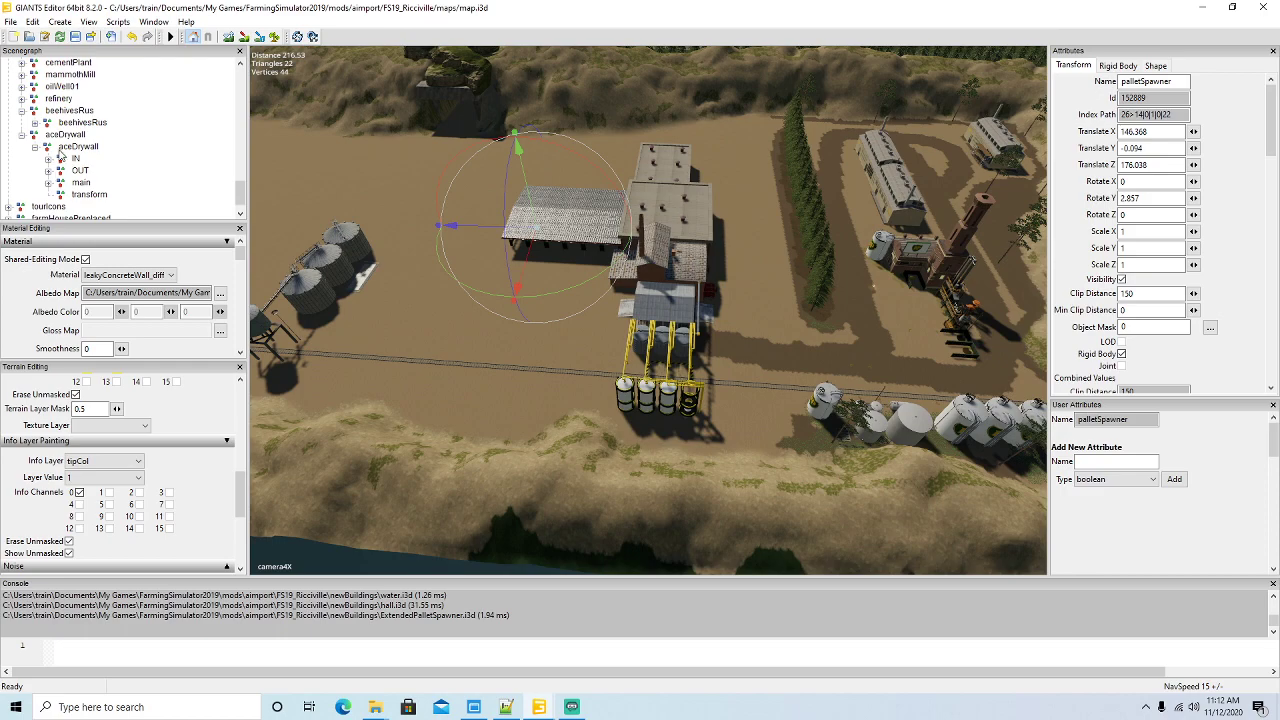
# - Expand the inner beehivesRus group and duplicate its gui_camera
pyautogui.click(34, 123)
pyautogui.scroll(-1, 90, 155)
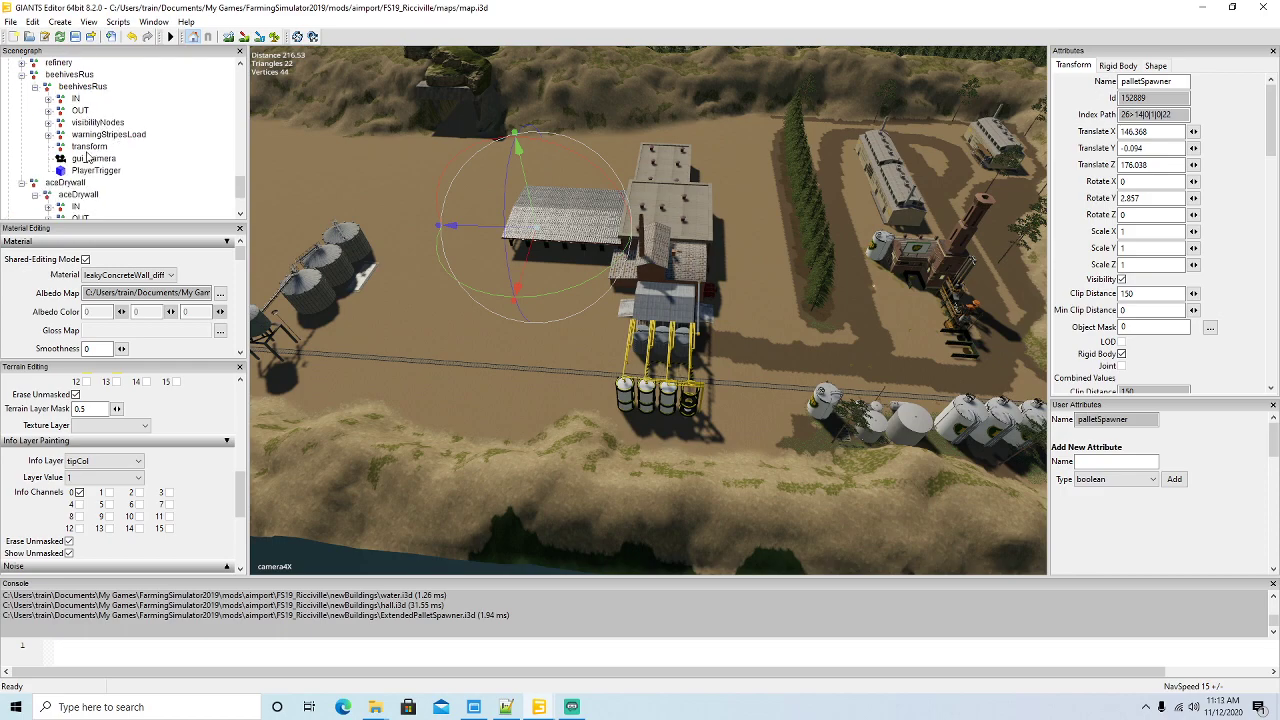
pyautogui.click(71, 160)
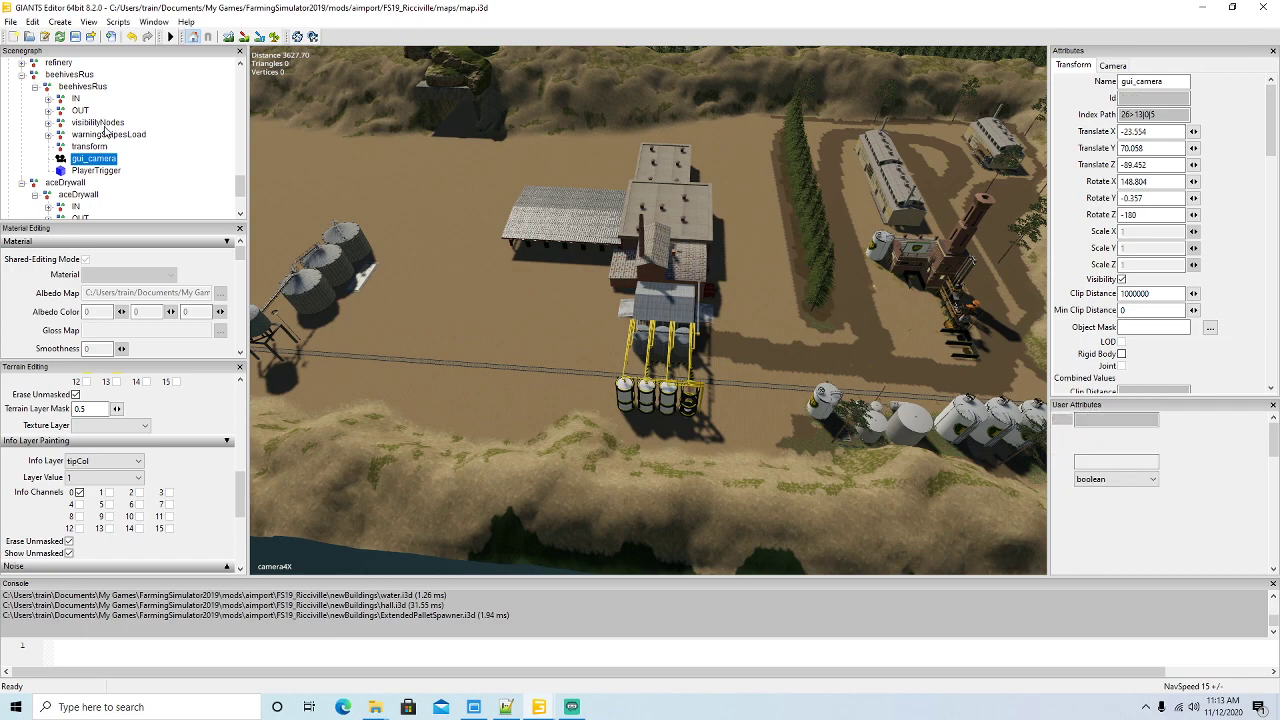
pyautogui.hotkey('ctrl', 'd')
pyautogui.scroll(-3, 130, 148)
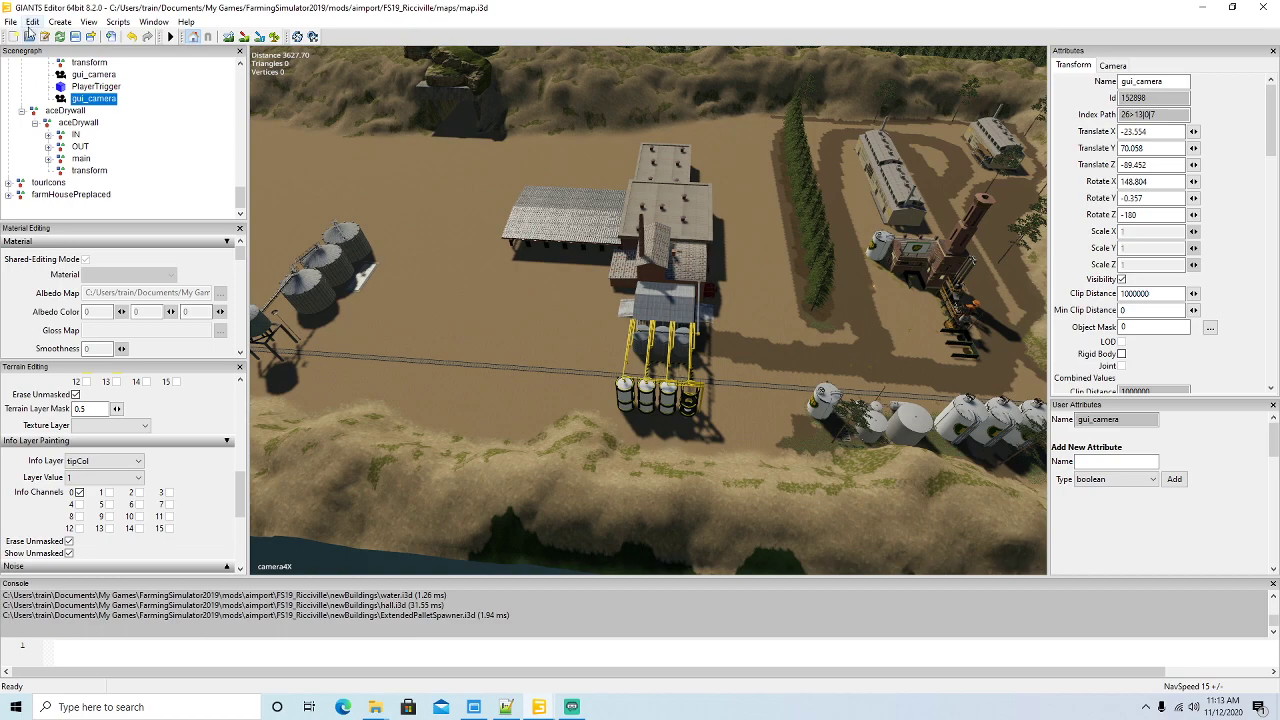
# - Cut the duplicated gui_camera and paste it into the inner aceDrywall group
pyautogui.click(32, 21)
pyautogui.click(52, 101)
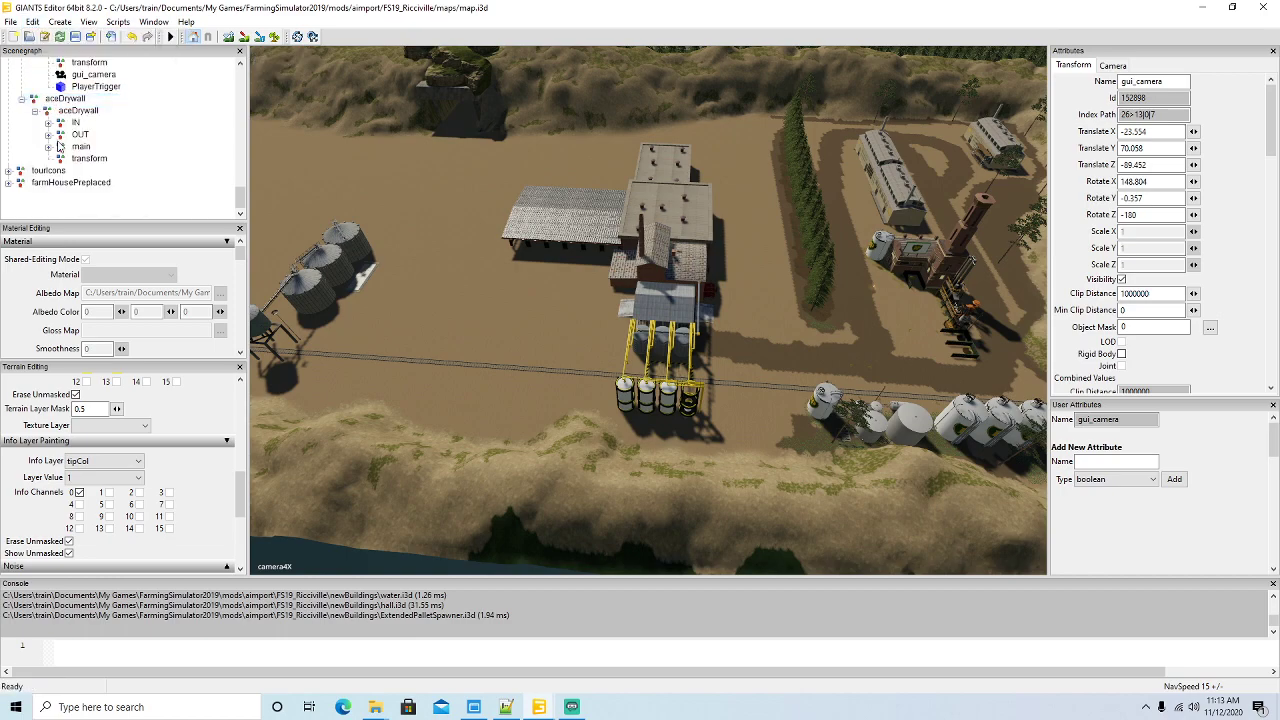
pyautogui.click(47, 112)
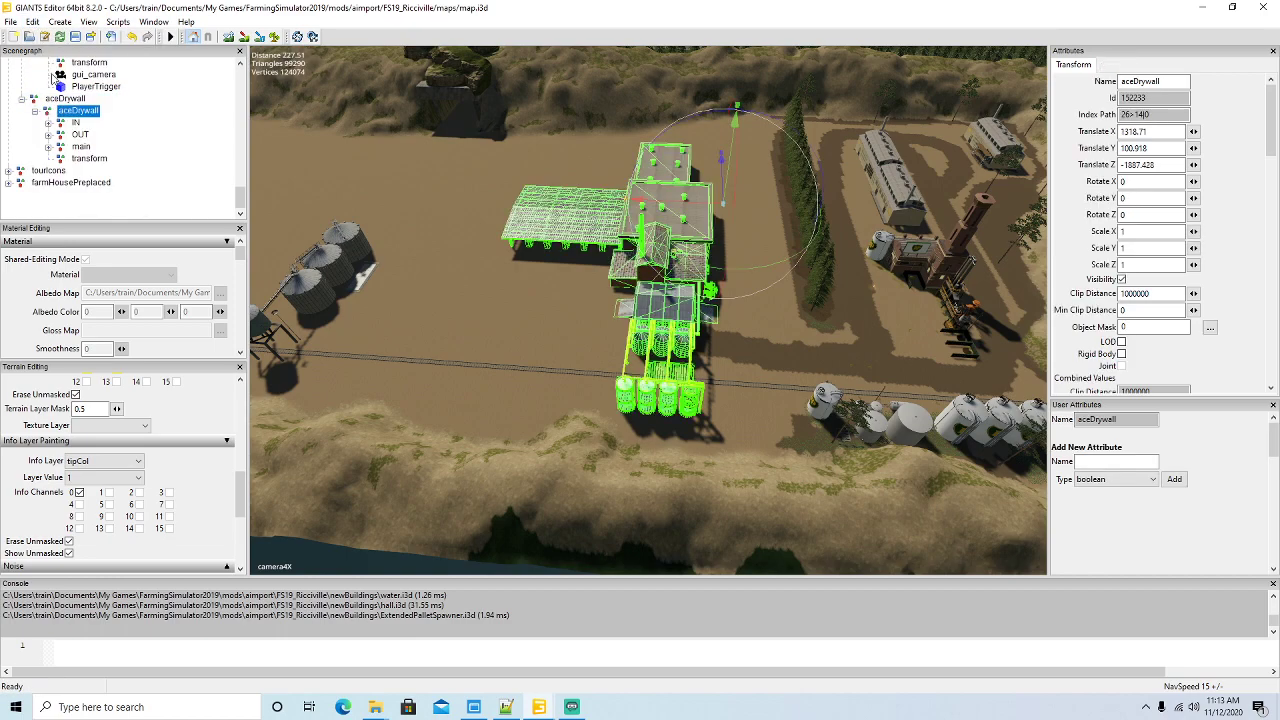
pyautogui.click(32, 21)
pyautogui.click(56, 130)
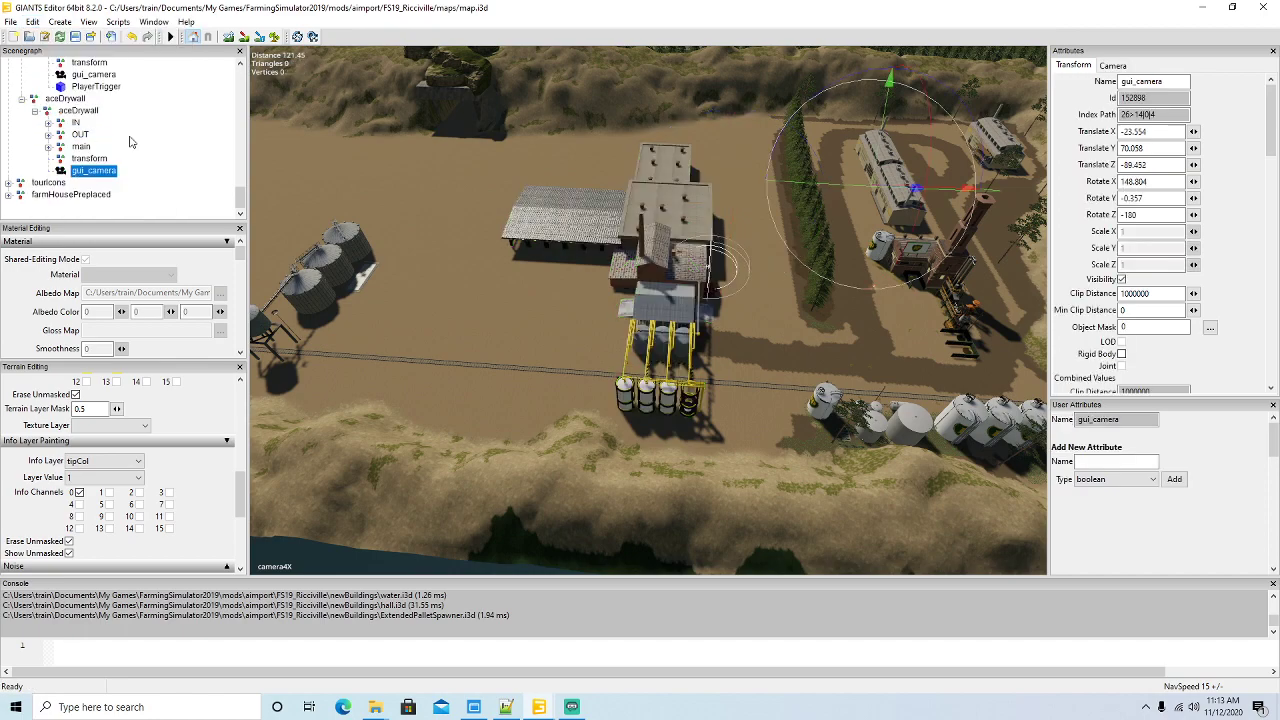
# - Place the aceDrywall gui_camera with Interactive Placement on the silos in front of the factory
pyautogui.click(32, 21)
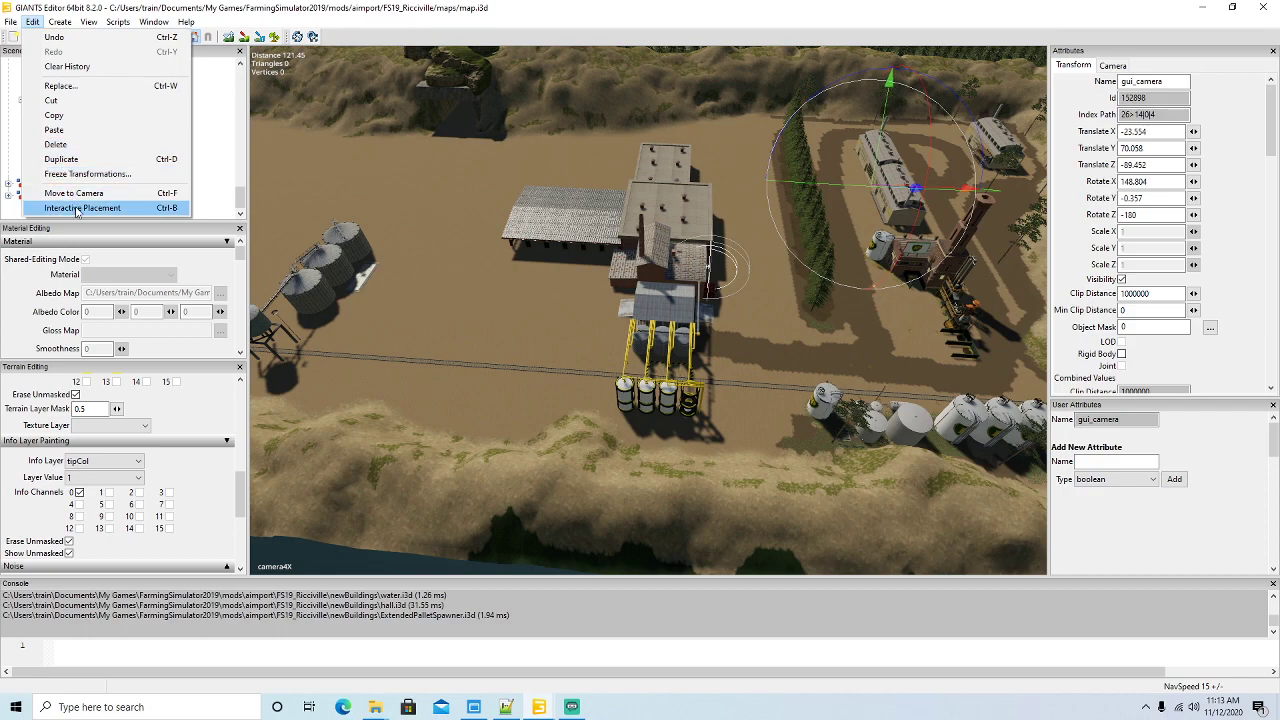
pyautogui.click(82, 207)
pyautogui.click(657, 350)
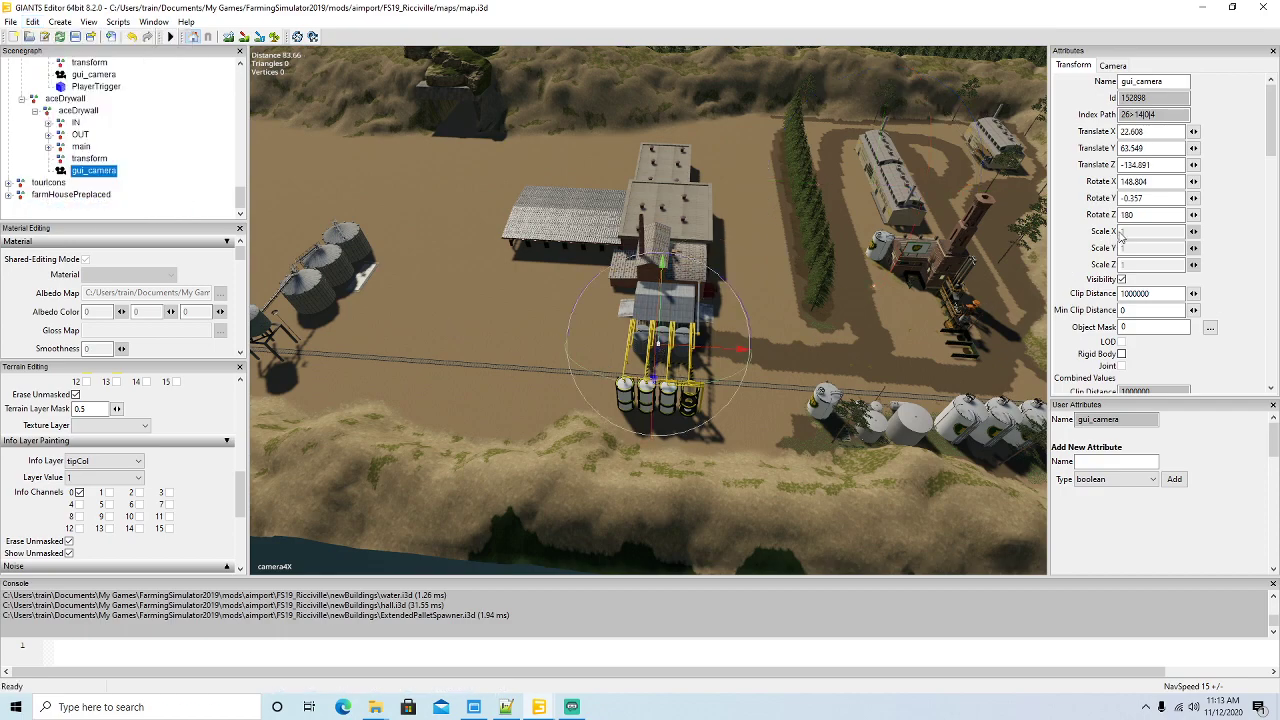
# - Set the X, Y and Z rotation of the aceDrywall gui_camera to 0
pyautogui.moveTo(1162, 198); pyautogui.dragTo(958, 210)
pyautogui.write('0')
pyautogui.press('Tab')
pyautogui.write('0')
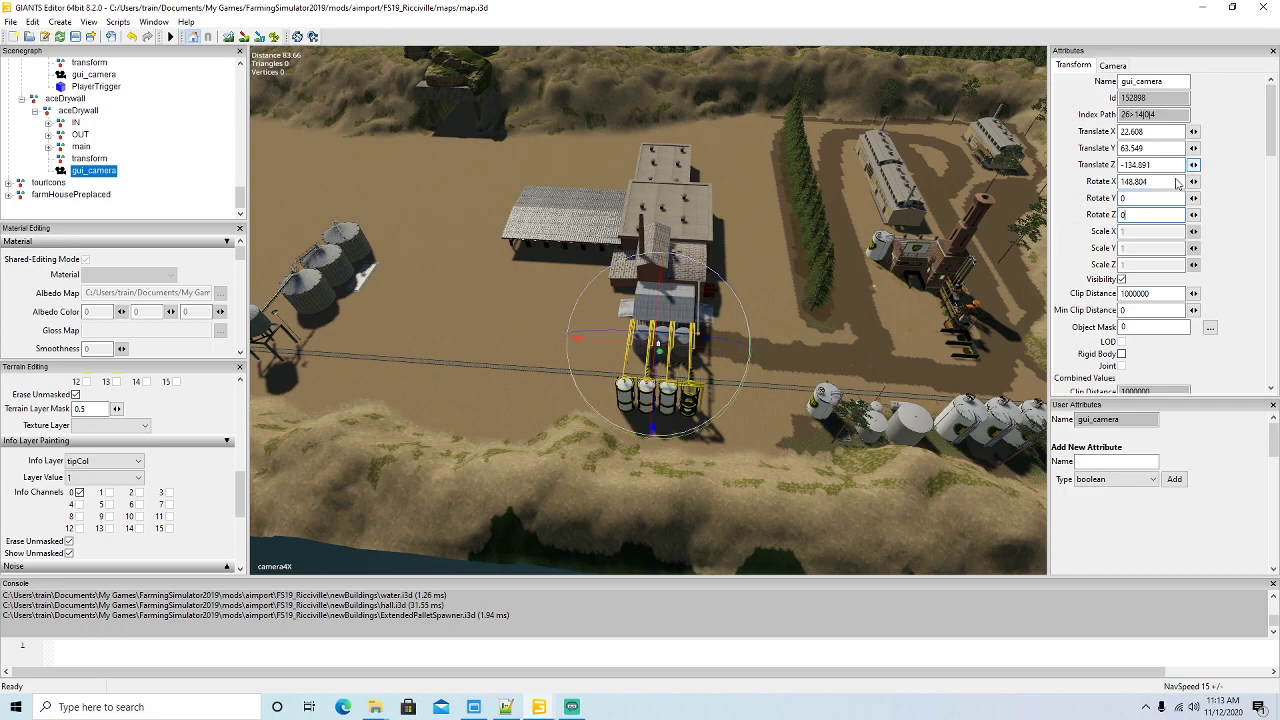
pyautogui.moveTo(1156, 183); pyautogui.dragTo(862, 185)
pyautogui.write('0')
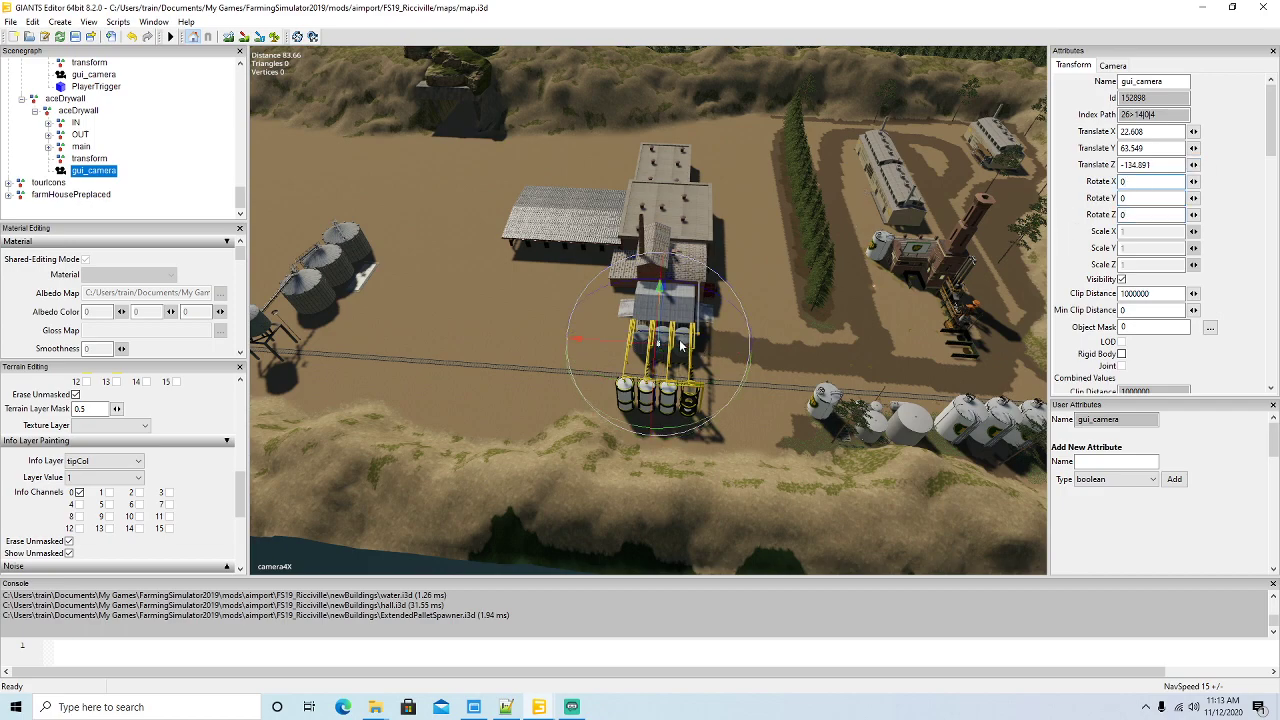
# - Move the gui_camera to about X 20.1, Y 129.4, Z -185.1 and rotate it to about 160.2, 1.6 and -180 facing the factory
pyautogui.moveTo(632, 342); pyautogui.dragTo(669, 120)
pyautogui.moveTo(640, 186); pyautogui.dragTo(532, 81)
pyautogui.moveTo(543, 193); pyautogui.dragTo(314, 80)
pyautogui.moveTo(307, 177); pyautogui.dragTo(622, 258)
pyautogui.moveTo(630, 163); pyautogui.dragTo(632, 514)
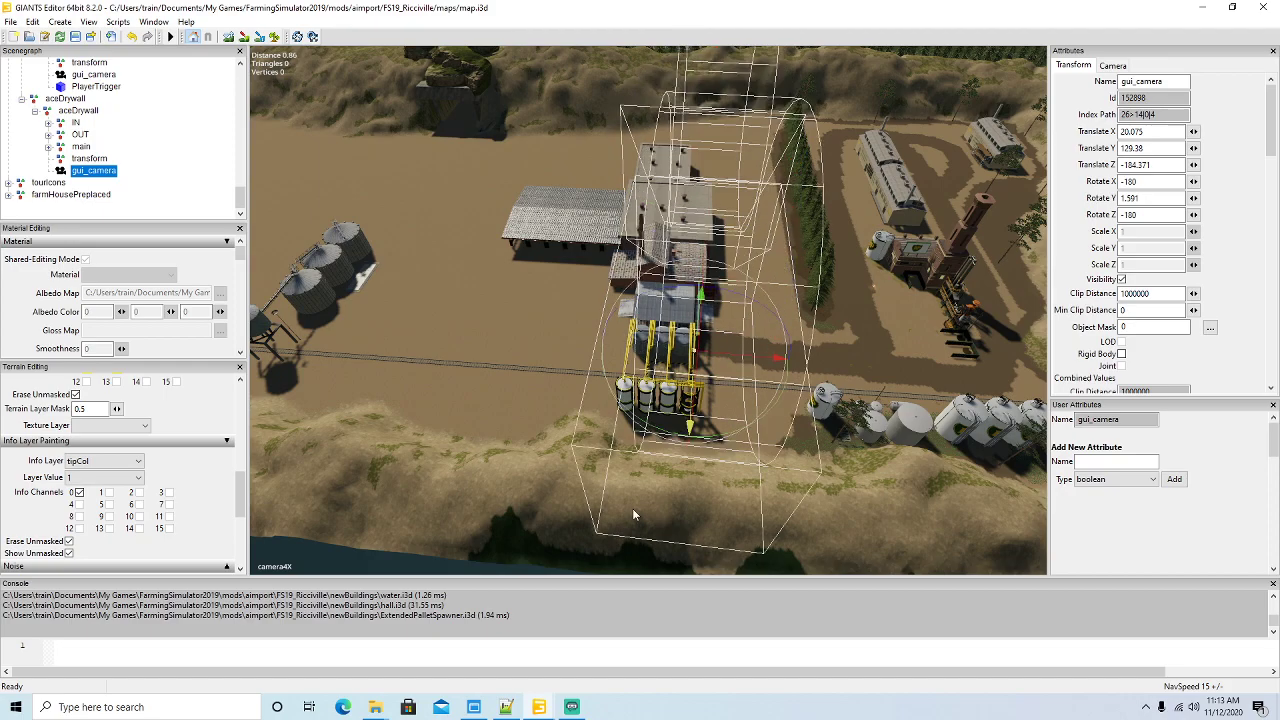
pyautogui.moveTo(697, 364); pyautogui.dragTo(621, 403)
pyautogui.scroll(3, 621, 403)
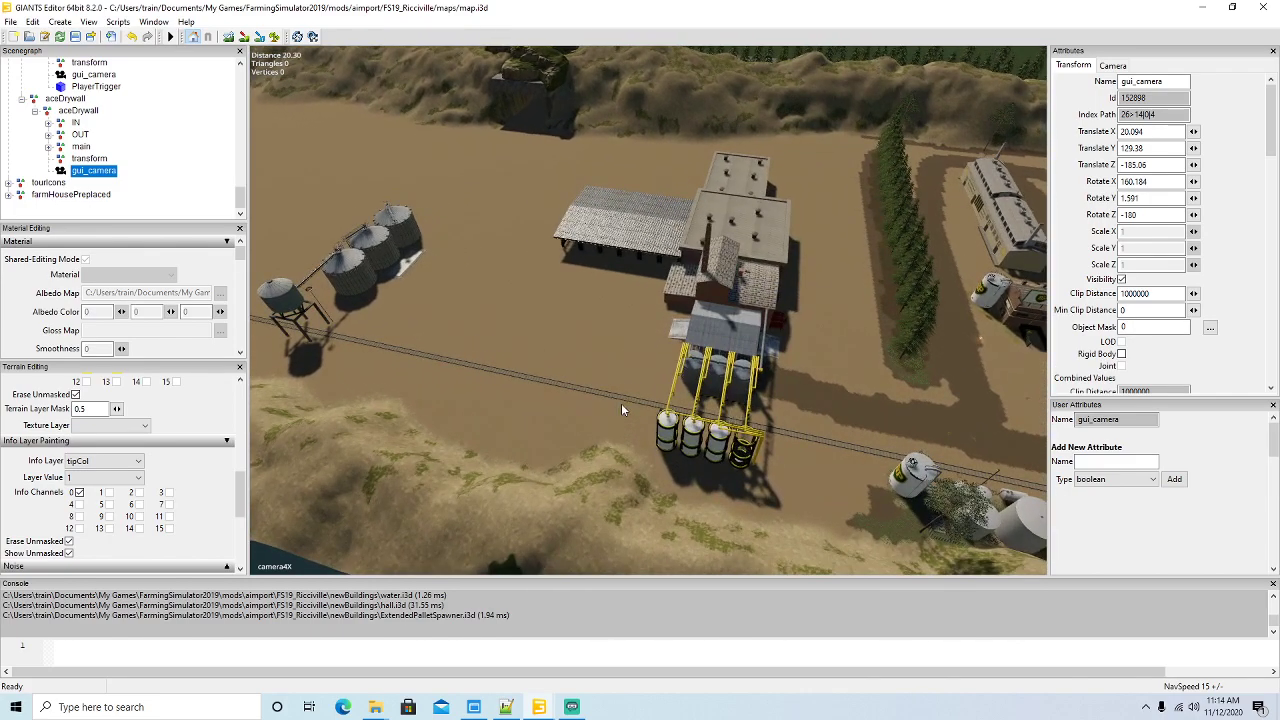
pyautogui.scroll(10, 621, 403)
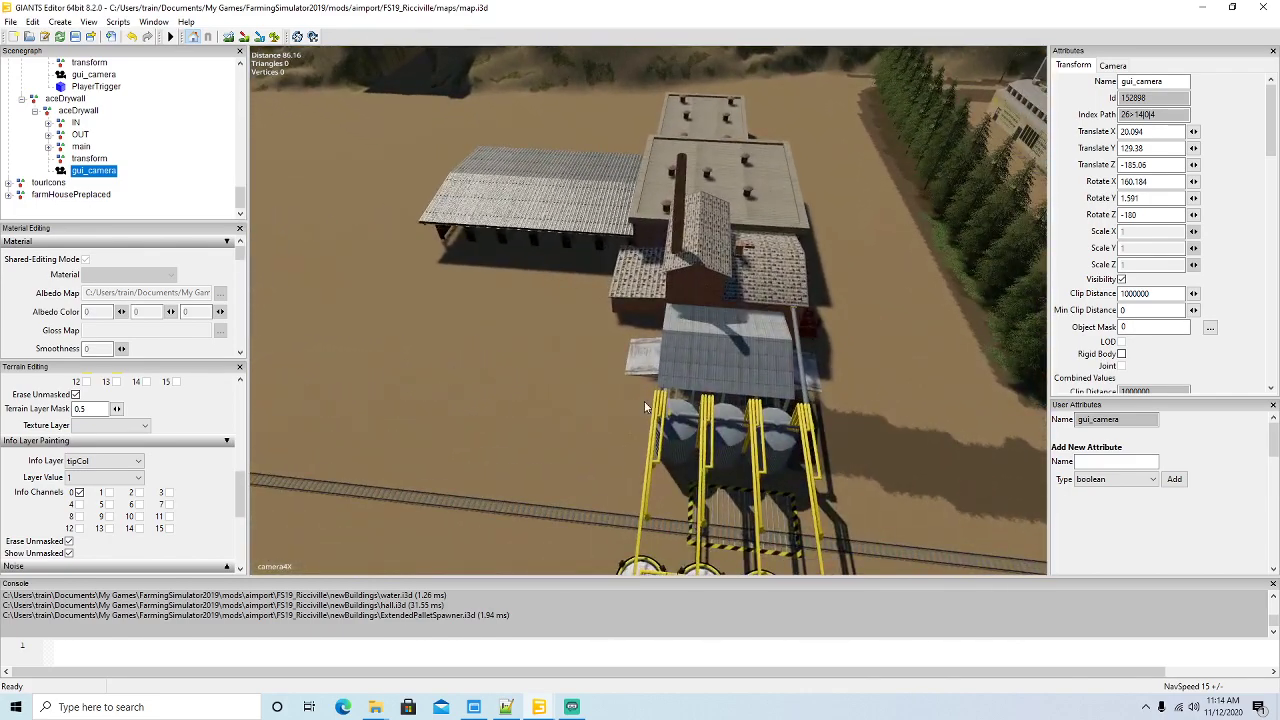
# - Examine the aceDrywall factory and its surroundings from several sides and look through the neighbouring beehivesRus group in the scenegraph
pyautogui.scroll(2, 151, 163)
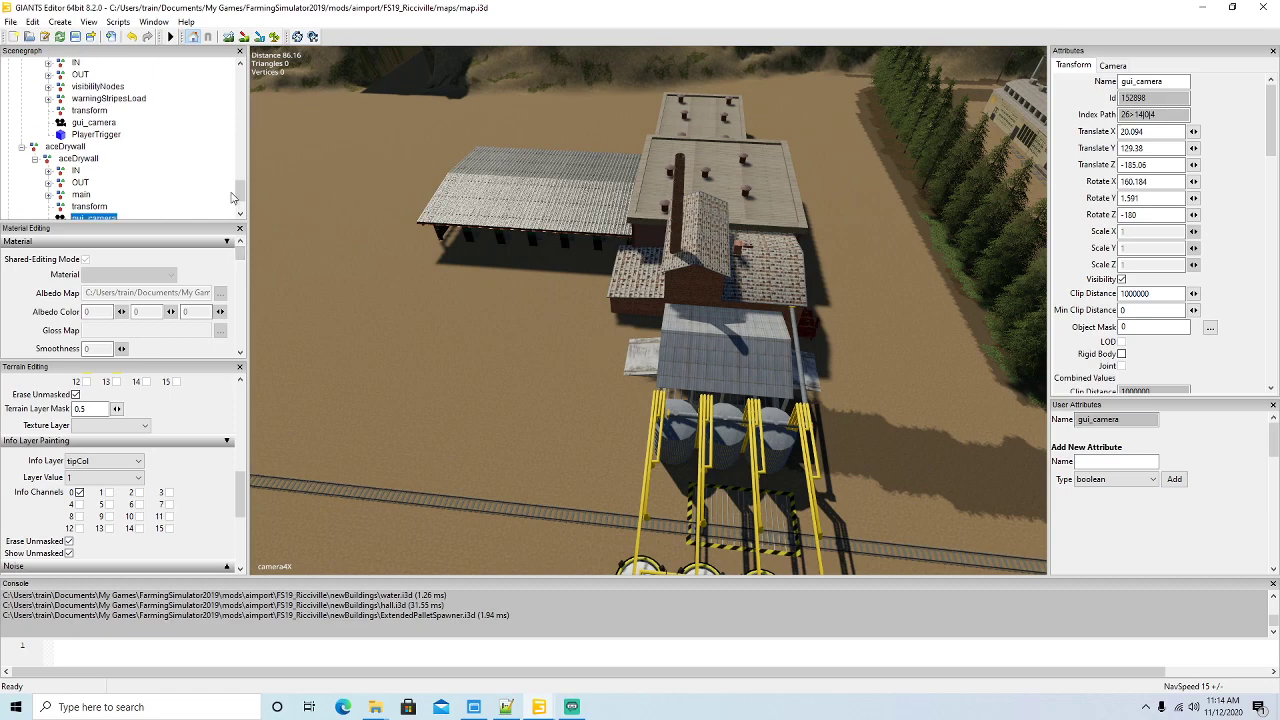
pyautogui.scroll(1, 119, 141)
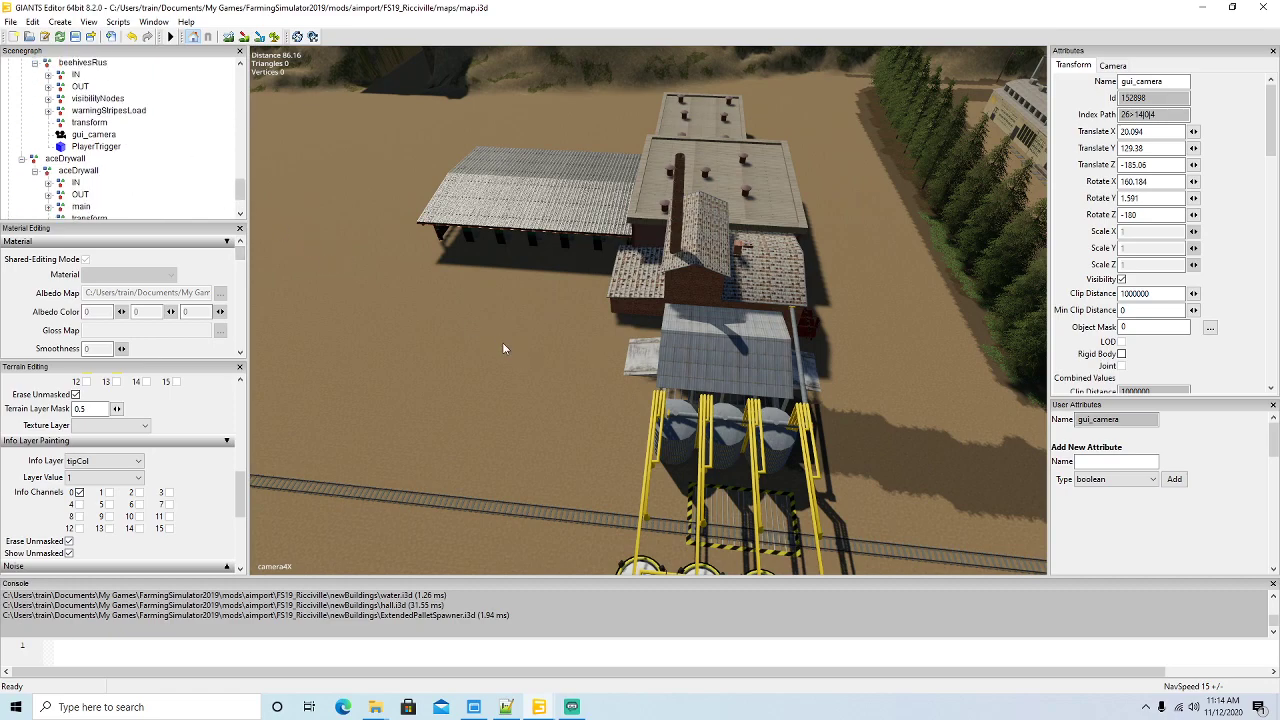
pyautogui.scroll(-5, 509, 350)
pyautogui.moveTo(525, 345)
pyautogui.keyDown('alt'); pyautogui.mouseDown()
pyautogui.moveTo(492, 337)
pyautogui.moveTo(547, 341)
pyautogui.moveTo(520, 352)
pyautogui.mouseUp(); pyautogui.keyUp('alt')
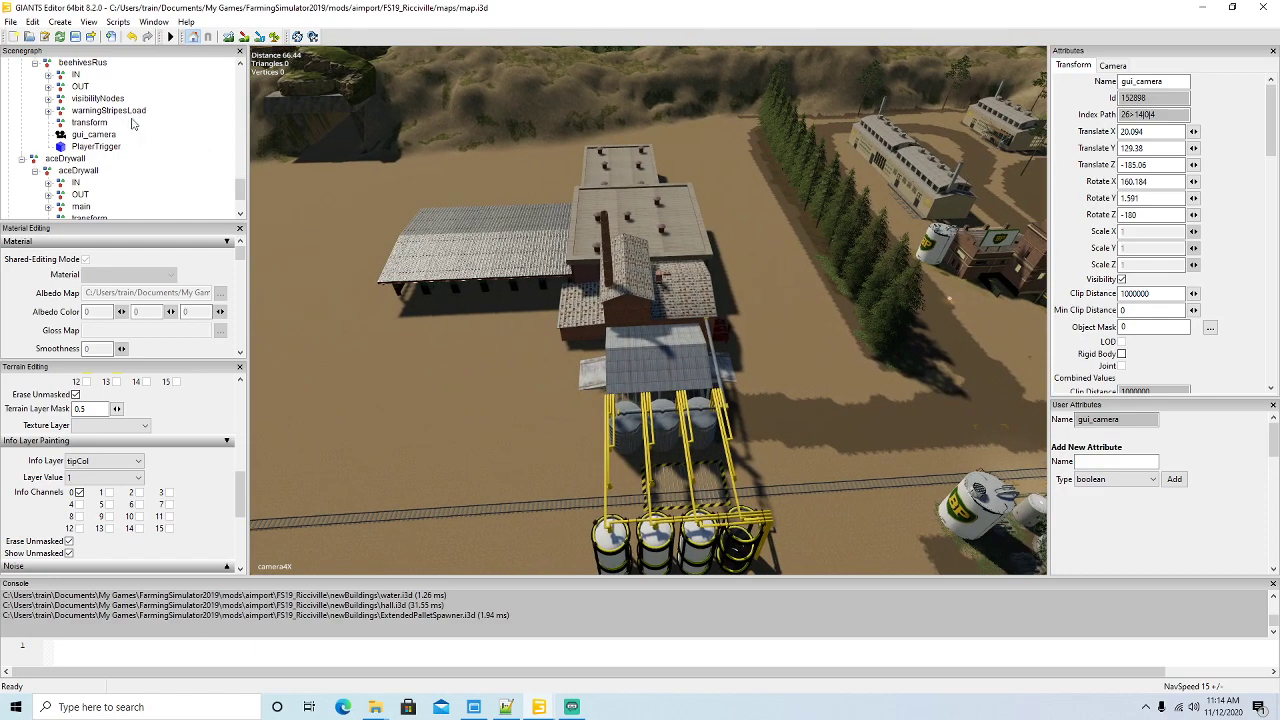
pyautogui.scroll(2, 132, 122)
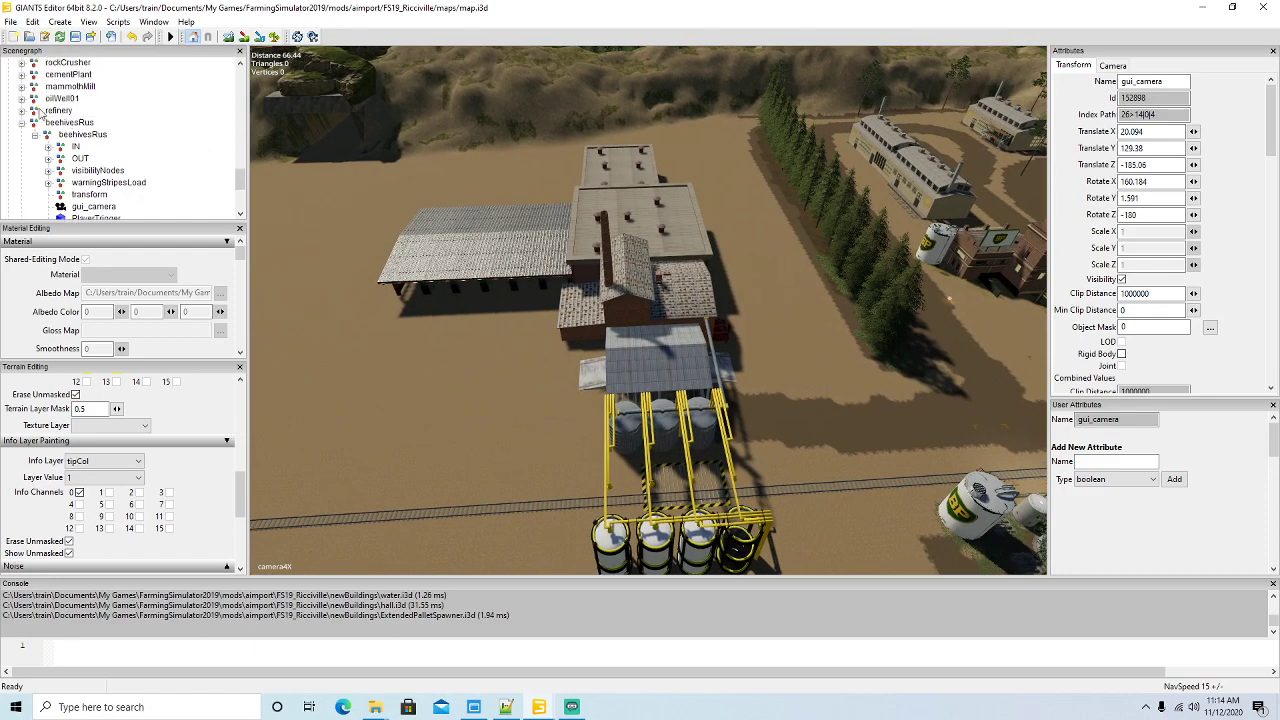
pyautogui.keyDown('alt'); pyautogui.moveTo(417, 318); pyautogui.dragTo(495, 303); pyautogui.keyUp('alt')
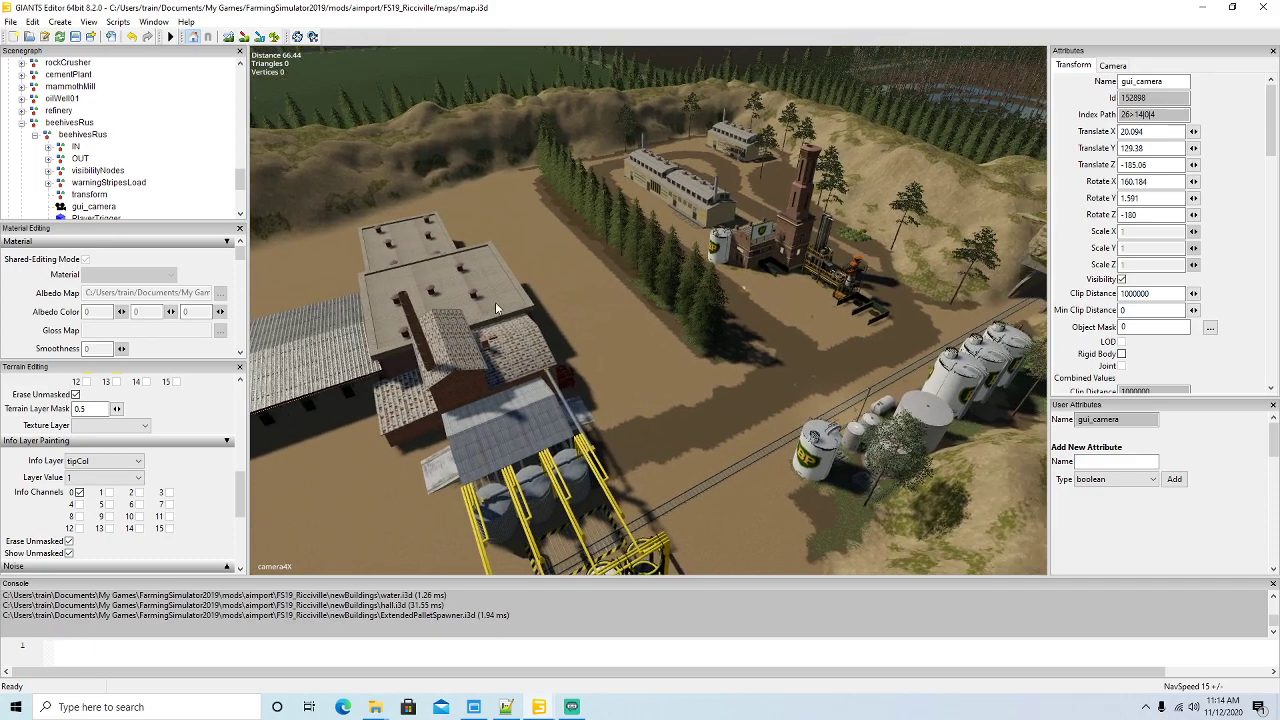
pyautogui.scroll(8, 495, 303)
pyautogui.scroll(3, 495, 302)
pyautogui.keyDown('alt'); pyautogui.moveTo(280, 318); pyautogui.dragTo(618, 350); pyautogui.keyUp('alt')
pyautogui.scroll(-5, 618, 350)
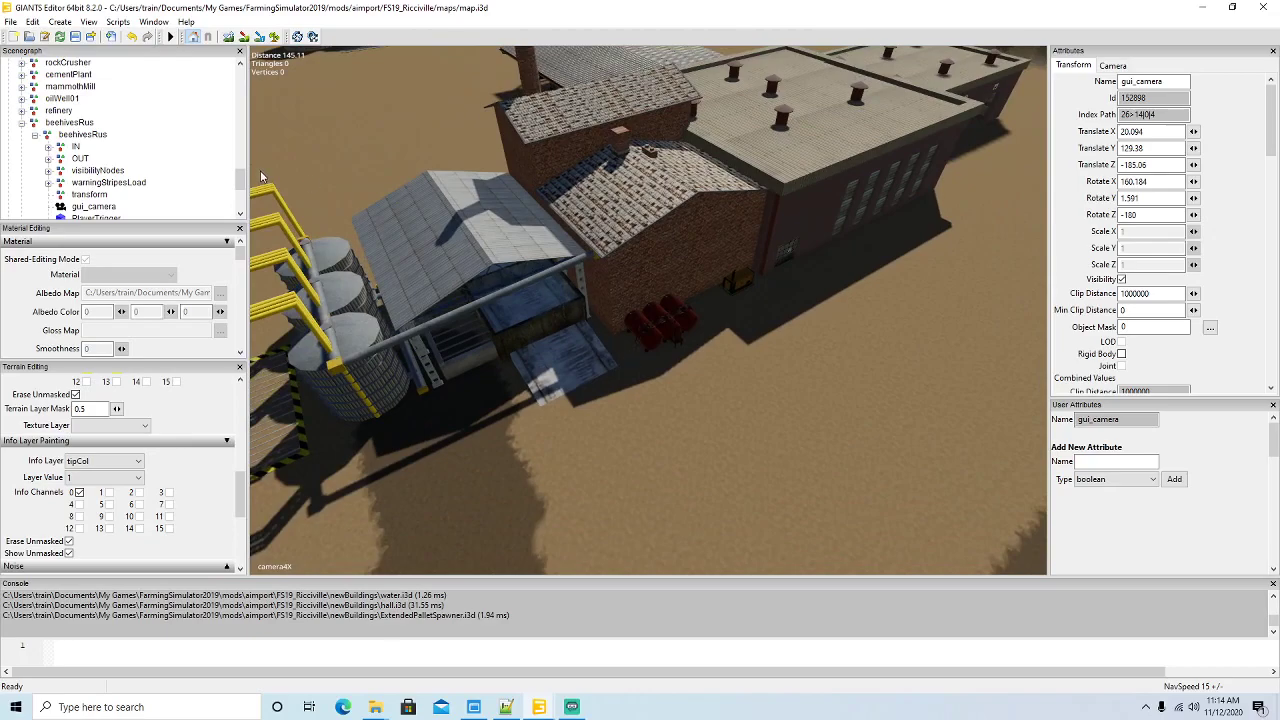
pyautogui.scroll(-2, 165, 152)
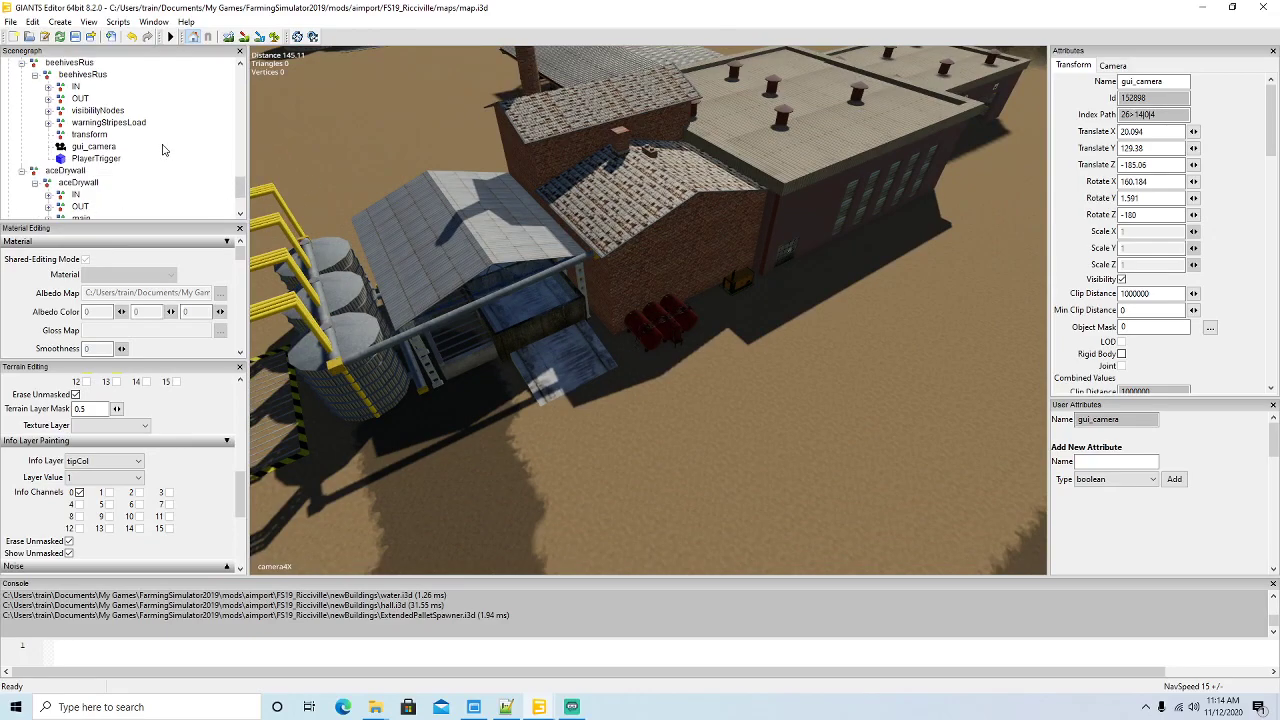
pyautogui.keyDown('alt'); pyautogui.moveTo(744, 386); pyautogui.dragTo(970, 400); pyautogui.keyUp('alt')
pyautogui.scroll(-3, 845, 397)
pyautogui.scroll(2, 970, 400)
pyautogui.scroll(2, 140, 137)
pyautogui.scroll(1, 140, 137)
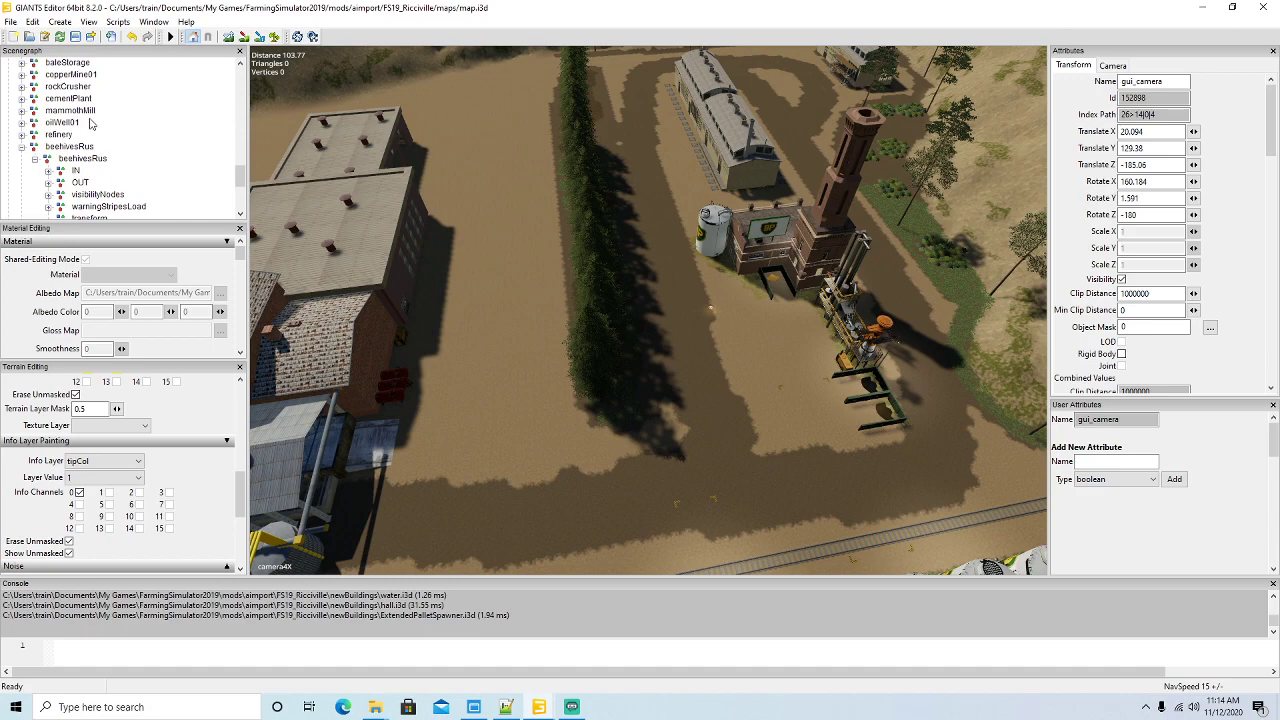
# - Duplicate the fountainJetSound node of the coalMine01 group
pyautogui.scroll(6, 90, 122)
pyautogui.scroll(6, 96, 122)
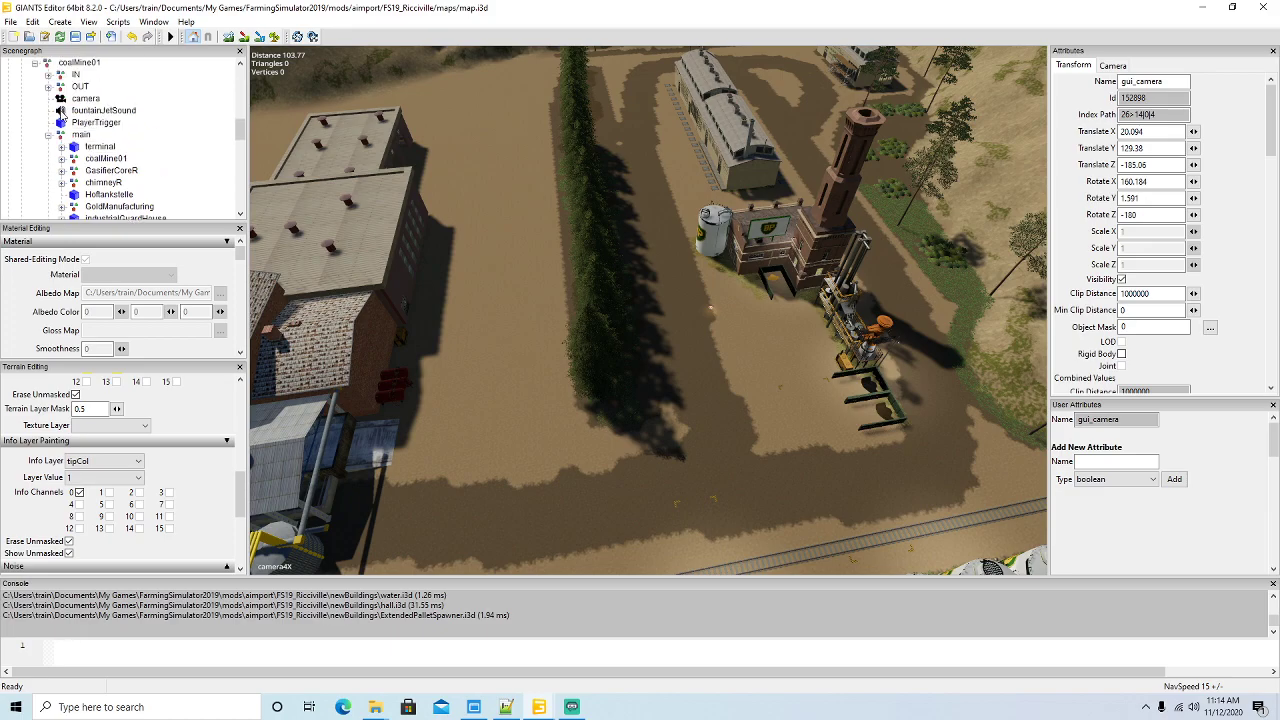
pyautogui.keyDown('alt'); pyautogui.moveTo(658, 342); pyautogui.dragTo(482, 335); pyautogui.keyUp('alt')
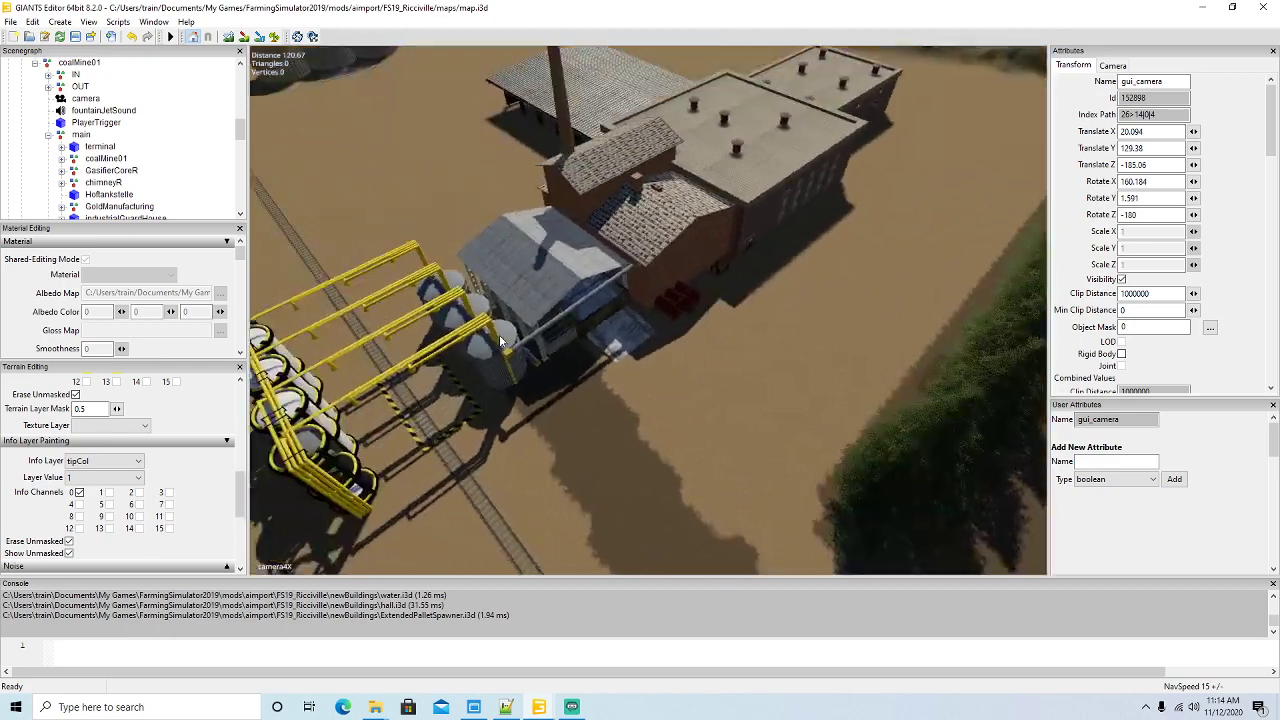
pyautogui.scroll(4, 482, 335)
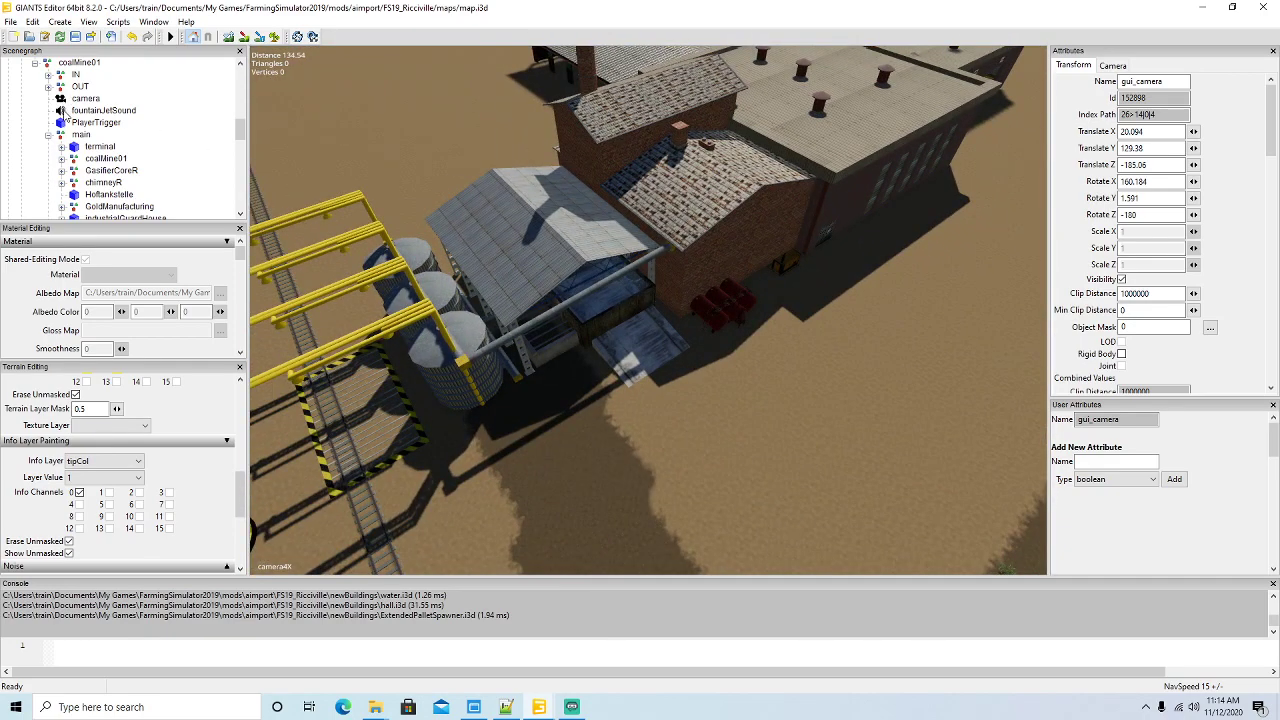
pyautogui.click(61, 112)
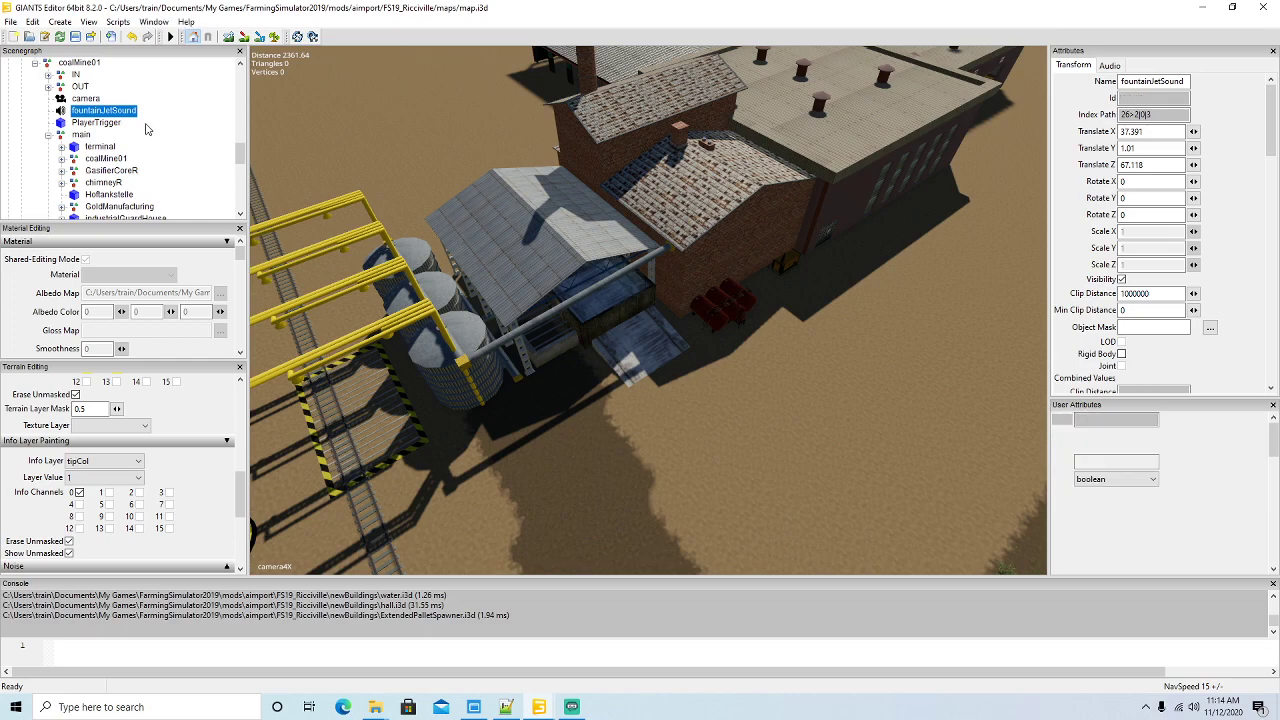
# - Cut the duplicated fountainJetSound and paste it into the inner aceDrywall group
pyautogui.scroll(-10, 145, 125)
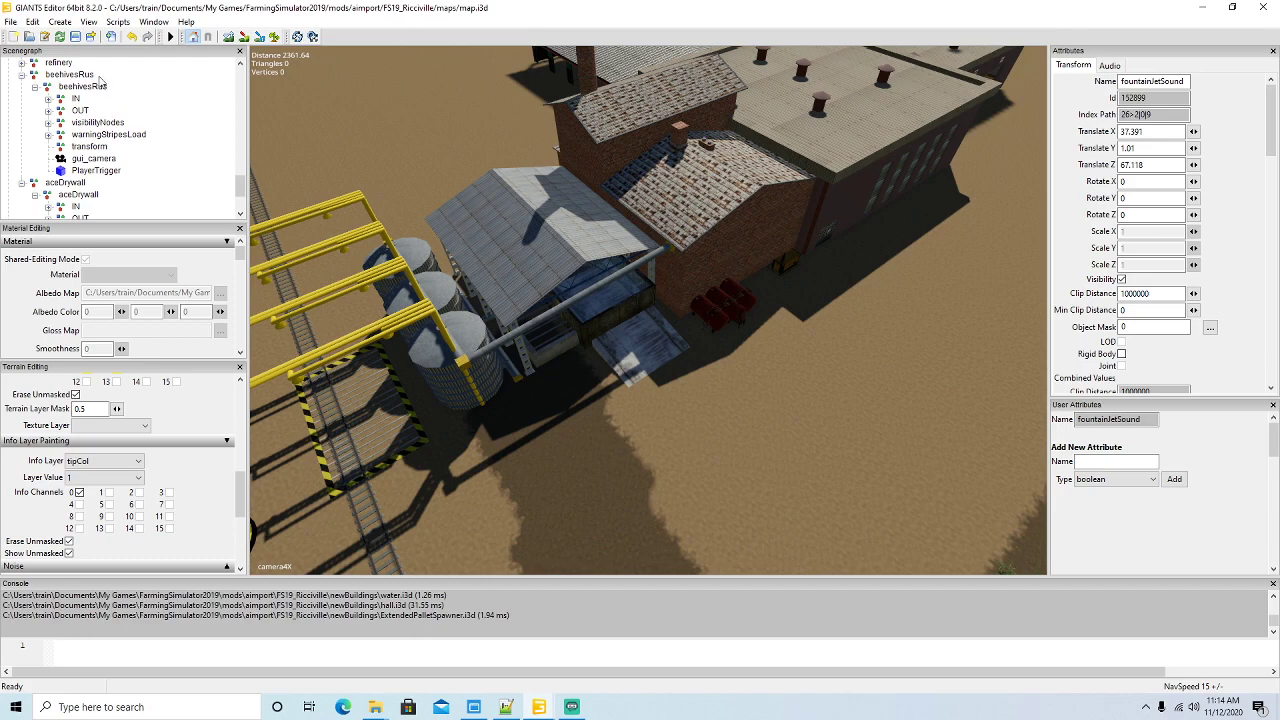
pyautogui.click(22, 75)
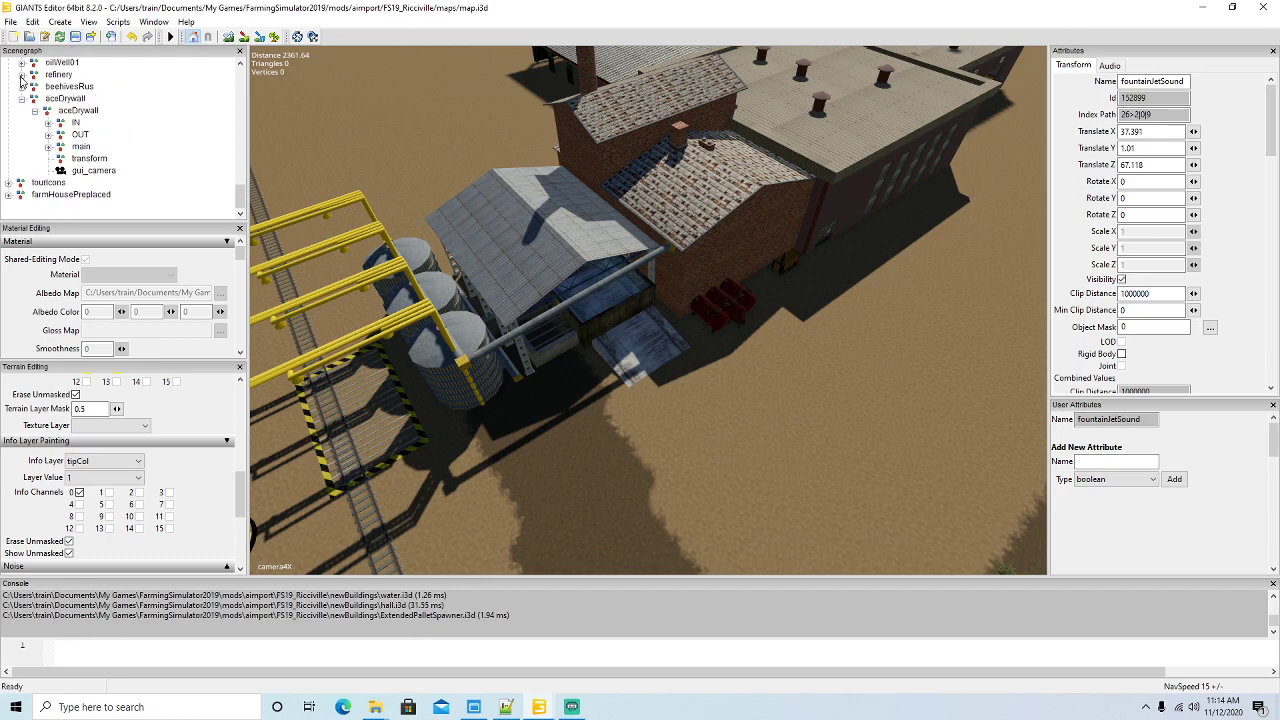
pyautogui.click(33, 21)
pyautogui.click(52, 104)
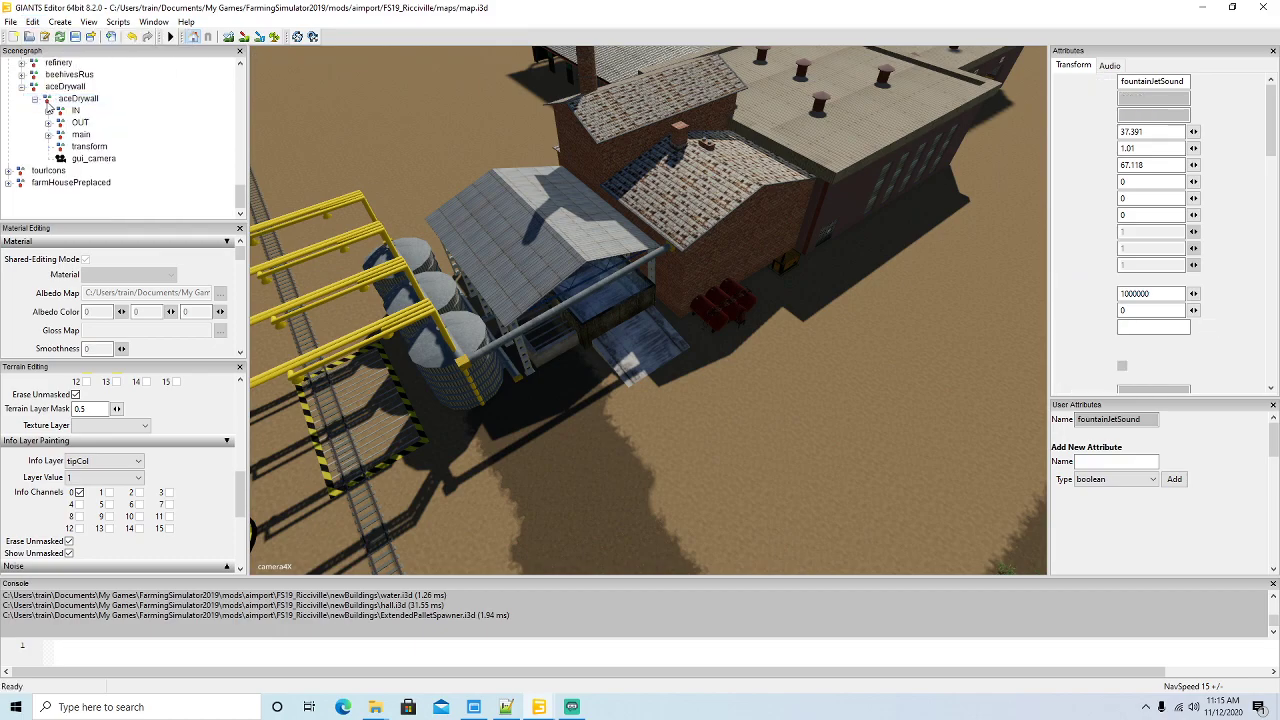
pyautogui.click(33, 21)
pyautogui.click(52, 133)
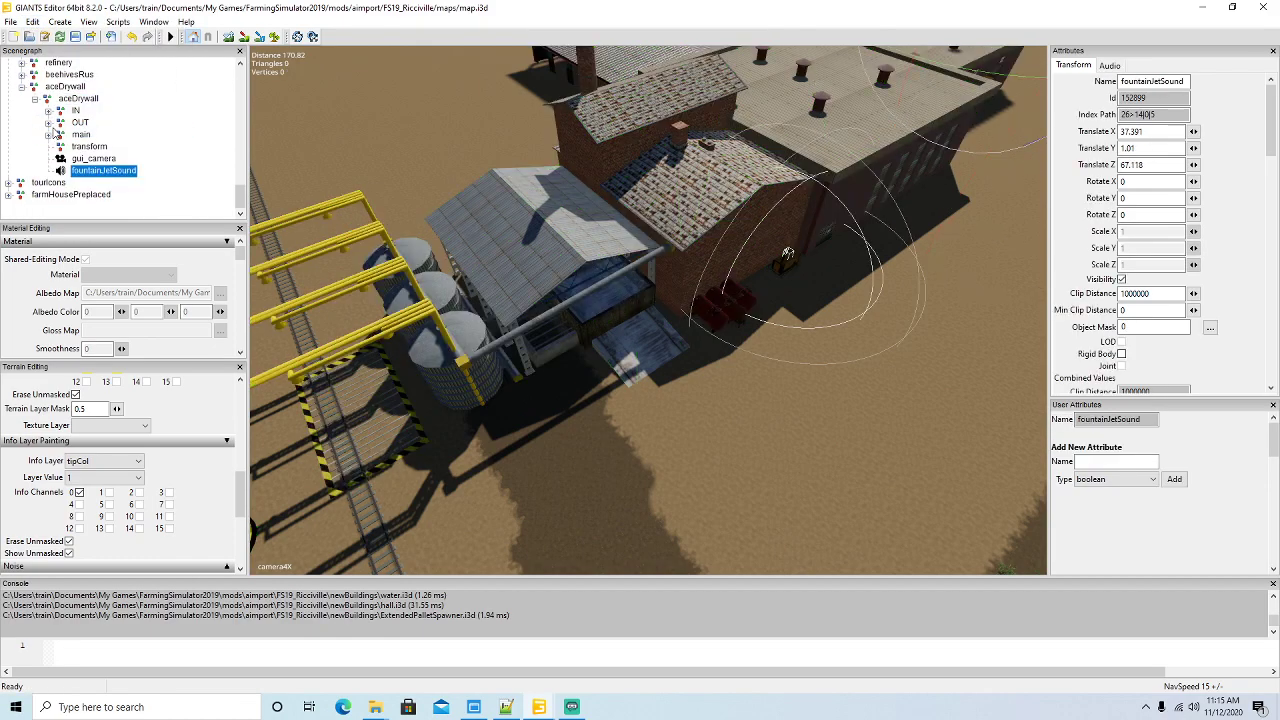
# - Move the aceDrywall fountainJetSound along X and Z to about X 20.3, Z -75.5, over the unloading shed beside the silos
pyautogui.keyDown('alt'); pyautogui.moveTo(463, 231); pyautogui.dragTo(492, 196); pyautogui.keyUp('alt')
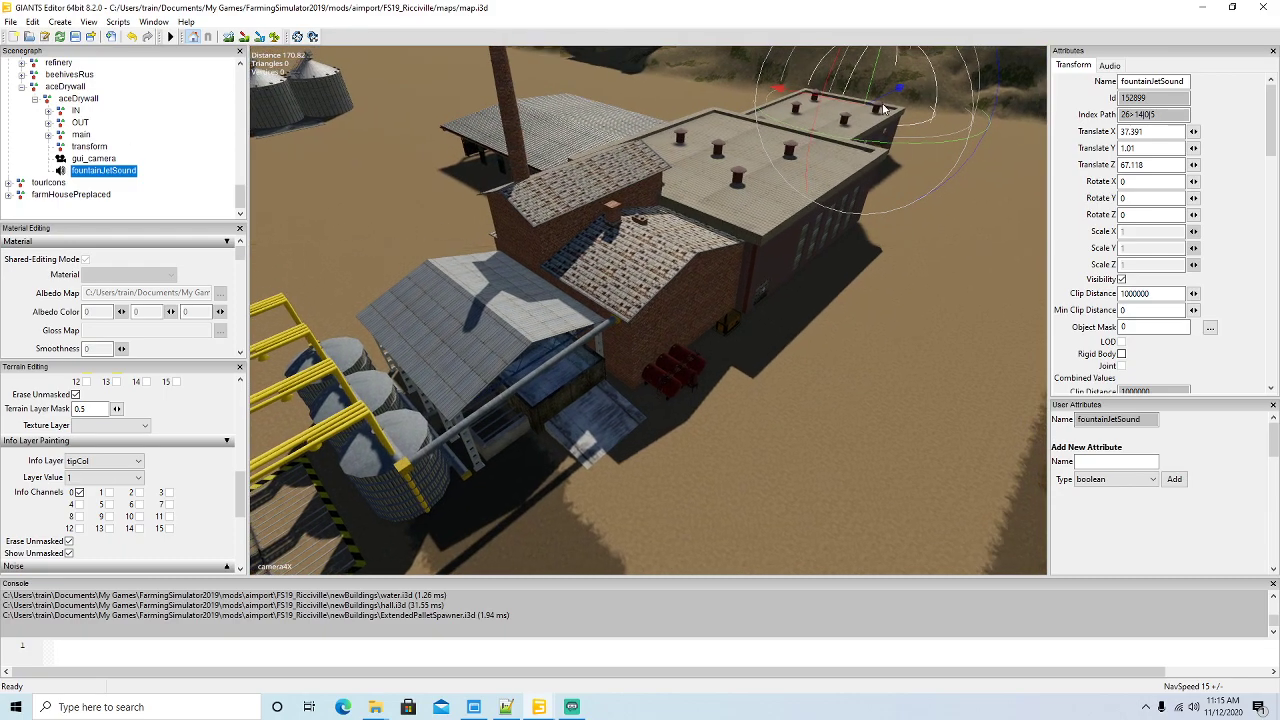
pyautogui.moveTo(882, 104); pyautogui.dragTo(352, 385)
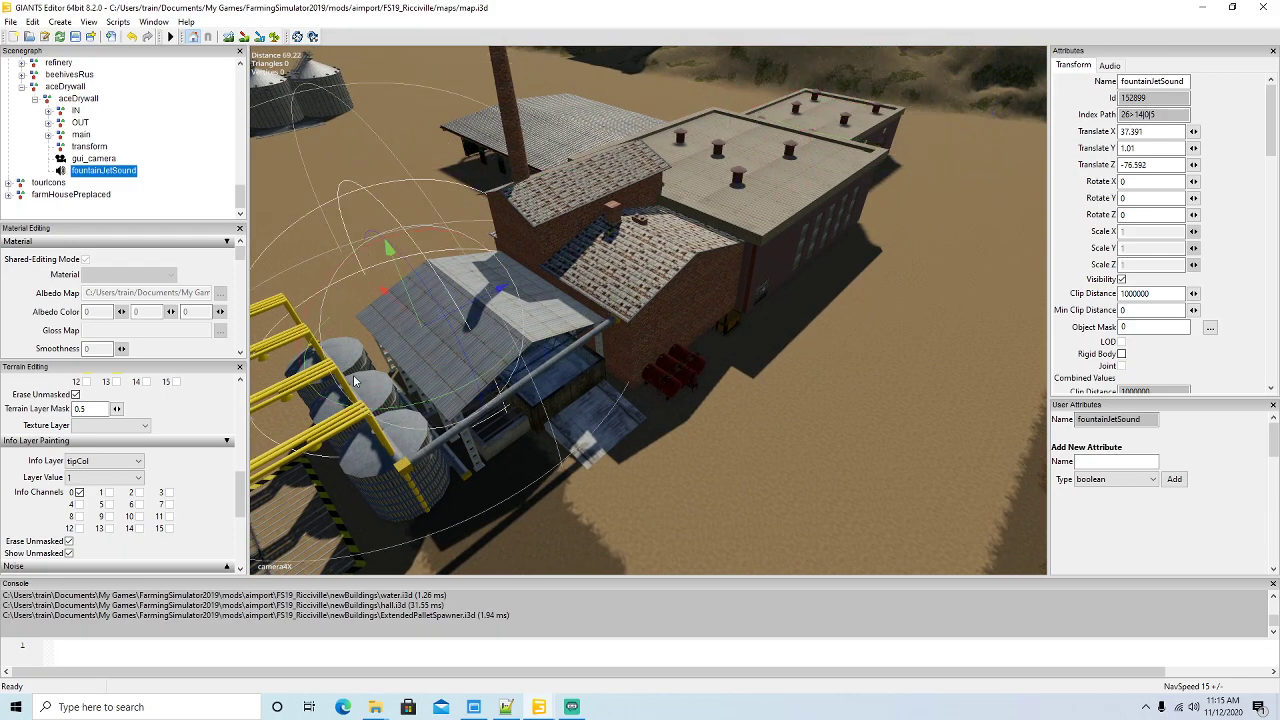
pyautogui.moveTo(402, 307); pyautogui.dragTo(492, 429)
pyautogui.keyDown('alt'); pyautogui.moveTo(640, 457); pyautogui.dragTo(563, 330); pyautogui.keyUp('alt')
pyautogui.scroll(5, 630, 493)
pyautogui.moveTo(546, 239); pyautogui.dragTo(569, 242)
pyautogui.scroll(-8, 598, 319)
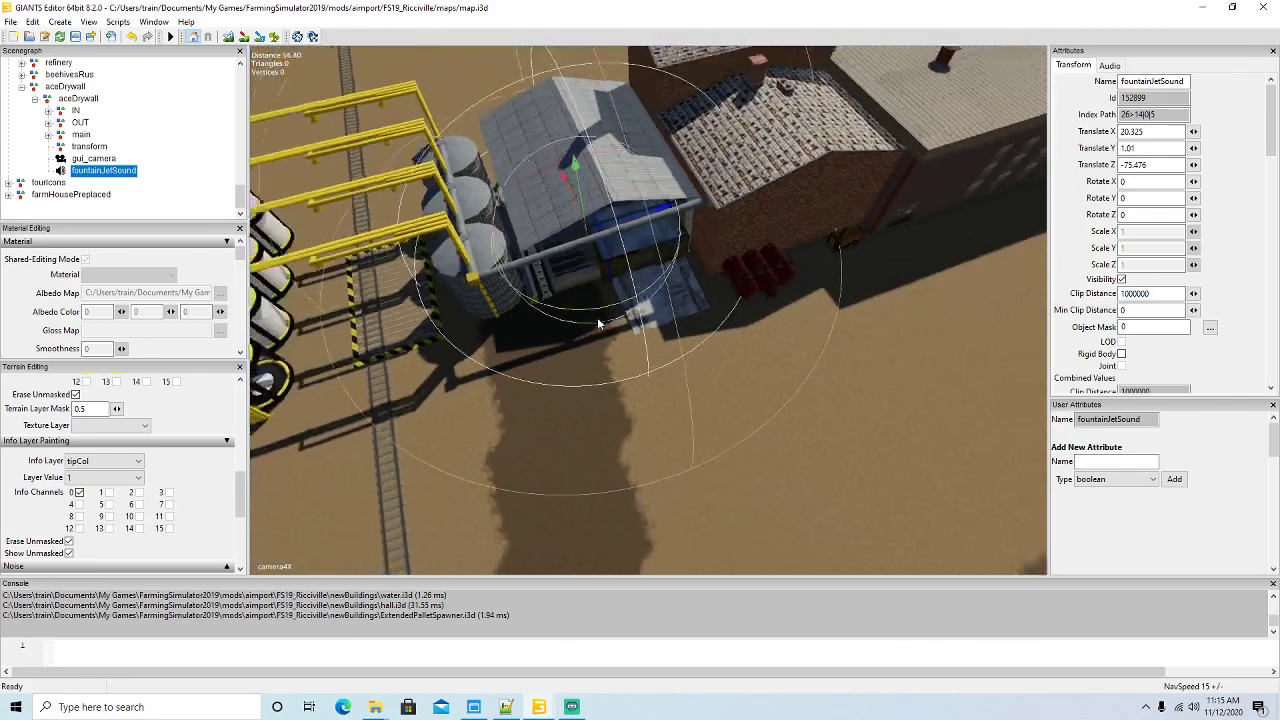
pyautogui.scroll(-1, 600, 318)
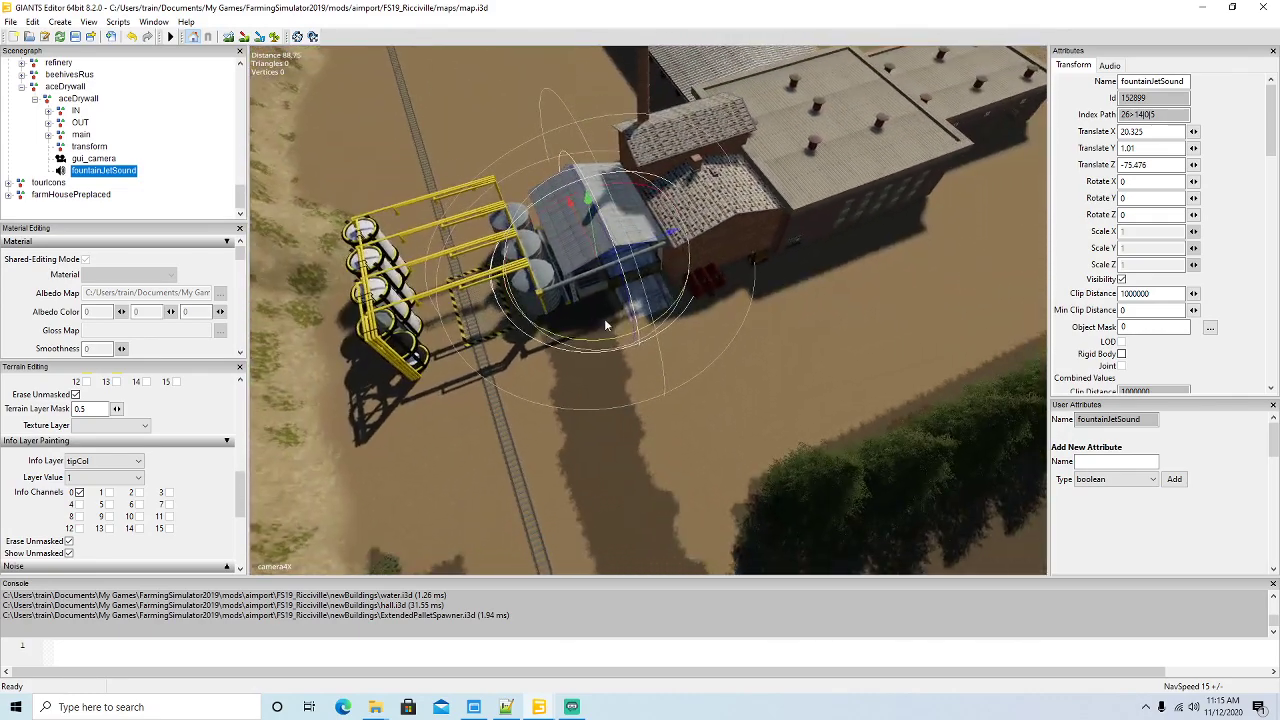
# - Check the audio attributes of the aceDrywall fountainJetSound and view its range around the factory
pyautogui.click(1110, 65)
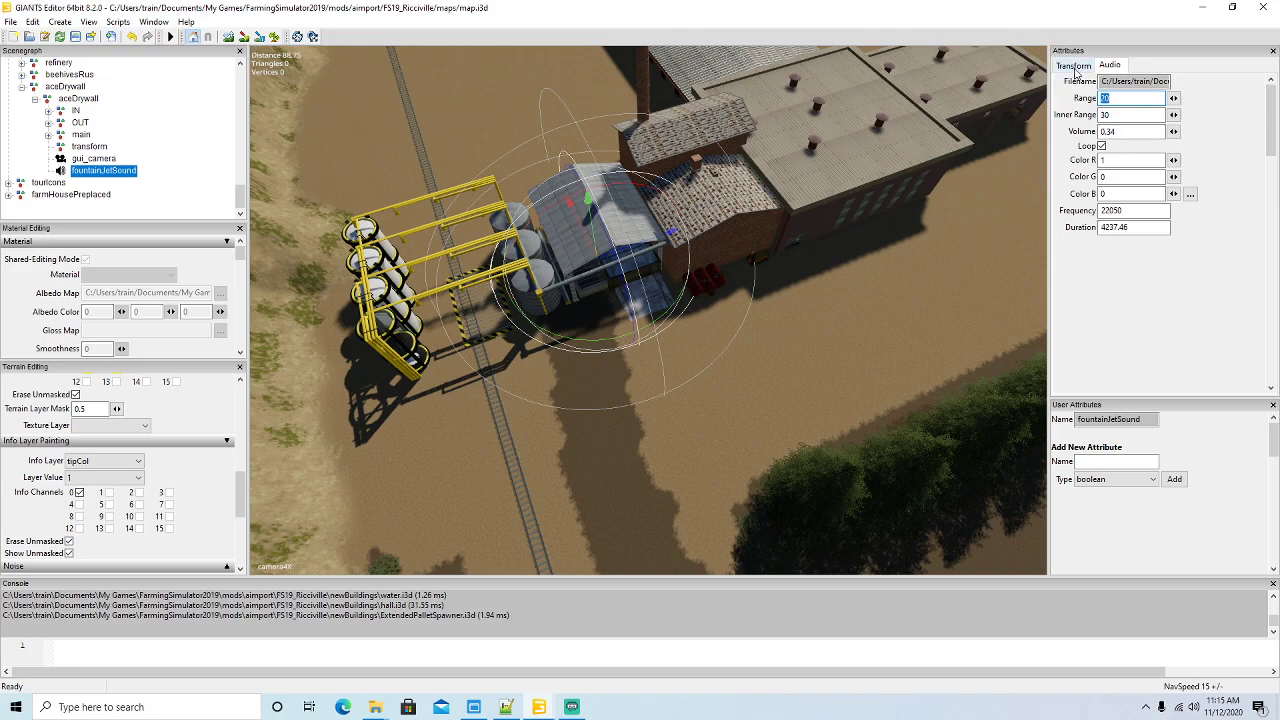
pyautogui.click(1074, 66)
pyautogui.keyDown('alt'); pyautogui.moveTo(627, 250); pyautogui.dragTo(730, 245); pyautogui.keyUp('alt')
pyautogui.scroll(3, 514, 221)
pyautogui.scroll(-2, 724, 263)
pyautogui.scroll(-3, 724, 263)
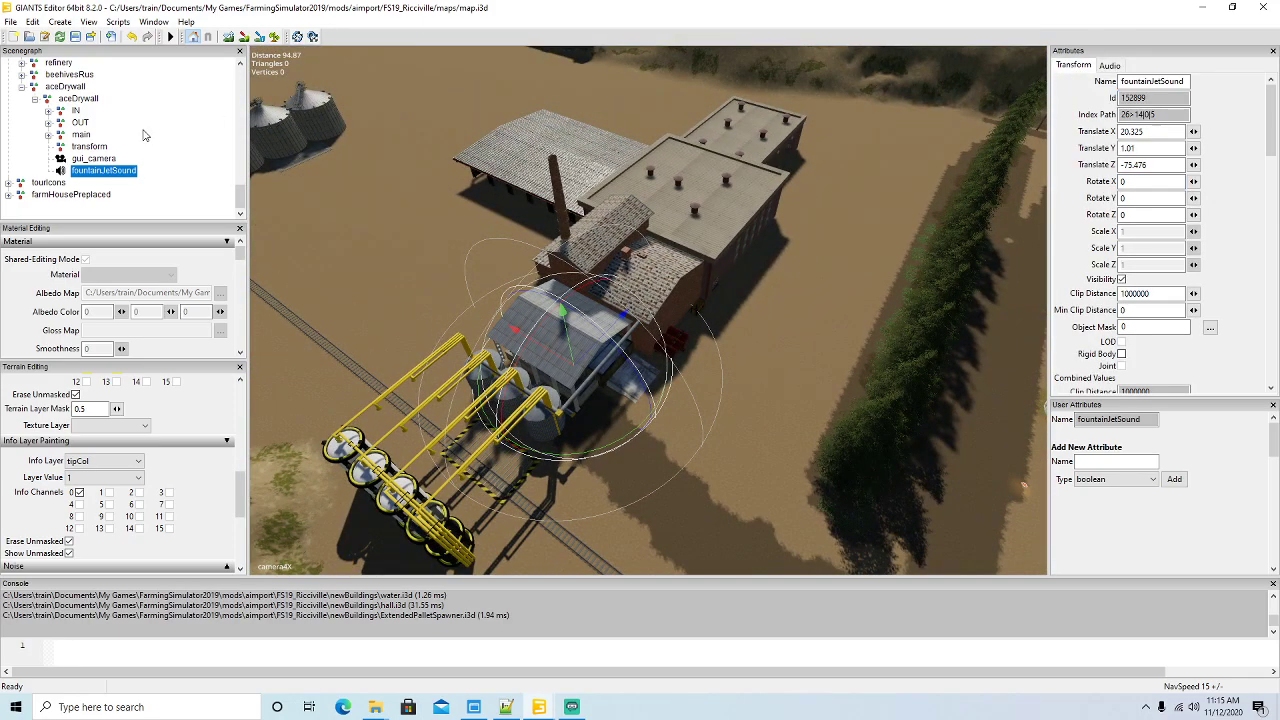
pyautogui.keyDown('alt'); pyautogui.moveTo(413, 276); pyautogui.dragTo(420, 291); pyautogui.keyUp('alt')
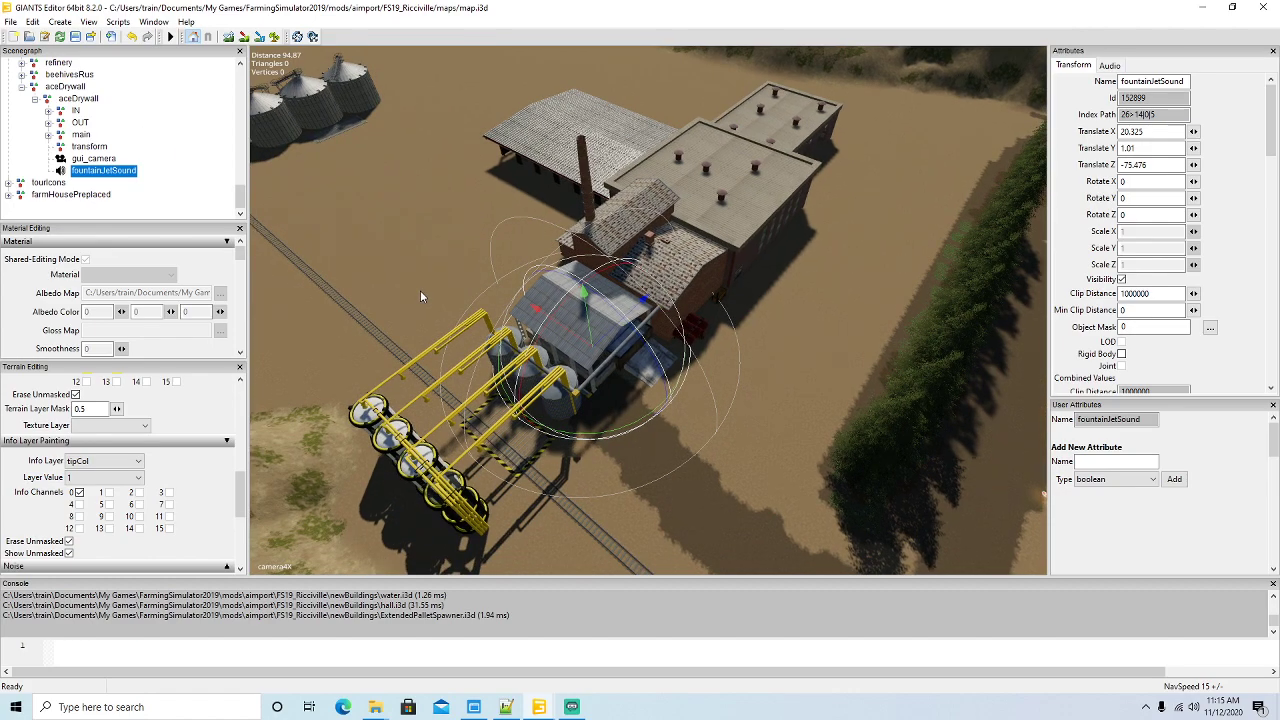
# - Switch to Notepad++, check the aceDrywall Output1 and Output2 entries in l10n_en.xml, and return to GIANTS Editor
pyautogui.click(506, 707)
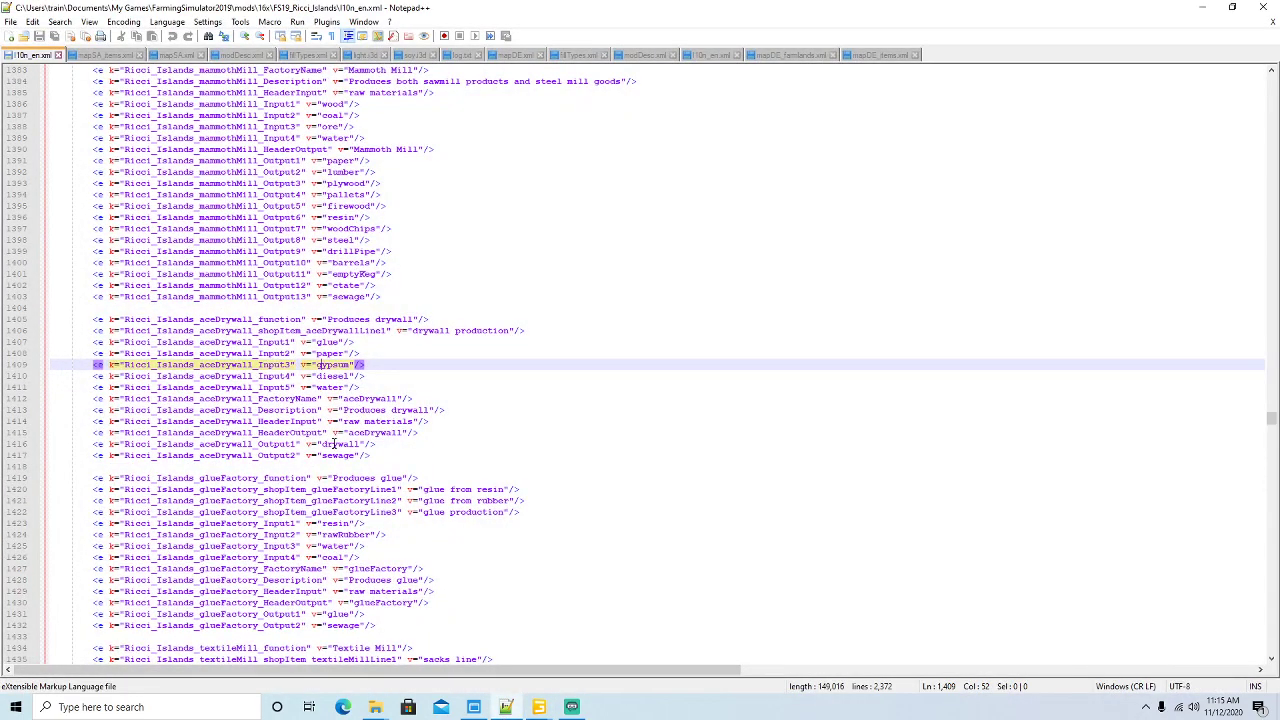
pyautogui.click(290, 444)
pyautogui.click(287, 455)
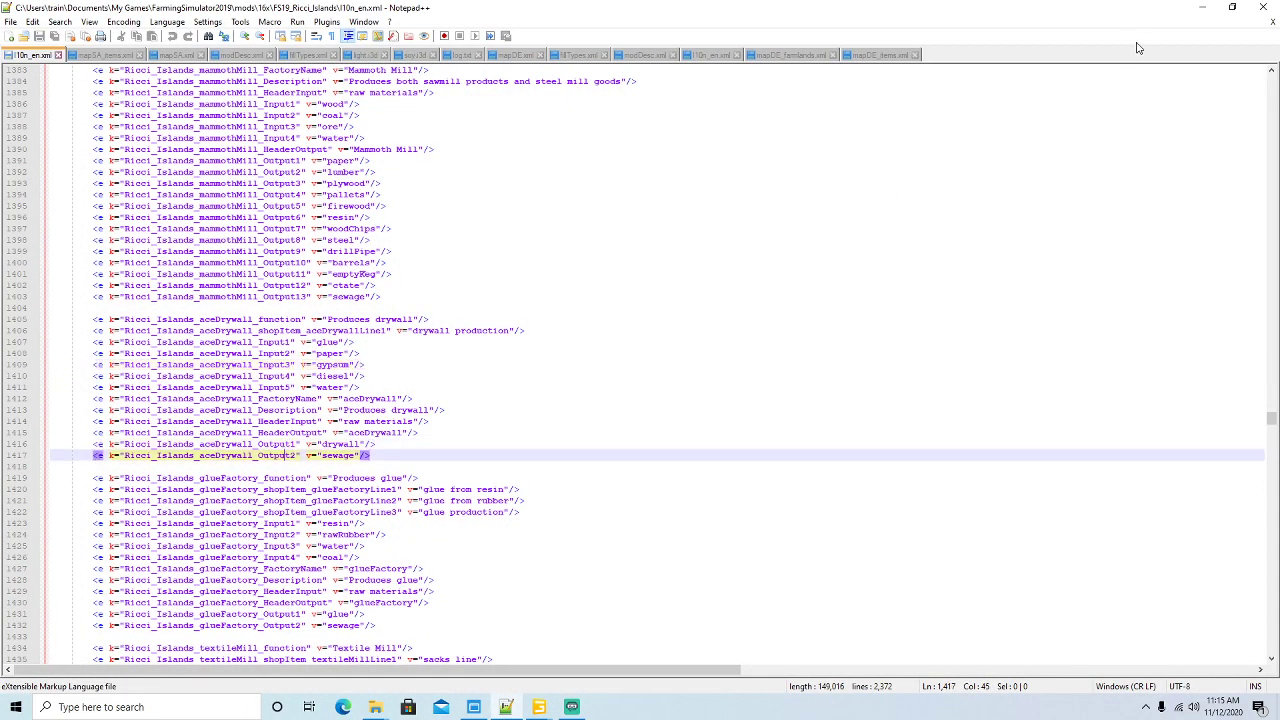
pyautogui.click(1203, 7)
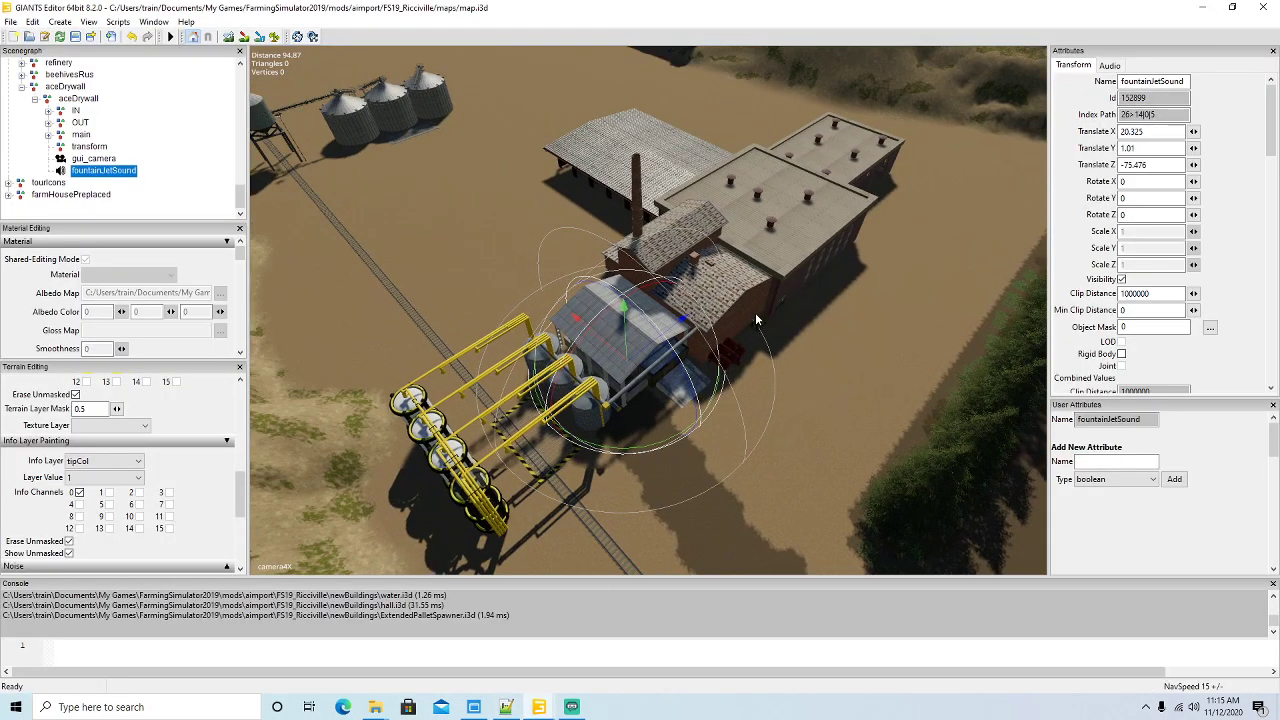
# - Inspect the open ground and walls at the far end of the aceDrywall factory building
pyautogui.keyDown('alt'); pyautogui.moveTo(755, 313); pyautogui.dragTo(334, 325); pyautogui.keyUp('alt')
pyautogui.scroll(3, 836, 247)
pyautogui.scroll(4, 831, 230)
pyautogui.scroll(3, 834, 226)
pyautogui.scroll(8, 834, 226)
pyautogui.scroll(-6, 342, 336)
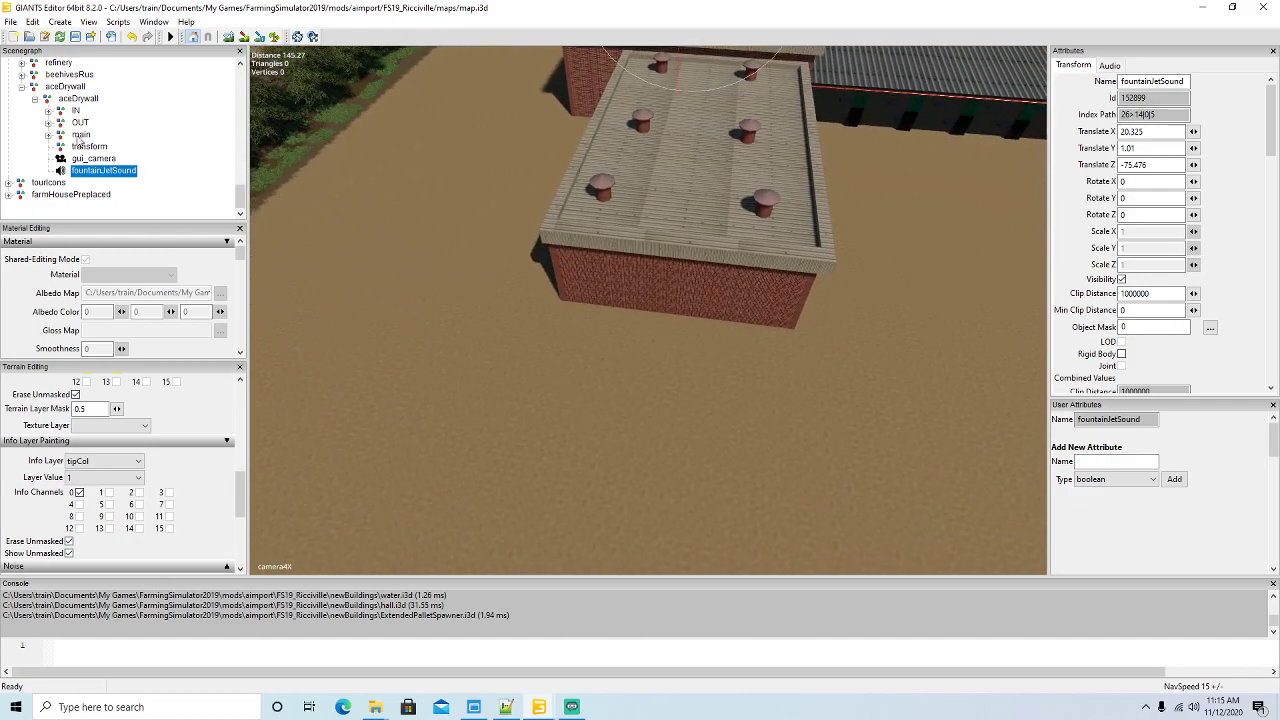
# - Look through the refinery group and the objects in its main group, collapse main, and return to the aceDrywall group
pyautogui.scroll(1, 107, 122)
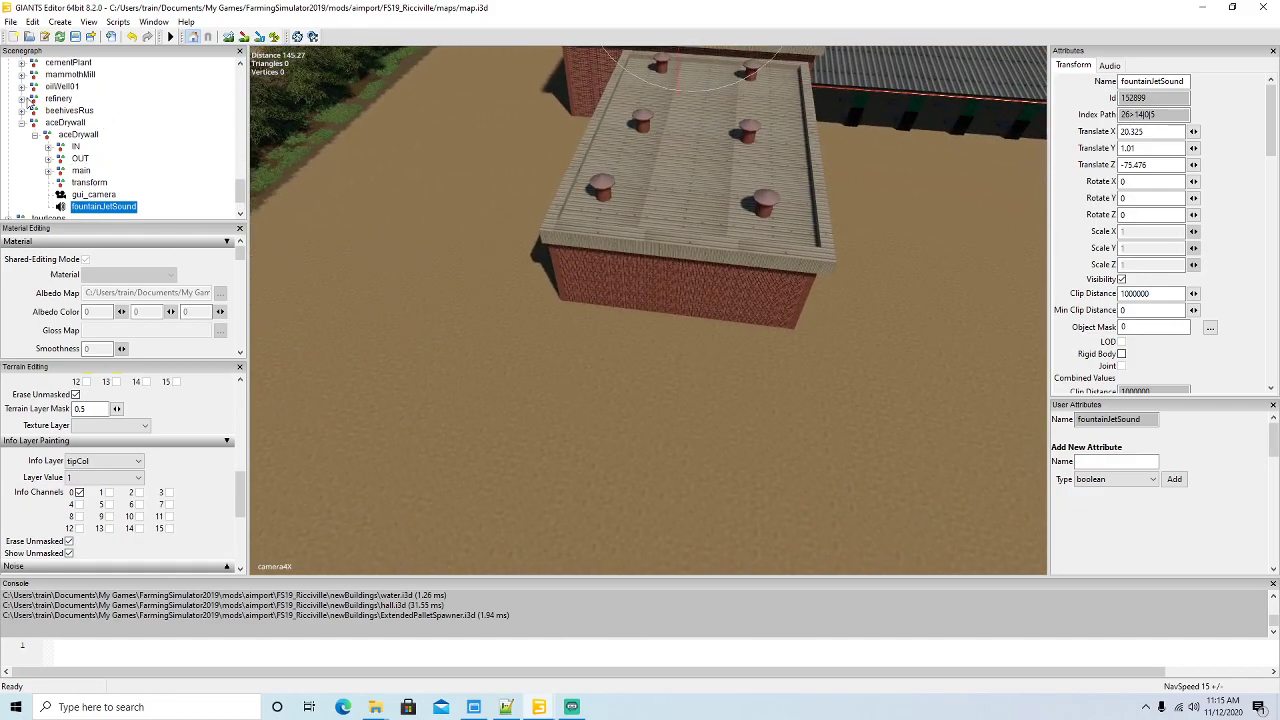
pyautogui.click(22, 99)
pyautogui.click(35, 111)
pyautogui.scroll(-2, 42, 110)
pyautogui.click(48, 99)
pyautogui.scroll(-1, 118, 122)
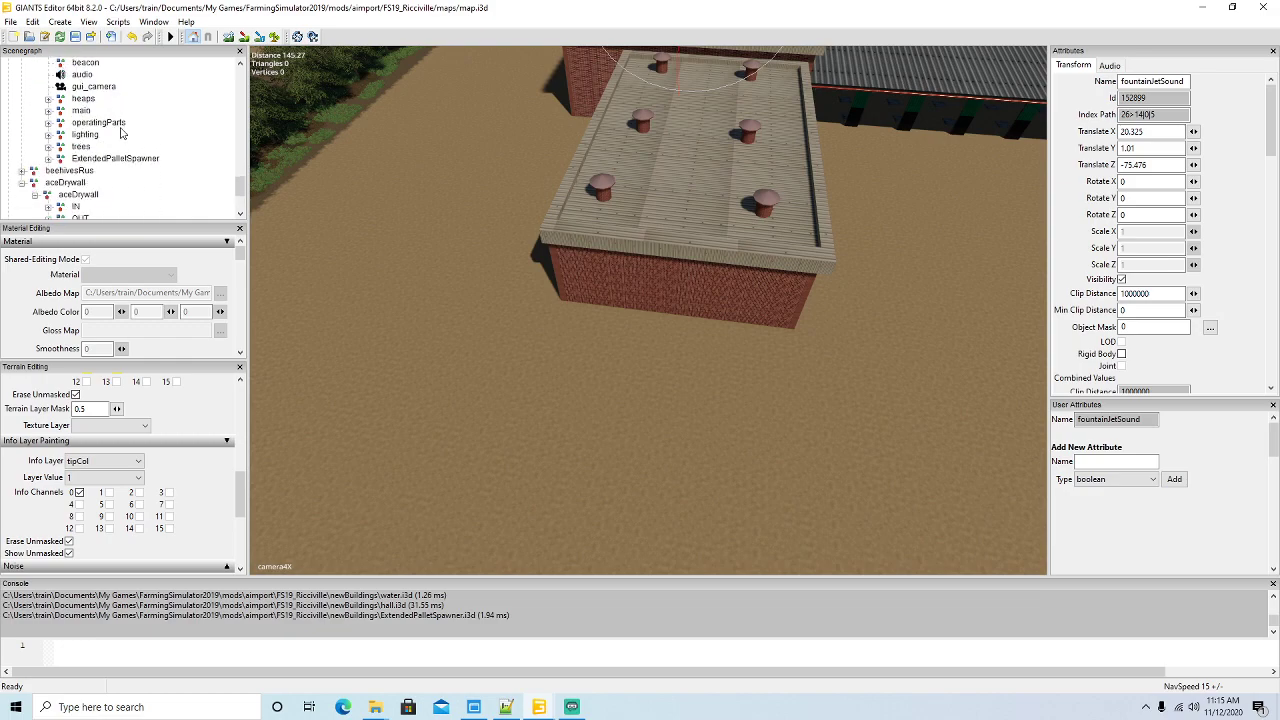
pyautogui.click(48, 111)
pyautogui.scroll(-4, 142, 119)
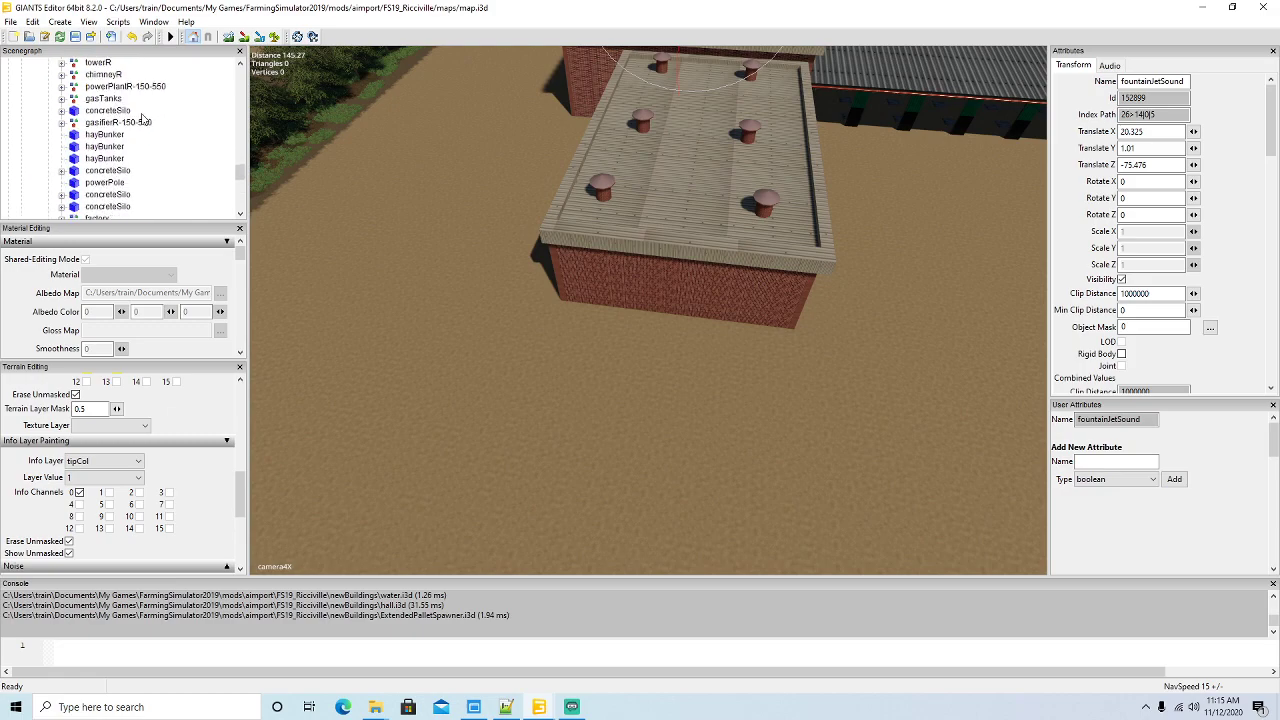
pyautogui.scroll(-1, 143, 119)
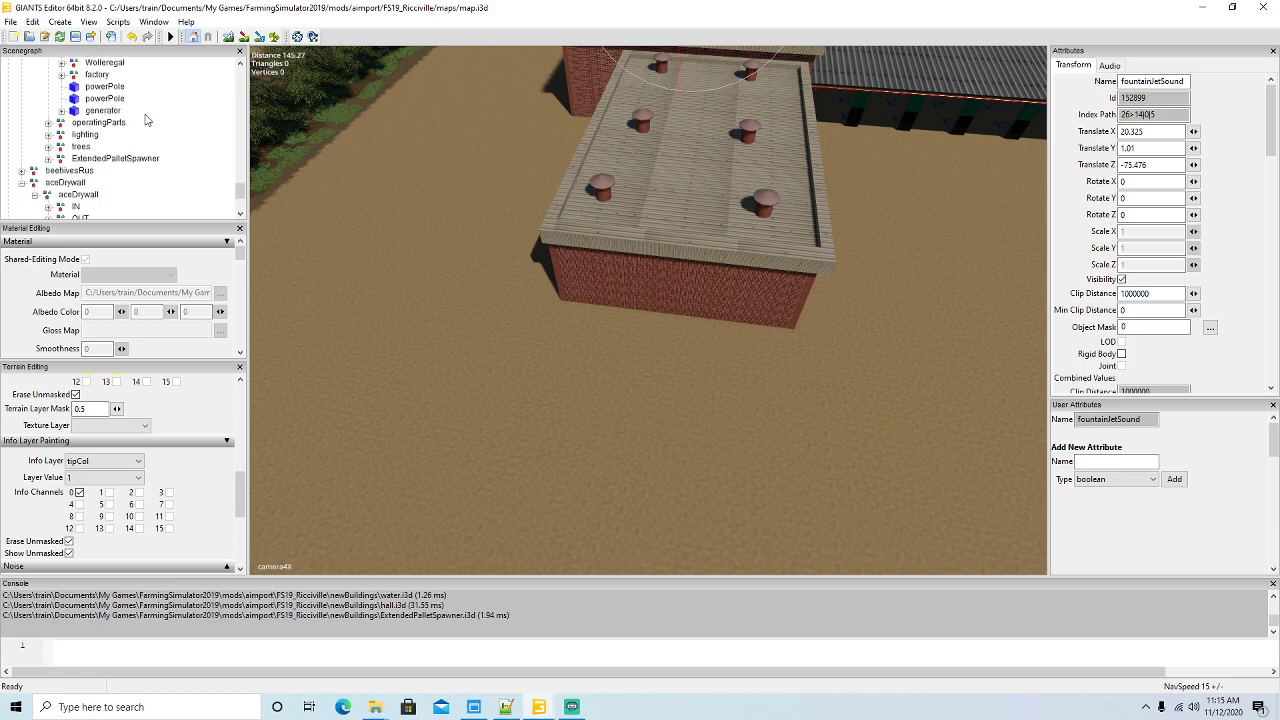
pyautogui.scroll(1, 147, 121)
pyautogui.scroll(2, 147, 121)
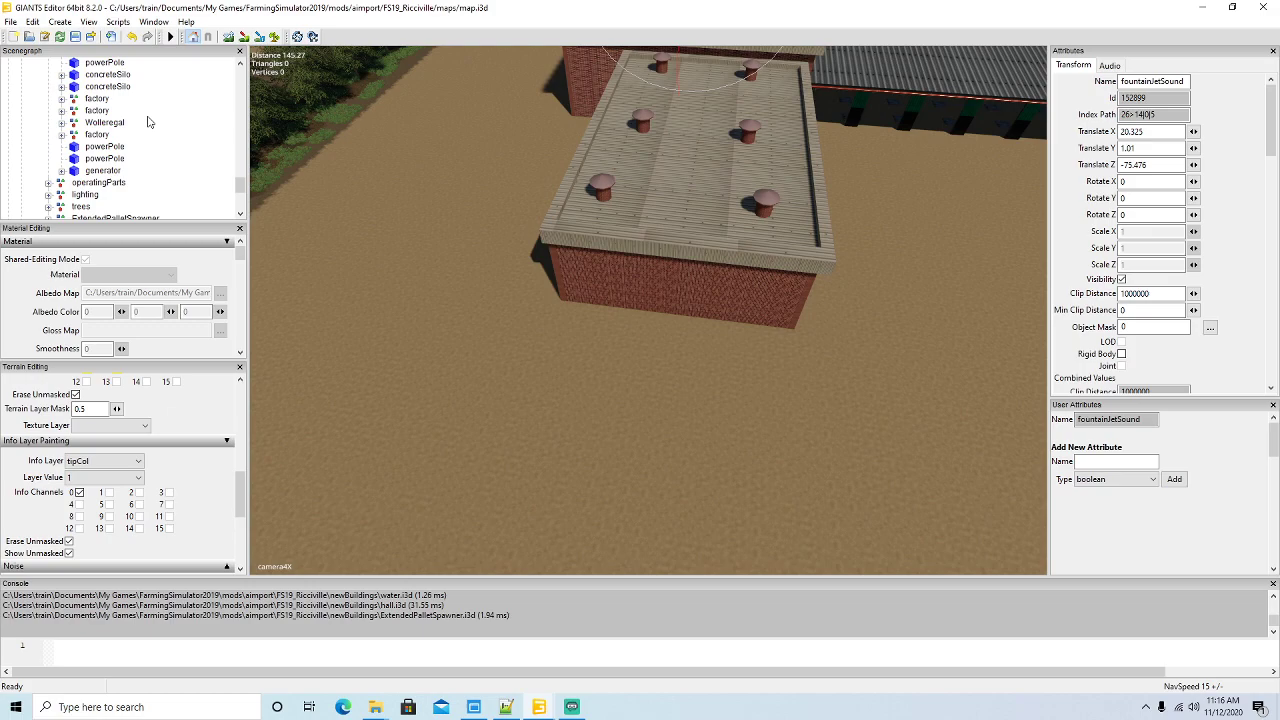
pyautogui.scroll(3, 147, 121)
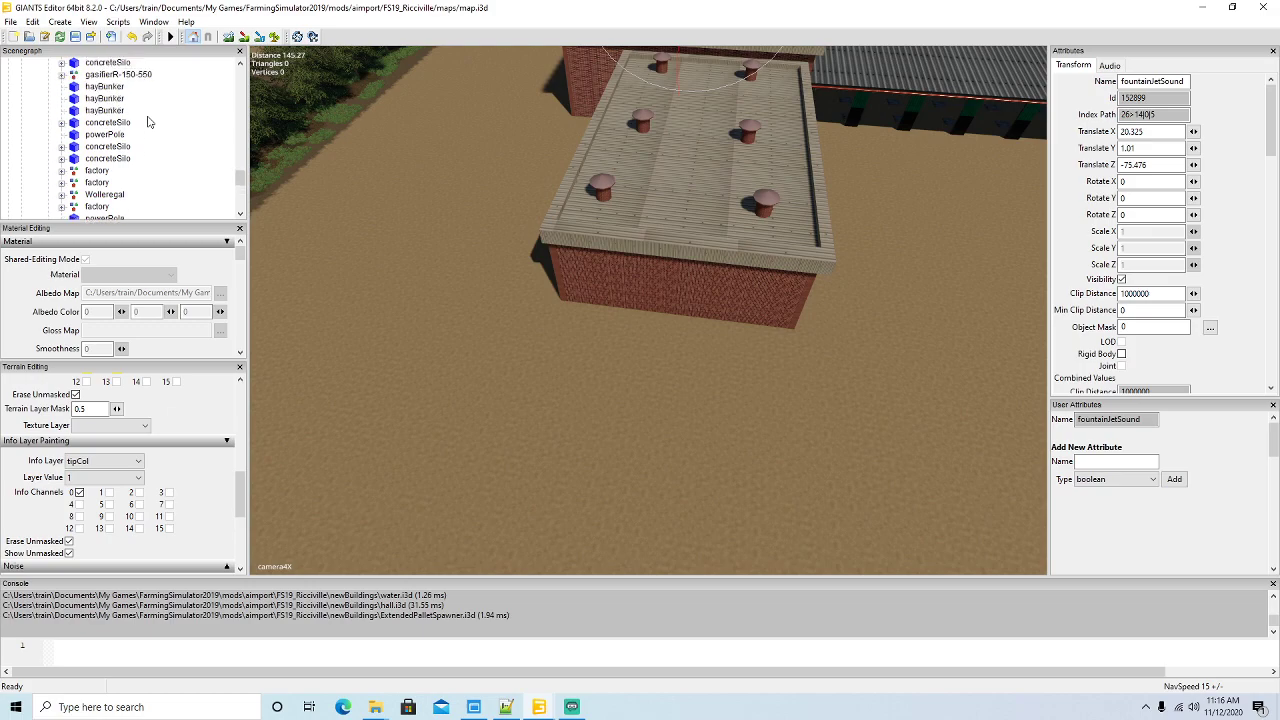
pyautogui.scroll(2, 147, 121)
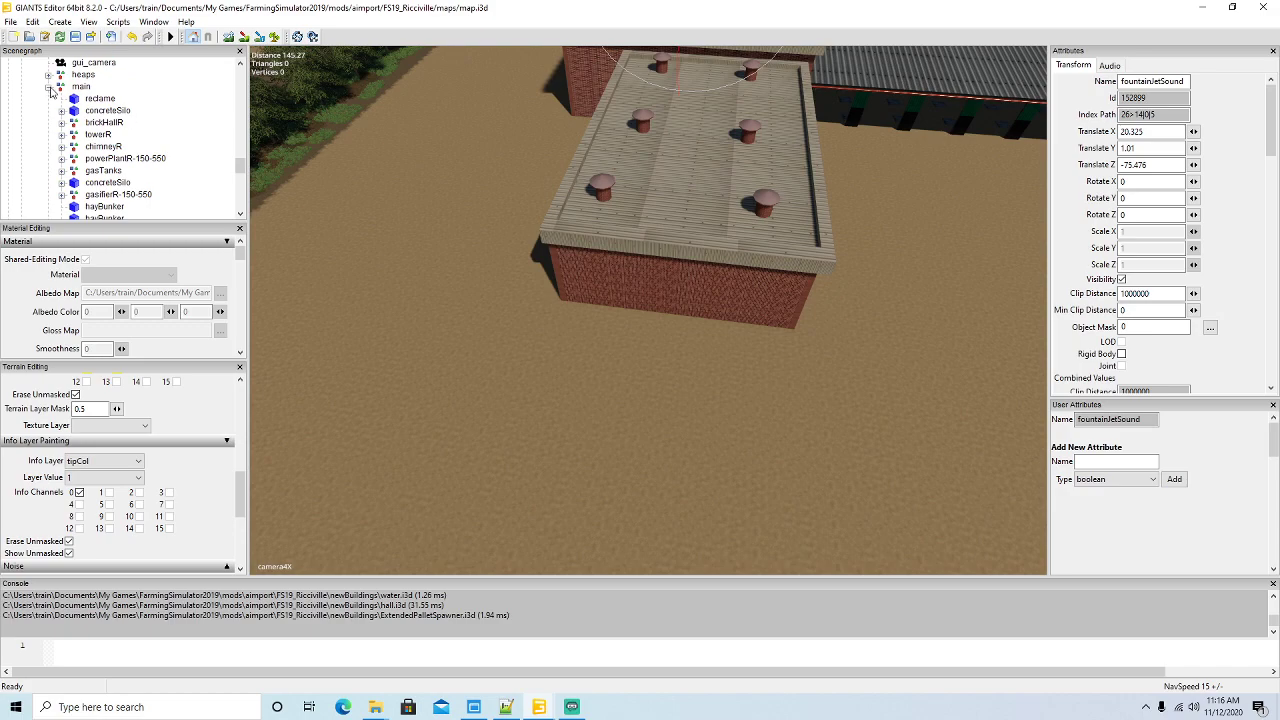
pyautogui.click(48, 87)
pyautogui.scroll(-2, 62, 120)
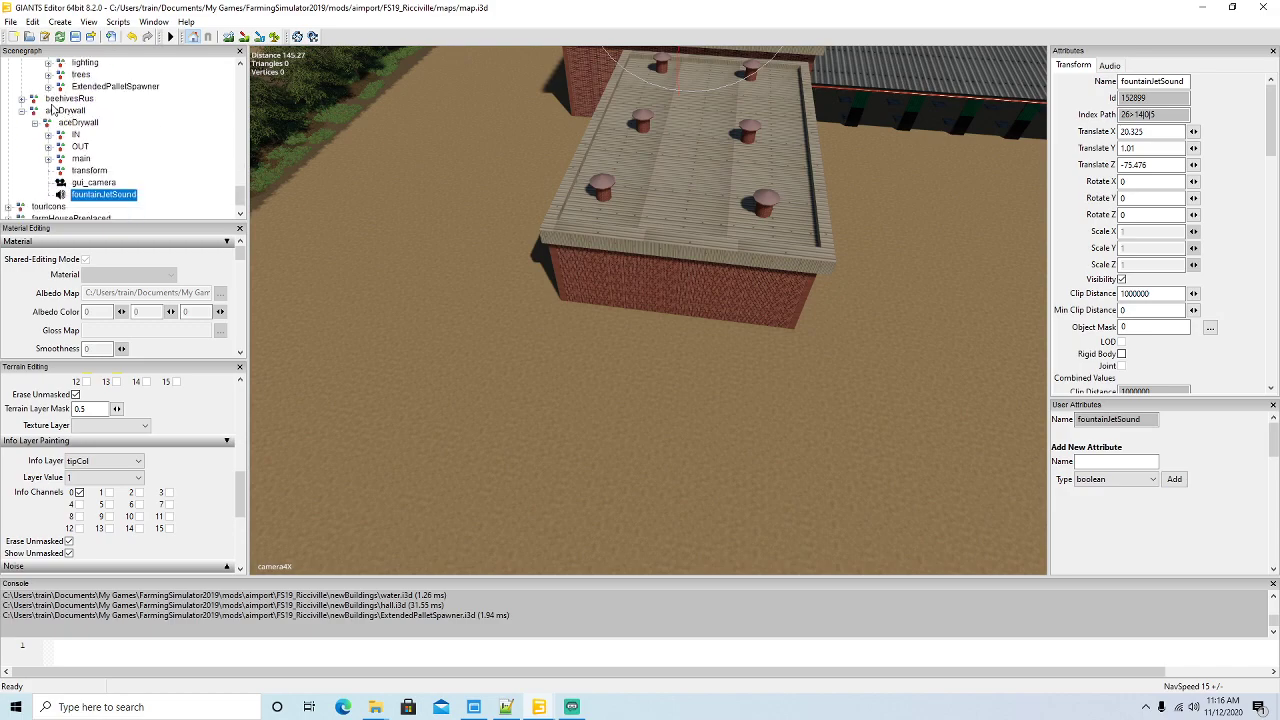
# - Collapse the refinery group and duplicate the liquidManurePit object in coalMine01's main group
pyautogui.scroll(6, 104, 114)
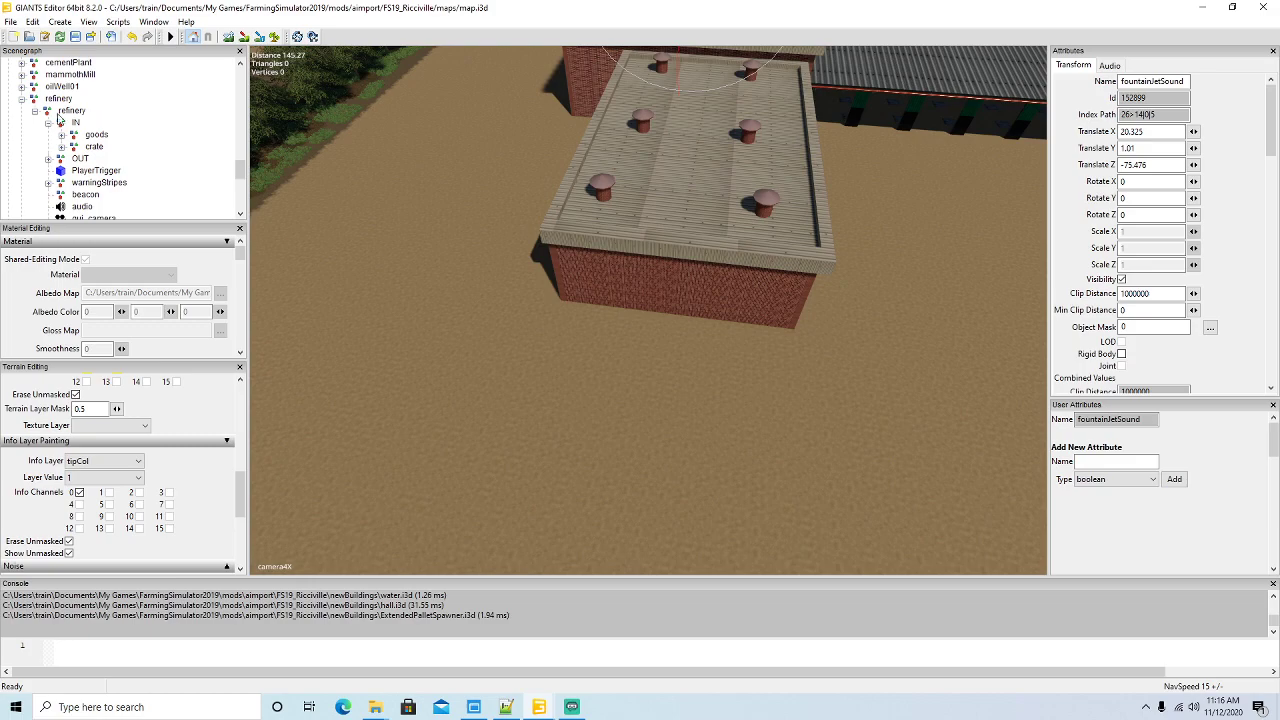
pyautogui.click(35, 112)
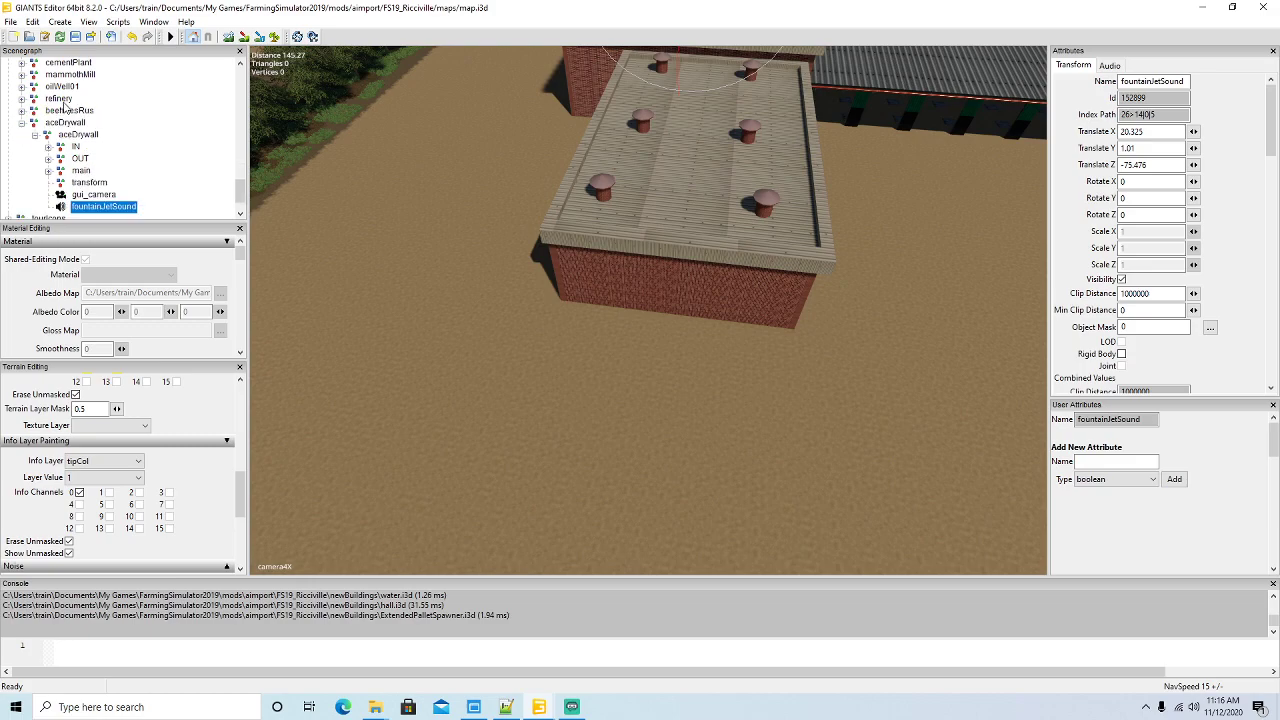
pyautogui.scroll(6, 100, 120)
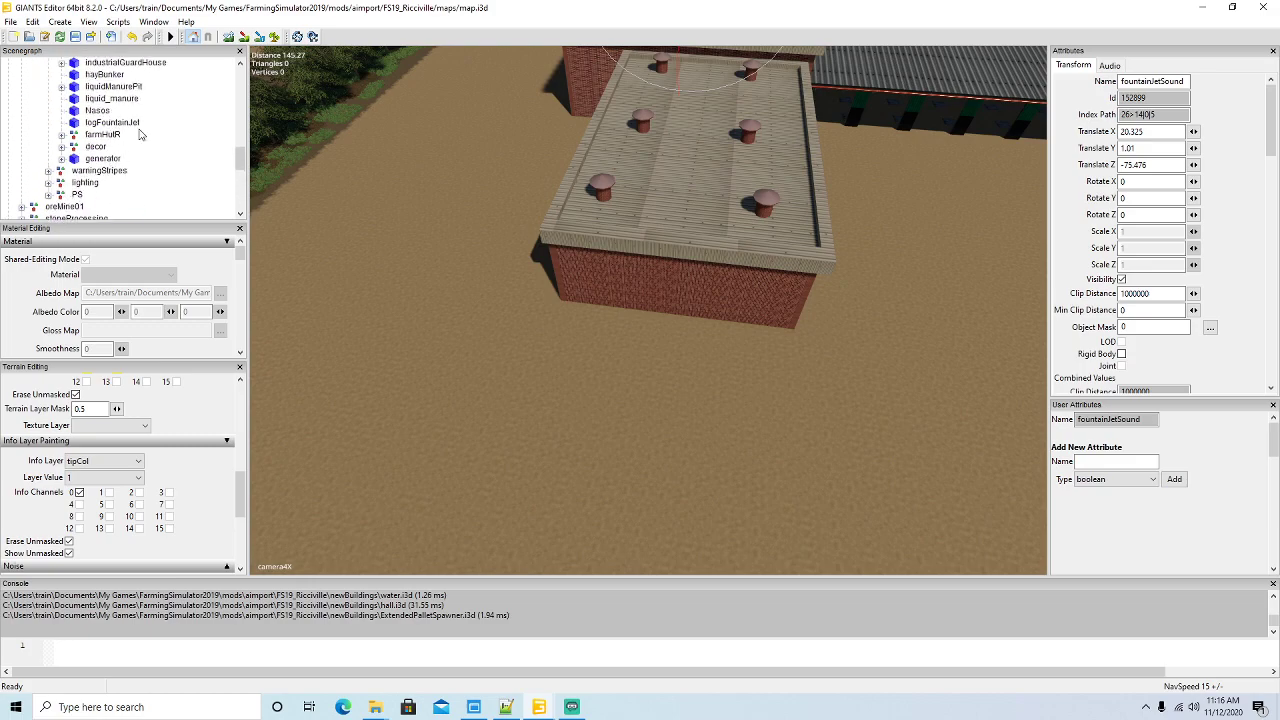
pyautogui.scroll(3, 145, 138)
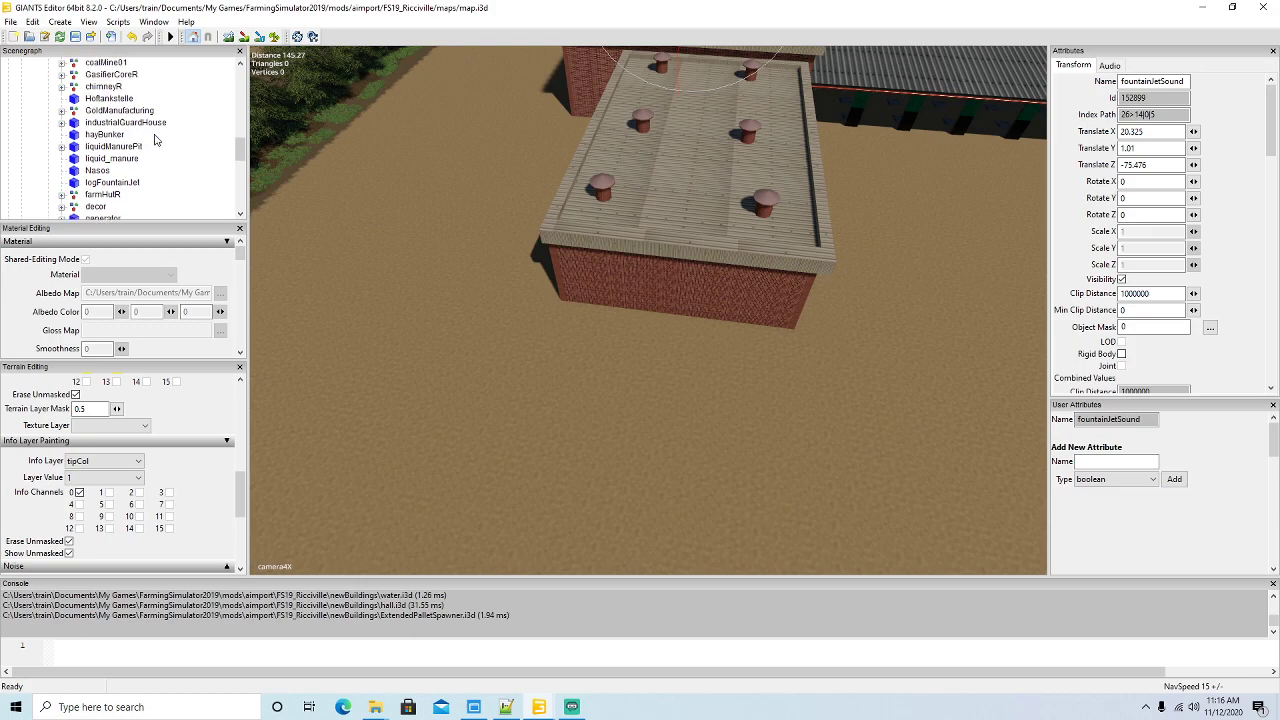
pyautogui.scroll(4, 166, 143)
pyautogui.scroll(-3, 168, 135)
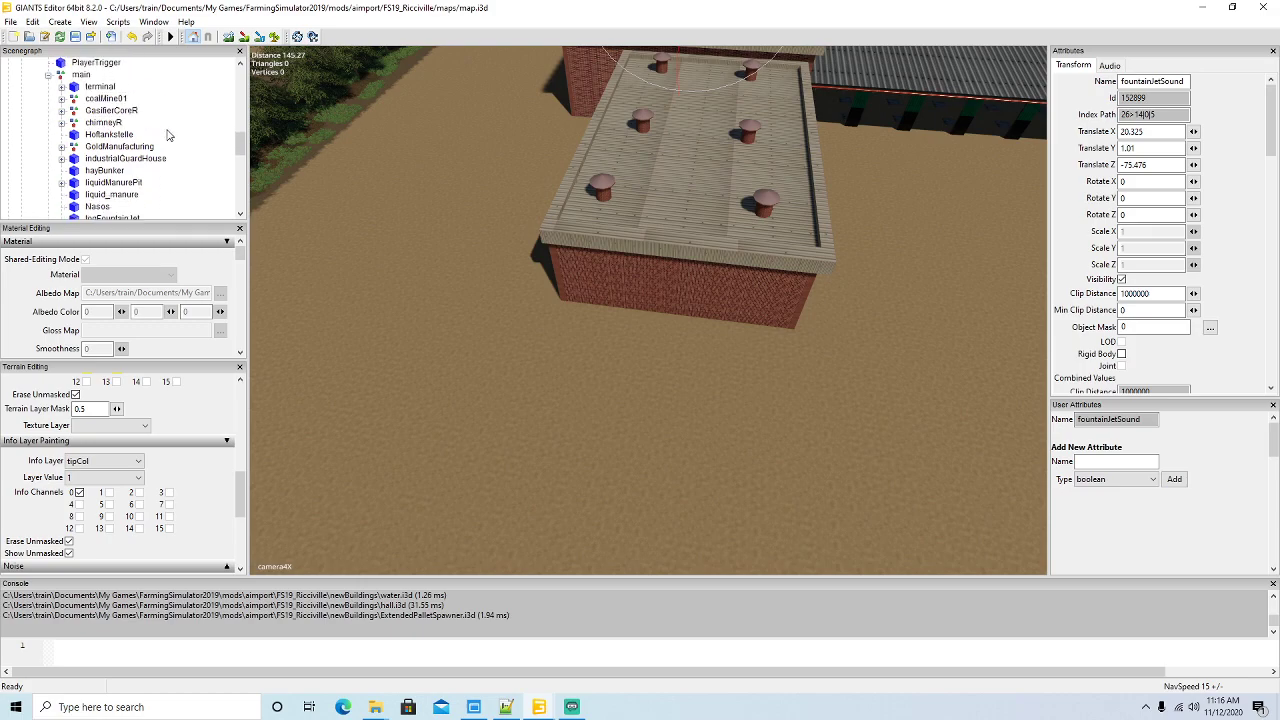
pyautogui.scroll(-3, 168, 135)
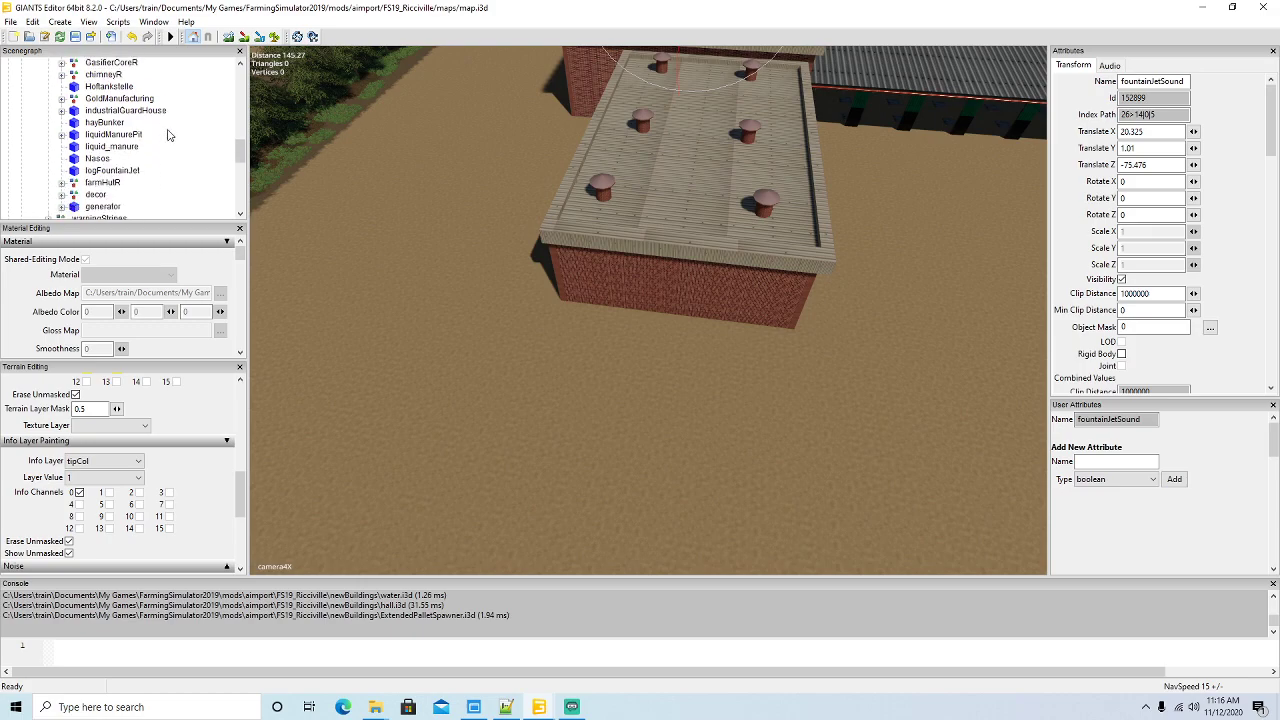
pyautogui.click(115, 135)
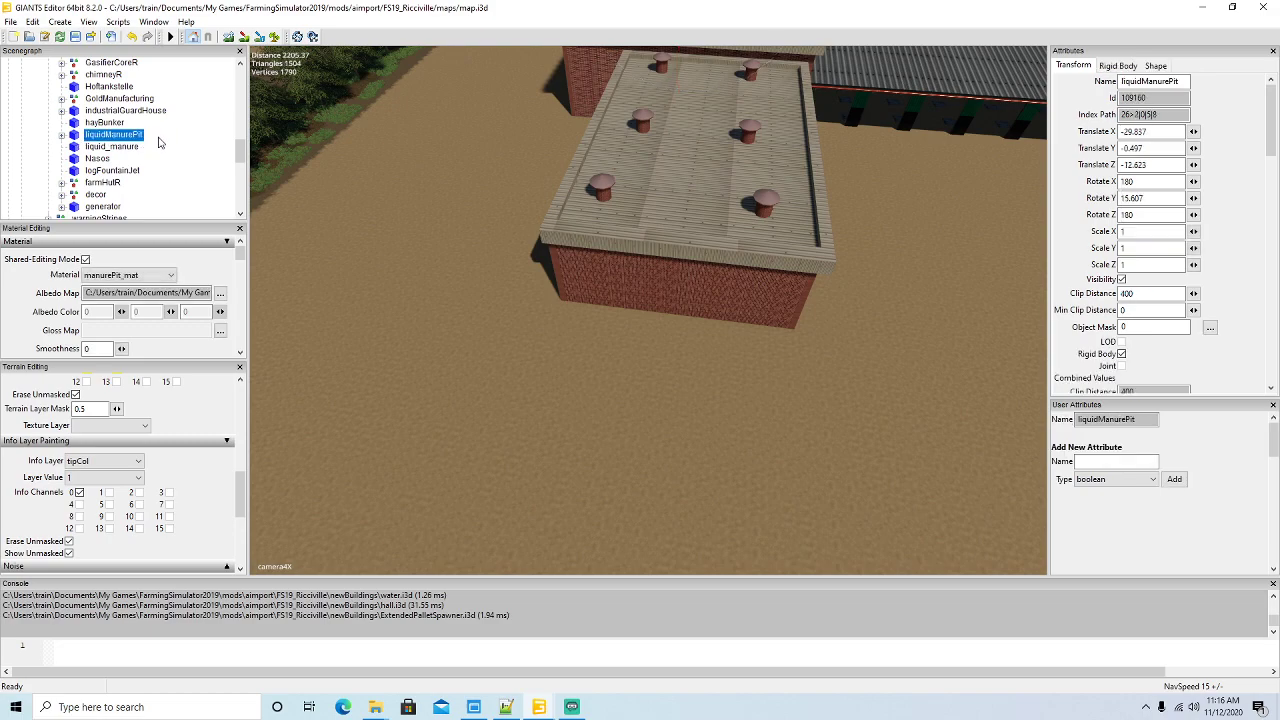
pyautogui.click(61, 135)
pyautogui.click(61, 135)
pyautogui.hotkey('ctrl', 'd')
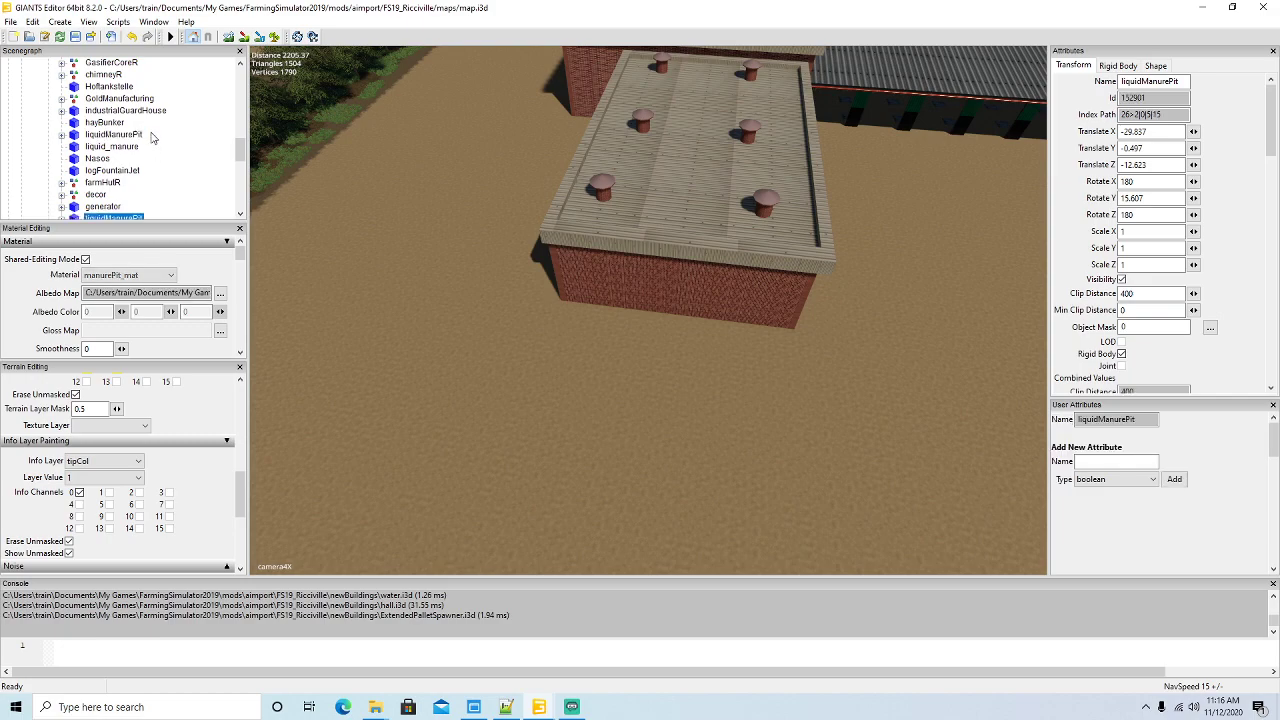
# - Cut the duplicated liquidManurePit and paste it into aceDrywall's main group
pyautogui.scroll(-7, 151, 138)
pyautogui.scroll(-2, 151, 137)
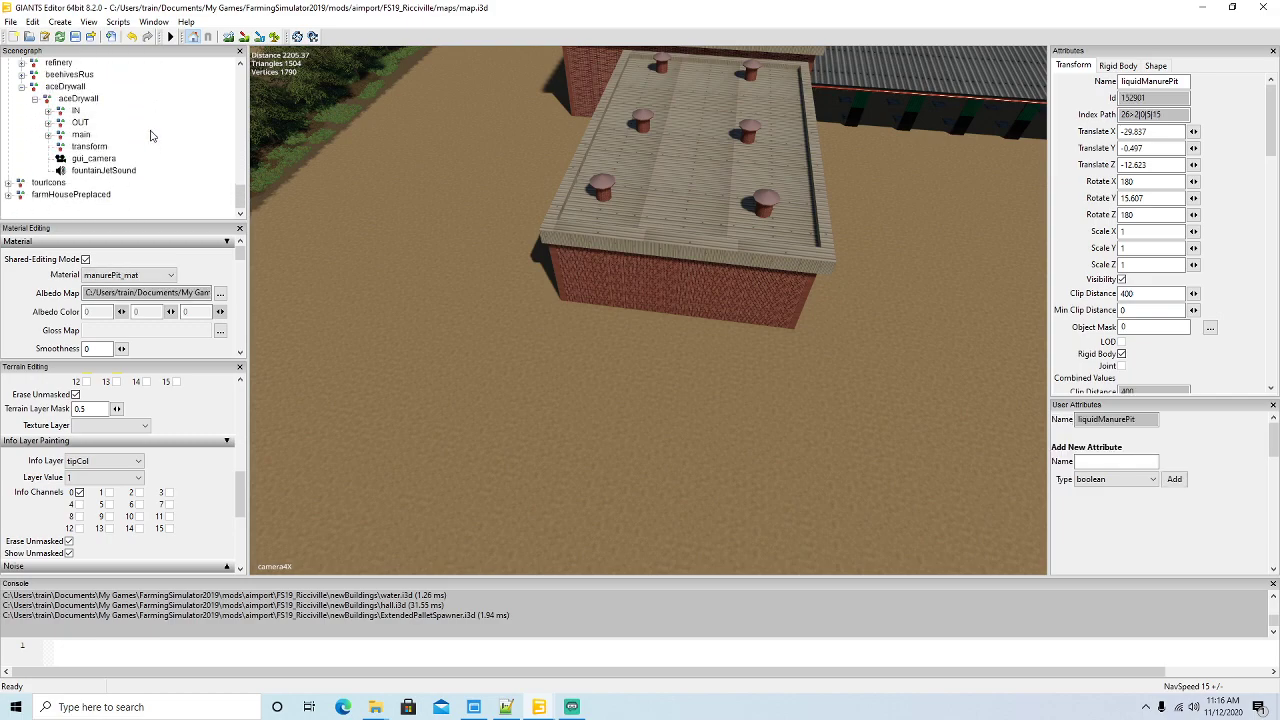
pyautogui.click(33, 21)
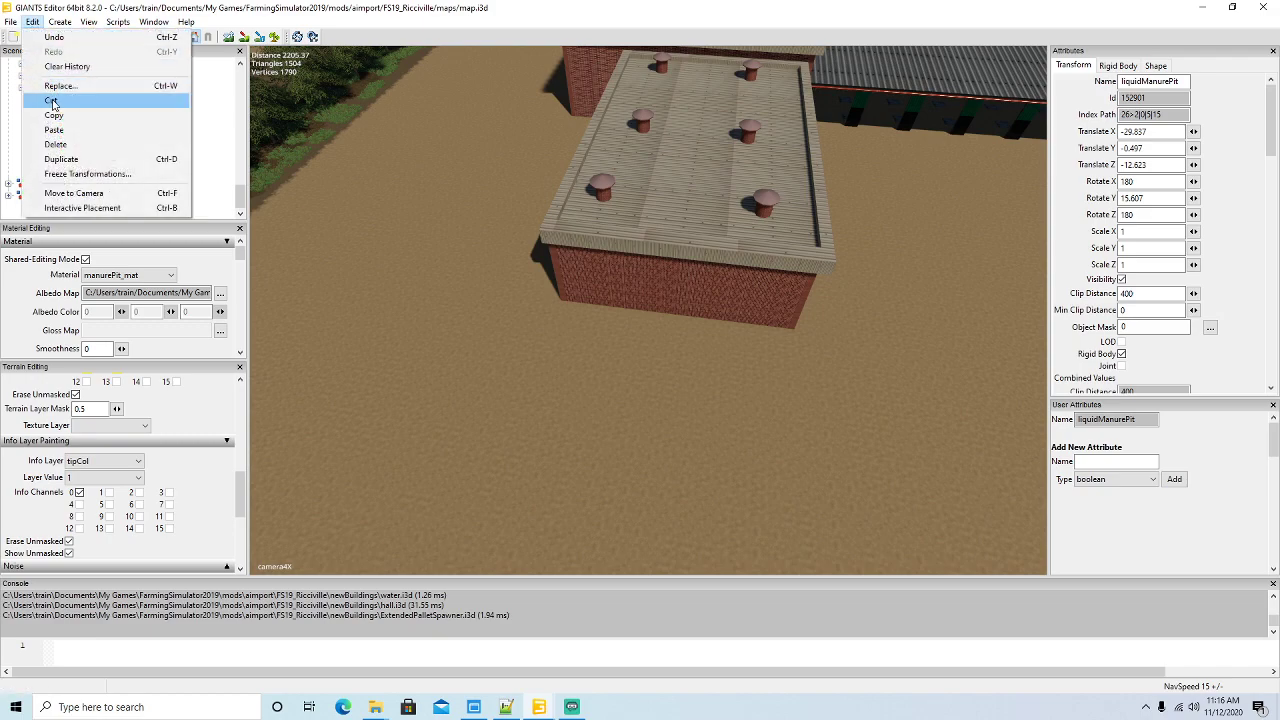
pyautogui.click(62, 137)
pyautogui.click(62, 123)
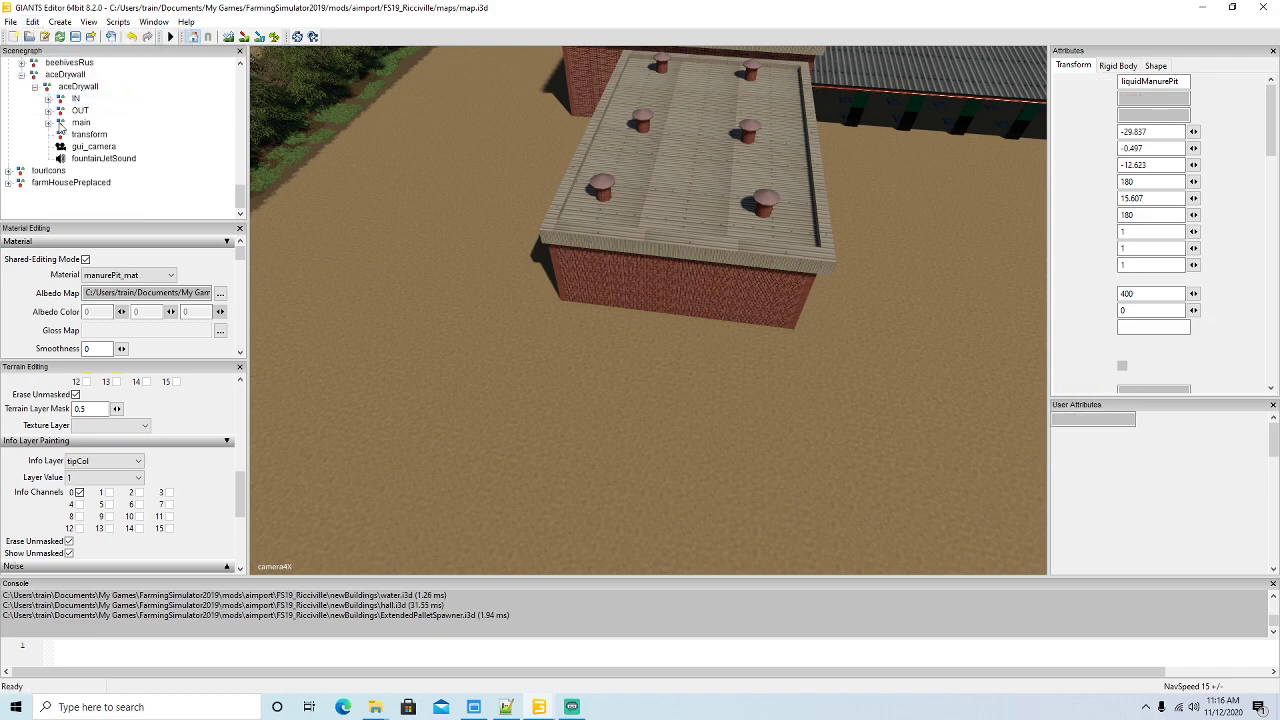
pyautogui.click(33, 21)
pyautogui.click(54, 131)
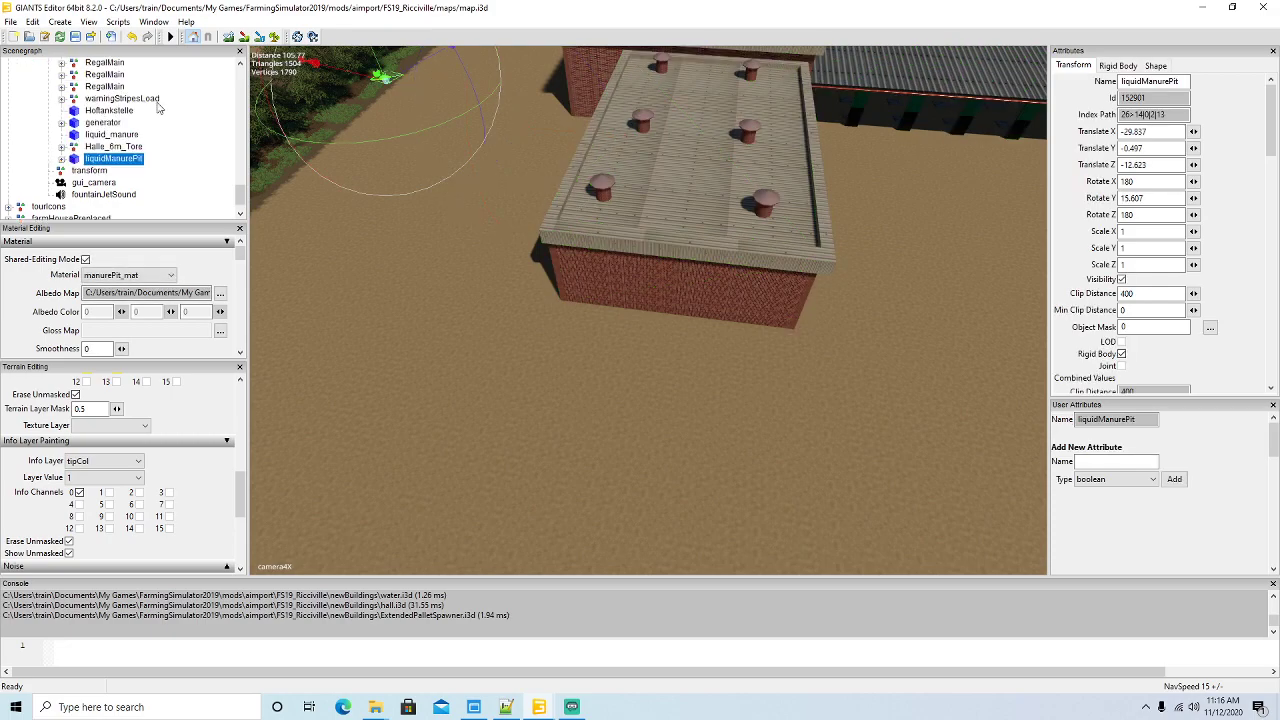
# - Place the liquidManurePit by the brick end wall's corner at about X 19.01, Z 36.14, rotated about 89.4 degrees around Y
pyautogui.moveTo(380, 76); pyautogui.dragTo(602, 443)
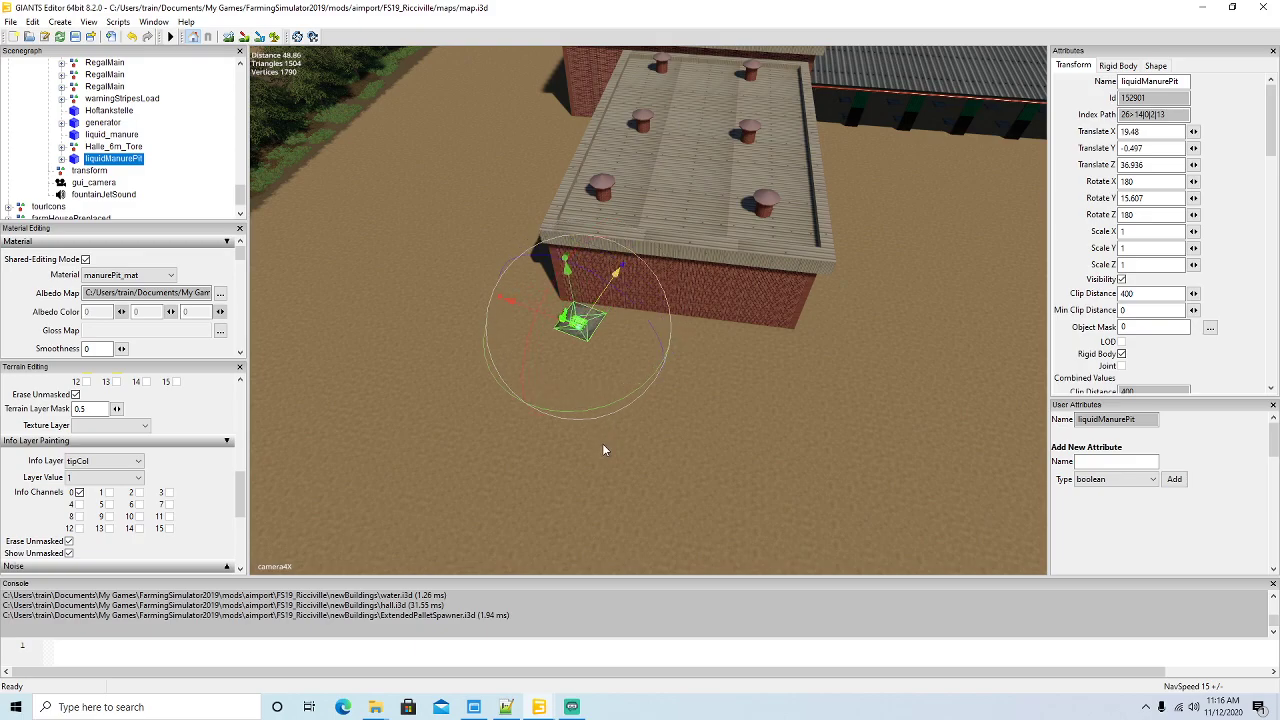
pyautogui.scroll(5, 600, 455)
pyautogui.moveTo(614, 331); pyautogui.dragTo(470, 322)
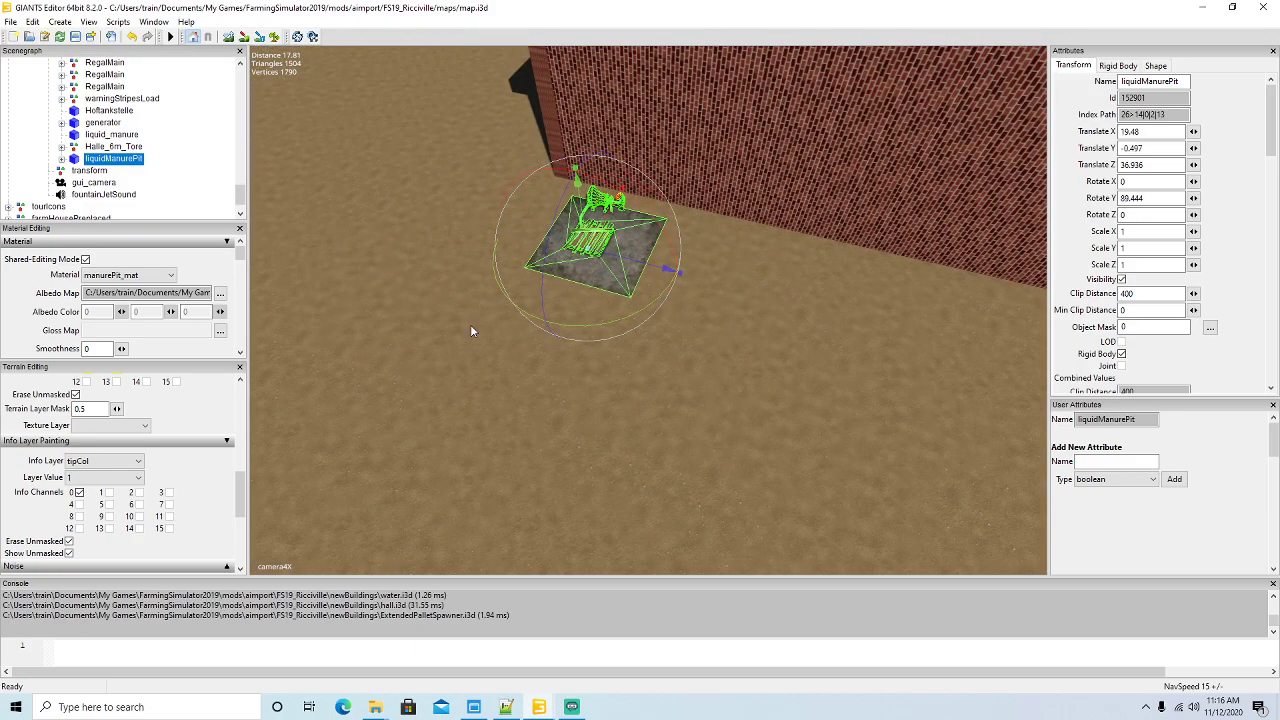
pyautogui.moveTo(606, 221); pyautogui.dragTo(619, 201)
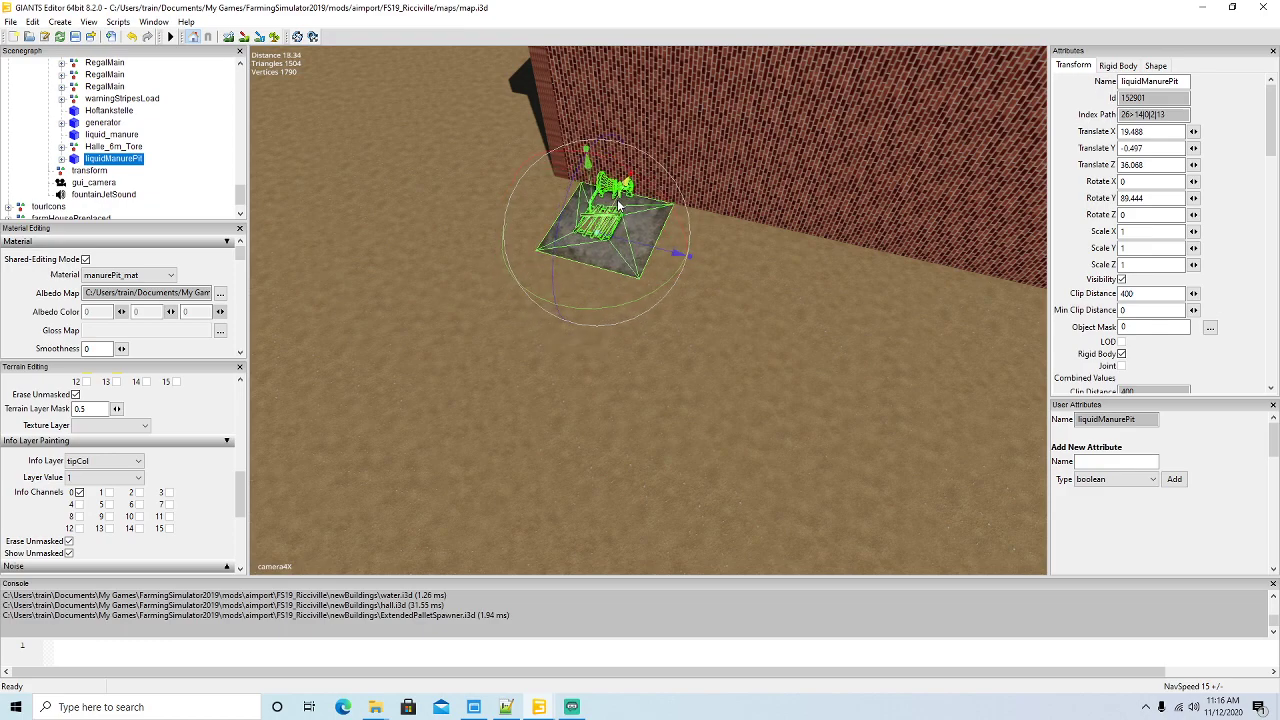
pyautogui.moveTo(672, 254); pyautogui.dragTo(598, 215)
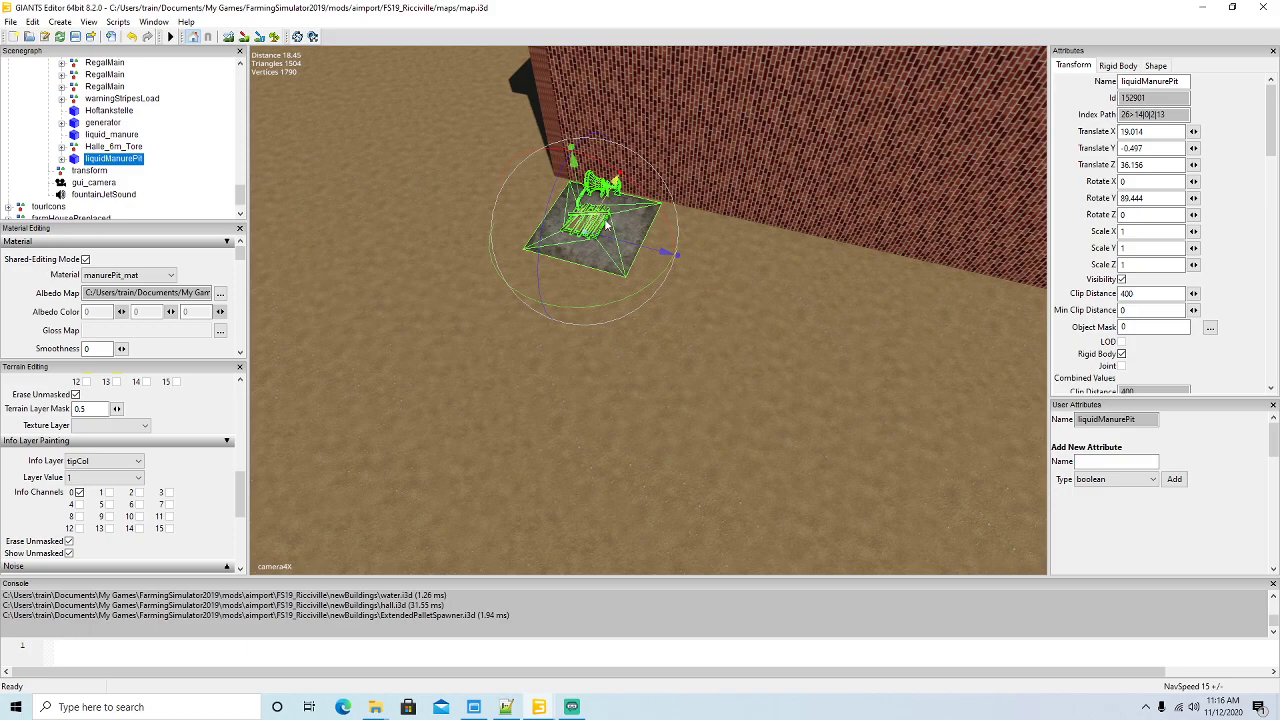
pyautogui.scroll(-5, 630, 302)
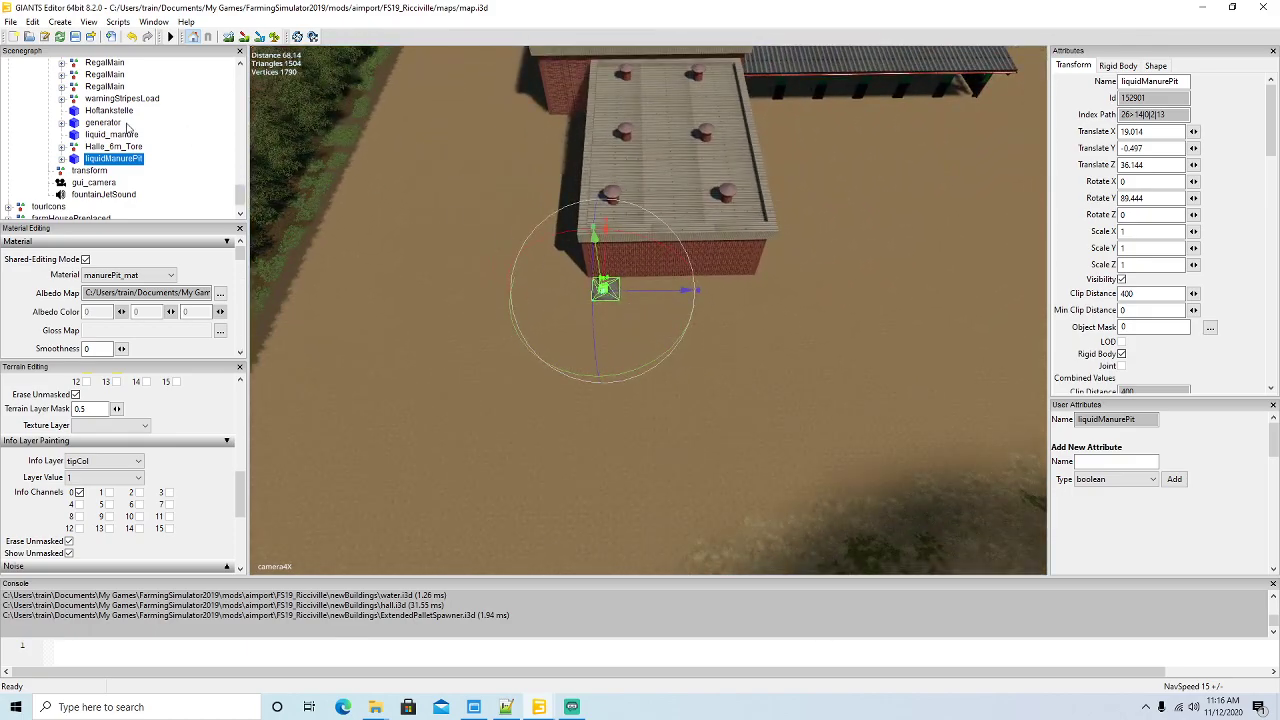
# - Collapse coalMine01's main group, expand its OUT group and duplicate loadingTrigger2
pyautogui.scroll(3, 138, 135)
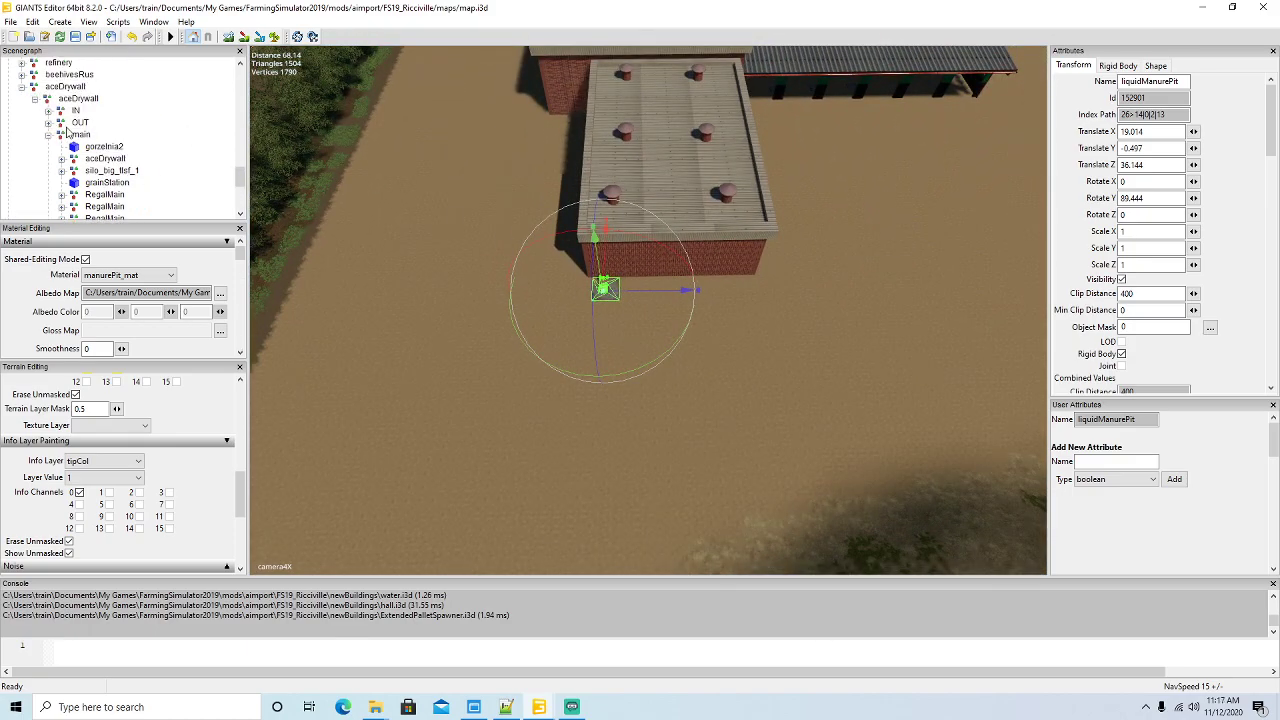
pyautogui.scroll(10, 90, 126)
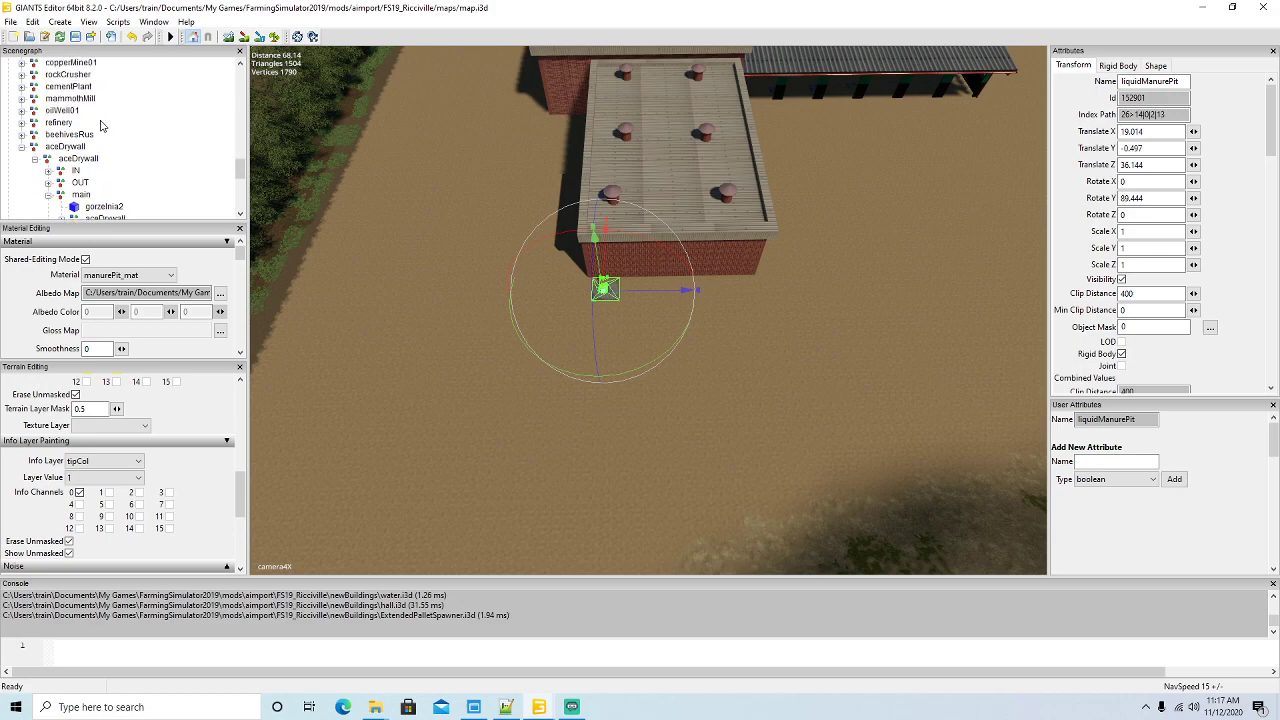
pyautogui.scroll(4, 105, 127)
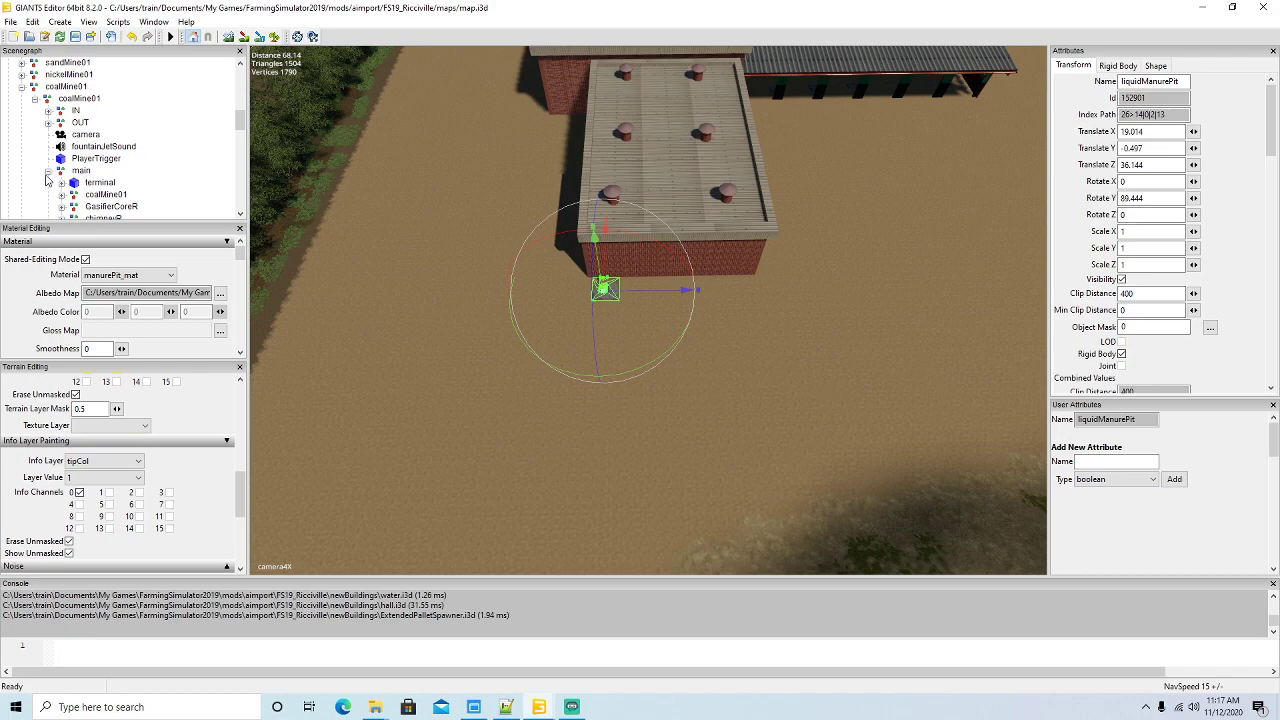
pyautogui.click(48, 172)
pyautogui.click(48, 122)
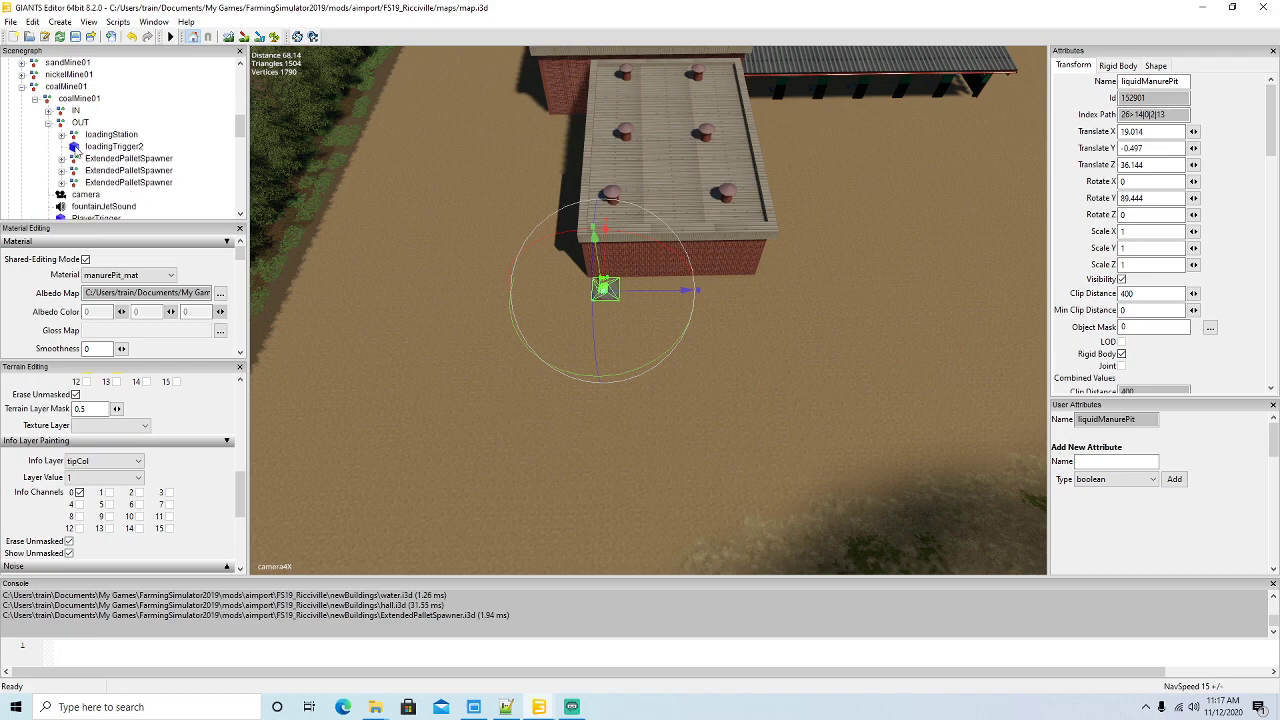
pyautogui.click(113, 146)
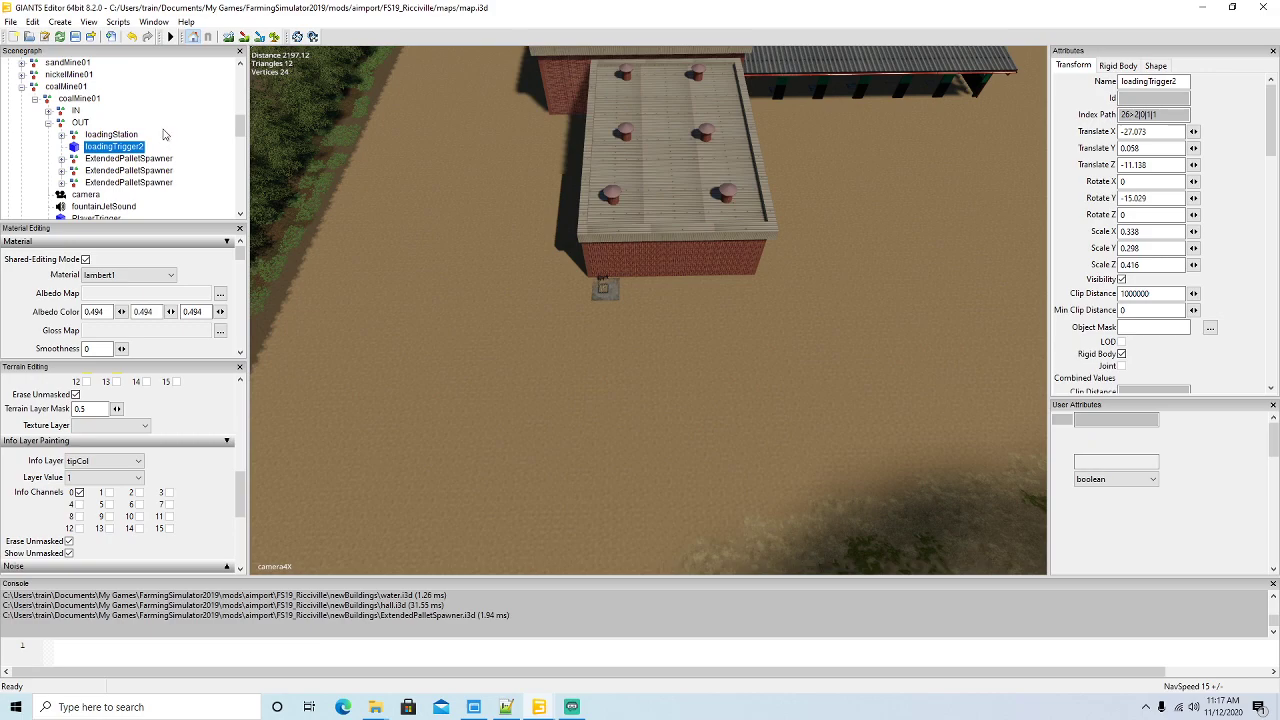
# - Cut the duplicated loadingTrigger2 and paste it into aceDrywall's OUT group
pyautogui.scroll(-6, 163, 133)
pyautogui.scroll(-5, 160, 131)
pyautogui.click(33, 22)
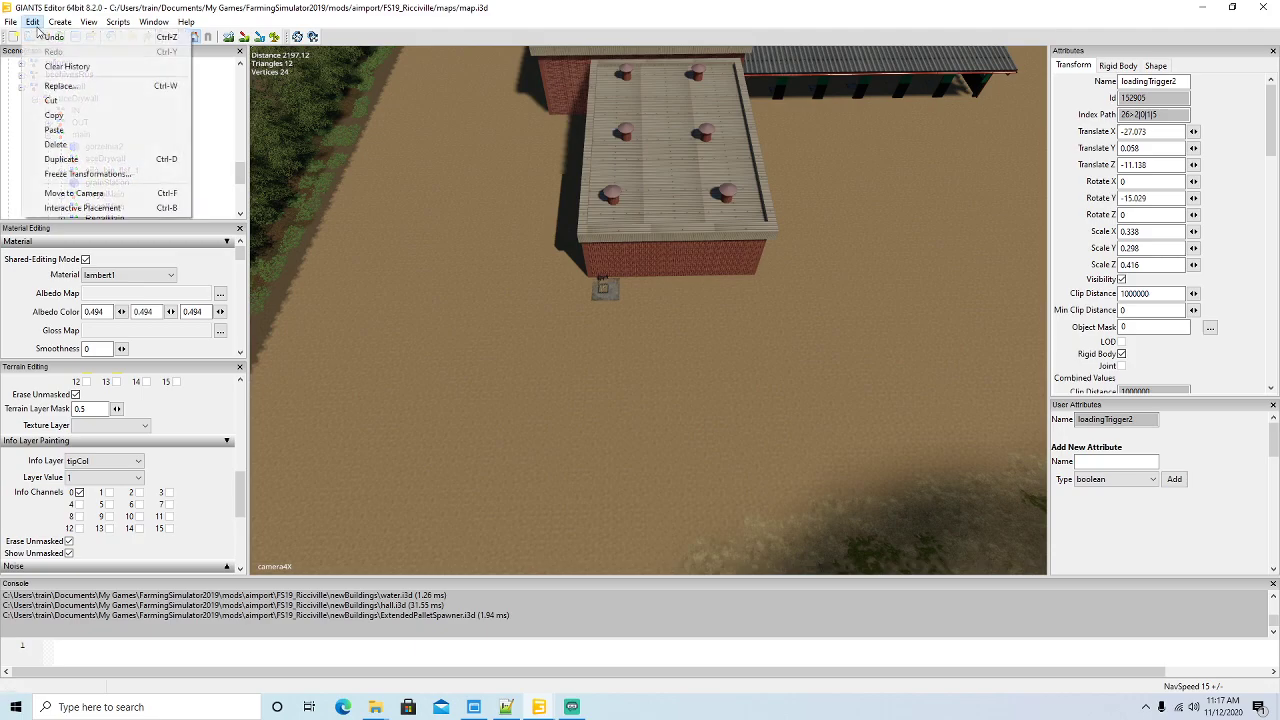
pyautogui.click(54, 102)
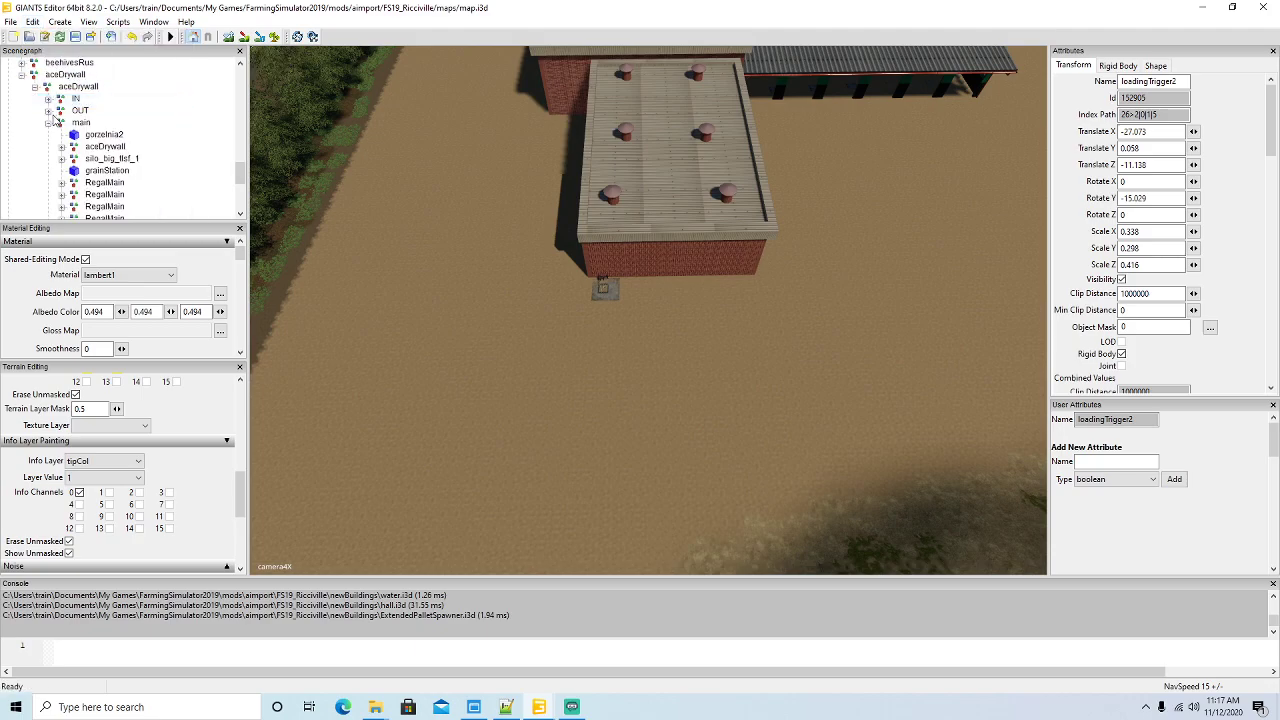
pyautogui.click(60, 112)
pyautogui.click(33, 22)
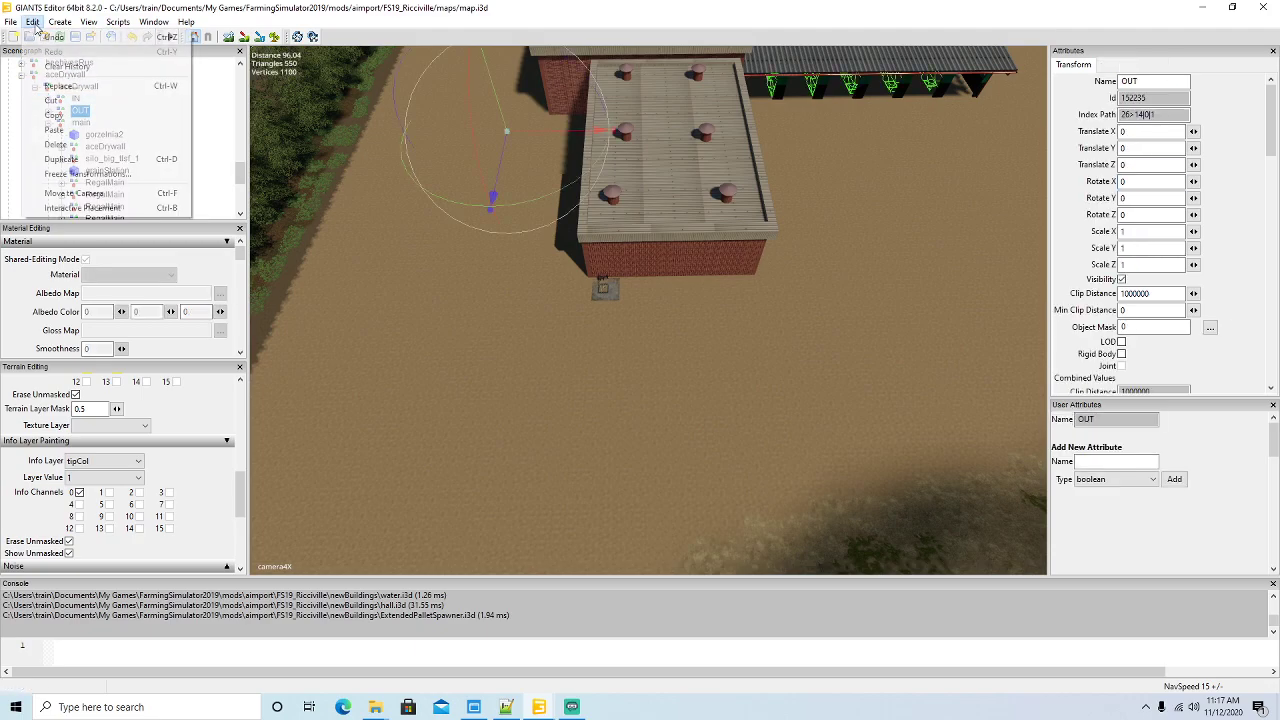
pyautogui.click(55, 128)
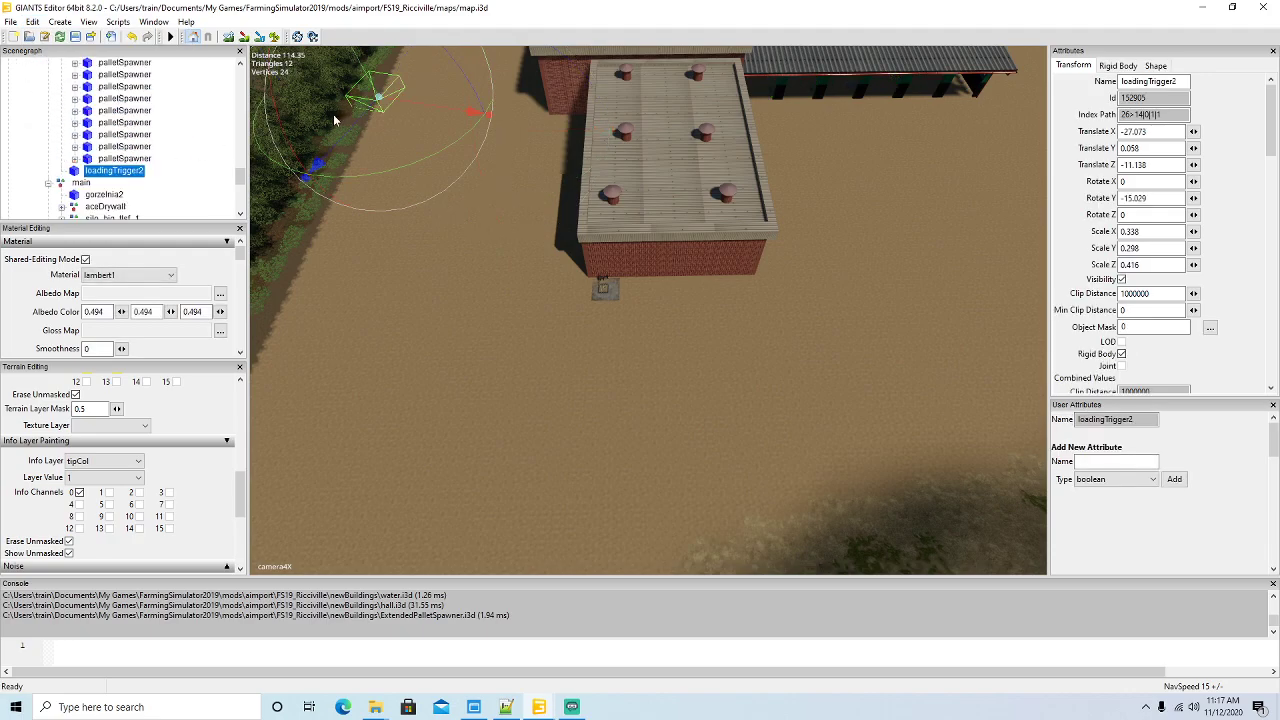
# - Position loadingTrigger2 in front of the manure pit at about X 19.23, Z 38.76, with Y rotation about -0.1 degrees
pyautogui.moveTo(403, 112); pyautogui.dragTo(596, 425)
pyautogui.scroll(5, 593, 454)
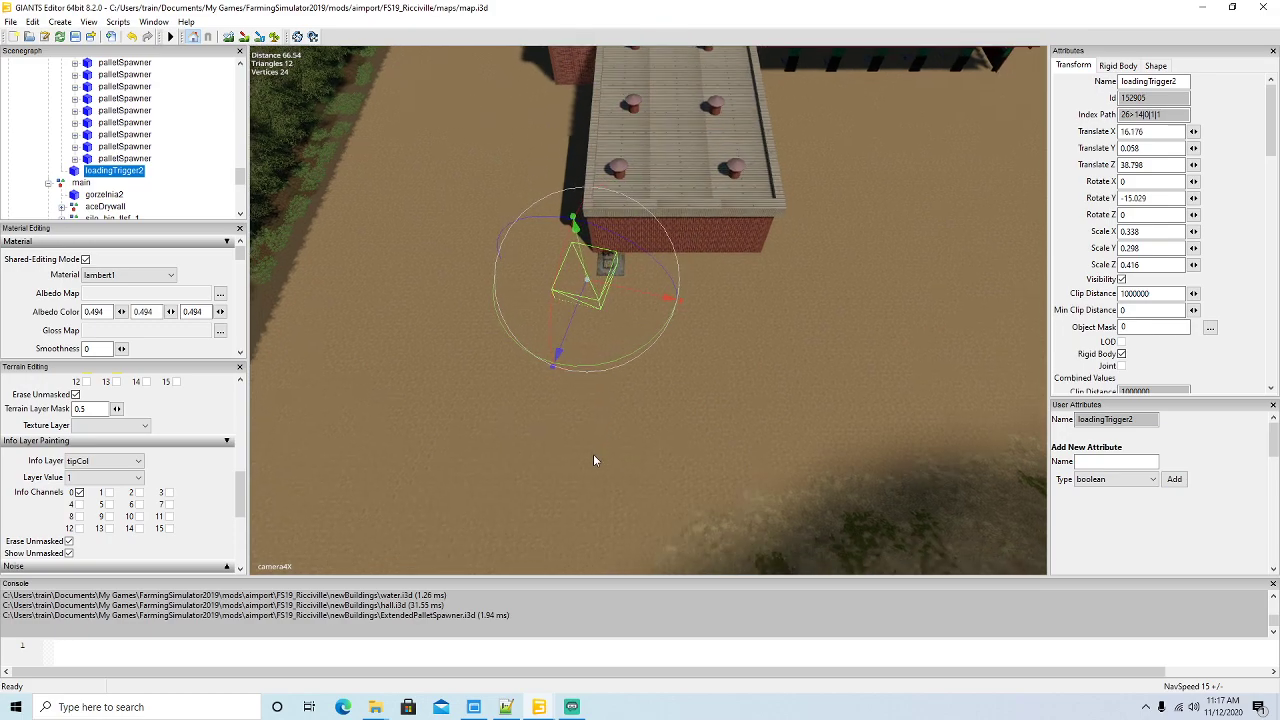
pyautogui.moveTo(584, 344); pyautogui.dragTo(608, 328)
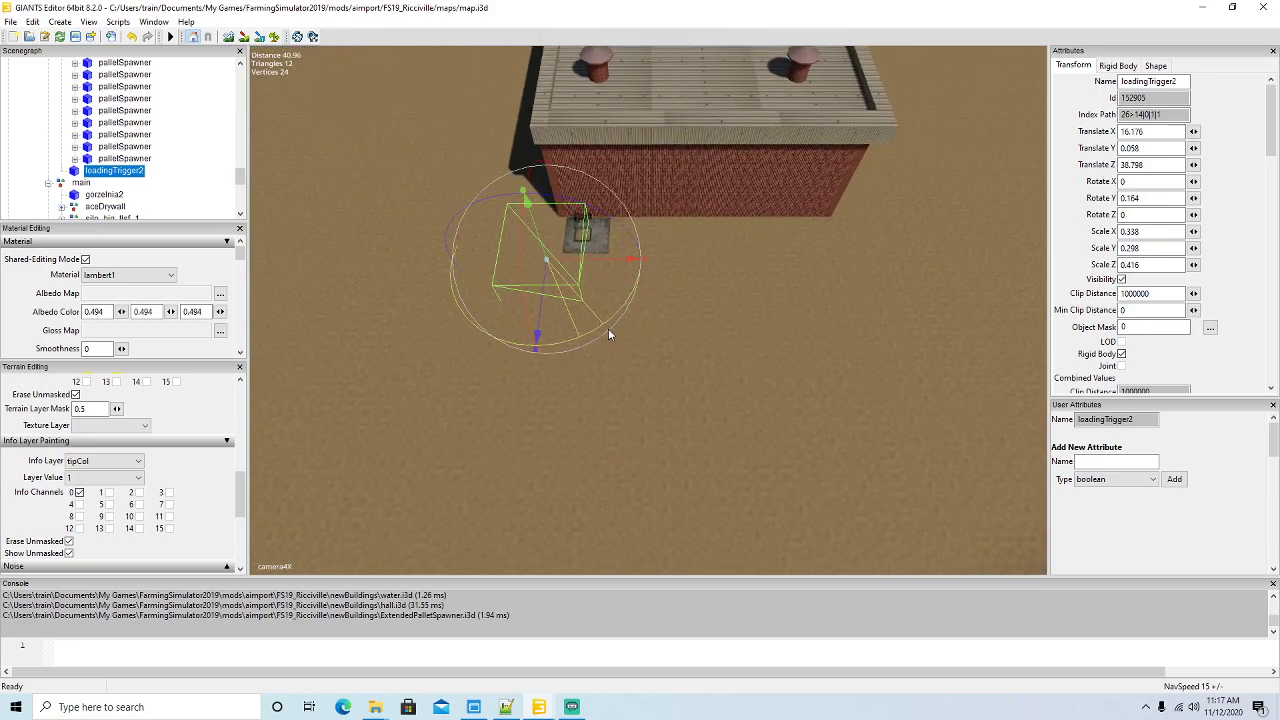
pyautogui.moveTo(623, 257); pyautogui.dragTo(547, 273)
pyautogui.scroll(4, 792, 273)
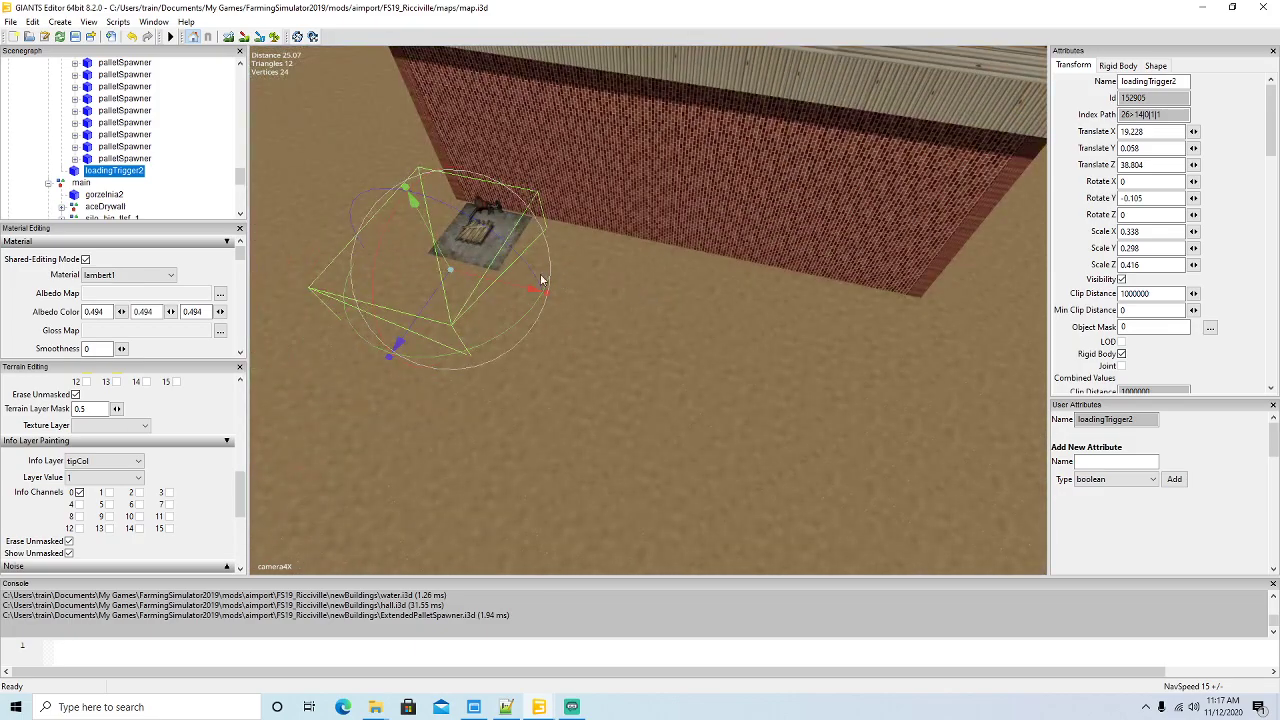
pyautogui.moveTo(443, 286); pyautogui.dragTo(405, 283)
pyautogui.scroll(-5, 471, 315)
pyautogui.scroll(-4, 471, 315)
pyautogui.scroll(8, 441, 315)
pyautogui.scroll(4, 423, 320)
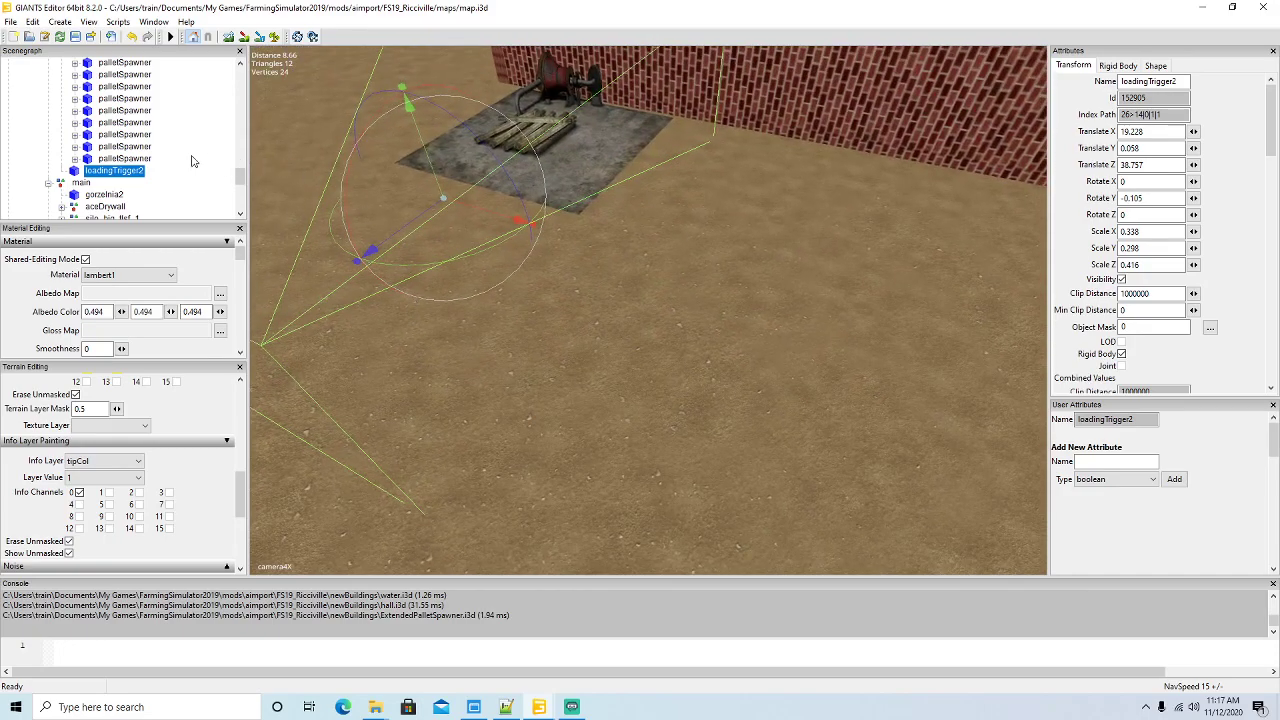
# - Raise aceDrywall's liquidManurePit slightly to a Translate Y of about -0.471
pyautogui.scroll(-3, 175, 160)
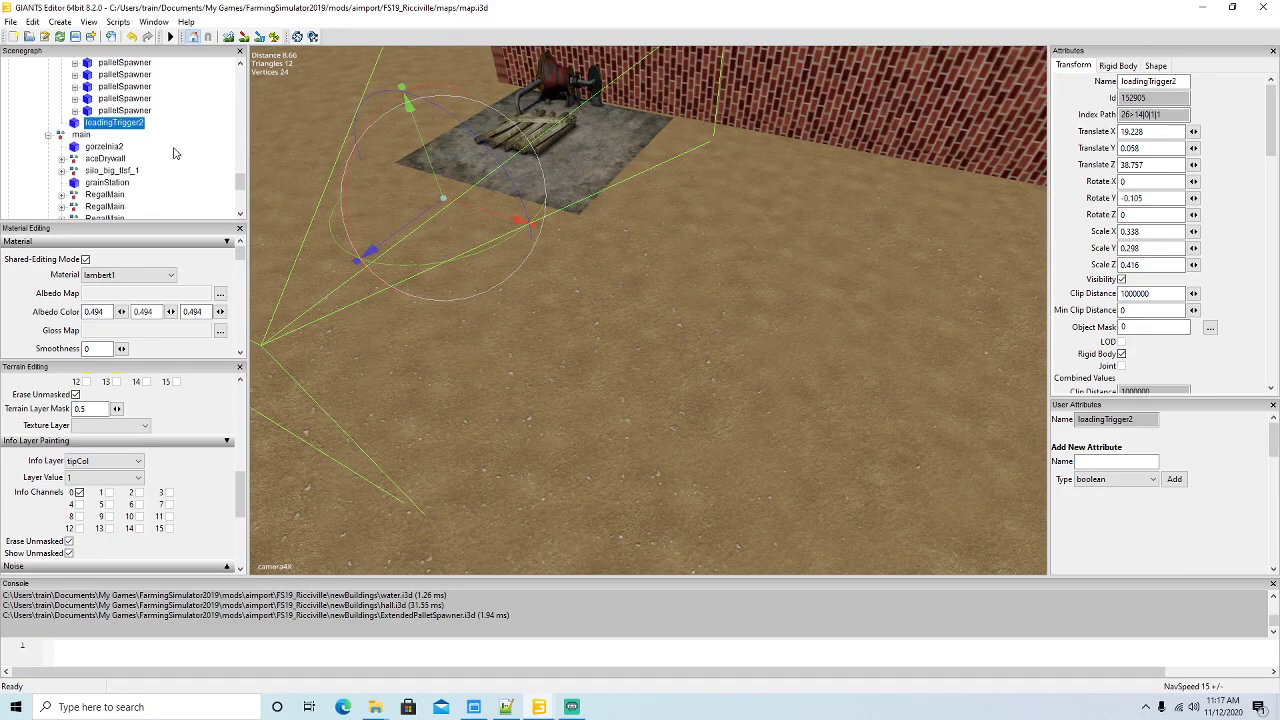
pyautogui.scroll(-3, 175, 153)
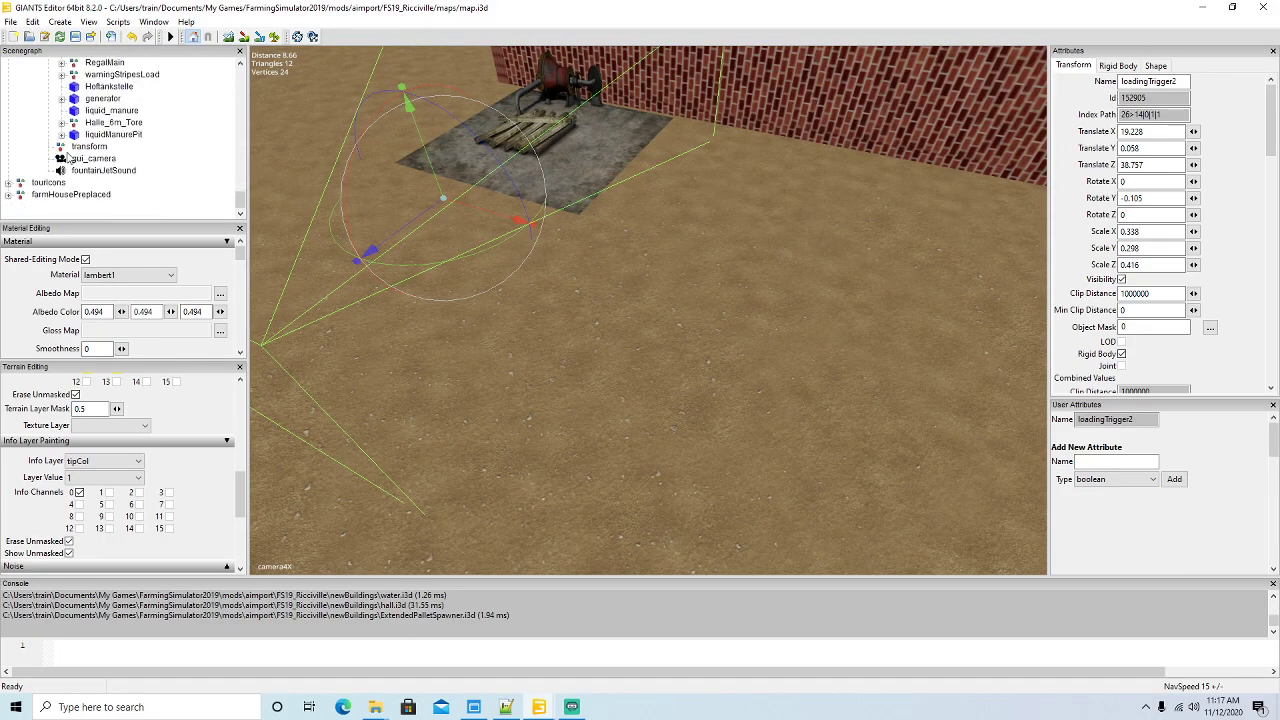
pyautogui.click(108, 134)
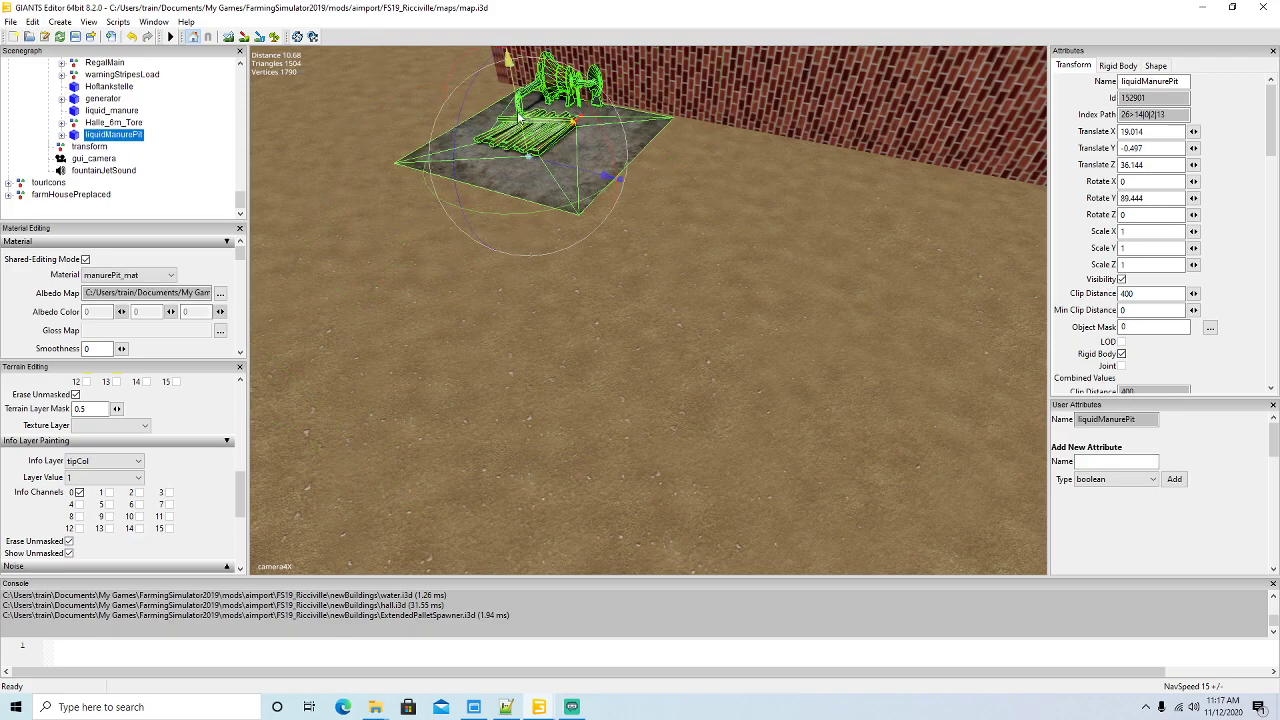
pyautogui.moveTo(517, 112); pyautogui.dragTo(517, 110)
pyautogui.keyDown('alt'); pyautogui.moveTo(474, 225); pyautogui.dragTo(551, 250); pyautogui.keyUp('alt')
pyautogui.scroll(-5, 552, 250)
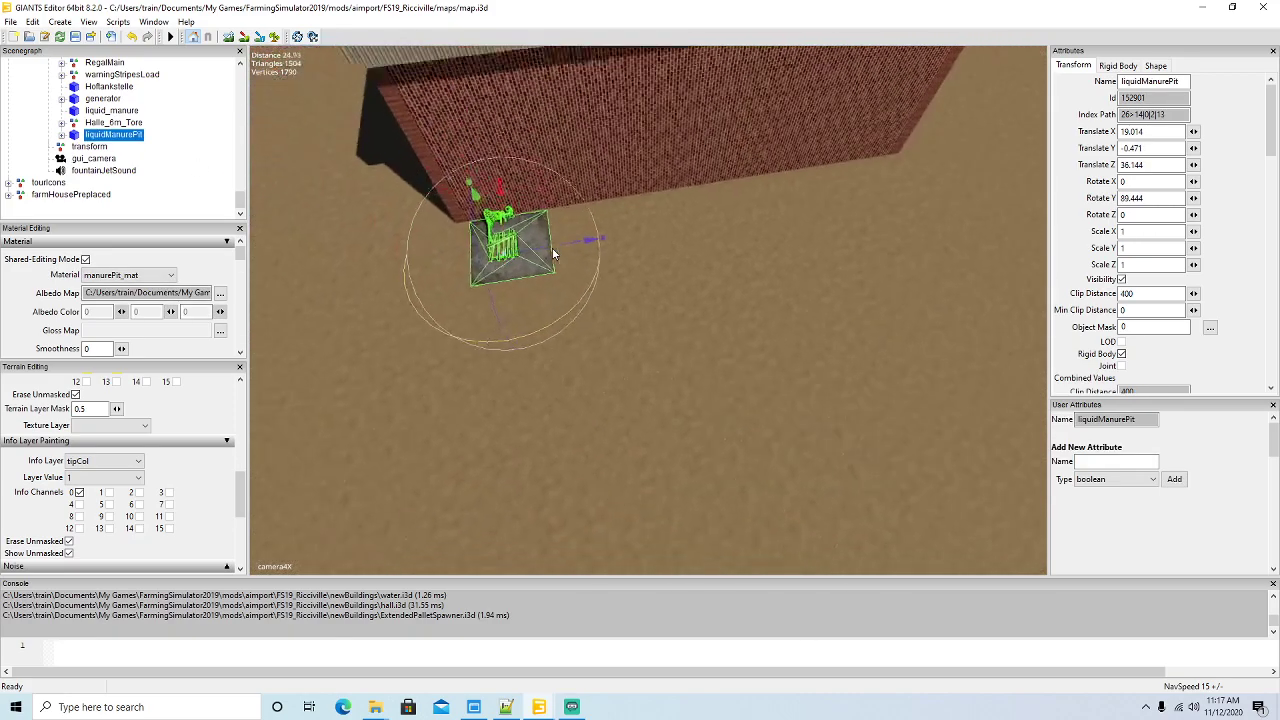
pyautogui.scroll(-5, 552, 252)
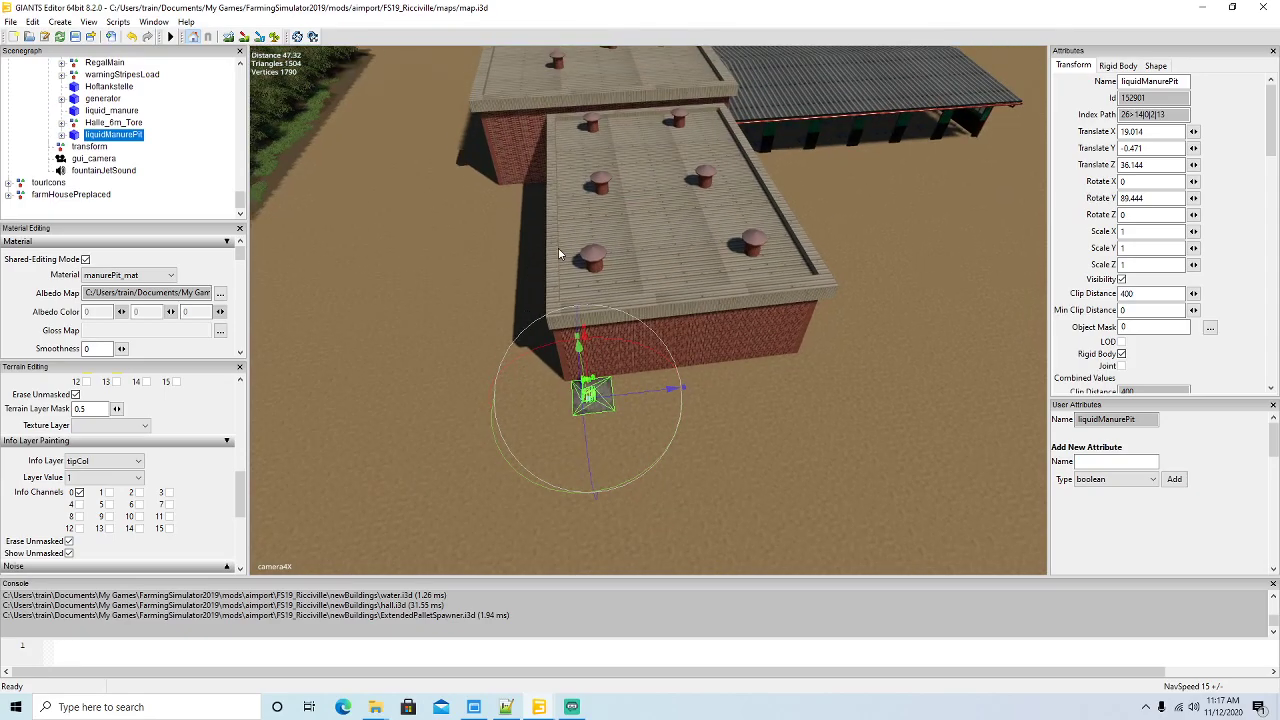
# - Collapse aceDrywall's OUT group and delete the empty transform node from aceDrywall
pyautogui.scroll(-2, 558, 250)
pyautogui.keyDown('alt'); pyautogui.moveTo(558, 247); pyautogui.dragTo(524, 260); pyautogui.keyUp('alt')
pyautogui.scroll(-2, 524, 261)
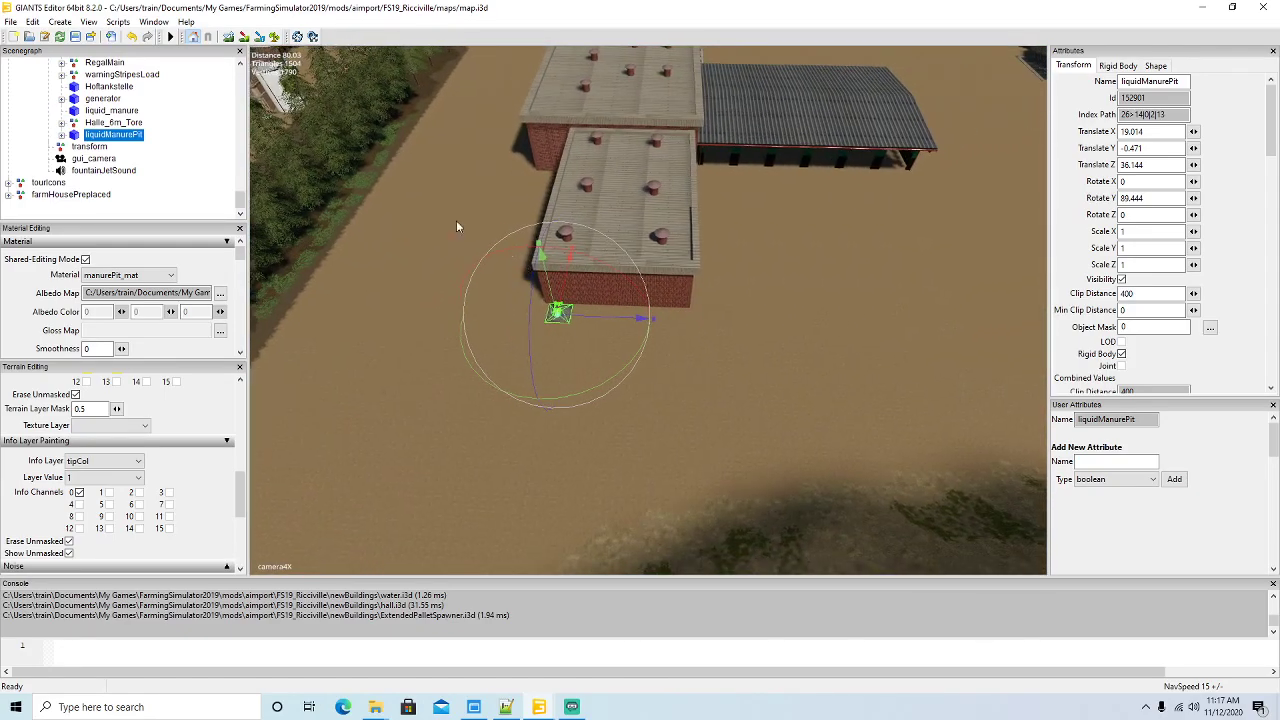
pyautogui.scroll(4, 156, 131)
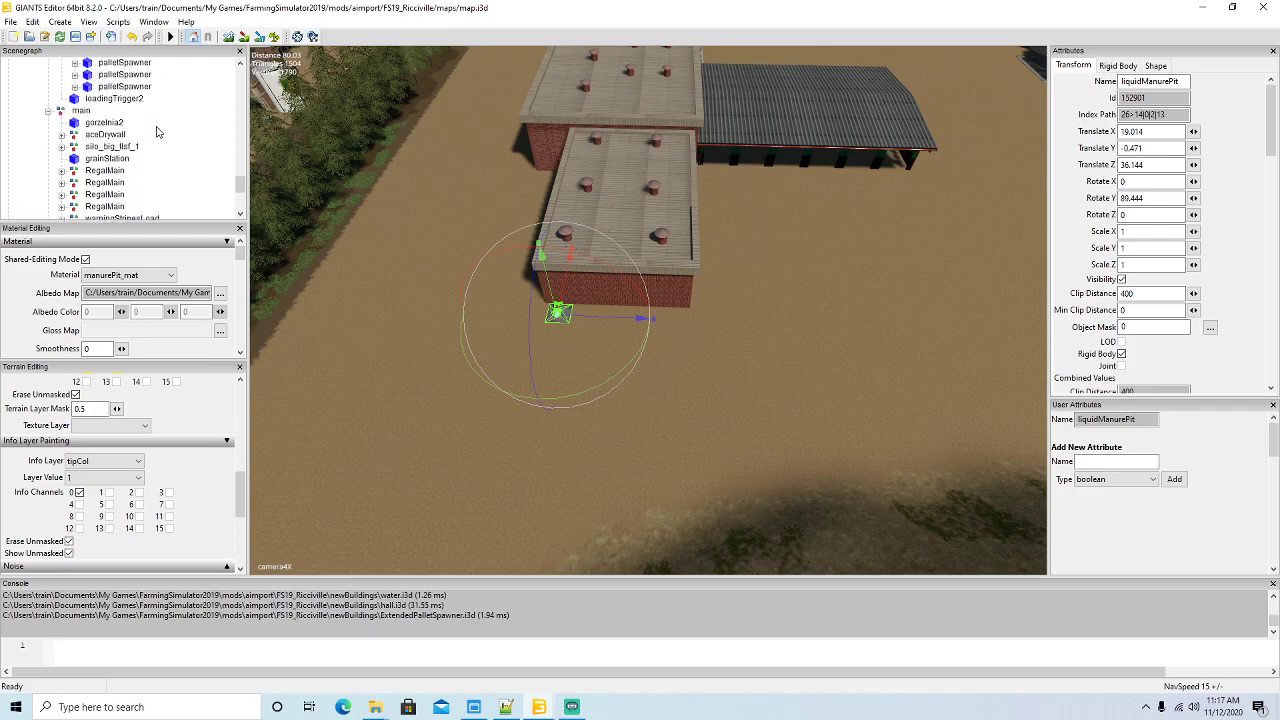
pyautogui.scroll(5, 60, 118)
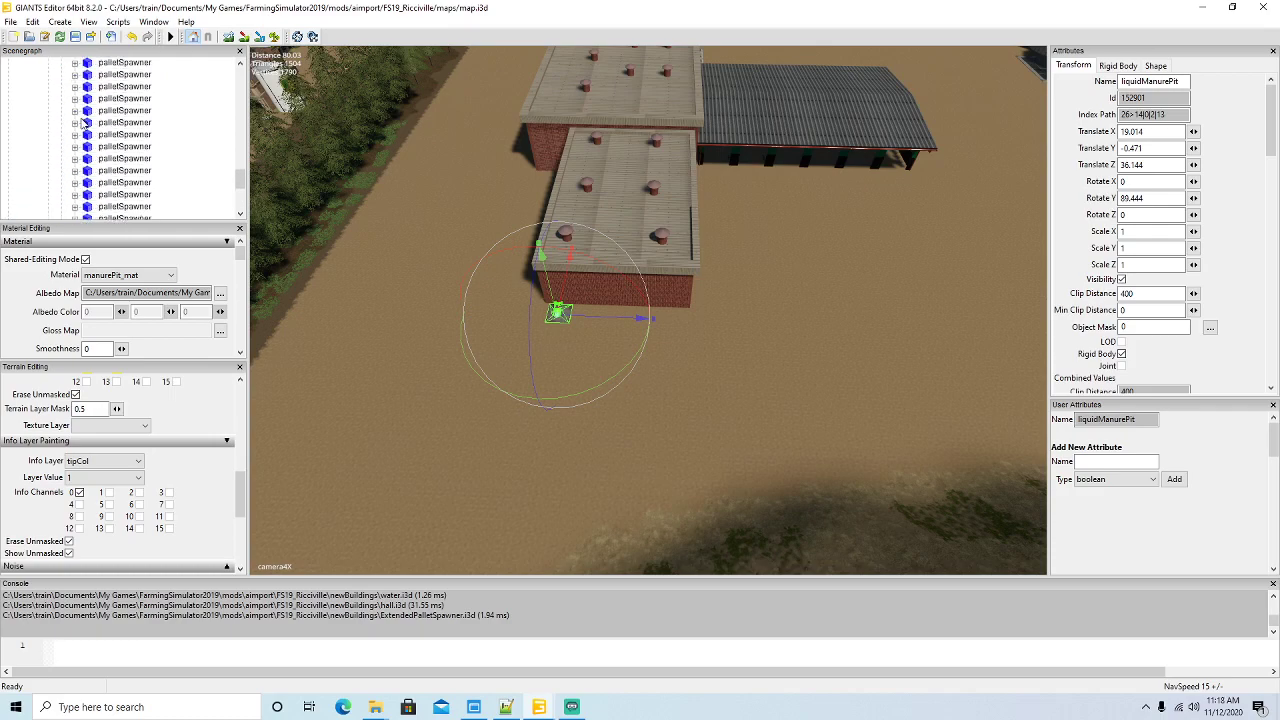
pyautogui.scroll(2, 82, 120)
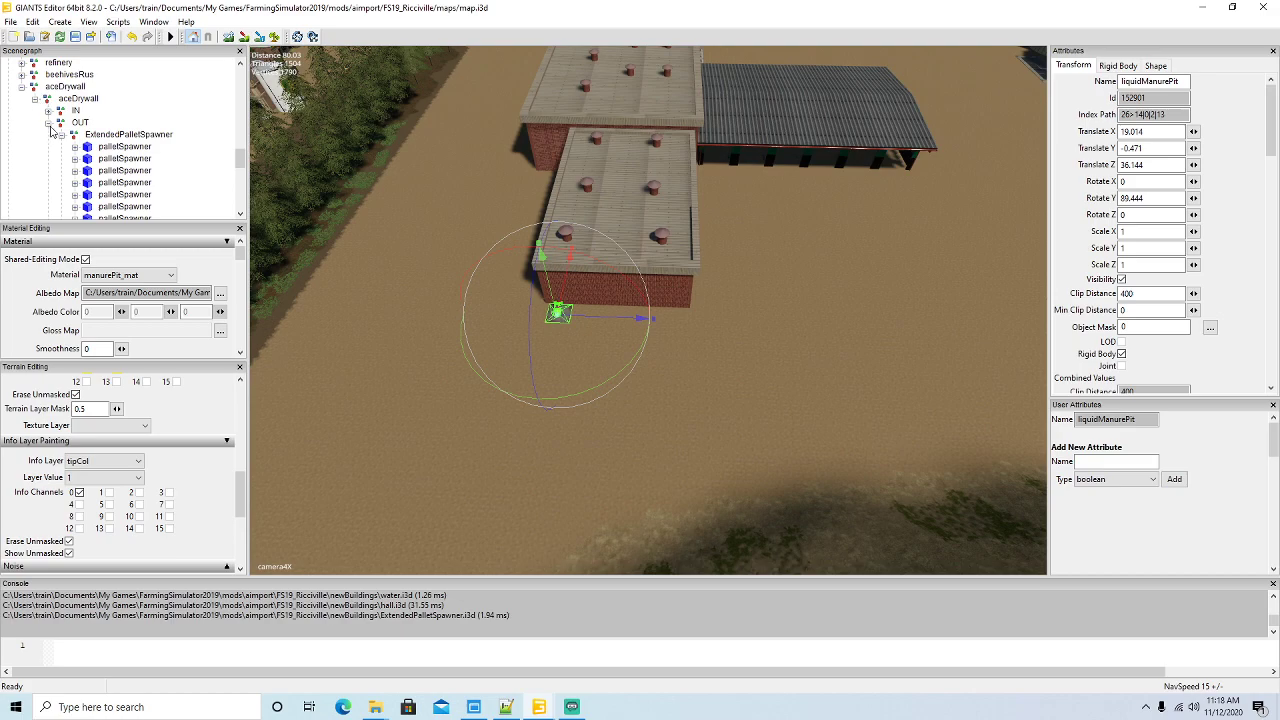
pyautogui.click(48, 123)
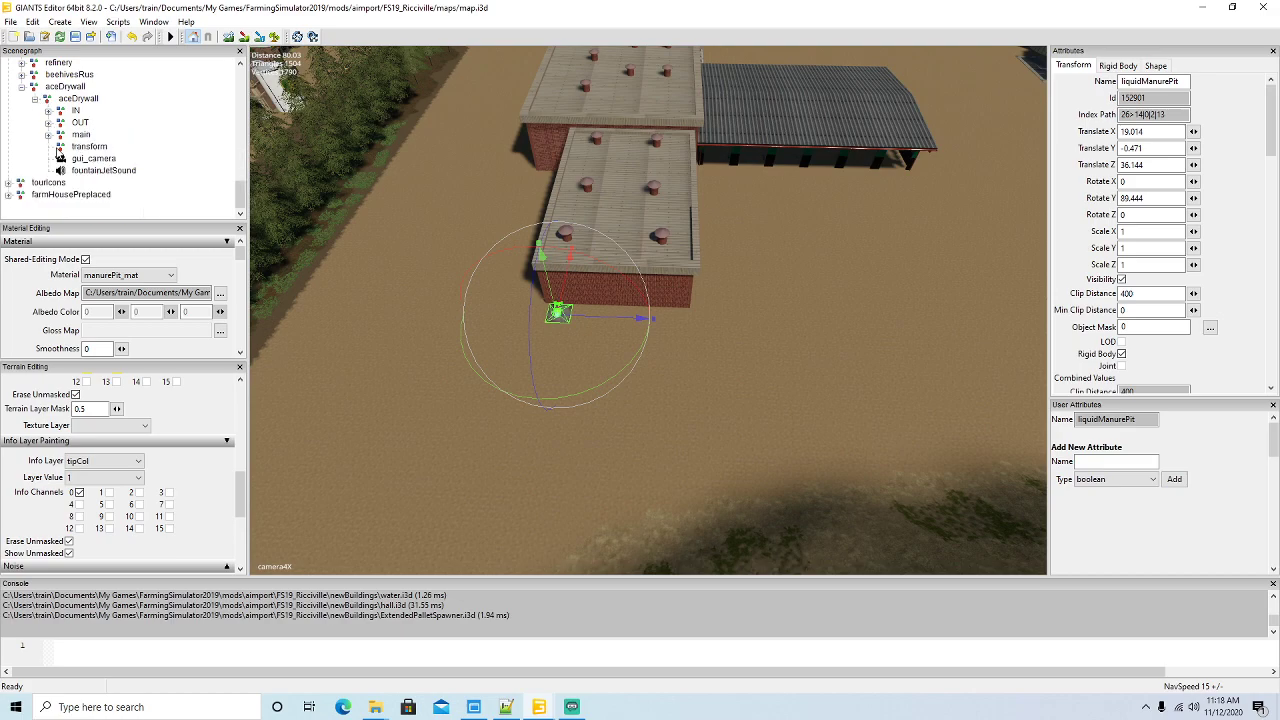
pyautogui.click(62, 148)
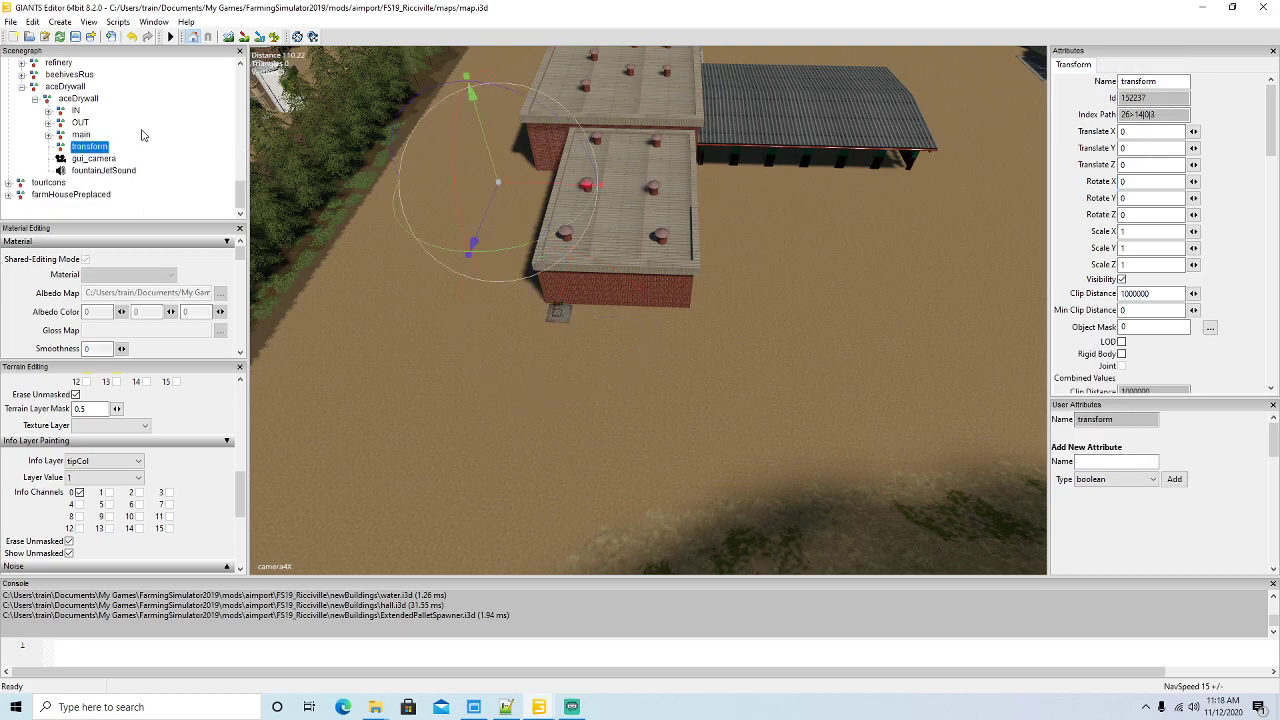
pyautogui.press('Delete')
# - Expand the refinery group and duplicate its ExtendedPalletSpawner
pyautogui.scroll(1, 141, 134)
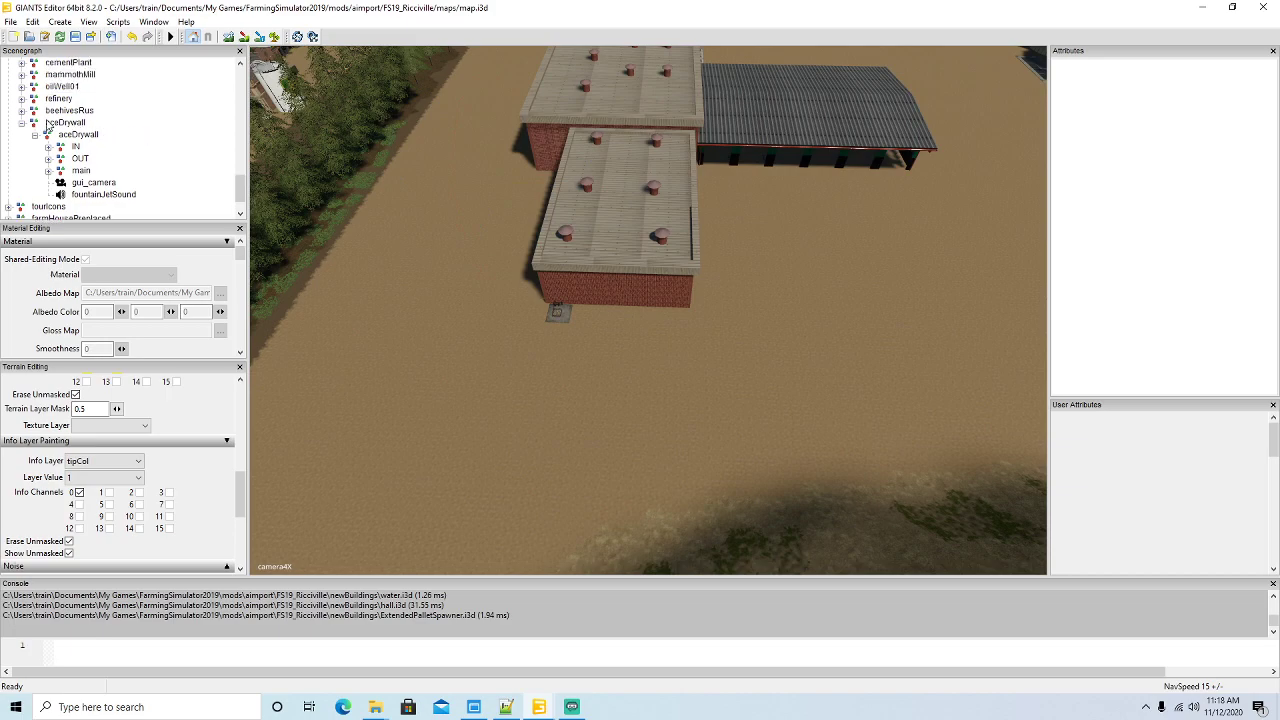
pyautogui.click(22, 98)
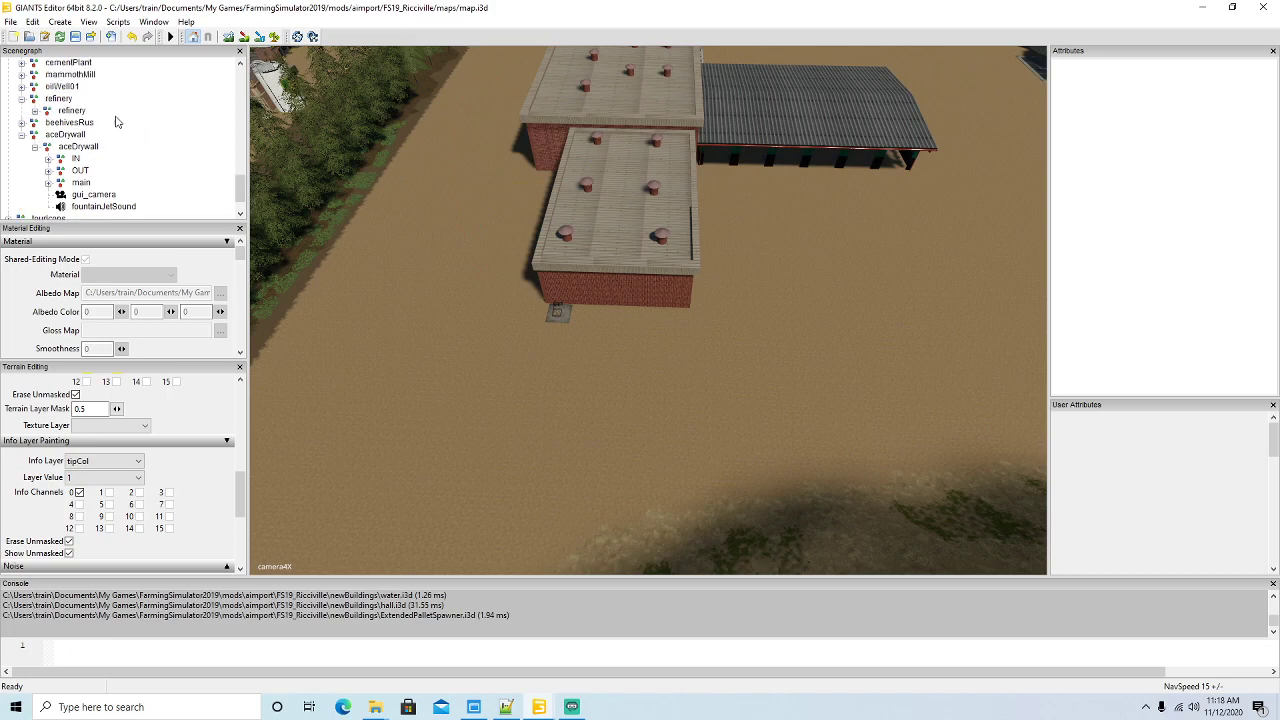
pyautogui.scroll(-1, 35, 100)
pyautogui.click(35, 87)
pyautogui.scroll(-3, 105, 150)
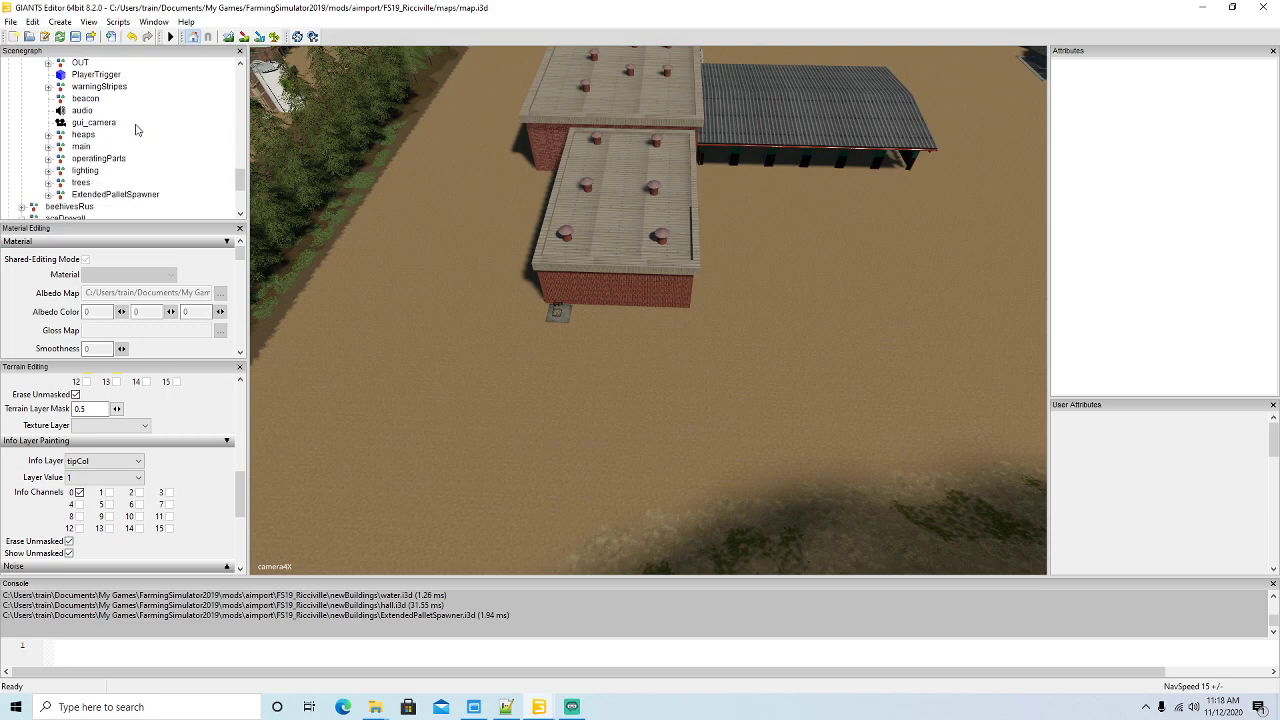
pyautogui.click(61, 148)
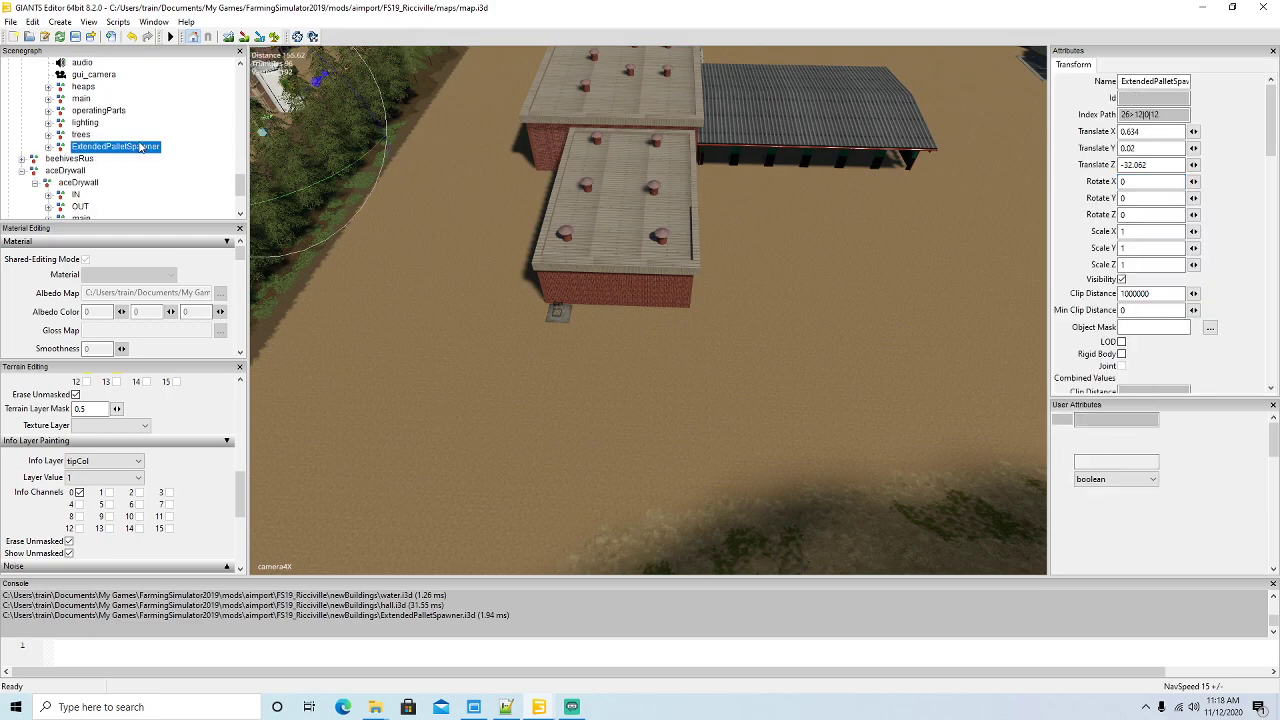
pyautogui.hotkey('ctrl', 'd')
pyautogui.scroll(-2, 155, 140)
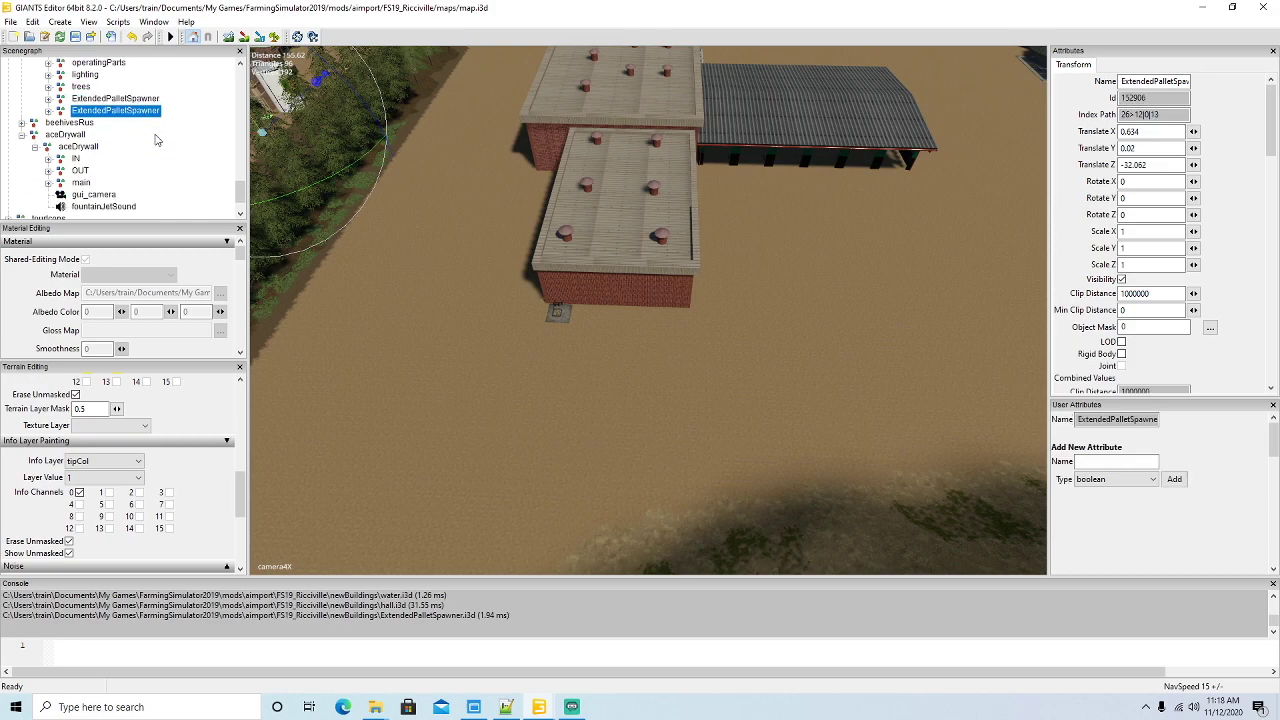
# - Cut the duplicated ExtendedPalletSpawner out of refinery and paste it into the inner aceDrywall group
pyautogui.click(32, 21)
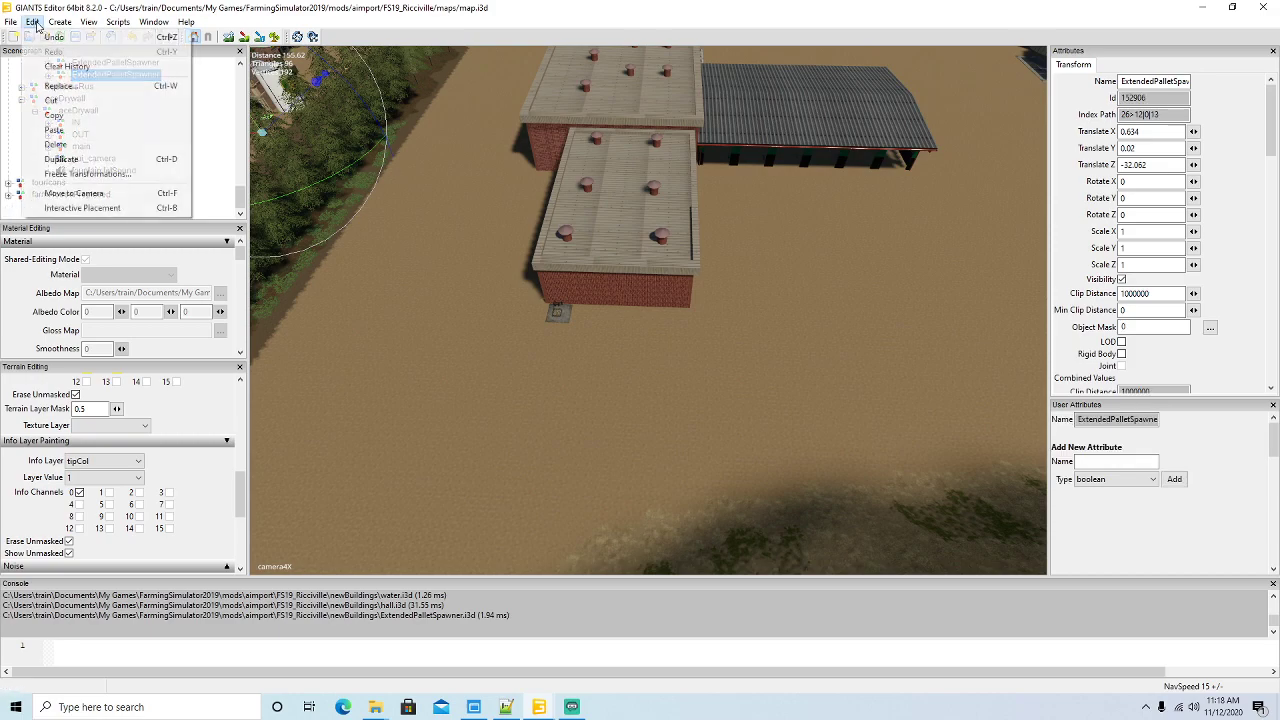
pyautogui.click(55, 103)
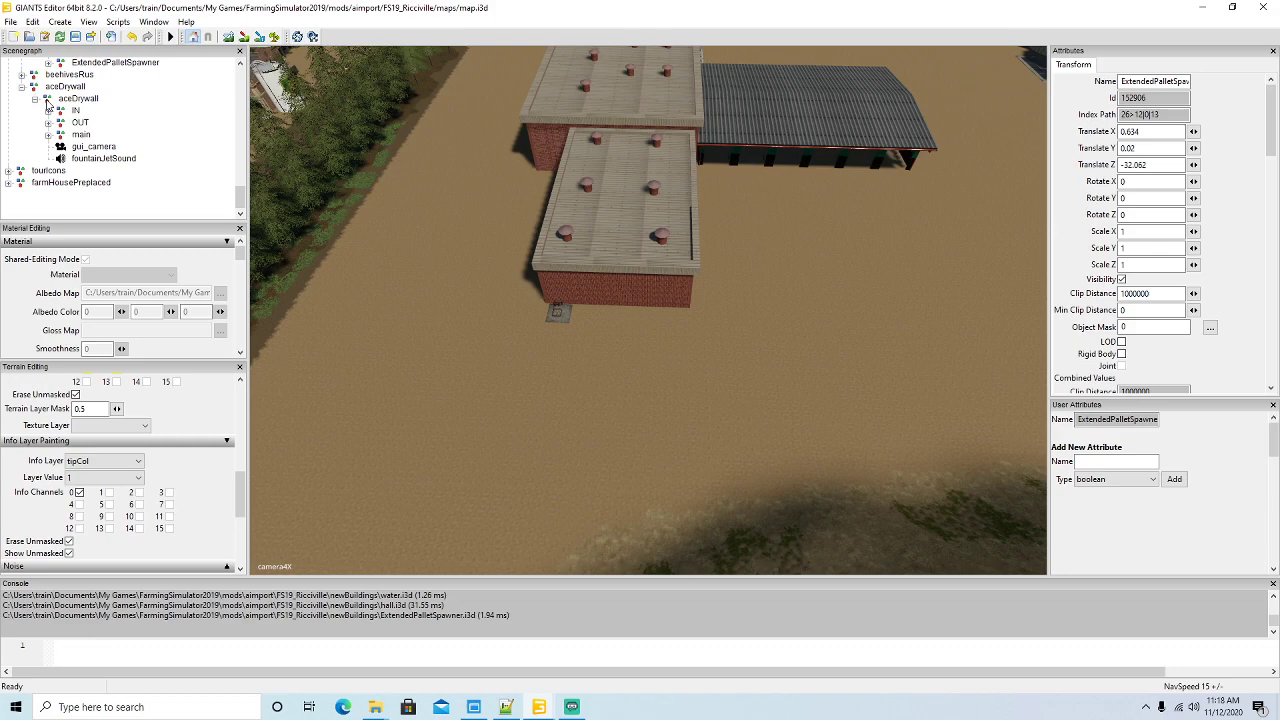
pyautogui.click(47, 103)
pyautogui.click(32, 21)
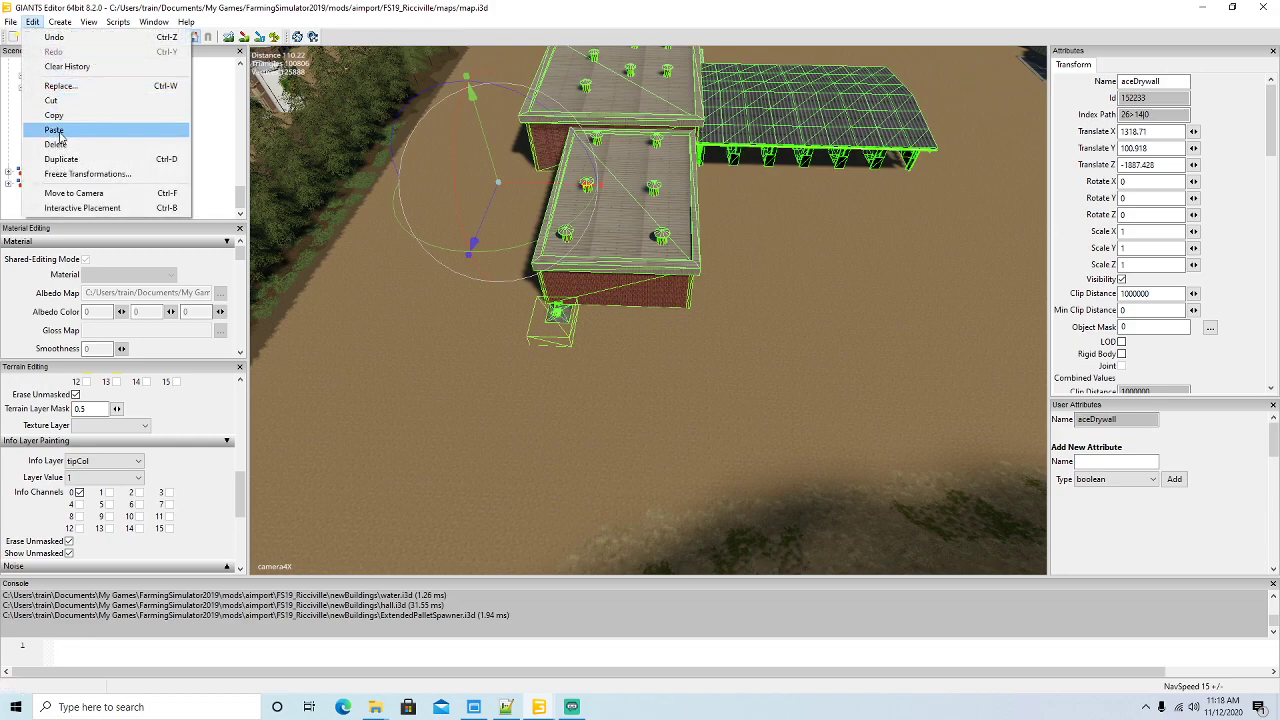
pyautogui.click(56, 131)
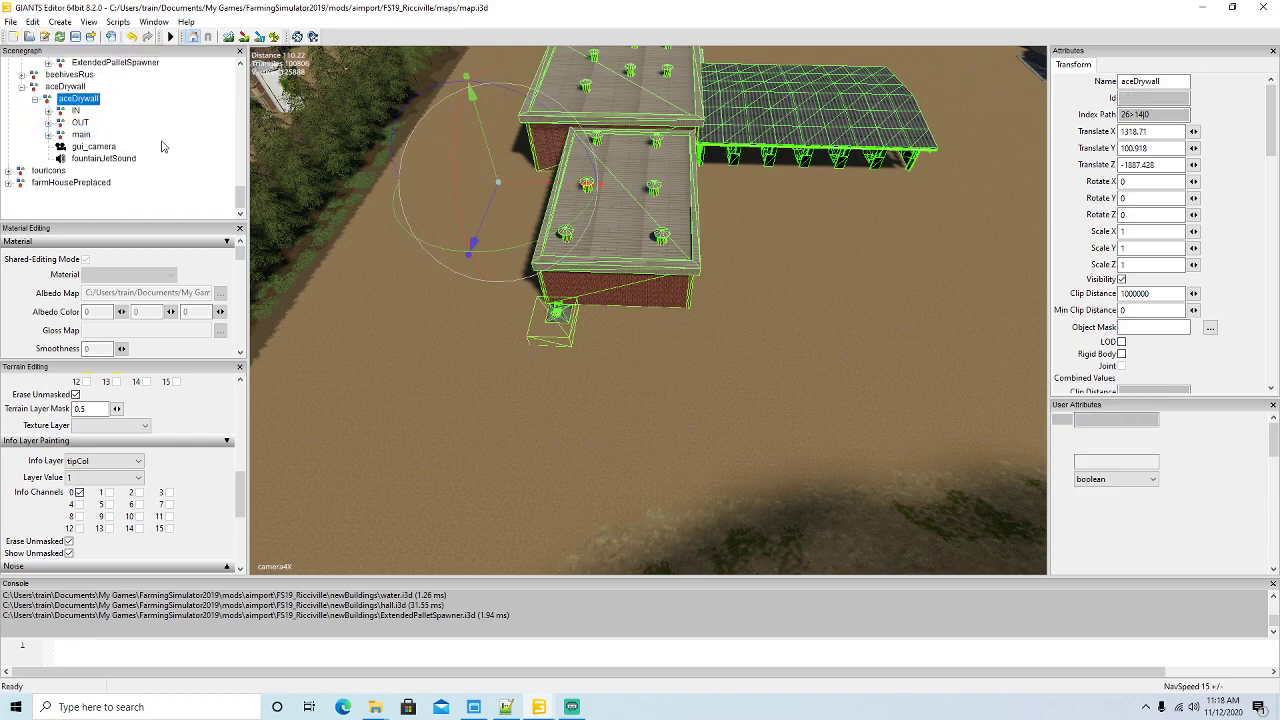
# - Move aceDrywall's new ExtendedPalletSpawner along Z to a Translate Z of about 28.985, level with the manure pit
pyautogui.moveTo(508, 163); pyautogui.dragTo(452, 381)
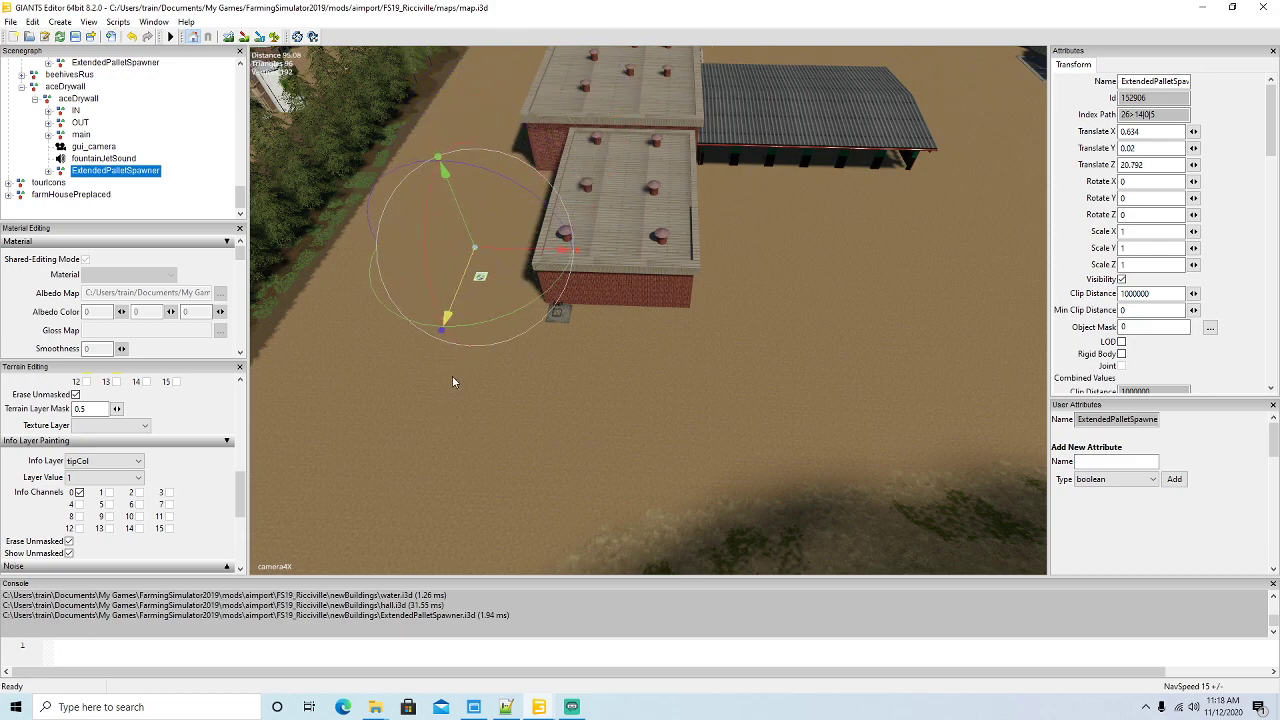
pyautogui.click(49, 171)
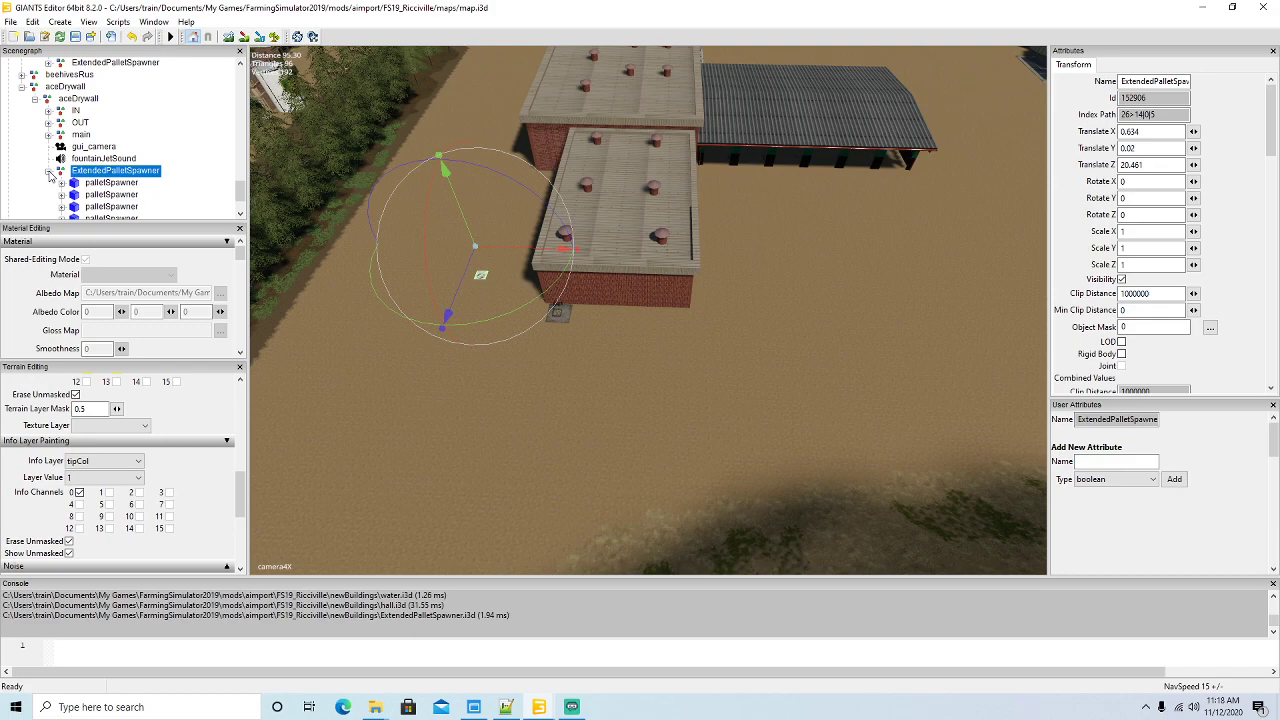
pyautogui.click(49, 172)
pyautogui.moveTo(458, 300); pyautogui.dragTo(438, 339)
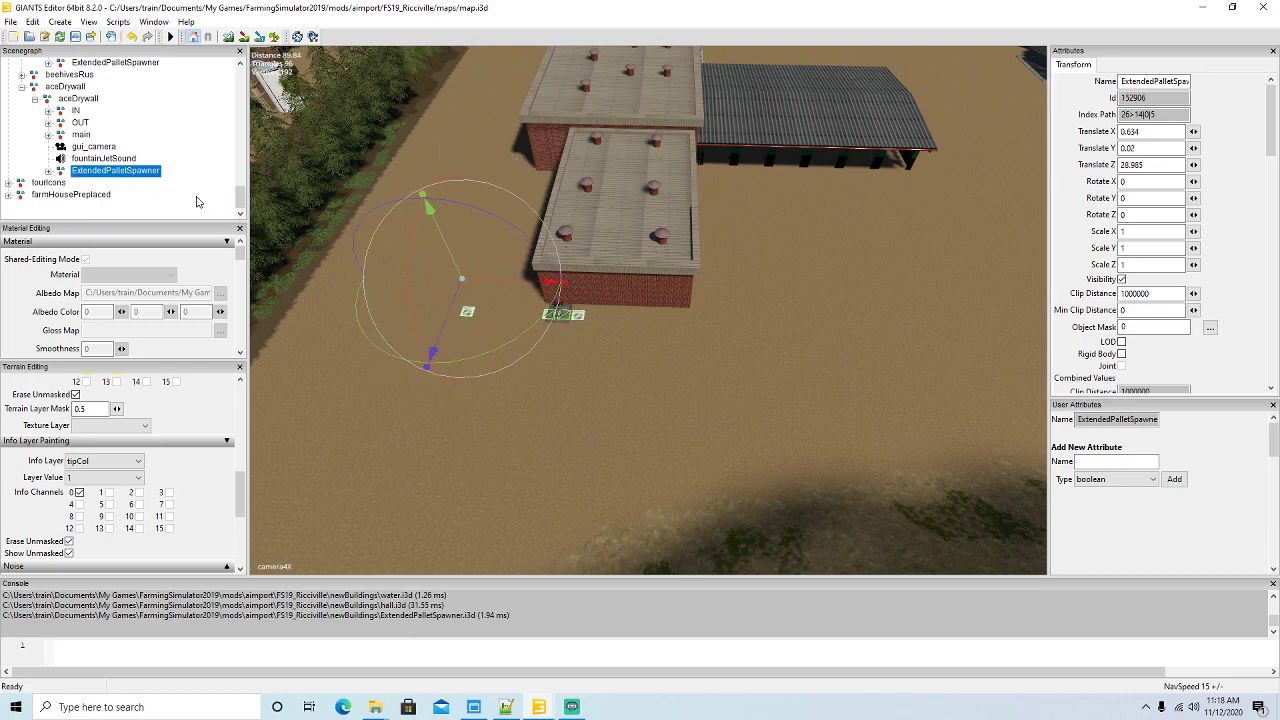
# - Delete the last three palletSpawner objects from aceDrywall's new ExtendedPalletSpawner, keeping only the first one
pyautogui.click(49, 172)
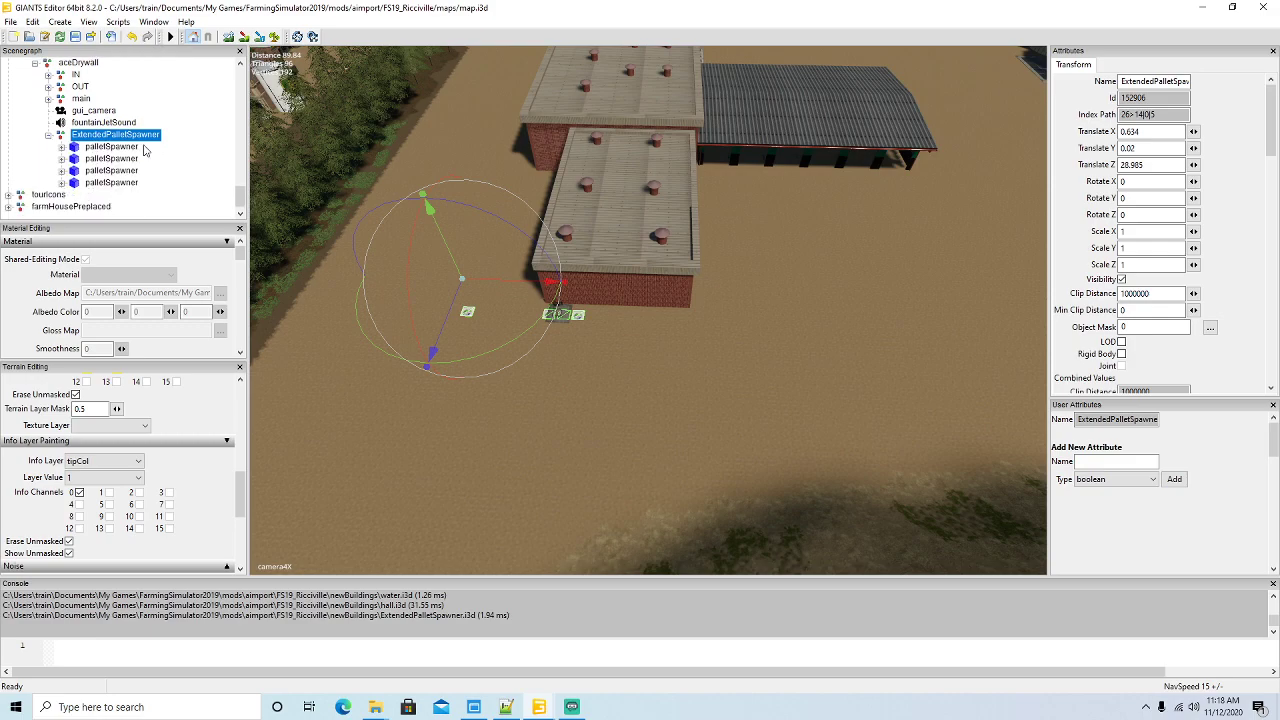
pyautogui.click(76, 185)
pyautogui.press('Delete')
pyautogui.press('Delete')
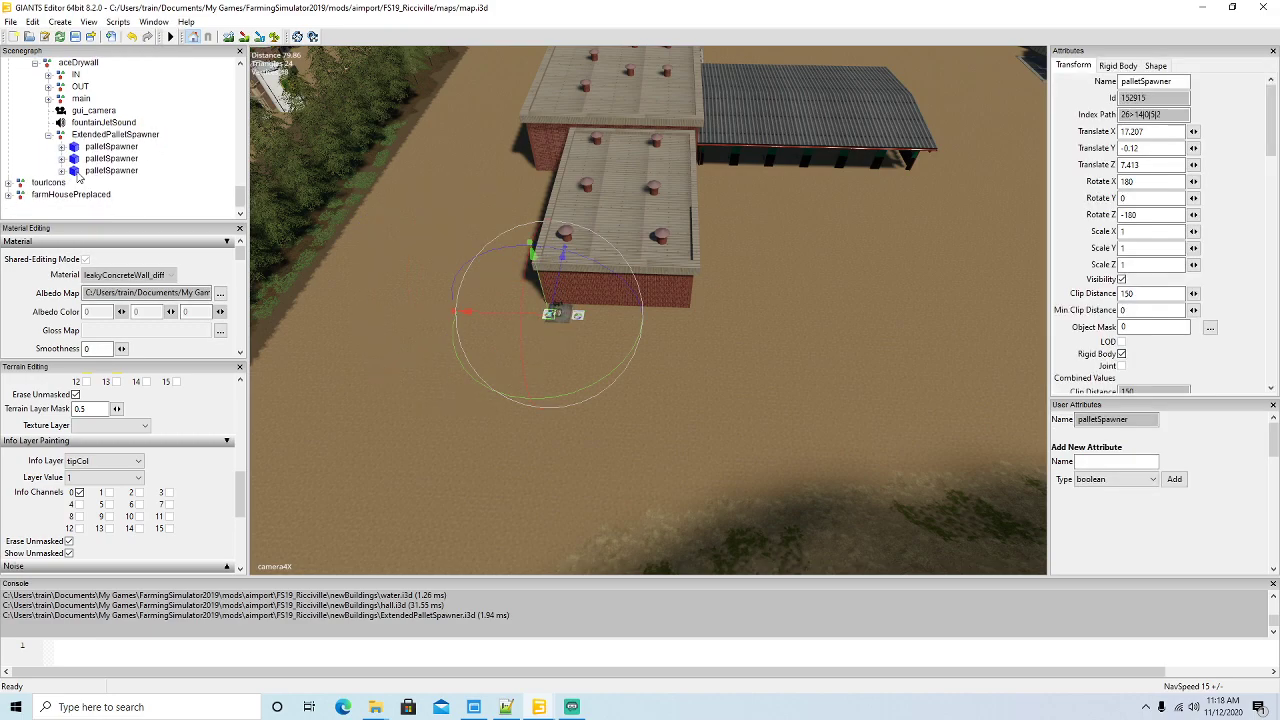
pyautogui.press('Delete')
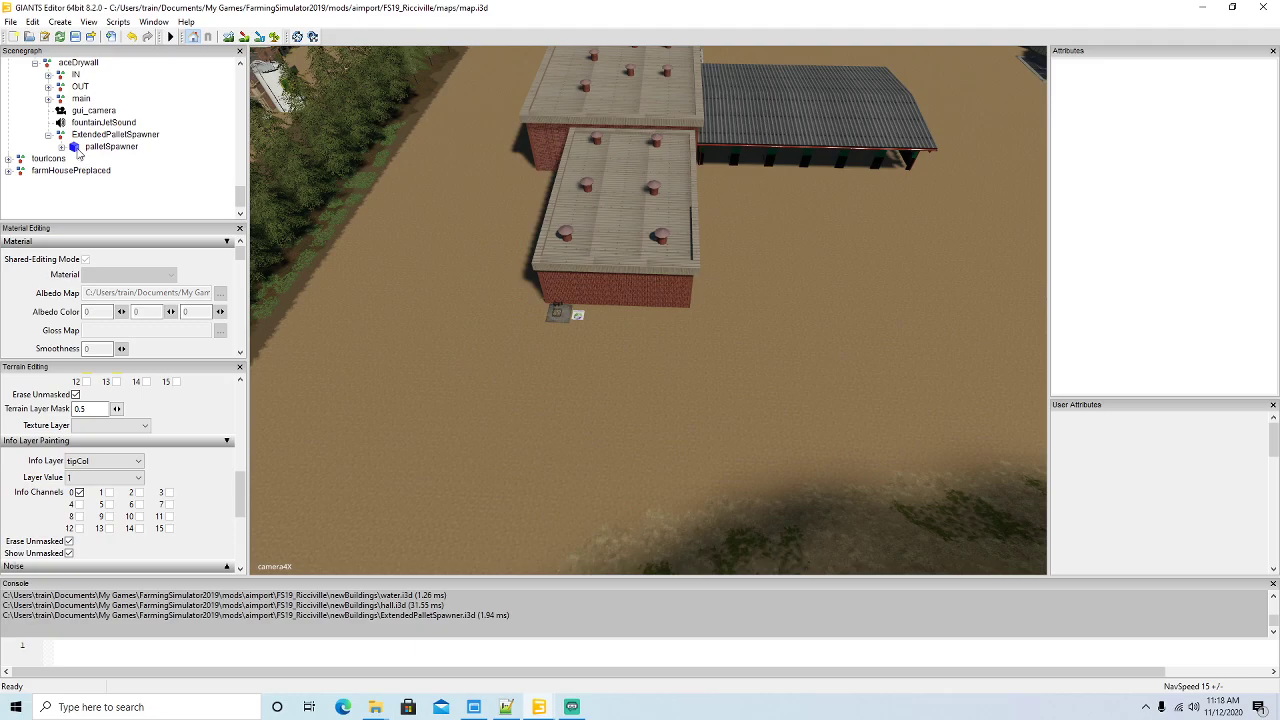
# - Zero the remaining palletSpawner's rotation and move it to the building's far front corner at Translate X about 39.198
pyautogui.keyDown('alt'); pyautogui.moveTo(473, 424); pyautogui.dragTo(444, 424); pyautogui.keyUp('alt')
pyautogui.scroll(8, 444, 424)
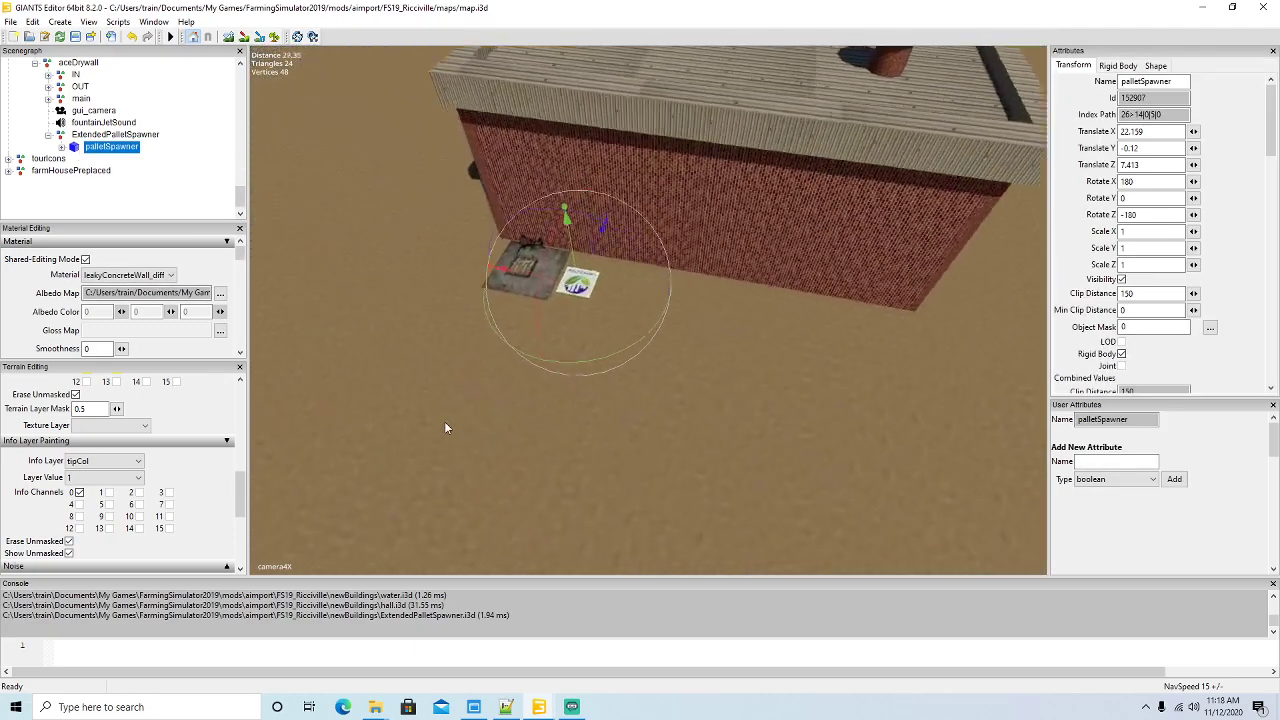
pyautogui.moveTo(580, 358); pyautogui.dragTo(555, 238)
pyautogui.doubleClick(1150, 199)
pyautogui.write('0')
pyautogui.press('Return')
pyautogui.keyDown('alt'); pyautogui.moveTo(798, 391); pyautogui.dragTo(537, 356); pyautogui.keyUp('alt')
pyautogui.moveTo(524, 336); pyautogui.dragTo(941, 343)
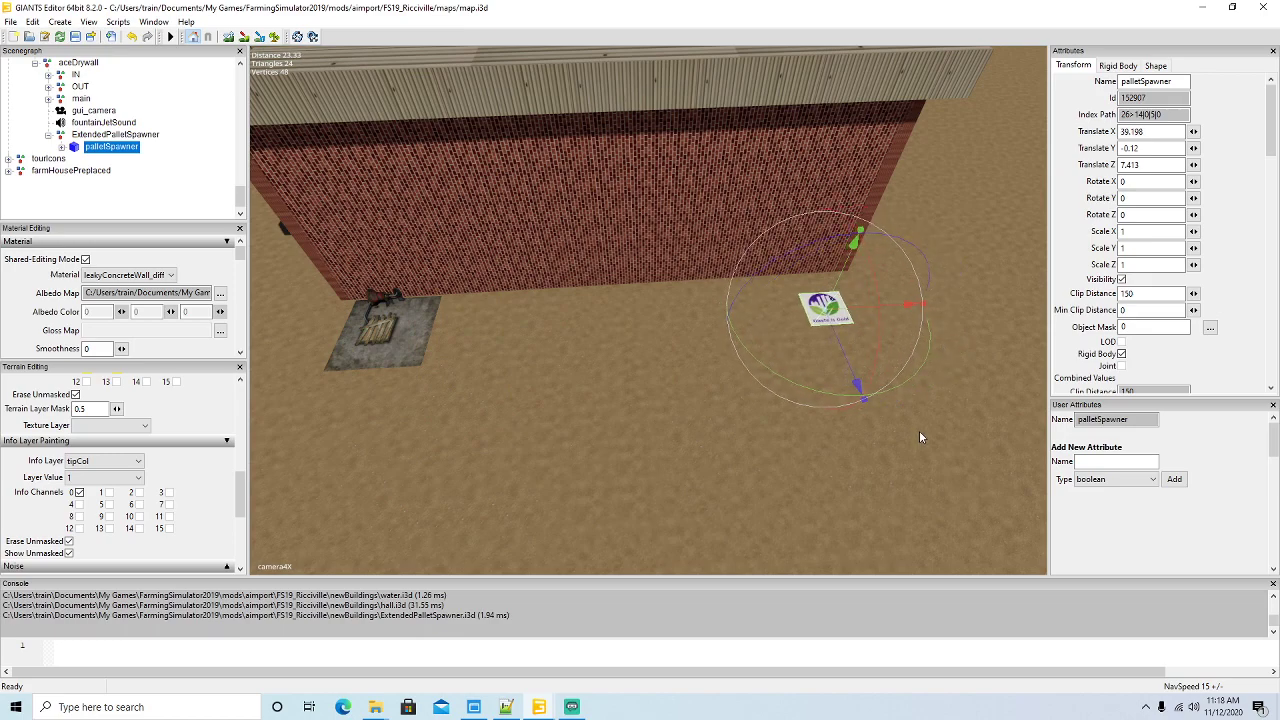
# - Duplicate the palletSpawner three times, lining the copies up along the brick wall at Translate X about 36.532, 33.625 and 30.653
pyautogui.hotkey('ctrl', 'd')
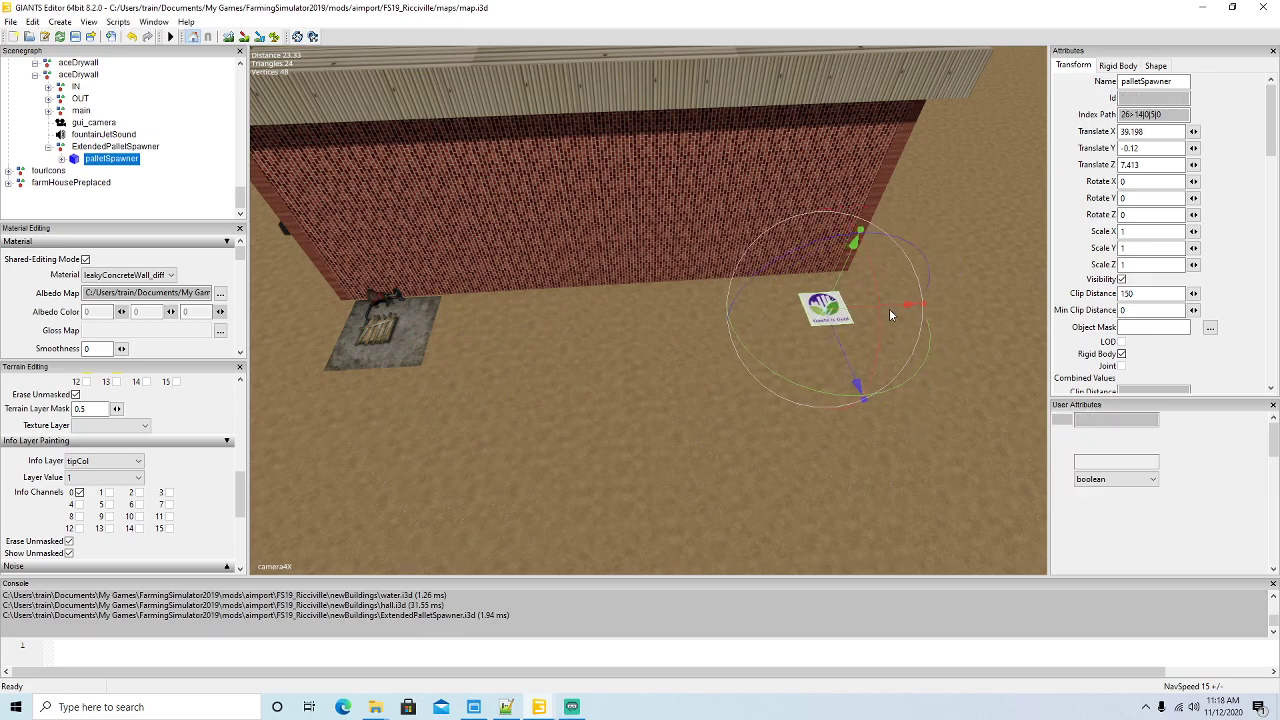
pyautogui.moveTo(884, 304); pyautogui.dragTo(828, 316)
pyautogui.hotkey('ctrl', 'd')
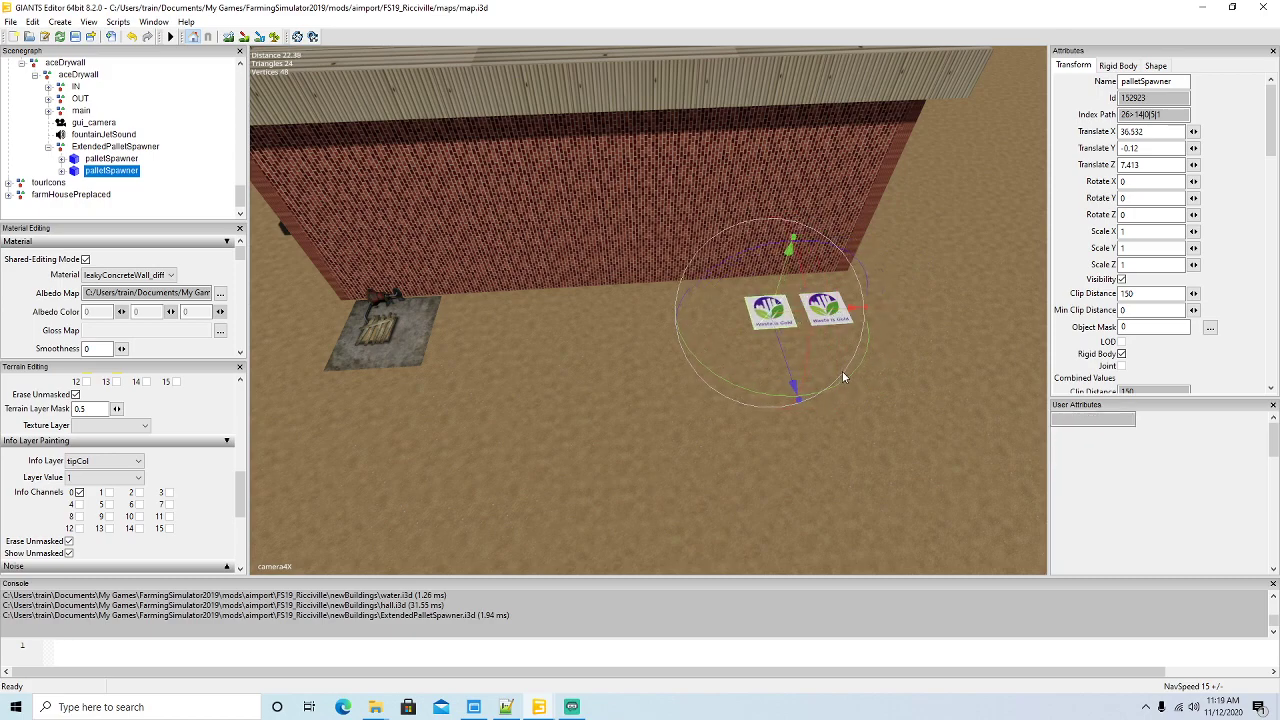
pyautogui.moveTo(840, 318); pyautogui.dragTo(769, 313)
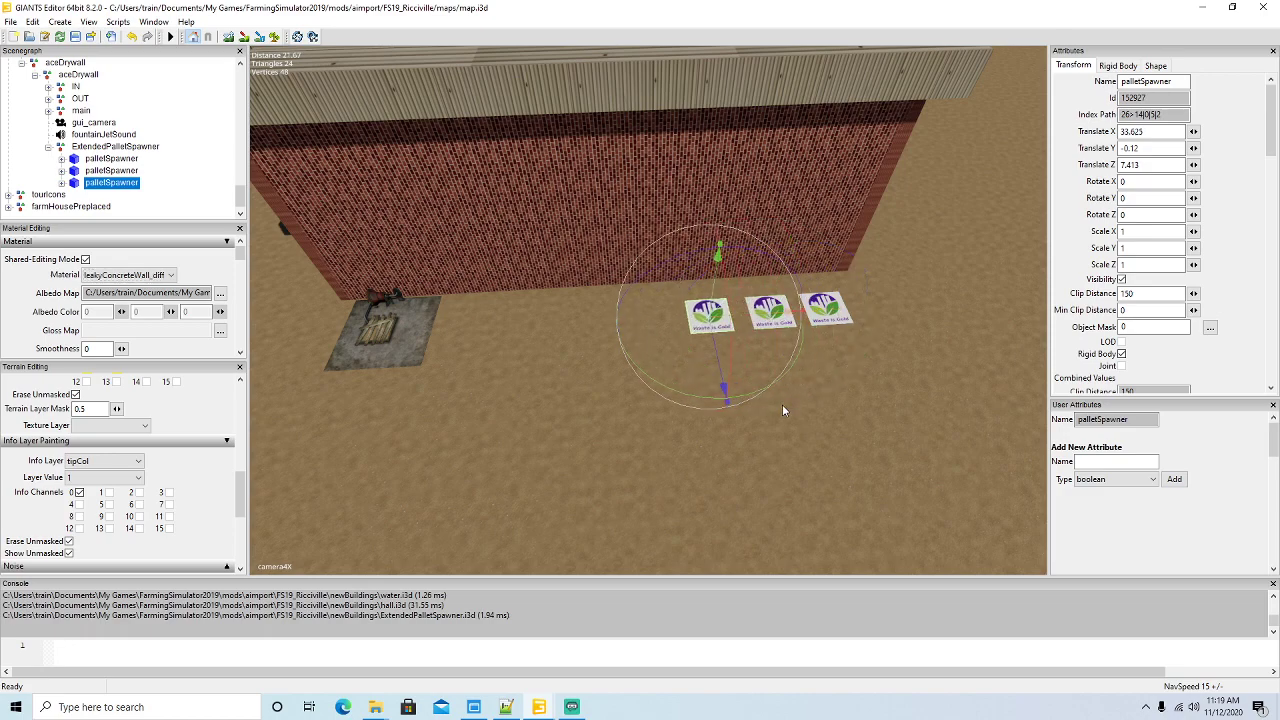
pyautogui.hotkey('ctrl', 'd')
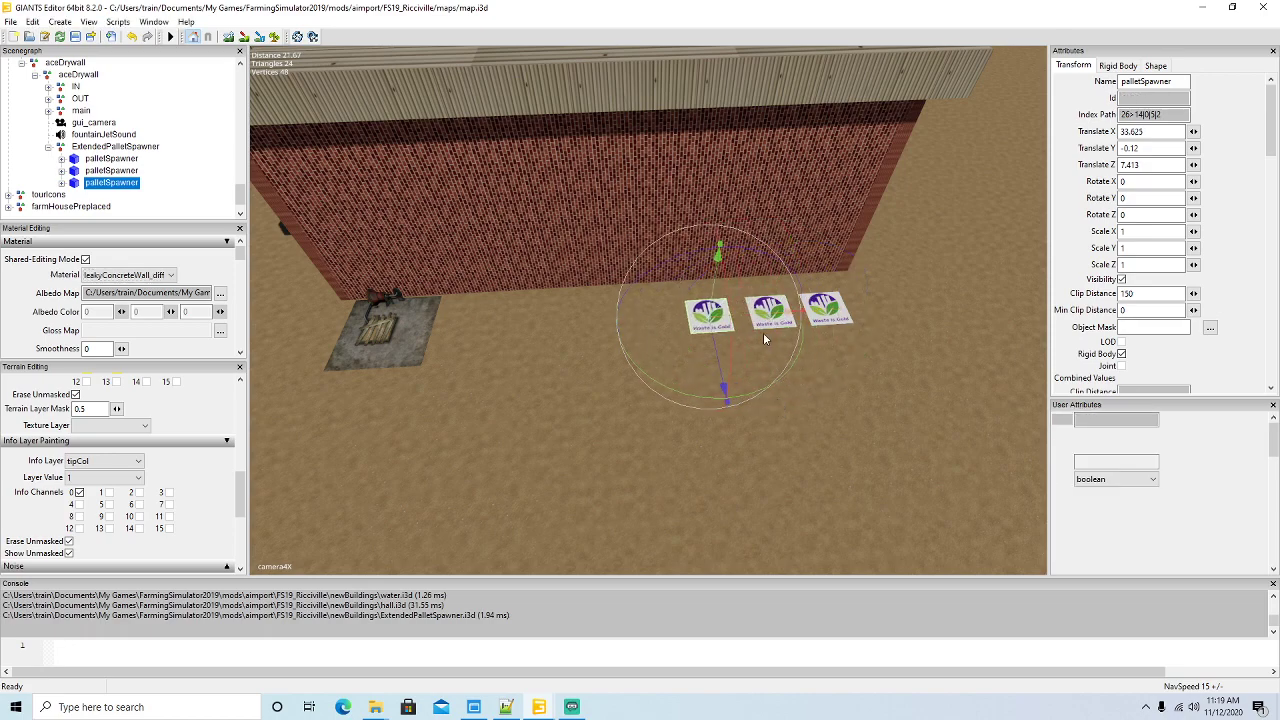
pyautogui.moveTo(762, 335); pyautogui.dragTo(692, 320)
# - Create a new transform group and collapse aceDrywall's ExtendedPalletSpawner group
pyautogui.scroll(-5, 704, 390)
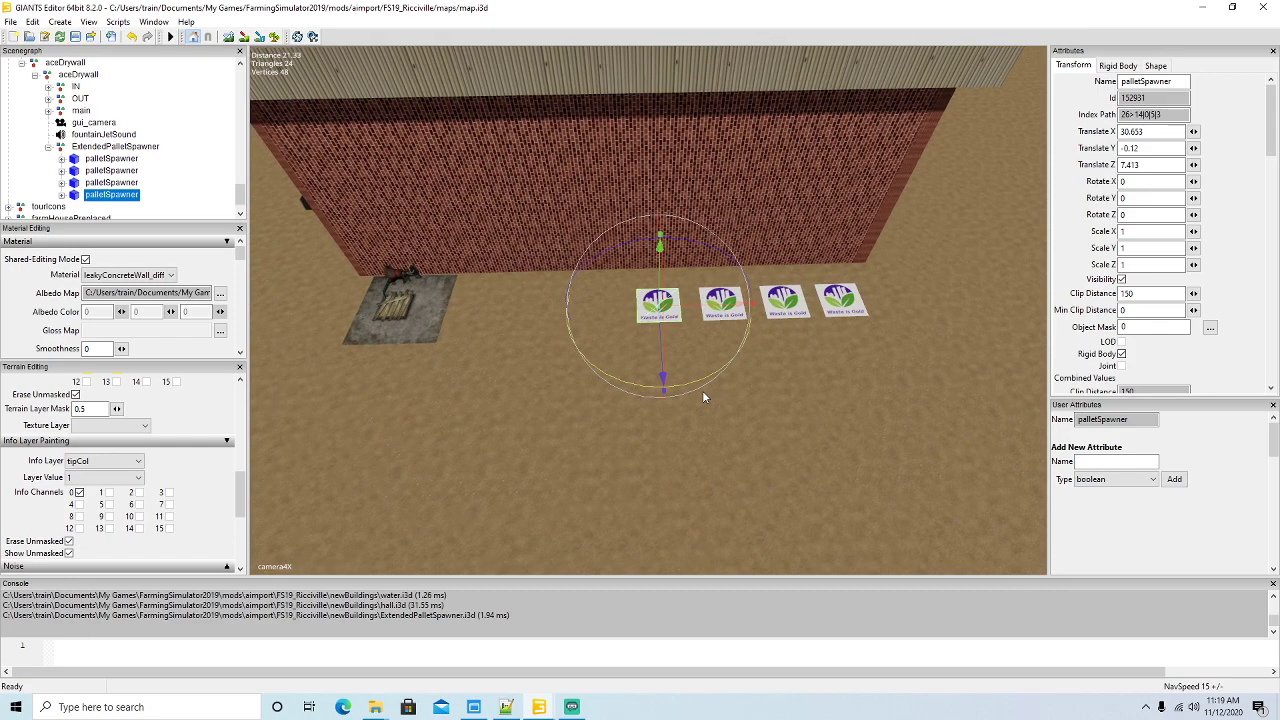
pyautogui.scroll(-4, 706, 391)
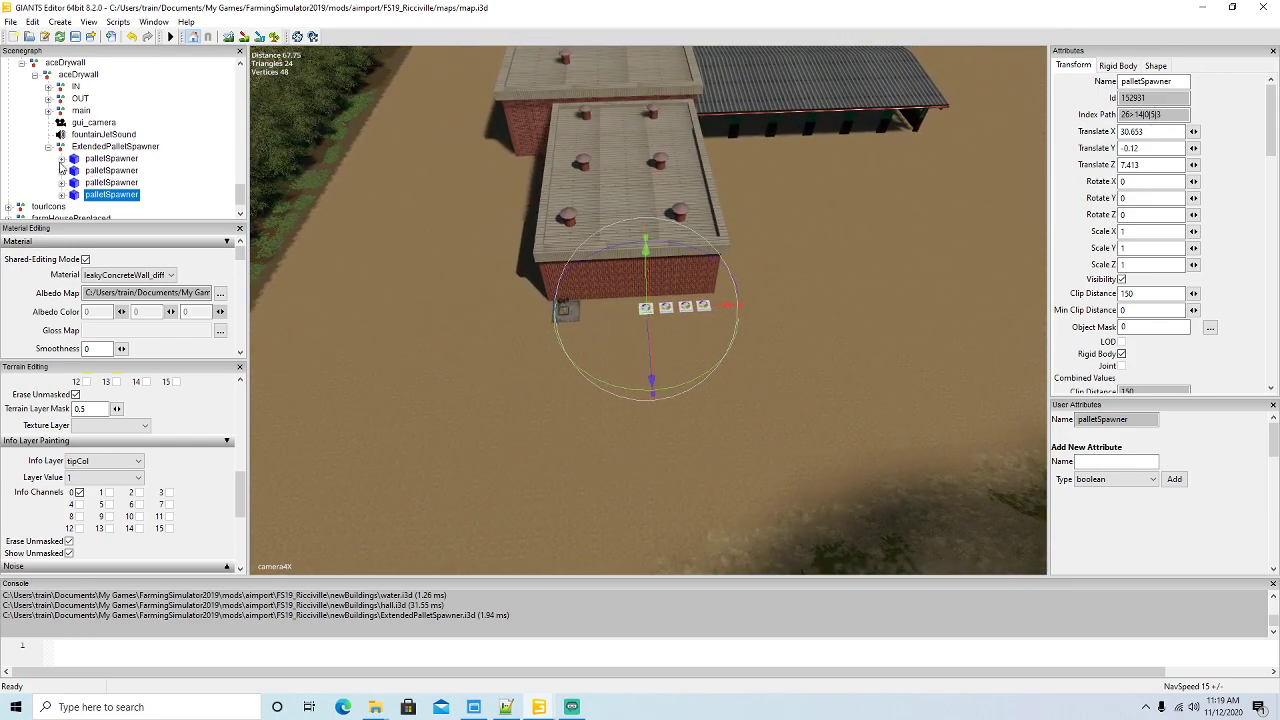
pyautogui.click(48, 147)
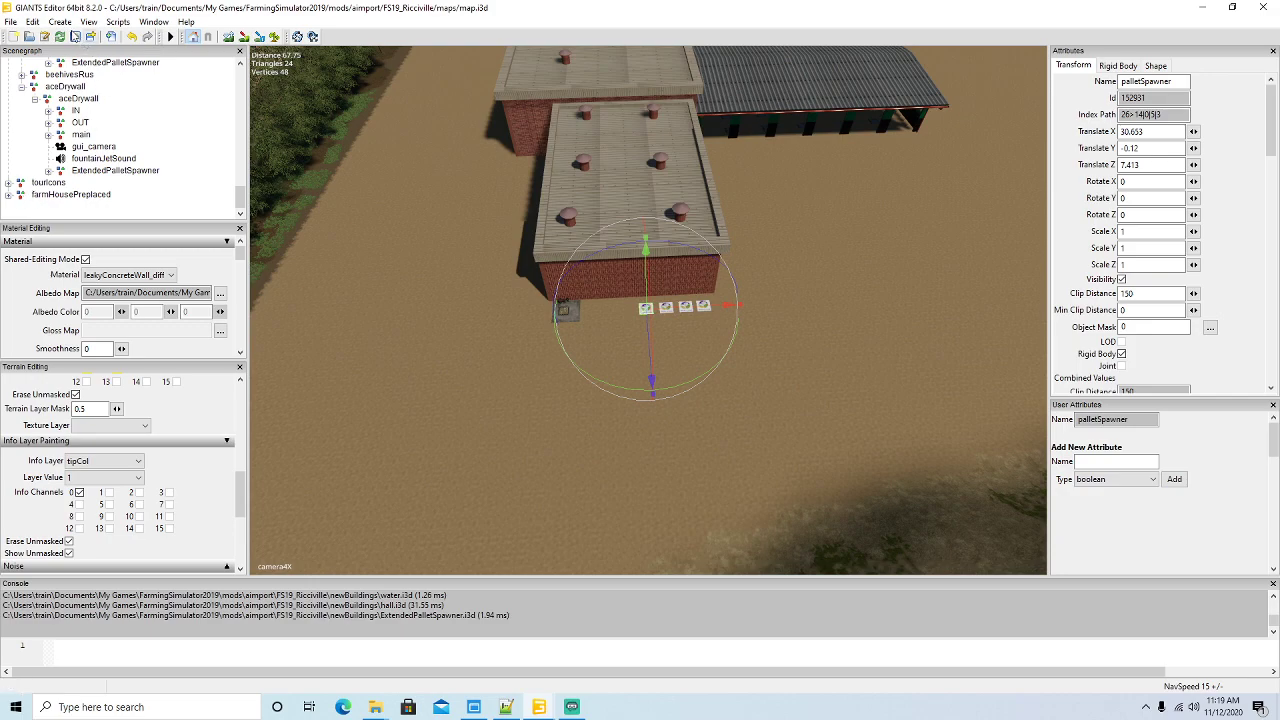
pyautogui.click(60, 21)
pyautogui.click(85, 50)
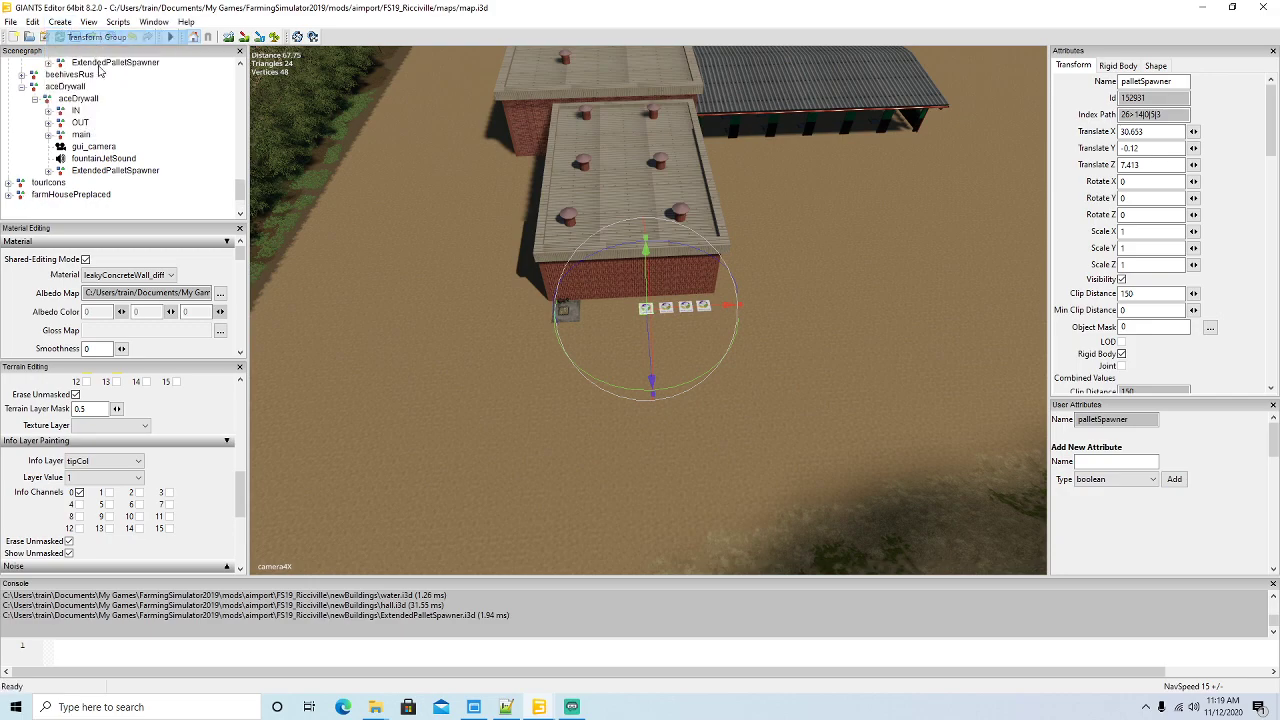
pyautogui.scroll(-2, 133, 135)
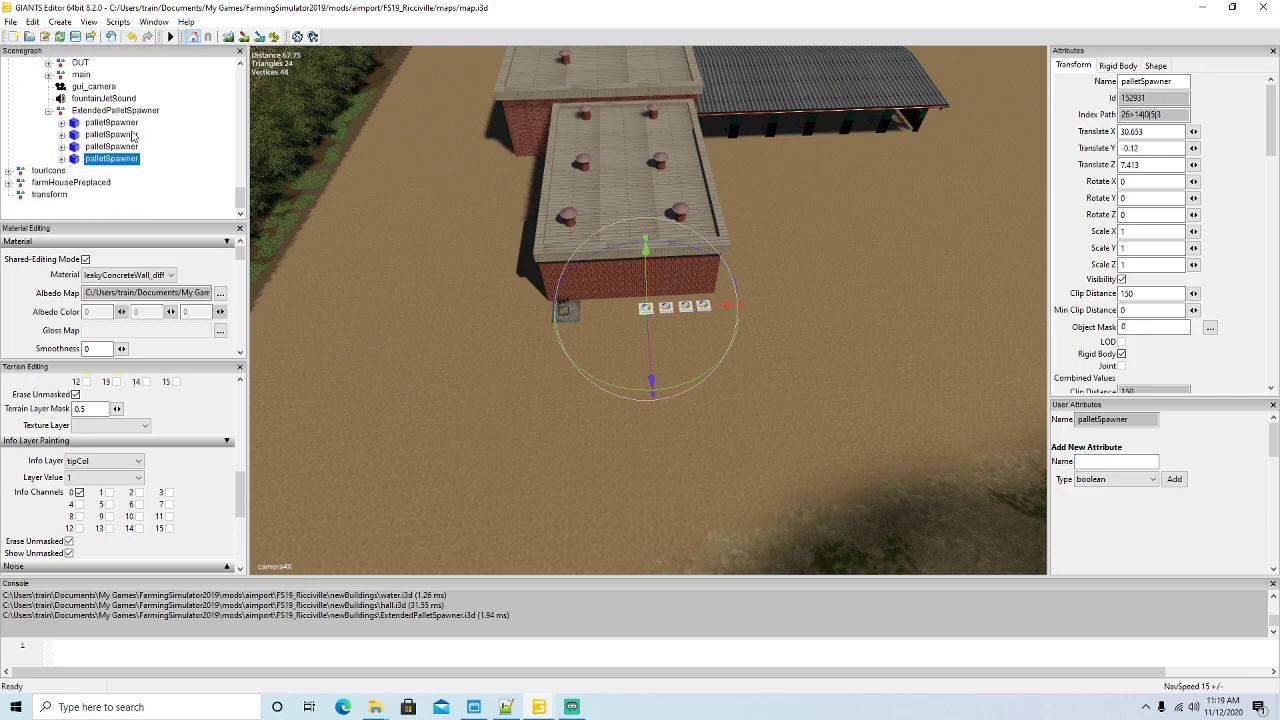
pyautogui.click(49, 111)
# - Cut the new transform group from the scene root and paste it into the inner aceDrywall group
pyautogui.click(16, 199)
pyautogui.scroll(3, 140, 150)
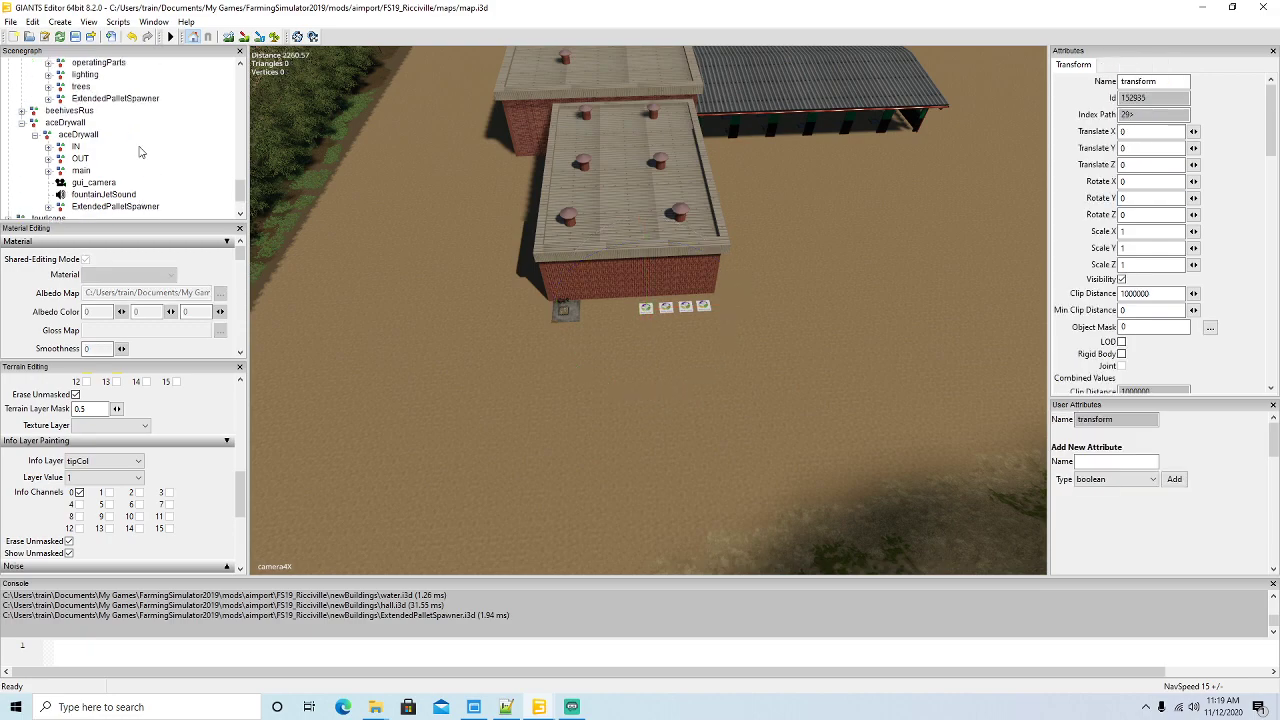
pyautogui.scroll(-2, 139, 148)
pyautogui.click(32, 21)
pyautogui.click(55, 101)
pyautogui.click(47, 135)
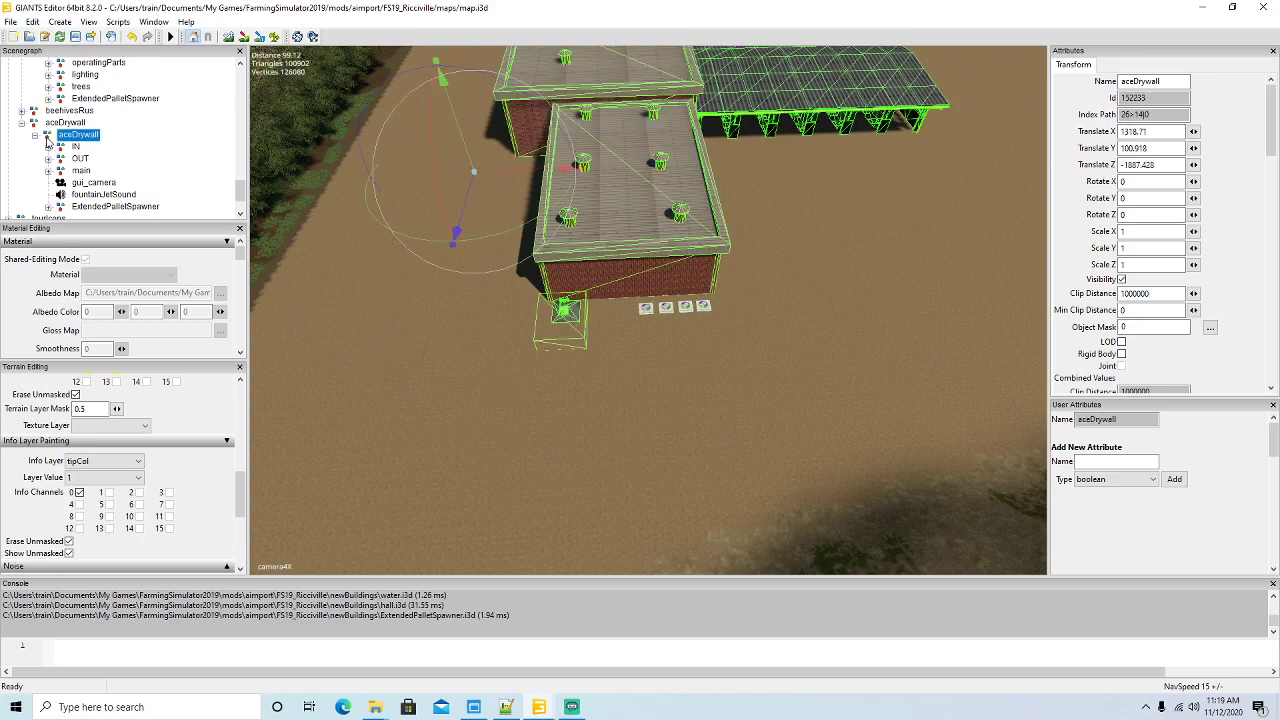
pyautogui.click(32, 21)
pyautogui.click(60, 133)
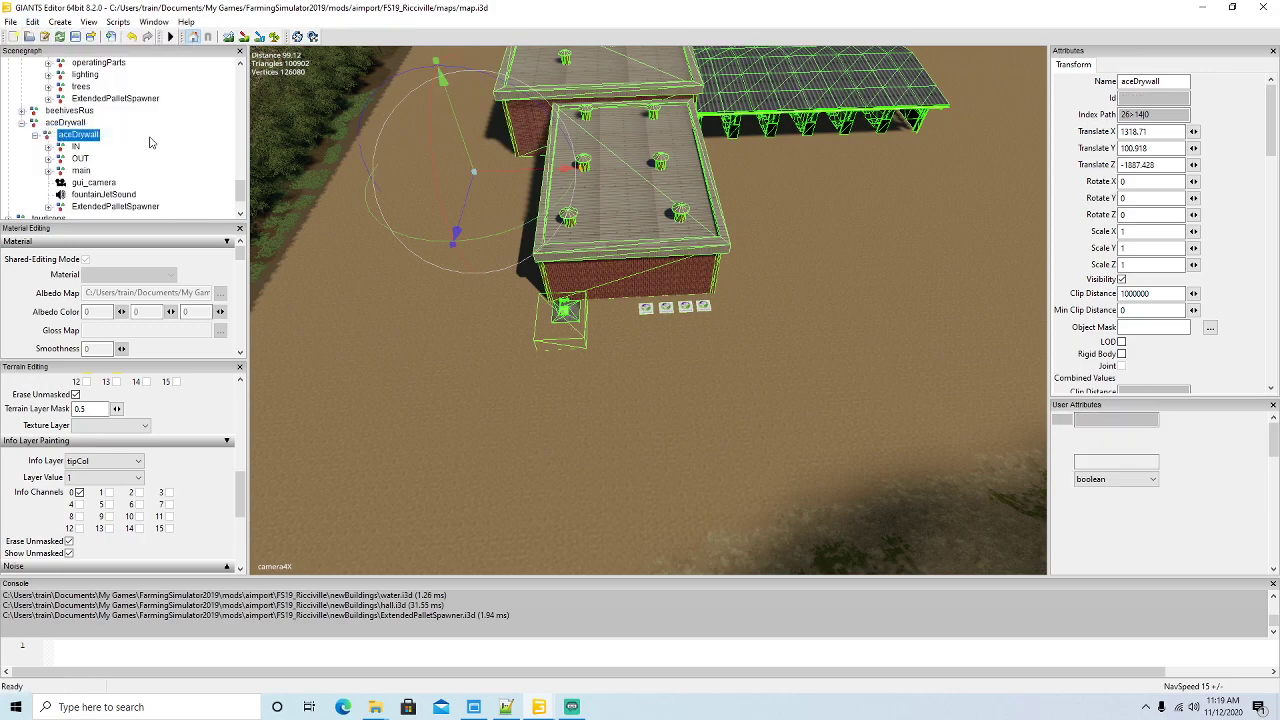
# - Rename the new transform group inside aceDrywall as PS
pyautogui.scroll(-1, 160, 140)
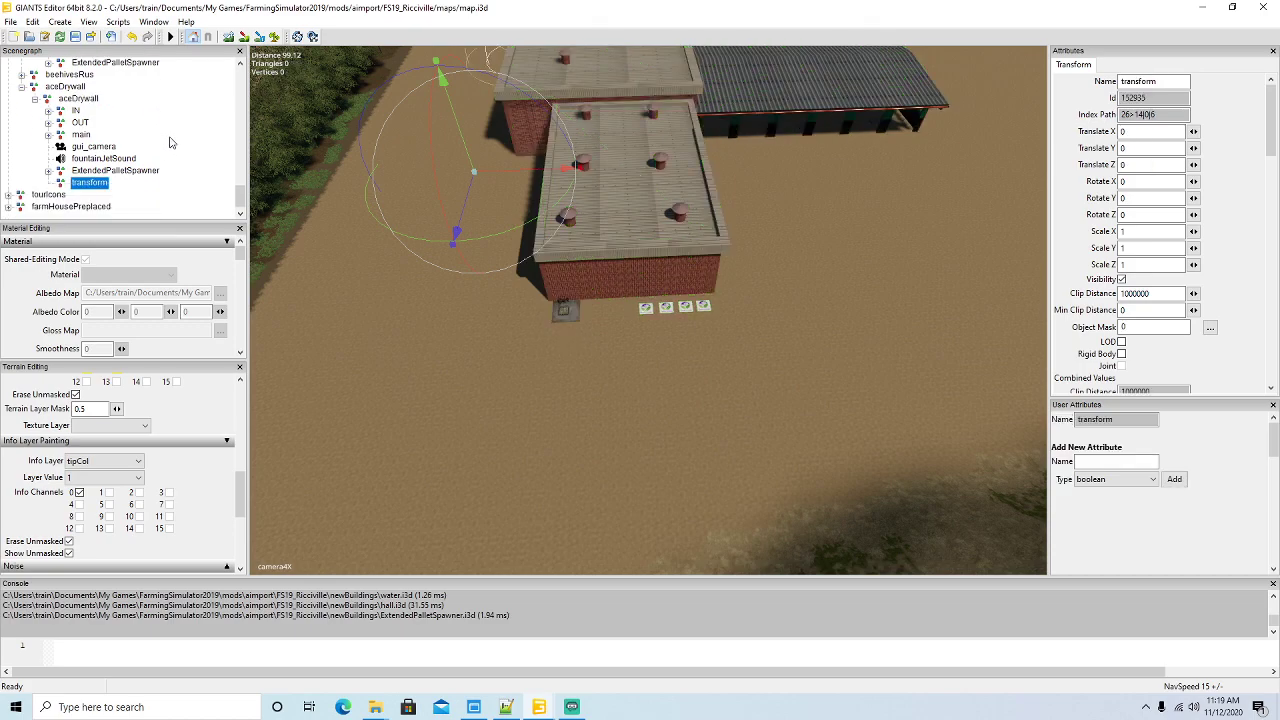
pyautogui.doubleClick(1161, 82)
pyautogui.write('PS')
pyautogui.press('Return')
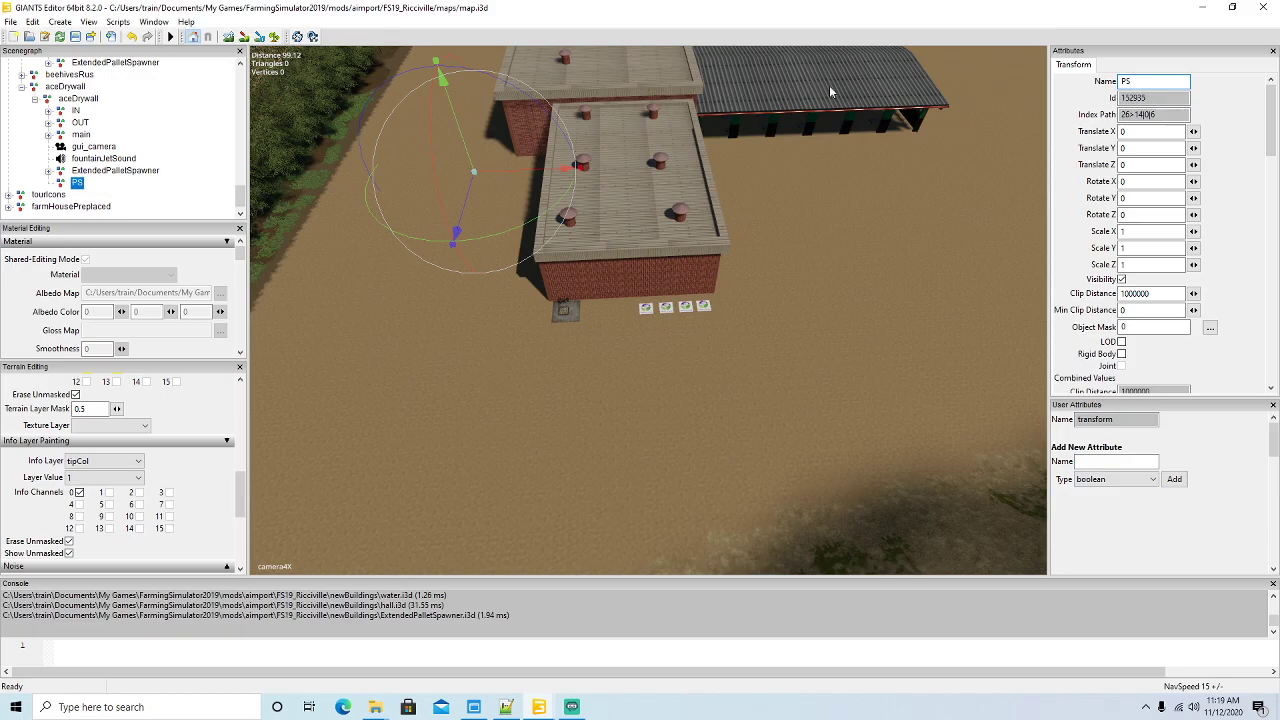
# - Import smoke.i3d from FS19_Ricciville's particleSystems/globalCompany folder
pyautogui.keyDown('alt'); pyautogui.moveTo(477, 330); pyautogui.dragTo(861, 298); pyautogui.keyUp('alt')
pyautogui.scroll(5, 433, 255)
pyautogui.scroll(6, 436, 252)
pyautogui.scroll(5, 836, 291)
pyautogui.click(10, 21)
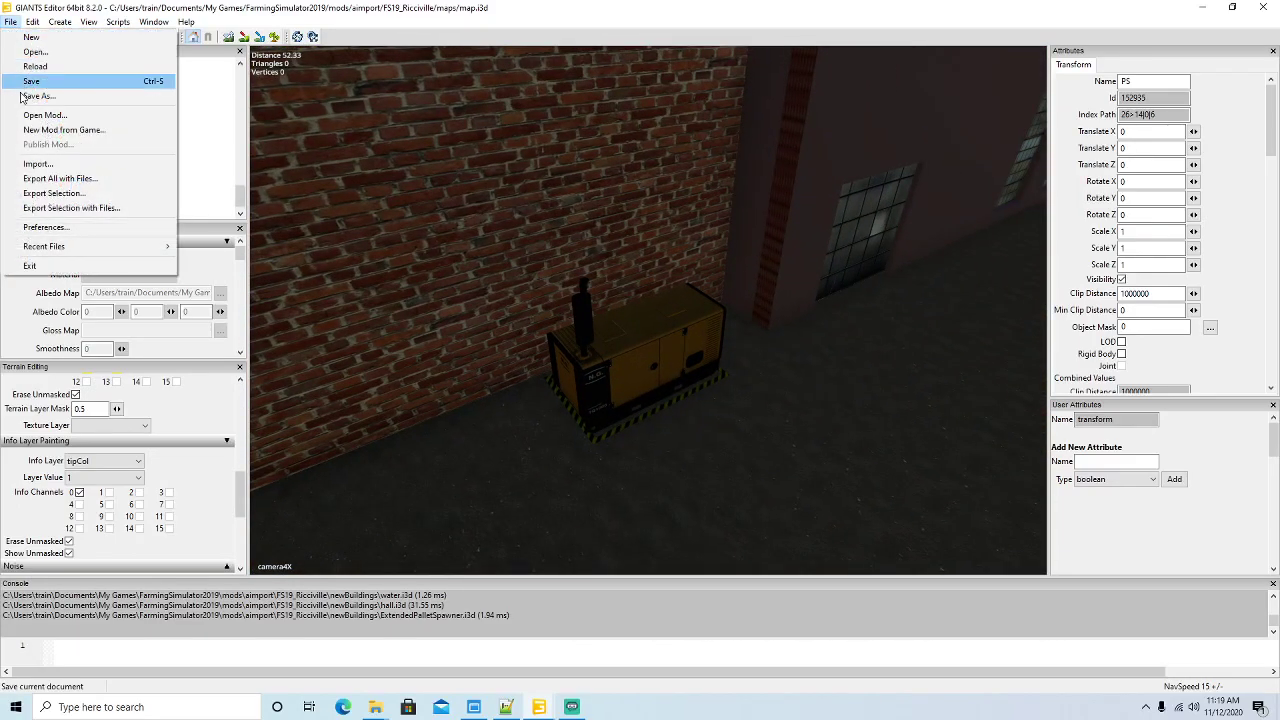
pyautogui.click(37, 166)
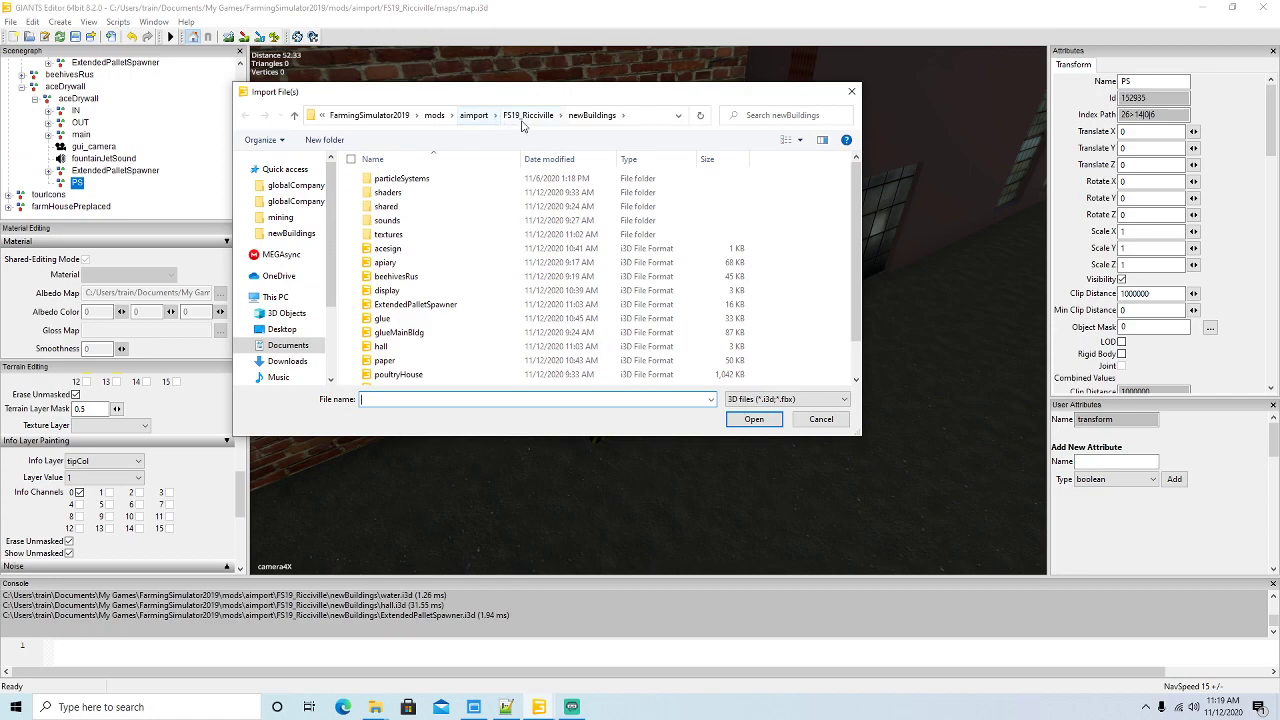
pyautogui.click(528, 116)
pyautogui.scroll(-1, 494, 270)
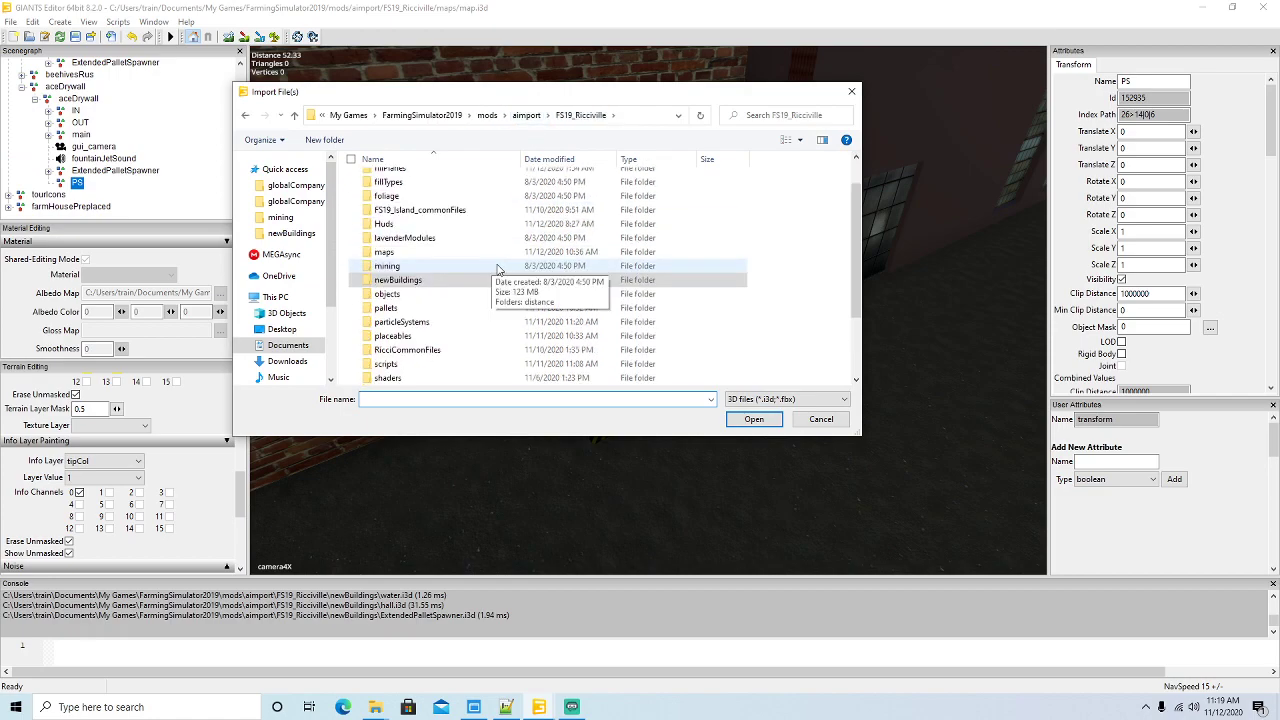
pyautogui.doubleClick(419, 325)
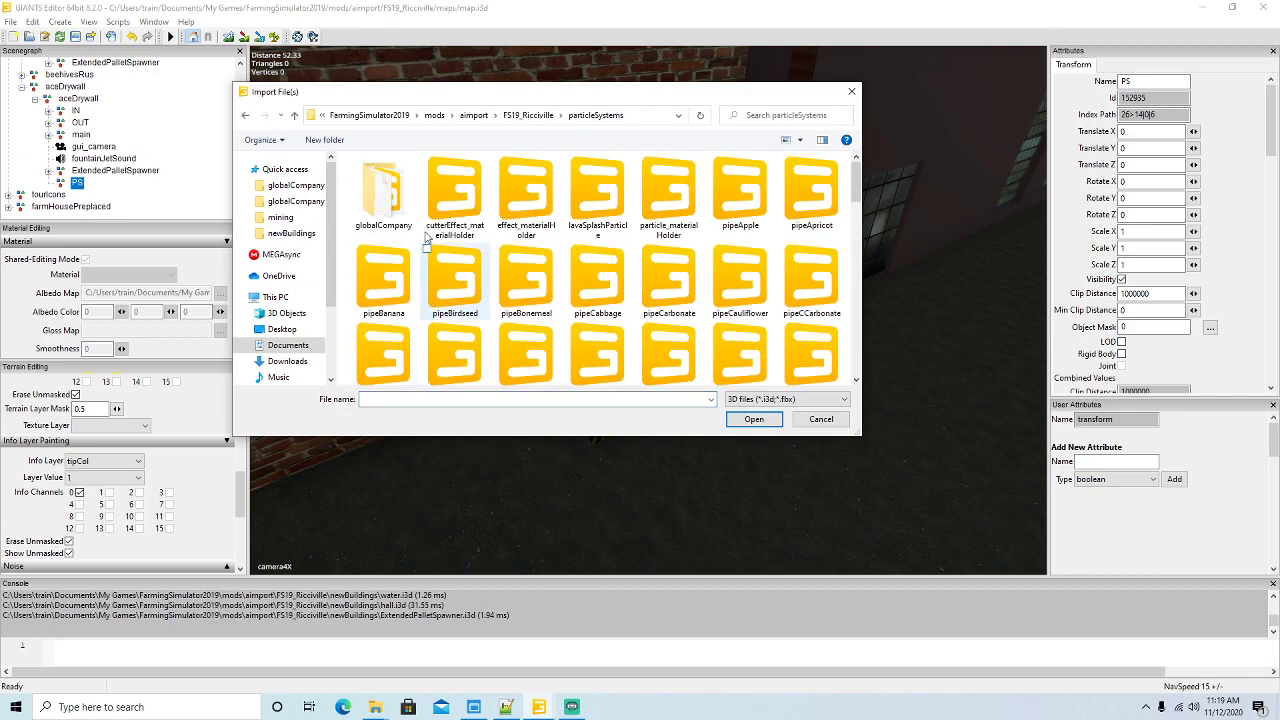
pyautogui.doubleClick(400, 209)
pyautogui.click(392, 221)
pyautogui.click(754, 419)
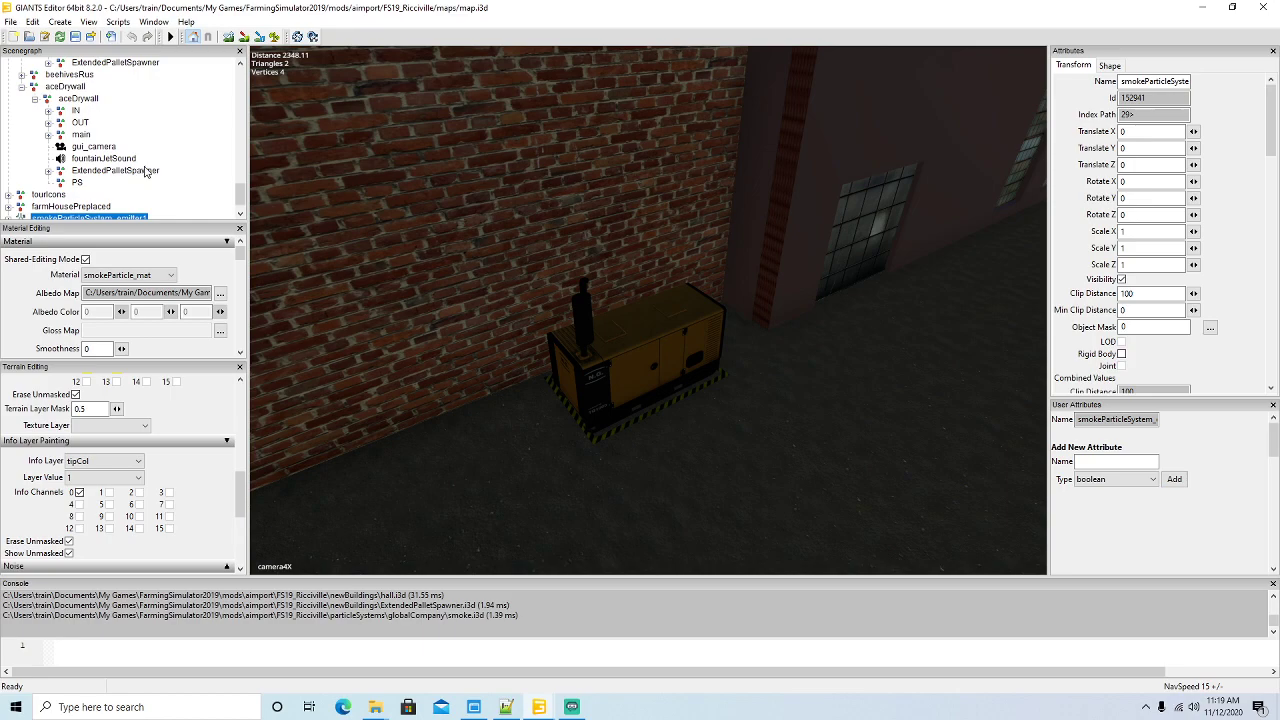
# - Cut the imported smoke emitter from the scene root and paste it into the PS group
pyautogui.click(32, 21)
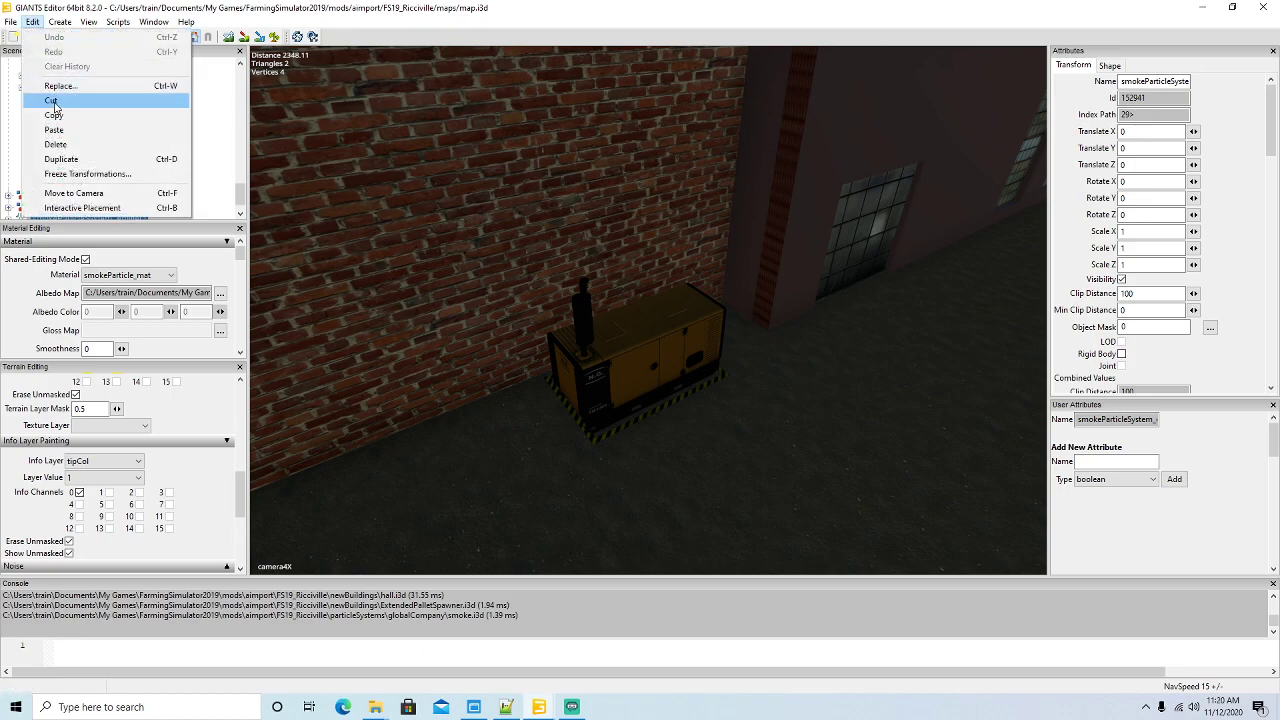
pyautogui.click(53, 101)
pyautogui.click(76, 182)
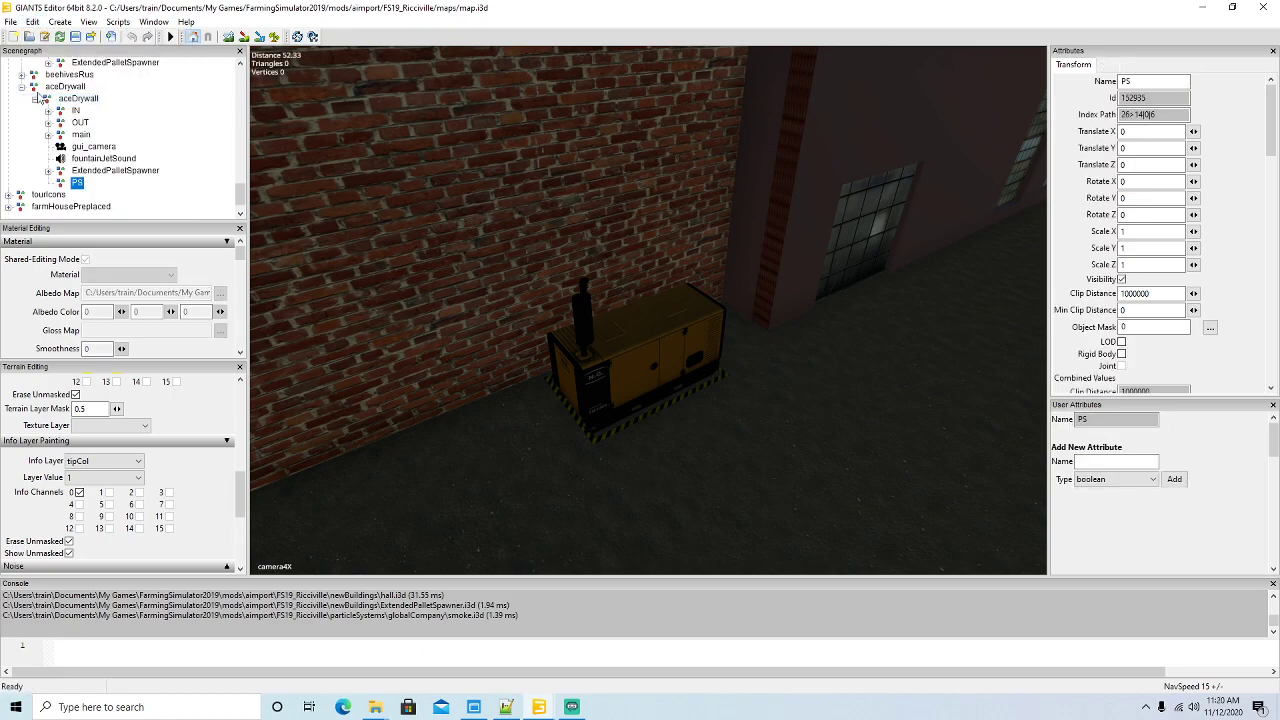
pyautogui.click(32, 21)
pyautogui.click(54, 131)
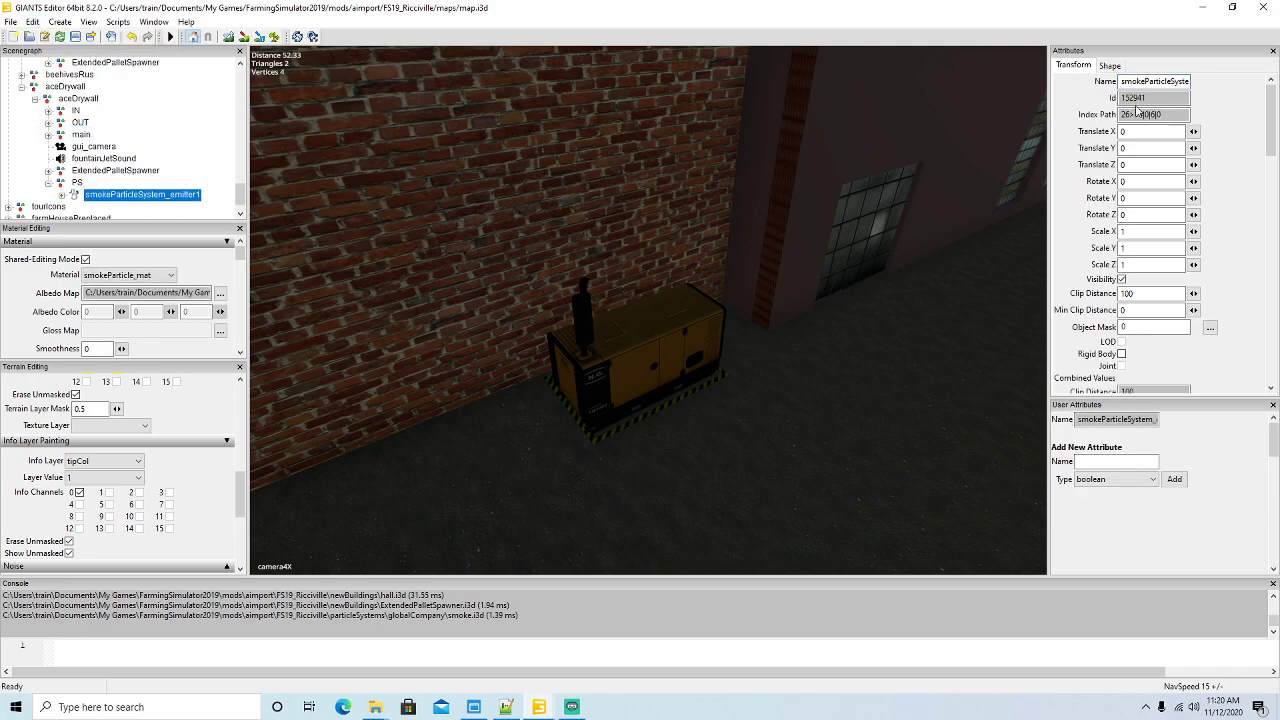
# - Rename the smoke emitter in PS as smoke2
pyautogui.press('End')
pyautogui.press('BackSpace')
pyautogui.press('BackSpace')
pyautogui.press('BackSpace')
pyautogui.press('BackSpace')
pyautogui.press('BackSpace')
pyautogui.press('BackSpace')
pyautogui.press('BackSpace')
pyautogui.press('BackSpace')
pyautogui.press('BackSpace')
pyautogui.press('BackSpace')
pyautogui.press('BackSpace')
pyautogui.press('BackSpace')
pyautogui.press('BackSpace')
pyautogui.press('BackSpace')
pyautogui.press('BackSpace')
pyautogui.press('Return')
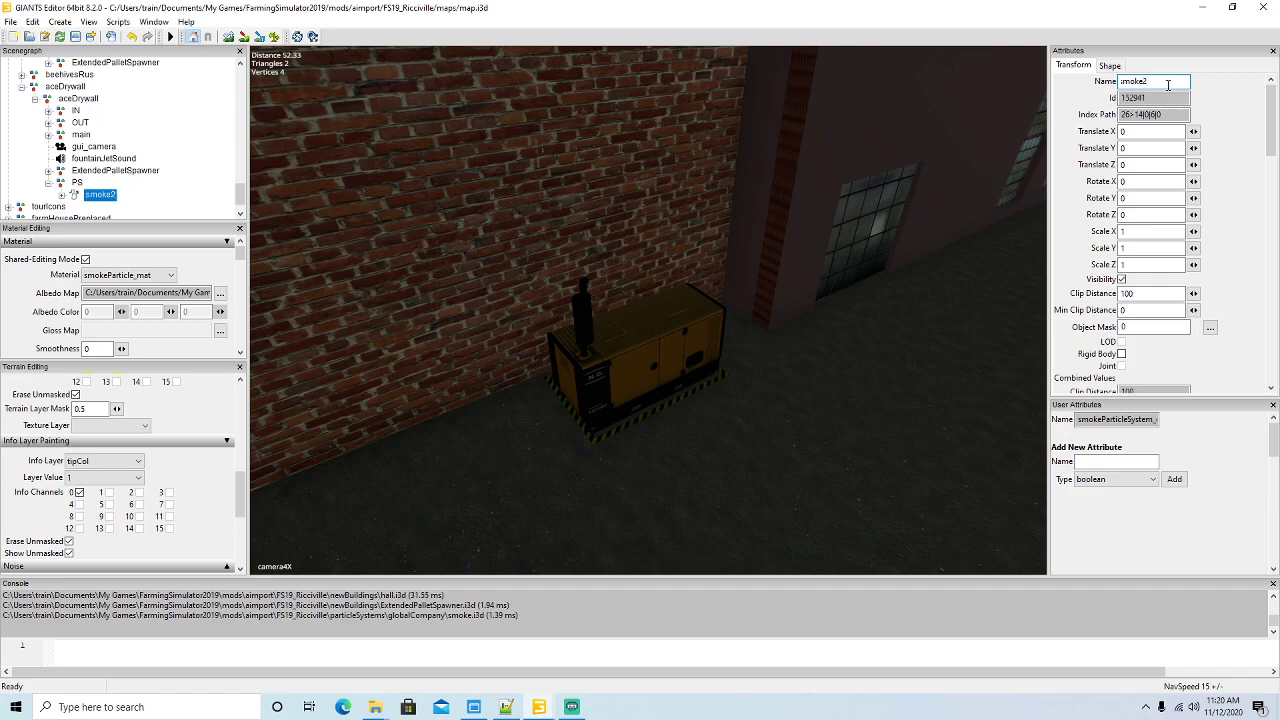
# - Place smoke2 interactively on top of the yellow generator's exhaust pipe
pyautogui.click(33, 21)
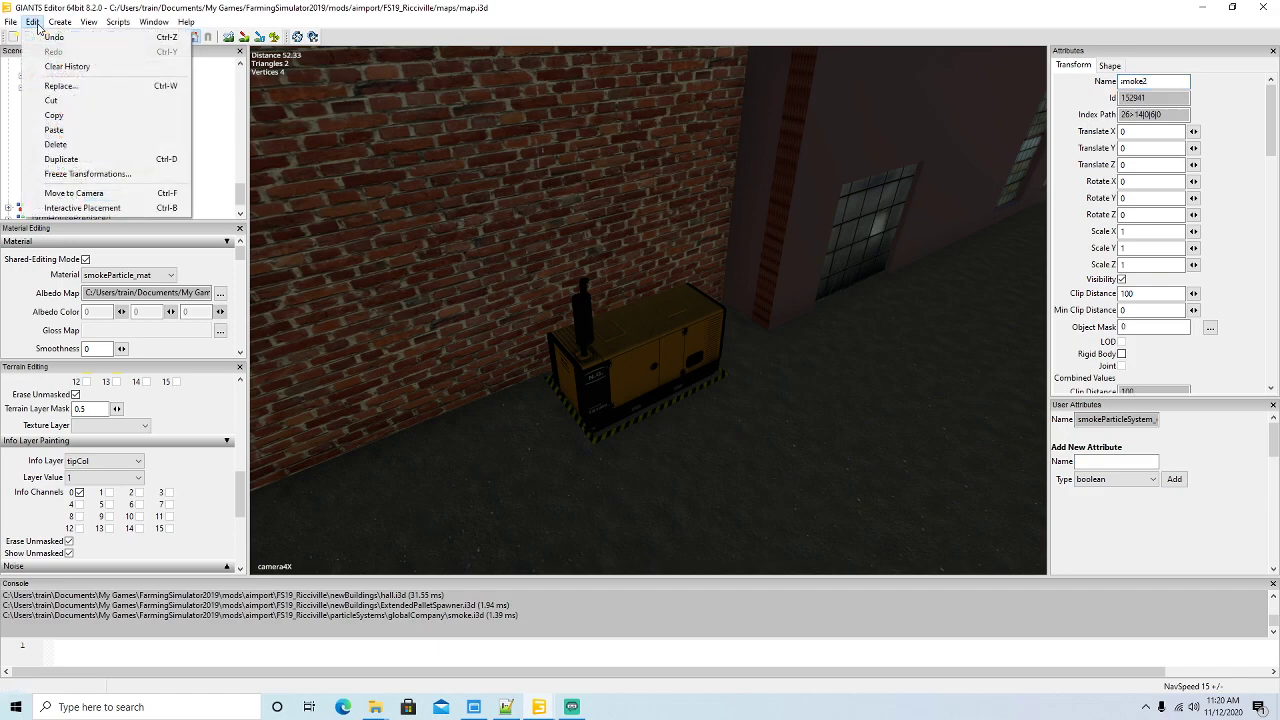
pyautogui.click(82, 208)
pyautogui.click(587, 282)
pyautogui.scroll(5, 656, 339)
pyautogui.keyDown('alt'); pyautogui.moveTo(649, 358); pyautogui.dragTo(653, 350, button='middle'); pyautogui.keyUp('alt')
# - Fit smoke2's smokeParticleSystemAreaShape to the exhaust opening with Scale Z about 0.174, Translate Z about -0.033 and Rotate Z about 56.043
pyautogui.click(62, 194)
pyautogui.scroll(-1, 89, 176)
pyautogui.click(91, 172)
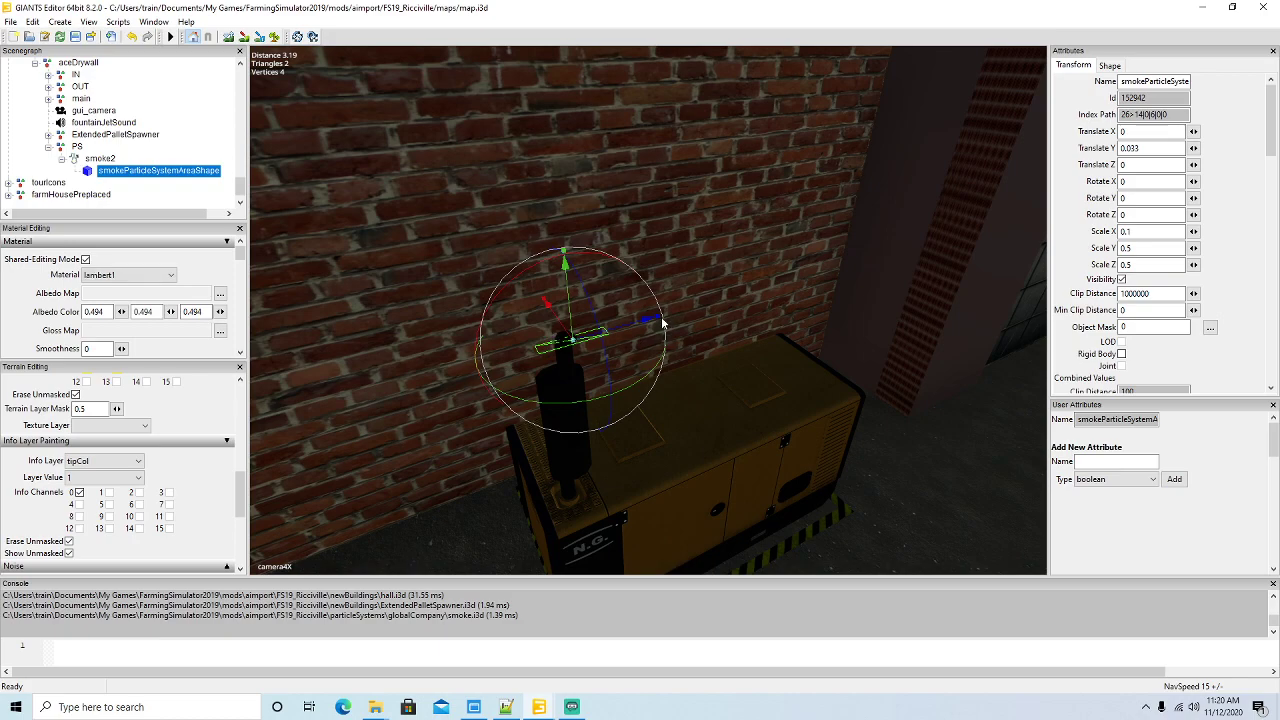
pyautogui.moveTo(659, 320); pyautogui.dragTo(602, 428)
pyautogui.keyDown('alt'); pyautogui.moveTo(636, 555); pyautogui.dragTo(700, 418, button='middle'); pyautogui.keyUp('alt')
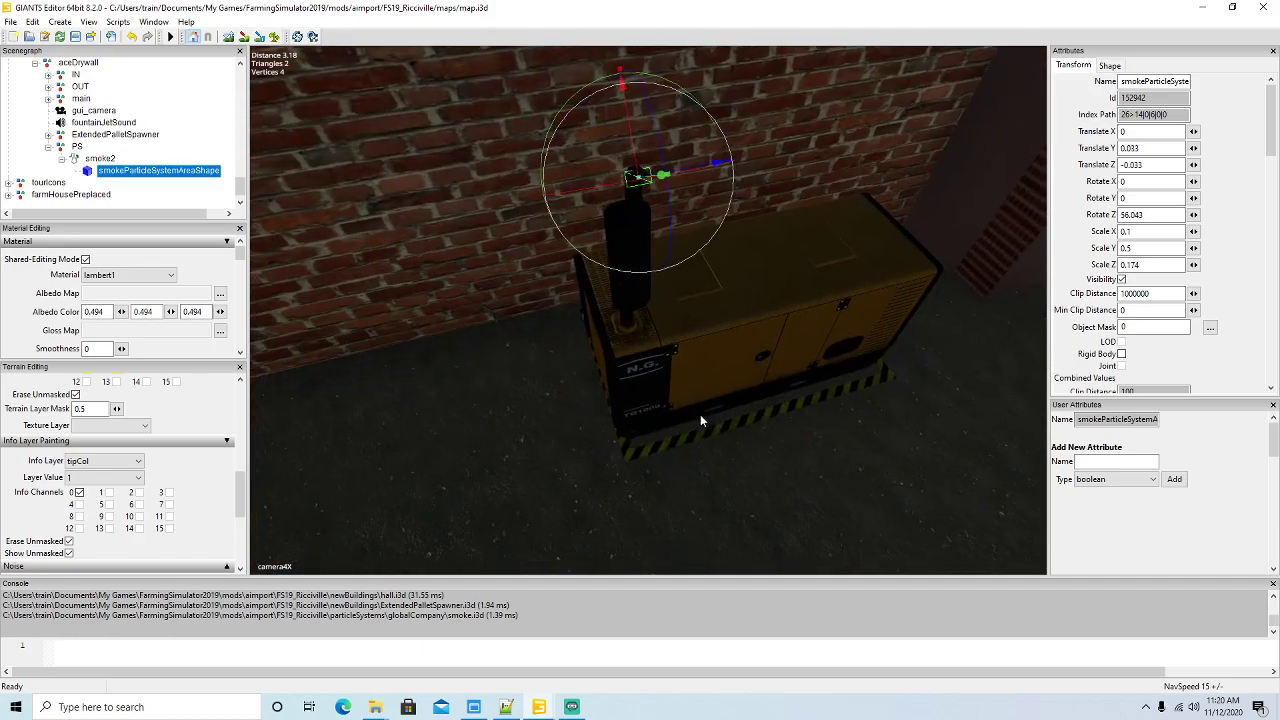
# - Import smoke.i3d from the globalCompany folder again for the tall brick chimney
pyautogui.scroll(-10, 700, 418)
pyautogui.scroll(-5, 700, 418)
pyautogui.keyDown('alt'); pyautogui.moveTo(700, 418); pyautogui.dragTo(340, 158); pyautogui.keyUp('alt')
pyautogui.scroll(3, 629, 292)
pyautogui.scroll(6, 629, 292)
pyautogui.scroll(4, 880, 437)
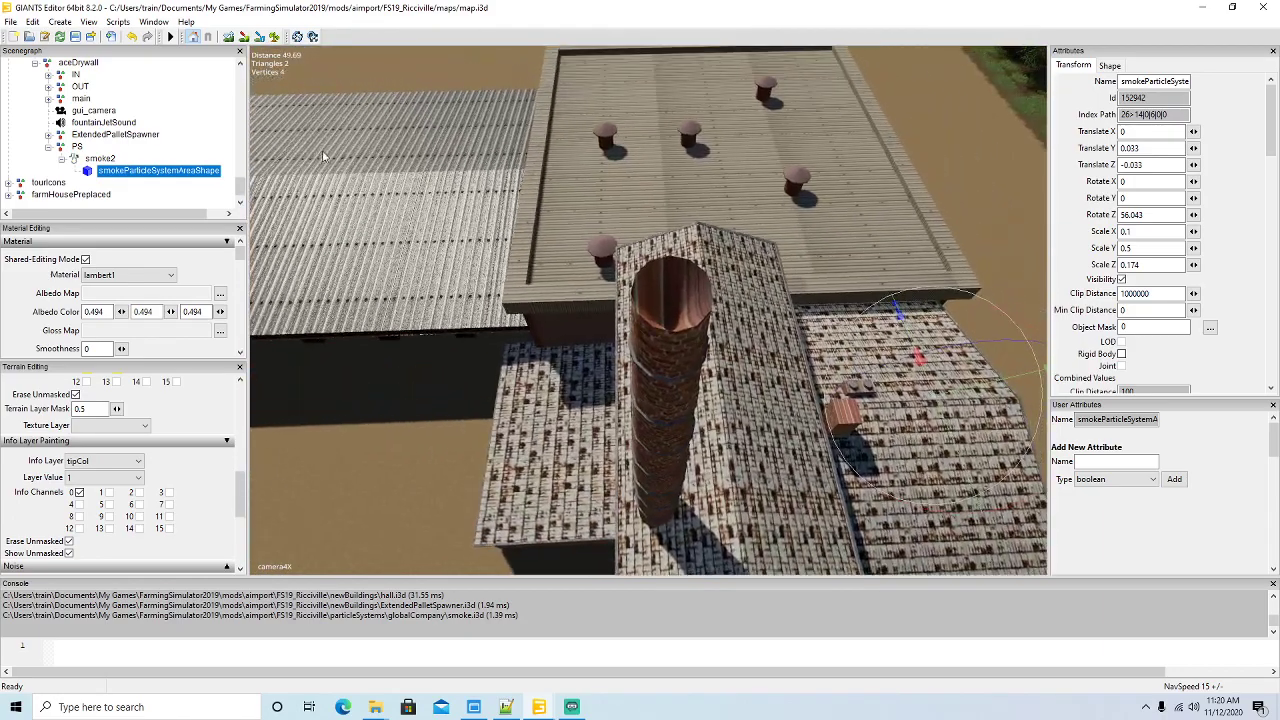
pyautogui.click(10, 21)
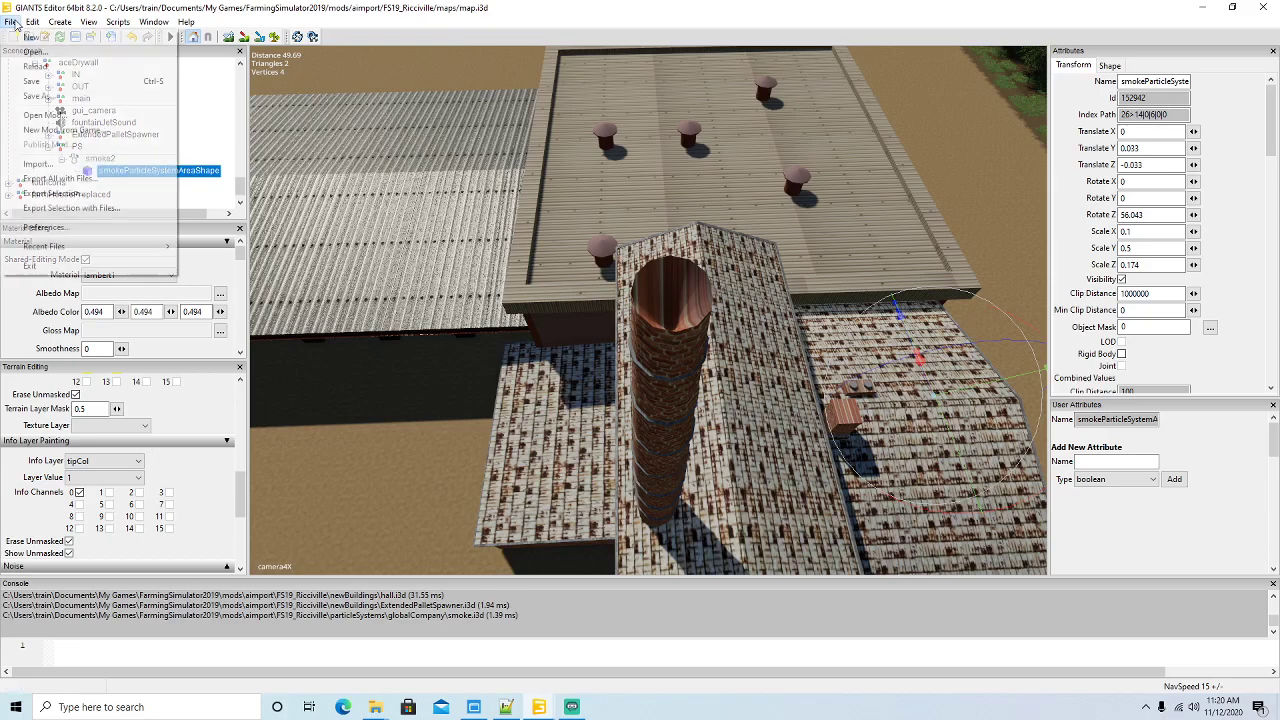
pyautogui.click(42, 168)
pyautogui.click(482, 221)
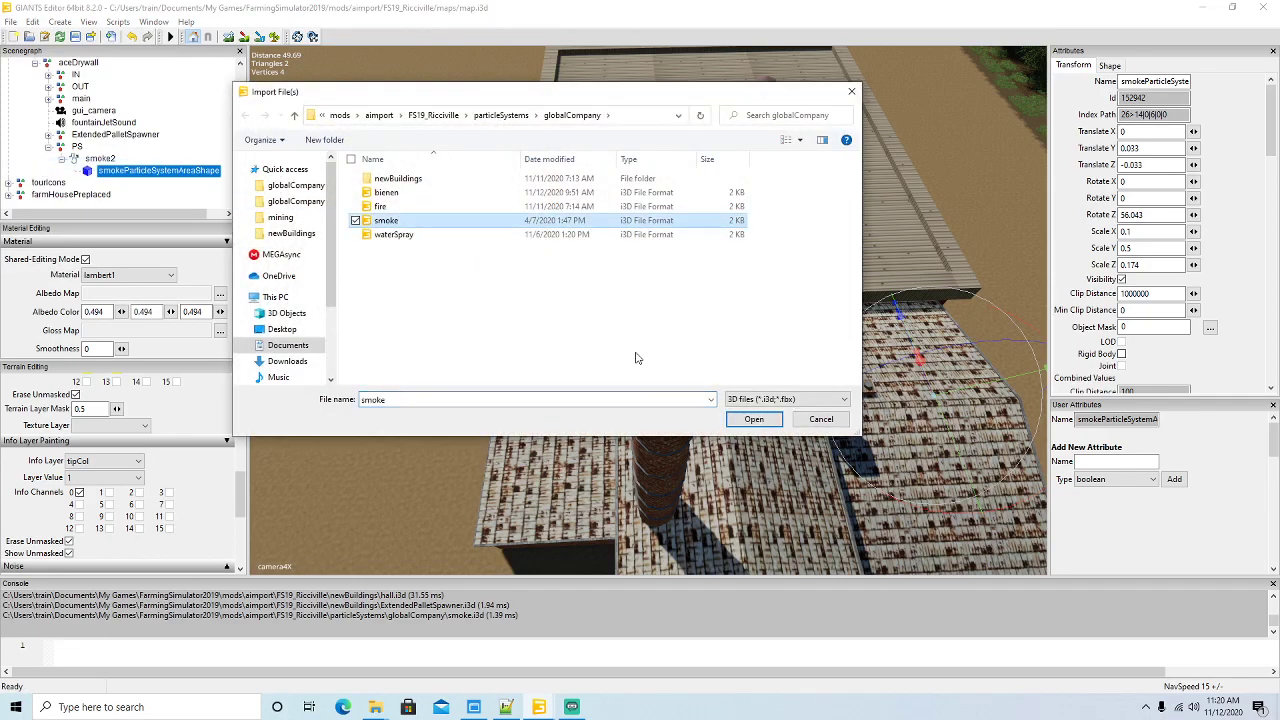
pyautogui.click(754, 419)
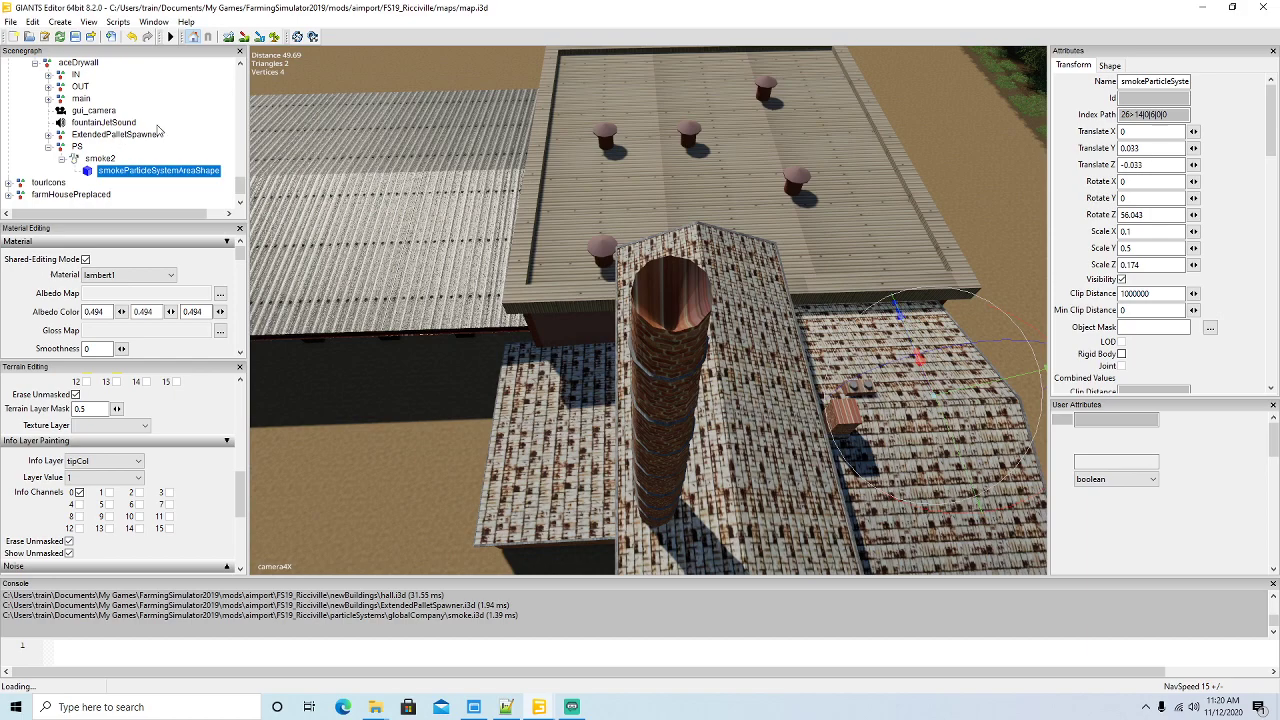
# - Cut the second smoke emitter from the scene root and paste it into the PS group
pyautogui.click(33, 22)
pyautogui.click(52, 102)
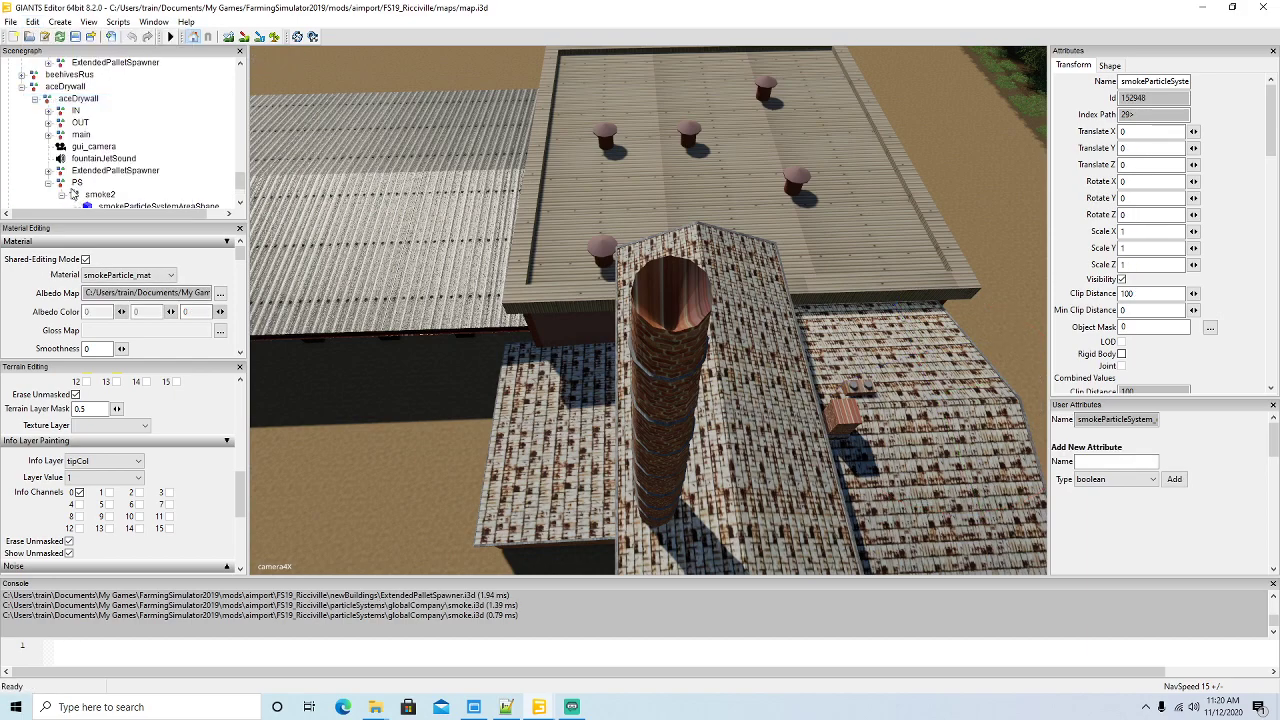
pyautogui.click(64, 184)
pyautogui.click(33, 22)
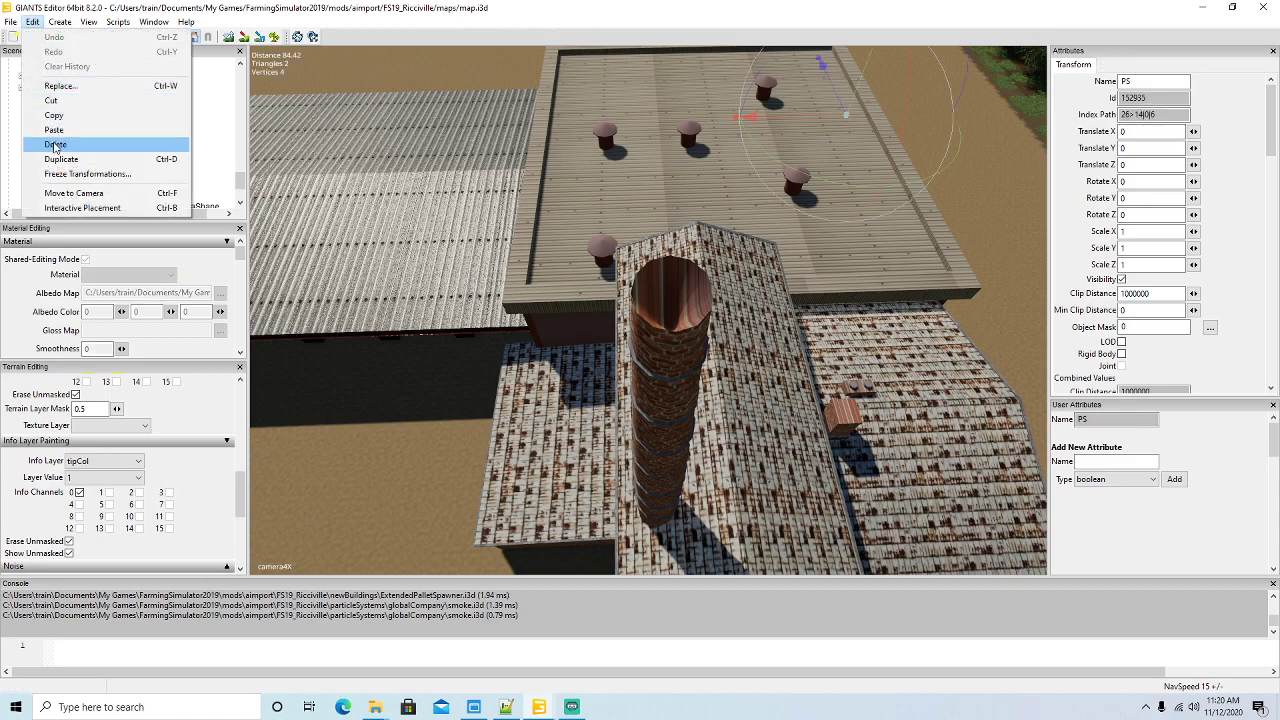
pyautogui.click(57, 135)
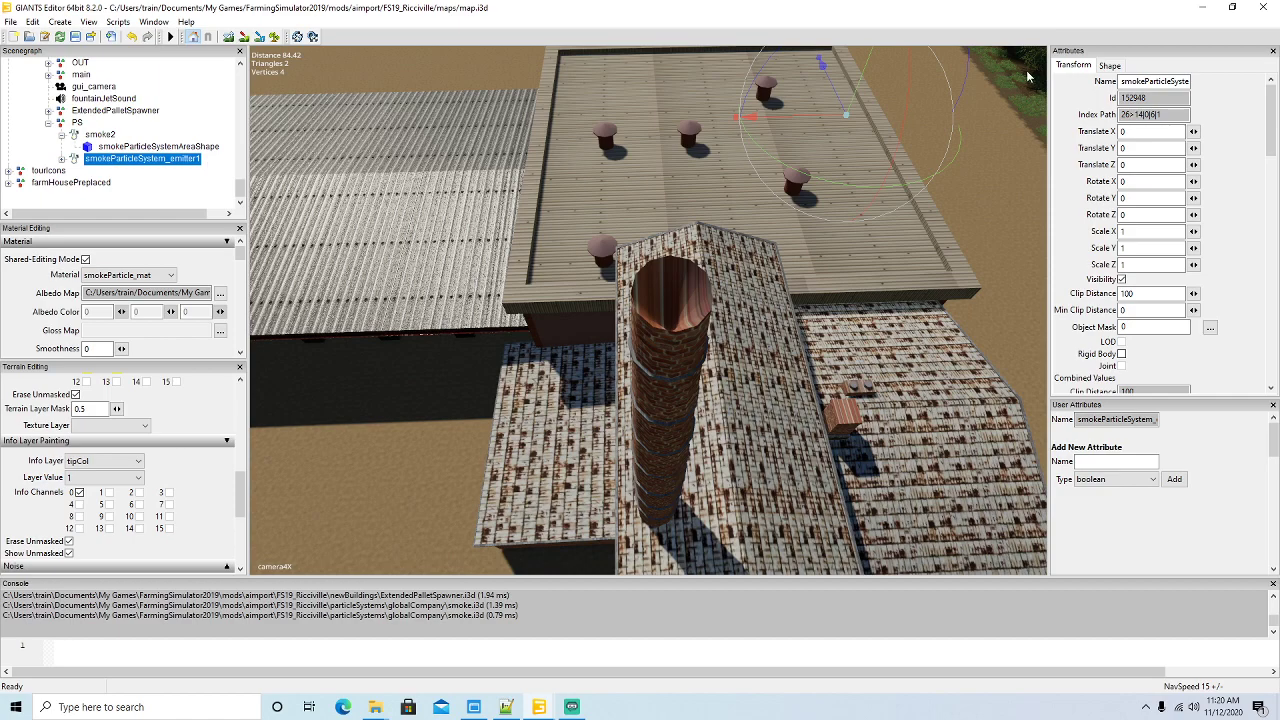
# - Rename the second smoke emitter in PS as smoke3
pyautogui.press('Right')
pyautogui.press('Right')
pyautogui.press('Right')
pyautogui.press('Right')
pyautogui.press('Right')
pyautogui.press('Right')
pyautogui.press('Right')
pyautogui.press('Right')
pyautogui.press('Right')
pyautogui.press('Right')
pyautogui.press('Right')
pyautogui.press('Right')
pyautogui.press('Right')
pyautogui.press('Right')
pyautogui.press('Right')
pyautogui.press('Right')
pyautogui.press('Right')
pyautogui.press('Right')
pyautogui.press('Right')
pyautogui.press('BackSpace')
pyautogui.press('BackSpace')
pyautogui.press('BackSpace')
pyautogui.press('BackSpace')
pyautogui.press('BackSpace')
pyautogui.press('BackSpace')
pyautogui.press('BackSpace')
pyautogui.press('BackSpace')
pyautogui.press('BackSpace')
pyautogui.press('BackSpace')
pyautogui.press('BackSpace')
pyautogui.press('BackSpace')
pyautogui.press('Return')
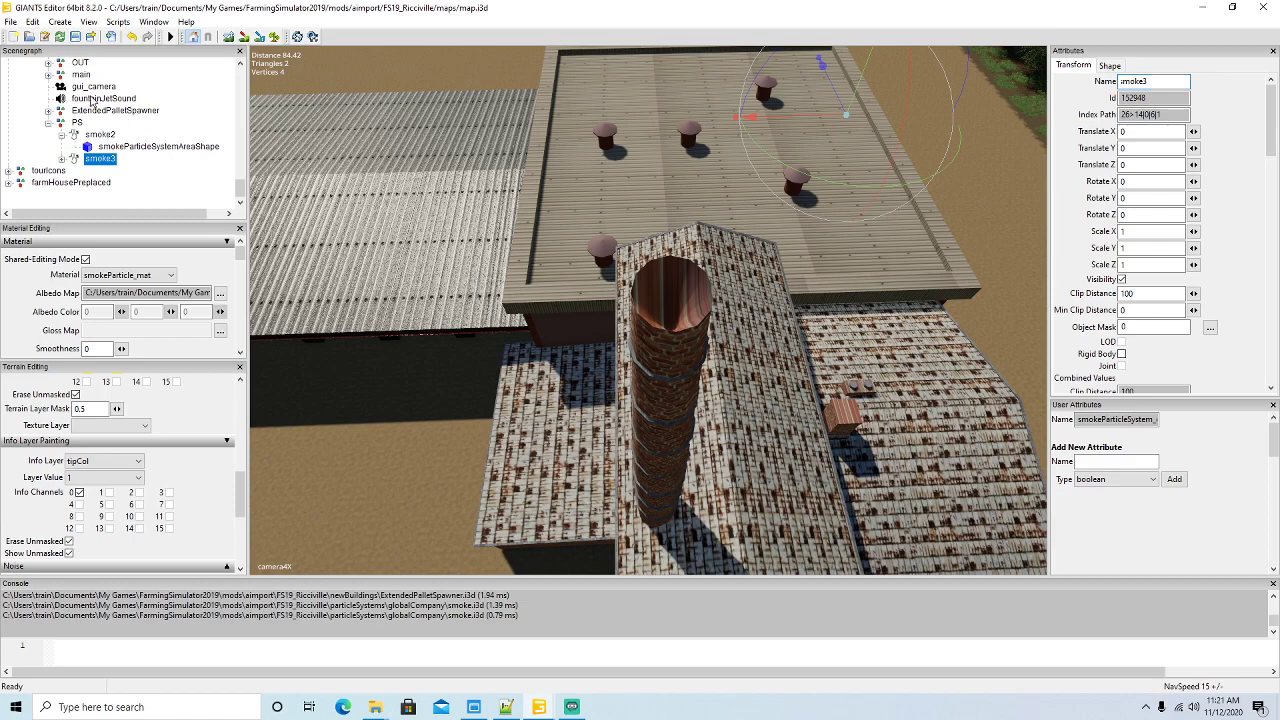
# - Place smoke3 interactively in the mouth of the tall brick chimney at Translate X about 33.101 and Y about 34.868
pyautogui.click(32, 21)
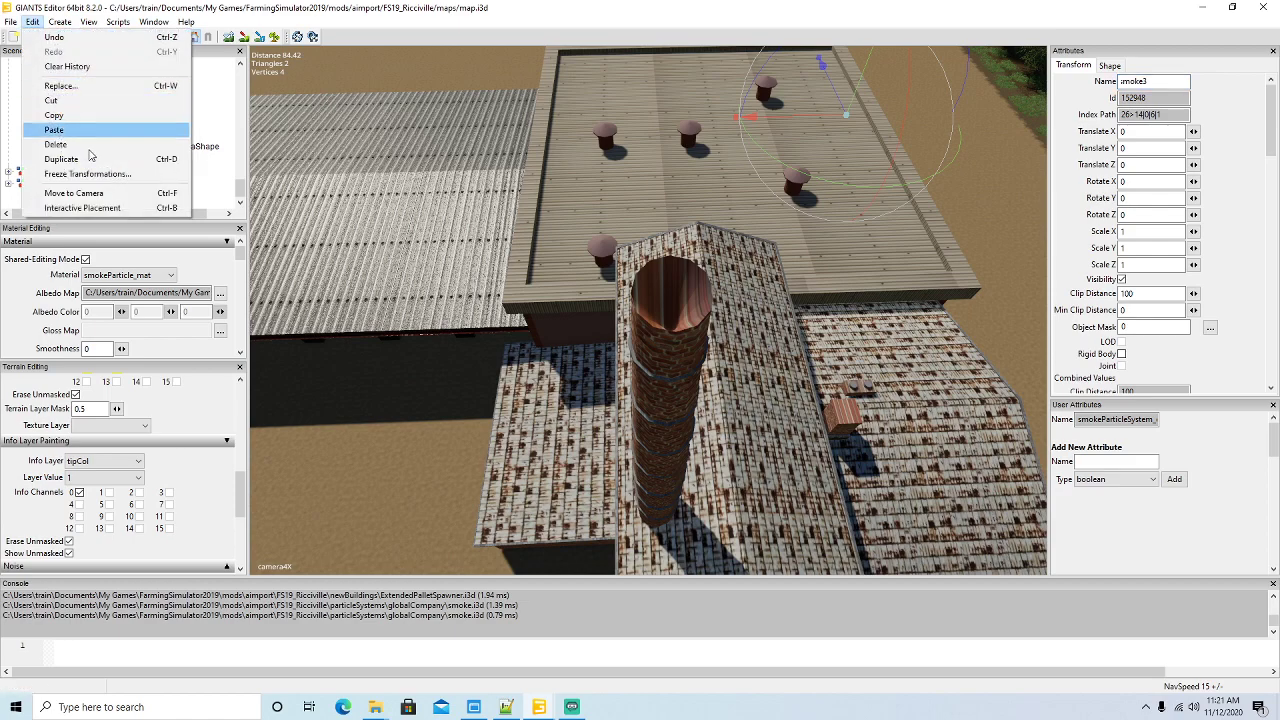
pyautogui.click(90, 203)
pyautogui.click(672, 313)
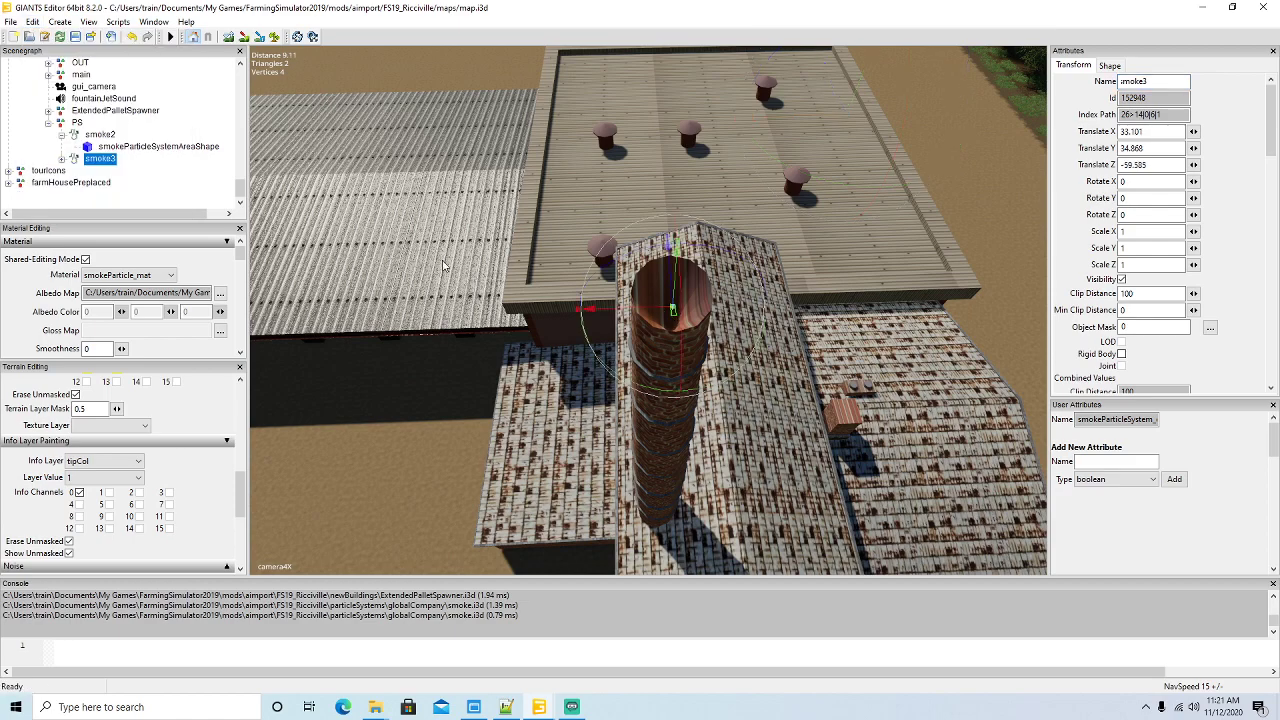
# - Move smoke3's smokeParticleSystemAreaShape into the chimney opening and enlarge it to Scale X about 1.104 and Scale Z about 0.737, undoing the last adjustment
pyautogui.click(61, 159)
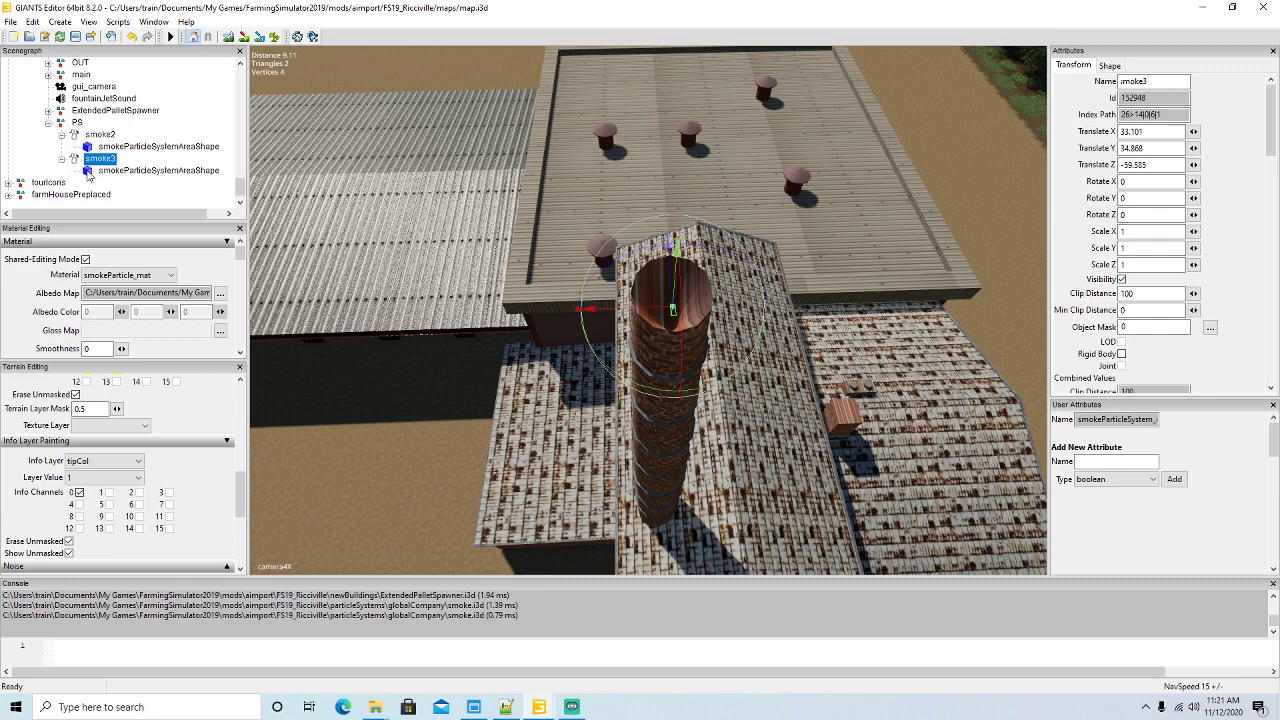
pyautogui.click(88, 171)
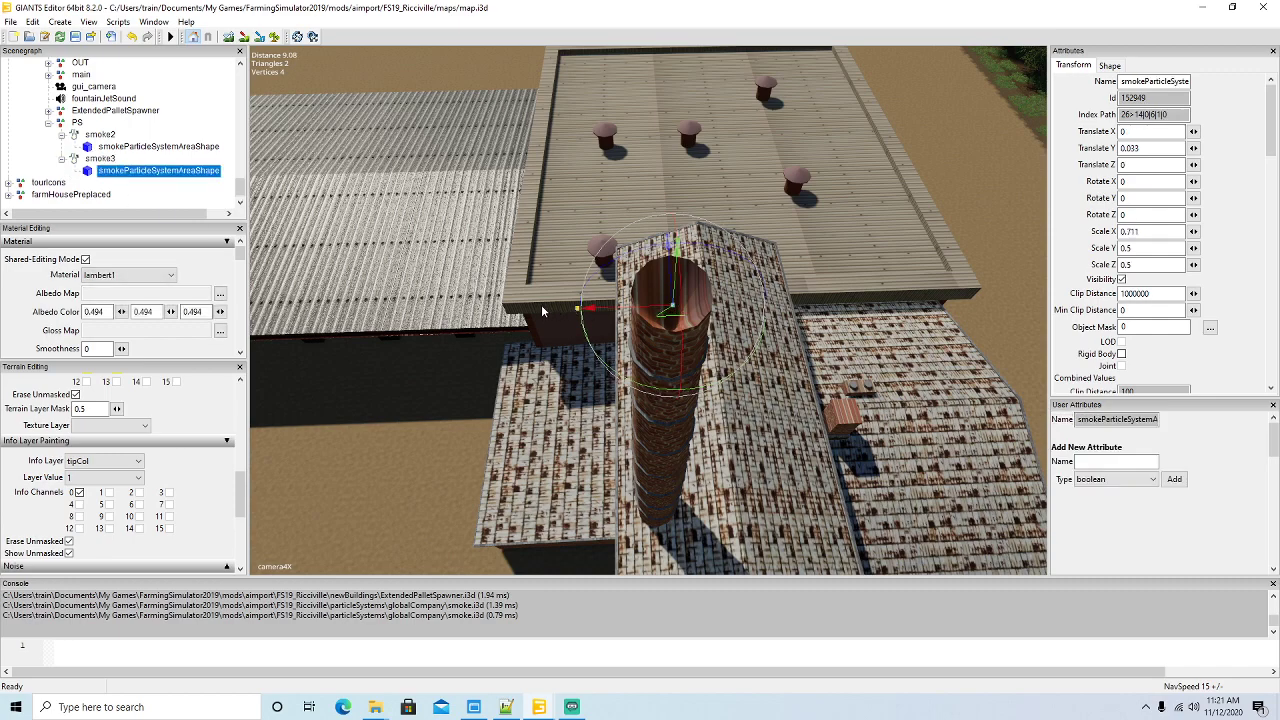
pyautogui.moveTo(676, 292)
pyautogui.mouseDown()
pyautogui.moveTo(677, 258)
pyautogui.moveTo(670, 279)
pyautogui.mouseUp()
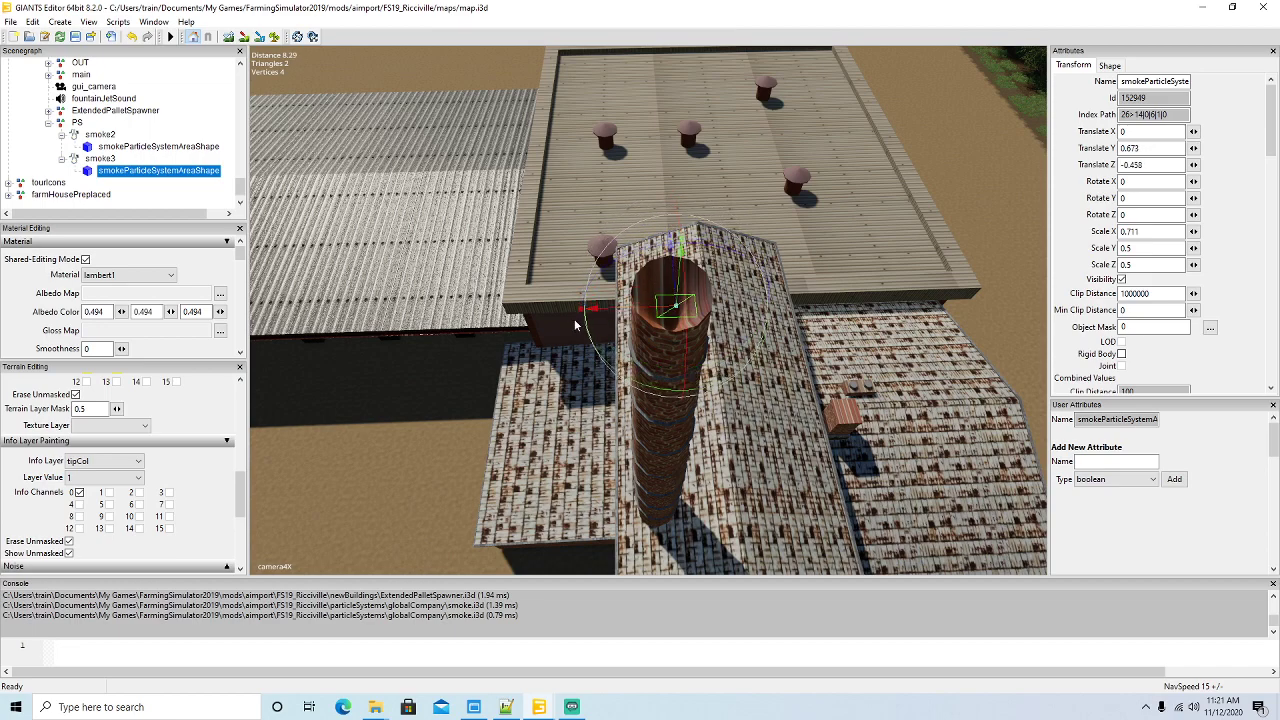
pyautogui.moveTo(579, 314); pyautogui.dragTo(622, 311)
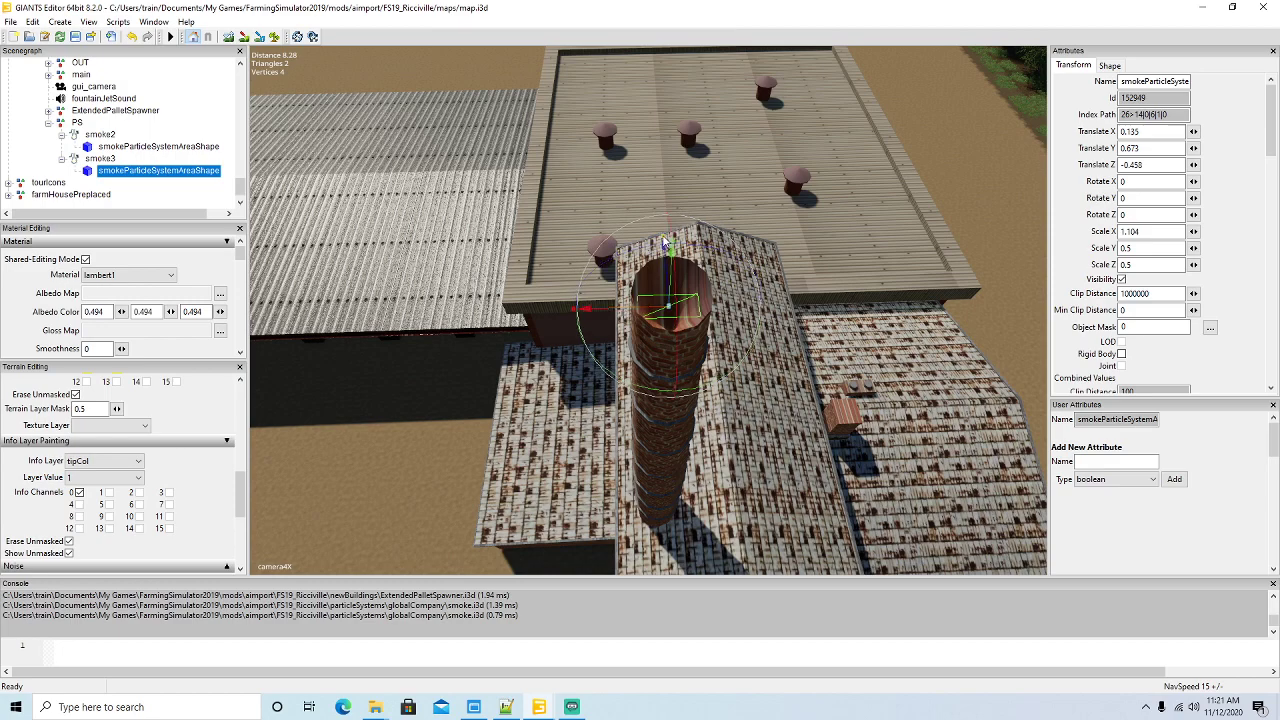
pyautogui.moveTo(663, 236); pyautogui.dragTo(664, 220)
pyautogui.moveTo(673, 282); pyautogui.dragTo(676, 256)
pyautogui.click(132, 38)
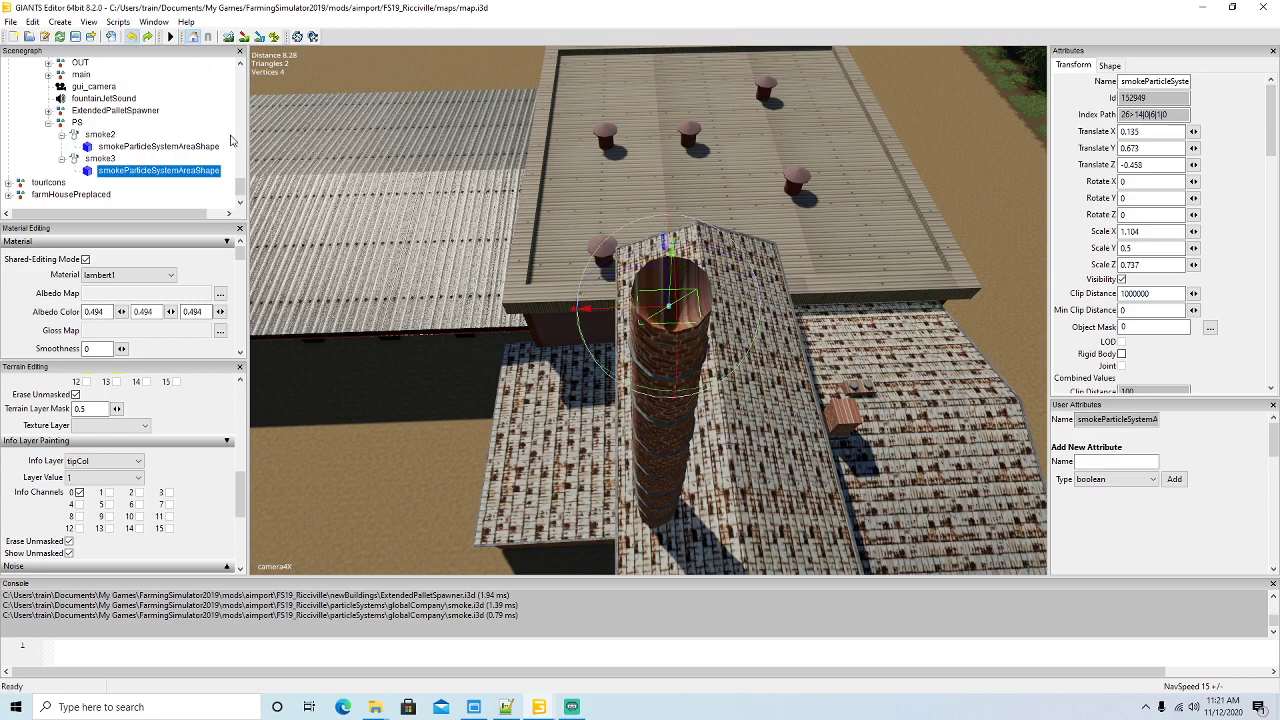
# - Fine-tune smoke3's area shape to Translate X about 0.081, Y about 0.696, Z about -0.359 and Scale X about 1.052
pyautogui.keyDown('alt'); pyautogui.moveTo(330, 190); pyautogui.dragTo(254, 221); pyautogui.keyUp('alt')
pyautogui.scroll(3, 254, 221)
pyautogui.keyDown('alt'); pyautogui.moveTo(400, 222); pyautogui.dragTo(532, 217); pyautogui.keyUp('alt')
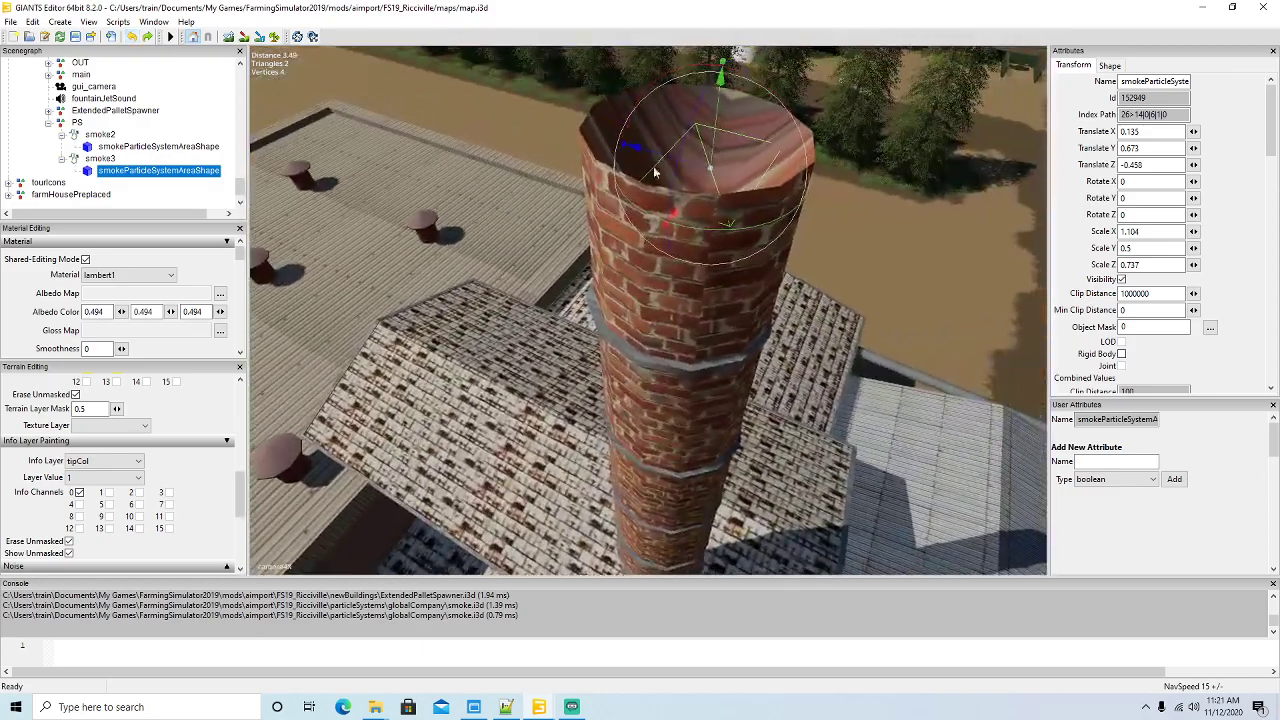
pyautogui.moveTo(715, 131); pyautogui.dragTo(715, 127)
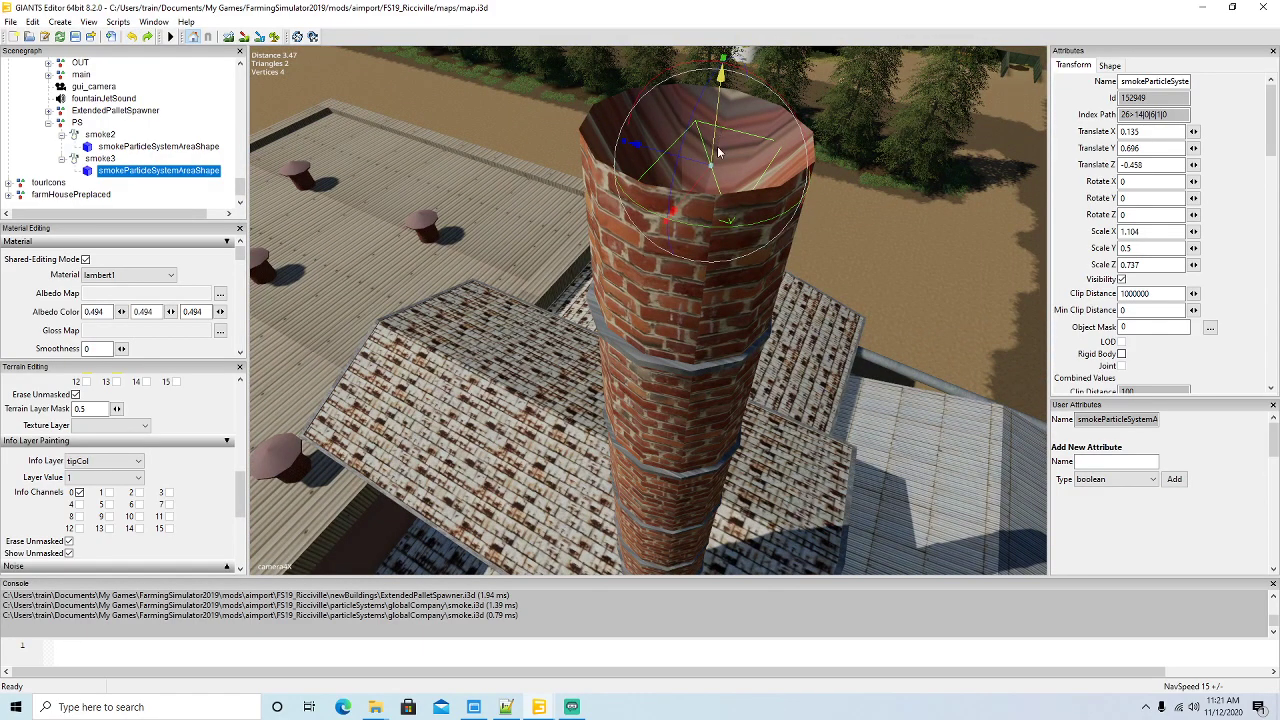
pyautogui.moveTo(664, 218); pyautogui.dragTo(697, 187)
pyautogui.moveTo(637, 141); pyautogui.dragTo(626, 138)
# - Duplicate the smoke3 emitter within PS and rename the copy smoke4
pyautogui.scroll(-10, 644, 244)
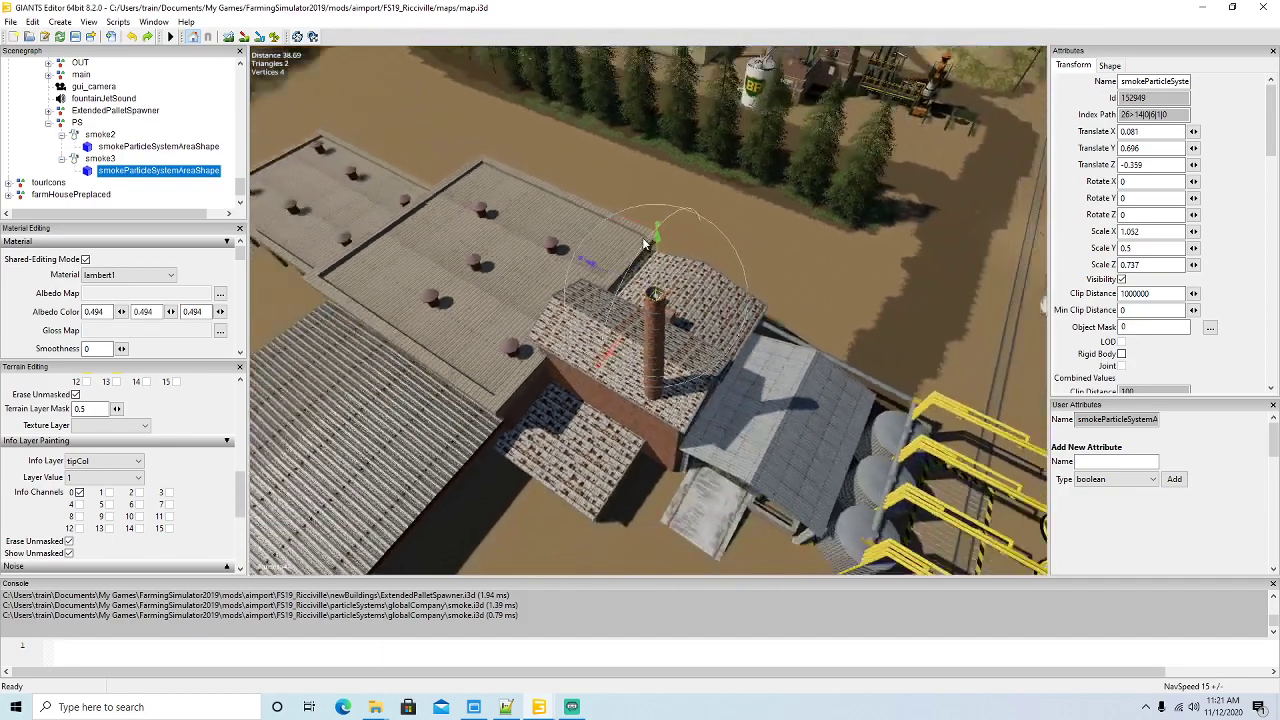
pyautogui.scroll(-8, 644, 244)
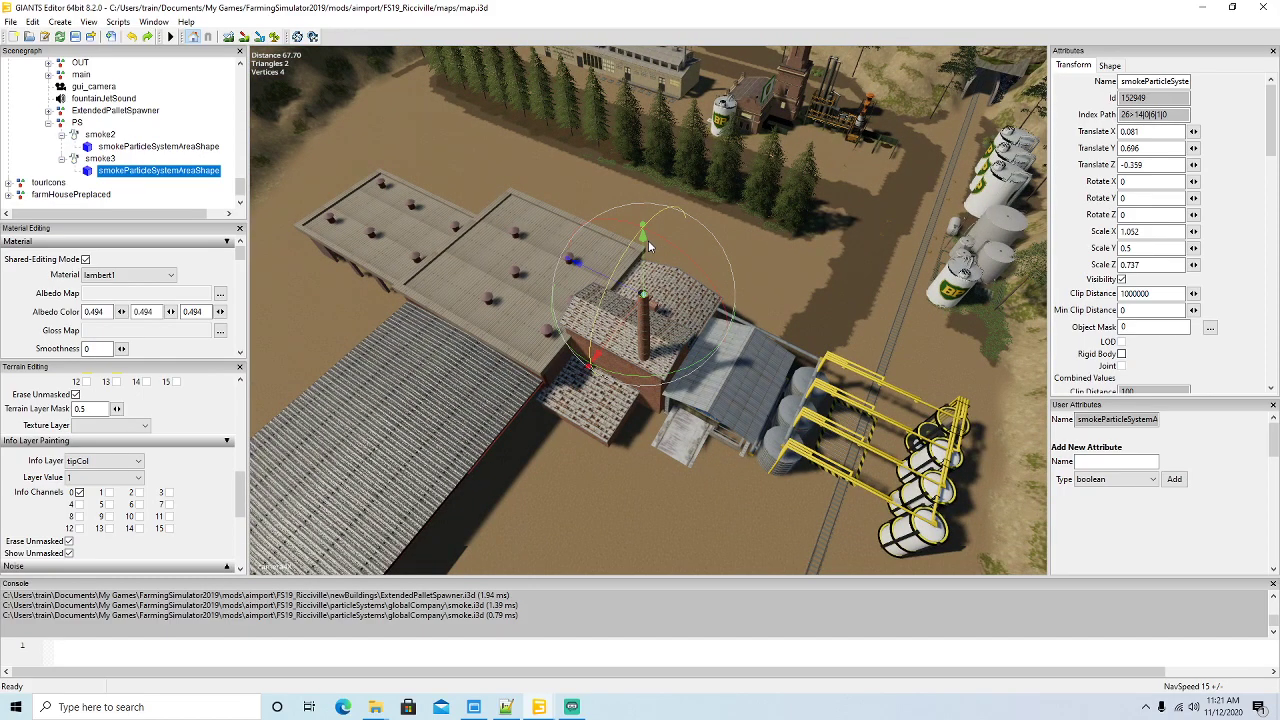
pyautogui.keyDown('alt'); pyautogui.moveTo(648, 240); pyautogui.dragTo(480, 240); pyautogui.keyUp('alt')
pyautogui.scroll(10, 604, 192)
pyautogui.scroll(10, 597, 162)
pyautogui.scroll(2, 480, 240)
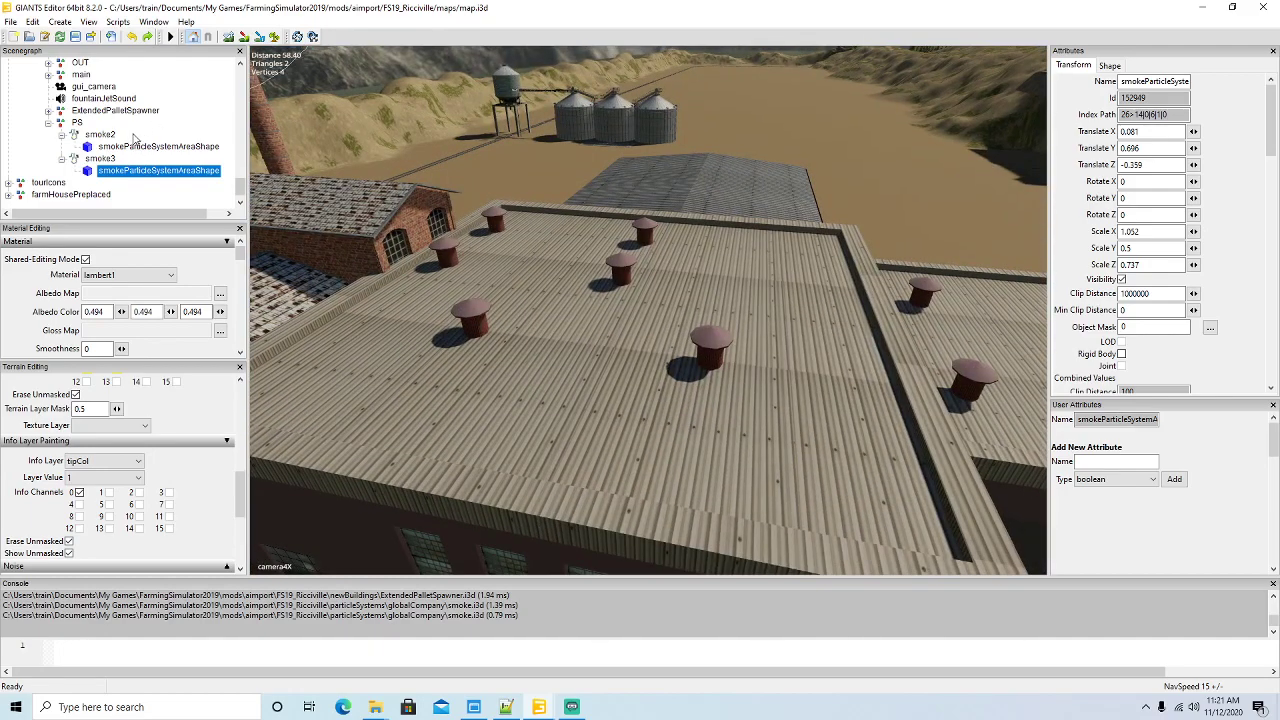
pyautogui.click(61, 159)
pyautogui.click(100, 158)
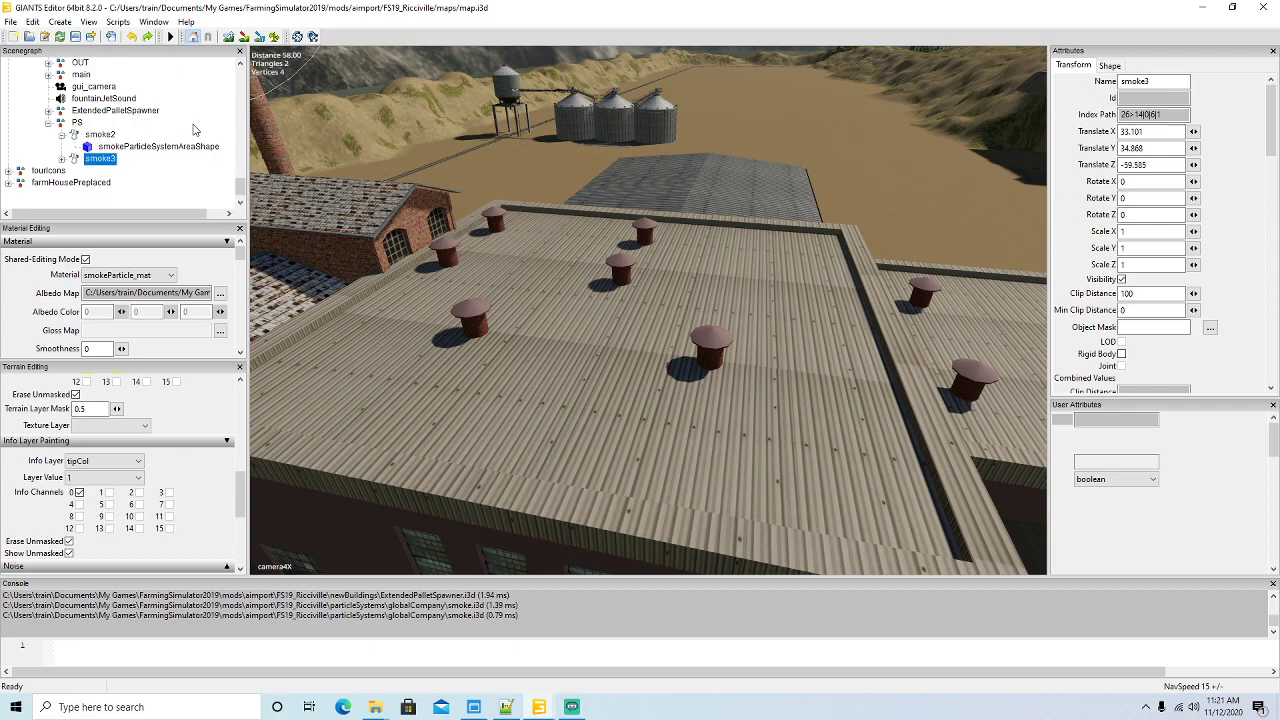
pyautogui.hotkey('ctrl', 'd')
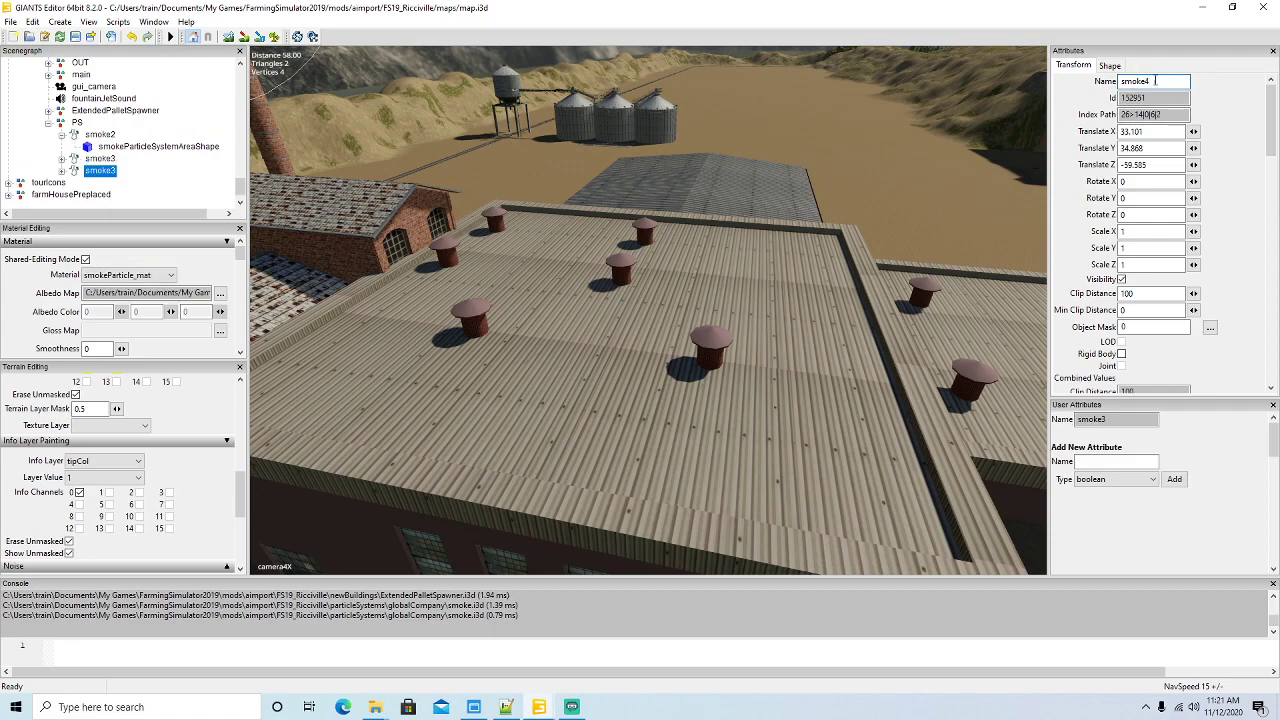
# - Place smoke4 interactively on a roof vent cap at Translate X about 18.529, Y about 15.245, Z about -16.079
pyautogui.click(32, 21)
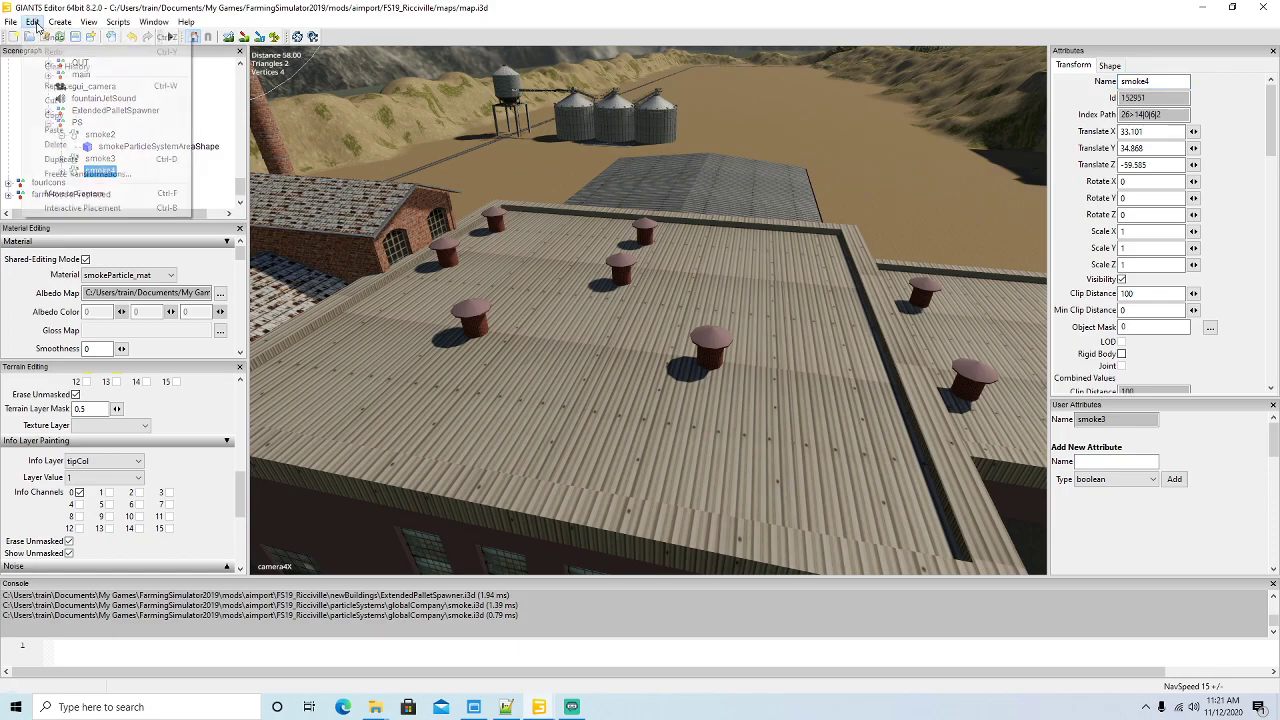
pyautogui.click(75, 194)
pyautogui.hotkey('ctrl', 'b')
pyautogui.press('f')
pyautogui.scroll(6, 754, 386)
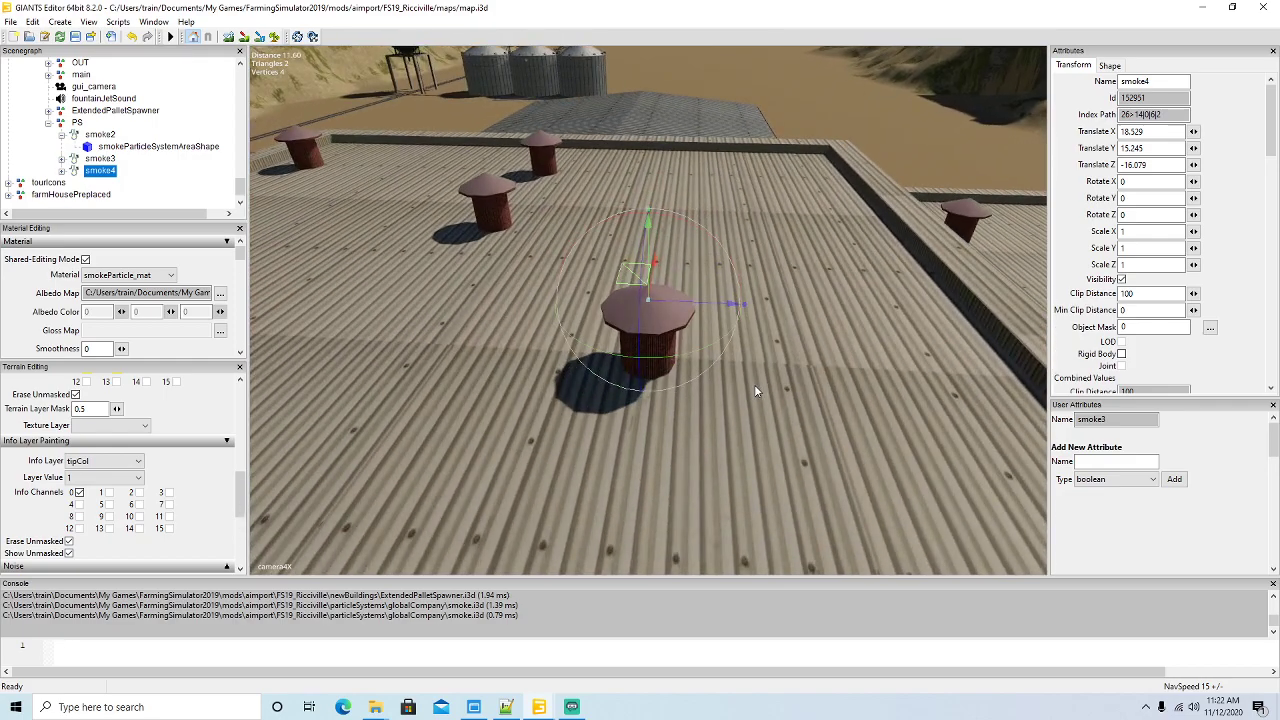
# - Move smoke4's smokeParticleSystemAreaShape onto the roof vent cap at Translate Y about -0.029 and Z about -0.048
pyautogui.click(61, 171)
pyautogui.click(90, 183)
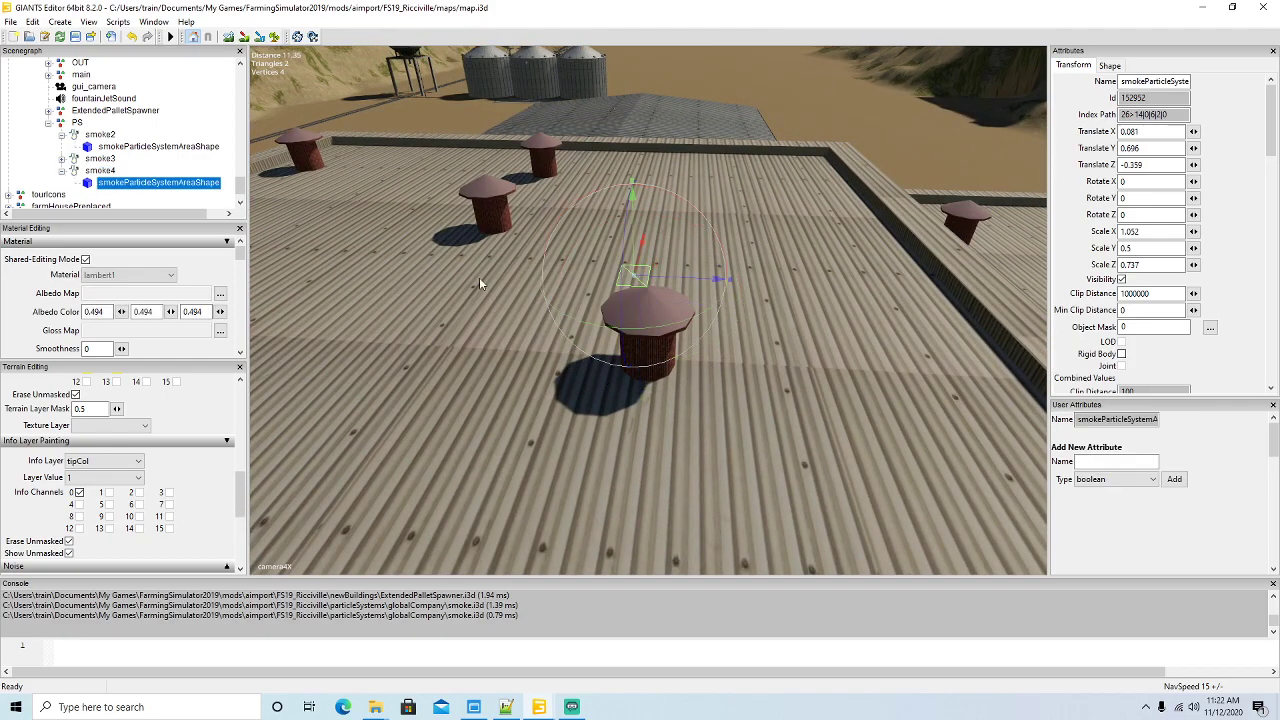
pyautogui.moveTo(646, 268); pyautogui.dragTo(686, 318)
# - View the whole factory site from above and save the map scene
pyautogui.scroll(-5, 692, 361)
pyautogui.scroll(-5, 692, 361)
pyautogui.moveTo(692, 361); pyautogui.dragTo(543, 300, button='middle')
pyautogui.press('w')
pyautogui.keyDown('alt'); pyautogui.moveTo(553, 297); pyautogui.dragTo(613, 309); pyautogui.keyUp('alt')
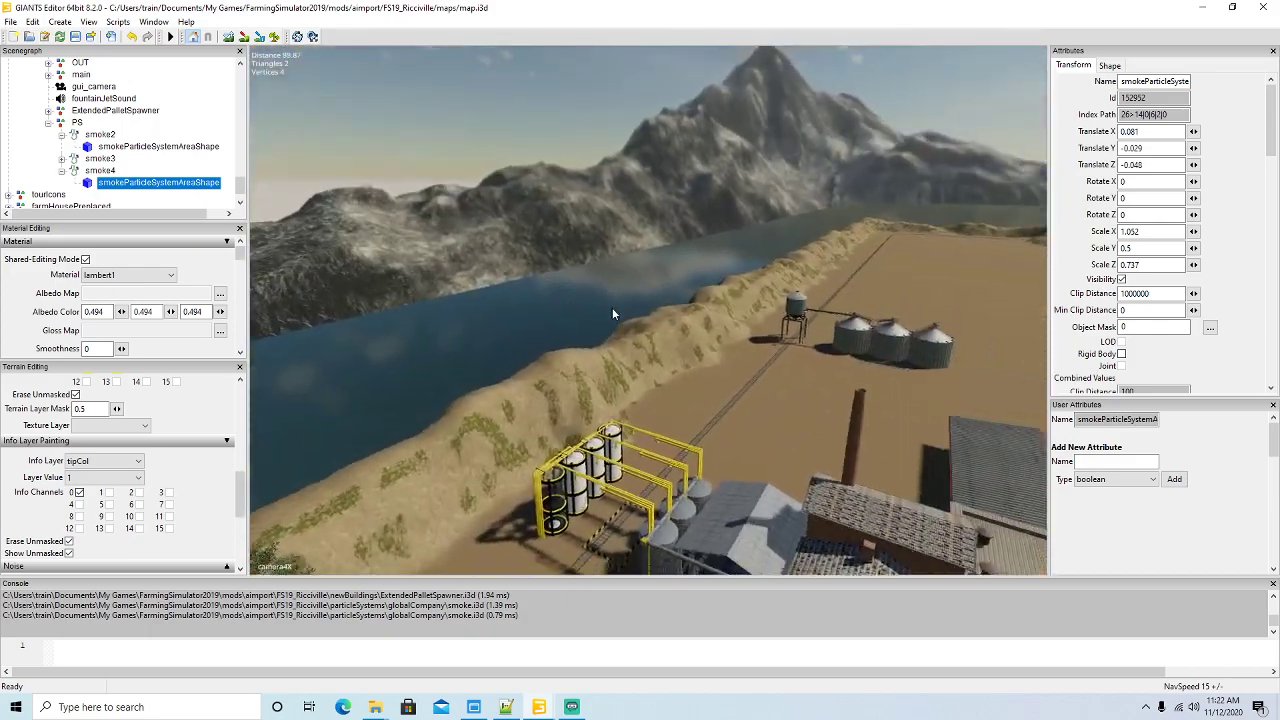
pyautogui.press('s')
pyautogui.moveTo(613, 309); pyautogui.dragTo(969, 371, button='right')
pyautogui.press('s')
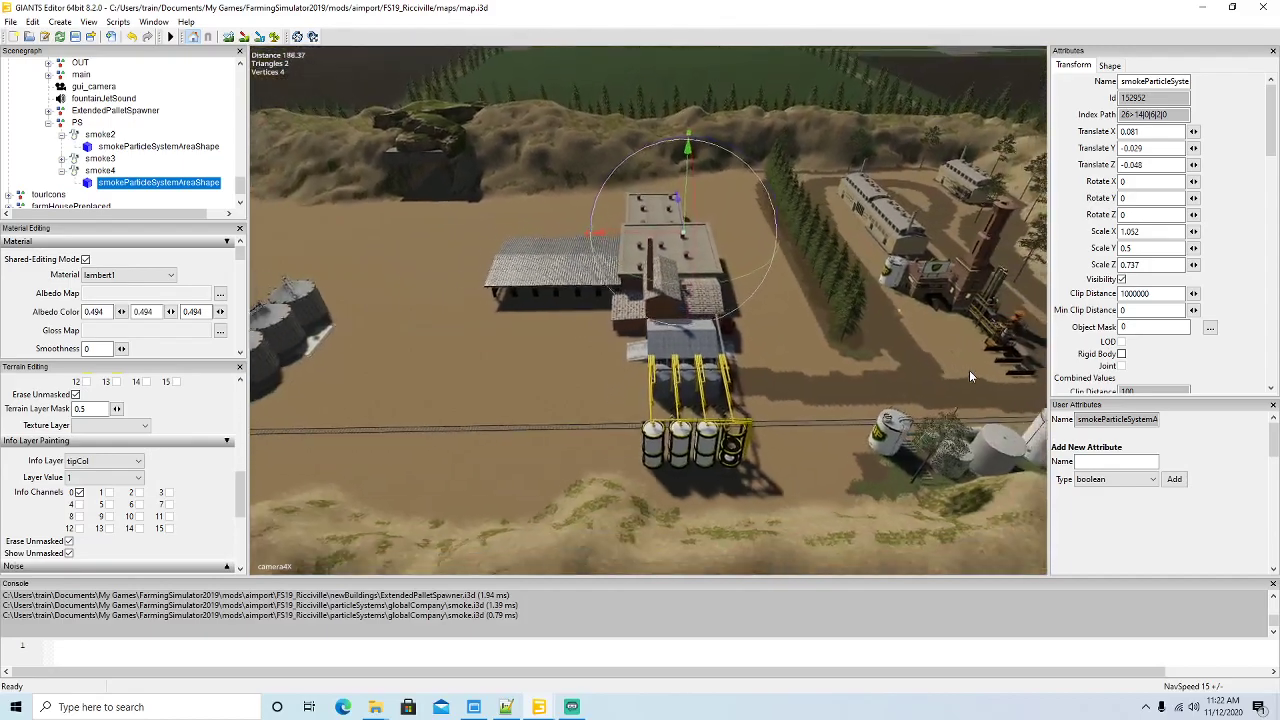
pyautogui.click(76, 38)
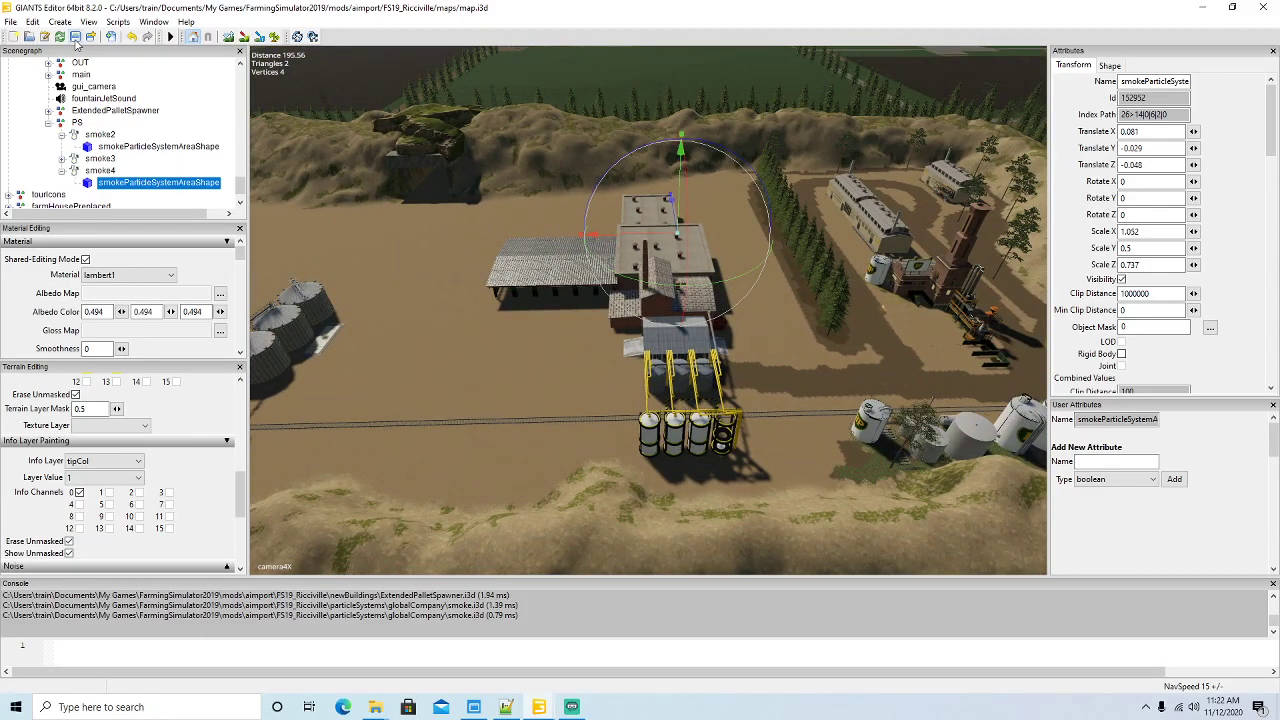
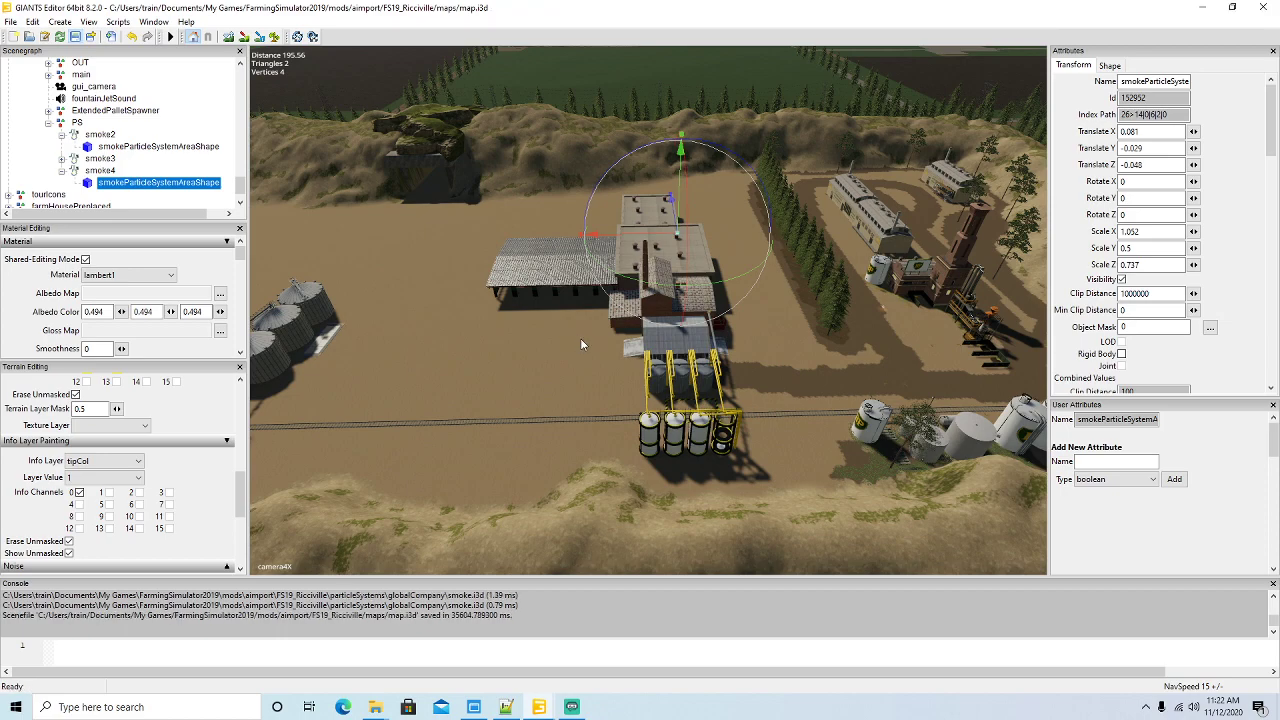
# - Collapse the PS group, select the glue group under aceDrywall's IN group, and inspect its location at the factory
pyautogui.keyDown('alt'); pyautogui.moveTo(597, 360); pyautogui.dragTo(588, 362); pyautogui.keyUp('alt')
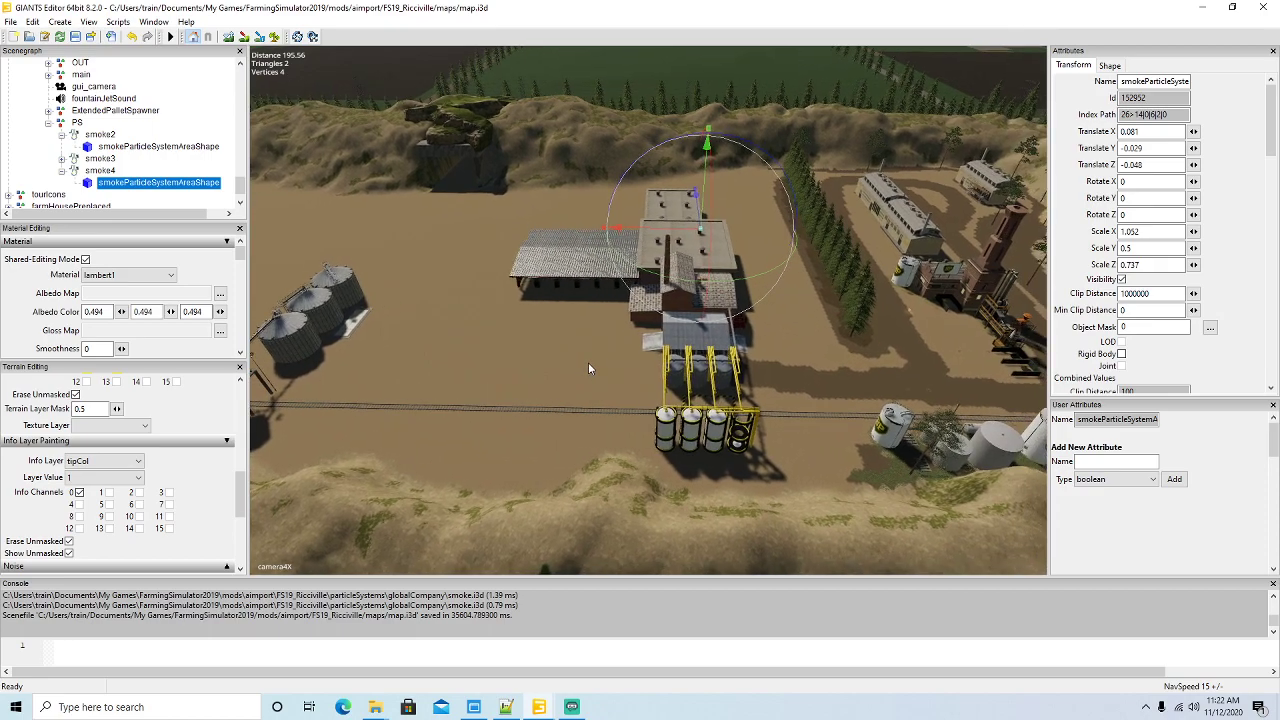
pyautogui.click(49, 122)
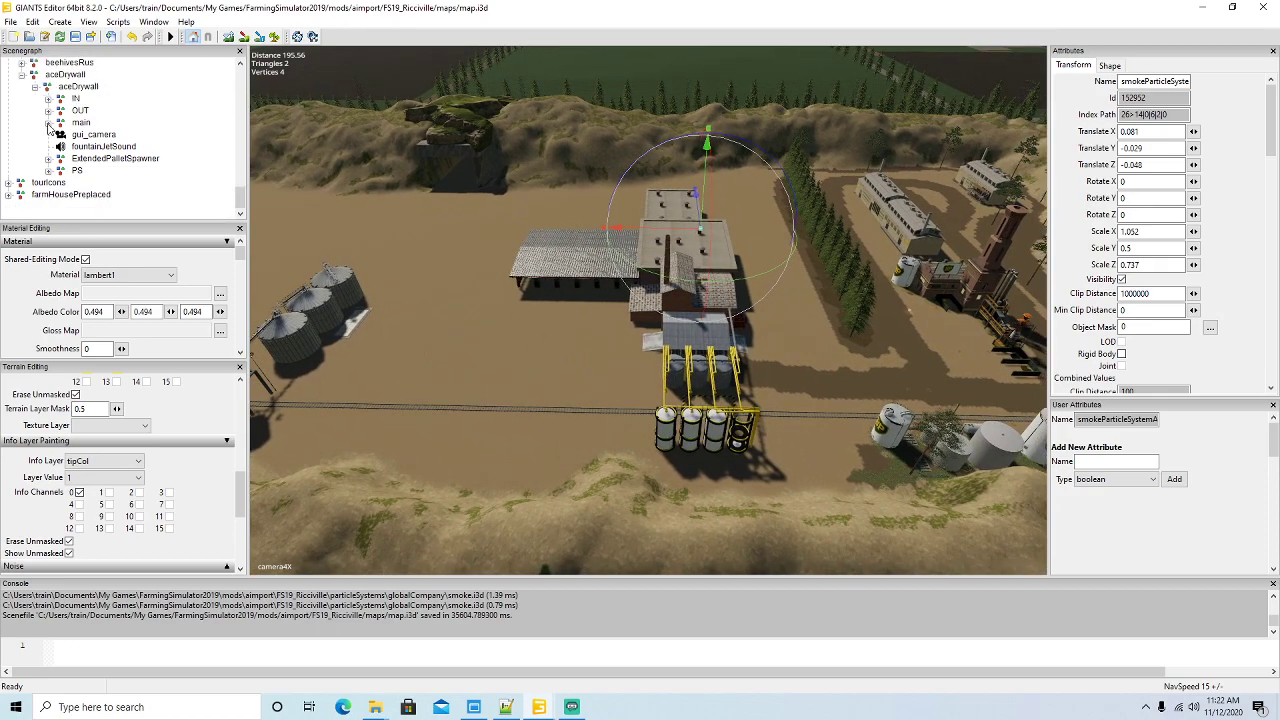
pyautogui.click(48, 98)
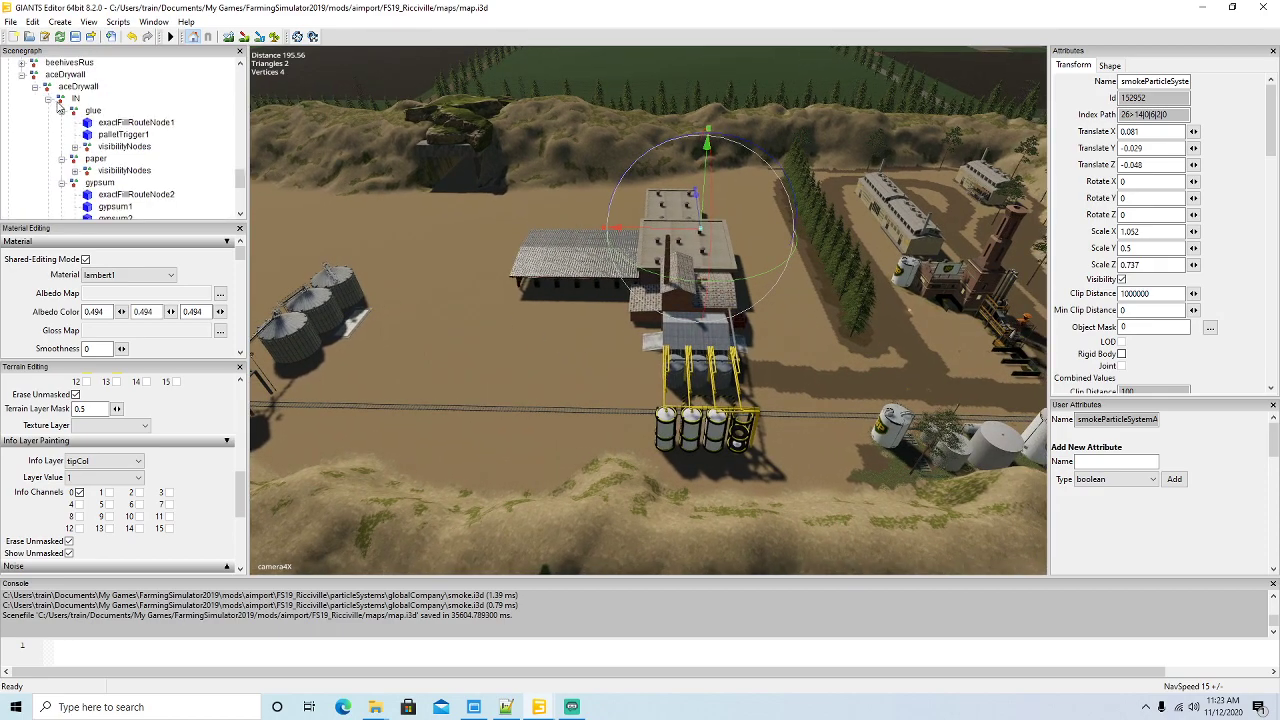
pyautogui.click(62, 110)
pyautogui.click(92, 110)
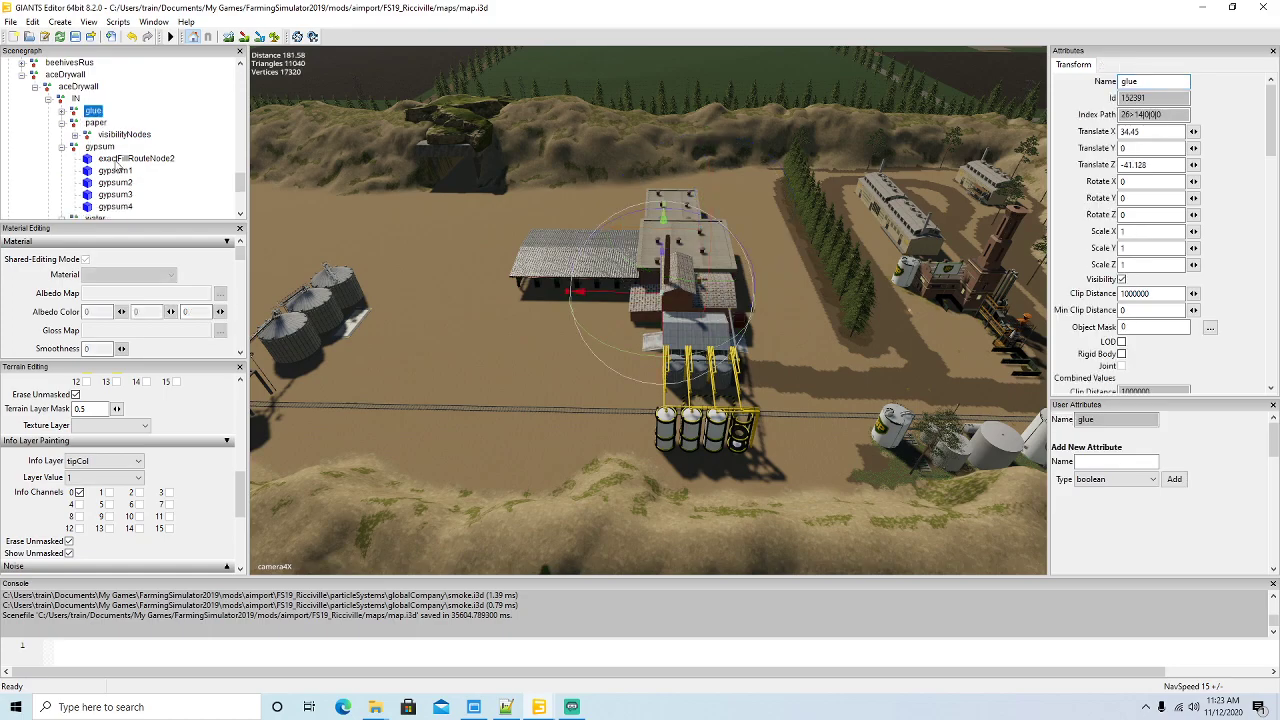
pyautogui.press('f')
pyautogui.keyDown('alt'); pyautogui.moveTo(314, 251); pyautogui.dragTo(290, 219); pyautogui.keyUp('alt')
pyautogui.scroll(4, 290, 219)
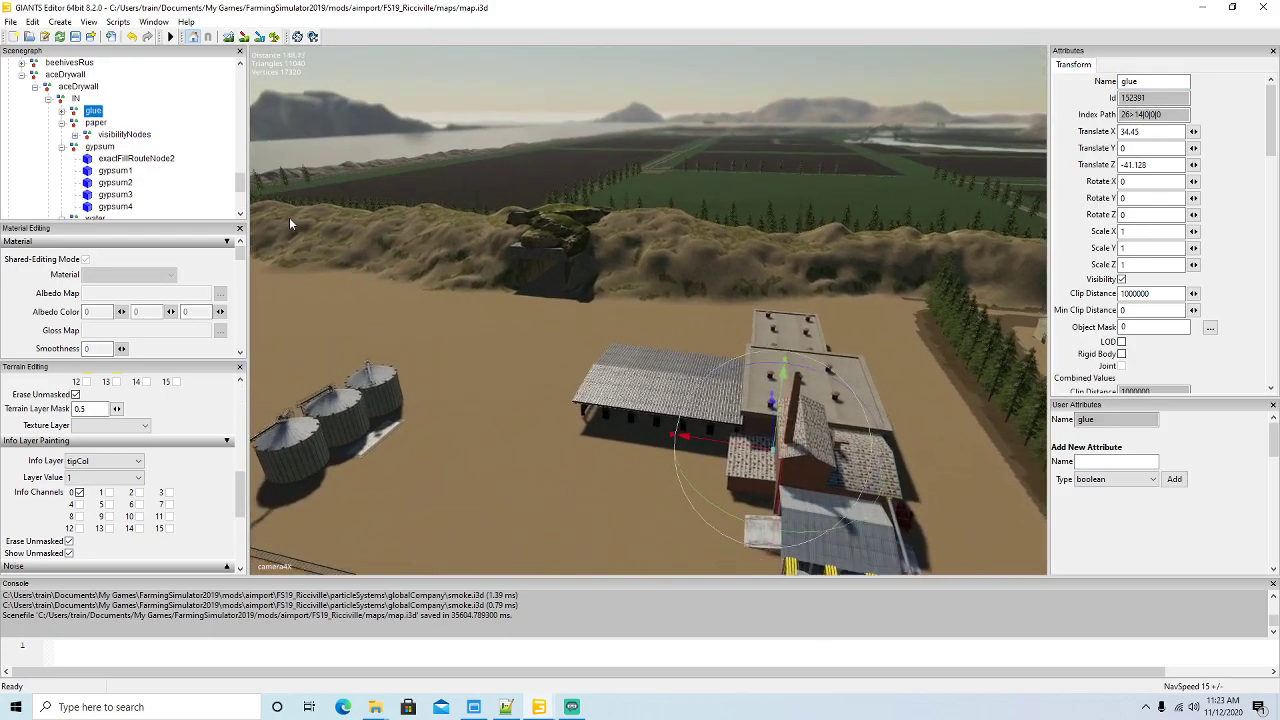
pyautogui.scroll(10, 289, 217)
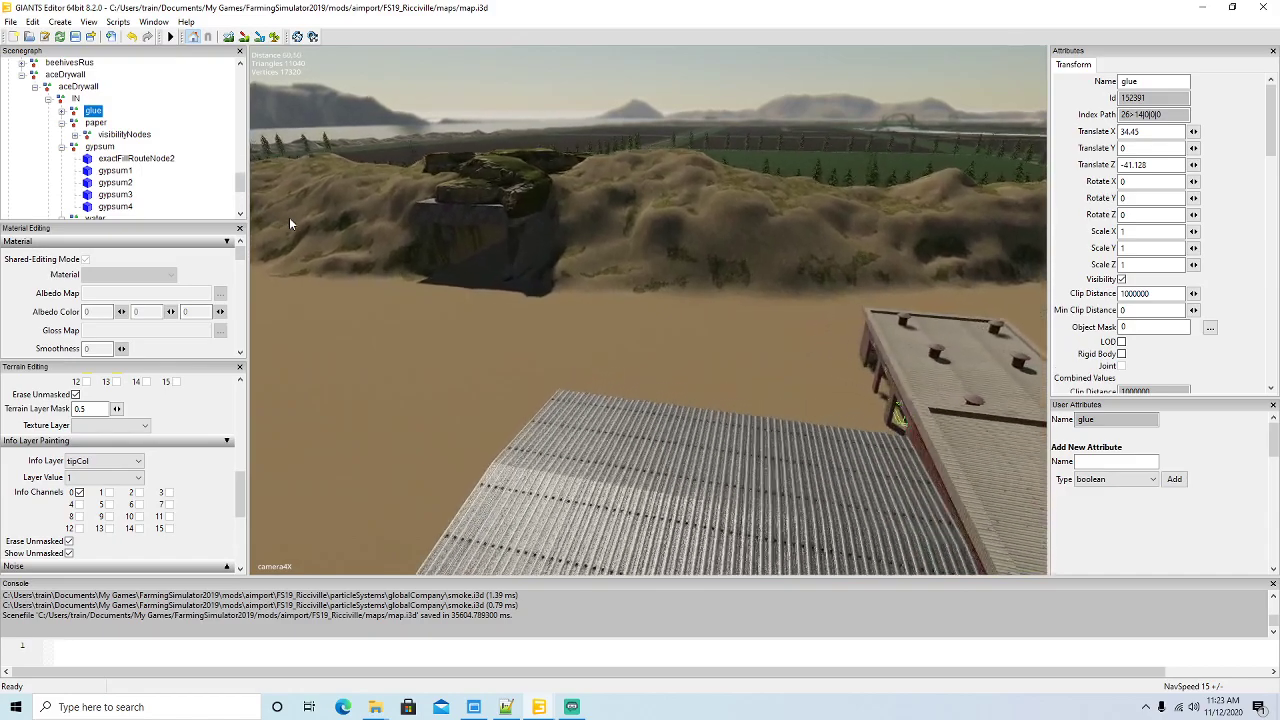
# - Examine the selected glue input trigger in the middle bay of the drywall factory building
pyautogui.keyDown('alt'); pyautogui.moveTo(290, 219); pyautogui.dragTo(509, 348); pyautogui.keyUp('alt')
pyautogui.scroll(8, 394, 219)
pyautogui.scroll(-2, 509, 348)
pyautogui.scroll(3, 509, 348)
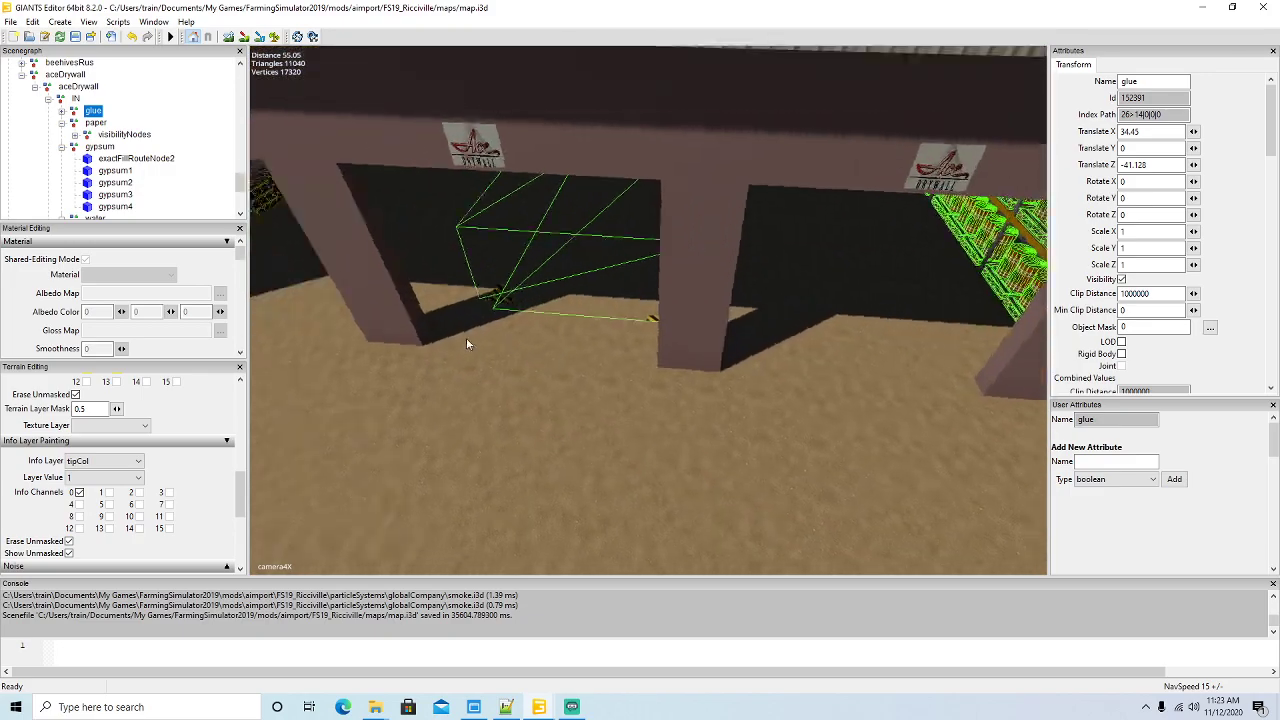
pyautogui.scroll(-9, 520, 350)
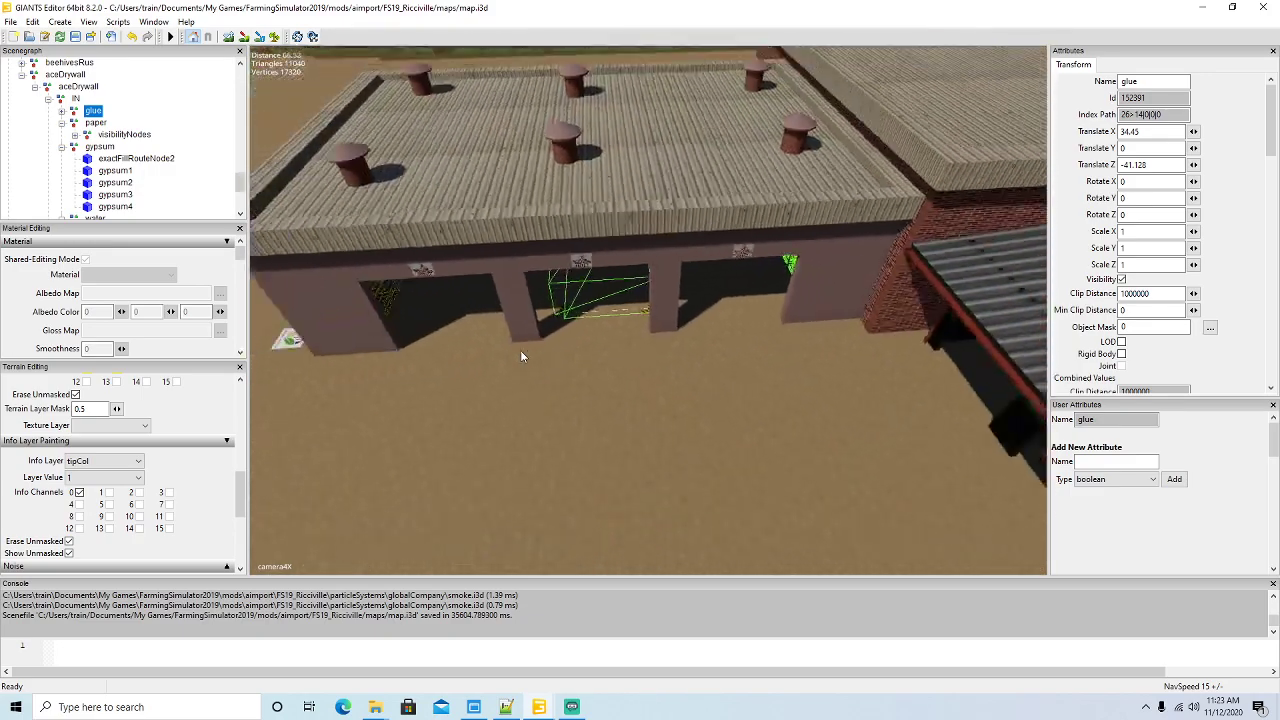
# - Inspect where the paper, gypsum and water input nodes of the aceDrywall factory sit in the scene
pyautogui.click(74, 123)
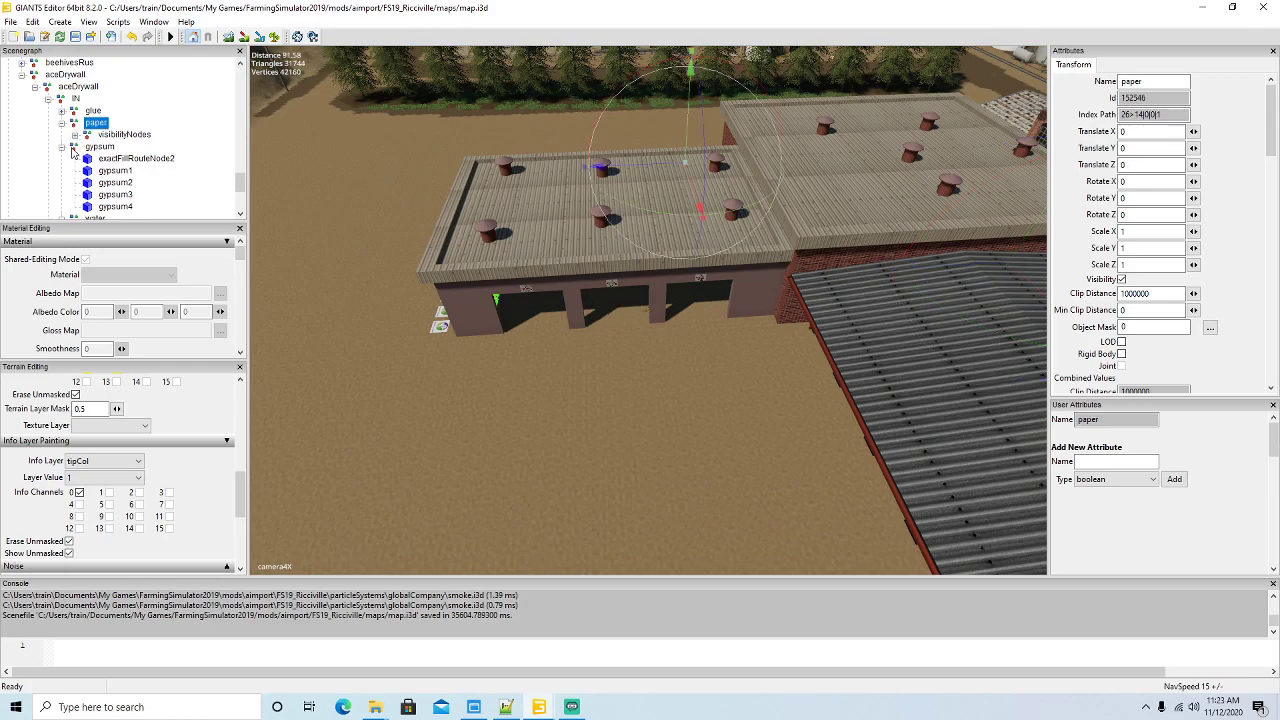
pyautogui.click(62, 147)
pyautogui.click(72, 149)
pyautogui.keyDown('alt'); pyautogui.moveTo(331, 324); pyautogui.dragTo(393, 299); pyautogui.keyUp('alt')
pyautogui.scroll(8, 526, 225)
pyautogui.scroll(-5, 424, 281)
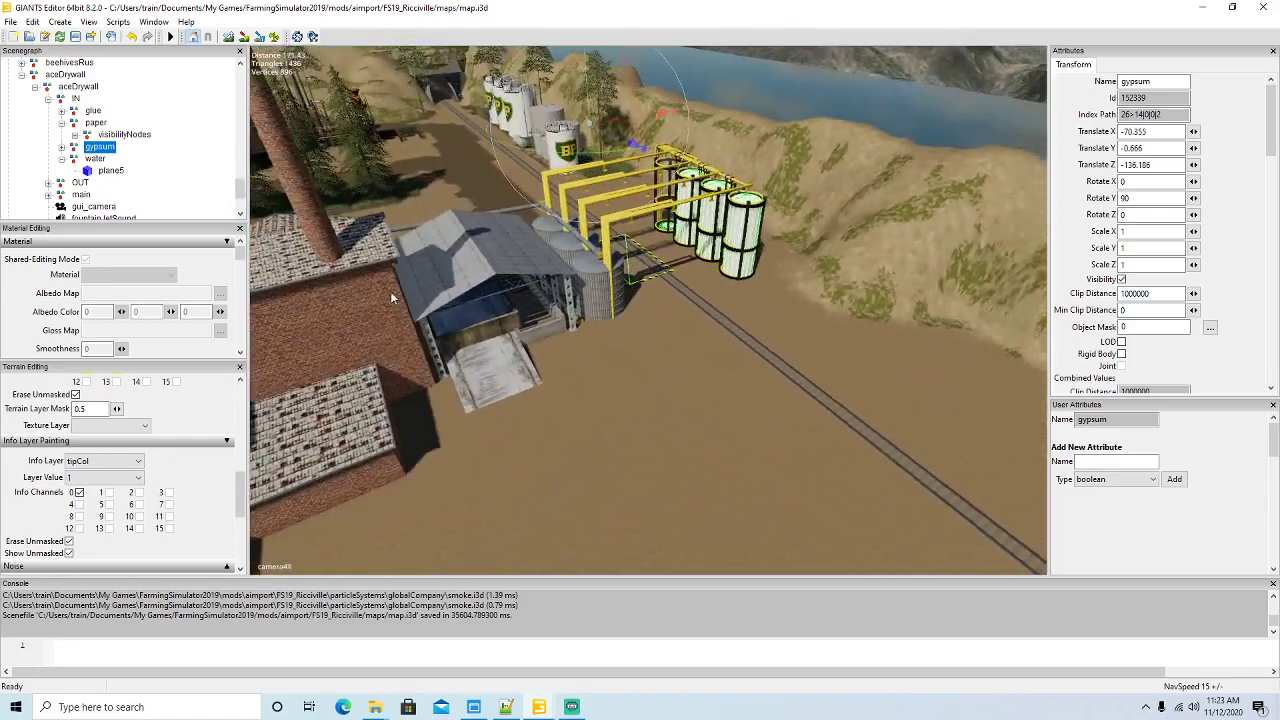
pyautogui.click(76, 162)
pyautogui.press('f')
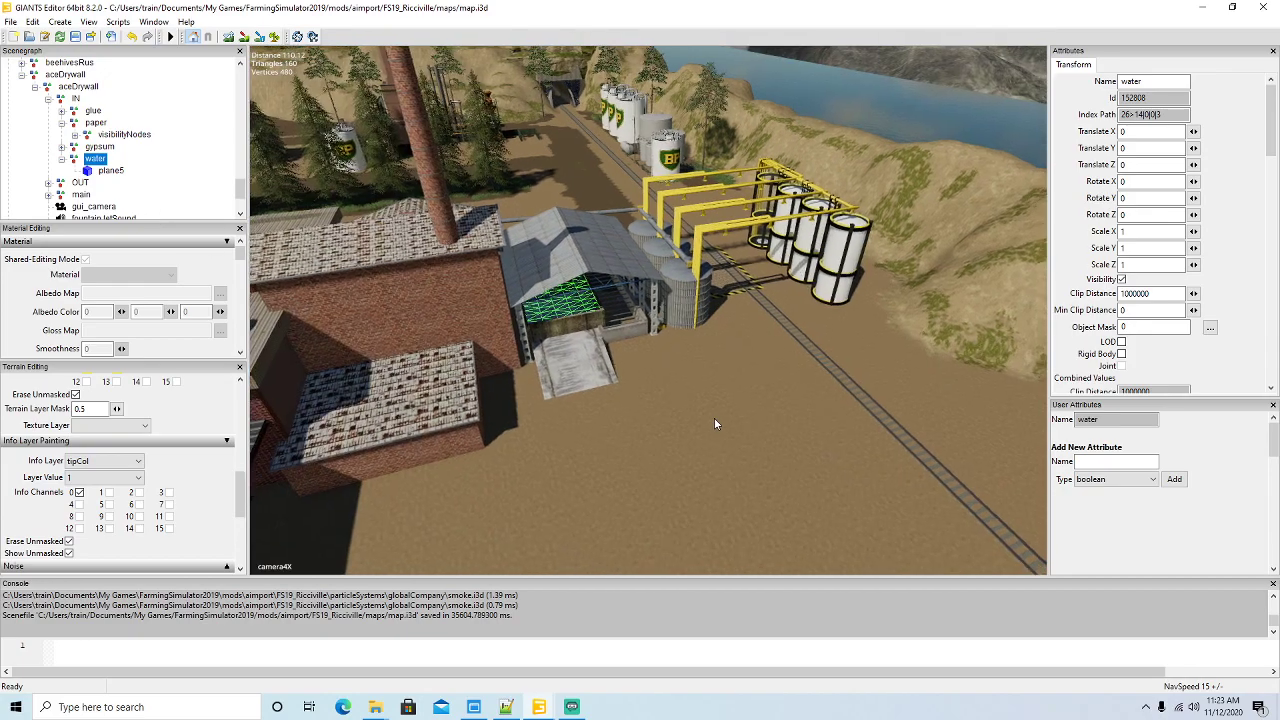
# - Inspect the ExtendedPalletSpawner and loadingTrigger2 nodes in the OUT group of aceDrywall
pyautogui.click(48, 98)
pyautogui.click(48, 111)
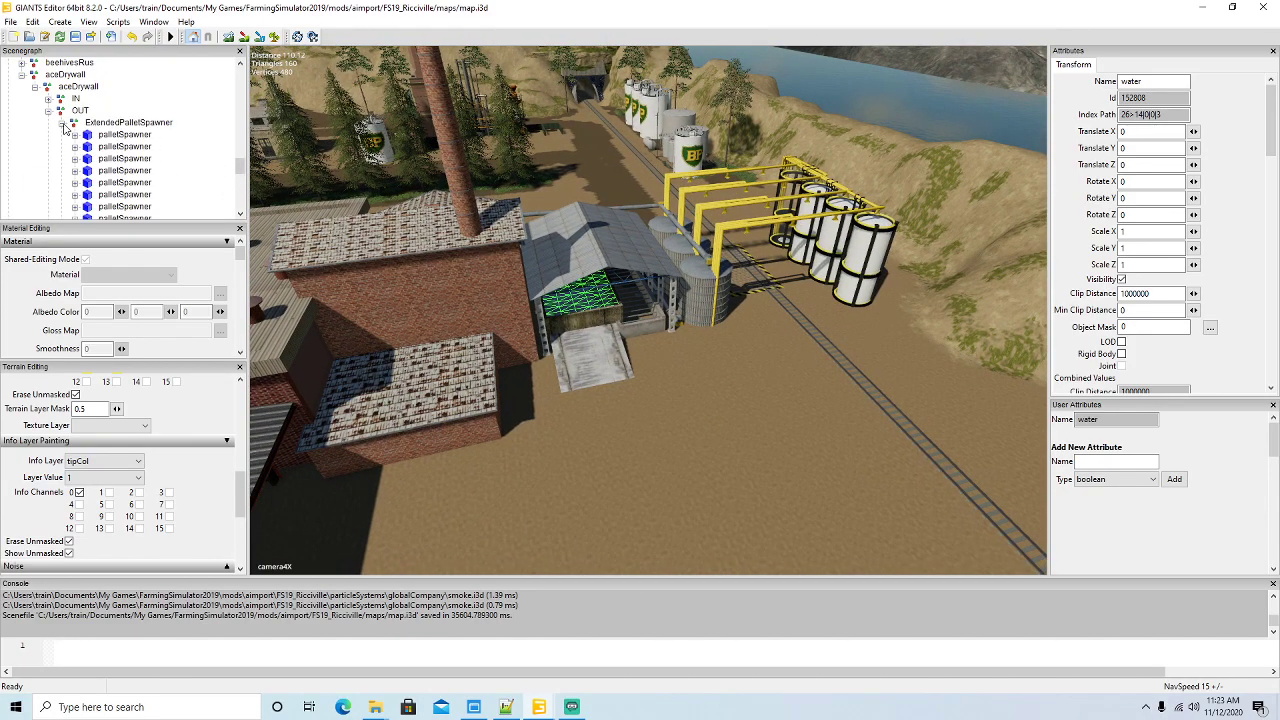
pyautogui.click(61, 122)
pyautogui.click(98, 123)
pyautogui.press('f')
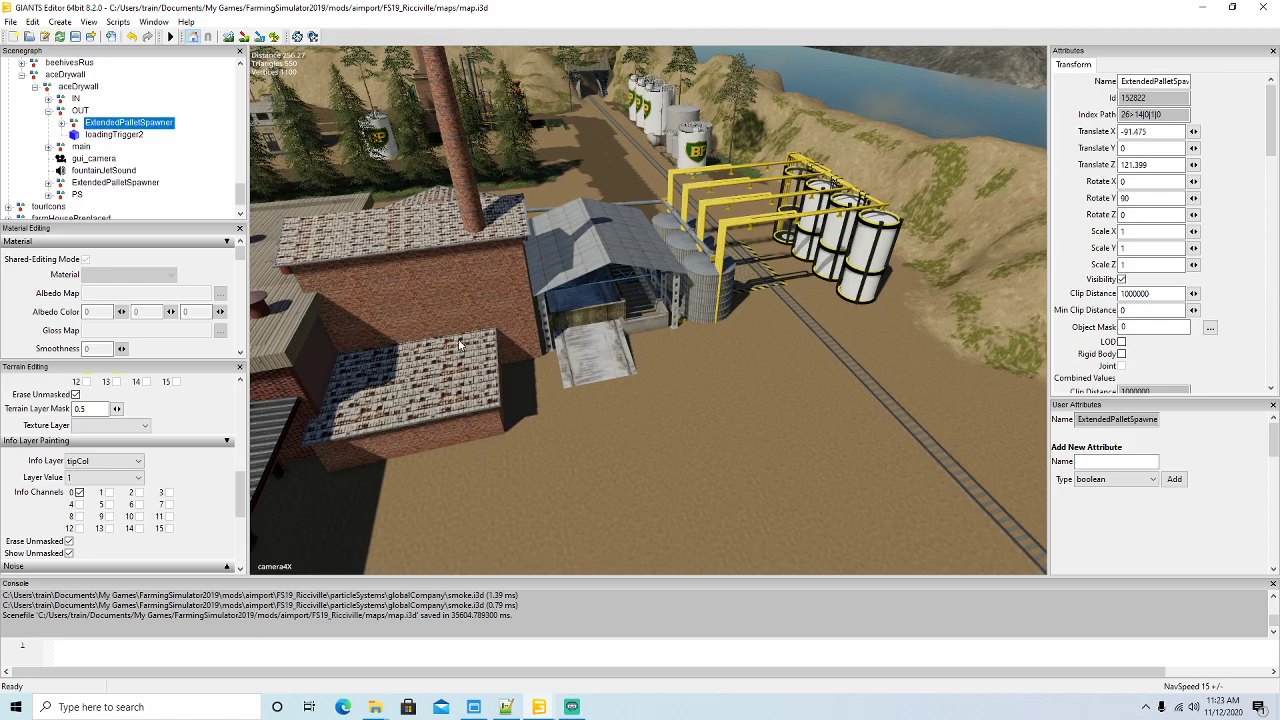
pyautogui.scroll(10, 315, 284)
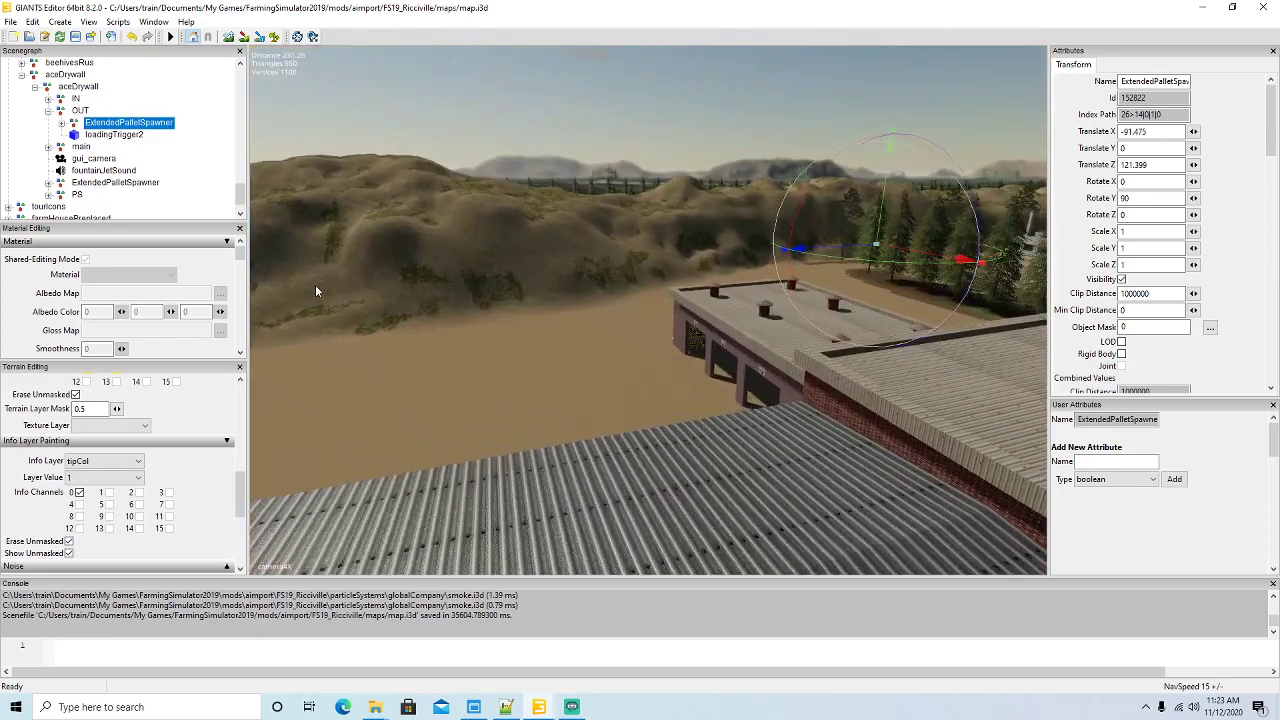
pyautogui.keyDown('alt'); pyautogui.moveTo(434, 333); pyautogui.dragTo(773, 394); pyautogui.keyUp('alt')
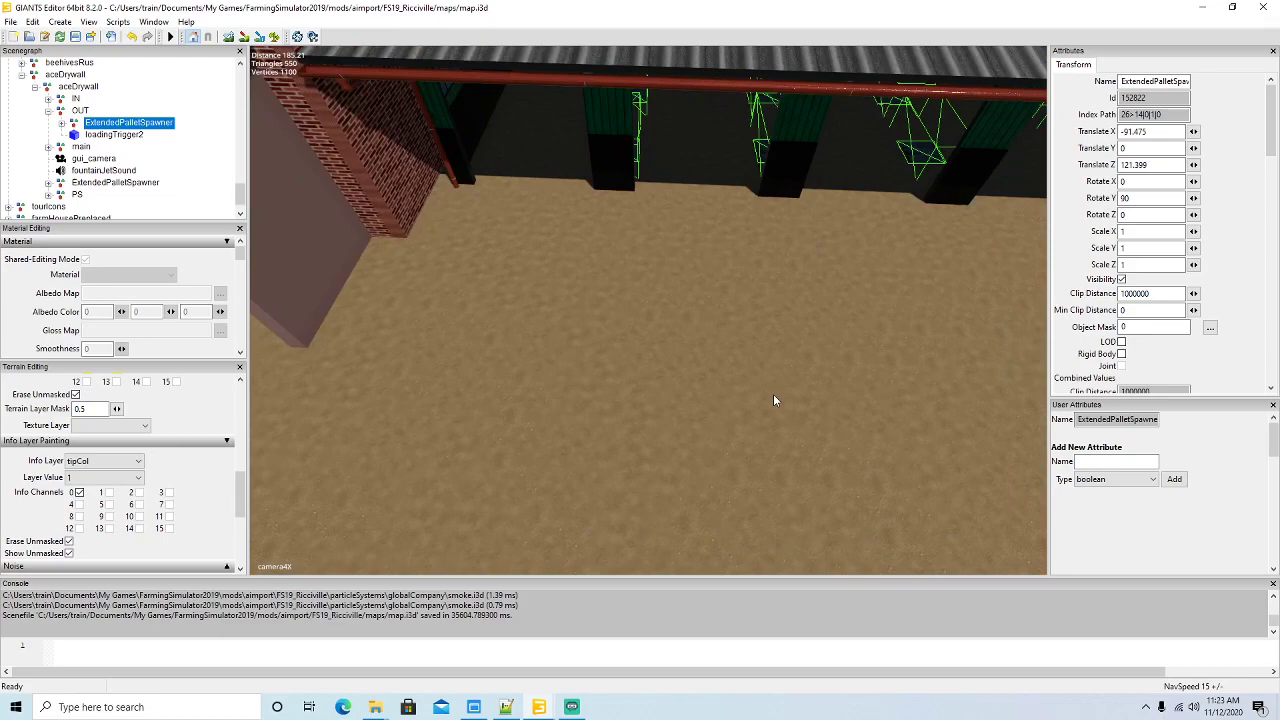
pyautogui.scroll(-8, 773, 394)
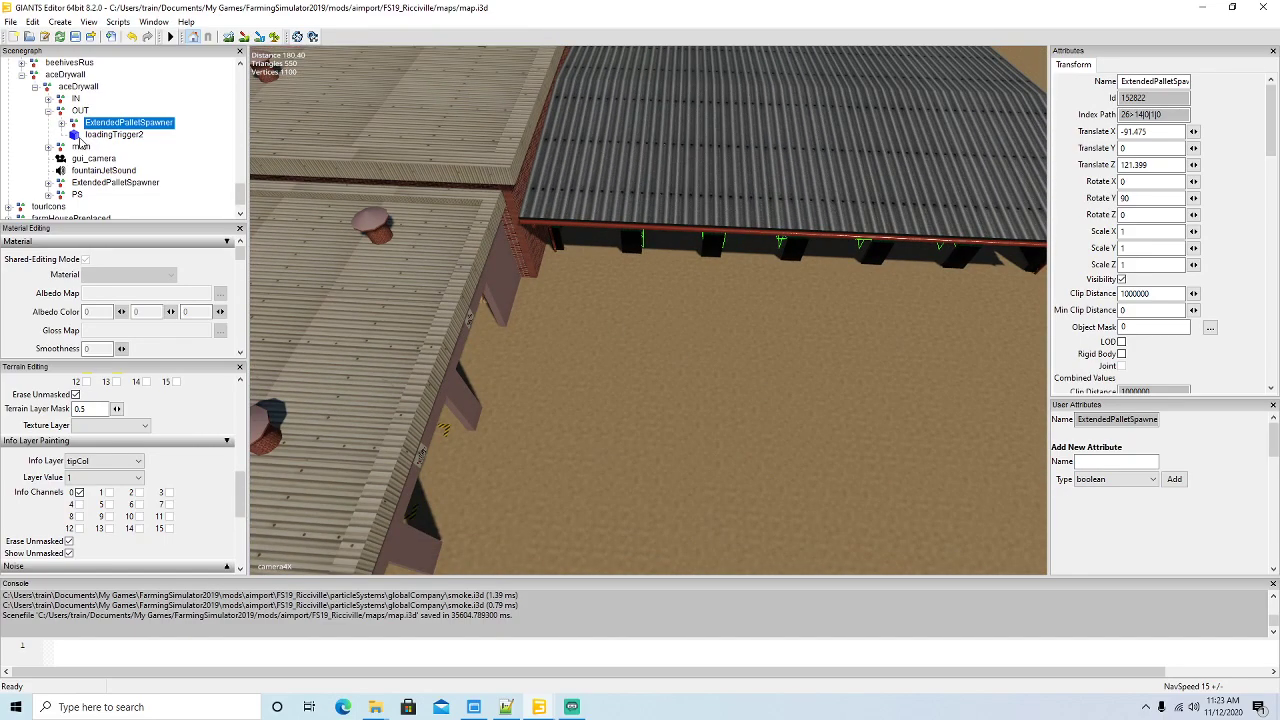
pyautogui.click(100, 135)
pyautogui.press('f')
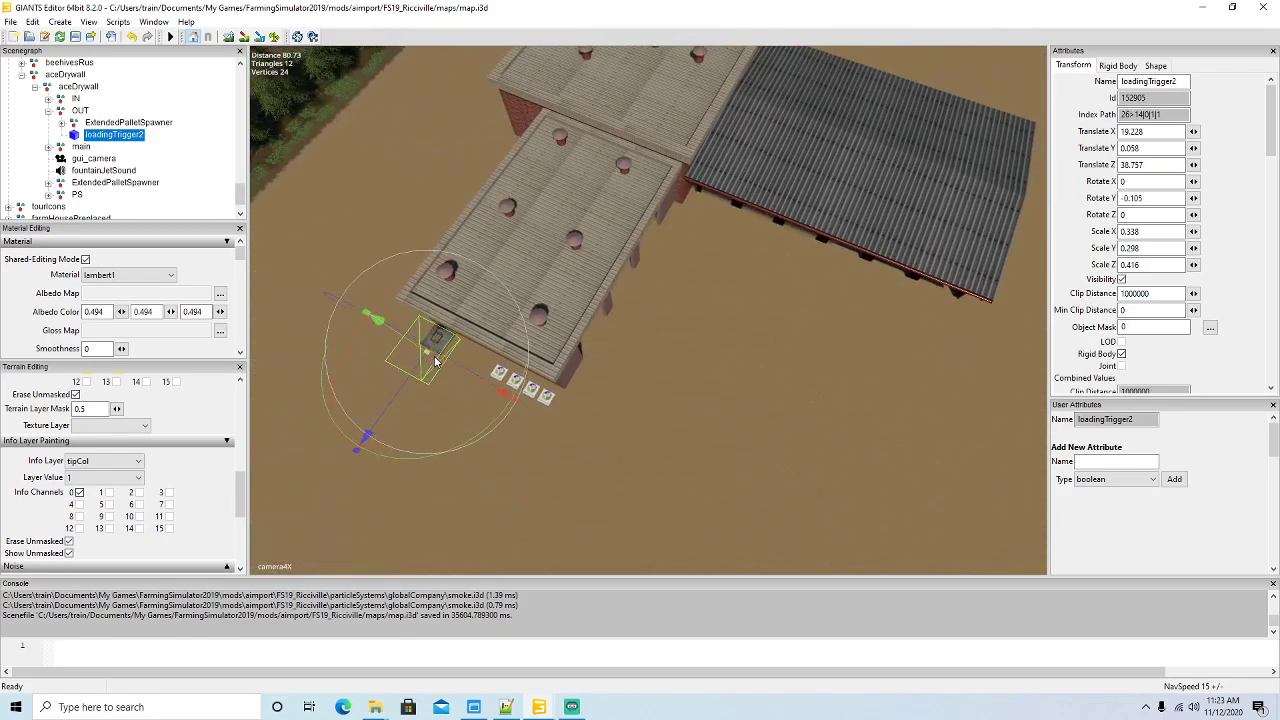
# - Check the remaining aceDrywall nodes: gui_camera, fountainJetSound, the group's own ExtendedPalletSpawner and PS
pyautogui.click(48, 111)
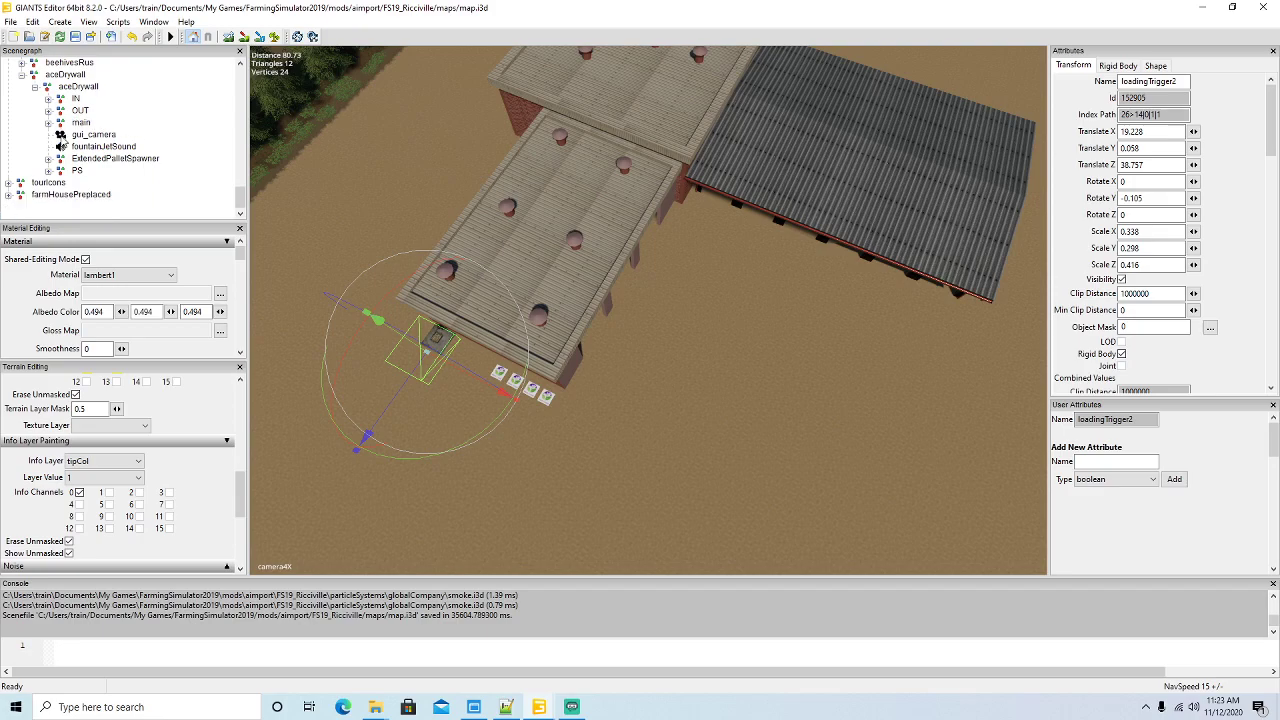
pyautogui.click(62, 136)
pyautogui.press('f')
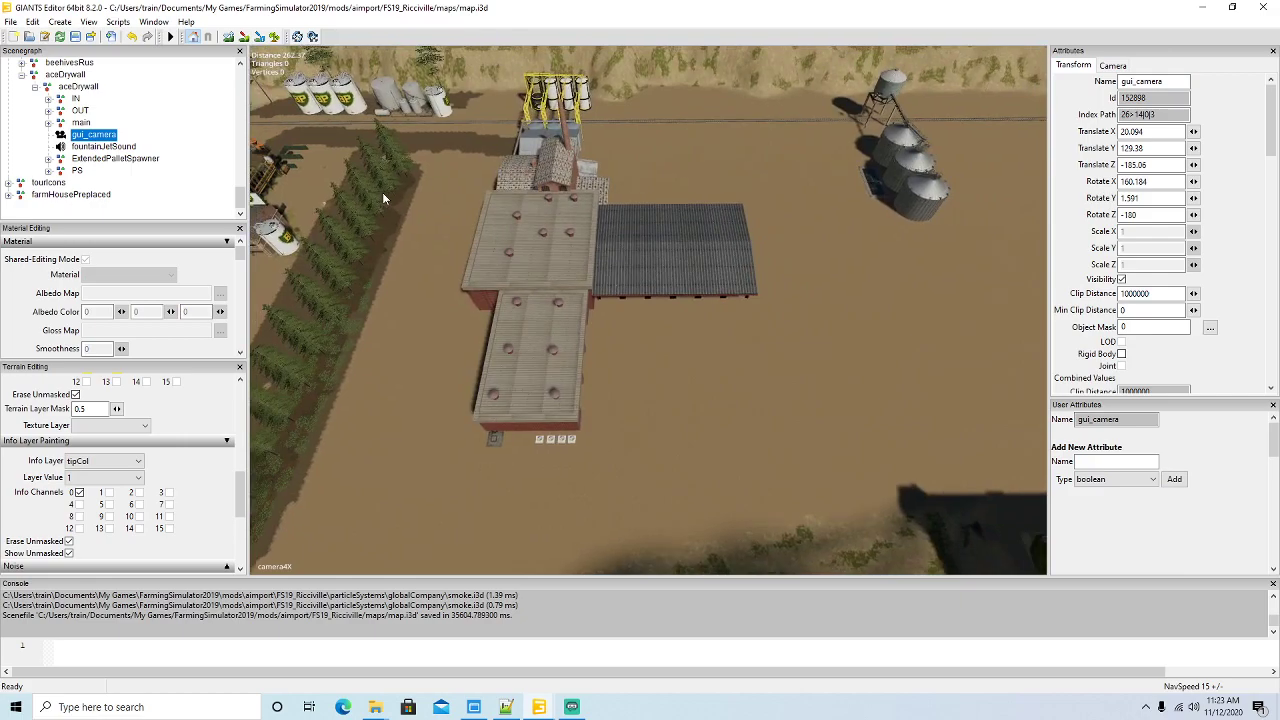
pyautogui.click(60, 147)
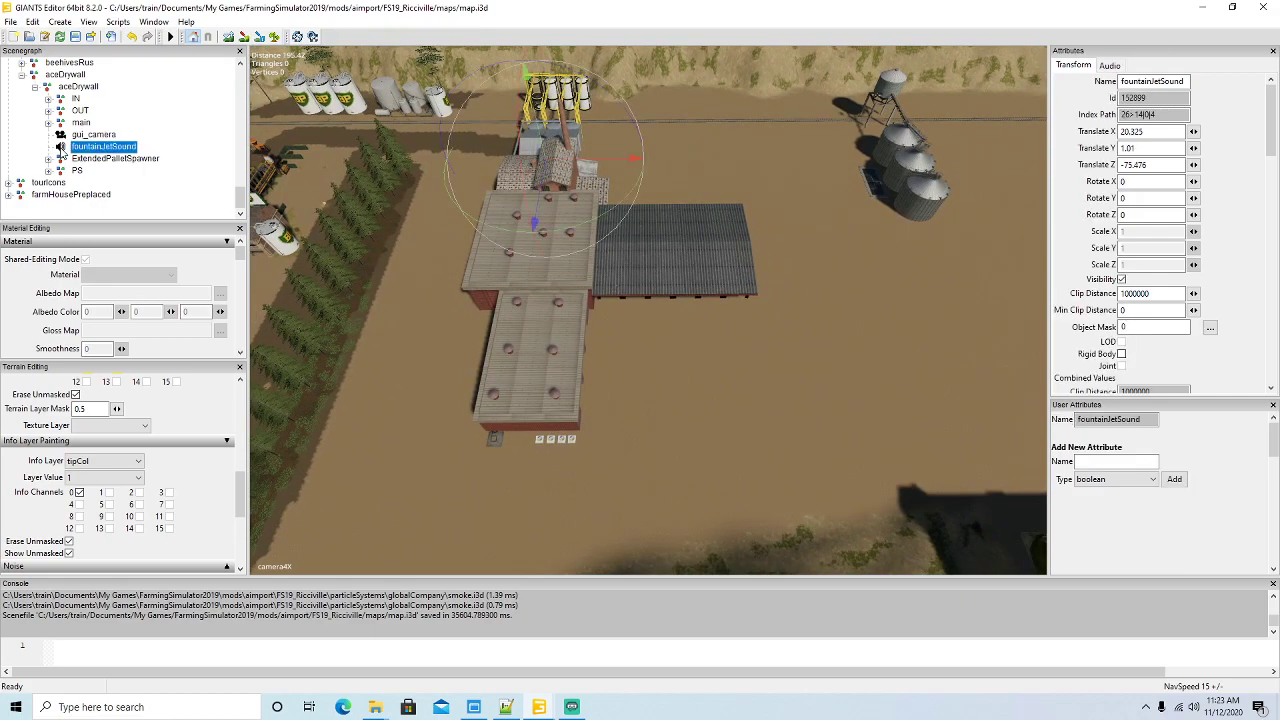
pyautogui.click(62, 159)
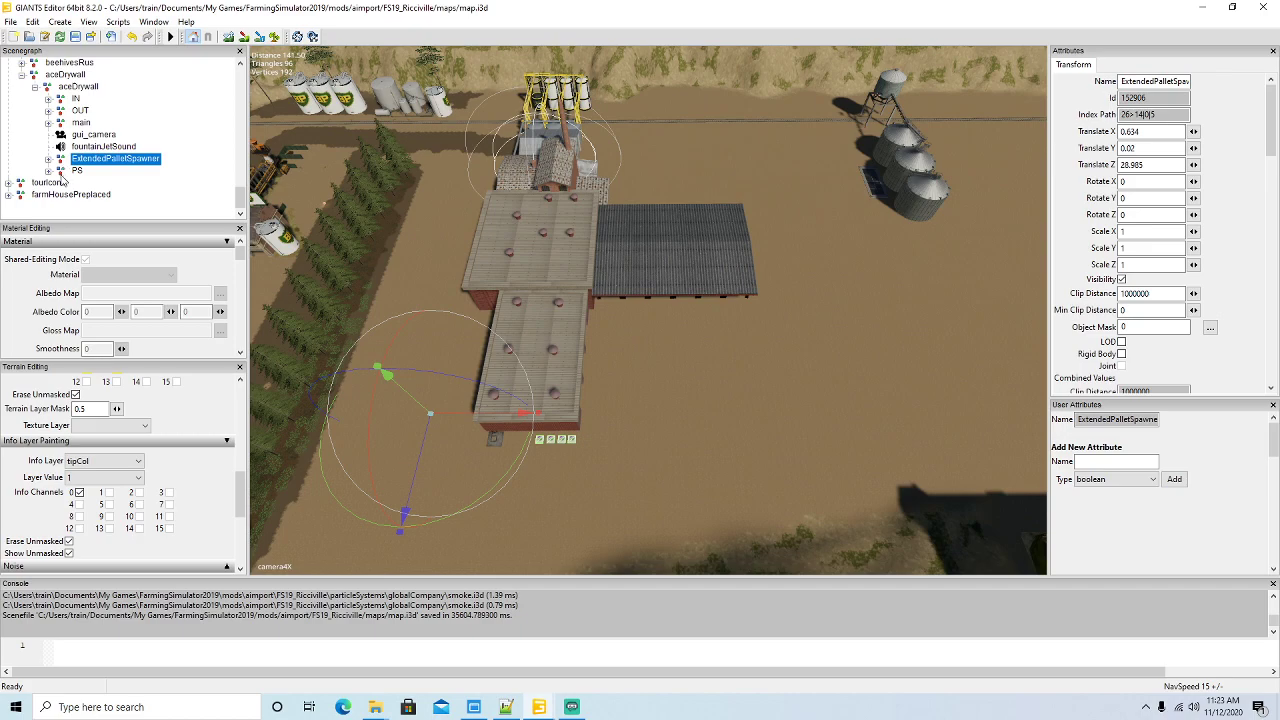
pyautogui.click(63, 172)
pyautogui.keyDown('alt'); pyautogui.moveTo(566, 388); pyautogui.dragTo(551, 268); pyautogui.keyUp('alt')
pyautogui.scroll(3, 551, 268)
pyautogui.scroll(10, 551, 266)
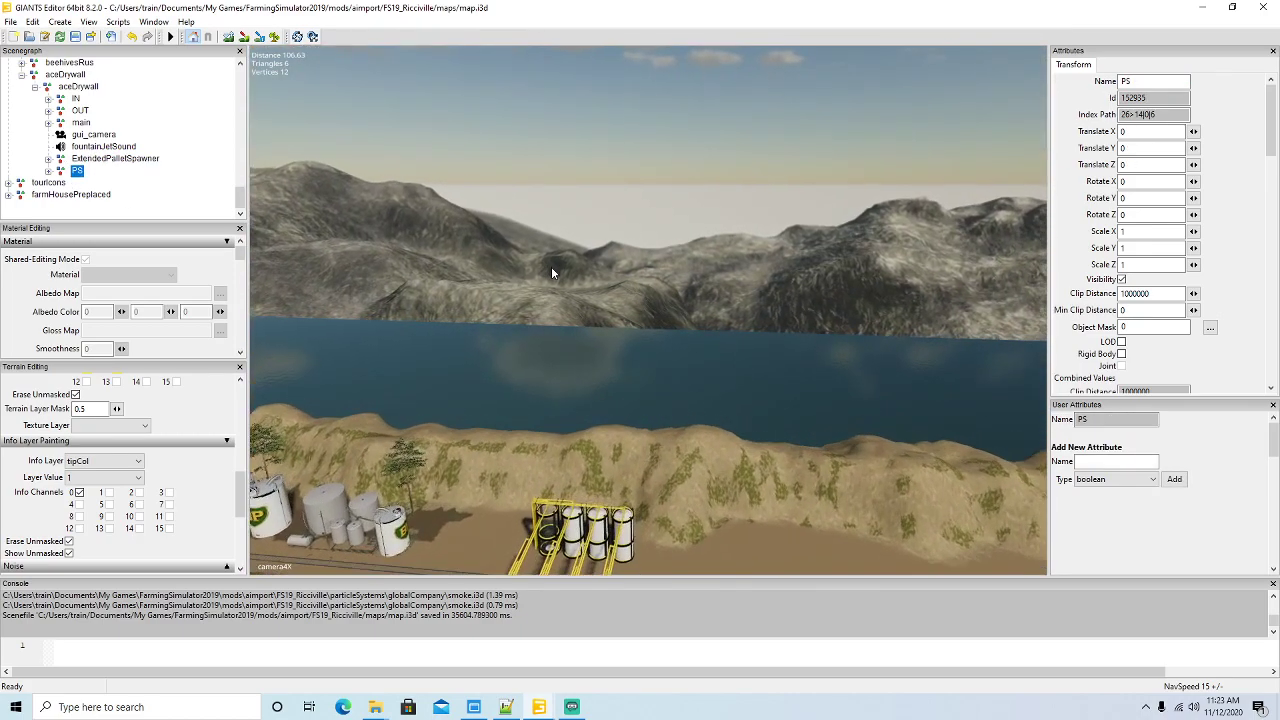
pyautogui.keyDown('alt'); pyautogui.moveTo(551, 266); pyautogui.dragTo(516, 409); pyautogui.keyUp('alt')
pyautogui.scroll(-4, 508, 405)
pyautogui.scroll(-3, 507, 408)
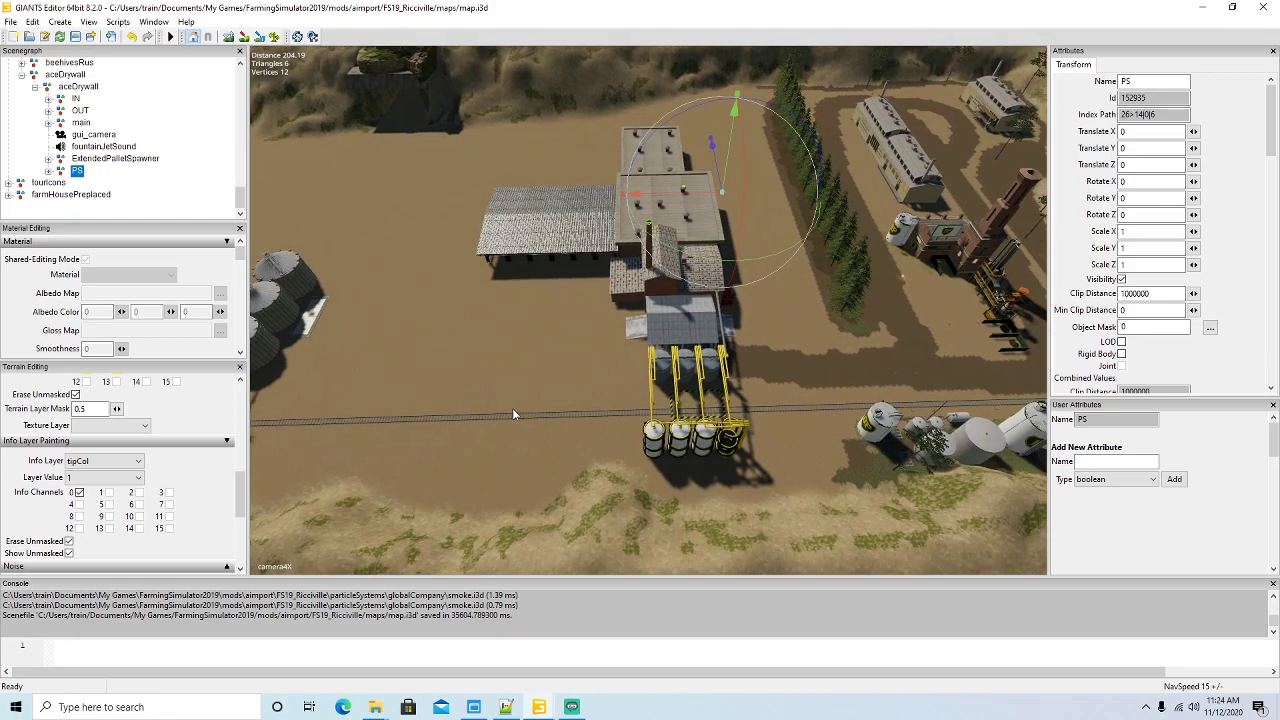
# - Switch to Notepad++ and review the aceDrywall input and output entries in l10n_en.xml
pyautogui.click(506, 707)
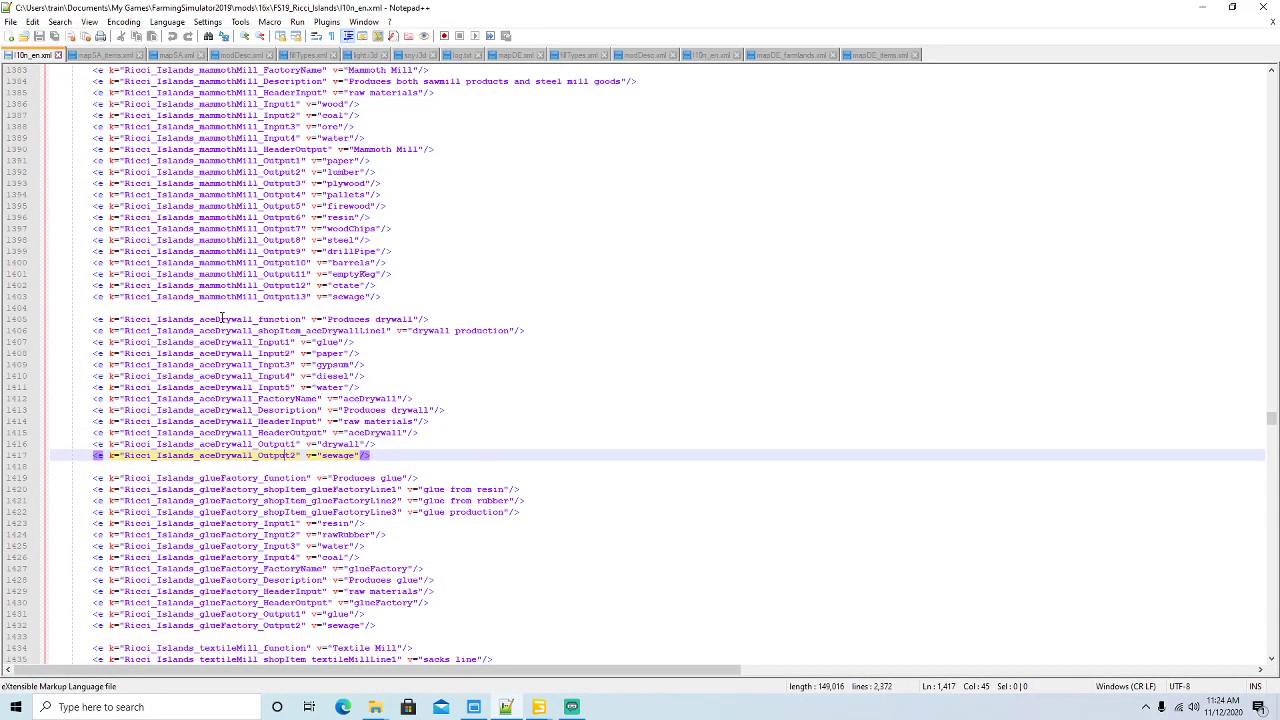
pyautogui.click(288, 342)
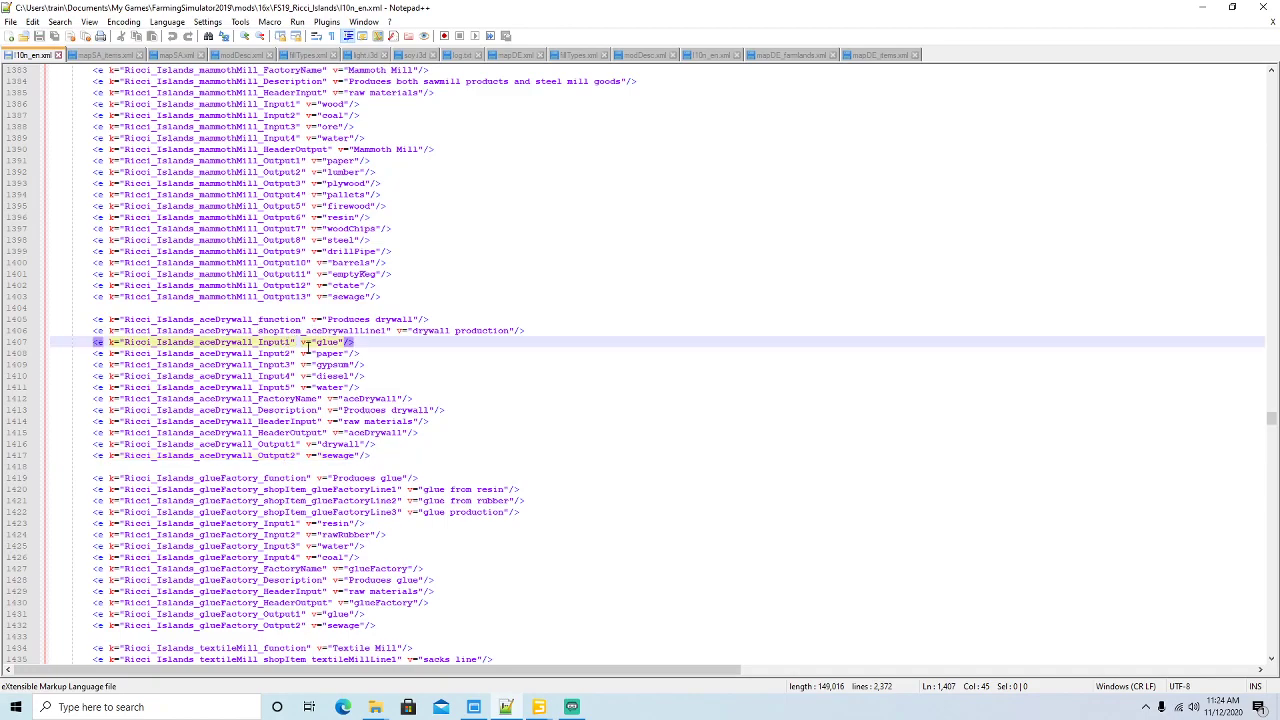
pyautogui.click(316, 353)
pyautogui.click(304, 364)
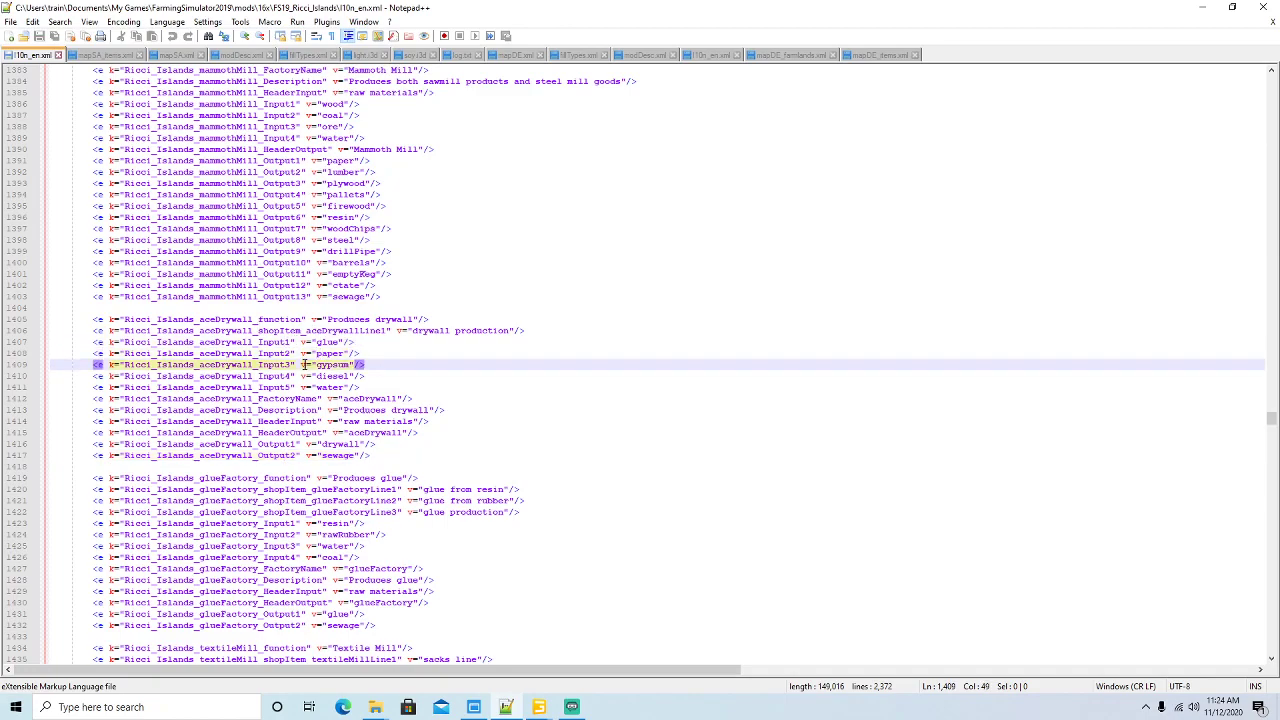
pyautogui.click(316, 376)
pyautogui.click(321, 388)
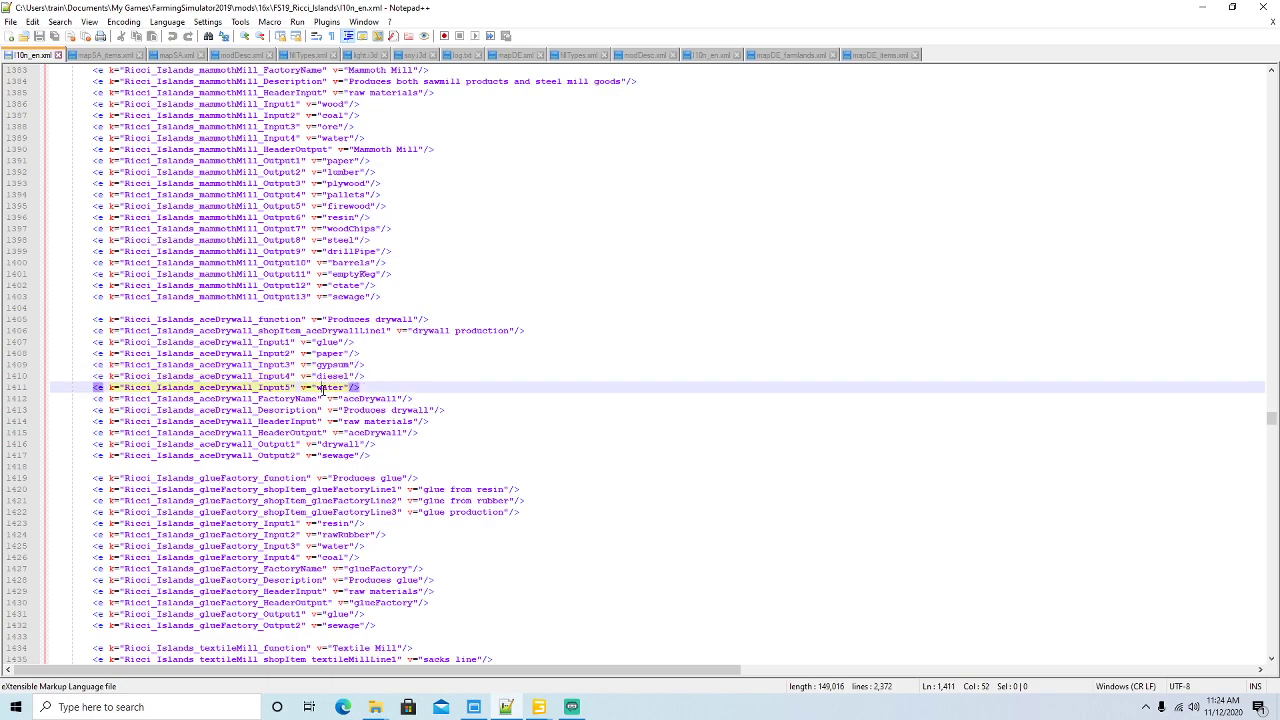
pyautogui.click(298, 443)
pyautogui.click(306, 455)
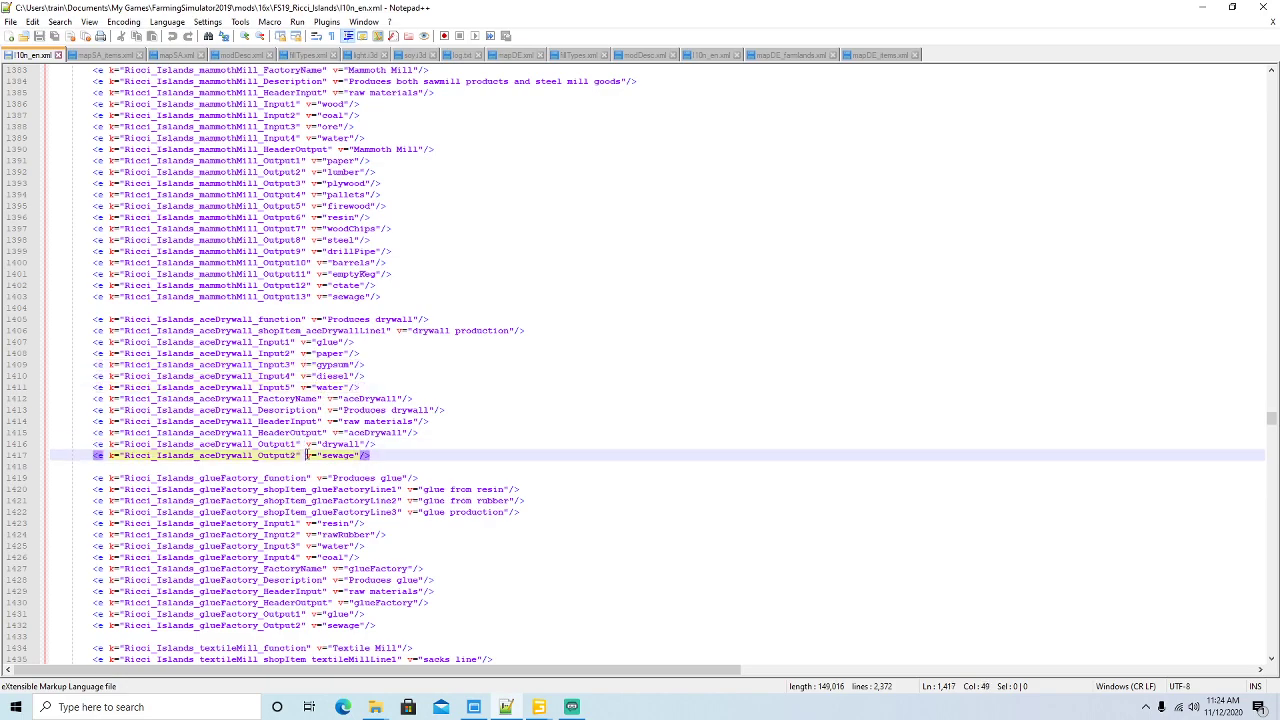
# - Return to GIANTS Editor and look over the drywall factory, its tanks and the surrounding terrain
pyautogui.click(1203, 8)
pyautogui.keyDown('alt'); pyautogui.moveTo(831, 301); pyautogui.dragTo(823, 298); pyautogui.keyUp('alt')
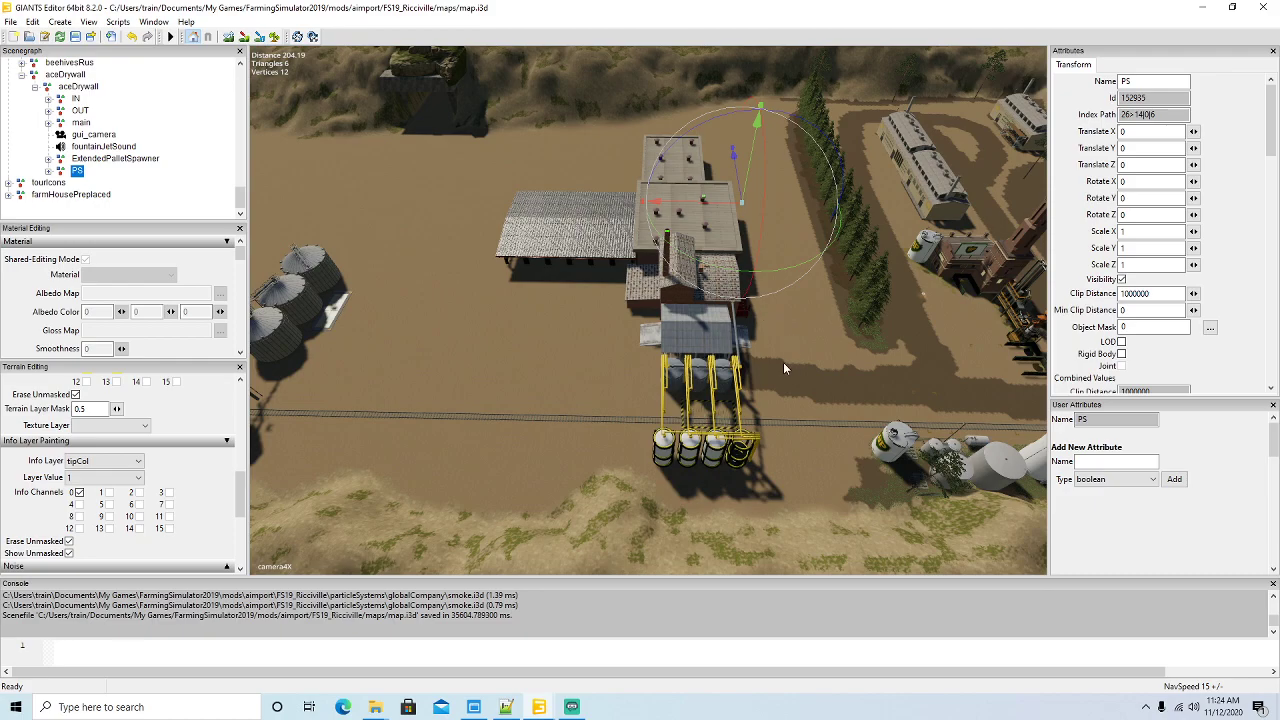
pyautogui.keyDown('alt'); pyautogui.moveTo(795, 319); pyautogui.dragTo(802, 385); pyautogui.keyUp('alt')
pyautogui.scroll(-6, 806, 388)
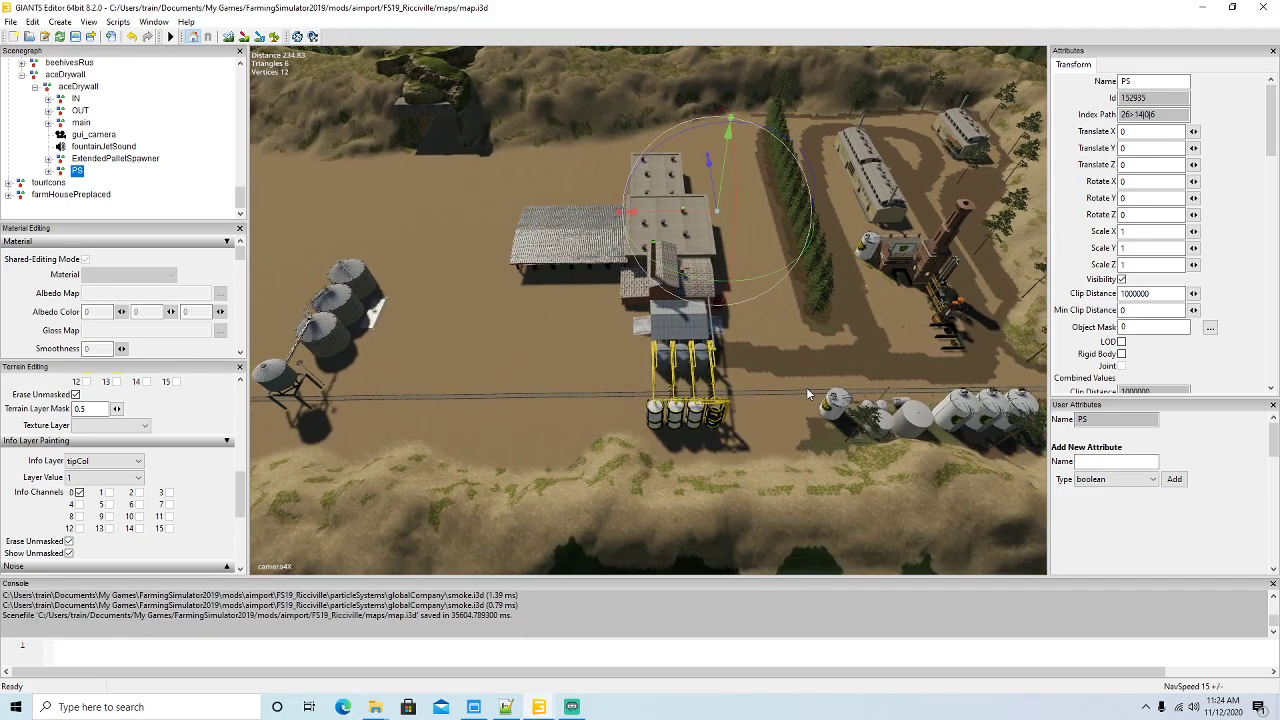
pyautogui.keyDown('alt'); pyautogui.moveTo(807, 388); pyautogui.dragTo(805, 403); pyautogui.keyUp('alt')
pyautogui.scroll(4, 805, 403)
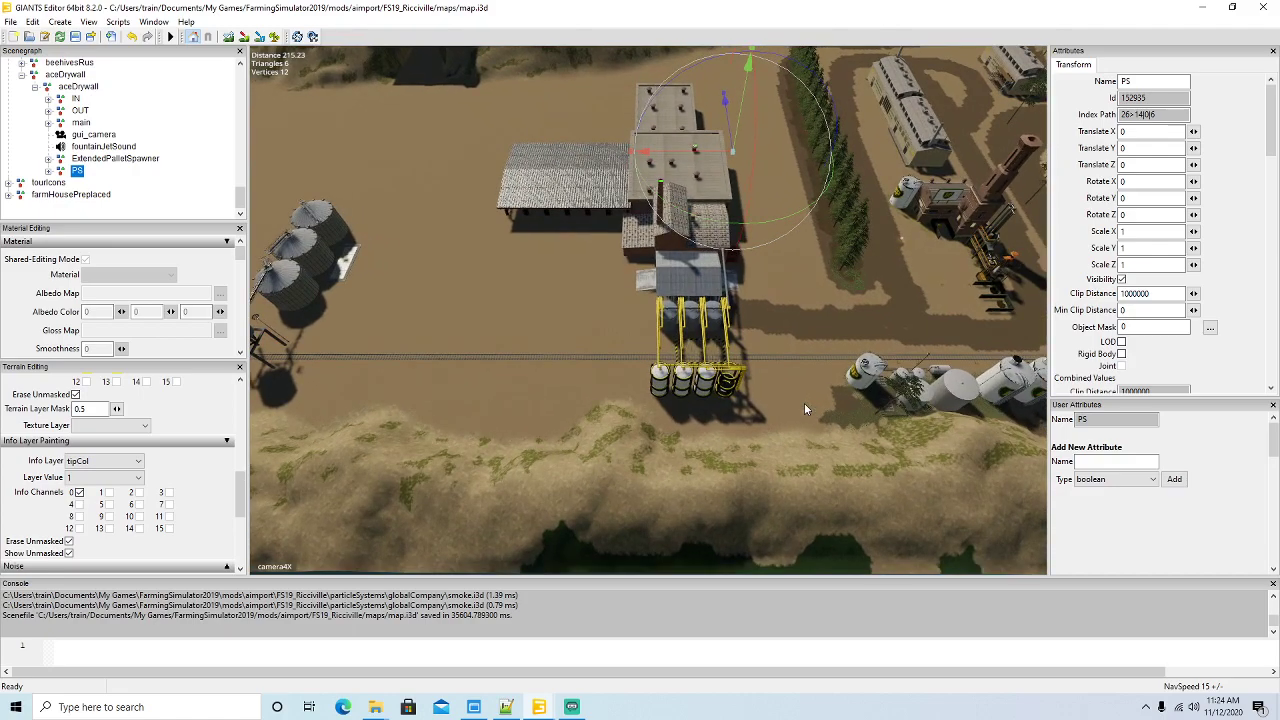
pyautogui.keyDown('alt'); pyautogui.moveTo(755, 416); pyautogui.dragTo(748, 418); pyautogui.keyUp('alt')
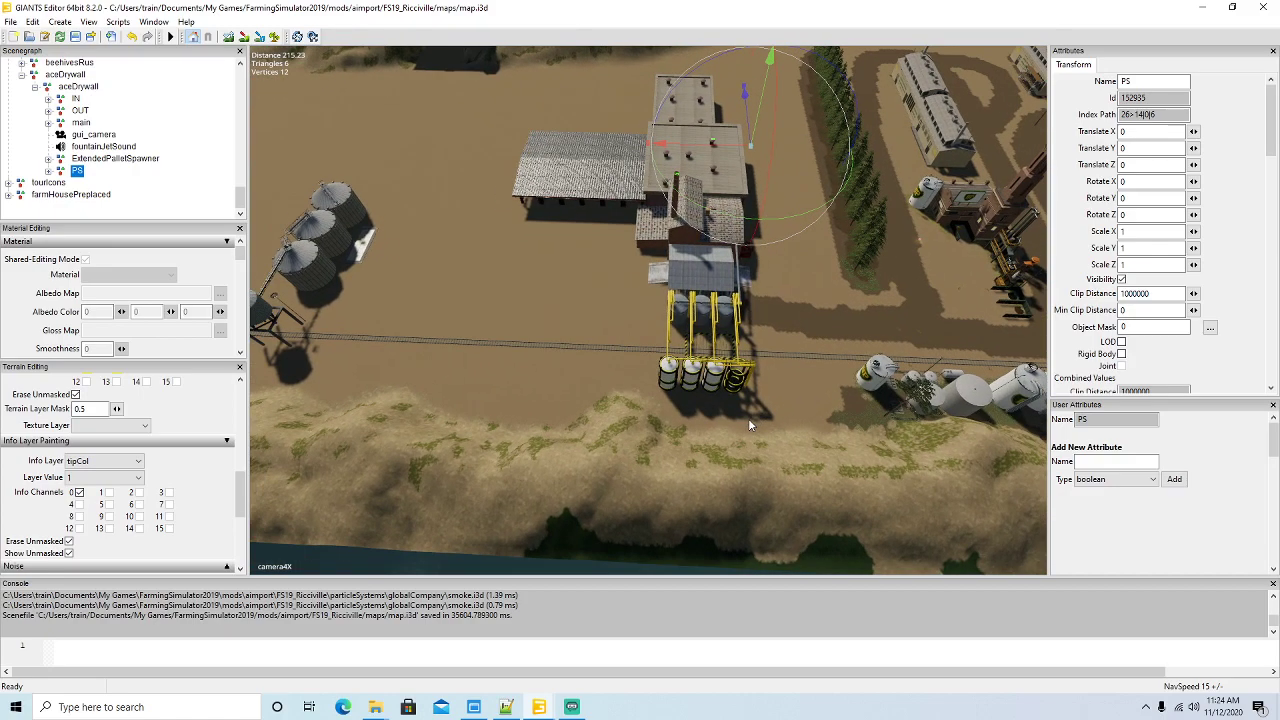
pyautogui.scroll(10, 748, 418)
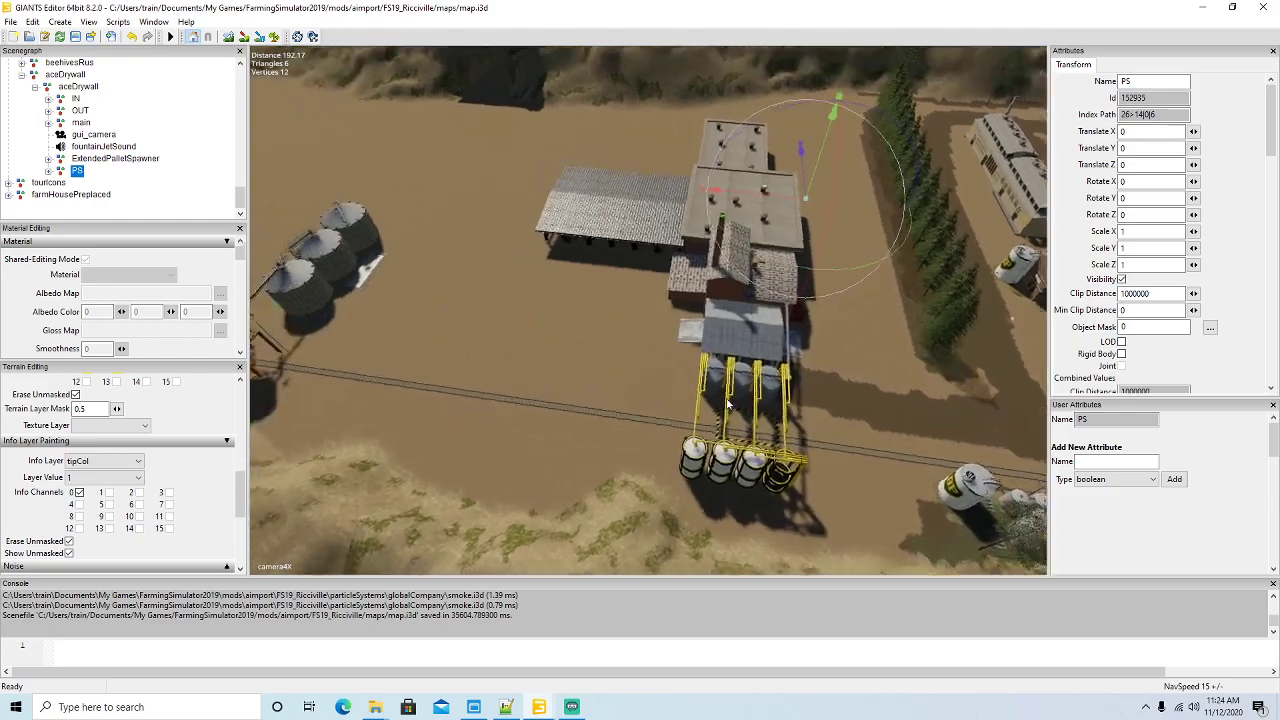
pyautogui.keyDown('alt'); pyautogui.moveTo(727, 404); pyautogui.dragTo(476, 357); pyautogui.keyUp('alt')
pyautogui.scroll(-3, 475, 356)
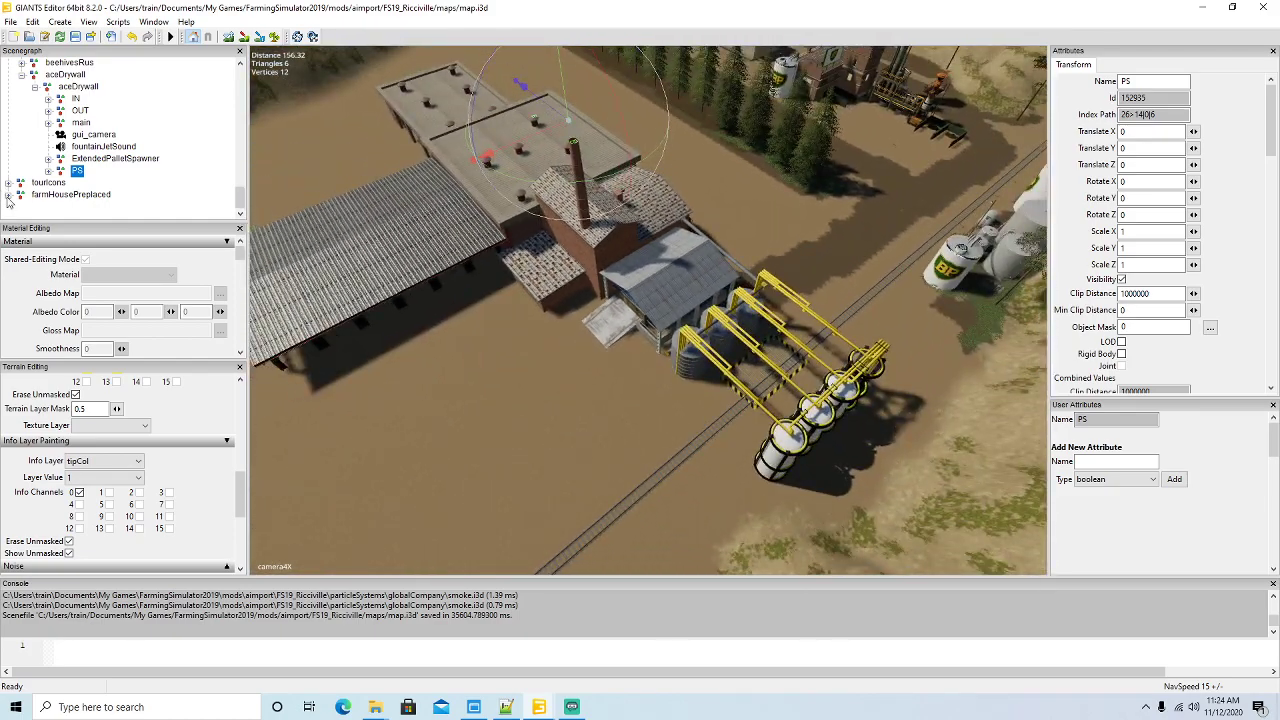
# - Create a transform group and move it into the inner aceDrywall group by cutting and pasting
pyautogui.click(60, 22)
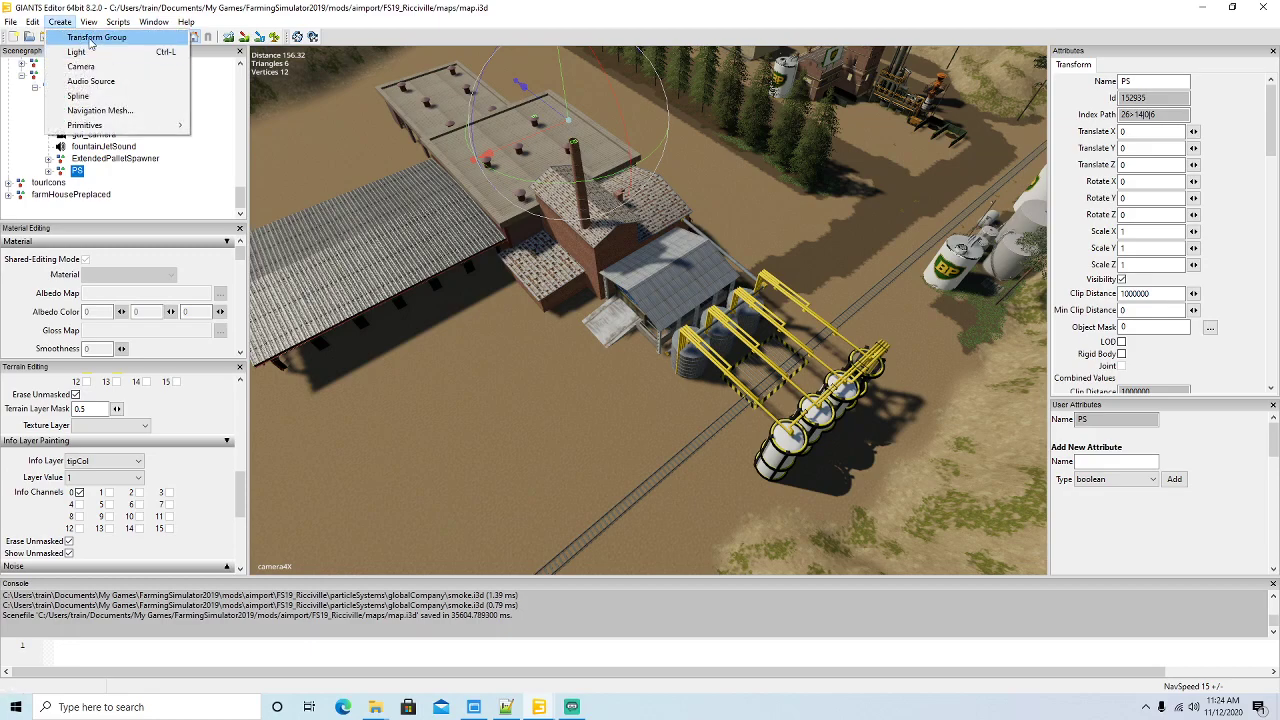
pyautogui.click(90, 37)
pyautogui.click(30, 208)
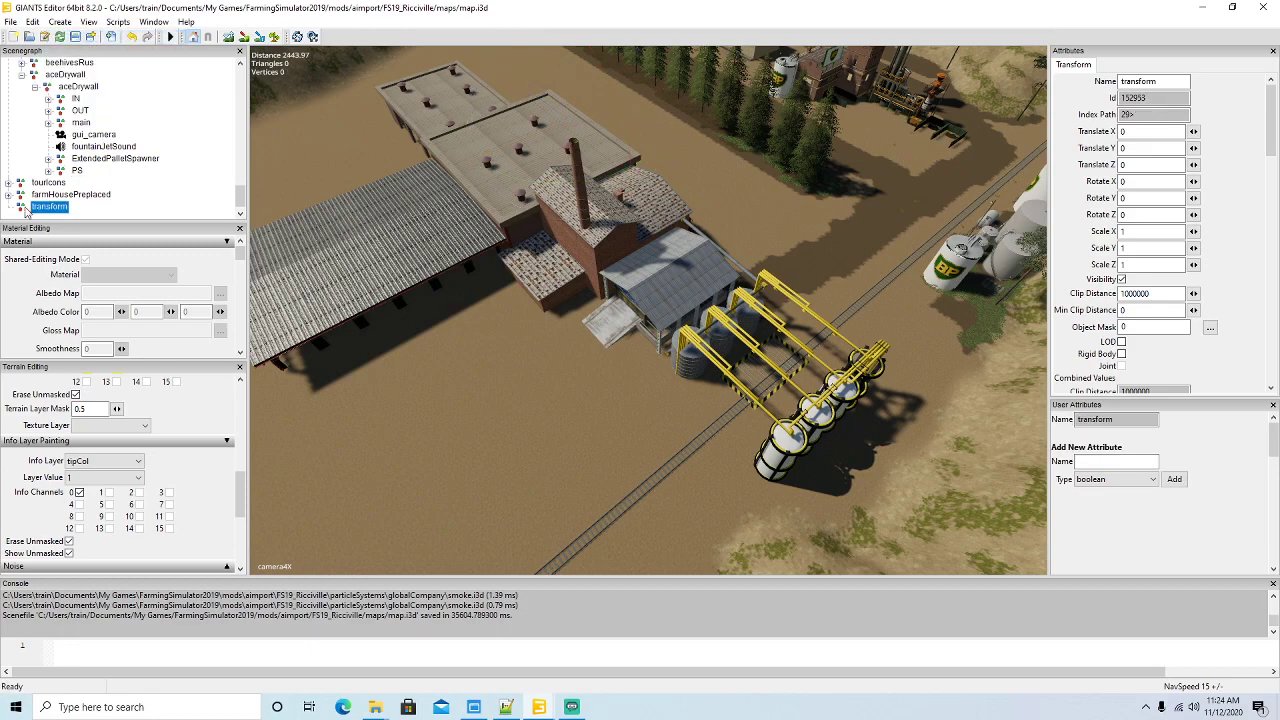
pyautogui.click(32, 22)
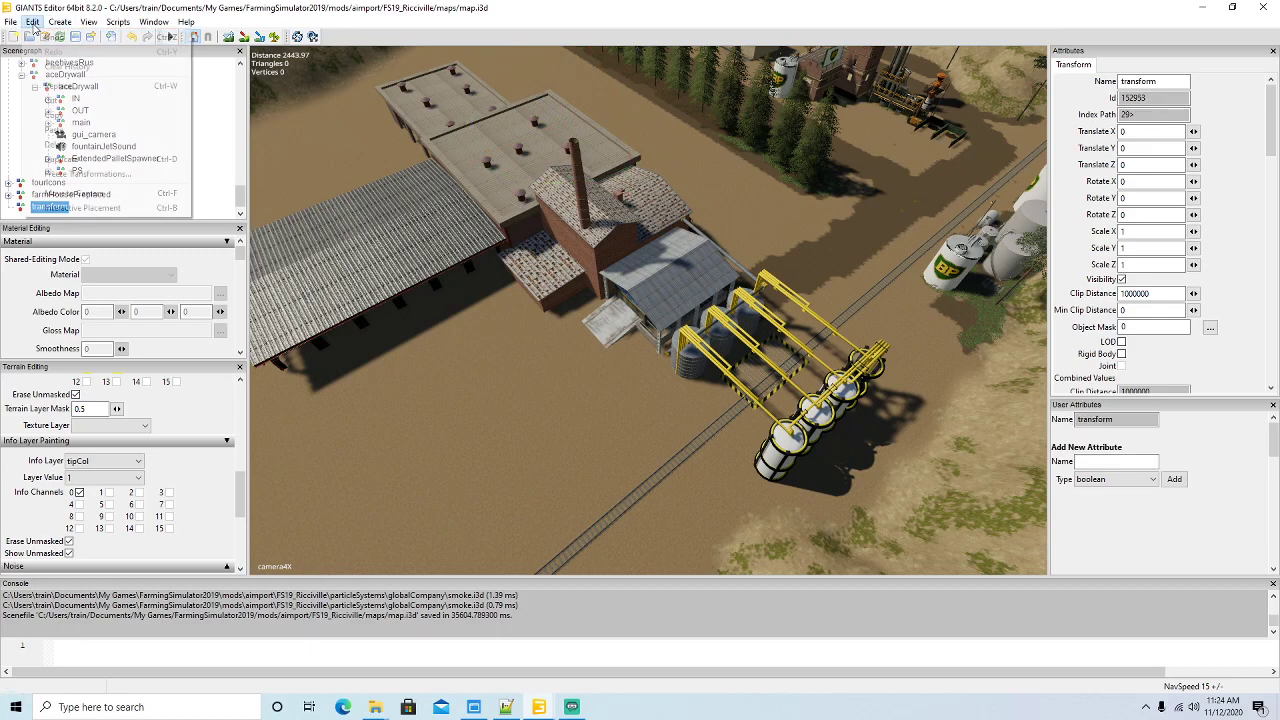
pyautogui.click(52, 104)
pyautogui.click(52, 88)
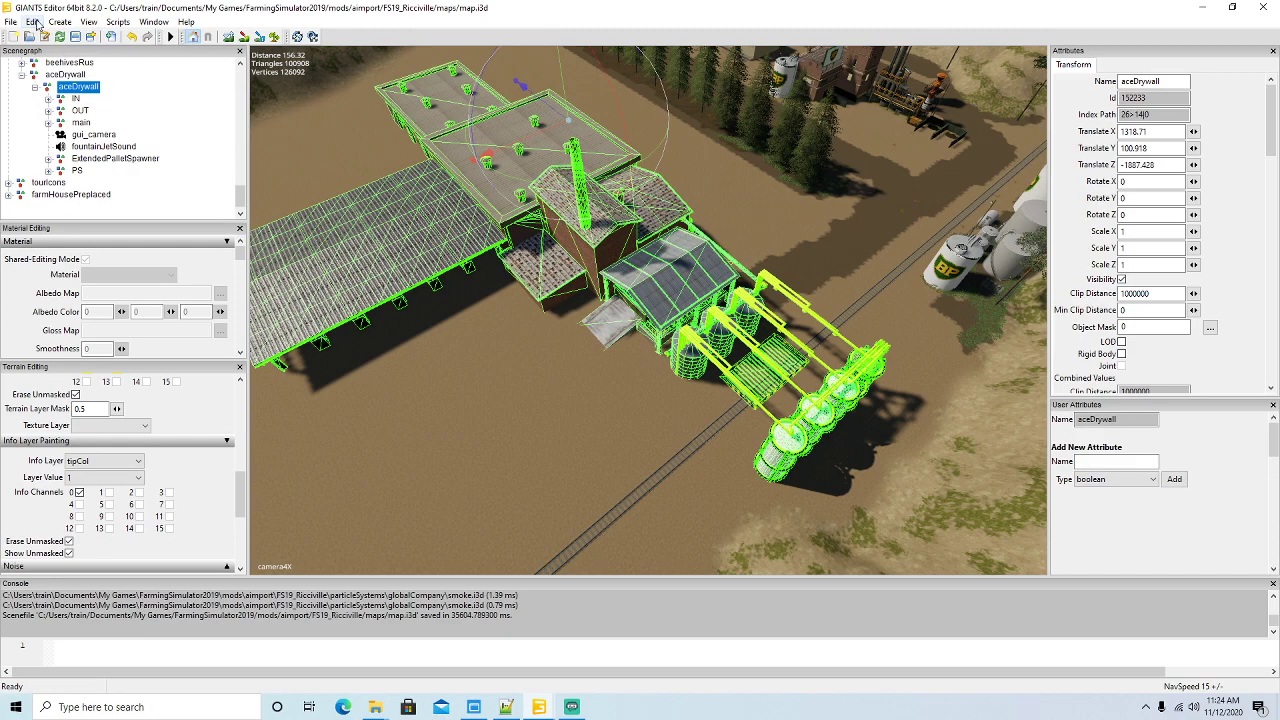
pyautogui.click(32, 22)
pyautogui.click(60, 132)
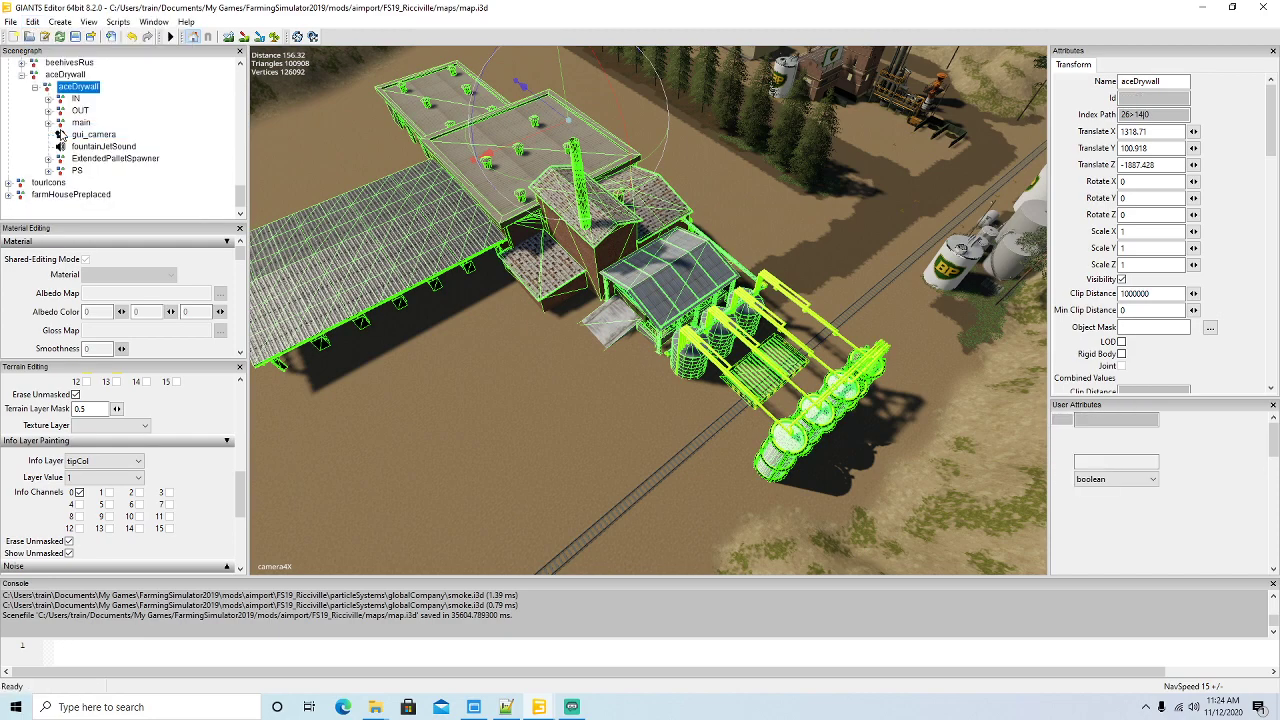
pyautogui.hotkey('ctrl', 'e')
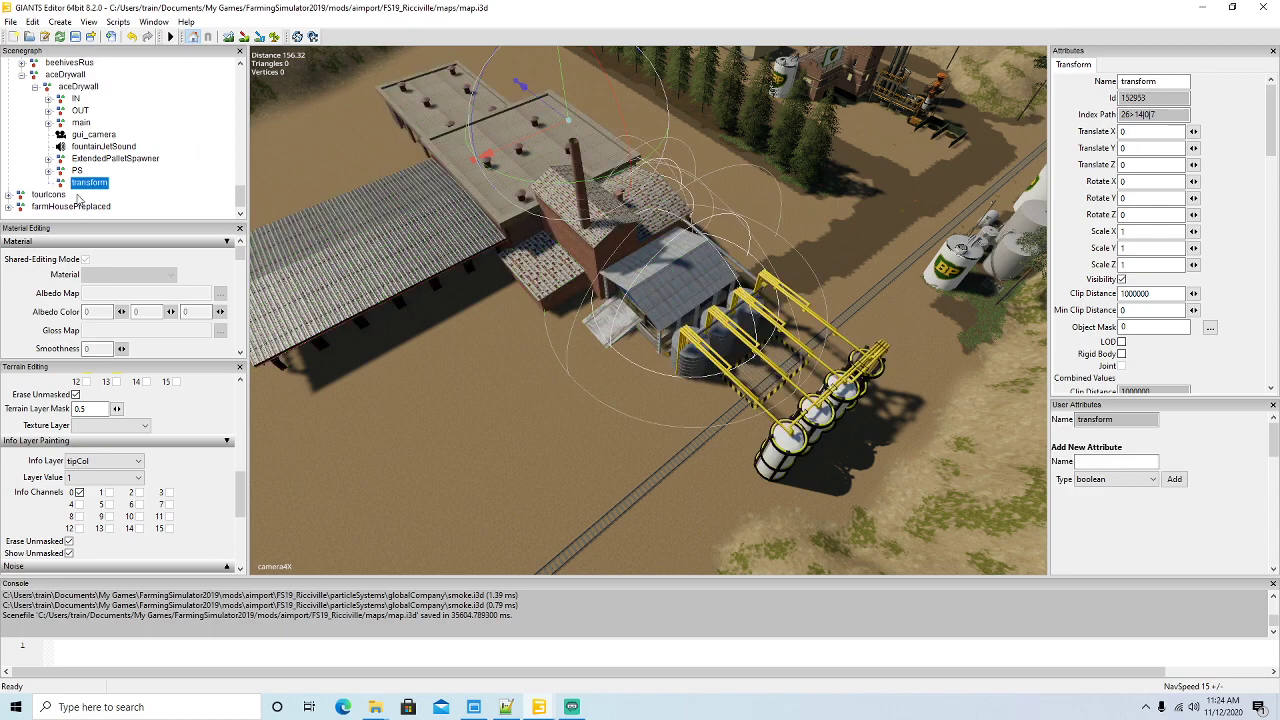
# - Rename the new transform group inside aceDrywall to "trees"
pyautogui.doubleClick(1174, 81)
pyautogui.write('trees')
pyautogui.press('Return')
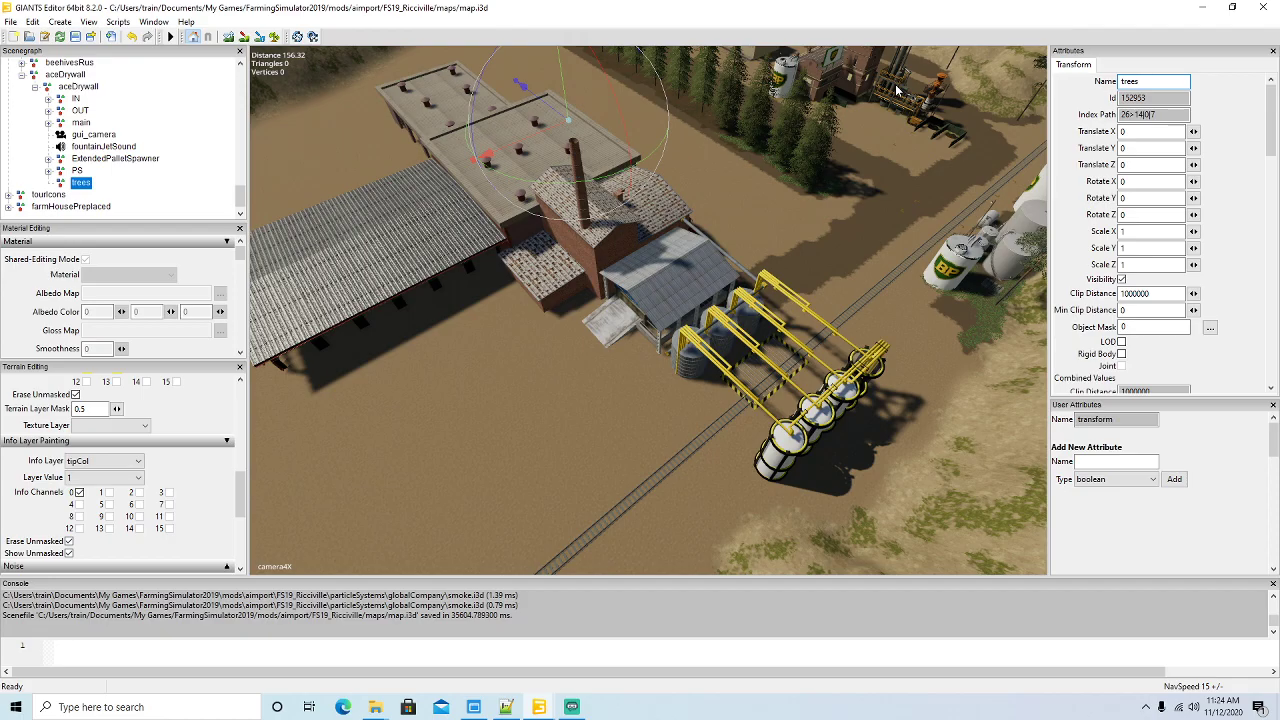
# - Duplicate the pine_stage5 tree beside the BP tanks and move the copy into the trees group by cutting and pasting
pyautogui.keyDown('alt'); pyautogui.moveTo(369, 373); pyautogui.dragTo(700, 430); pyautogui.keyUp('alt')
pyautogui.scroll(5, 391, 306)
pyautogui.scroll(3, 391, 306)
pyautogui.scroll(-3, 470, 316)
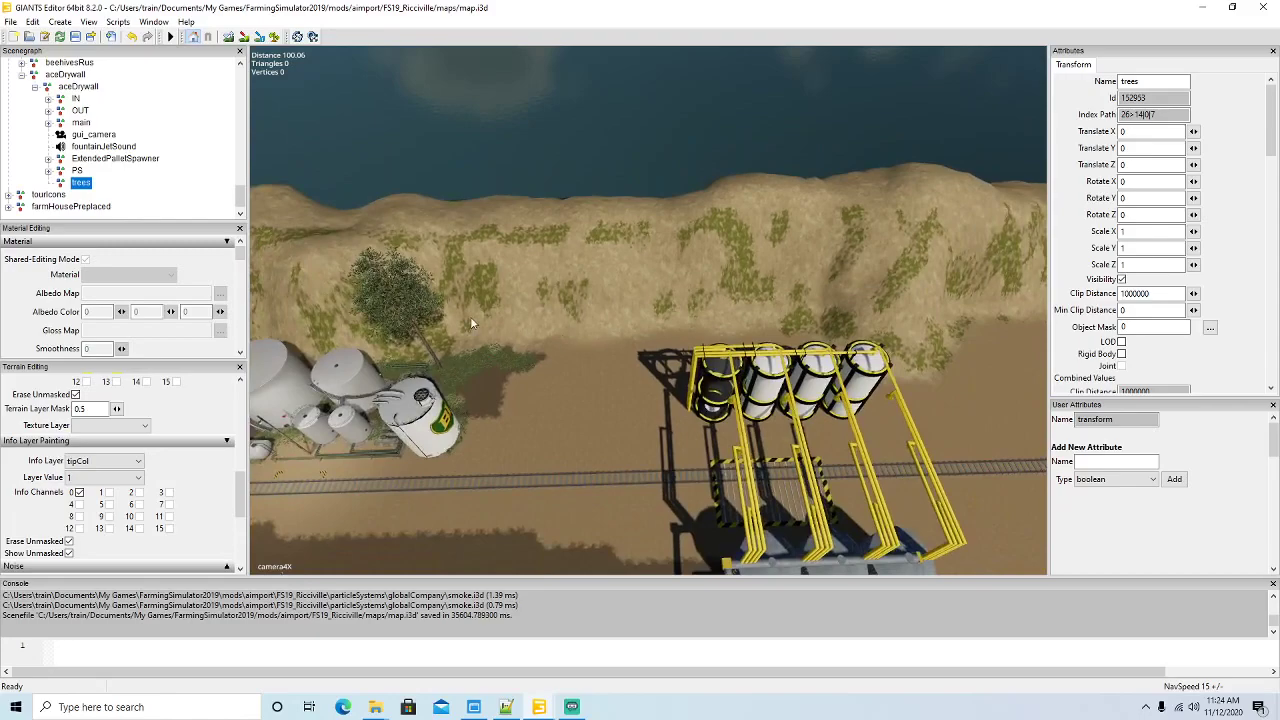
pyautogui.click(418, 333)
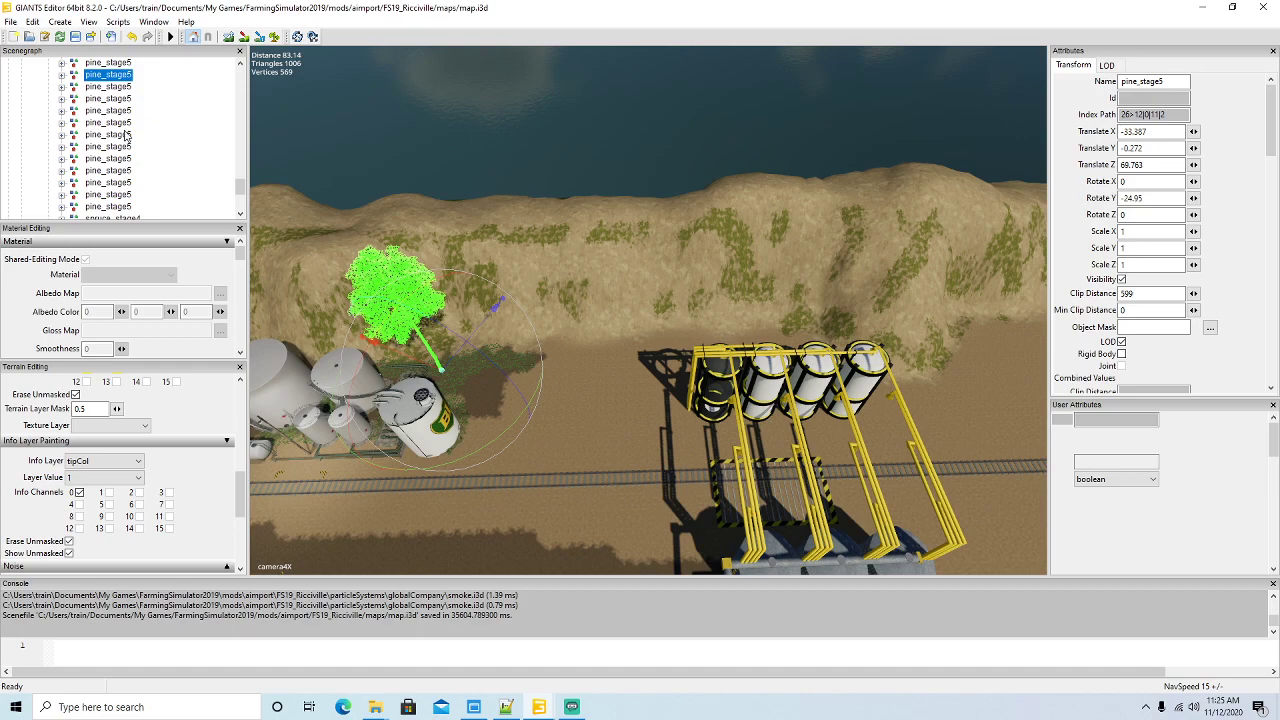
pyautogui.scroll(-6, 193, 136)
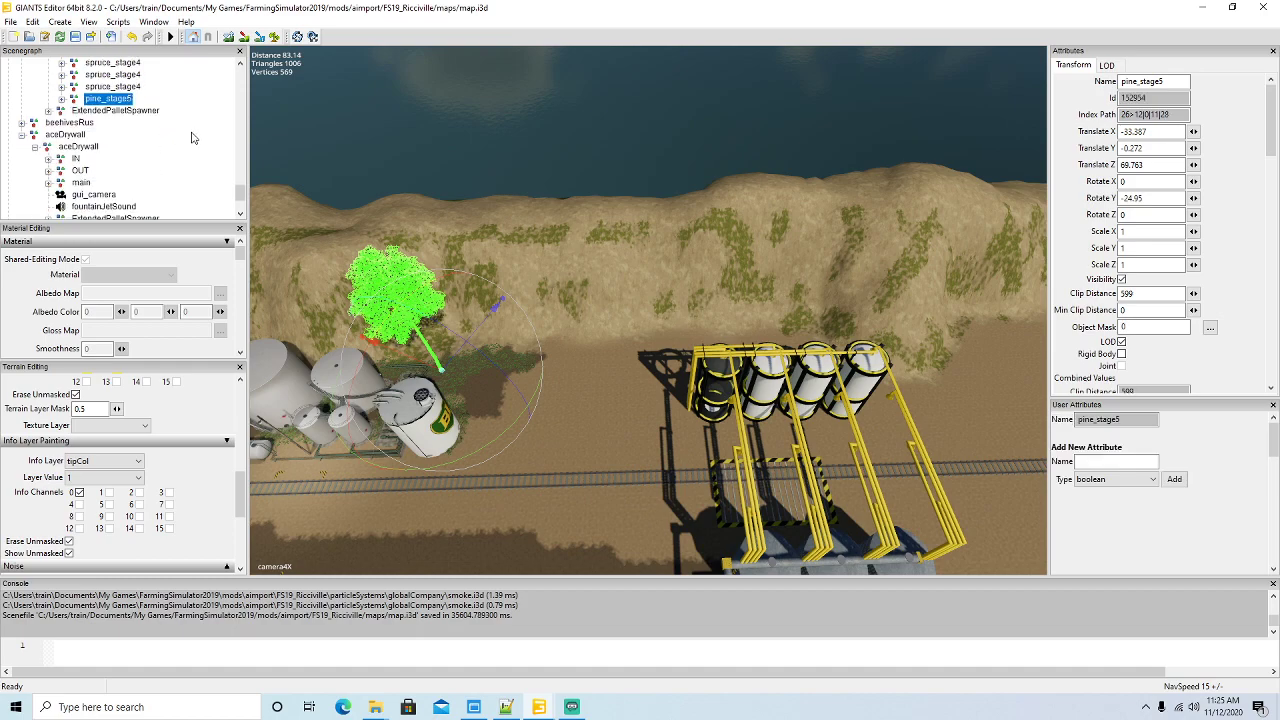
pyautogui.click(32, 21)
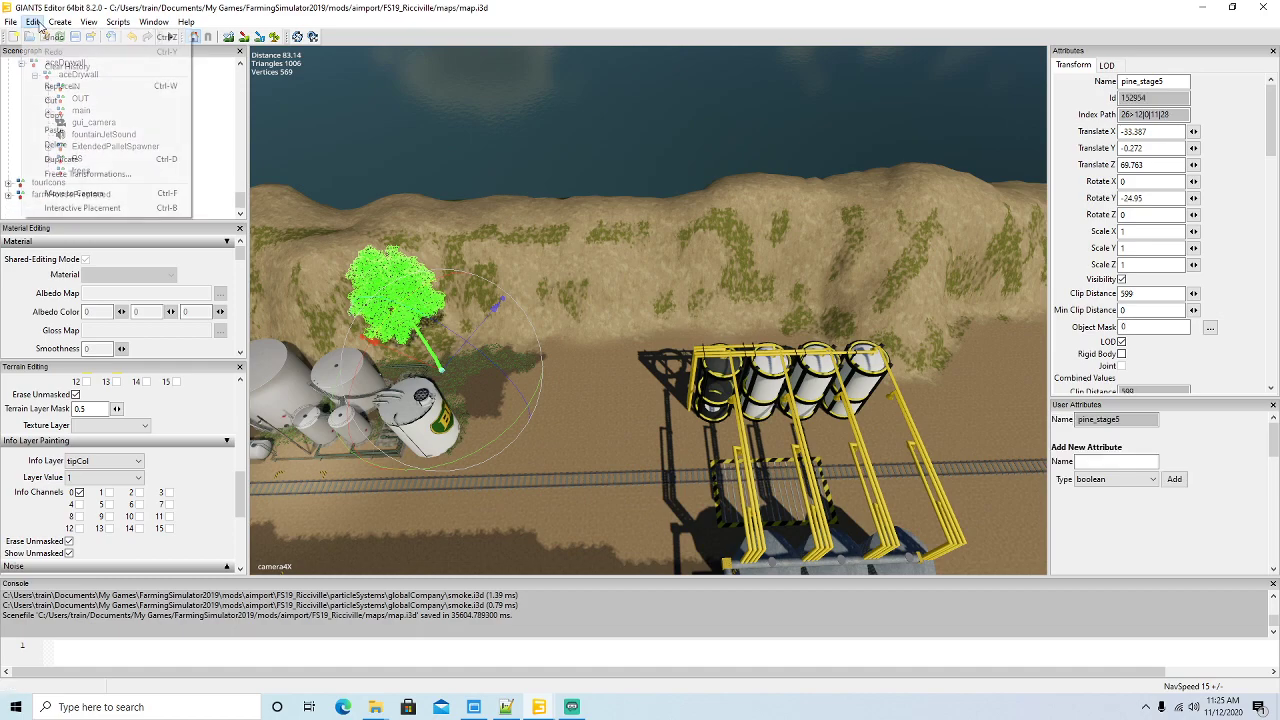
pyautogui.click(60, 104)
pyautogui.click(66, 159)
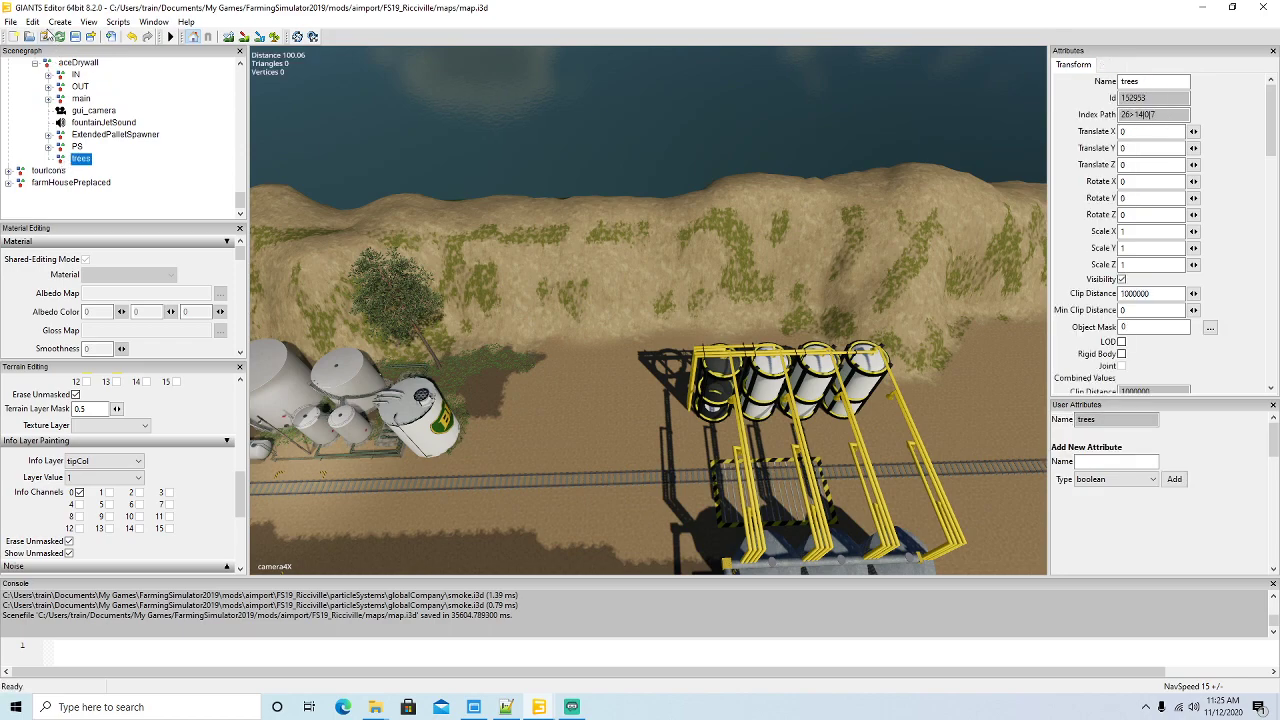
pyautogui.click(32, 21)
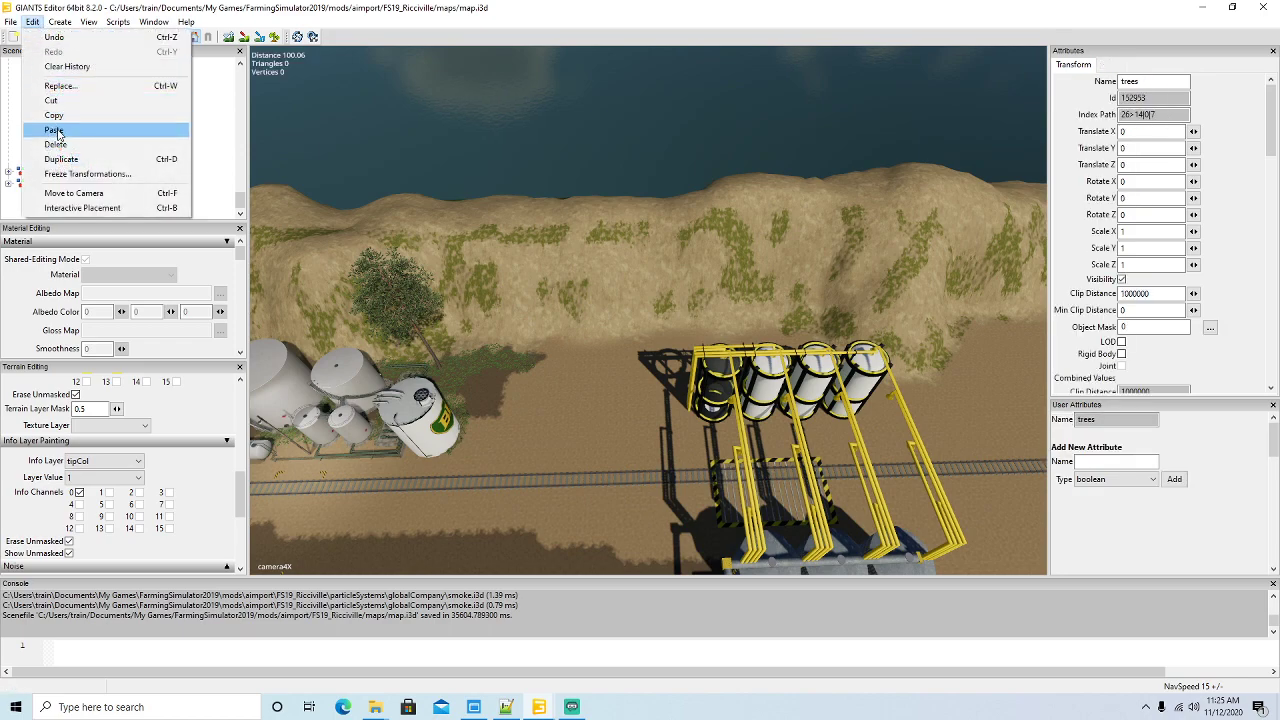
pyautogui.click(55, 130)
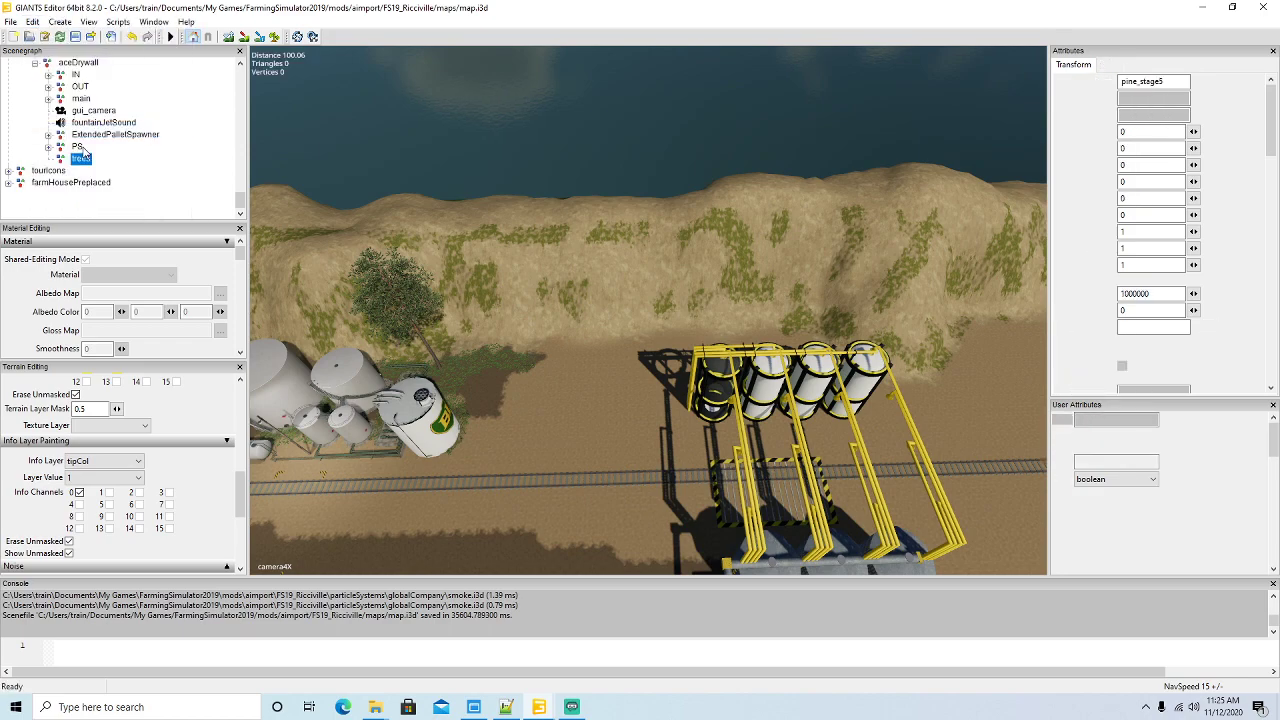
# - Place the pasted pine by Interactive Placement between the BP tanks and the yellow-framed tanks, turned to about -2.8 degrees around Y
pyautogui.click(32, 21)
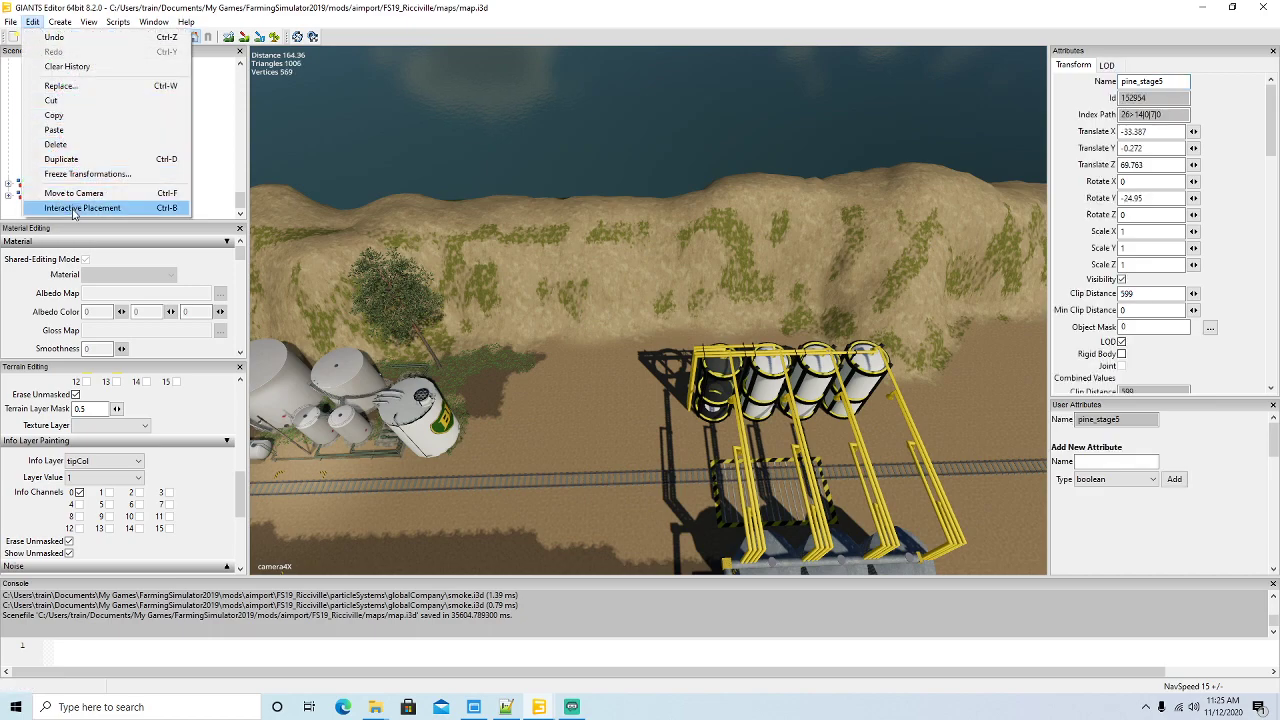
pyautogui.click(74, 210)
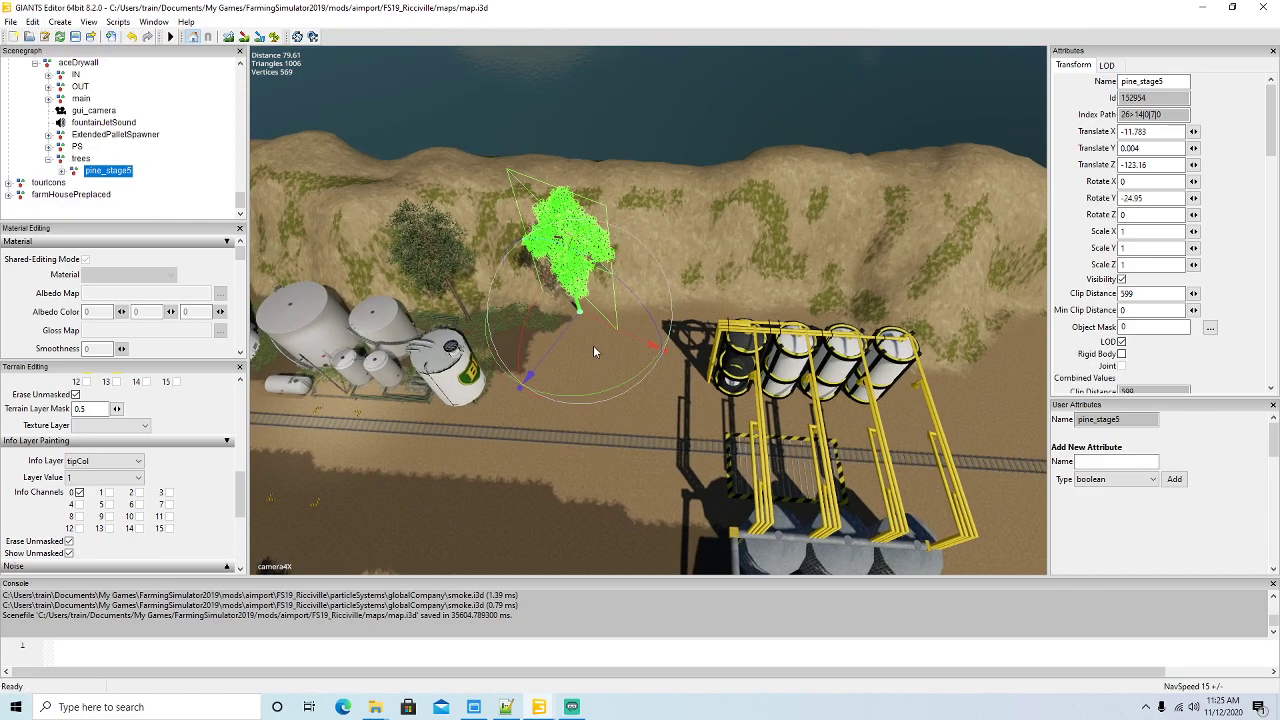
pyautogui.moveTo(558, 341); pyautogui.dragTo(554, 351)
pyautogui.moveTo(589, 401); pyautogui.dragTo(636, 362)
pyautogui.moveTo(611, 410); pyautogui.dragTo(641, 399)
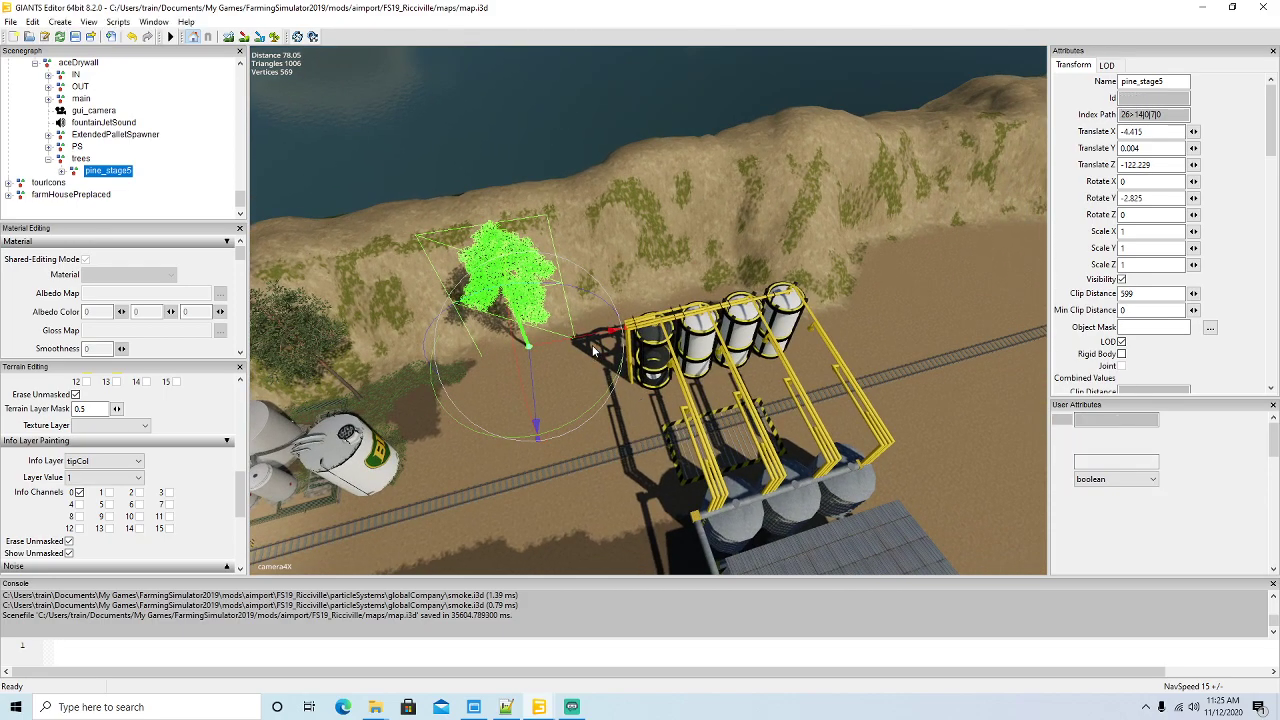
# - Add two duplicate pines along the cliff behind the white tanks, at about X 21.5 and X 38
pyautogui.hotkey('ctrl', 'd')
pyautogui.moveTo(588, 345); pyautogui.dragTo(688, 327)
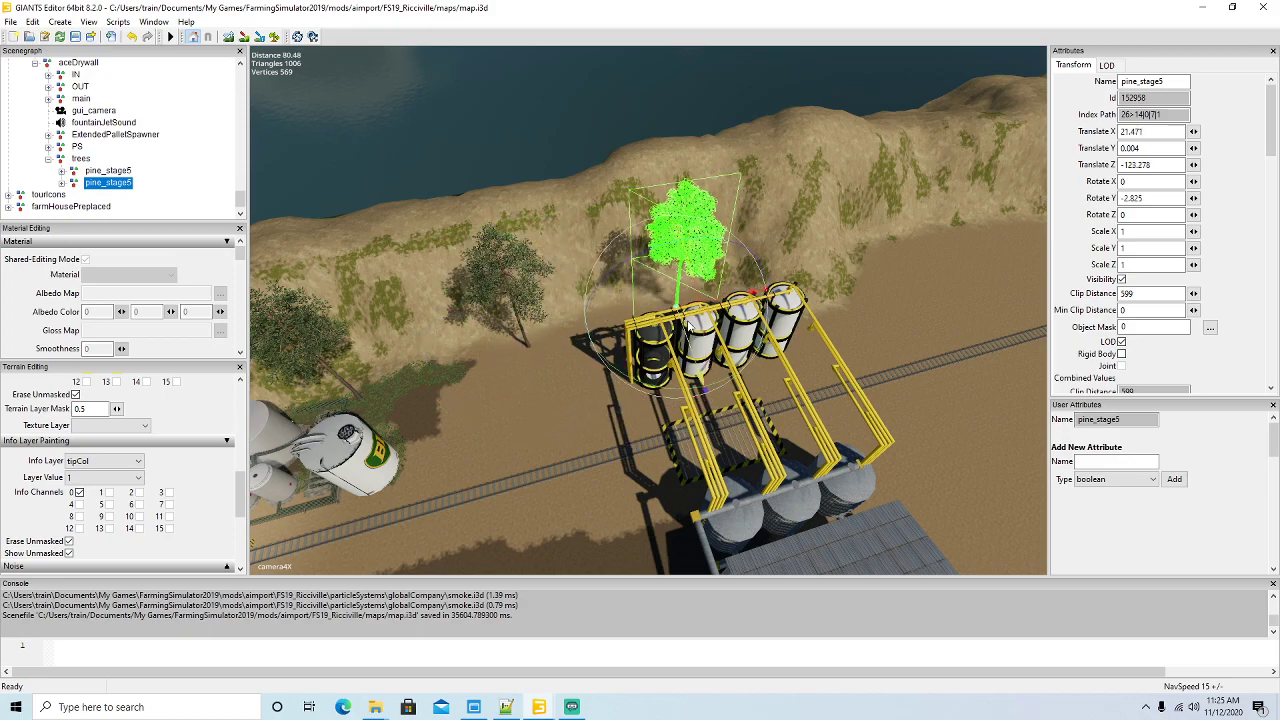
pyautogui.moveTo(689, 325); pyautogui.dragTo(703, 367, button='right')
pyautogui.scroll(6, 767, 323)
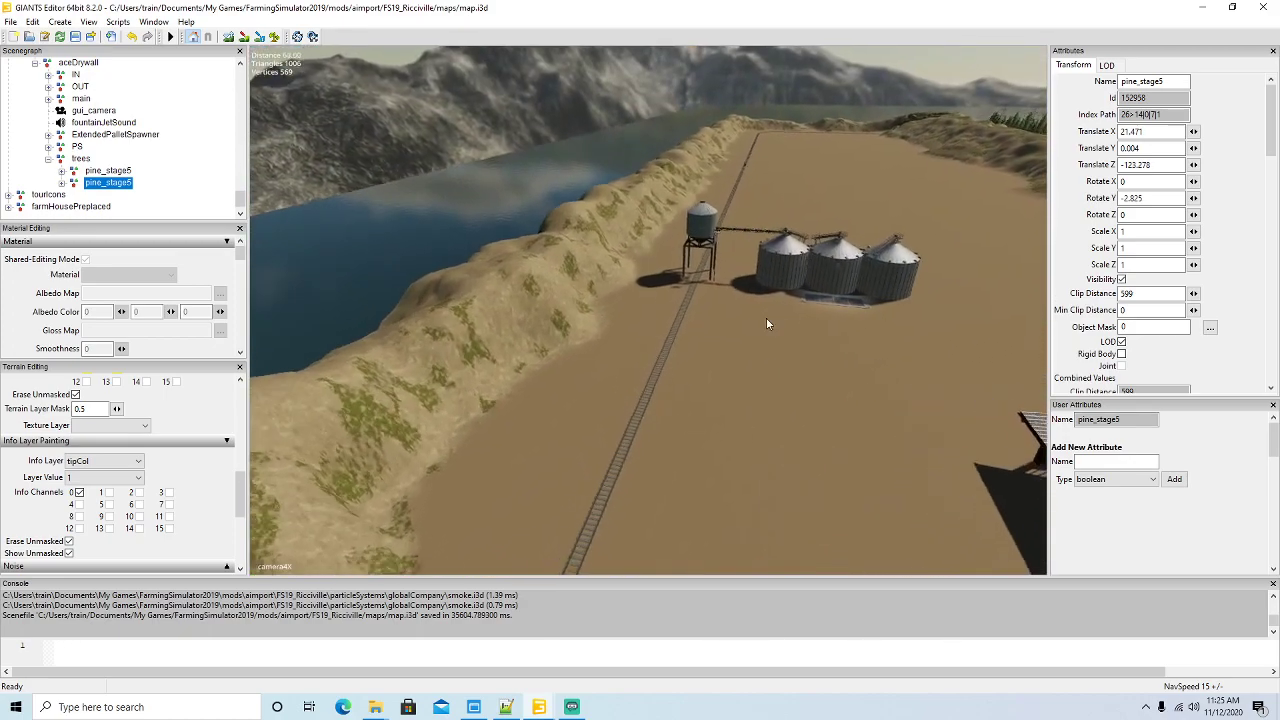
pyautogui.keyDown('alt'); pyautogui.moveTo(767, 323); pyautogui.dragTo(474, 378); pyautogui.keyUp('alt')
pyautogui.scroll(-3, 474, 379)
pyautogui.scroll(-2, 473, 378)
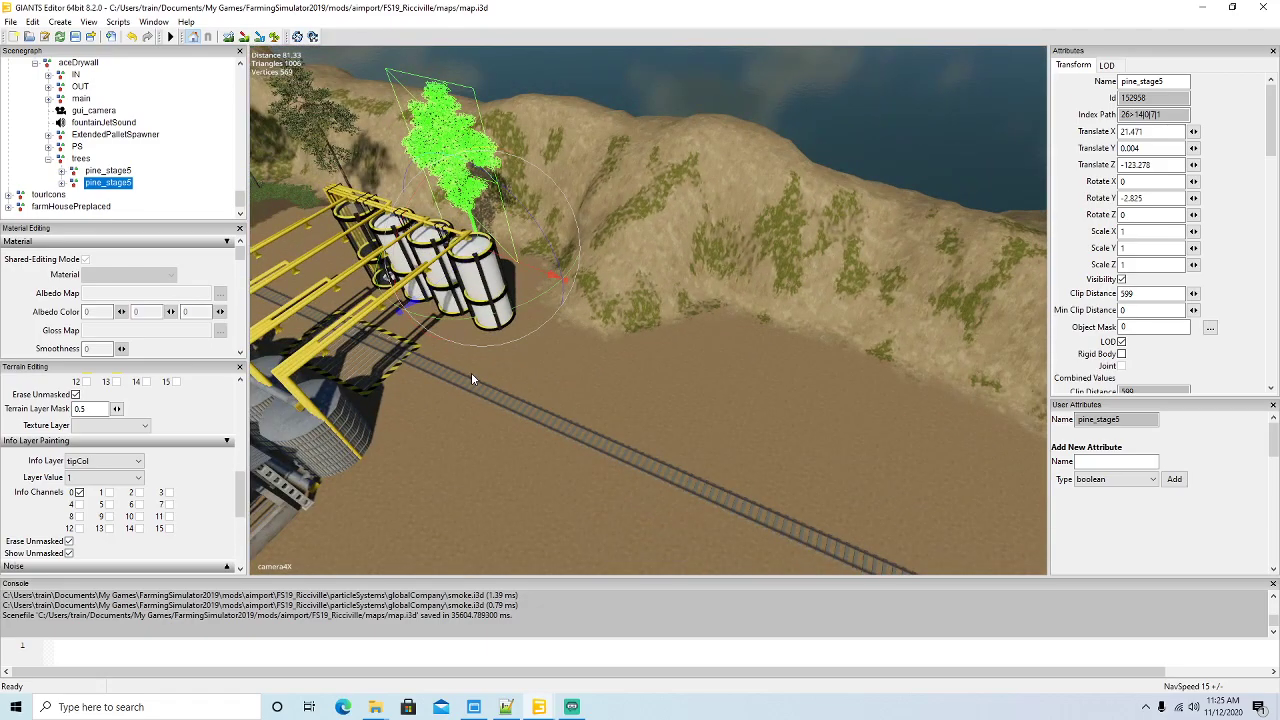
pyautogui.hotkey('ctrl', 'd')
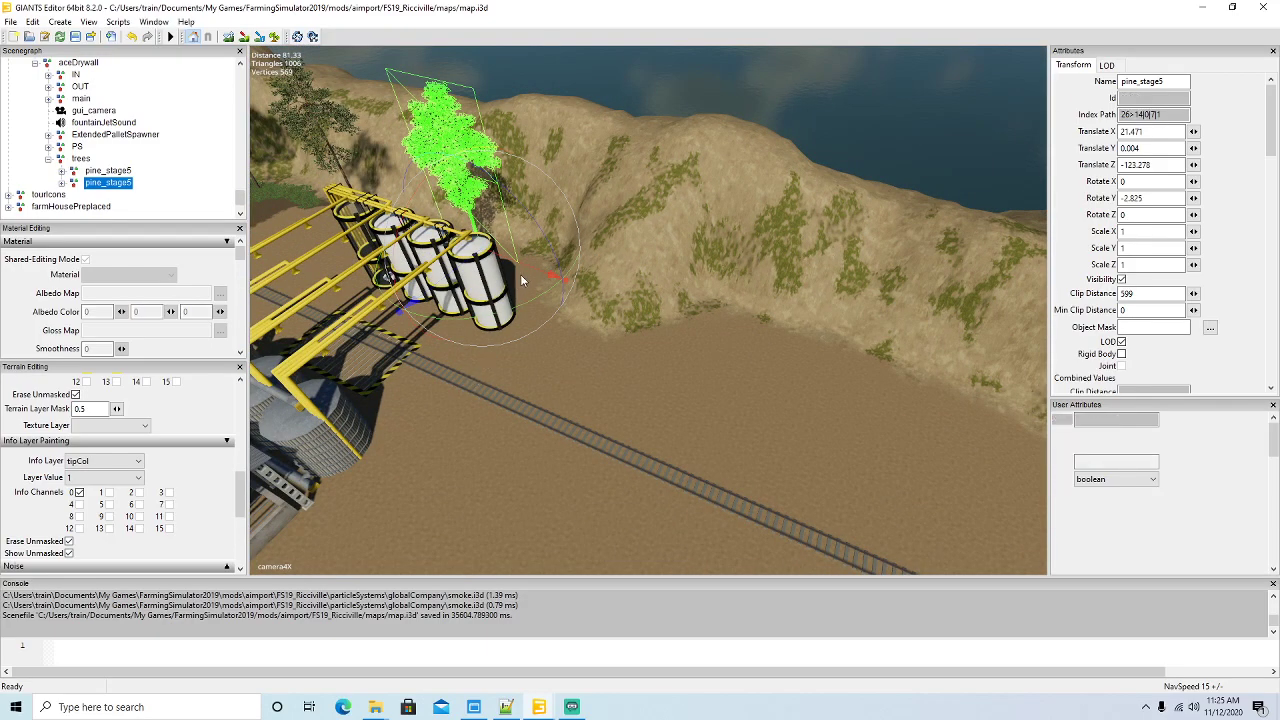
pyautogui.moveTo(530, 271); pyautogui.dragTo(635, 340)
pyautogui.moveTo(547, 308); pyautogui.dragTo(705, 408)
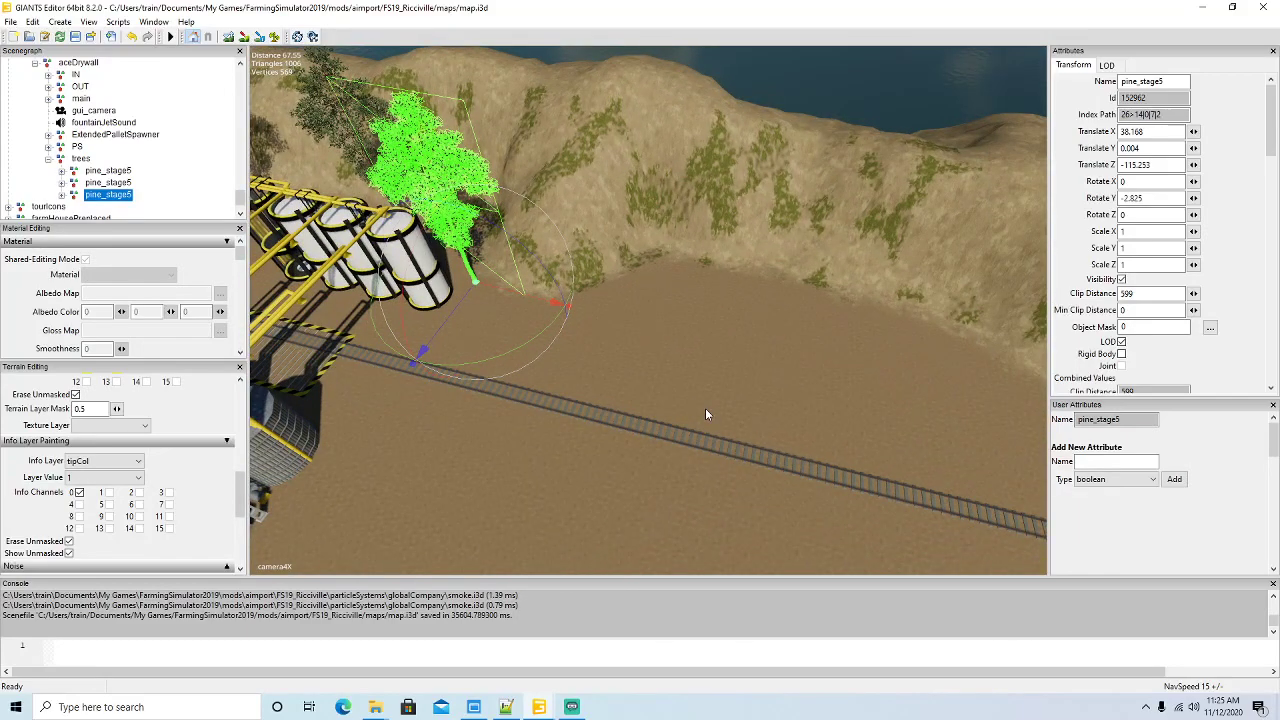
# - Duplicate the pine again and place the copy farther along the cliff foot, at about X 64, Z -123
pyautogui.hotkey('ctrl', 'd')
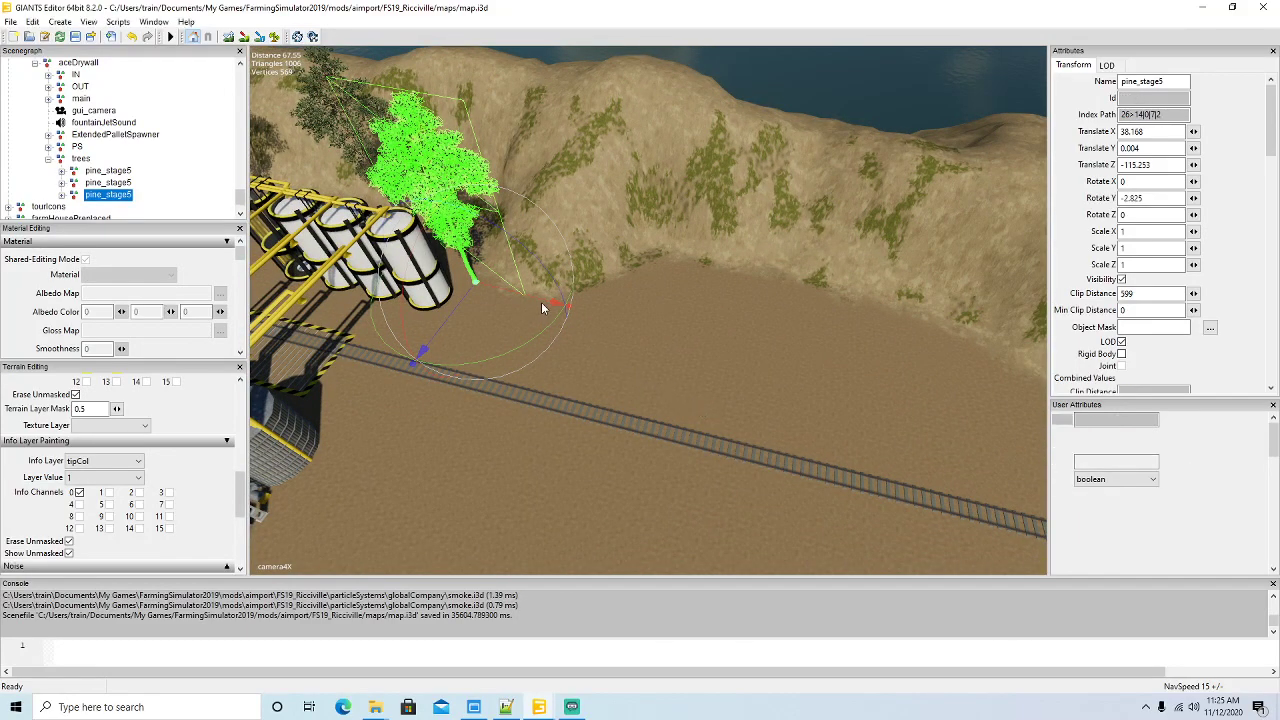
pyautogui.moveTo(544, 308); pyautogui.dragTo(702, 292)
pyautogui.keyDown('alt'); pyautogui.moveTo(545, 381); pyautogui.dragTo(646, 380); pyautogui.keyUp('alt')
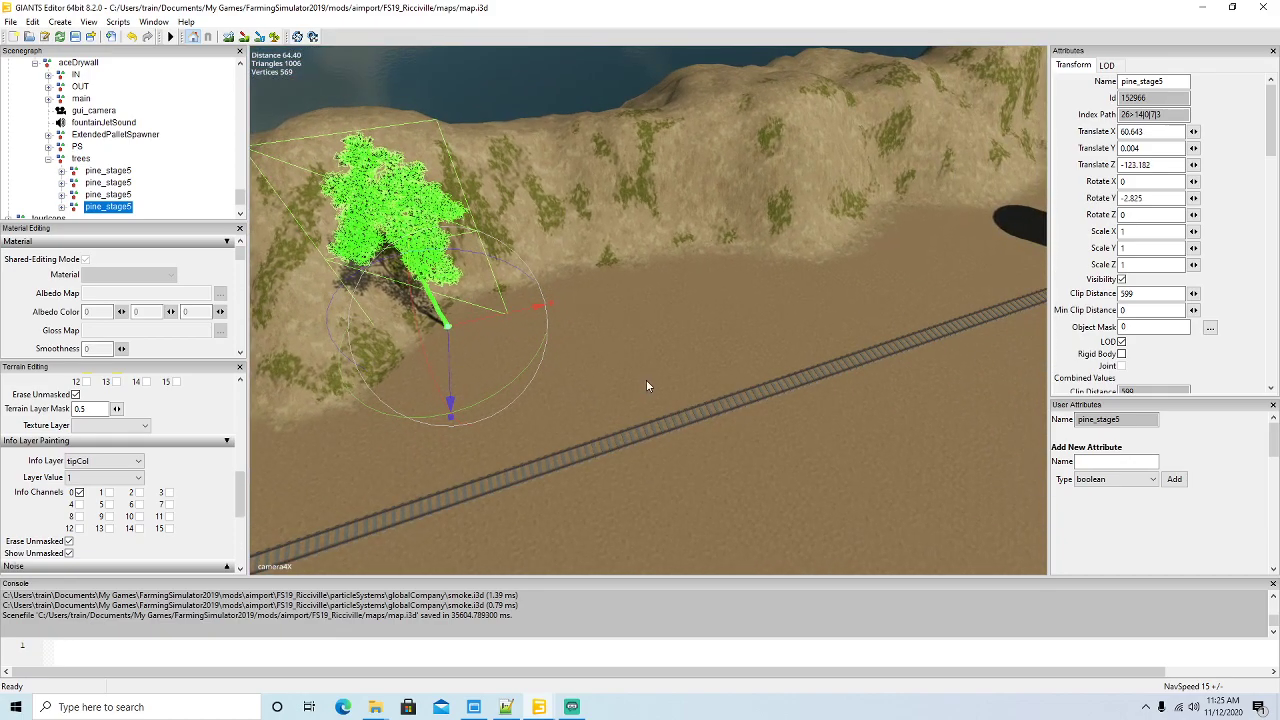
pyautogui.moveTo(510, 314); pyautogui.dragTo(550, 310)
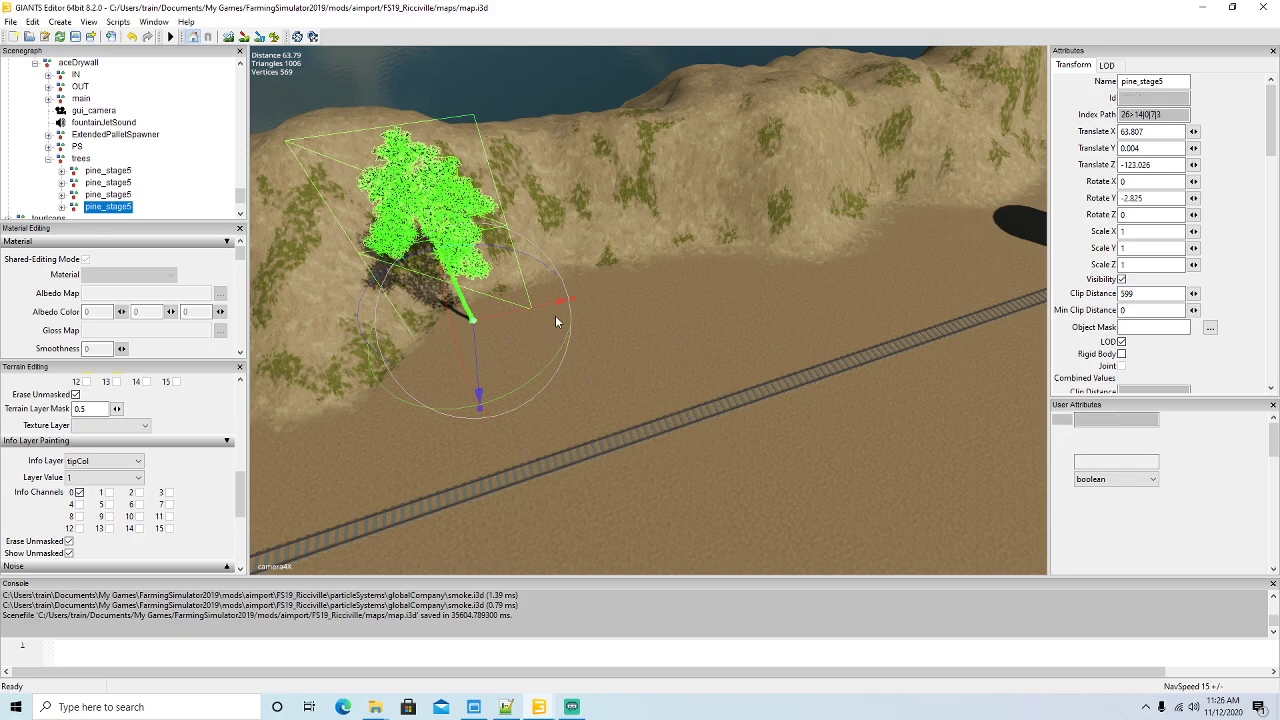
# - Add two more duplicate pines beyond the white tanks, at about X 101, Z -121 and X 81, Z -110
pyautogui.hotkey('ctrl', 'd')
pyautogui.moveTo(551, 311); pyautogui.dragTo(866, 290)
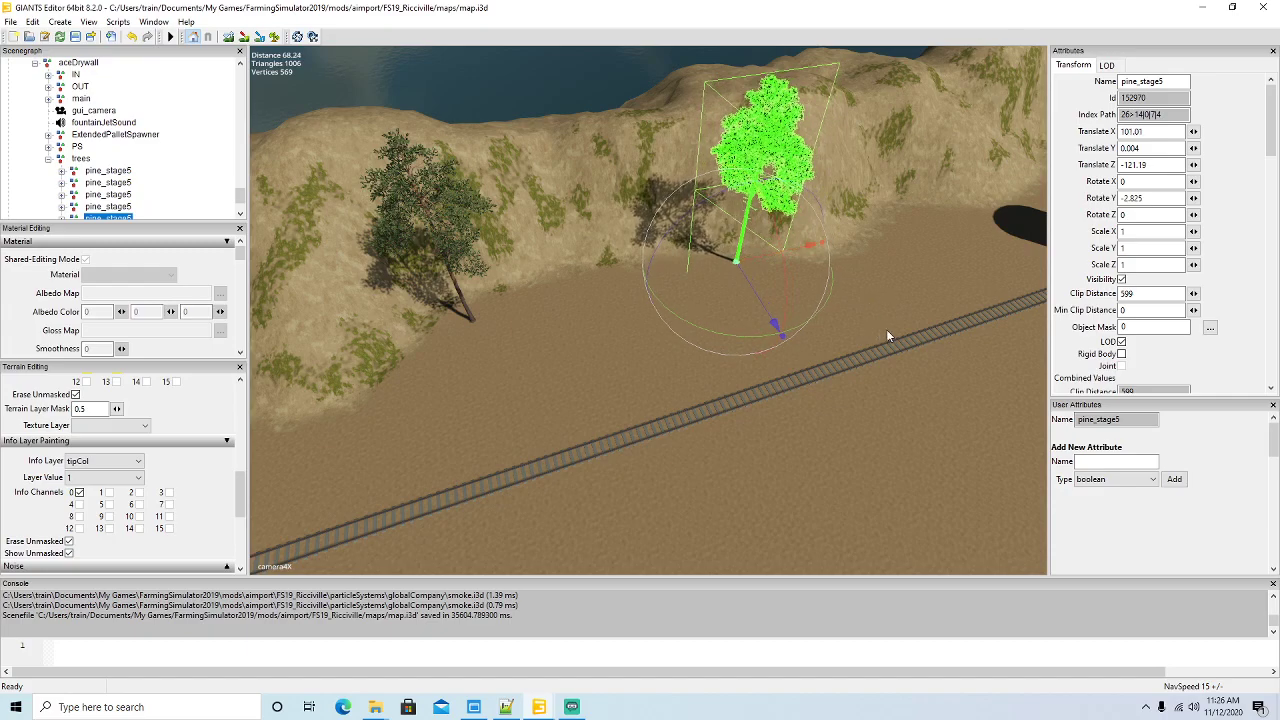
pyautogui.hotkey('ctrl', 'd')
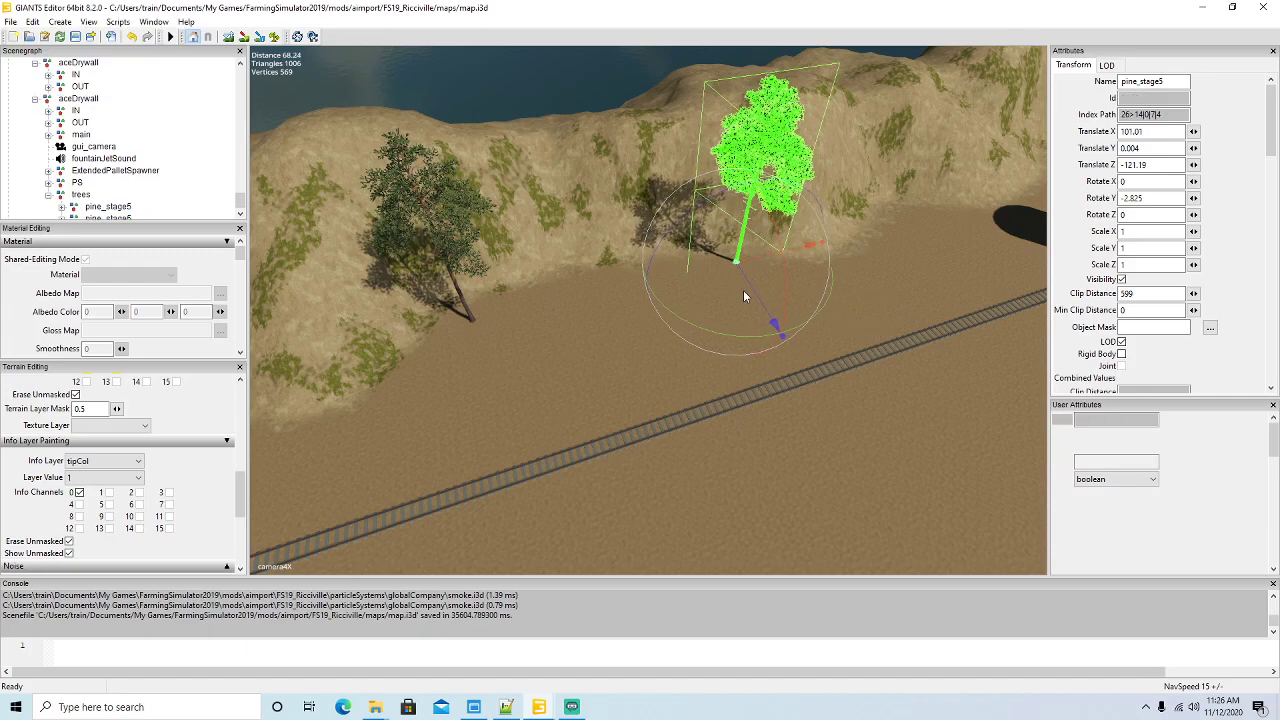
pyautogui.moveTo(756, 301); pyautogui.dragTo(784, 422)
# - Paint the ROUGHDIRT texture over the ground beneath the new pines and around the yellow-framed tanks
pyautogui.scroll(3, 478, 309)
pyautogui.scroll(3, 466, 299)
pyautogui.scroll(3, 450, 295)
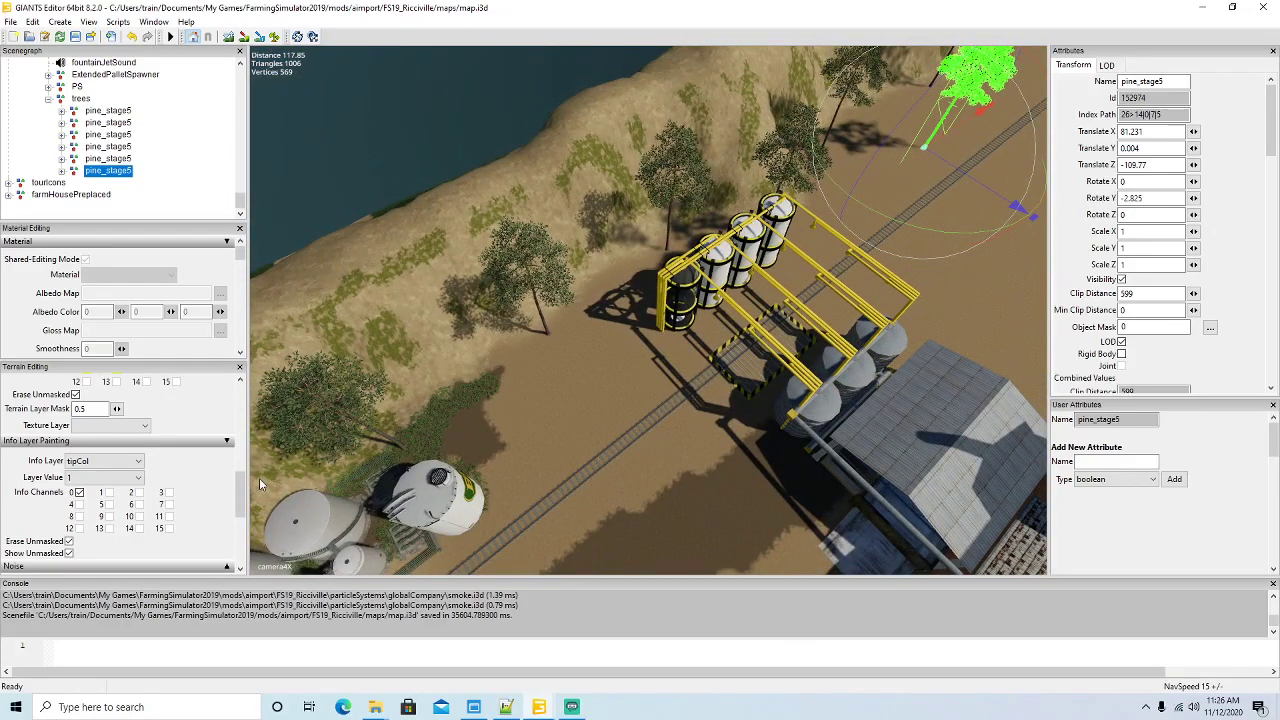
pyautogui.moveTo(239, 490); pyautogui.dragTo(250, 430)
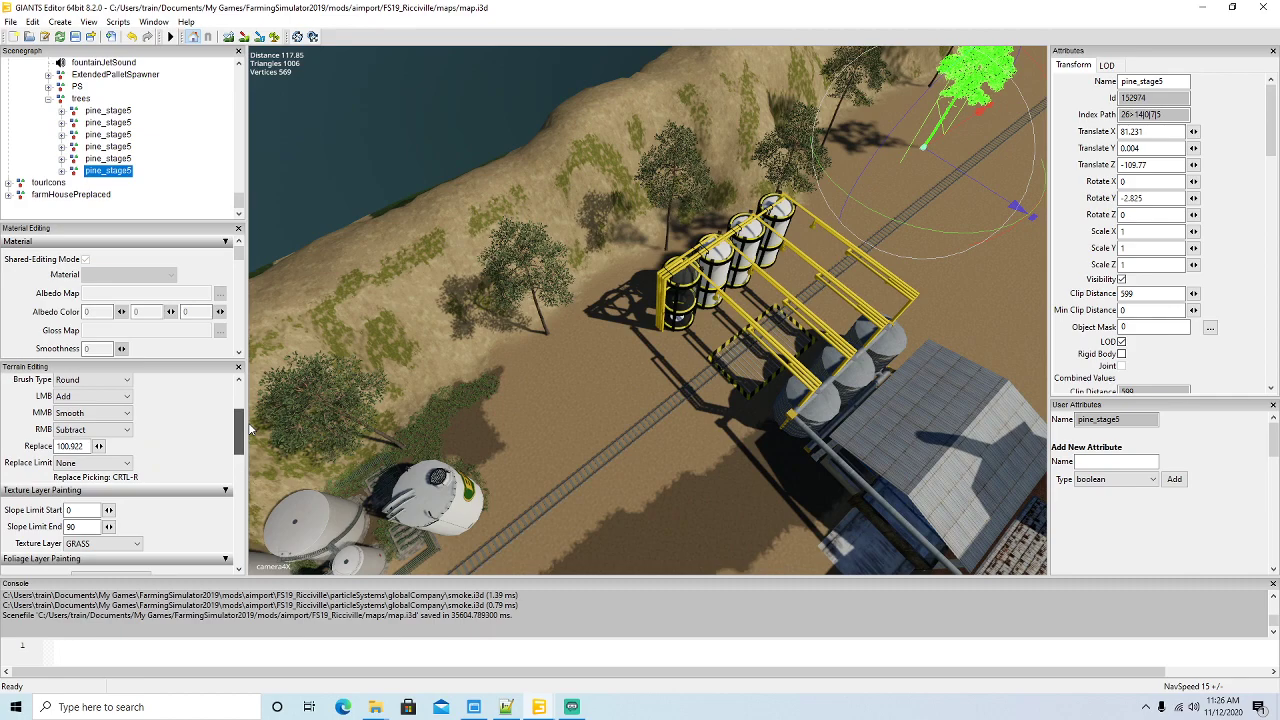
pyautogui.scroll(-2, 240, 430)
pyautogui.click(103, 463)
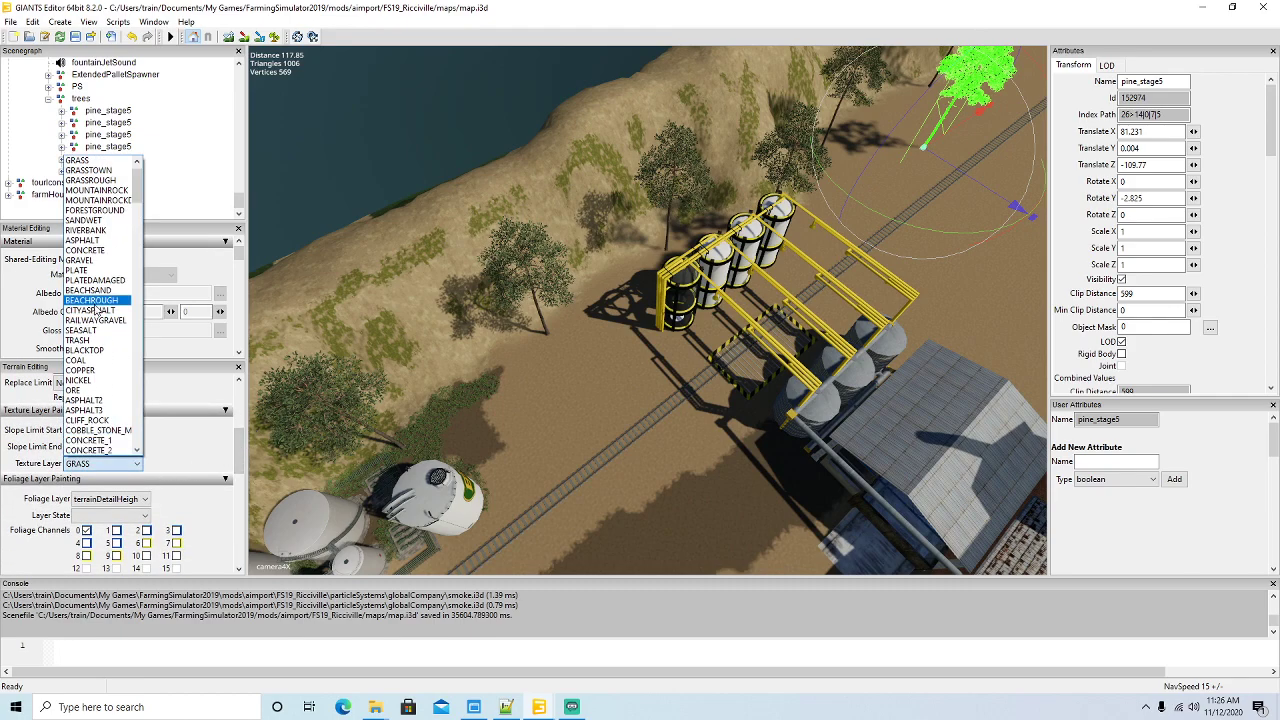
pyautogui.click(100, 180)
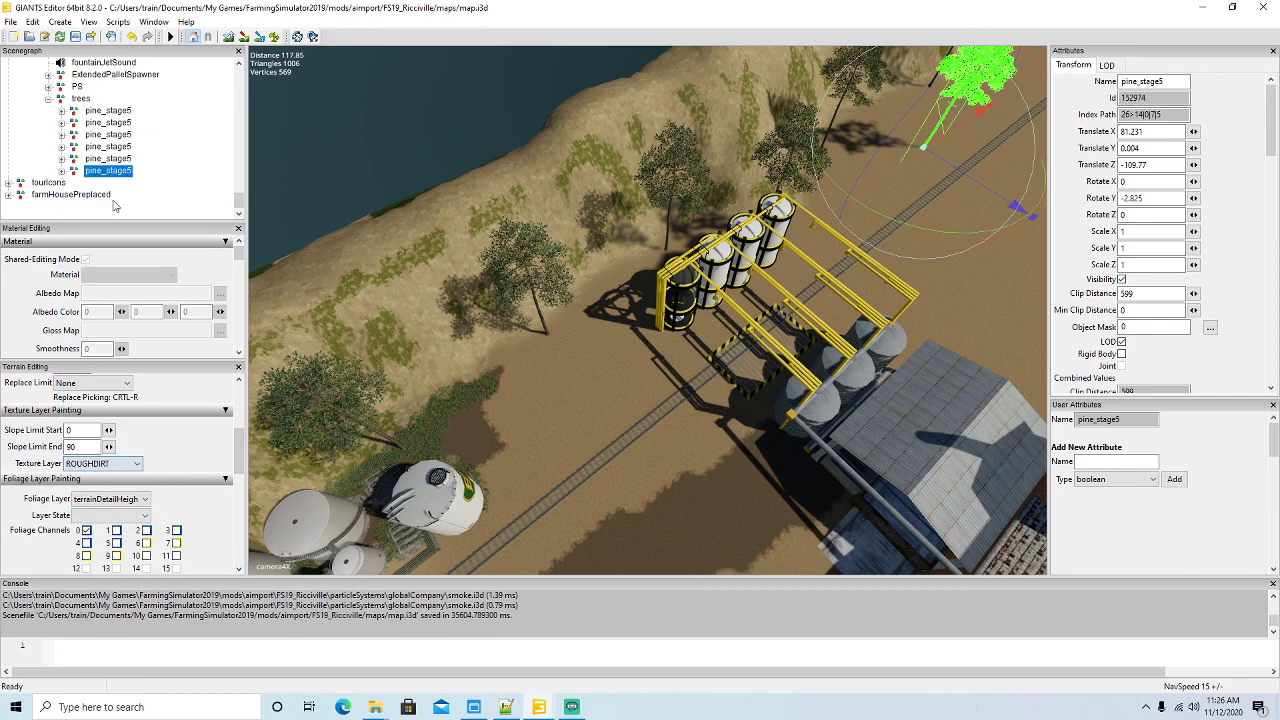
pyautogui.moveTo(522, 388)
pyautogui.mouseDown()
pyautogui.moveTo(500, 432)
pyautogui.moveTo(566, 371)
pyautogui.mouseUp()
pyautogui.moveTo(676, 330)
pyautogui.mouseDown()
pyautogui.moveTo(740, 296)
pyautogui.moveTo(800, 225)
pyautogui.moveTo(905, 165)
pyautogui.moveTo(950, 120)
pyautogui.moveTo(899, 106)
pyautogui.mouseUp()
pyautogui.moveTo(825, 143)
pyautogui.mouseDown()
pyautogui.moveTo(800, 183)
pyautogui.moveTo(715, 250)
pyautogui.moveTo(660, 262)
pyautogui.moveTo(558, 330)
pyautogui.mouseUp()
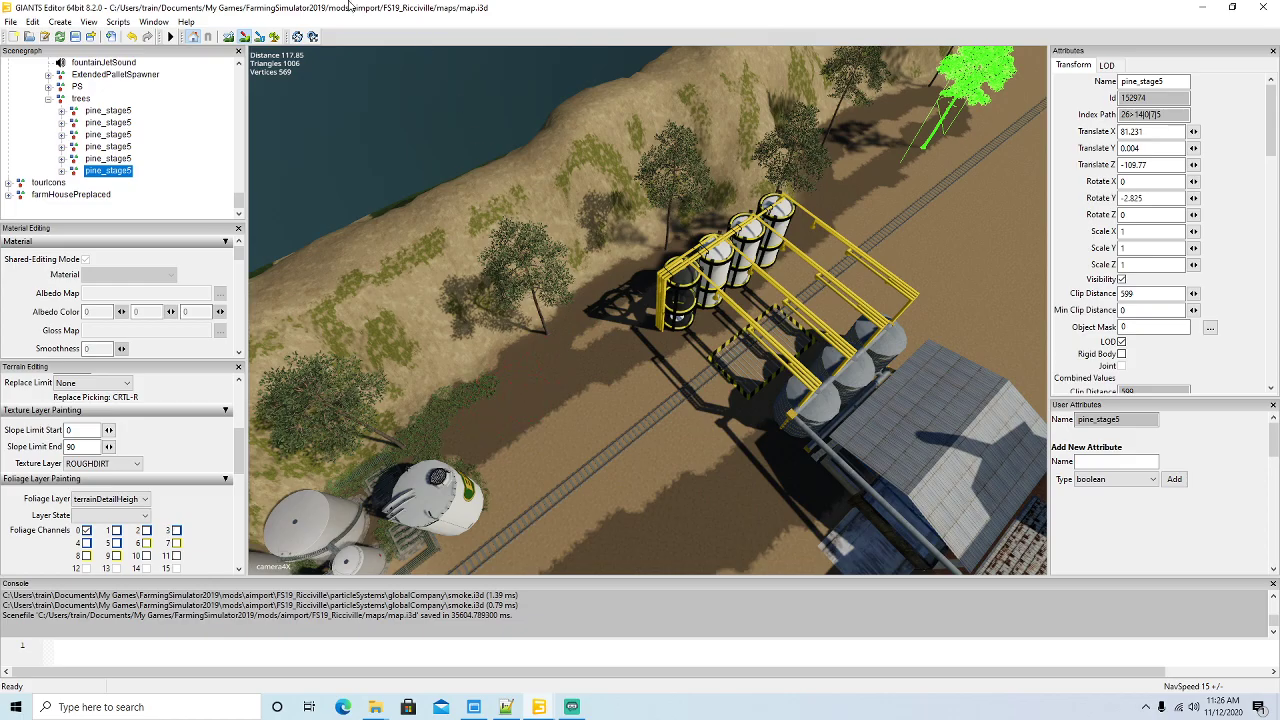
# - Paint decoFoliage in the smallAlive state over the dark ground from the BP tank to the yellow-framed tanks
pyautogui.keyDown('alt'); pyautogui.moveTo(550, 315); pyautogui.dragTo(469, 335); pyautogui.keyUp('alt')
pyautogui.scroll(5, 676, 231)
pyautogui.scroll(-5, 308, 363)
pyautogui.scroll(6, 221, 292)
pyautogui.scroll(4, 364, 314)
pyautogui.scroll(-6, 407, 319)
pyautogui.scroll(-3, 465, 335)
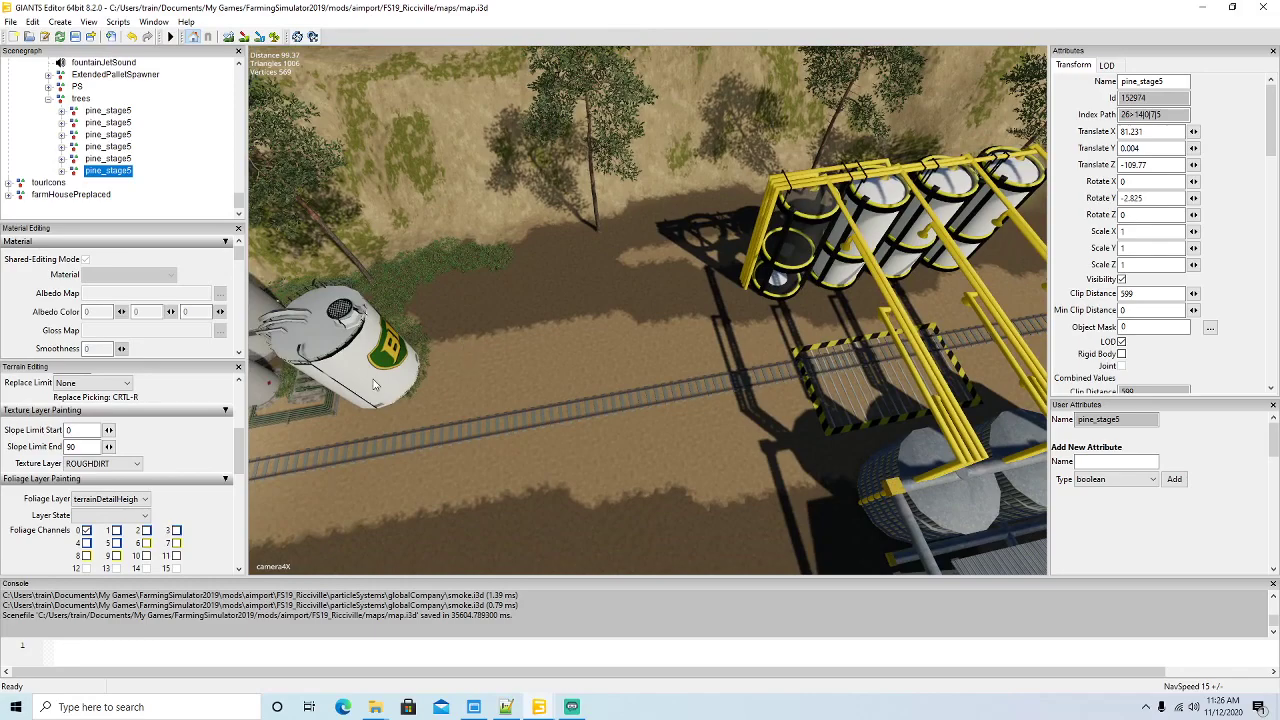
pyautogui.click(127, 508)
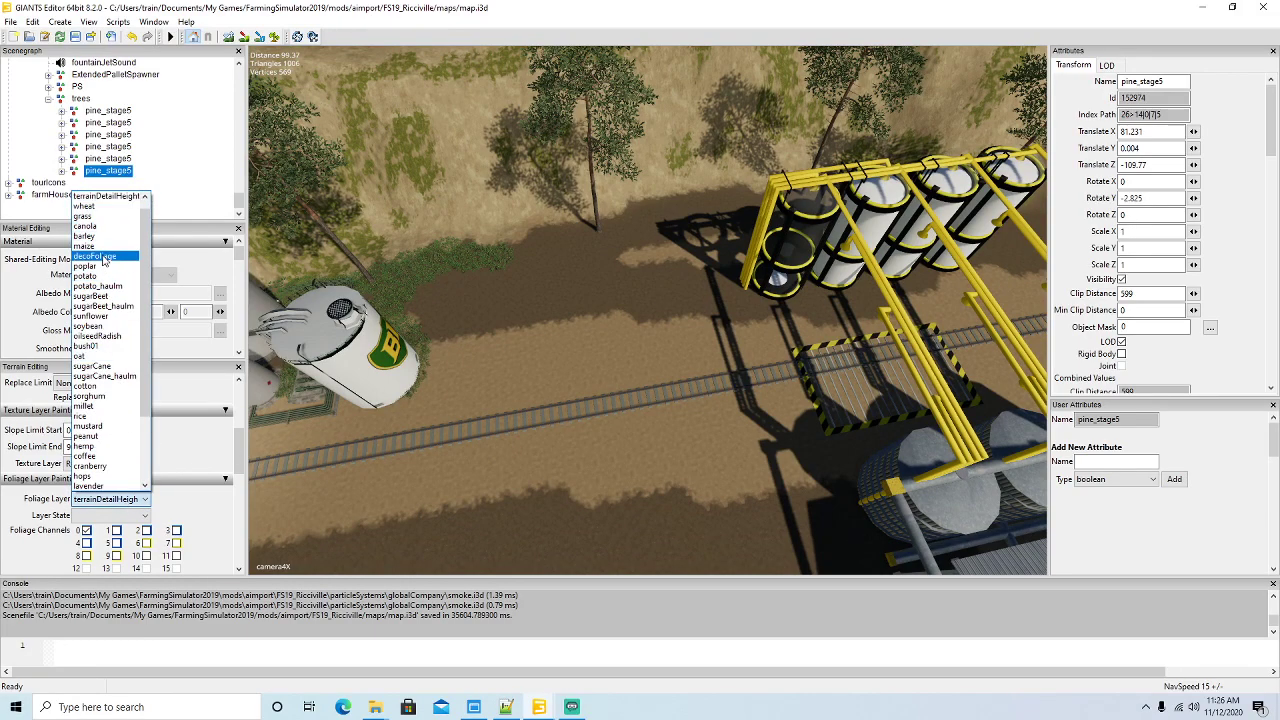
pyautogui.click(105, 257)
pyautogui.click(130, 515)
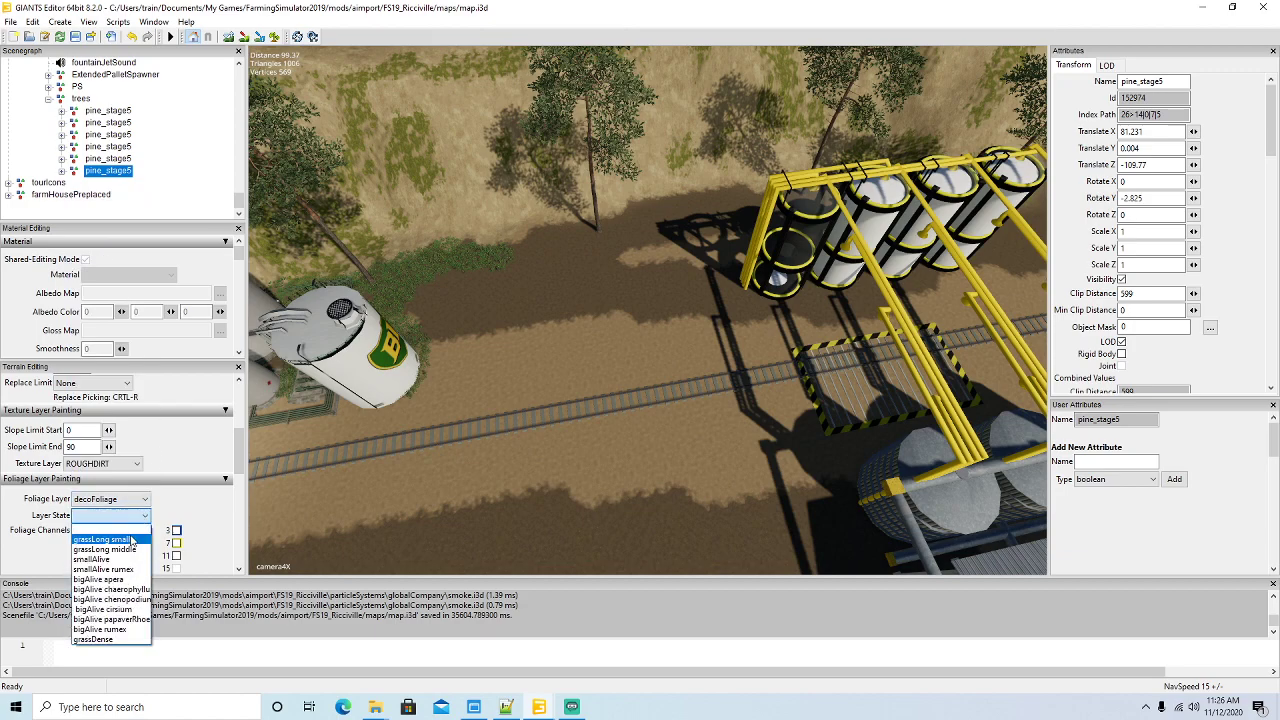
pyautogui.click(104, 560)
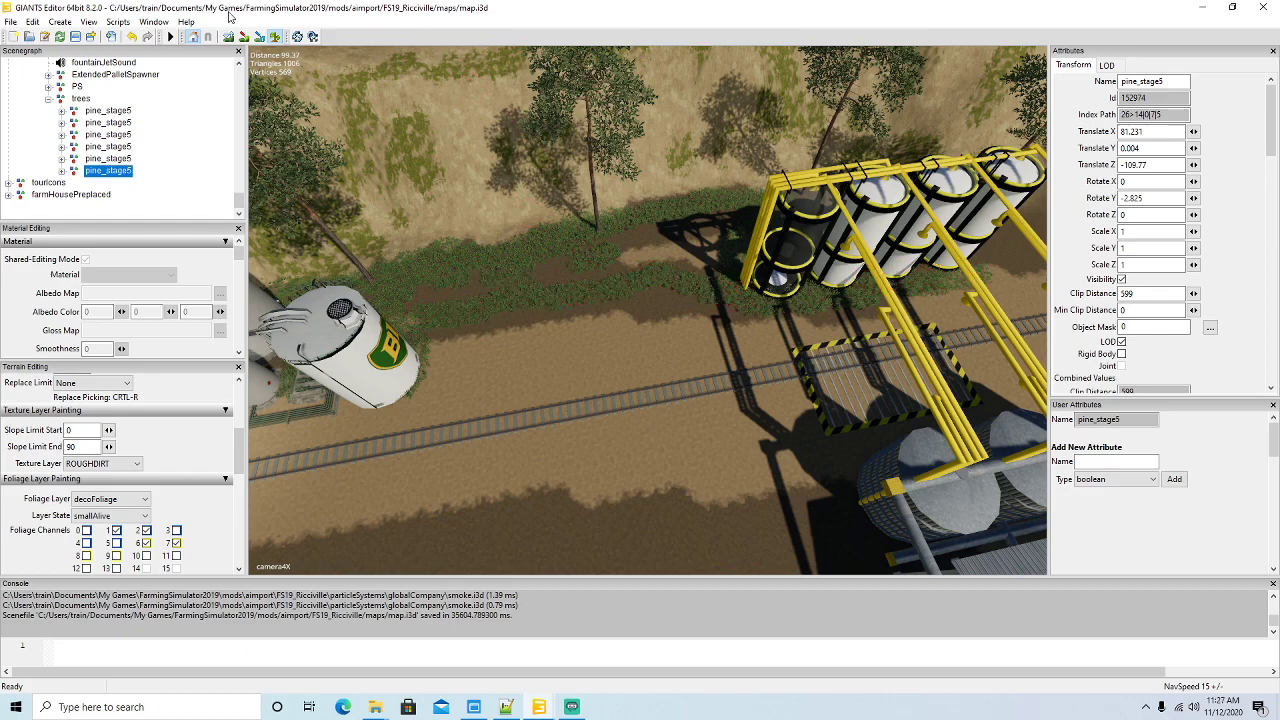
pyautogui.click(276, 40)
# - Extend the smallAlive foliage around the bases of the white tanks on the side facing the railway
pyautogui.moveTo(451, 266)
pyautogui.keyDown('alt'); pyautogui.mouseDown()
pyautogui.moveTo(640, 290)
pyautogui.moveTo(452, 221)
pyautogui.moveTo(553, 240)
pyautogui.moveTo(571, 259)
pyautogui.mouseUp(); pyautogui.keyUp('alt')
pyautogui.scroll(5, 560, 244)
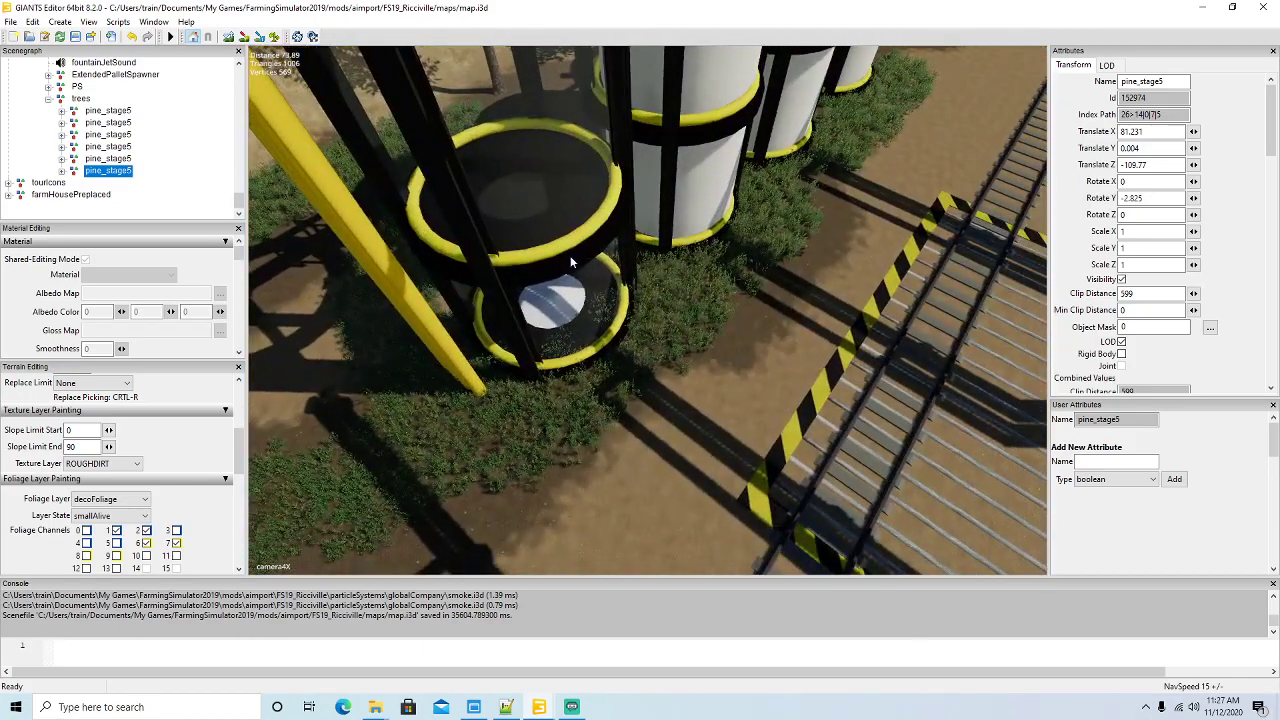
pyautogui.click(277, 37)
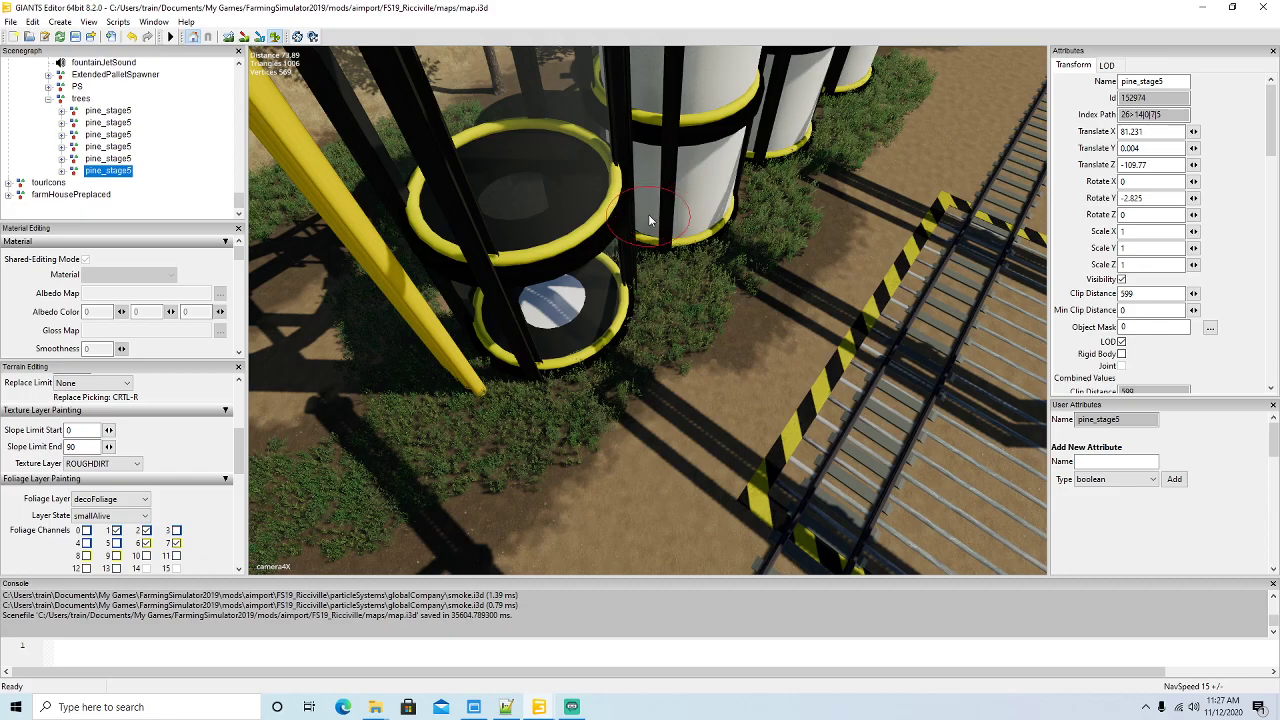
pyautogui.click(274, 37)
pyautogui.moveTo(560, 200)
pyautogui.keyDown('alt'); pyautogui.mouseDown()
pyautogui.moveTo(680, 251)
pyautogui.moveTo(591, 218)
pyautogui.moveTo(539, 259)
pyautogui.mouseUp(); pyautogui.keyUp('alt')
pyautogui.scroll(3, 680, 255)
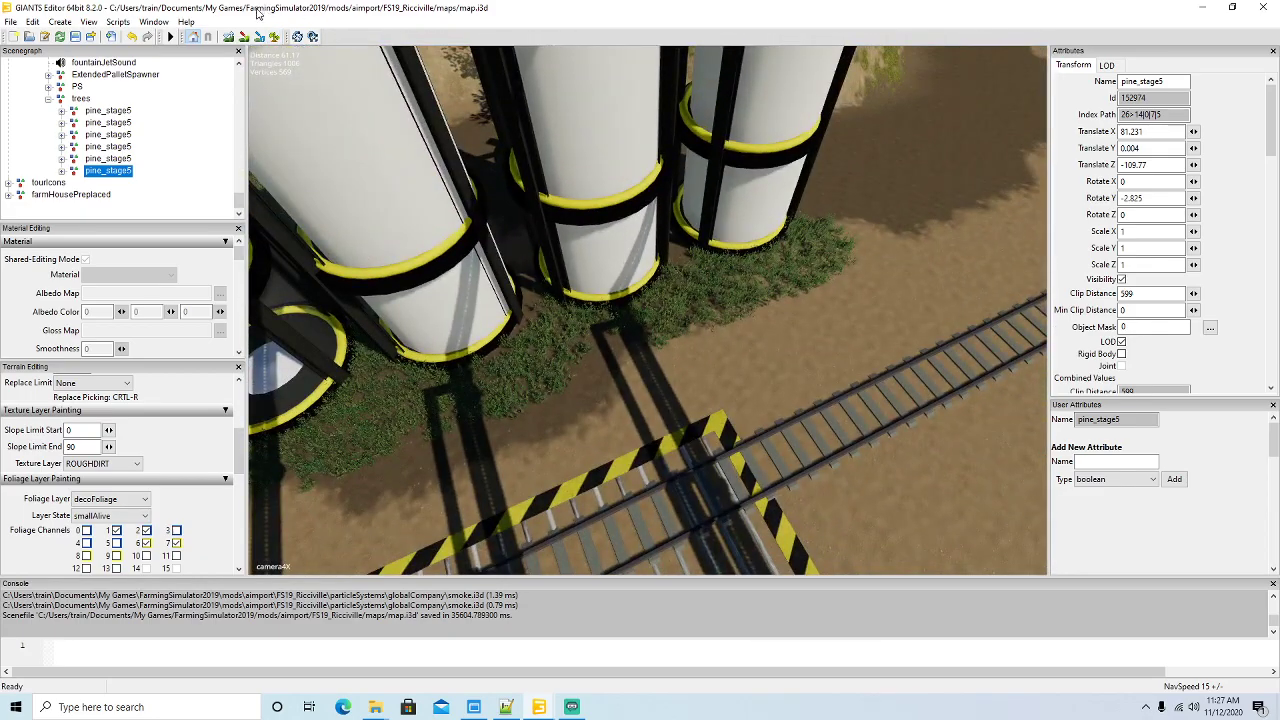
pyautogui.click(274, 37)
# - Fill the shaded ground behind the white tanks and around the nearby pine trunk with smallAlive foliage
pyautogui.keyDown('alt'); pyautogui.moveTo(343, 168); pyautogui.dragTo(291, 212); pyautogui.keyUp('alt')
pyautogui.scroll(5, 432, 78)
pyautogui.scroll(-4, 198, 210)
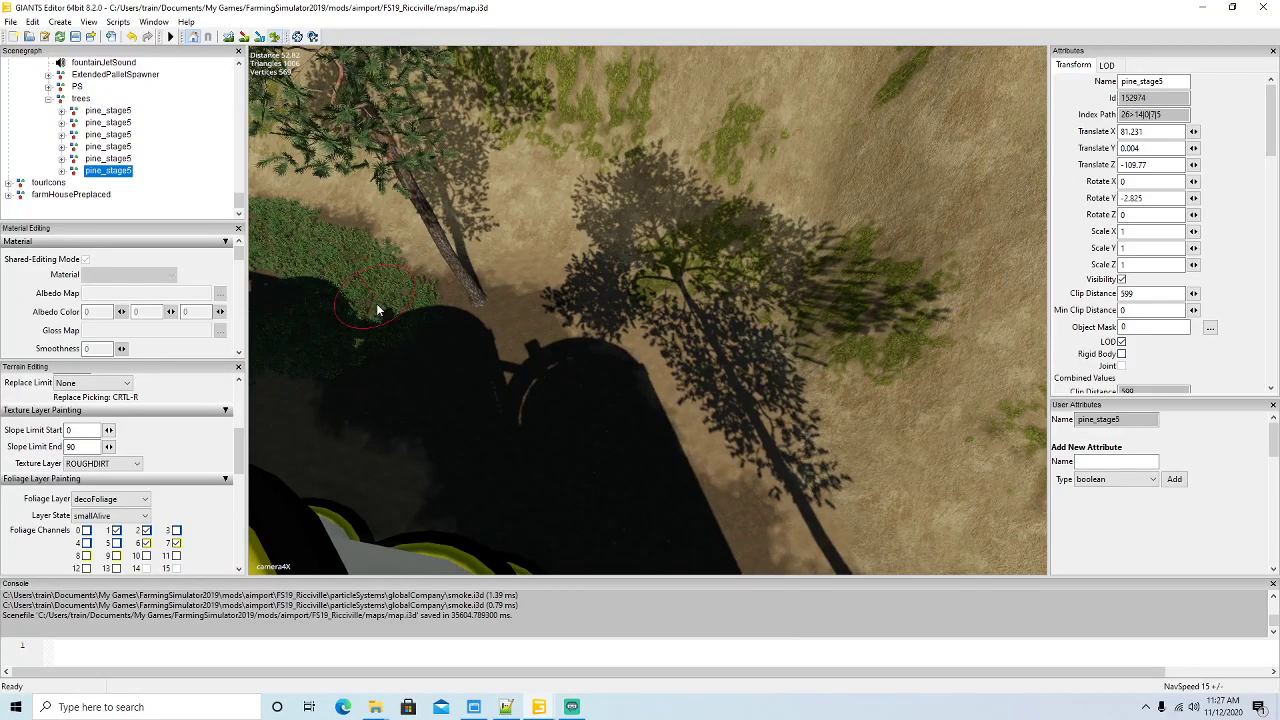
pyautogui.moveTo(425, 332)
pyautogui.mouseDown()
pyautogui.moveTo(623, 429)
pyautogui.moveTo(651, 500)
pyautogui.moveTo(300, 378)
pyautogui.mouseUp()
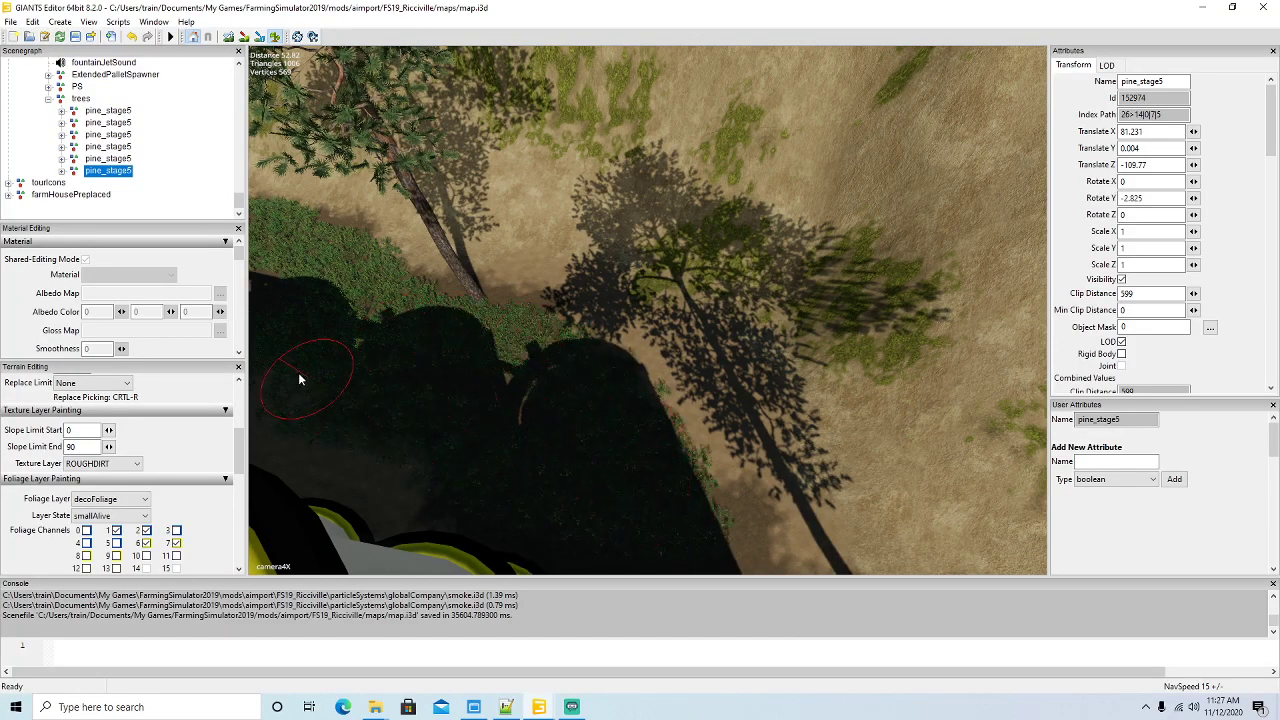
pyautogui.click(276, 38)
pyautogui.moveTo(480, 235)
pyautogui.keyDown('alt'); pyautogui.mouseDown()
pyautogui.moveTo(708, 264)
pyautogui.moveTo(786, 144)
pyautogui.moveTo(364, 259)
pyautogui.mouseUp(); pyautogui.keyUp('alt')
pyautogui.scroll(3, 788, 142)
pyautogui.scroll(-3, 364, 259)
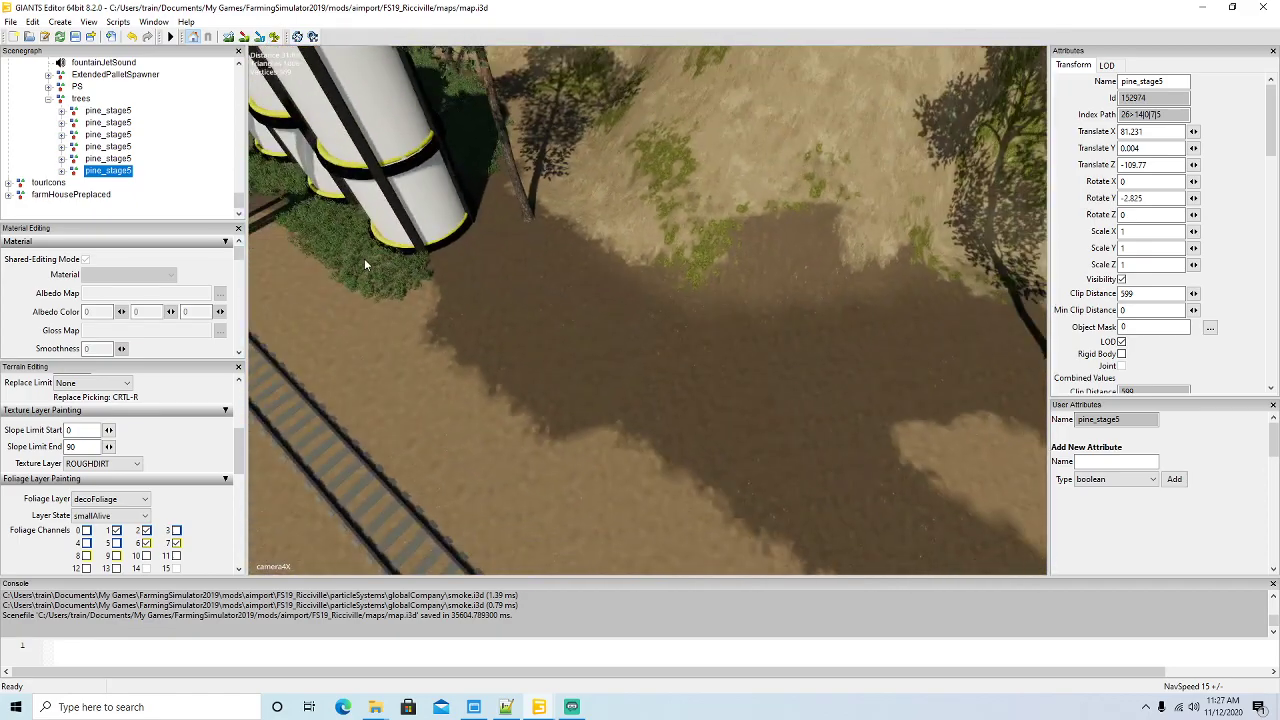
# - Paint smallAlive foliage over the dark ground from the white tanks to the far pines beside the railway
pyautogui.click(274, 38)
pyautogui.moveTo(476, 122)
pyautogui.mouseDown()
pyautogui.moveTo(491, 140)
pyautogui.moveTo(500, 249)
pyautogui.moveTo(449, 289)
pyautogui.moveTo(598, 378)
pyautogui.mouseUp()
pyautogui.click(276, 38)
pyautogui.keyDown('alt'); pyautogui.moveTo(480, 235); pyautogui.dragTo(667, 282); pyautogui.keyUp('alt')
pyautogui.scroll(-4, 584, 264)
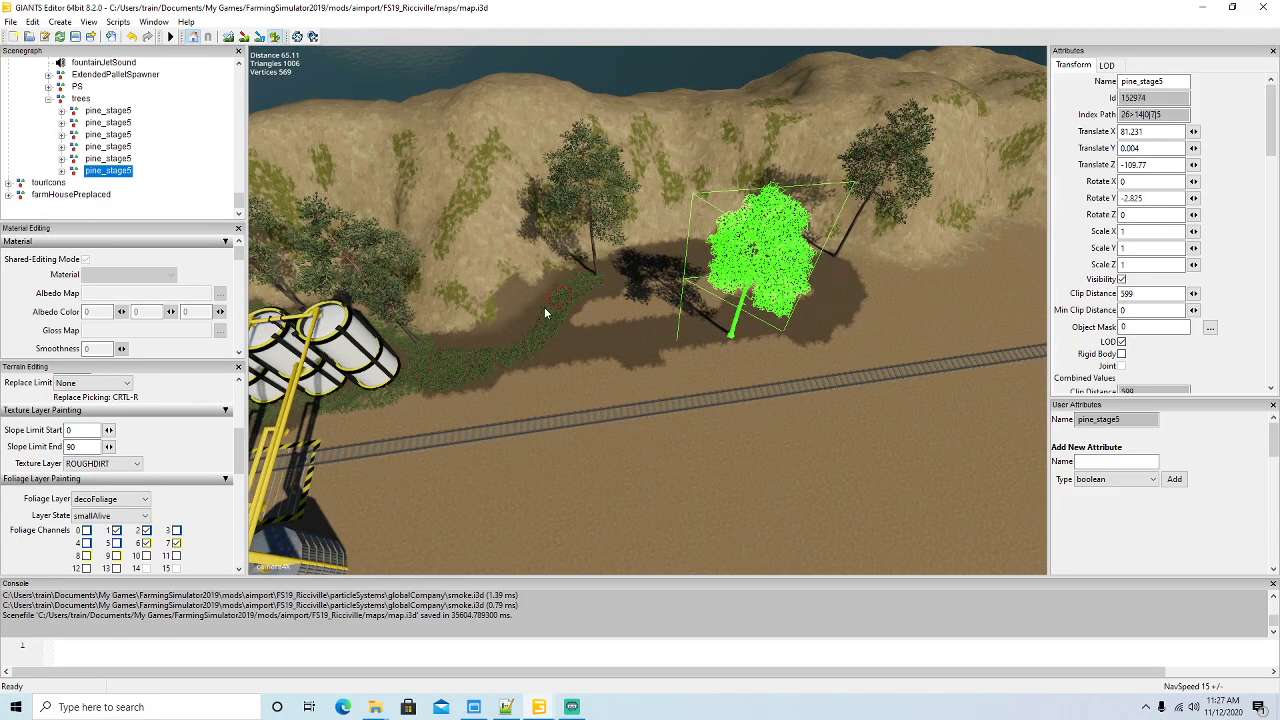
pyautogui.moveTo(756, 328)
pyautogui.mouseDown()
pyautogui.moveTo(482, 367)
pyautogui.moveTo(841, 296)
pyautogui.moveTo(560, 317)
pyautogui.moveTo(582, 316)
pyautogui.mouseUp()
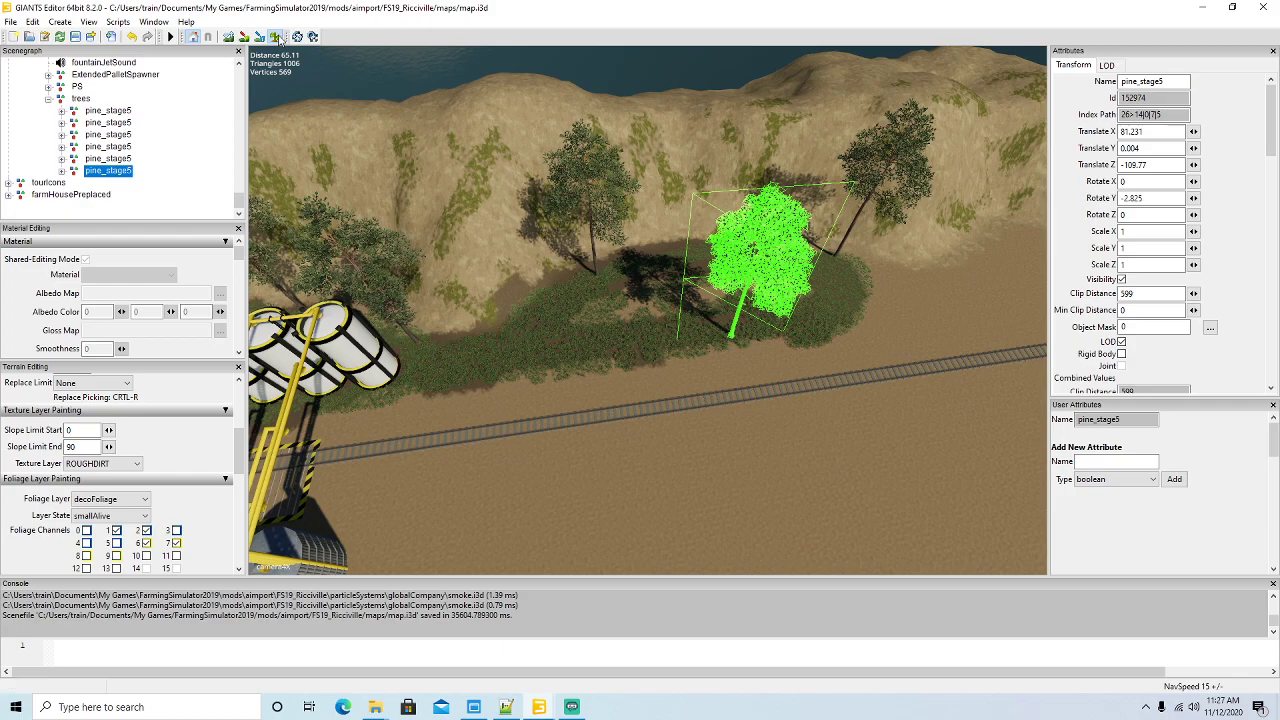
# - Fill the bare patches in the smallAlive foliage between the pines along the foot of the cliff
pyautogui.keyDown('alt'); pyautogui.moveTo(638, 410); pyautogui.dragTo(625, 379); pyautogui.keyUp('alt')
pyautogui.scroll(3, 625, 379)
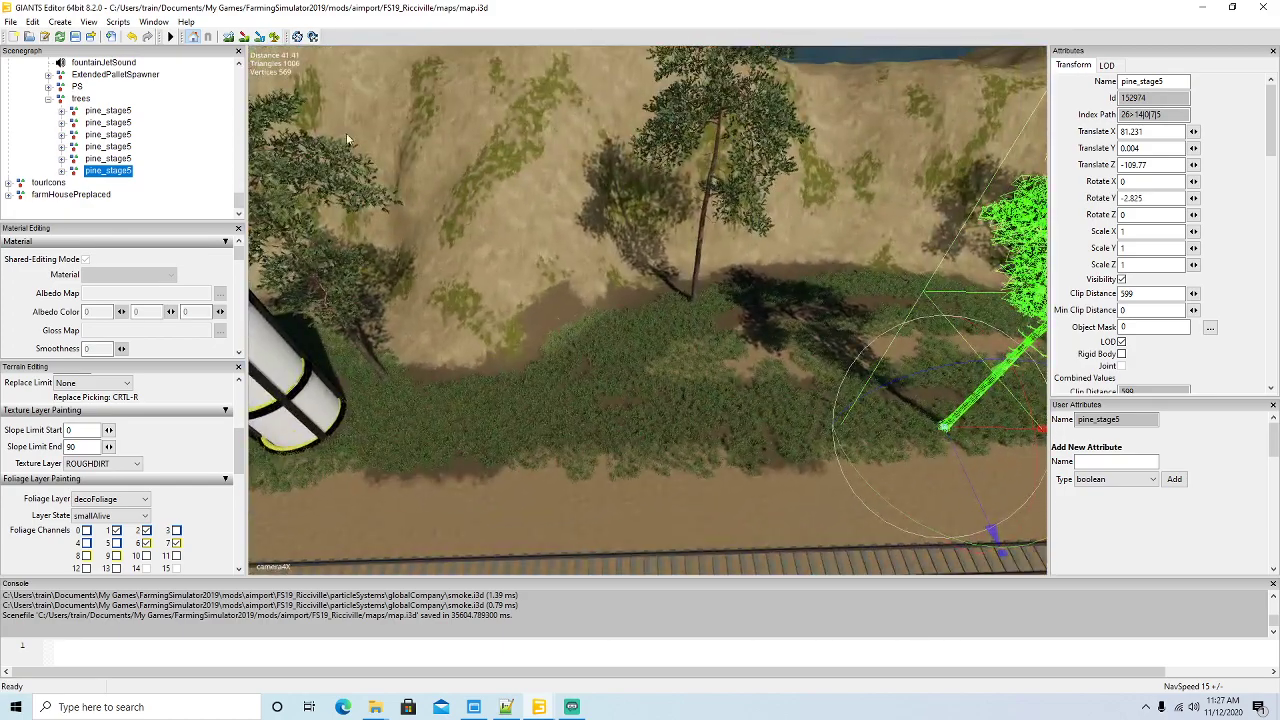
pyautogui.click(275, 38)
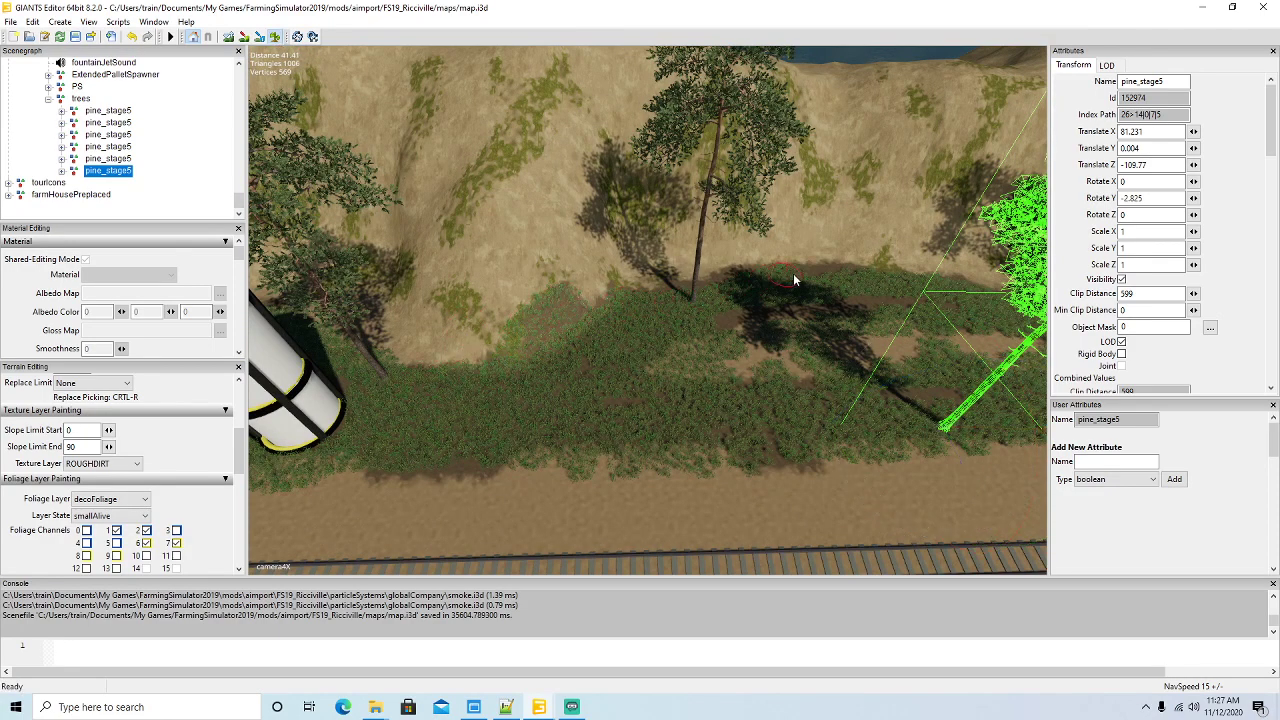
# - Paint a ROUGHDIRT strip along the foot of the hills behind the factory, starting from the existing green verge
pyautogui.keyDown('alt'); pyautogui.moveTo(494, 297); pyautogui.dragTo(708, 371); pyautogui.keyUp('alt')
pyautogui.press('w')
pyautogui.press('w')
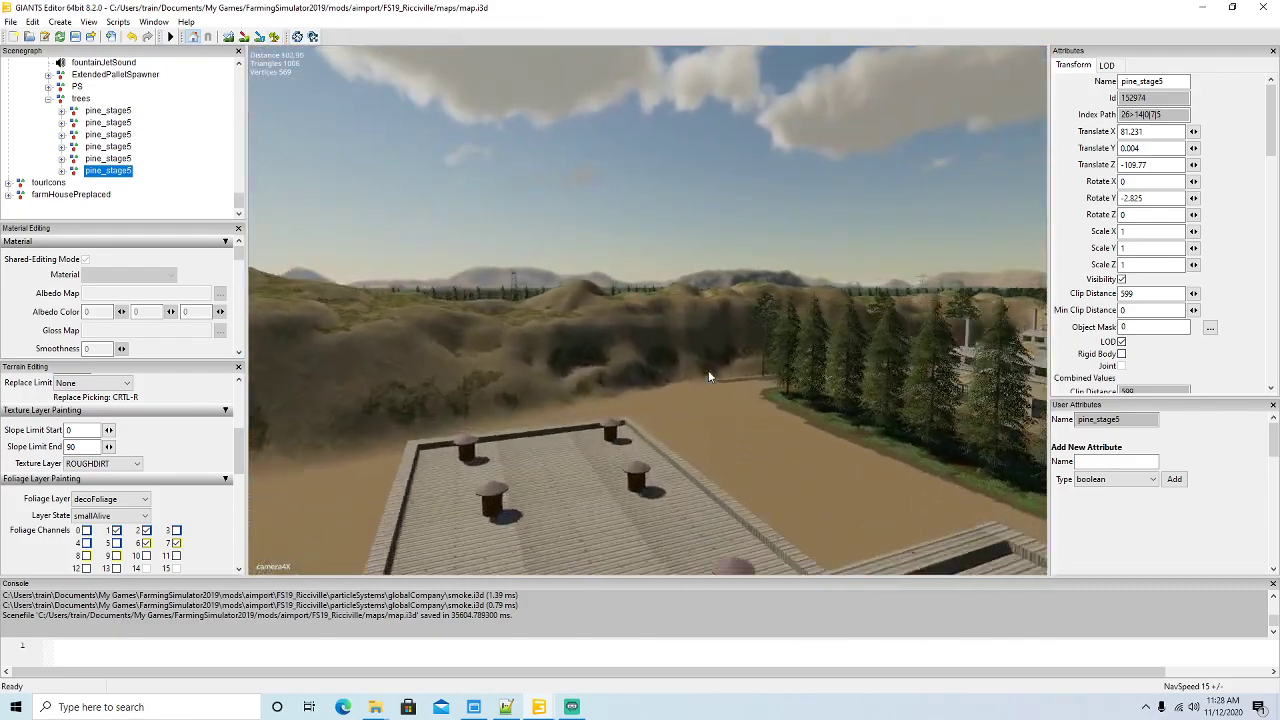
pyautogui.press('w')
pyautogui.keyDown('alt'); pyautogui.moveTo(708, 371); pyautogui.dragTo(618, 480); pyautogui.keyUp('alt')
pyautogui.press('s')
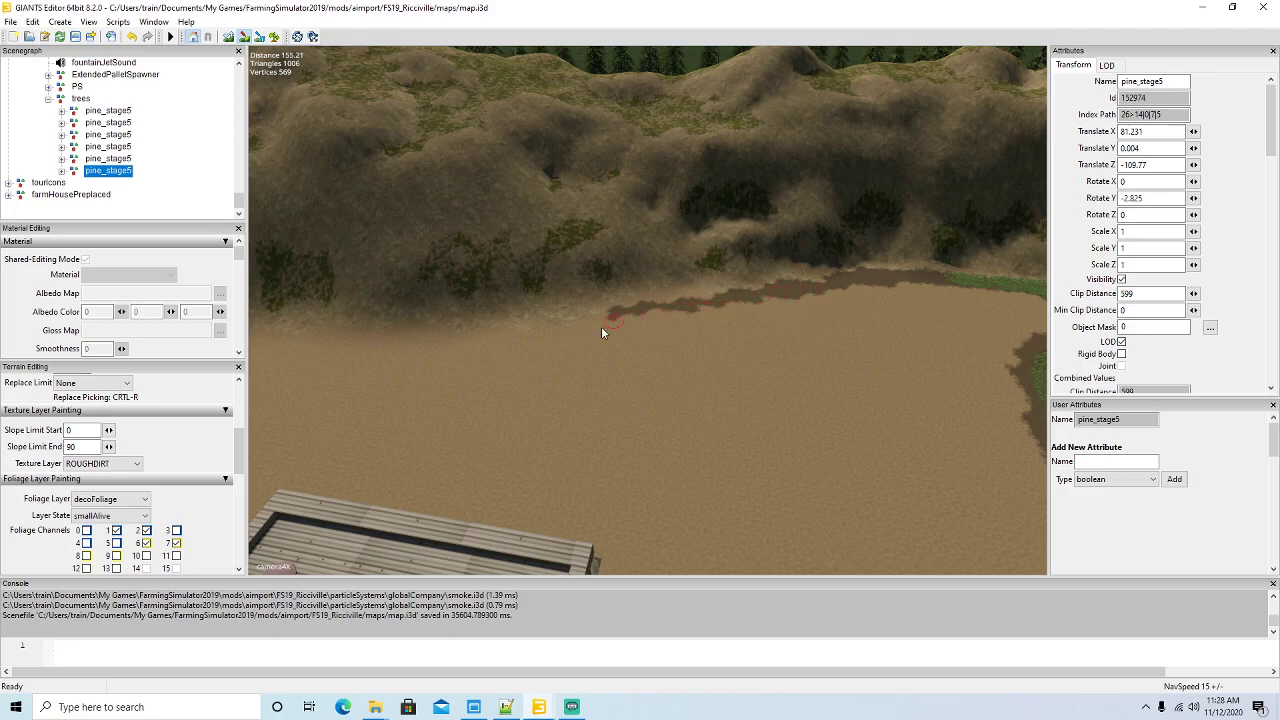
pyautogui.moveTo(605, 325); pyautogui.dragTo(460, 348)
pyautogui.moveTo(306, 371)
pyautogui.mouseDown()
pyautogui.moveTo(574, 360)
pyautogui.moveTo(300, 364)
pyautogui.mouseUp()
pyautogui.moveTo(504, 366); pyautogui.dragTo(797, 323)
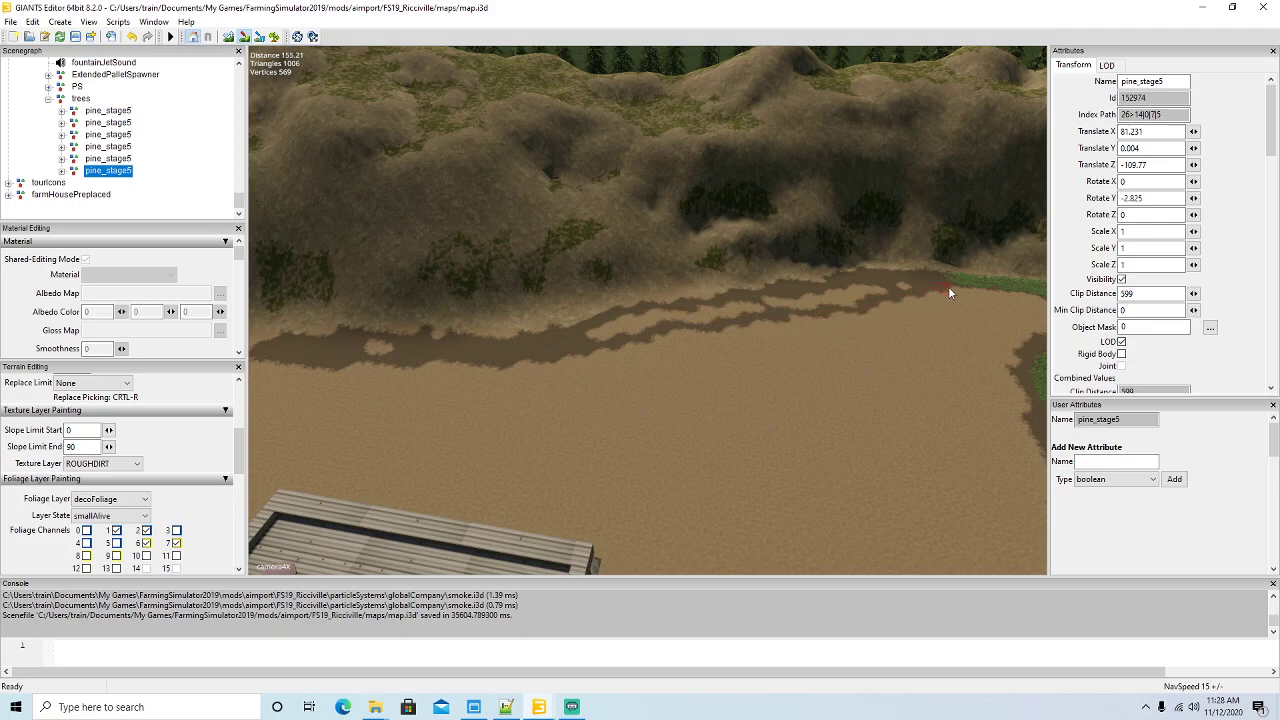
pyautogui.moveTo(948, 293); pyautogui.dragTo(722, 326)
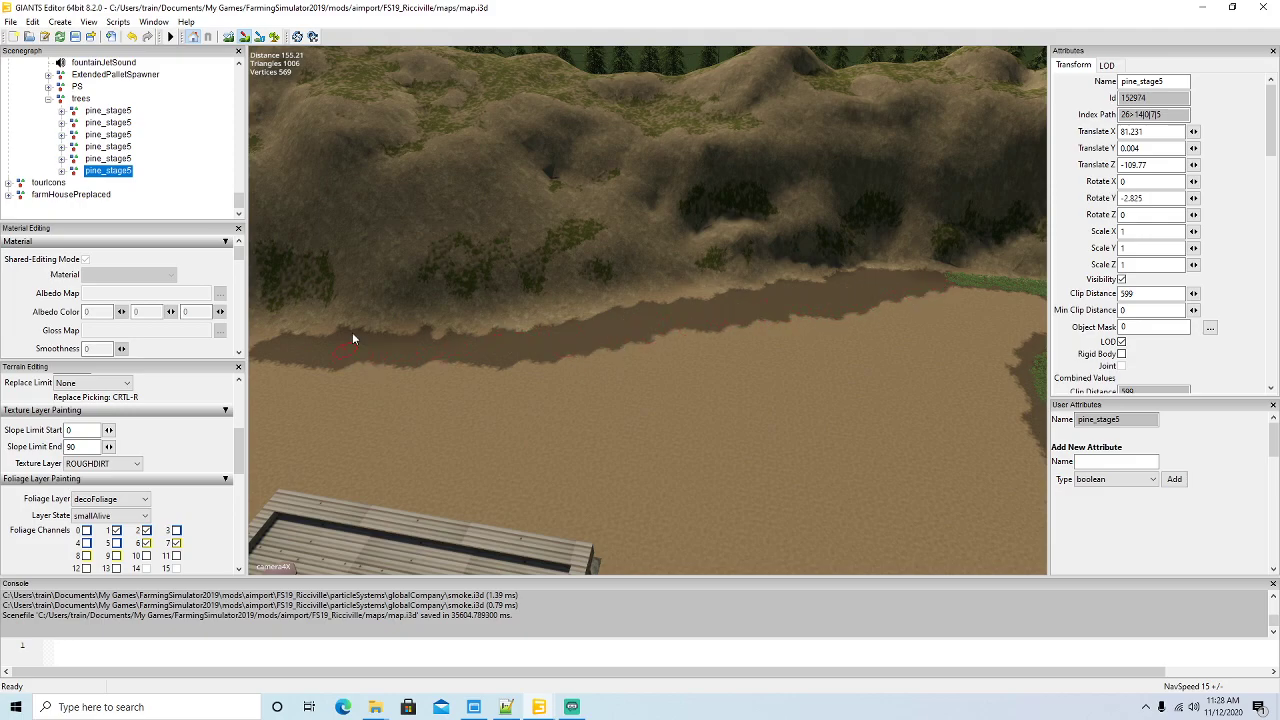
# - Extend the ROUGHDIRT strip along the foot of the hillside to the shaded rock face and fill its gaps
pyautogui.keyDown('alt'); pyautogui.moveTo(560, 384); pyautogui.dragTo(707, 448); pyautogui.keyUp('alt')
pyautogui.scroll(5, 385, 306)
pyautogui.scroll(5, 367, 303)
pyautogui.scroll(-3, 707, 448)
pyautogui.scroll(-1, 707, 450)
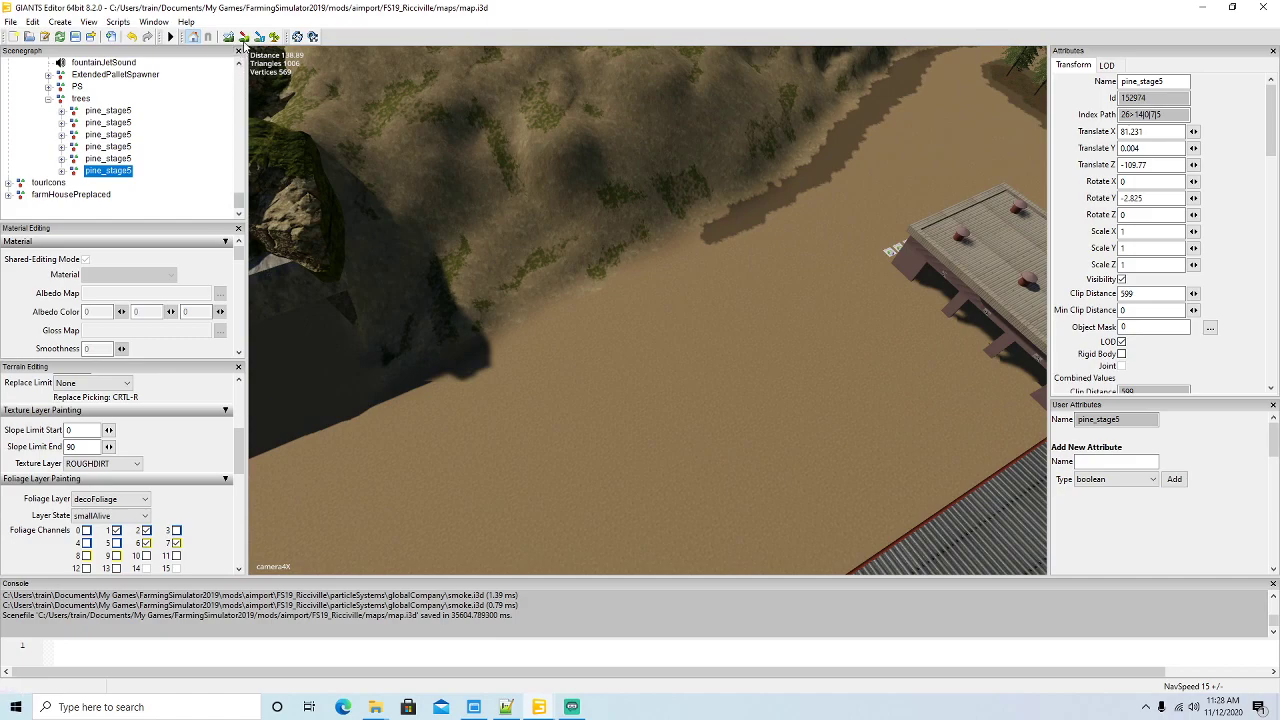
pyautogui.moveTo(706, 238); pyautogui.dragTo(606, 300)
pyautogui.moveTo(508, 343)
pyautogui.mouseDown()
pyautogui.moveTo(420, 363)
pyautogui.moveTo(453, 378)
pyautogui.mouseUp()
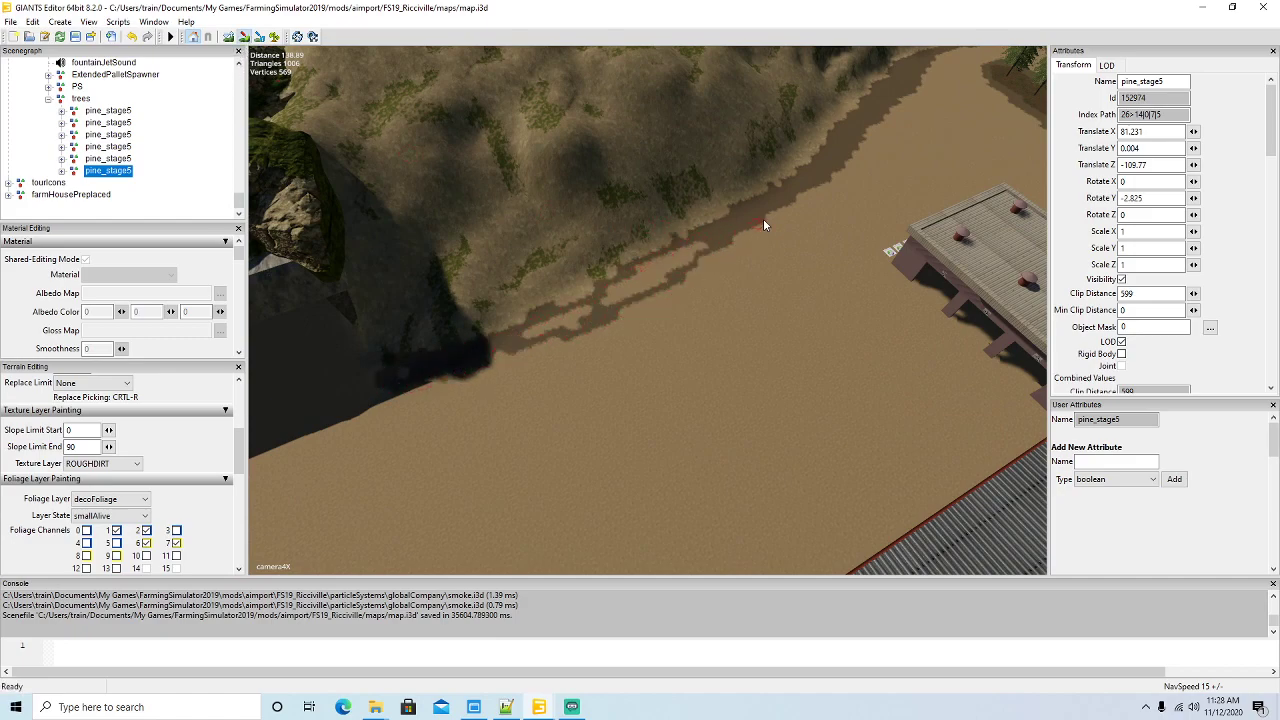
pyautogui.moveTo(675, 257); pyautogui.dragTo(645, 289)
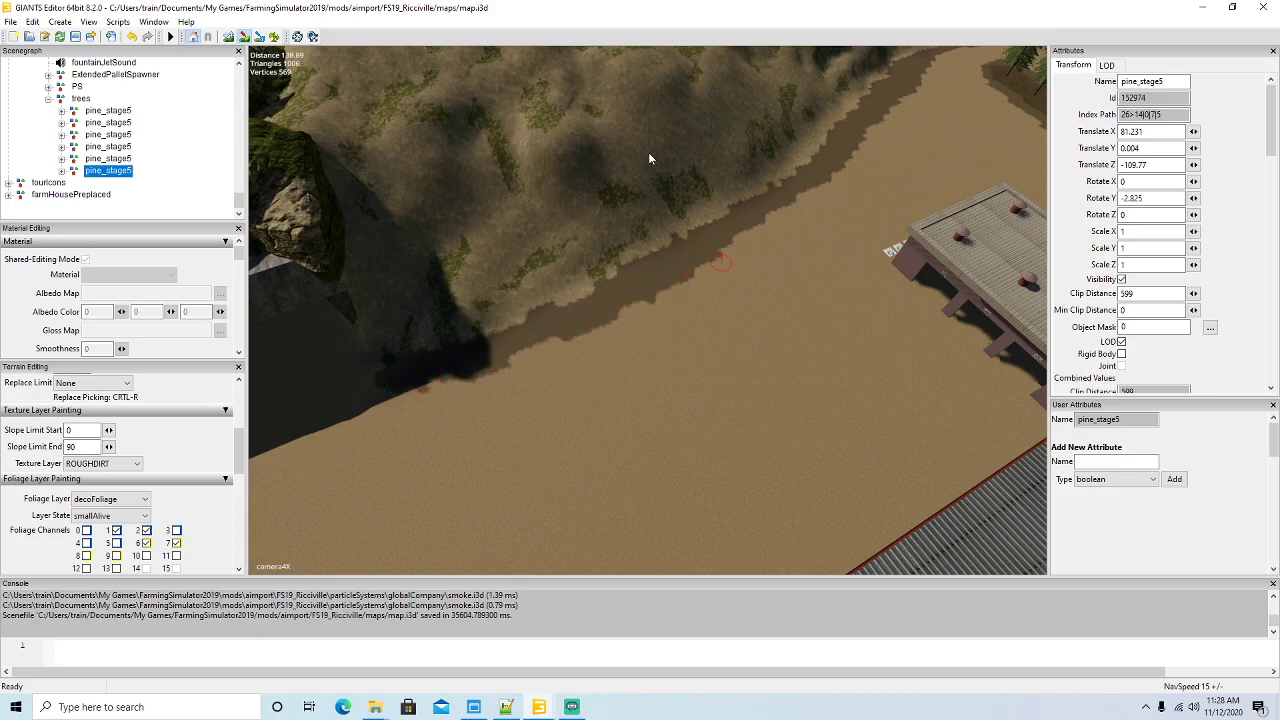
# - Duplicate the selected pine_stage5 and move the copy onto the rough dirt strip at about X 73.064, Z 55.746
pyautogui.keyDown('alt'); pyautogui.moveTo(640, 332); pyautogui.dragTo(955, 285); pyautogui.keyUp('alt')
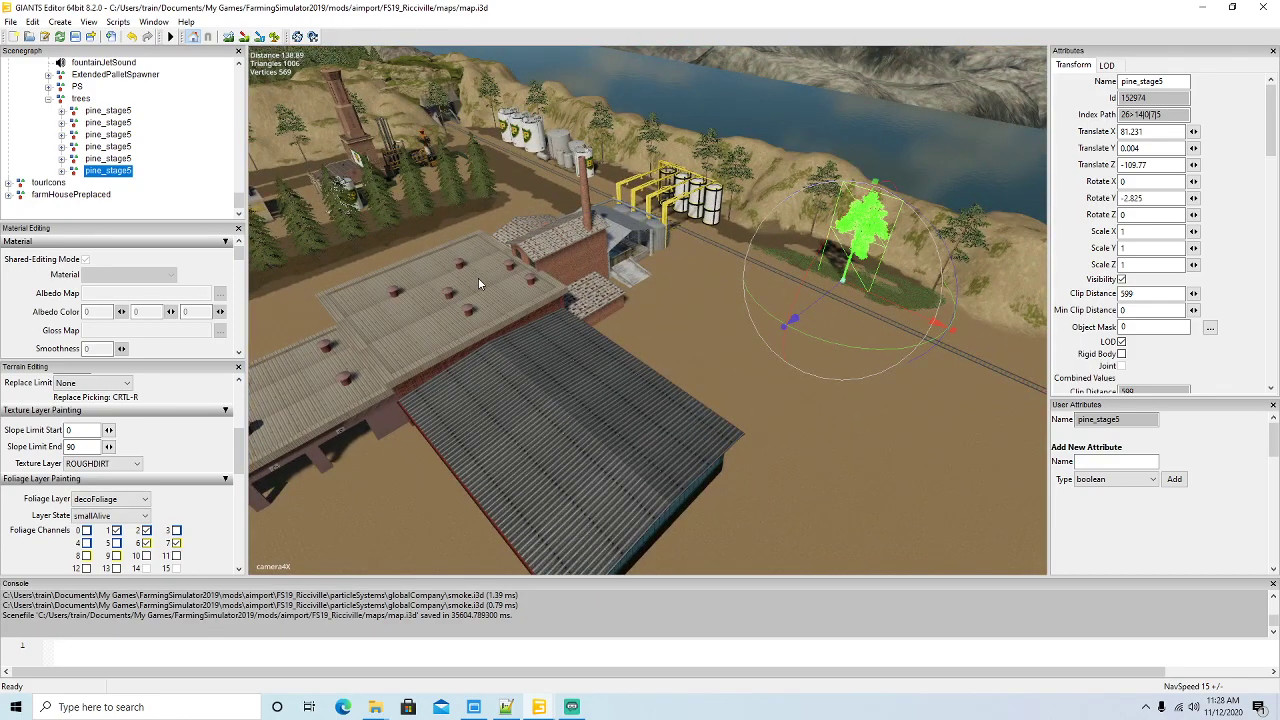
pyautogui.hotkey('ctrl', 'd')
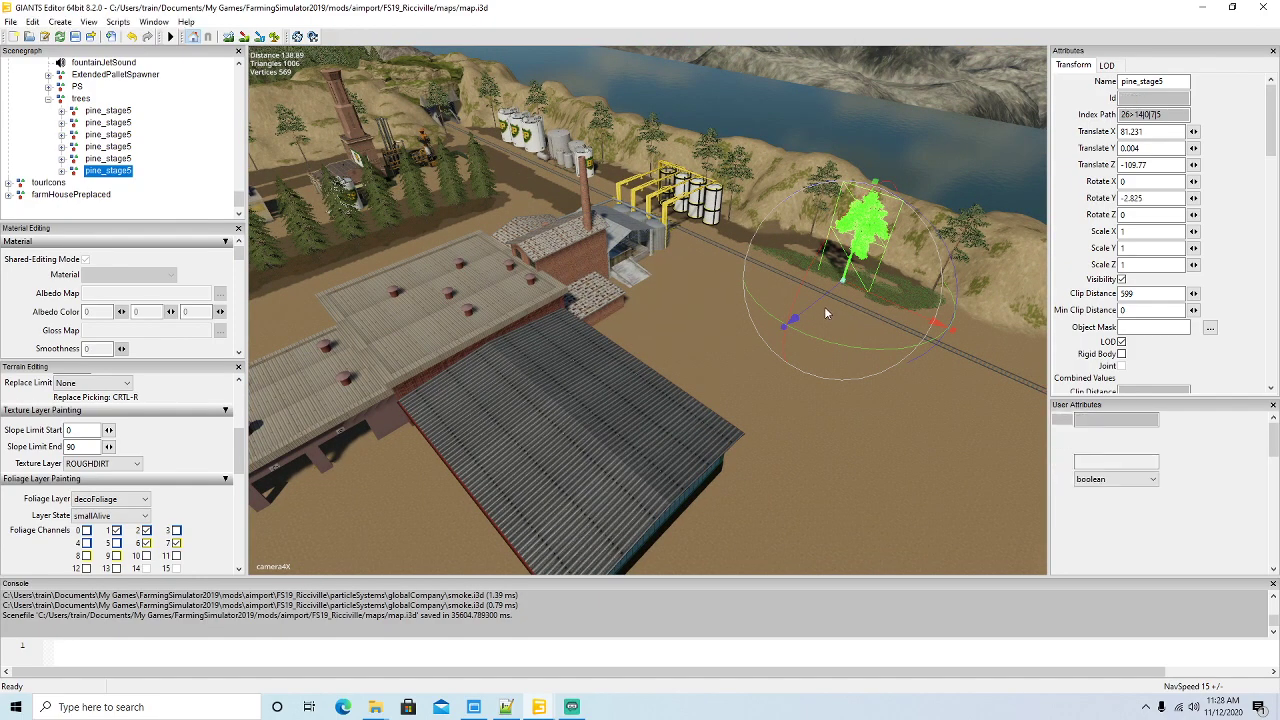
pyautogui.moveTo(827, 312); pyautogui.dragTo(430, 560)
pyautogui.press('f')
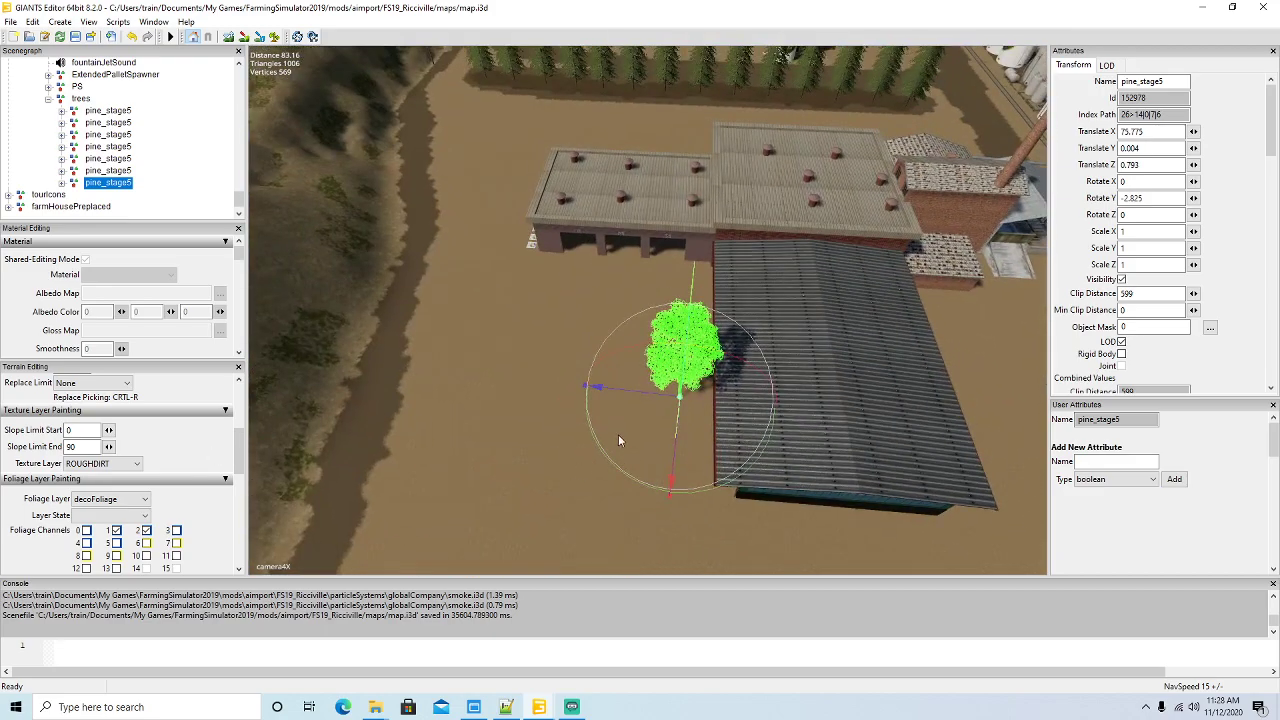
pyautogui.moveTo(631, 398); pyautogui.dragTo(338, 400)
pyautogui.keyDown('alt'); pyautogui.moveTo(543, 404); pyautogui.dragTo(337, 409); pyautogui.keyUp('alt')
pyautogui.moveTo(334, 411); pyautogui.dragTo(399, 429, button='middle')
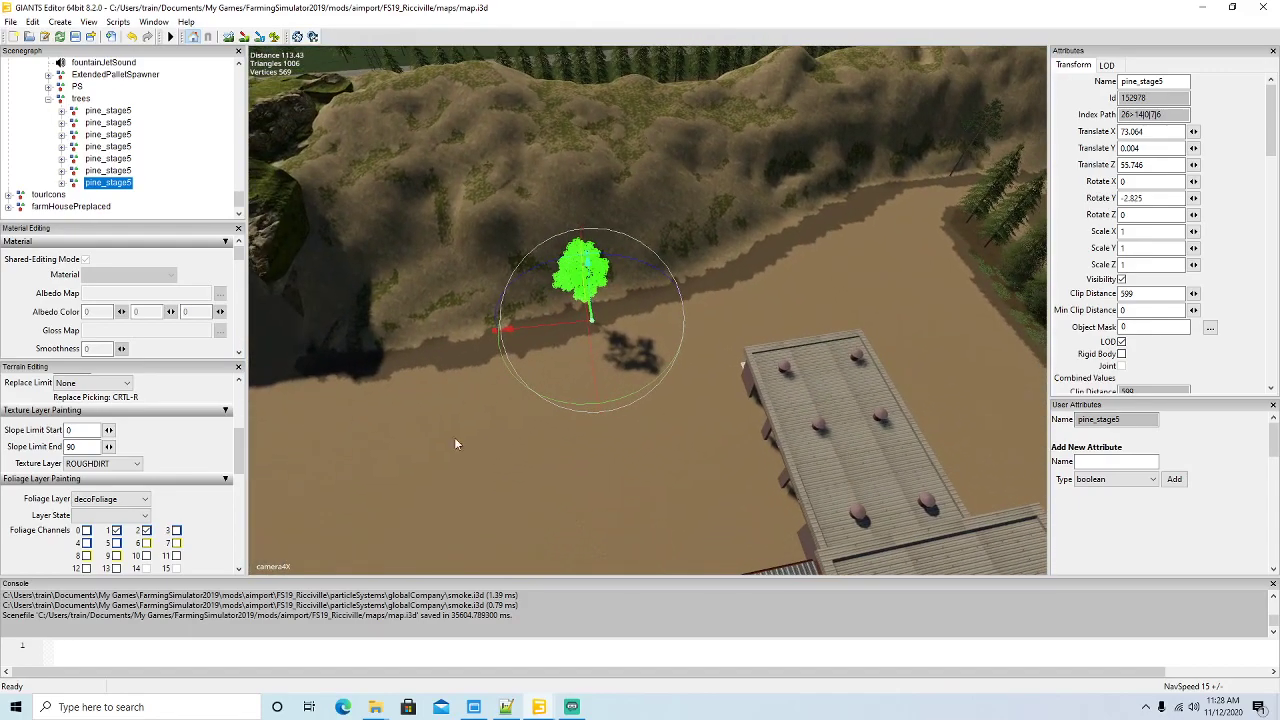
# - Place a row of pine_stage5 trees along the rough dirt strip up to the shaded rock face using interactive placement
pyautogui.hotkey('ctrl', 'b')
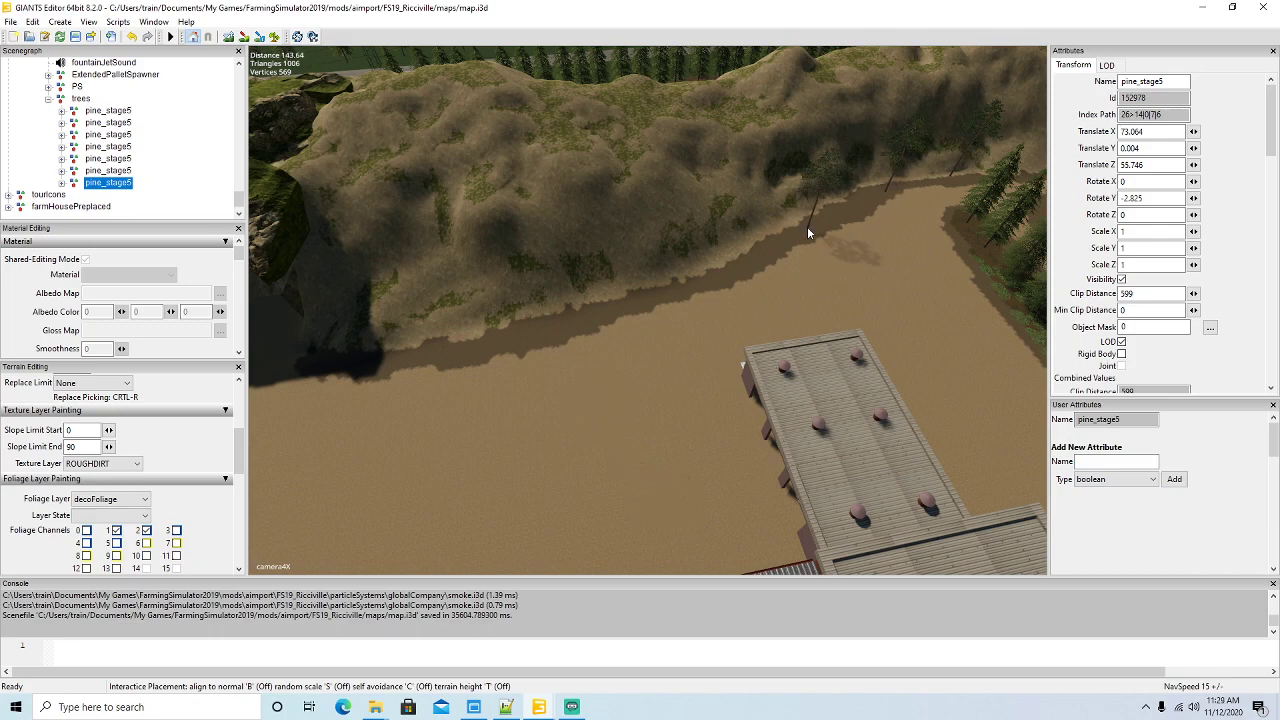
pyautogui.click(730, 271)
pyautogui.click(642, 305)
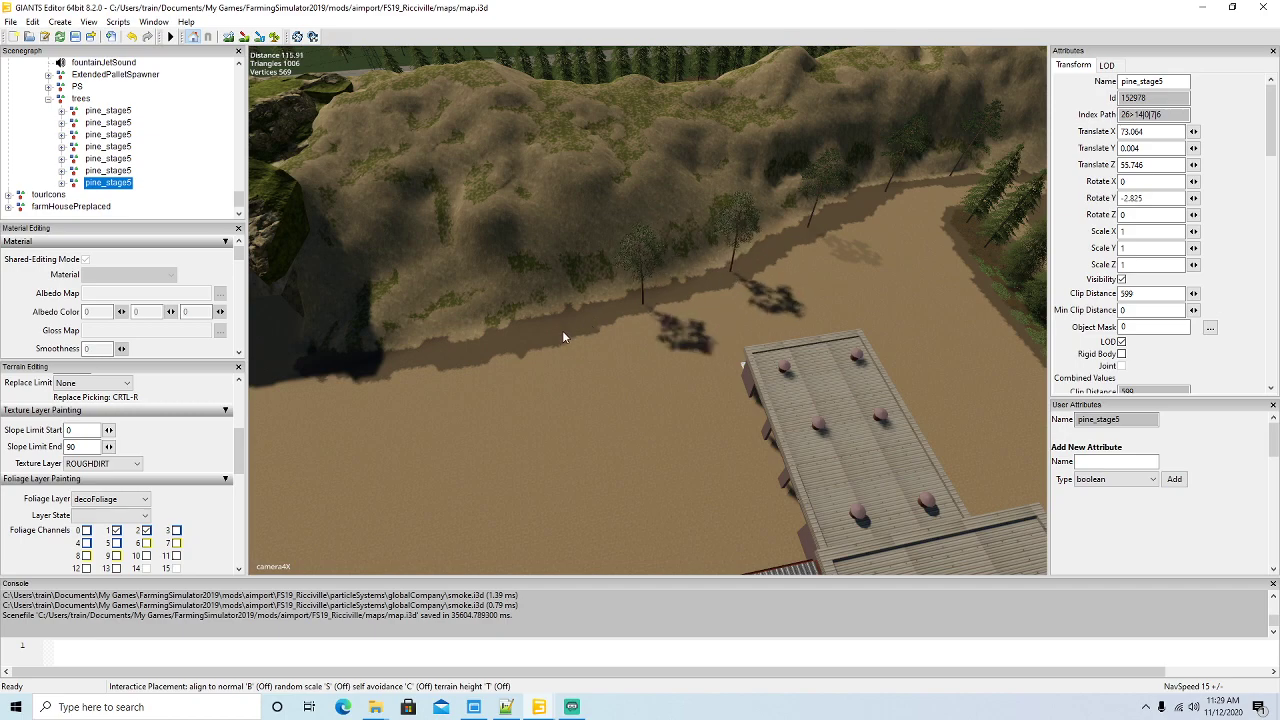
pyautogui.click(541, 334)
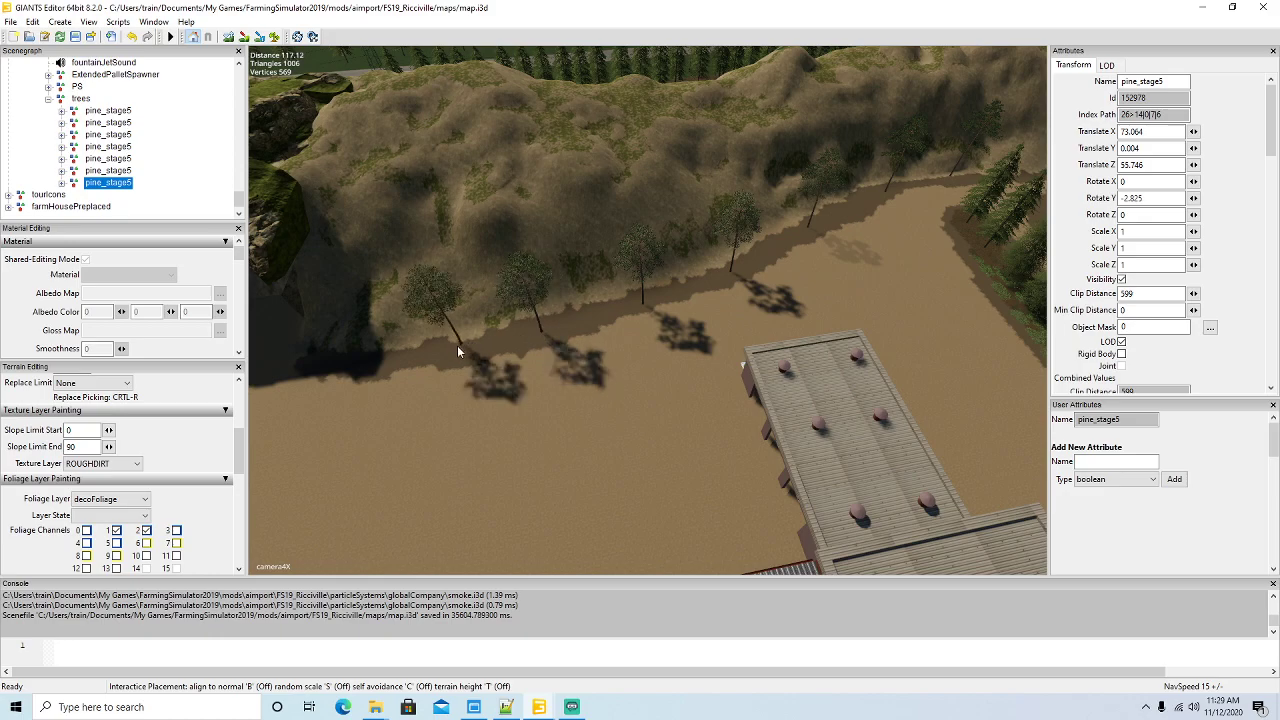
pyautogui.click(378, 360)
# - Paint decoFoliage in the smallAlive state on the dirt strip around the first pines, joining the existing green verge
pyautogui.keyDown('alt'); pyautogui.moveTo(488, 414); pyautogui.dragTo(434, 413); pyautogui.keyUp('alt')
pyautogui.scroll(4, 597, 350)
pyautogui.scroll(10, 597, 350)
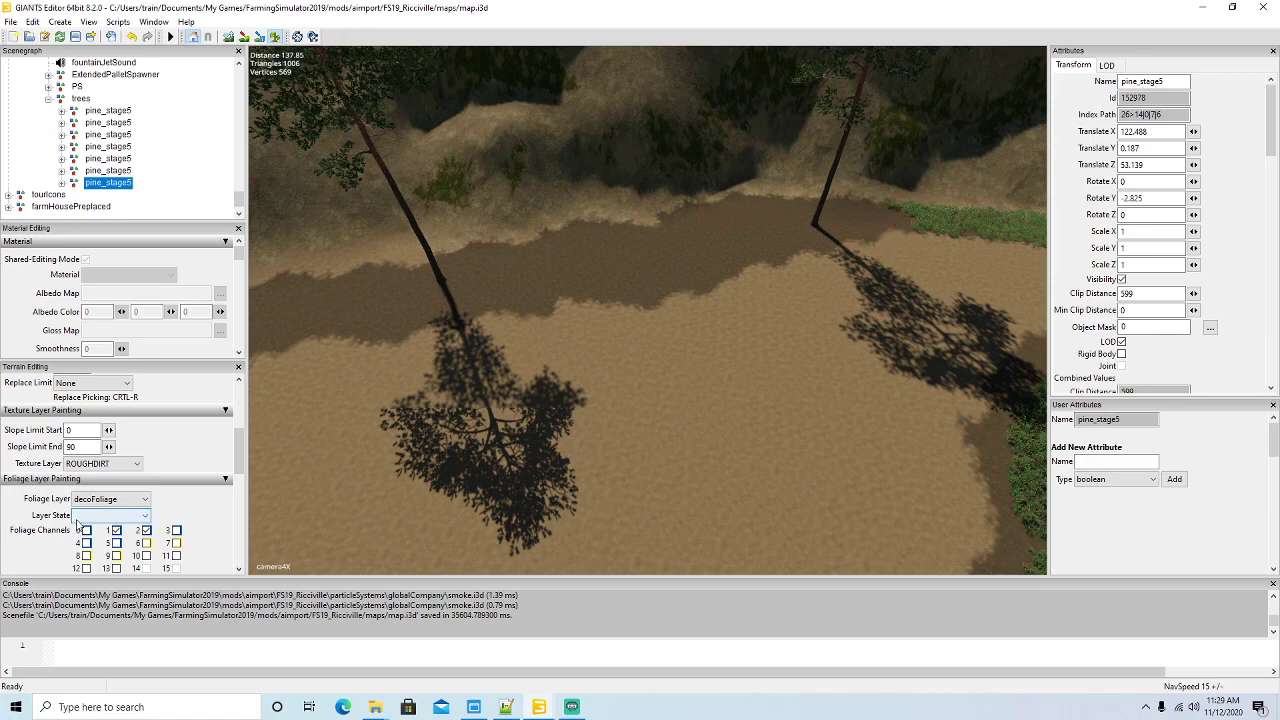
pyautogui.click(110, 515)
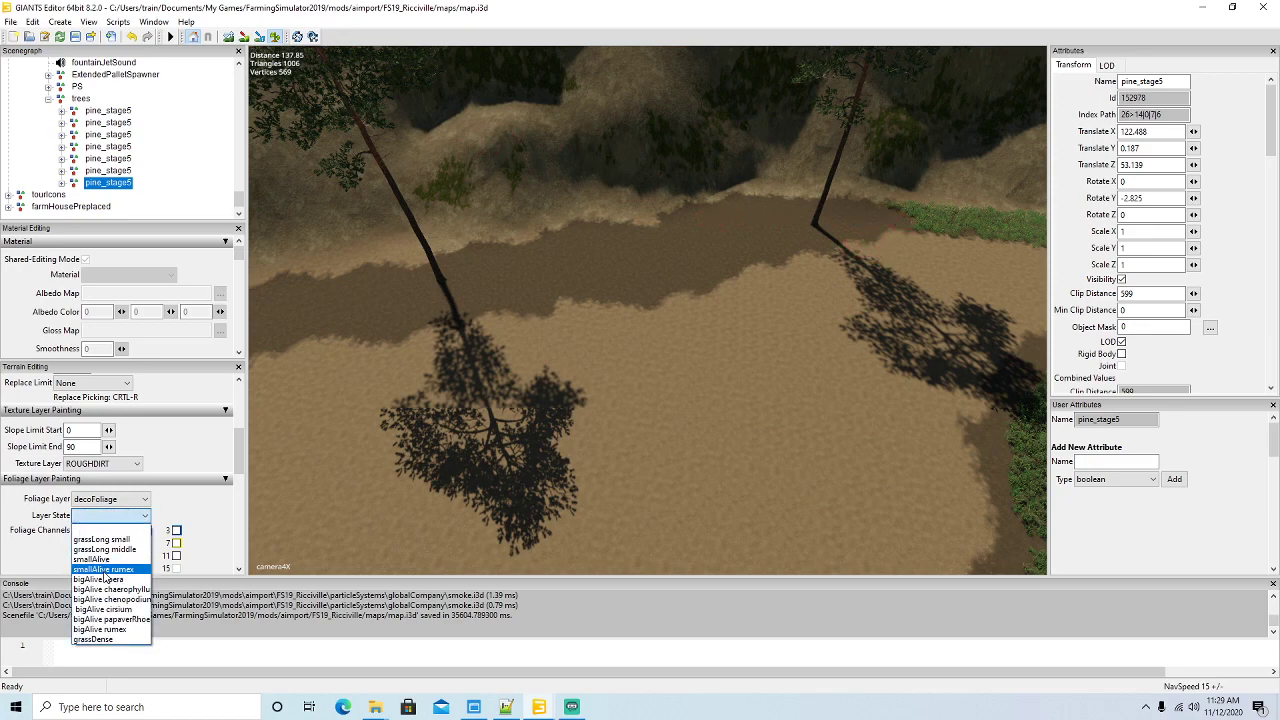
pyautogui.click(92, 559)
pyautogui.moveTo(900, 214)
pyautogui.mouseDown()
pyautogui.moveTo(429, 289)
pyautogui.moveTo(646, 289)
pyautogui.moveTo(850, 226)
pyautogui.mouseUp()
pyautogui.moveTo(690, 220)
pyautogui.mouseDown()
pyautogui.moveTo(511, 263)
pyautogui.moveTo(309, 289)
pyautogui.moveTo(511, 300)
pyautogui.moveTo(813, 246)
pyautogui.mouseUp()
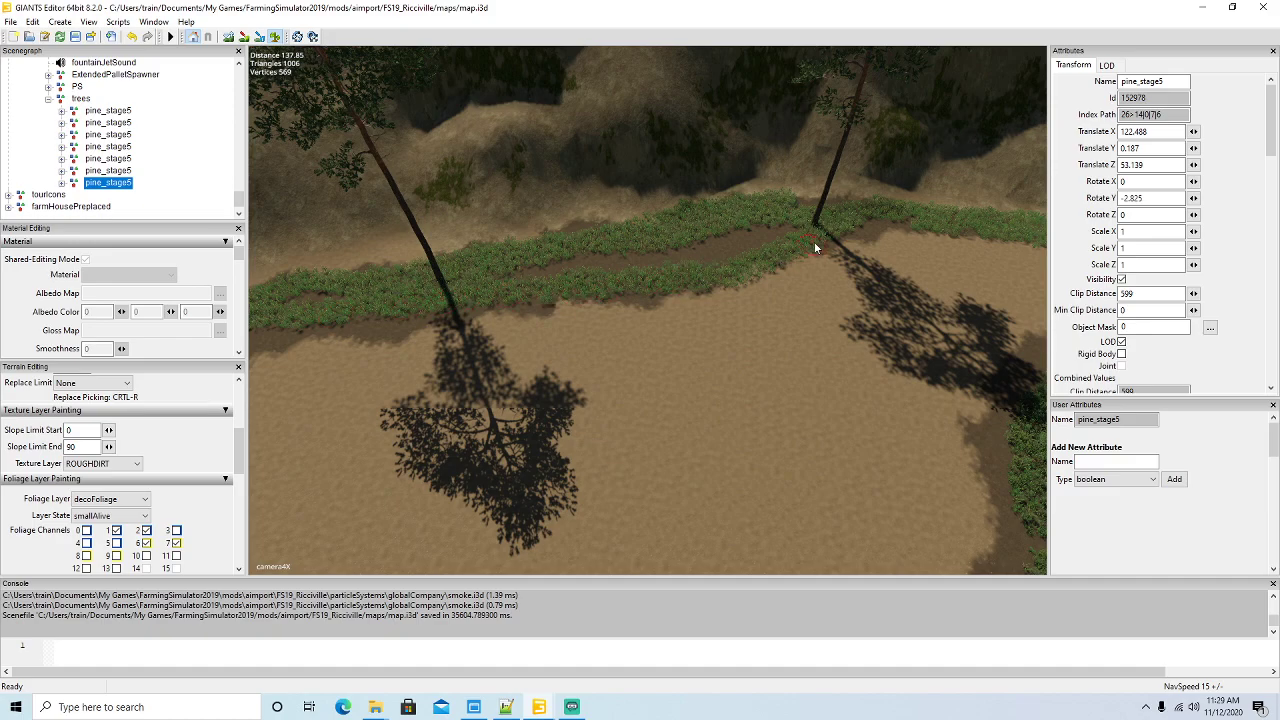
pyautogui.click(277, 37)
# - Extend the smallAlive foliage along the remaining dirt strip to the pine nearest the shaded rock face
pyautogui.moveTo(590, 275)
pyautogui.keyDown('alt'); pyautogui.mouseDown()
pyautogui.moveTo(425, 264)
pyautogui.moveTo(343, 202)
pyautogui.moveTo(490, 289)
pyautogui.moveTo(482, 270)
pyautogui.mouseUp(); pyautogui.keyUp('alt')
pyautogui.scroll(-2, 343, 202)
pyautogui.scroll(-2, 482, 270)
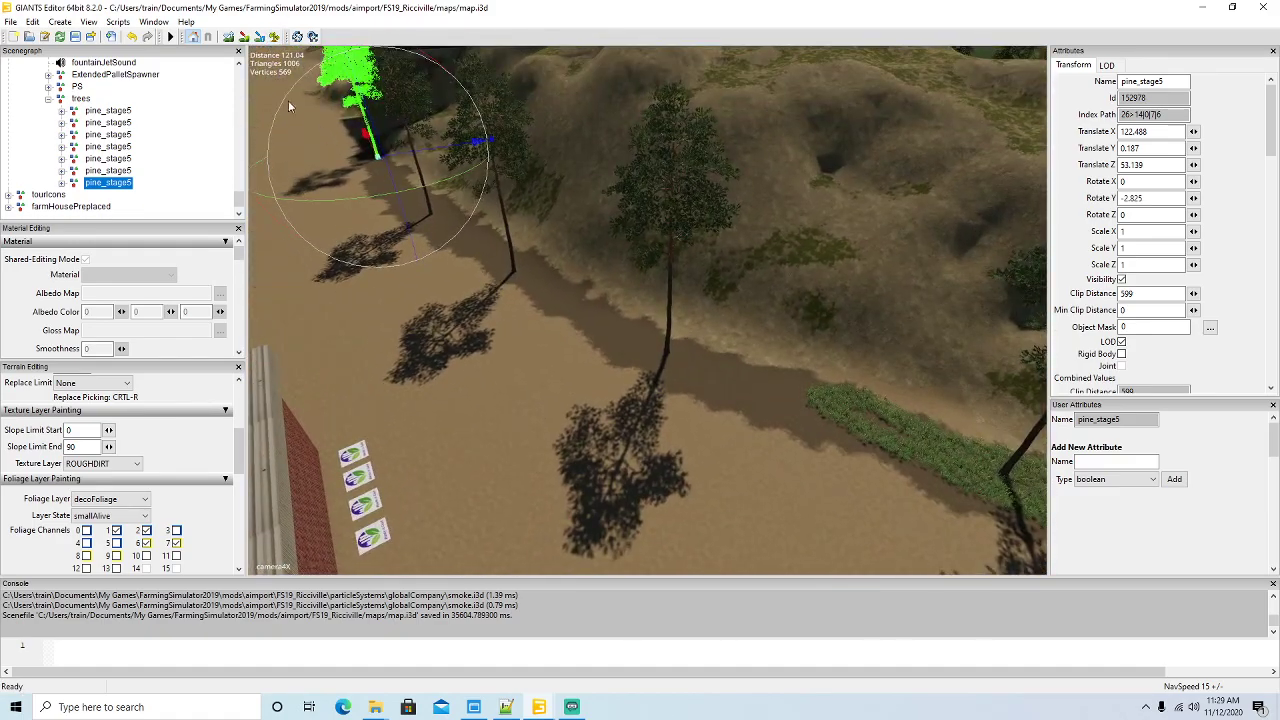
pyautogui.click(274, 37)
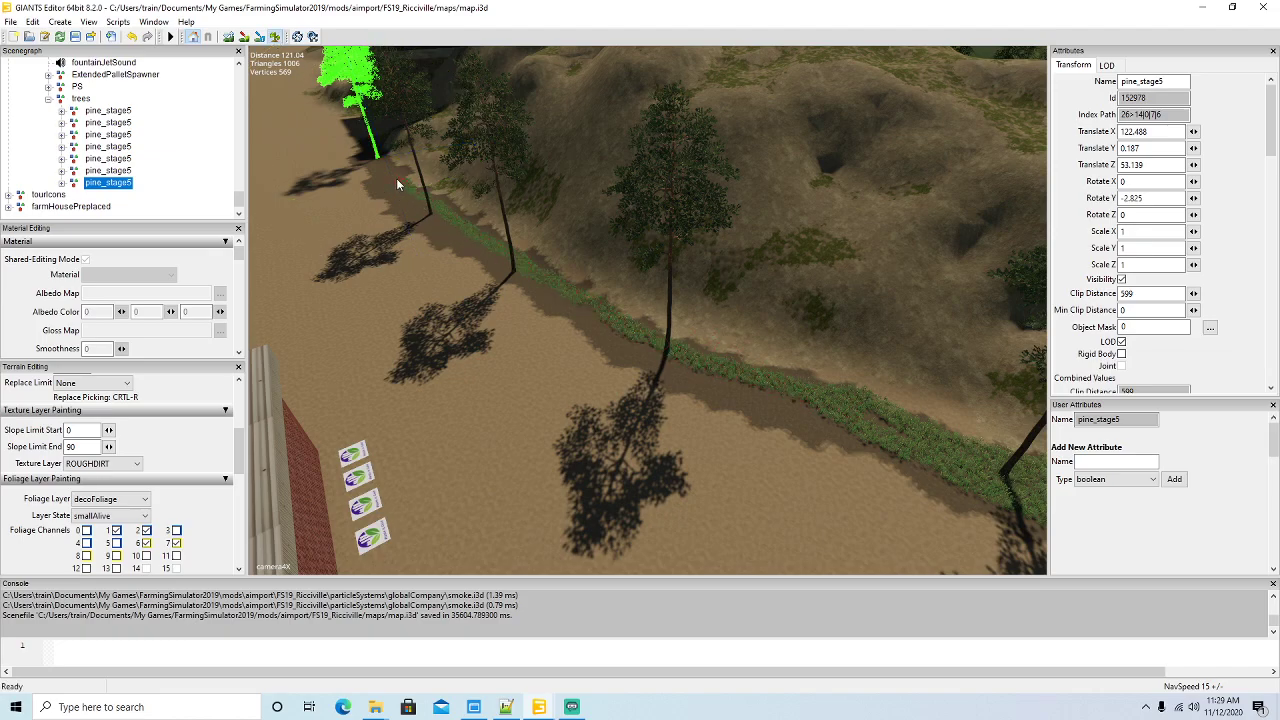
pyautogui.moveTo(392, 204)
pyautogui.mouseDown()
pyautogui.moveTo(563, 315)
pyautogui.moveTo(774, 417)
pyautogui.moveTo(986, 494)
pyautogui.mouseUp()
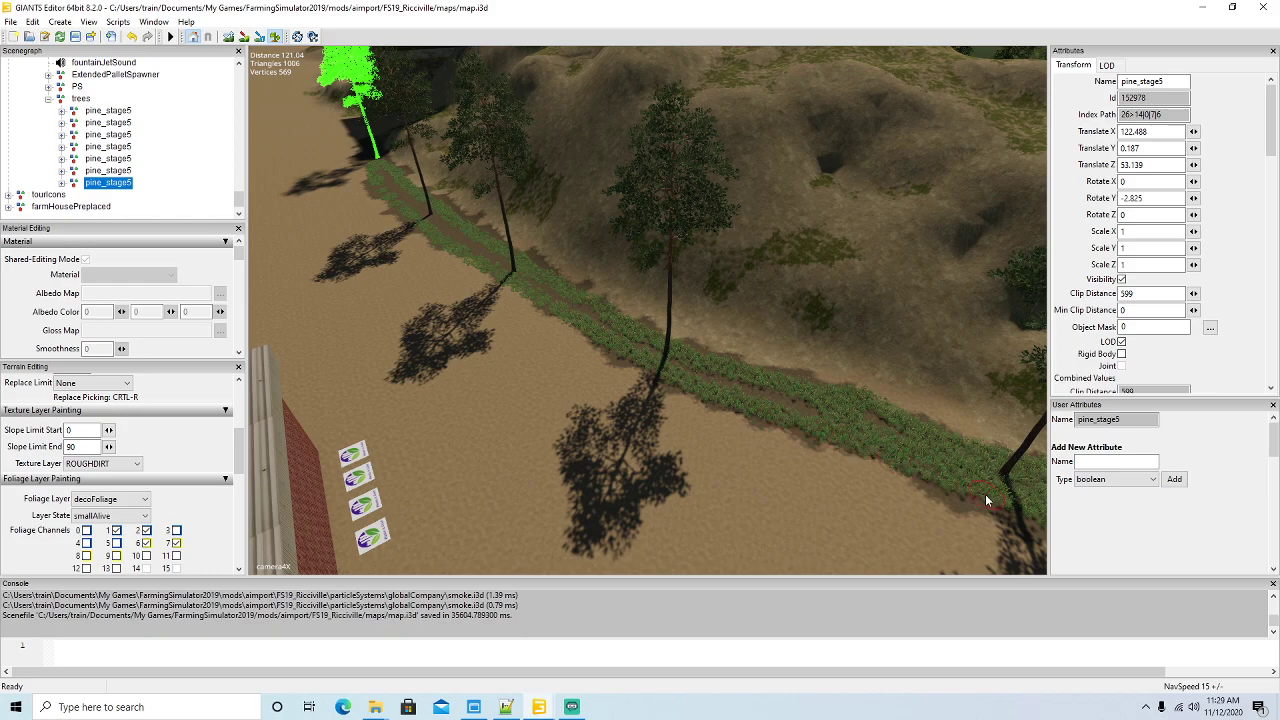
pyautogui.click(274, 37)
# - Paint smallAlive foliage on the shaded ground around the last pine and at the base of the rock face
pyautogui.moveTo(406, 252)
pyautogui.keyDown('alt'); pyautogui.mouseDown()
pyautogui.moveTo(344, 176)
pyautogui.moveTo(378, 204)
pyautogui.moveTo(589, 294)
pyautogui.moveTo(688, 317)
pyautogui.mouseUp(); pyautogui.keyUp('alt')
pyautogui.scroll(3, 345, 178)
pyautogui.scroll(2, 348, 178)
pyautogui.scroll(8, 378, 204)
pyautogui.scroll(-2, 688, 317)
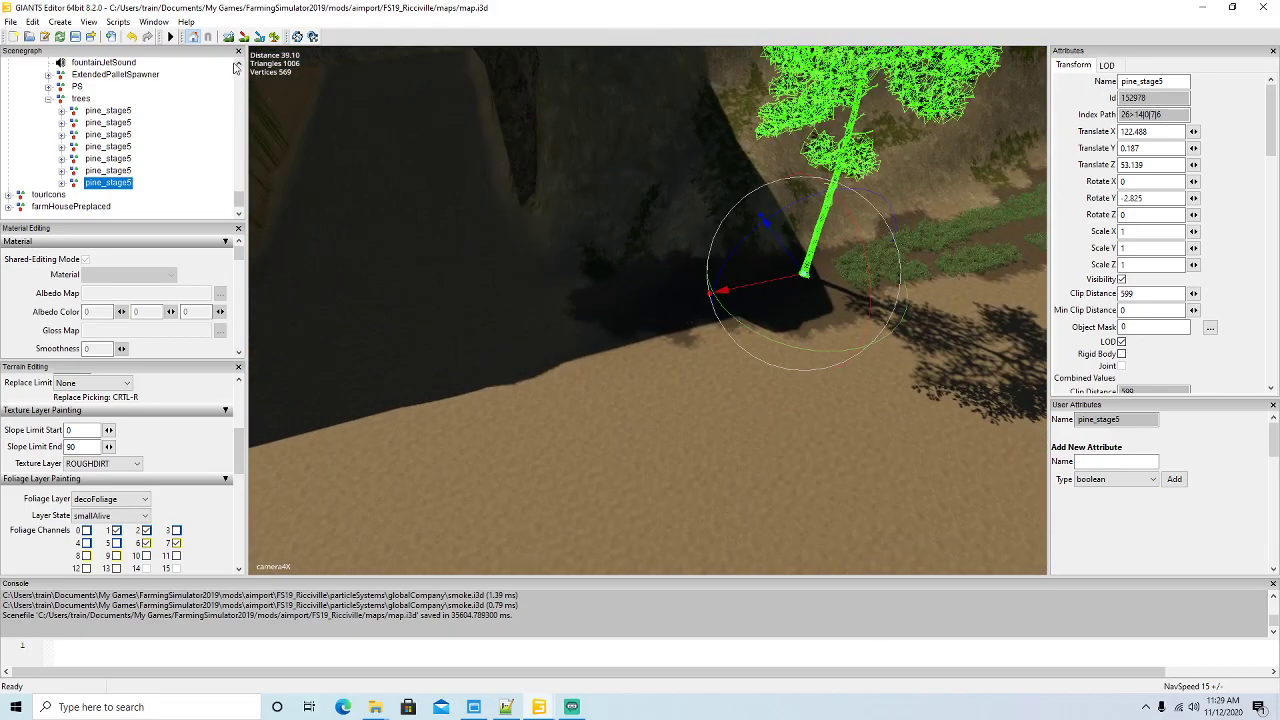
pyautogui.click(274, 37)
pyautogui.moveTo(688, 277)
pyautogui.mouseDown()
pyautogui.moveTo(858, 272)
pyautogui.moveTo(637, 285)
pyautogui.moveTo(767, 311)
pyautogui.moveTo(707, 330)
pyautogui.mouseUp()
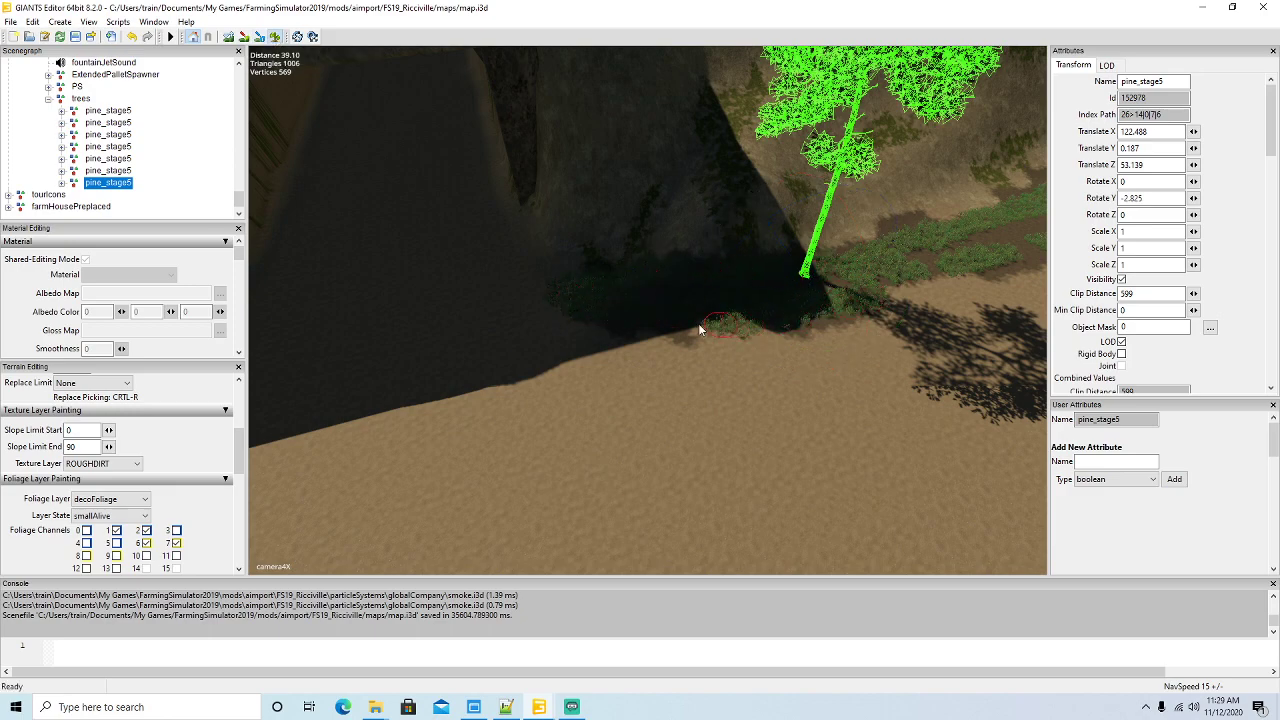
pyautogui.moveTo(494, 167); pyautogui.dragTo(554, 260)
pyautogui.click(277, 36)
# - Paint ROUGHDIRT along the base of the brick wall and around the concrete pad beside the Waste is Gold signs
pyautogui.moveTo(640, 315)
pyautogui.keyDown('alt'); pyautogui.mouseDown()
pyautogui.moveTo(786, 283)
pyautogui.moveTo(734, 317)
pyautogui.moveTo(803, 309)
pyautogui.moveTo(680, 303)
pyautogui.moveTo(696, 326)
pyautogui.moveTo(672, 292)
pyautogui.moveTo(651, 296)
pyautogui.moveTo(824, 392)
pyautogui.moveTo(943, 416)
pyautogui.mouseUp(); pyautogui.keyUp('alt')
pyautogui.scroll(3, 672, 292)
pyautogui.scroll(10, 651, 296)
pyautogui.scroll(10, 650, 296)
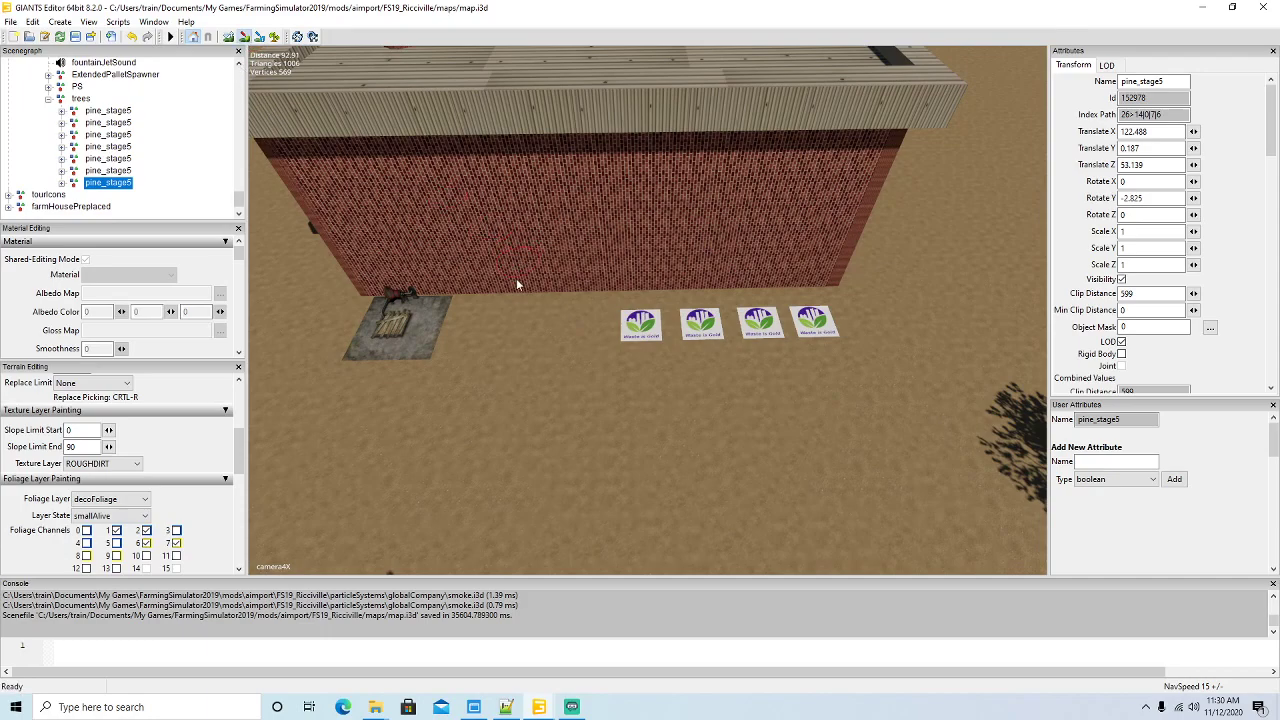
pyautogui.moveTo(537, 306); pyautogui.dragTo(472, 309)
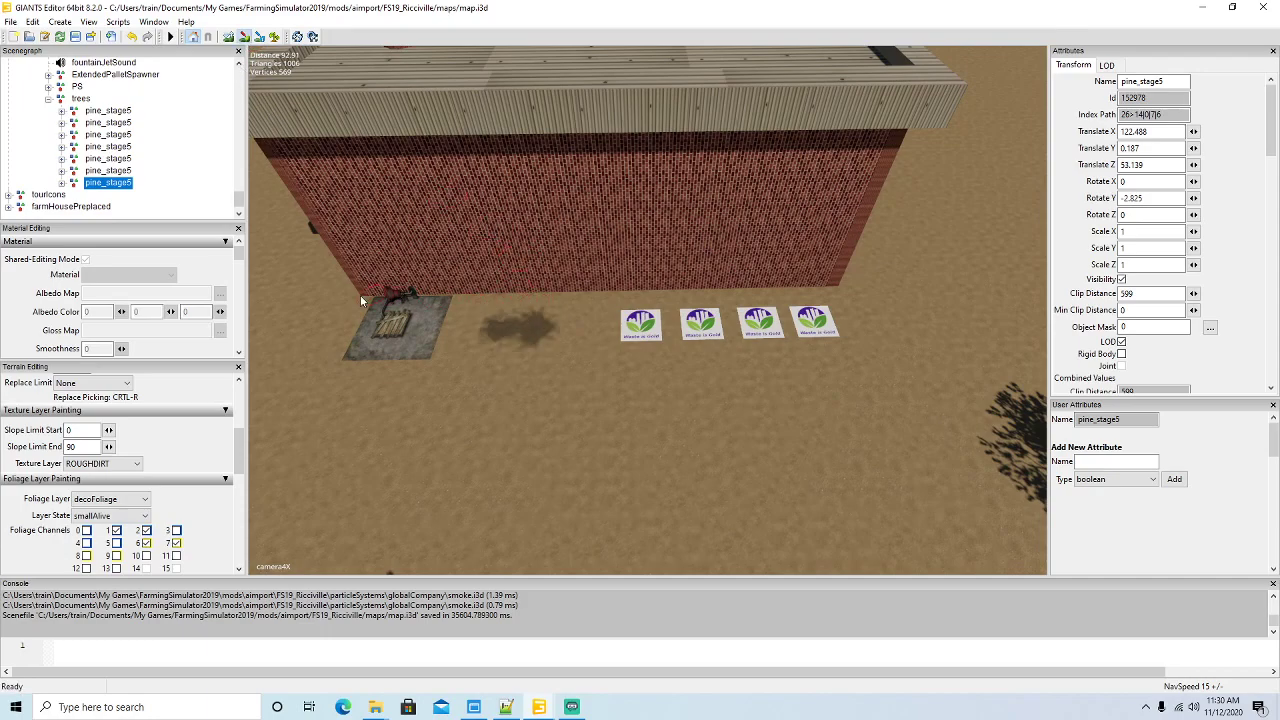
pyautogui.moveTo(339, 338); pyautogui.dragTo(455, 325)
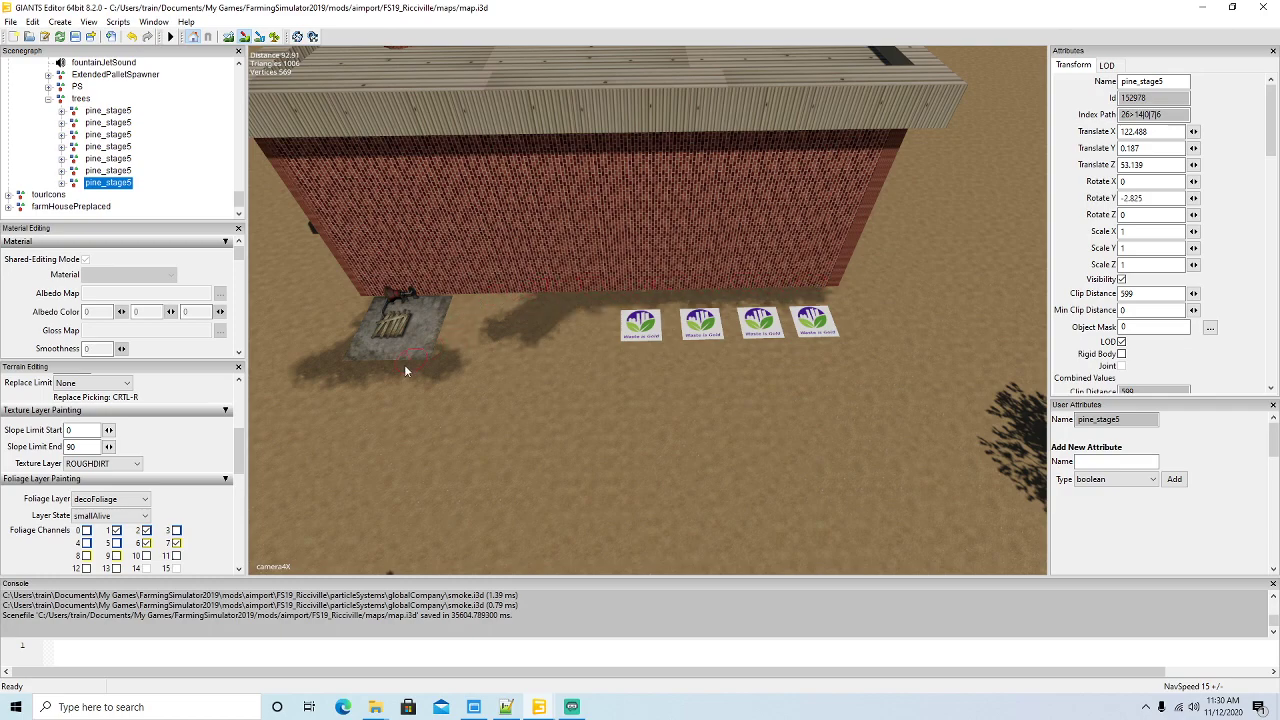
pyautogui.moveTo(406, 369); pyautogui.dragTo(299, 350)
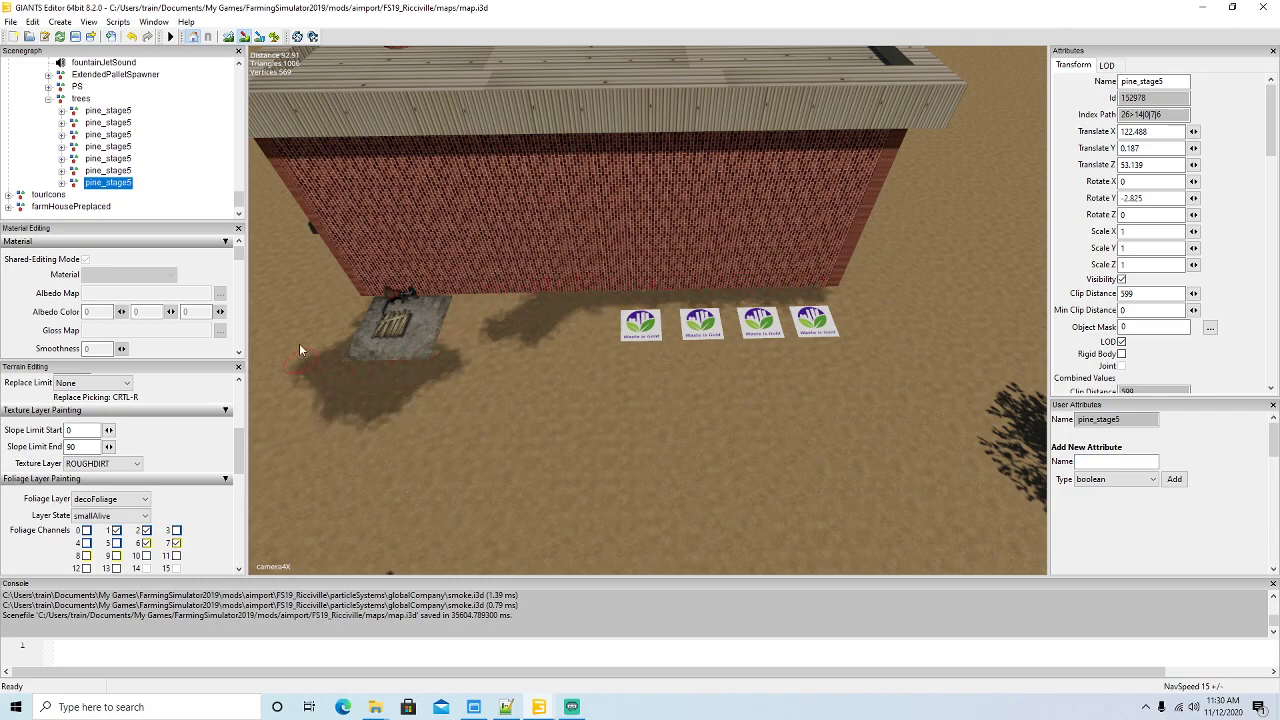
# - Paint decoFoliage in the smallAlive rumex state along the brick wall, behind the signs and around the concrete pad
pyautogui.click(132, 516)
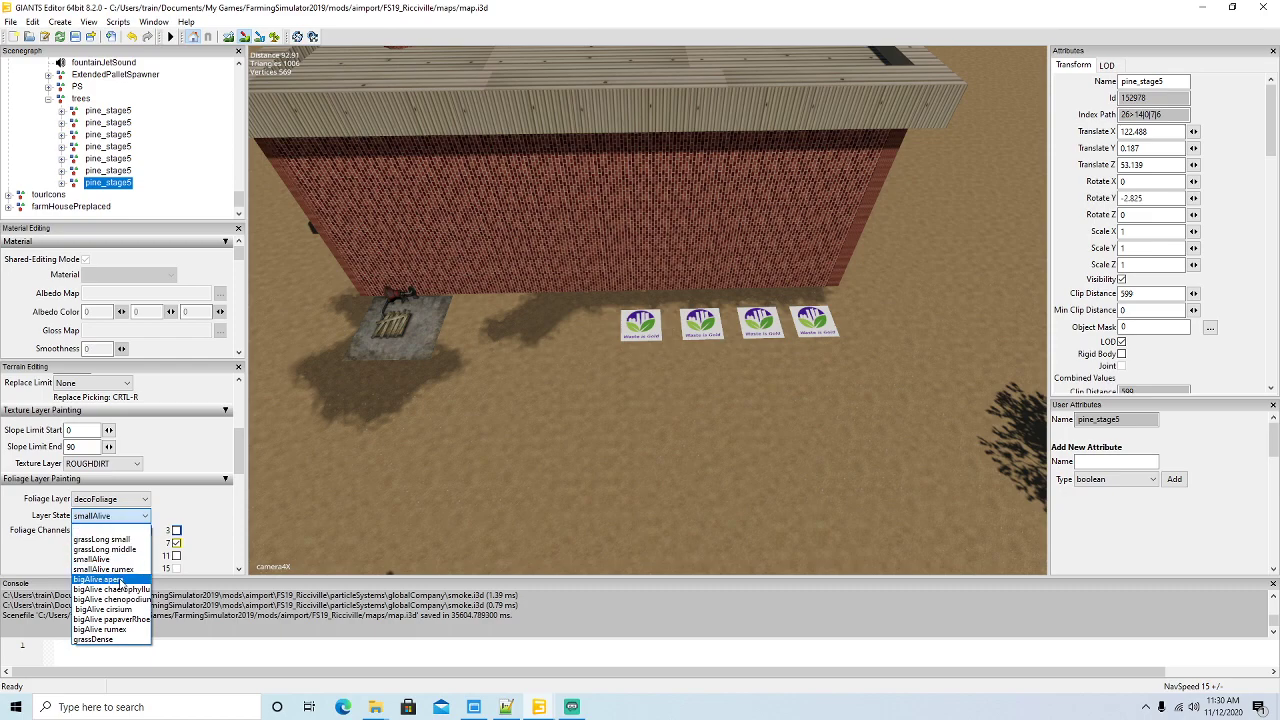
pyautogui.click(104, 569)
pyautogui.click(275, 37)
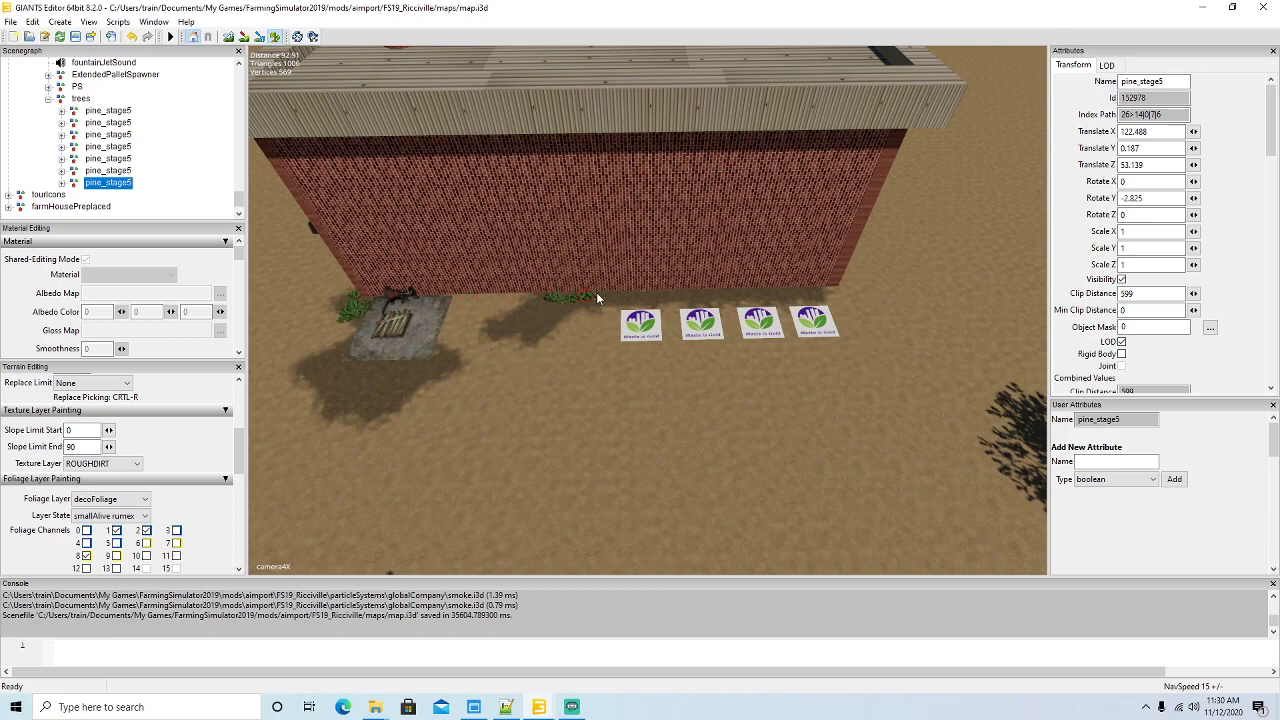
pyautogui.moveTo(640, 297); pyautogui.dragTo(727, 296)
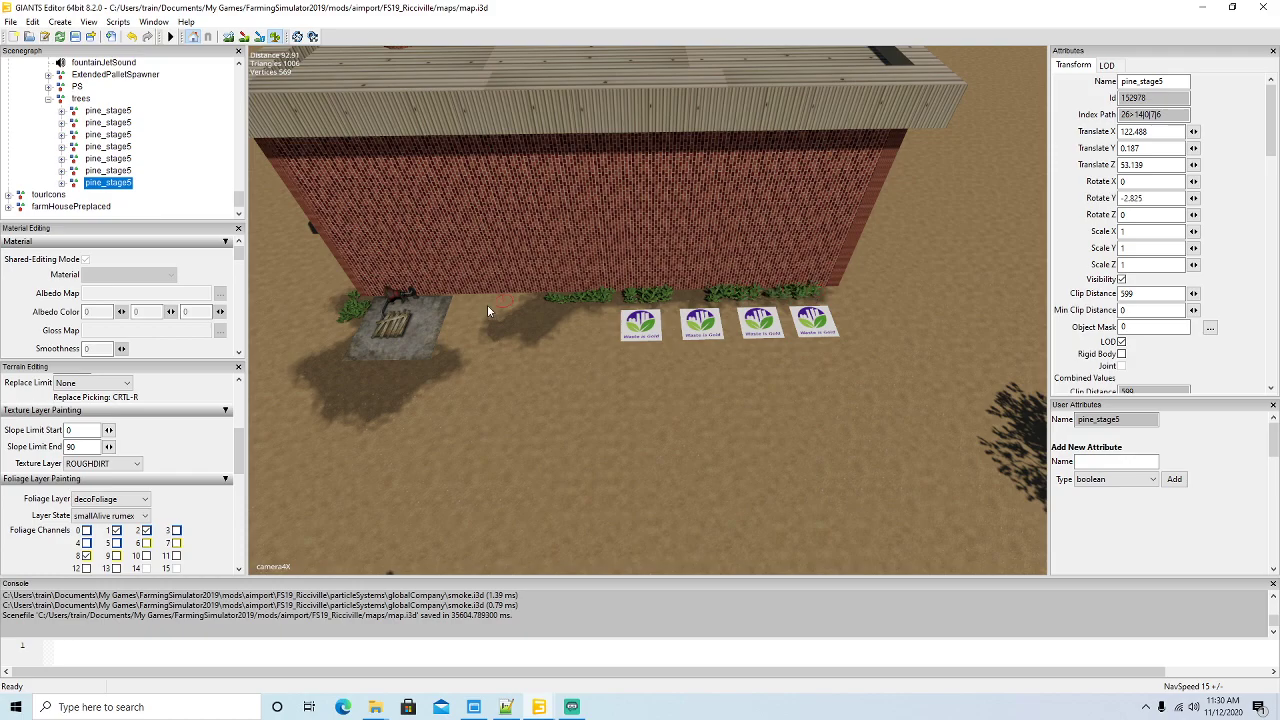
pyautogui.moveTo(452, 339); pyautogui.dragTo(420, 356)
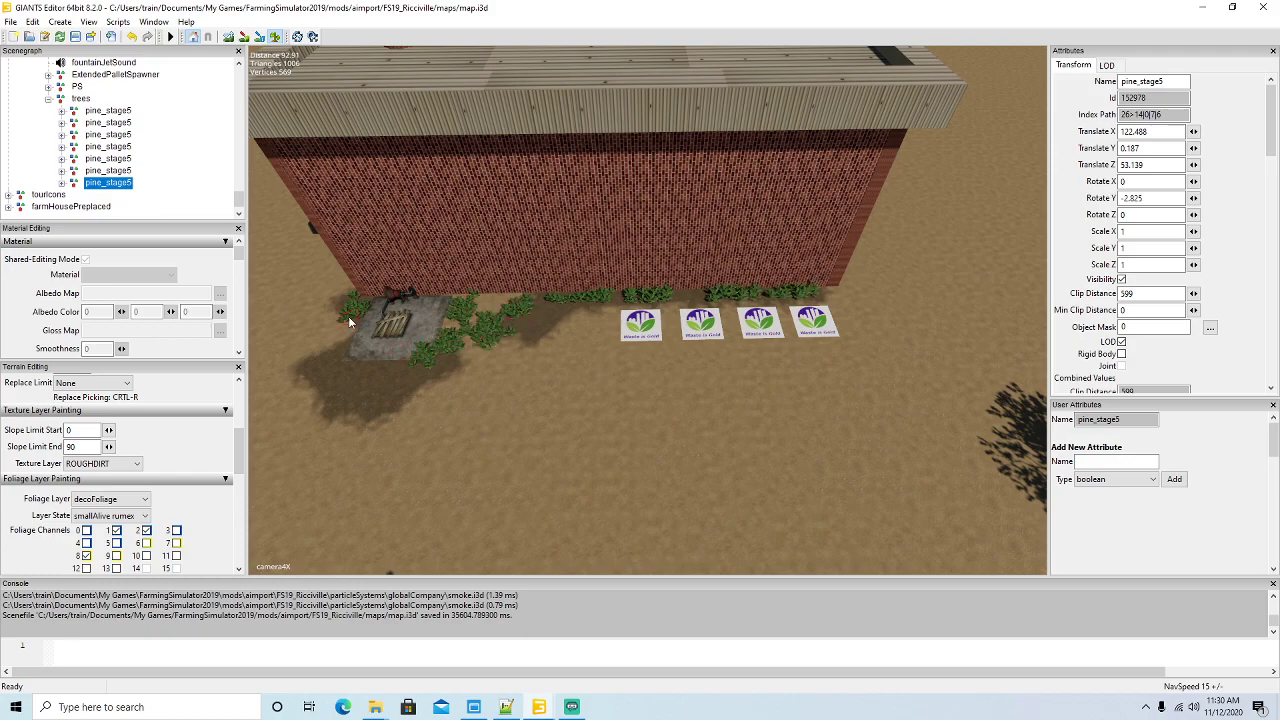
pyautogui.click(275, 38)
# - Paint ROUGHDIRT and smallAlive rumex foliage around the open-bay building's corner beside the Waste is Gold signs
pyautogui.moveTo(520, 385)
pyautogui.keyDown('alt'); pyautogui.mouseDown()
pyautogui.moveTo(616, 308)
pyautogui.moveTo(113, 344)
pyautogui.moveTo(260, 350)
pyautogui.moveTo(346, 400)
pyautogui.moveTo(178, 390)
pyautogui.moveTo(322, 428)
pyautogui.moveTo(300, 440)
pyautogui.mouseUp(); pyautogui.keyUp('alt')
pyautogui.scroll(6, 616, 308)
pyautogui.scroll(3, 213, 338)
pyautogui.scroll(-5, 260, 350)
pyautogui.scroll(-4, 260, 354)
pyautogui.scroll(3, 322, 428)
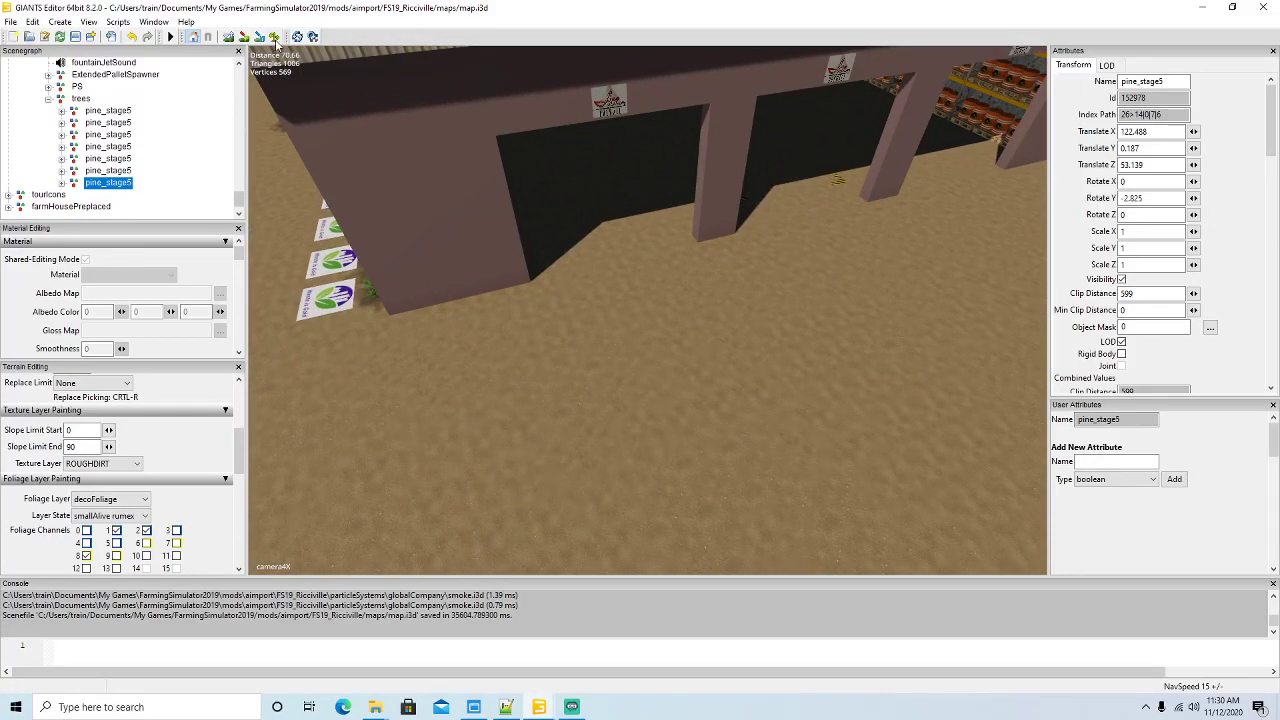
pyautogui.click(412, 327)
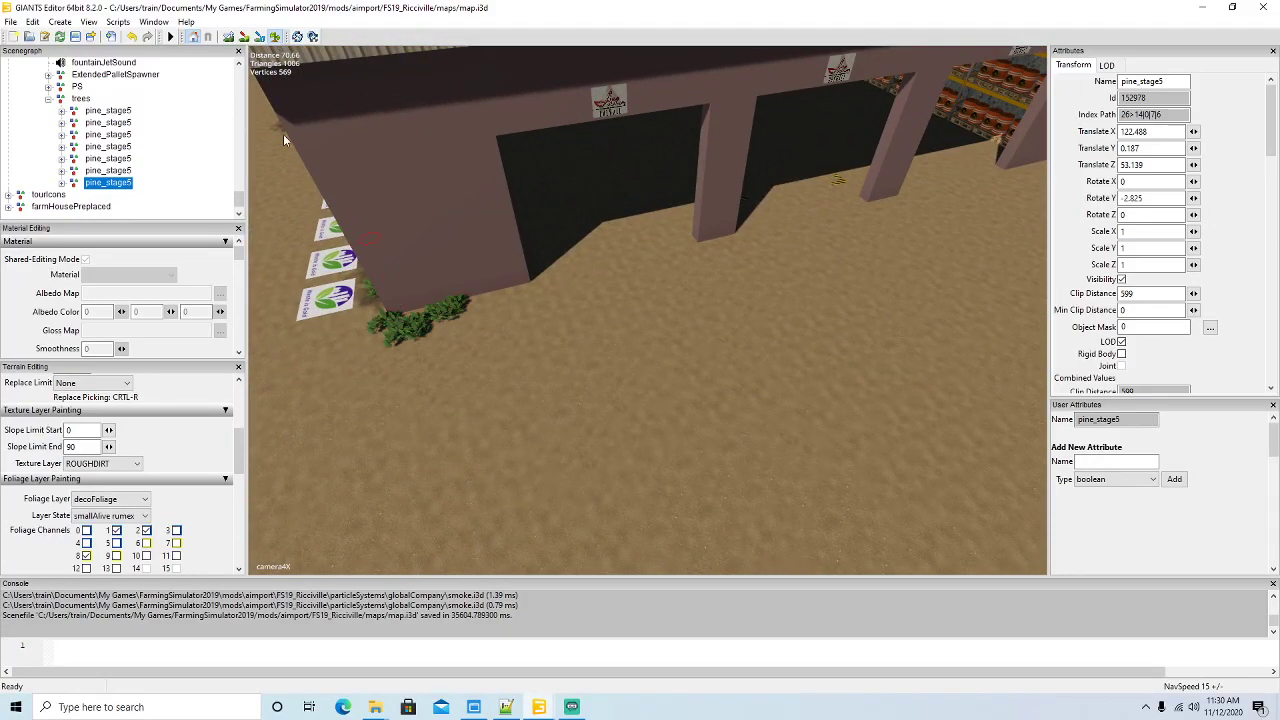
pyautogui.click(131, 38)
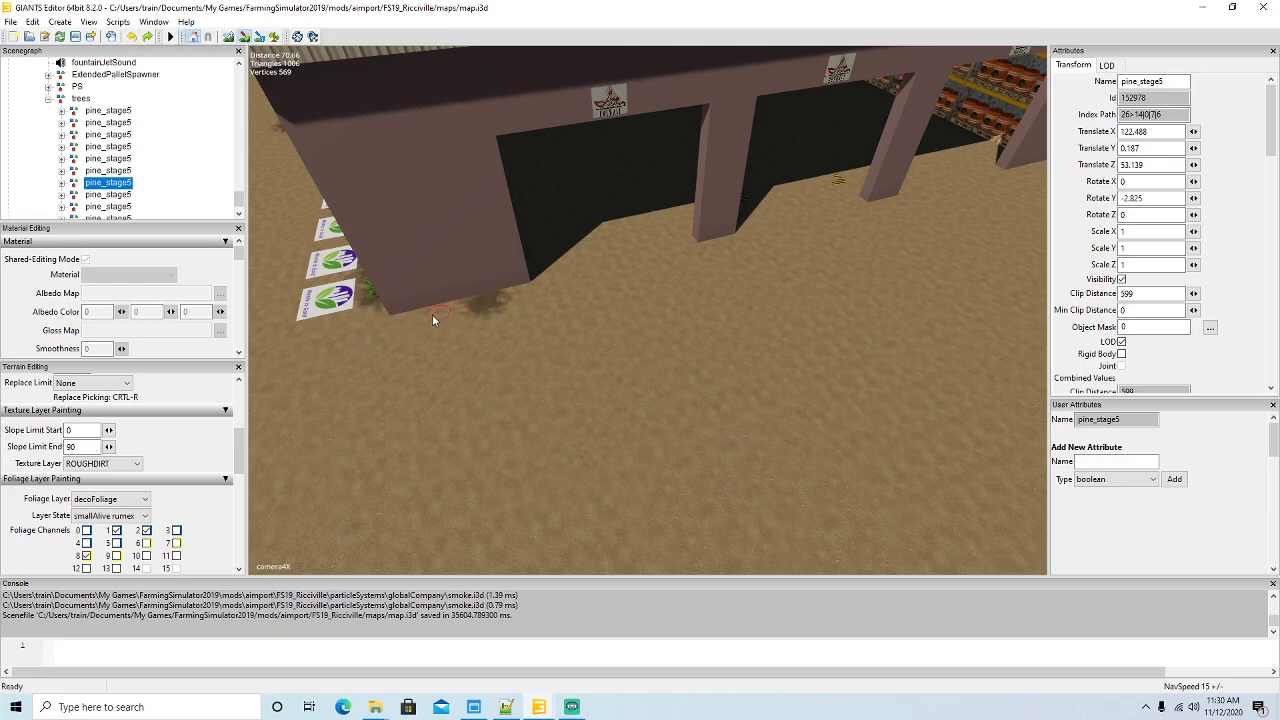
pyautogui.moveTo(436, 316); pyautogui.dragTo(472, 322)
pyautogui.moveTo(394, 315); pyautogui.dragTo(428, 312)
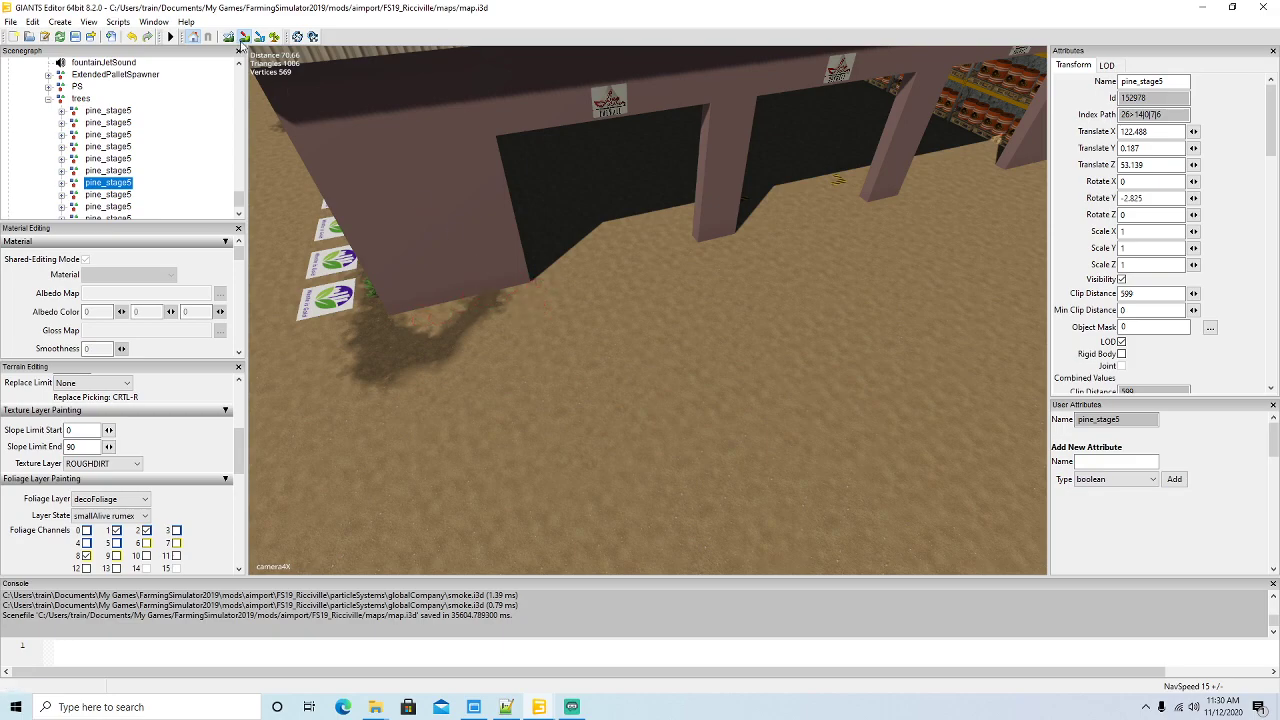
pyautogui.click(274, 37)
pyautogui.click(276, 38)
# - Paint ROUGHDIRT and smallAlive rumex foliage at the foot of the front bay pillars and the adjoining brick wall
pyautogui.keyDown('alt'); pyautogui.moveTo(622, 320); pyautogui.dragTo(686, 279); pyautogui.keyUp('alt')
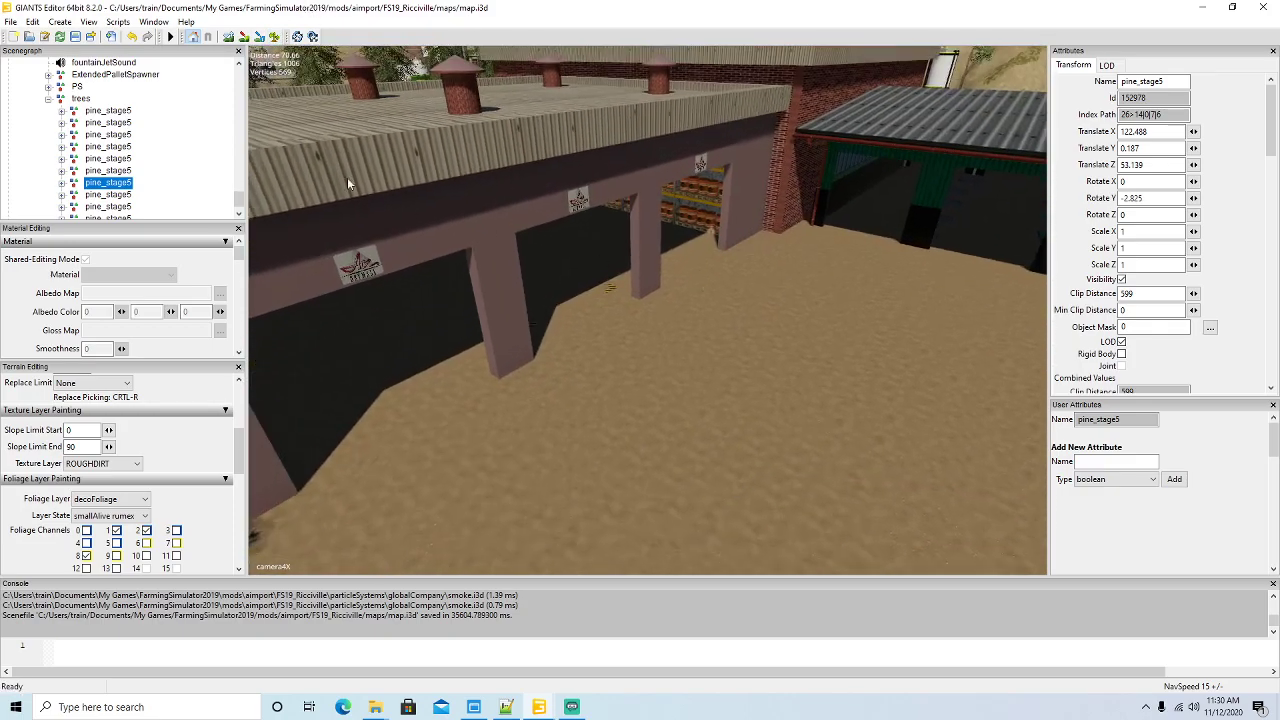
pyautogui.click(536, 364)
pyautogui.moveTo(664, 308)
pyautogui.mouseDown()
pyautogui.moveTo(651, 297)
pyautogui.moveTo(666, 296)
pyautogui.mouseUp()
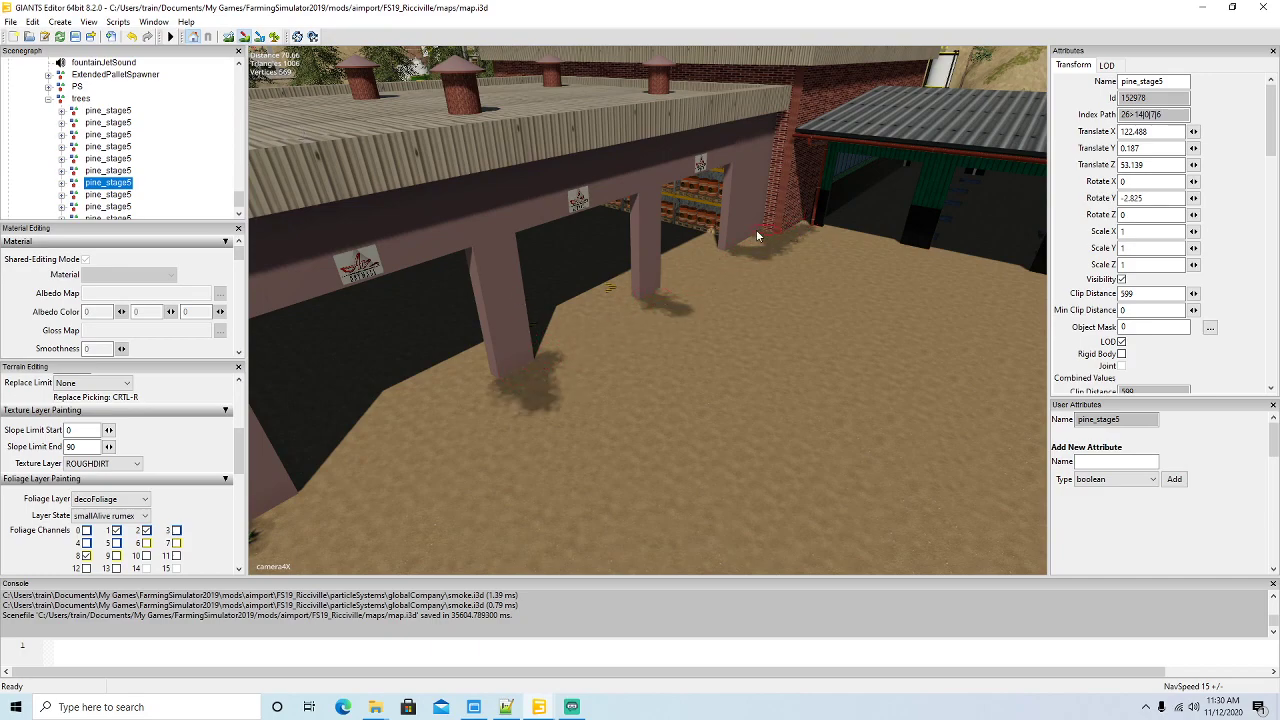
pyautogui.click(279, 38)
pyautogui.click(658, 298)
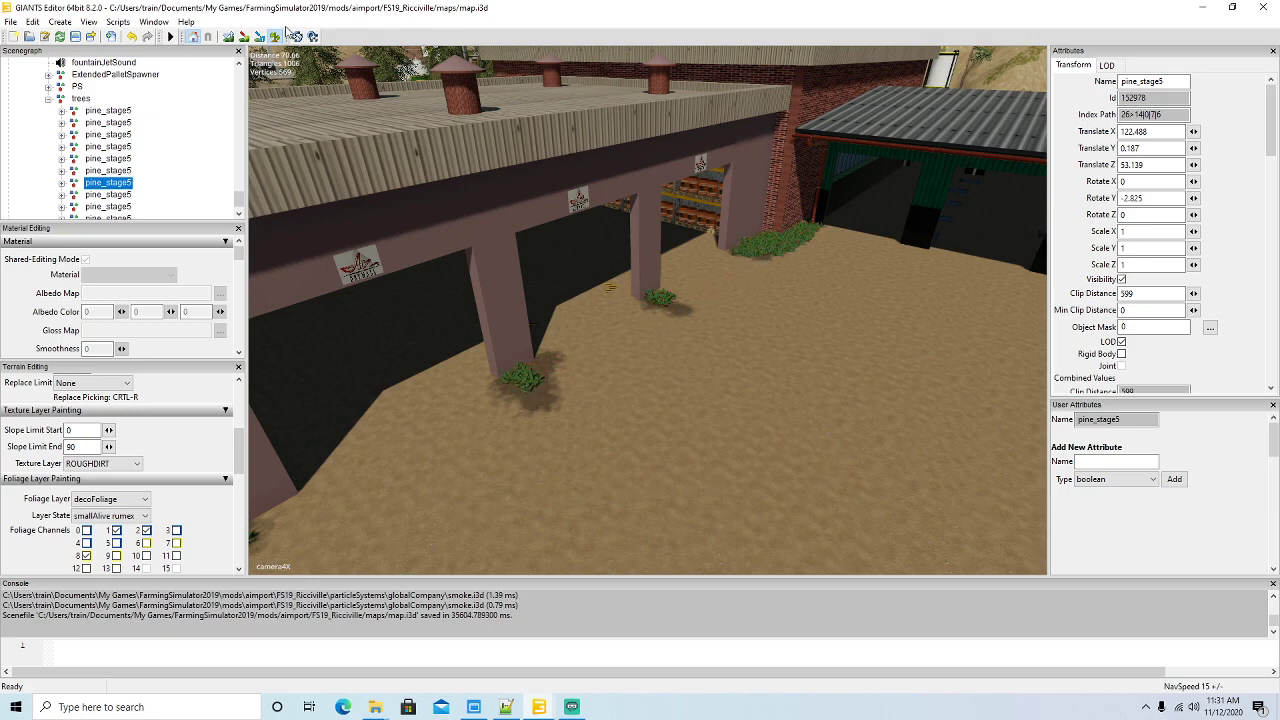
pyautogui.click(276, 39)
# - Paint ROUGHDIRT patches at the foot of each pillar along the sunlit open side of the green shed
pyautogui.moveTo(562, 364)
pyautogui.keyDown('alt'); pyautogui.mouseDown()
pyautogui.moveTo(643, 364)
pyautogui.moveTo(692, 303)
pyautogui.moveTo(681, 372)
pyautogui.mouseUp(); pyautogui.keyUp('alt')
pyautogui.scroll(3, 691, 300)
pyautogui.scroll(3, 686, 361)
pyautogui.scroll(-5, 690, 378)
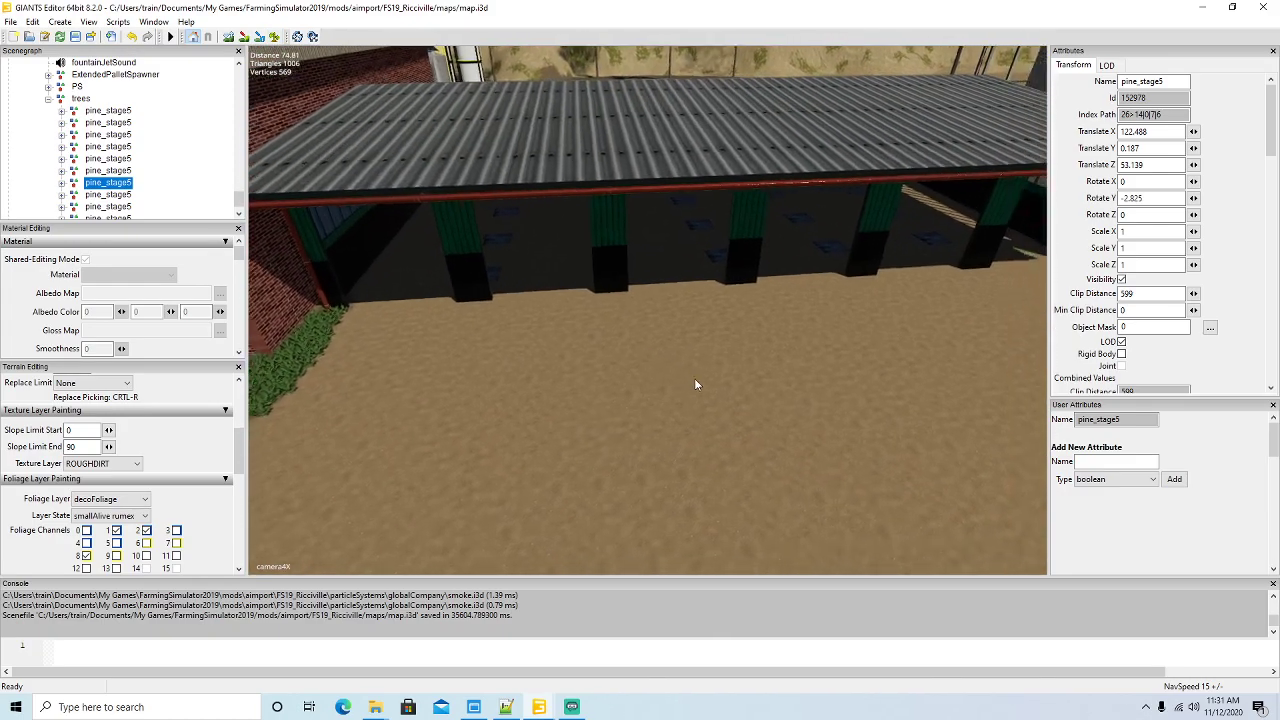
pyautogui.moveTo(464, 308); pyautogui.dragTo(499, 321)
pyautogui.moveTo(611, 309); pyautogui.dragTo(606, 297)
pyautogui.moveTo(742, 302); pyautogui.dragTo(736, 286)
pyautogui.moveTo(868, 290); pyautogui.dragTo(864, 280)
pyautogui.moveTo(956, 286)
pyautogui.mouseDown()
pyautogui.moveTo(980, 286)
pyautogui.moveTo(966, 272)
pyautogui.mouseUp()
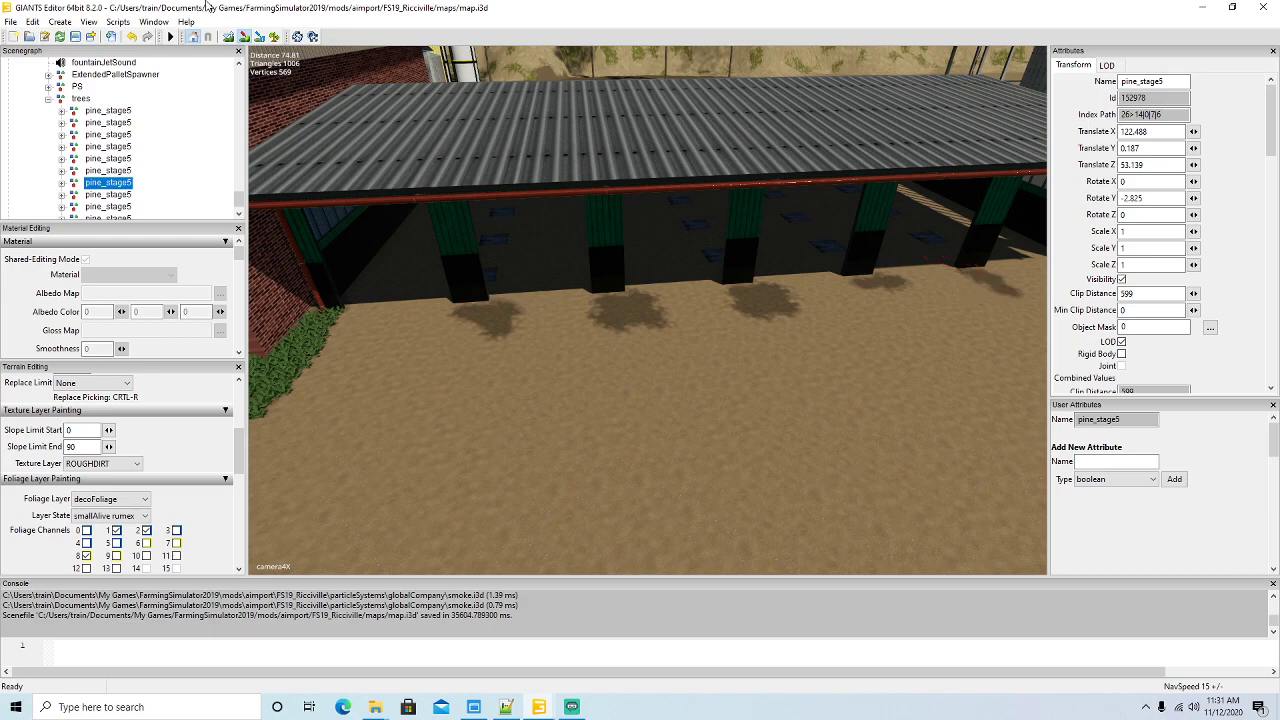
# - Paint smallAlive rumex foliage over the dirt patches at the green shed's sunlit pillars
pyautogui.click(274, 38)
pyautogui.moveTo(476, 320); pyautogui.dragTo(474, 316)
pyautogui.moveTo(600, 312)
pyautogui.mouseDown()
pyautogui.moveTo(604, 300)
pyautogui.moveTo(612, 318)
pyautogui.mouseUp()
pyautogui.moveTo(739, 290); pyautogui.dragTo(756, 294)
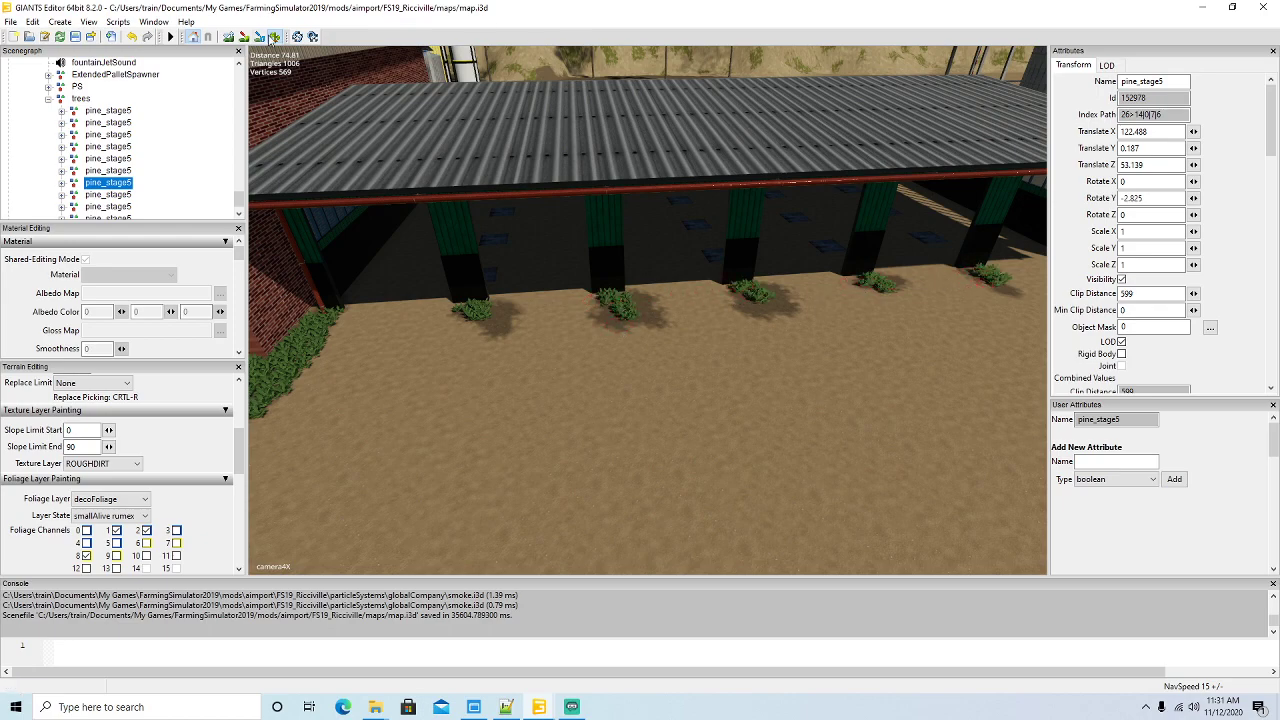
# - Paint a ROUGHDIRT strip along the base of the green shed's windowed side wall
pyautogui.moveTo(526, 326)
pyautogui.mouseDown(button='right')
pyautogui.moveTo(726, 306)
pyautogui.moveTo(741, 252)
pyautogui.moveTo(669, 236)
pyautogui.moveTo(561, 356)
pyautogui.moveTo(677, 387)
pyautogui.moveTo(379, 355)
pyautogui.moveTo(666, 355)
pyautogui.moveTo(762, 339)
pyautogui.moveTo(798, 296)
pyautogui.moveTo(785, 294)
pyautogui.mouseUp(button='right')
pyautogui.press('w')
pyautogui.press('w')
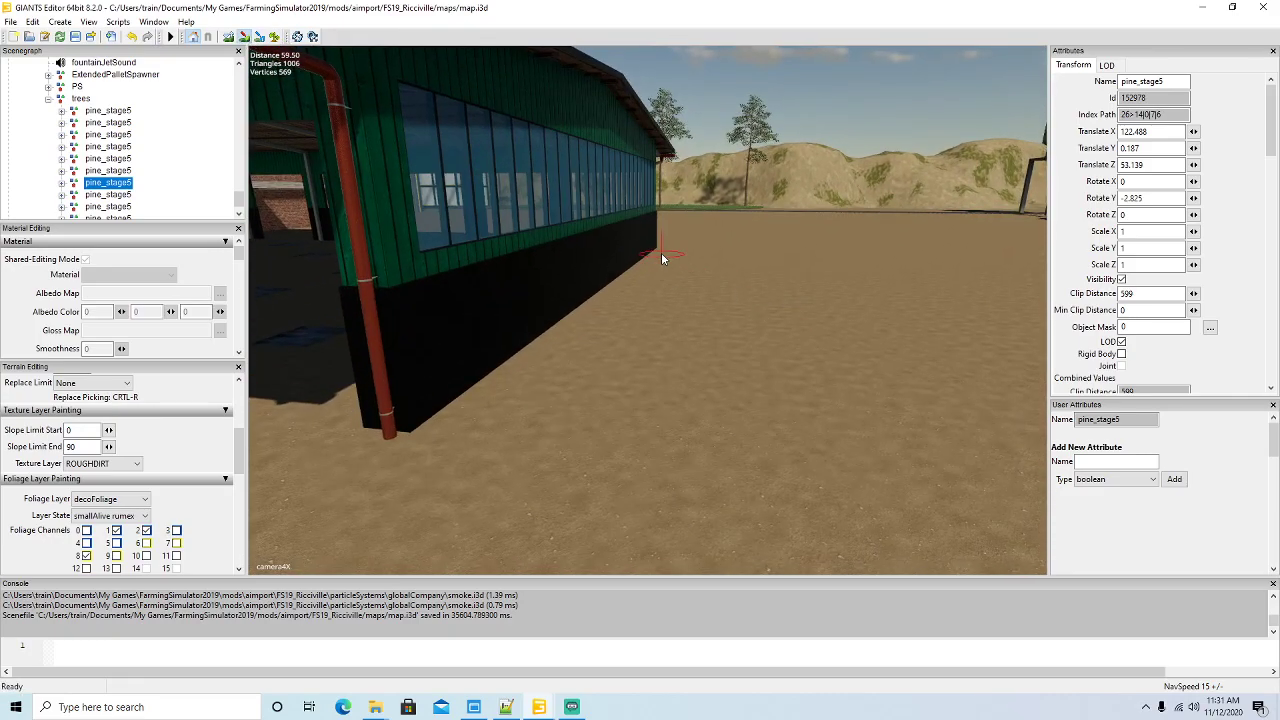
pyautogui.moveTo(663, 248)
pyautogui.mouseDown()
pyautogui.moveTo(476, 387)
pyautogui.moveTo(415, 398)
pyautogui.mouseUp()
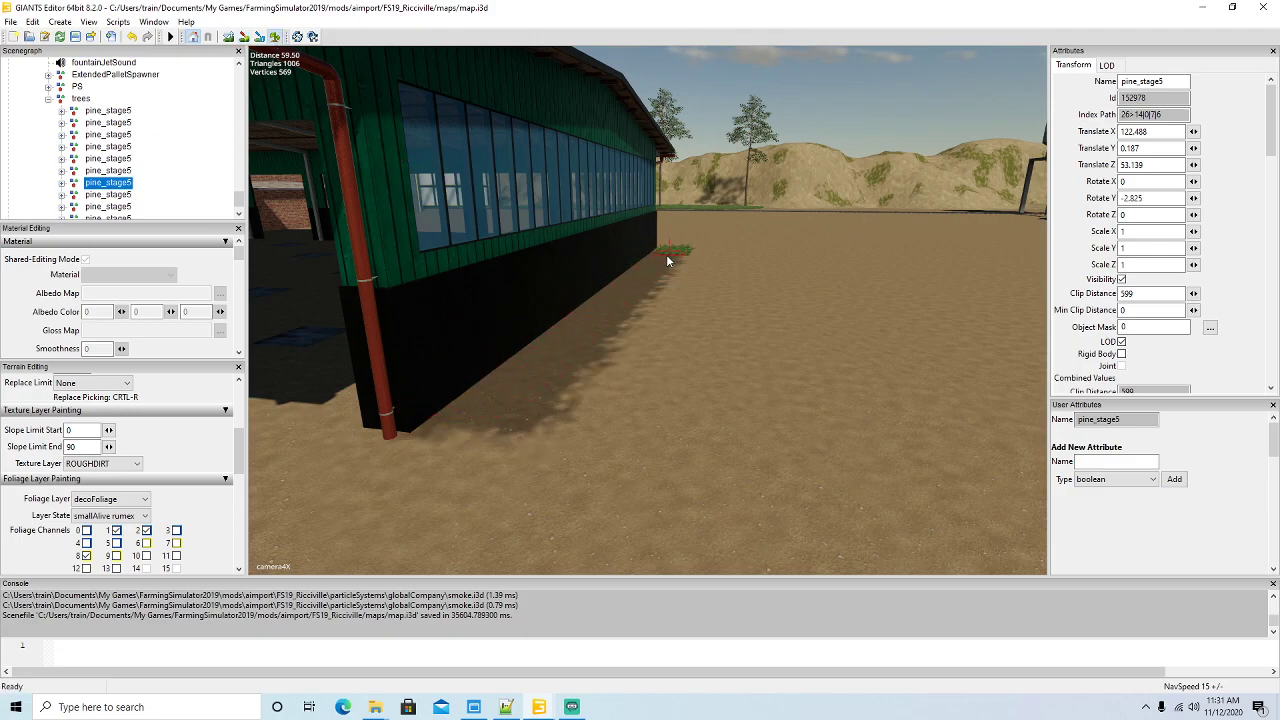
# - Undo the stray foliage dab and paint smallAlive rumex foliage along the dirt strip beside the windowed wall
pyautogui.click(131, 36)
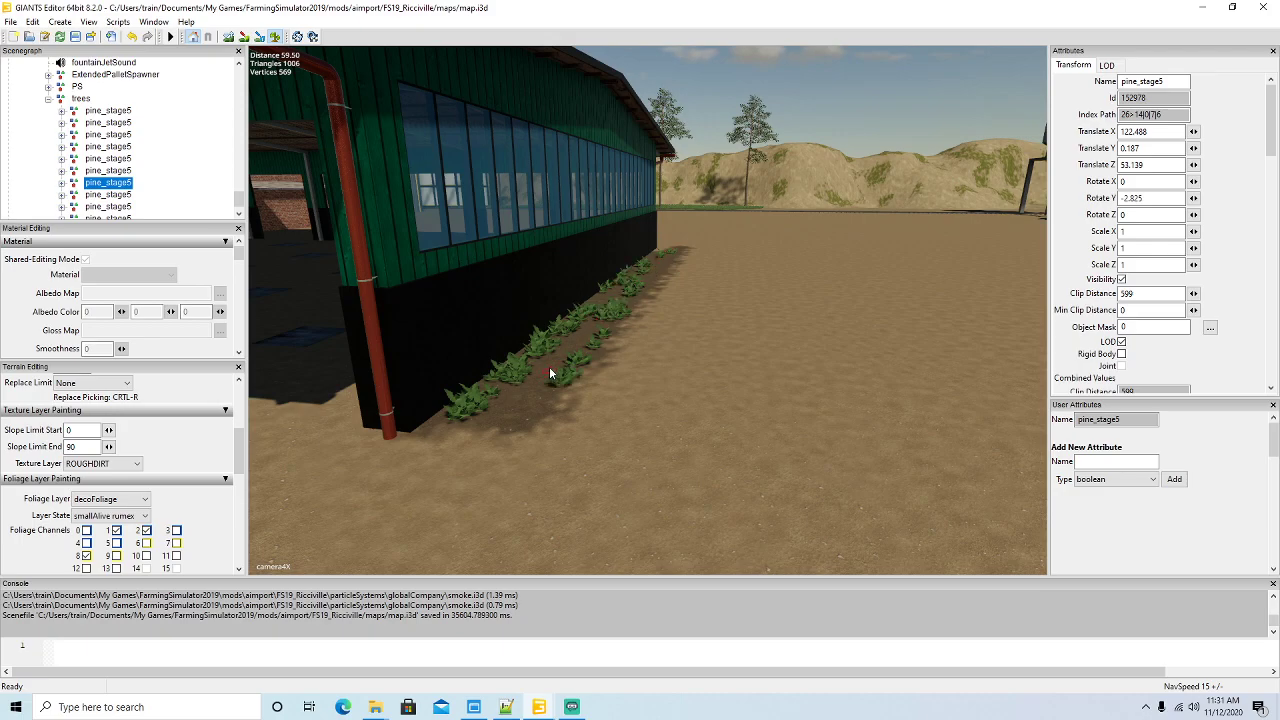
pyautogui.click(275, 38)
pyautogui.moveTo(570, 230)
pyautogui.keyDown('alt'); pyautogui.mouseDown()
pyautogui.moveTo(651, 346)
pyautogui.moveTo(694, 248)
pyautogui.moveTo(621, 300)
pyautogui.mouseUp(); pyautogui.keyUp('alt')
pyautogui.scroll(-5, 652, 346)
pyautogui.scroll(6, 694, 248)
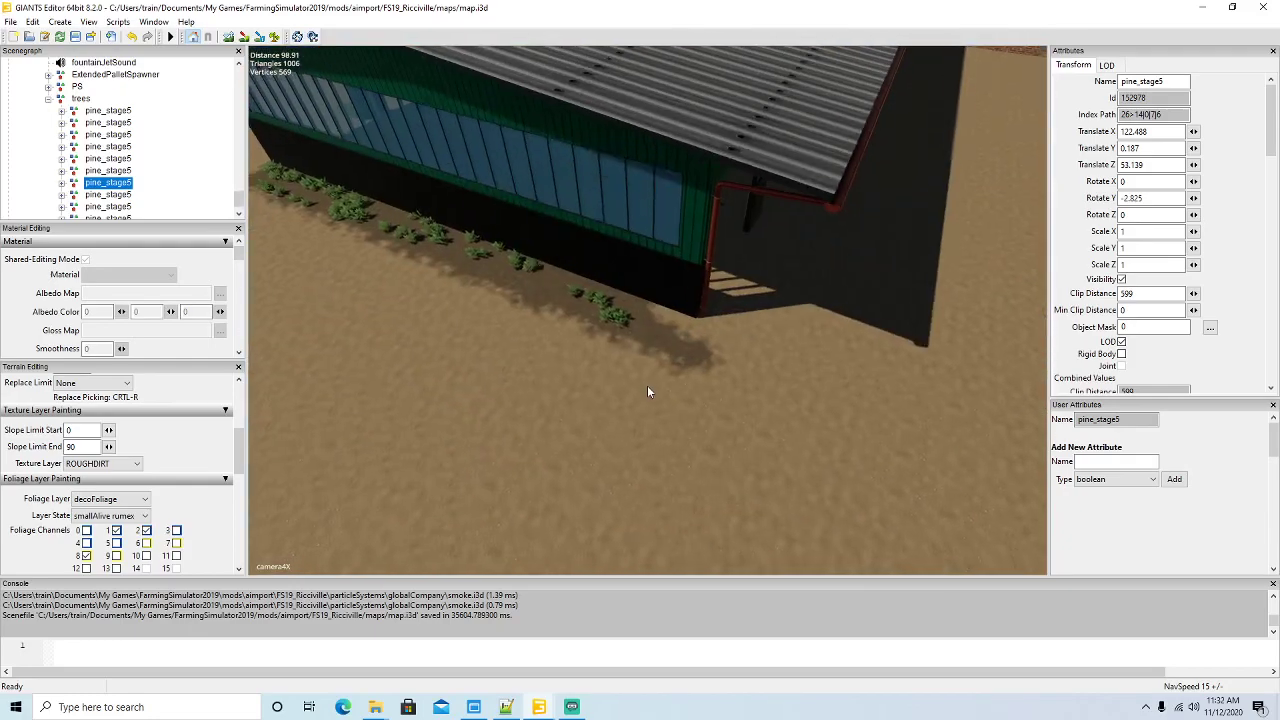
pyautogui.keyDown('alt'); pyautogui.moveTo(648, 386); pyautogui.dragTo(548, 308); pyautogui.keyUp('alt')
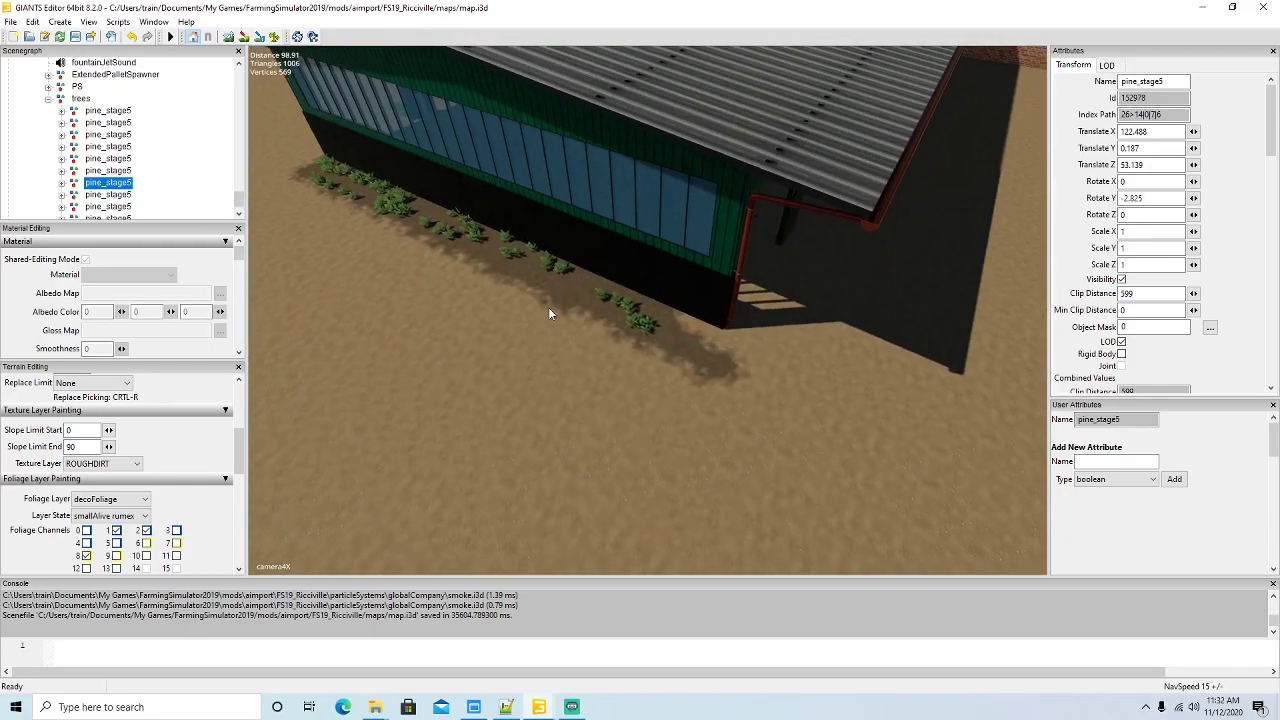
pyautogui.click(274, 39)
pyautogui.moveTo(672, 348); pyautogui.dragTo(507, 284)
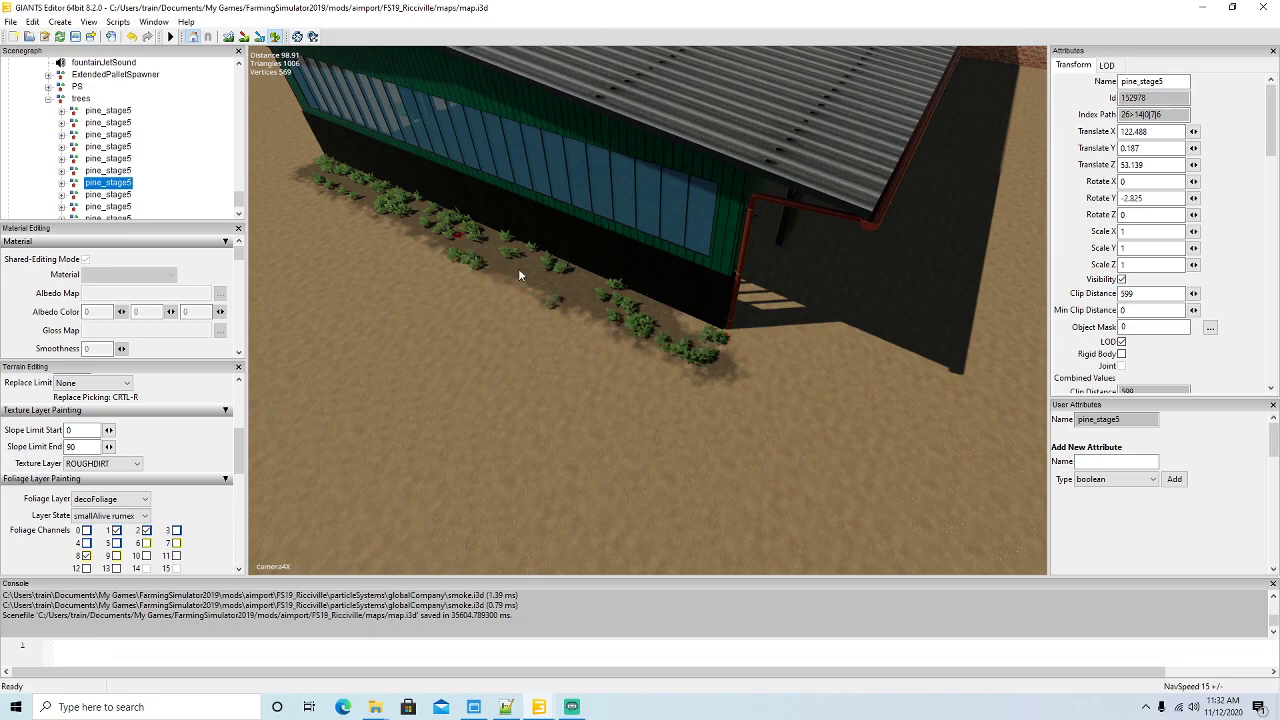
# - Switch the foliage state to smallAlive and fill in between the plants along the windowed wall
pyautogui.click(112, 515)
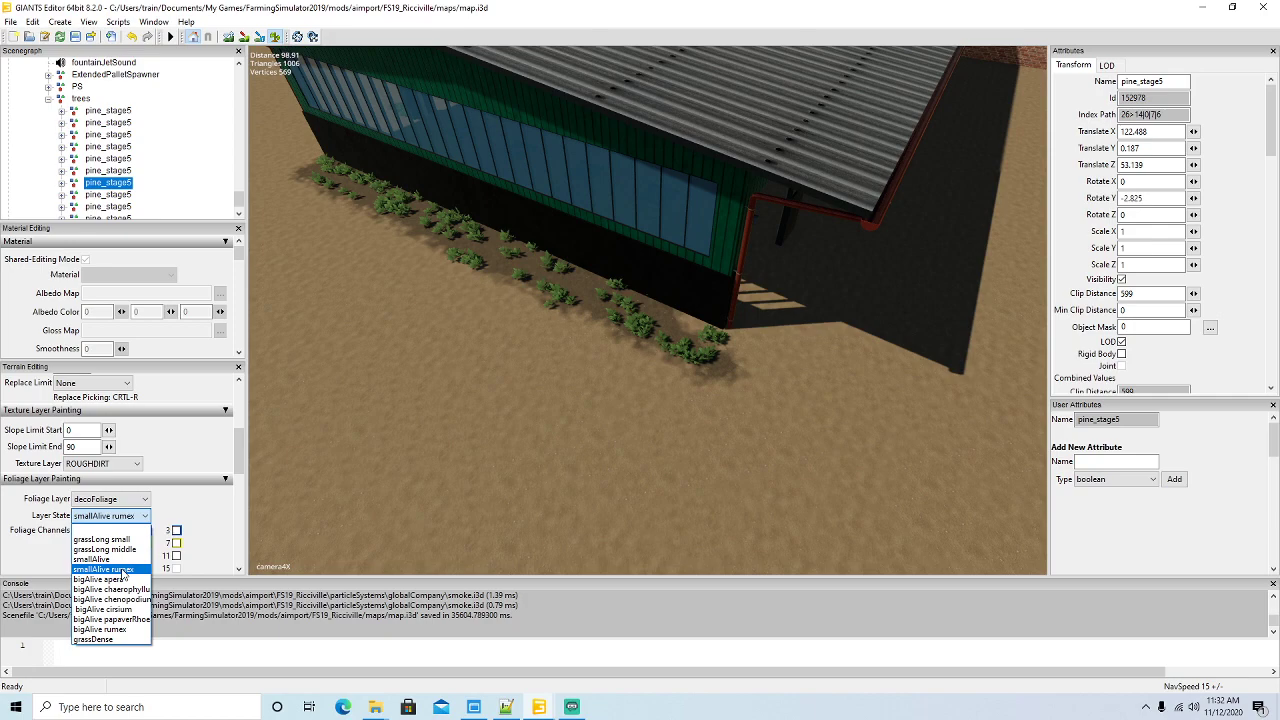
pyautogui.click(95, 559)
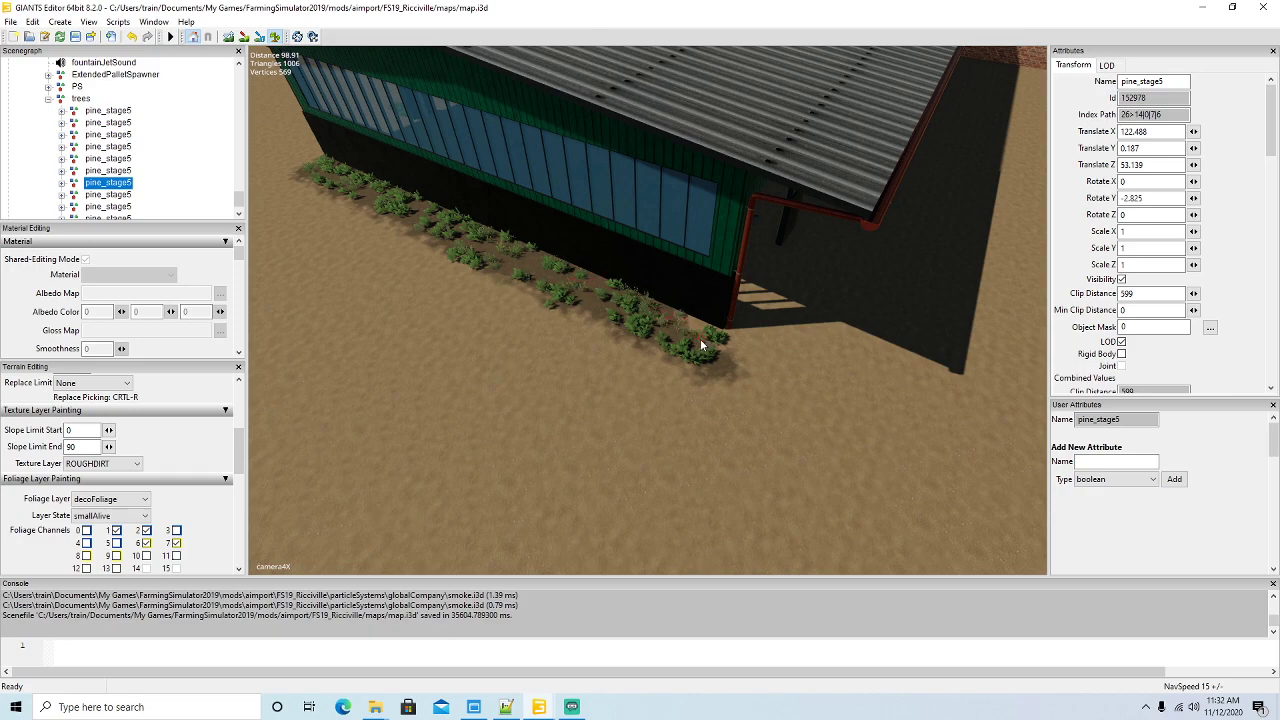
pyautogui.moveTo(558, 321); pyautogui.dragTo(698, 355)
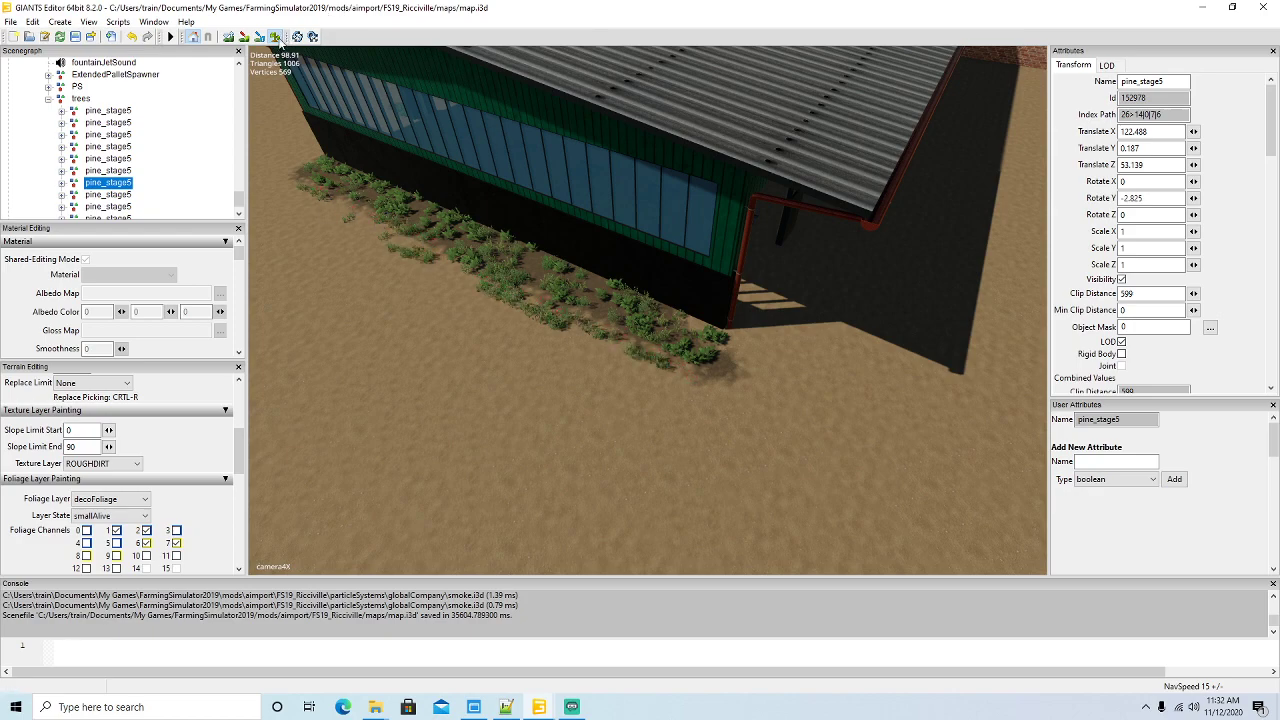
# - Paint ROUGHDIRT patches around the pillars on the shaded open side of the green shed
pyautogui.keyDown('alt'); pyautogui.moveTo(535, 442); pyautogui.dragTo(389, 411); pyautogui.keyUp('alt')
pyautogui.scroll(4, 695, 334)
pyautogui.scroll(-2, 389, 412)
pyautogui.keyDown('alt'); pyautogui.moveTo(332, 362); pyautogui.dragTo(420, 377, button='middle'); pyautogui.keyUp('alt')
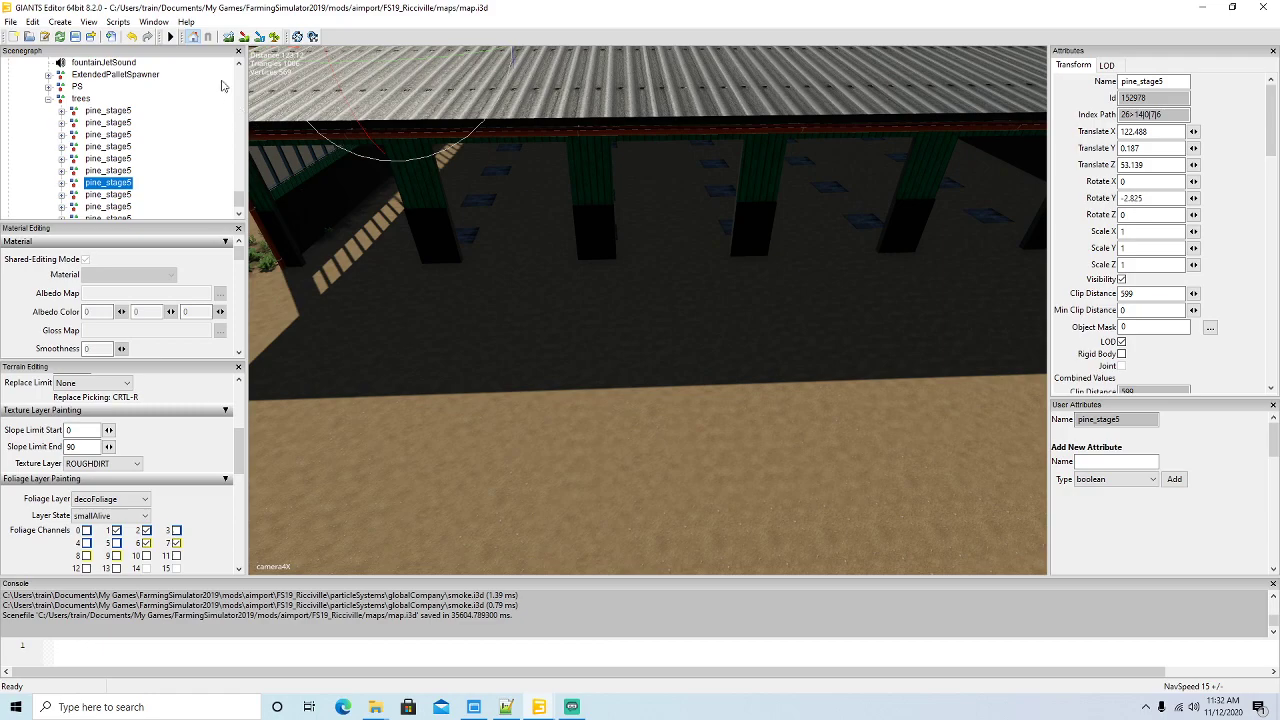
pyautogui.click(243, 38)
pyautogui.scroll(2, 433, 279)
pyautogui.click(431, 269)
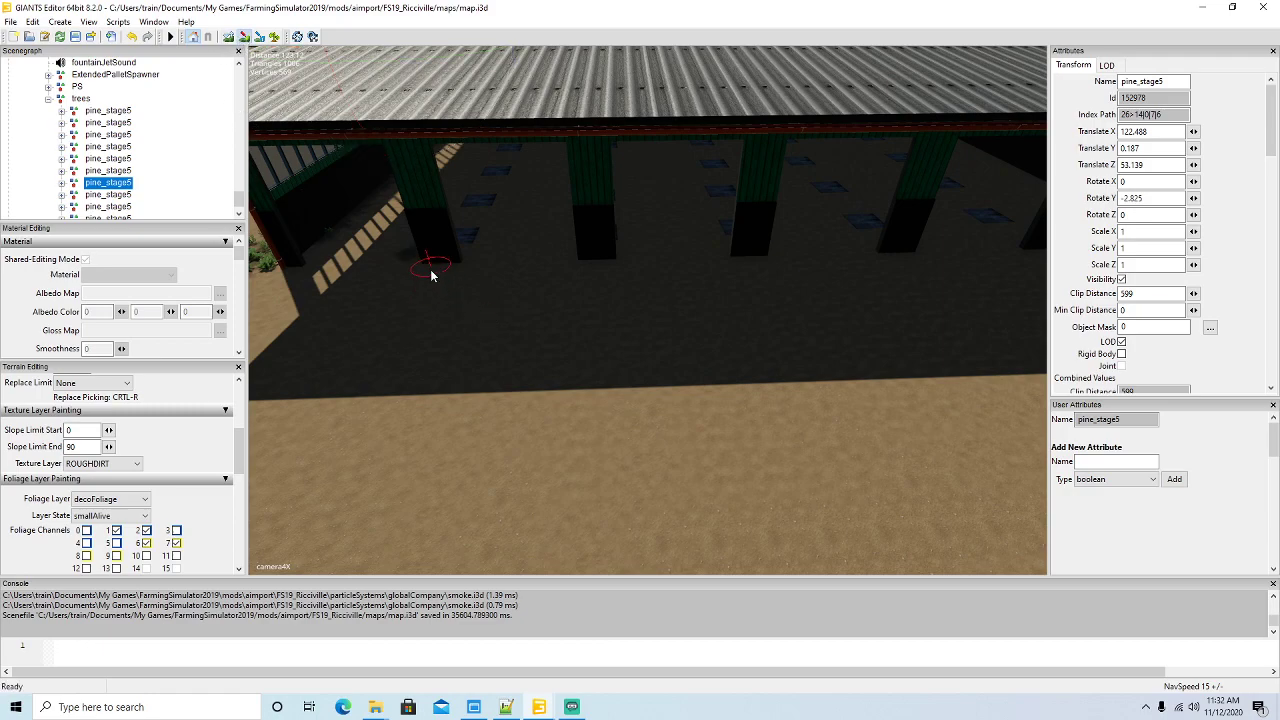
pyautogui.click(443, 281)
pyautogui.moveTo(607, 283)
pyautogui.mouseDown()
pyautogui.moveTo(664, 290)
pyautogui.moveTo(751, 271)
pyautogui.moveTo(807, 285)
pyautogui.mouseUp()
pyautogui.moveTo(908, 273)
pyautogui.mouseDown()
pyautogui.moveTo(957, 266)
pyautogui.moveTo(910, 346)
pyautogui.mouseUp()
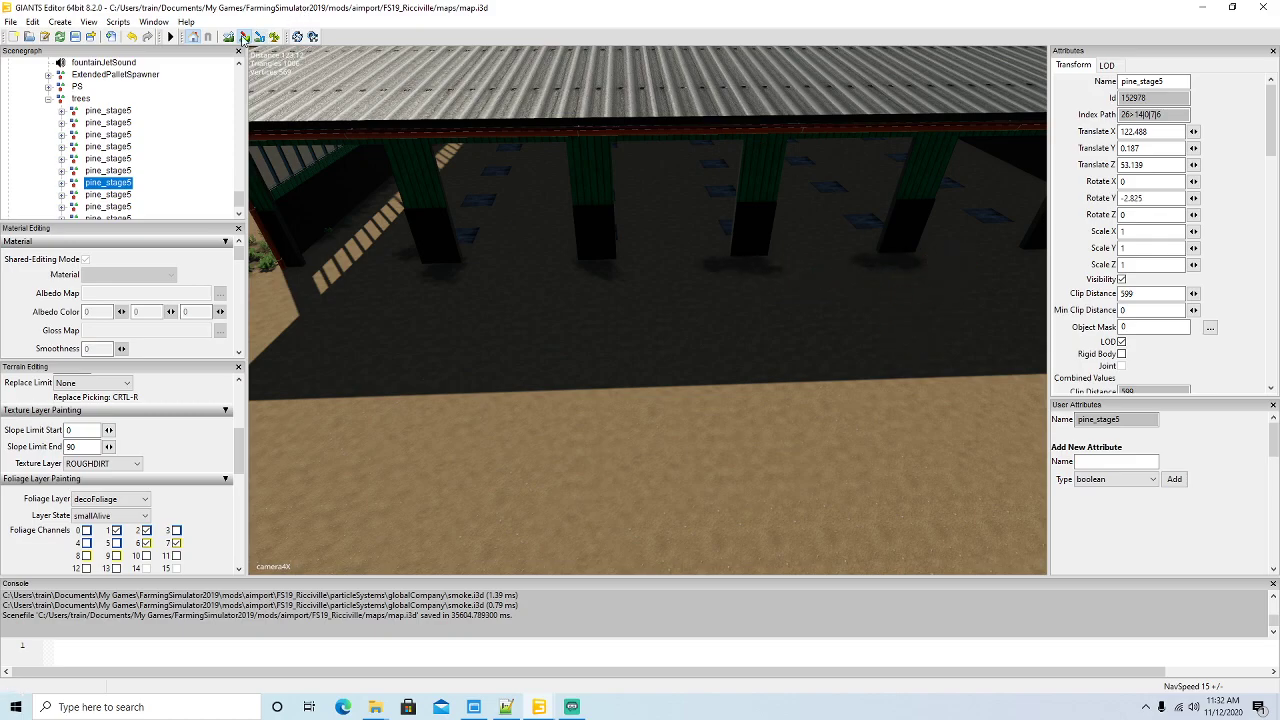
# - Paint ROUGHDIRT along the base of the low brick annex and around its shaded corner
pyautogui.keyDown('alt'); pyautogui.moveTo(461, 266); pyautogui.dragTo(630, 202); pyautogui.keyUp('alt')
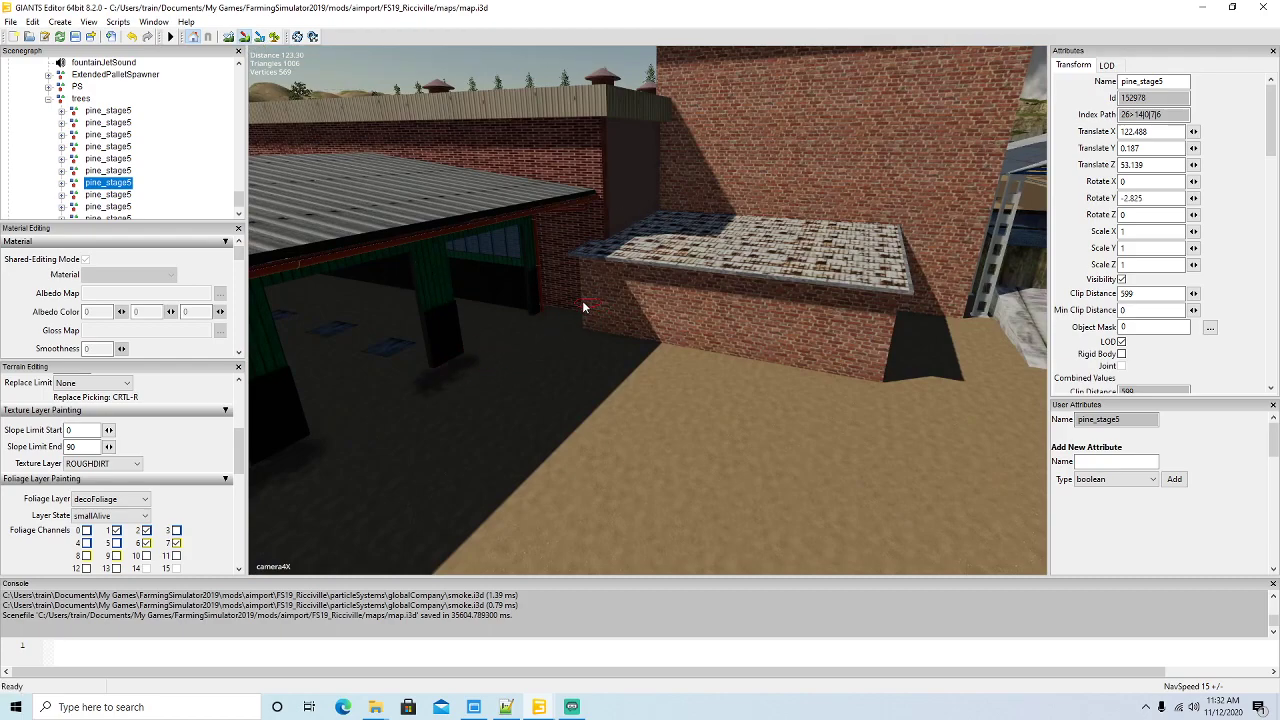
pyautogui.moveTo(570, 323)
pyautogui.mouseDown()
pyautogui.moveTo(845, 386)
pyautogui.moveTo(797, 365)
pyautogui.mouseUp()
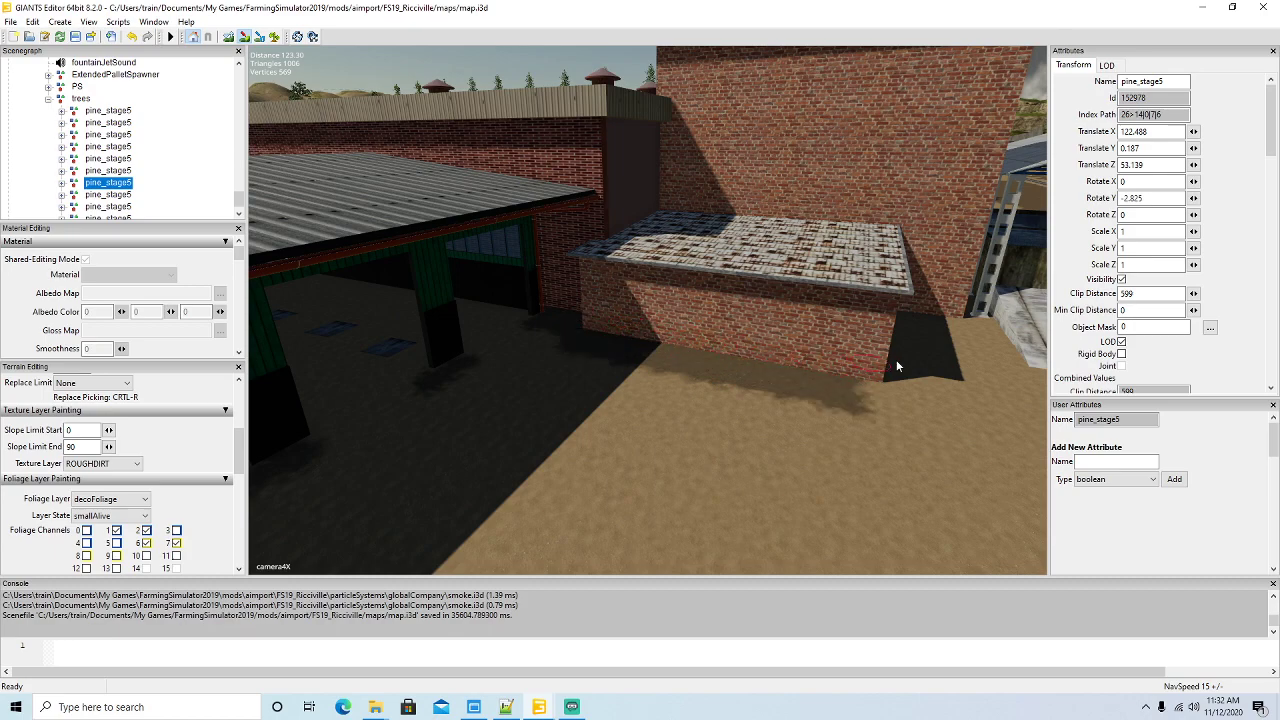
pyautogui.moveTo(883, 386)
pyautogui.mouseDown()
pyautogui.moveTo(1001, 329)
pyautogui.moveTo(1017, 356)
pyautogui.moveTo(865, 401)
pyautogui.mouseUp()
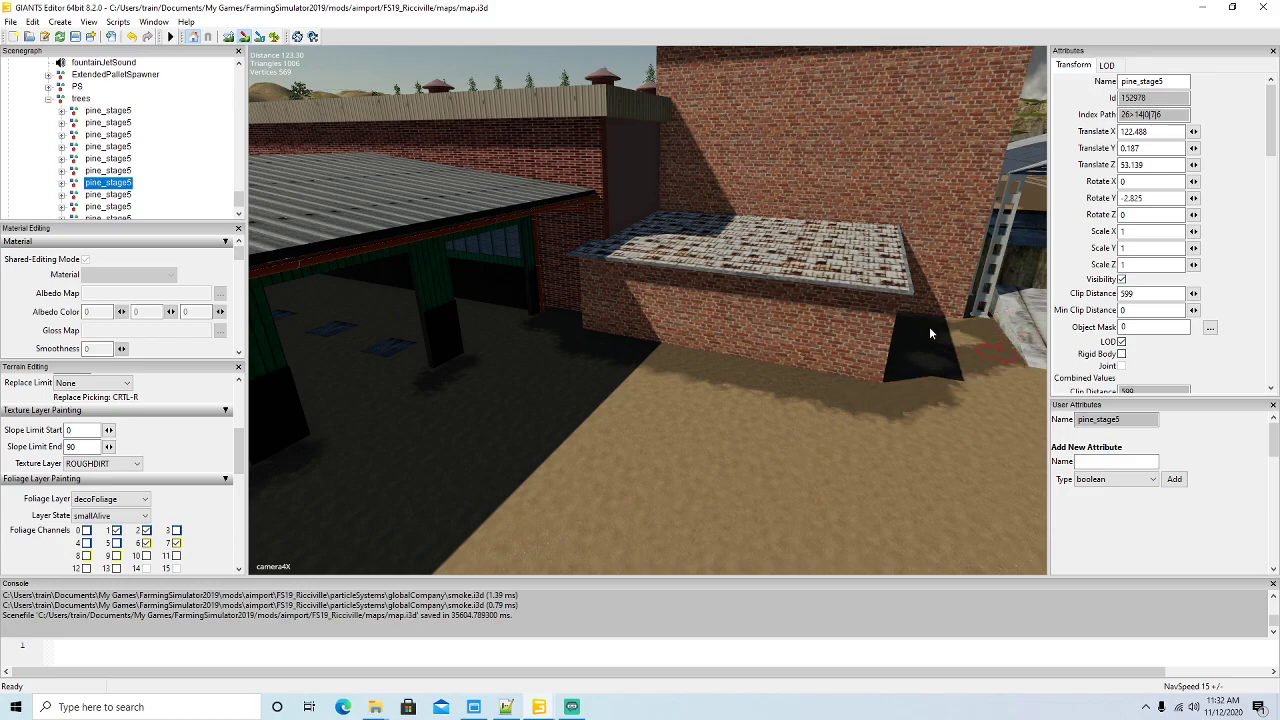
# - Duplicate the selected pine_stage5 and move the copy beside the low brick annex, at about X 42.1, Y 0.08, Z -63.1
pyautogui.keyDown('alt'); pyautogui.moveTo(672, 310); pyautogui.dragTo(523, 342); pyautogui.keyUp('alt')
pyautogui.scroll(-6, 703, 376)
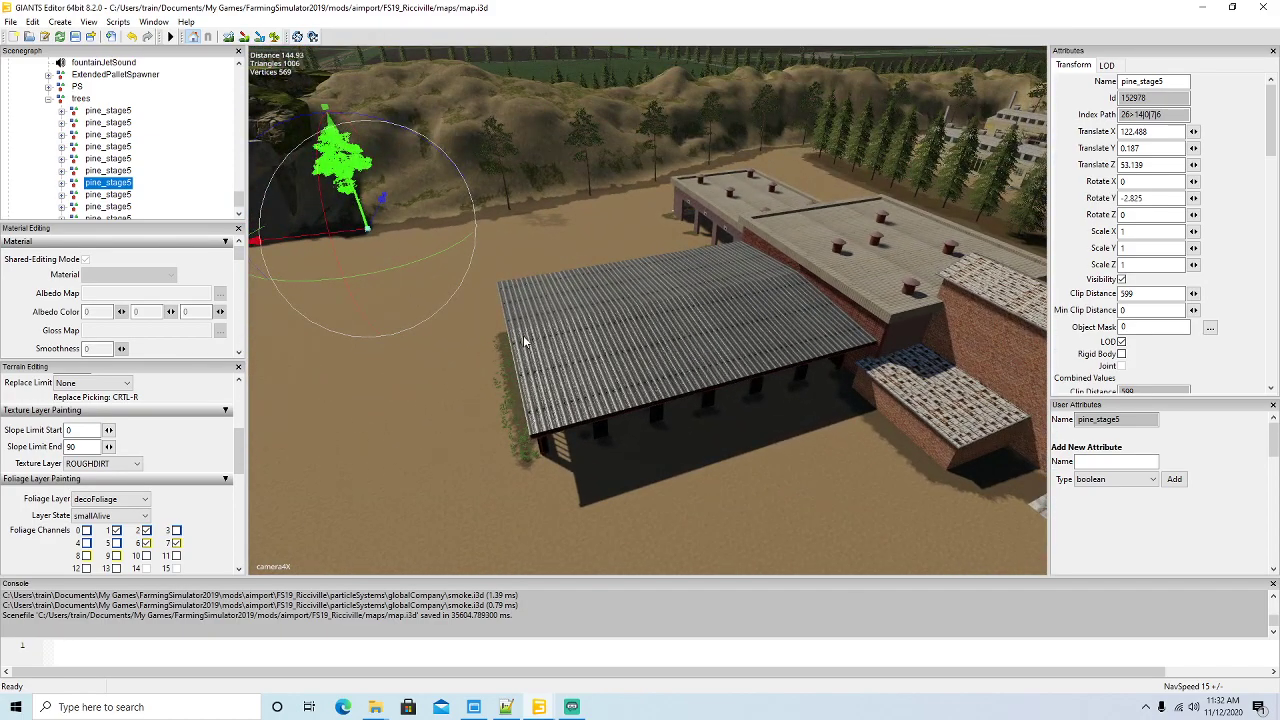
pyautogui.hotkey('ctrl', 'd')
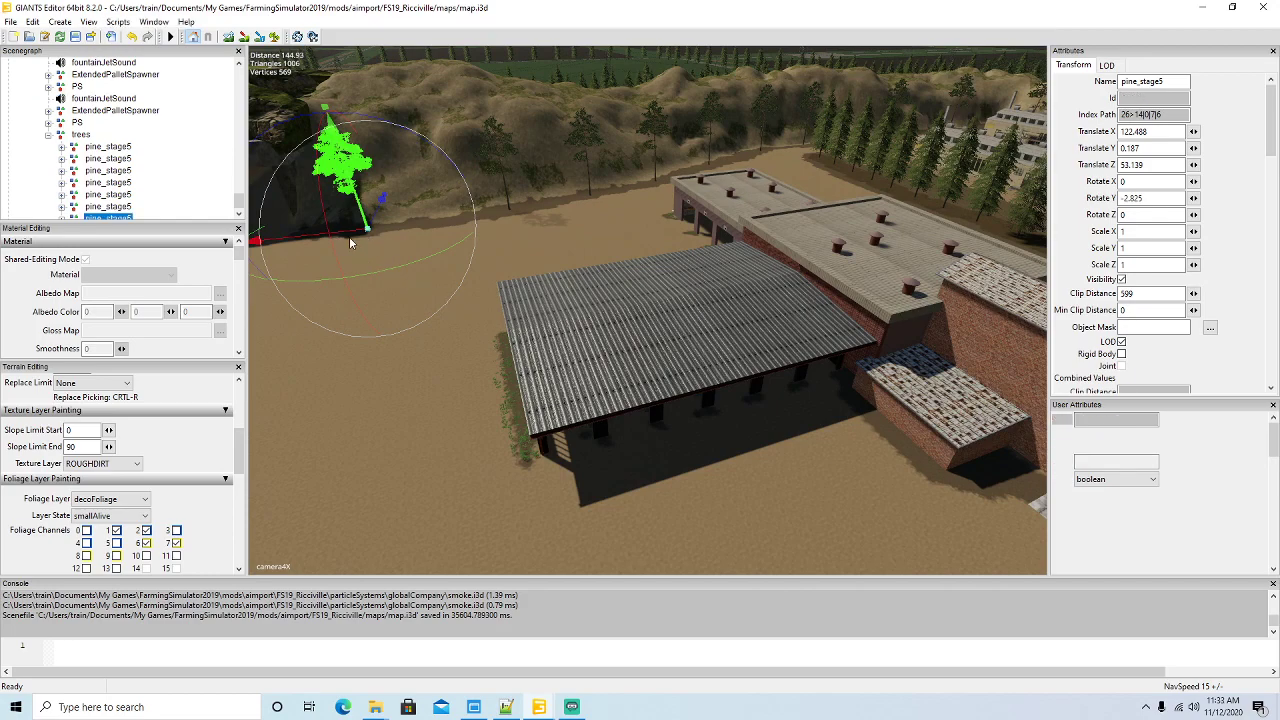
pyautogui.moveTo(344, 238); pyautogui.dragTo(828, 498)
pyautogui.moveTo(697, 420); pyautogui.dragTo(755, 400)
pyautogui.moveTo(735, 358); pyautogui.dragTo(761, 375)
pyautogui.keyDown('alt'); pyautogui.moveTo(776, 472); pyautogui.dragTo(714, 434); pyautogui.keyUp('alt')
pyautogui.scroll(5, 809, 449)
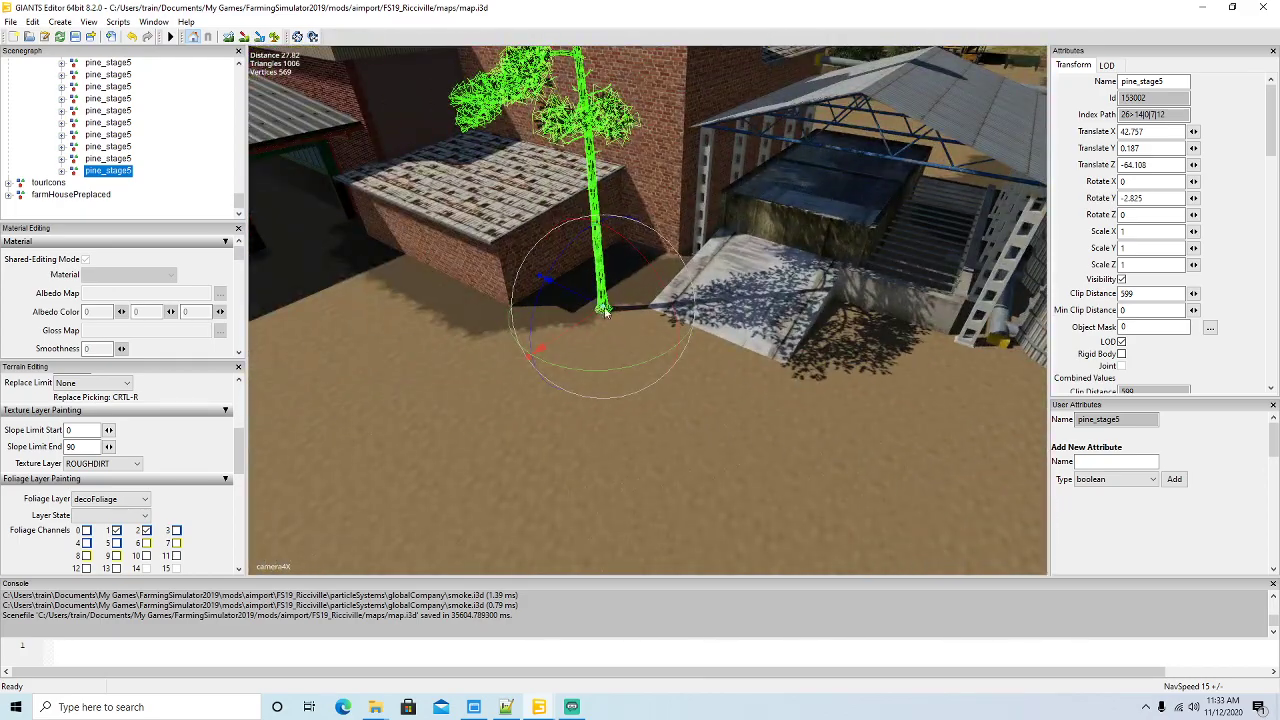
pyautogui.moveTo(602, 281); pyautogui.dragTo(602, 284)
pyautogui.moveTo(591, 333); pyautogui.dragTo(567, 292)
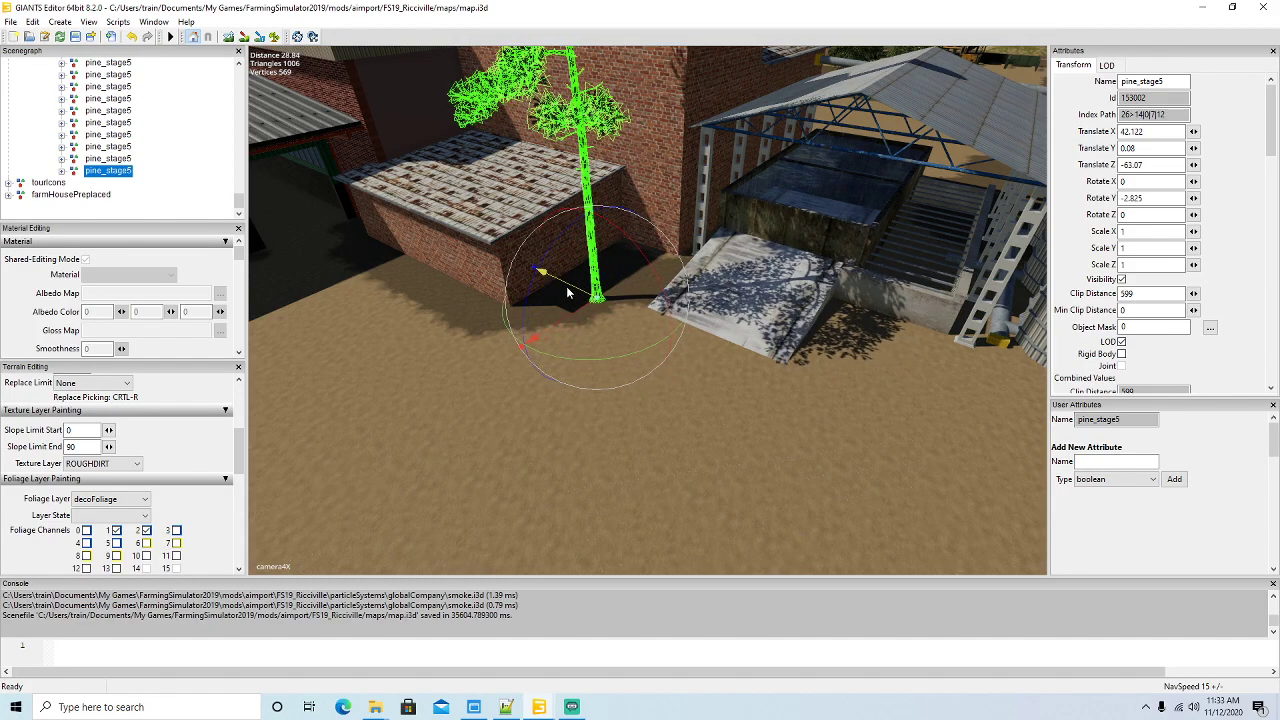
# - Set the decoFoliage state to smallAlive and paint foliage at the foot of the green shed's shaded pillars
pyautogui.scroll(-5, 650, 358)
pyautogui.keyDown('alt'); pyautogui.moveTo(650, 358); pyautogui.dragTo(602, 395); pyautogui.keyUp('alt')
pyautogui.scroll(4, 731, 298)
pyautogui.scroll(-4, 731, 298)
pyautogui.scroll(5, 520, 328)
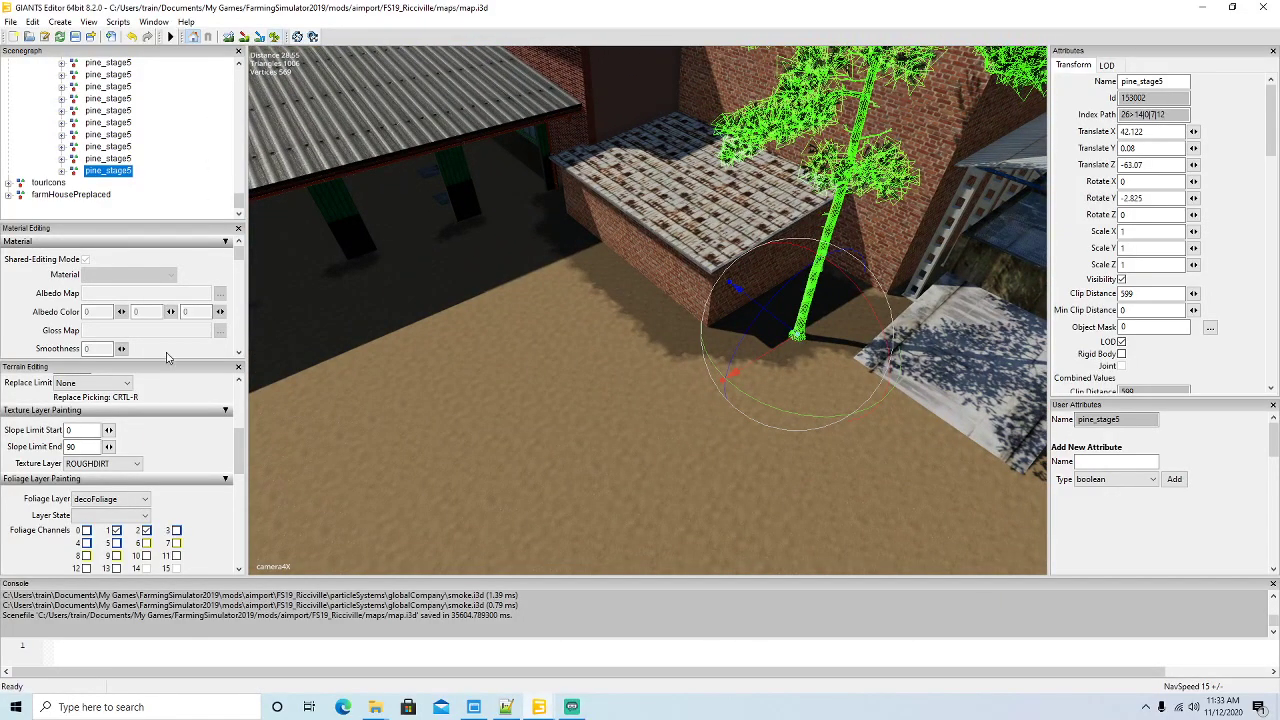
pyautogui.click(145, 515)
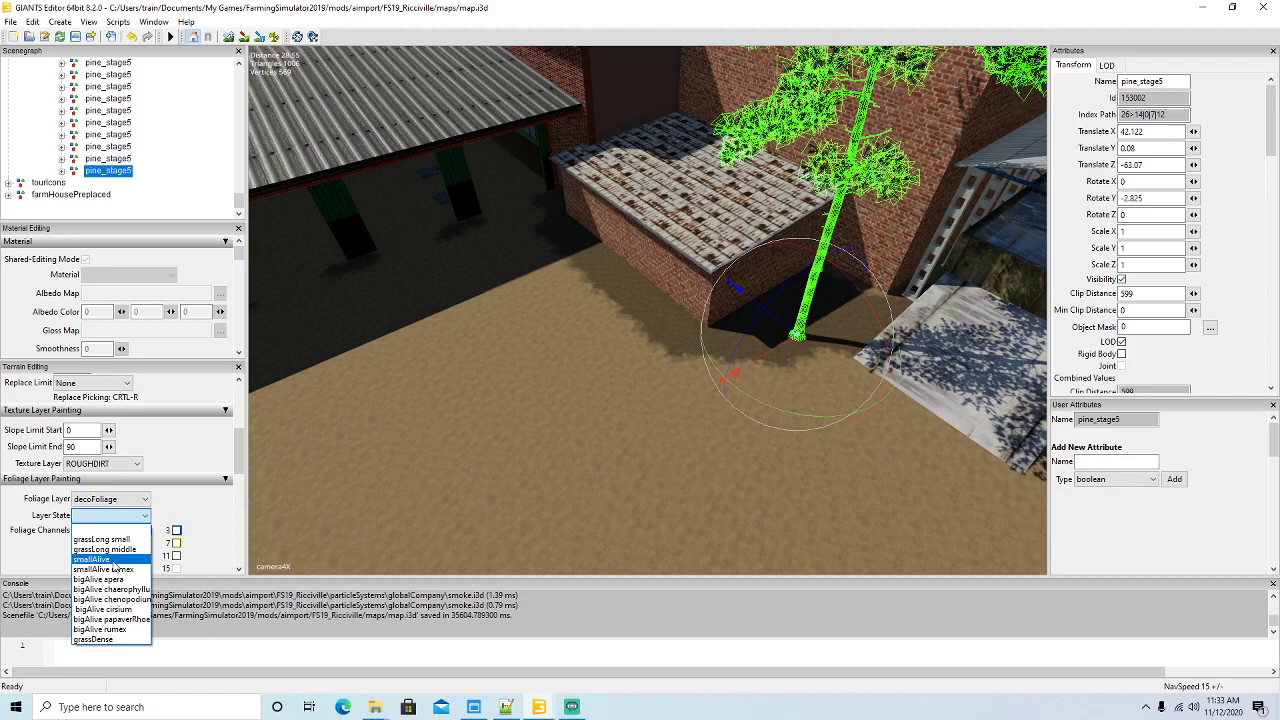
pyautogui.click(108, 560)
pyautogui.moveTo(515, 388)
pyautogui.keyDown('alt'); pyautogui.mouseDown()
pyautogui.moveTo(317, 293)
pyautogui.moveTo(518, 382)
pyautogui.mouseUp(); pyautogui.keyUp('alt')
pyautogui.scroll(3, 317, 293)
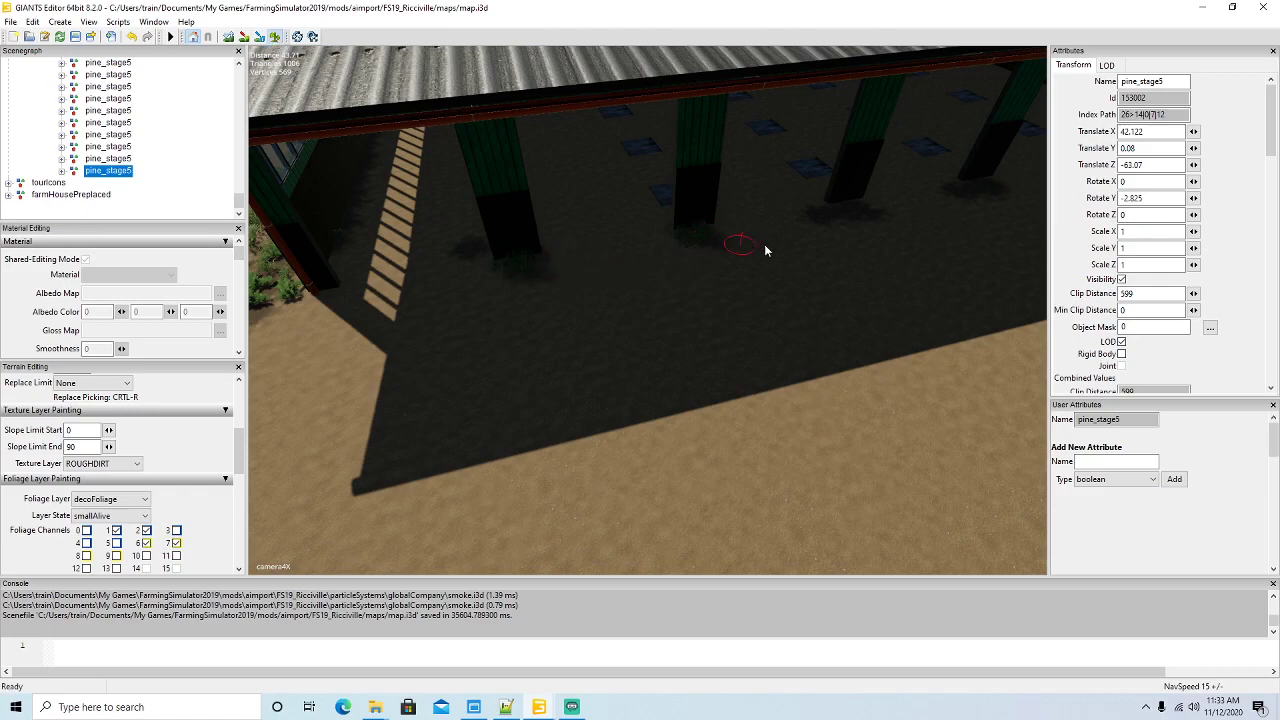
pyautogui.click(978, 197)
# - Paint smallAlive foliage along the base of the low brick annex and around the newly placed pine
pyautogui.keyDown('alt'); pyautogui.moveTo(506, 259); pyautogui.dragTo(718, 219); pyautogui.keyUp('alt')
pyautogui.scroll(4, 712, 120)
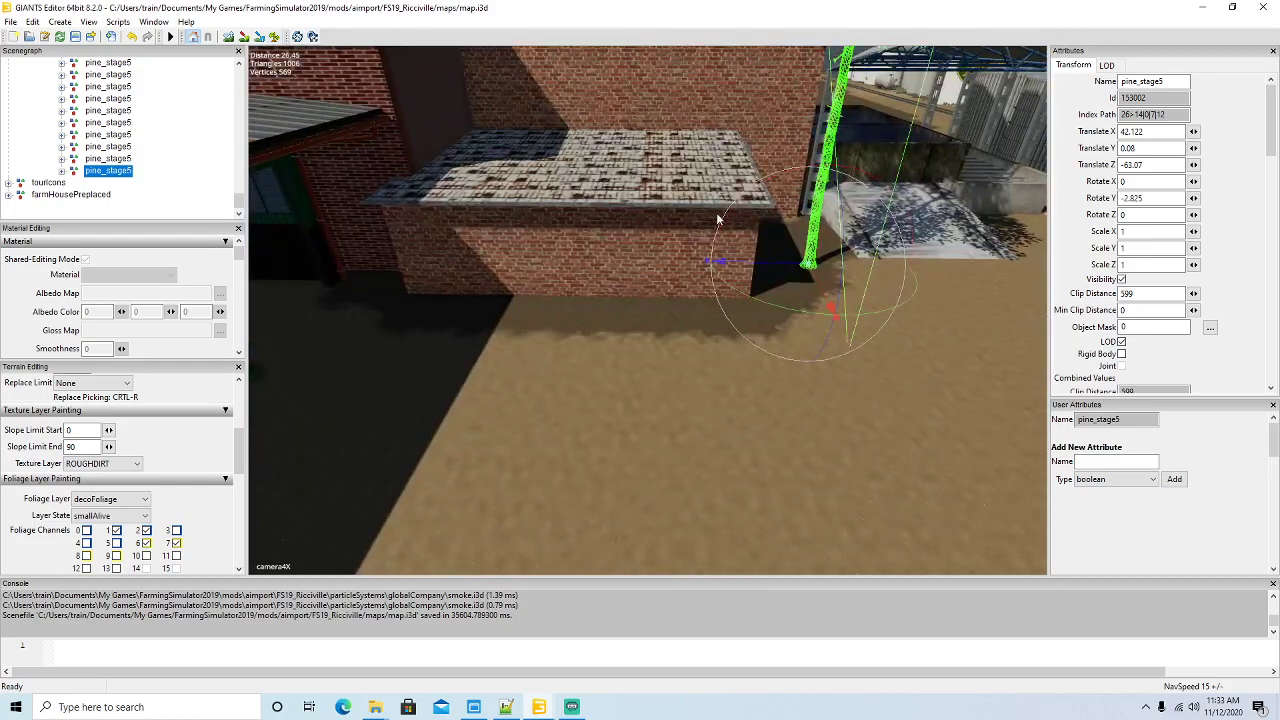
pyautogui.click(274, 40)
pyautogui.click(358, 288)
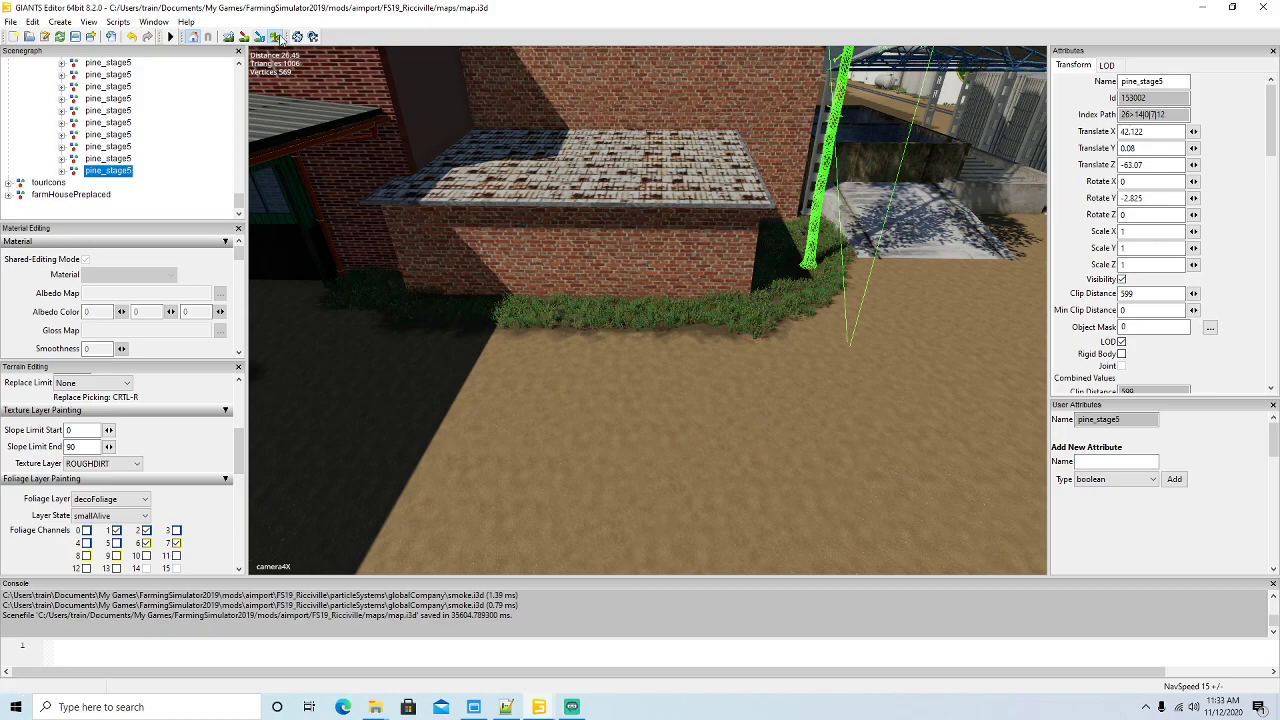
# - Paint ROUGHDIRT on the ground from the open shed's concrete ramp past its pillar to the corrugated tank
pyautogui.moveTo(363, 164); pyautogui.dragTo(502, 278, button='right')
pyautogui.scroll(4, 502, 284)
pyautogui.scroll(-5, 461, 328)
pyautogui.keyDown('alt'); pyautogui.moveTo(502, 284); pyautogui.dragTo(443, 327); pyautogui.keyUp('alt')
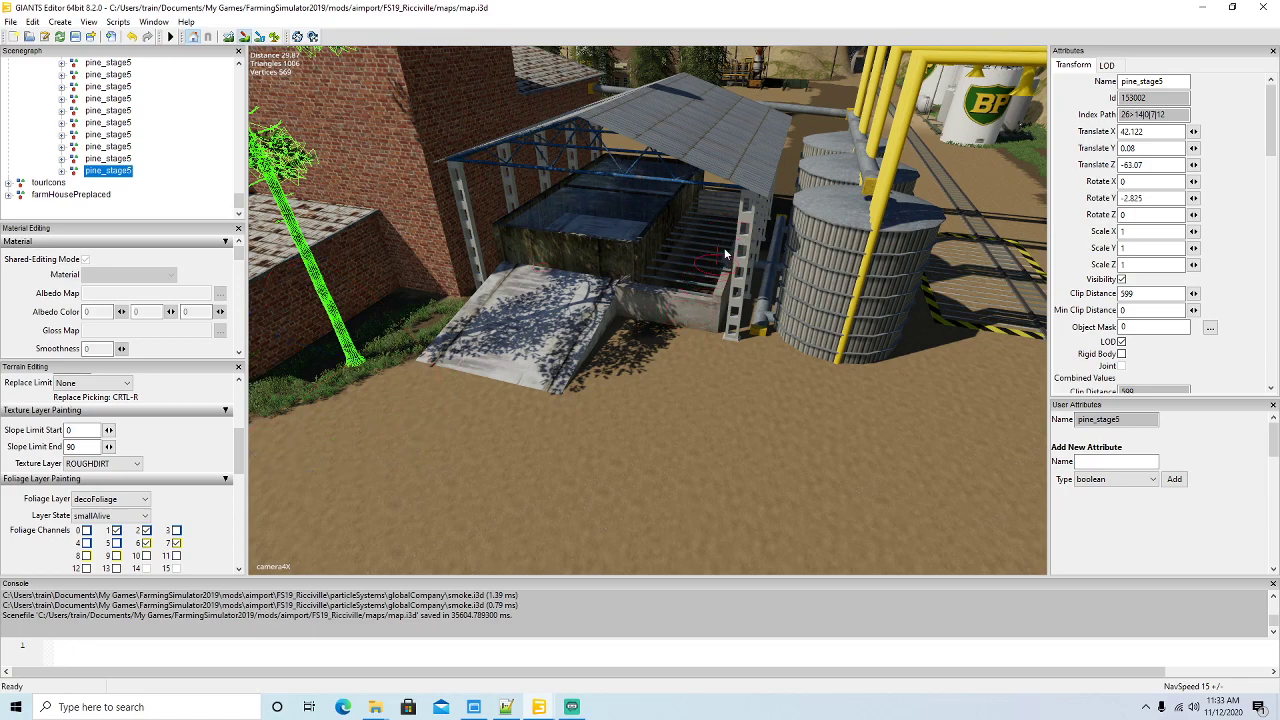
pyautogui.moveTo(661, 325)
pyautogui.mouseDown()
pyautogui.moveTo(622, 345)
pyautogui.moveTo(766, 354)
pyautogui.mouseUp()
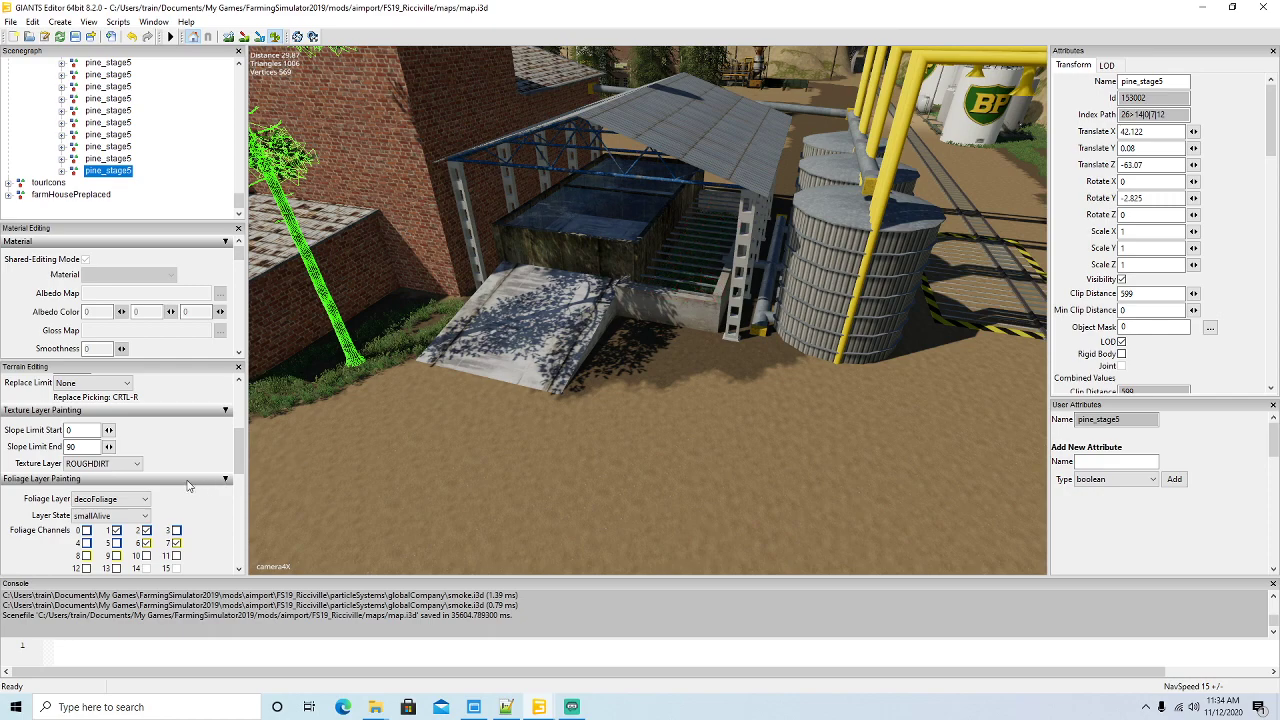
# - Set the decoFoliage state to bigAlive chaerophyllum and paint plants between the shed's concrete ramp and the corrugated tank
pyautogui.click(110, 515)
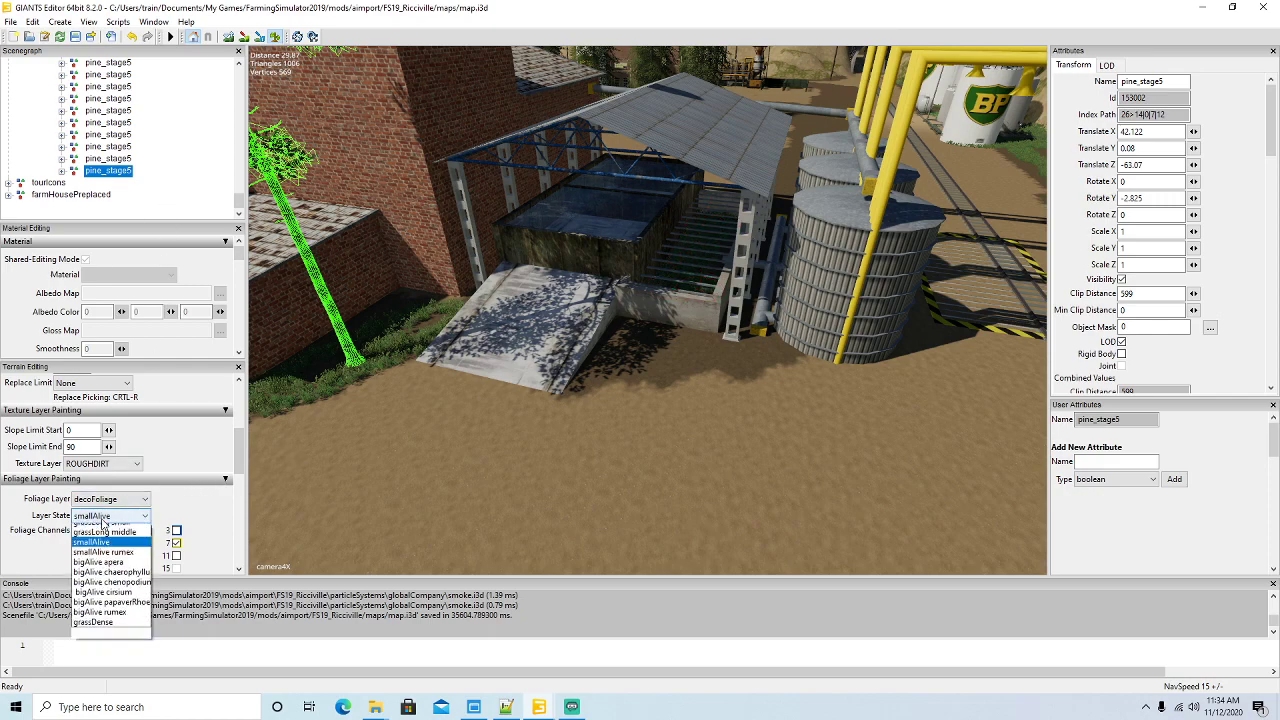
pyautogui.click(108, 596)
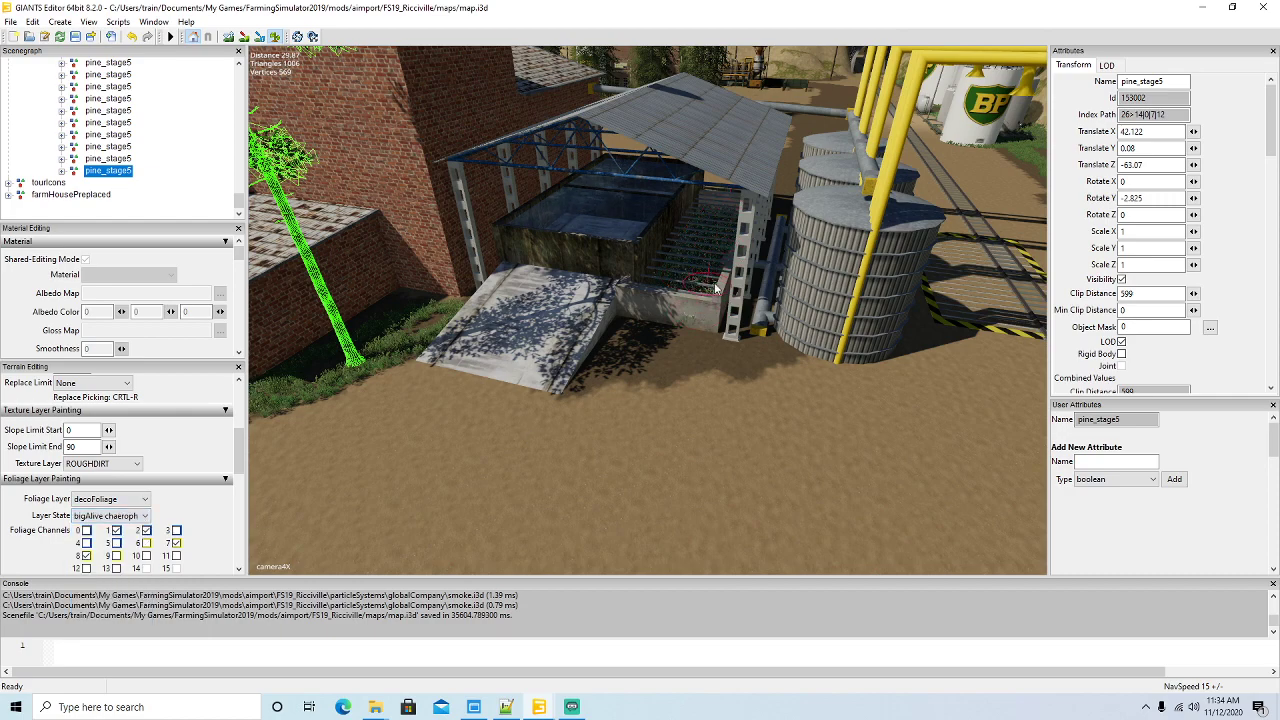
pyautogui.moveTo(756, 303)
pyautogui.mouseDown()
pyautogui.moveTo(745, 318)
pyautogui.moveTo(661, 336)
pyautogui.moveTo(748, 342)
pyautogui.mouseUp()
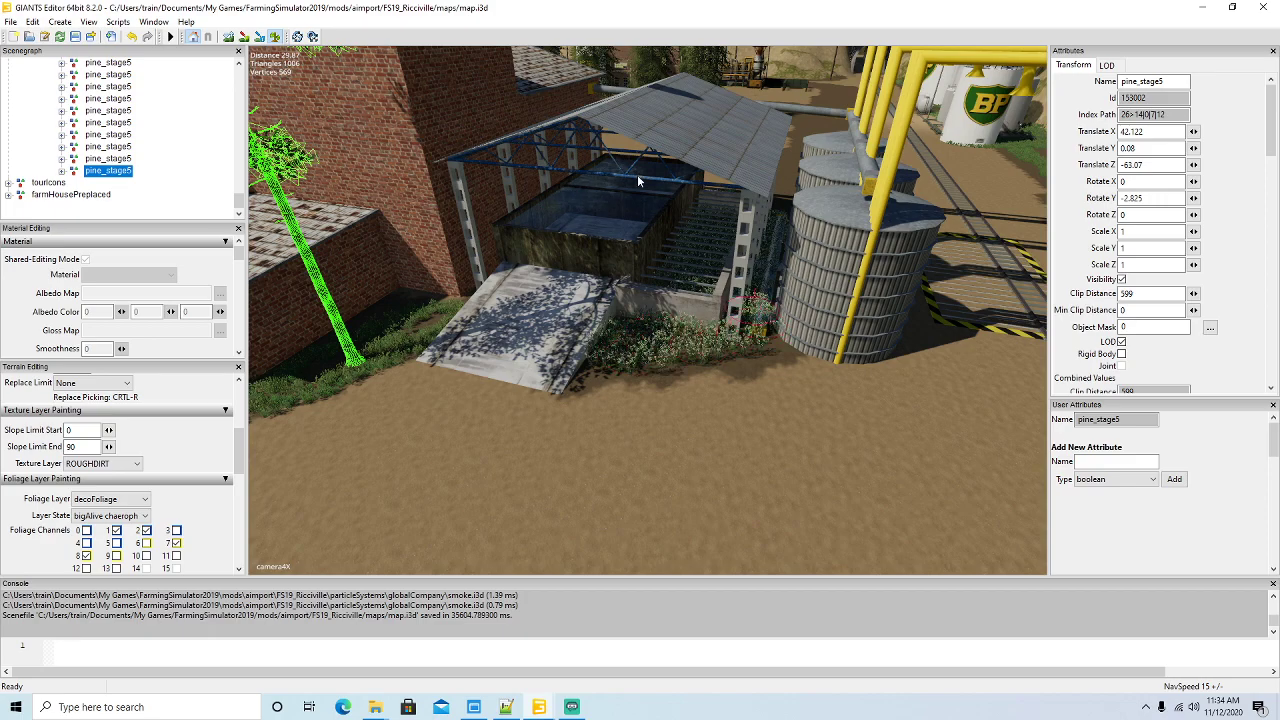
# - Extend the bigAlive chaerophyllum foliage around the base of the corrugated tank and across to the concrete ramp
pyautogui.click(274, 39)
pyautogui.moveTo(640, 385)
pyautogui.keyDown('alt'); pyautogui.mouseDown()
pyautogui.moveTo(668, 273)
pyautogui.moveTo(513, 362)
pyautogui.moveTo(424, 318)
pyautogui.moveTo(517, 405)
pyautogui.mouseUp(); pyautogui.keyUp('alt')
pyautogui.scroll(6, 669, 273)
pyautogui.scroll(4, 669, 272)
pyautogui.scroll(2, 517, 405)
pyautogui.scroll(-4, 517, 405)
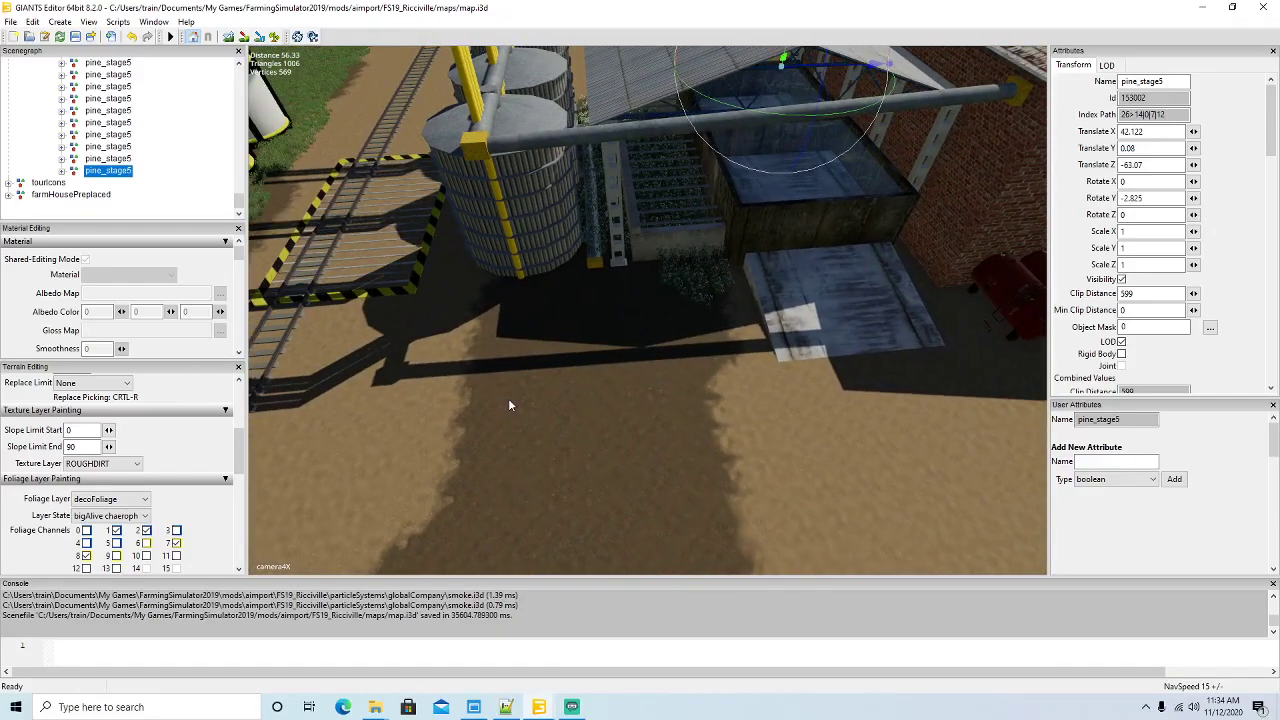
pyautogui.click(274, 37)
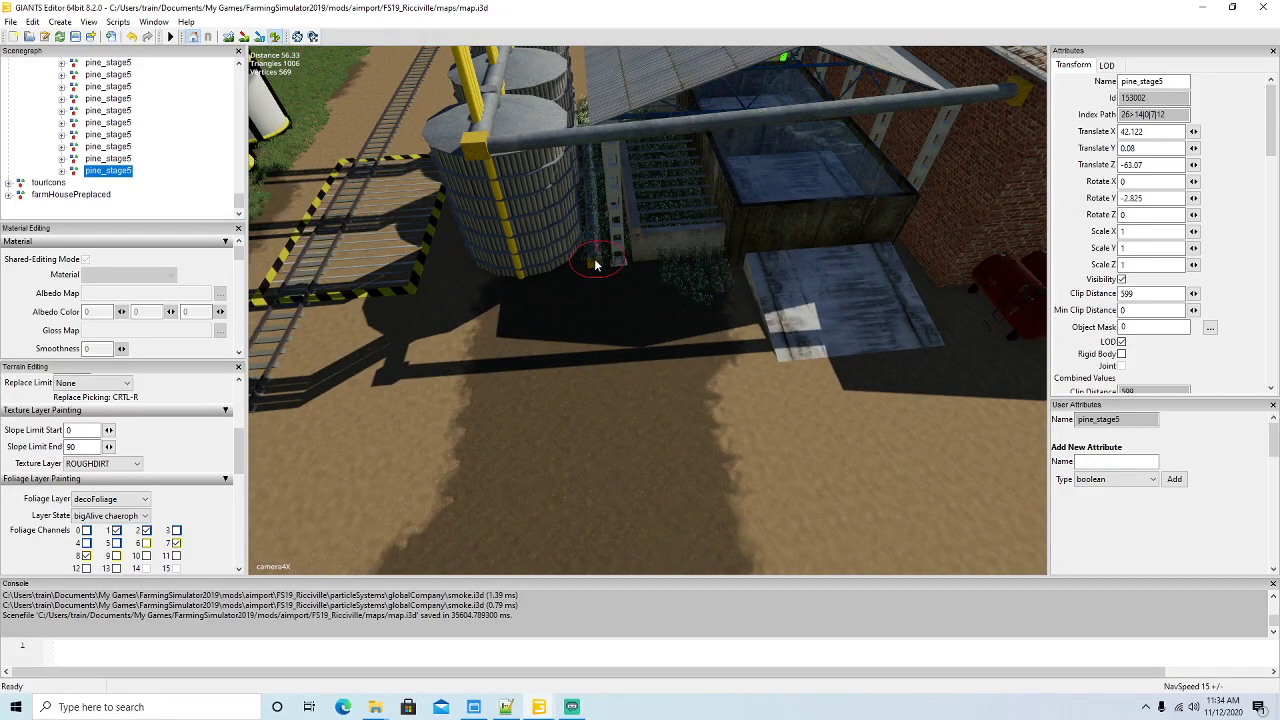
pyautogui.moveTo(546, 287)
pyautogui.mouseDown()
pyautogui.moveTo(600, 279)
pyautogui.moveTo(725, 300)
pyautogui.moveTo(565, 297)
pyautogui.mouseUp()
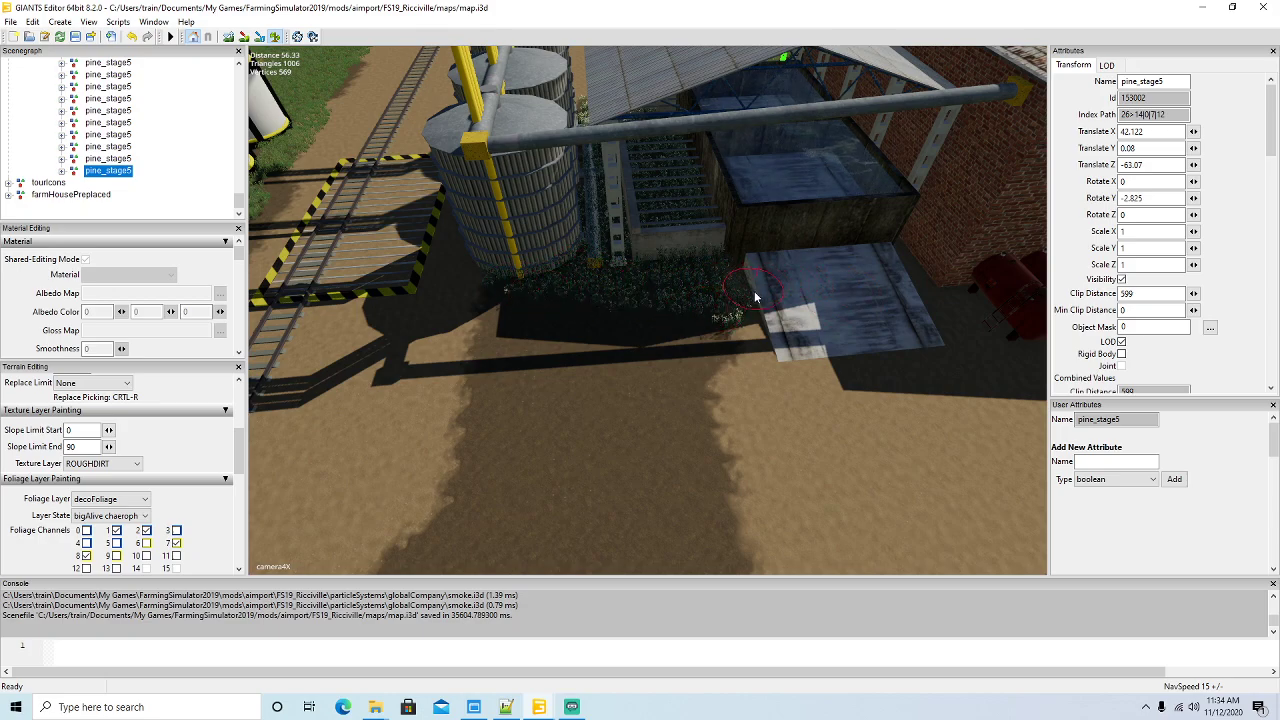
# - Paint ROUGHDIRT along the shaded foot of the brick gable wall and the adjoining windowed factory wall
pyautogui.click(272, 41)
pyautogui.scroll(-5, 634, 346)
pyautogui.moveTo(634, 346)
pyautogui.keyDown('alt'); pyautogui.mouseDown()
pyautogui.moveTo(724, 332)
pyautogui.moveTo(848, 268)
pyautogui.moveTo(668, 361)
pyautogui.mouseUp(); pyautogui.keyUp('alt')
pyautogui.scroll(3, 848, 268)
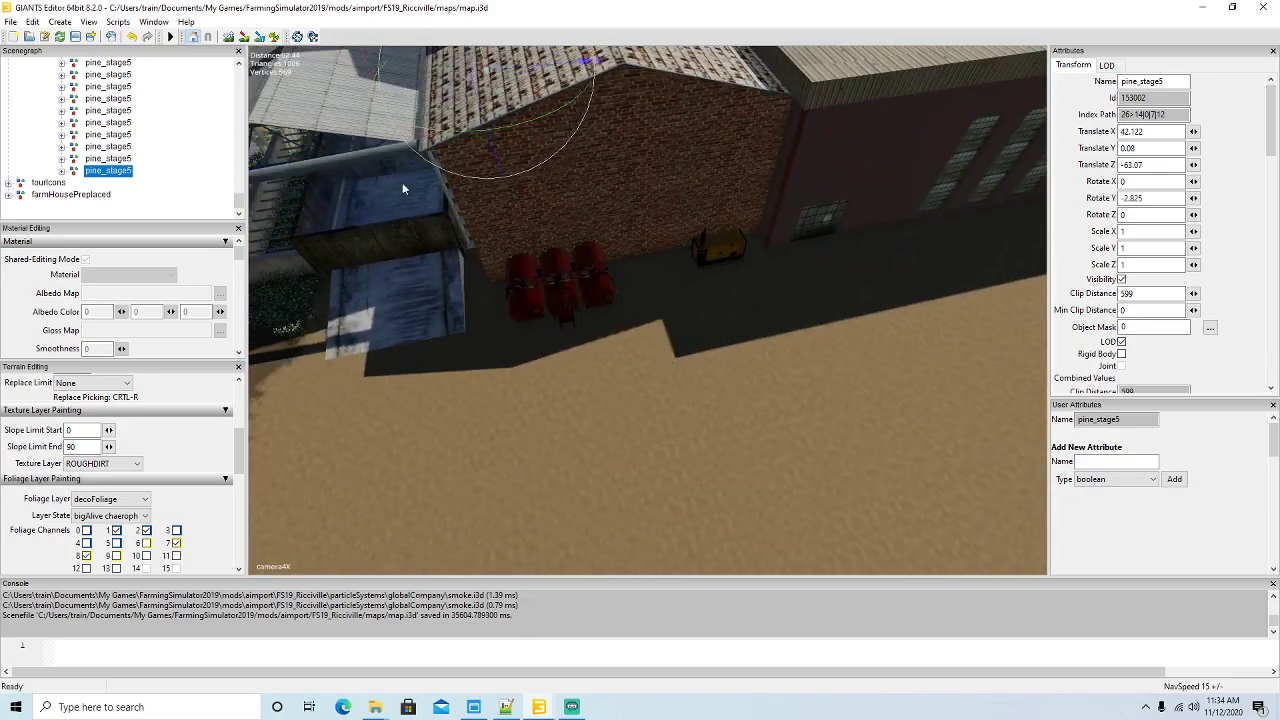
pyautogui.click(254, 40)
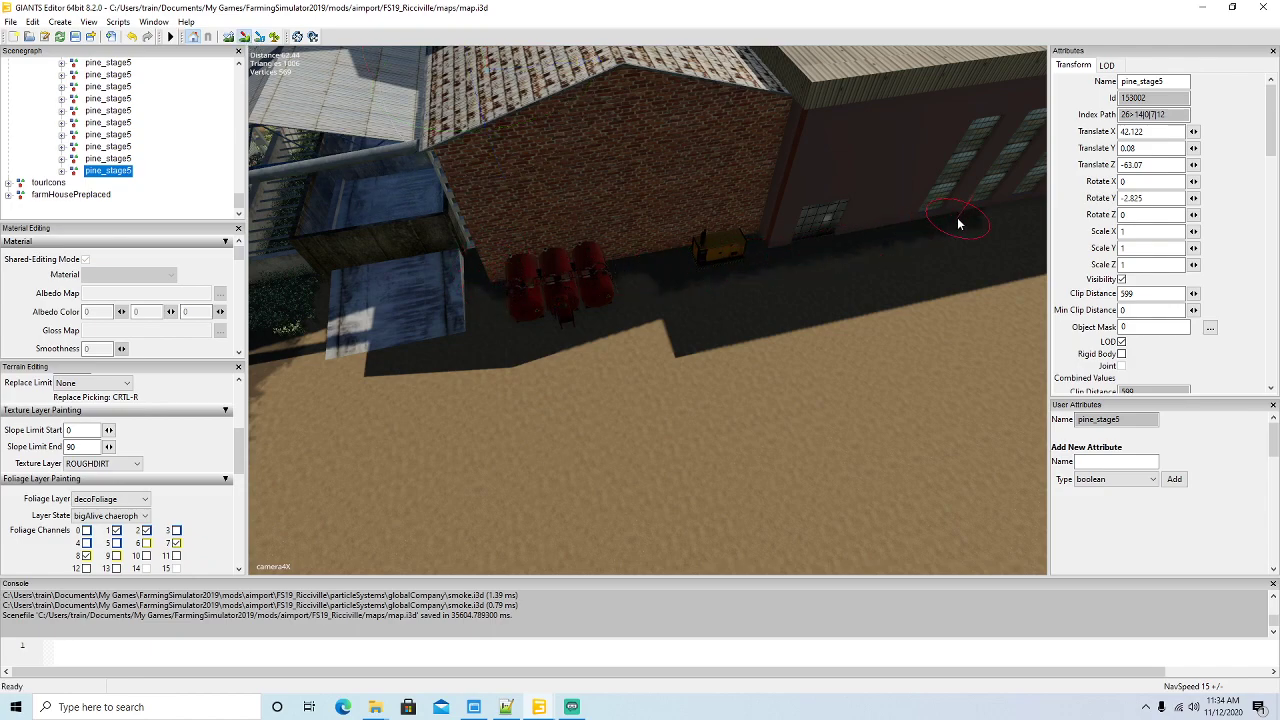
pyautogui.click(246, 36)
pyautogui.moveTo(553, 286)
pyautogui.keyDown('alt'); pyautogui.mouseDown()
pyautogui.moveTo(754, 197)
pyautogui.moveTo(797, 156)
pyautogui.moveTo(556, 245)
pyautogui.moveTo(387, 139)
pyautogui.mouseUp(); pyautogui.keyUp('alt')
pyautogui.scroll(1, 797, 156)
pyautogui.scroll(4, 797, 160)
pyautogui.scroll(-3, 551, 248)
pyautogui.click(244, 38)
pyautogui.moveTo(622, 274)
pyautogui.mouseDown()
pyautogui.moveTo(761, 308)
pyautogui.moveTo(845, 307)
pyautogui.moveTo(855, 276)
pyautogui.mouseUp()
# - Paint ROUGHDIRT around the feet of the three-bay building's pillars and its outer corner
pyautogui.click(243, 37)
pyautogui.moveTo(510, 326)
pyautogui.keyDown('alt'); pyautogui.mouseDown()
pyautogui.moveTo(643, 238)
pyautogui.moveTo(654, 256)
pyautogui.moveTo(505, 300)
pyautogui.moveTo(523, 307)
pyautogui.moveTo(415, 174)
pyautogui.mouseUp(); pyautogui.keyUp('alt')
pyautogui.click(243, 37)
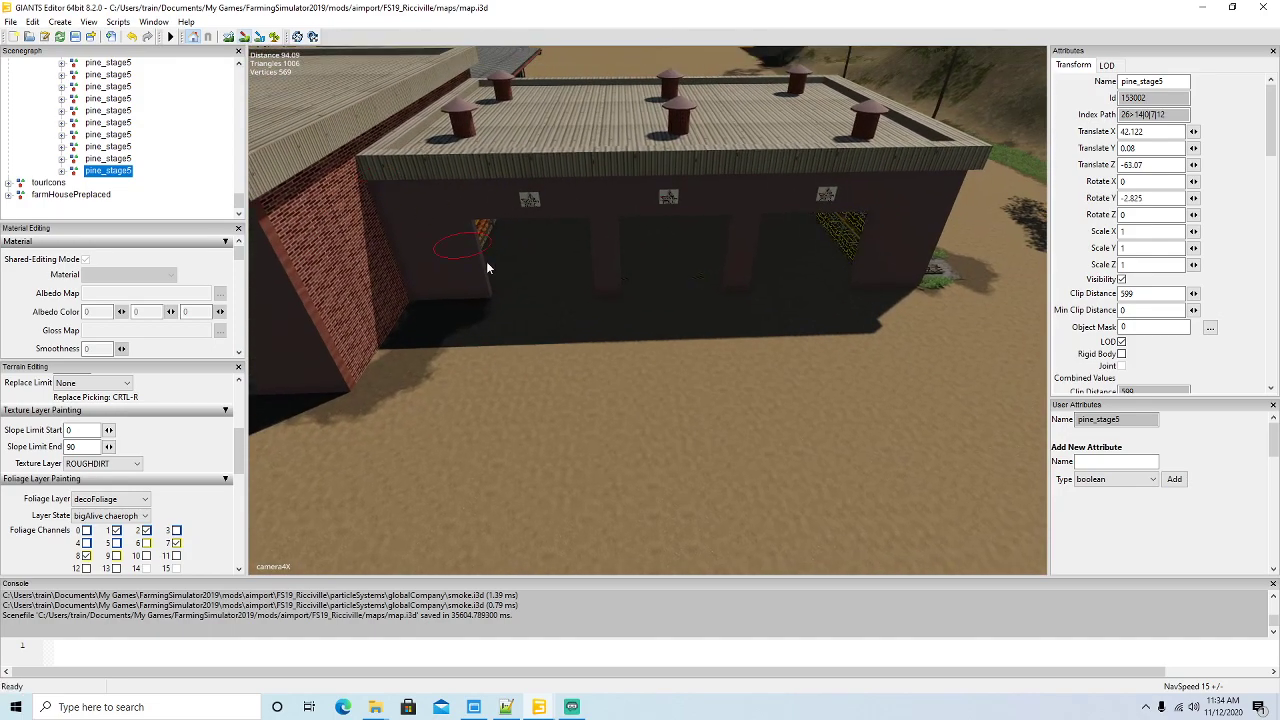
pyautogui.moveTo(614, 310); pyautogui.dragTo(600, 314)
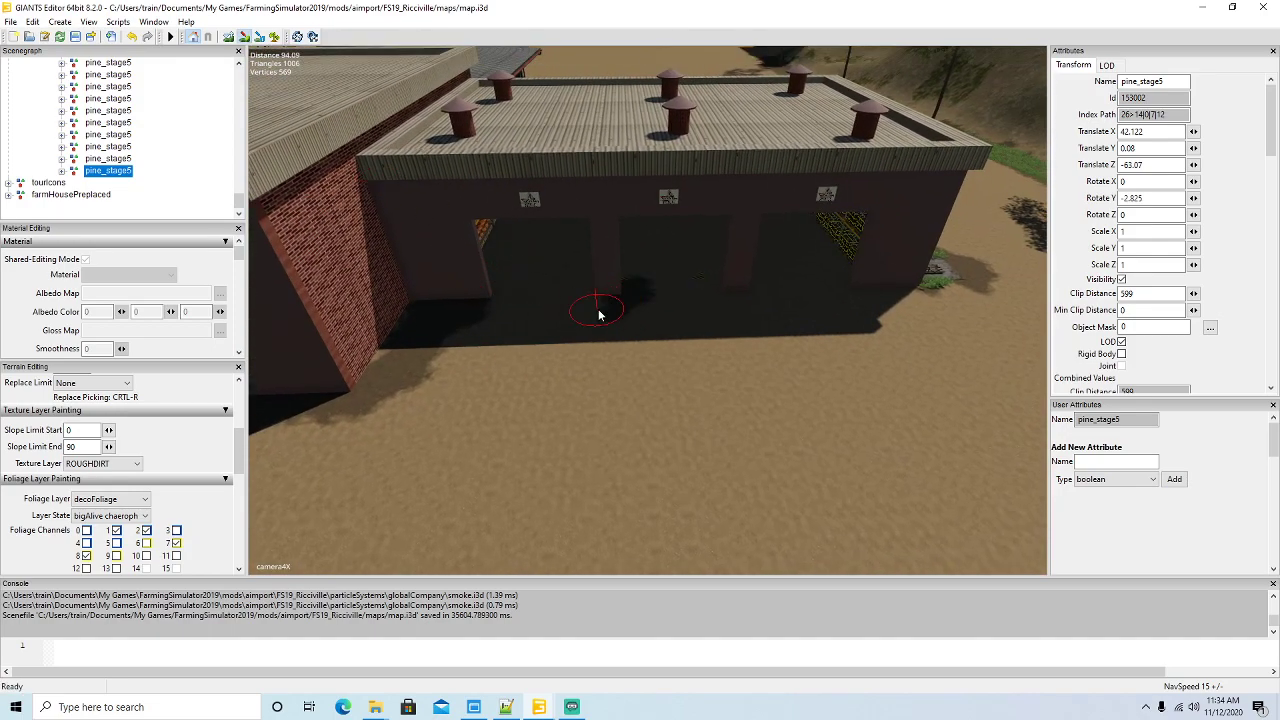
pyautogui.moveTo(743, 304); pyautogui.dragTo(751, 310)
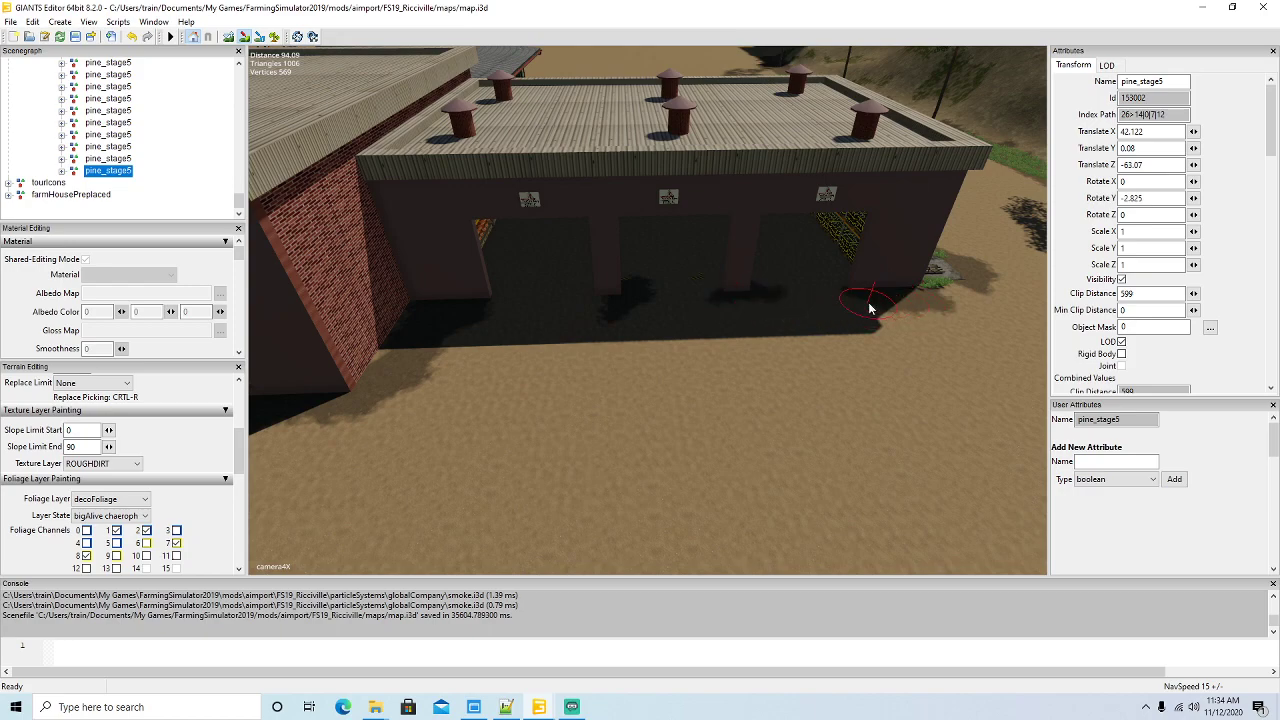
# - Set the decoFoliage state to smallAlive and paint foliage at the three-bay building's pillars, outer corner and adjoining brick corner
pyautogui.click(275, 37)
pyautogui.moveTo(918, 302); pyautogui.dragTo(885, 298)
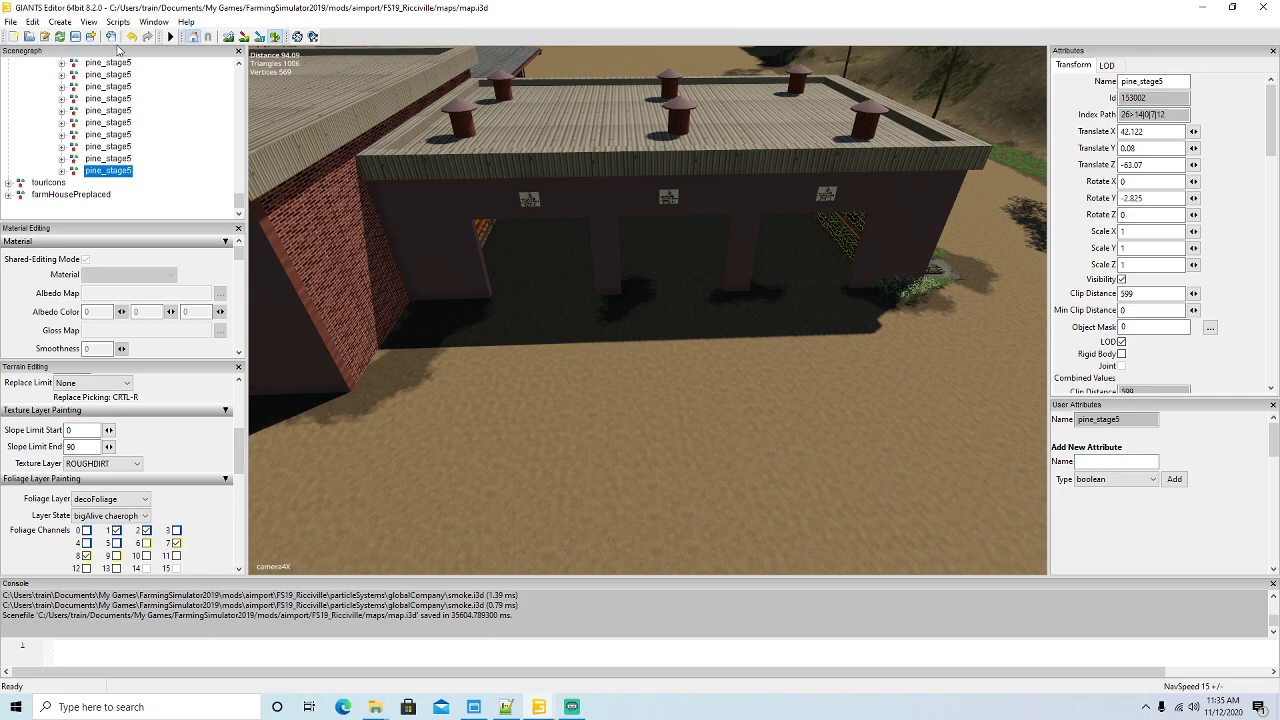
pyautogui.click(132, 37)
pyautogui.click(108, 515)
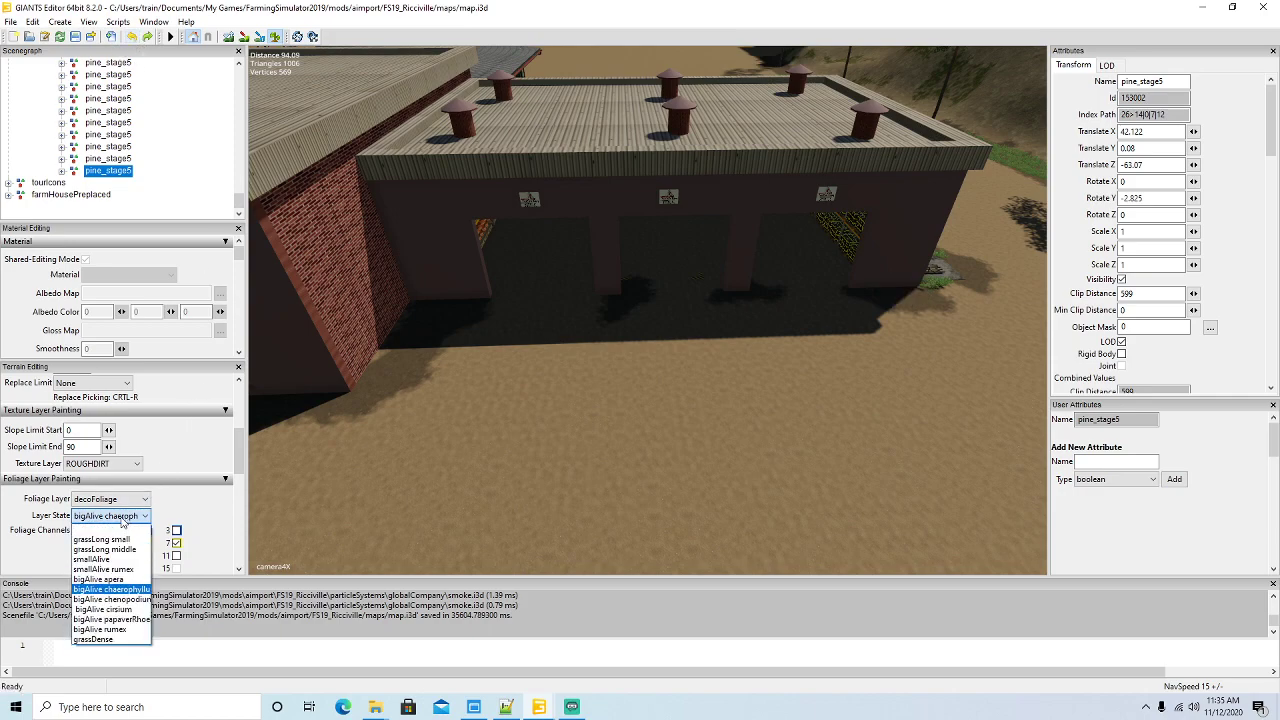
pyautogui.click(104, 560)
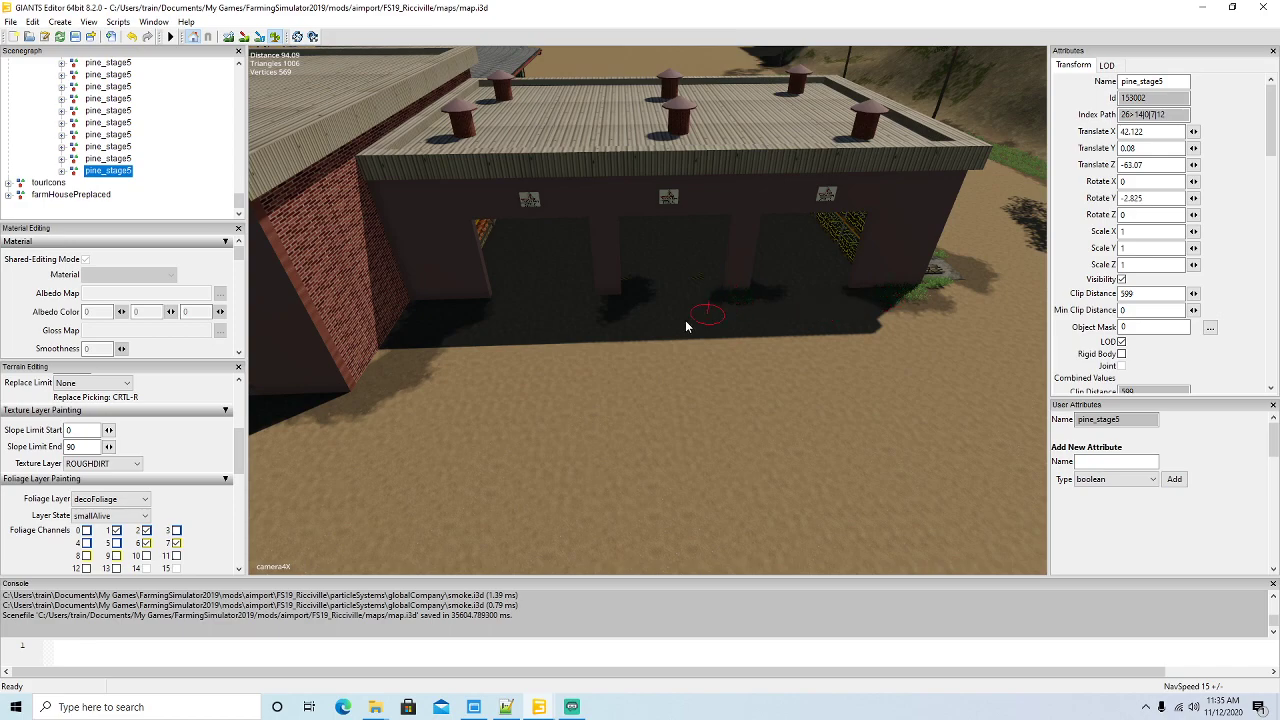
pyautogui.moveTo(438, 346); pyautogui.dragTo(370, 388)
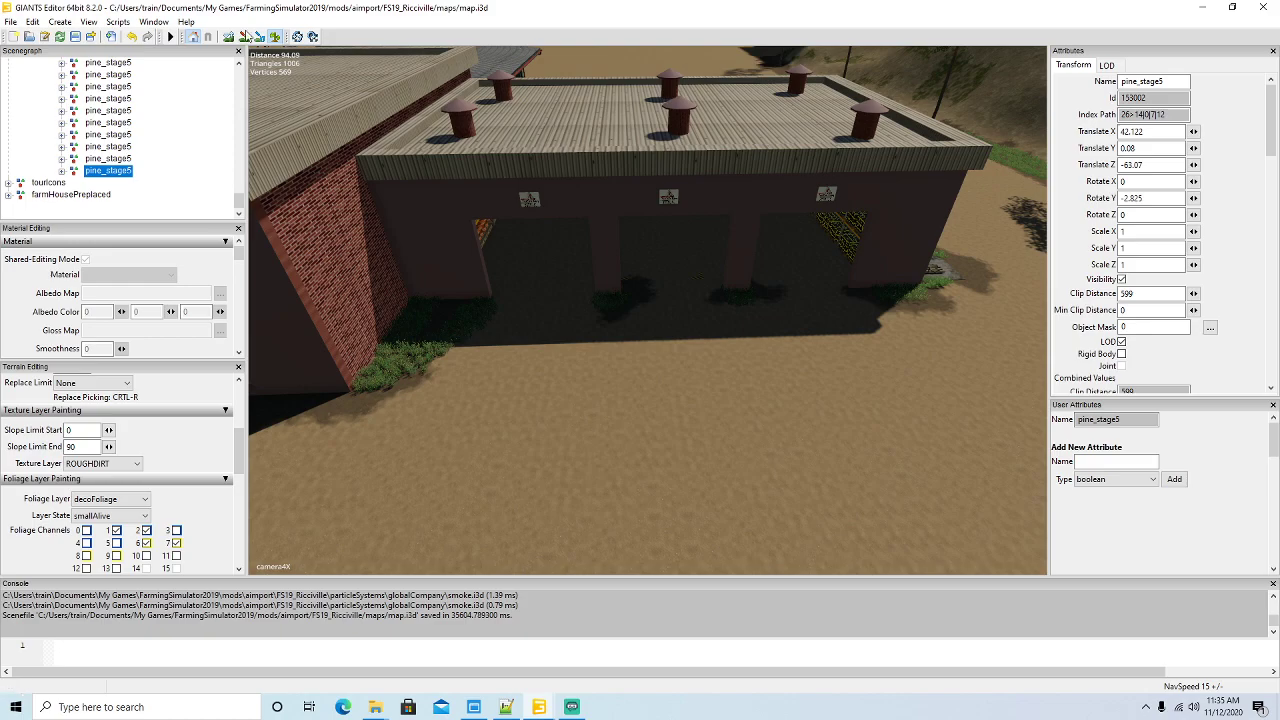
# - Paint smallAlive foliage along the shaded base of the windowed wall and the brick wall behind the red tanks
pyautogui.click(275, 38)
pyautogui.moveTo(510, 420)
pyautogui.keyDown('alt'); pyautogui.mouseDown()
pyautogui.moveTo(454, 434)
pyautogui.moveTo(303, 346)
pyautogui.moveTo(573, 477)
pyautogui.mouseUp(); pyautogui.keyUp('alt')
pyautogui.scroll(5, 303, 346)
pyautogui.scroll(-6, 573, 477)
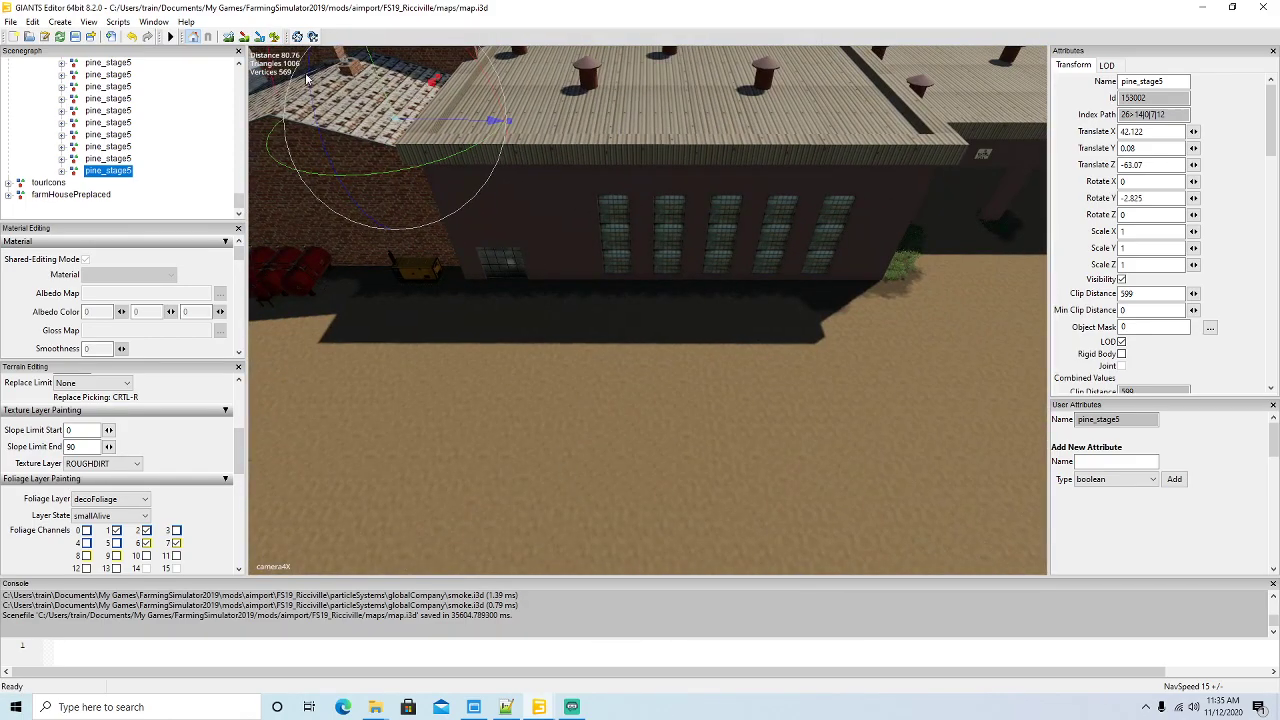
pyautogui.click(275, 38)
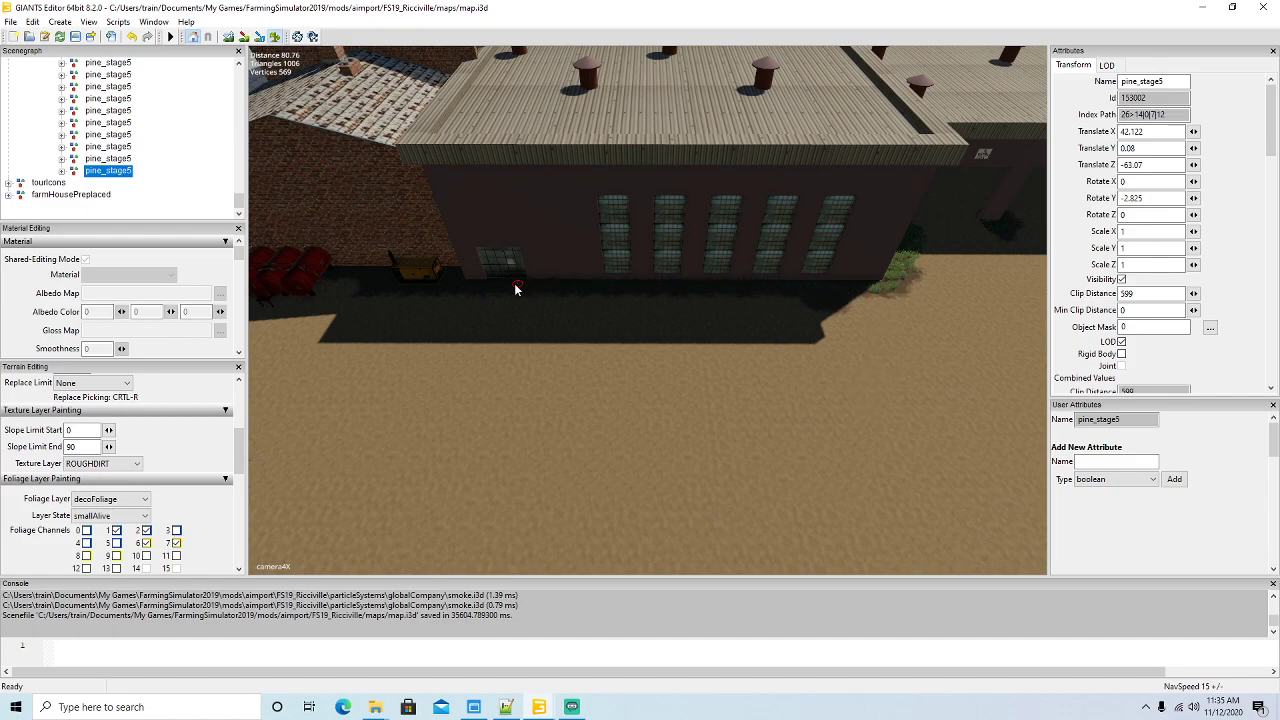
pyautogui.click(275, 38)
pyautogui.keyDown('alt'); pyautogui.moveTo(565, 344); pyautogui.dragTo(365, 257); pyautogui.keyUp('alt')
pyautogui.scroll(5, 365, 257)
pyautogui.press('f')
pyautogui.keyDown('alt'); pyautogui.moveTo(581, 328); pyautogui.dragTo(674, 327); pyautogui.keyUp('alt')
pyautogui.click(274, 40)
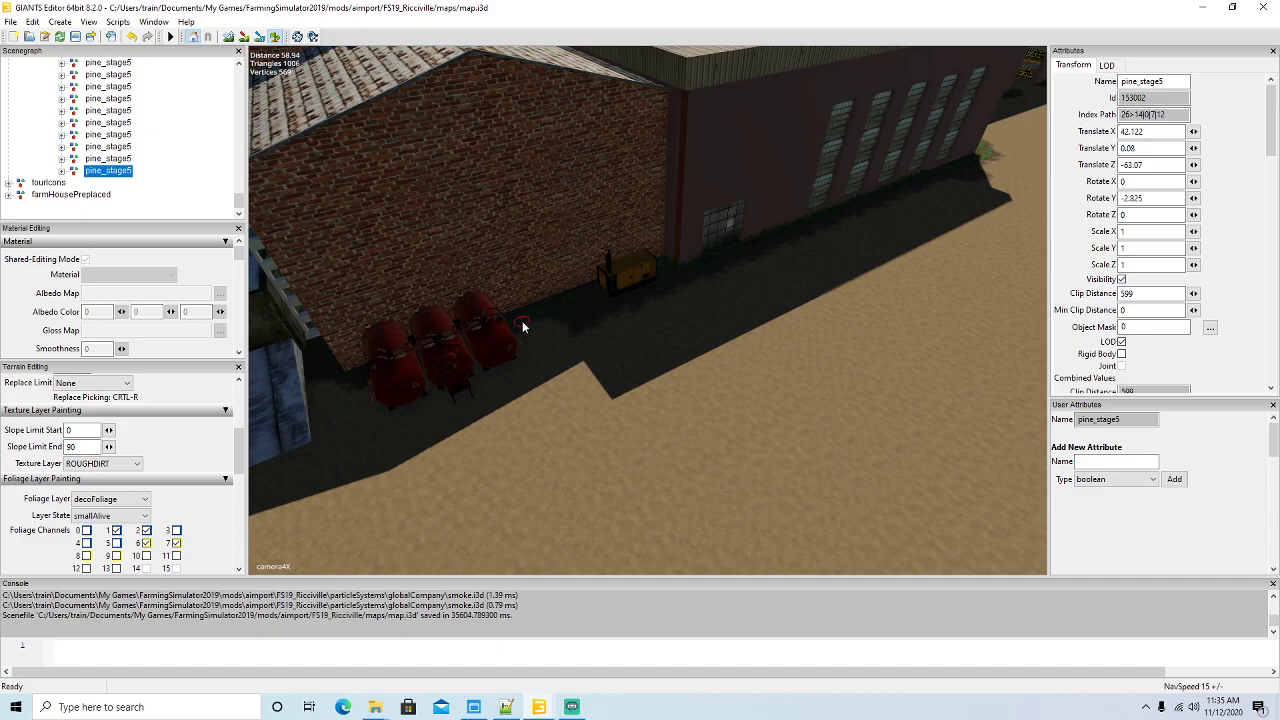
# - Paint ROUGHDIRT vehicle tracks running out of the three open bays of the pillared building into the yard
pyautogui.scroll(-10, 551, 261)
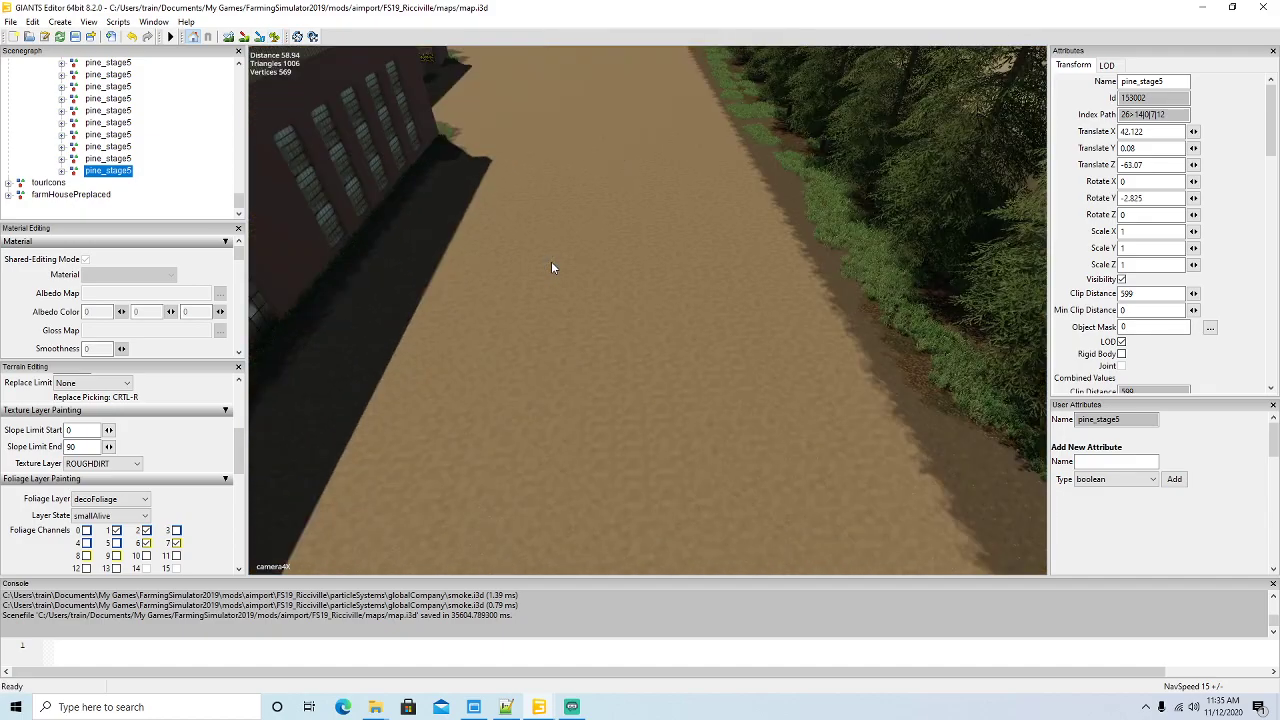
pyautogui.keyDown('alt'); pyautogui.moveTo(551, 261); pyautogui.dragTo(627, 262); pyautogui.keyUp('alt')
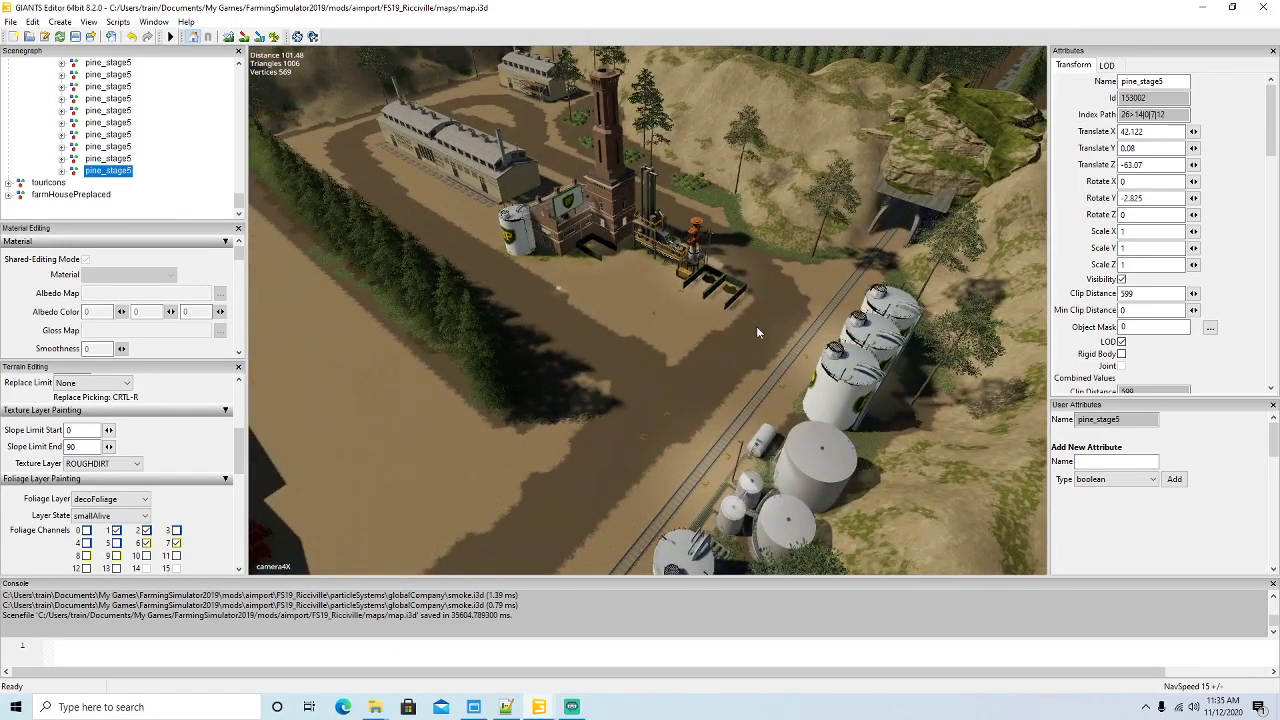
pyautogui.keyDown('alt'); pyautogui.moveTo(756, 327); pyautogui.dragTo(585, 303); pyautogui.keyUp('alt')
pyautogui.press('w')
pyautogui.press('w')
pyautogui.press('s')
pyautogui.press('w')
pyautogui.press('w')
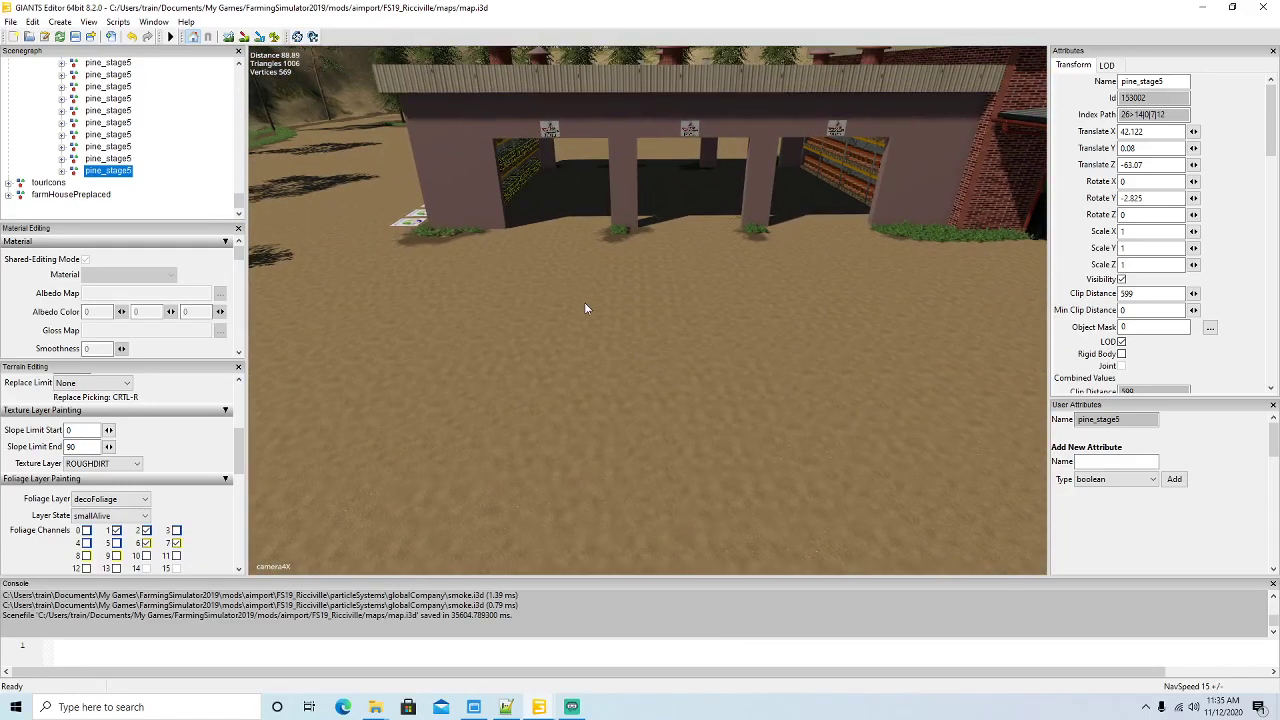
pyautogui.click(244, 38)
pyautogui.moveTo(592, 150)
pyautogui.mouseDown()
pyautogui.moveTo(571, 189)
pyautogui.moveTo(564, 322)
pyautogui.moveTo(530, 420)
pyautogui.mouseUp()
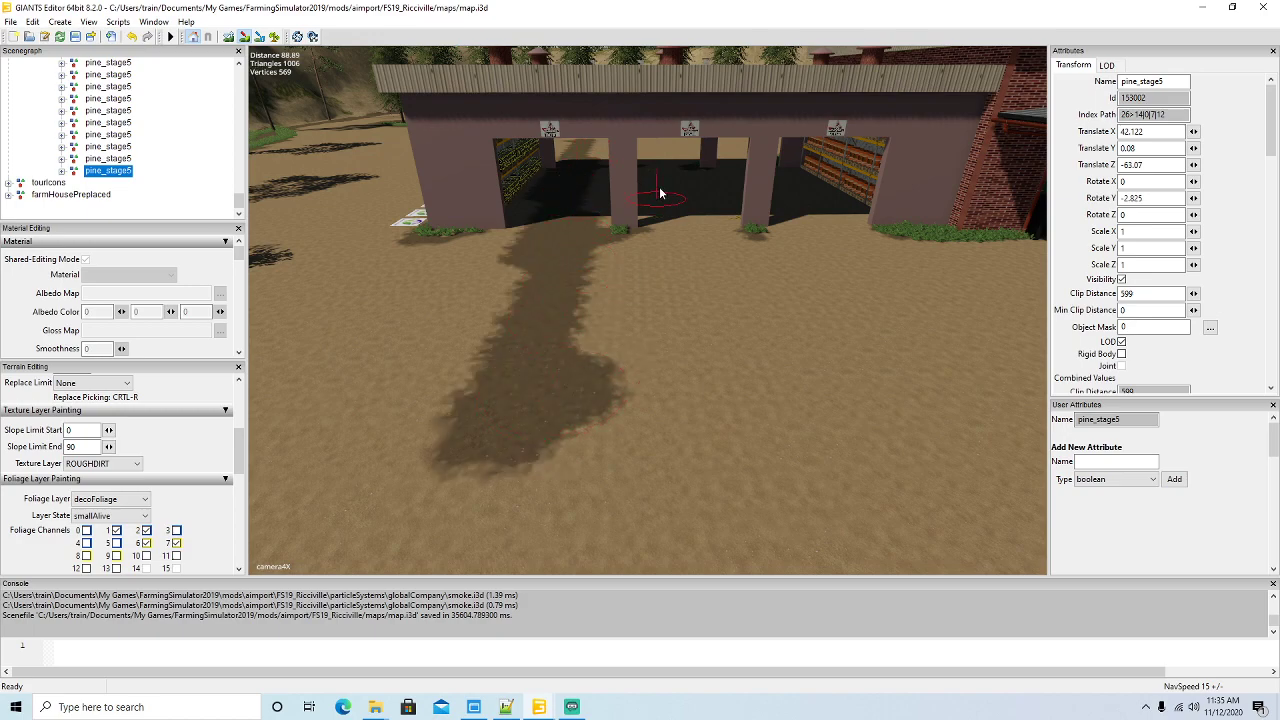
pyautogui.moveTo(662, 150); pyautogui.dragTo(690, 349)
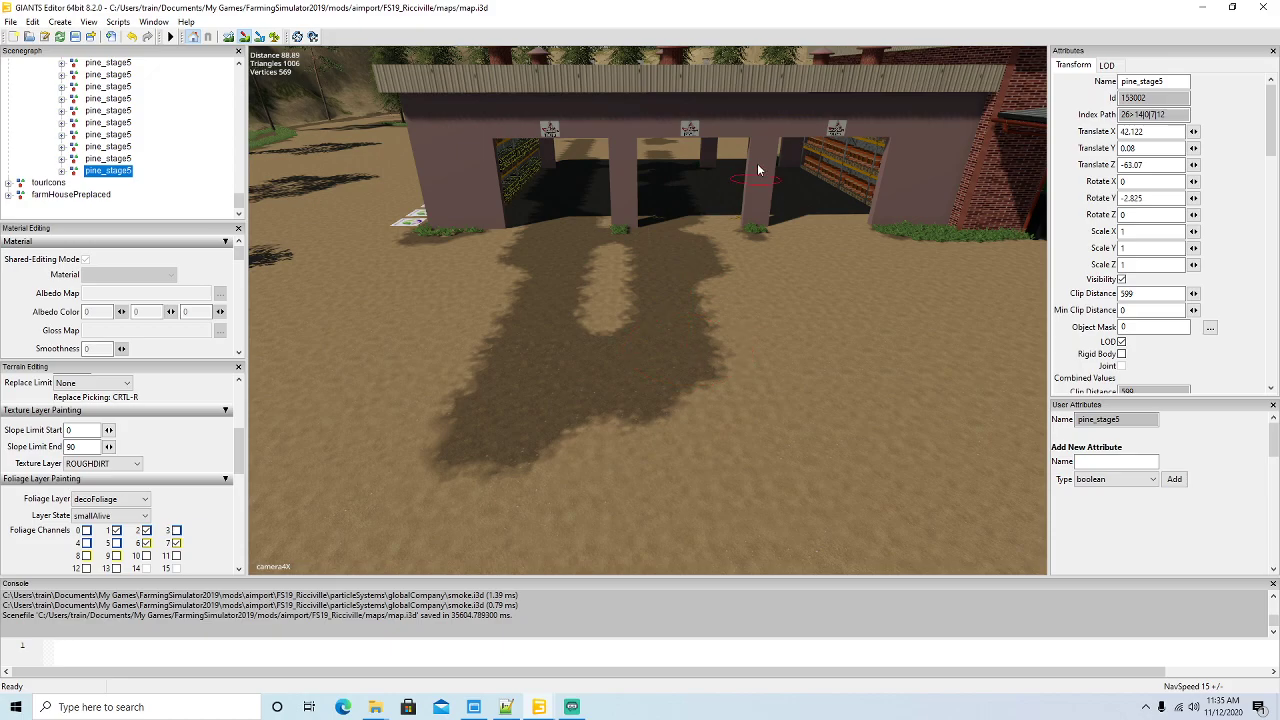
pyautogui.moveTo(778, 198)
pyautogui.mouseDown()
pyautogui.moveTo(850, 290)
pyautogui.moveTo(905, 315)
pyautogui.mouseUp()
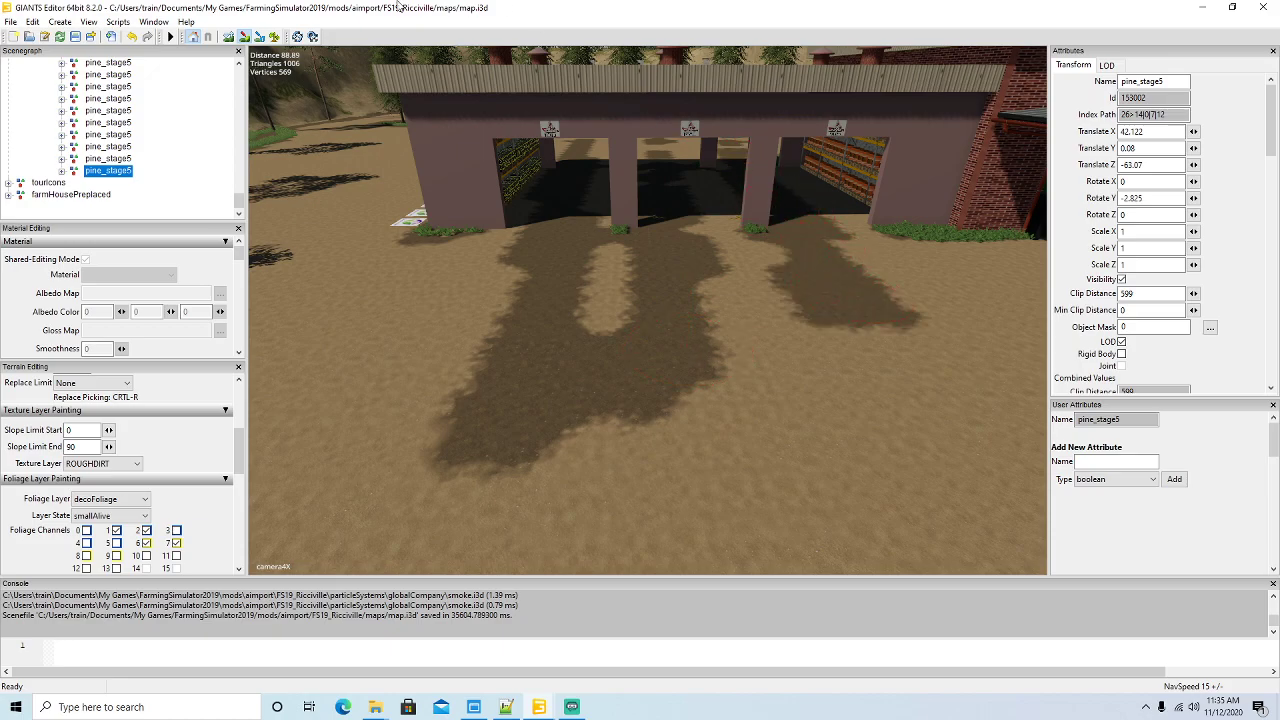
# - Paint ROUGHDIRT tracks through the first two bays of the green shed next to the brick building
pyautogui.keyDown('alt'); pyautogui.moveTo(575, 300); pyautogui.dragTo(801, 286); pyautogui.keyUp('alt')
pyautogui.keyDown('alt'); pyautogui.moveTo(383, 136); pyautogui.dragTo(502, 304); pyautogui.keyUp('alt')
pyautogui.scroll(-4, 504, 305)
pyautogui.scroll(-1, 510, 308)
pyautogui.keyDown('alt'); pyautogui.moveTo(506, 362); pyautogui.dragTo(460, 367); pyautogui.keyUp('alt')
pyautogui.scroll(3, 460, 367)
pyautogui.click(244, 38)
pyautogui.moveTo(699, 253)
pyautogui.mouseDown()
pyautogui.moveTo(695, 155)
pyautogui.moveTo(704, 292)
pyautogui.moveTo(734, 300)
pyautogui.mouseUp()
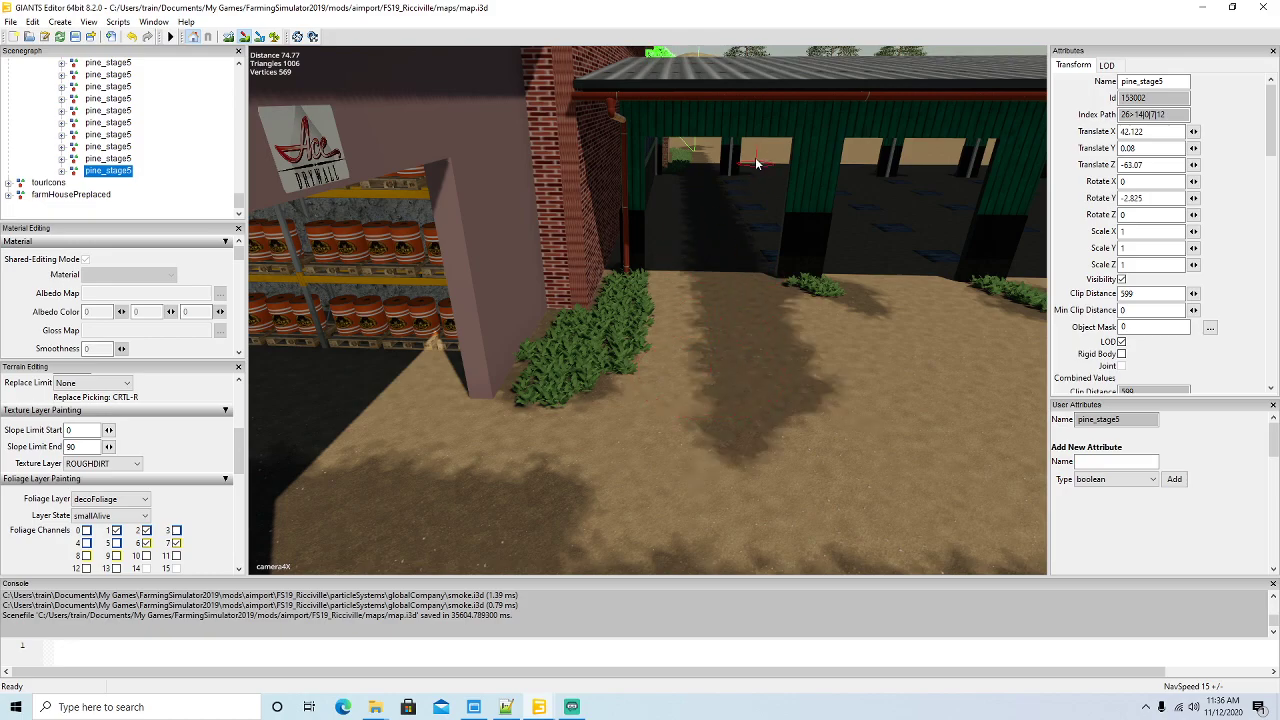
pyautogui.moveTo(783, 200); pyautogui.dragTo(898, 345)
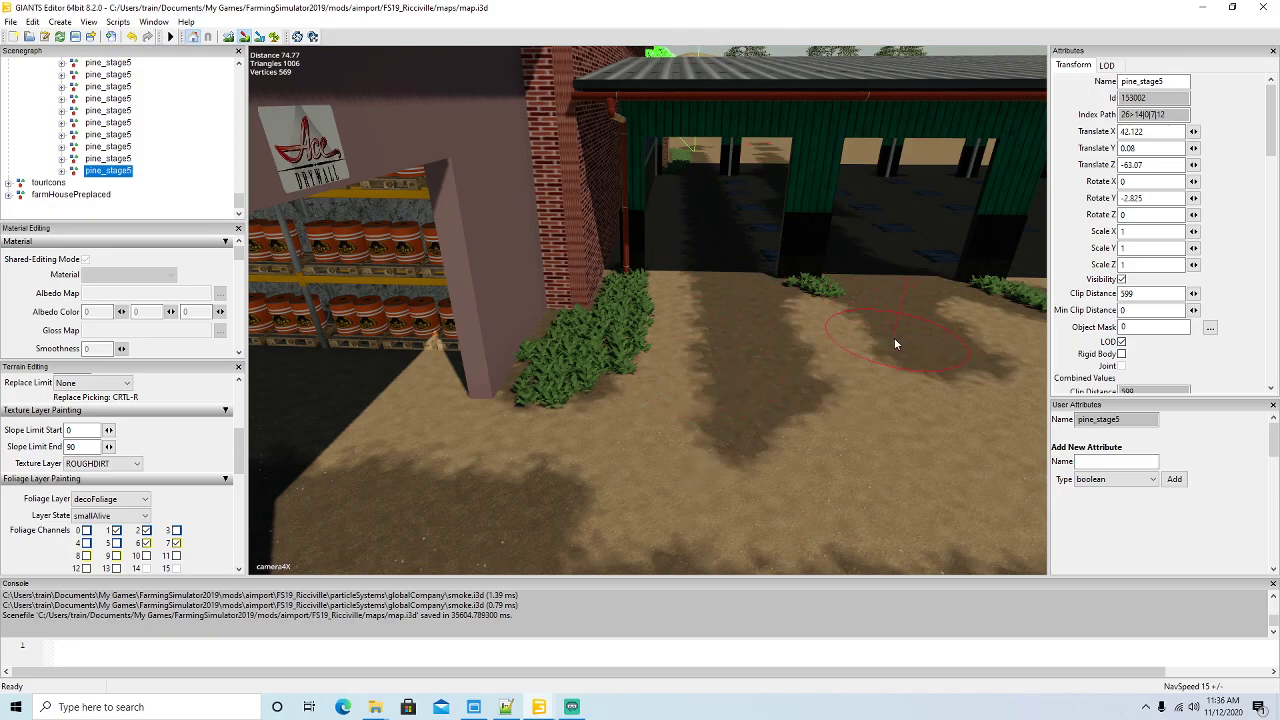
# - Paint ROUGHDIRT tracks out of the green shed's remaining bays toward its far end
pyautogui.click(245, 38)
pyautogui.moveTo(580, 288)
pyautogui.mouseDown(button='right')
pyautogui.moveTo(723, 194)
pyautogui.moveTo(574, 294)
pyautogui.mouseUp(button='right')
pyautogui.keyDown('alt'); pyautogui.moveTo(574, 296); pyautogui.dragTo(530, 256); pyautogui.keyUp('alt')
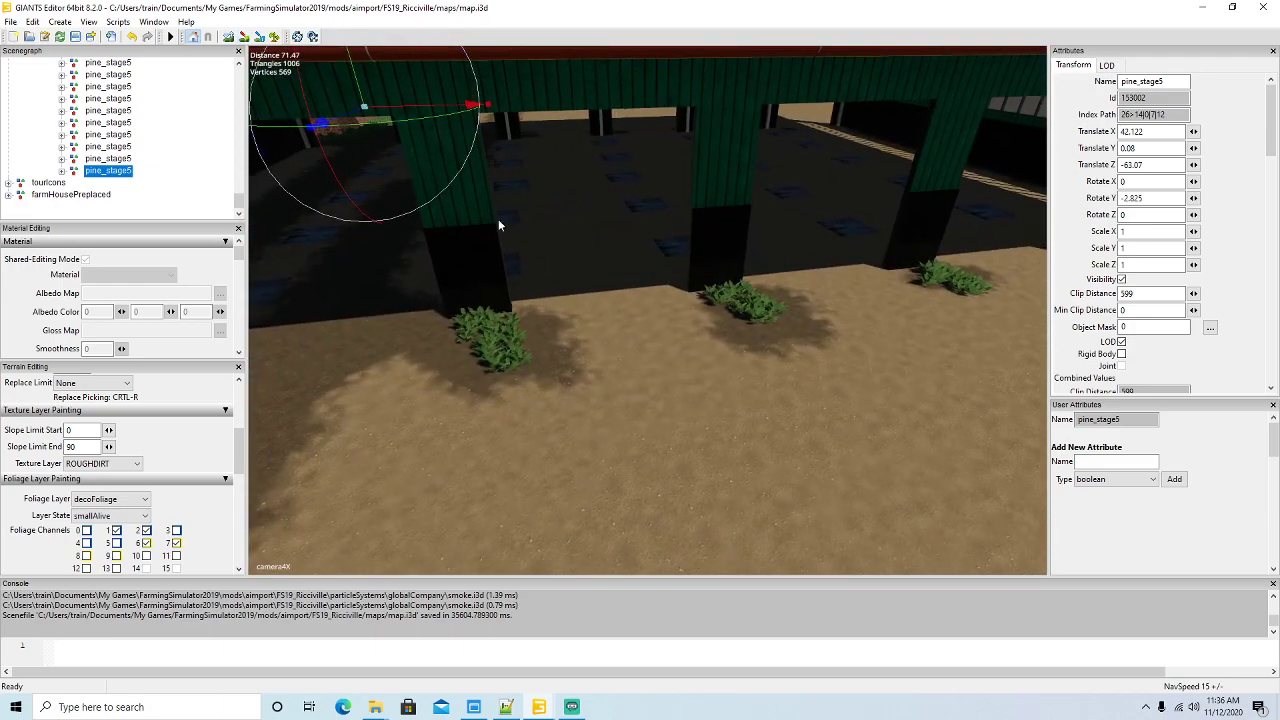
pyautogui.click(245, 38)
pyautogui.moveTo(551, 149)
pyautogui.mouseDown()
pyautogui.moveTo(590, 312)
pyautogui.moveTo(665, 155)
pyautogui.moveTo(856, 356)
pyautogui.moveTo(604, 161)
pyautogui.mouseUp()
pyautogui.click(248, 32)
pyautogui.moveTo(418, 156)
pyautogui.keyDown('alt'); pyautogui.mouseDown()
pyautogui.moveTo(700, 163)
pyautogui.moveTo(520, 211)
pyautogui.mouseUp(); pyautogui.keyUp('alt')
pyautogui.scroll(3, 698, 168)
pyautogui.scroll(-3, 520, 211)
pyautogui.click(244, 36)
pyautogui.moveTo(514, 170); pyautogui.dragTo(566, 365)
pyautogui.moveTo(644, 228)
pyautogui.mouseDown()
pyautogui.moveTo(753, 320)
pyautogui.moveTo(810, 345)
pyautogui.mouseUp()
# - Paint ROUGHDIRT across the yard in front of the concrete ramp and corrugated tank beside the railway
pyautogui.click(246, 38)
pyautogui.moveTo(345, 115)
pyautogui.keyDown('alt'); pyautogui.mouseDown()
pyautogui.moveTo(406, 192)
pyautogui.moveTo(474, 115)
pyautogui.moveTo(475, 93)
pyautogui.moveTo(330, 67)
pyautogui.moveTo(384, 77)
pyautogui.moveTo(203, 149)
pyautogui.mouseUp(); pyautogui.keyUp('alt')
pyautogui.scroll(-5, 406, 192)
pyautogui.scroll(4, 475, 93)
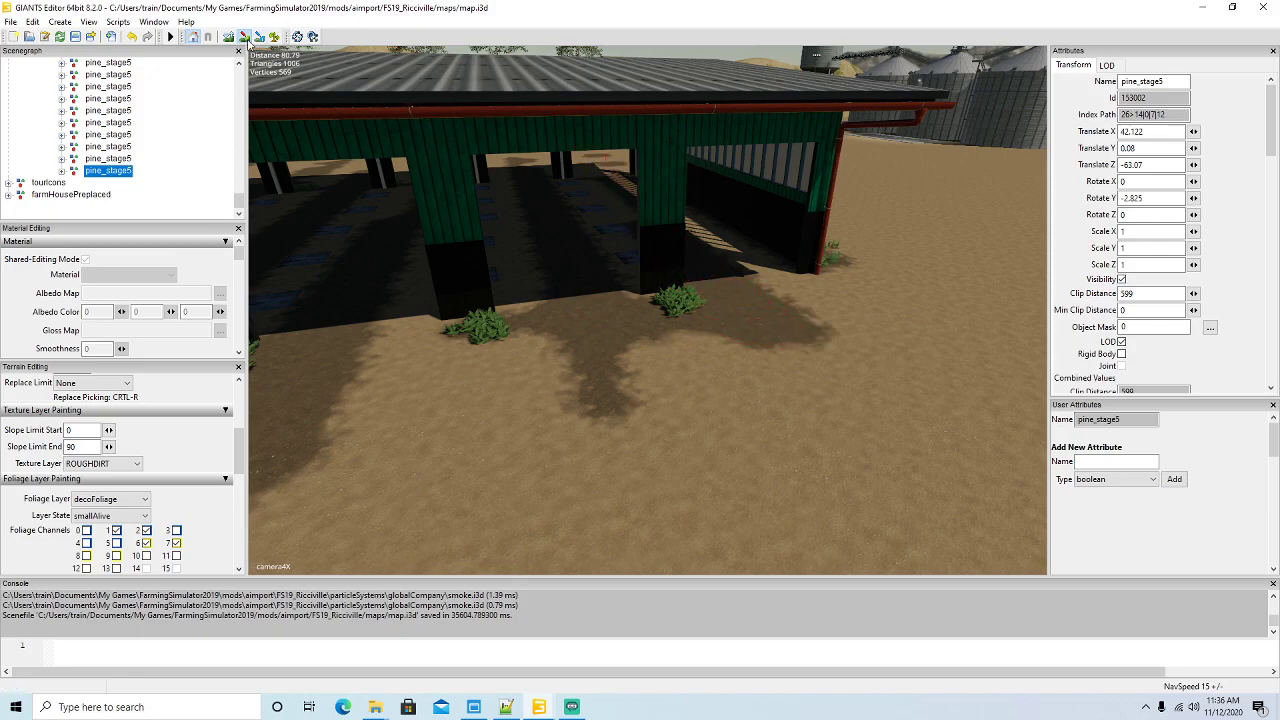
pyautogui.scroll(4, 475, 93)
pyautogui.scroll(7, 384, 77)
pyautogui.scroll(3, 384, 77)
pyautogui.keyDown('alt'); pyautogui.moveTo(440, 95); pyautogui.dragTo(388, 176); pyautogui.keyUp('alt')
pyautogui.scroll(-8, 381, 175)
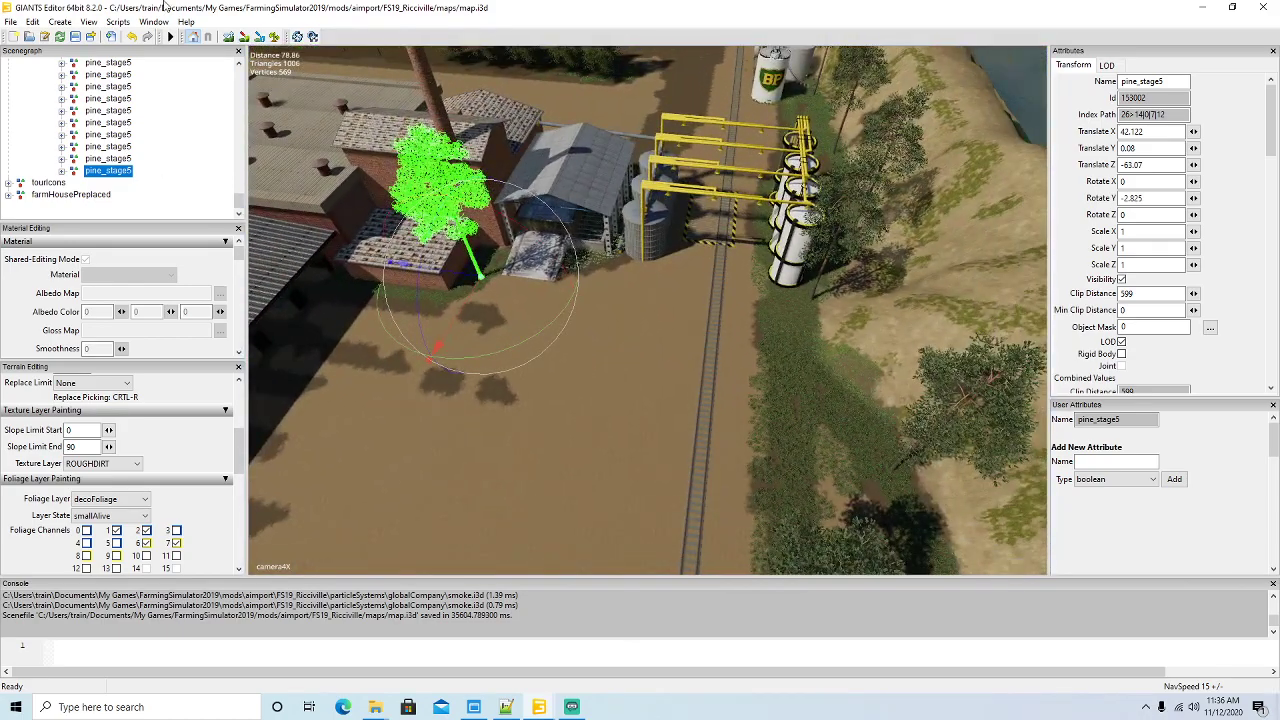
pyautogui.click(245, 38)
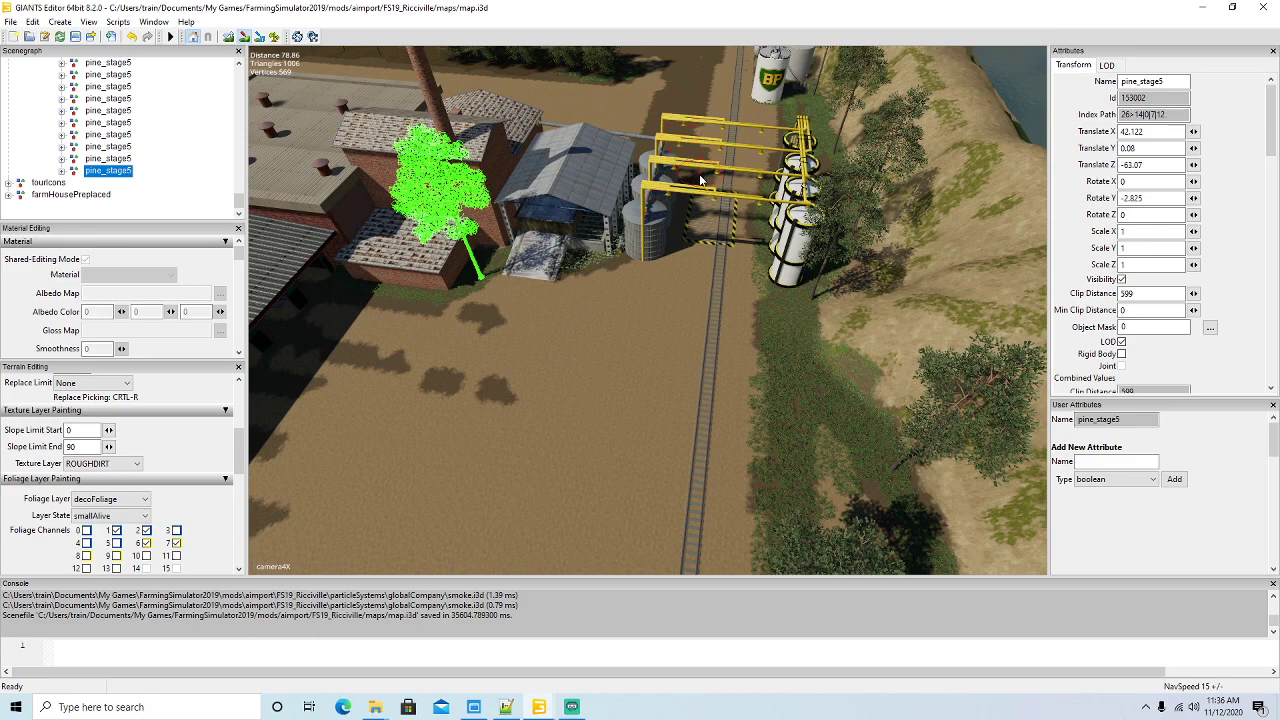
pyautogui.moveTo(674, 292)
pyautogui.mouseDown()
pyautogui.moveTo(638, 347)
pyautogui.moveTo(586, 323)
pyautogui.mouseUp()
# - Paint a curved ROUGHDIRT road from the tunnel past the silos and green shed to the yellow rail loading racks
pyautogui.click(245, 37)
pyautogui.scroll(-5, 578, 318)
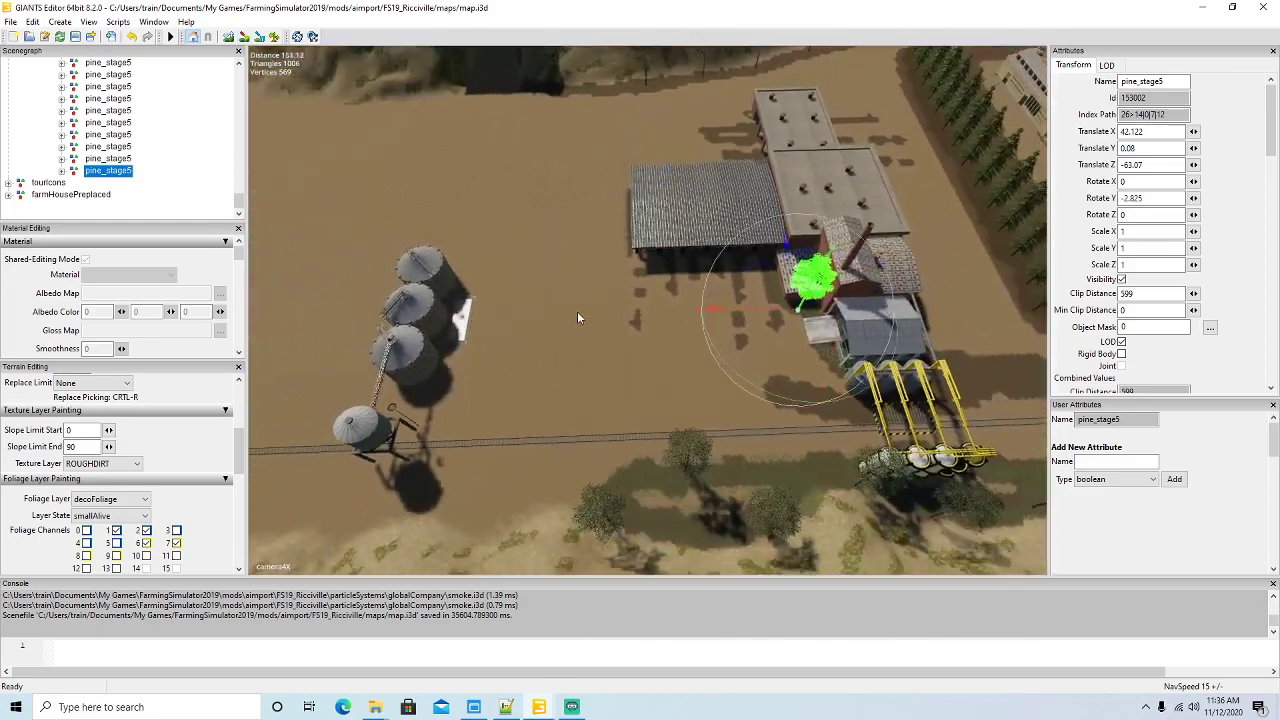
pyautogui.scroll(-3, 577, 317)
pyautogui.click(243, 37)
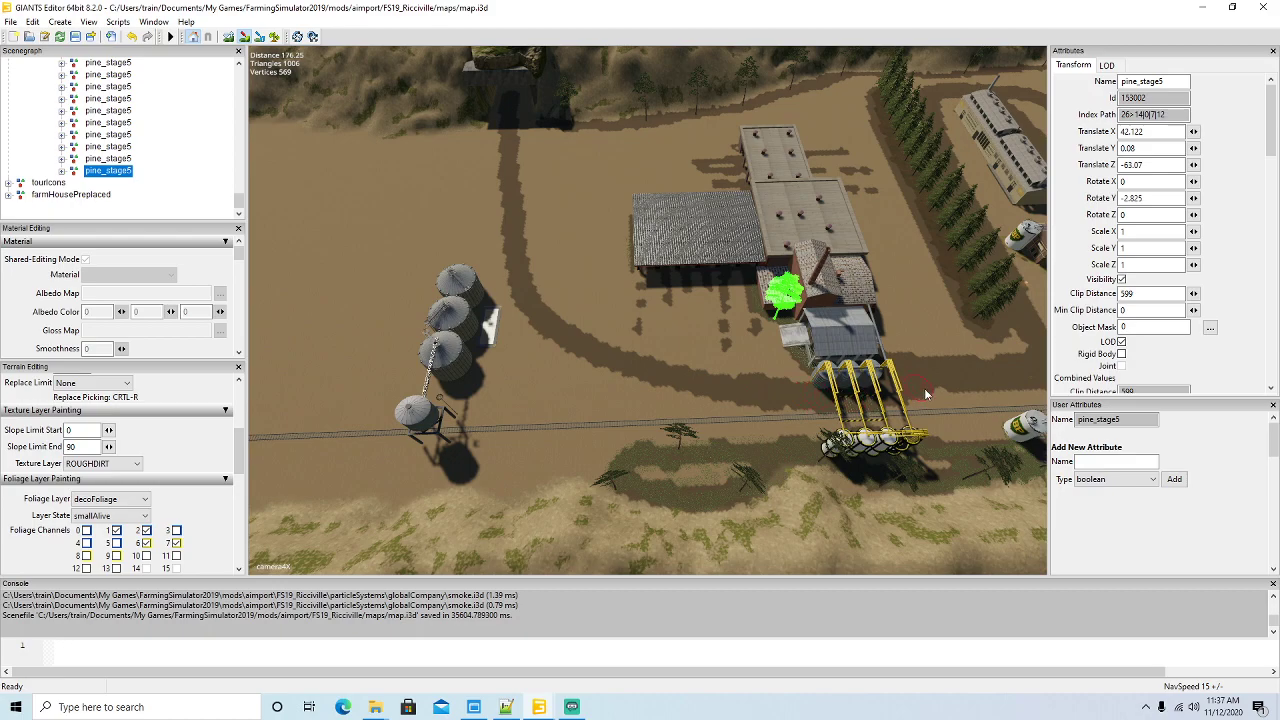
pyautogui.keyDown('alt'); pyautogui.moveTo(548, 264); pyautogui.dragTo(775, 150); pyautogui.keyUp('alt')
pyautogui.scroll(-6, 792, 219)
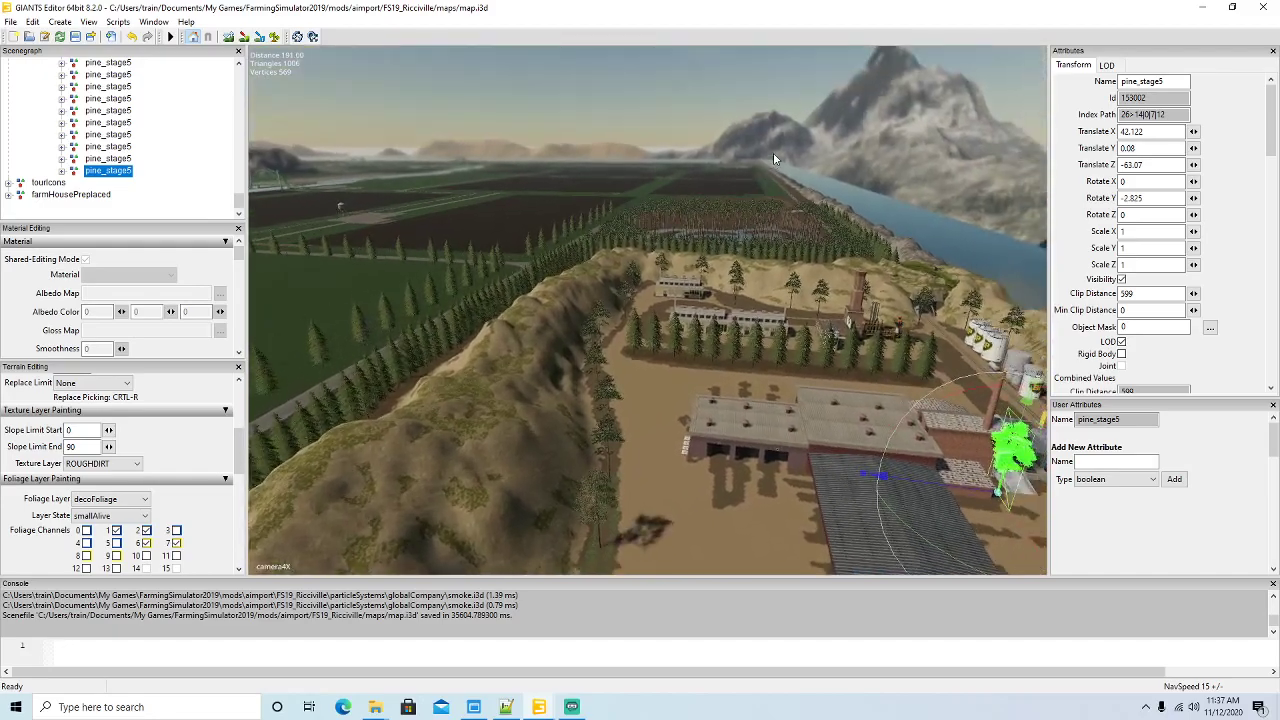
# - Extend the ROUGHDIRT road around the corner between the beige building and the end of the pine row
pyautogui.scroll(5, 775, 150)
pyautogui.scroll(4, 775, 148)
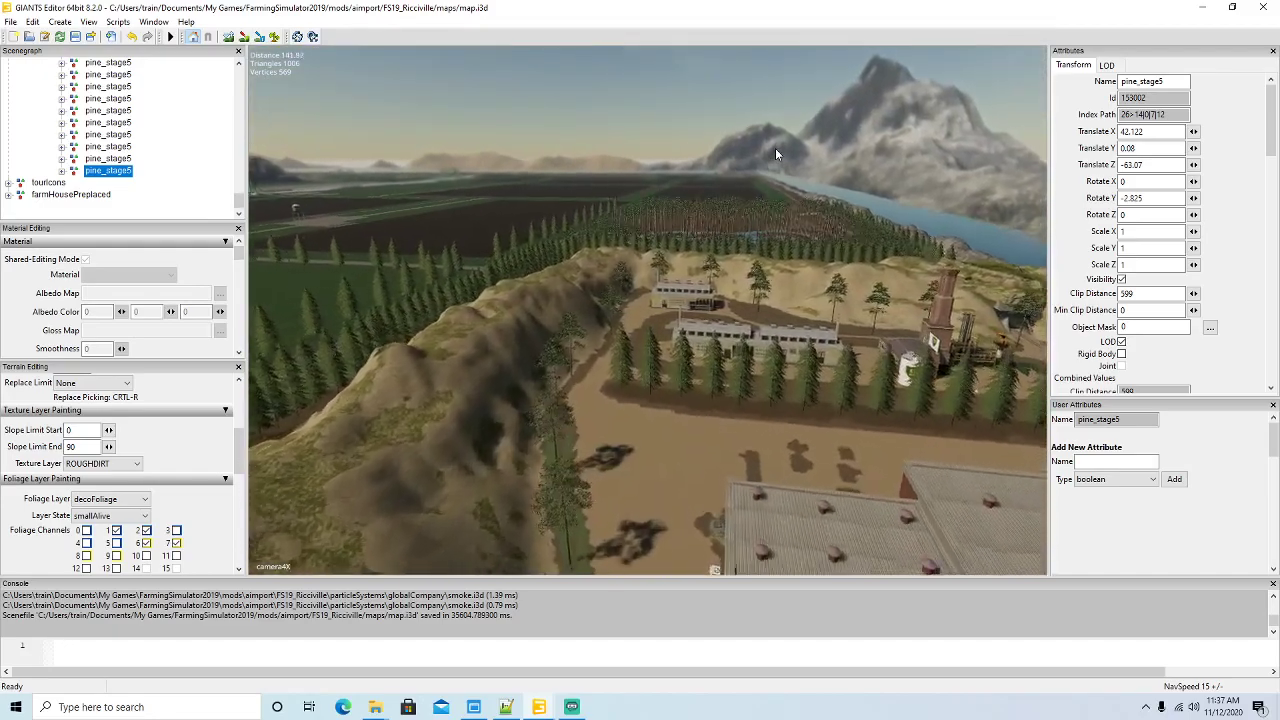
pyautogui.scroll(5, 778, 144)
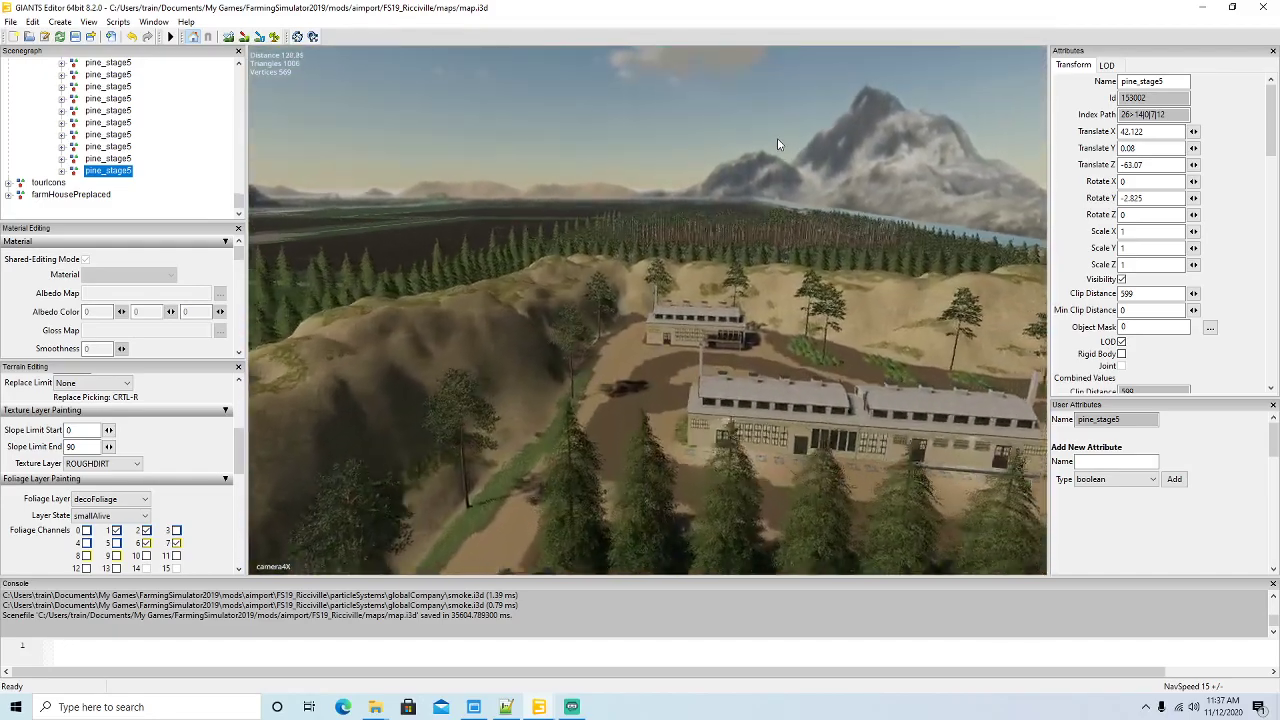
pyautogui.scroll(2, 777, 141)
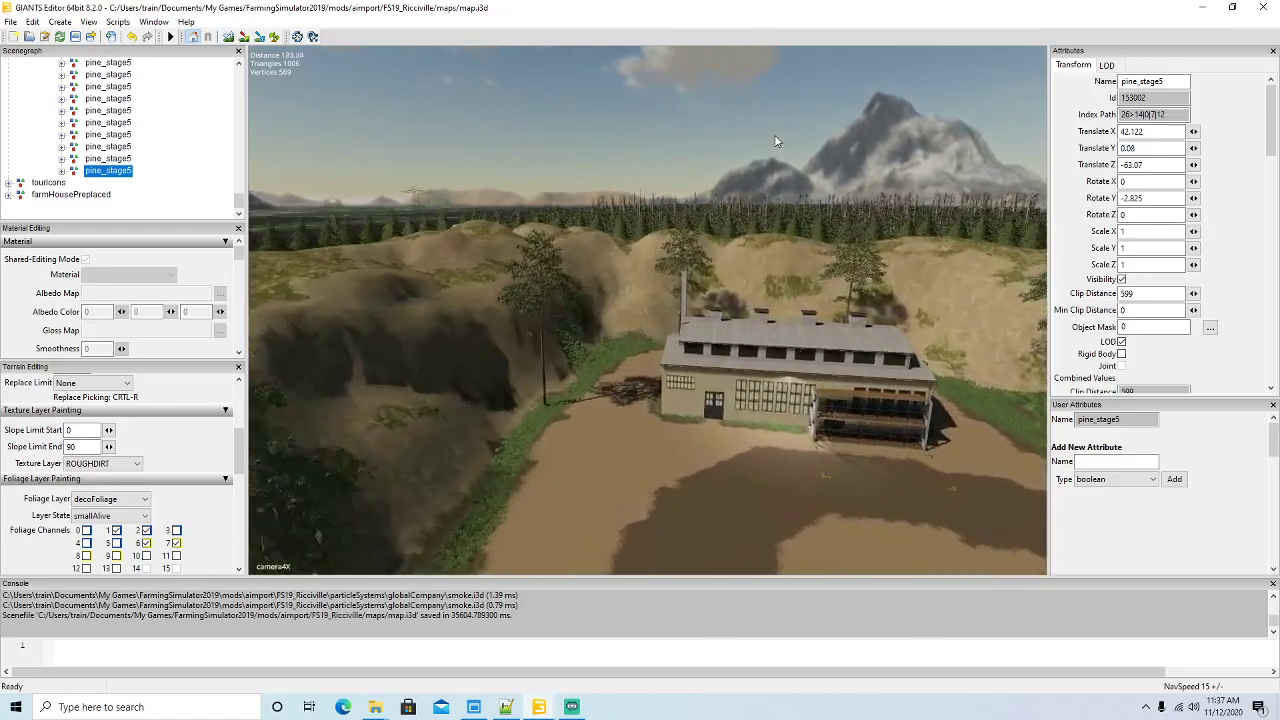
pyautogui.keyDown('alt'); pyautogui.moveTo(777, 142); pyautogui.dragTo(250, 169); pyautogui.keyUp('alt')
pyautogui.scroll(-4, 250, 170)
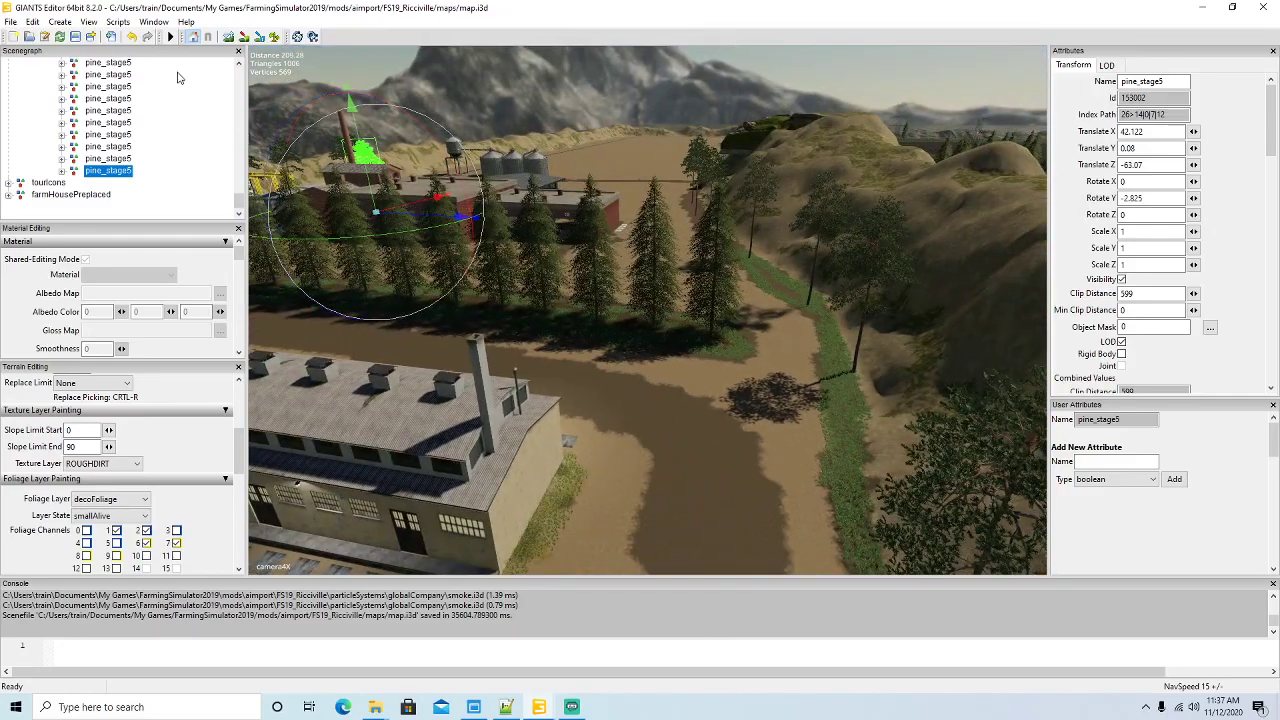
pyautogui.click(244, 38)
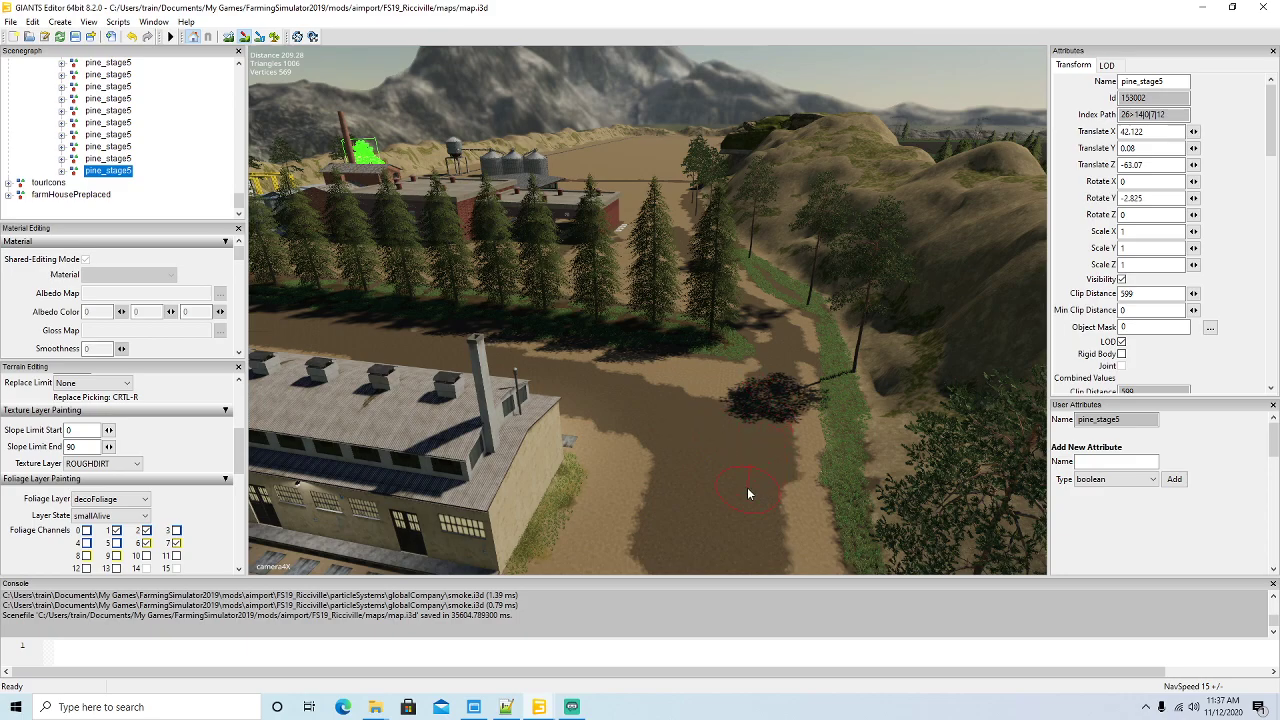
pyautogui.click(246, 37)
# - Paint a ROUGHDIRT track along the tree-lined bank beside the brick building up to the tunnel entrance
pyautogui.moveTo(547, 314)
pyautogui.keyDown('alt'); pyautogui.mouseDown()
pyautogui.moveTo(540, 249)
pyautogui.moveTo(508, 223)
pyautogui.moveTo(493, 248)
pyautogui.moveTo(583, 321)
pyautogui.moveTo(738, 399)
pyautogui.mouseUp(); pyautogui.keyUp('alt')
pyautogui.scroll(3, 540, 250)
pyautogui.scroll(4, 541, 250)
pyautogui.scroll(3, 508, 224)
pyautogui.scroll(1, 493, 248)
pyautogui.scroll(2, 493, 248)
pyautogui.scroll(-5, 738, 399)
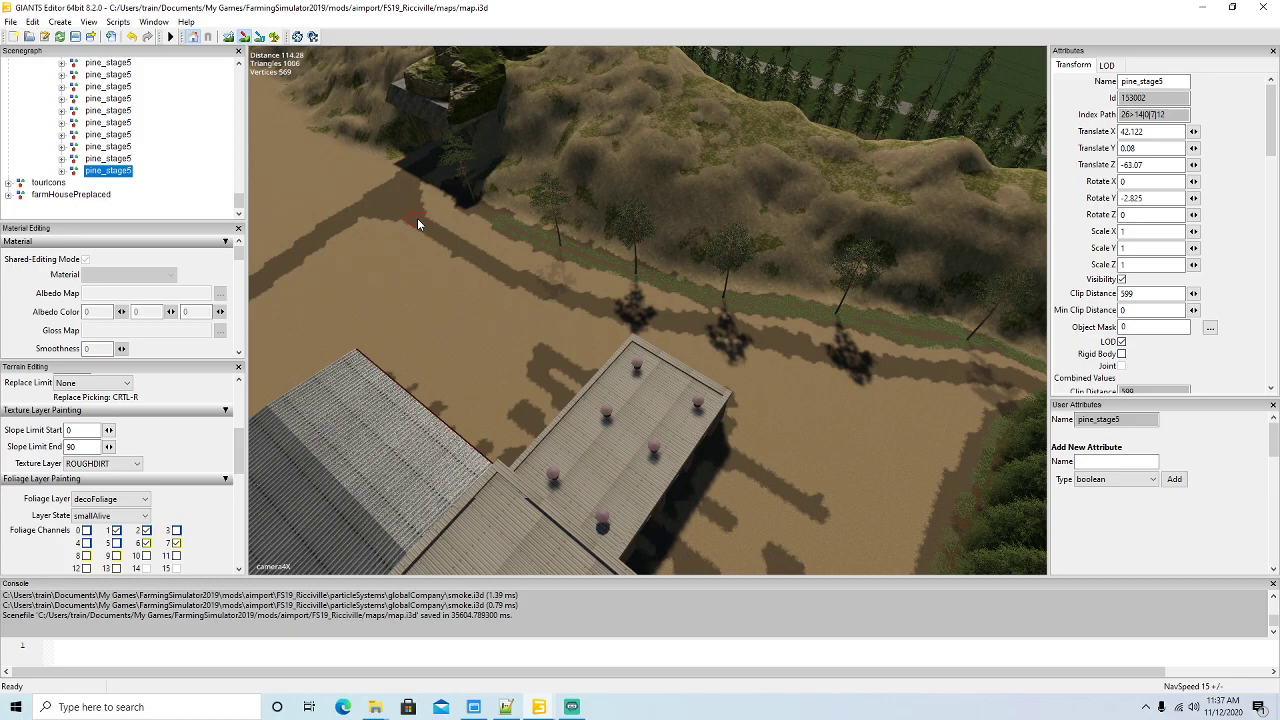
pyautogui.click(246, 38)
# - Paint a wide ROUGHDIRT road between the conifer row and the brick building, merging the building's bay tracks into it
pyautogui.keyDown('alt'); pyautogui.moveTo(378, 219); pyautogui.dragTo(783, 306); pyautogui.keyUp('alt')
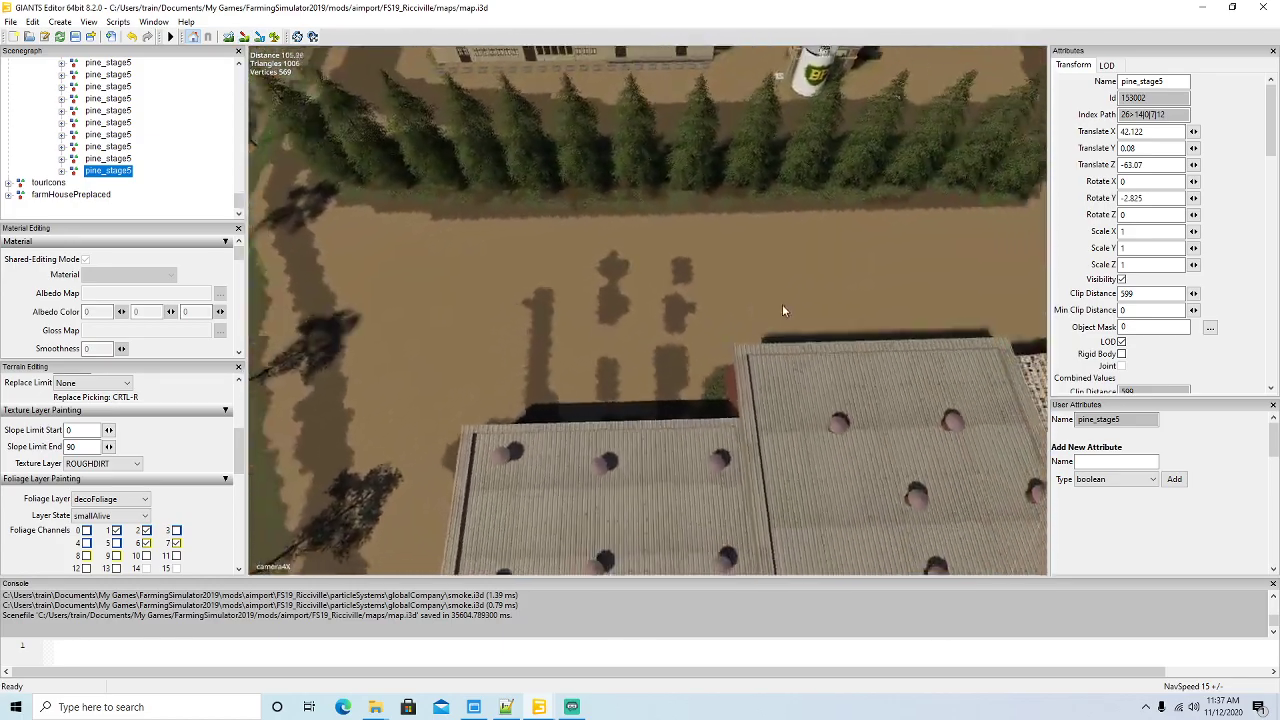
pyautogui.scroll(-5, 783, 306)
pyautogui.scroll(-1, 796, 310)
pyautogui.click(245, 38)
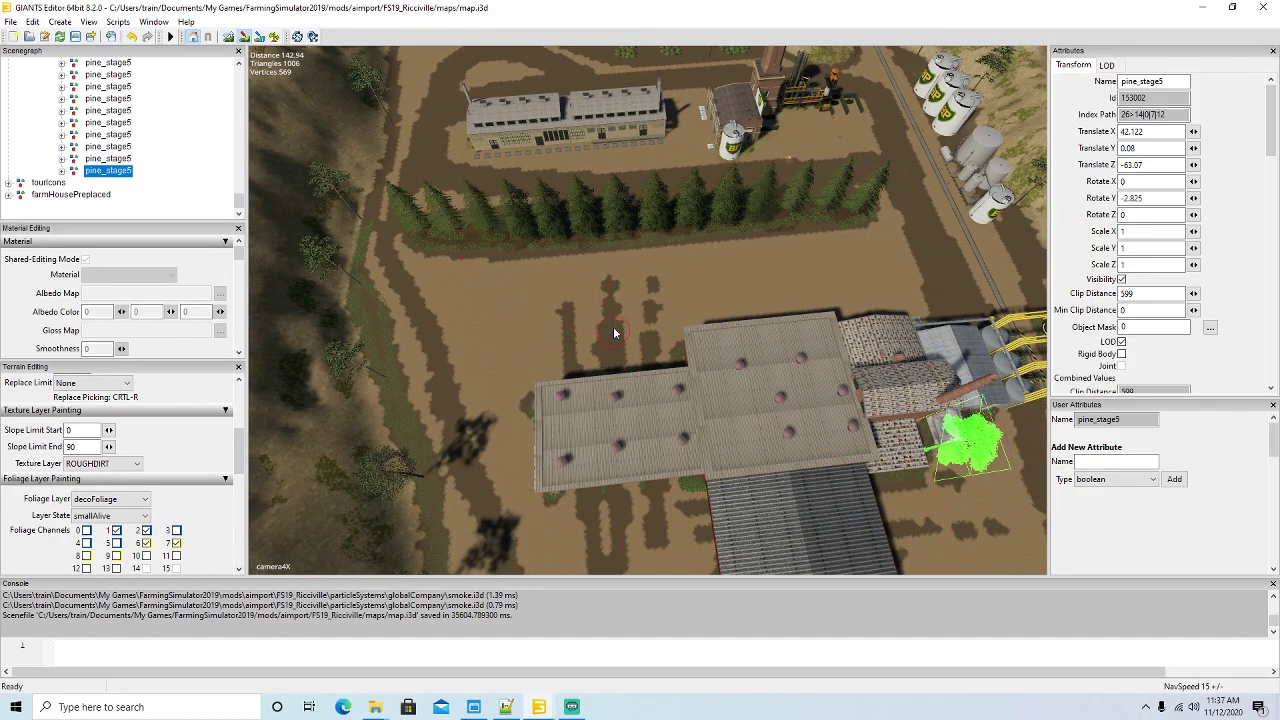
pyautogui.moveTo(632, 303); pyautogui.dragTo(739, 294)
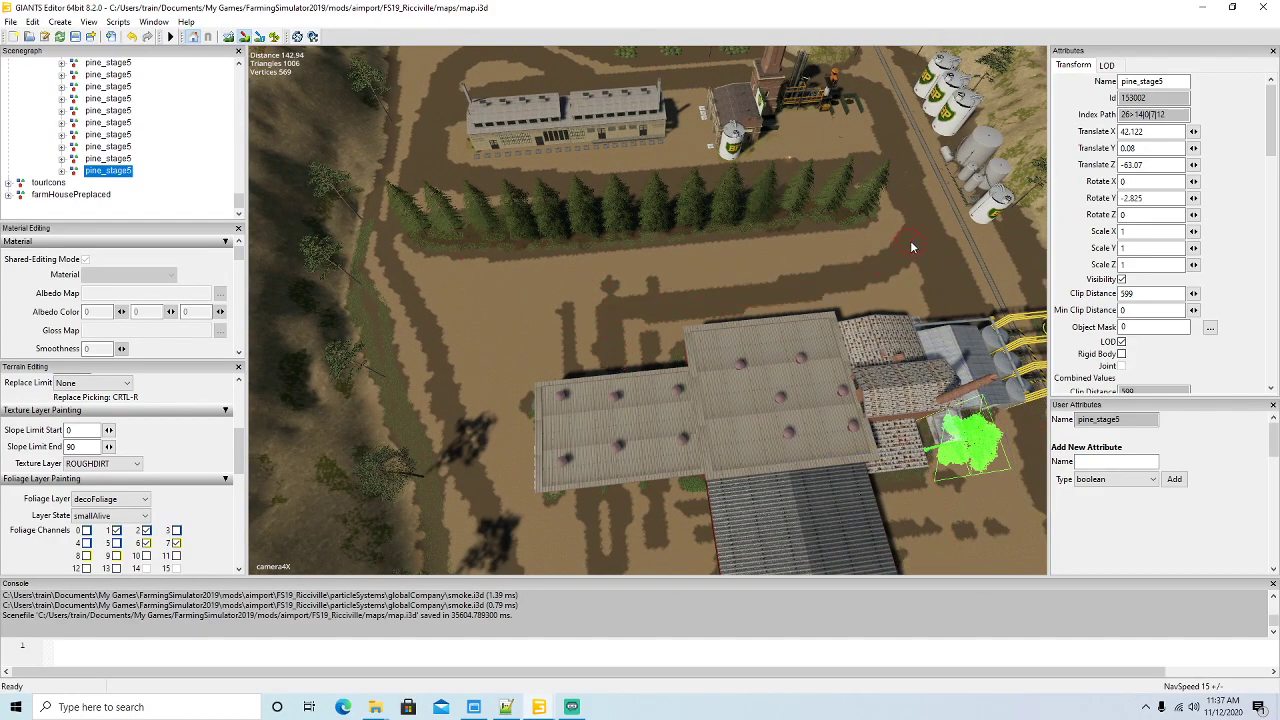
pyautogui.moveTo(616, 303)
pyautogui.mouseDown()
pyautogui.moveTo(525, 314)
pyautogui.moveTo(611, 316)
pyautogui.mouseUp()
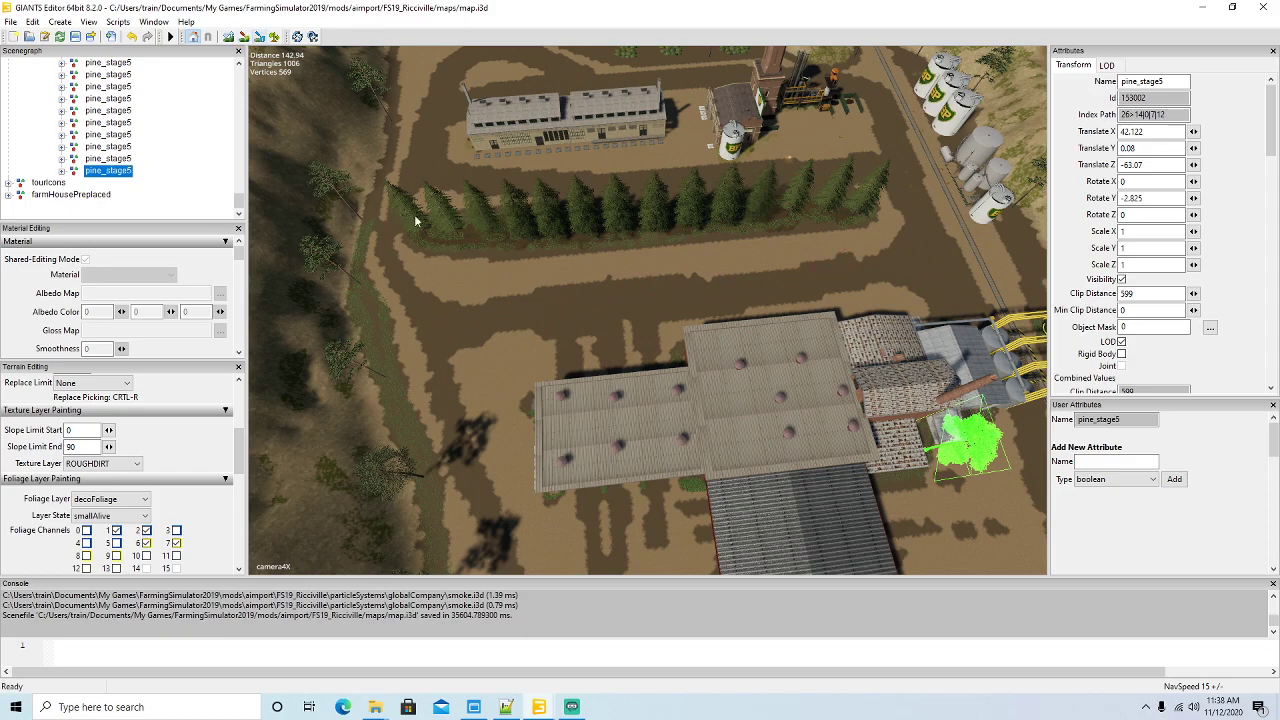
# - Paint ROUGHDIRT from the green shed's bay tracks on the tunnel side across the yard to the curved road
pyautogui.press('f')
pyautogui.scroll(-5, 654, 239)
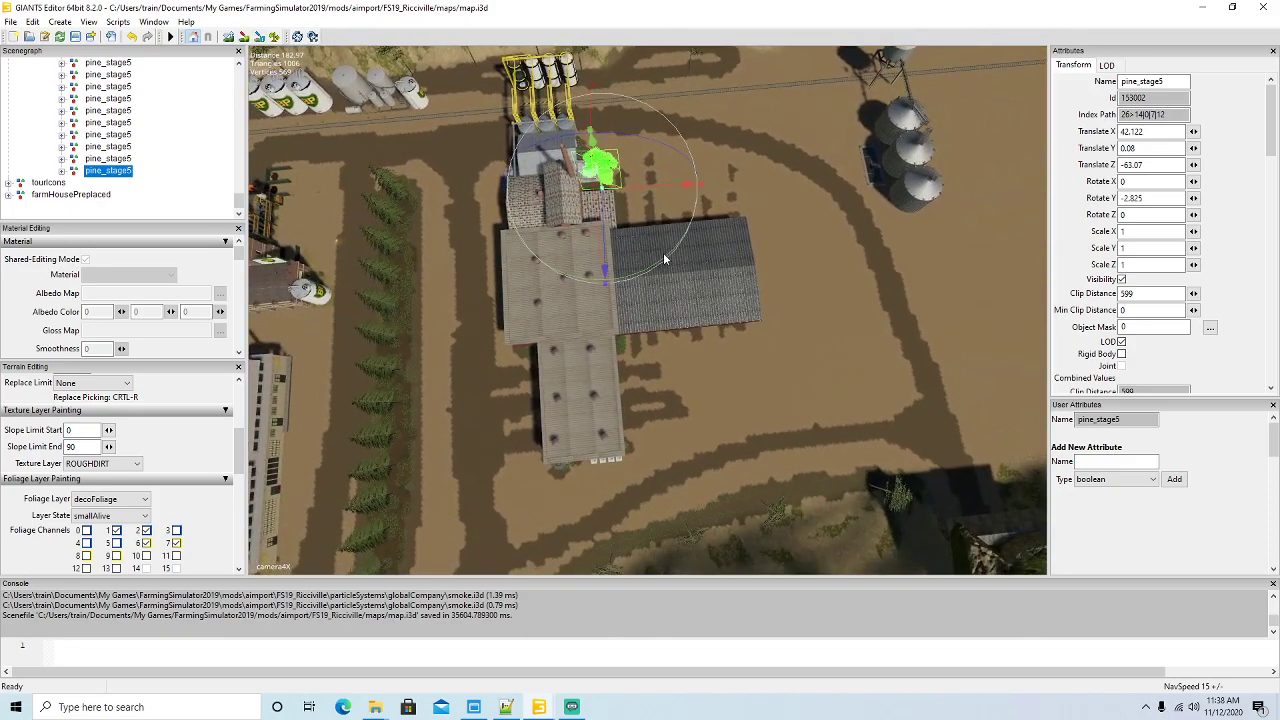
pyautogui.click(243, 37)
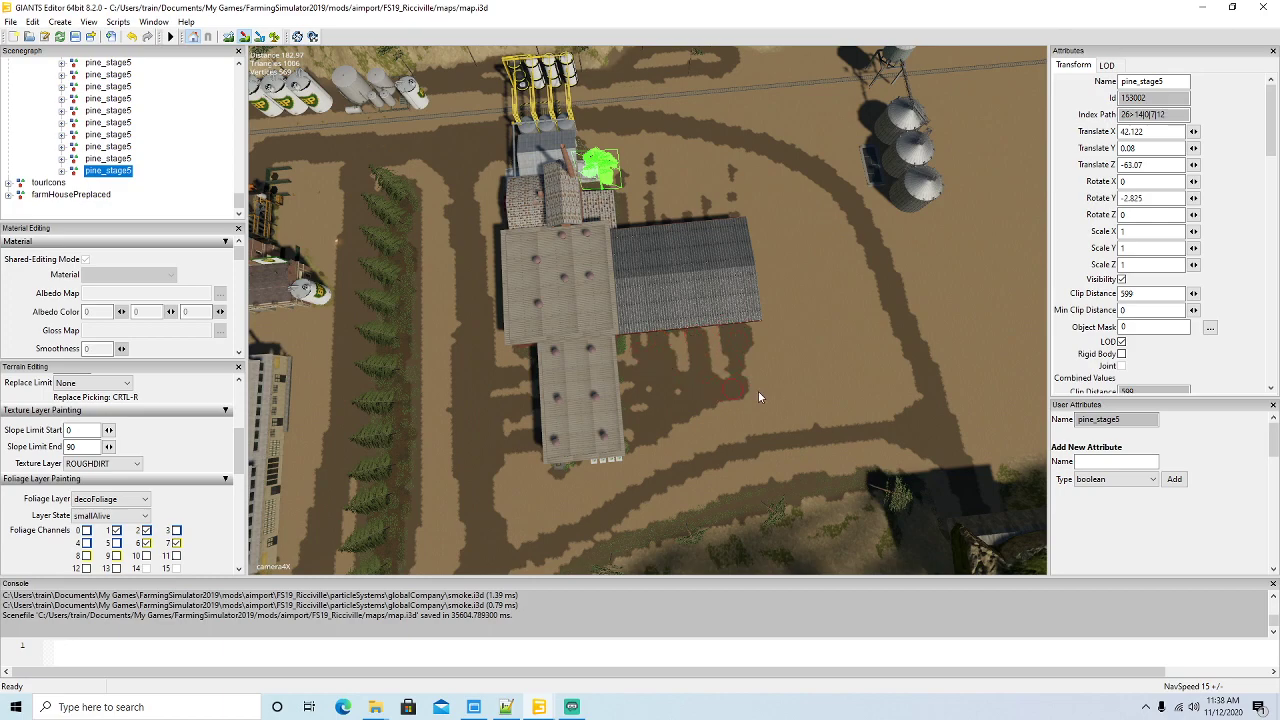
pyautogui.moveTo(752, 397); pyautogui.dragTo(905, 417)
pyautogui.moveTo(731, 396)
pyautogui.mouseDown()
pyautogui.moveTo(866, 407)
pyautogui.moveTo(754, 380)
pyautogui.mouseUp()
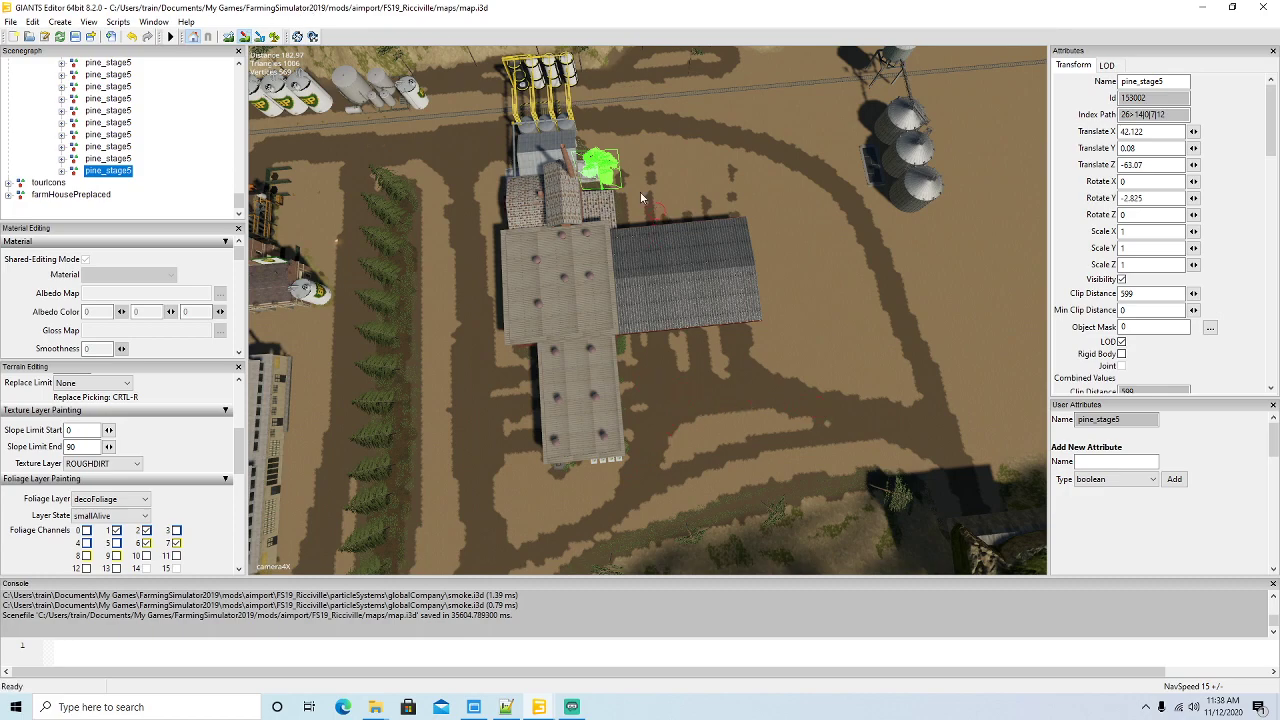
pyautogui.click(244, 36)
# - Paint ROUGHDIRT linking the green shed's railway-side bay tracks to the curved road, leaving an unpainted patch between them
pyautogui.moveTo(635, 232)
pyautogui.keyDown('alt'); pyautogui.mouseDown()
pyautogui.moveTo(638, 176)
pyautogui.moveTo(606, 292)
pyautogui.mouseUp(); pyautogui.keyUp('alt')
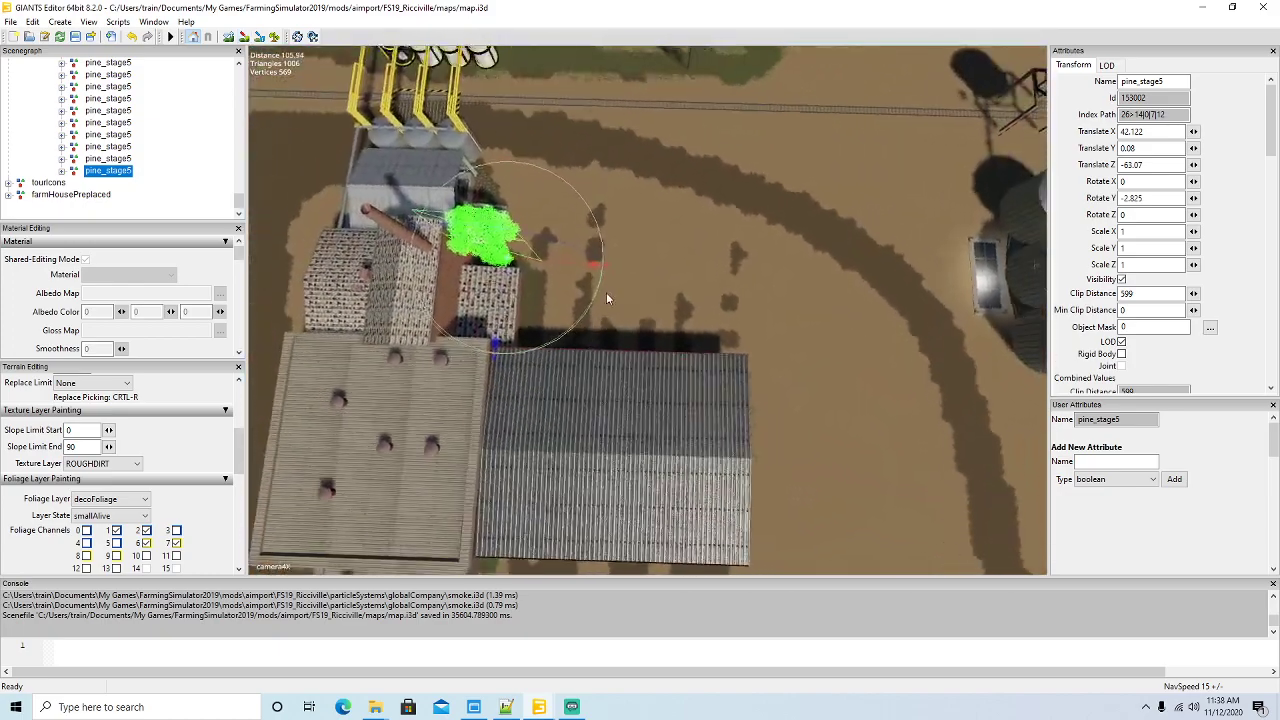
pyautogui.scroll(-3, 606, 292)
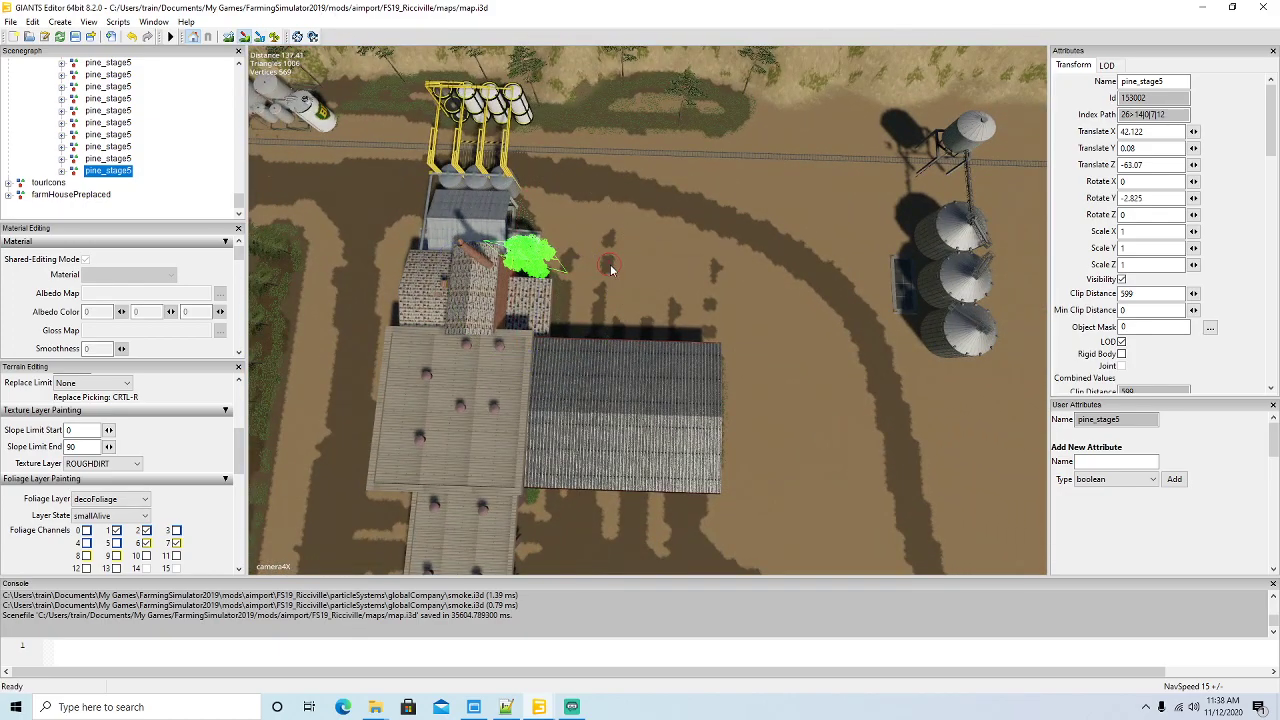
pyautogui.moveTo(601, 315)
pyautogui.mouseDown()
pyautogui.moveTo(604, 240)
pyautogui.moveTo(618, 226)
pyautogui.mouseUp()
pyautogui.moveTo(640, 320); pyautogui.dragTo(642, 278)
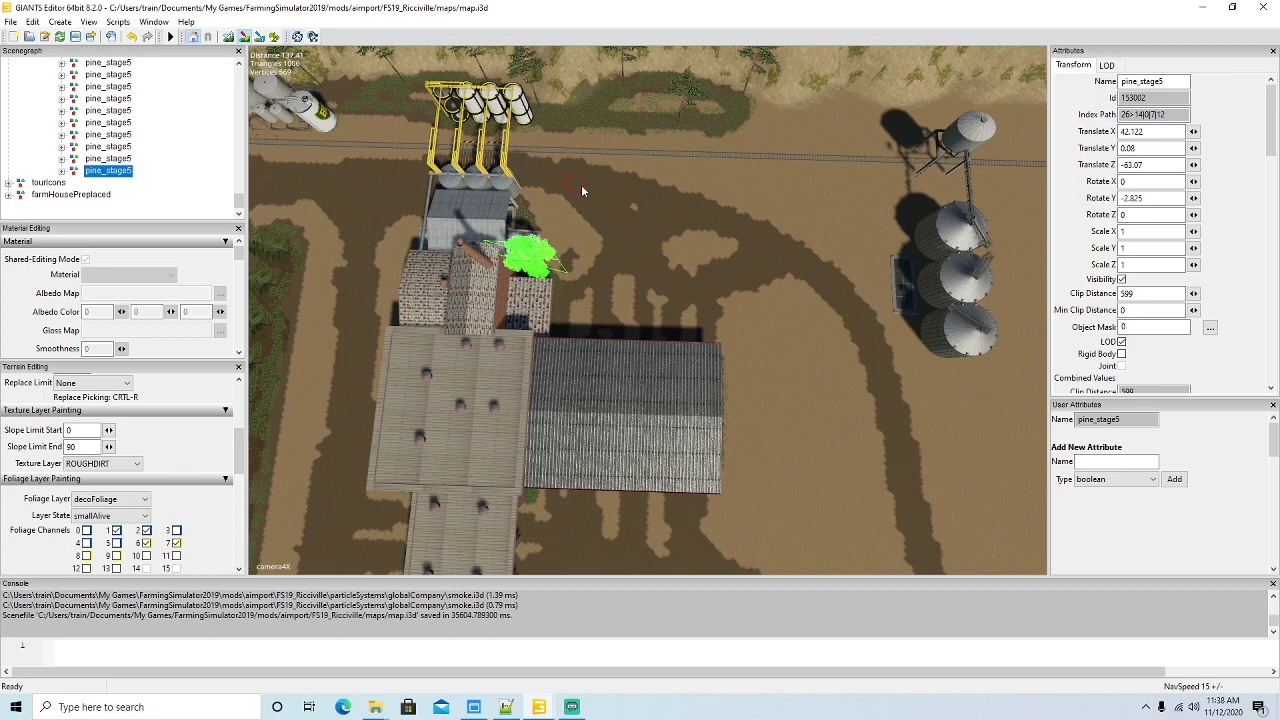
# - Duplicate the pine_stage5 and place the copy on the unpainted patch by the shed, at about X 87.477, Y 0.082, Z -70.656
pyautogui.keyDown('alt'); pyautogui.moveTo(602, 276); pyautogui.dragTo(697, 189); pyautogui.keyUp('alt')
pyautogui.scroll(4, 697, 190)
pyautogui.scroll(10, 697, 189)
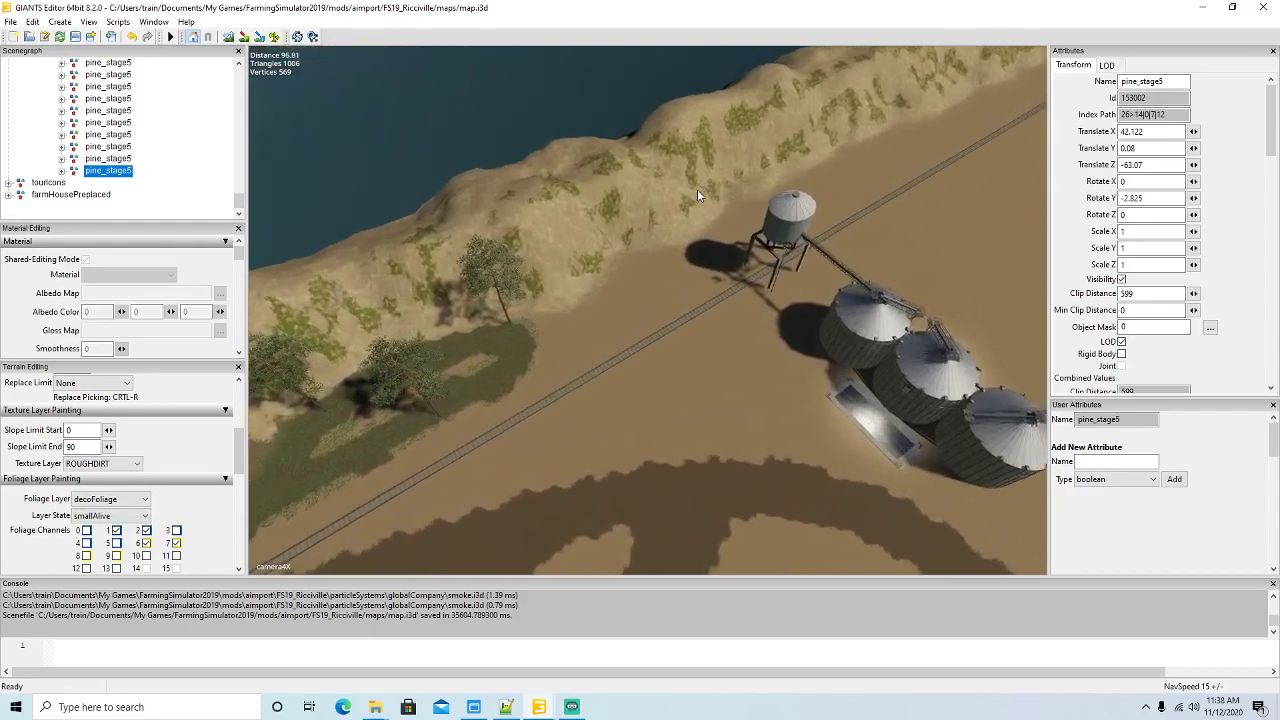
pyautogui.scroll(-12, 542, 203)
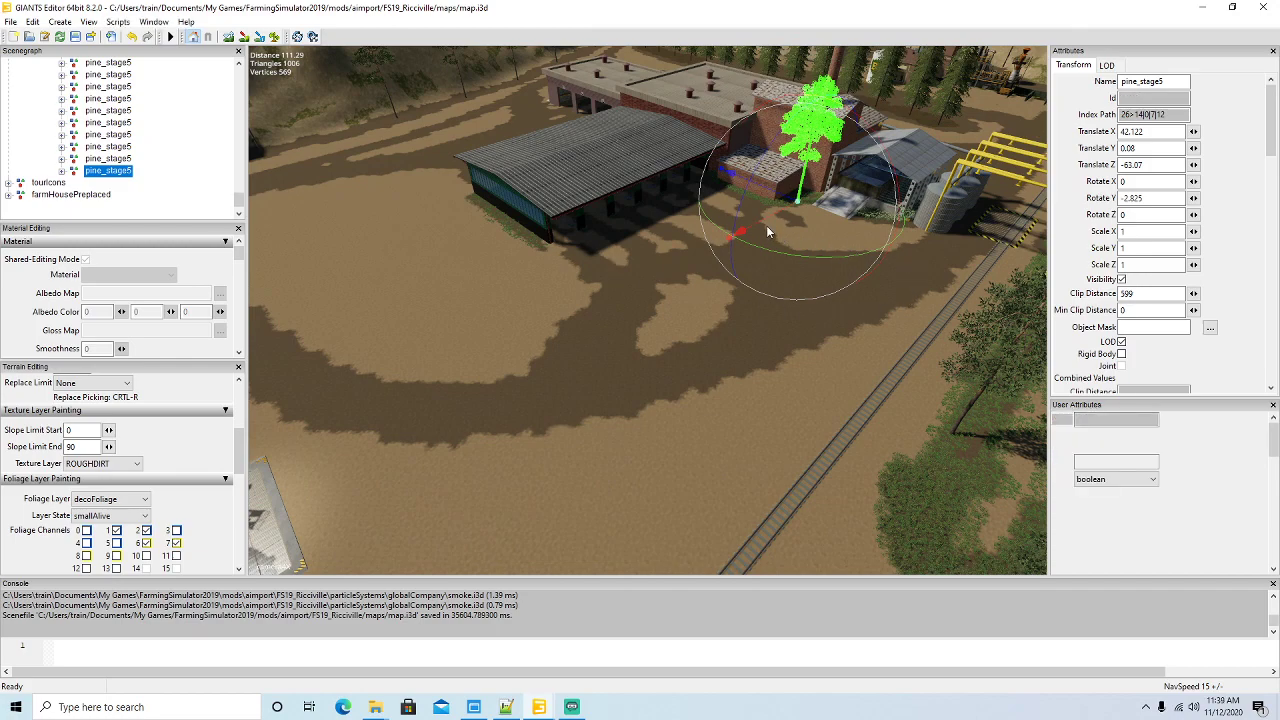
pyautogui.hotkey('ctrl', 'd')
pyautogui.moveTo(738, 238); pyautogui.dragTo(573, 405)
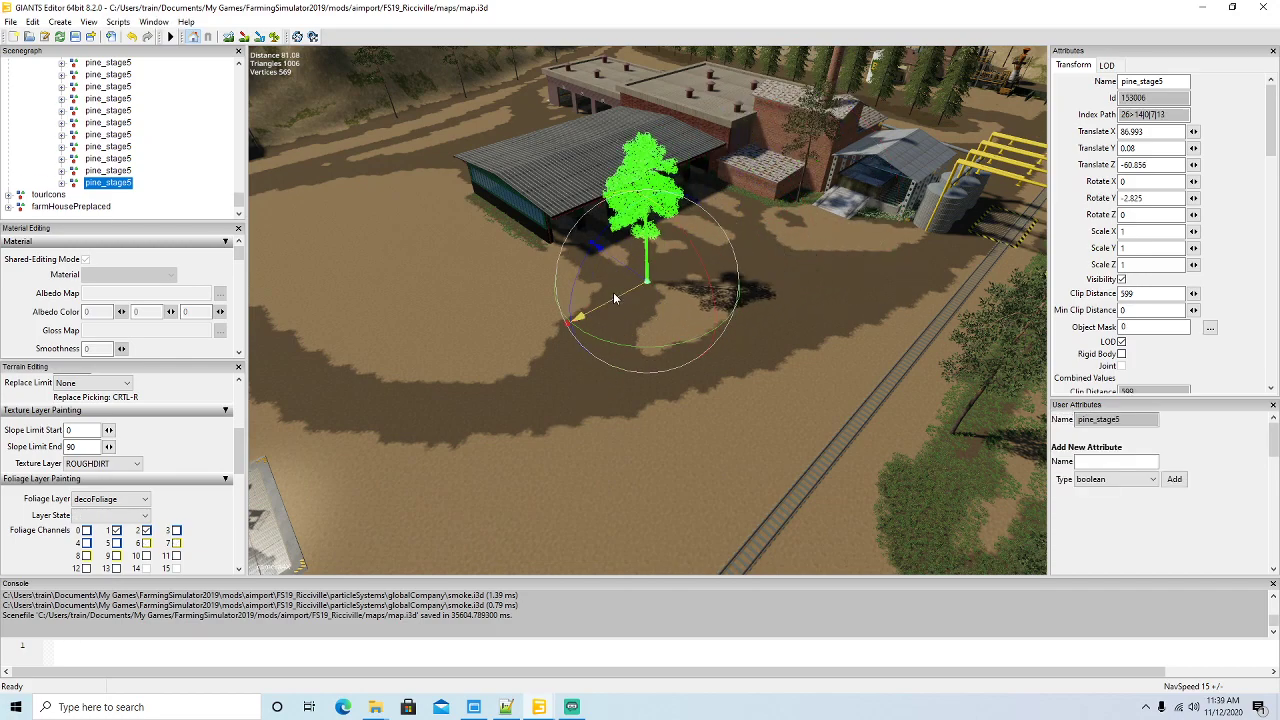
pyautogui.moveTo(622, 267); pyautogui.dragTo(662, 330)
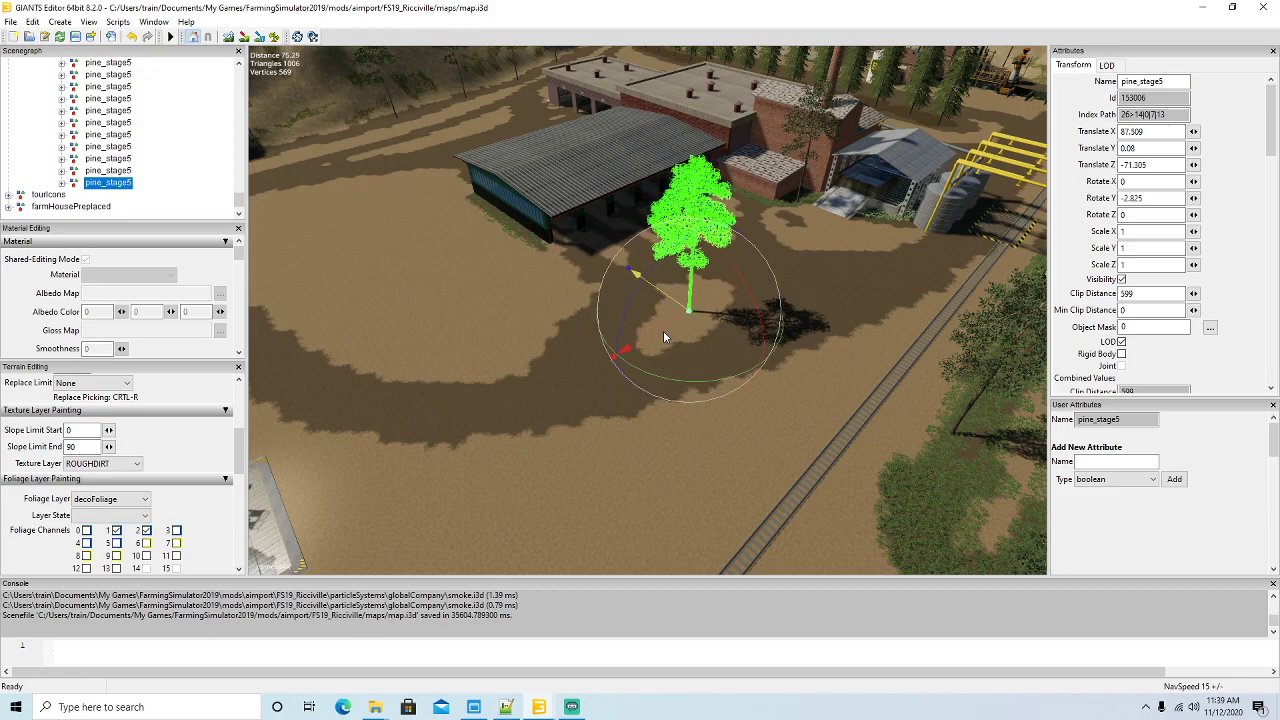
pyautogui.scroll(5, 612, 402)
pyautogui.keyDown('alt'); pyautogui.moveTo(621, 401); pyautogui.dragTo(686, 326); pyautogui.keyUp('alt')
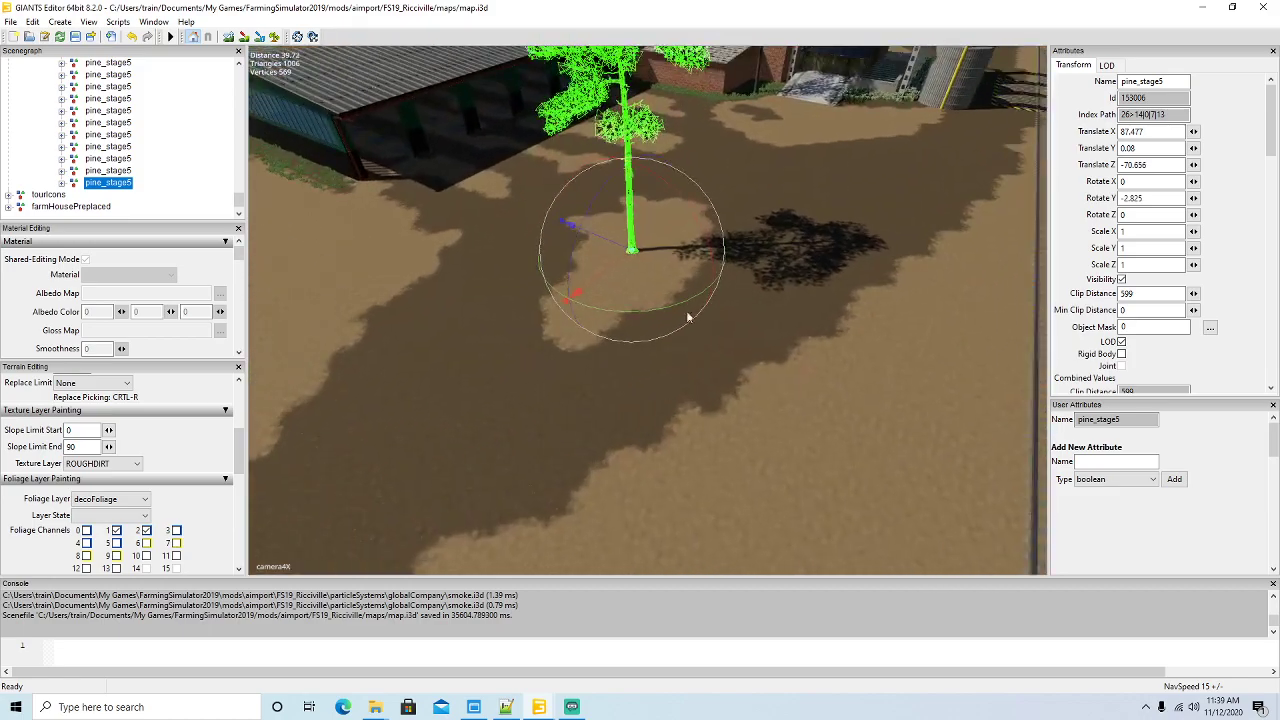
pyautogui.moveTo(632, 215); pyautogui.dragTo(632, 214)
pyautogui.scroll(-3, 693, 276)
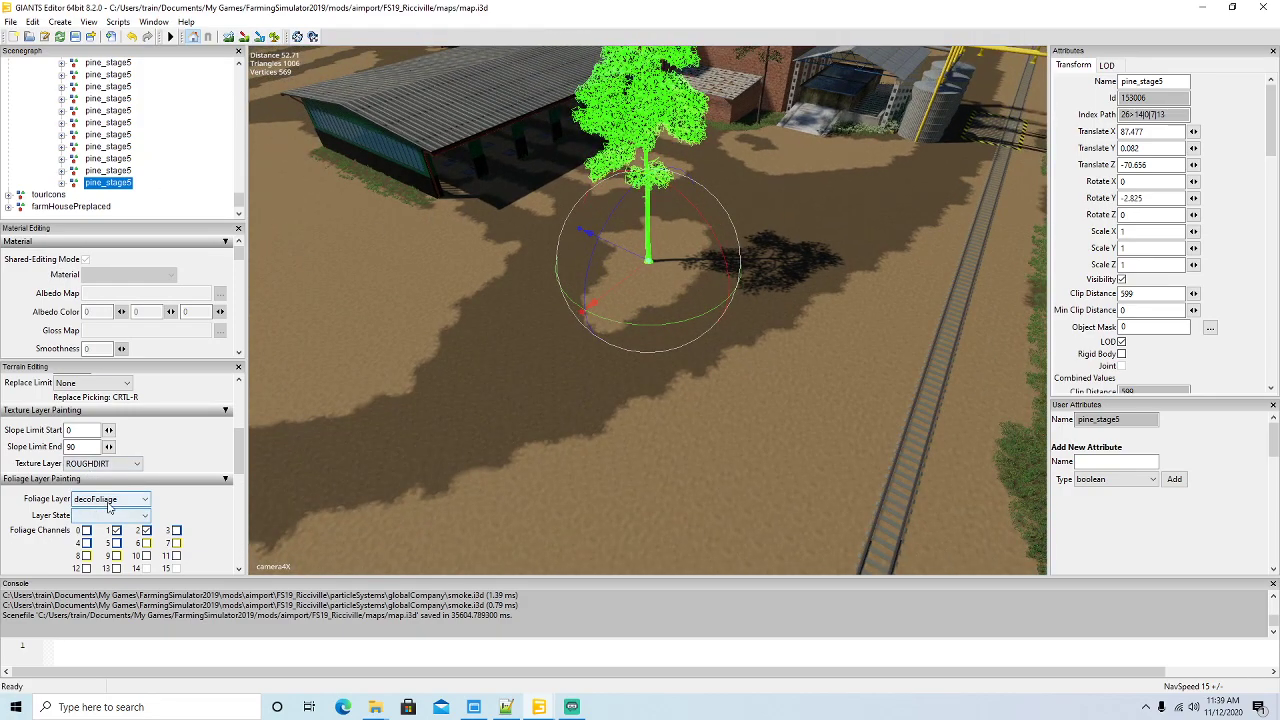
# - Paint decoFoliage in the bigAlive apera state around the base of the newly placed pine
pyautogui.click(110, 498)
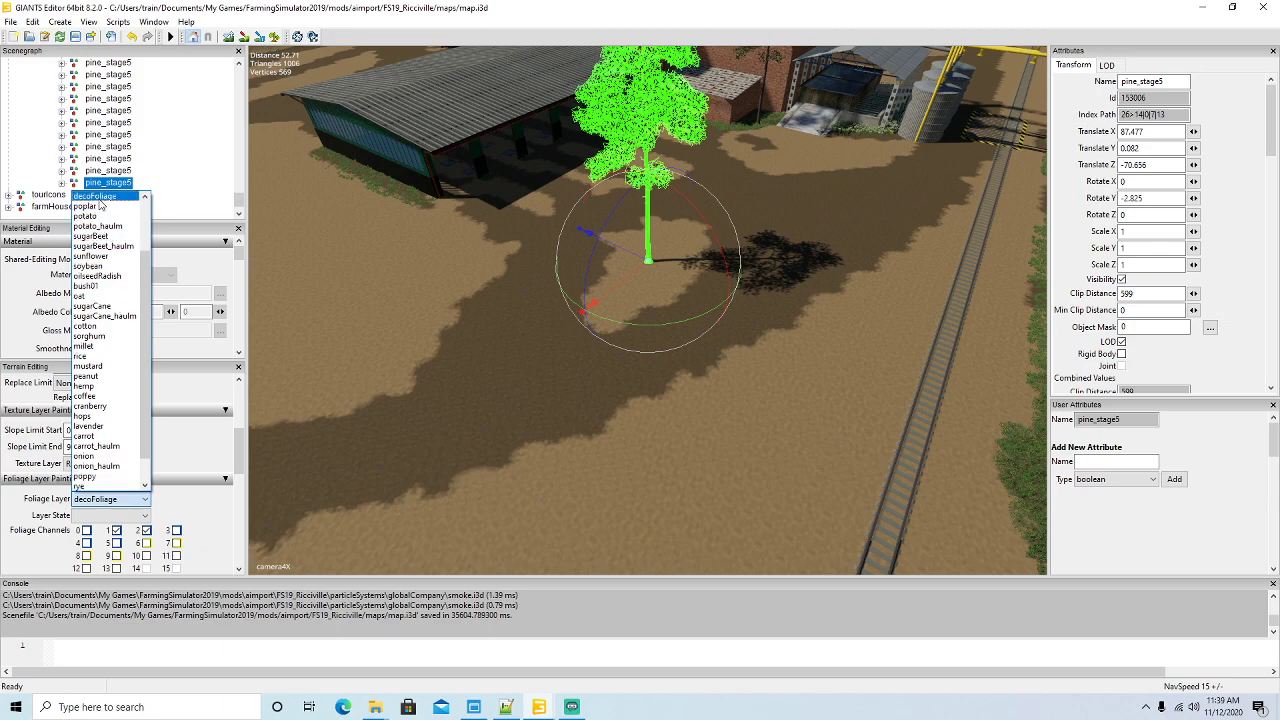
pyautogui.click(100, 197)
pyautogui.click(126, 516)
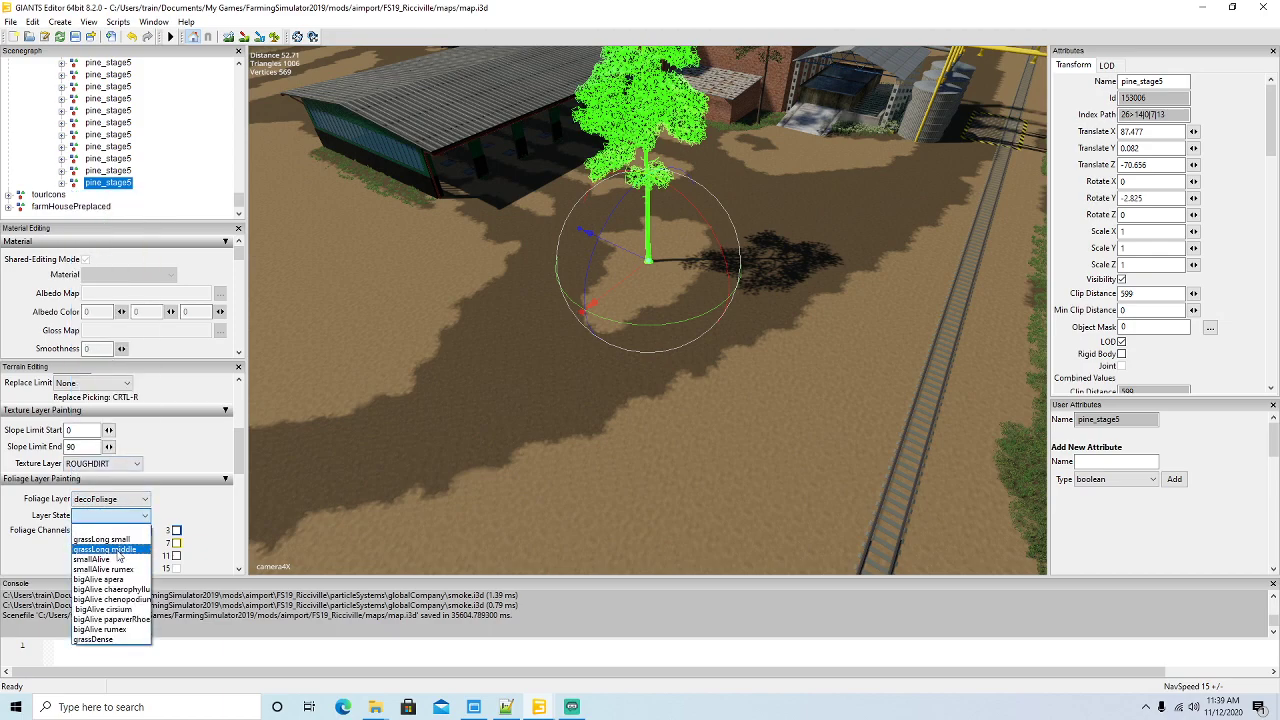
pyautogui.click(121, 580)
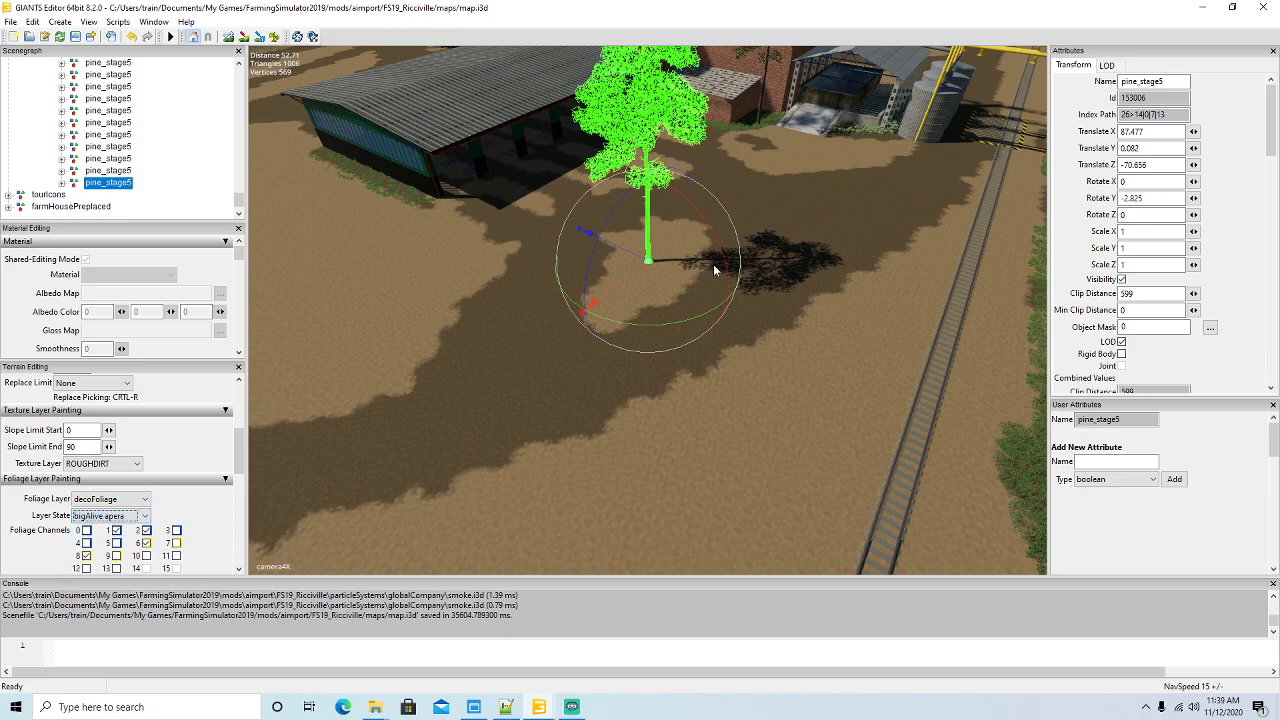
pyautogui.scroll(-1, 645, 270)
pyautogui.click(274, 37)
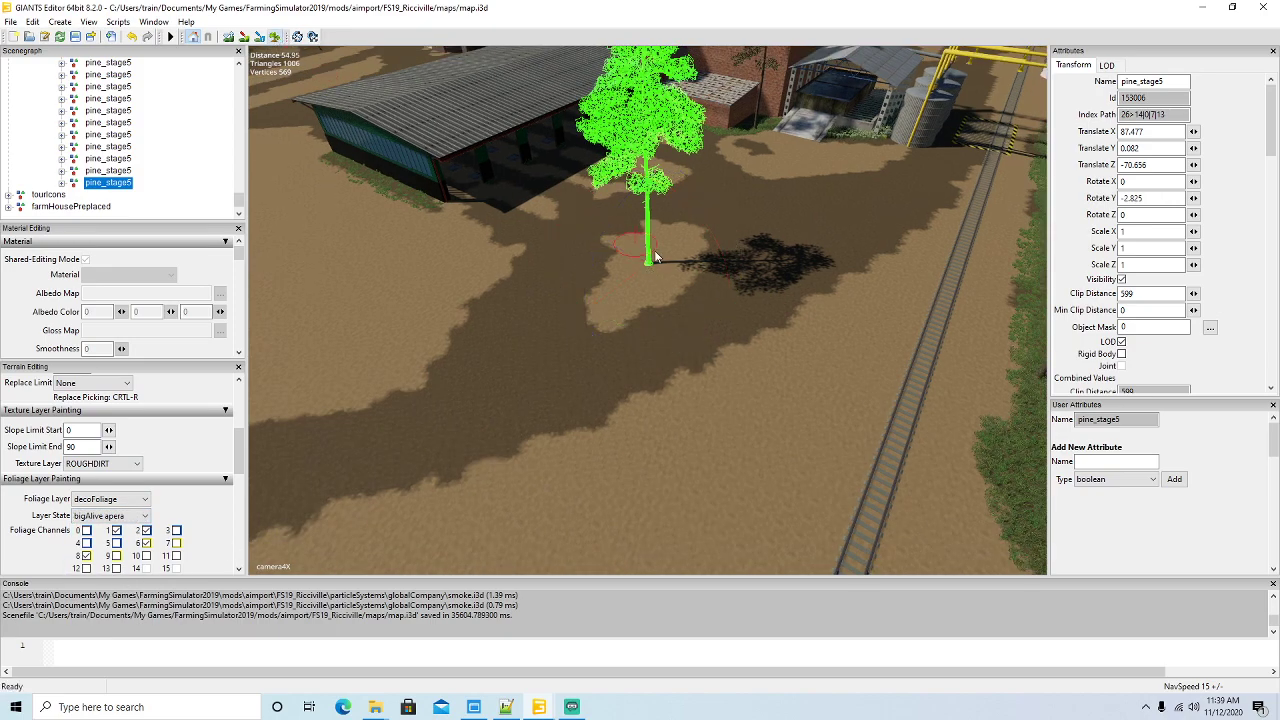
pyautogui.click(647, 265)
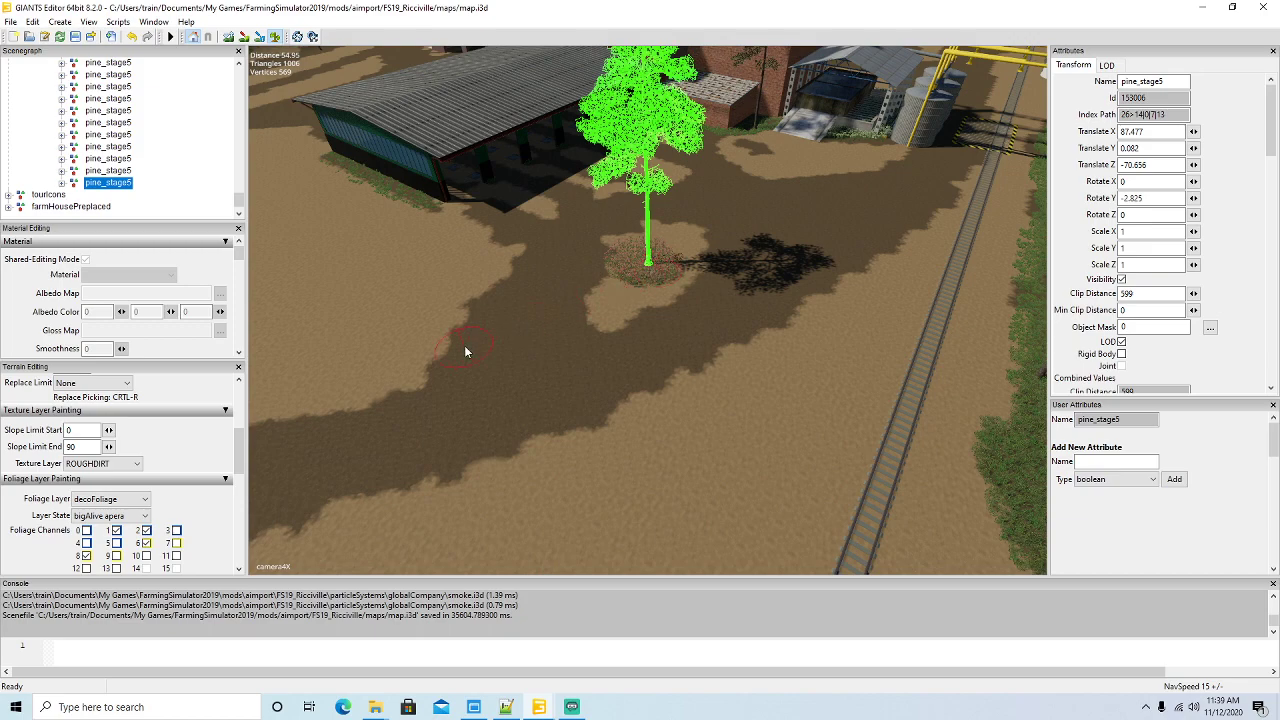
pyautogui.click(655, 270)
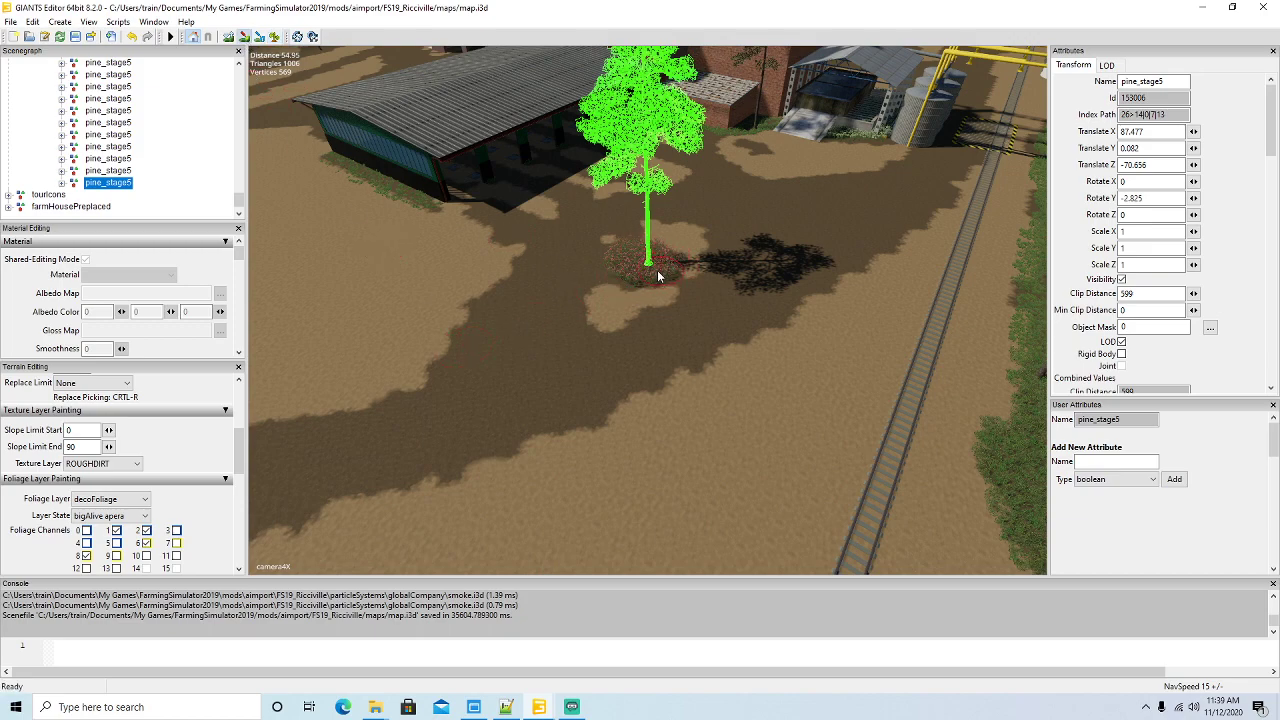
pyautogui.click(244, 38)
# - Paint a straight ROUGHDIRT track across the yard beyond the green shed's far end, joining the roads on both sides
pyautogui.moveTo(570, 328)
pyautogui.keyDown('alt'); pyautogui.mouseDown()
pyautogui.moveTo(586, 331)
pyautogui.moveTo(489, 293)
pyautogui.moveTo(404, 323)
pyautogui.moveTo(357, 225)
pyautogui.moveTo(662, 416)
pyautogui.moveTo(632, 388)
pyautogui.mouseUp(); pyautogui.keyUp('alt')
pyautogui.scroll(6, 357, 225)
pyautogui.scroll(4, 357, 225)
pyautogui.scroll(-6, 632, 388)
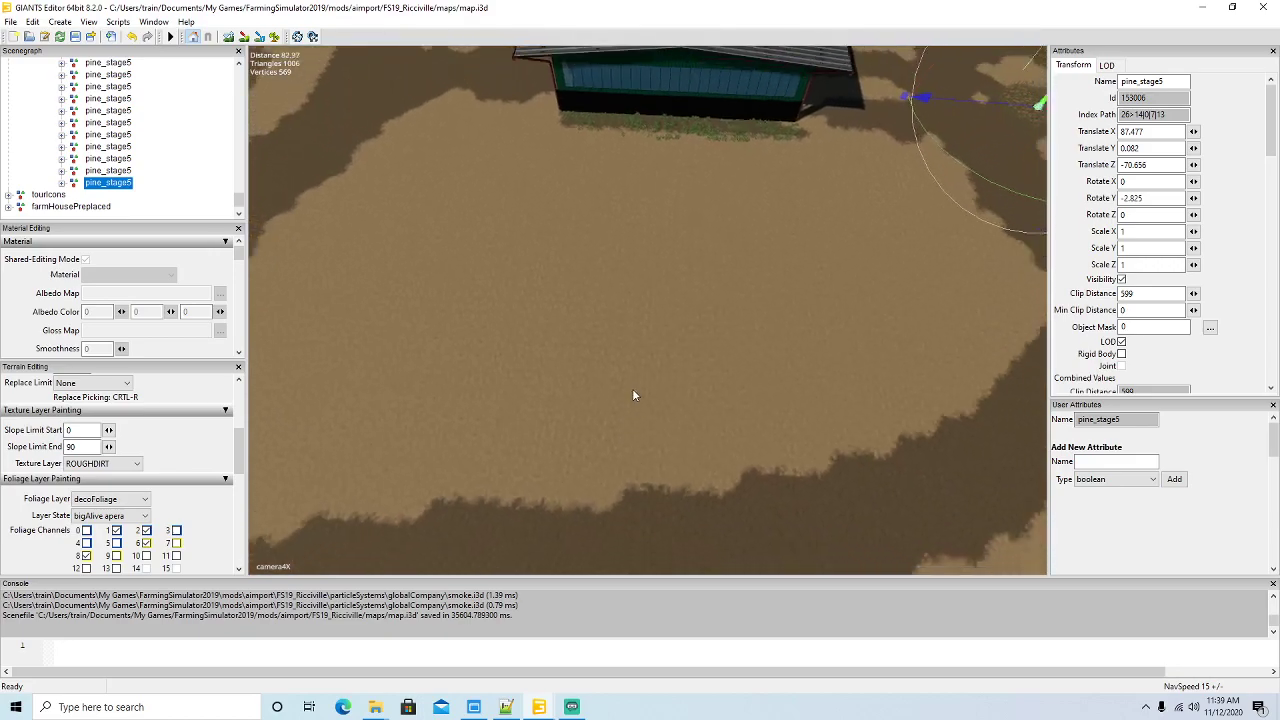
pyautogui.scroll(-5, 645, 388)
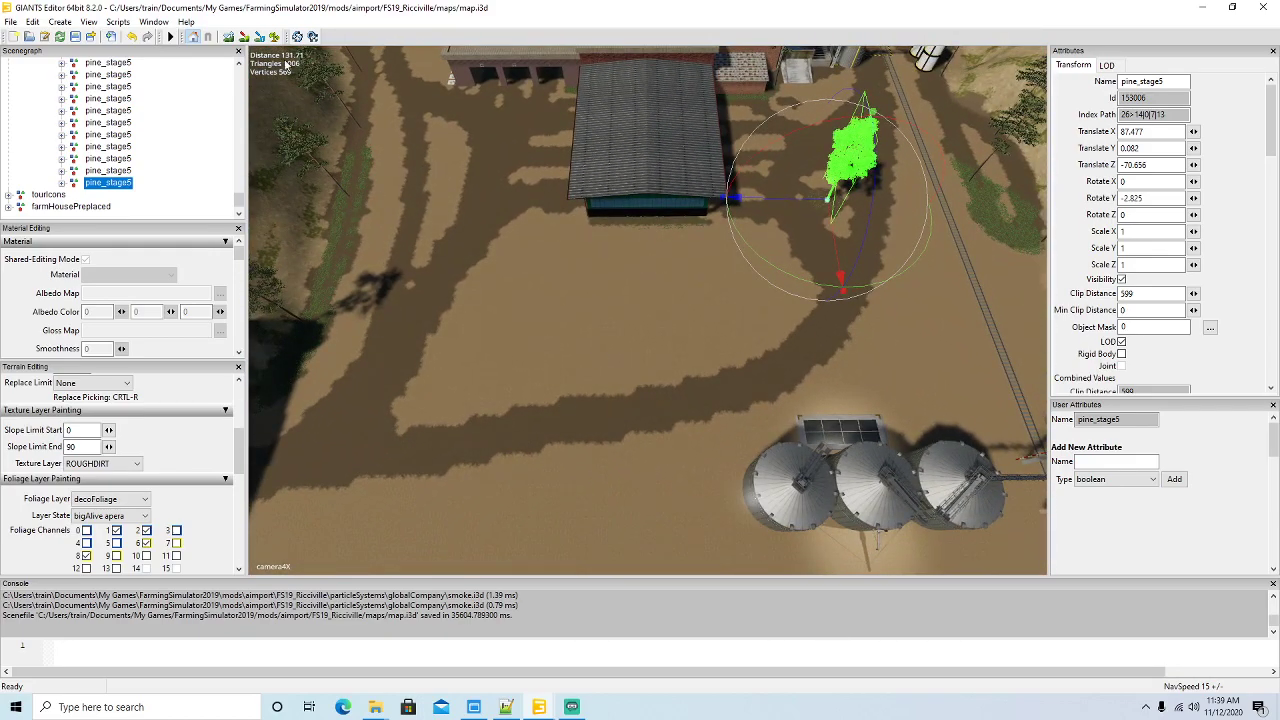
pyautogui.click(244, 36)
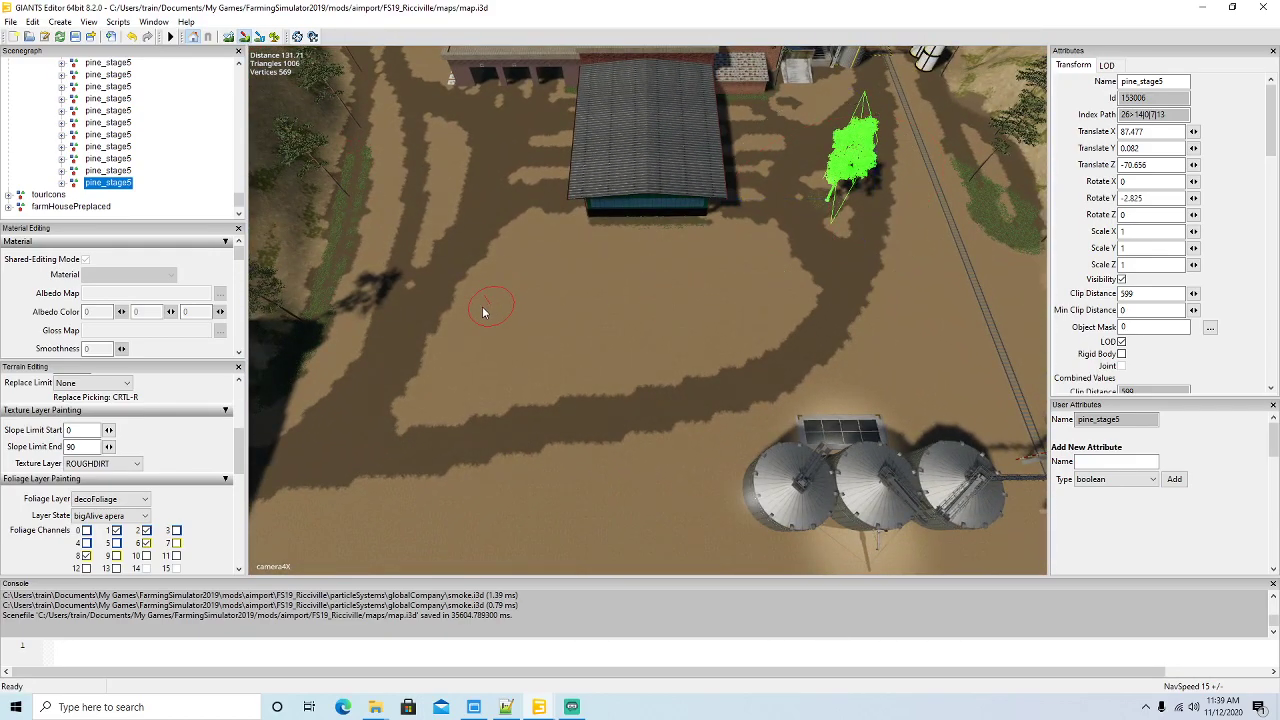
pyautogui.moveTo(465, 311)
pyautogui.mouseDown()
pyautogui.moveTo(800, 317)
pyautogui.moveTo(543, 317)
pyautogui.mouseUp()
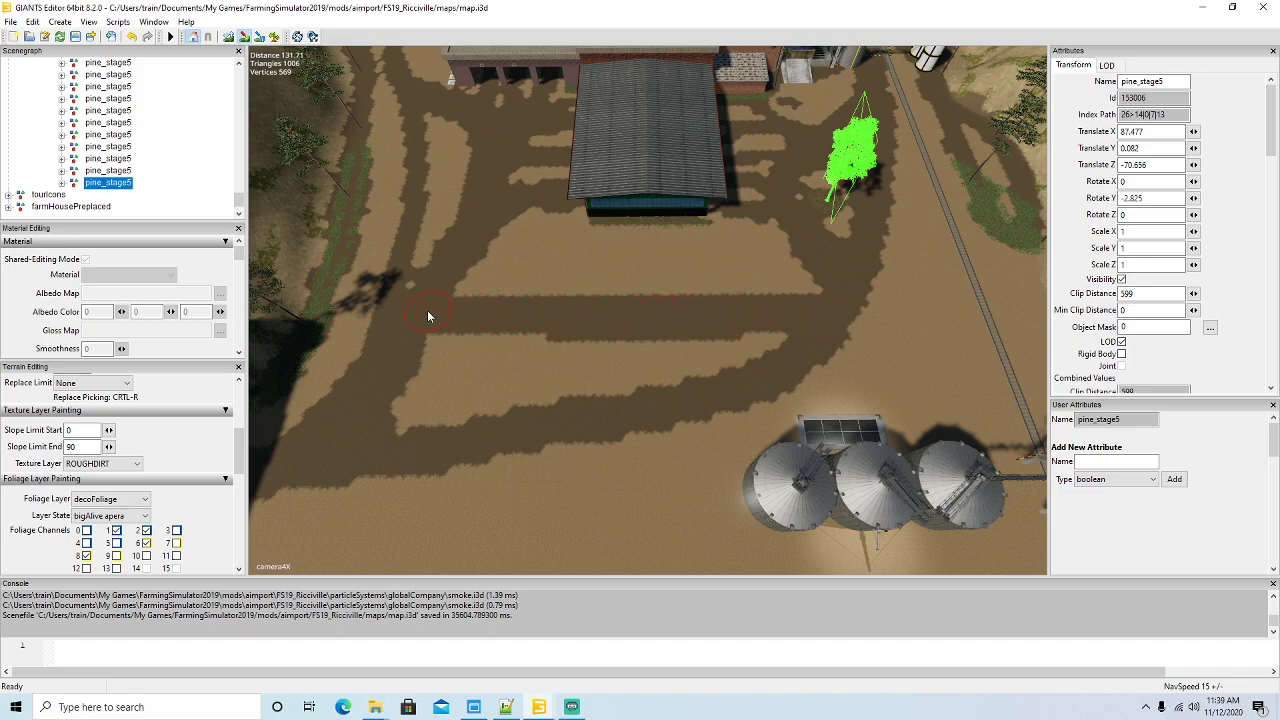
pyautogui.click(244, 37)
# - Duplicate a spruce_stage4 from the row behind the factory and move the copy into aceDrywall's trees group
pyautogui.moveTo(475, 265)
pyautogui.keyDown('alt'); pyautogui.mouseDown()
pyautogui.moveTo(496, 179)
pyautogui.moveTo(520, 146)
pyautogui.mouseUp(); pyautogui.keyUp('alt')
pyautogui.click(564, 96)
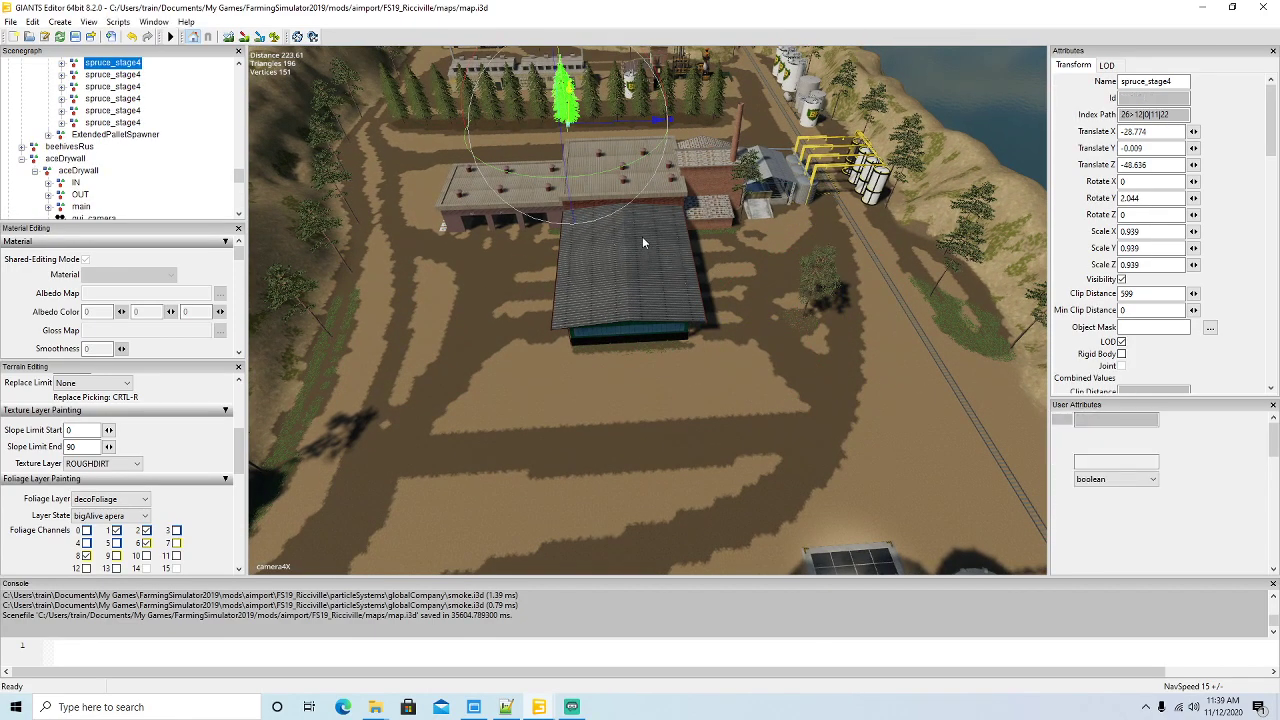
pyautogui.scroll(-4, 199, 142)
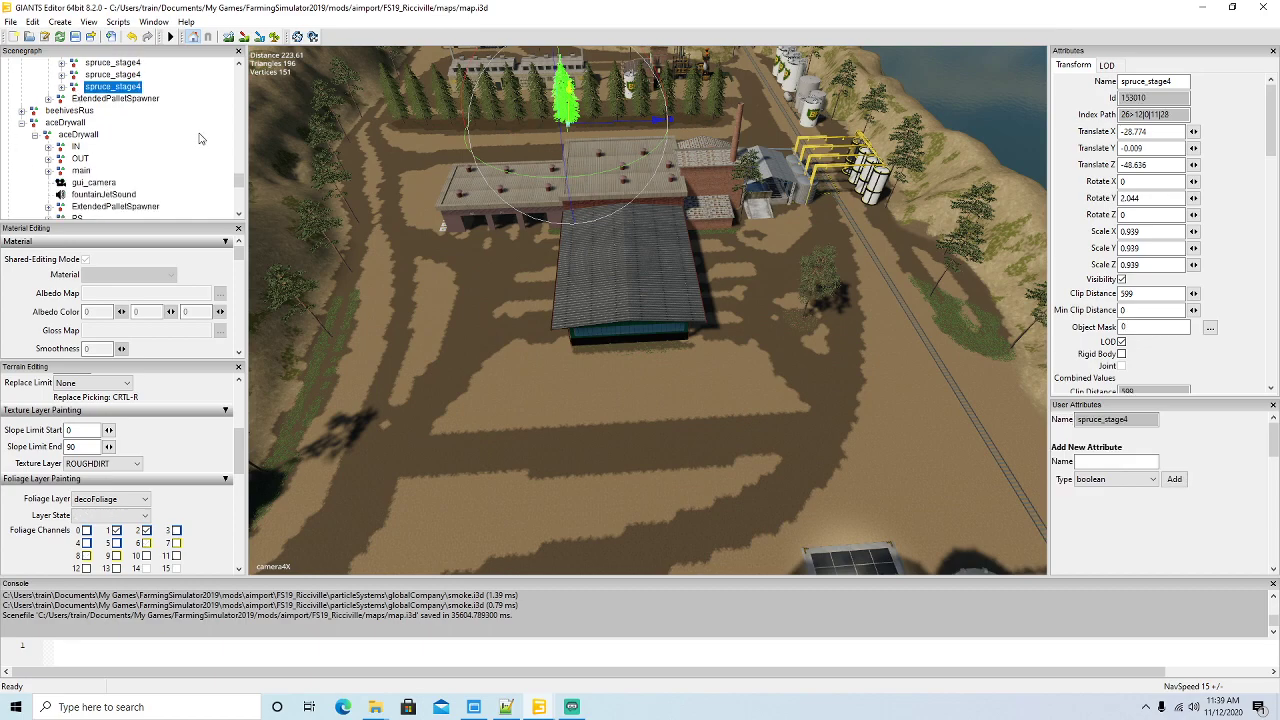
pyautogui.click(32, 21)
pyautogui.click(62, 106)
pyautogui.click(72, 122)
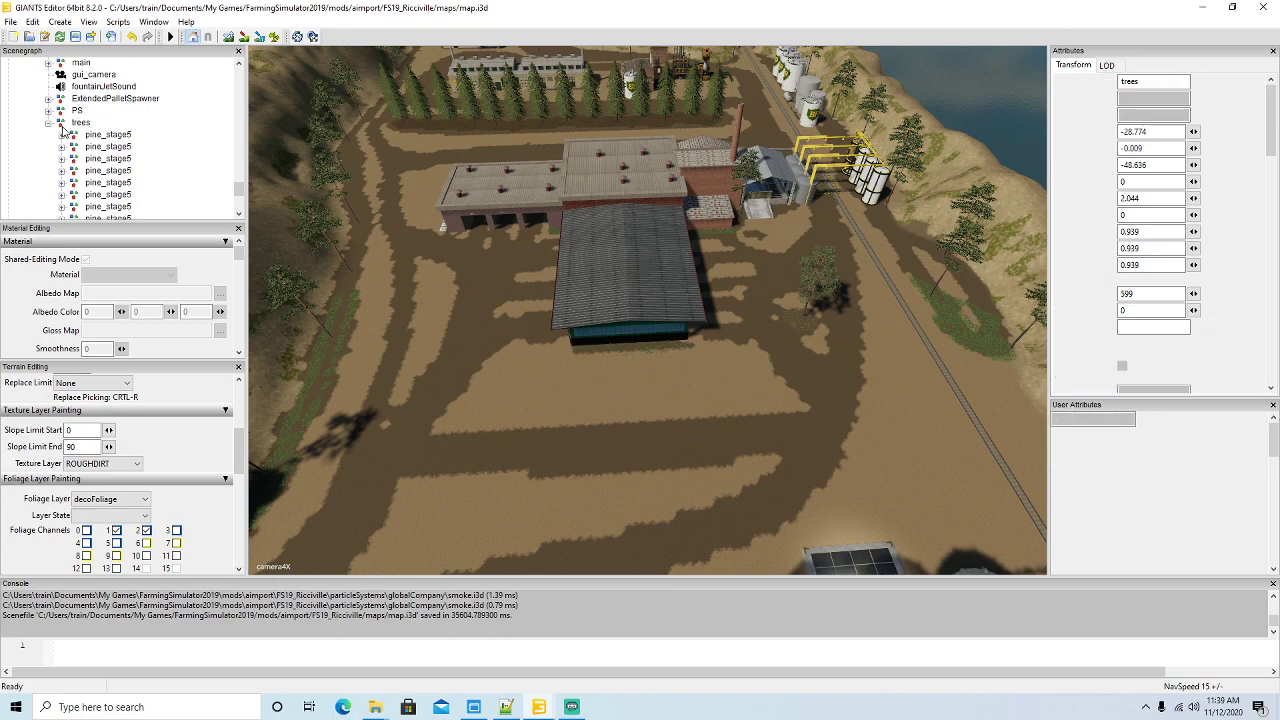
pyautogui.click(32, 21)
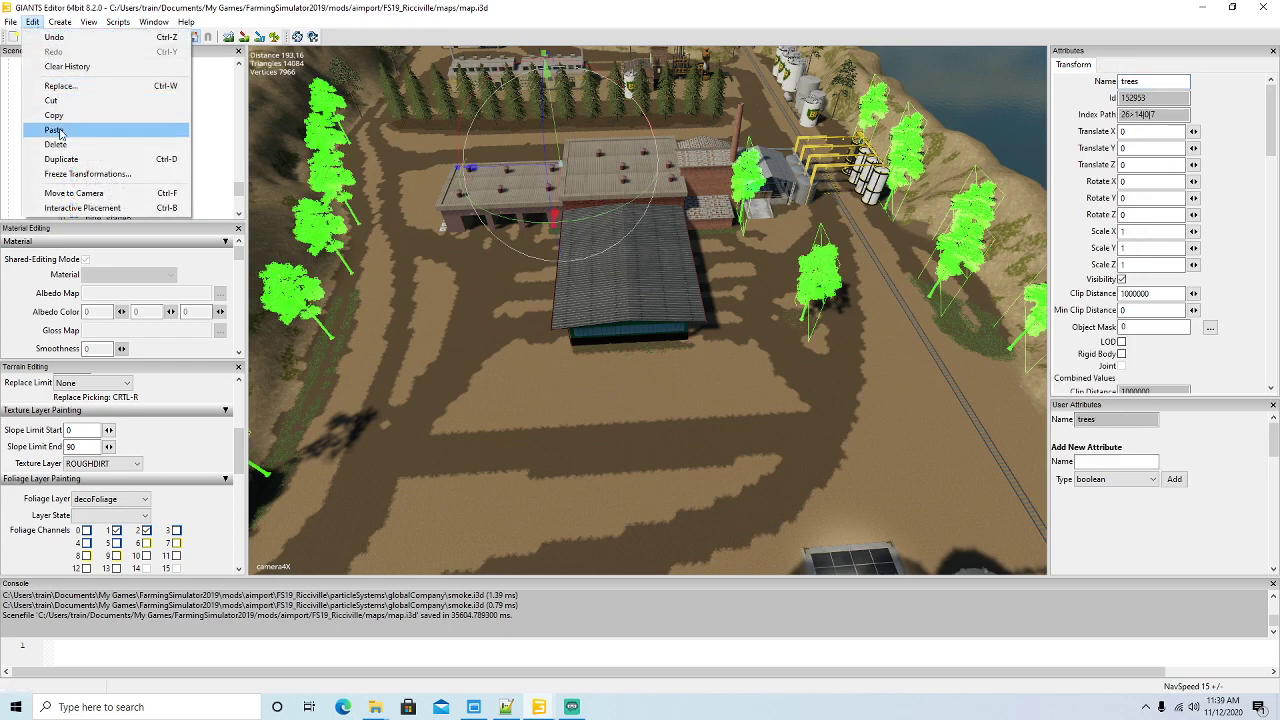
pyautogui.click(62, 130)
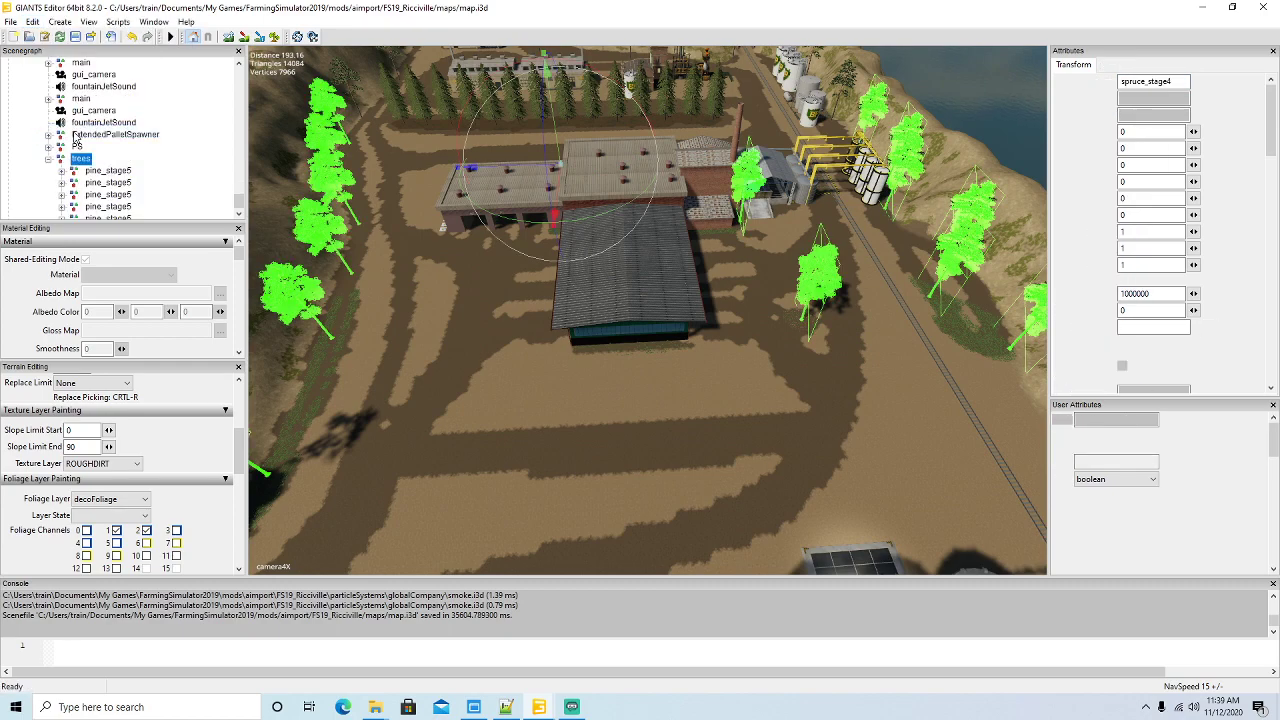
# - Place a row of eight spruce_stage4 trees along the straight track beyond the green shed, from about X 121.3, Z -54.0 to X 121.0, Z 21.8
pyautogui.moveTo(689, 174); pyautogui.dragTo(706, 566)
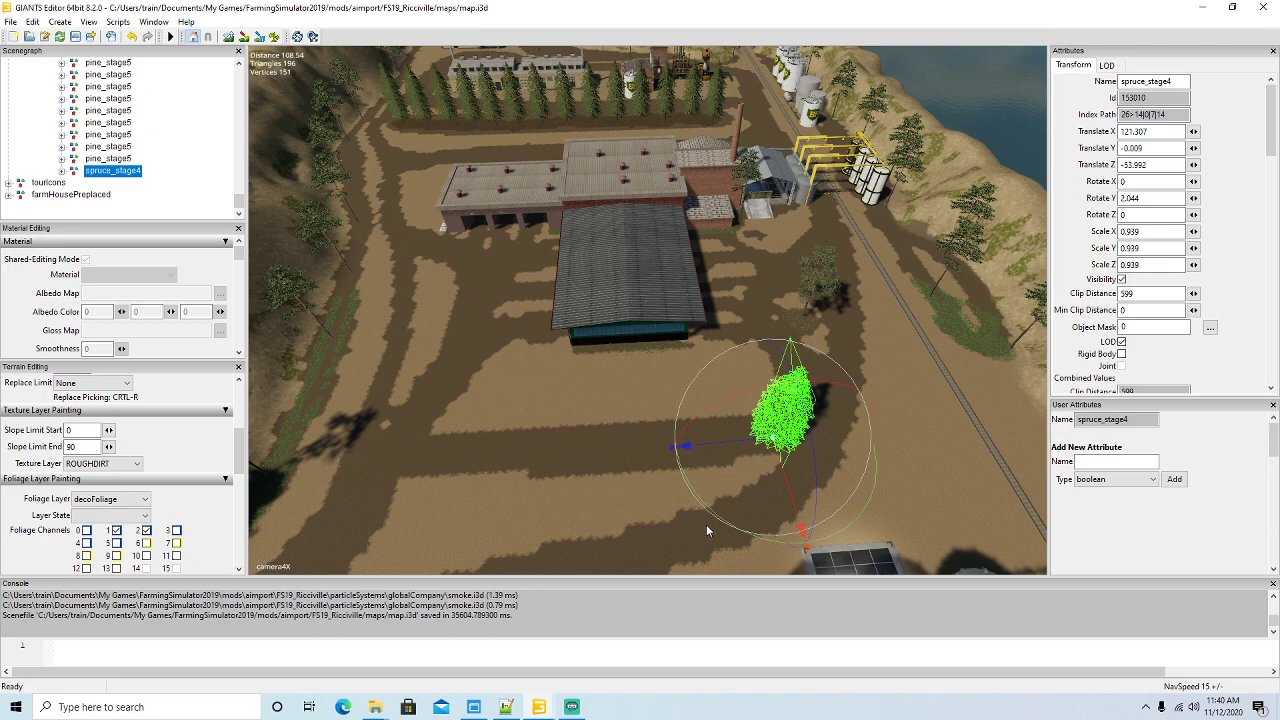
pyautogui.hotkey('ctrl', 'b')
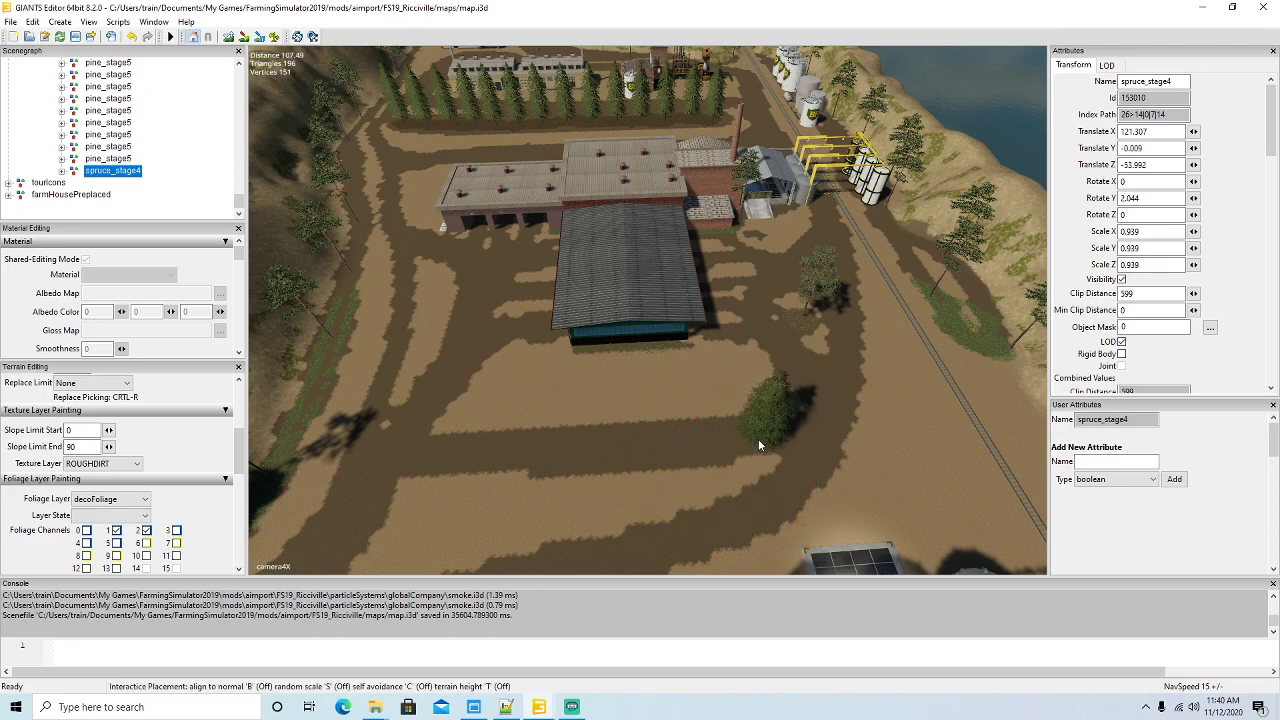
pyautogui.click(758, 439)
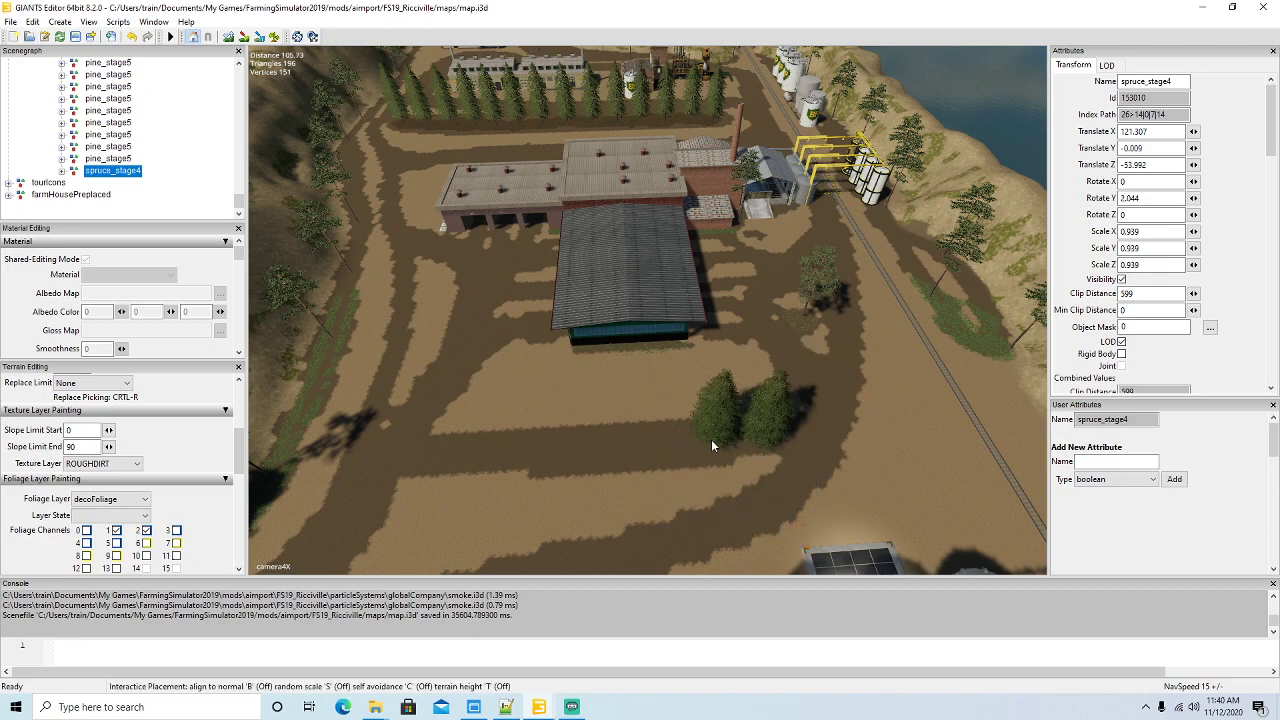
pyautogui.click(708, 444)
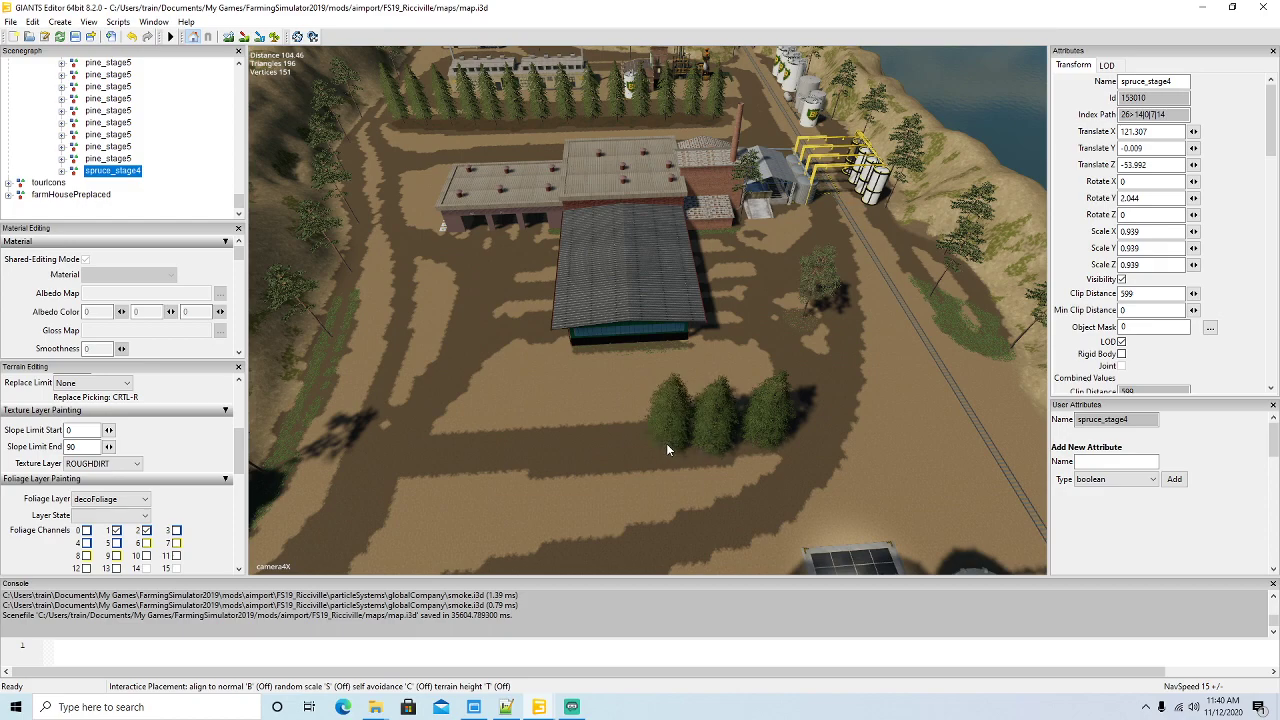
pyautogui.click(663, 448)
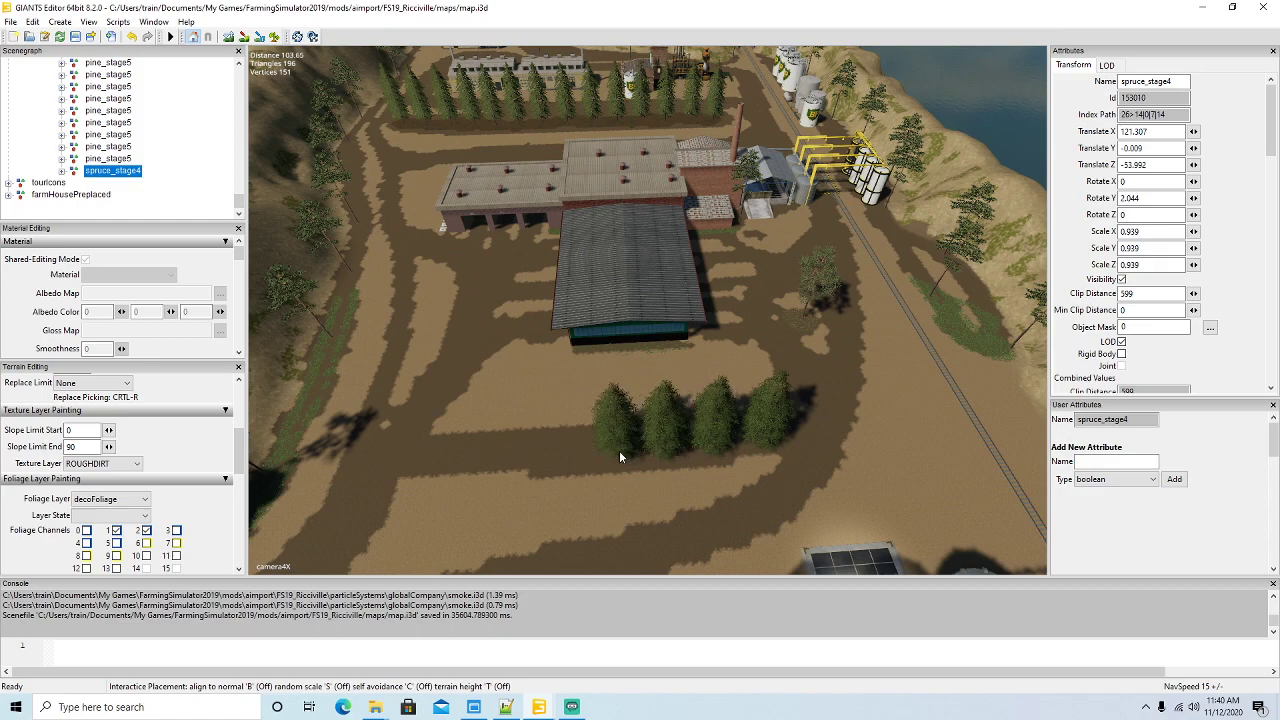
pyautogui.click(619, 450)
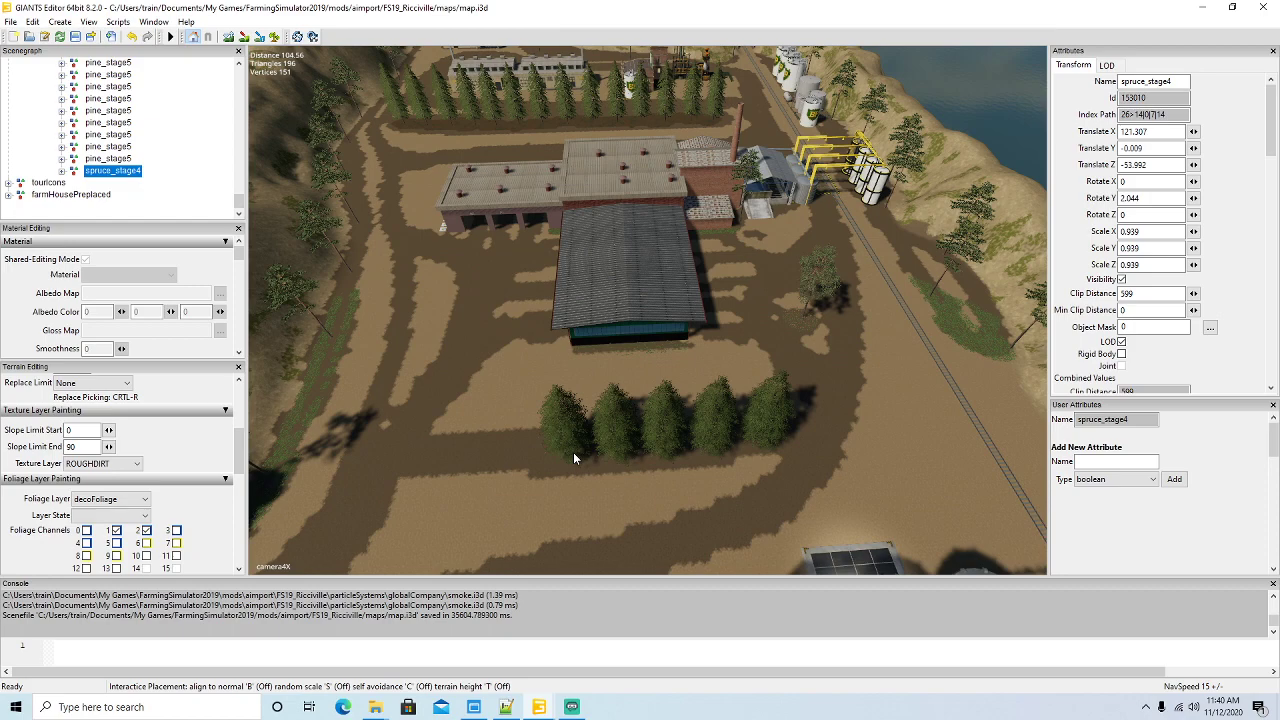
pyautogui.click(573, 452)
pyautogui.click(524, 455)
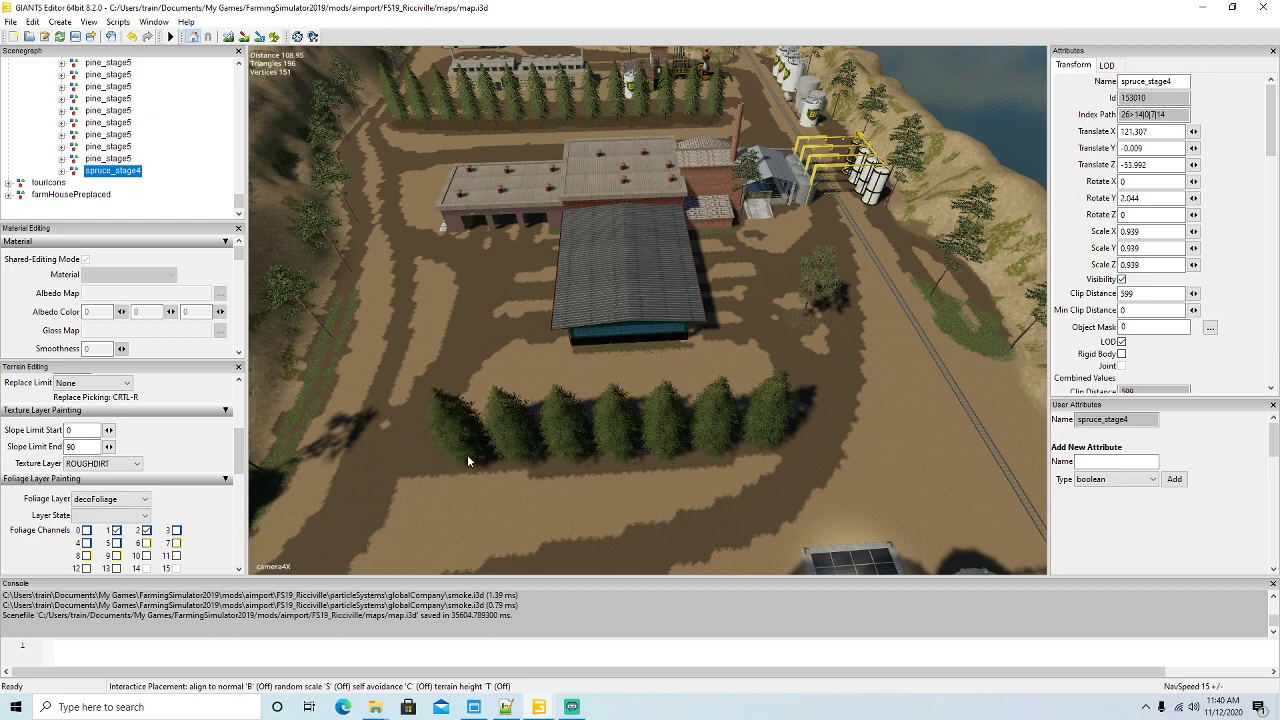
pyautogui.click(471, 455)
pyautogui.press('Escape')
# - Paint decoFoliage in the smallAlive state along the ground beneath the whole new spruce row
pyautogui.moveTo(753, 484); pyautogui.dragTo(861, 418, button='right')
pyautogui.press('w')
pyautogui.press('w')
pyautogui.press('w')
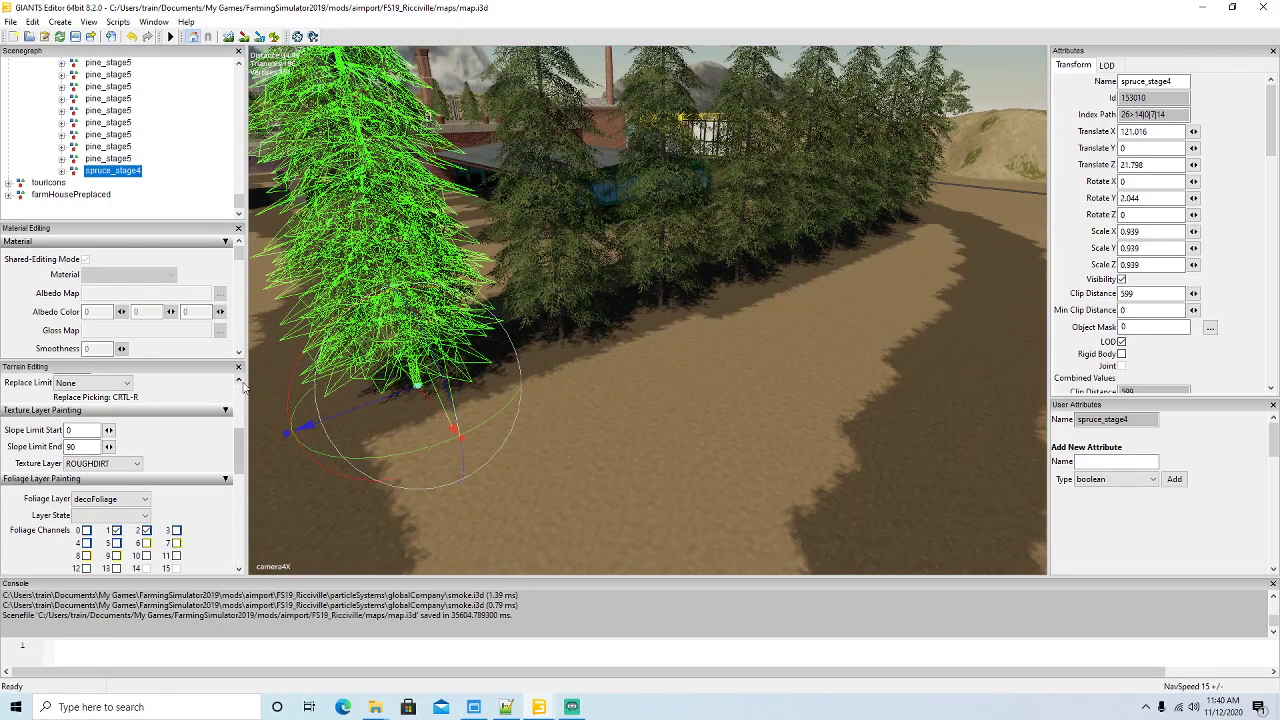
pyautogui.click(120, 518)
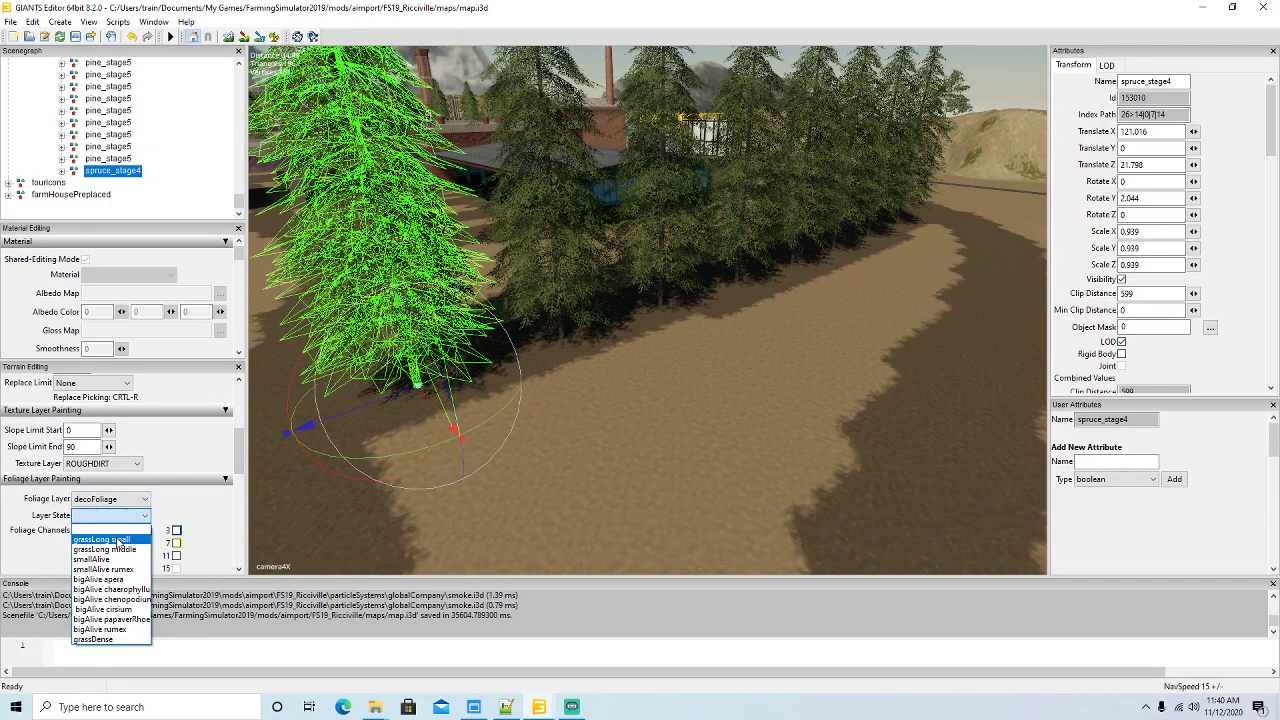
pyautogui.click(113, 565)
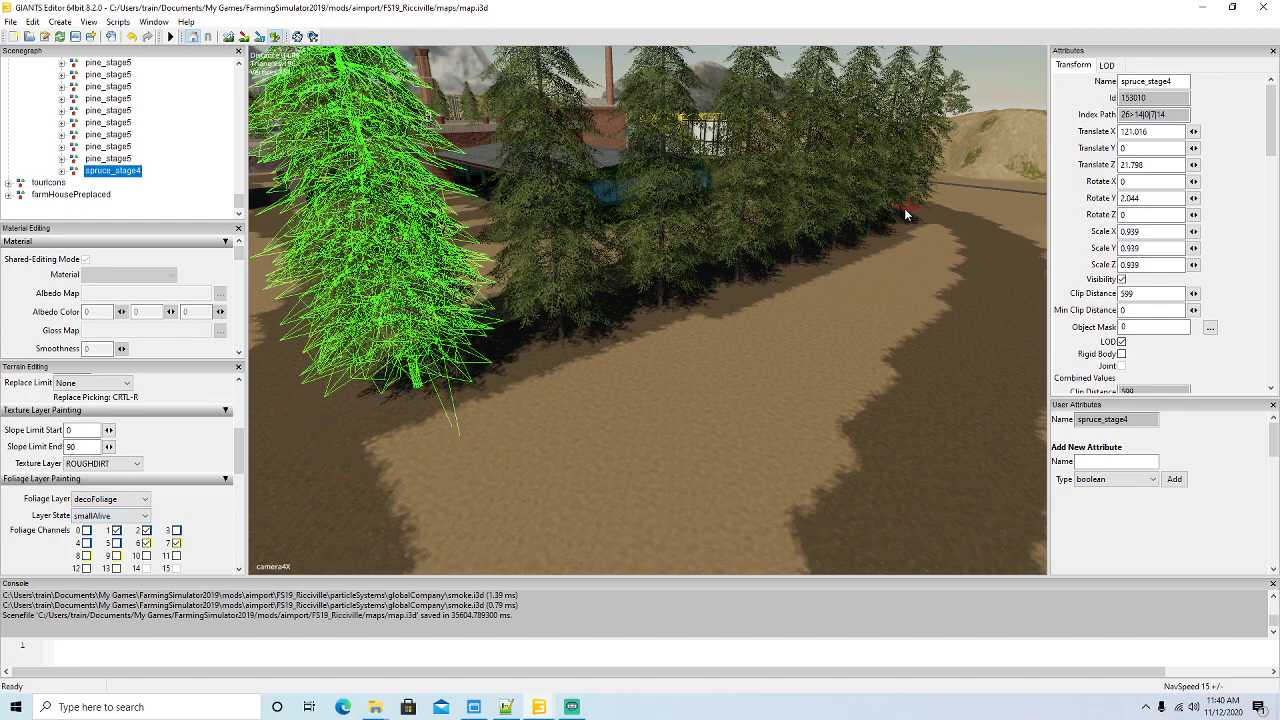
pyautogui.moveTo(502, 367); pyautogui.dragTo(392, 392)
pyautogui.click(277, 39)
pyautogui.moveTo(640, 400)
pyautogui.keyDown('alt'); pyautogui.mouseDown()
pyautogui.moveTo(525, 338)
pyautogui.moveTo(792, 388)
pyautogui.moveTo(768, 367)
pyautogui.moveTo(1074, 462)
pyautogui.moveTo(1000, 440)
pyautogui.mouseUp(); pyautogui.keyUp('alt')
pyautogui.scroll(5, 530, 342)
pyautogui.scroll(-3, 1074, 462)
pyautogui.scroll(-3, 1016, 443)
pyautogui.scroll(-2, 1000, 440)
pyautogui.click(273, 39)
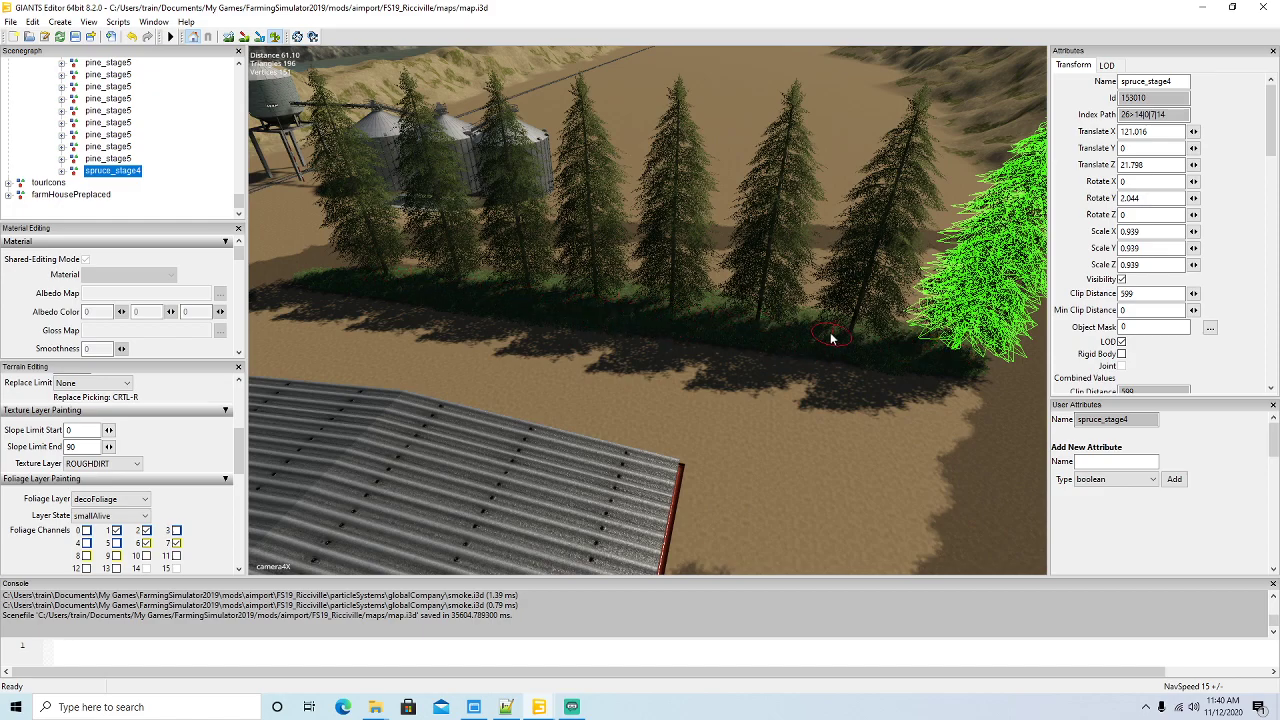
pyautogui.click(190, 36)
# - Save the map file with the decorated factory yard
pyautogui.moveTo(560, 273)
pyautogui.keyDown('alt'); pyautogui.mouseDown()
pyautogui.moveTo(392, 268)
pyautogui.moveTo(389, 220)
pyautogui.moveTo(354, 200)
pyautogui.moveTo(434, 269)
pyautogui.moveTo(370, 308)
pyautogui.mouseUp(); pyautogui.keyUp('alt')
pyautogui.scroll(6, 353, 199)
pyautogui.scroll(3, 370, 308)
pyautogui.scroll(-8, 370, 308)
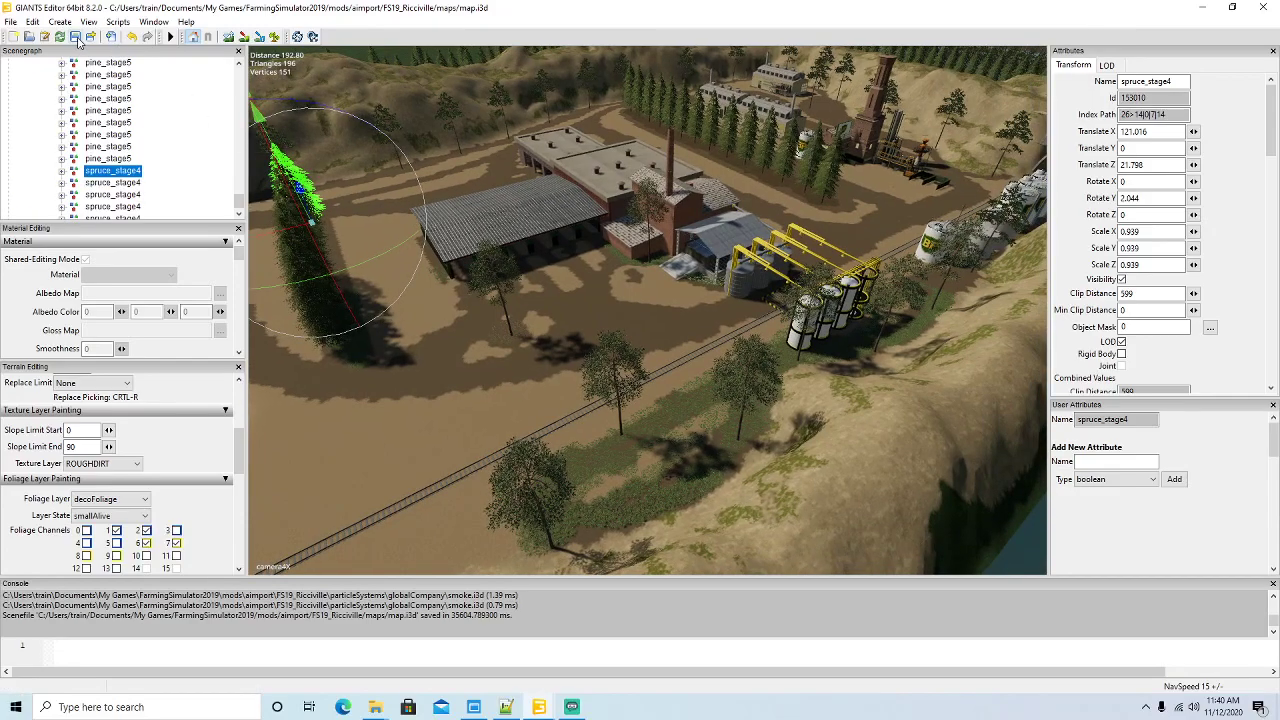
pyautogui.click(77, 37)
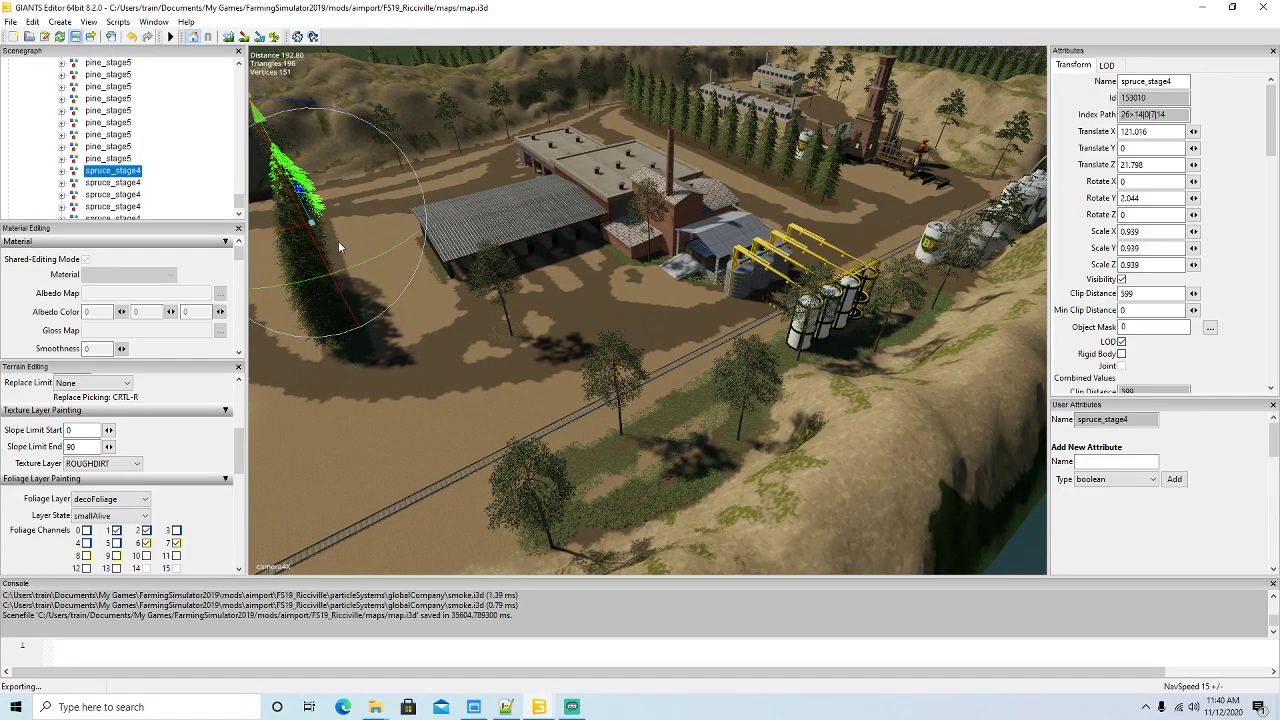
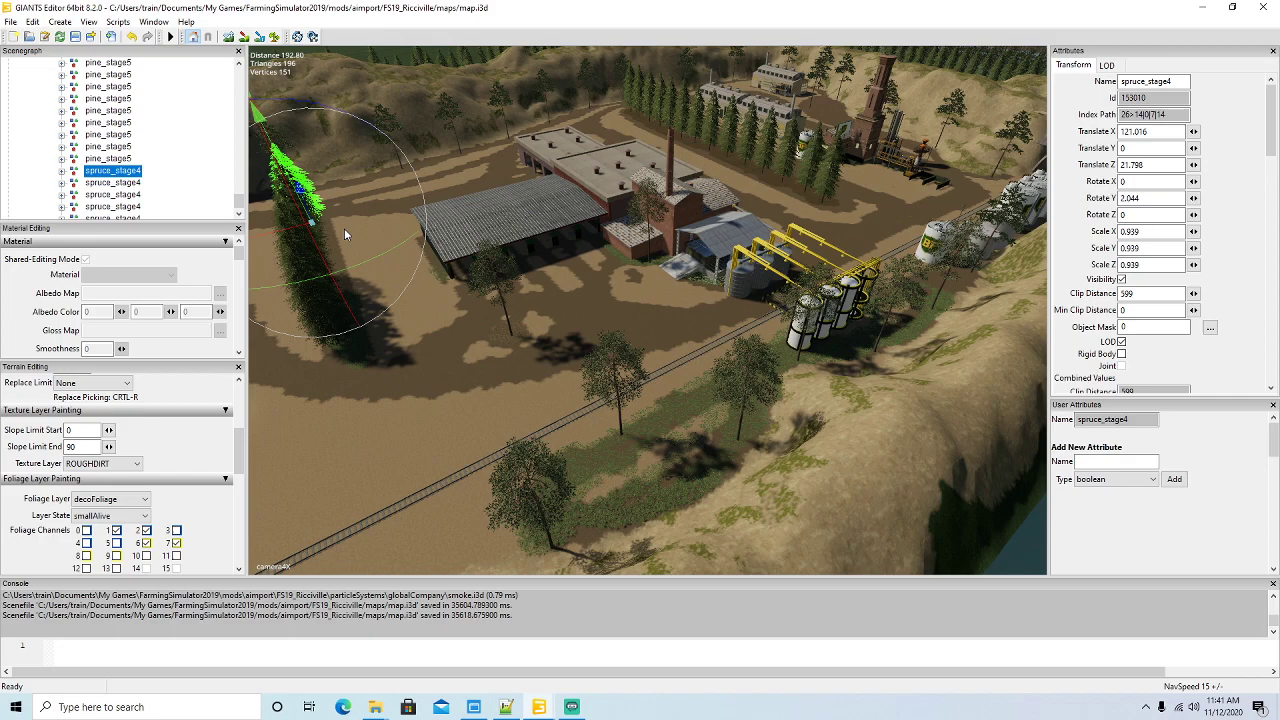
# - Deselect the spruce and collapse the expanded scenegraph groups, including aceDrywall's trees group
pyautogui.keyDown('alt'); pyautogui.moveTo(702, 360); pyautogui.dragTo(614, 360); pyautogui.keyUp('alt')
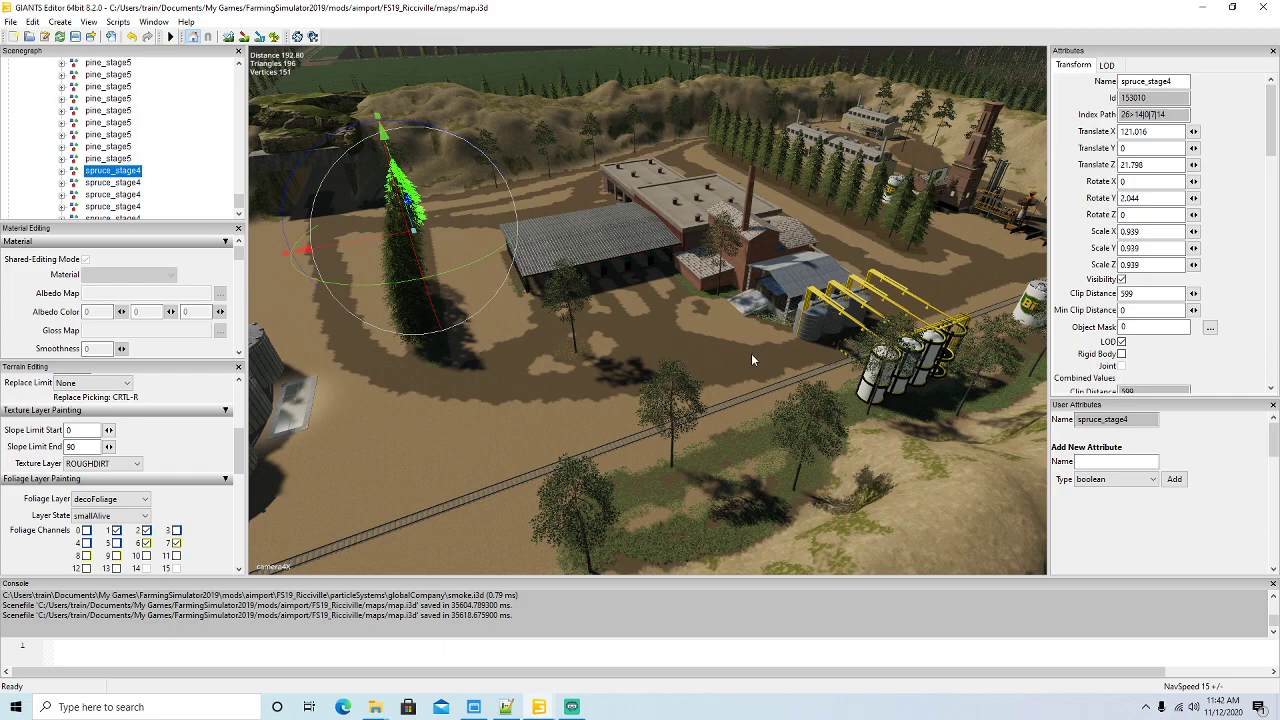
pyautogui.moveTo(756, 360); pyautogui.dragTo(782, 356, button='middle')
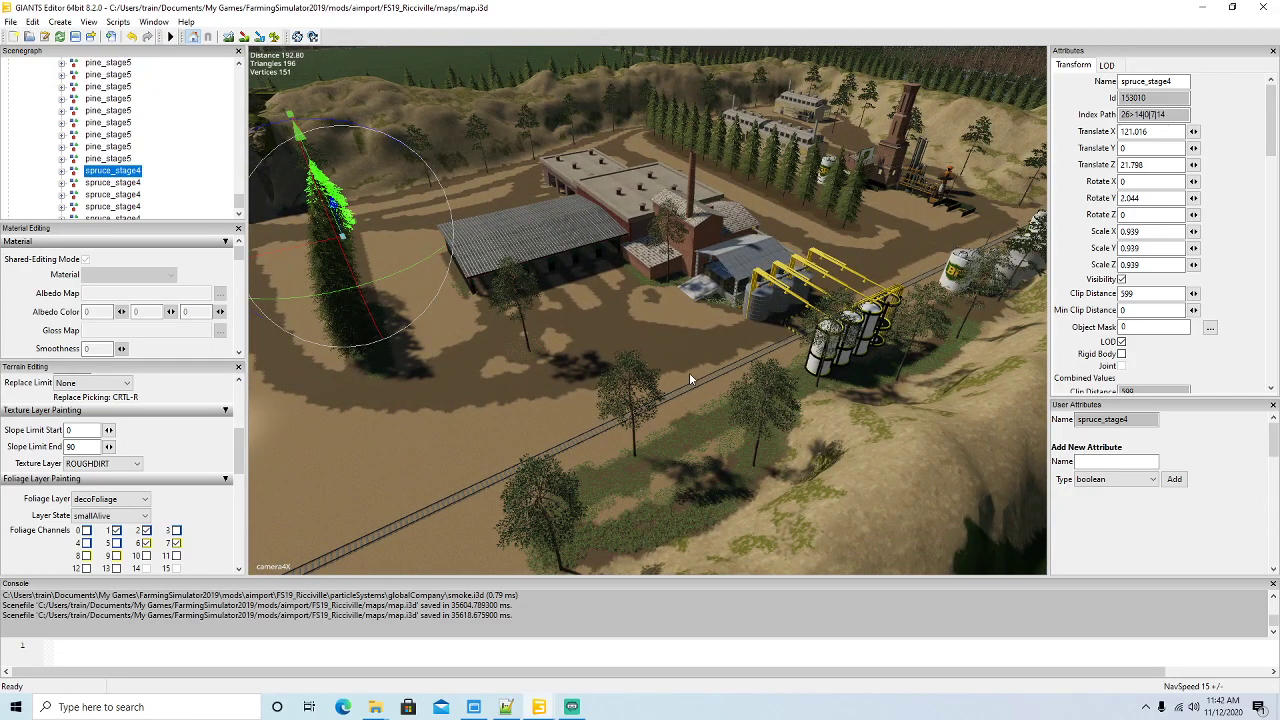
pyautogui.keyDown('alt'); pyautogui.moveTo(714, 373); pyautogui.dragTo(634, 351); pyautogui.keyUp('alt')
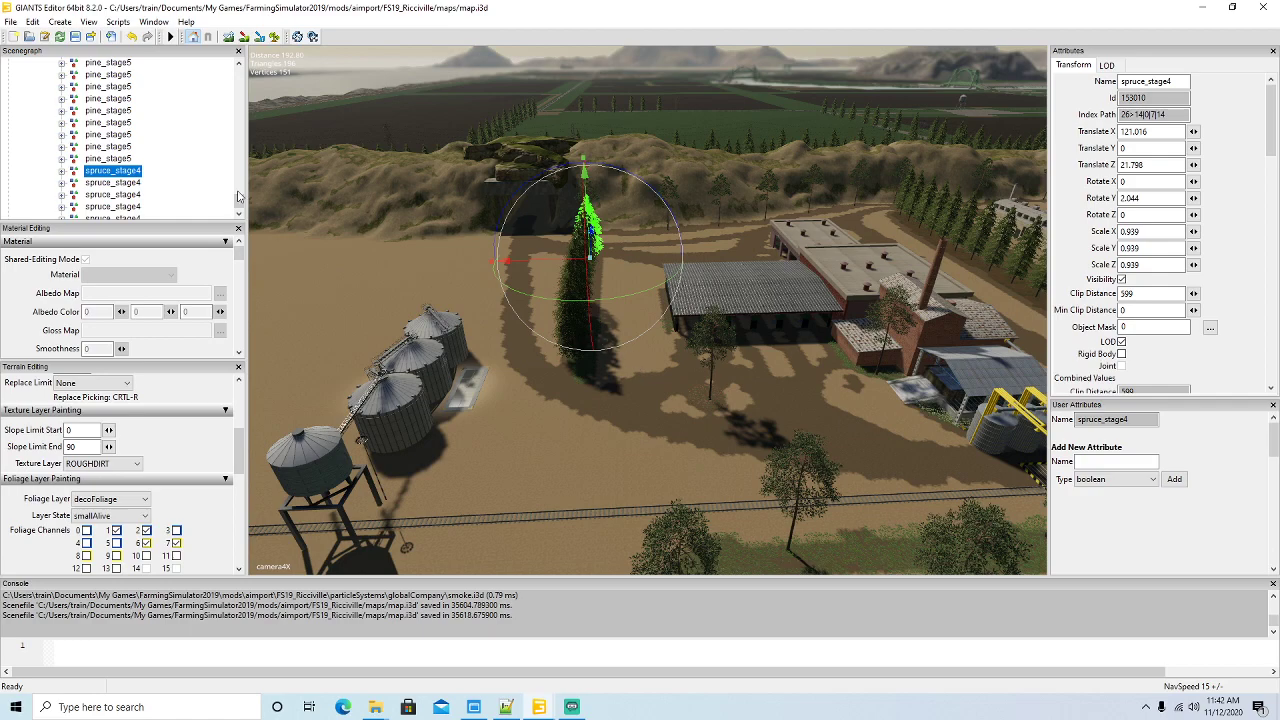
pyautogui.scroll(2, 117, 143)
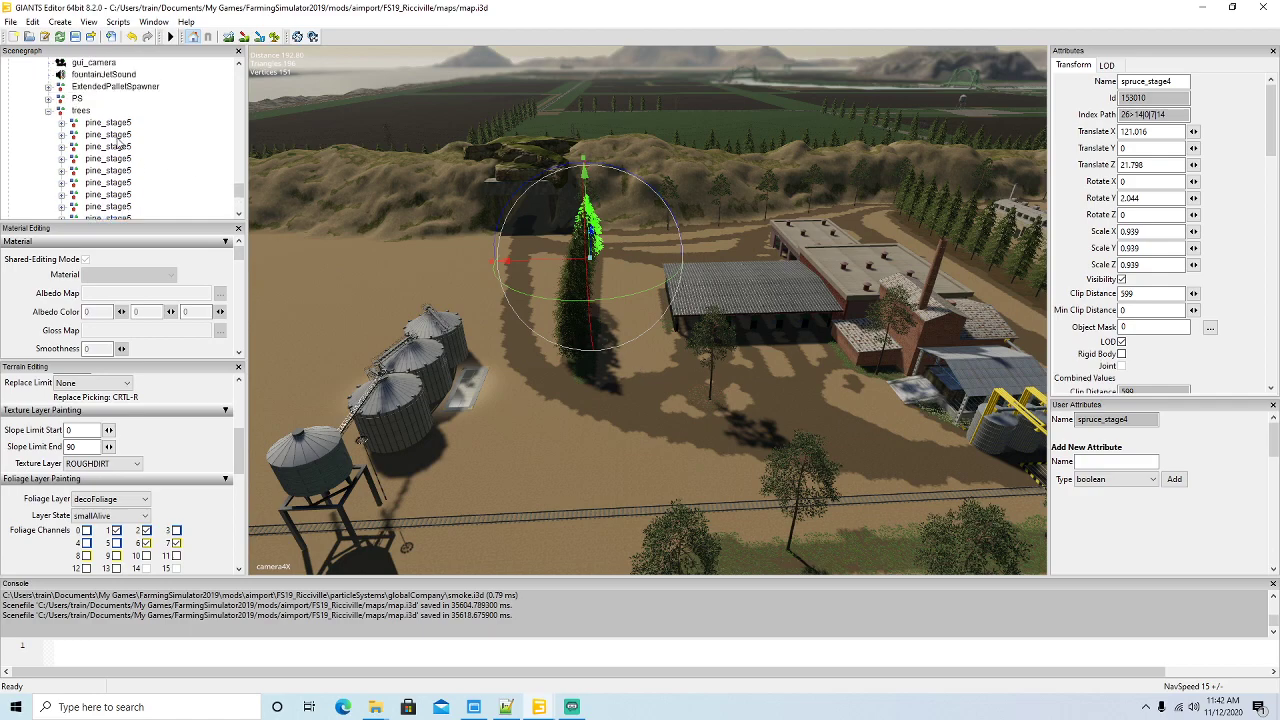
pyautogui.click(344, 282)
pyautogui.scroll(-3, 125, 140)
pyautogui.scroll(-3, 125, 140)
pyautogui.click(22, 91)
pyautogui.scroll(-2, 113, 144)
pyautogui.click(22, 159)
pyautogui.scroll(-2, 139, 129)
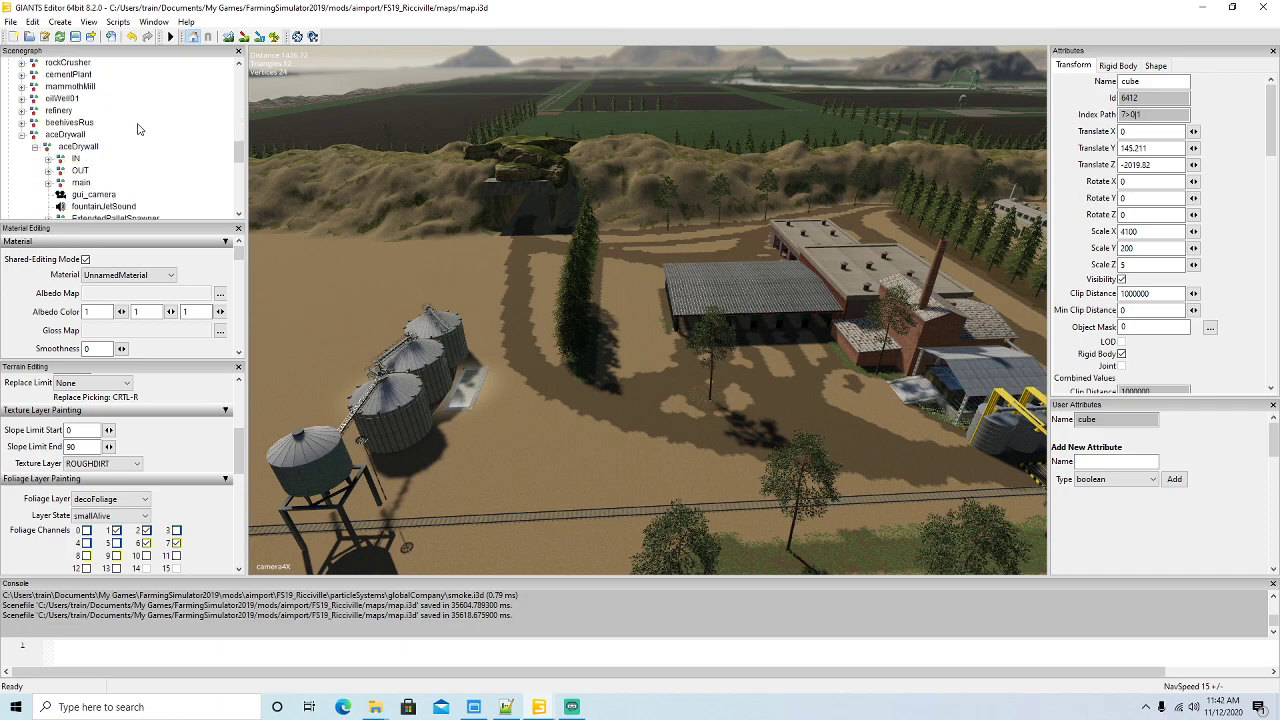
pyautogui.scroll(-2, 100, 147)
pyautogui.scroll(-2, 116, 146)
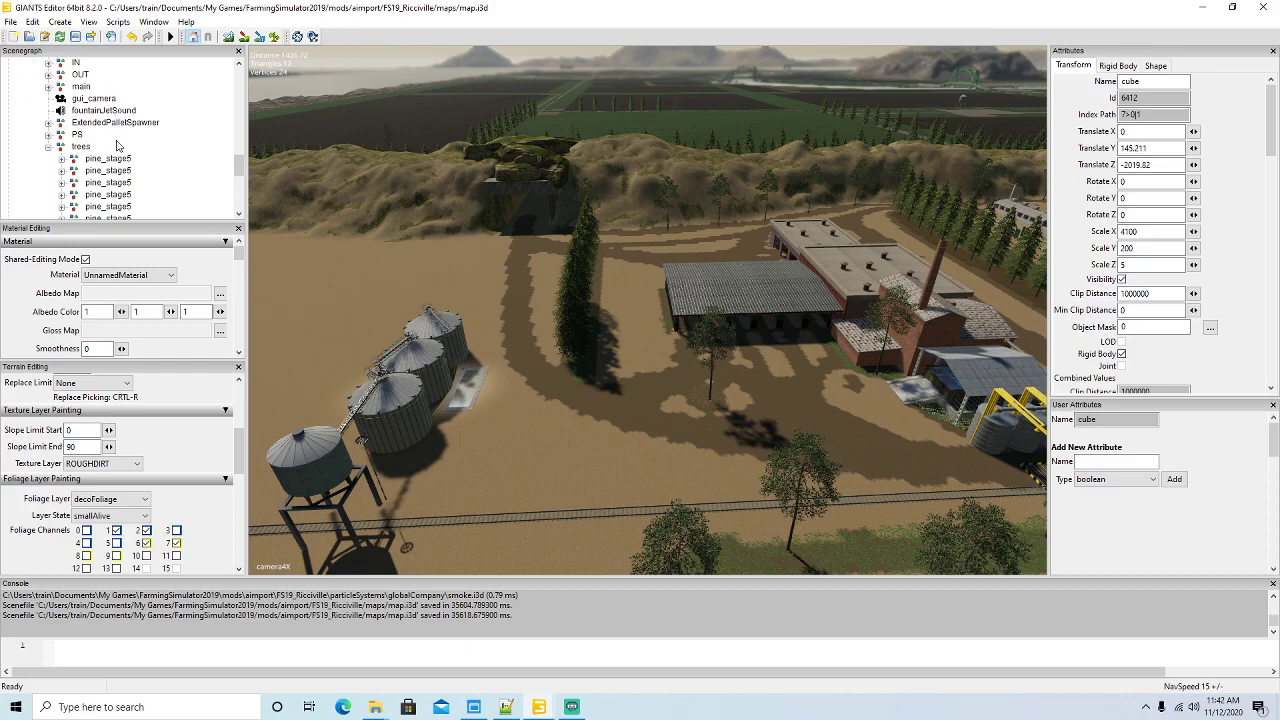
pyautogui.click(48, 147)
pyautogui.scroll(2, 600, 380)
# - Import the display i3d file from the FS19_Ricciville newBuildings folder into the map
pyautogui.keyDown('alt'); pyautogui.moveTo(600, 380); pyautogui.dragTo(860, 396); pyautogui.keyUp('alt')
pyautogui.scroll(5, 612, 347)
pyautogui.scroll(4, 612, 347)
pyautogui.scroll(5, 764, 366)
pyautogui.scroll(2, 860, 396)
pyautogui.click(11, 22)
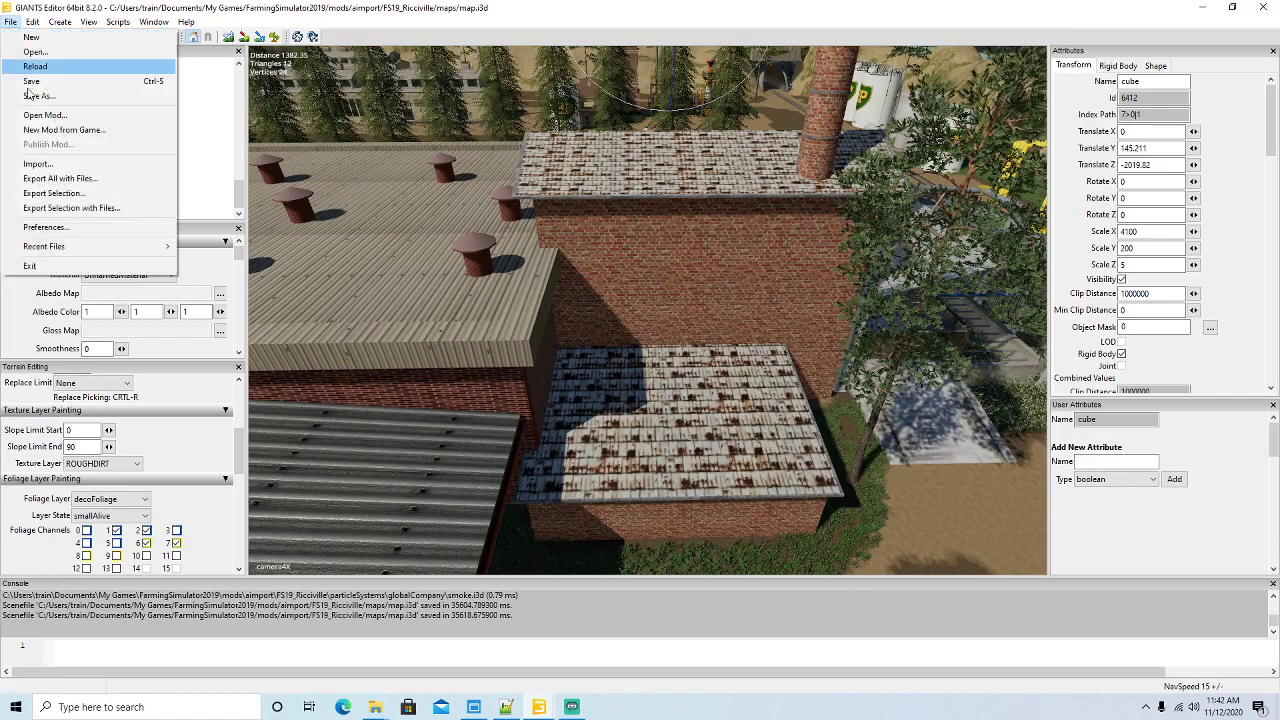
pyautogui.click(40, 164)
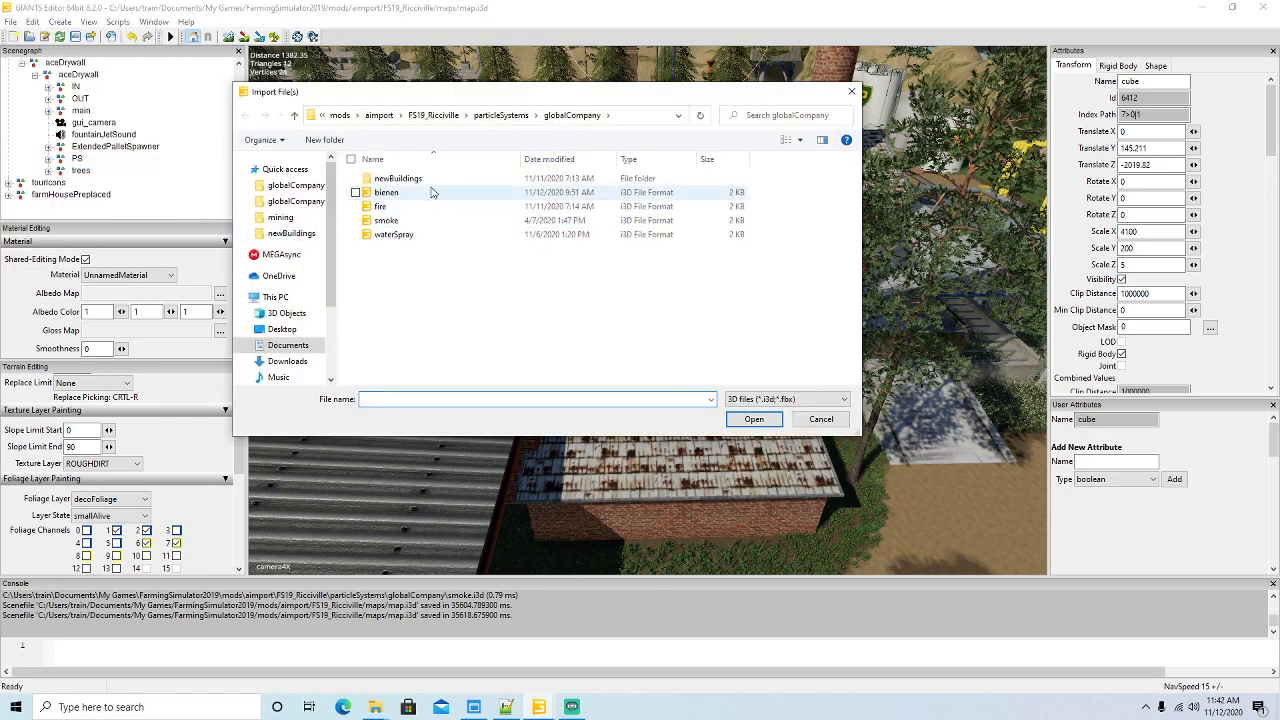
pyautogui.click(440, 115)
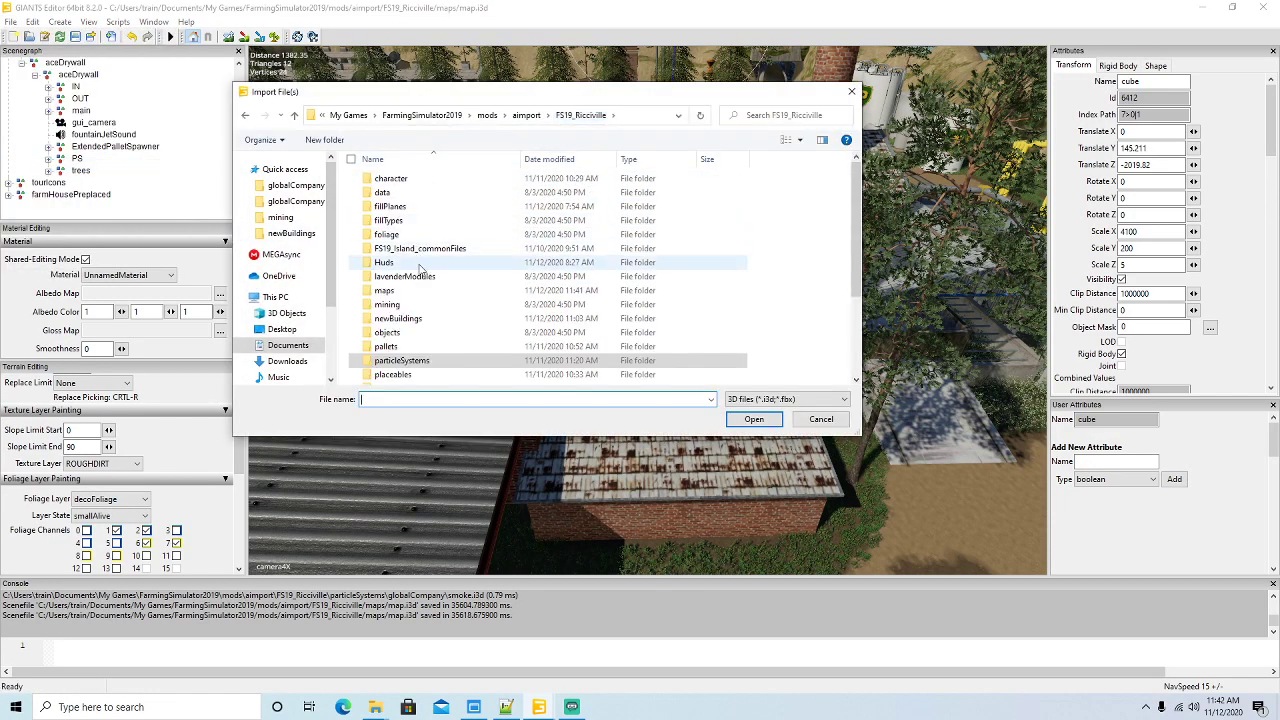
pyautogui.doubleClick(405, 318)
pyautogui.scroll(-1, 480, 313)
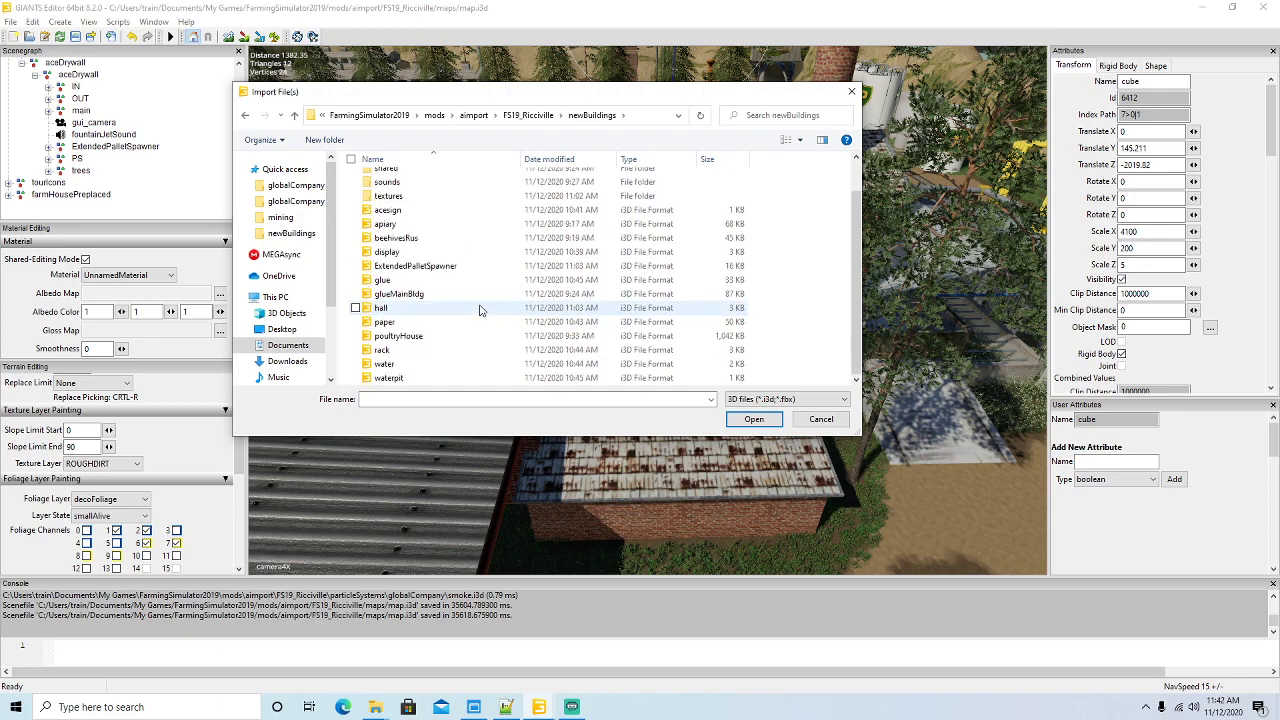
pyautogui.click(387, 252)
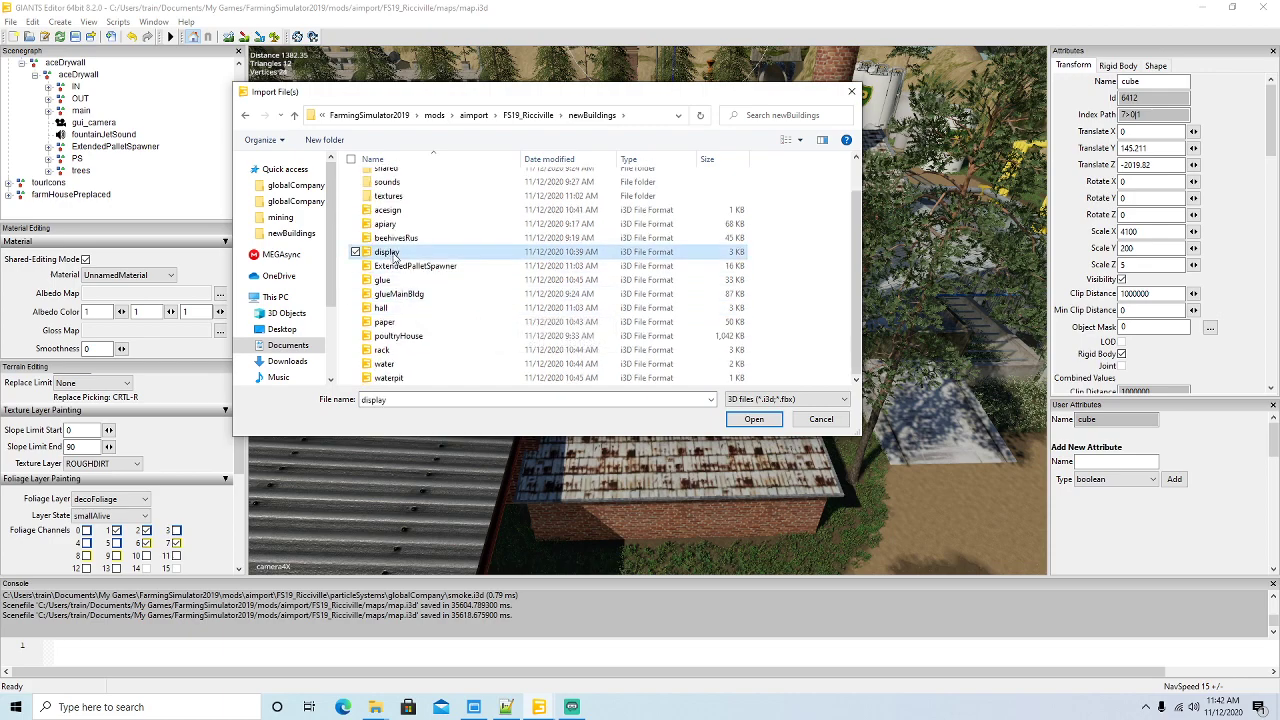
pyautogui.click(753, 420)
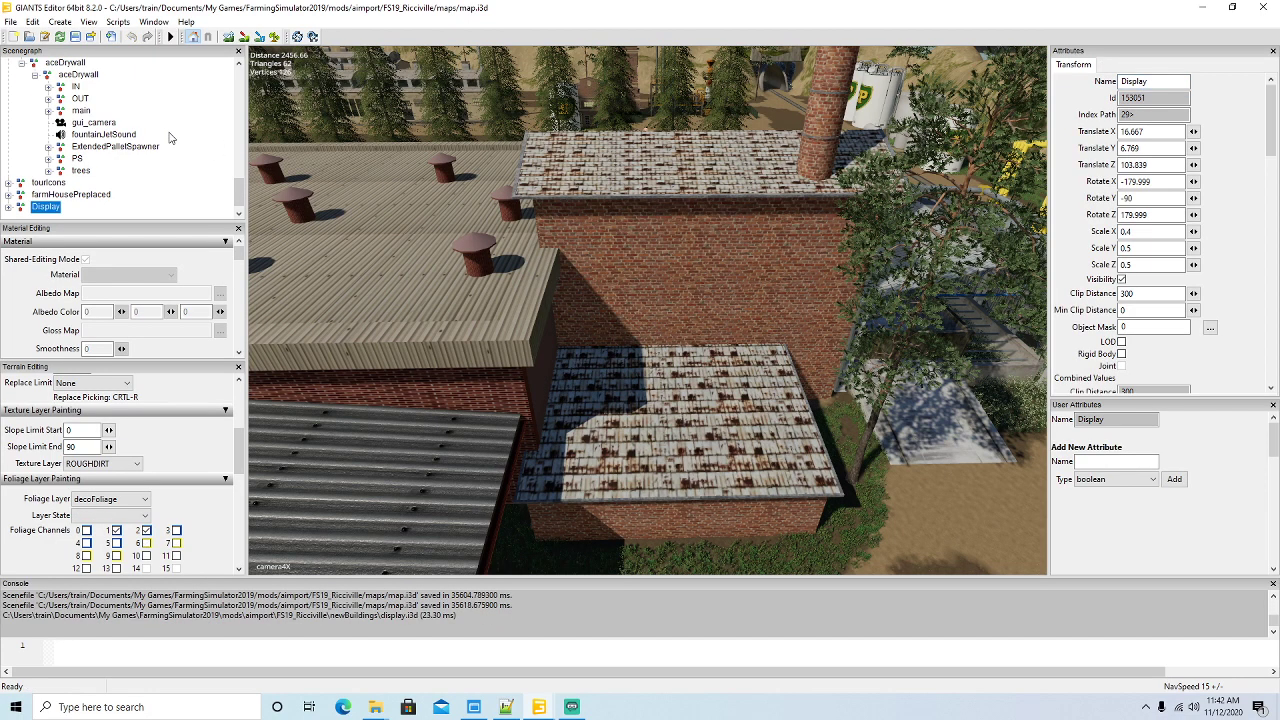
# - Move the imported Display object into aceDrywall's main group by cutting and pasting it
pyautogui.click(32, 21)
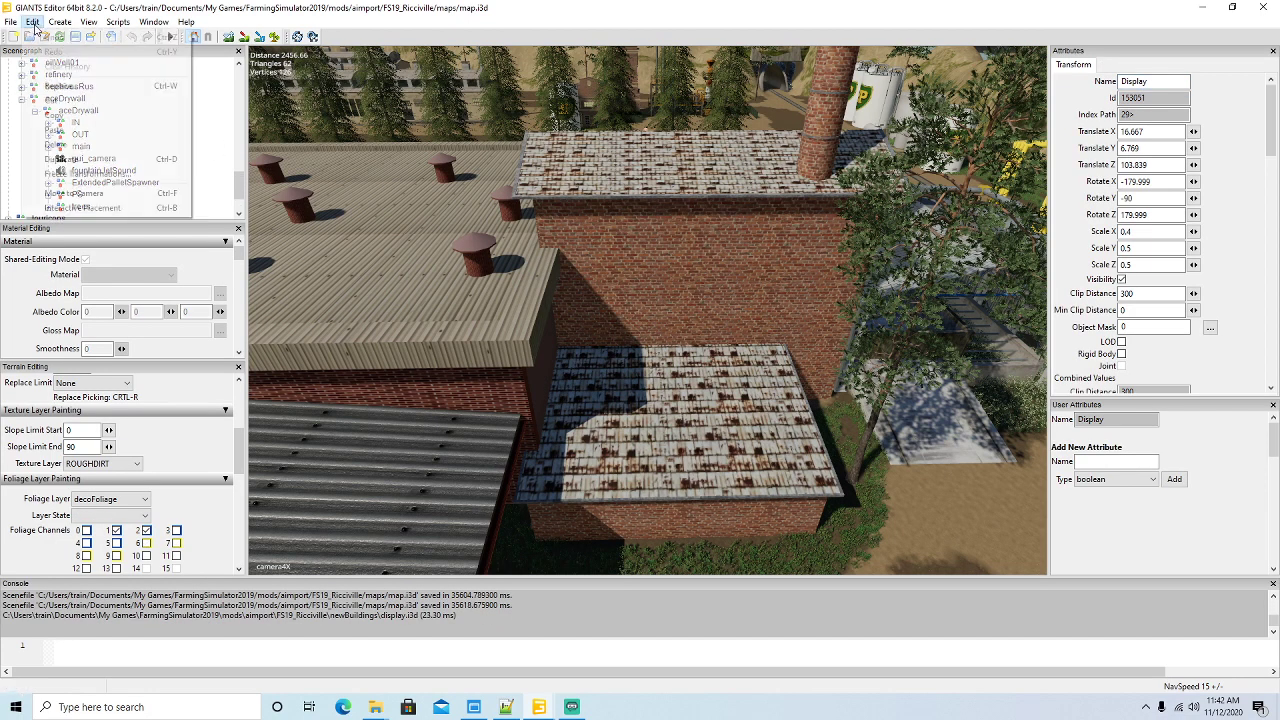
pyautogui.click(52, 102)
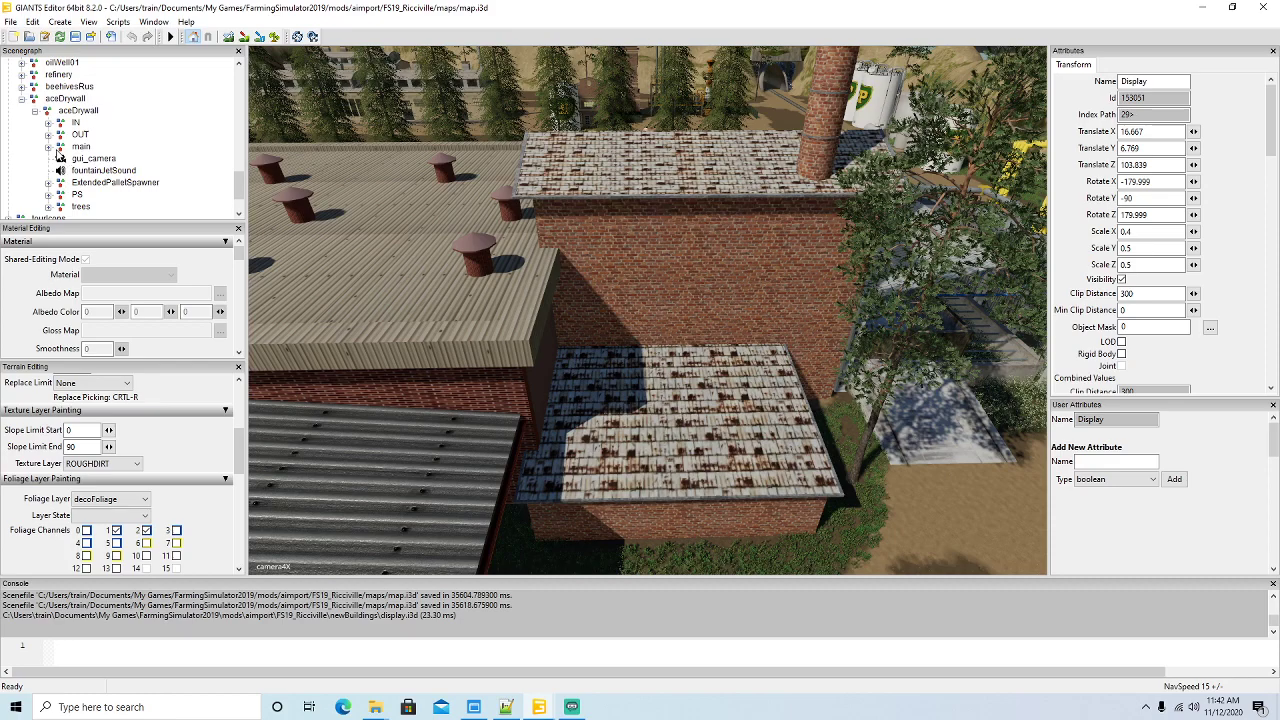
pyautogui.click(60, 147)
pyautogui.click(34, 22)
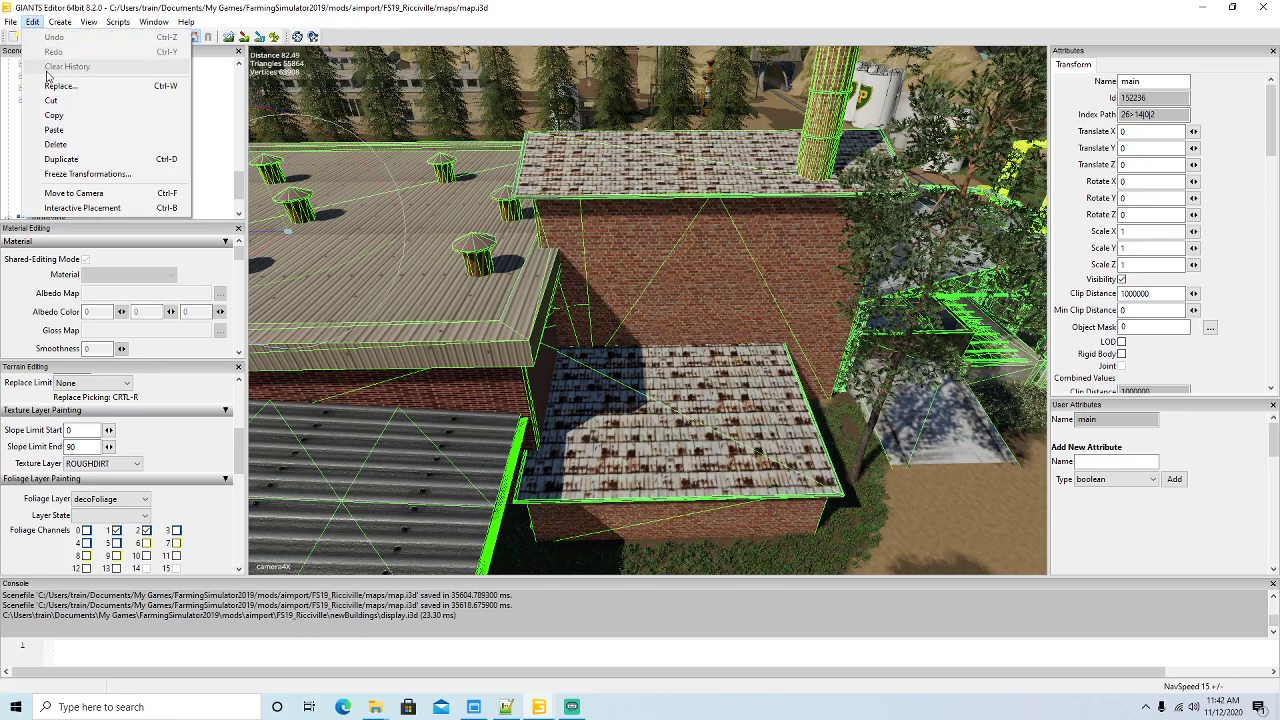
pyautogui.click(59, 134)
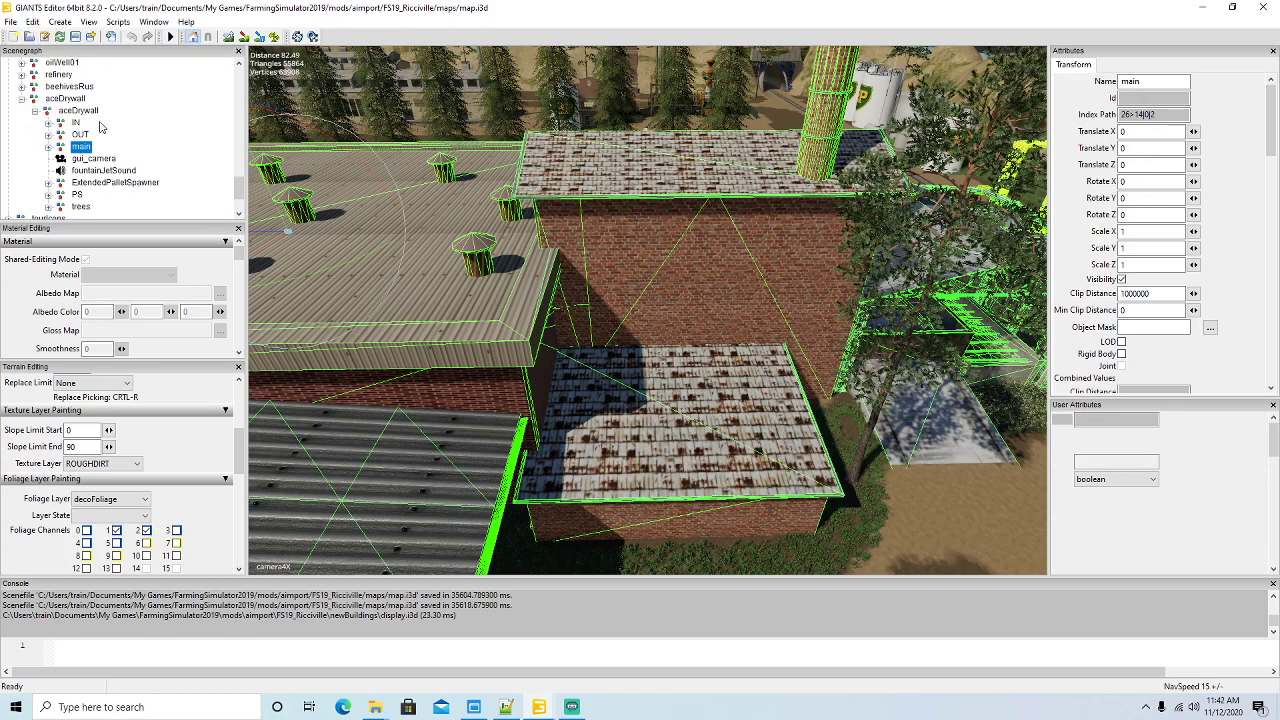
# - Place the Display sign on the brick wall below the chimney roof with Interactive Placement, ending at Translate X 34.654 and Translate Z -54.642
pyautogui.click(34, 22)
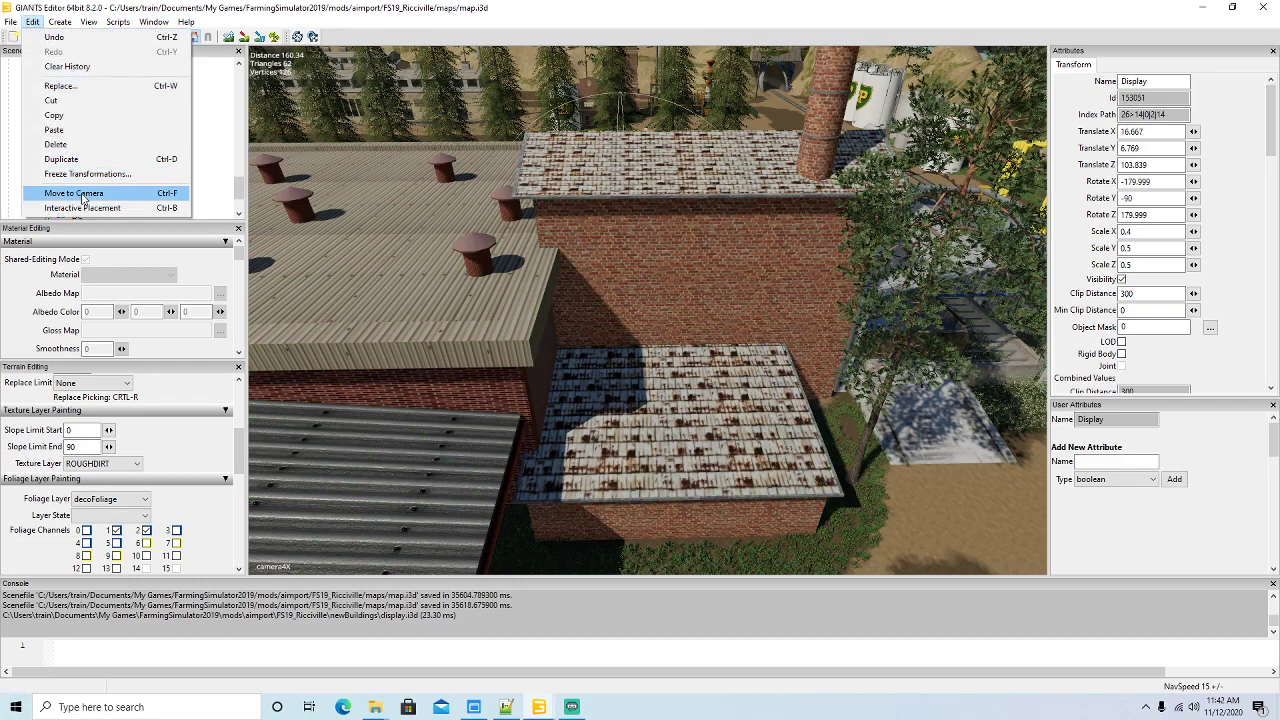
pyautogui.click(60, 206)
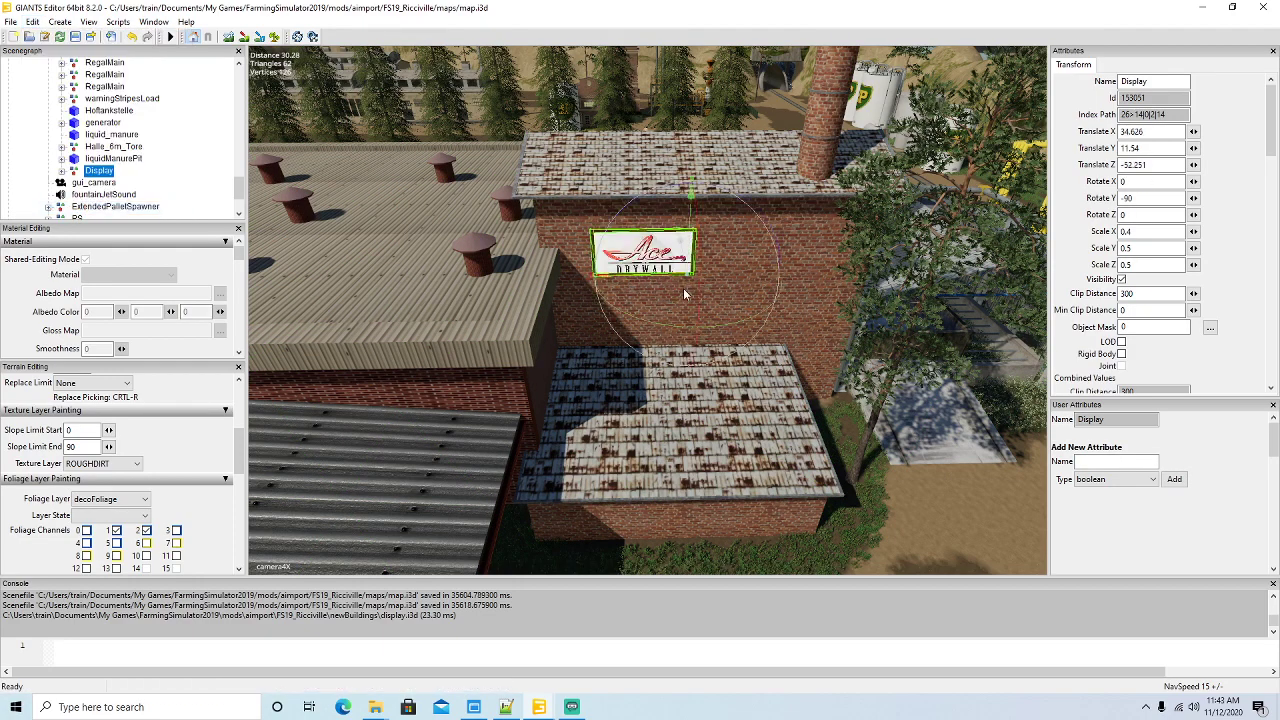
pyautogui.click(688, 284)
pyautogui.scroll(4, 688, 284)
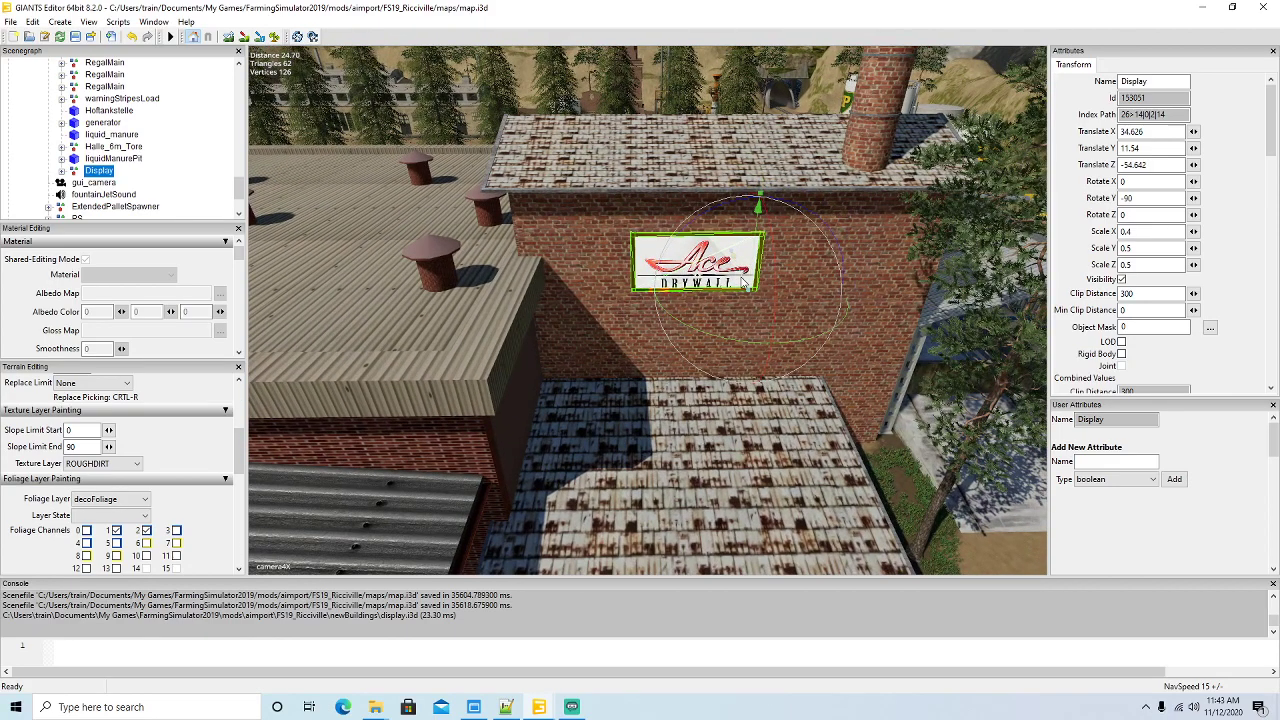
pyautogui.moveTo(742, 278); pyautogui.dragTo(738, 284)
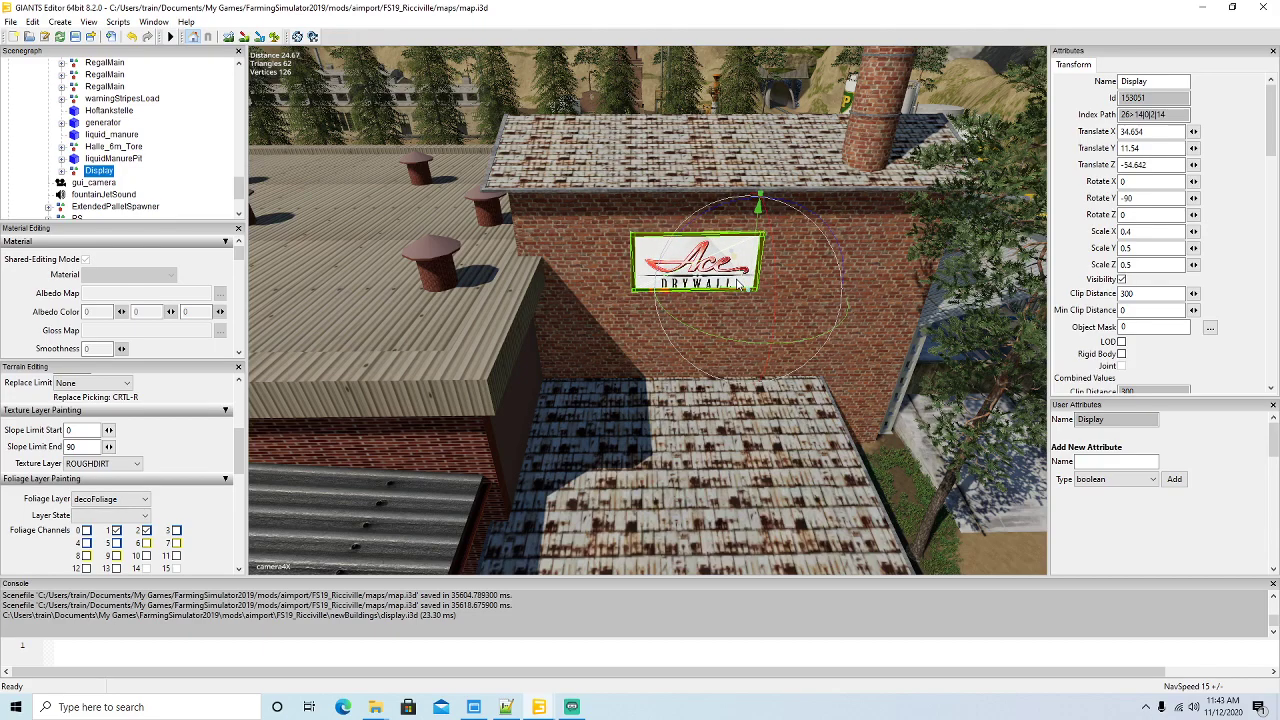
# - Enlarge the Display sign to Scale X 0.616 and Scale Y 0.661, and shift it along the wall to Translate Z -56.132
pyautogui.moveTo(760, 203); pyautogui.dragTo(762, 196)
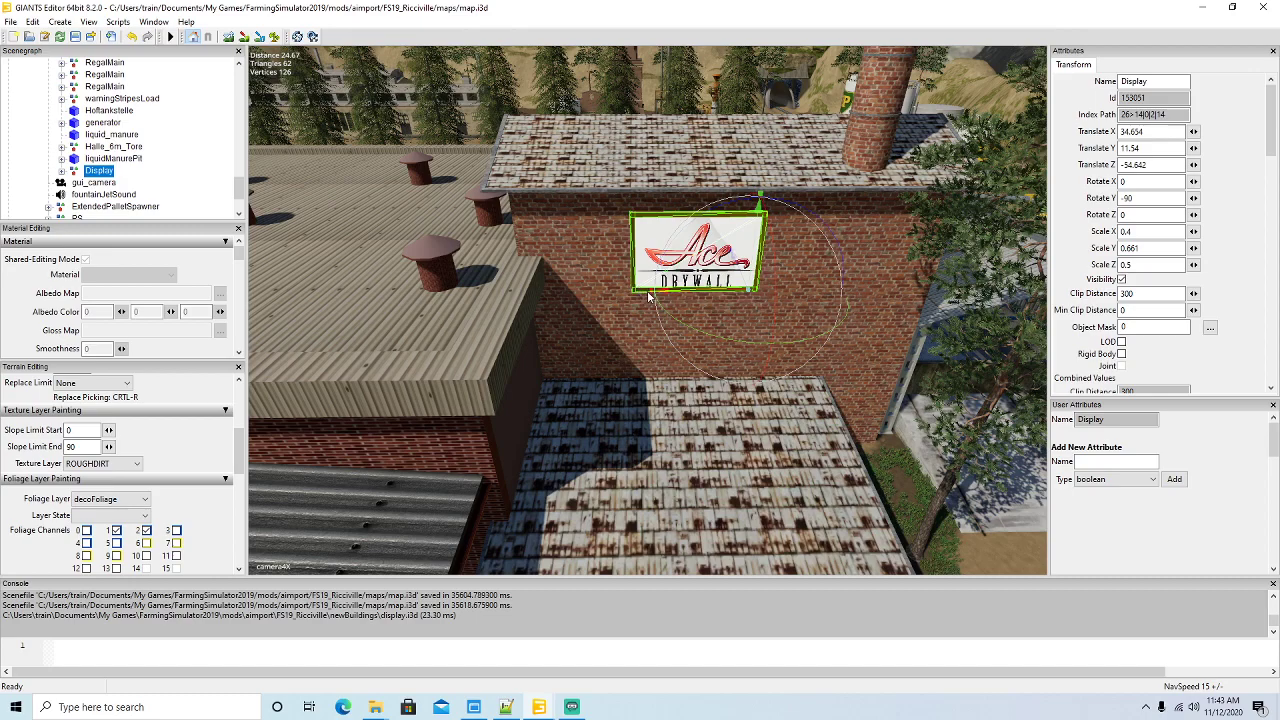
pyautogui.moveTo(650, 296); pyautogui.dragTo(738, 294)
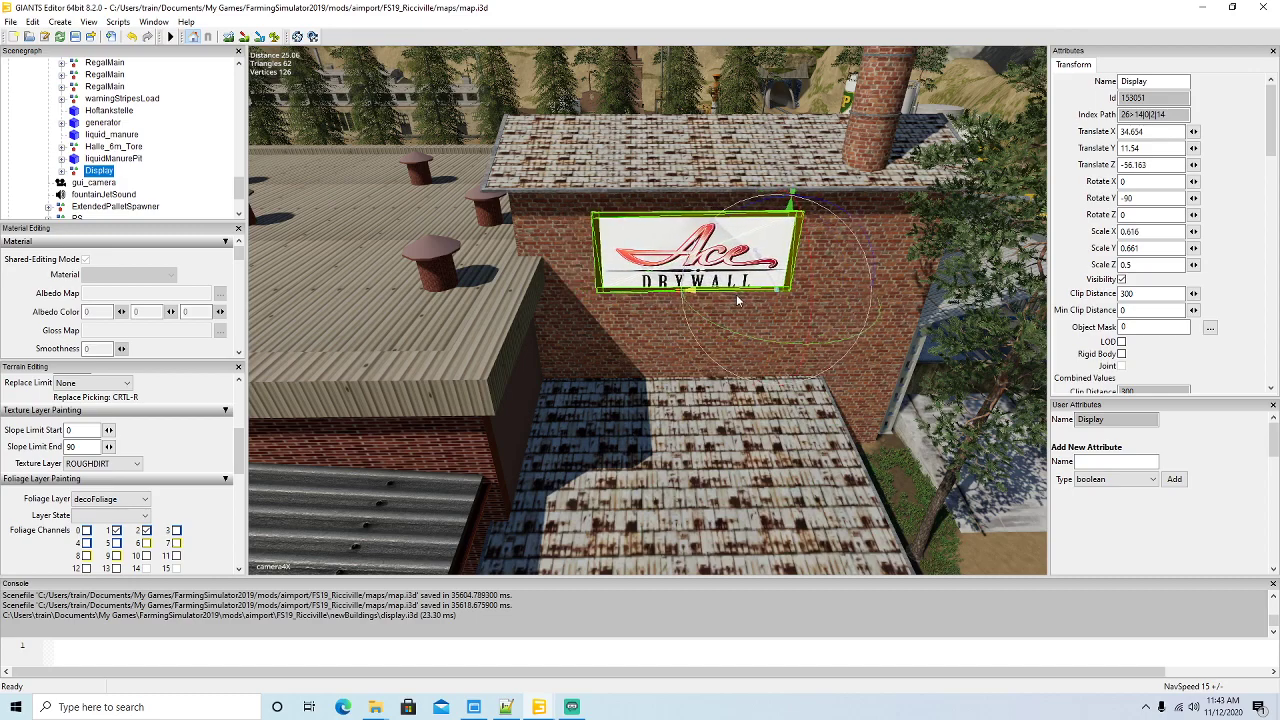
pyautogui.scroll(-10, 738, 296)
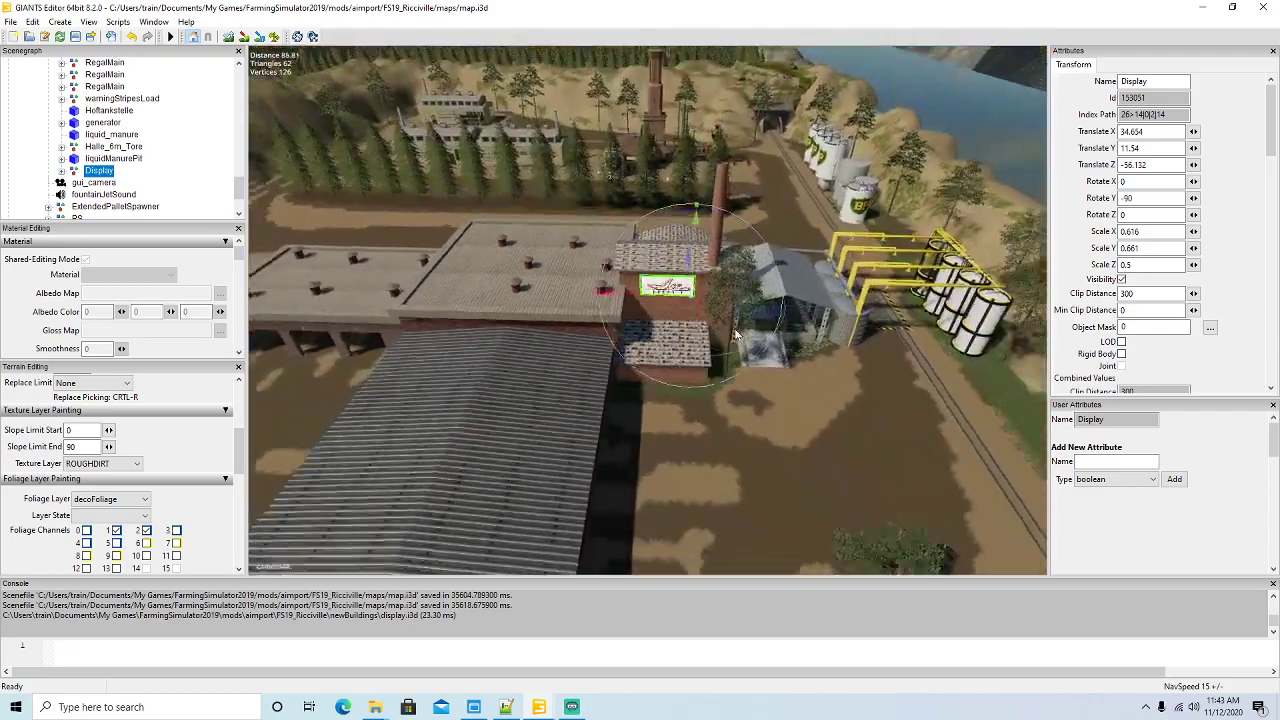
# - Import the acesign i3d file from the FS19_Ricciville newBuildings folder into the map
pyautogui.scroll(-2, 735, 330)
pyautogui.keyDown('alt'); pyautogui.moveTo(734, 332); pyautogui.dragTo(787, 342); pyautogui.keyUp('alt')
pyautogui.scroll(5, 659, 381)
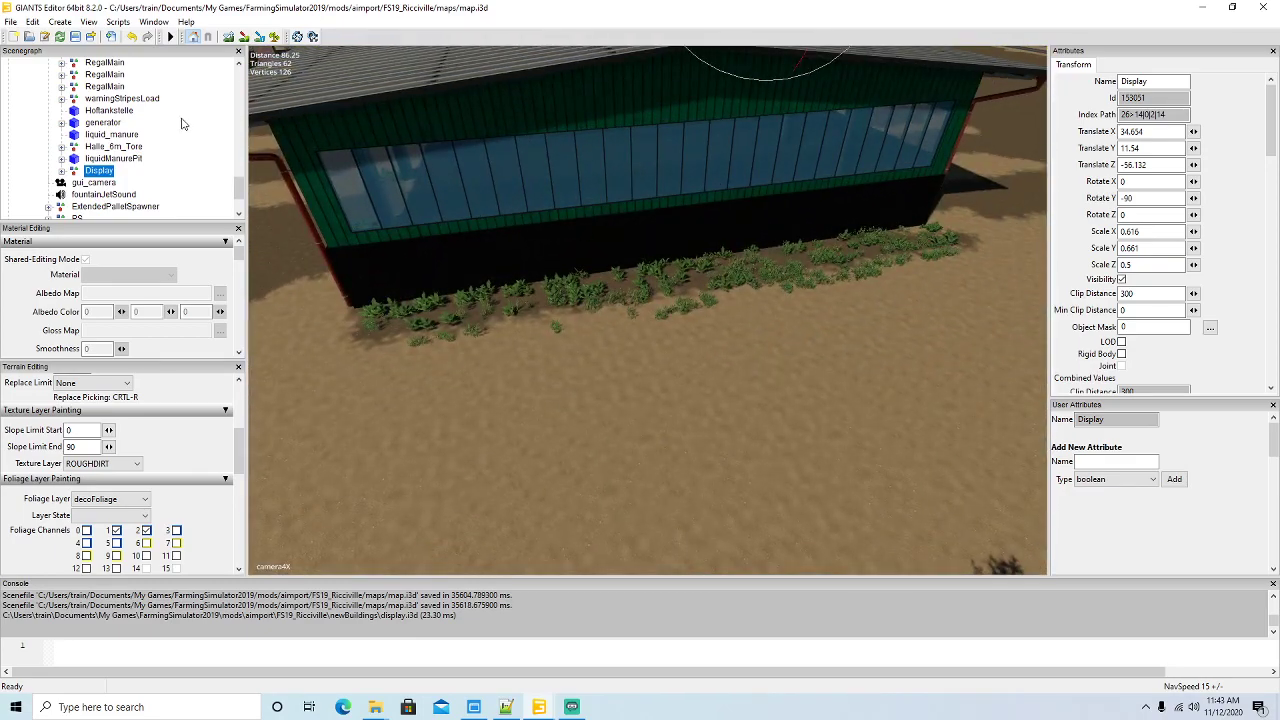
pyautogui.click(10, 21)
pyautogui.click(40, 165)
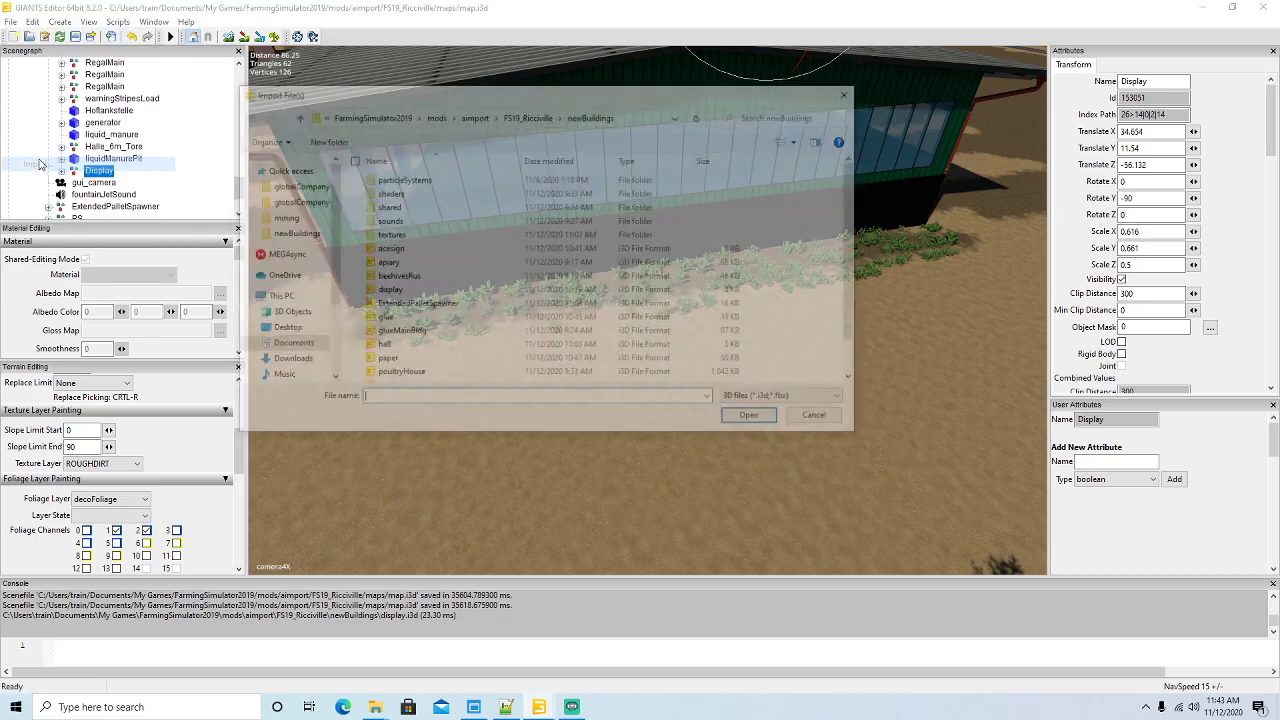
pyautogui.click(396, 252)
pyautogui.click(754, 419)
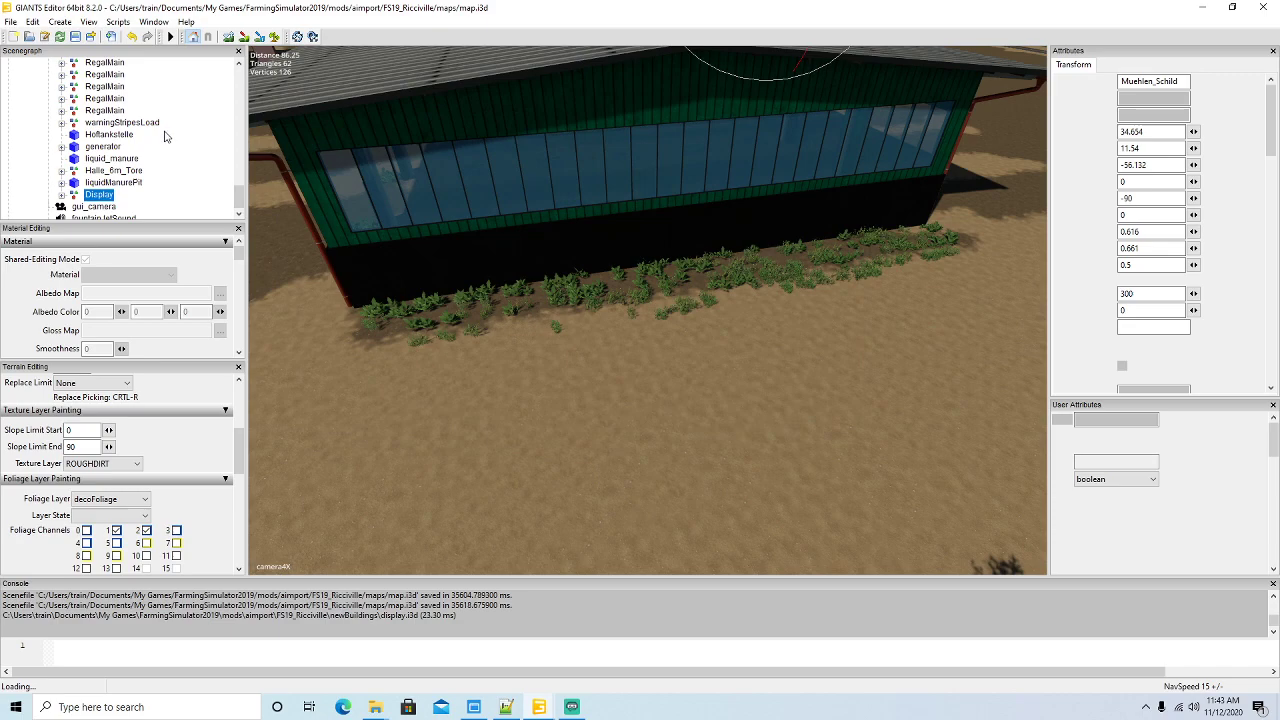
# - Move the imported Muehlen_Schild sign into aceDrywall's main group by cutting and pasting it
pyautogui.scroll(5, 166, 135)
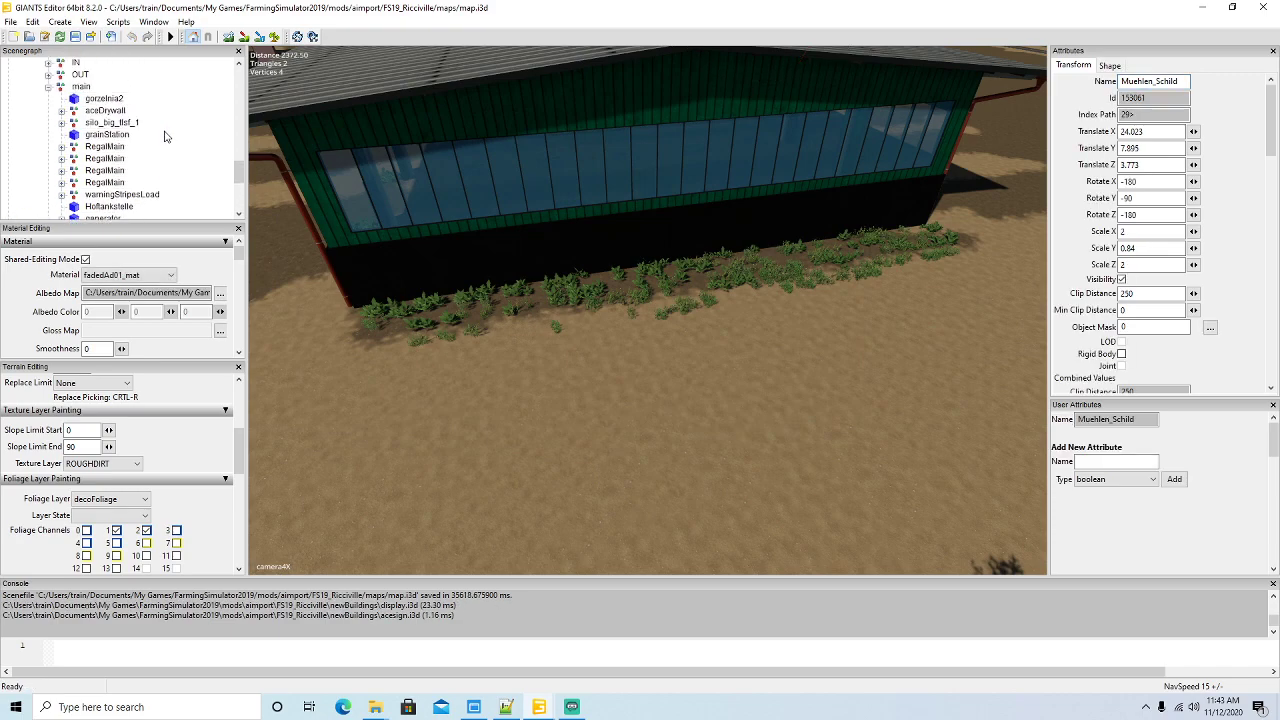
pyautogui.click(32, 21)
pyautogui.click(51, 101)
pyautogui.click(66, 123)
pyautogui.click(34, 22)
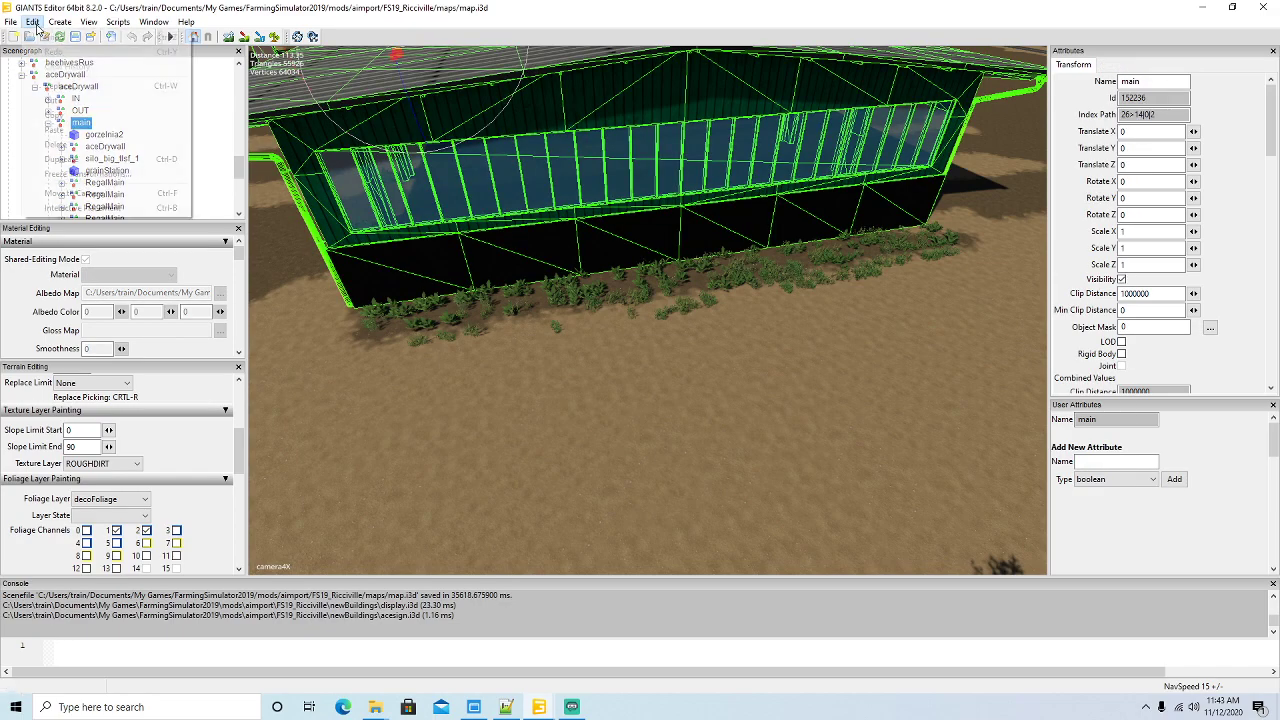
pyautogui.click(72, 133)
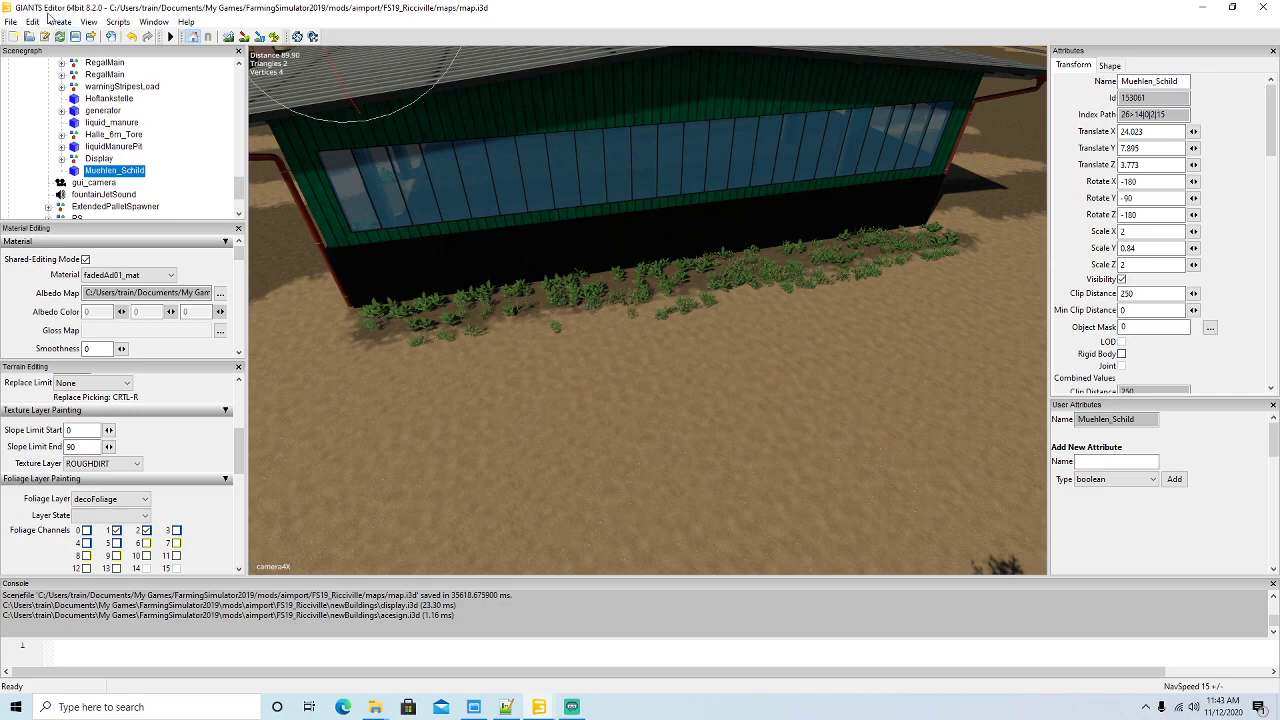
# - Place the Muehlen_Schild sign on the green hall's gable wall with Interactive Placement and set its Rotate Y to 0
pyautogui.click(34, 22)
pyautogui.click(100, 209)
pyautogui.moveTo(617, 148); pyautogui.dragTo(756, 119)
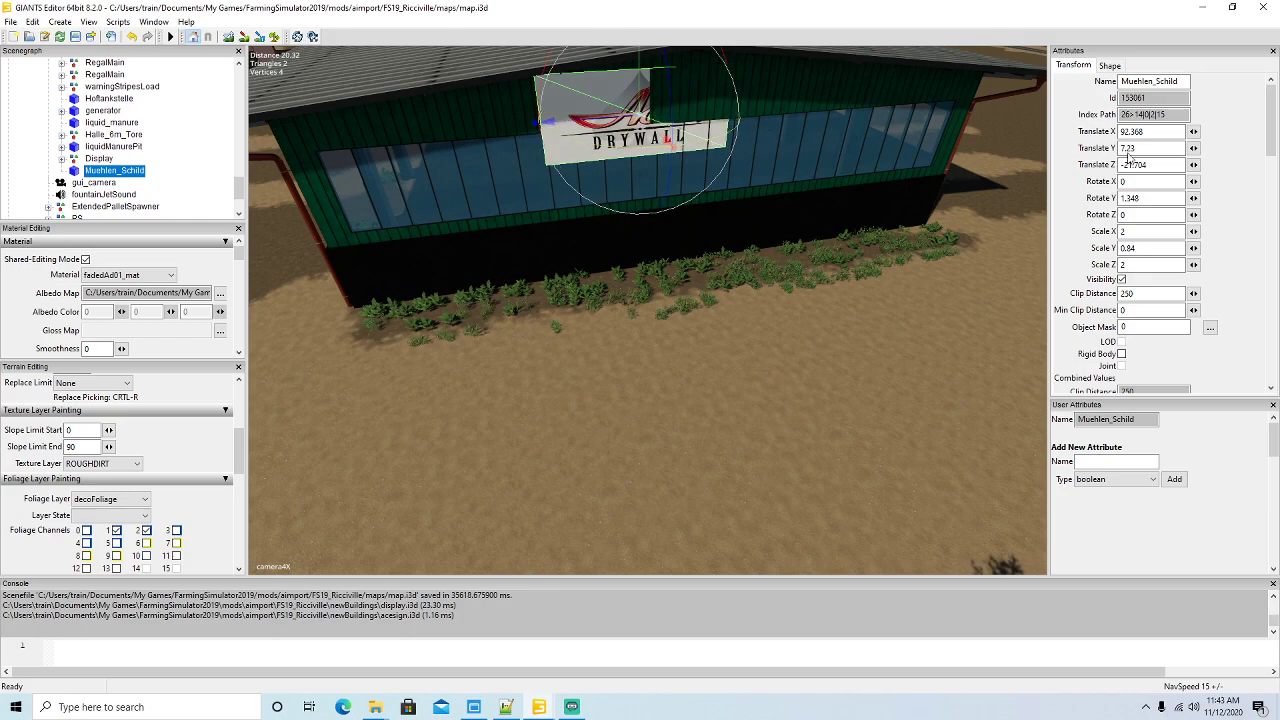
pyautogui.write('0')
pyautogui.press('Return')
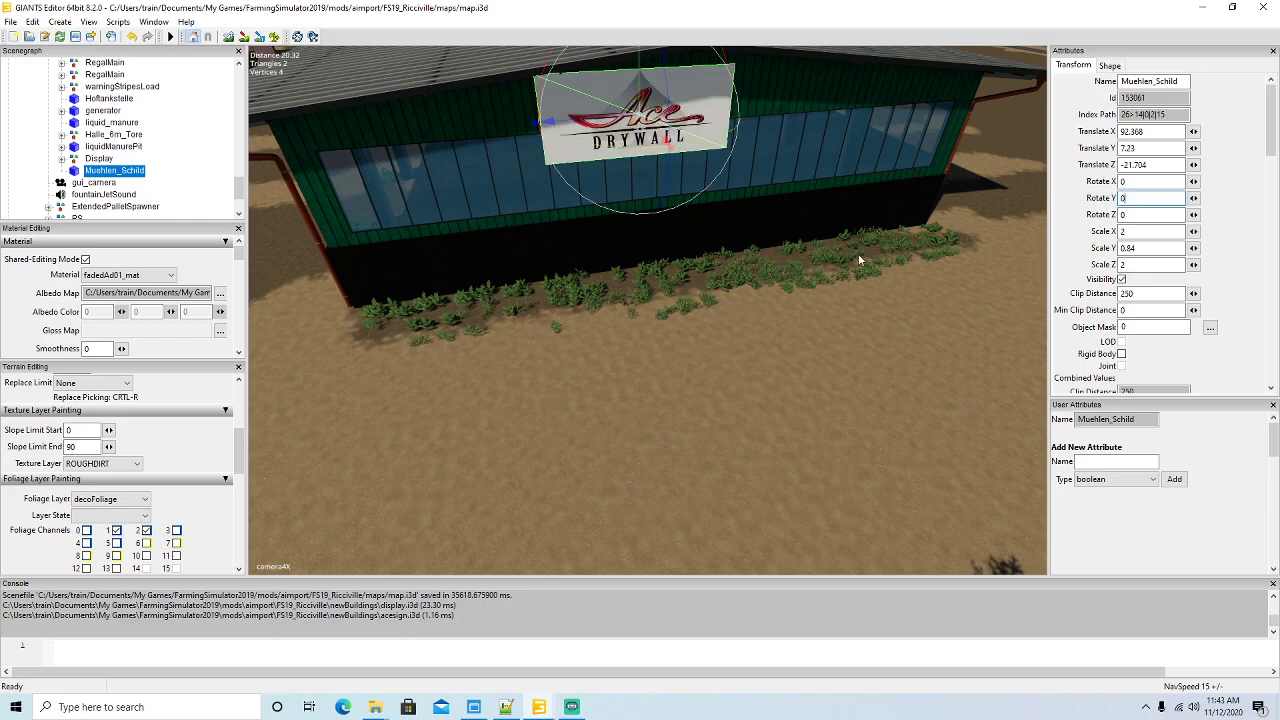
# - Center the sign over the green hall's window band at Translate X 92.397, Y 5.142 and Z -24.205
pyautogui.moveTo(656, 138); pyautogui.dragTo(657, 140)
pyautogui.moveTo(638, 88); pyautogui.dragTo(646, 144)
pyautogui.keyDown('alt'); pyautogui.moveTo(785, 208); pyautogui.dragTo(870, 204); pyautogui.keyUp('alt')
pyautogui.scroll(-4, 743, 220)
pyautogui.press('f')
pyautogui.moveTo(612, 248); pyautogui.dragTo(664, 308)
pyautogui.scroll(6, 664, 303)
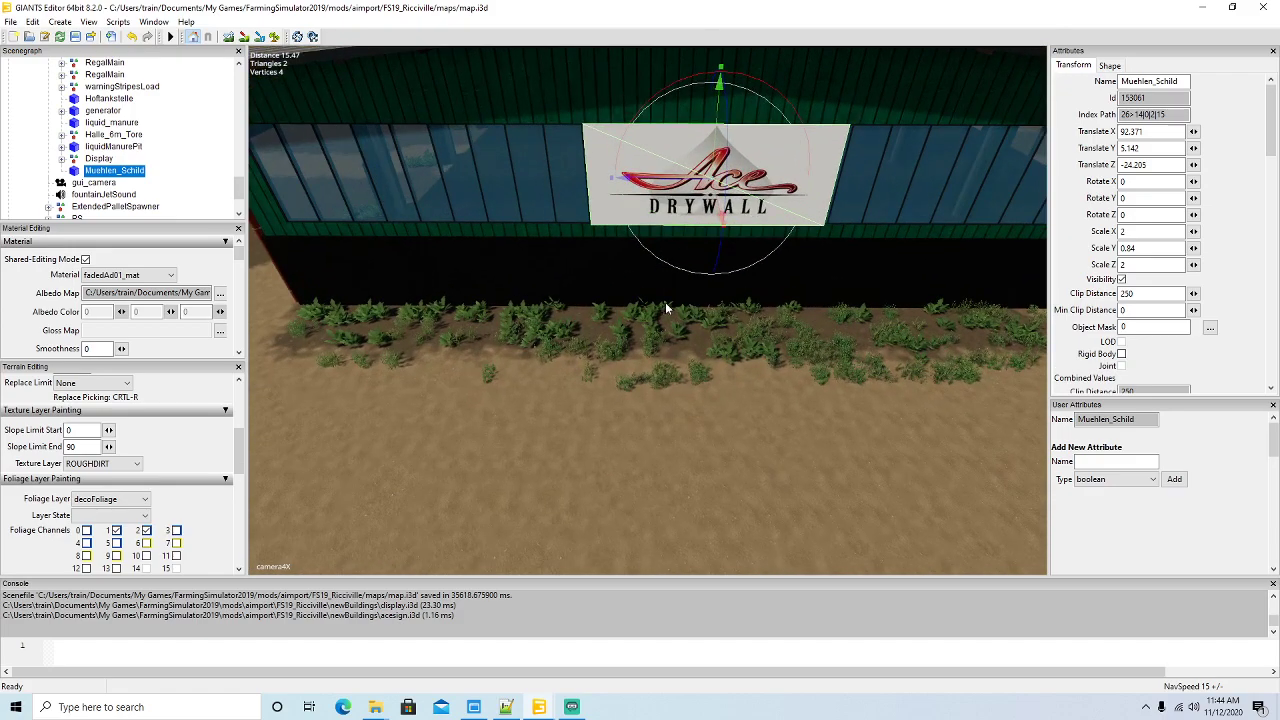
pyautogui.moveTo(700, 232); pyautogui.dragTo(700, 233)
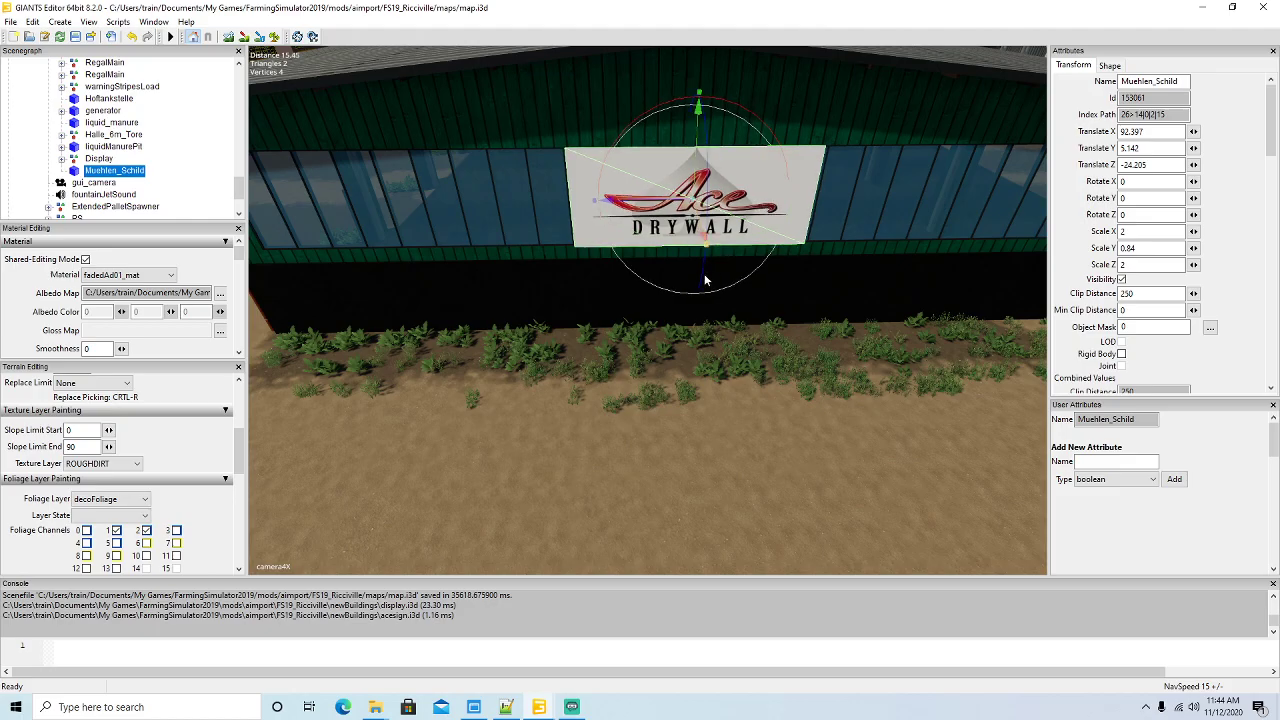
# - Duplicate the Muehlen_Schild sign, bring the copy to the long rear wall of the brick factory, and set its Rotate Y to 0
pyautogui.scroll(-8, 706, 272)
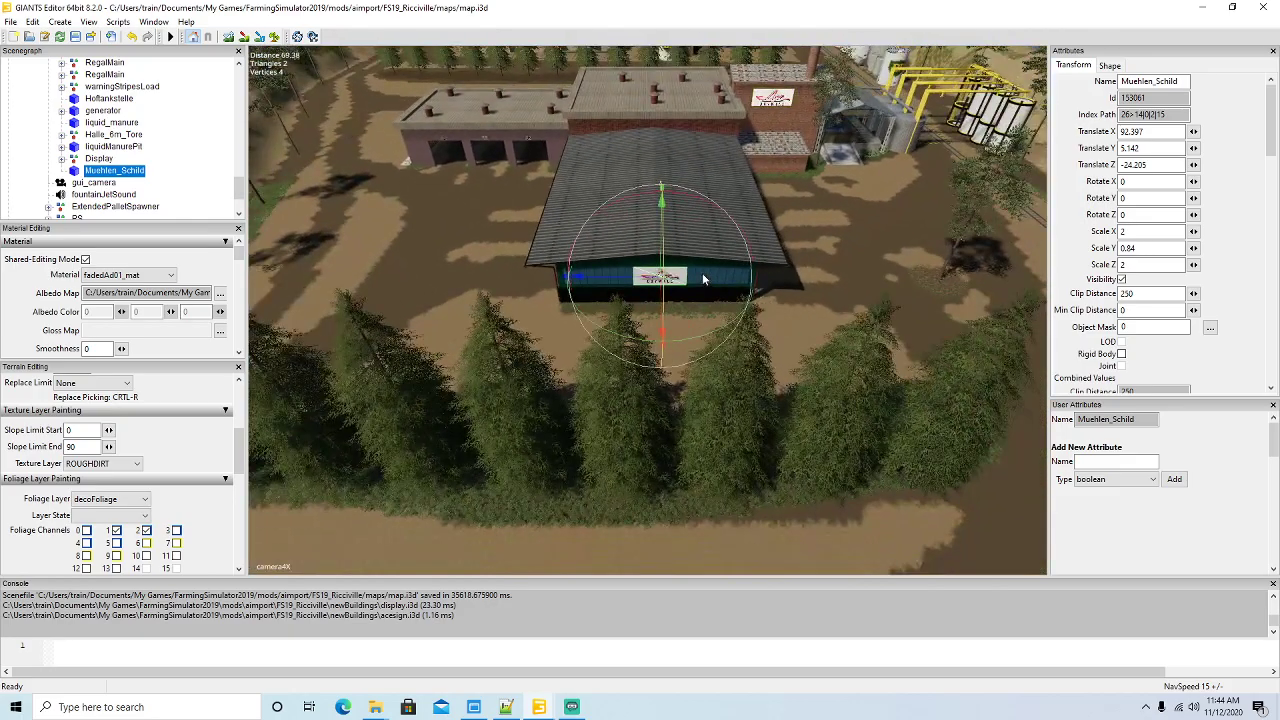
pyautogui.keyDown('alt'); pyautogui.moveTo(704, 271); pyautogui.dragTo(278, 288); pyautogui.keyUp('alt')
pyautogui.scroll(8, 683, 195)
pyautogui.scroll(10, 680, 171)
pyautogui.scroll(-5, 63, 238)
pyautogui.scroll(8, 3, 200)
pyautogui.scroll(-10, 278, 288)
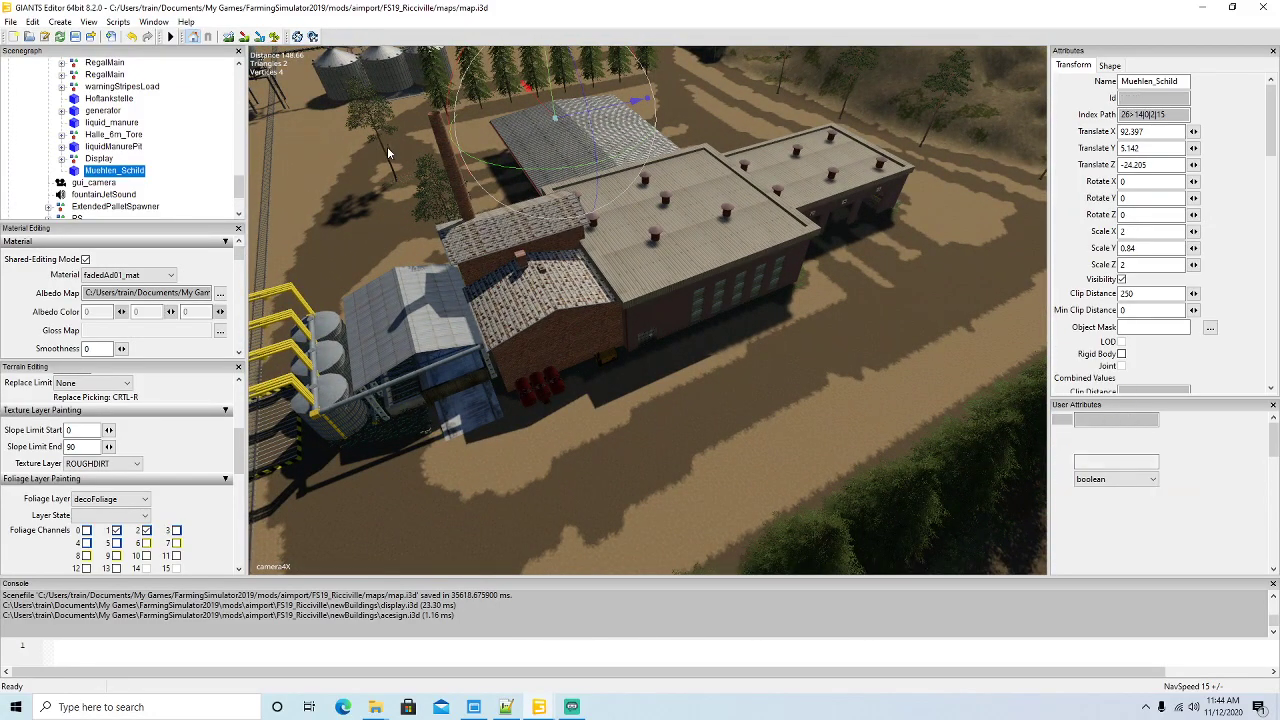
pyautogui.hotkey('ctrl', 'd')
pyautogui.moveTo(537, 105); pyautogui.dragTo(766, 490)
pyautogui.keyDown('alt'); pyautogui.moveTo(766, 490); pyautogui.dragTo(564, 384); pyautogui.keyUp('alt')
pyautogui.scroll(5, 599, 450)
pyautogui.moveTo(836, 388); pyautogui.dragTo(847, 256)
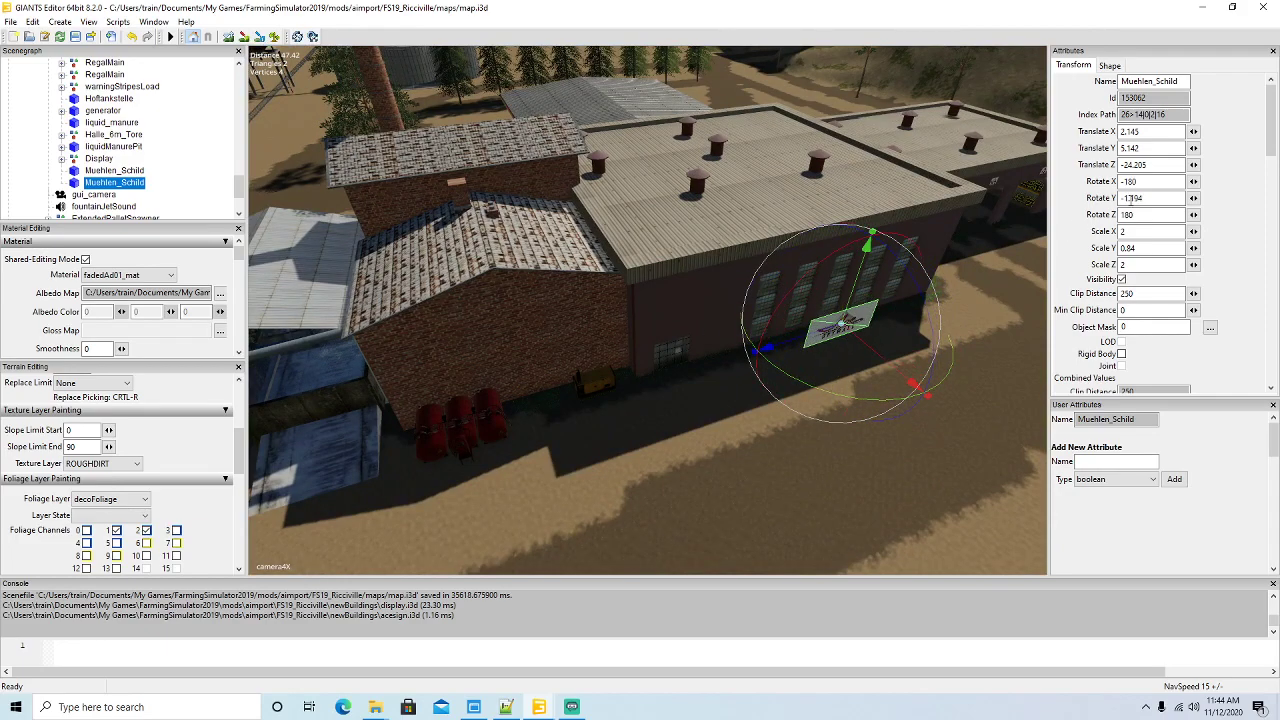
pyautogui.write('0')
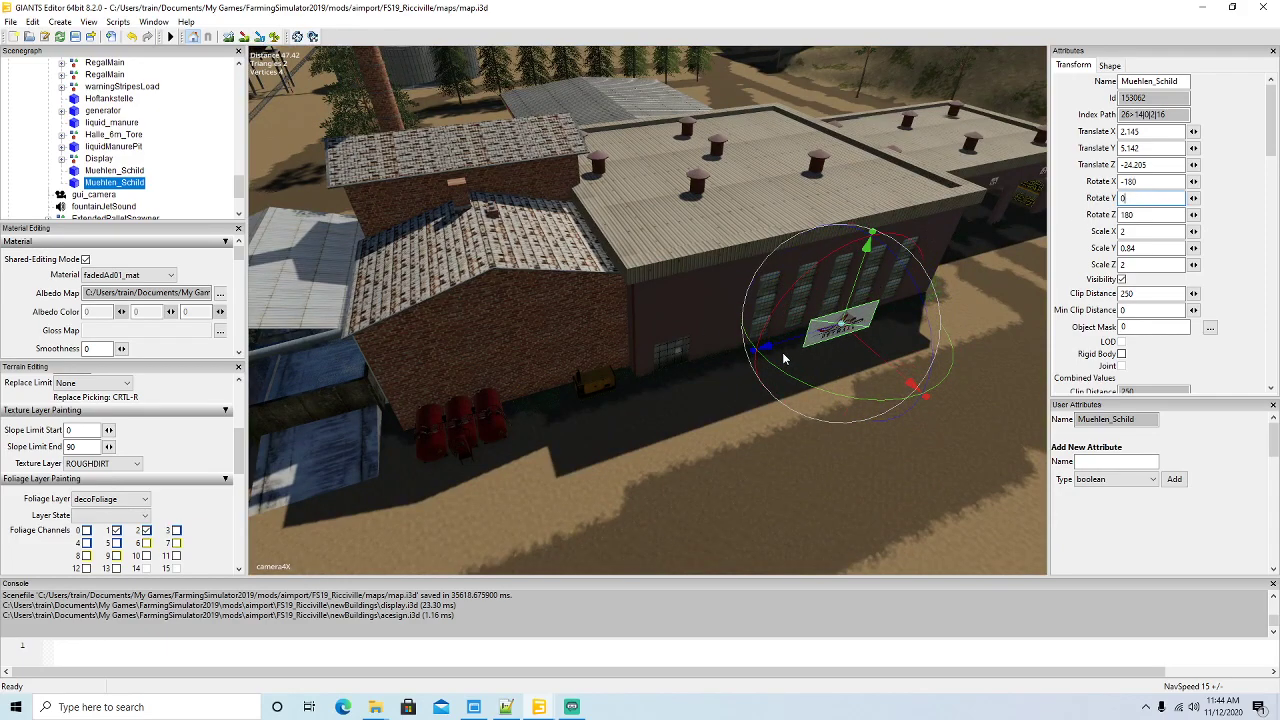
# - Position the copied sign on the factory's rear wall beside the tall windows at Translate X 7.459, Y 8.677 and Z -37.728
pyautogui.moveTo(783, 348); pyautogui.dragTo(679, 379)
pyautogui.scroll(5, 650, 450)
pyautogui.keyDown('alt'); pyautogui.moveTo(652, 451); pyautogui.dragTo(767, 327); pyautogui.keyUp('alt')
pyautogui.moveTo(748, 210); pyautogui.dragTo(719, 61)
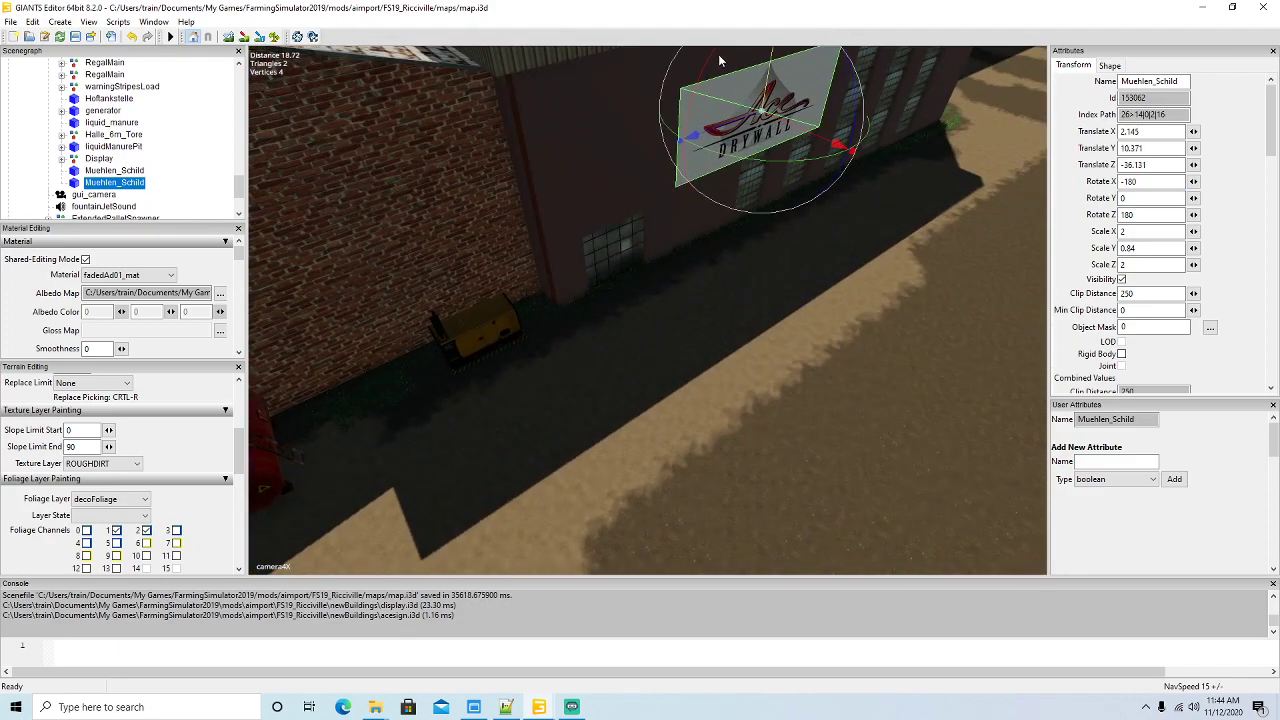
pyautogui.moveTo(807, 133); pyautogui.dragTo(676, 163)
pyautogui.moveTo(645, 231); pyautogui.dragTo(666, 255)
# - Duplicate the rear-wall sign, bring the copy to the brick building's end wall near the pallet markers, and set its Rotate Y to -90
pyautogui.scroll(-10, 674, 298)
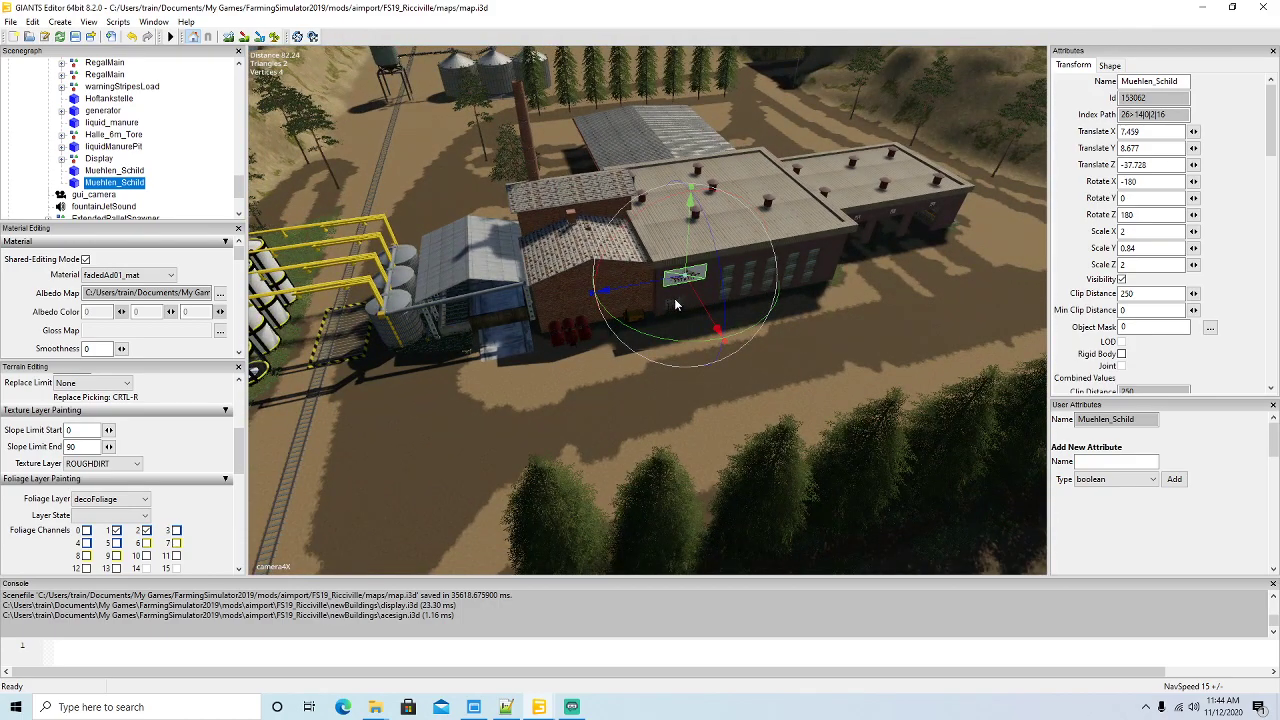
pyautogui.moveTo(676, 304); pyautogui.dragTo(806, 216, button='middle')
pyautogui.scroll(10, 817, 218)
pyautogui.keyDown('alt'); pyautogui.moveTo(808, 217); pyautogui.dragTo(436, 265); pyautogui.keyUp('alt')
pyautogui.scroll(5, 816, 212)
pyautogui.scroll(-5, 440, 264)
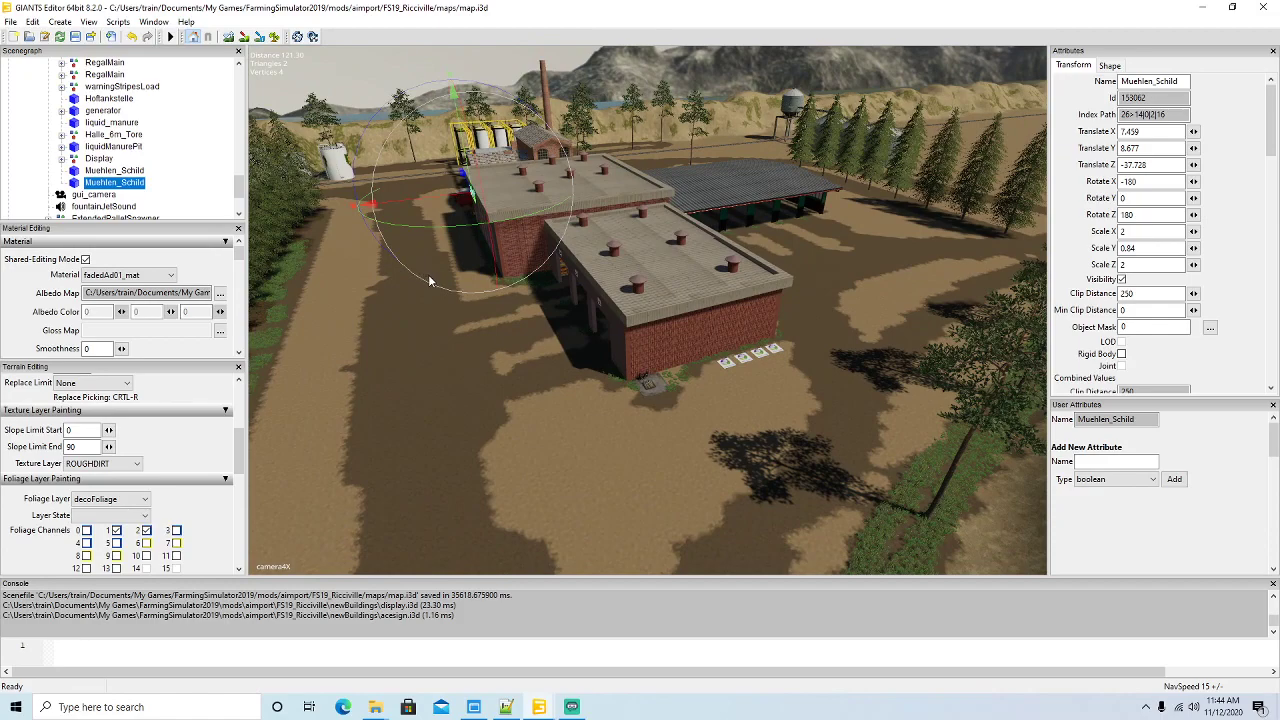
pyautogui.hotkey('ctrl', 'd')
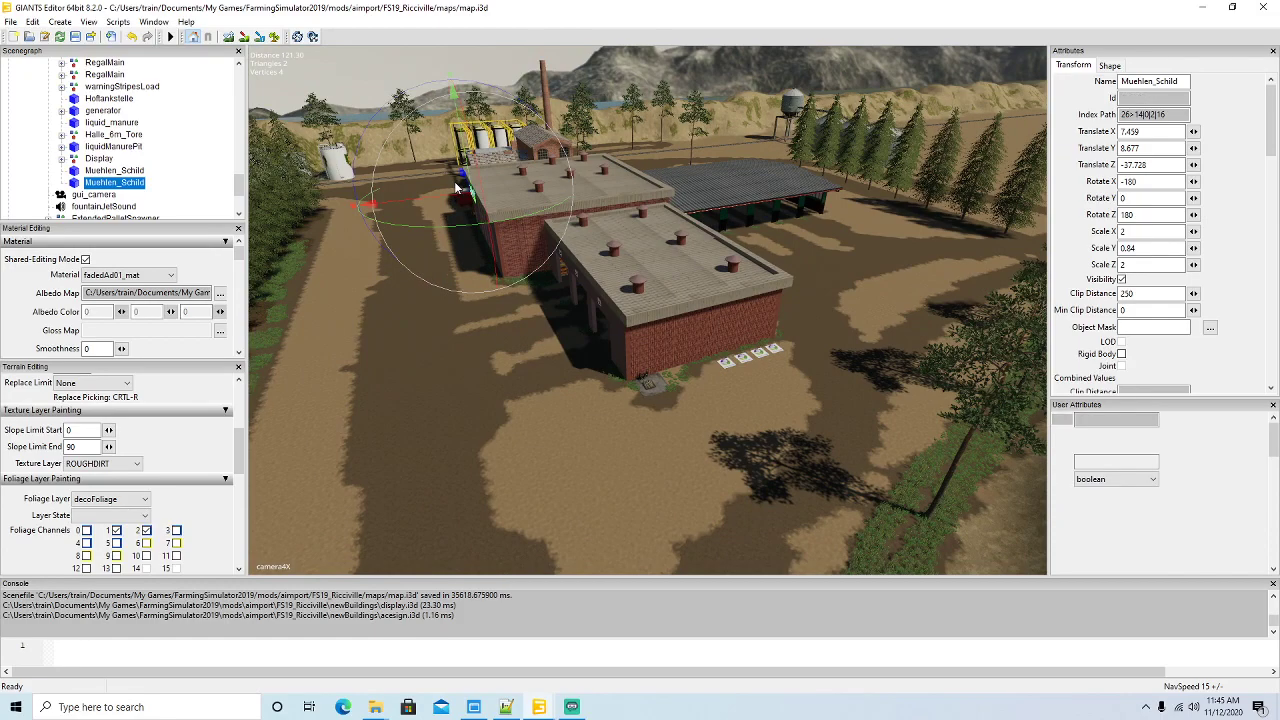
pyautogui.hotkey('ctrl', 'd')
pyautogui.moveTo(464, 188); pyautogui.dragTo(875, 594)
pyautogui.moveTo(526, 412); pyautogui.dragTo(837, 360)
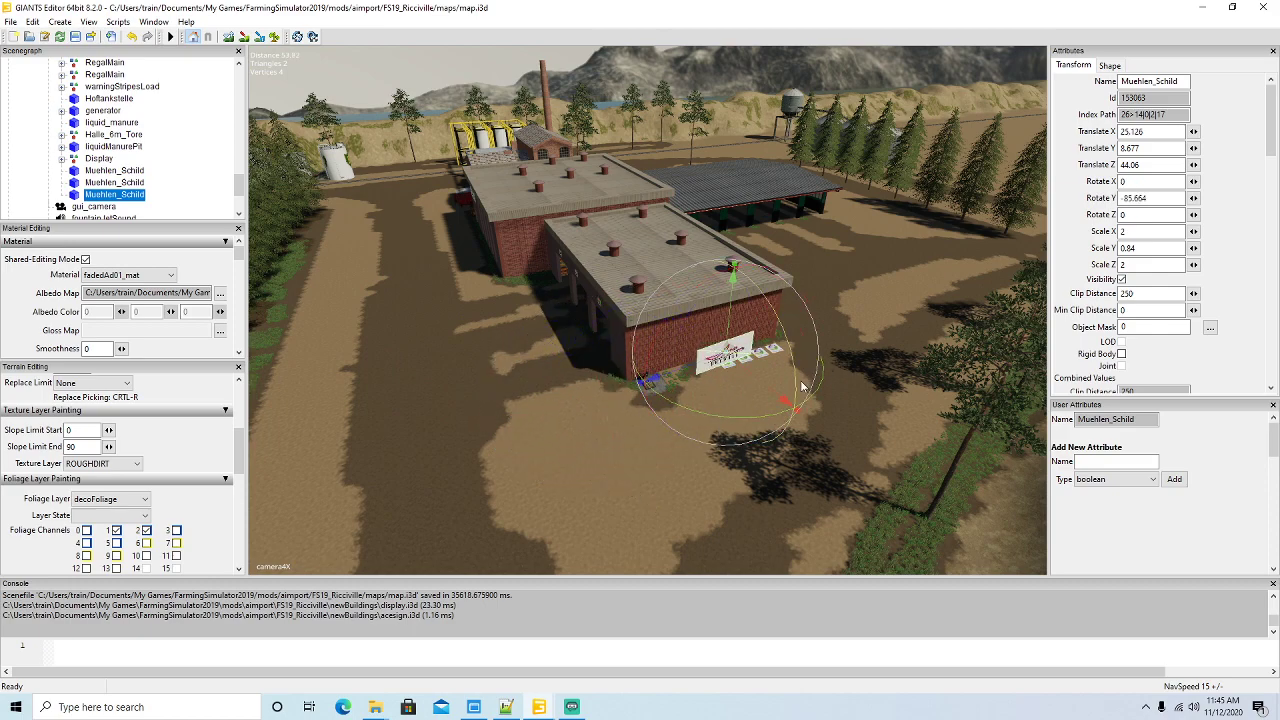
pyautogui.write('-90')
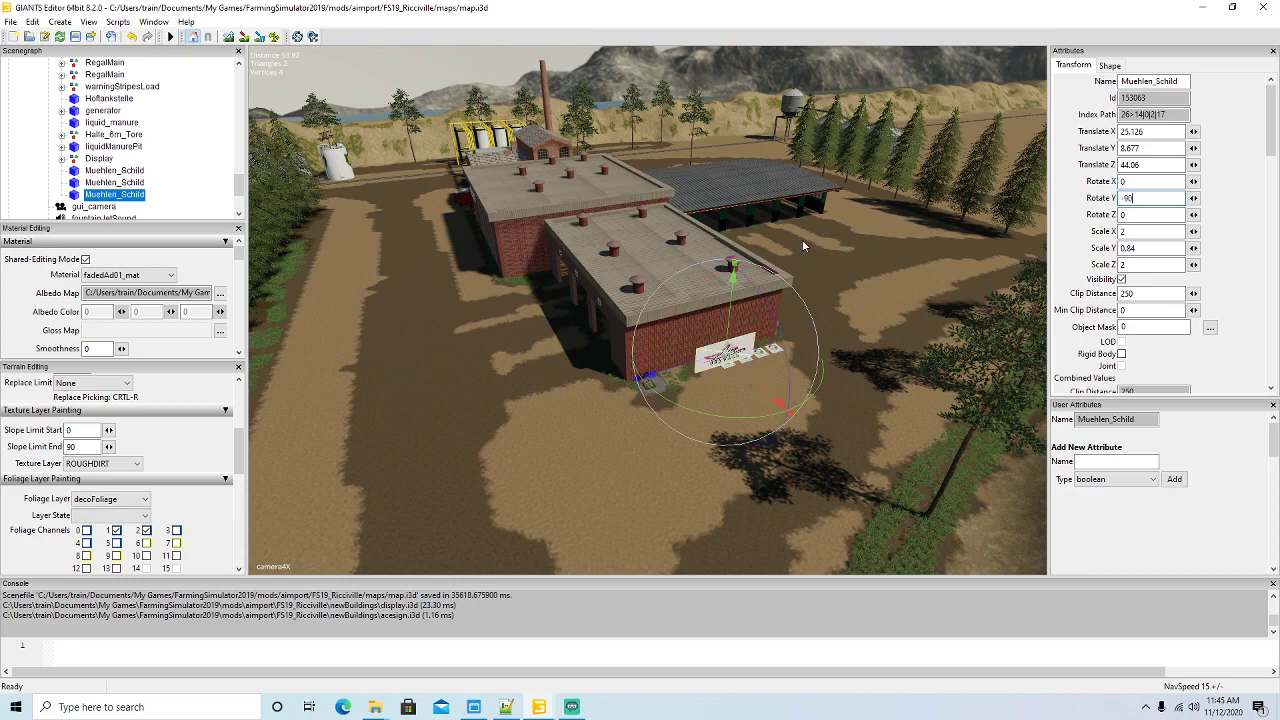
# - Fit the new sign against the end wall, centered above the pallet markers, at Translate X 29.547, Y 6.305 and Z 34.099
pyautogui.keyDown('alt'); pyautogui.moveTo(570, 405); pyautogui.dragTo(596, 431); pyautogui.keyUp('alt')
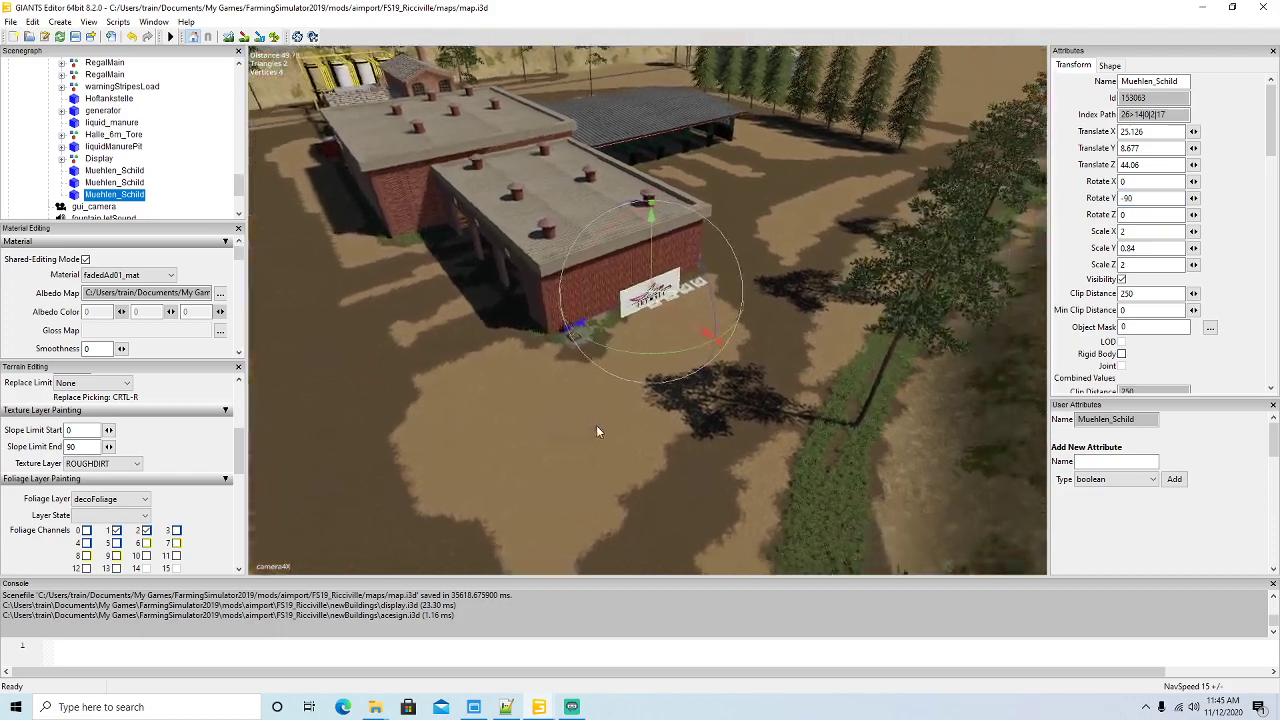
pyautogui.scroll(8, 596, 428)
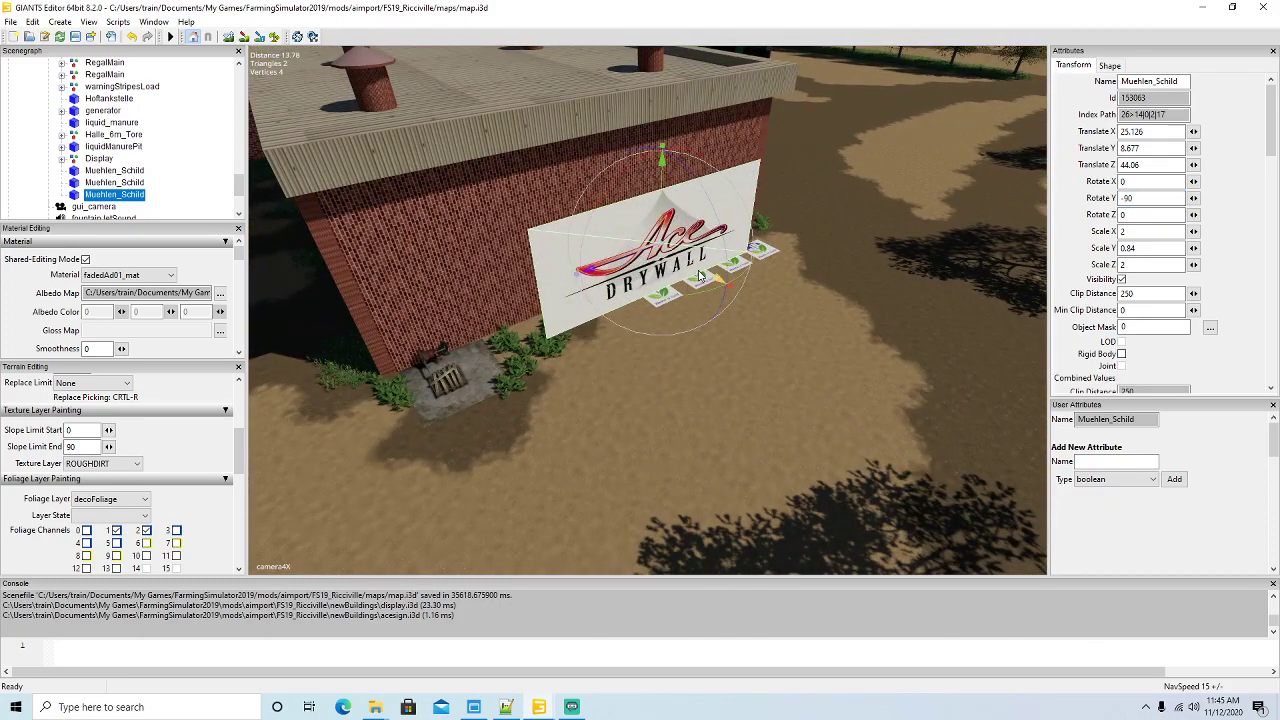
pyautogui.moveTo(700, 276); pyautogui.dragTo(565, 208)
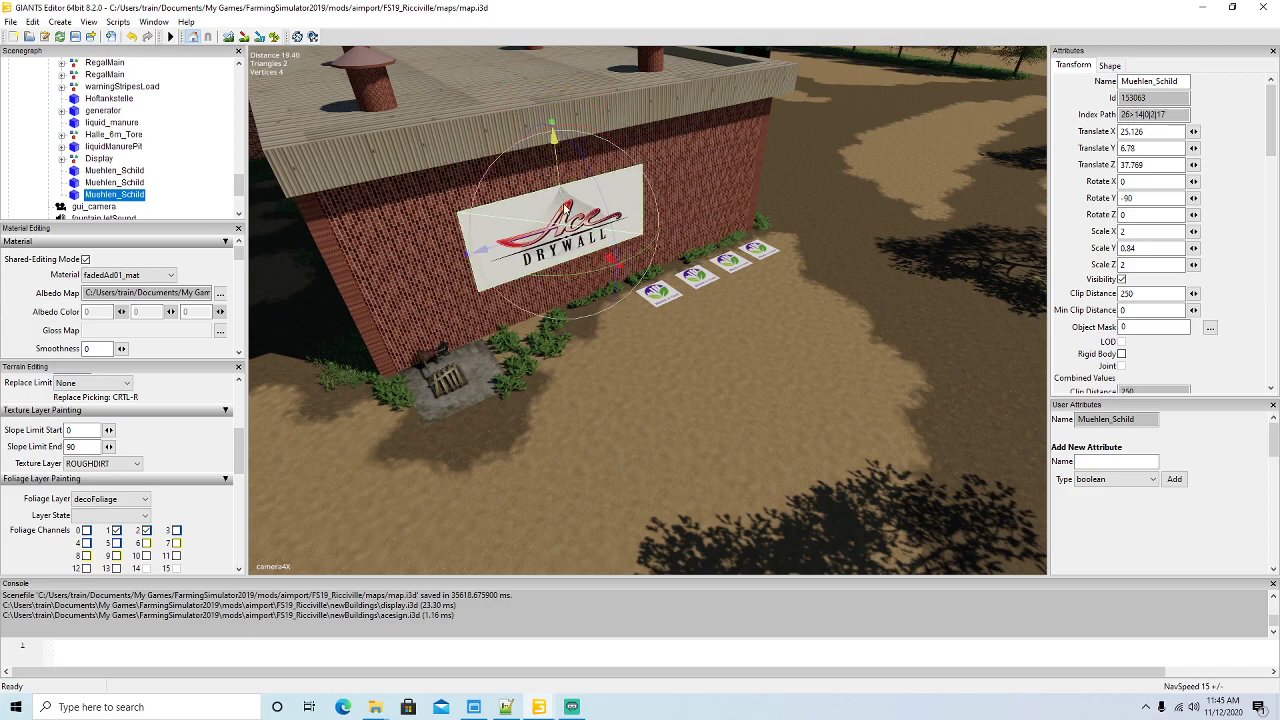
pyautogui.moveTo(596, 255); pyautogui.dragTo(570, 208)
pyautogui.moveTo(570, 208); pyautogui.dragTo(630, 245, button='right')
pyautogui.moveTo(632, 243); pyautogui.dragTo(646, 249)
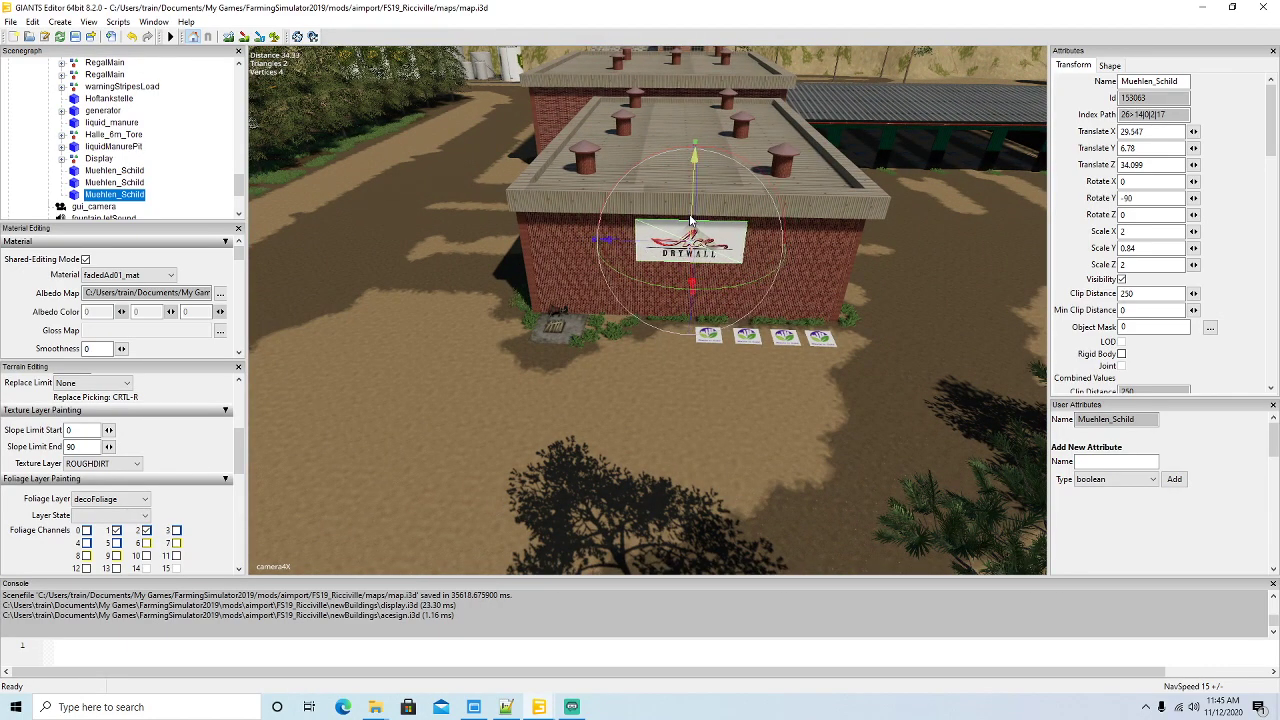
pyautogui.moveTo(691, 225); pyautogui.dragTo(690, 228)
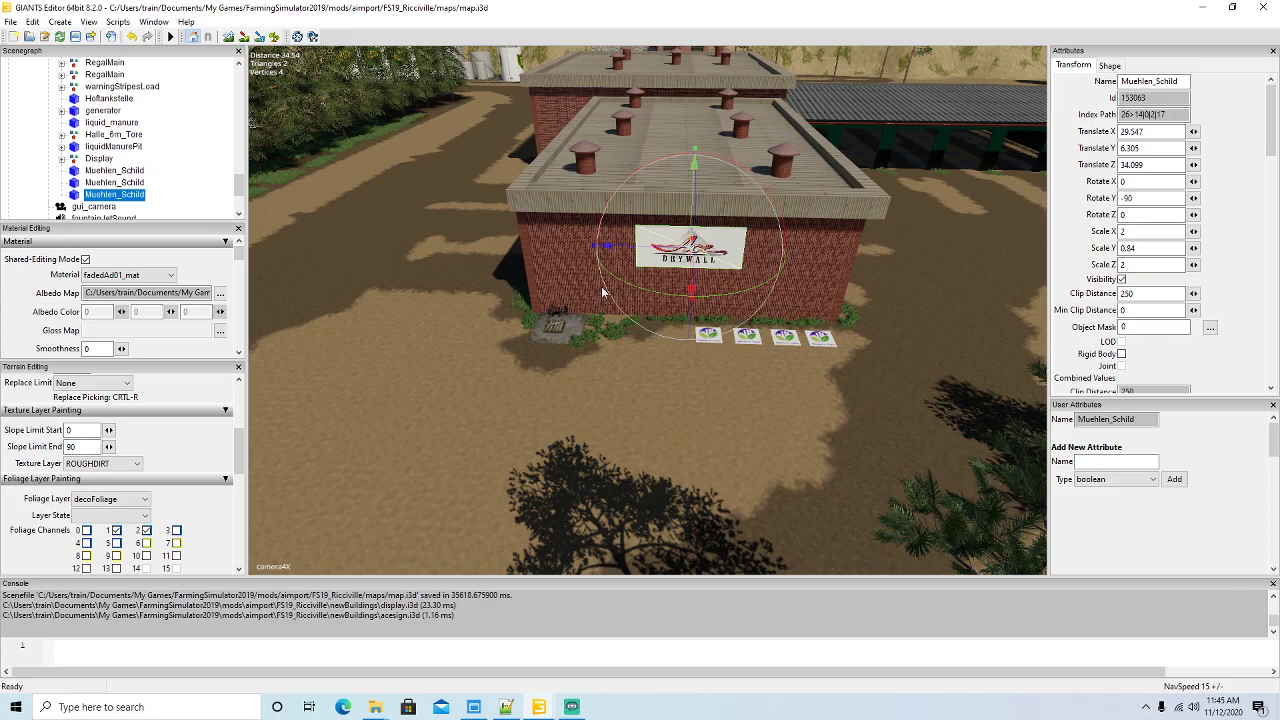
# - Examine the aceDrywall factory and its surroundings from several sides and from above
pyautogui.scroll(-5, 614, 304)
pyautogui.keyDown('alt'); pyautogui.moveTo(614, 305); pyautogui.dragTo(651, 195); pyautogui.keyUp('alt')
pyautogui.scroll(3, 693, 264)
pyautogui.press('w')
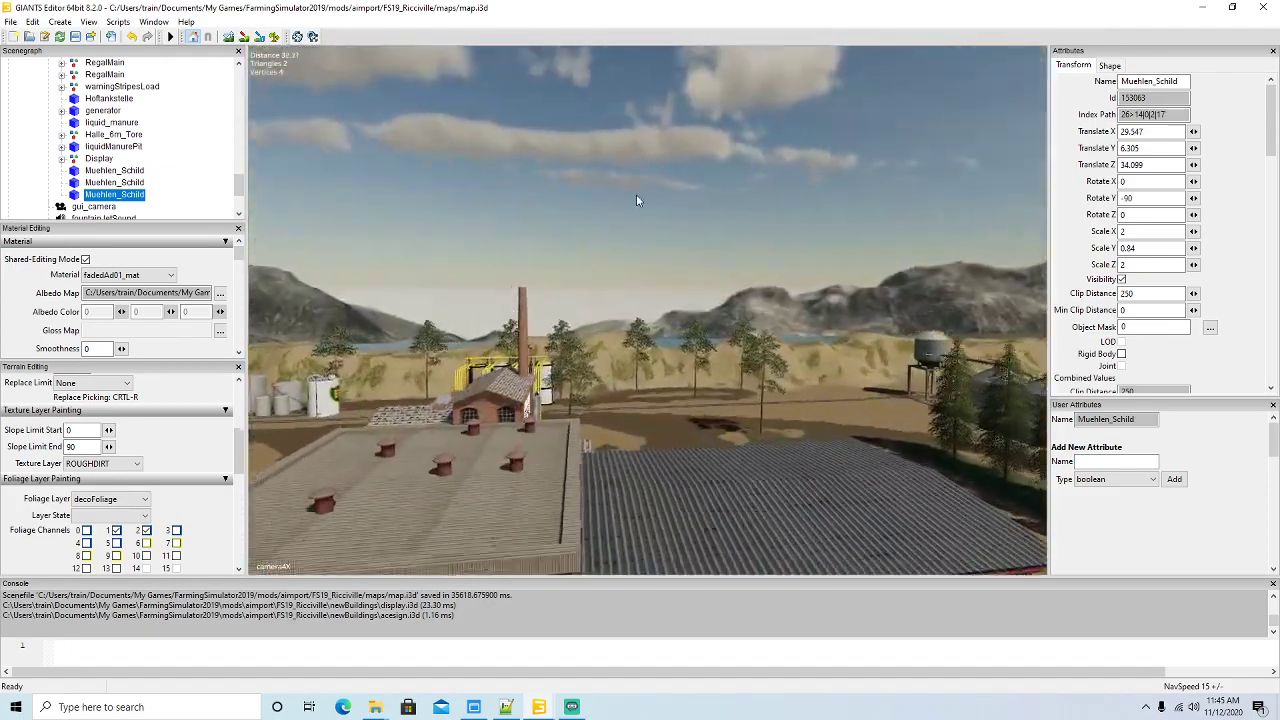
pyautogui.press('w')
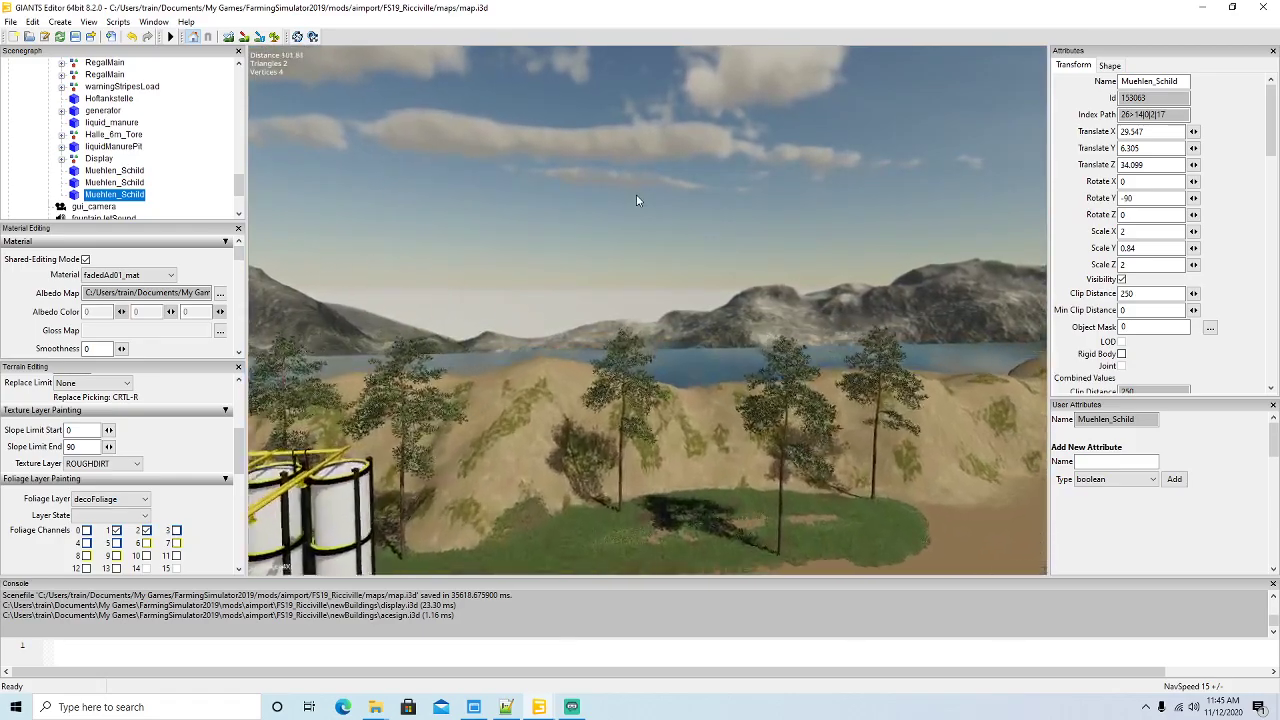
pyautogui.press('f')
pyautogui.keyDown('alt'); pyautogui.moveTo(638, 200); pyautogui.dragTo(617, 336); pyautogui.keyUp('alt')
pyautogui.scroll(-4, 613, 319)
pyautogui.scroll(4, 620, 294)
pyautogui.scroll(-4, 579, 371)
pyautogui.scroll(-3, 579, 367)
pyautogui.scroll(1, 609, 343)
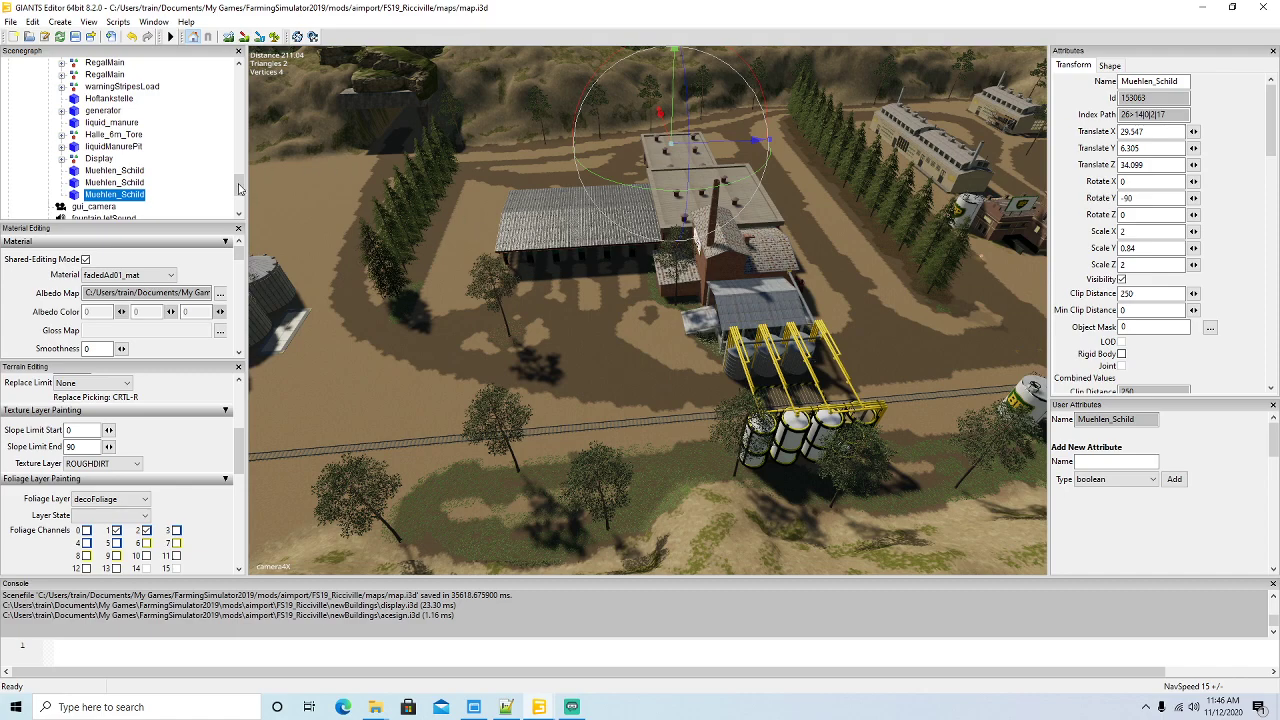
# - Collapse the aceDrywall factory's main group in the scenegraph and save the map
pyautogui.scroll(3, 143, 160)
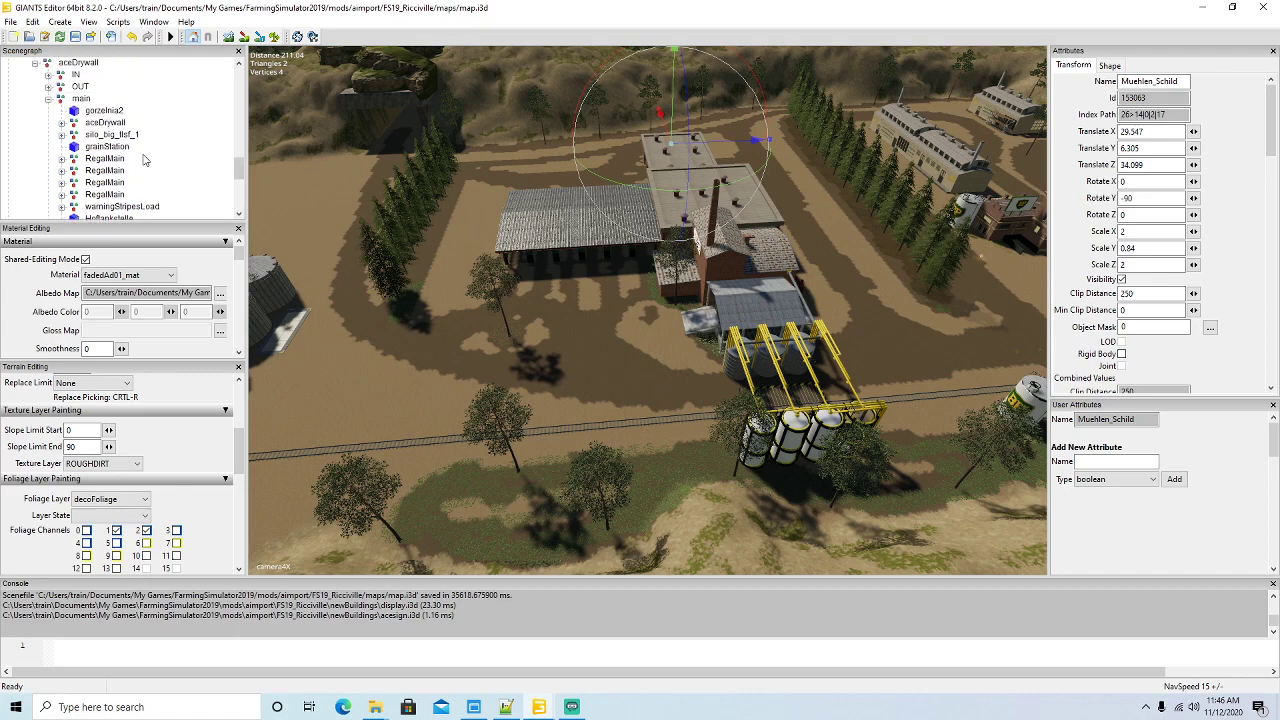
pyautogui.click(47, 99)
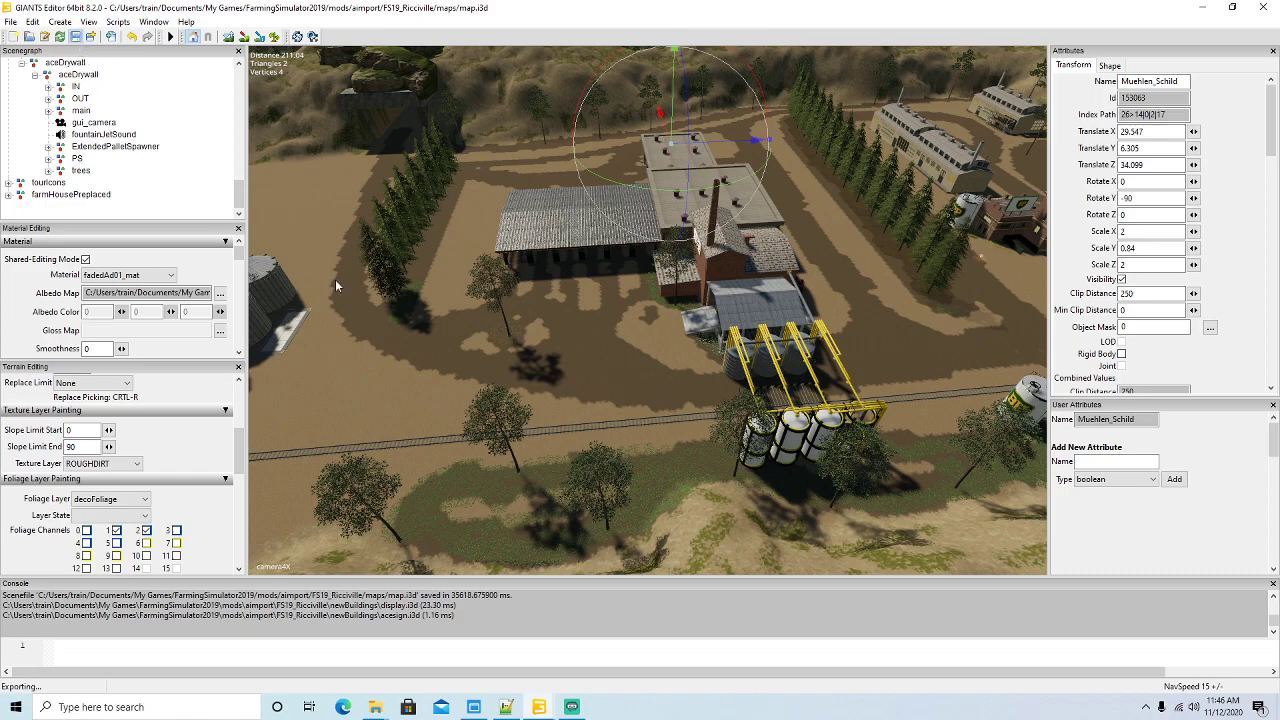
# - Switch to Notepad++ and copy the aceDrywall entries from the FS19_Ricci_Islands l10n_en.xml into Ricciville's l10n_en.xml, below the beehivesRus block
pyautogui.click(506, 707)
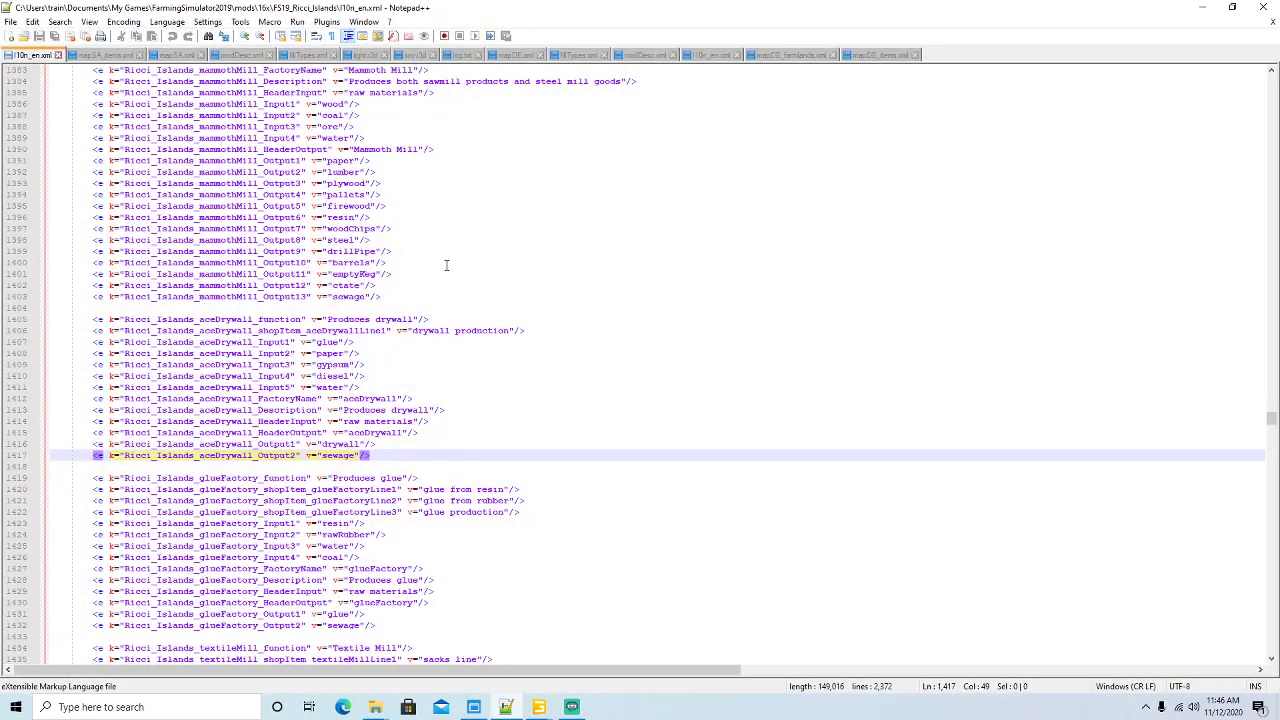
pyautogui.moveTo(377, 455); pyautogui.dragTo(52, 318)
pyautogui.hotkey('ctrl', 'c')
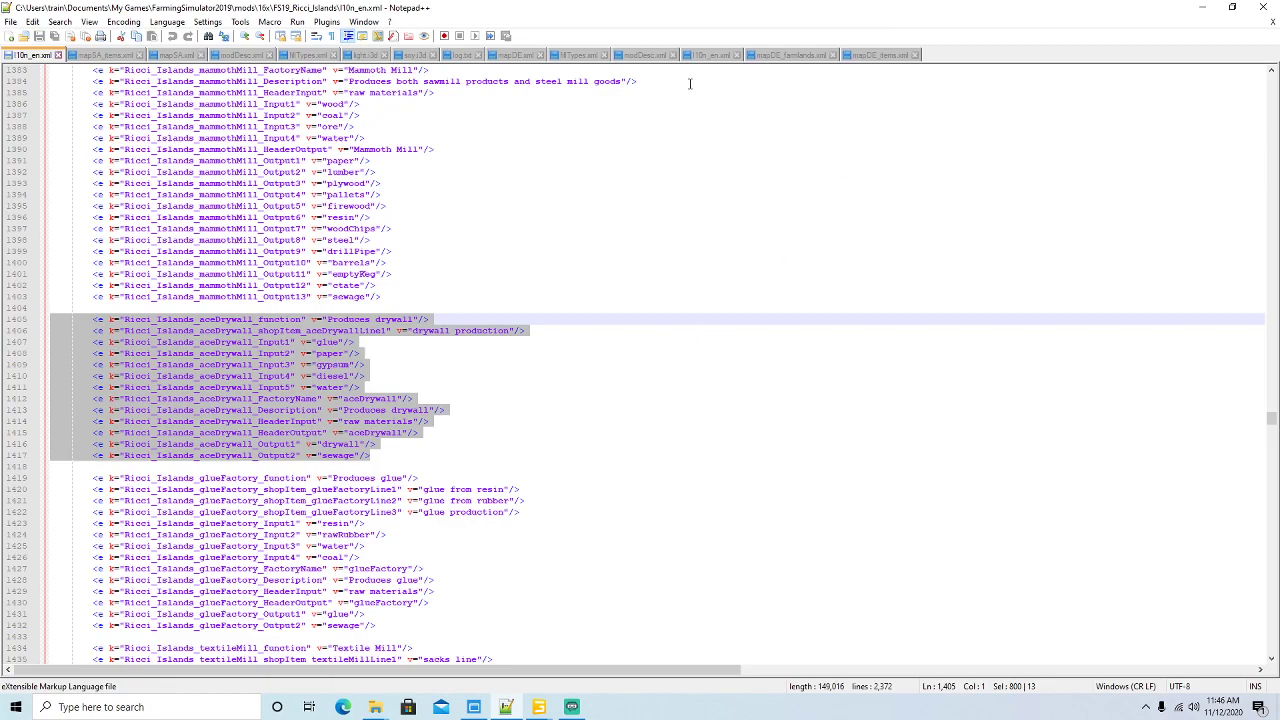
pyautogui.click(708, 55)
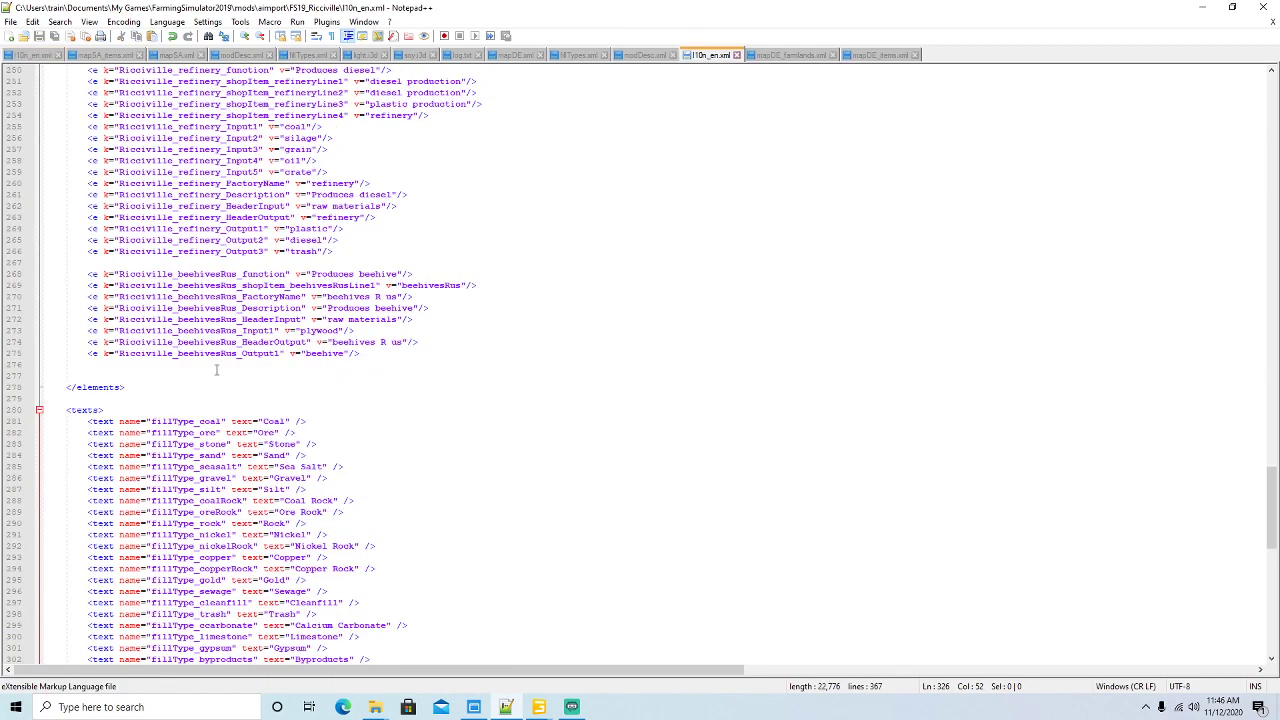
pyautogui.click(368, 355)
pyautogui.press('Return')
pyautogui.press('Return')
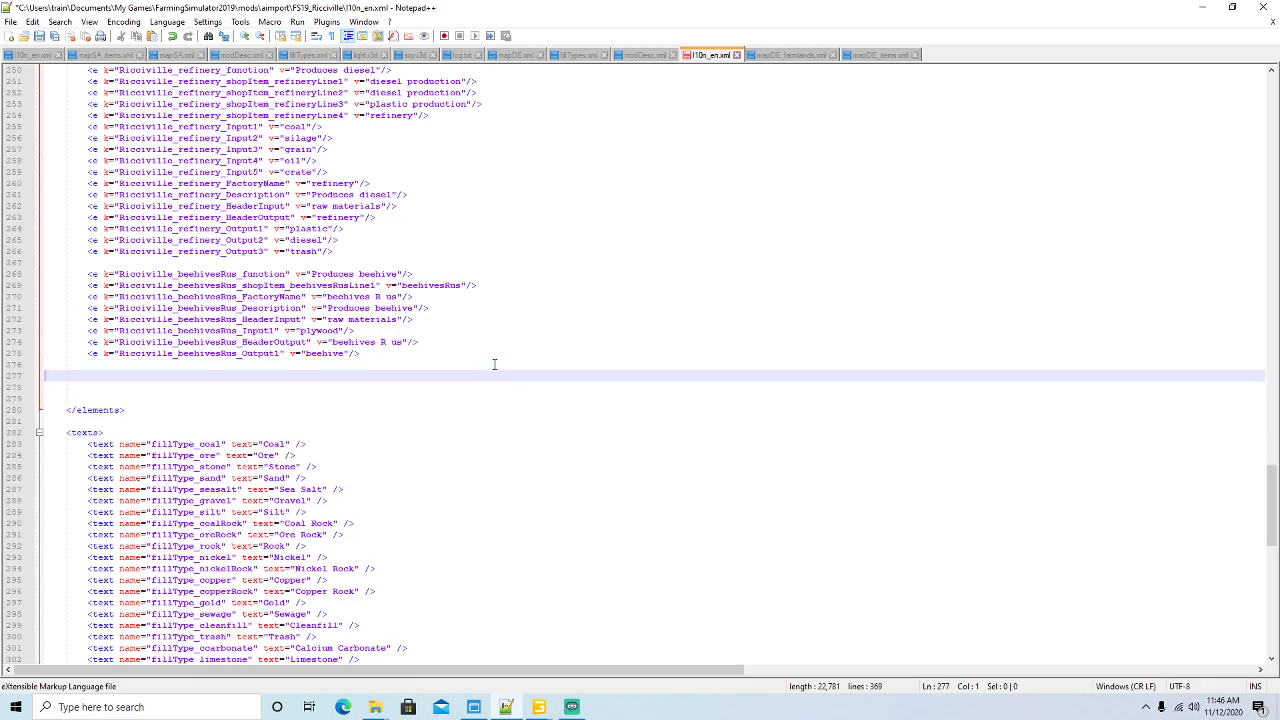
pyautogui.hotkey('ctrl', 'v')
pyautogui.scroll(-3, 533, 355)
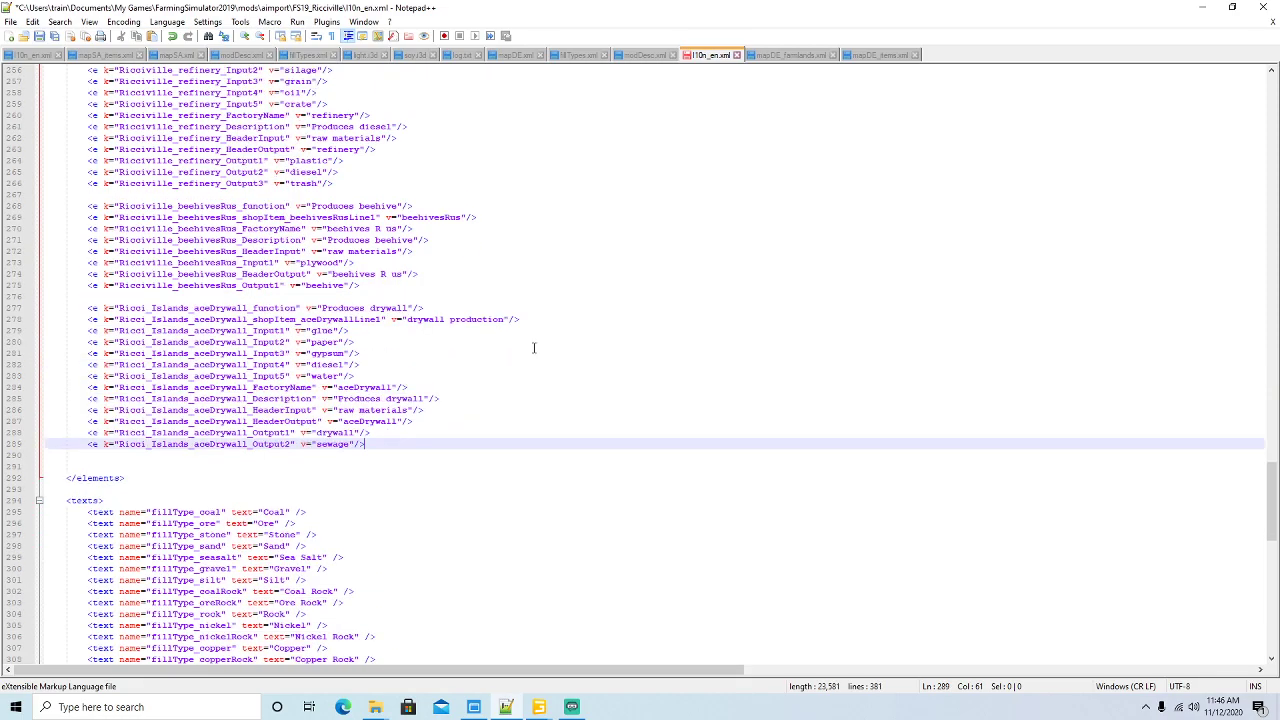
# - Duplicate the aceDrywall_Output2 line directly below itself and rename the copy to Output3
pyautogui.click(52, 412)
pyautogui.hotkey('ctrl', 'c')
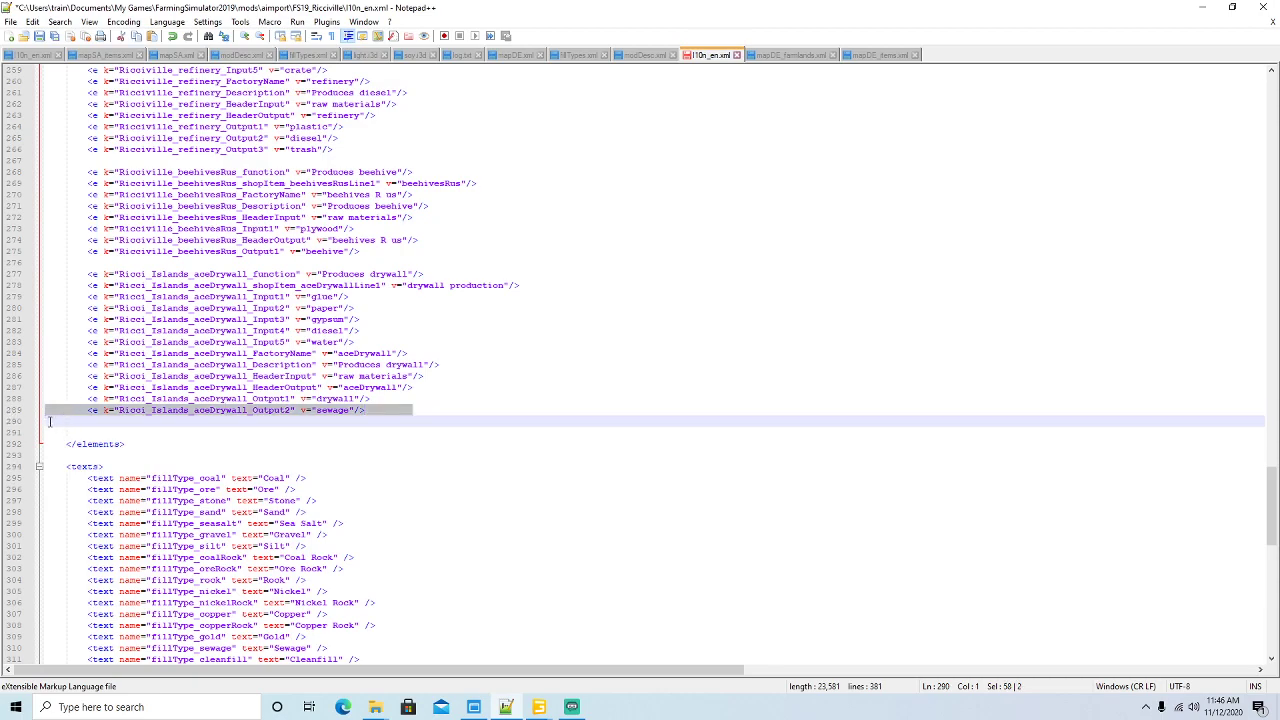
pyautogui.click(84, 421)
pyautogui.hotkey('ctrl', 'v')
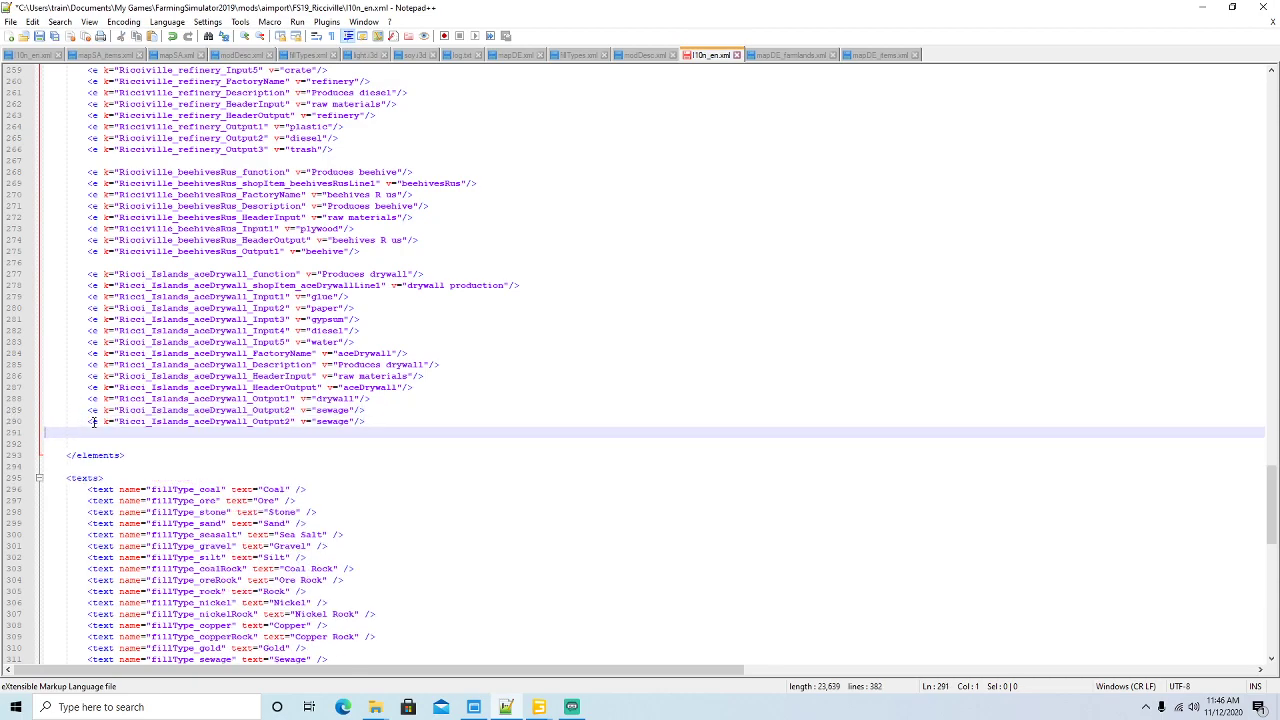
pyautogui.click(291, 421)
pyautogui.press('BackSpace')
pyautogui.write('3')
# - Set the aceDrywall_Output3 value to trash and save l10n_en.xml
pyautogui.click(351, 421)
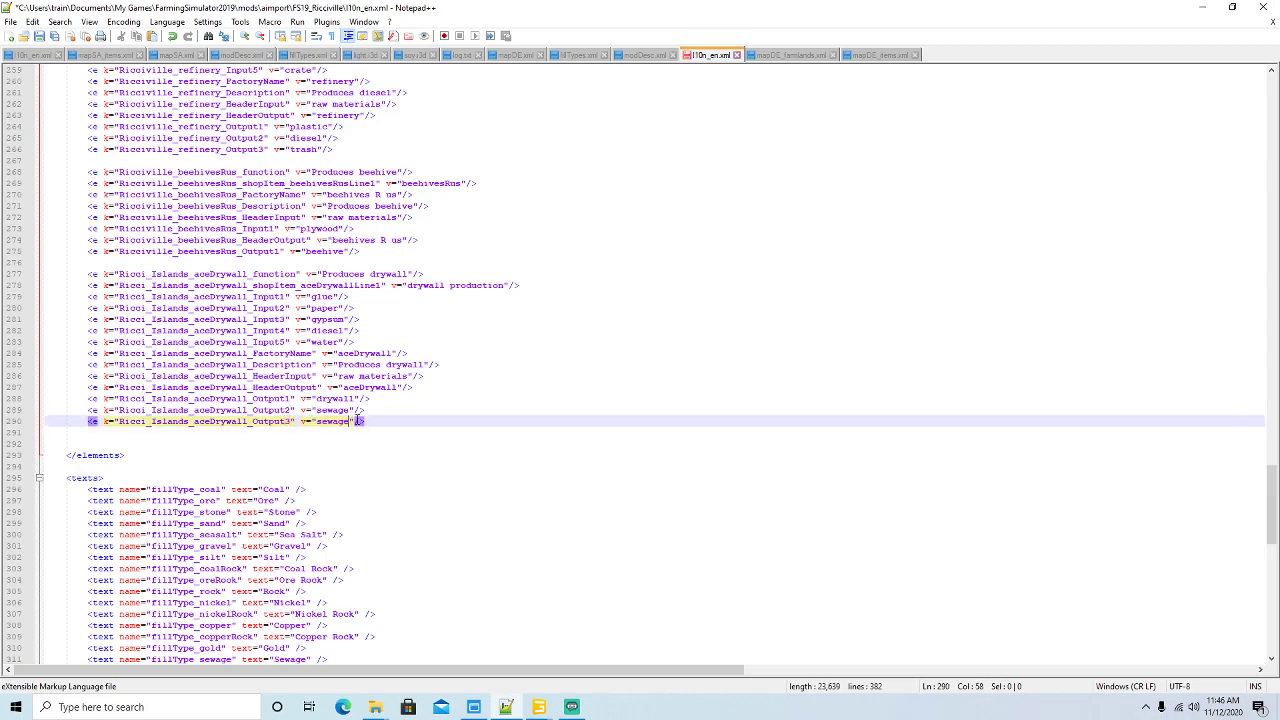
pyautogui.press('BackSpace')
pyautogui.press('BackSpace')
pyautogui.press('BackSpace')
pyautogui.press('BackSpace')
pyautogui.press('BackSpace')
pyautogui.press('BackSpace')
pyautogui.write('trash')
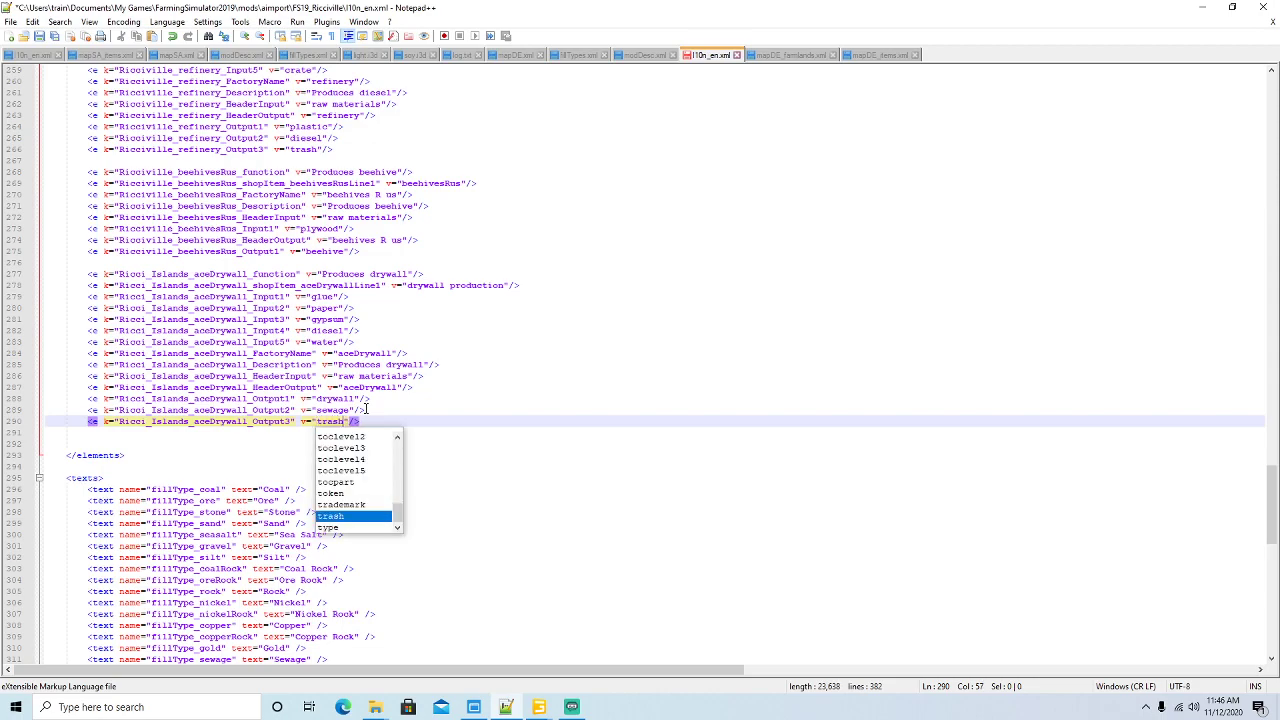
pyautogui.press('Right')
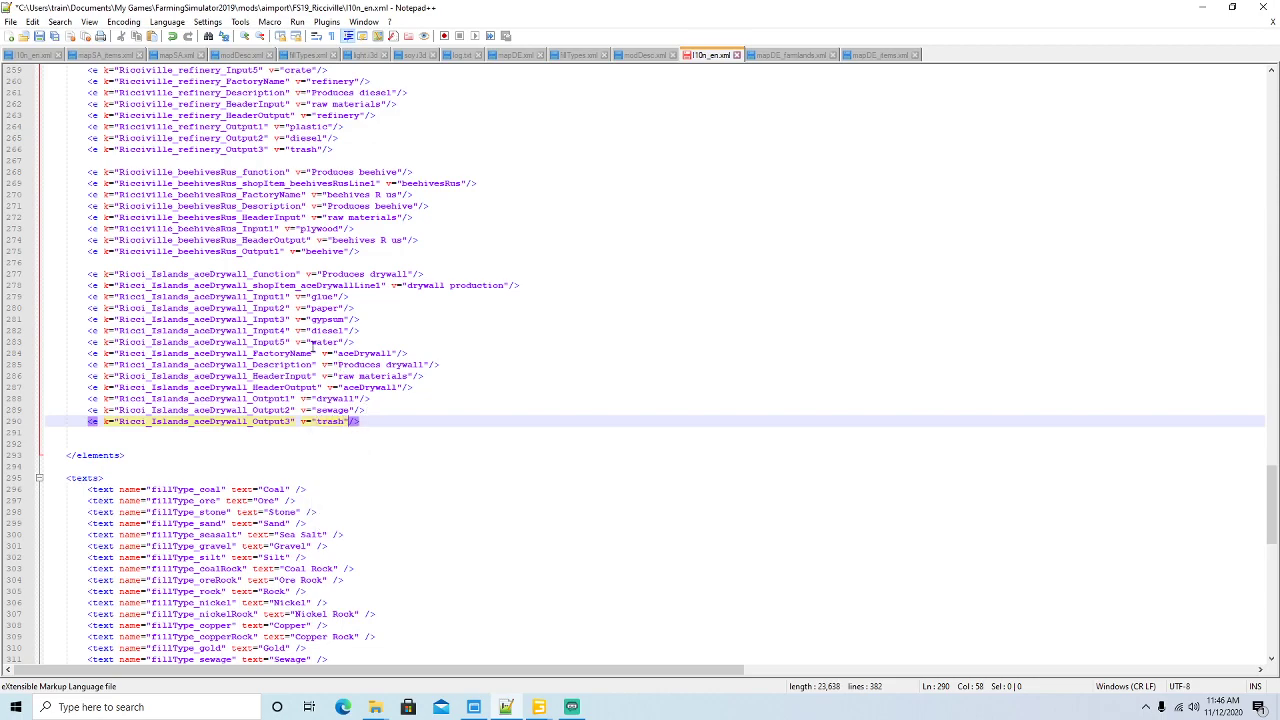
pyautogui.click(40, 36)
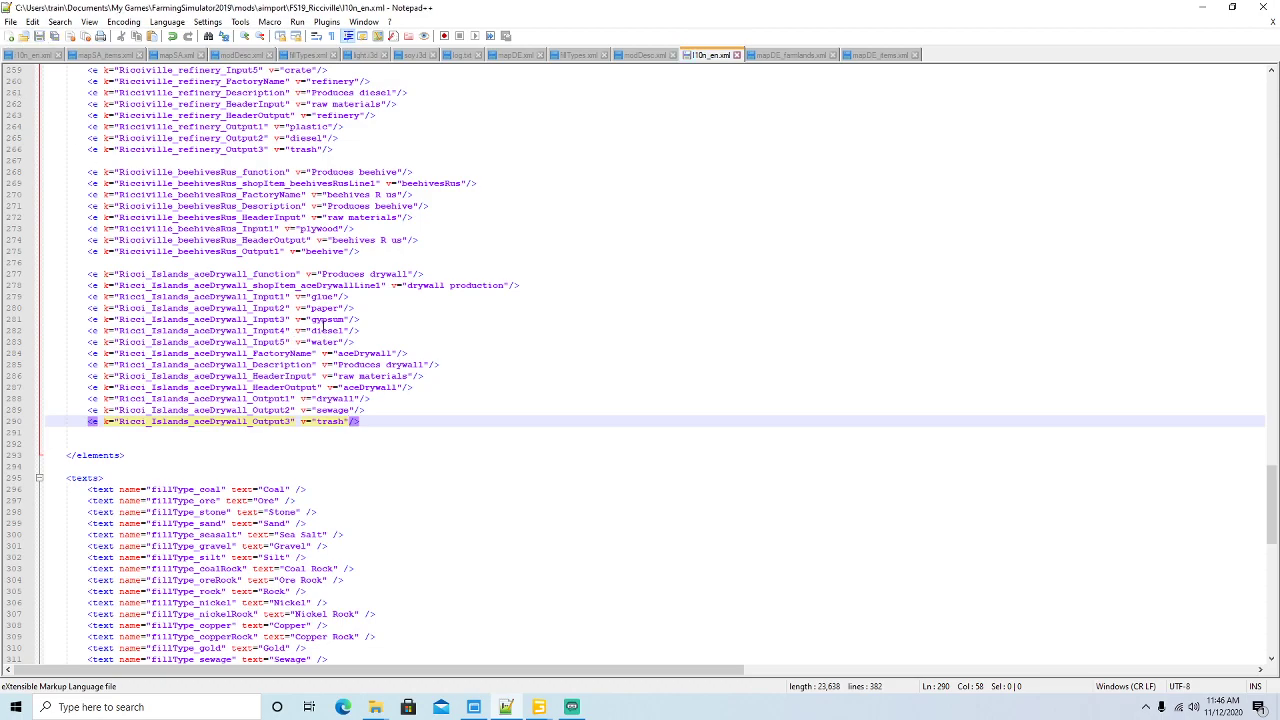
# - Compare the aceDrywall inputs with the fill-type texts, looking for gypsum and paper in the list
pyautogui.scroll(-7, 369, 318)
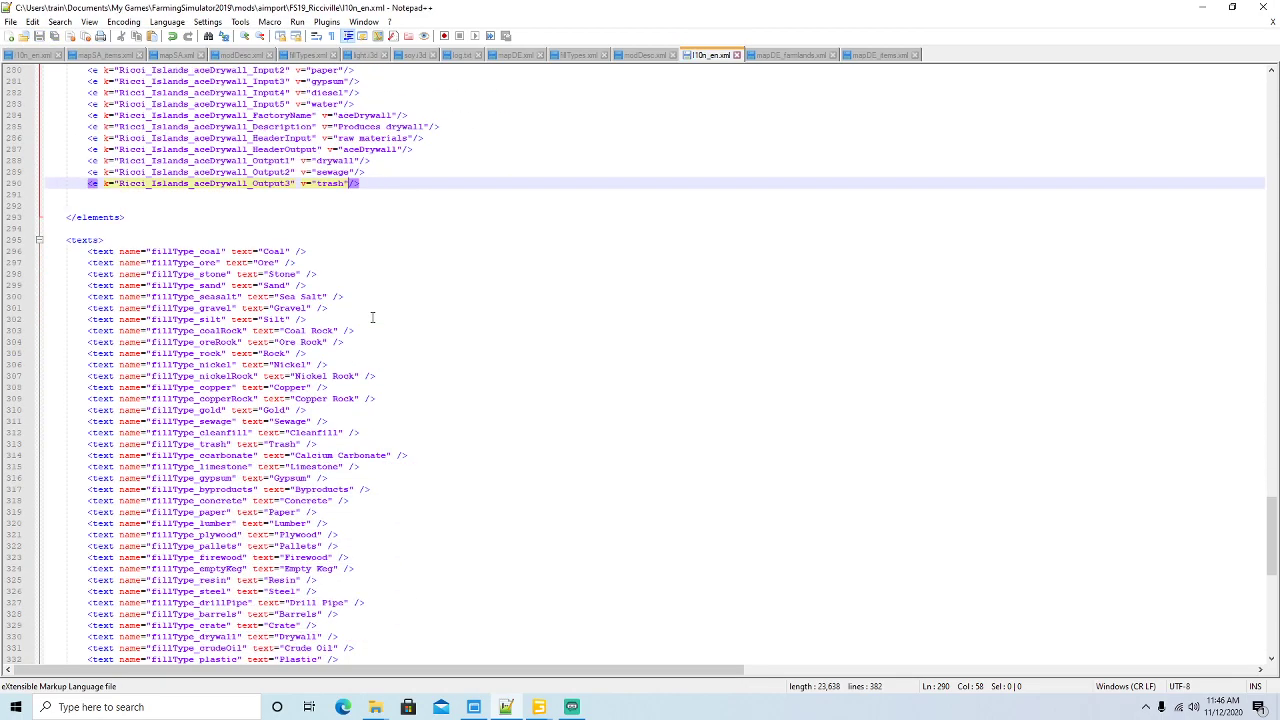
pyautogui.scroll(-1, 372, 317)
pyautogui.scroll(3, 372, 317)
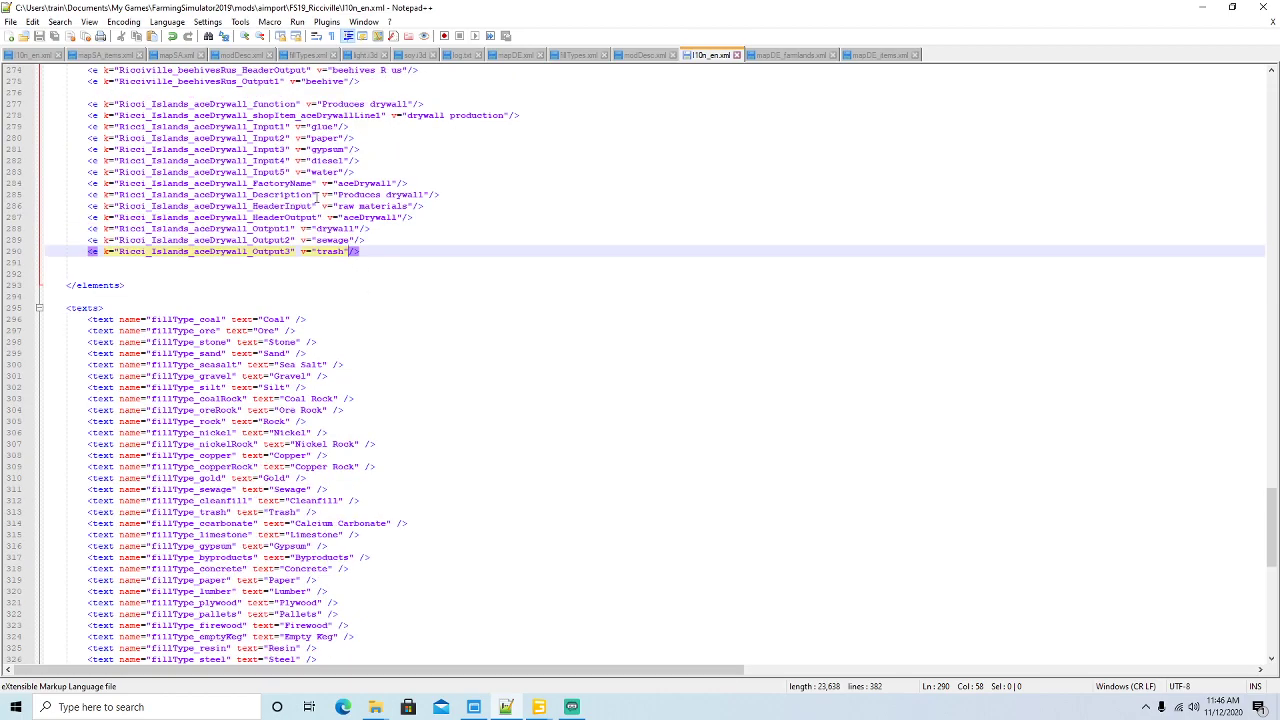
pyautogui.click(270, 127)
pyautogui.scroll(-1, 288, 328)
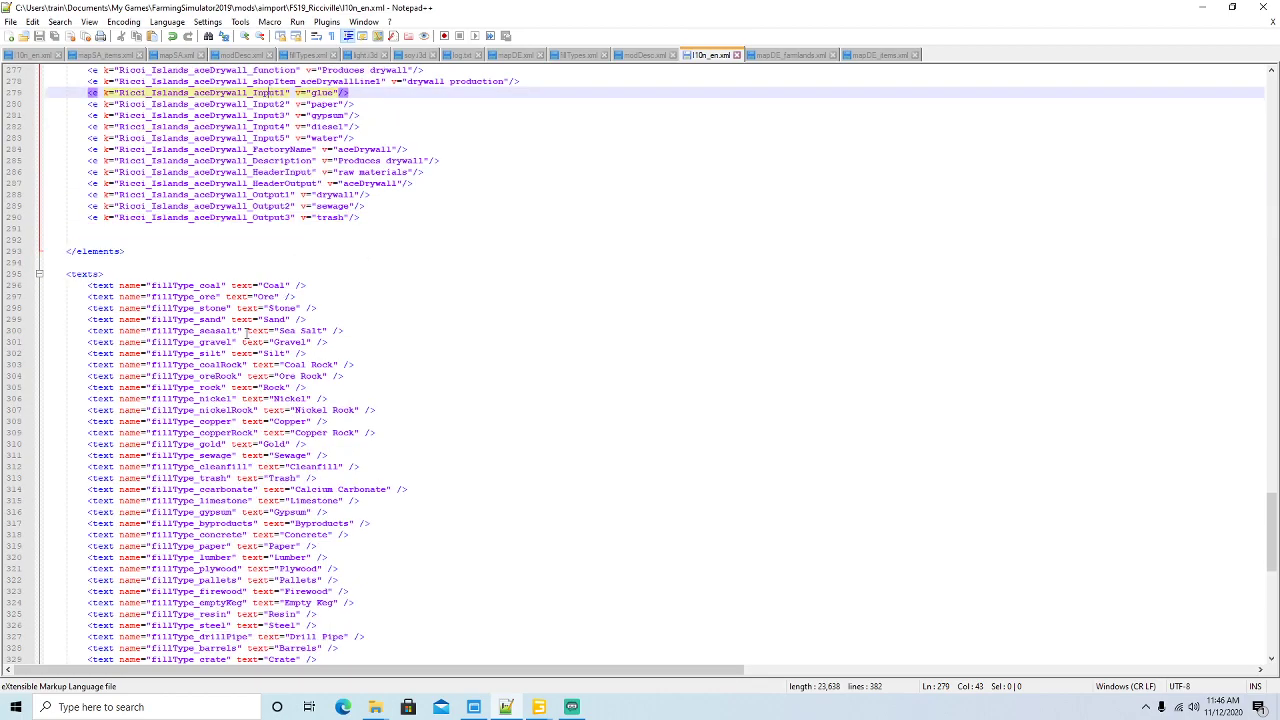
pyautogui.scroll(-5, 248, 335)
pyautogui.scroll(5, 253, 331)
pyautogui.scroll(-1, 255, 331)
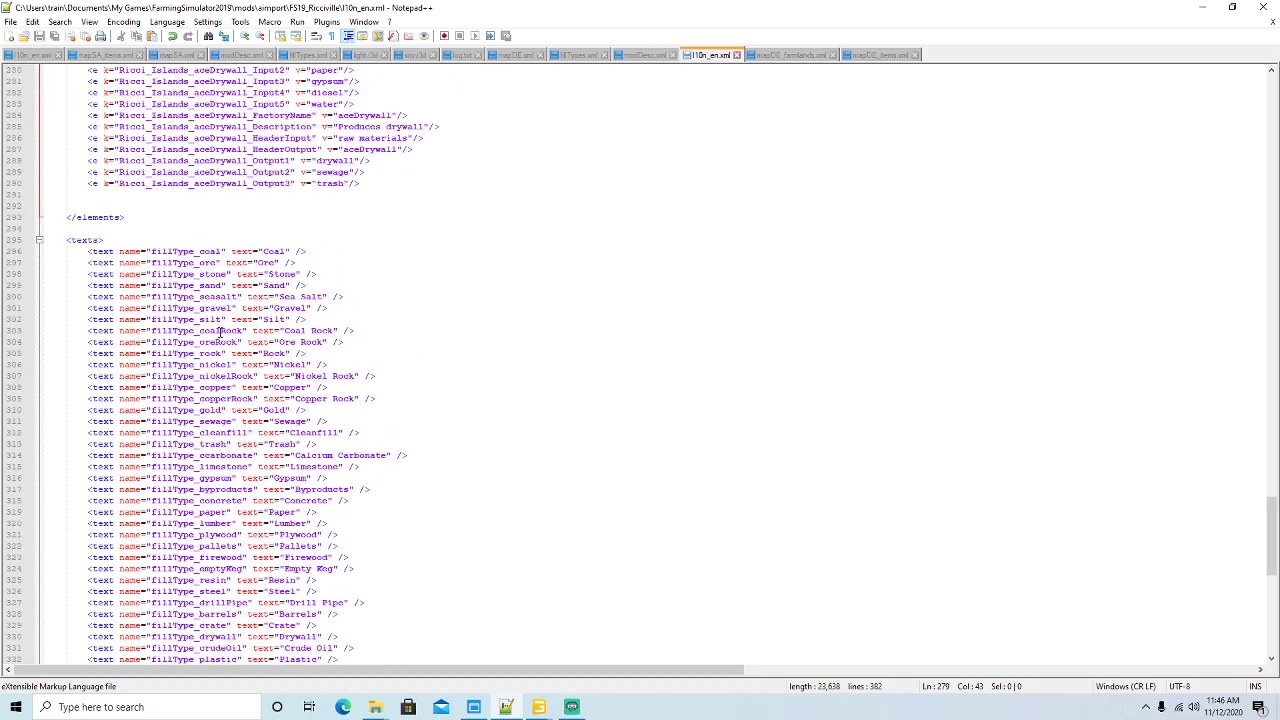
pyautogui.scroll(-1, 220, 331)
pyautogui.scroll(-1, 220, 331)
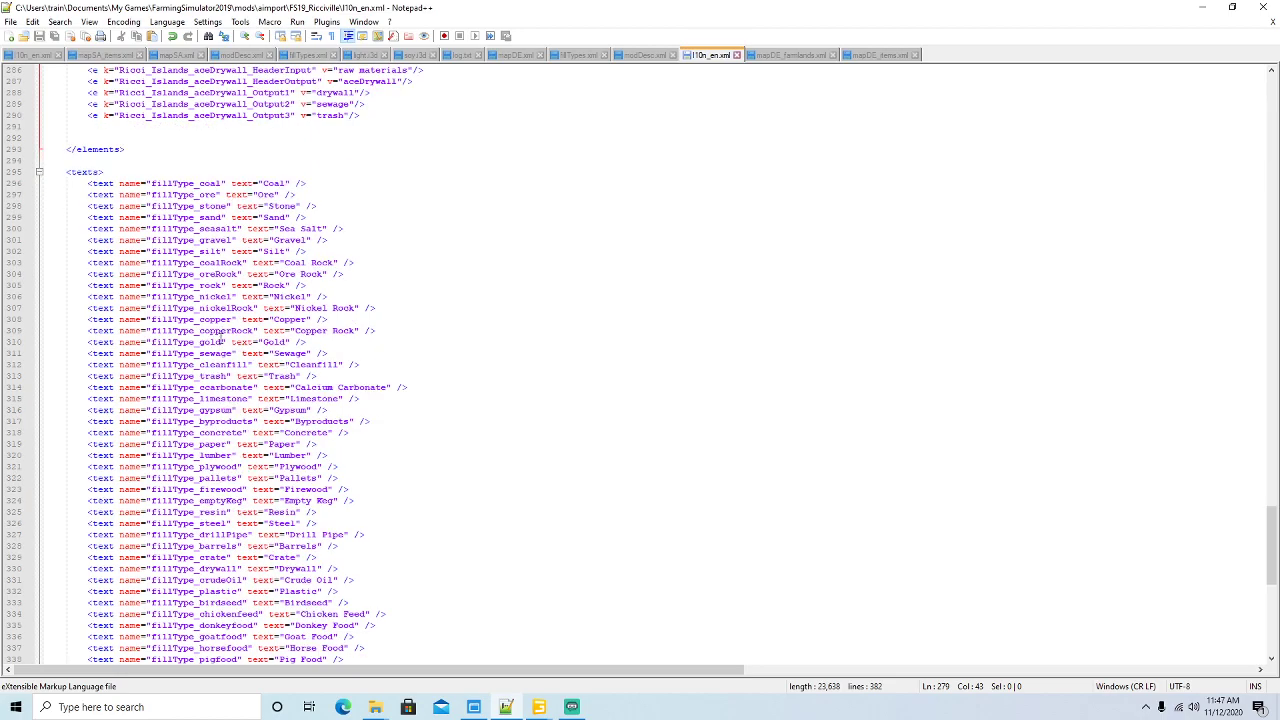
pyautogui.click(202, 410)
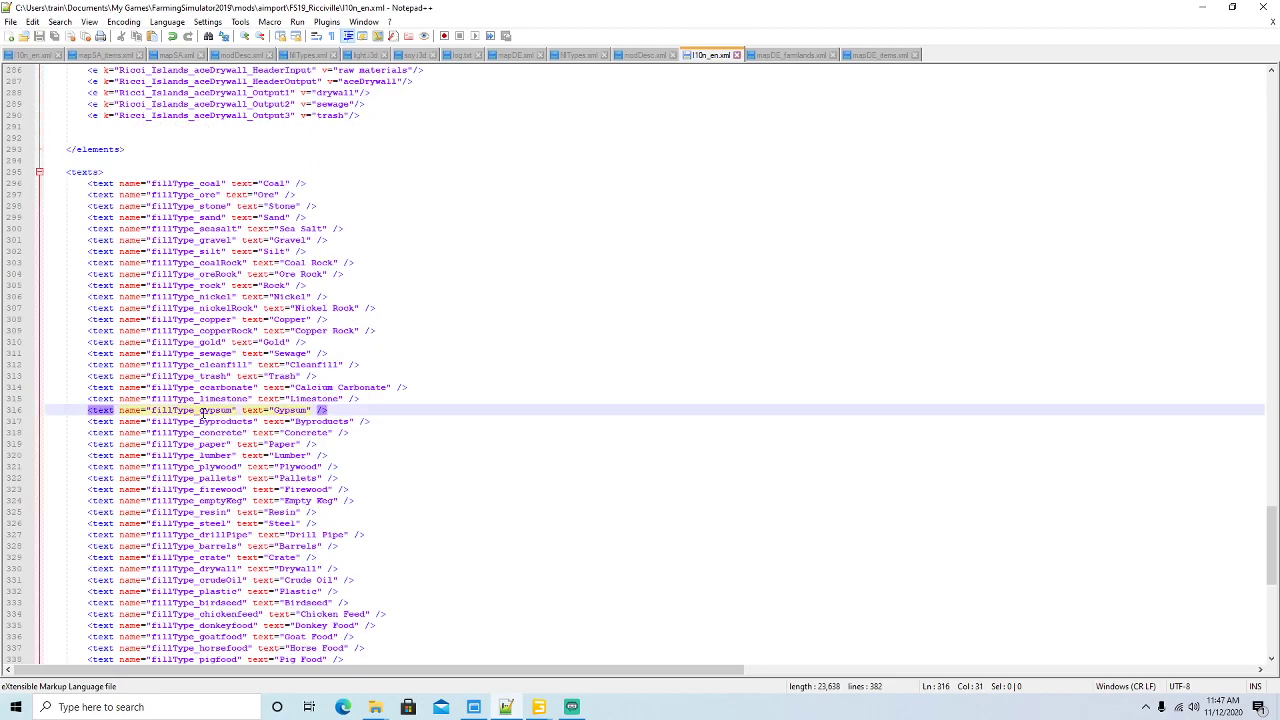
pyautogui.click(207, 444)
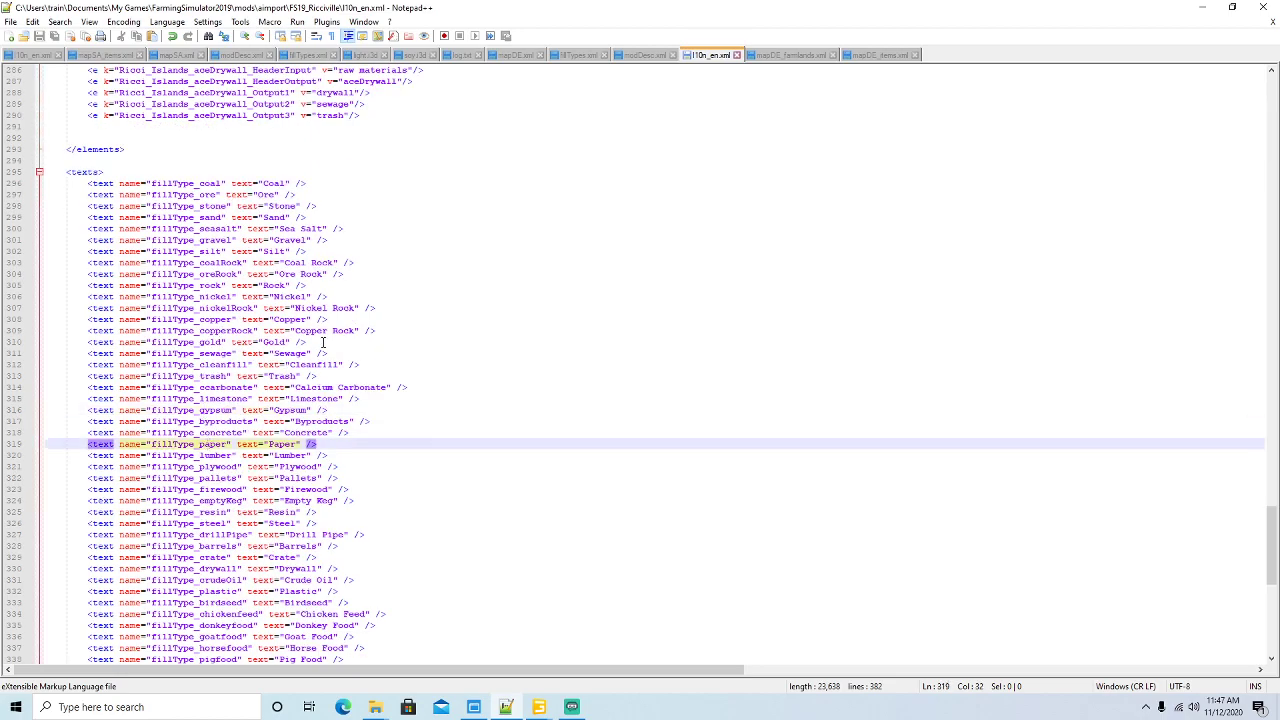
pyautogui.scroll(3, 323, 343)
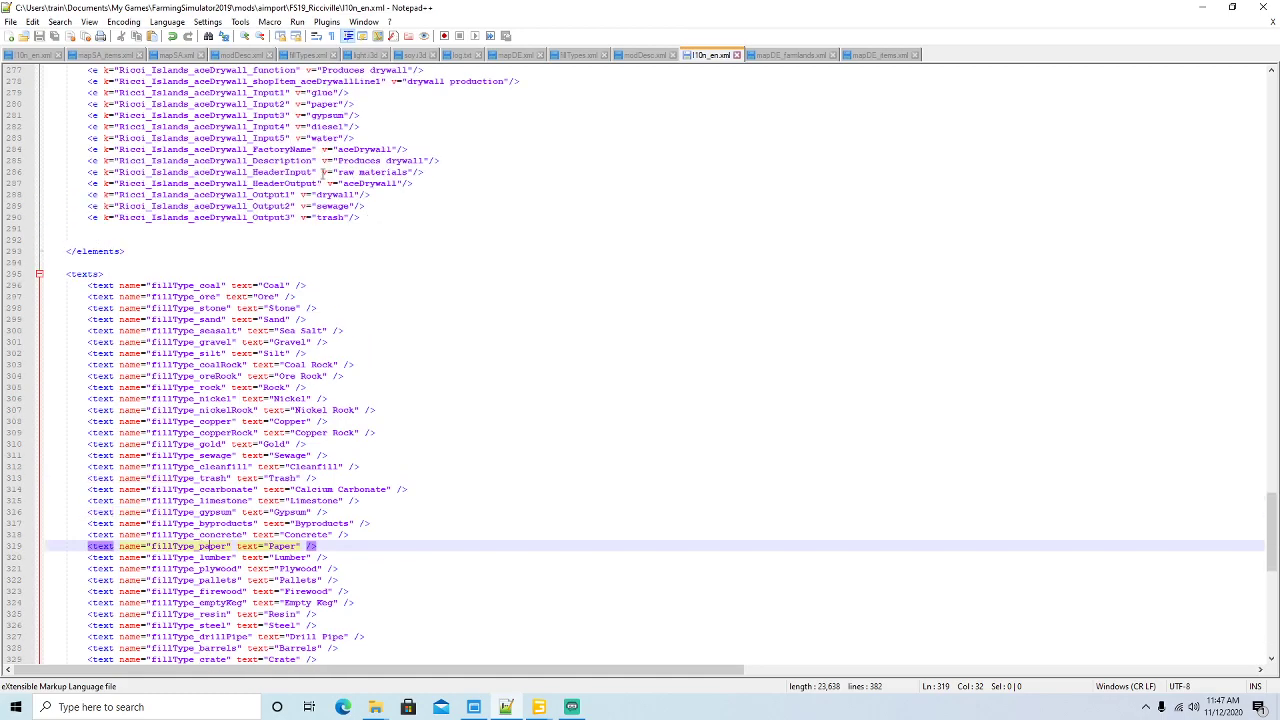
# - Duplicate the beehive fill-type text line at the end of the list and rename the copy fillType_glue
pyautogui.doubleClick(322, 92)
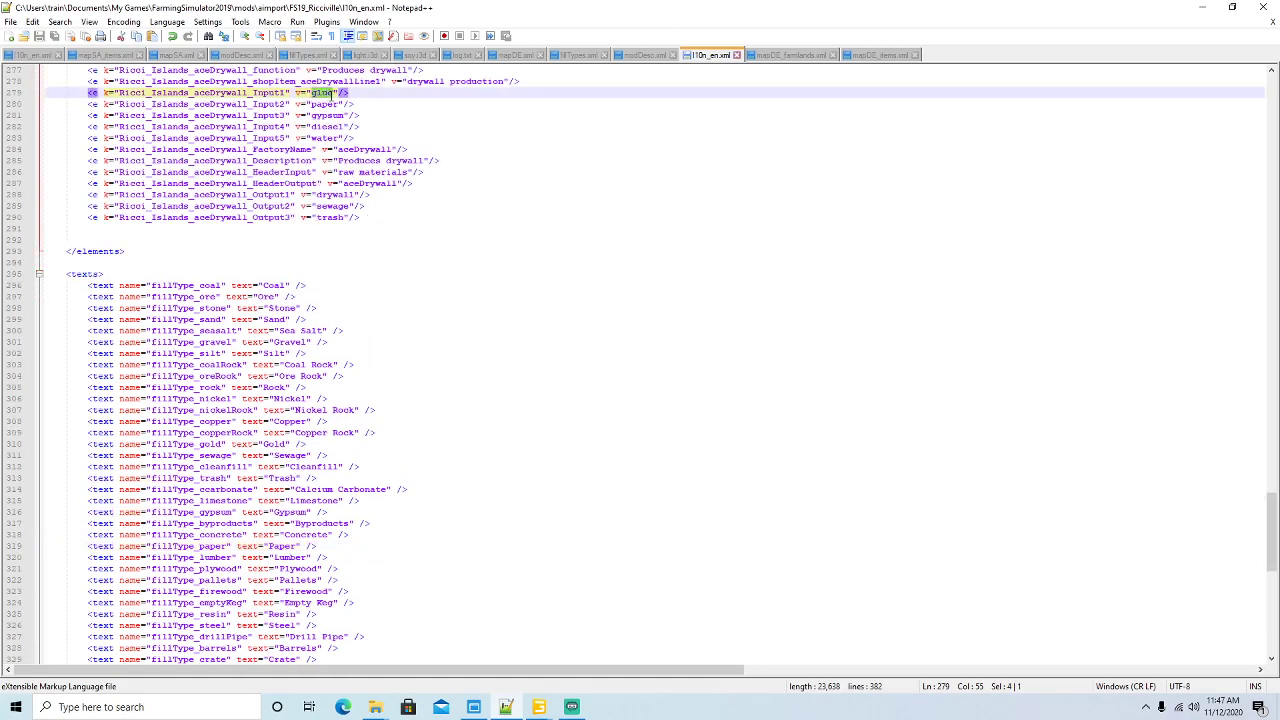
pyautogui.scroll(-12, 352, 168)
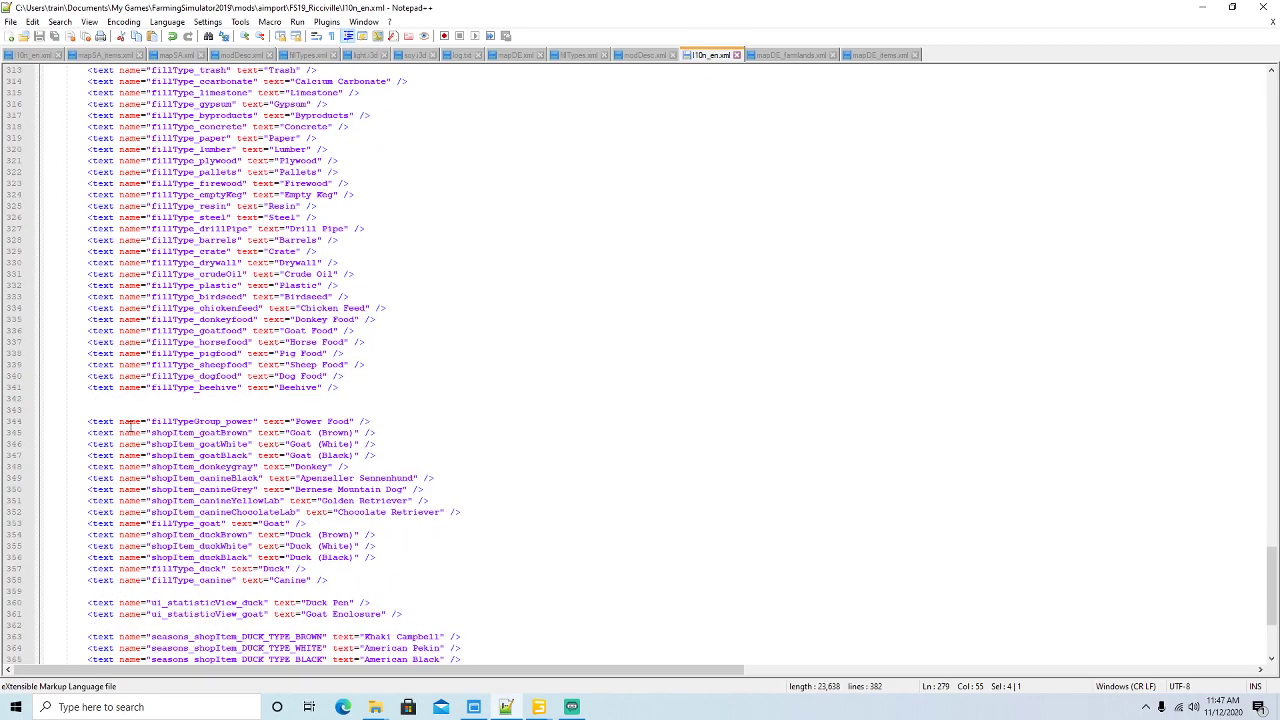
pyautogui.click(18, 389)
pyautogui.hotkey('ctrl', 'c')
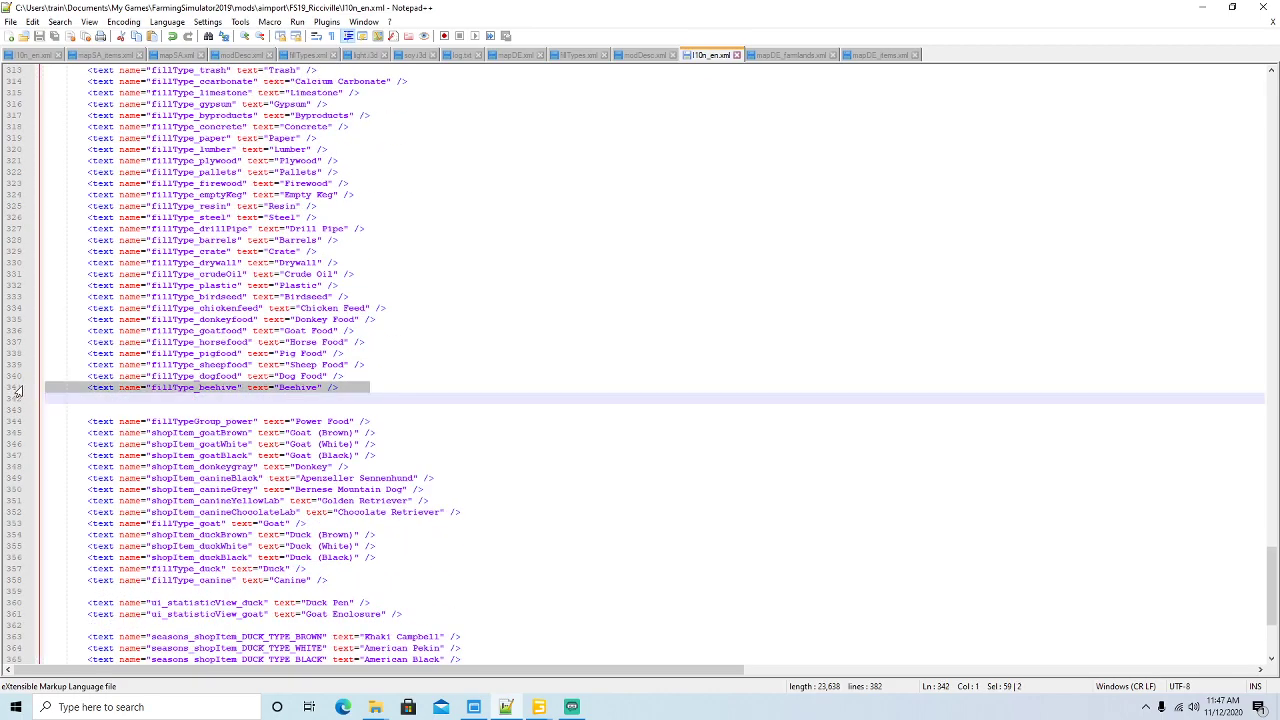
pyautogui.click(76, 398)
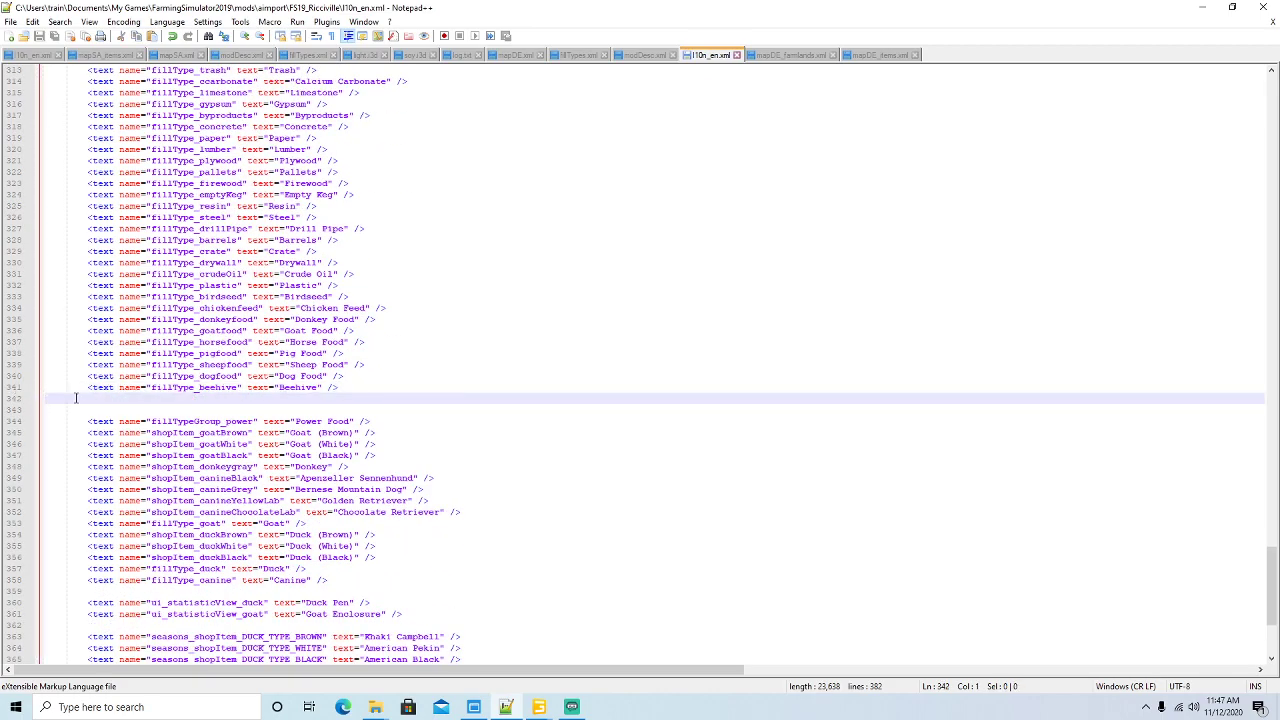
pyautogui.hotkey('ctrl', 'v')
pyautogui.click(240, 398)
pyautogui.press('BackSpace')
pyautogui.press('BackSpace')
pyautogui.press('BackSpace')
pyautogui.press('BackSpace')
pyautogui.press('BackSpace')
pyautogui.press('BackSpace')
pyautogui.write('glue')
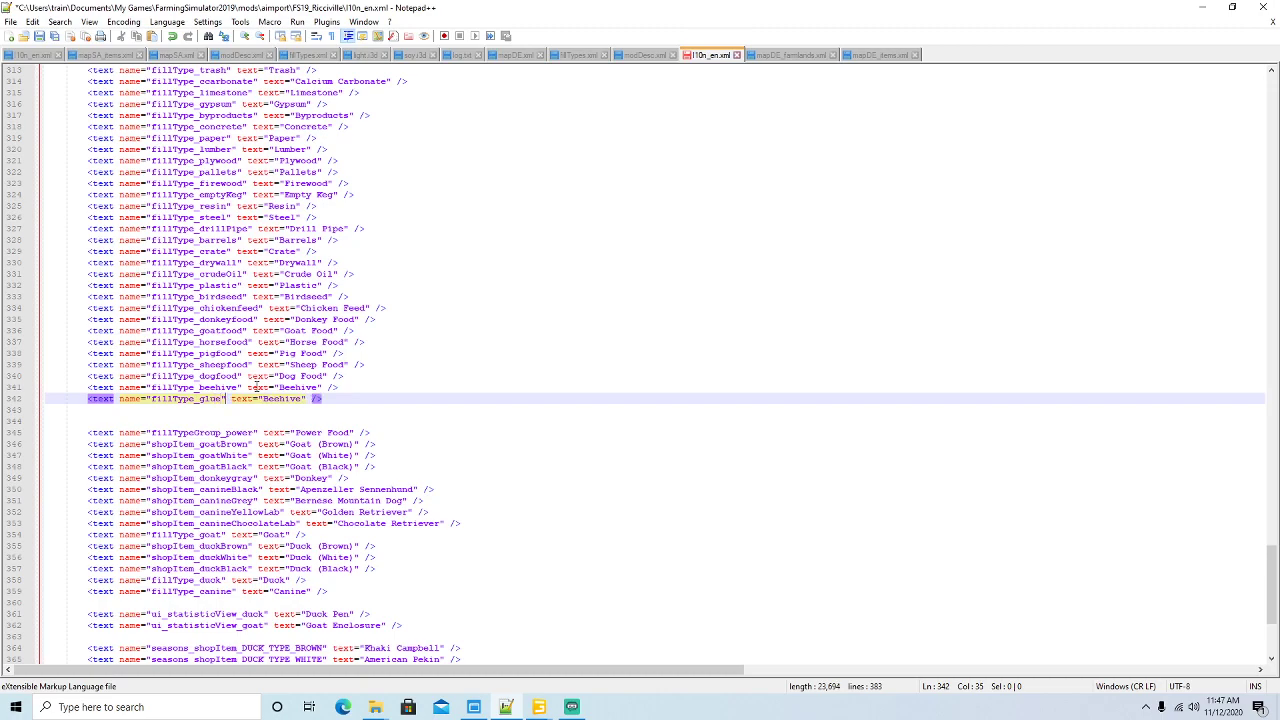
# - Set the display text of the fillType_glue entry to Glue and save the file
pyautogui.press('BackSpace')
pyautogui.press('BackSpace')
pyautogui.press('BackSpace')
pyautogui.press('BackSpace')
pyautogui.press('BackSpace')
pyautogui.press('BackSpace')
pyautogui.press('BackSpace')
pyautogui.write('Glue')
pyautogui.click(39, 36)
# - Check that the aceDrywall entries' paper, gypsum and drywall each have a matching fill-type text
pyautogui.scroll(8, 464, 172)
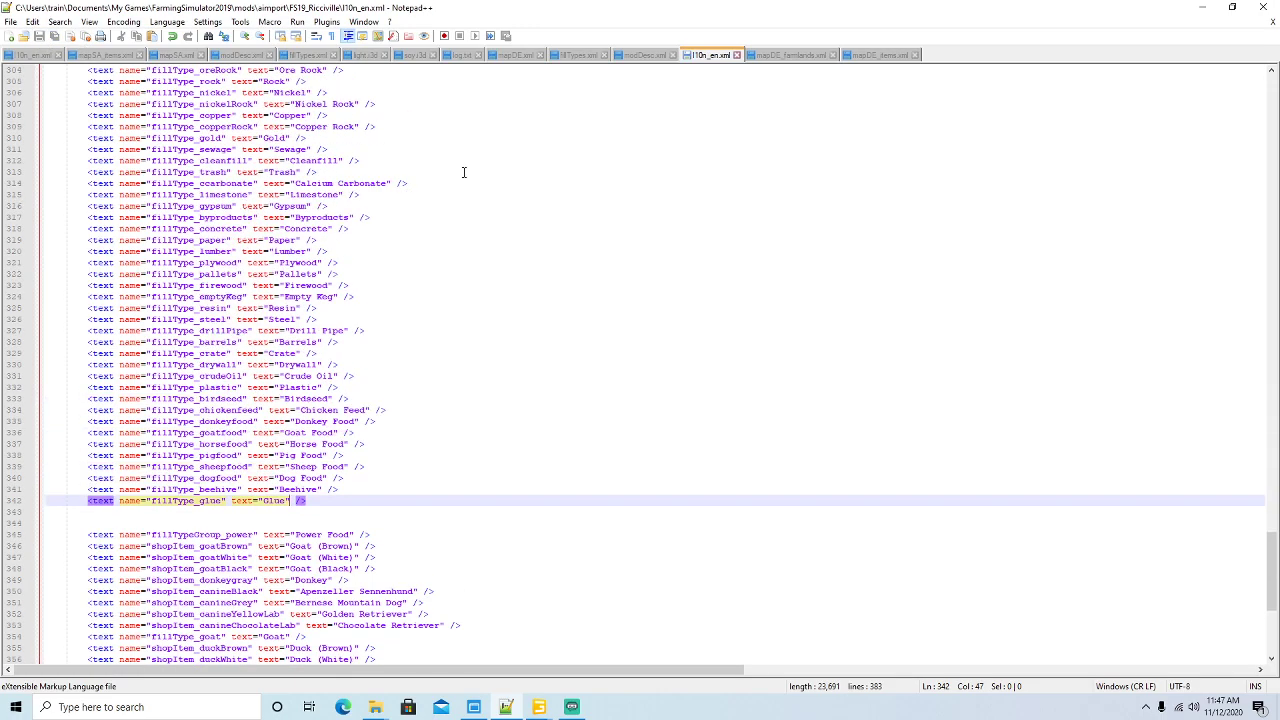
pyautogui.scroll(5, 440, 155)
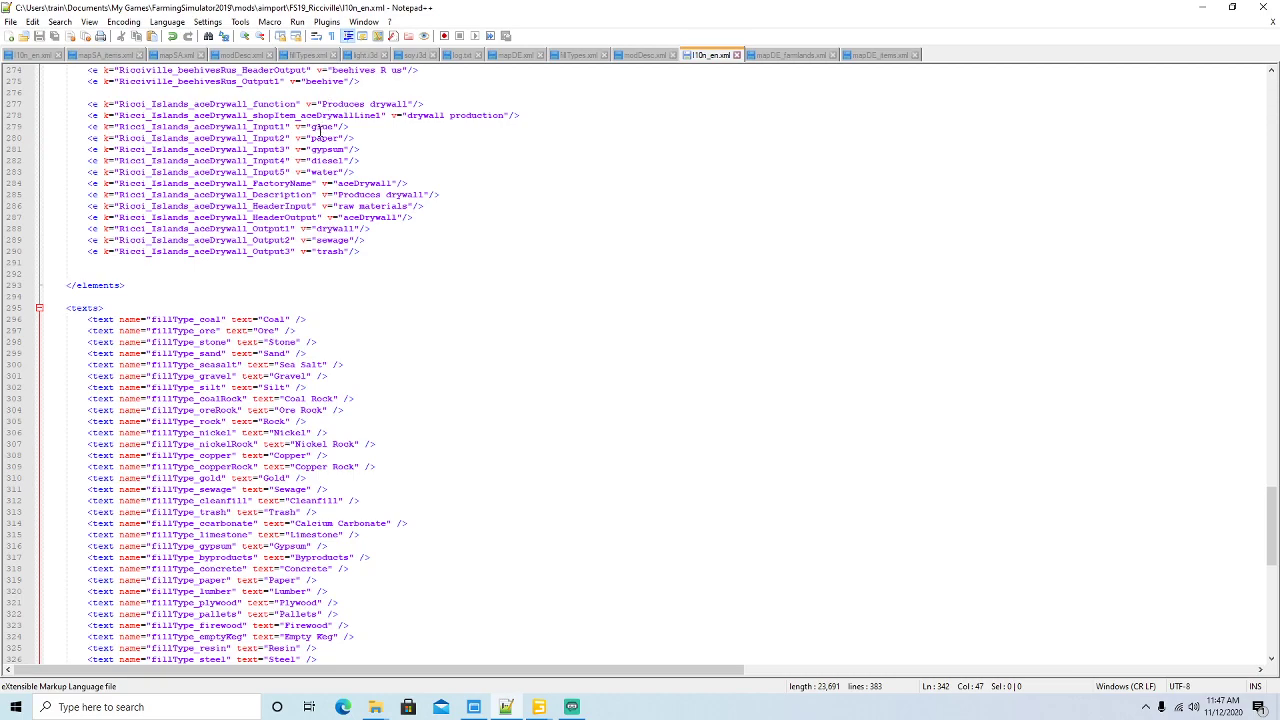
pyautogui.doubleClick(318, 138)
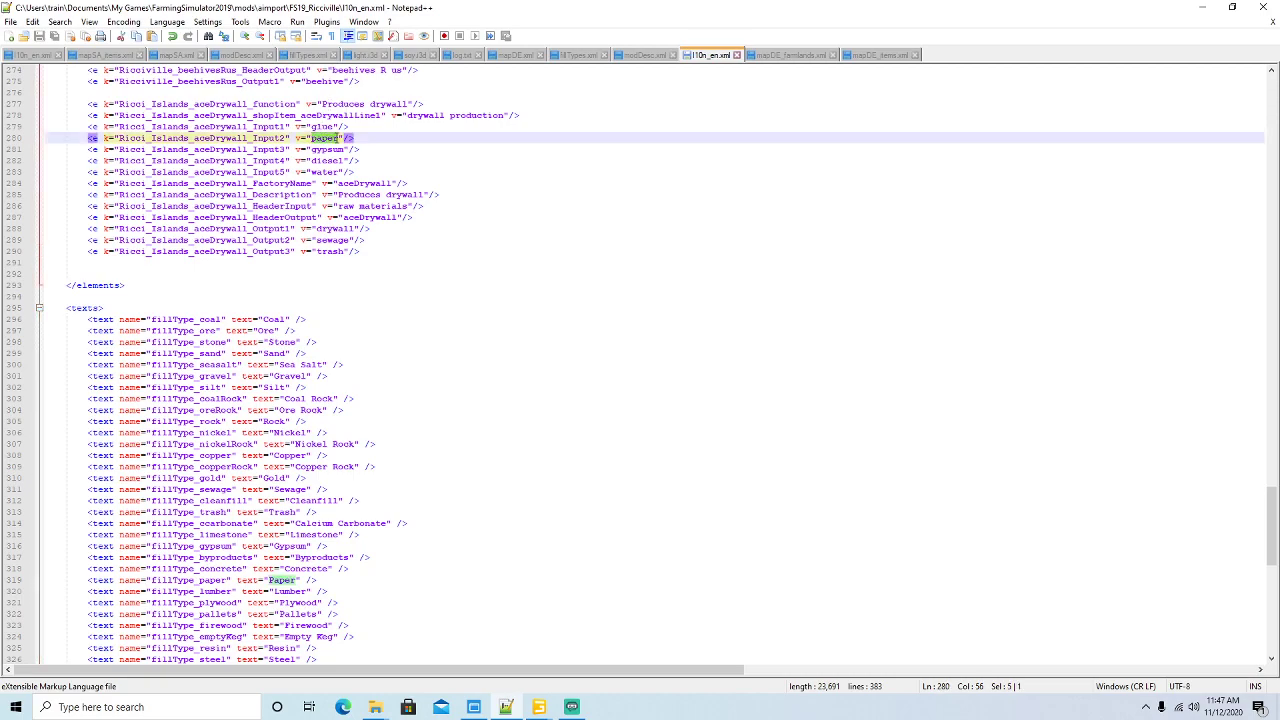
pyautogui.doubleClick(325, 149)
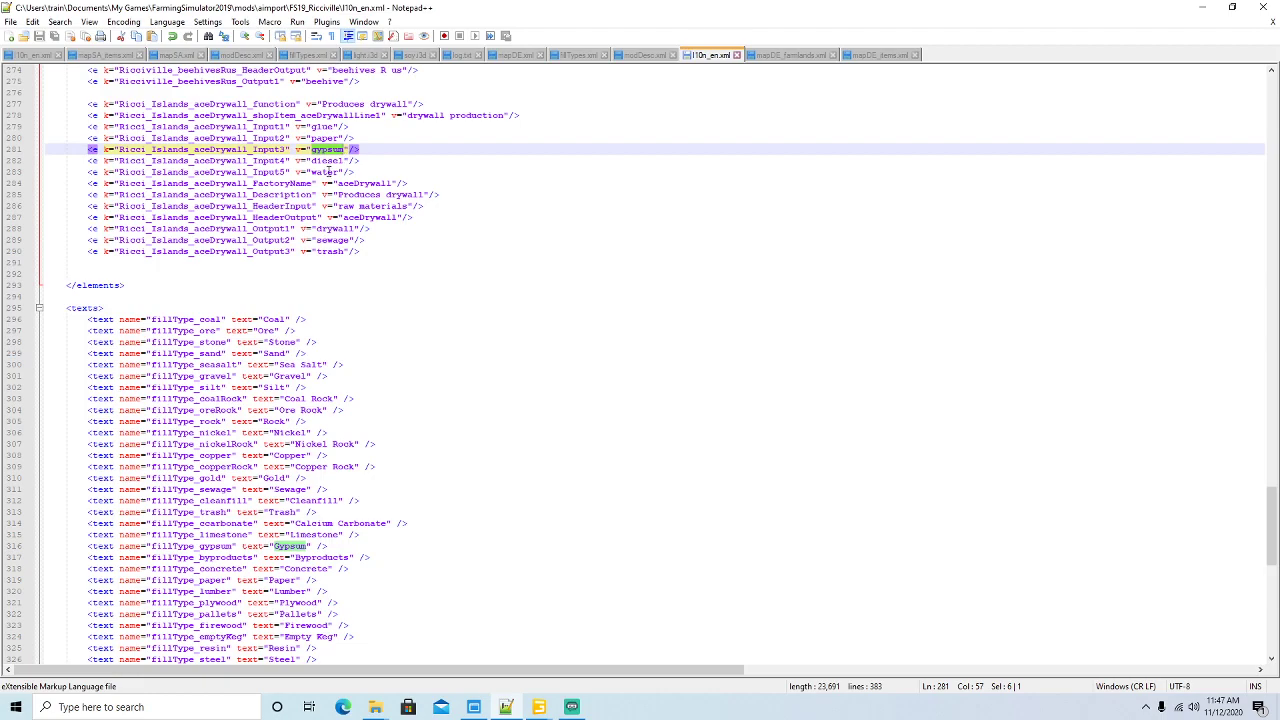
pyautogui.scroll(-2, 326, 165)
pyautogui.moveTo(318, 160); pyautogui.dragTo(357, 160)
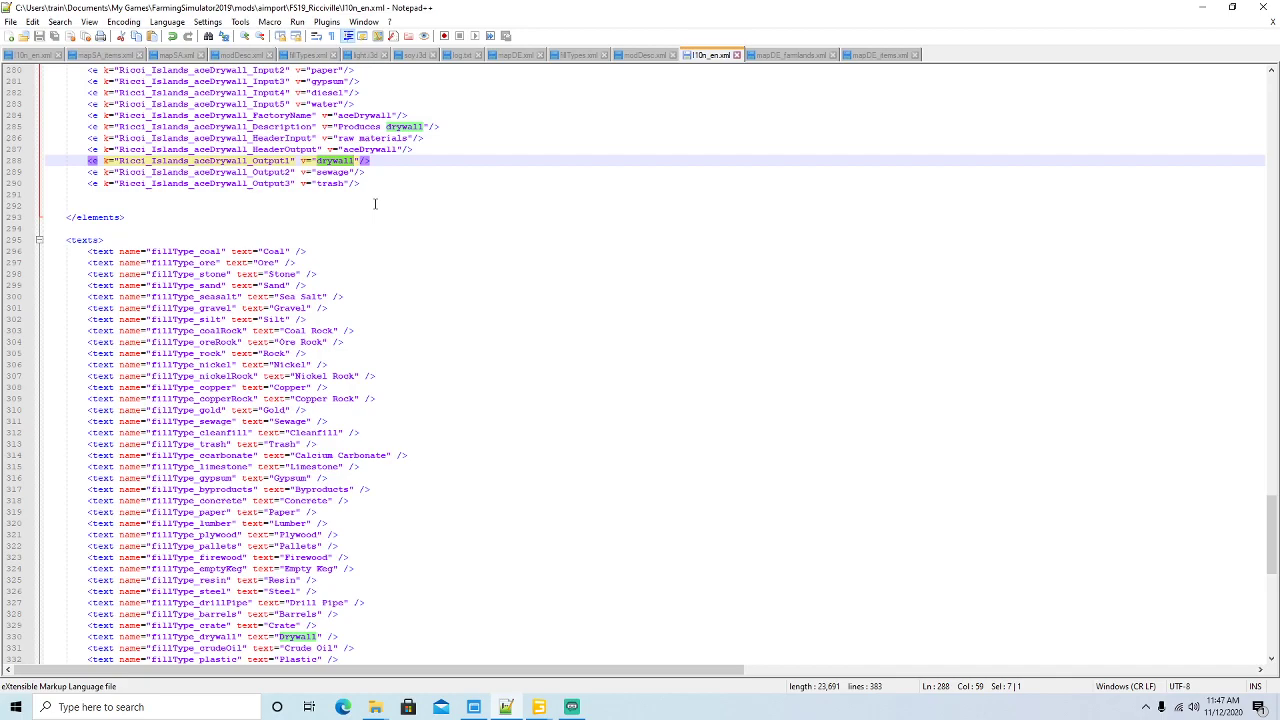
pyautogui.scroll(2, 402, 208)
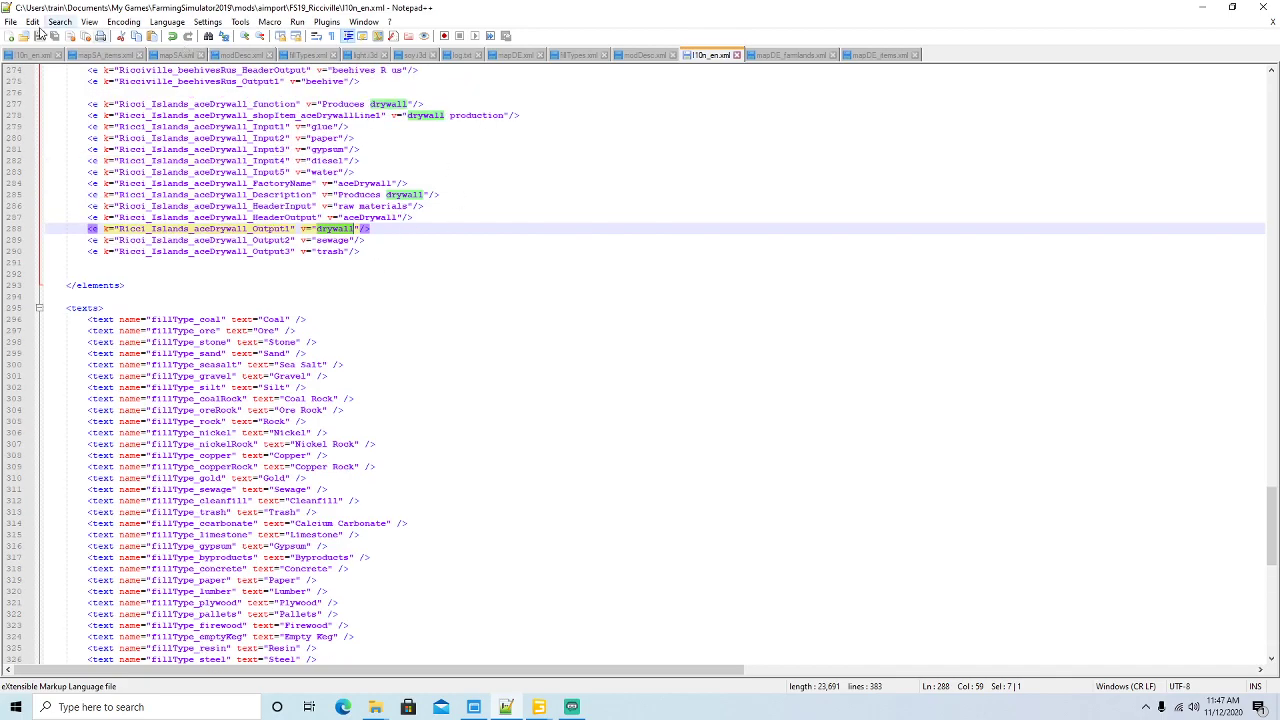
# - Open the FS19_Ricciville map's placeables/globalCompany folder in File Explorer, leaving room for a second window
pyautogui.click(1202, 7)
pyautogui.click(1206, 7)
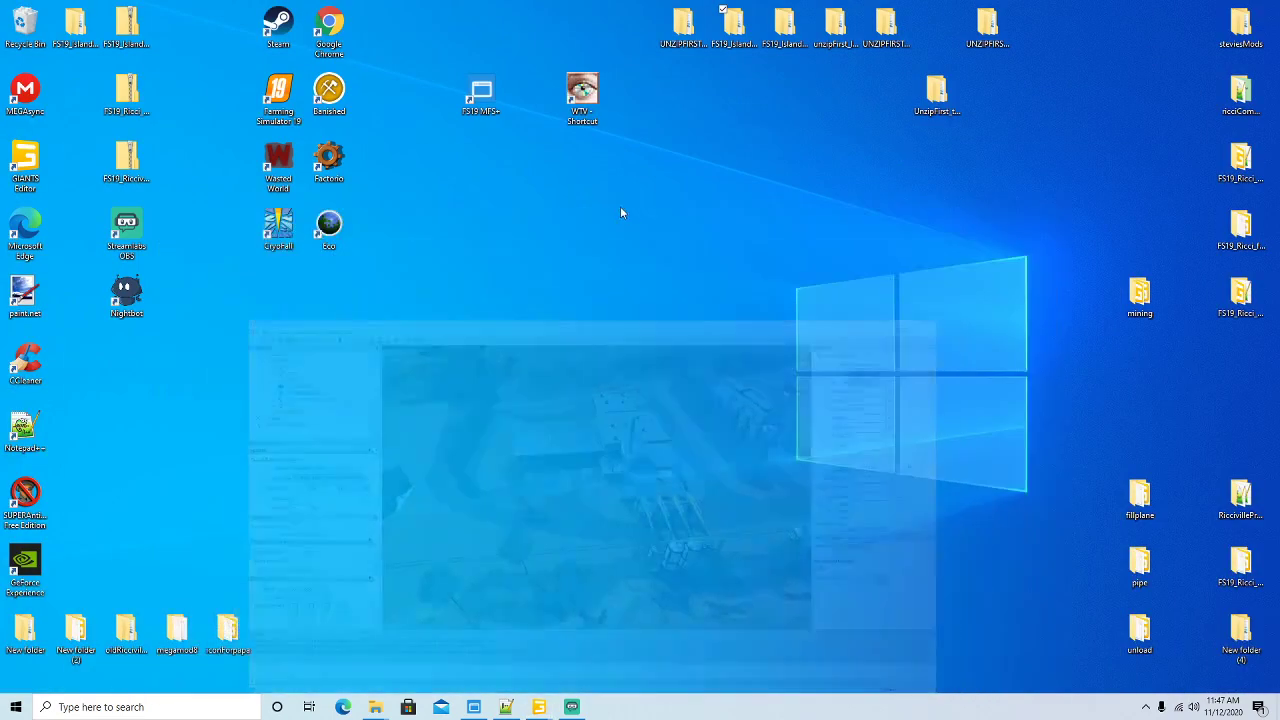
pyautogui.moveTo(376, 706)
pyautogui.click(340, 610)
pyautogui.click(450, 166)
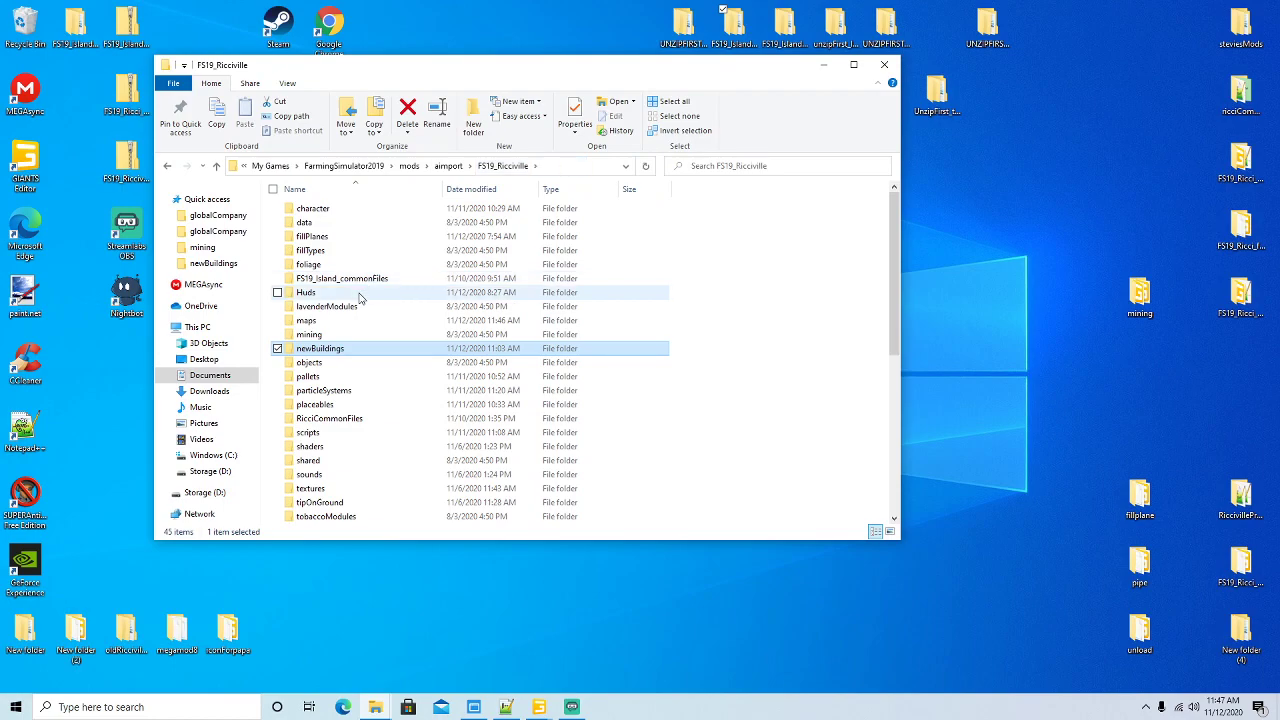
pyautogui.doubleClick(318, 405)
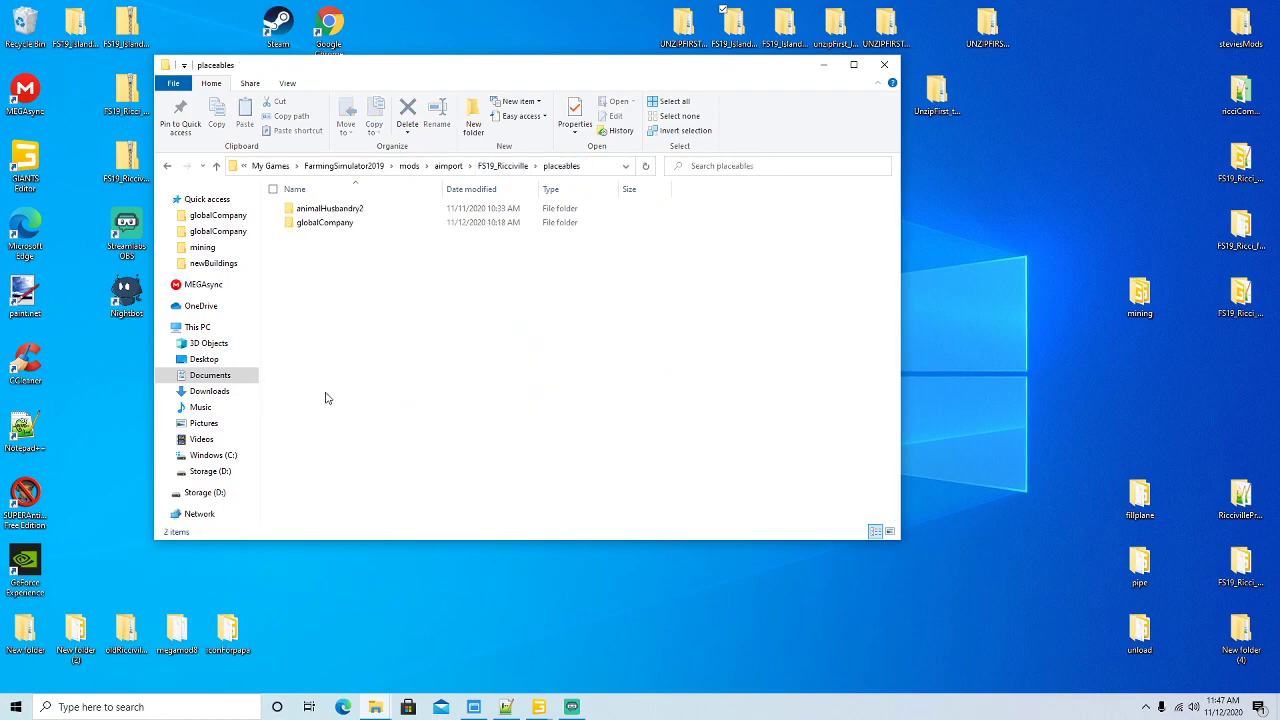
pyautogui.doubleClick(340, 229)
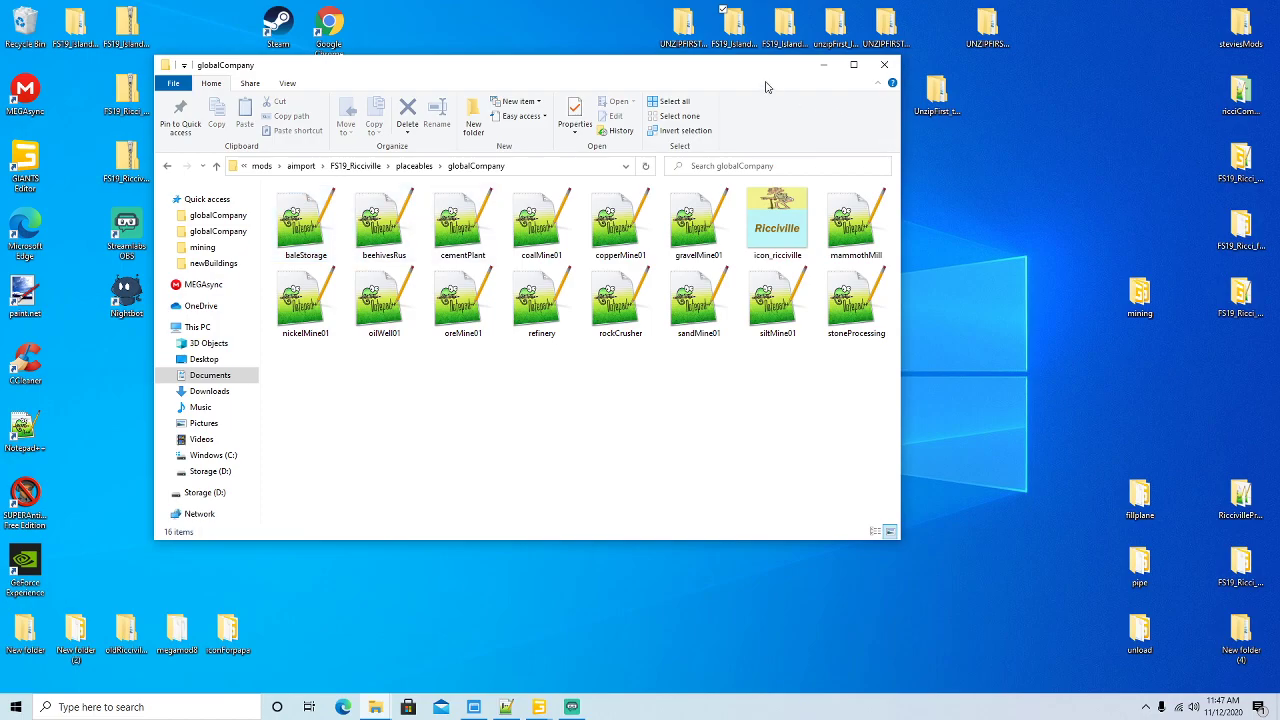
pyautogui.moveTo(766, 84); pyautogui.dragTo(695, 82)
# - Bring up the second Explorer window and open the FS19_Ricci_Islands placeables/globalCompany folder in it
pyautogui.click(385, 702)
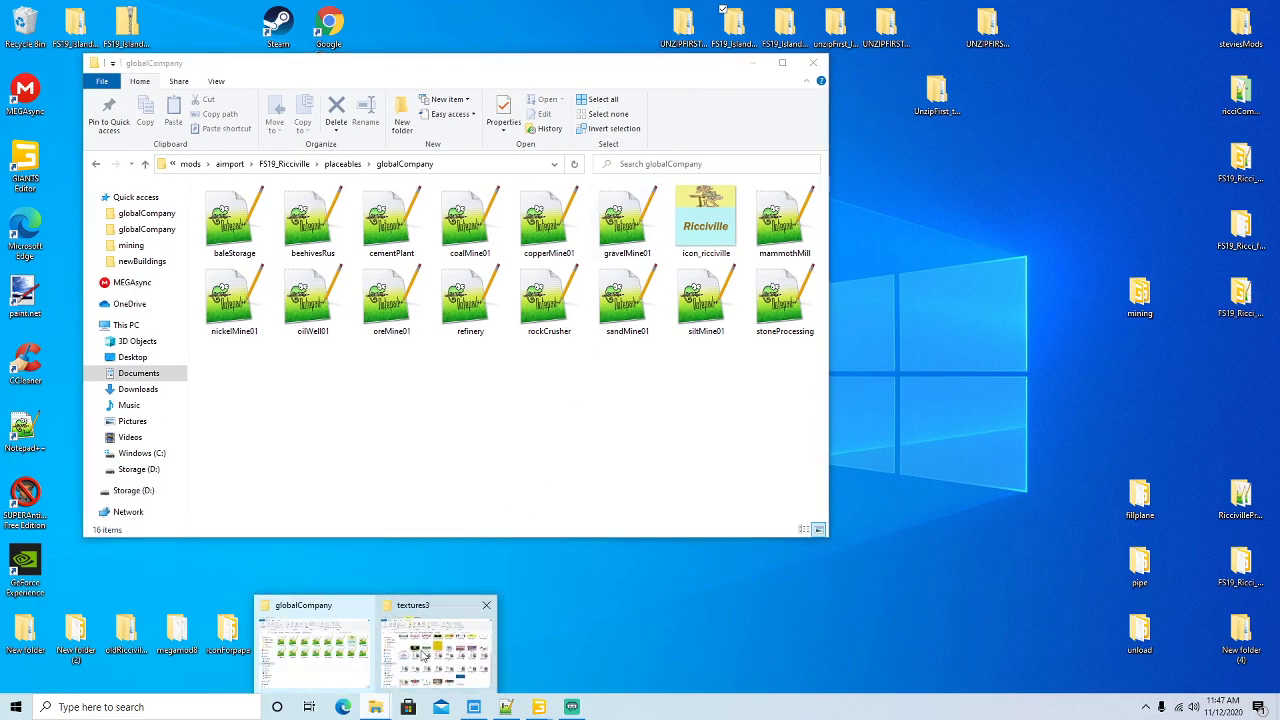
pyautogui.click(451, 616)
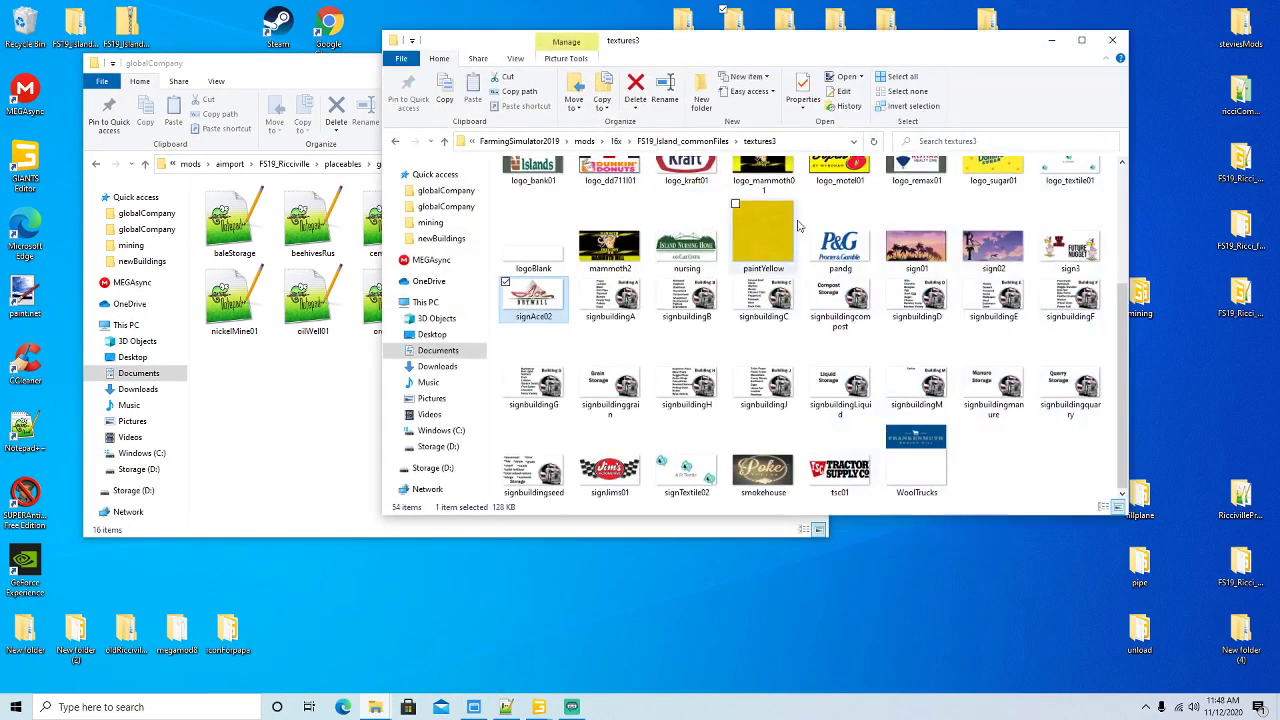
pyautogui.click(672, 146)
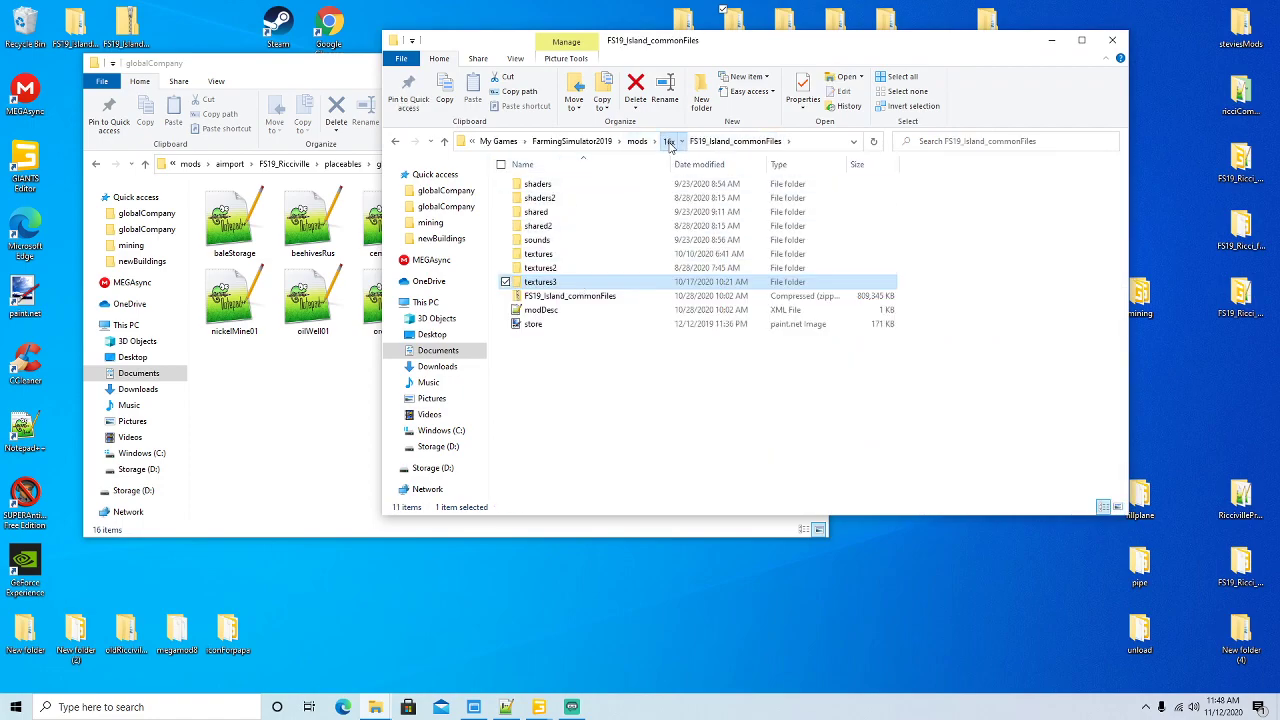
pyautogui.click(668, 141)
pyautogui.doubleClick(555, 200)
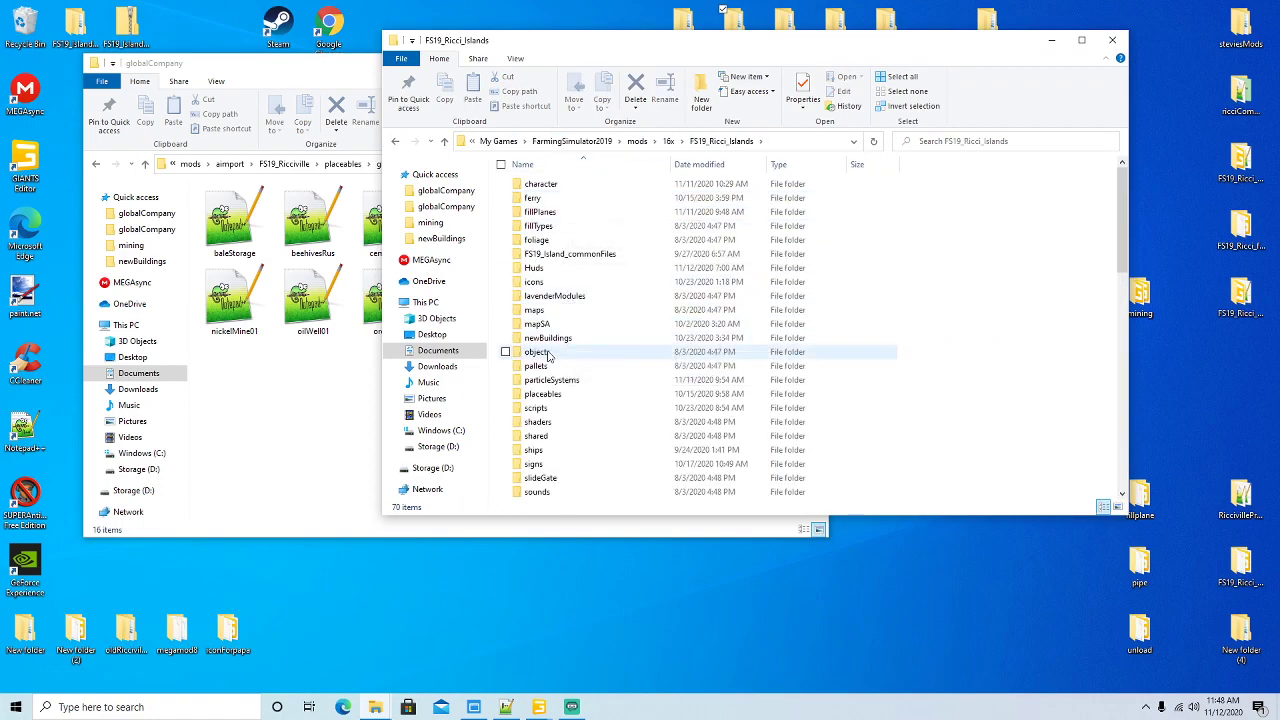
pyautogui.doubleClick(546, 394)
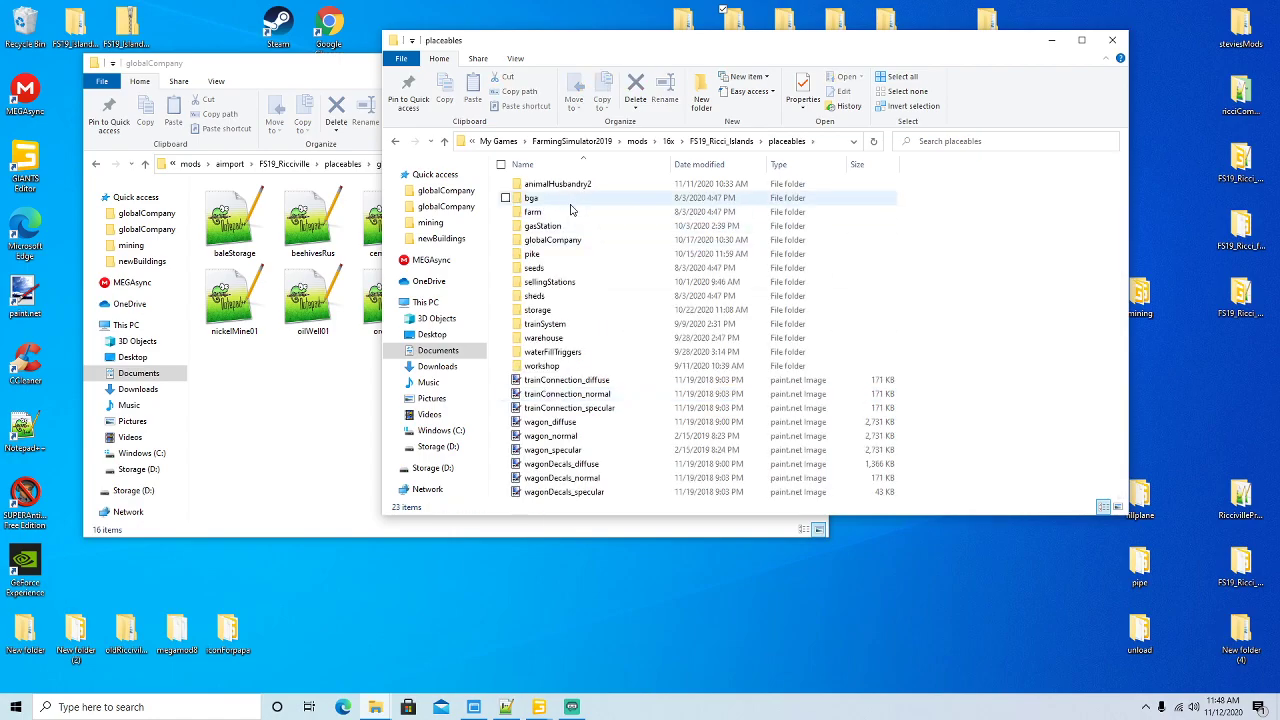
pyautogui.doubleClick(557, 240)
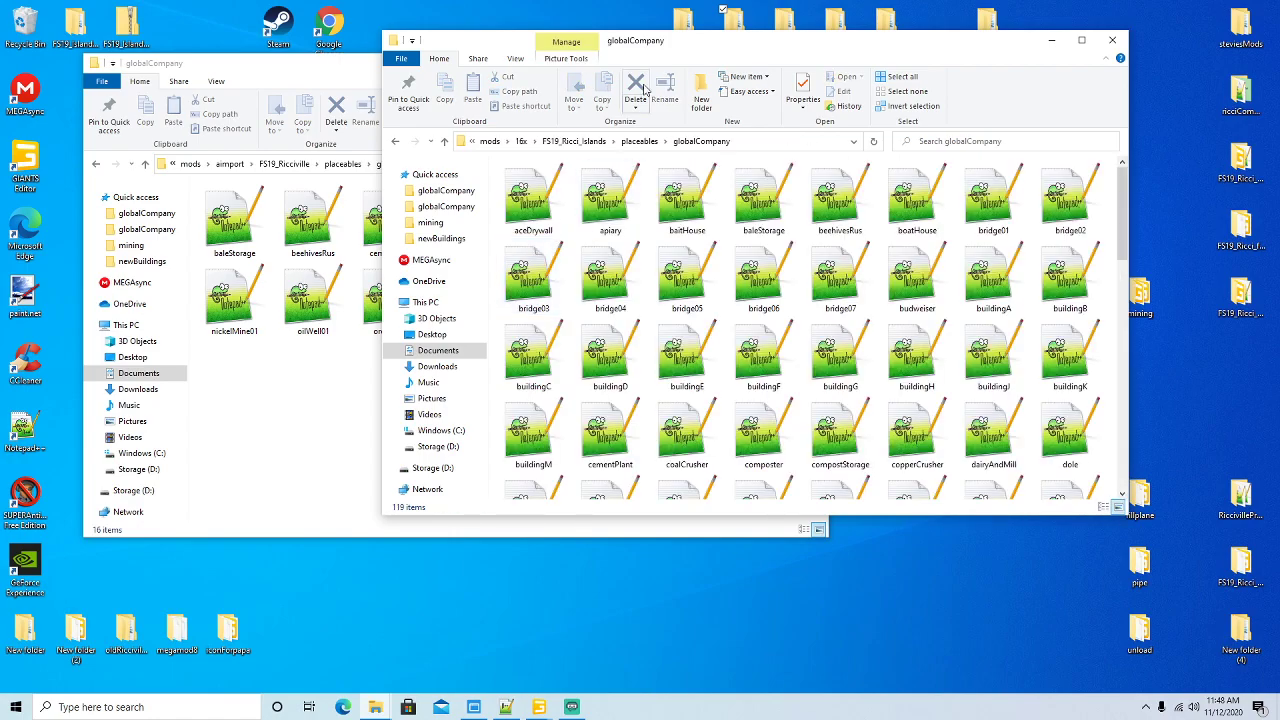
pyautogui.moveTo(697, 55); pyautogui.dragTo(767, 60)
# - Copy the aceDrywall file from the FS19_Ricci_Islands globalCompany folder into the FS19_Ricciville globalCompany folder
pyautogui.rightClick(612, 222)
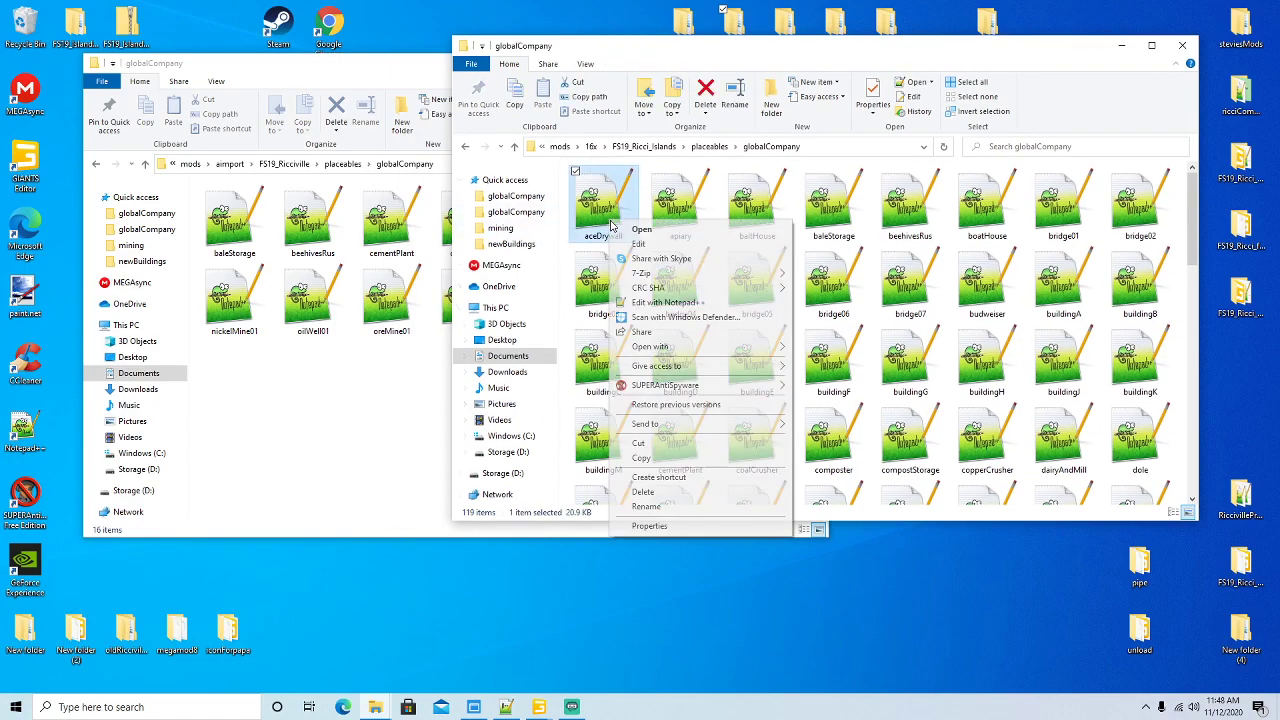
pyautogui.click(643, 458)
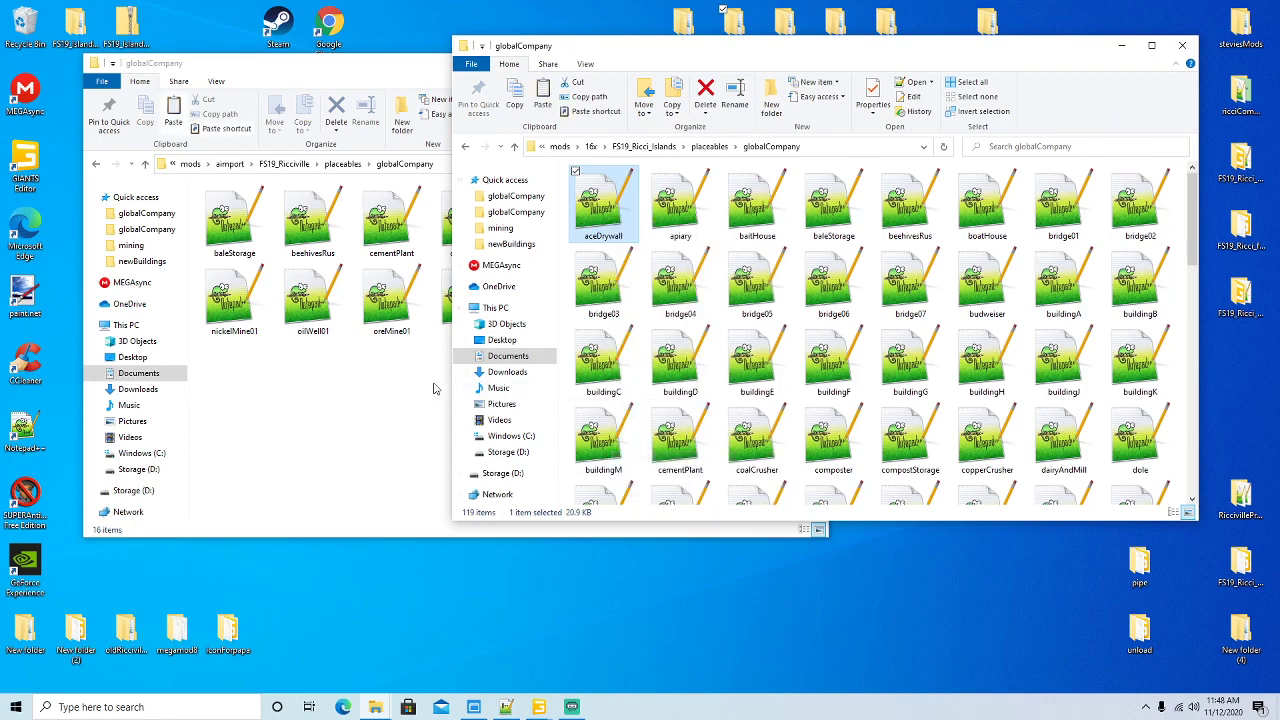
pyautogui.click(358, 407)
pyautogui.rightClick(358, 407)
pyautogui.click(400, 492)
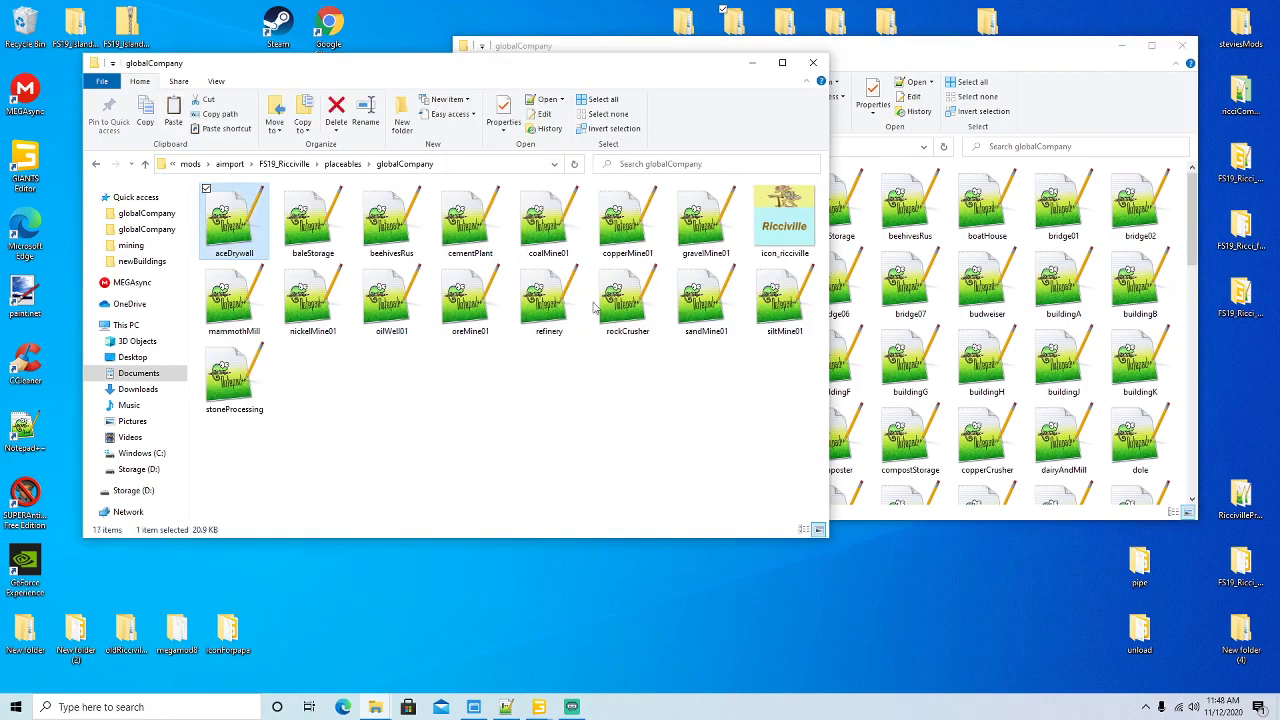
pyautogui.click(958, 95)
pyautogui.click(1122, 45)
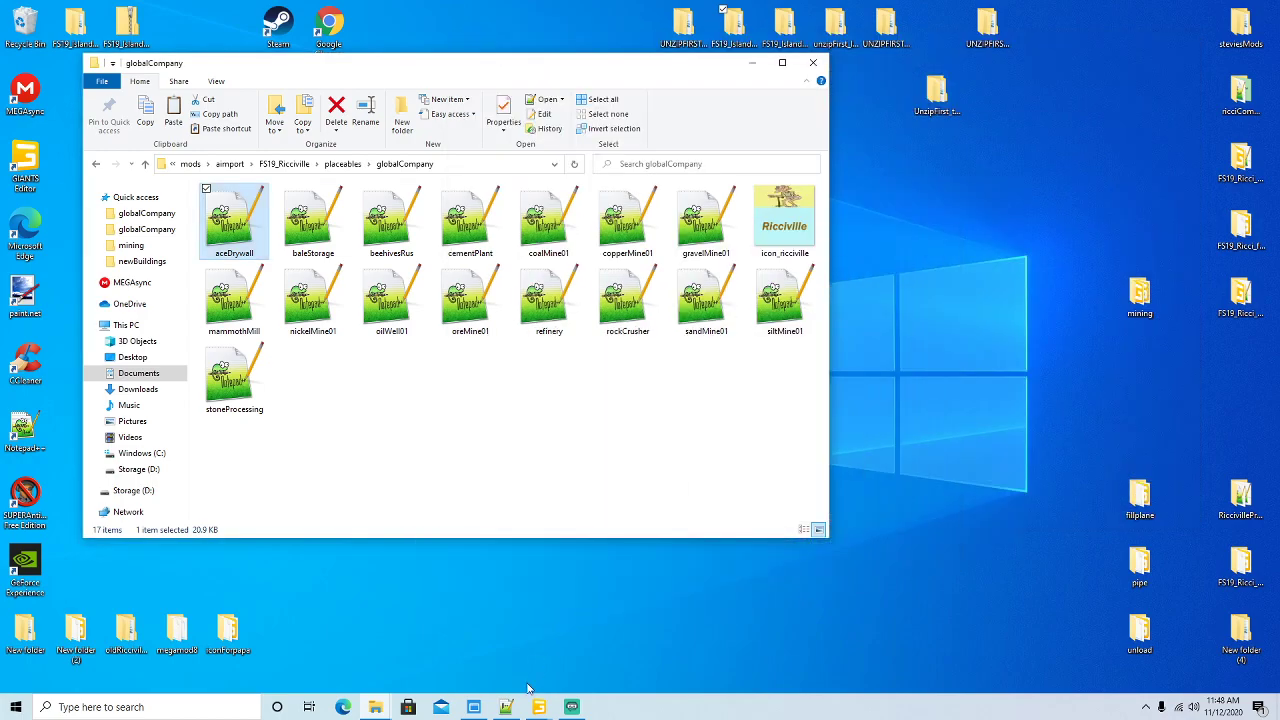
# - Replace Ricci_Islands with Ricciville in all aceDrywall text keys of l10n_en.xml and save the file
pyautogui.click(507, 707)
pyautogui.scroll(6, 160, 262)
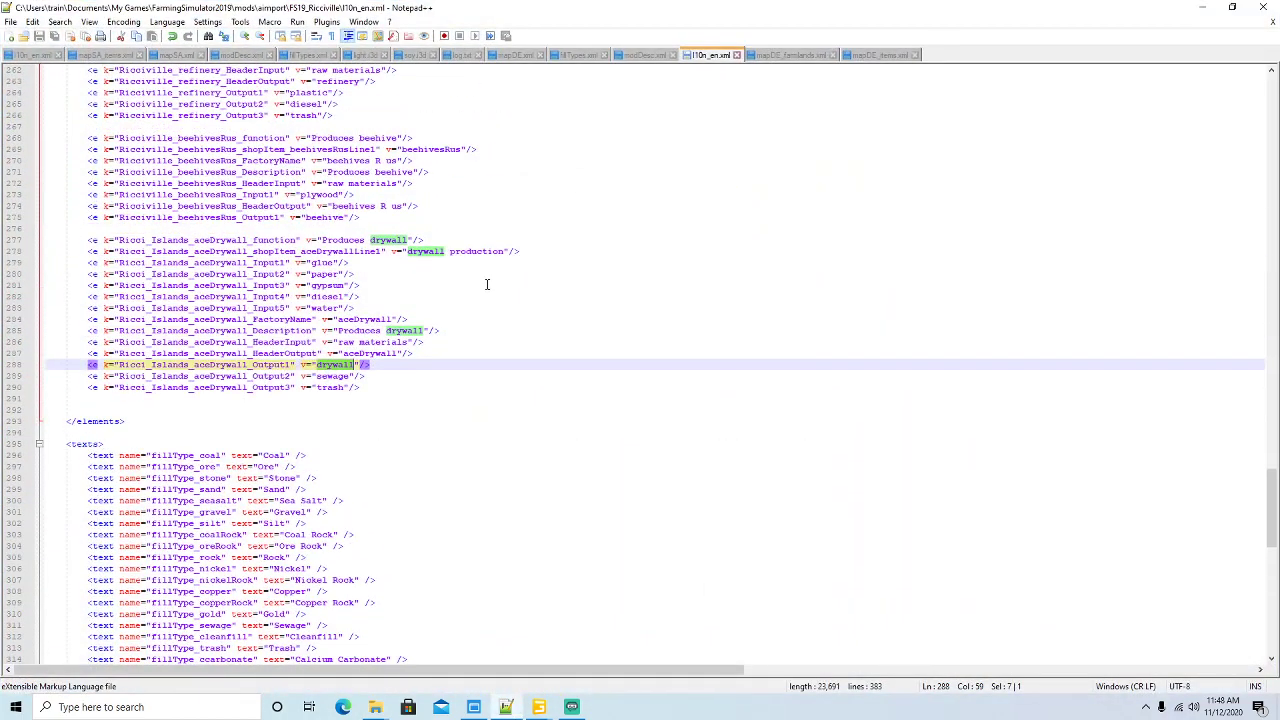
pyautogui.moveTo(119, 308); pyautogui.dragTo(190, 308)
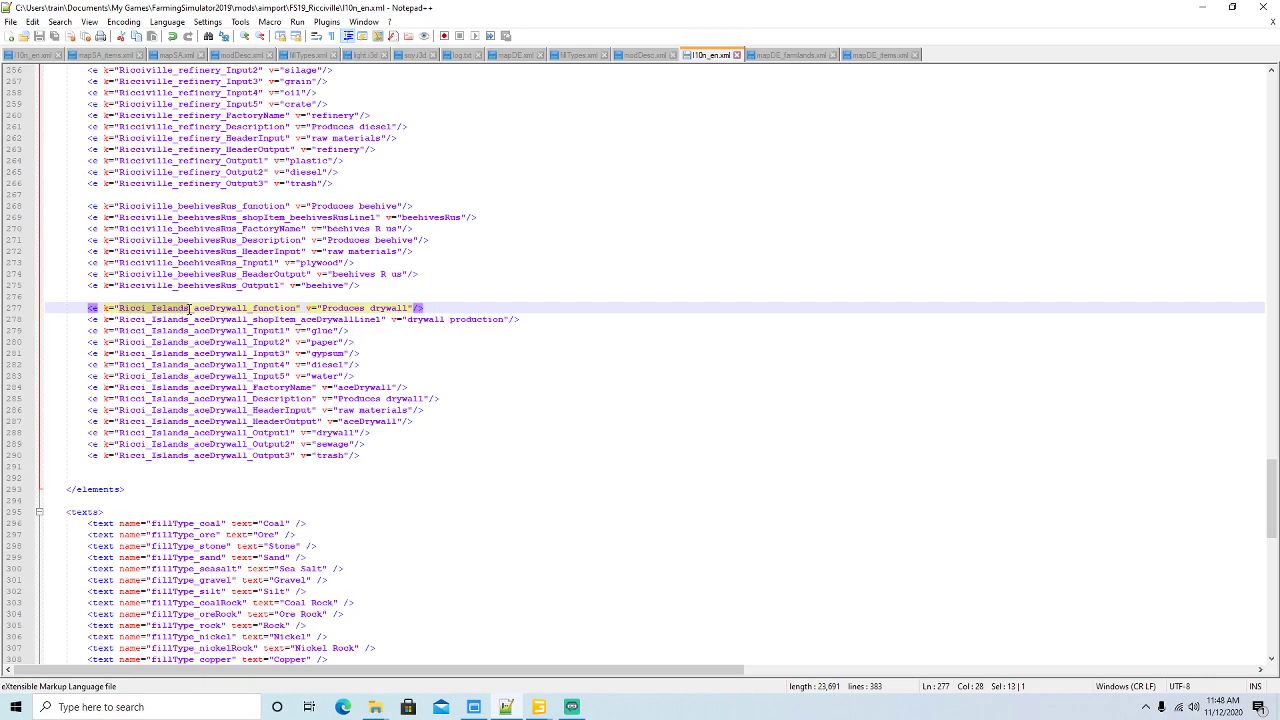
pyautogui.click(59, 21)
pyautogui.click(83, 156)
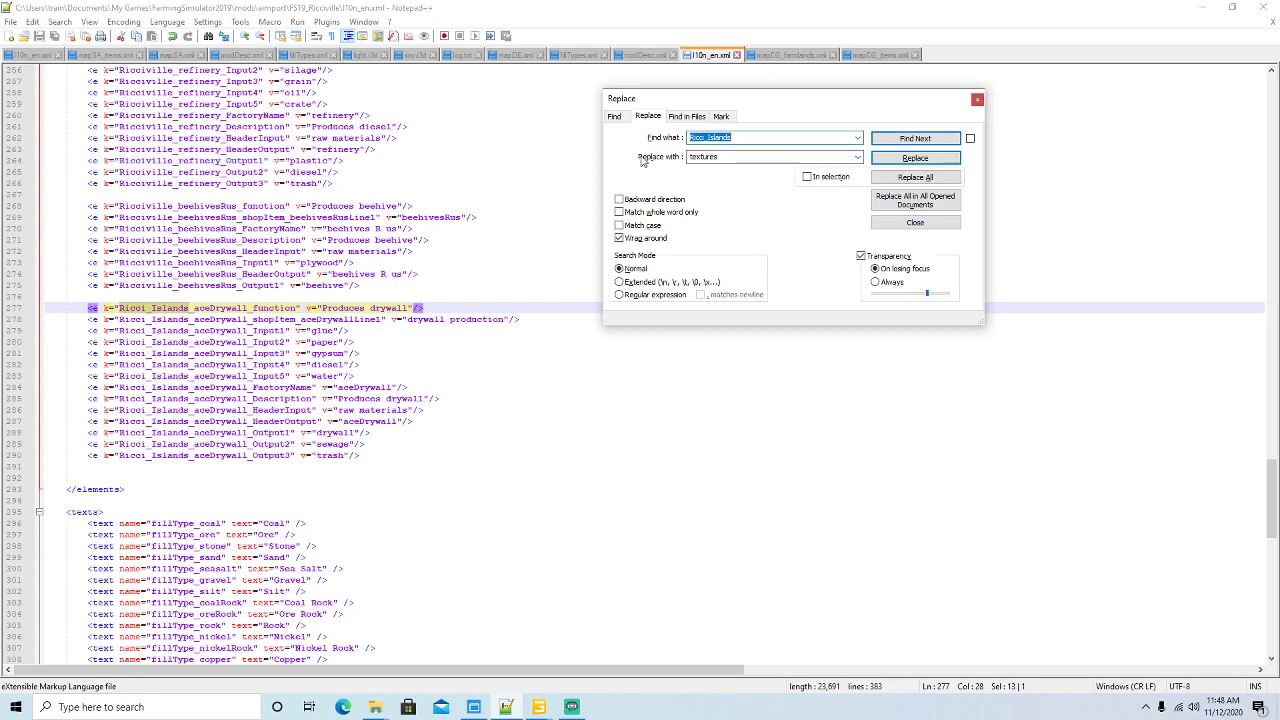
pyautogui.press('Tab')
pyautogui.write('R')
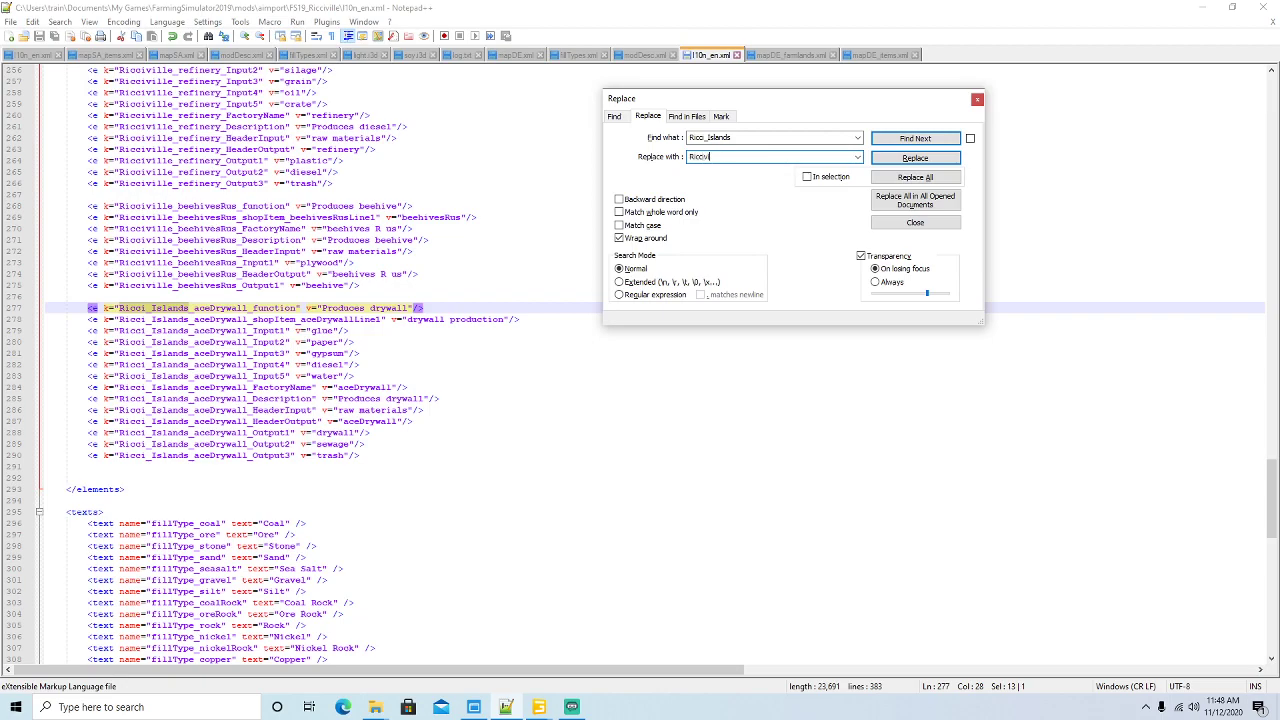
pyautogui.write('icciville')
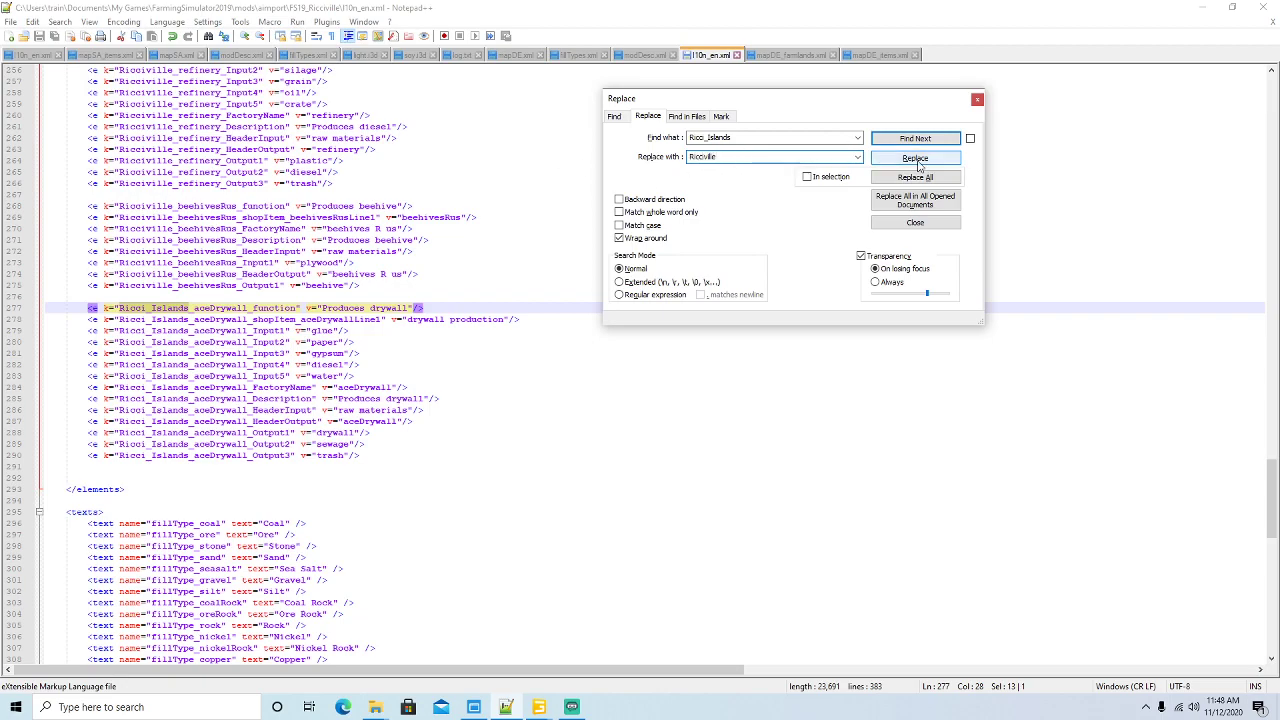
pyautogui.click(916, 159)
pyautogui.click(916, 159)
pyautogui.click(916, 159)
pyautogui.click(917, 161)
pyautogui.click(918, 163)
pyautogui.click(916, 159)
pyautogui.click(916, 159)
pyautogui.click(916, 159)
pyautogui.click(916, 159)
pyautogui.click(916, 159)
pyautogui.click(916, 159)
pyautogui.click(916, 159)
pyautogui.click(916, 159)
pyautogui.click(916, 159)
pyautogui.click(977, 100)
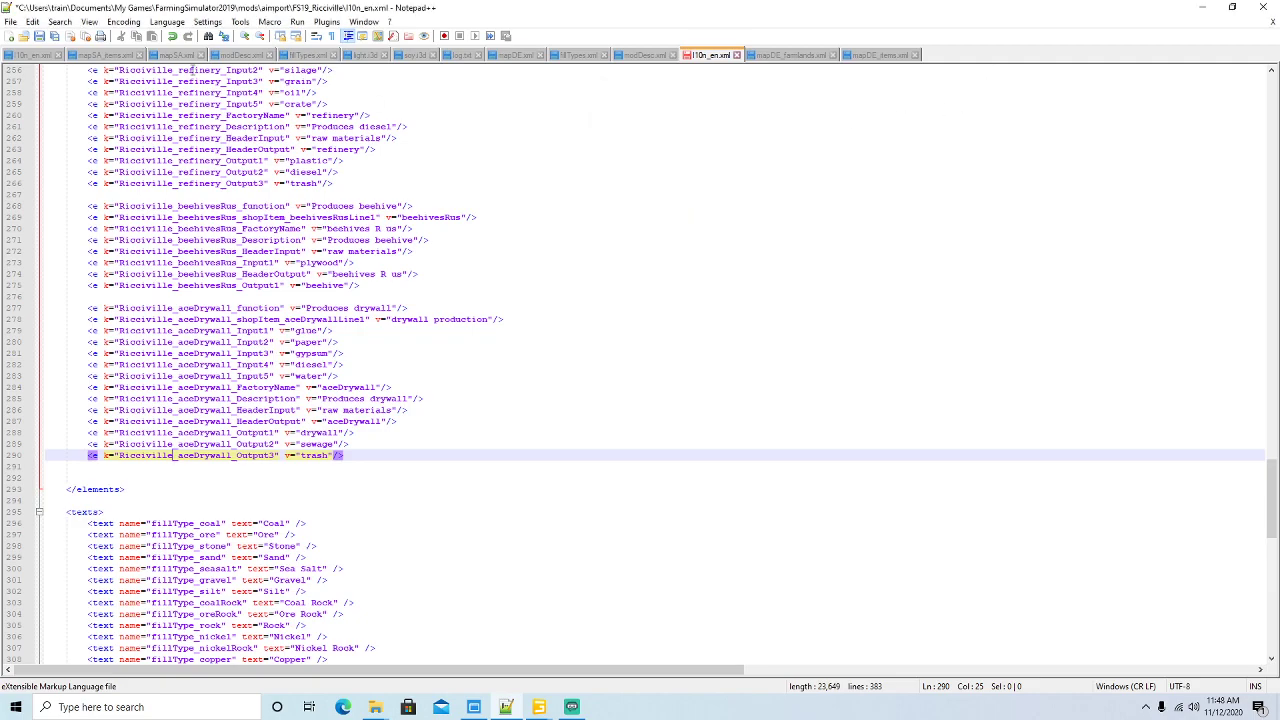
pyautogui.click(40, 38)
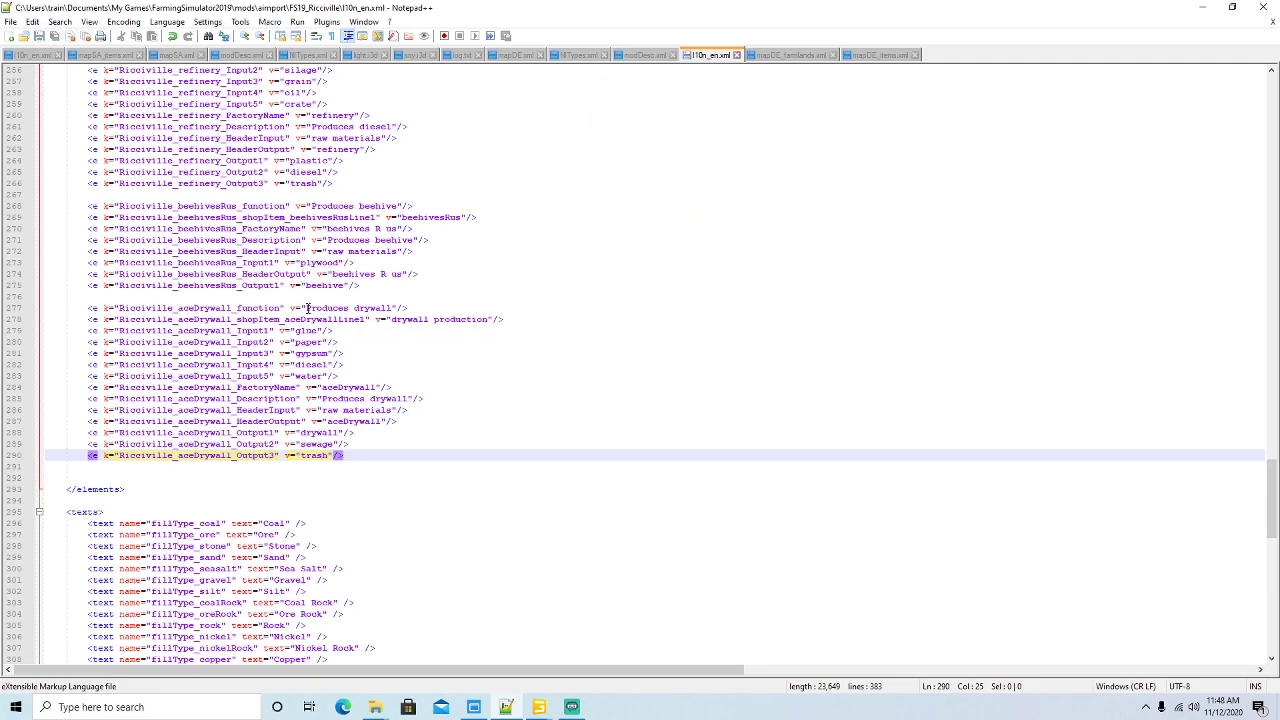
# - Open the copied aceDrywall.xml in Notepad++ and change the guiInformation image file name to icon_ricciville.dds
pyautogui.click(1202, 7)
pyautogui.rightClick(230, 237)
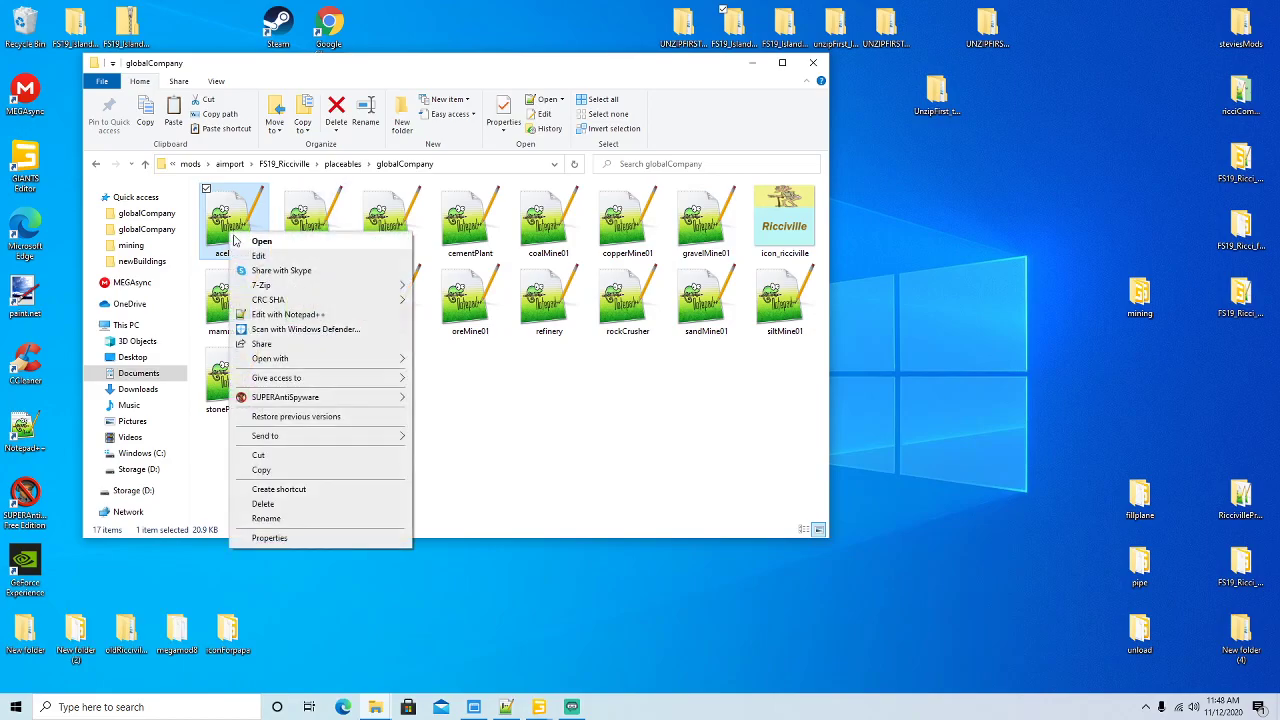
pyautogui.click(283, 315)
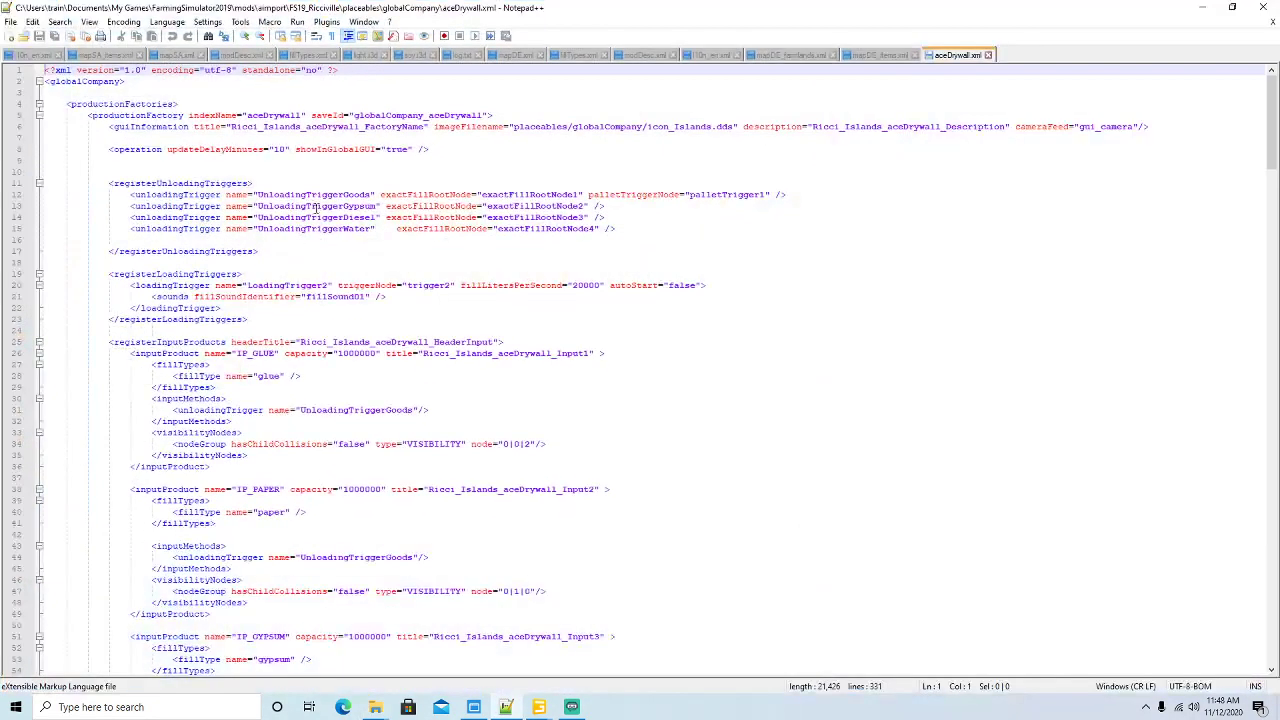
pyautogui.click(713, 126)
pyautogui.press('BackSpace')
pyautogui.press('BackSpace')
pyautogui.press('BackSpace')
pyautogui.press('BackSpace')
pyautogui.press('BackSpace')
pyautogui.press('BackSpace')
pyautogui.press('BackSpace')
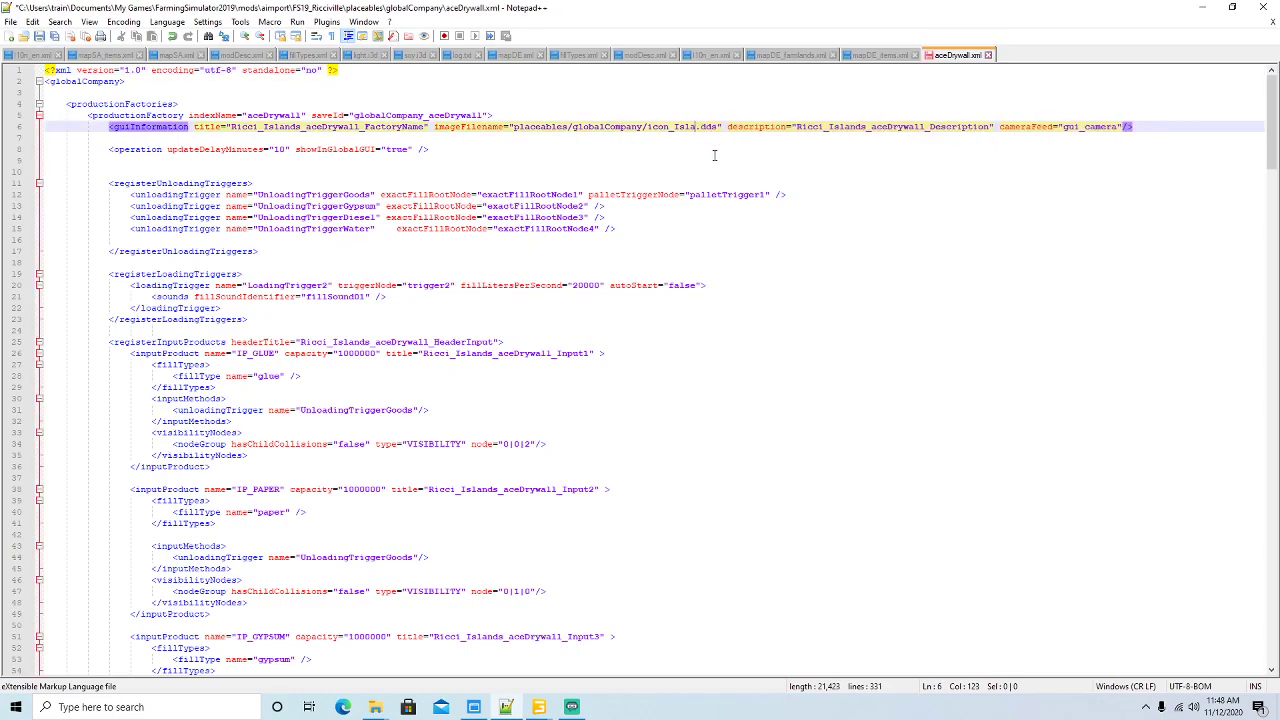
pyautogui.write('ricciv')
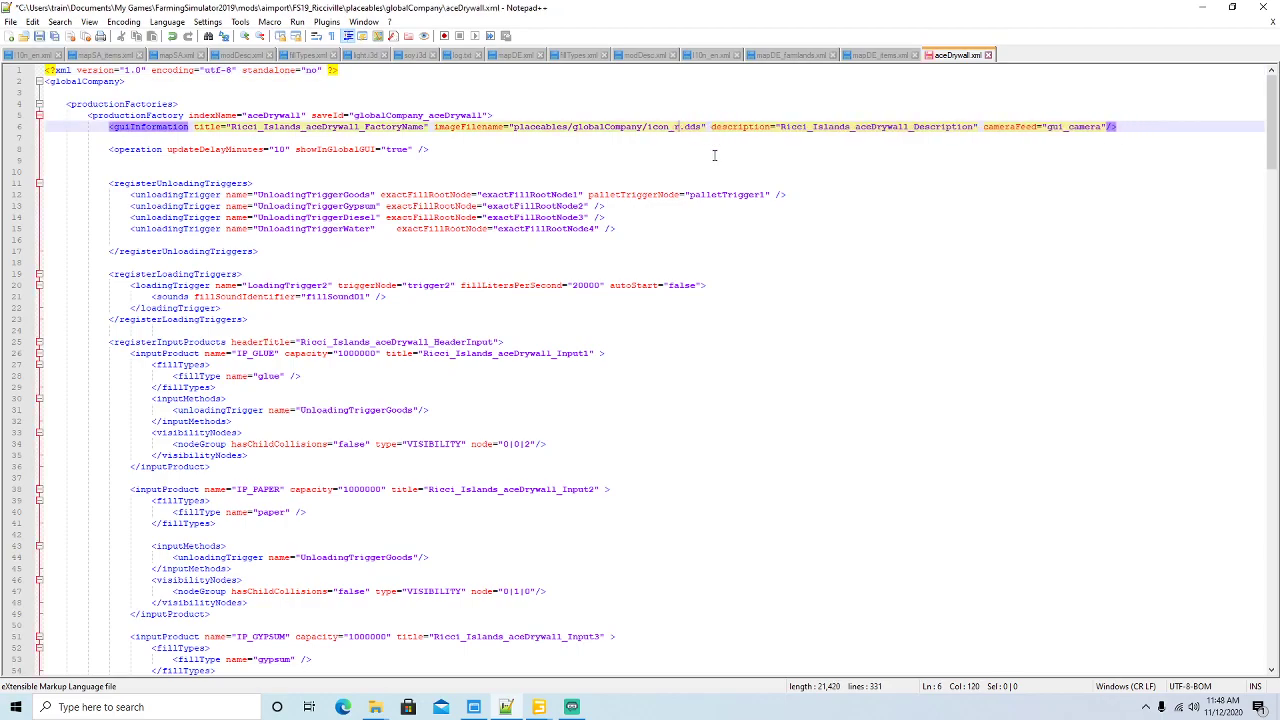
pyautogui.write('e')
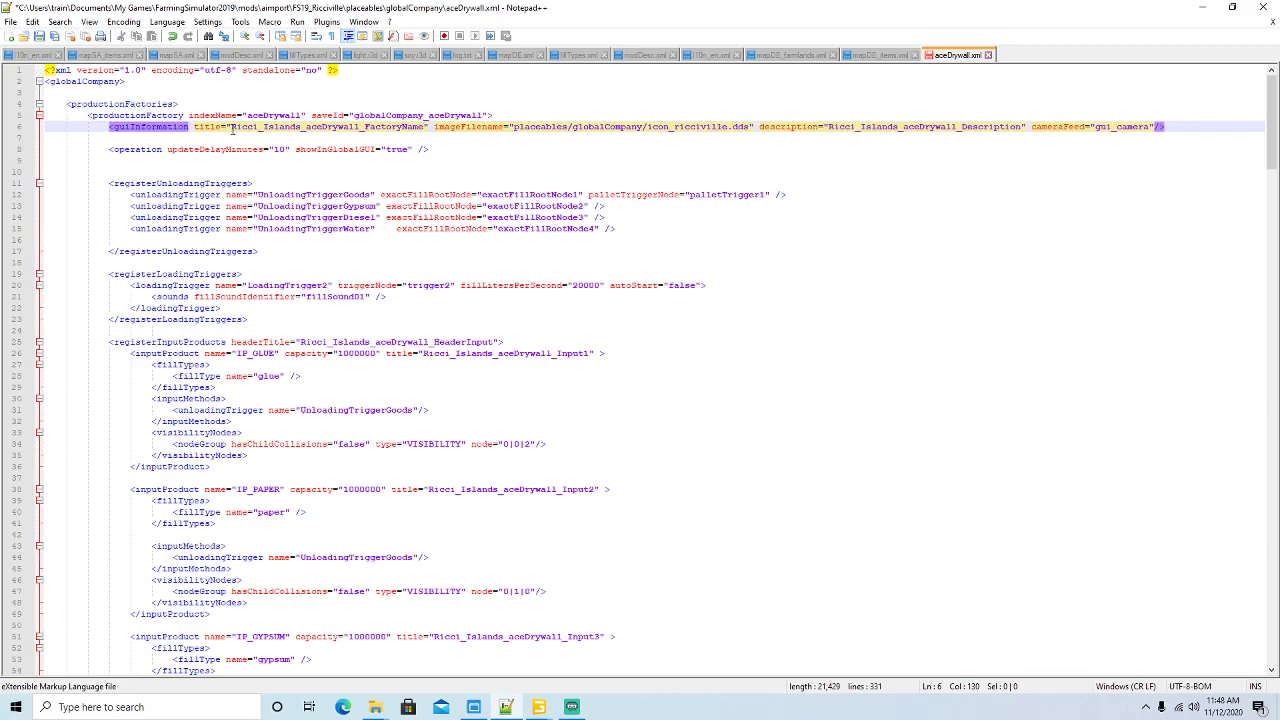
# - Replace every Ricci_Islands prefix with Ricciville in aceDrywall.xml and save the file
pyautogui.moveTo(232, 127); pyautogui.dragTo(305, 127)
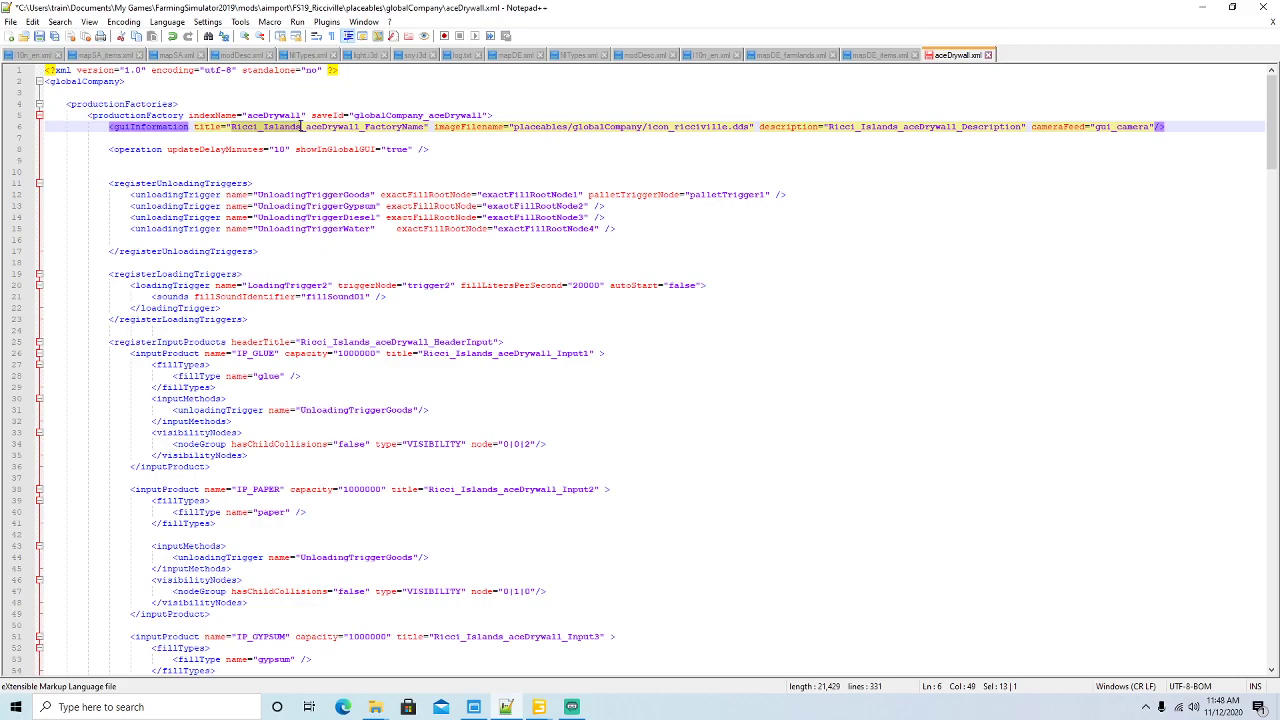
pyautogui.click(60, 22)
pyautogui.click(82, 157)
pyautogui.press('Tab')
pyautogui.click(918, 159)
pyautogui.click(915, 159)
pyautogui.click(915, 159)
pyautogui.click(915, 159)
pyautogui.click(915, 159)
pyautogui.click(915, 159)
pyautogui.click(915, 159)
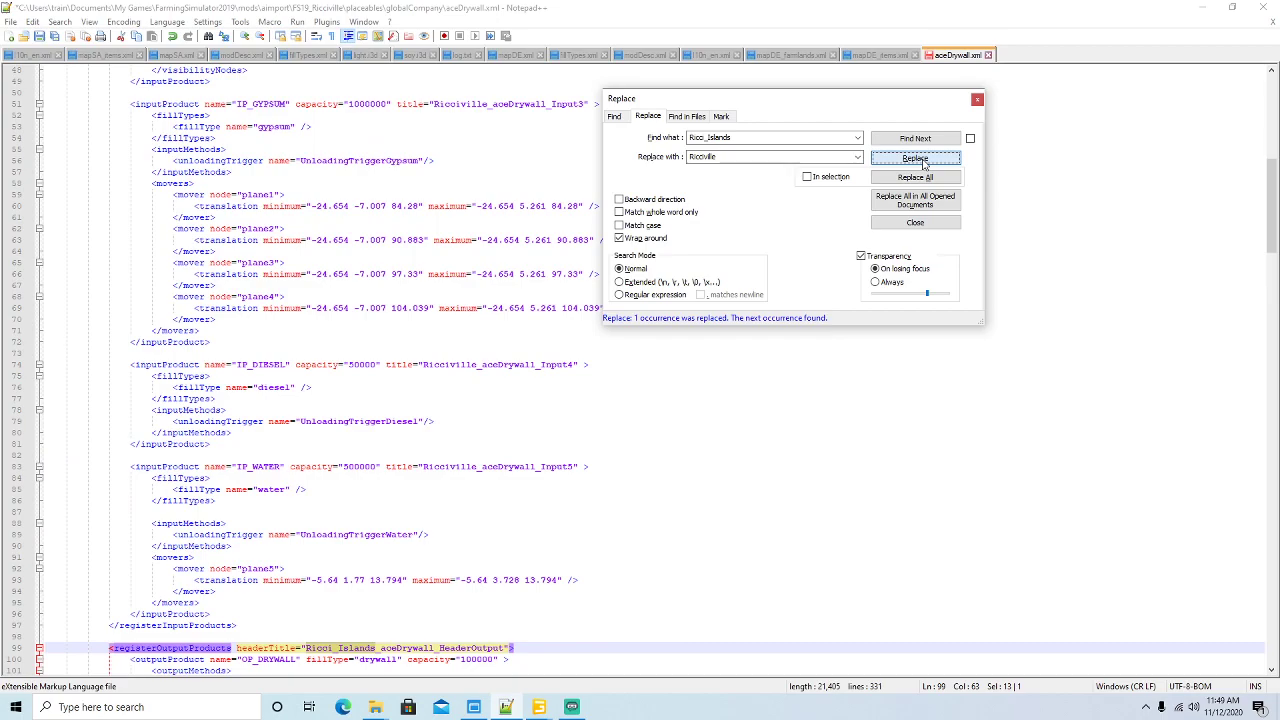
pyautogui.click(915, 159)
pyautogui.click(915, 159)
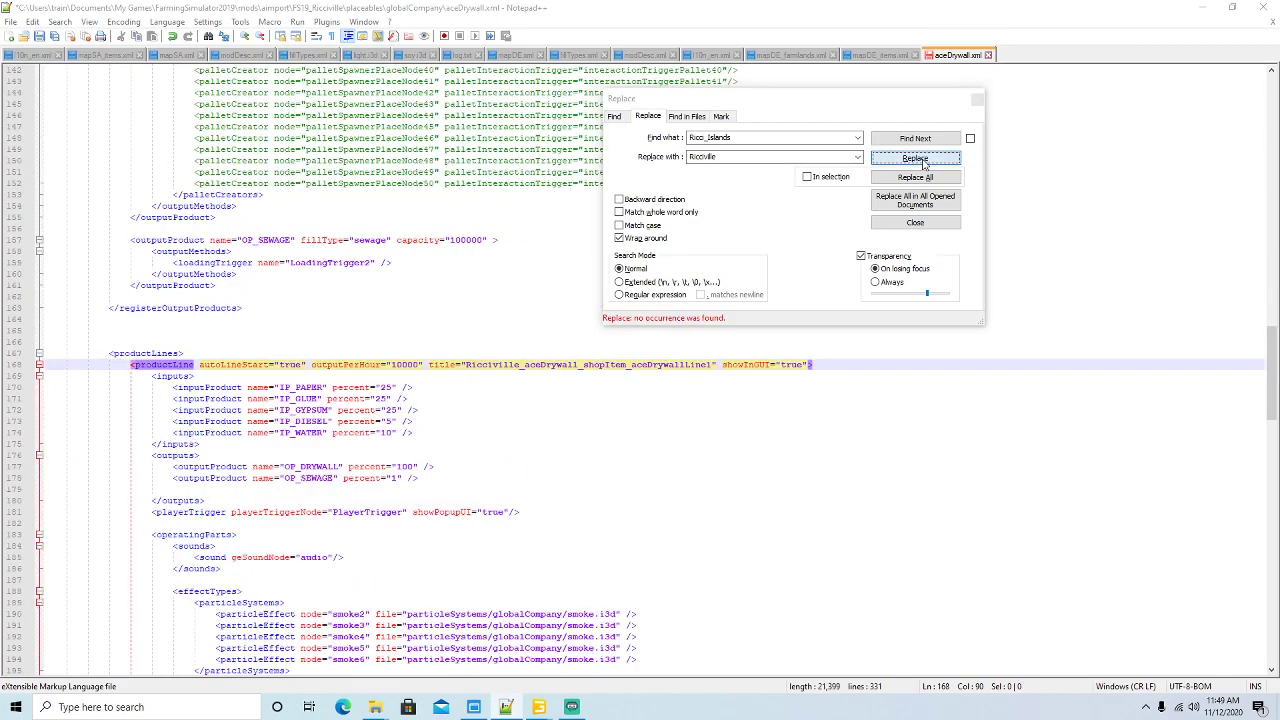
pyautogui.click(977, 99)
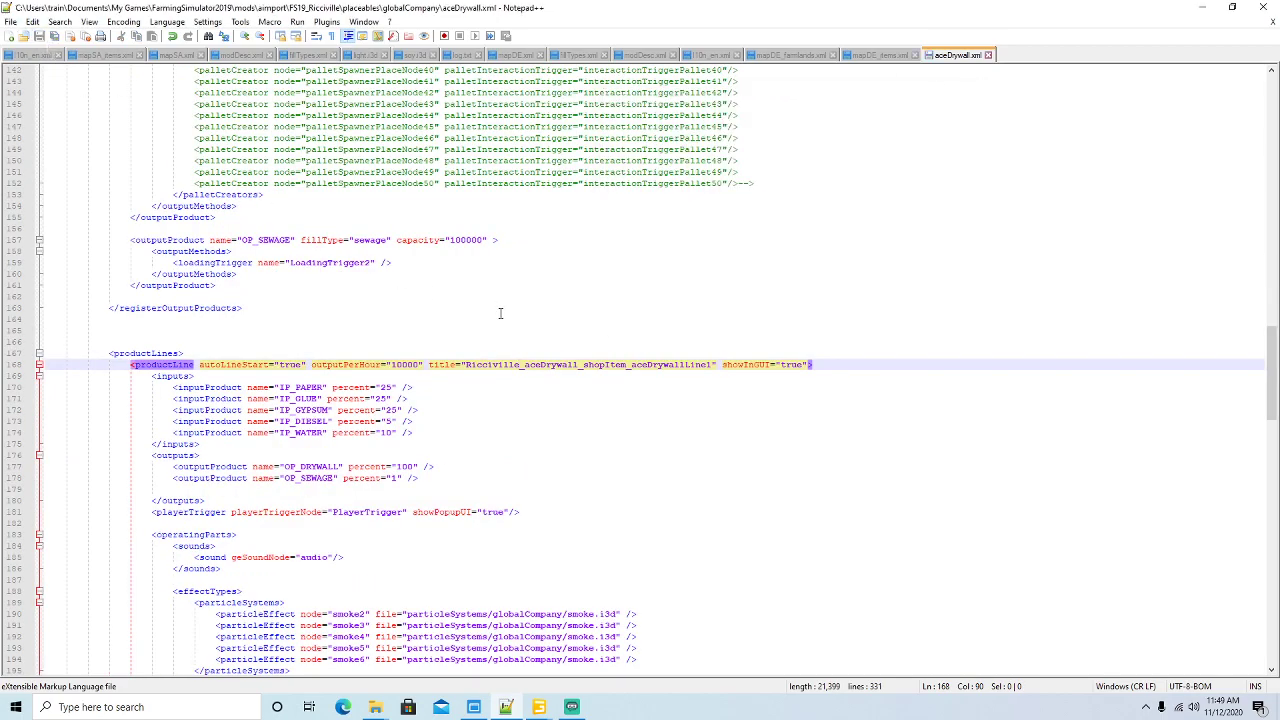
# - Review the output products, input products and unloading triggers defined in aceDrywall.xml
pyautogui.scroll(6, 499, 308)
pyautogui.scroll(-4, 499, 308)
pyautogui.scroll(16, 499, 308)
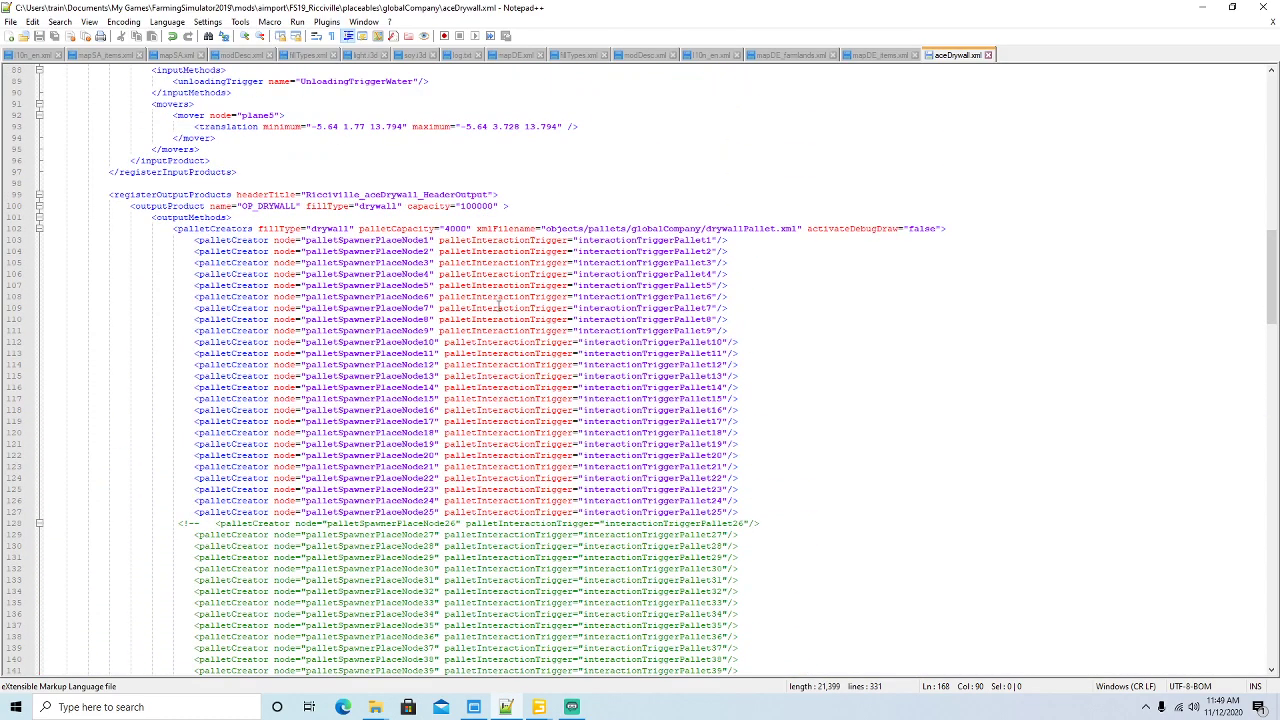
pyautogui.scroll(19, 499, 308)
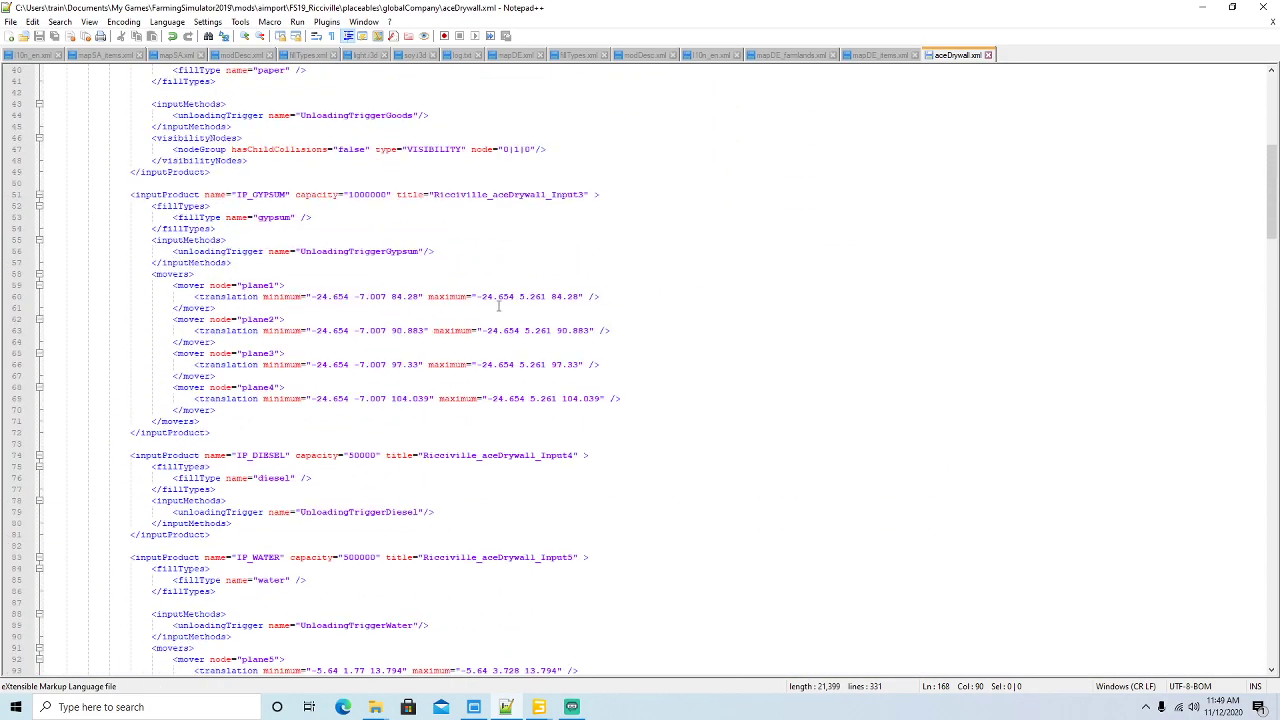
pyautogui.scroll(6, 499, 308)
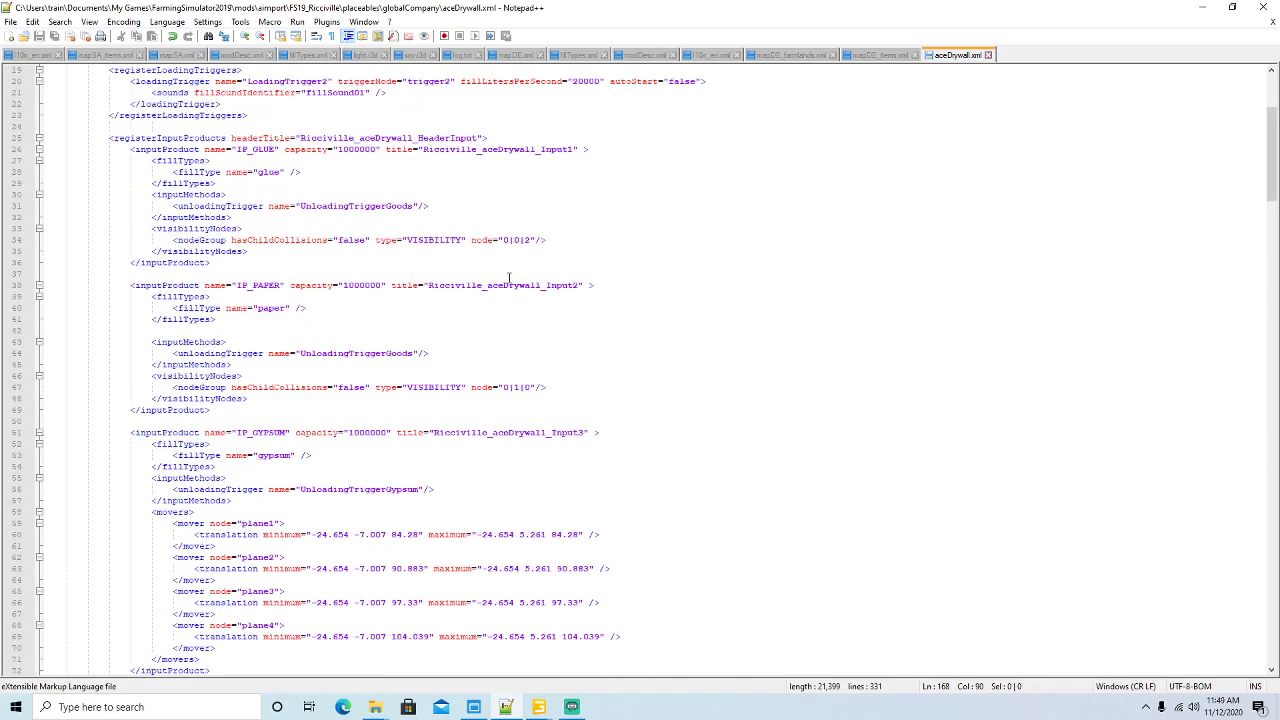
pyautogui.scroll(-1, 340, 293)
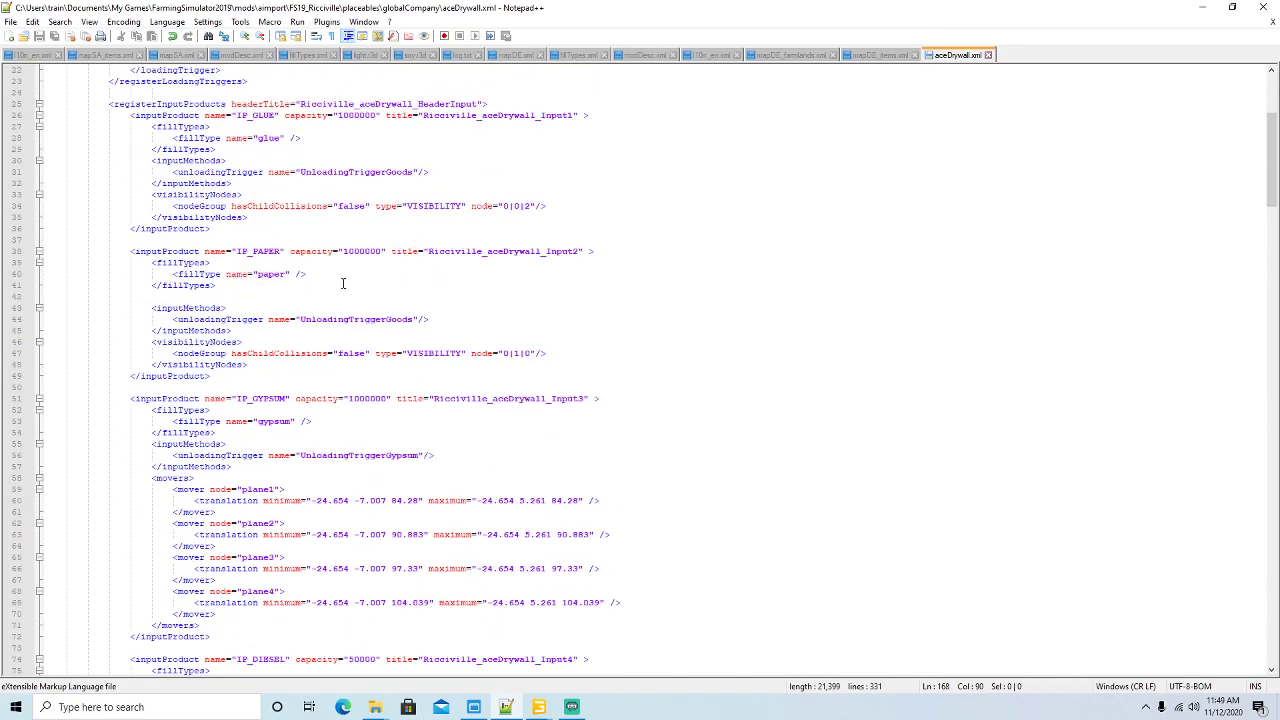
pyautogui.scroll(2, 391, 128)
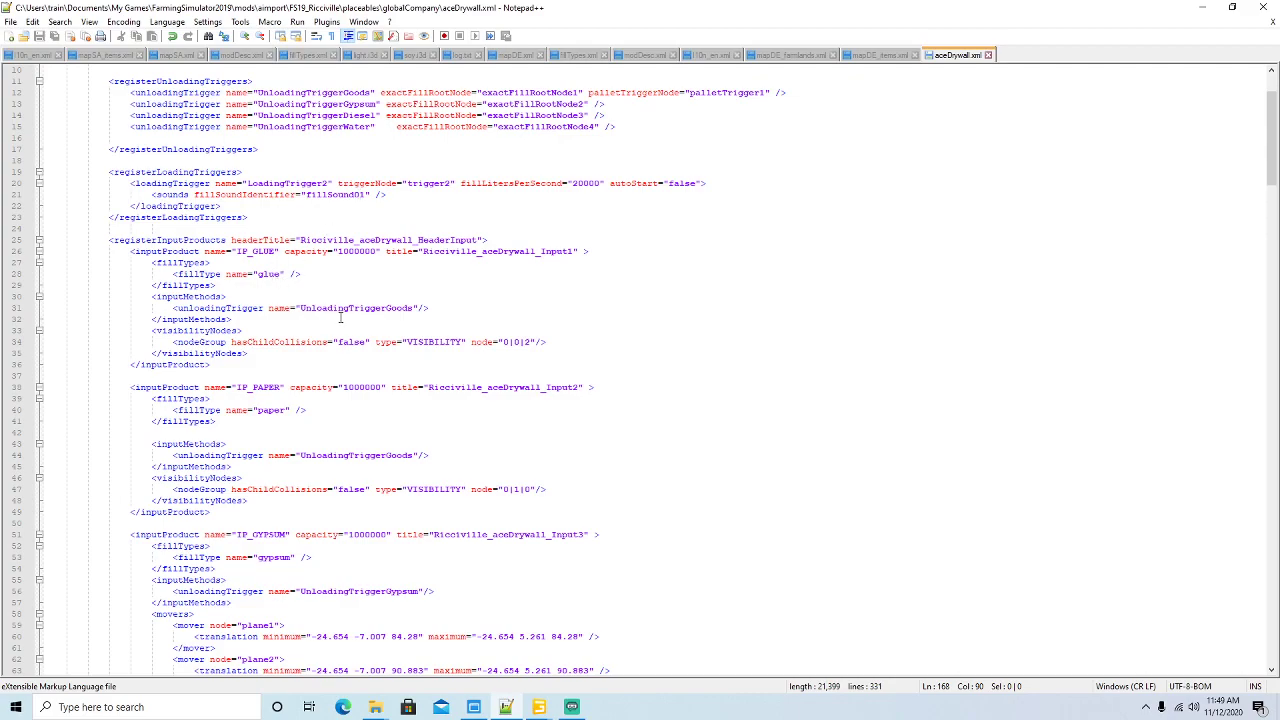
# - Examine the visibility nodes, fill plane movers, pallet creators, production line, smoke effects and i3d mappings in aceDrywall.xml
pyautogui.moveTo(337, 342); pyautogui.dragTo(500, 342)
pyautogui.scroll(-9, 663, 334)
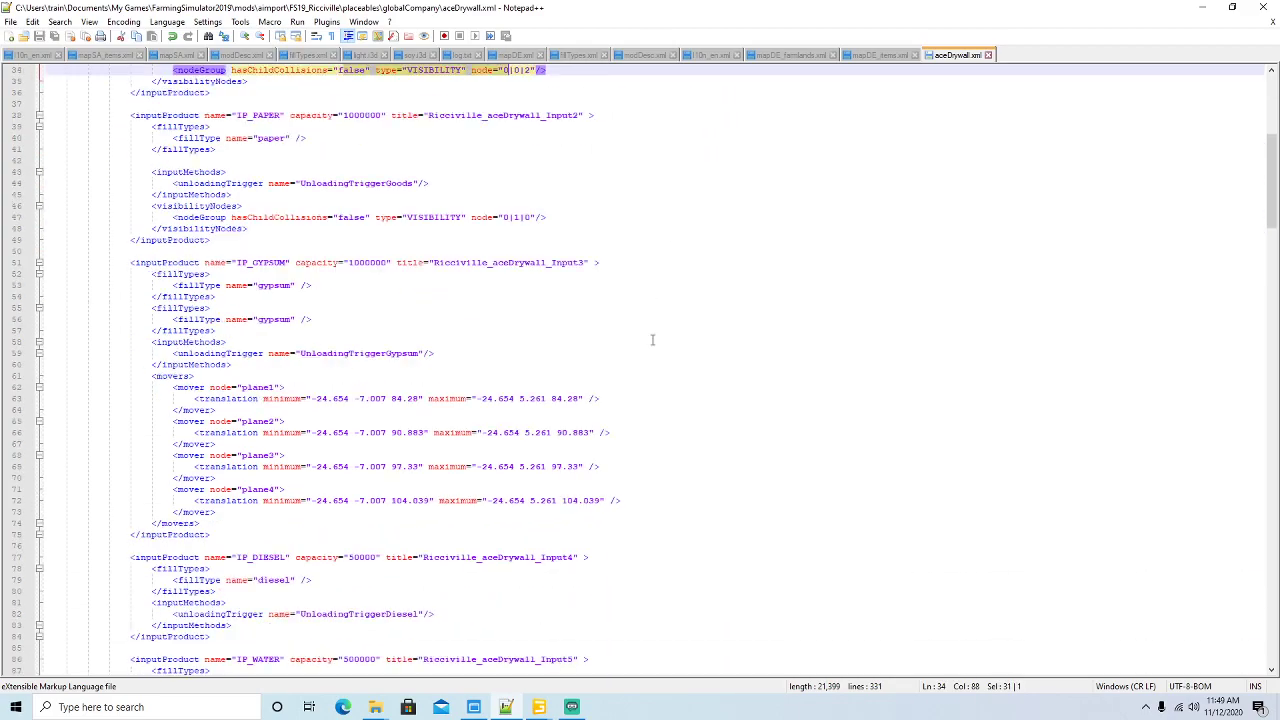
pyautogui.moveTo(268, 319); pyautogui.dragTo(520, 446)
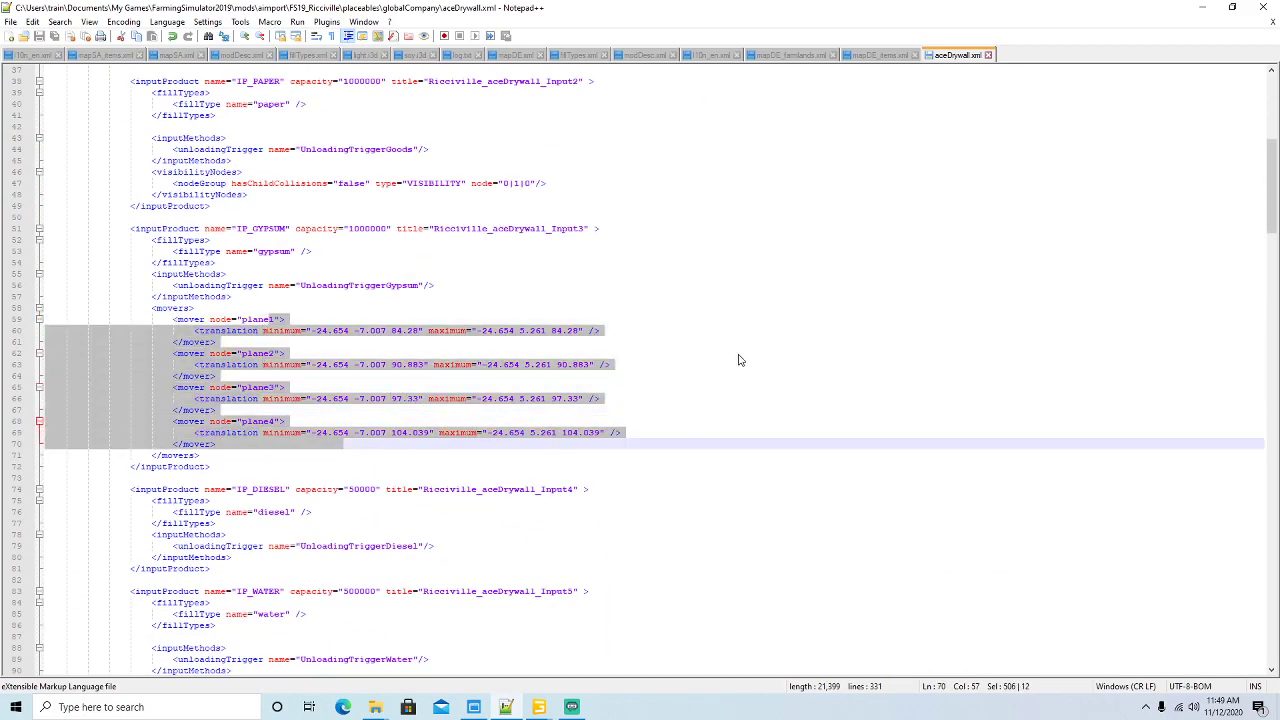
pyautogui.scroll(-9, 716, 335)
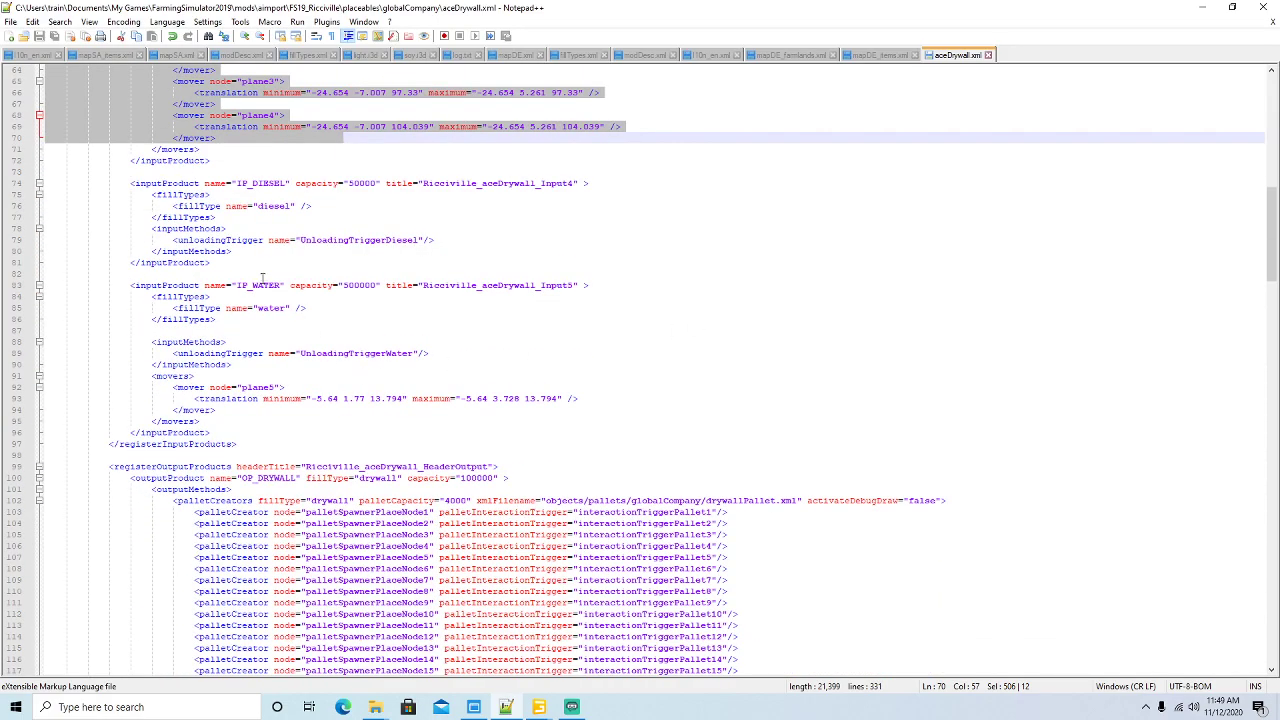
pyautogui.scroll(-20, 385, 302)
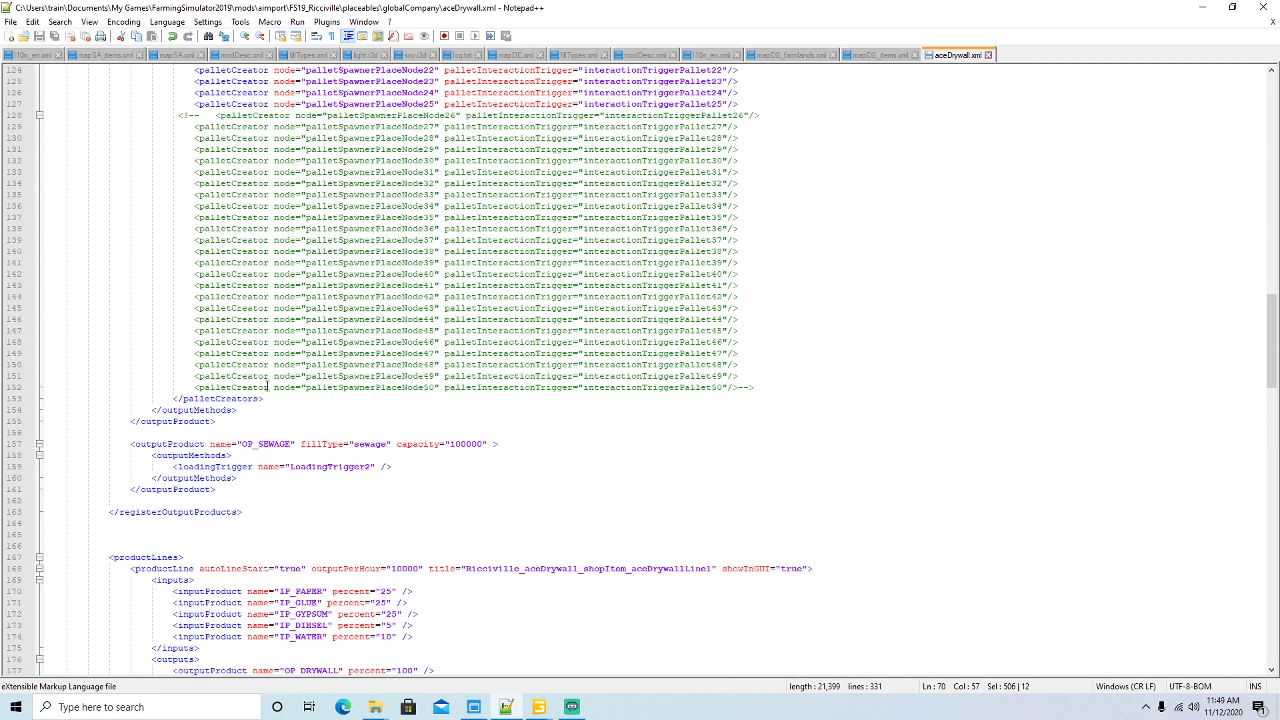
pyautogui.click(166, 443)
pyautogui.scroll(-10, 572, 341)
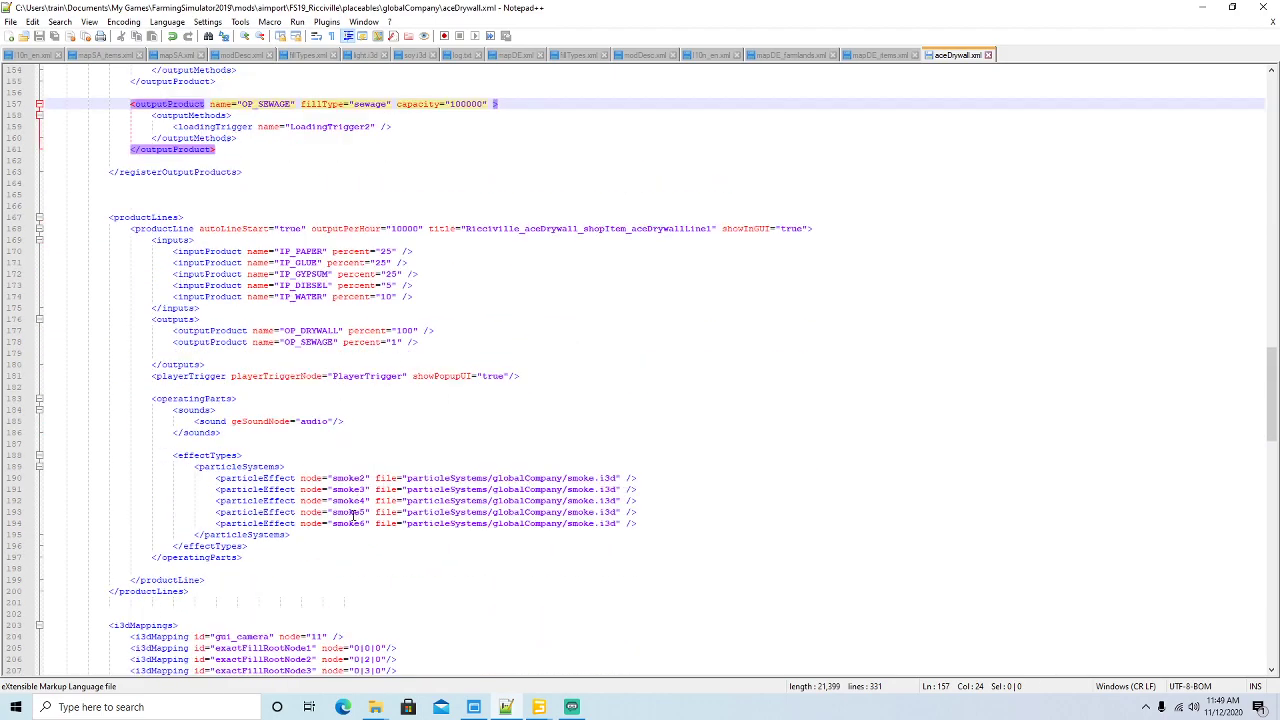
pyautogui.moveTo(352, 512); pyautogui.dragTo(427, 512)
pyautogui.scroll(-10, 581, 328)
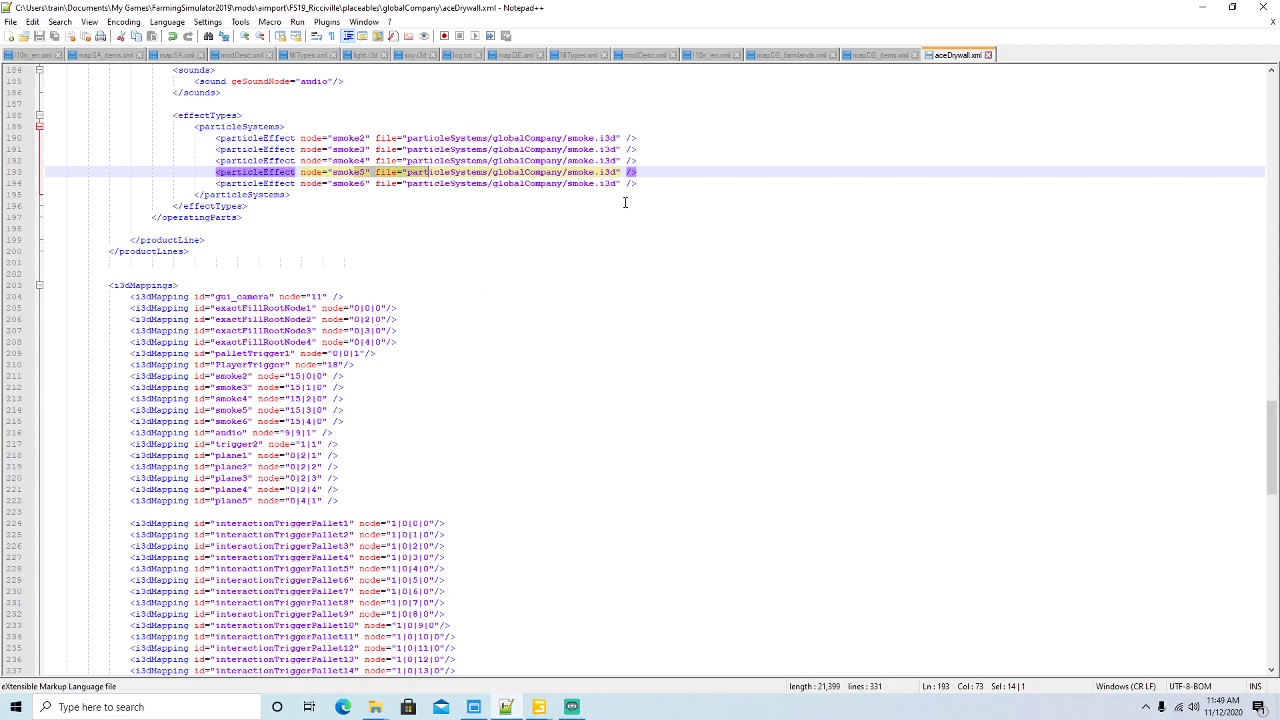
pyautogui.scroll(20, 624, 203)
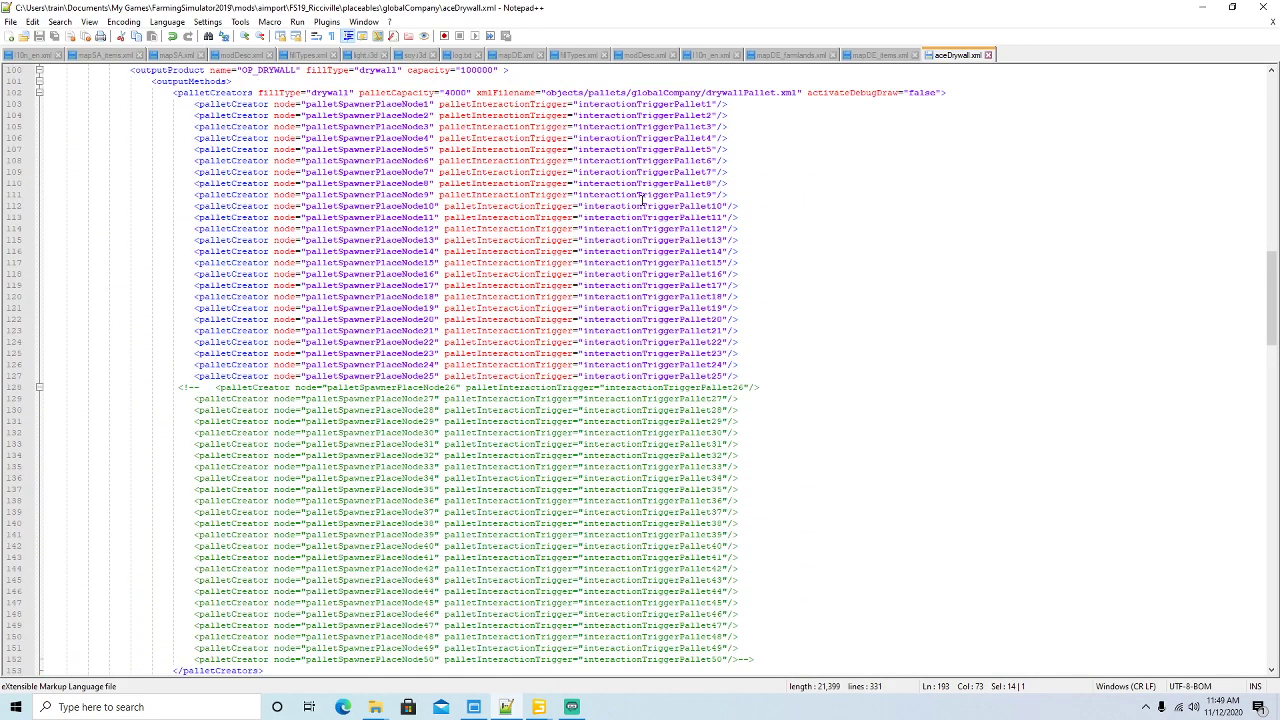
pyautogui.scroll(6, 632, 210)
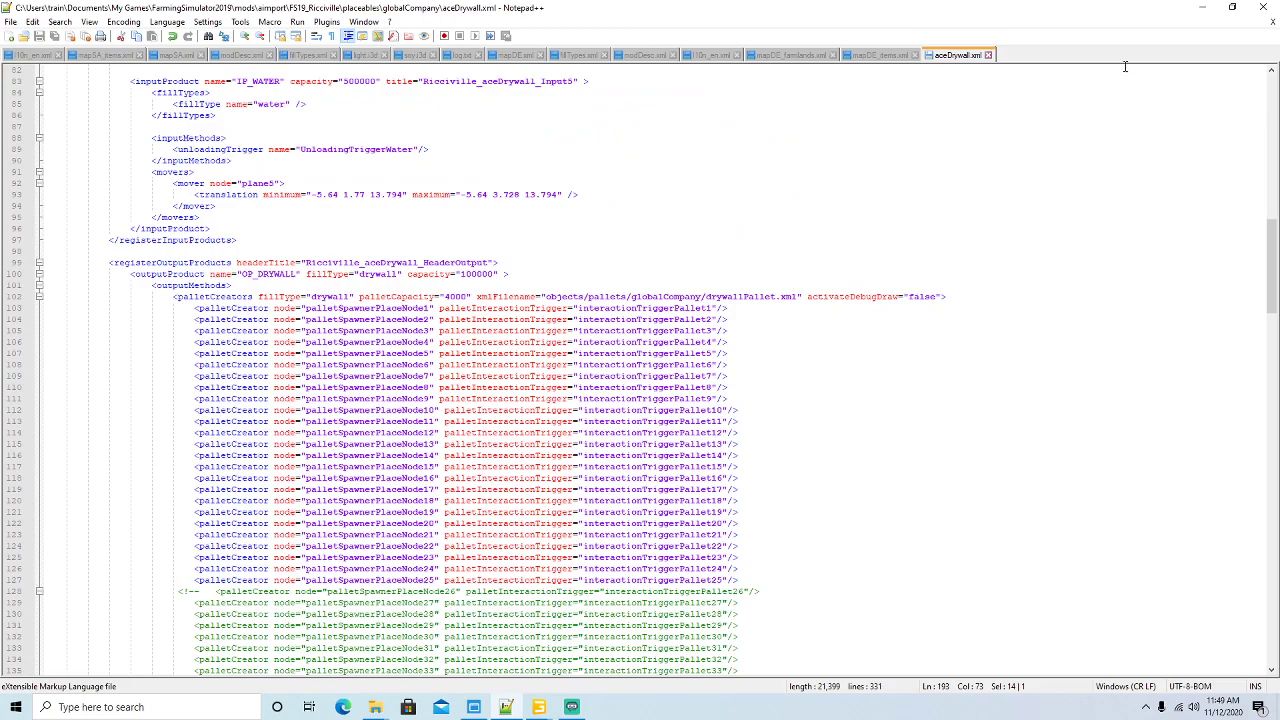
# - Minimize the open editor and folder windows and switch the live stream in Streamlabs OBS to the Ending Soon scene
pyautogui.click(1202, 7)
pyautogui.click(752, 58)
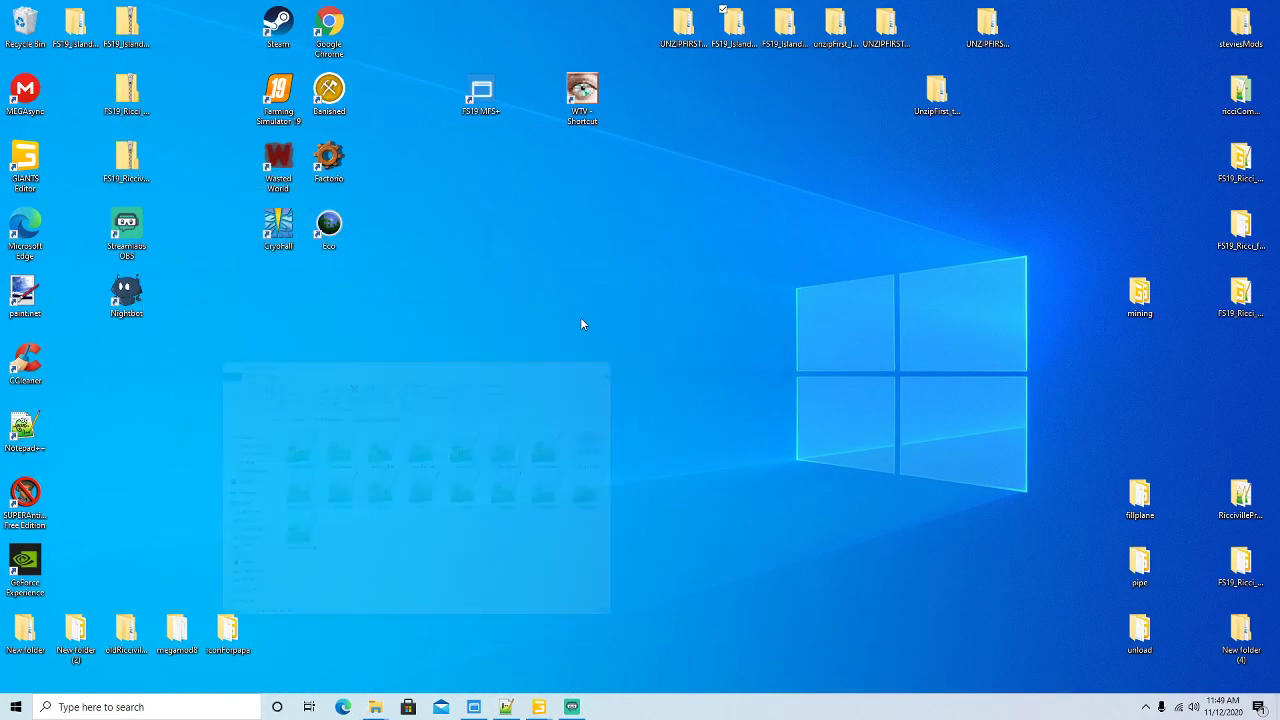
pyautogui.click(573, 707)
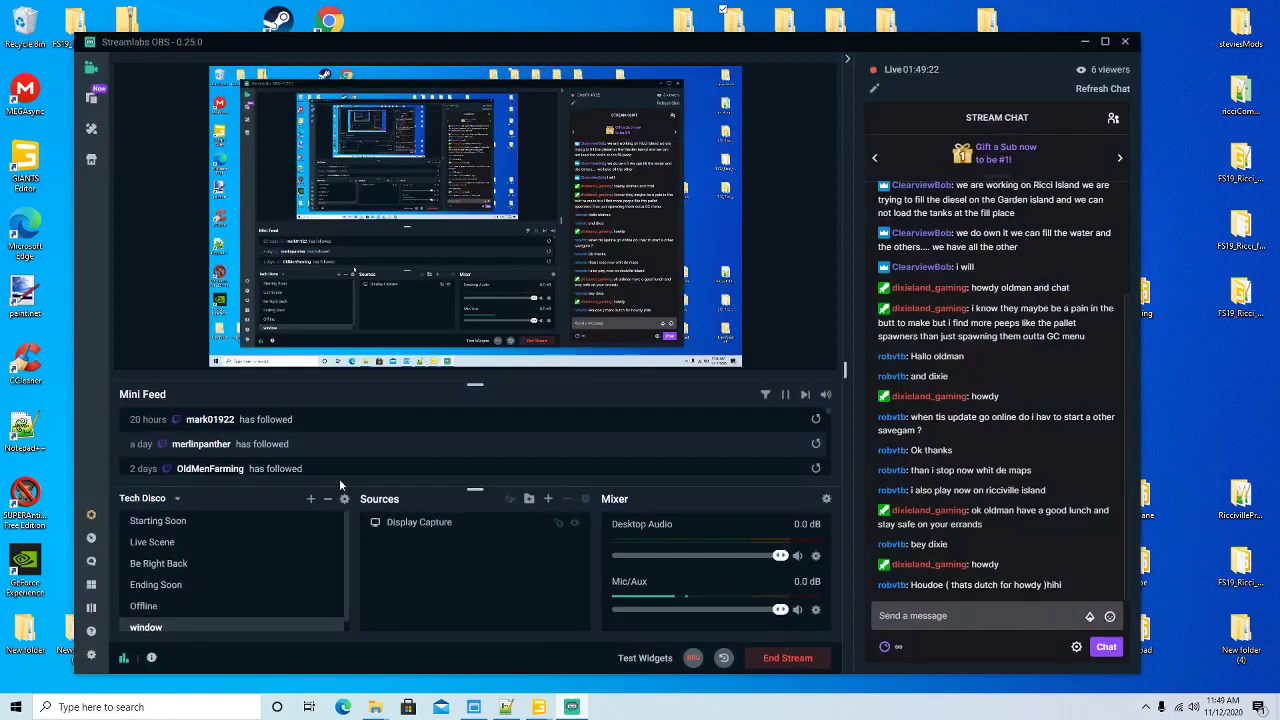
pyautogui.click(160, 588)
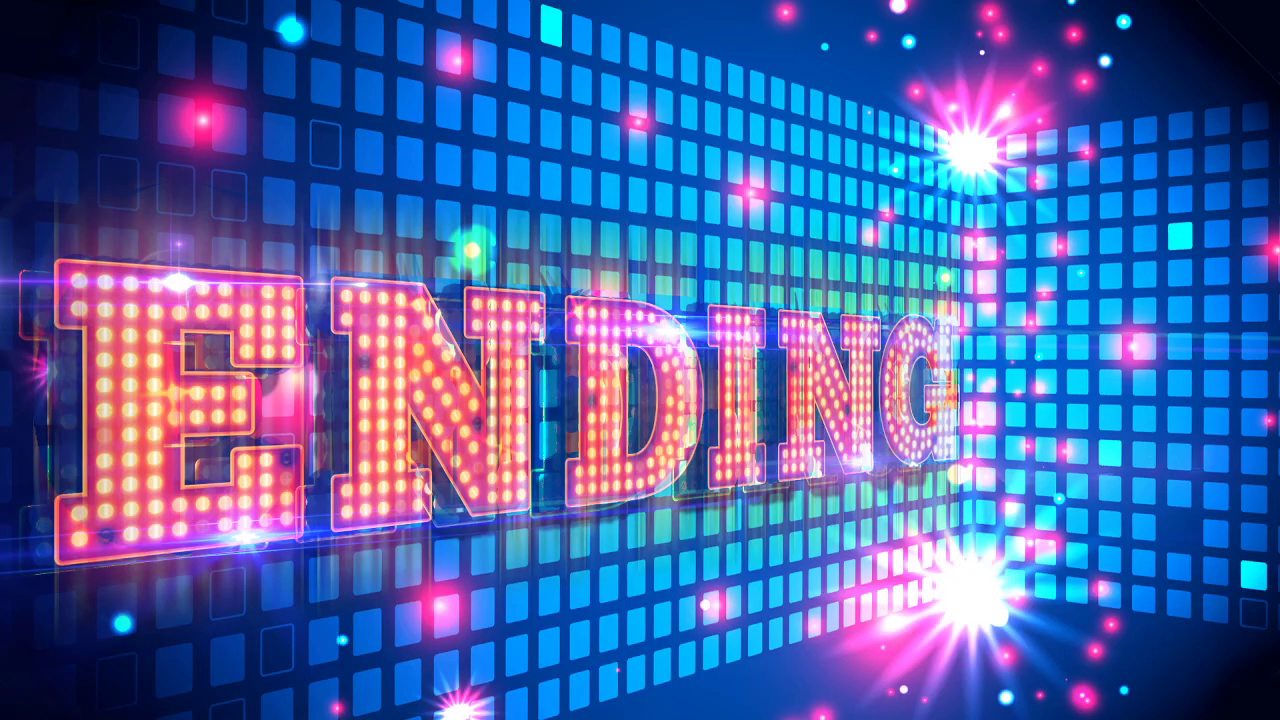